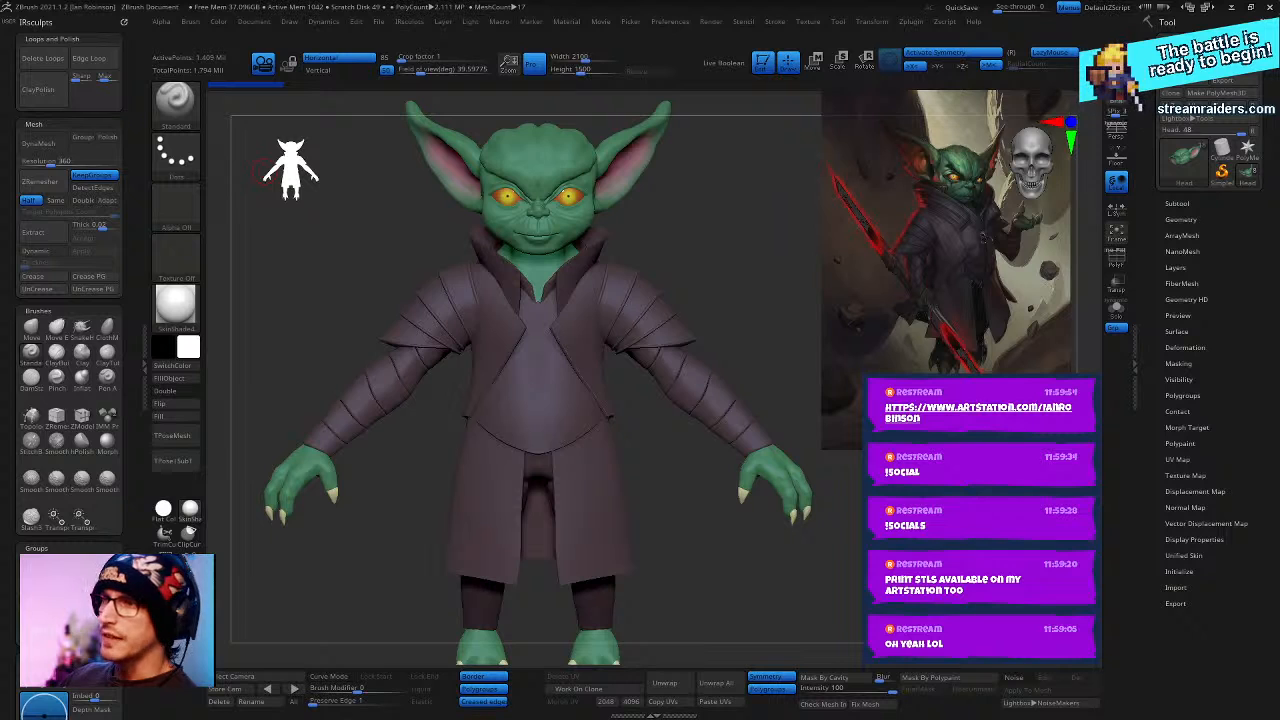
- Examine the full-body concept painting on the reference board, from the face down to the coat and weapon
right_click_drag(0, 313, 488, 203)
scroll(502, 214, "down", 7)
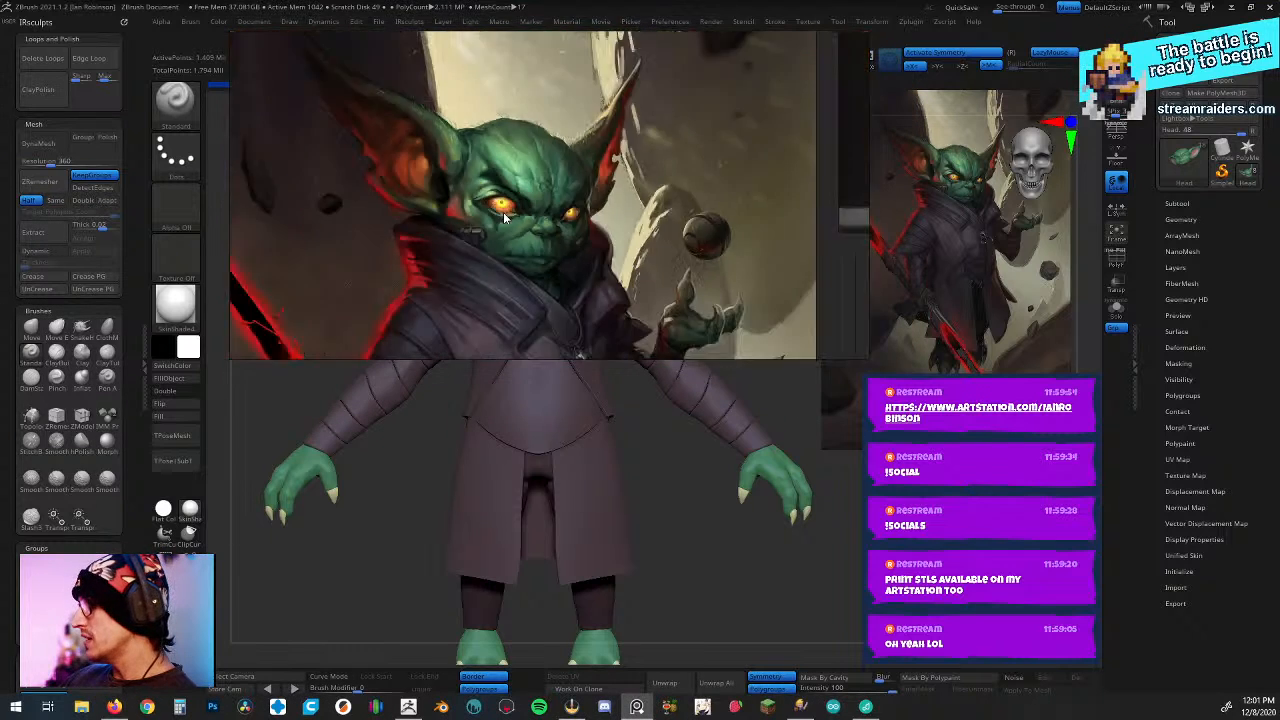
scroll(504, 218, "down", 3)
left_click_drag(586, 358, 600, 655)
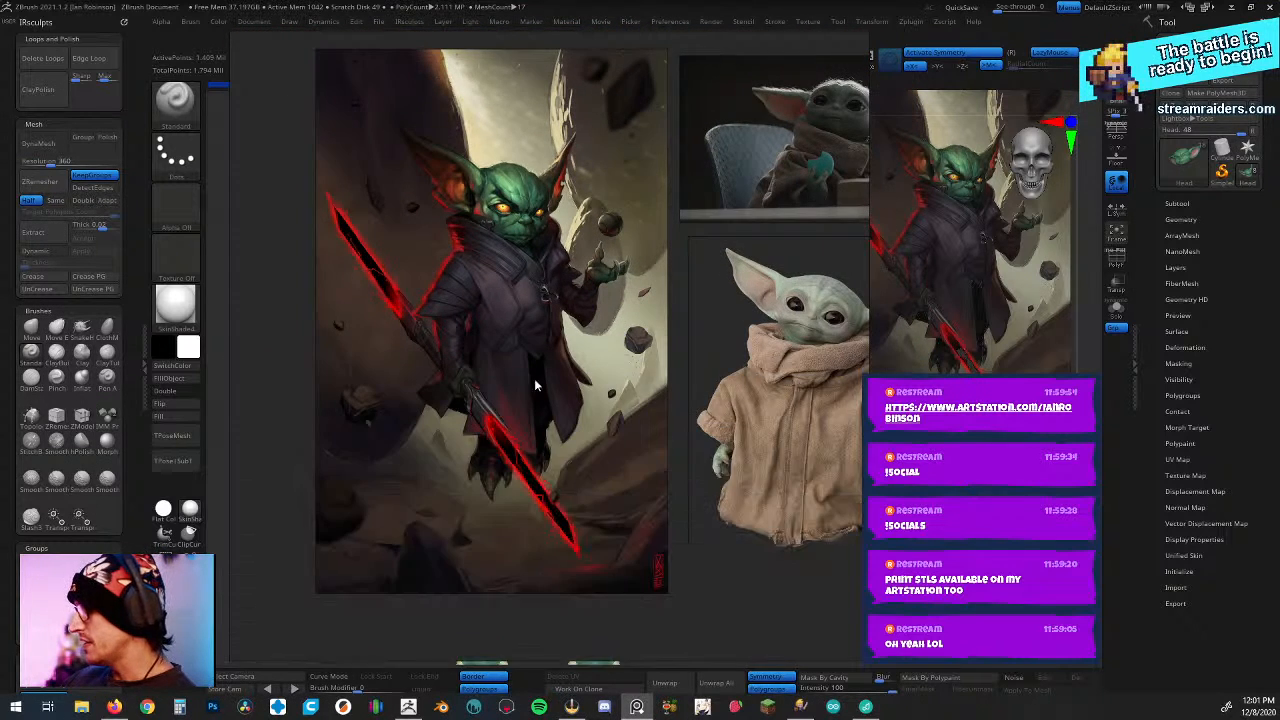
scroll(530, 350, "up", 6)
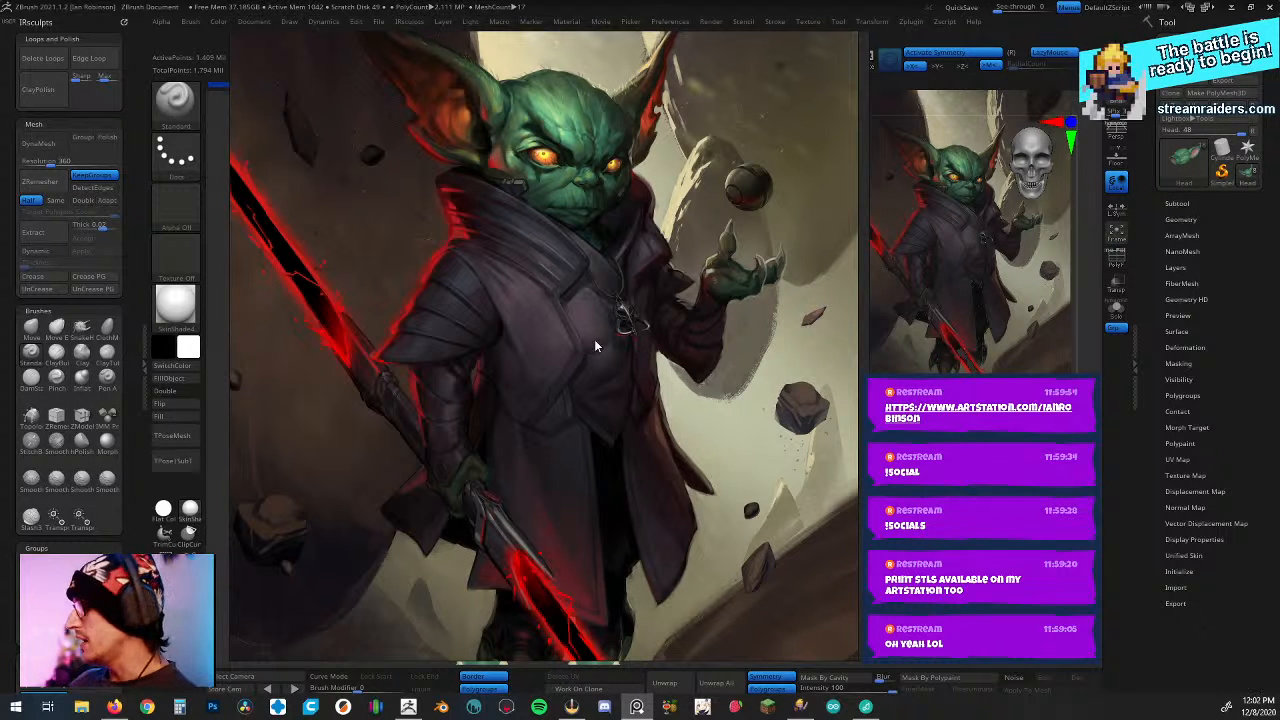
right_click_drag(613, 257, 0, 268)
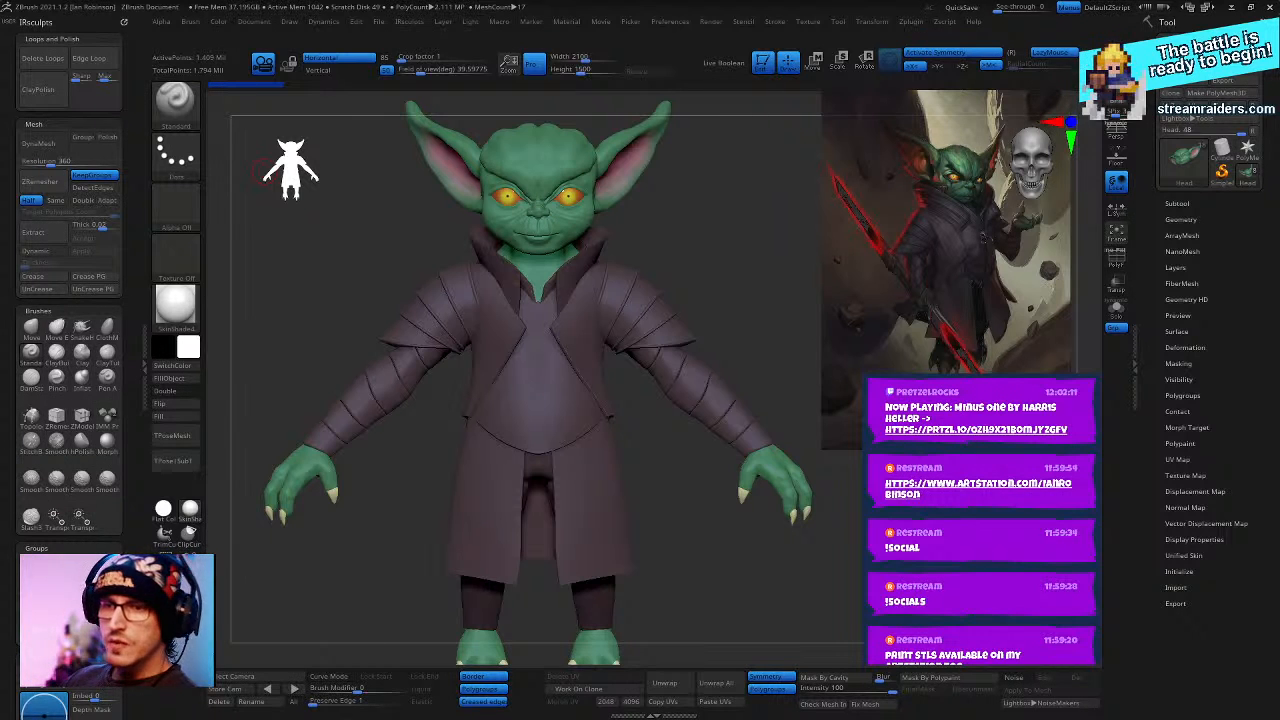
- Hide the Pants, Under_Shirt and Jacket folders in the subtool list
left_click_drag(471, 417, 768, 153)
left_click_drag(738, 422, 832, 369)
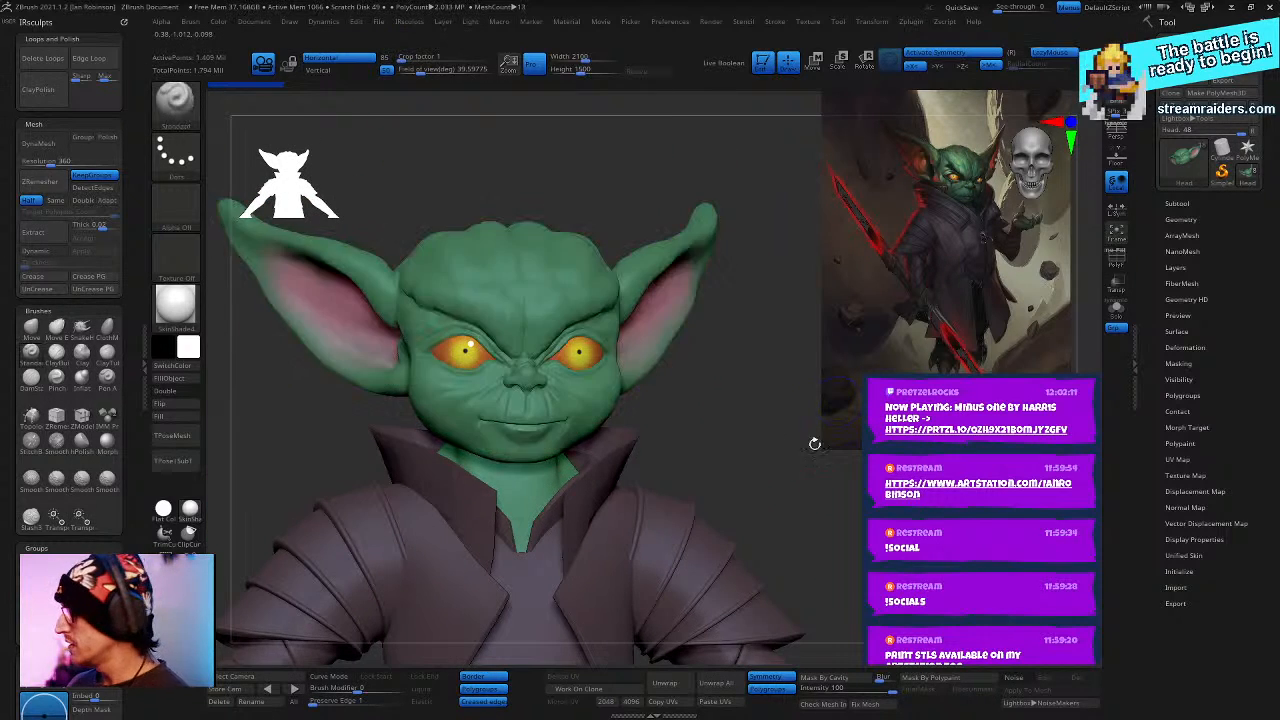
left_click_drag(814, 443, 782, 343)
left_click_drag(804, 243, 776, 496, "alt")
key("space")
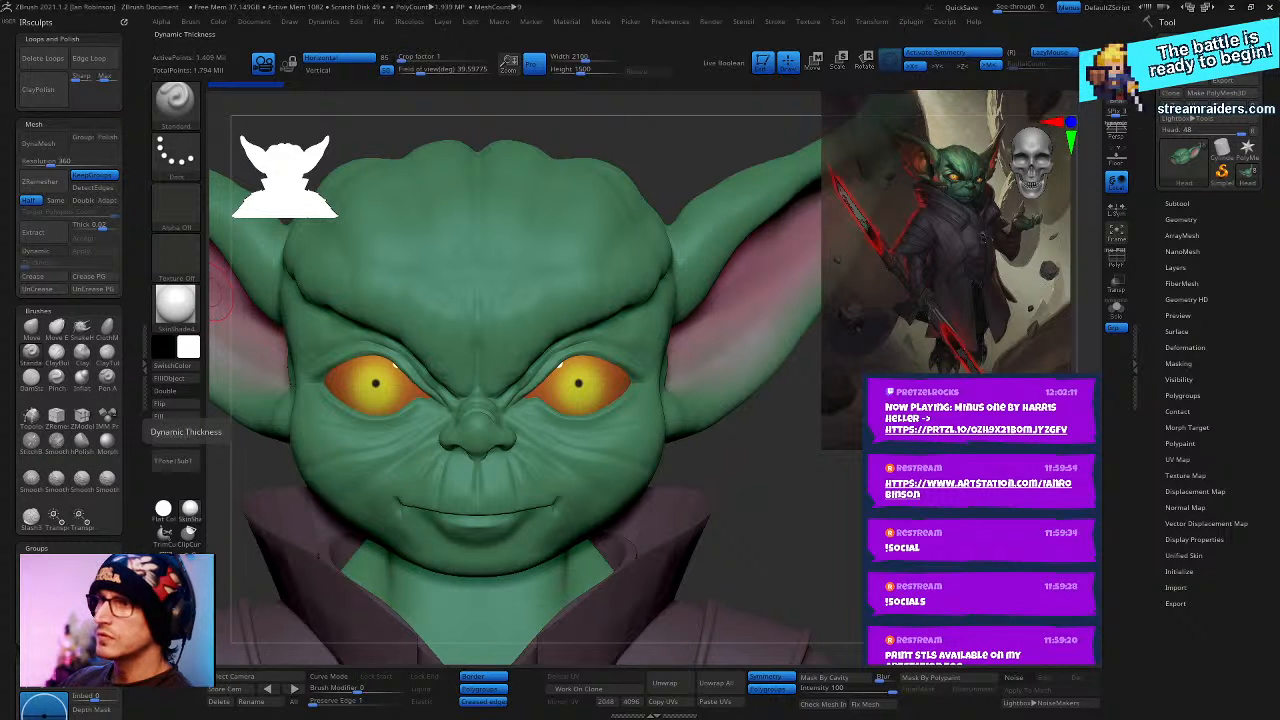
left_click_drag(730, 420, 1195, 261)
left_click(1181, 219)
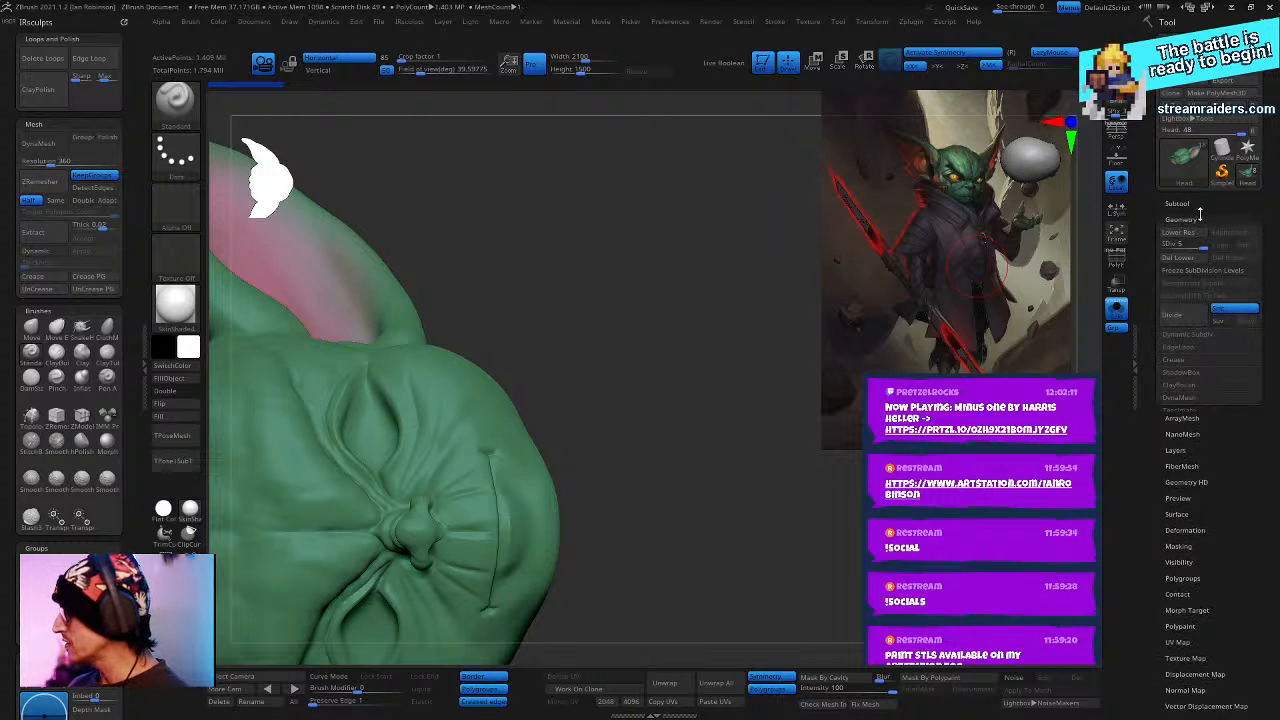
left_click(1181, 217)
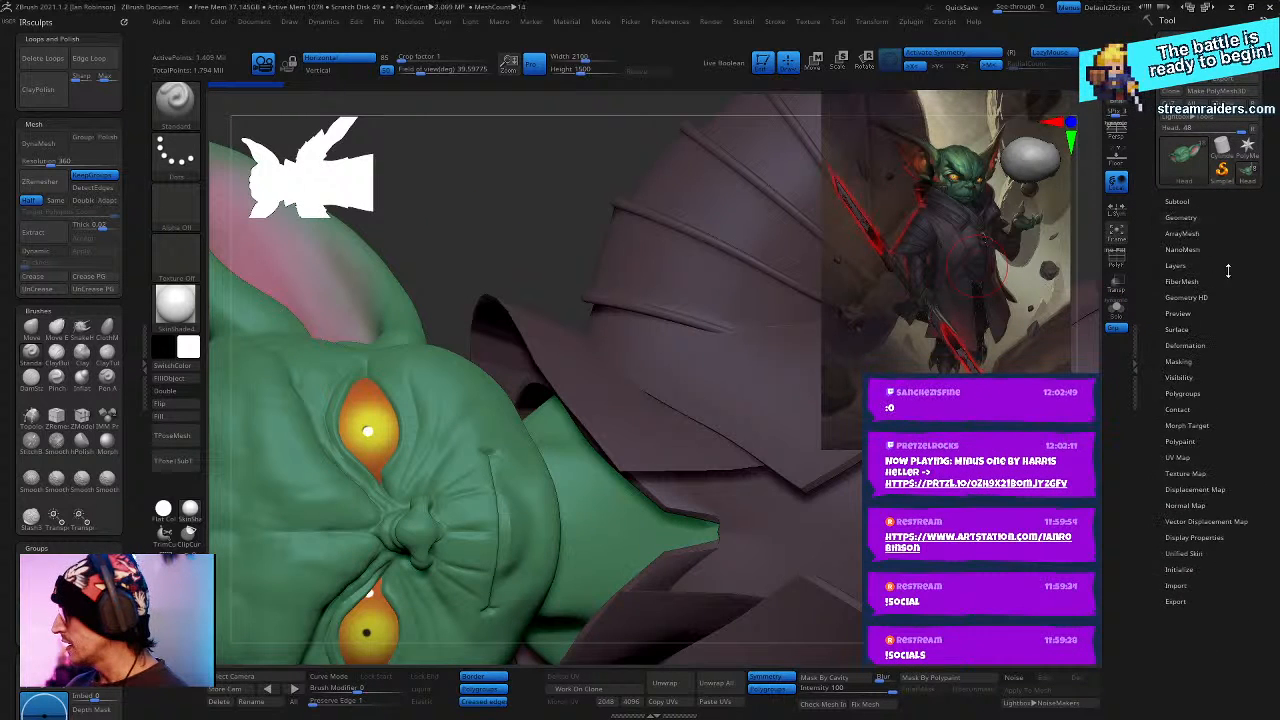
left_click(1178, 201)
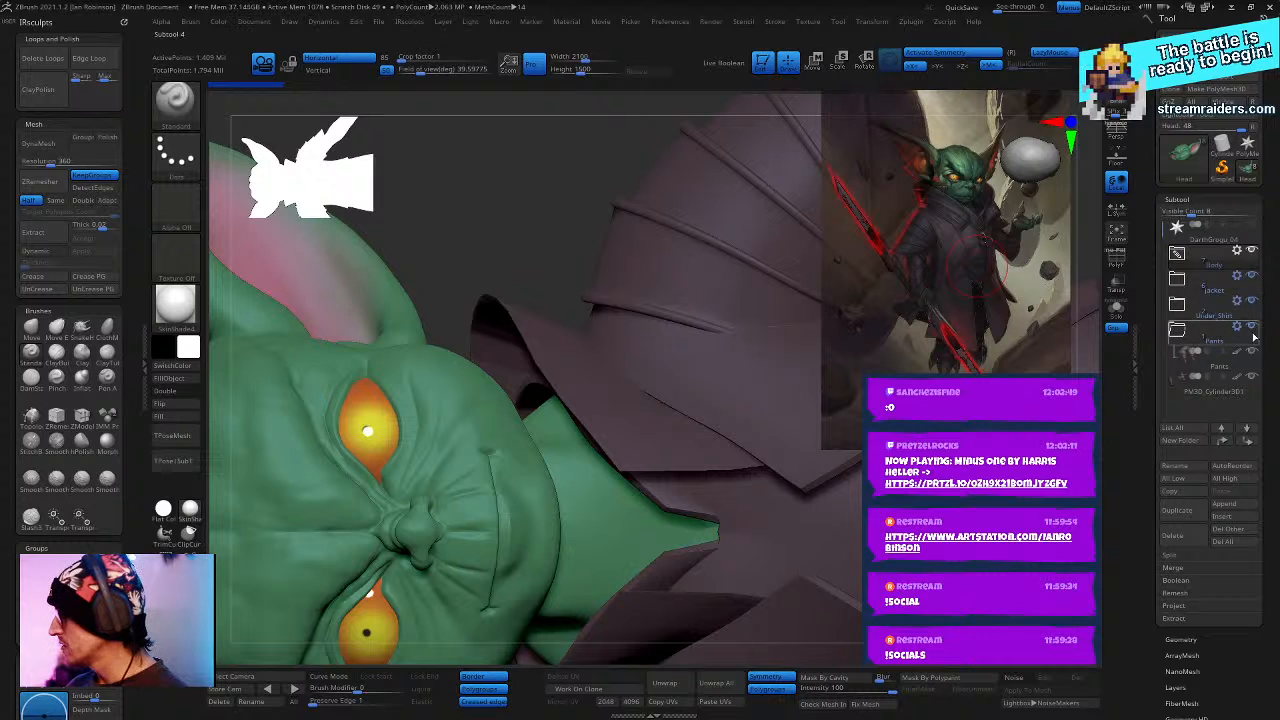
left_click(1255, 327)
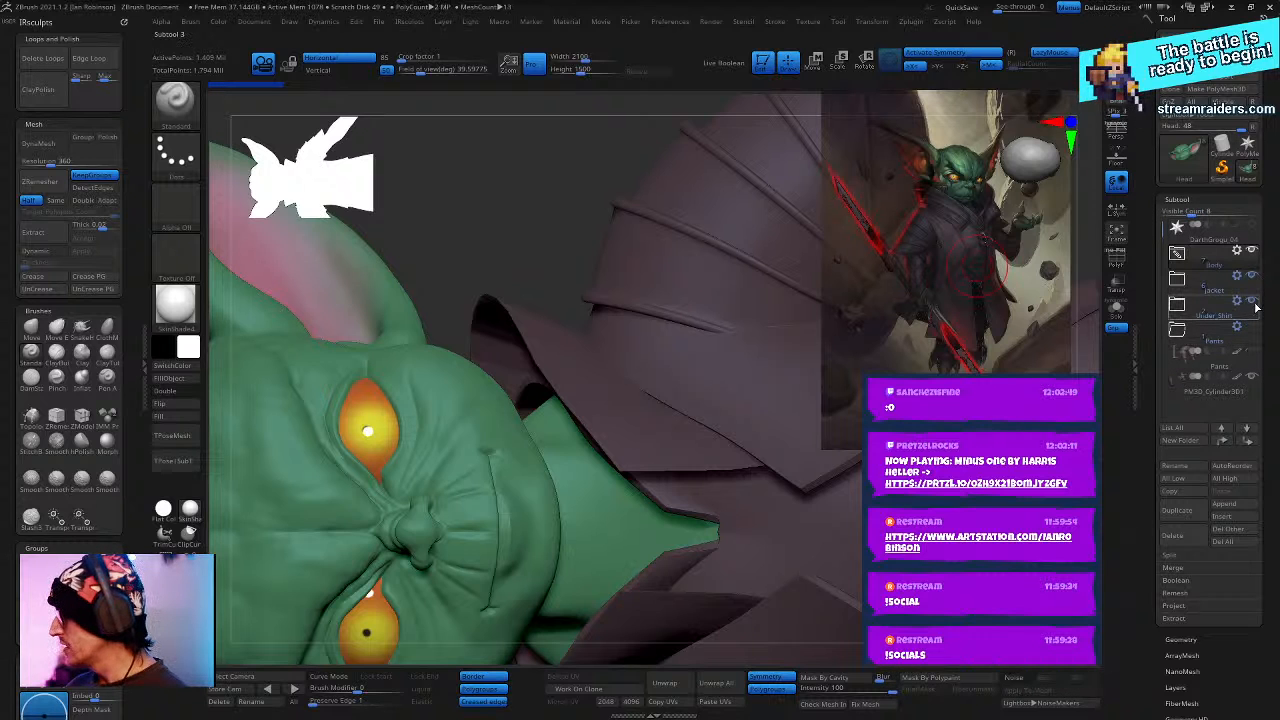
left_click(1254, 301)
left_click(1252, 275)
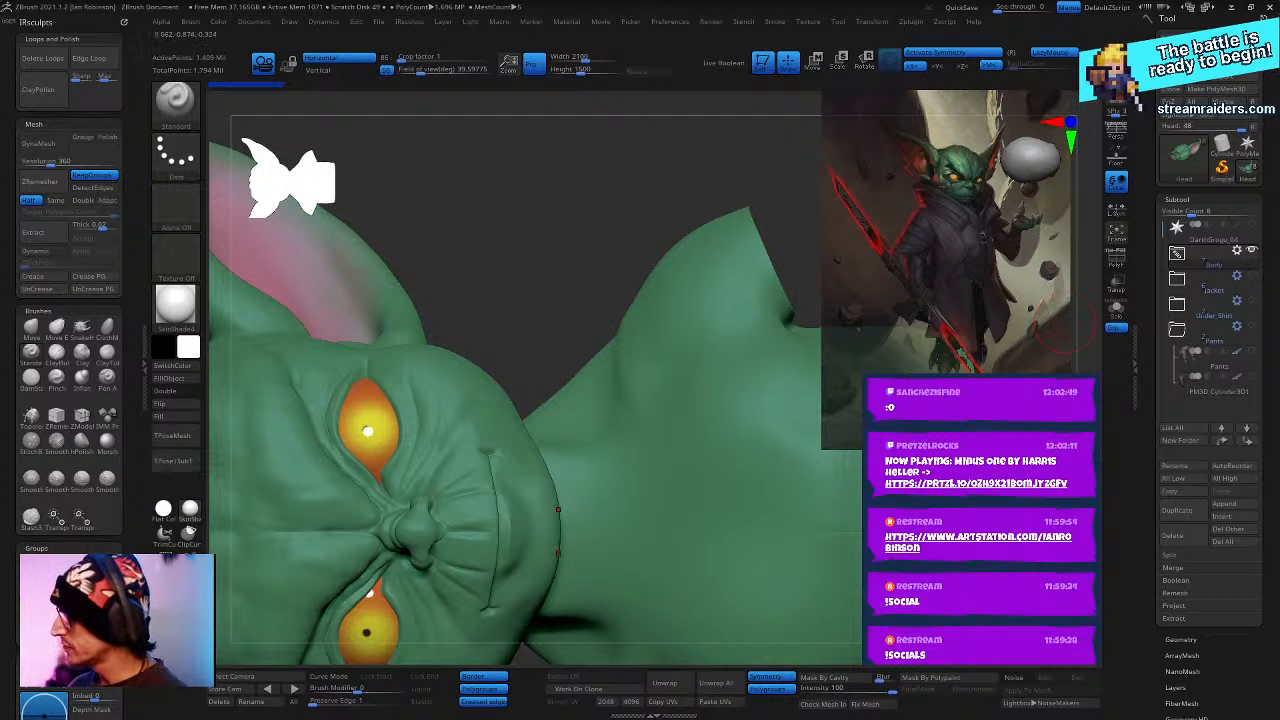
- Expand the Body folder and hide its Body, Hands, Nails and Foot subtools, keeping the head and eyes visible
left_click(1179, 260)
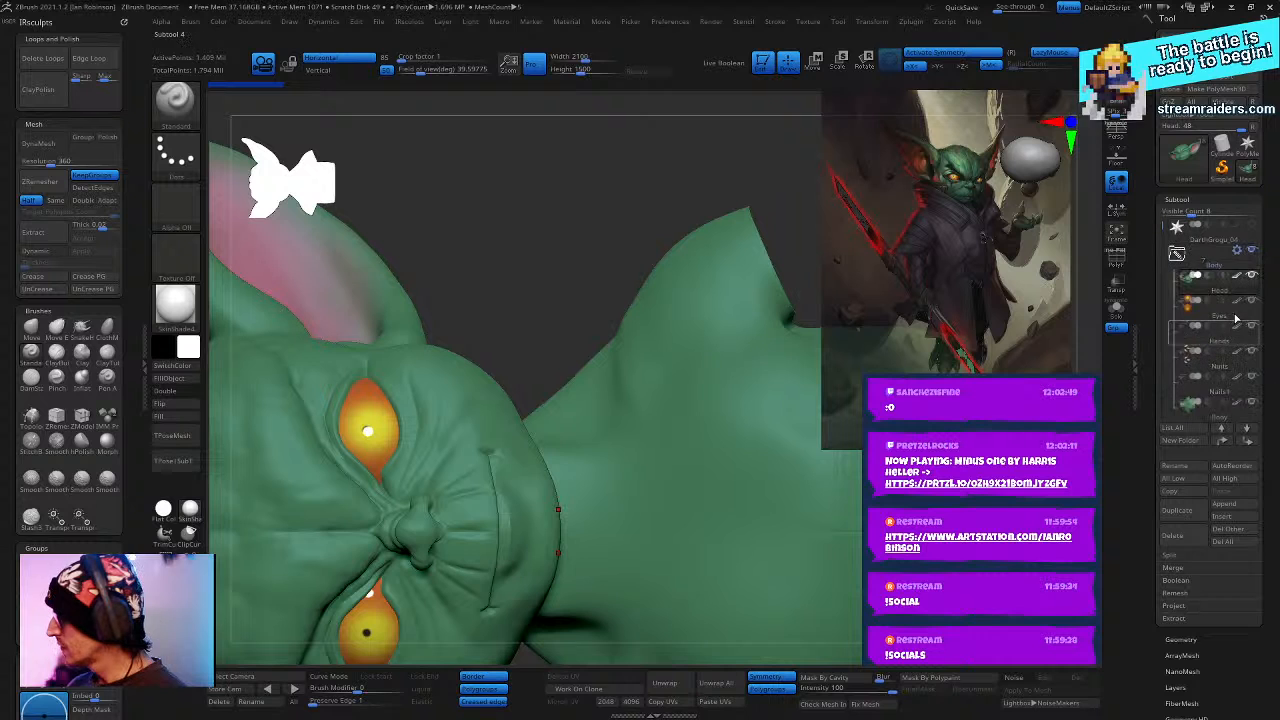
left_click(1252, 402)
left_click_drag(698, 565, 551, 368, "alt")
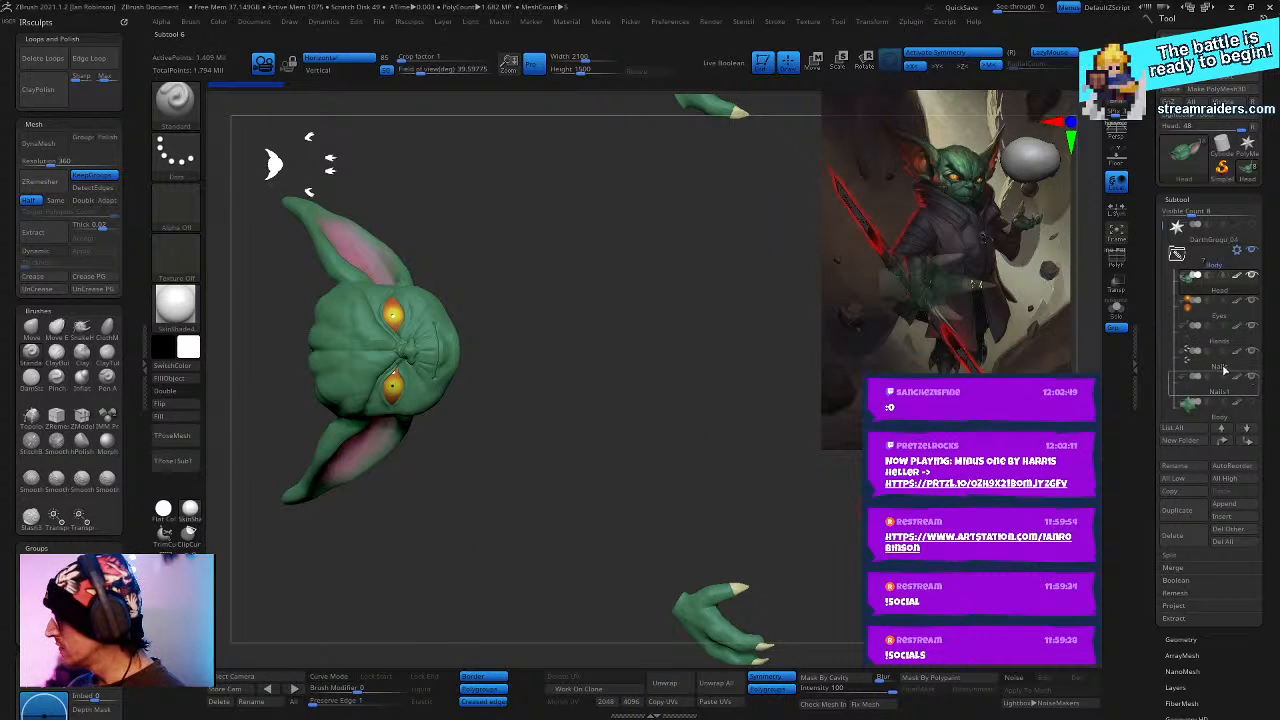
left_click(1252, 326)
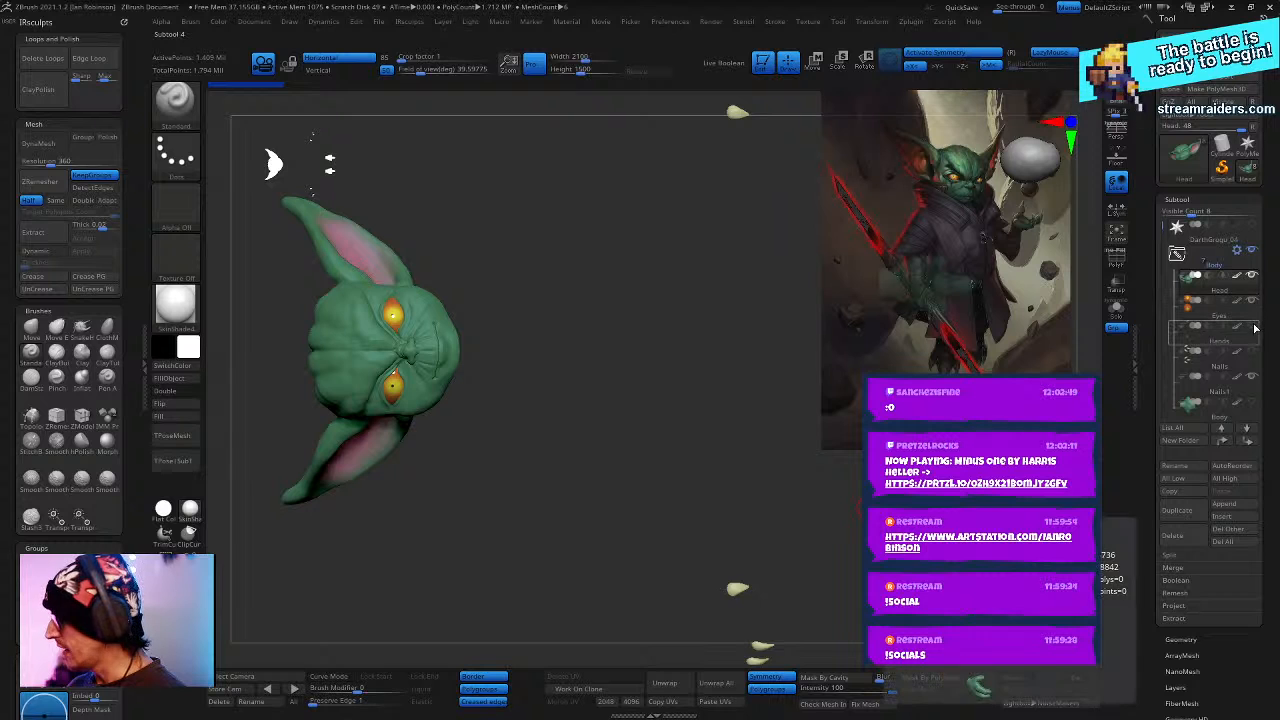
left_click_drag(1170, 270, 1172, 370)
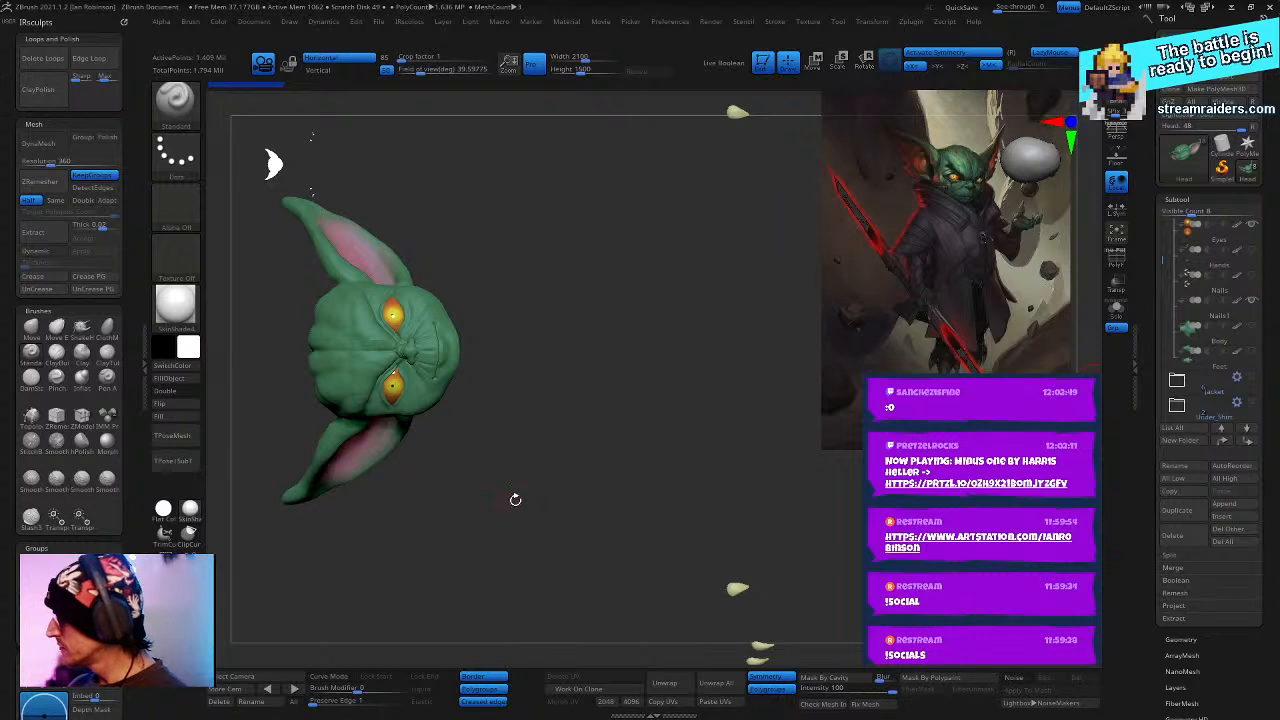
- Carve a crease along the mouth line toward the lip corner using the DamStandard brush with an adjusted draw size
mouse_move(633, 360)
left_mouse_down("alt")
mouse_move(711, 440)
mouse_move(690, 434)
mouse_move(760, 455)
mouse_move(696, 441)
mouse_move(748, 434)
mouse_move(714, 500)
mouse_move(741, 515)
mouse_move(722, 509)
mouse_move(706, 409)
mouse_move(740, 517)
mouse_move(815, 517)
mouse_move(714, 306)
mouse_move(765, 275)
mouse_move(757, 331)
mouse_move(766, 283)
mouse_move(720, 217)
left_mouse_up("alt")
key("shift+f")
key("shift+f")
right_click(714, 306)
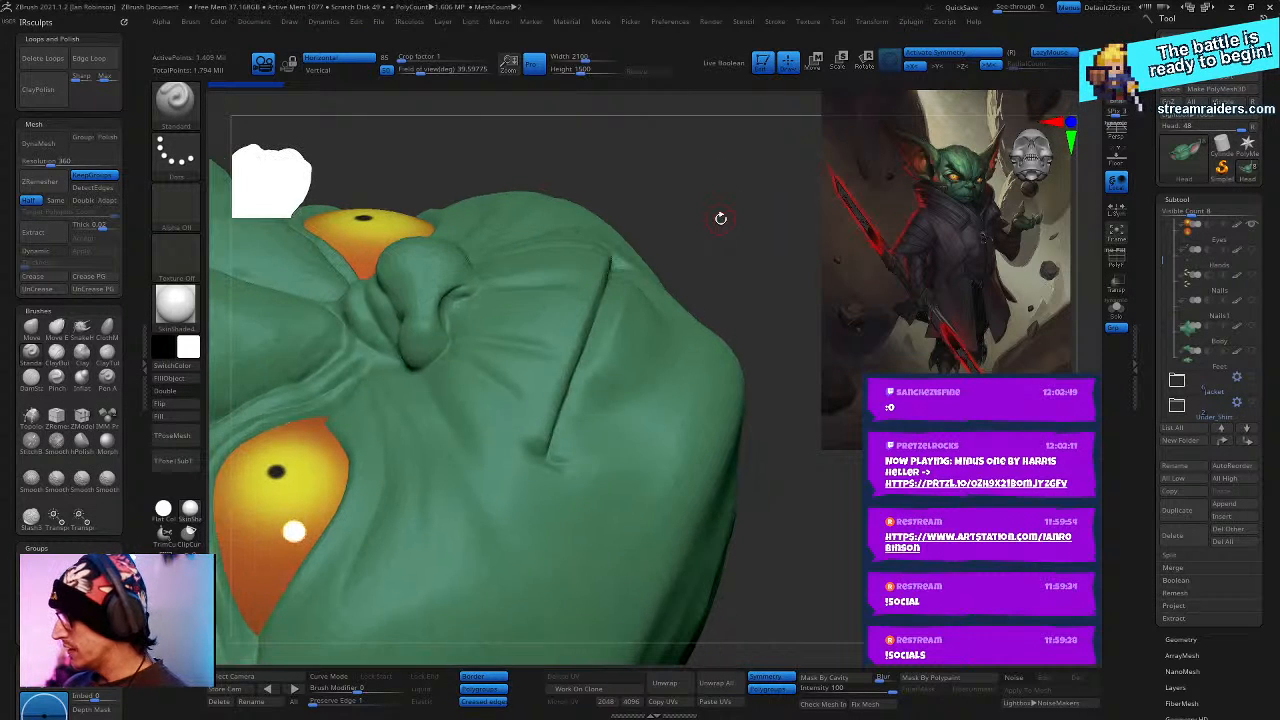
right_click(718, 362)
right_click_drag(718, 362, 680, 425)
key("b")
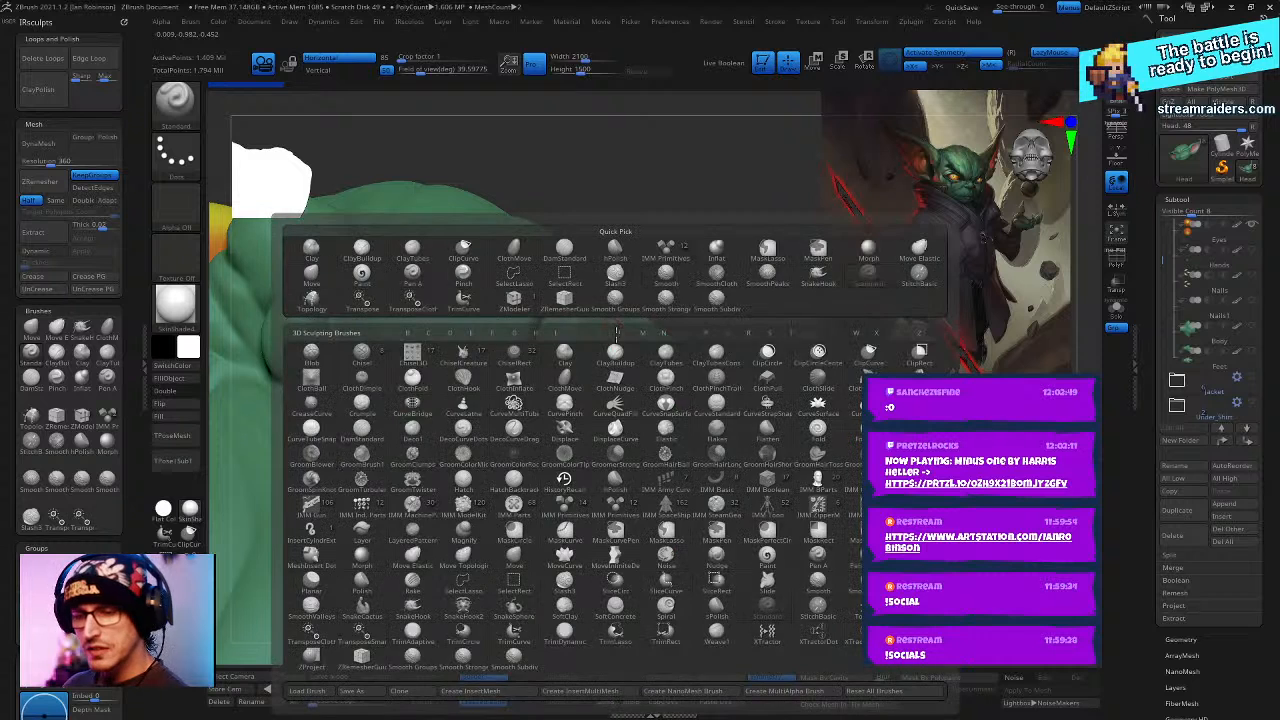
key("d")
key("s")
right_click(652, 366)
left_click_drag(657, 366, 690, 367)
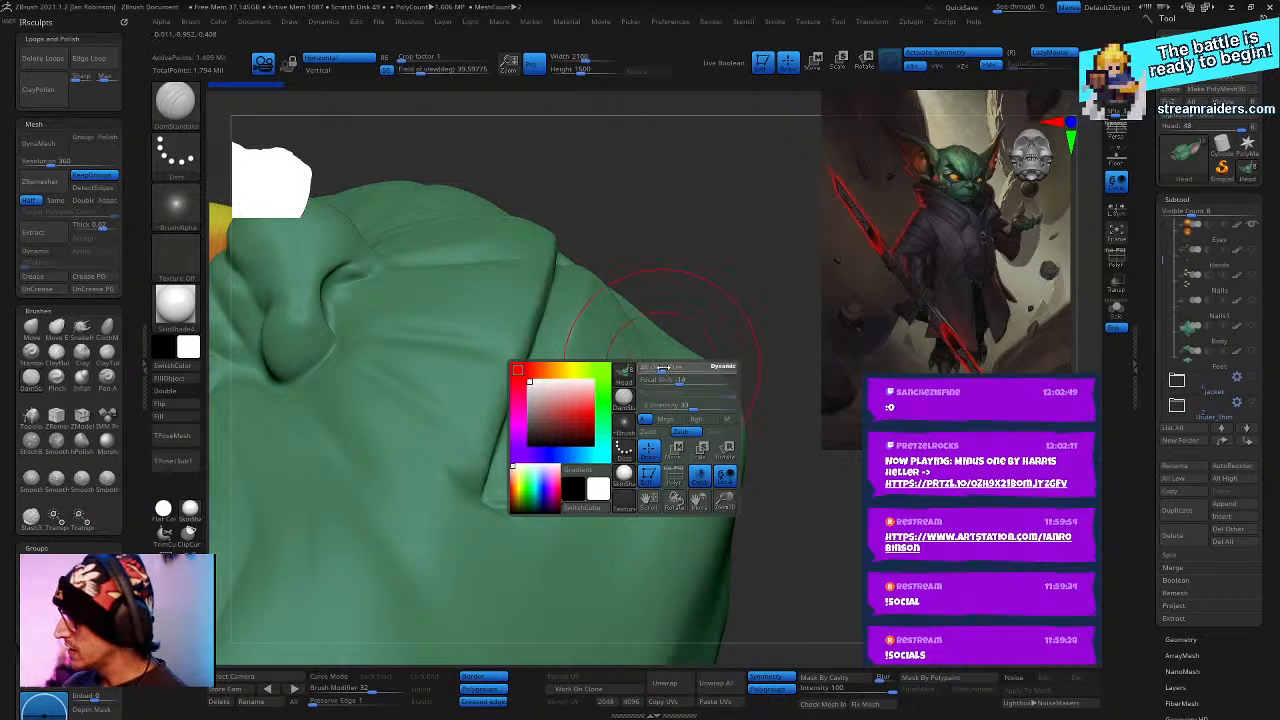
mouse_move(566, 264)
left_mouse_down()
mouse_move(555, 455)
mouse_move(497, 495)
left_mouse_up()
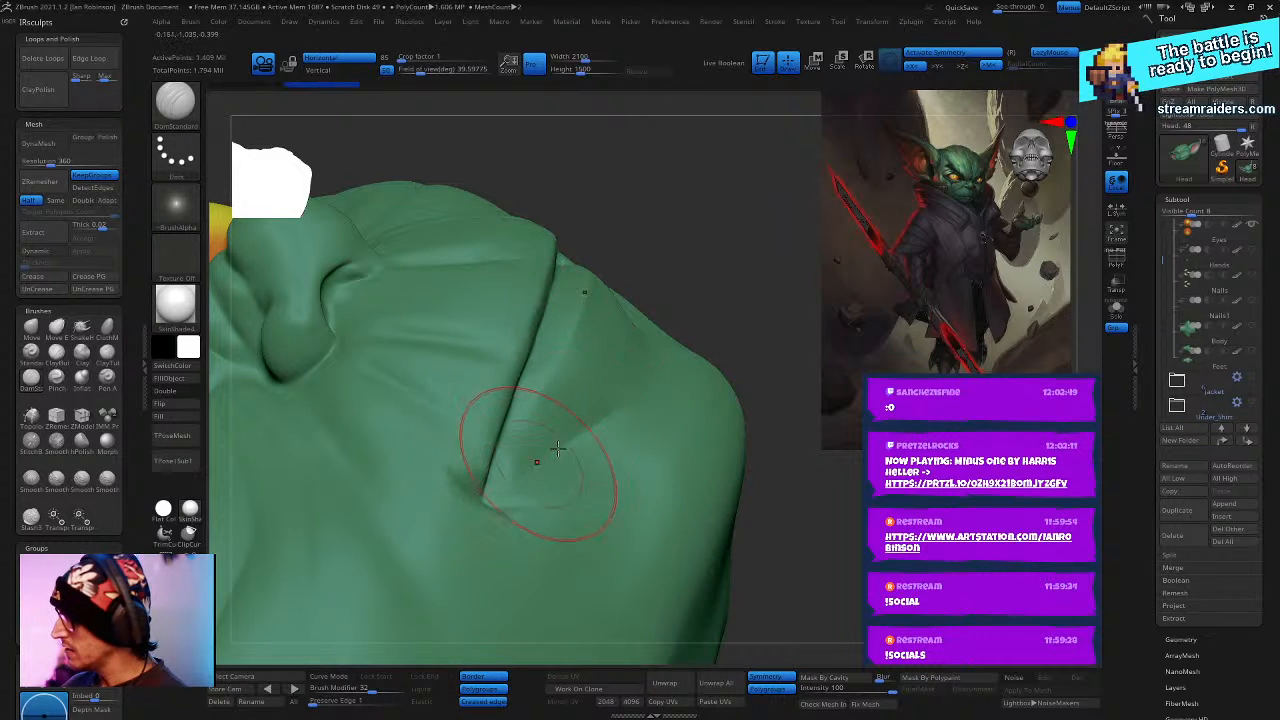
- Refine the creases below the mouth with DamStandard and smooth the surface around the chin and jaw
mouse_move(600, 435)
right_mouse_down()
mouse_move(770, 322)
mouse_move(600, 400)
mouse_move(647, 405)
mouse_move(594, 449)
right_mouse_up()
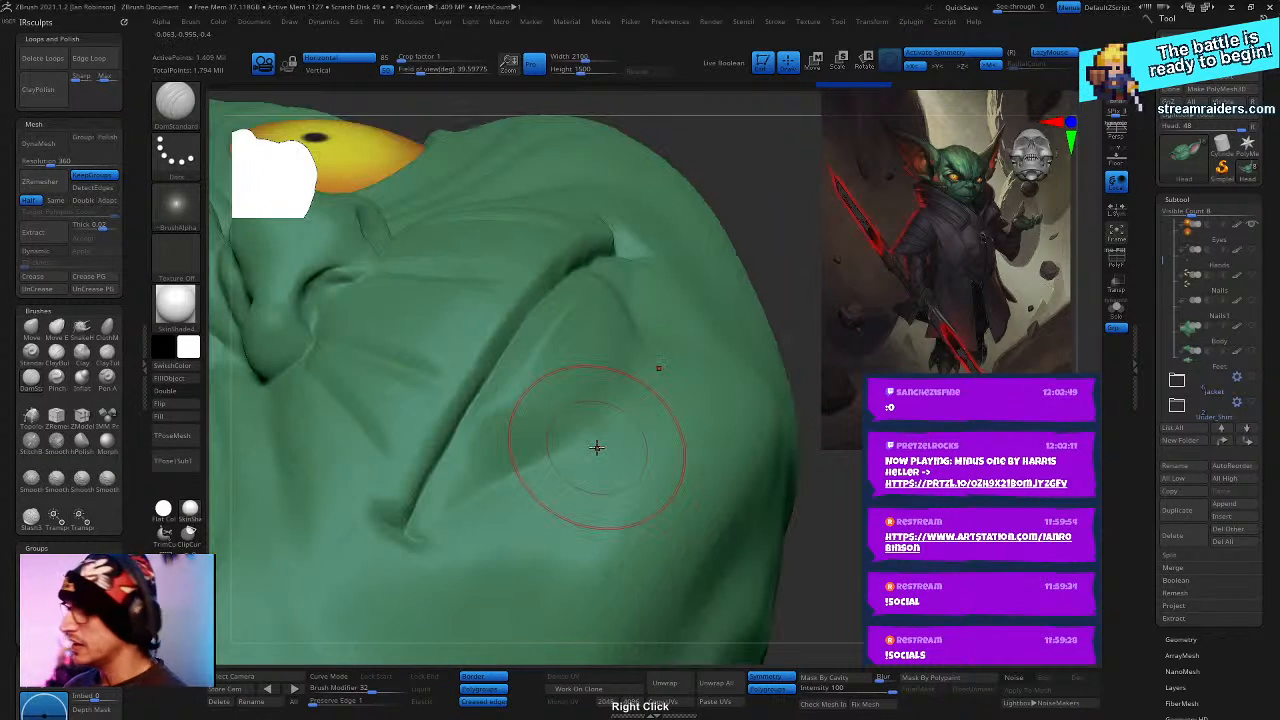
mouse_move(640, 389)
right_mouse_down()
mouse_move(660, 430)
mouse_move(697, 451)
mouse_move(697, 374)
mouse_move(624, 481)
right_mouse_up()
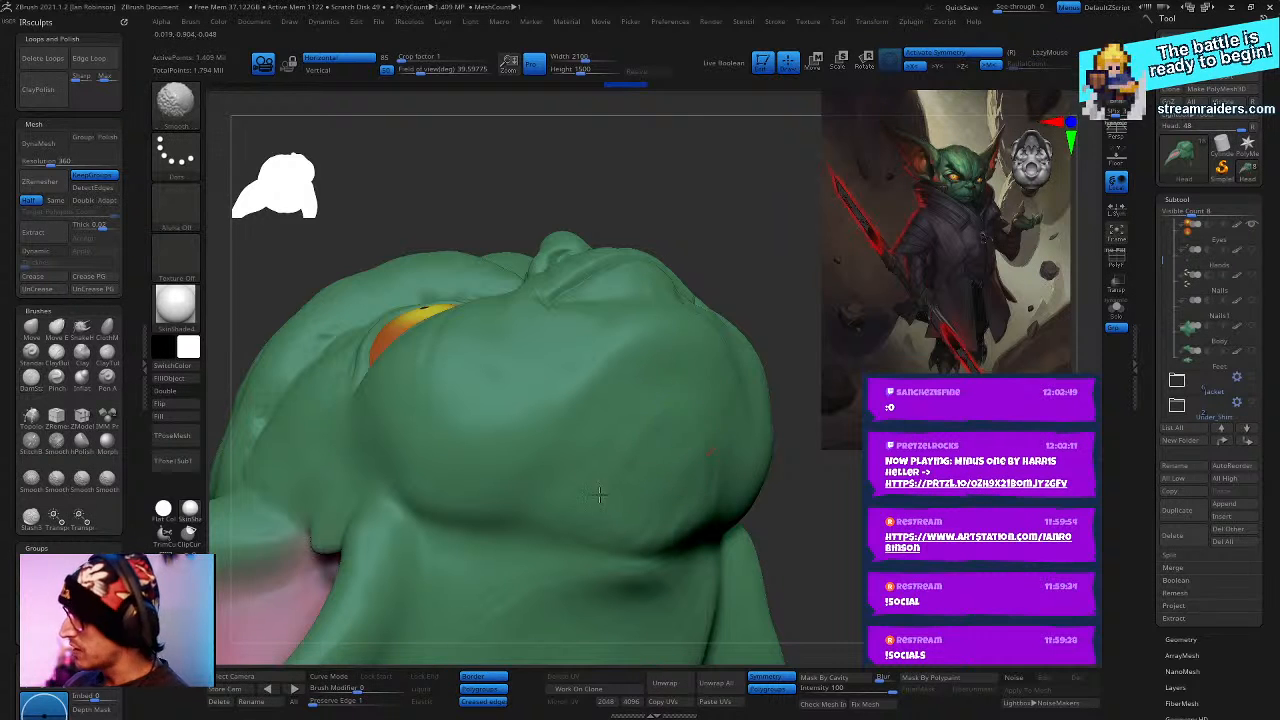
right_click(718, 371)
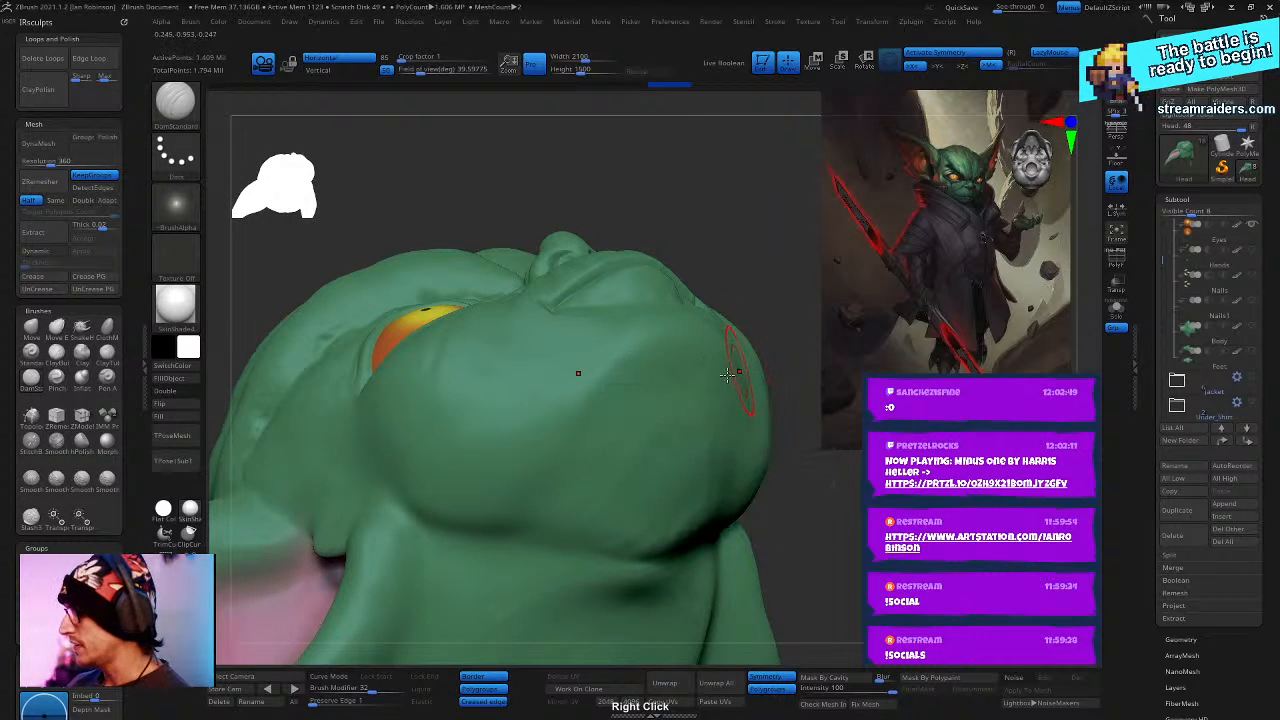
mouse_move(718, 371)
right_mouse_down()
mouse_move(668, 410)
mouse_move(711, 523)
mouse_move(869, 366)
right_mouse_up()
mouse_move(680, 370)
right_mouse_down()
mouse_move(697, 400)
mouse_move(700, 380)
mouse_move(710, 385)
mouse_move(660, 395)
right_mouse_up()
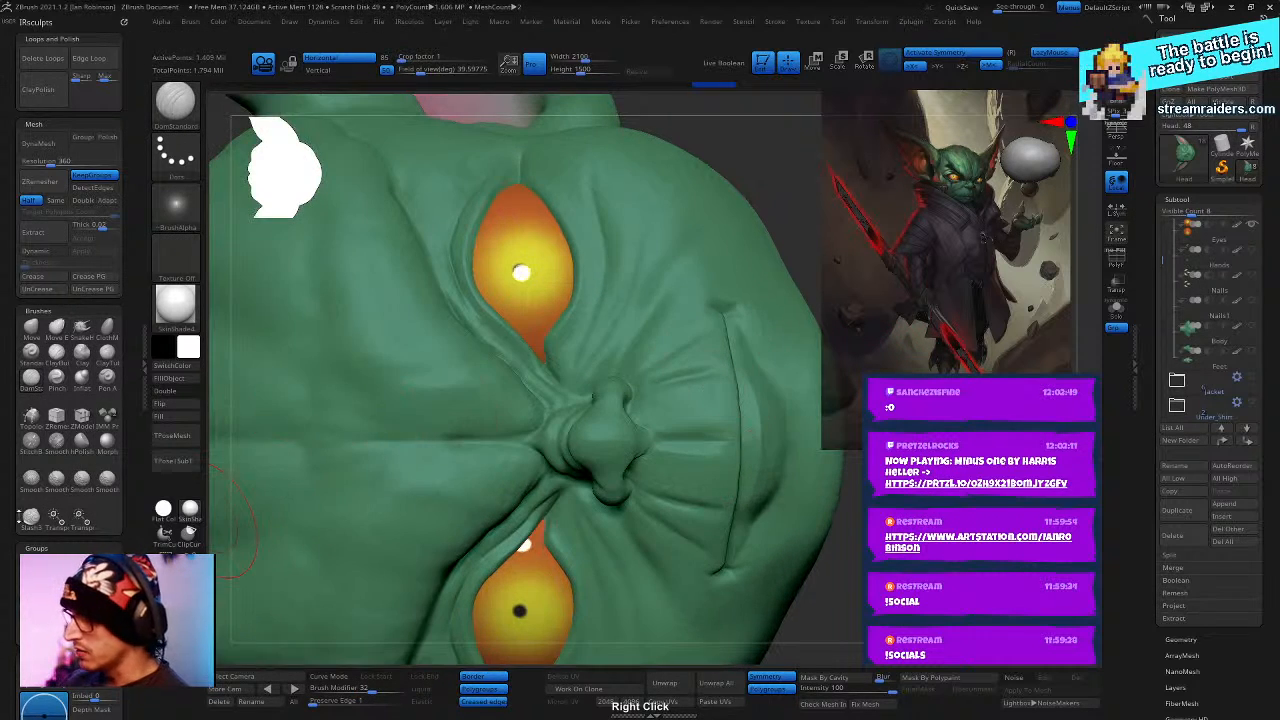
- Cut a fine wrinkle from the inner eye corner toward the cheek with the Slash3 brush at draw size 9
mouse_move(668, 312)
right_mouse_down("ctrl")
mouse_move(745, 350)
mouse_move(700, 360)
right_mouse_up("ctrl")
right_click(662, 308)
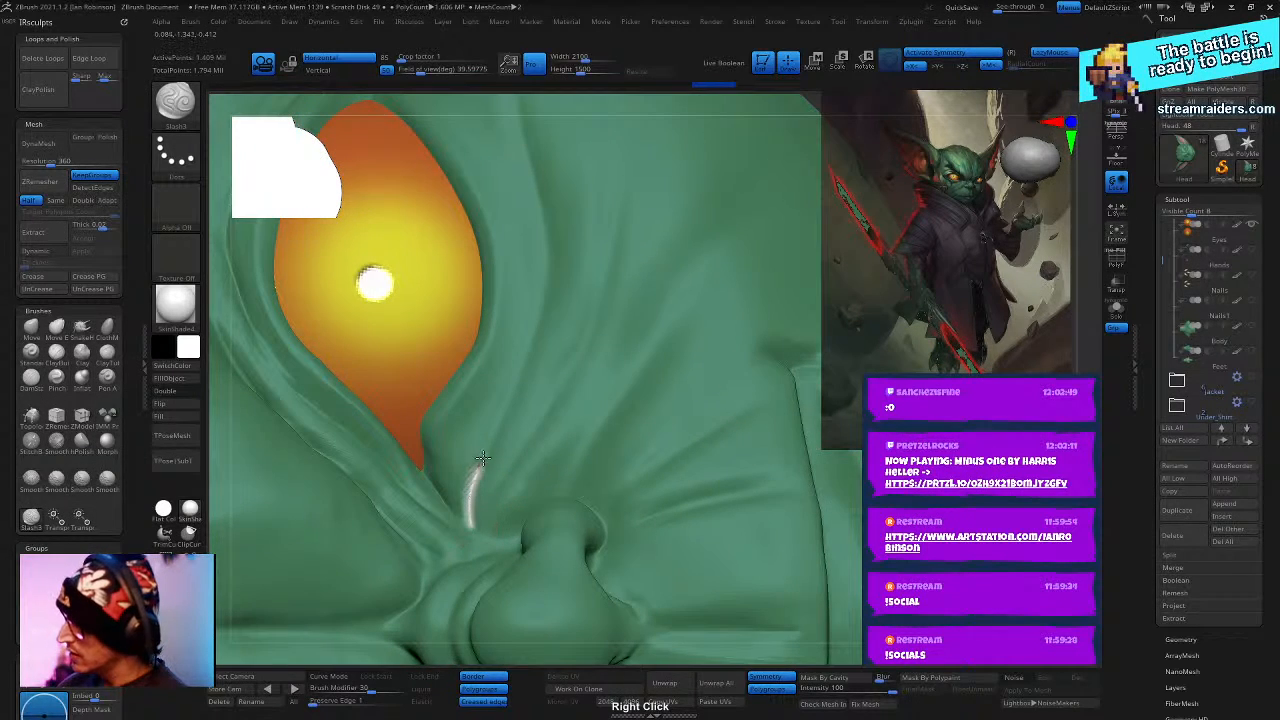
right_click(572, 306)
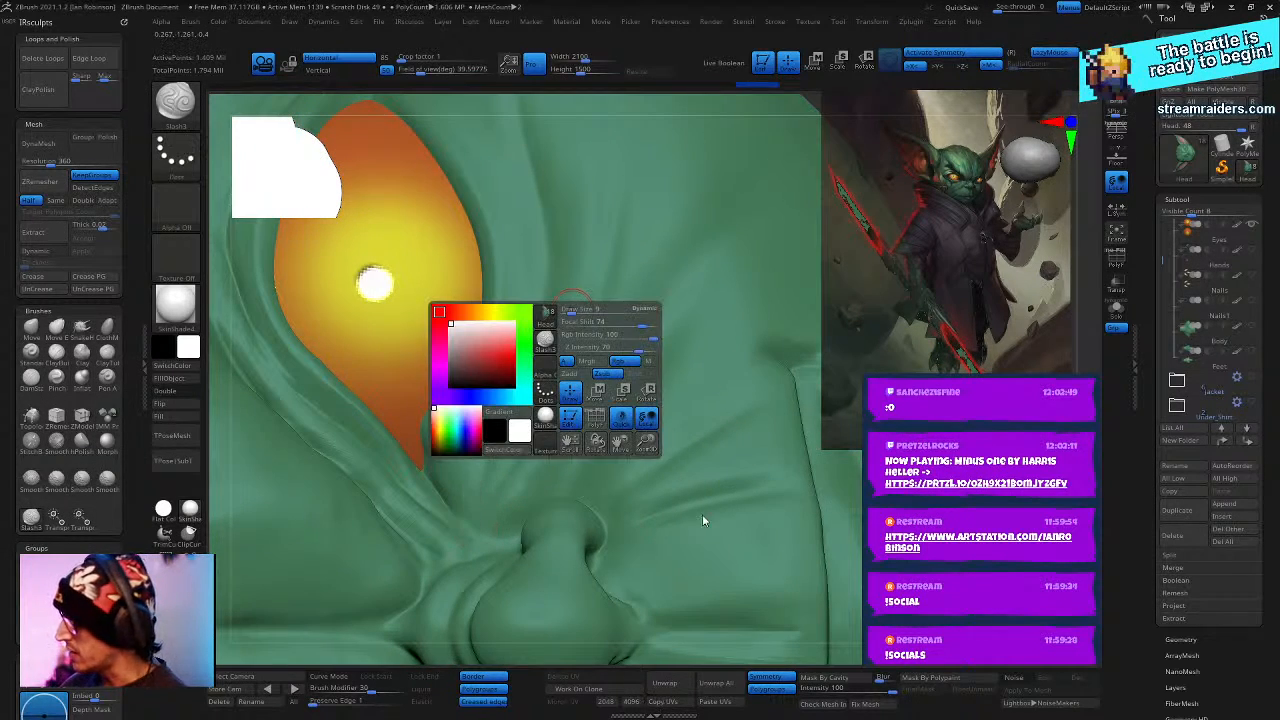
right_click(576, 409)
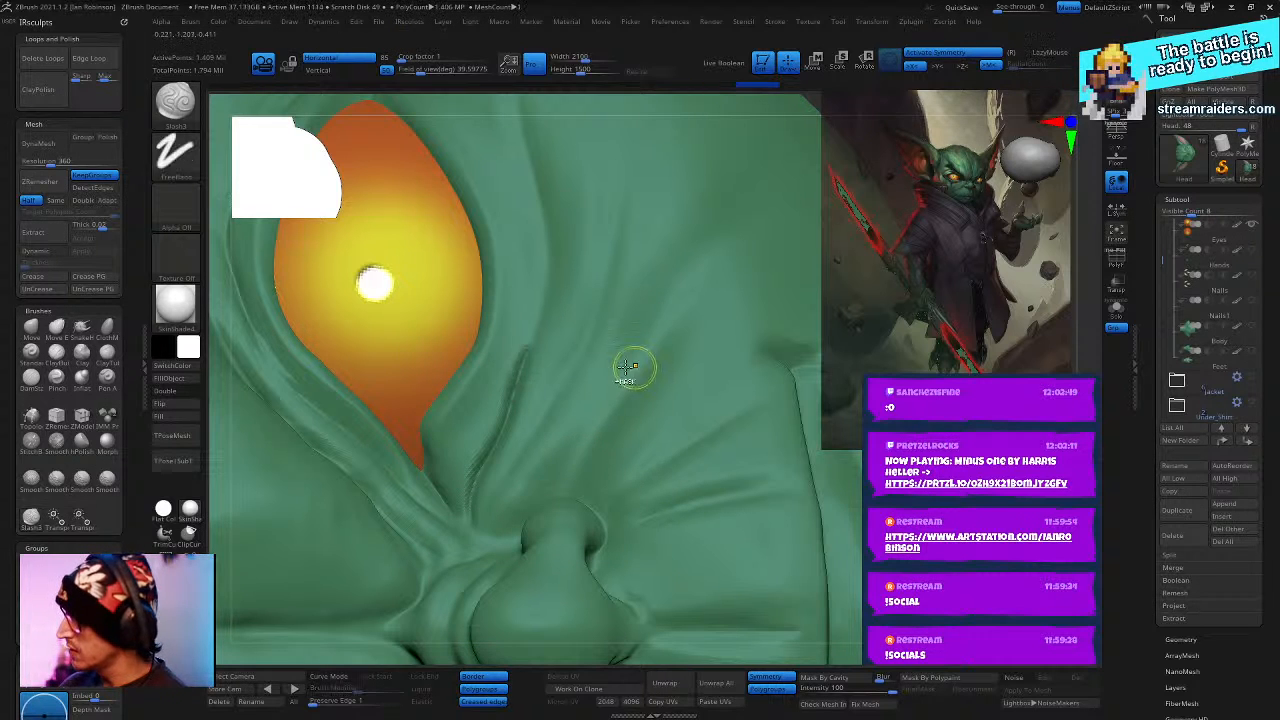
right_click(578, 364)
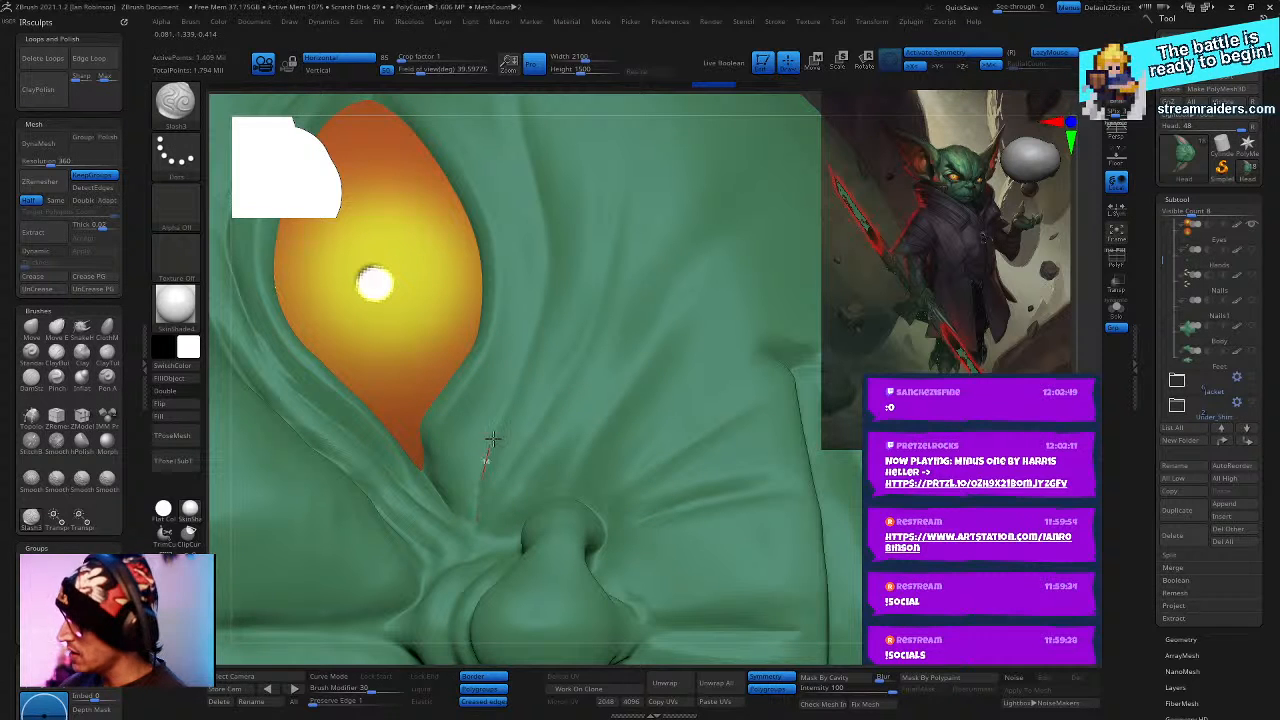
- Add more Slash3 wrinkle lines beside the nose bridge and across the cheek below the eye
mouse_move(534, 98)
right_mouse_down()
mouse_move(623, 223)
mouse_move(678, 418)
mouse_move(680, 314)
mouse_move(672, 401)
right_mouse_up()
right_click_drag(535, 409, 497, 479)
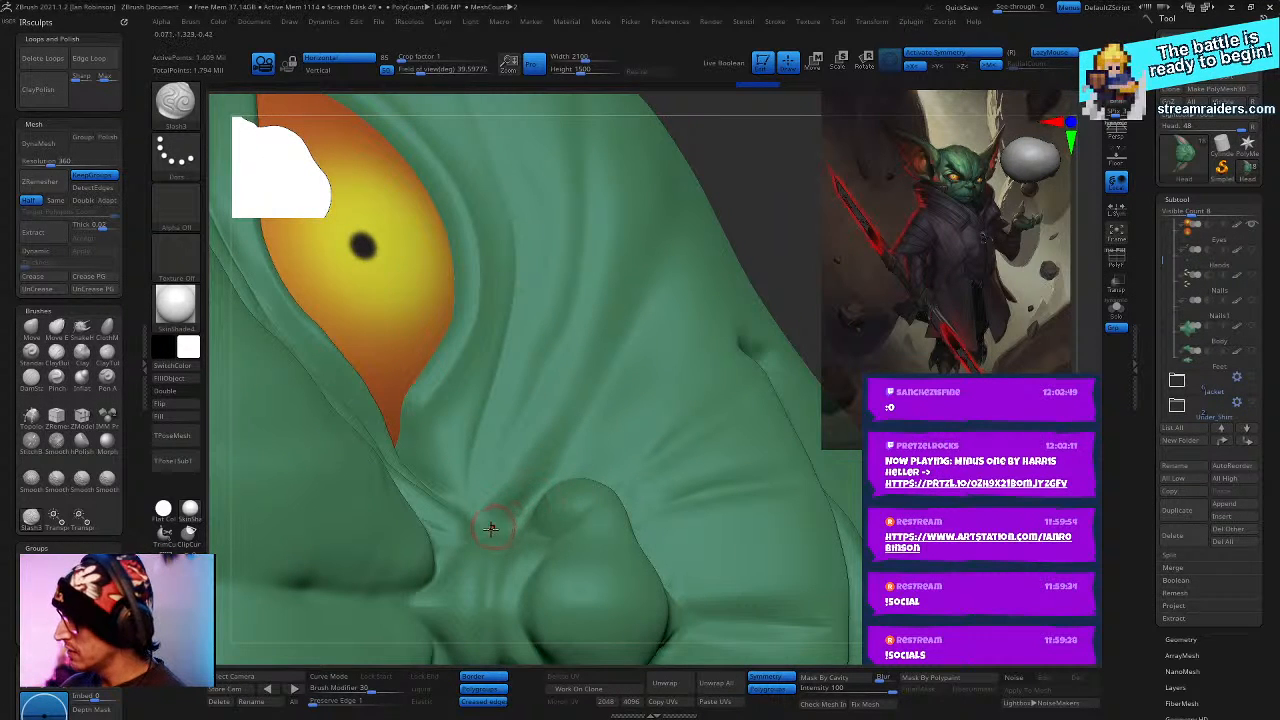
mouse_move(678, 398)
right_mouse_down()
mouse_move(689, 294)
mouse_move(640, 280)
mouse_move(651, 277)
mouse_move(686, 418)
mouse_move(630, 410)
mouse_move(594, 363)
mouse_move(677, 306)
mouse_move(611, 357)
mouse_move(534, 220)
mouse_move(572, 356)
mouse_move(624, 357)
mouse_move(663, 477)
mouse_move(629, 486)
mouse_move(641, 311)
mouse_move(676, 341)
mouse_move(620, 383)
mouse_move(551, 355)
right_mouse_up()
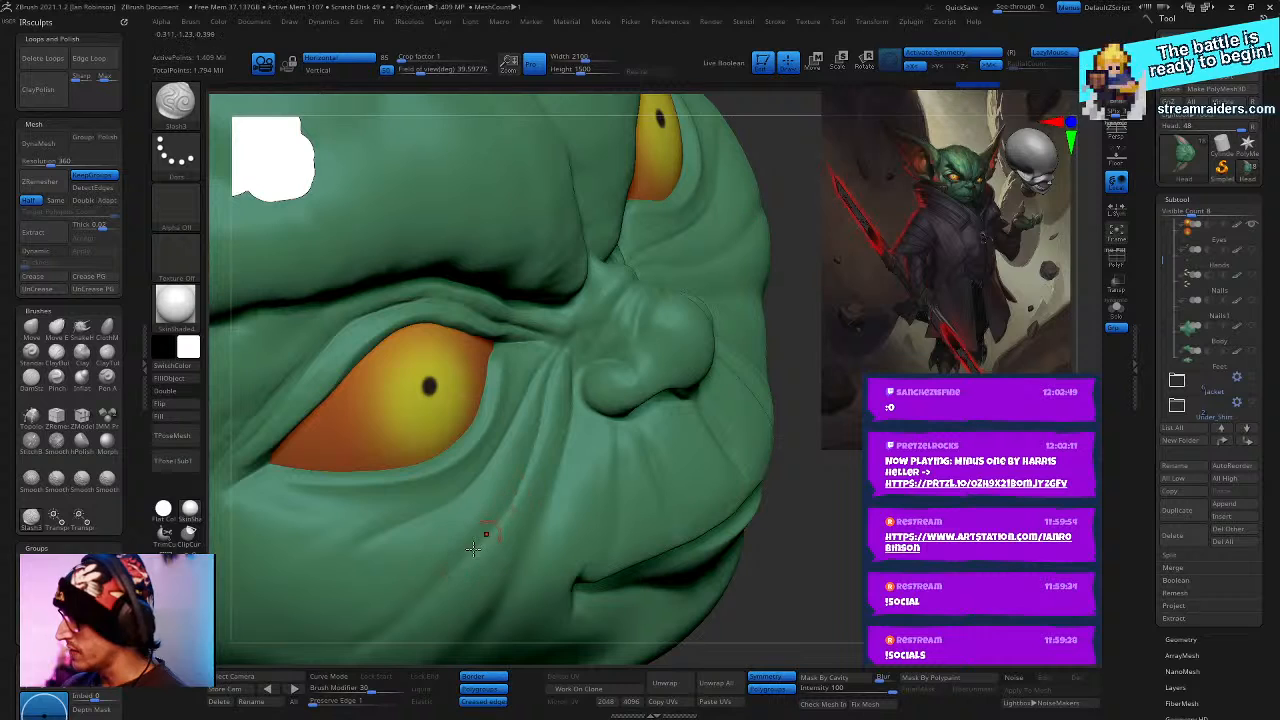
- Switch to the Standard brush and sculpt the skin folds between the inner eye corner and the nose
right_click(582, 442)
key("c")
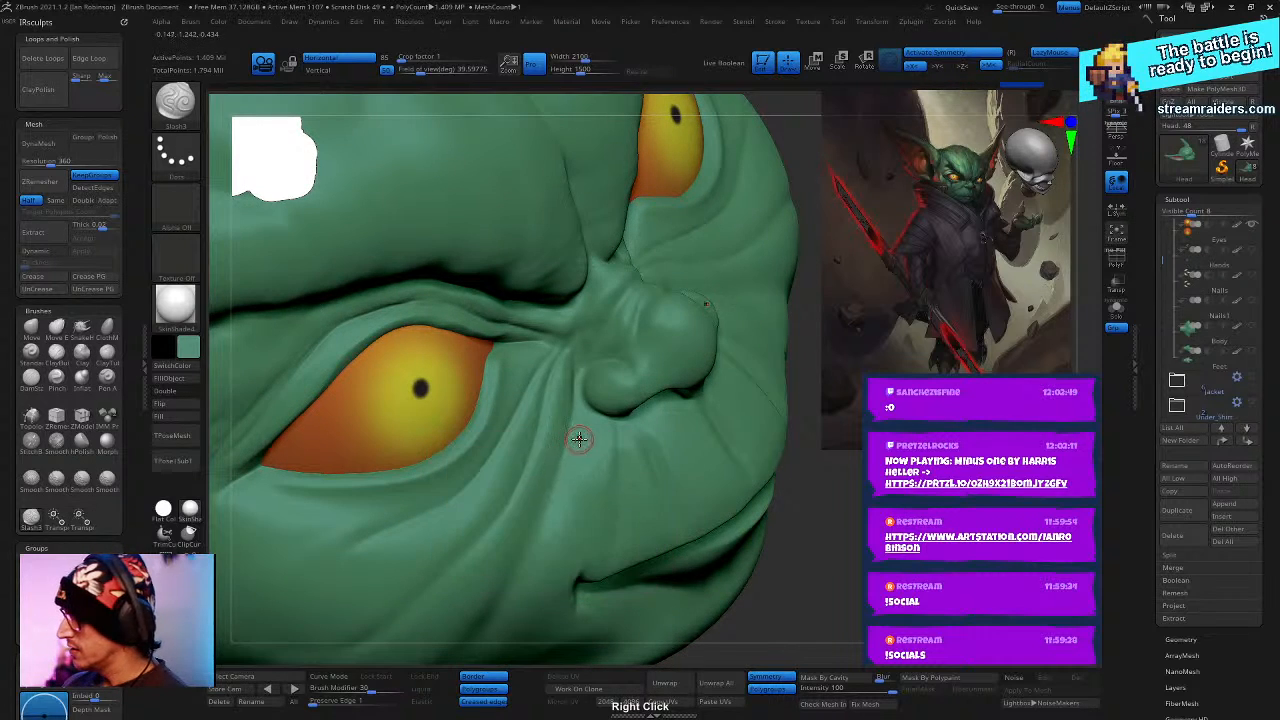
mouse_move(580, 441)
right_mouse_down()
mouse_move(567, 410)
mouse_move(620, 426)
mouse_move(630, 410)
mouse_move(618, 392)
mouse_move(590, 403)
right_mouse_up()
key("b")
key("Escape")
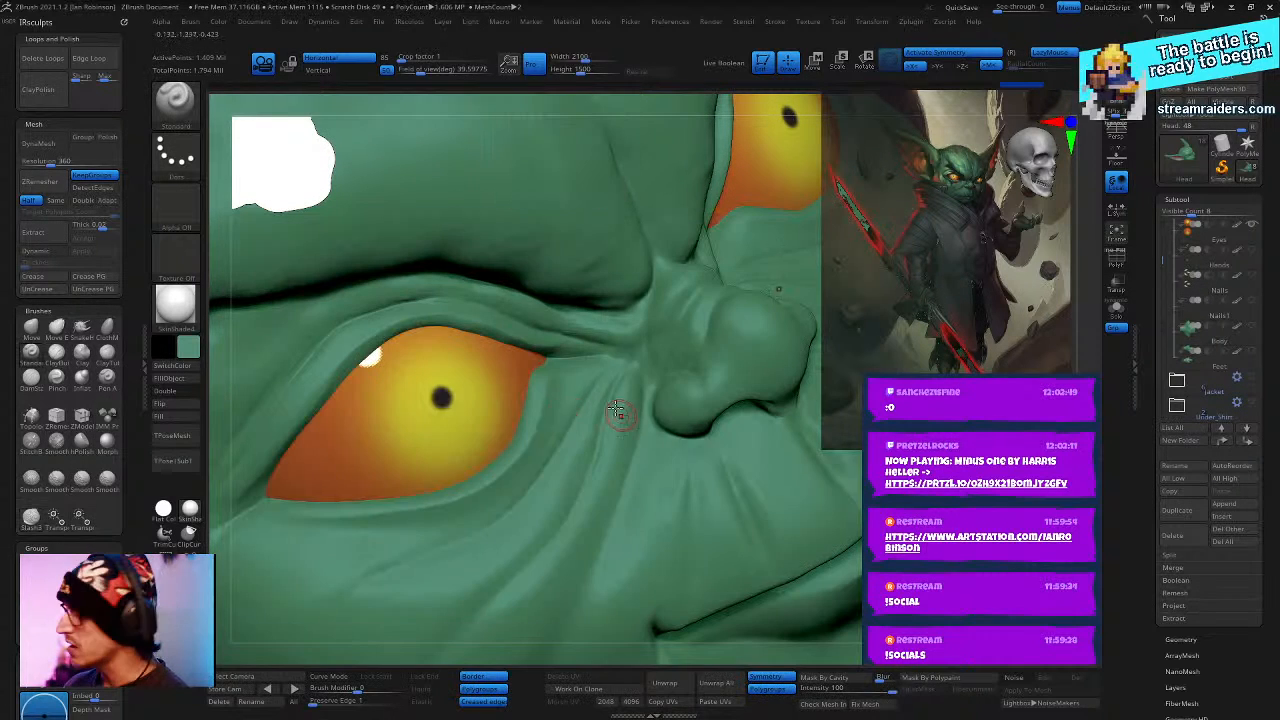
- Shape the lower eyelid and the fold beneath the eye out to its outer corner with the Standard brush
right_click(561, 406)
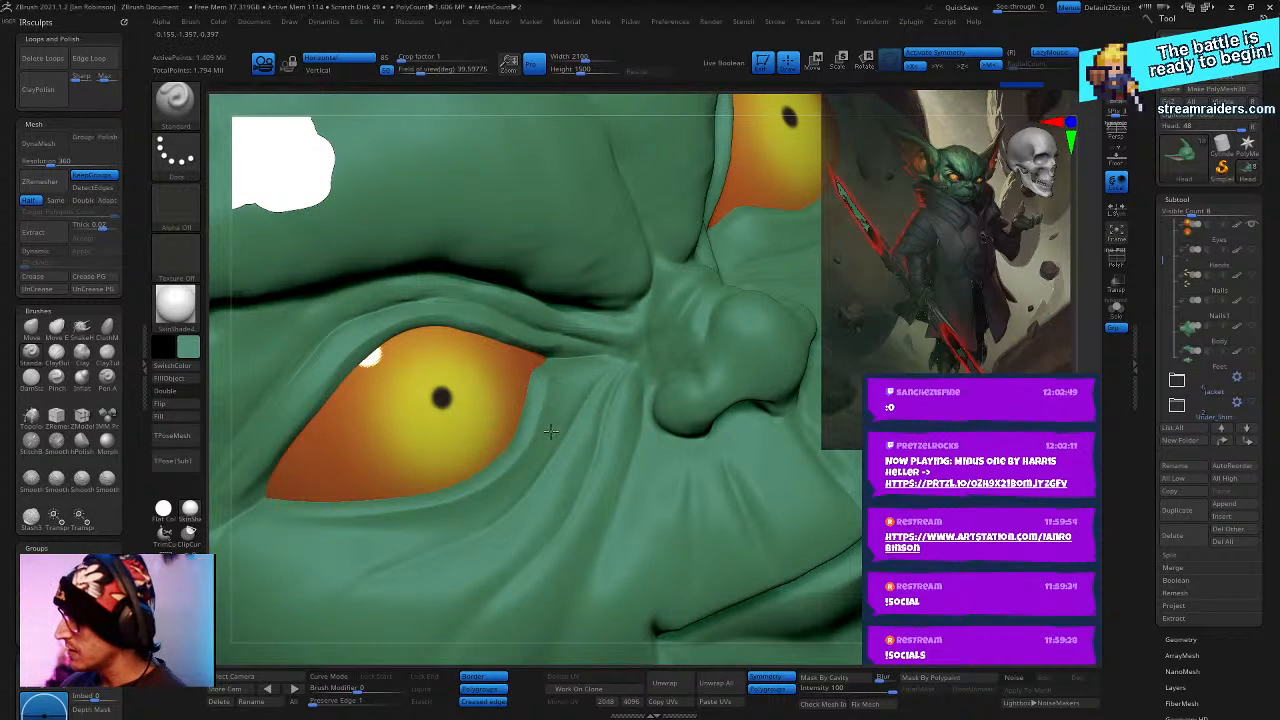
mouse_move(560, 458)
right_mouse_down()
mouse_move(586, 449)
mouse_move(428, 460)
right_mouse_up()
right_click_drag(617, 372, 600, 396)
right_click(598, 397)
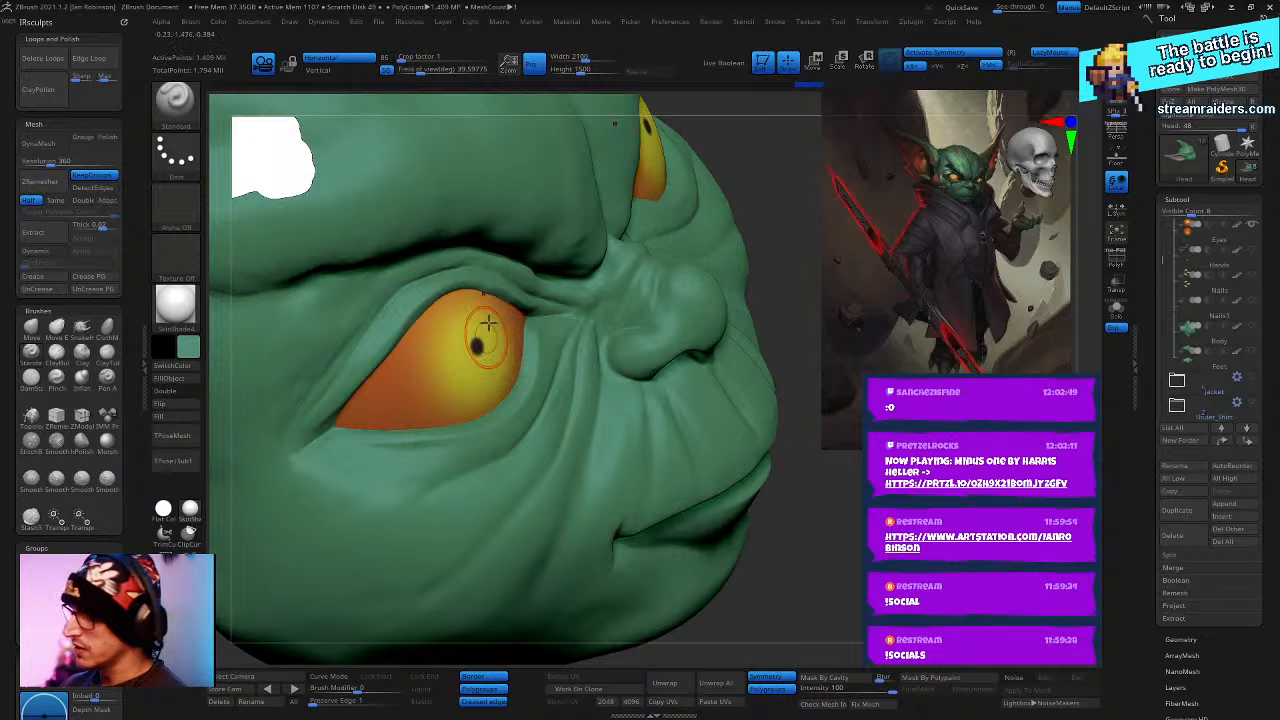
- Check the eye area against the concept painting, and set up the SnakeHook brush with an adjusted draw size at the eye
mouse_move(487, 322)
right_mouse_down()
mouse_move(586, 372)
mouse_move(568, 364)
right_mouse_up()
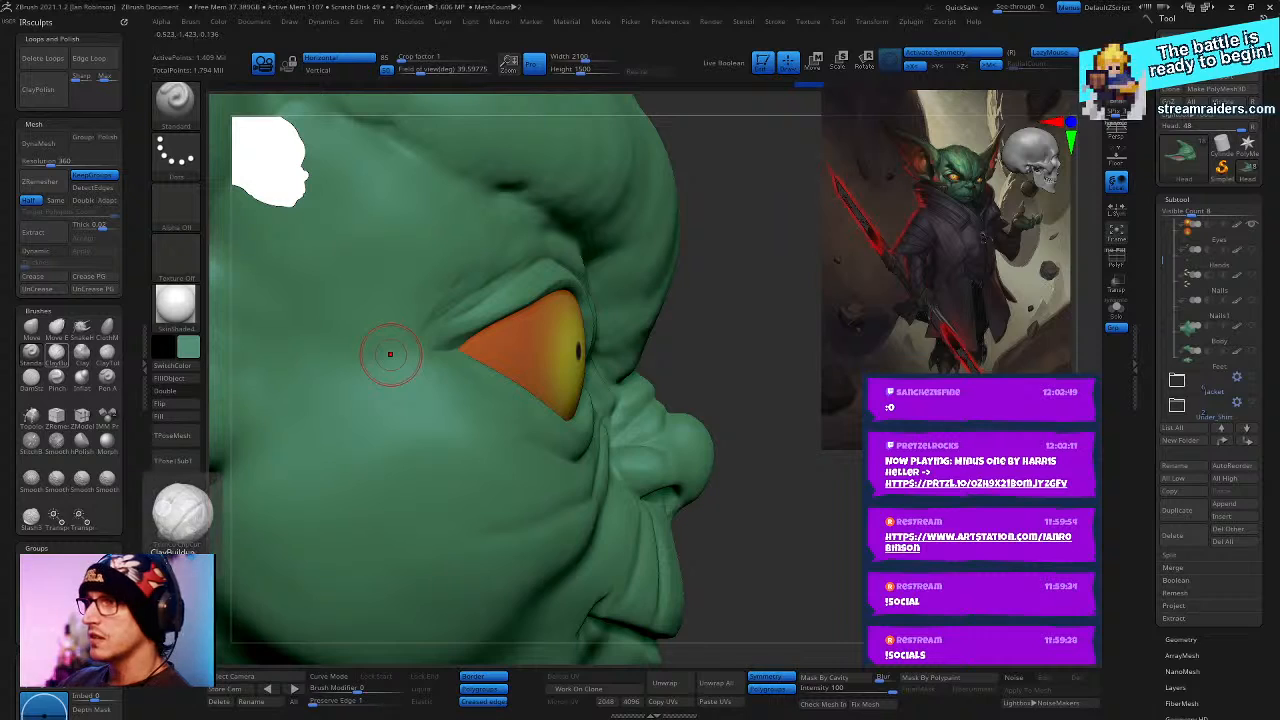
right_click_drag(620, 715, 741, 278)
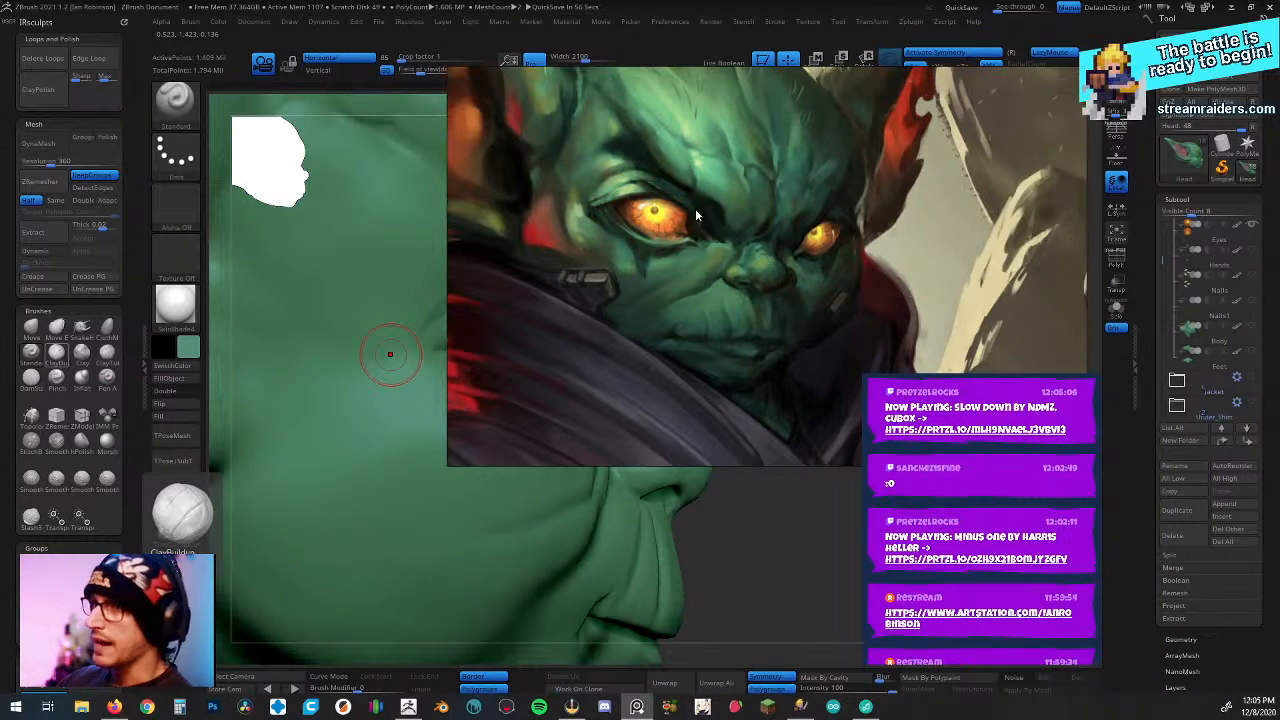
mouse_move(811, 336)
right_mouse_down()
mouse_move(154, 236)
mouse_move(5, 240)
right_mouse_up()
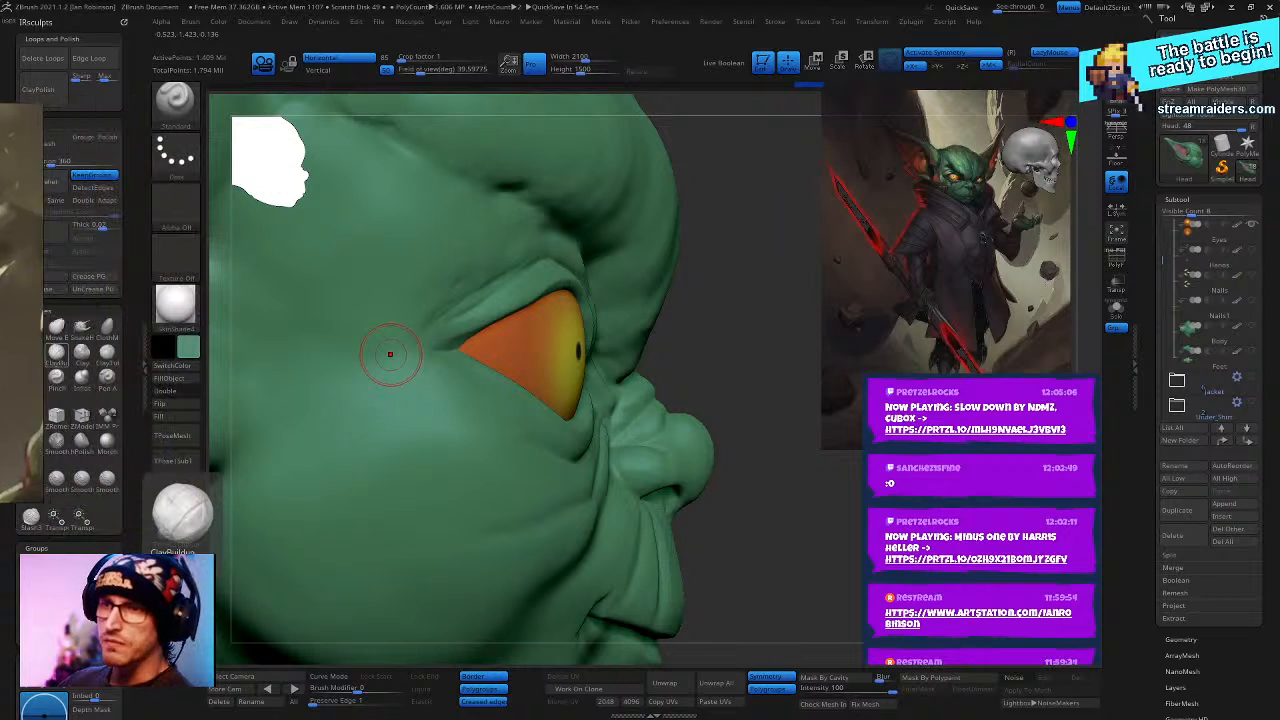
left_click_drag(728, 328, 728, 289)
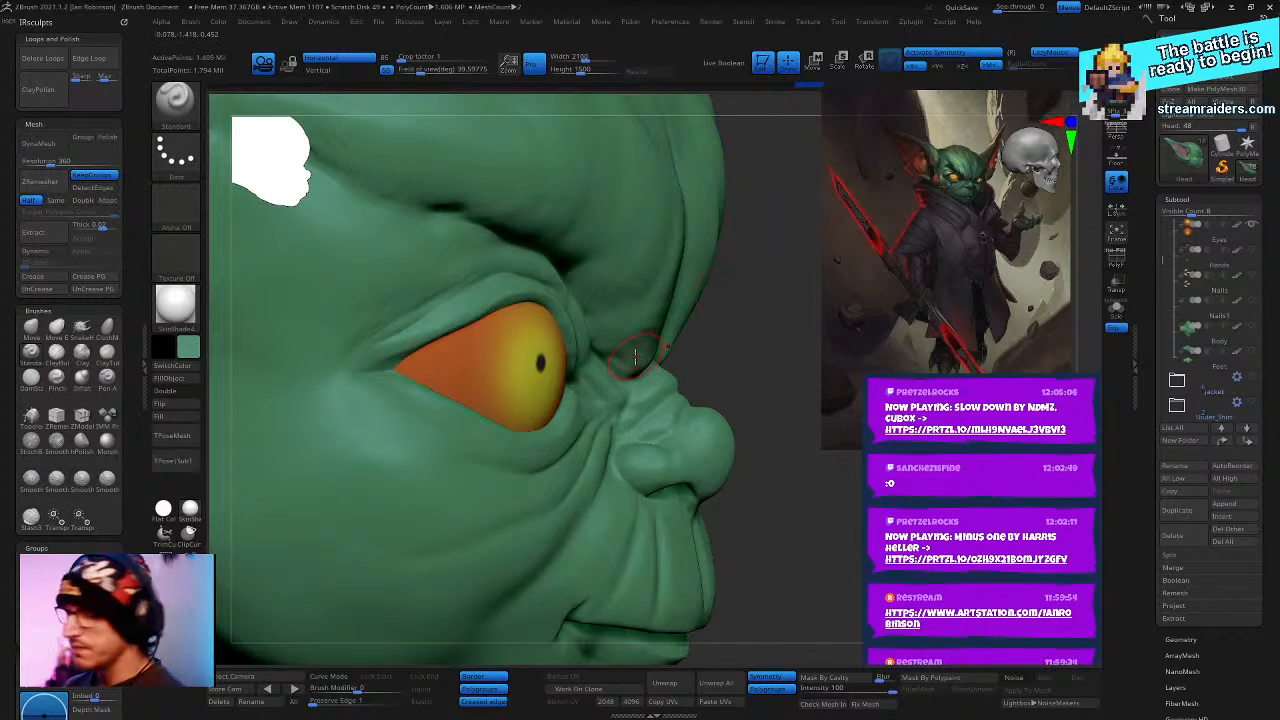
key("b")
key("s")
key("h")
key("space")
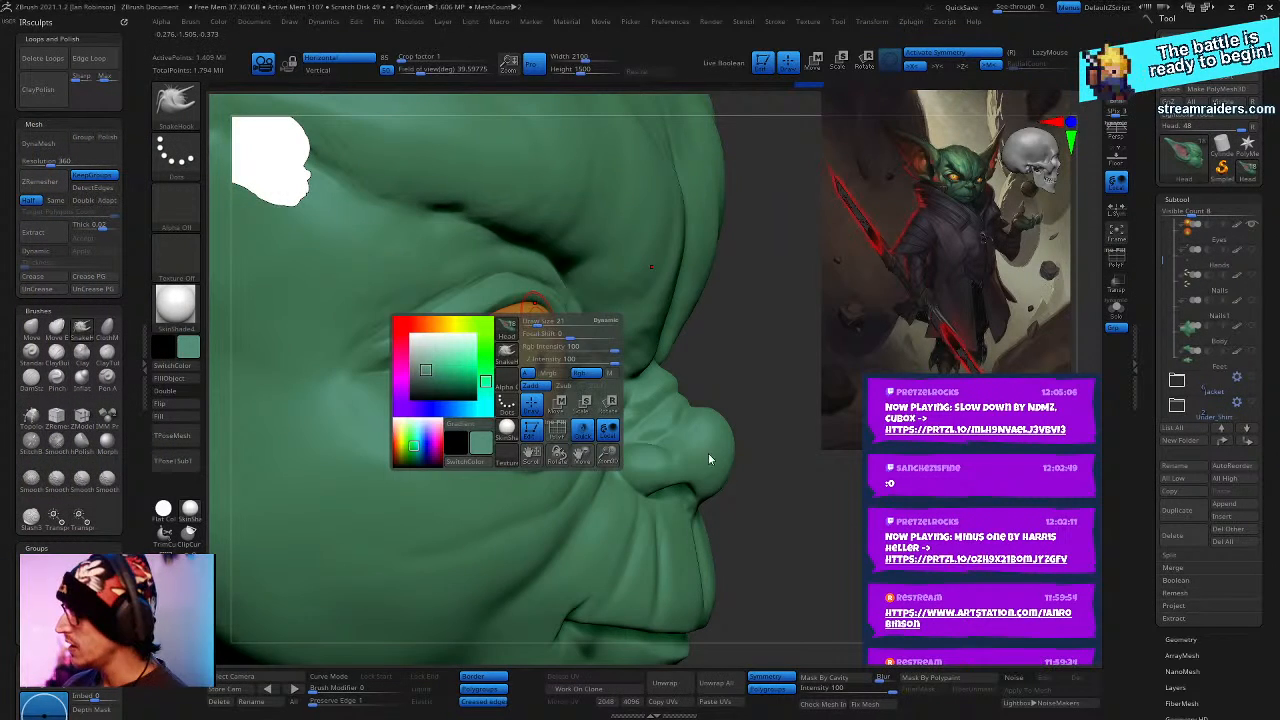
left_click(585, 375)
right_click_drag(590, 365, 610, 310)
key("space")
left_click_drag(626, 322, 643, 322)
right_click_drag(679, 350, 628, 366)
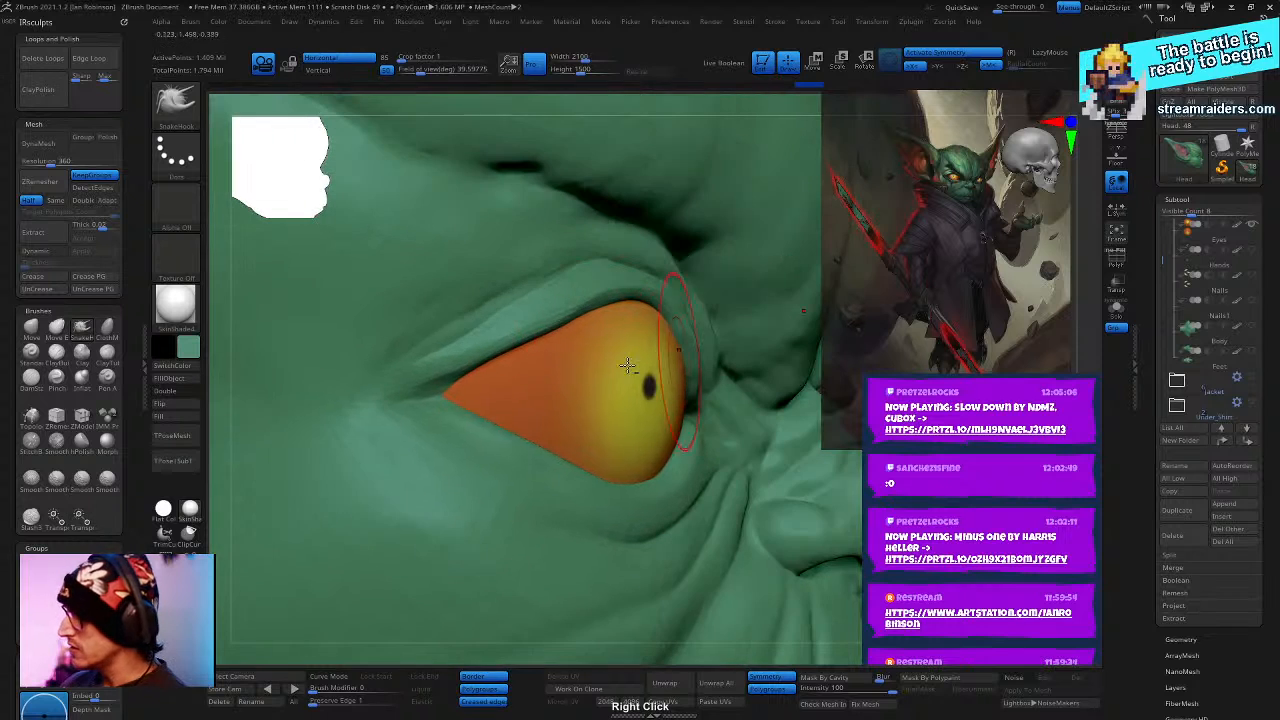
mouse_move(489, 358)
left_mouse_down()
mouse_move(487, 380)
mouse_move(360, 420)
mouse_move(428, 398)
left_mouse_up()
key("ctrl+z")
key("ctrl+z")
key("ctrl+z")
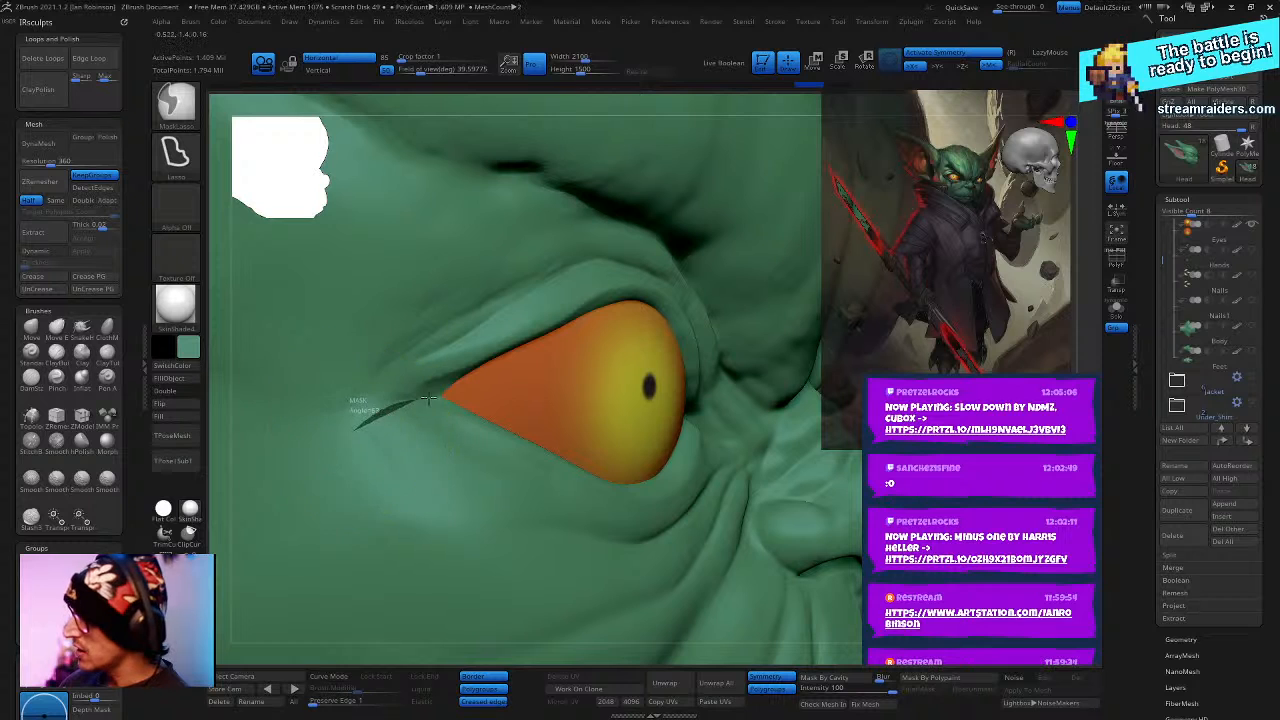
- Lasso-mask the lower eyelid and the cheek below it with a softened edge, and lower the head's subdivision level
left_click_drag(625, 333, 626, 338, "ctrl")
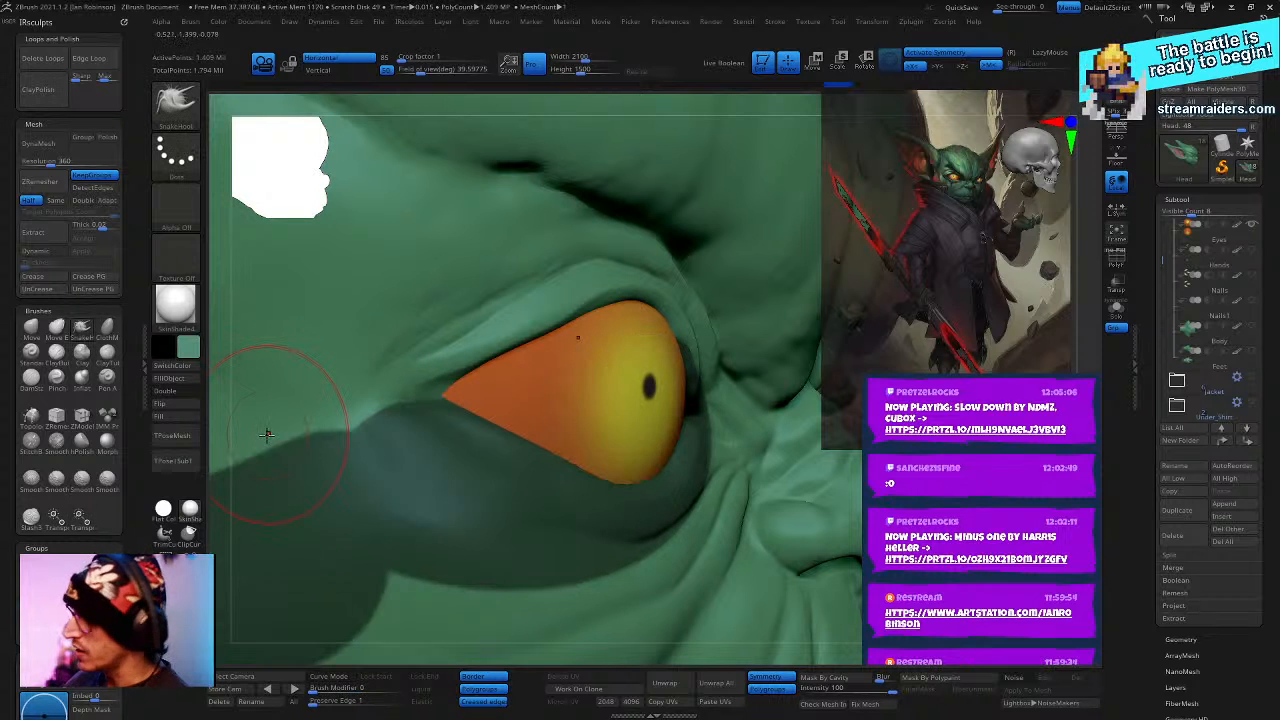
left_click(518, 450, "ctrl")
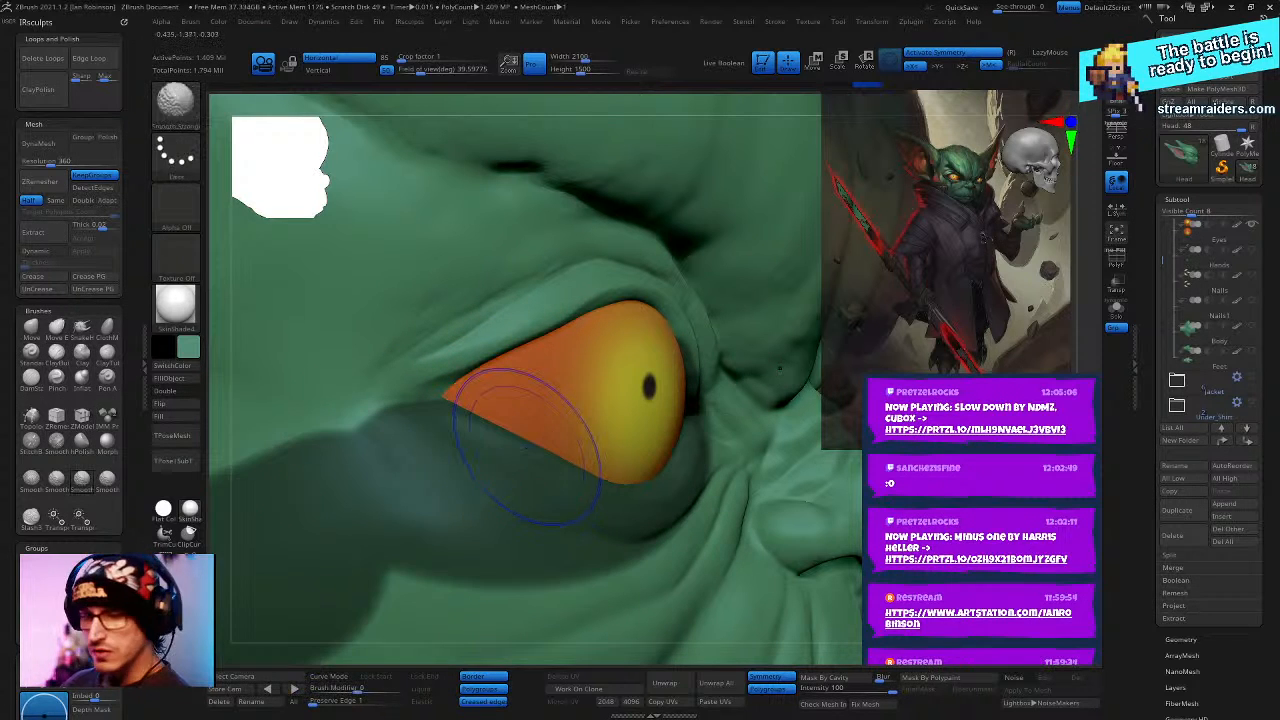
key("shift+d")
key("shift+d")
key("ctrl+shift+a")
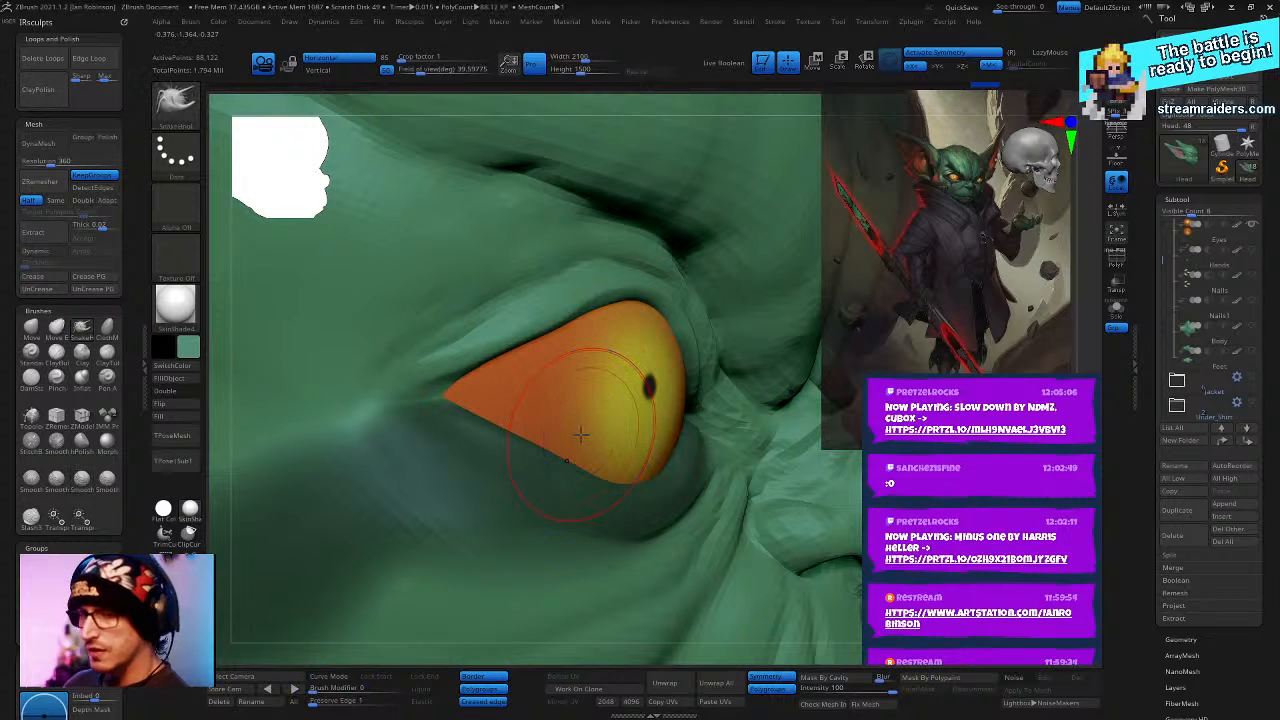
key("d")
key("d")
key("shift+d")
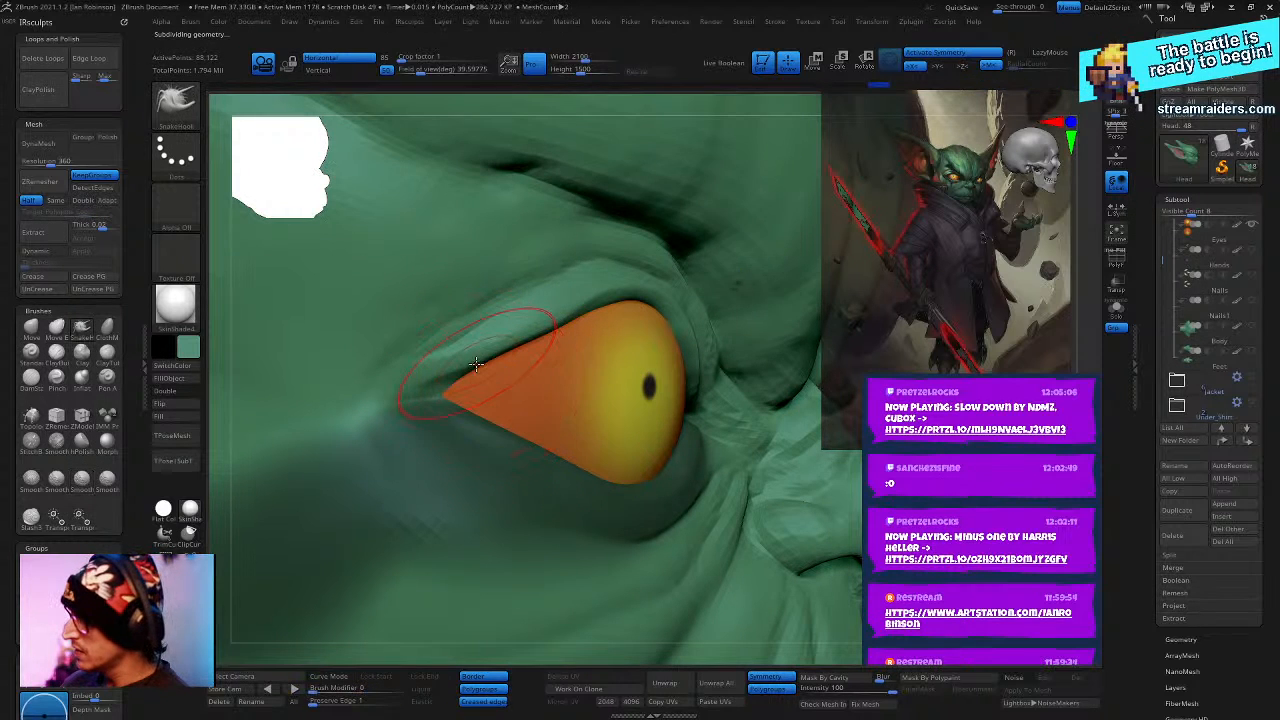
- Pull the upper eyelid's outer corner and rim over the masked lower lid with the SnakeHook brush
left_click_drag(479, 374, 409, 394)
mouse_move(406, 397)
right_mouse_down()
mouse_move(530, 346)
mouse_move(520, 356)
right_mouse_up()
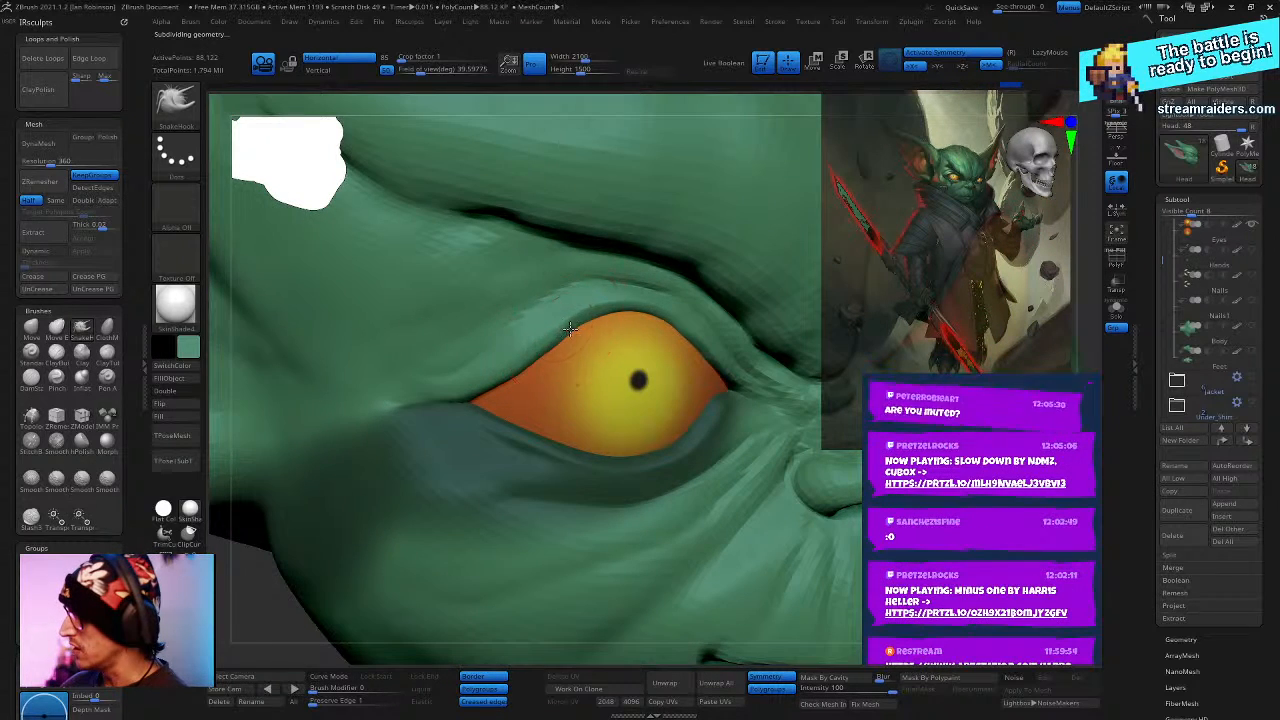
mouse_move(582, 393)
right_mouse_down()
mouse_move(580, 290)
mouse_move(606, 286)
mouse_move(565, 345)
mouse_move(597, 344)
mouse_move(592, 335)
right_mouse_up()
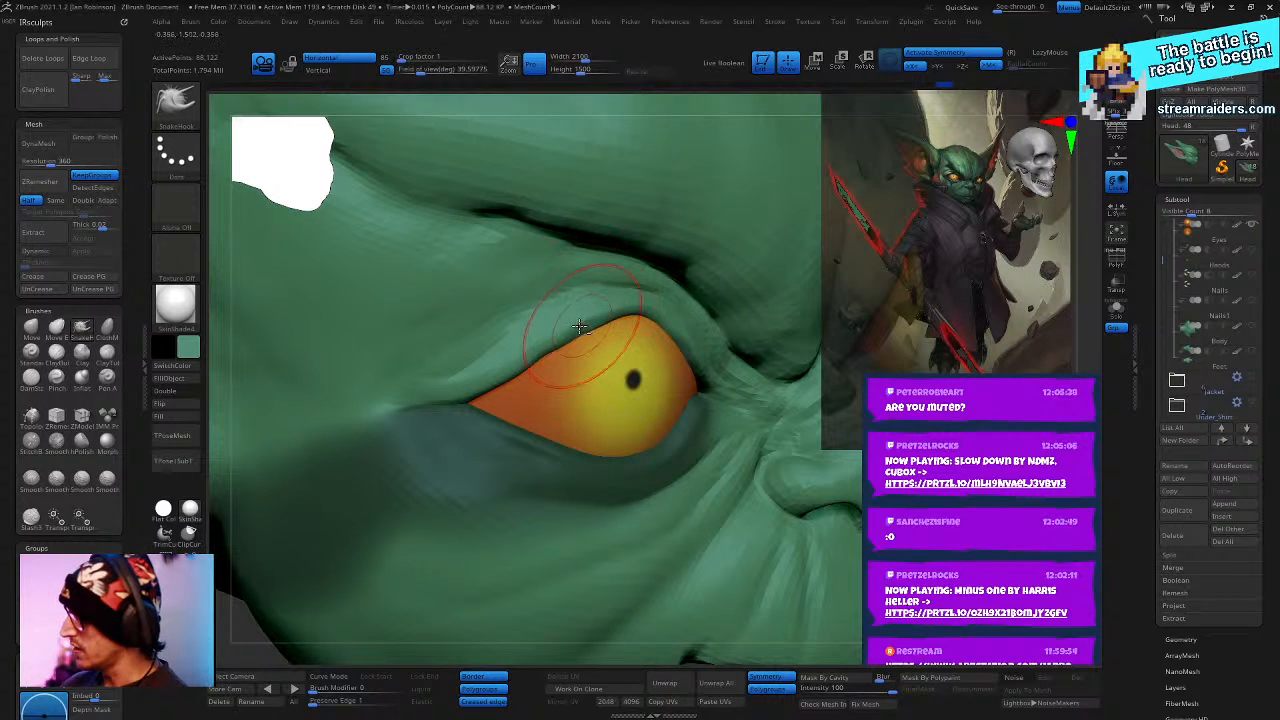
right_click_drag(579, 328, 570, 338)
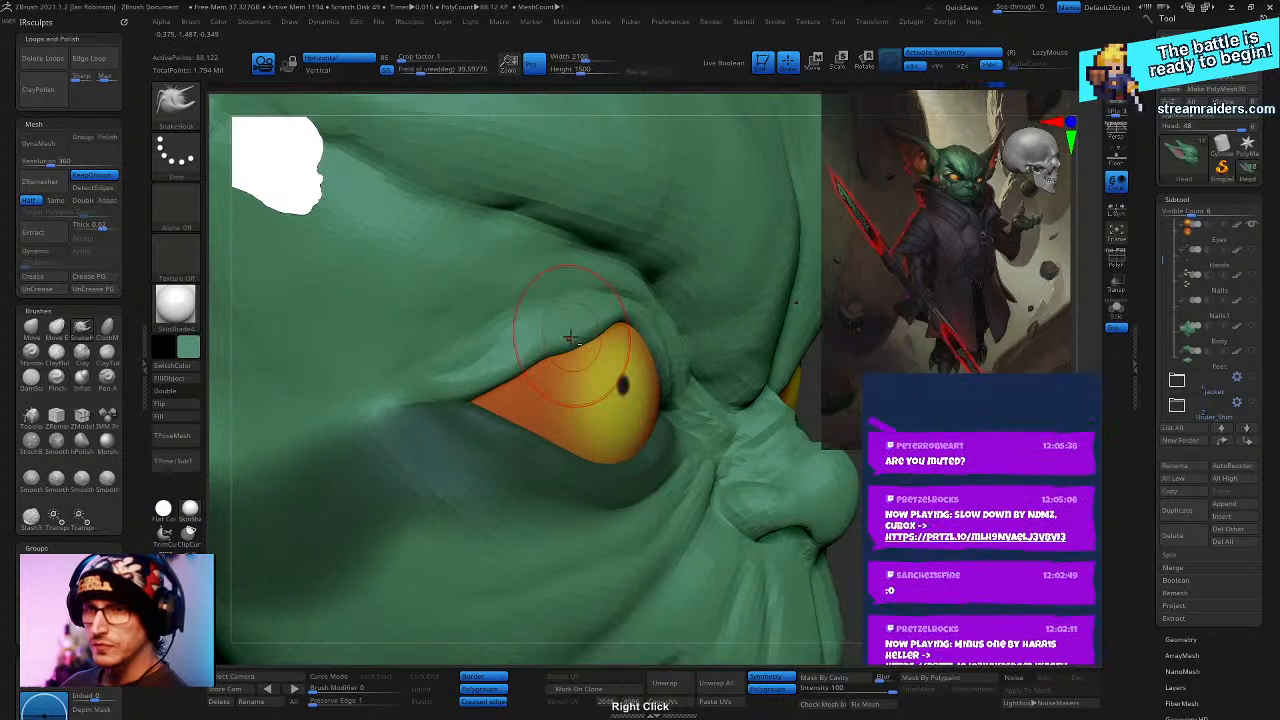
key("b")
key("d")
key("s")
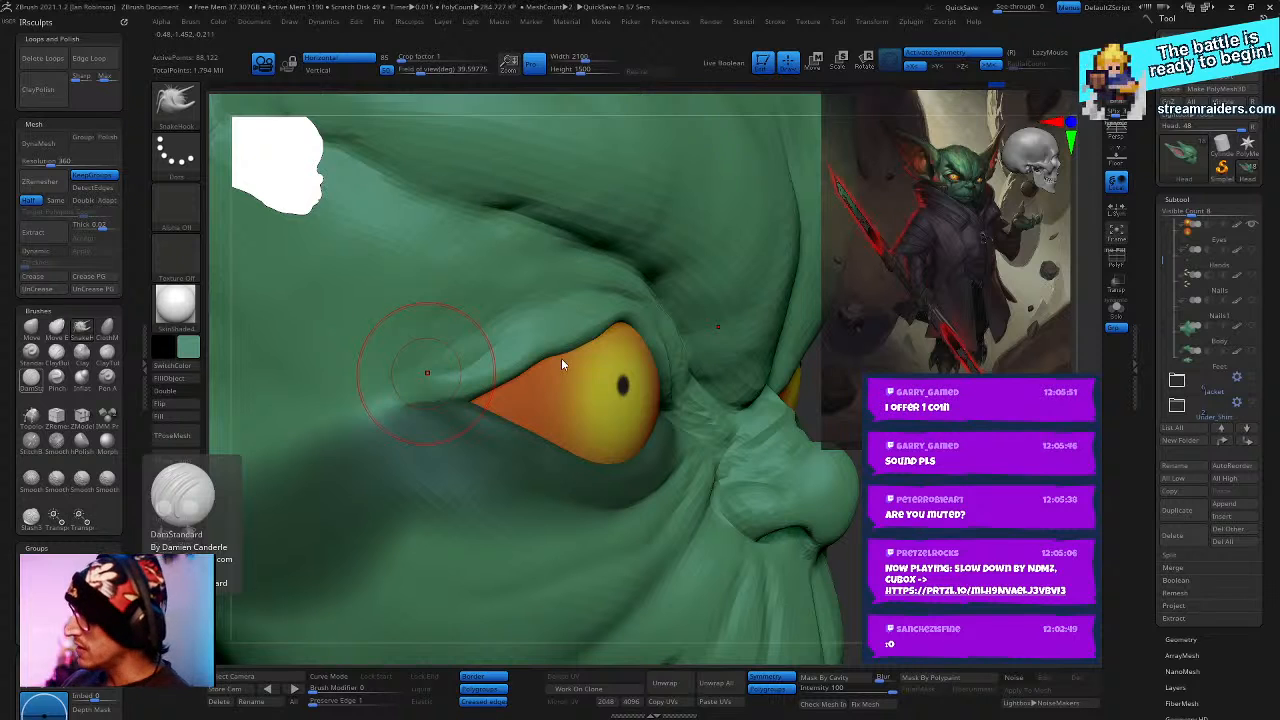
right_click(527, 337)
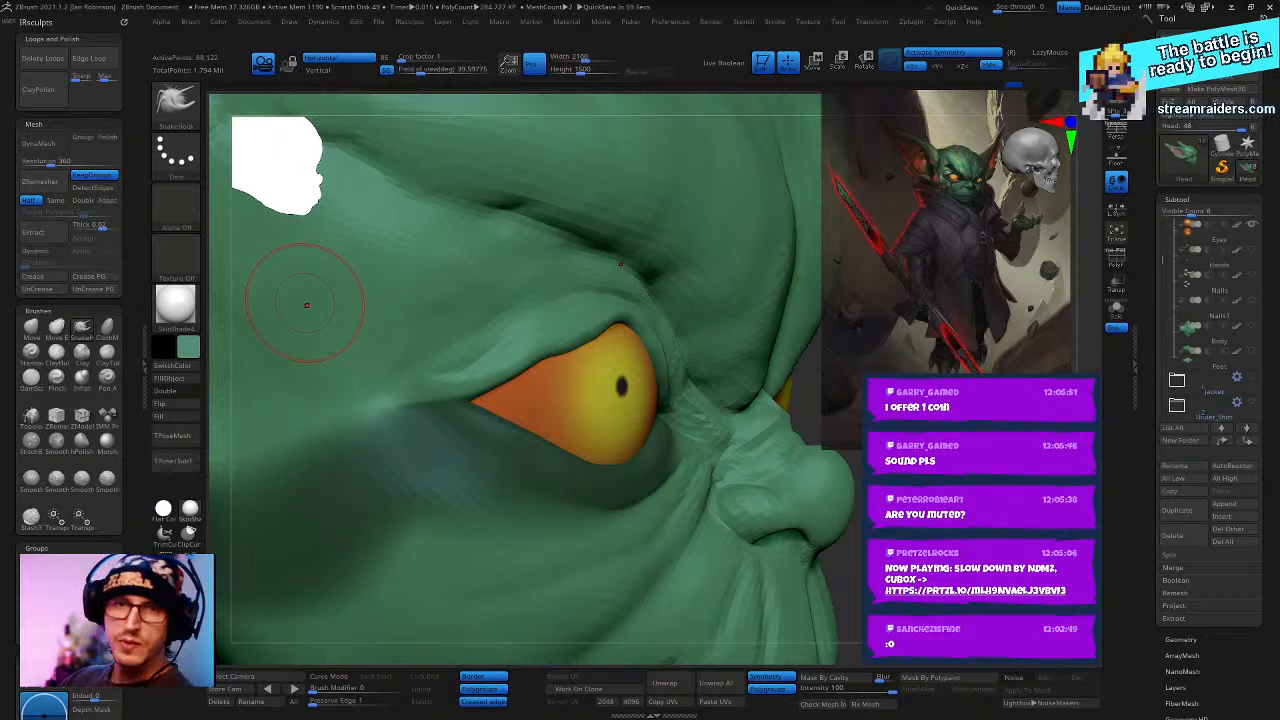
mouse_move(543, 362)
right_mouse_down()
mouse_move(599, 348)
mouse_move(524, 420)
right_mouse_up()
right_click(560, 360)
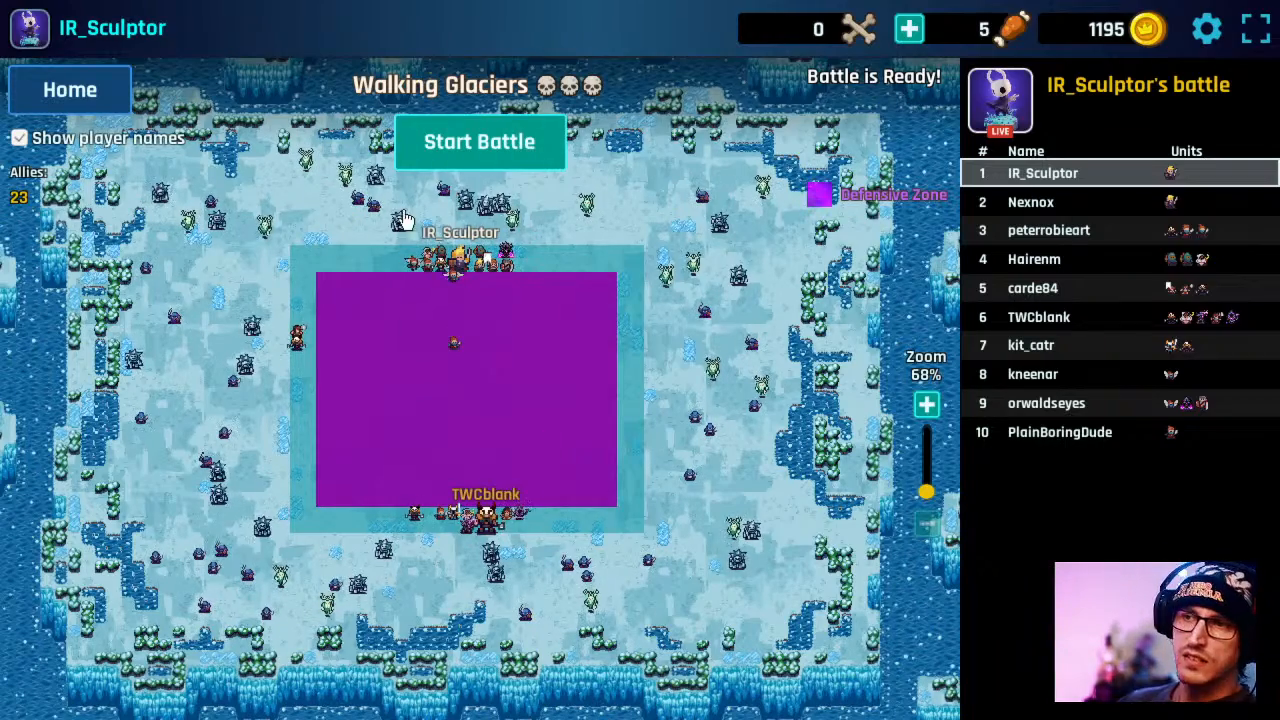
- Switch to Stream Raiders, run the ready Walking Glaciers battle, and grant its chest rewards to random viewers before returning to the map
left_click(468, 146)
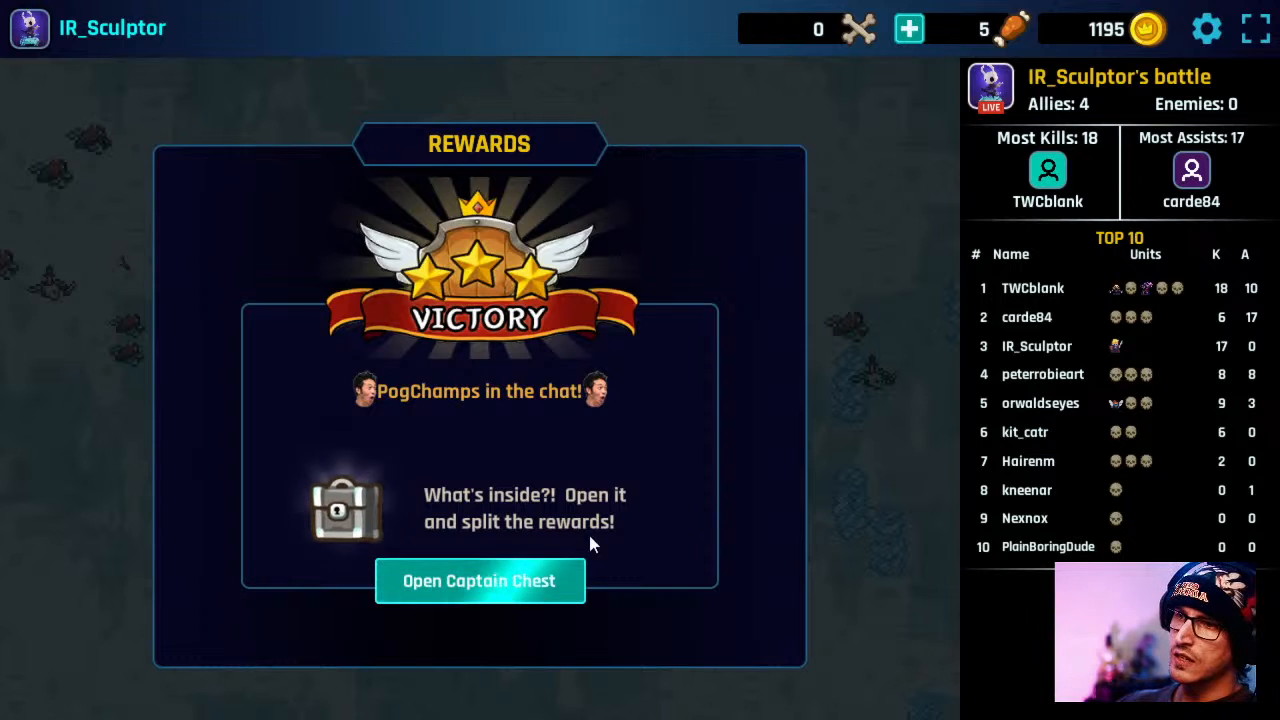
left_click(511, 590)
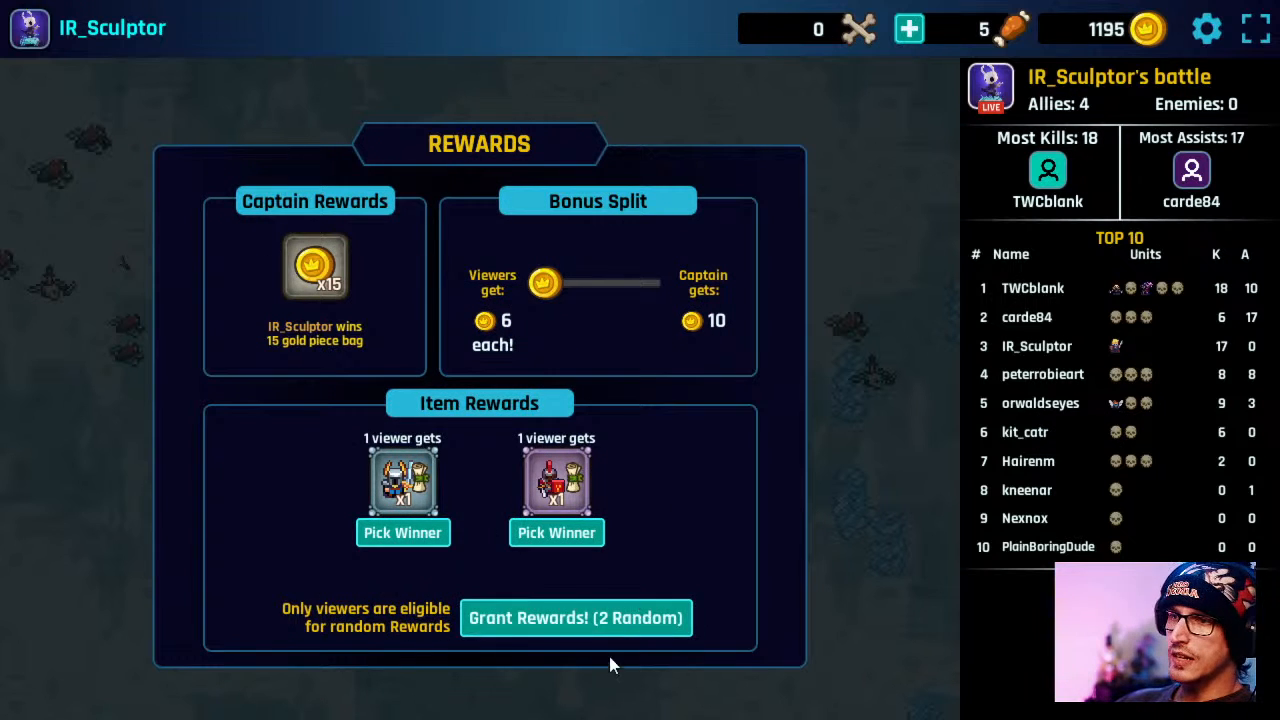
left_click(597, 618)
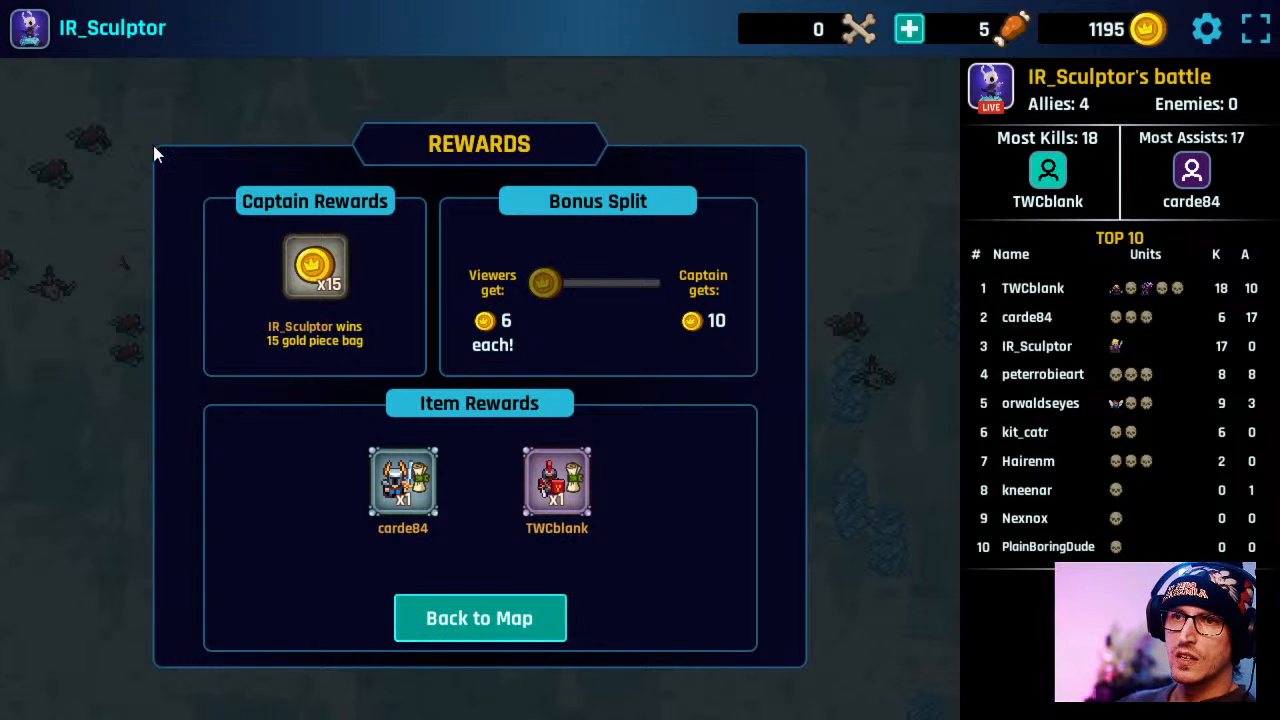
left_click(481, 616)
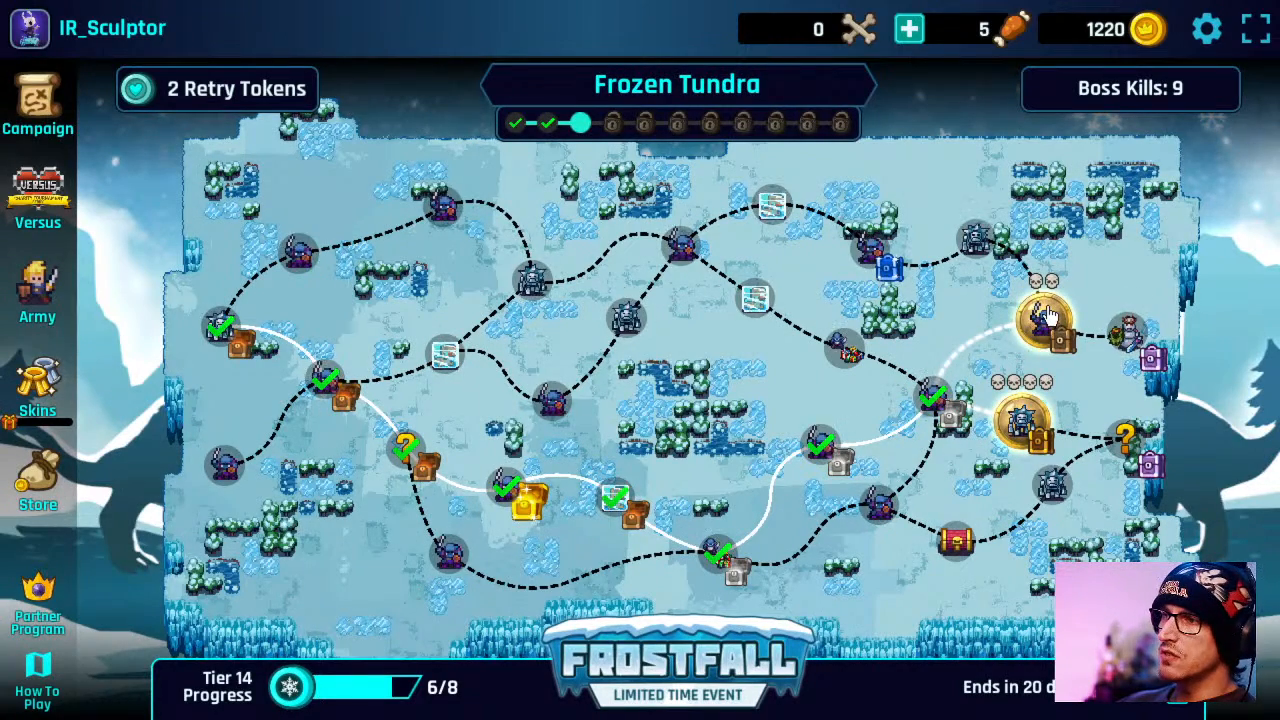
- Start the Easy Walking Glaciers battle with the Bronze Chest reward and place a winged captain unit on the battlefield
left_click(1043, 322)
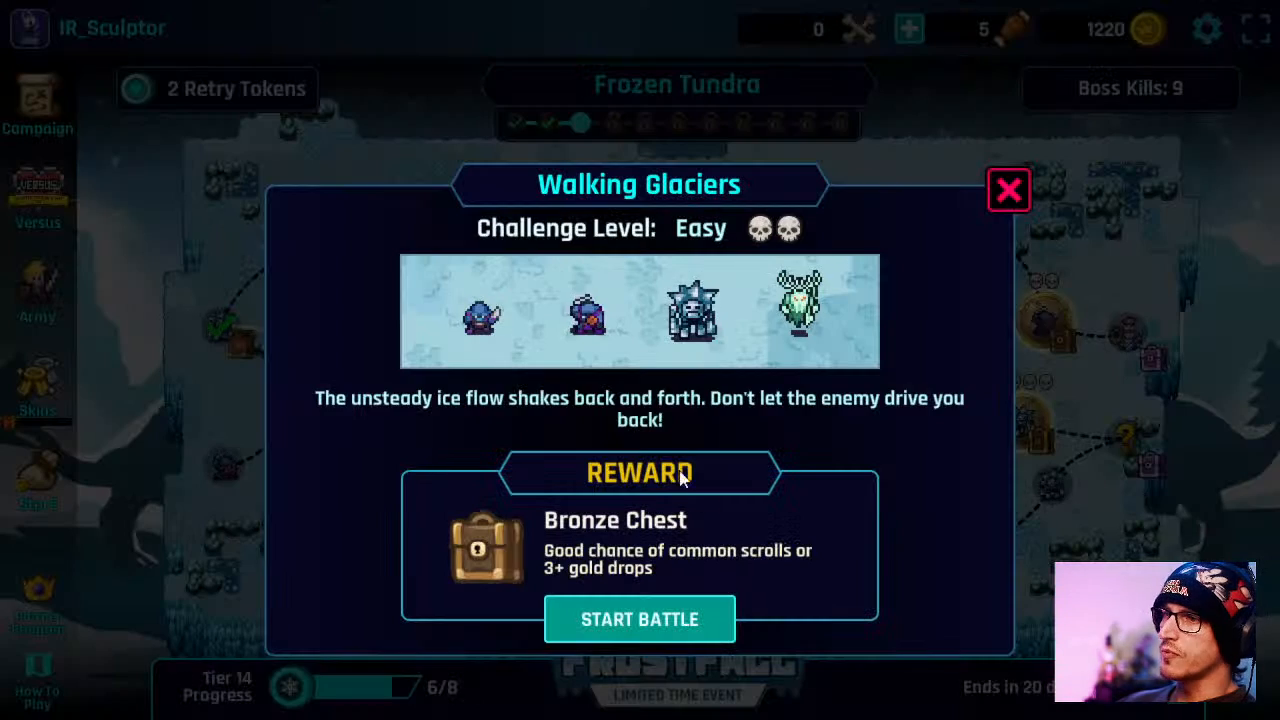
left_click(684, 616)
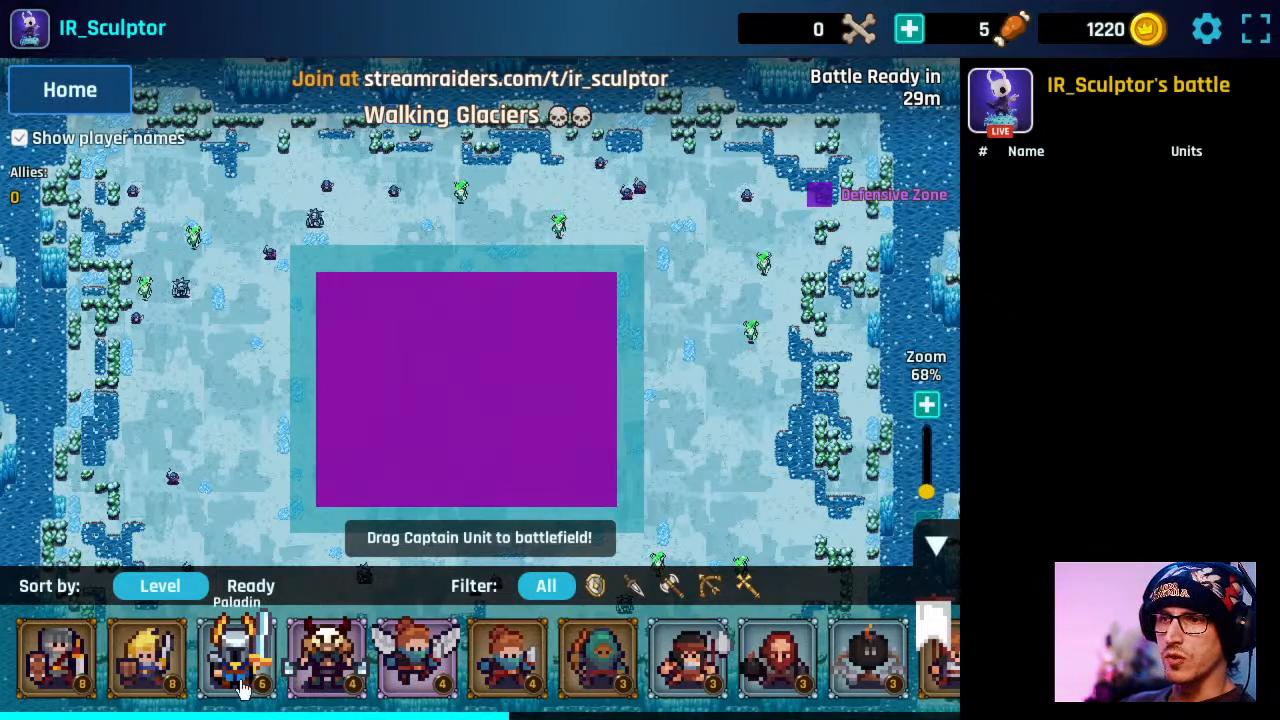
left_click_drag(415, 652, 483, 272)
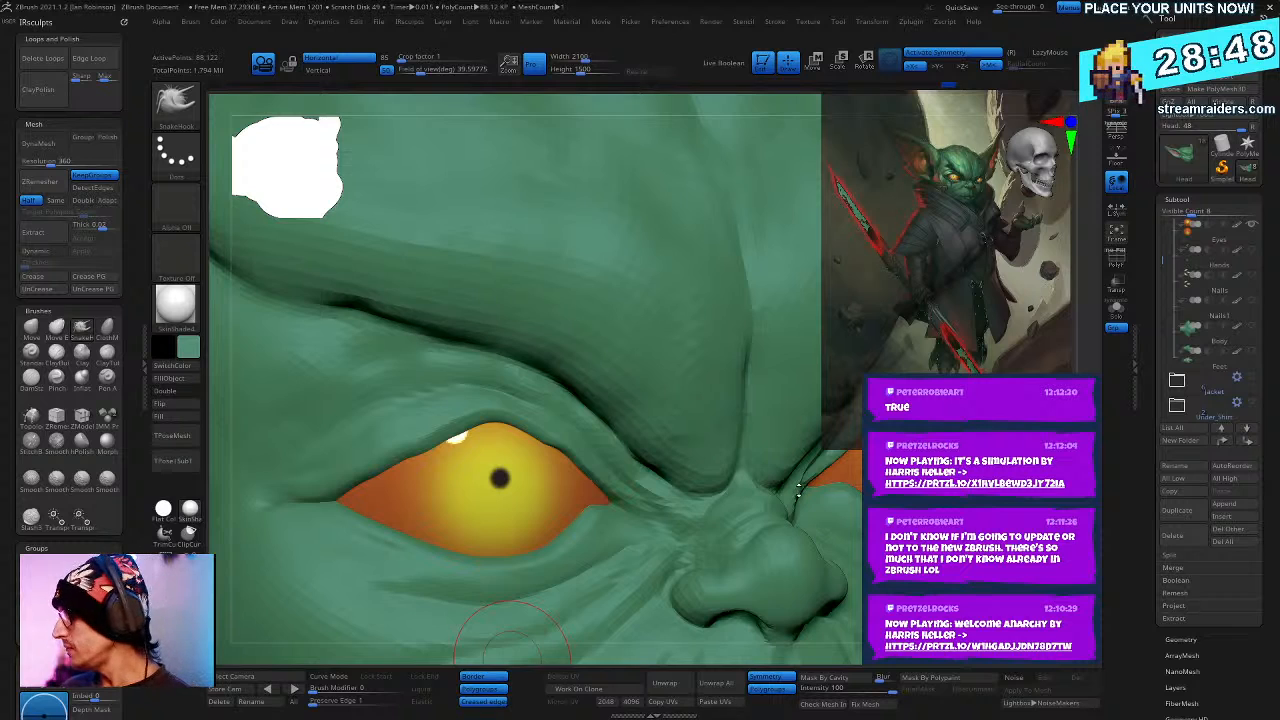
- Switch back to ZBrush and reshape the Head subtool's upper eyelid rim toward the inner eye corner with the SnakeHook brush
right_click_drag(510, 640, 576, 505)
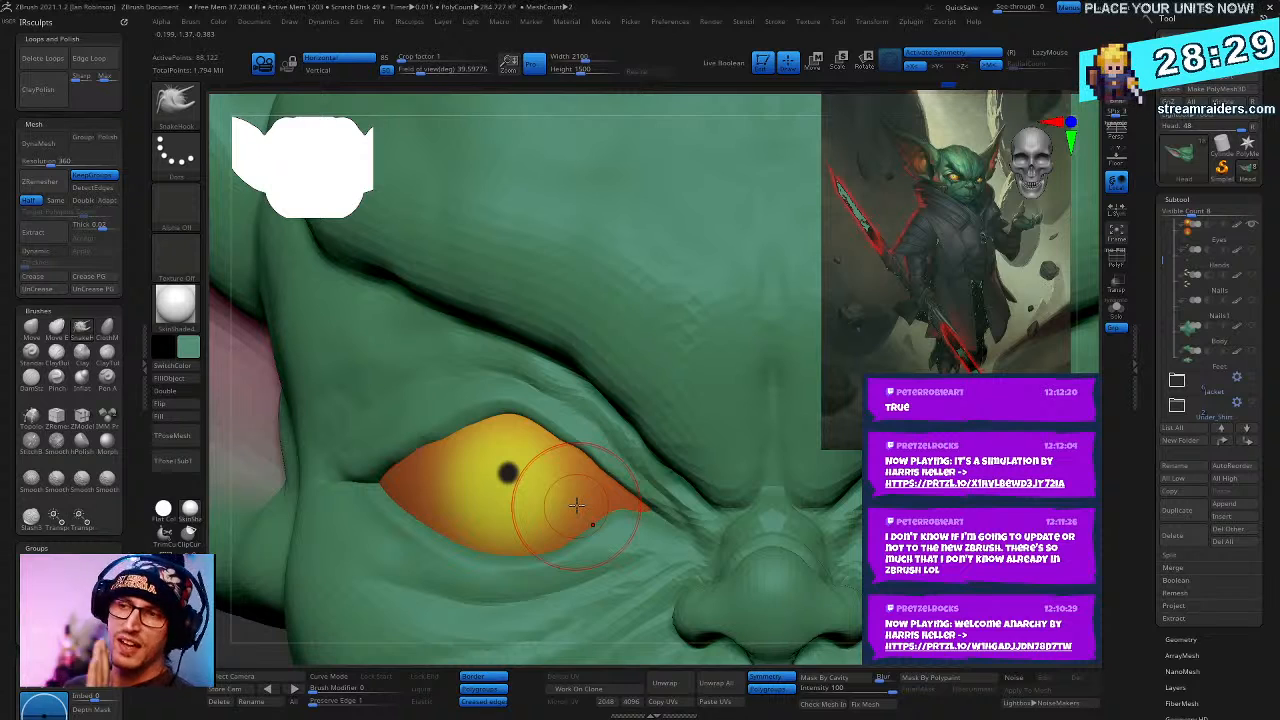
right_click_drag(541, 432, 507, 388)
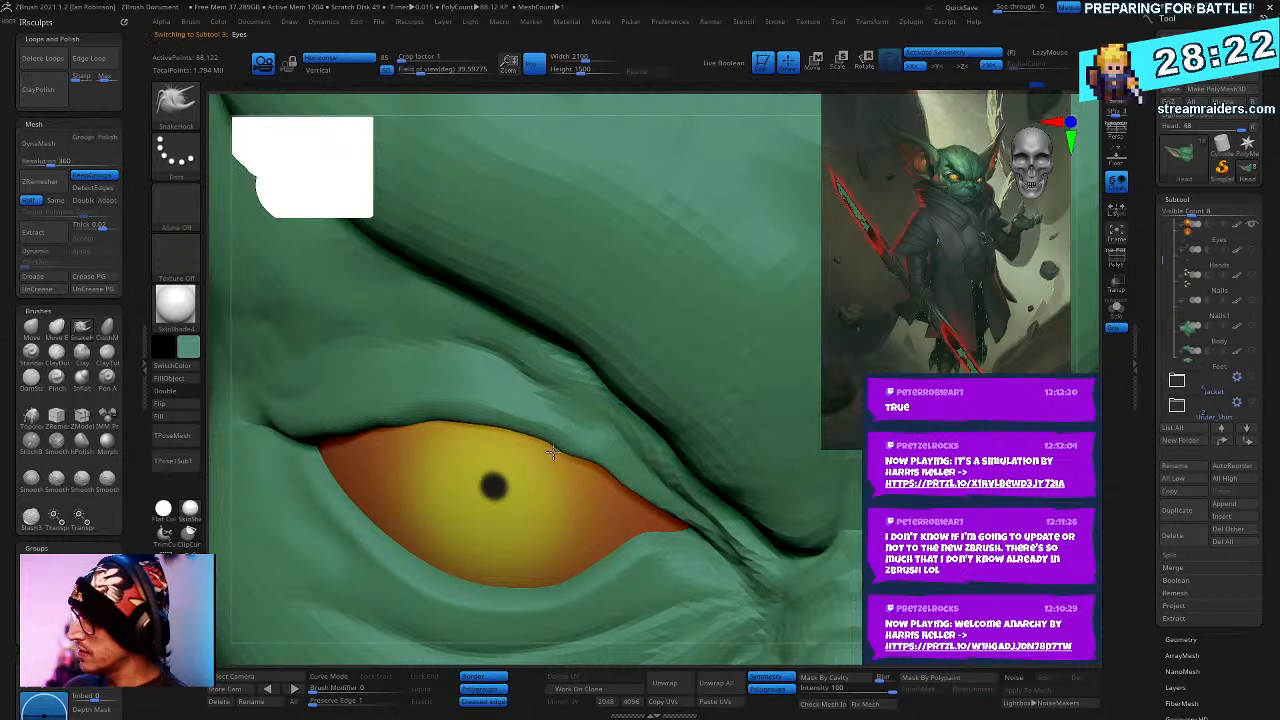
right_click_drag(553, 452, 590, 470)
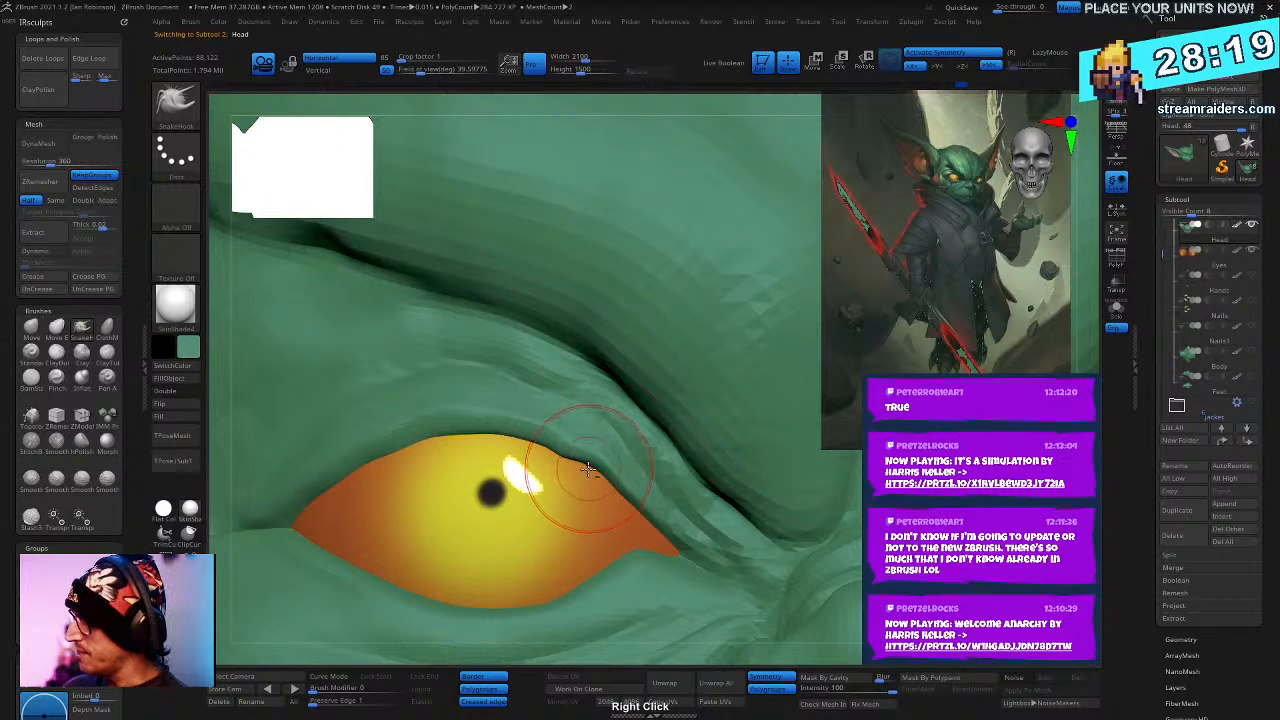
right_click(606, 482)
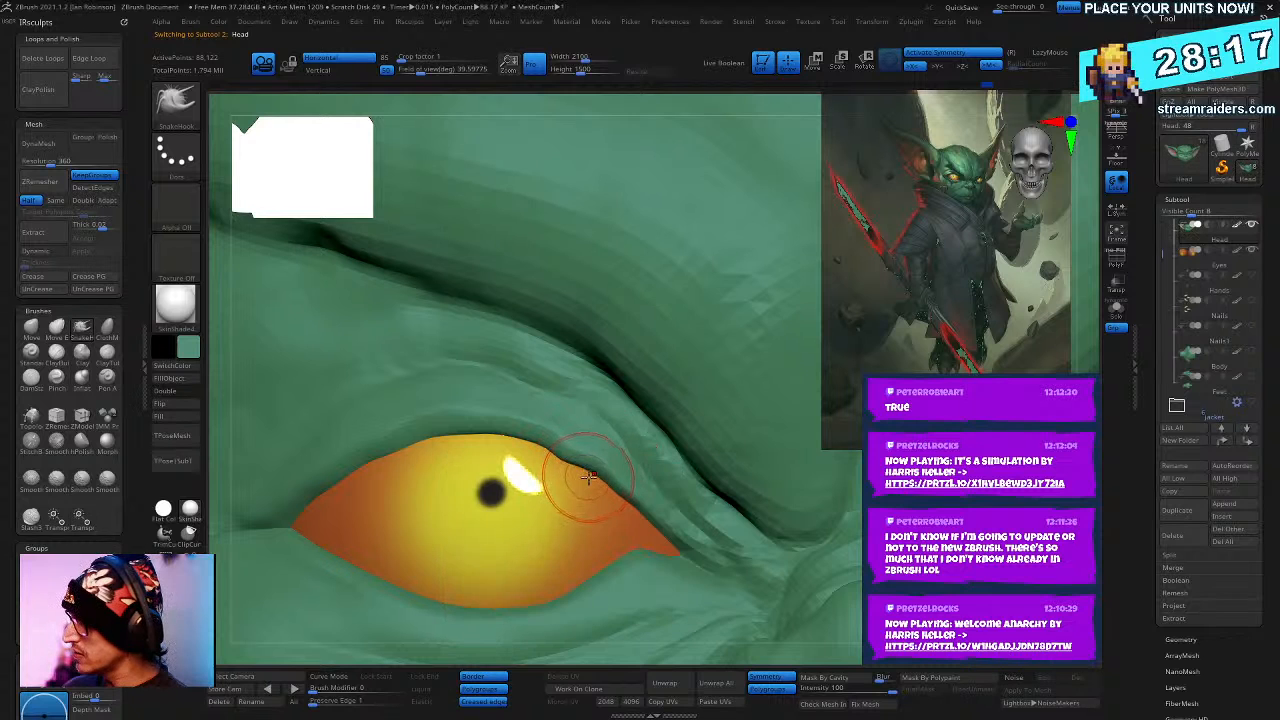
left_click_drag(587, 474, 594, 485)
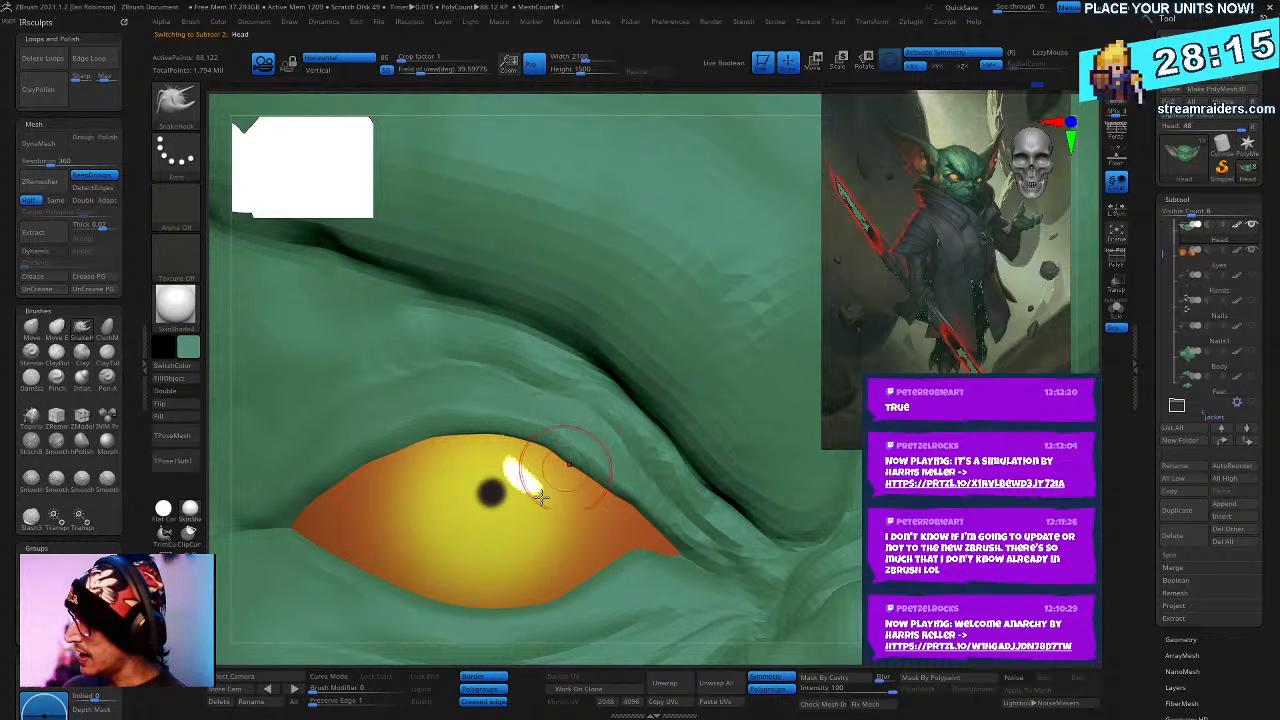
right_click_drag(562, 452, 570, 442)
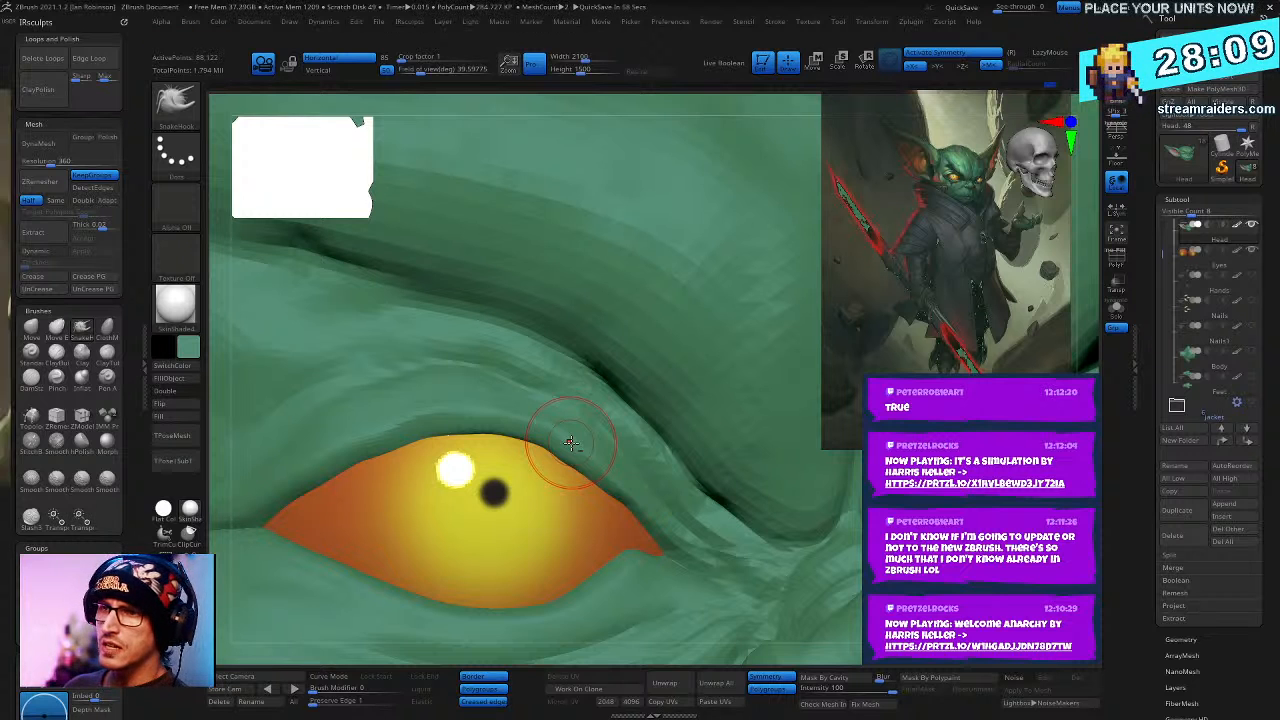
right_click_drag(612, 436, 575, 478)
- Turn on perspective distortion for the whole-head view and set the camera's focal length to 110 mm
mouse_move(368, 460)
right_mouse_down()
mouse_move(486, 423)
mouse_move(500, 443)
mouse_move(441, 229)
mouse_move(654, 409)
mouse_move(613, 331)
right_mouse_up()
mouse_move(708, 440)
right_mouse_down()
mouse_move(694, 371)
mouse_move(705, 396)
mouse_move(690, 415)
mouse_move(706, 443)
mouse_move(1097, 143)
right_mouse_up()
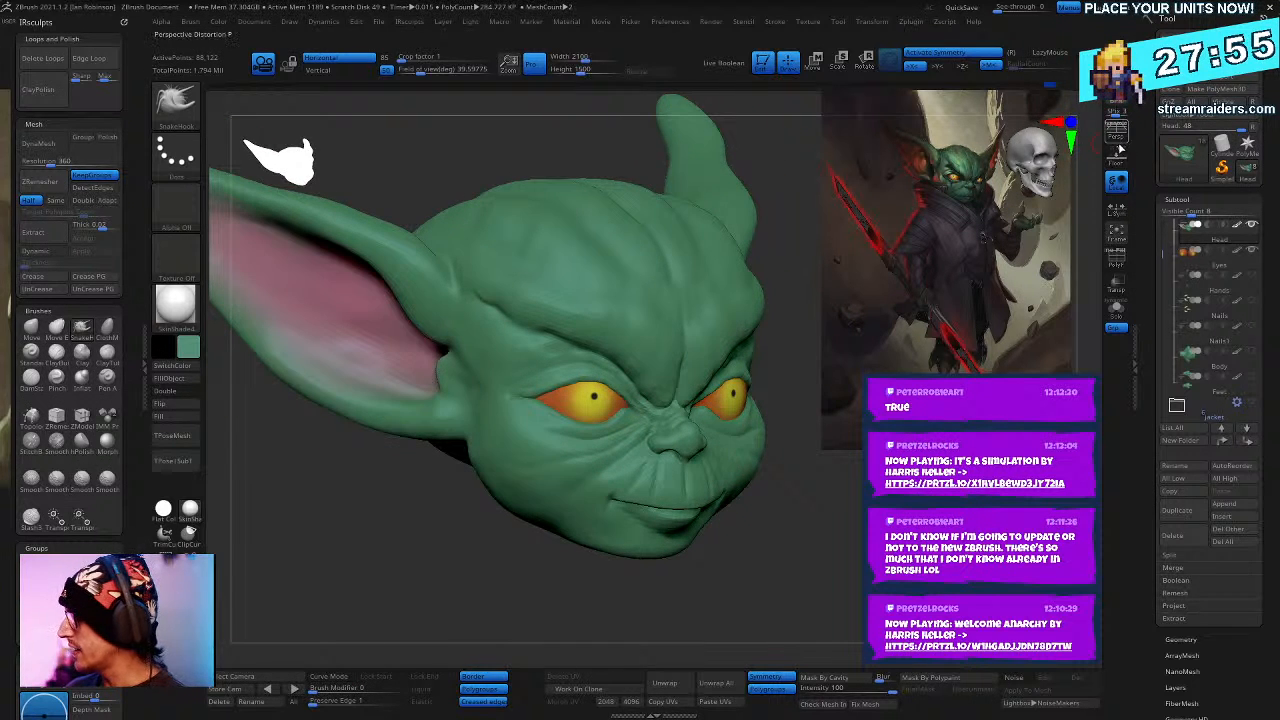
left_click(1118, 140)
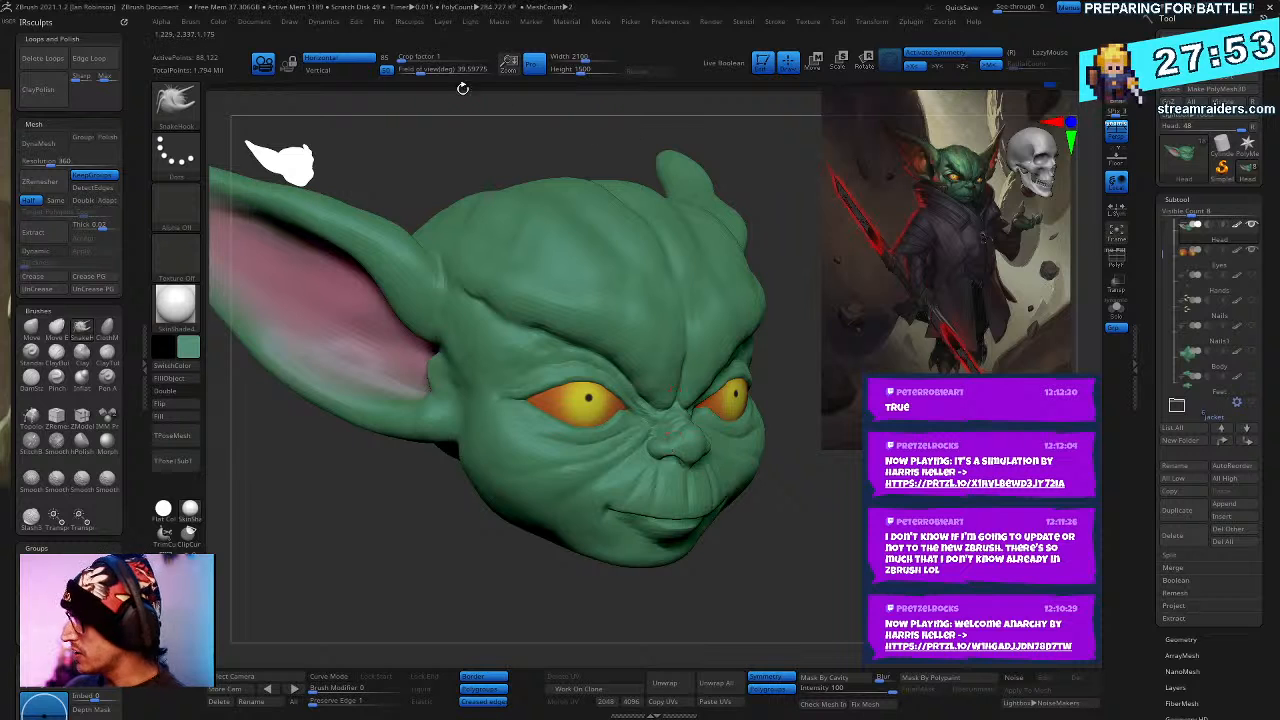
left_click(289, 22)
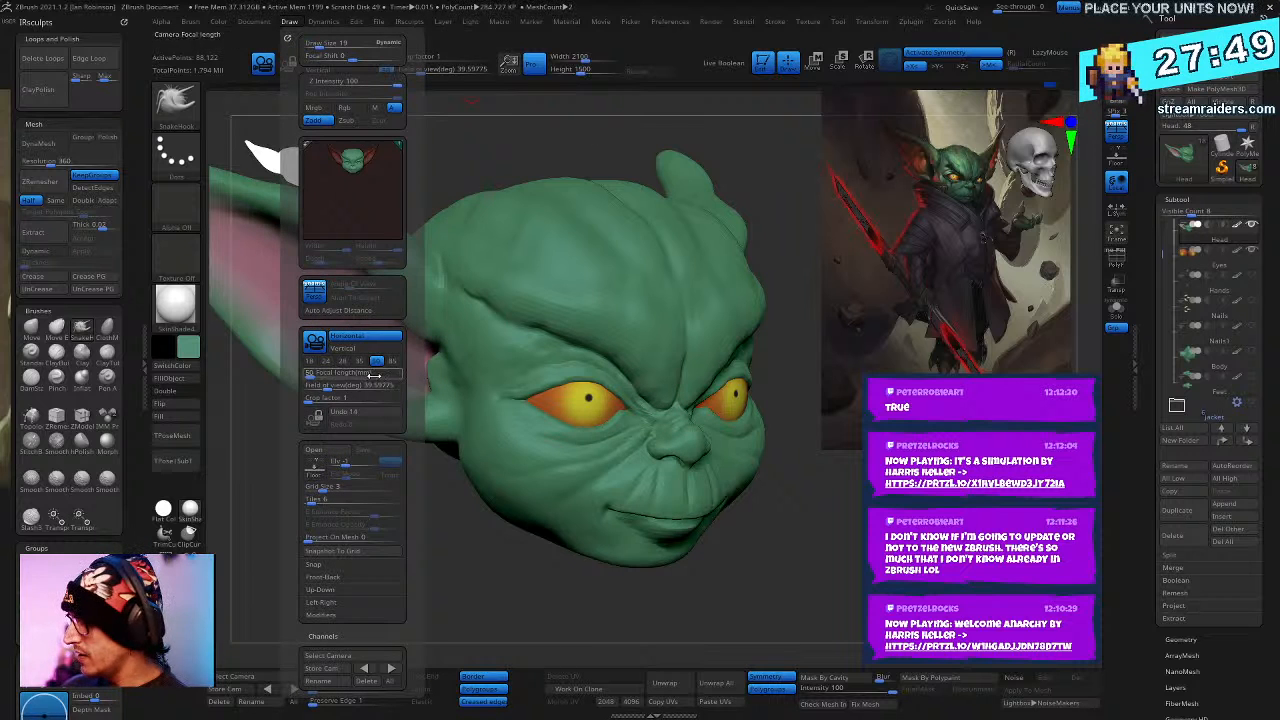
left_click(373, 374)
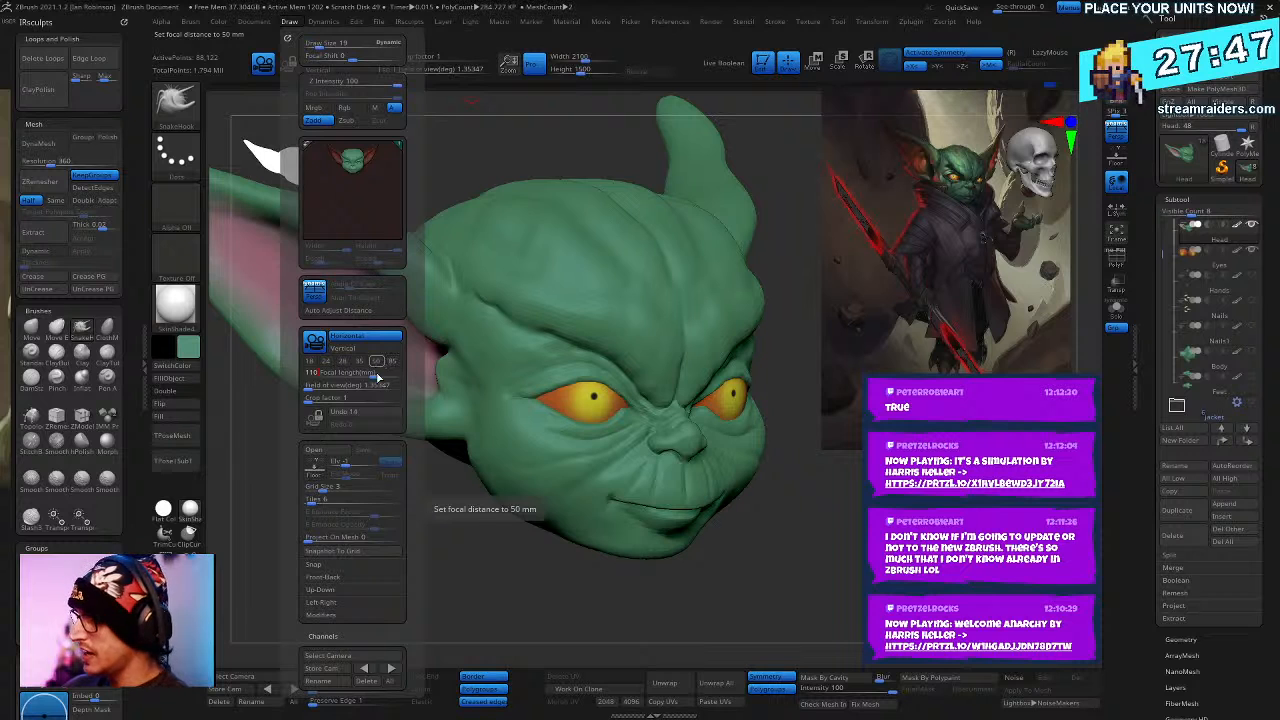
left_click(347, 398)
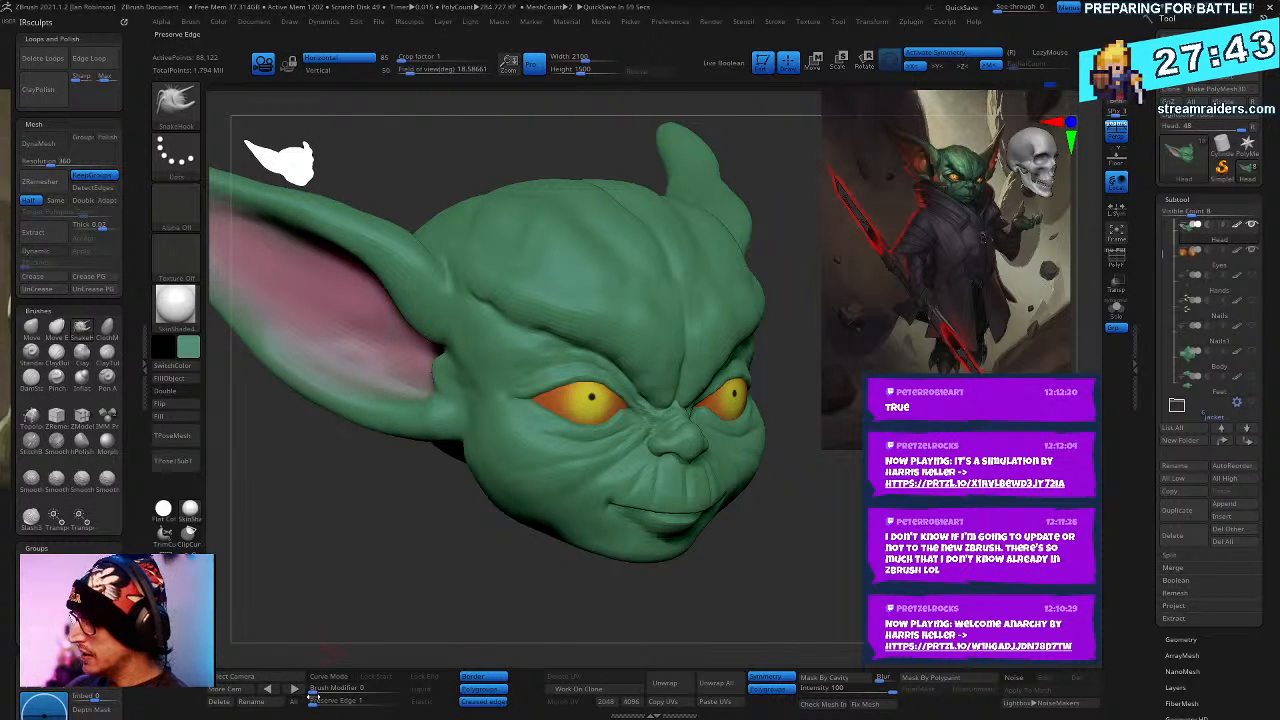
- Store the current whole-head view as a camera named Check
left_click(253, 674)
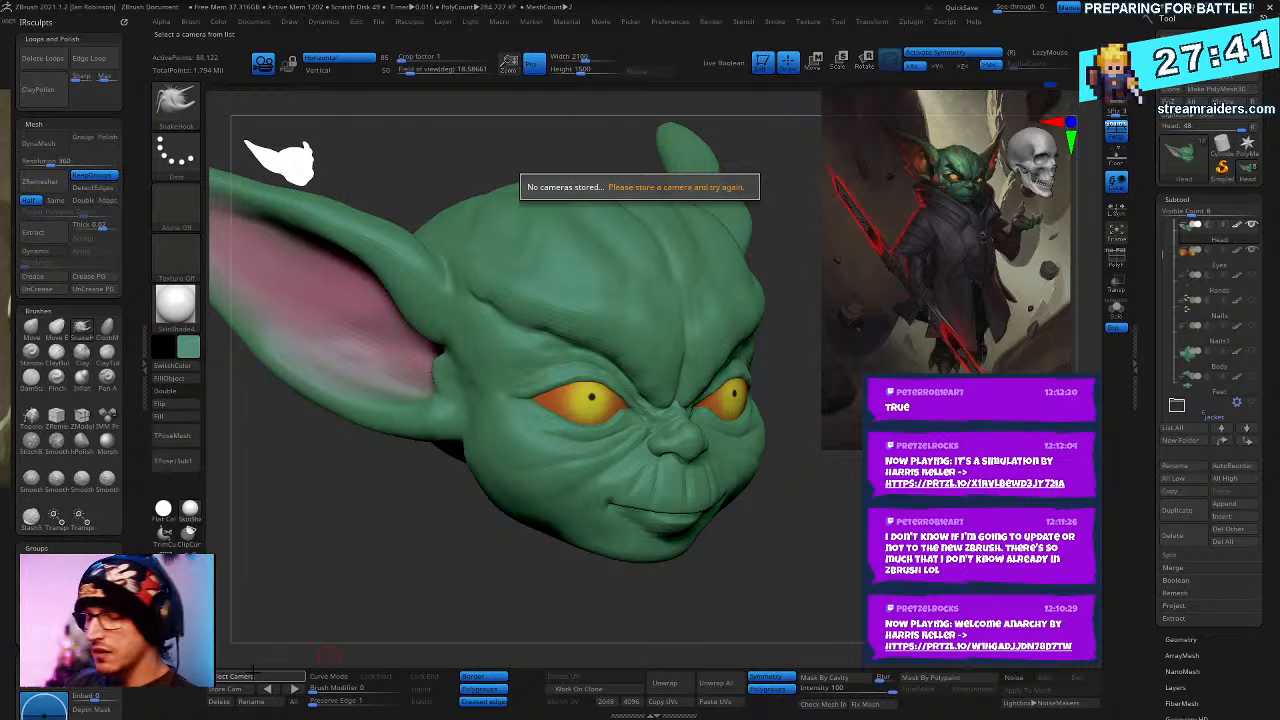
left_click(239, 689)
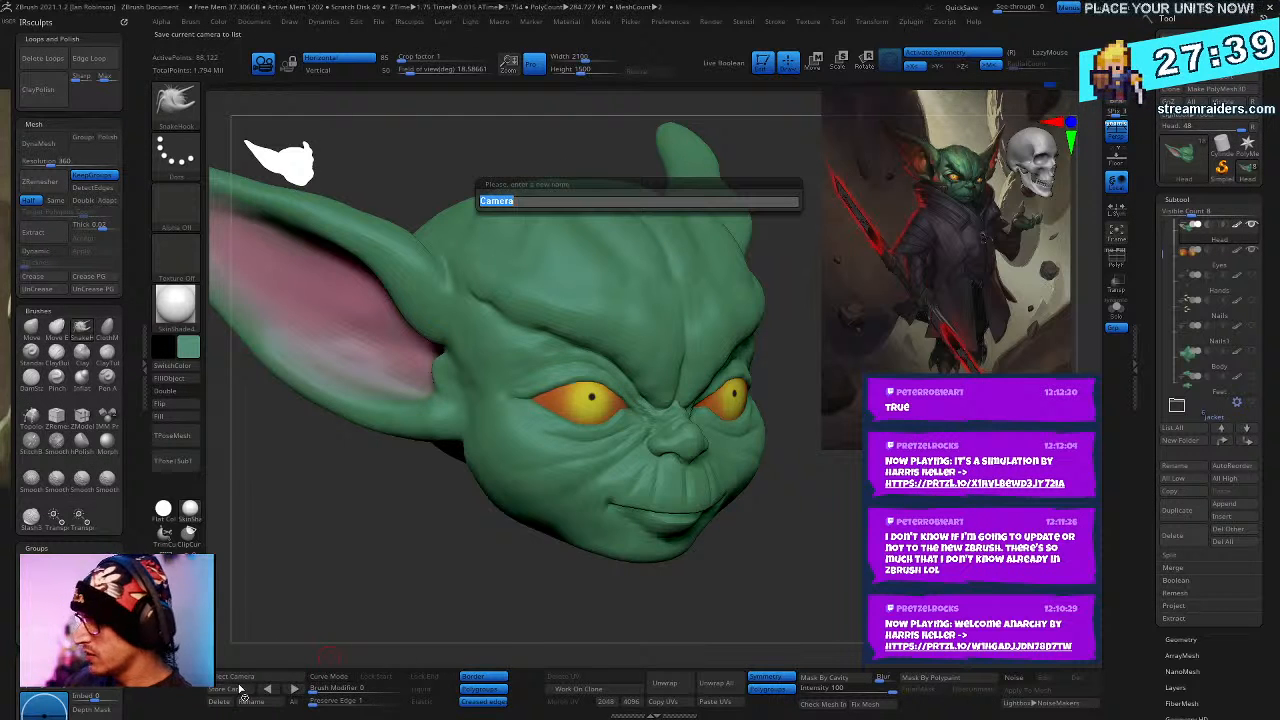
type("Check")
key("Return")
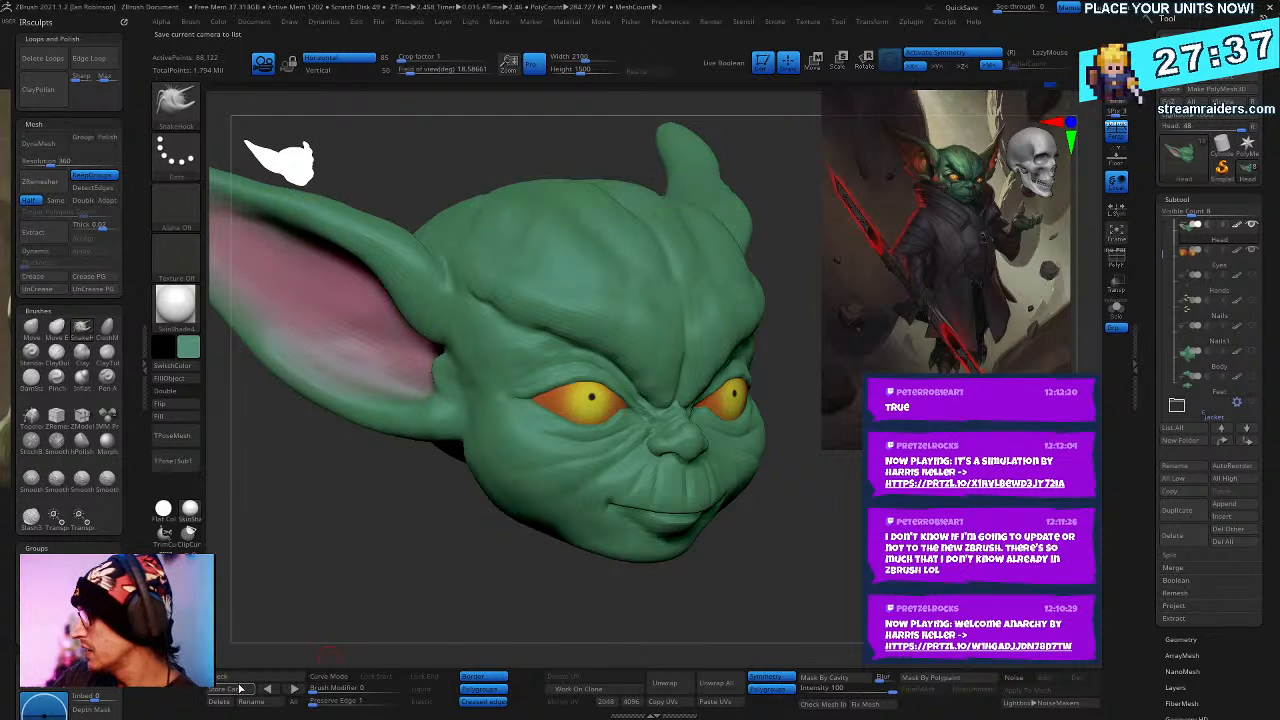
- Refine the eyelid junction at the outer eye corner of the Head with the SnakeHook brush
mouse_move(543, 491)
right_mouse_down()
mouse_move(650, 535)
mouse_move(600, 480)
mouse_move(520, 470)
right_mouse_up()
mouse_move(630, 515)
right_mouse_down()
mouse_move(718, 234)
mouse_move(645, 461)
mouse_move(500, 430)
mouse_move(726, 437)
mouse_move(380, 423)
right_mouse_up()
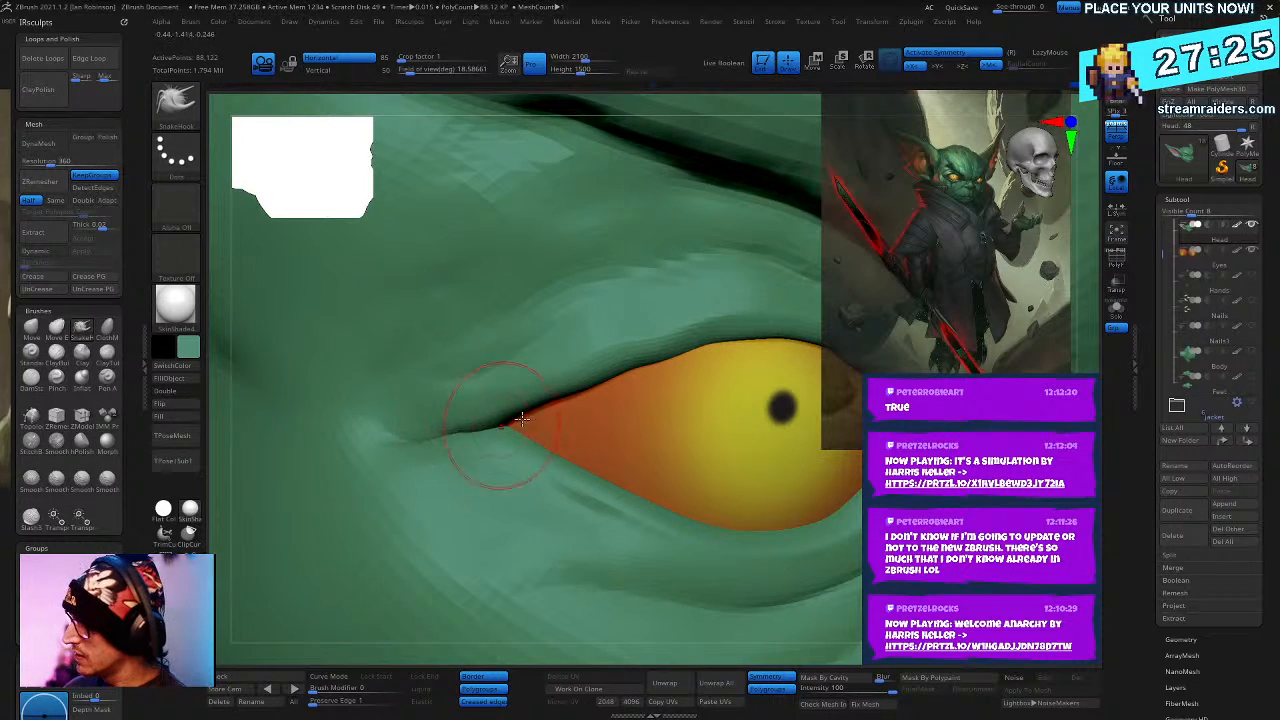
right_click_drag(521, 418, 496, 424)
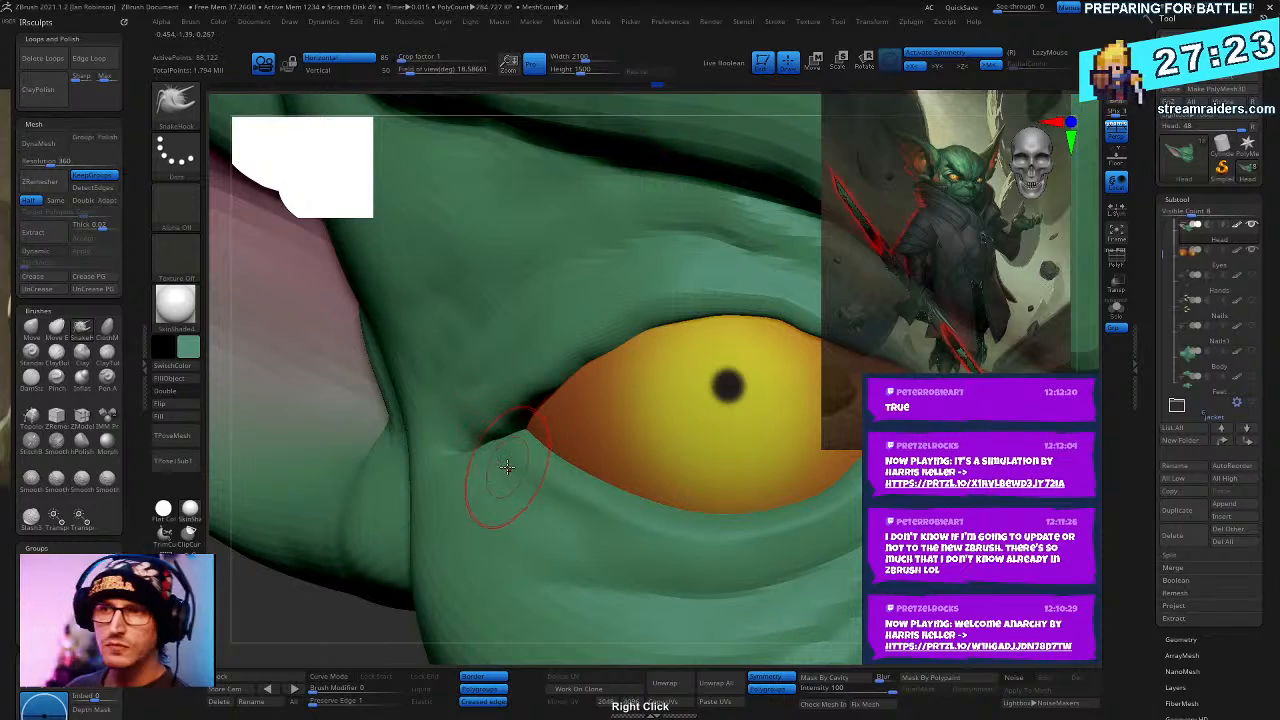
right_click_drag(507, 481, 609, 469)
- Define the creases beneath the brow and above the upper eyelid with the DamStandard brush
key("b")
key("d")
key("s")
key("space")
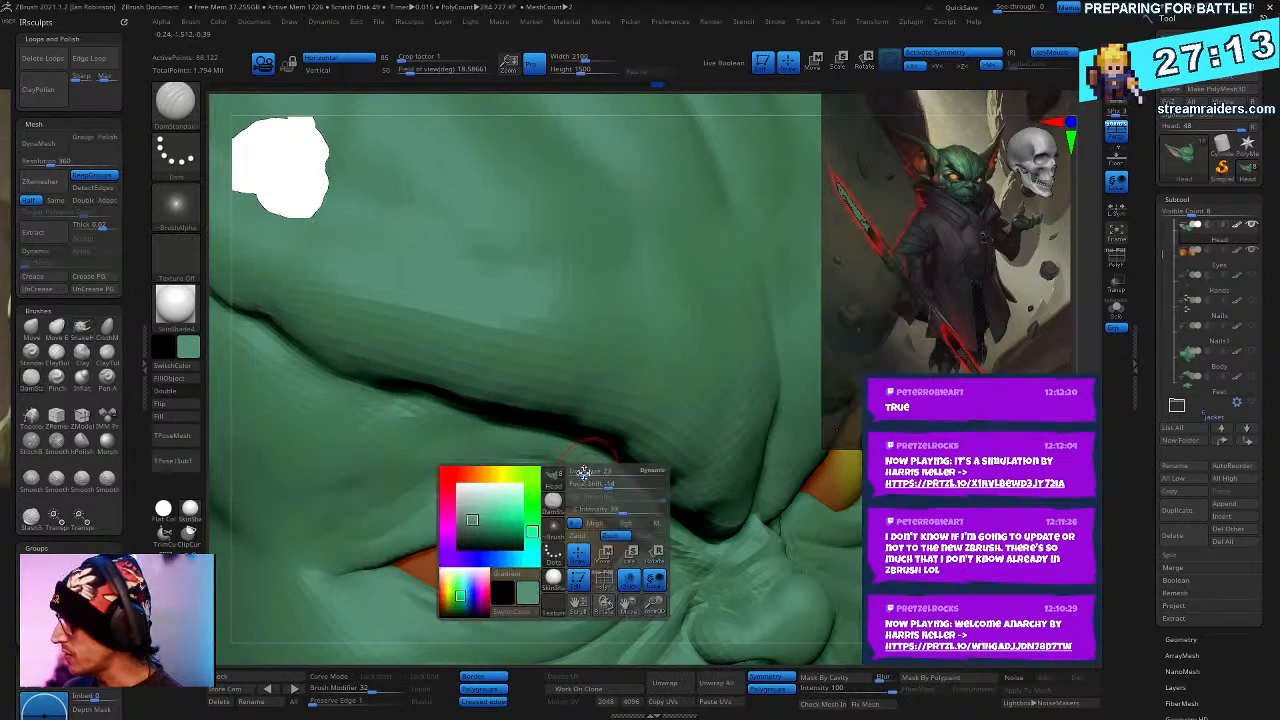
key("space")
right_click_drag(591, 461, 560, 438)
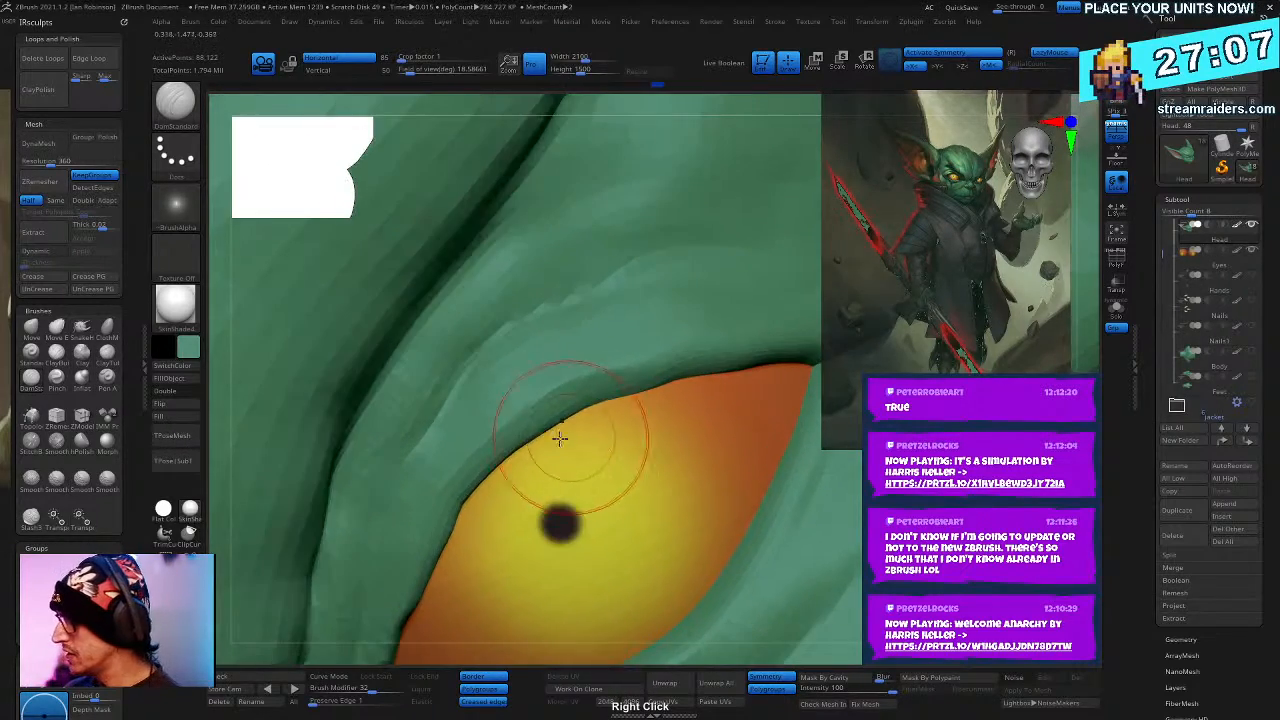
- Reshape the upper eyelid rim and extend the inner eye corner with the Move brush at a higher subdivision level
key("b")
key("m")
key("v")
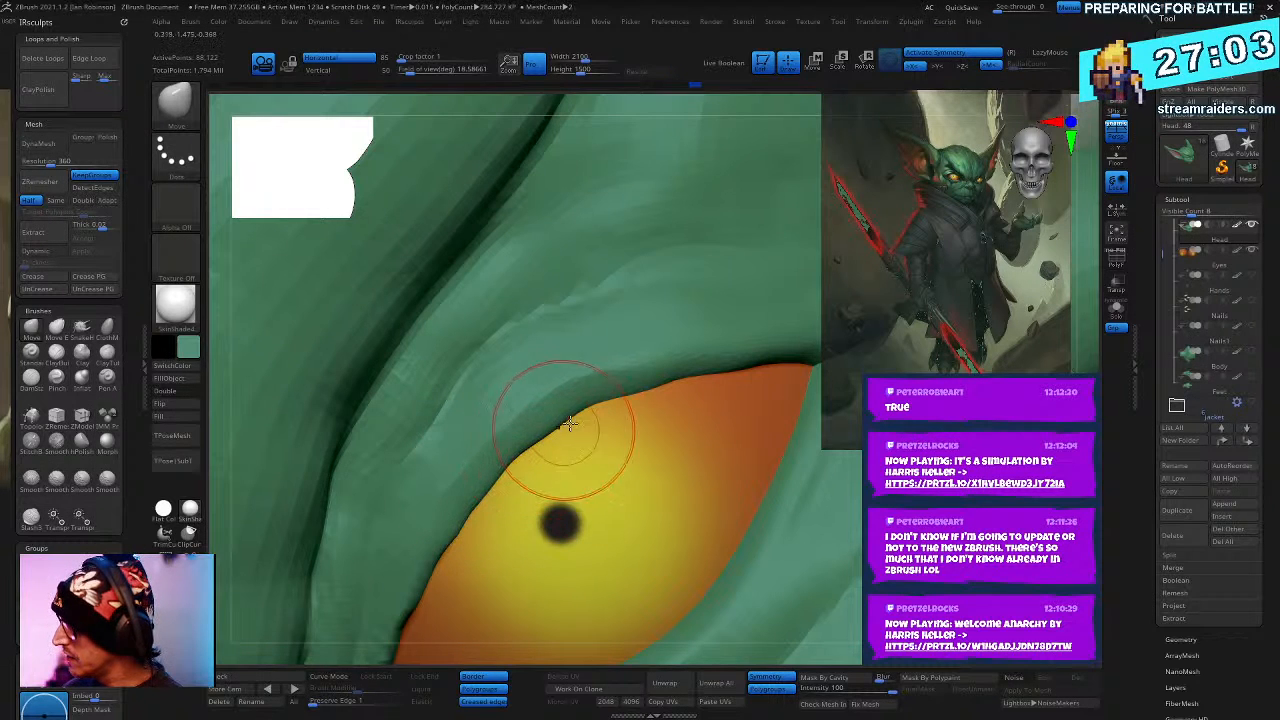
right_click_drag(543, 529, 551, 531)
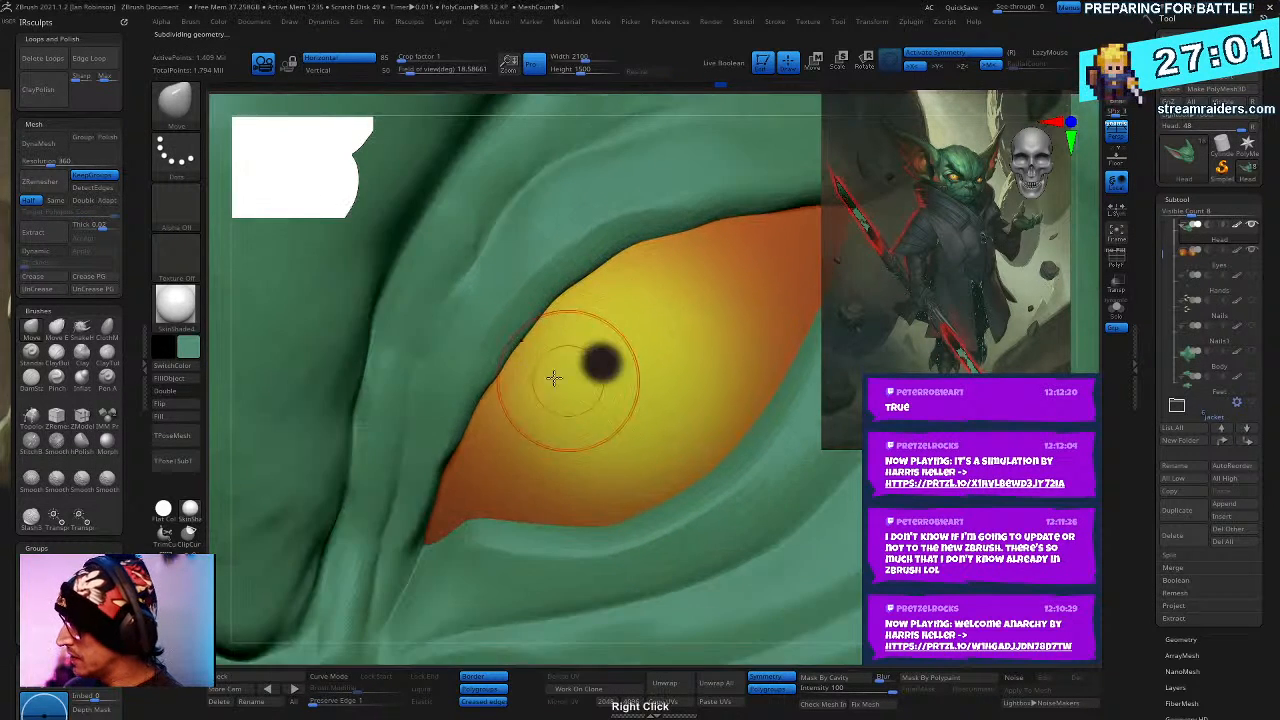
right_click_drag(565, 277, 457, 251)
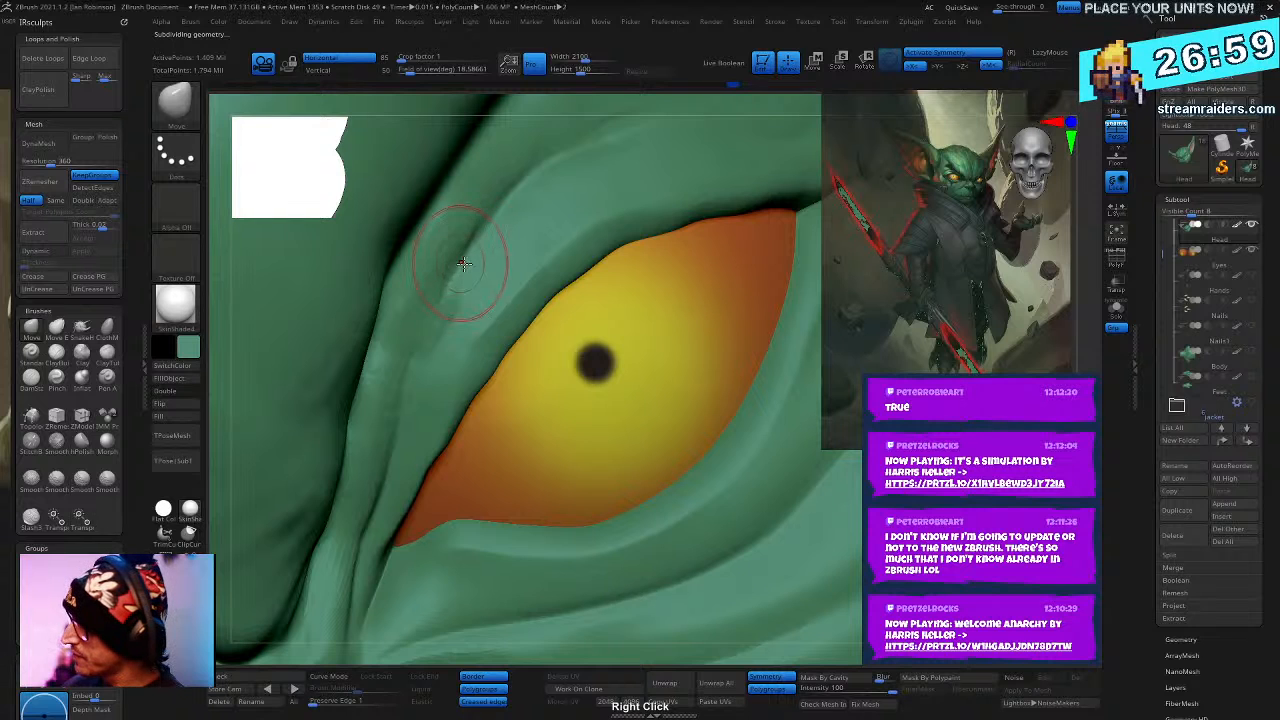
right_click(412, 373)
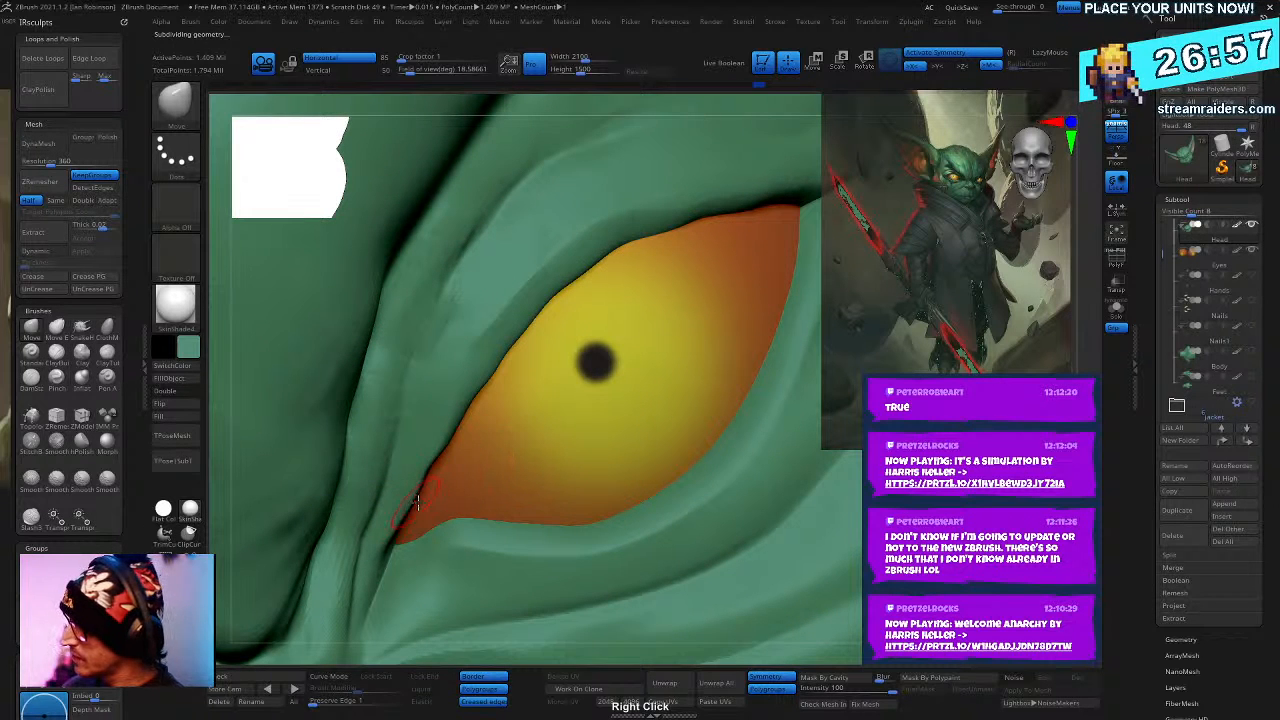
right_click_drag(460, 418, 424, 512)
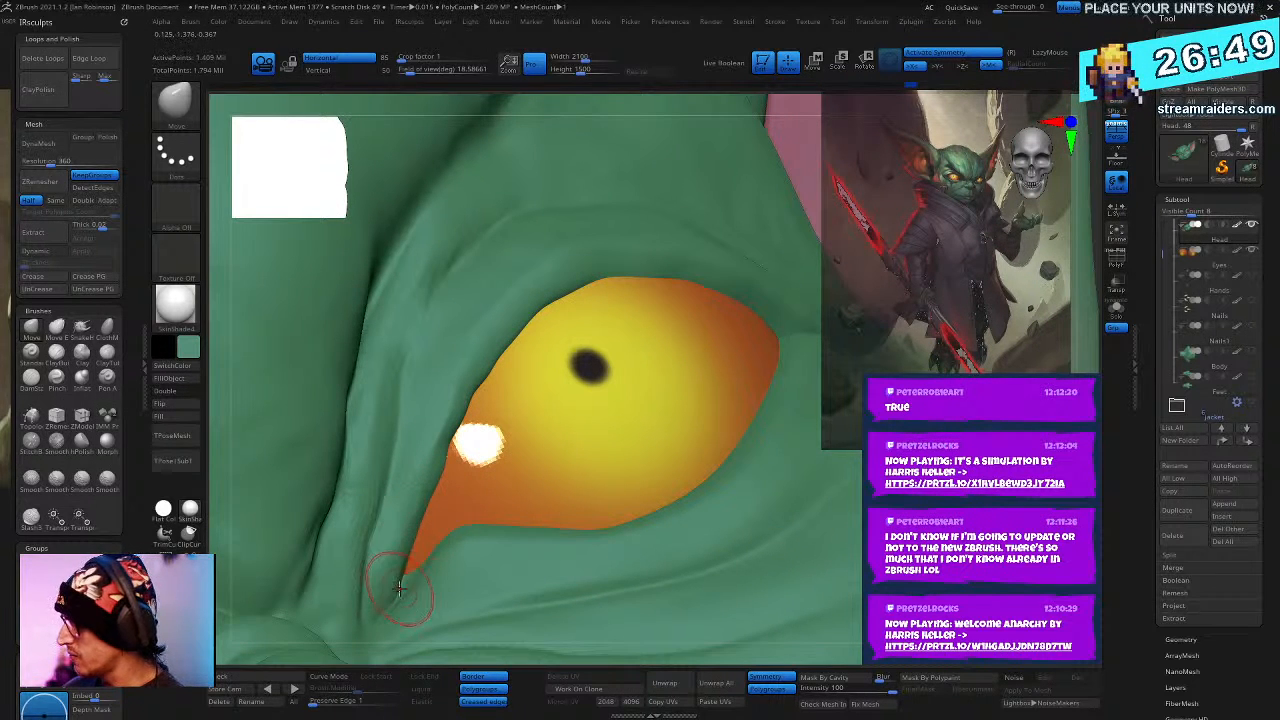
right_click_drag(543, 463, 520, 482)
mouse_move(514, 434)
right_mouse_down()
mouse_move(540, 468)
mouse_move(510, 486)
mouse_move(529, 352)
right_mouse_up()
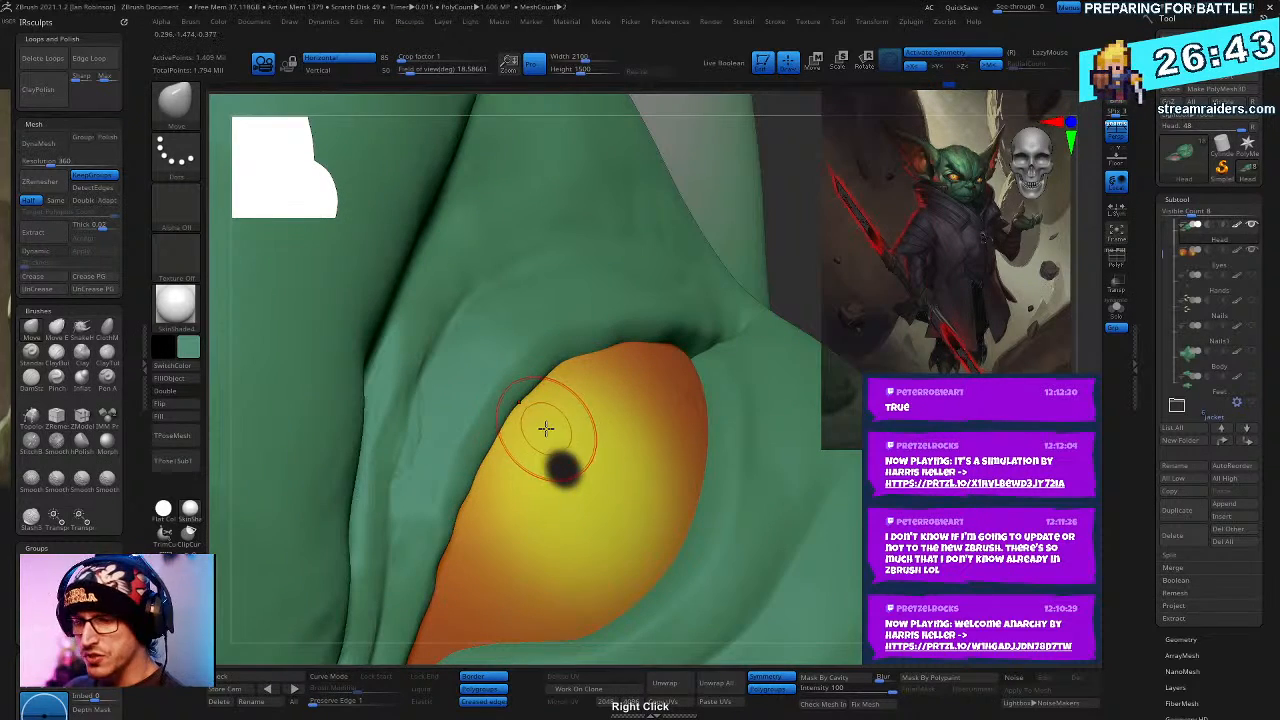
- Tighten the upper eyelid rim with the Pinch brush and isolate the Head so the eyeballs are hidden
key("b")
key("p")
key("i")
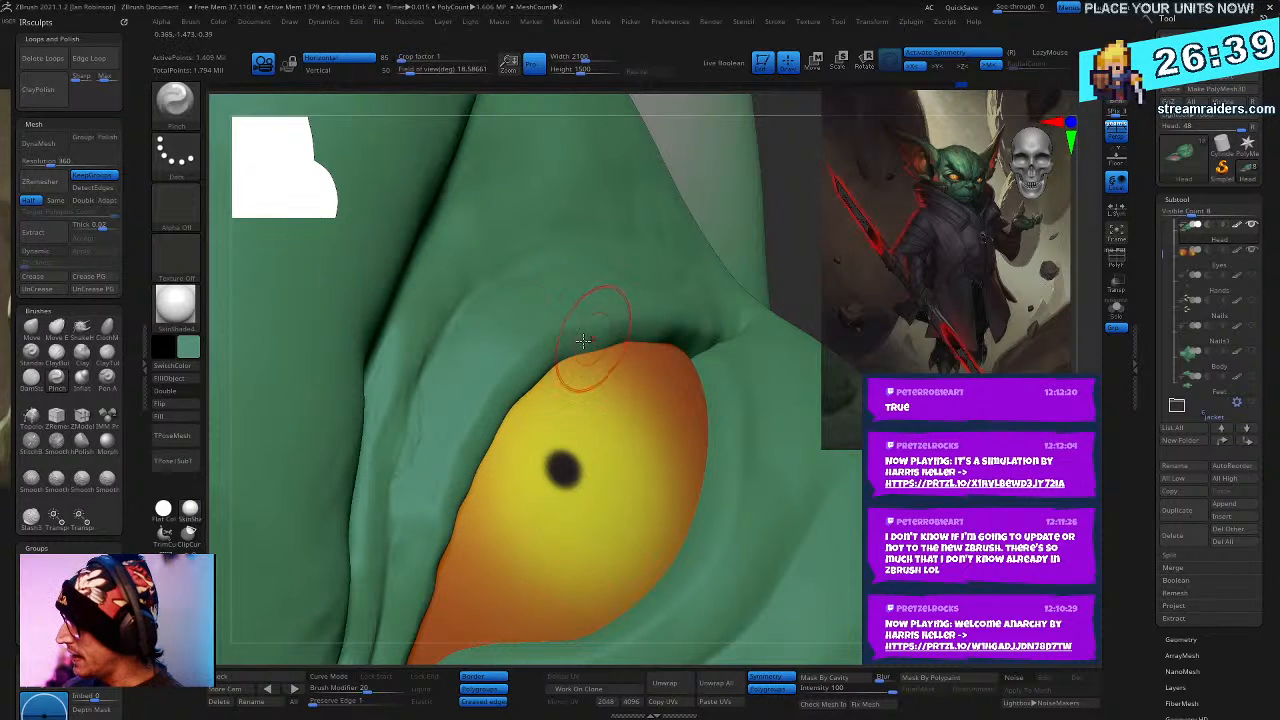
left_click(1116, 310)
right_click_drag(671, 446, 540, 368)
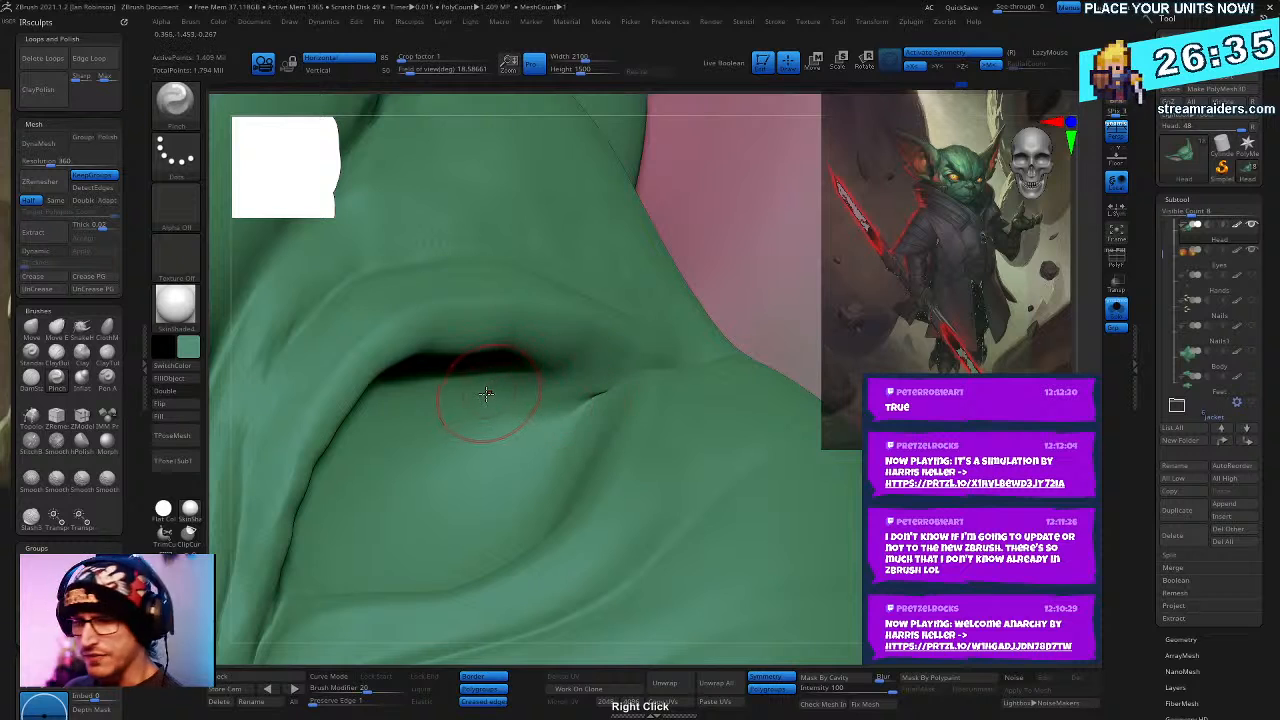
- Flatten the upper eyelid edge near the outer corner with the TrimDynamic brush and recall the Check camera view
key("b")
key("t")
key("d")
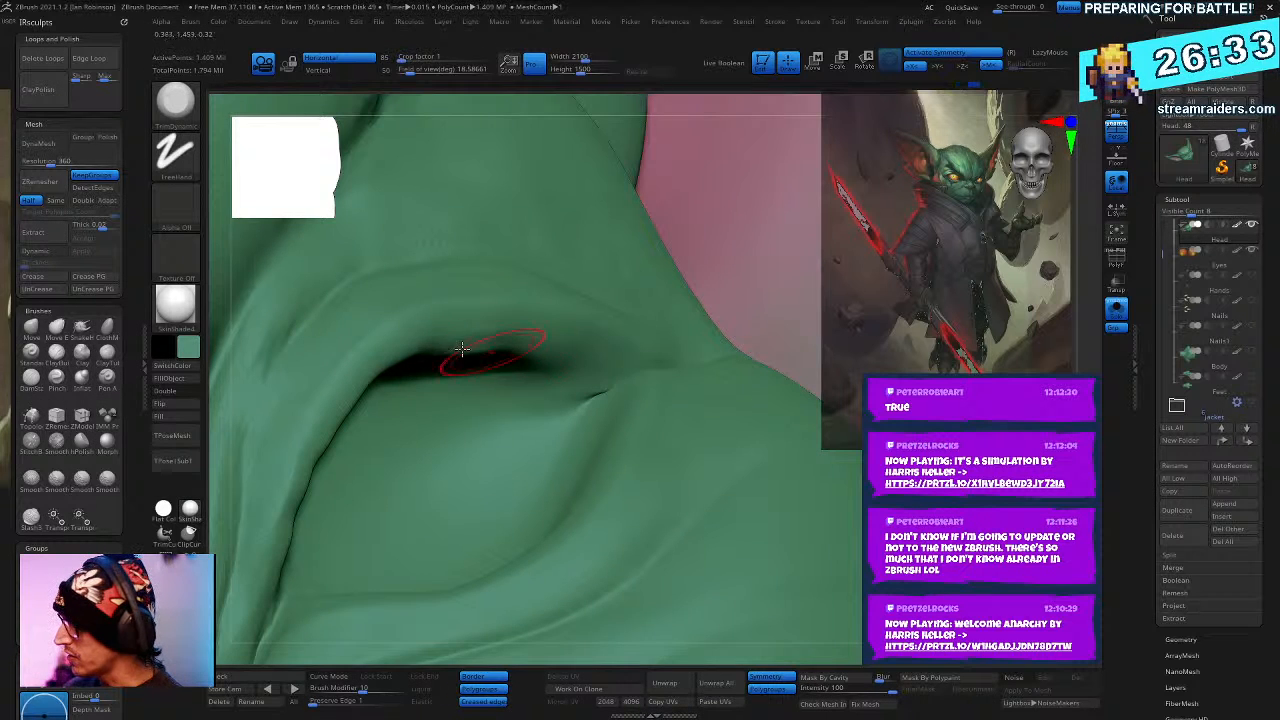
right_click_drag(480, 345, 529, 357)
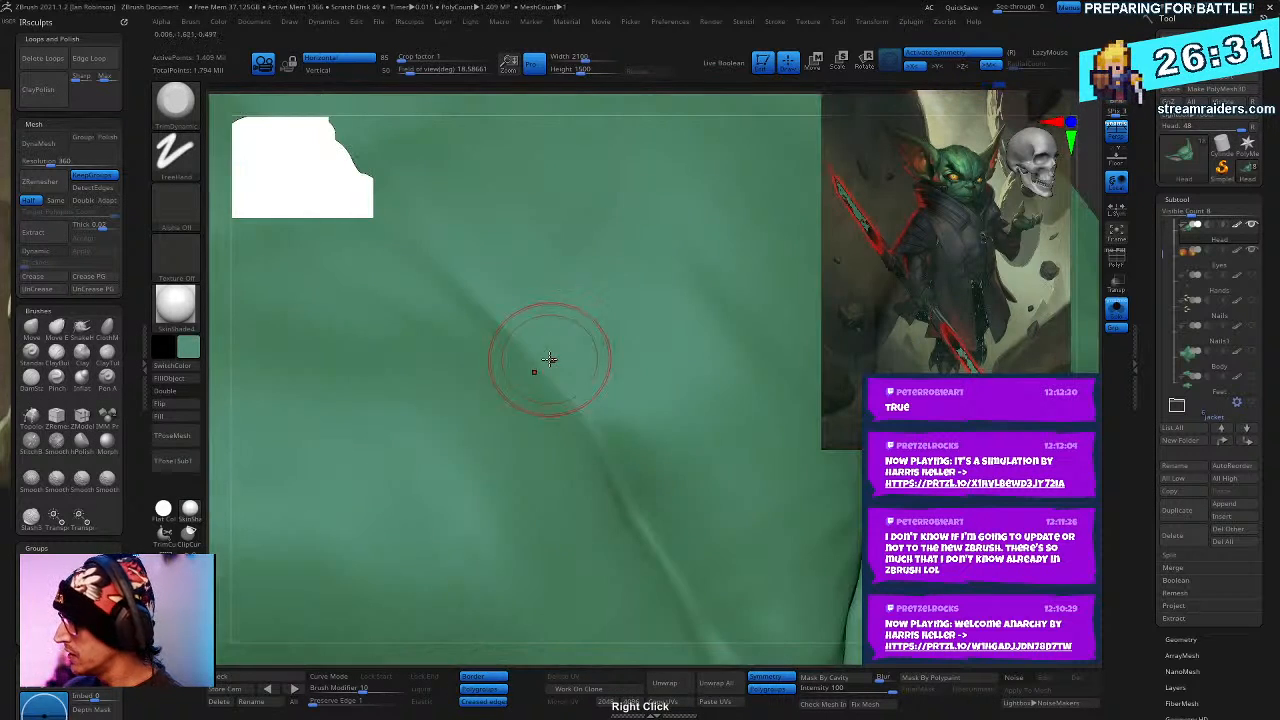
left_click(242, 679)
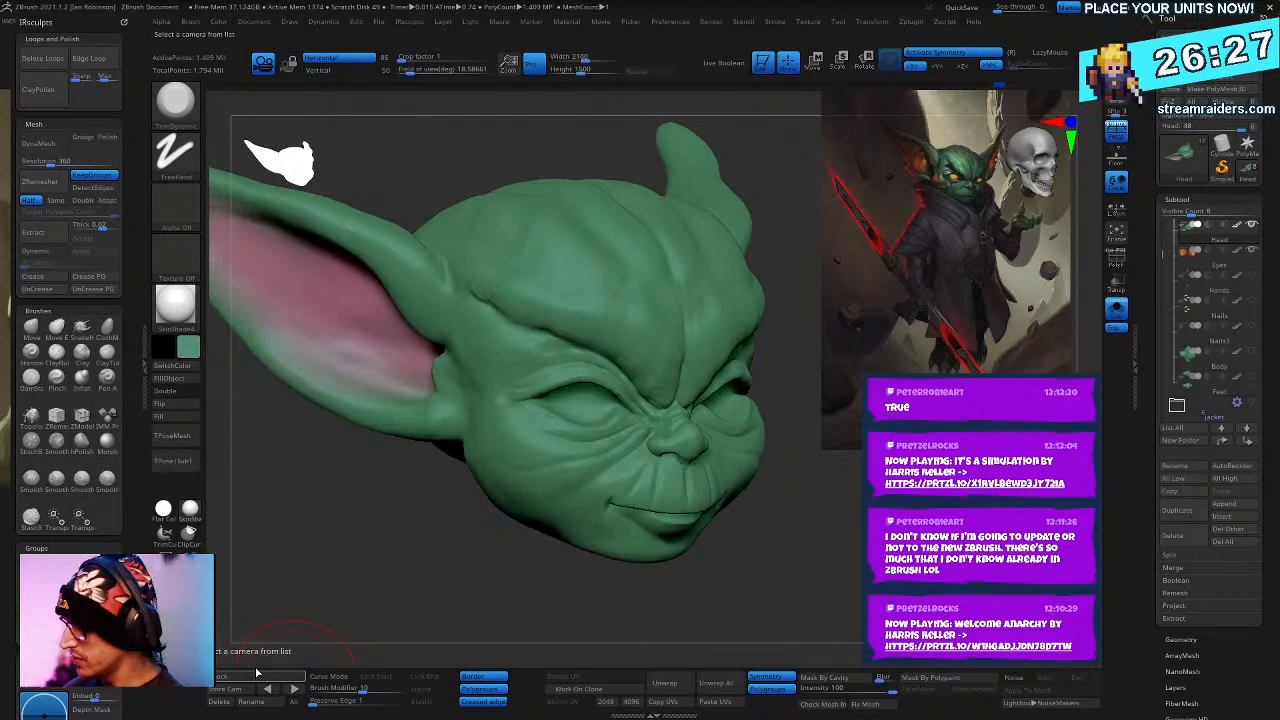
- Plane and smooth the inner edge of the upper eyelid and its folds on the isolated Head with TrimDynamic
right_click_drag(560, 430, 437, 458)
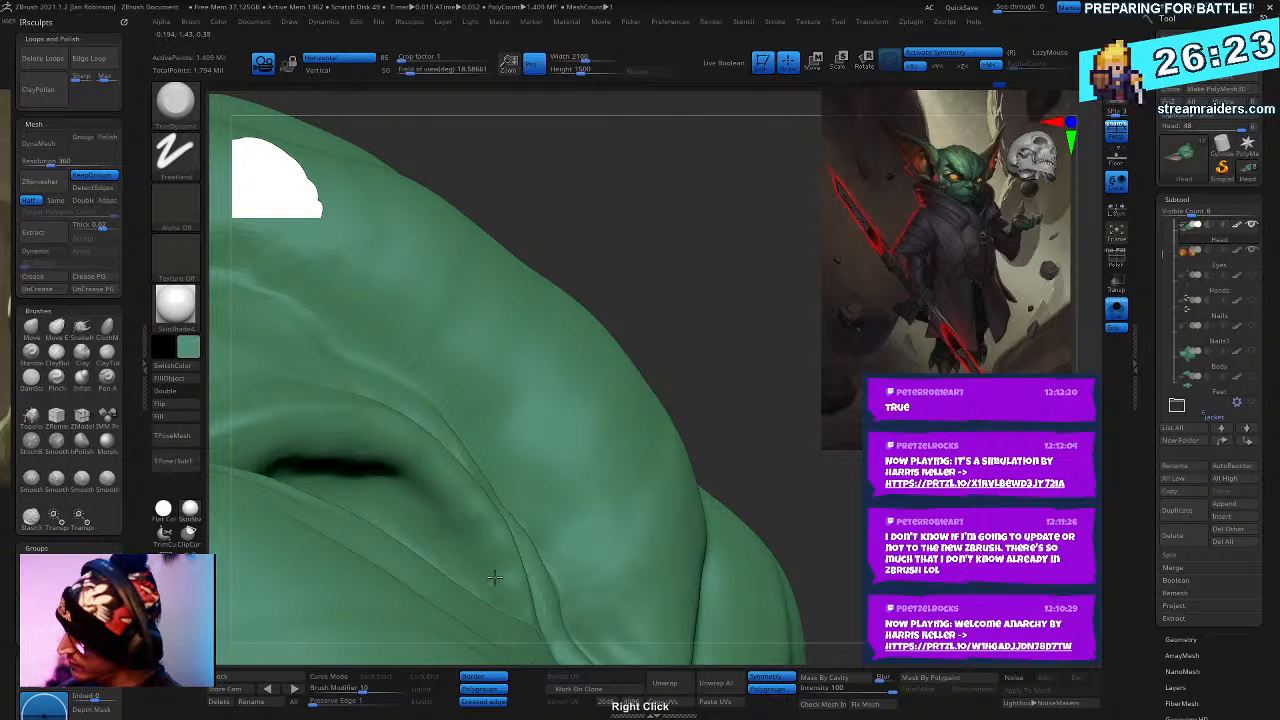
left_click_drag(413, 485, 472, 493)
right_click_drag(400, 485, 371, 526)
right_click(371, 526)
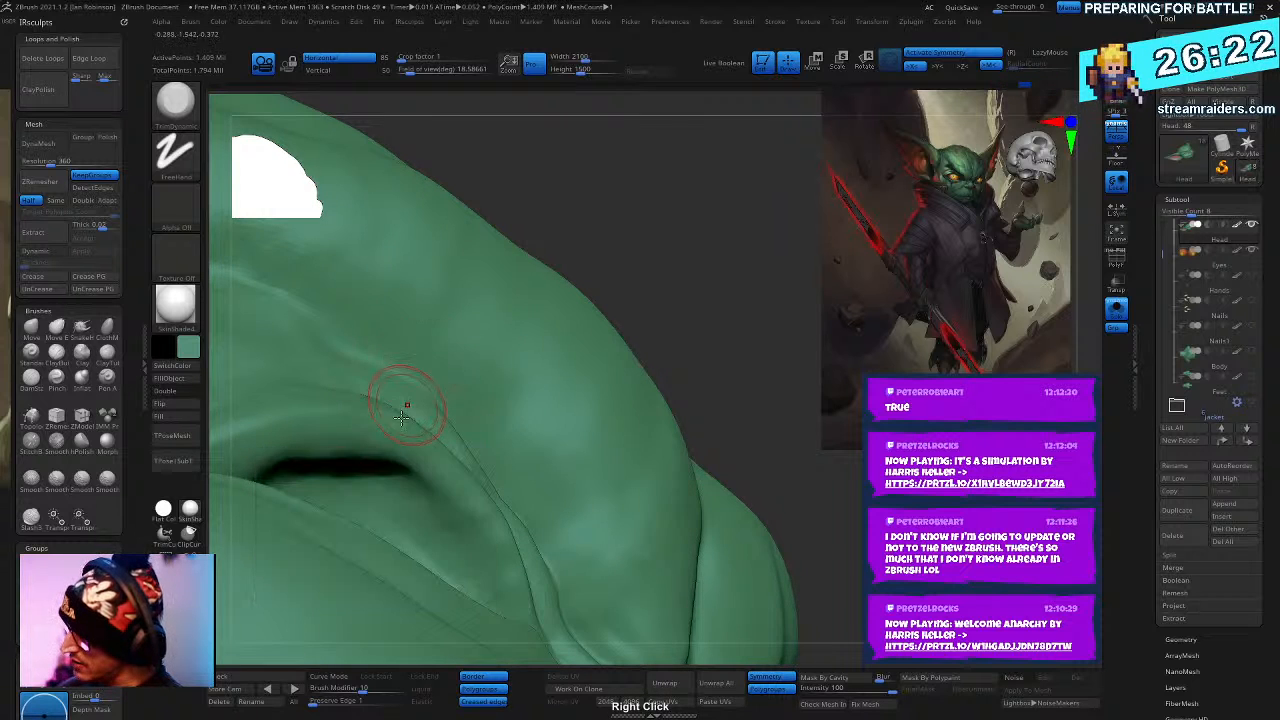
right_click_drag(401, 417, 380, 442)
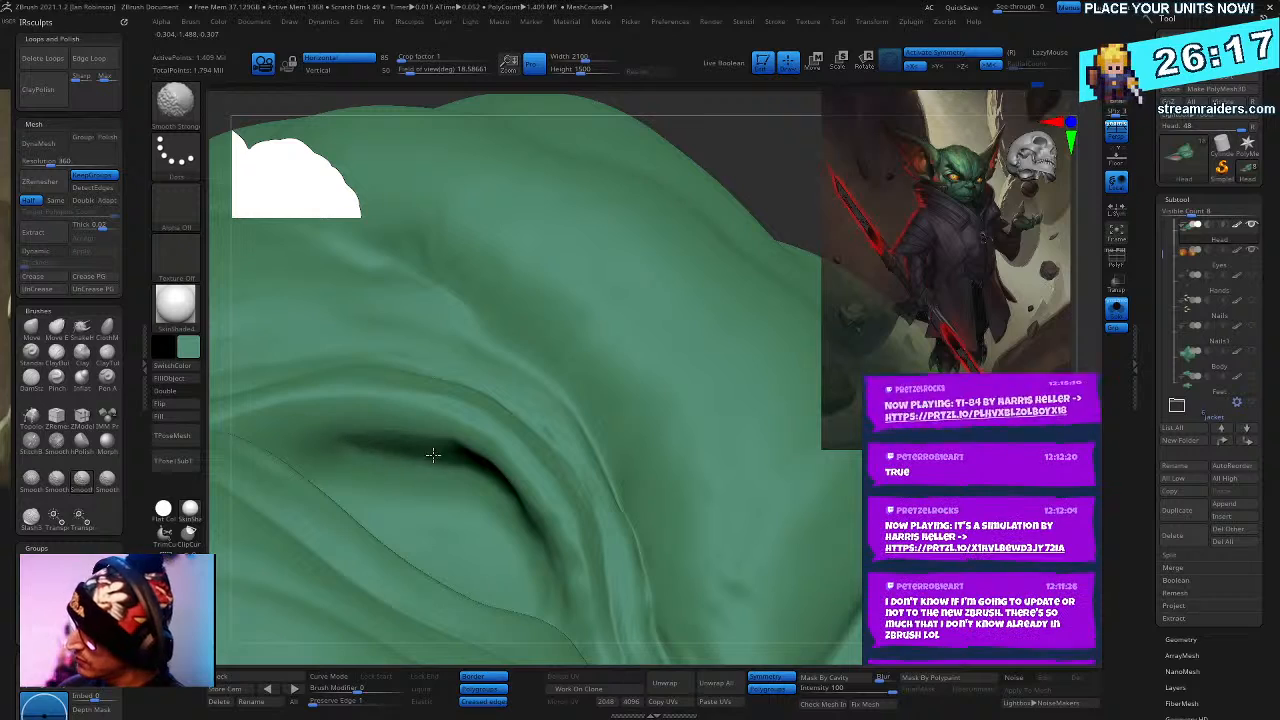
mouse_move(466, 449)
right_mouse_down()
mouse_move(467, 394)
mouse_move(565, 487)
mouse_move(532, 500)
mouse_move(502, 444)
mouse_move(538, 412)
mouse_move(625, 395)
mouse_move(523, 371)
mouse_move(610, 351)
mouse_move(955, 343)
right_mouse_up()
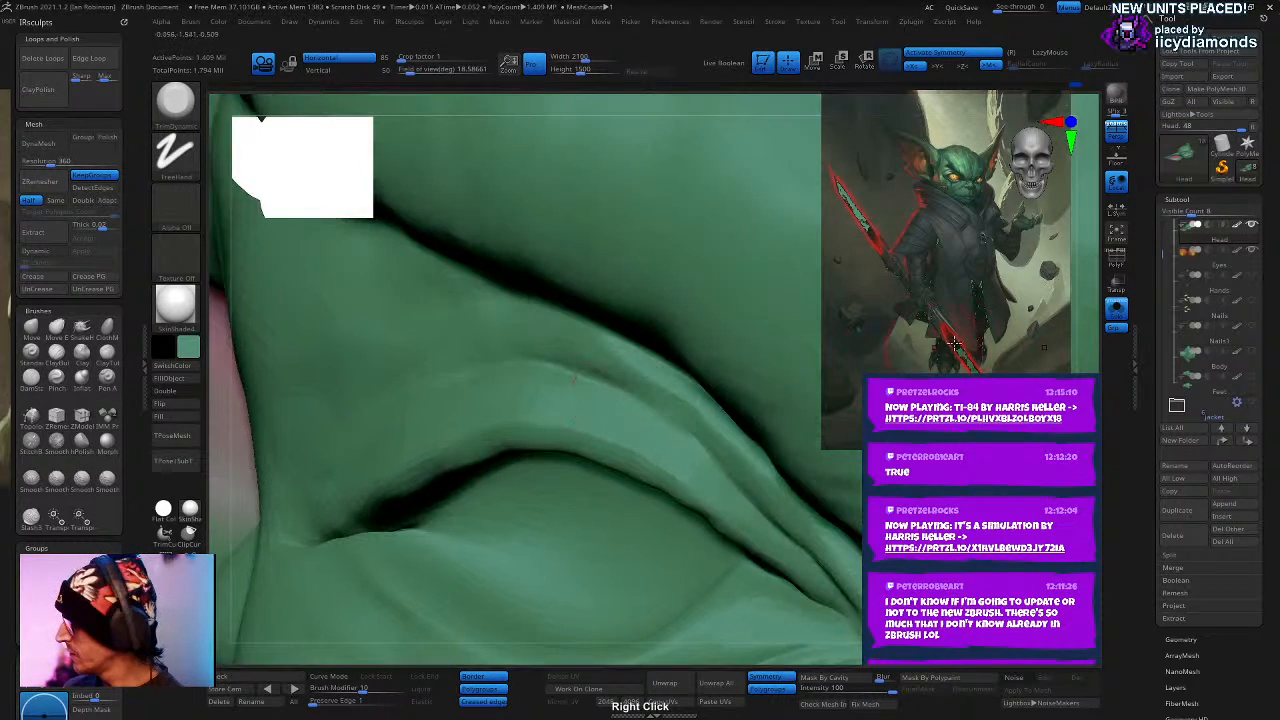
- Show the eyeballs again and sculpt the fold above the upper eyelid toward the inner corner with the Standard brush
left_click(1120, 314)
right_click_drag(556, 398, 576, 416)
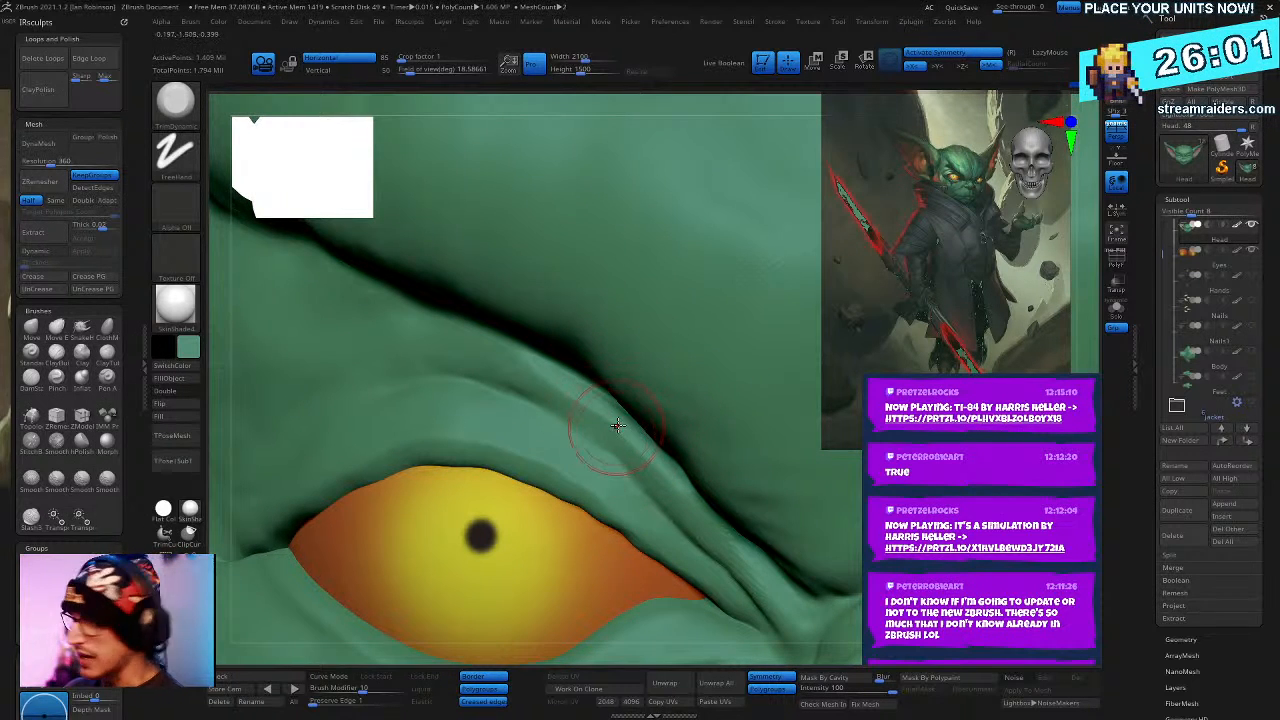
key("b")
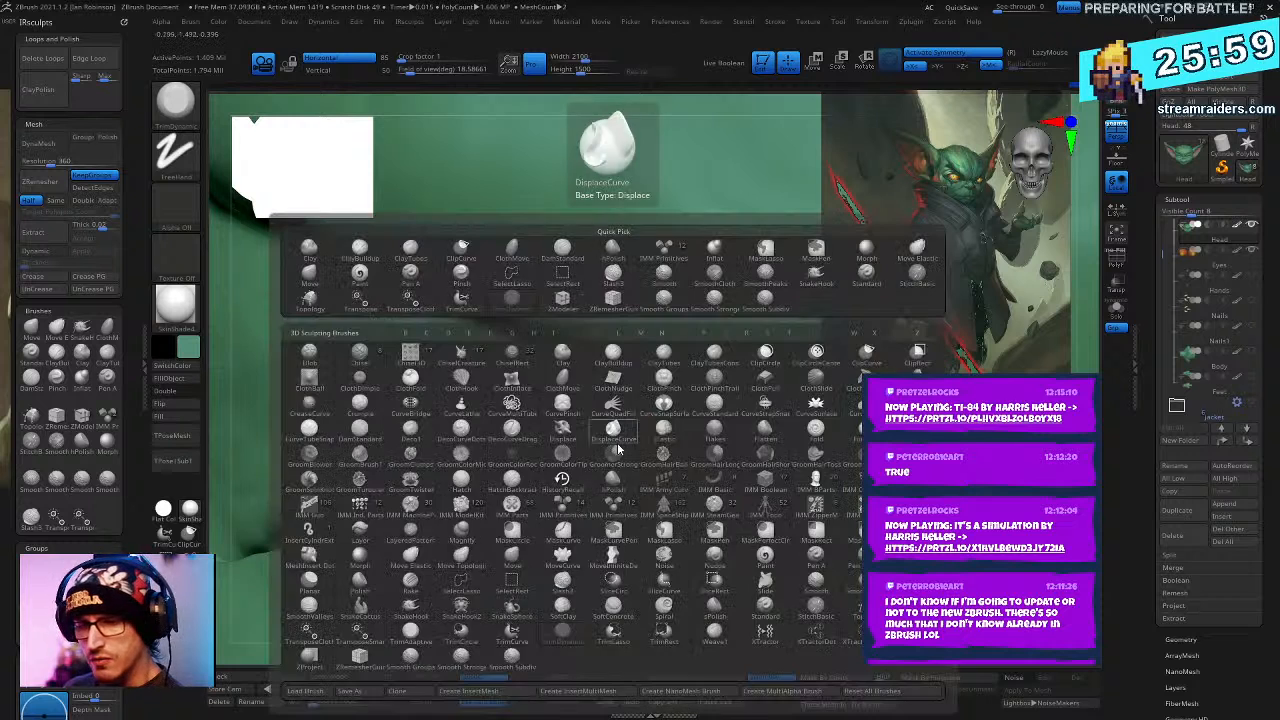
key("s")
key("t")
key("space")
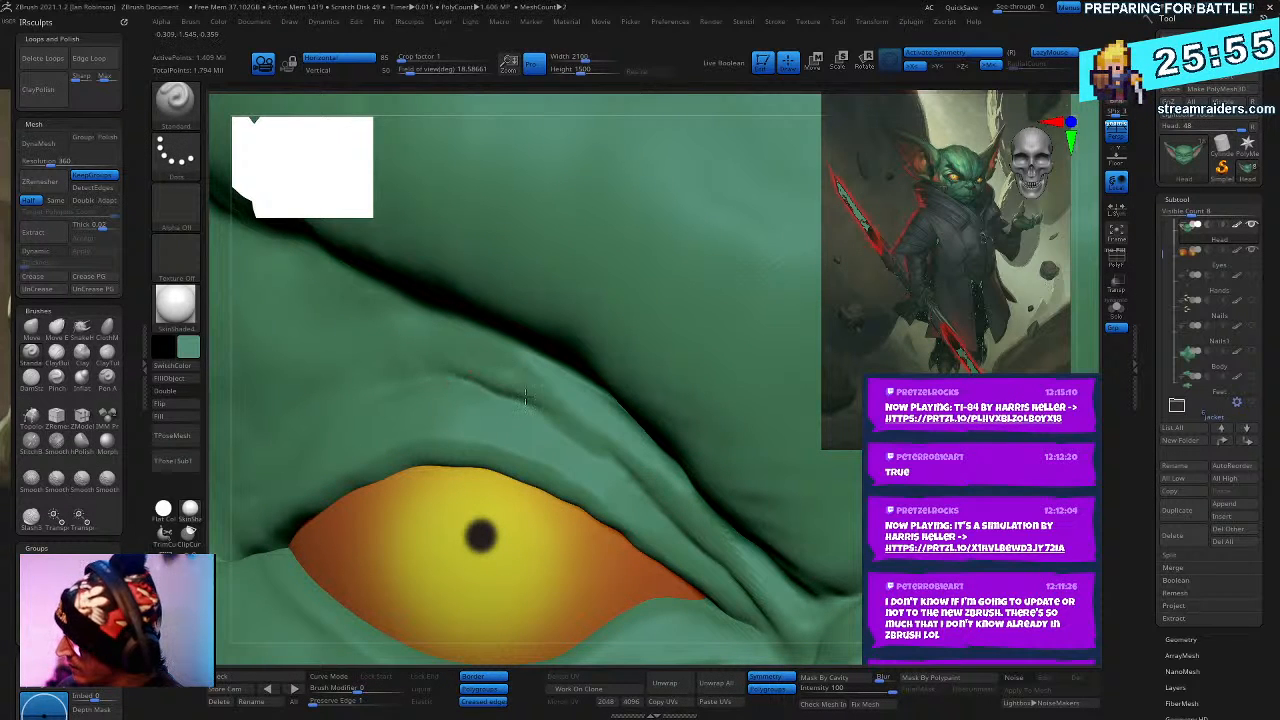
key("space")
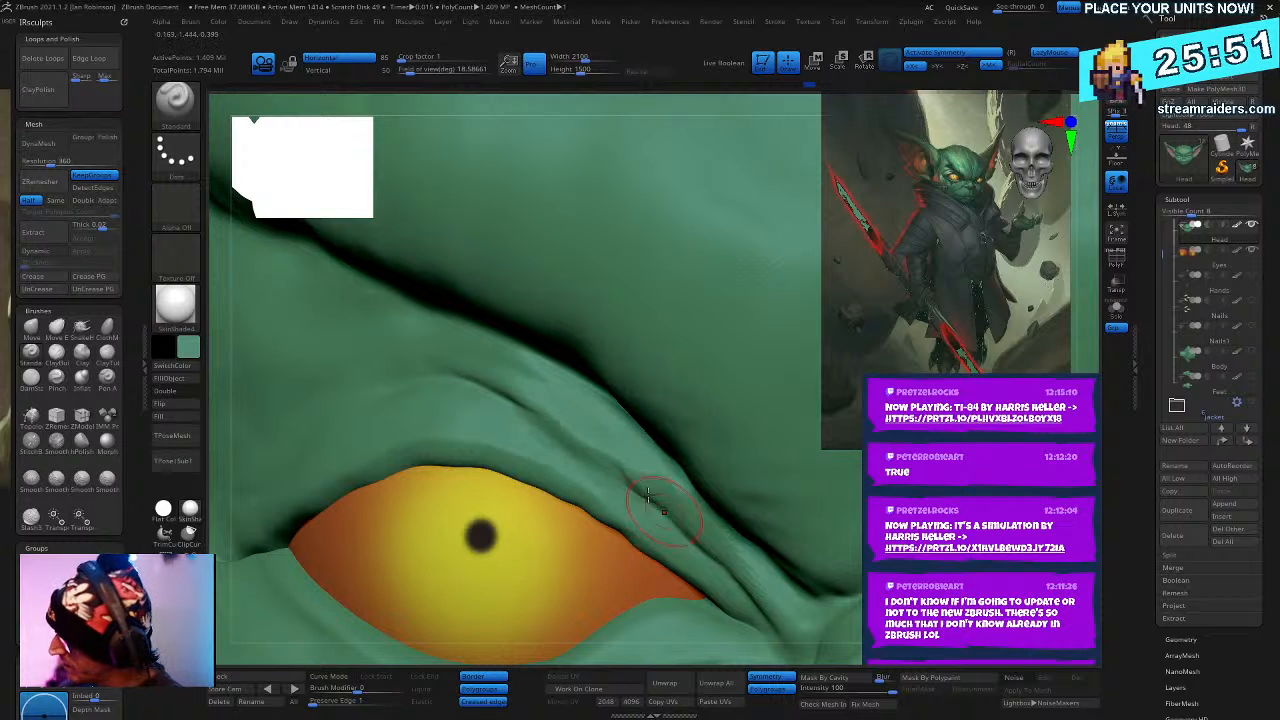
left_click_drag(540, 392, 660, 500)
- Build up volume along the fold above the upper eyelid with ClayBuildup and smooth the added strokes
key("b")
key("c")
key("b")
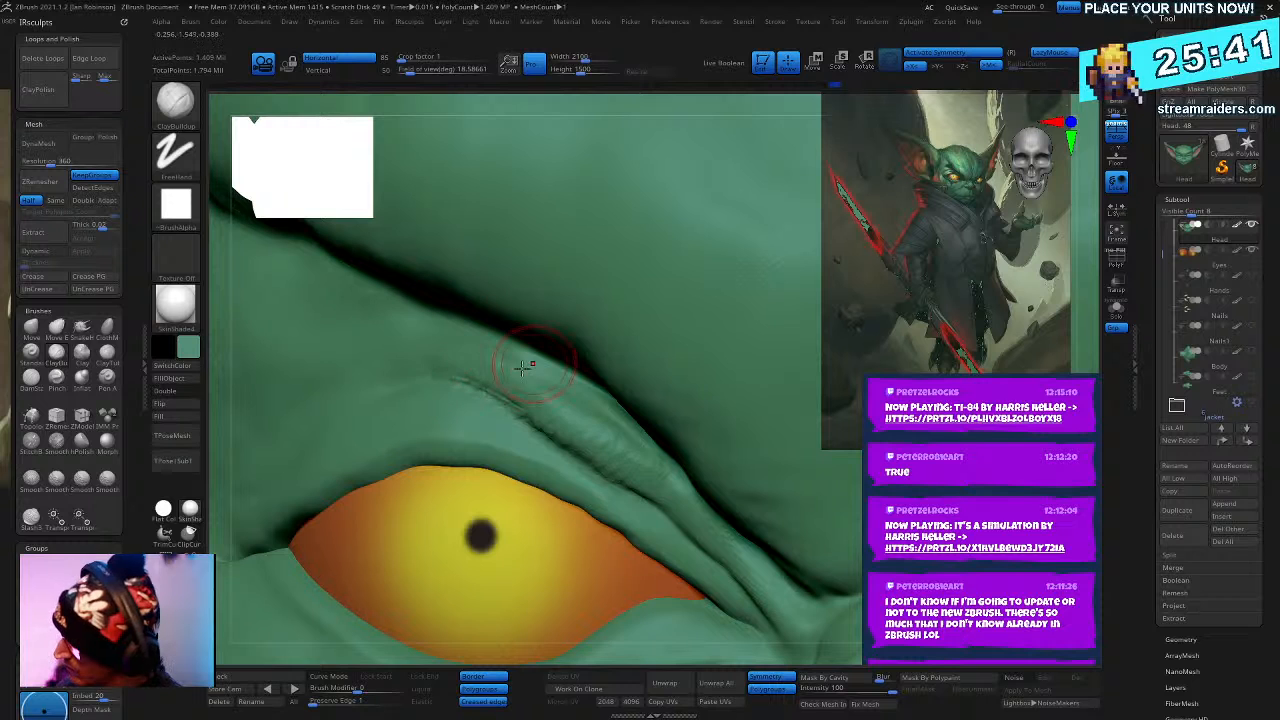
mouse_move(522, 368)
right_mouse_down()
mouse_move(560, 400)
mouse_move(440, 320)
mouse_move(472, 390)
right_mouse_up()
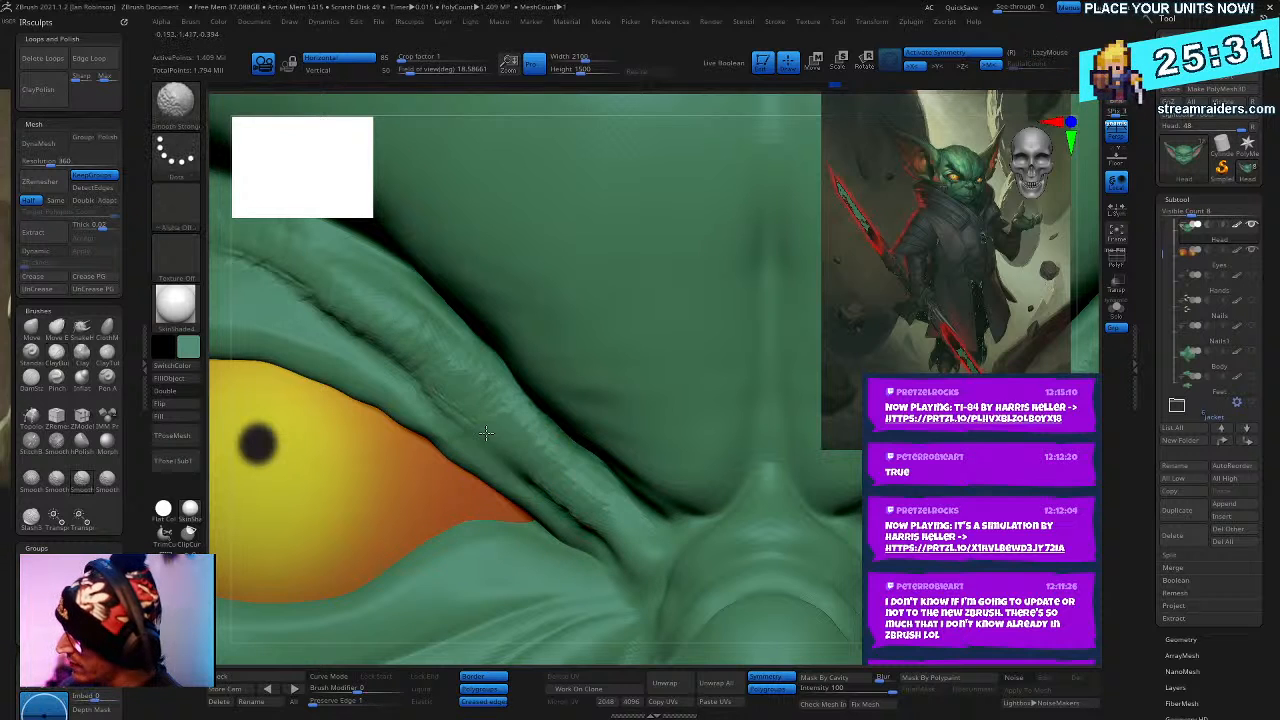
key("shift")
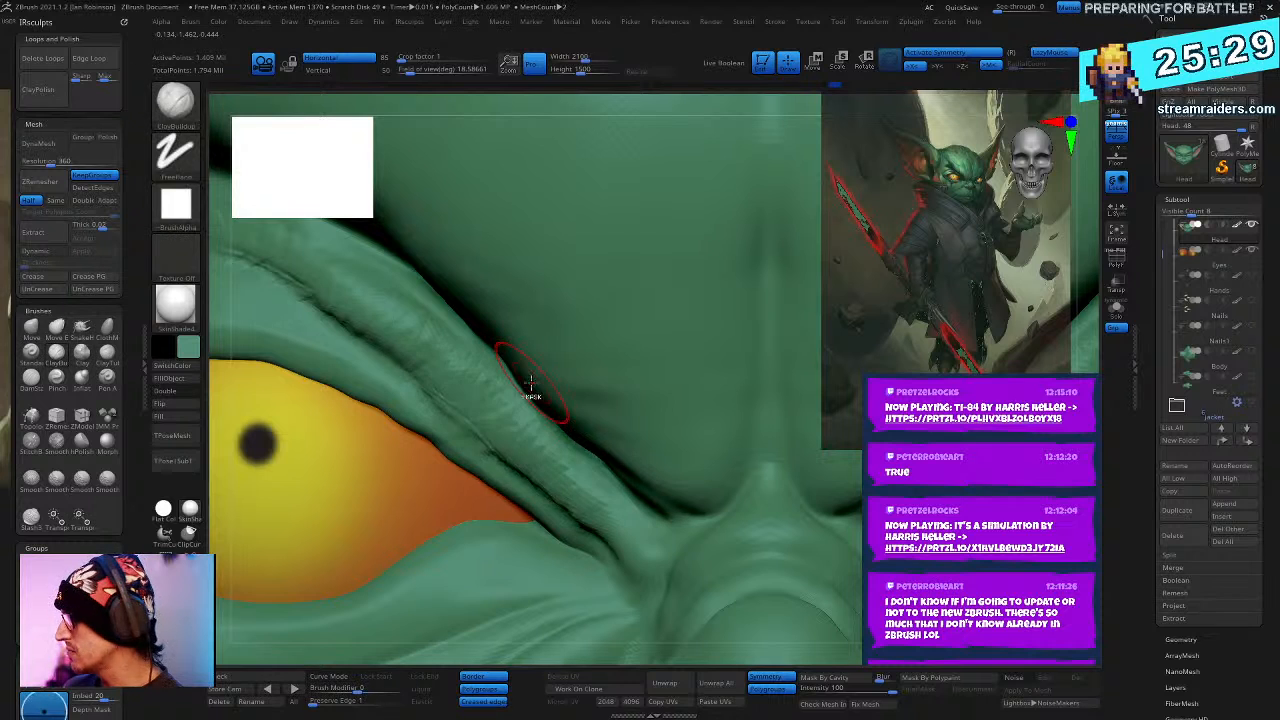
- Set the smoothing brush's Z Intensity to 40 and soften the built-up fold between the eye and brow
key("space")
left_click(580, 425)
type("40")
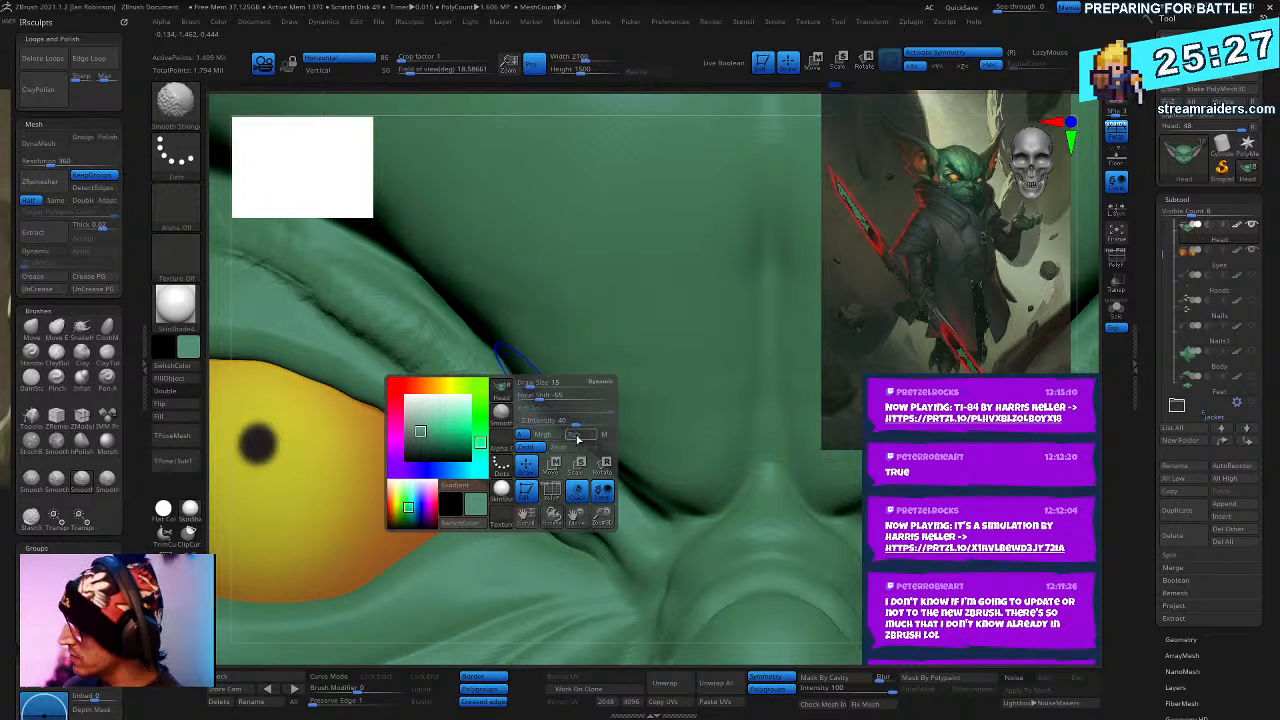
mouse_move(540, 388)
right_mouse_down()
mouse_move(514, 371)
mouse_move(543, 409)
mouse_move(623, 449)
mouse_move(459, 371)
right_mouse_up()
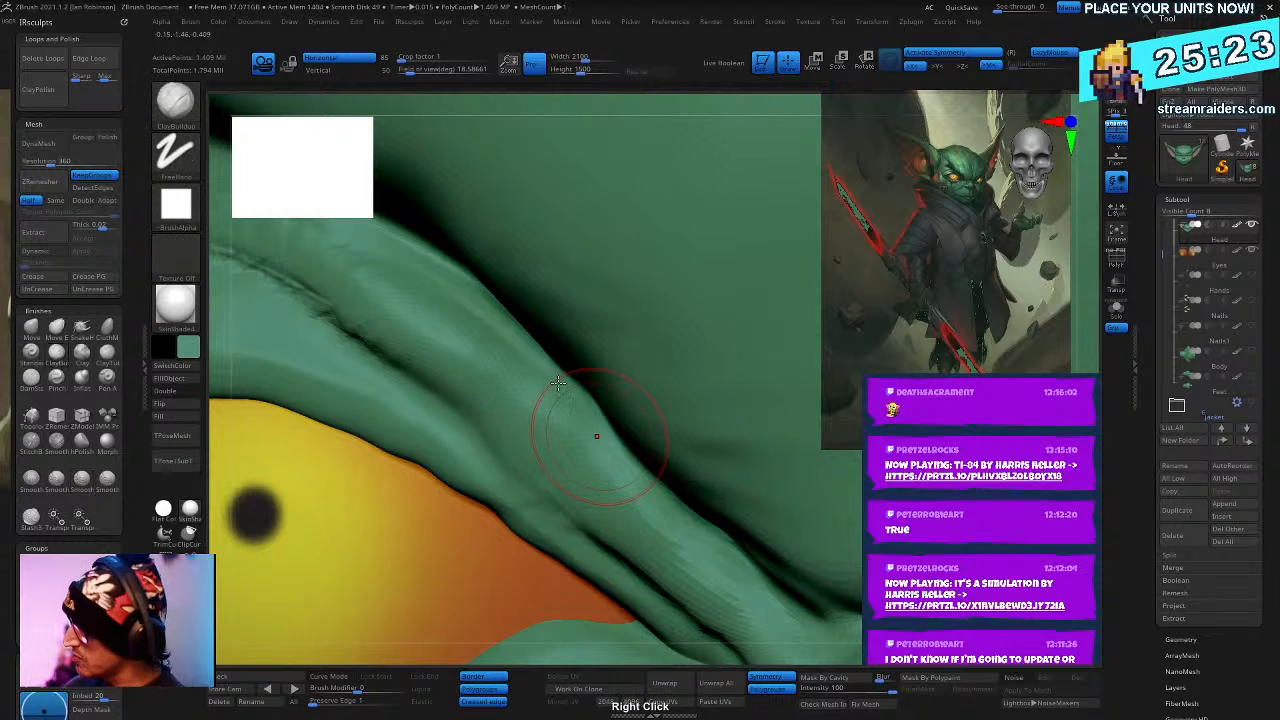
right_click_drag(586, 400, 492, 420)
- Redo the ClayBuildup stroke along the crease above the upper eyelid and blend it into the fold with smoothing
left_click_drag(447, 409, 303, 345)
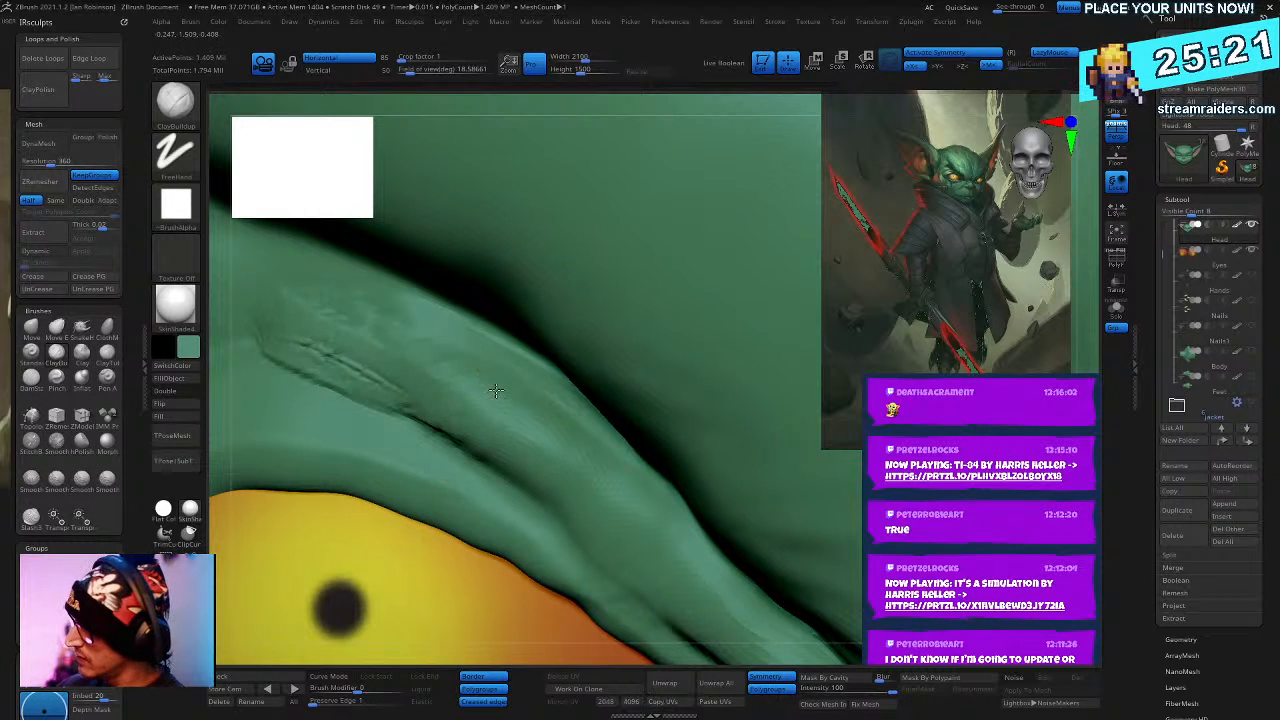
key("ctrl+z")
left_click_drag(447, 411, 366, 378)
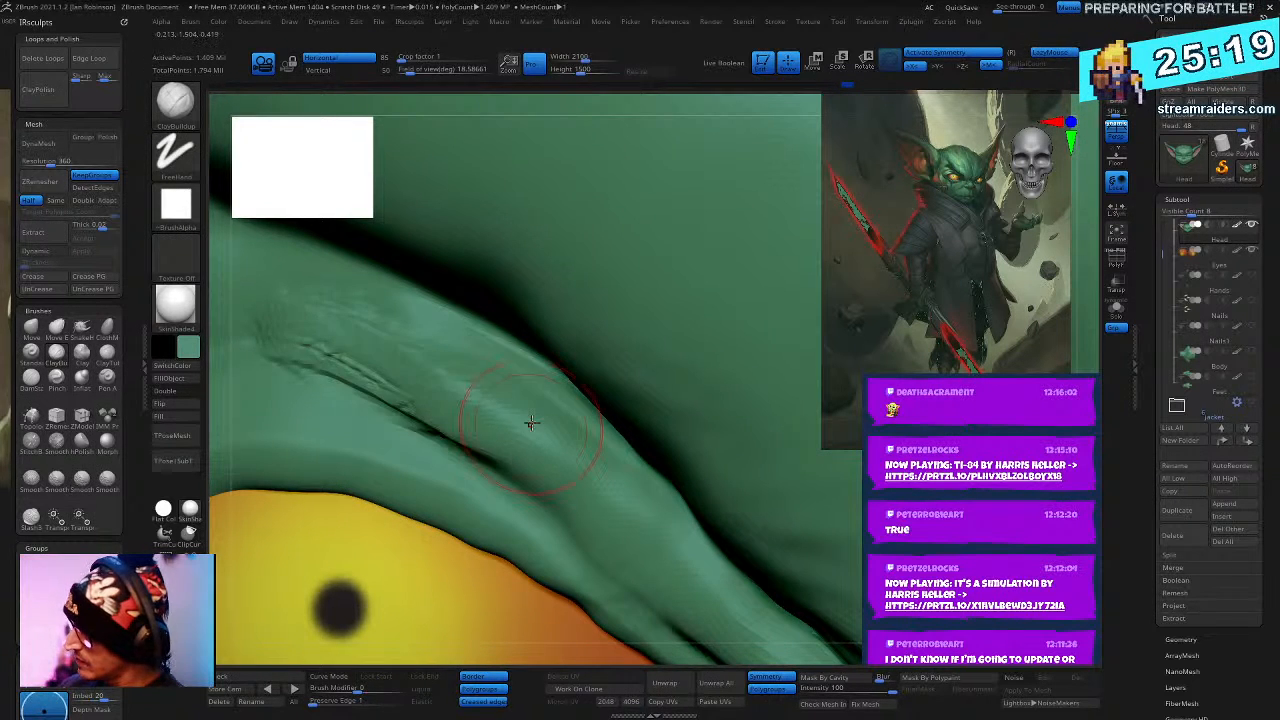
key("shift")
right_click_drag(532, 440, 537, 386)
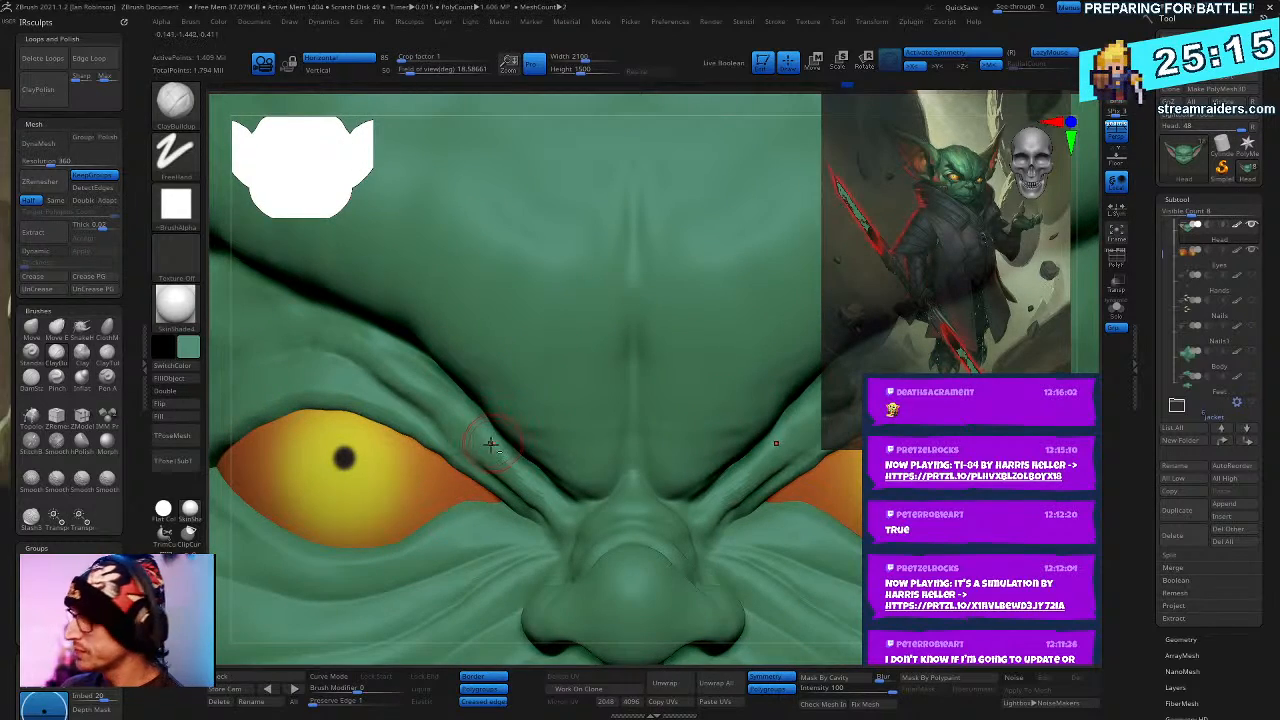
- Reshape the fold above the upper eyelid near the inner eye corner with the Move brush
mouse_move(490, 443)
right_mouse_down()
mouse_move(437, 434)
mouse_move(420, 413)
right_mouse_up()
key("b")
key("m")
key("v")
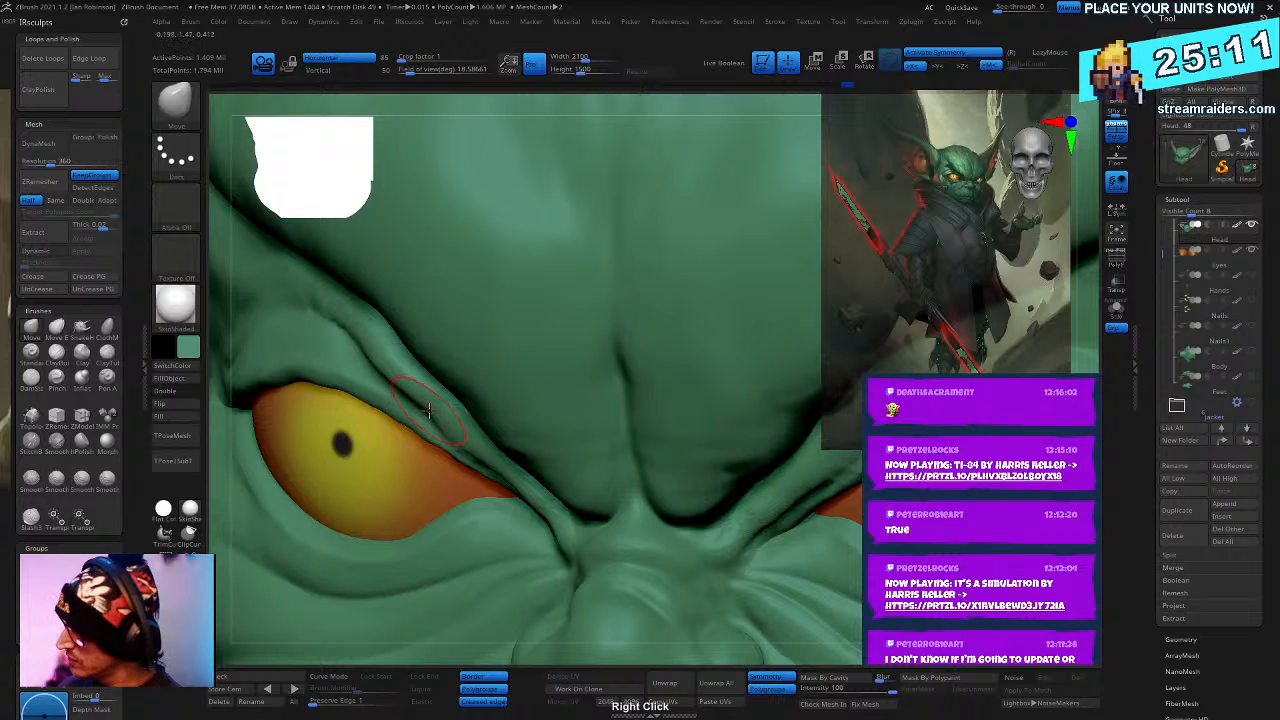
mouse_move(385, 374)
right_mouse_down()
mouse_move(471, 453)
mouse_move(466, 439)
mouse_move(516, 468)
mouse_move(527, 492)
mouse_move(482, 456)
mouse_move(486, 400)
right_mouse_up()
- Sharpen the creases between the upper eyelid and the nose bridge with the DamStandard brush
key("b")
key("s")
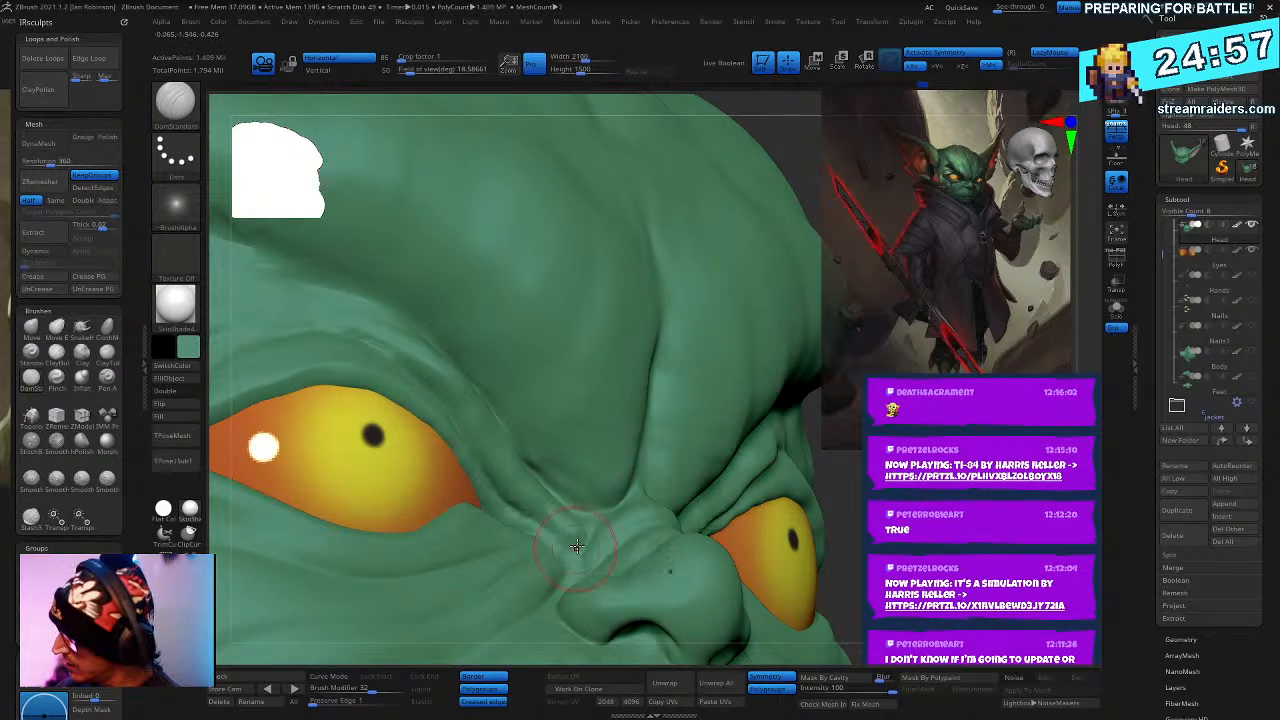
mouse_move(481, 466)
right_mouse_down()
mouse_move(505, 430)
mouse_move(521, 468)
mouse_move(490, 440)
right_mouse_up()
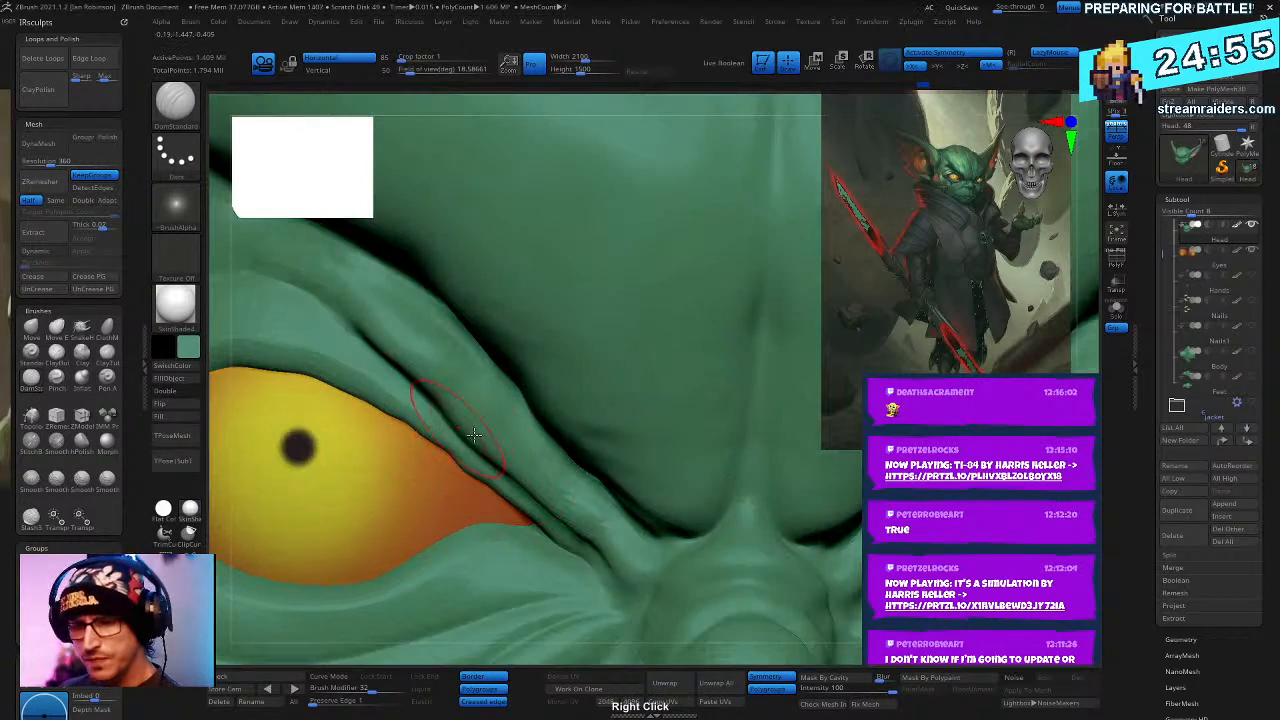
- Adjust the fold between the upper eyelid and brow with the Move brush, tightening it toward the inner corner
key("b")
key("m")
key("v")
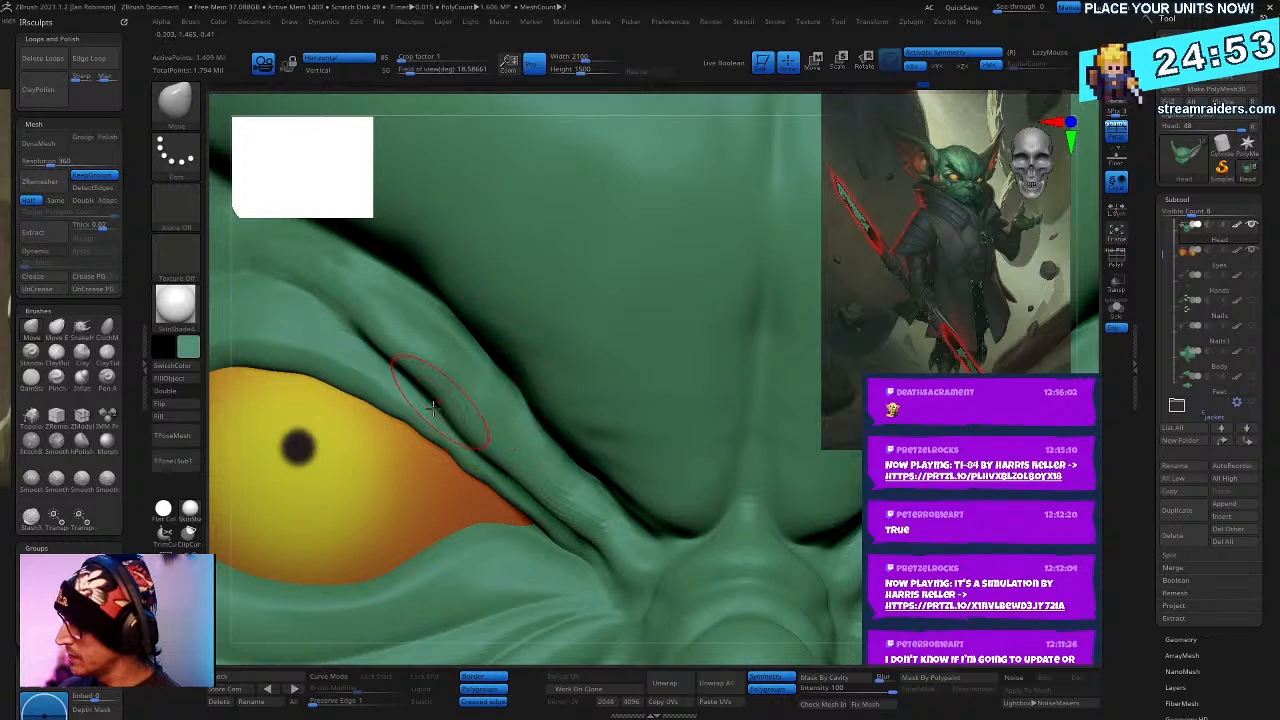
right_click_drag(432, 407, 442, 400)
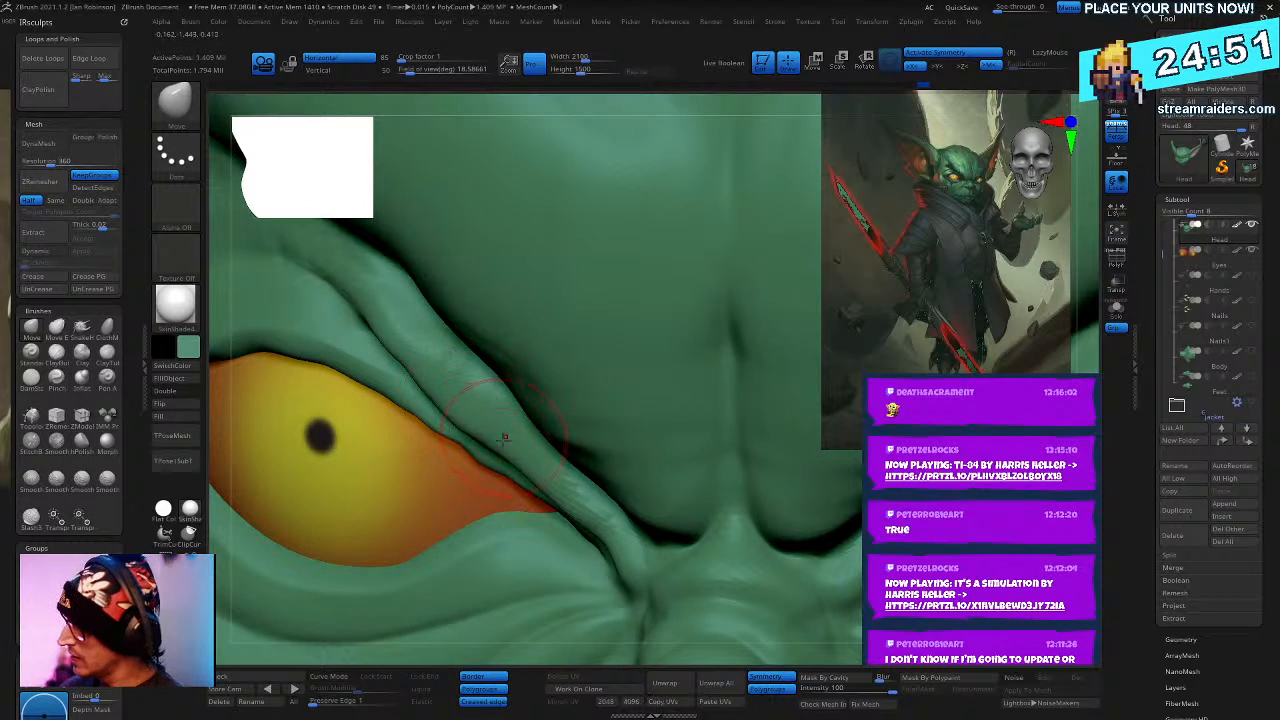
mouse_move(524, 469)
right_mouse_down()
mouse_move(474, 418)
mouse_move(549, 402)
right_mouse_up()
right_click(507, 404)
right_click(550, 399)
left_click_drag(550, 398, 546, 398)
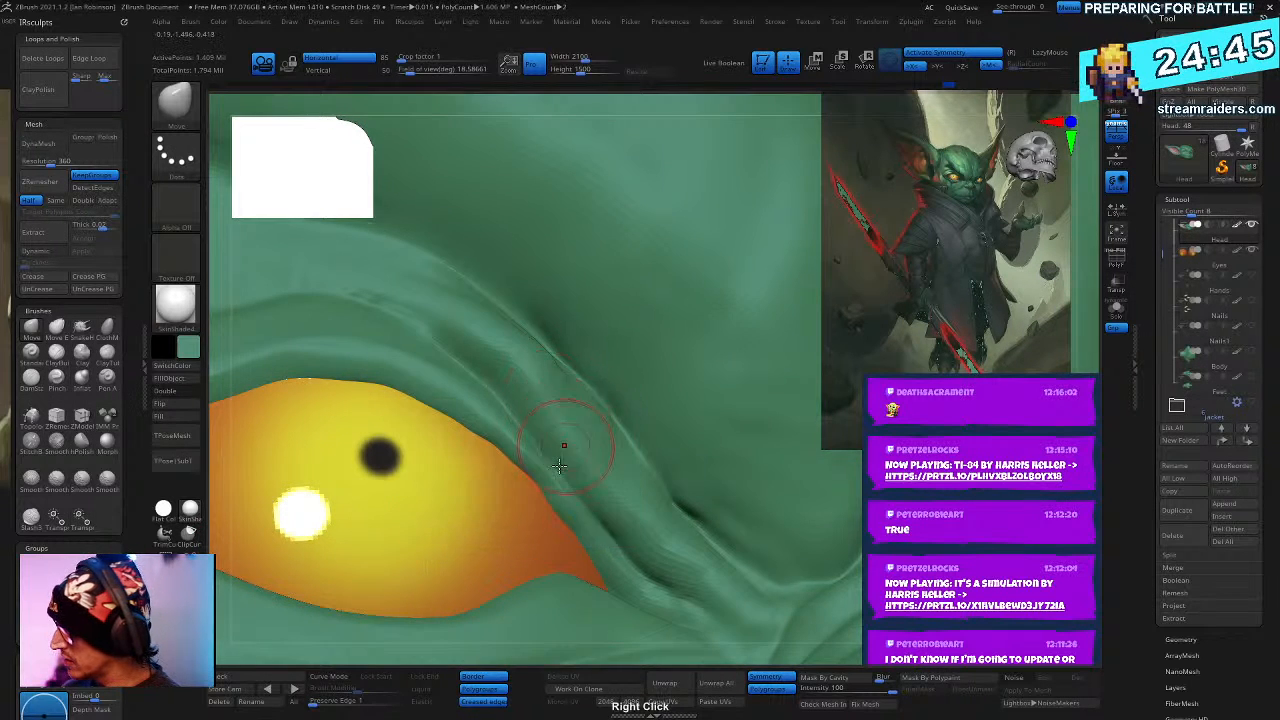
- Refine the upper eyelid's edge over the eyeball with the Move brush and smooth the lid surface
right_click_drag(563, 446, 530, 485)
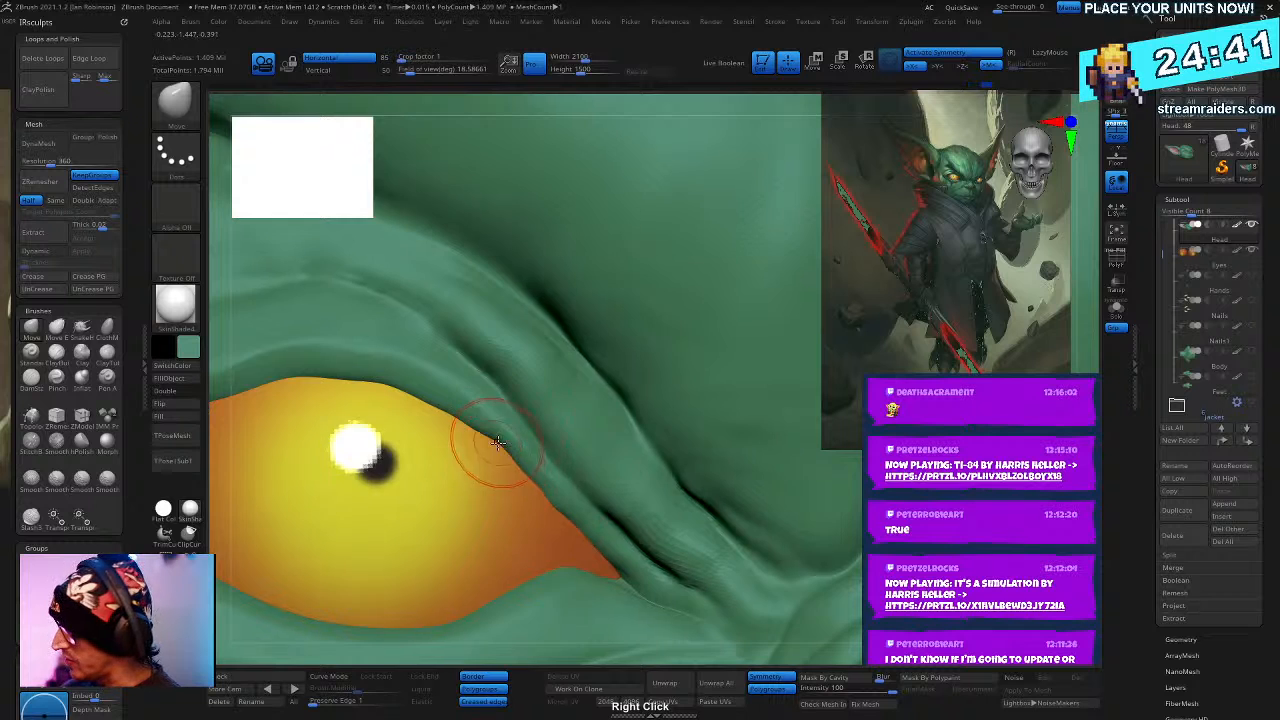
right_click_drag(486, 457, 528, 435)
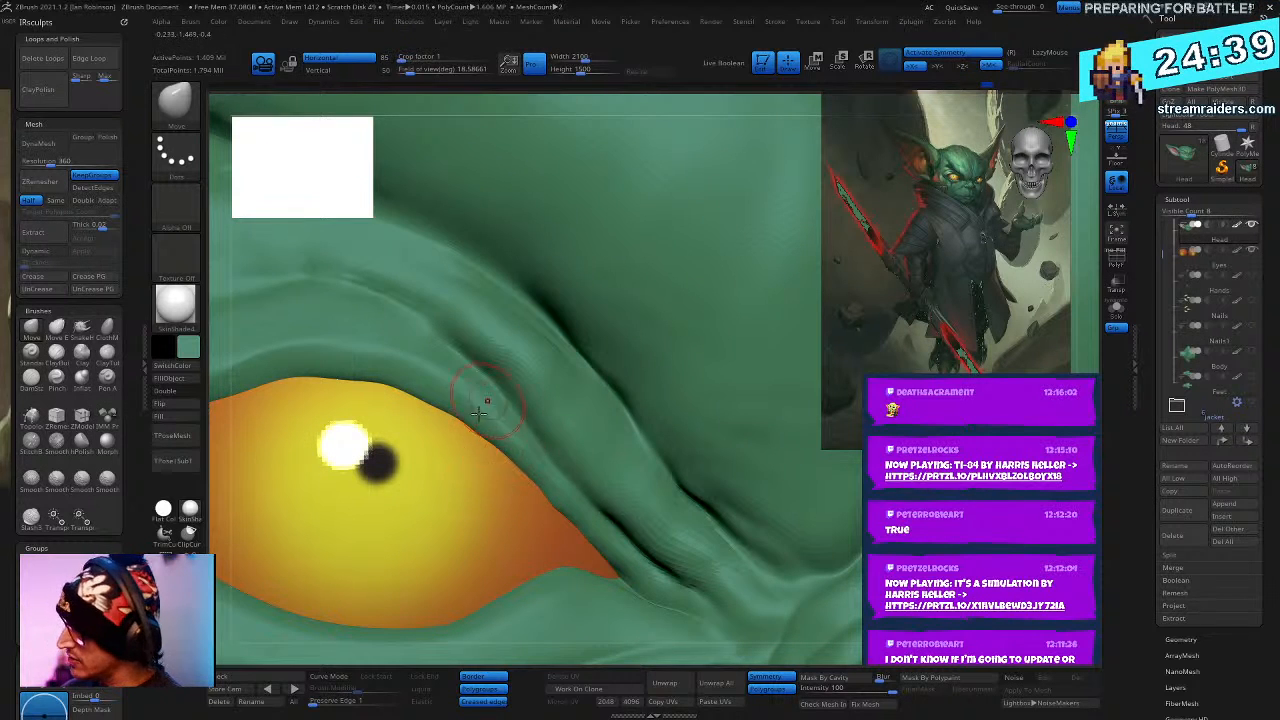
key("shift")
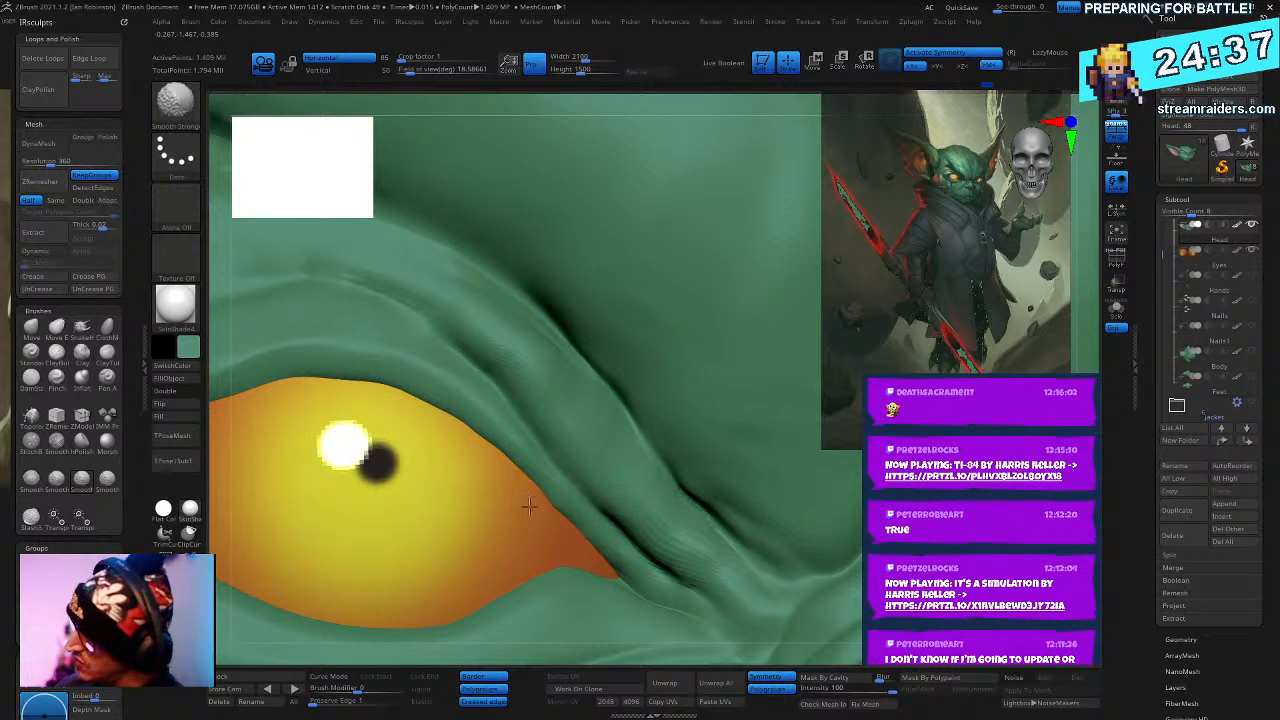
key("b")
key("d")
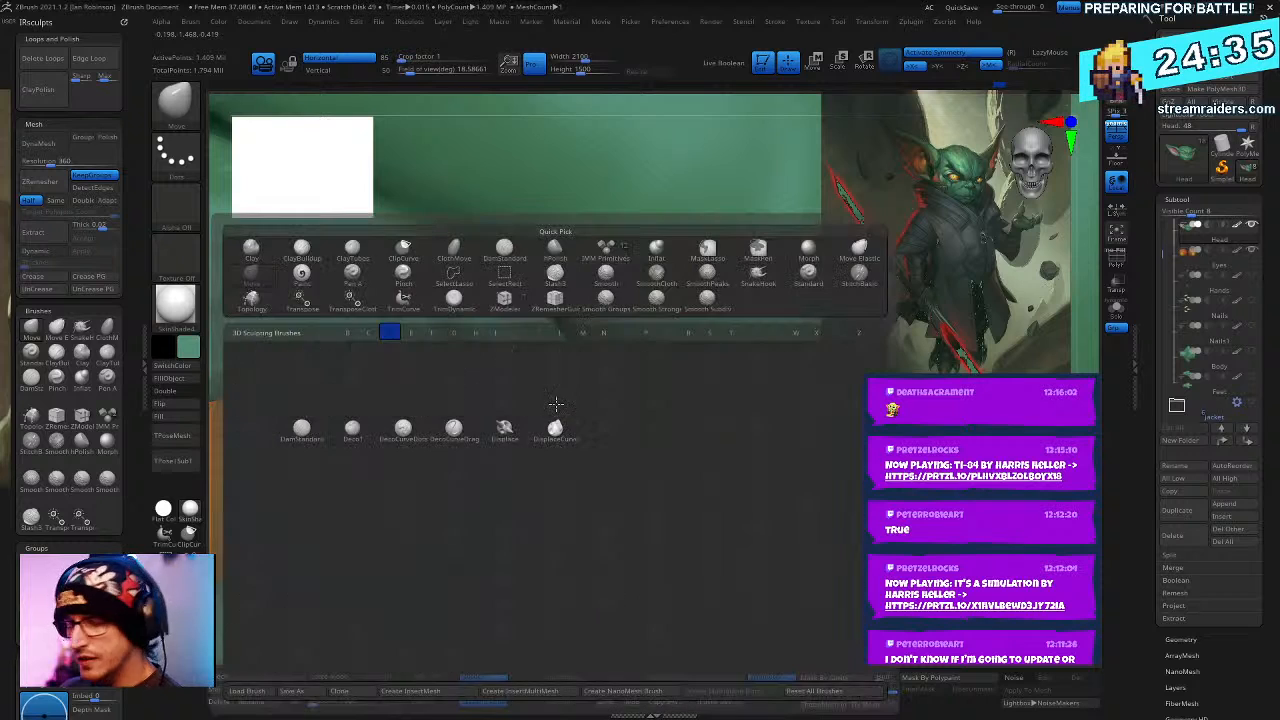
key("d")
key("s")
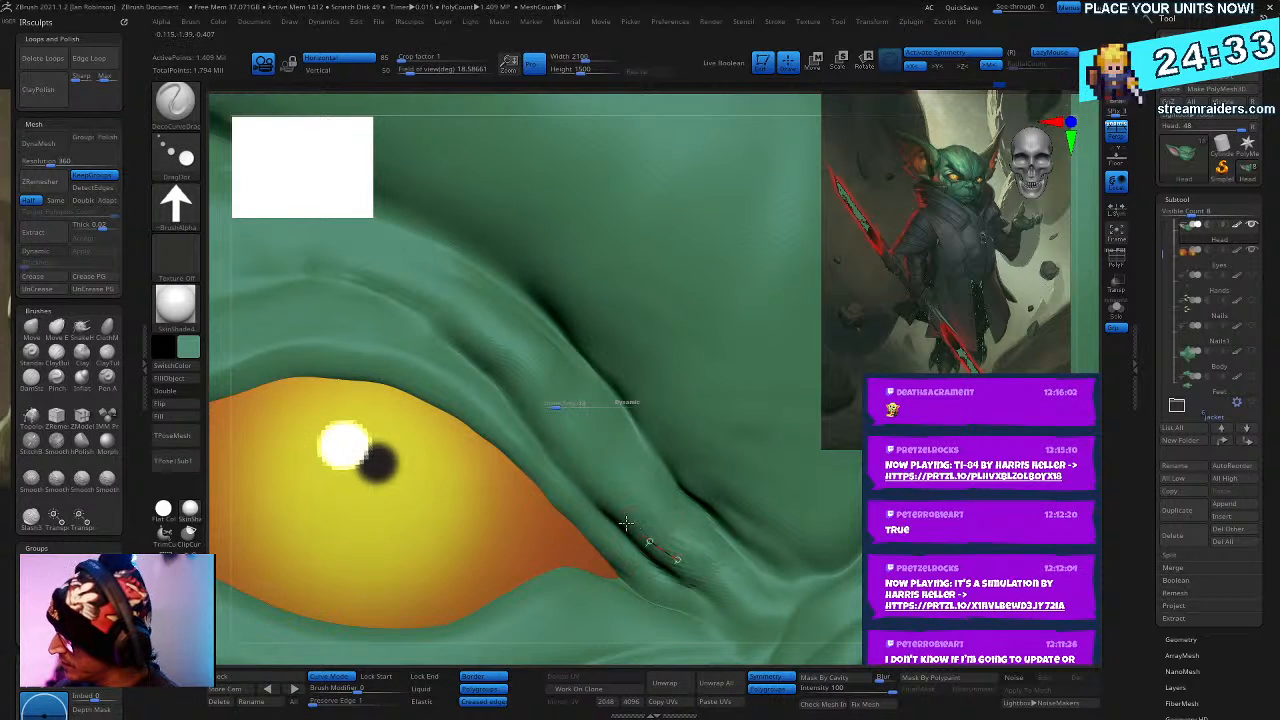
key("ctrl+z")
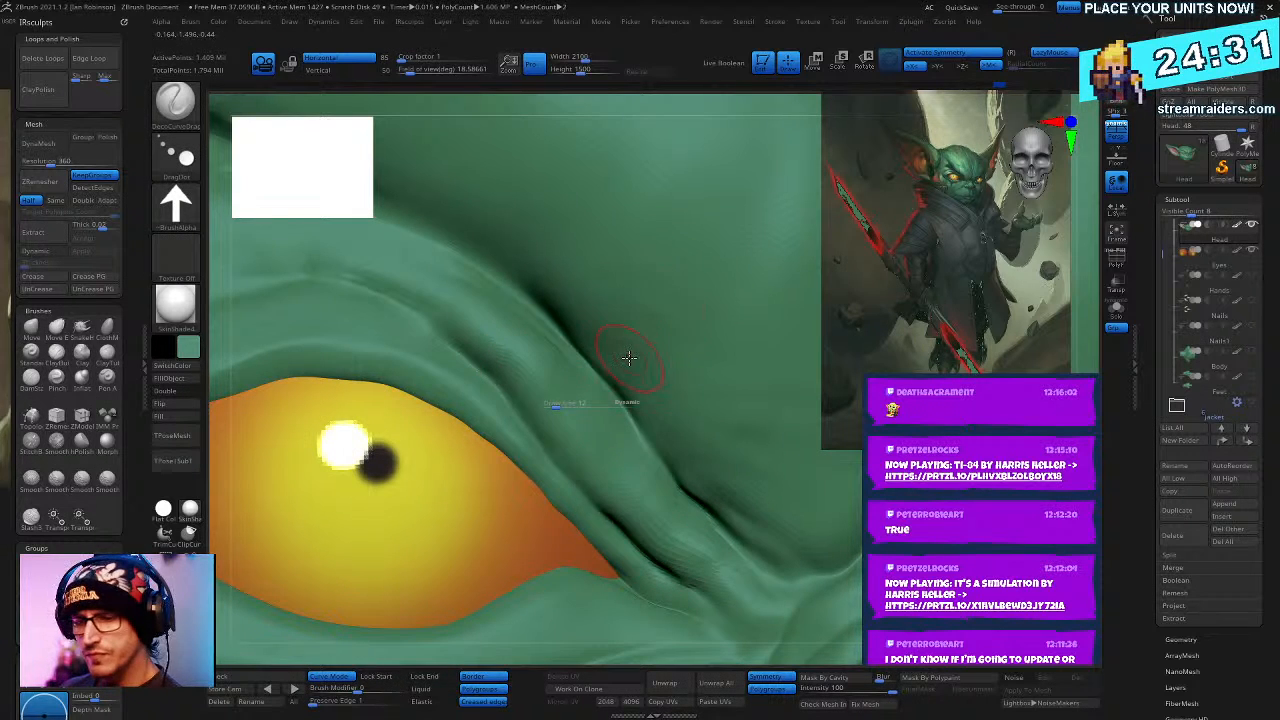
- Carve the crease above the upper eyelid with DamStandard from the inner corner up over the lid, comparing before and after
key("b")
key("d")
key("s")
mouse_move(642, 575)
left_mouse_down()
mouse_move(518, 392)
mouse_move(364, 289)
left_mouse_up()
key("ctrl+z")
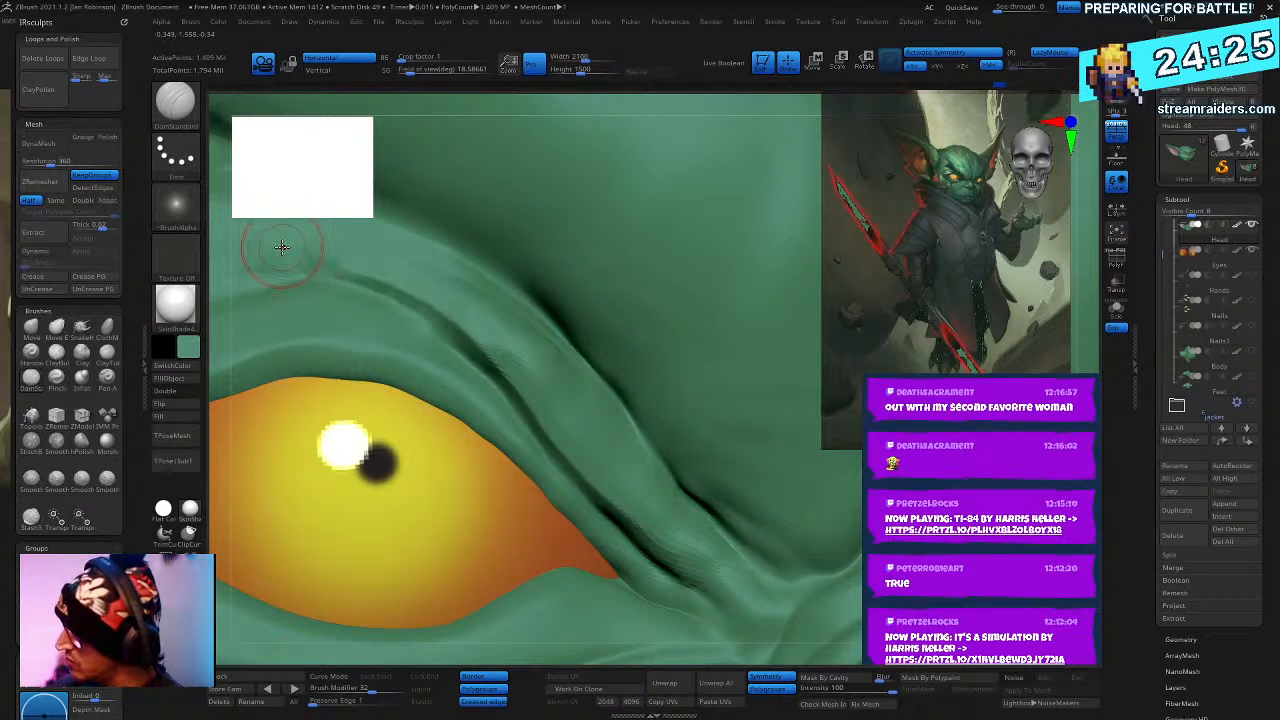
key("ctrl+shift+z")
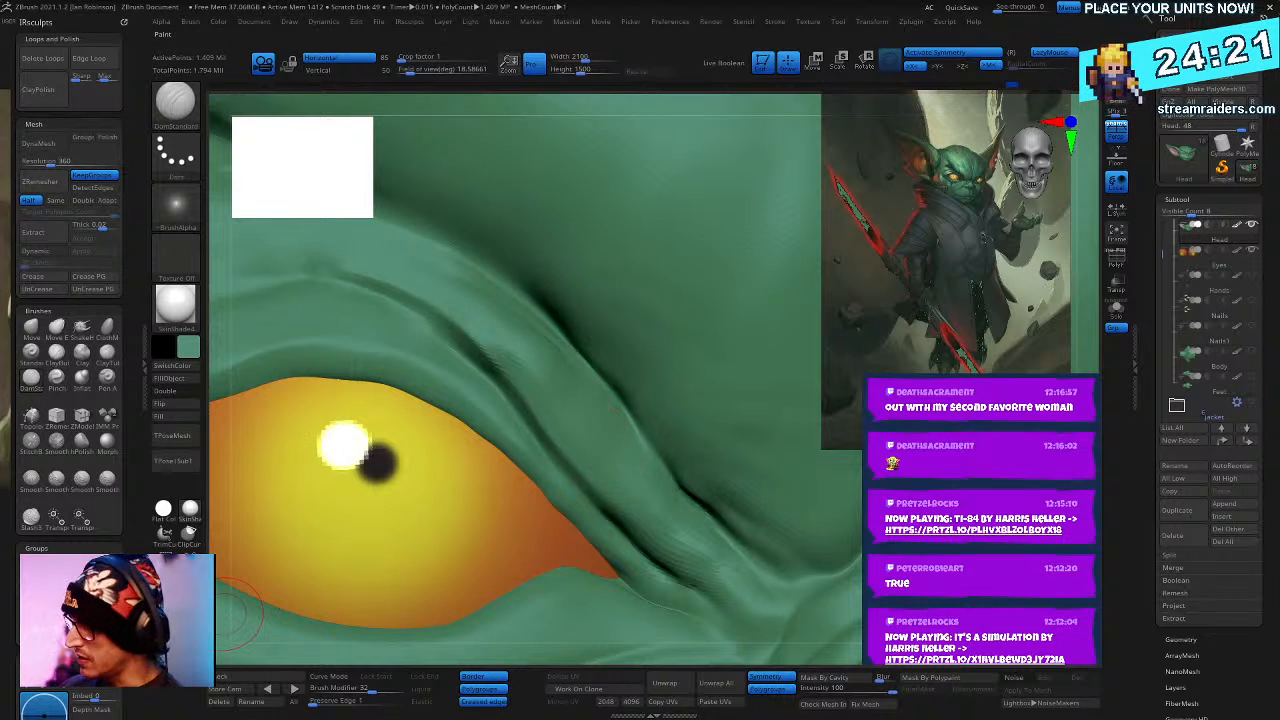
- Check the whole head, then sharpen the upper eyelid crease at the outer eye corner with a resized DamStandard brush
key("f")
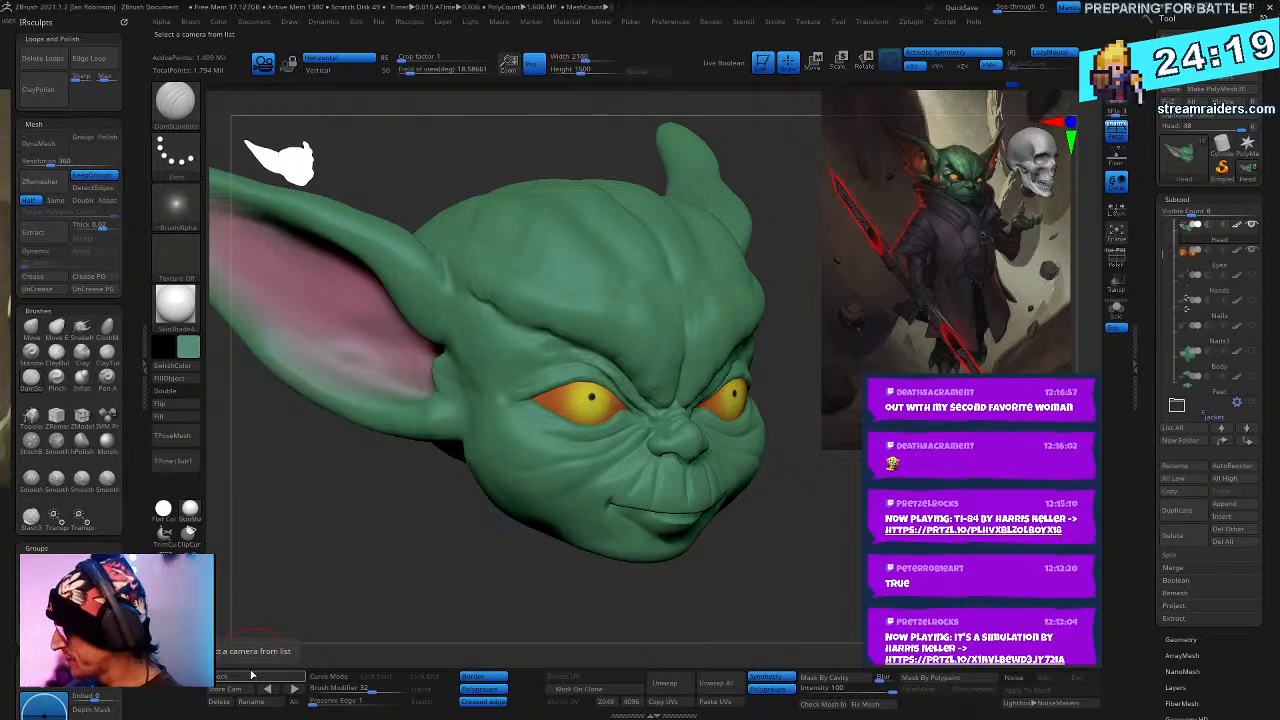
mouse_move(600, 560)
left_mouse_down("shift")
mouse_move(634, 557)
mouse_move(666, 427)
left_mouse_up("shift")
right_click_drag(594, 468, 657, 447)
mouse_move(605, 517)
right_mouse_down("alt")
mouse_move(715, 600)
mouse_move(745, 570)
mouse_move(600, 503)
right_mouse_up("alt")
key("b")
key("d")
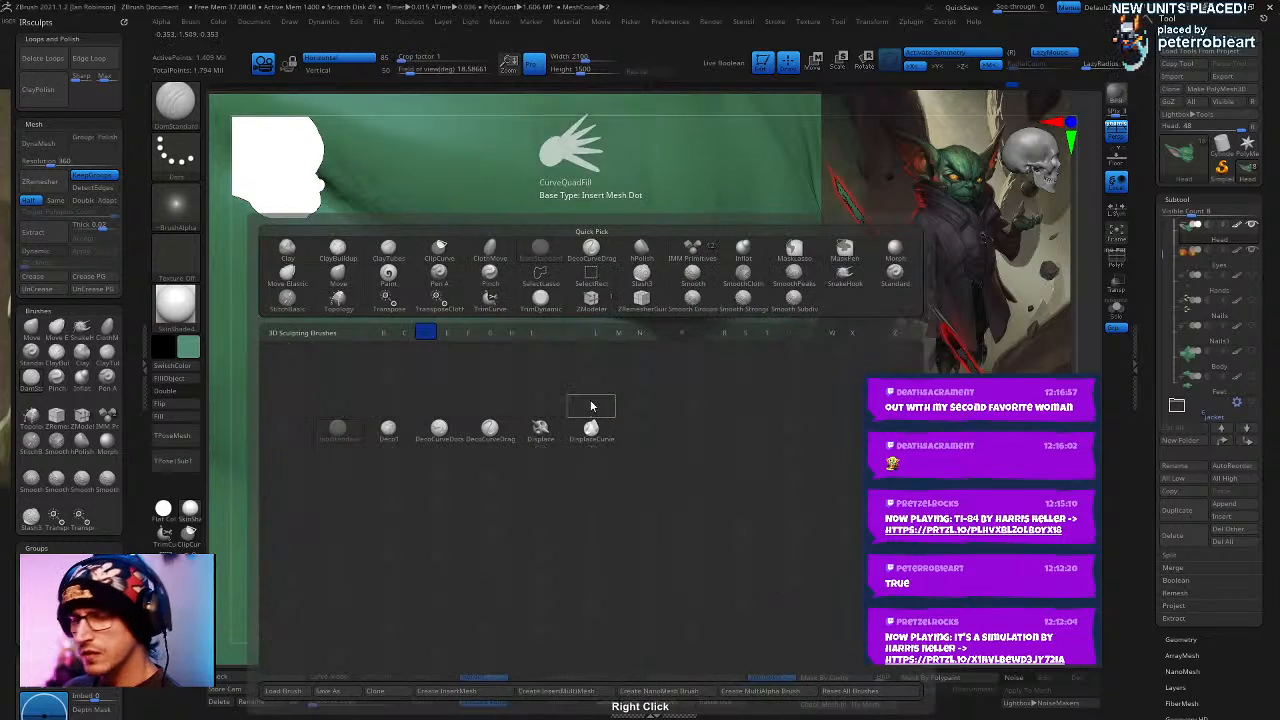
key("s")
key("space")
left_click_drag(588, 376, 617, 373)
key("space")
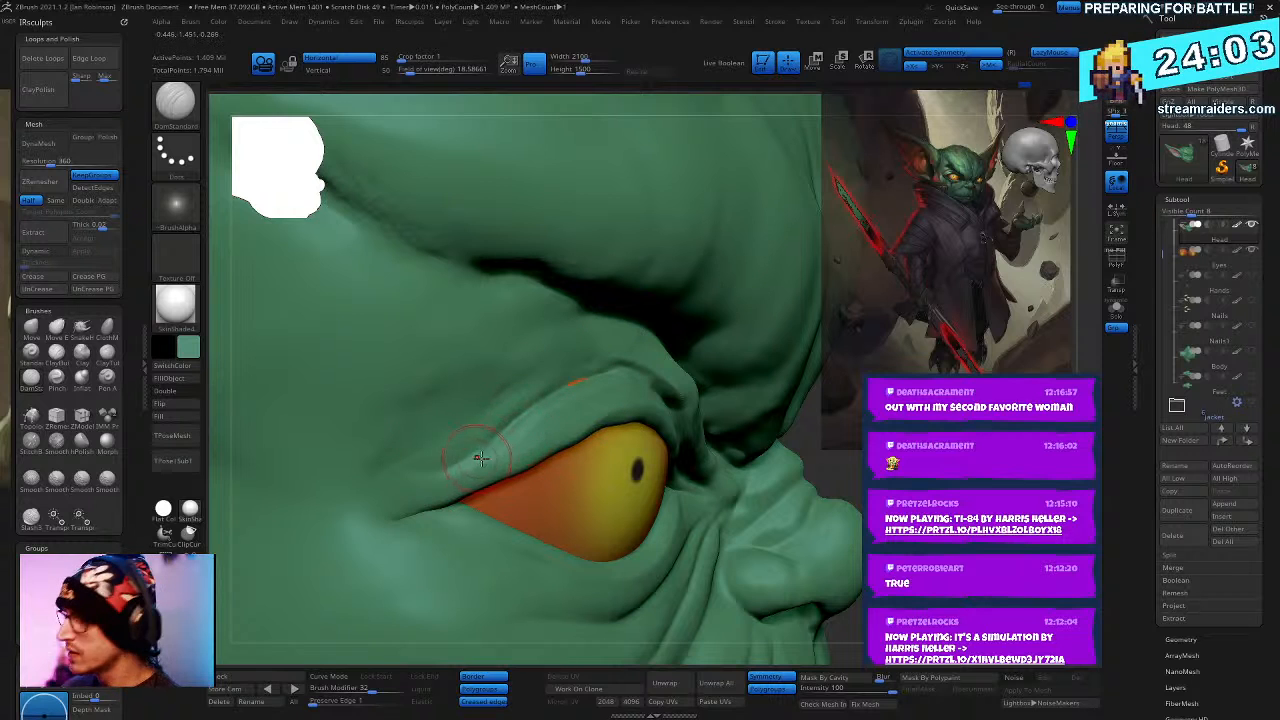
left_click_drag(398, 497, 466, 468)
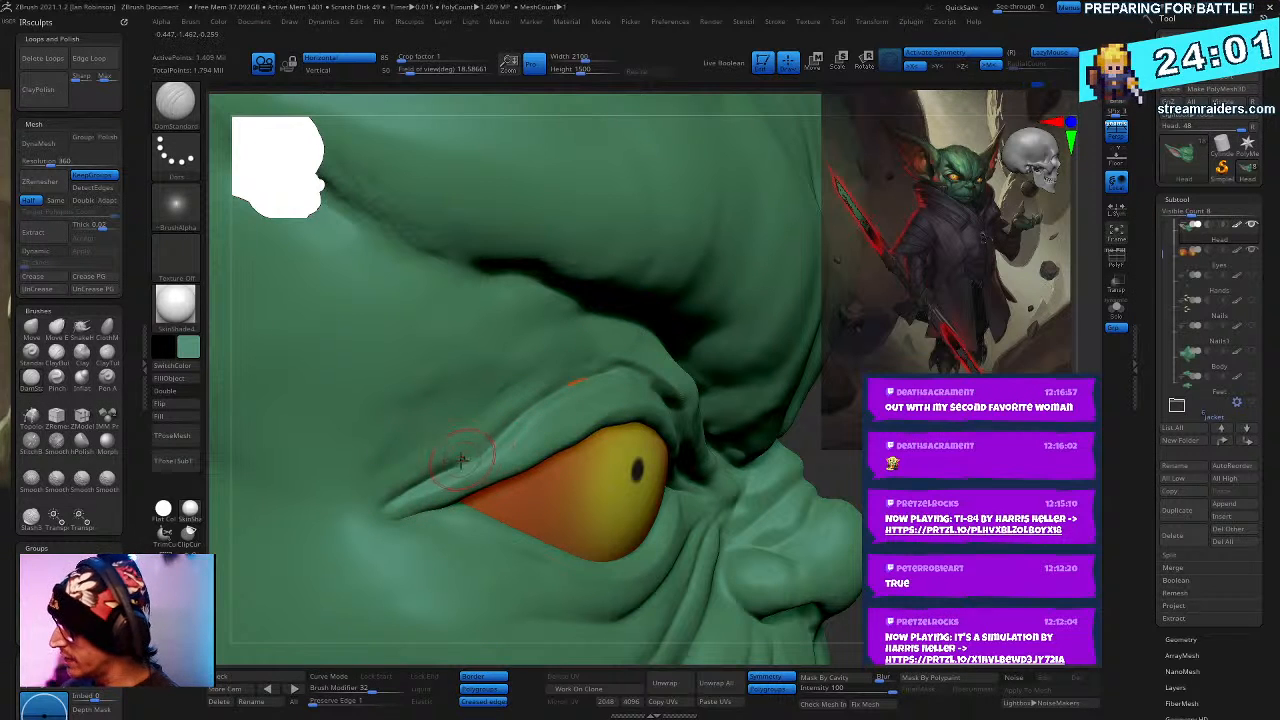
- Reshape the upper eyelid and its overhanging fold from the side with a resized Move brush
mouse_move(587, 354)
right_mouse_down()
mouse_move(573, 390)
mouse_move(612, 436)
right_mouse_up()
key("b")
key("m")
key("v")
key("space")
key("space")
right_click_drag(618, 378, 597, 374)
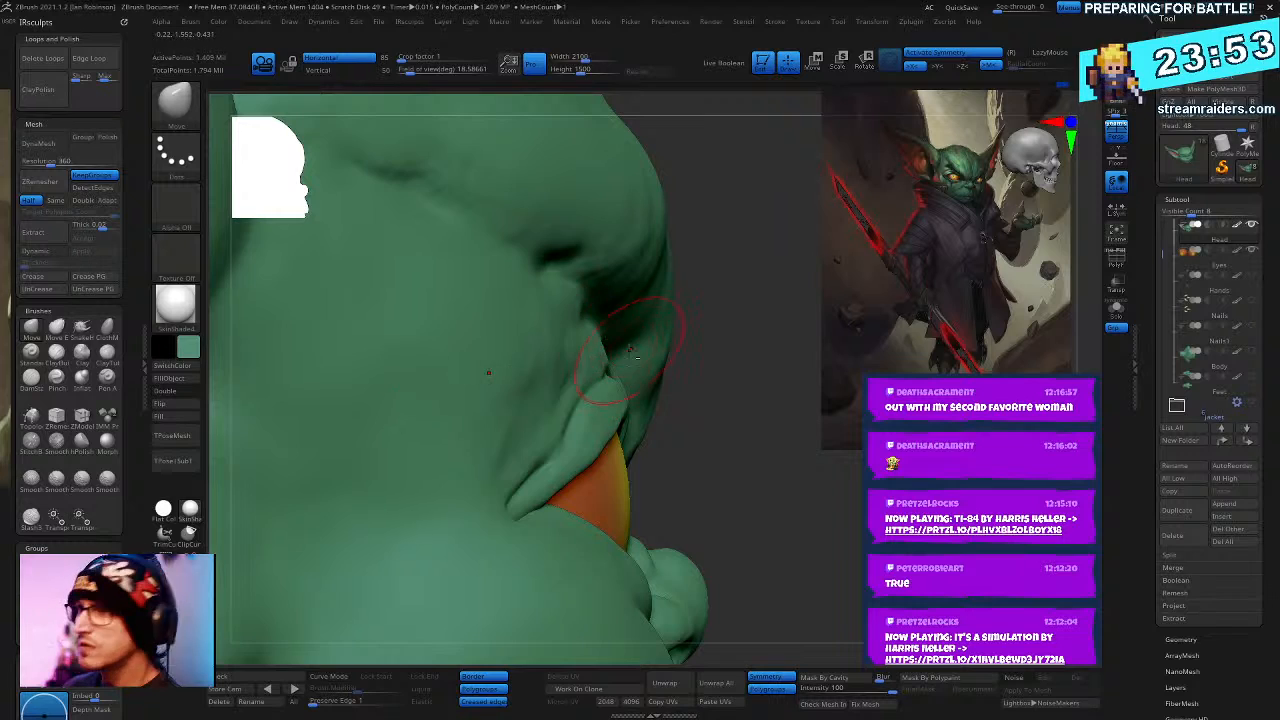
mouse_move(632, 350)
right_mouse_down()
mouse_move(601, 355)
mouse_move(612, 326)
right_mouse_up()
- Build up the outer fold above the upper eyelid with ClayBuildup using Alpha 06, and smooth the strokes
key("b")
key("c")
key("b")
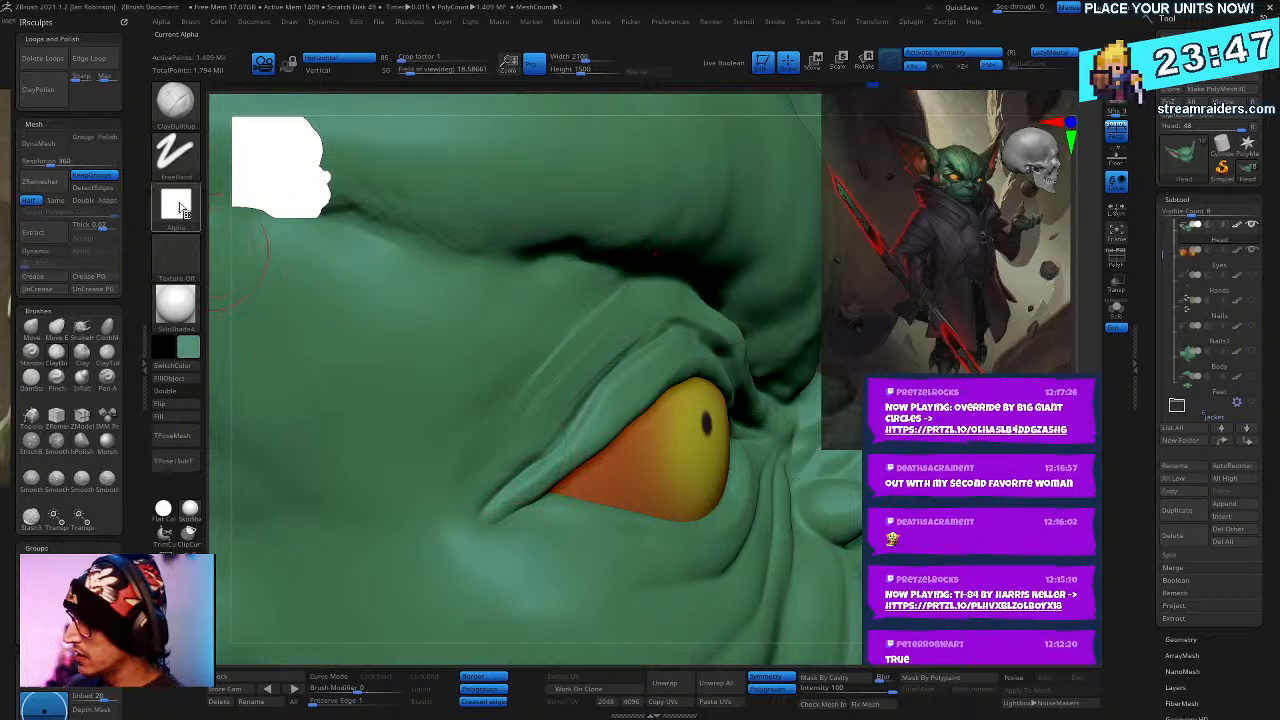
left_click(178, 206)
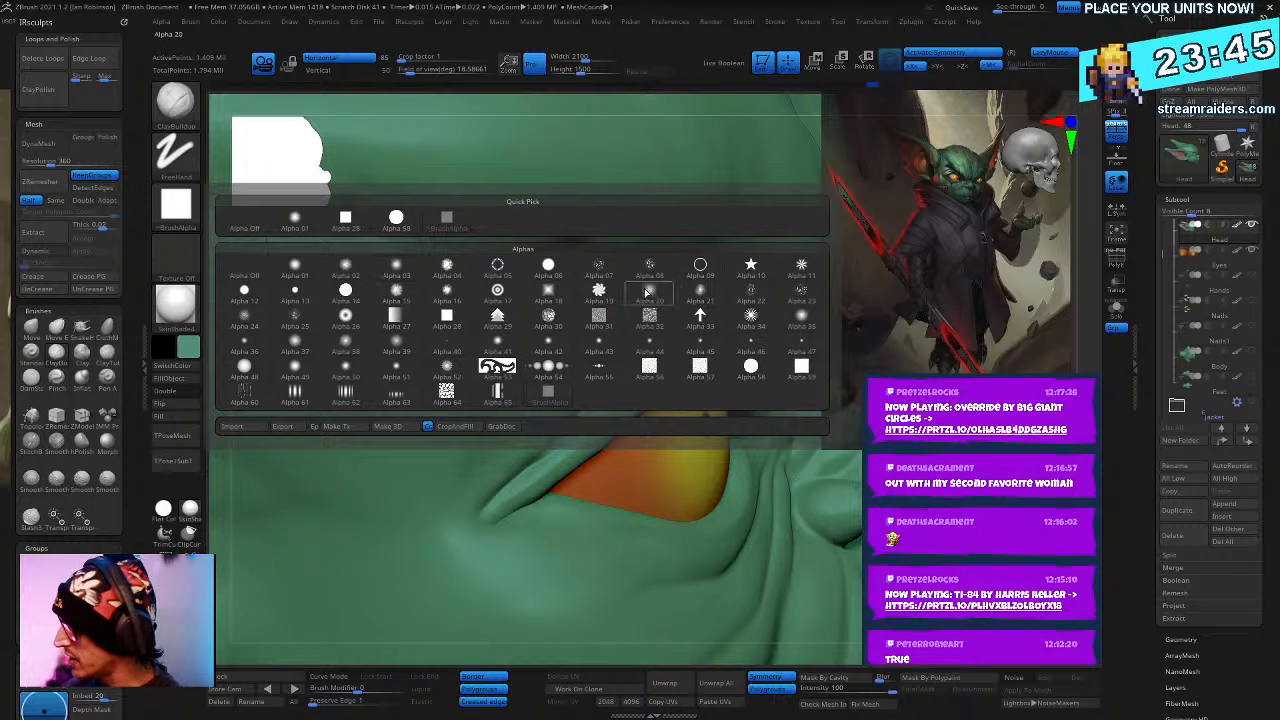
left_click(548, 265)
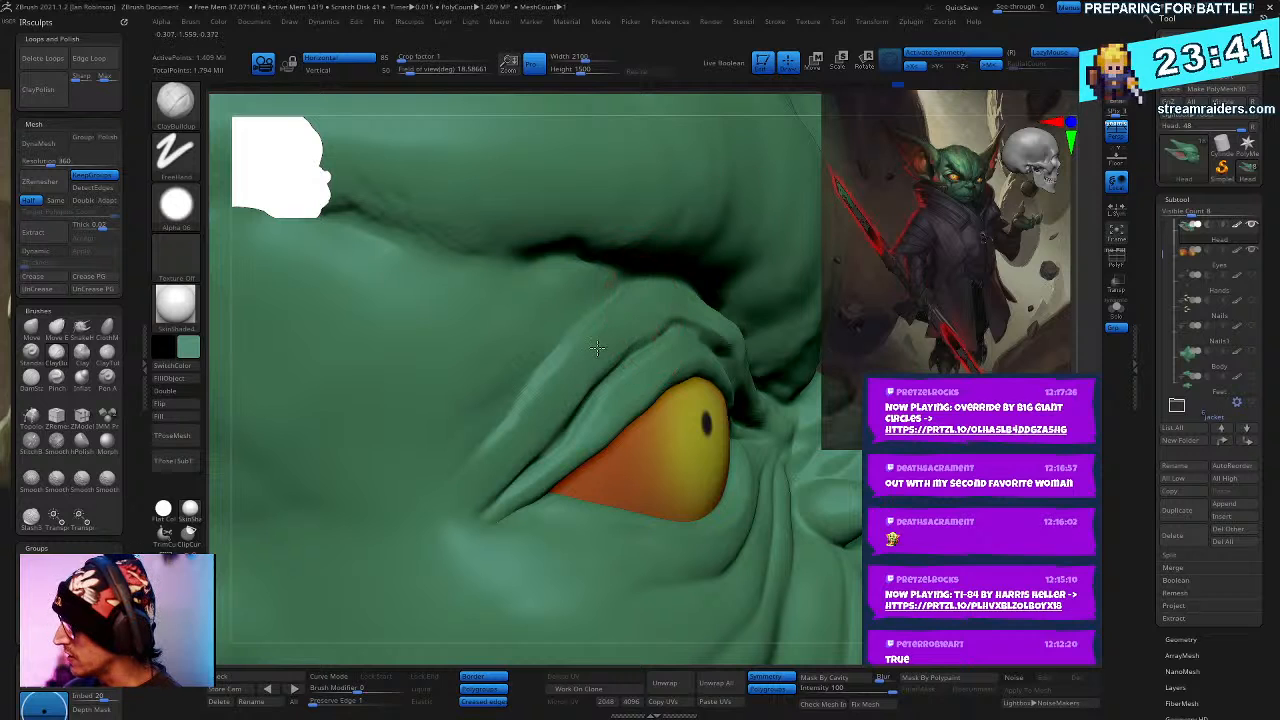
key("shift")
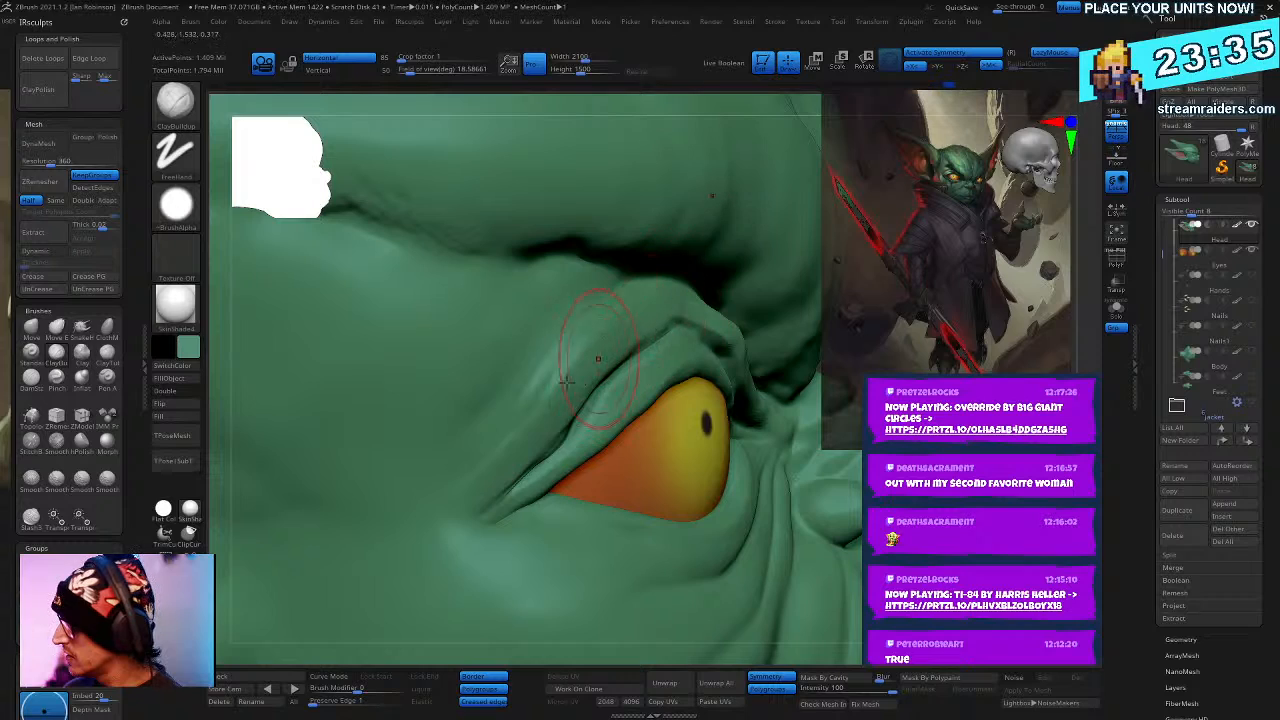
- Extend the crease above the upper eyelid upward into the fold below the brow with DamStandard
mouse_move(566, 380)
right_mouse_down()
mouse_move(413, 456)
mouse_move(289, 431)
mouse_move(452, 438)
right_mouse_up()
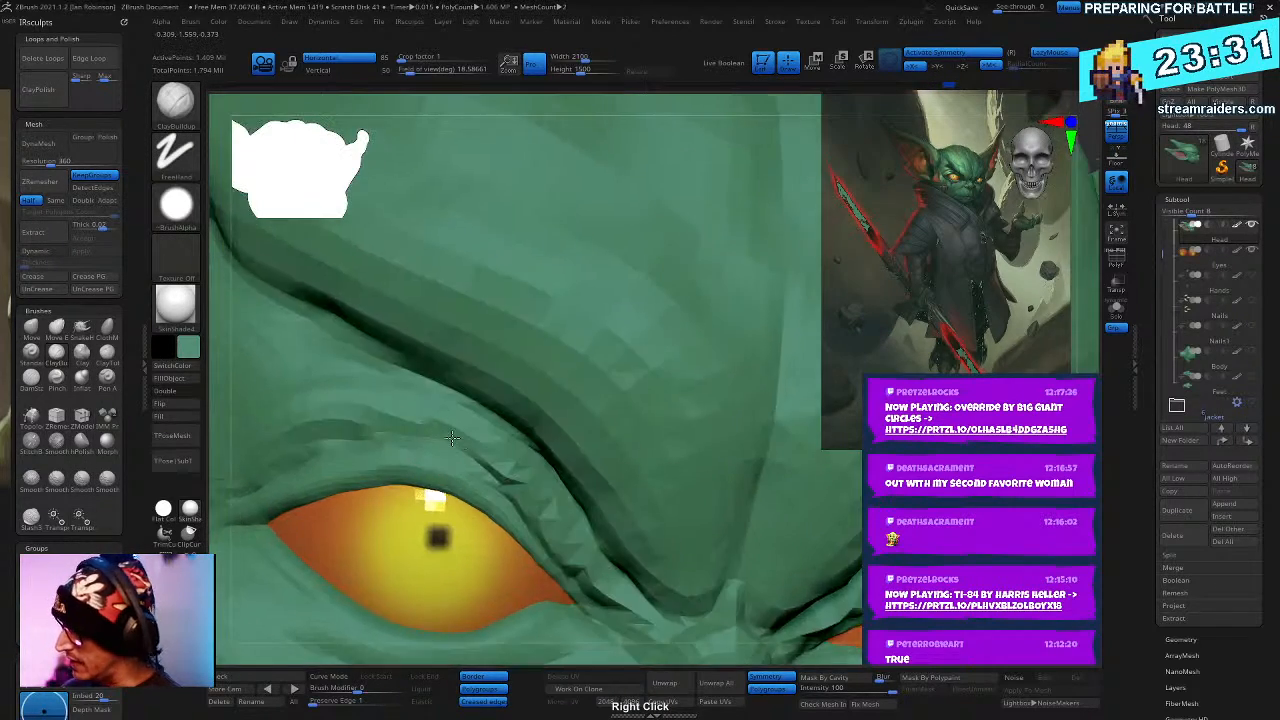
key("b")
key("d")
key("s")
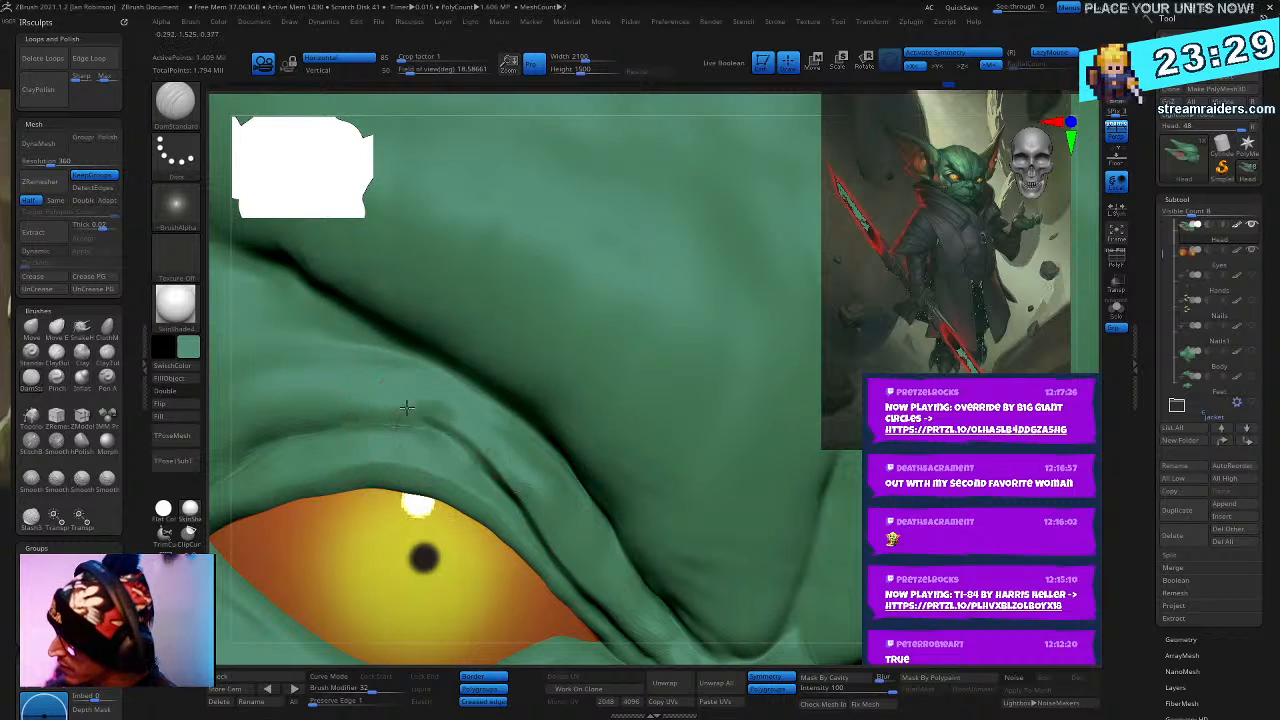
key("space")
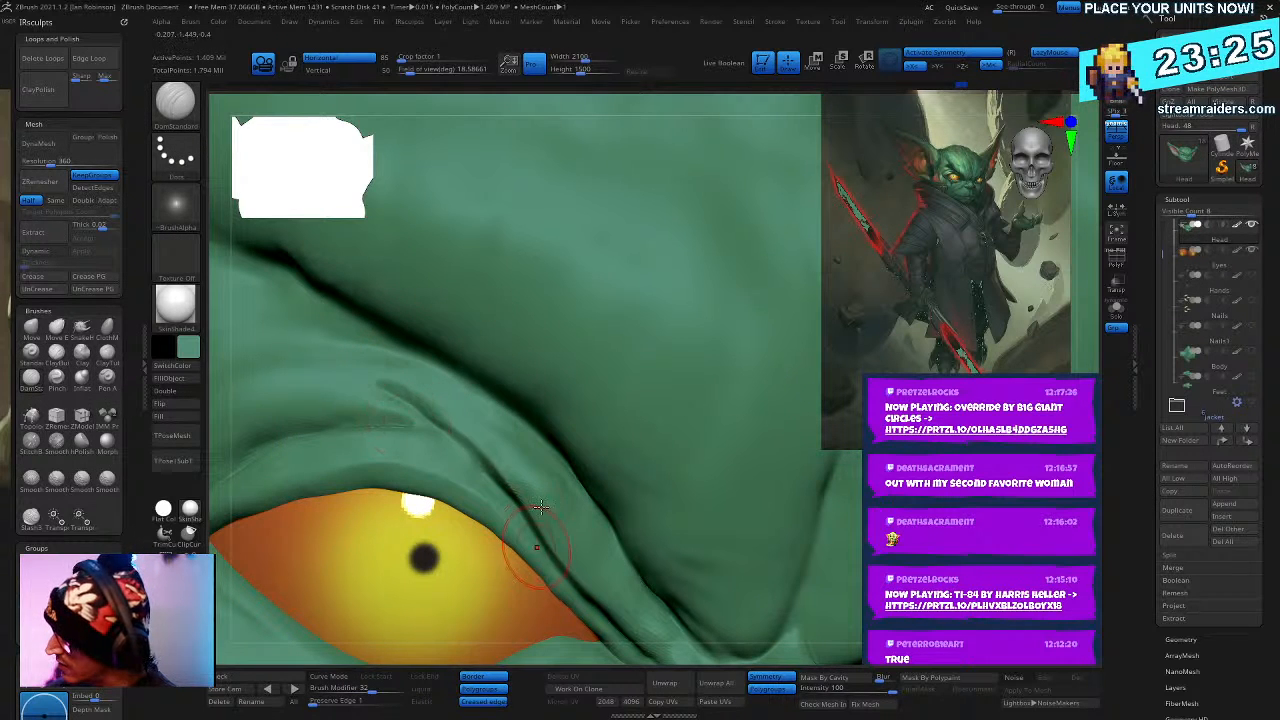
- Inspect the eye area from several angles and reshape the inner upper eyelid fold with the Move brush
right_click_drag(521, 435, 501, 360, "ctrl")
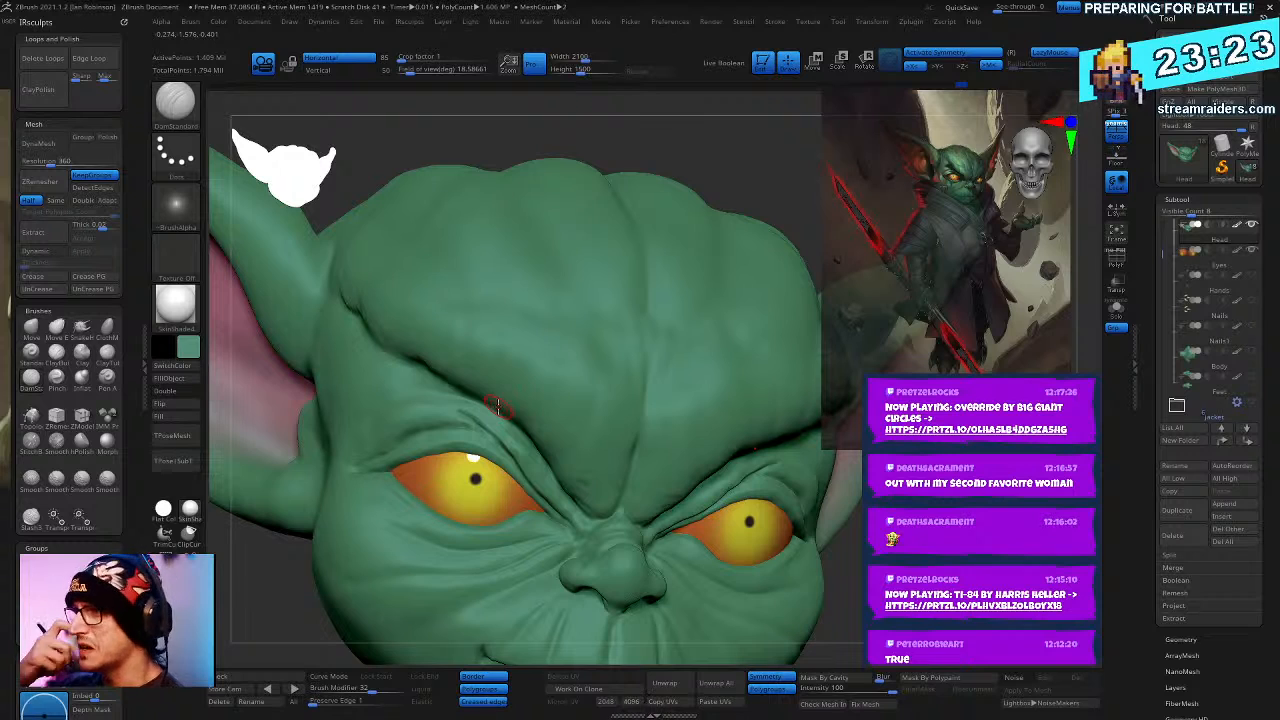
right_click_drag(497, 405, 524, 420)
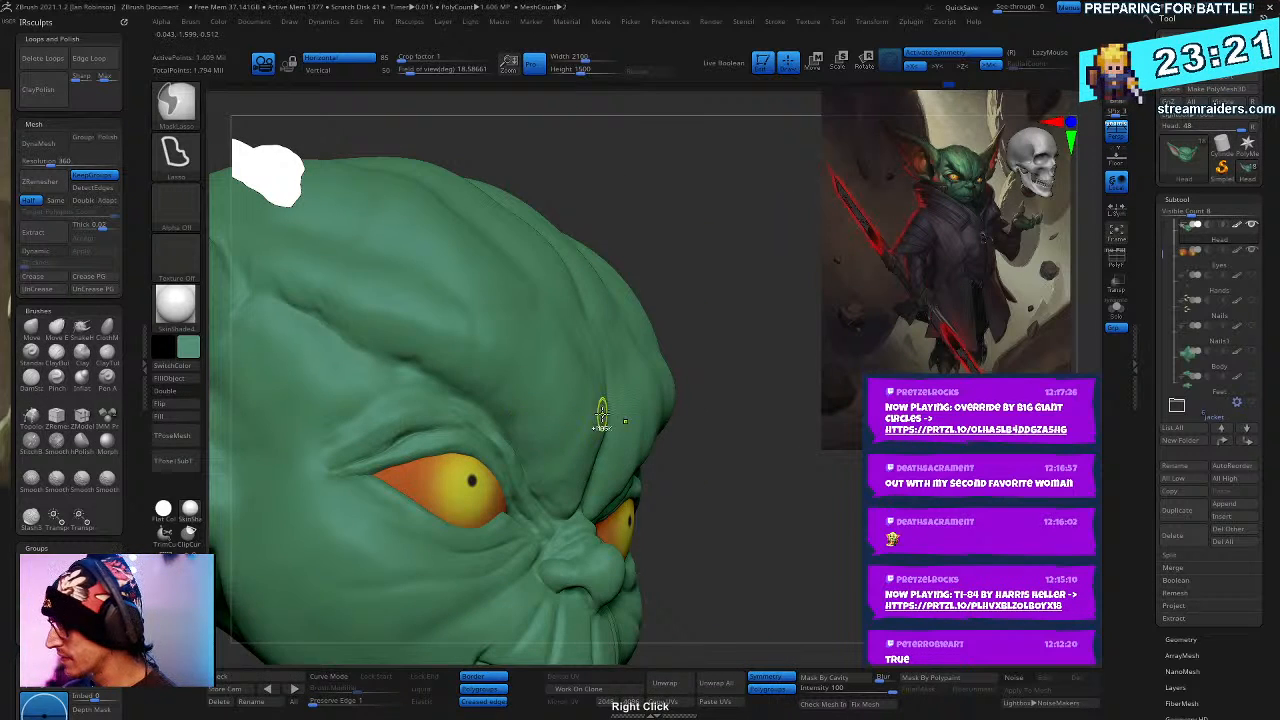
right_click_drag(602, 413, 500, 452)
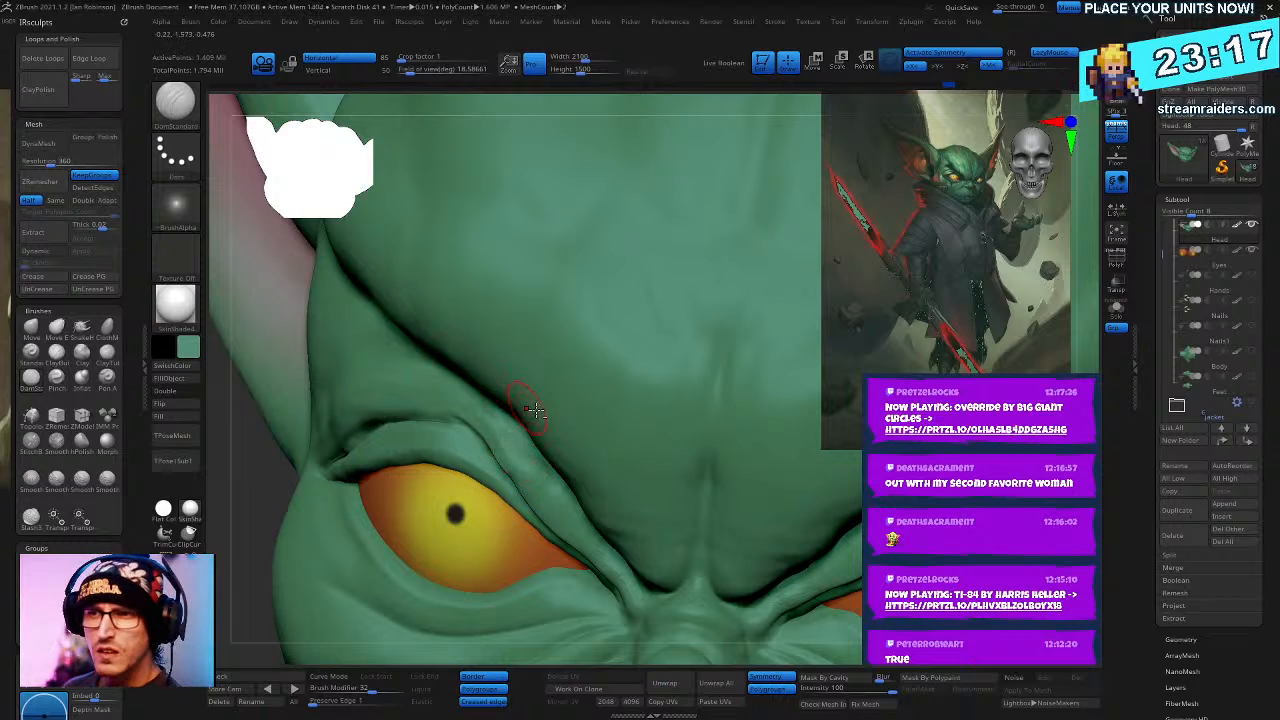
right_click_drag(535, 410, 515, 375)
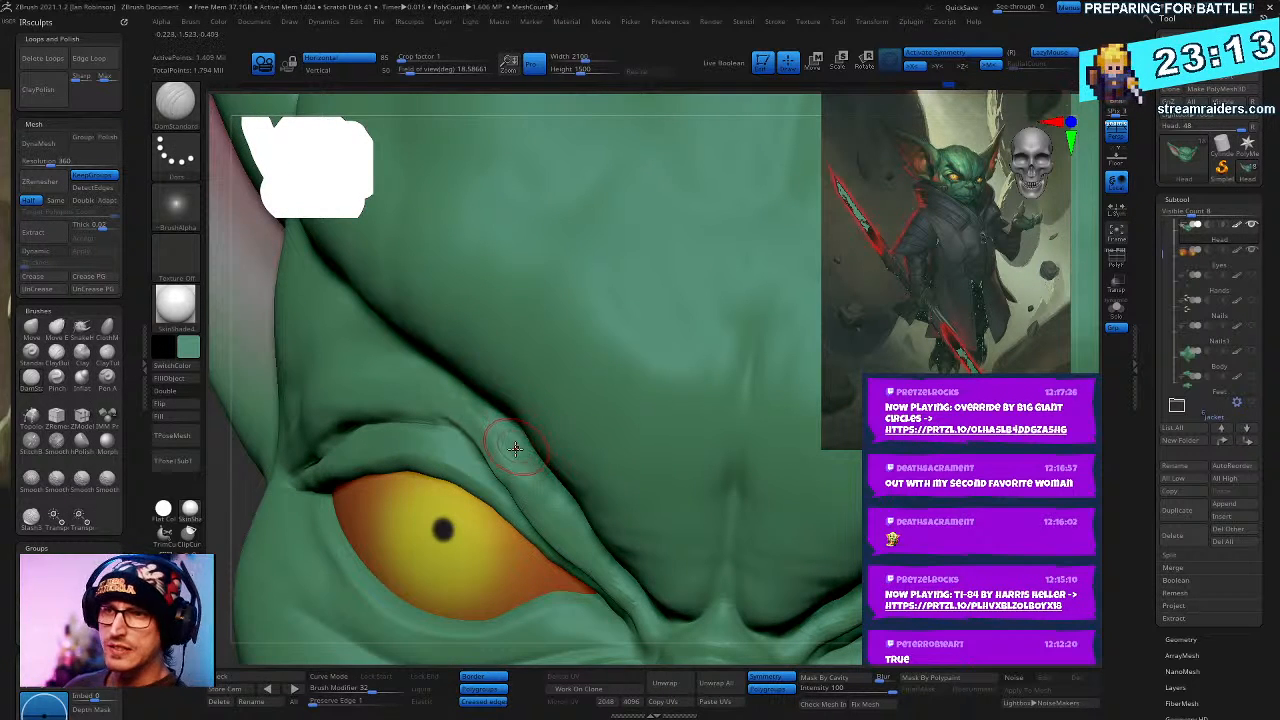
key("b")
key("m")
key("v")
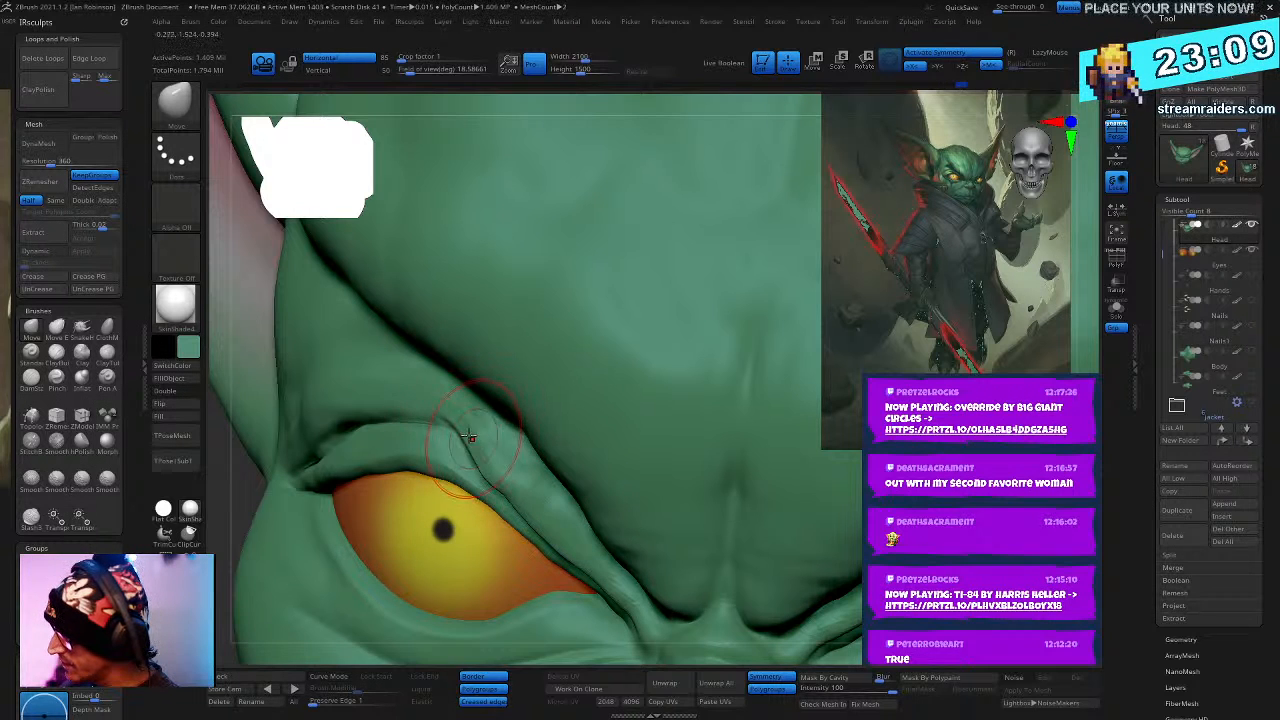
left_click_drag(484, 446, 513, 500)
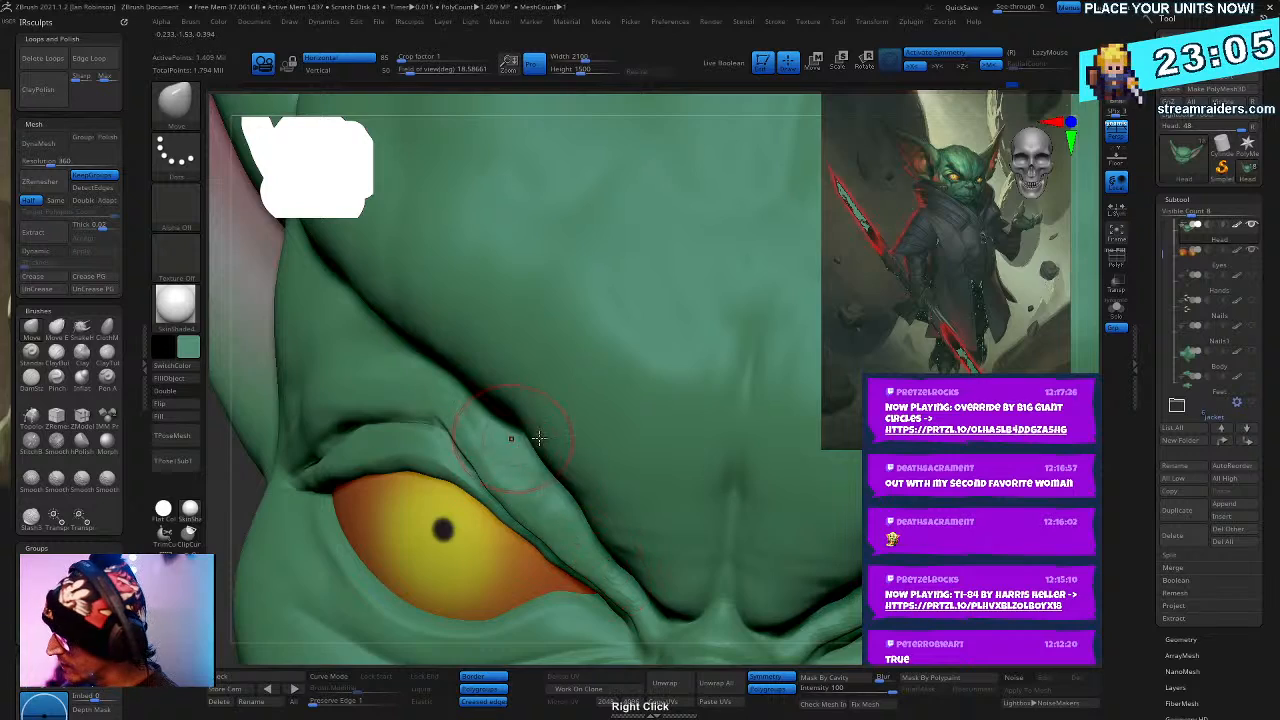
- Deepen the crease above the outer upper eyelid with a resized DamStandard brush and smooth along it
mouse_move(539, 438)
right_mouse_down()
mouse_move(564, 410)
mouse_move(580, 432)
mouse_move(500, 456)
right_mouse_up()
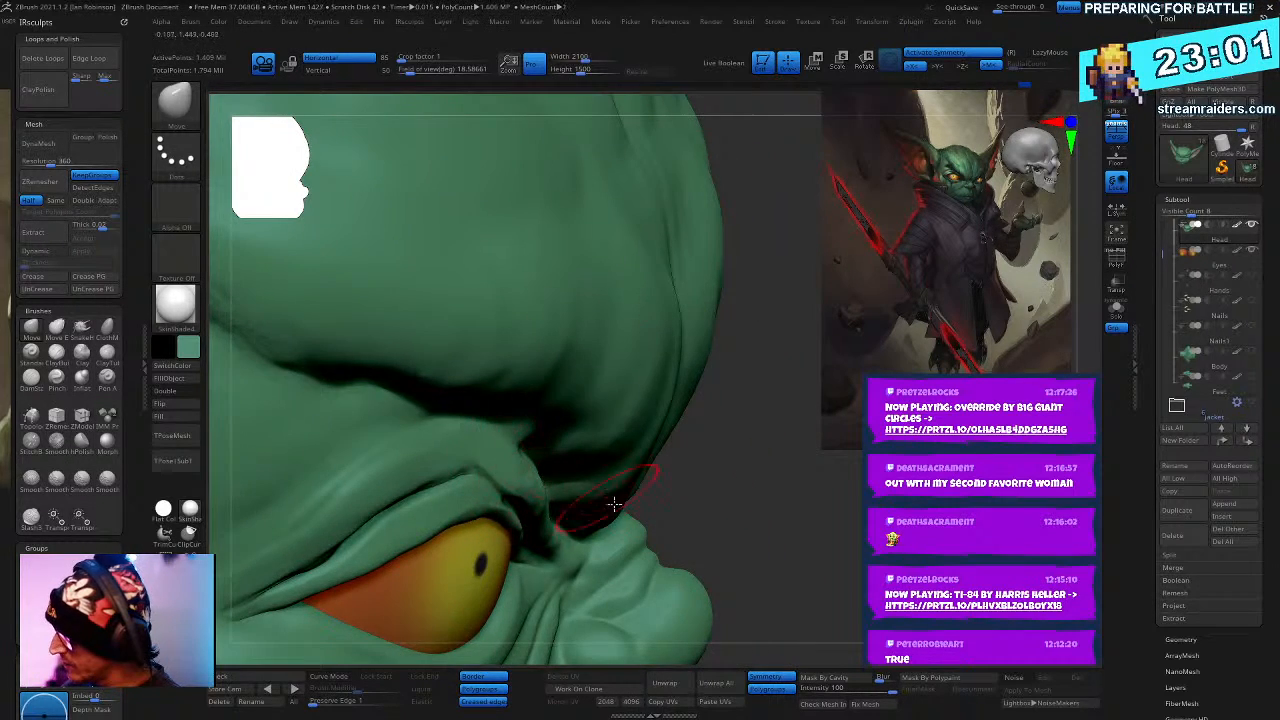
mouse_move(614, 504)
right_mouse_down()
mouse_move(530, 430)
mouse_move(486, 320)
right_mouse_up()
key("b")
key("d")
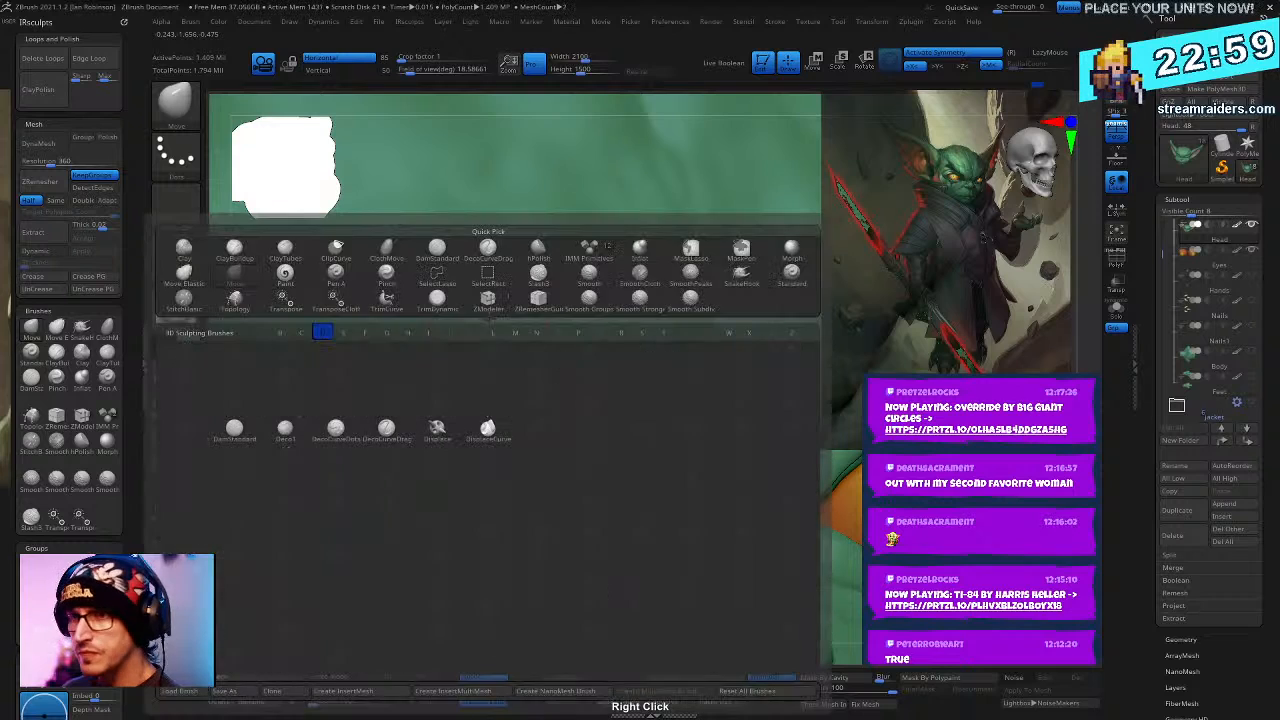
key("s")
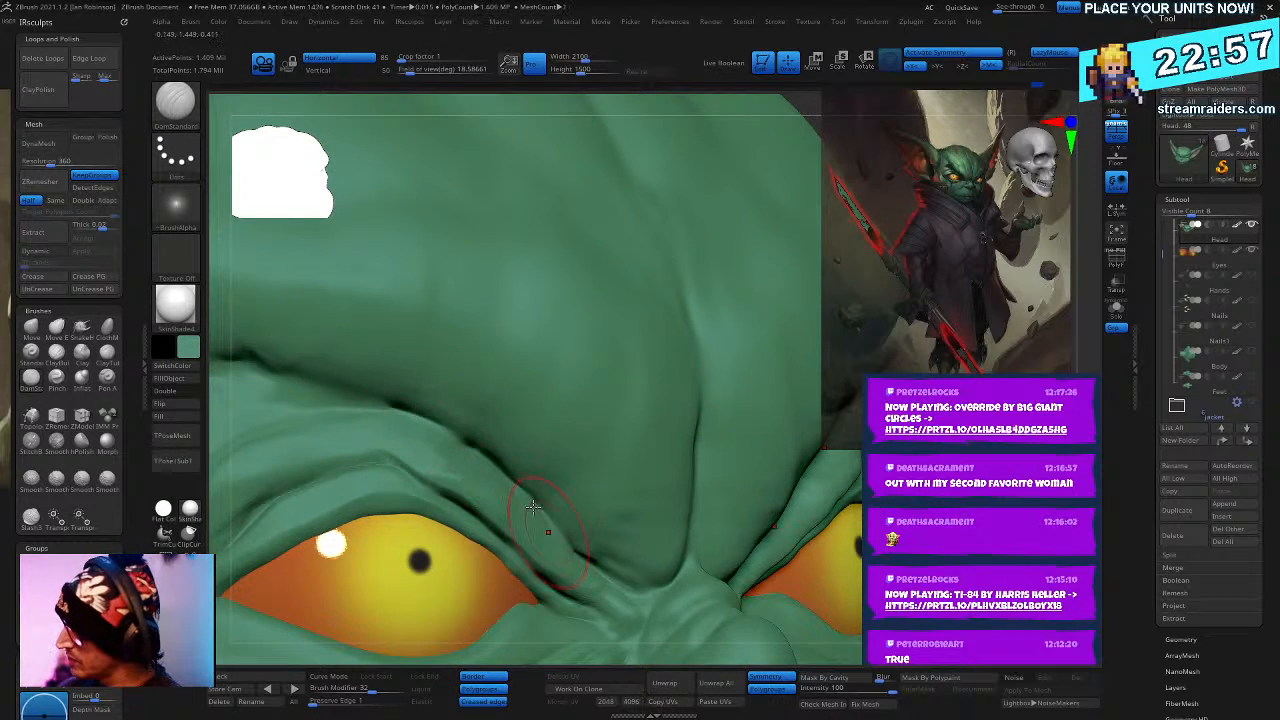
mouse_move(533, 507)
right_mouse_down("ctrl")
mouse_move(540, 385)
mouse_move(638, 363)
mouse_move(600, 400)
right_mouse_up("ctrl")
right_click(585, 430)
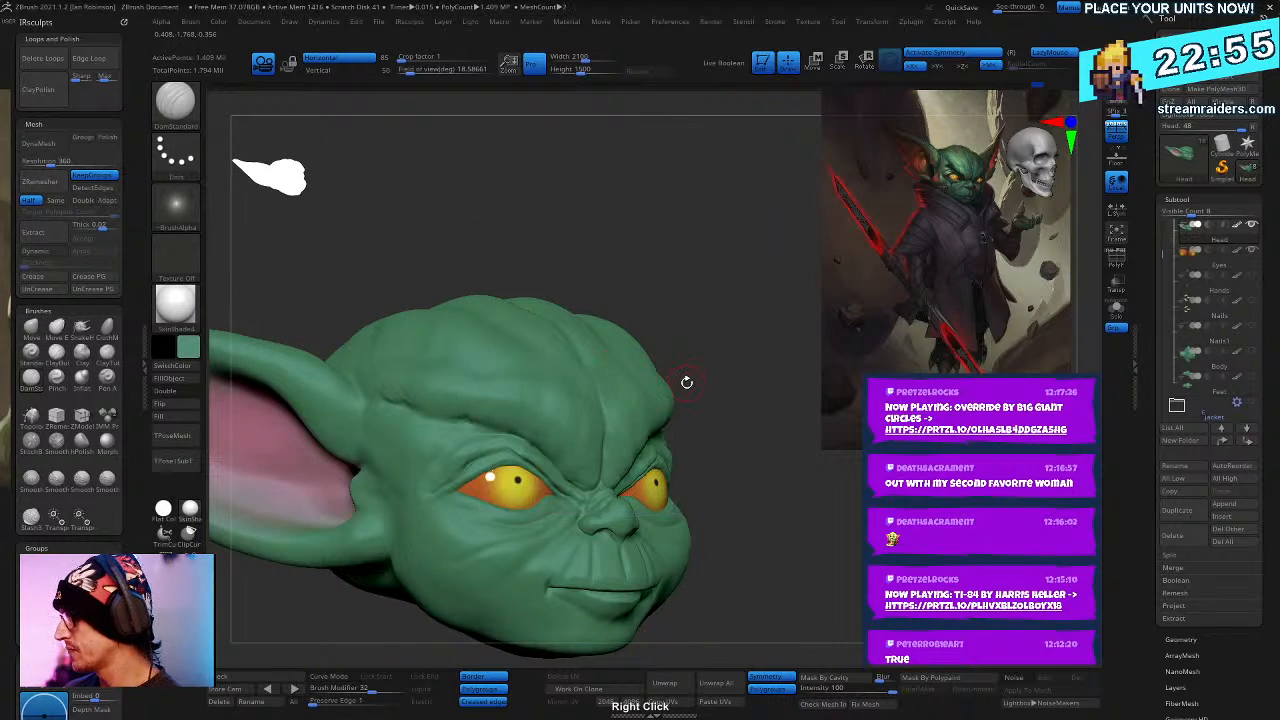
right_click(662, 396)
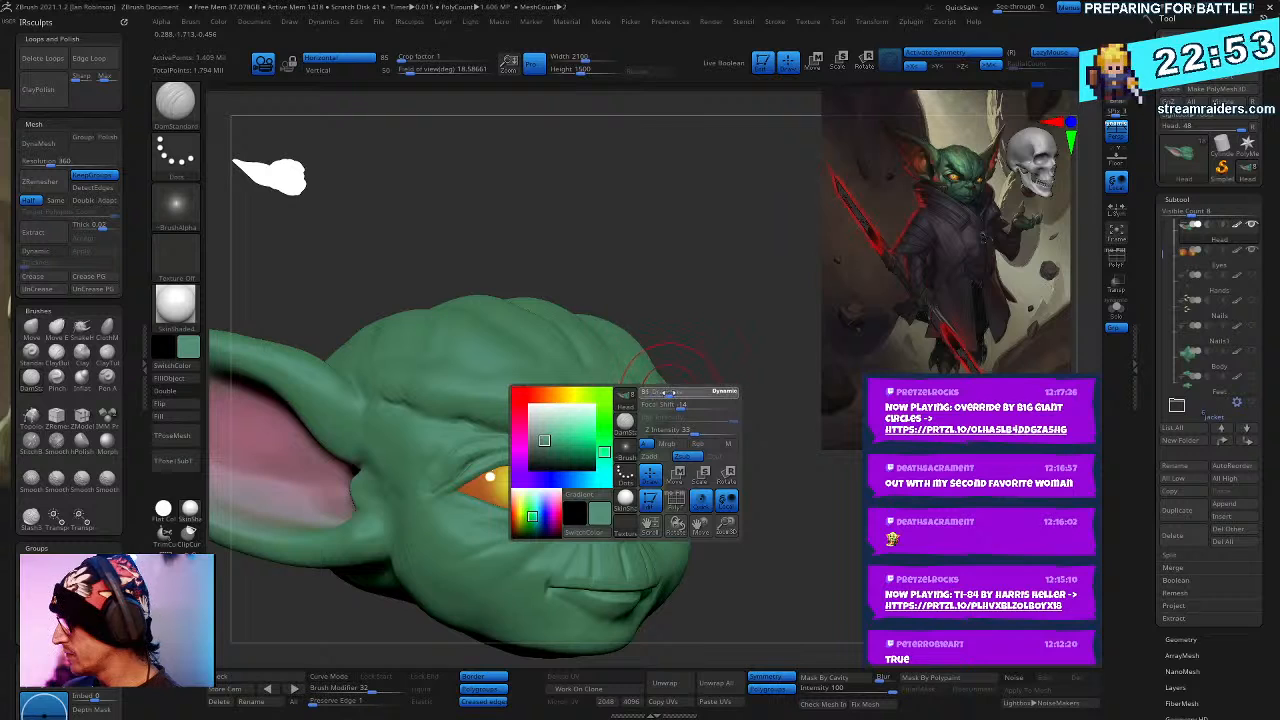
mouse_move(672, 392)
right_mouse_down()
mouse_move(686, 363)
mouse_move(620, 390)
mouse_move(505, 470)
mouse_move(561, 401)
right_mouse_up()
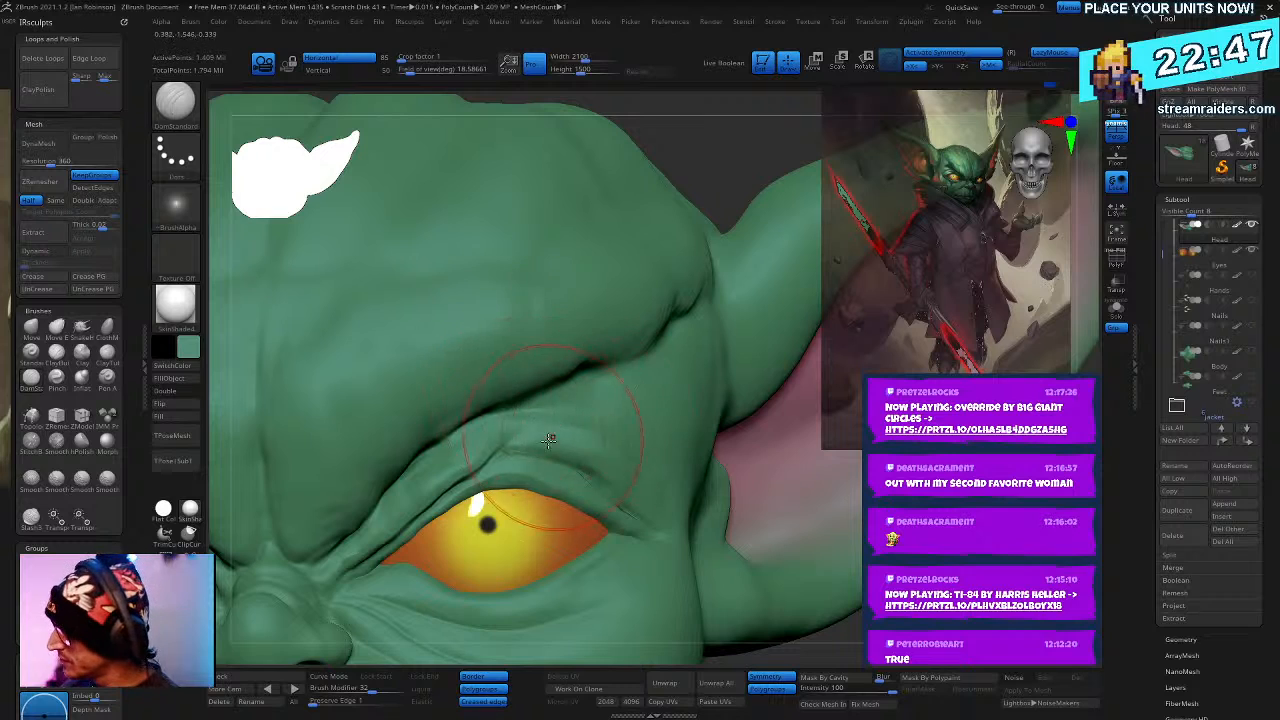
right_click_drag(563, 423, 557, 452)
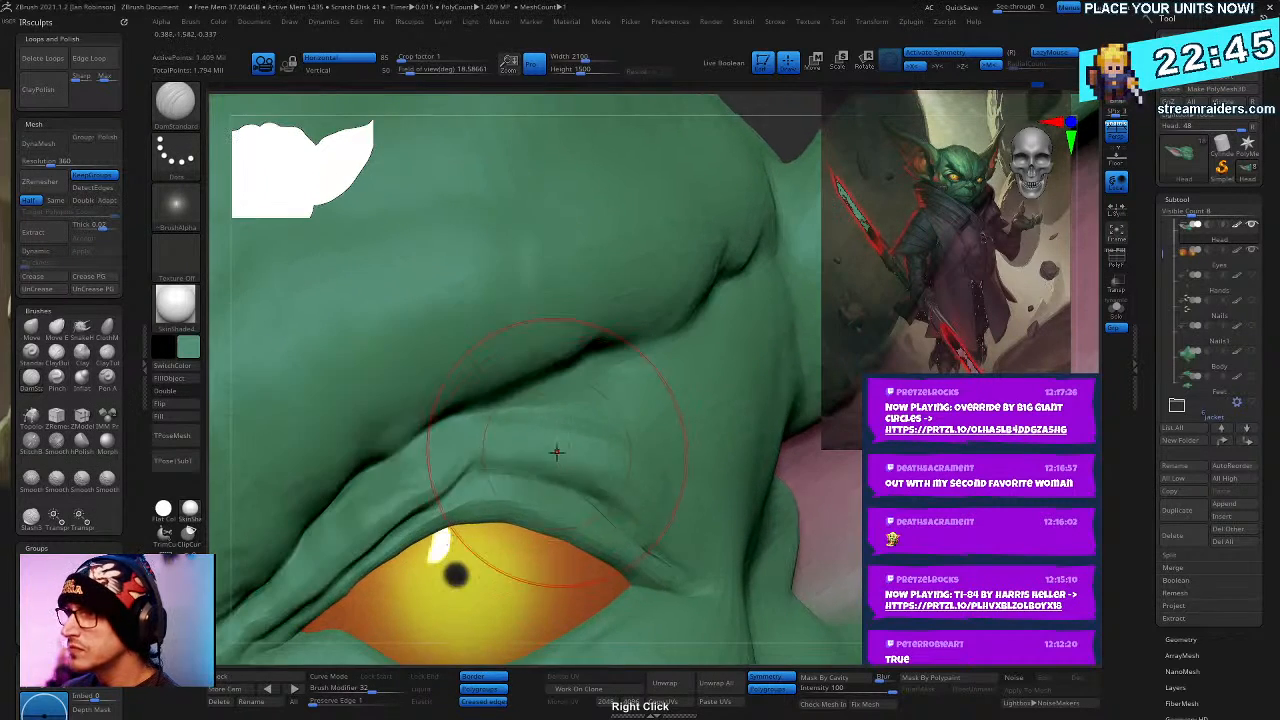
right_click(523, 410)
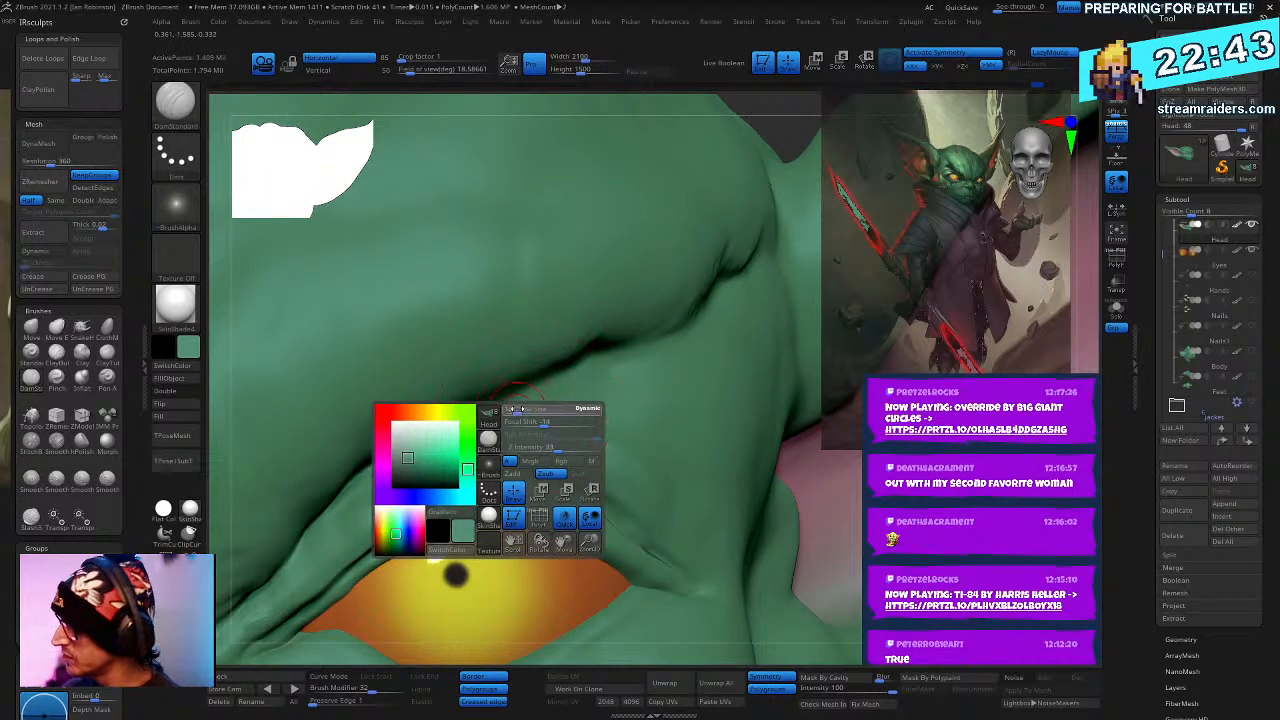
mouse_move(518, 410)
right_mouse_down()
mouse_move(711, 492)
mouse_move(563, 443)
mouse_move(455, 430)
right_mouse_up()
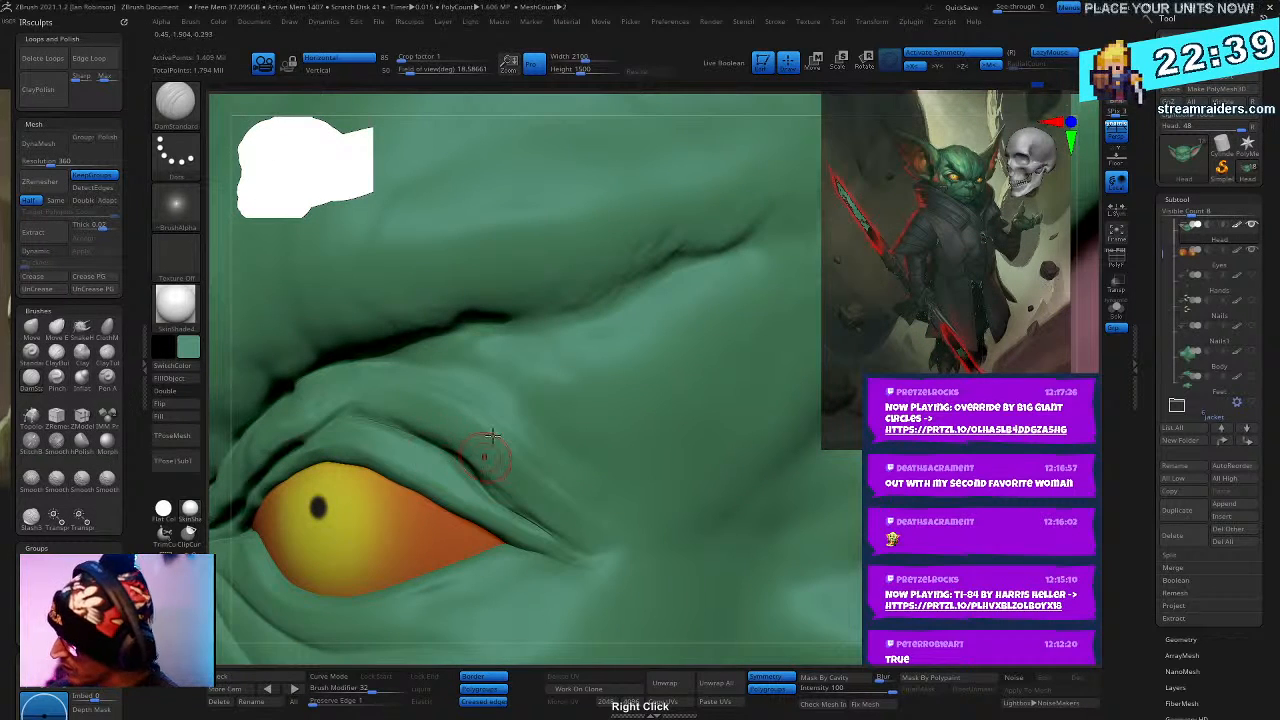
key("shift")
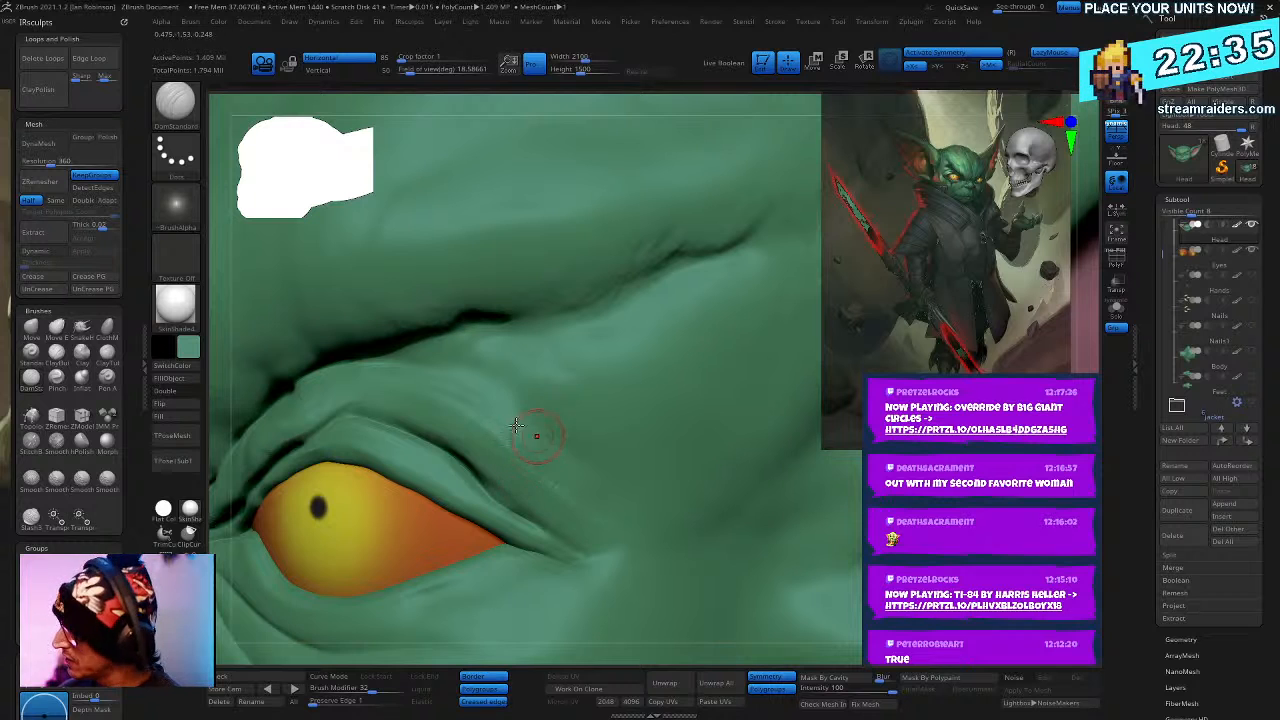
- Build up the skin fold above the outer upper eyelid with ClayBuildup, adjusting the brush size
key("b")
key("c")
key("b")
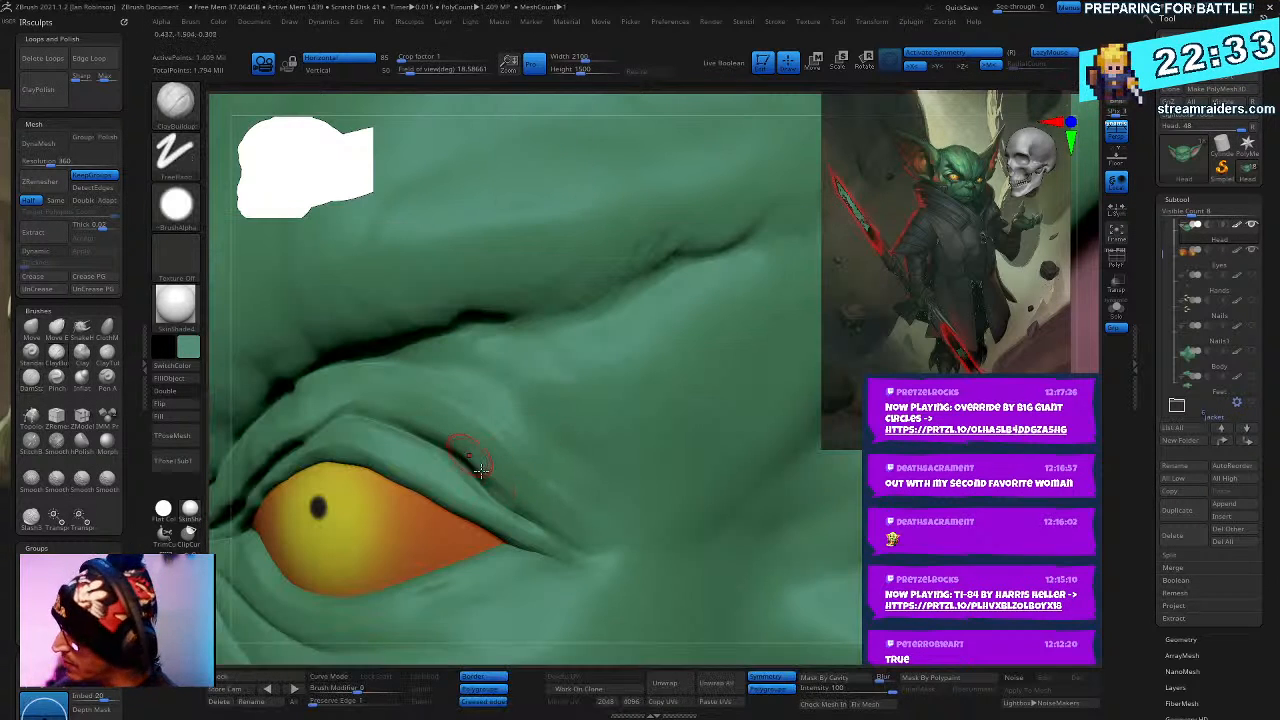
left_click_drag(376, 382, 373, 406)
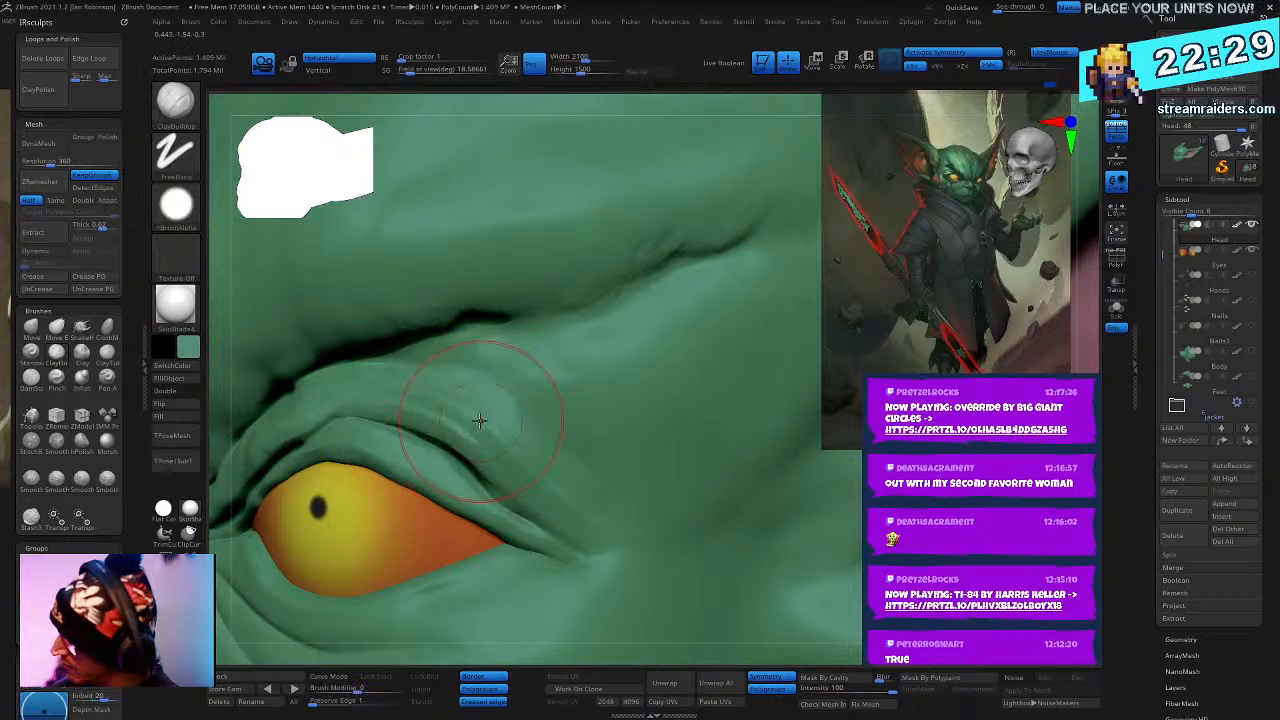
key("space")
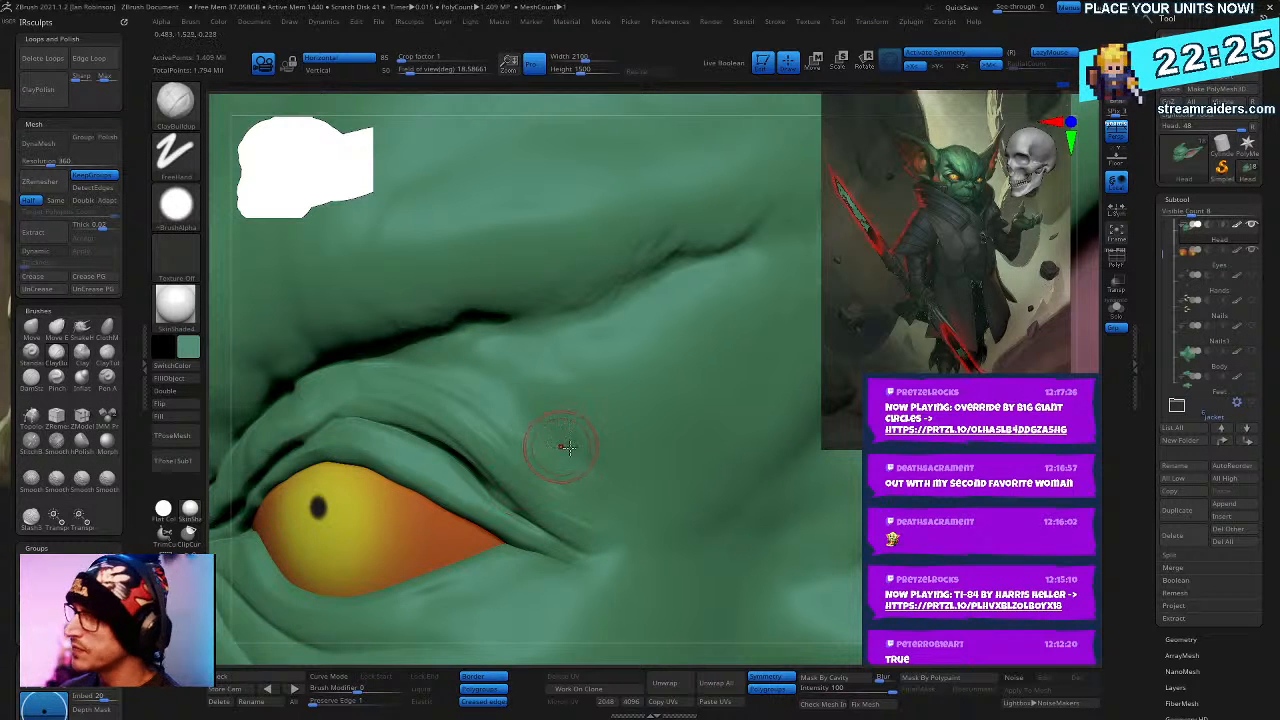
- Try a DamStandard crease running from below the brow down past the outer eye corner, and undo it
key("b")
key("d")
key("s")
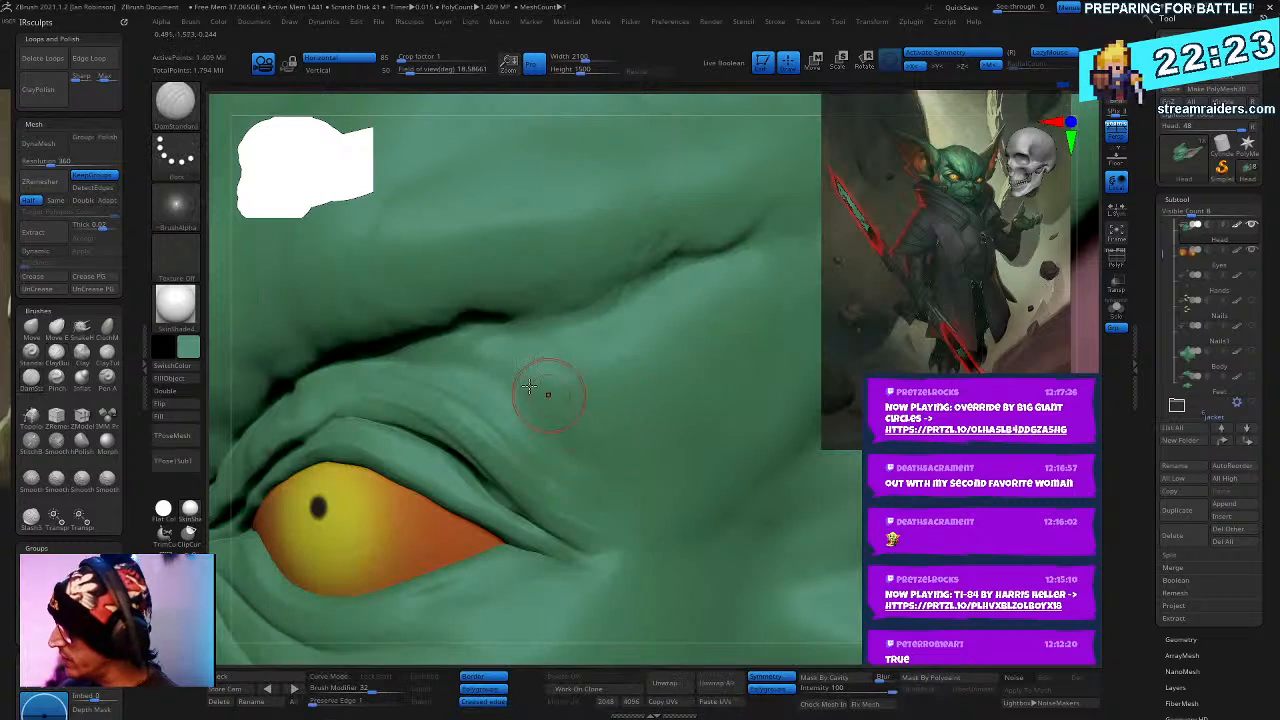
mouse_move(430, 357)
left_mouse_down()
mouse_move(543, 419)
mouse_move(588, 480)
left_mouse_up()
key("ctrl+z")
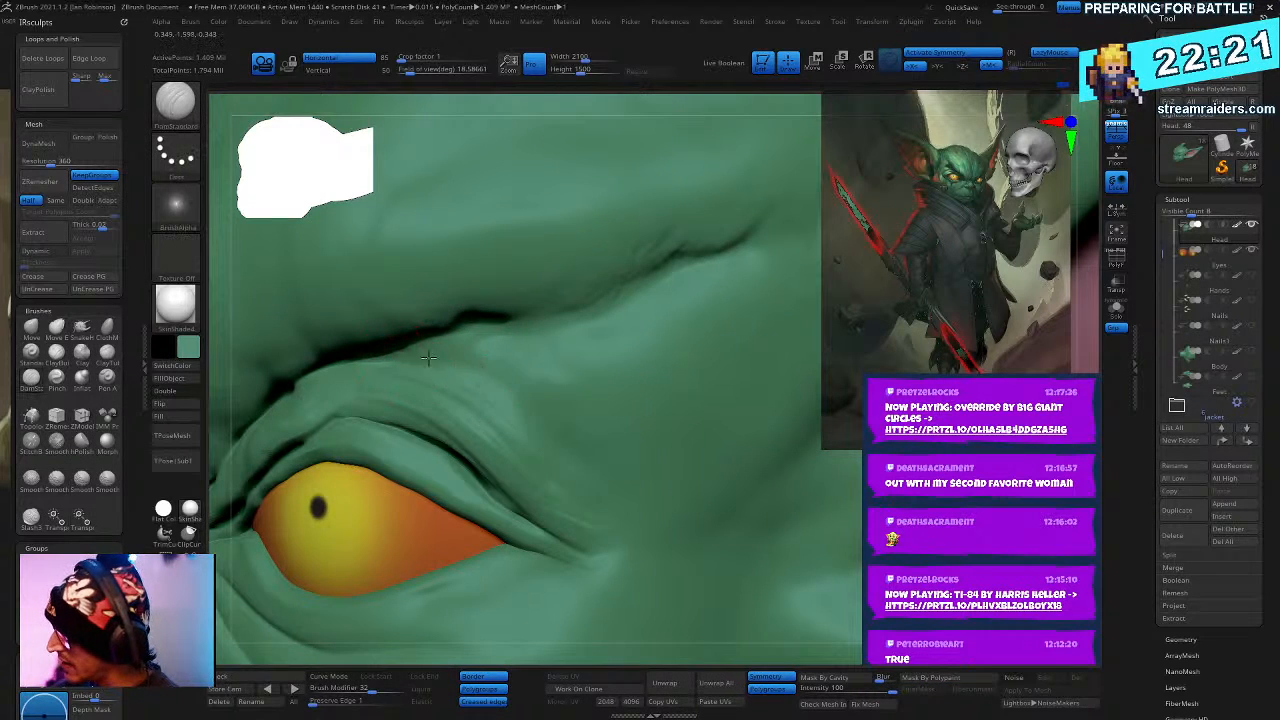
- Shape the outer side of the eyelid fold between brow and eye corner with a resized Standard brush, smoothing the transition
mouse_move(600, 440)
right_mouse_down()
mouse_move(617, 443)
mouse_move(552, 381)
right_mouse_up()
key("b")
key("s")
key("t")
key("space")
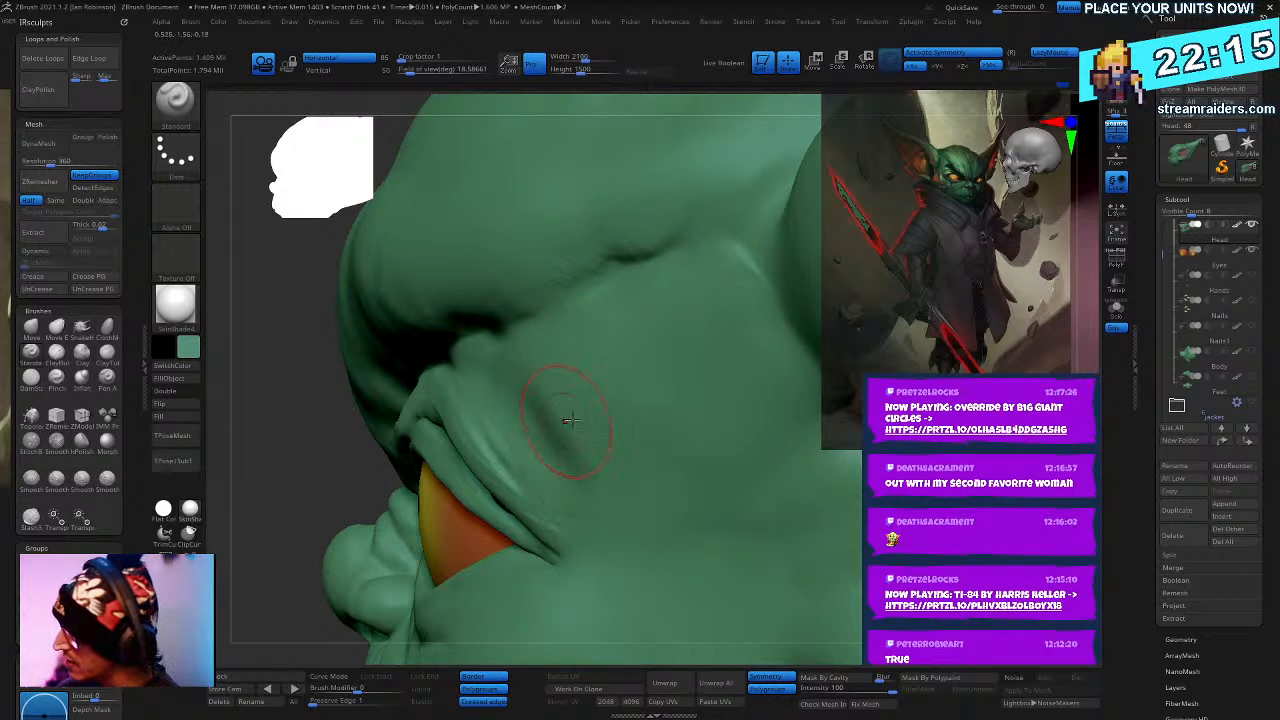
right_click_drag(569, 420, 491, 362)
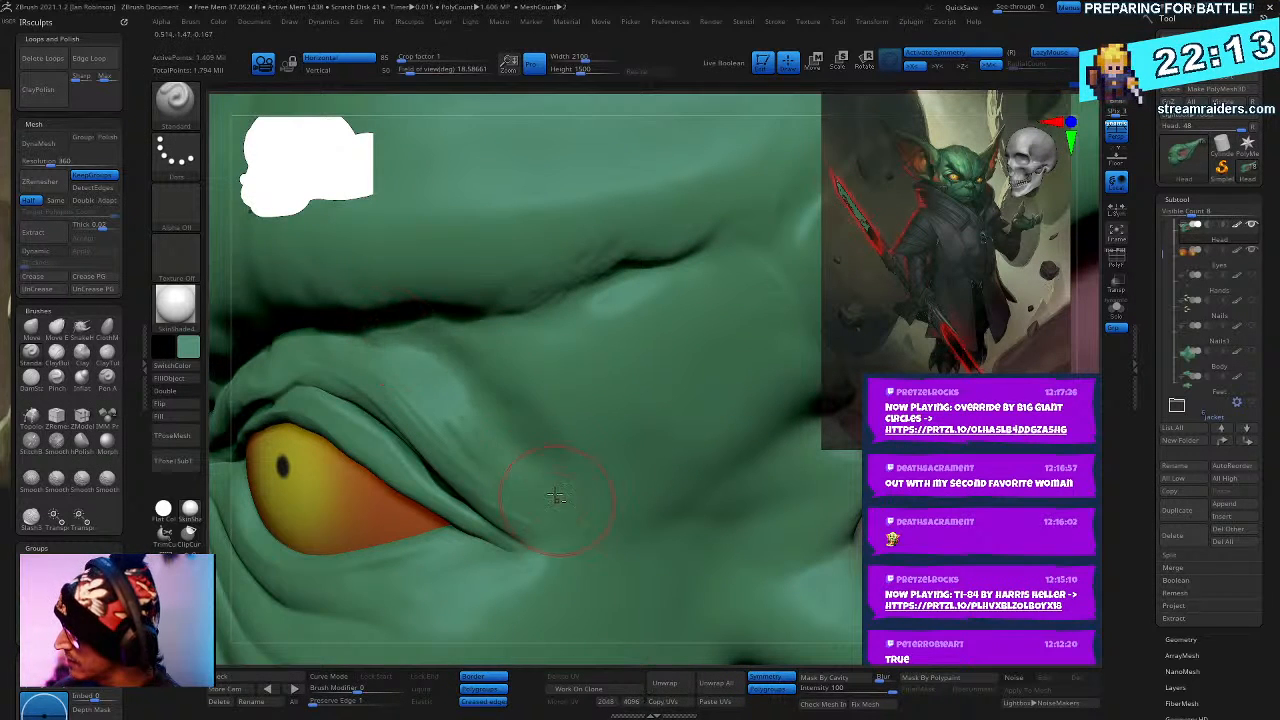
right_click_drag(585, 459, 451, 376)
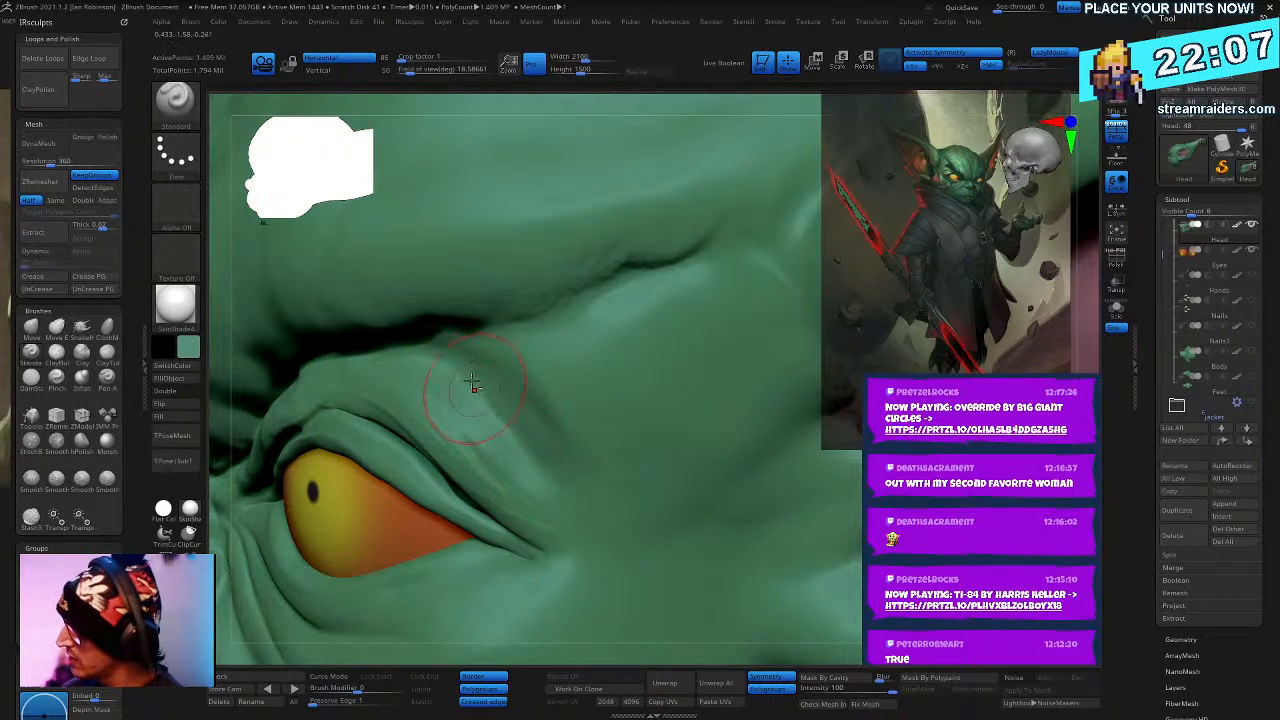
right_click_drag(608, 449, 590, 443)
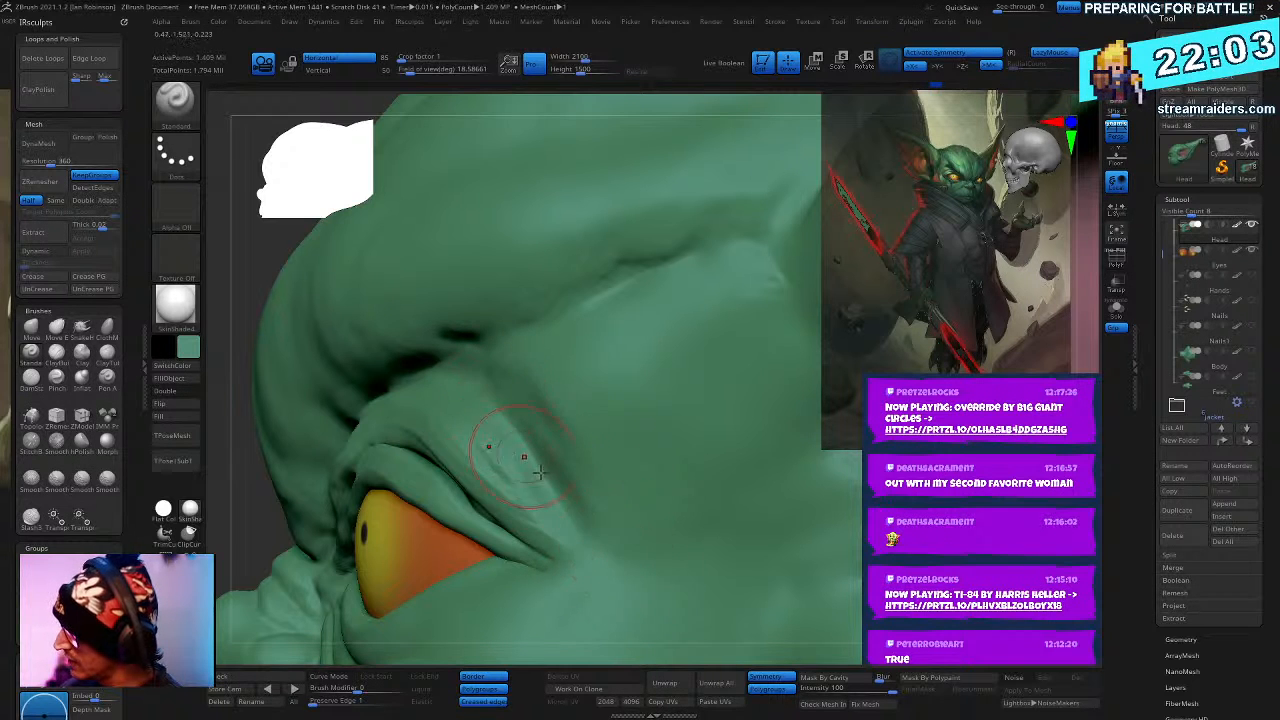
key("shift")
mouse_move(541, 484)
right_mouse_down()
mouse_move(683, 420)
mouse_move(441, 452)
right_mouse_up()
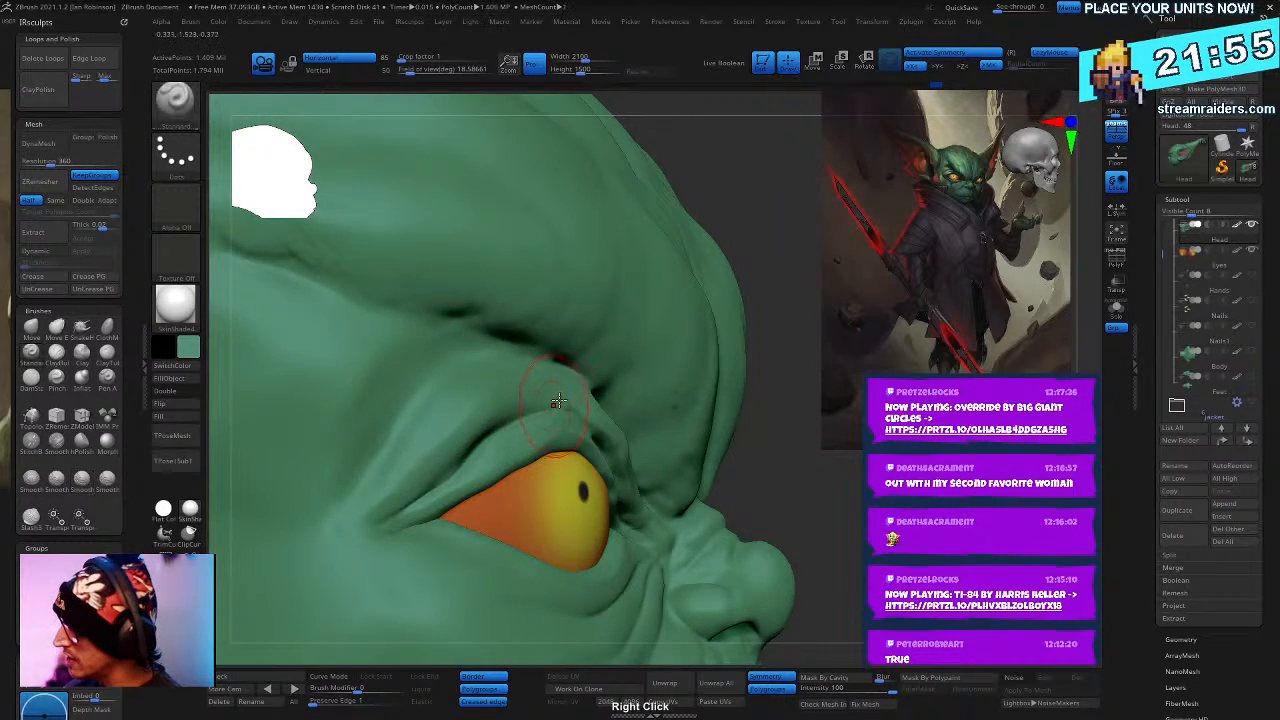
- Refine the creases around the outer eyelid fold and under the brow with DamStandard
mouse_move(559, 401)
right_mouse_down()
mouse_move(554, 390)
mouse_move(490, 425)
right_mouse_up()
key("b")
key("d")
key("s")
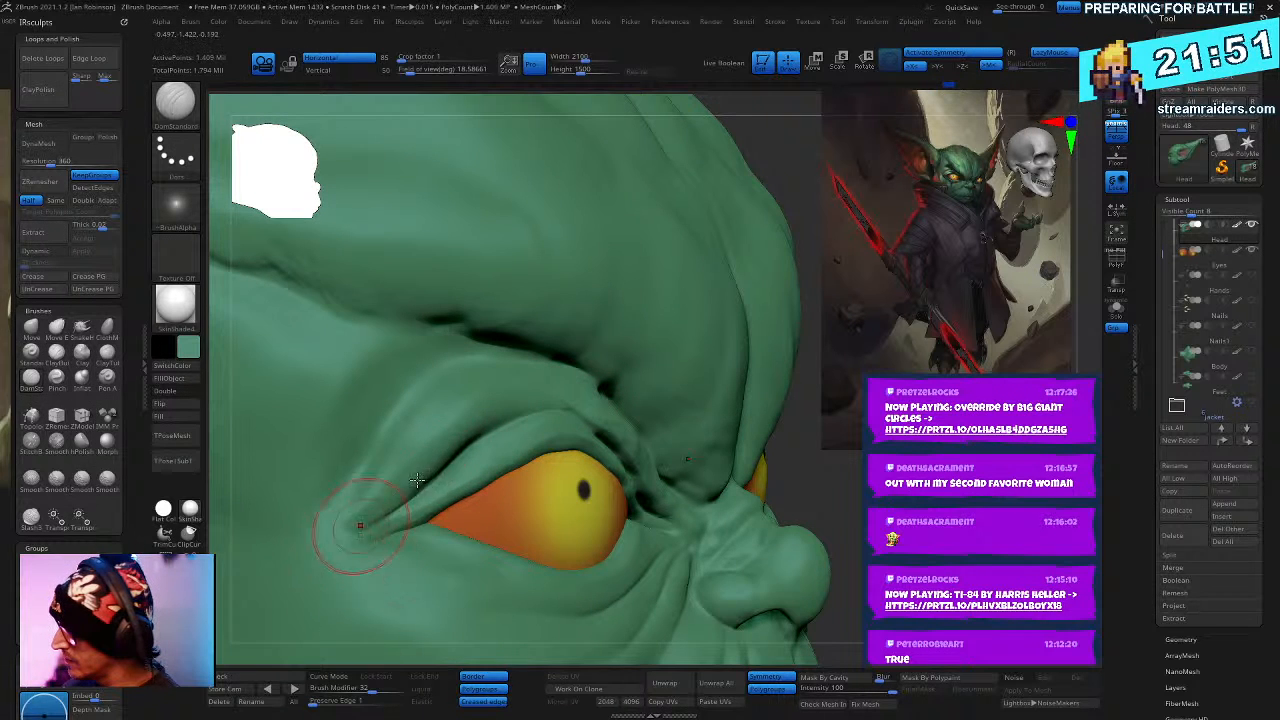
mouse_move(417, 480)
right_mouse_down()
mouse_move(425, 470)
mouse_move(451, 526)
mouse_move(499, 399)
right_mouse_up()
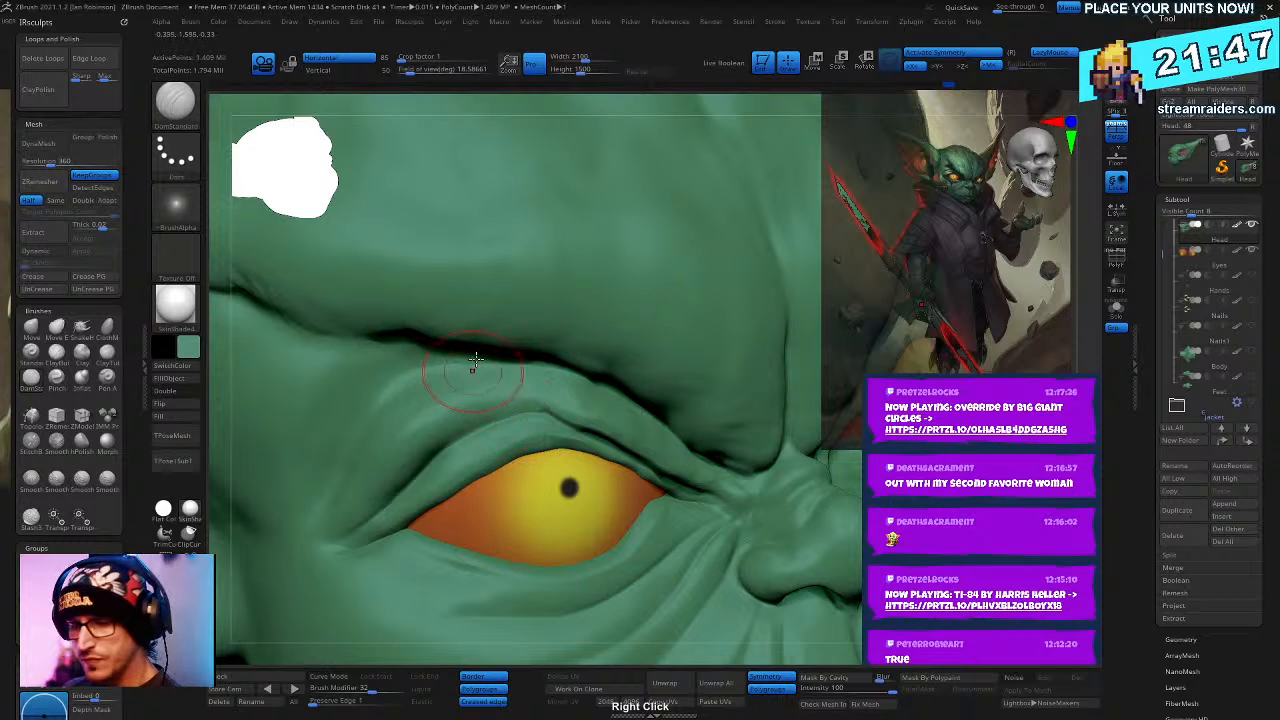
left_click_drag(475, 358, 464, 437)
- Add volume along the outer upper eyelid with a small ClayBuildup brush
key("b")
key("c")
key("b")
key("space")
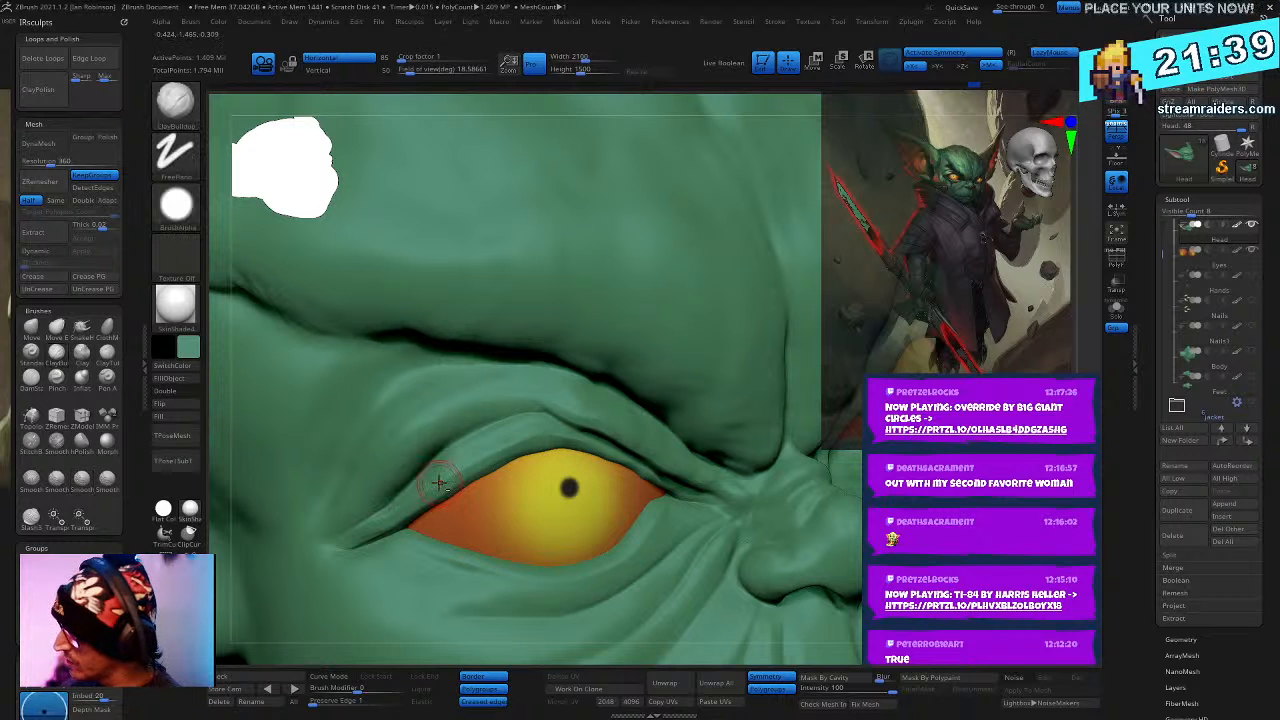
- Review the whole head, switch it to a lower subdivision level, and set up an enlarged Move brush for the mouth
mouse_move(485, 458)
right_mouse_down()
mouse_move(461, 261)
mouse_move(587, 329)
mouse_move(625, 497)
mouse_move(557, 203)
right_mouse_up()
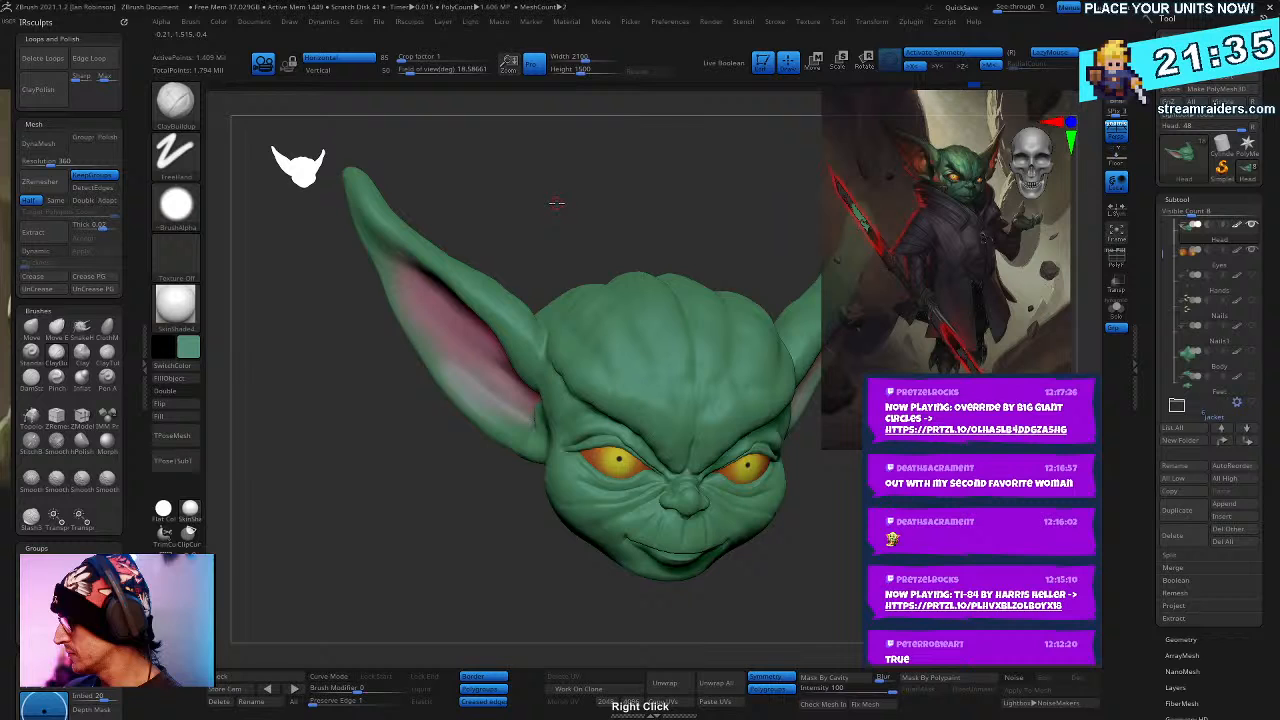
left_click(267, 689)
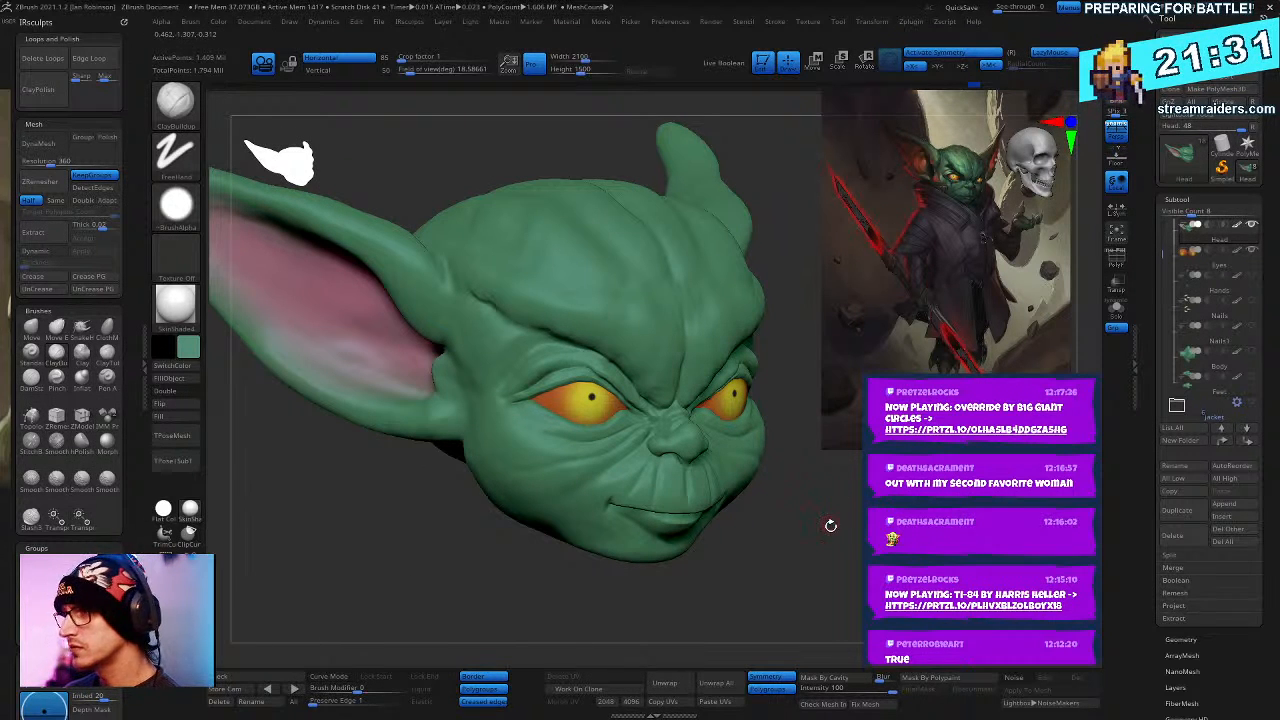
mouse_move(720, 397)
right_mouse_down()
mouse_move(700, 480)
mouse_move(663, 471)
mouse_move(657, 449)
mouse_move(632, 517)
mouse_move(455, 497)
right_mouse_up()
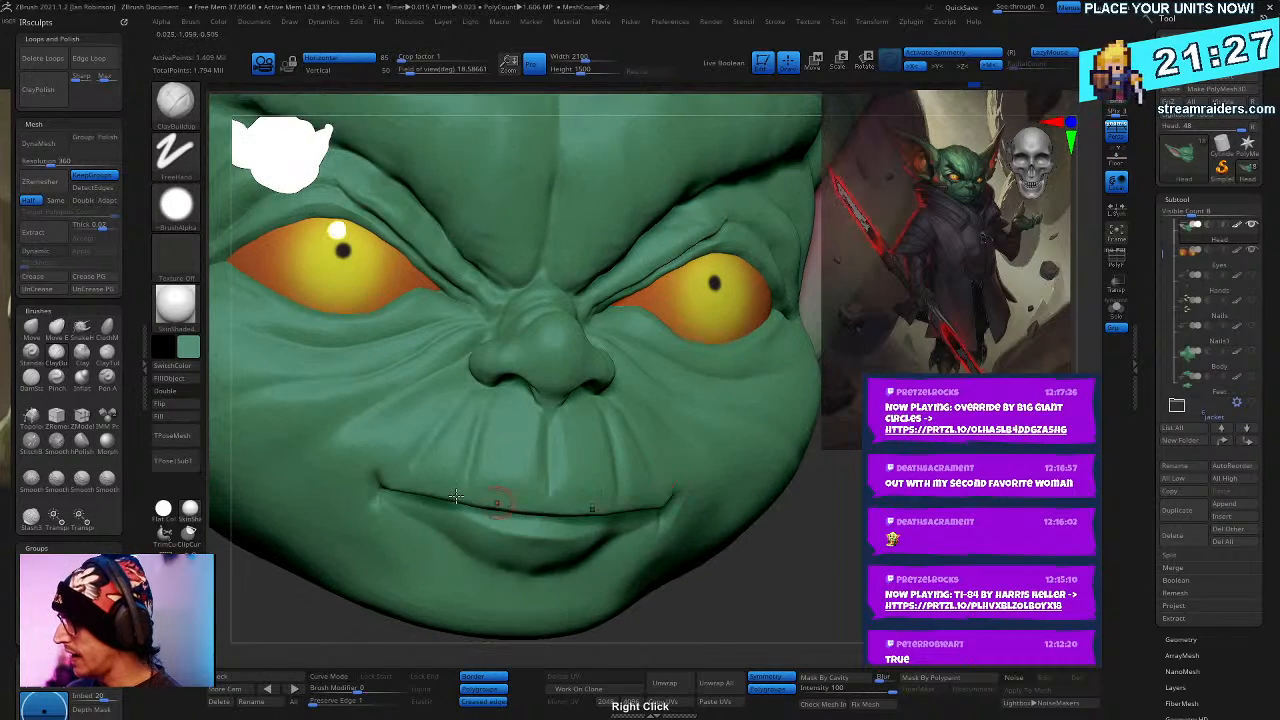
right_click_drag(691, 497, 620, 507, "shift")
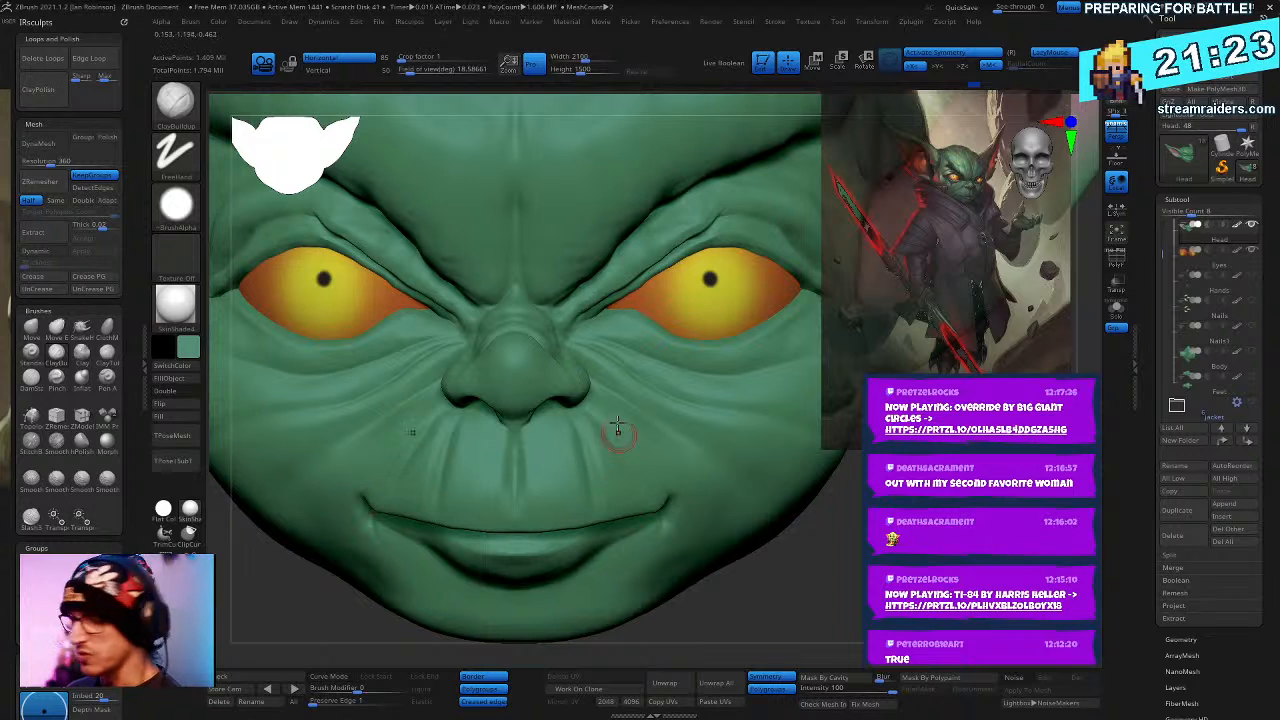
key("shift")
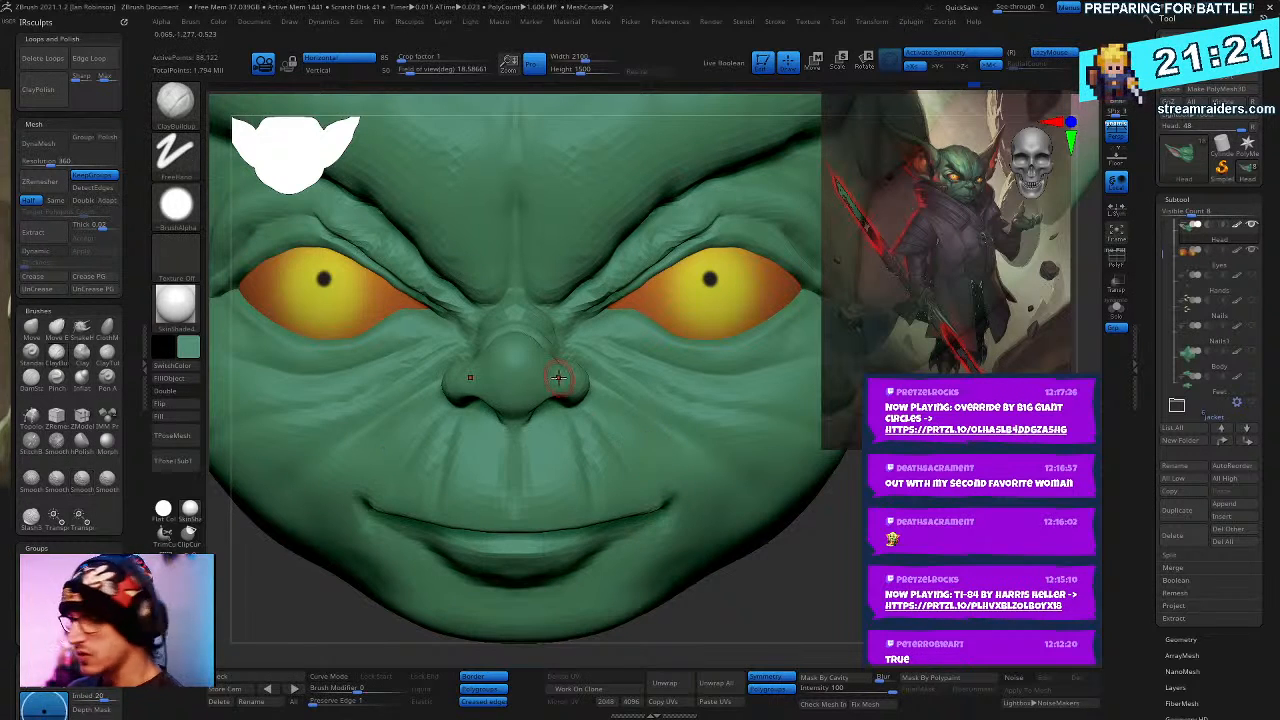
key("b")
key("m")
key("v")
key("space")
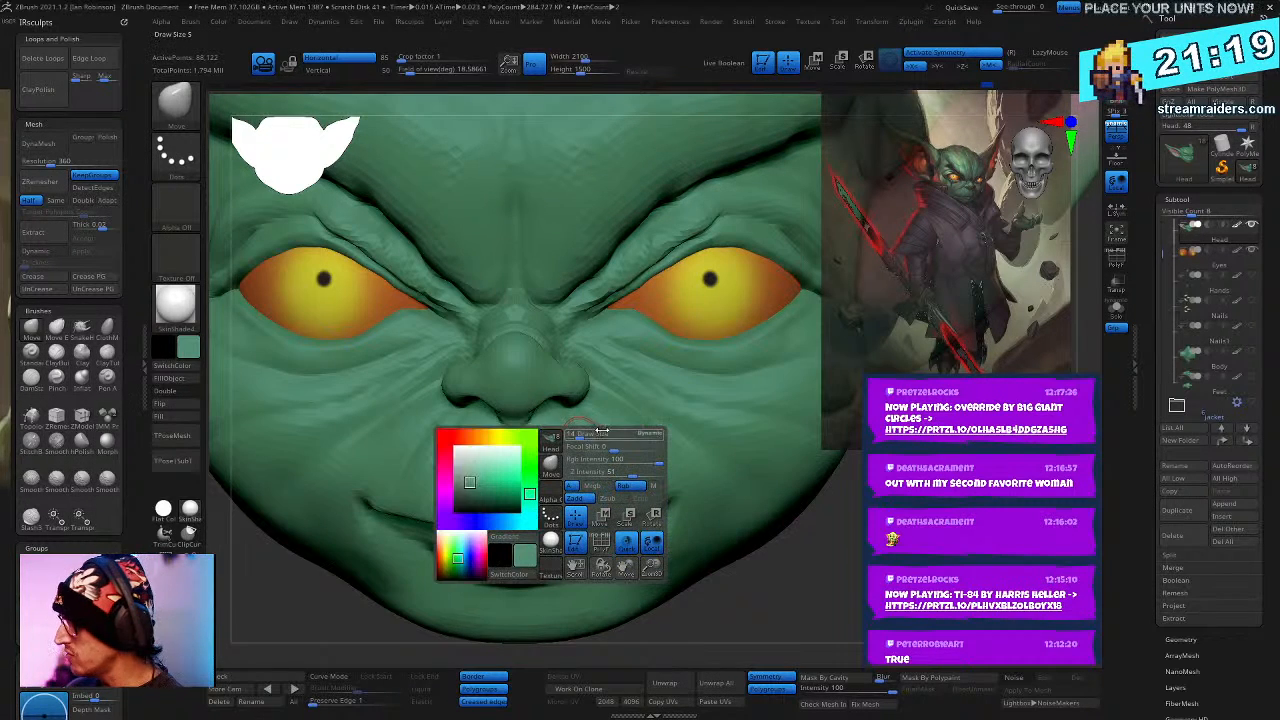
left_click_drag(572, 433, 595, 433)
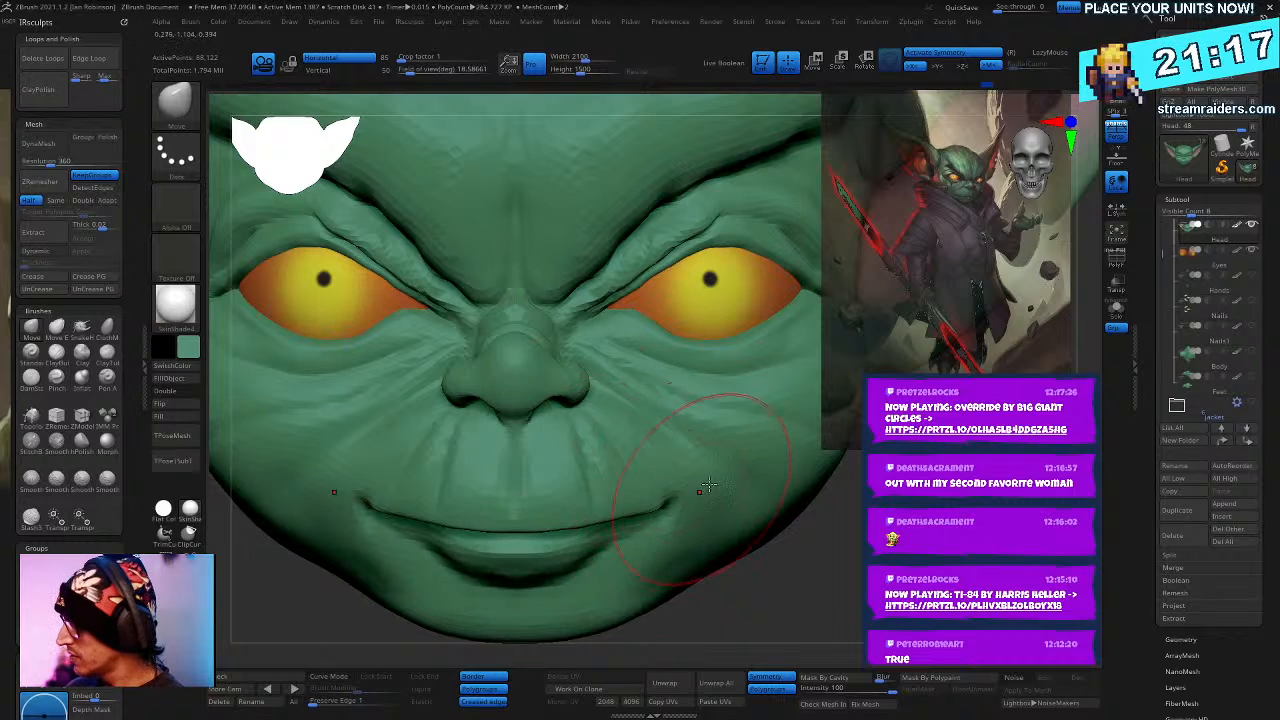
mouse_move(600, 430)
right_mouse_down()
mouse_move(674, 421)
mouse_move(657, 486)
right_mouse_up()
- Mask the head above the mouth with a soft edge and refine the mask around the lips
mouse_move(765, 545)
left_mouse_down("ctrl")
mouse_move(690, 470)
mouse_move(260, 337)
mouse_move(760, 560)
left_mouse_up("ctrl")
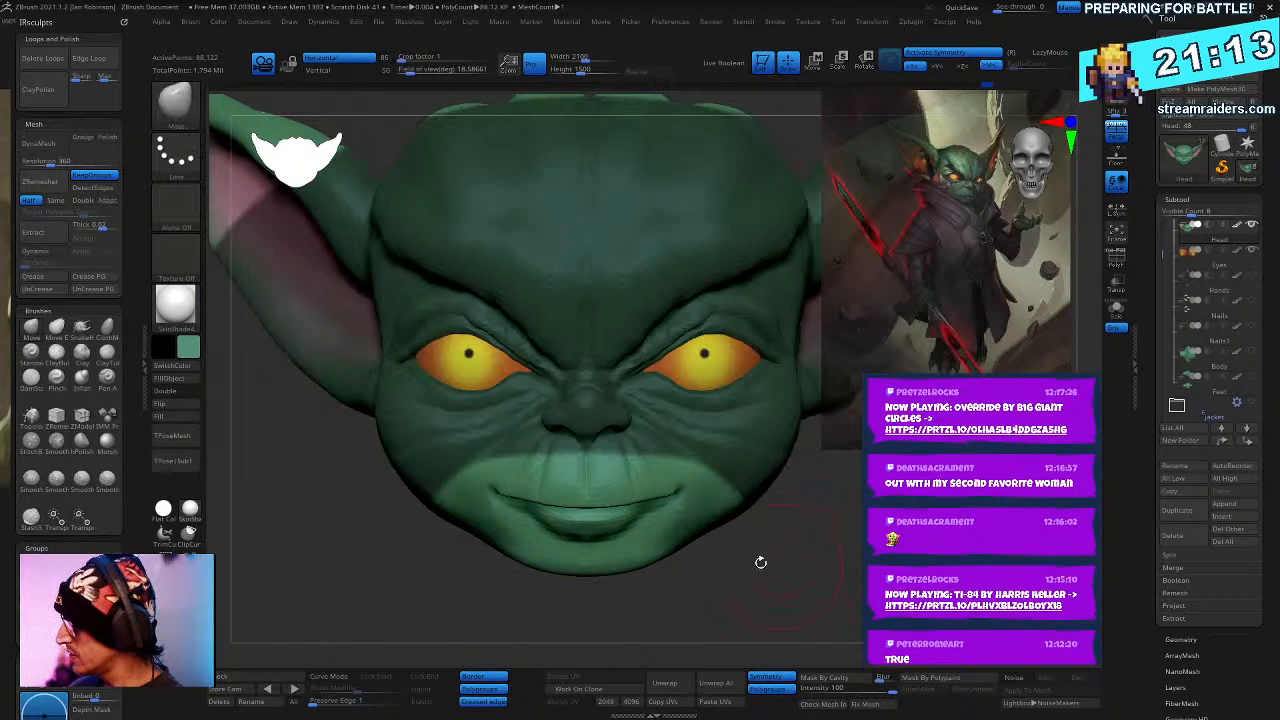
mouse_move(750, 529)
right_mouse_down()
mouse_move(743, 506)
mouse_move(663, 466)
right_mouse_up()
mouse_move(665, 535)
left_mouse_down("ctrl")
mouse_move(368, 384)
mouse_move(860, 230)
left_mouse_up("ctrl")
left_click_drag(670, 500, 640, 537, "ctrl")
mouse_move(640, 537)
right_mouse_down("alt")
mouse_move(651, 589)
mouse_move(689, 515)
mouse_move(600, 525)
right_mouse_up("alt")
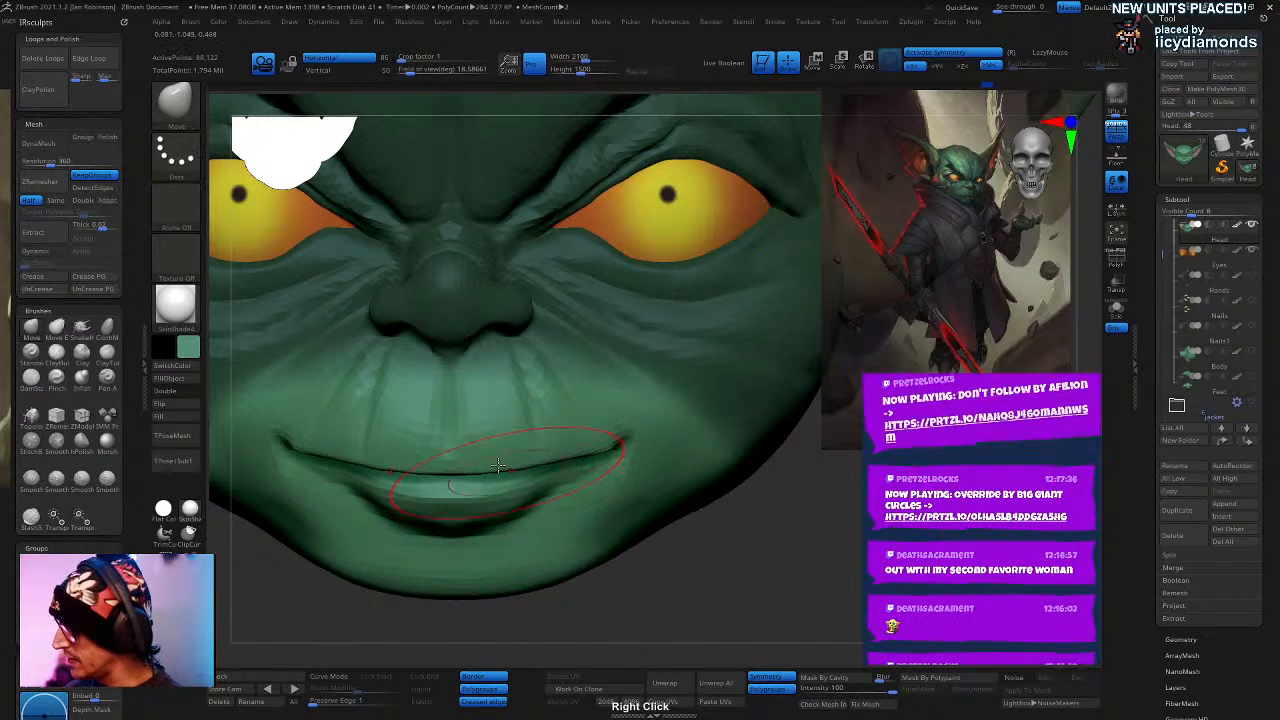
- Straighten the smiling mouth line with the Move brush and check it from the three-quarter view
mouse_move(455, 484)
left_mouse_down("shift")
mouse_move(400, 470)
mouse_move(520, 470)
mouse_move(430, 465)
mouse_move(462, 462)
left_mouse_up("shift")
key("space")
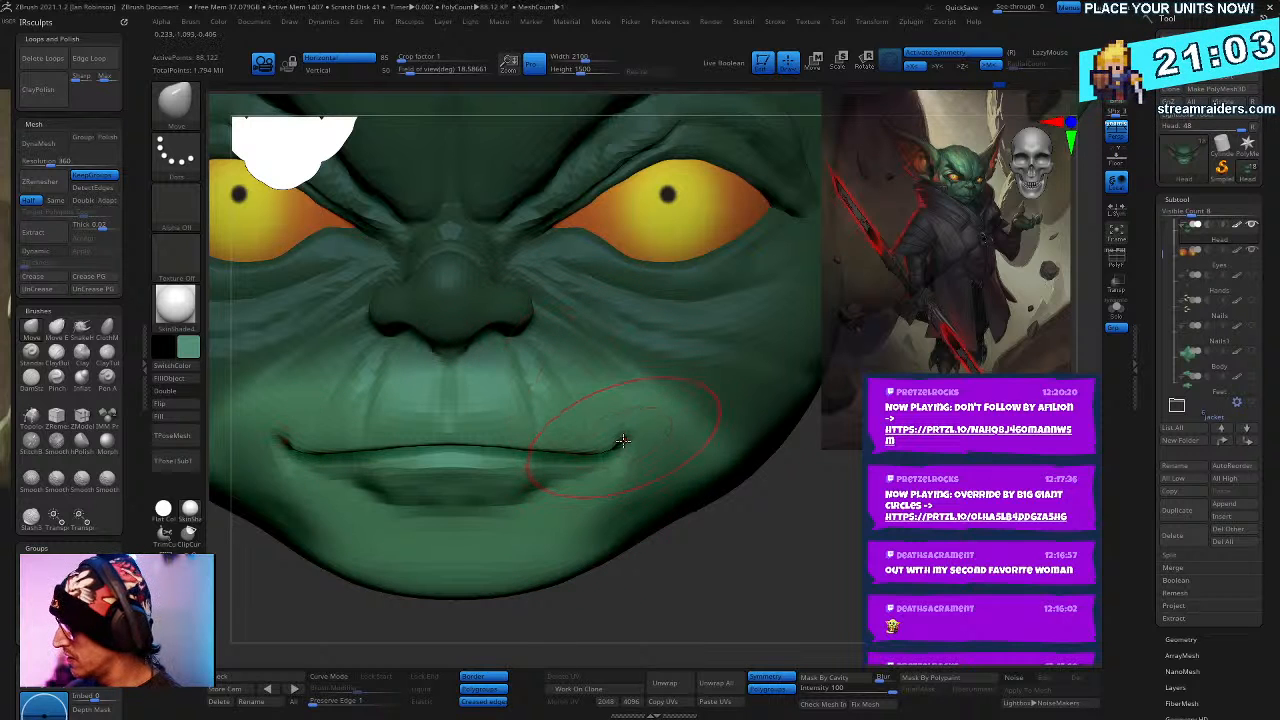
left_click_drag(622, 440, 621, 451)
right_click_drag(620, 452, 620, 440)
left_click(263, 680)
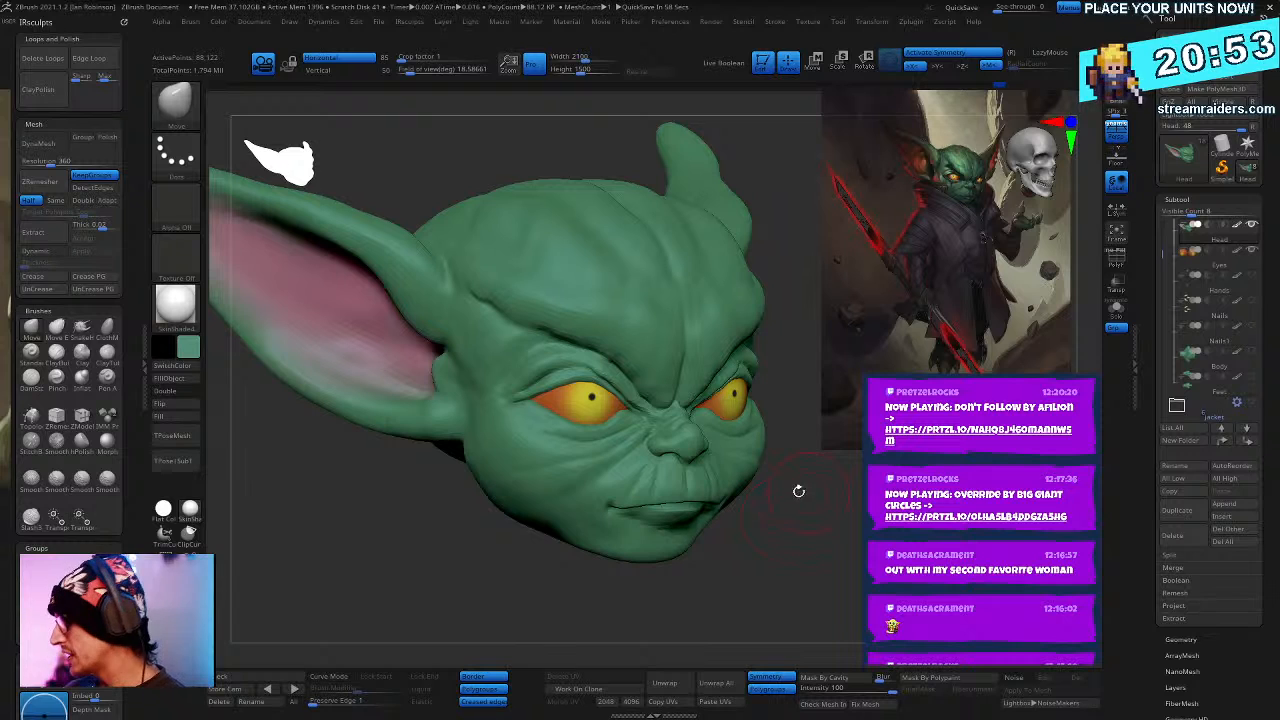
right_click_drag(540, 447, 539, 505)
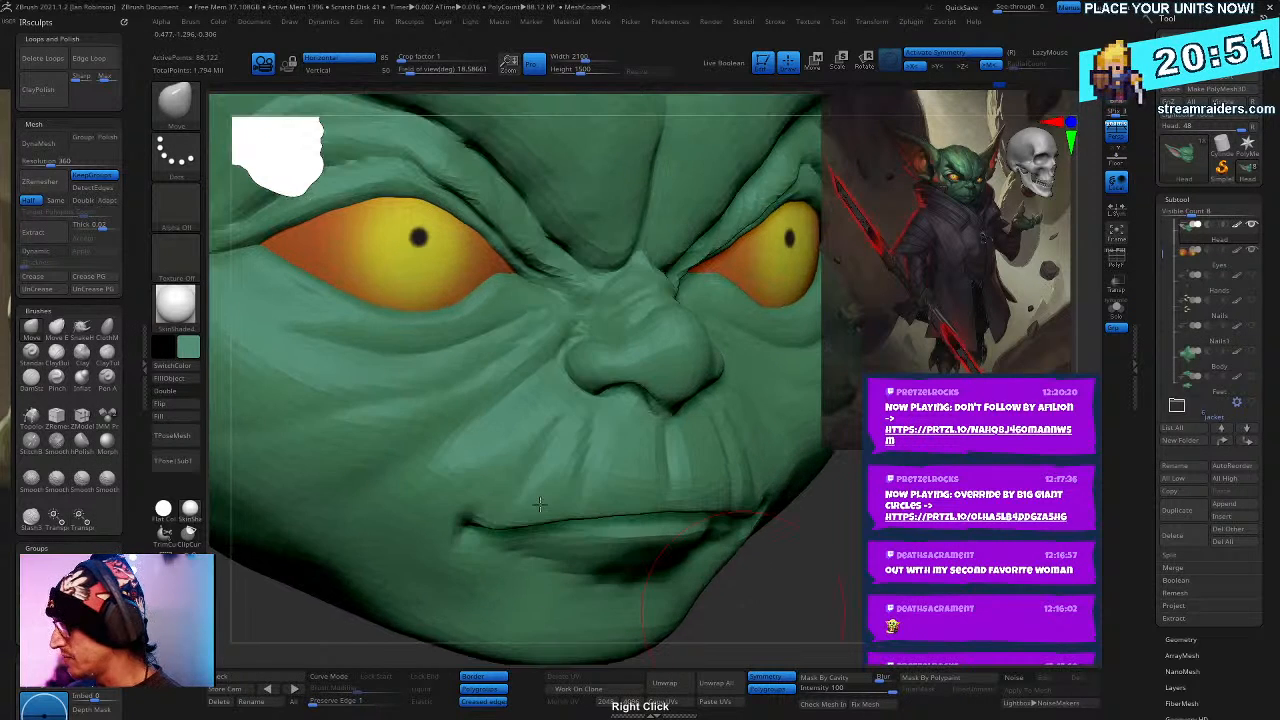
- Adjust the mouth corner with the Move brush and return the head to a higher subdivision level
right_click(504, 528)
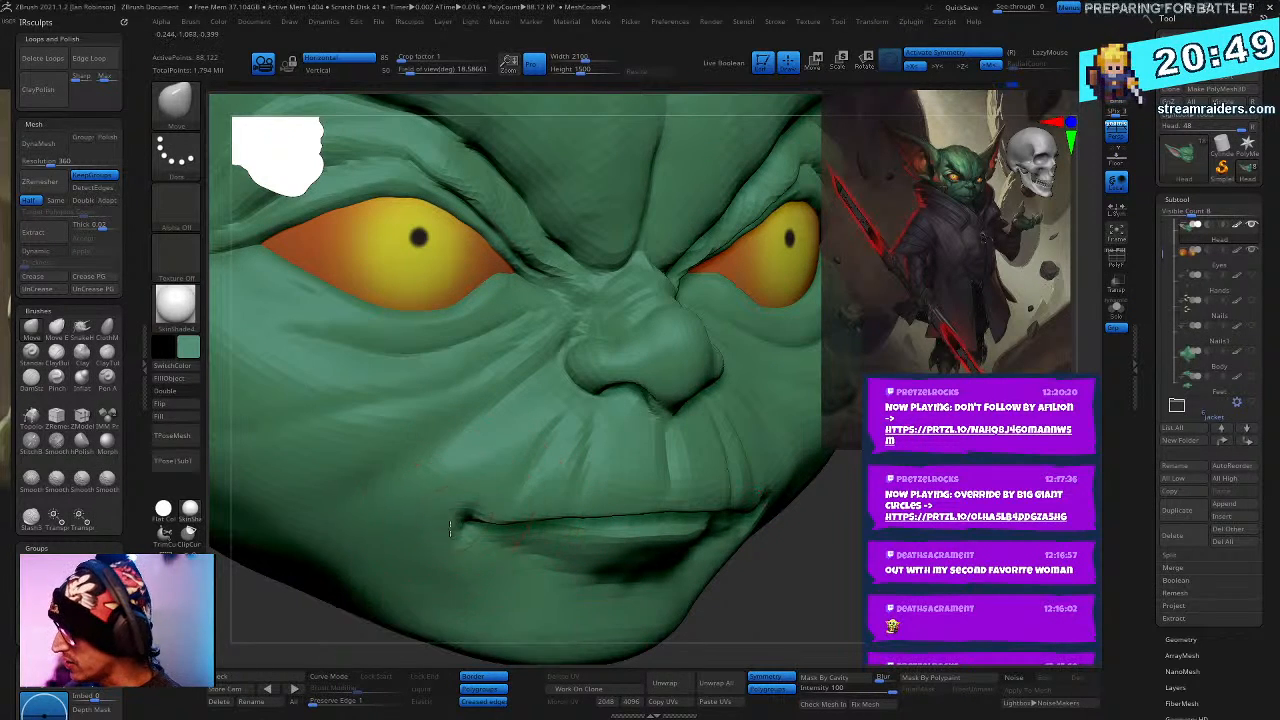
right_click_drag(558, 470, 600, 448)
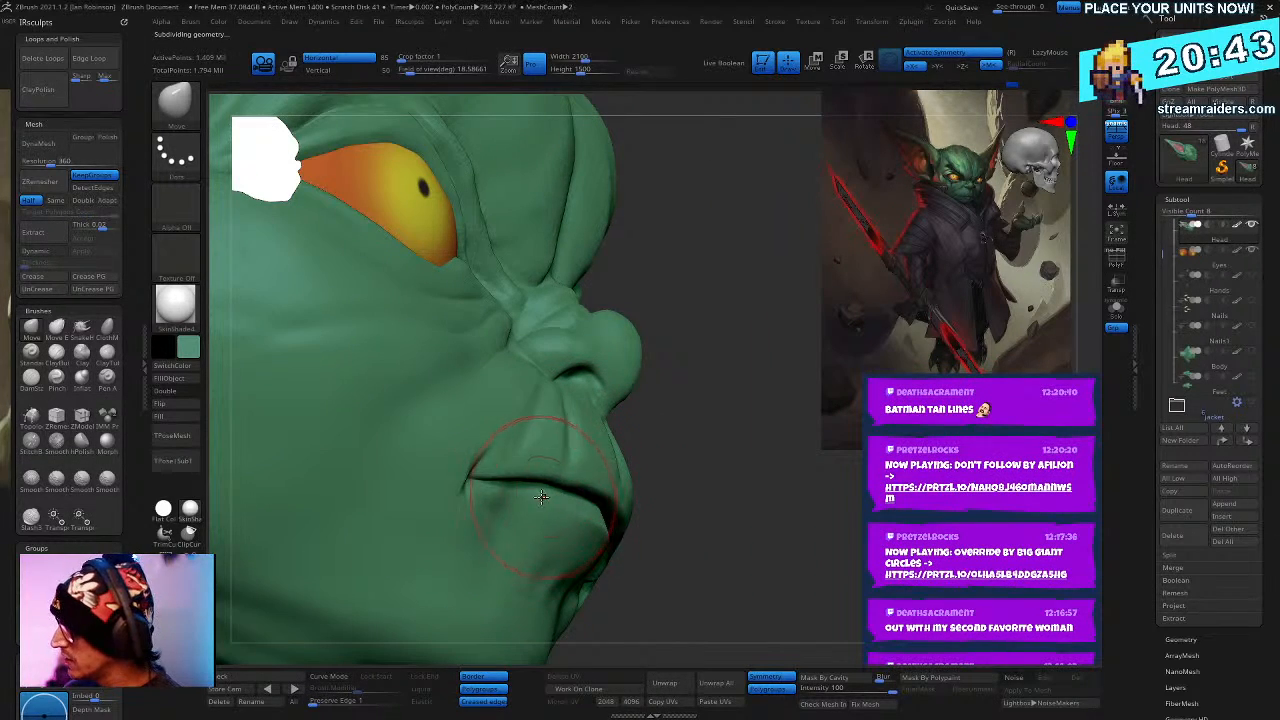
mouse_move(512, 502)
right_mouse_down()
mouse_move(620, 420)
mouse_move(694, 463)
mouse_move(694, 477)
mouse_move(646, 380)
mouse_move(574, 334)
mouse_move(569, 449)
mouse_move(610, 428)
mouse_move(580, 374)
mouse_move(572, 435)
mouse_move(580, 449)
mouse_move(603, 423)
mouse_move(614, 357)
mouse_move(560, 386)
mouse_move(543, 371)
right_mouse_up()
- Reshape the lower lip and mouth corner from below and from the side with a resized Move brush
right_click(570, 416)
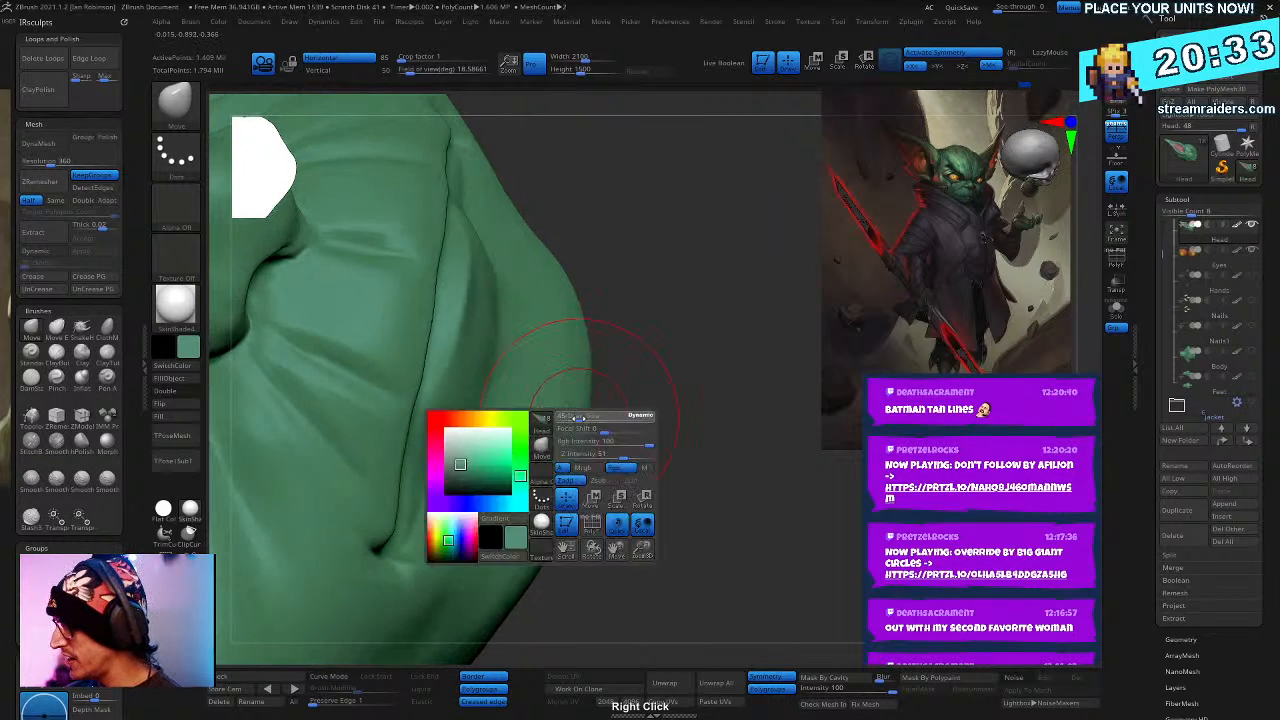
right_click_drag(581, 417, 437, 517)
right_click(431, 521)
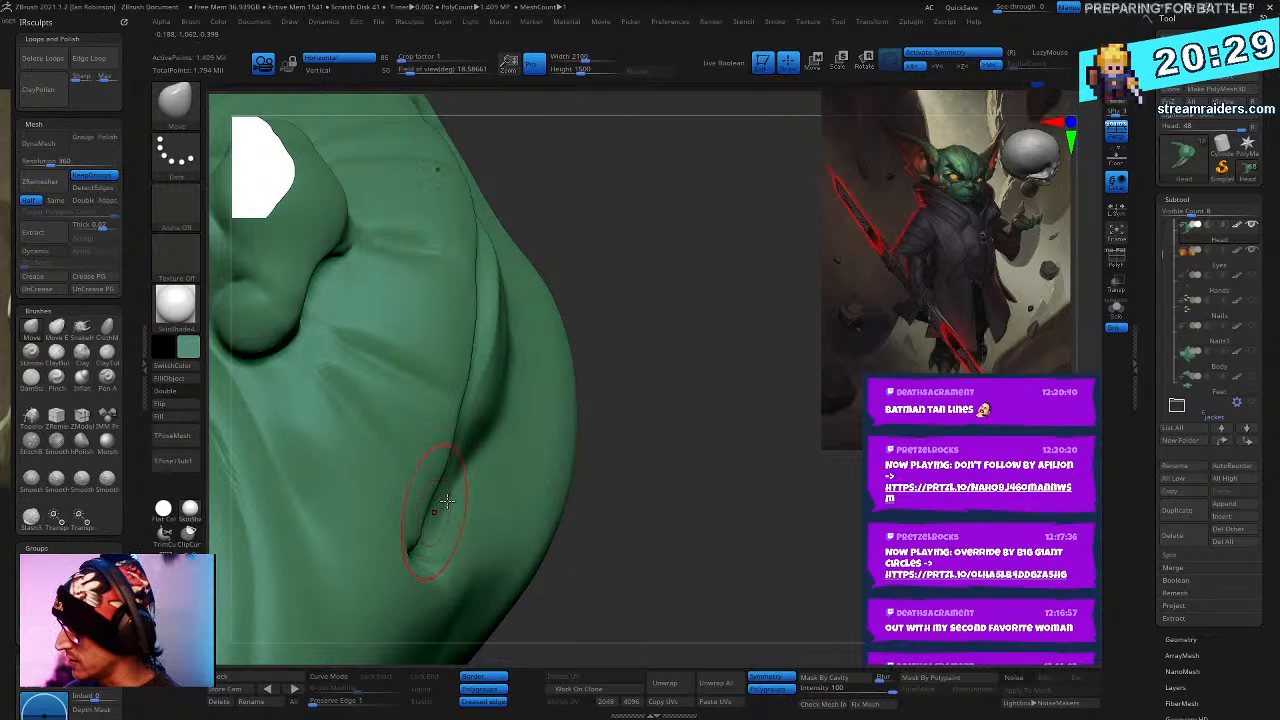
right_click_drag(460, 440, 602, 400)
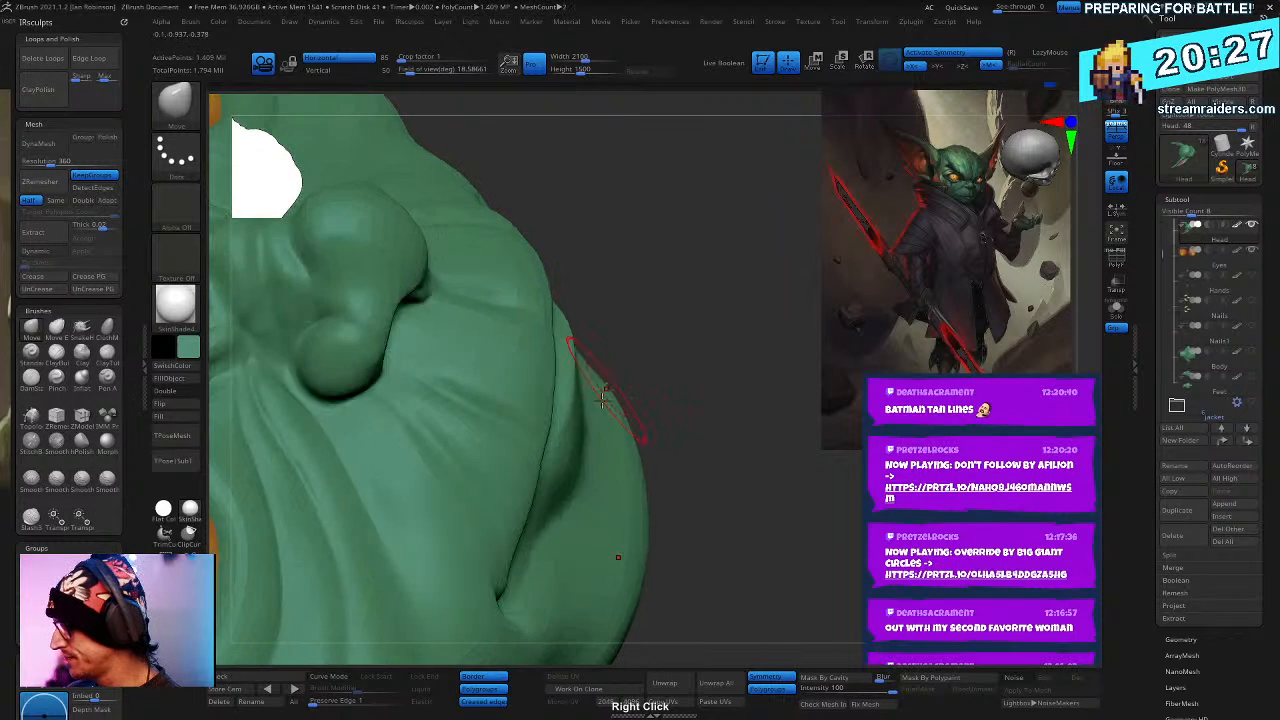
right_click_drag(592, 468, 609, 410)
right_click(609, 410)
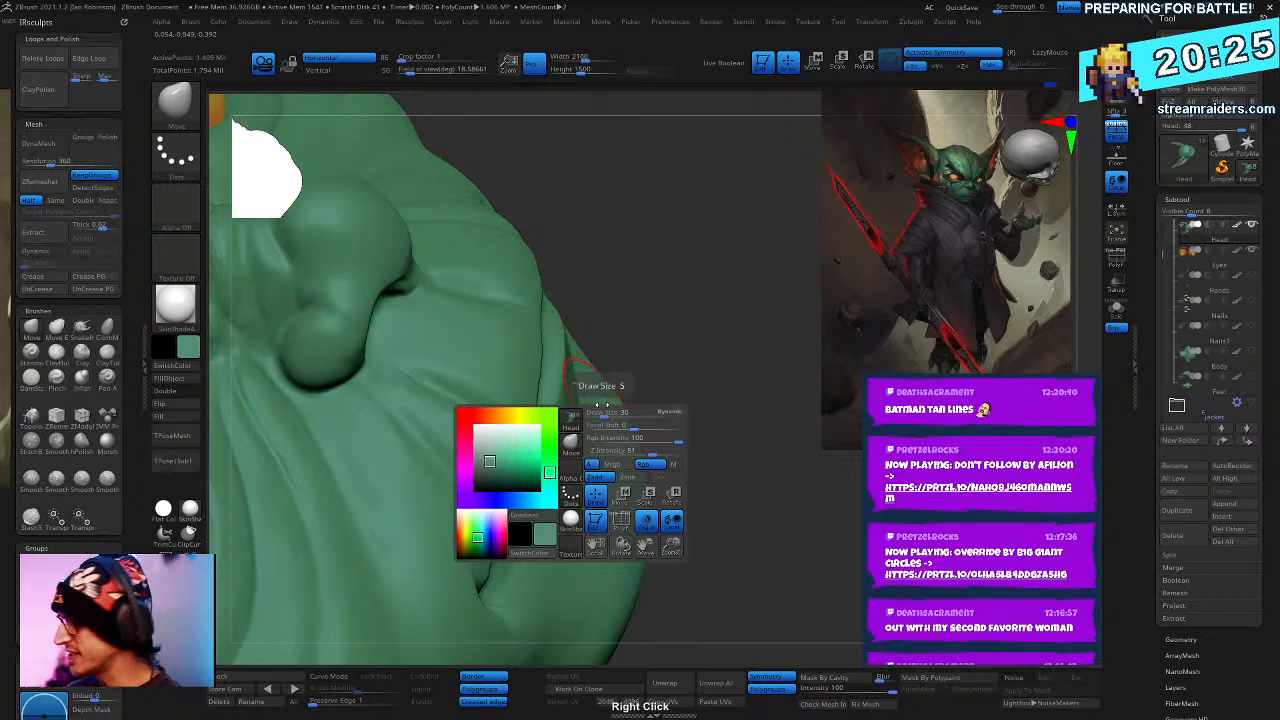
right_click_drag(660, 369, 500, 540)
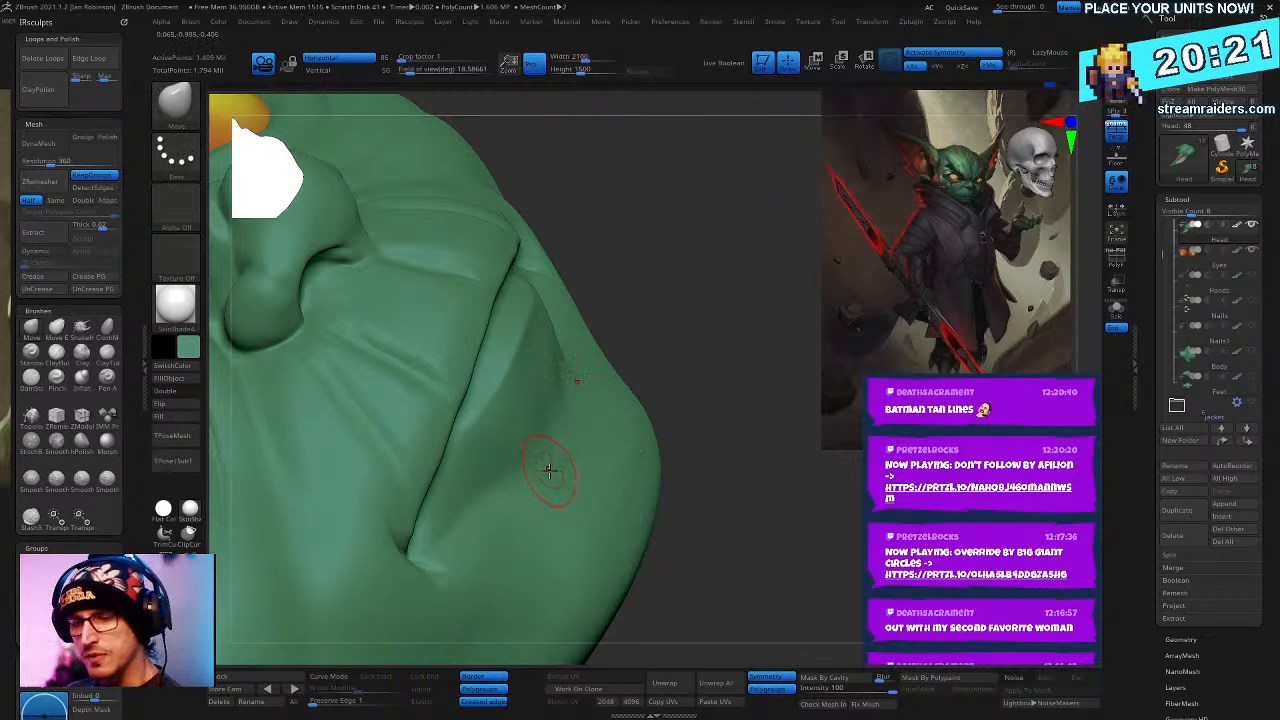
- Add volume to the lower lip near the mouth corner with the ClayBuildup brush
key("b")
key("c")
key("b")
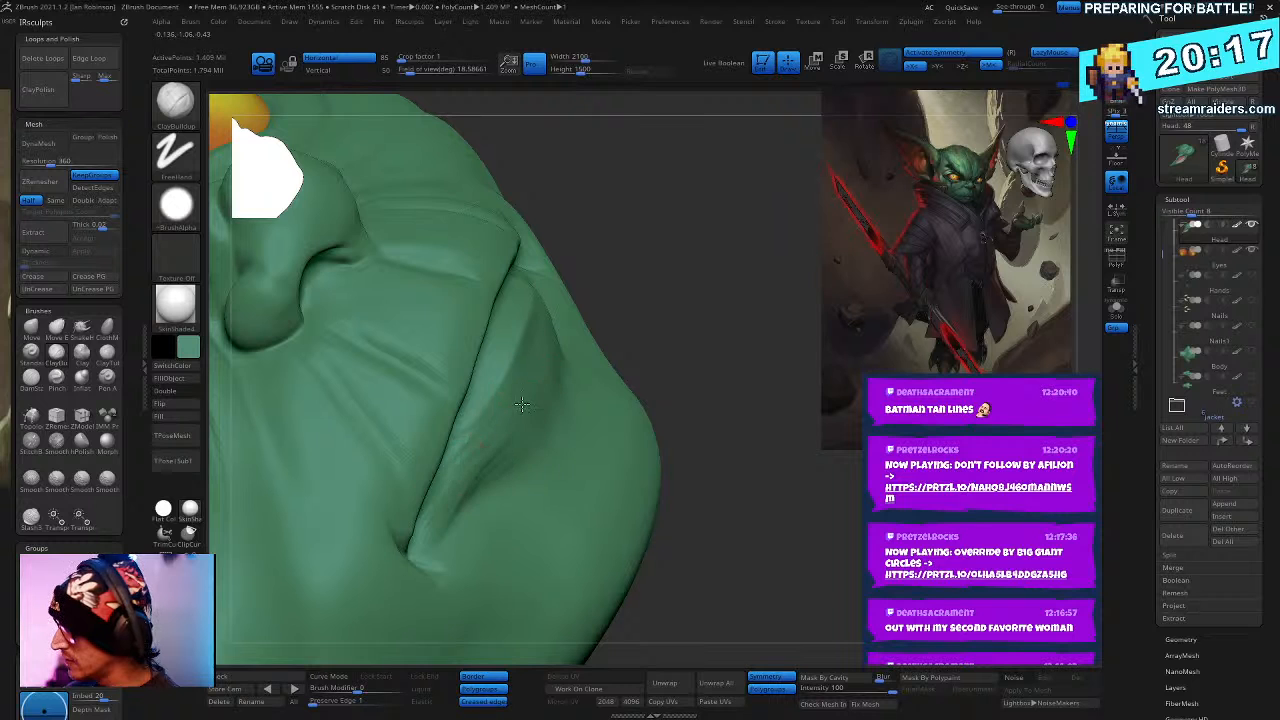
mouse_move(461, 498)
left_mouse_down()
mouse_move(490, 478)
mouse_move(526, 411)
left_mouse_up()
mouse_move(582, 438)
right_mouse_down()
mouse_move(678, 321)
mouse_move(660, 434)
mouse_move(674, 503)
mouse_move(683, 480)
mouse_move(686, 494)
mouse_move(504, 535)
mouse_move(739, 473)
mouse_move(720, 386)
mouse_move(686, 534)
mouse_move(686, 443)
mouse_move(663, 490)
mouse_move(598, 392)
right_mouse_up()
- Lower the head's subdivision level and reshape the side of the skull around the temple and ear base with the Move brush
key("b")
key("m")
key("v")
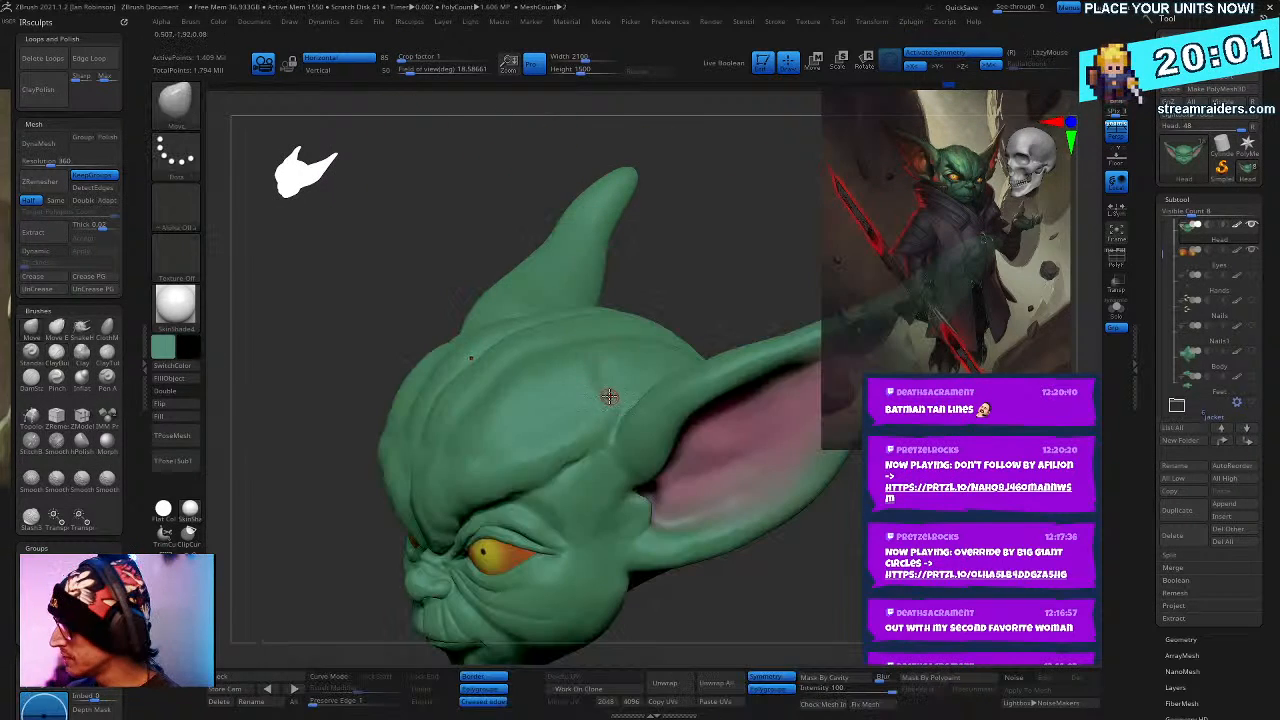
right_click(617, 394)
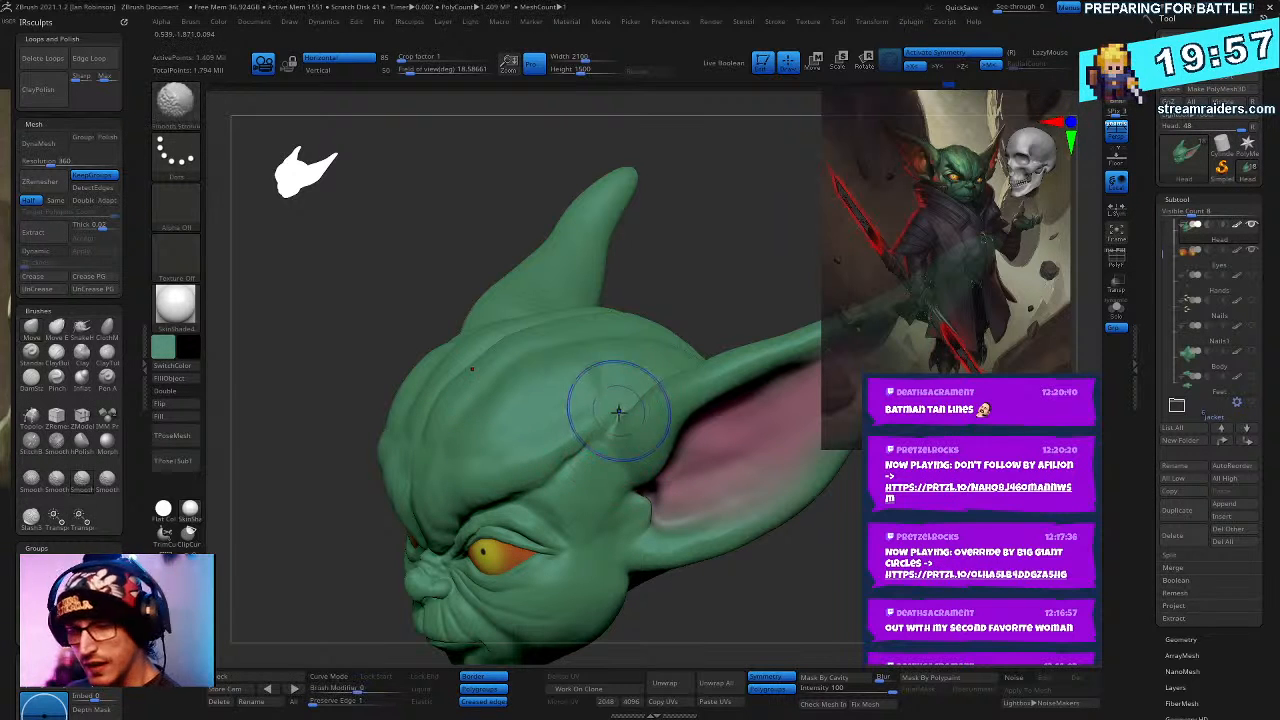
right_click_drag(650, 405, 614, 408)
right_click_drag(565, 452, 570, 432)
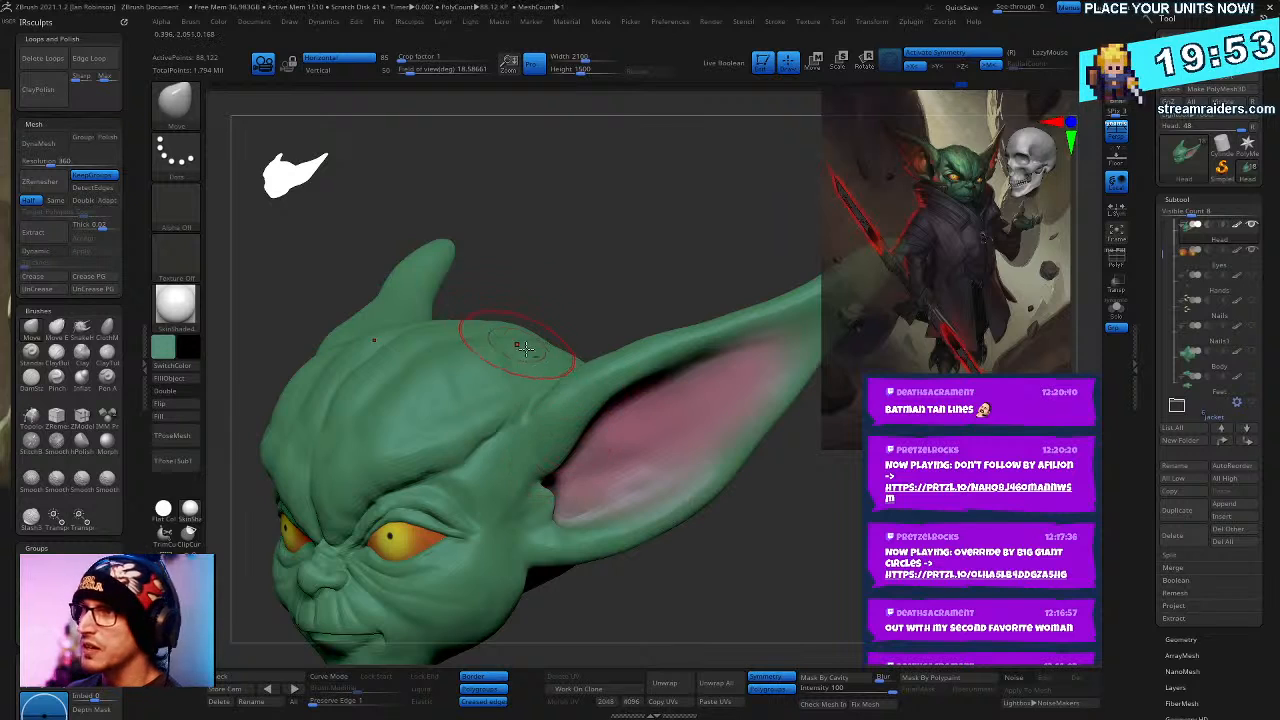
right_click_drag(525, 348, 614, 471, "ctrl")
right_click(515, 481)
mouse_move(515, 481)
right_mouse_down()
mouse_move(571, 402)
mouse_move(549, 446)
right_mouse_up()
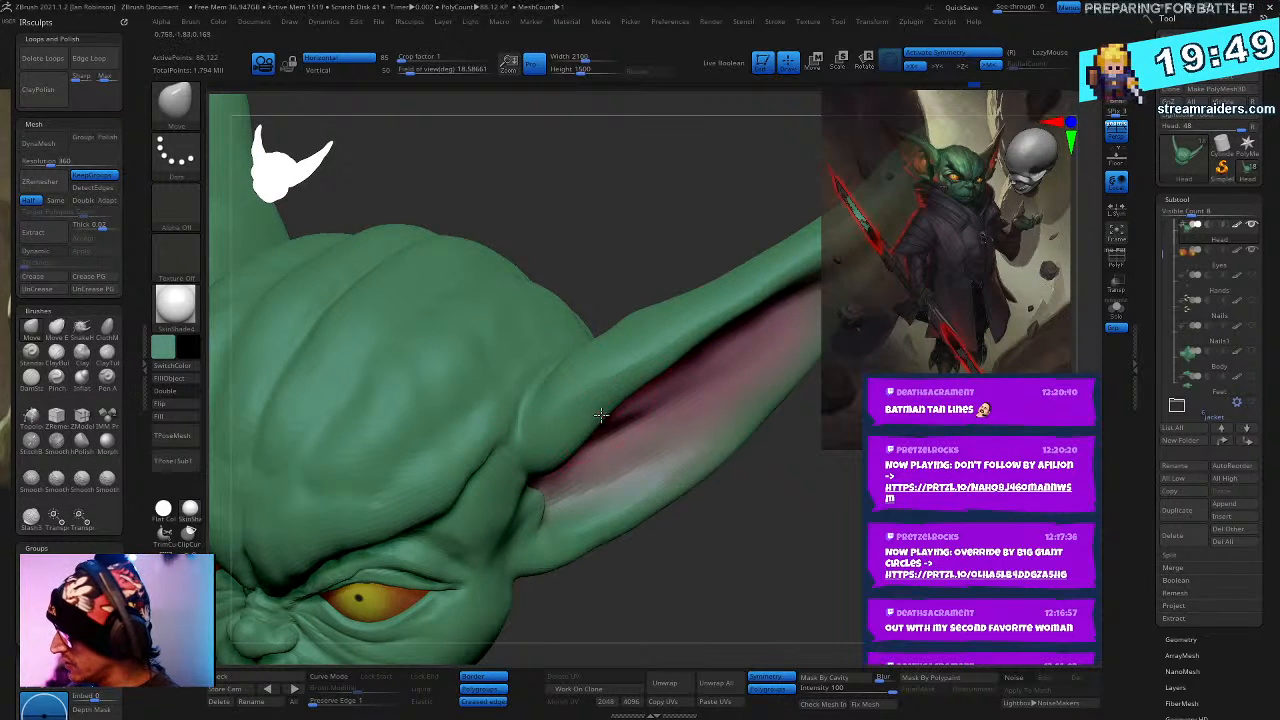
mouse_move(601, 414)
right_mouse_down()
mouse_move(566, 397)
mouse_move(478, 442)
mouse_move(500, 381)
mouse_move(528, 405)
mouse_move(543, 457)
mouse_move(541, 337)
mouse_move(589, 320)
right_mouse_up()
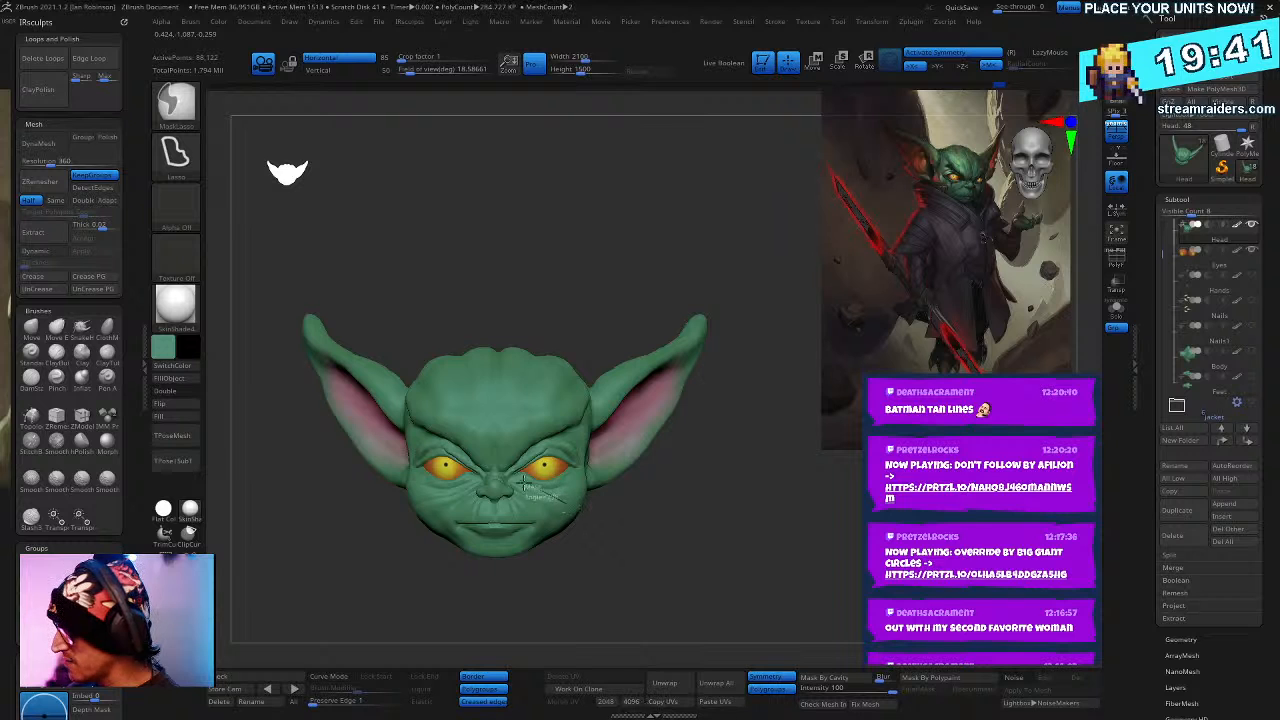
- Mask the ears and upper head, adjust the unmasked lower face with the Move brush, and clear the mask
left_click_drag(469, 487, 657, 528, "ctrl")
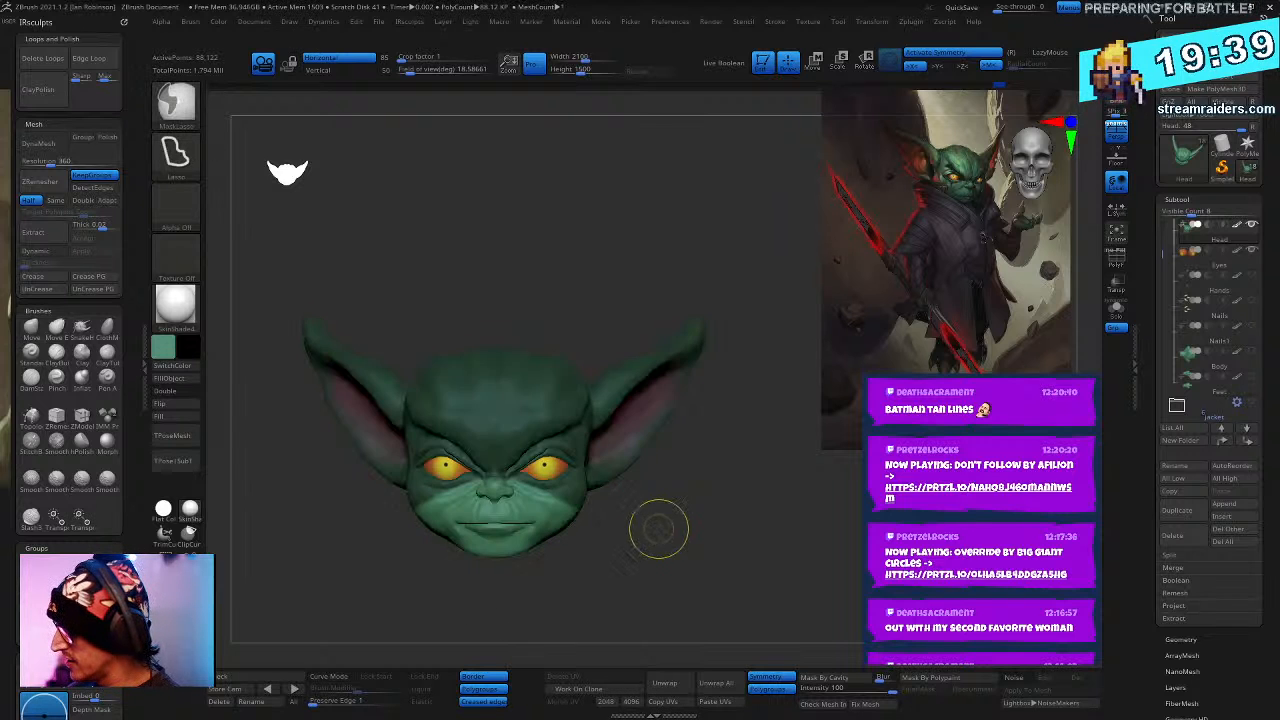
mouse_move(648, 477)
right_mouse_down("alt")
mouse_move(658, 530)
mouse_move(639, 527)
right_mouse_up("alt")
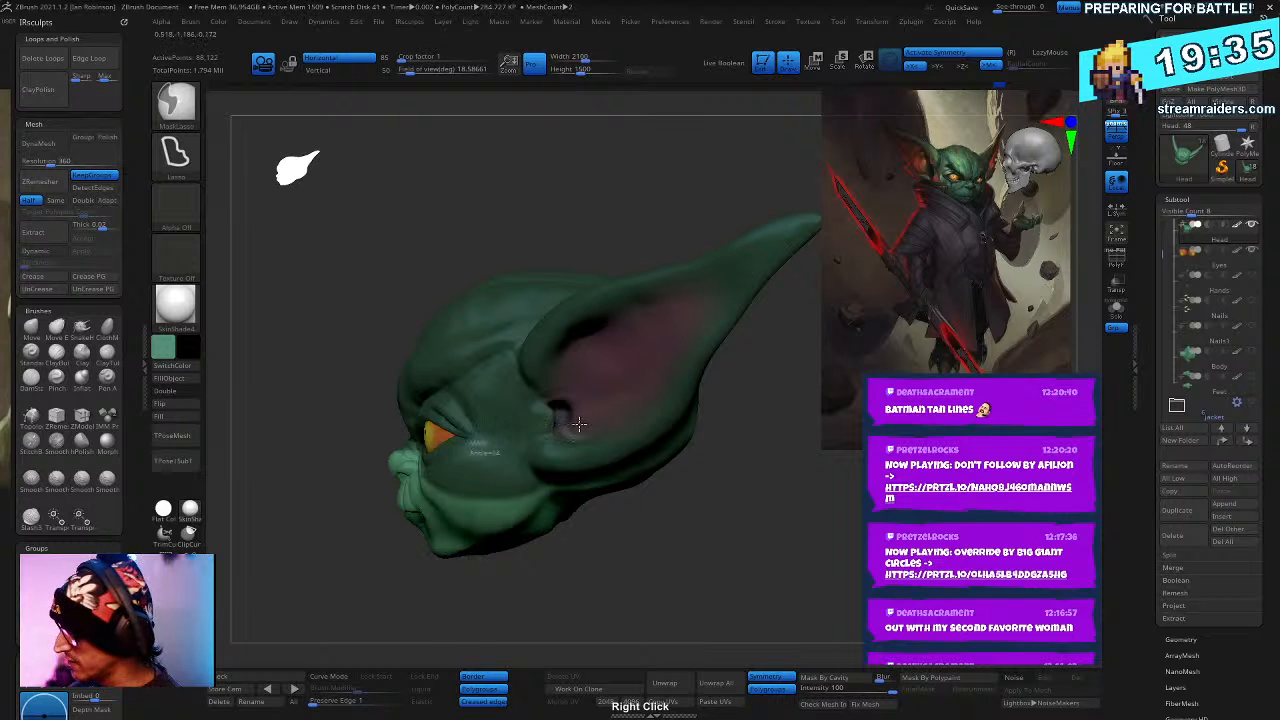
mouse_move(605, 547)
right_mouse_down()
mouse_move(646, 557)
mouse_move(543, 569)
mouse_move(537, 518)
mouse_move(517, 491)
mouse_move(534, 526)
mouse_move(646, 528)
mouse_move(604, 455)
right_mouse_up()
mouse_move(616, 454)
left_mouse_down("ctrl")
mouse_move(586, 582)
mouse_move(697, 506)
left_mouse_up("ctrl")
right_click_drag(727, 487, 650, 521)
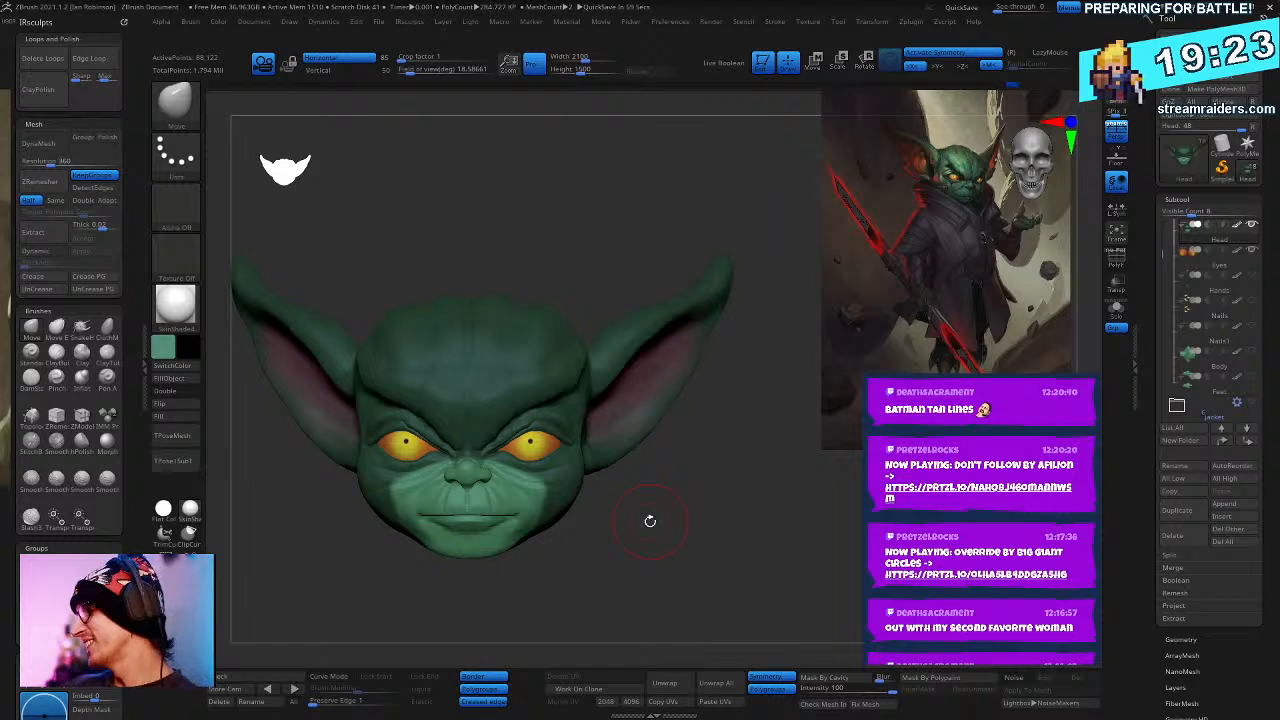
mouse_move(680, 480)
right_mouse_down("ctrl")
mouse_move(686, 520)
mouse_move(738, 532)
mouse_move(690, 546)
mouse_move(743, 534)
mouse_move(740, 506)
mouse_move(691, 551)
mouse_move(703, 566)
mouse_move(691, 466)
mouse_move(592, 357)
right_mouse_up("ctrl")
- Build up the temple where the ear meets the head with ClayBuildup and raise the subdivision level by two
key("b")
key("c")
key("b")
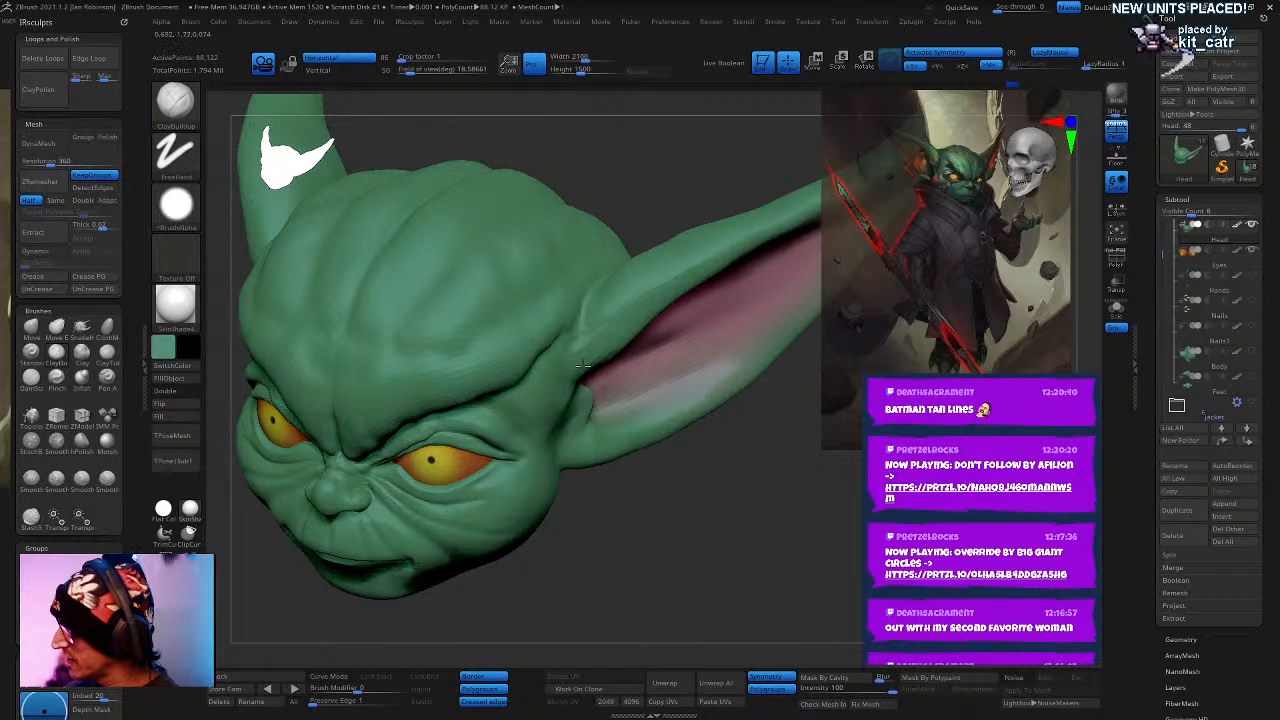
left_click_drag(583, 366, 620, 347)
key("d")
key("d")
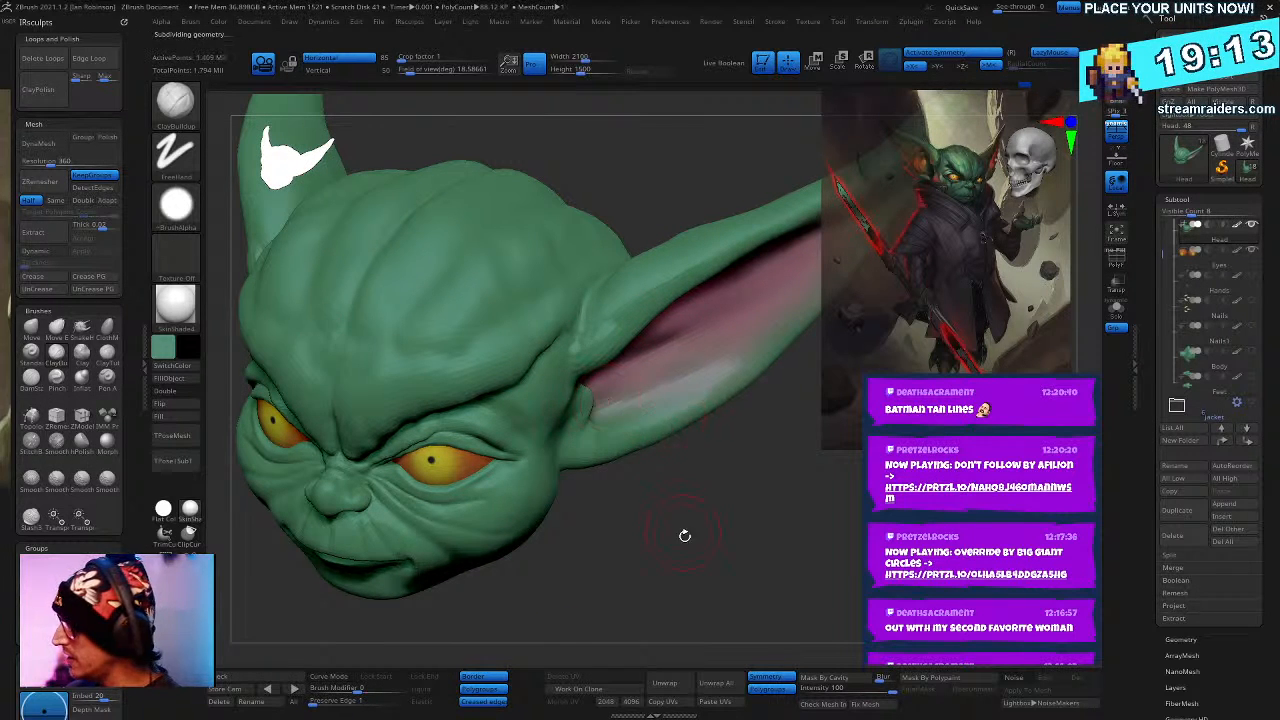
- Add and blend ClayBuildup volume across the temples and the forehead above the brows
right_click_drag(685, 535, 622, 345)
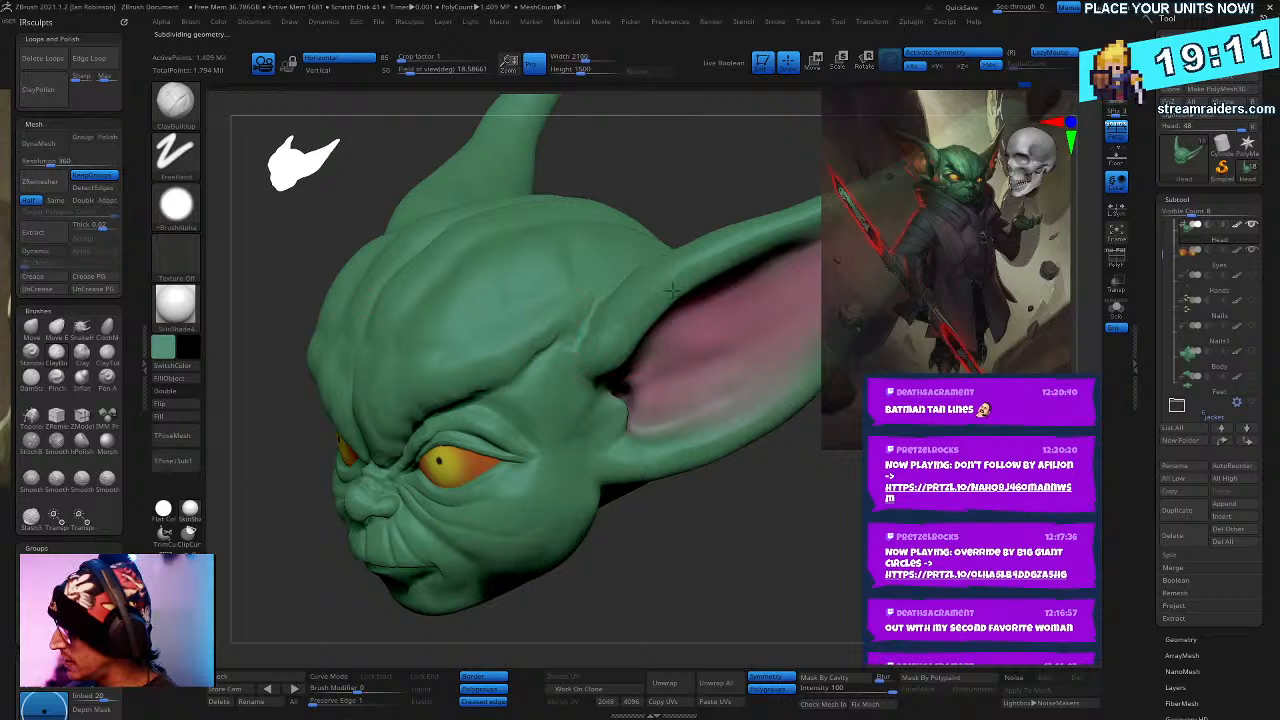
right_click_drag(728, 259, 694, 404)
right_click_drag(569, 311, 483, 357)
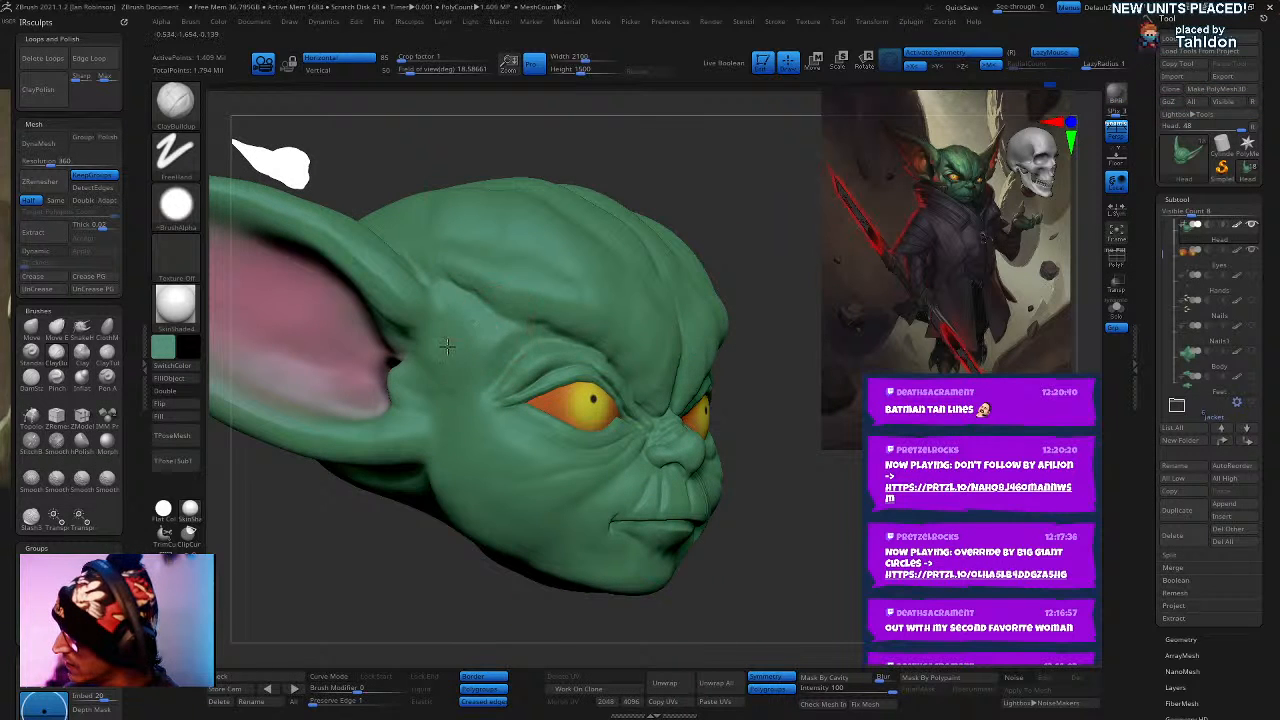
right_click_drag(450, 314, 616, 330)
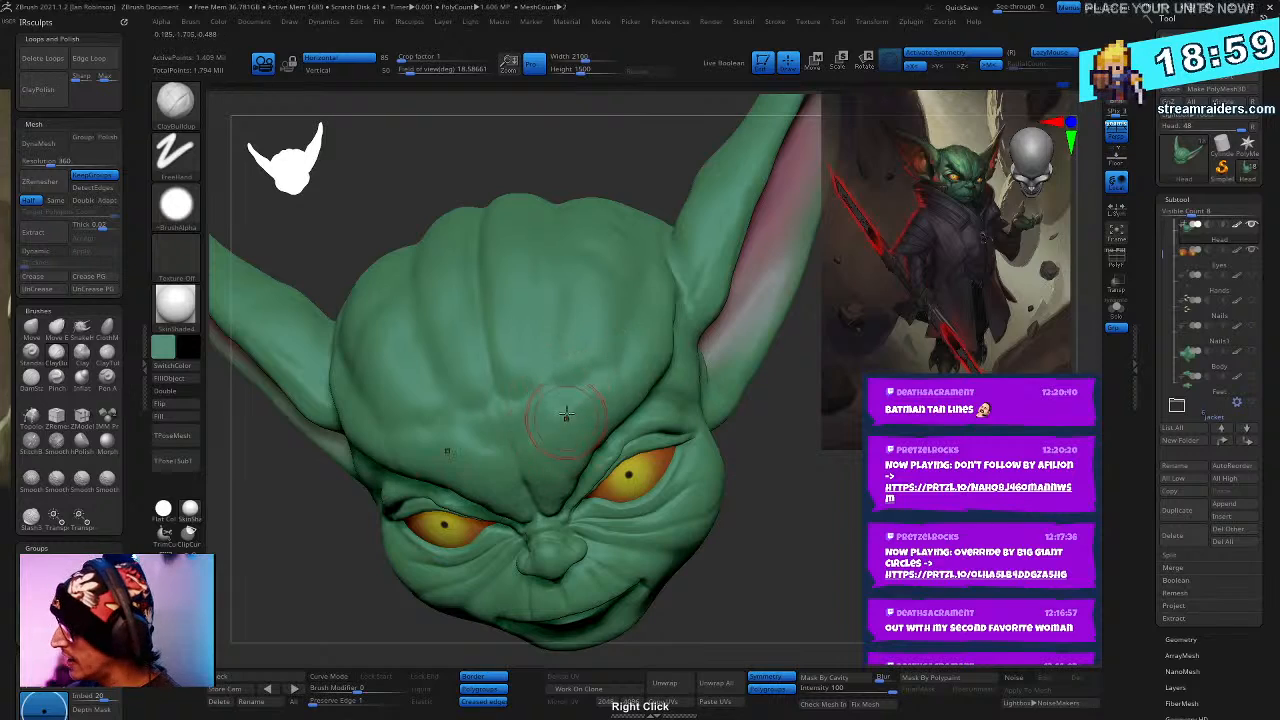
right_click_drag(593, 467, 580, 427)
right_click_drag(517, 393, 595, 404)
right_click(595, 404)
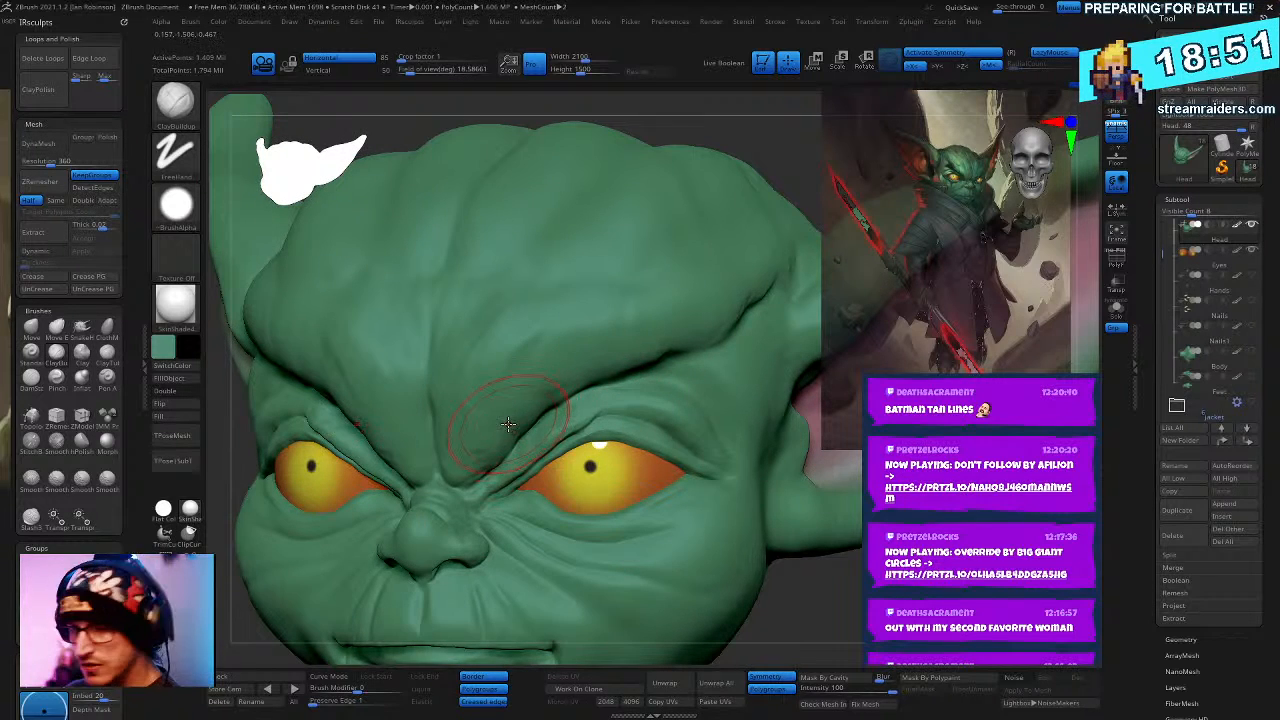
- Reshape the inner brow above the eye with a resized Move brush
key("b")
key("m")
key("v")
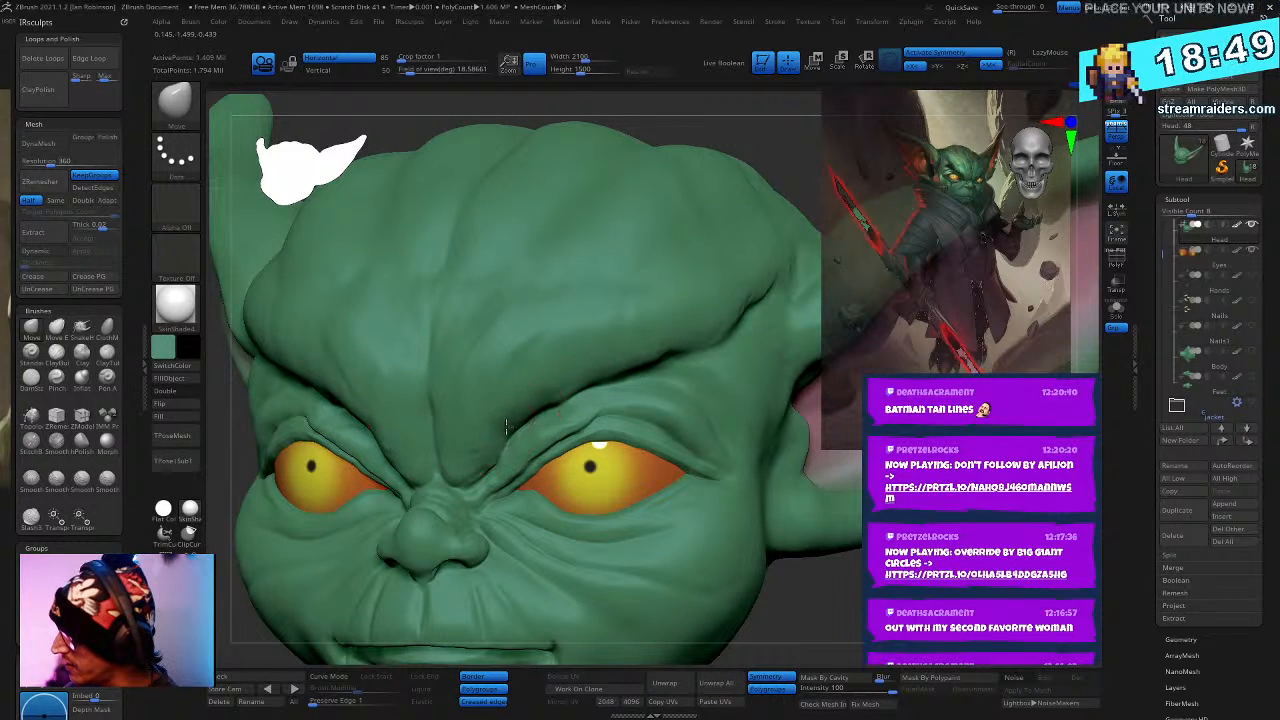
right_click(580, 358)
right_click(580, 309)
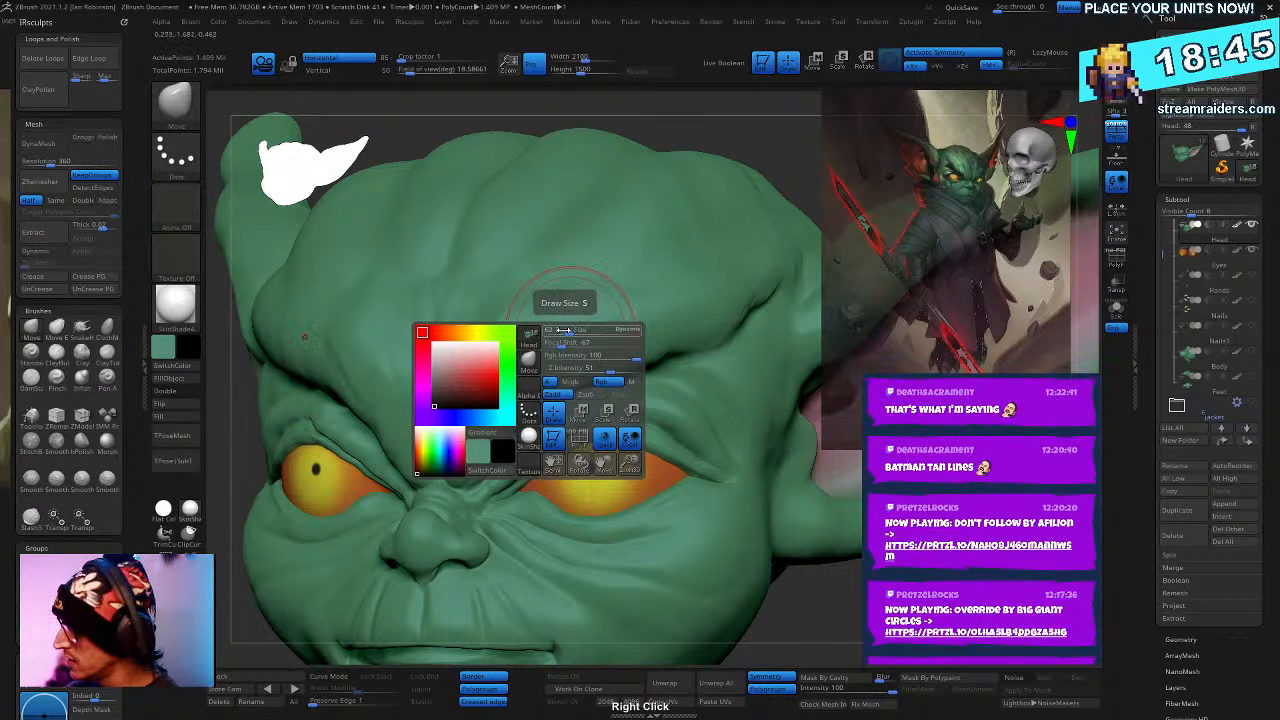
right_click_drag(566, 335, 572, 385, "ctrl")
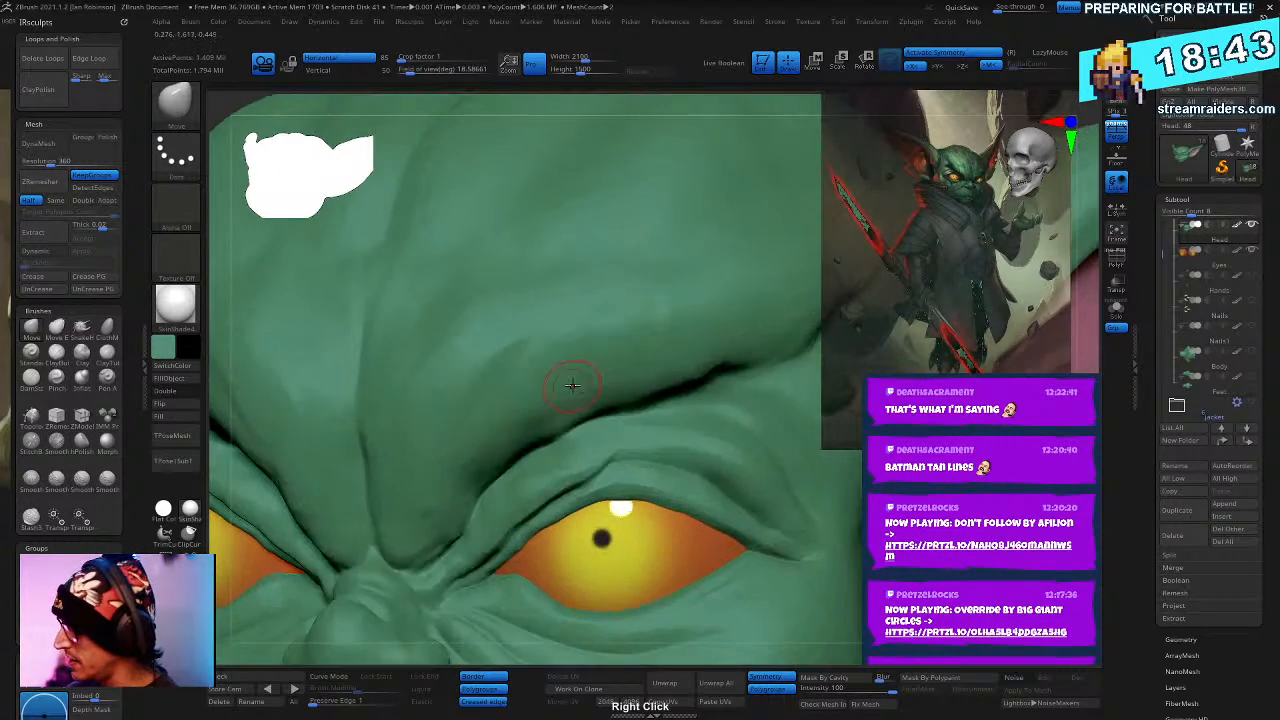
- Carve creases between the inner brow and the eyelid beside the nose bridge with a resized DamStandard brush
key("b")
key("d")
key("s")
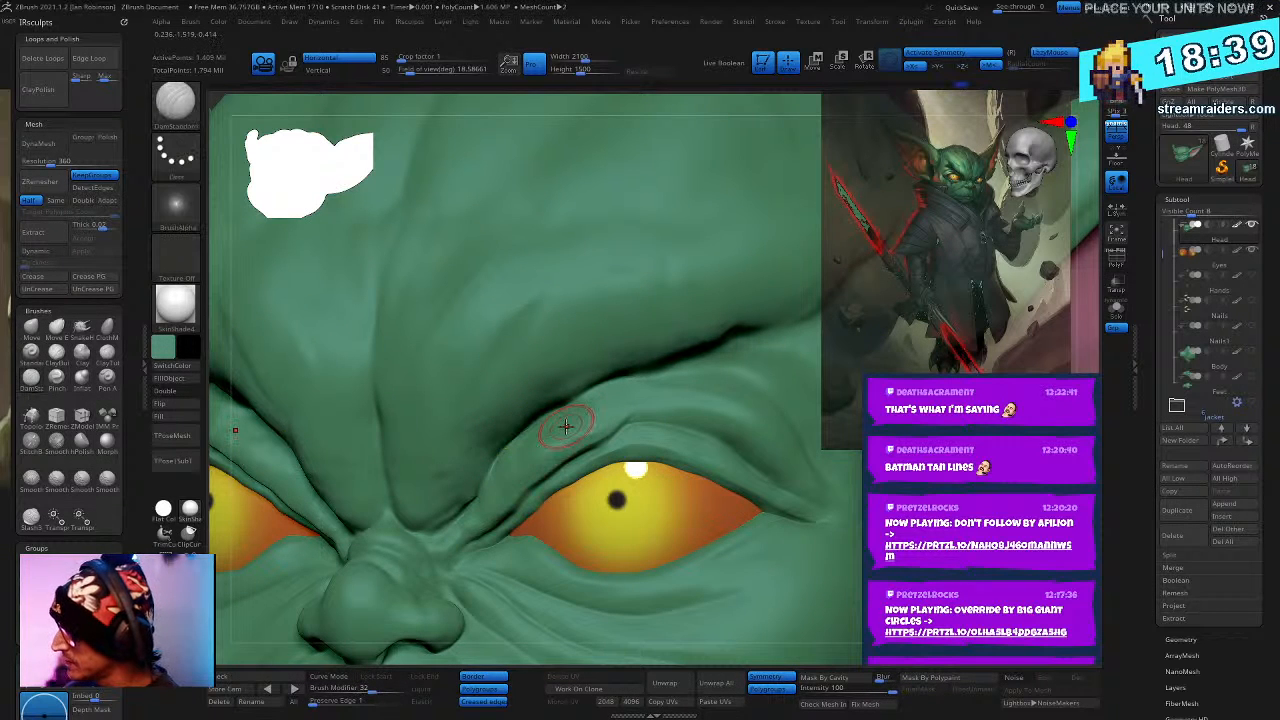
key("space")
key("space")
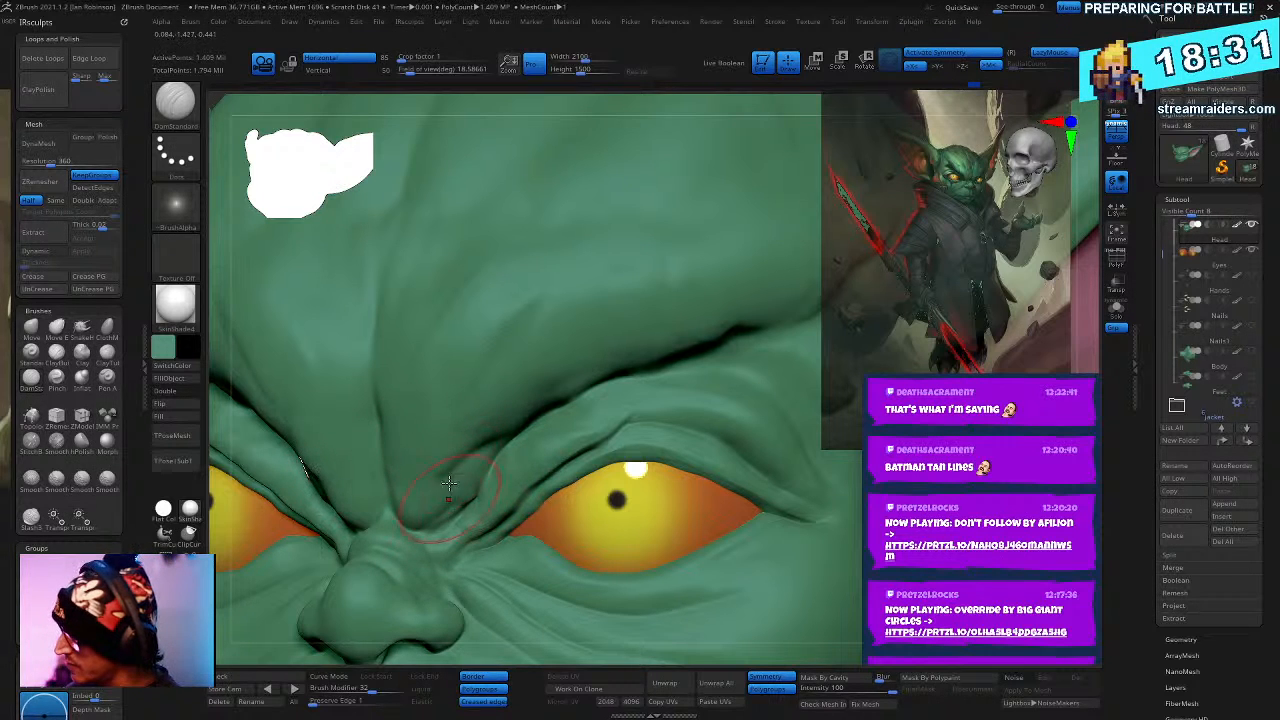
key("space")
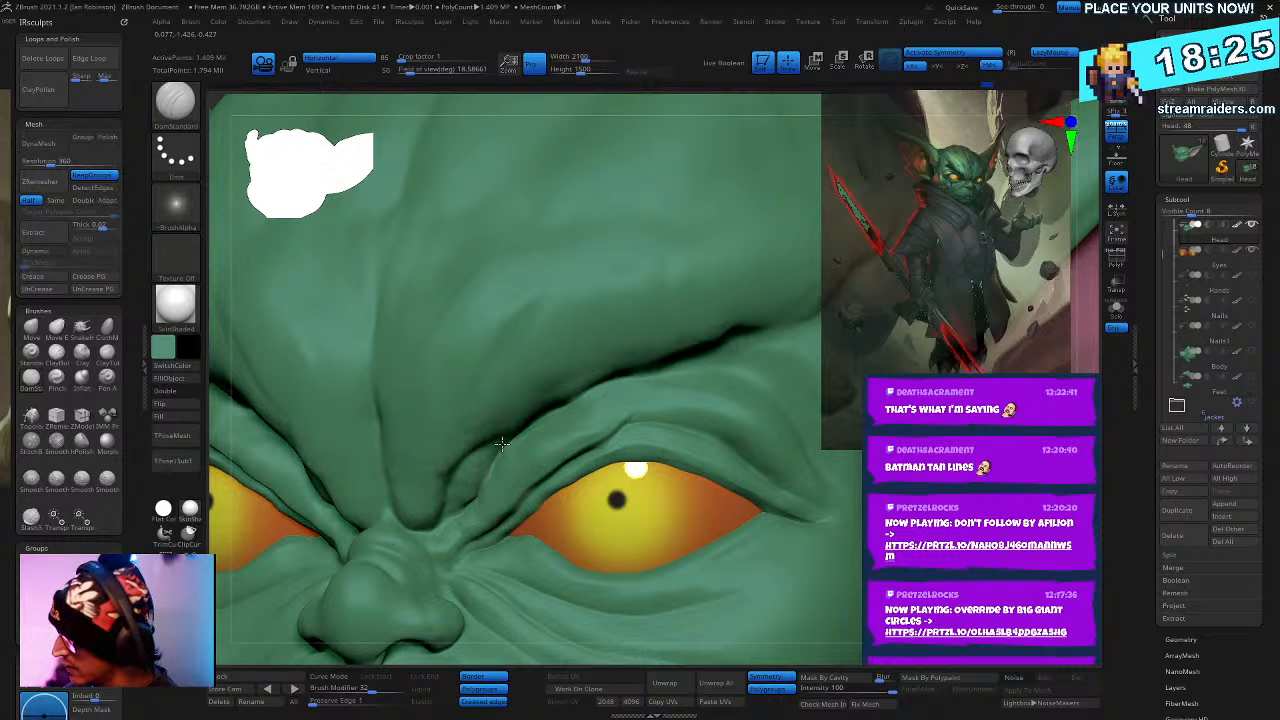
- Fill and smooth the fold between the inner brow and nose bridge with ClayBuildup, checking it from the three-quarter view
right_click_drag(555, 445, 553, 400)
key("b")
key("c")
key("b")
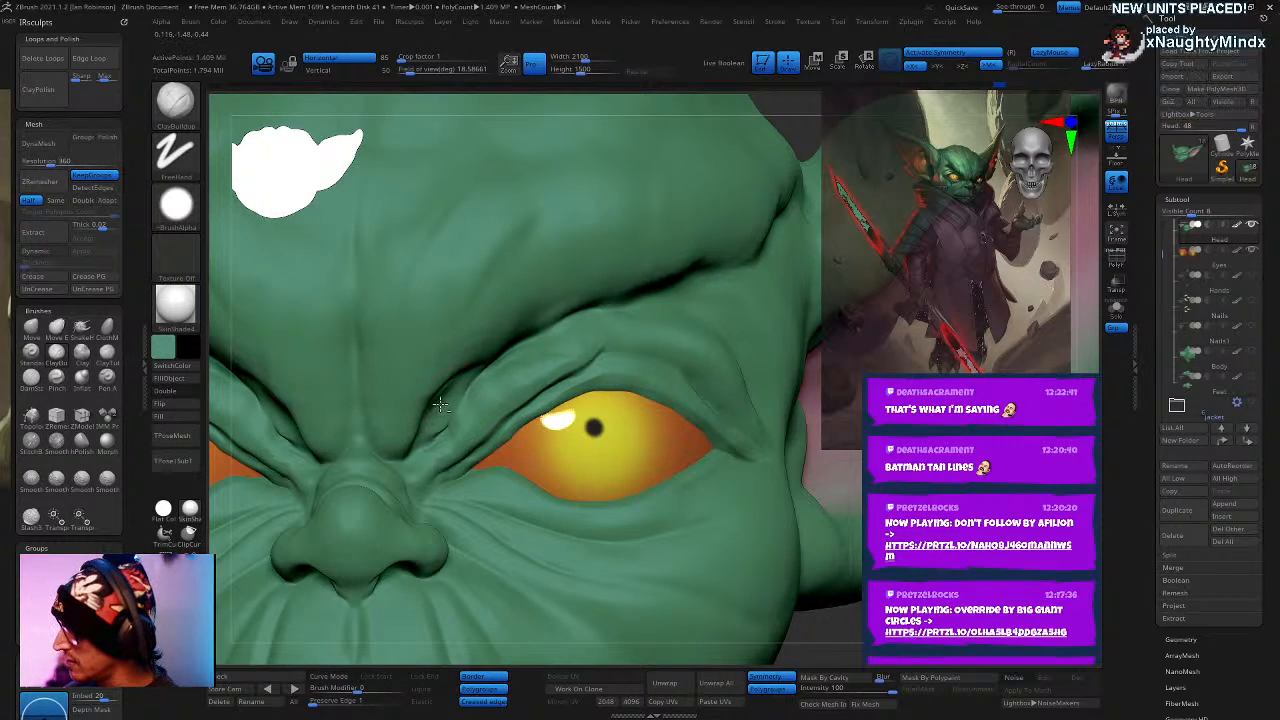
key("shift")
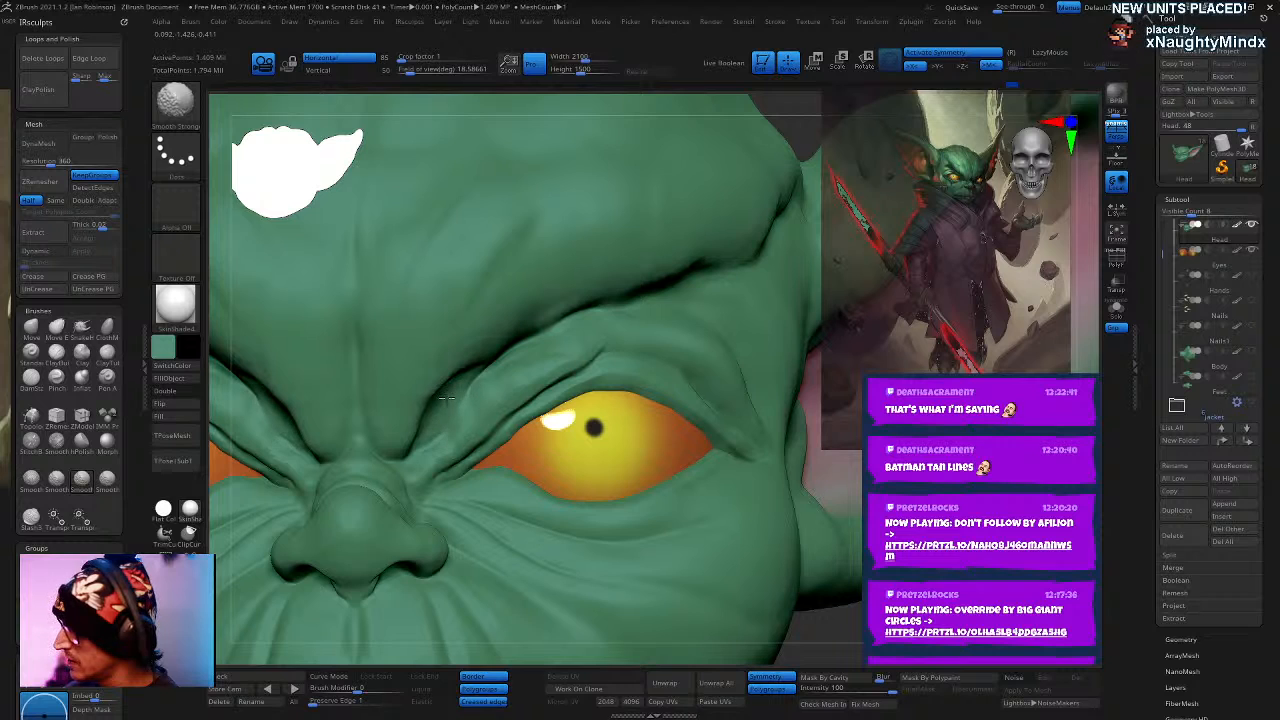
right_click_drag(447, 398, 480, 438)
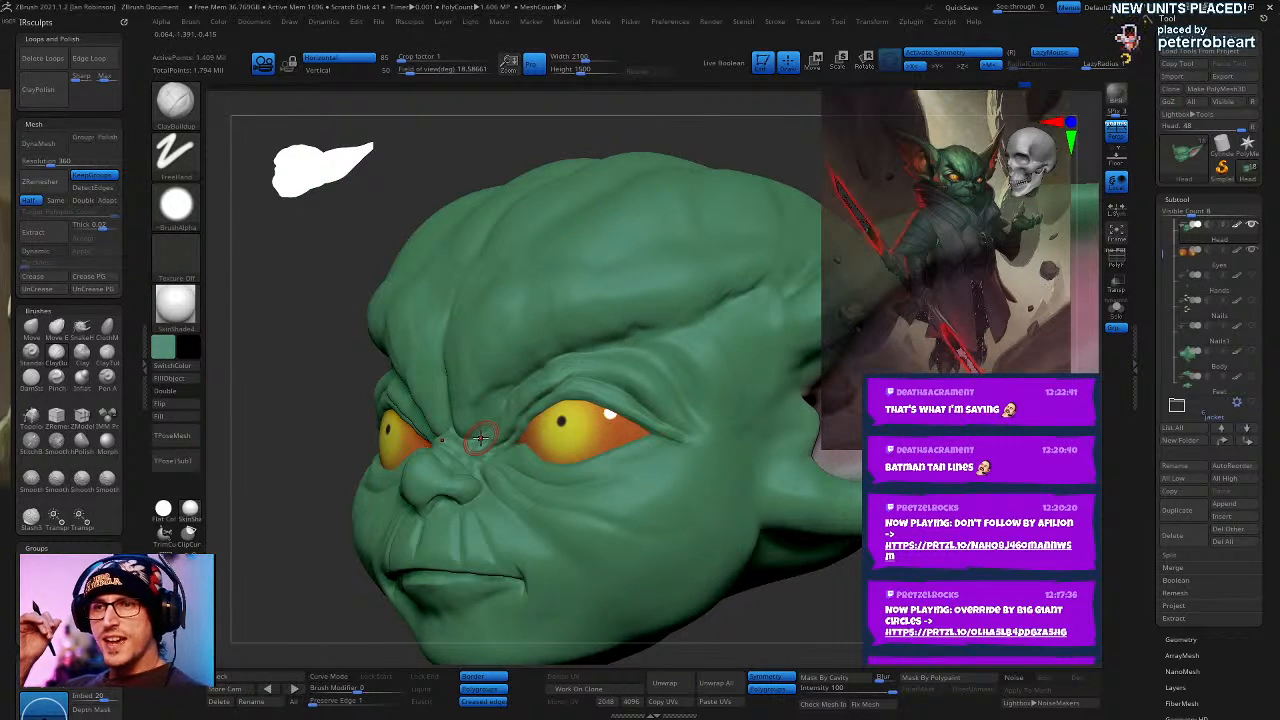
right_click_drag(480, 438, 512, 376)
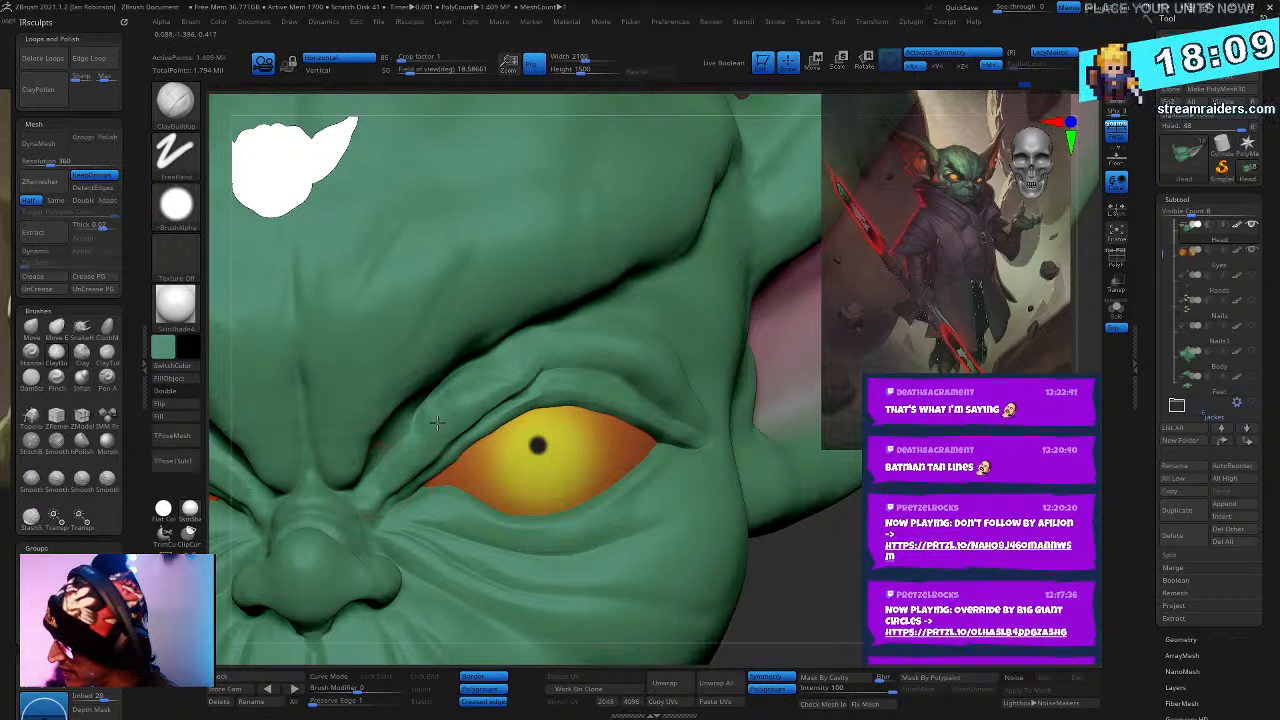
- Build up the upper eyelid fold toward the inner eye corner with the ClayBuildup brush
left_click_drag(512, 376, 379, 488)
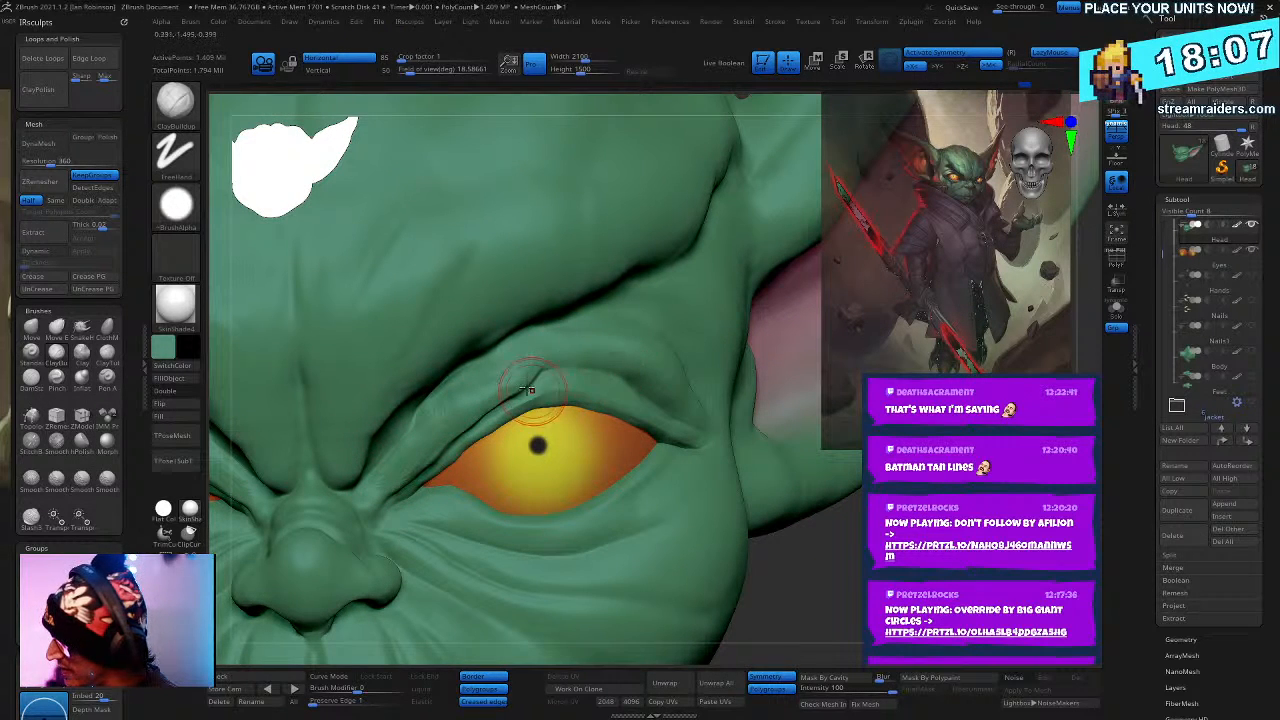
right_click_drag(523, 366, 604, 425)
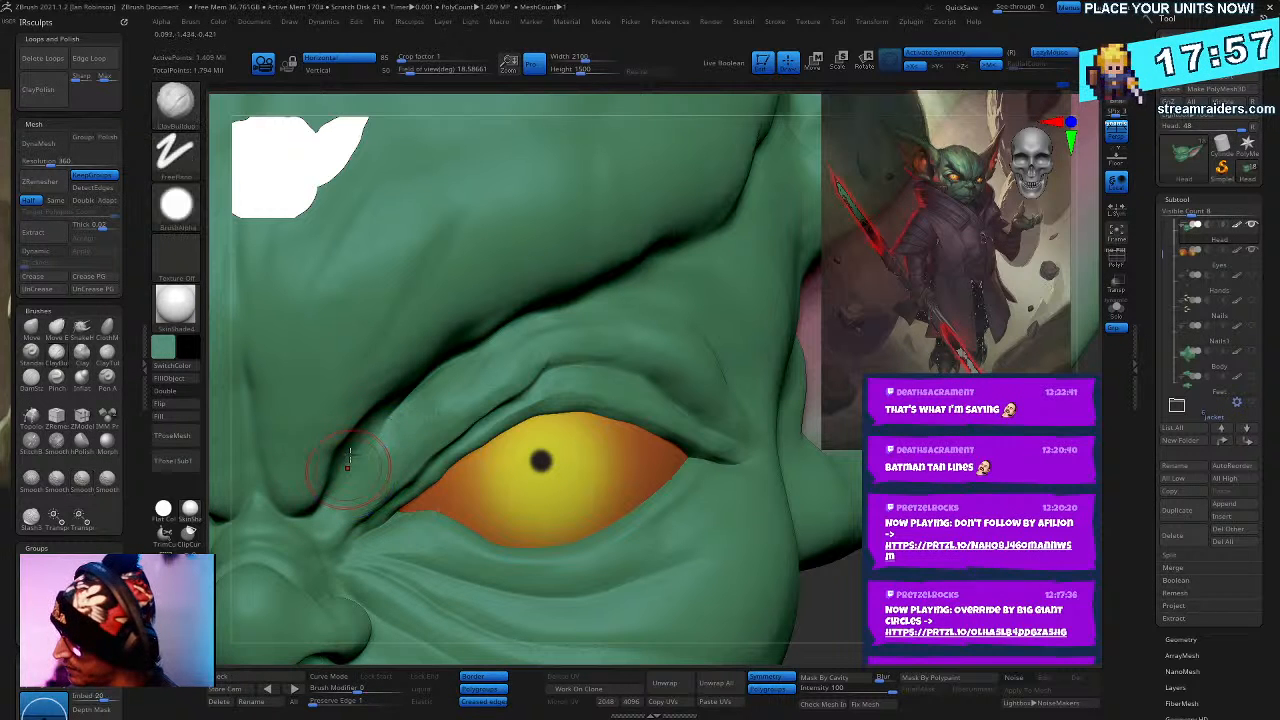
mouse_move(376, 456)
right_mouse_down()
mouse_move(390, 456)
mouse_move(356, 397)
right_mouse_up()
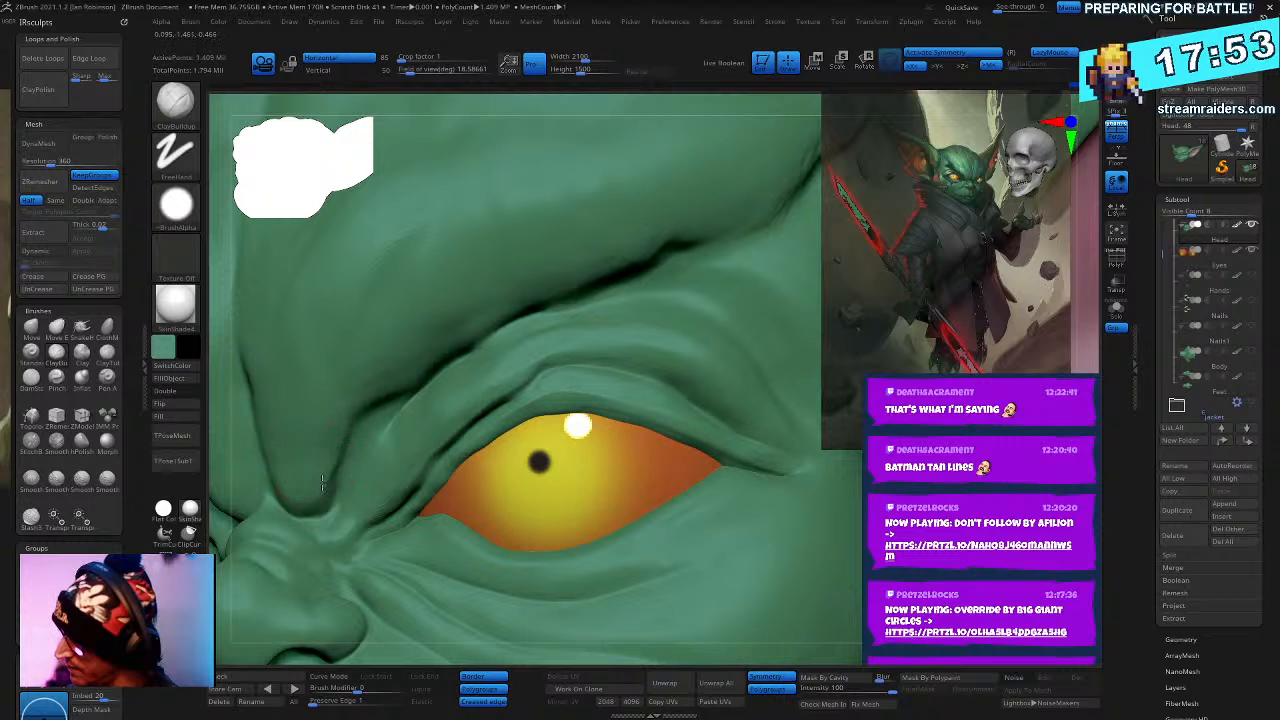
- Refine the brow fold above the inner eye with the ClayBuildup brush, checking the head from front, three-quarter and side views
right_click_drag(298, 436, 518, 402)
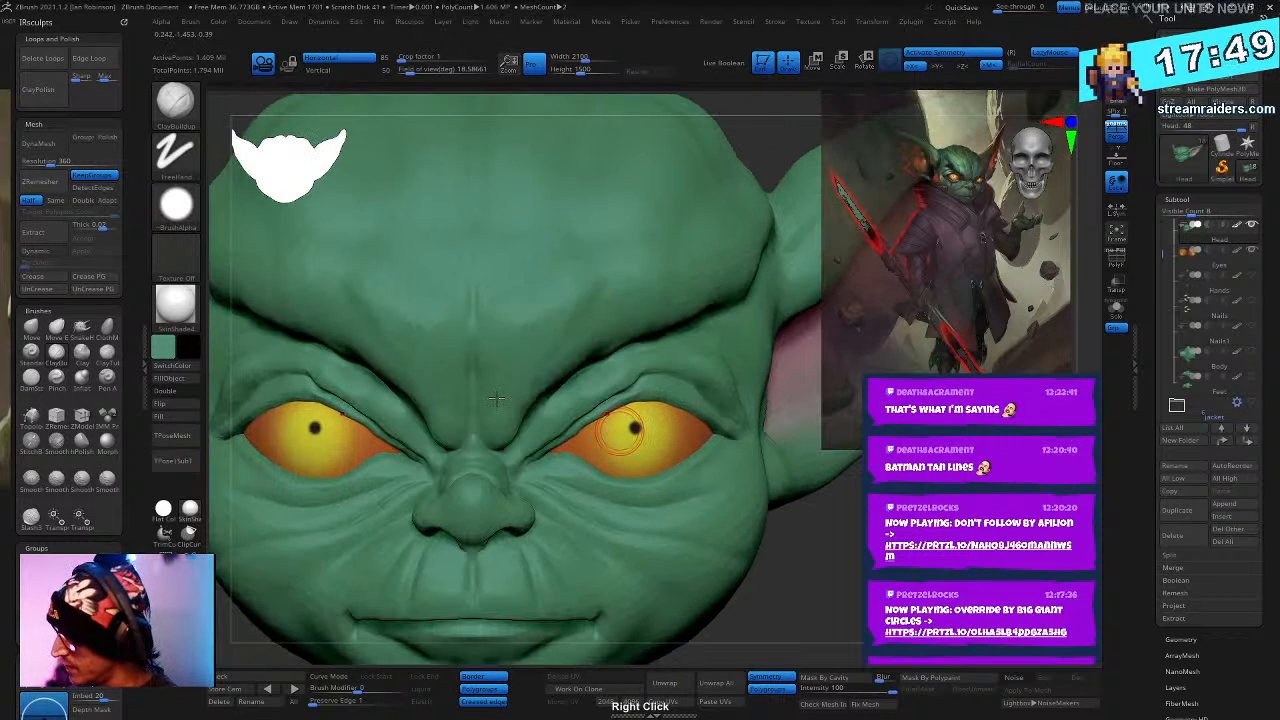
right_click_drag(496, 301, 527, 400)
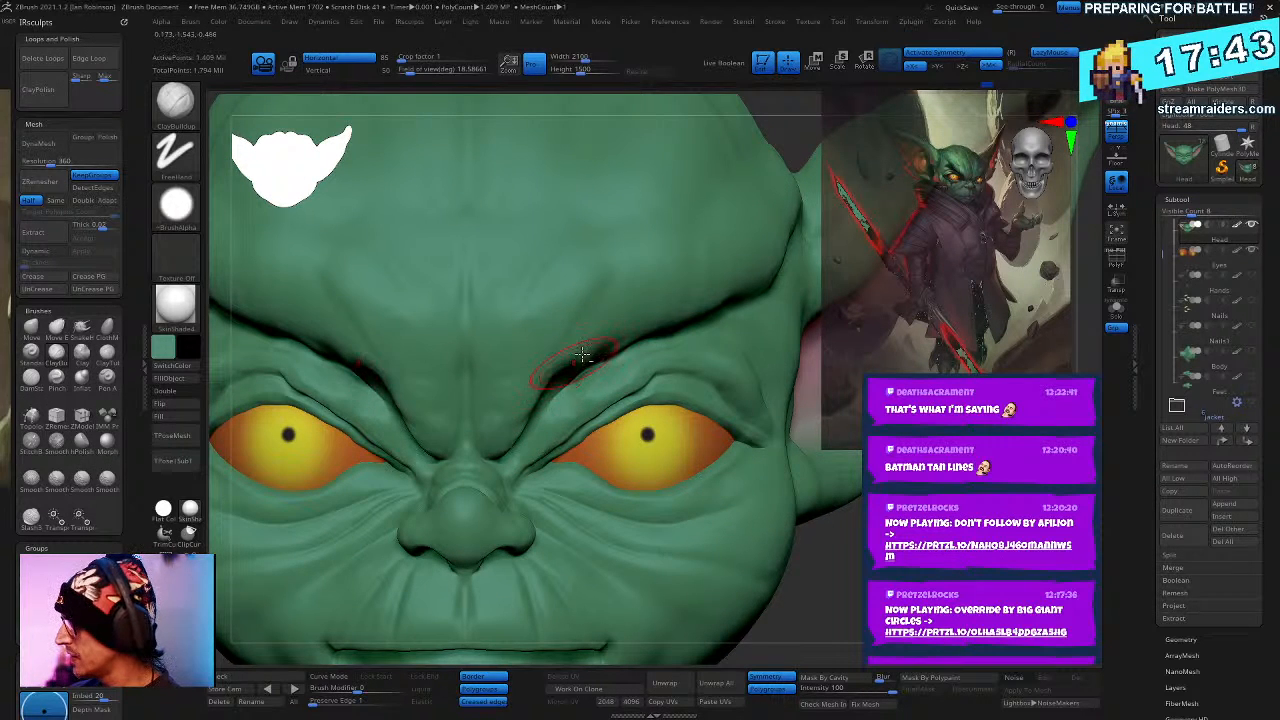
right_click_drag(614, 369, 602, 340)
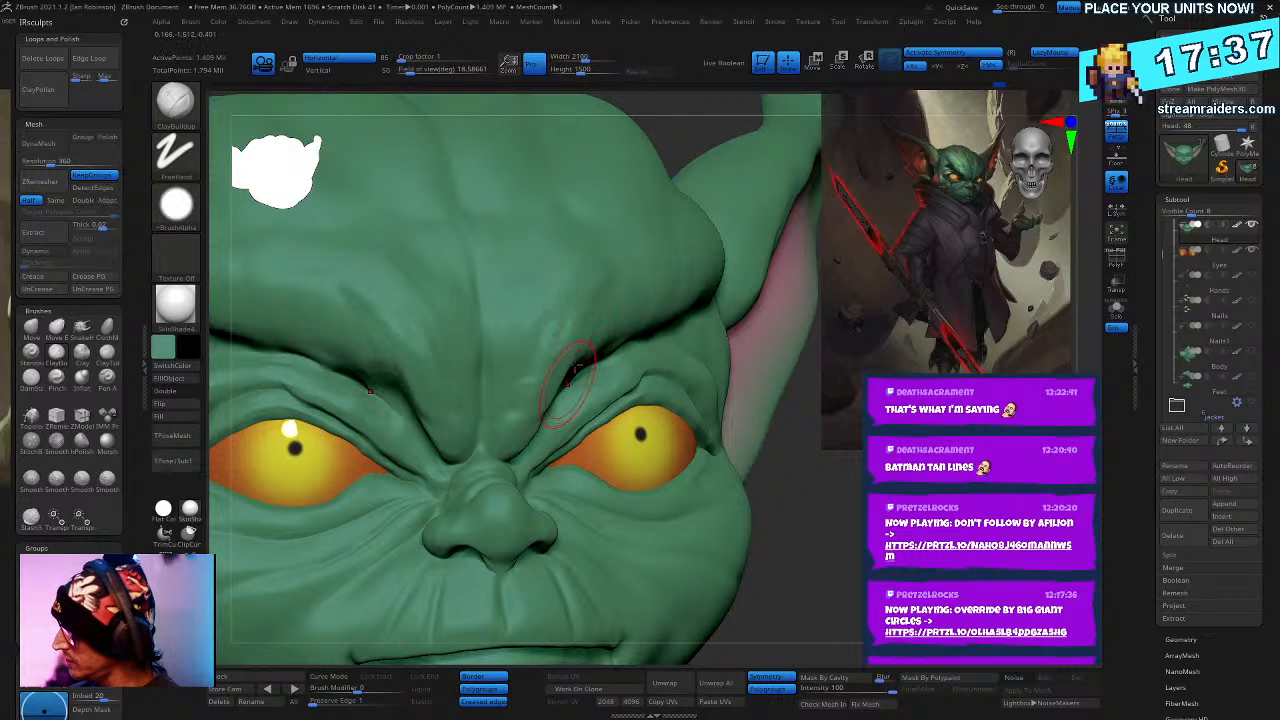
right_click_drag(614, 316, 609, 398)
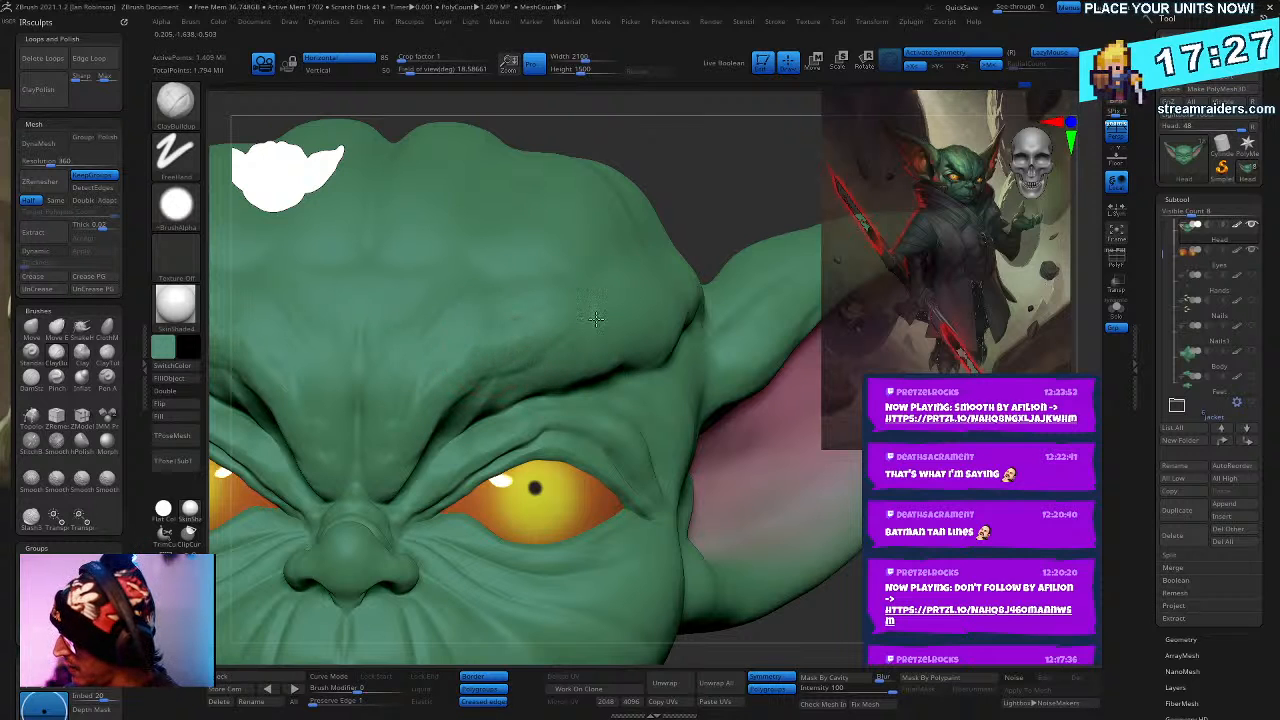
right_click_drag(636, 343, 631, 386)
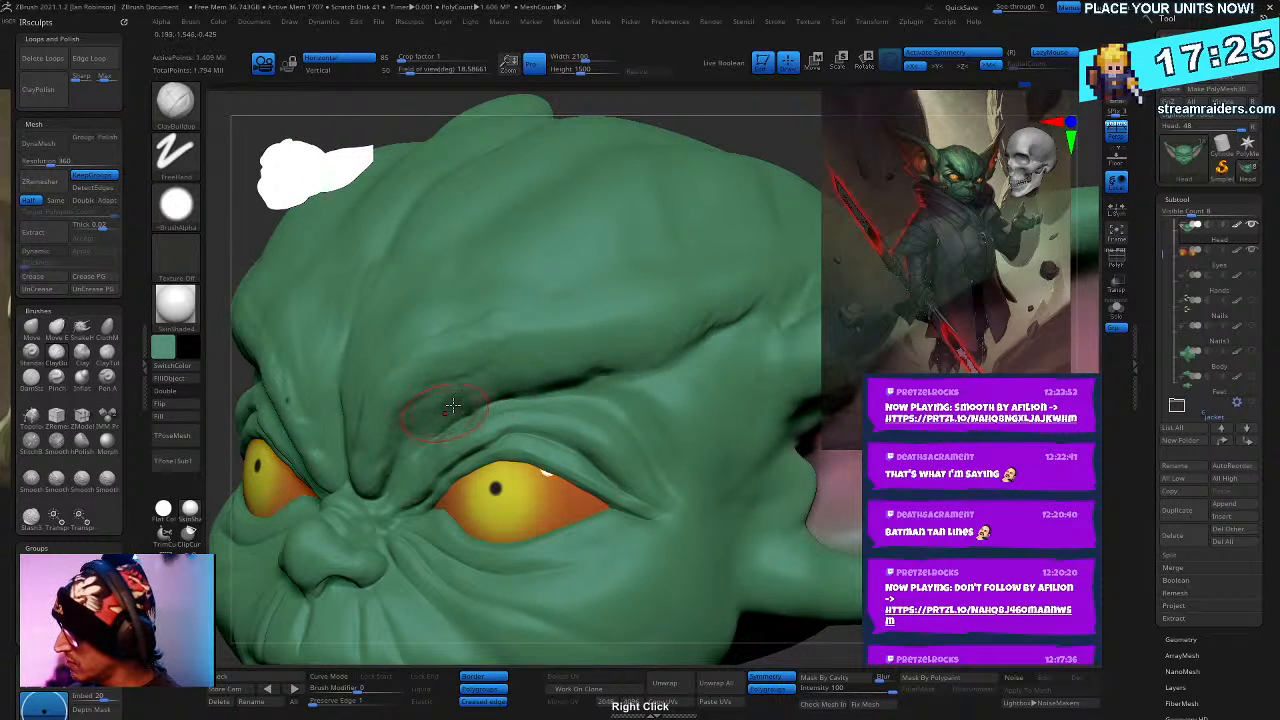
right_click_drag(453, 405, 621, 437)
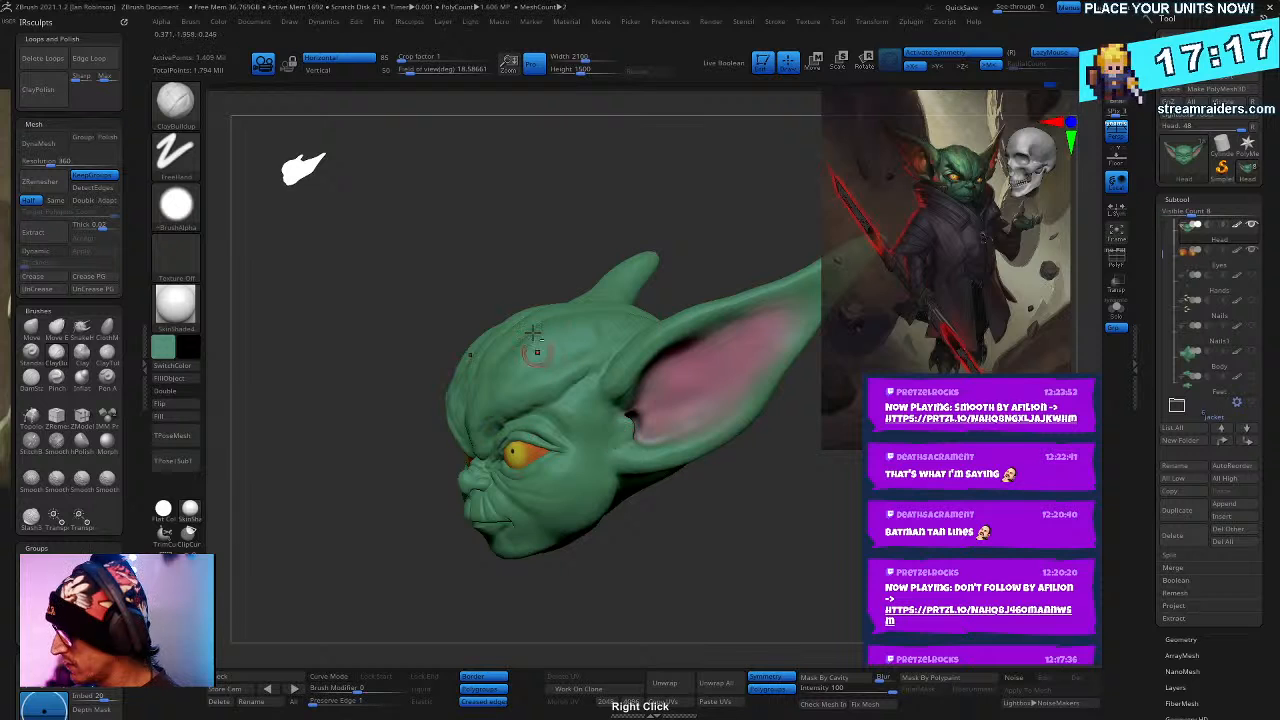
right_click_drag(533, 337, 670, 192)
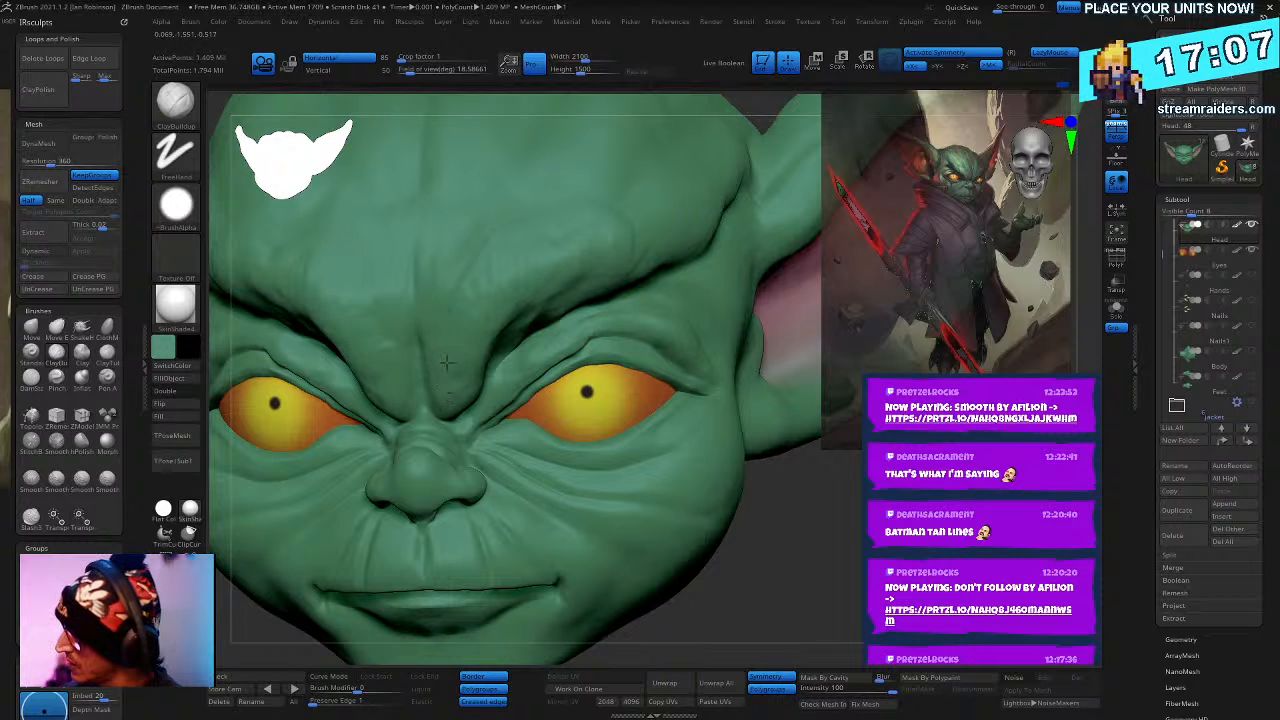
right_click_drag(446, 362, 745, 418)
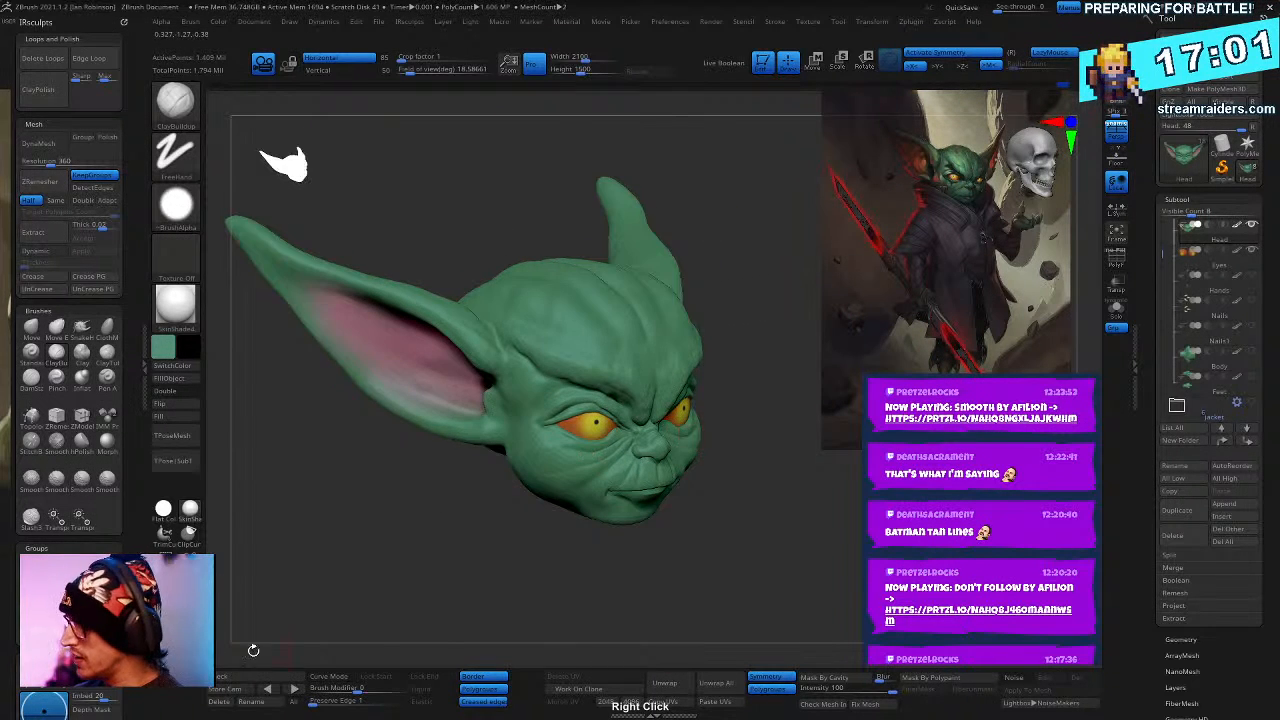
left_click(267, 688)
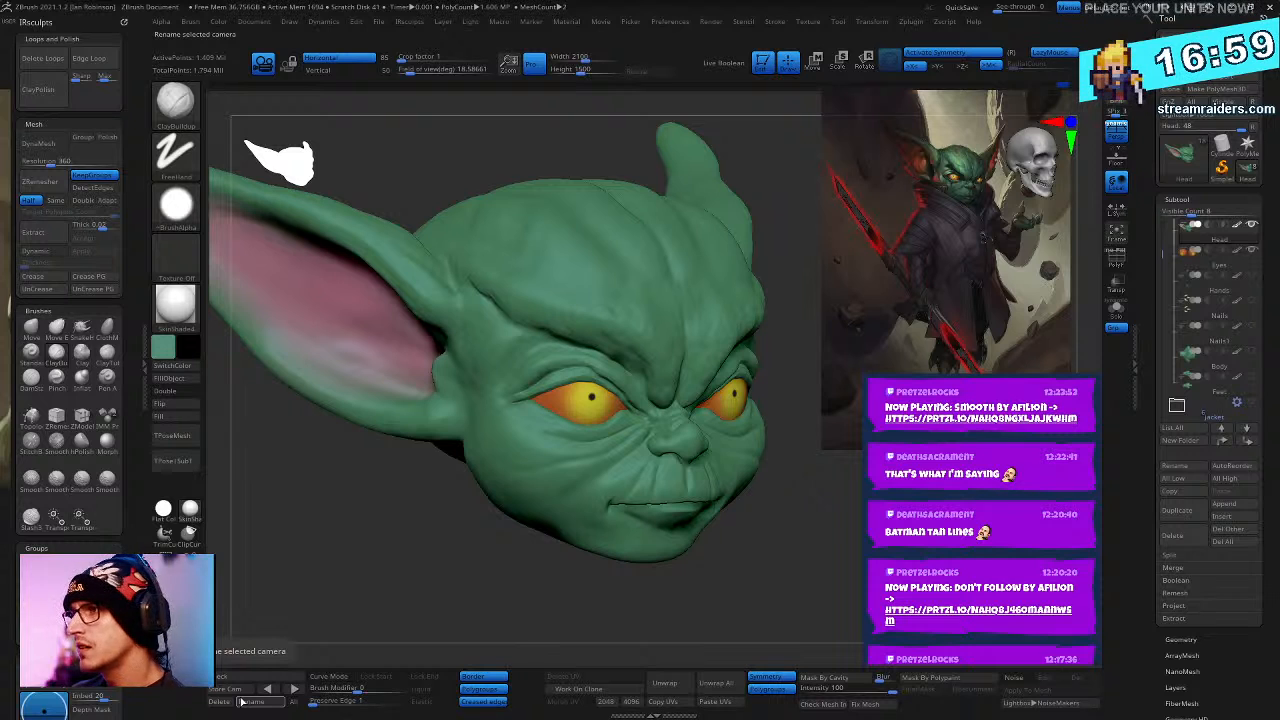
right_click_drag(700, 400, 607, 305)
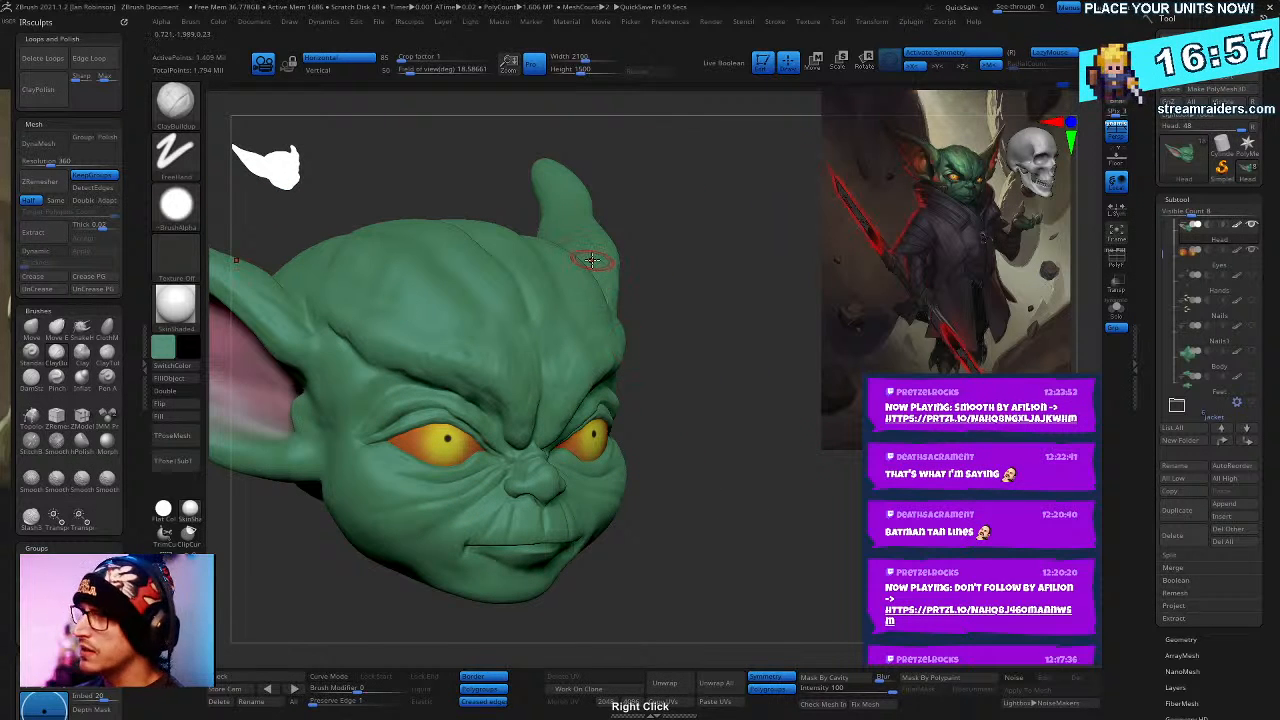
- Reshape the outer brow ridge above the eye with a resized Move brush
key("b")
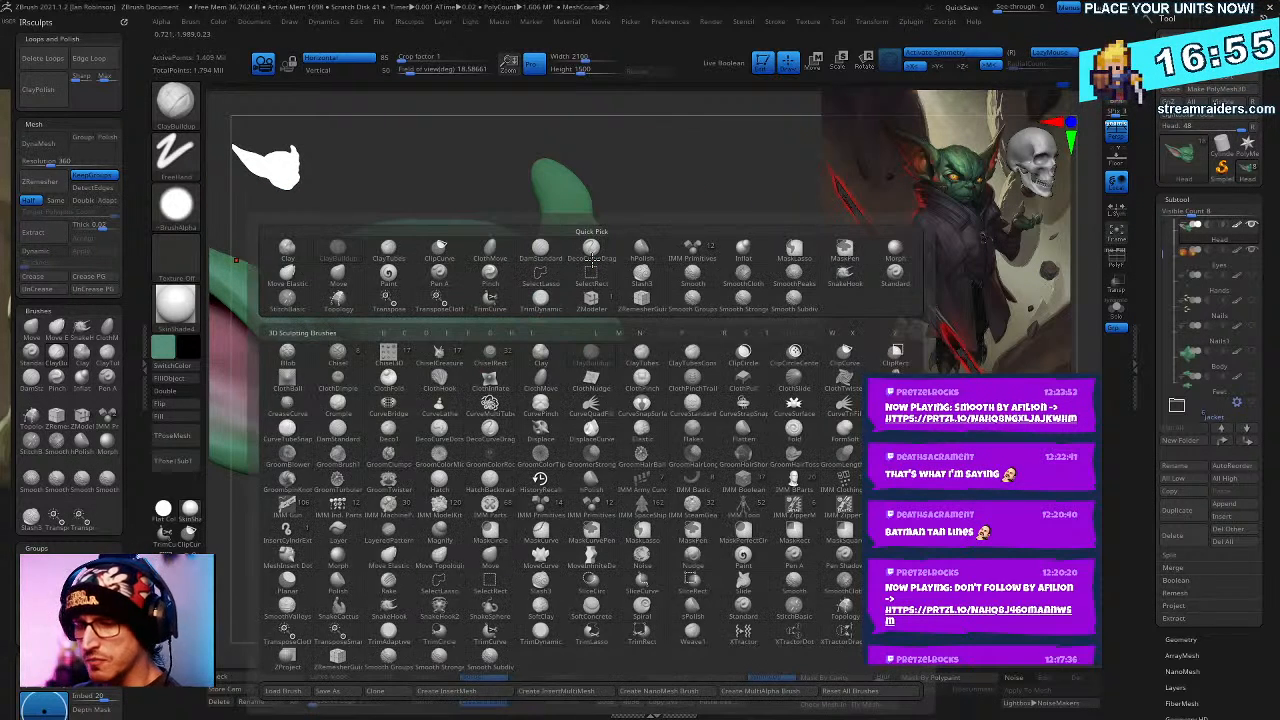
key("m")
key("v")
key("space")
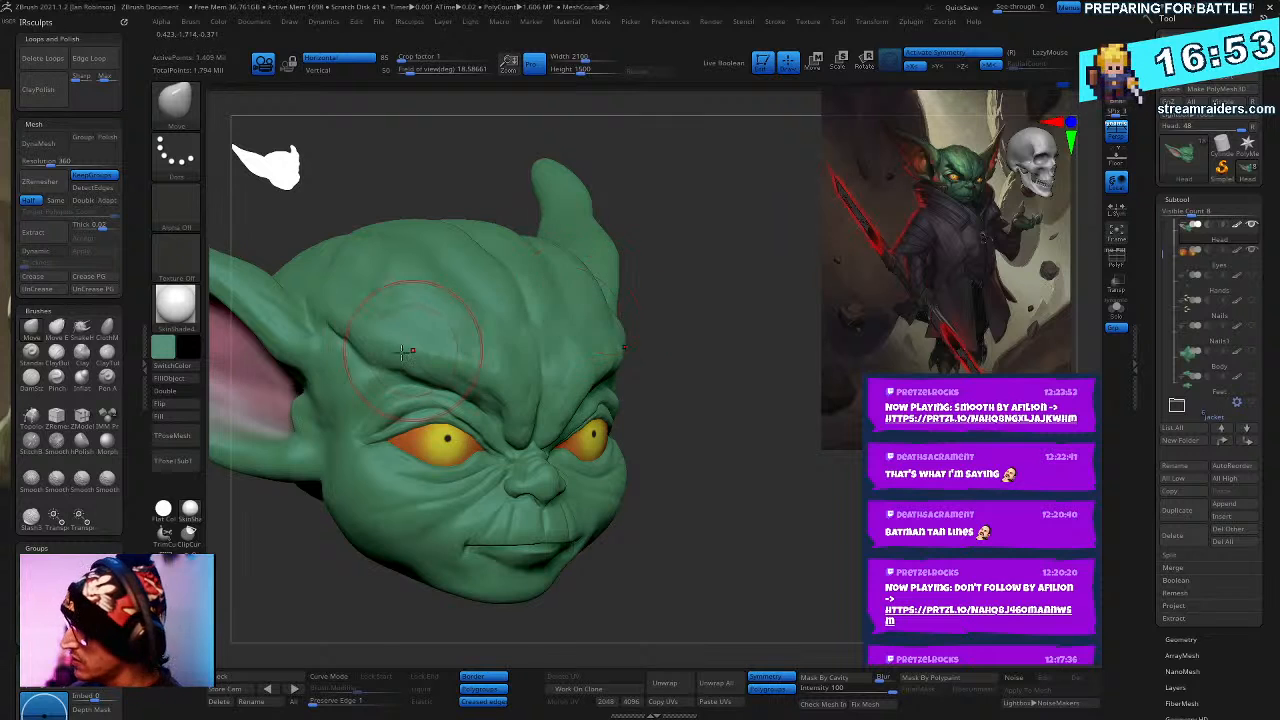
key("space")
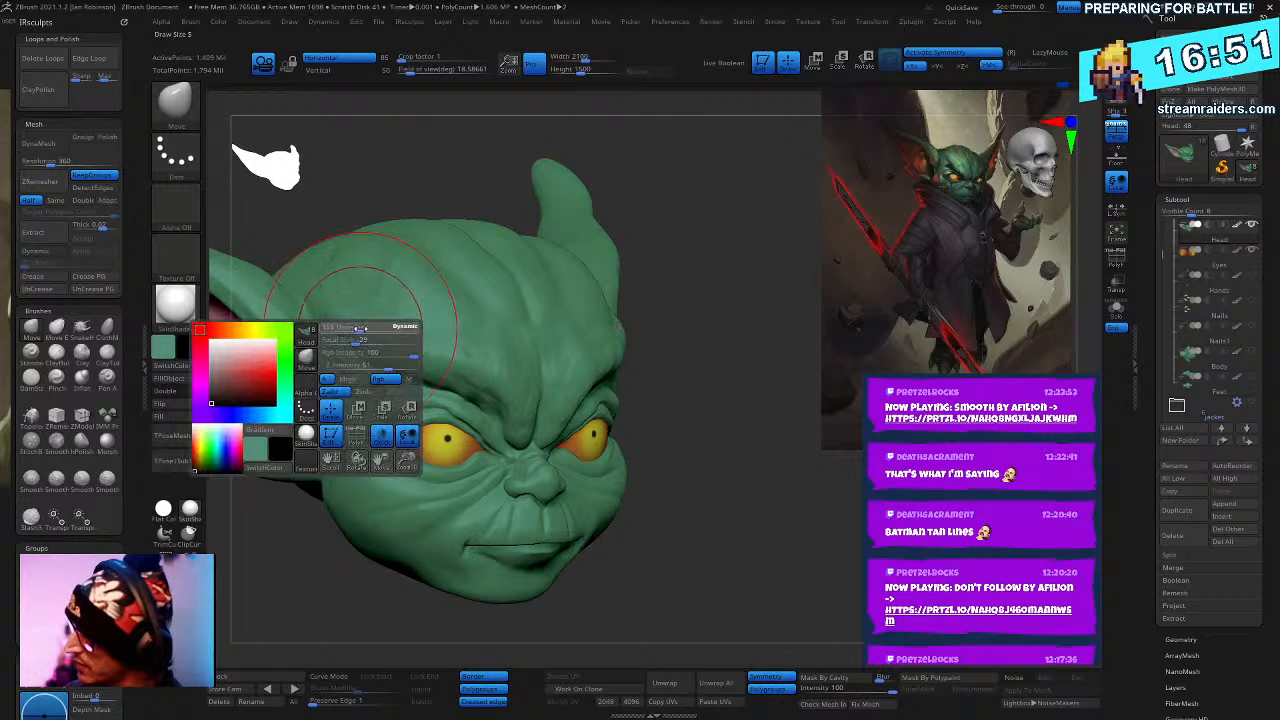
left_click_drag(376, 314, 362, 345)
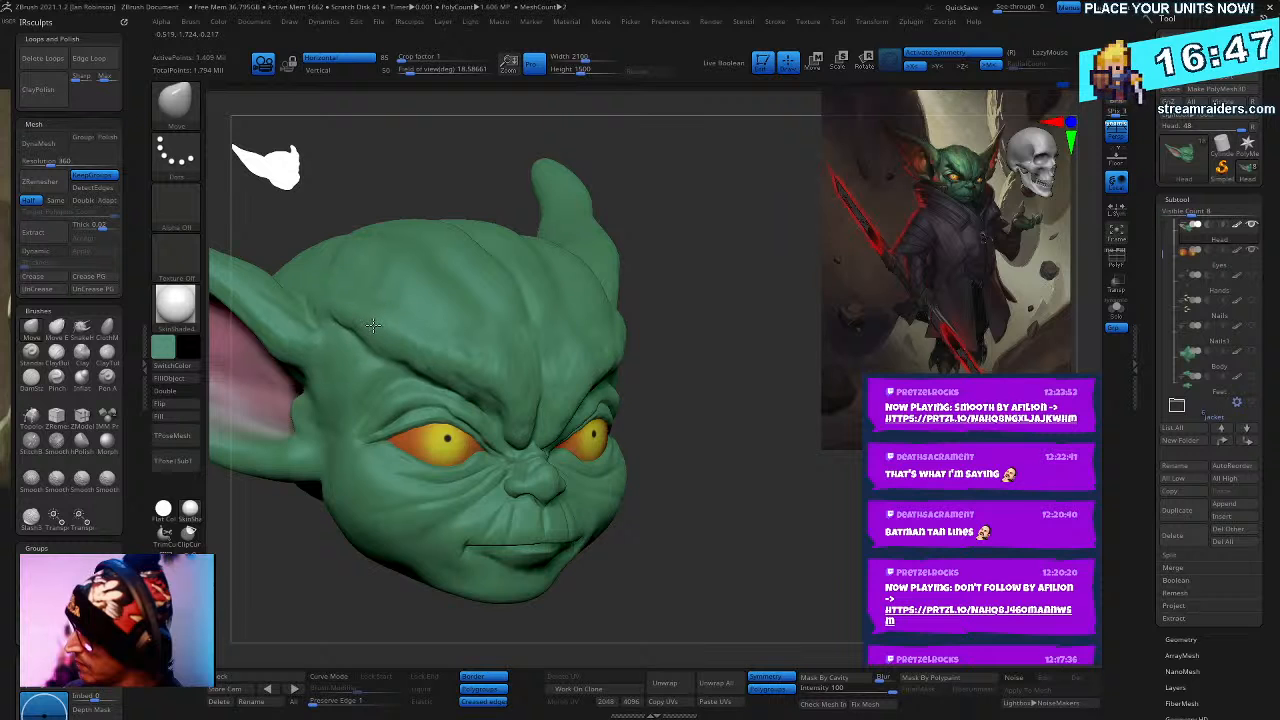
- Adjust the temple and the side of the skull beside the ear with the Move brush from several angles
mouse_move(680, 357)
left_mouse_down()
mouse_move(717, 320)
mouse_move(691, 394)
mouse_move(520, 335)
left_mouse_up()
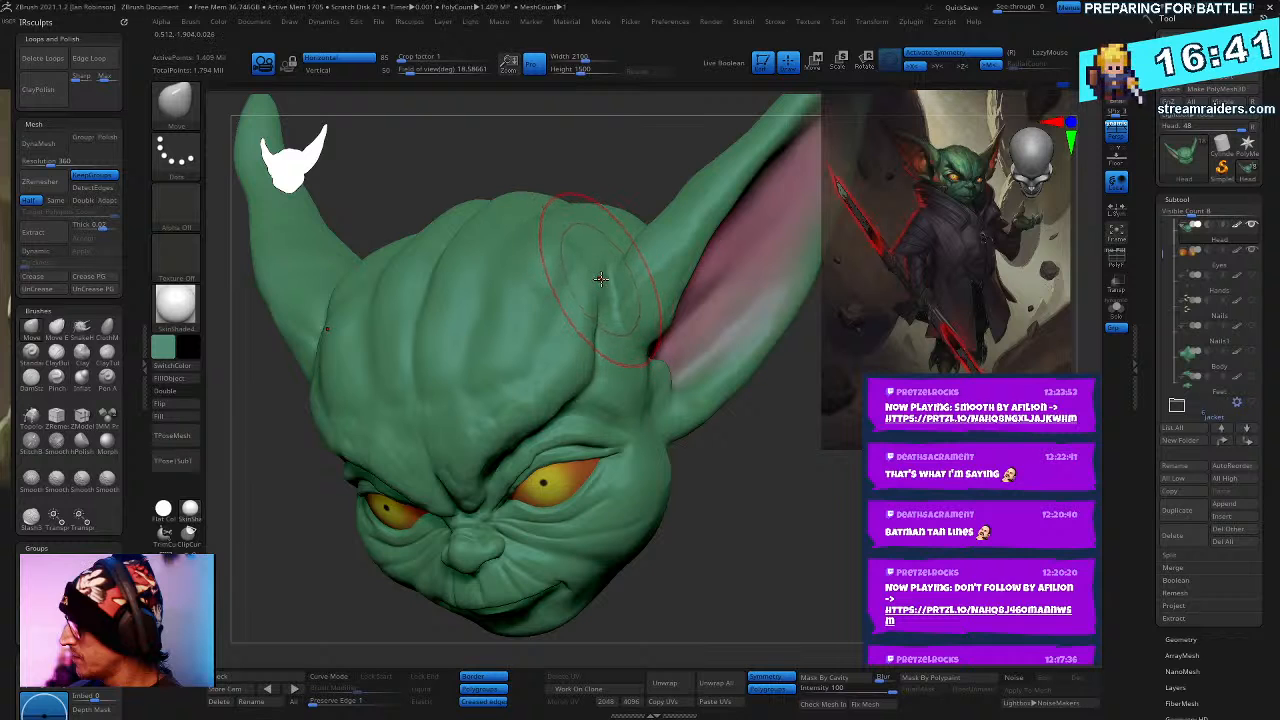
mouse_move(700, 455)
left_mouse_down()
mouse_move(775, 470)
mouse_move(700, 534)
mouse_move(710, 505)
mouse_move(691, 517)
mouse_move(543, 397)
left_mouse_up()
mouse_move(563, 251)
left_mouse_down()
mouse_move(629, 240)
mouse_move(646, 274)
left_mouse_up()
mouse_move(307, 432)
left_mouse_down()
mouse_move(308, 410)
mouse_move(318, 416)
left_mouse_up()
mouse_move(646, 349)
left_mouse_down()
mouse_move(726, 417)
mouse_move(706, 527)
left_mouse_up()
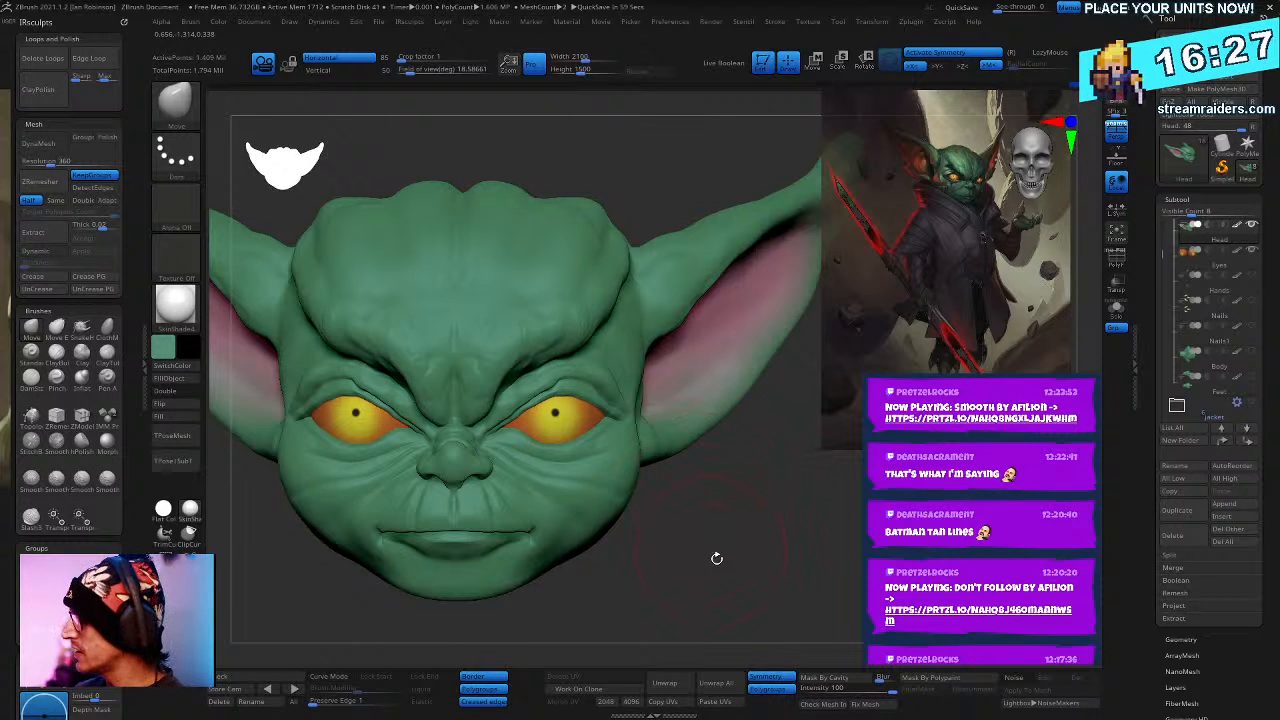
left_click_drag(716, 558, 625, 436)
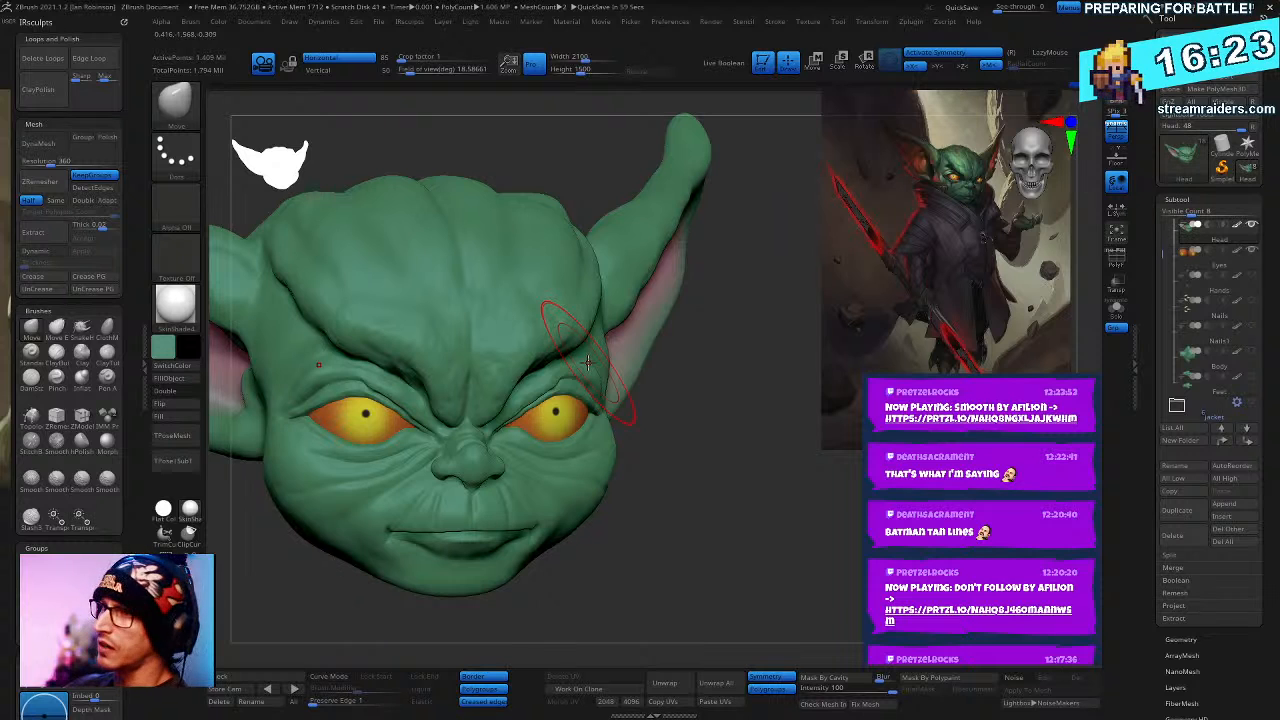
- Compare the brow with the close-up of the concept painting and adjust its fold with a resized Move brush
right_click_drag(0, 196, 409, 242)
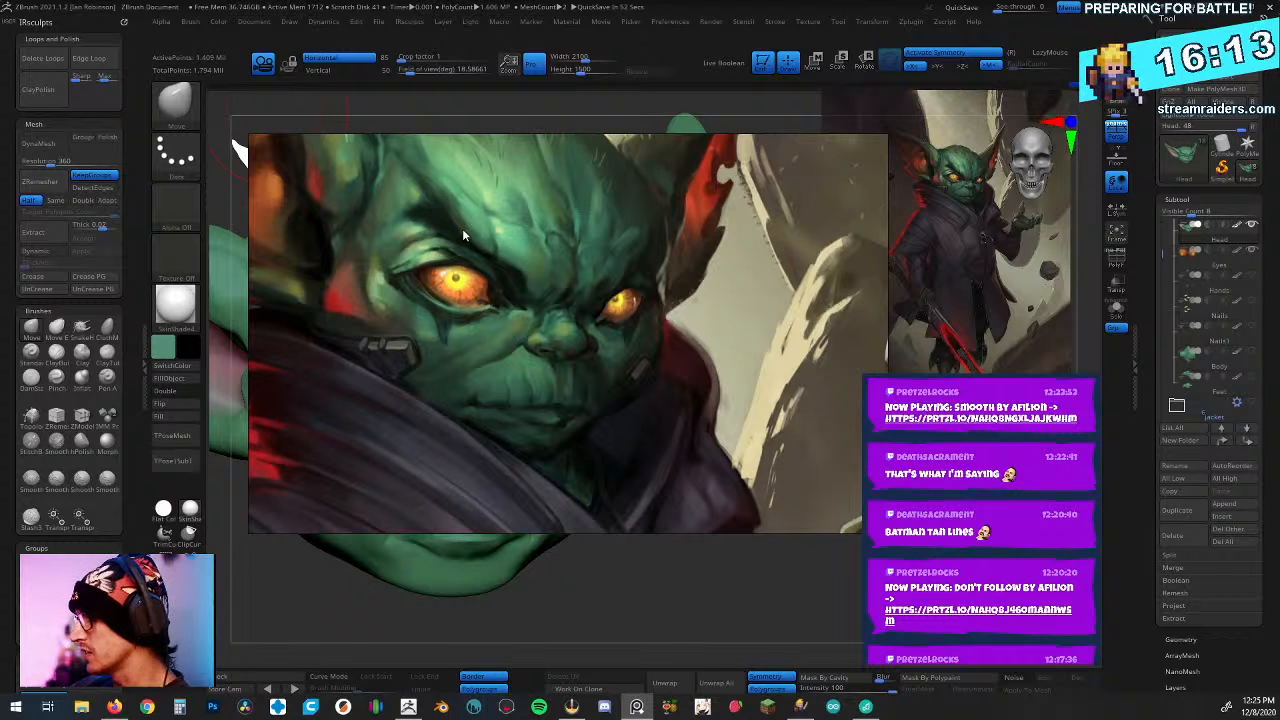
mouse_move(626, 148)
right_mouse_down()
mouse_move(240, 58)
mouse_move(0, 140)
right_mouse_up()
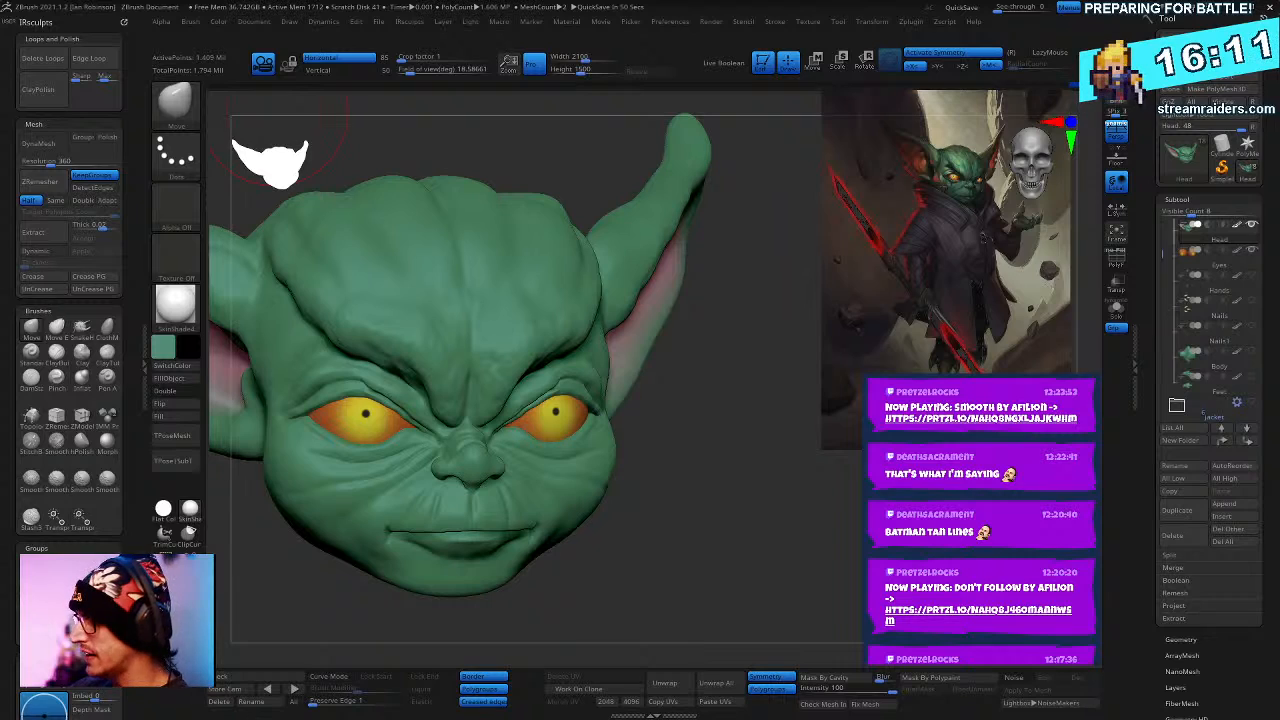
mouse_move(712, 554)
left_mouse_down()
mouse_move(774, 517)
mouse_move(757, 523)
left_mouse_up()
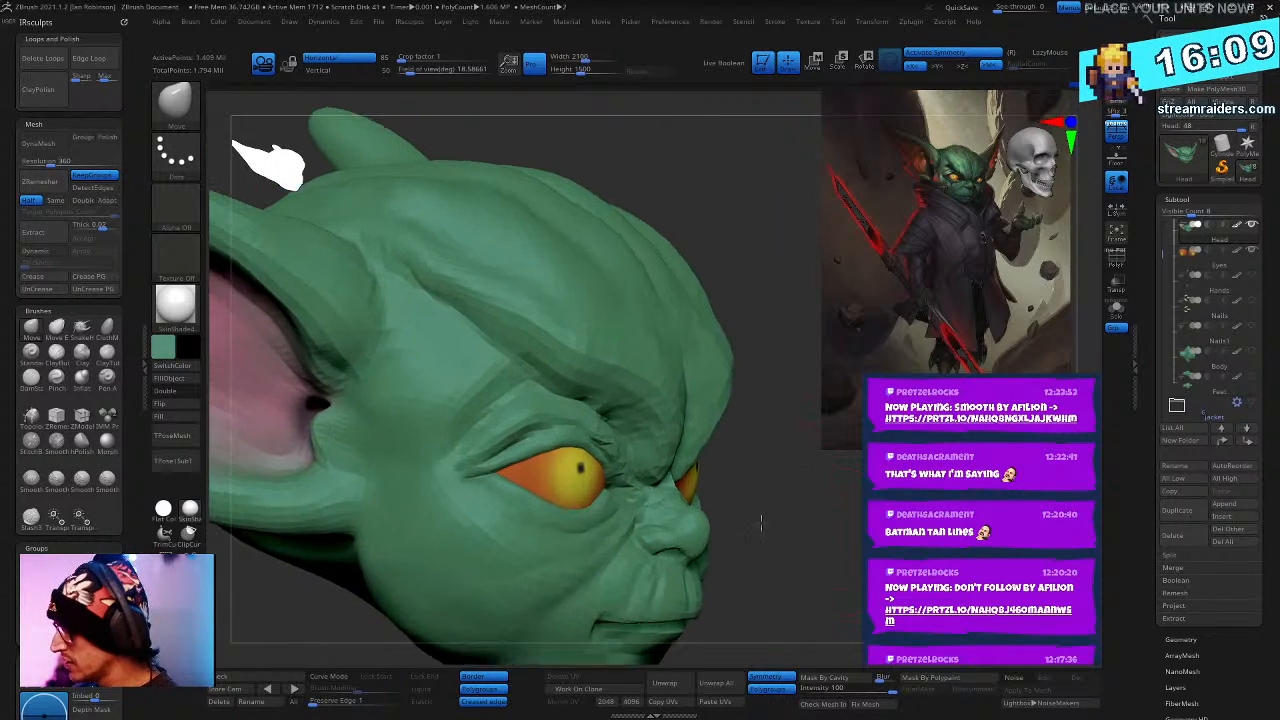
key("space")
left_click_drag(703, 391, 706, 391)
left_click_drag(822, 552, 752, 551)
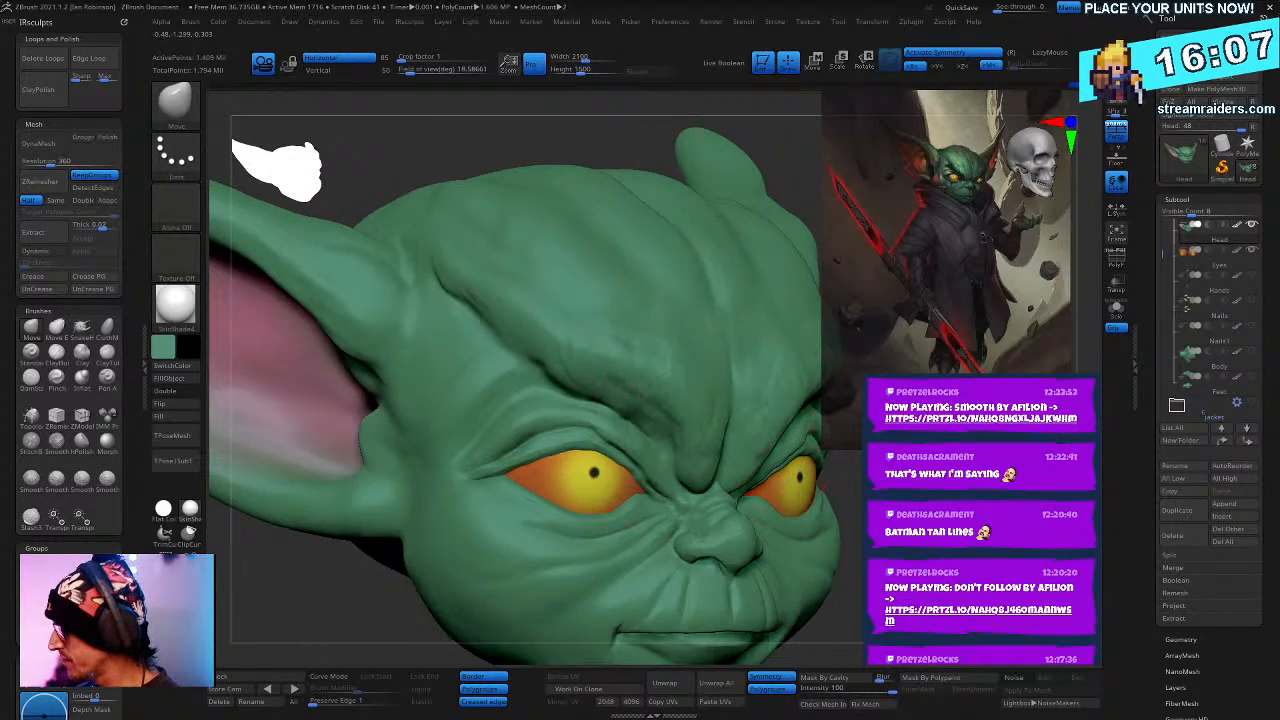
mouse_move(920, 560)
left_mouse_down()
mouse_move(878, 568)
mouse_move(600, 420)
left_mouse_up()
mouse_move(577, 291)
left_mouse_down("ctrl+shift")
mouse_move(583, 400)
mouse_move(722, 601)
left_mouse_up("ctrl+shift")
left_click(666, 337, "ctrl+shift")
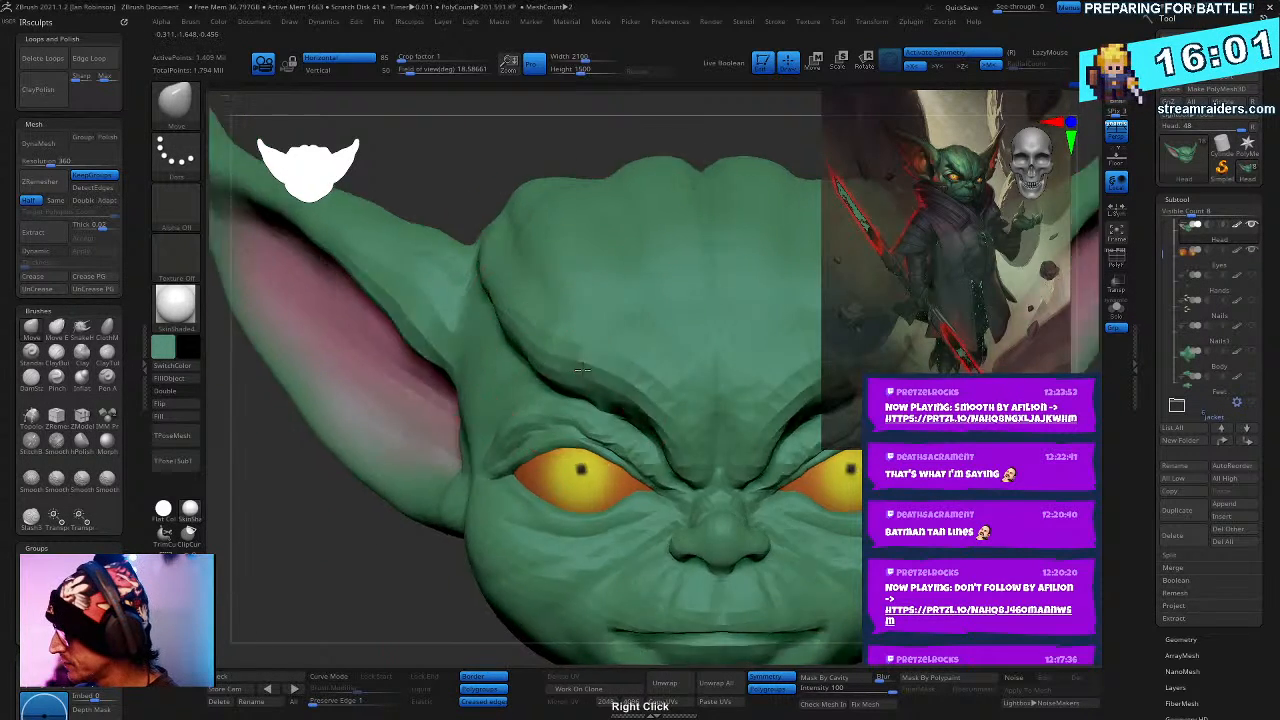
- Lasso-mask the area from the inner upper eyelid down the cheek beside the nose
right_click_drag(580, 455, 580, 390)
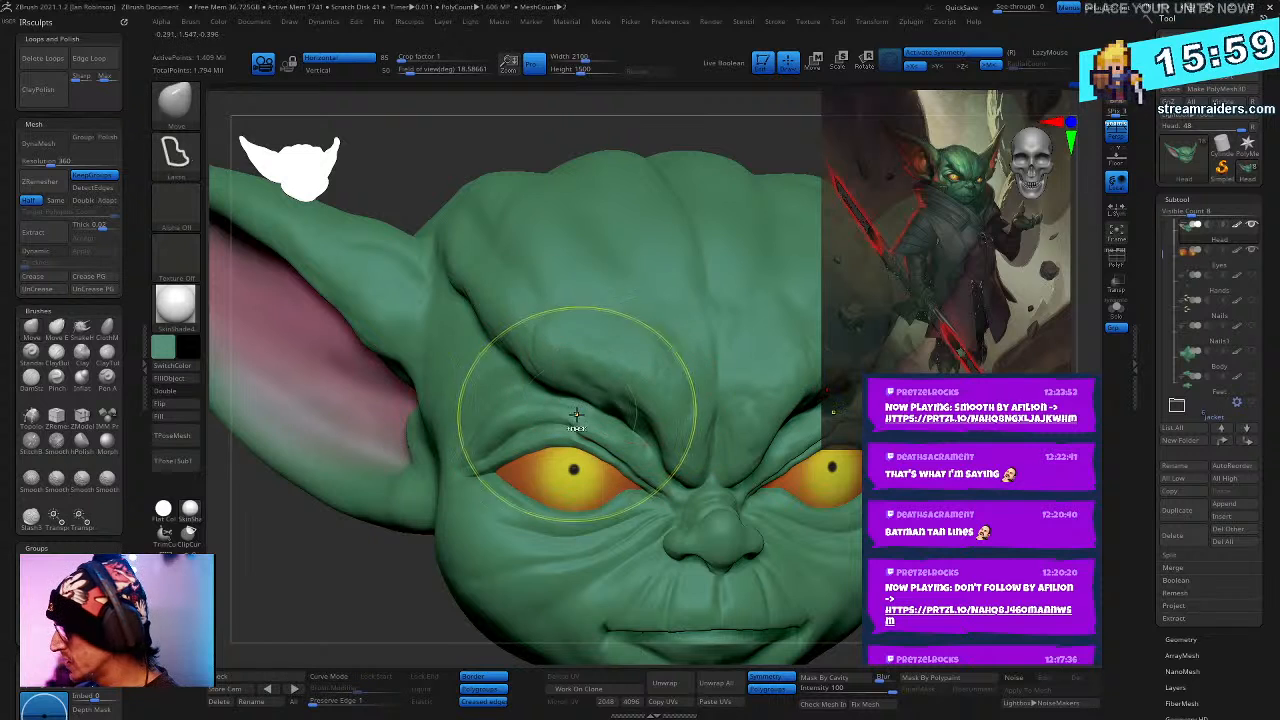
mouse_move(579, 420)
left_mouse_down("ctrl")
mouse_move(579, 584)
mouse_move(680, 570)
mouse_move(660, 472)
left_mouse_up("ctrl")
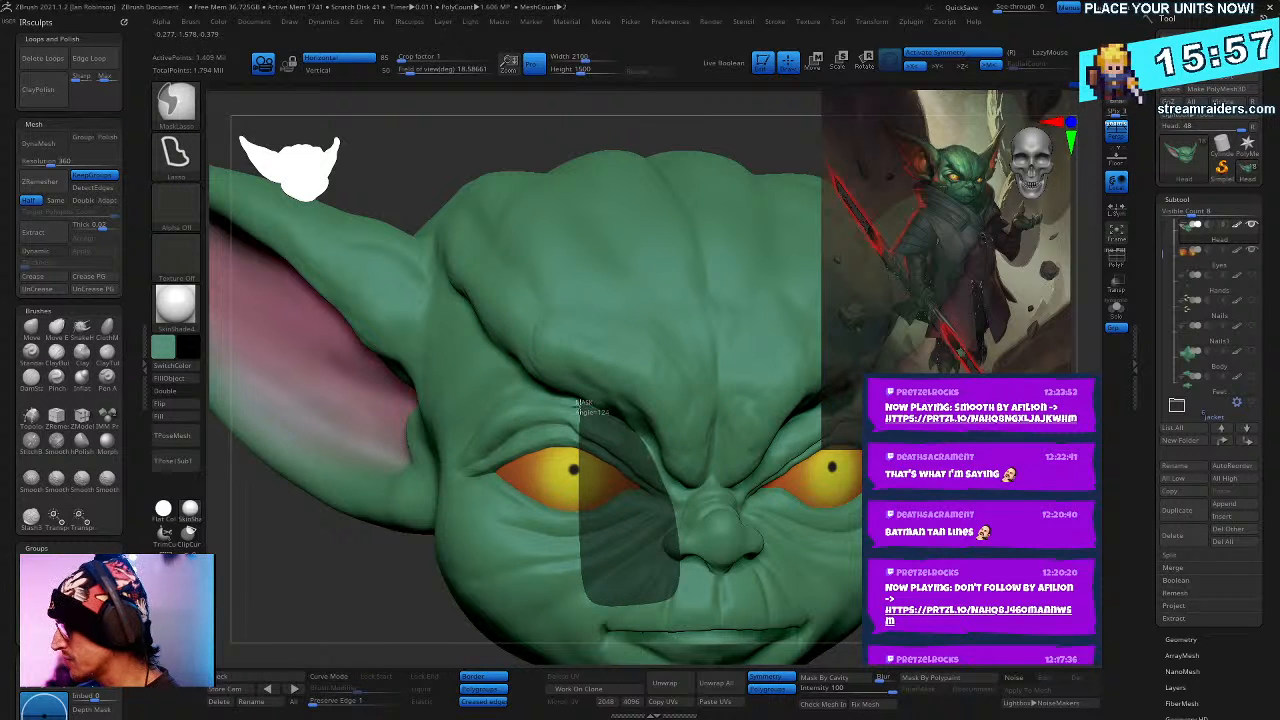
left_click_drag(580, 404, 579, 418, "ctrl")
mouse_move(579, 418)
right_mouse_down()
mouse_move(580, 354)
mouse_move(530, 395)
right_mouse_up()
mouse_move(524, 398)
left_mouse_down("ctrl")
mouse_move(530, 480)
mouse_move(578, 601)
mouse_move(598, 520)
left_mouse_up("ctrl")
right_click_drag(598, 520, 565, 430)
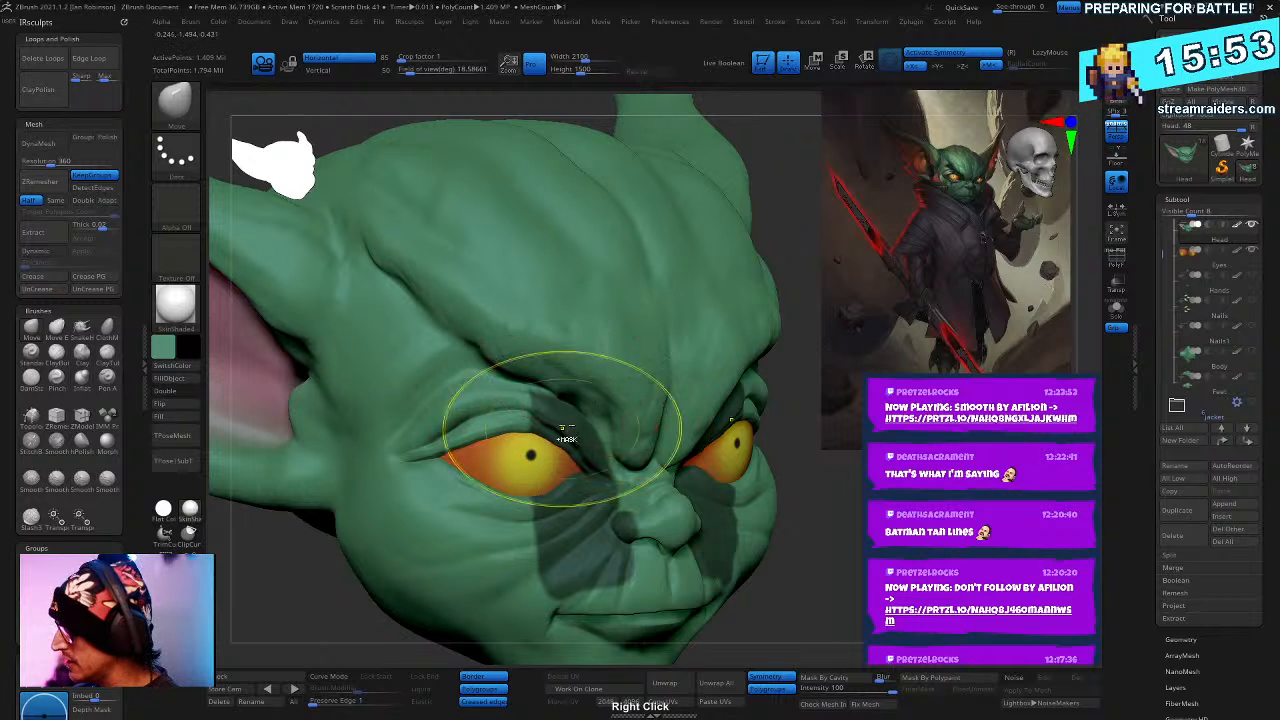
- Soften the edges of the mask beside the nose and switch the head to the next lower subdivision level
left_click(566, 428, "ctrl")
key("shift+d")
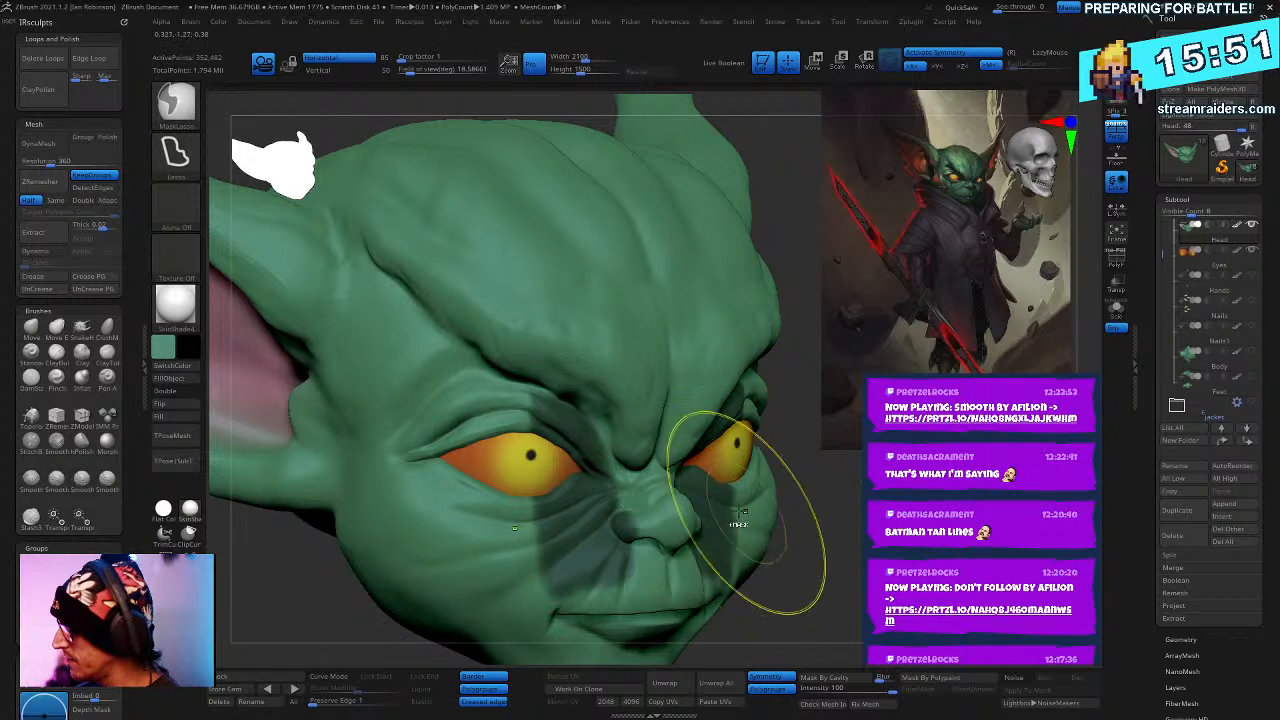
left_click(738, 513, "ctrl")
right_click_drag(712, 500, 727, 492)
left_click(727, 491, "ctrl")
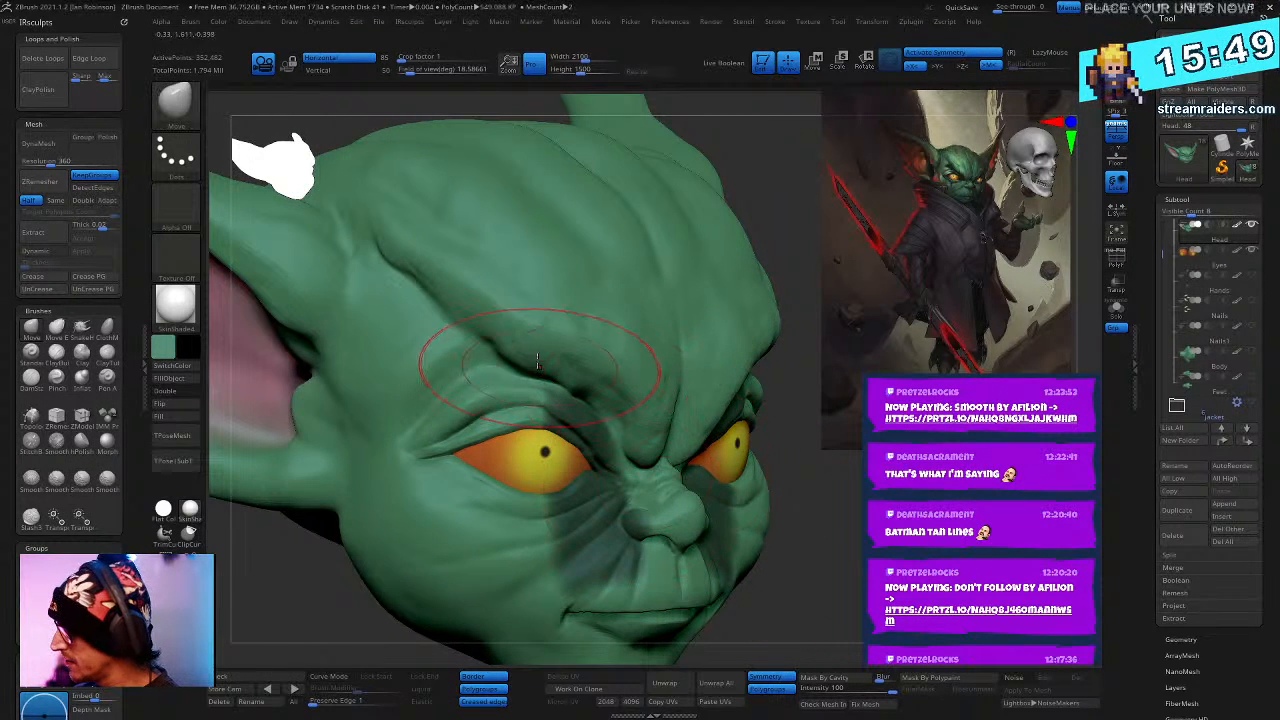
- Reshape the overhanging brow above the masked eyelid with the Move brush, undoing one stroke and smoothing the surface
left_click_drag(537, 360, 495, 300)
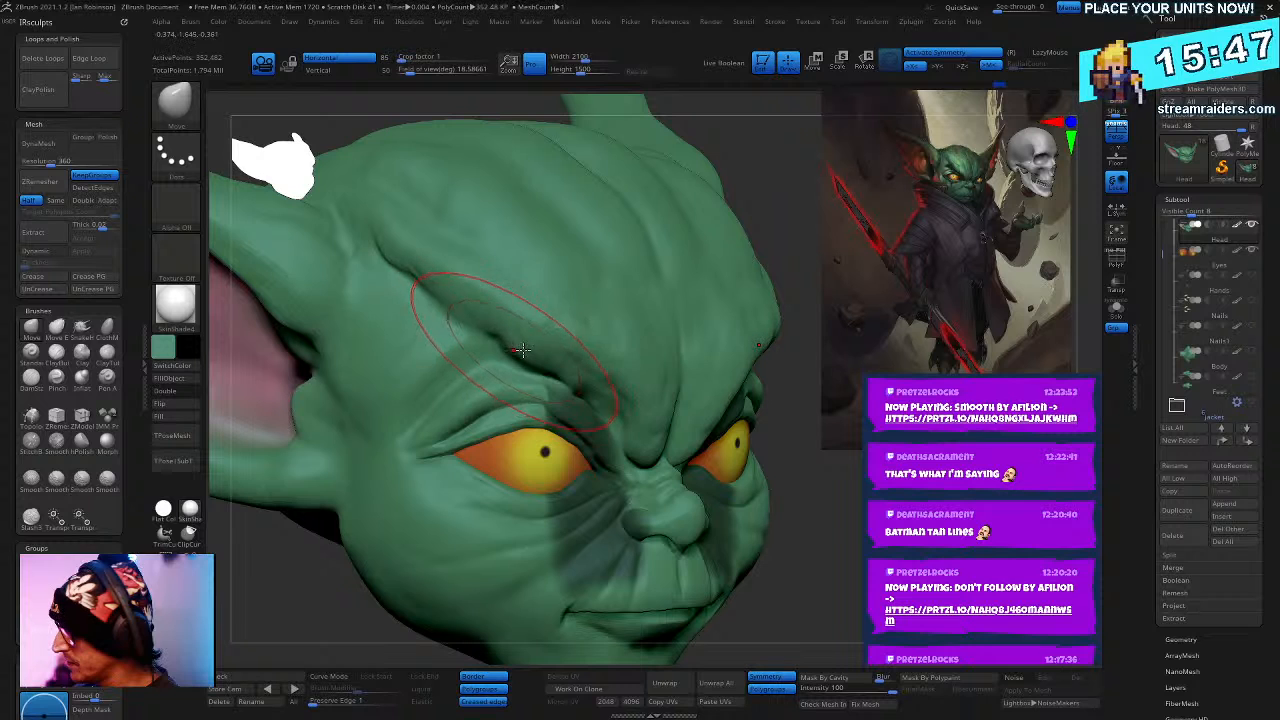
key("ctrl+z")
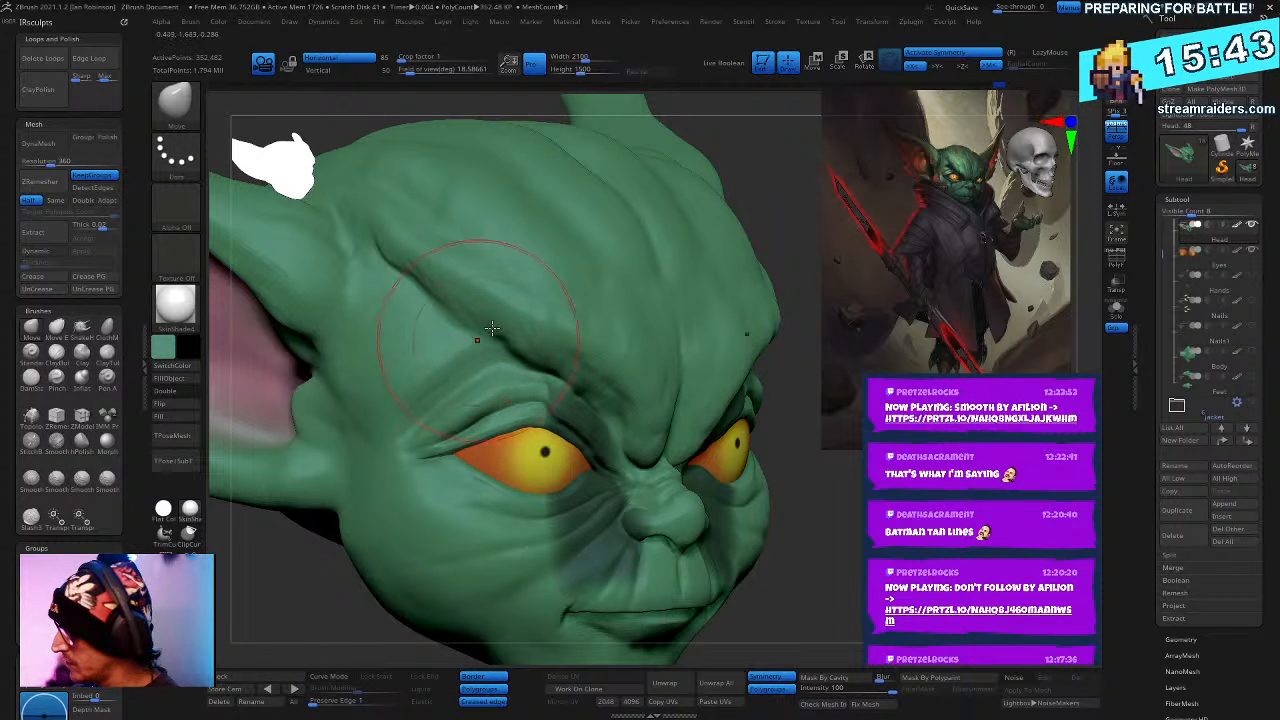
mouse_move(492, 328)
left_mouse_down("shift")
mouse_move(465, 245)
mouse_move(410, 265)
mouse_move(480, 230)
mouse_move(540, 284)
left_mouse_up("shift")
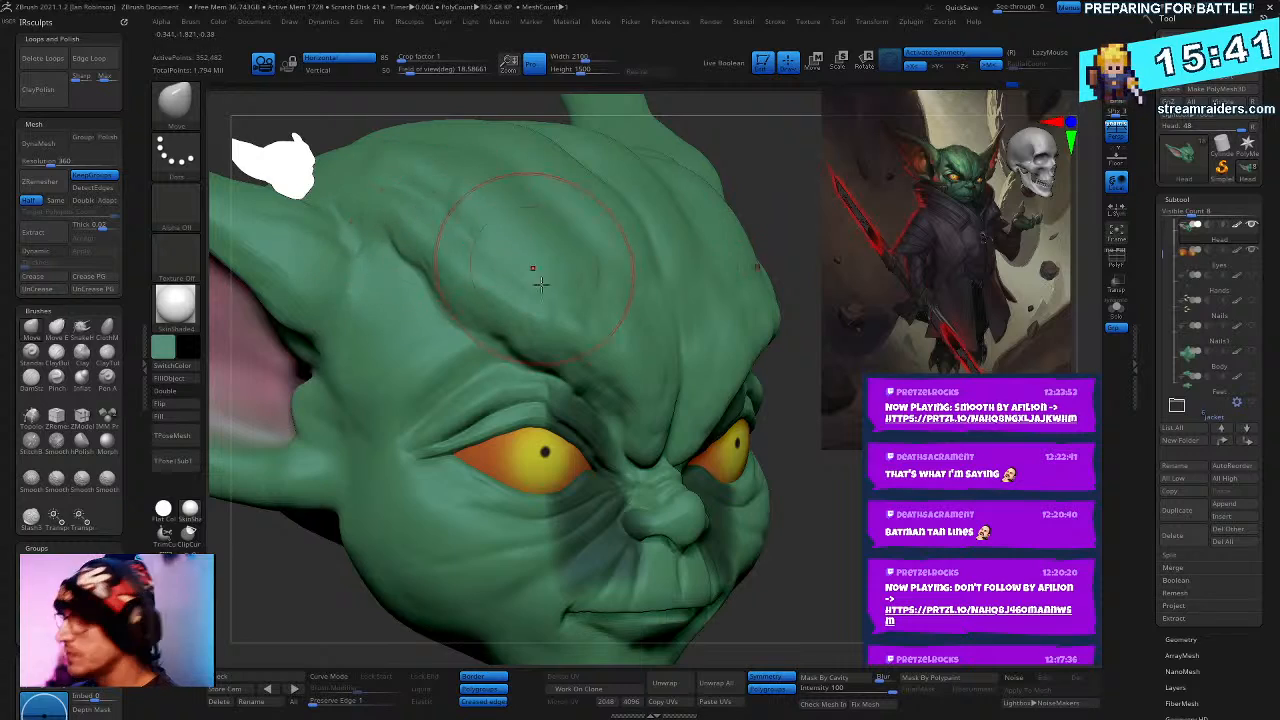
- Refine the outer brow and temple beside the ear base with the Move brush, and clear the mask around the nose
right_click_drag(540, 284, 333, 410)
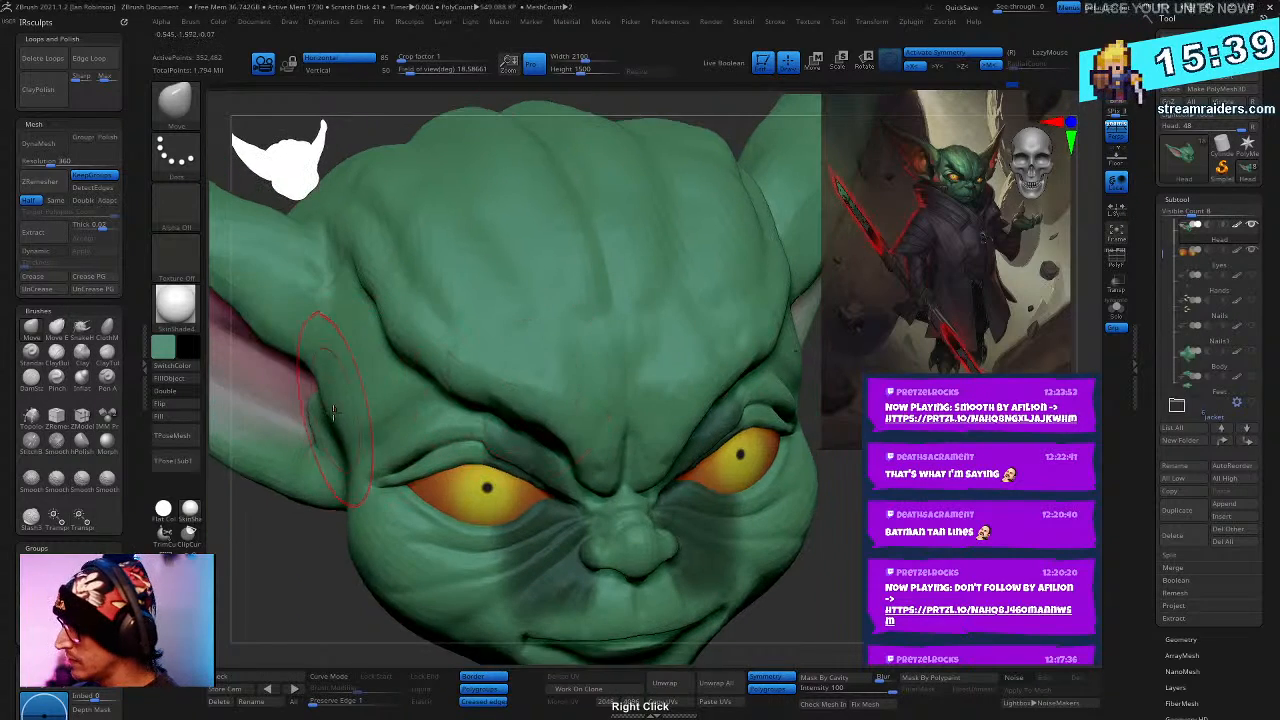
right_click_drag(337, 312, 614, 457)
right_click(600, 455)
mouse_move(703, 354)
right_mouse_down()
mouse_move(664, 427)
mouse_move(630, 440)
mouse_move(623, 406)
mouse_move(567, 418)
right_mouse_up()
right_click(630, 440)
right_click(572, 426)
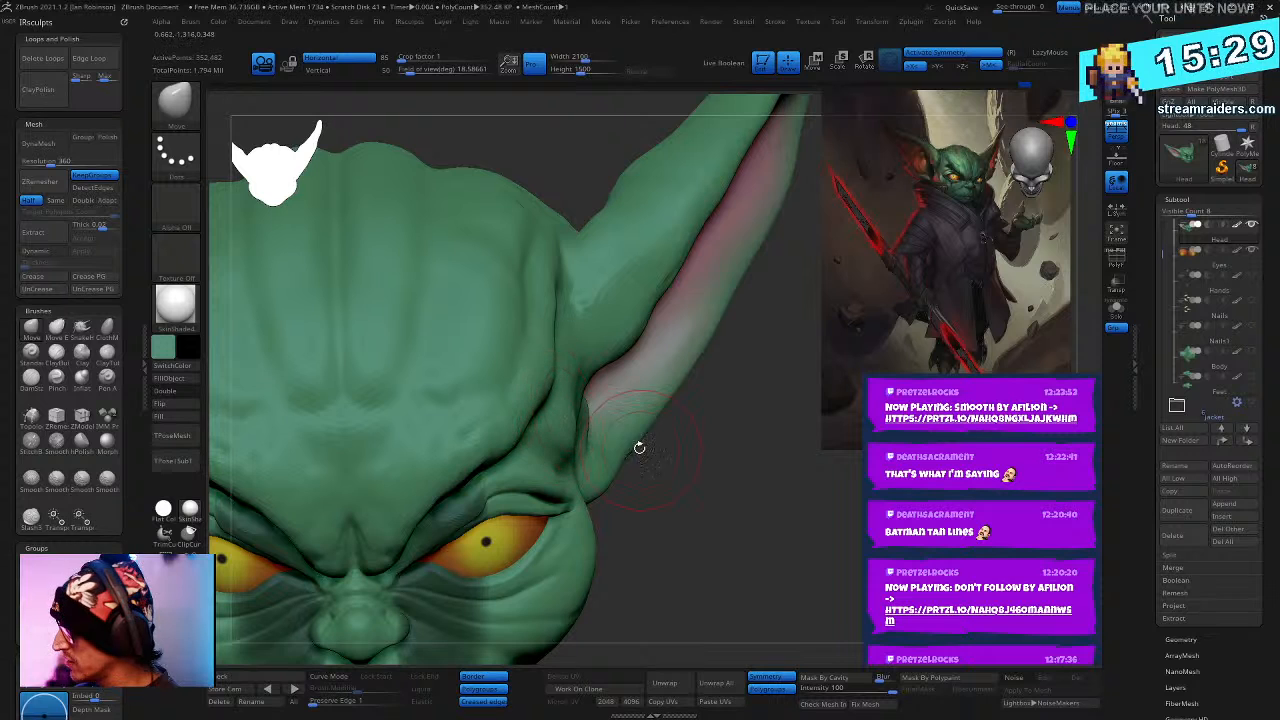
mouse_move(674, 506)
right_mouse_down()
mouse_move(657, 434)
mouse_move(512, 428)
mouse_move(629, 620)
mouse_move(674, 517)
mouse_move(687, 556)
mouse_move(629, 466)
right_mouse_up()
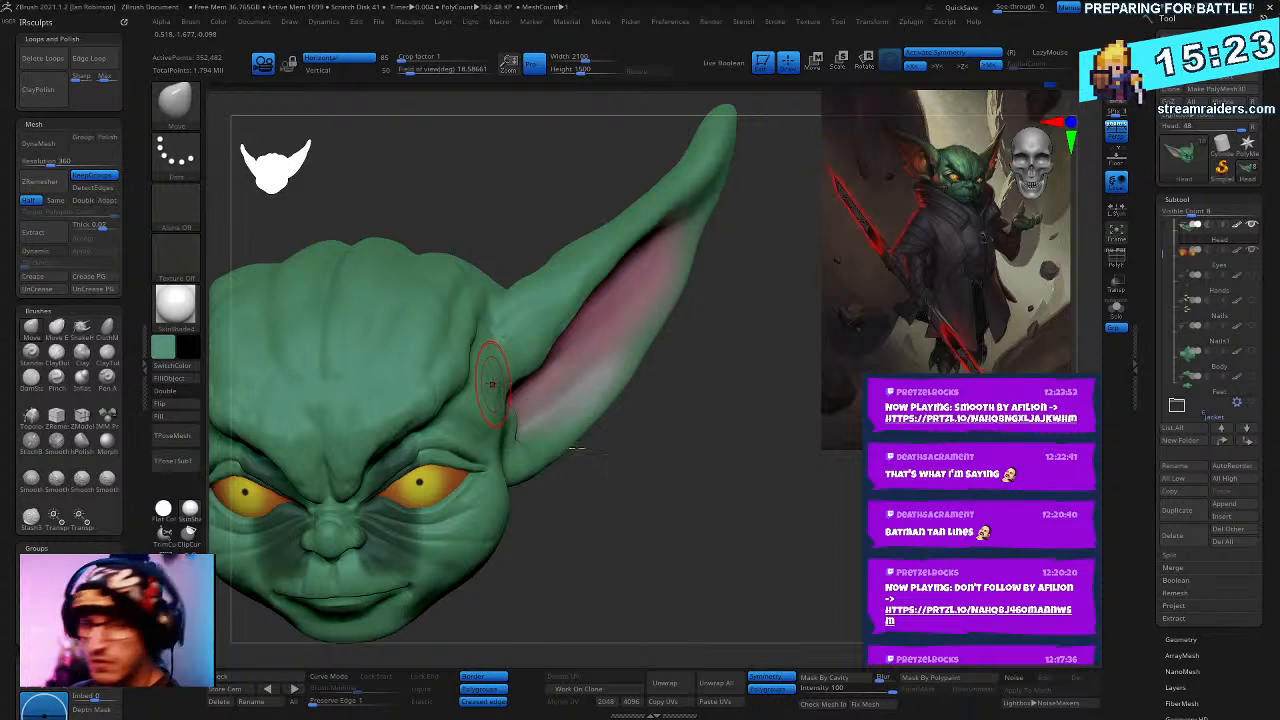
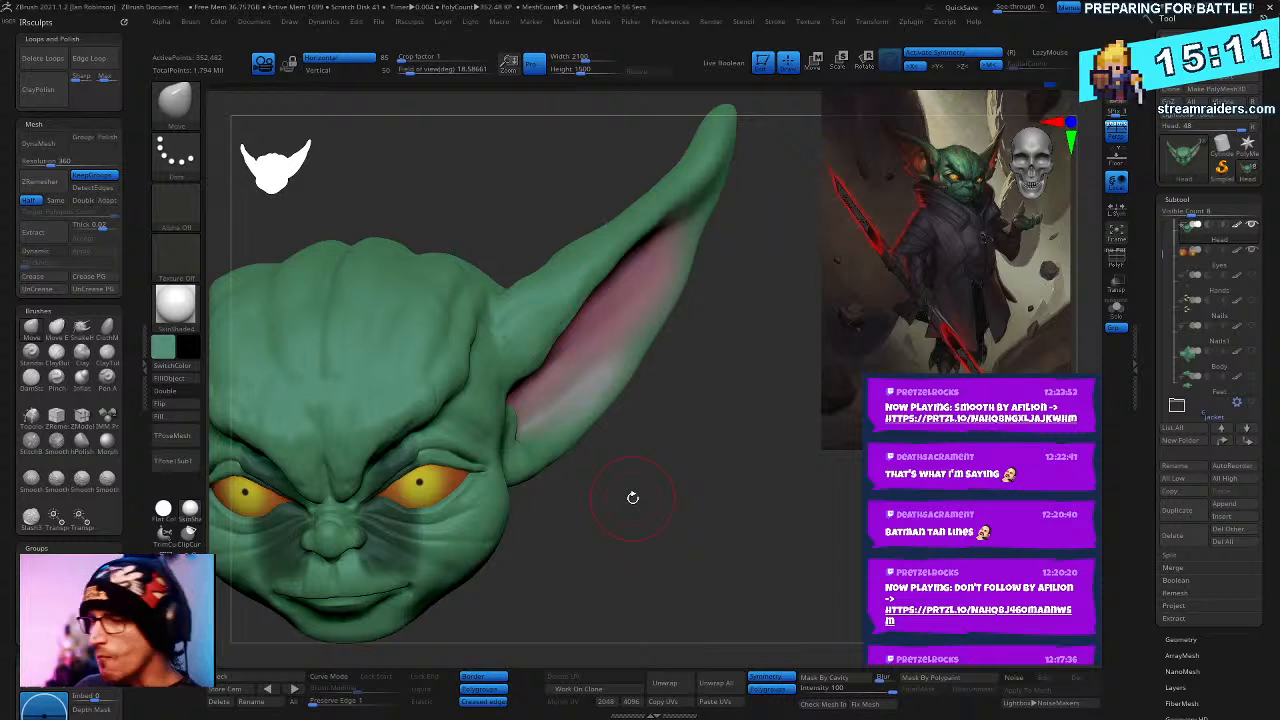
mouse_move(632, 497)
left_mouse_down()
mouse_move(660, 490)
mouse_move(680, 509)
mouse_move(671, 526)
mouse_move(775, 538)
mouse_move(751, 423)
mouse_move(734, 509)
mouse_move(611, 457)
left_mouse_up()
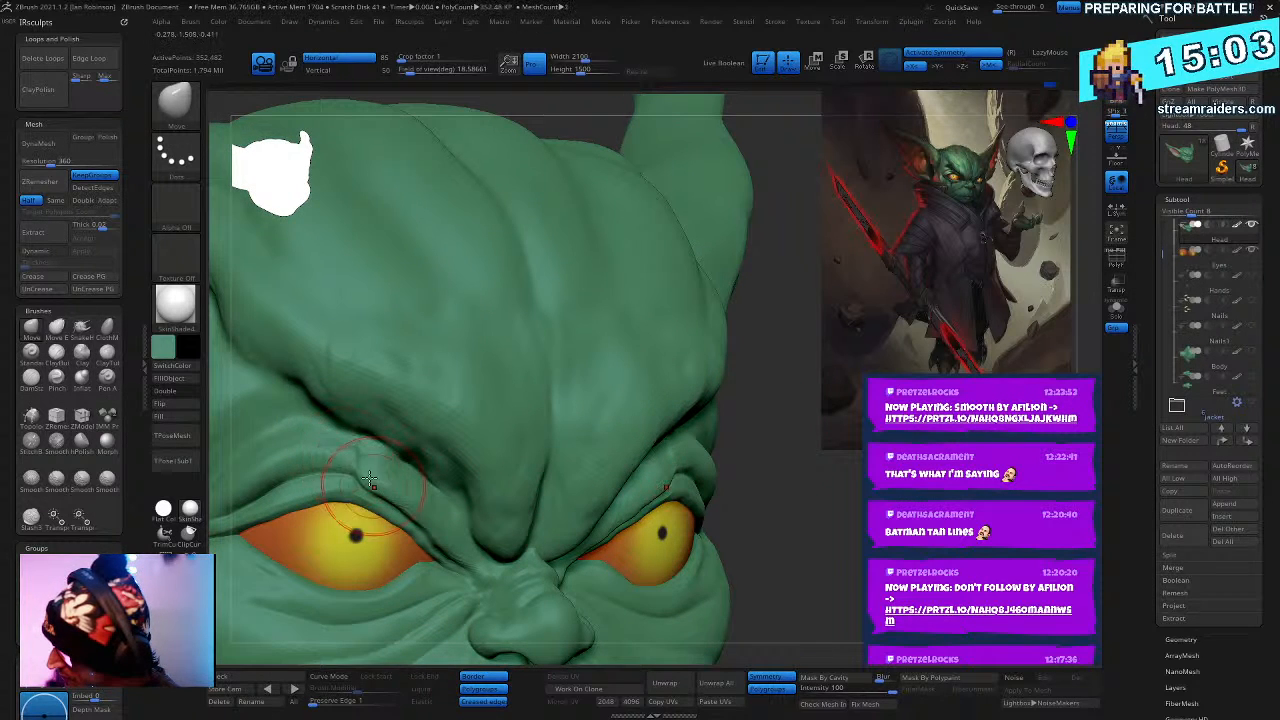
- Reshape the upper eyelid and the skin fold beneath the brow with the Move brush, smoothing the surface
left_click_drag(358, 480, 373, 474, "shift")
mouse_move(471, 371)
right_mouse_down()
mouse_move(404, 380)
mouse_move(414, 478)
mouse_move(449, 429)
right_mouse_up()
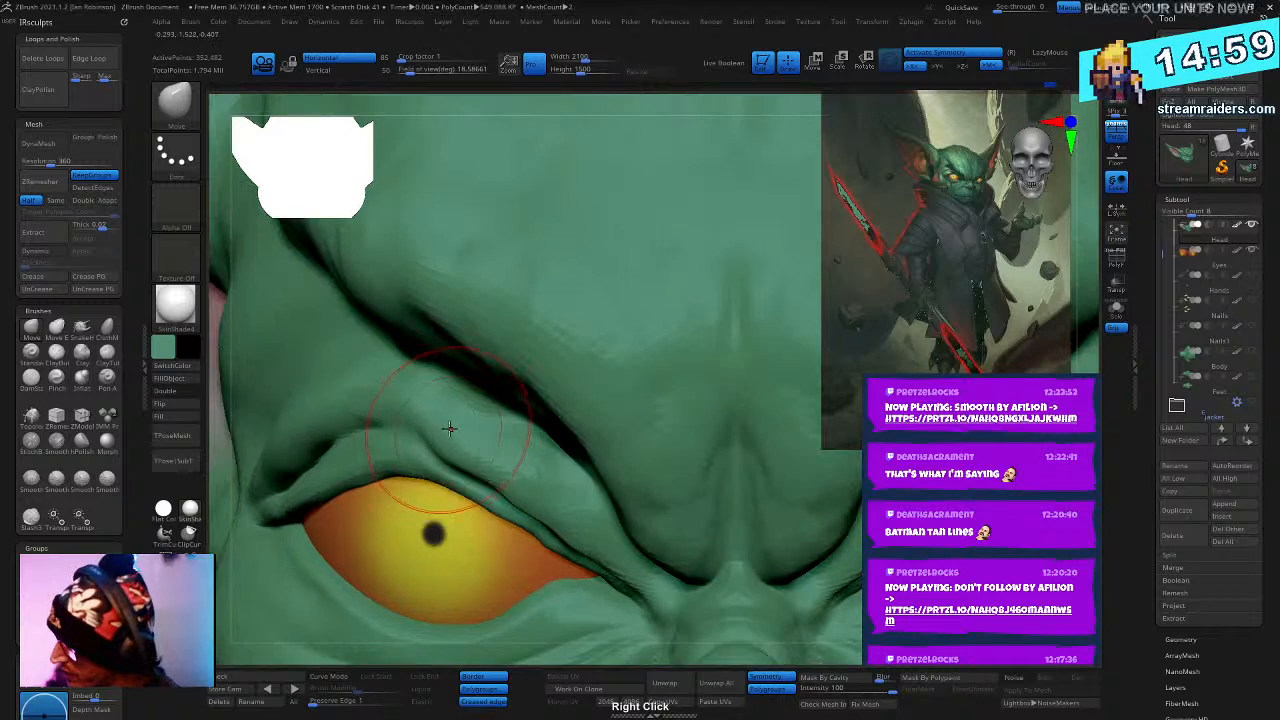
right_click(449, 432)
left_click_drag(443, 473, 450, 460)
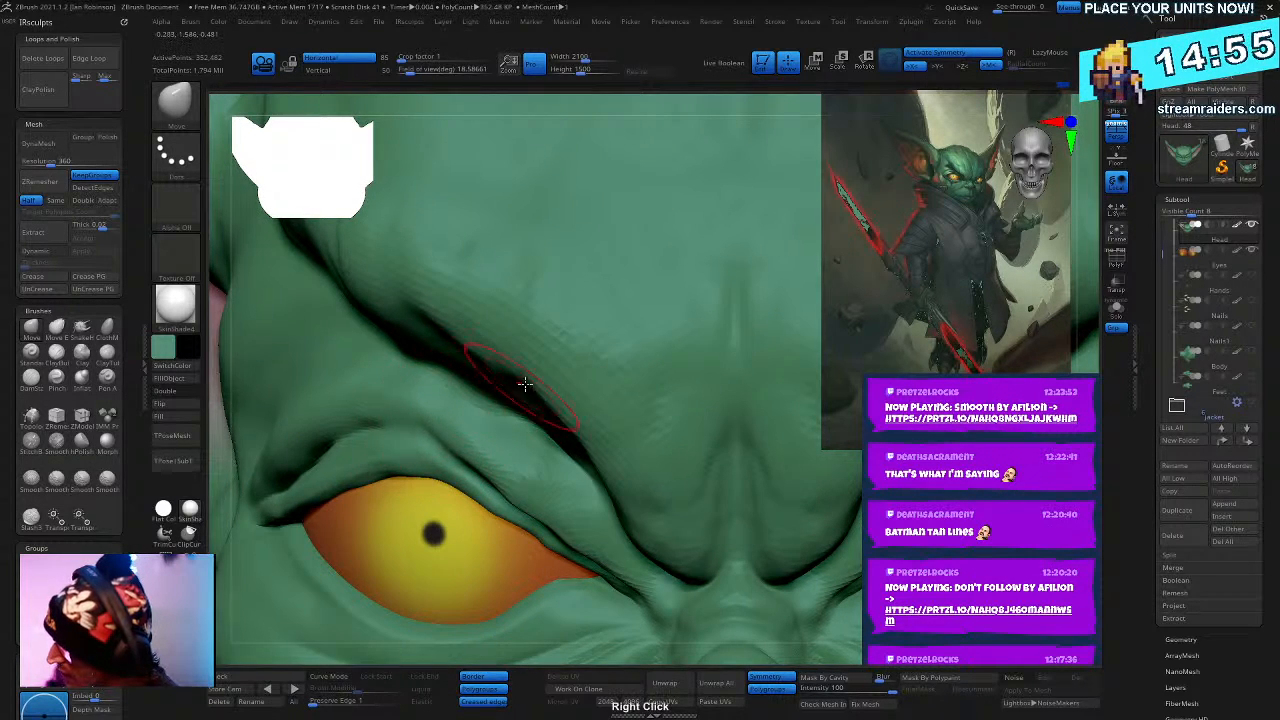
mouse_move(525, 383)
right_mouse_down()
mouse_move(566, 400)
mouse_move(522, 406)
right_mouse_up()
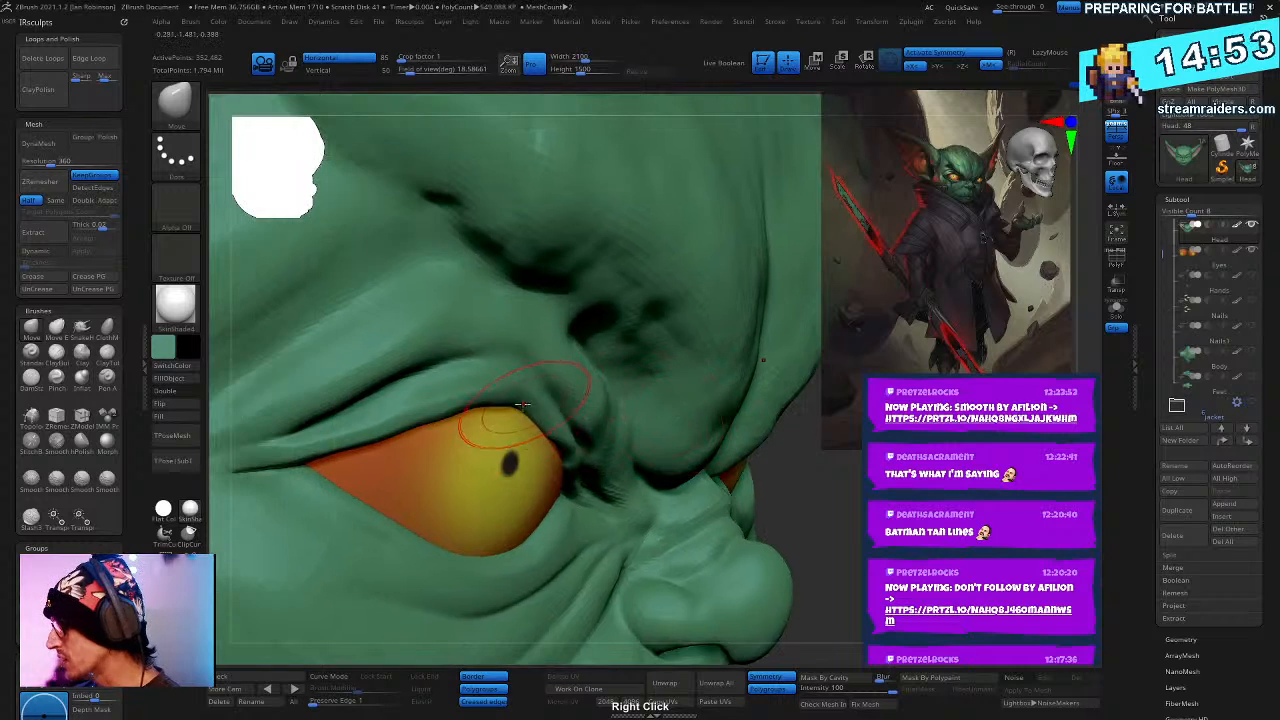
right_click(514, 402)
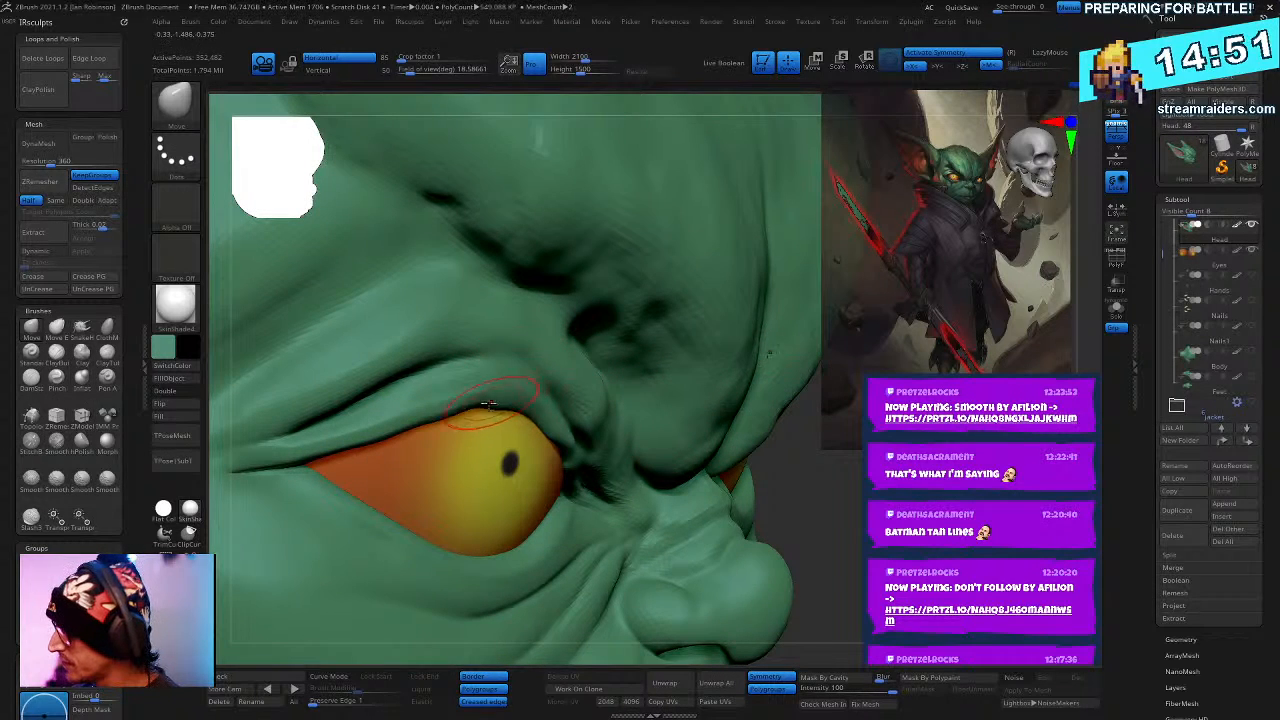
right_click_drag(484, 398, 587, 396)
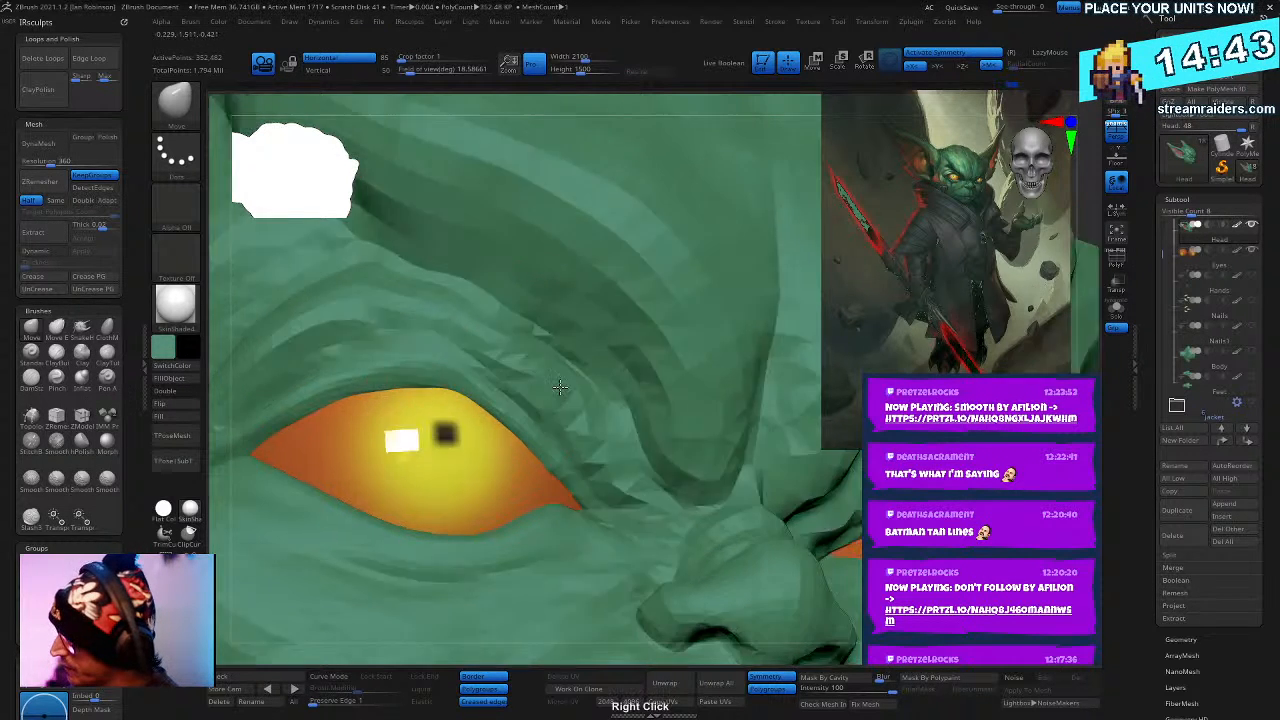
right_click_drag(403, 393, 429, 323)
right_click_drag(520, 343, 492, 360)
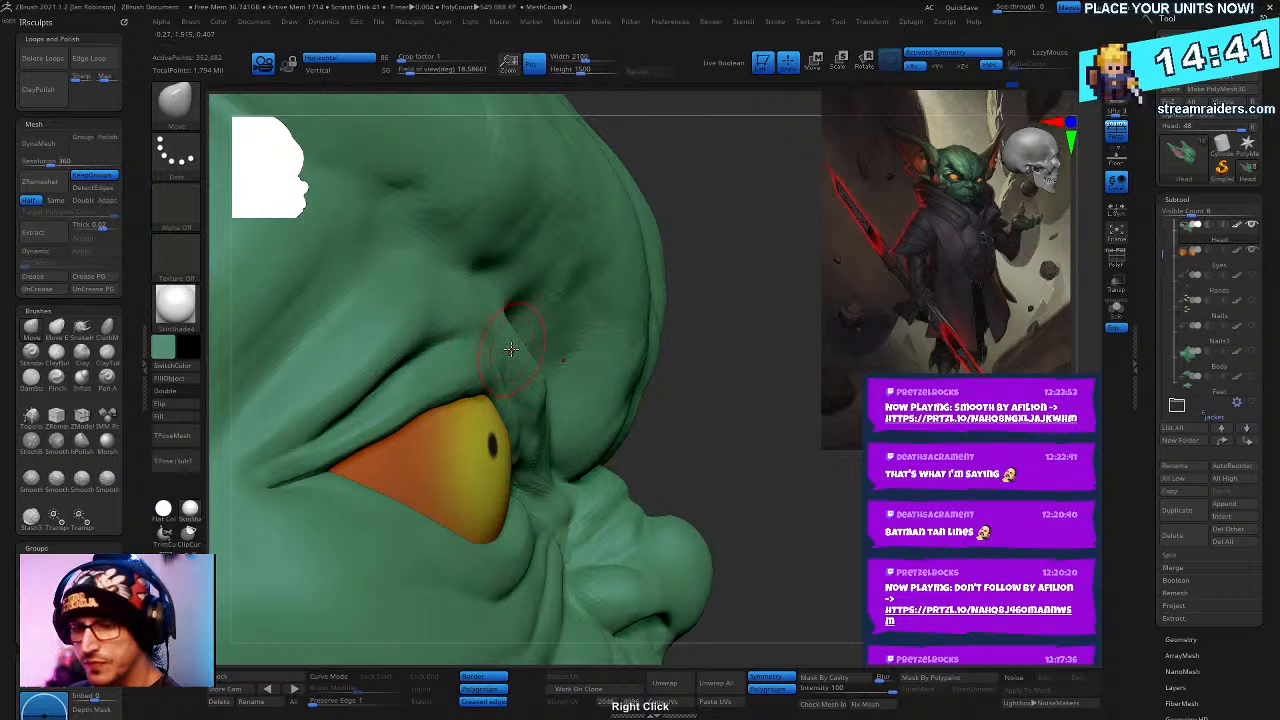
- Flatten the skin fold above the inner upper eyelid with the TrimDynamic brush
key("b")
key("t")
key("d")
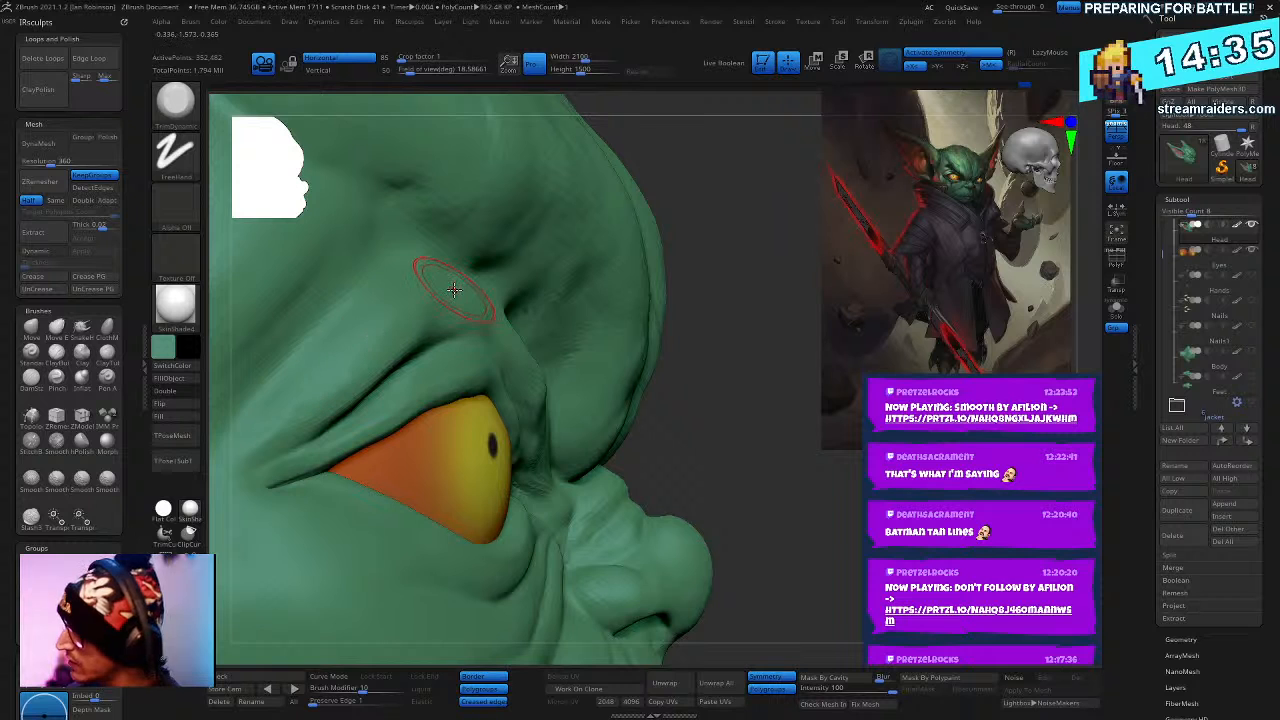
mouse_move(454, 289)
right_mouse_down()
mouse_move(614, 343)
mouse_move(520, 400)
right_mouse_up()
- Raise the head's subdivision level and build up the fold between brow and inner eyelid with ClayBuildup, smoothing the strokes
key("b")
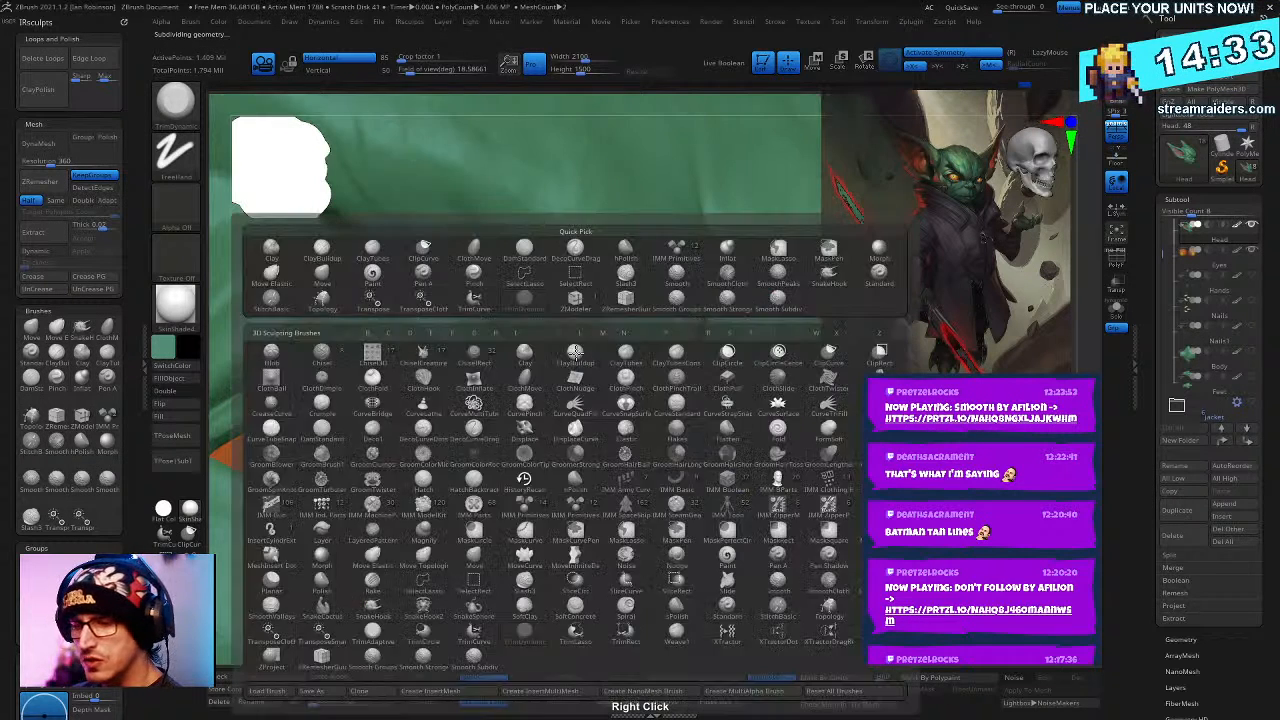
left_click(522, 397)
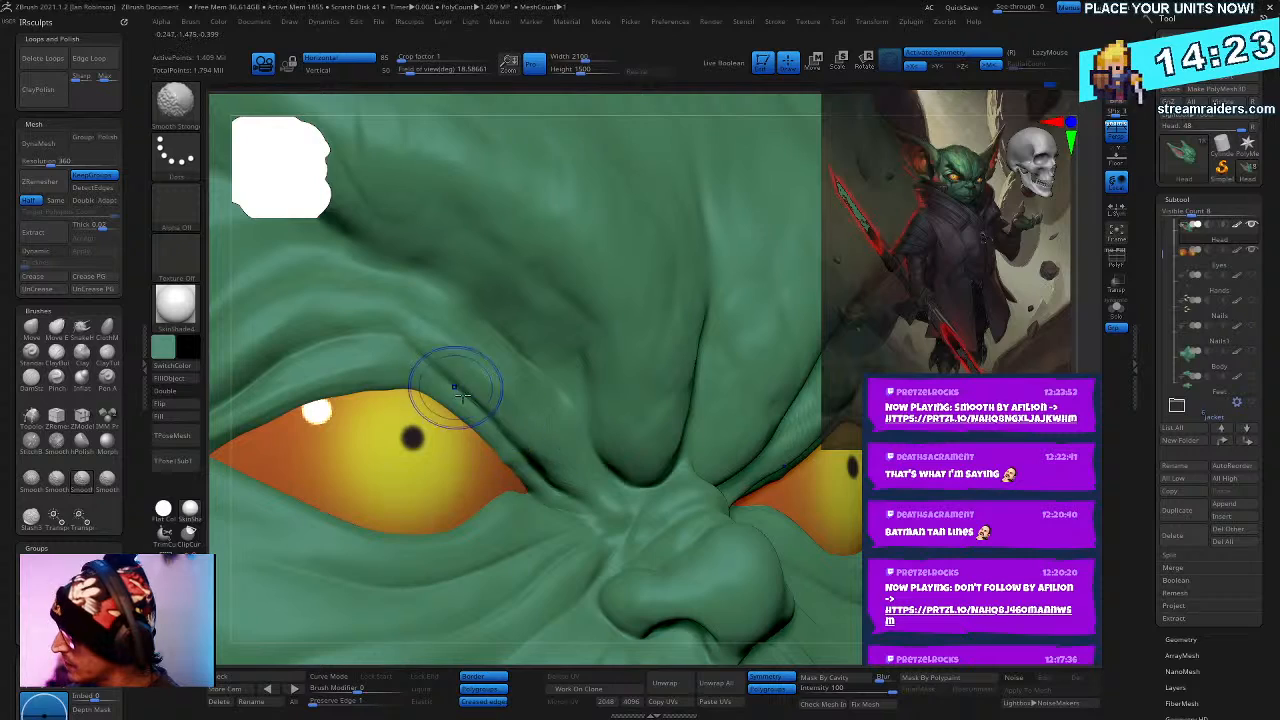
mouse_move(467, 363)
right_mouse_down()
mouse_move(495, 375)
mouse_move(526, 366)
mouse_move(511, 389)
mouse_move(396, 404)
right_mouse_up()
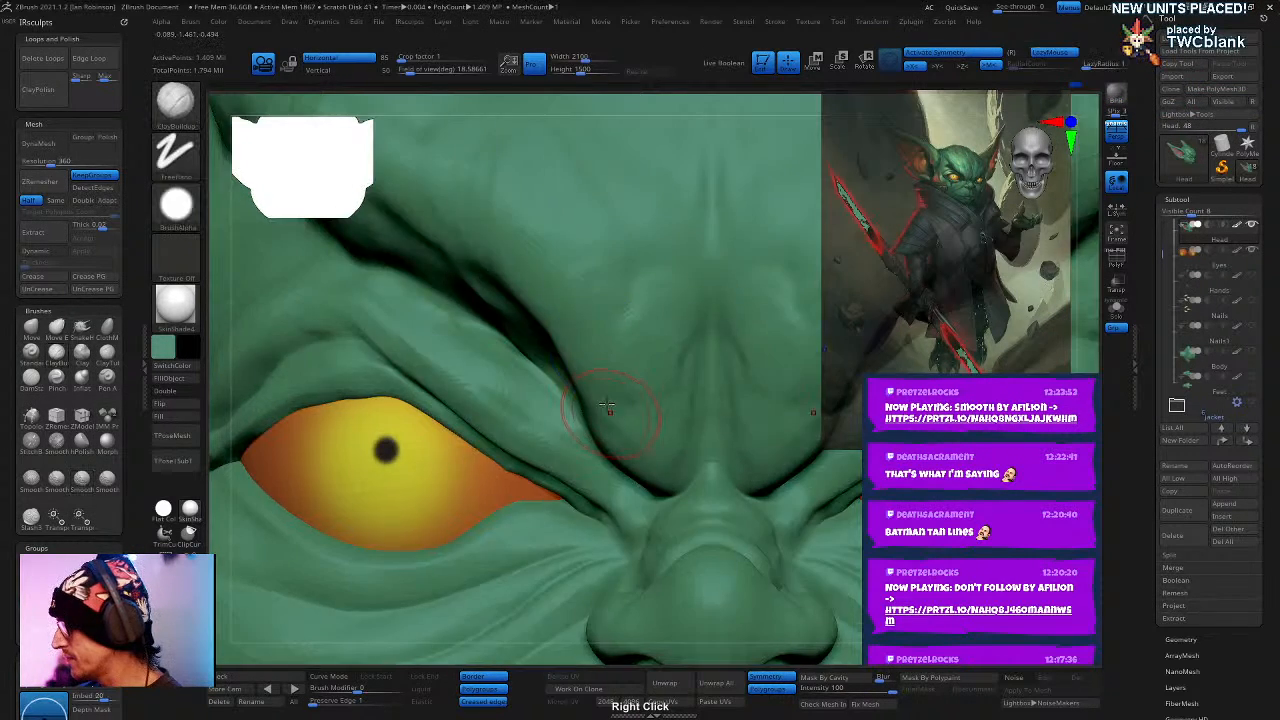
right_click_drag(630, 380, 665, 384, "ctrl")
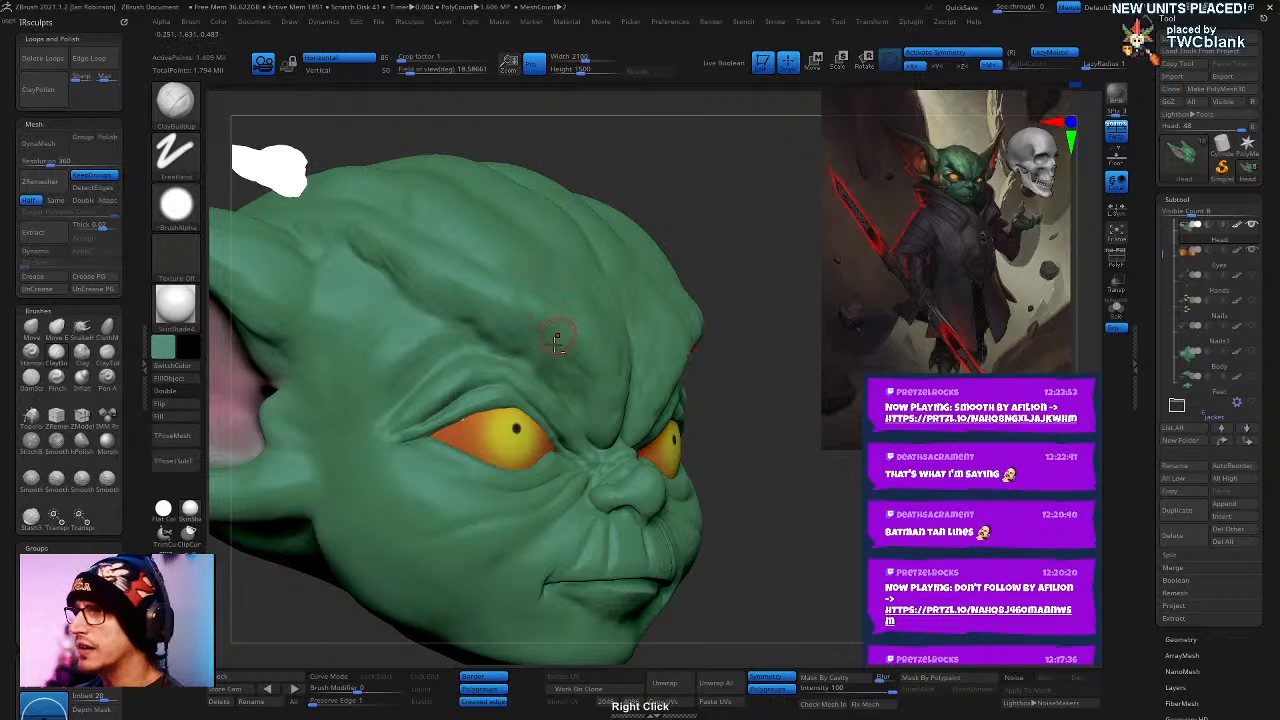
right_click_drag(557, 340, 450, 430, "ctrl")
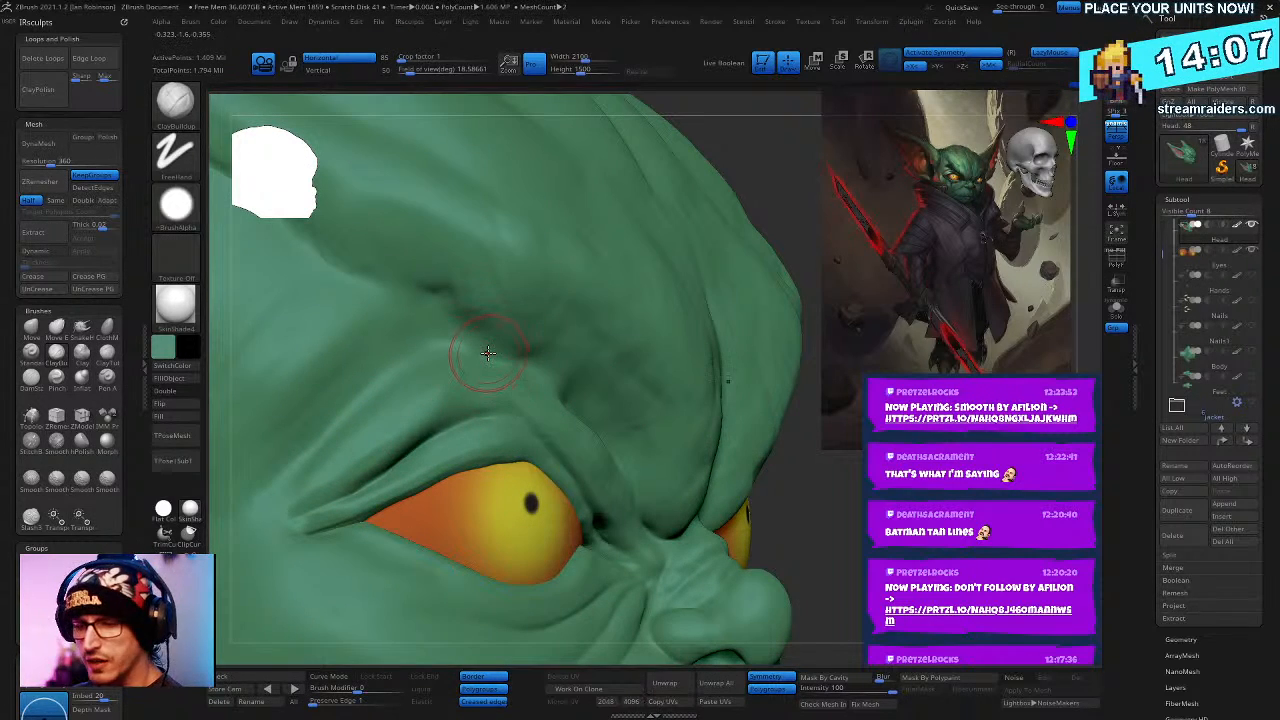
- Plane the transition under the overhanging brow with TrimDynamic and smooth it
key("b")
left_click(393, 431)
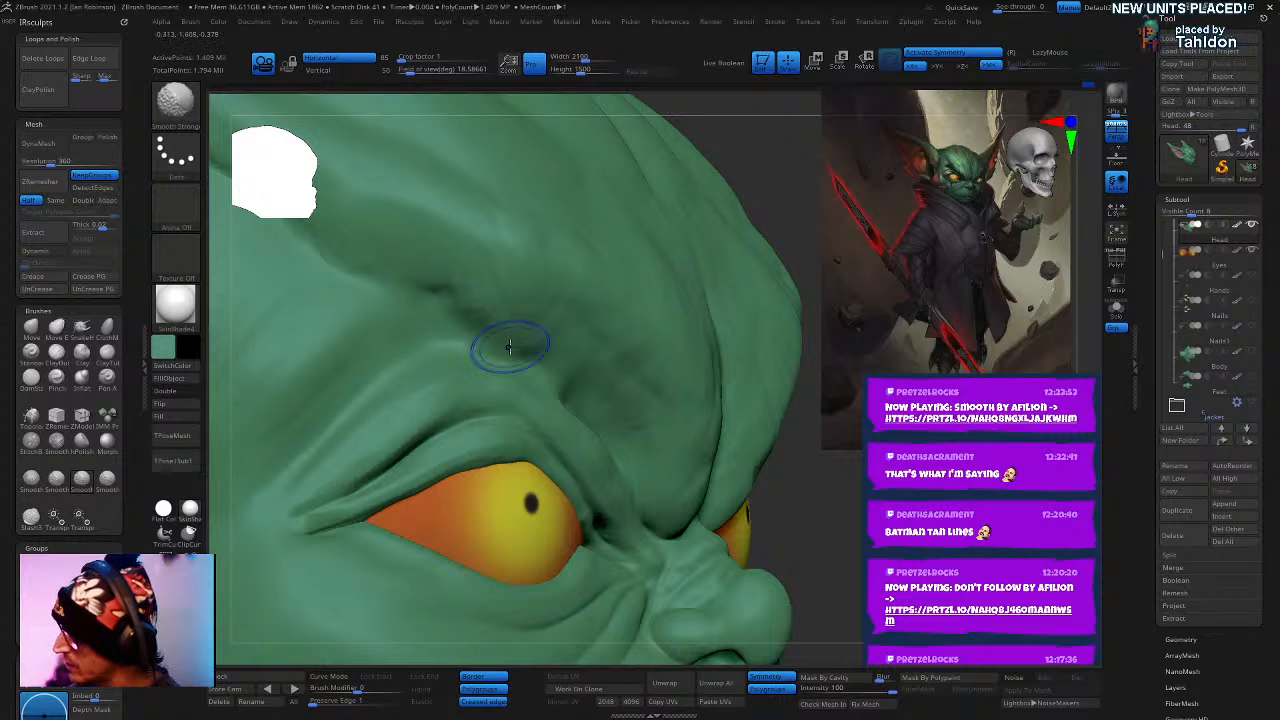
mouse_move(508, 343)
right_mouse_down()
mouse_move(570, 420)
mouse_move(549, 440)
right_mouse_up()
- Carve the crease along the outer upper eyelid with the DamStandard brush and smooth its edge
key("b")
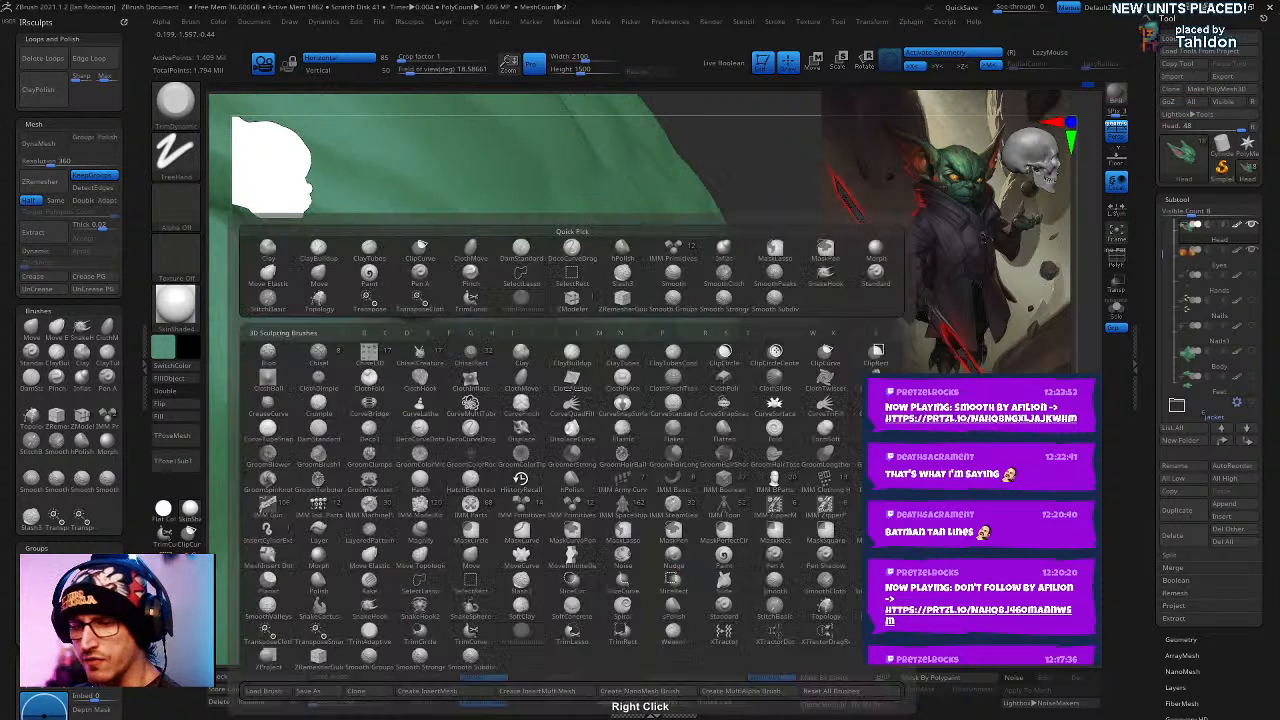
key("d")
key("s")
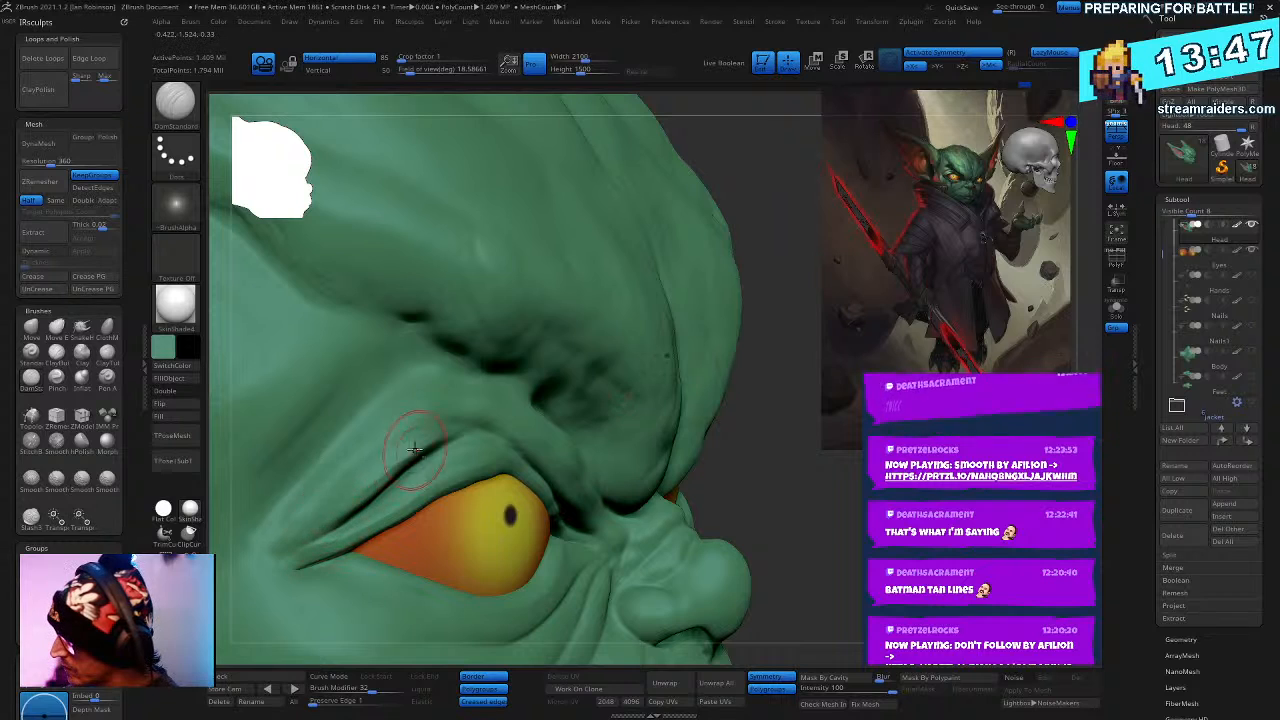
left_click_drag(428, 442, 358, 494, "shift")
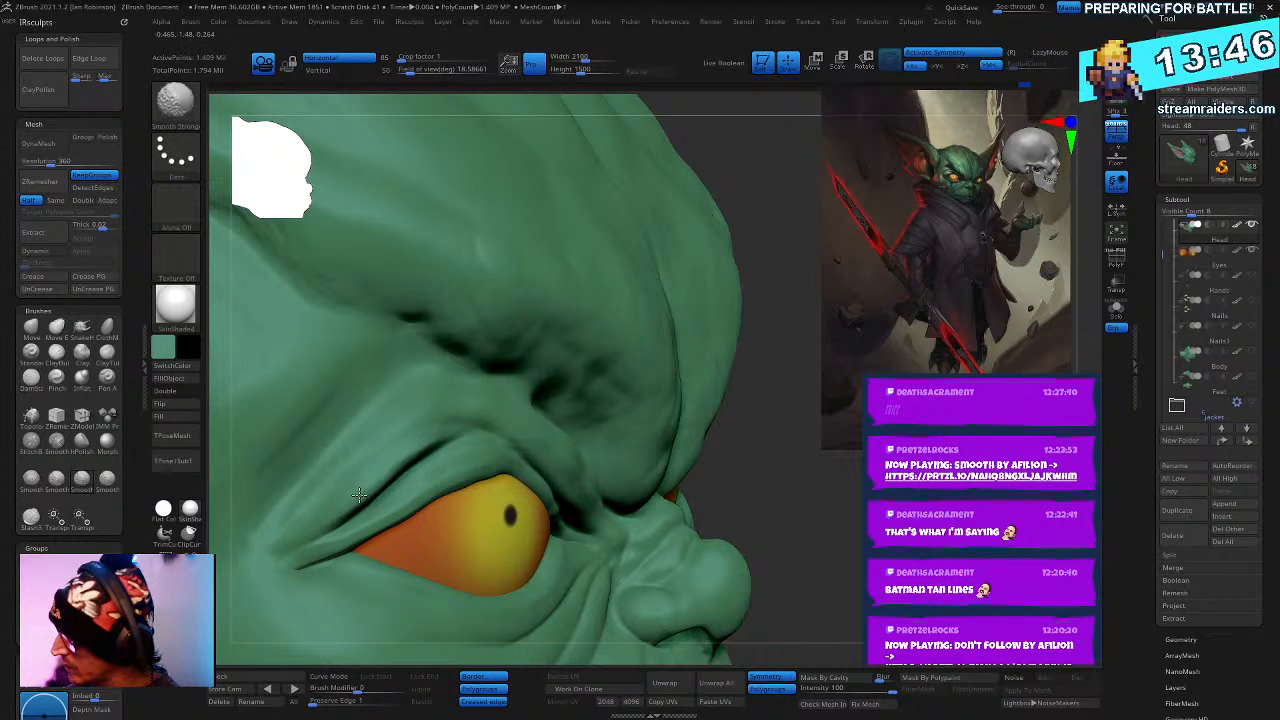
mouse_move(486, 421)
right_mouse_down()
mouse_move(608, 371)
mouse_move(503, 406)
right_mouse_up()
right_click(503, 406)
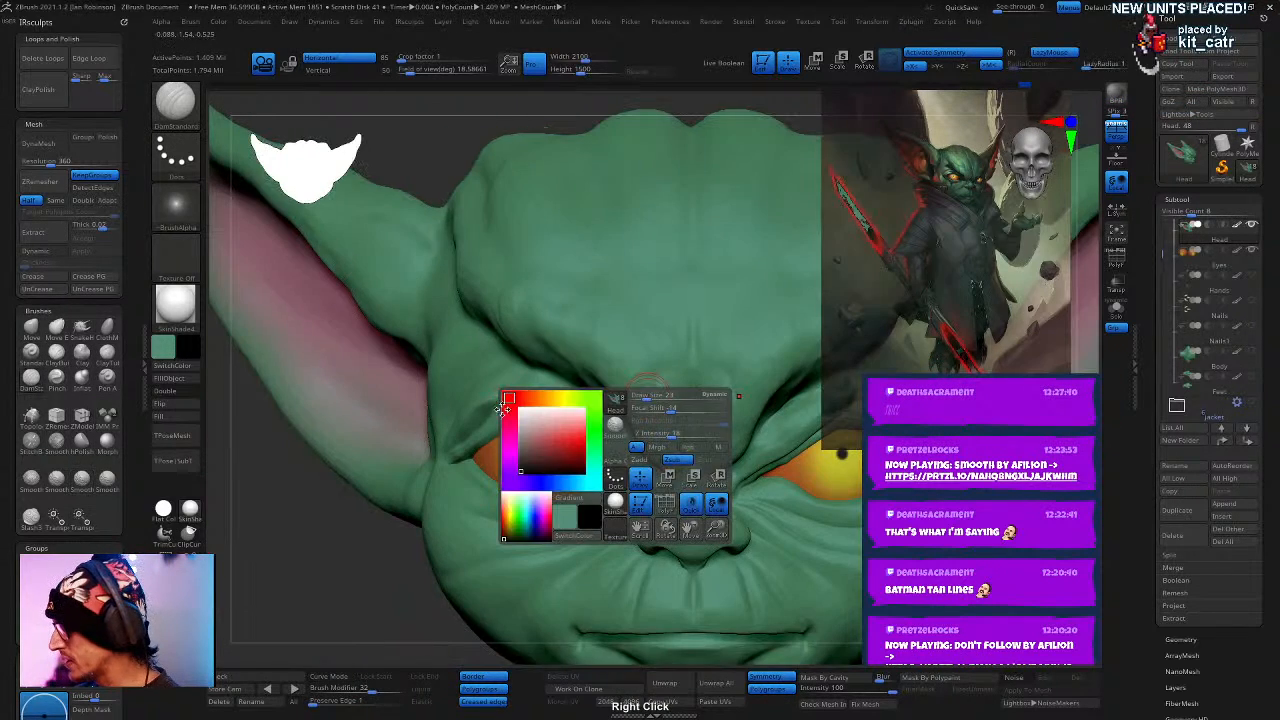
- Lasso-mask the outer upper eyelid, soften the mask edge, and lower the head's subdivision level for the Move brush
right_click_drag(505, 315, 436, 513)
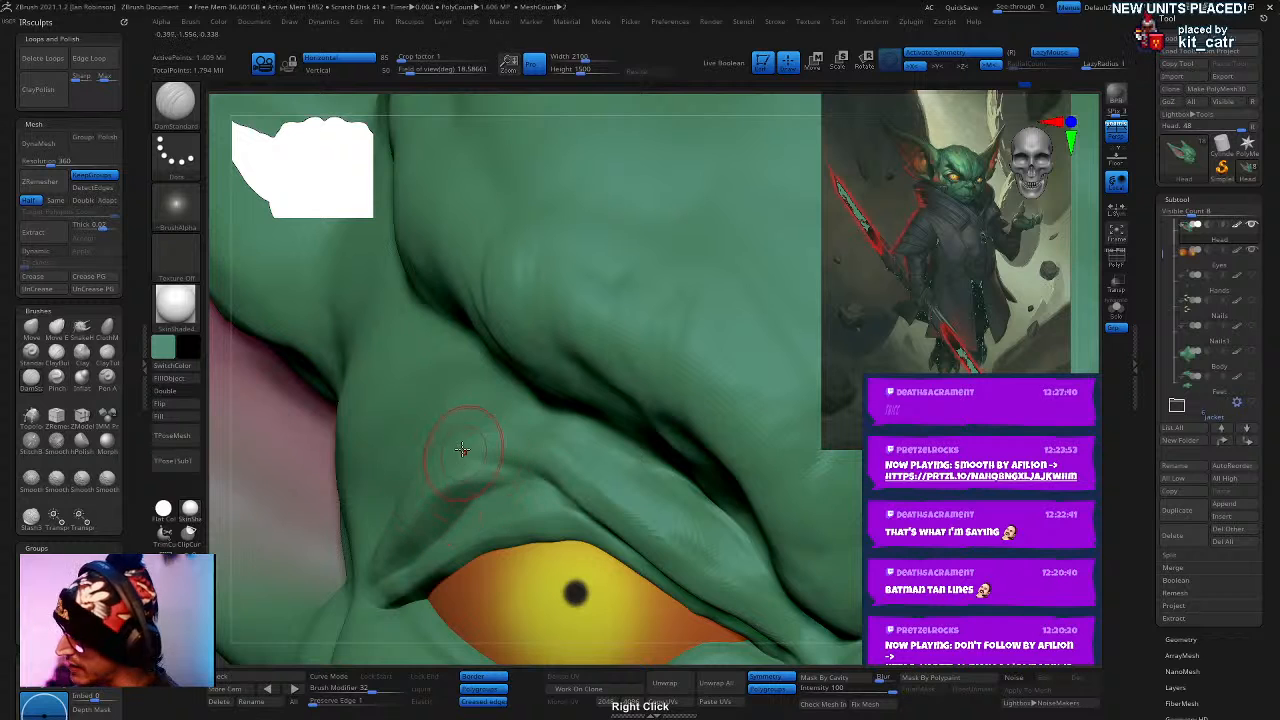
key("b")
key("m")
key("v")
right_click(428, 494)
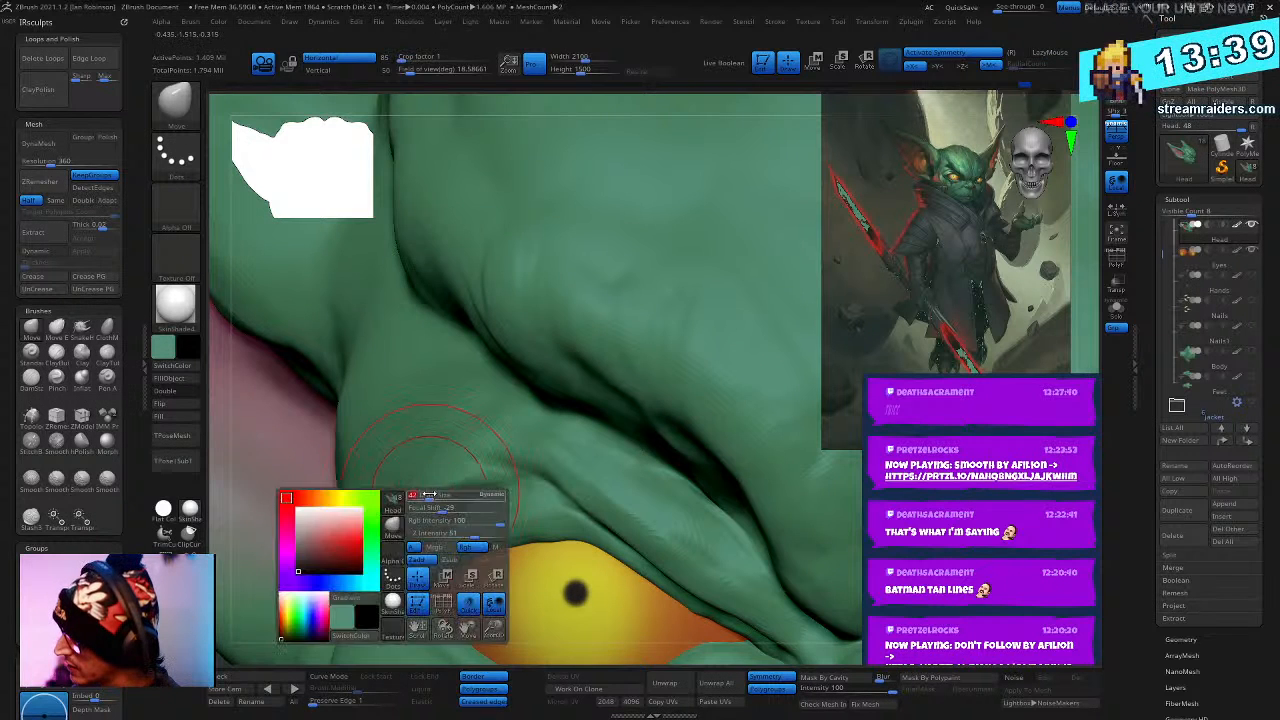
left_click(428, 494)
key("ctrl")
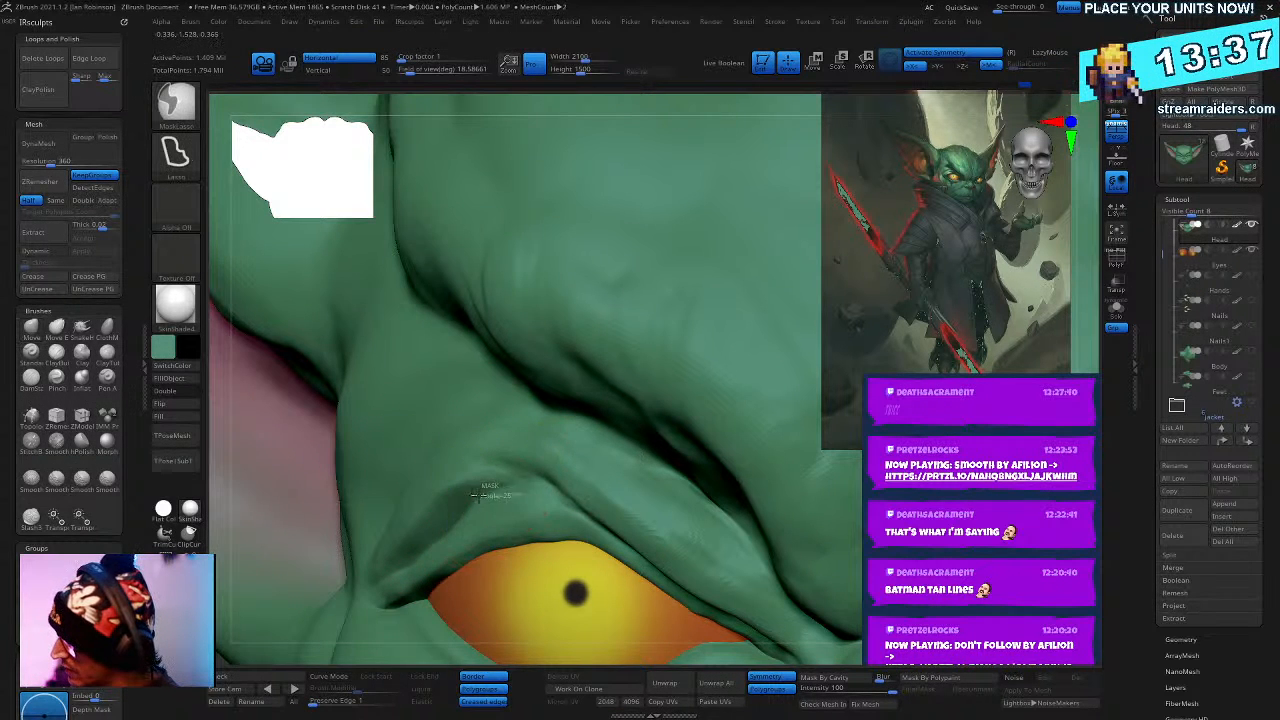
left_click_drag(424, 543, 562, 448, "ctrl")
left_click(495, 517, "ctrl")
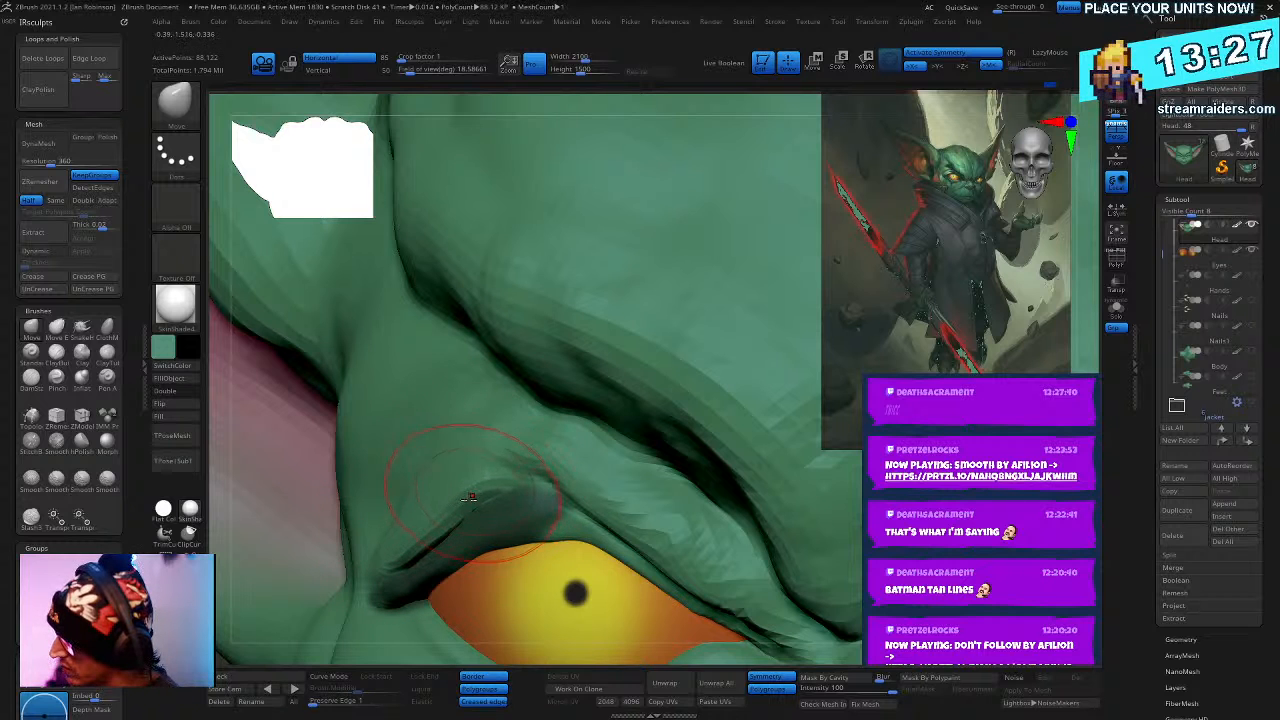
- Reshape the fold over the masked outer eyelid with the Move brush, clear the mask and return to the higher subdivision level
mouse_move(469, 497)
right_mouse_down()
mouse_move(490, 470)
mouse_move(441, 483)
right_mouse_up()
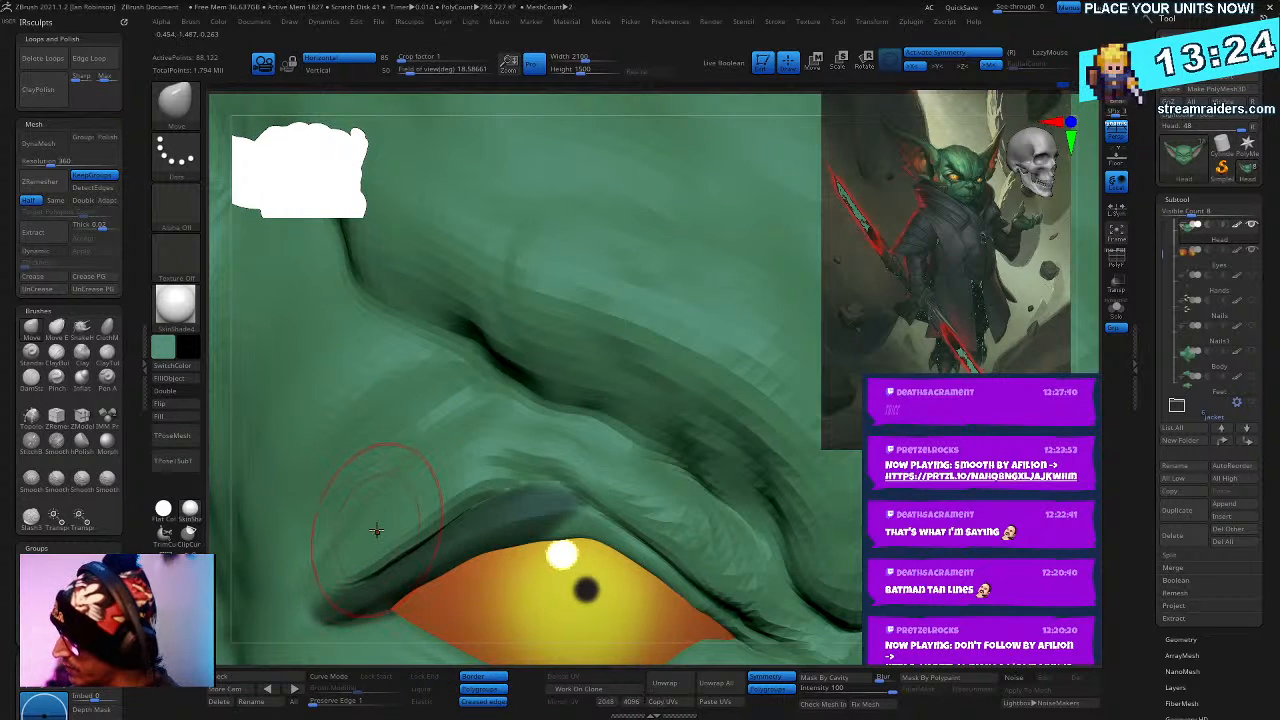
key("d")
key("d")
right_click_drag(548, 446, 528, 335, "alt")
mouse_move(640, 500)
right_mouse_down()
mouse_move(537, 443)
mouse_move(732, 418)
mouse_move(700, 391)
right_mouse_up()
- Sharpen the eyelid creases toward the inner eye corner with the Pinch brush
key("b")
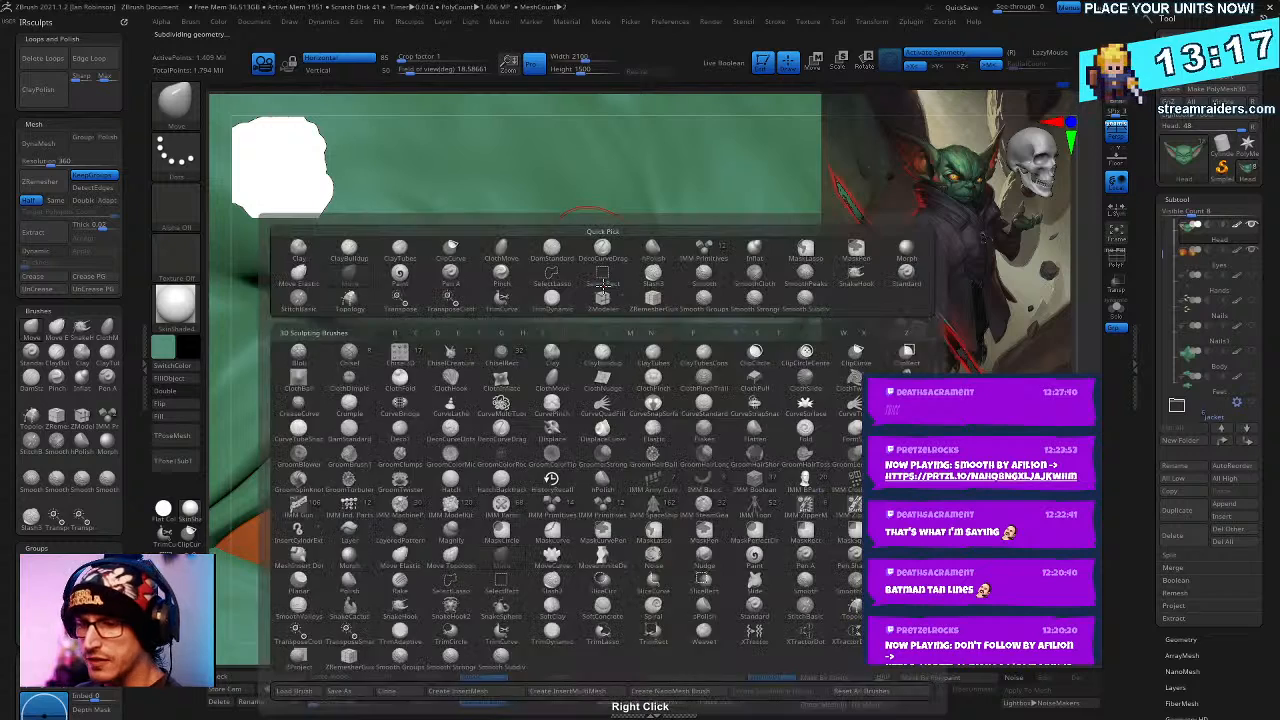
key("p")
key("i")
right_click(543, 440)
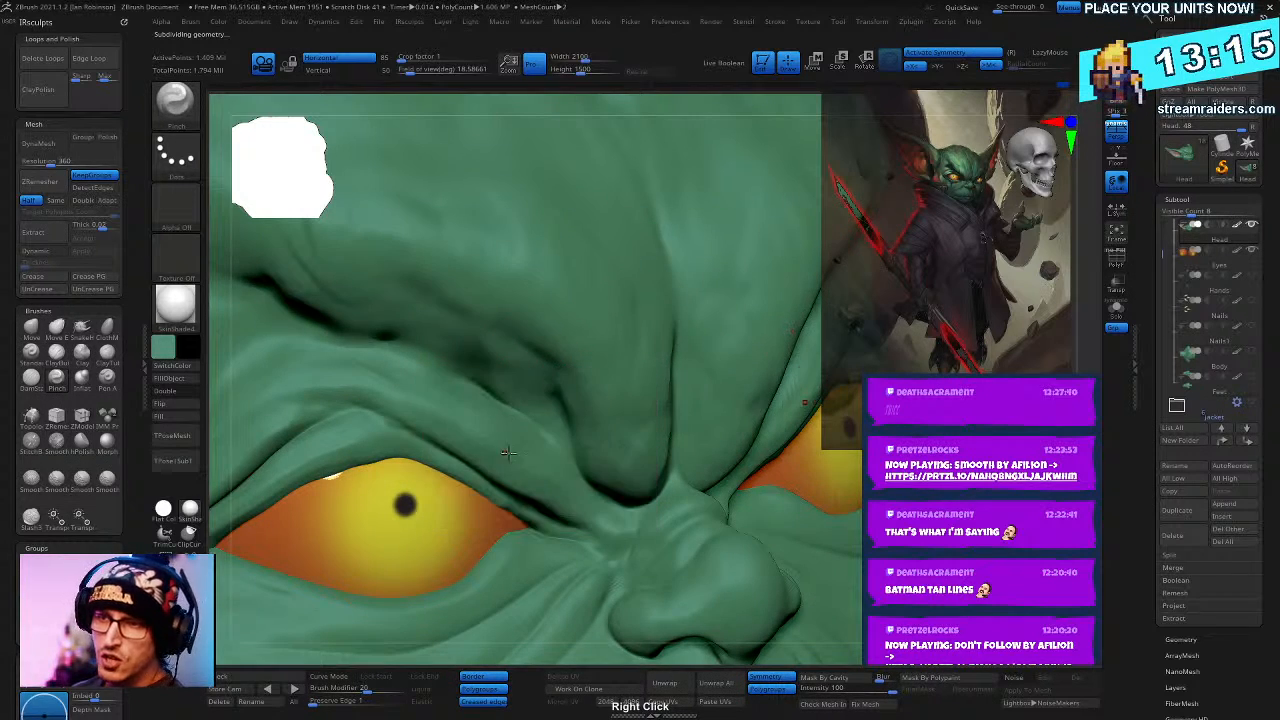
right_click_drag(520, 430, 383, 373)
right_click(356, 369)
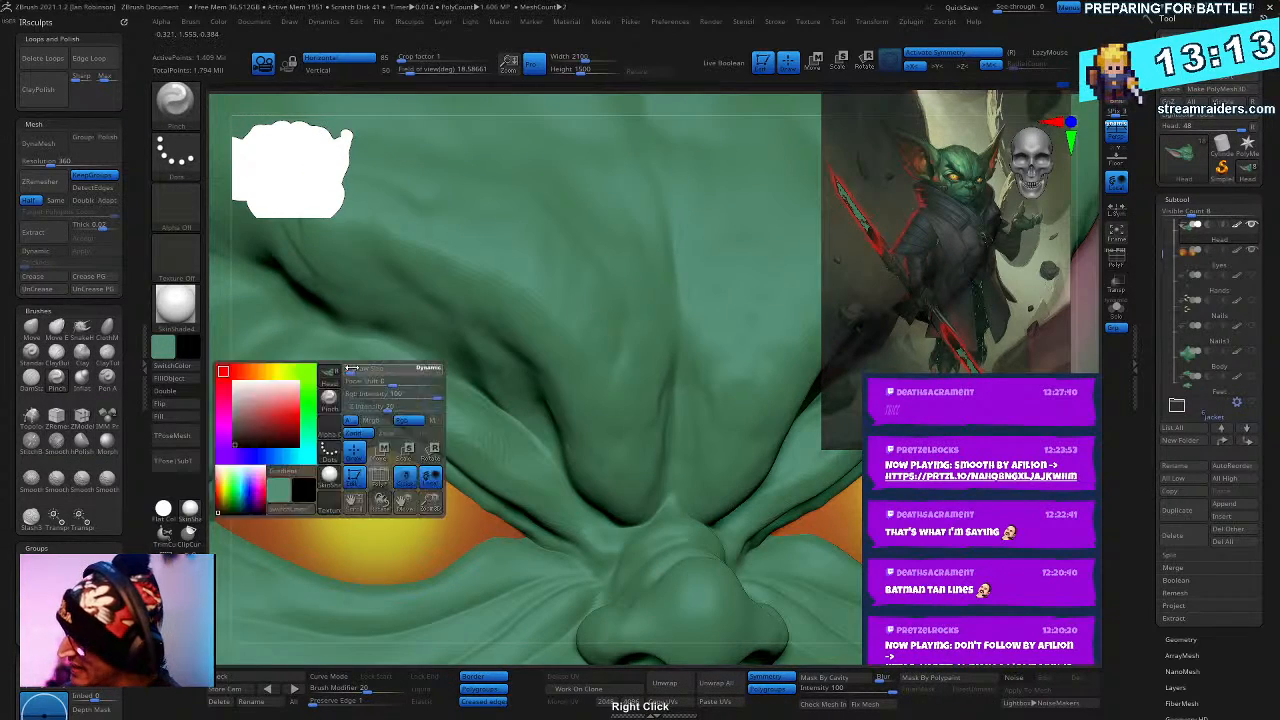
right_click(356, 368)
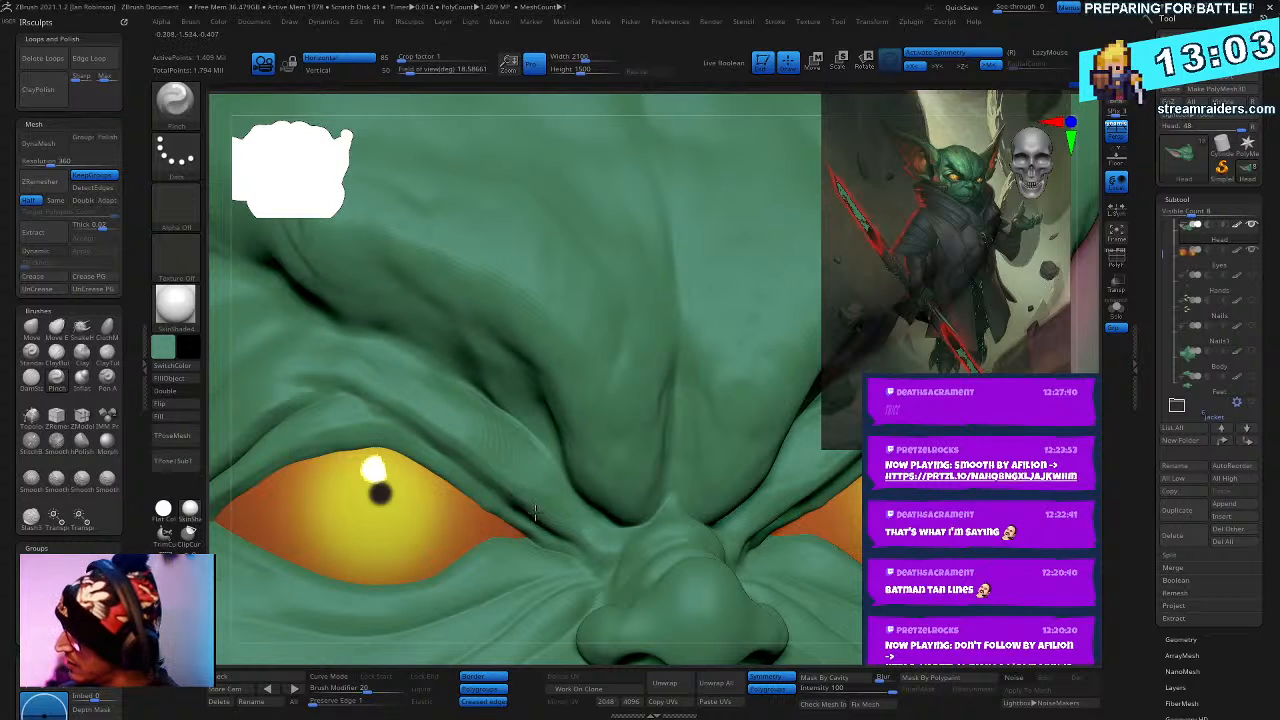
- Lasso-mask the upper eyelid and the area under the inner eye, and pinch the exposed fold above them
key("ctrl")
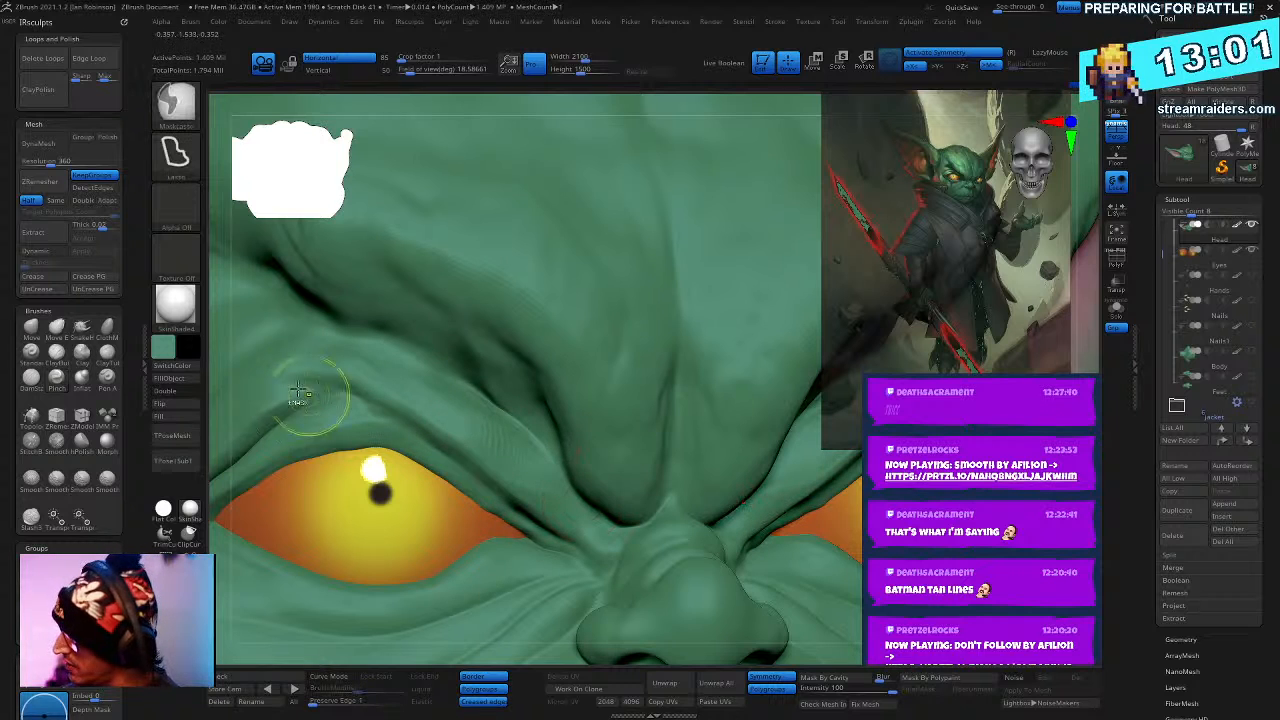
mouse_move(395, 415)
left_mouse_down("ctrl")
mouse_move(551, 531)
mouse_move(501, 637)
mouse_move(277, 500)
left_mouse_up("ctrl")
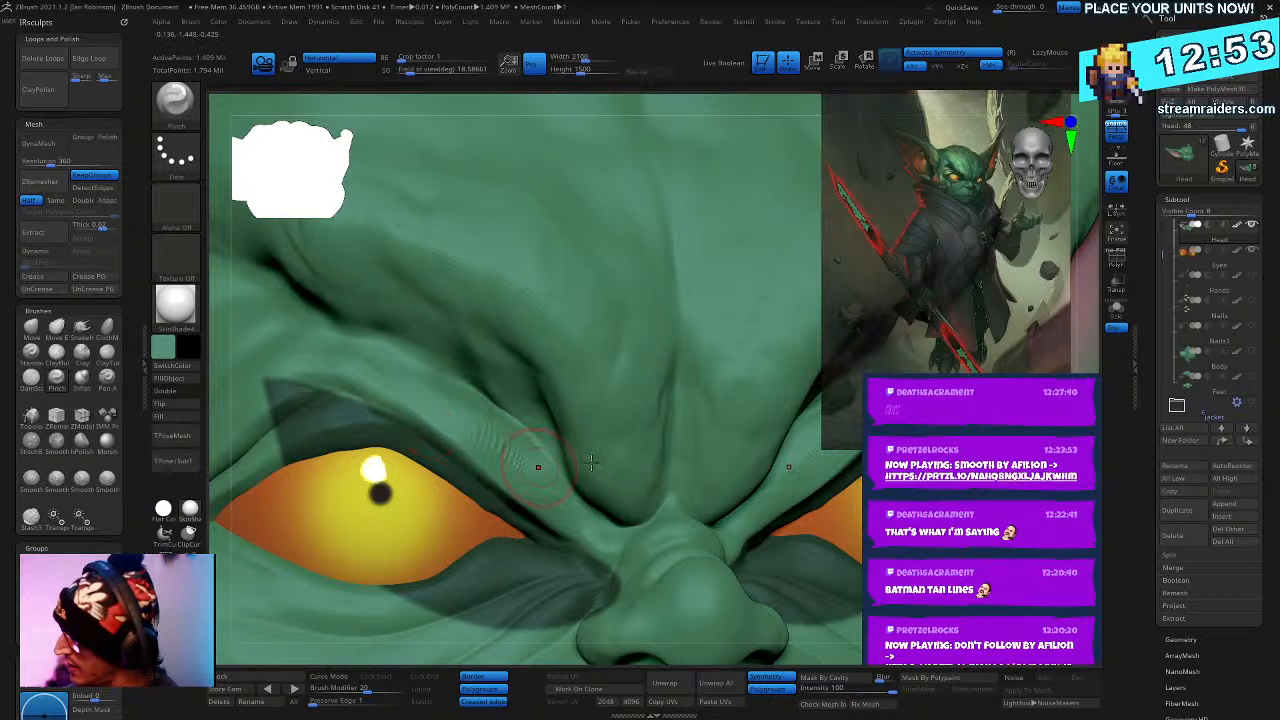
right_click_drag(505, 468, 505, 428)
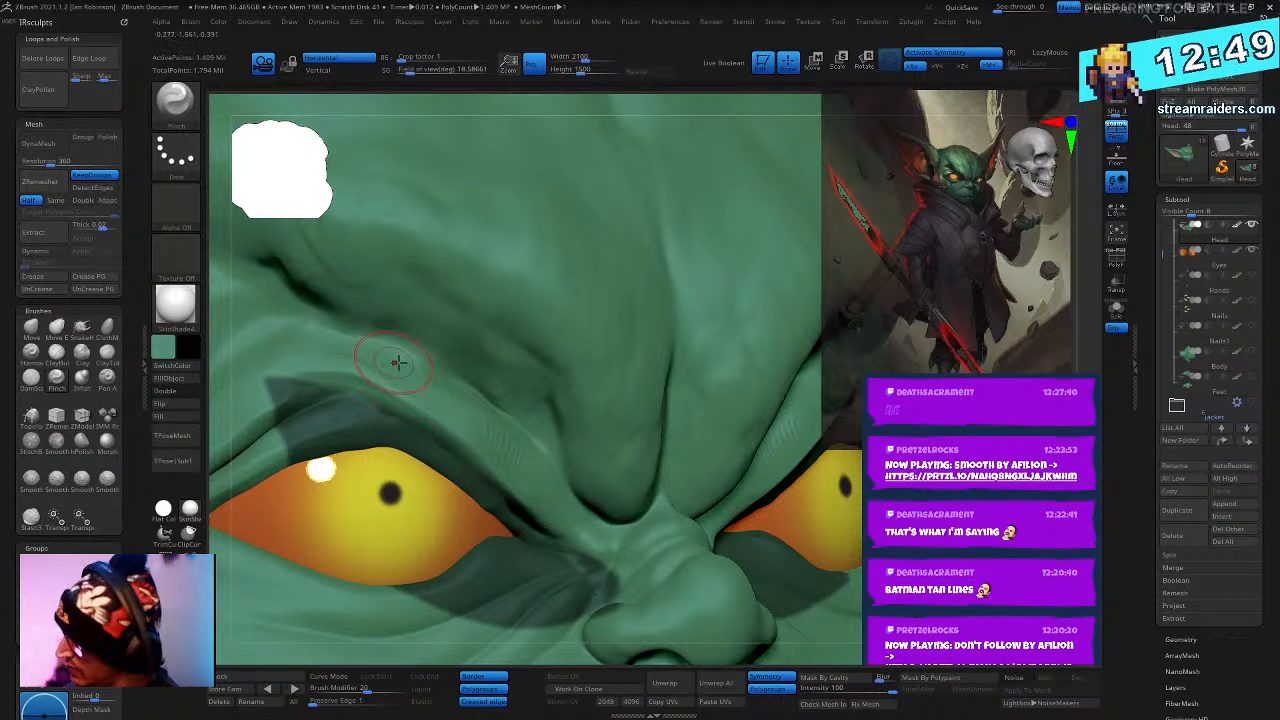
- Extend the lasso mask along the upper eyelid and pinch the fold edge along the mask border
key("ctrl")
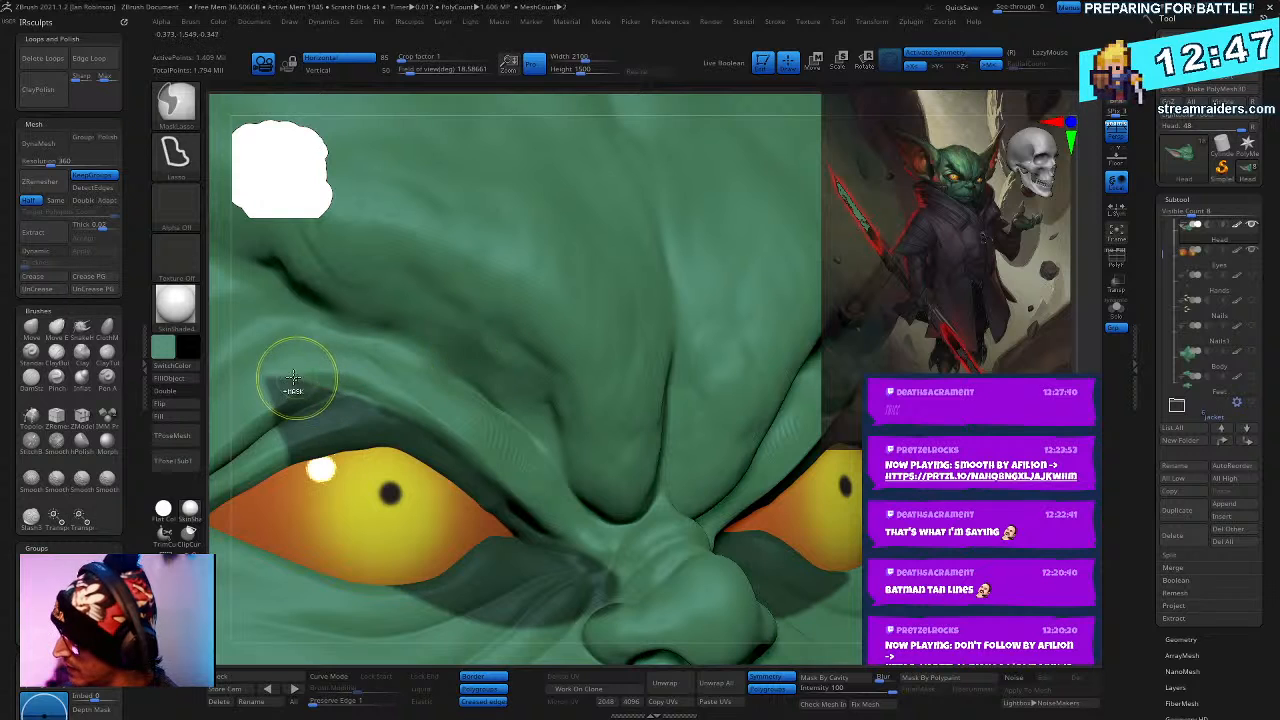
left_click_drag(388, 402, 480, 533, "ctrl")
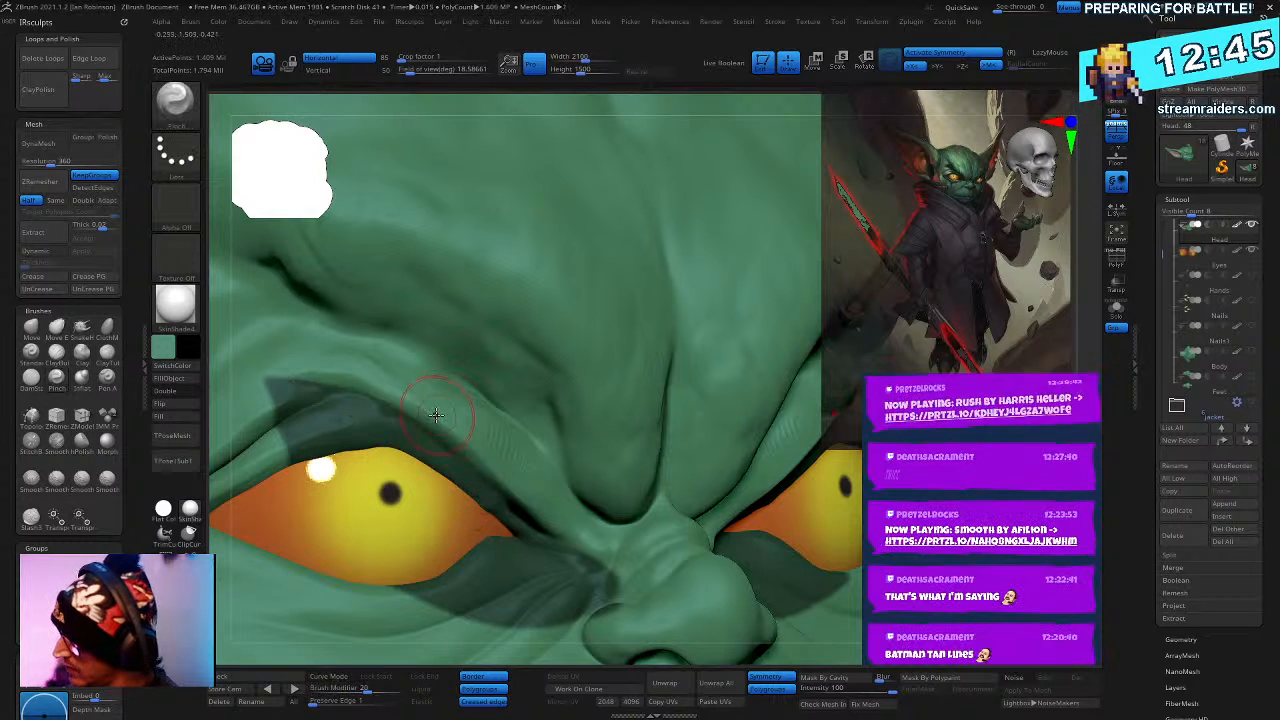
left_click_drag(448, 428, 383, 394)
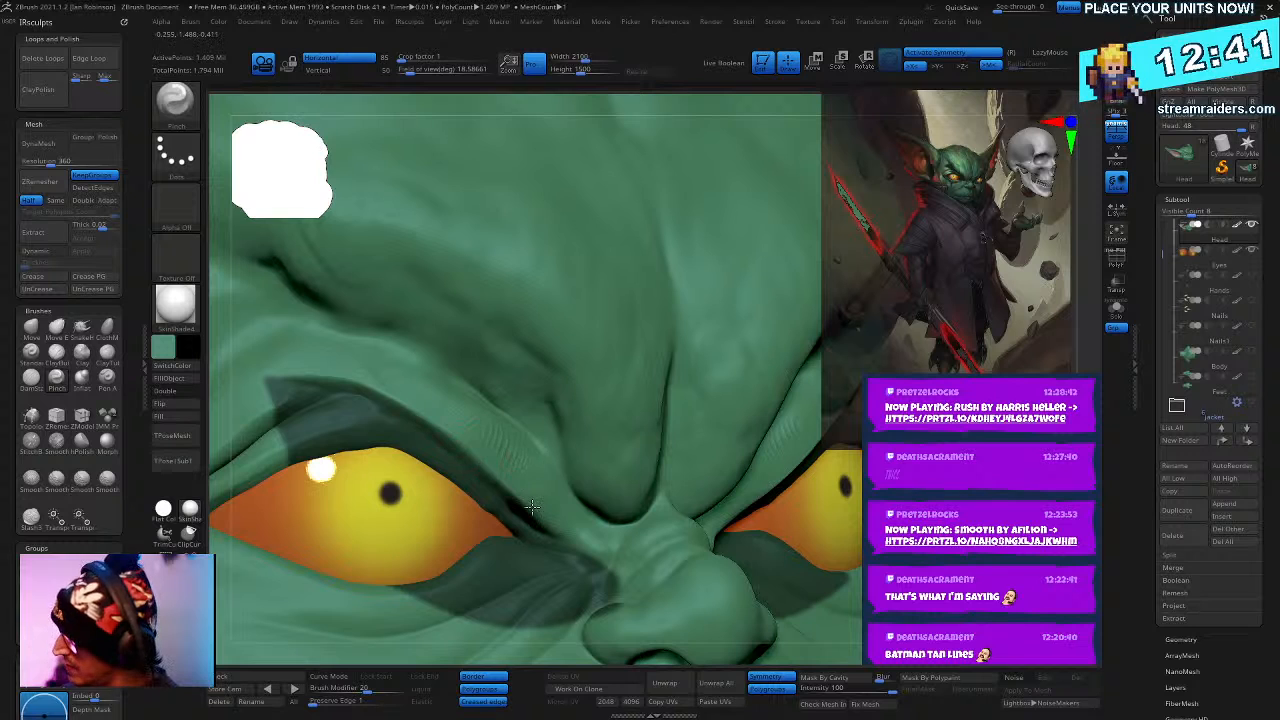
mouse_move(442, 396)
right_mouse_down()
mouse_move(467, 312)
mouse_move(457, 286)
mouse_move(470, 300)
mouse_move(450, 330)
right_mouse_up()
- Store the camera view as Check, recall the whole-head camera, and clear the eyelid mask to review the face from the front
left_click(248, 689)
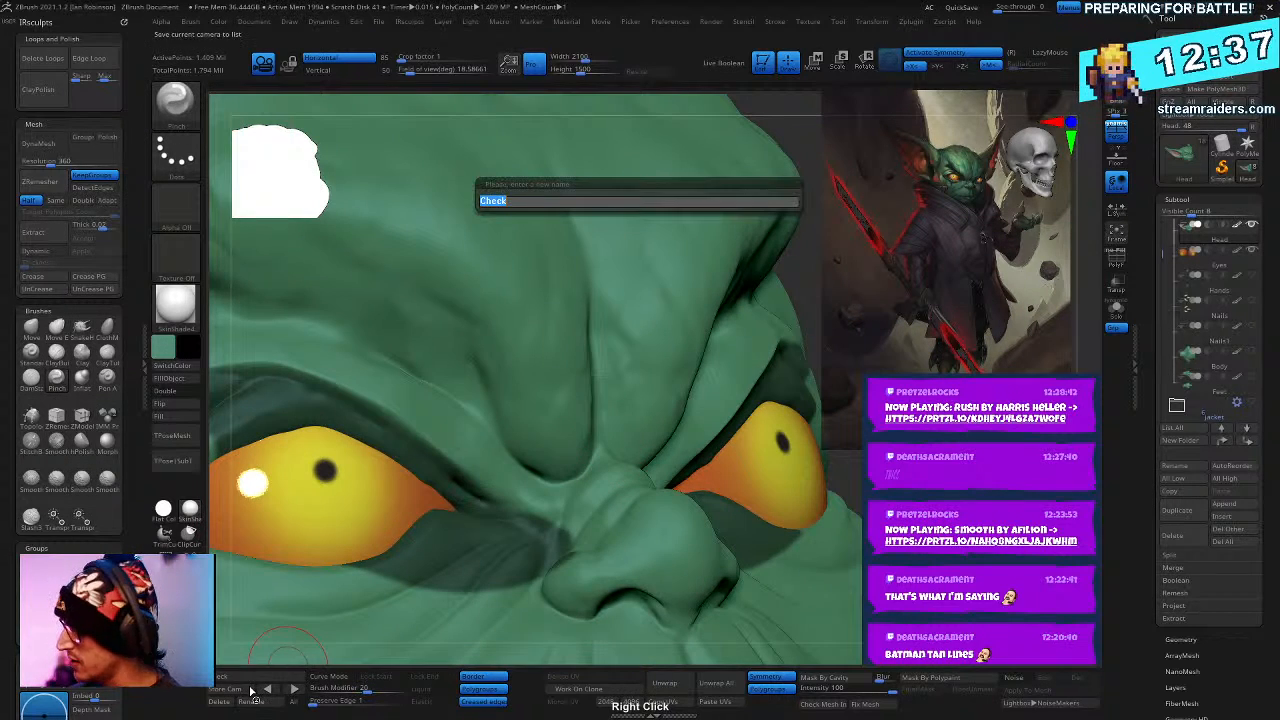
key("Return")
left_click(267, 689)
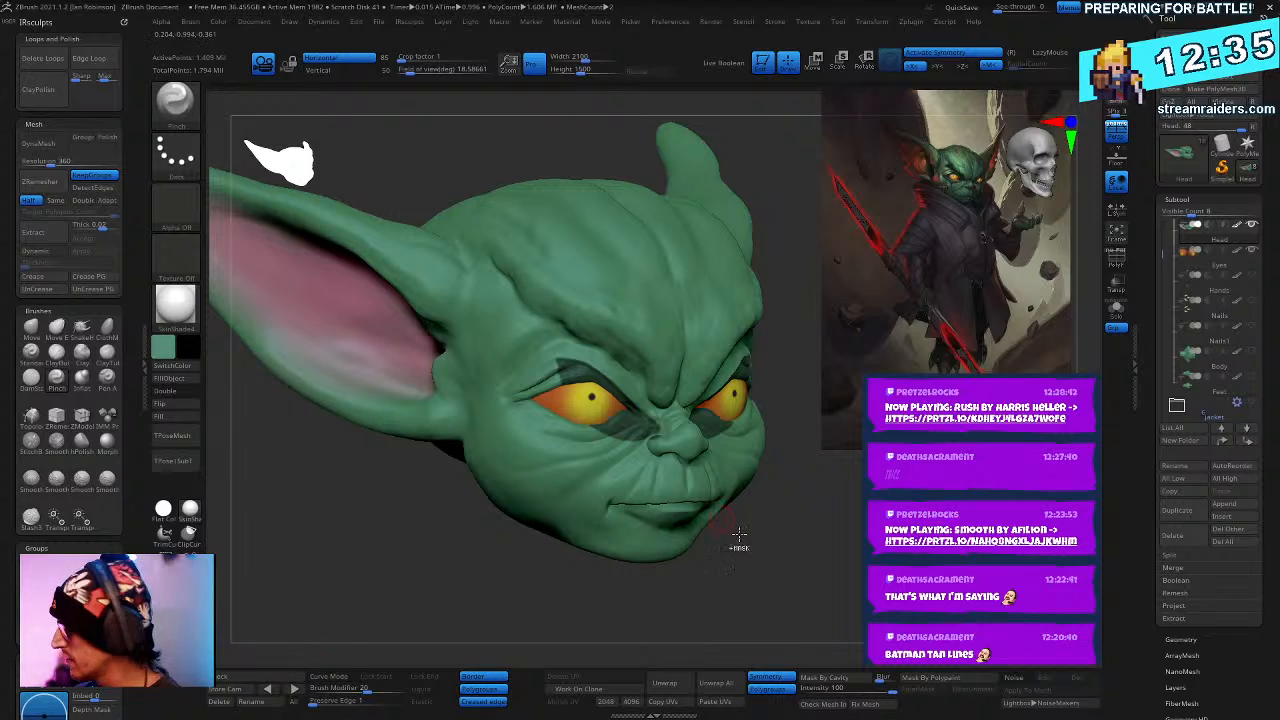
right_click_drag(858, 545, 765, 553)
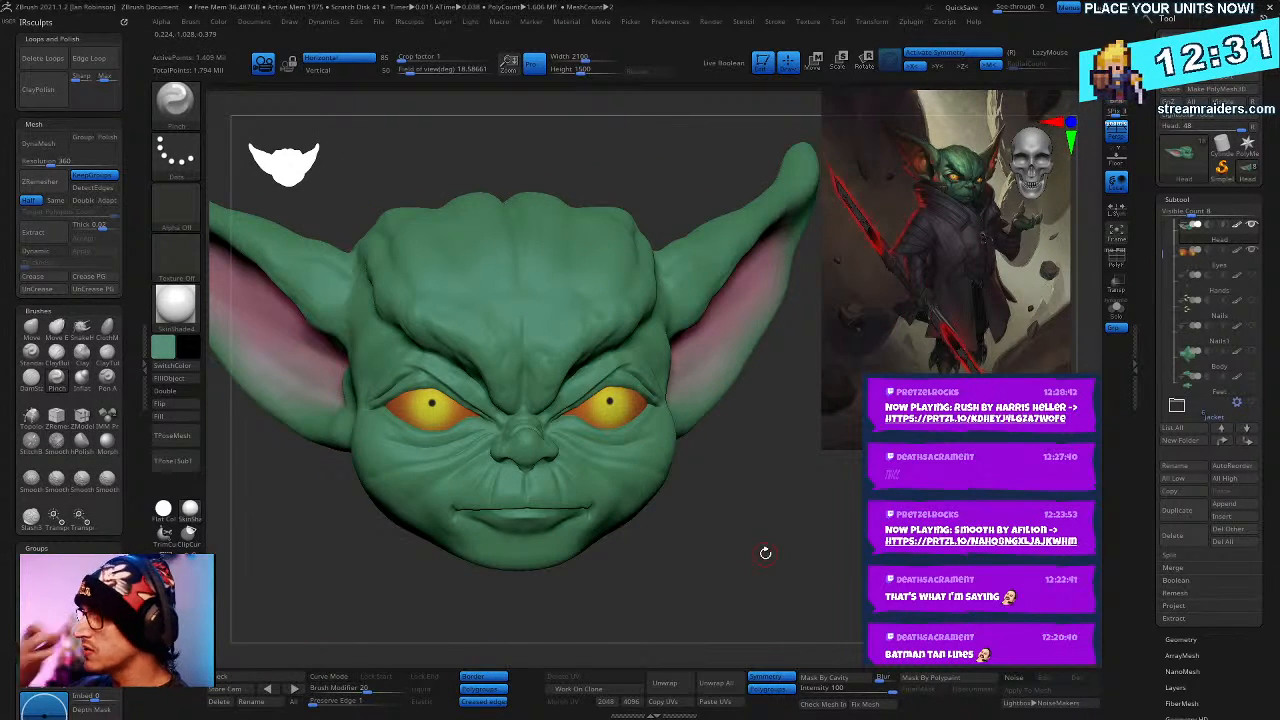
- Build up the skin folds around the inner eye corner with the ClayBuildup brush
right_click_drag(806, 506, 754, 604, "ctrl")
right_click_drag(447, 424, 450, 478, "ctrl")
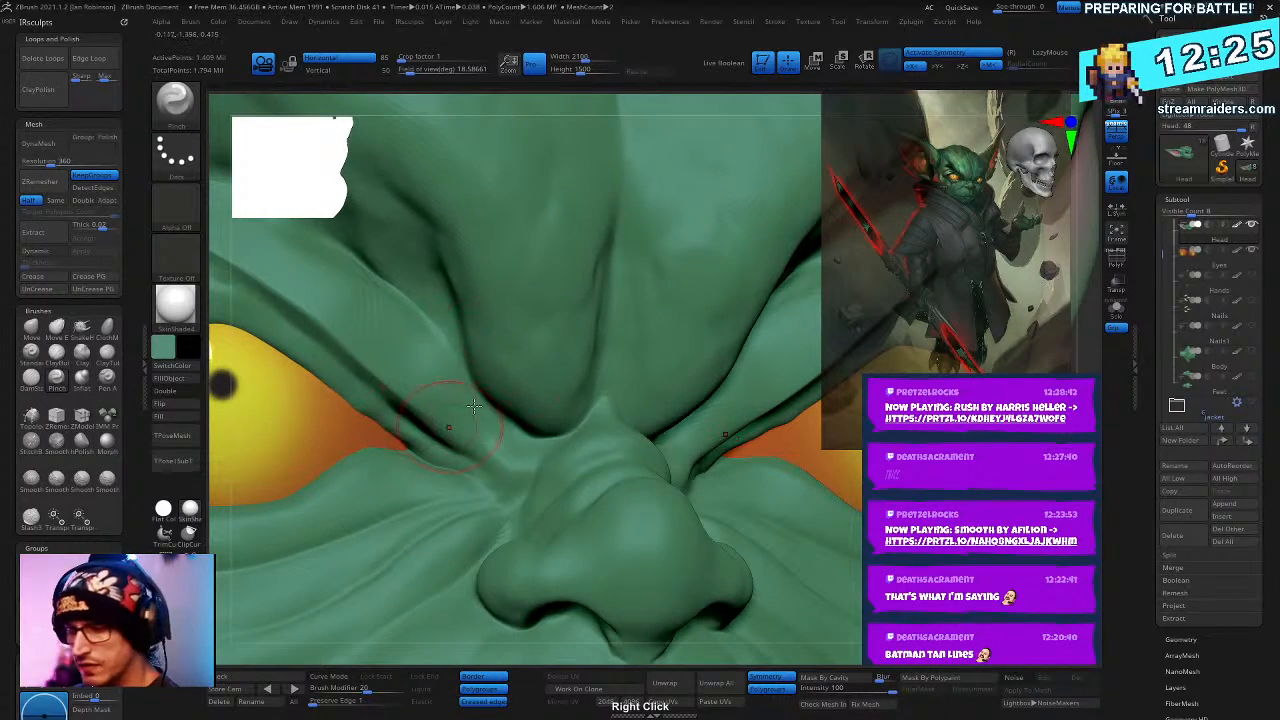
key("b")
key("c")
key("b")
key("space")
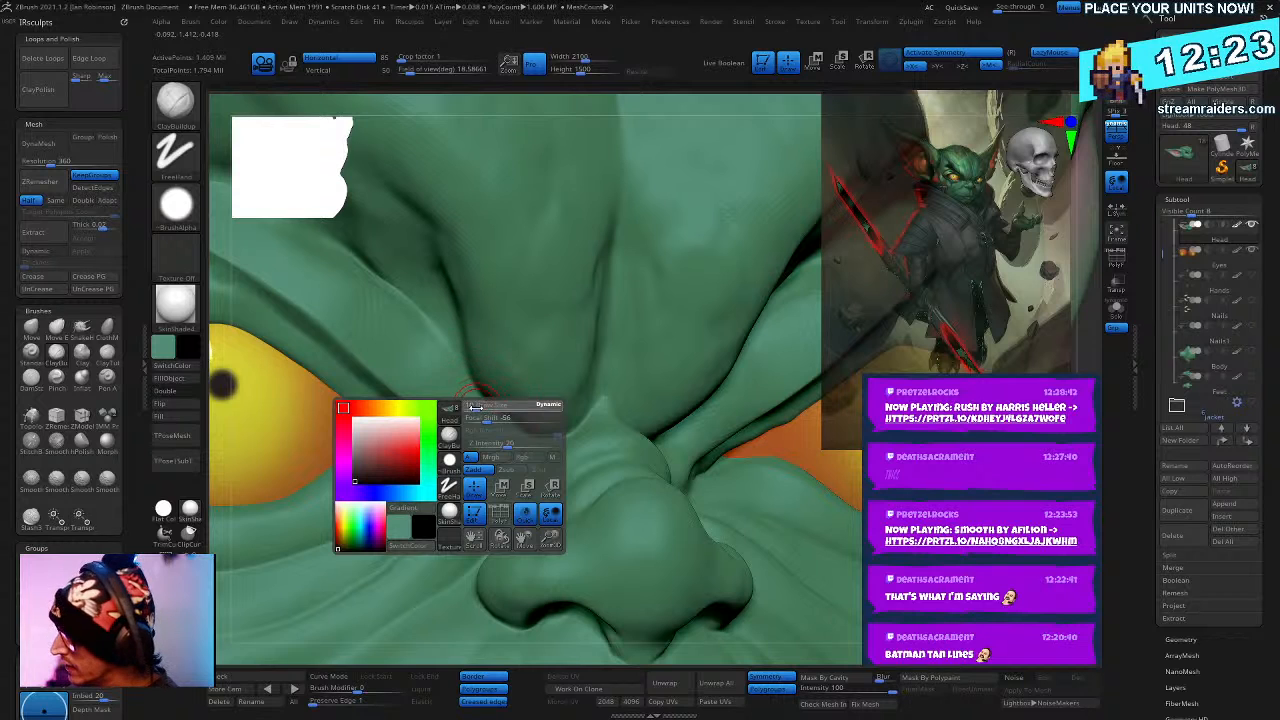
right_click_drag(476, 410, 410, 453)
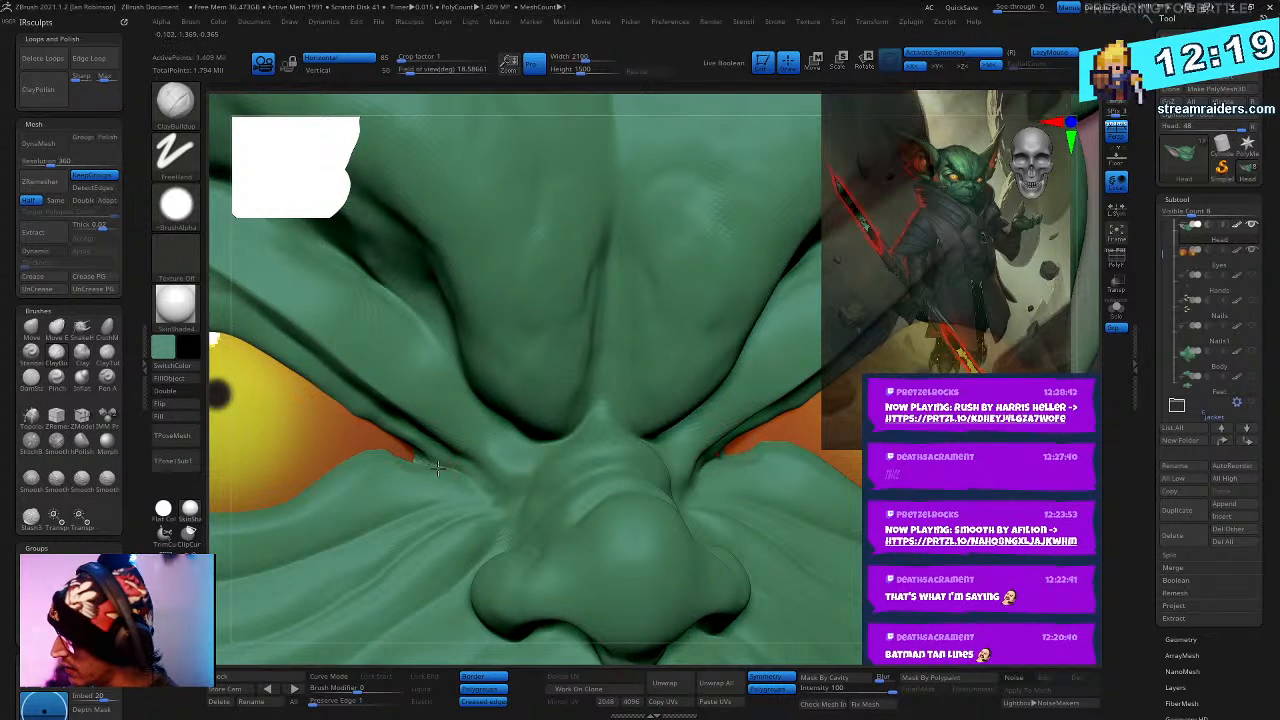
right_click_drag(455, 461, 509, 391)
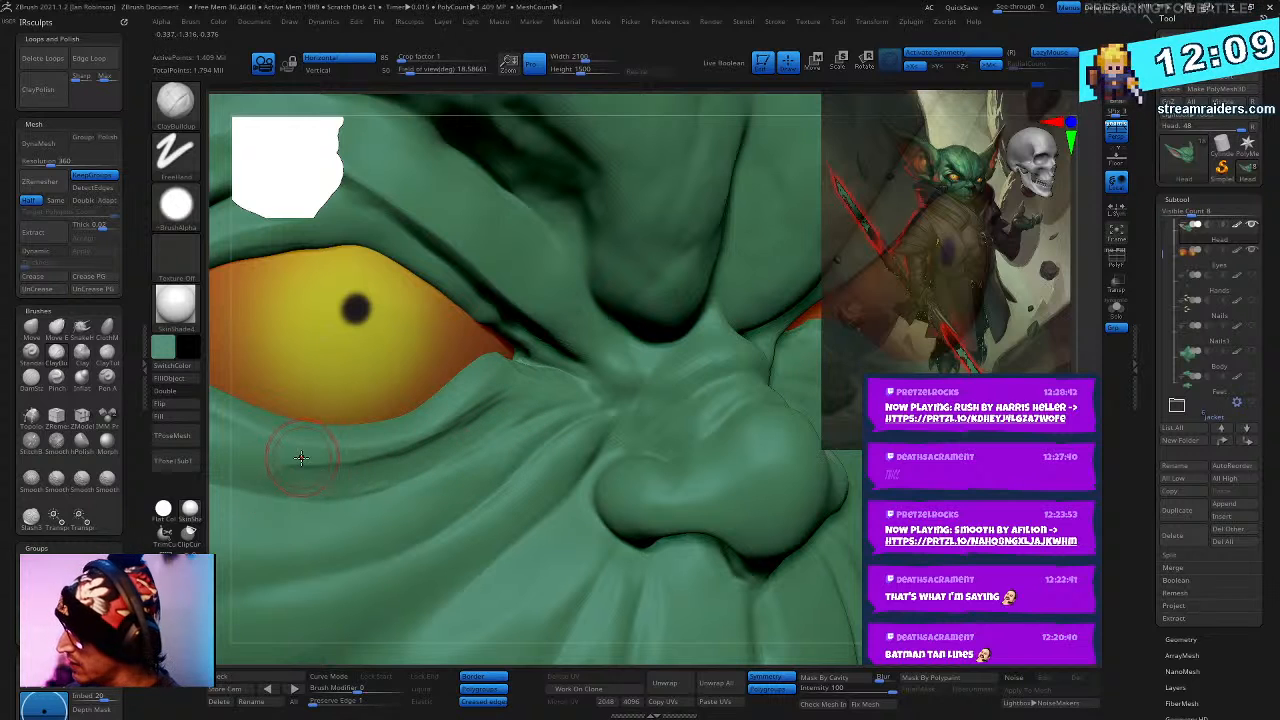
- Build up the lower eyelid and the folds beneath it with ClayBuildup, smoothing the strokes into the cheek
right_click_drag(367, 476, 518, 484)
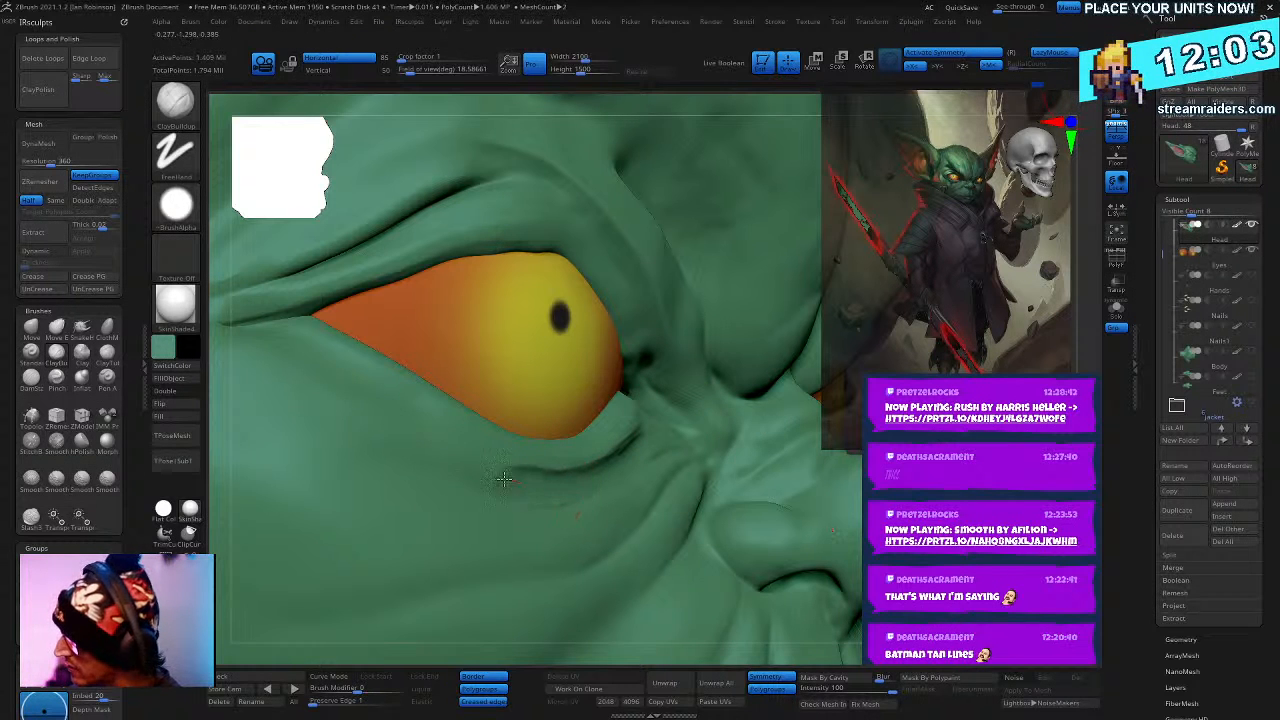
right_click_drag(495, 405, 709, 385)
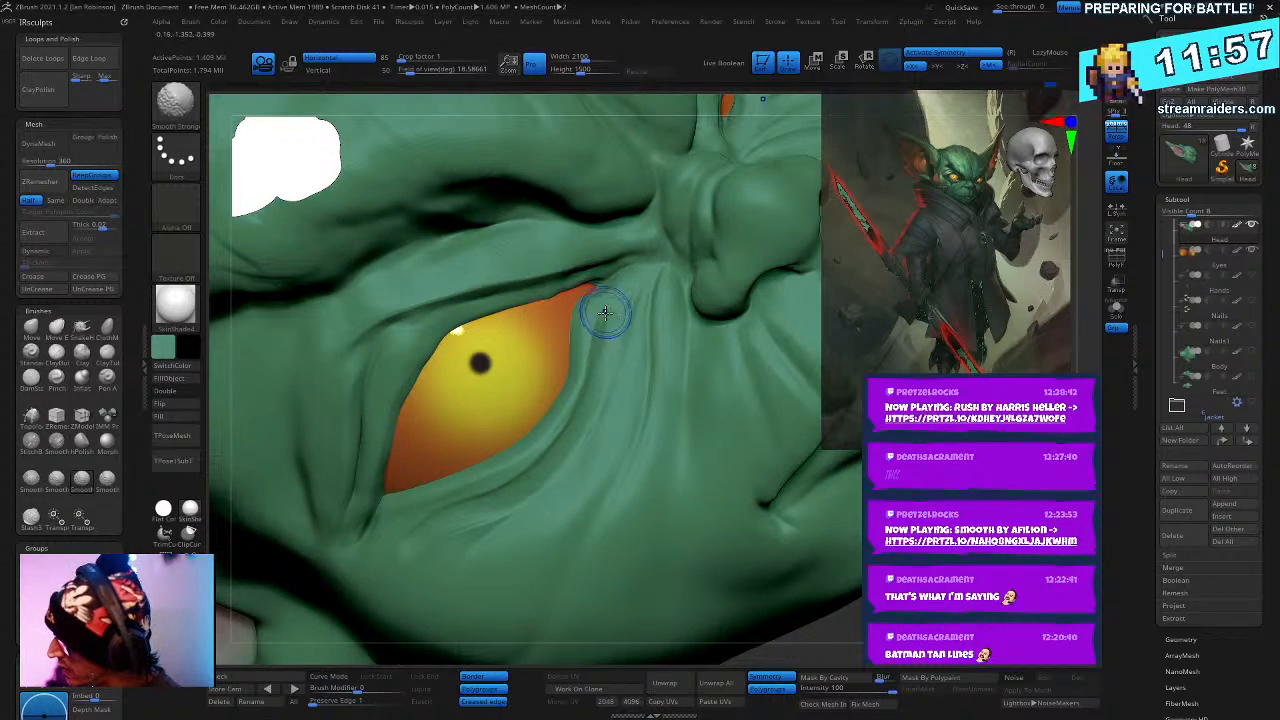
right_click_drag(595, 395, 570, 471)
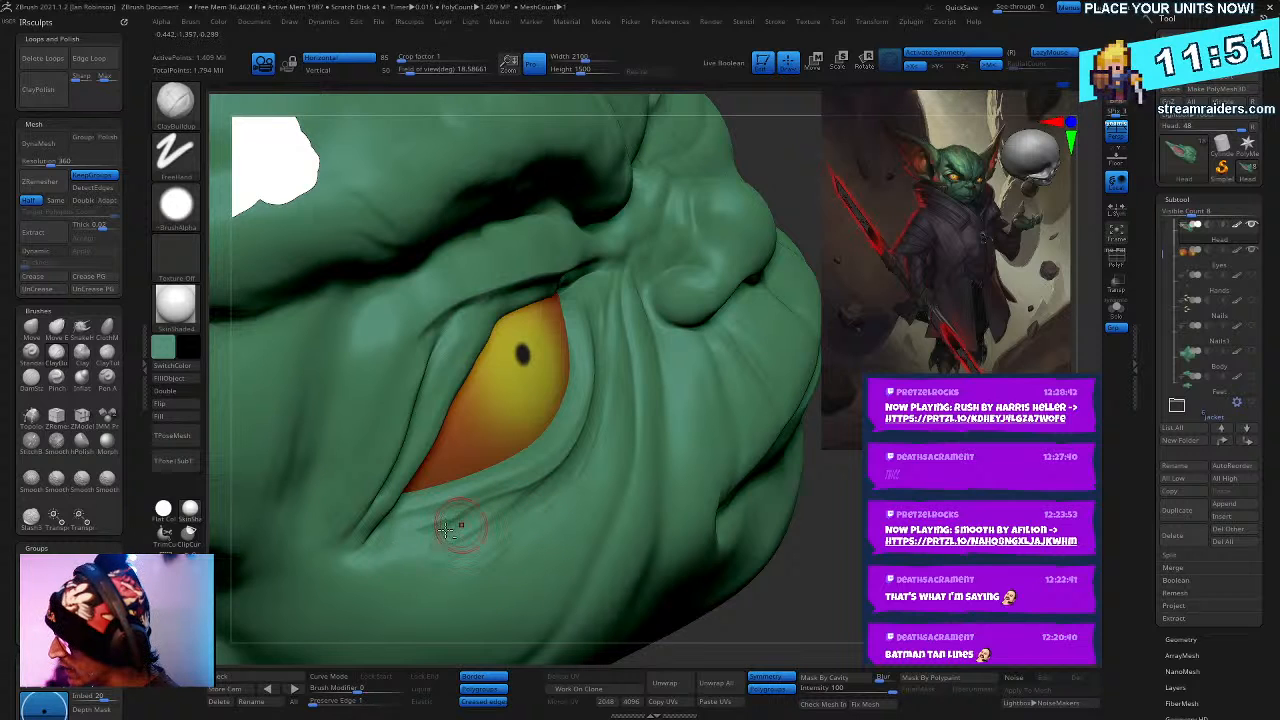
key("shift")
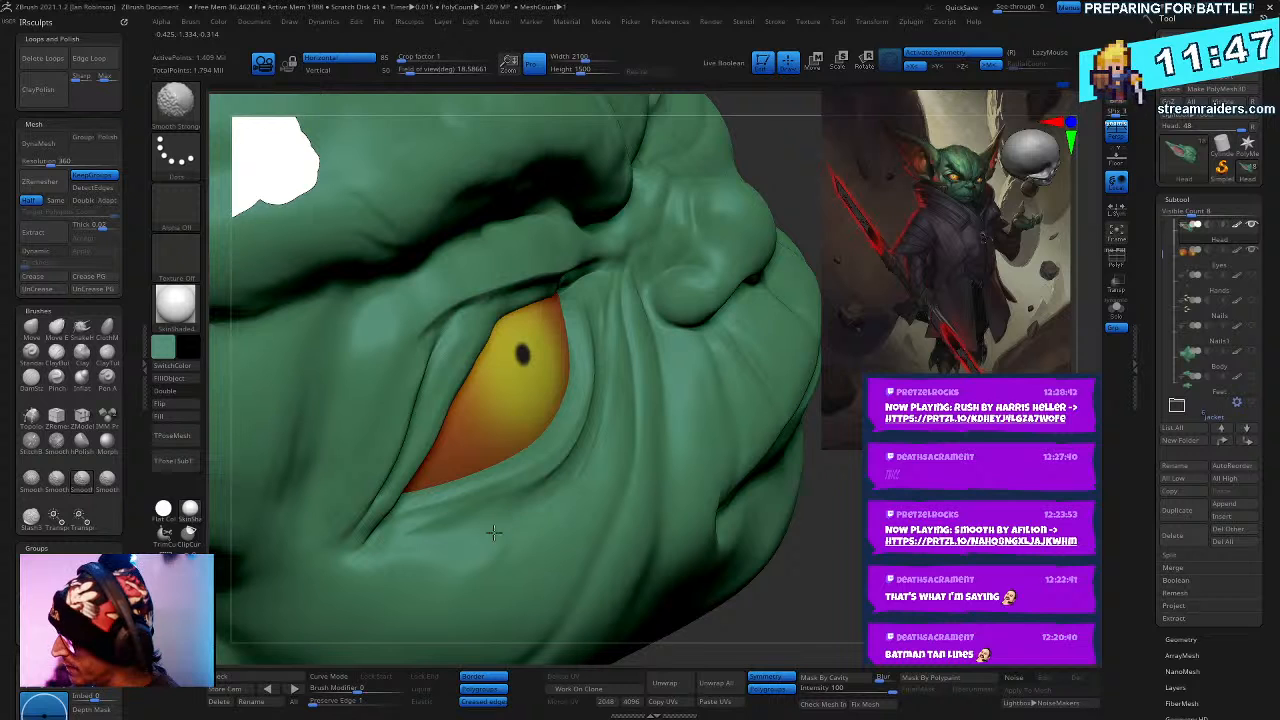
right_click_drag(512, 536, 551, 523)
key("shift")
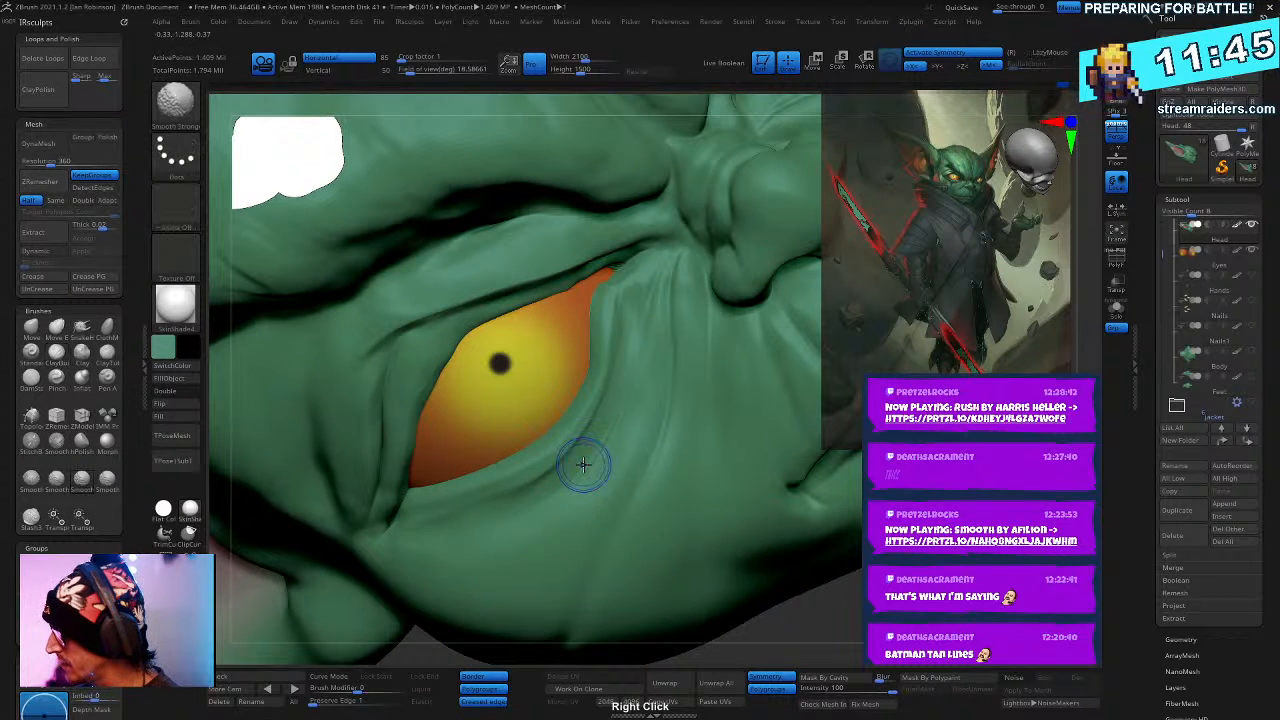
key("space")
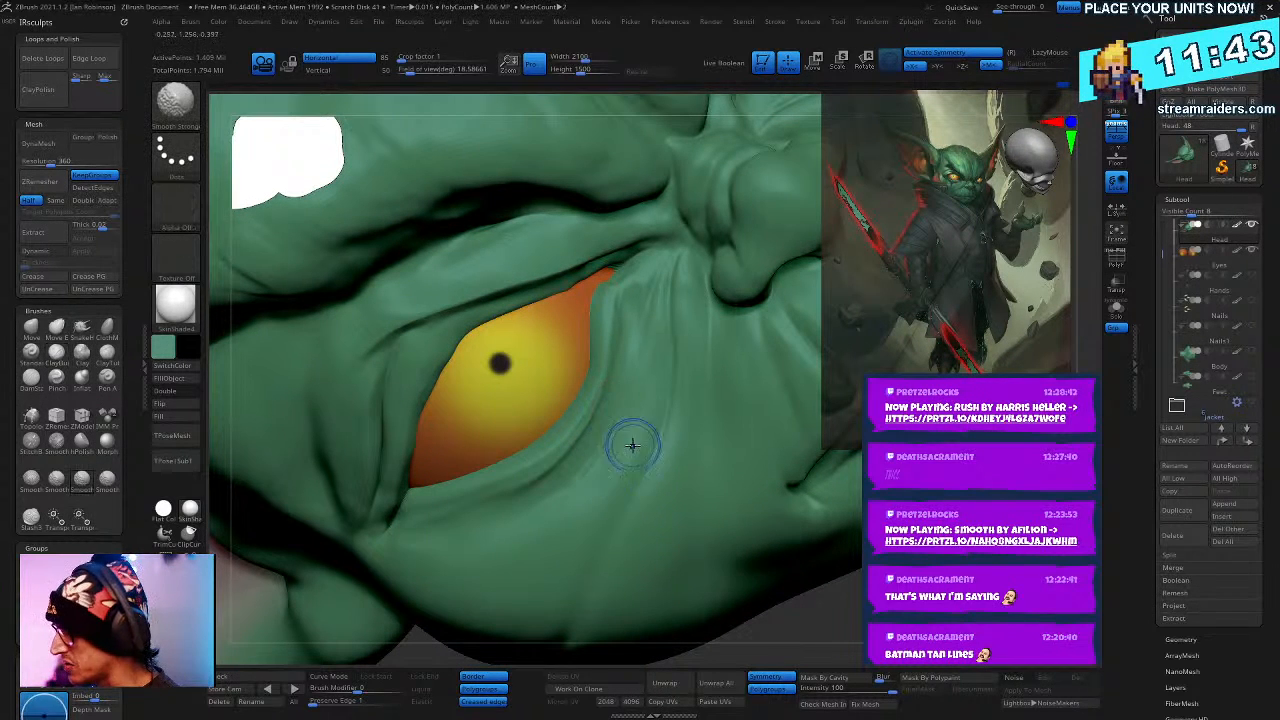
key("l")
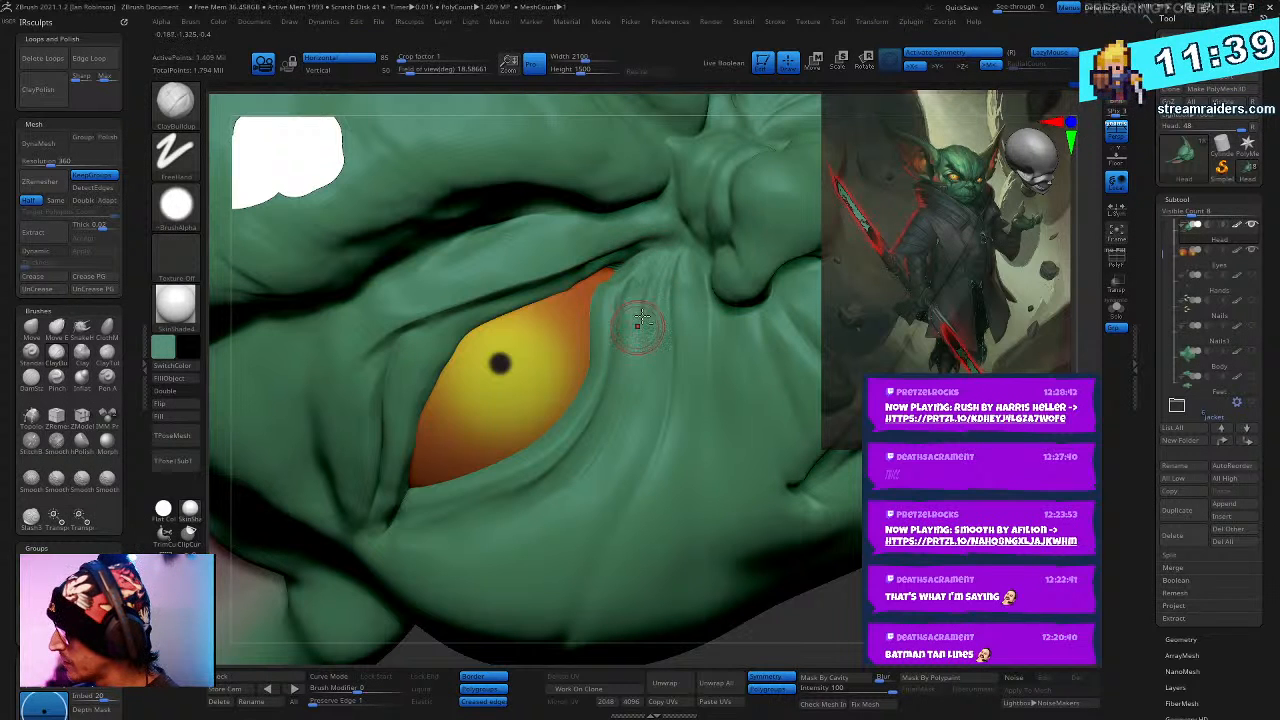
- Add ClayBuildup strokes to the folds running from the inner eye corner down beside the nose
mouse_move(636, 282)
right_mouse_down()
mouse_move(651, 455)
mouse_move(655, 356)
right_mouse_up()
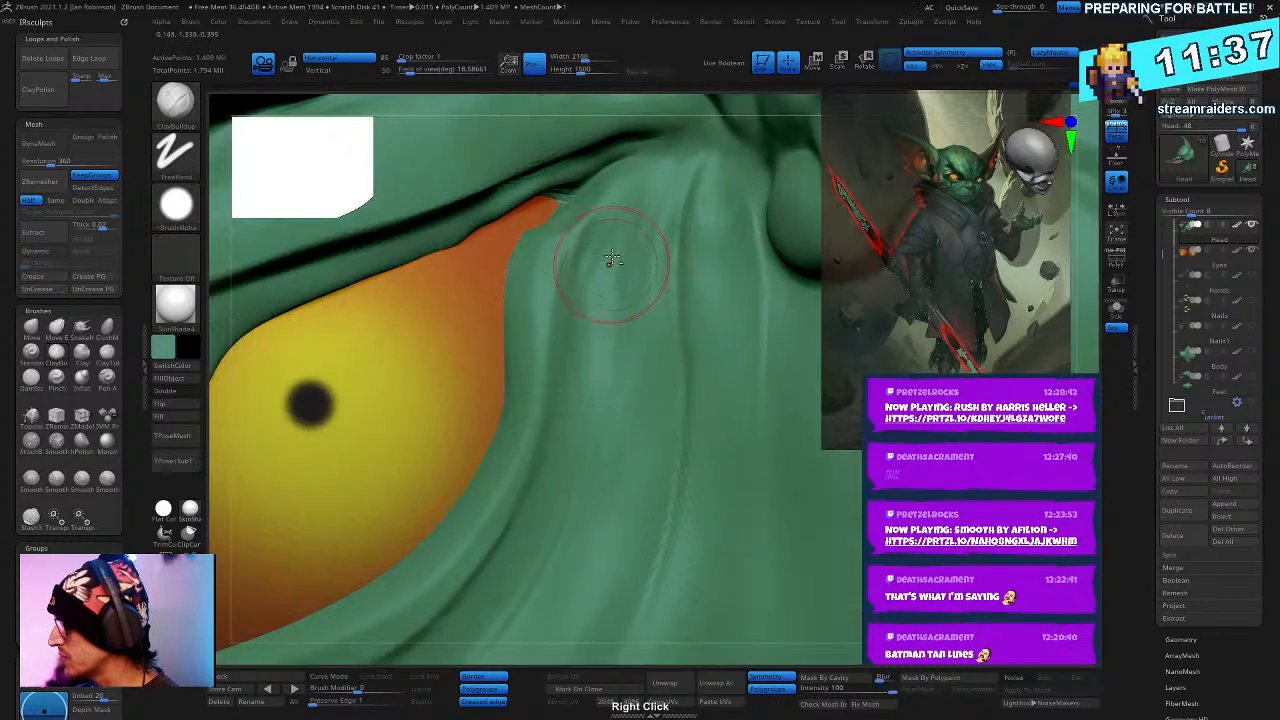
right_click_drag(609, 263, 612, 400, "alt")
right_click(614, 323)
left_click_drag(624, 328, 611, 328)
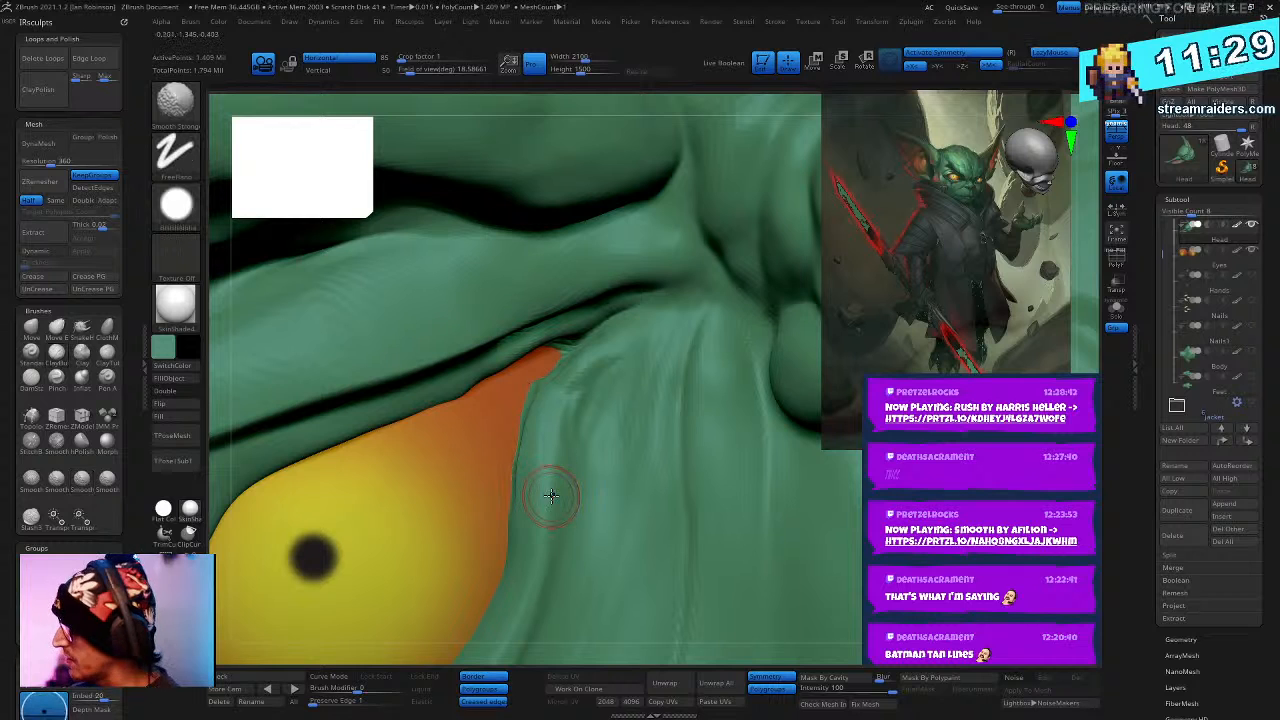
right_click(624, 437)
right_click_drag(626, 438, 637, 441)
- With the eyeballs hidden by Solo mode, shape and smooth the lower eyelid's inner corner inside the socket
left_click_drag(511, 460, 503, 411)
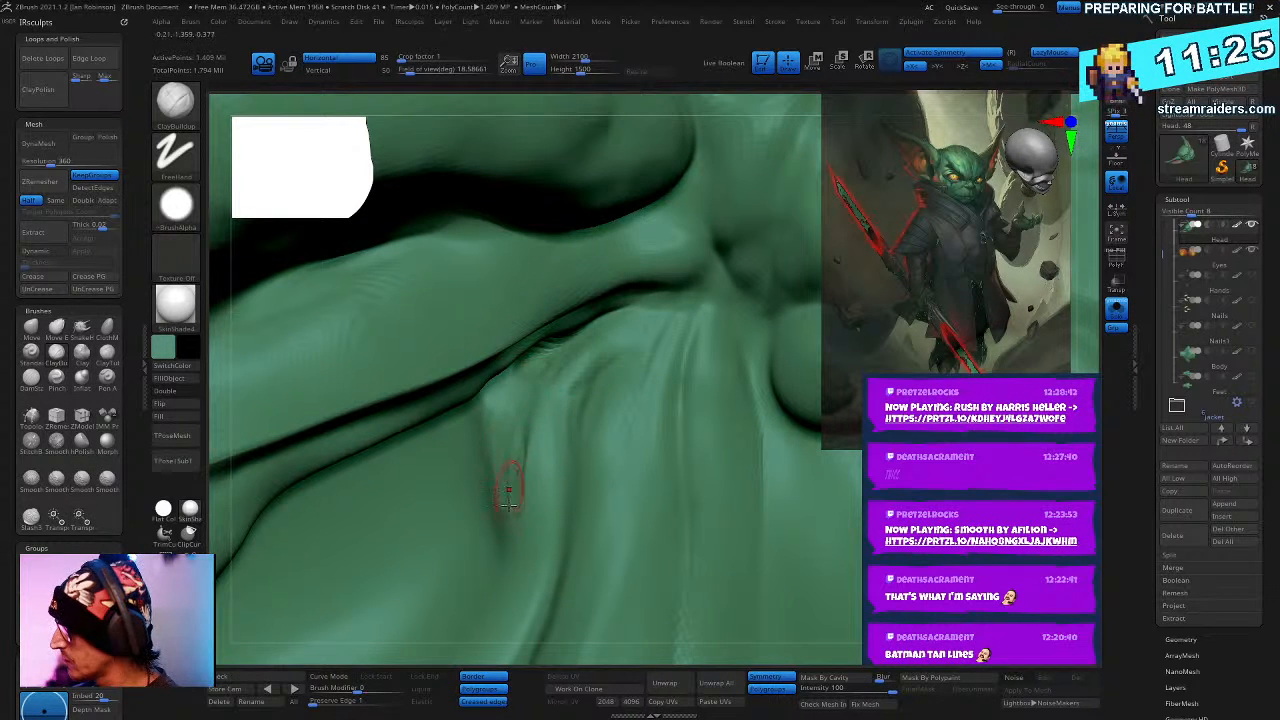
mouse_move(493, 460)
left_mouse_down()
mouse_move(505, 395)
mouse_move(533, 370)
left_mouse_up()
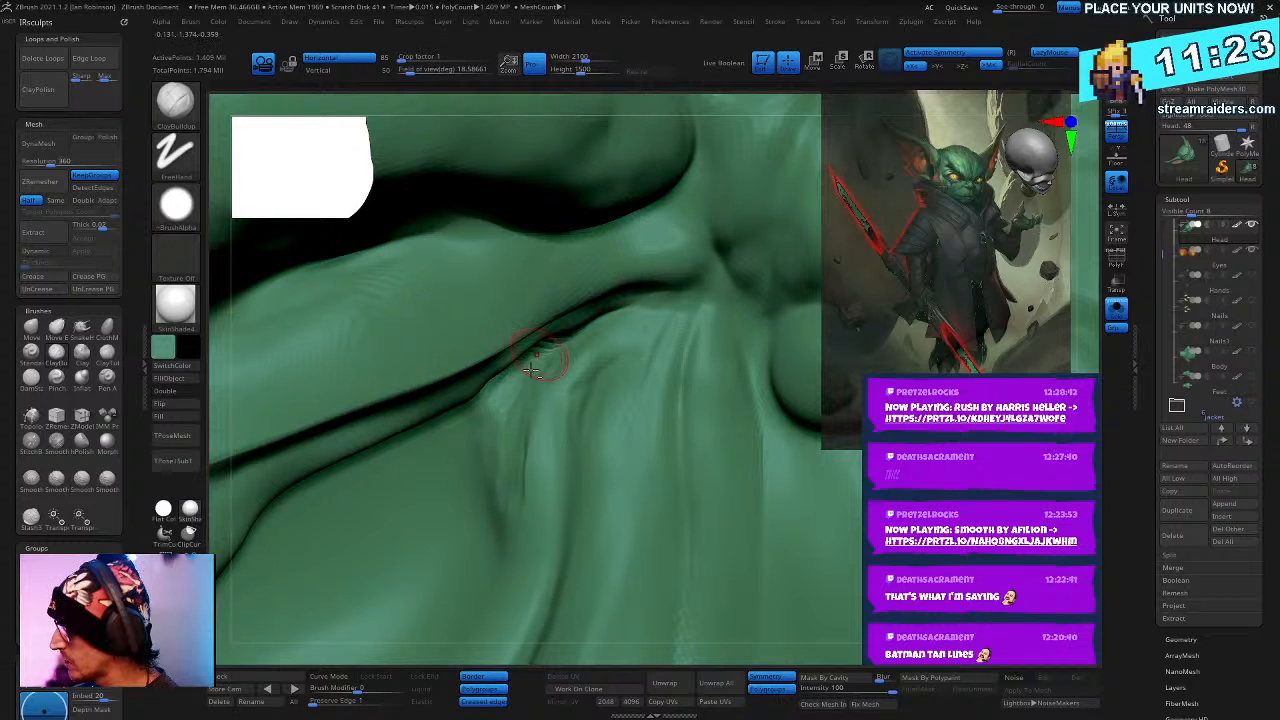
left_click_drag(505, 505, 508, 535)
left_click_drag(501, 442, 511, 490)
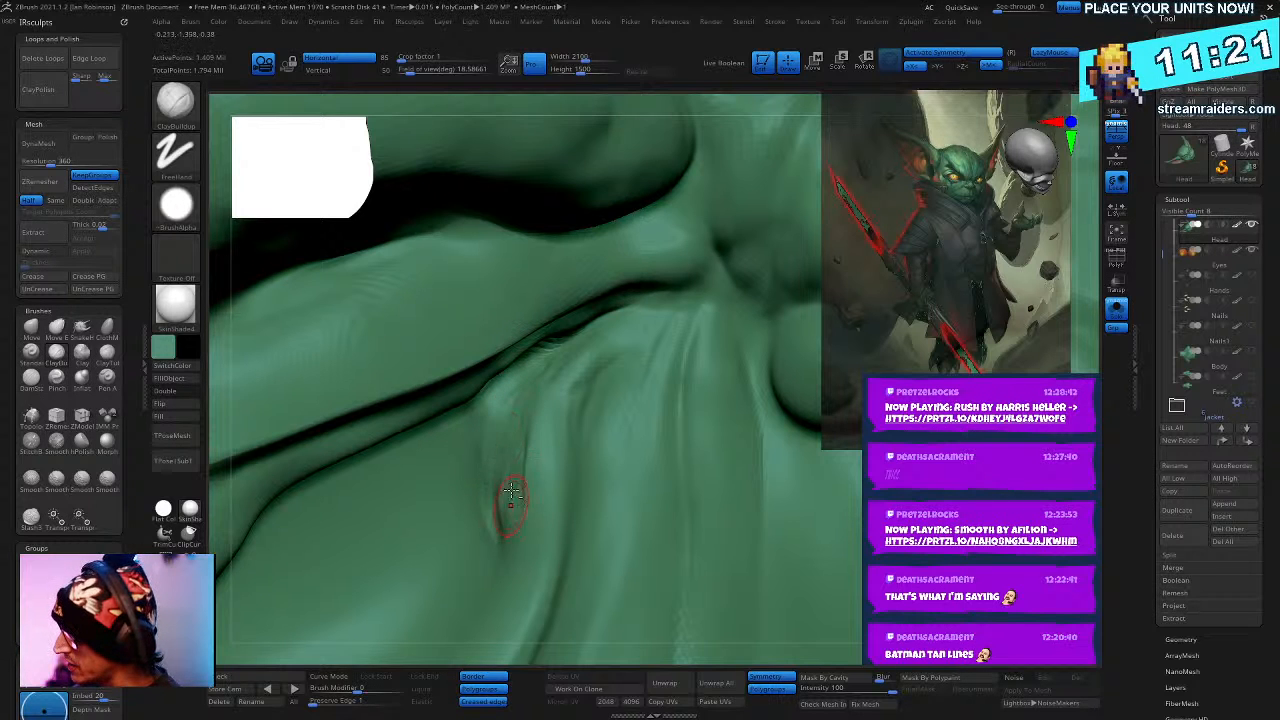
left_click_drag(507, 555, 503, 508, "shift")
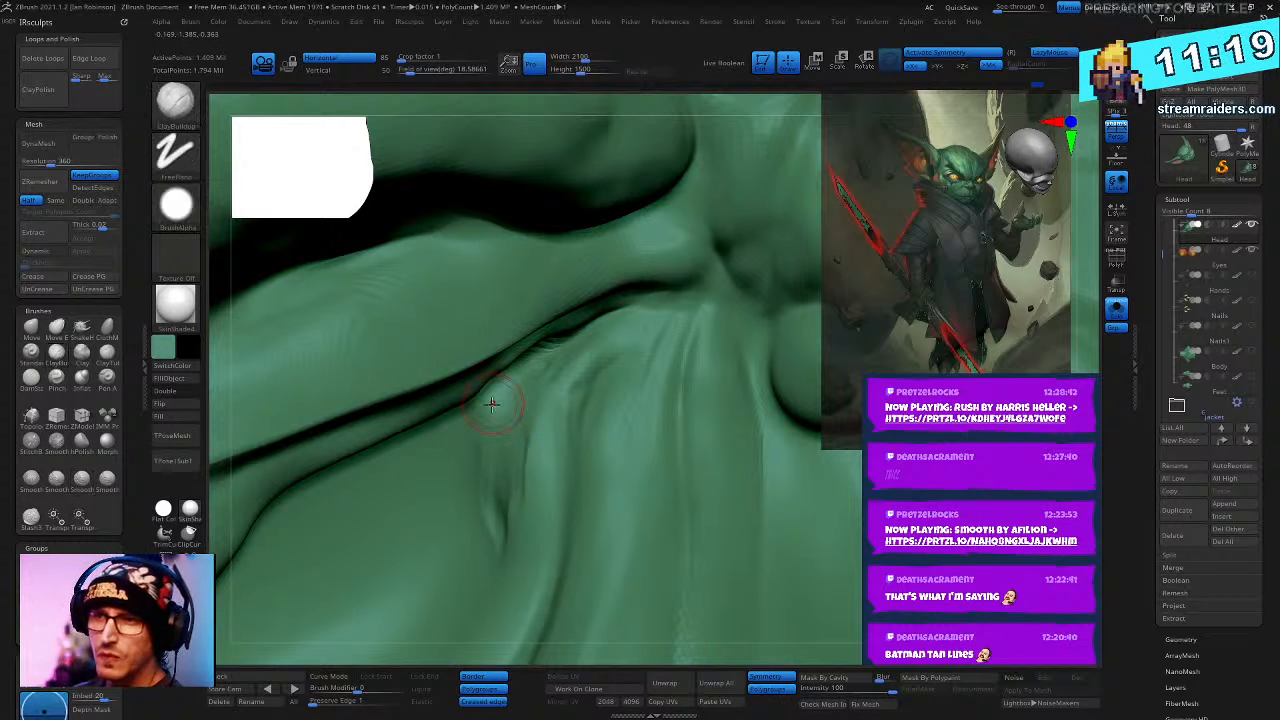
- Refine and smooth the lower eyelid rim toward the outer corner, and turn Solo mode off to show the eyeballs
right_click_drag(511, 426, 611, 366)
right_click(611, 366)
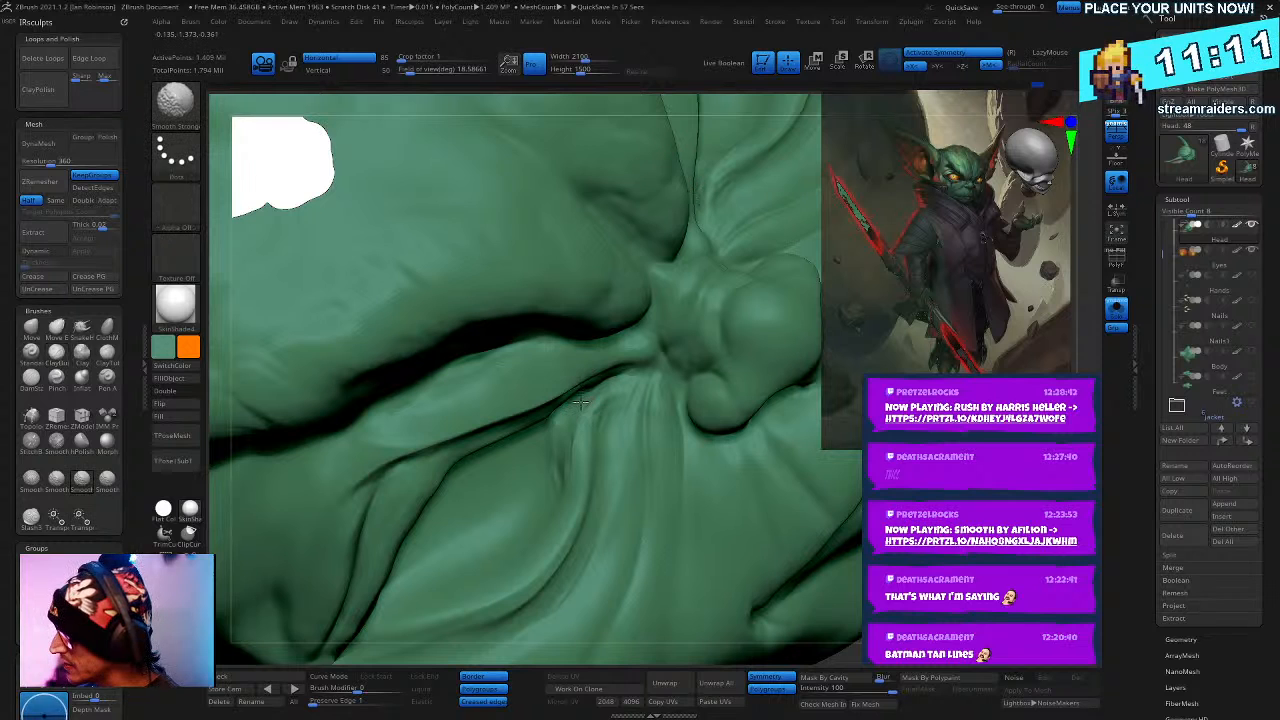
mouse_move(600, 551)
right_mouse_down()
mouse_move(571, 428)
mouse_move(566, 489)
mouse_move(467, 587)
right_mouse_up()
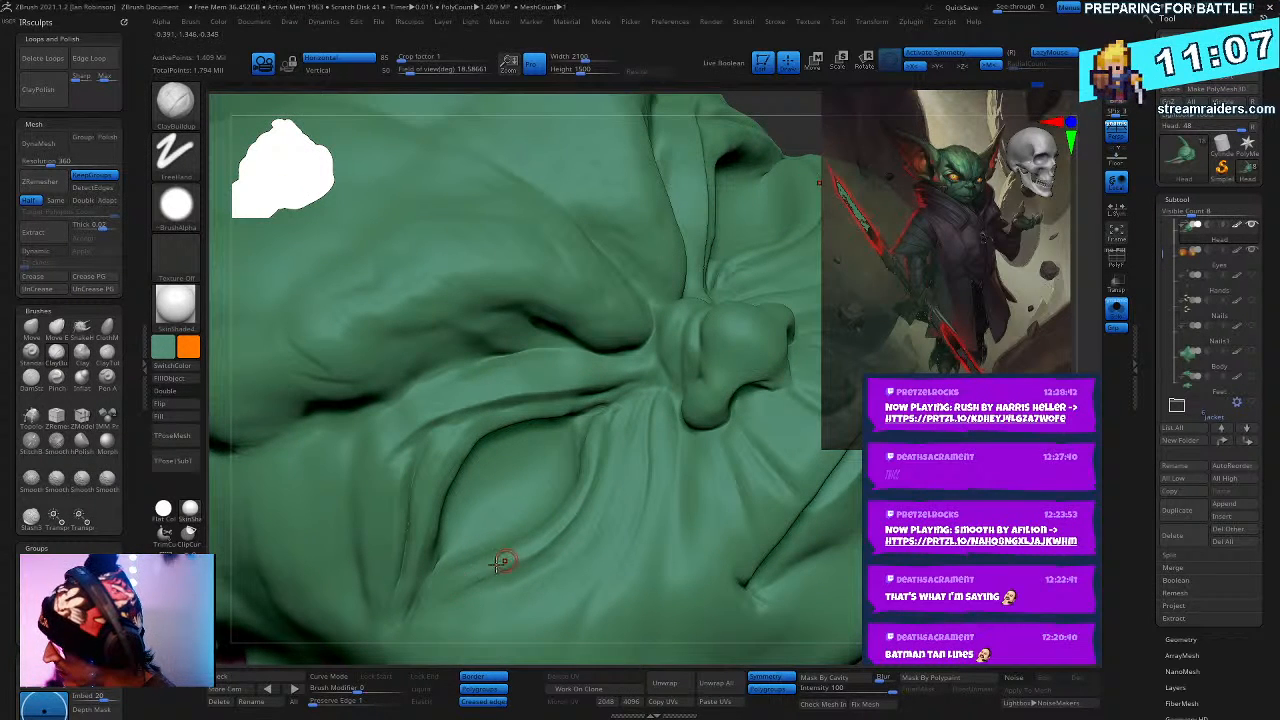
key("shift")
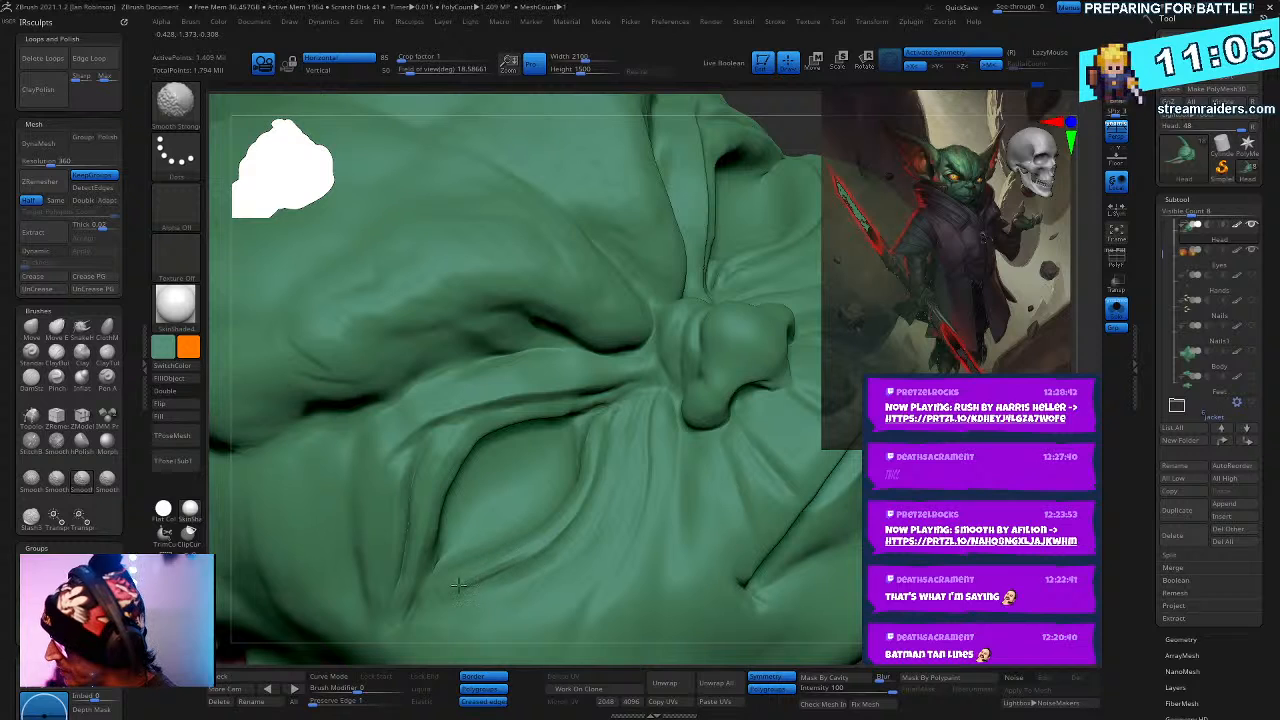
mouse_move(690, 449)
right_mouse_down()
mouse_move(705, 511)
mouse_move(777, 488)
right_mouse_up()
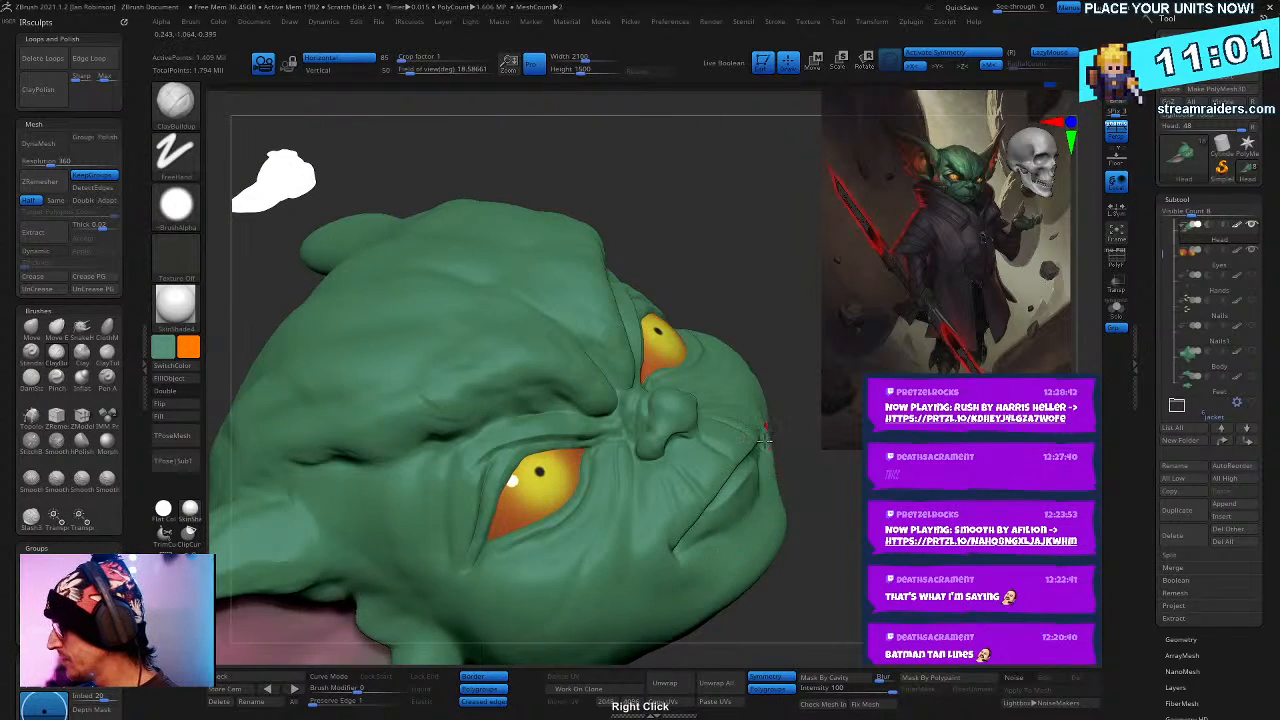
- Carve wrinkle creases down the cheek between the eye, nose and mouth corner with the Slash3 brush
right_click_drag(765, 435, 692, 487)
right_click(692, 487)
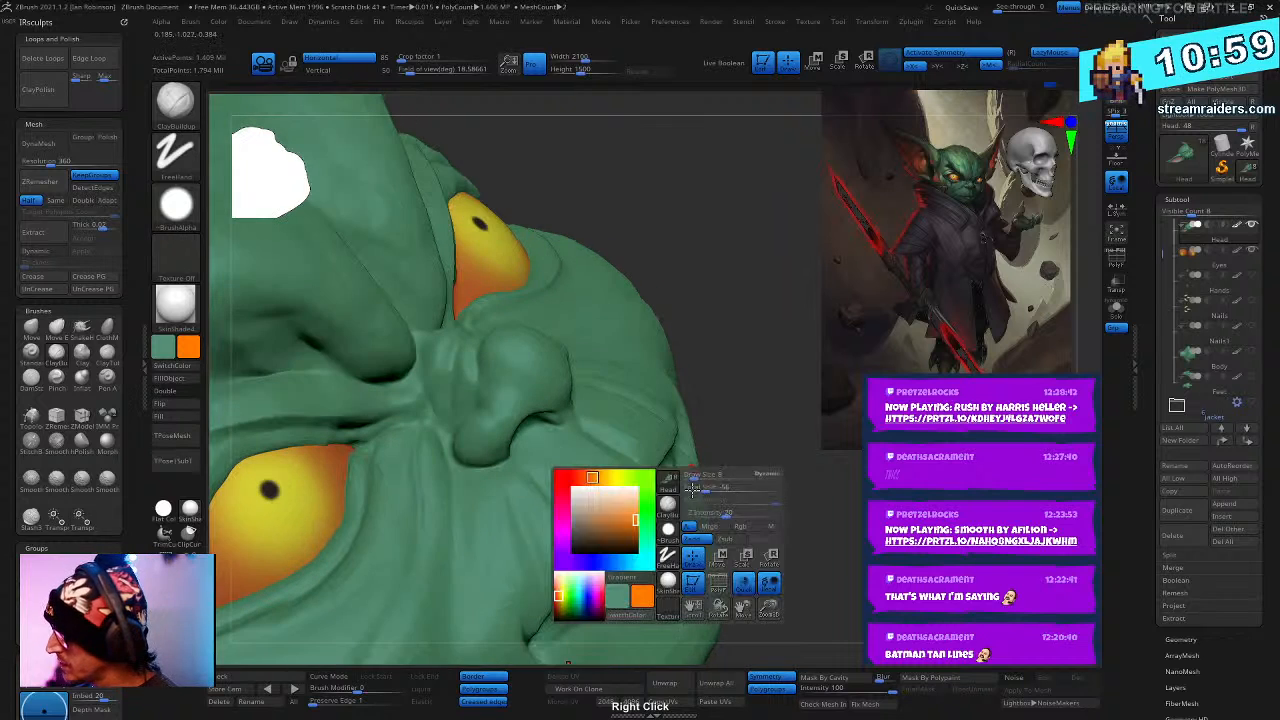
right_click_drag(700, 394, 688, 410)
right_click(688, 410)
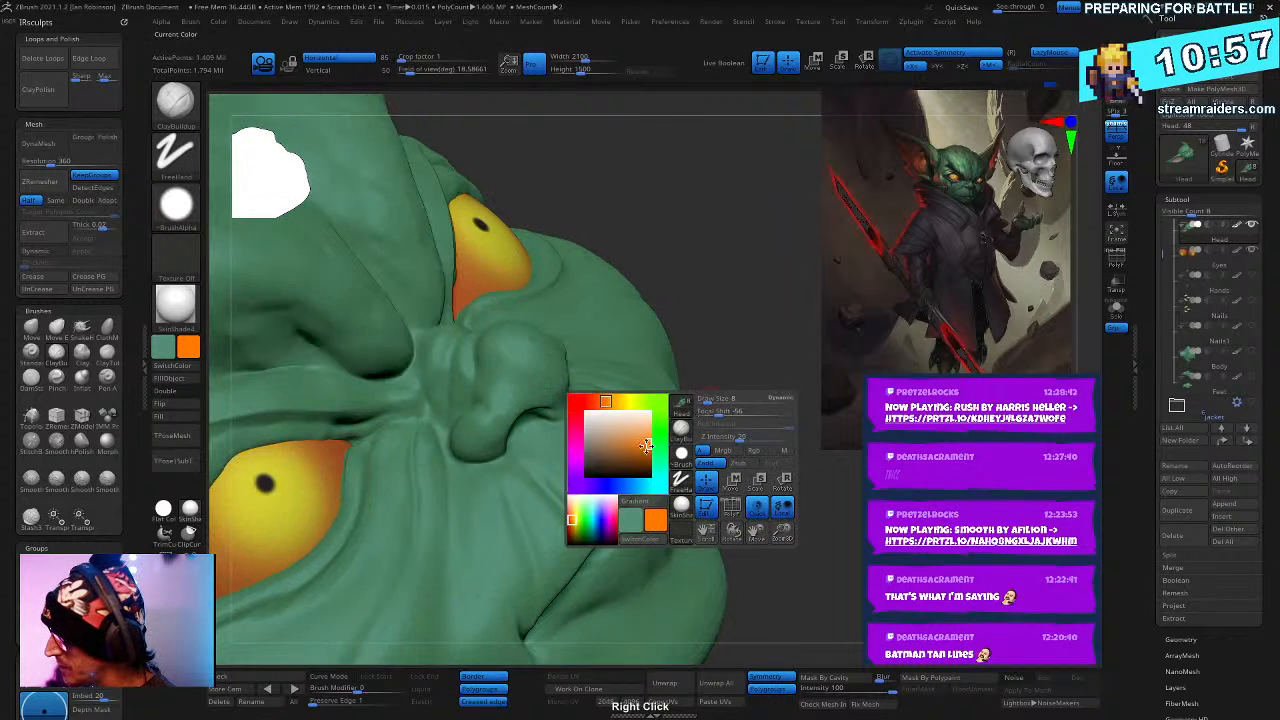
right_click_drag(622, 322, 540, 363)
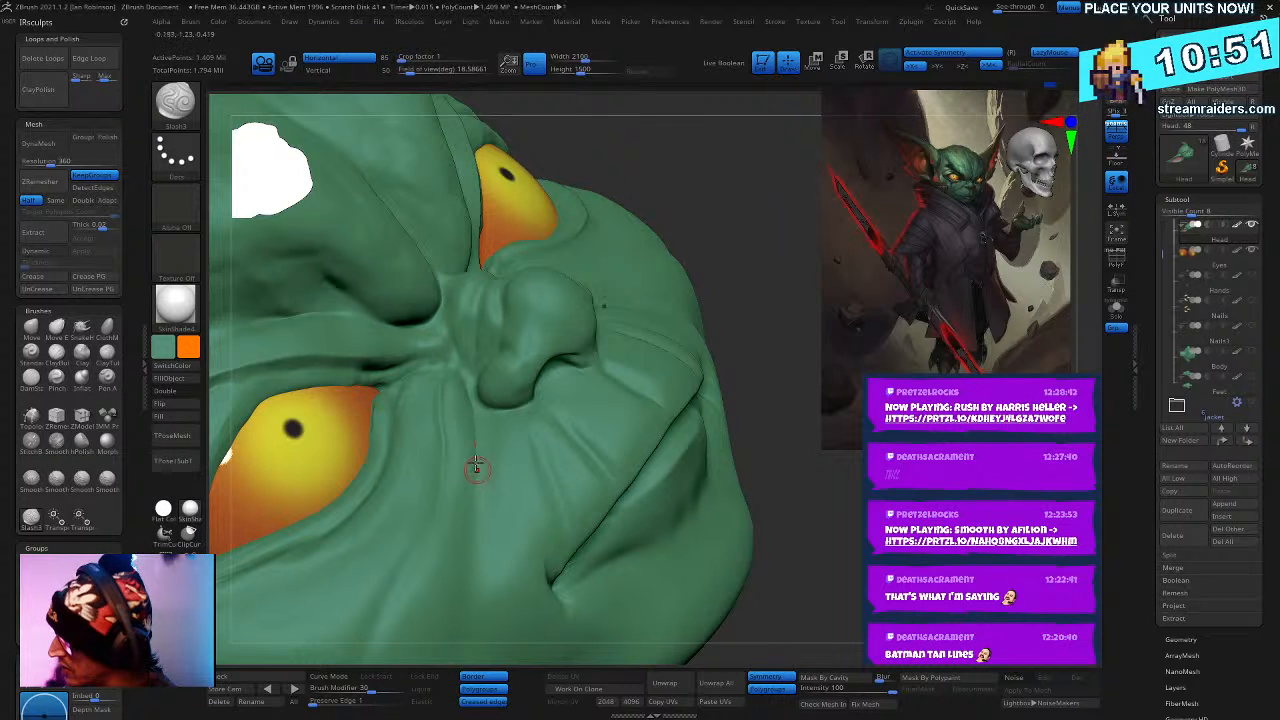
mouse_move(571, 453)
right_mouse_down()
mouse_move(266, 363)
mouse_move(519, 356)
right_mouse_up()
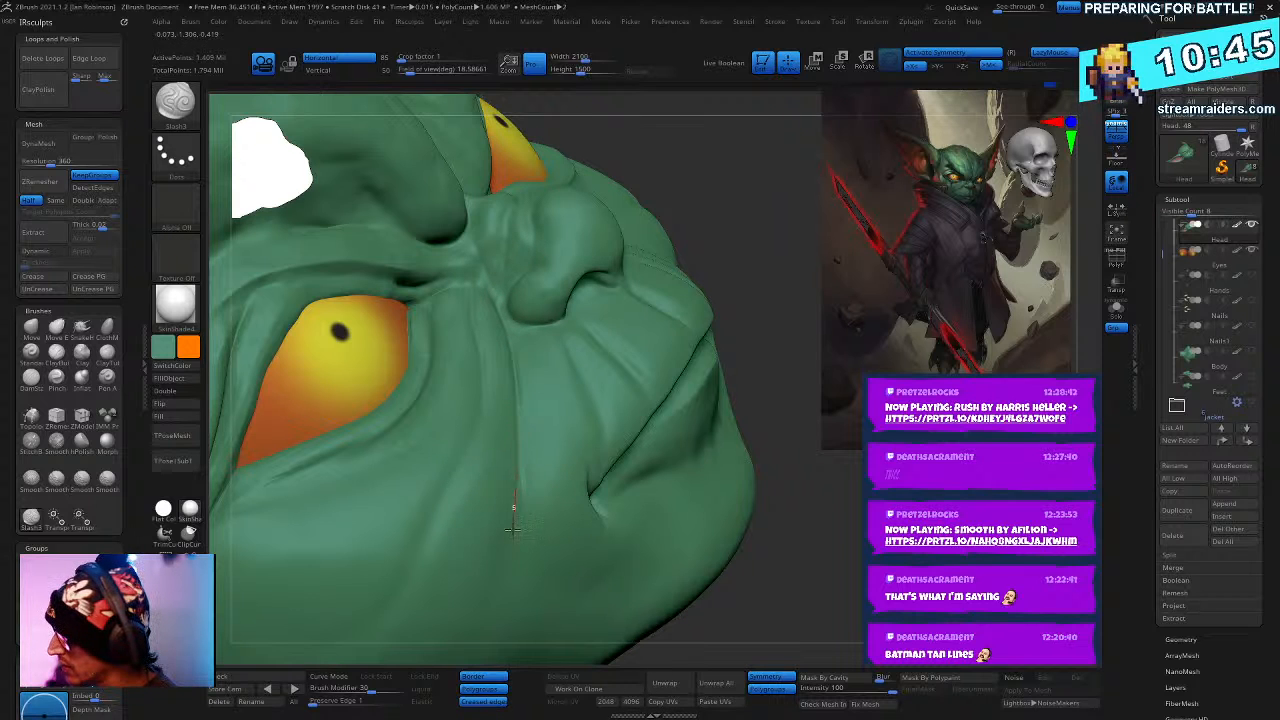
right_click(508, 450)
right_click_drag(606, 381, 640, 381)
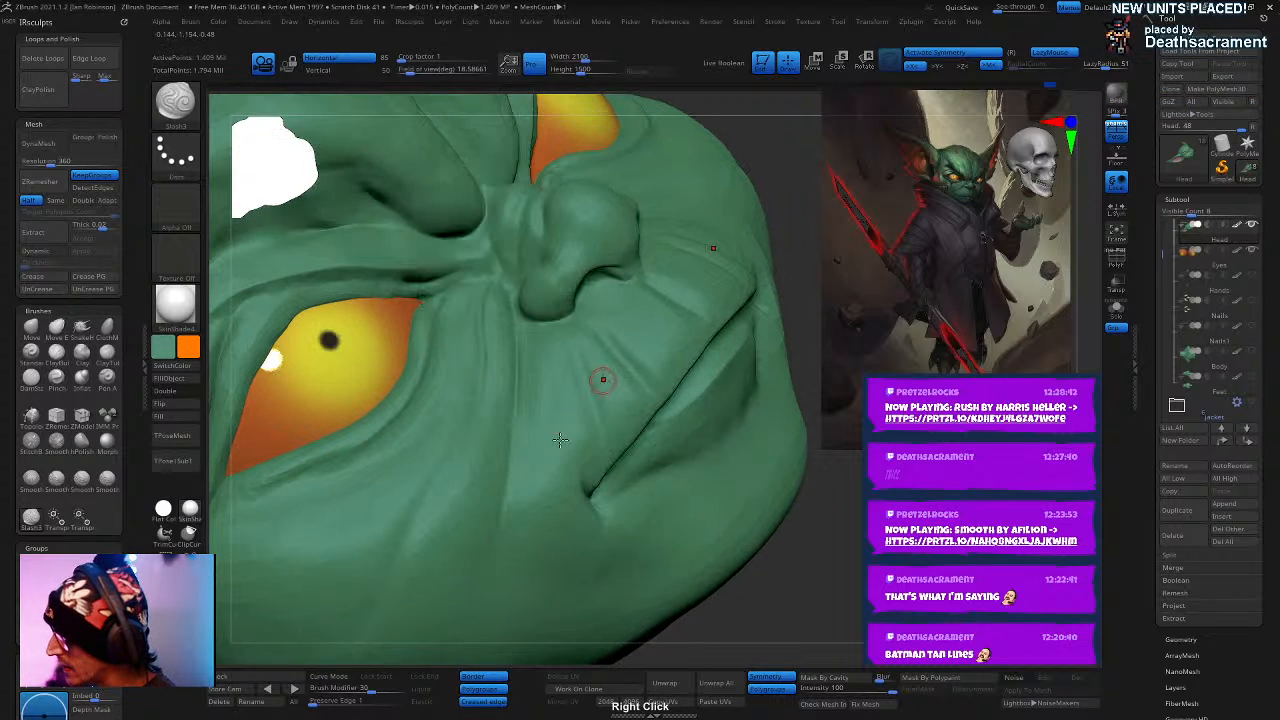
key("shift")
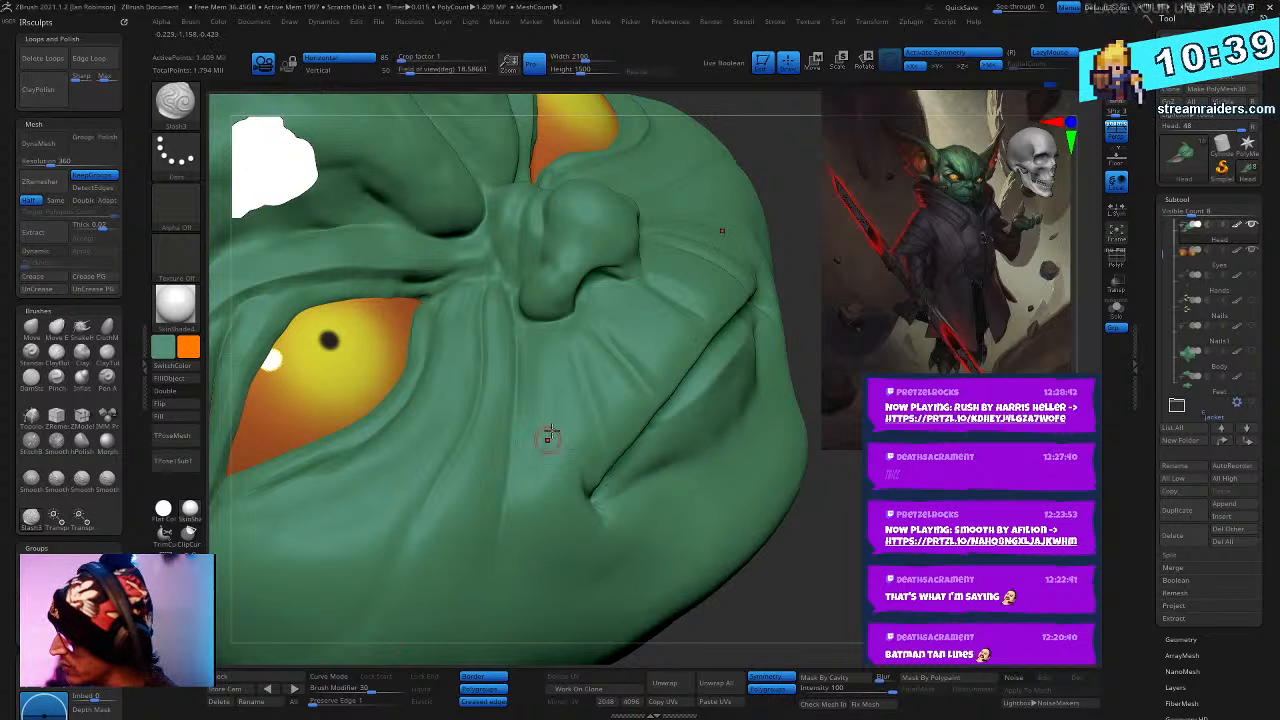
- Cut finer Slash3 creases from the inner eye corner along the under-eye folds and smooth them
mouse_move(592, 356)
right_mouse_down()
mouse_move(566, 356)
mouse_move(452, 286)
mouse_move(440, 312)
mouse_move(458, 301)
right_mouse_up()
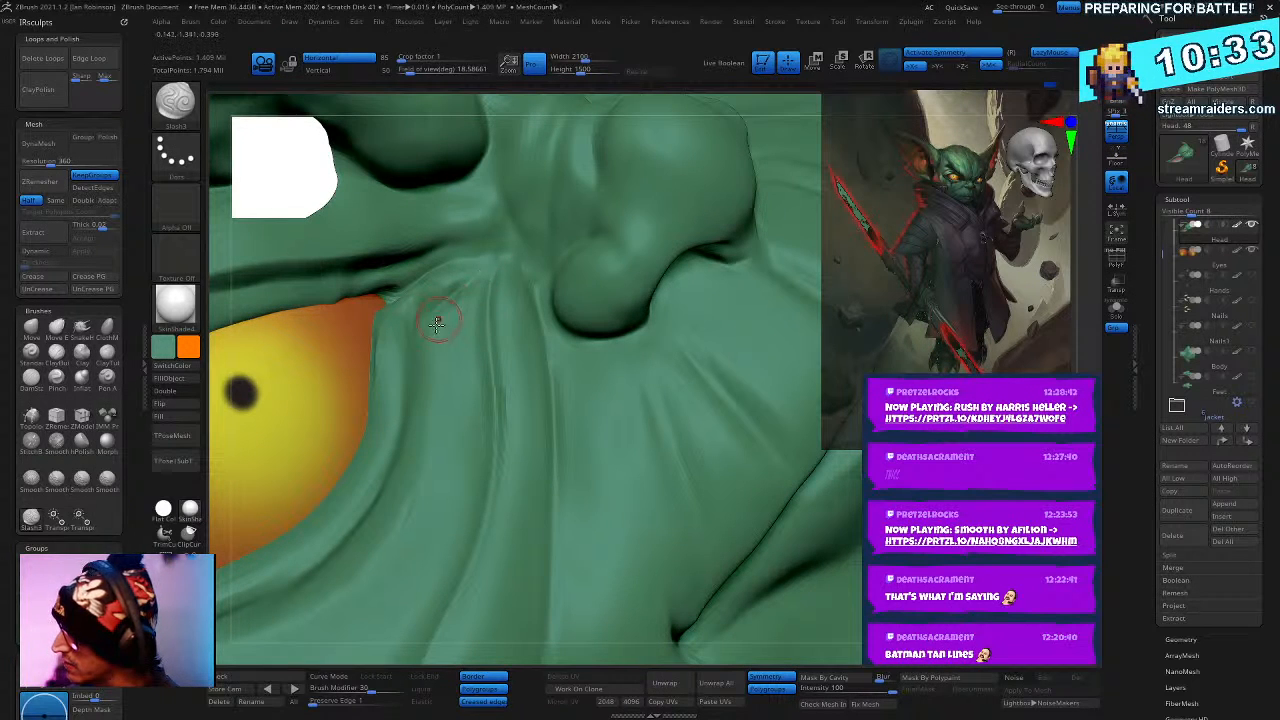
right_click_drag(388, 506, 364, 530)
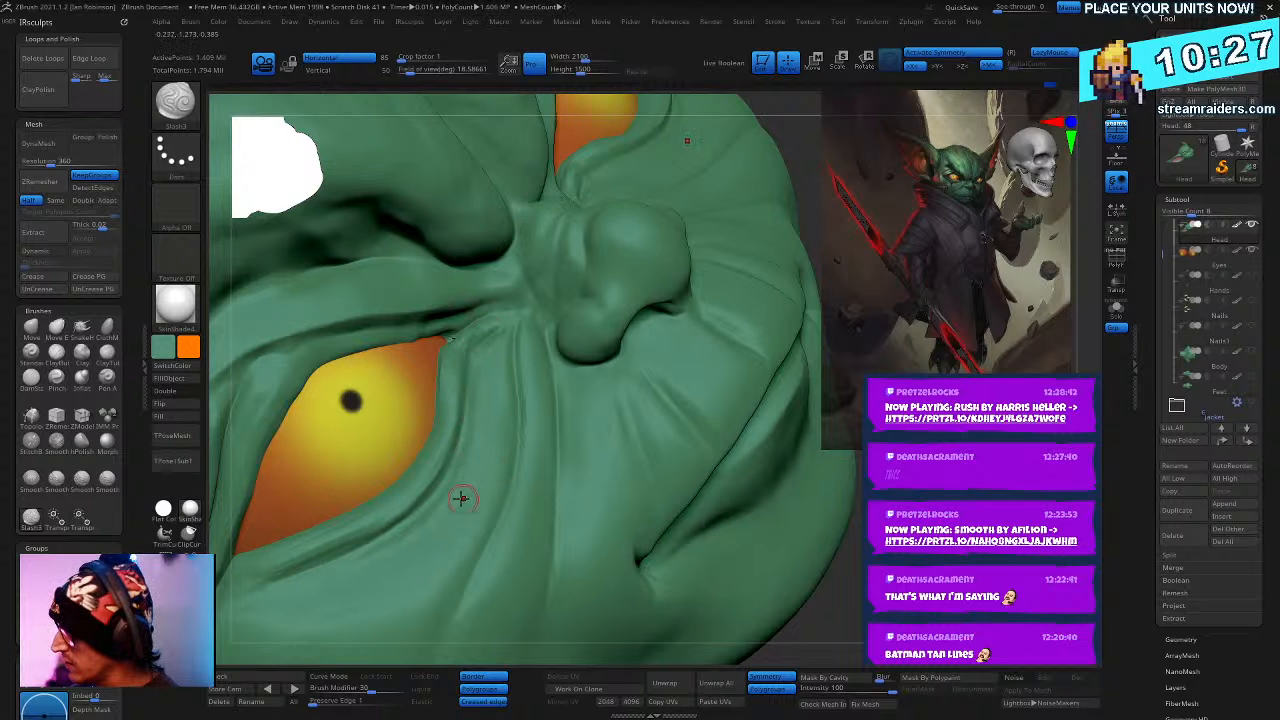
key("shift")
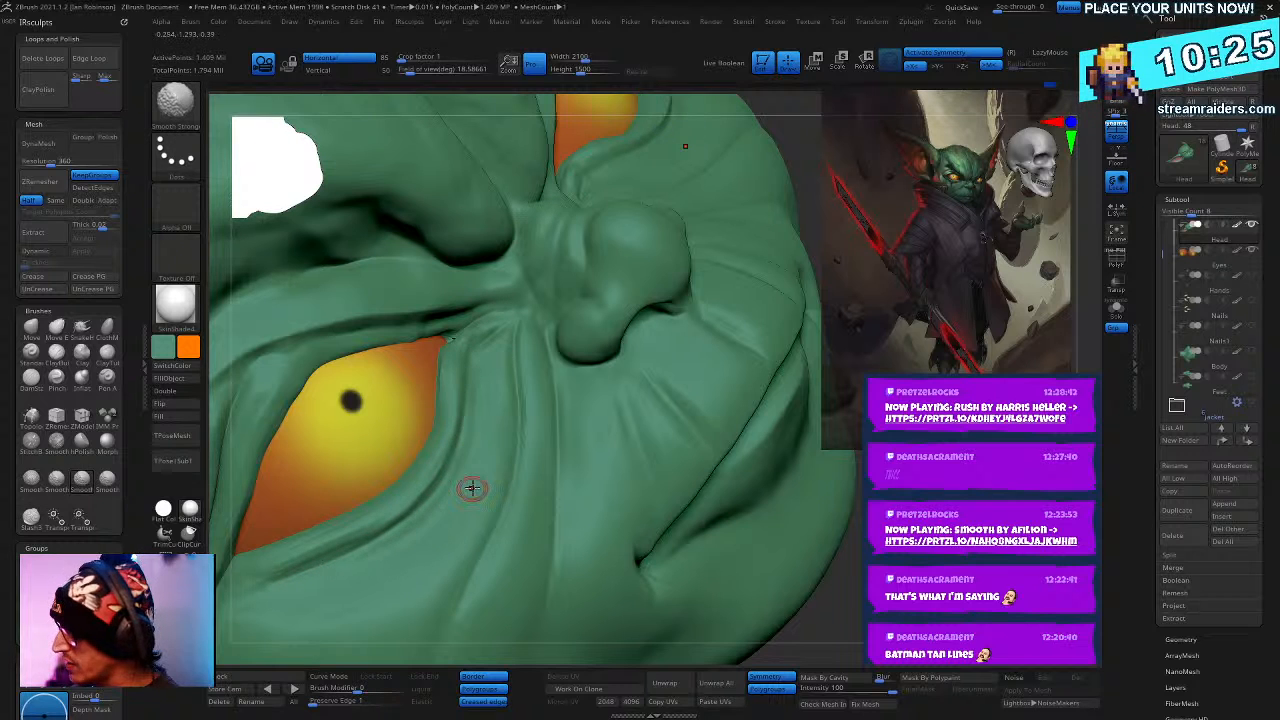
right_click_drag(474, 486, 508, 442)
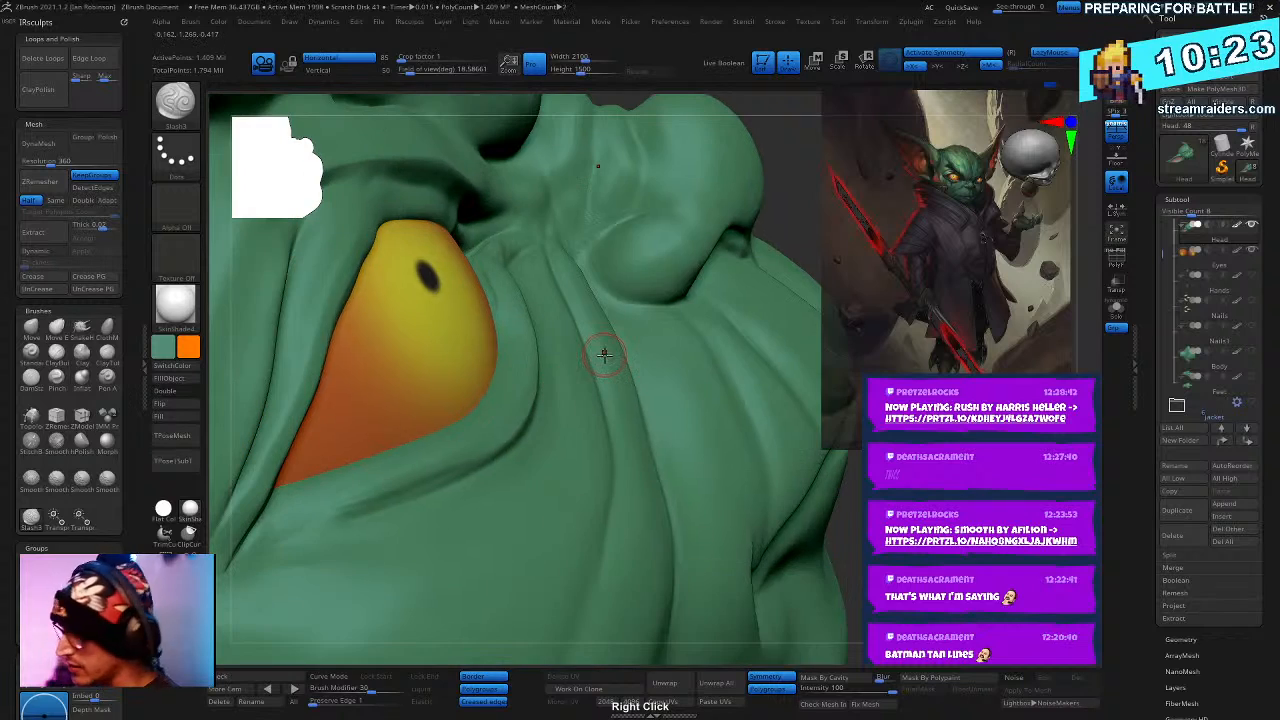
- Sharpen the crease beneath the lower eyelid with the Pinch brush
key("b")
key("p")
key("i")
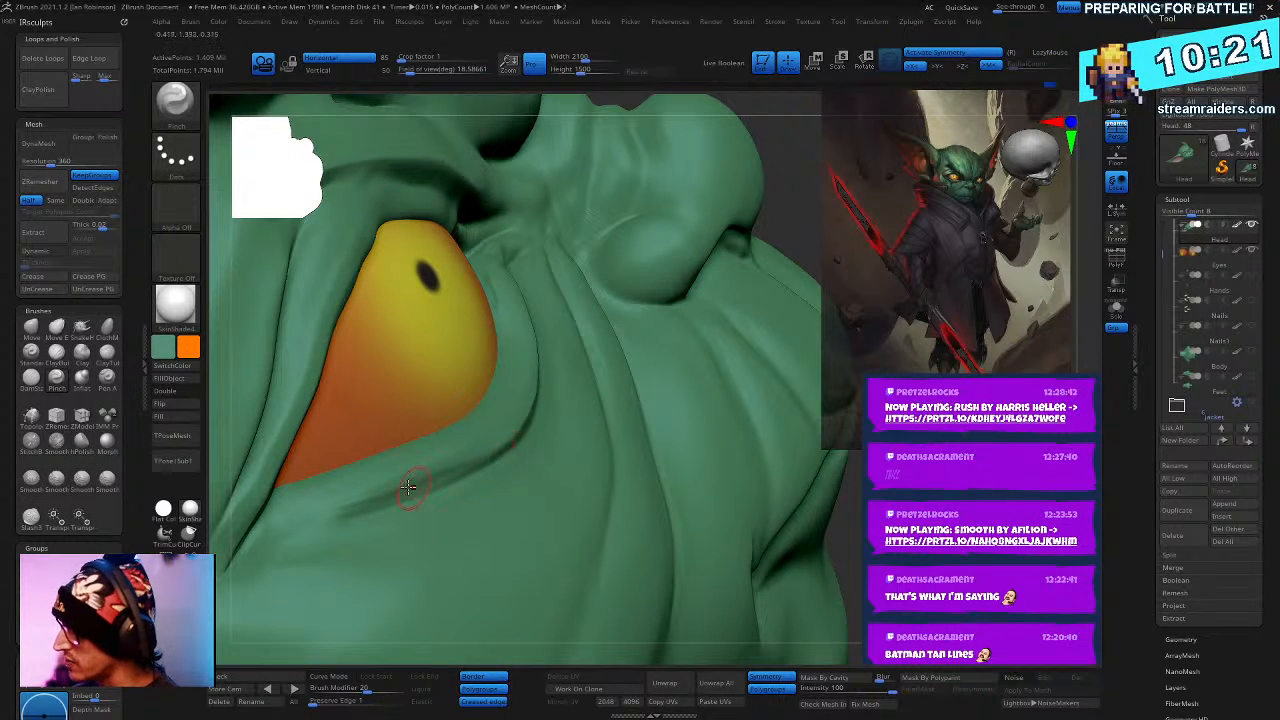
right_click(470, 500)
right_click(420, 477)
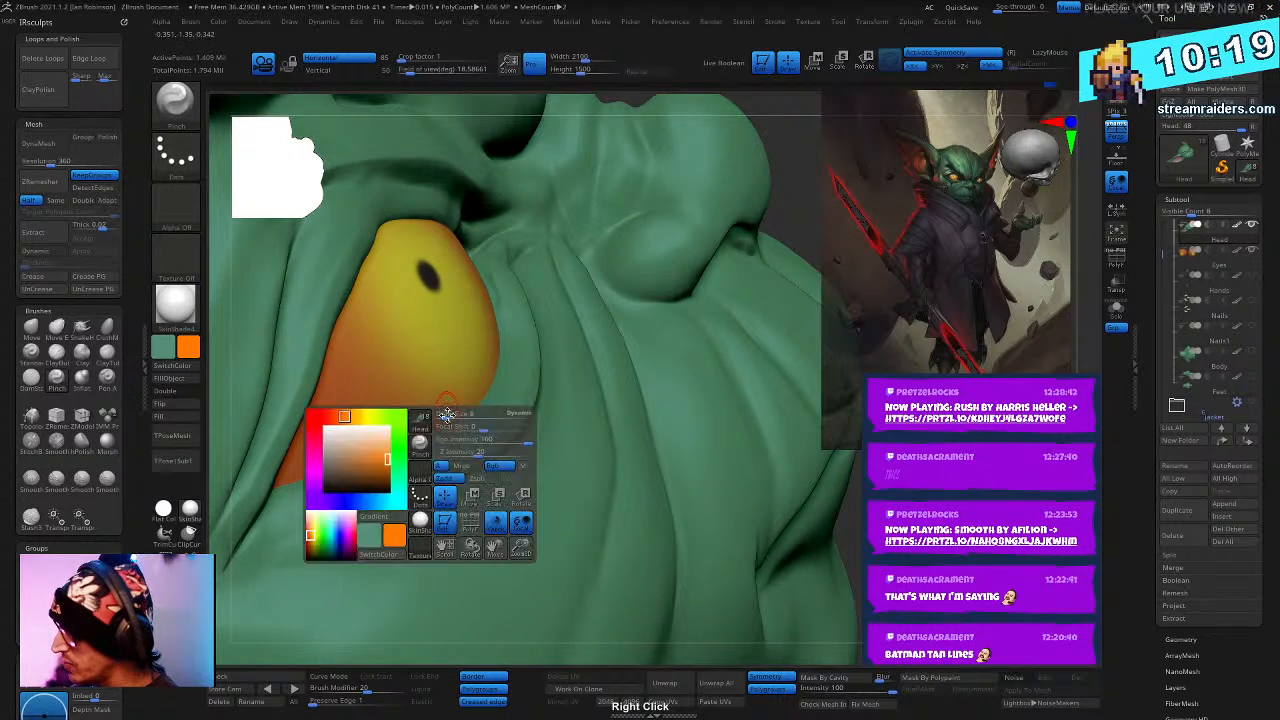
mouse_move(355, 488)
left_mouse_down()
mouse_move(456, 478)
mouse_move(500, 430)
left_mouse_up()
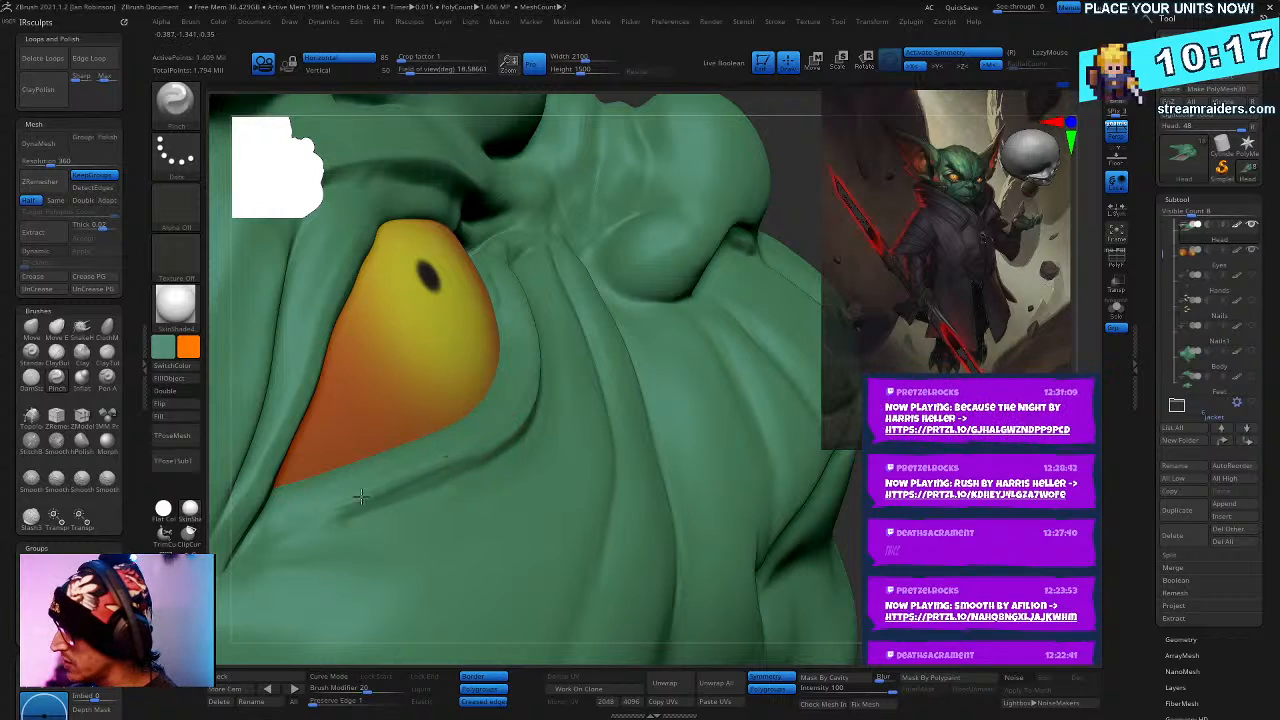
right_click_drag(511, 384, 636, 376)
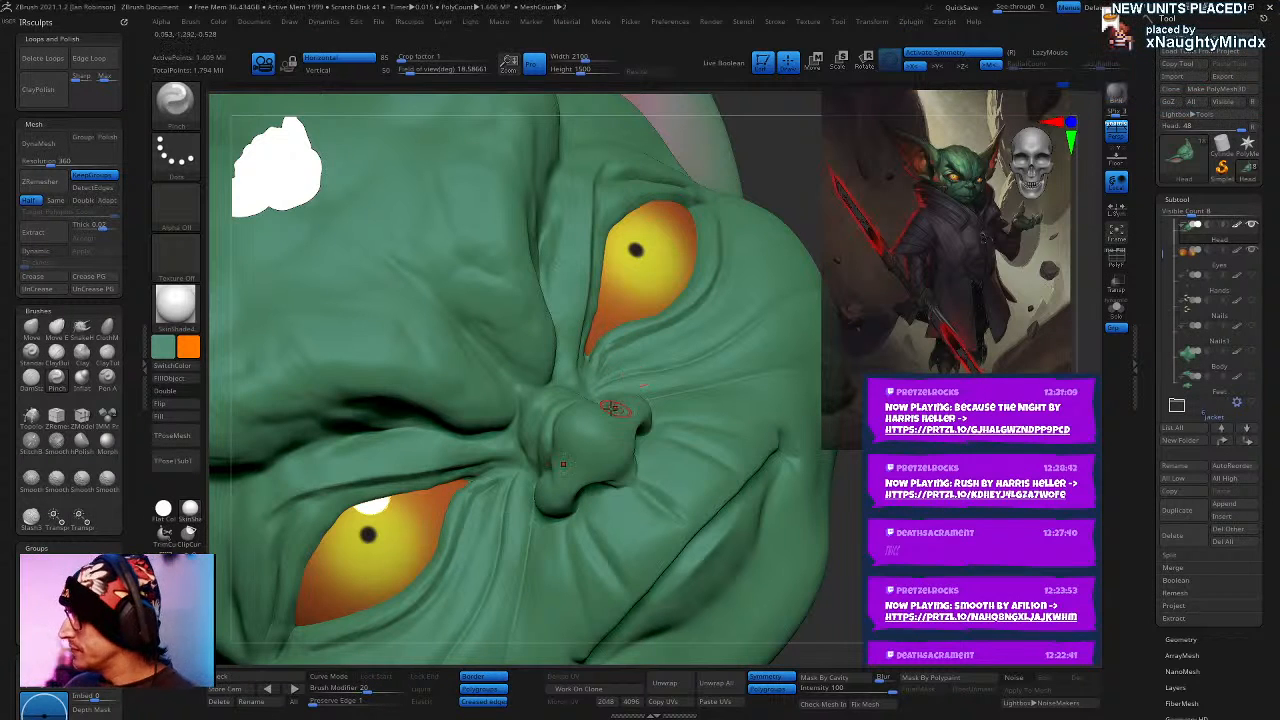
- Deepen the crease beneath the brow ridge above the eye with the Slash3 brush, extending it back toward the temple
right_click_drag(470, 380, 529, 296)
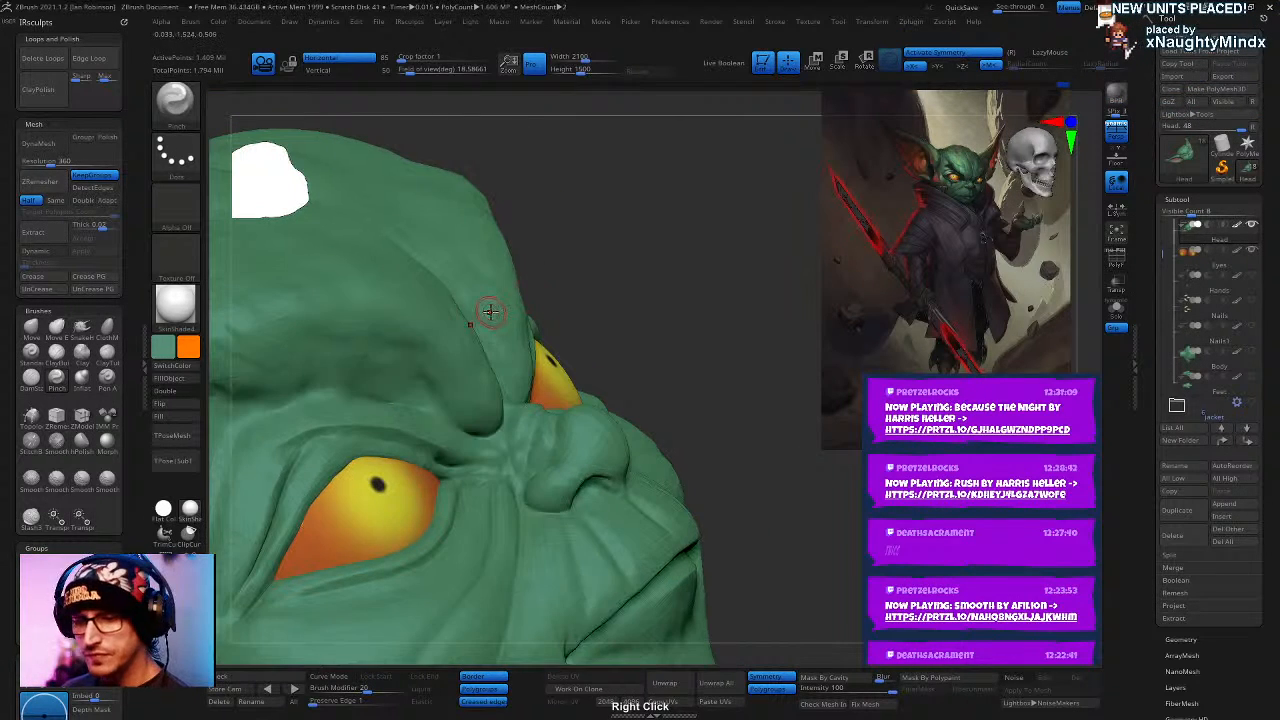
key("b")
key("s")
key("l")
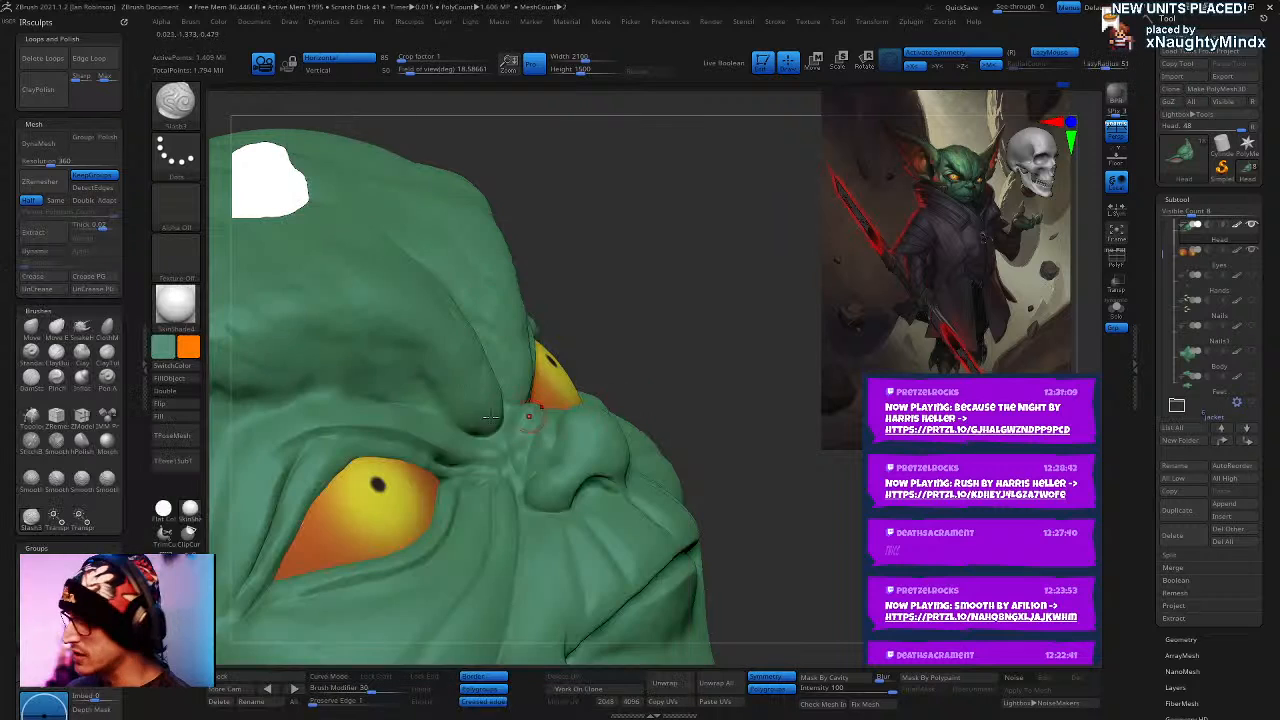
right_click_drag(401, 373, 537, 309)
right_click(502, 375)
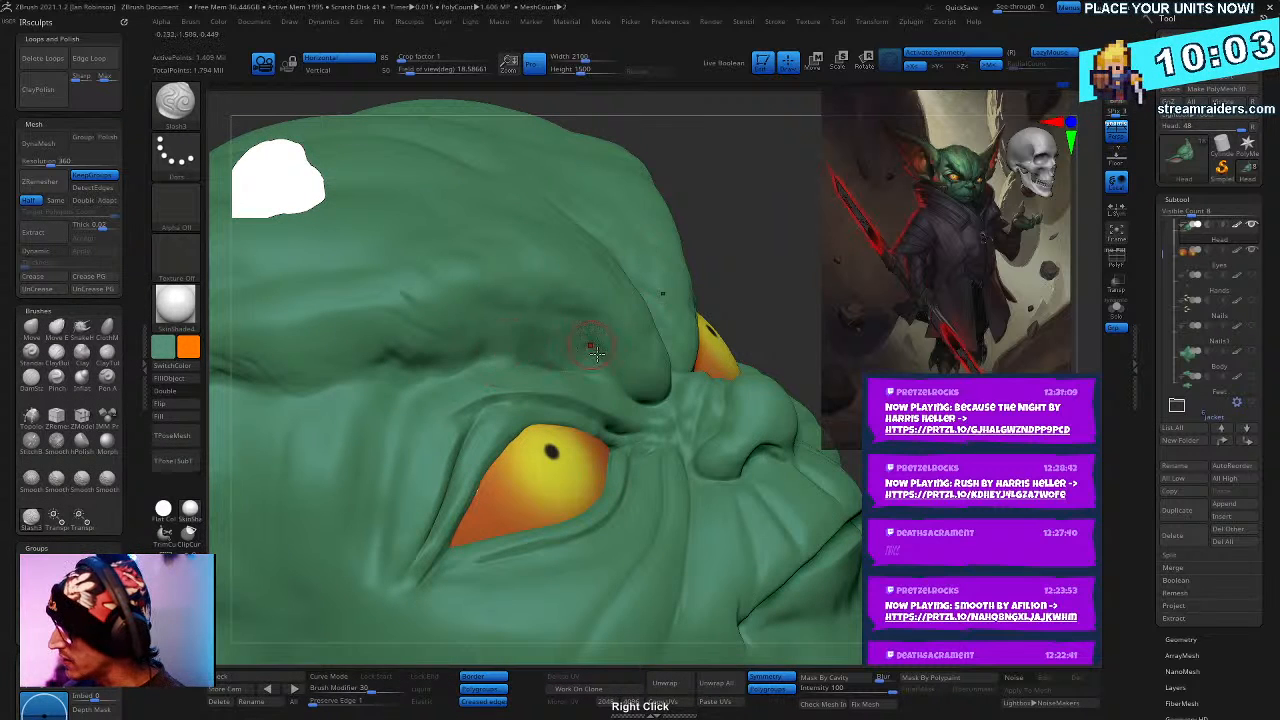
right_click_drag(597, 354, 605, 385)
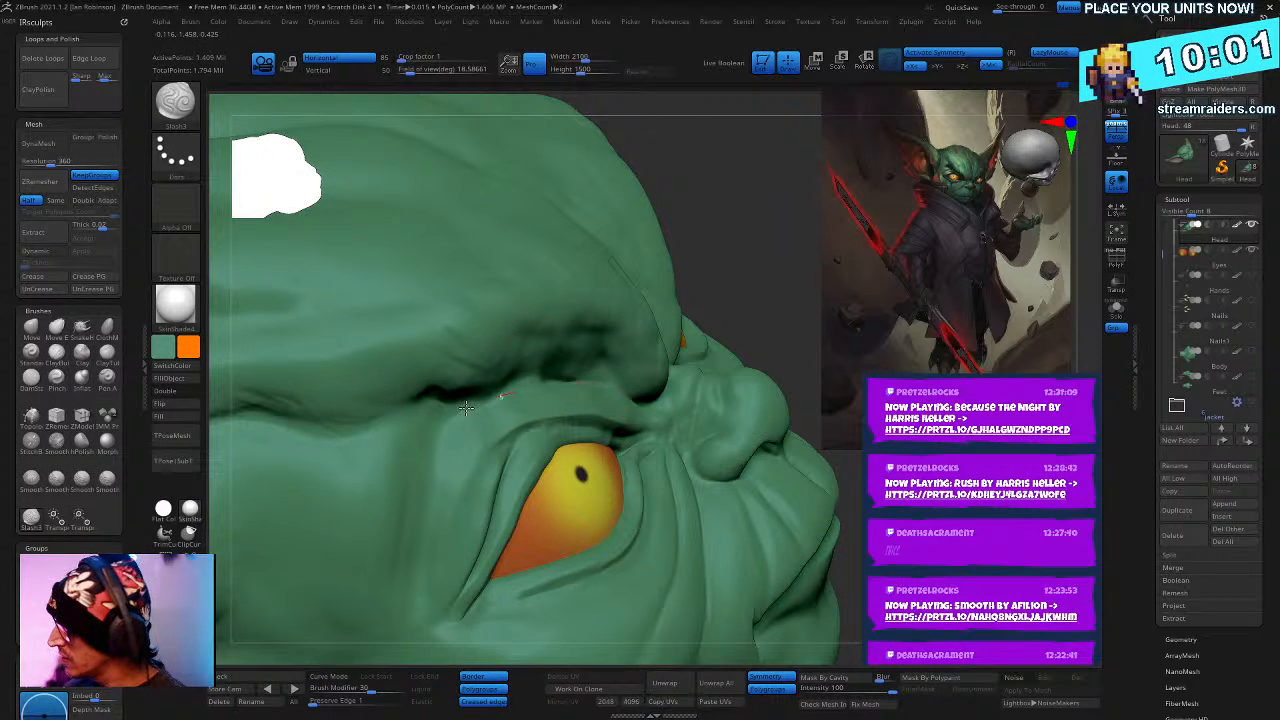
mouse_move(467, 408)
left_mouse_down()
mouse_move(558, 382)
mouse_move(501, 399)
left_mouse_up()
left_click_drag(400, 410, 324, 386)
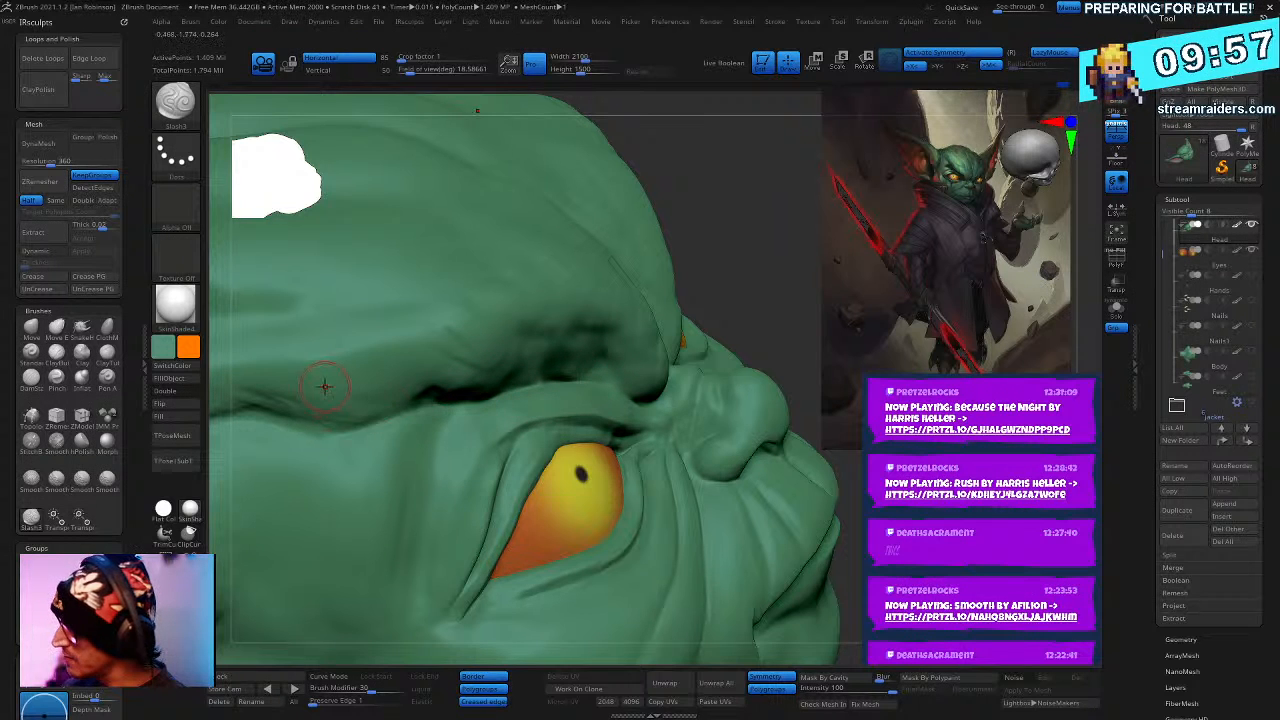
mouse_move(286, 424)
left_mouse_down()
mouse_move(495, 405)
mouse_move(453, 416)
left_mouse_up()
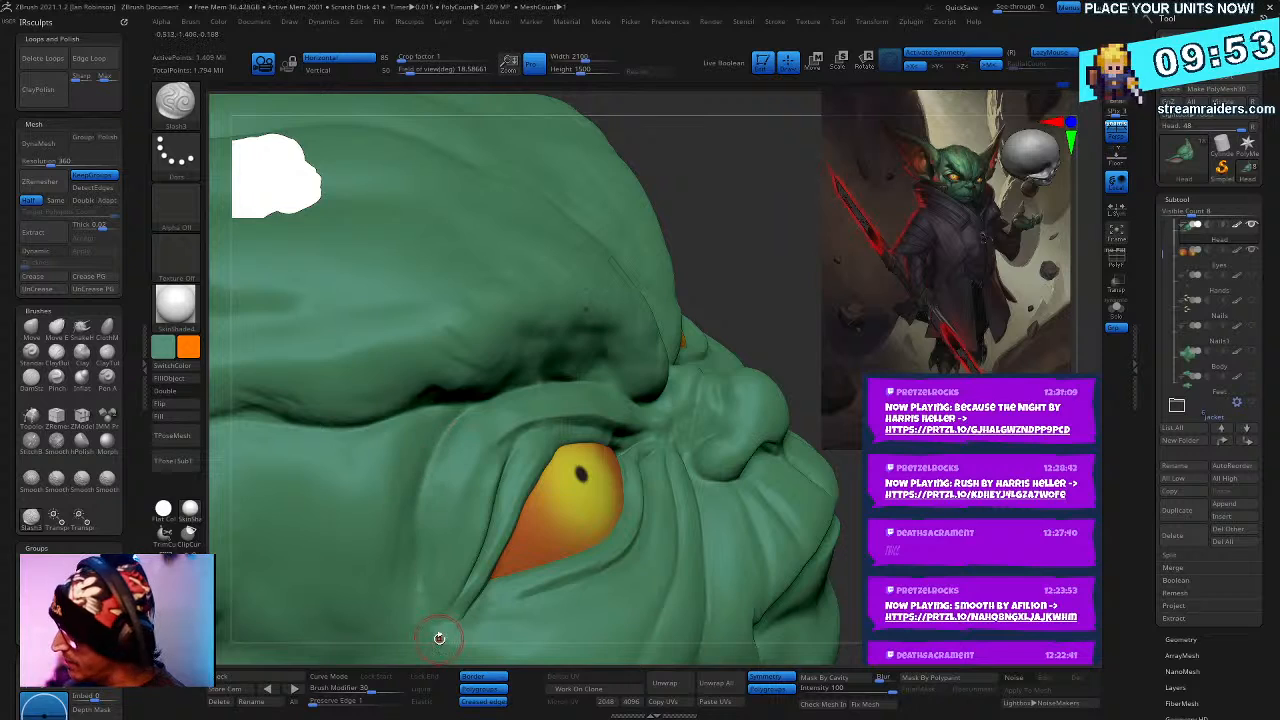
mouse_move(440, 640)
right_mouse_down()
mouse_move(524, 305)
mouse_move(614, 303)
mouse_move(605, 383)
mouse_move(605, 337)
right_mouse_up()
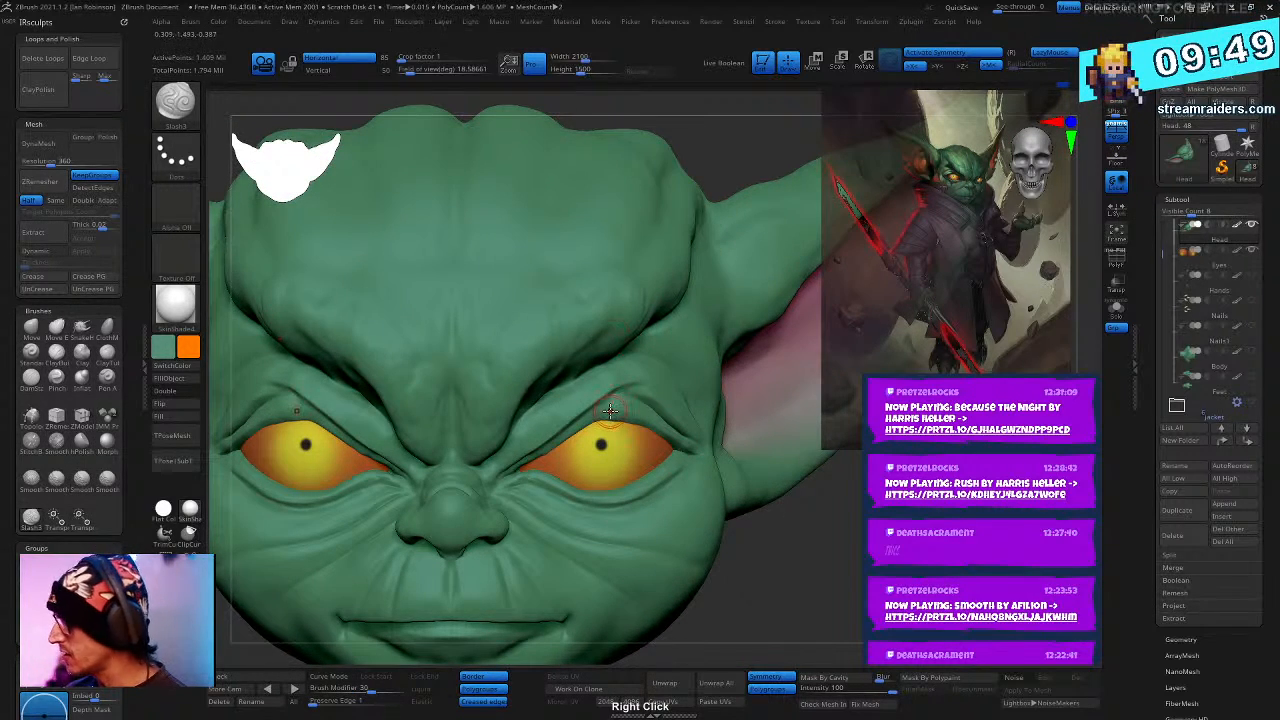
left_click_drag(606, 268, 1077, 636, "ctrl+shift")
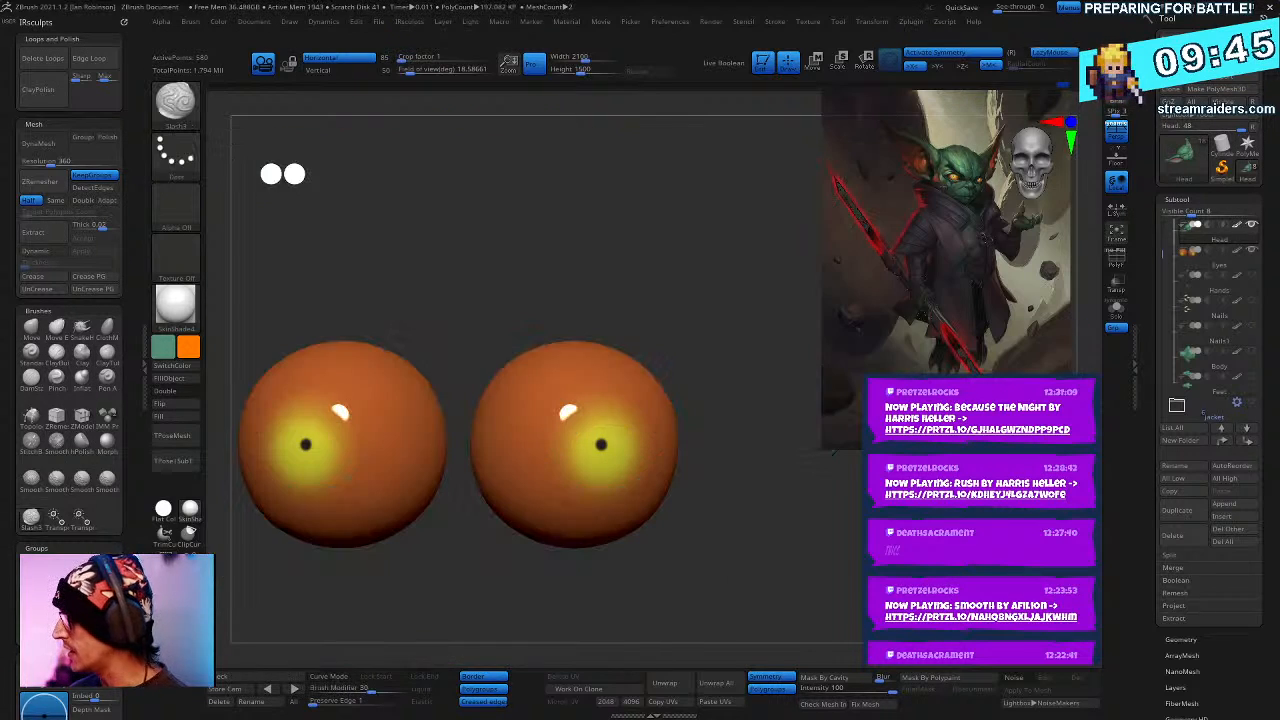
left_click(794, 455, "ctrl+shift")
mouse_move(769, 433)
right_mouse_down()
mouse_move(615, 352)
mouse_move(537, 414)
right_mouse_up()
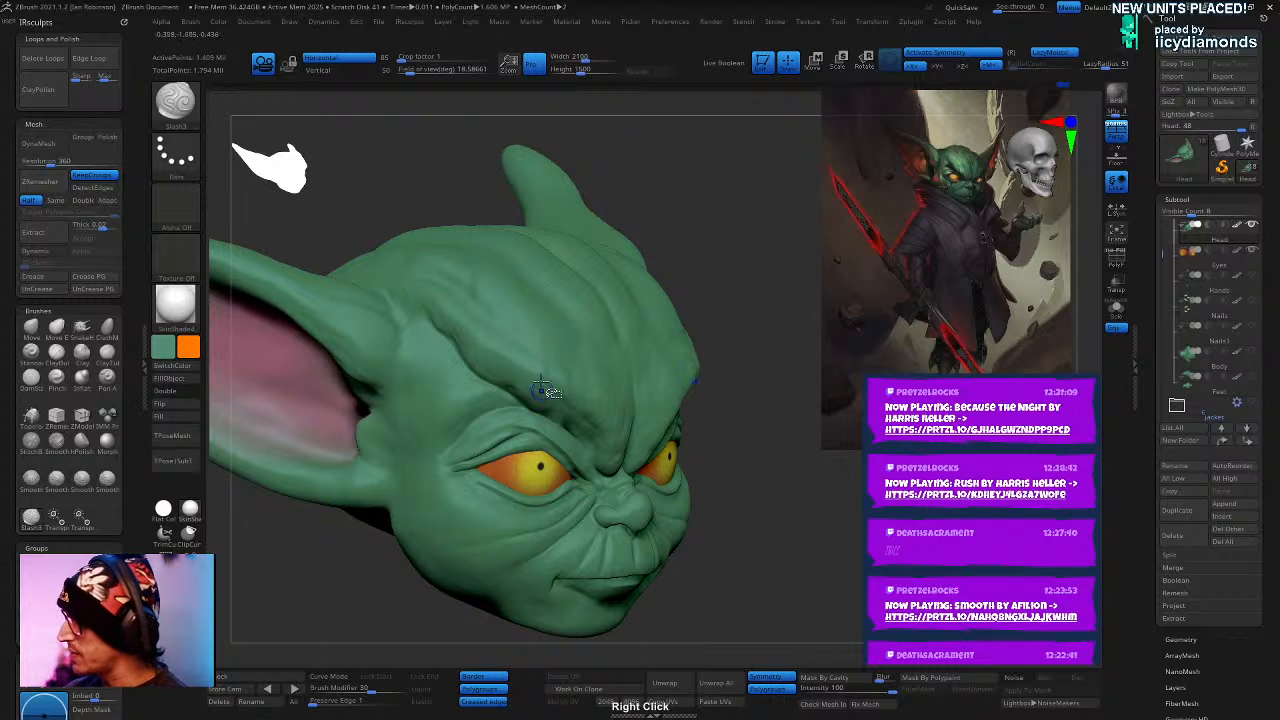
- Build up the skin between the upper eyelid, the brow ridge and the temple with the ClayBuildup brush
mouse_move(536, 354)
left_mouse_down("ctrl+shift")
mouse_move(538, 557)
mouse_move(620, 594)
mouse_move(803, 606)
left_mouse_up("ctrl+shift")
mouse_move(803, 606)
right_mouse_down()
mouse_move(613, 390)
mouse_move(537, 334)
right_mouse_up()
key("b")
key("c")
key("b")
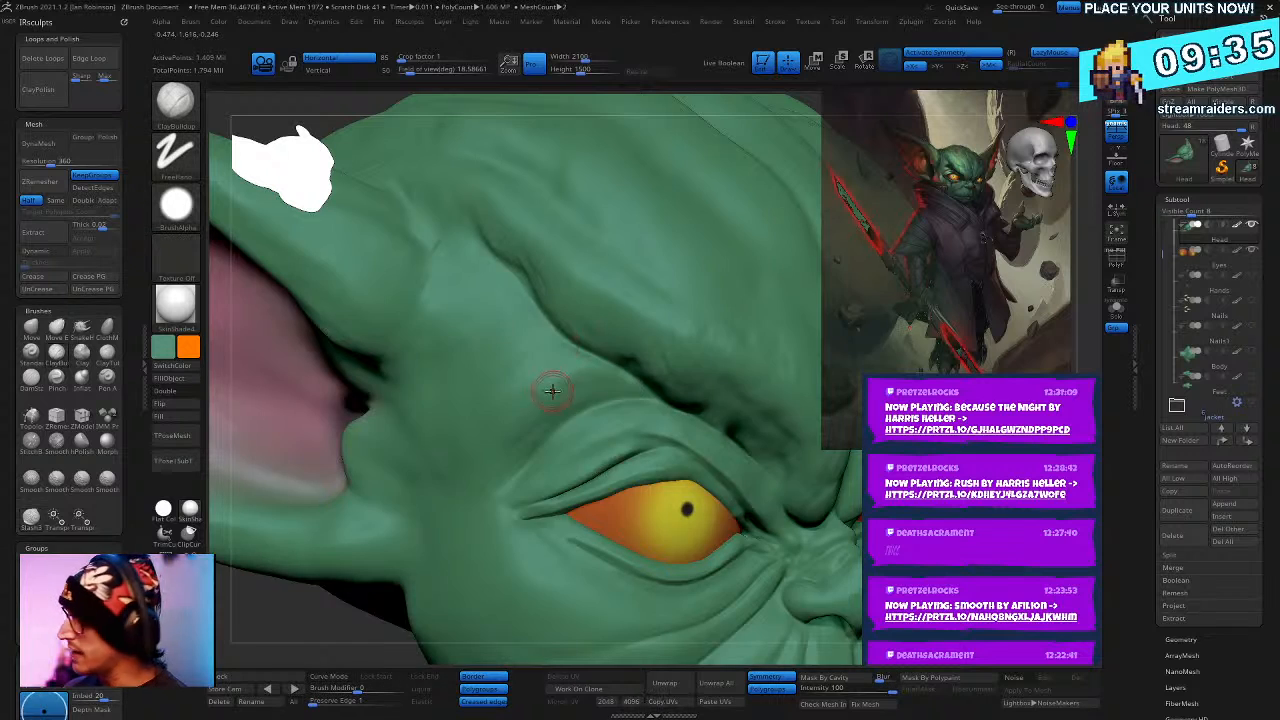
left_click_drag(552, 391, 572, 378)
left_click_drag(520, 412, 566, 374)
mouse_move(512, 452)
left_mouse_down()
mouse_move(581, 384)
mouse_move(510, 345)
mouse_move(565, 352)
left_mouse_up()
left_click_drag(460, 432, 530, 335)
mouse_move(470, 378)
left_mouse_down()
mouse_move(510, 320)
mouse_move(510, 285)
left_mouse_up()
left_click_drag(425, 305, 500, 295)
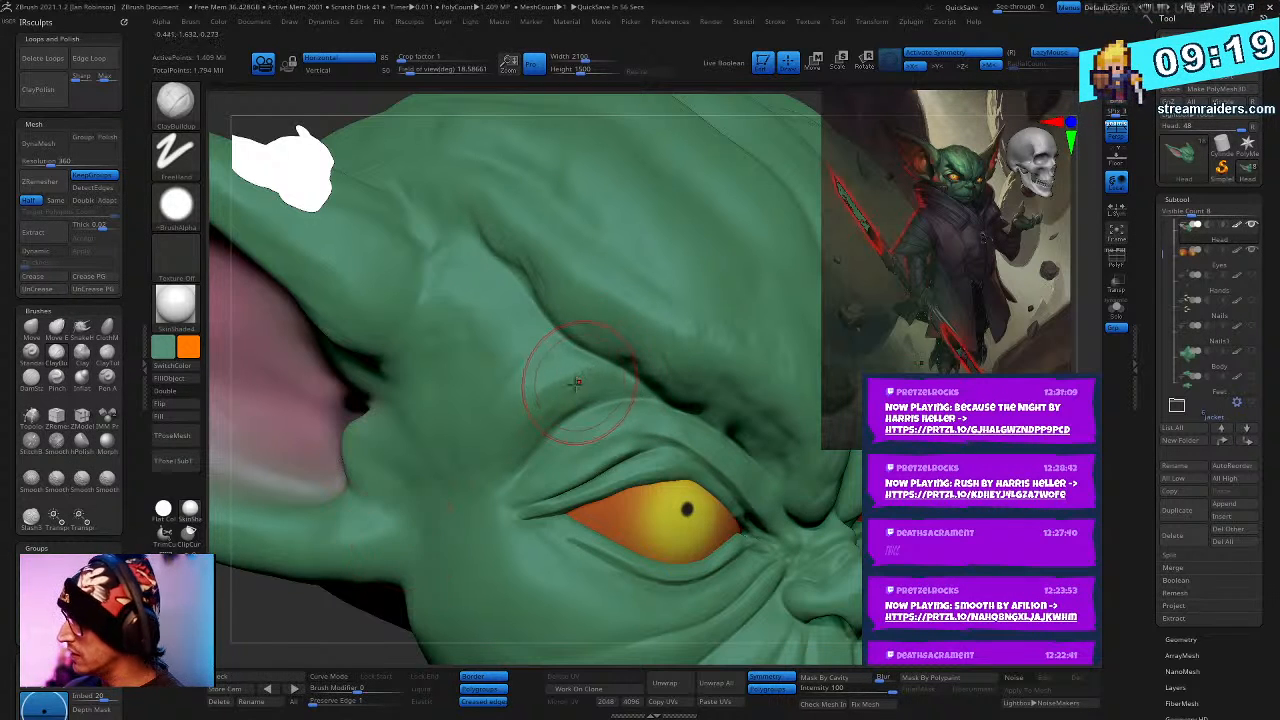
- Carve fold creases above the outer end of the upper eyelid, below the brow ridge, with the Slash3 brush
key("b")
key("t")
key("d")
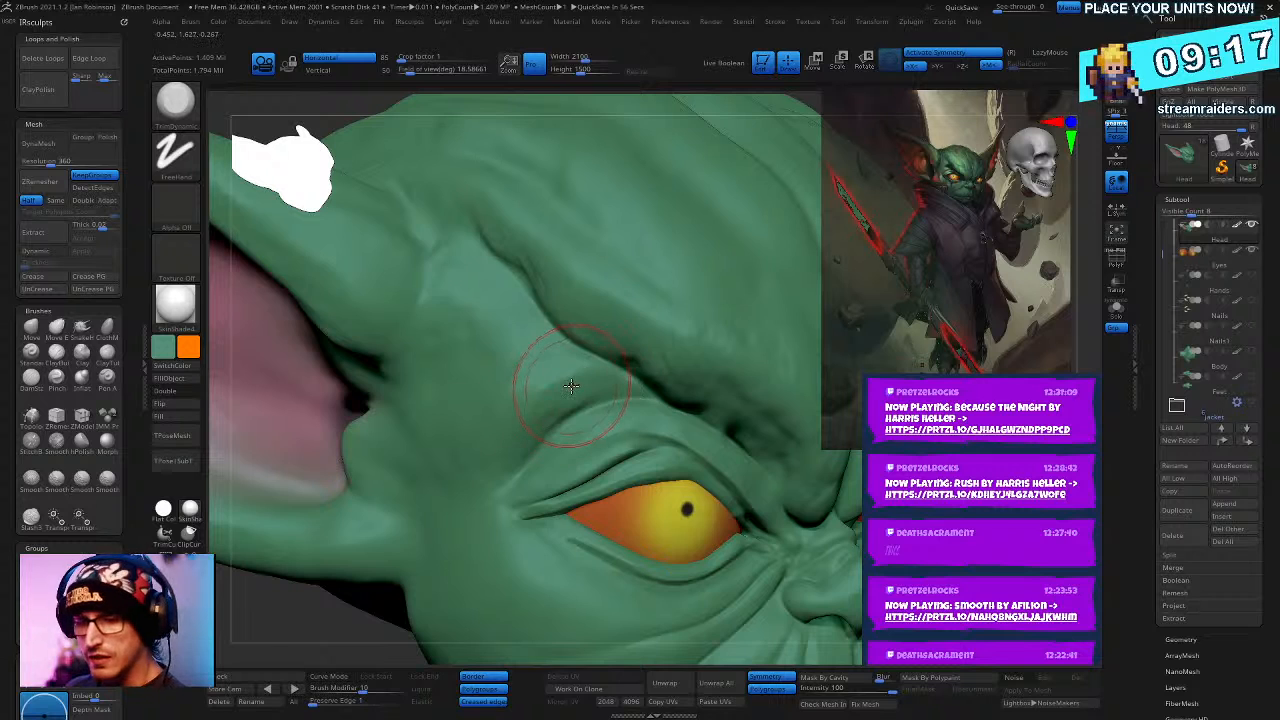
key("b")
key("s")
key("l")
mouse_move(592, 376)
left_mouse_down()
mouse_move(514, 394)
mouse_move(477, 423)
mouse_move(486, 432)
left_mouse_up()
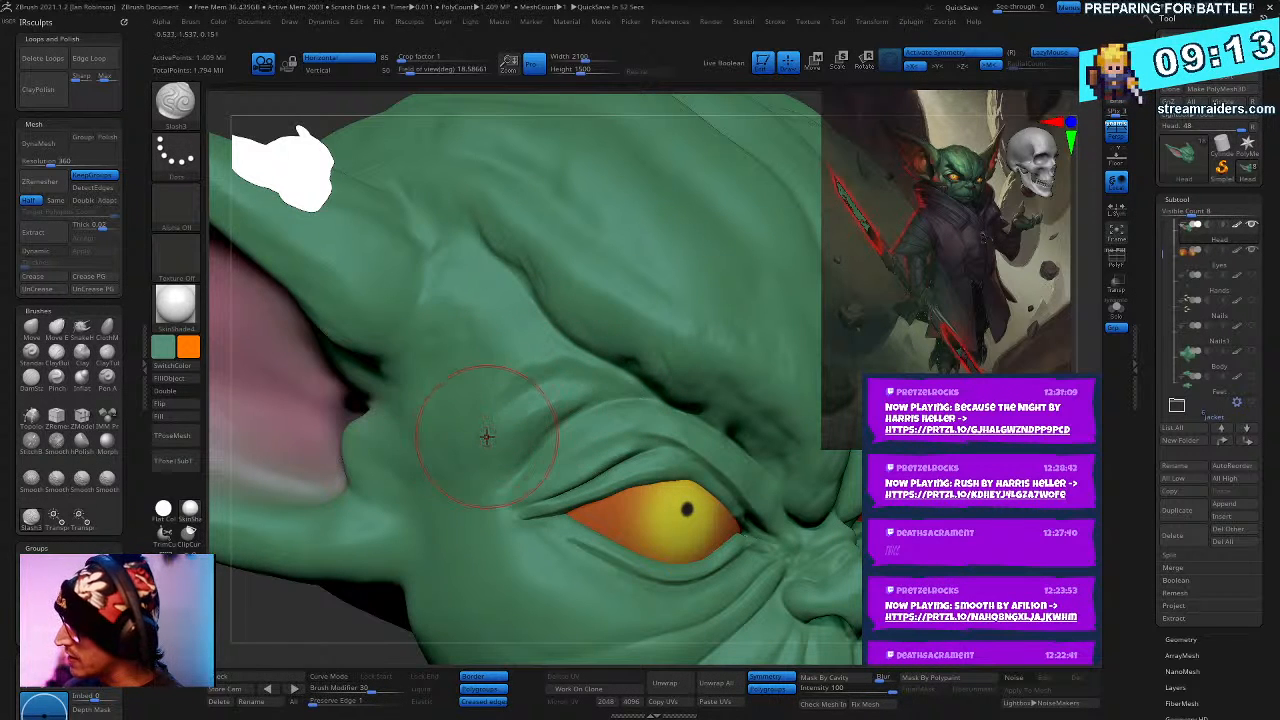
mouse_move(574, 358)
left_mouse_down()
mouse_move(506, 383)
mouse_move(513, 391)
left_mouse_up()
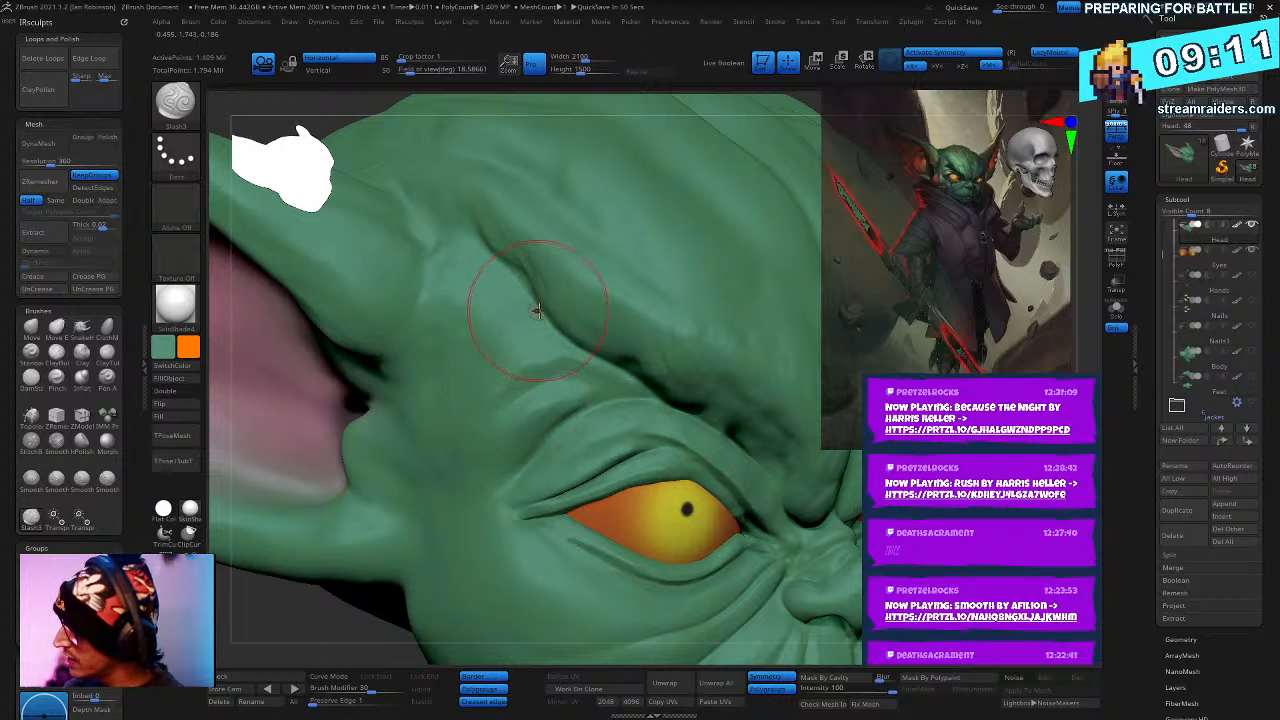
- Etch fine creases from the outer brow down toward the eye corner with the DamStandard brush and smooth them
key("space")
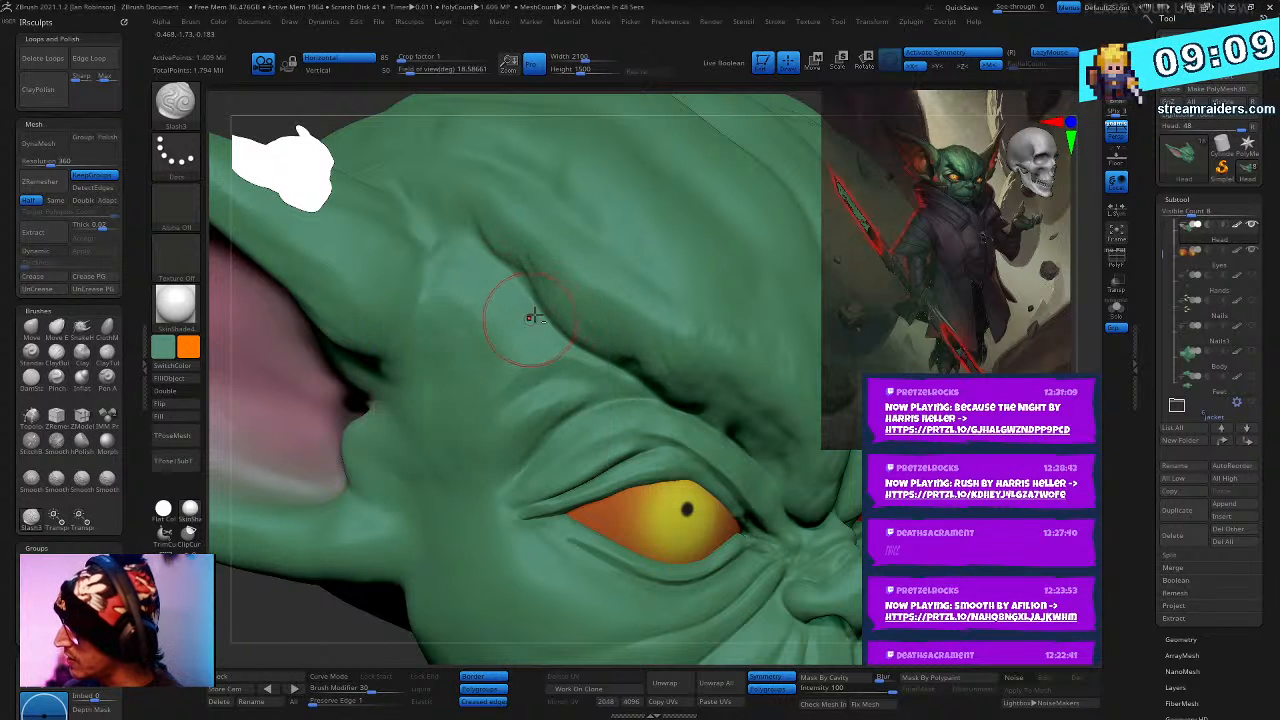
key("b")
key("d")
key("s")
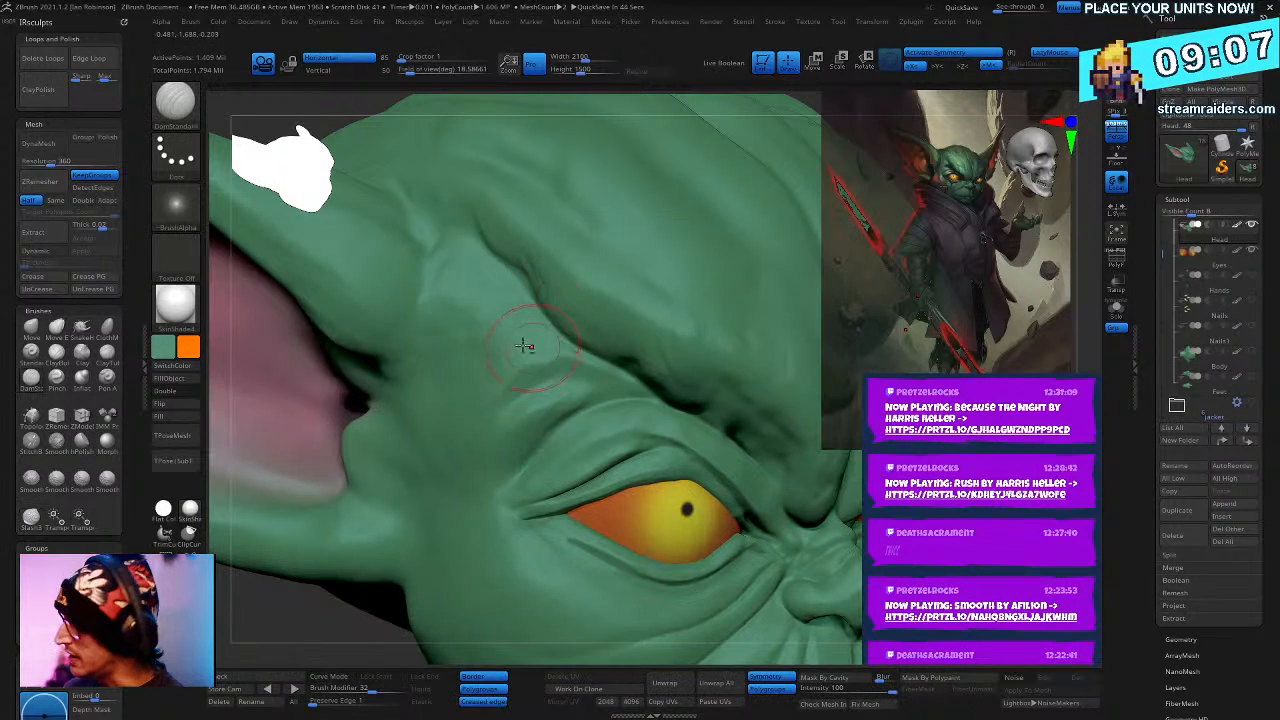
left_click_drag(518, 337, 490, 402)
left_click_drag(530, 320, 487, 424)
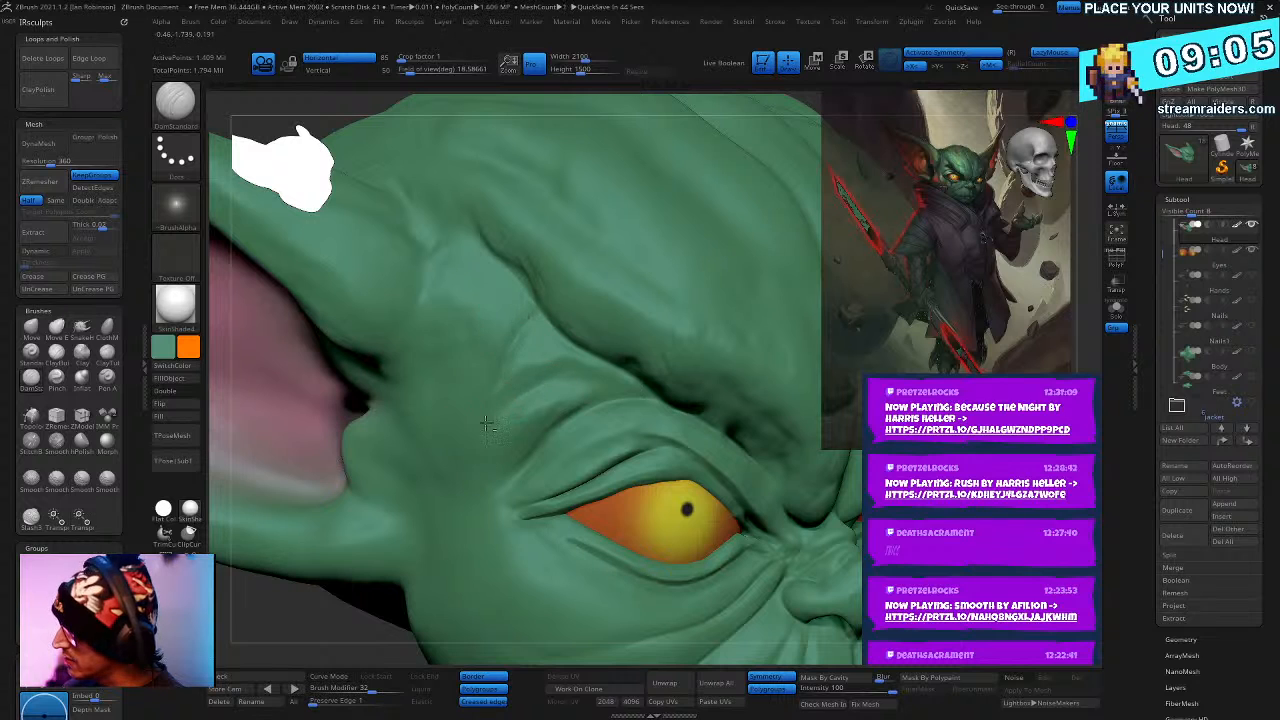
left_click_drag(548, 330, 512, 415)
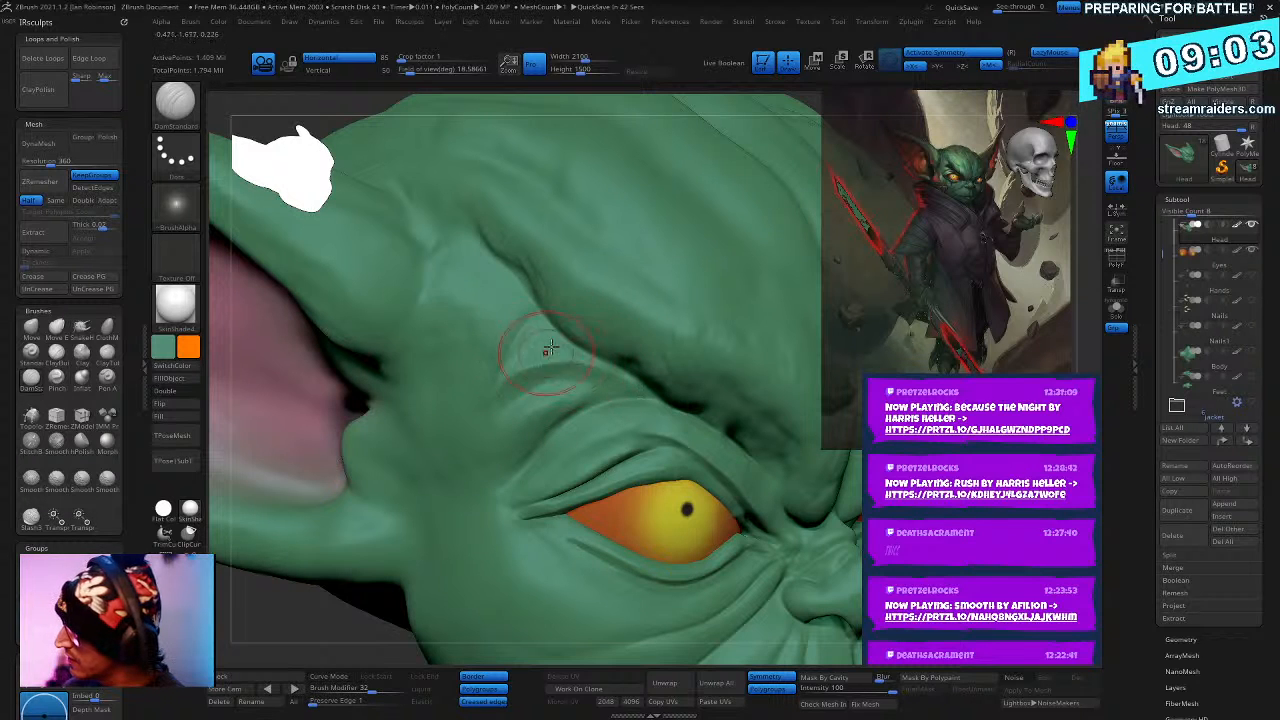
left_click_drag(522, 300, 489, 378)
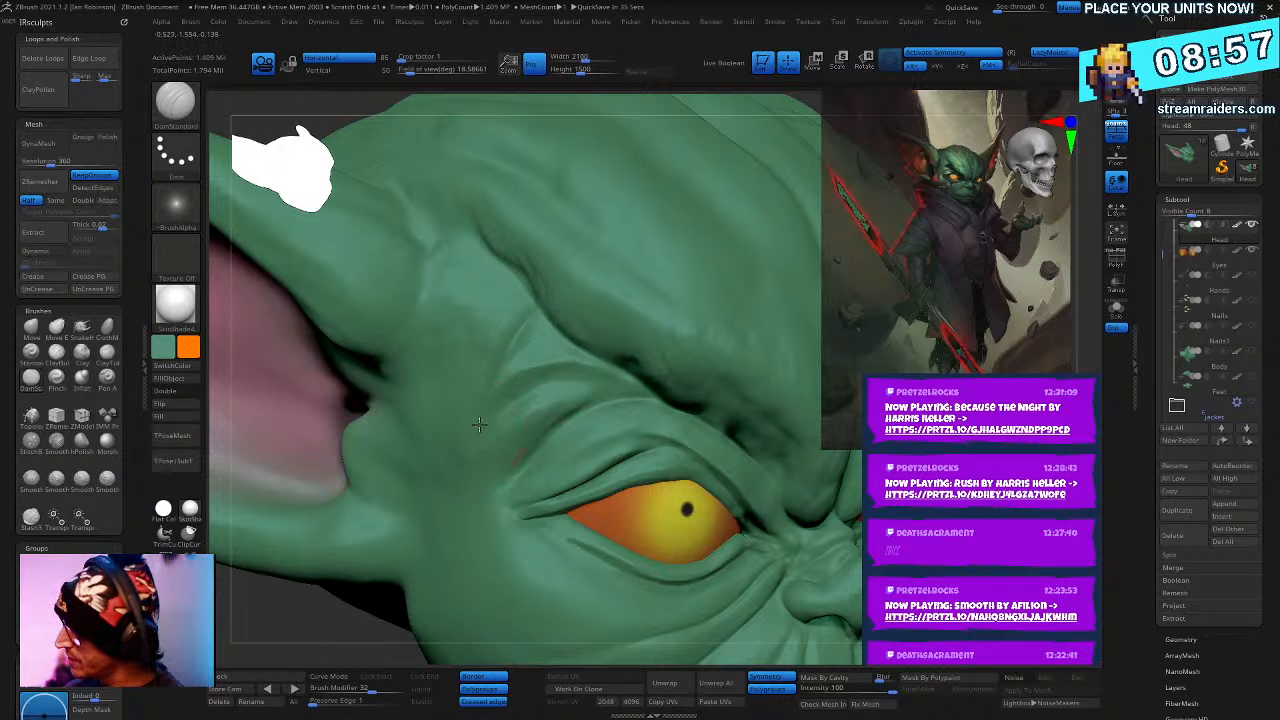
key("shift")
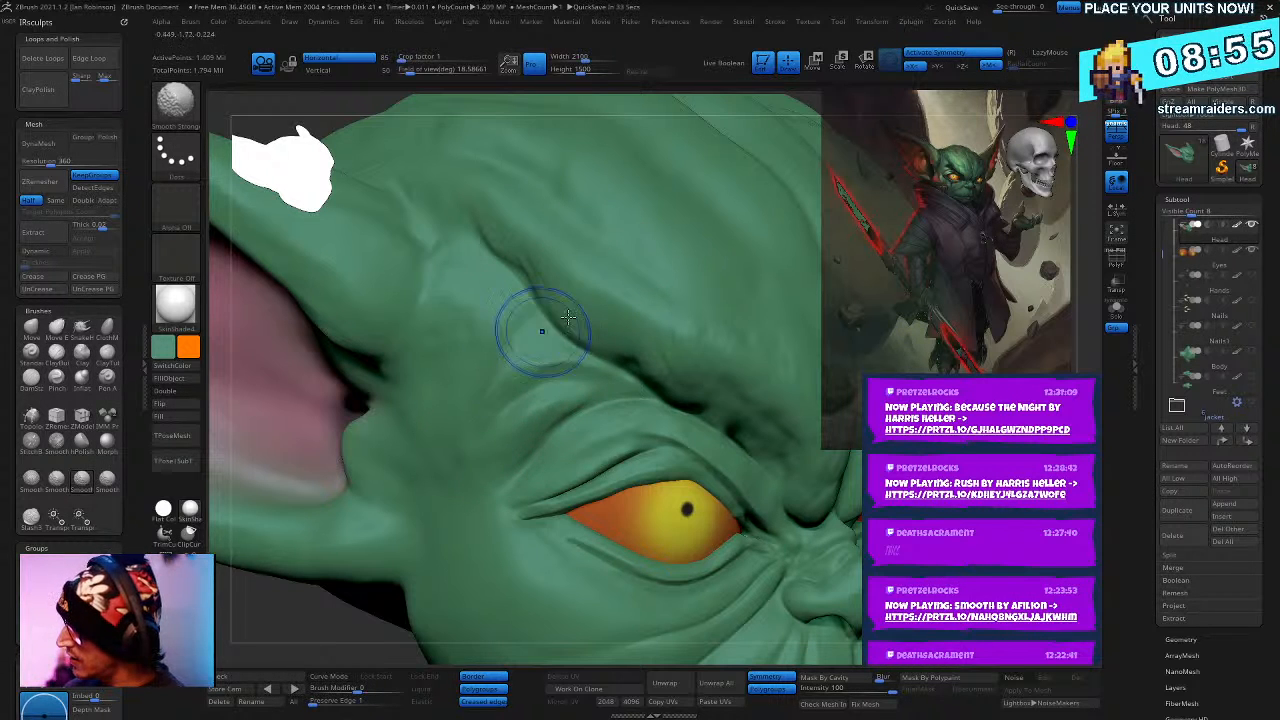
mouse_move(567, 317)
right_mouse_down()
mouse_move(570, 293)
mouse_move(610, 290)
mouse_move(679, 411)
right_mouse_up()
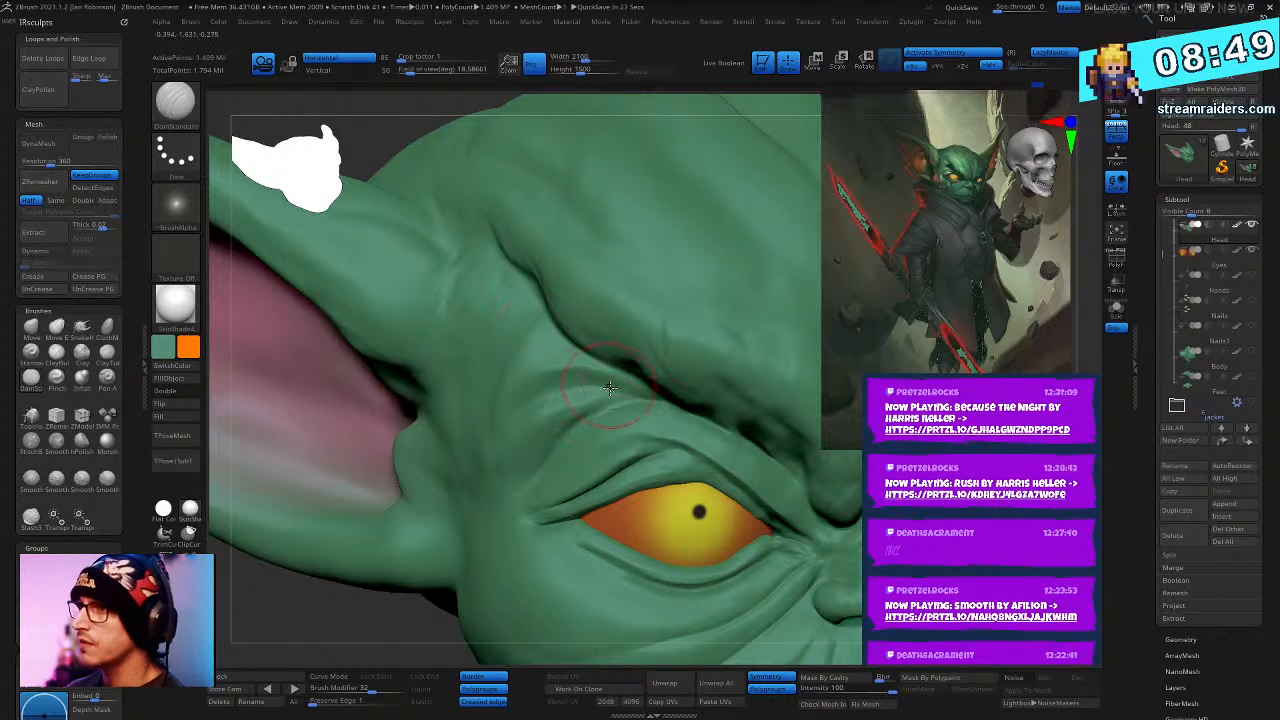
right_click(591, 363)
right_click_drag(591, 363, 621, 374)
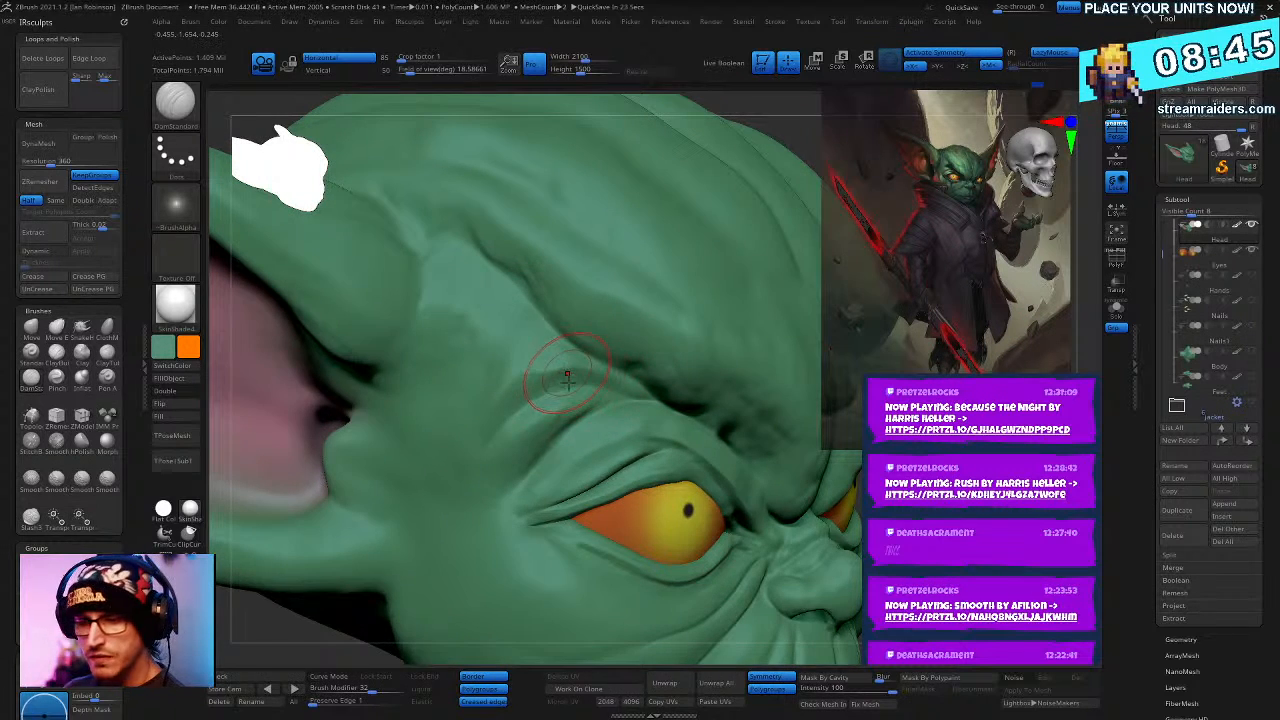
- Flatten the skin between the brow crease and the upper eyelid folds with the TrimDynamic brush
key("b")
key("t")
key("d")
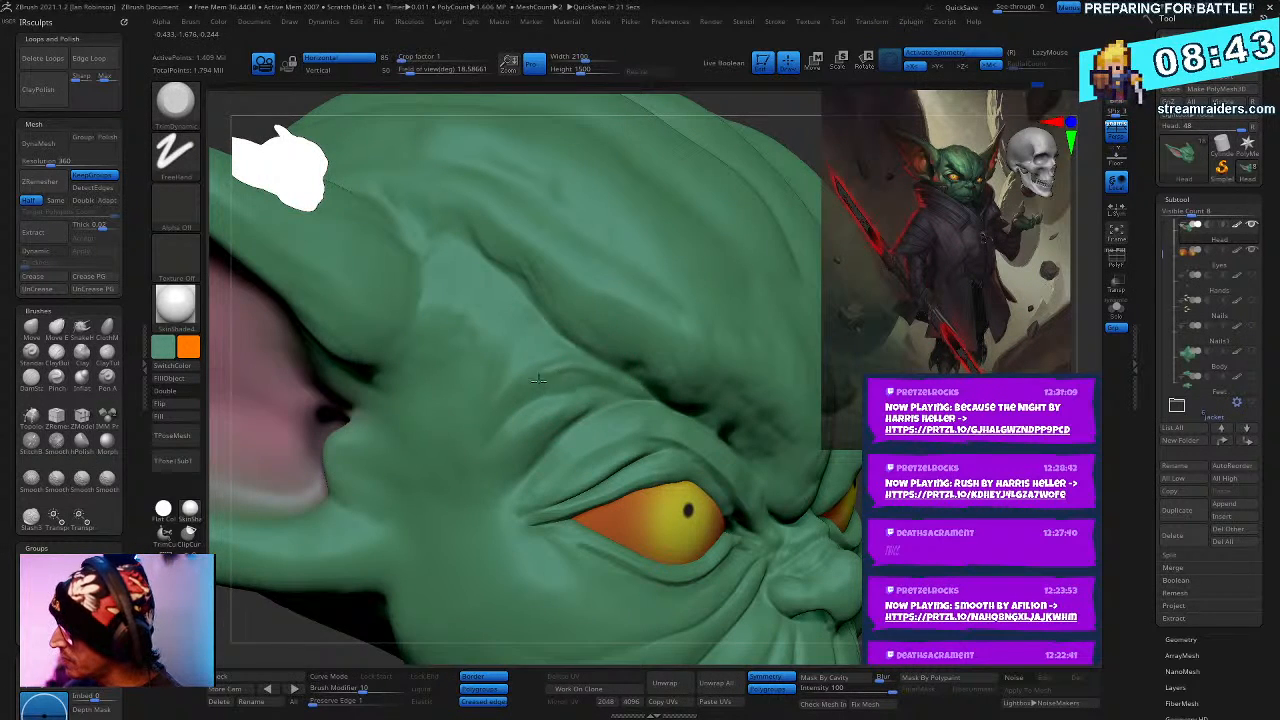
key("ctrl+z")
mouse_move(539, 380)
left_mouse_down()
mouse_move(596, 386)
mouse_move(560, 374)
left_mouse_up()
key("space")
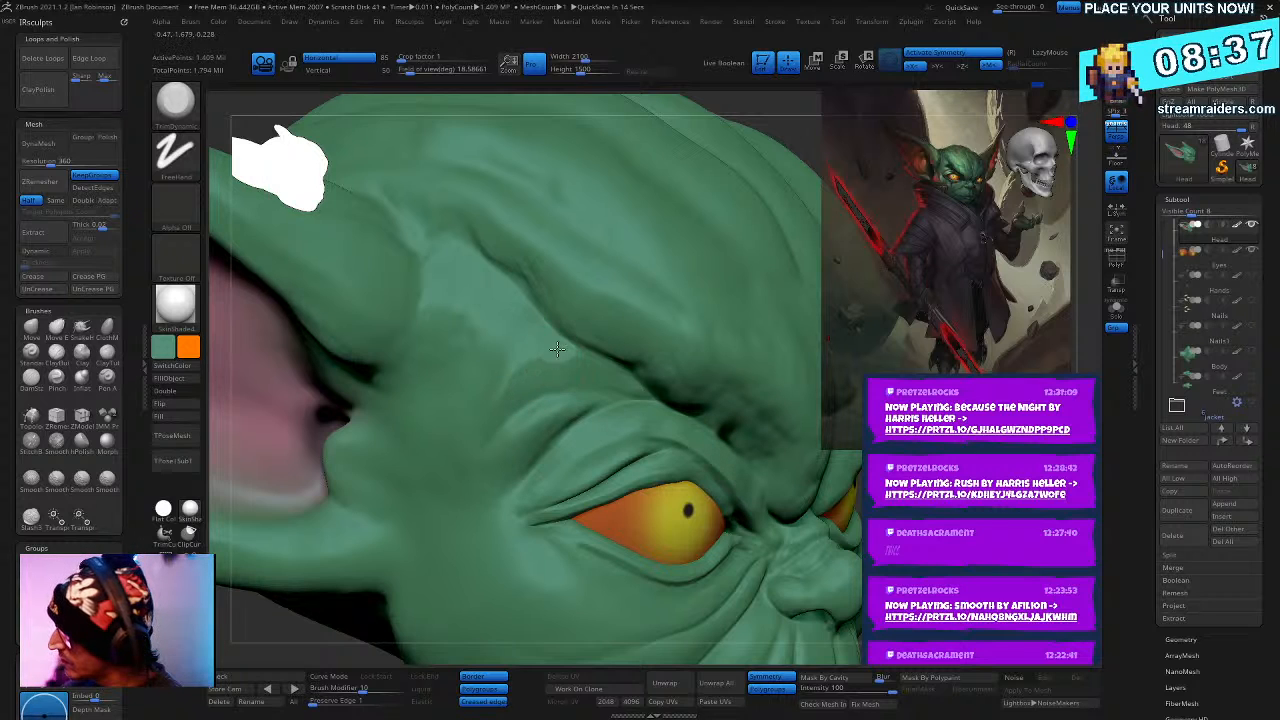
right_click(622, 381)
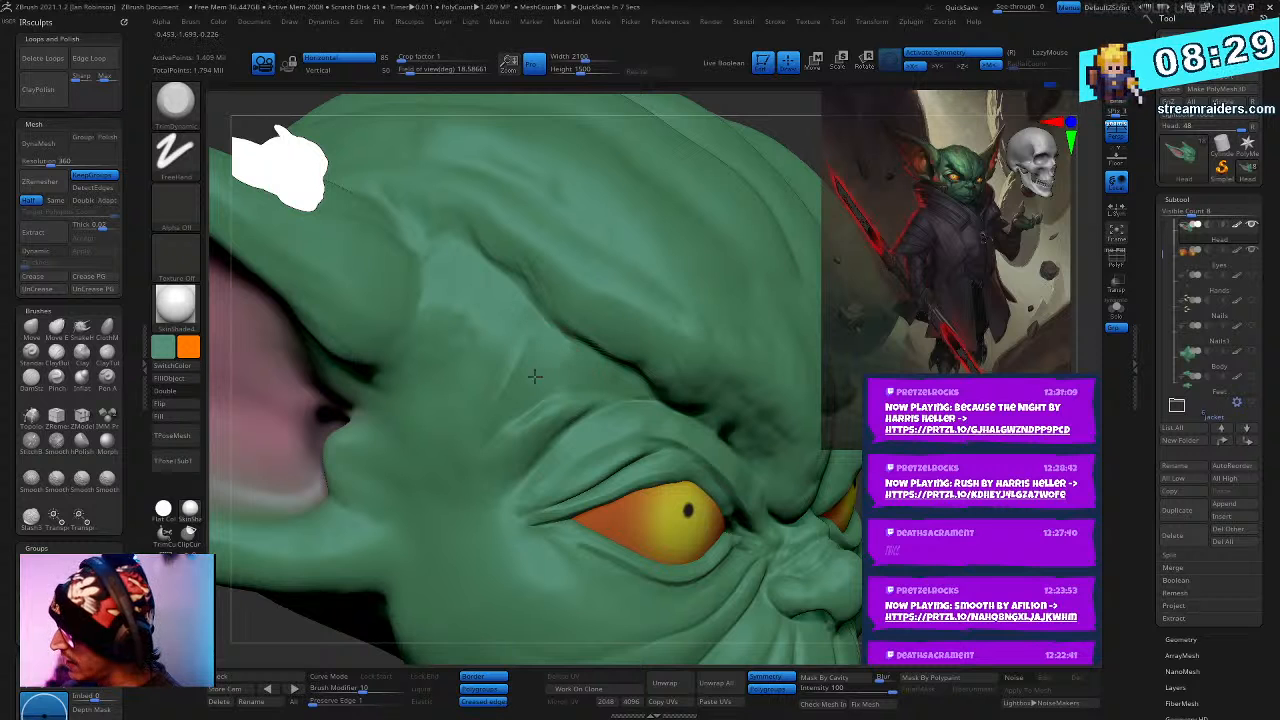
right_click(600, 345)
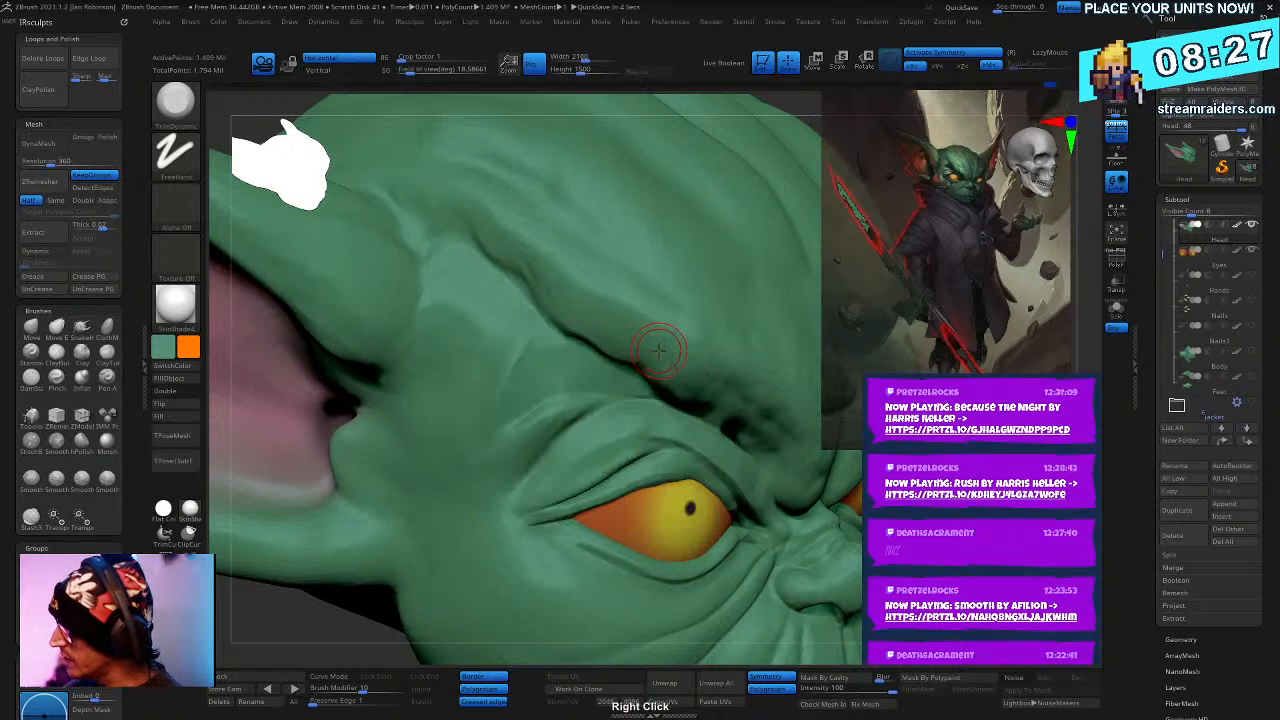
right_click_drag(657, 343, 615, 348)
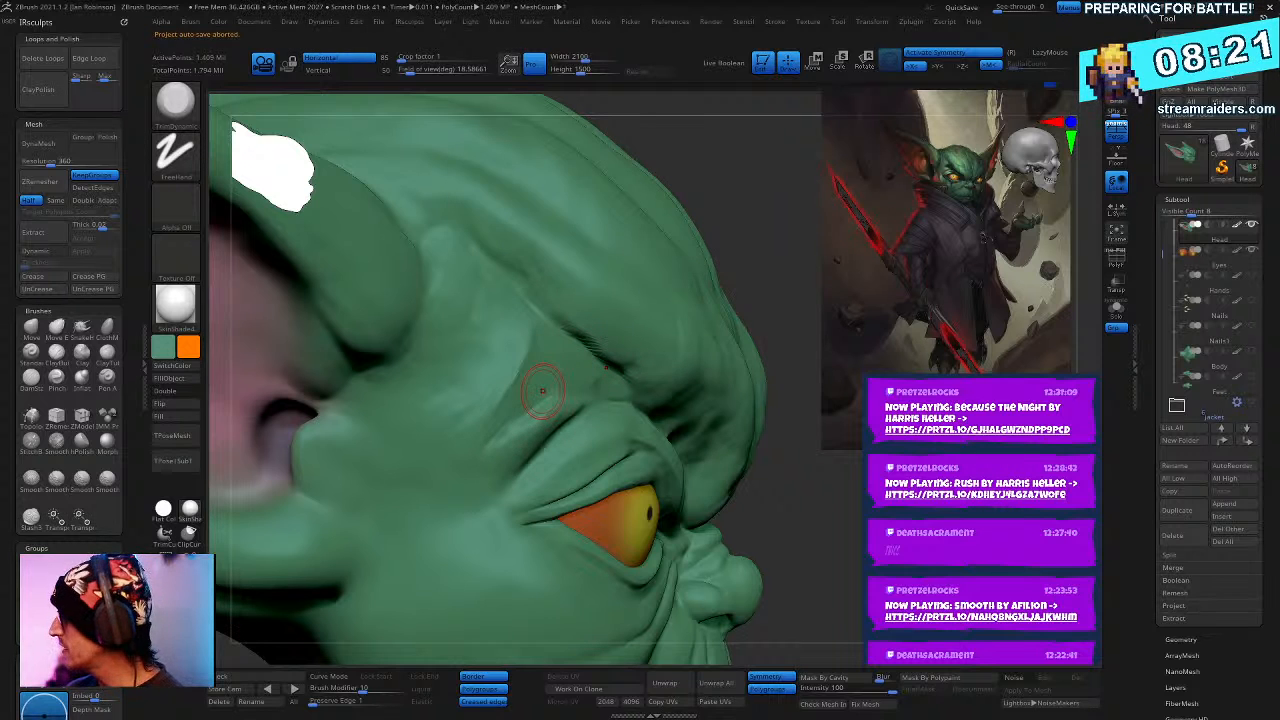
- Save the work to disk, overwriting the existing file
key("ctrl+s")
key("Return")
key("y")
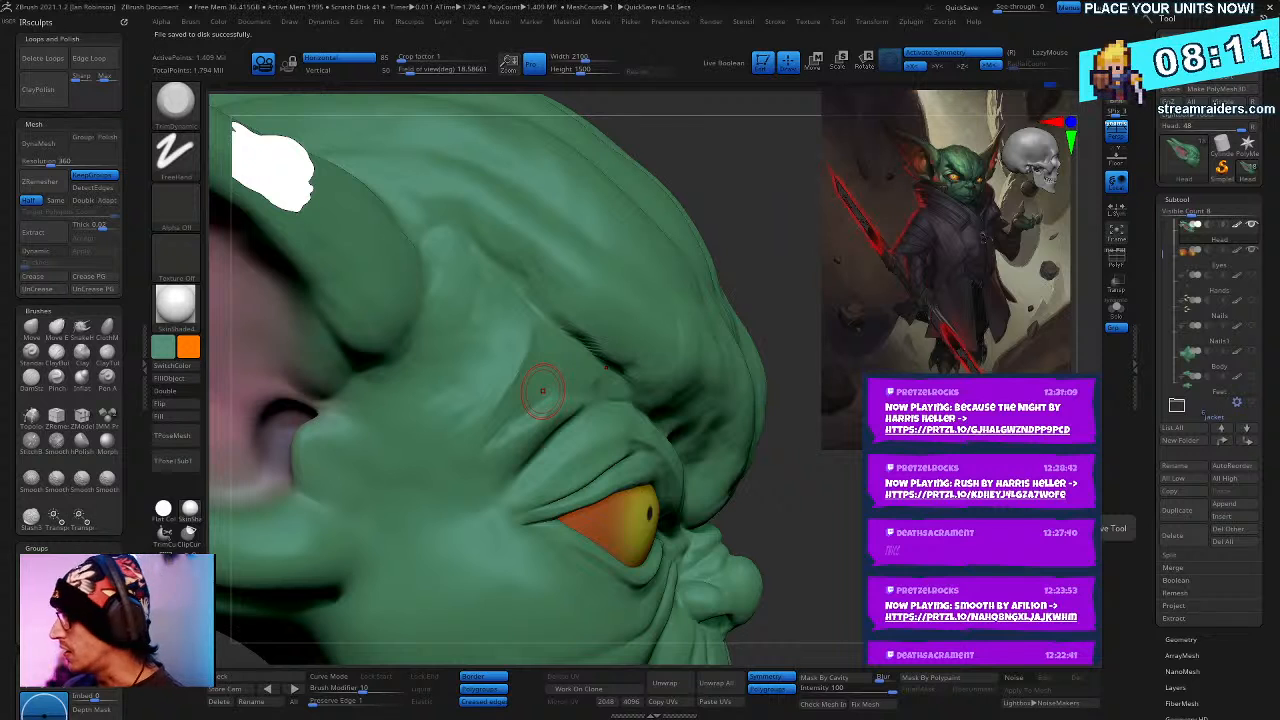
- Add volume to the temple between the brow ridge and the ear with ClayBuildup and smooth it
left_click_drag(714, 237, 753, 195)
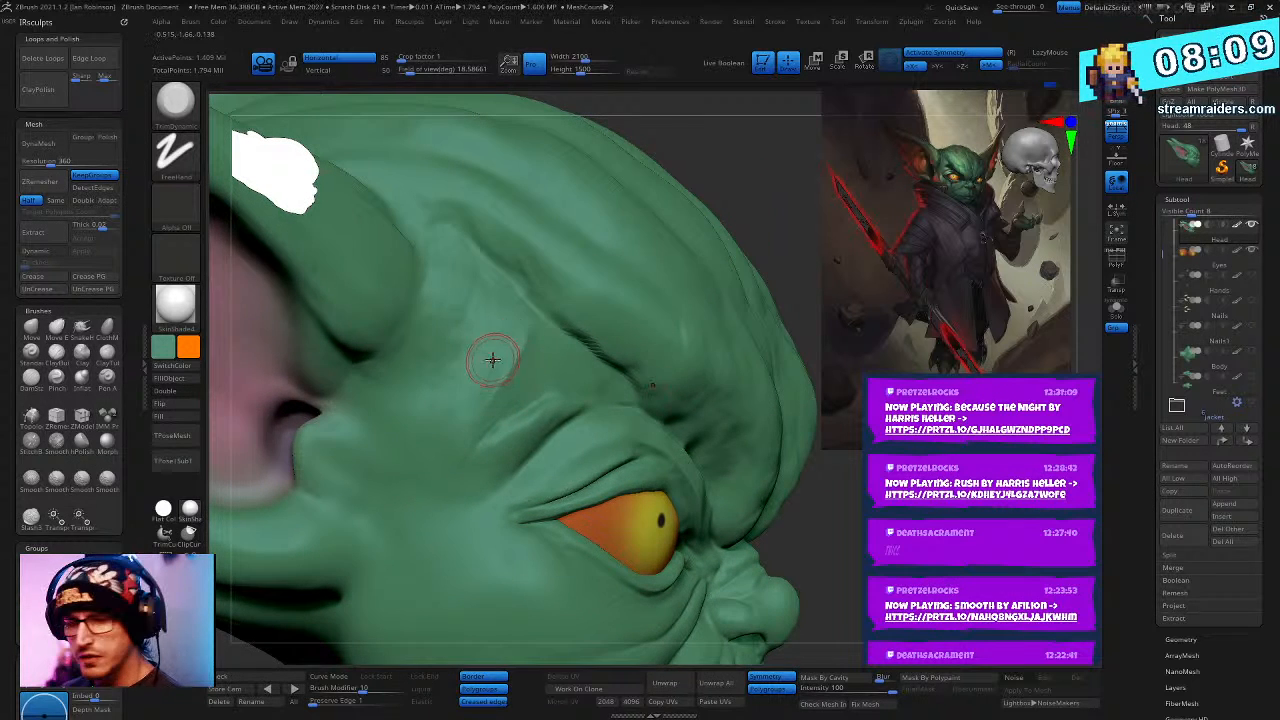
key("b")
key("c")
key("b")
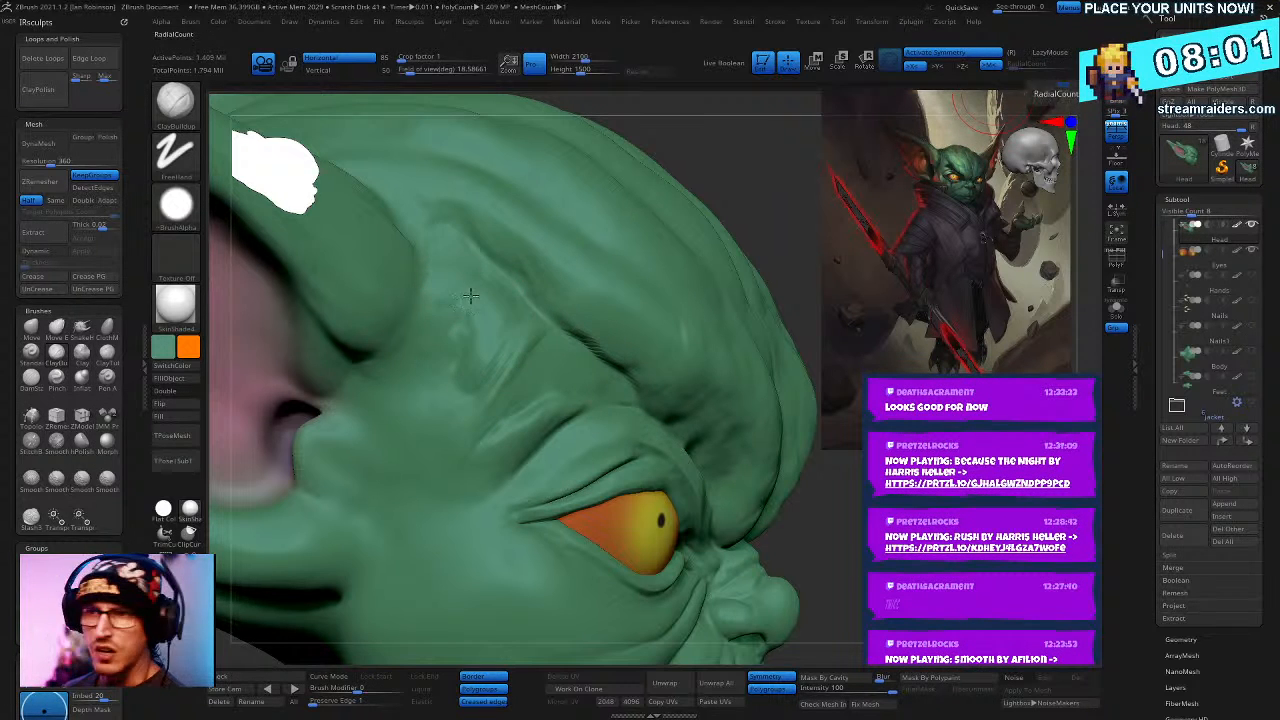
right_click(523, 303)
right_click_drag(525, 304, 533, 349)
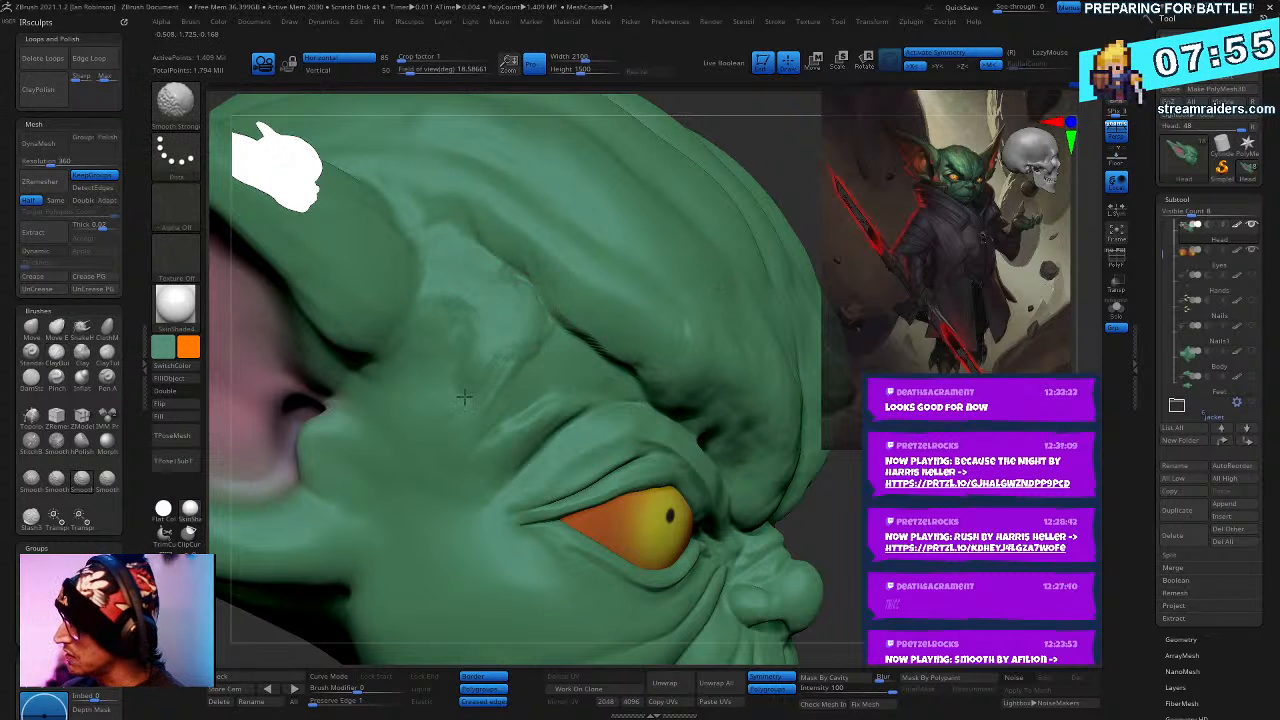
- Build up the folds on the temple between the brow ridge and the front of the ear with a resized ClayBuildup brush
mouse_move(523, 303)
right_mouse_down()
mouse_move(606, 351)
mouse_move(654, 403)
mouse_move(485, 323)
right_mouse_up()
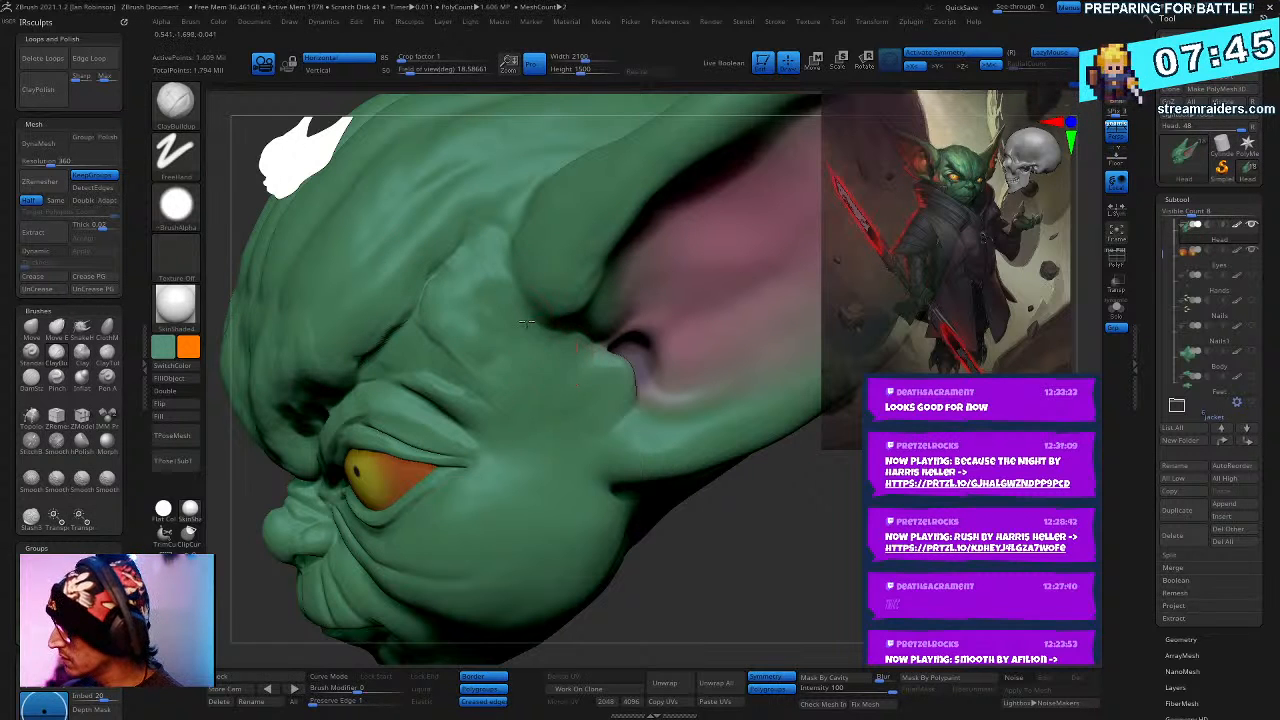
right_click(574, 428)
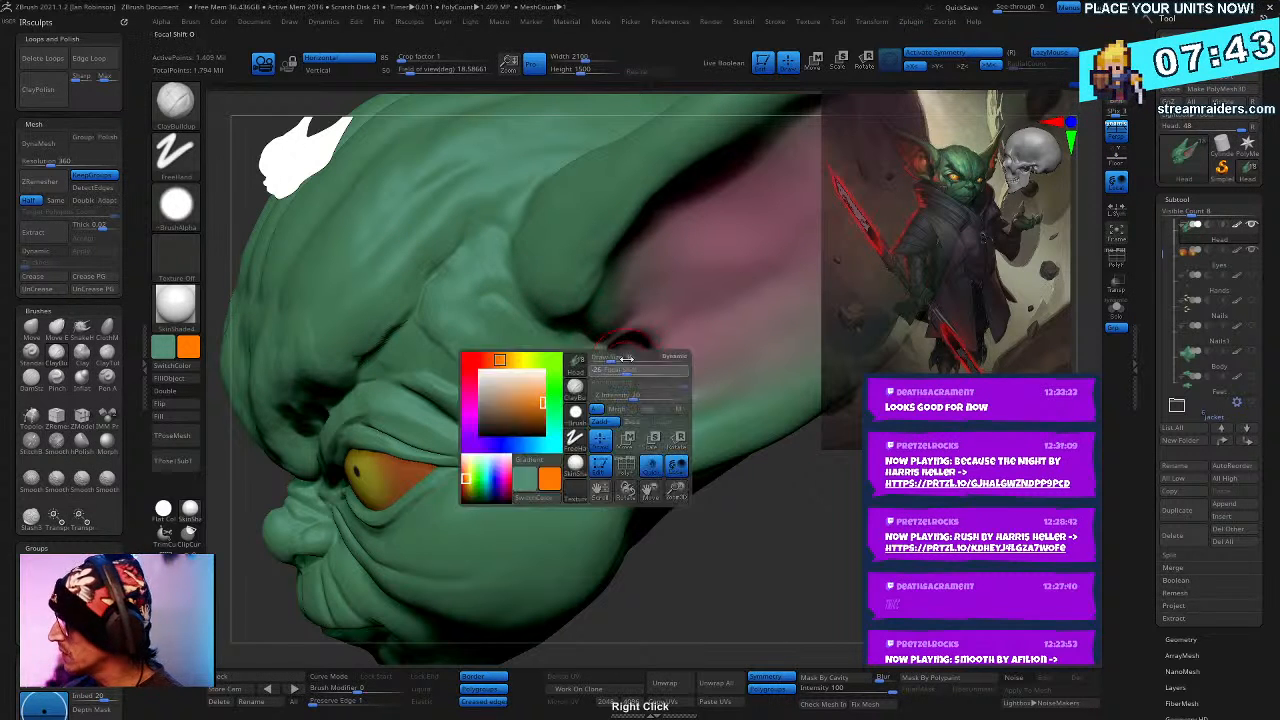
right_click_drag(568, 359, 553, 335)
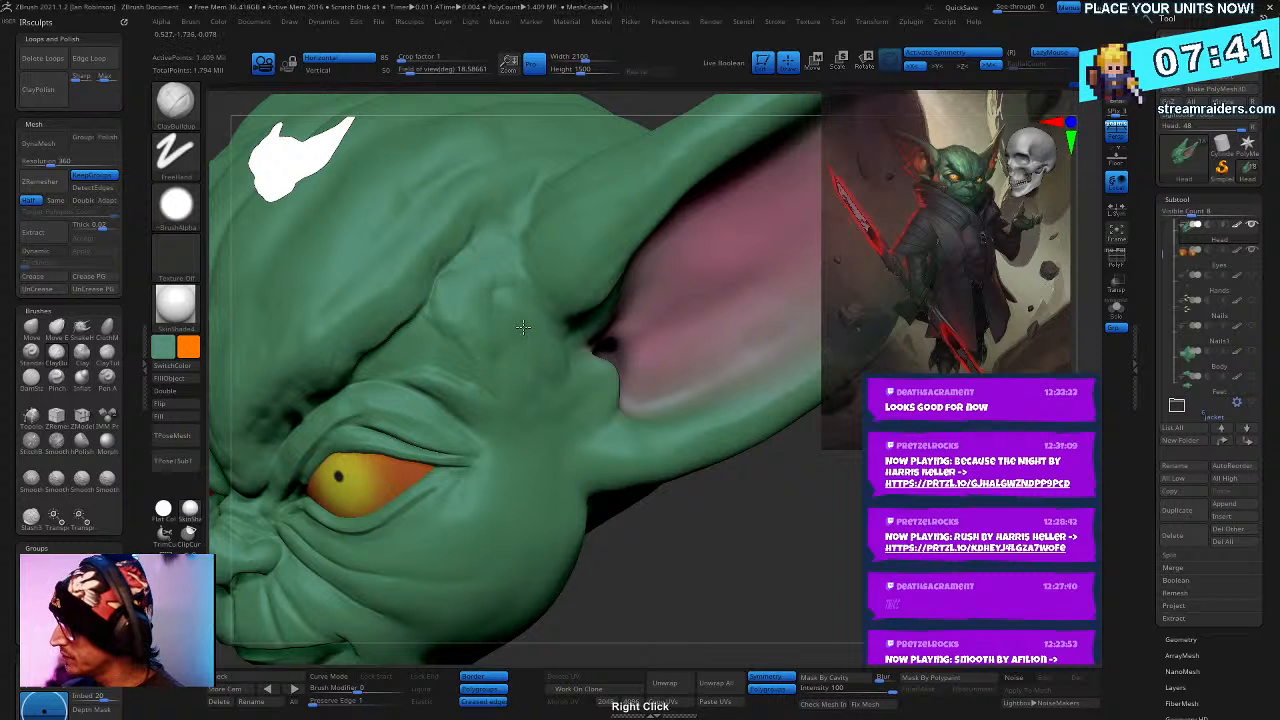
right_click_drag(524, 203, 514, 200)
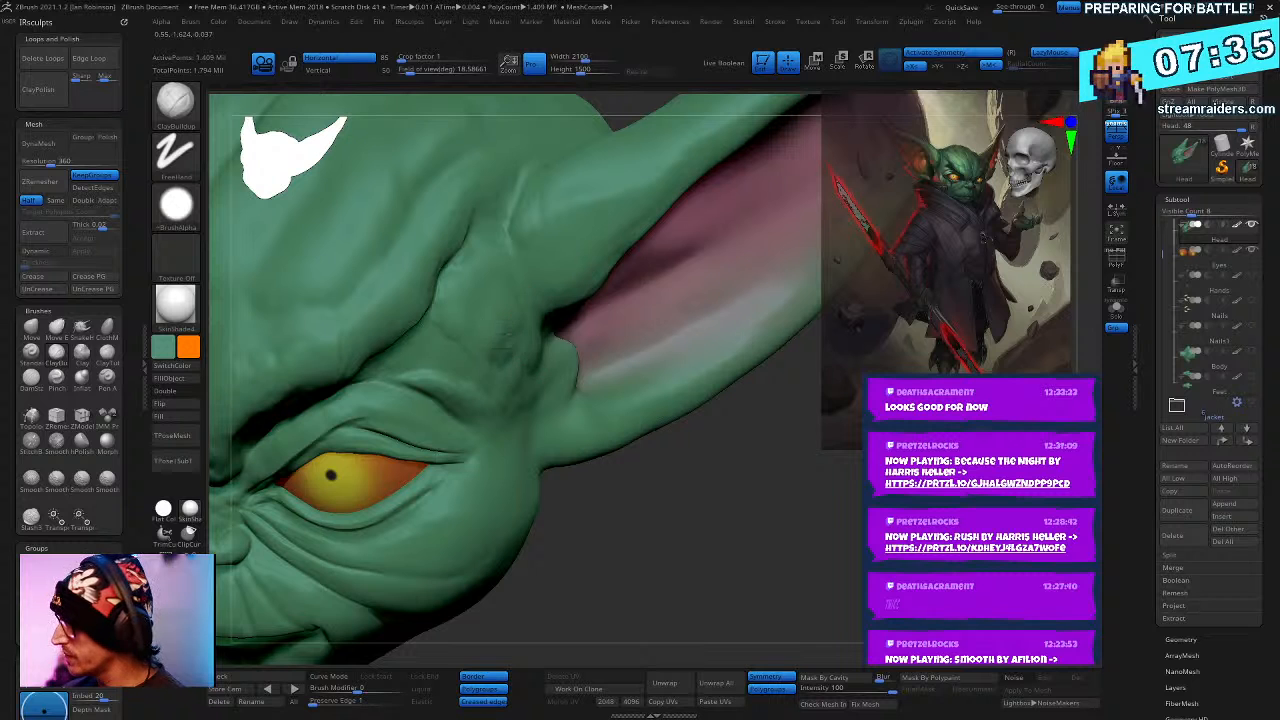
right_click_drag(632, 372, 623, 341)
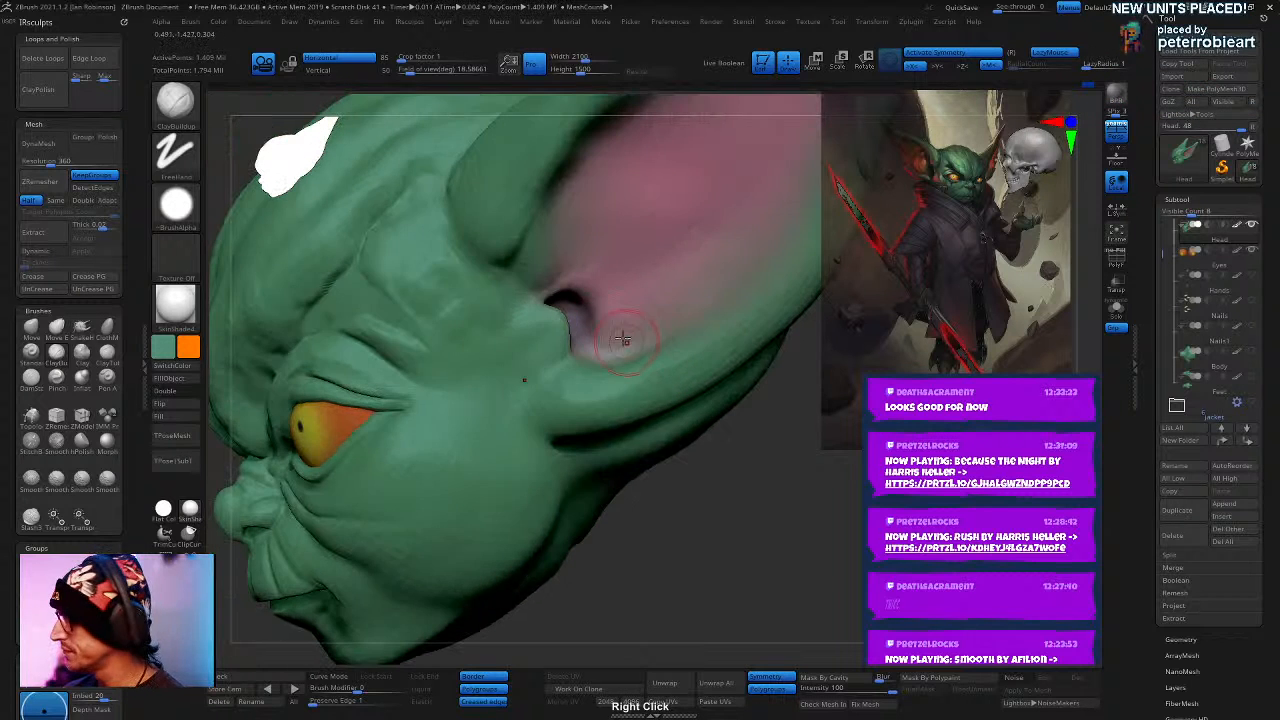
mouse_move(532, 315)
right_mouse_down()
mouse_move(420, 285)
mouse_move(528, 257)
mouse_move(471, 280)
mouse_move(734, 291)
right_mouse_up()
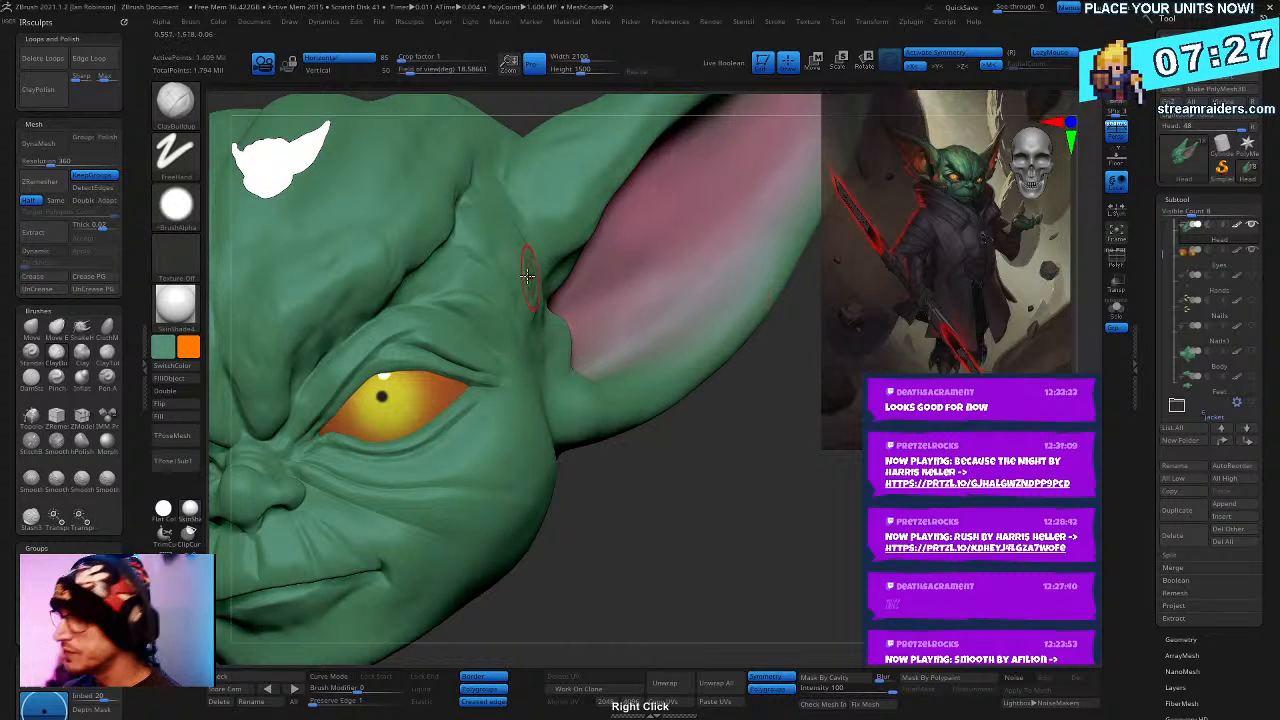
right_click_drag(587, 336, 470, 405)
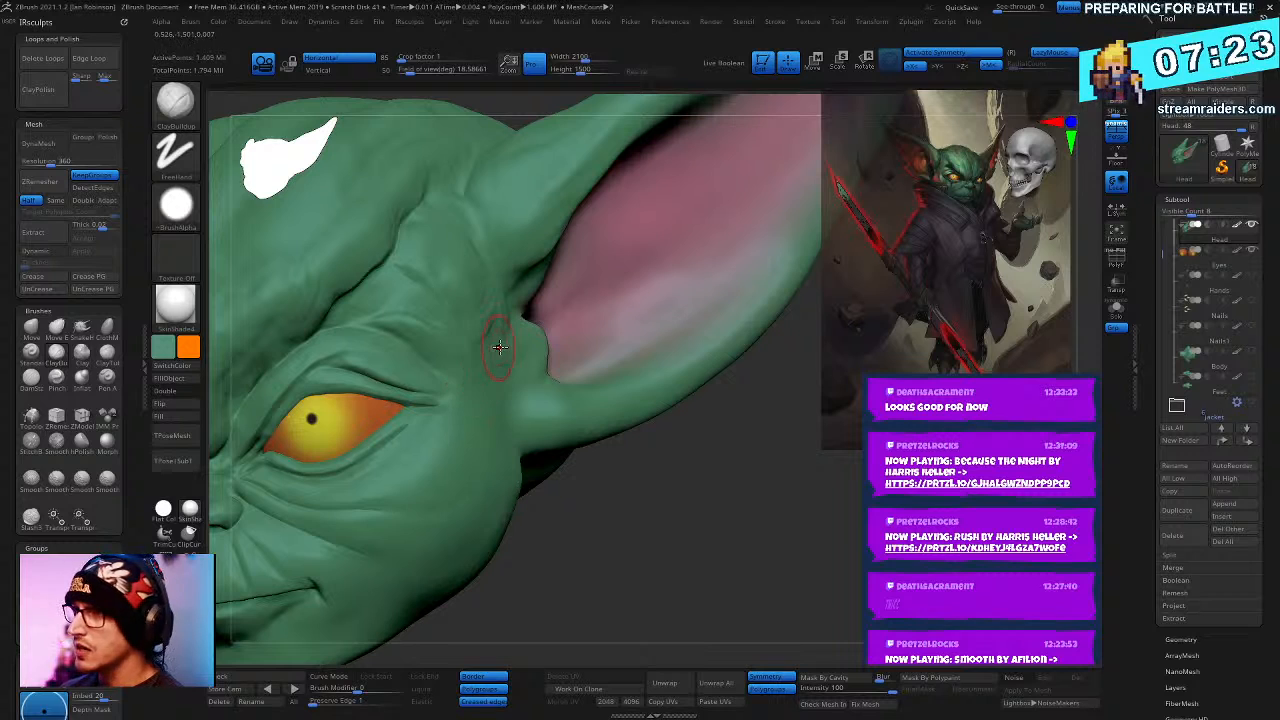
right_click_drag(474, 390, 485, 422)
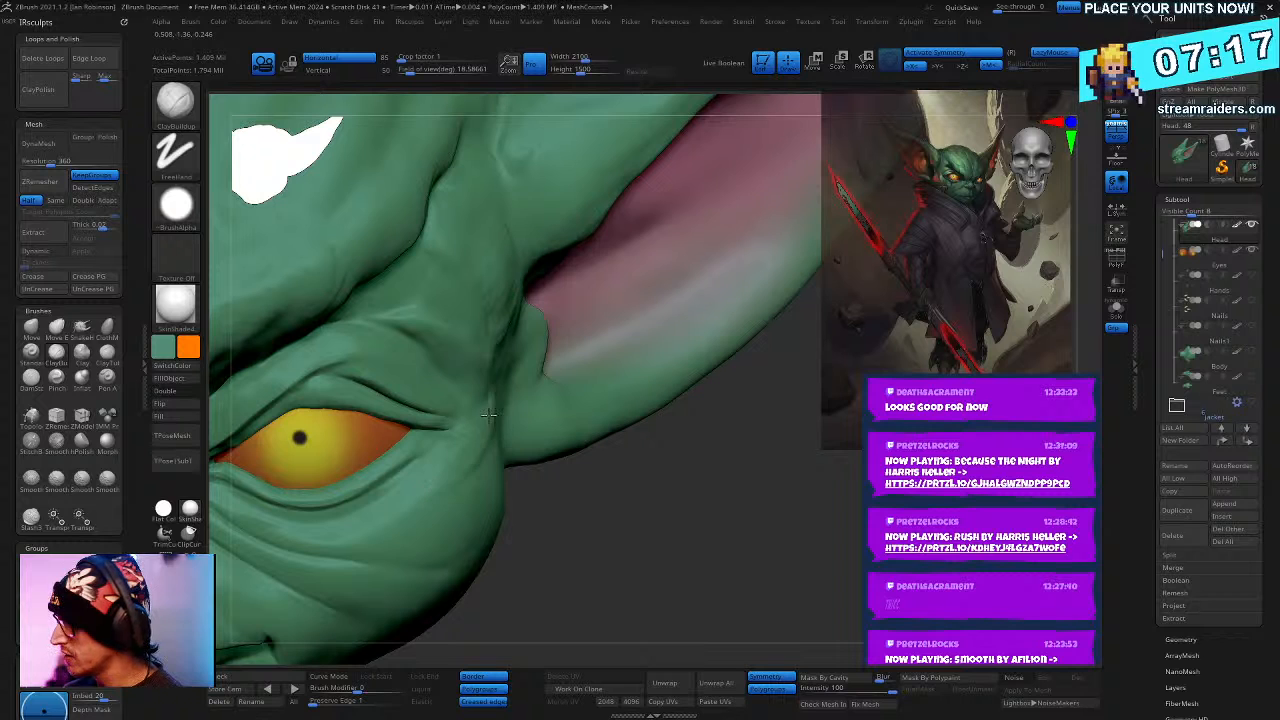
- Sculpt skin folds from the outer eye corner onto the cheekbone and lower temple with ClayBuildup and smooth them
right_click_drag(431, 488, 533, 376)
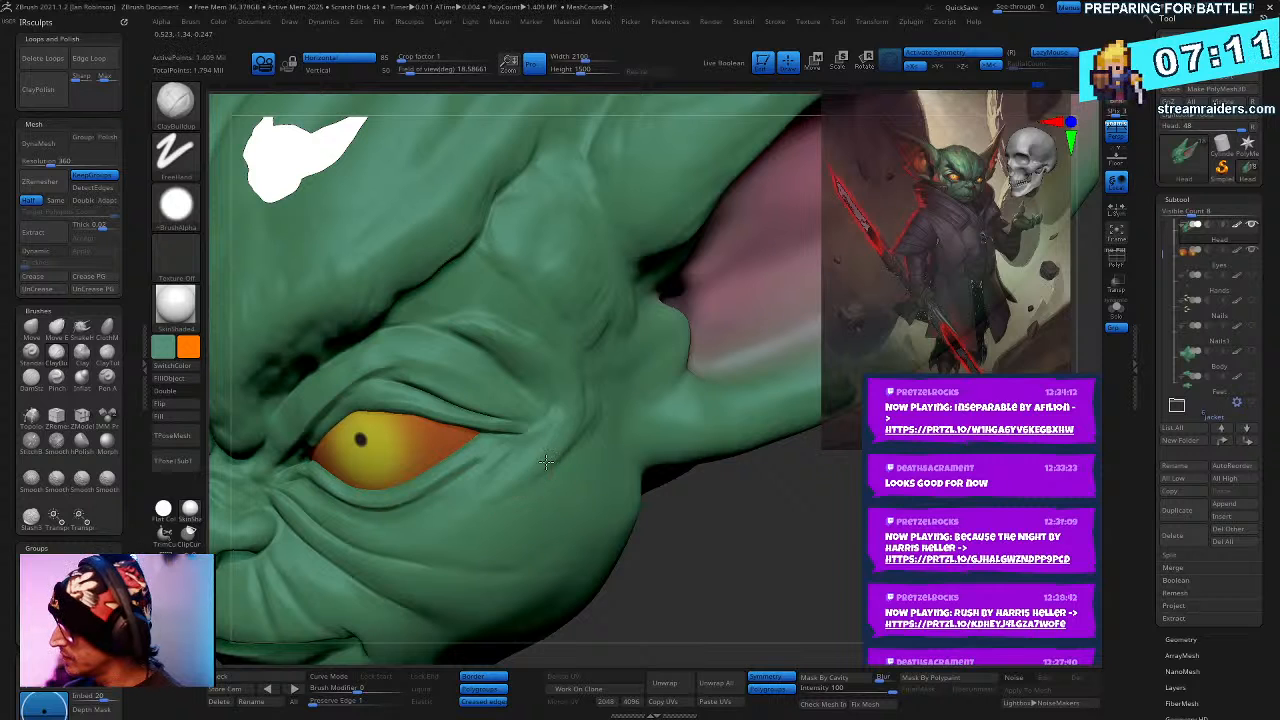
right_click_drag(557, 440, 510, 420)
right_click(620, 425)
left_click_drag(503, 444, 483, 480)
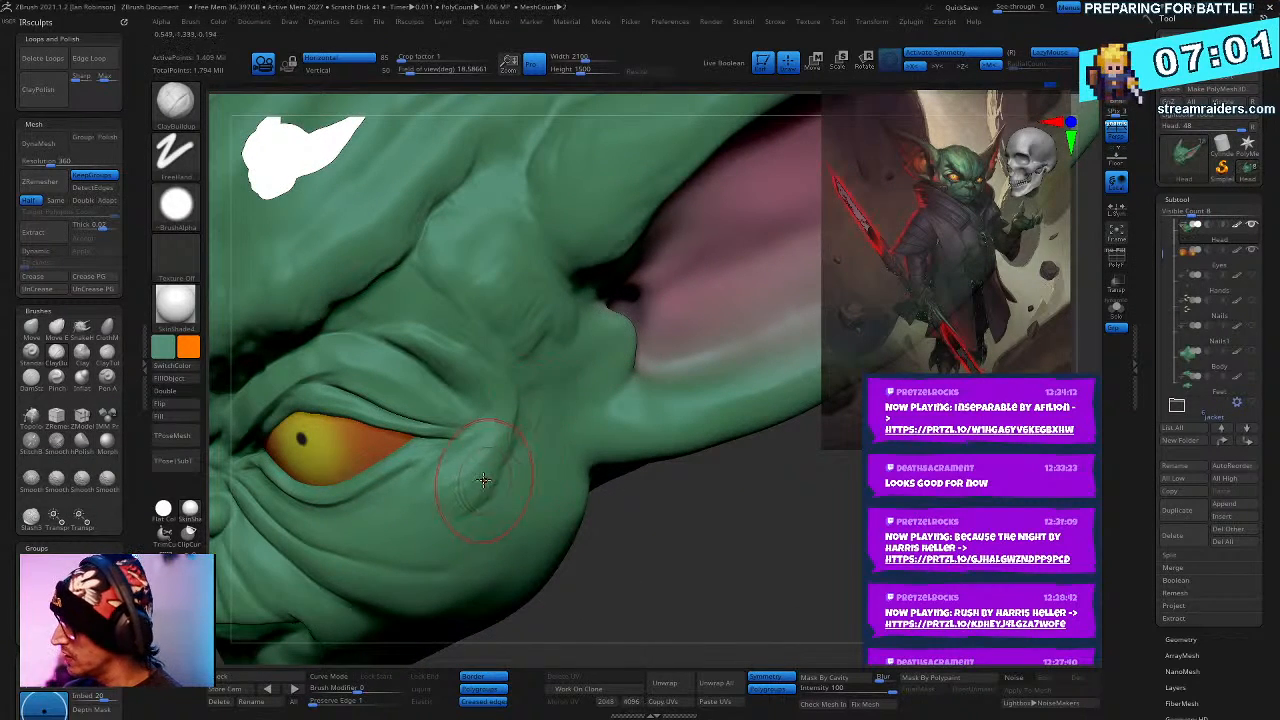
right_click(514, 420)
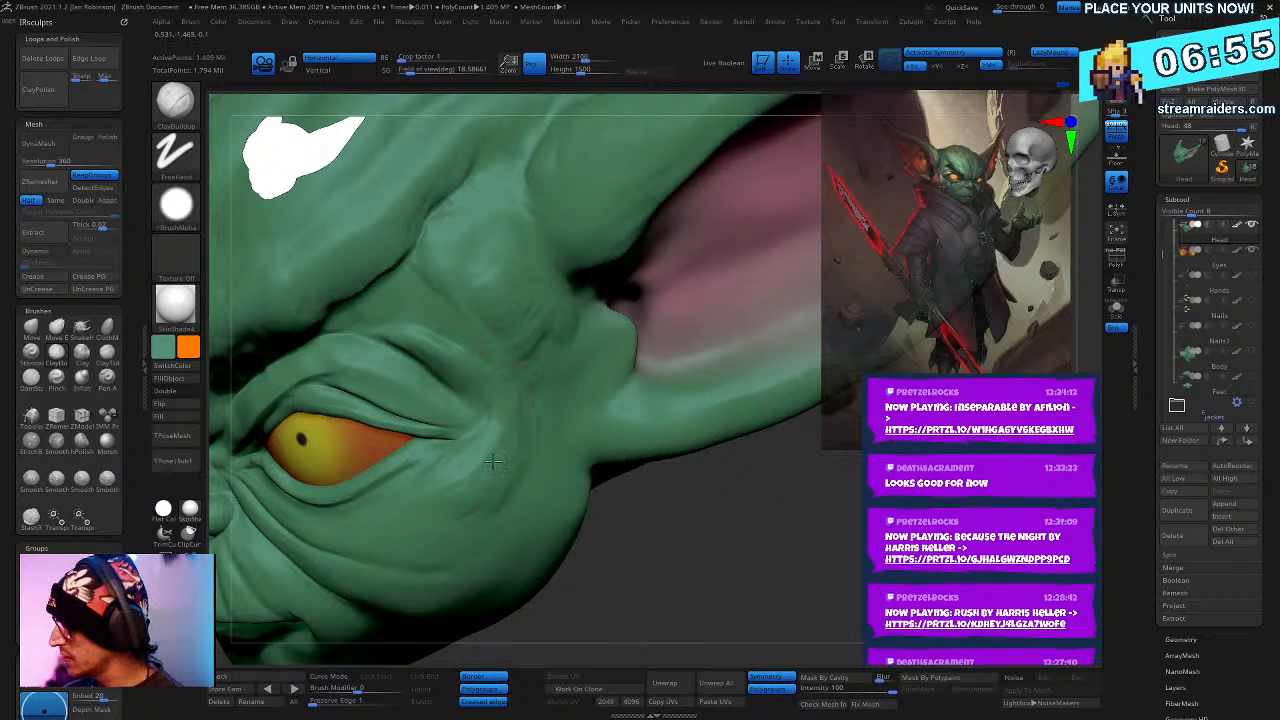
key("shift")
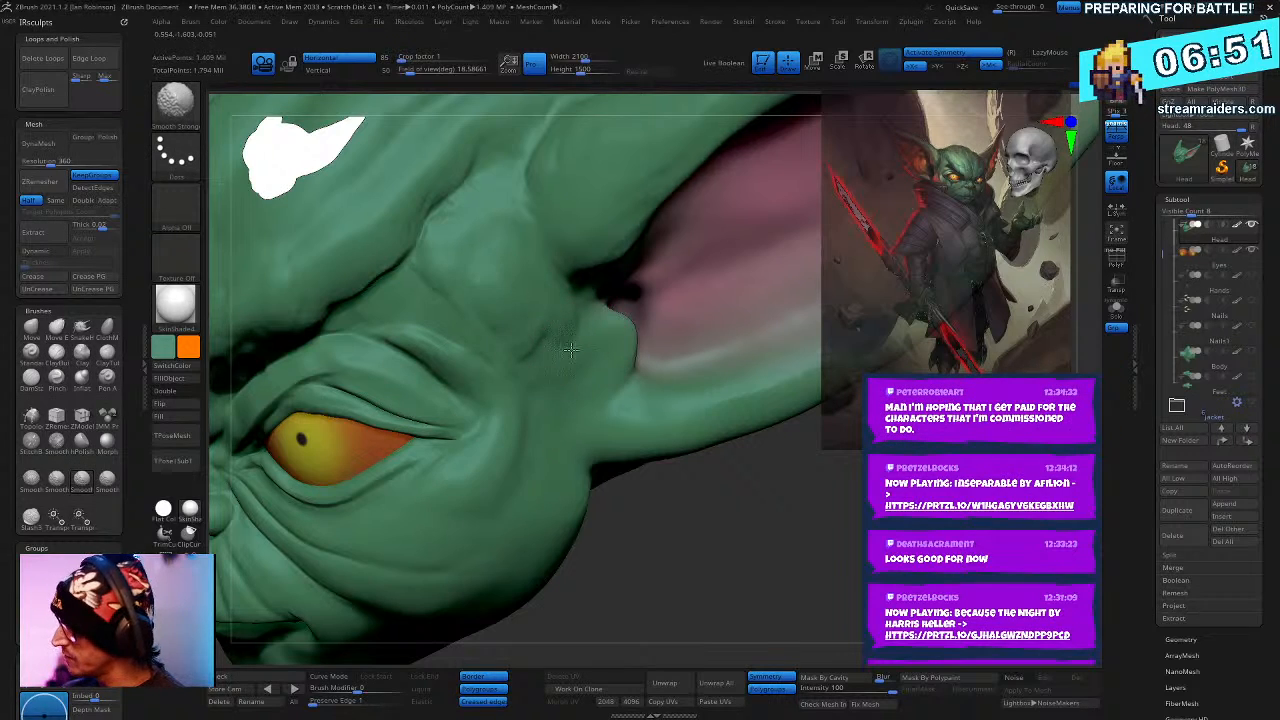
mouse_move(570, 349)
right_mouse_down()
mouse_move(655, 390)
mouse_move(590, 363)
mouse_move(653, 337)
mouse_move(745, 340)
mouse_move(648, 297)
mouse_move(714, 277)
mouse_move(690, 335)
right_mouse_up()
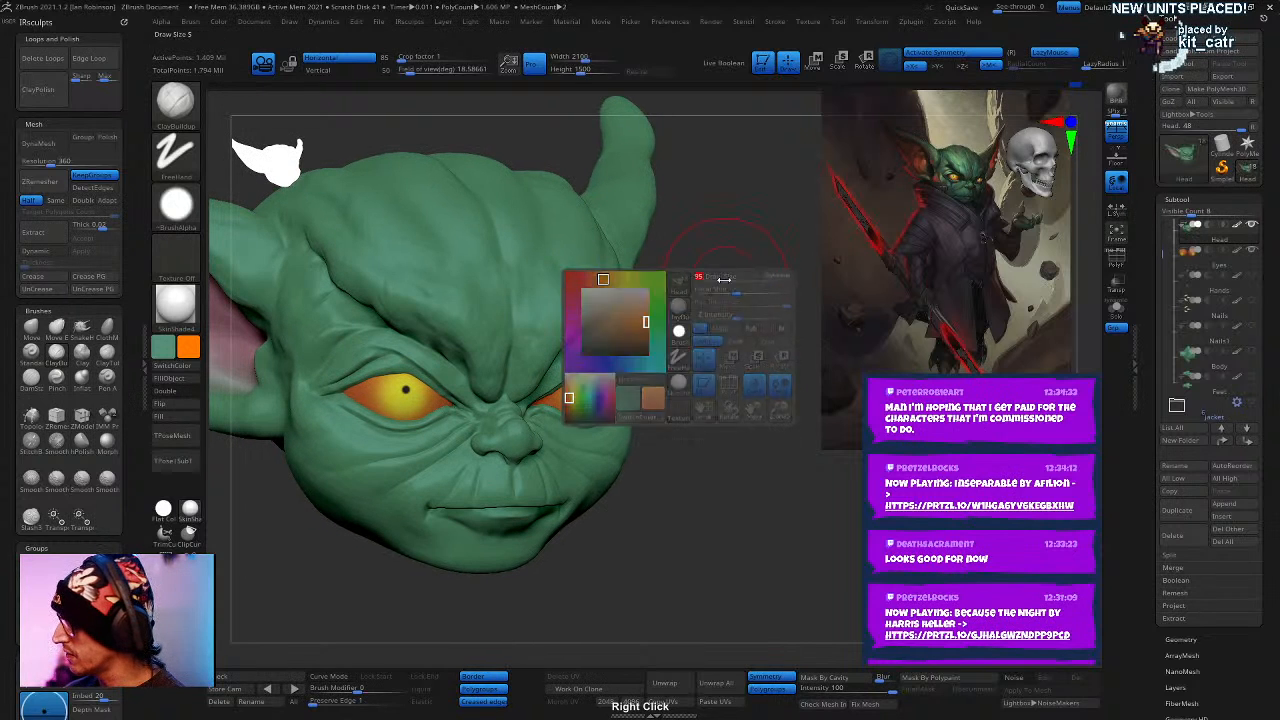
left_click(266, 689)
key("ctrl+shift")
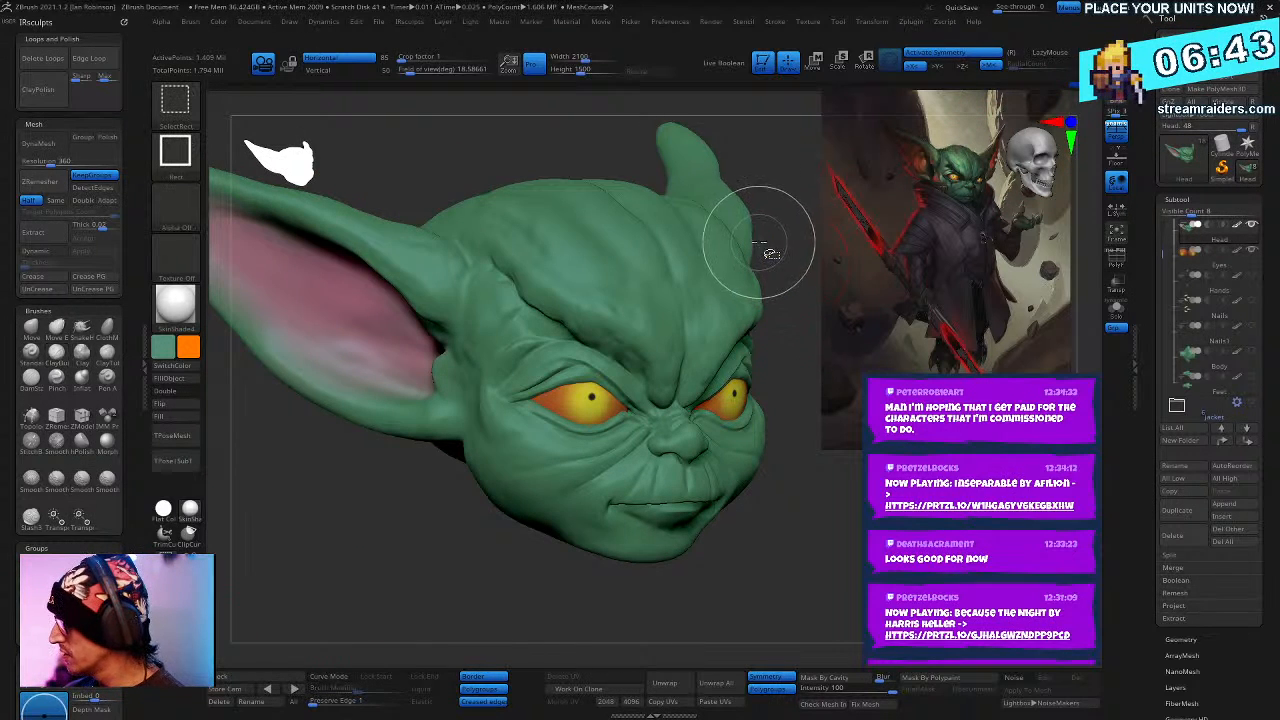
left_click(168, 560, "ctrl+shift")
mouse_move(737, 236)
left_mouse_down("ctrl+shift")
mouse_move(752, 277)
mouse_move(756, 468)
mouse_move(663, 571)
mouse_move(720, 520)
mouse_move(711, 591)
mouse_move(471, 591)
mouse_move(589, 551)
mouse_move(740, 571)
mouse_move(628, 575)
mouse_move(565, 560)
mouse_move(500, 520)
mouse_move(475, 475)
mouse_move(455, 265)
mouse_move(578, 262)
left_mouse_up("ctrl+shift")
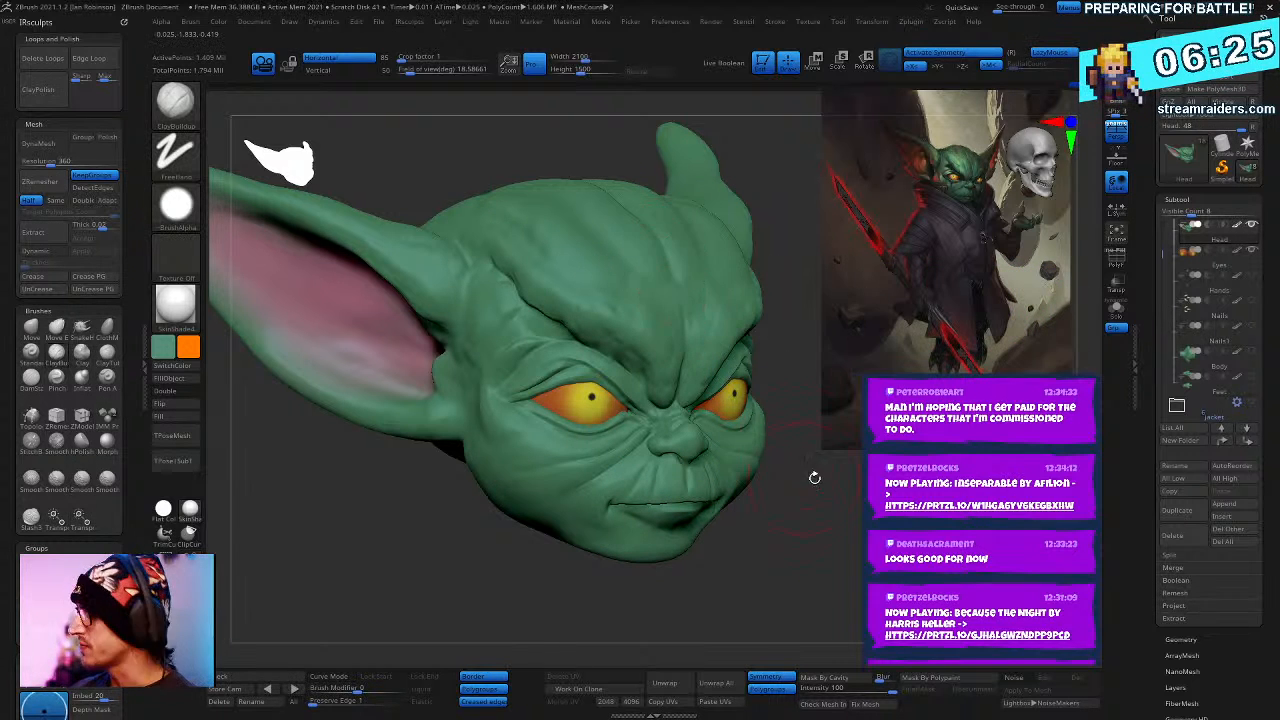
- Turn off the perspective view and check the head's proportions from the front
mouse_move(814, 480)
left_mouse_down()
mouse_move(837, 531)
mouse_move(697, 560)
mouse_move(925, 547)
left_mouse_up()
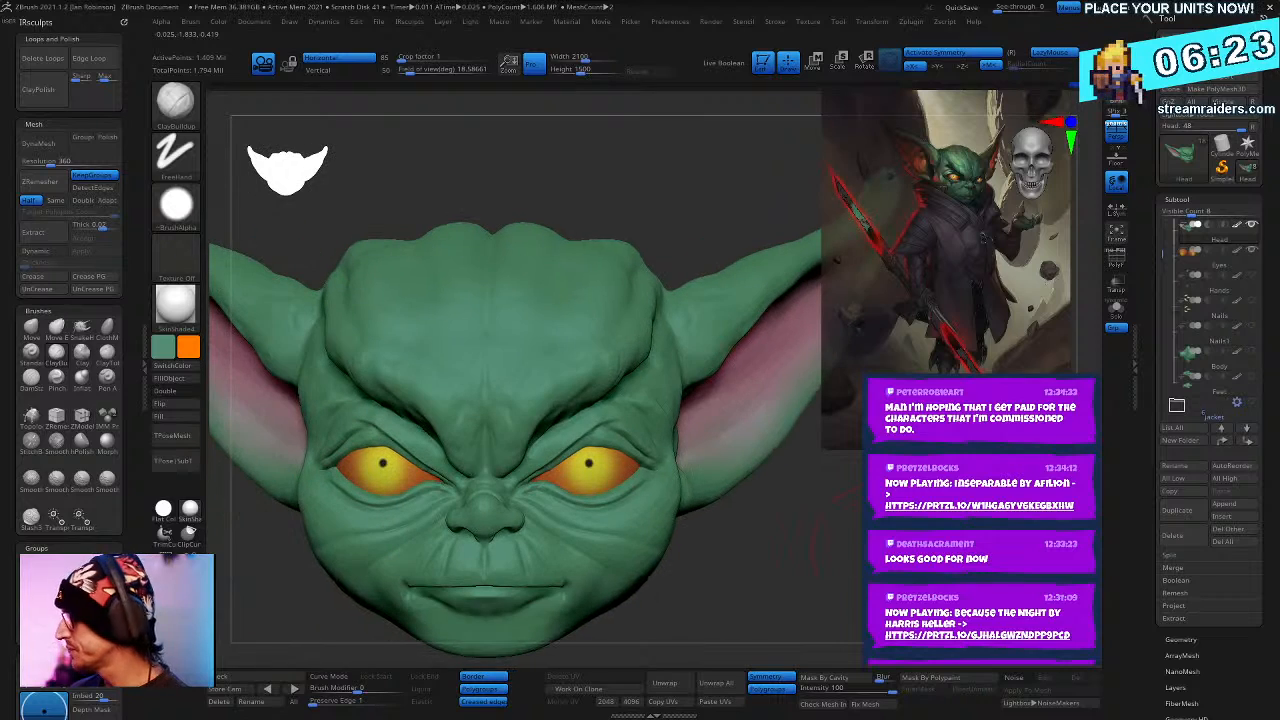
left_click(1121, 130)
left_click_drag(868, 580, 856, 556, "alt")
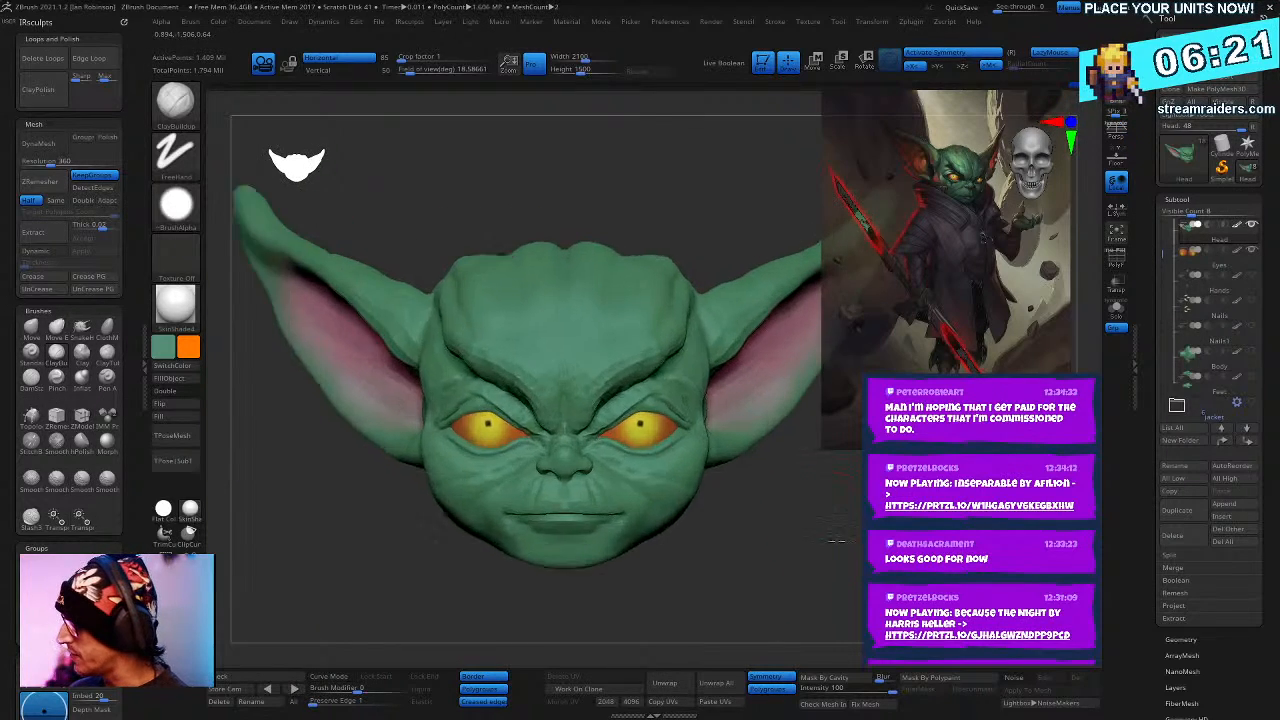
mouse_move(920, 528)
left_mouse_down()
mouse_move(877, 573)
mouse_move(690, 413)
left_mouse_up()
mouse_move(800, 545)
left_mouse_down()
mouse_move(777, 523)
mouse_move(827, 539)
mouse_move(793, 548)
mouse_move(843, 551)
mouse_move(846, 537)
mouse_move(811, 571)
mouse_move(830, 560)
mouse_move(840, 572)
mouse_move(847, 530)
left_mouse_up()
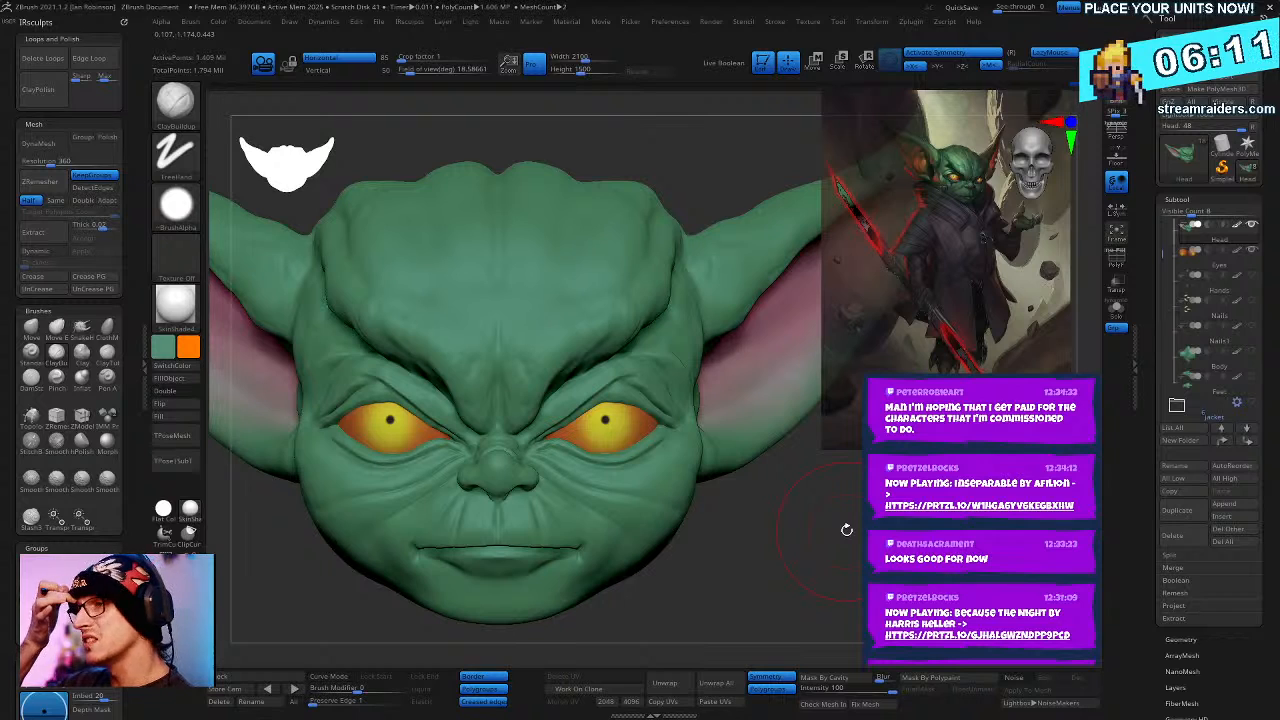
- Add volume to the cheek between the outer eye corner and the jaw with a large ClayBuildup brush
left_click_drag(811, 543, 786, 557)
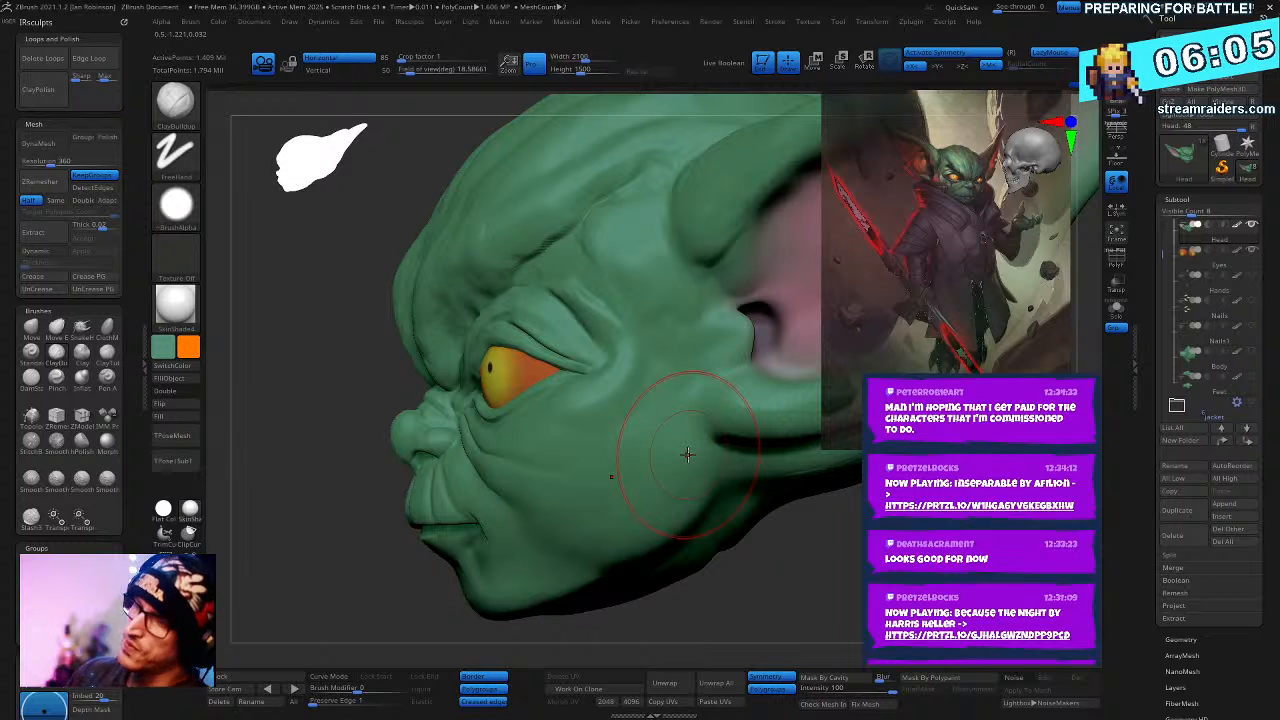
mouse_move(857, 543)
left_mouse_down()
mouse_move(789, 537)
mouse_move(779, 561)
mouse_move(720, 530)
left_mouse_up()
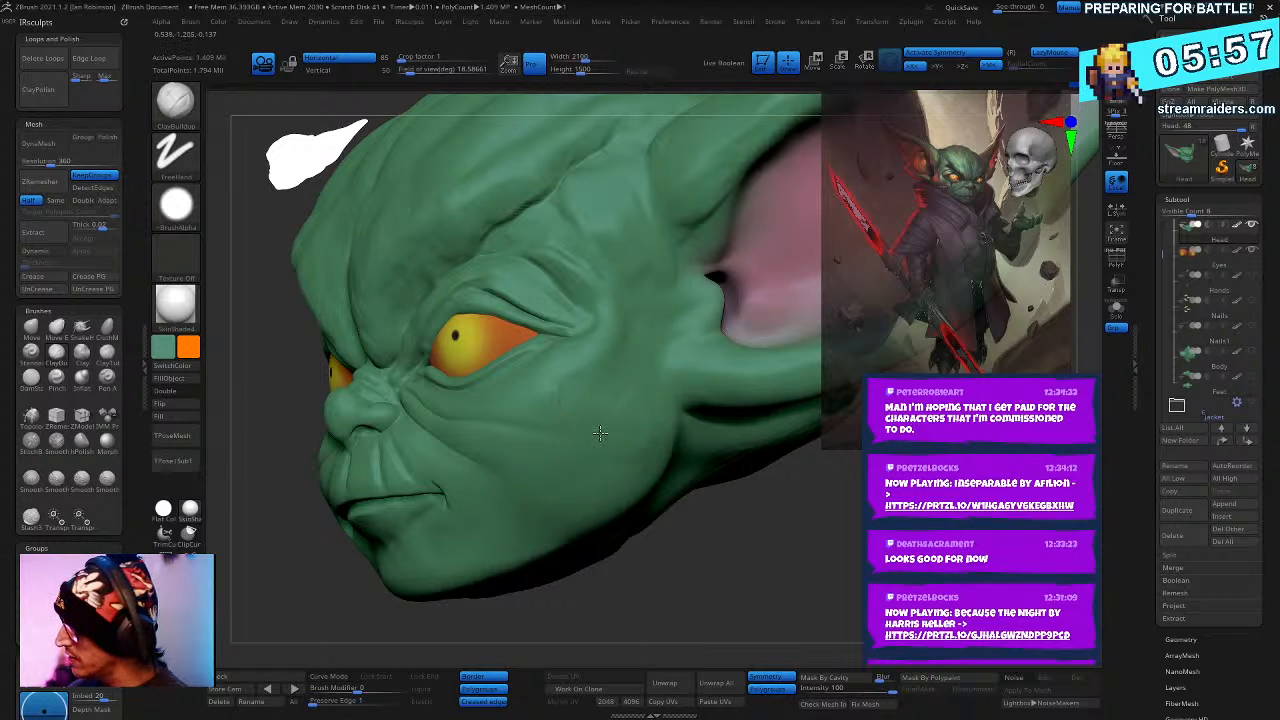
left_click_drag(725, 545, 590, 441)
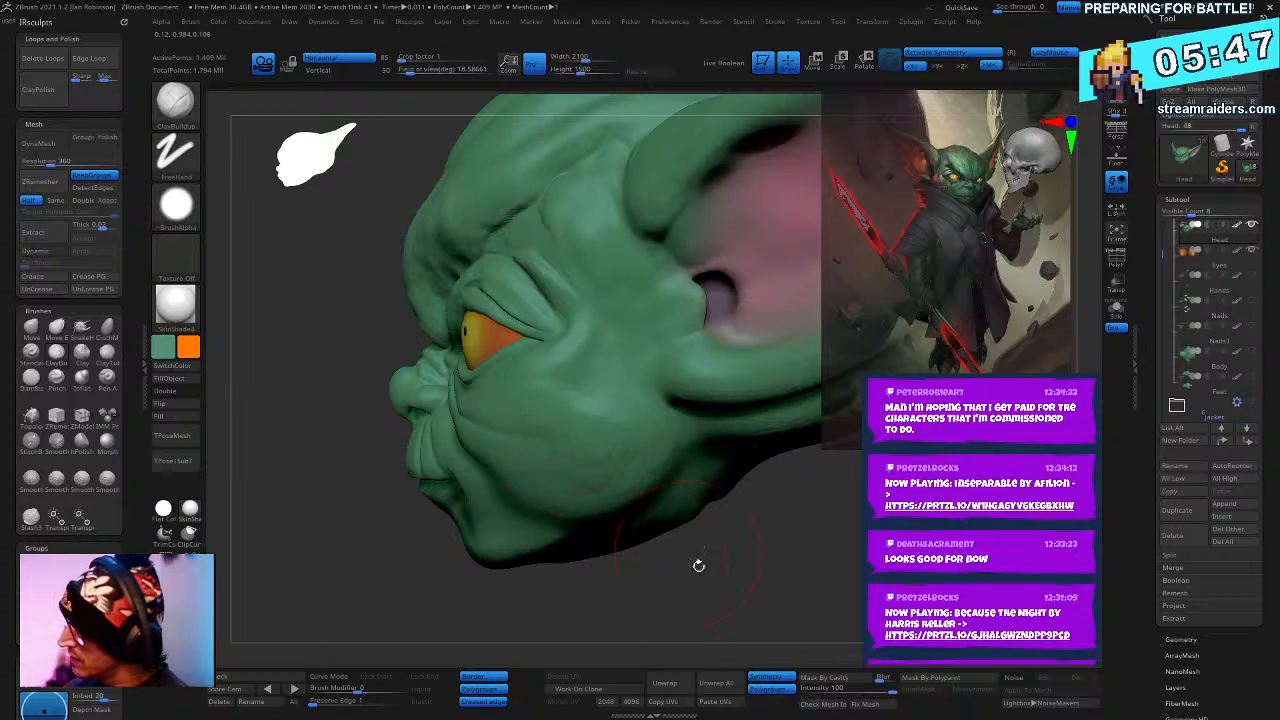
left_click_drag(698, 566, 758, 528)
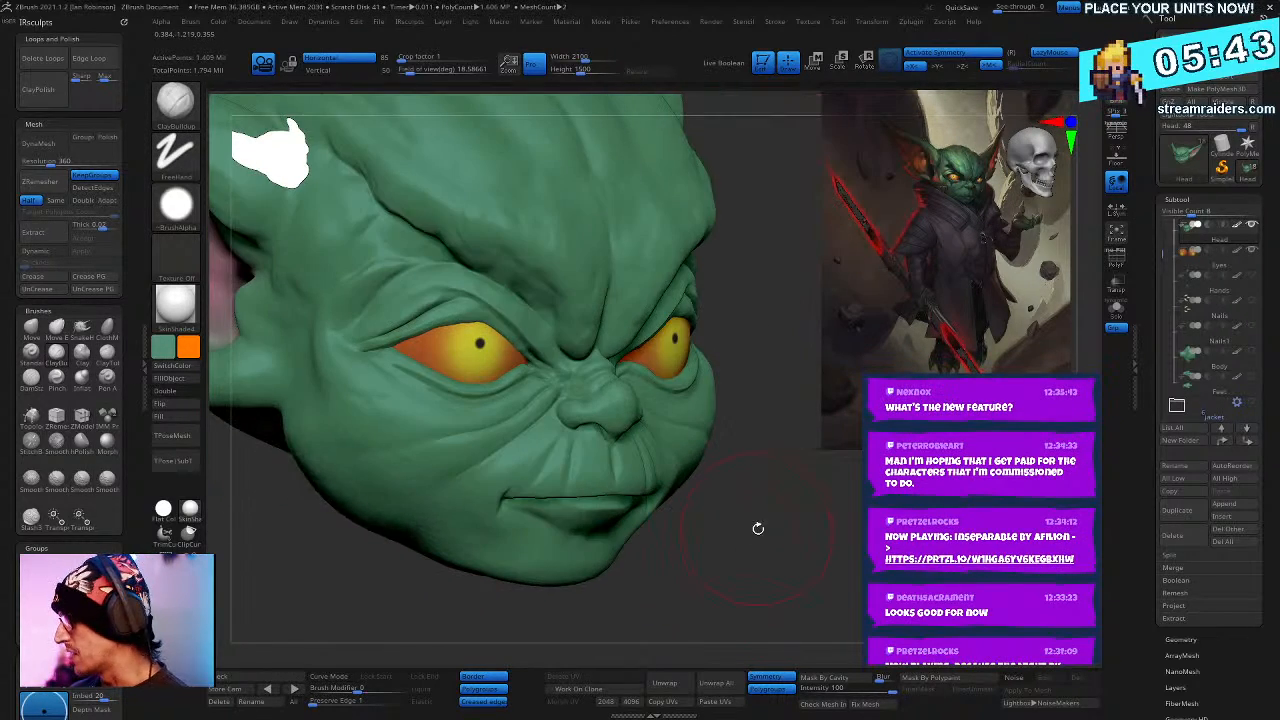
left_click_drag(745, 443, 740, 492)
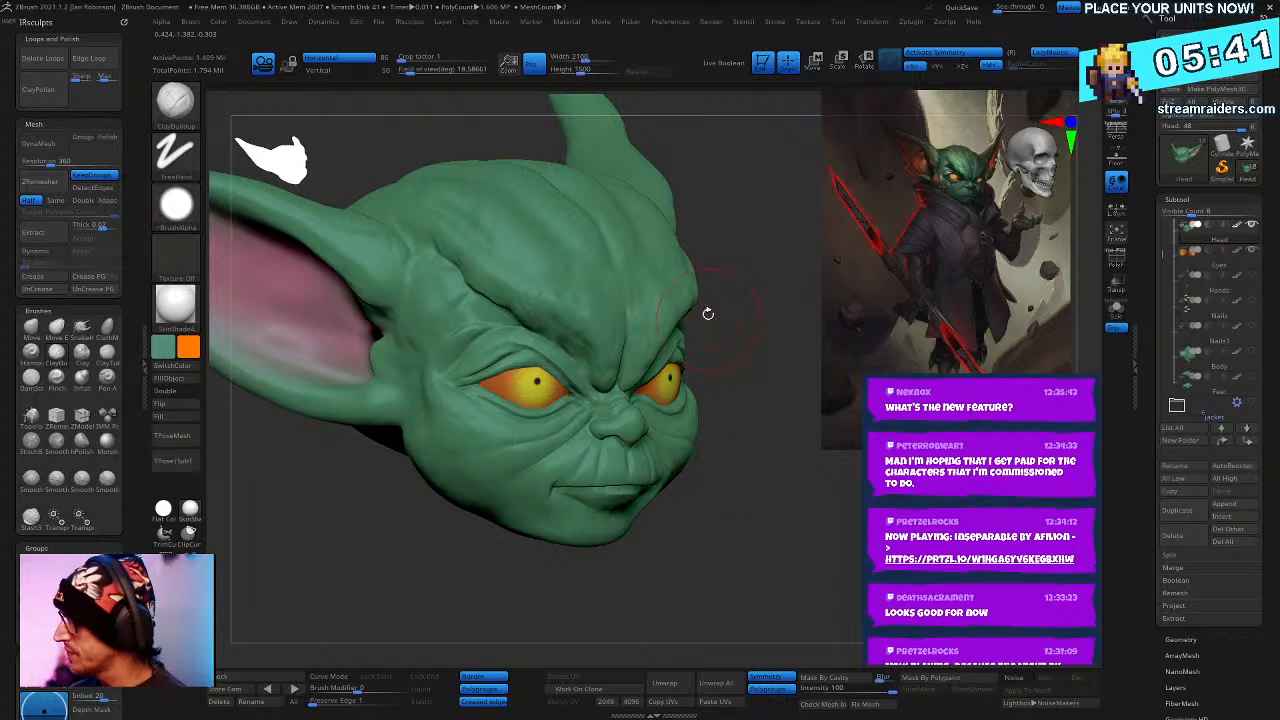
left_click_drag(708, 314, 712, 378, "alt")
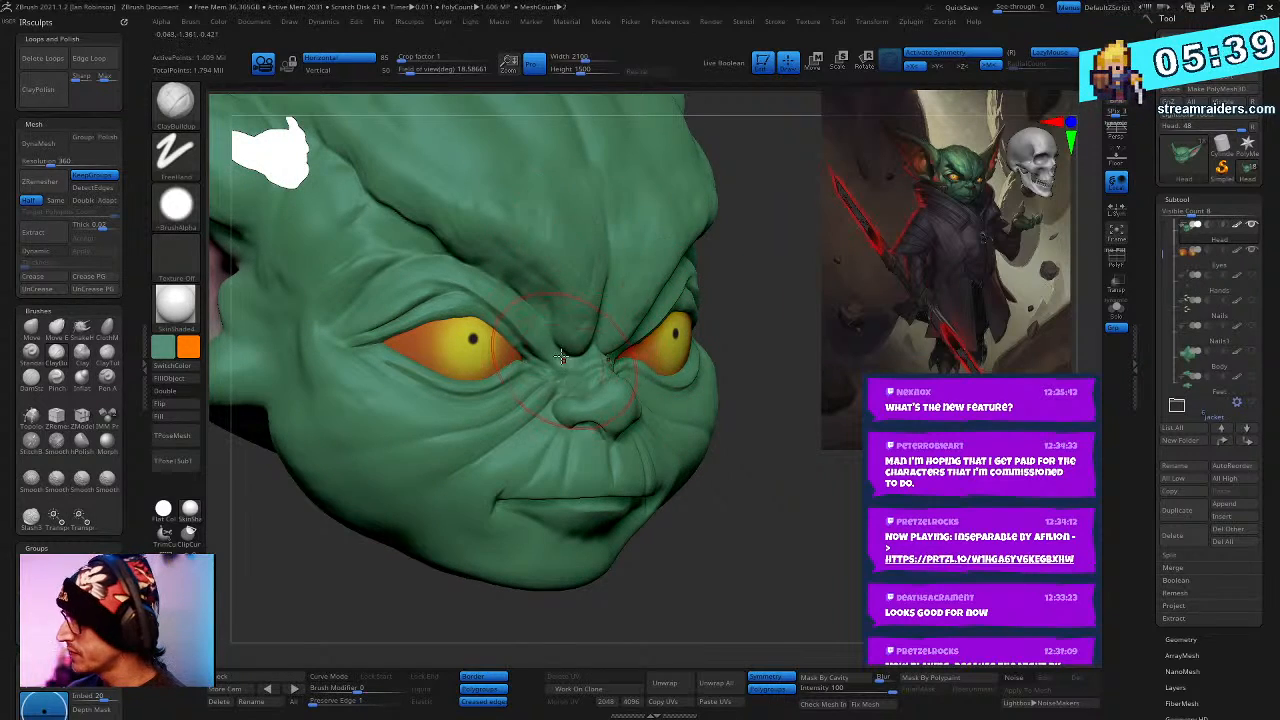
- Refine the skin between the upper eyelid folds and the brow ridge with a smaller ClayBuildup brush and smooth it
right_click_drag(561, 357, 518, 322)
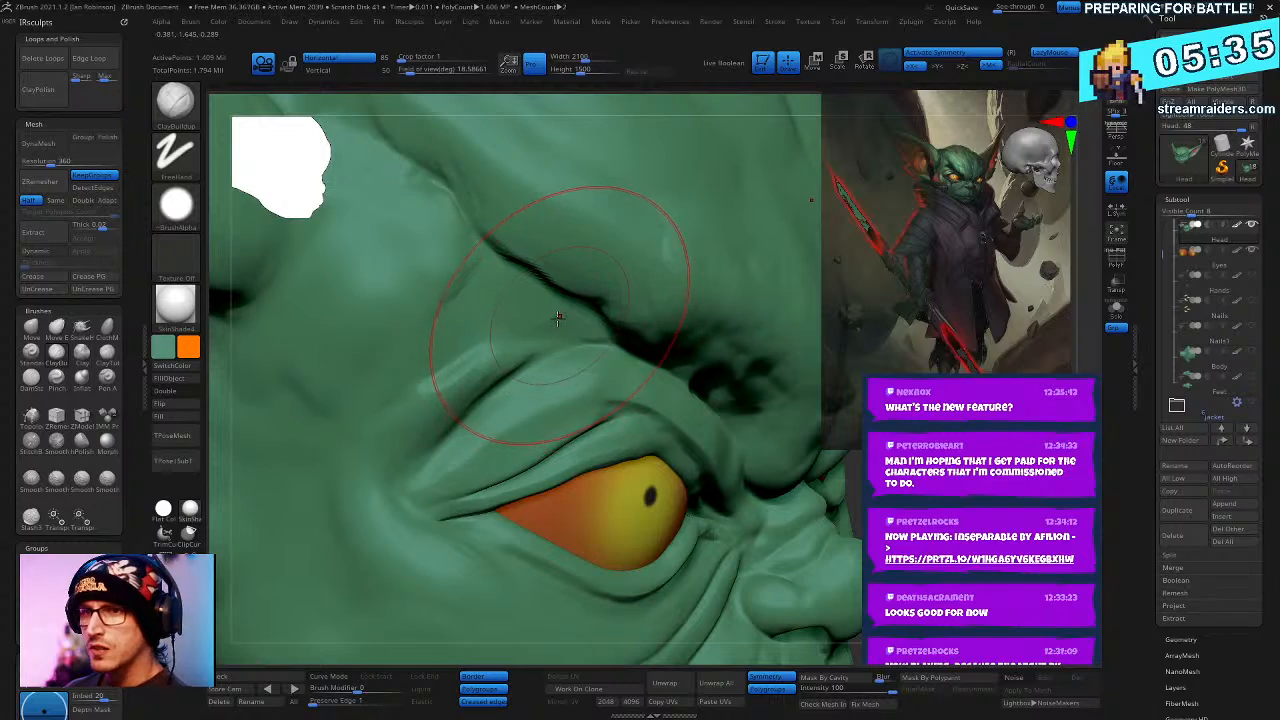
right_click(565, 322)
mouse_move(600, 400)
right_mouse_down()
mouse_move(614, 418)
mouse_move(708, 396)
mouse_move(591, 474)
mouse_move(393, 409)
mouse_move(481, 375)
right_mouse_up()
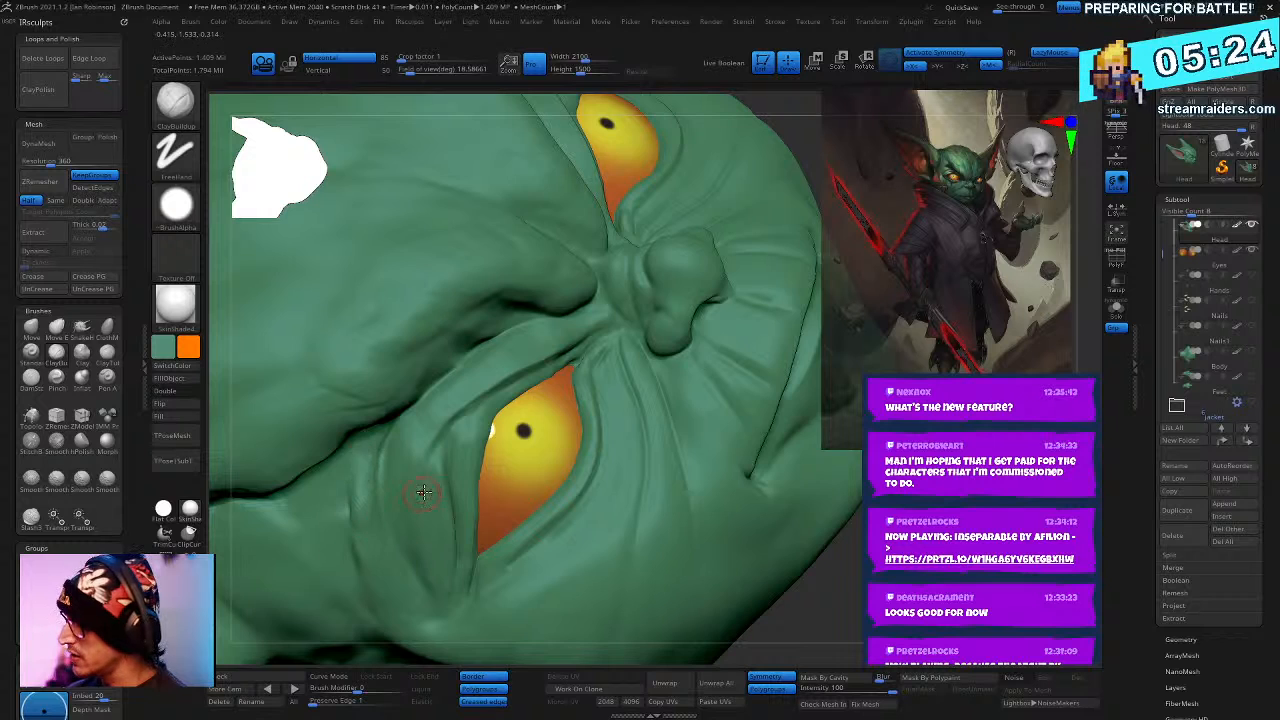
mouse_move(422, 492)
right_mouse_down()
mouse_move(472, 350)
mouse_move(464, 381)
right_mouse_up()
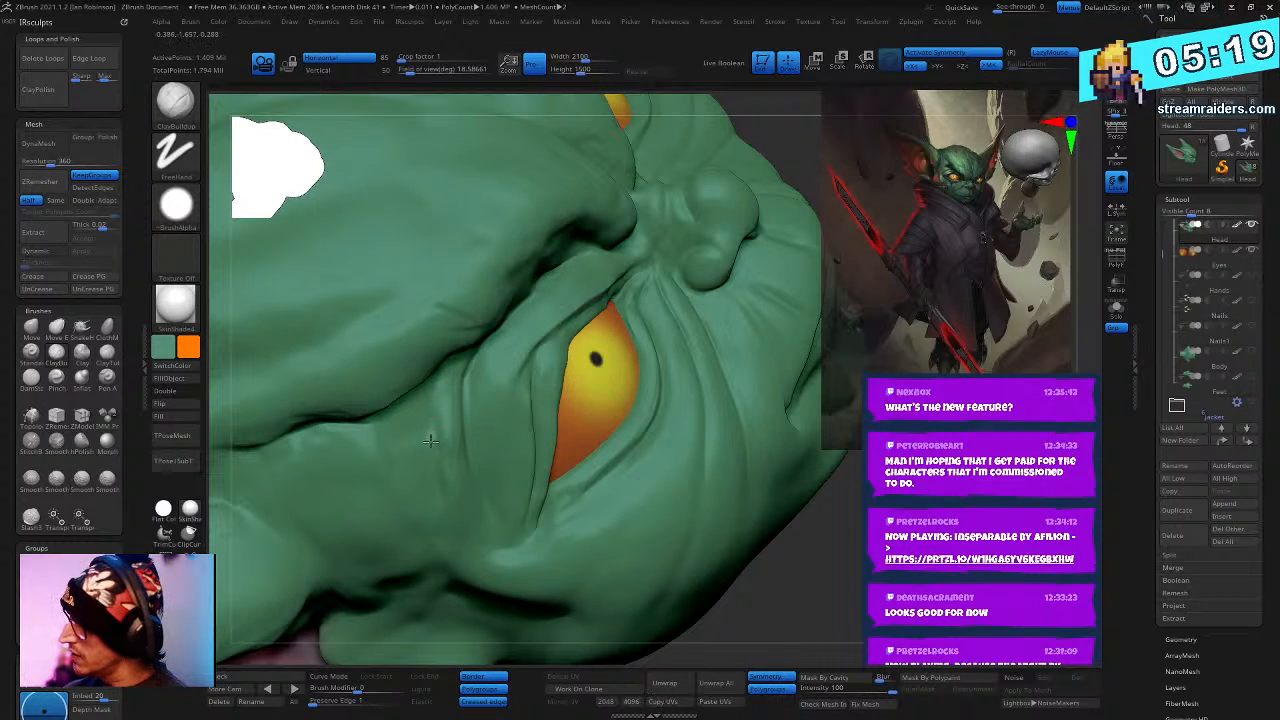
key("shift")
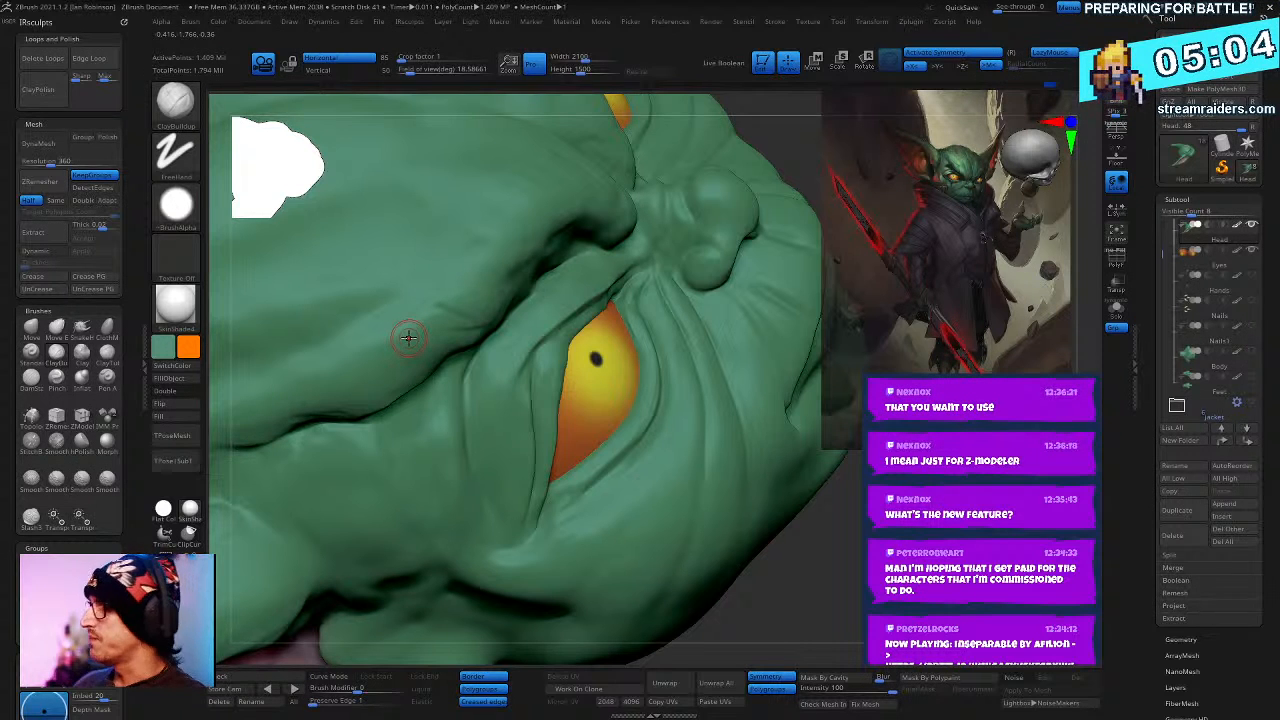
left_click_drag(843, 557, 758, 463)
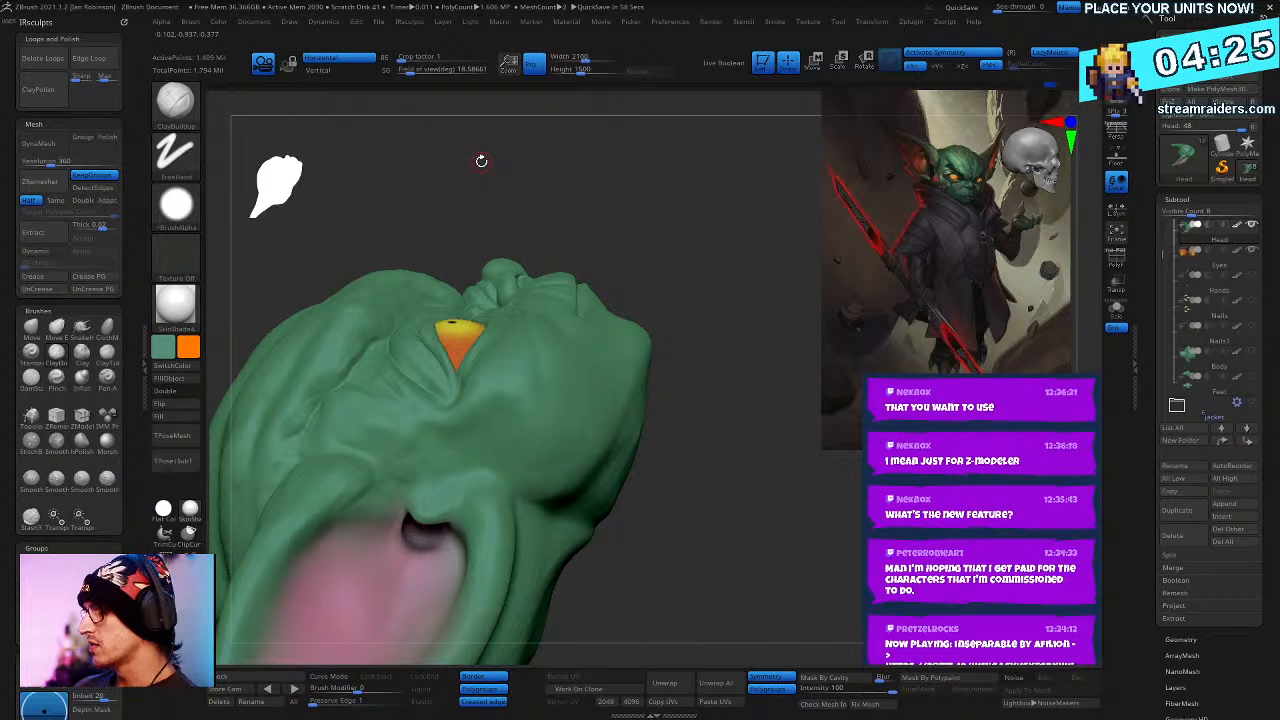
mouse_move(481, 161)
left_mouse_down()
mouse_move(680, 489)
mouse_move(446, 263)
left_mouse_up()
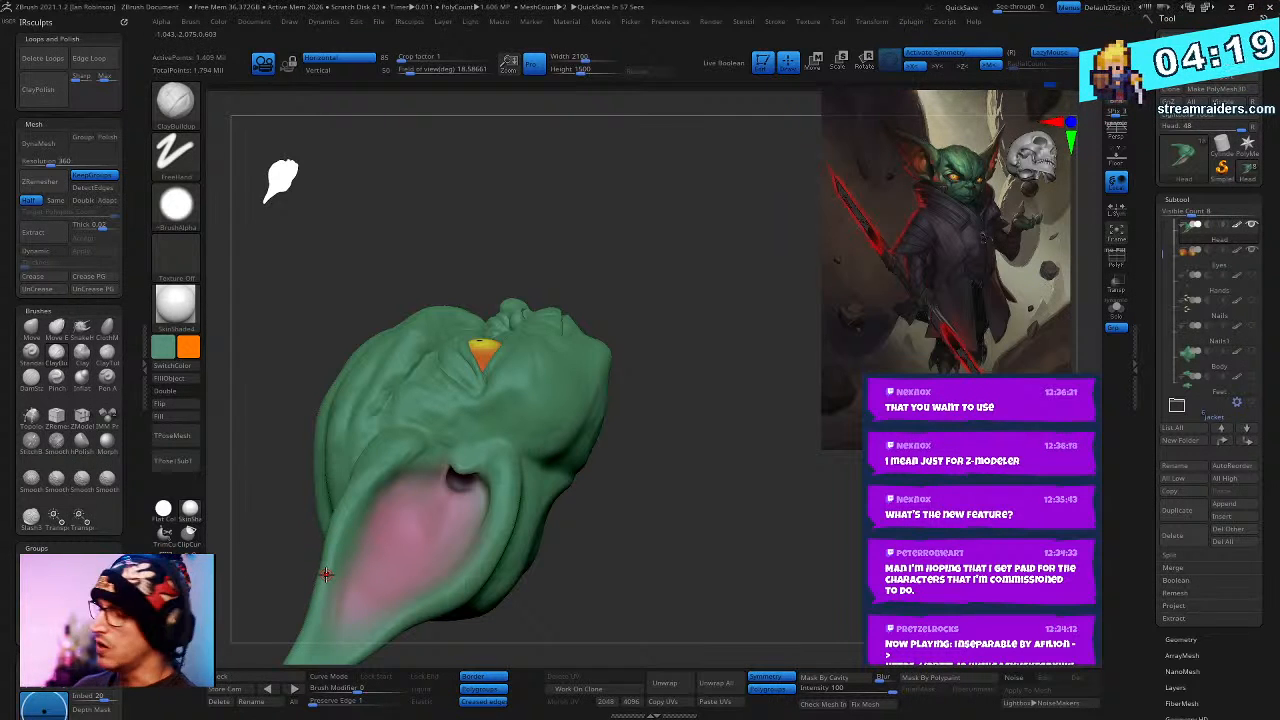
- Shape the cheek and jaw area of the goblin head using the ClayBuildup brush
mouse_move(326, 573)
left_mouse_down()
mouse_move(723, 480)
mouse_move(591, 364)
left_mouse_up()
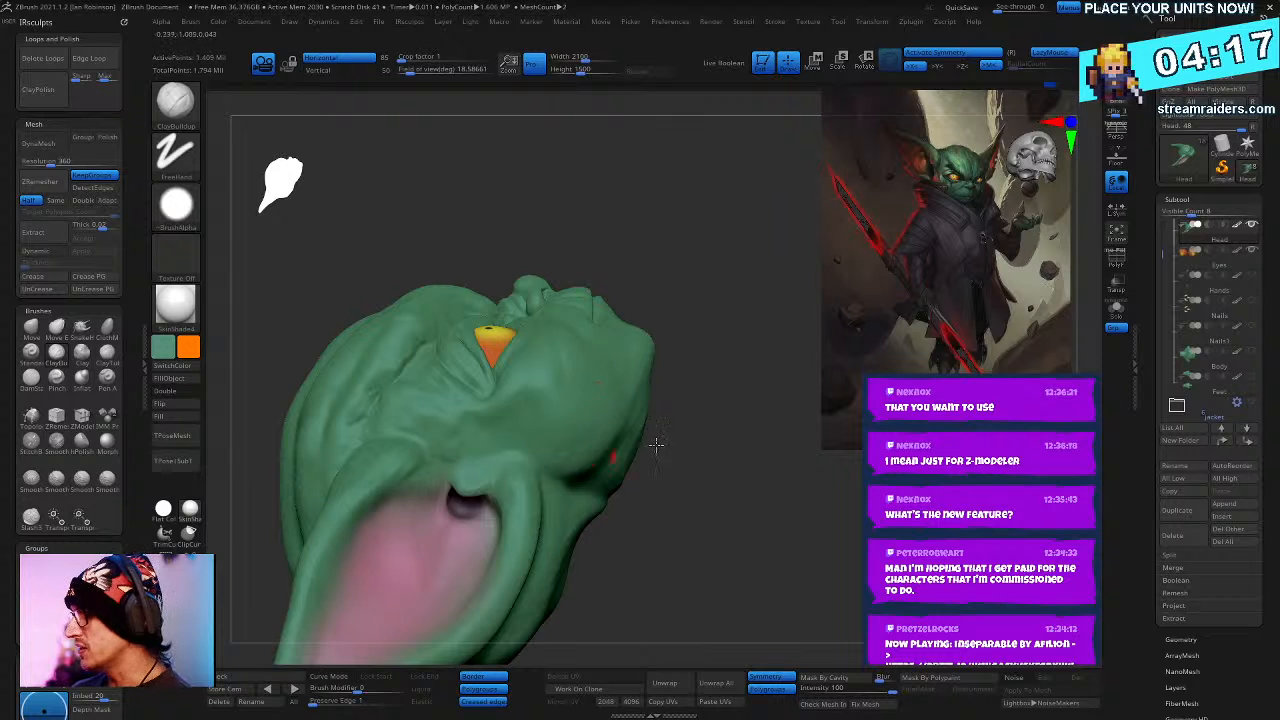
mouse_move(654, 443)
left_mouse_down()
mouse_move(763, 557)
mouse_move(666, 451)
mouse_move(678, 377)
mouse_move(658, 241)
left_mouse_up()
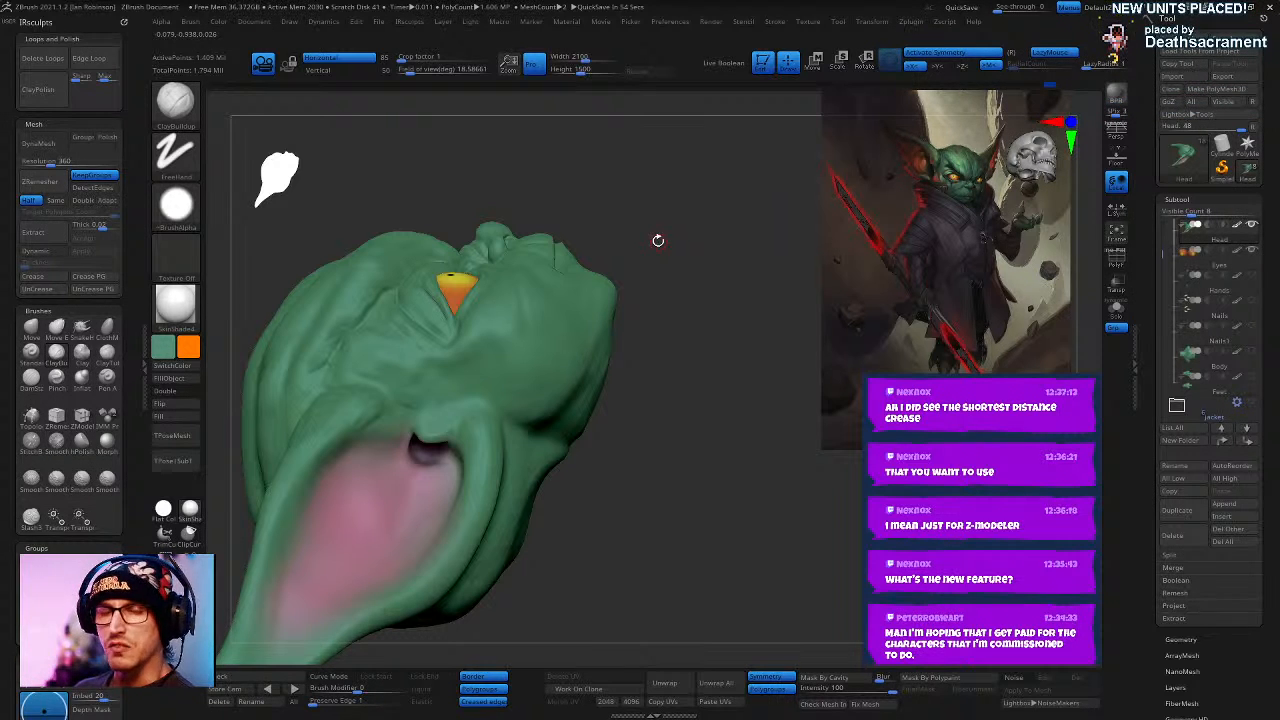
left_click_drag(698, 362, 539, 262)
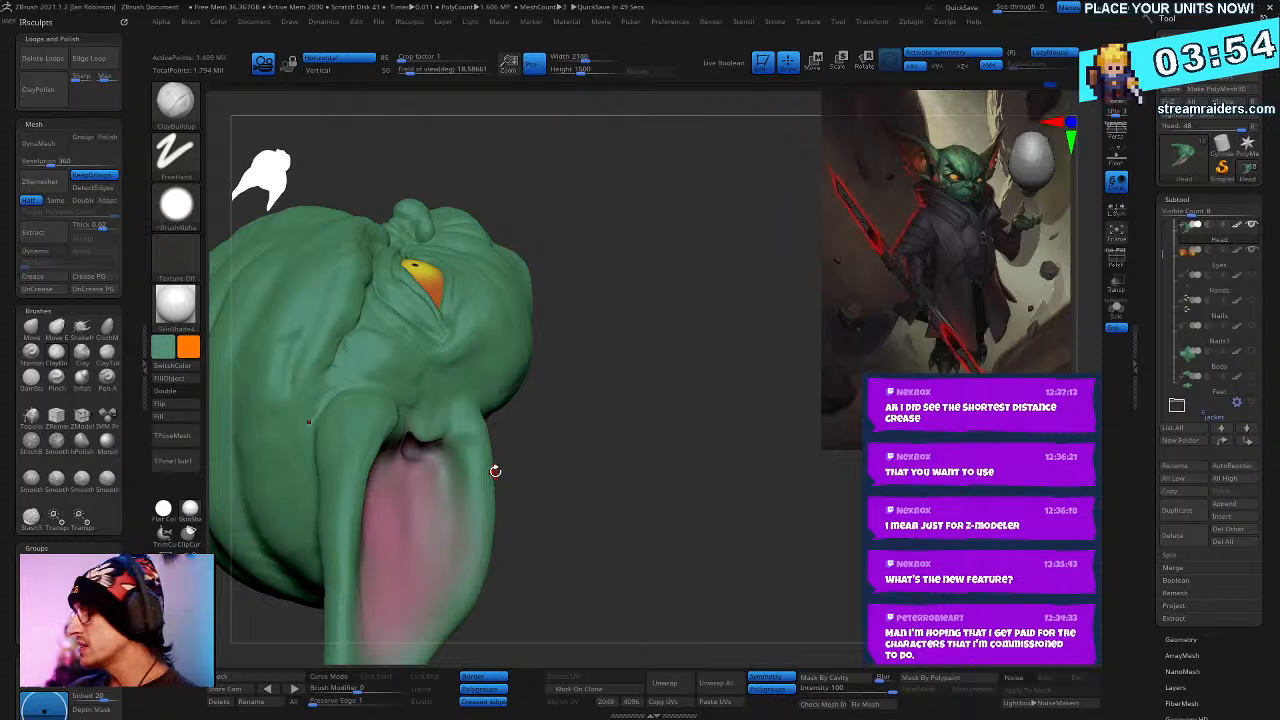
left_click_drag(661, 434, 583, 381)
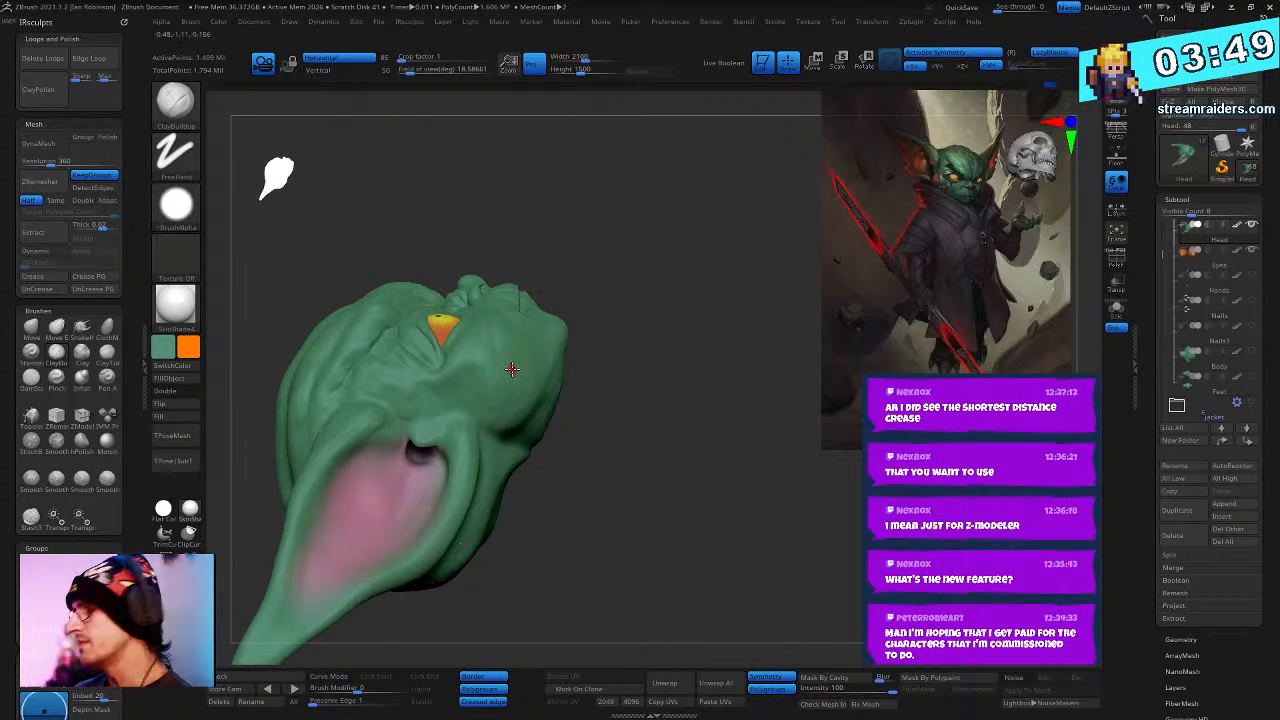
- Examine the goblin's eyes, cheek and mouth up close in the concept art reference
right_click_drag(0, 460, 473, 327)
scroll(340, 292, "up", 2)
scroll(330, 282, "down", 2)
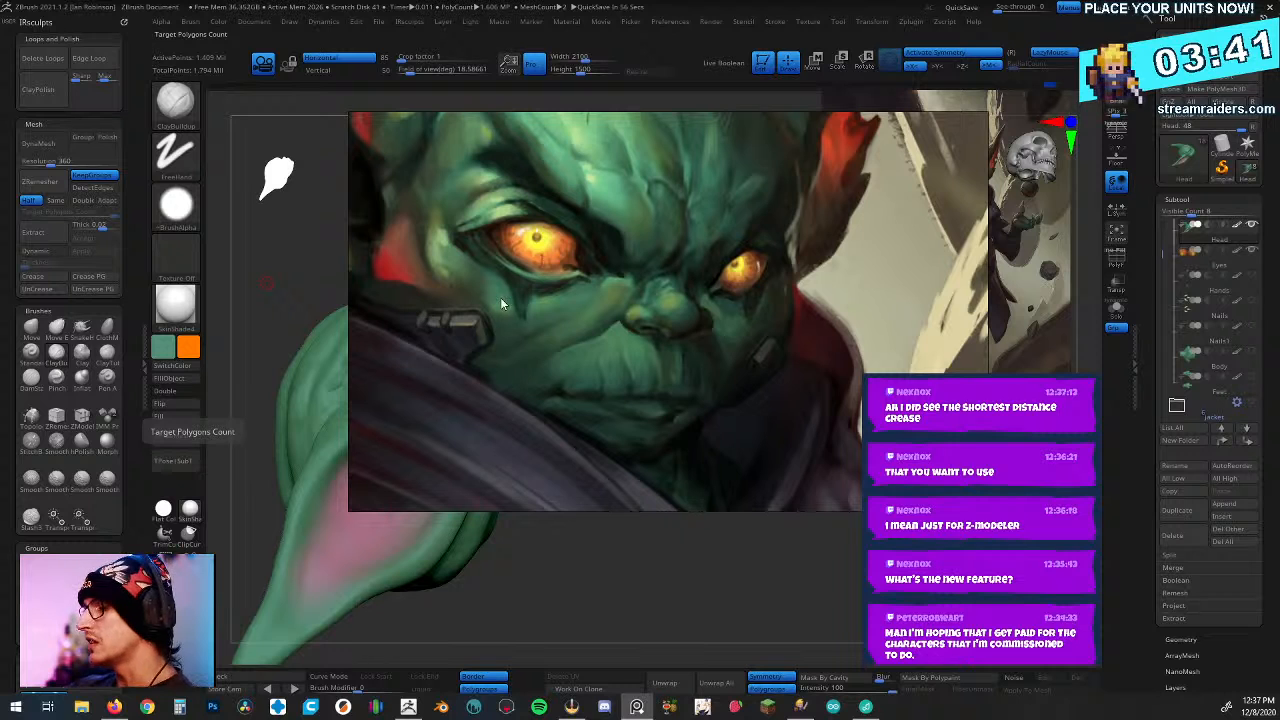
scroll(529, 313, "down", 1)
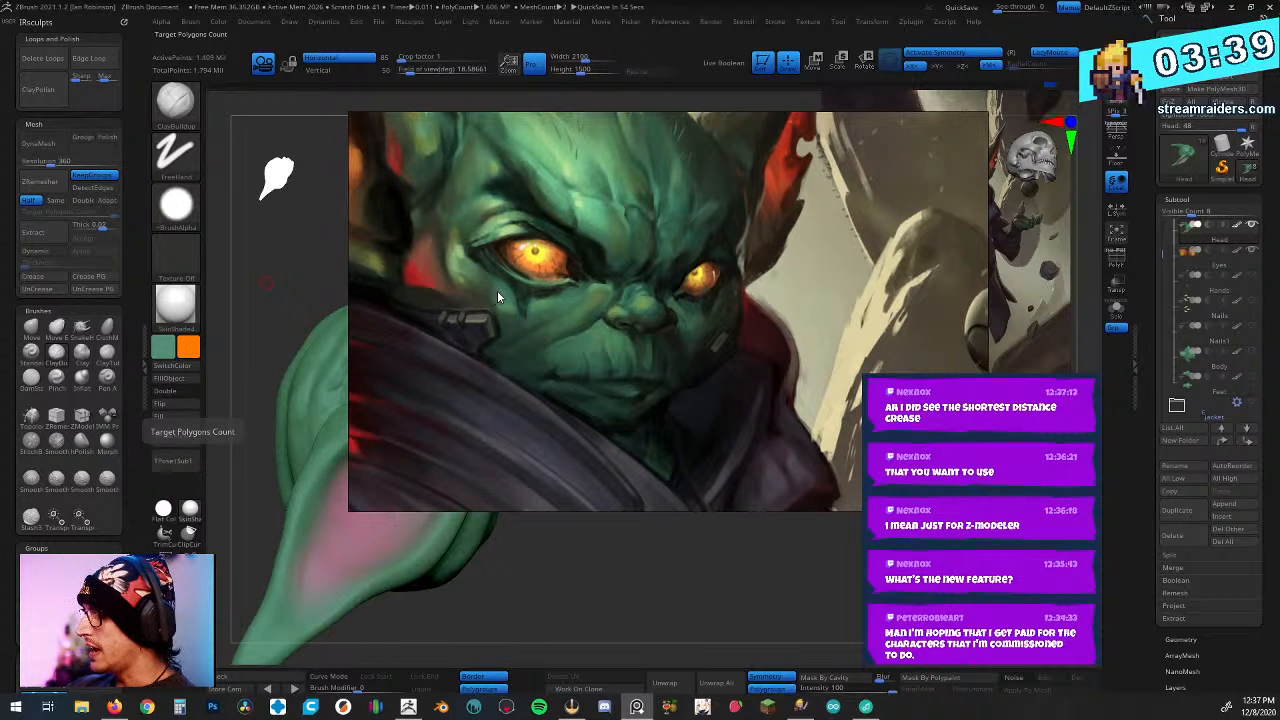
middle_click_drag(497, 290, 627, 322)
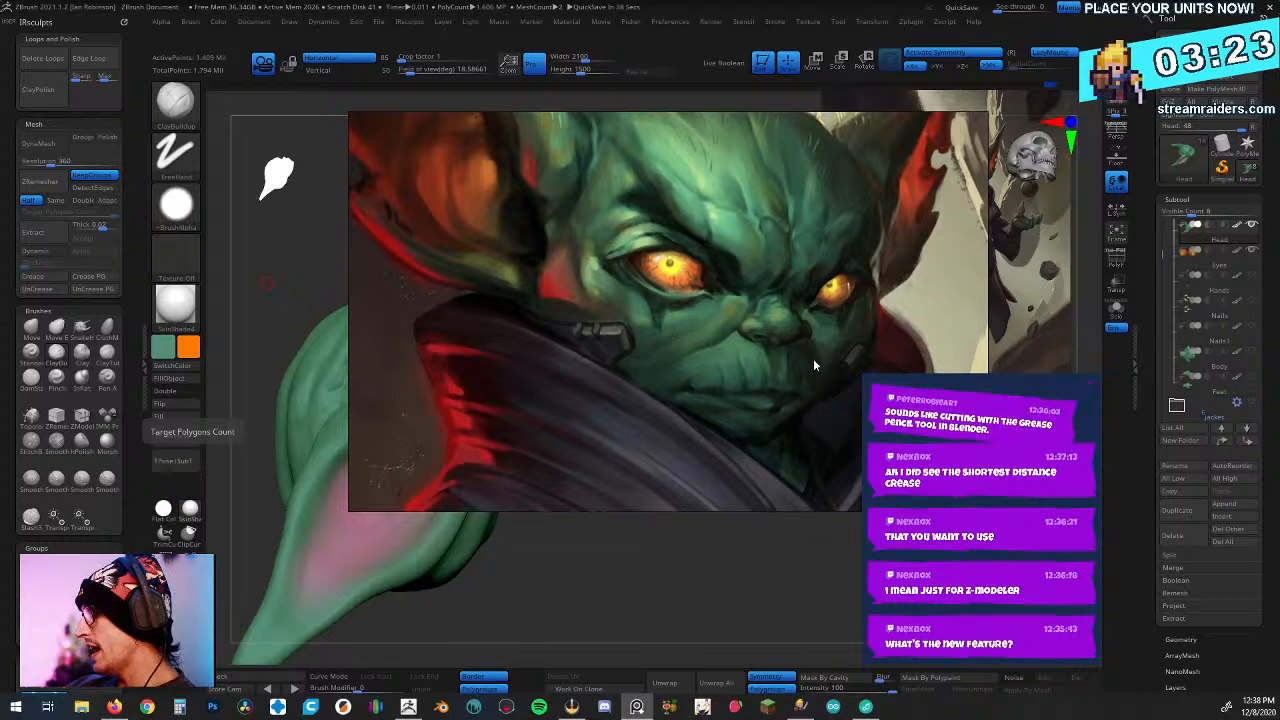
left_click_drag(814, 357, 0, 360)
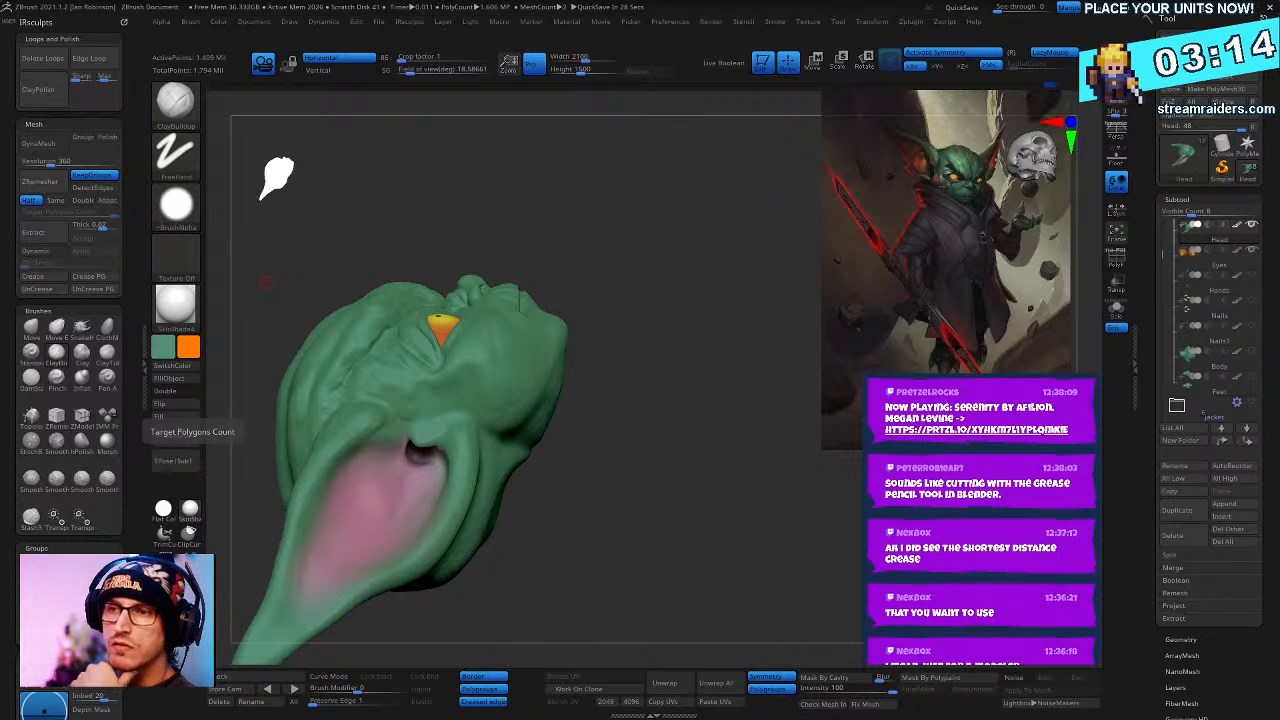
- Build up volume on the lower cheek and side of the jaw with the ClayBuildup brush
mouse_move(628, 352)
left_mouse_down()
mouse_move(645, 377)
mouse_move(711, 397)
mouse_move(690, 440)
left_mouse_up()
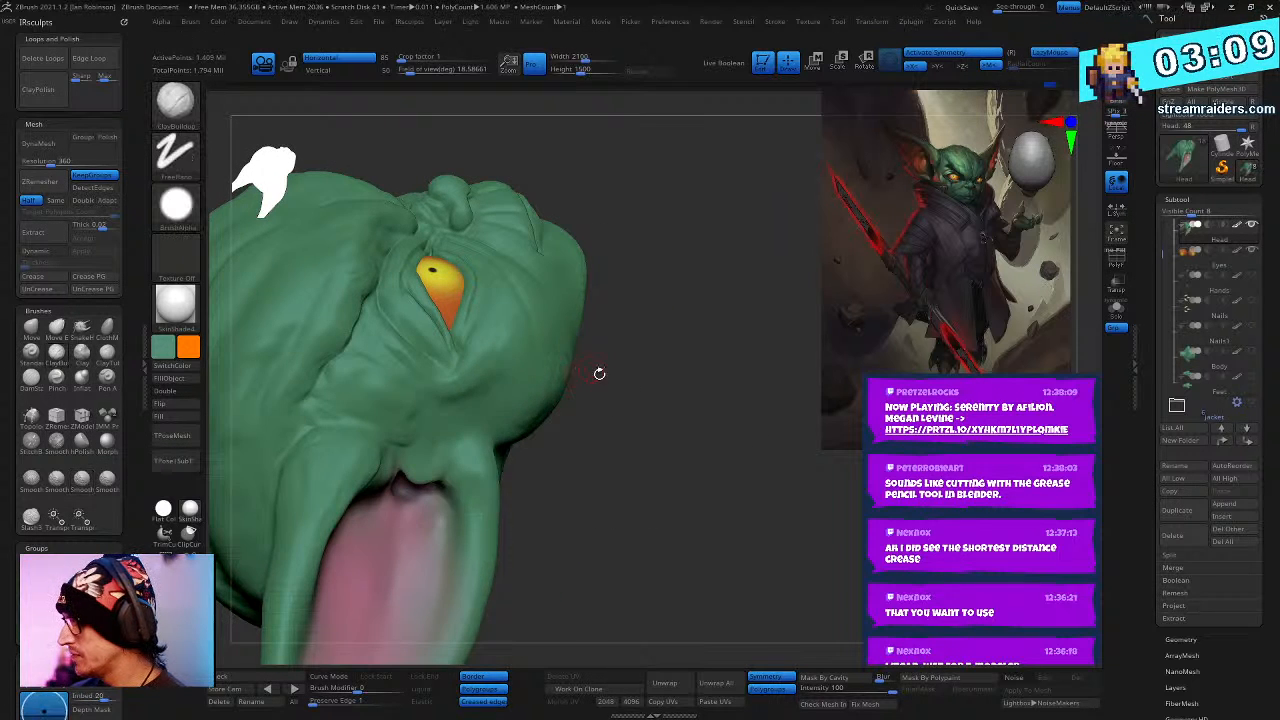
right_click(600, 428)
mouse_move(597, 374)
right_mouse_down()
mouse_move(600, 428)
mouse_move(650, 360)
right_mouse_up()
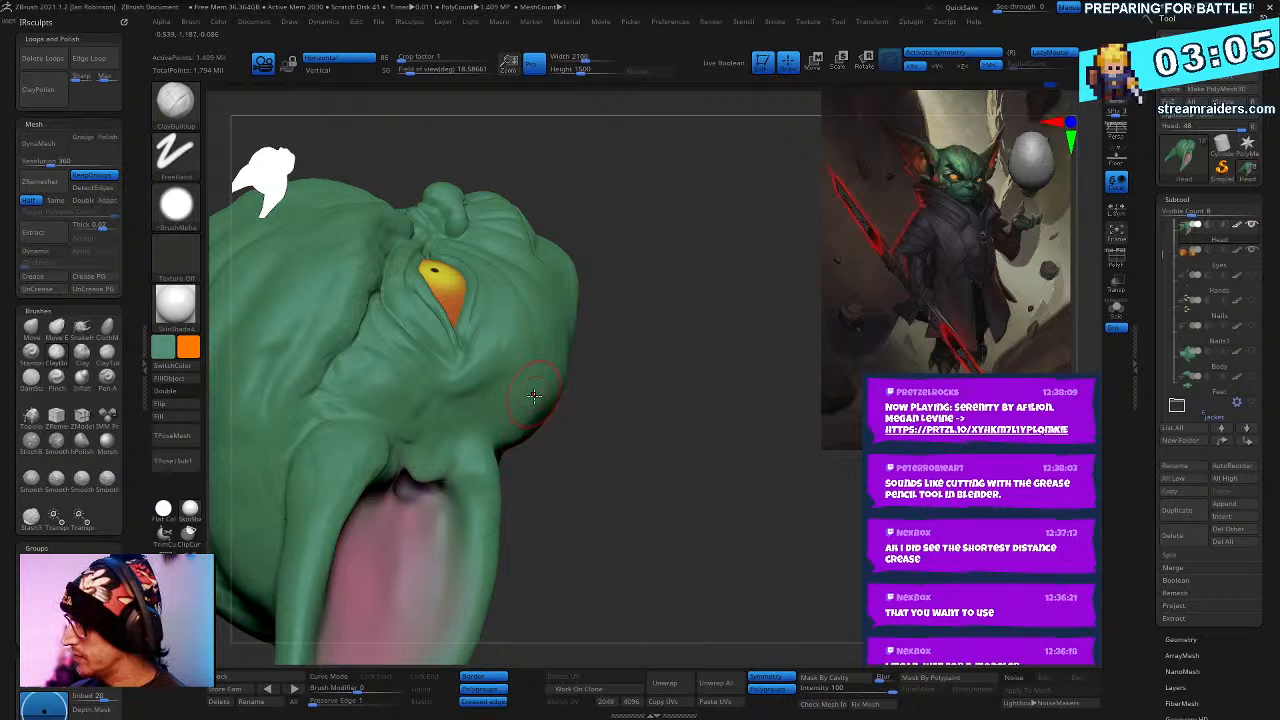
right_click_drag(548, 408, 570, 412)
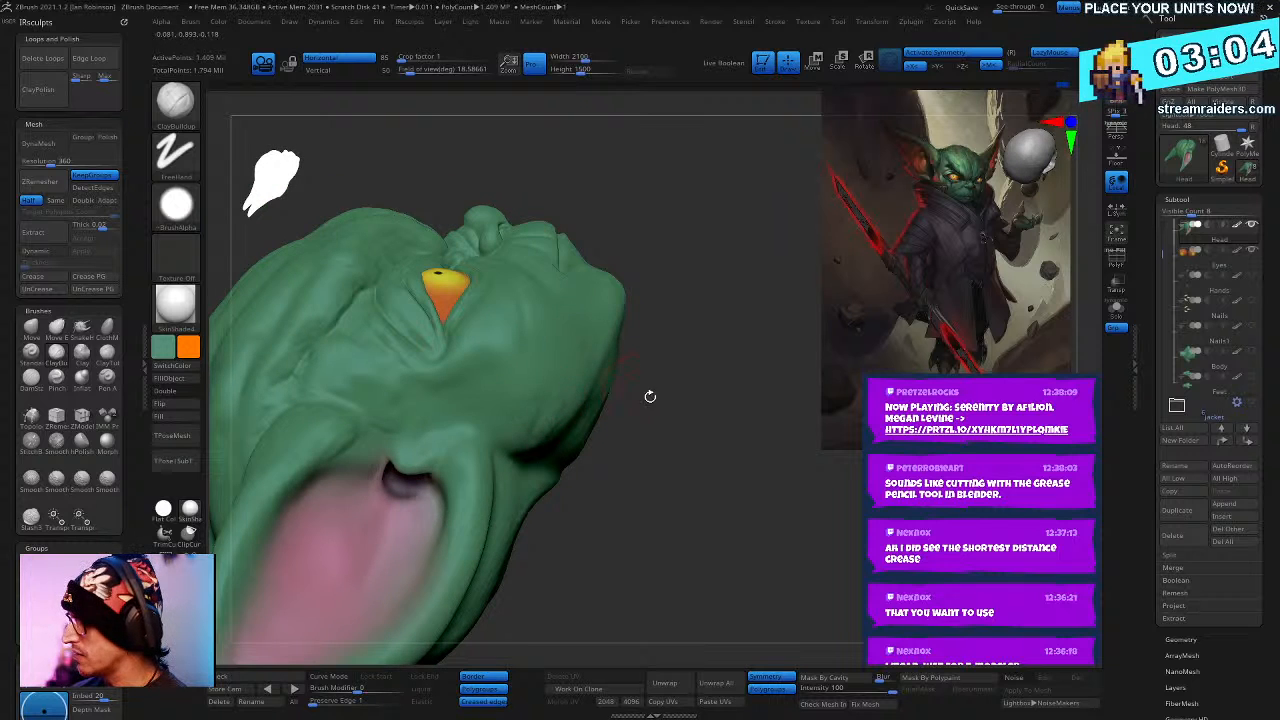
right_click_drag(649, 394, 693, 387)
- Sharpen the edge of the jaw below the cheek with the Pinch brush
key("b")
key("p")
key("i")
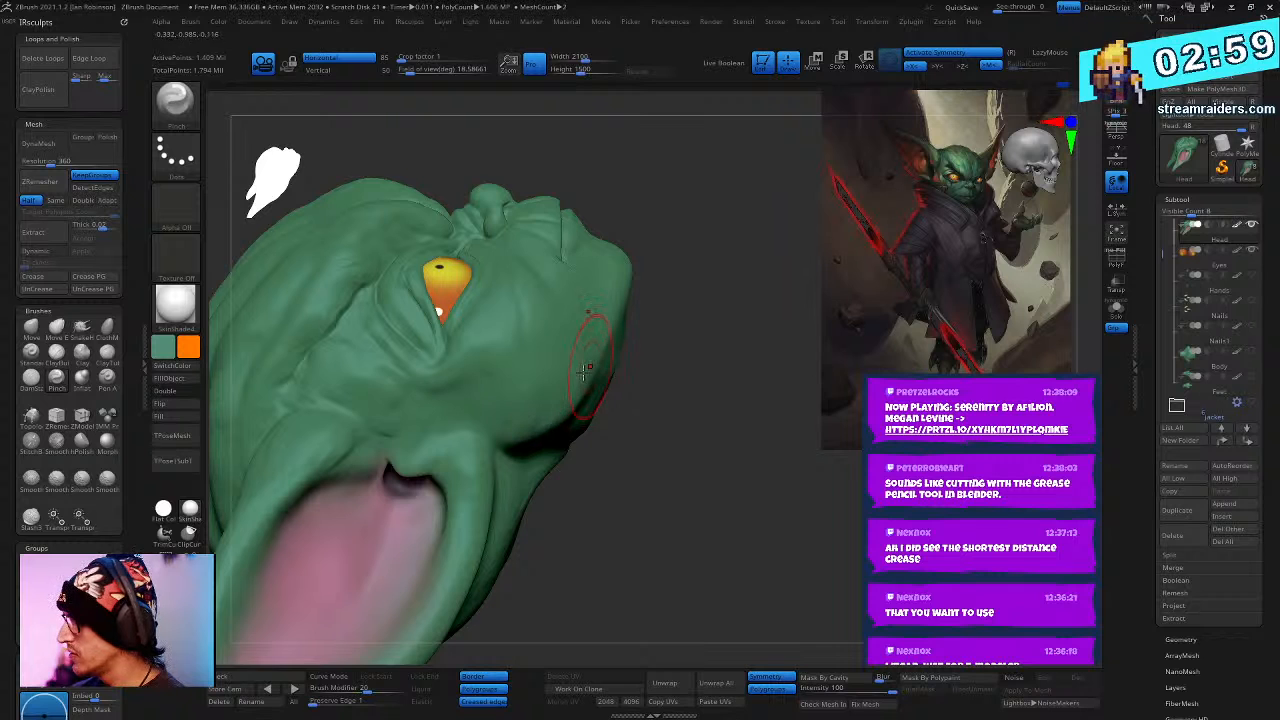
right_click_drag(512, 436, 560, 433)
mouse_move(720, 425)
right_mouse_down()
mouse_move(543, 434)
mouse_move(563, 437)
right_mouse_up()
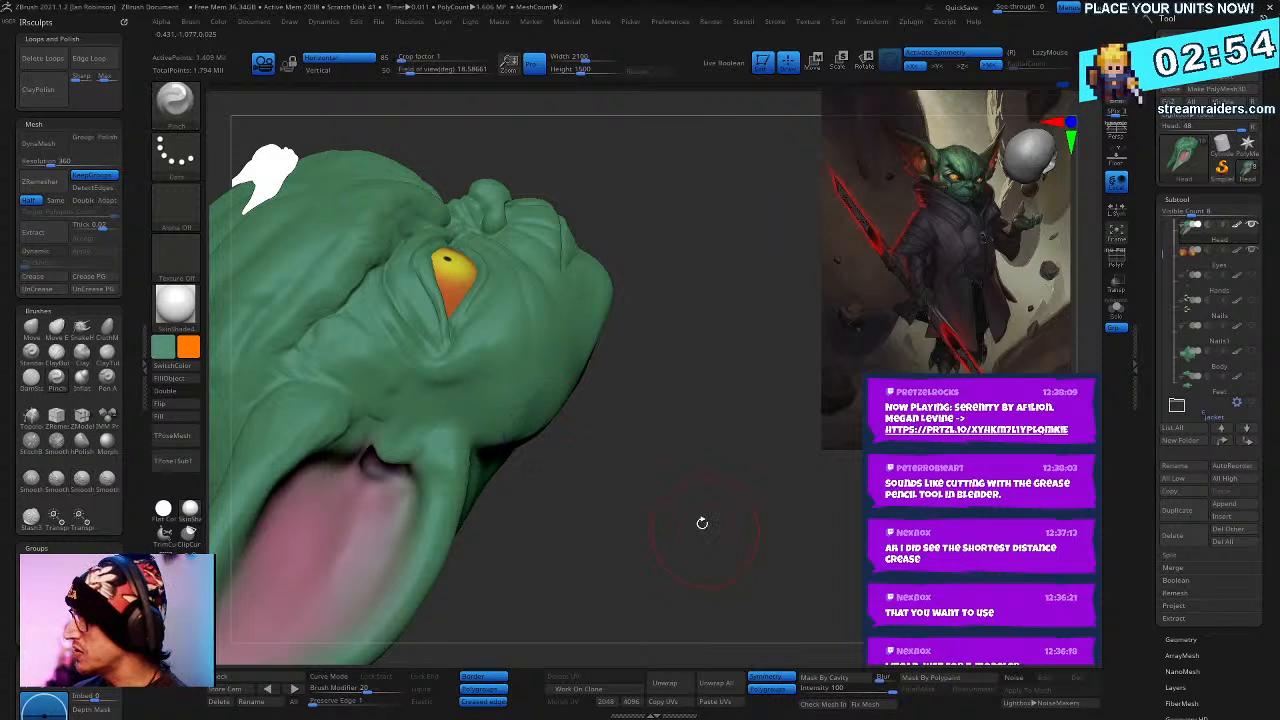
- Refine the jawline and the underside of the jaw toward the ear with the ClayBuildup brush and smoothing
key("b")
key("c")
key("b")
mouse_move(702, 522)
right_mouse_down()
mouse_move(694, 466)
mouse_move(557, 403)
right_mouse_up()
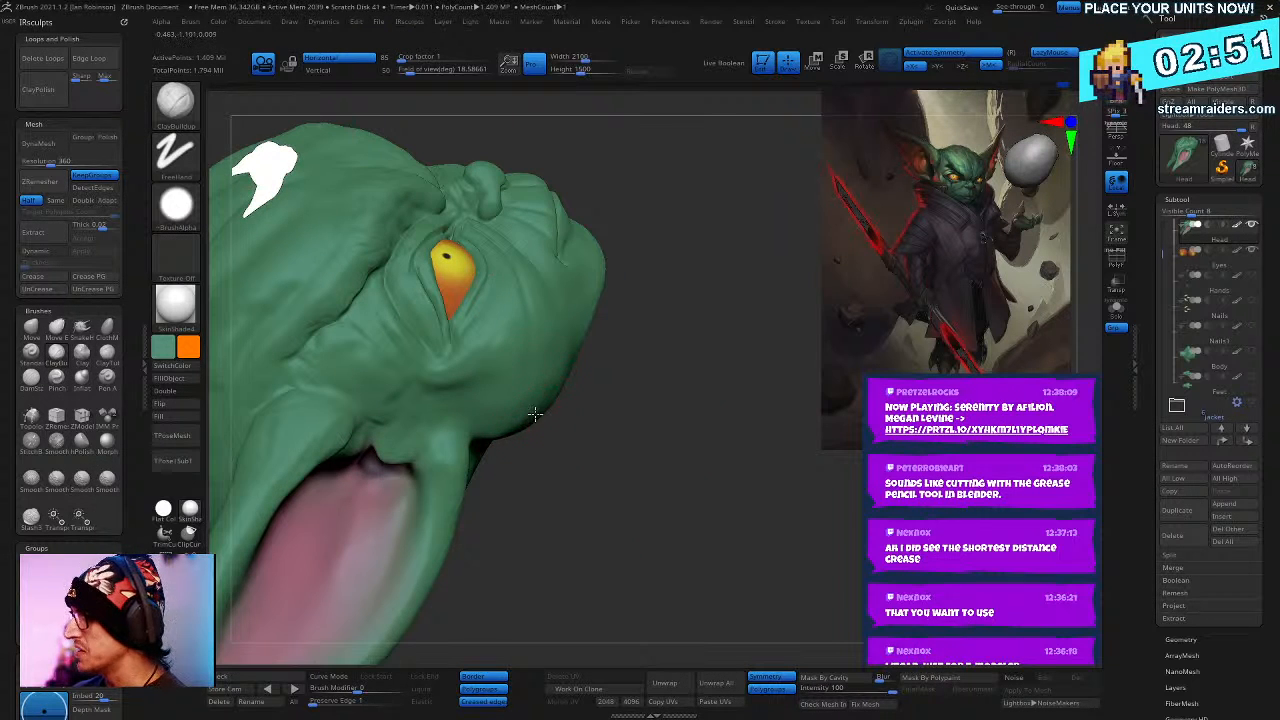
right_click_drag(646, 487, 549, 452)
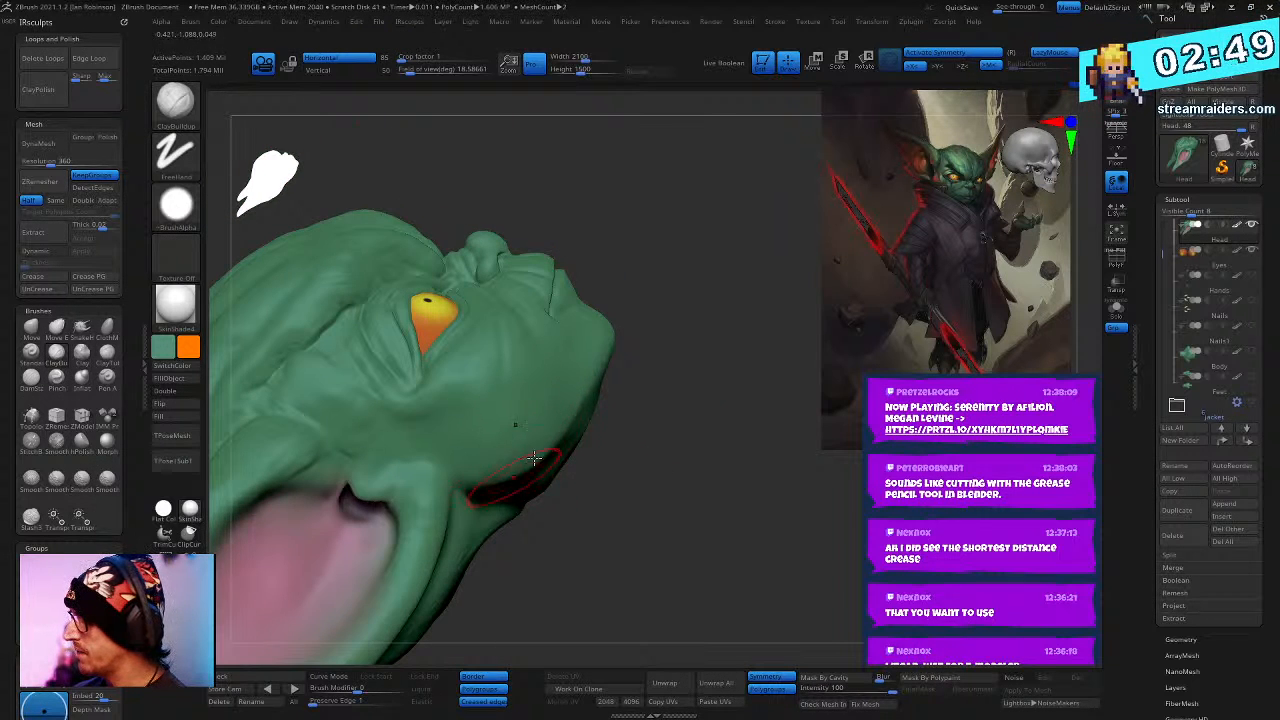
right_click_drag(510, 490, 699, 591)
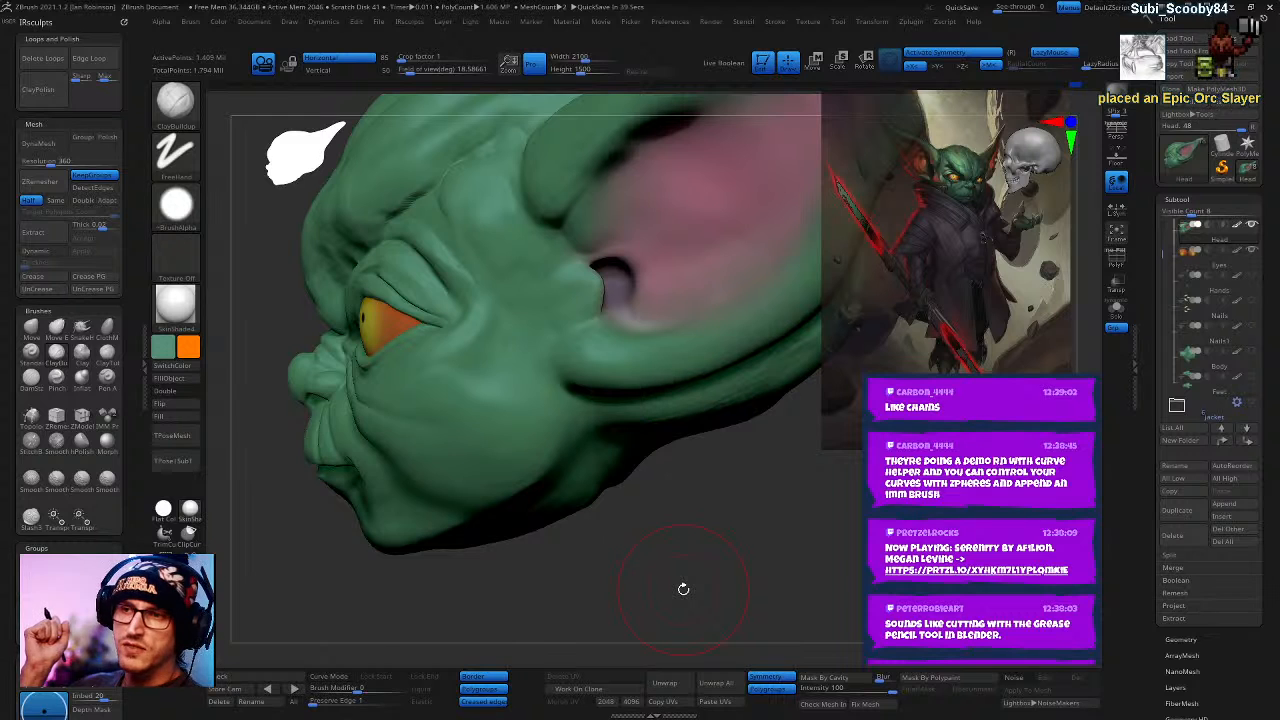
mouse_move(689, 534)
left_mouse_down()
mouse_move(726, 538)
mouse_move(704, 512)
left_mouse_up()
left_click_drag(673, 331, 627, 369, "shift")
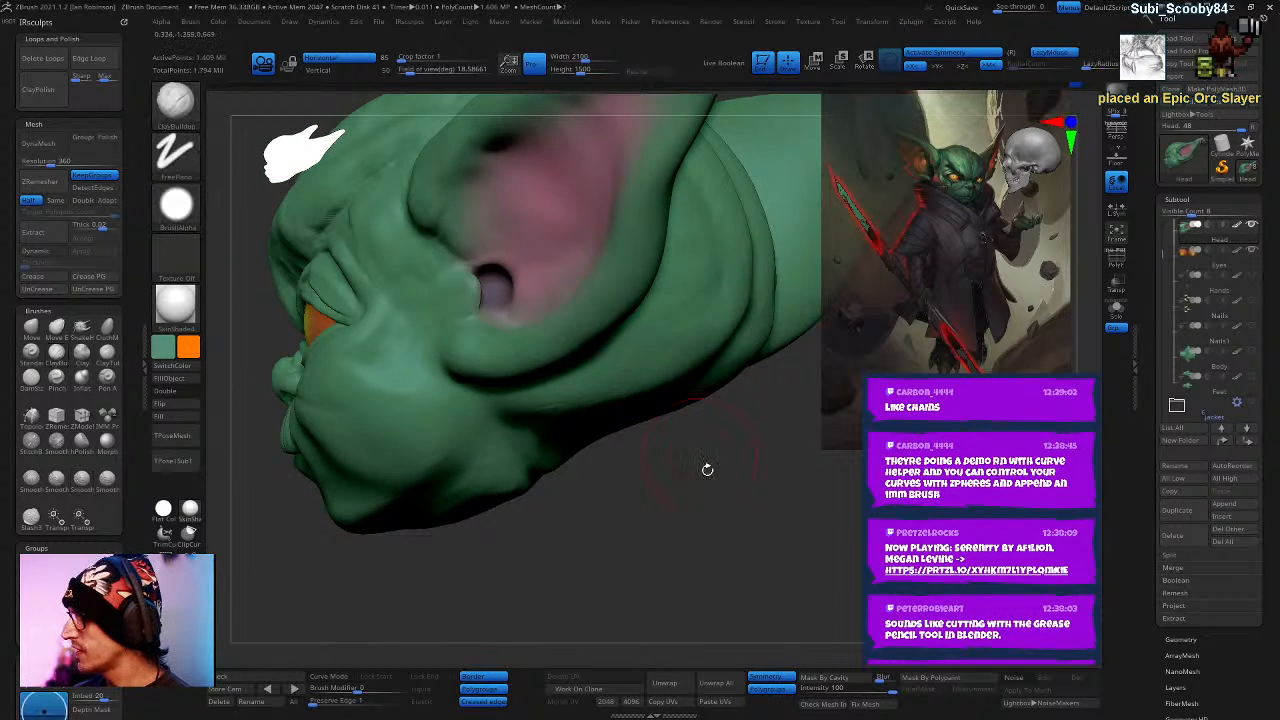
- Build up the long skin folds across the back and top of the head with the ClayBuildup brush
mouse_move(706, 466)
left_mouse_down()
mouse_move(583, 603)
mouse_move(686, 597)
mouse_move(702, 583)
mouse_move(708, 535)
mouse_move(697, 509)
mouse_move(557, 444)
left_mouse_up()
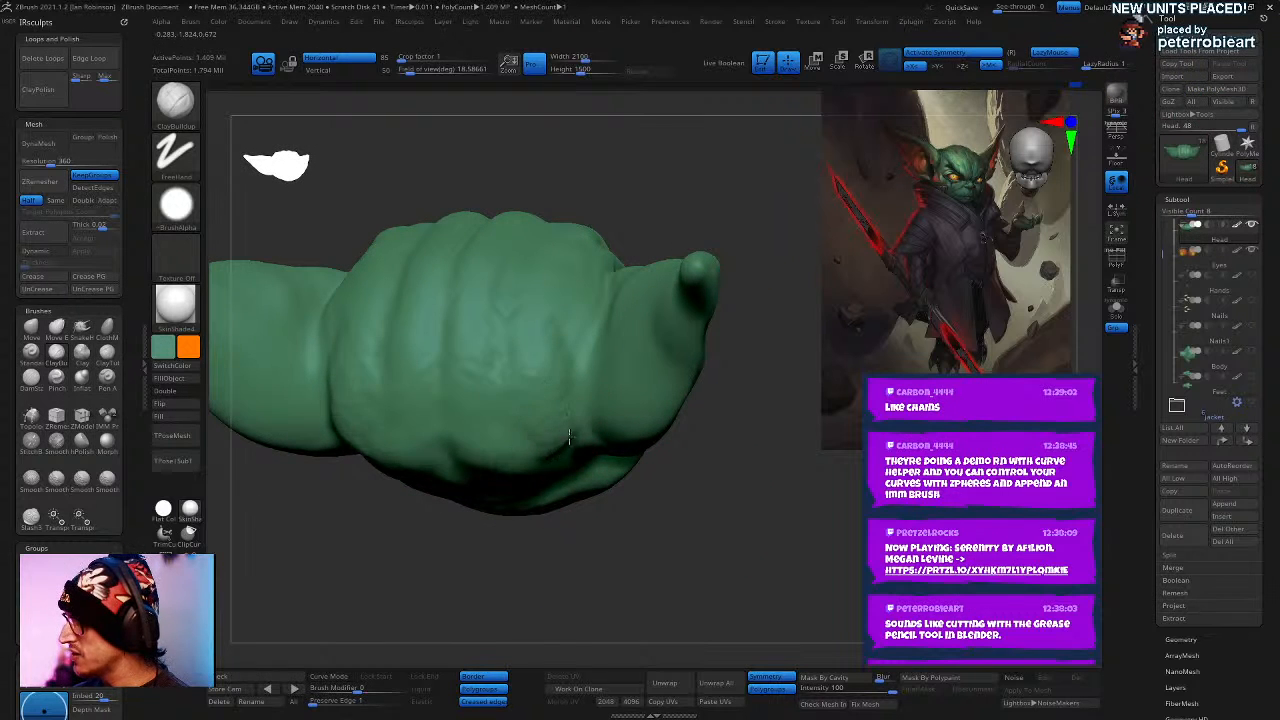
mouse_move(538, 438)
right_mouse_down()
mouse_move(563, 415)
mouse_move(558, 440)
mouse_move(529, 428)
right_mouse_up()
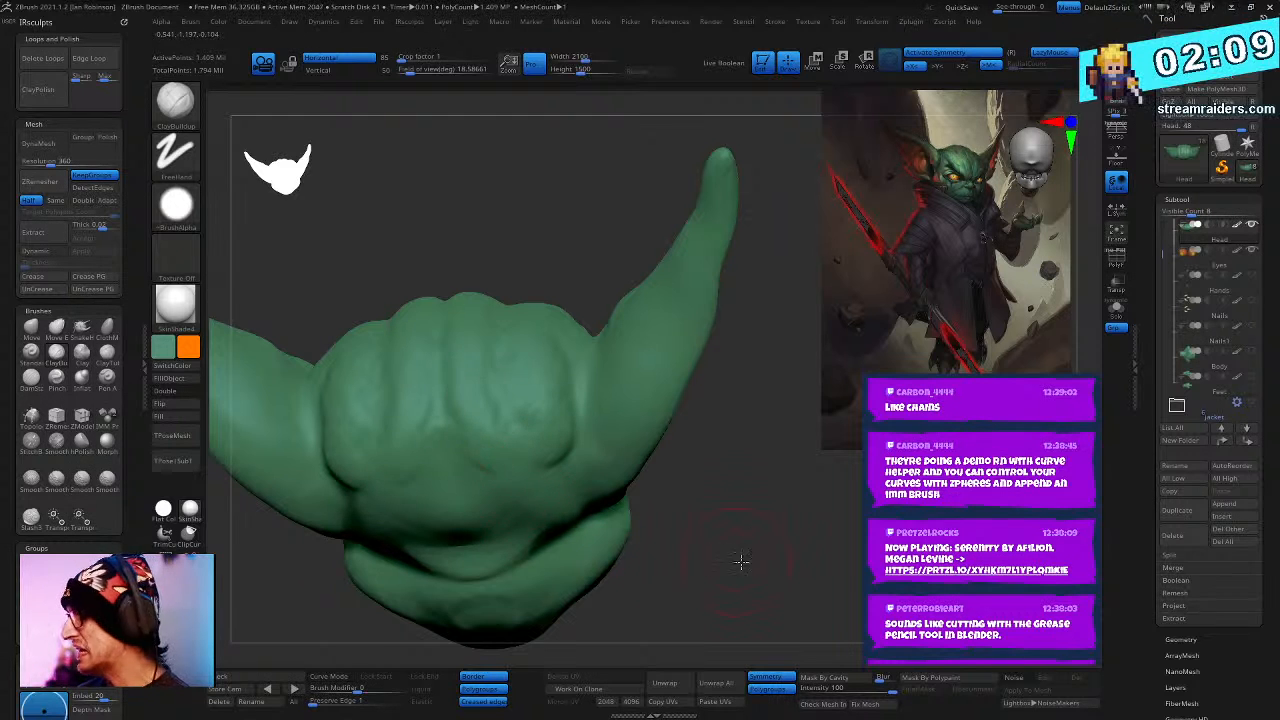
right_click_drag(477, 446, 483, 468)
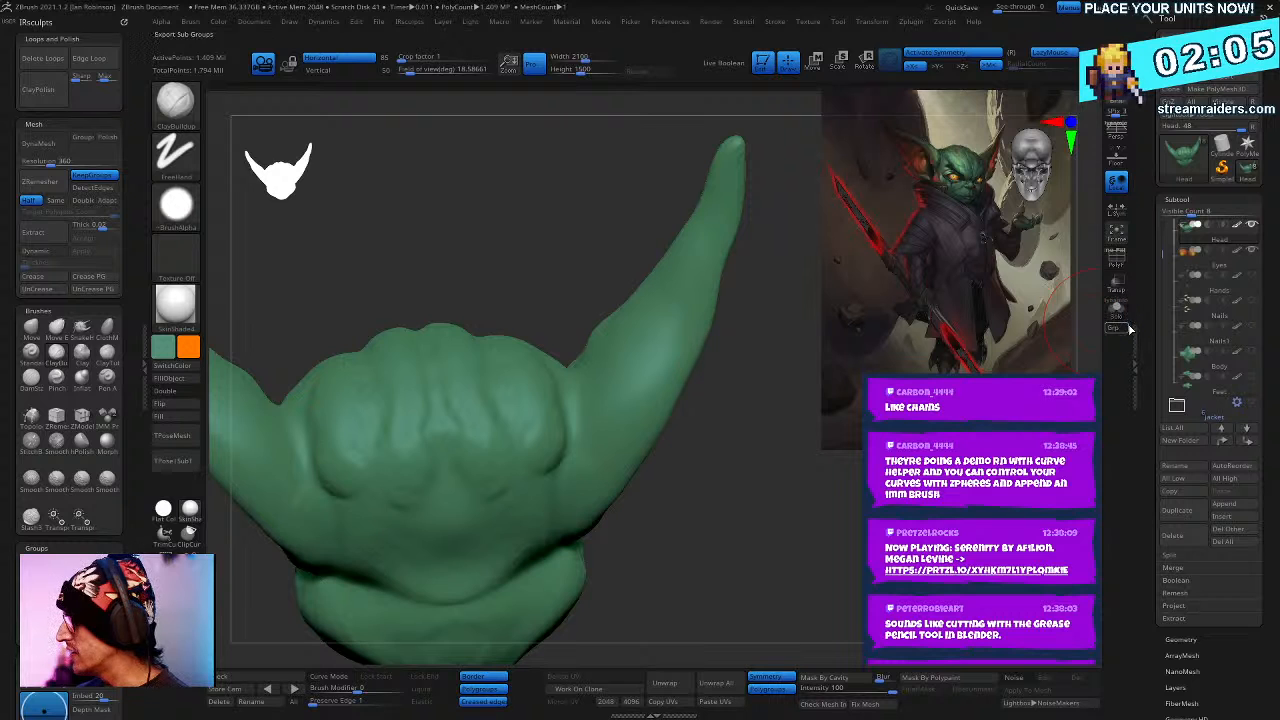
mouse_move(1094, 355)
right_mouse_down()
mouse_move(784, 567)
mouse_move(820, 555)
mouse_move(829, 543)
mouse_move(814, 514)
mouse_move(788, 567)
mouse_move(760, 560)
right_mouse_up()
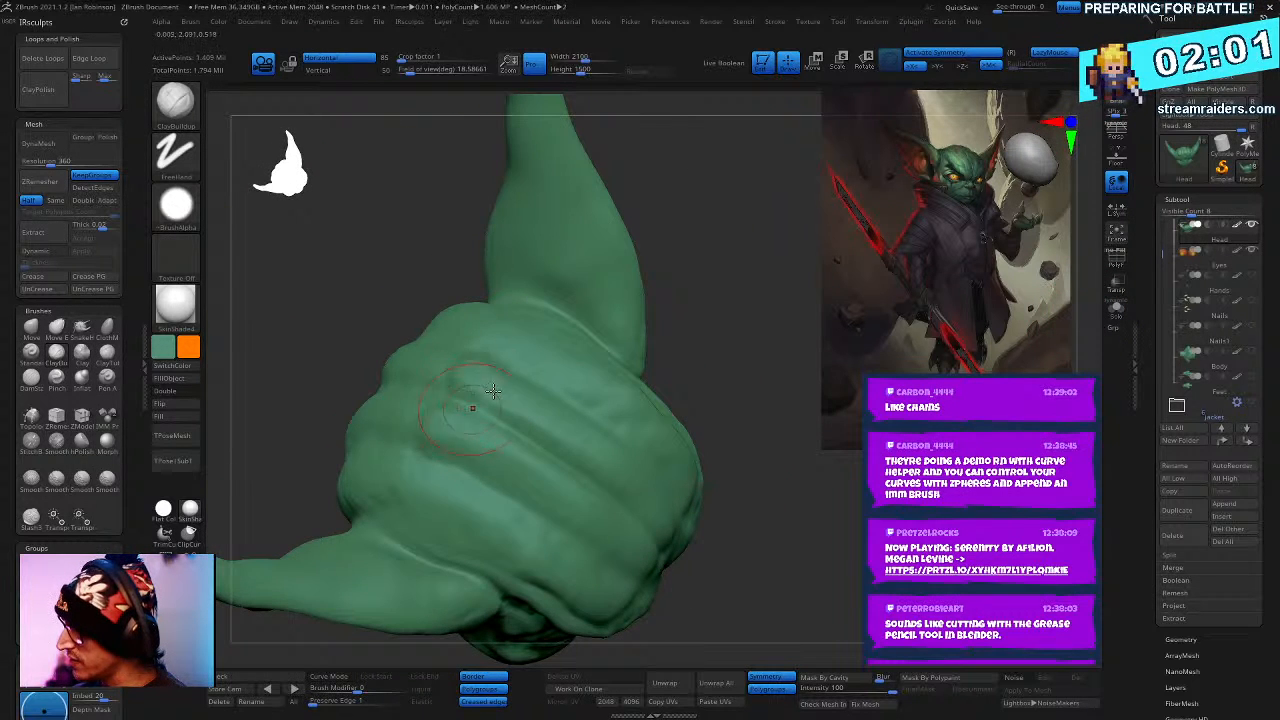
mouse_move(503, 453)
left_mouse_down()
mouse_move(520, 410)
mouse_move(575, 455)
mouse_move(540, 500)
mouse_move(560, 487)
left_mouse_up()
mouse_move(731, 600)
right_mouse_down()
mouse_move(651, 371)
mouse_move(750, 407)
mouse_move(846, 481)
mouse_move(832, 535)
right_mouse_up()
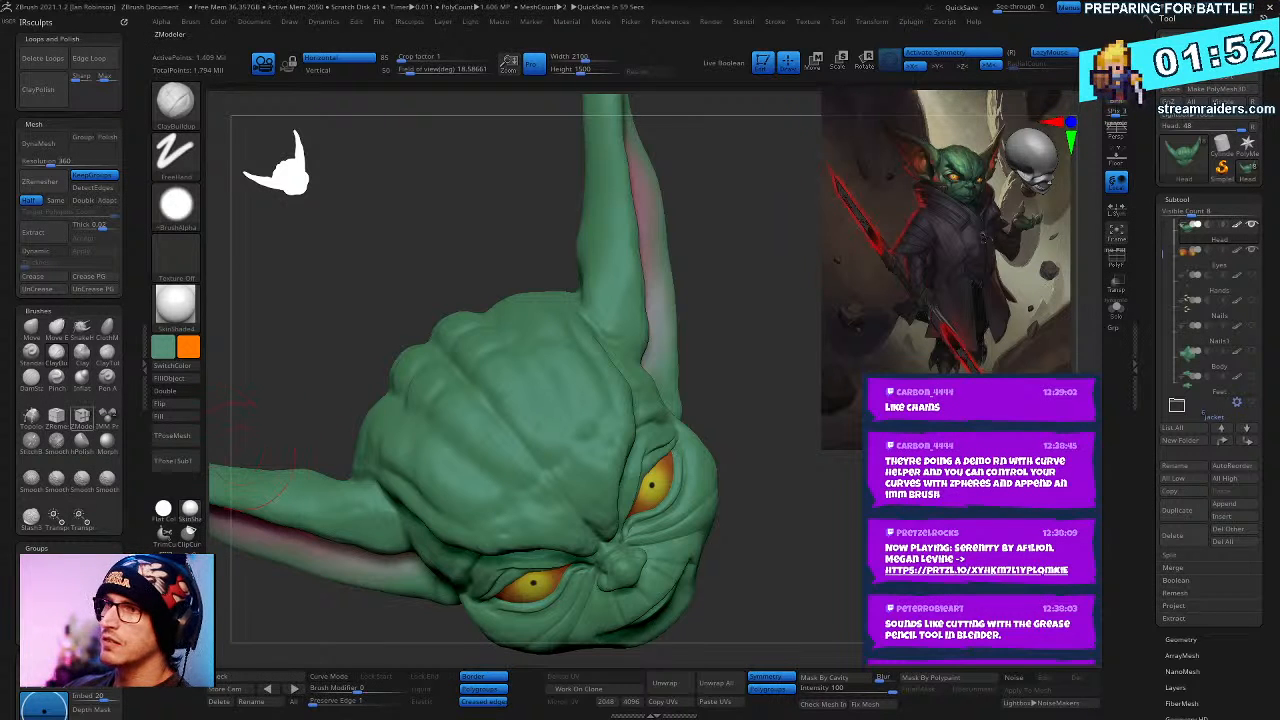
- Add bumps along the scalp ridges with ClayBuildup and soften them with the Smooth brush
left_click_drag(250, 445, 846, 585)
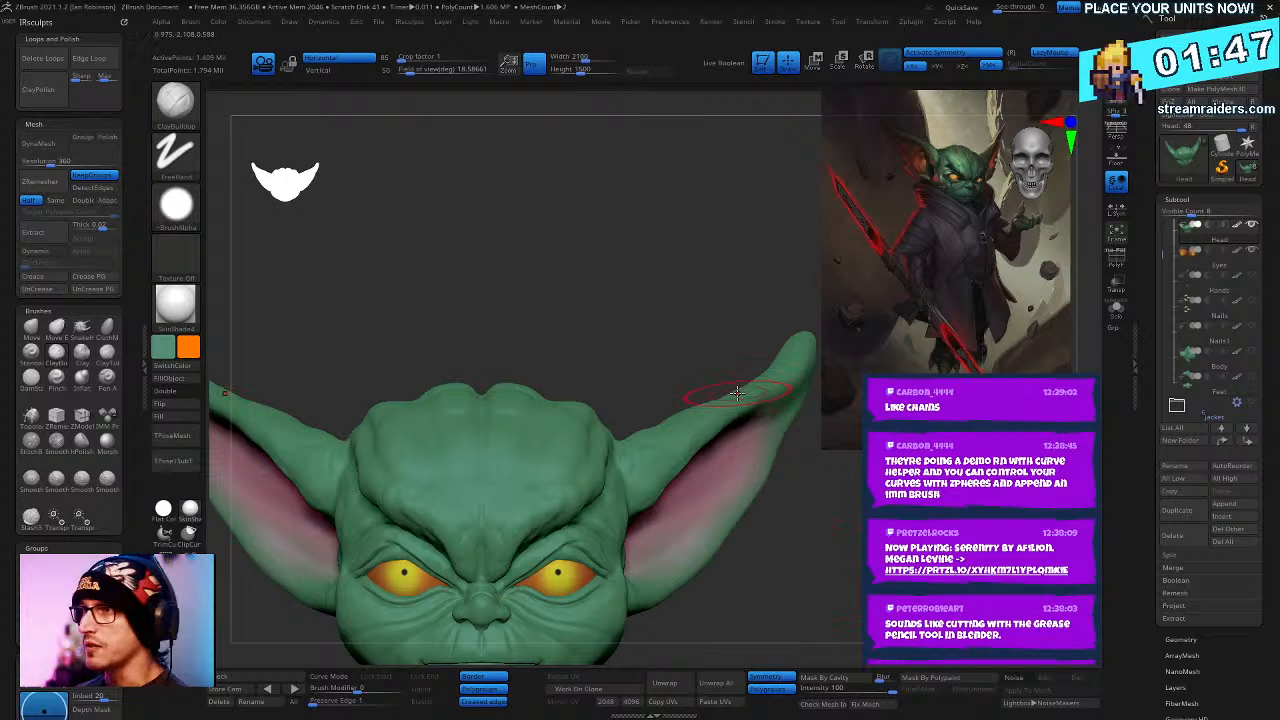
left_click_drag(819, 511, 709, 429)
key("shift")
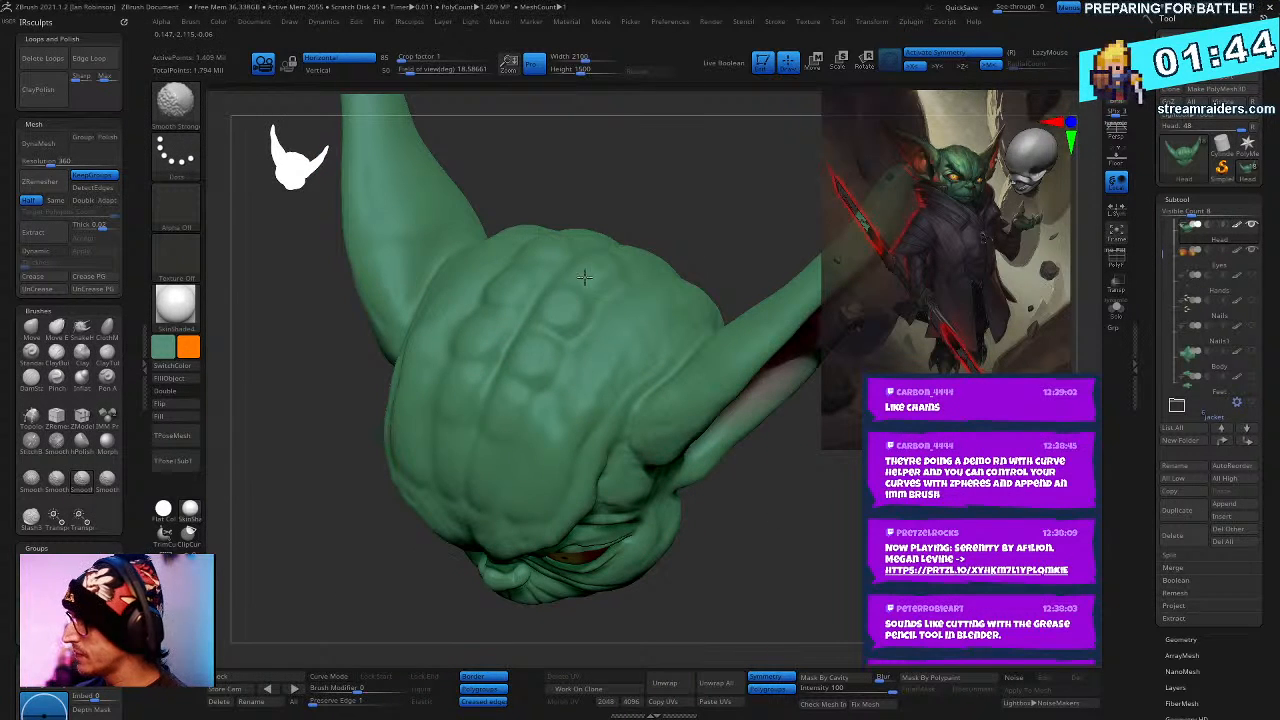
left_click_drag(814, 571, 570, 285)
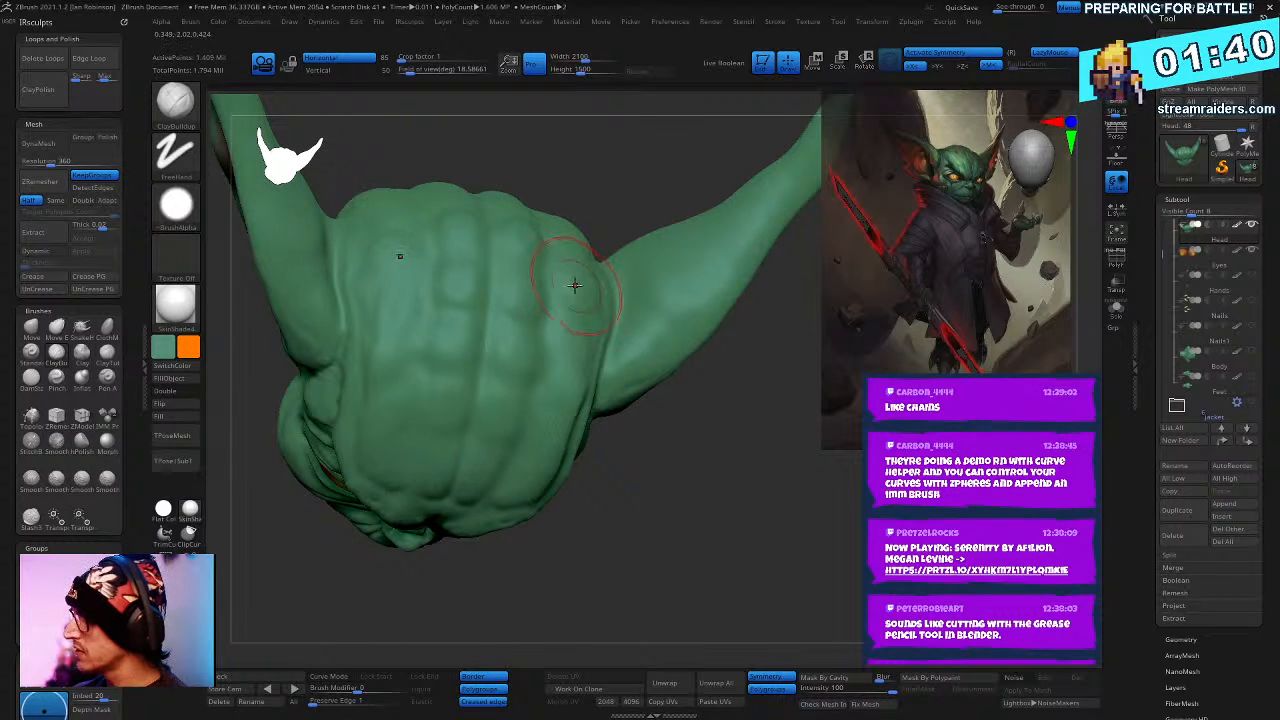
key("shift")
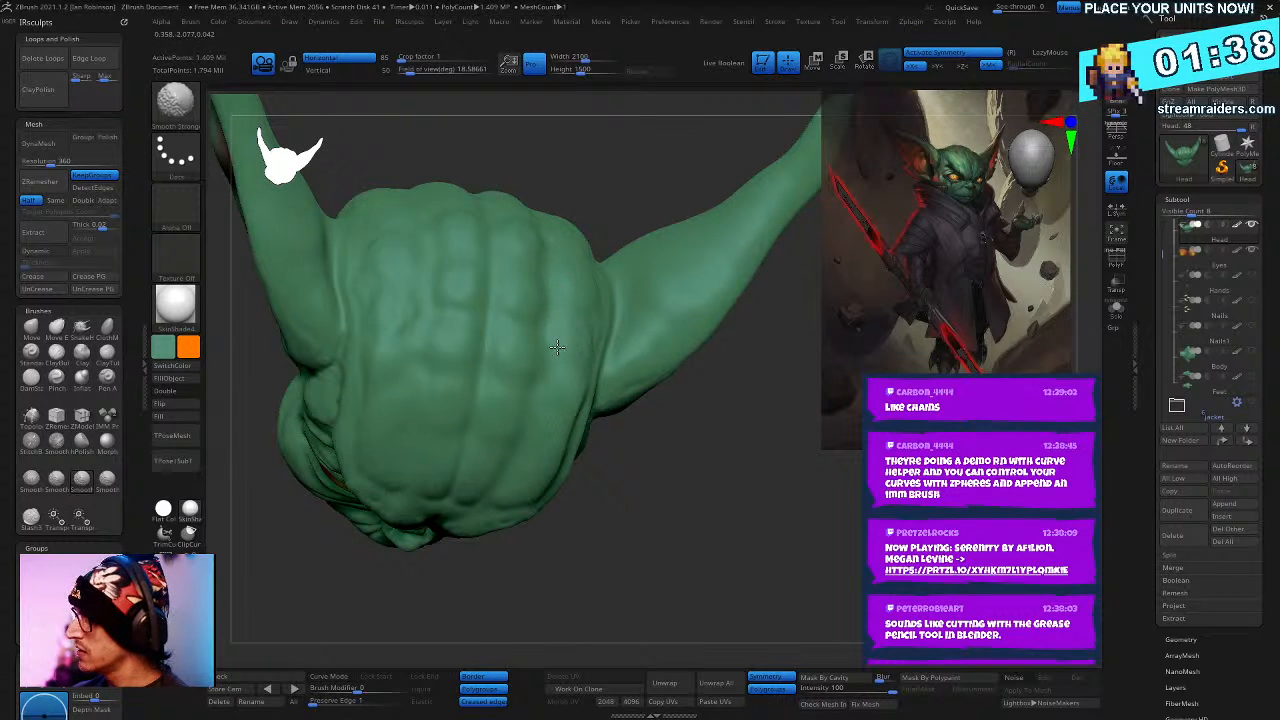
mouse_move(690, 520)
left_mouse_down("shift")
mouse_move(738, 590)
mouse_move(754, 526)
mouse_move(769, 517)
mouse_move(811, 548)
mouse_move(790, 570)
mouse_move(800, 583)
mouse_move(903, 606)
mouse_move(623, 457)
left_mouse_up("shift")
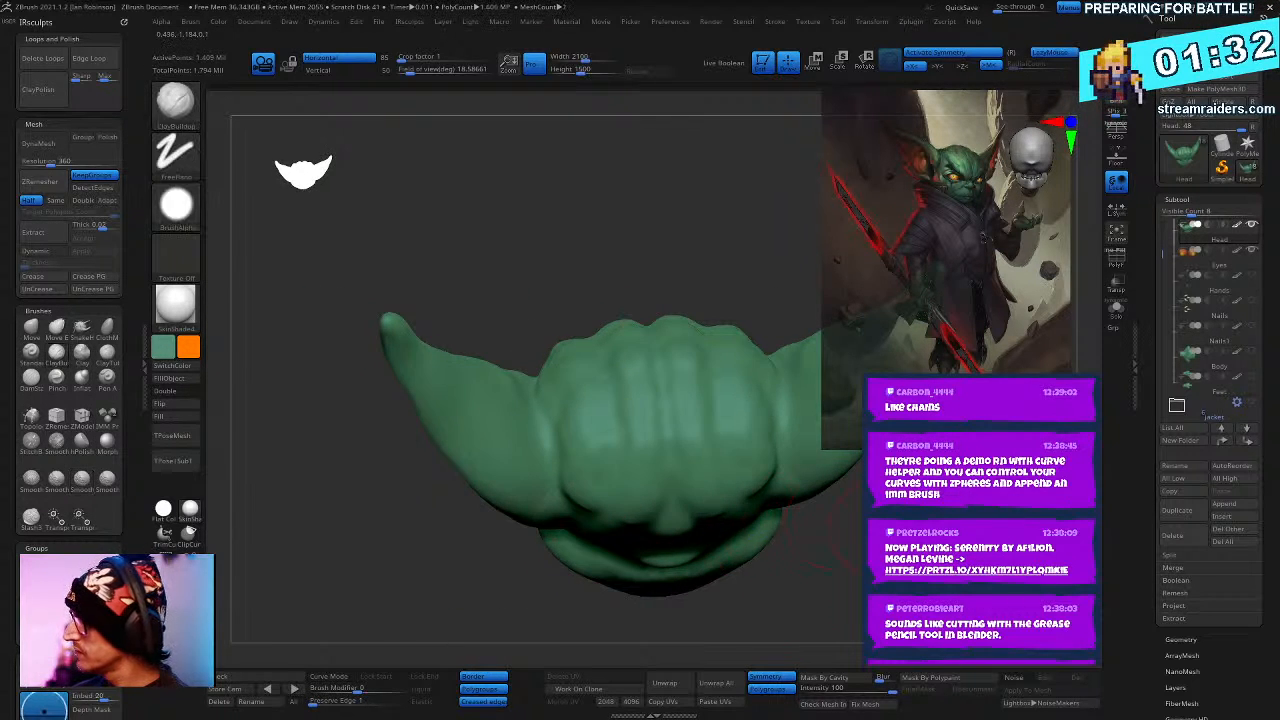
- Shape the ear's rim and inner surface near the ear opening with the ClayBuildup brush
mouse_move(744, 398)
left_mouse_down()
mouse_move(646, 477)
mouse_move(753, 550)
mouse_move(731, 557)
mouse_move(737, 517)
mouse_move(723, 577)
mouse_move(785, 590)
mouse_move(766, 529)
mouse_move(775, 510)
mouse_move(803, 503)
mouse_move(790, 519)
left_mouse_up()
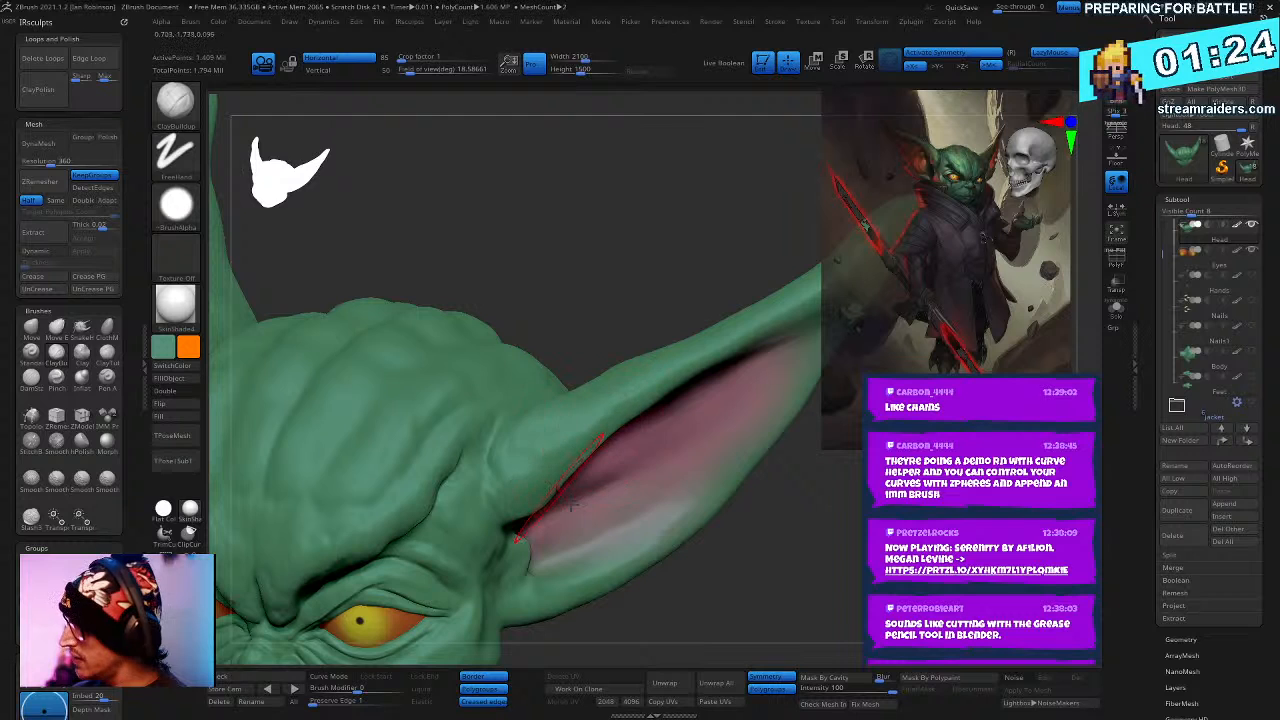
mouse_move(814, 574)
left_mouse_down()
mouse_move(851, 571)
mouse_move(801, 490)
mouse_move(800, 529)
mouse_move(845, 584)
mouse_move(517, 463)
left_mouse_up()
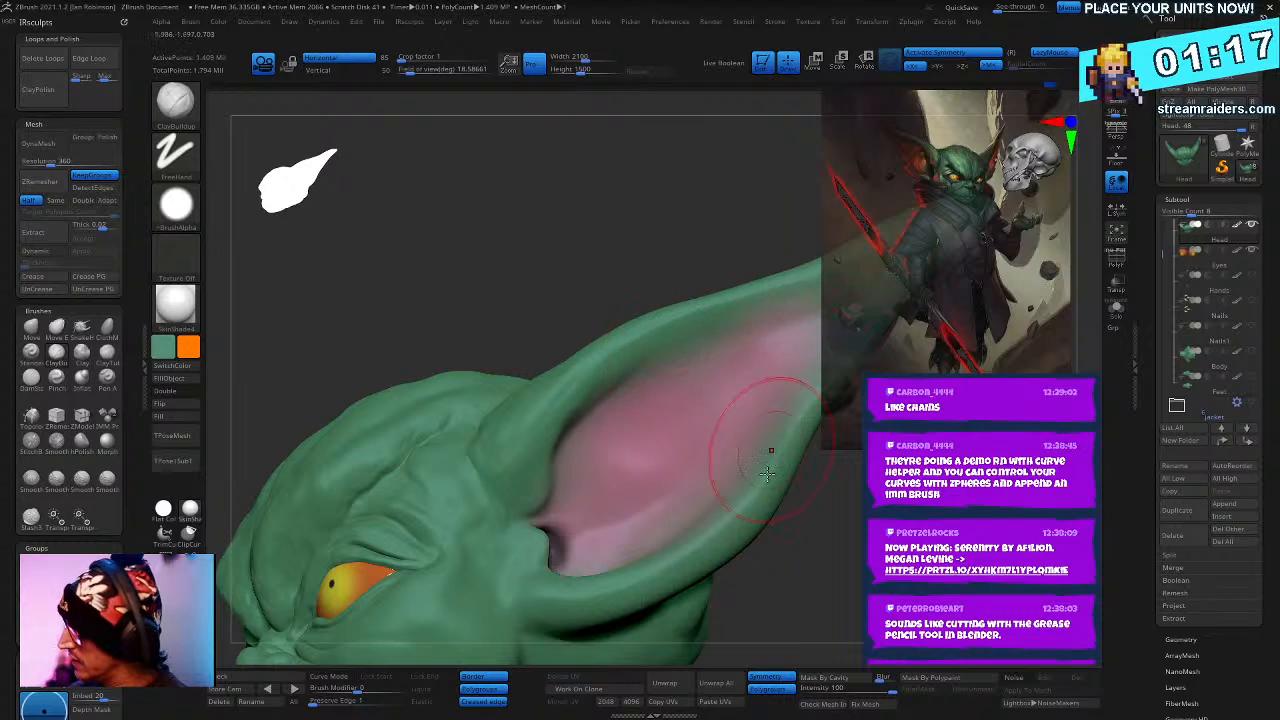
right_click_drag(720, 460, 800, 375)
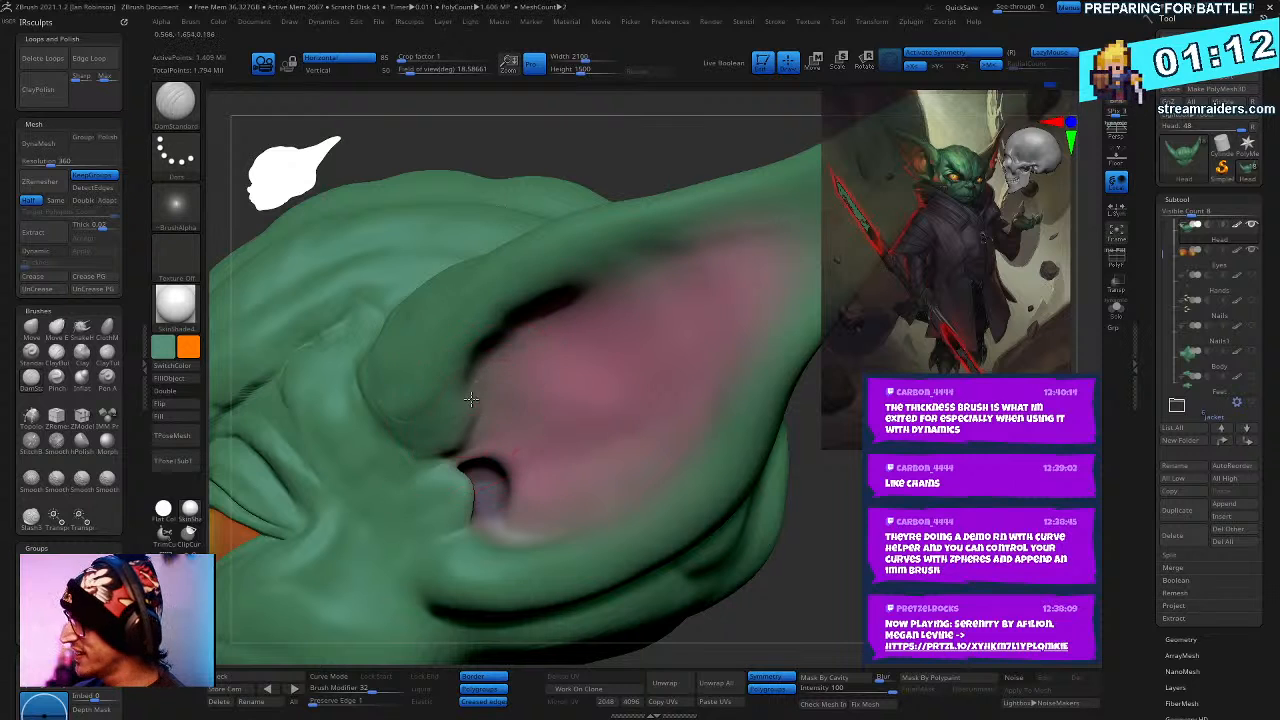
- Crease the inside of the ear beneath its upper rim with the DamStandard brush and smooth the surface
mouse_move(470, 399)
left_mouse_down("shift")
mouse_move(614, 243)
mouse_move(730, 230)
left_mouse_up("shift")
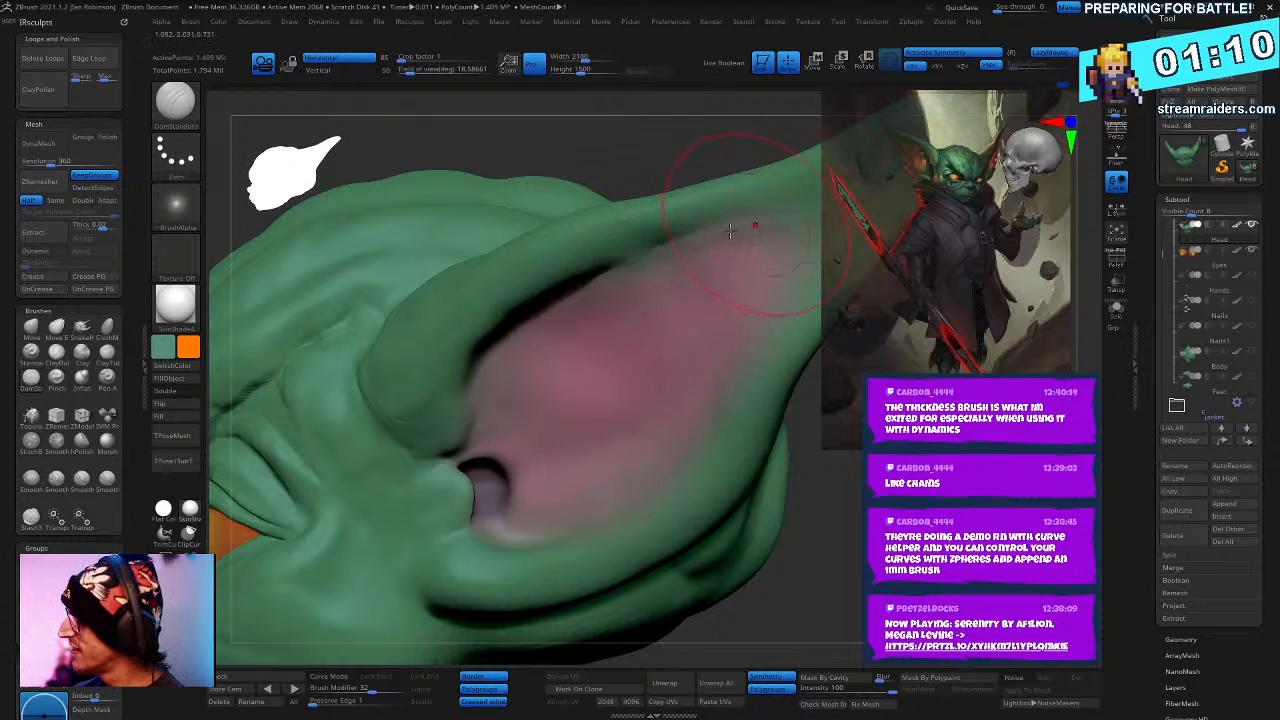
right_click_drag(670, 240, 639, 325)
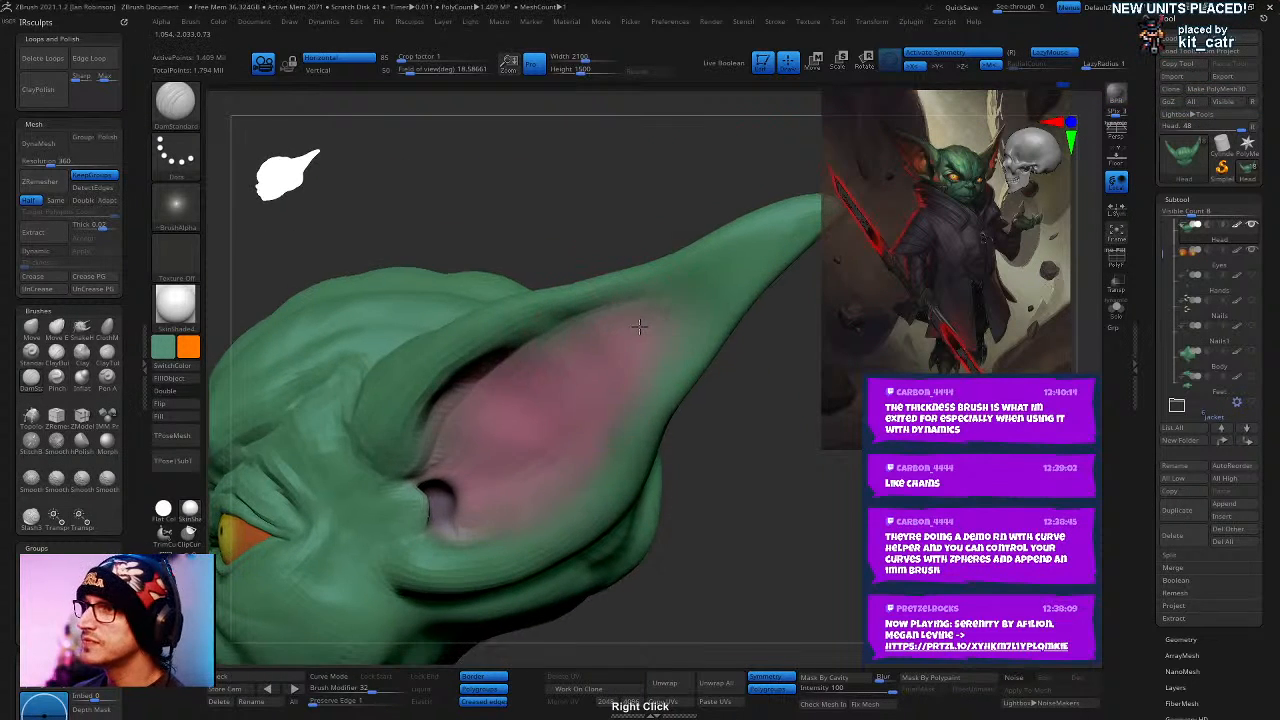
right_click(639, 325)
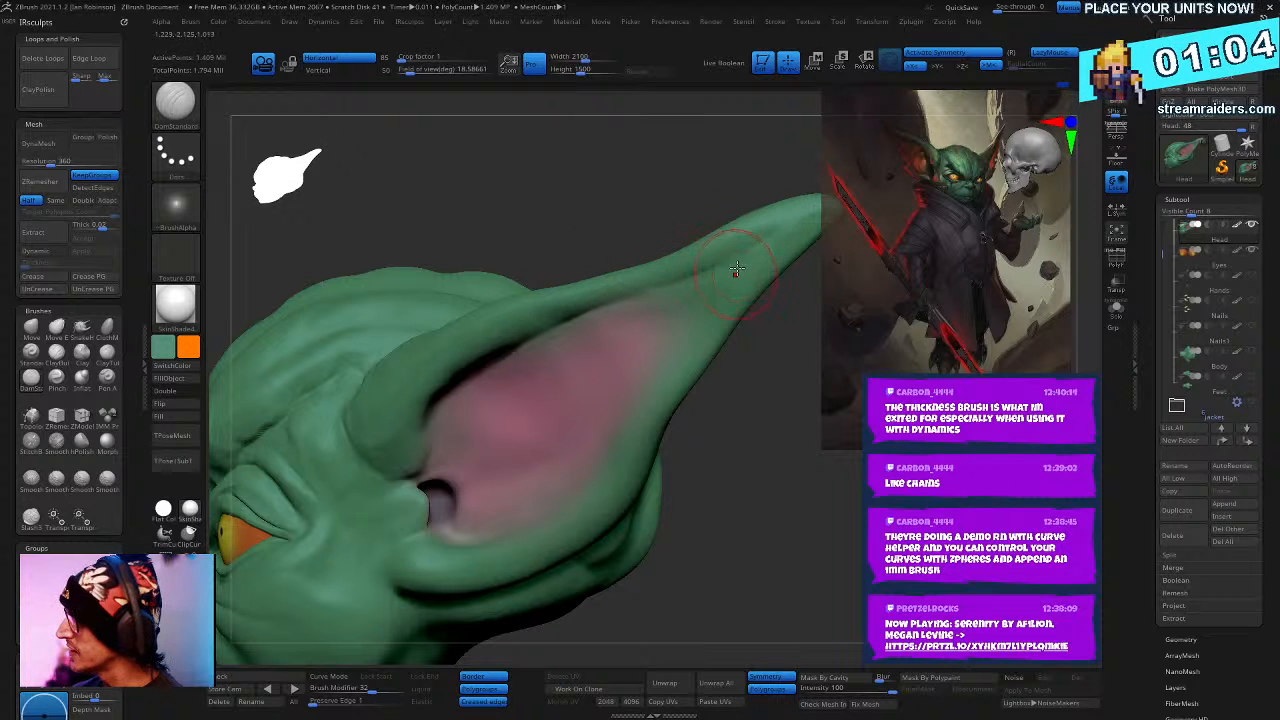
- Switch to the Standard brush and sculpt the ear's inner surface beneath its upper rim
key("b")
key("s")
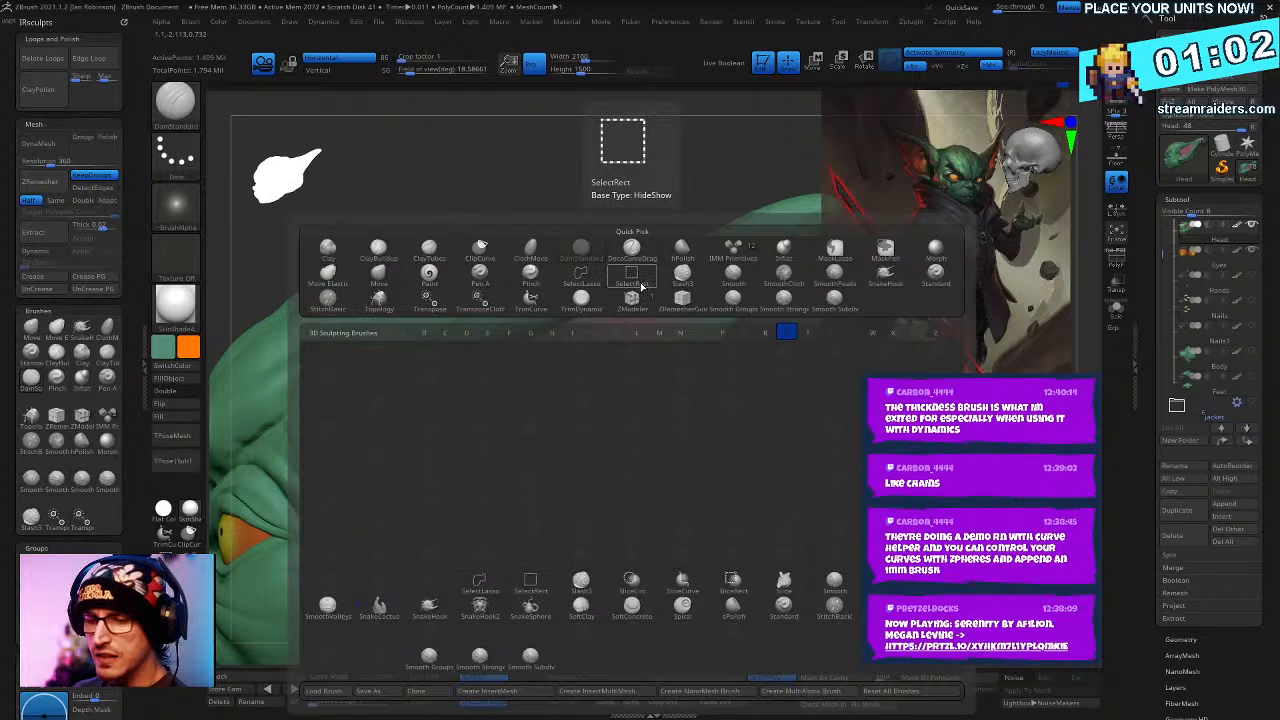
key("t")
right_click(615, 350)
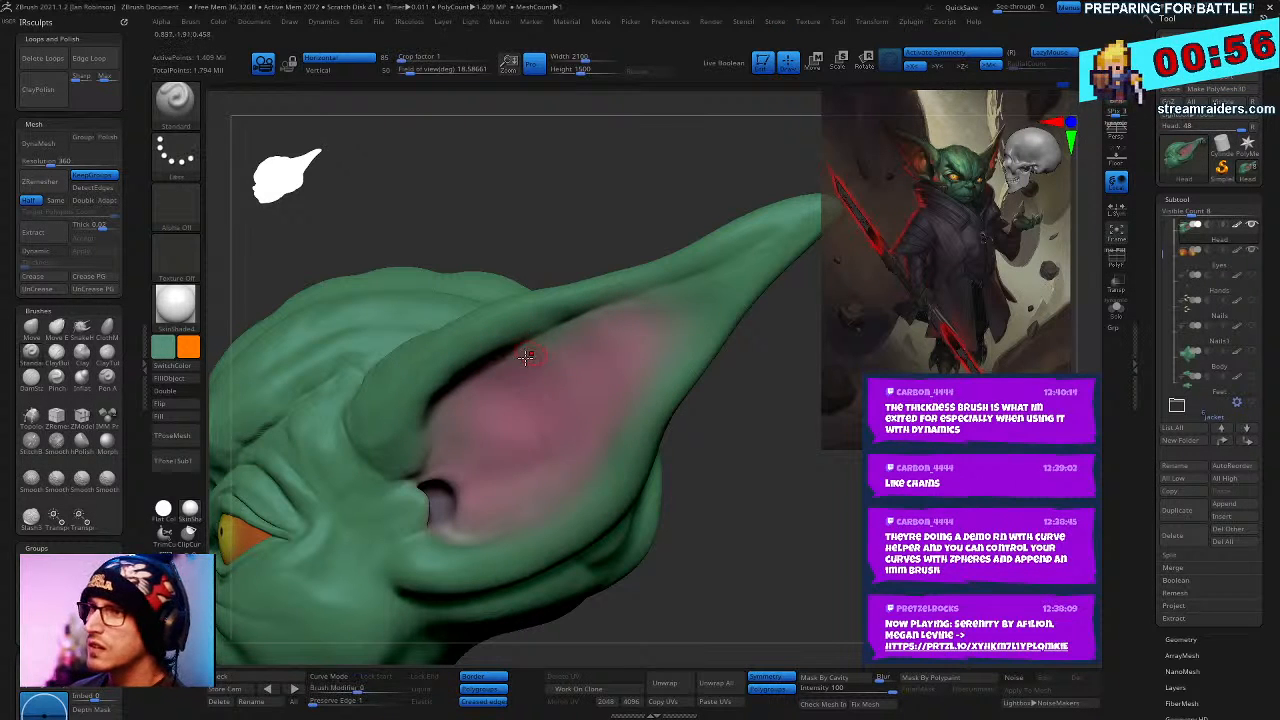
left_click_drag(517, 313, 558, 380)
right_click(557, 390)
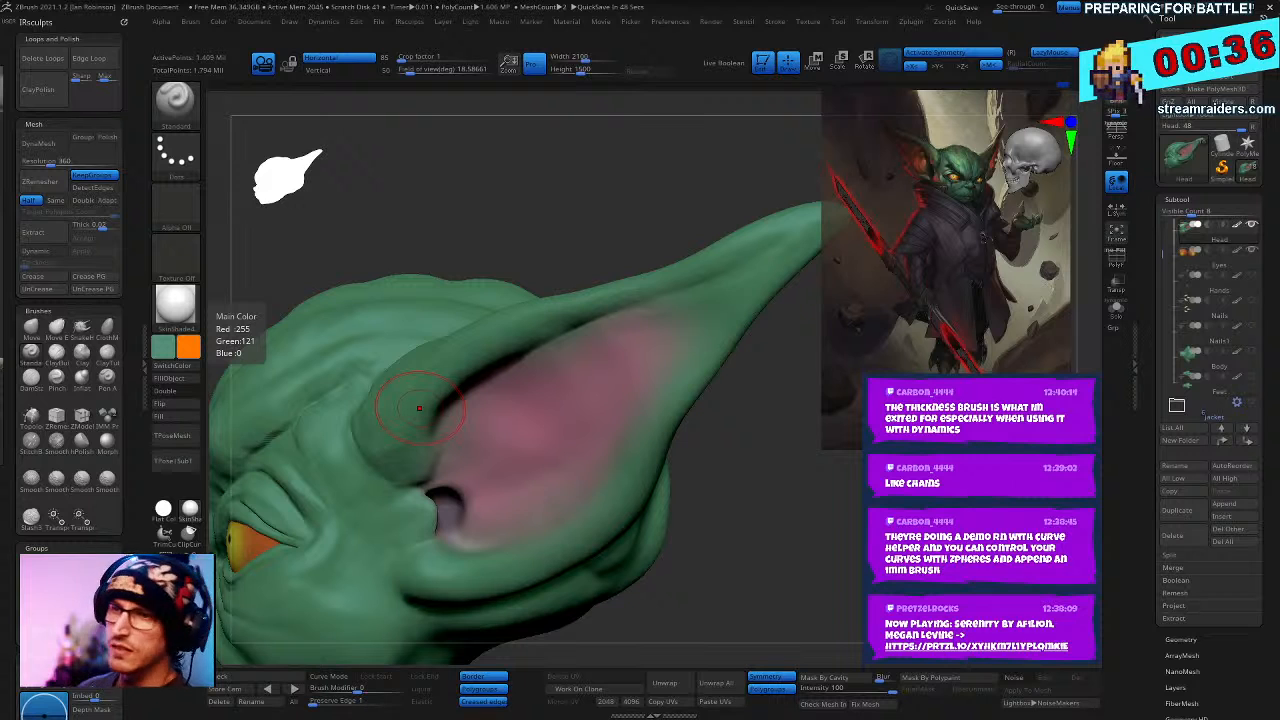
mouse_move(813, 549)
left_mouse_down()
mouse_move(823, 531)
mouse_move(765, 488)
mouse_move(430, 410)
mouse_move(392, 470)
left_mouse_up()
- Try to raise a curved fold inside the ear above the ear opening with the Standard brush, and undo it
key("space")
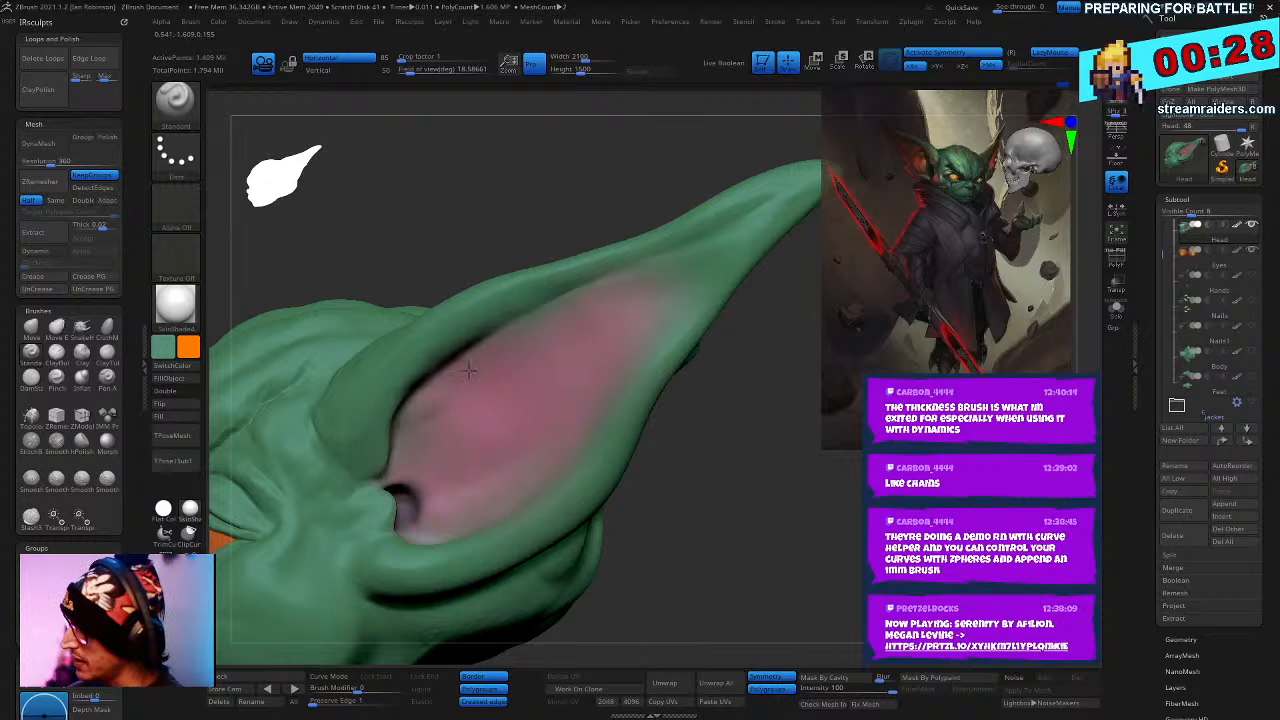
mouse_move(468, 370)
left_mouse_down()
mouse_move(420, 428)
mouse_move(460, 420)
mouse_move(443, 417)
mouse_move(480, 373)
left_mouse_up()
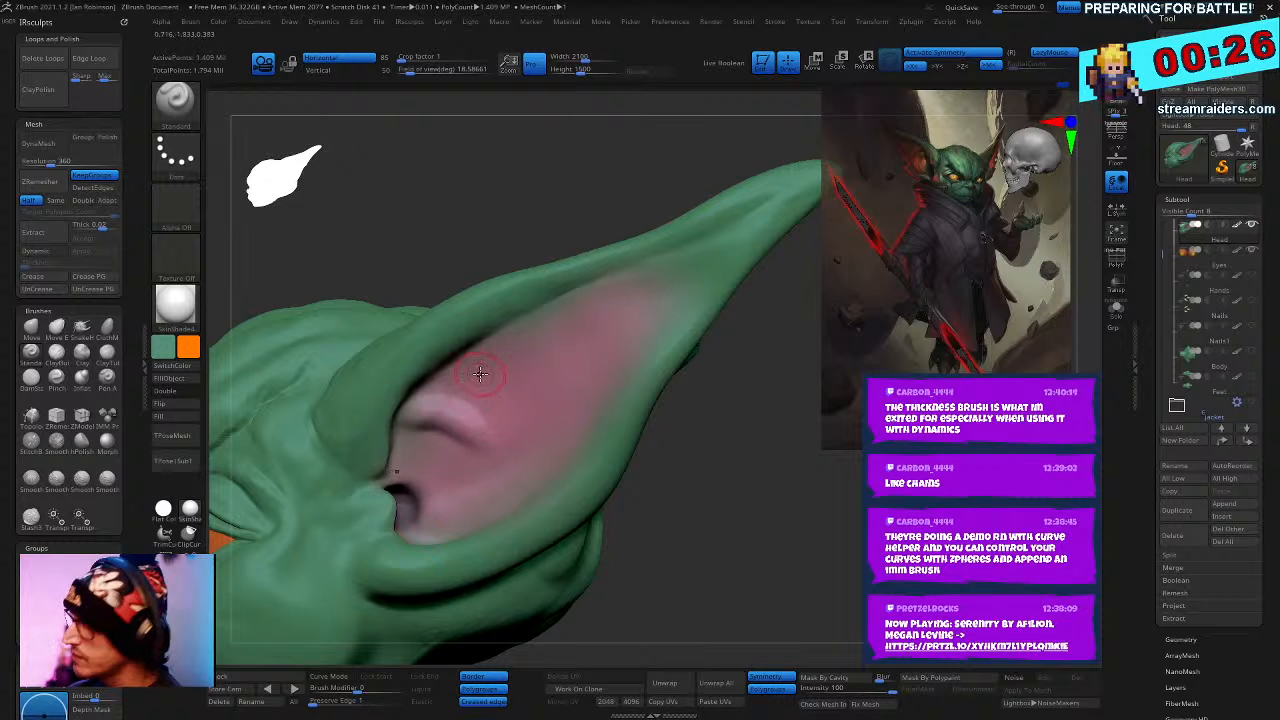
right_click_drag(480, 373, 535, 400)
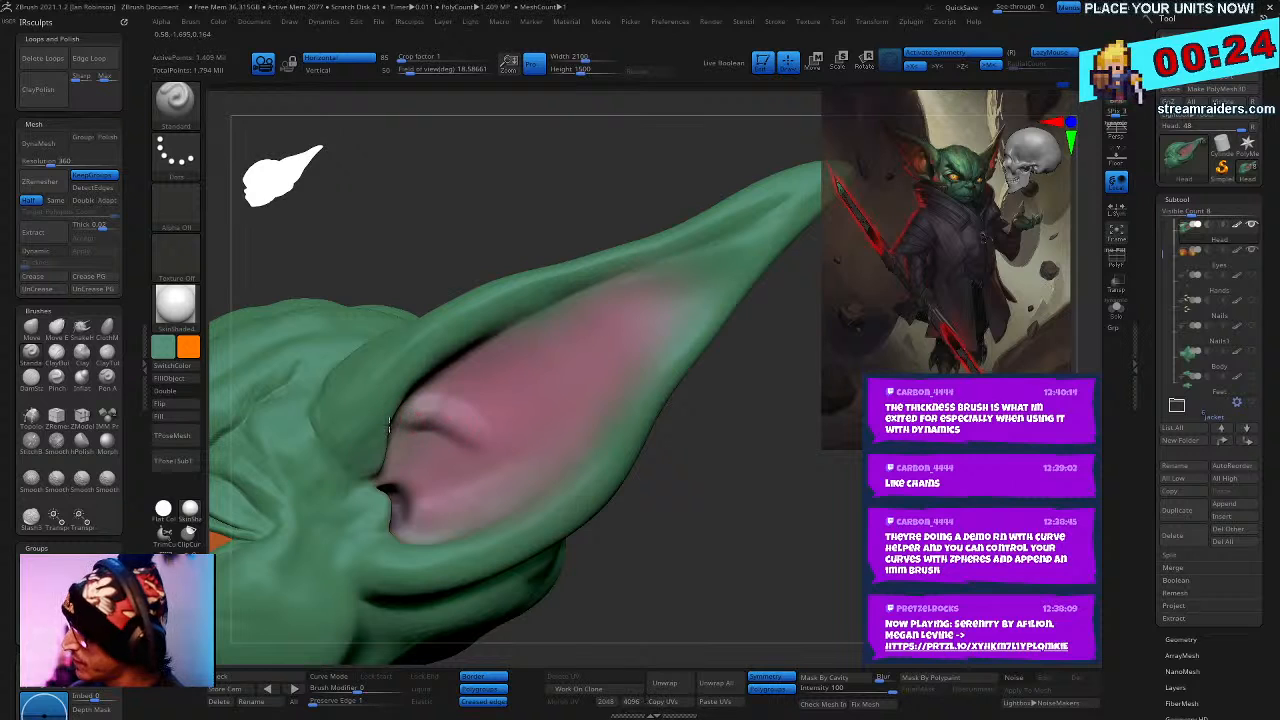
key("ctrl+z")
key("ctrl+z")
- Reduce the Standard brush's Z Intensity and sculpt a subtle curved fold inside the ear above the ear opening
key("space")
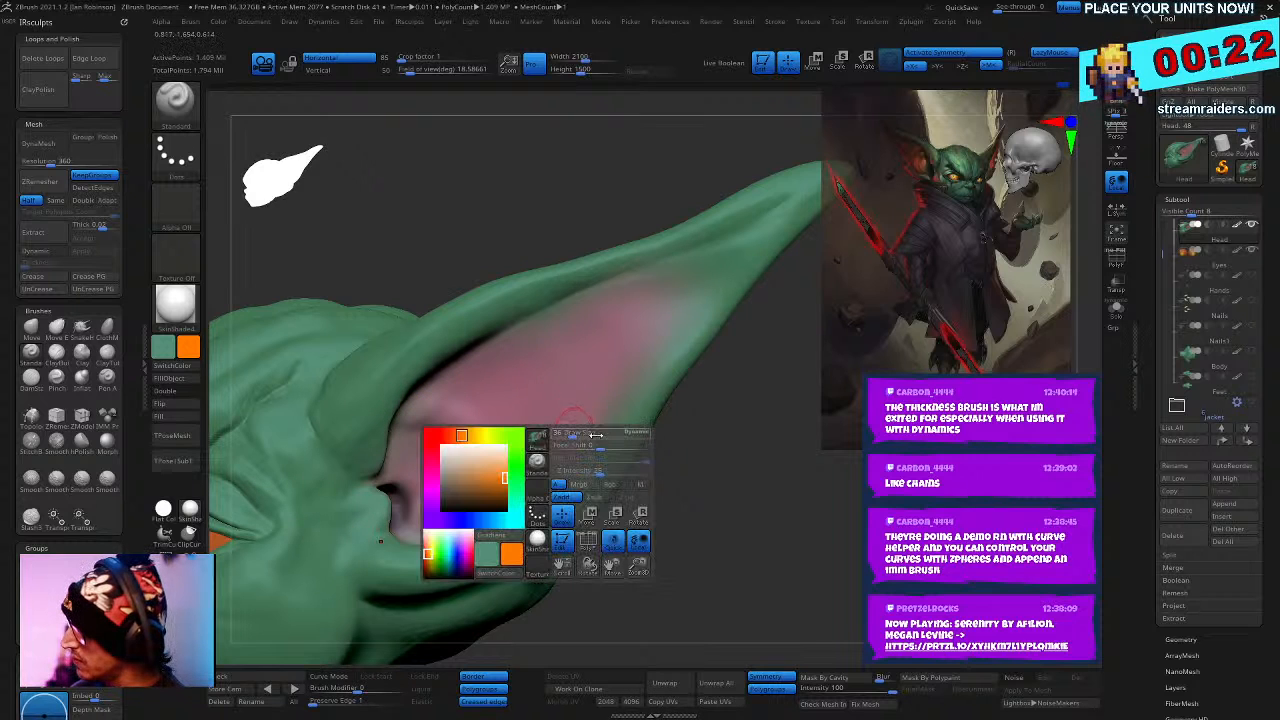
left_click_drag(604, 472, 598, 472)
key("ctrl+z")
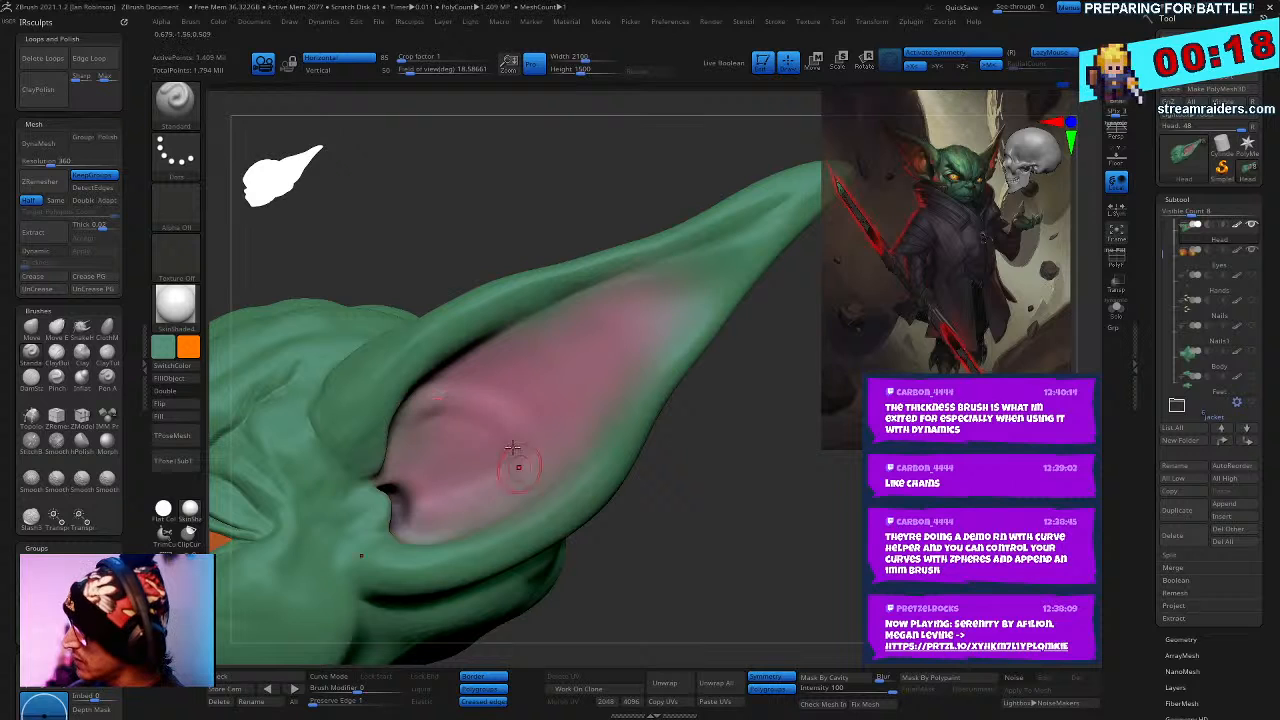
mouse_move(437, 398)
left_mouse_down()
mouse_move(512, 425)
mouse_move(513, 490)
left_mouse_up()
key("ctrl+z")
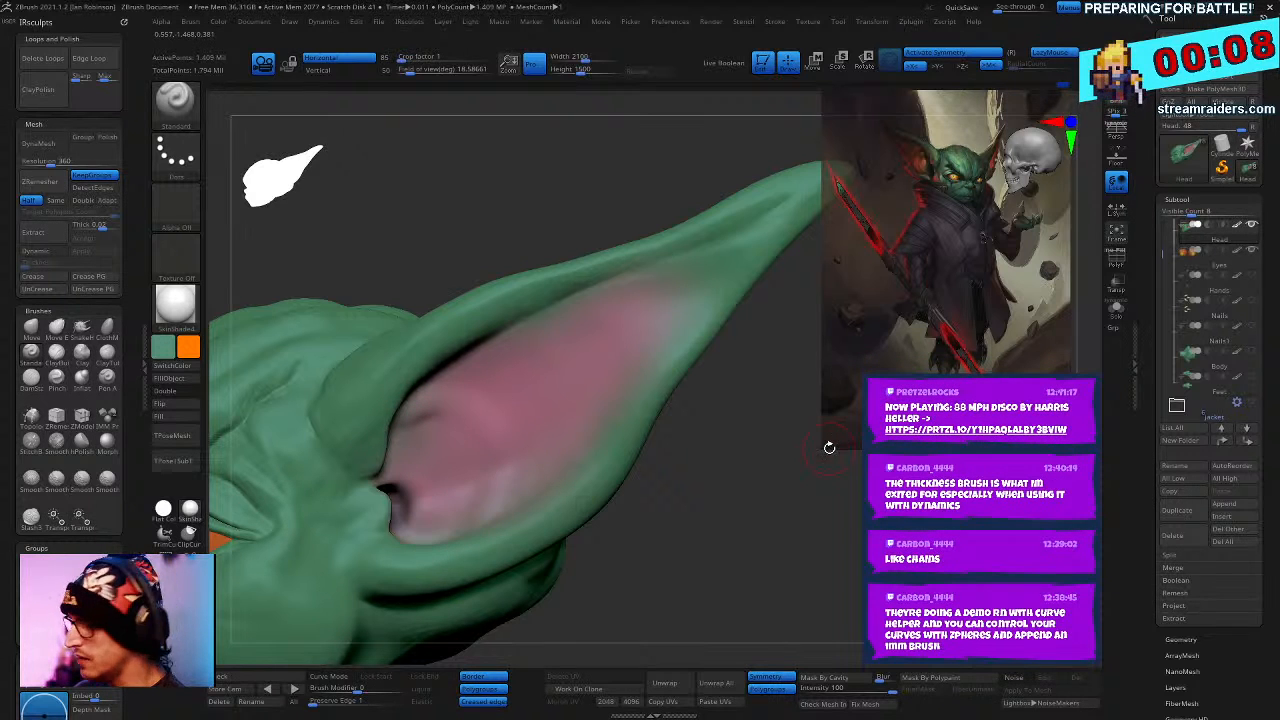
- Smooth the inner-ear fold and strengthen it into a curved ridge sweeping around the ear opening
mouse_move(720, 505)
left_mouse_down()
mouse_move(677, 500)
mouse_move(674, 465)
left_mouse_up()
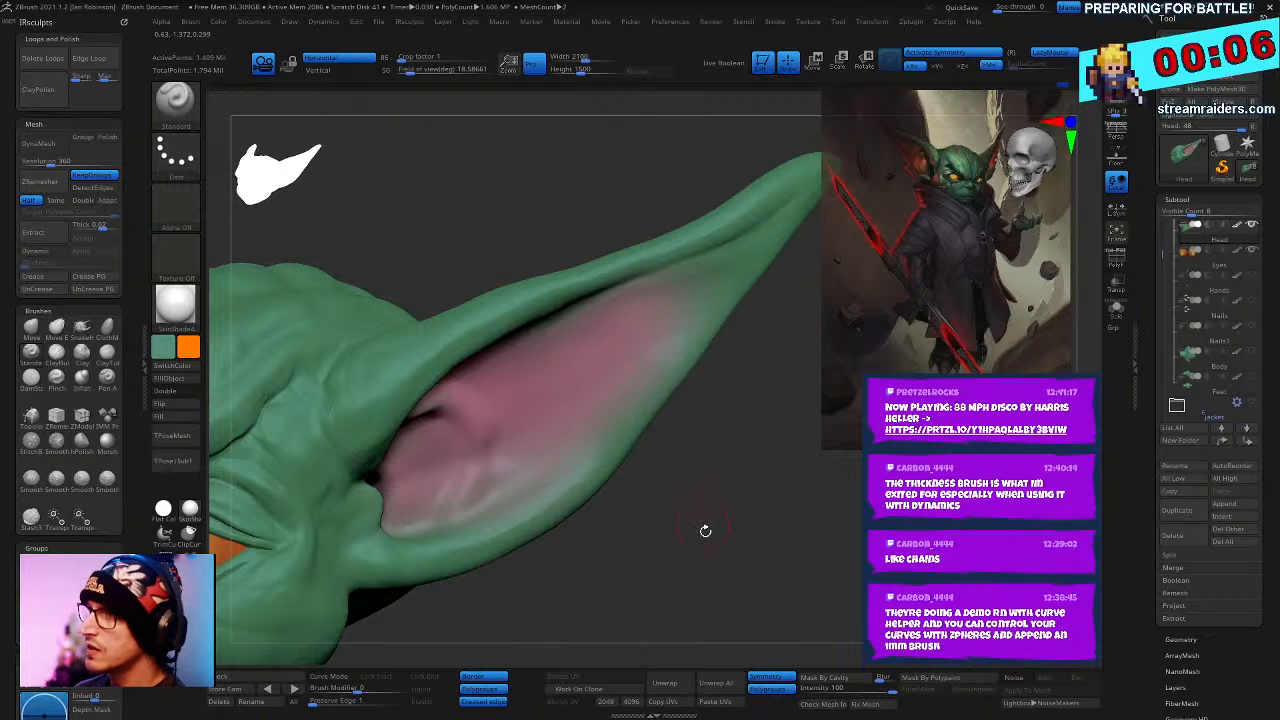
left_click_drag(705, 530, 560, 505)
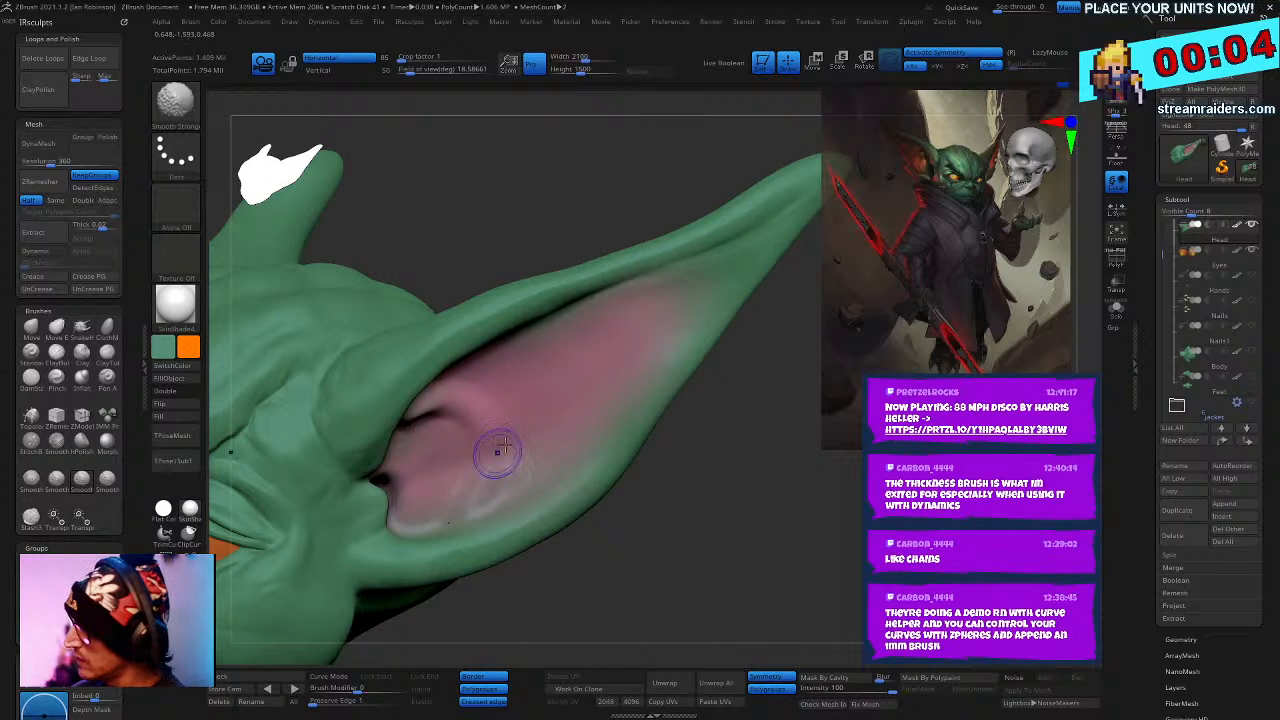
mouse_move(496, 446)
left_mouse_down()
mouse_move(492, 424)
mouse_move(480, 500)
mouse_move(491, 413)
left_mouse_up()
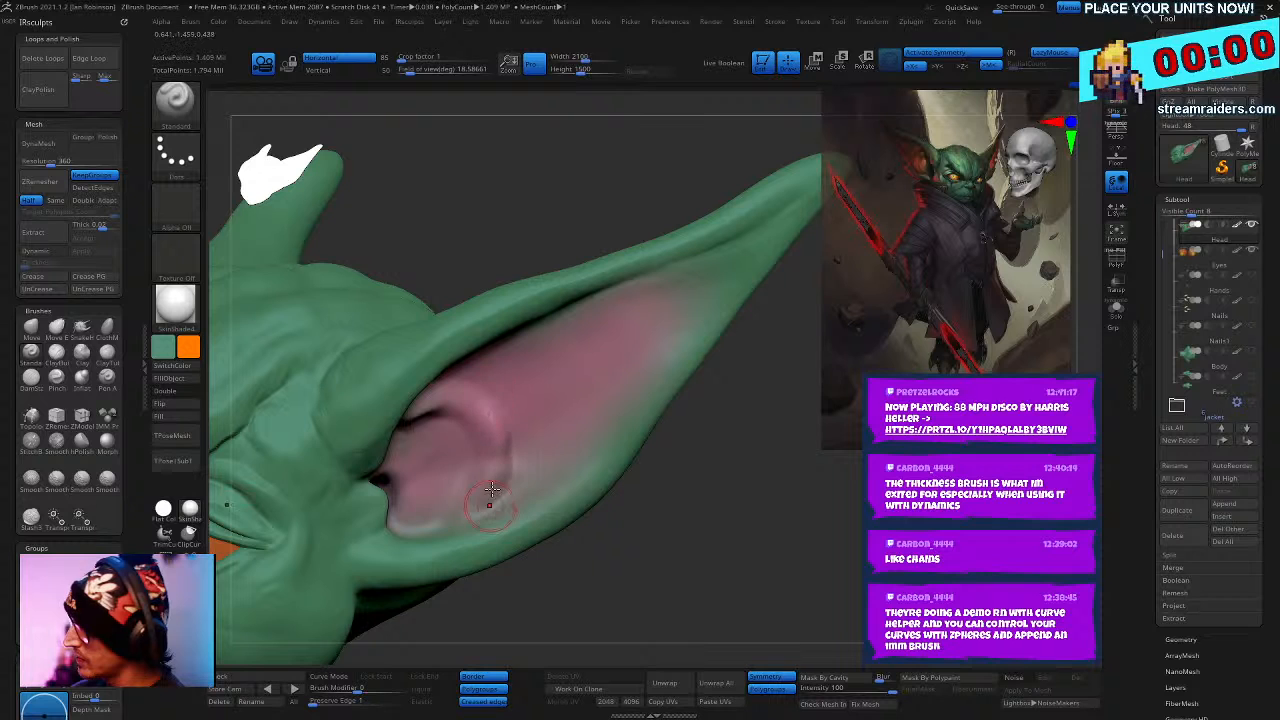
right_click_drag(612, 430, 620, 388)
right_click(621, 385)
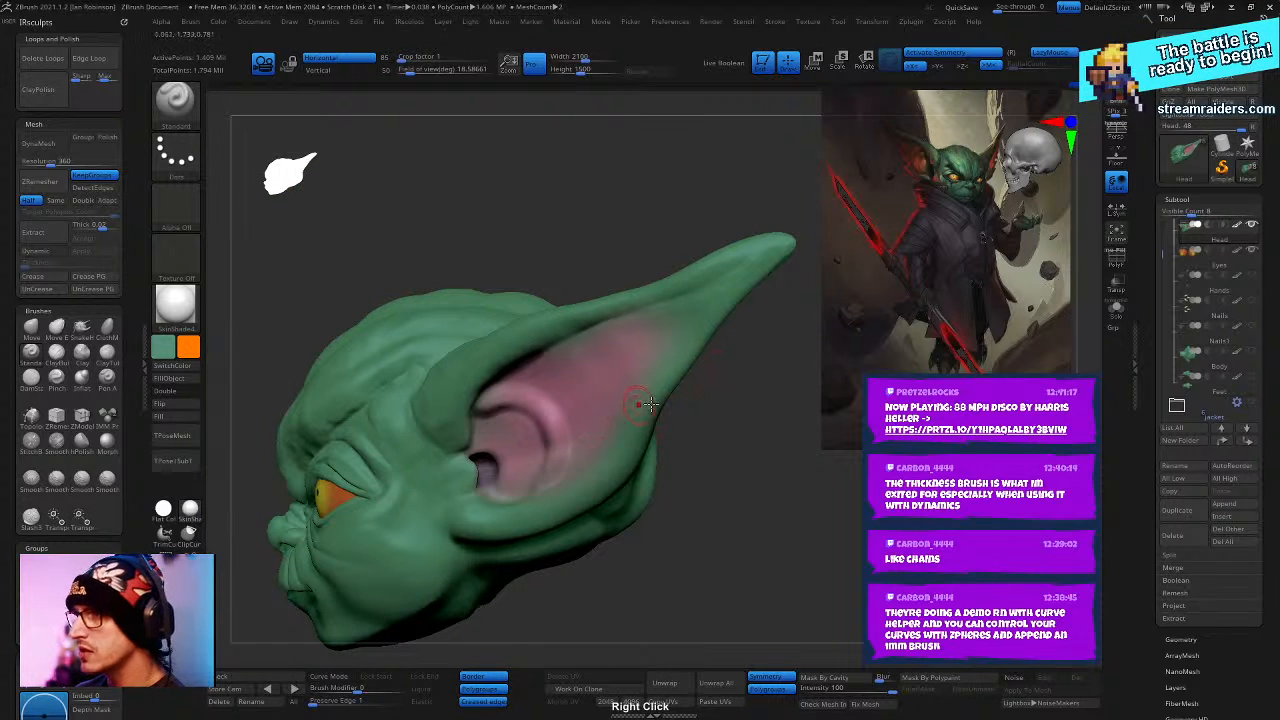
- Refine the hollow between the curved ridge and the ear opening and smooth its surface
right_click_drag(686, 434, 650, 460, "ctrl")
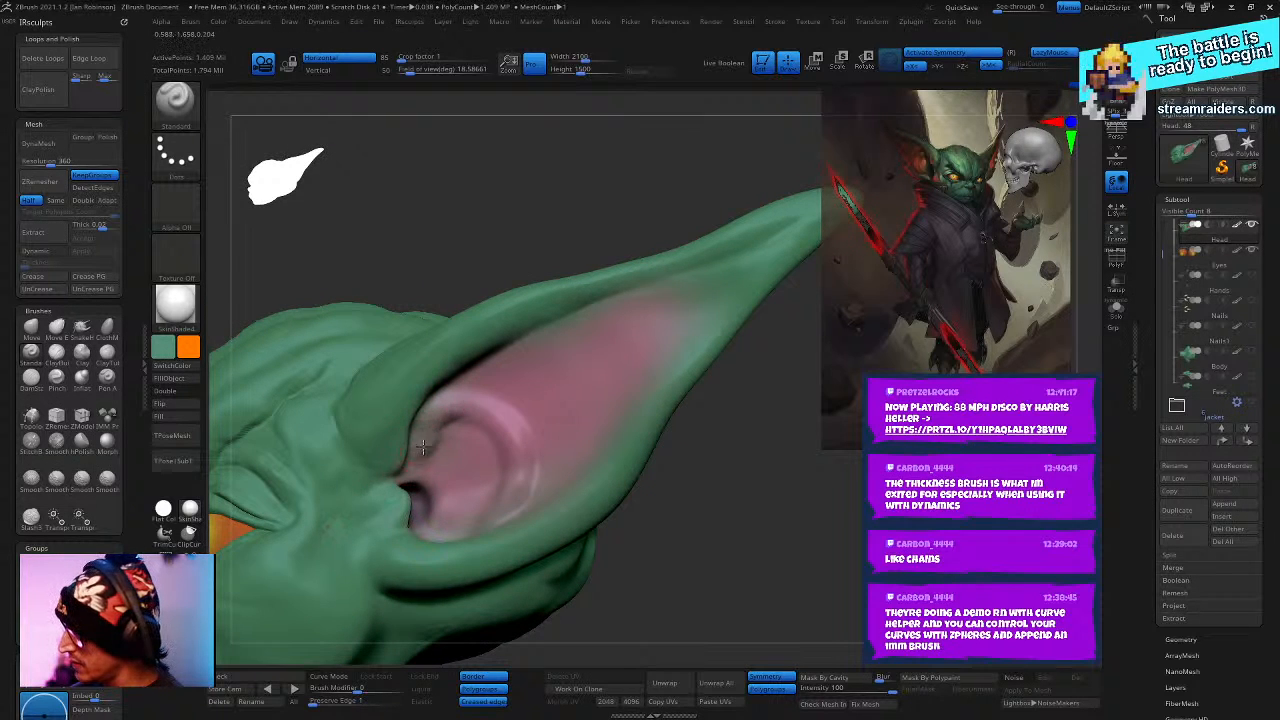
key("shift")
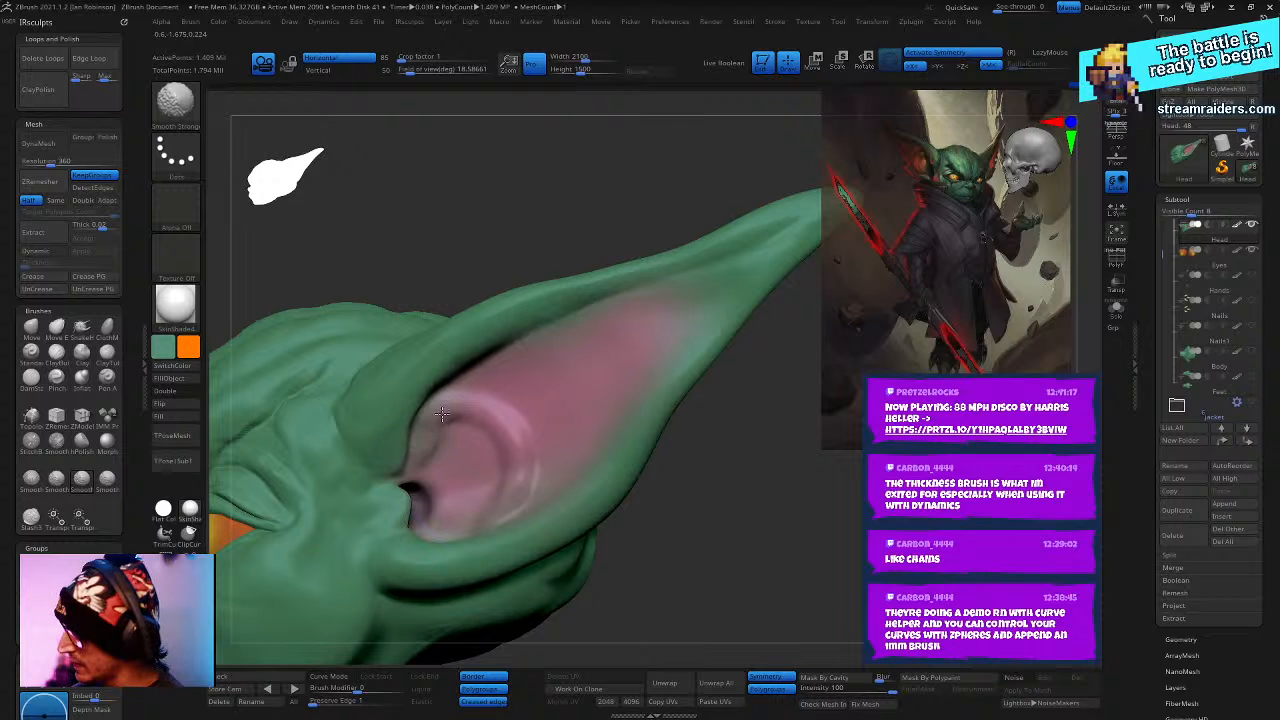
right_click_drag(560, 434, 560, 471)
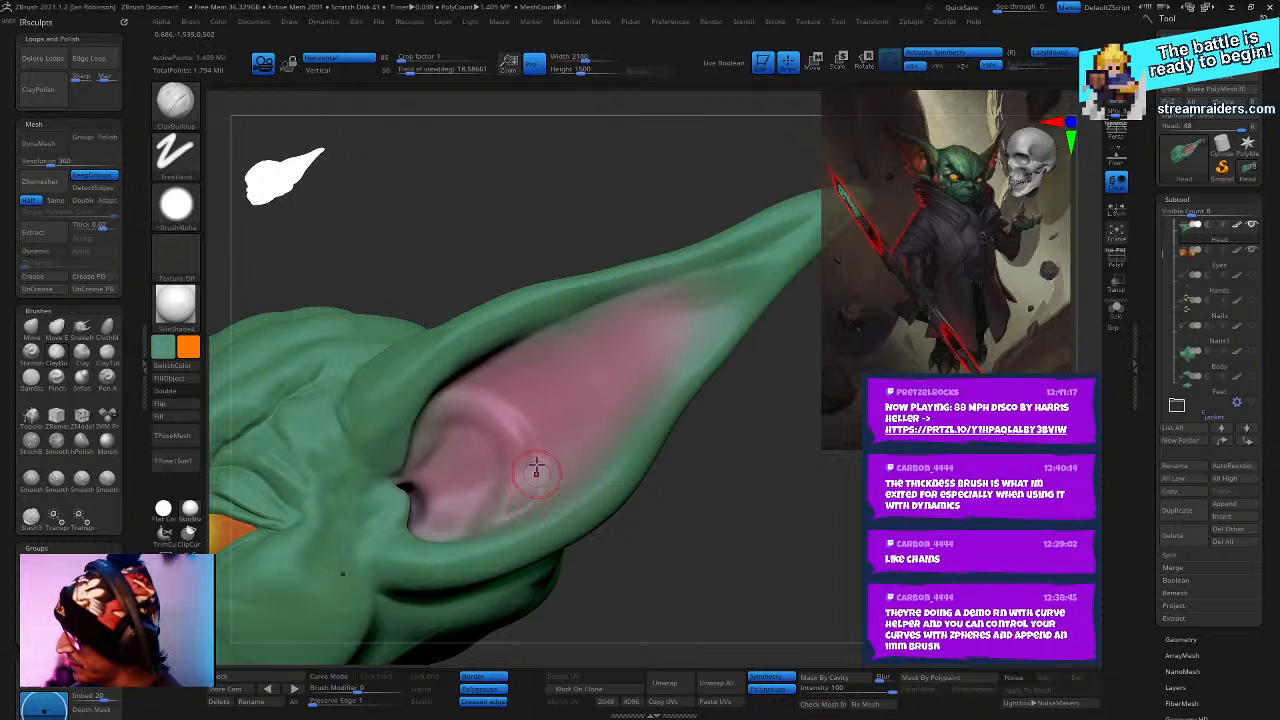
- Build up the outer side of the inner-ear ridge with the ClayBuildup brush and smooth the strokes
left_click_drag(506, 400, 534, 487)
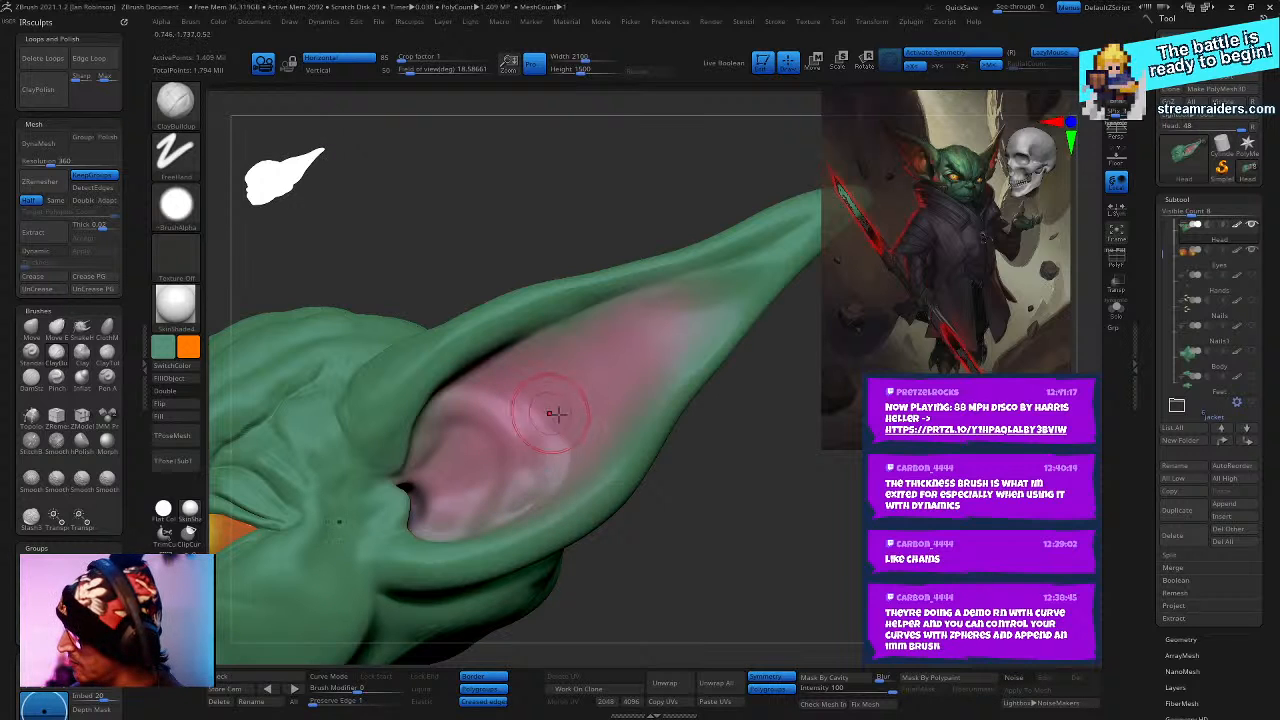
left_click_drag(554, 417, 558, 480)
right_click_drag(655, 480, 480, 471)
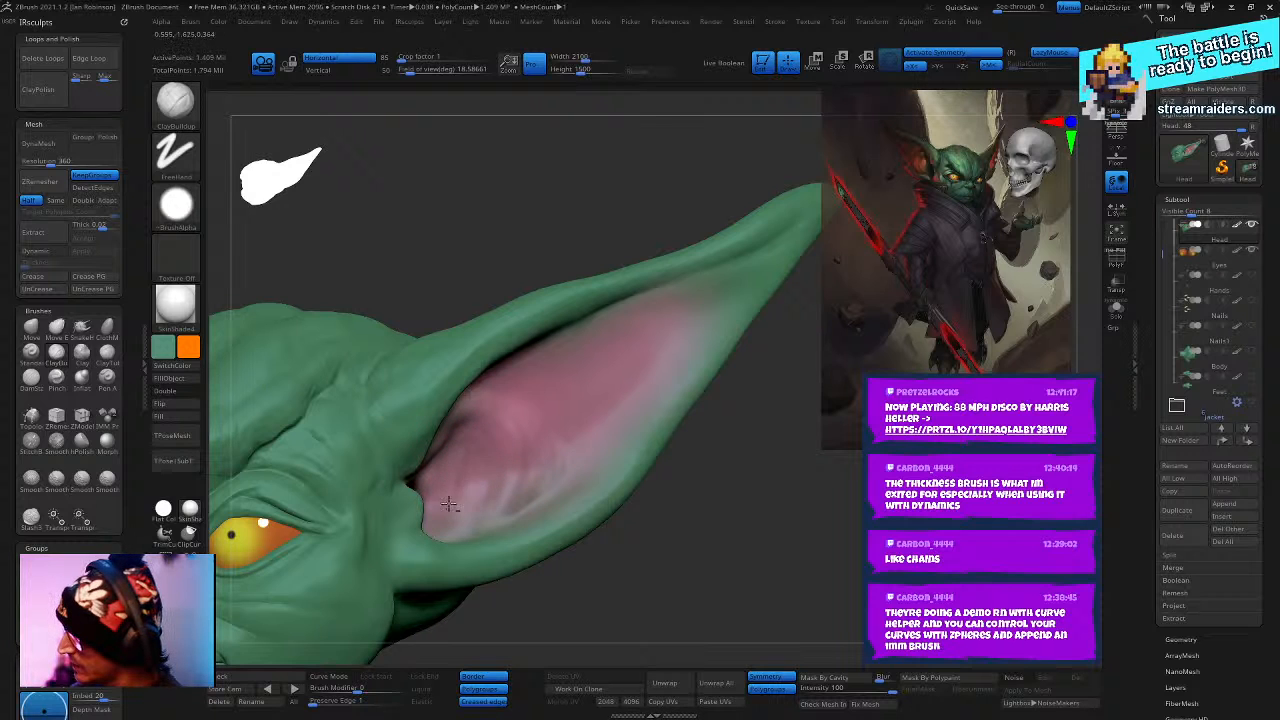
key("shift")
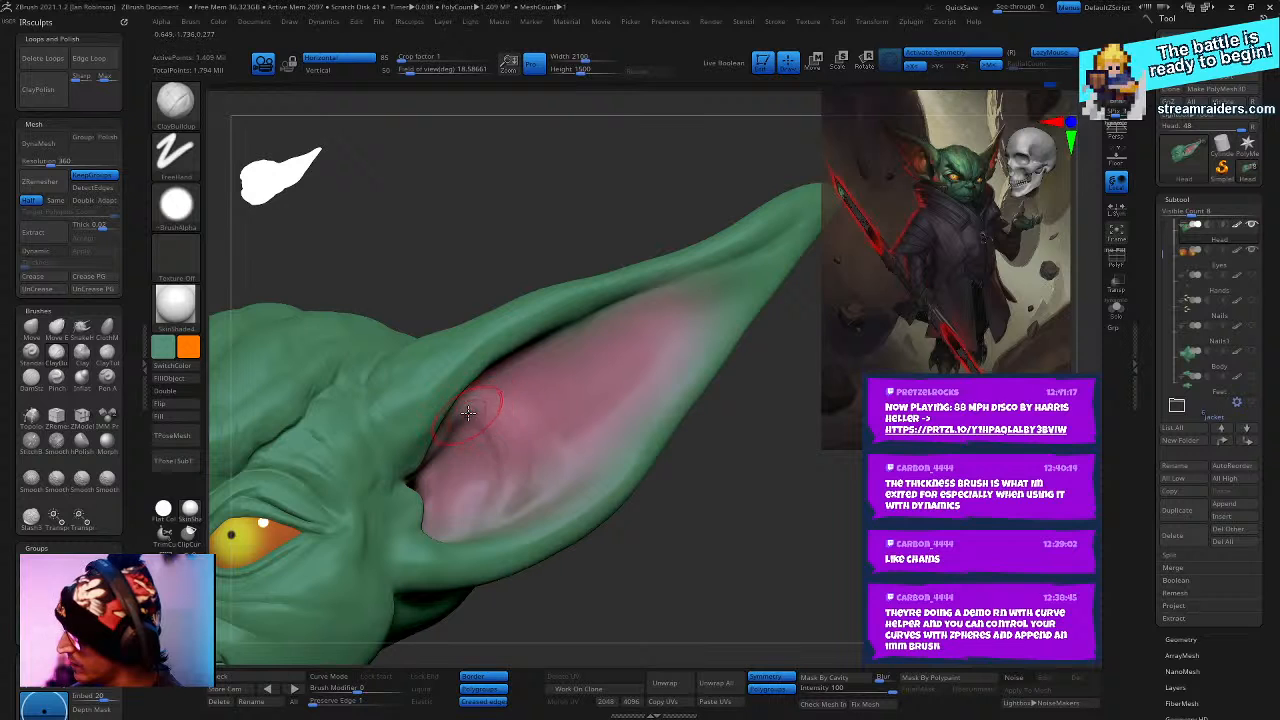
mouse_move(468, 412)
right_mouse_down("shift")
mouse_move(664, 383)
mouse_move(425, 385)
right_mouse_up("shift")
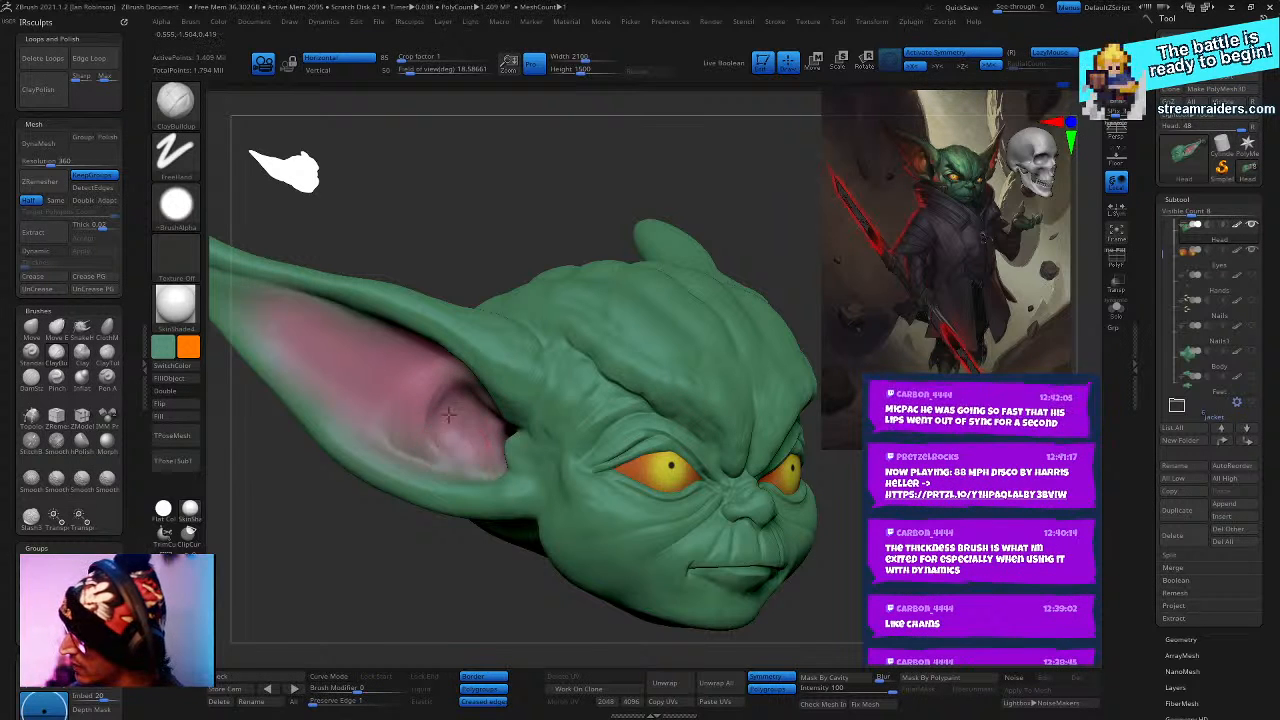
key("shift")
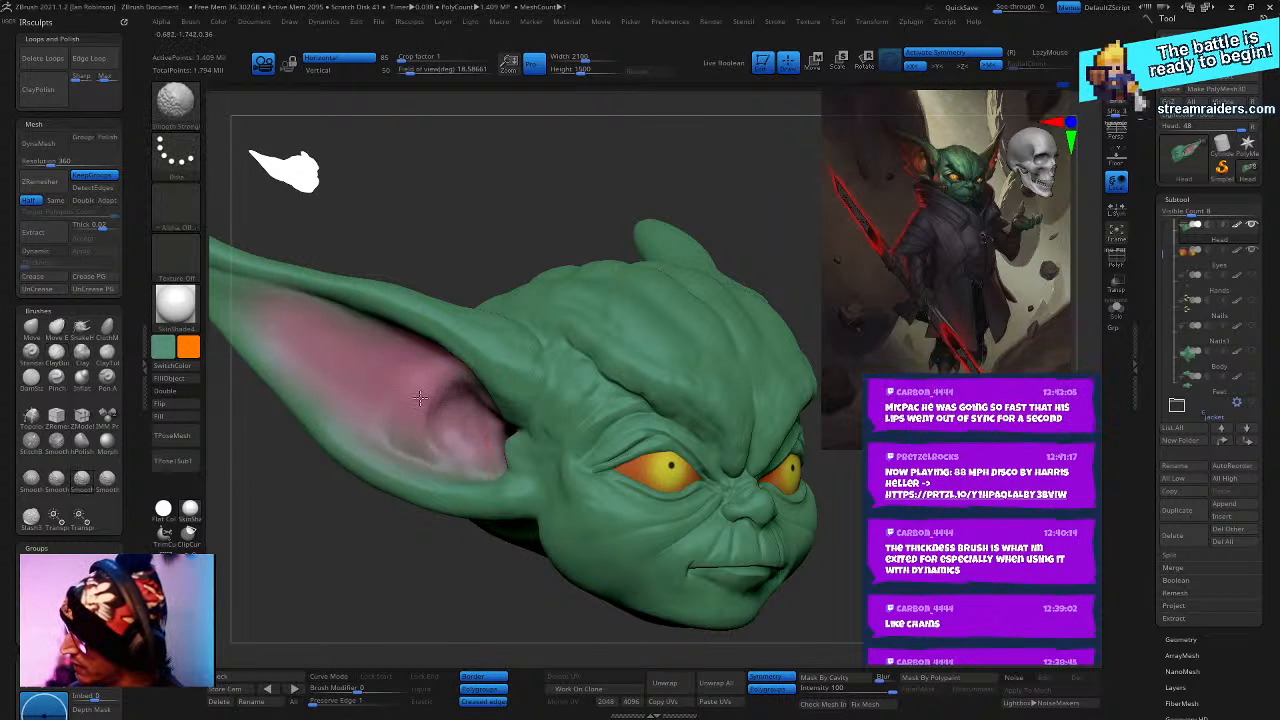
- Deepen the hollow inside the curved ridge with ClayBuildup, thicken the ridge's upper end and soften the transitions
right_click(474, 434)
right_click_drag(474, 434, 415, 472)
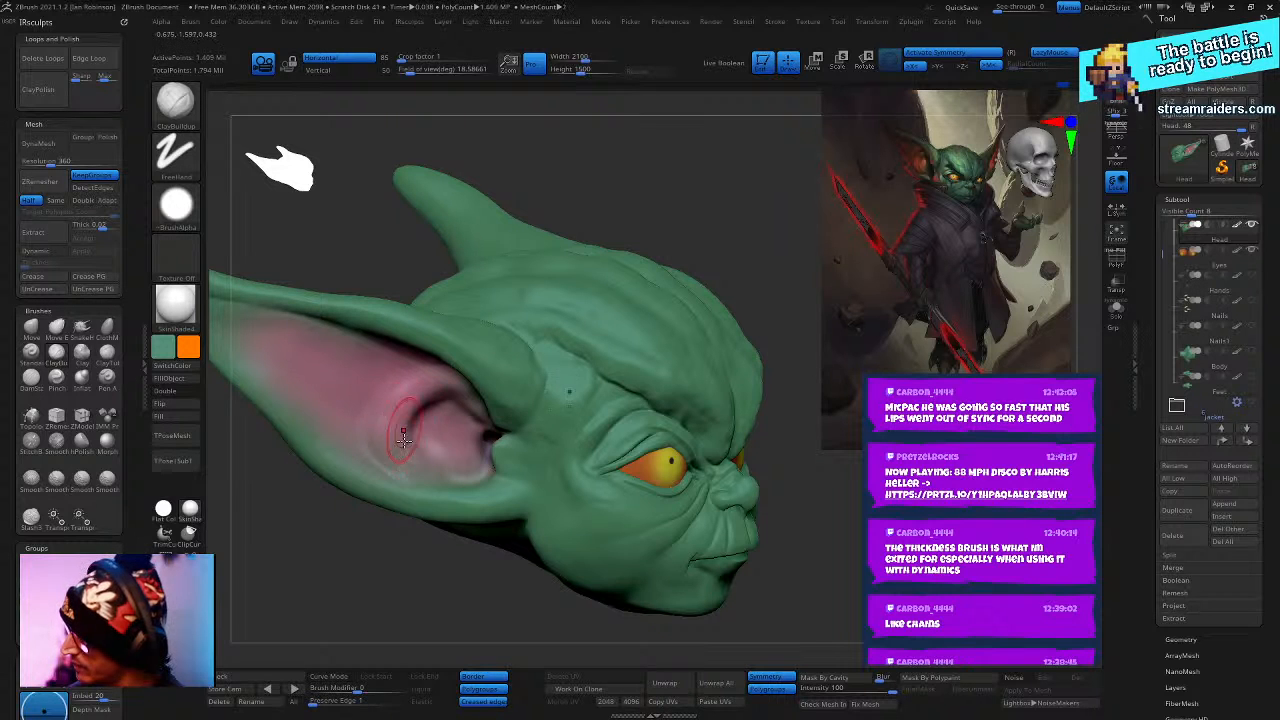
key("shift")
mouse_move(376, 418)
right_mouse_down()
mouse_move(616, 305)
mouse_move(666, 438)
mouse_move(700, 455)
mouse_move(515, 426)
mouse_move(600, 505)
mouse_move(748, 487)
right_mouse_up()
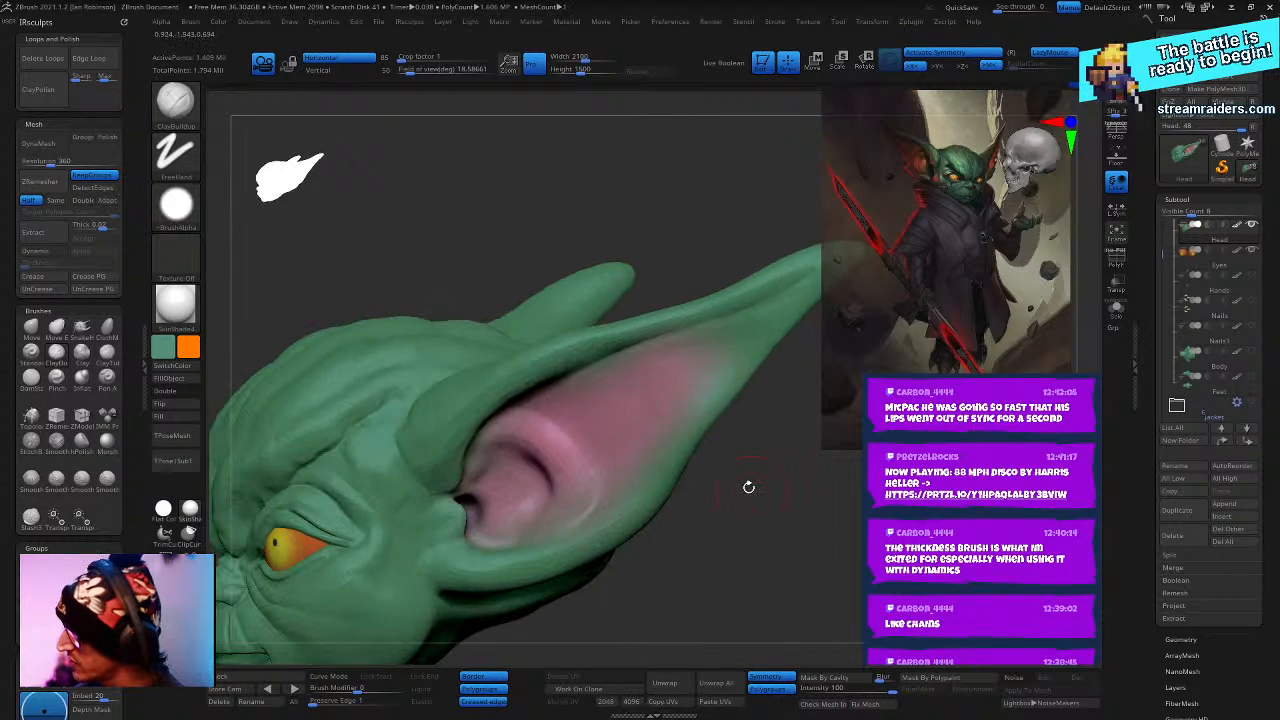
right_click_drag(467, 470, 489, 439)
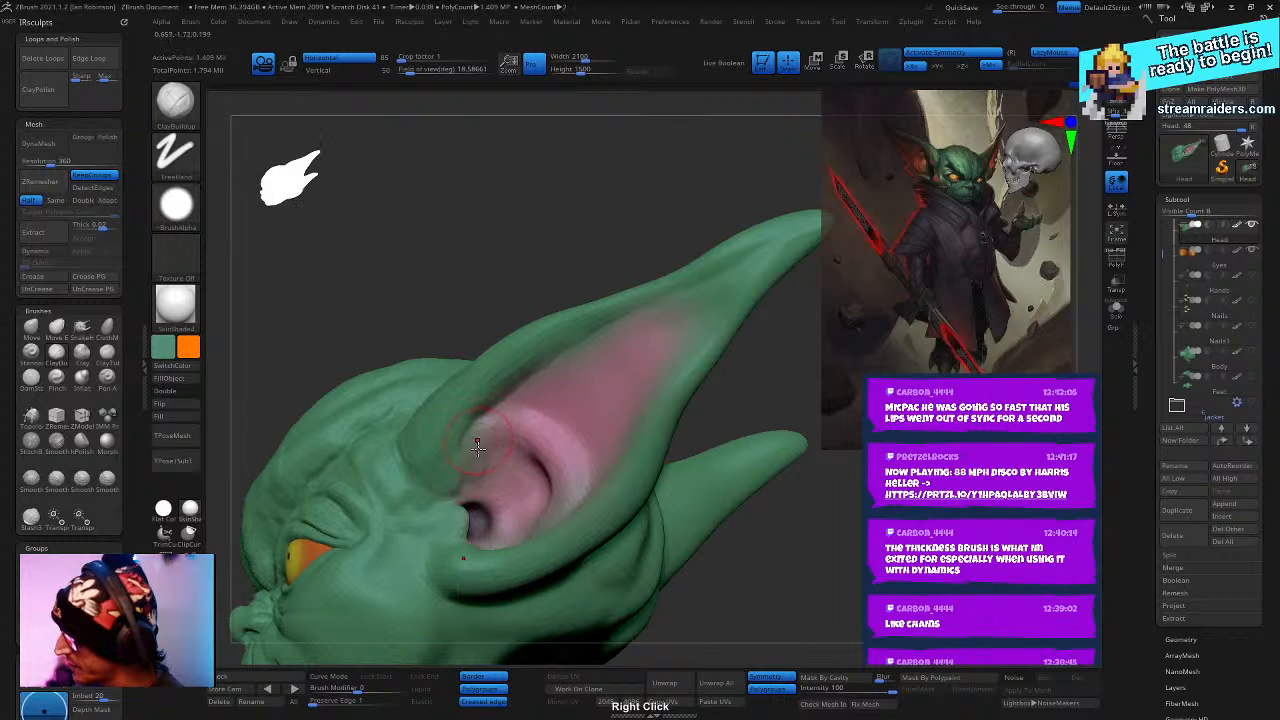
key("shift")
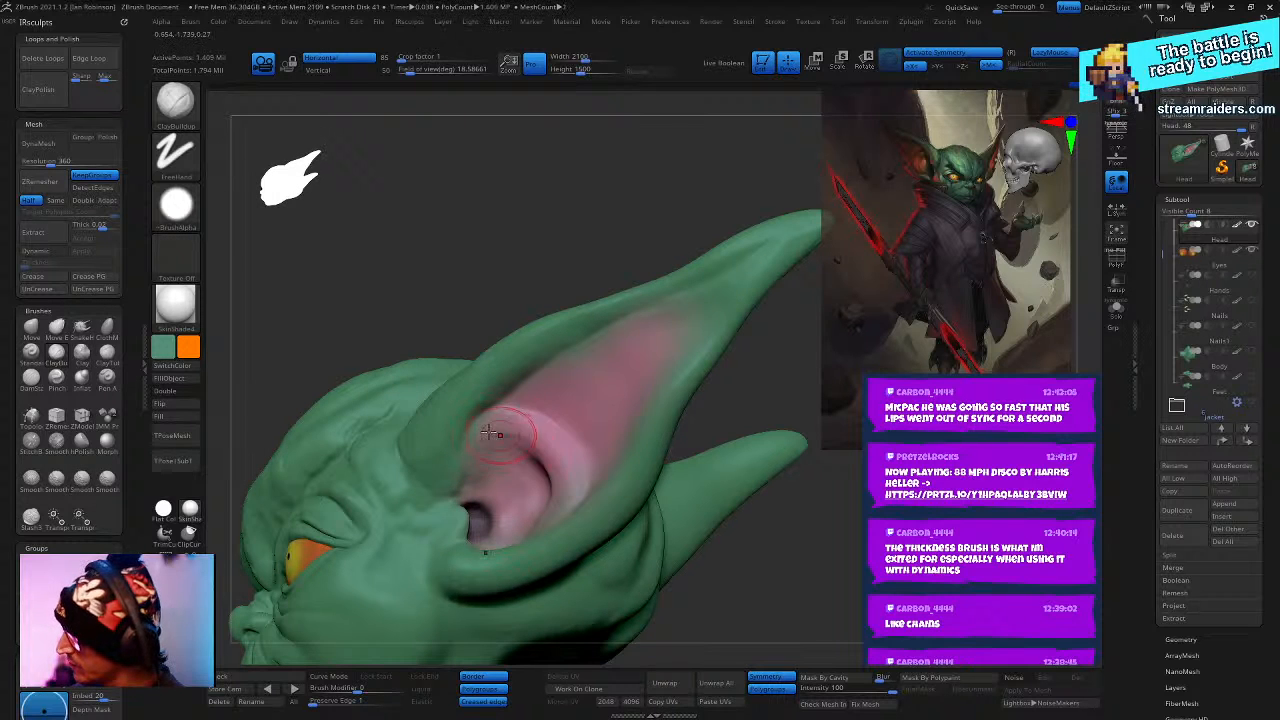
right_click_drag(560, 460, 585, 389)
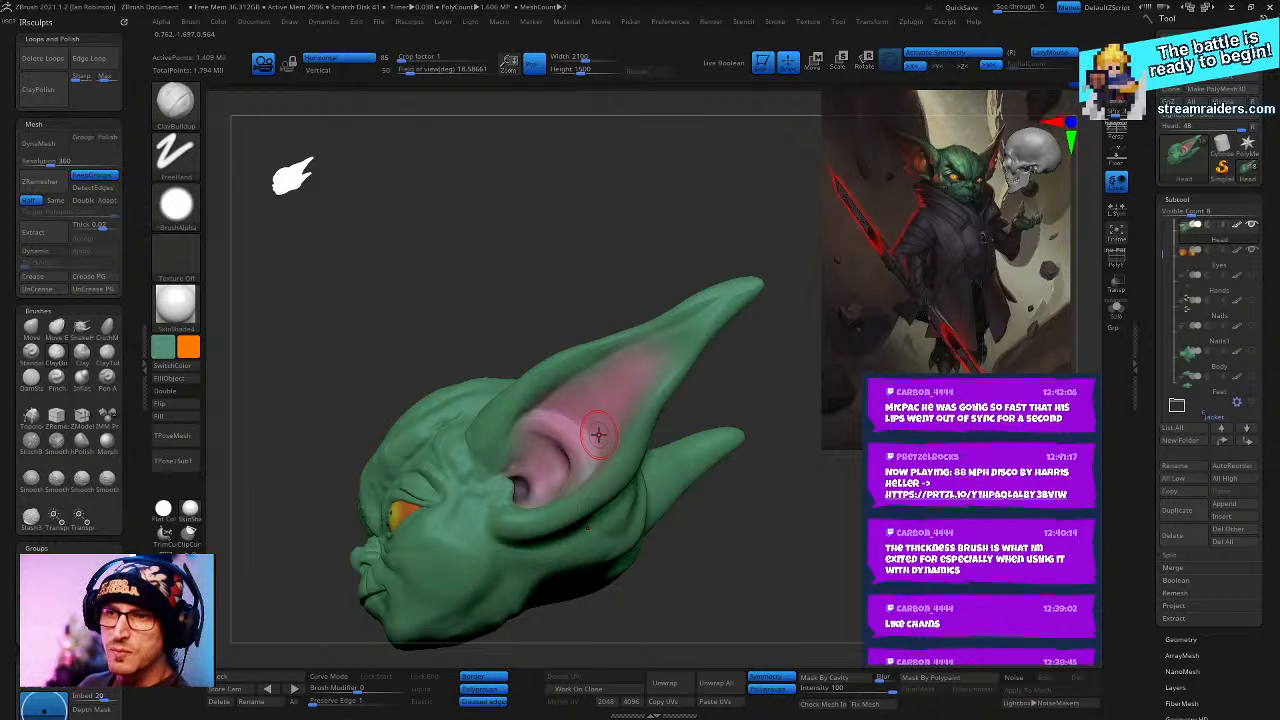
- Sample the inner ear's pink with the Paint brush and extend the colour toward the ear tip
mouse_move(598, 434)
right_mouse_down()
mouse_move(794, 543)
mouse_move(794, 560)
mouse_move(794, 543)
mouse_move(757, 544)
mouse_move(580, 443)
mouse_move(726, 457)
mouse_move(764, 534)
mouse_move(768, 511)
right_mouse_up()
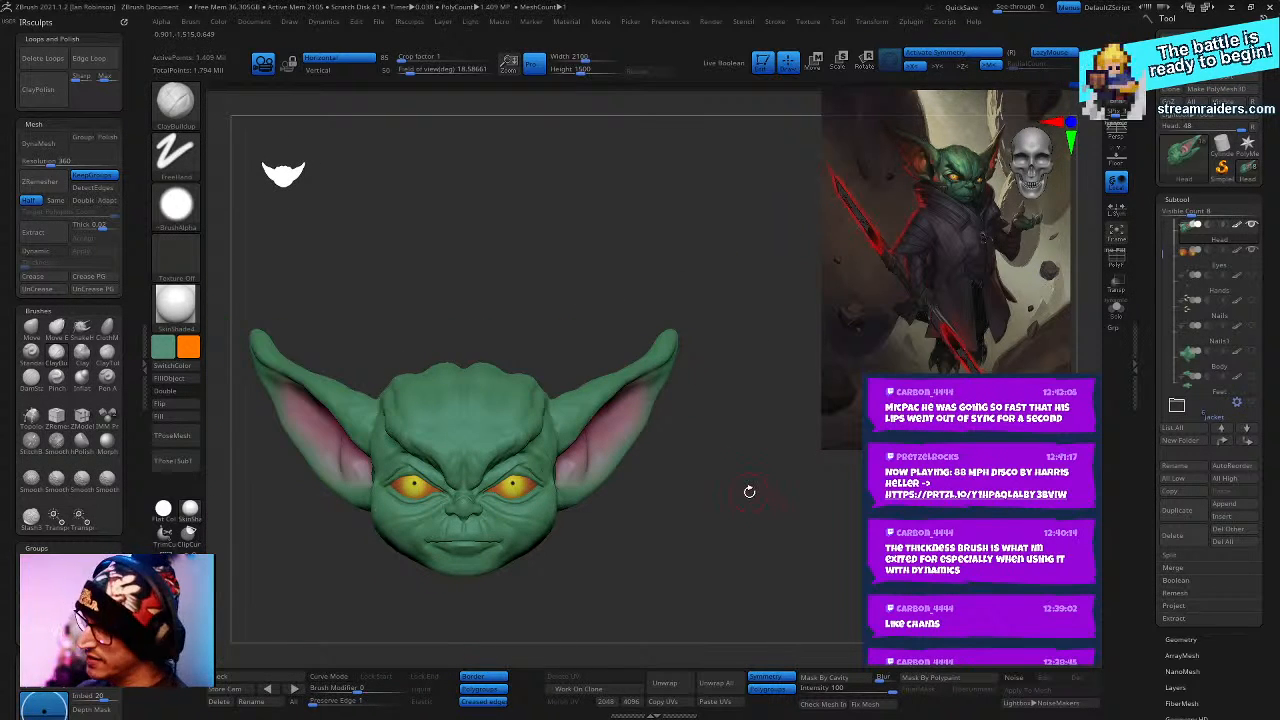
mouse_move(654, 563)
right_mouse_down()
mouse_move(743, 557)
mouse_move(682, 529)
right_mouse_up()
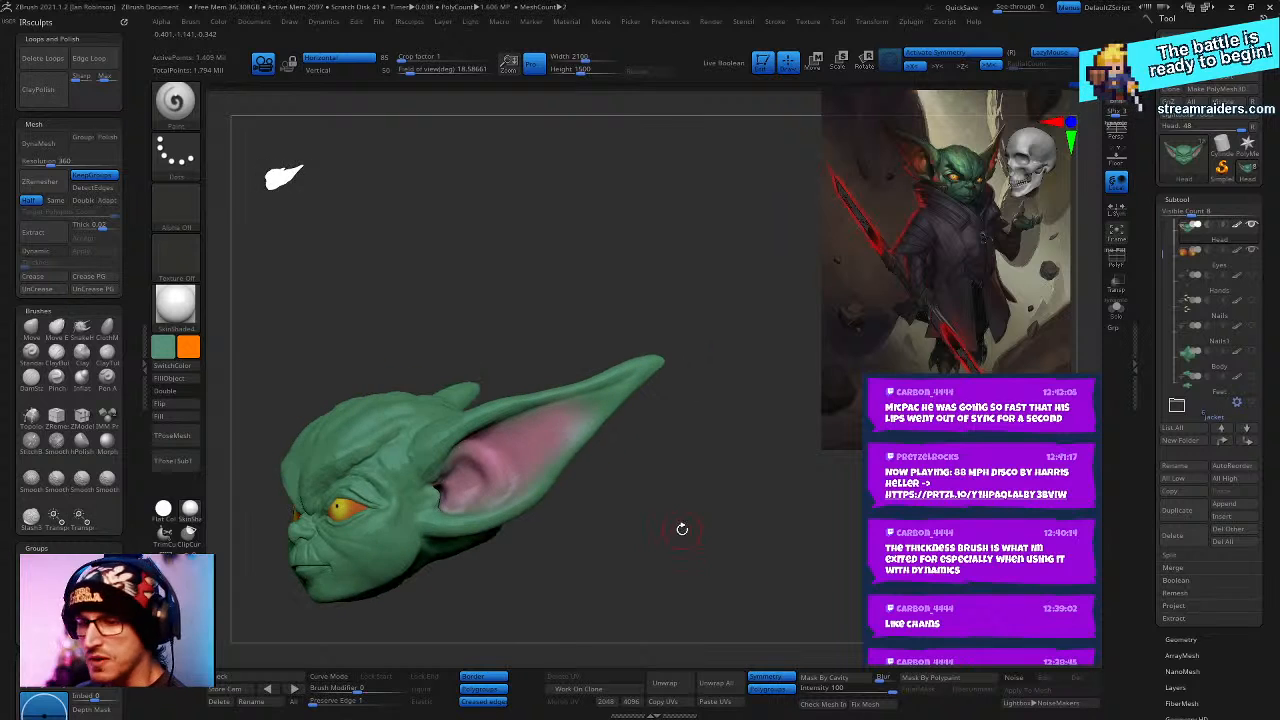
key("c")
right_click_drag(666, 474, 670, 512, "ctrl")
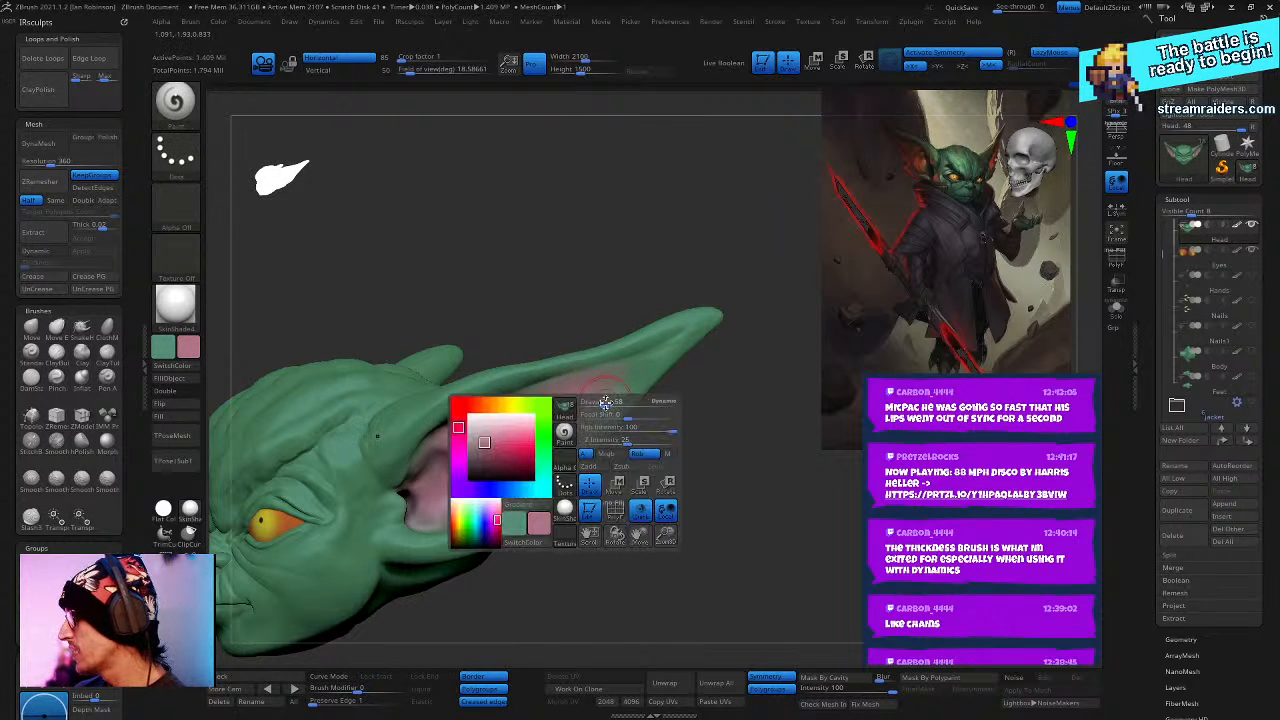
key("space")
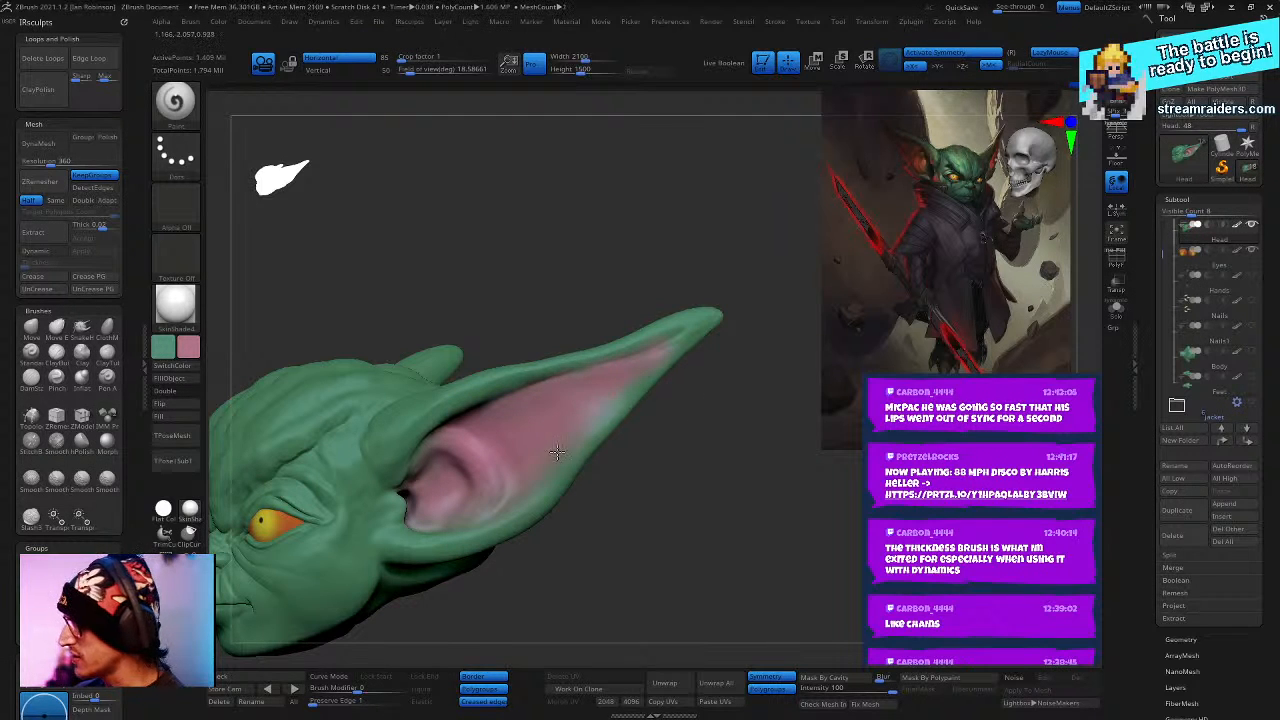
left_click_drag(690, 545, 677, 509)
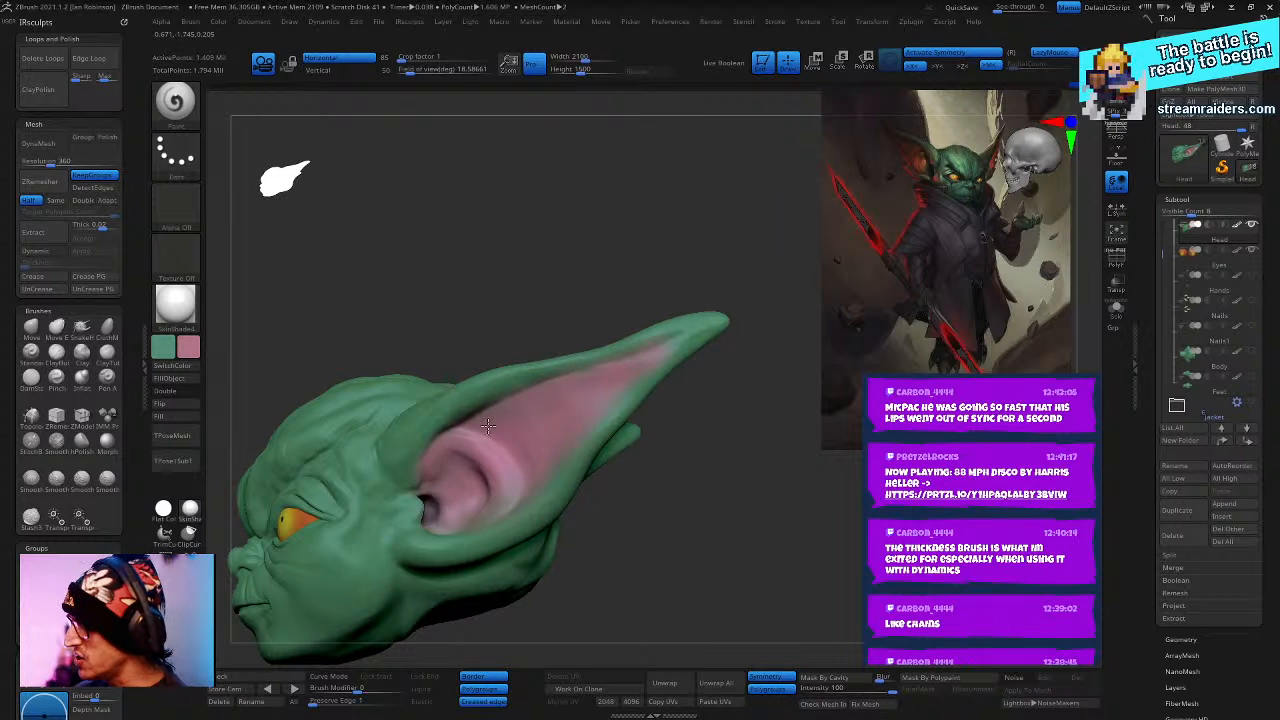
- Paint pink over the sculpted ridge and the lower part of the inner ear
key("space")
mouse_move(691, 521)
left_mouse_down()
mouse_move(634, 571)
mouse_move(486, 628)
mouse_move(528, 600)
mouse_move(814, 571)
left_mouse_up()
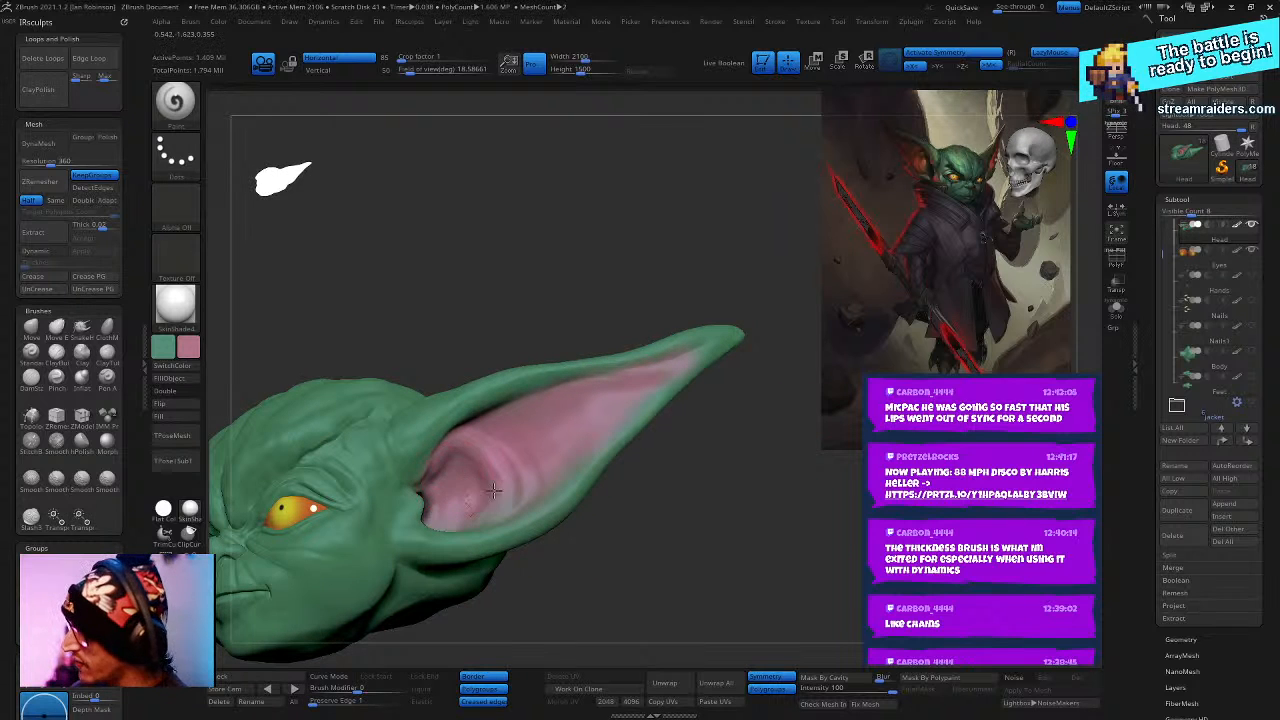
left_click_drag(530, 507, 571, 507)
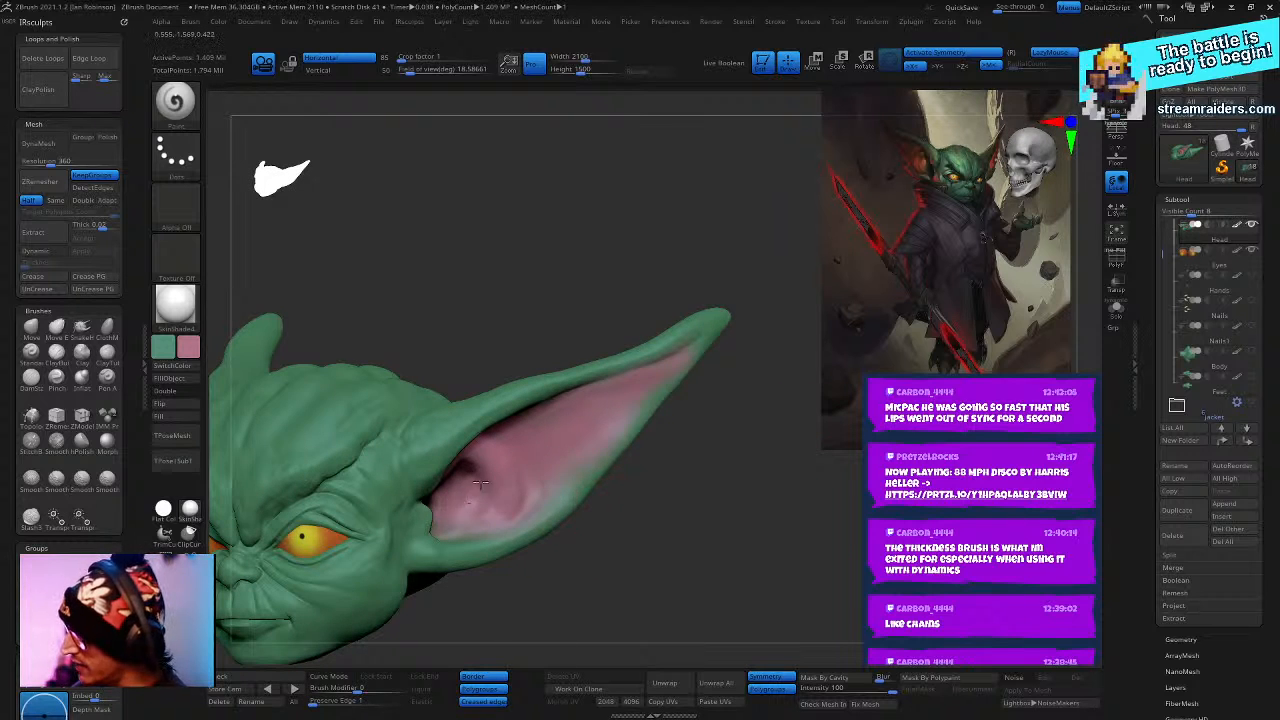
left_click_drag(731, 524, 638, 469)
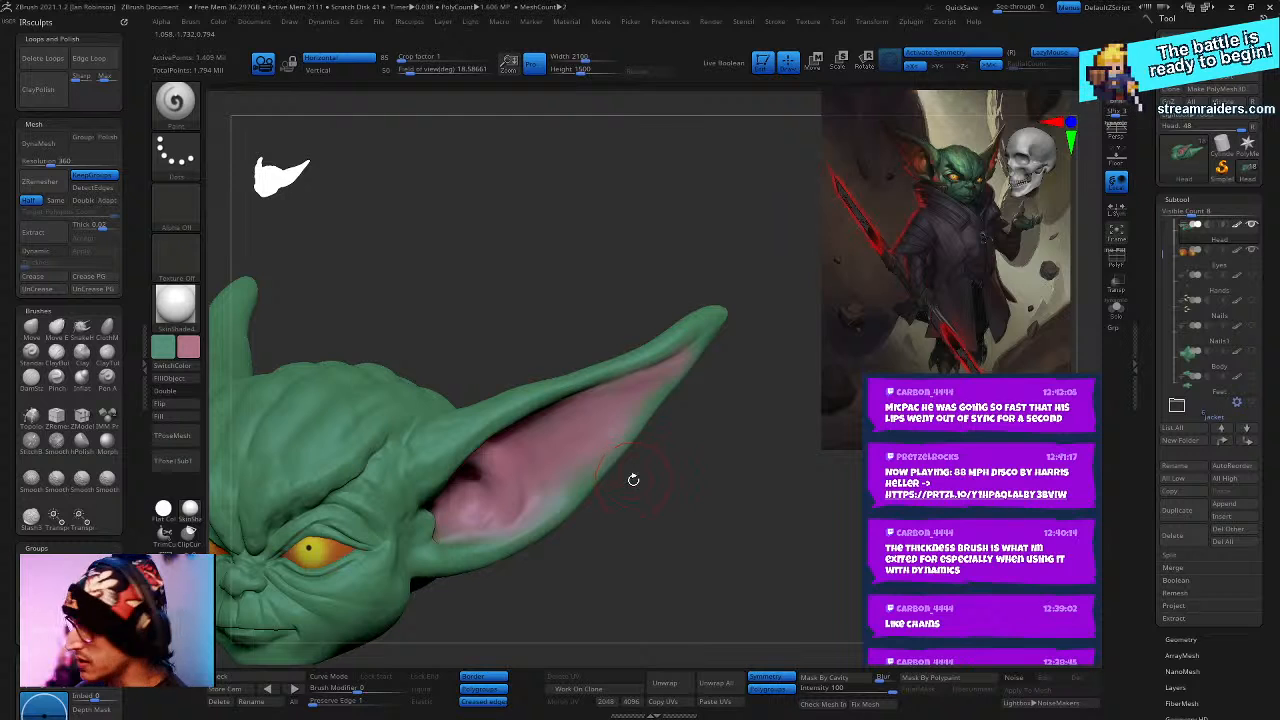
- Switch the active colour to pink and paint the inner ear's bowl and the area running toward the ear tip
key("v")
left_click_drag(694, 523, 503, 503)
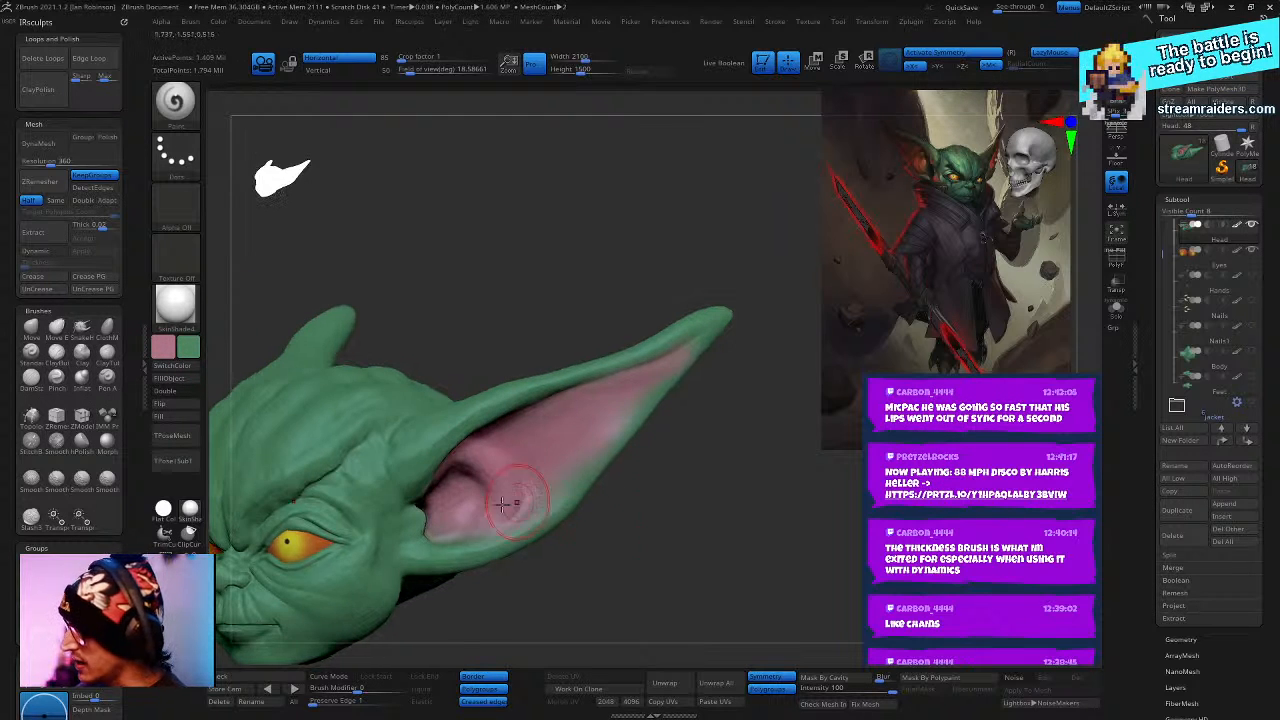
left_click_drag(645, 567, 625, 543)
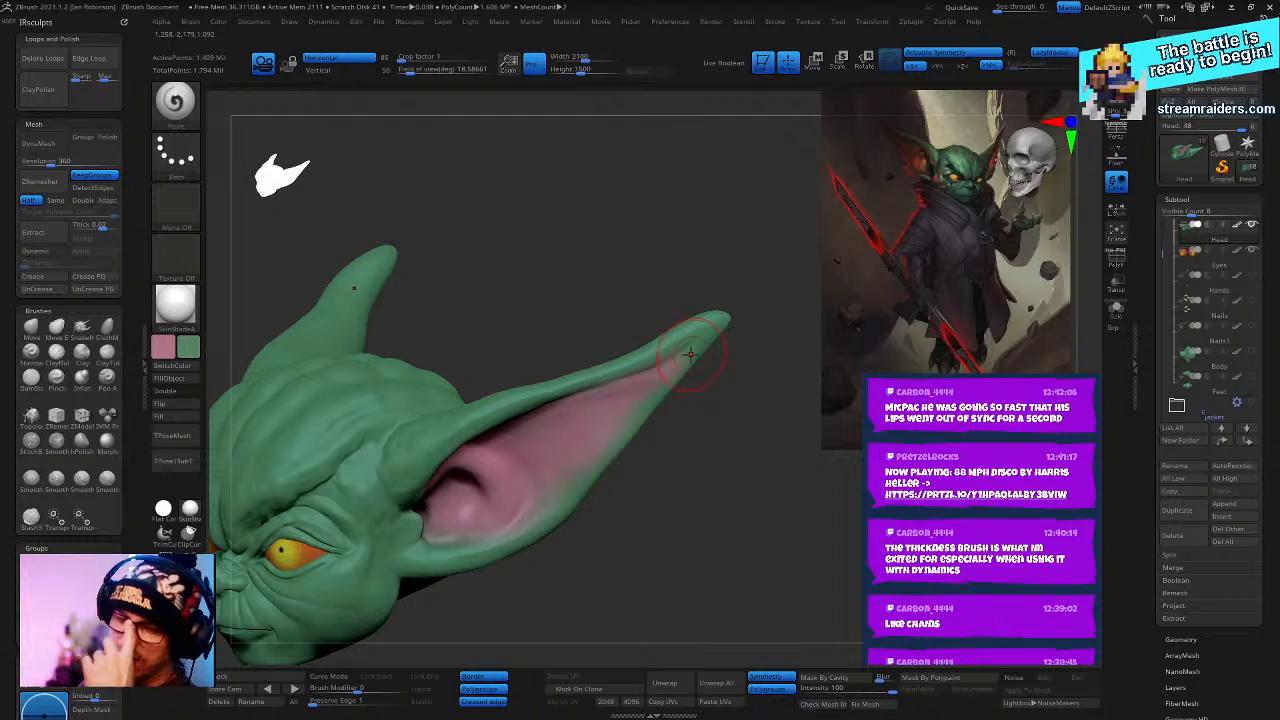
mouse_move(665, 468)
left_mouse_down()
mouse_move(600, 450)
mouse_move(606, 464)
left_mouse_up()
key("space")
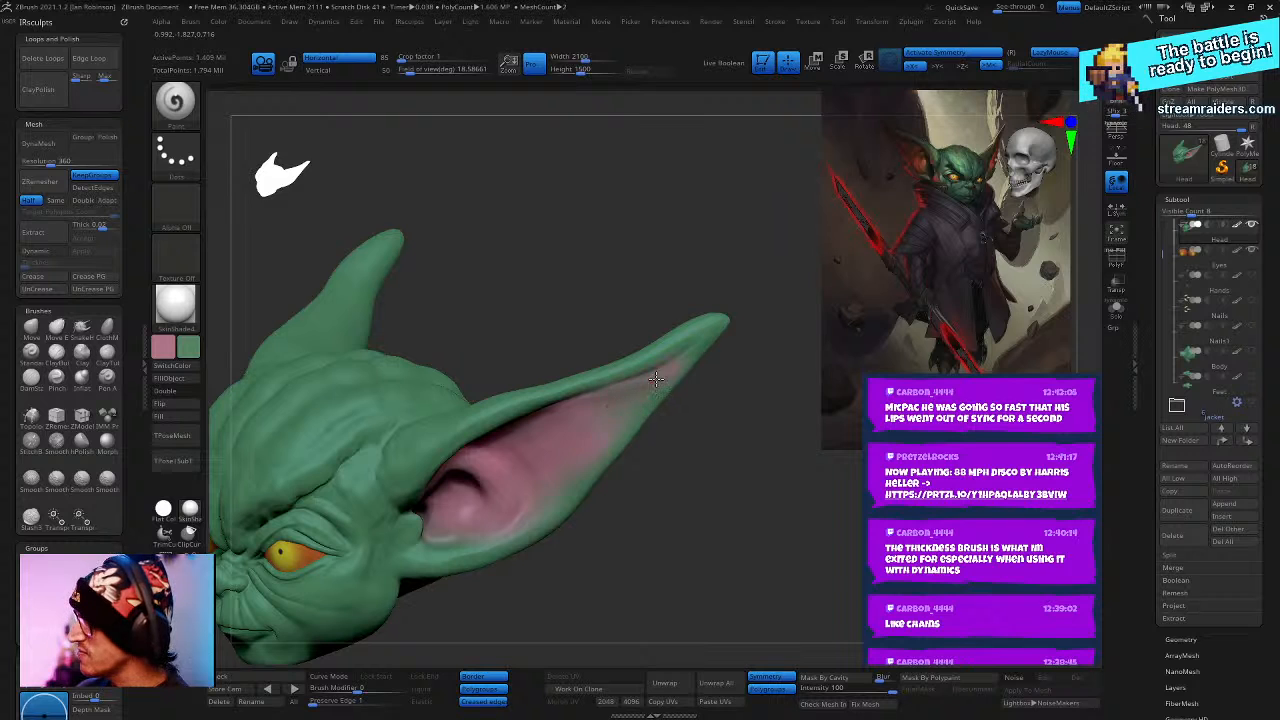
- Even out the pink over the curved ridge, the ear's lower edge and the upper inner surface near the tip
mouse_move(686, 480)
left_mouse_down()
mouse_move(673, 366)
mouse_move(595, 425)
mouse_move(513, 434)
left_mouse_up()
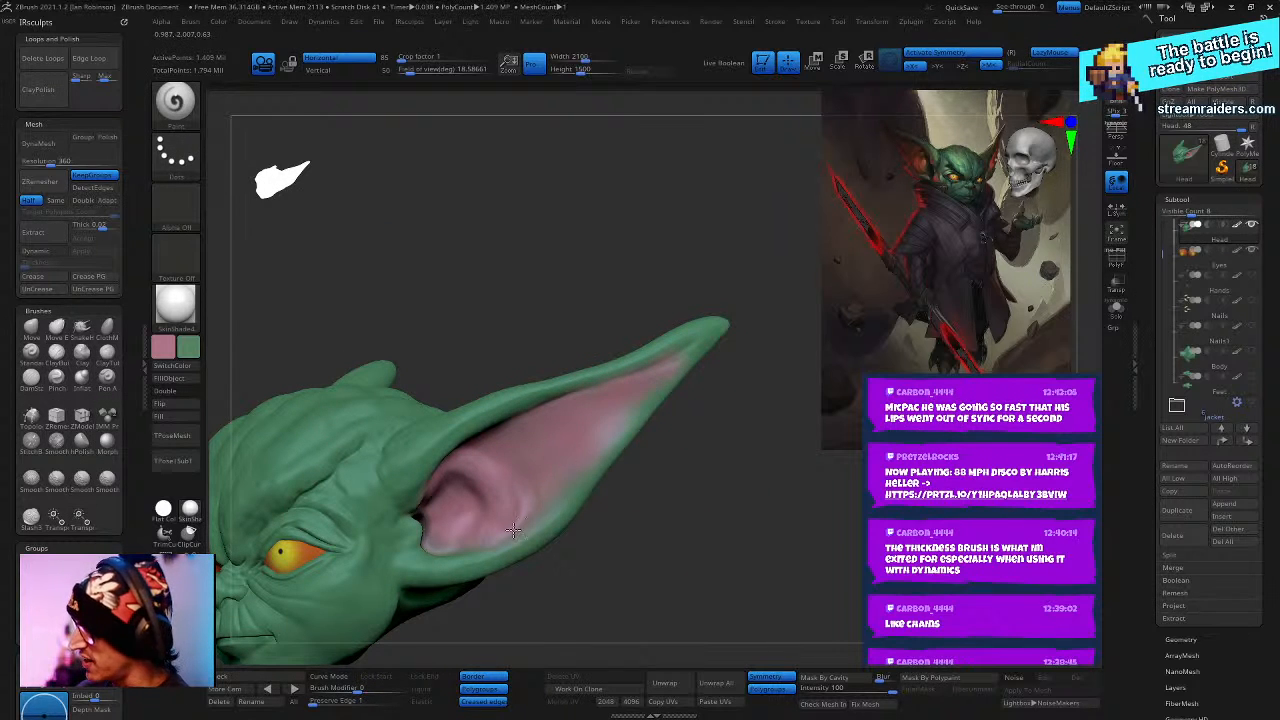
right_click_drag(520, 508, 428, 512)
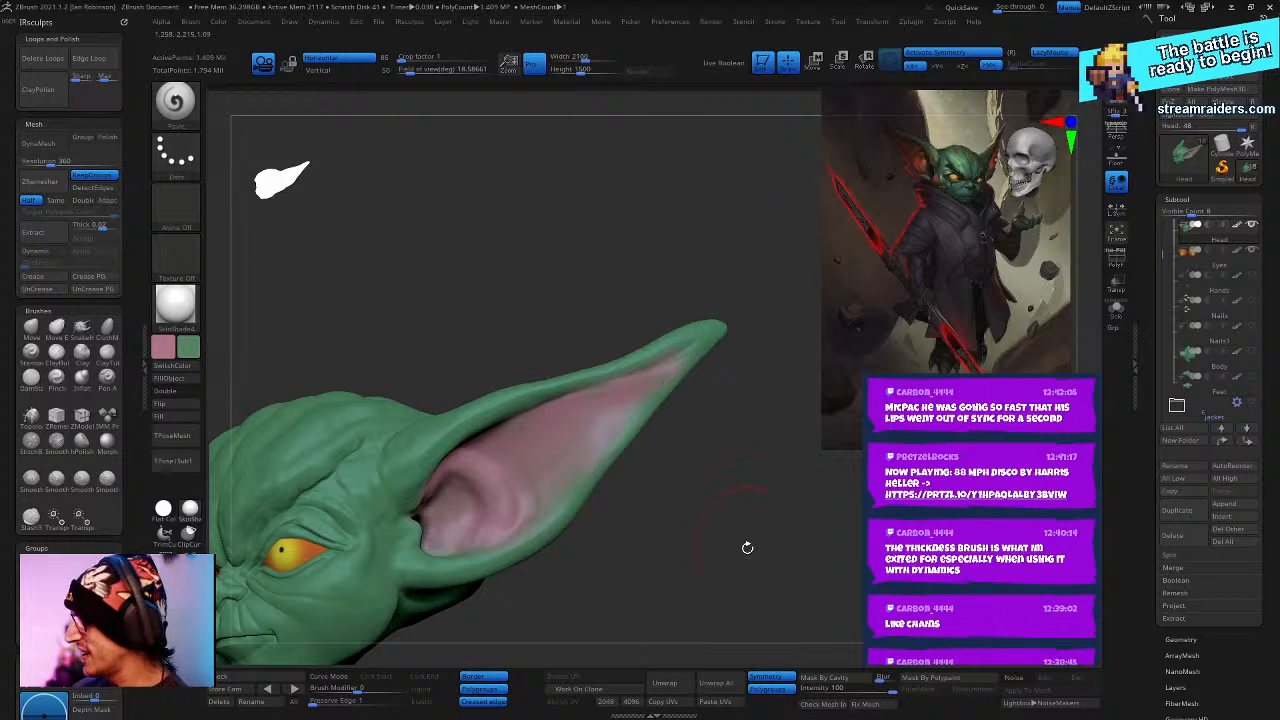
mouse_move(747, 547)
right_mouse_down()
mouse_move(729, 586)
mouse_move(763, 517)
mouse_move(741, 606)
mouse_move(752, 560)
mouse_move(700, 360)
right_mouse_up()
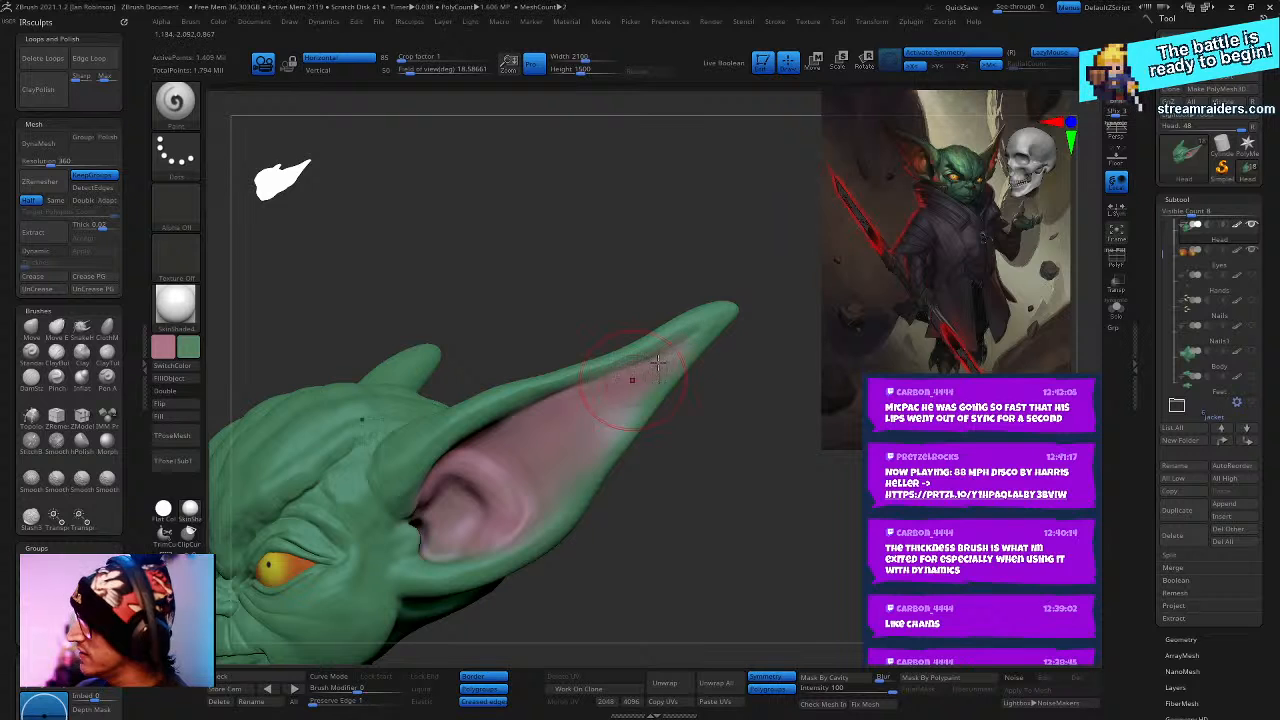
right_click_drag(601, 392, 485, 505)
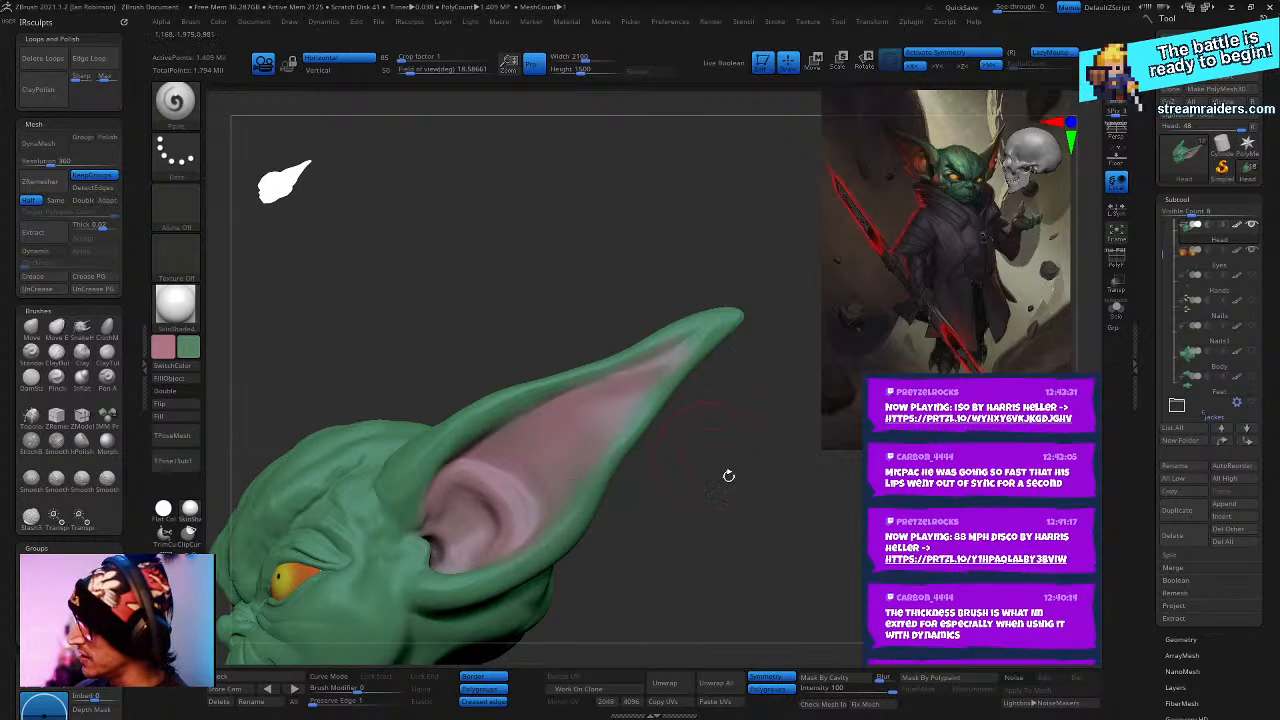
- Check the painted ears from the front and save the project
mouse_move(726, 474)
right_mouse_down("ctrl")
mouse_move(730, 502)
mouse_move(657, 429)
mouse_move(666, 477)
mouse_move(587, 412)
mouse_move(650, 458)
right_mouse_up("ctrl")
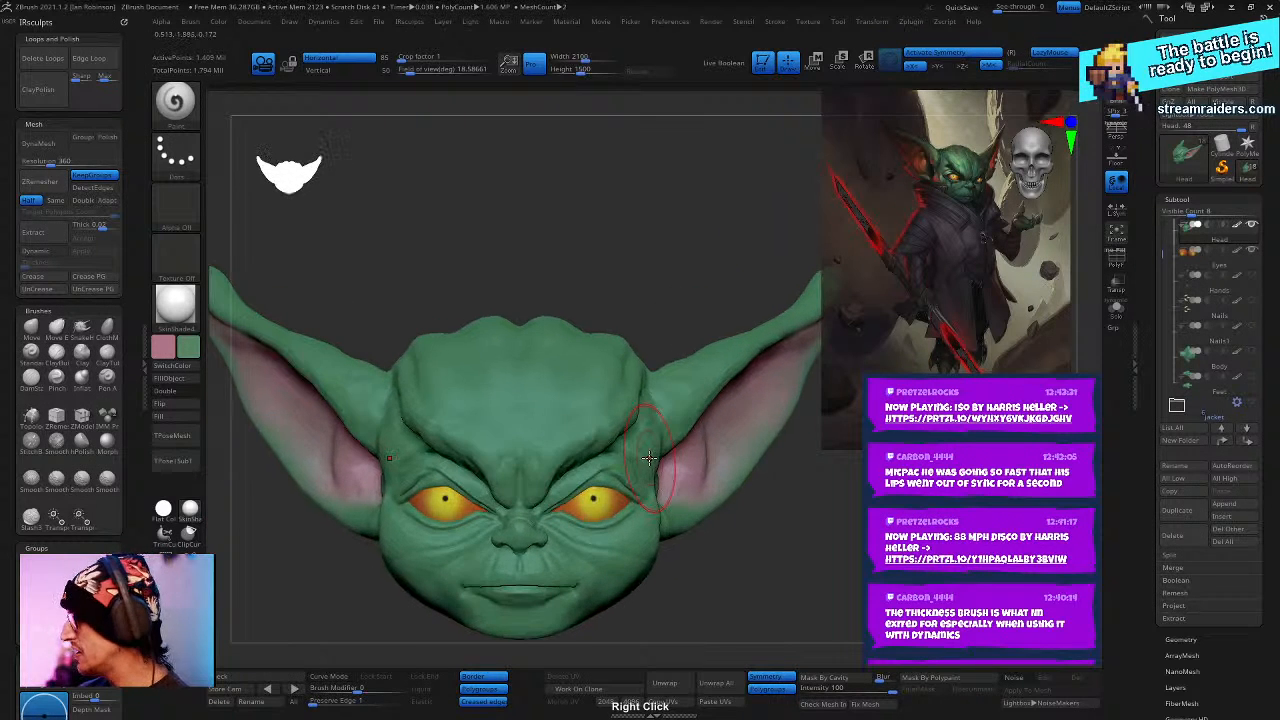
key("ctrl+s")
key("Return")
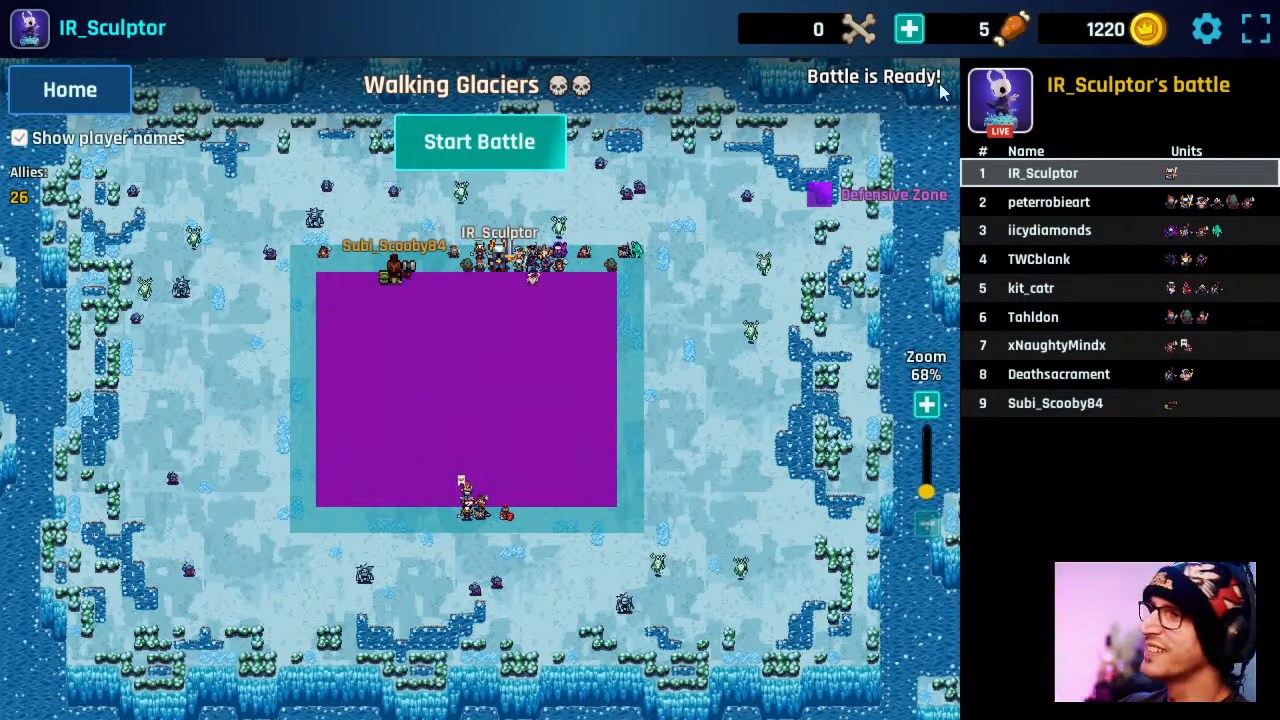
- Switch to Stream Raiders, run the Walking Glaciers battle, grant the item reward to a random viewer and return to the map
left_click(502, 166)
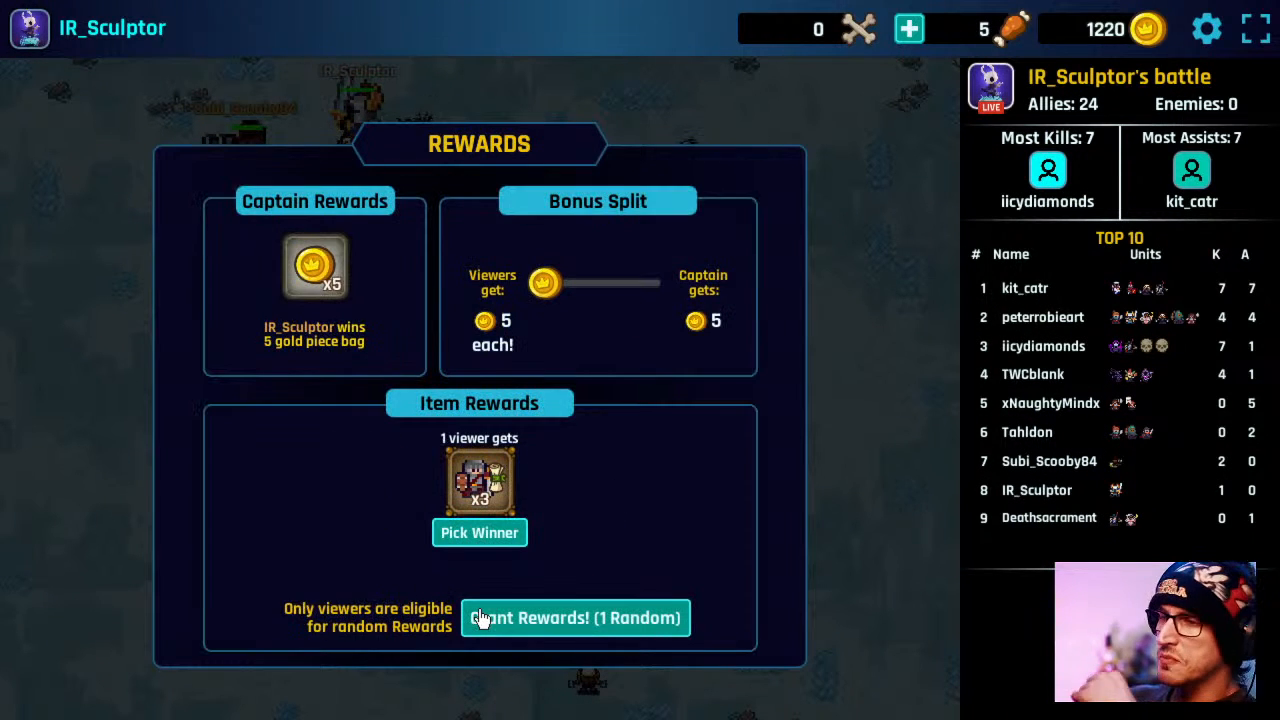
left_click(480, 600)
left_click(583, 640)
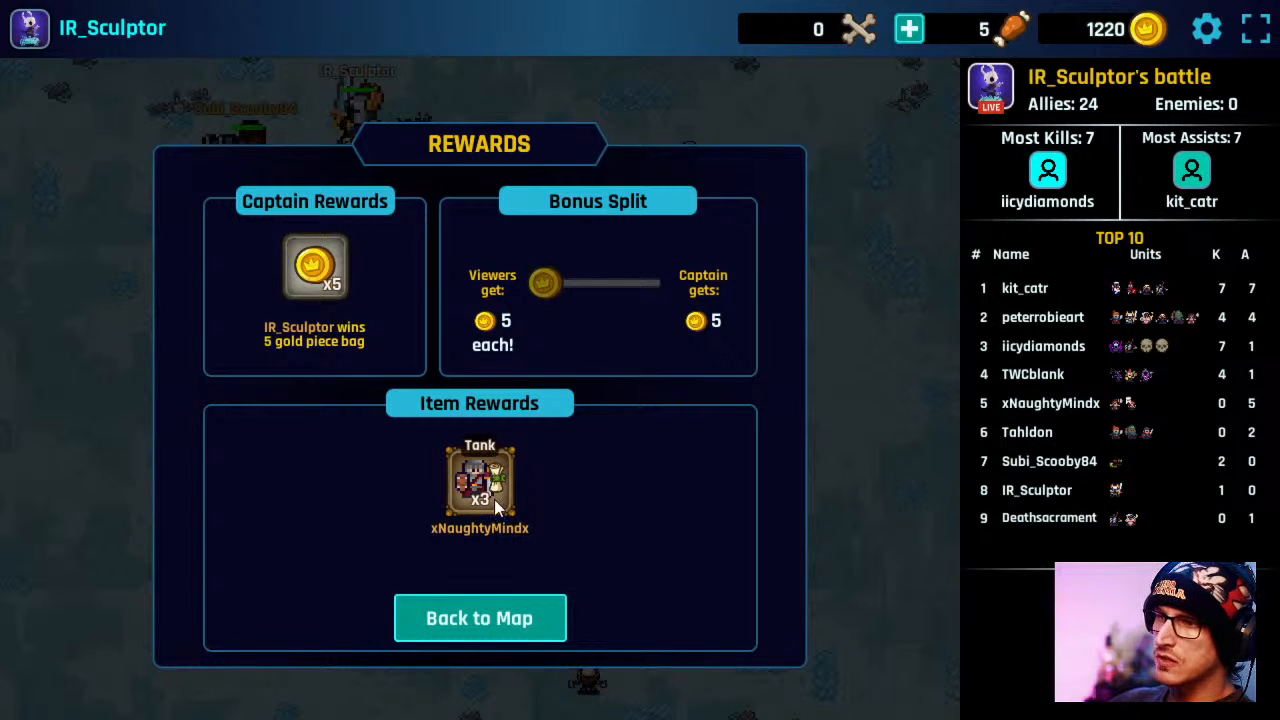
left_click(514, 615)
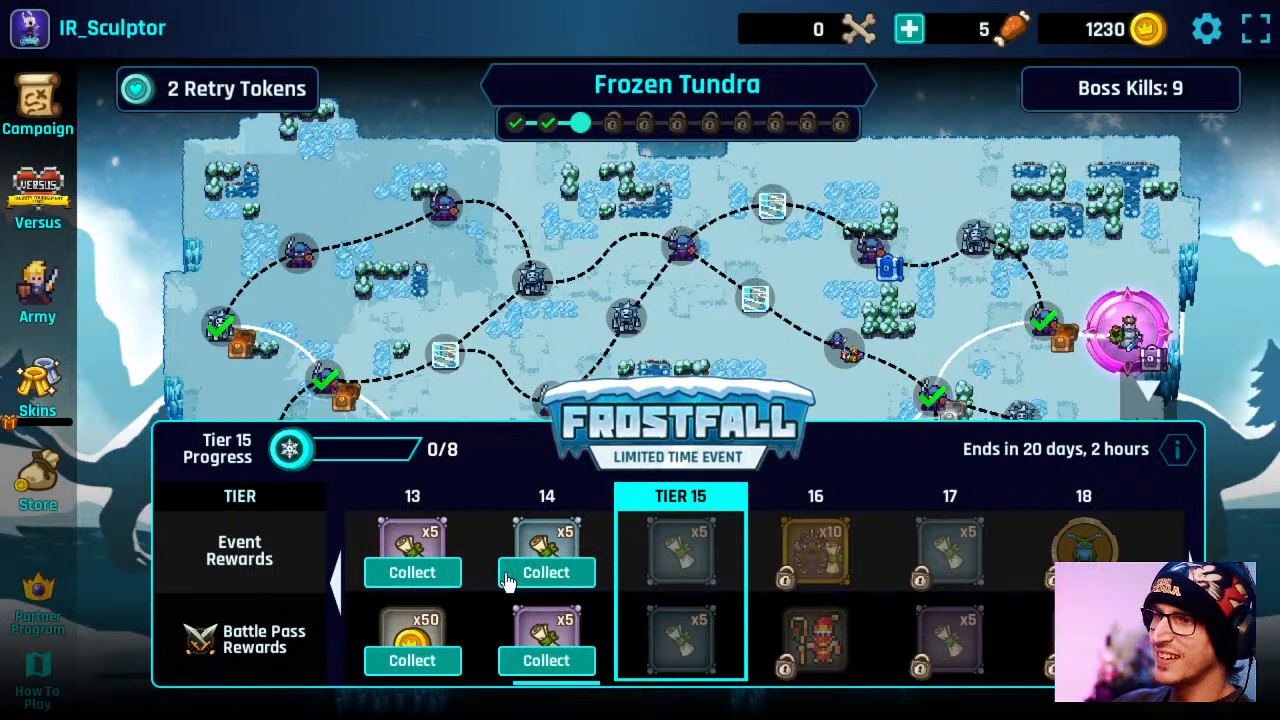
- Collect the Frostfall event and Battle Pass rewards of tiers 13 and 14
left_click(508, 580)
left_click(653, 476)
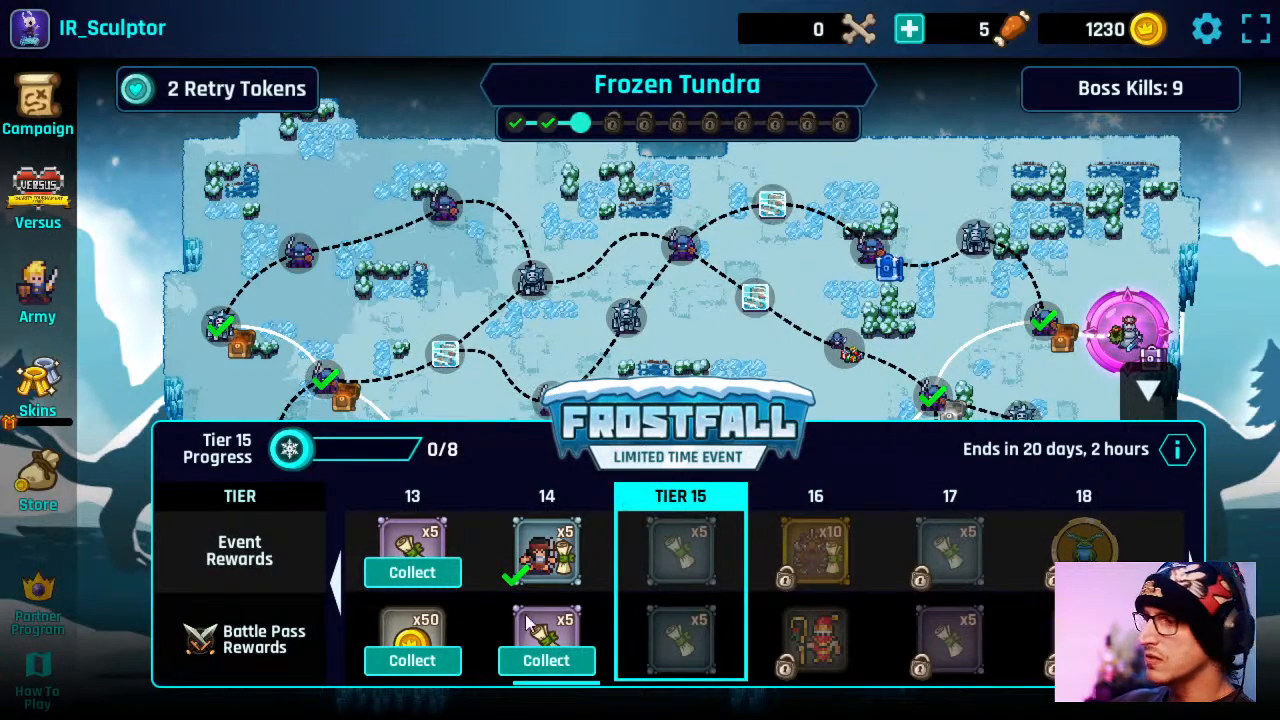
left_click(412, 575)
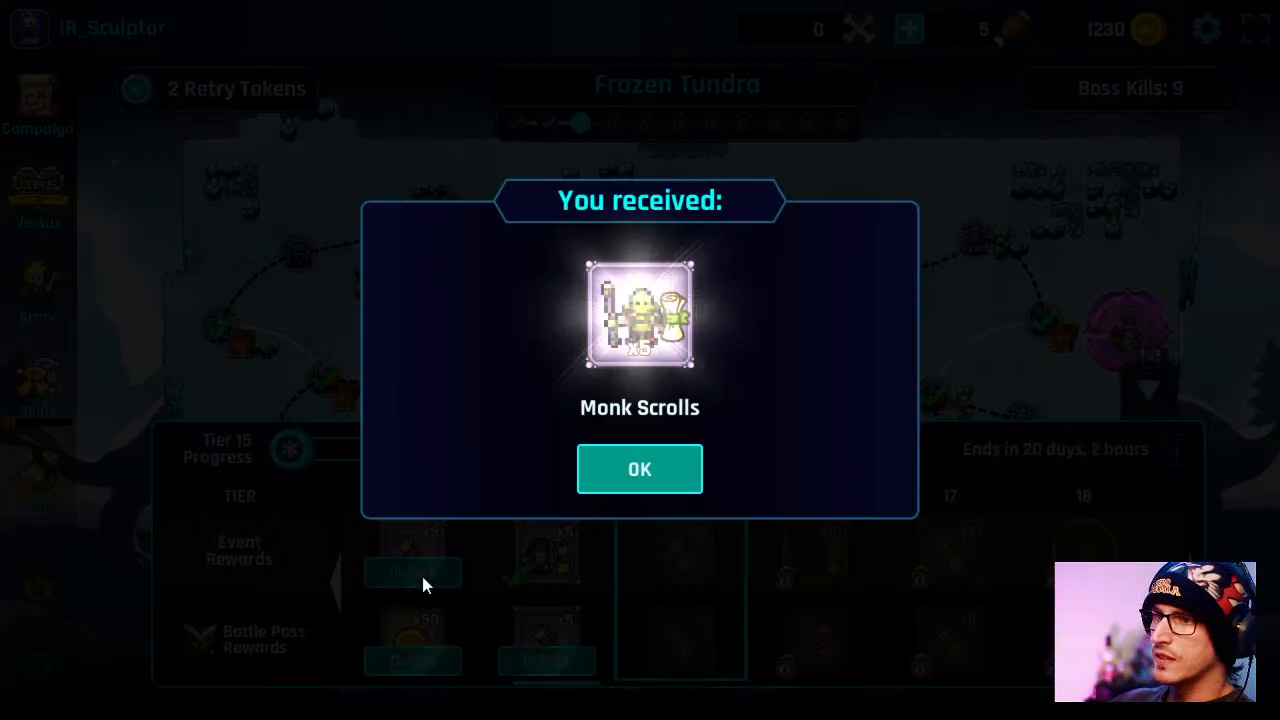
left_click(455, 683)
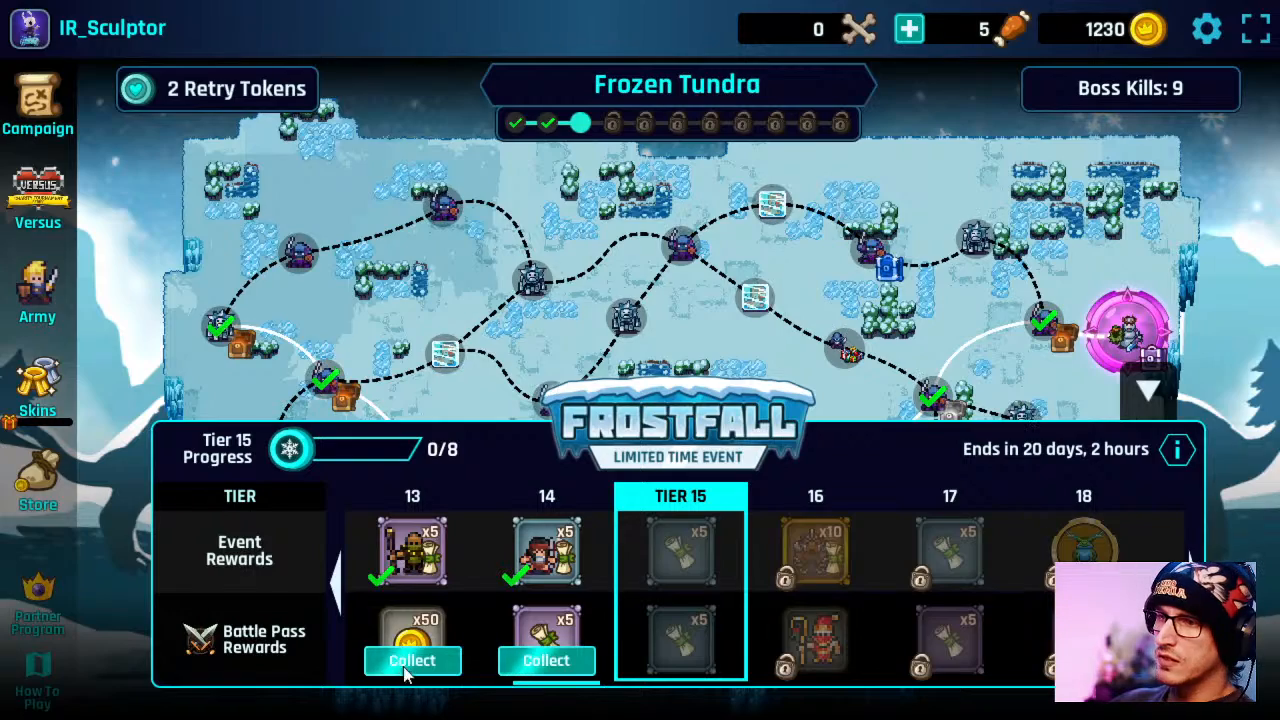
left_click(413, 663)
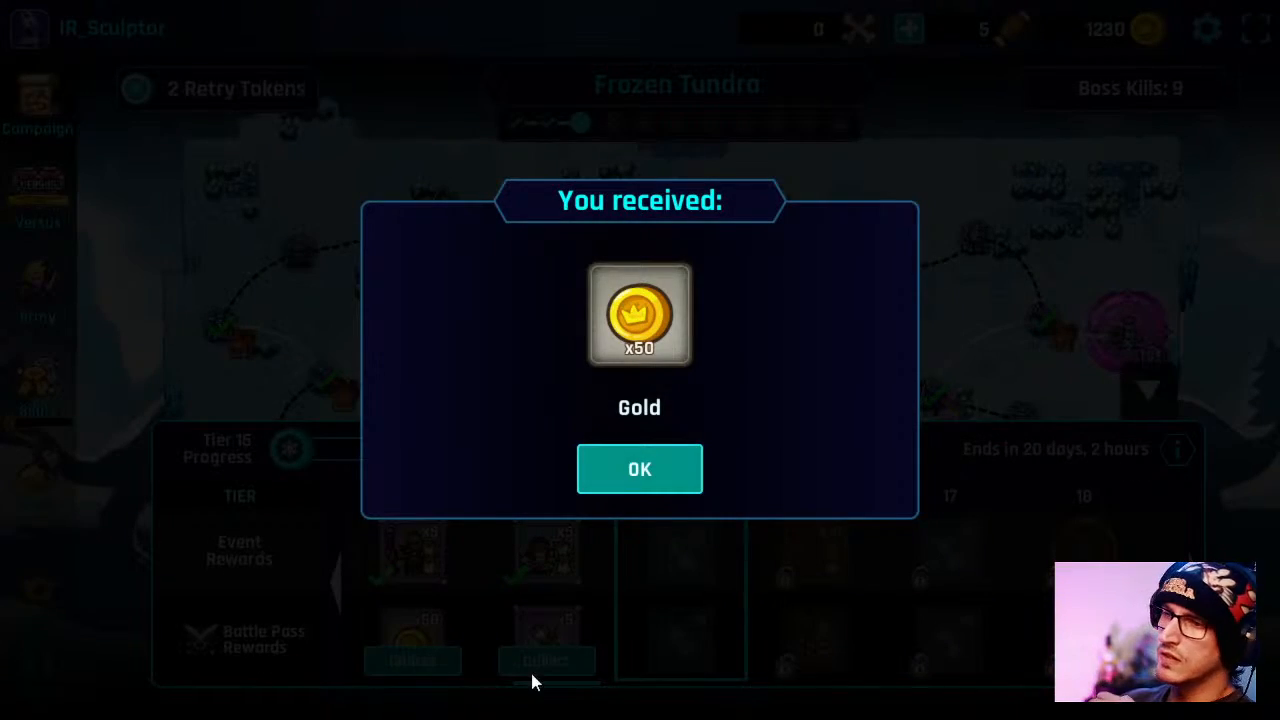
left_click(546, 676)
left_click(540, 662)
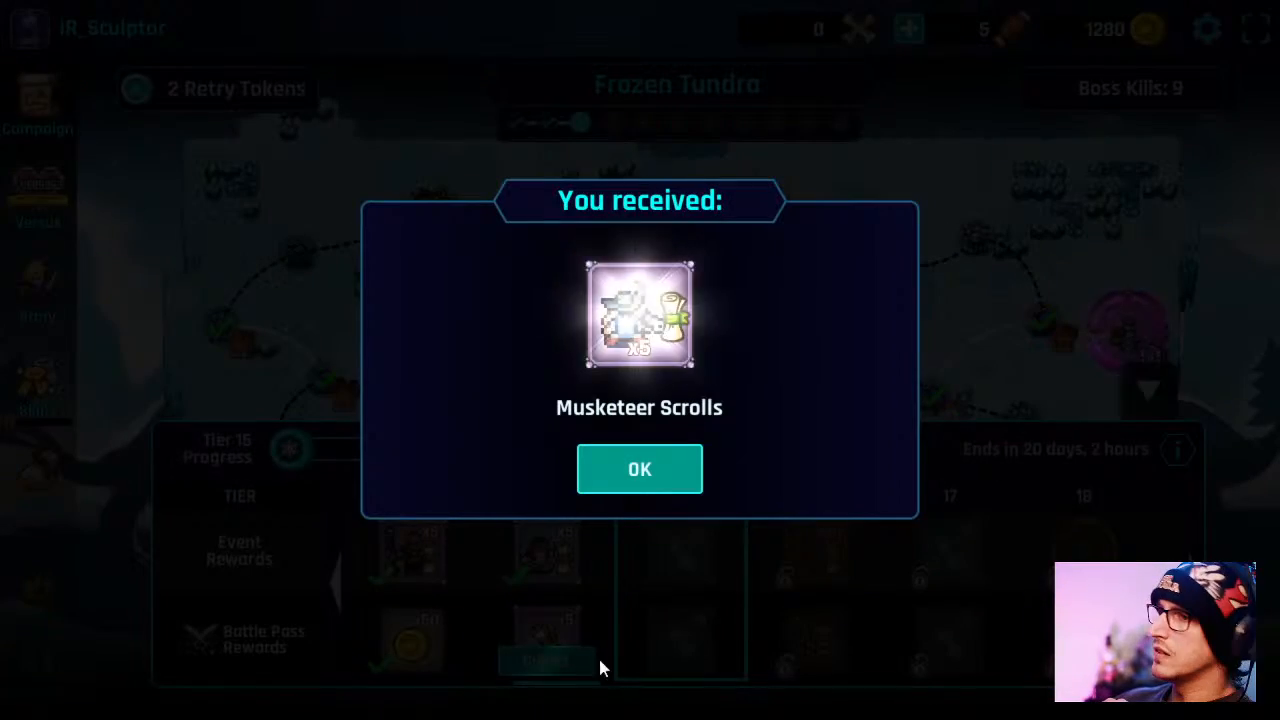
left_click(675, 469)
- Start the Snow King's Hideout battle from the campaign map and place a captain unit in the upper deployment zone
left_click(1114, 338)
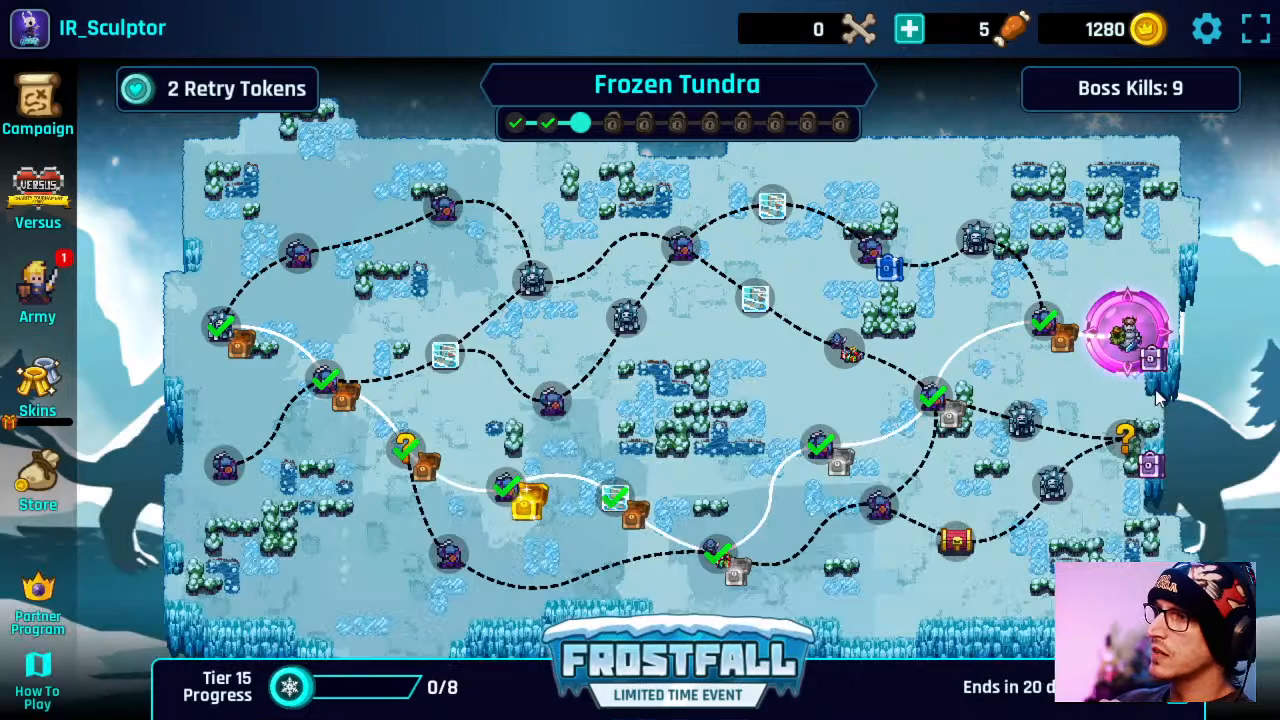
left_click(1133, 336)
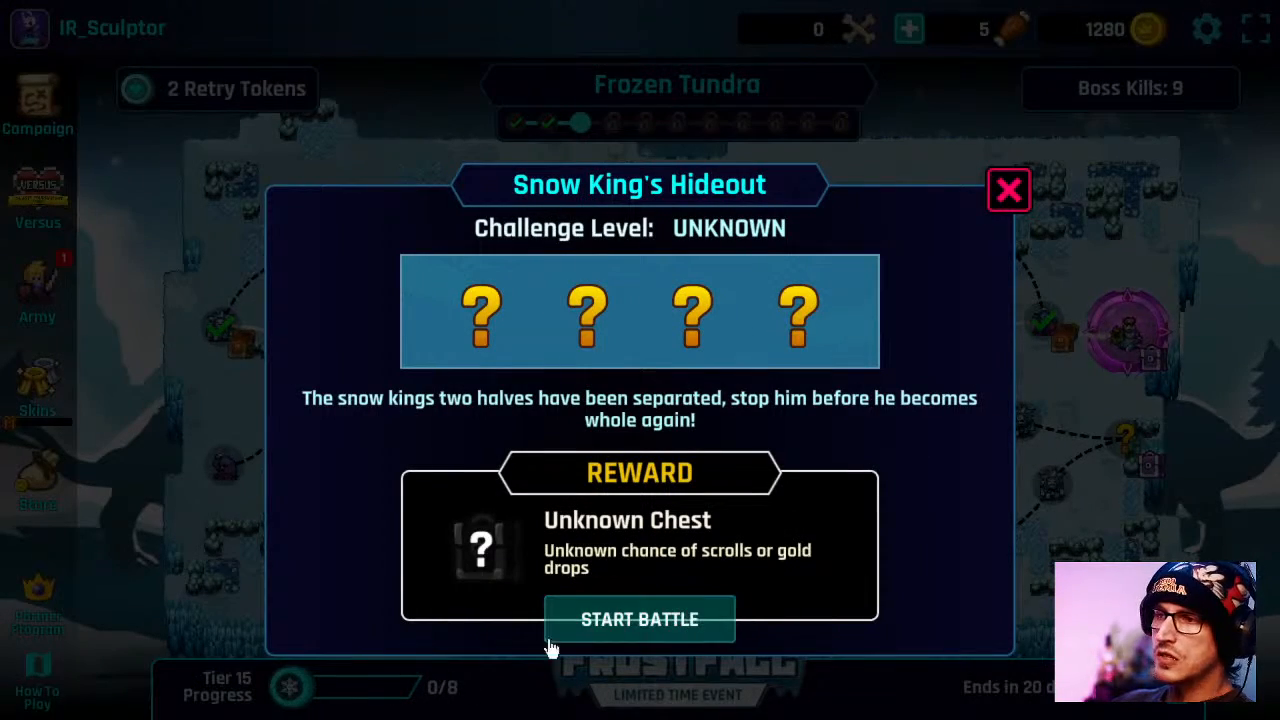
left_click(627, 614)
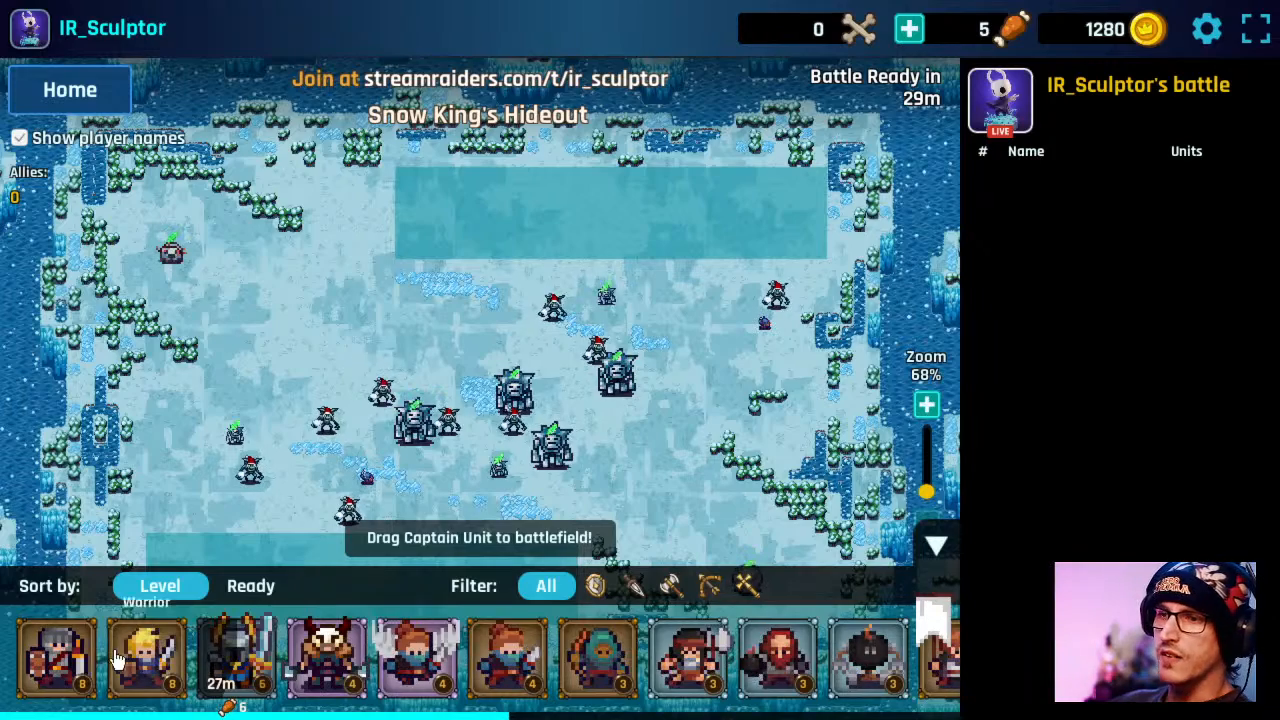
left_click_drag(60, 674, 565, 246)
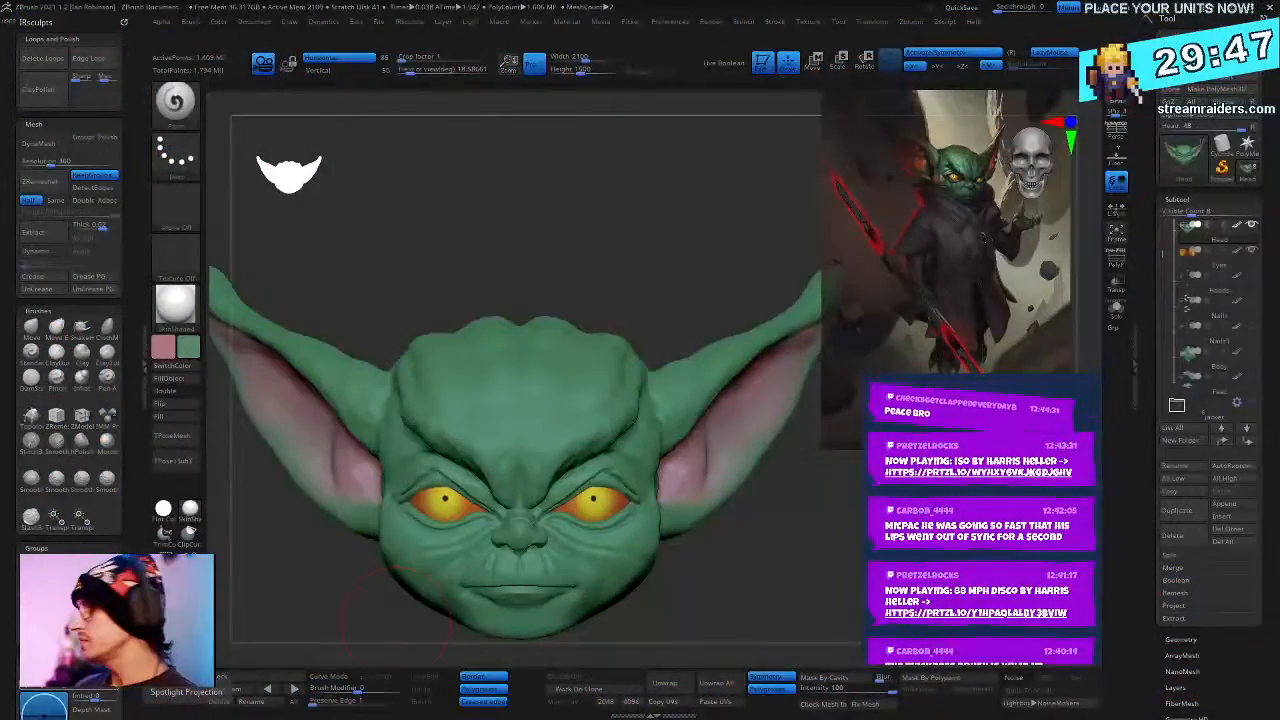
- Return to ZBrush and smooth the folds between the brow, temple and ear base with the Smooth Stronger brush
left_click_drag(826, 566, 745, 482)
left_click_drag(698, 445, 677, 376)
left_click_drag(840, 553, 707, 350)
left_click_drag(677, 441, 687, 333)
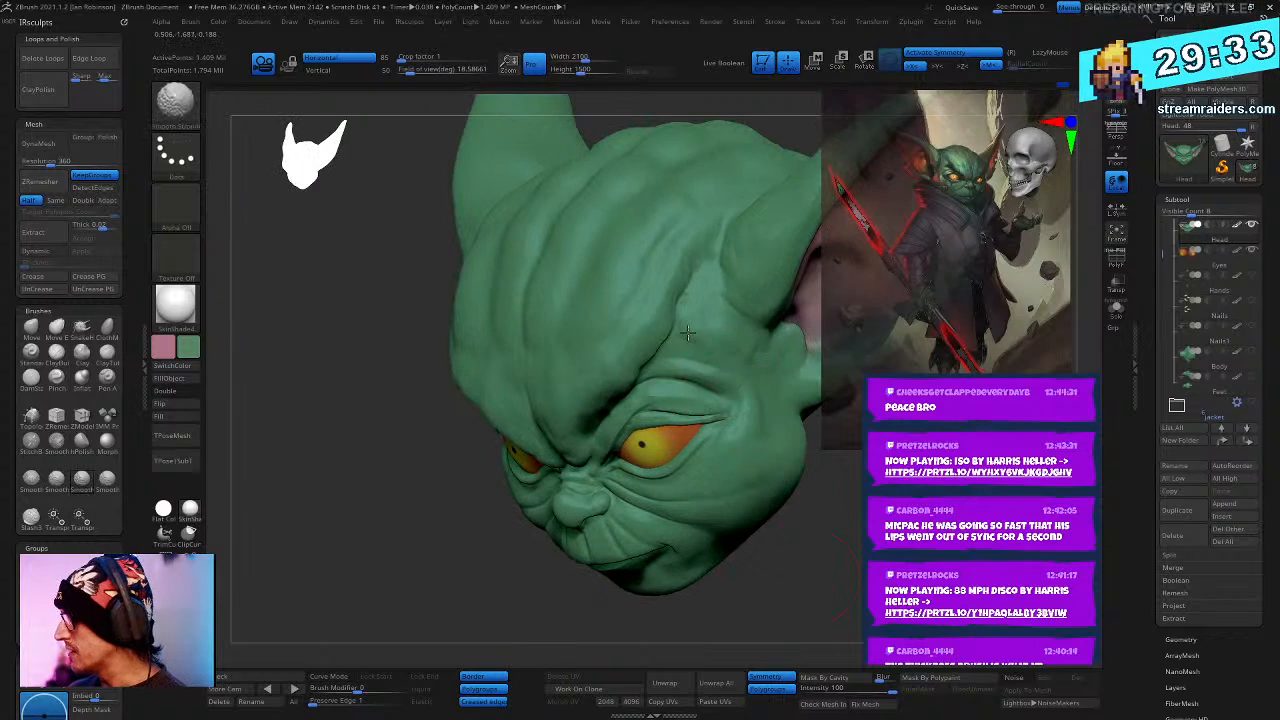
left_click_drag(730, 370, 726, 491)
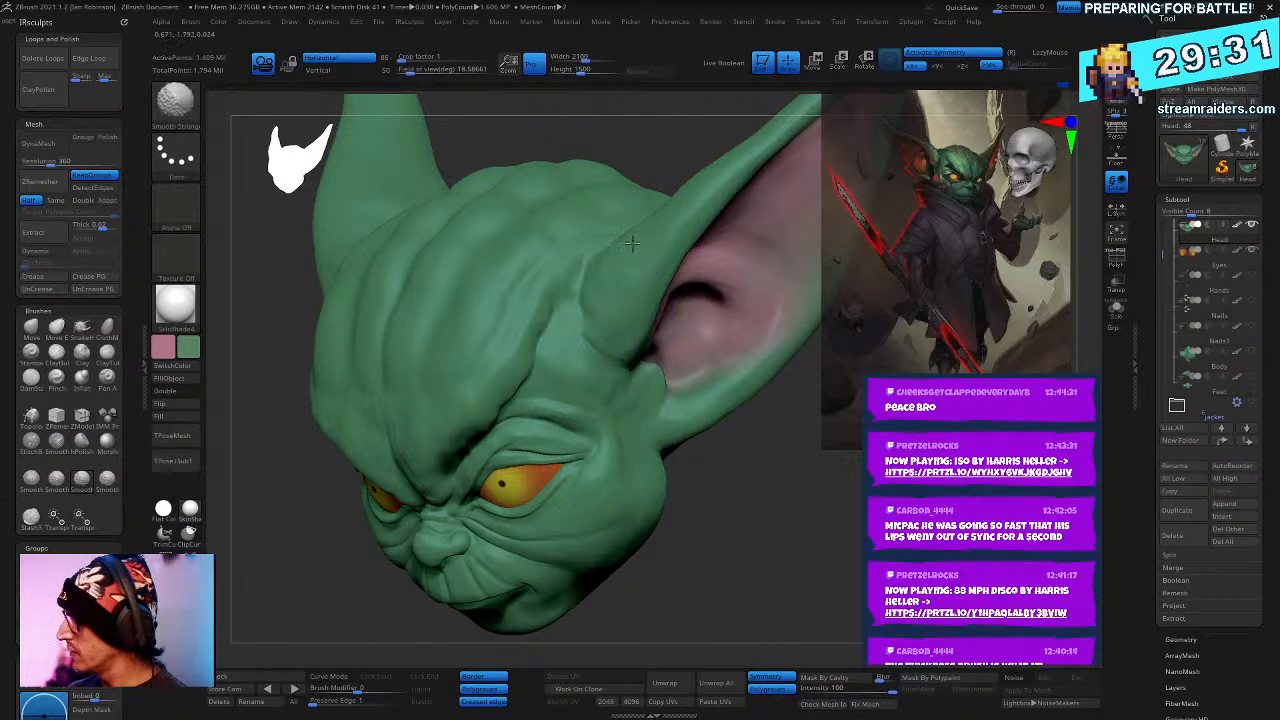
left_click_drag(631, 241, 449, 395)
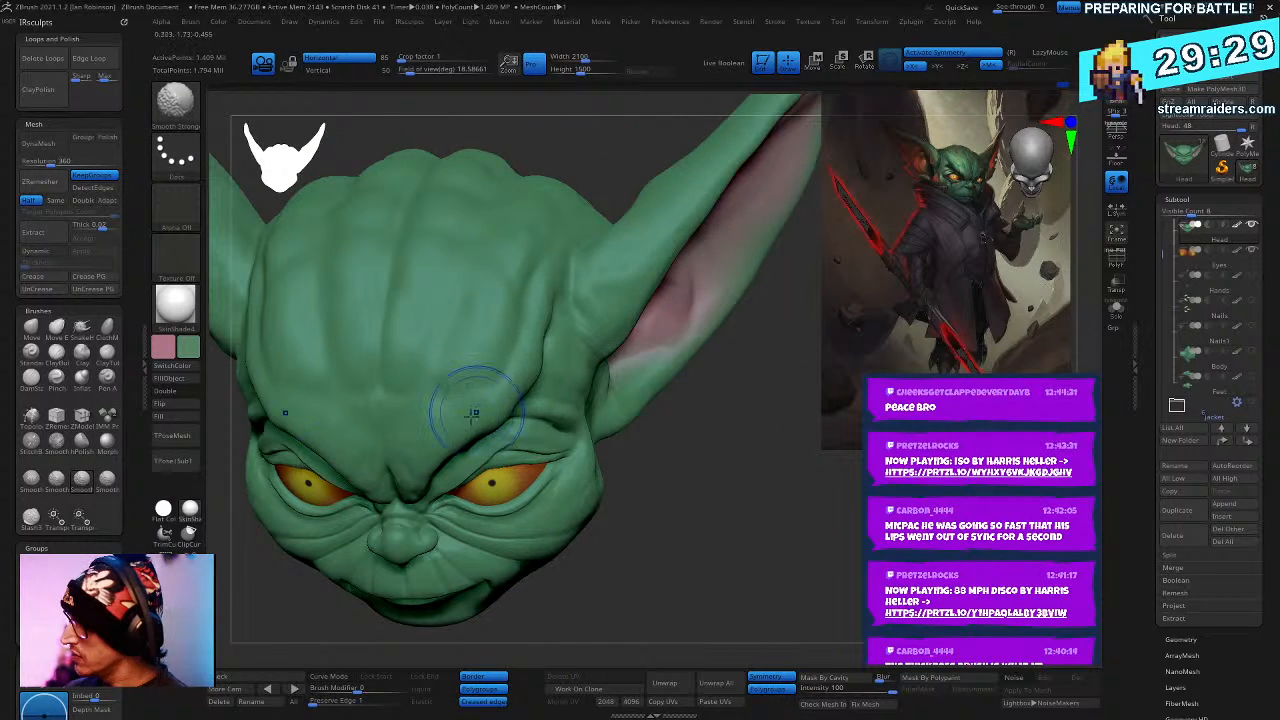
- Build up the temple in front of the ear base with the ClayBuildup brush and smooth the transition into the ear
key("space")
left_click_drag(652, 431, 607, 476)
mouse_move(766, 558)
left_mouse_down()
mouse_move(645, 343)
mouse_move(808, 523)
mouse_move(618, 281)
mouse_move(737, 466)
mouse_move(746, 497)
mouse_move(733, 528)
mouse_move(757, 525)
left_mouse_up()
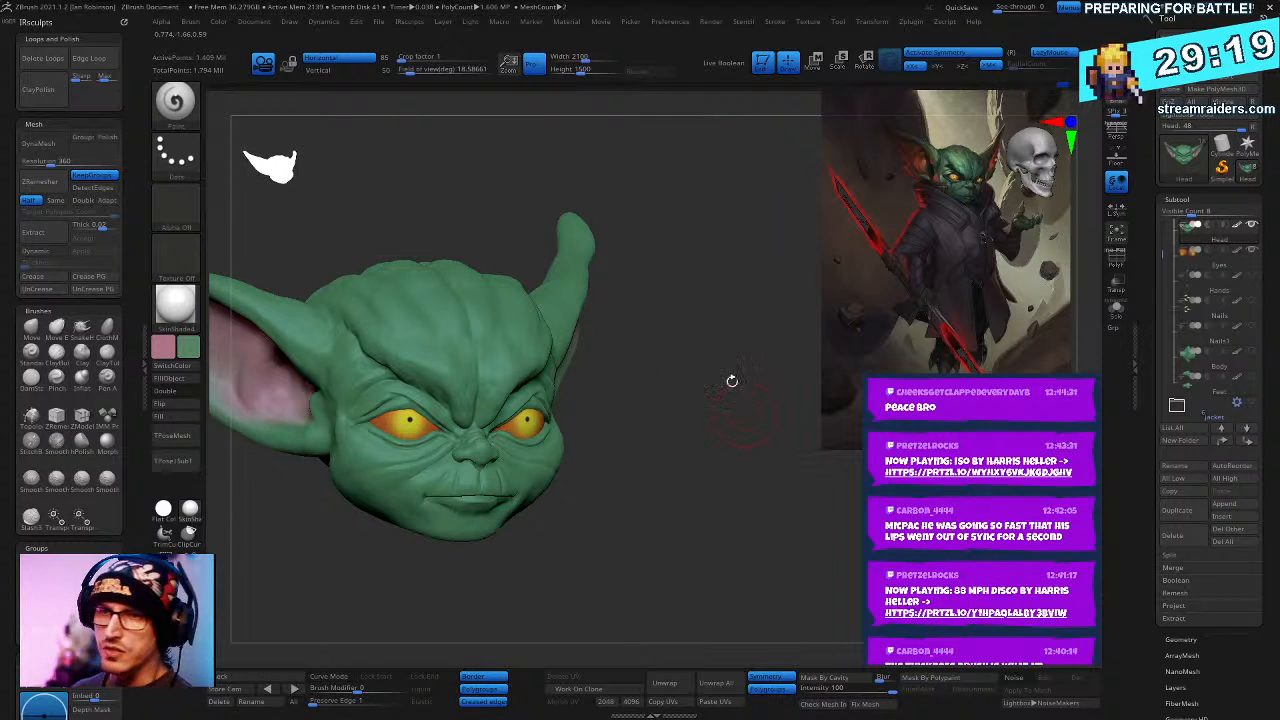
left_click_drag(732, 381, 778, 527)
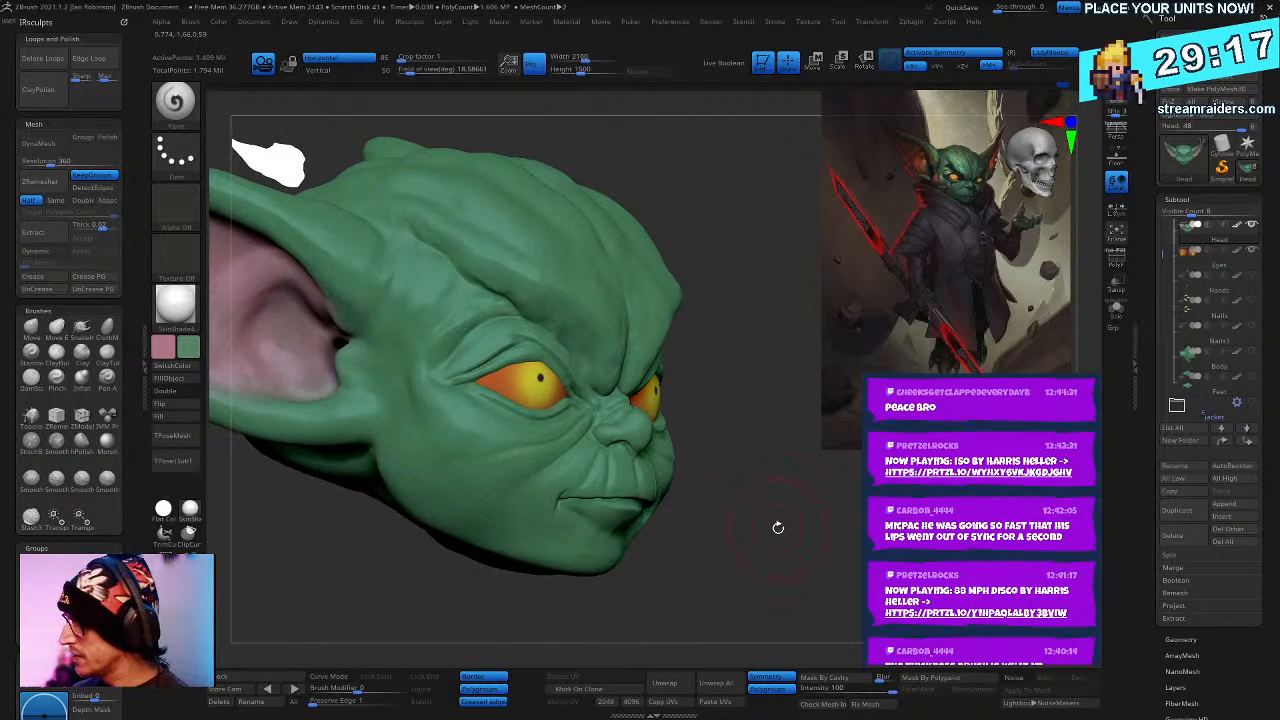
left_click_drag(770, 480, 814, 545)
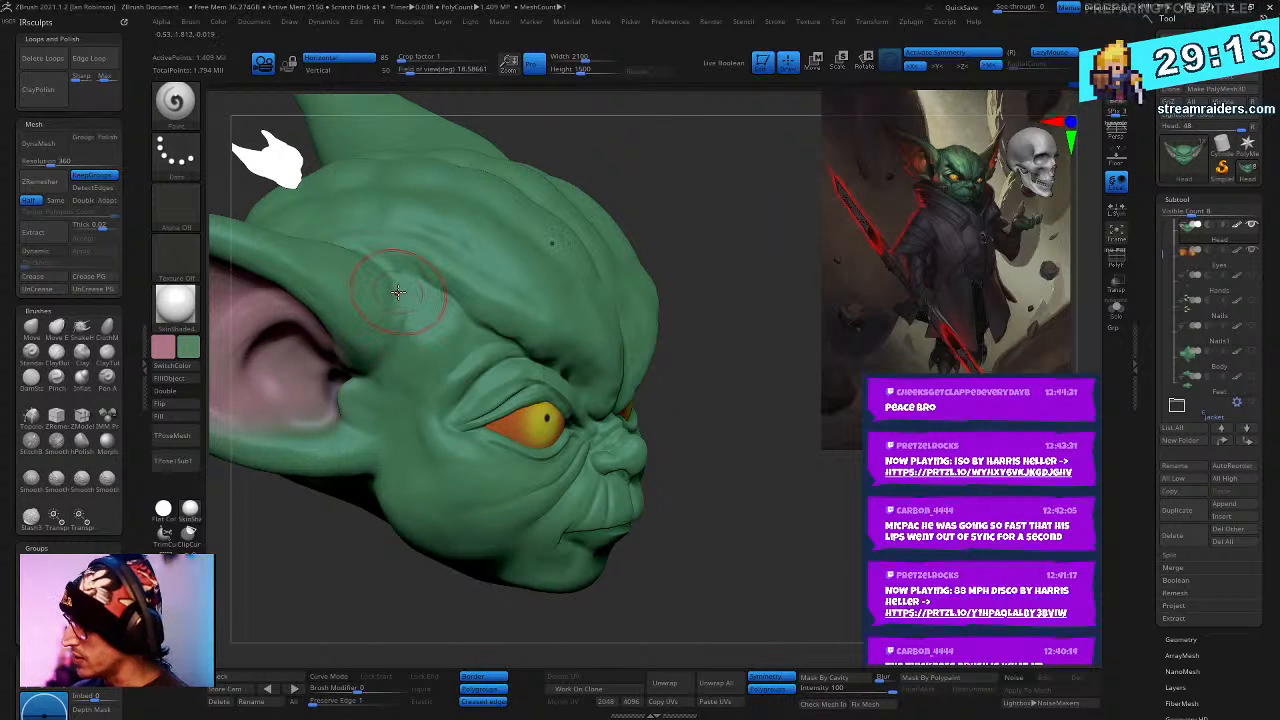
key("b")
key("c")
key("b")
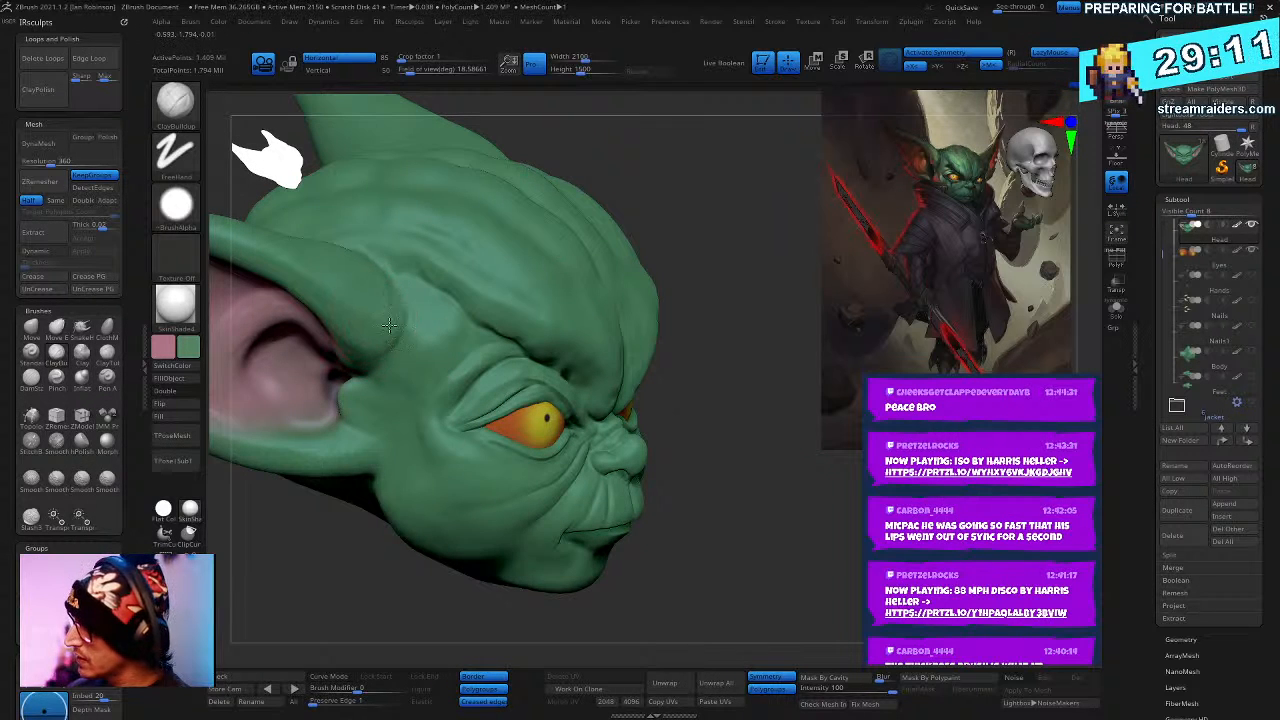
left_click_drag(378, 341, 394, 326, "shift")
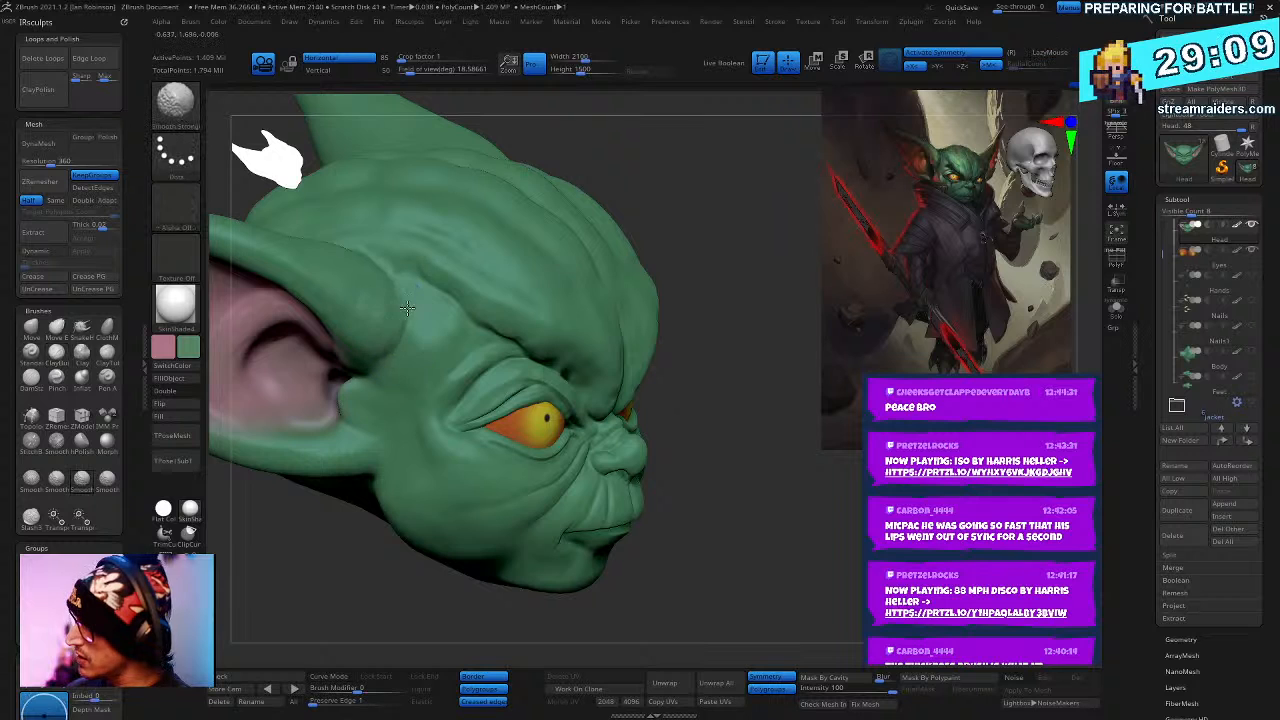
- Flatten and clean up the back of the ear toward its tip with an enlarged TrimDynamic brush
mouse_move(862, 520)
left_mouse_down()
mouse_move(828, 540)
mouse_move(840, 563)
mouse_move(860, 554)
mouse_move(832, 522)
mouse_move(780, 551)
mouse_move(828, 519)
mouse_move(774, 580)
mouse_move(783, 530)
mouse_move(823, 543)
mouse_move(723, 492)
mouse_move(740, 509)
left_mouse_up()
key("b")
key("s")
key("t")
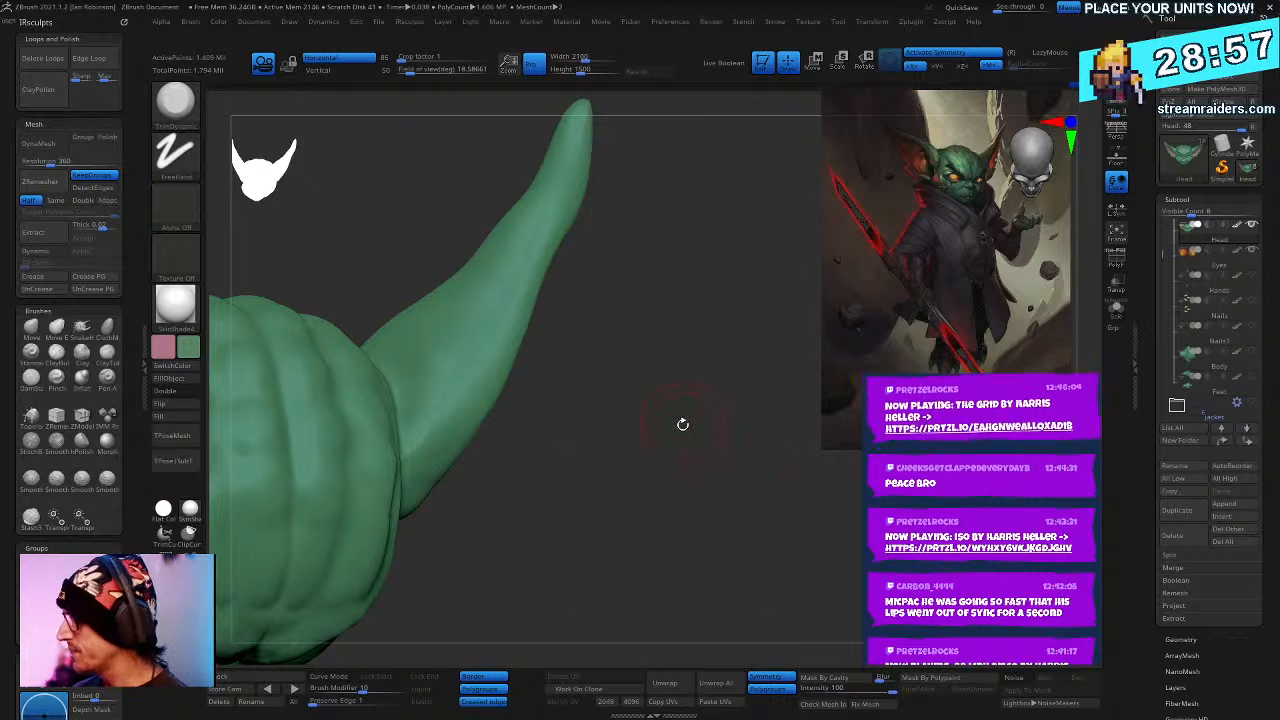
mouse_move(668, 418)
left_mouse_down()
mouse_move(651, 465)
mouse_move(671, 426)
left_mouse_up()
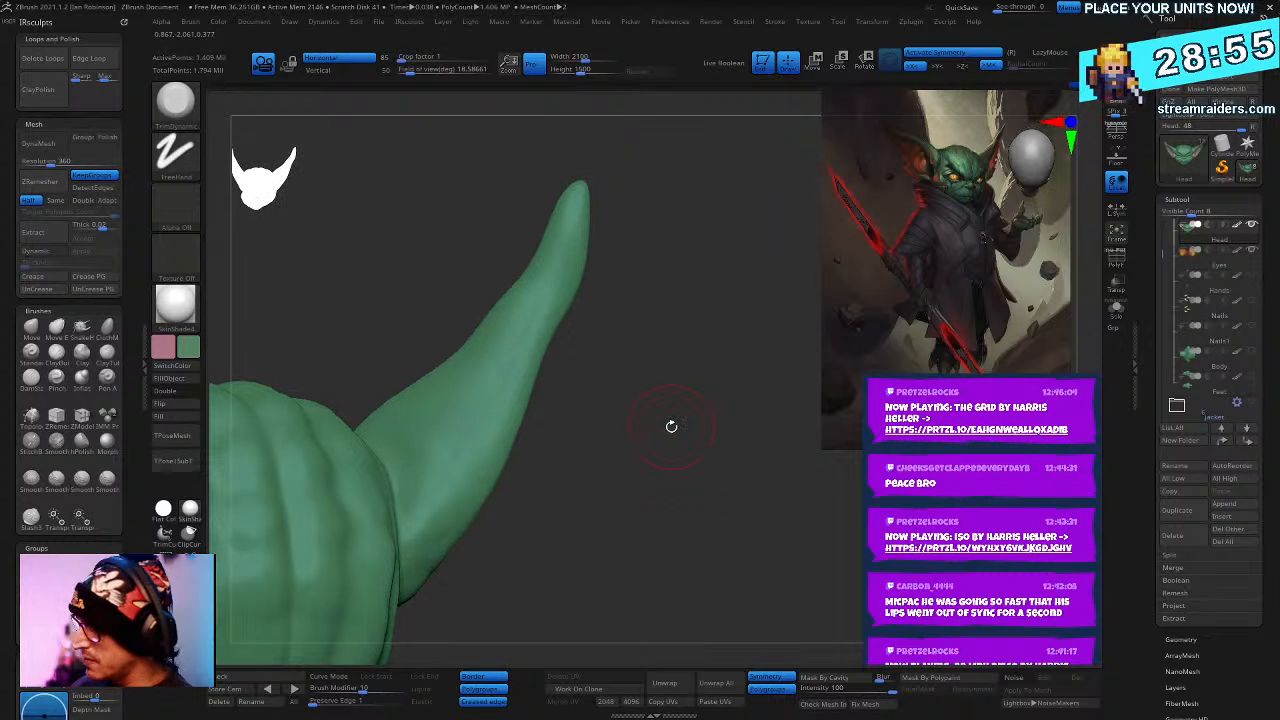
right_click_drag(674, 348, 651, 386)
right_click(651, 386)
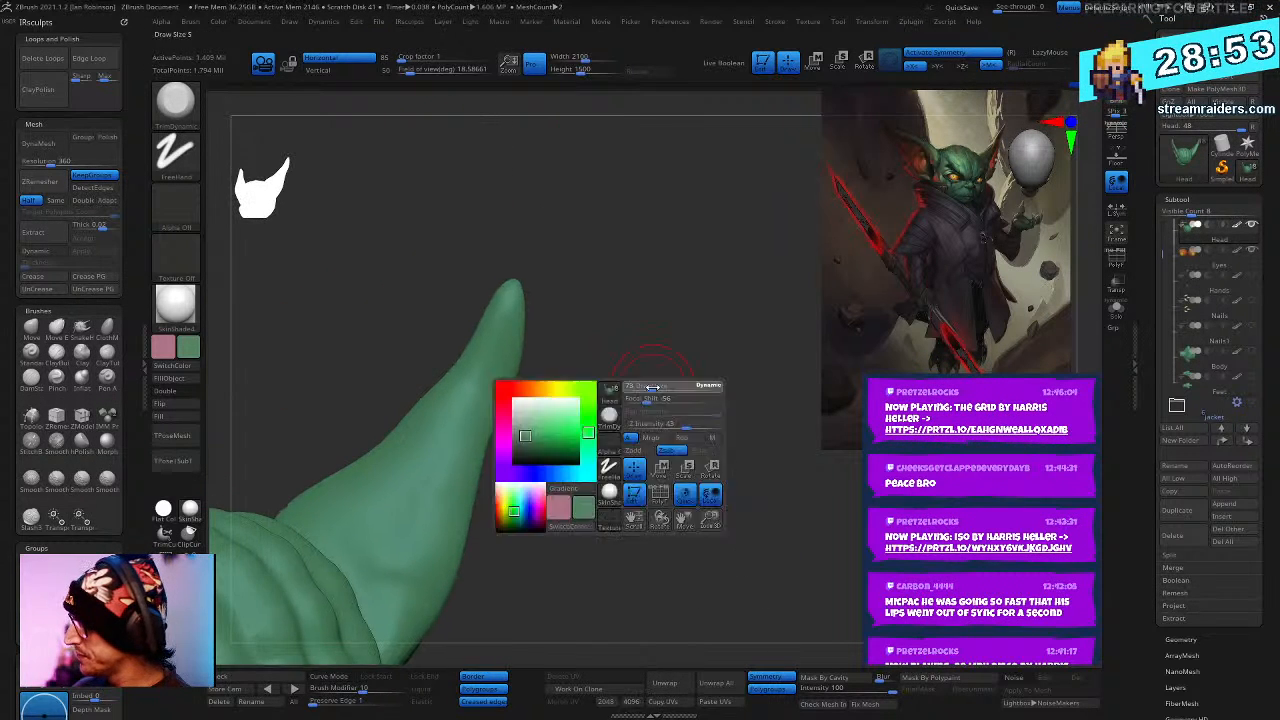
right_click(478, 398)
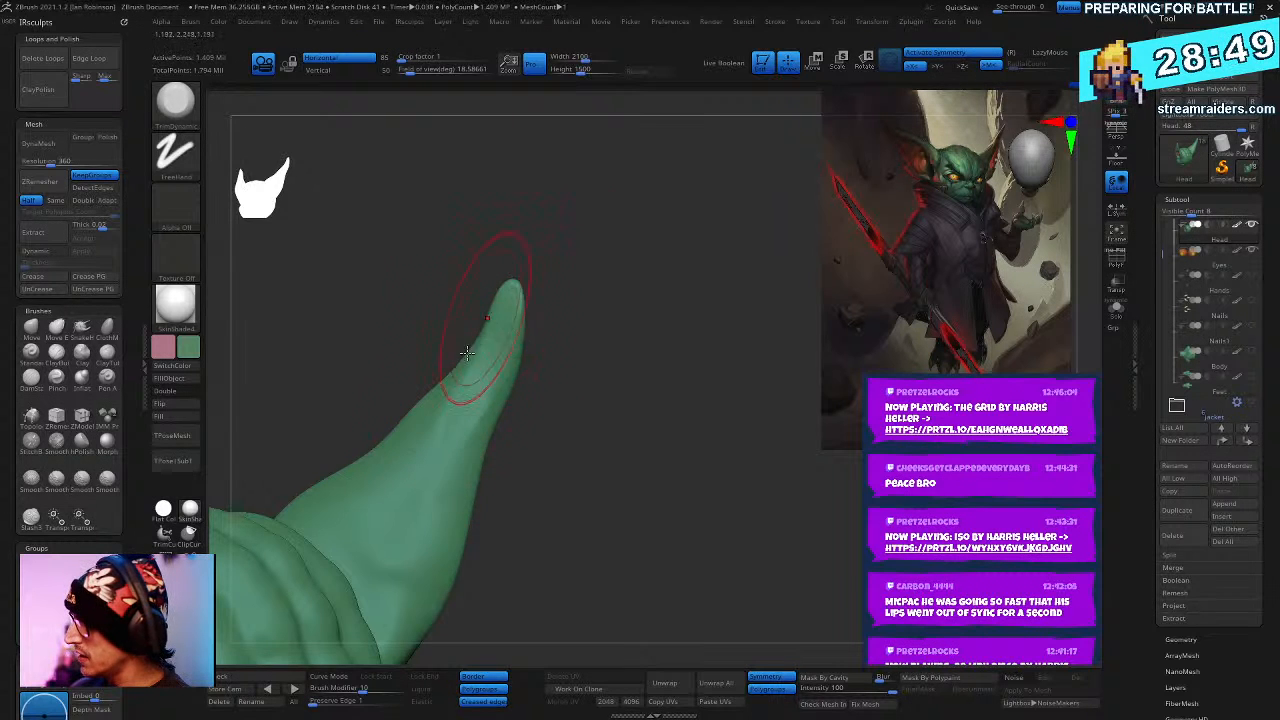
mouse_move(436, 405)
right_mouse_down()
mouse_move(646, 291)
mouse_move(572, 302)
mouse_move(578, 284)
mouse_move(480, 315)
mouse_move(628, 421)
mouse_move(571, 334)
mouse_move(600, 351)
mouse_move(571, 360)
mouse_move(519, 304)
mouse_move(623, 314)
mouse_move(580, 409)
mouse_move(718, 452)
mouse_move(686, 380)
mouse_move(657, 483)
mouse_move(654, 337)
mouse_move(648, 391)
right_mouse_up()
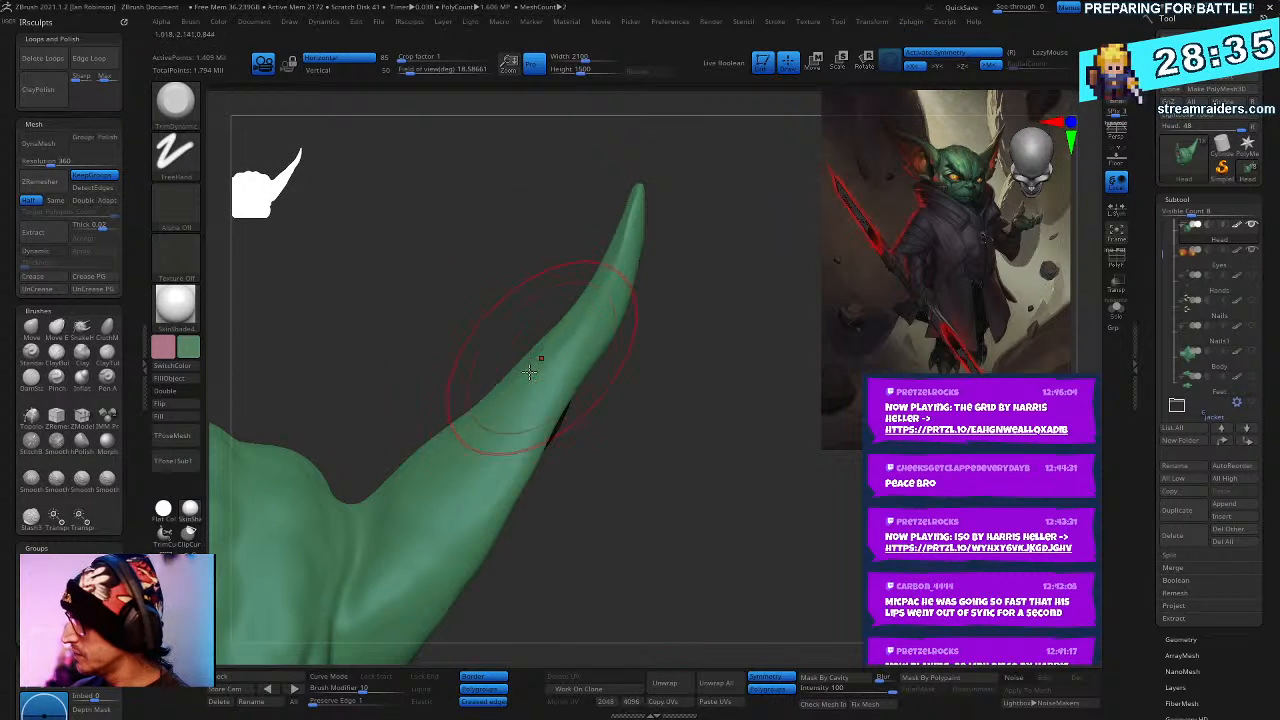
key("shift")
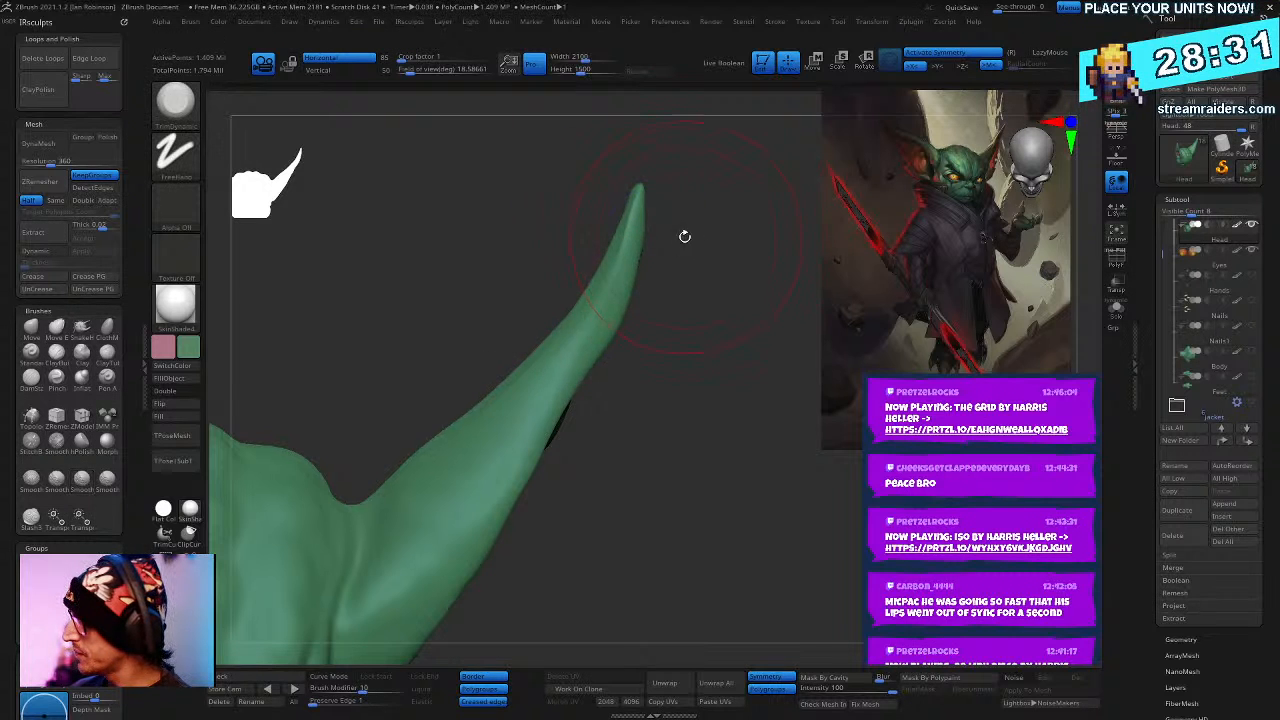
- Smooth the outer surface of the ear near its tip and flatten the pink inner ear near its base with TrimDynamic
right_click_drag(683, 234, 738, 239)
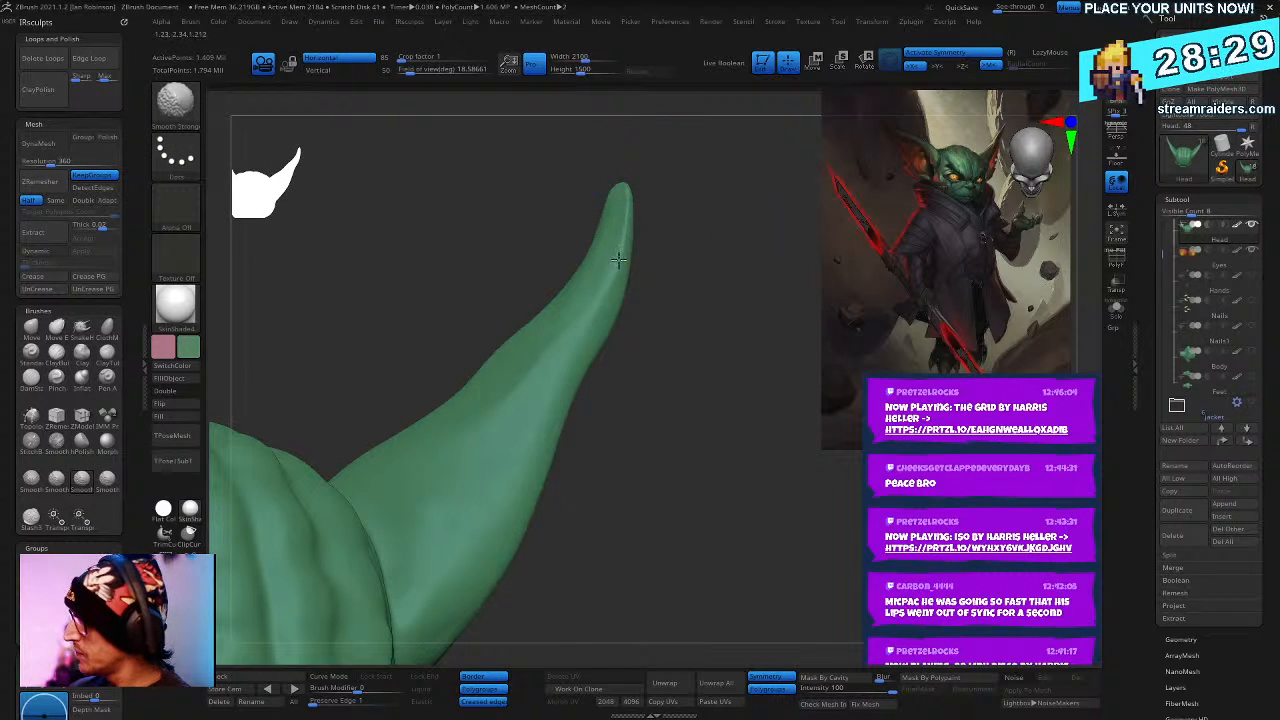
key("ctrl")
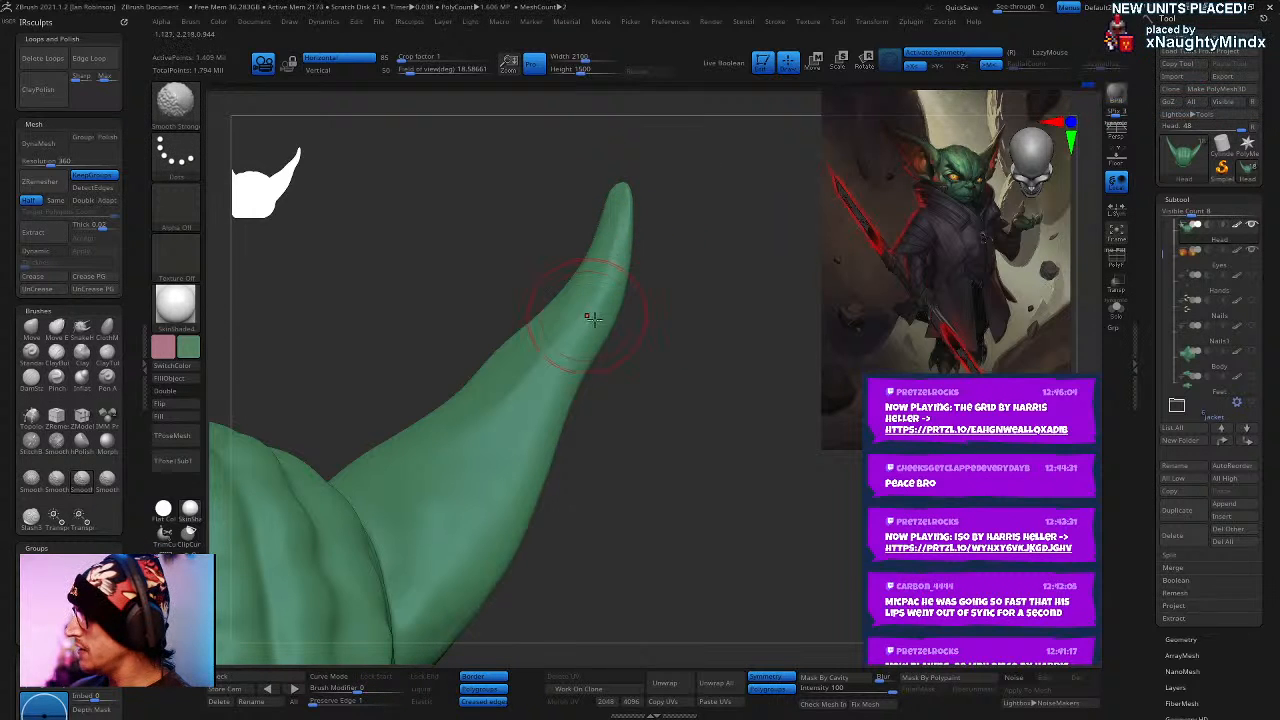
right_click_drag(600, 286, 651, 374)
right_click(640, 343)
left_click_drag(650, 340, 636, 337)
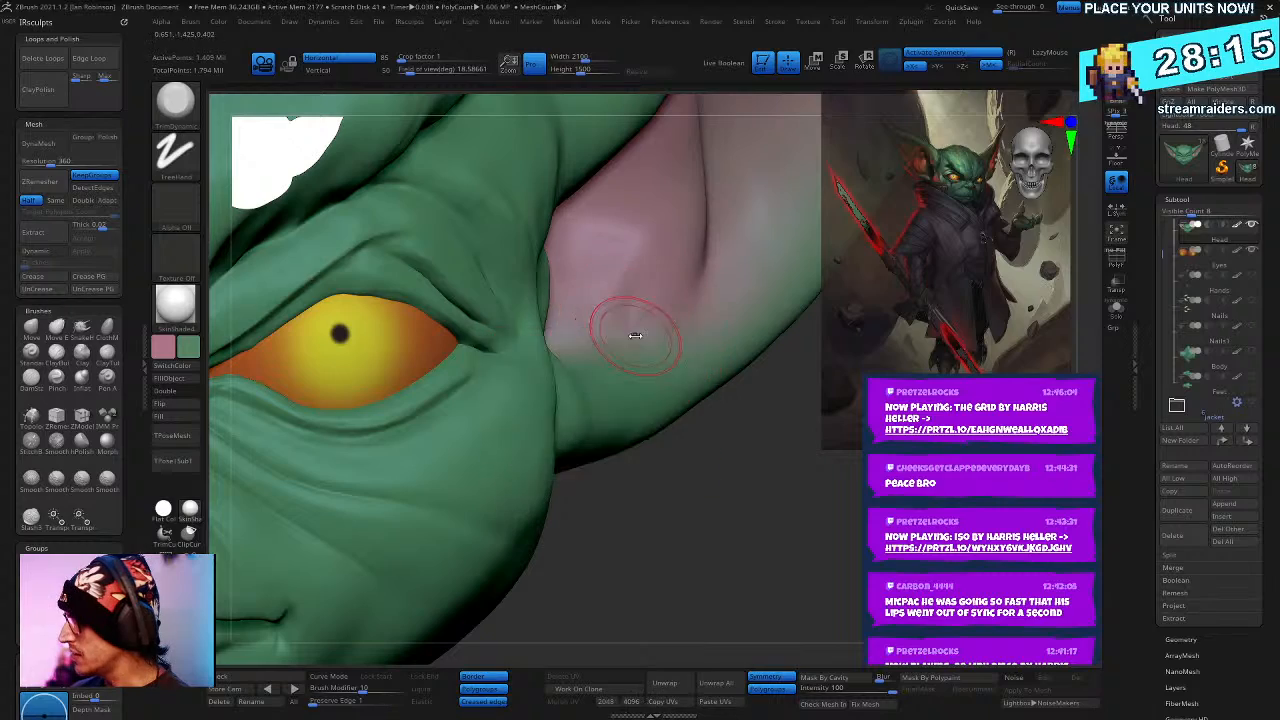
- Sharpen the skin fold above the outer half of the eye with the DamStandard brush
right_click_drag(648, 340, 424, 336)
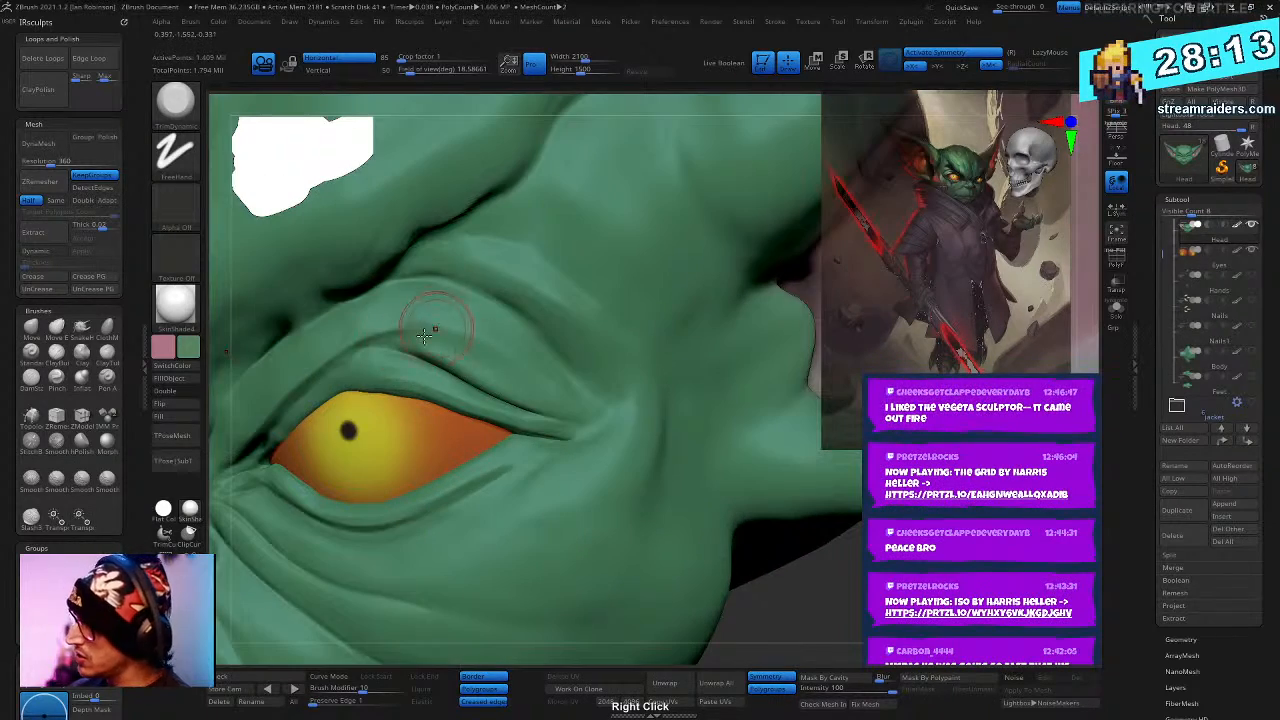
key("b")
key("s")
key("t")
right_click_drag(528, 337, 576, 347)
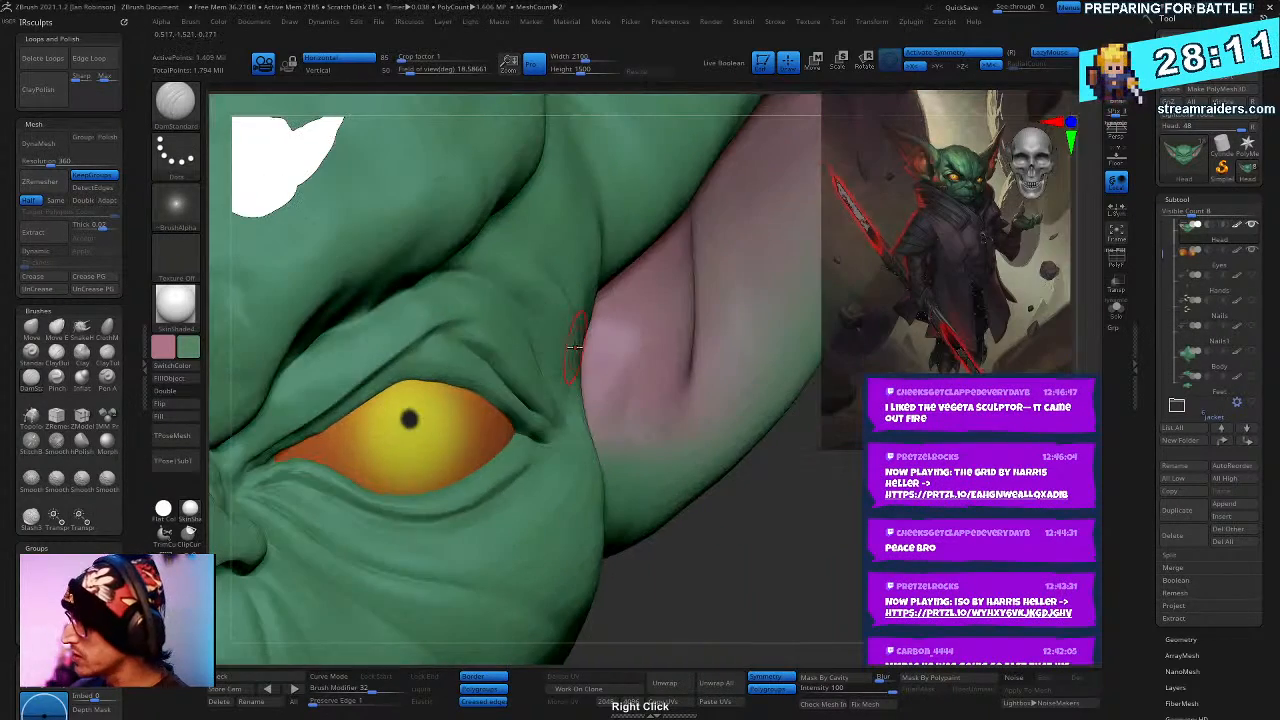
left_click_drag(482, 331, 455, 316)
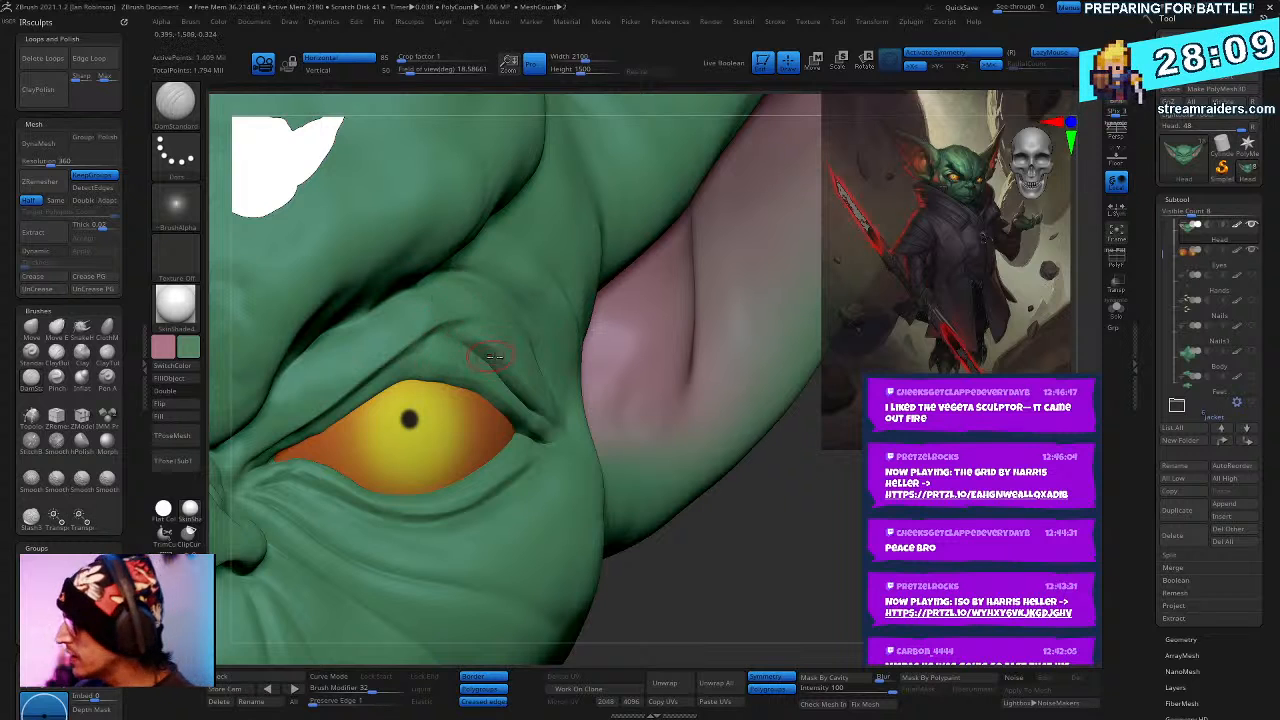
- Cut a crisper crease into the upper eyelid fold toward the outer eye corner with the Slash3 brush
right_click_drag(541, 343, 573, 372)
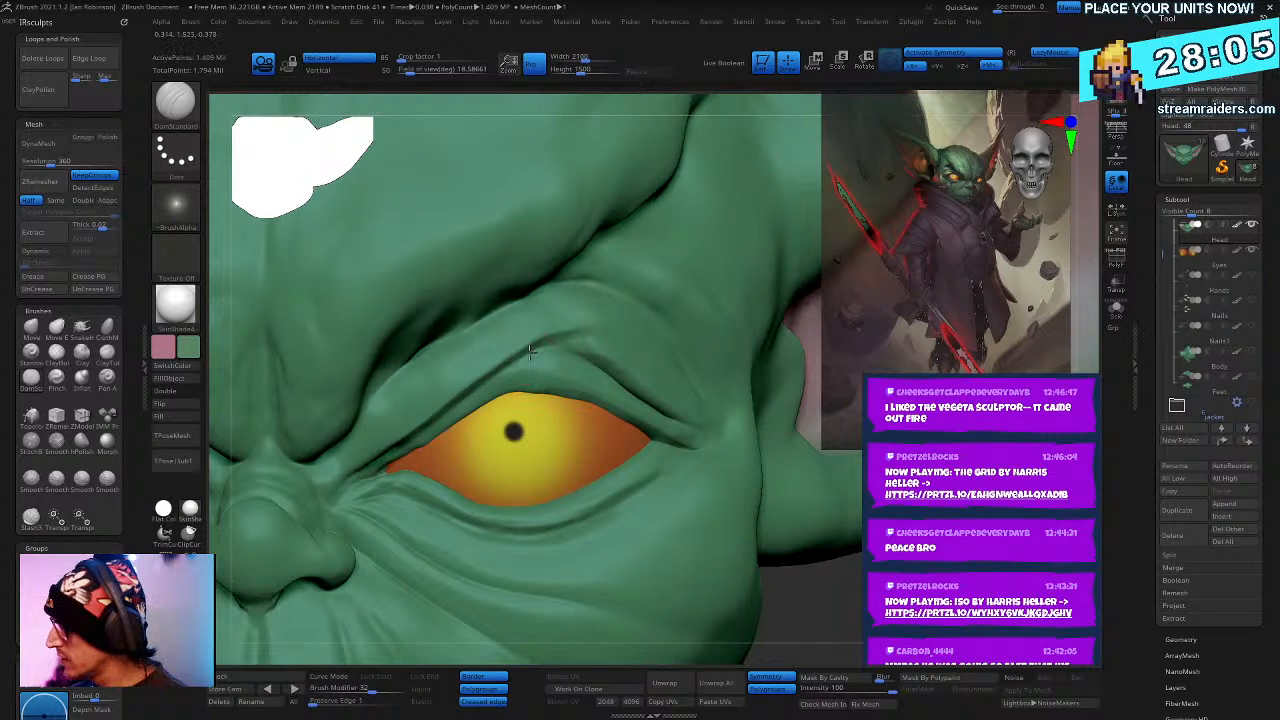
key("b")
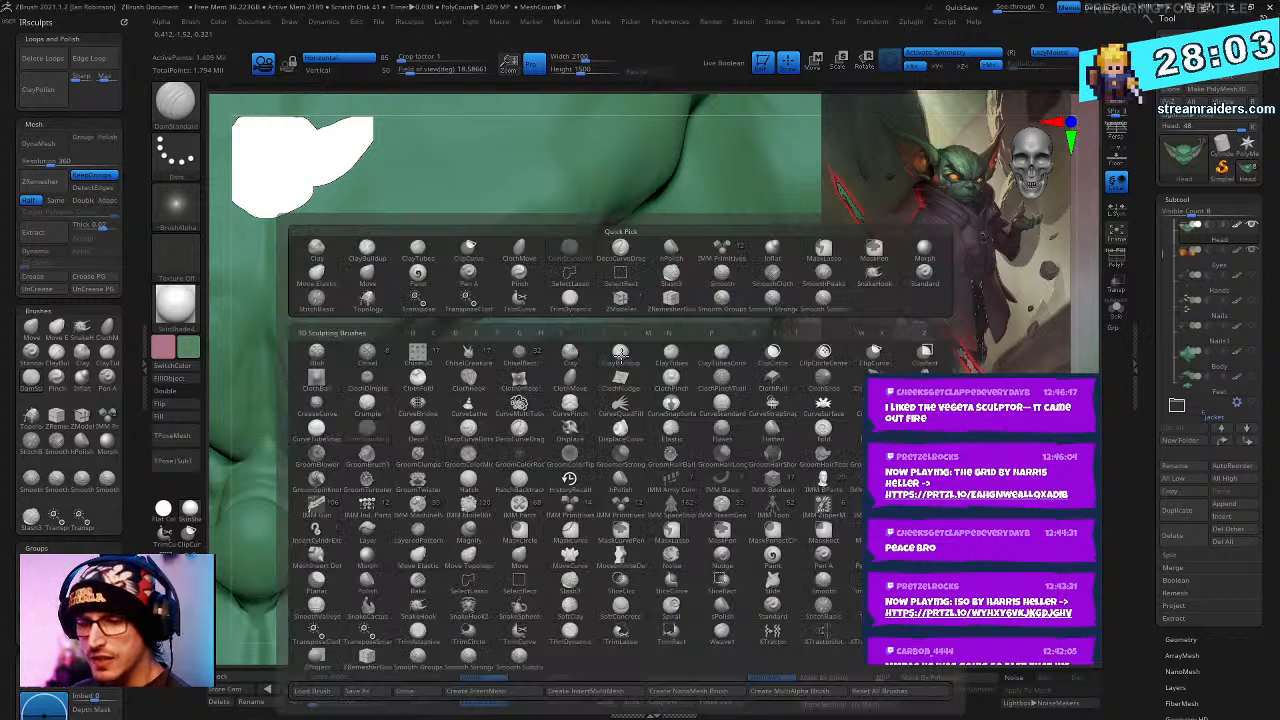
key("s")
key("l")
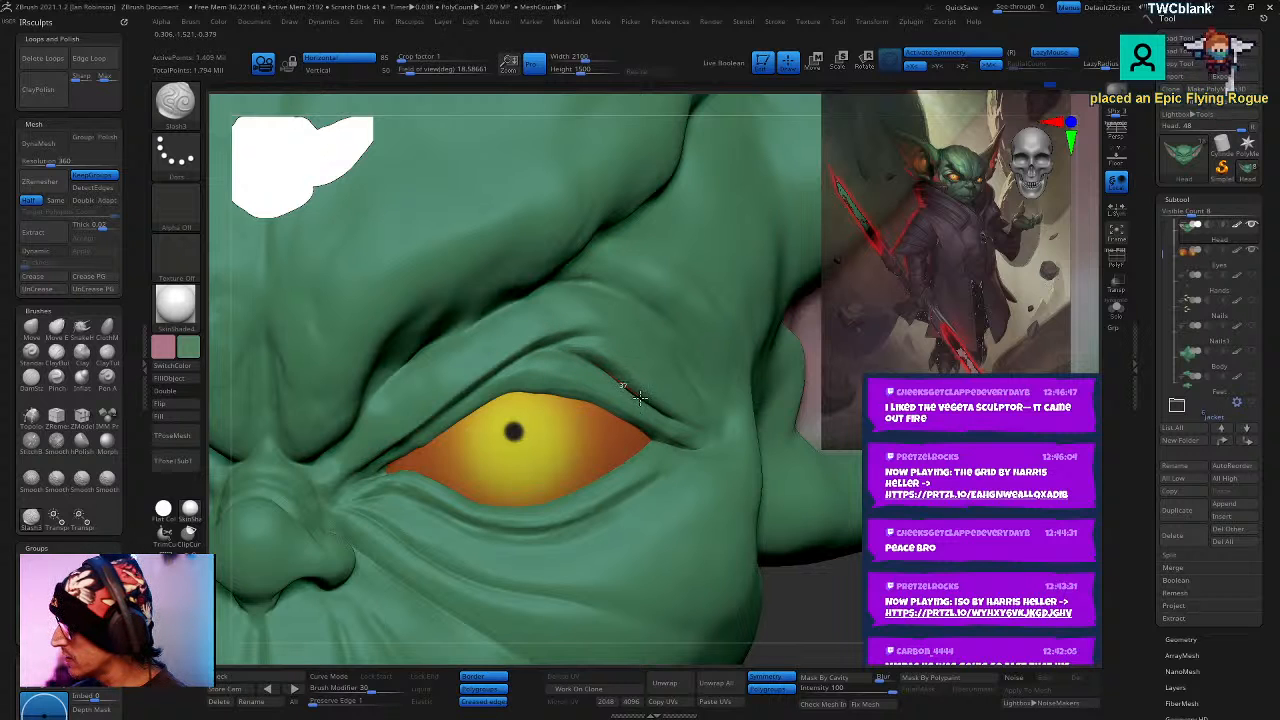
left_click_drag(719, 428, 732, 432)
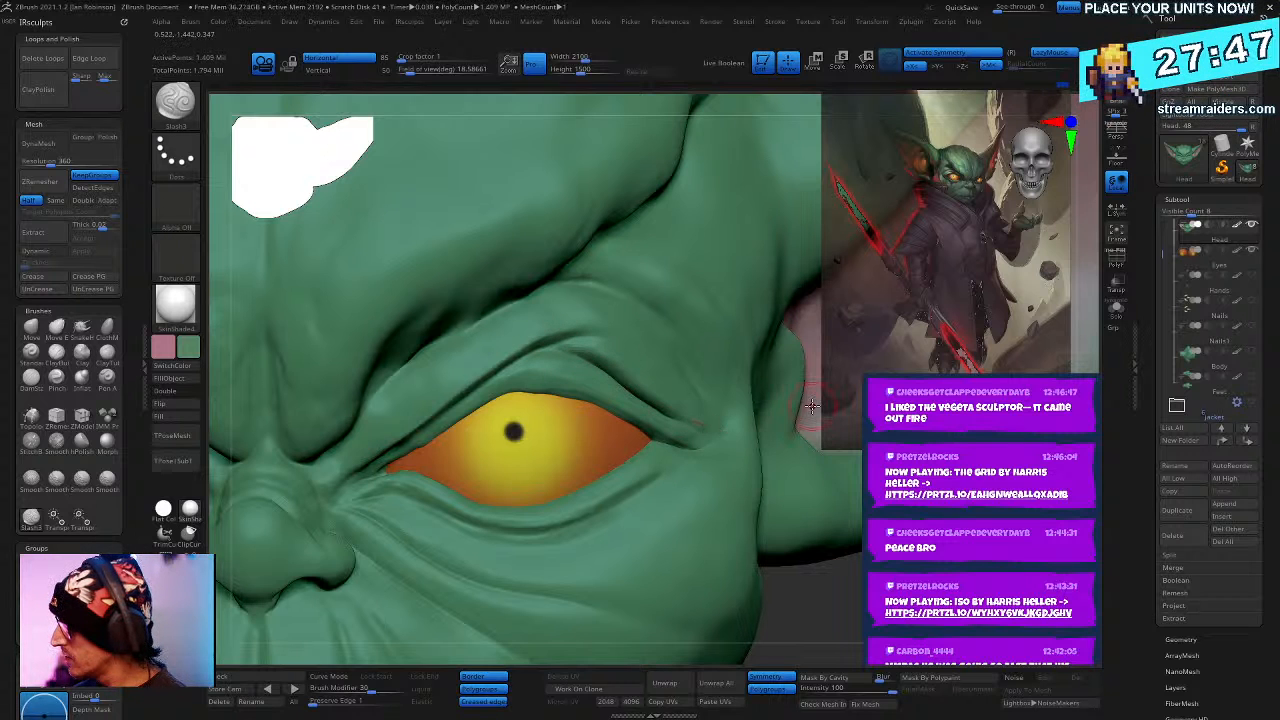
mouse_move(608, 345)
right_mouse_down()
mouse_move(606, 318)
mouse_move(586, 344)
right_mouse_up()
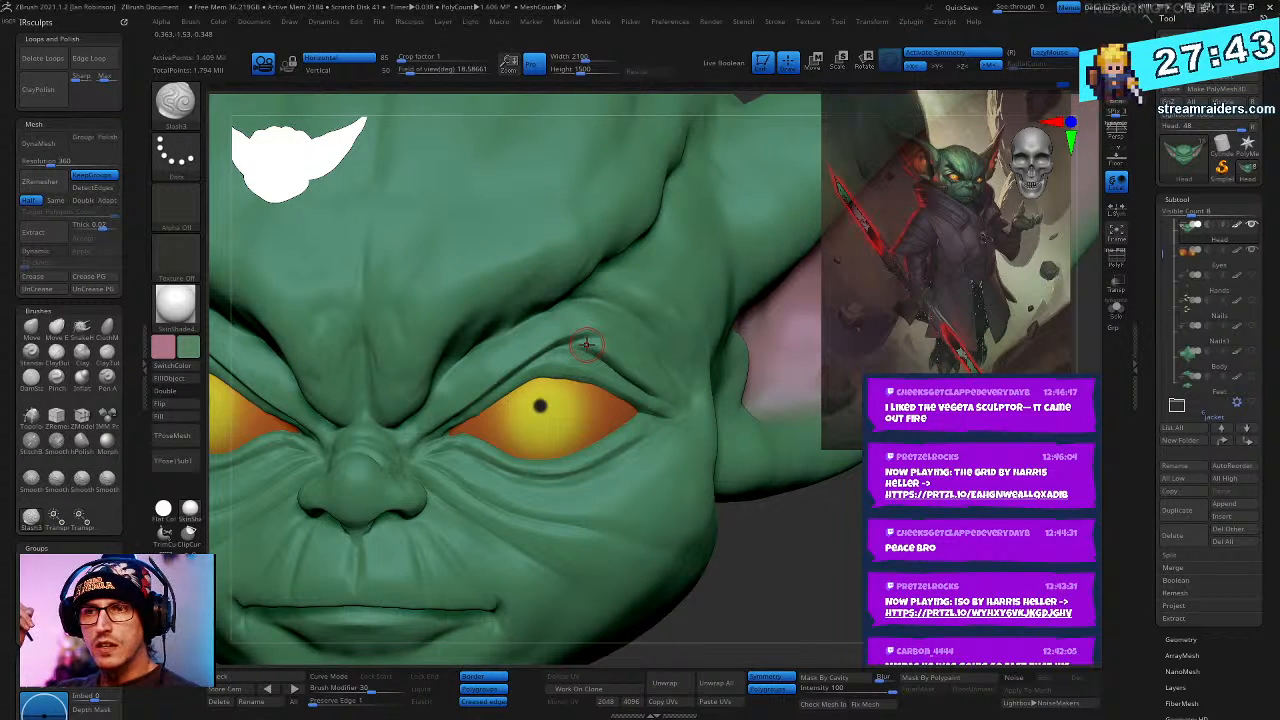
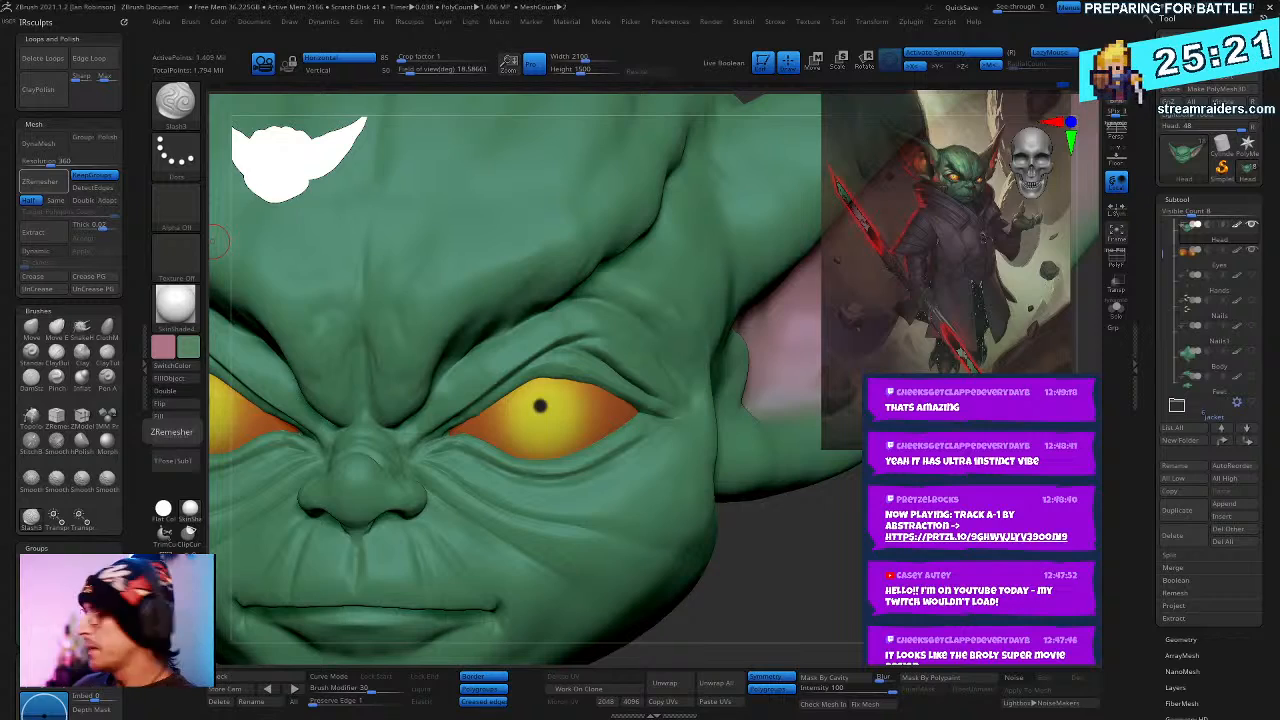
- Build up the rounded forms inside the pink ear bowl with the ClayBuildup brush and smooth them
left_click_drag(218, 242, 781, 558)
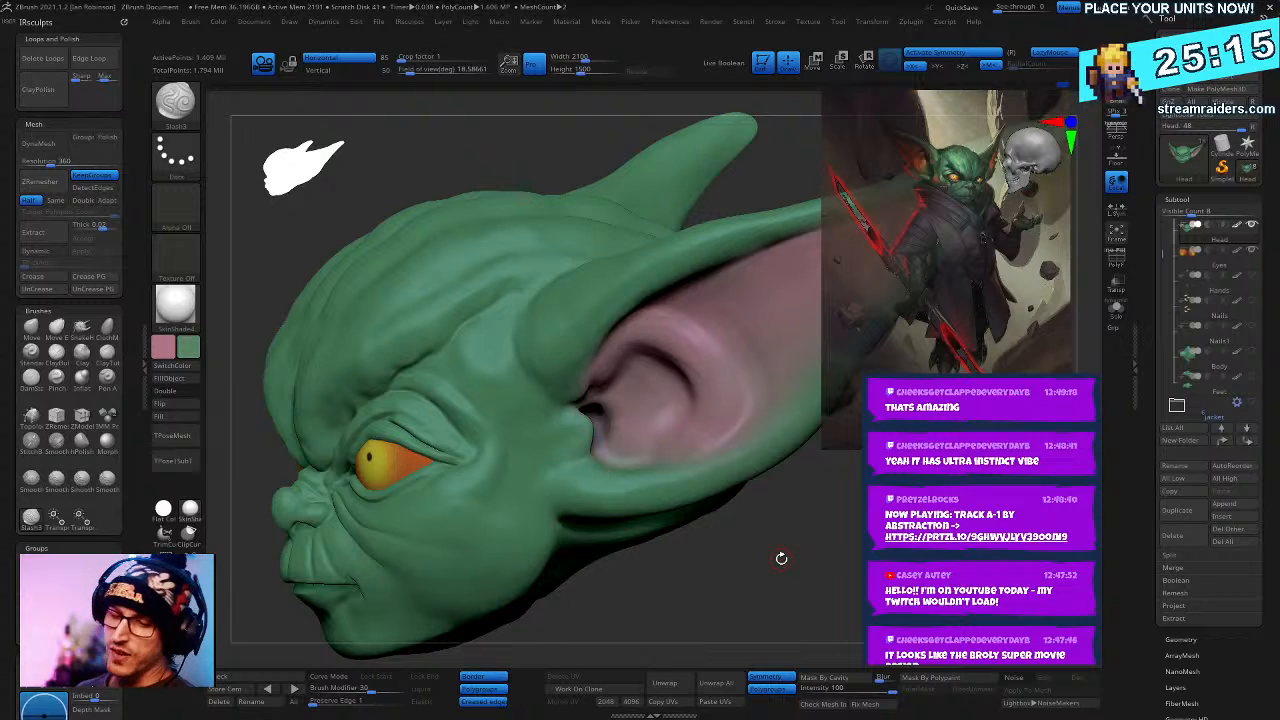
left_click_drag(760, 510, 760, 545, "alt")
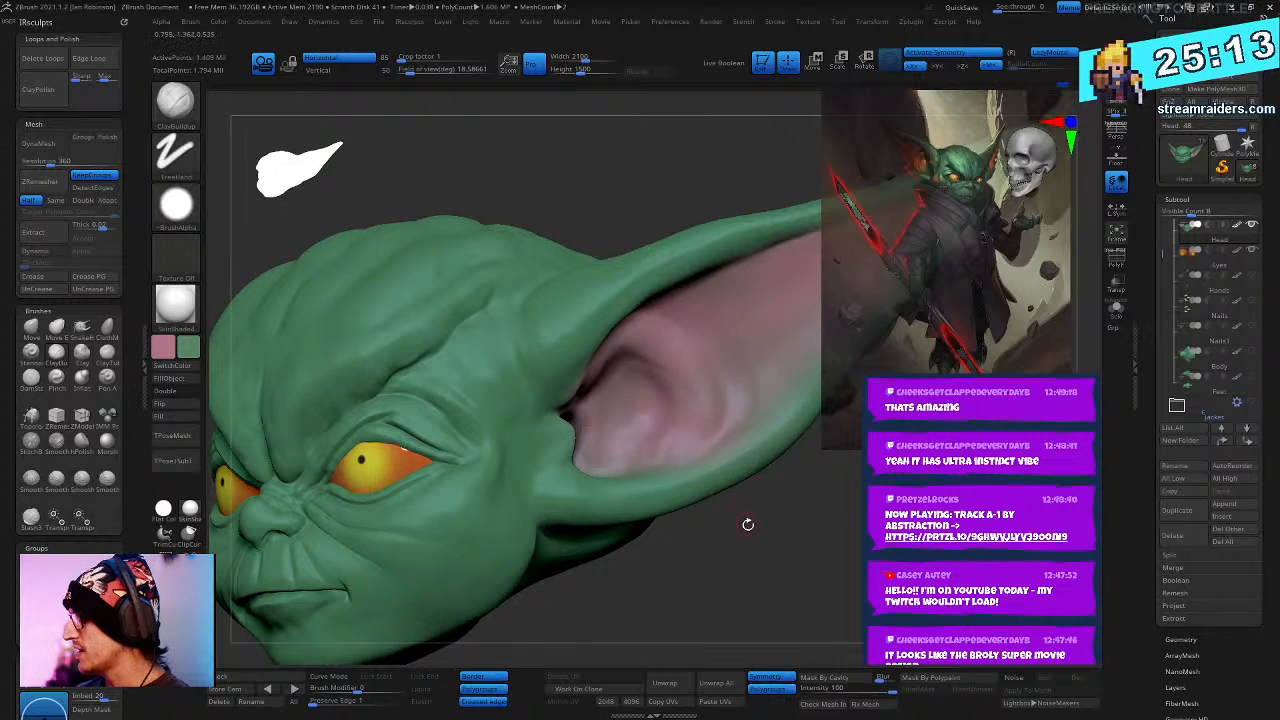
key("space")
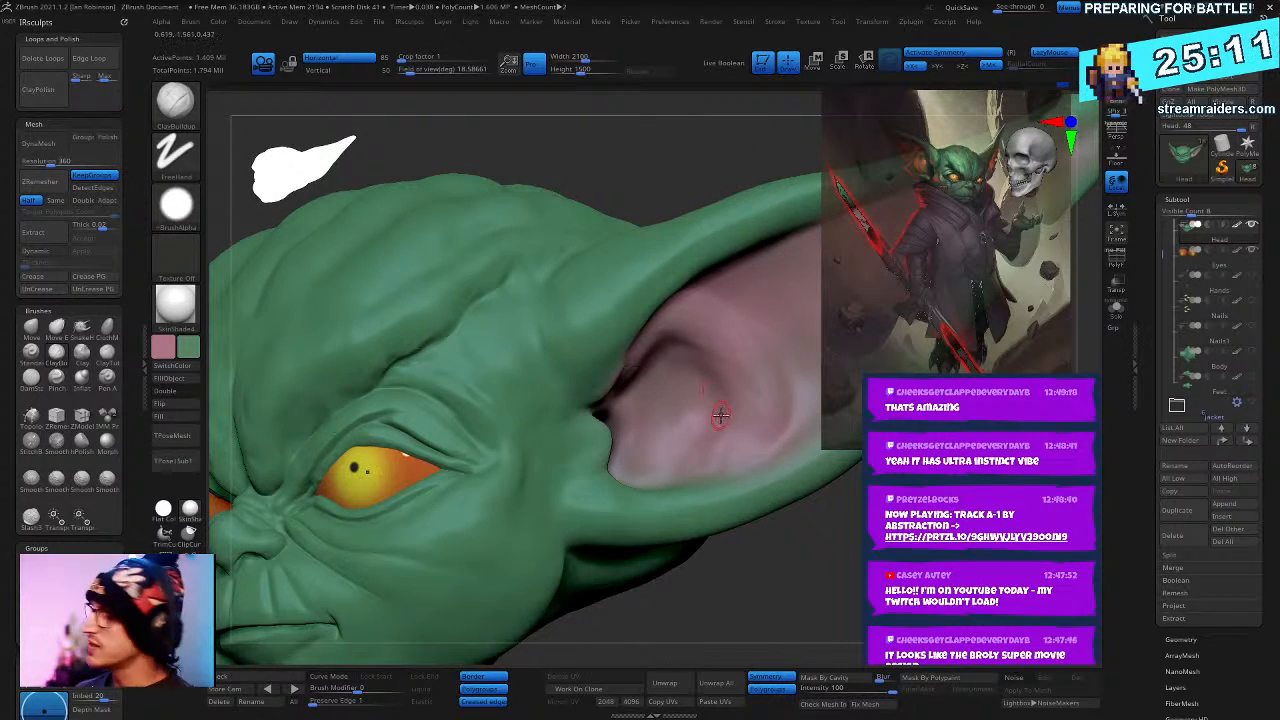
right_click_drag(720, 418, 706, 409)
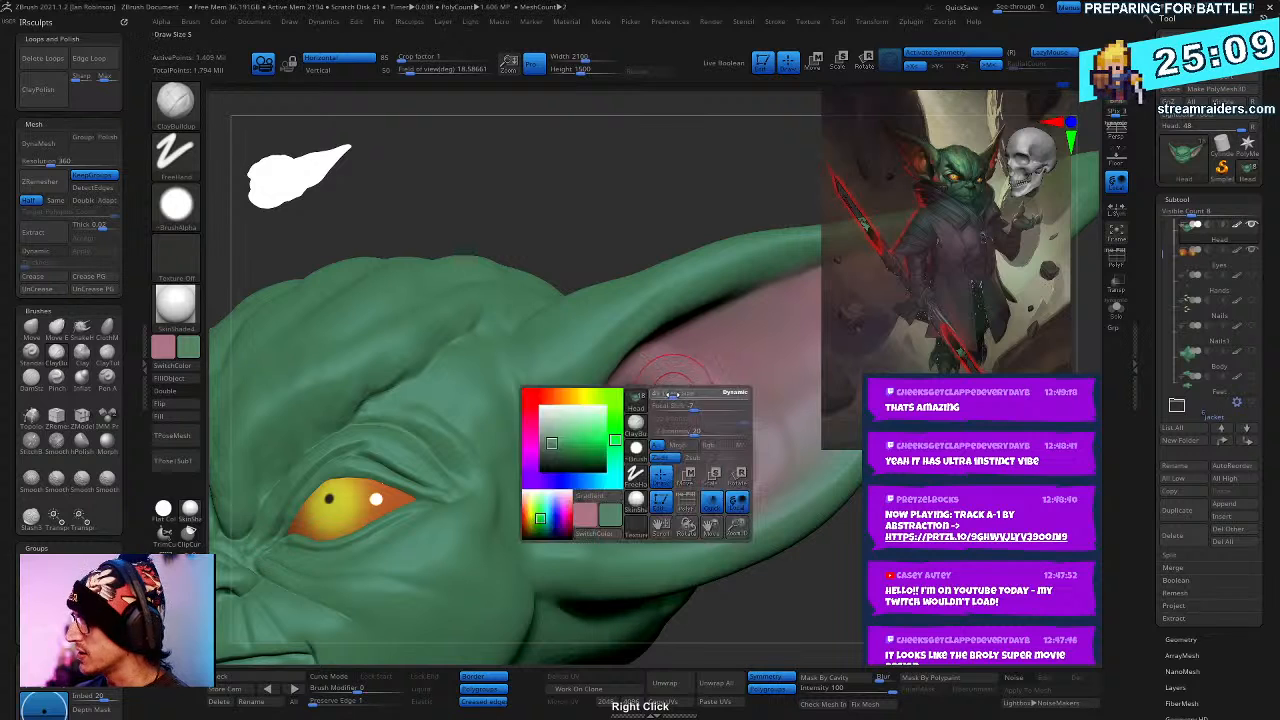
mouse_move(636, 404)
left_mouse_down()
mouse_move(702, 436)
mouse_move(678, 412)
mouse_move(617, 417)
mouse_move(660, 452)
left_mouse_up()
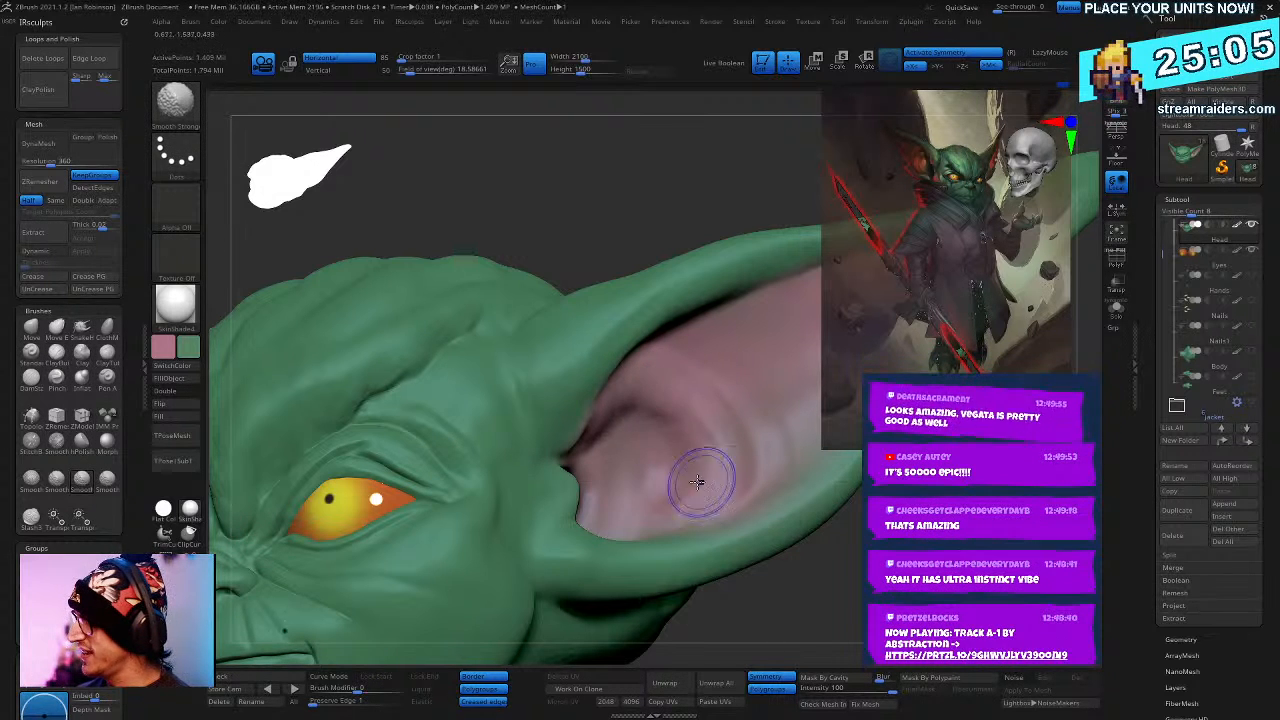
mouse_move(652, 400)
left_mouse_down()
mouse_move(624, 340)
mouse_move(614, 384)
left_mouse_up()
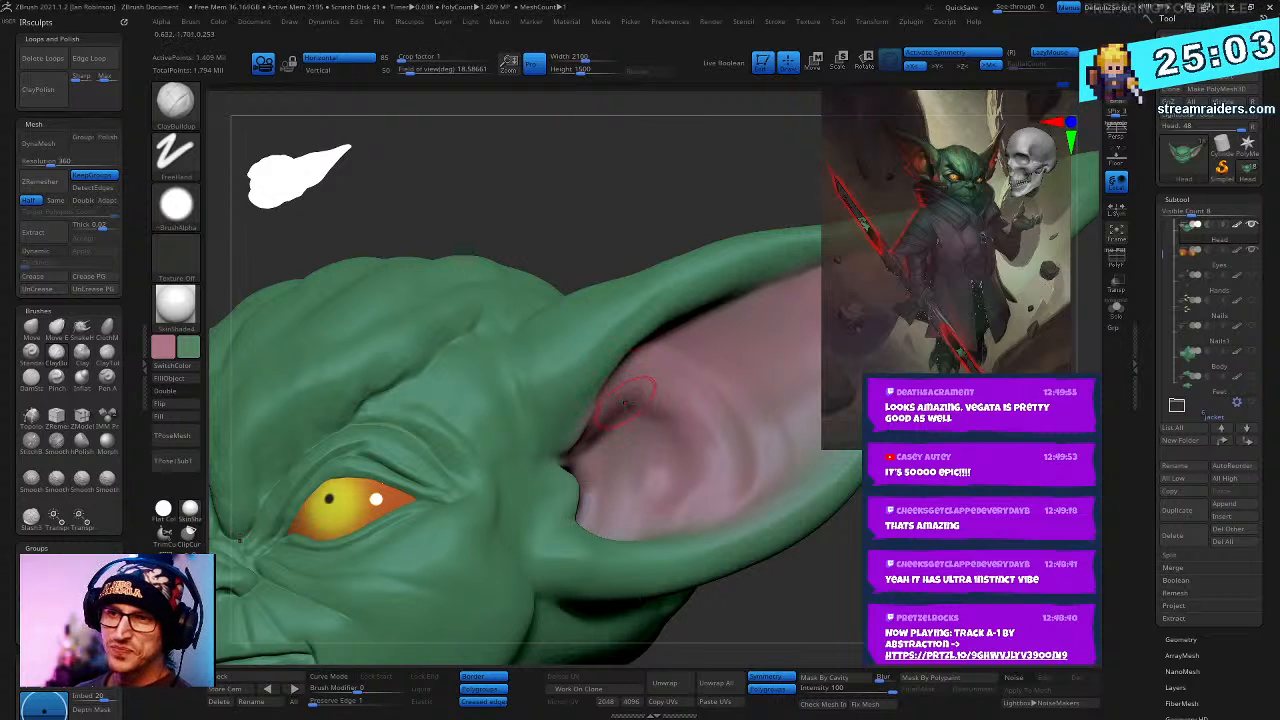
- Refine the transition between the temple and the ear's front edge with ClayBuildup and smoothing
mouse_move(642, 380)
right_mouse_down()
mouse_move(648, 404)
mouse_move(628, 410)
right_mouse_up()
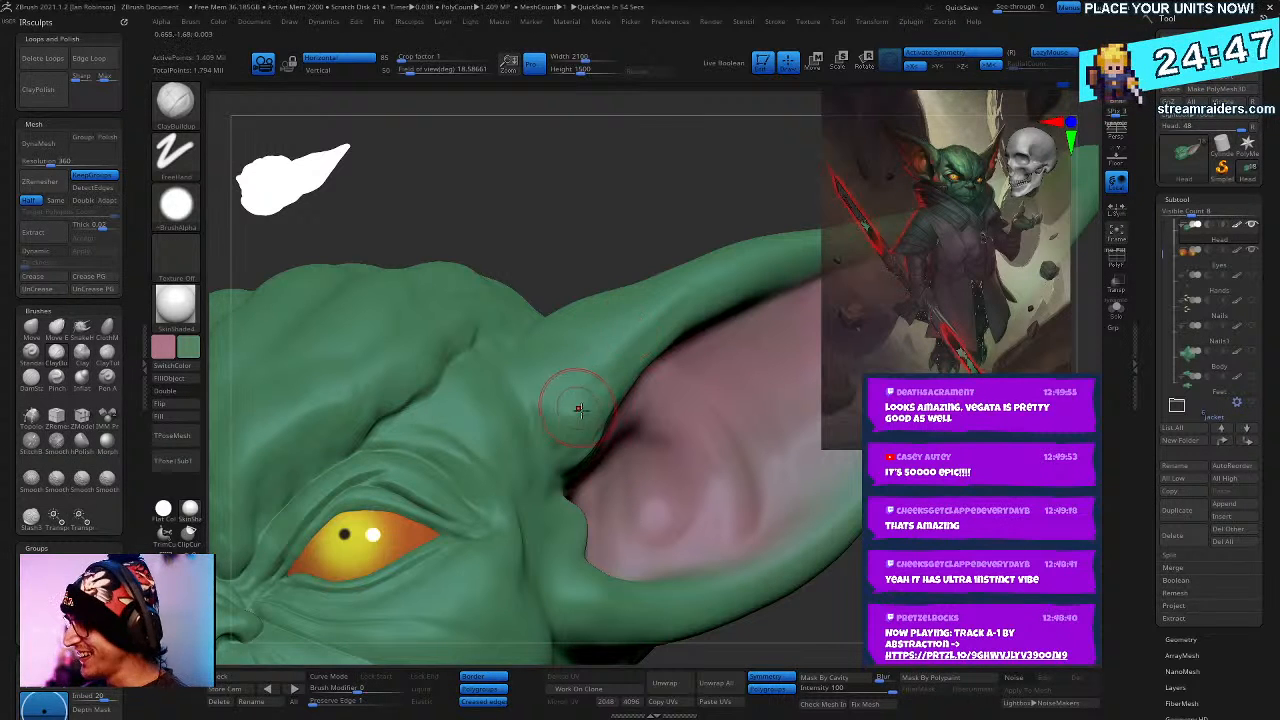
key("shift")
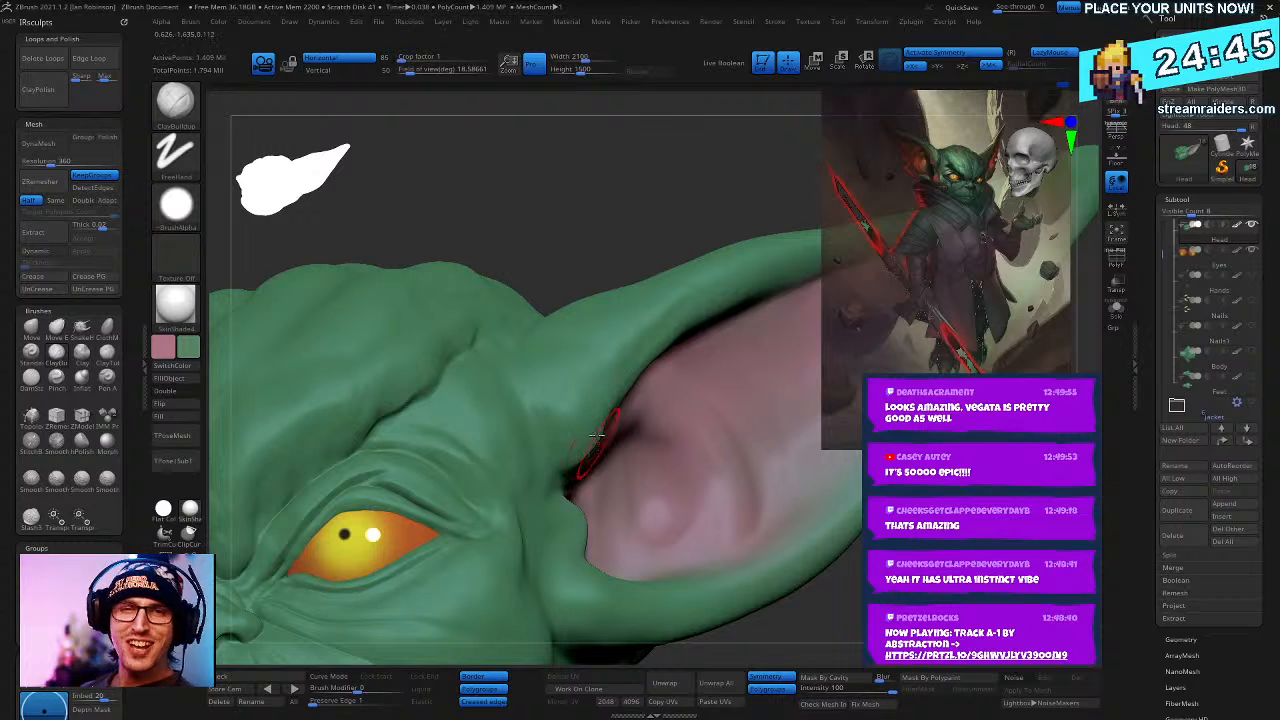
right_click_drag(584, 459, 597, 404)
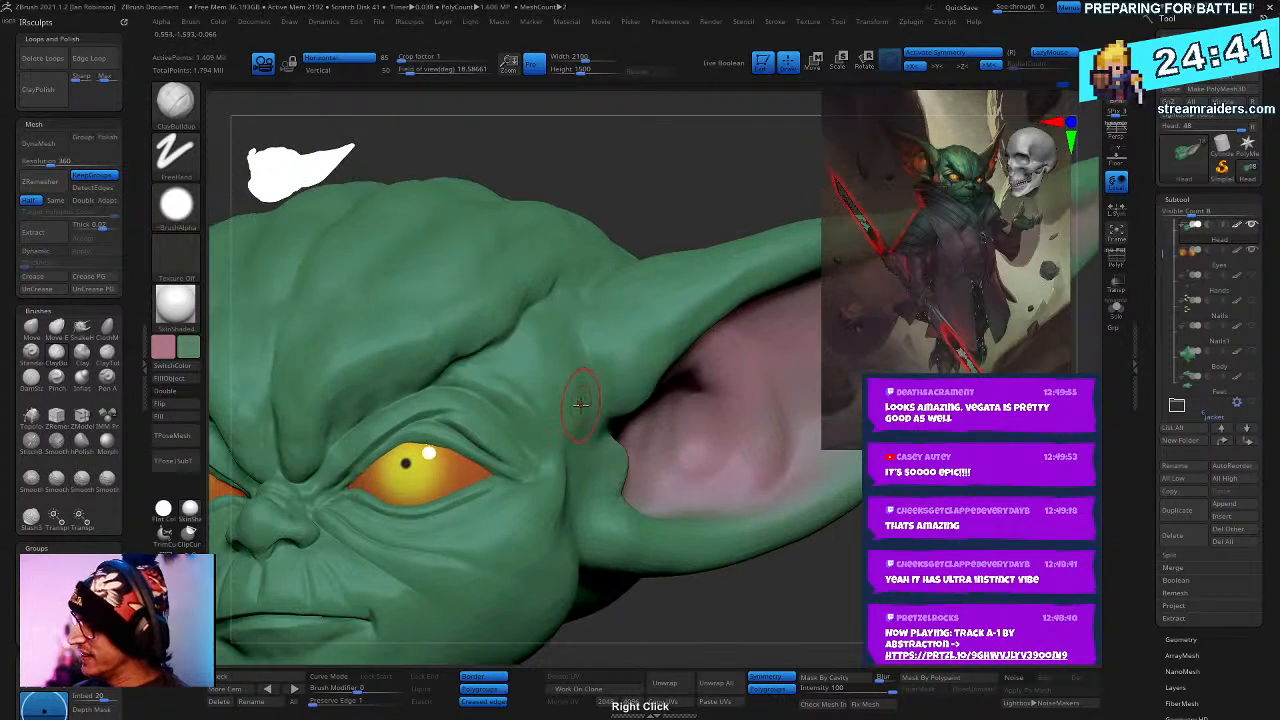
mouse_move(600, 417)
left_mouse_down()
mouse_move(634, 366)
mouse_move(599, 363)
left_mouse_up()
- Make the body, hands and feet visible again along with the jacket, under shirt and pants folders
mouse_move(611, 346)
right_mouse_down("ctrl")
mouse_move(789, 486)
mouse_move(686, 418)
mouse_move(791, 431)
mouse_move(754, 483)
right_mouse_up("ctrl")
left_click(1251, 277, "shift")
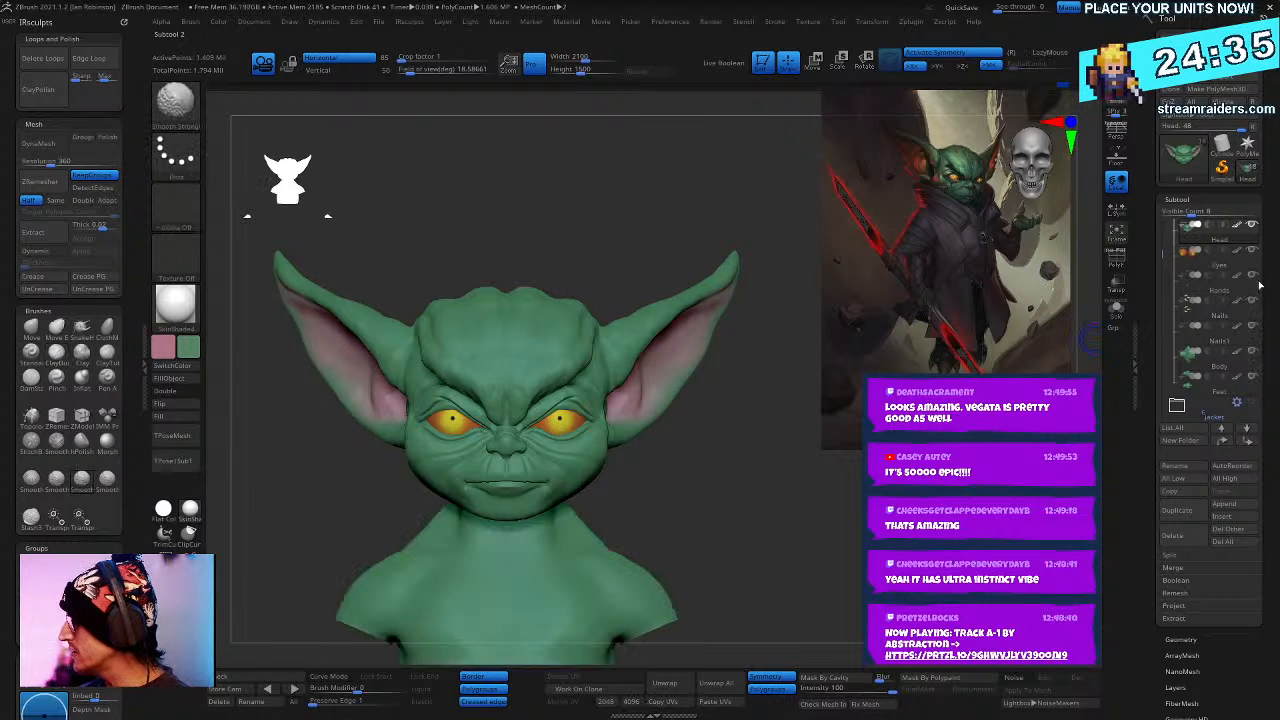
right_click_drag(800, 388, 735, 480, "ctrl")
right_click_drag(735, 480, 720, 455, "alt")
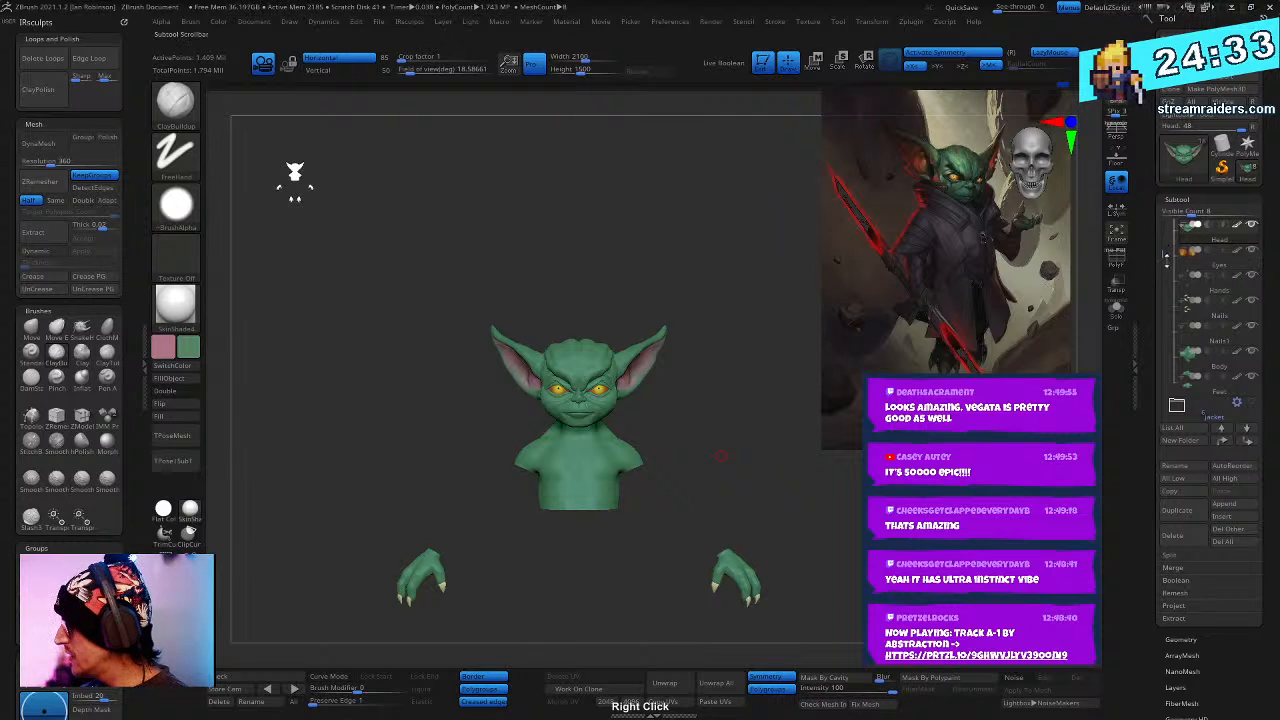
scroll(1200, 280, "down", 2)
left_click(1237, 380)
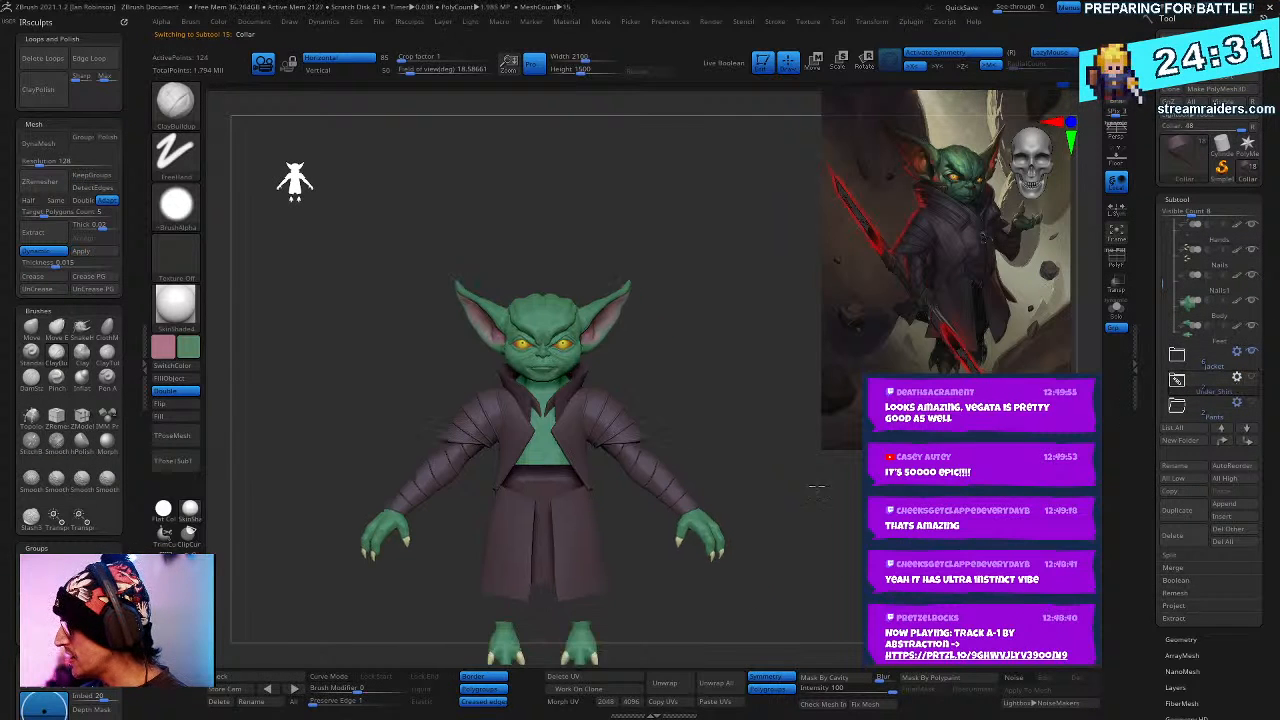
scroll(1245, 380, "down", 1)
left_click(1252, 353)
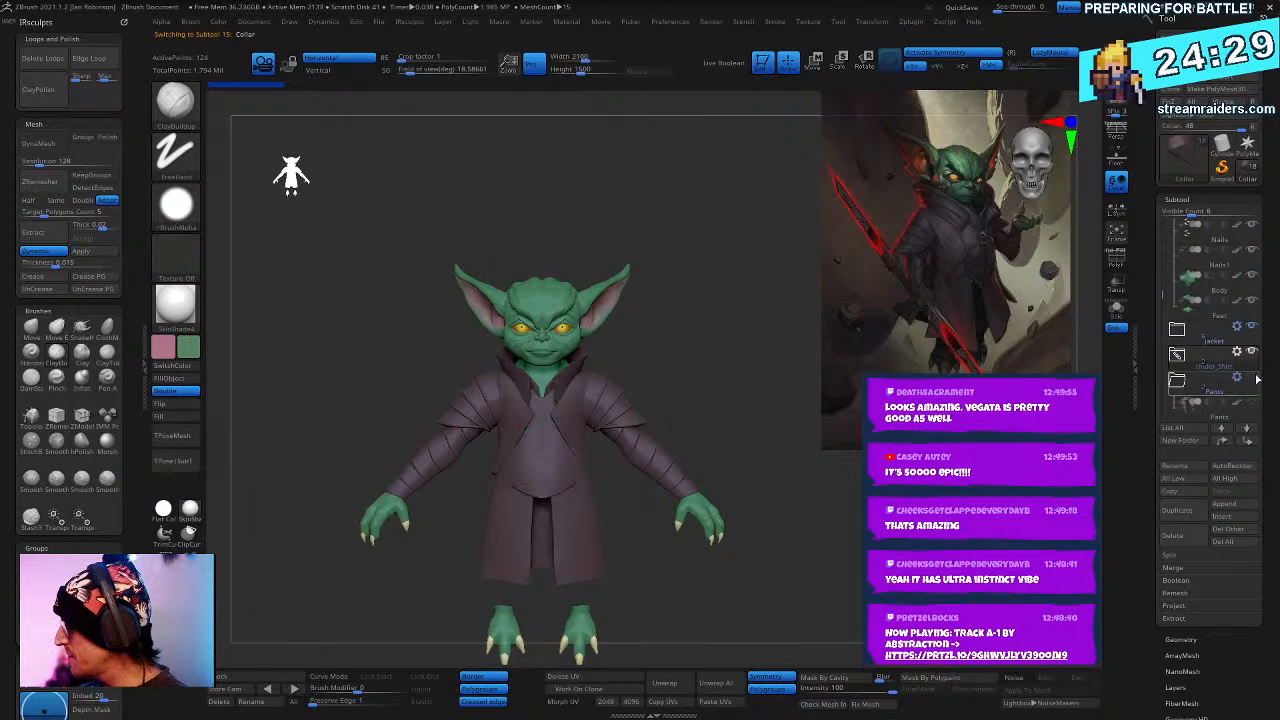
left_click(1252, 377)
- Examine the character's collar, then switch to the reference board and study the collar, jacket and shoulder armor in the concept art
right_click_drag(790, 440, 735, 430)
left_click_drag(770, 500, 570, 540)
left_click_drag(849, 447, 709, 349, "alt")
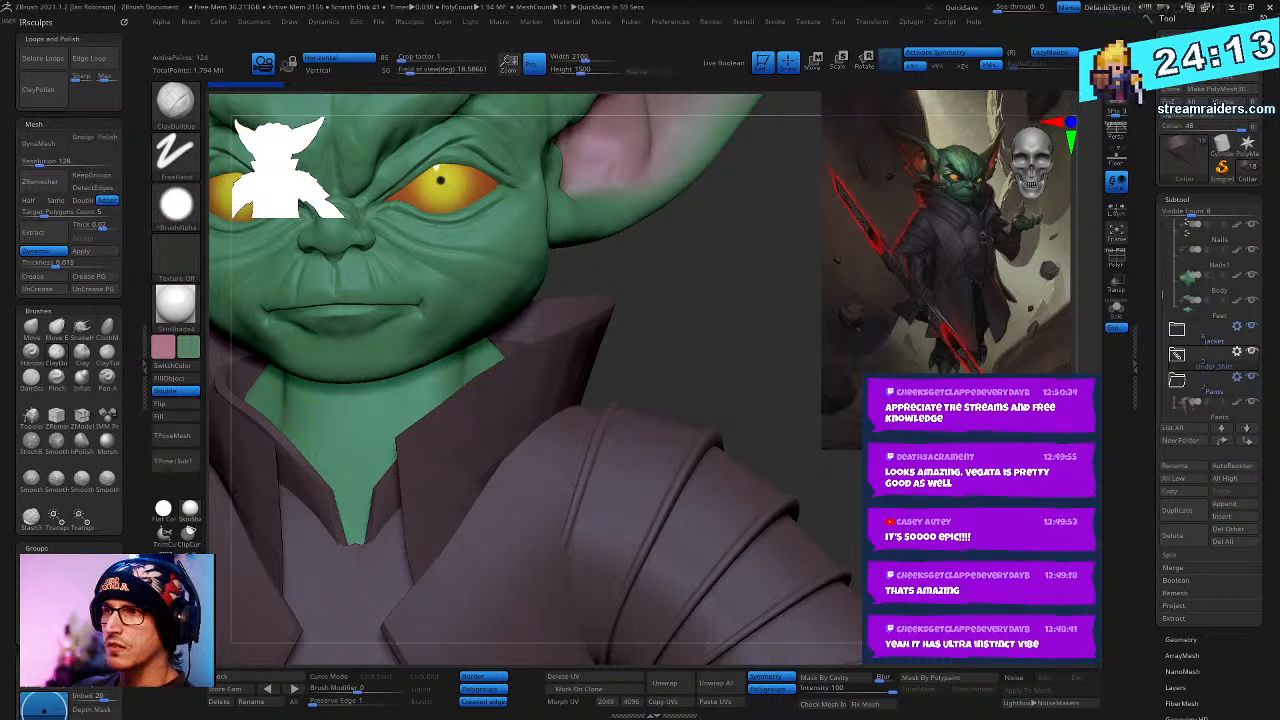
right_click_drag(0, 400, 808, 388)
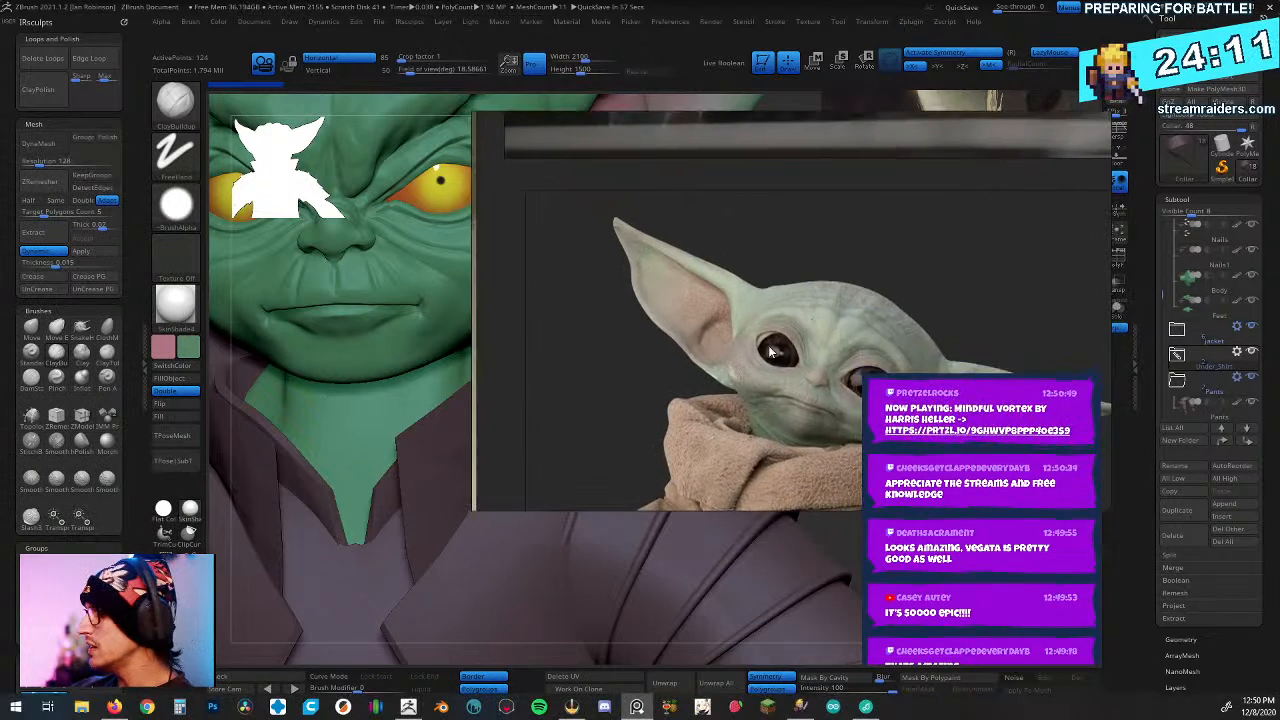
scroll(808, 386, "down", 8)
scroll(674, 350, "up", 10)
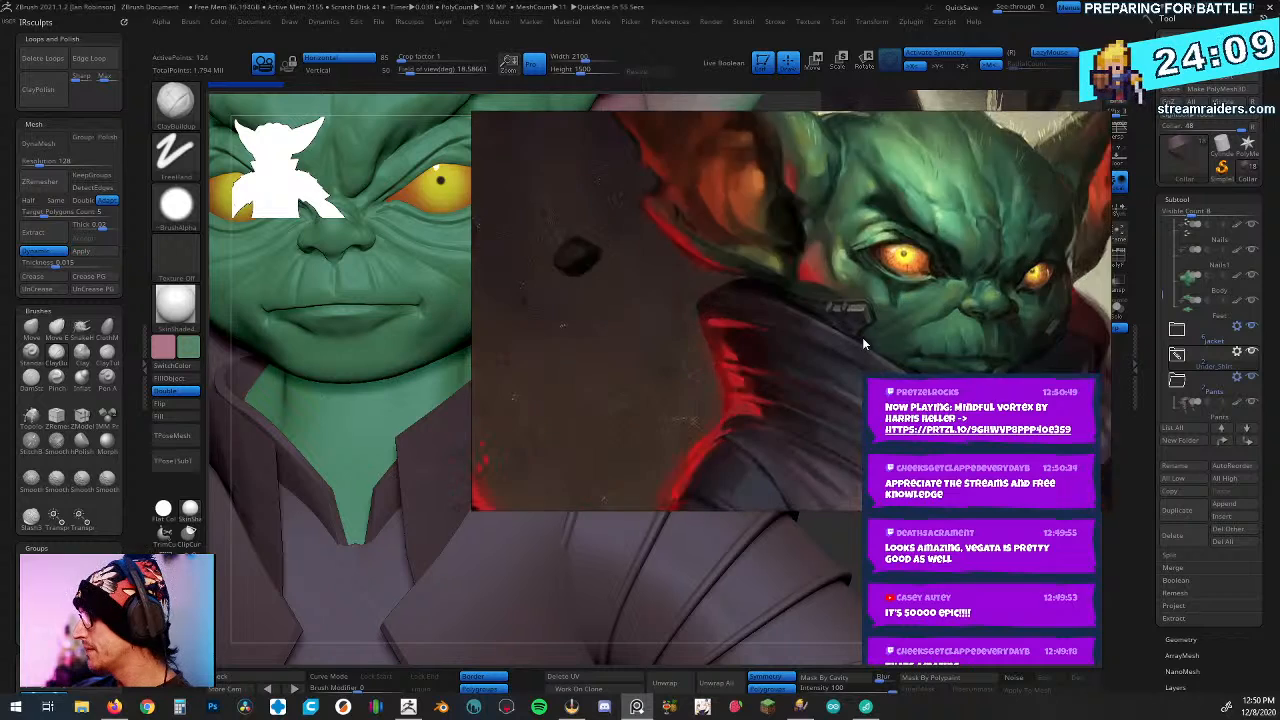
middle_click_drag(783, 261, 757, 231)
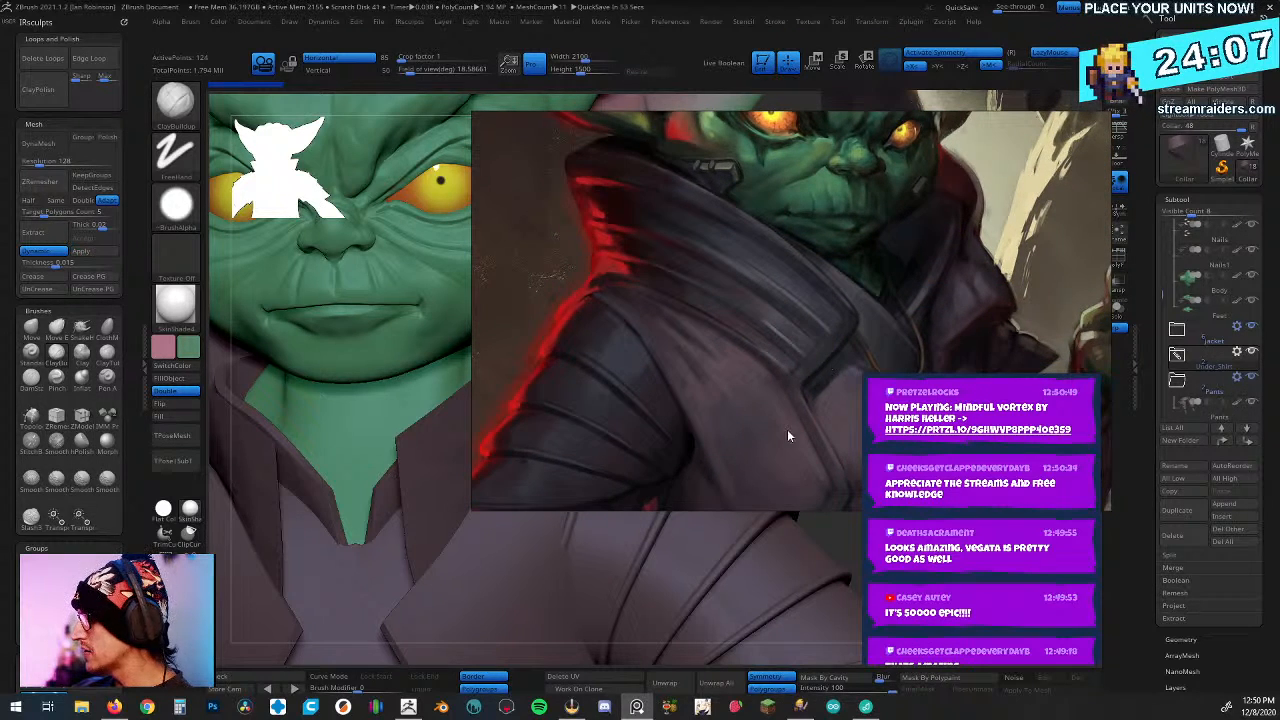
scroll(788, 435, "up", 3)
scroll(844, 345, "down", 2)
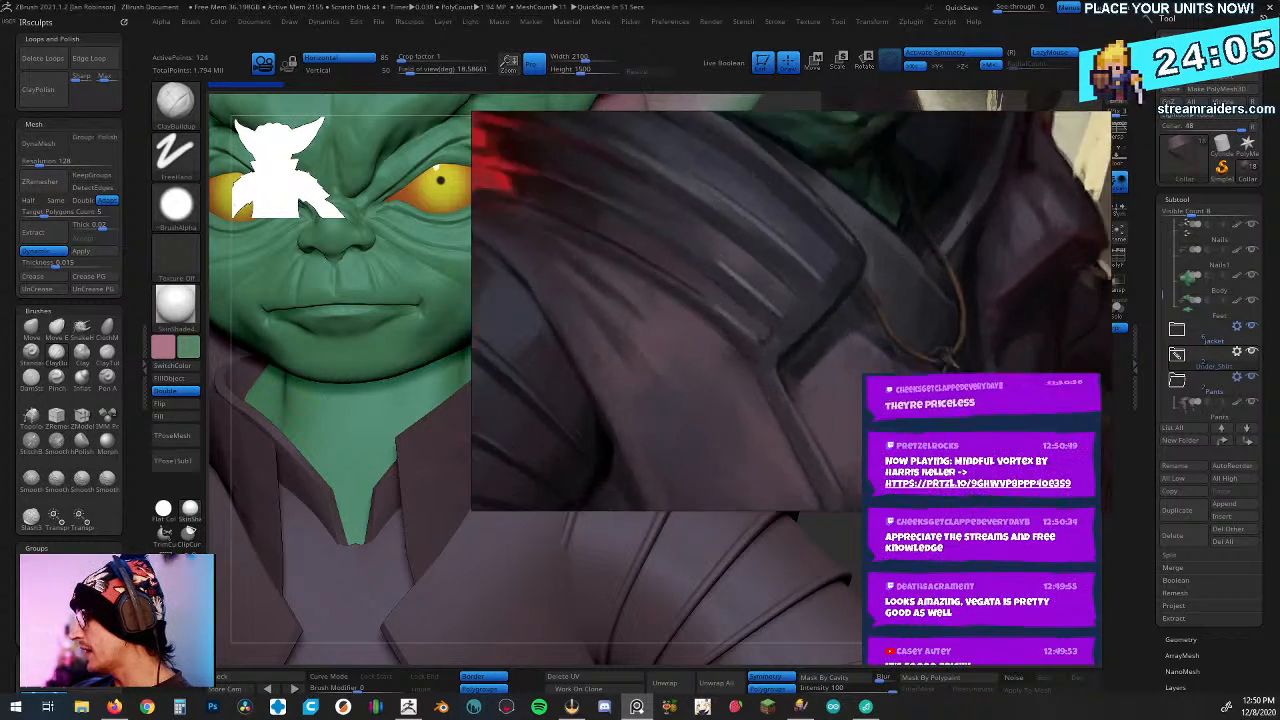
scroll(890, 335, "up", 3)
middle_click_drag(905, 360, 782, 310)
scroll(788, 325, "up", 2)
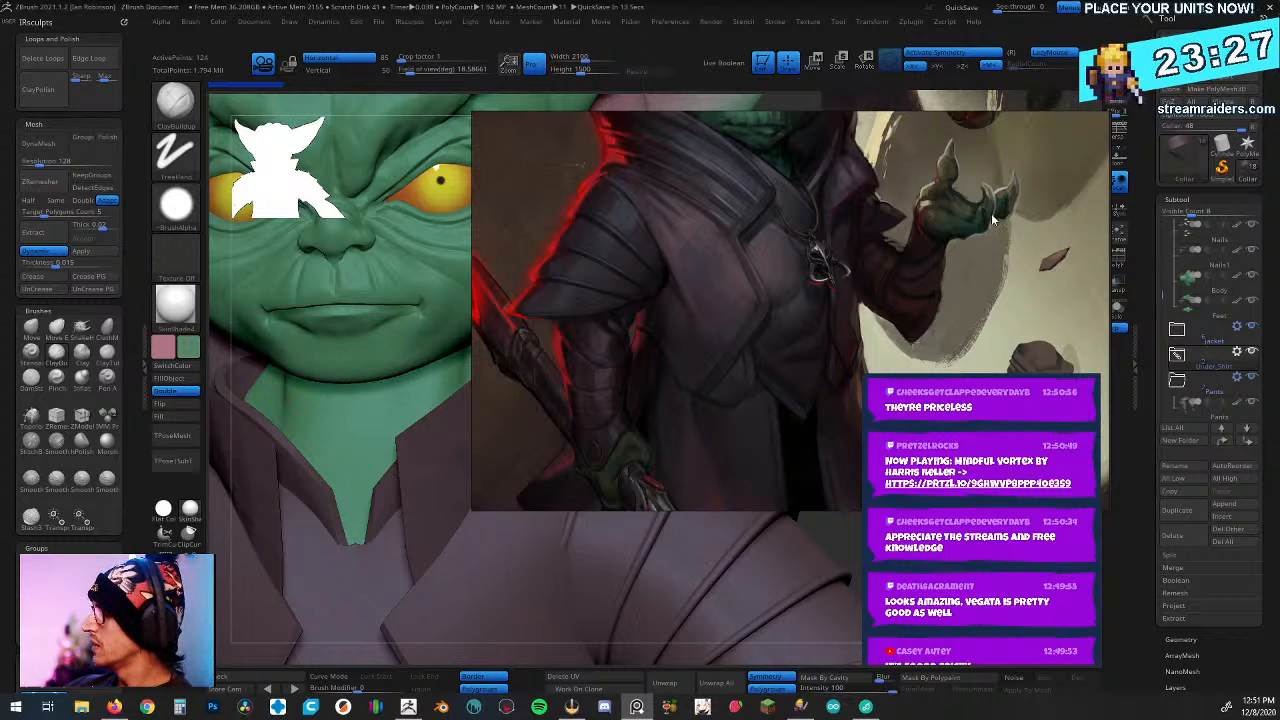
right_click_drag(920, 258, 0, 280)
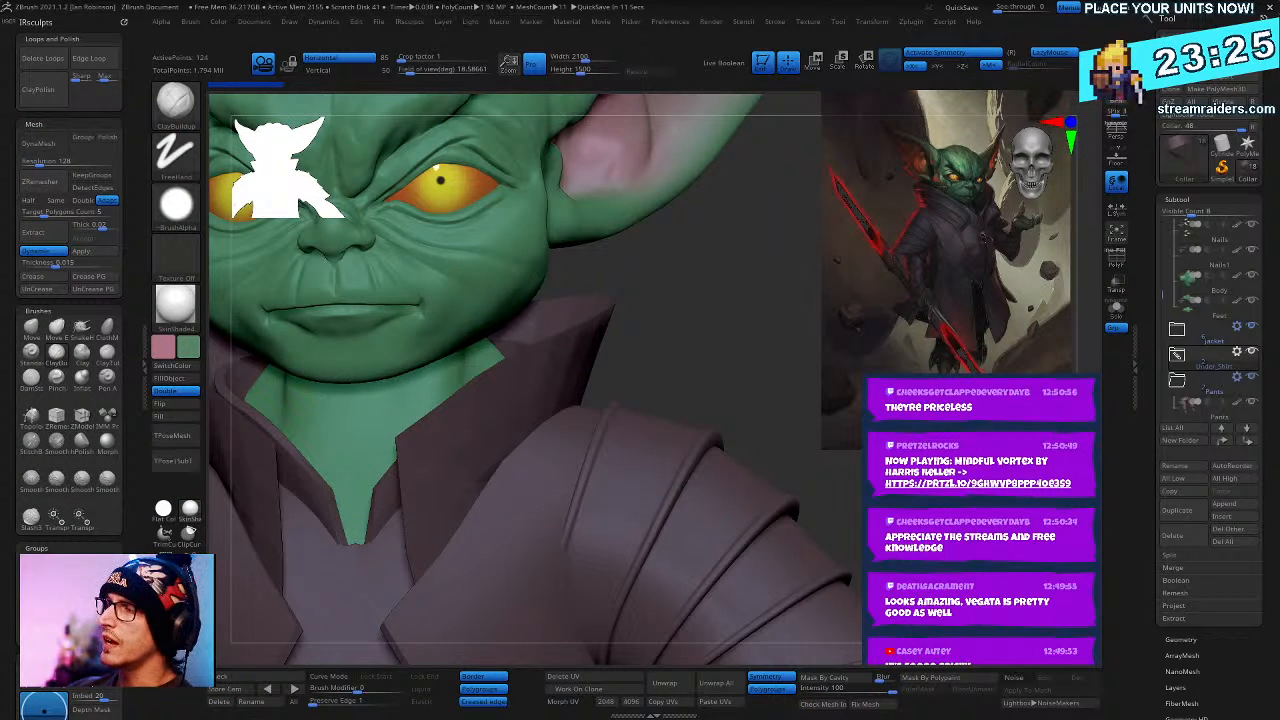
- Select the jacket collar subtool in ZBrush, isolate it and display its polygon wireframe
left_click_drag(731, 392, 760, 347)
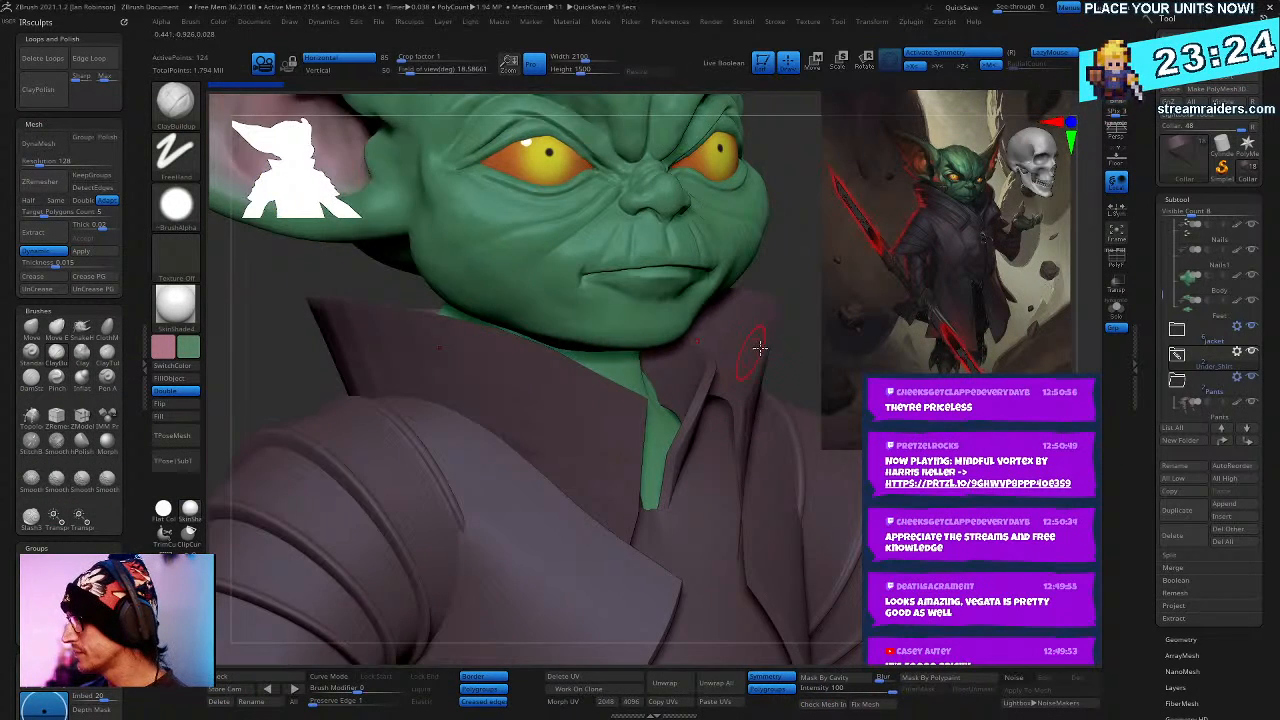
left_click(641, 418, "alt")
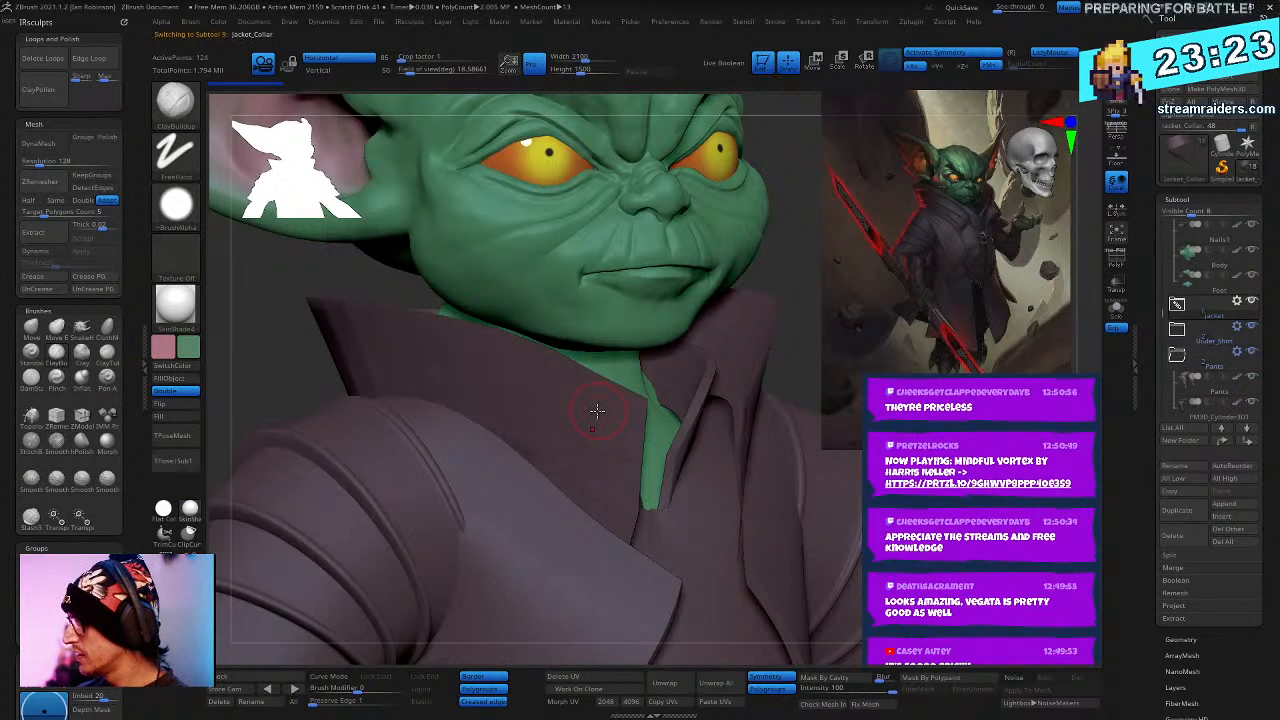
left_click(1116, 310)
left_click_drag(829, 443, 717, 320)
key("shift+f")
mouse_move(717, 320)
right_mouse_down()
mouse_move(749, 413)
mouse_move(737, 403)
mouse_move(735, 414)
right_mouse_up()
right_click(735, 416)
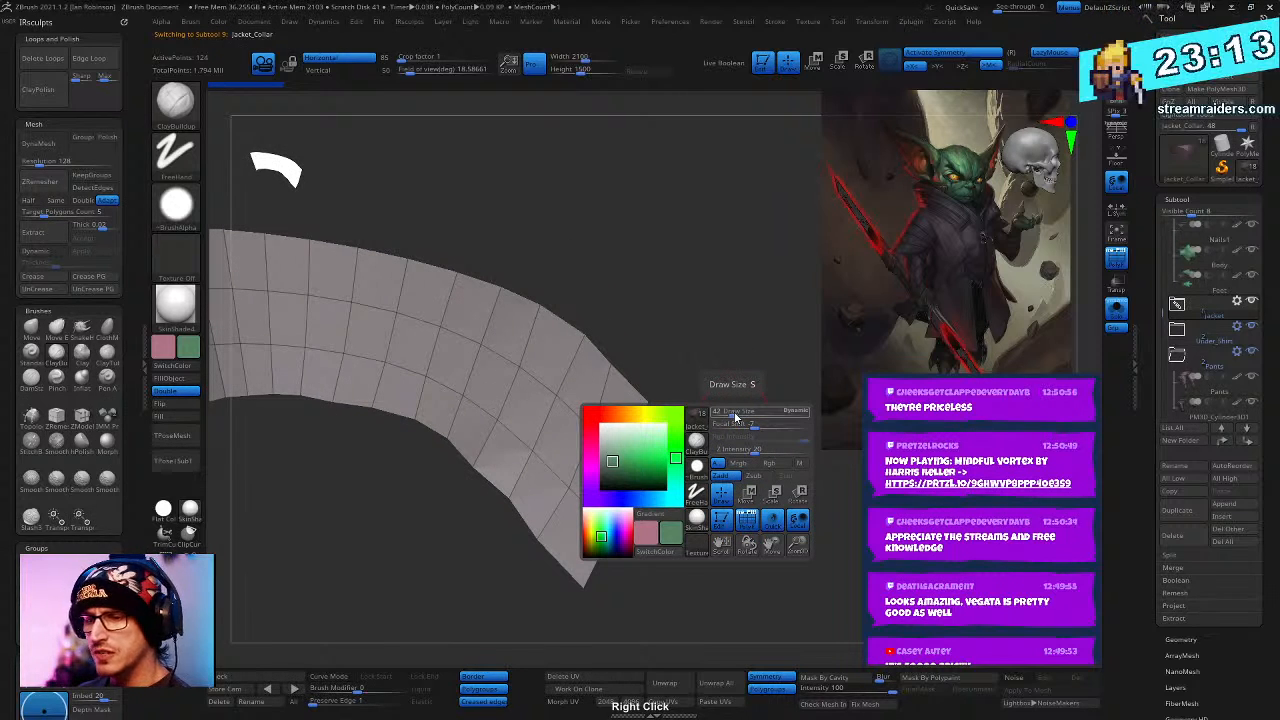
- With the ZModeler brush, insert an edge loop close to the collar's front end and another running lengthwise along the collar
key("b")
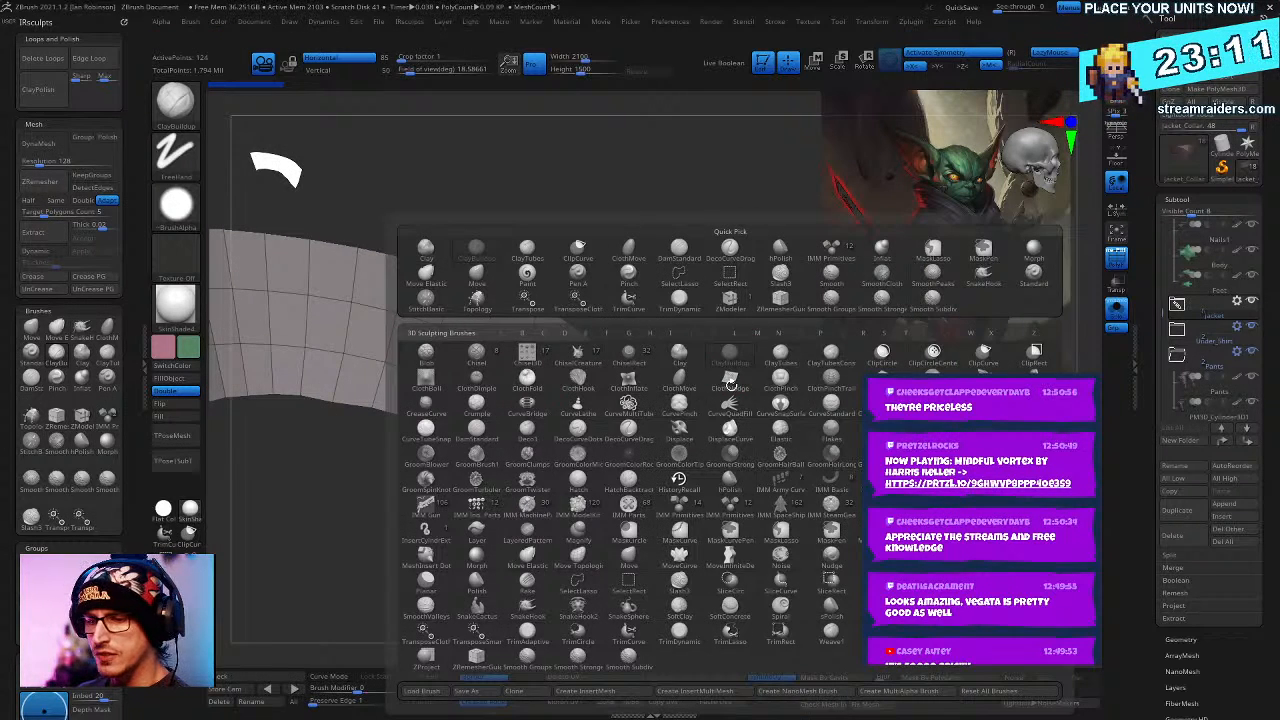
key("z")
key("m")
mouse_move(728, 390)
right_mouse_down()
mouse_move(677, 363)
mouse_move(705, 338)
right_mouse_up()
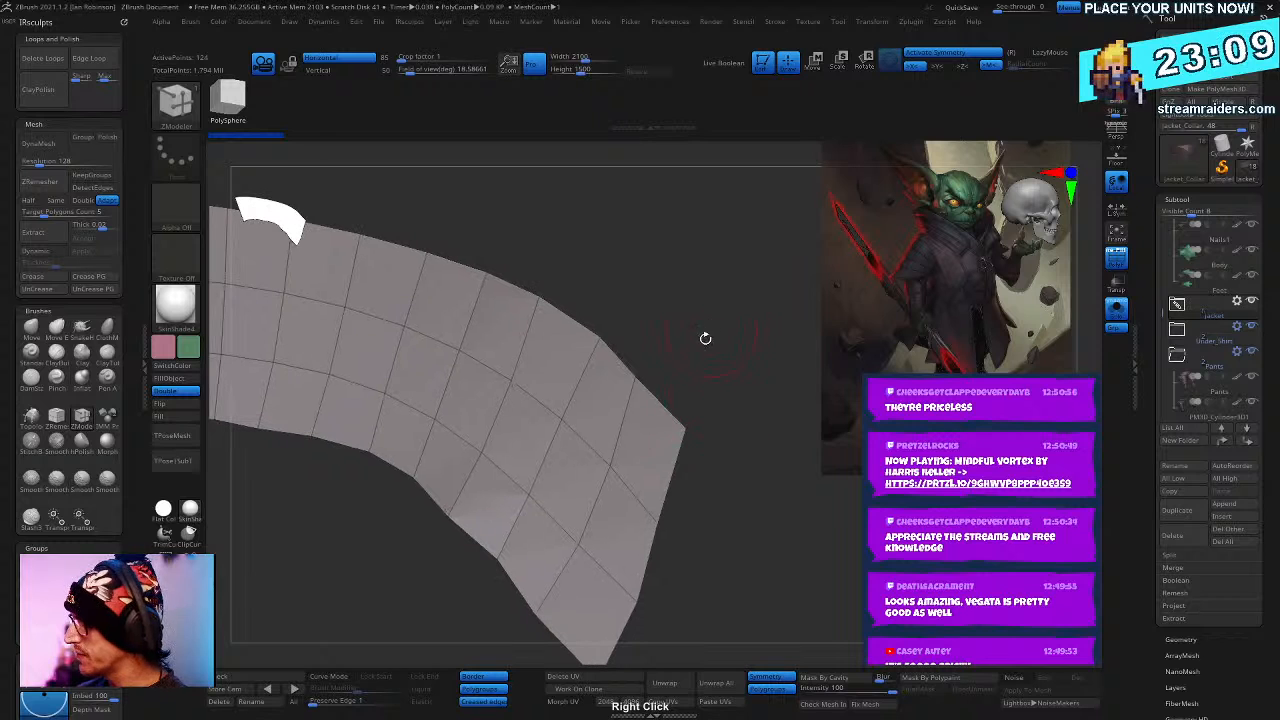
key("space")
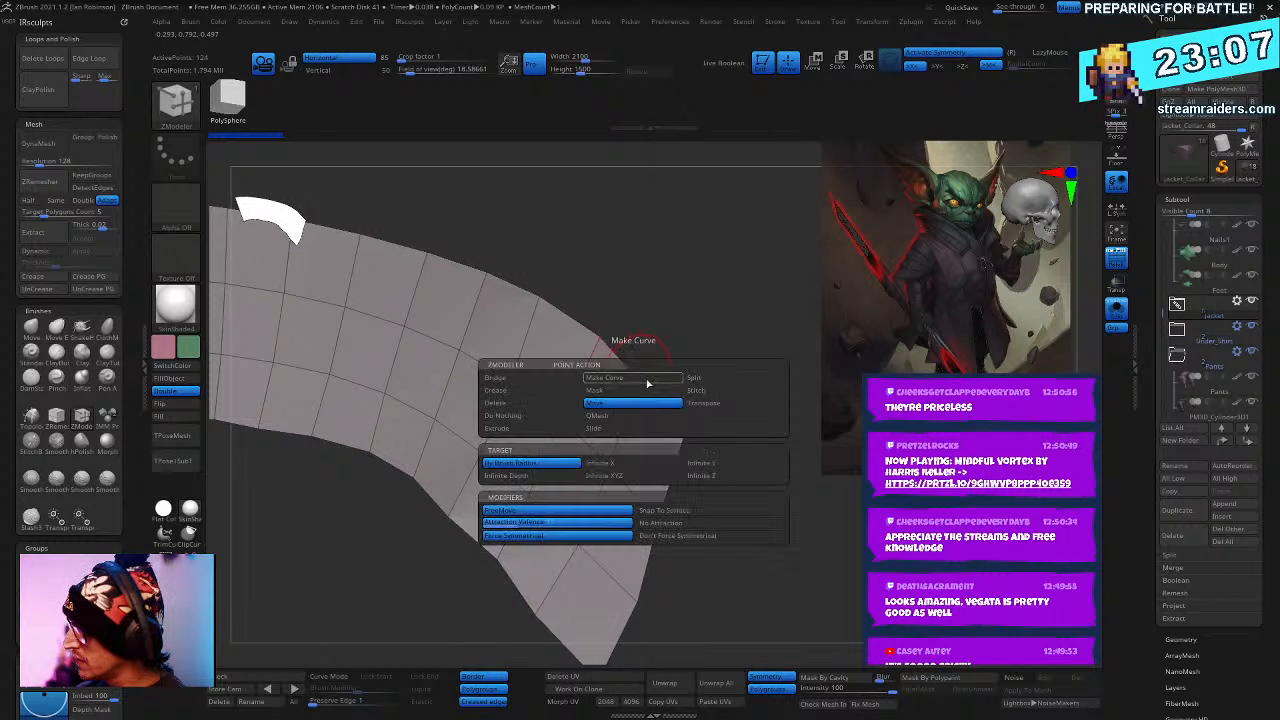
left_click(647, 383)
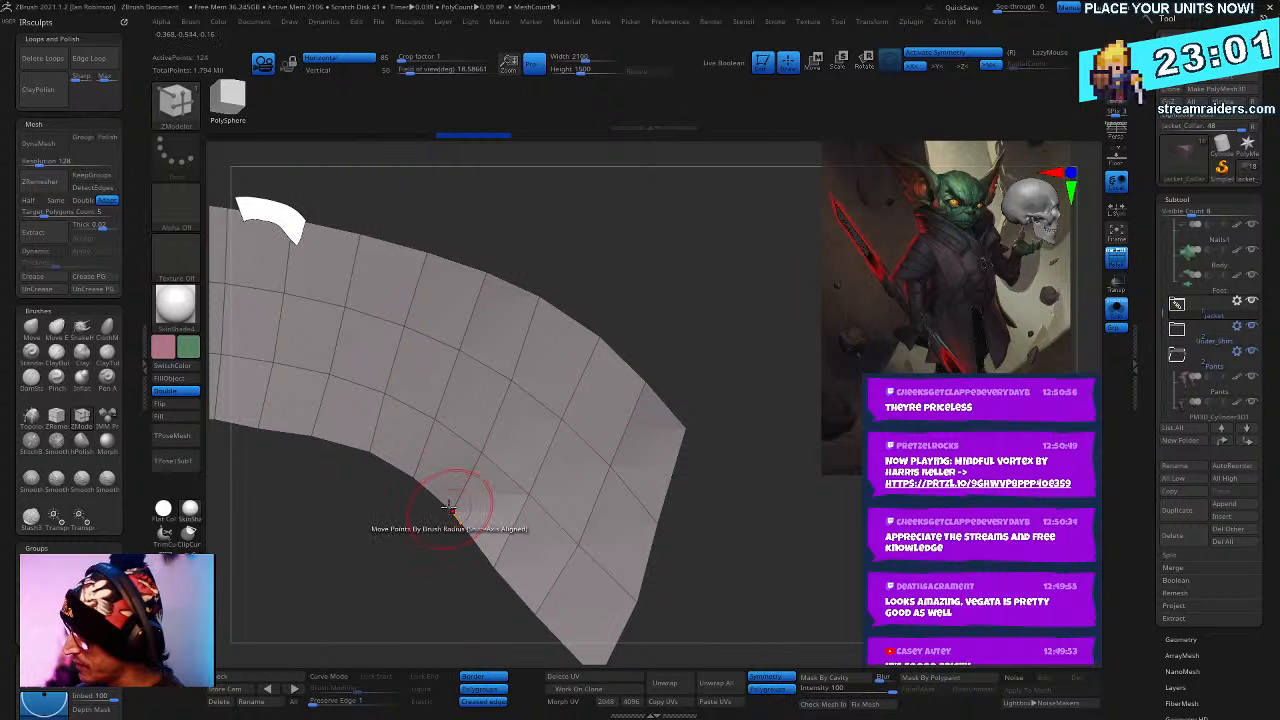
left_click_drag(733, 555, 738, 485, "alt")
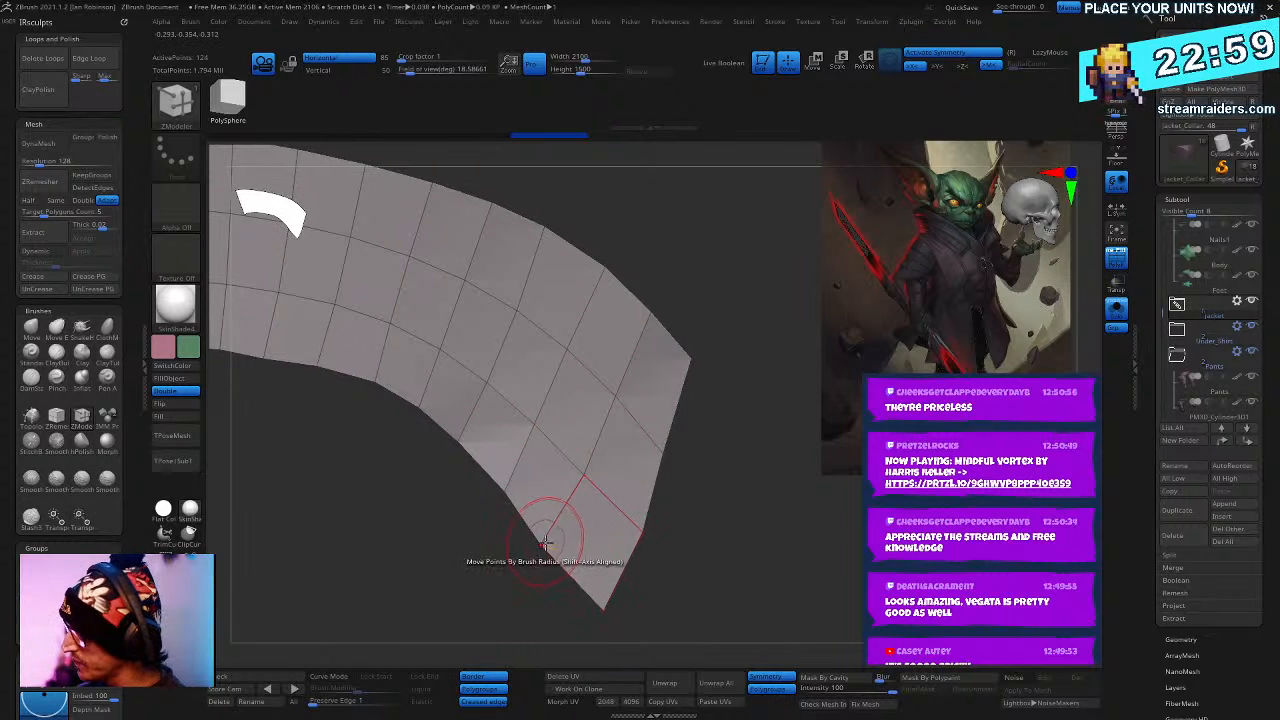
left_click_drag(543, 544, 553, 542)
right_click_drag(564, 530, 720, 547)
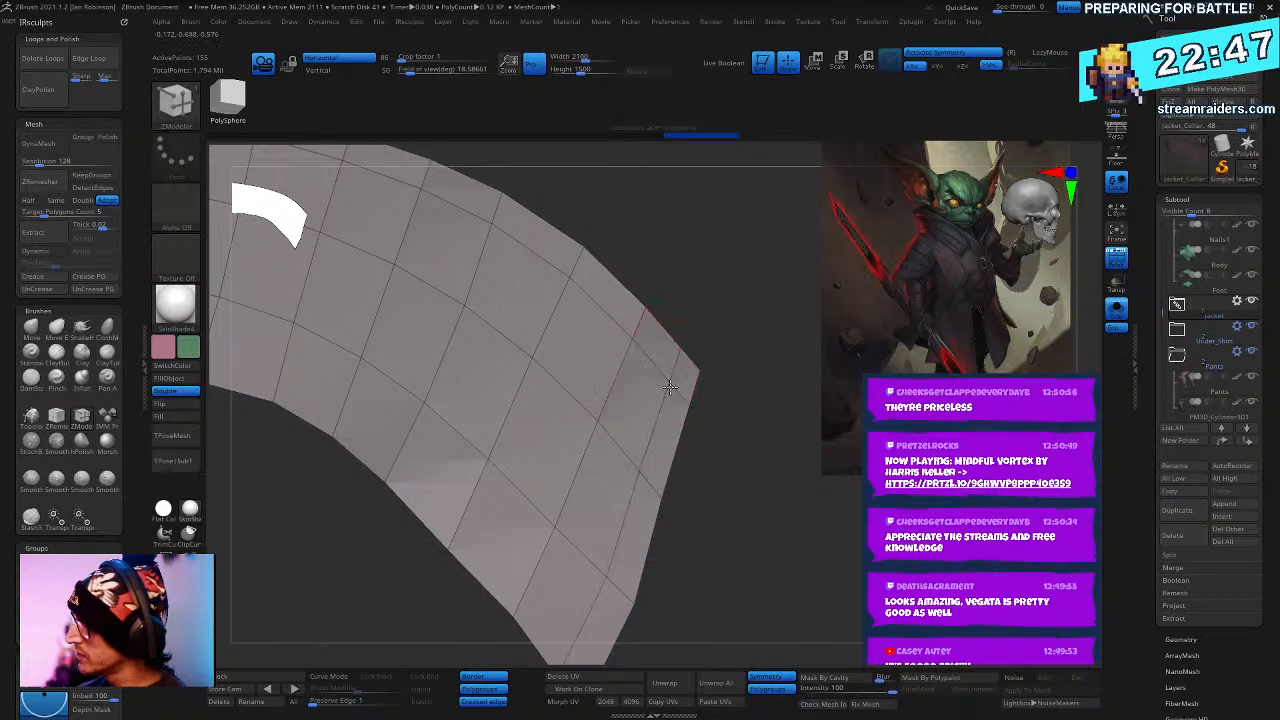
left_click_drag(776, 538, 693, 426)
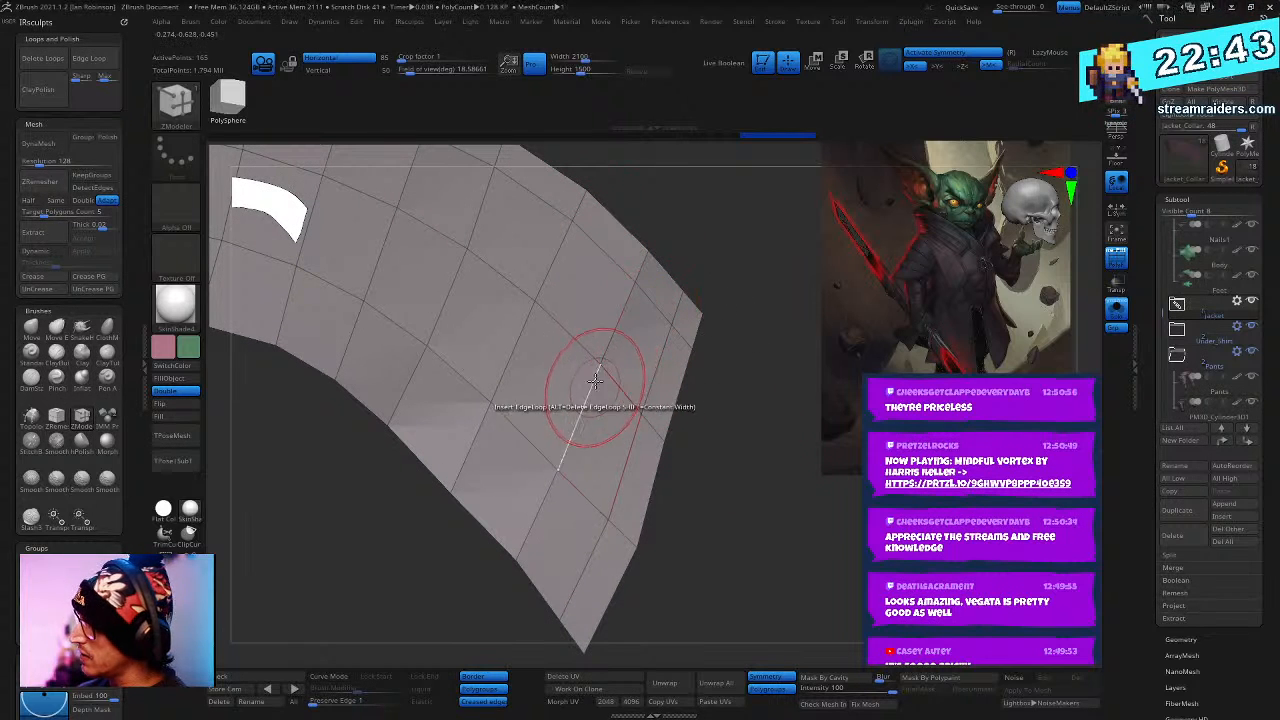
key("space")
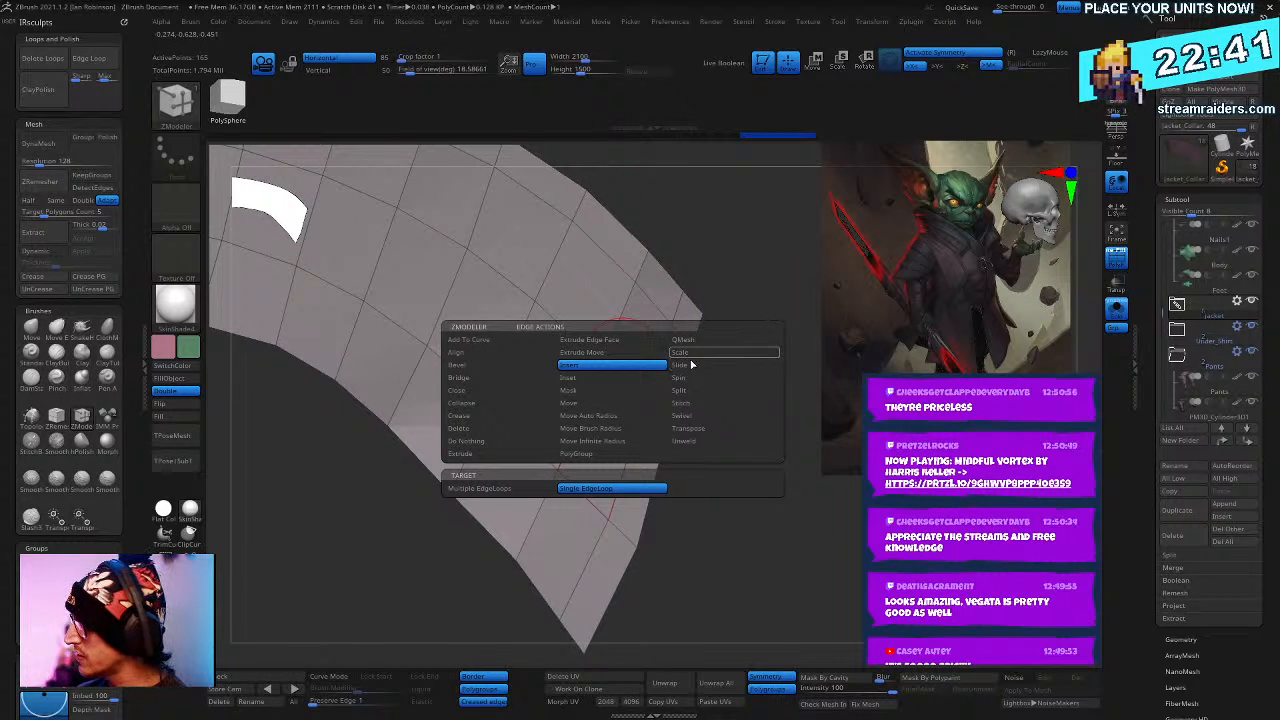
left_click(686, 365)
key("space")
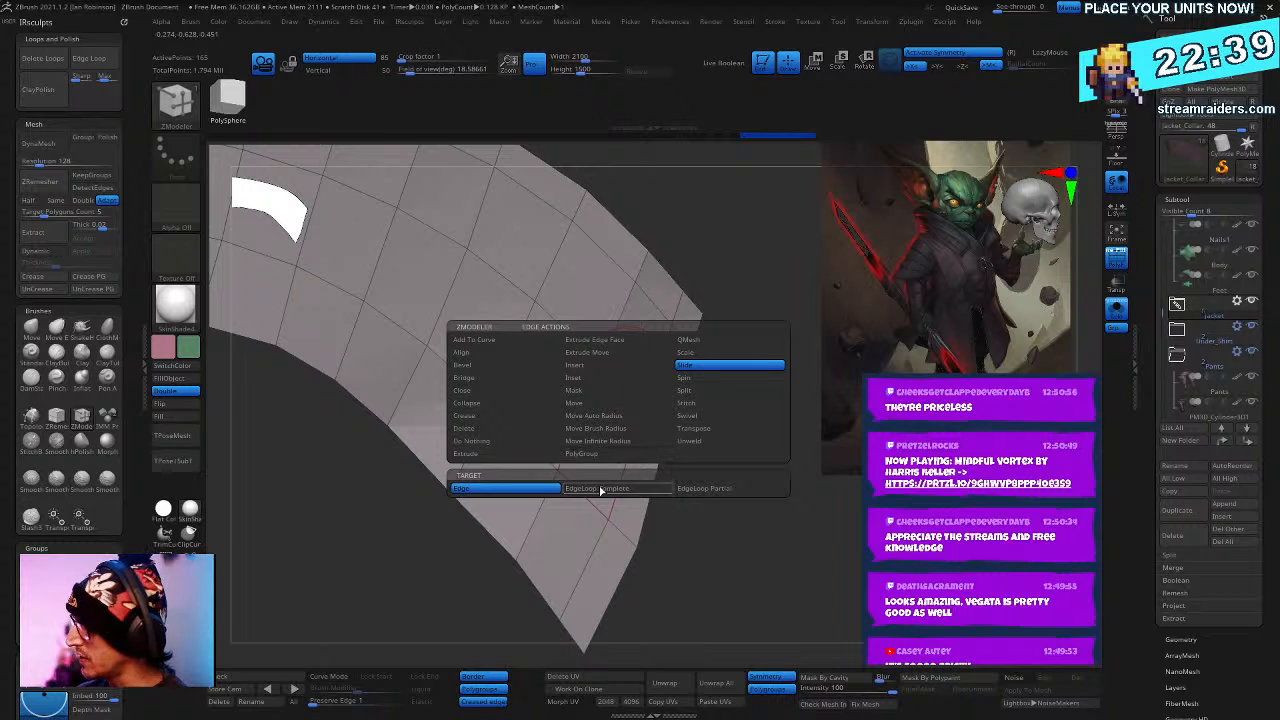
left_click(614, 489)
key("space")
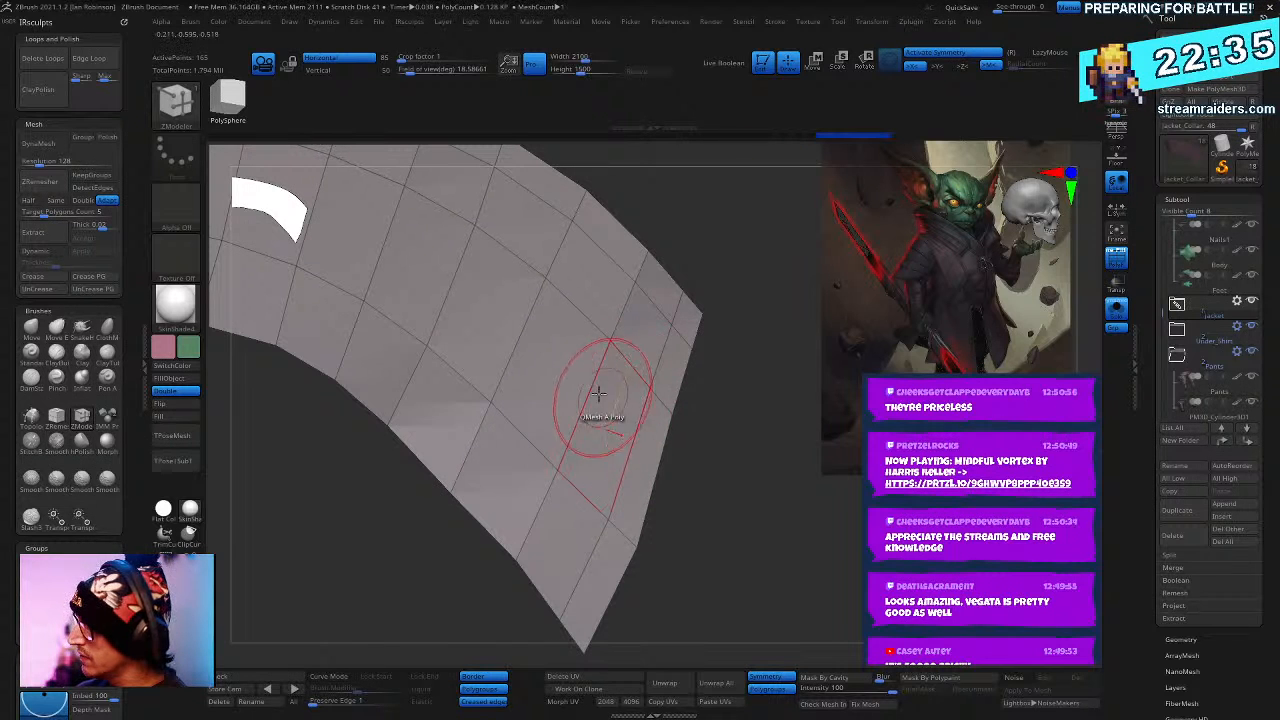
key("space")
left_click(571, 366)
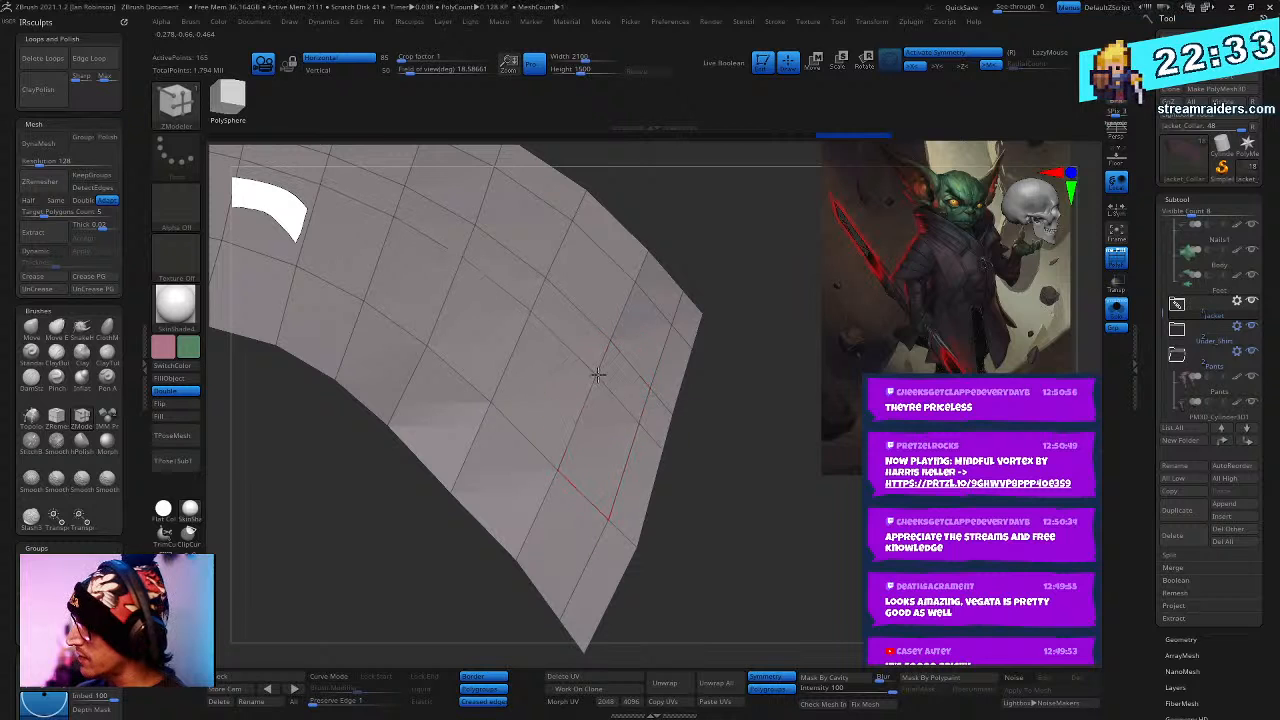
- Insert three more lengthwise edge loops so that narrow bands run along the collar's edges and between its wide panels
left_click_drag(689, 442, 698, 447)
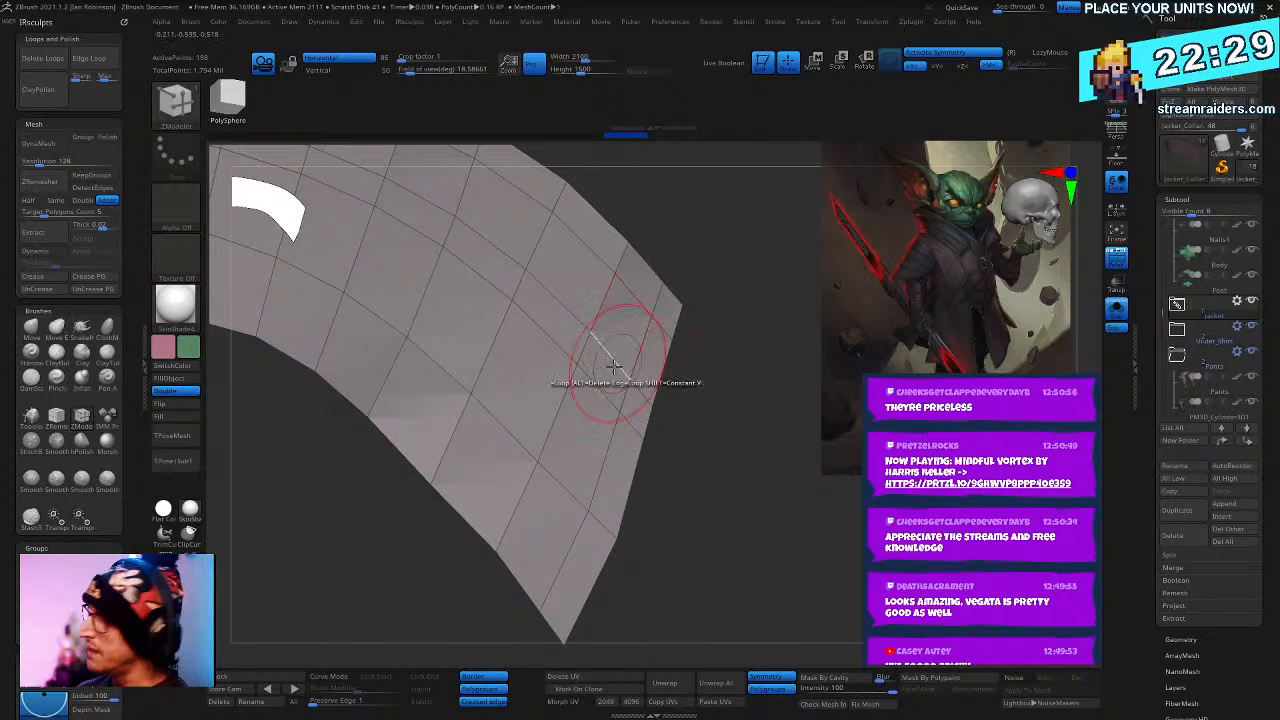
left_click_drag(548, 429, 545, 438)
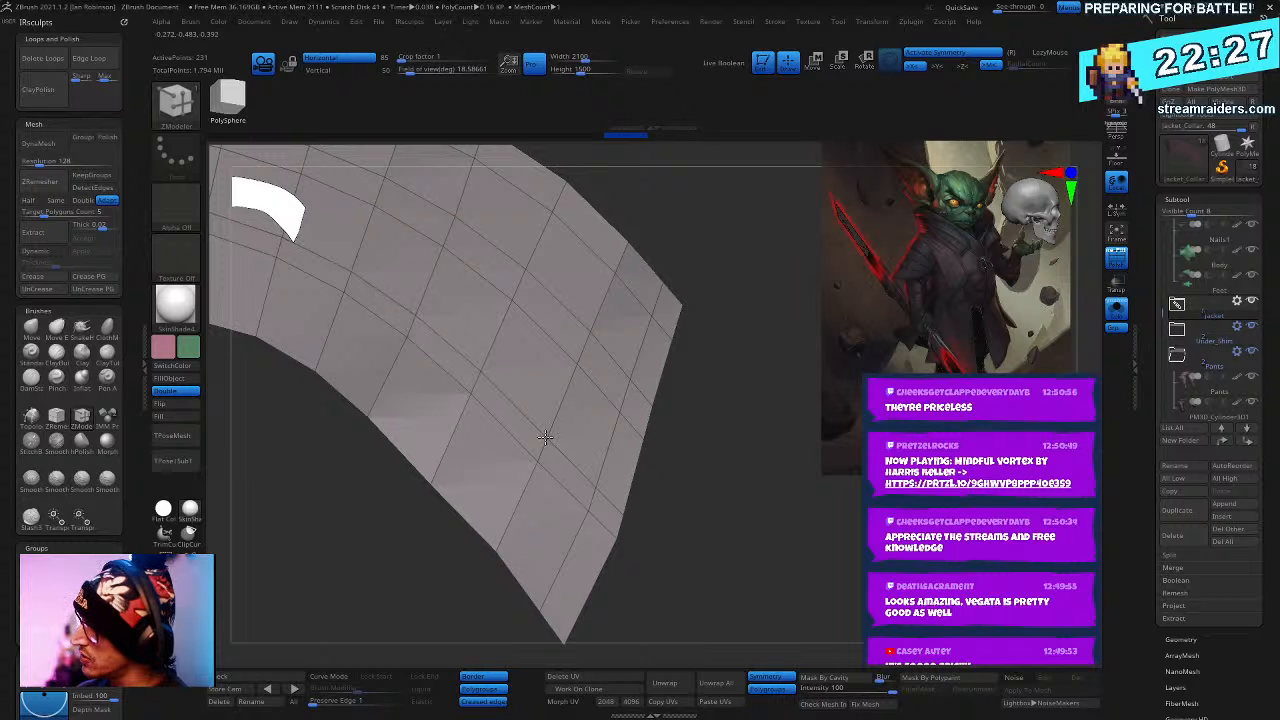
left_click(504, 537)
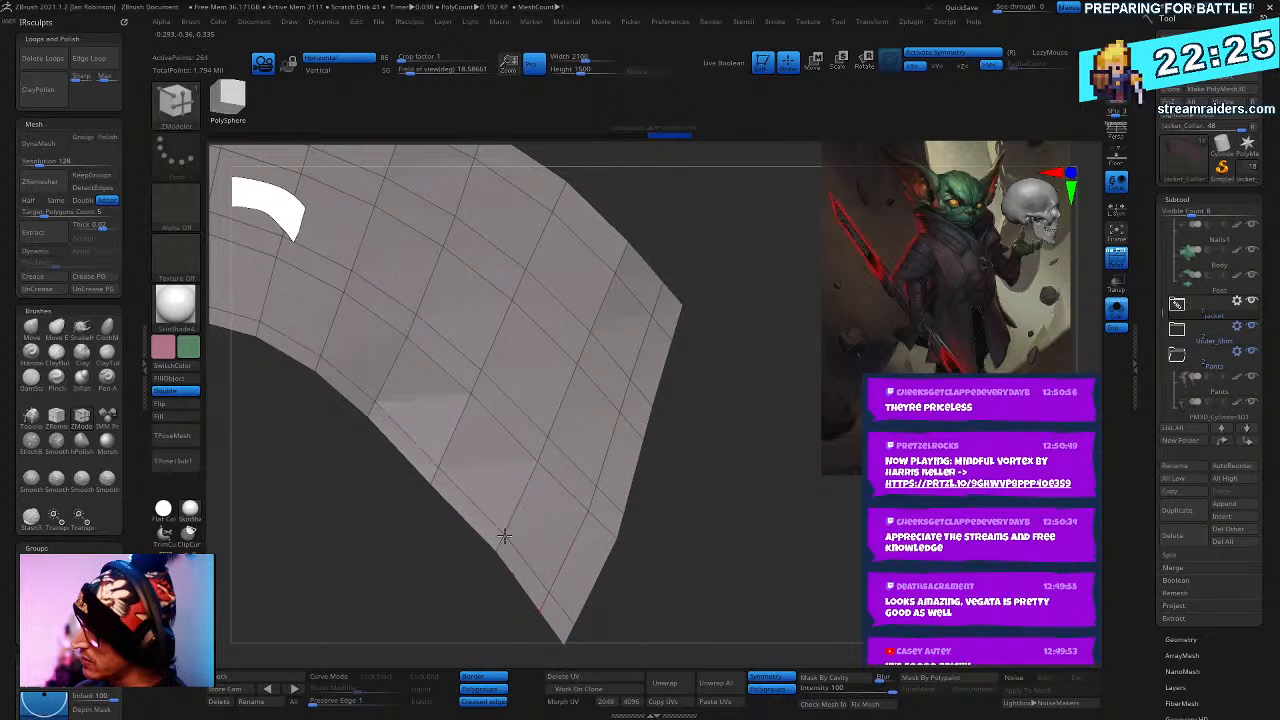
- Assign the narrow polygons along the collar's front end, top edge and upper inner band to one polygroup
right_click_drag(514, 486, 670, 336)
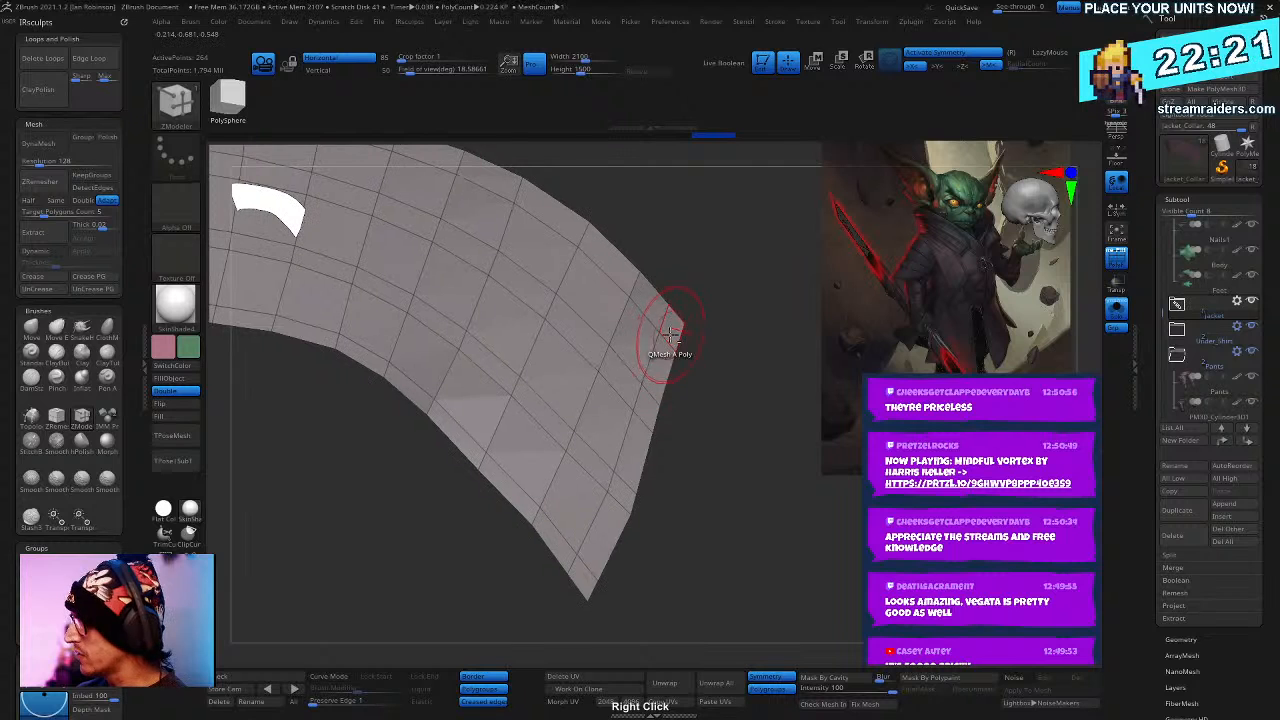
mouse_move(670, 336)
left_mouse_down()
mouse_move(588, 585)
mouse_move(651, 290)
mouse_move(536, 200)
mouse_move(450, 192)
left_mouse_up()
mouse_move(450, 192)
right_mouse_down()
mouse_move(726, 440)
mouse_move(741, 477)
mouse_move(720, 450)
right_mouse_up()
left_click(641, 433)
left_click(556, 366)
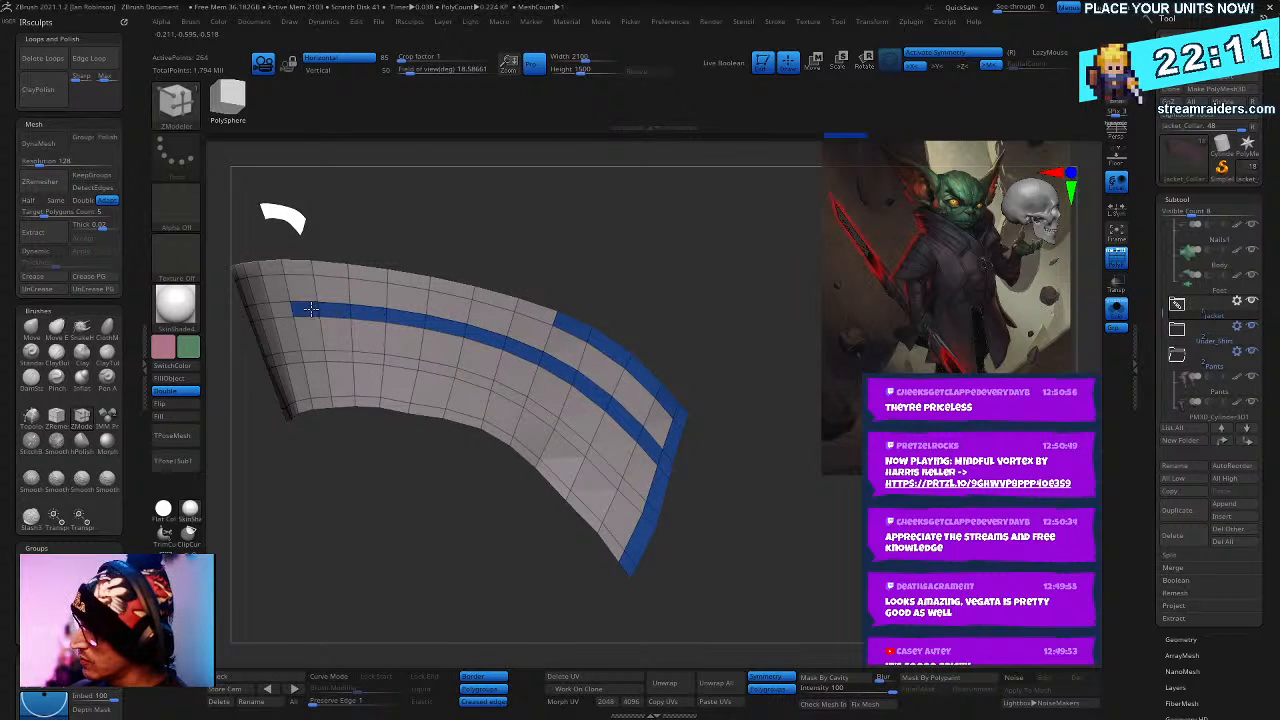
left_click(530, 306)
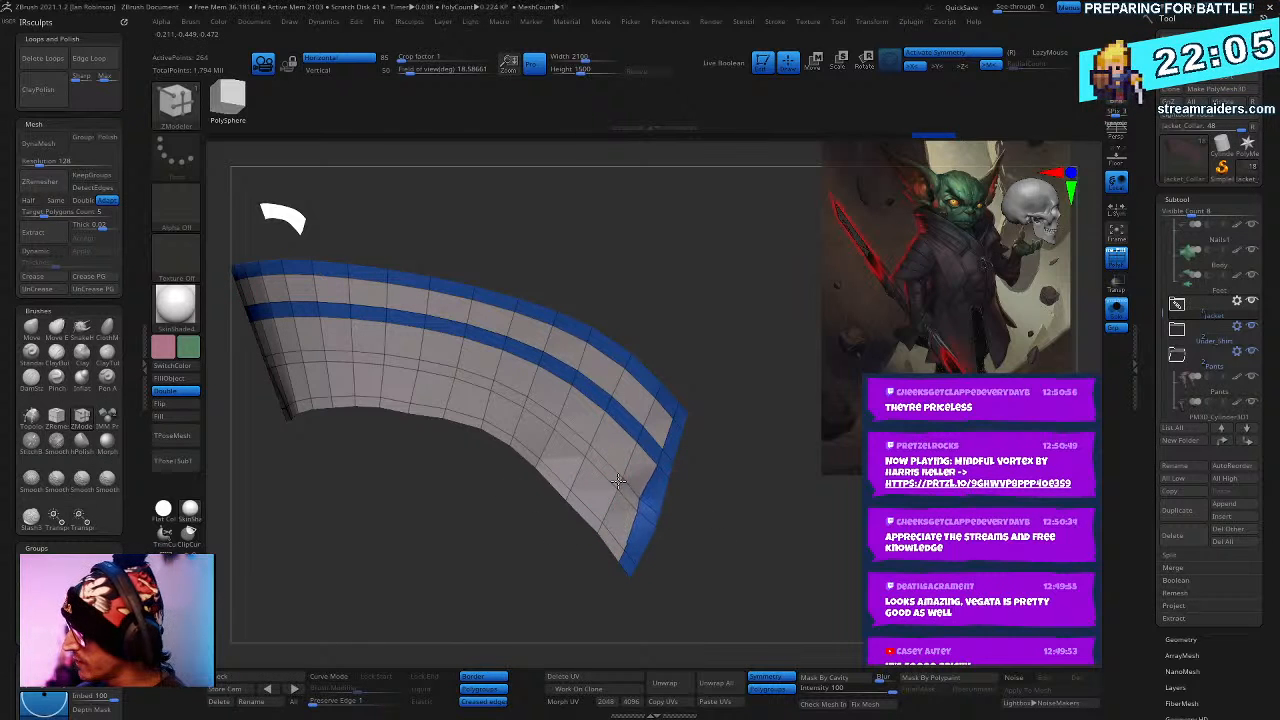
- Add the collar's lower inner band and the narrow strip along its bottom edge to the blue polygroup
right_click_drag(736, 431, 734, 517, "ctrl")
mouse_move(622, 493)
left_mouse_down()
mouse_move(556, 425)
mouse_move(395, 305)
mouse_move(270, 268)
left_mouse_up()
right_click_drag(330, 255, 518, 404)
left_click_drag(518, 404, 272, 400)
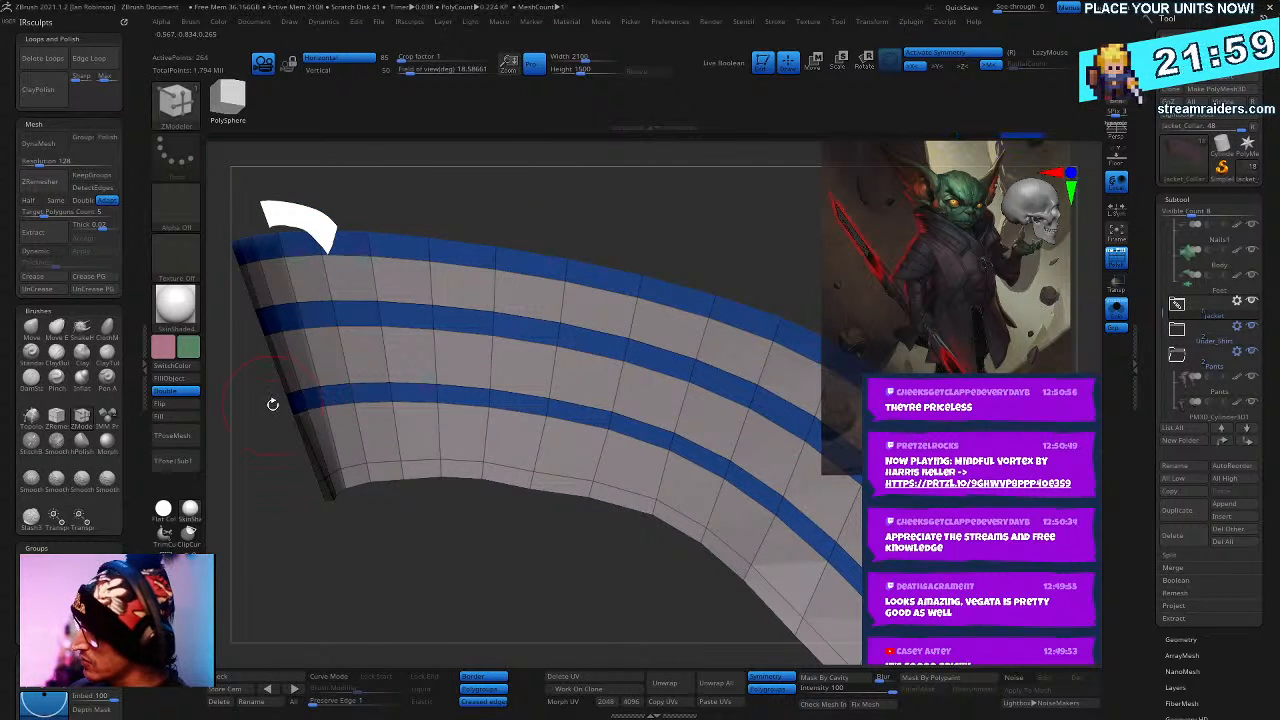
right_click_drag(823, 486, 609, 323)
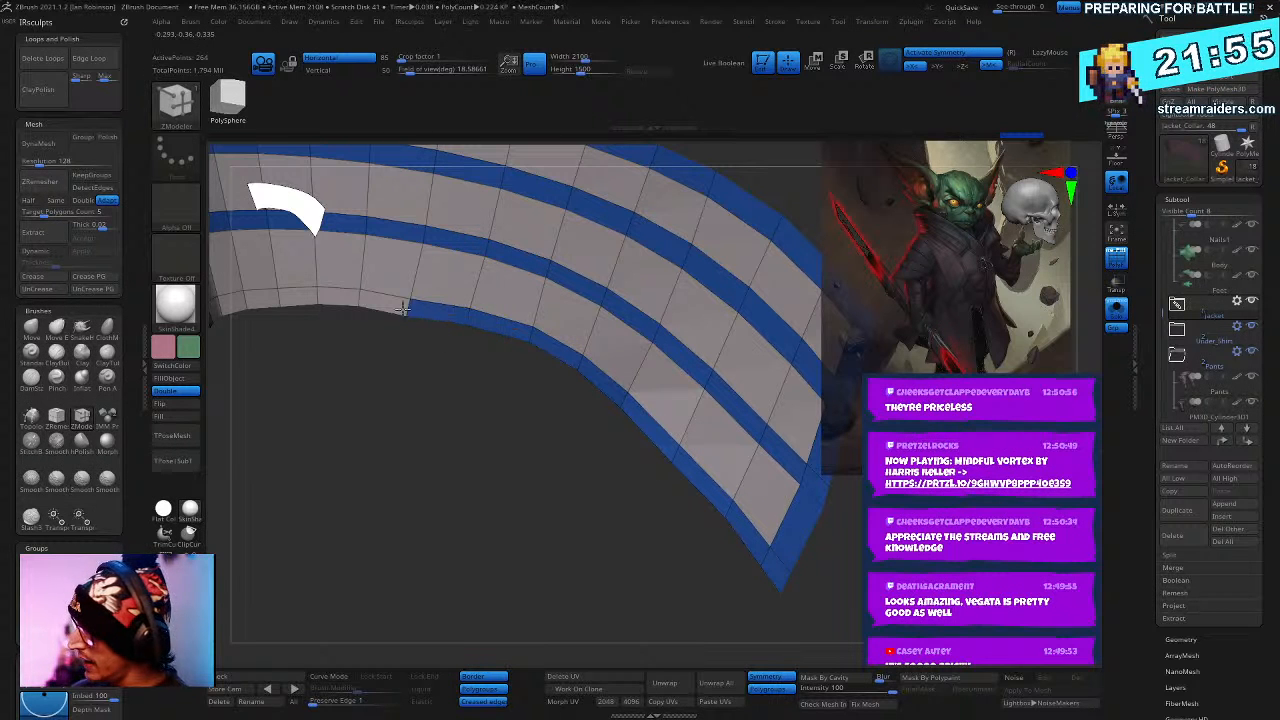
mouse_move(371, 329)
right_mouse_down()
mouse_move(623, 457)
mouse_move(683, 452)
mouse_move(787, 367)
mouse_move(600, 420)
mouse_move(634, 491)
mouse_move(689, 469)
mouse_move(757, 366)
mouse_move(749, 429)
mouse_move(765, 453)
mouse_move(726, 369)
mouse_move(737, 423)
mouse_move(649, 354)
right_mouse_up()
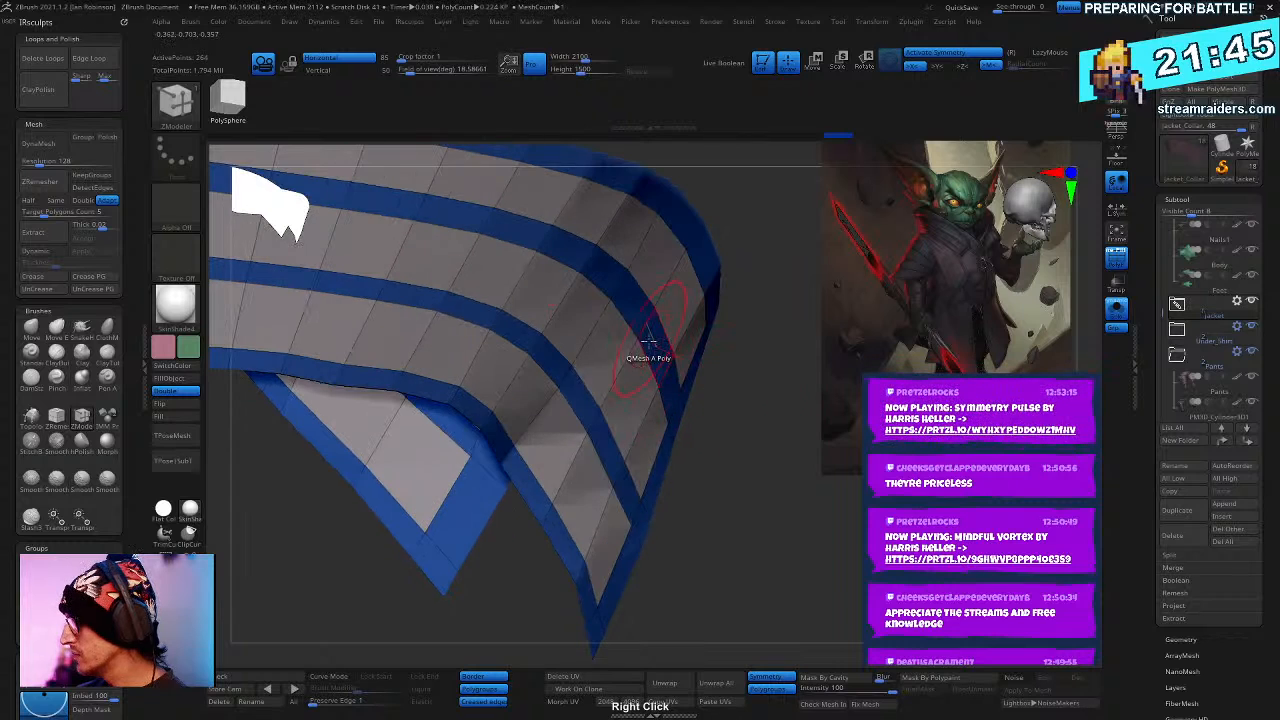
right_click(653, 341)
left_click(657, 354)
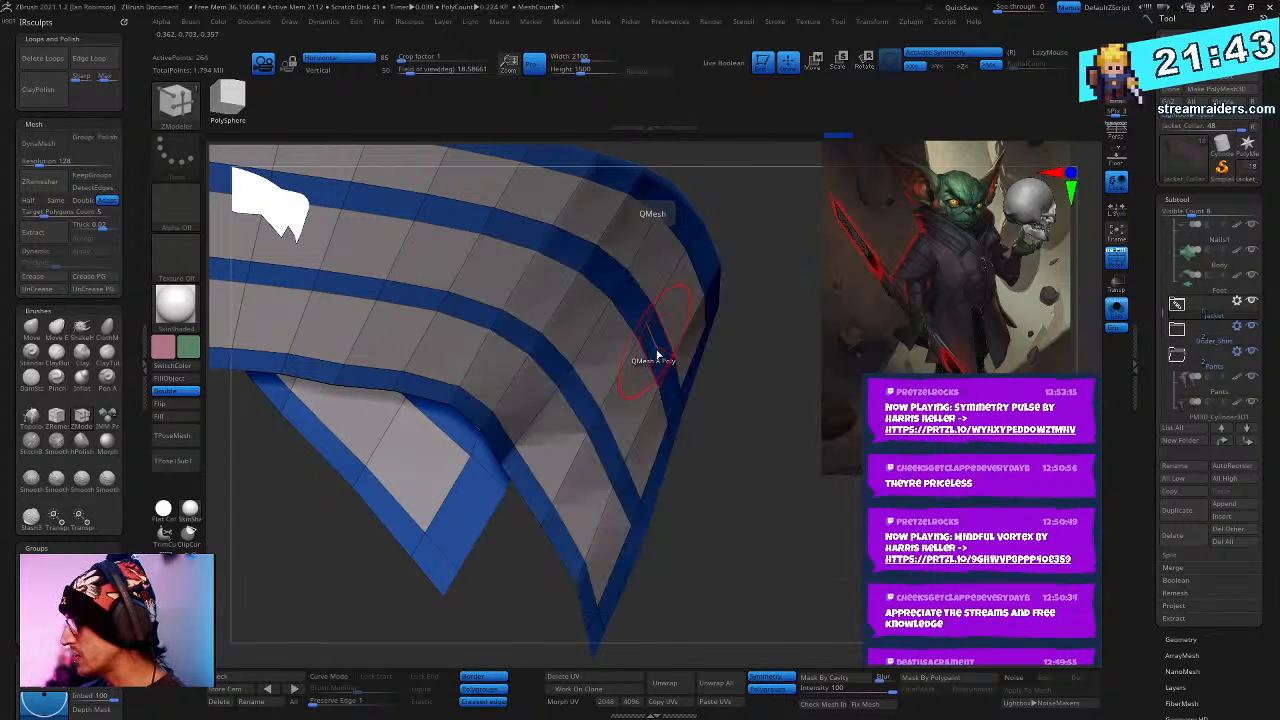
left_click(194, 391)
right_click_drag(694, 451, 274, 483)
left_click(190, 391)
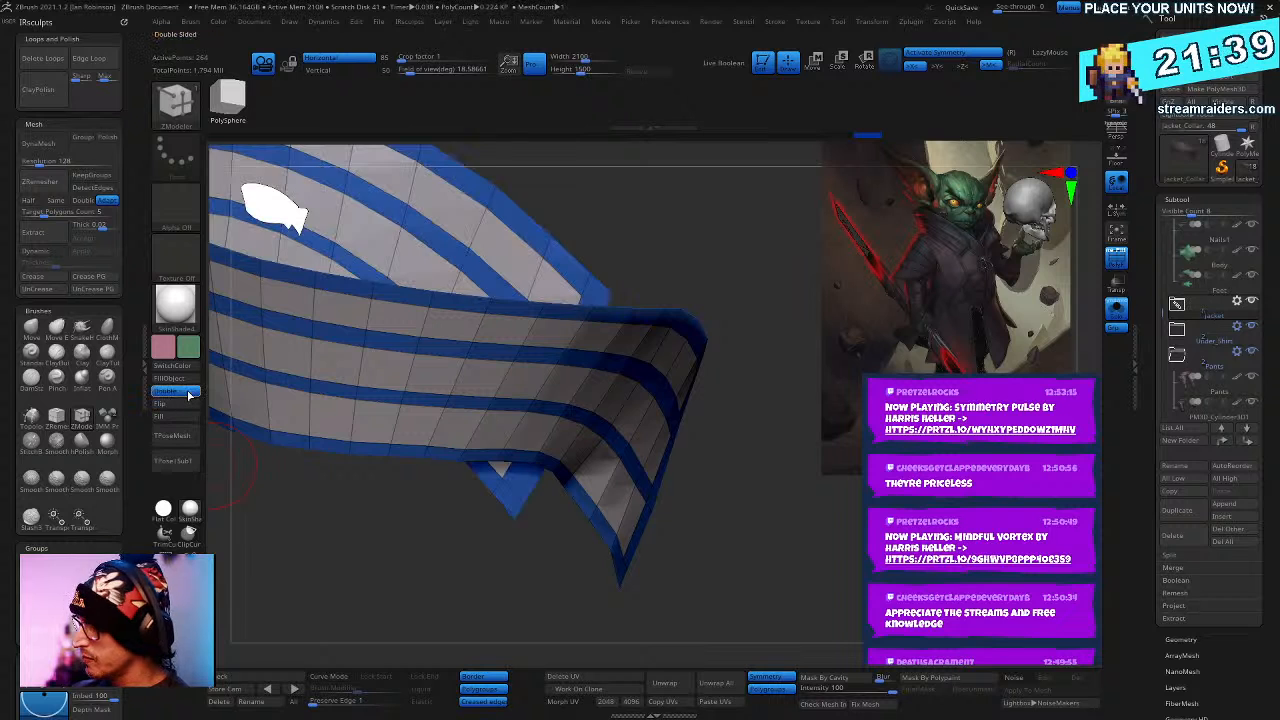
right_click_drag(330, 440, 623, 497)
- Set ZModeler's polygon action to Extrude with Polygroup All as the target
key("space")
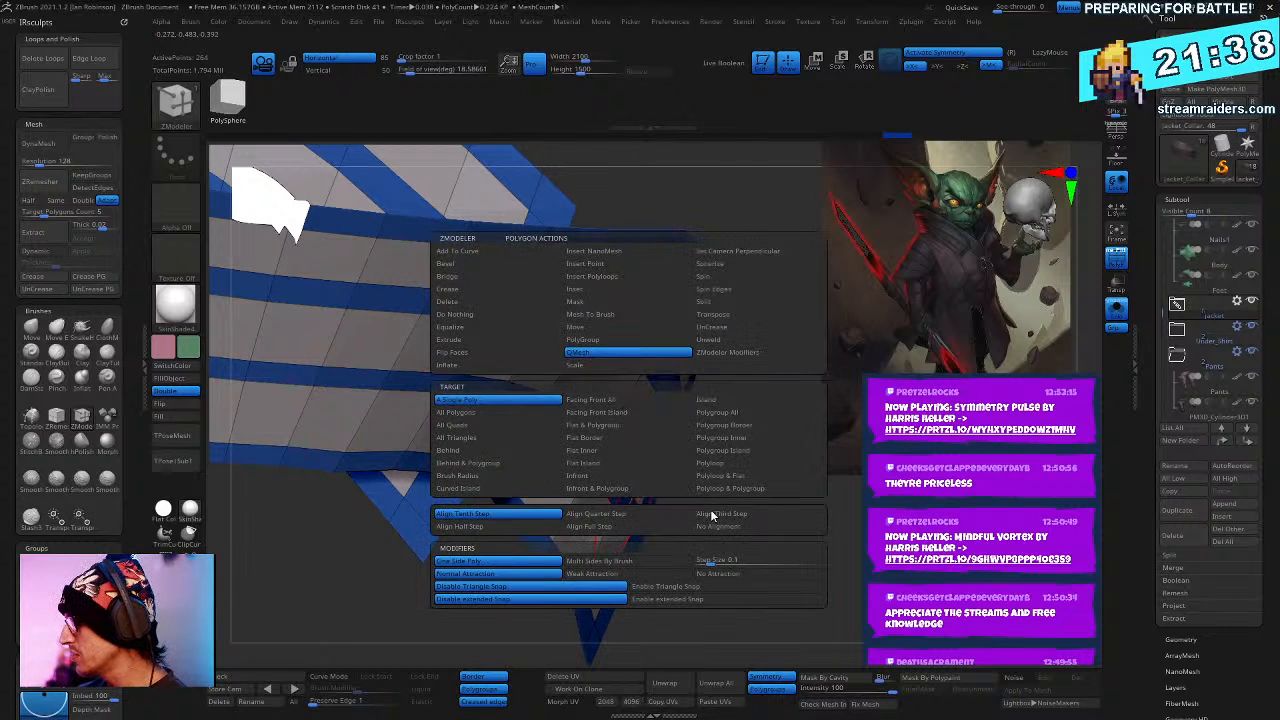
left_click(509, 343)
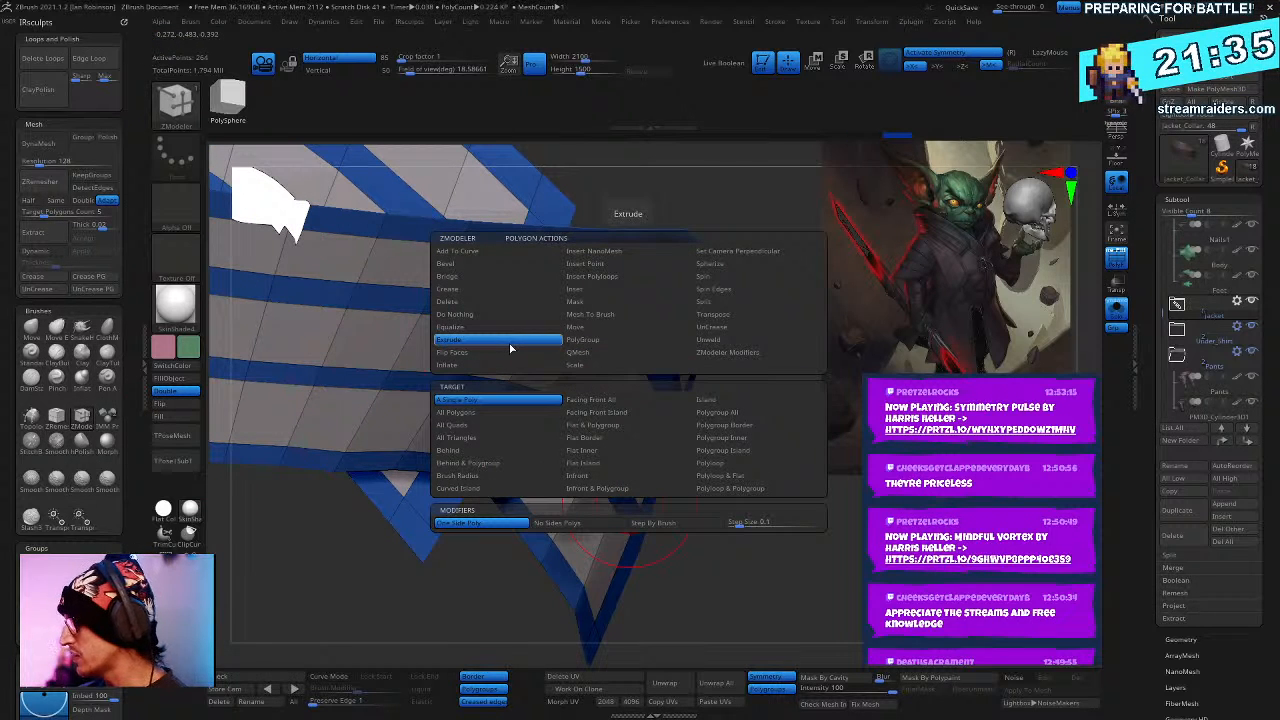
left_click(717, 412)
- Try to extrude the collar polygons by polygroup from the front end
right_click_drag(757, 440, 640, 398)
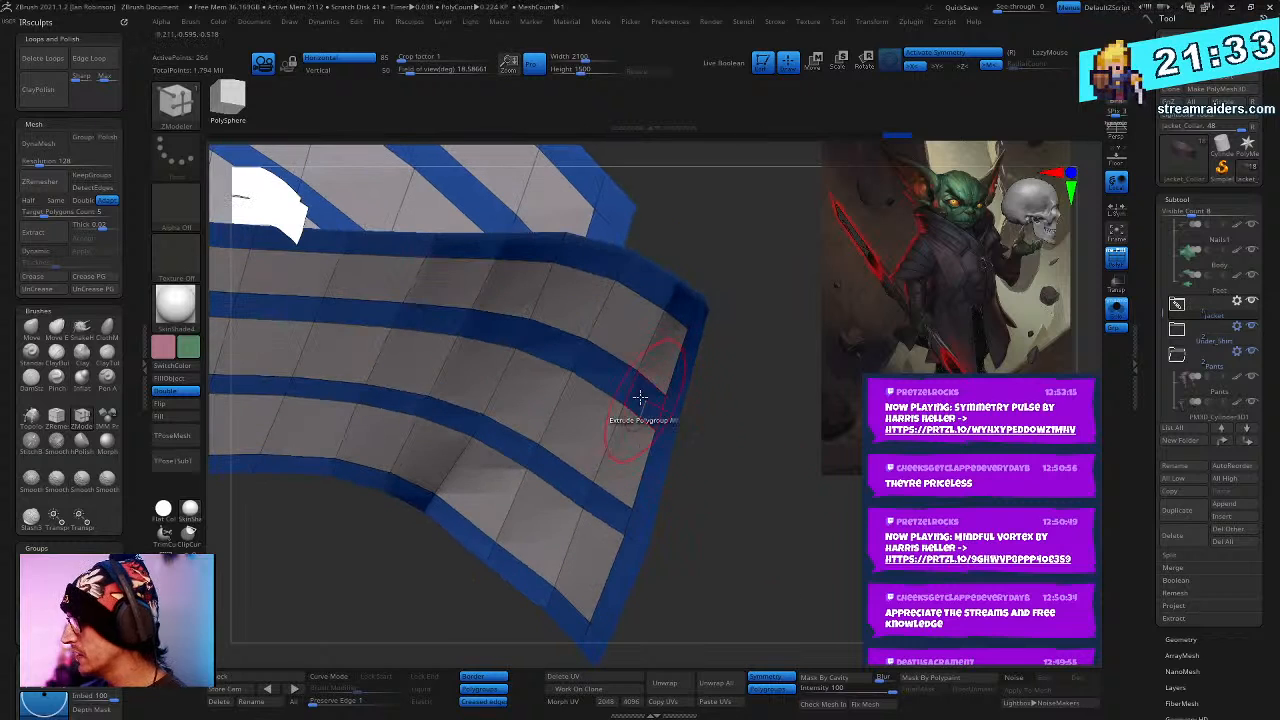
left_click_drag(641, 398, 726, 383)
right_click_drag(726, 383, 672, 400)
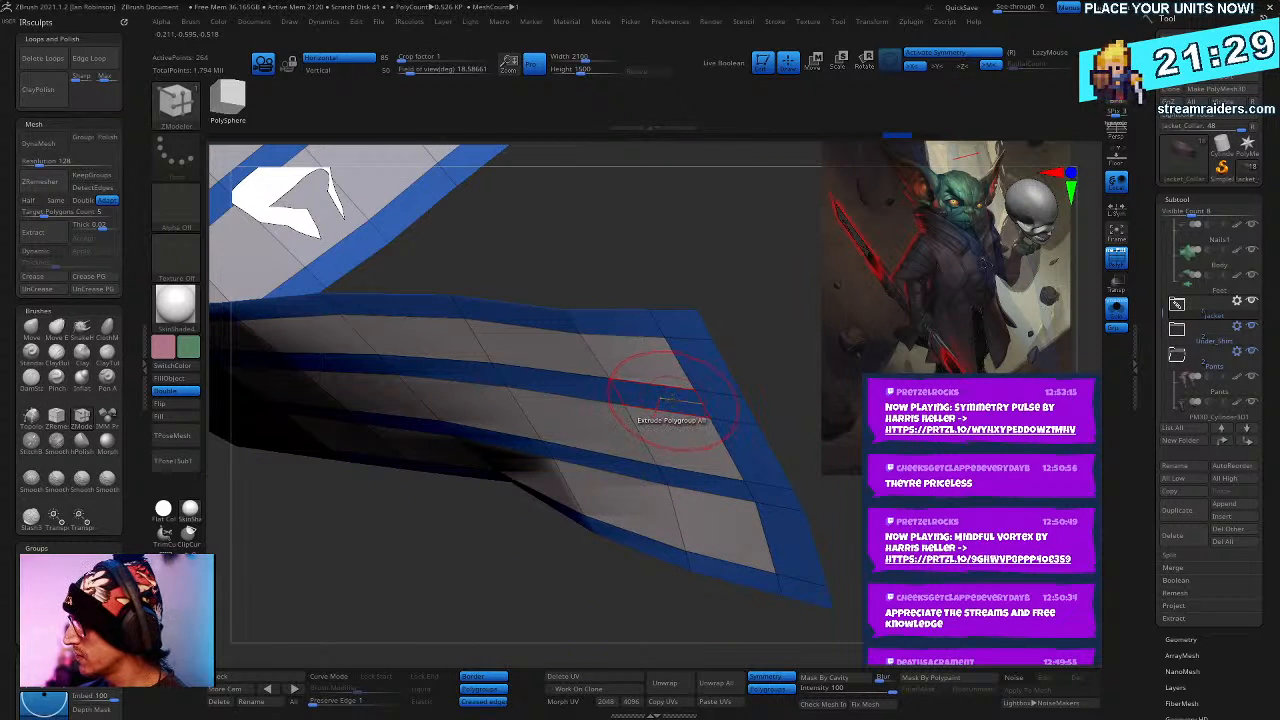
left_click_drag(676, 402, 700, 420)
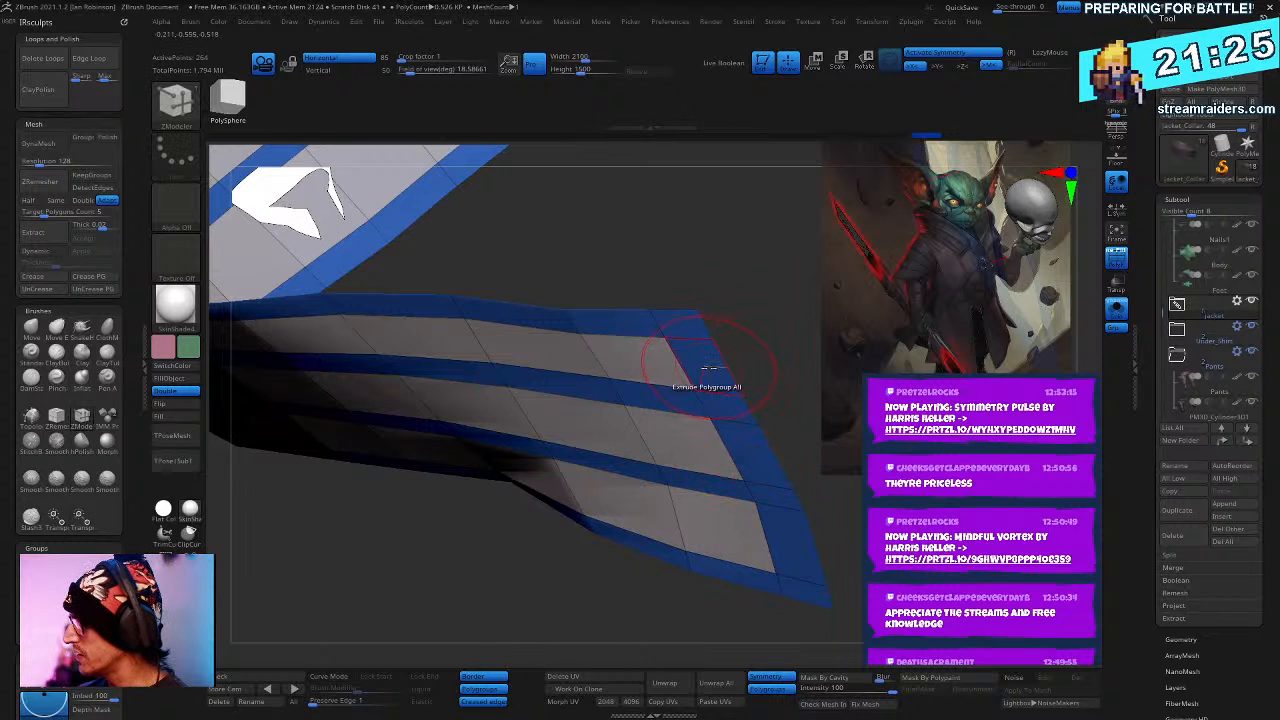
- Assign all the wide panels between the collar's blue bands to a separate red polygroup
key("space")
right_click_drag(708, 367, 740, 530)
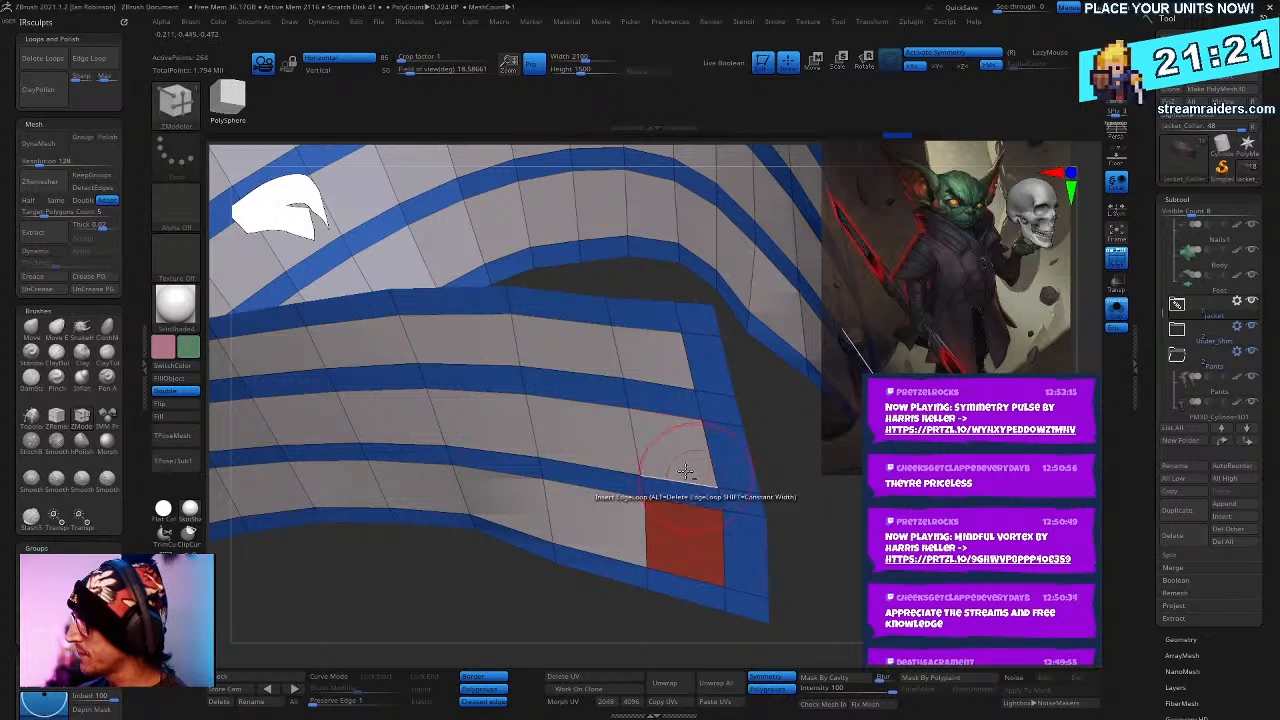
right_click_drag(834, 569, 835, 551)
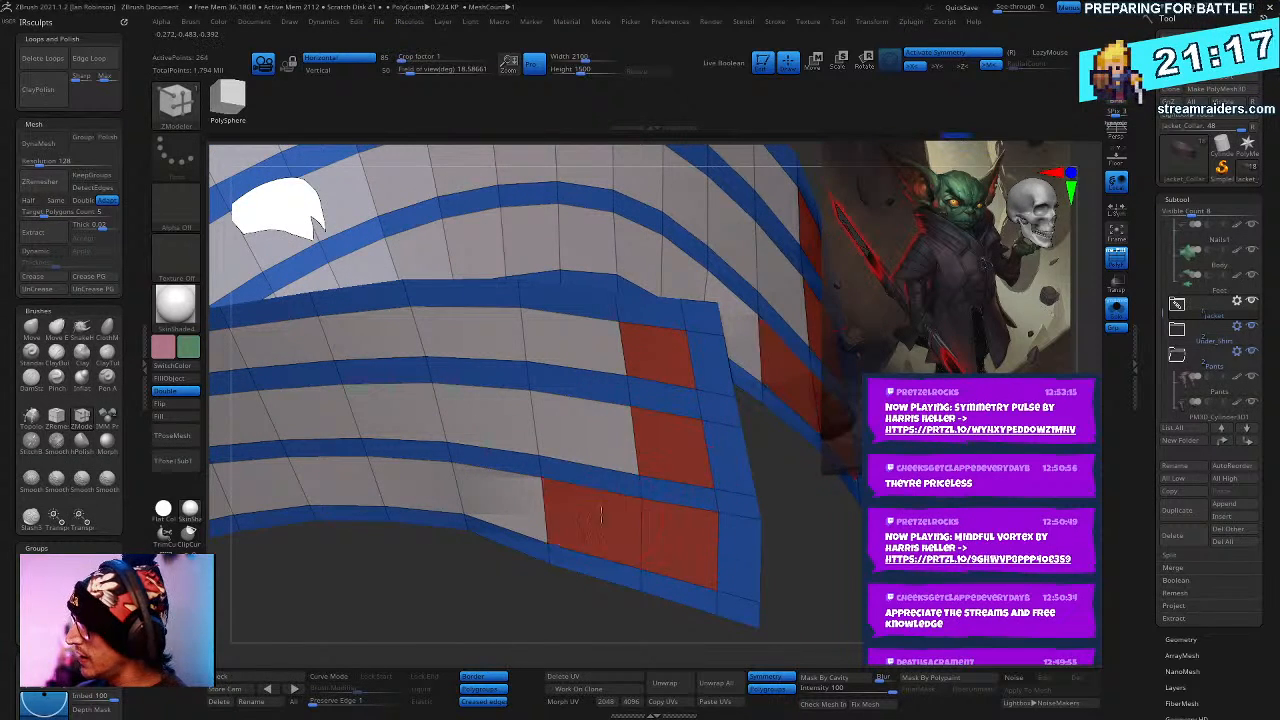
right_click_drag(577, 333, 675, 495)
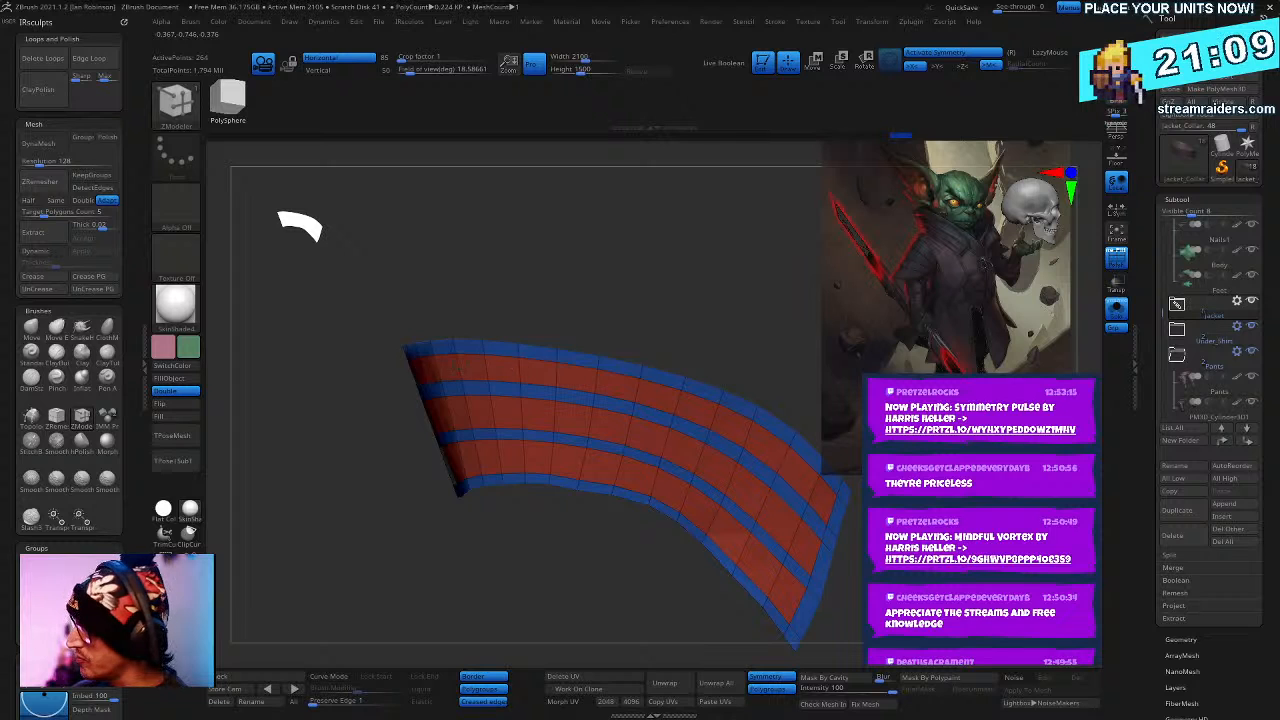
- Isolate the collar's polygroups to check the bands and panels, and show the whole collar again
right_click(602, 302)
right_click_drag(602, 302, 650, 297)
right_click_drag(554, 457, 647, 280)
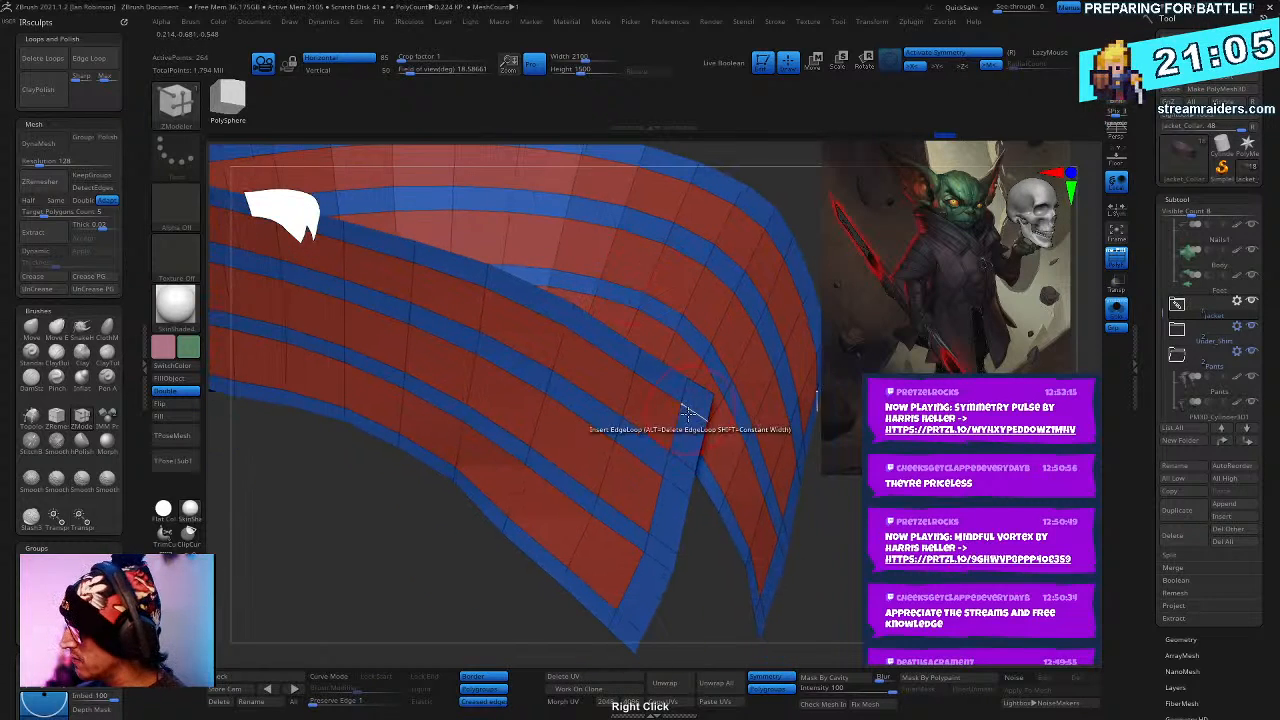
left_click(688, 429, "ctrl+shift")
left_click(686, 431, "ctrl+shift")
left_click(667, 448, "ctrl+shift")
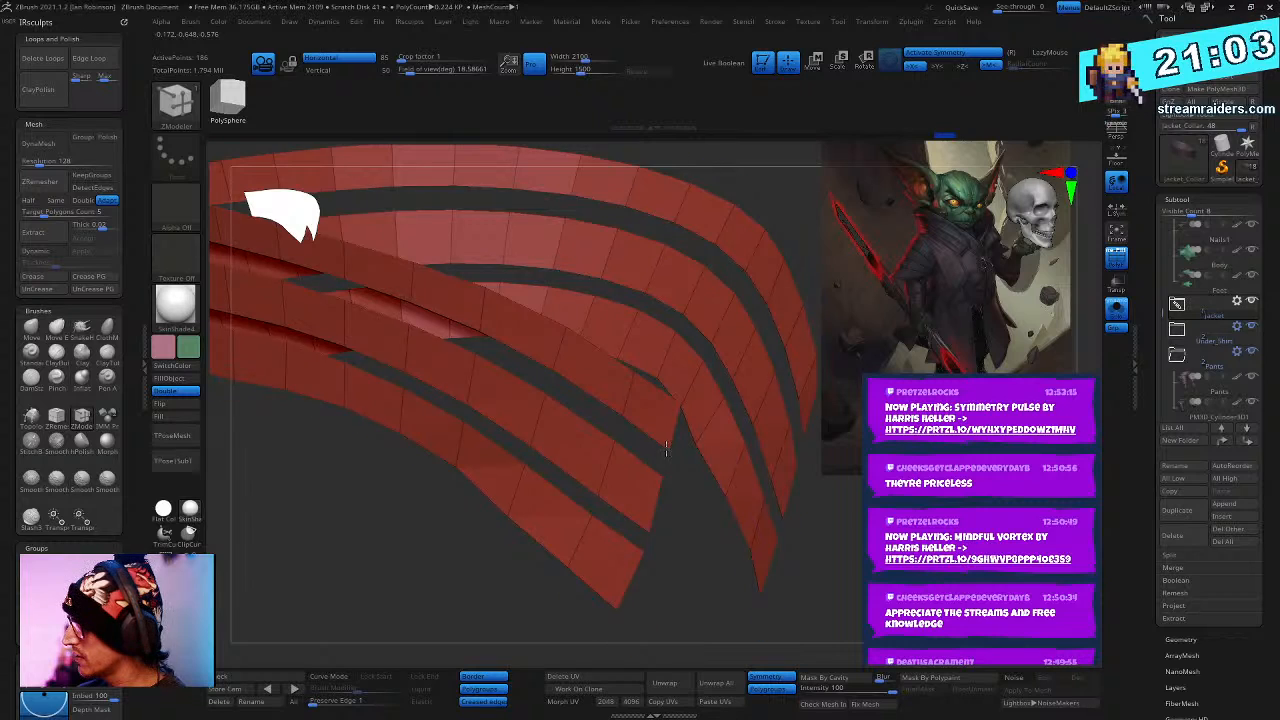
left_click(748, 449, "ctrl+shift")
- Extrude the whole blue band polygroup outward into raised trim around the collar's red panels
right_click_drag(748, 449, 669, 337)
right_click(604, 416)
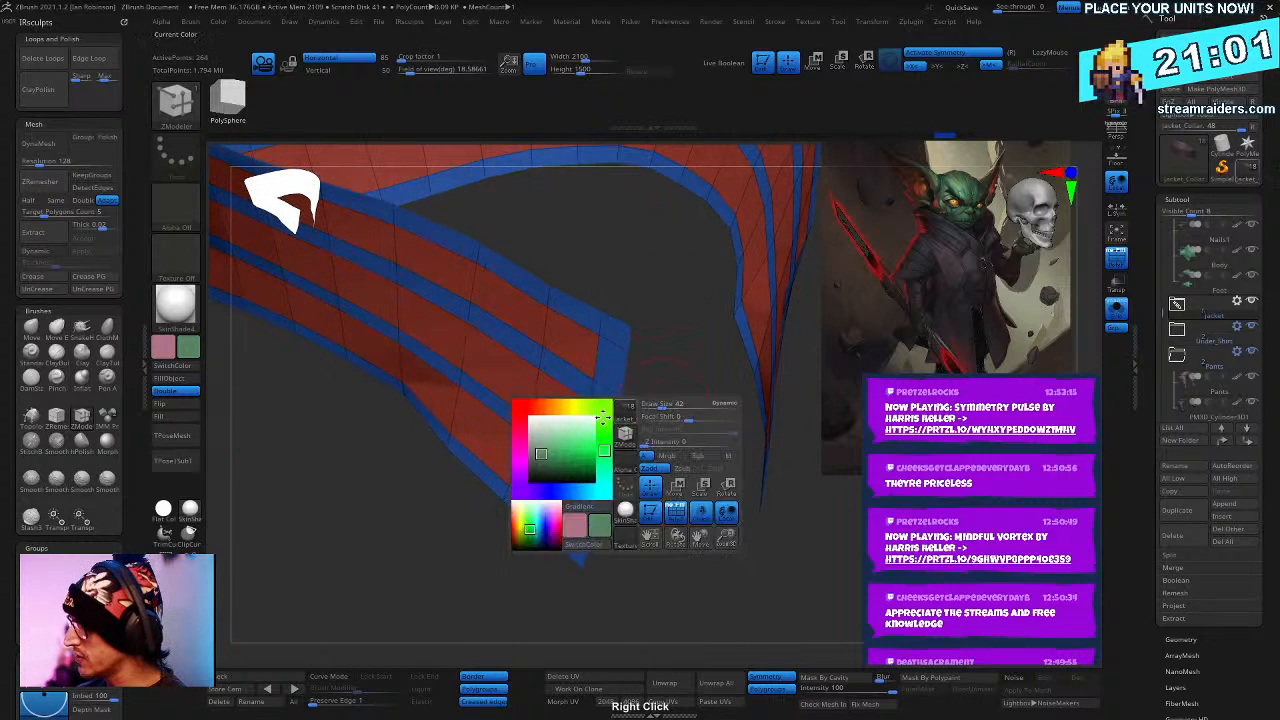
left_click_drag(602, 387, 585, 396)
right_click_drag(585, 396, 723, 505)
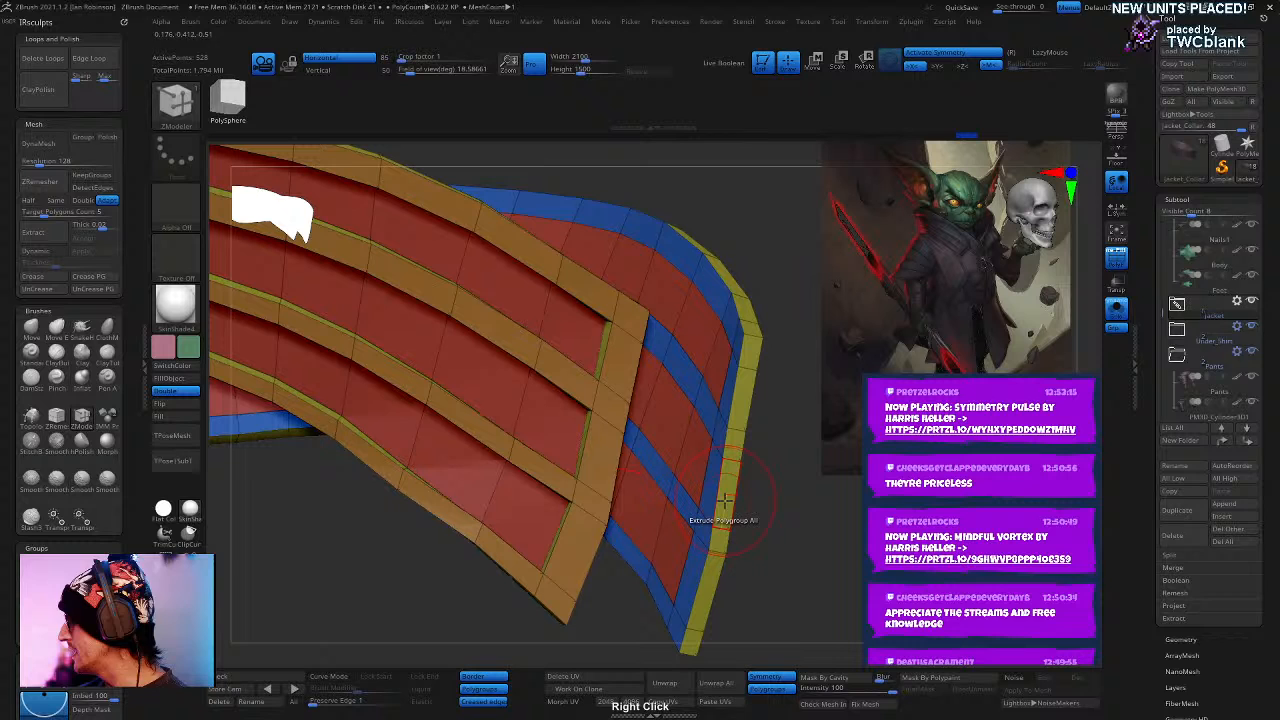
- Regroup the extruded collar's polygroups by normals
left_click(1181, 197)
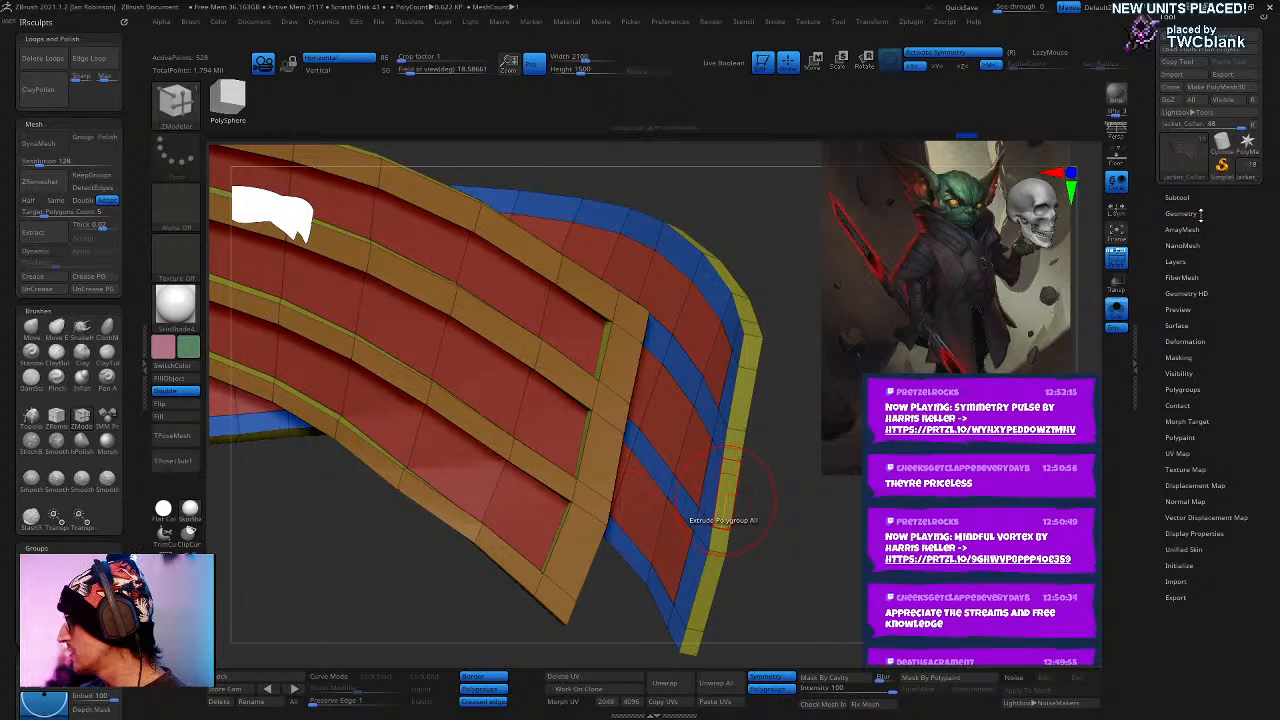
left_click(1200, 213)
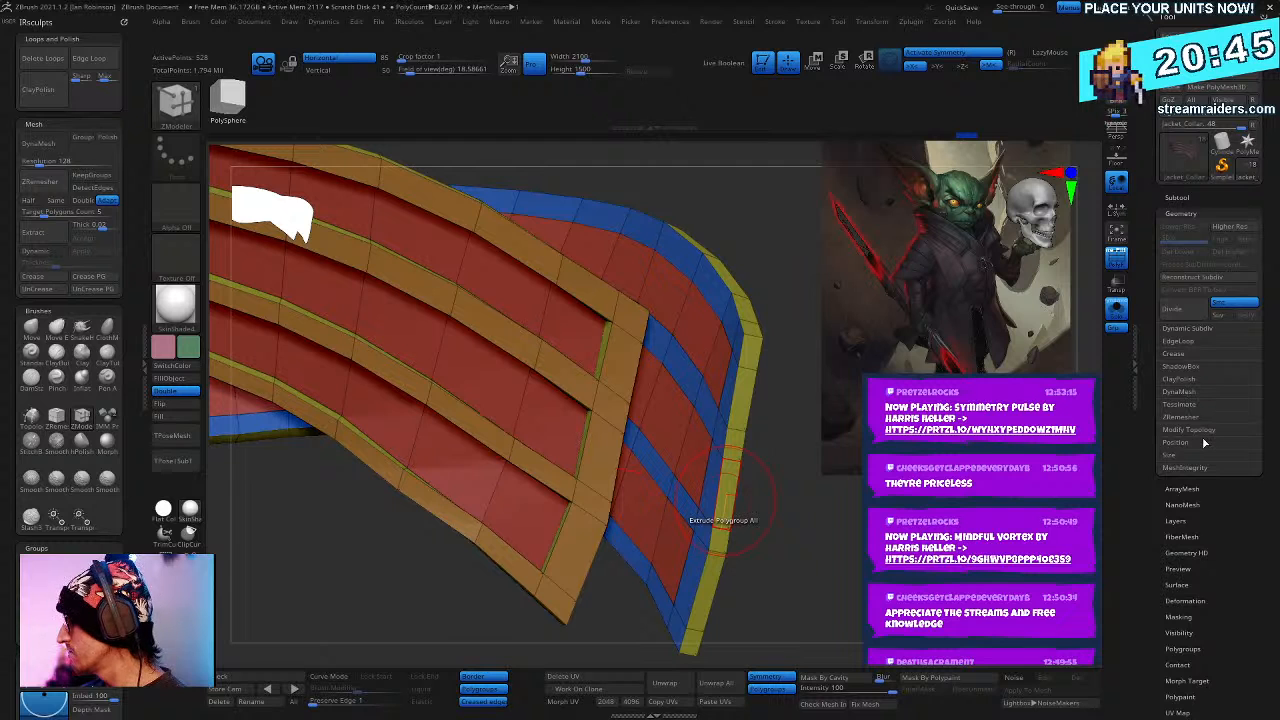
left_click_drag(1220, 520, 1228, 466)
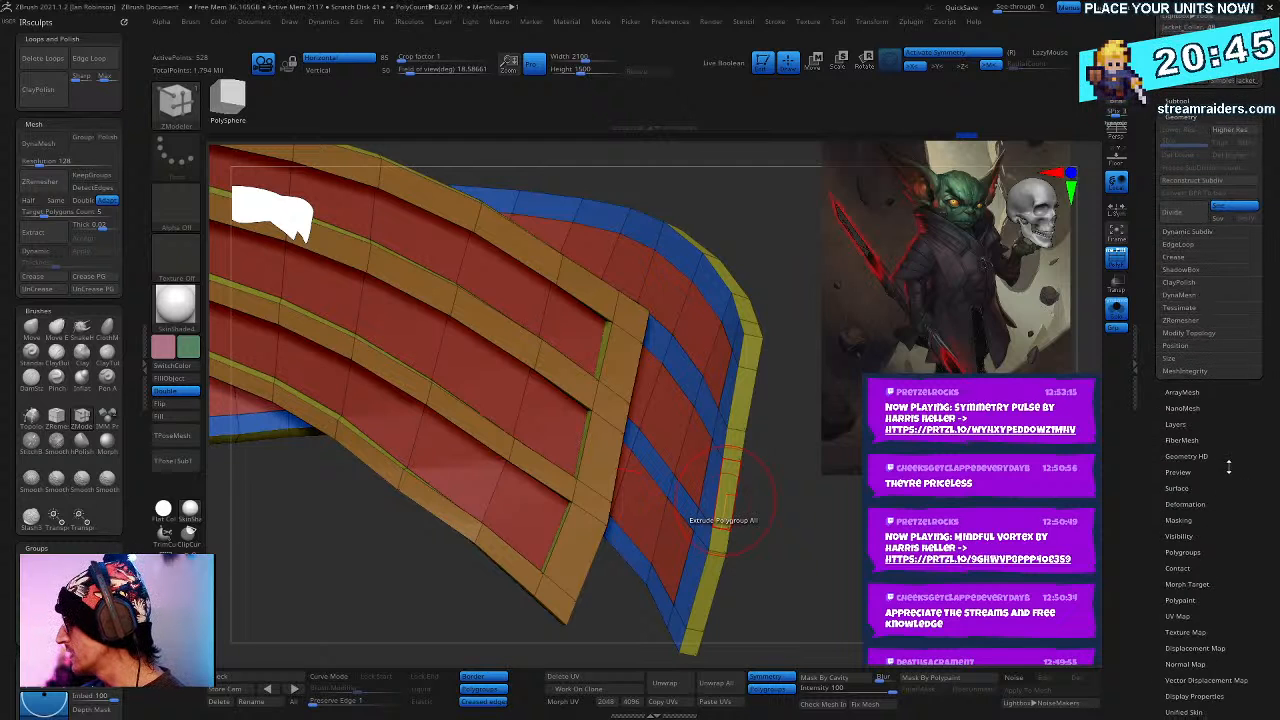
left_click(1190, 551)
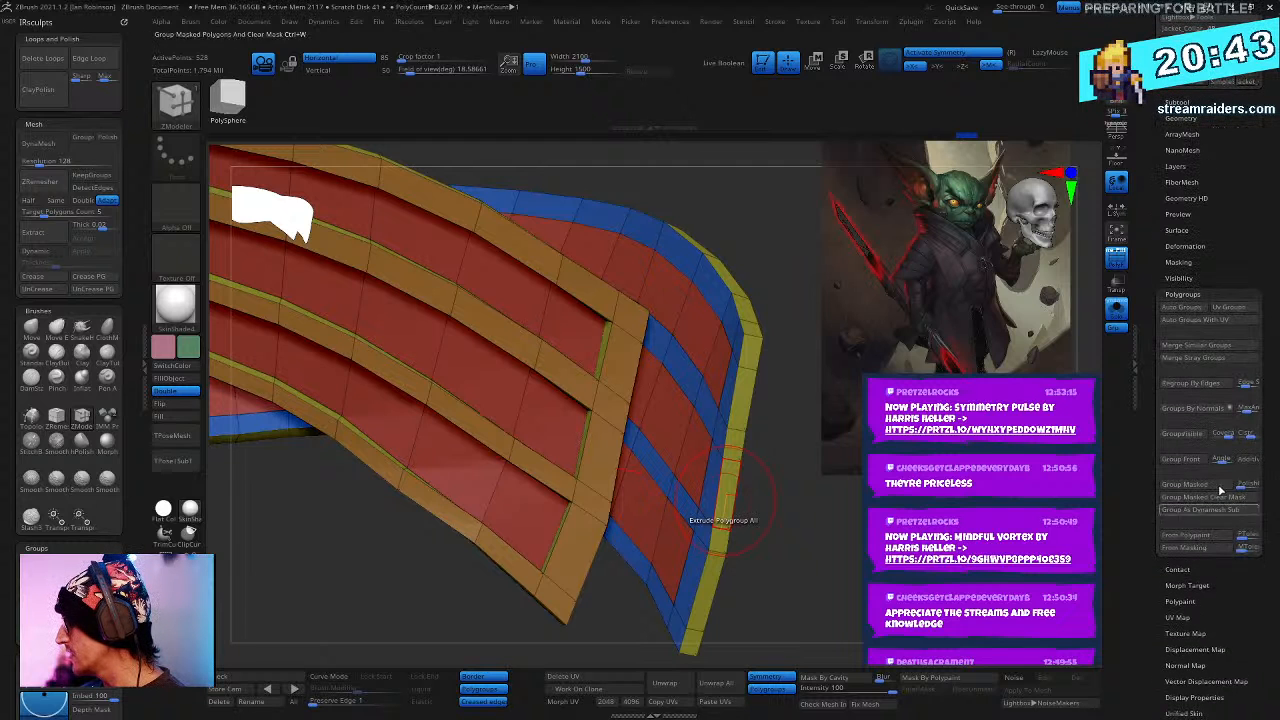
left_click(1203, 416)
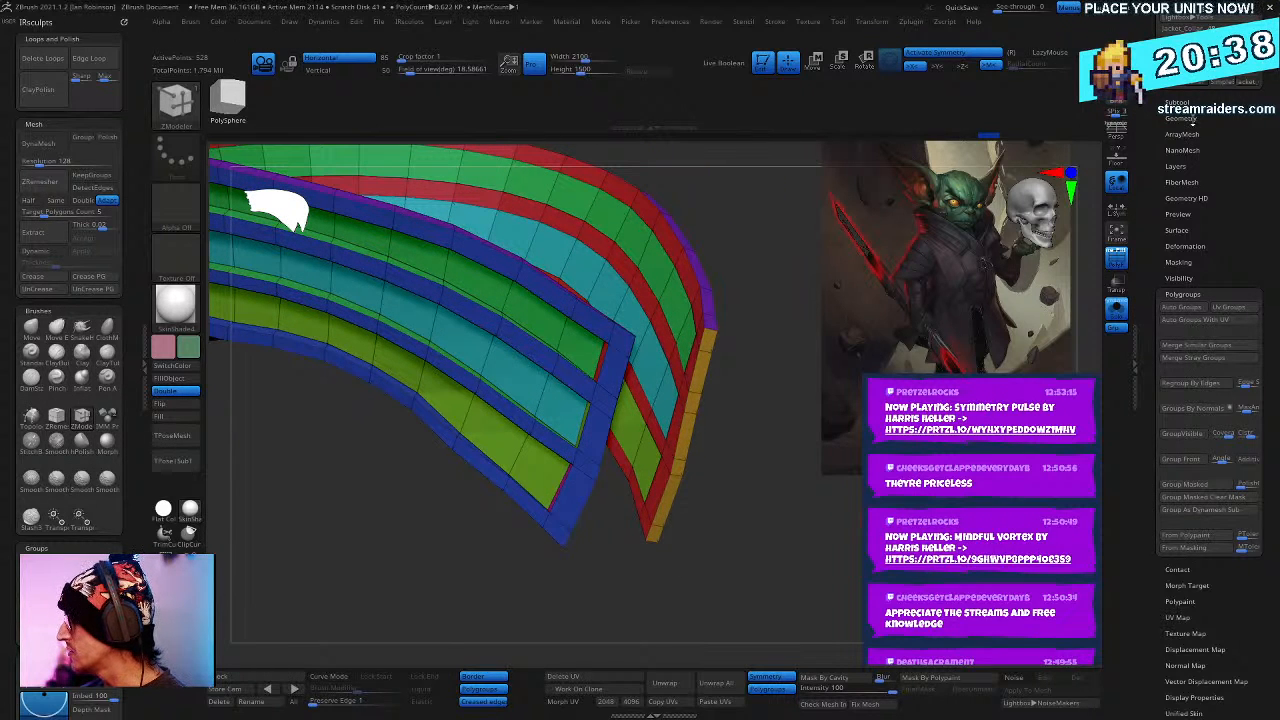
- Crease the collar's polygroup borders and hide the polyframe display
left_click(1180, 118)
left_click(1174, 258)
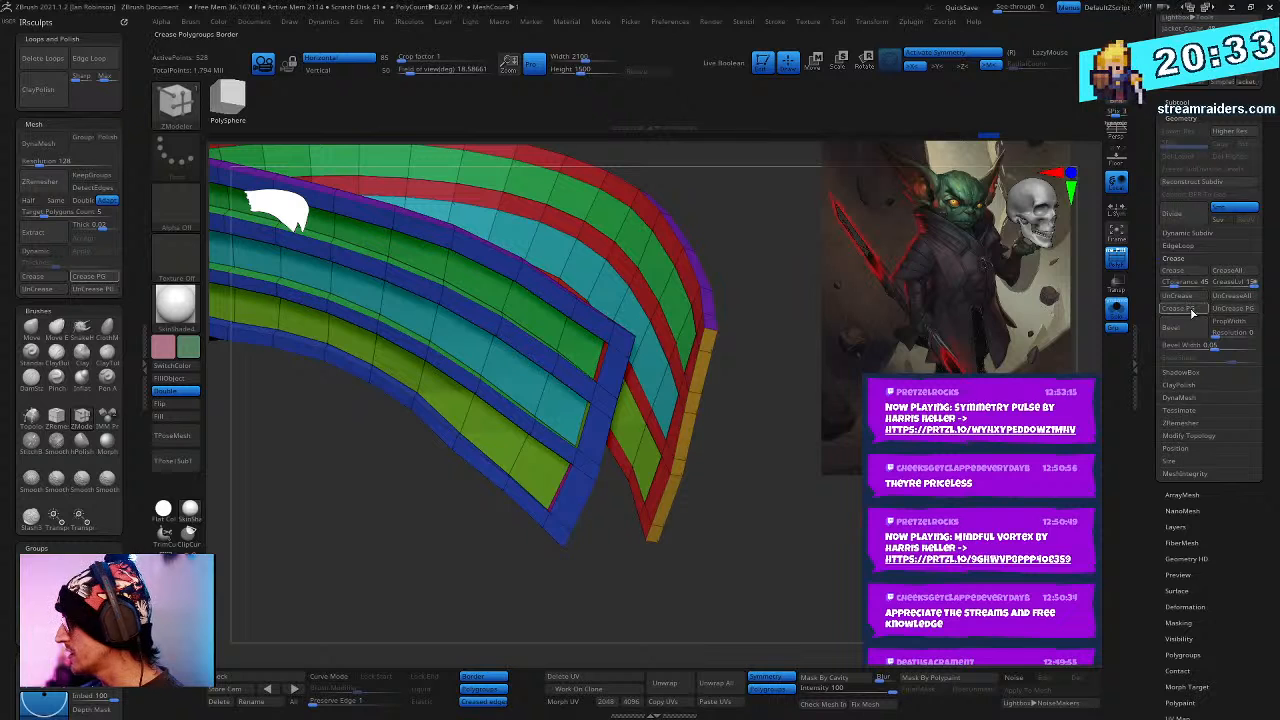
left_click_drag(814, 537, 784, 513)
key("shift+f")
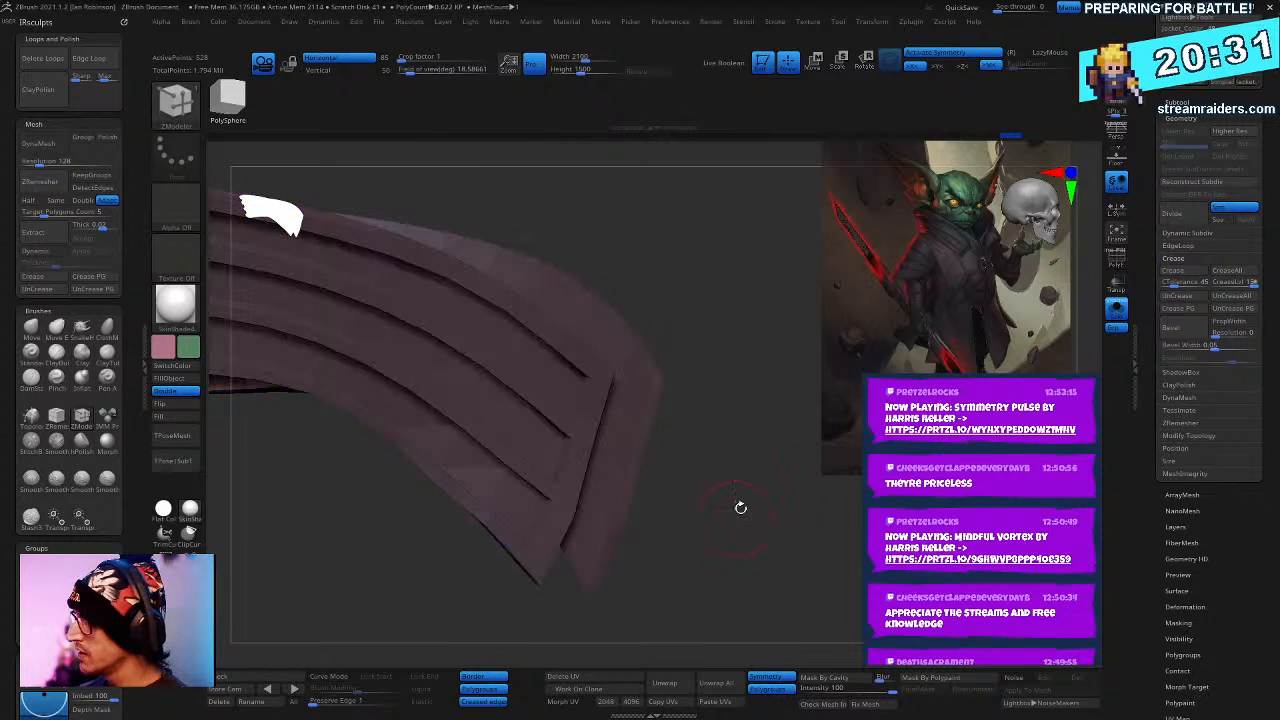
- Activate Dynamic Subdiv on the collar, set its thickness to 0 and check the smoothed trim
key("d")
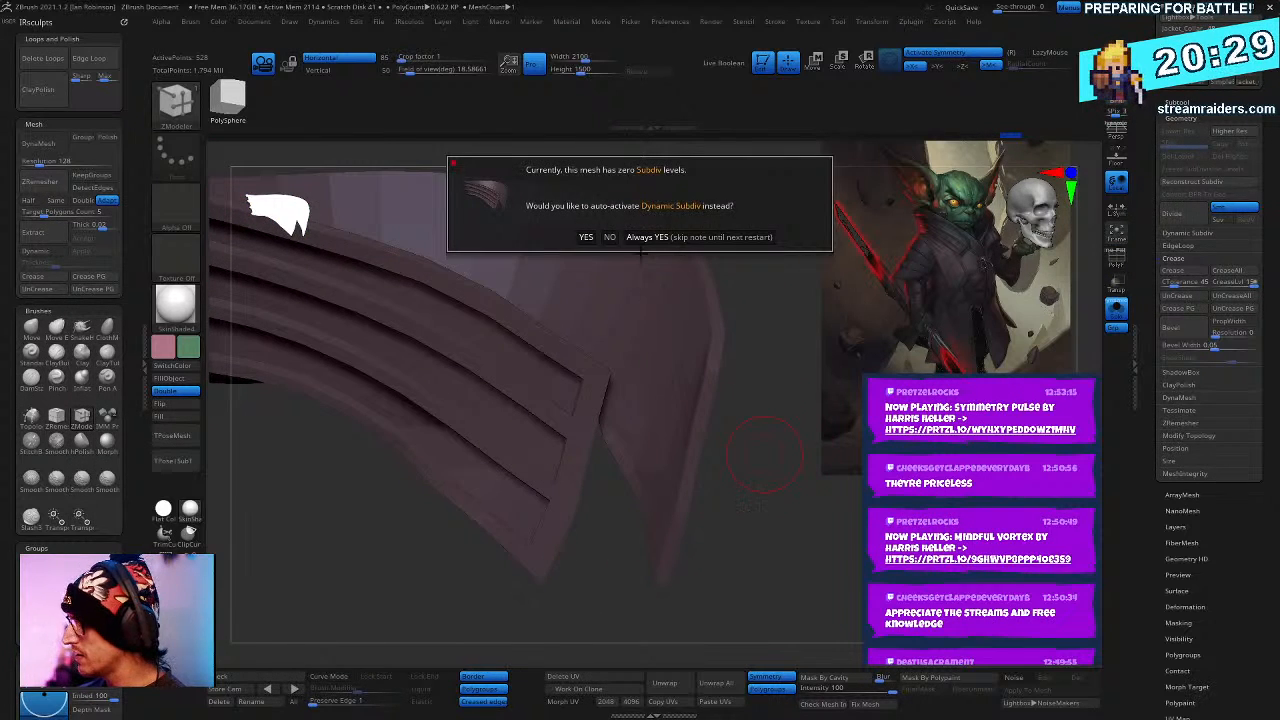
left_click(645, 238)
left_click_drag(800, 500, 436, 412)
left_click_drag(44, 266, 22, 265)
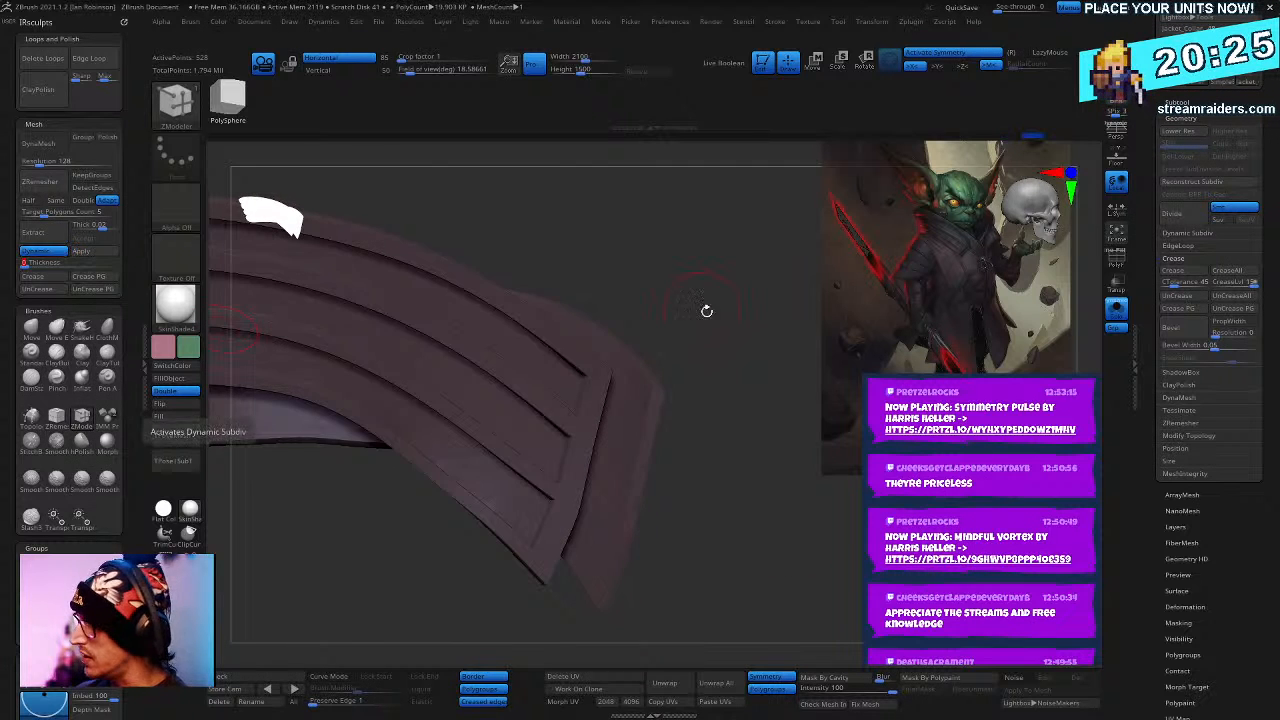
left_click_drag(706, 223, 810, 486)
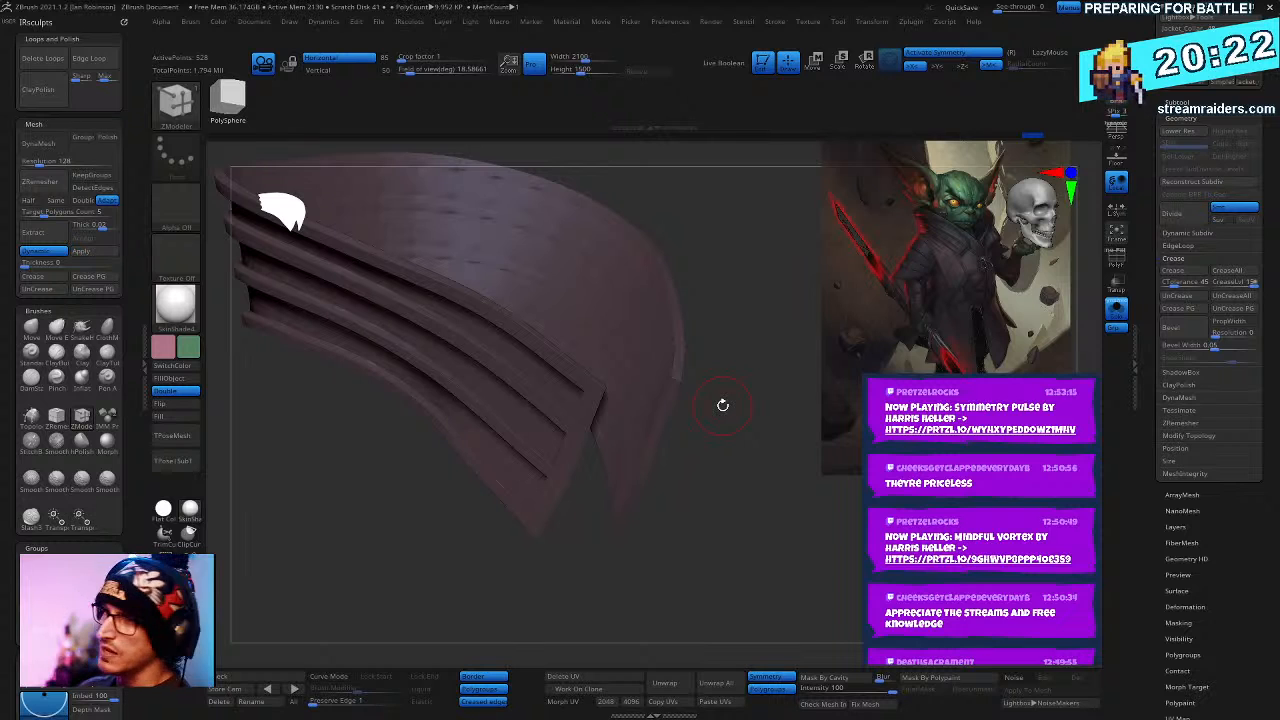
key("alt+Tab")
right_click_drag(286, 497, 453, 422)
key("alt+Tab")
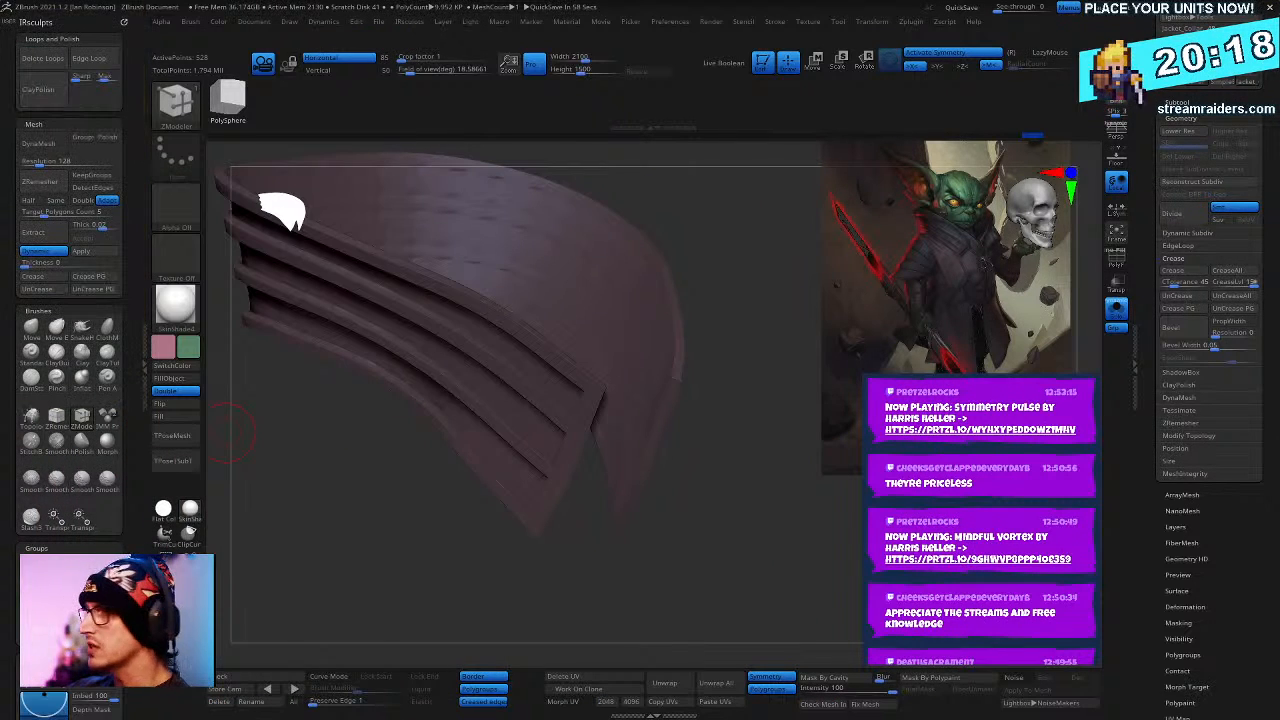
- Show the polyframe and try to bevel the collar's creased edges, reducing the bevel width to 0.001
scroll(783, 510, "up", 5)
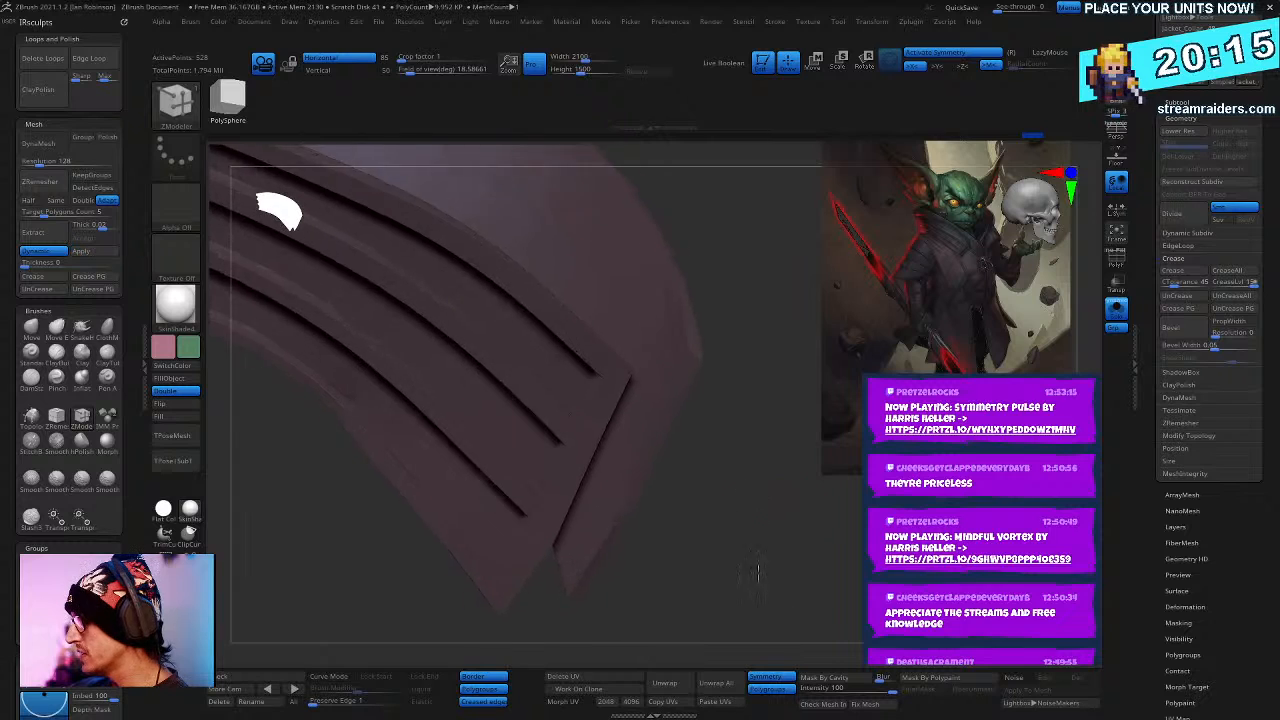
right_click_drag(757, 553, 734, 506)
key("shift+f")
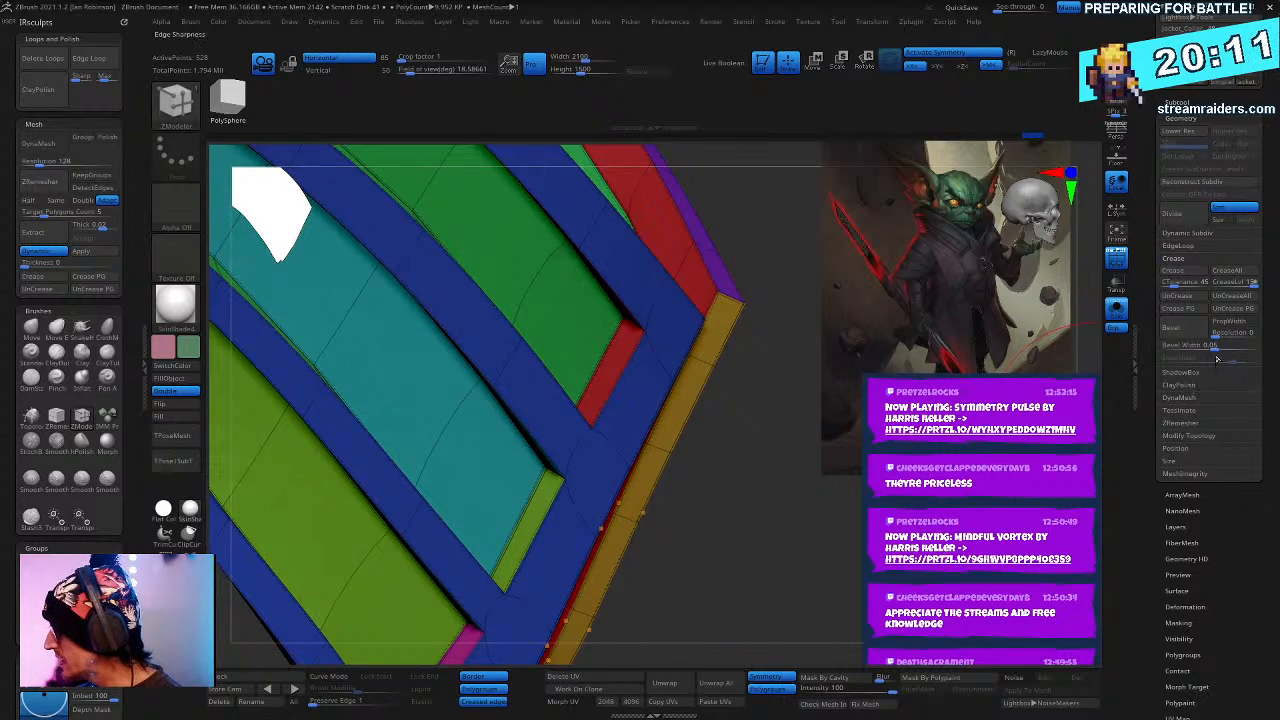
left_click_drag(1213, 349, 1177, 359)
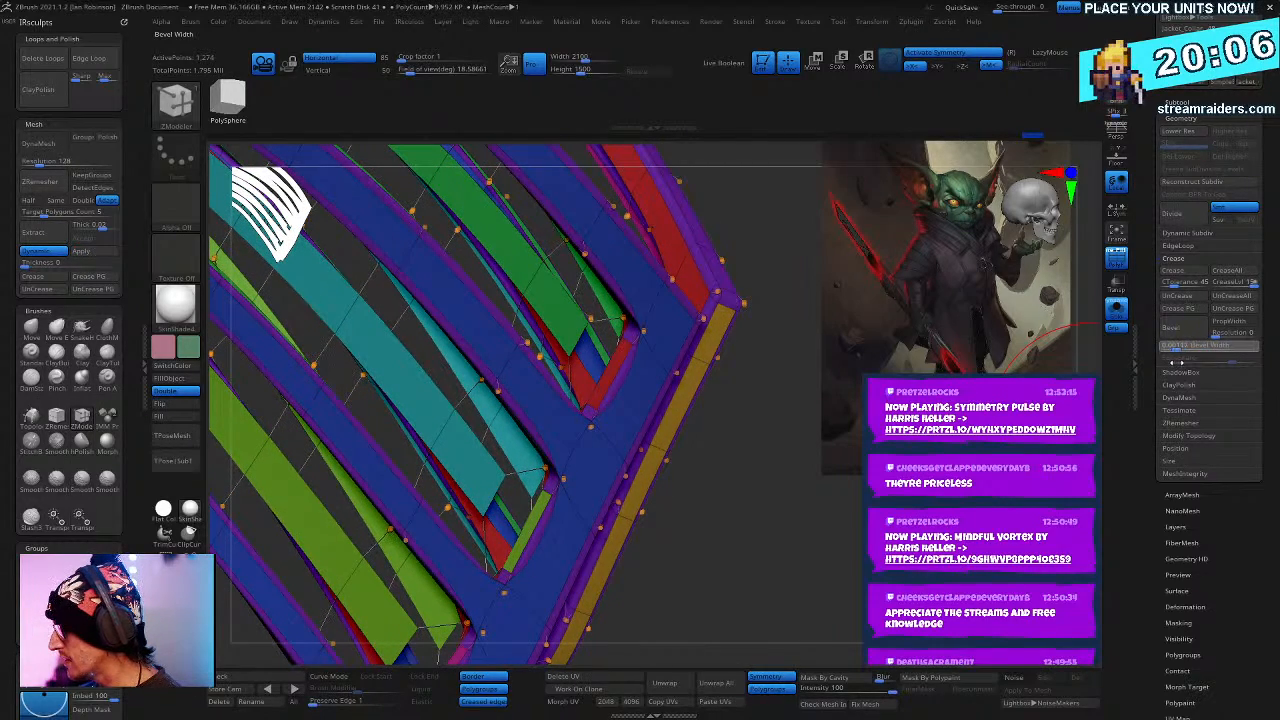
left_click_drag(1168, 361, 1167, 361)
right_click_drag(822, 568, 745, 578)
right_click_drag(860, 578, 846, 612)
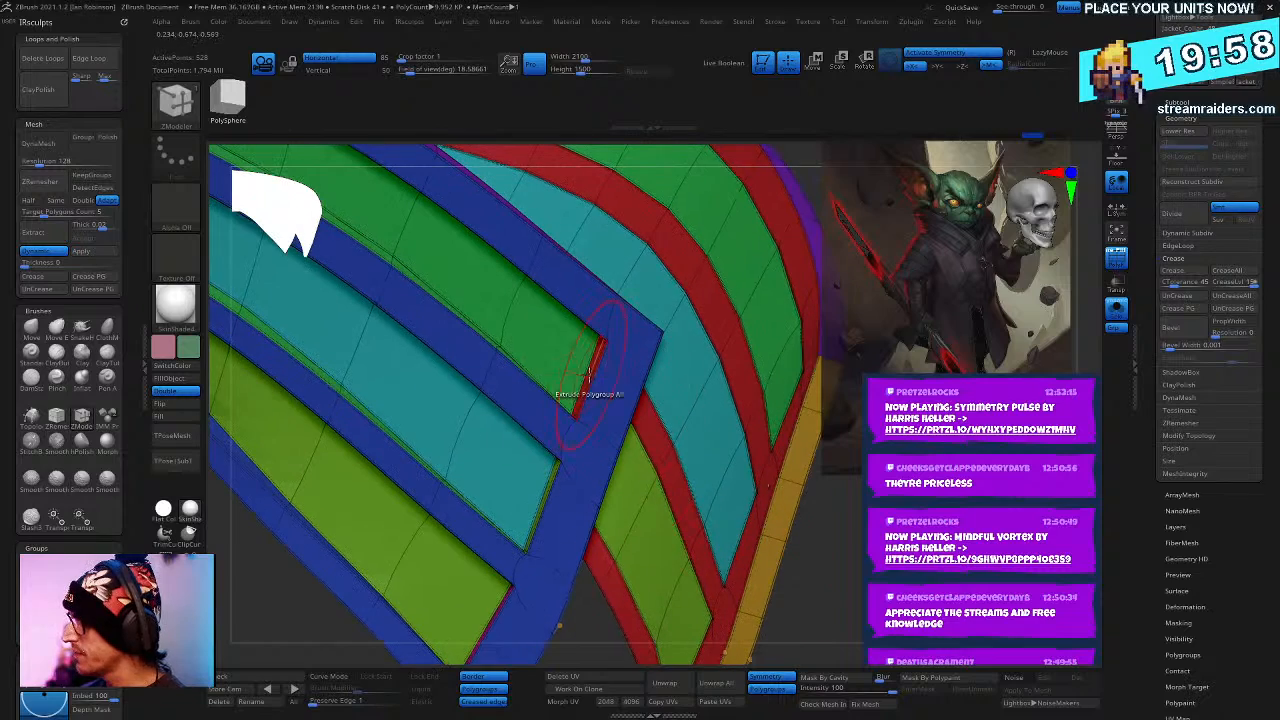
- Try to insert single edge loops into the recessed panels beside the collar's raised front trim
right_click_drag(605, 410, 636, 441)
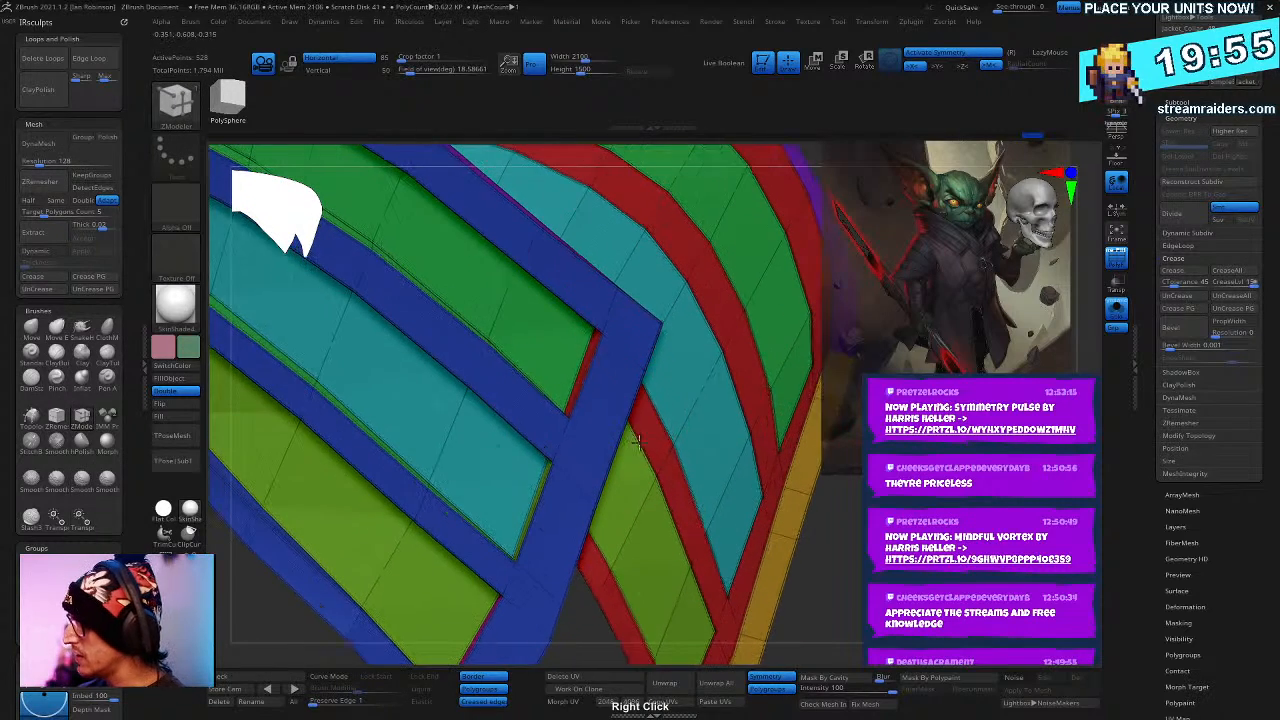
right_click(590, 371)
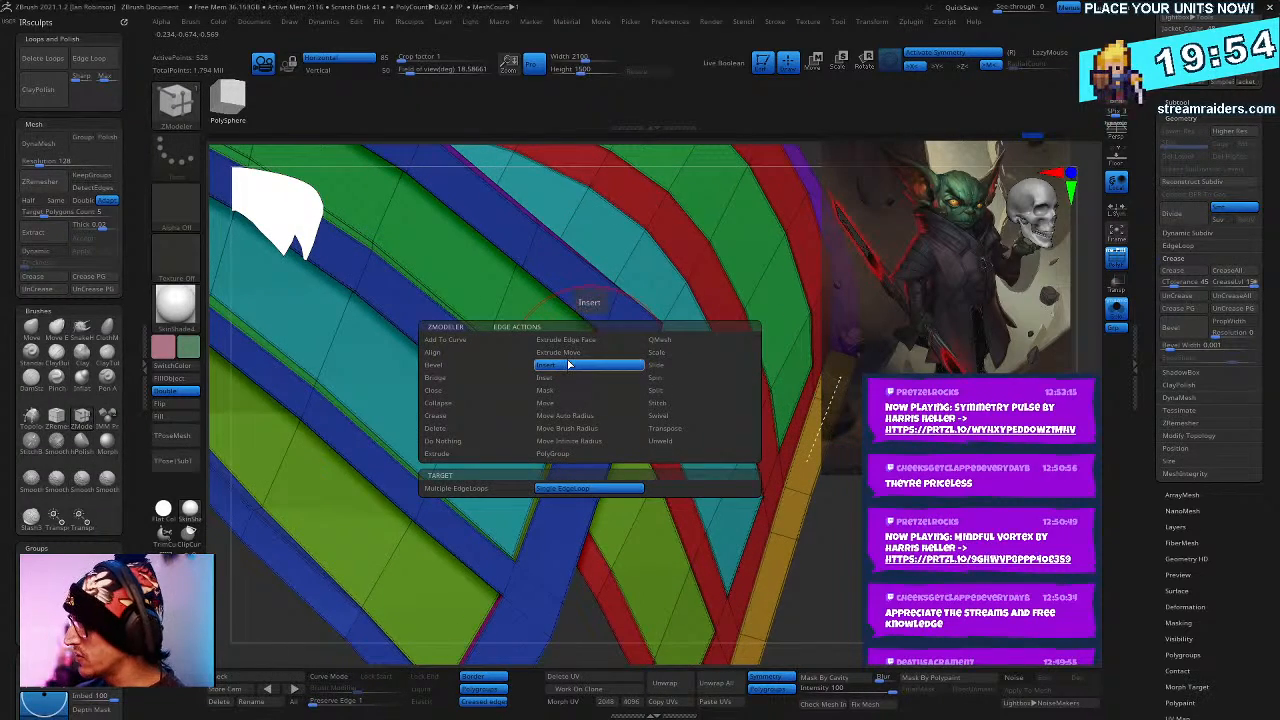
left_click(568, 366)
right_click(603, 369)
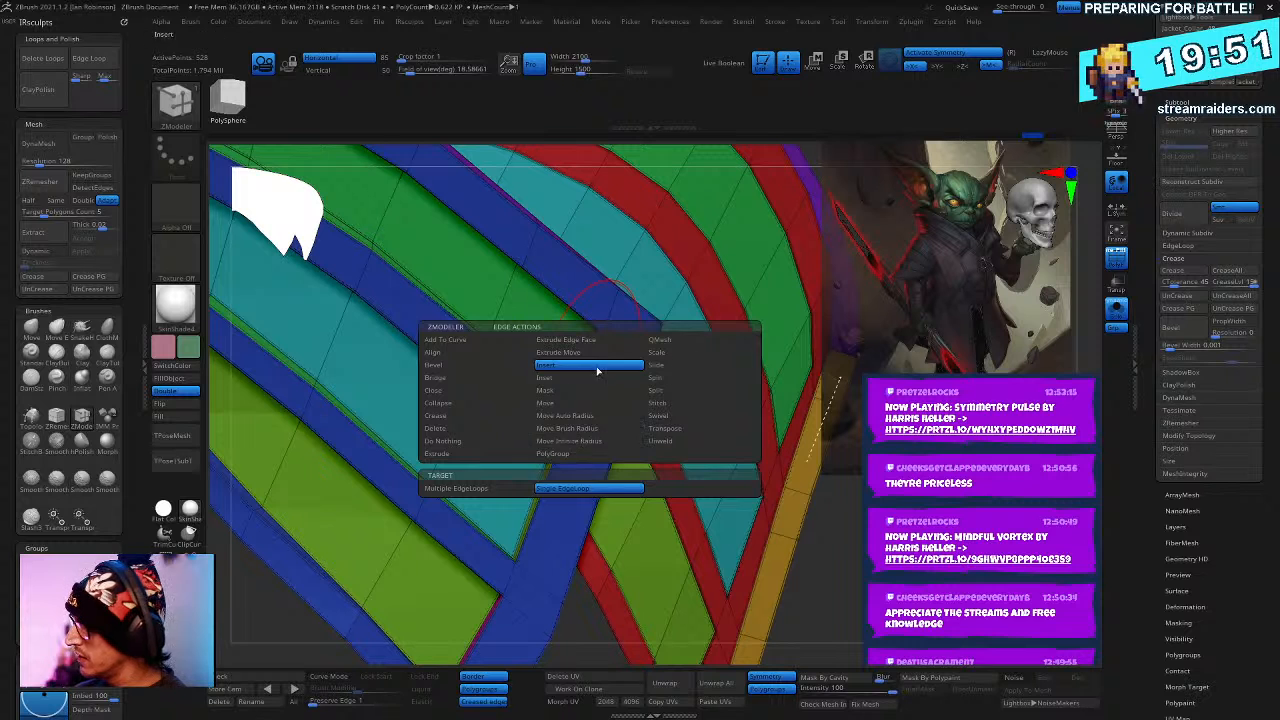
left_click(597, 371)
key("ctrl+z")
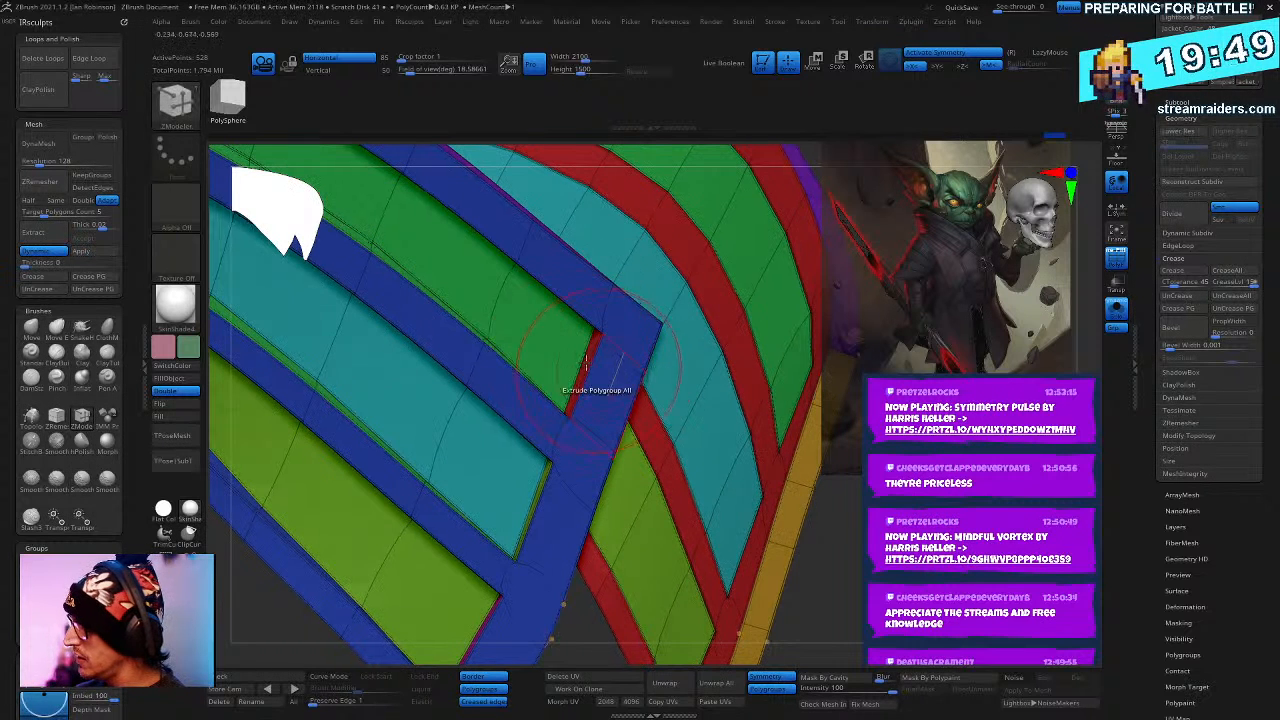
left_click(511, 282)
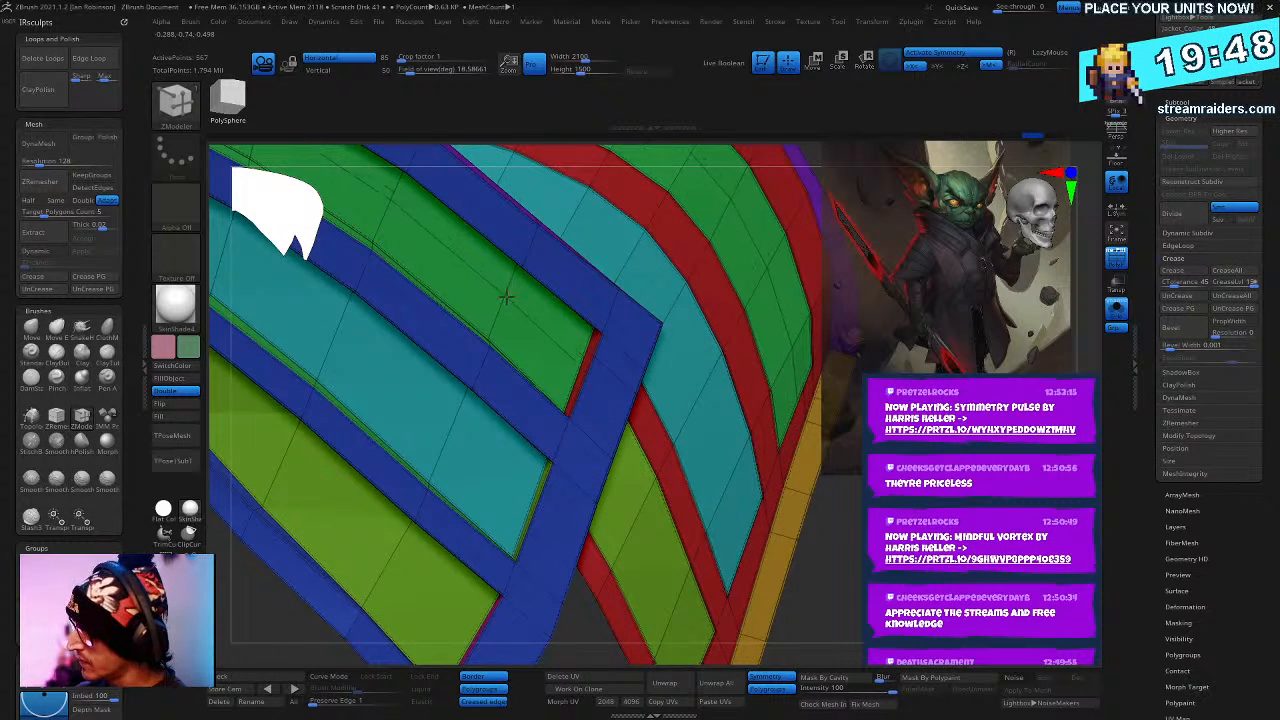
- Undo the recent collar edits back to the flat blue and red banded mesh before the trim extrusion
right_click_drag(560, 285, 545, 408)
key("ctrl+z")
key("ctrl+z")
key("ctrl+z")
key("ctrl+z")
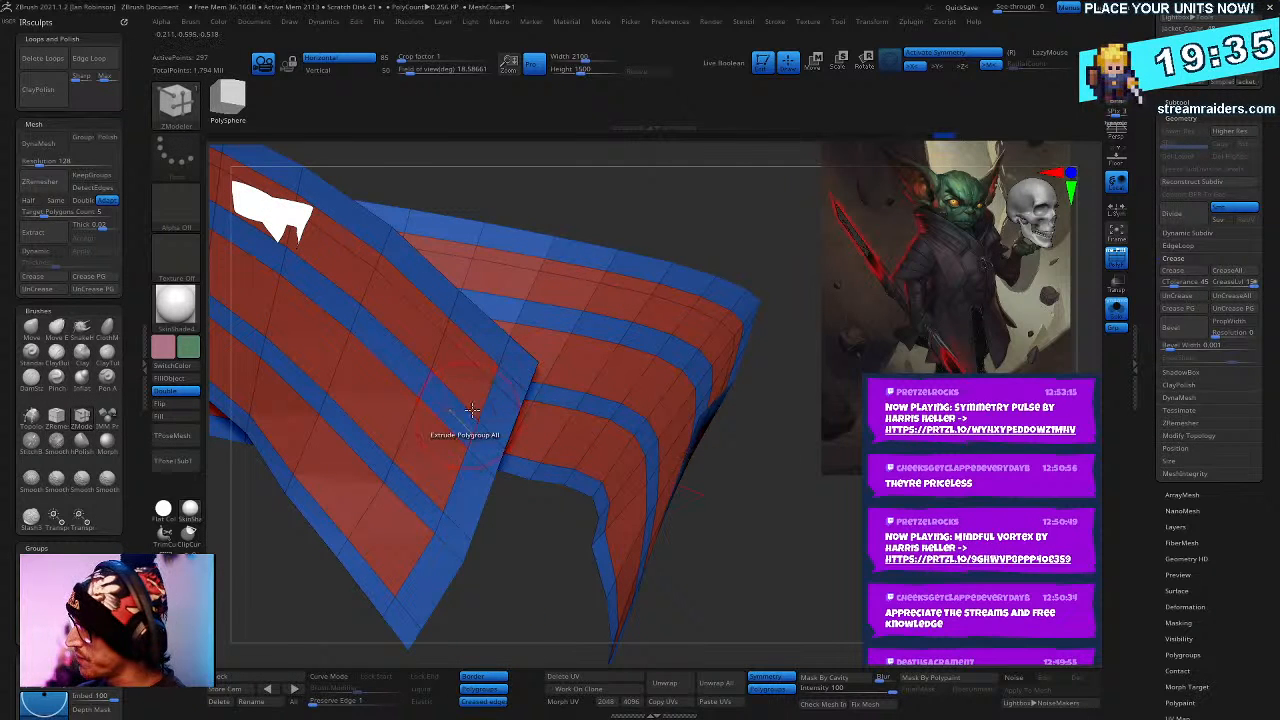
- Insert multiple edge loops through each of the collar's three wide red panels to split them into thin strips
mouse_move(485, 399)
right_mouse_down()
mouse_move(475, 310)
mouse_move(488, 393)
right_mouse_up()
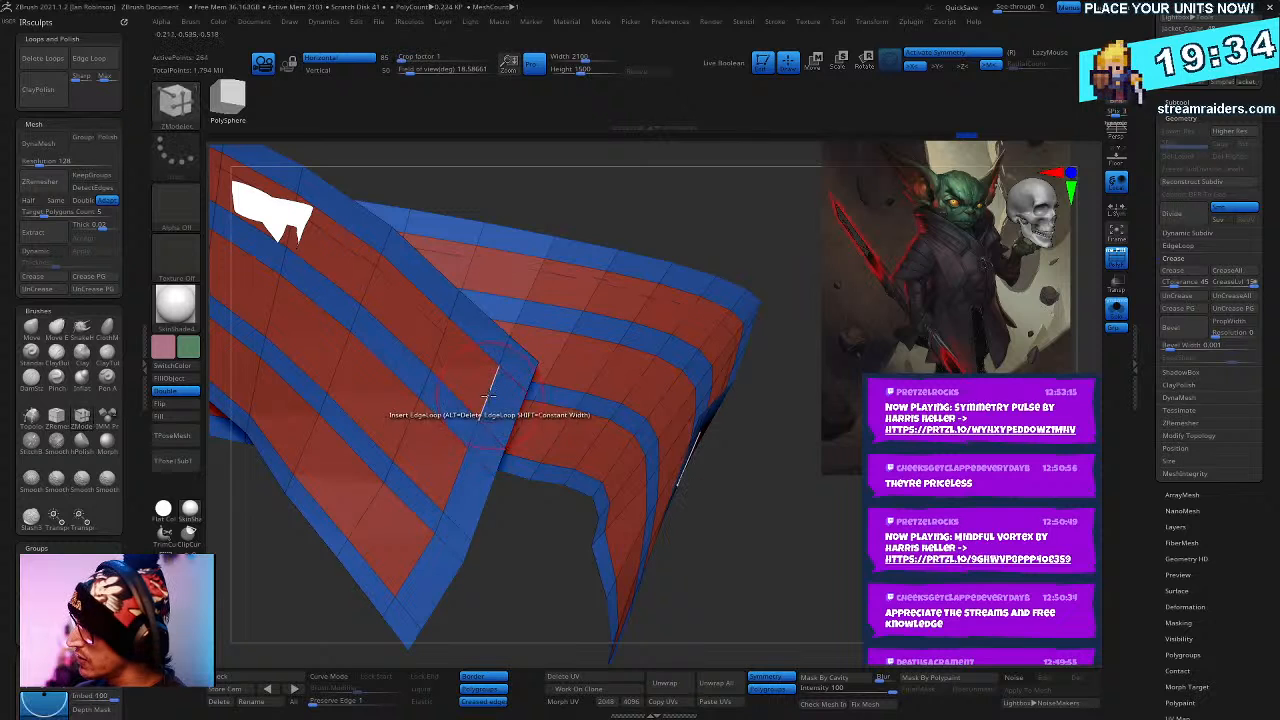
key("space")
left_click(415, 489)
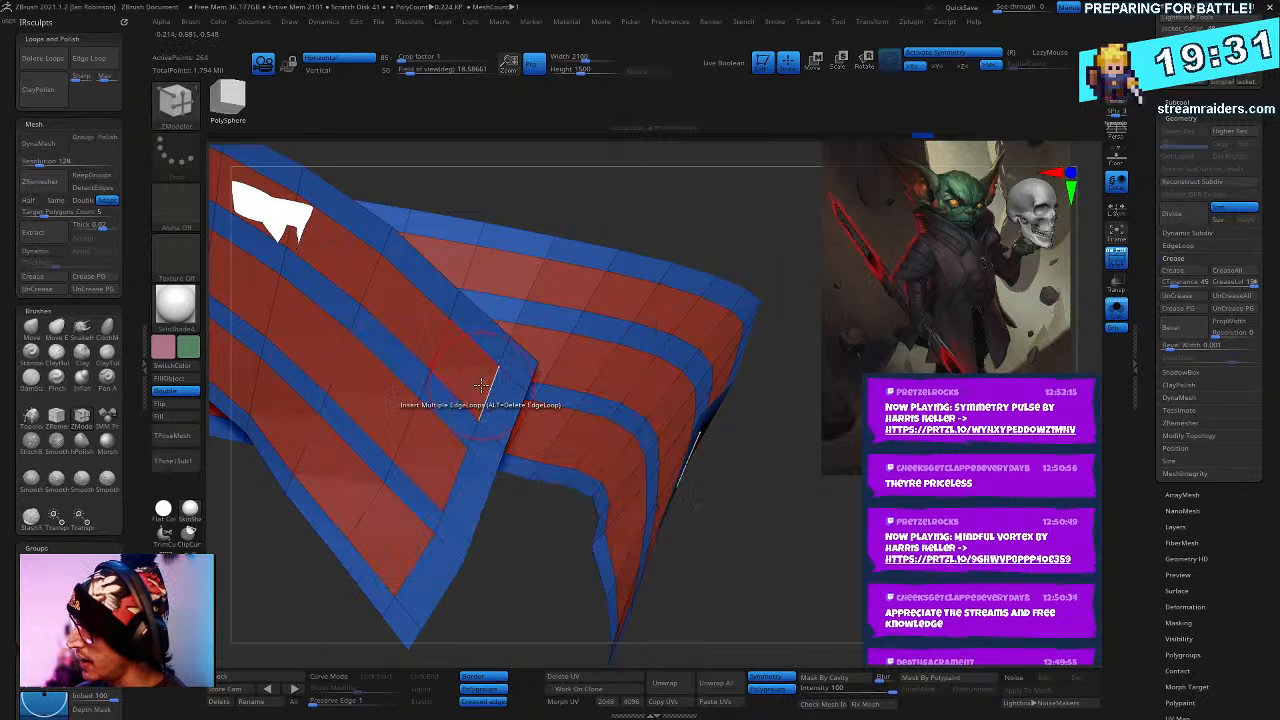
left_click(490, 393)
left_click_drag(493, 386, 506, 366)
left_click(458, 482)
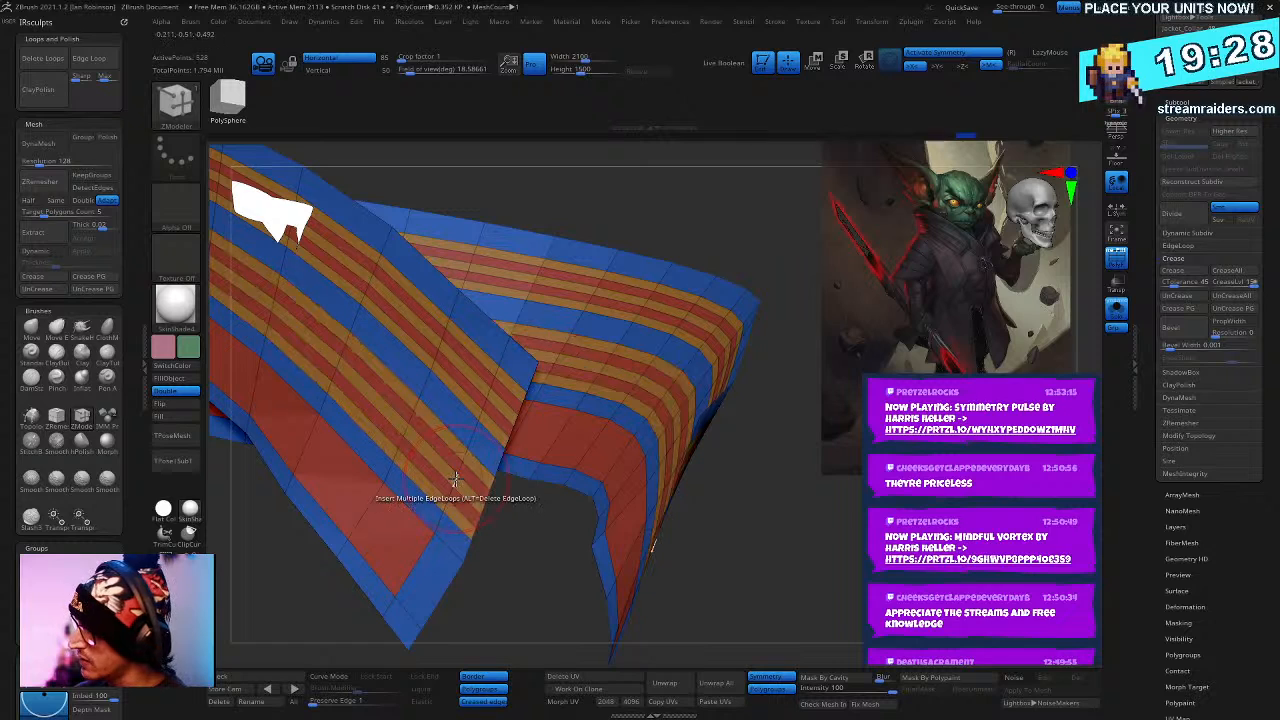
left_click(416, 566)
- Try to insert multiple edge loops through the collar's upper blue border band
right_click_drag(552, 374, 586, 412, "alt")
left_click(541, 386)
key("ctrl+z")
key("ctrl+z")
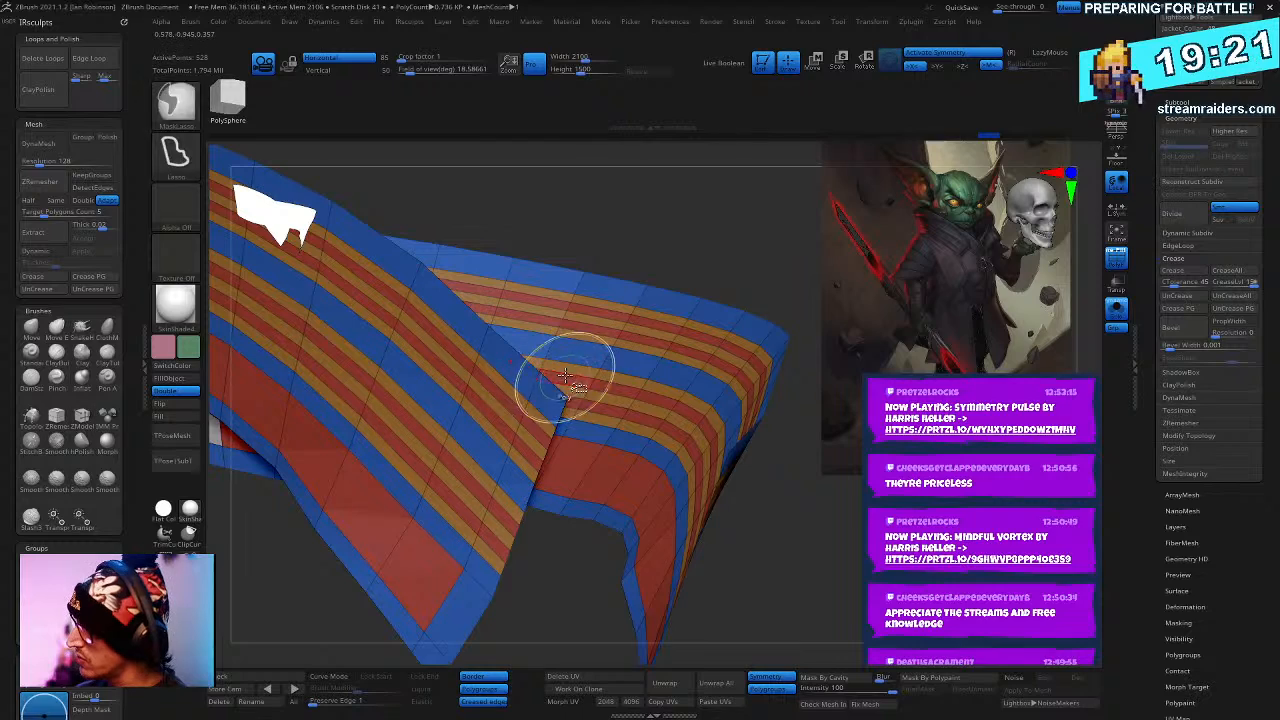
key("ctrl+shift+z")
mouse_move(560, 372)
right_mouse_down()
mouse_move(530, 340)
mouse_move(538, 385)
right_mouse_up()
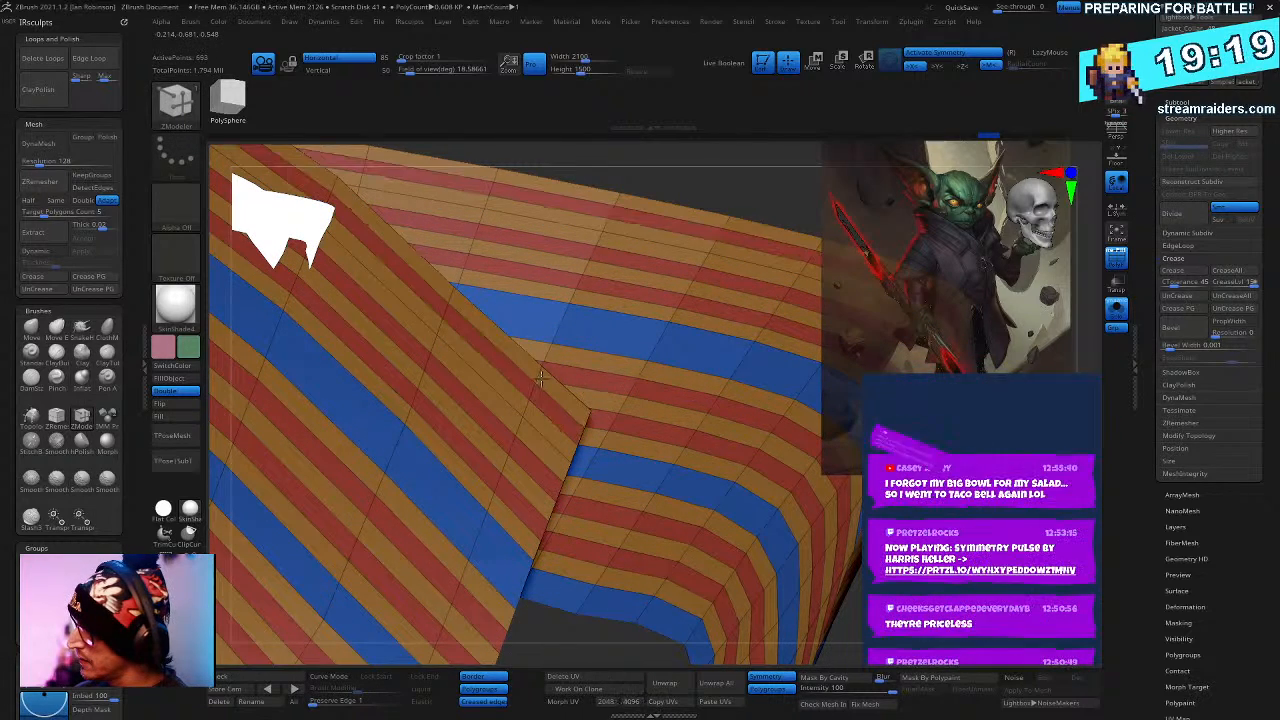
left_click(537, 387)
key("ctrl+z")
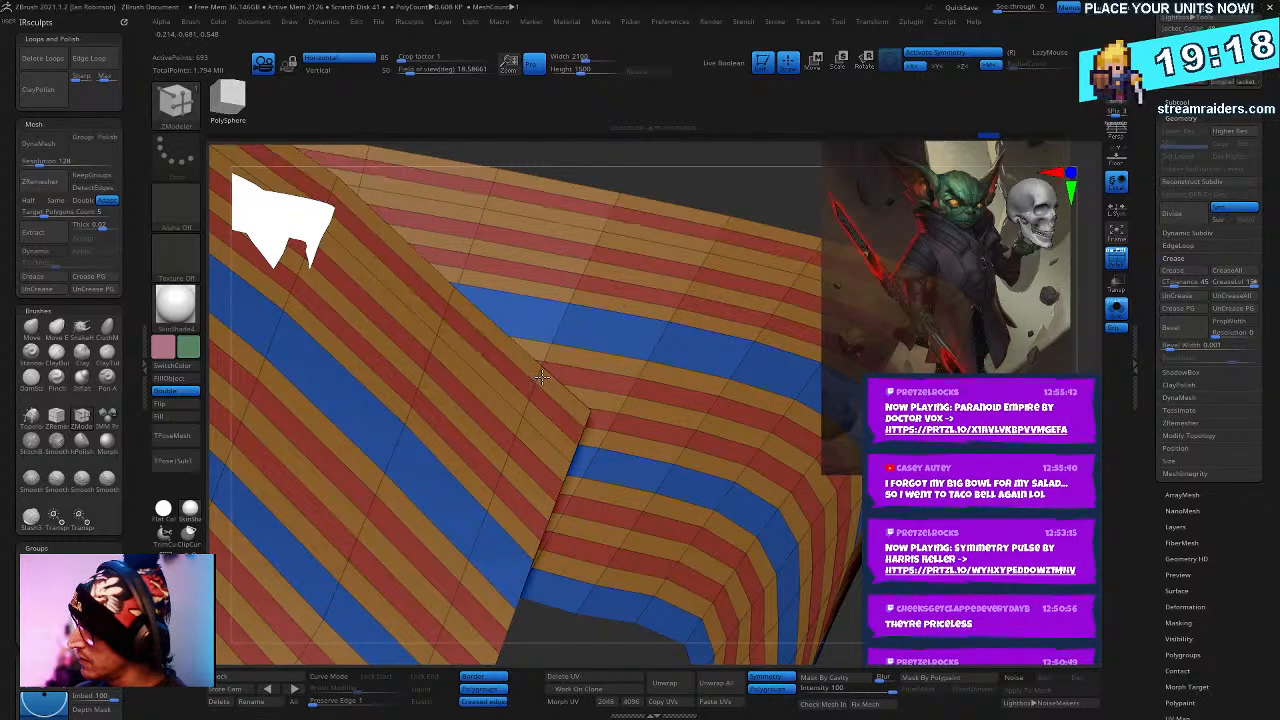
- Mark the collar's front end strip, top border and second blue band as a temporary white polygroup
right_click_drag(537, 387, 610, 333)
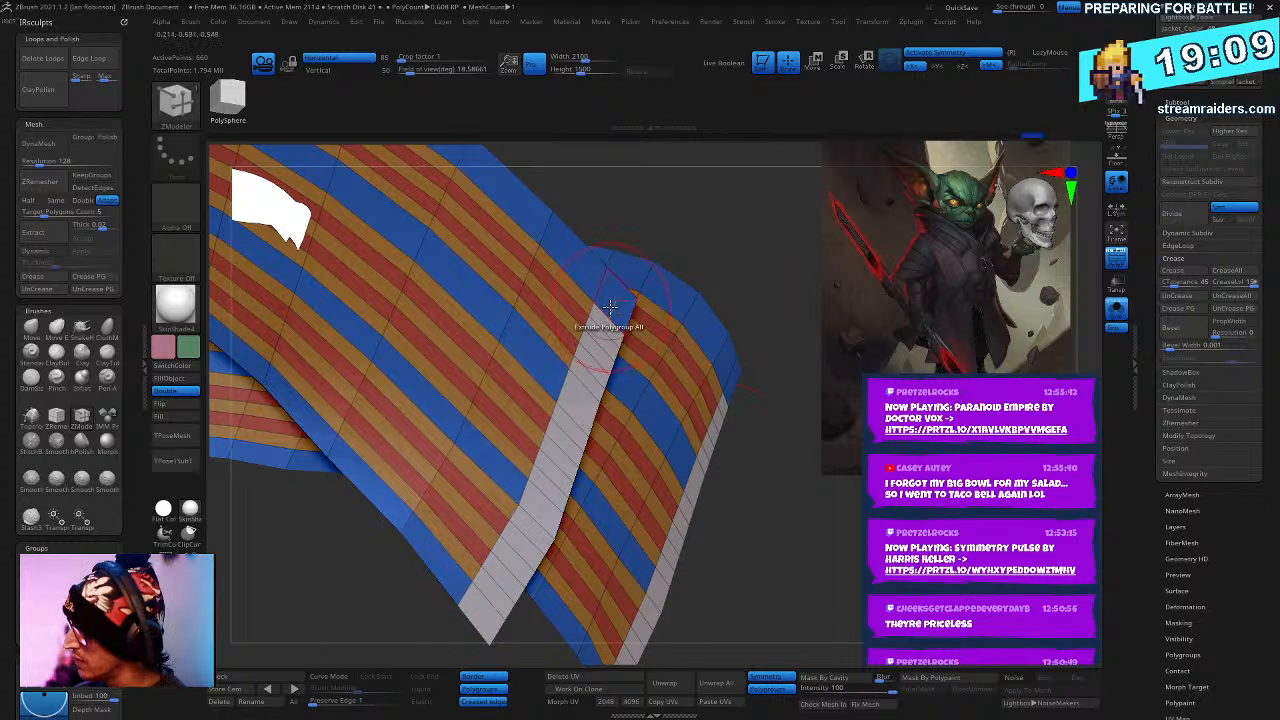
mouse_move(672, 373)
right_mouse_down()
mouse_move(603, 323)
mouse_move(603, 286)
mouse_move(661, 350)
right_mouse_up()
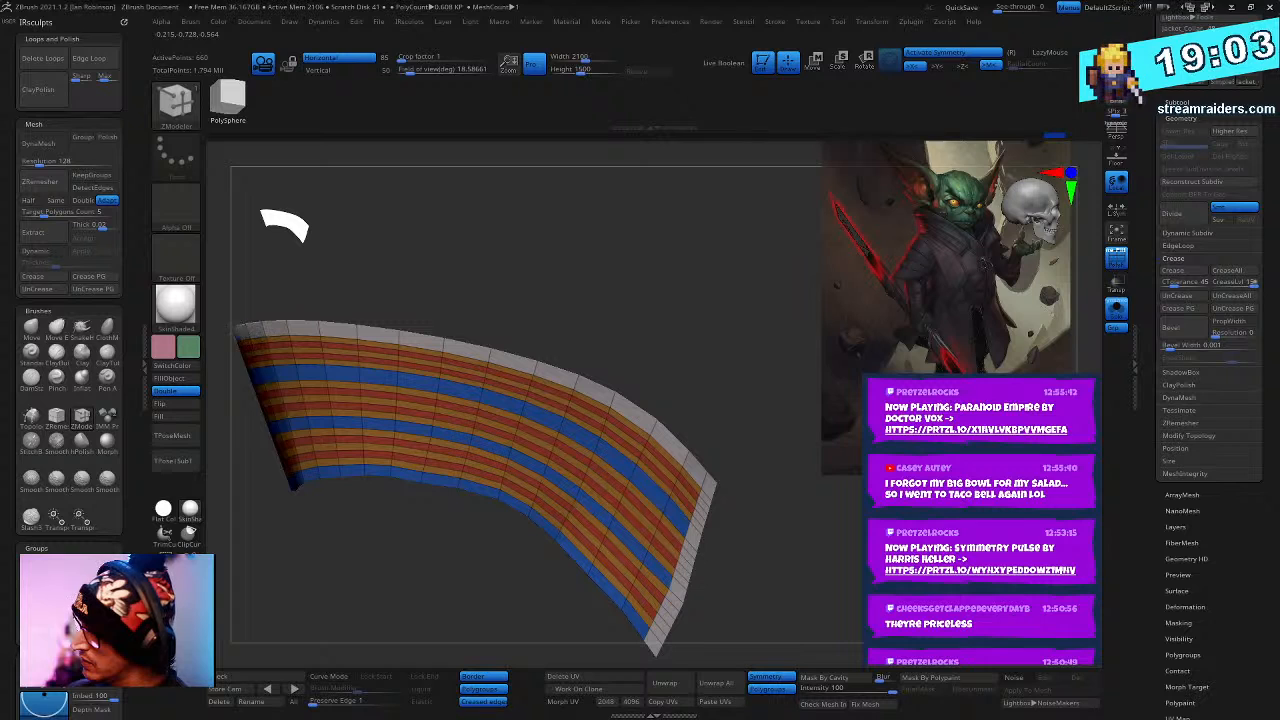
right_click_drag(680, 497, 651, 449)
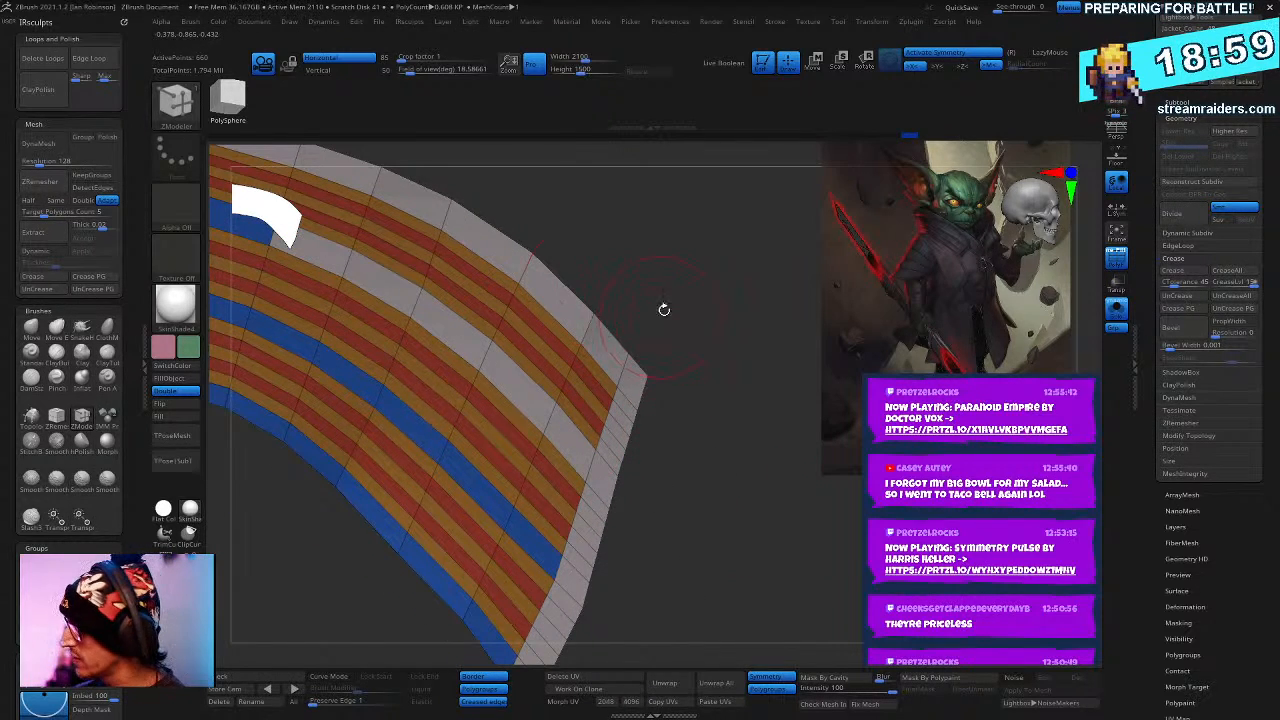
right_click_drag(664, 309, 630, 368)
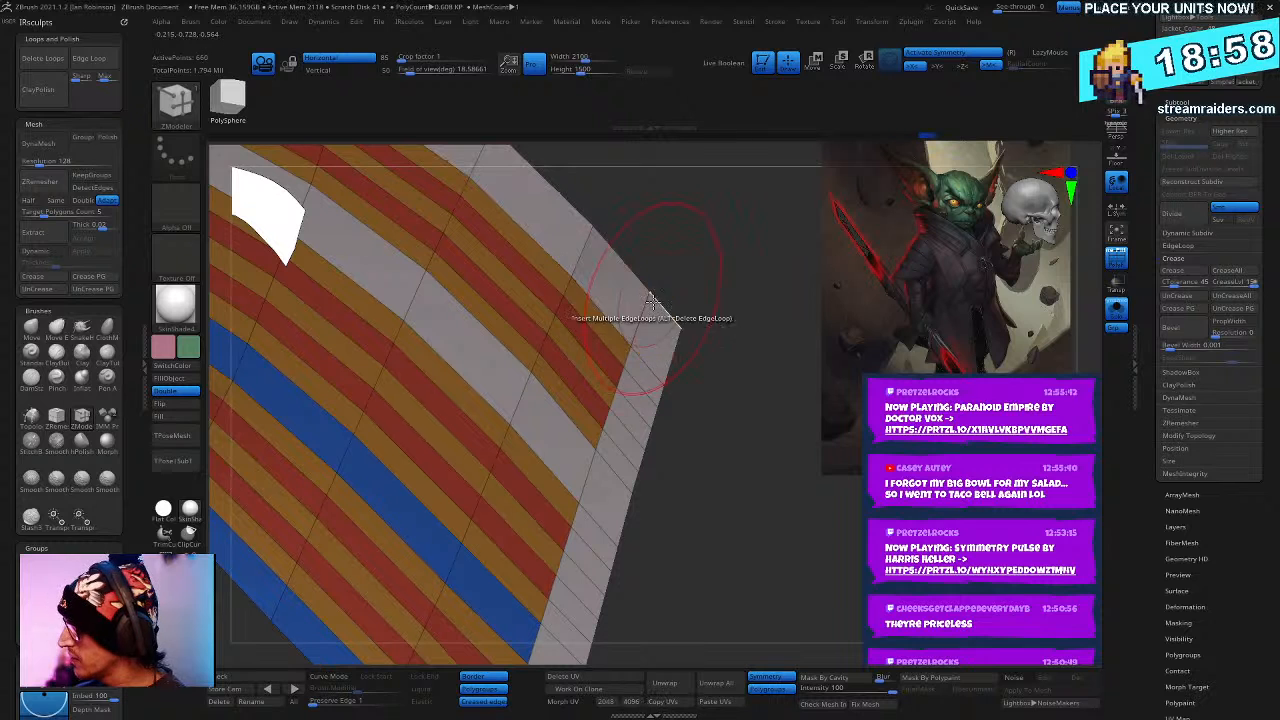
- Insert edge loops lengthwise through the collar's white front end strip, close to its borders
key("space")
left_click(621, 345)
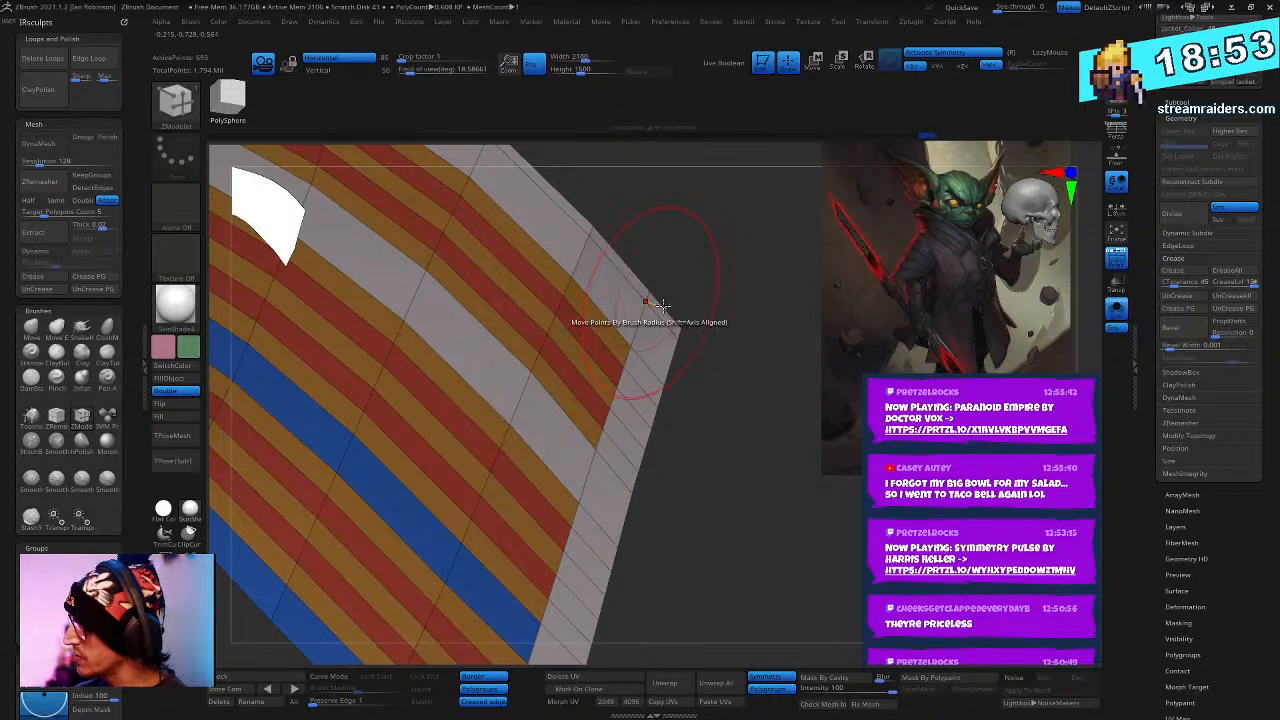
left_click(671, 332)
left_click_drag(675, 338, 540, 470)
left_click(519, 502)
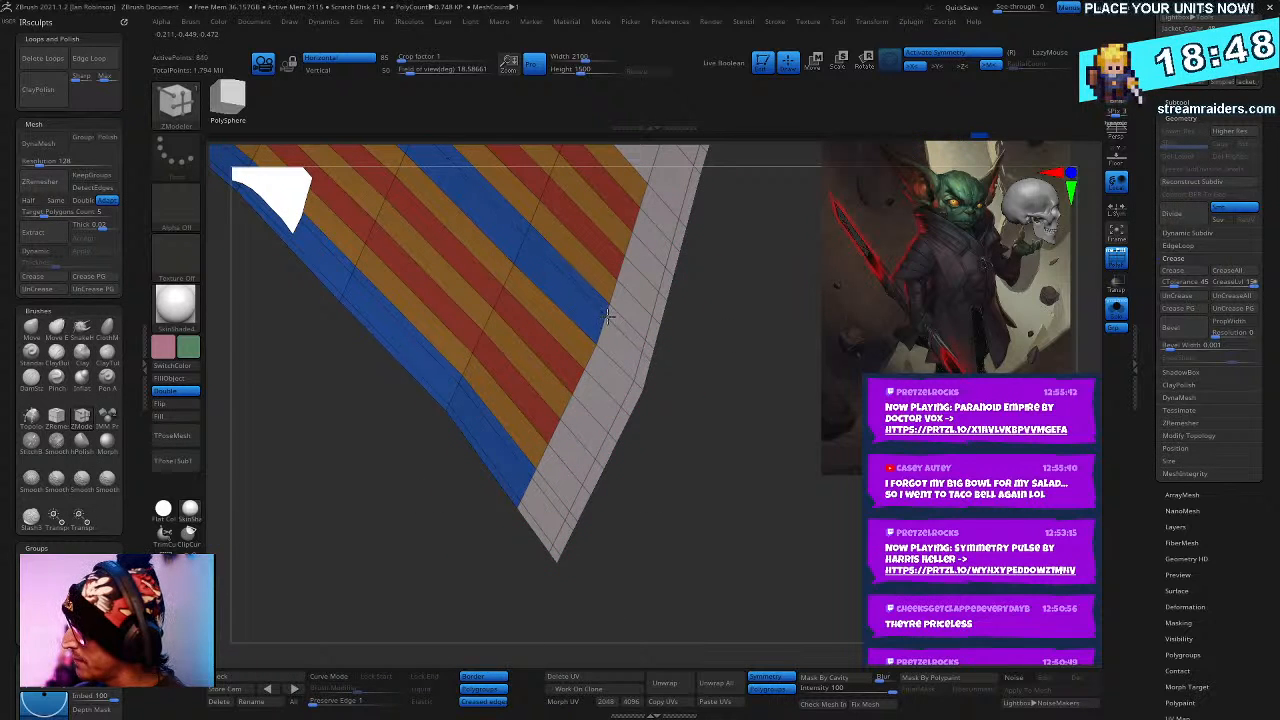
- Extend the temporary white polygroup along the whole second and third blue bands of the collar
right_click_drag(618, 318, 604, 357)
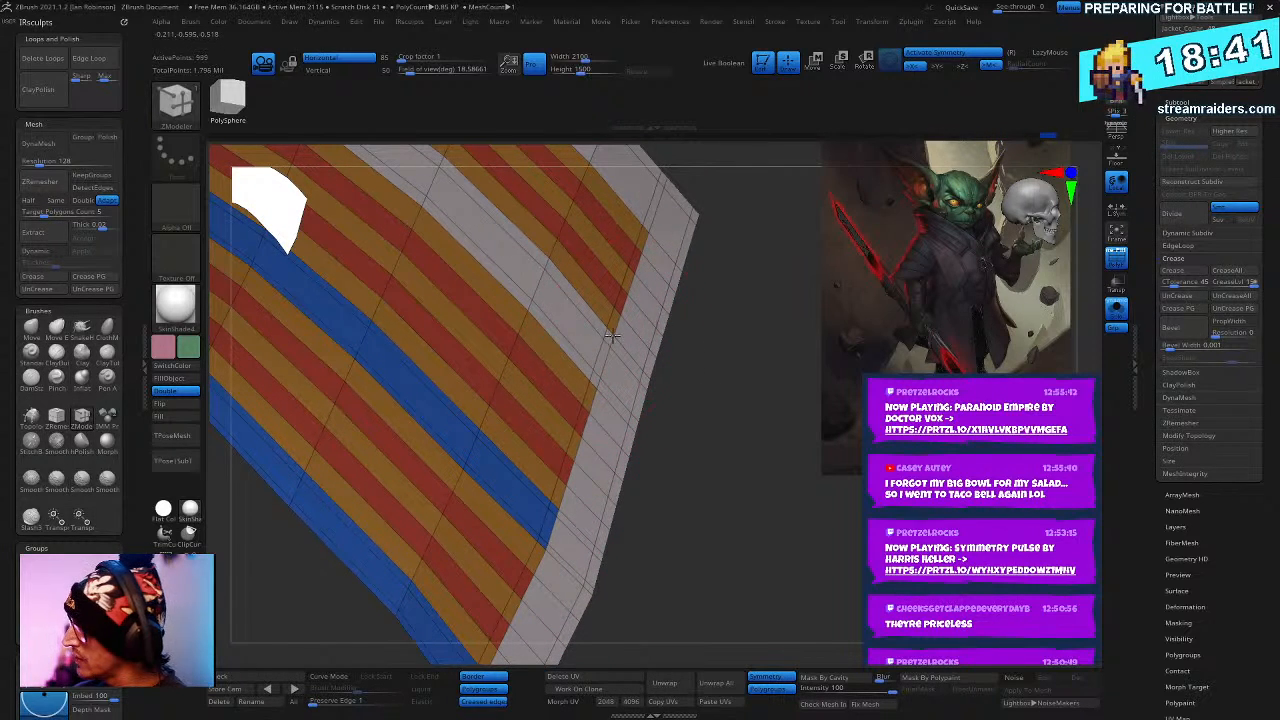
right_click_drag(612, 335, 603, 426)
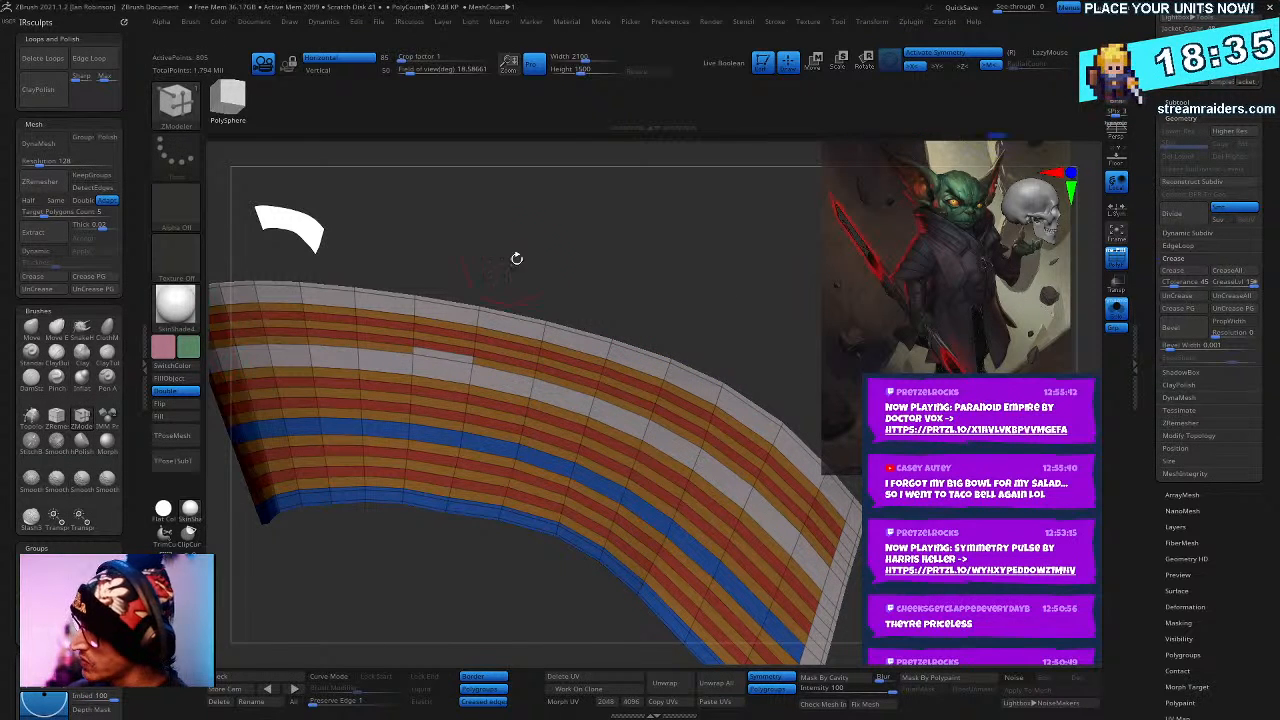
right_click_drag(516, 258, 589, 271)
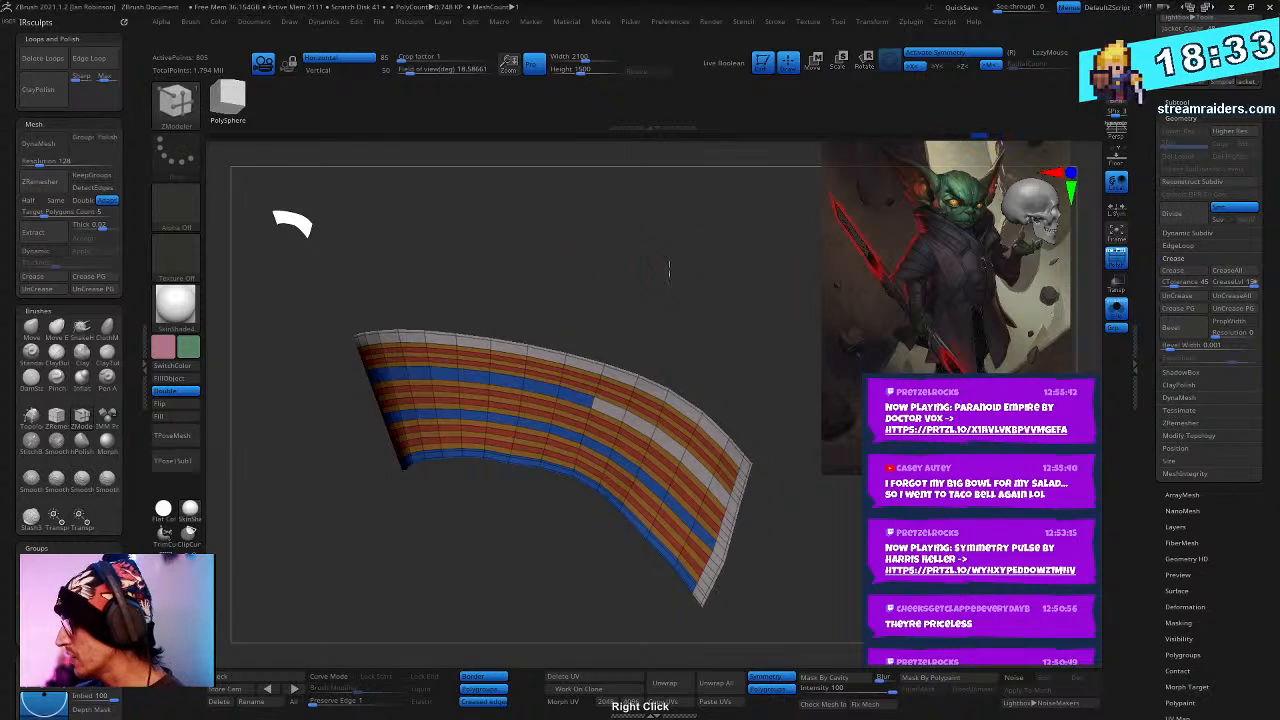
right_click_drag(669, 268, 513, 383)
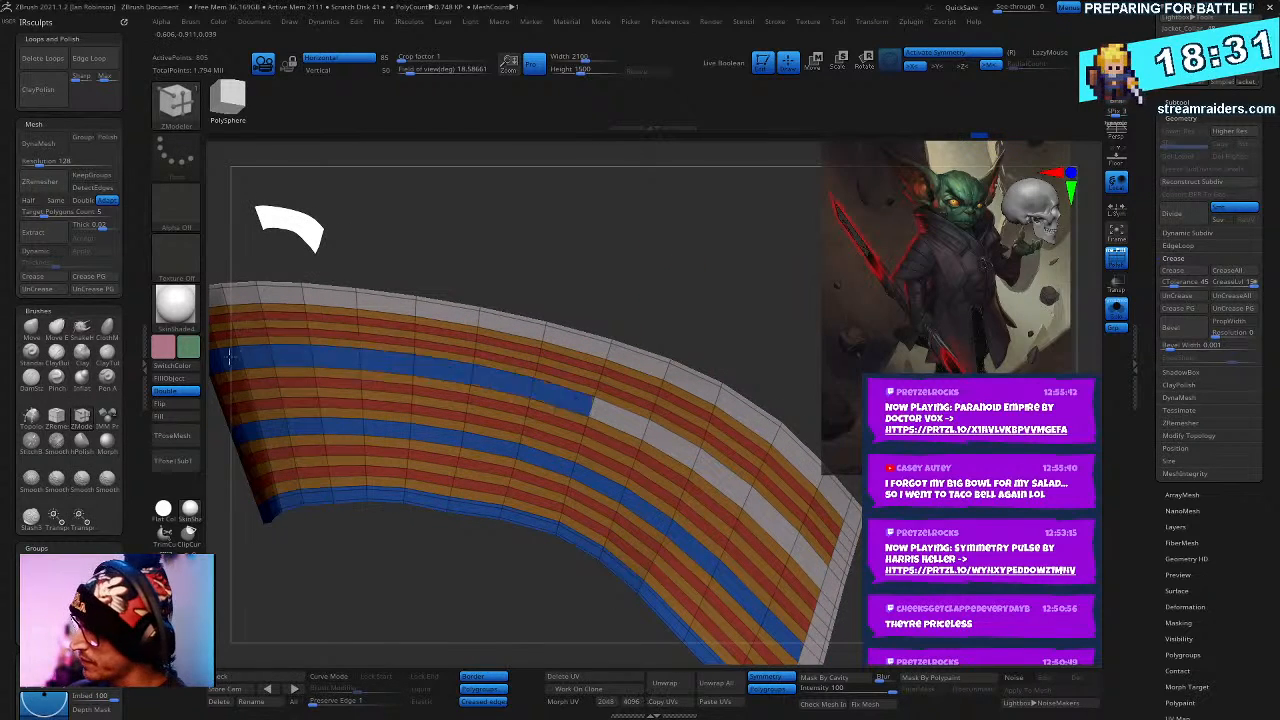
right_click_drag(586, 263, 718, 345)
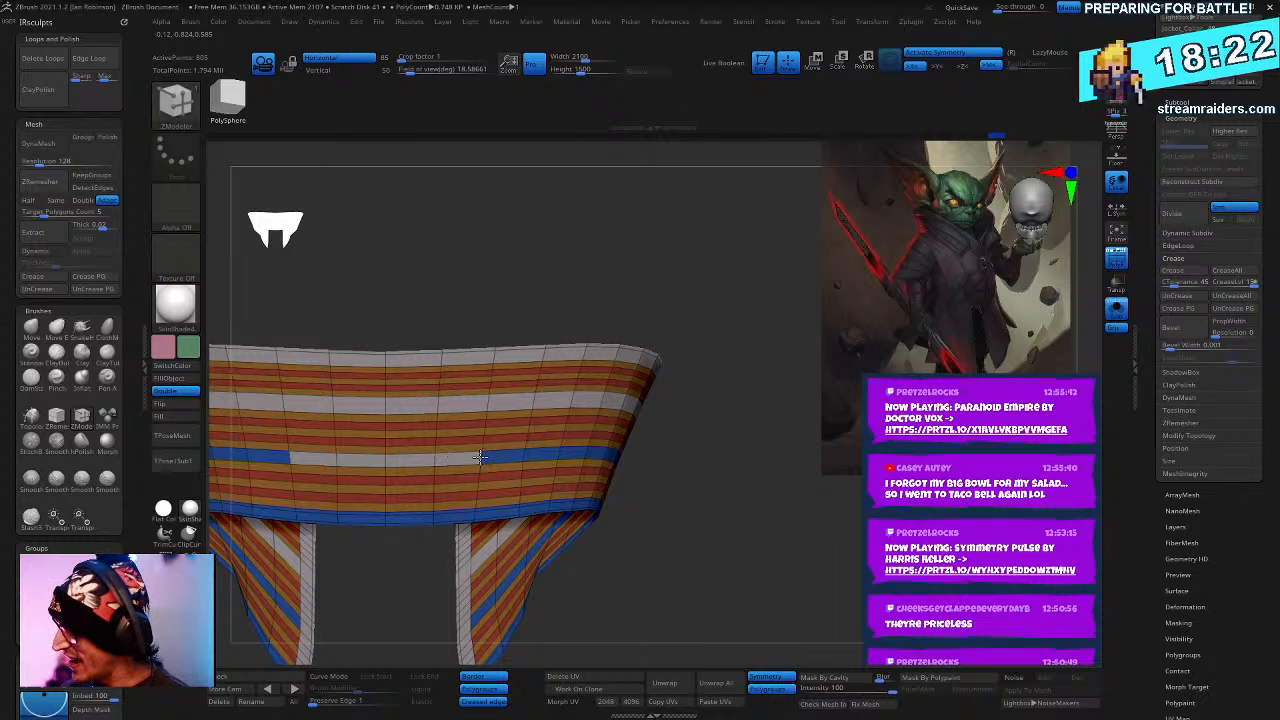
left_click_drag(770, 505, 355, 535)
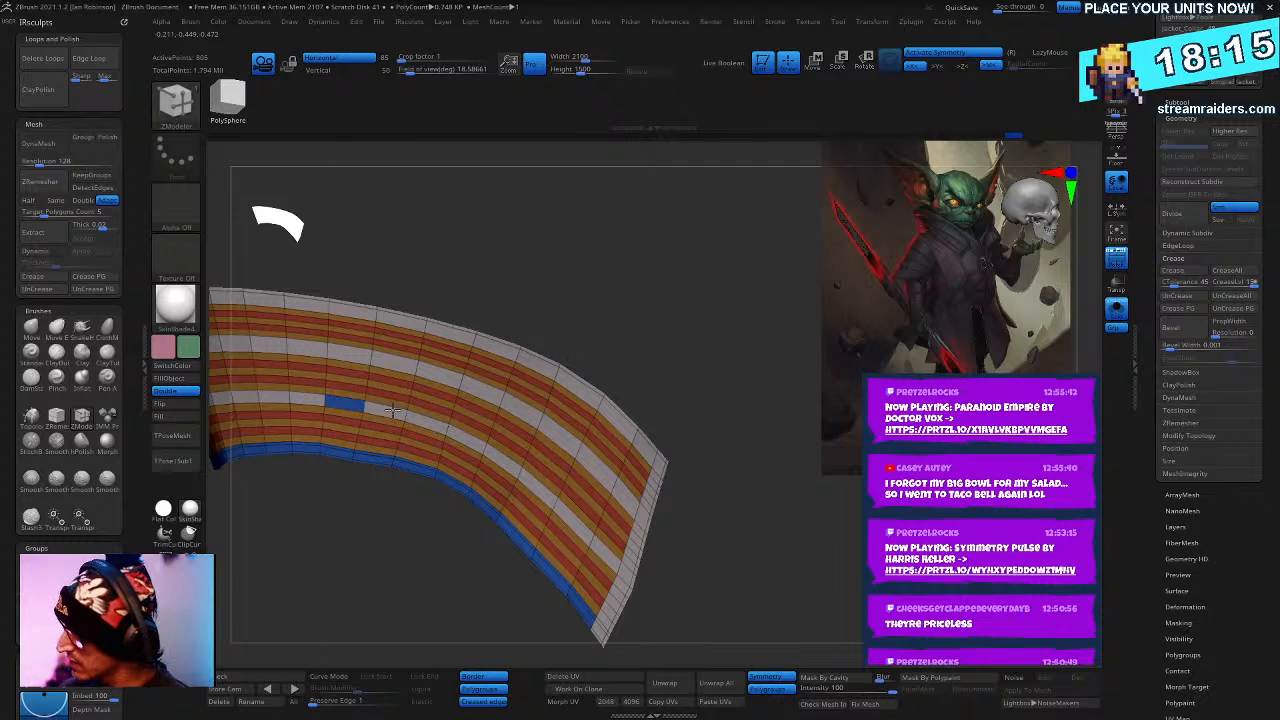
- Delete the extra edge loops from the collar's lower blue border band and add that band to the temporary white polygroup
right_click_drag(337, 404, 555, 480)
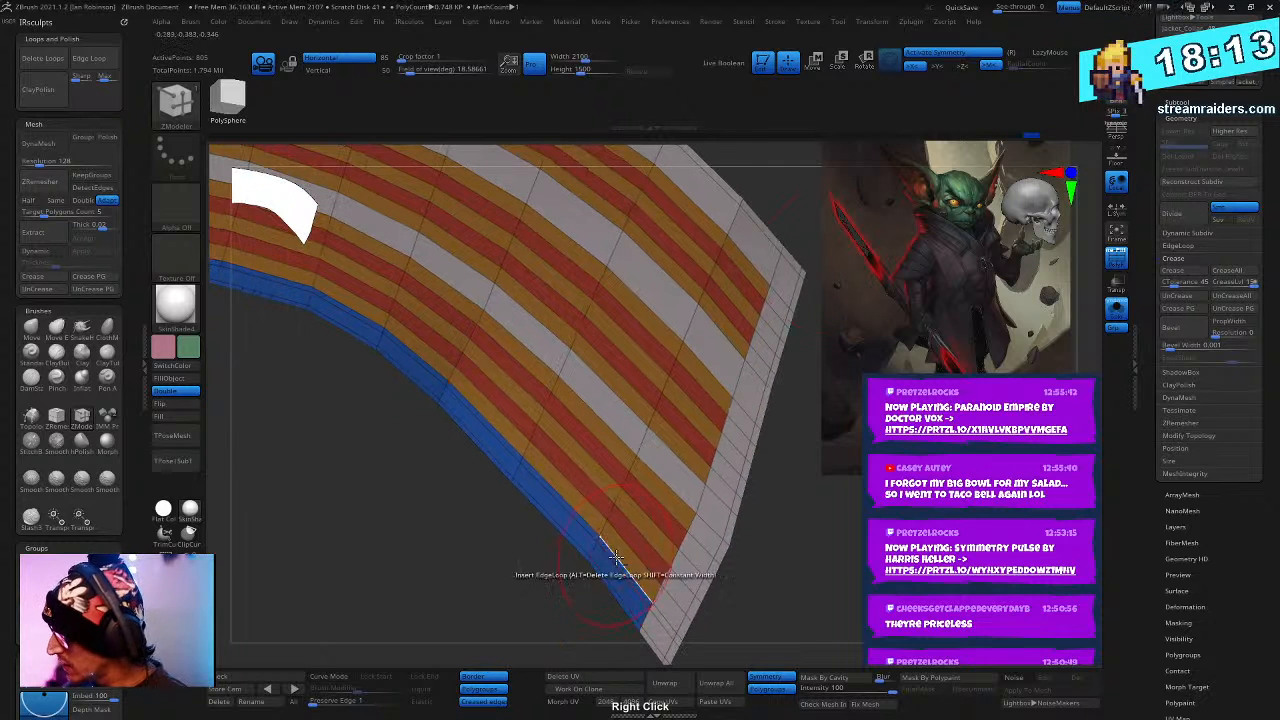
key("ctrl+z")
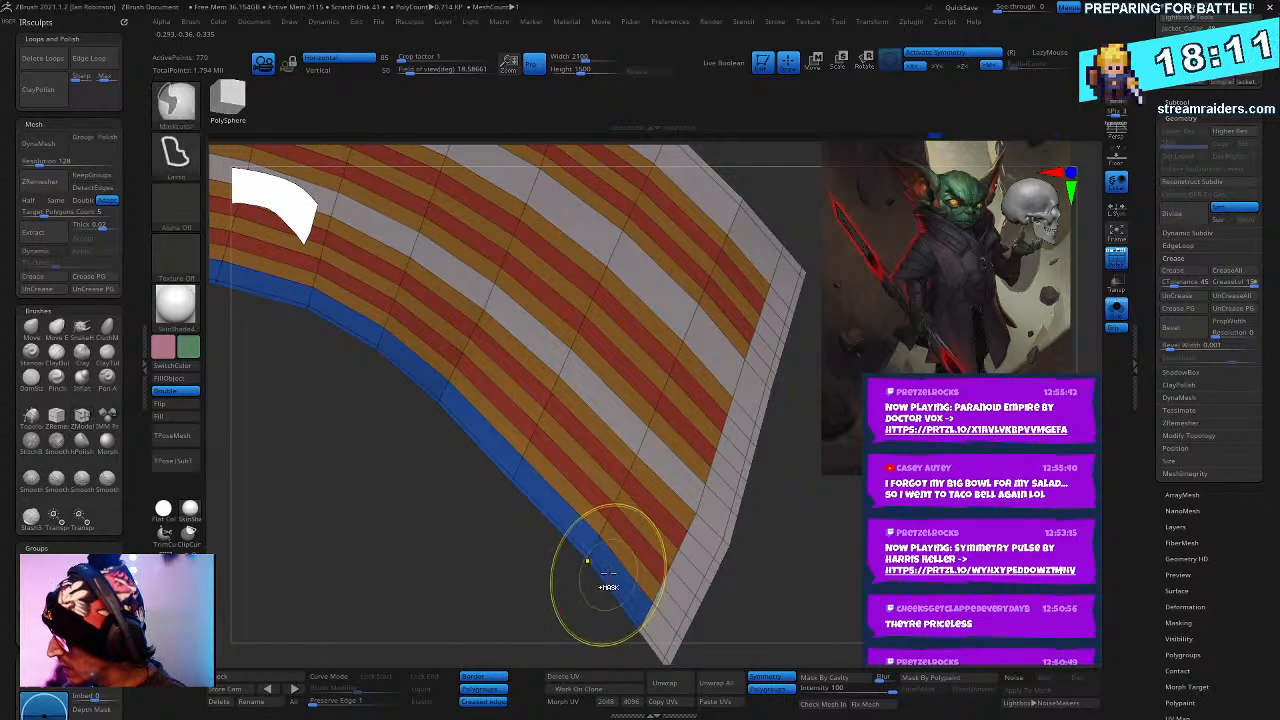
key("ctrl+z")
left_click_drag(611, 573, 521, 472, "alt")
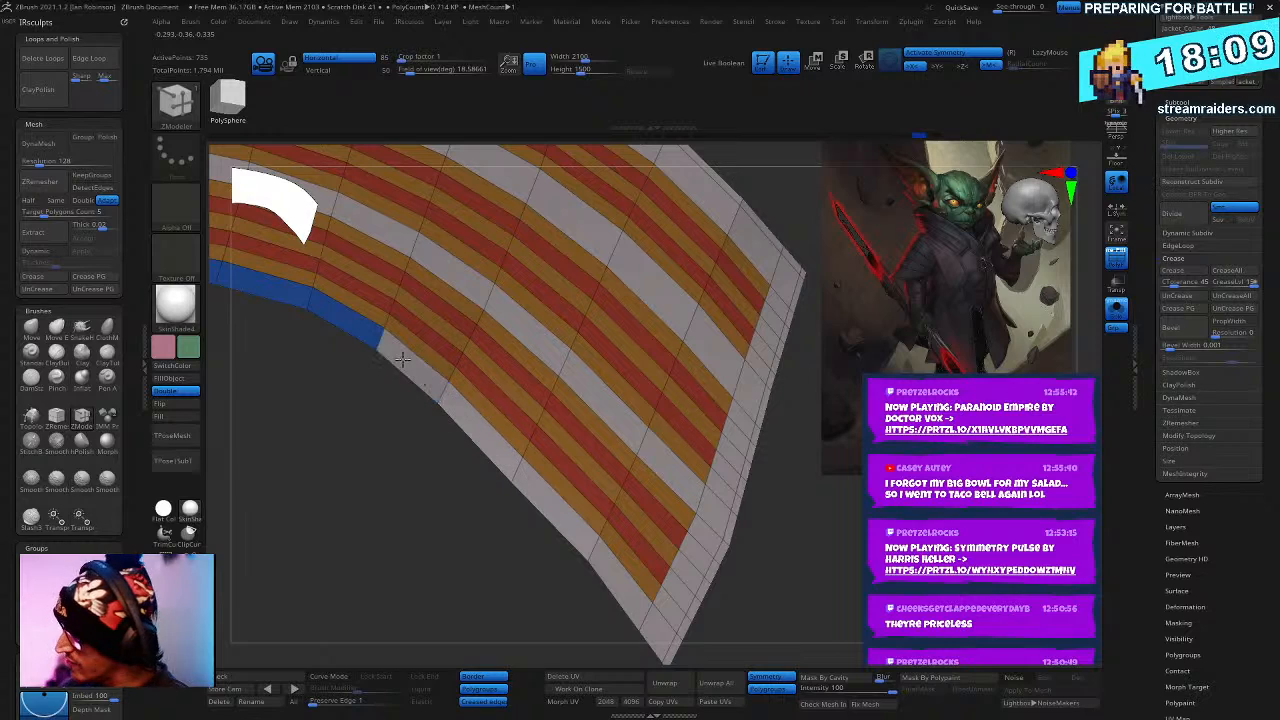
right_click_drag(420, 340, 661, 432)
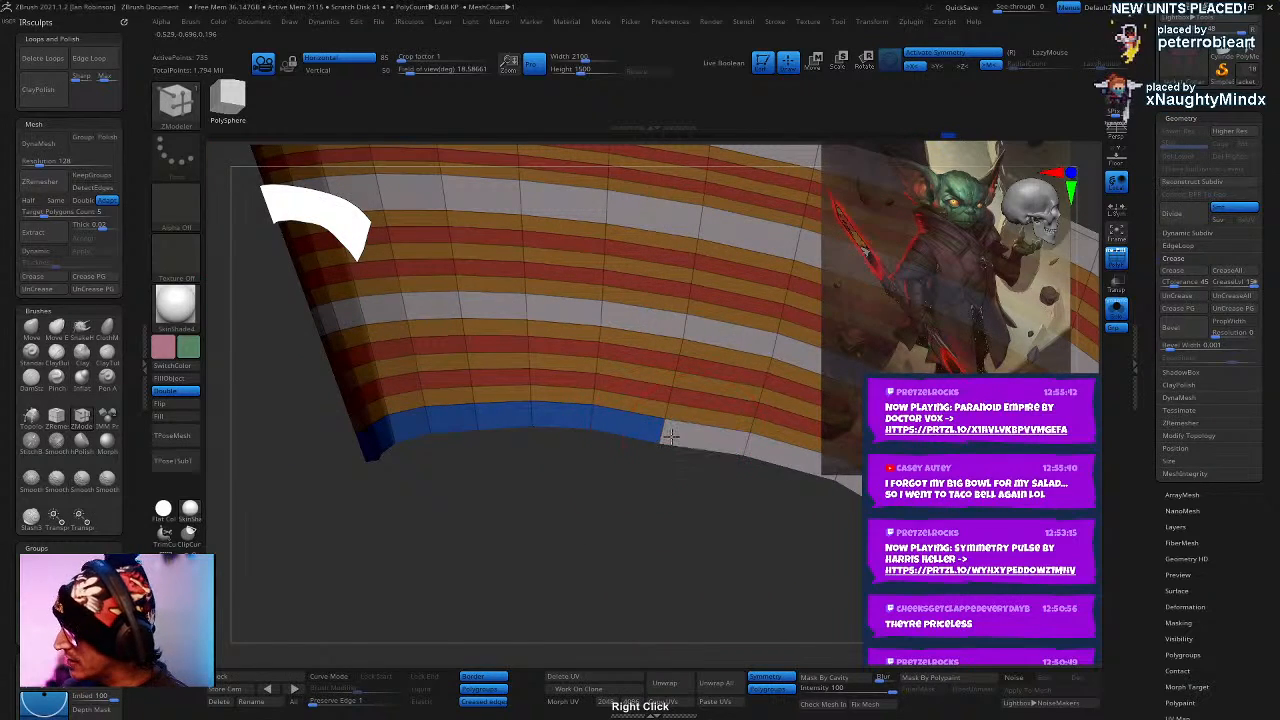
mouse_move(483, 557)
right_mouse_down()
mouse_move(543, 466)
mouse_move(634, 520)
mouse_move(560, 500)
mouse_move(420, 520)
right_mouse_up()
- Insert edge loops near the borders of each white trim band, from the collar's top band down to its bottom band
right_click_drag(560, 420, 643, 343)
left_click_drag(613, 303, 617, 316)
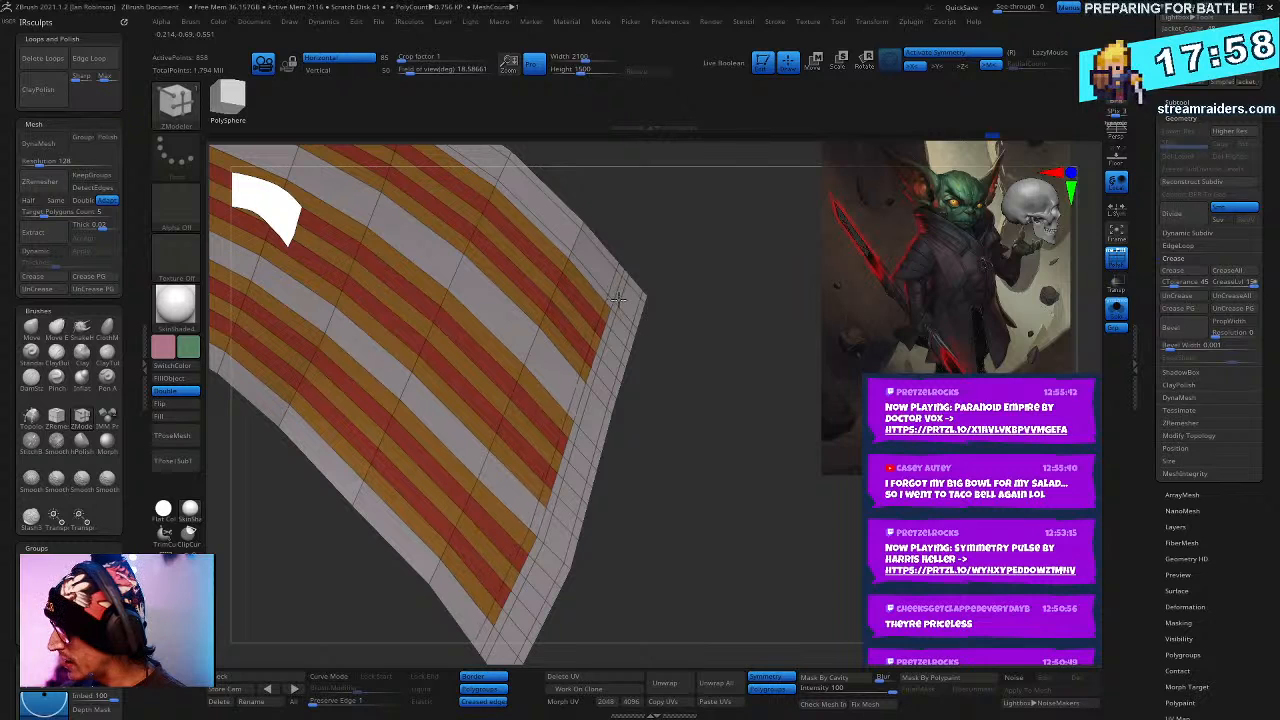
right_click_drag(620, 302, 525, 510)
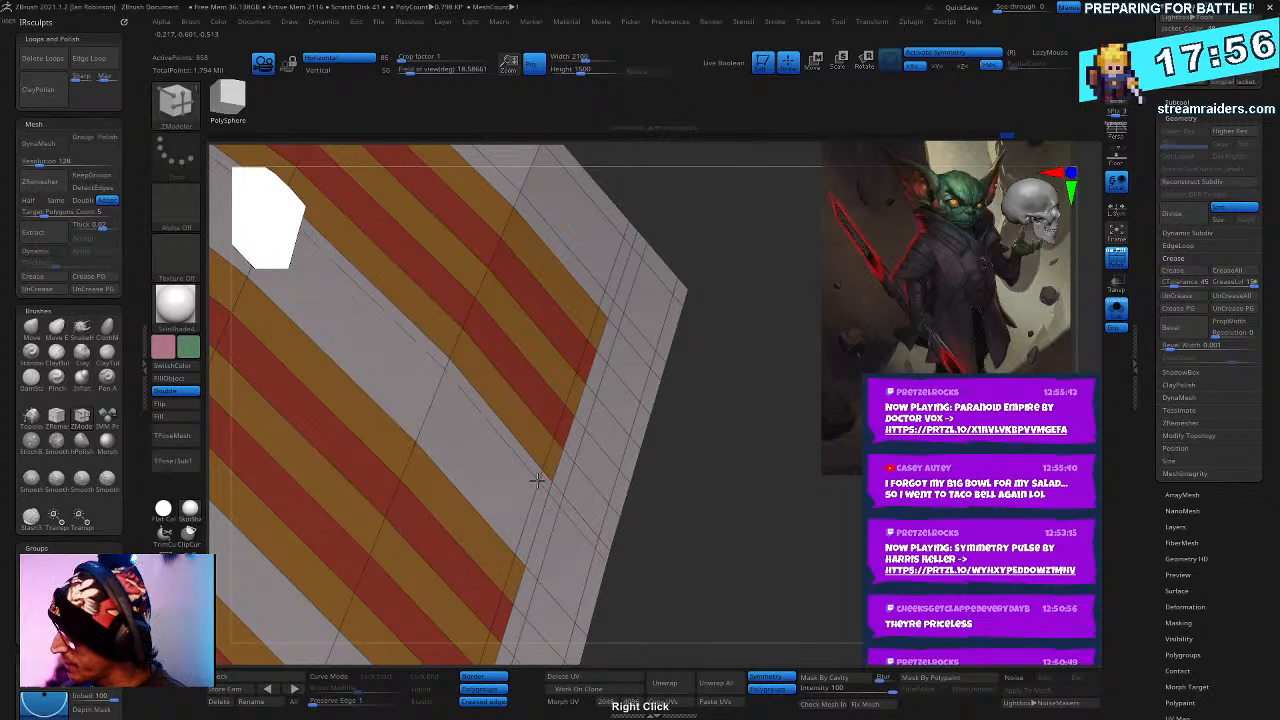
left_click(519, 525)
right_click_drag(585, 455, 586, 449)
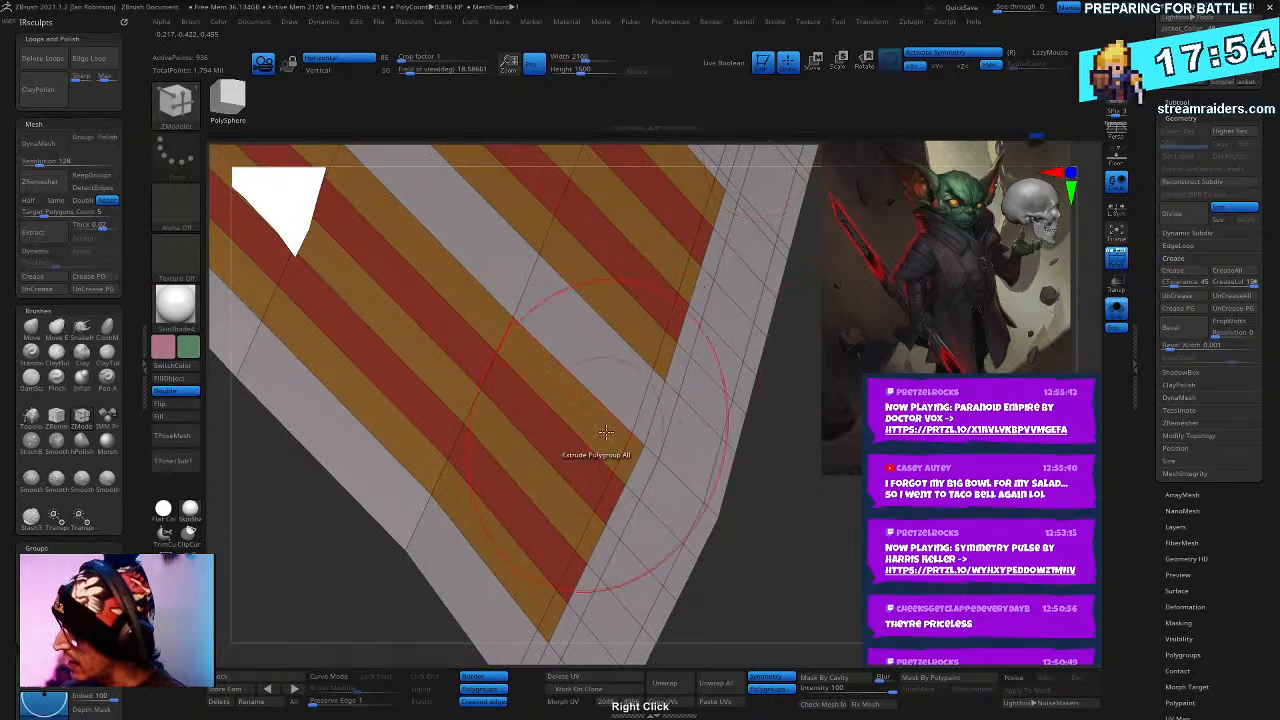
left_click(655, 372)
left_click(625, 446)
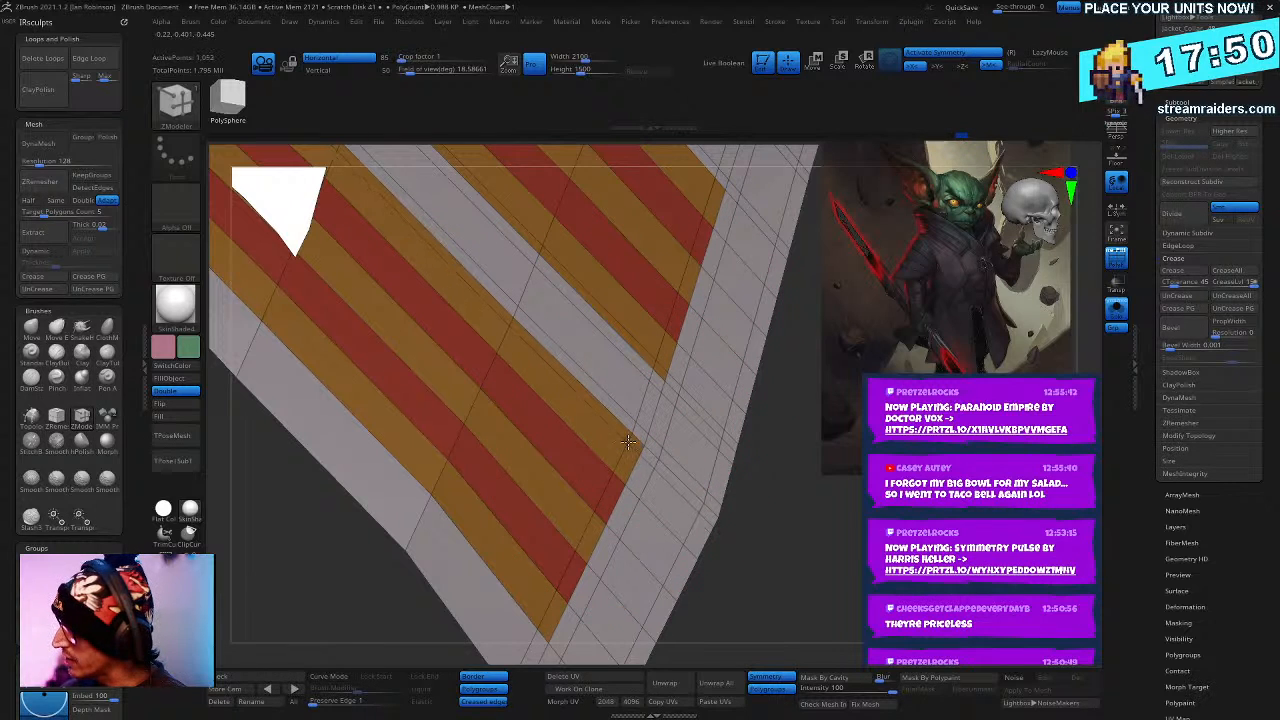
mouse_move(604, 510)
right_mouse_down()
mouse_move(609, 466)
mouse_move(571, 380)
mouse_move(630, 490)
mouse_move(697, 383)
mouse_move(650, 420)
mouse_move(594, 437)
mouse_move(623, 437)
mouse_move(597, 203)
mouse_move(620, 400)
mouse_move(708, 489)
mouse_move(600, 278)
right_mouse_up()
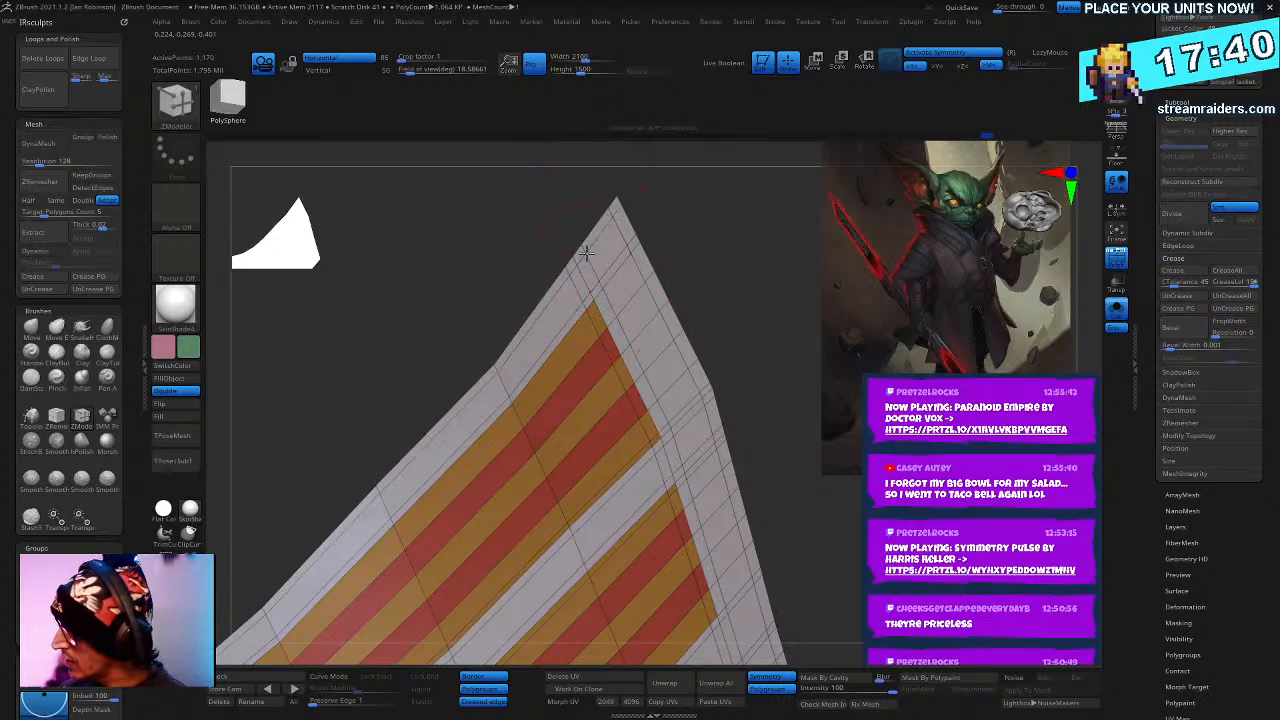
- Set the ZModeler polygon action to PolyGroup with the Polygroup All target over the white trim
right_click_drag(585, 252, 733, 469)
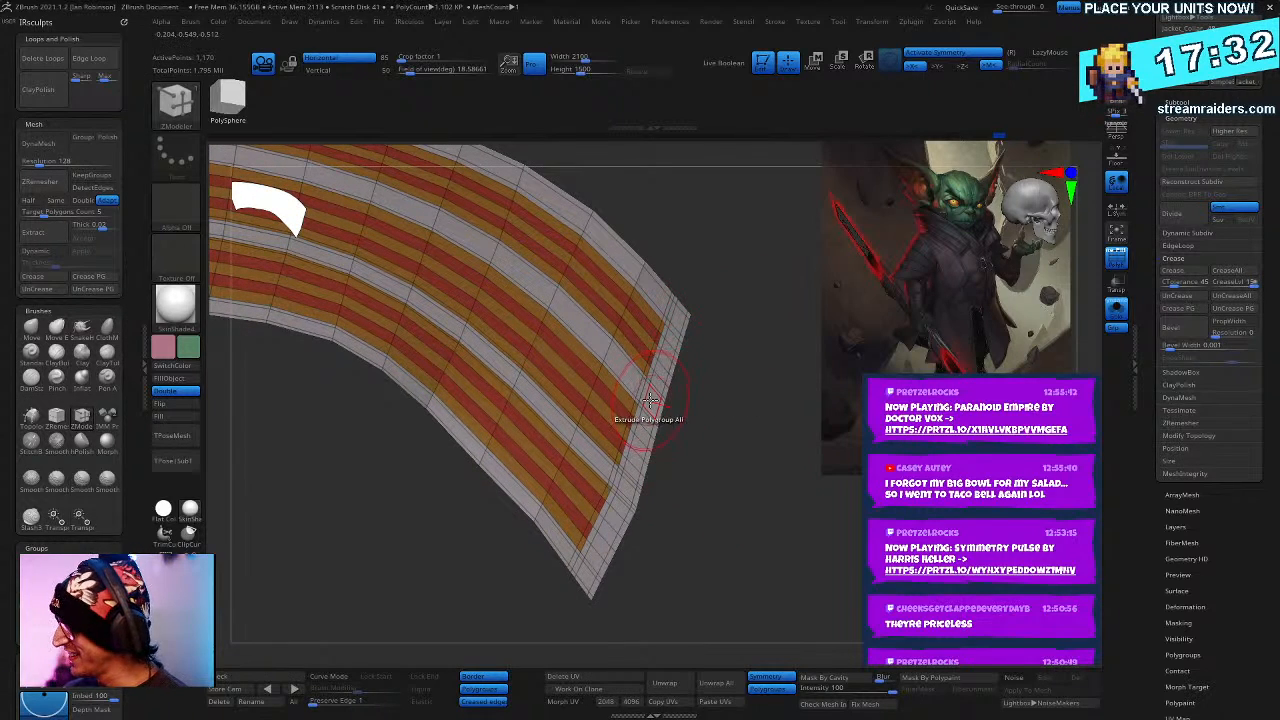
key("space")
left_click(603, 339)
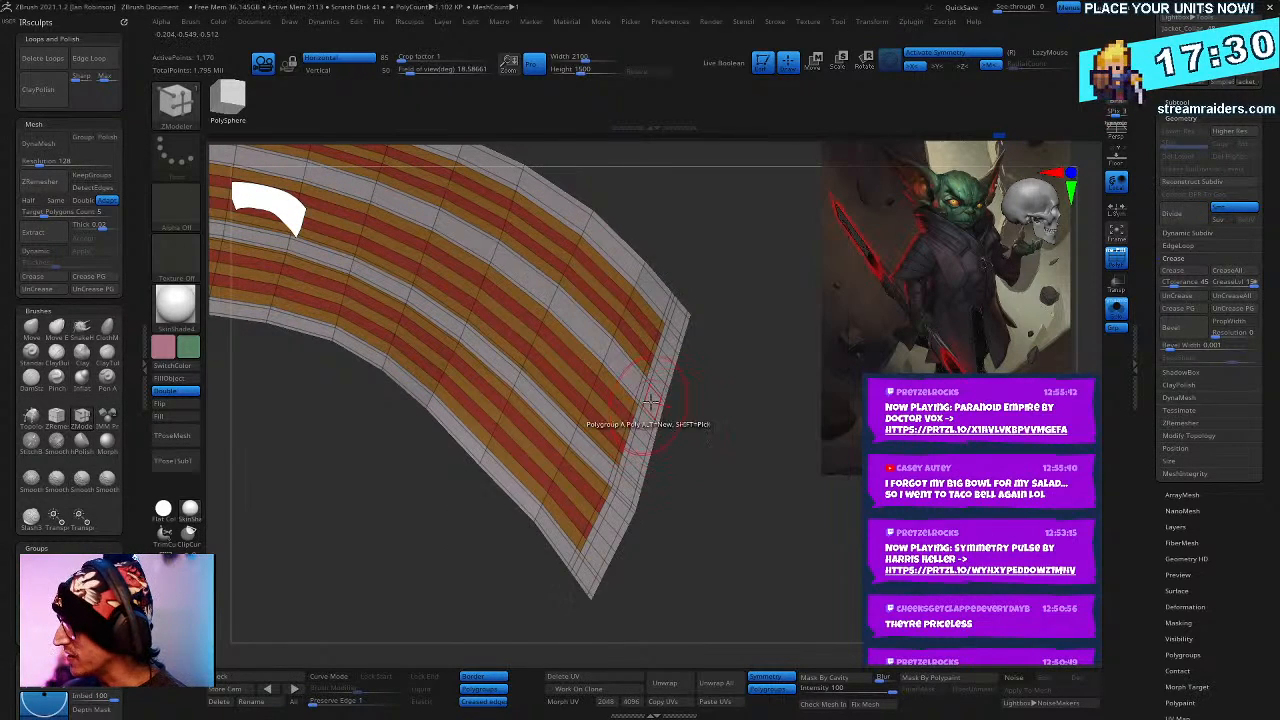
key("space")
left_click(768, 416)
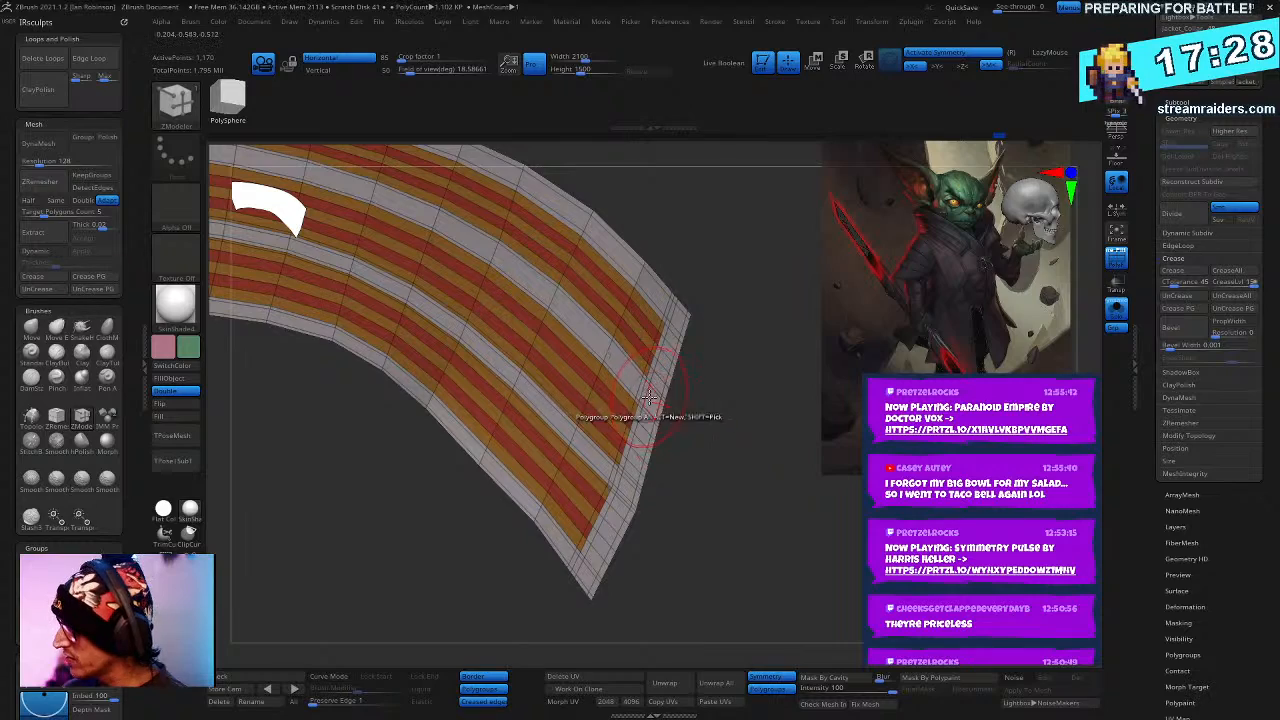
right_click_drag(726, 429, 629, 429)
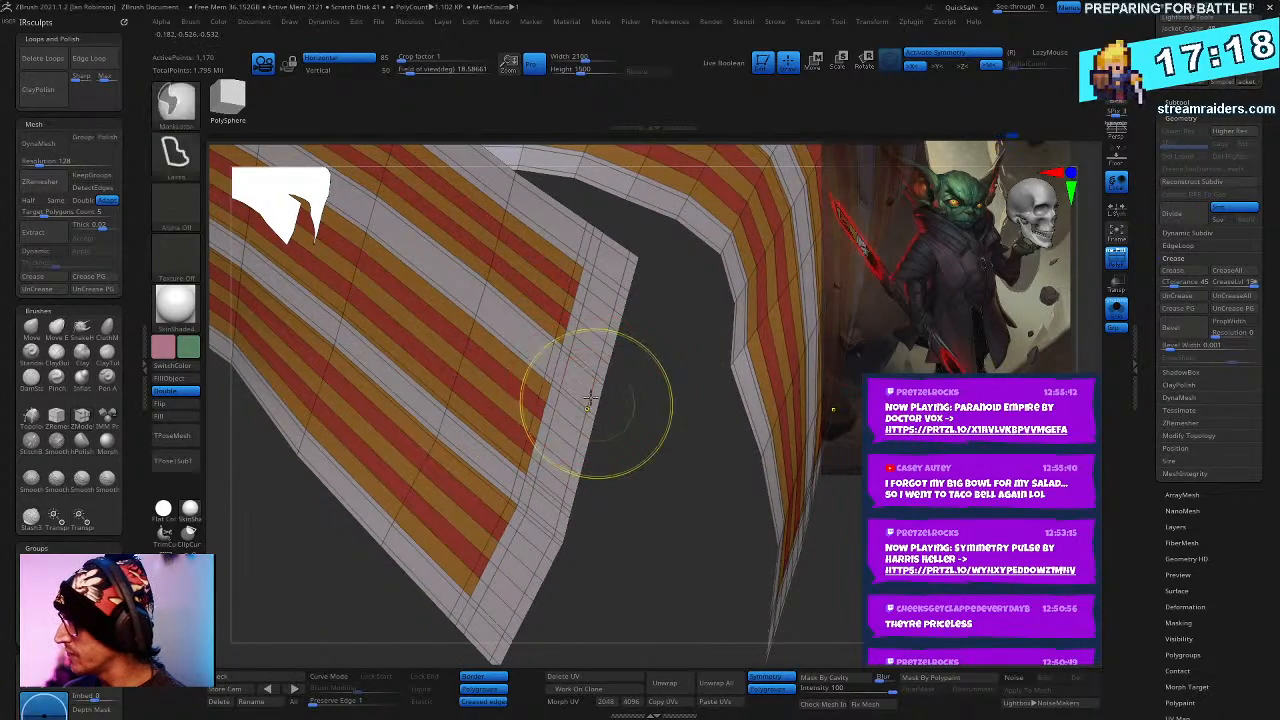
right_click_drag(595, 400, 626, 423)
- Extrude the collar's white trim bands outward using the Extrude polygon action with the Polygroup All target
right_click(584, 391)
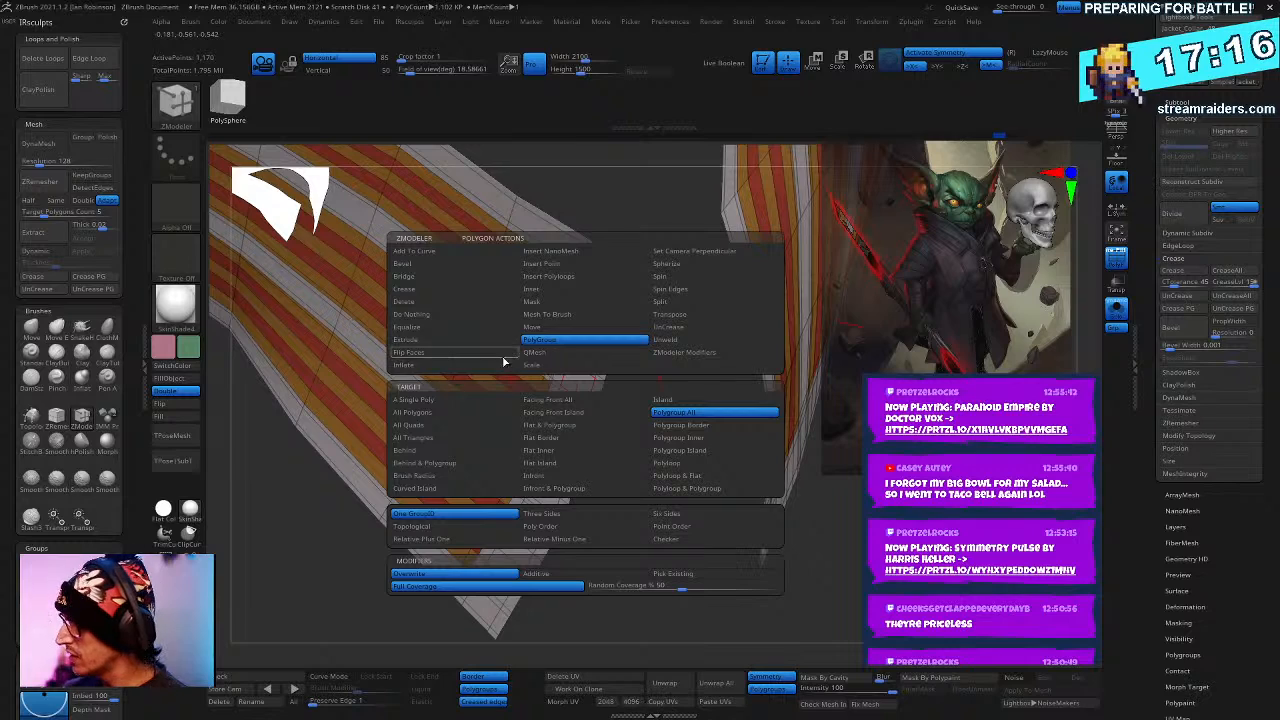
left_click(476, 338)
left_click(734, 411)
right_click_drag(706, 404, 571, 382)
left_click_drag(571, 382, 576, 390)
key("alt")
key("alt")
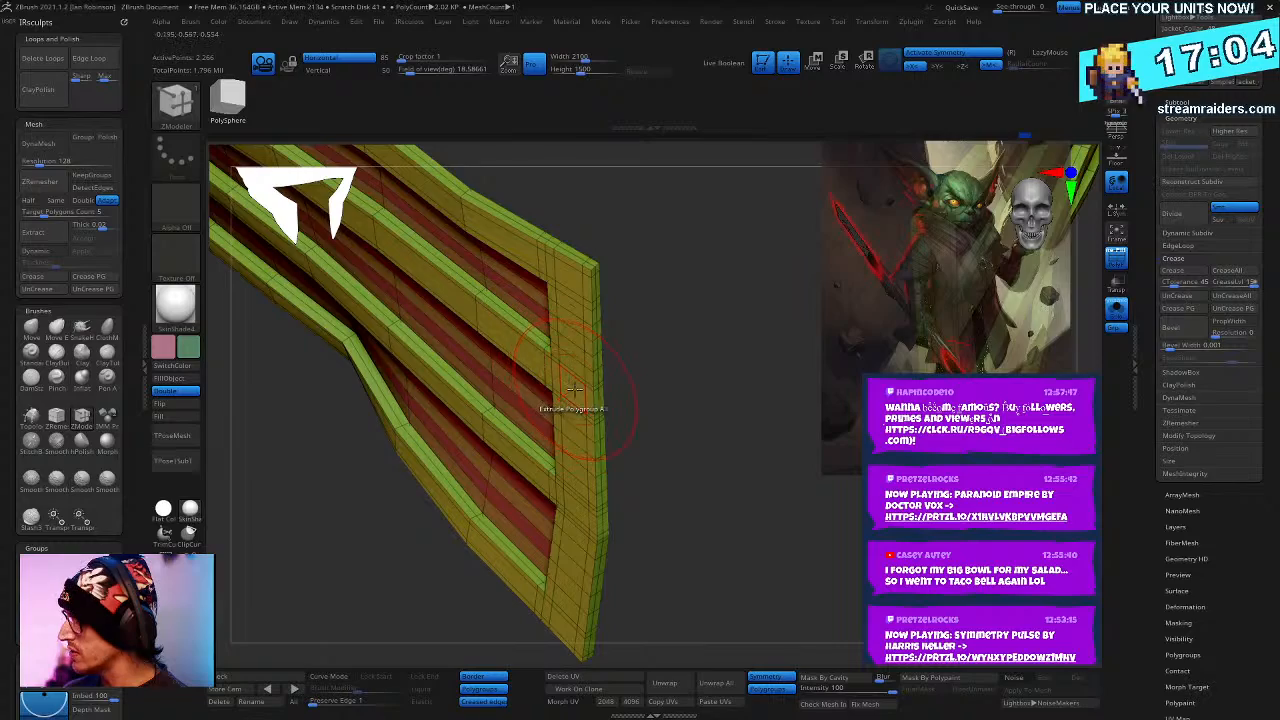
- Preview the extruded collar trim with dynamic subdivision and hide the polyframe
right_click_drag(573, 390, 686, 440)
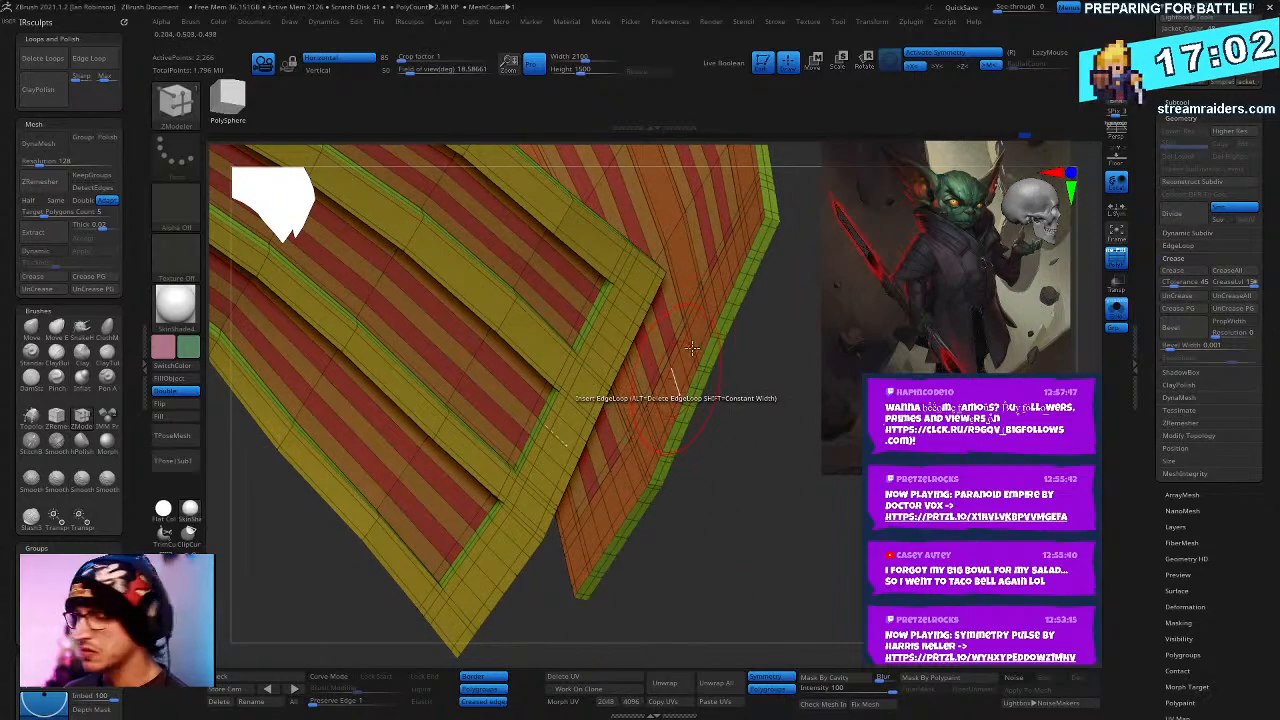
right_click_drag(692, 347, 613, 362)
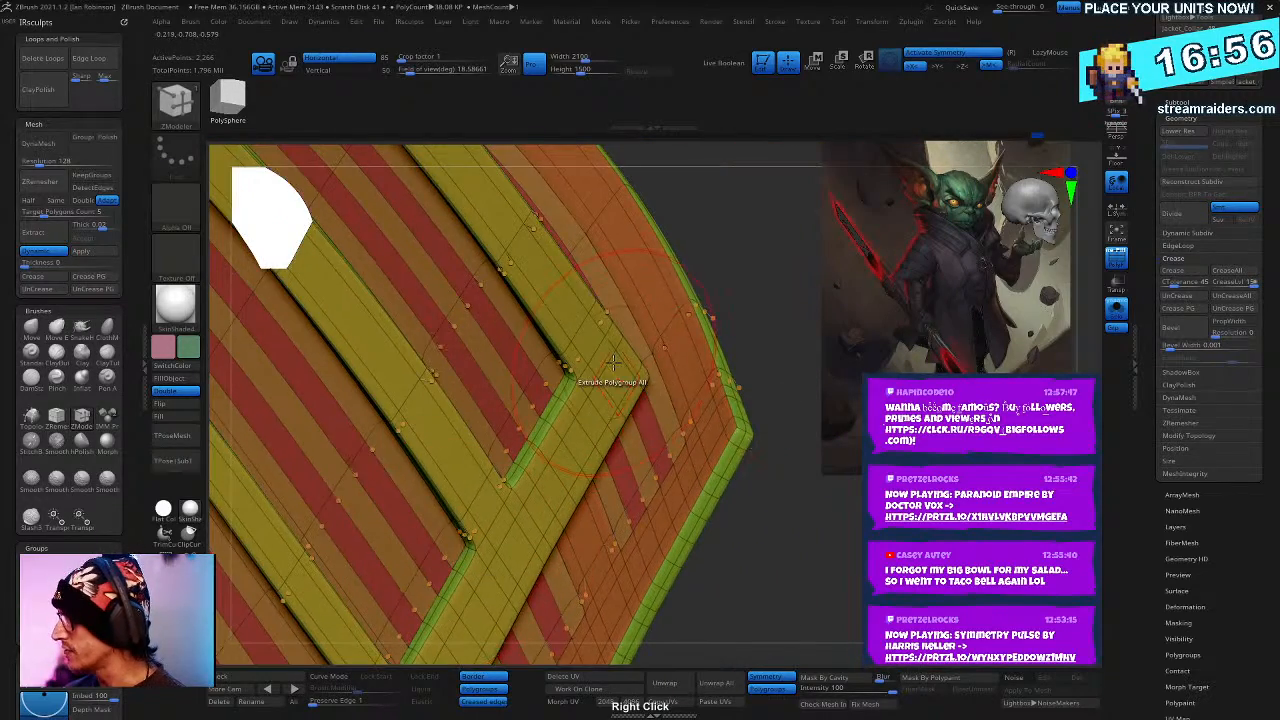
key("shift+f")
right_click_drag(657, 430, 622, 420)
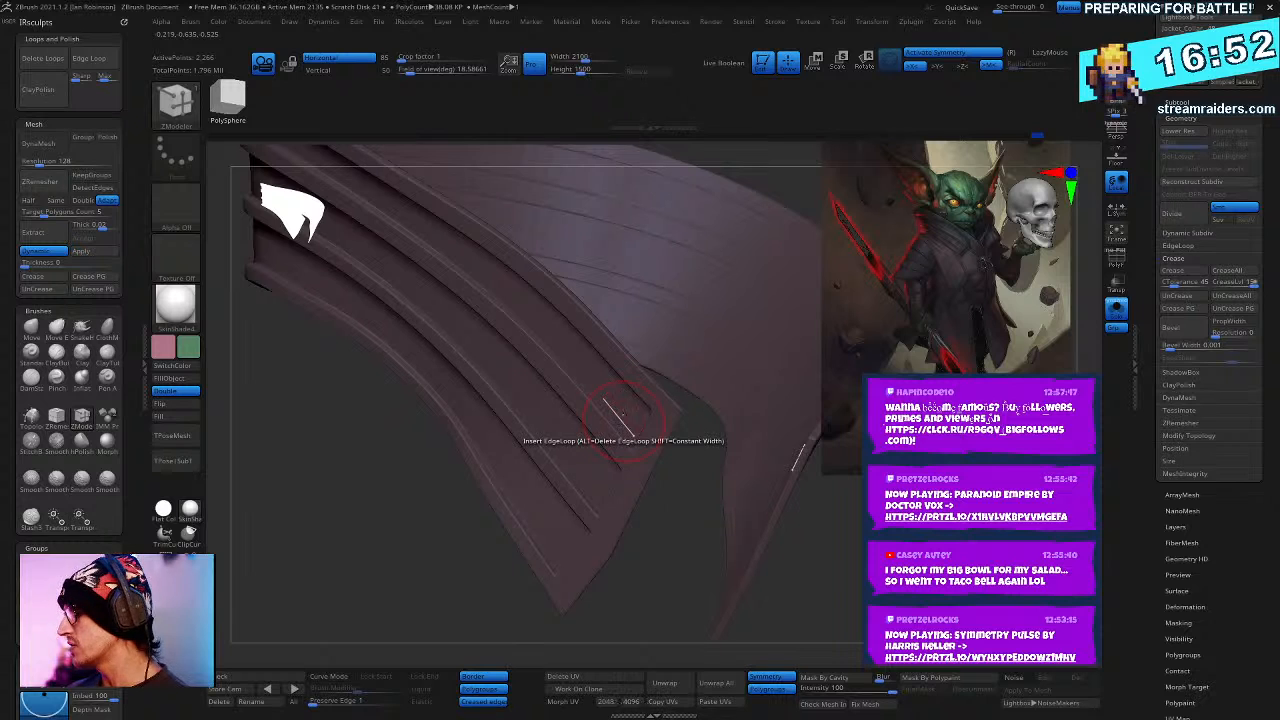
mouse_move(686, 334)
right_mouse_down()
mouse_move(620, 420)
mouse_move(605, 485)
mouse_move(675, 457)
right_mouse_up()
- Turn off Solo mode and examine the ridged collar on the full goblin from several angles
left_click(1121, 313)
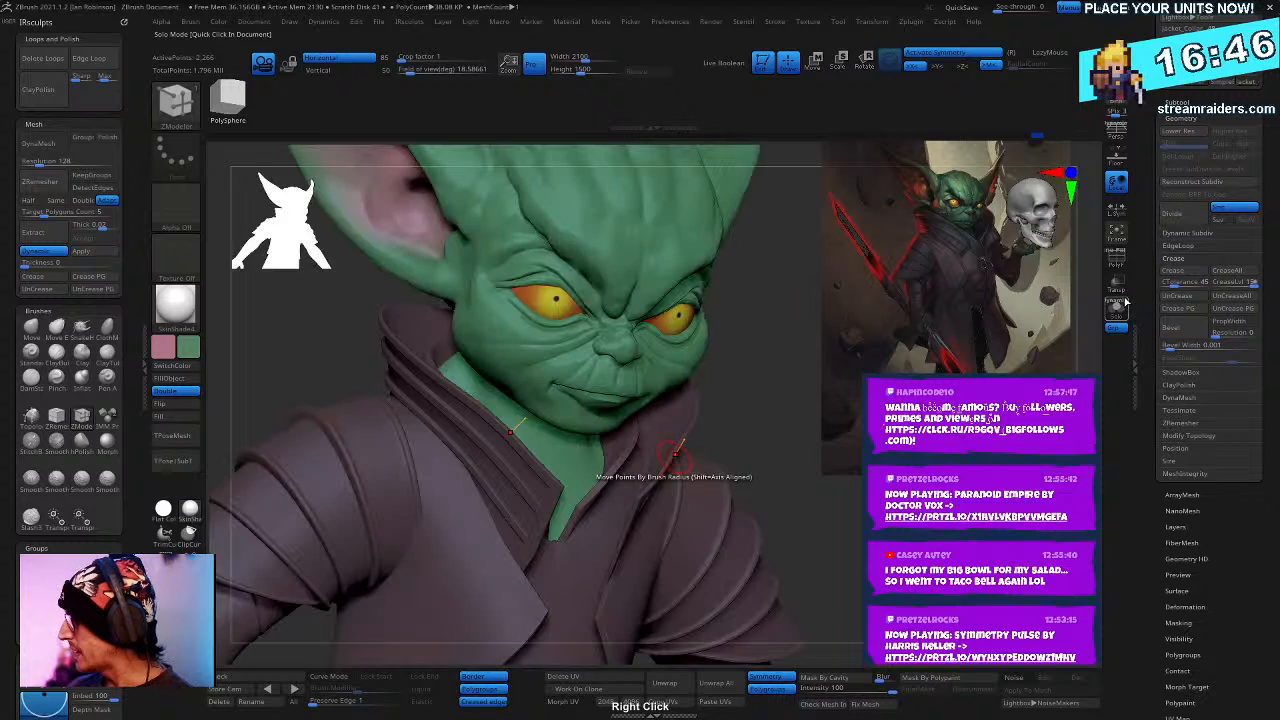
left_click(1120, 314)
left_click(1121, 308)
right_click_drag(760, 400, 720, 405)
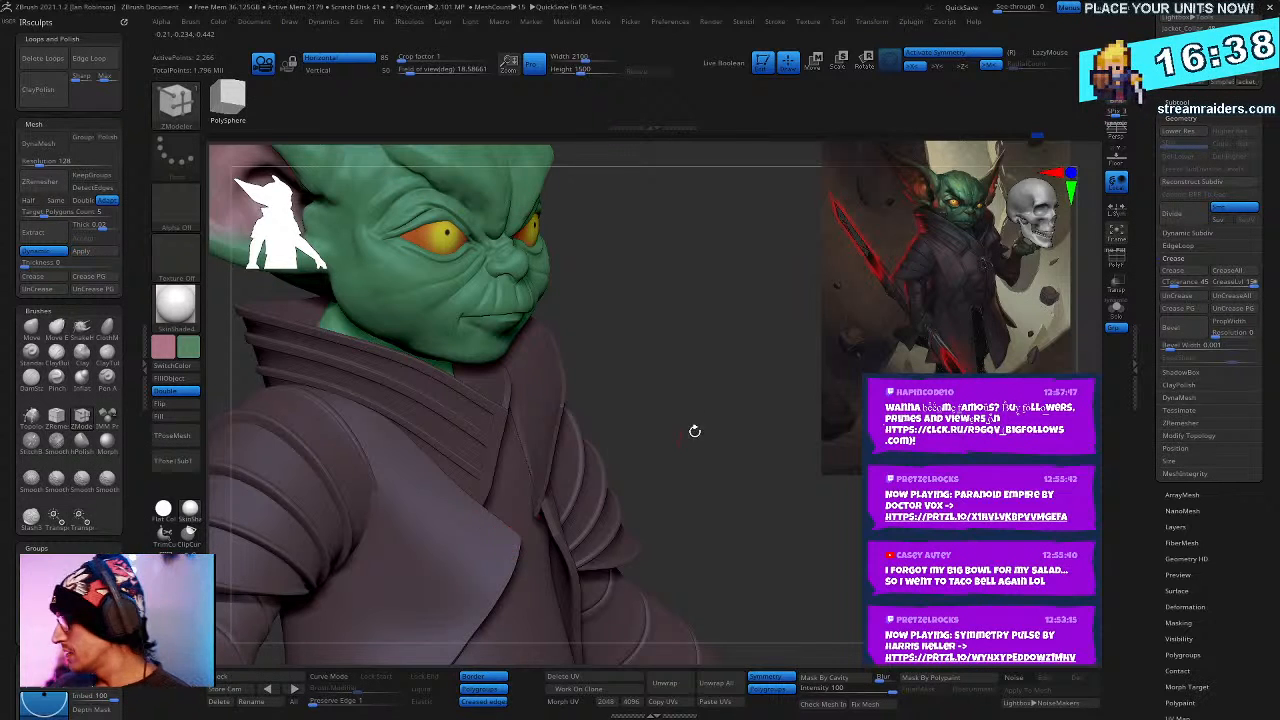
right_click_drag(694, 430, 486, 515)
mouse_move(687, 332)
right_mouse_down()
mouse_move(704, 294)
mouse_move(566, 322)
mouse_move(597, 332)
right_mouse_up()
right_click(690, 318)
- Move the collar slightly upward around the goblin's neck with the transform gizmo
key("w")
left_click_drag(430, 263, 435, 240)
right_click_drag(732, 400, 500, 453)
right_click_drag(703, 292, 723, 332)
- Select the Jacket subtool and start fitting its neckline against the ridged collar at the front with the Move brush
left_click(723, 332, "alt")
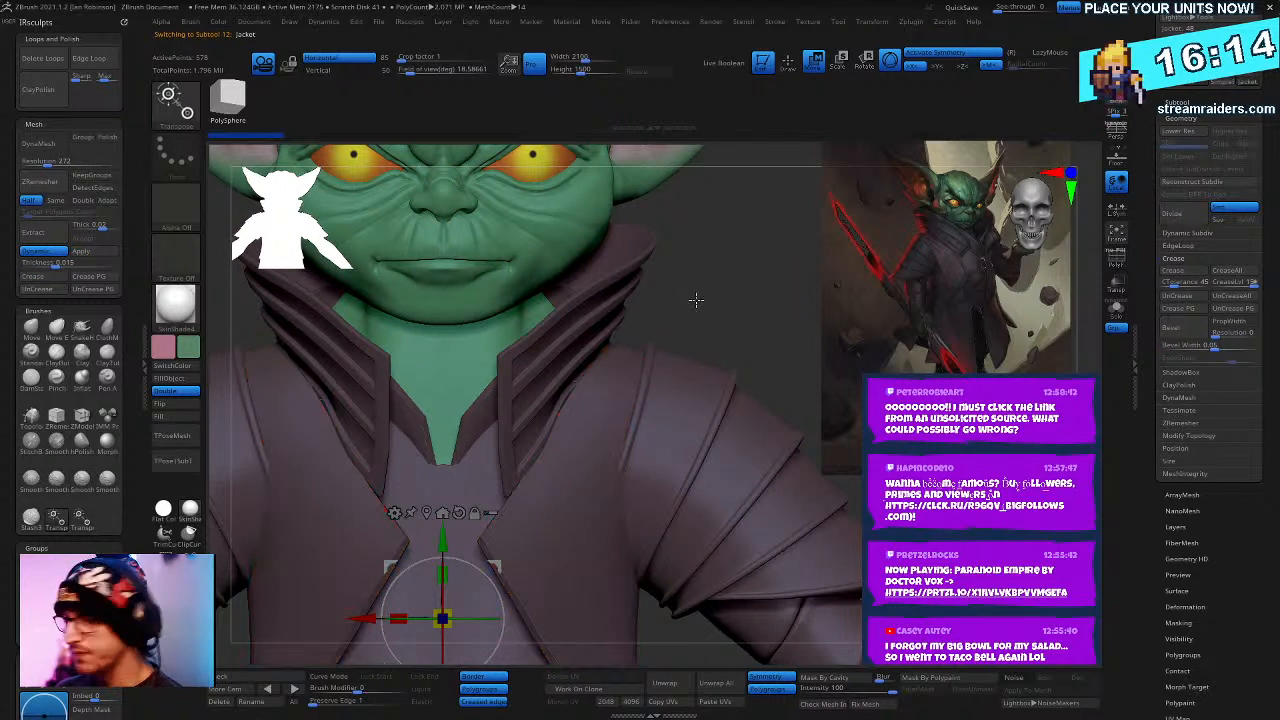
key("q")
key("space")
left_click_drag(700, 302, 694, 378)
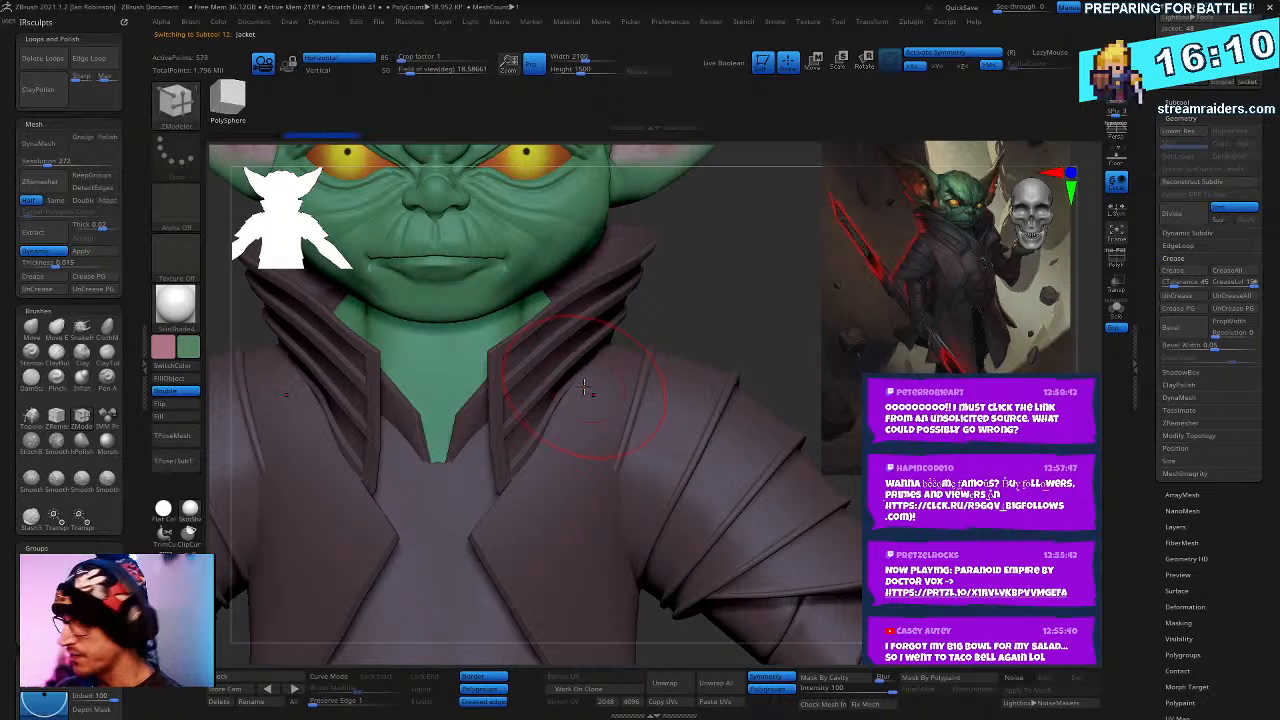
key("b")
key("m")
key("v")
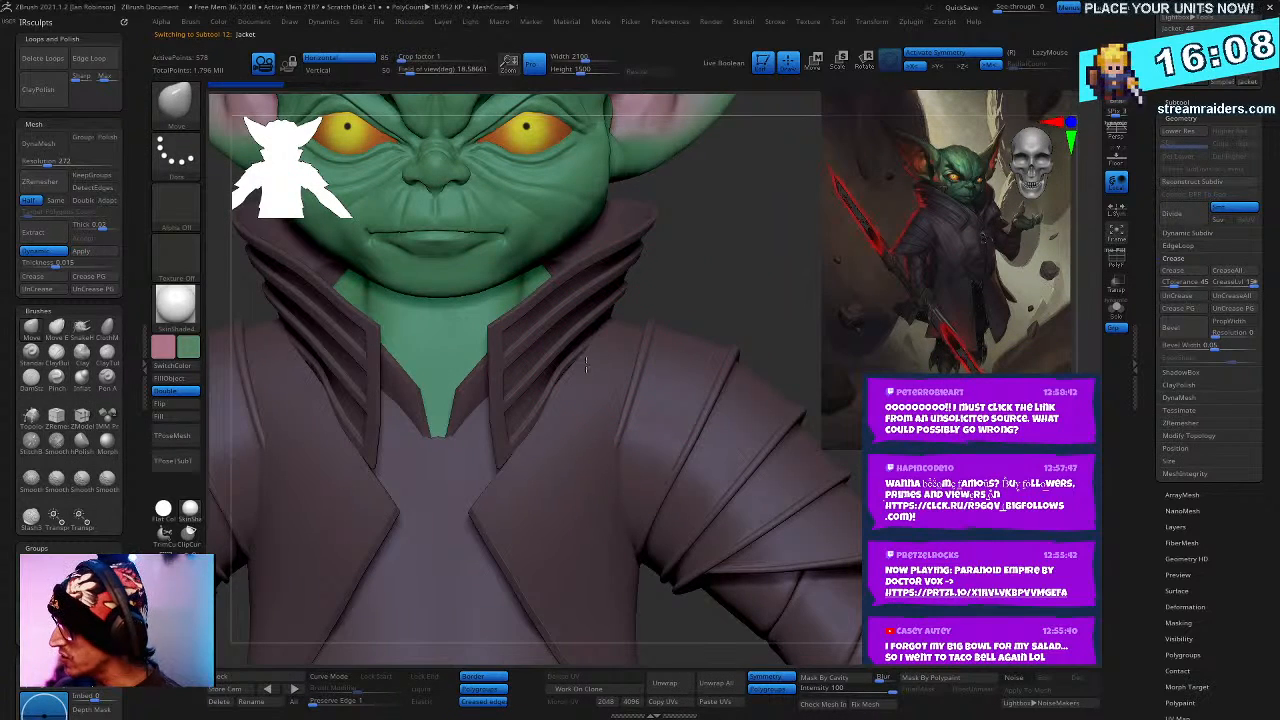
left_click_drag(759, 272, 530, 410)
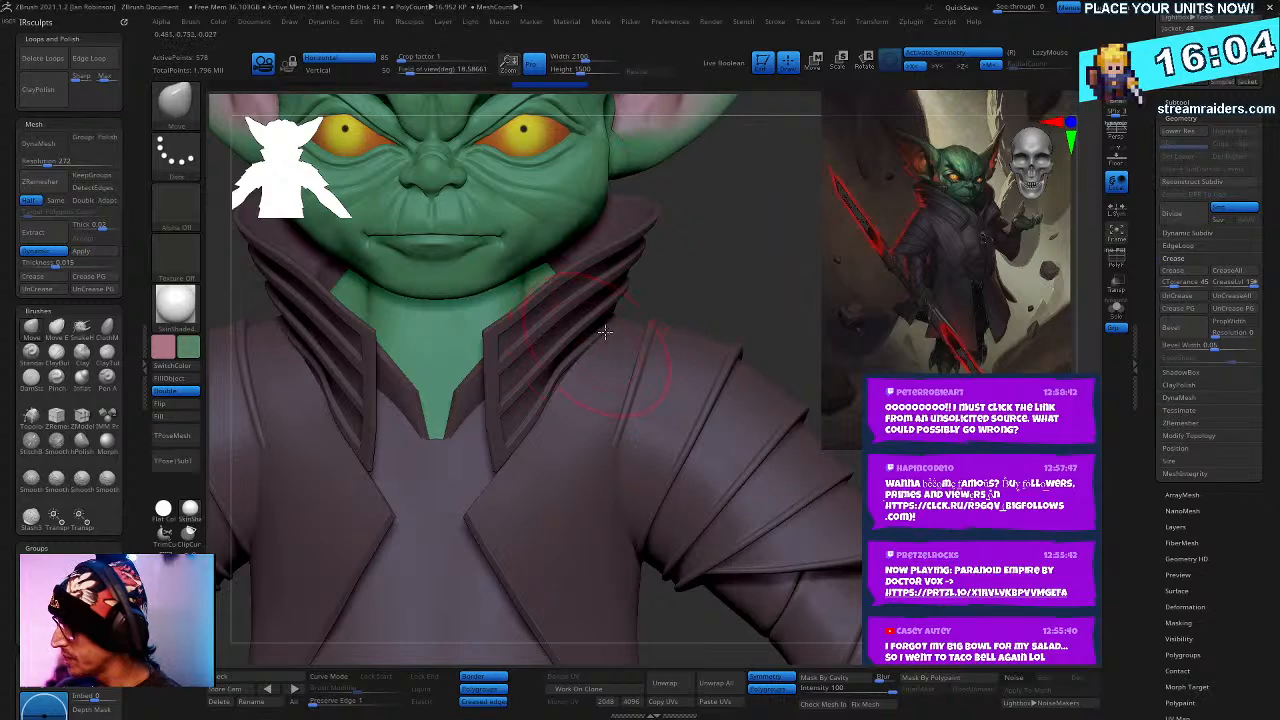
right_click_drag(605, 332, 675, 346)
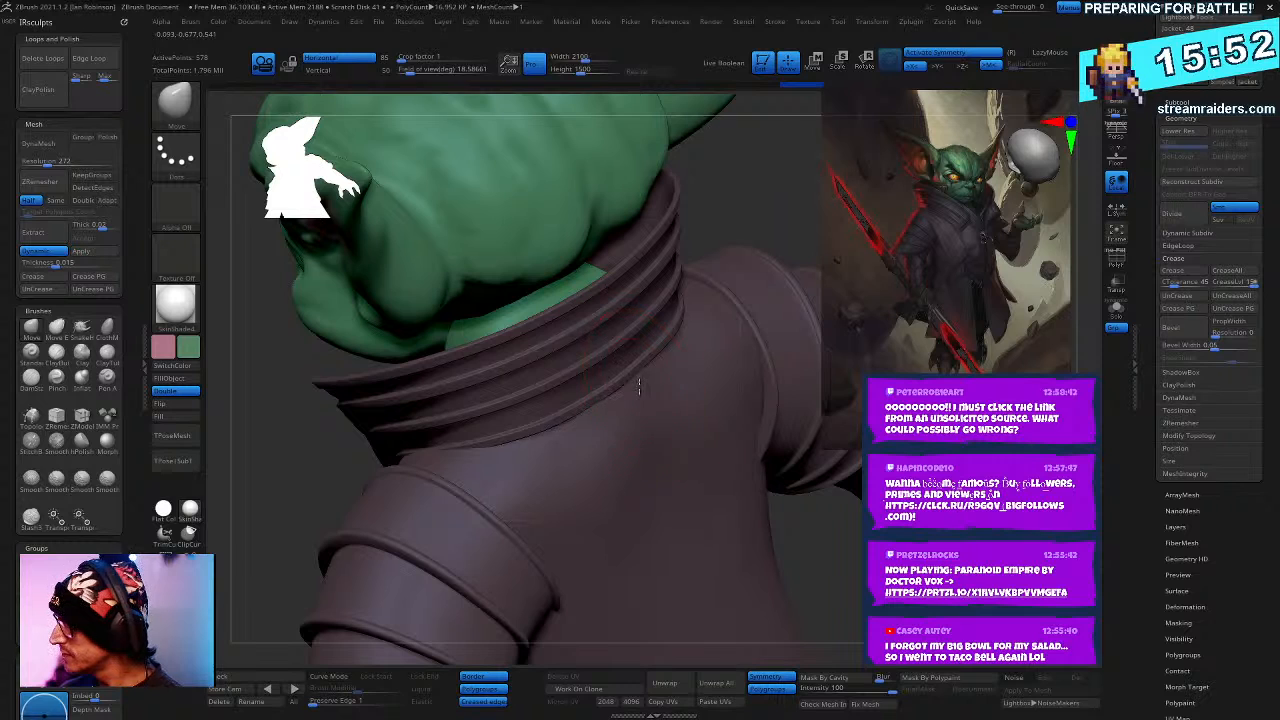
- Shape the jacket's back and shoulder neckline with the Move brush so it follows the collar's lowest trim band
mouse_move(638, 385)
right_mouse_down()
mouse_move(538, 407)
mouse_move(509, 355)
mouse_move(444, 424)
right_mouse_up()
right_click(538, 407)
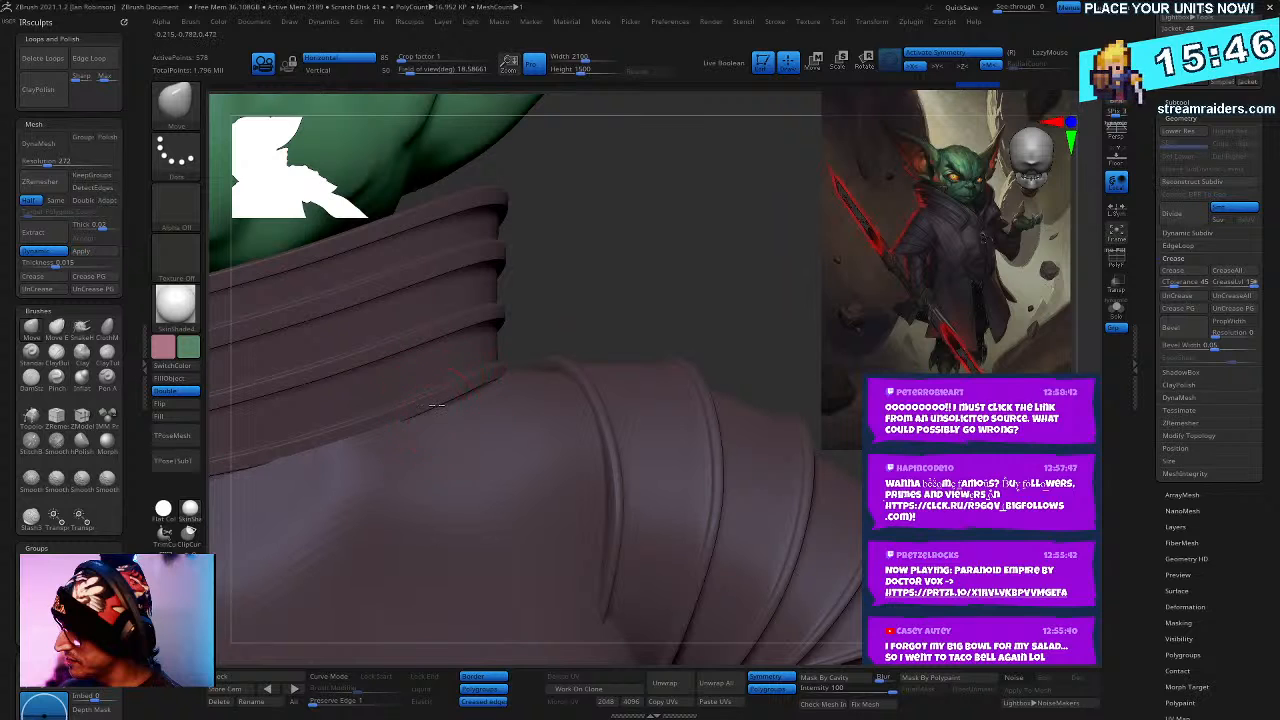
right_click_drag(506, 400, 572, 400)
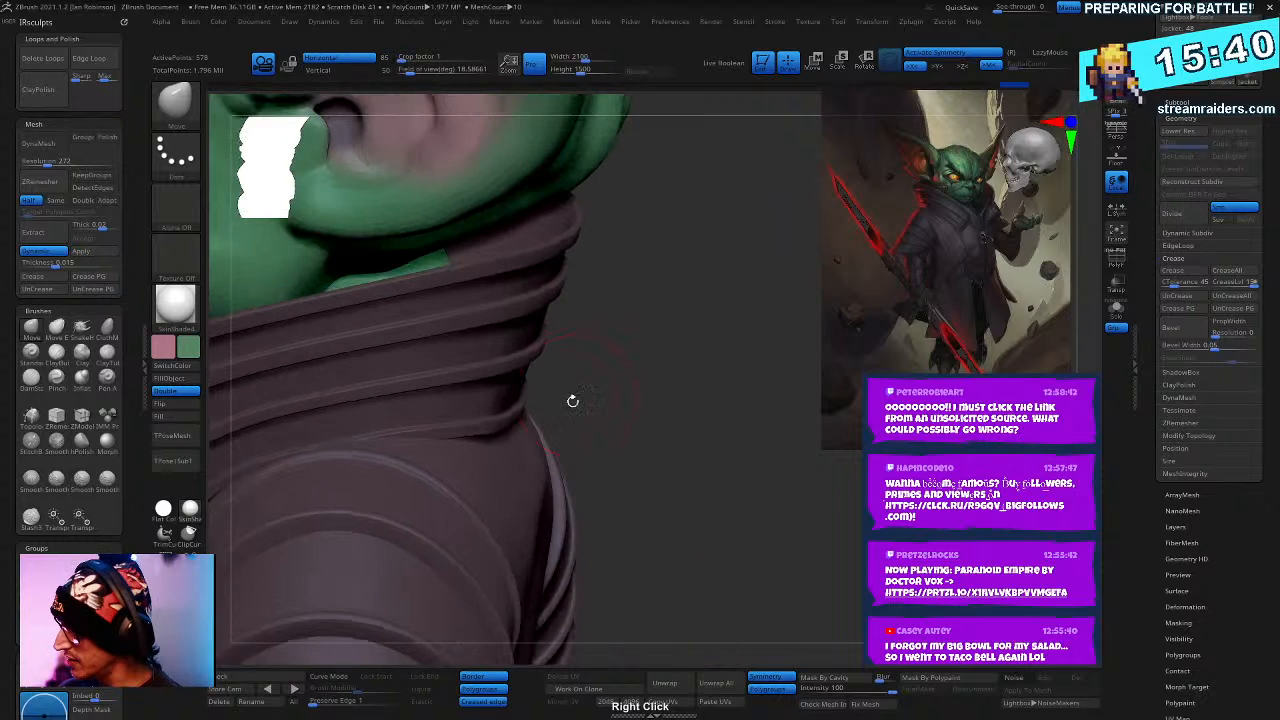
right_click(530, 476)
right_click_drag(530, 476, 568, 423)
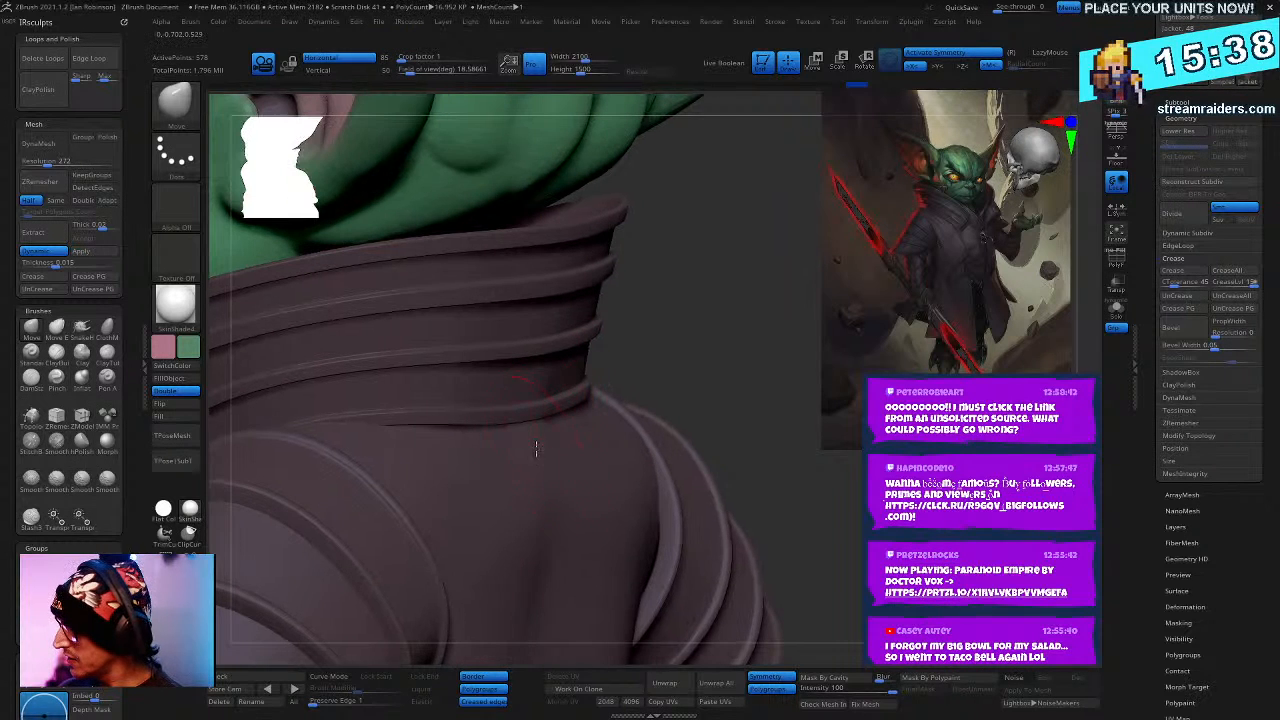
right_click_drag(663, 329, 599, 419)
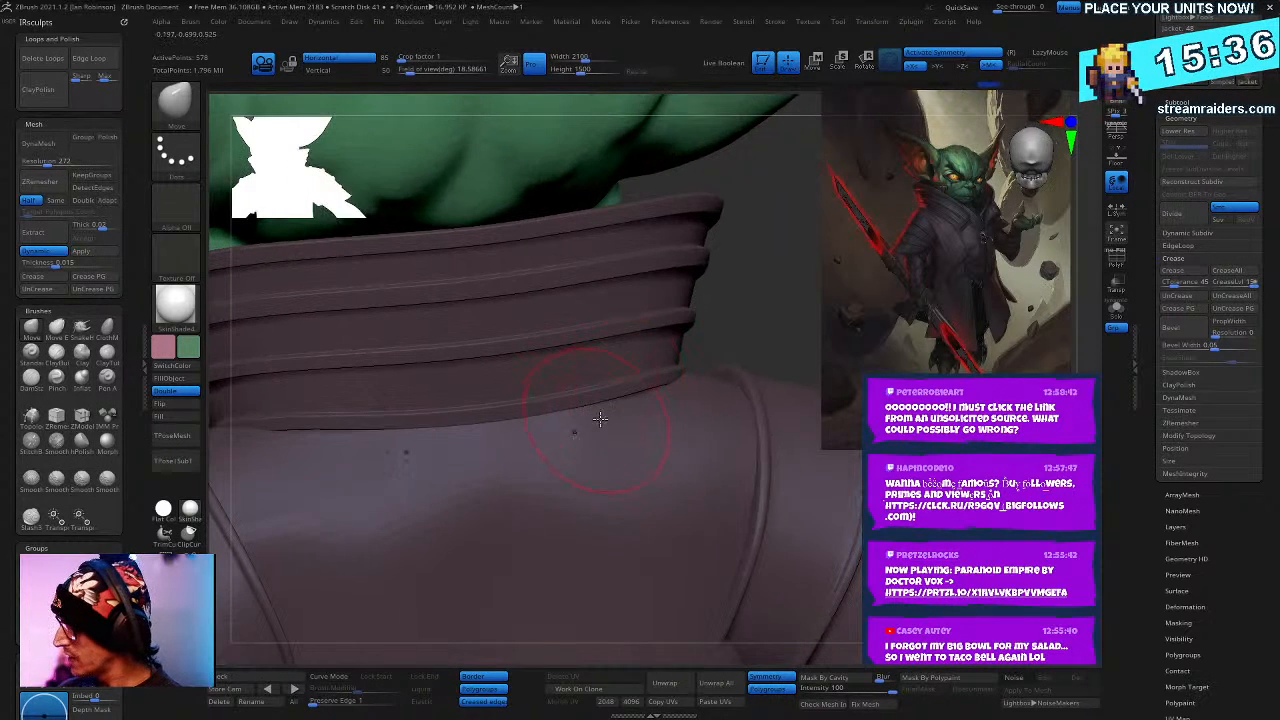
right_click_drag(736, 310, 620, 371)
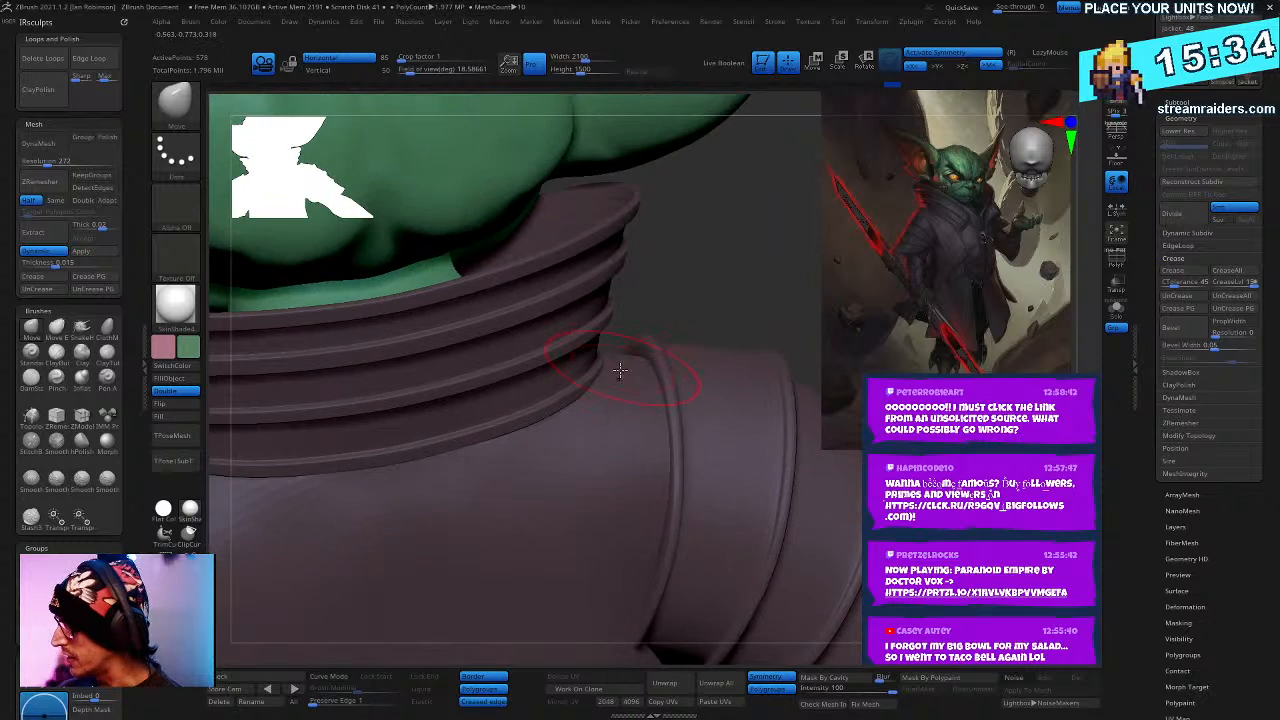
mouse_move(703, 302)
right_mouse_down()
mouse_move(690, 320)
mouse_move(672, 301)
mouse_move(571, 386)
mouse_move(629, 332)
mouse_move(560, 360)
mouse_move(580, 350)
mouse_move(553, 376)
mouse_move(571, 260)
mouse_move(575, 336)
right_mouse_up()
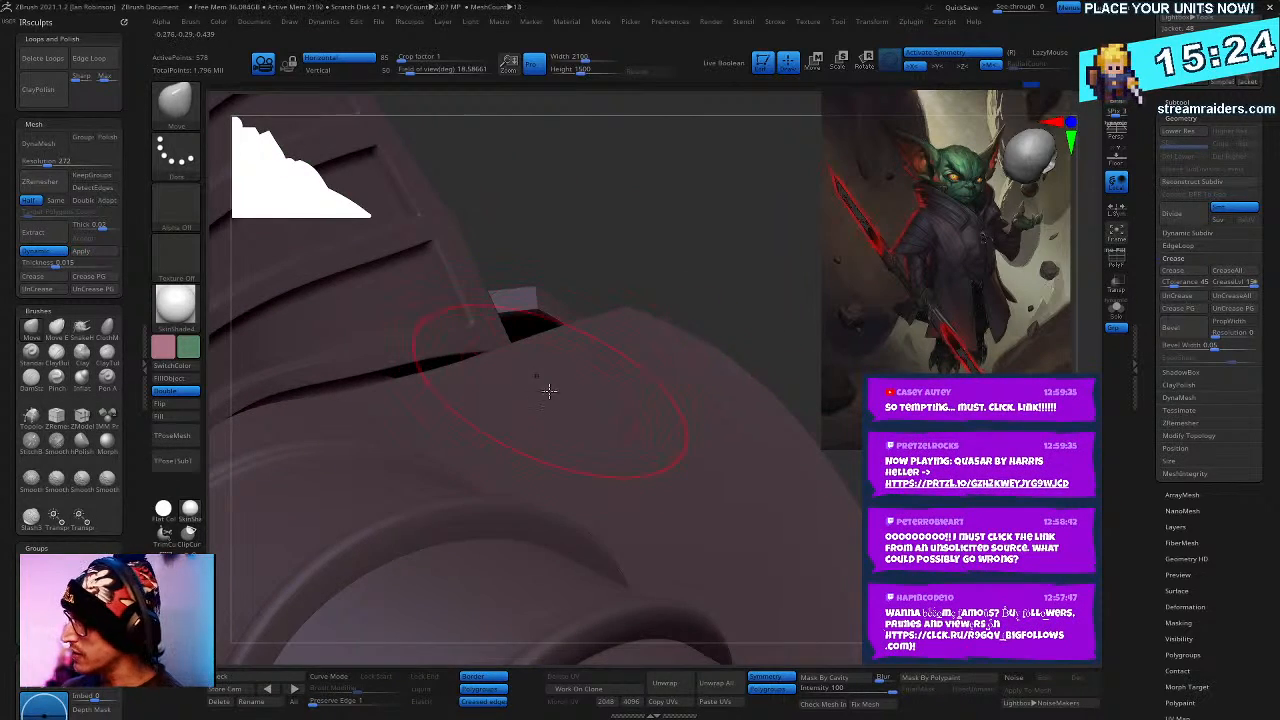
- Move the jacket surface up against the collar's front lower corner to close the gap, adjusting the brush size
right_click_drag(549, 390, 440, 397)
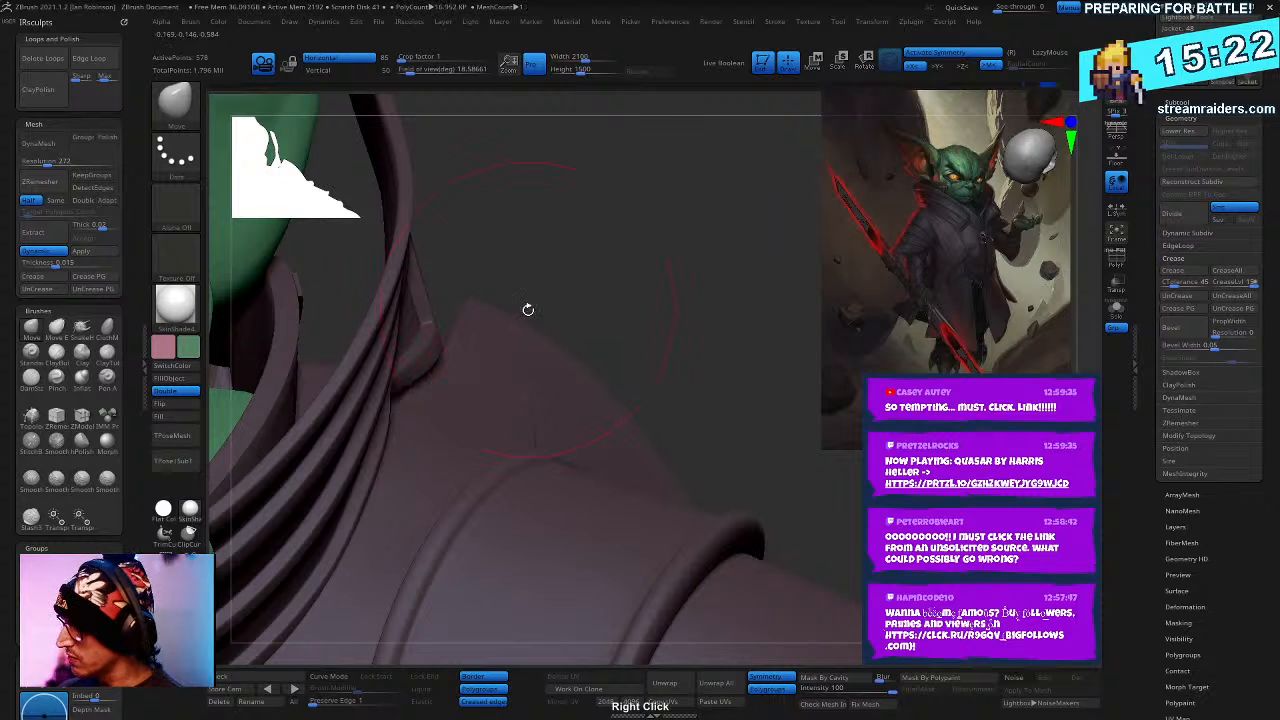
right_click_drag(528, 310, 491, 364)
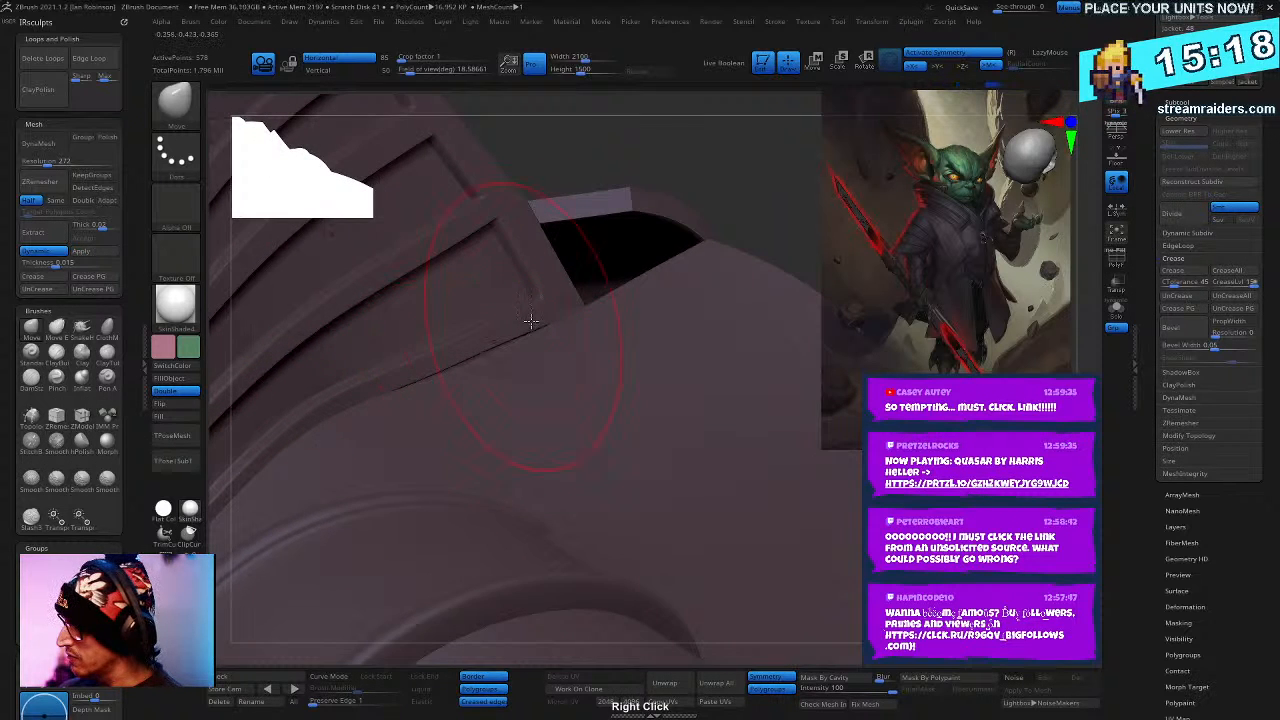
right_click_drag(531, 321, 477, 392)
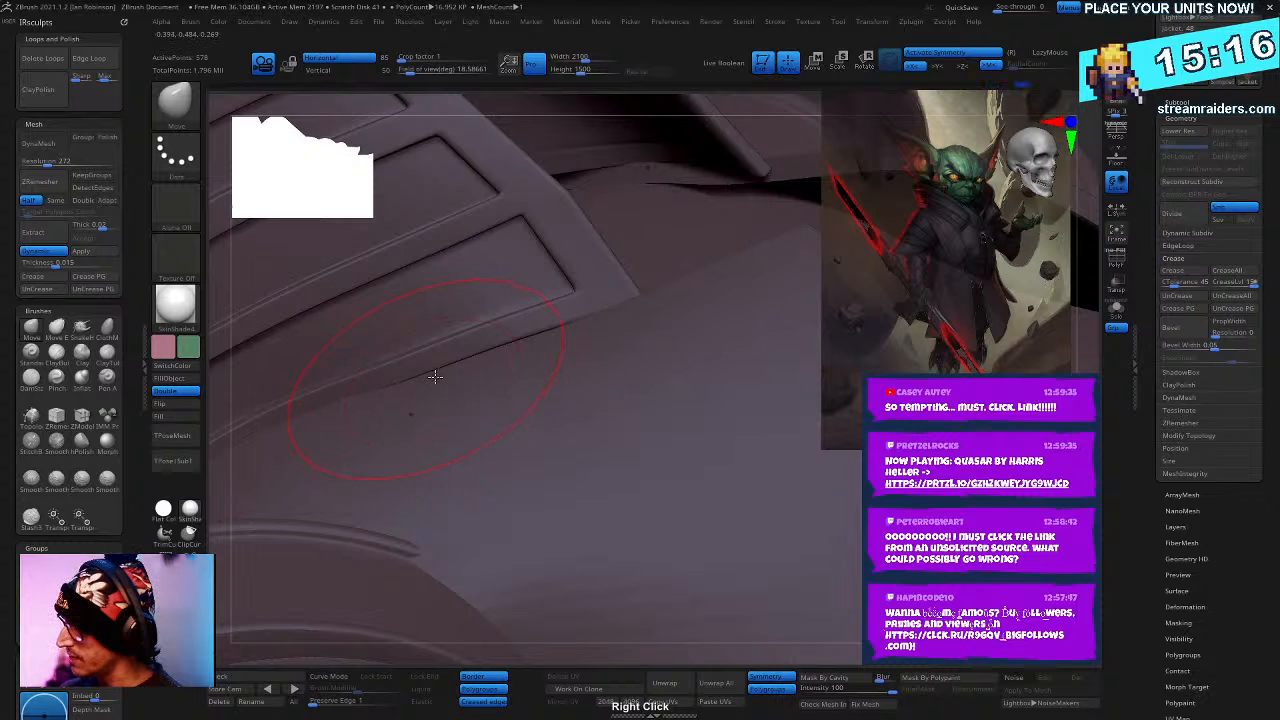
right_click(591, 313)
right_click(592, 315)
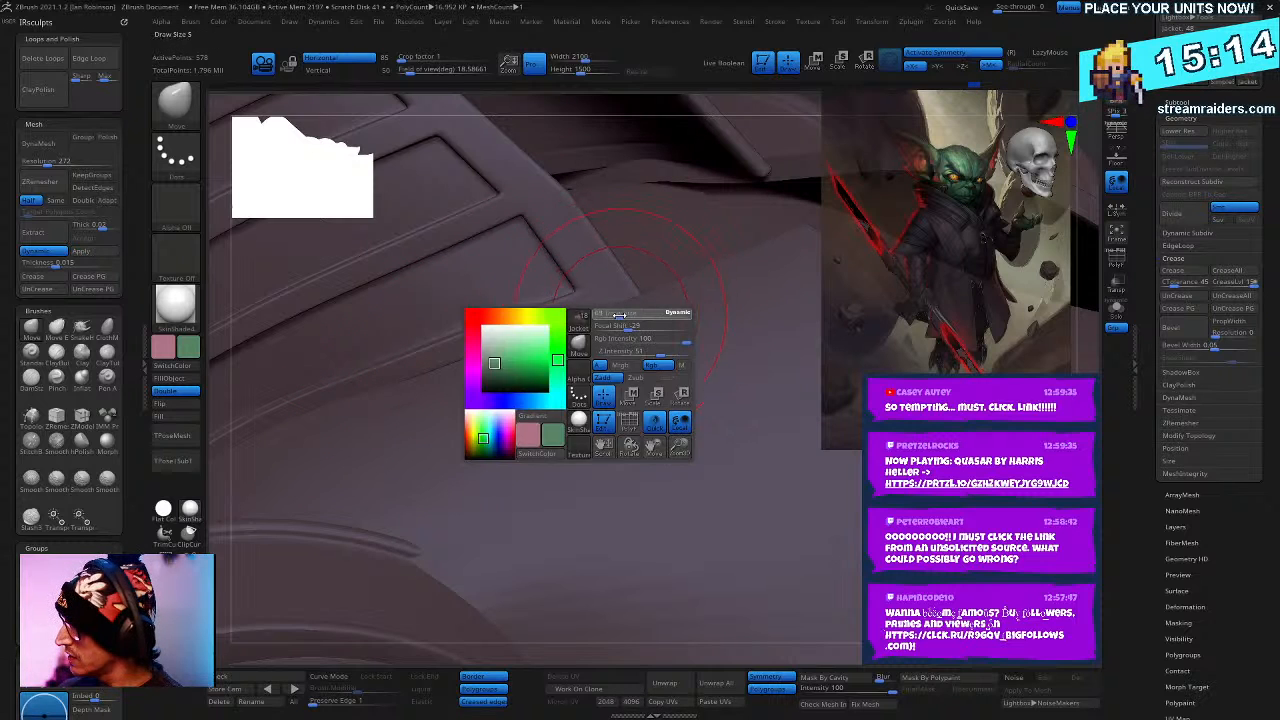
mouse_move(594, 322)
right_mouse_down()
mouse_move(623, 360)
mouse_move(495, 362)
mouse_move(648, 340)
mouse_move(636, 350)
mouse_move(647, 472)
mouse_move(637, 326)
mouse_move(663, 346)
mouse_move(665, 288)
mouse_move(672, 308)
mouse_move(651, 342)
mouse_move(563, 446)
mouse_move(603, 346)
right_mouse_up()
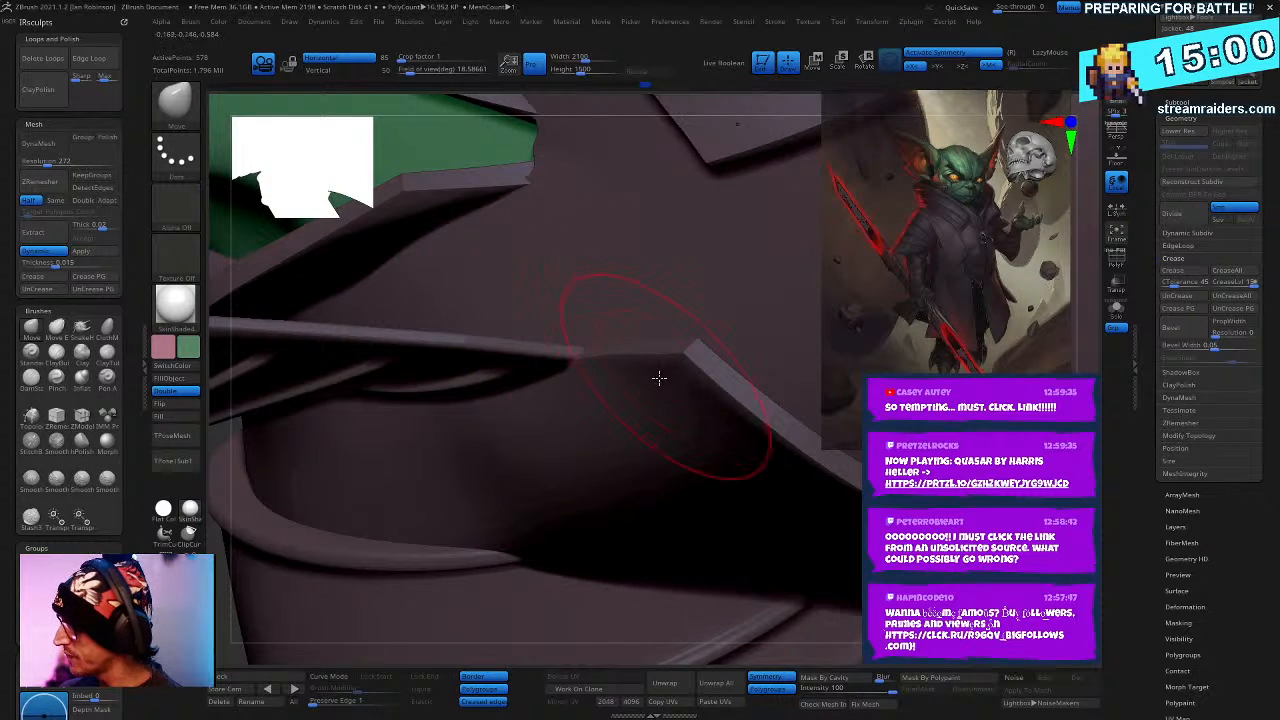
right_click_drag(637, 400, 654, 324)
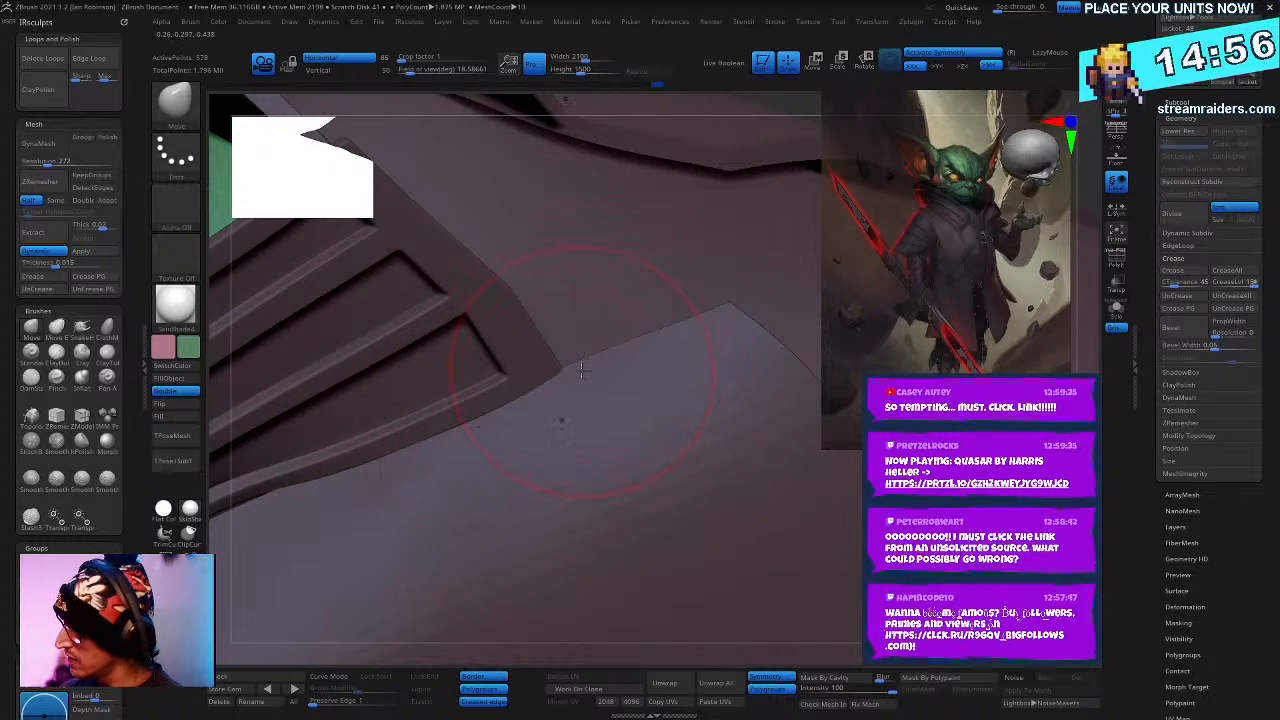
right_click_drag(580, 375, 588, 305)
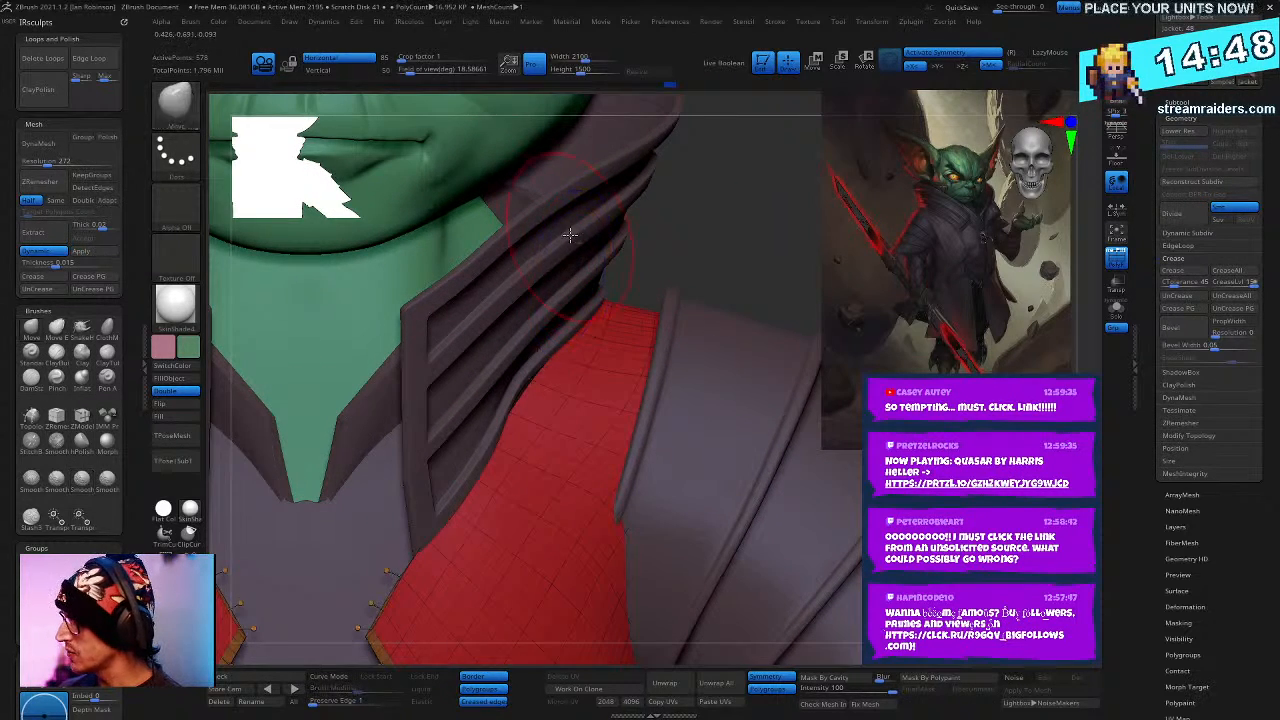
- Switch to the Jacket_Collar subtool and check its fit against the jacket from the front
left_click(634, 260, "alt")
right_click(568, 318)
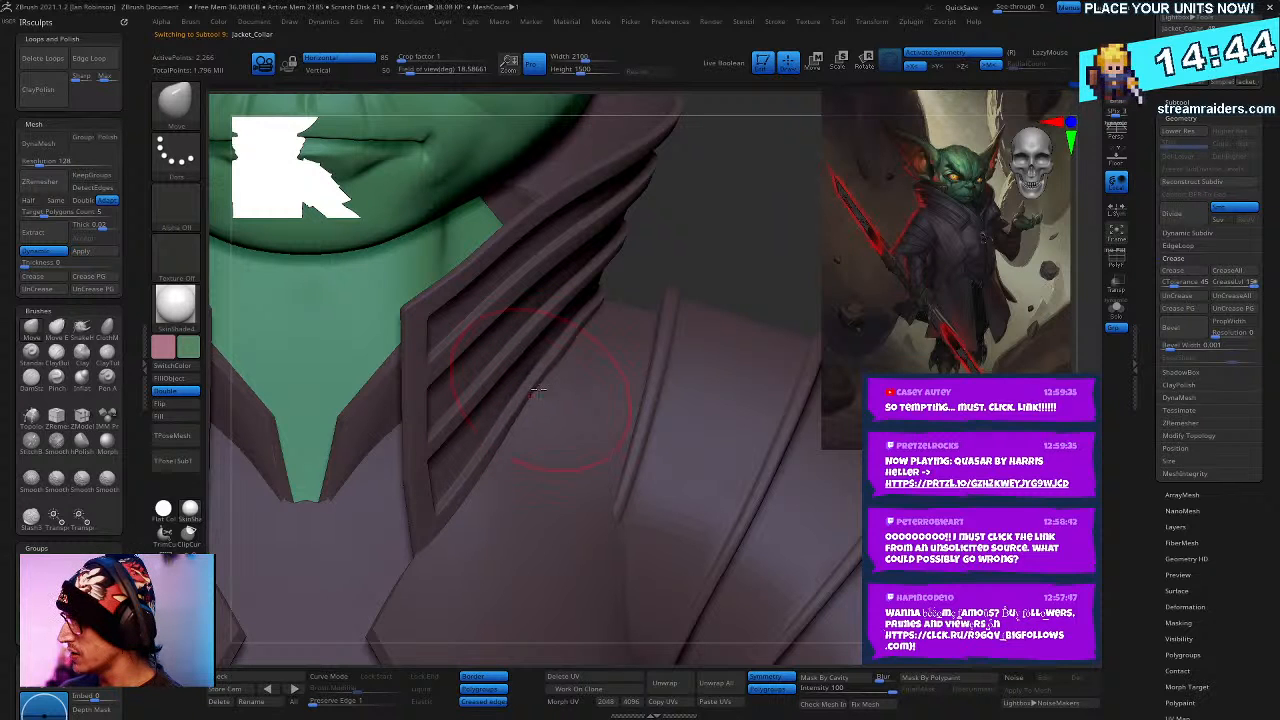
right_click_drag(632, 395, 607, 365)
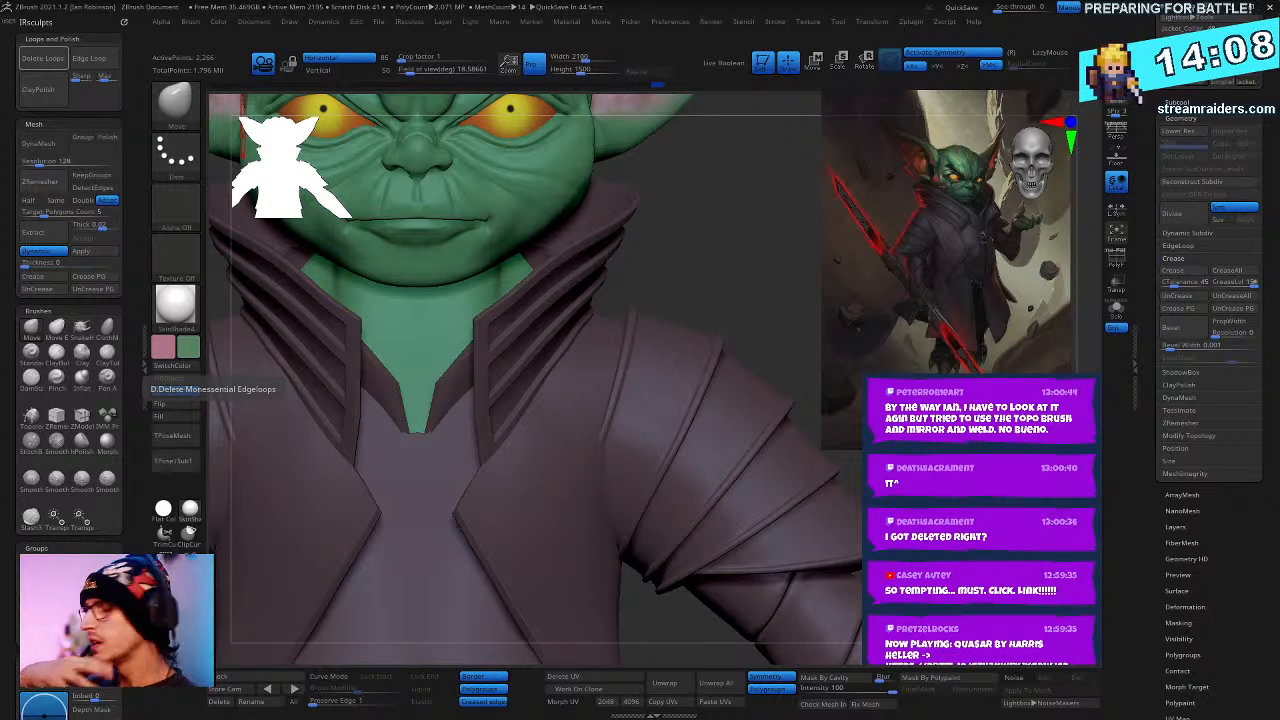
- Frame the goblin in view and save the tool over the existing DarthGrogu_04.ZTL file
key("f")
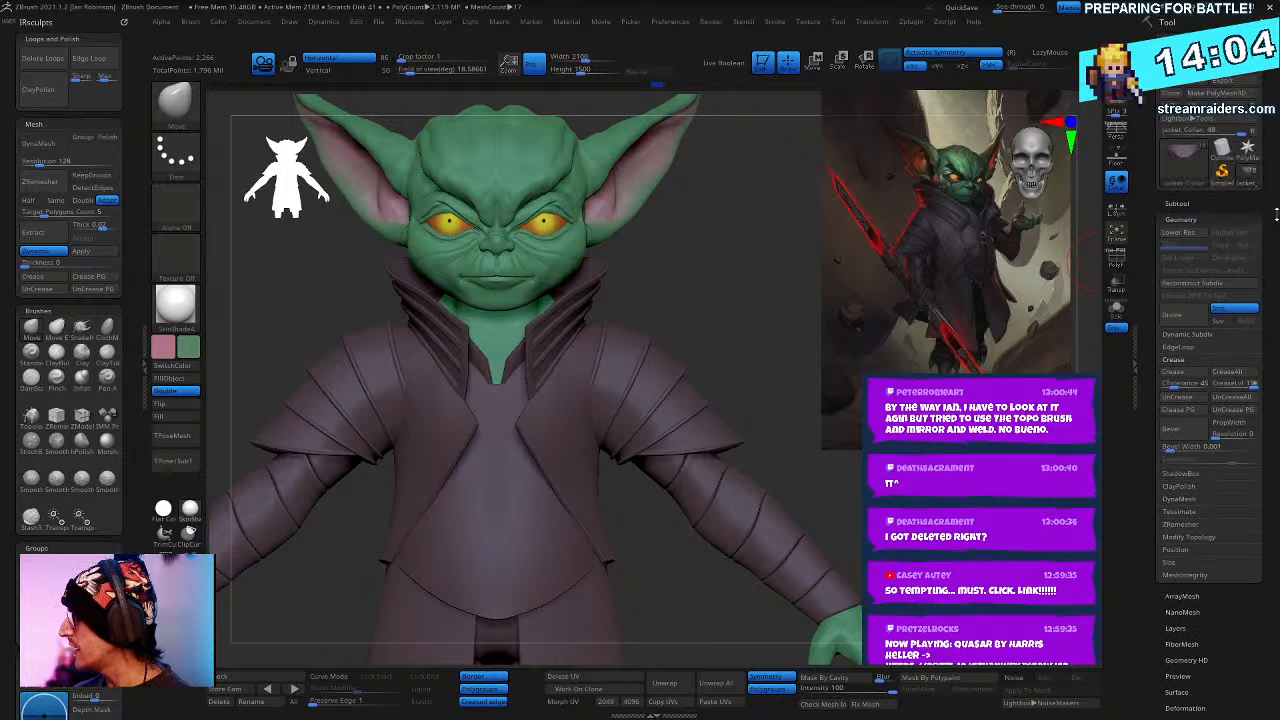
key("ctrl+s")
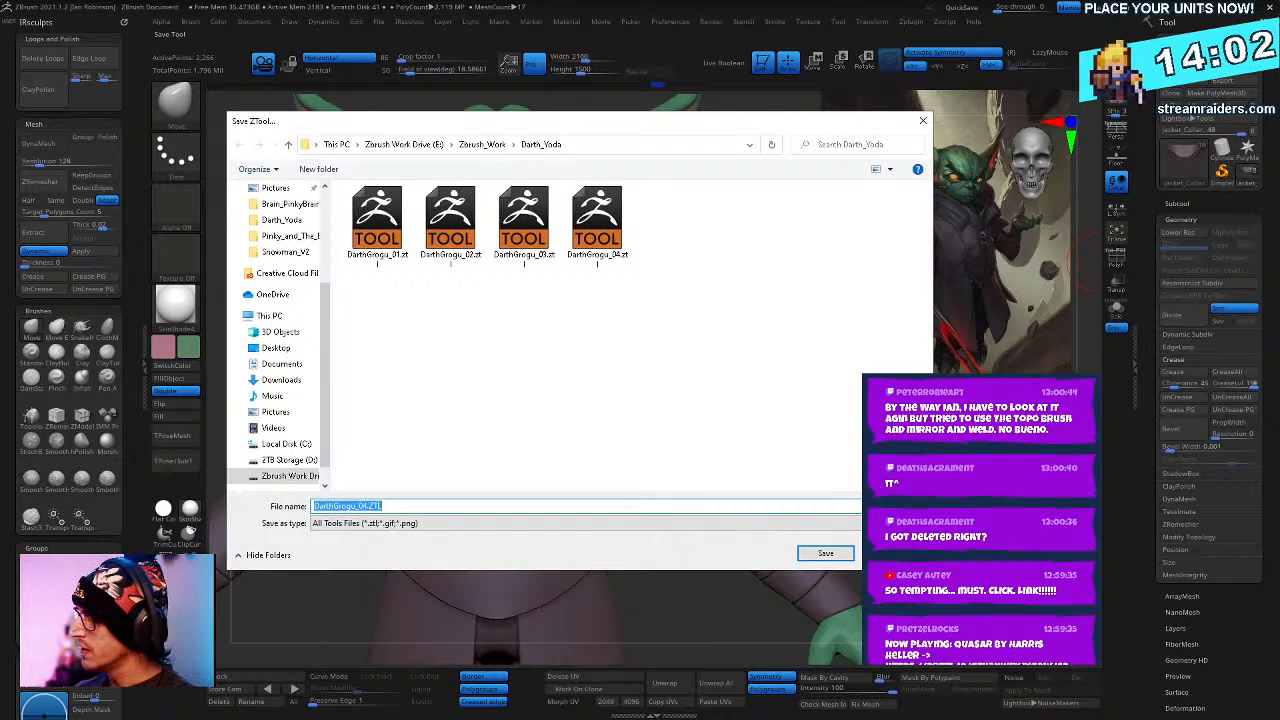
key("Return")
key("y")
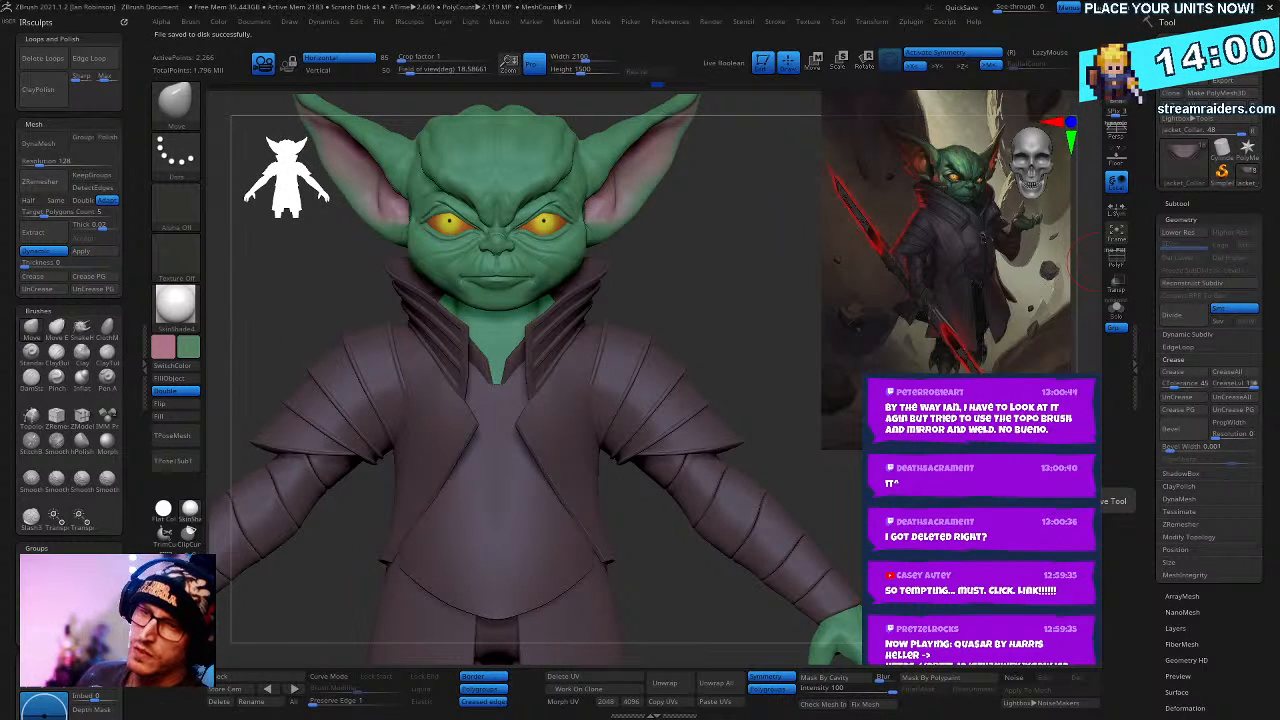
- Insert a new sphere subtool directly after PM3D_Cylinder3D1 at the end of the subtool list and isolate it with Solo
left_click(1189, 204)
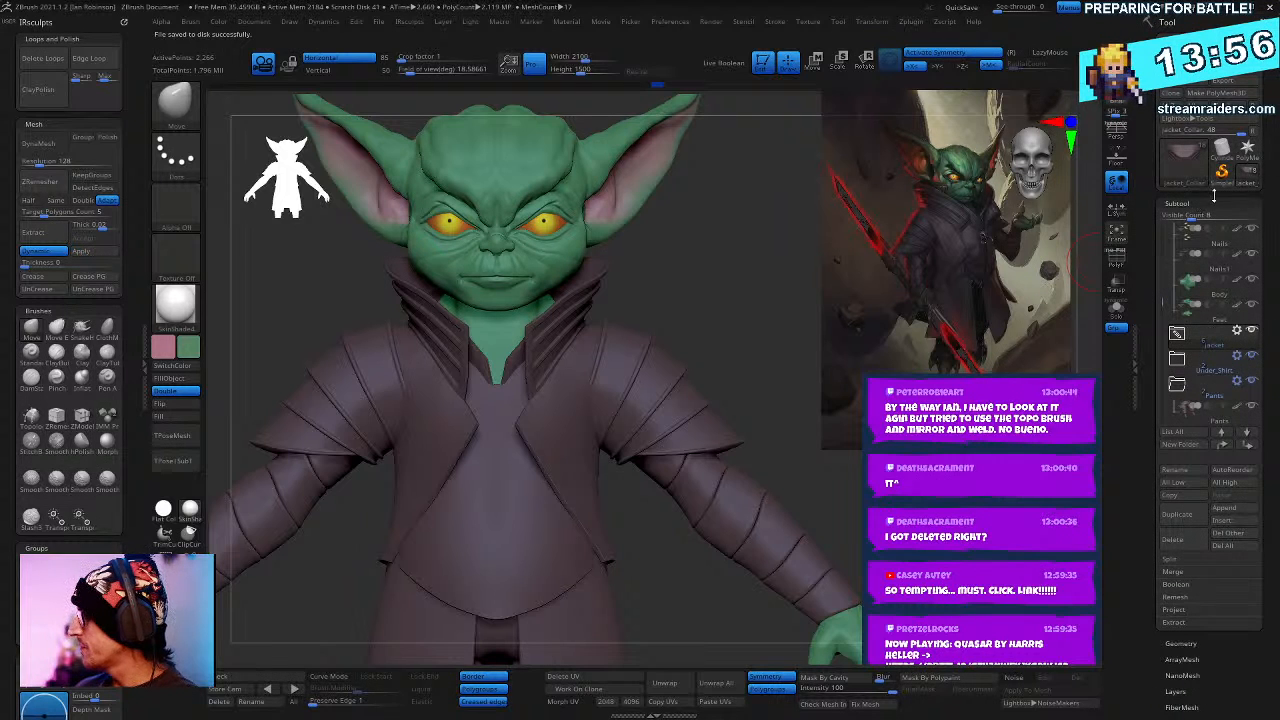
left_click(1203, 203)
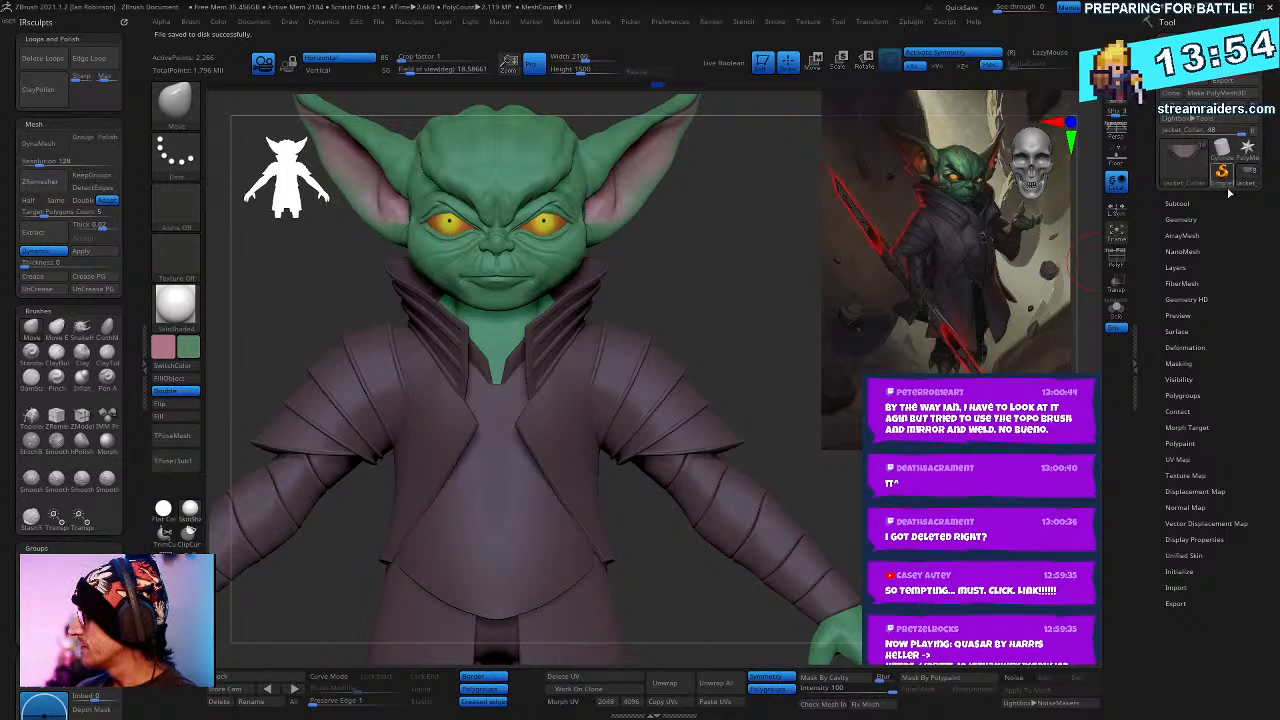
left_click(1192, 203)
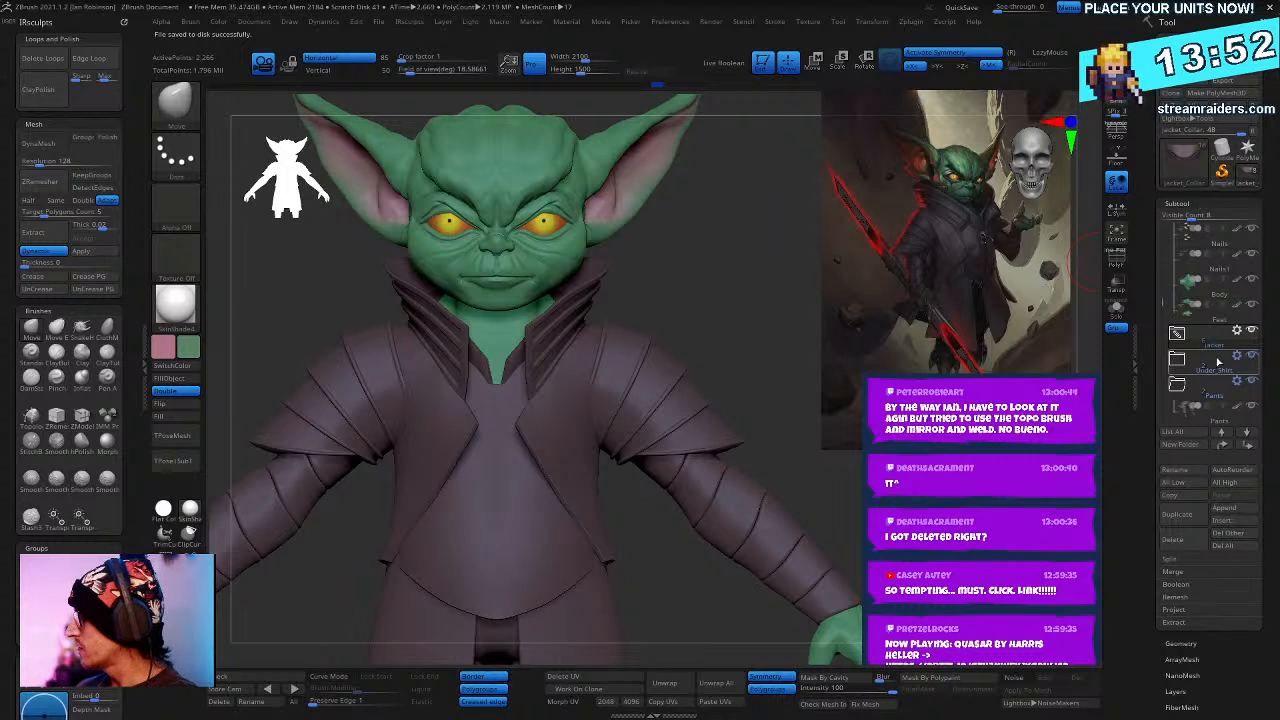
left_click_drag(1165, 303, 1162, 388)
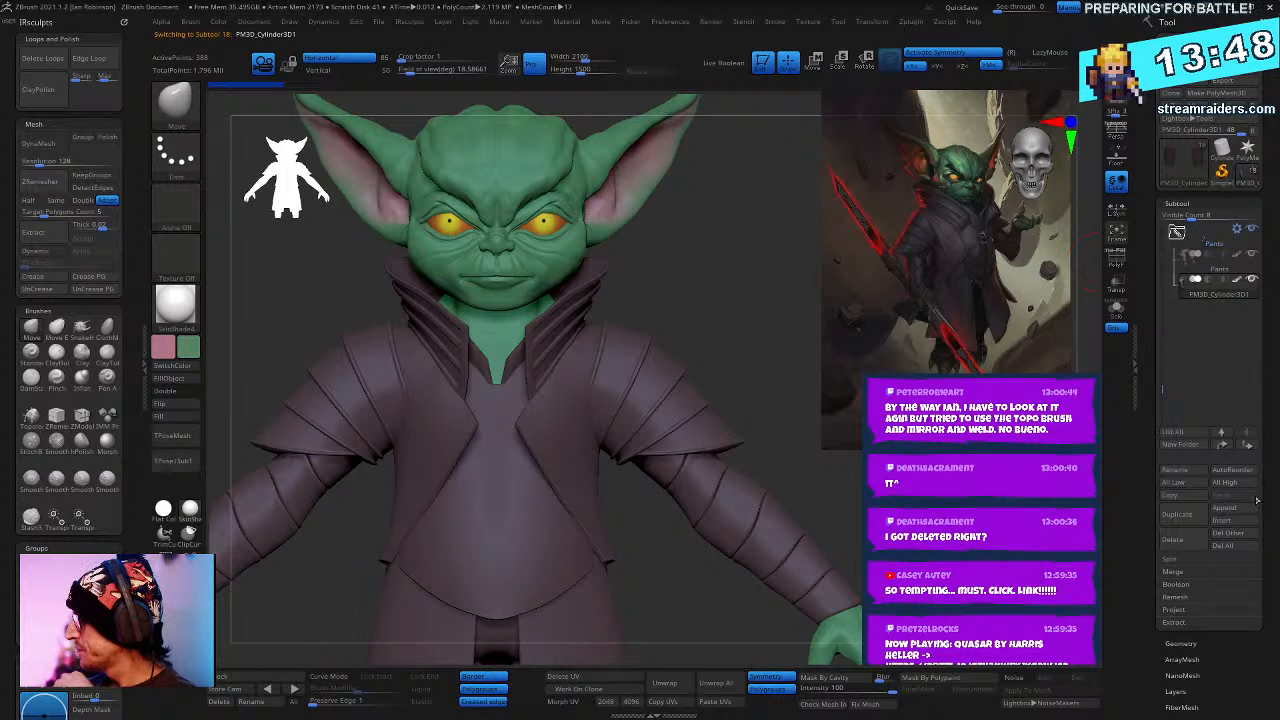
left_click(1229, 520)
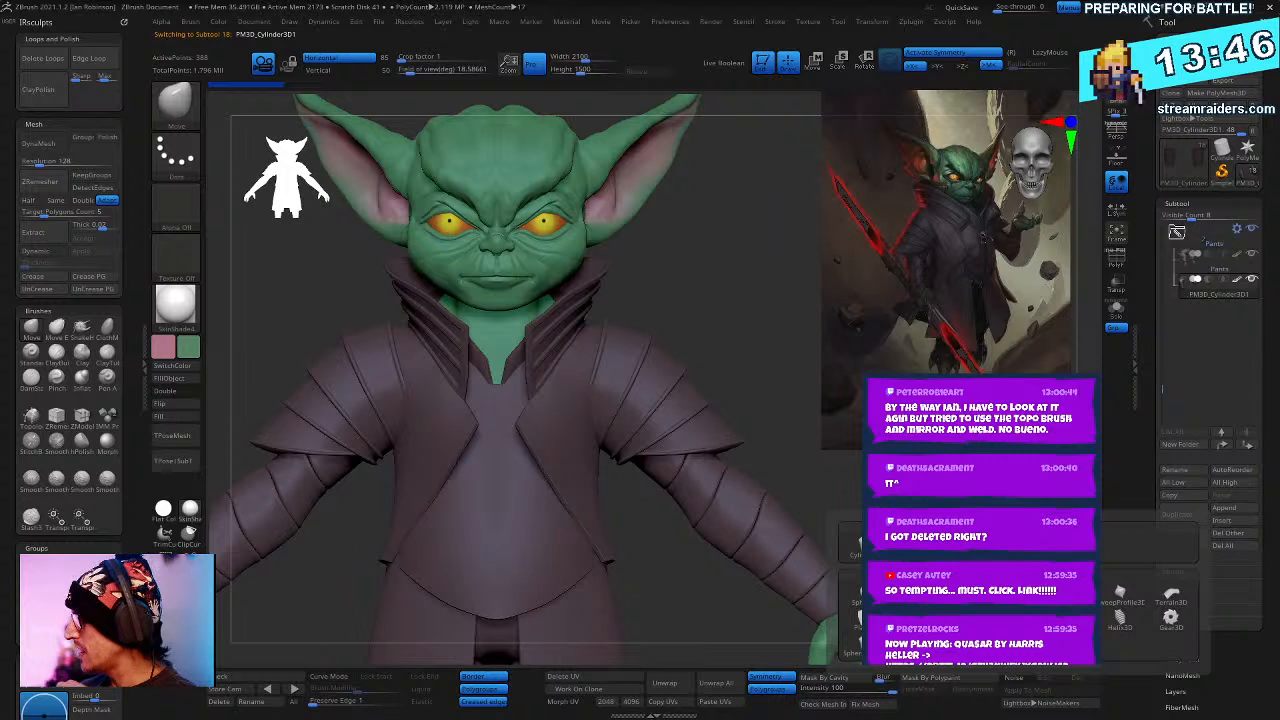
left_click(853, 595)
left_click(1117, 313)
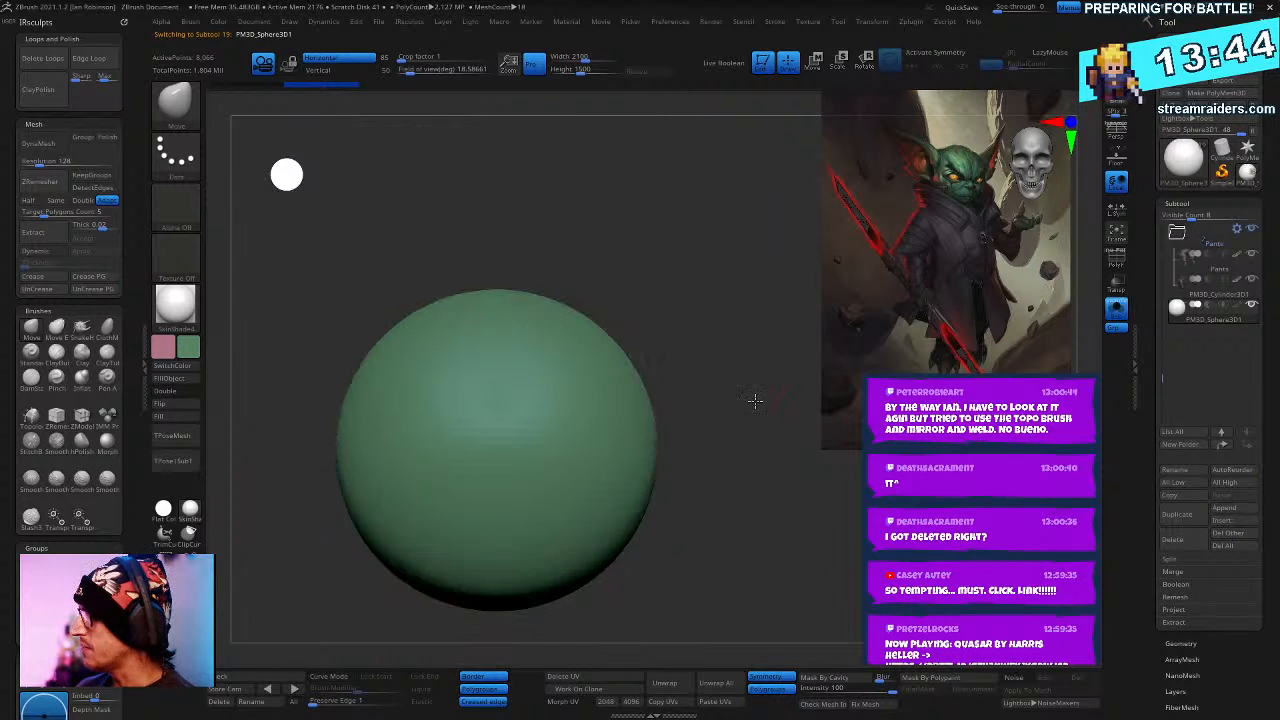
left_click_drag(754, 400, 769, 428)
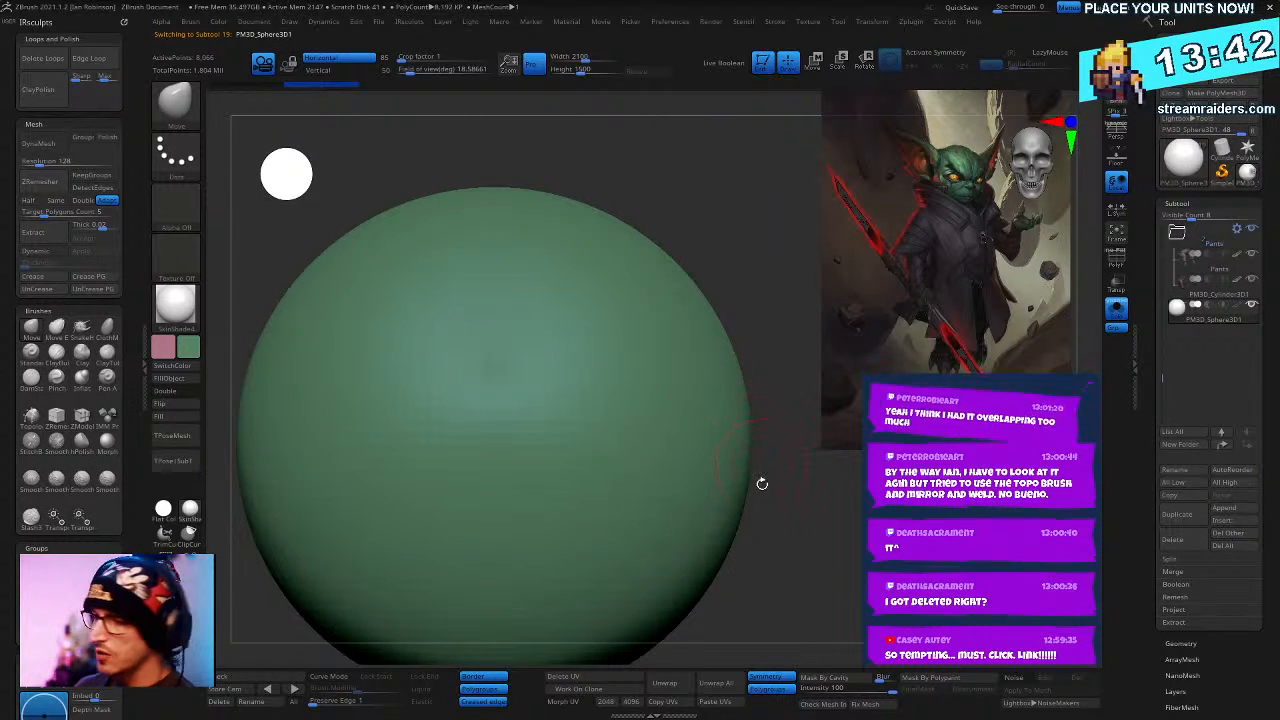
left_click_drag(806, 520, 831, 544, "alt")
key("b")
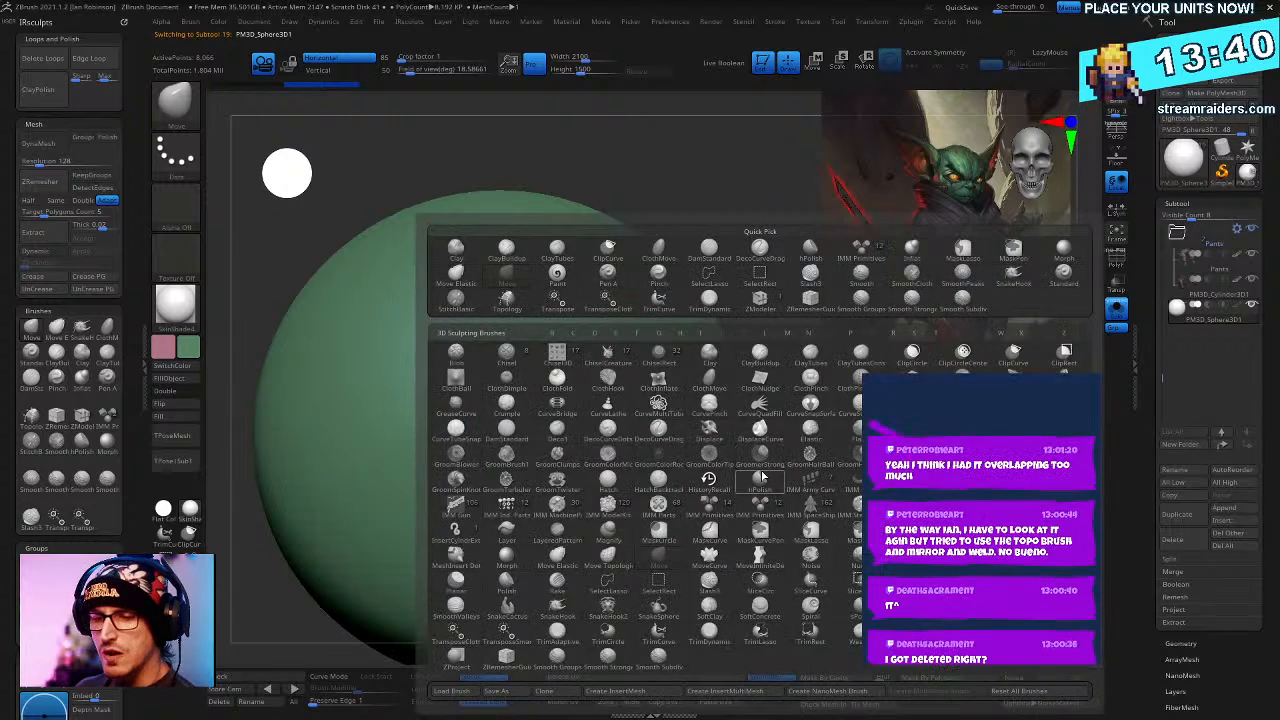
key("z")
key("m")
left_click_drag(757, 491, 857, 520, "alt")
key("b")
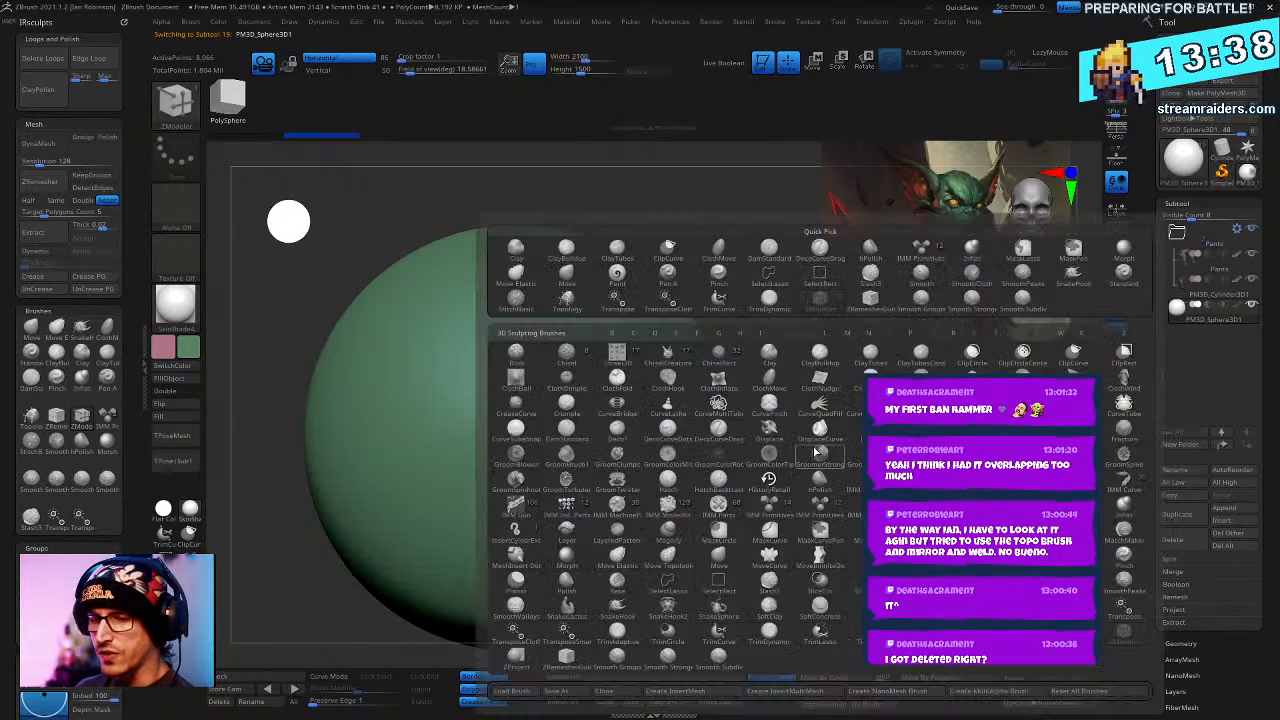
key("i")
left_click(755, 505)
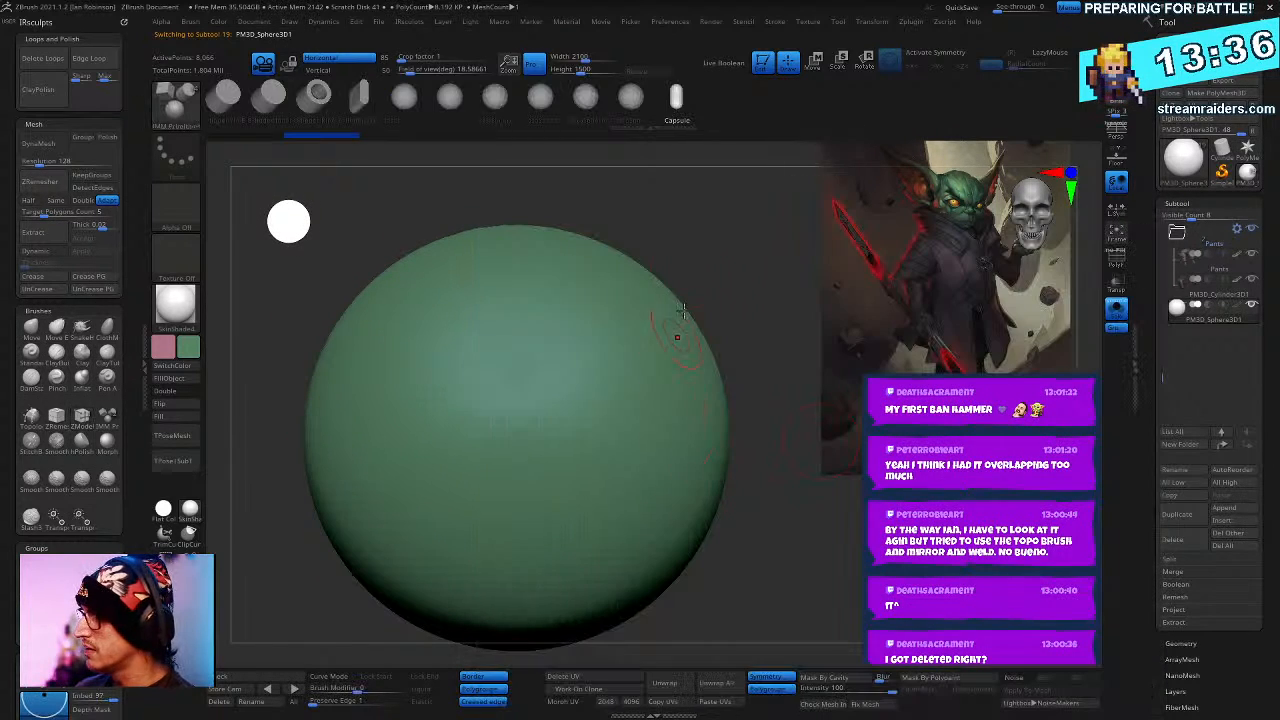
- Place a Single Poly from the IMM Primitives brush on the centre of the sphere's front, with X symmetry turned on
key("b")
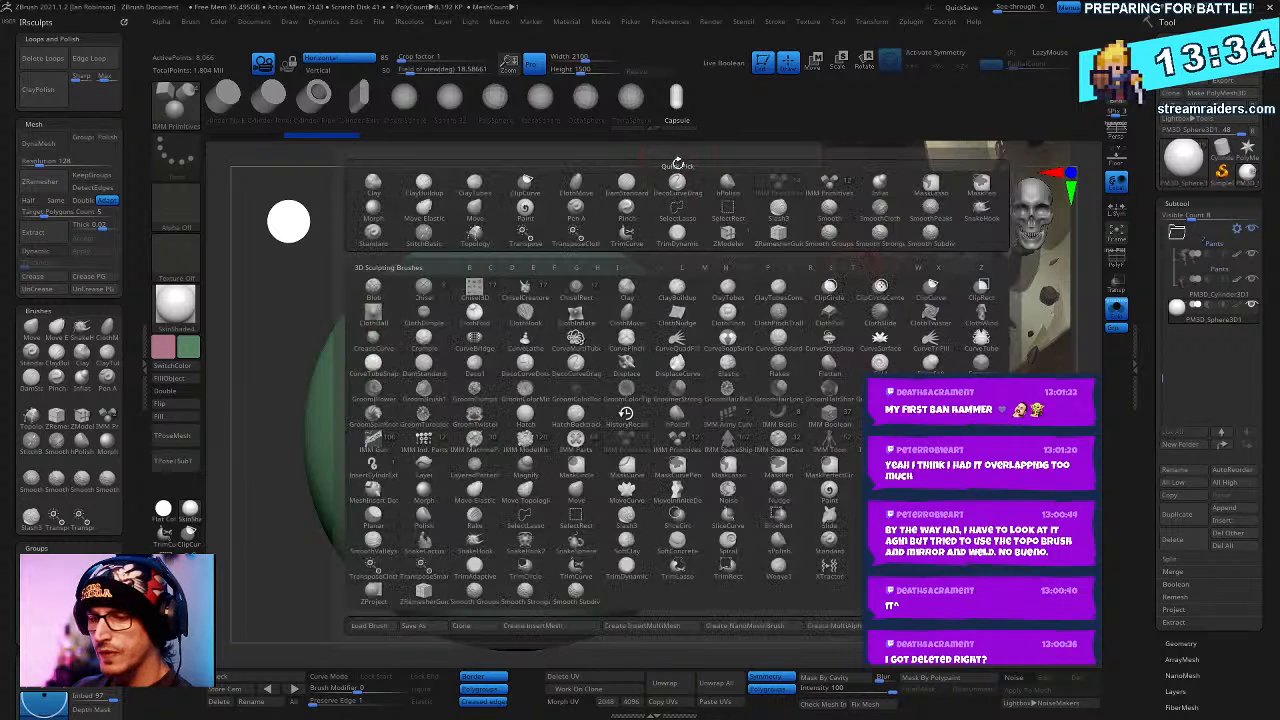
key("i")
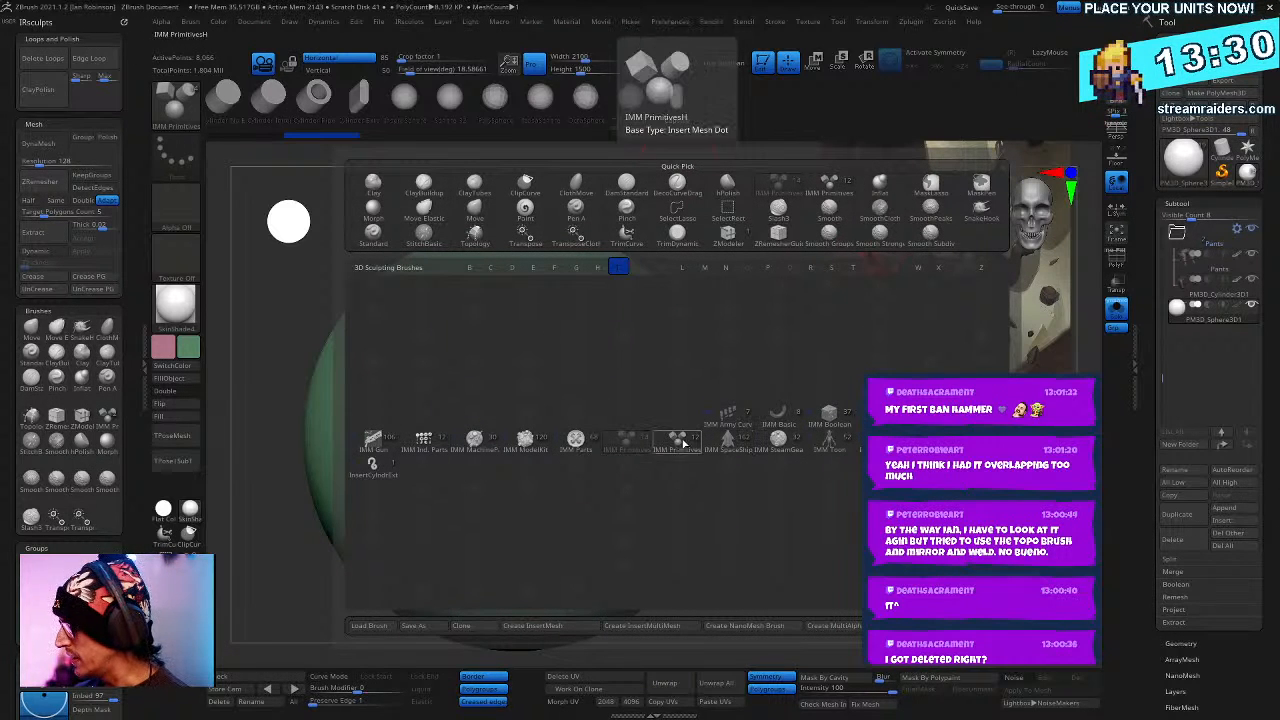
left_click(687, 449)
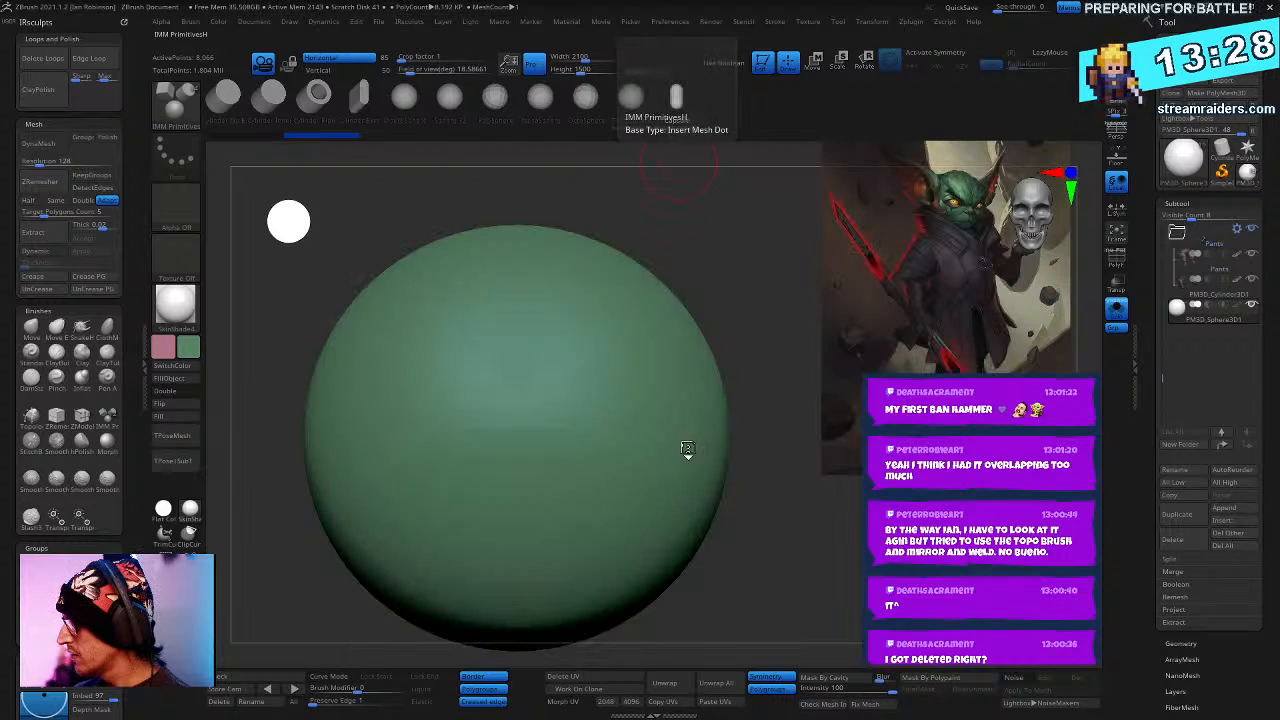
left_click(727, 96)
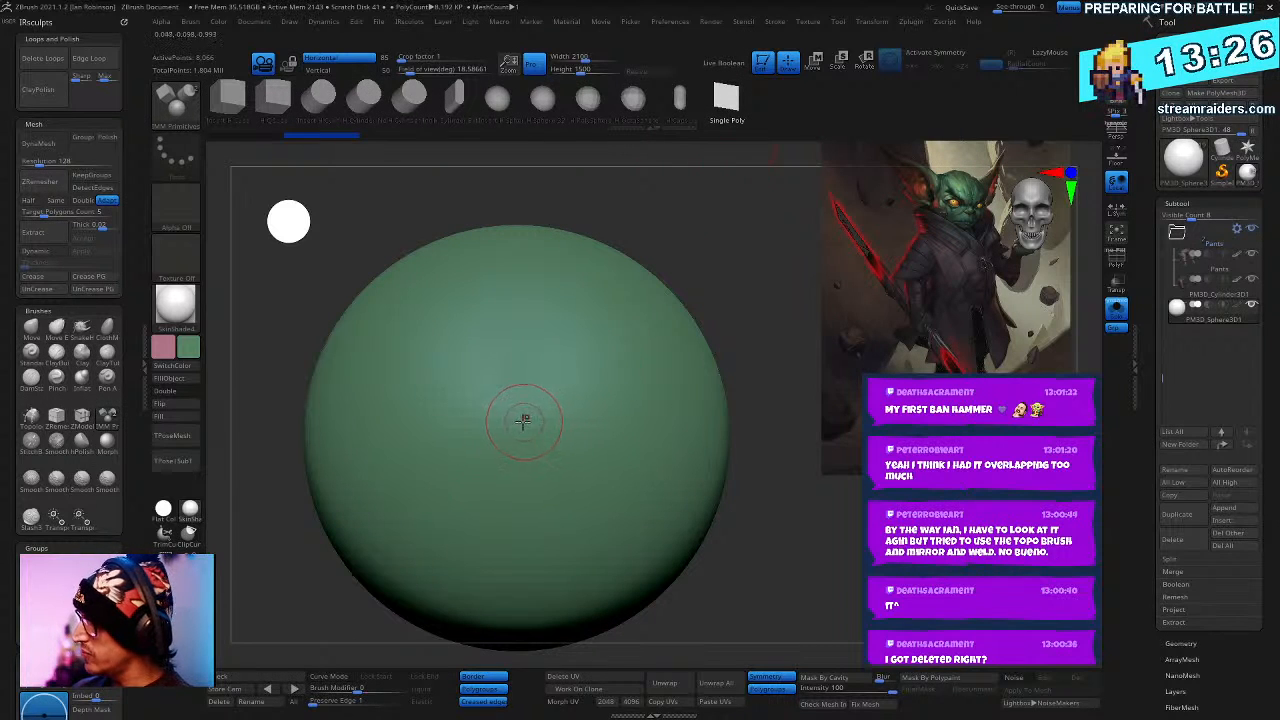
key("x")
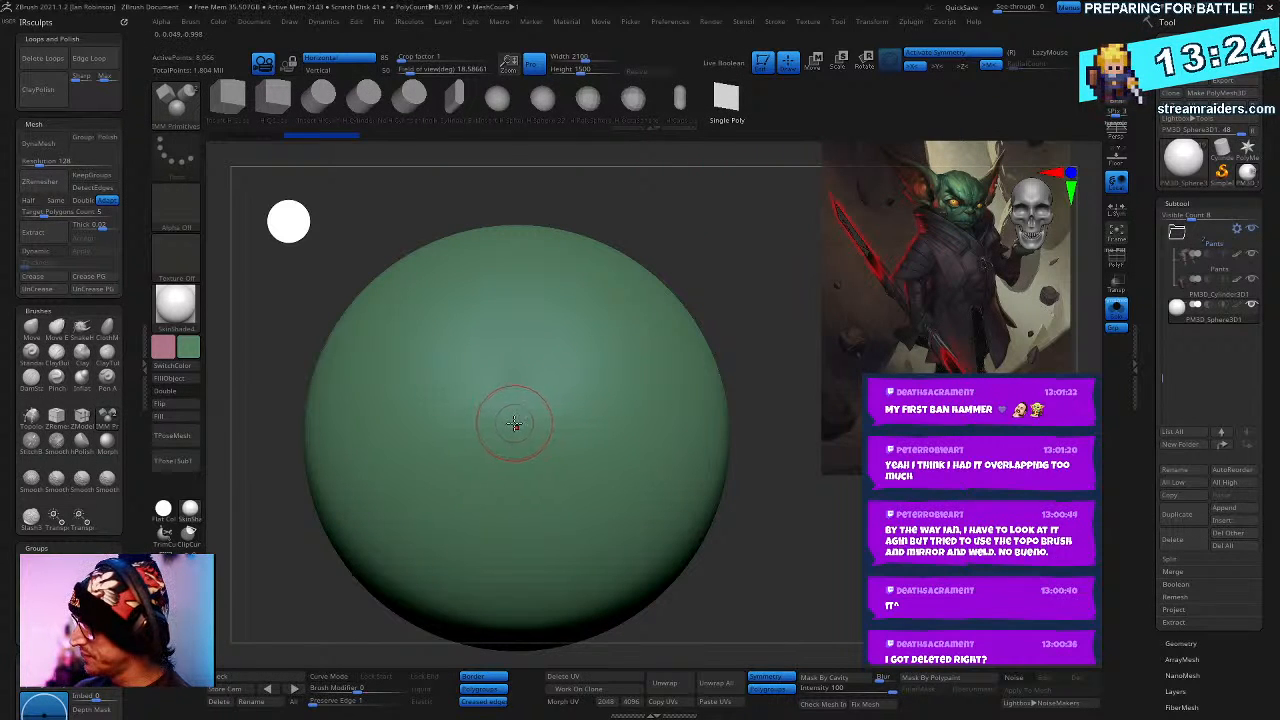
left_click_drag(513, 424, 550, 460)
left_click_drag(740, 480, 836, 596)
- Turn on double-sided display and scale the inserted square down to about 0.83 with the gizmo
key("w")
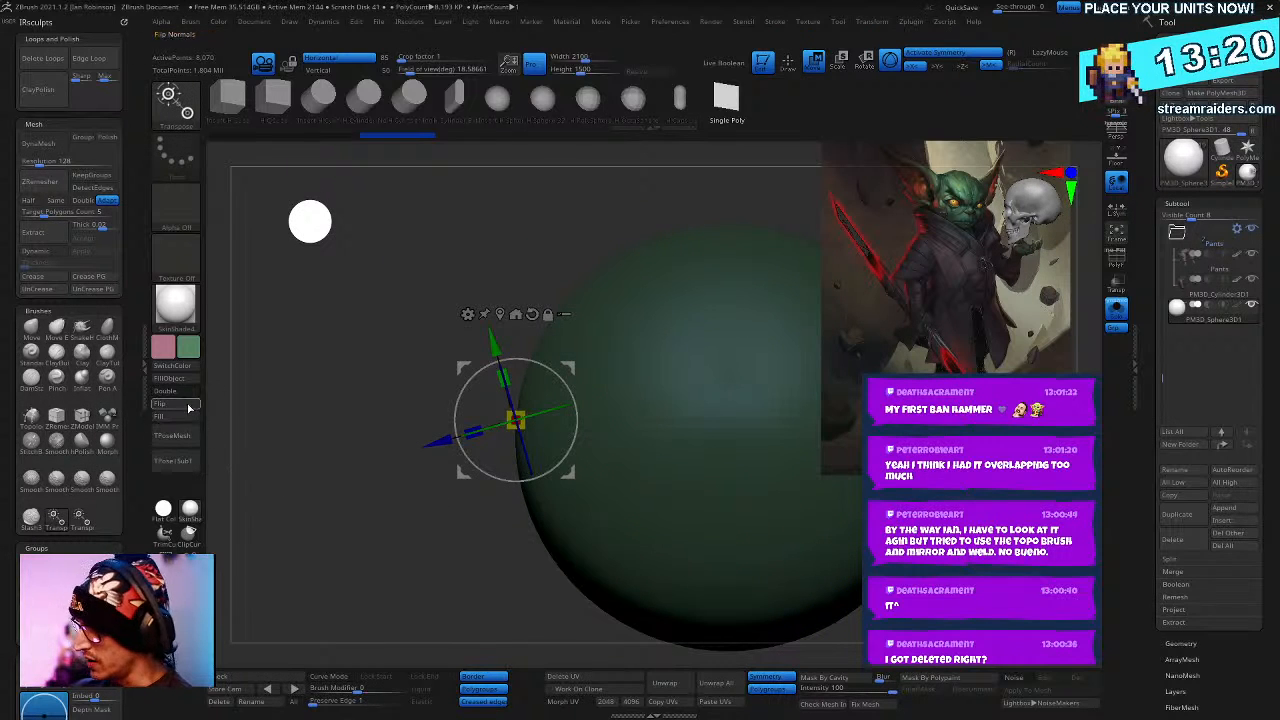
left_click(175, 391)
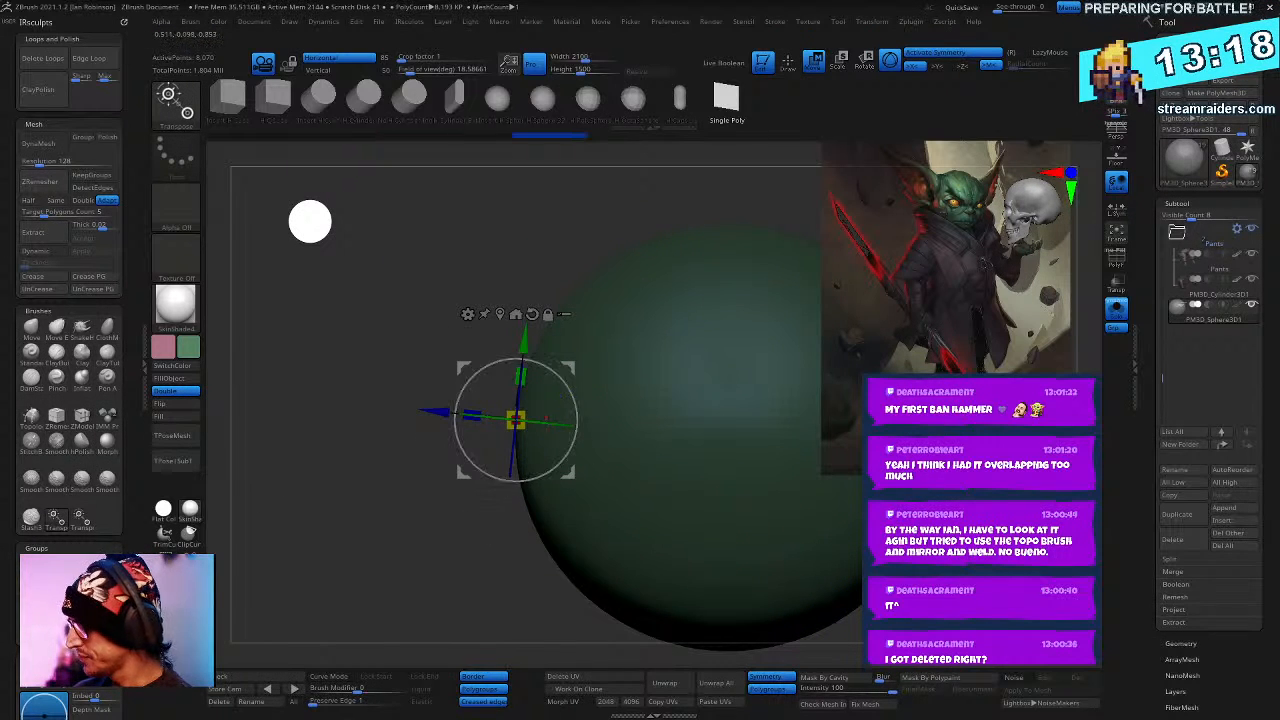
left_click_drag(420, 560, 489, 558)
right_click_drag(567, 357, 595, 430)
left_click_drag(503, 437, 508, 442)
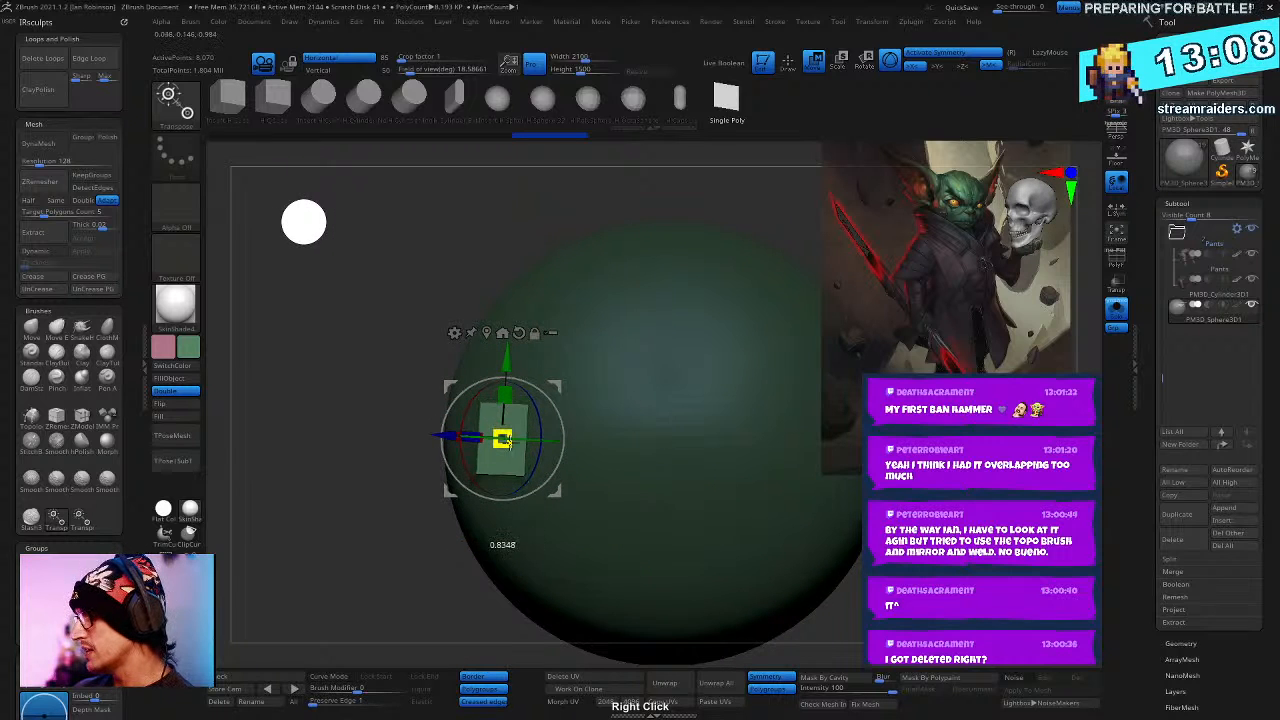
- Split the unmasked square into its own subtool, select that subtool and turn Solo off
key("q")
mouse_move(657, 428)
right_mouse_down()
mouse_move(694, 428)
mouse_move(686, 503)
mouse_move(818, 458)
right_mouse_up()
left_click(1178, 559)
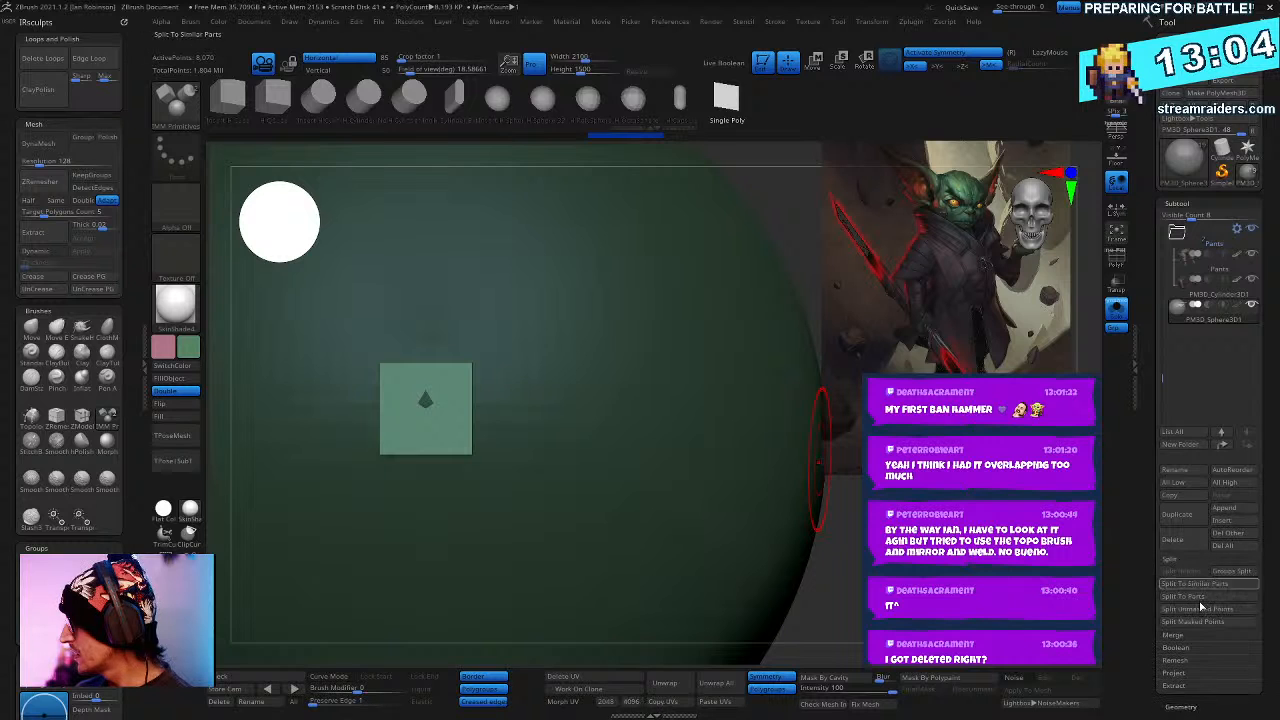
left_click(1204, 608)
key("Down")
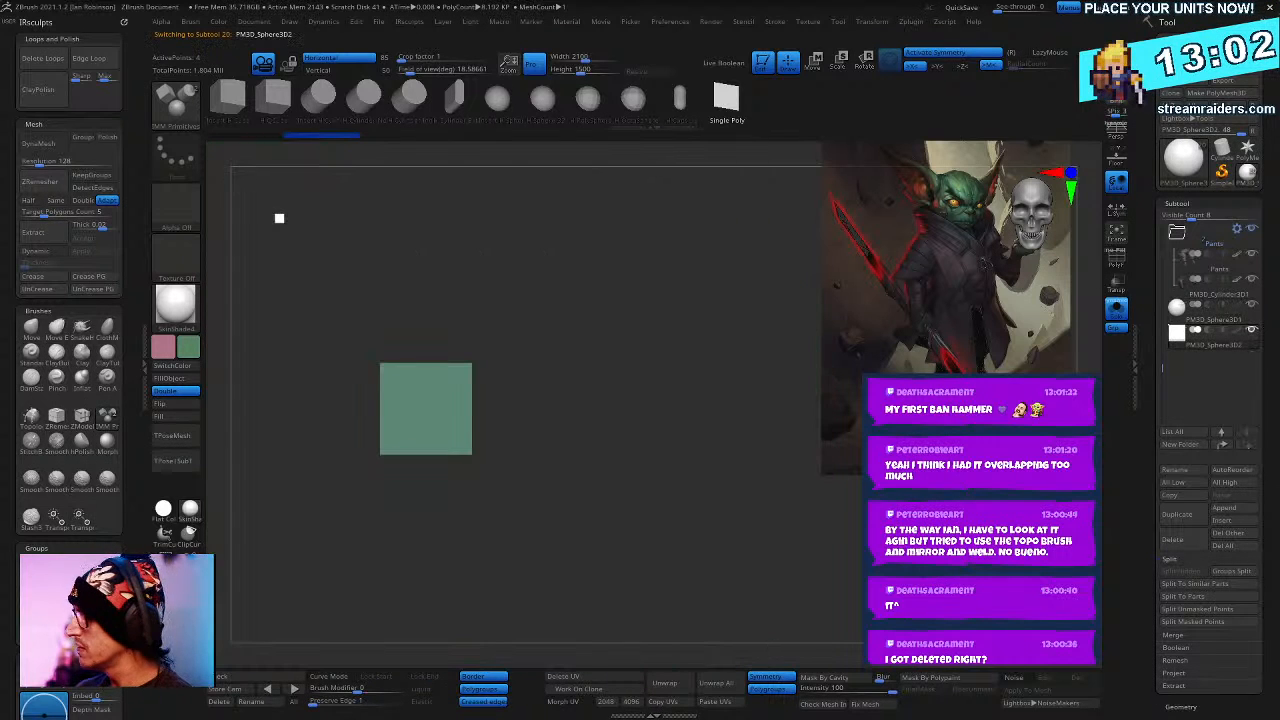
left_click(1252, 330)
left_click(1117, 310)
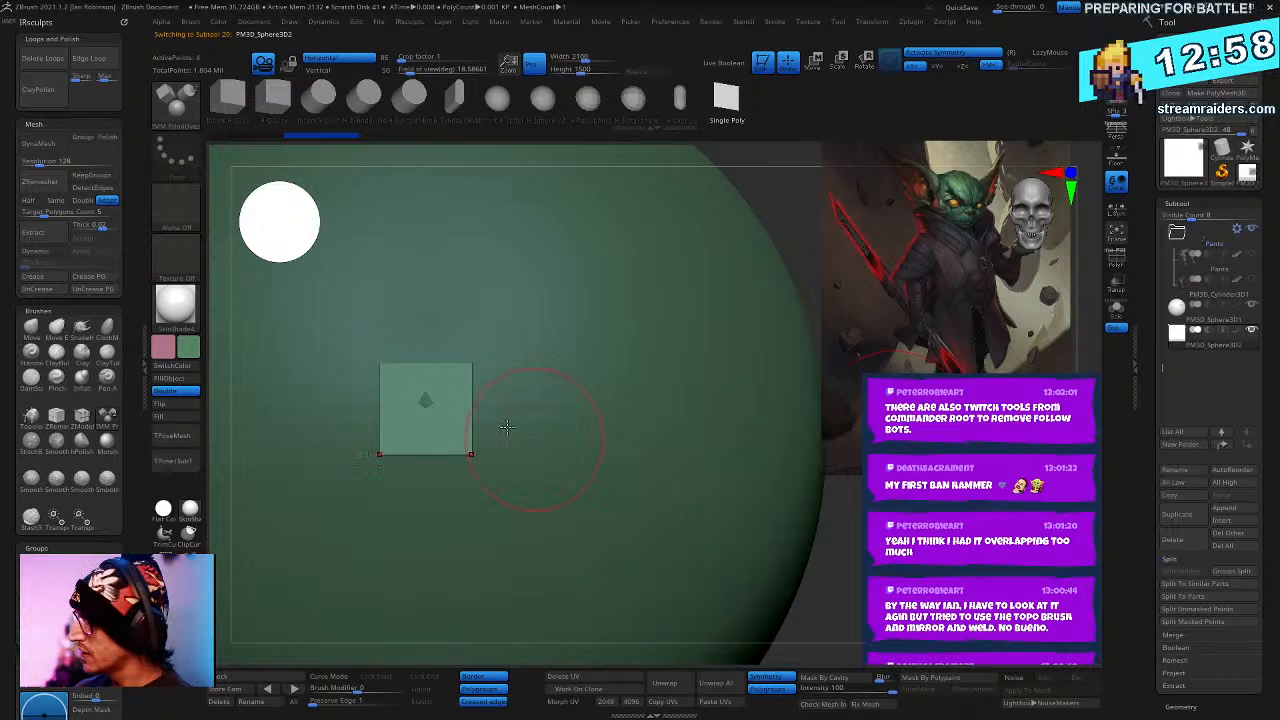
- Divide the new square with a vertical centre edge and display its polyframe
right_click_drag(457, 374, 599, 485)
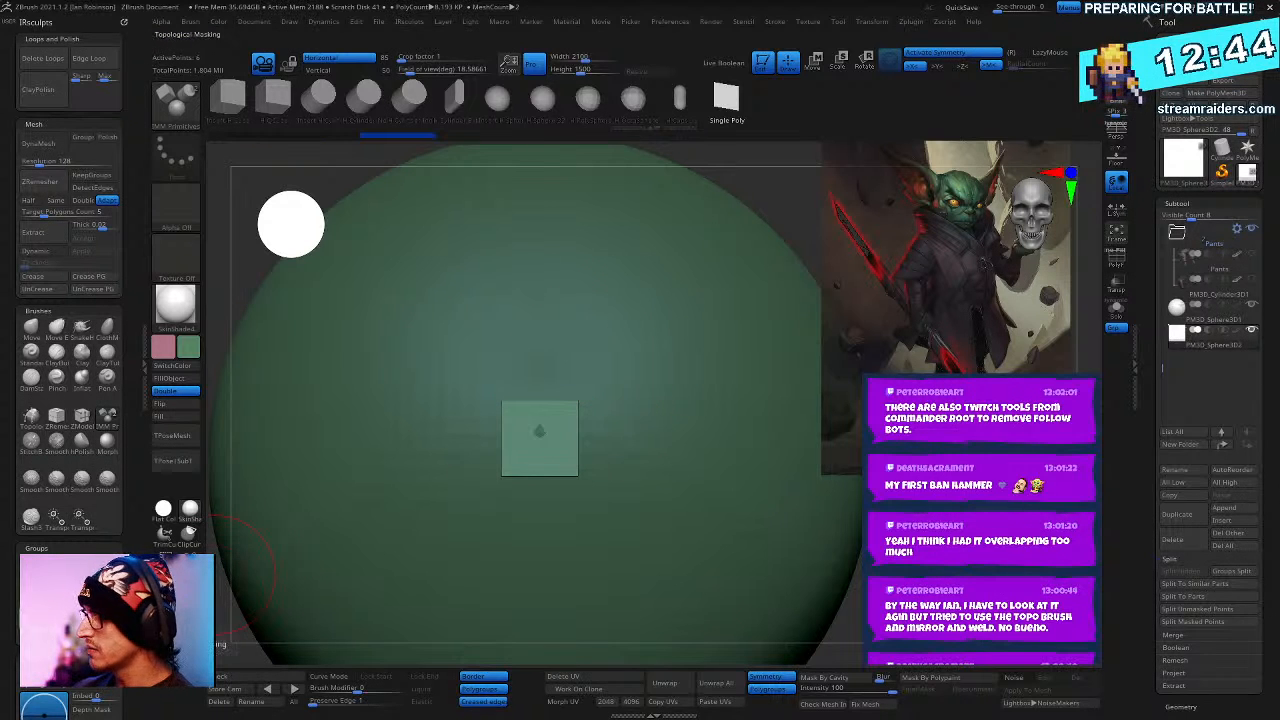
mouse_move(657, 357)
right_mouse_down()
mouse_move(657, 551)
mouse_move(743, 391)
mouse_move(740, 373)
right_mouse_up()
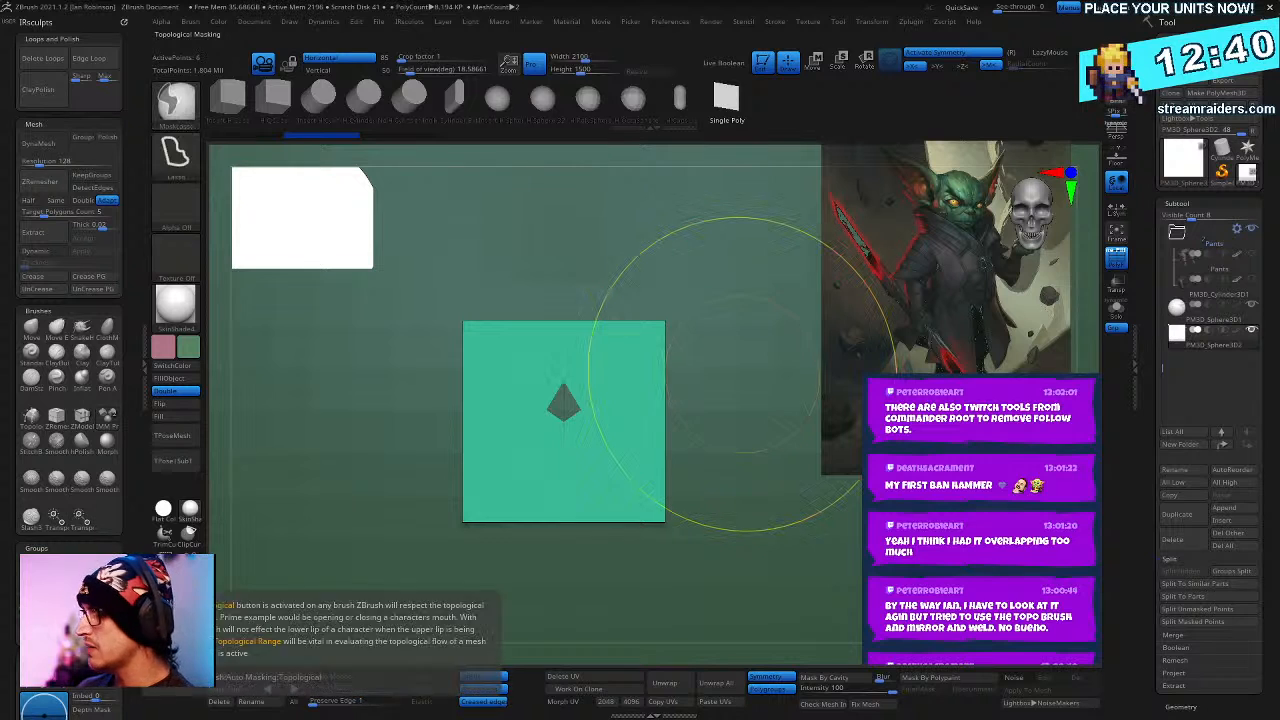
left_click(180, 628)
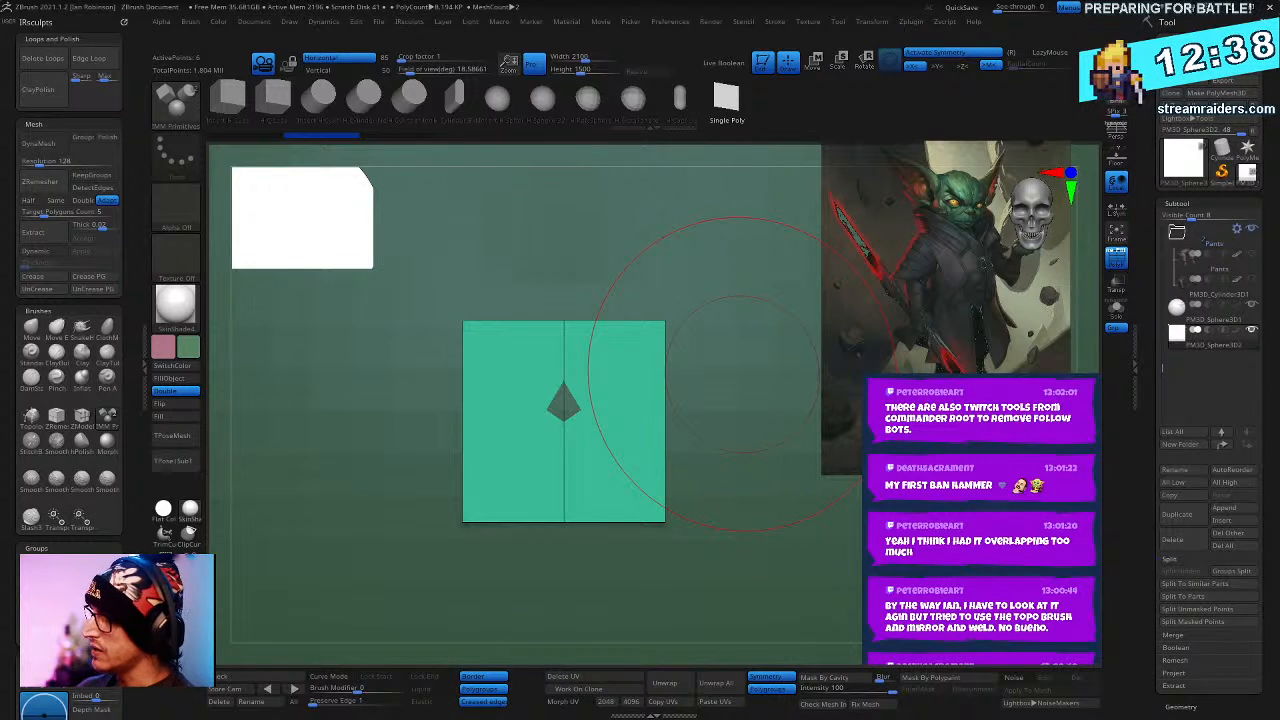
key("space")
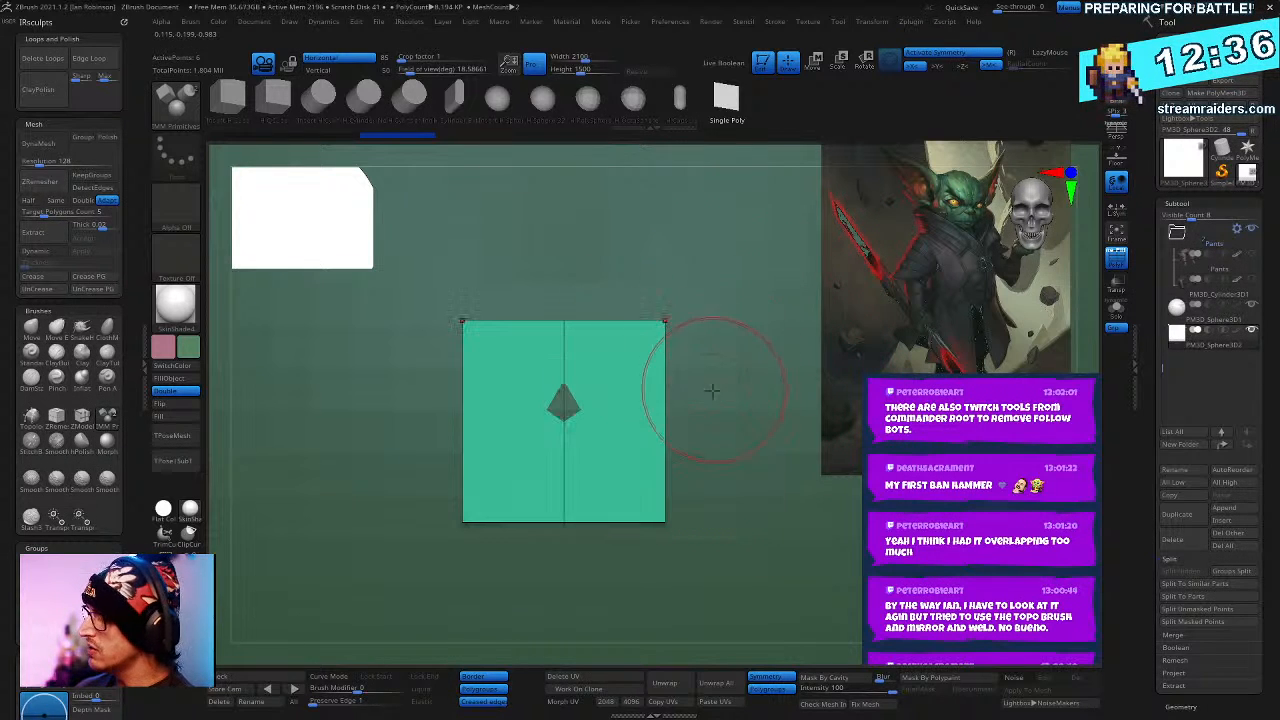
- Switch to the ZModeler brush and set its edge action to Extrude with the Snap To Surface modifier
key("b")
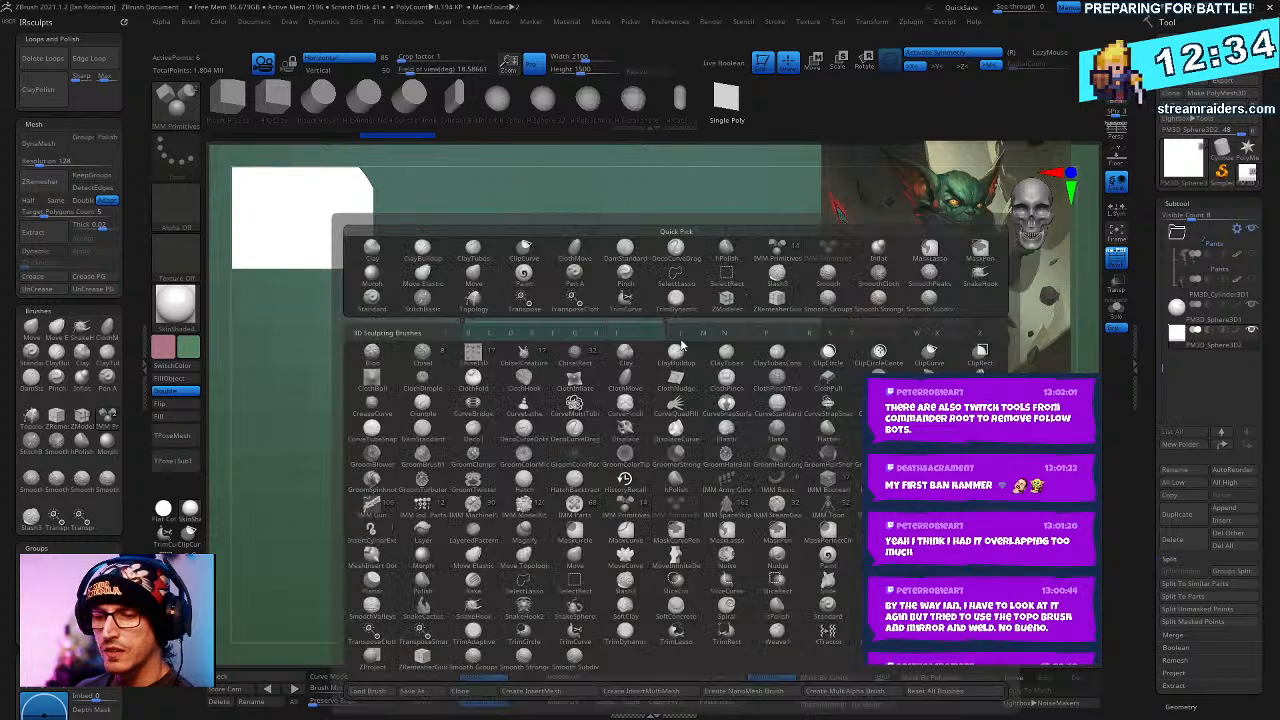
key("z")
key("m")
key("space")
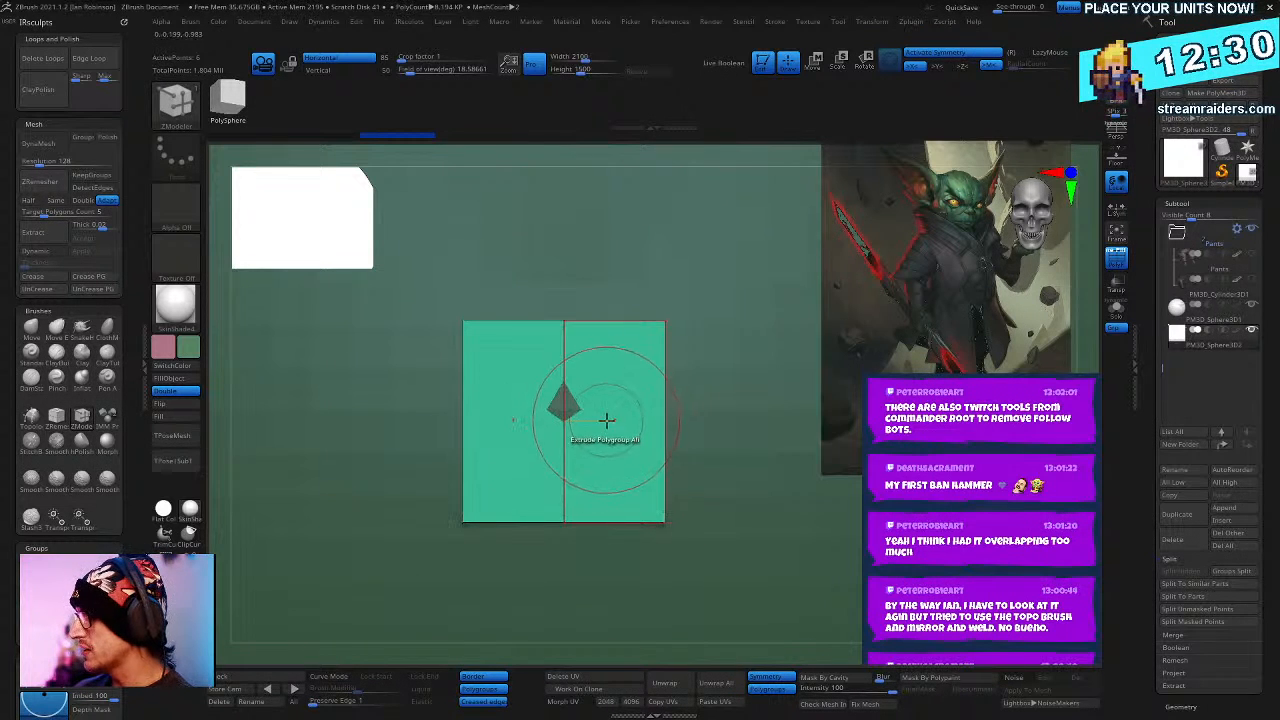
key("space")
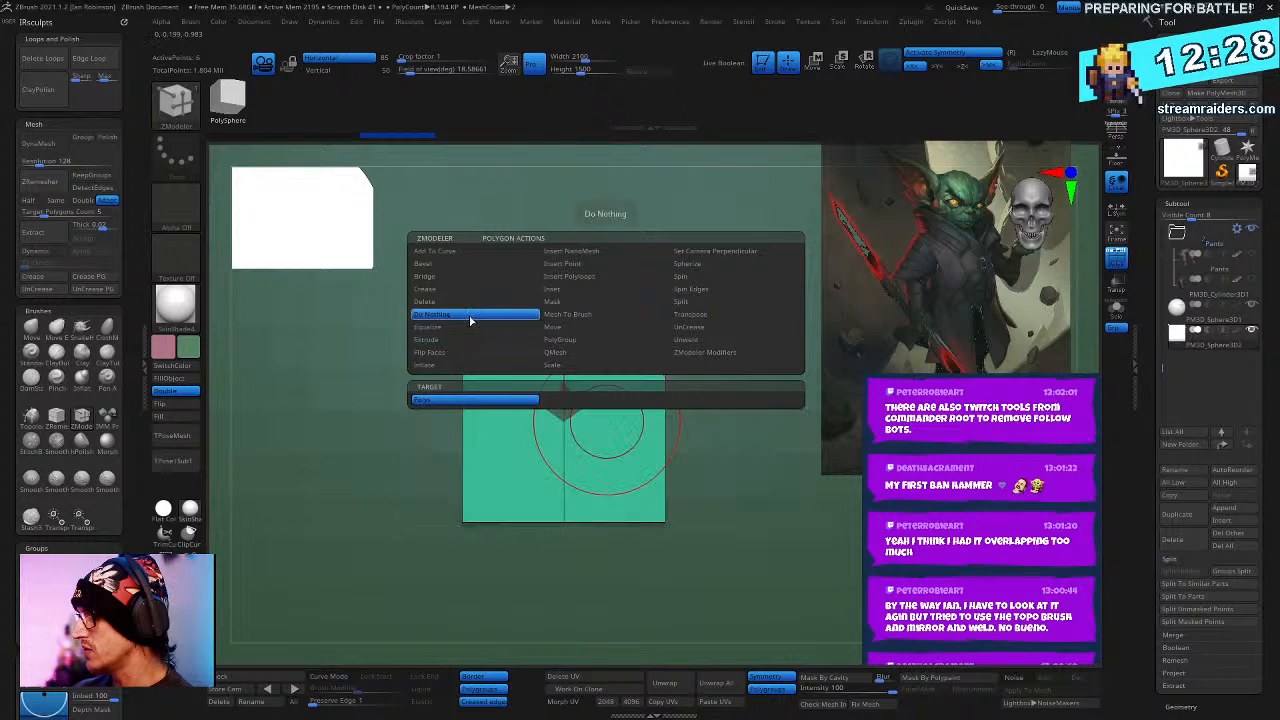
key("space")
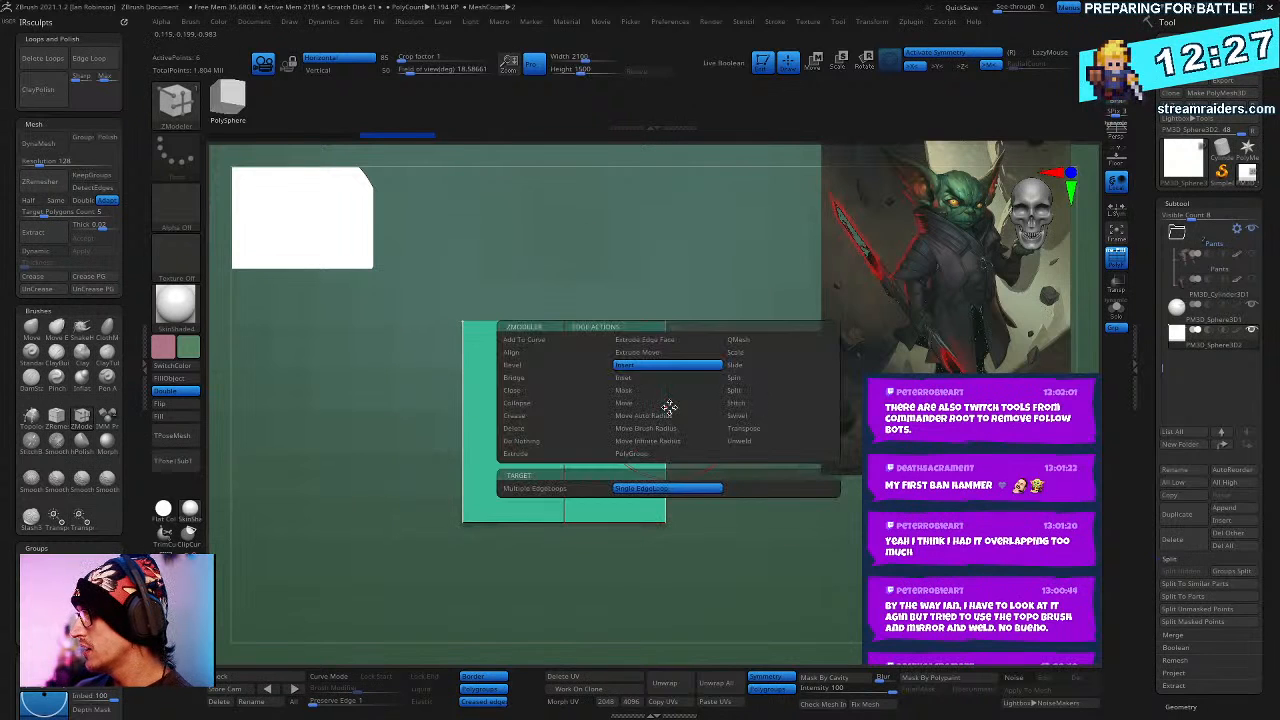
left_click(548, 454)
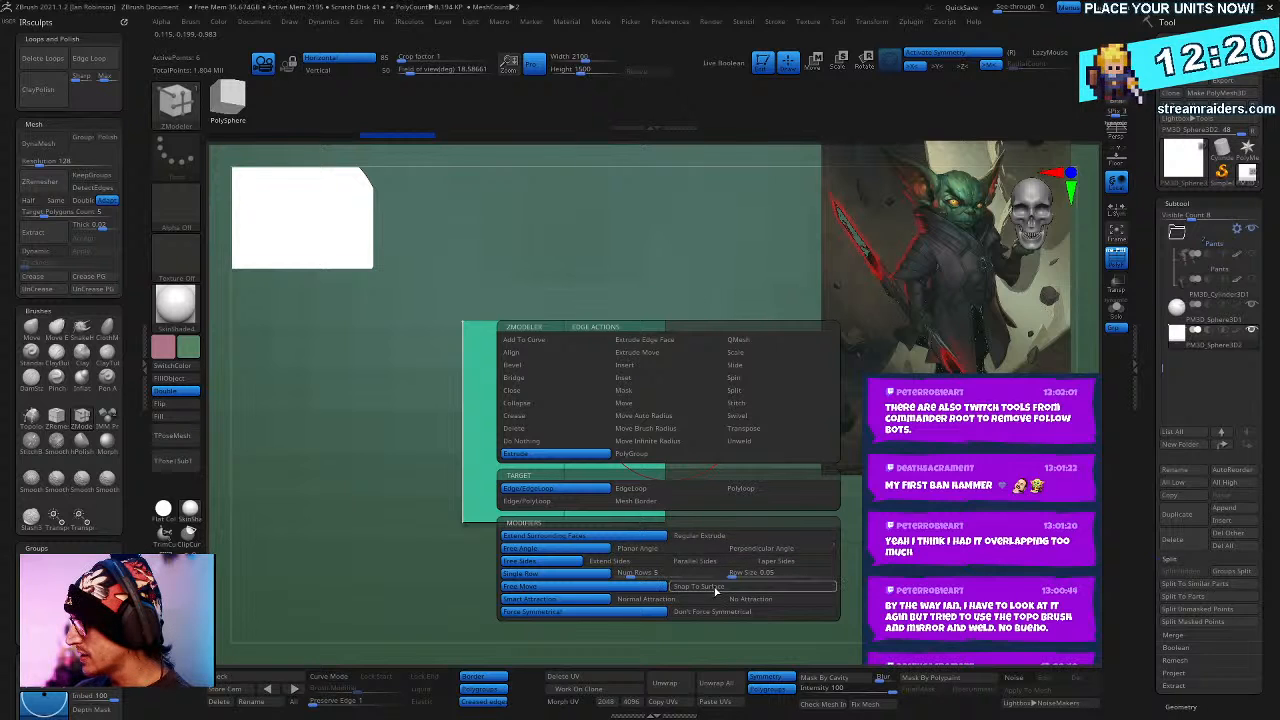
left_click(720, 590)
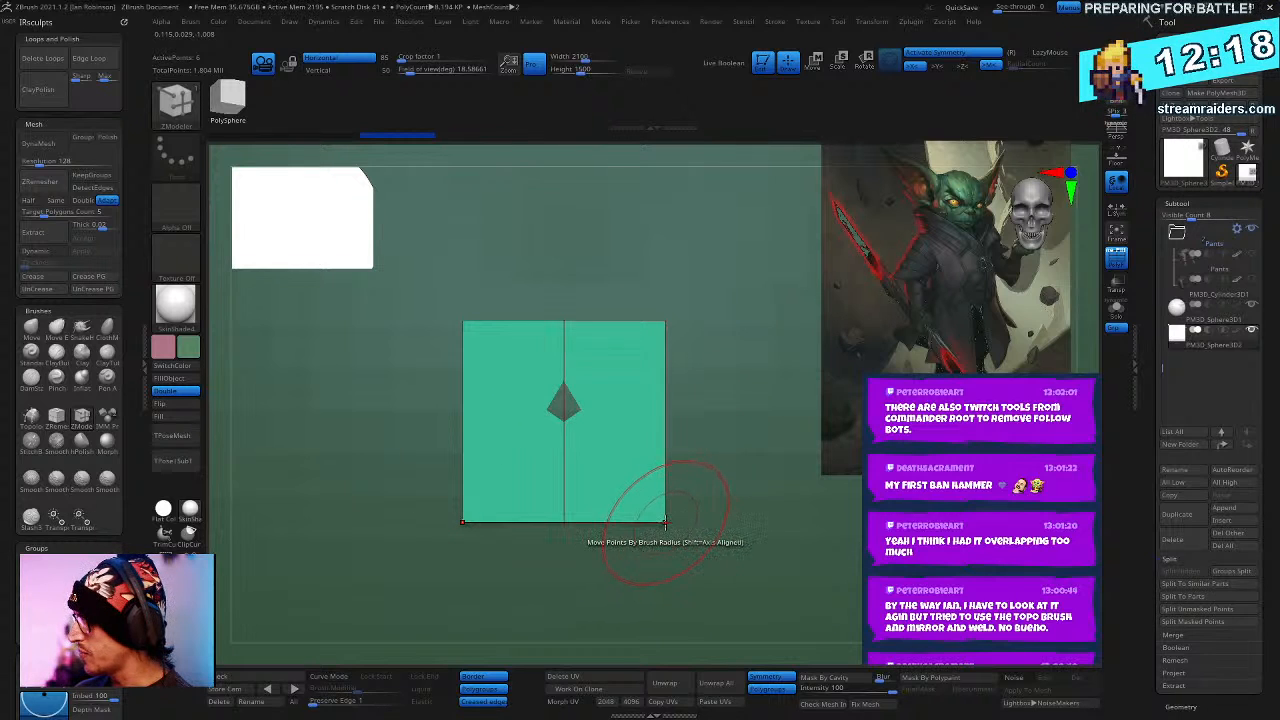
key("space")
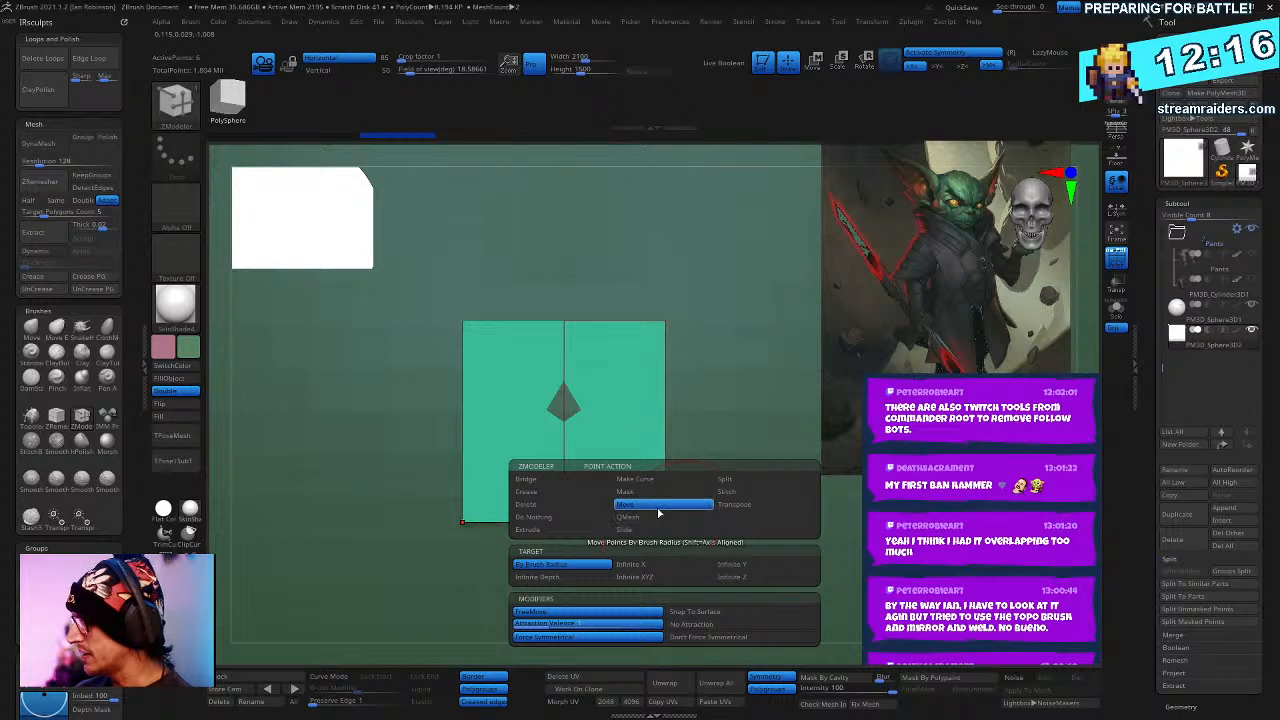
- Extrude the square's side edges symmetrically outward along the sphere to form a horizontal strip
right_click_drag(629, 504, 548, 432)
left_click_drag(526, 379, 660, 398)
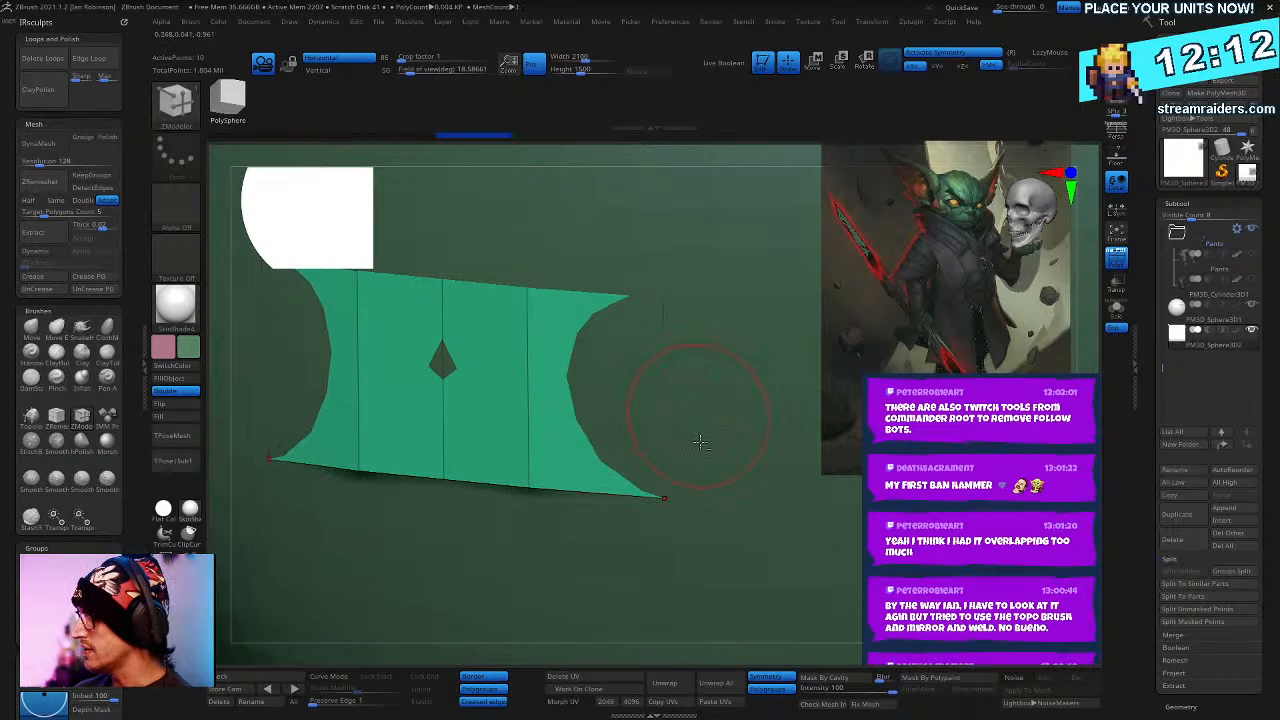
right_click_drag(700, 442, 738, 365)
- Turn on transparency for the sphere and extrude both ends of the strip further around it
left_click(1117, 313)
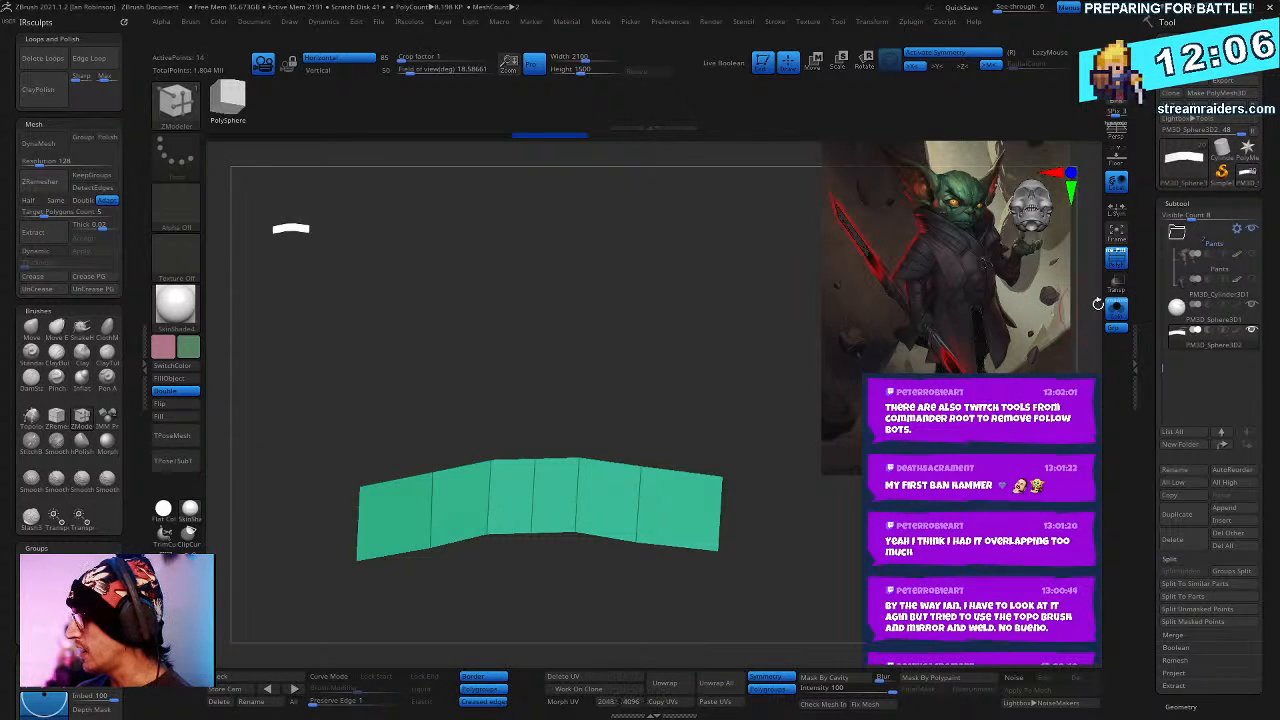
left_click(1116, 309)
left_click(1116, 284)
right_click_drag(893, 462, 838, 492)
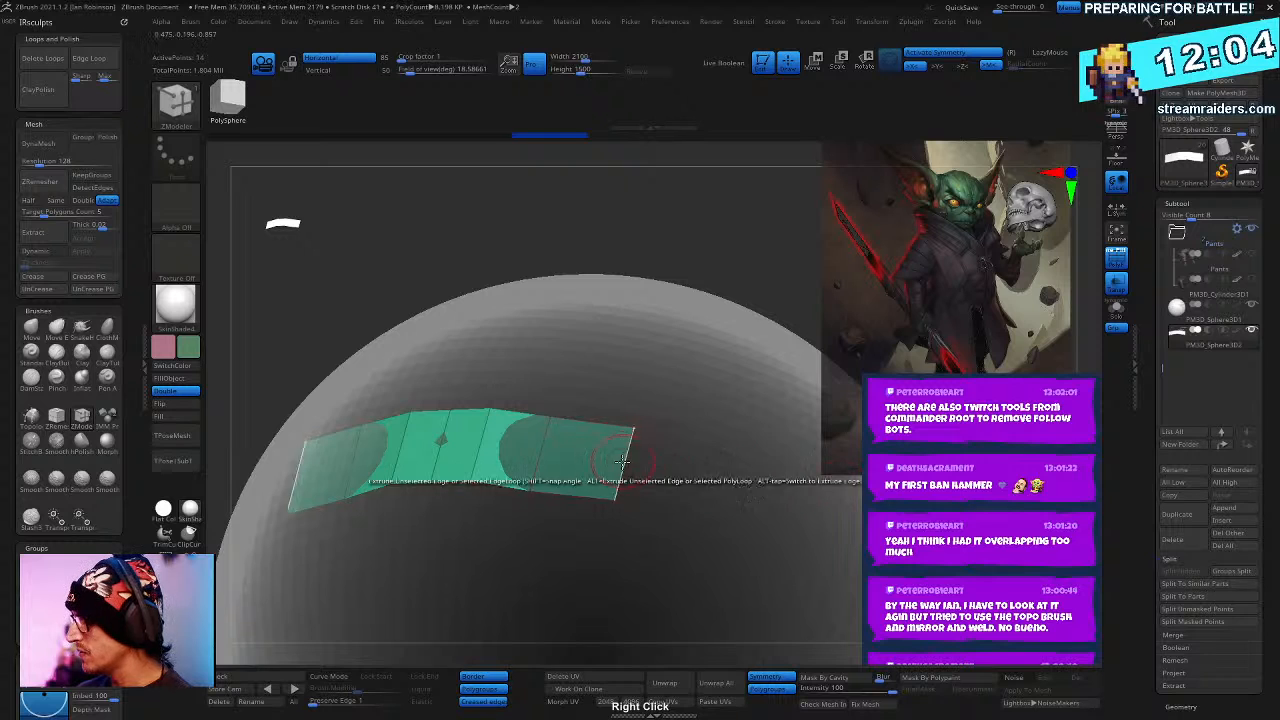
right_click_drag(621, 461, 786, 558)
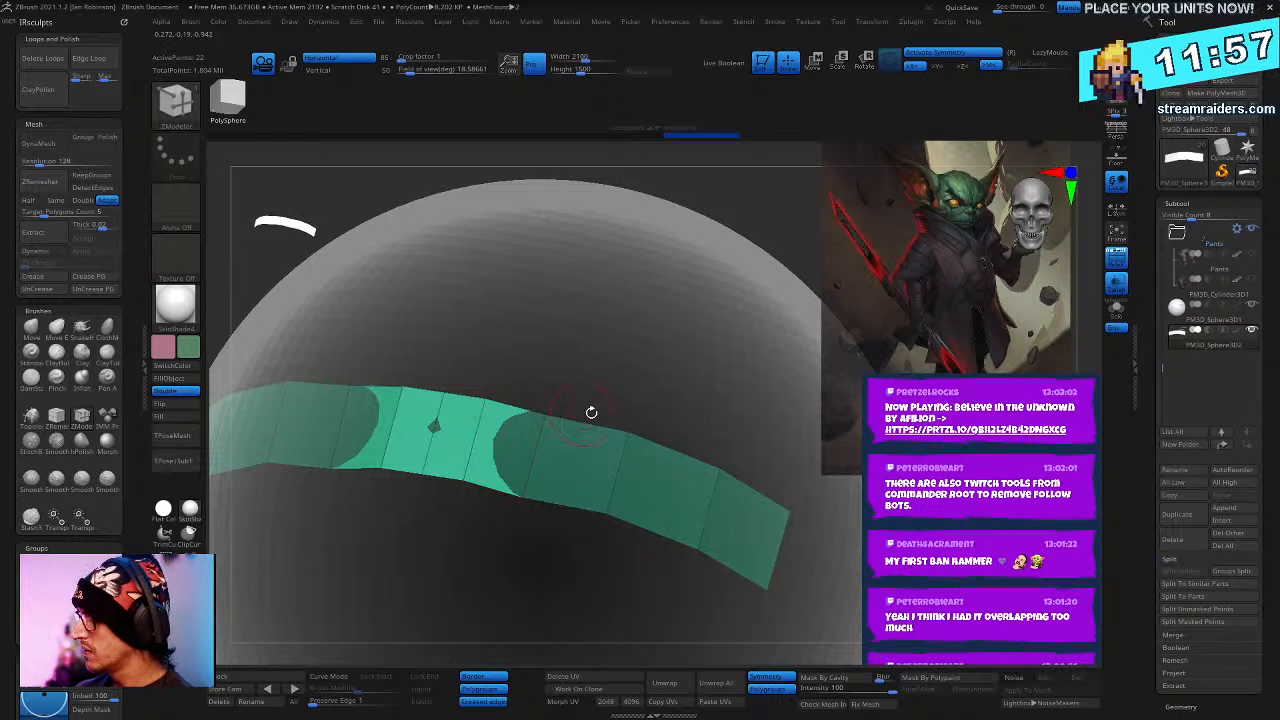
- Turn off symmetry and hide one half of the strip up to its centre edge
right_click_drag(622, 318, 660, 468)
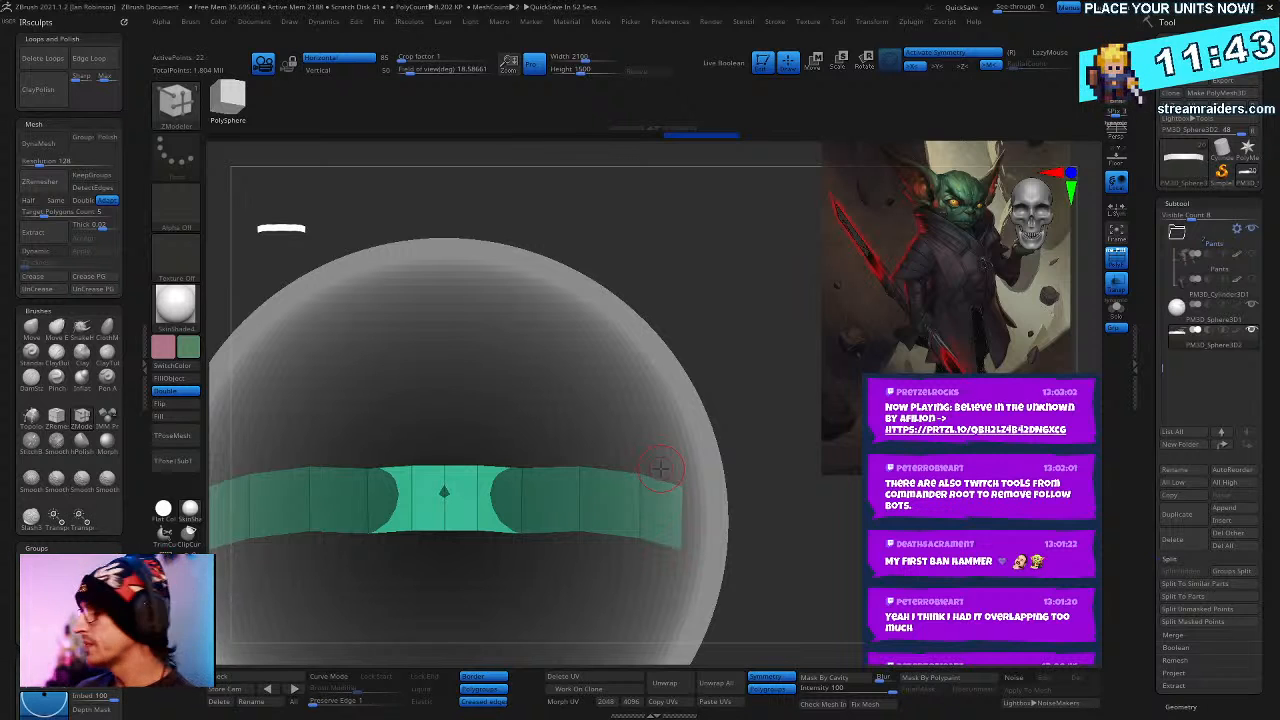
left_click_drag(767, 496, 928, 525)
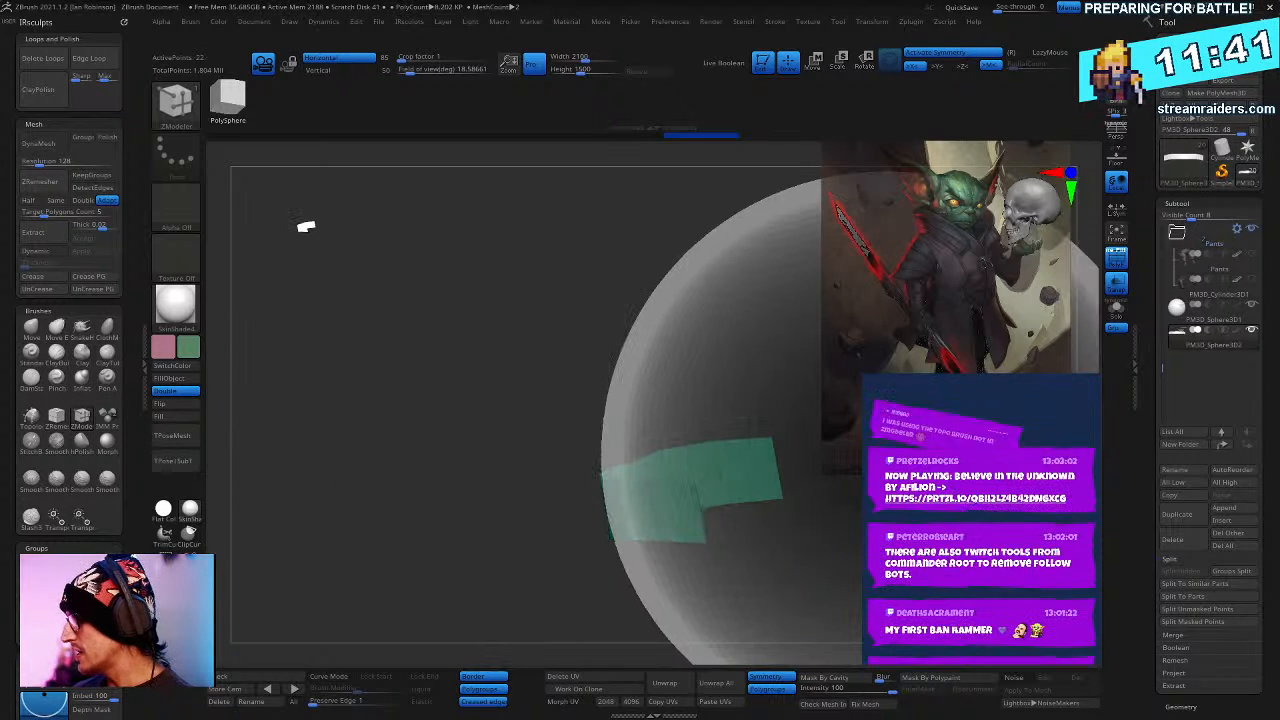
right_click_drag(928, 525, 607, 460)
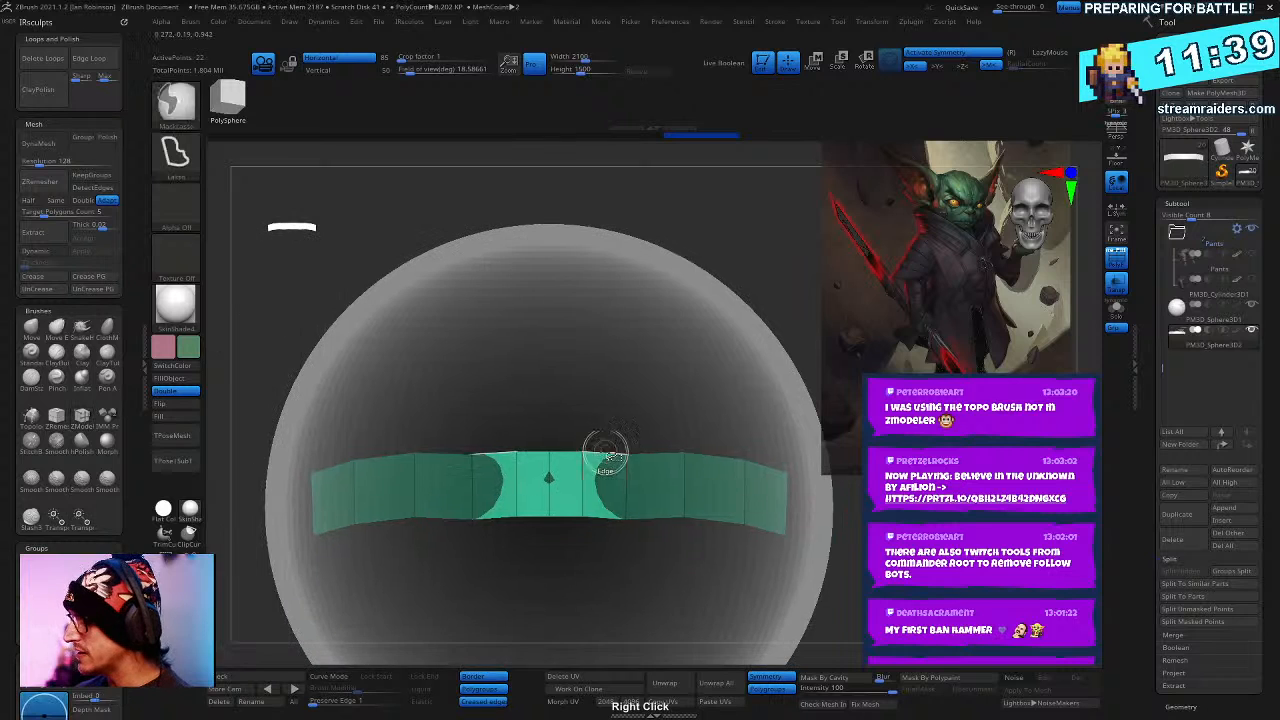
key("x")
key("ctrl+shift")
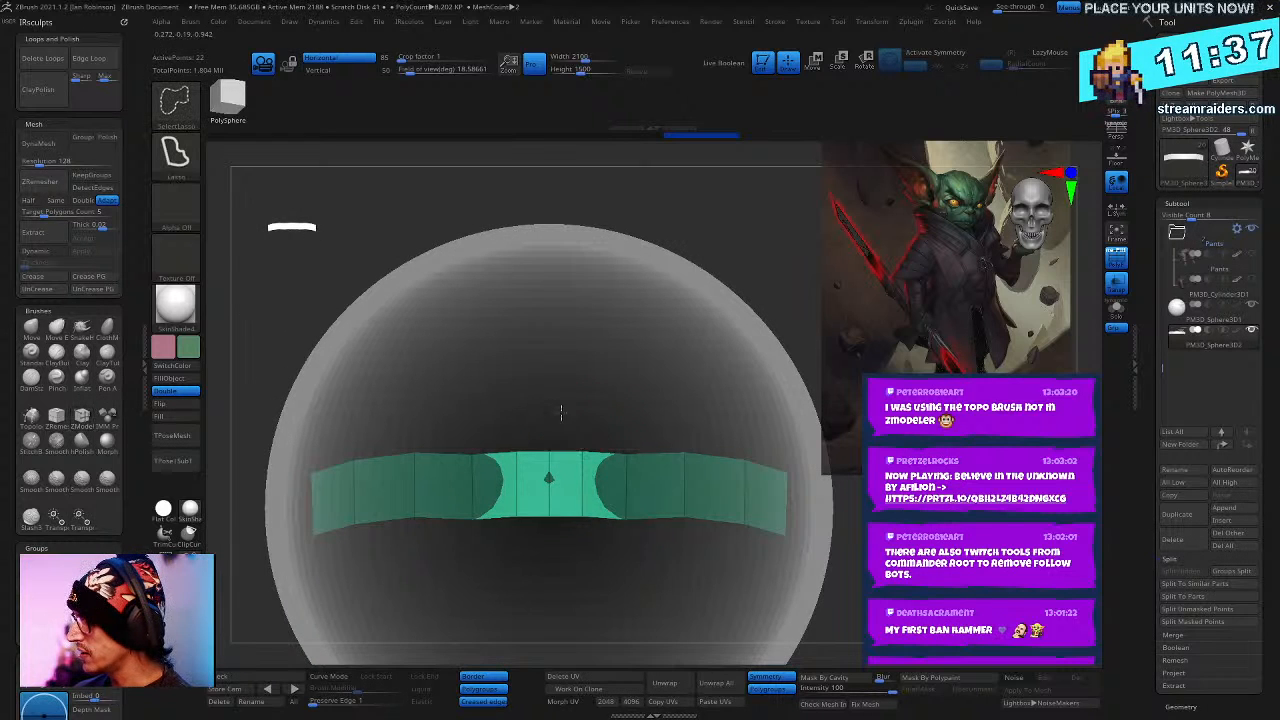
mouse_move(561, 412)
left_mouse_down("ctrl+alt+shift")
mouse_move(830, 580)
mouse_move(575, 430)
left_mouse_up("ctrl+alt+shift")
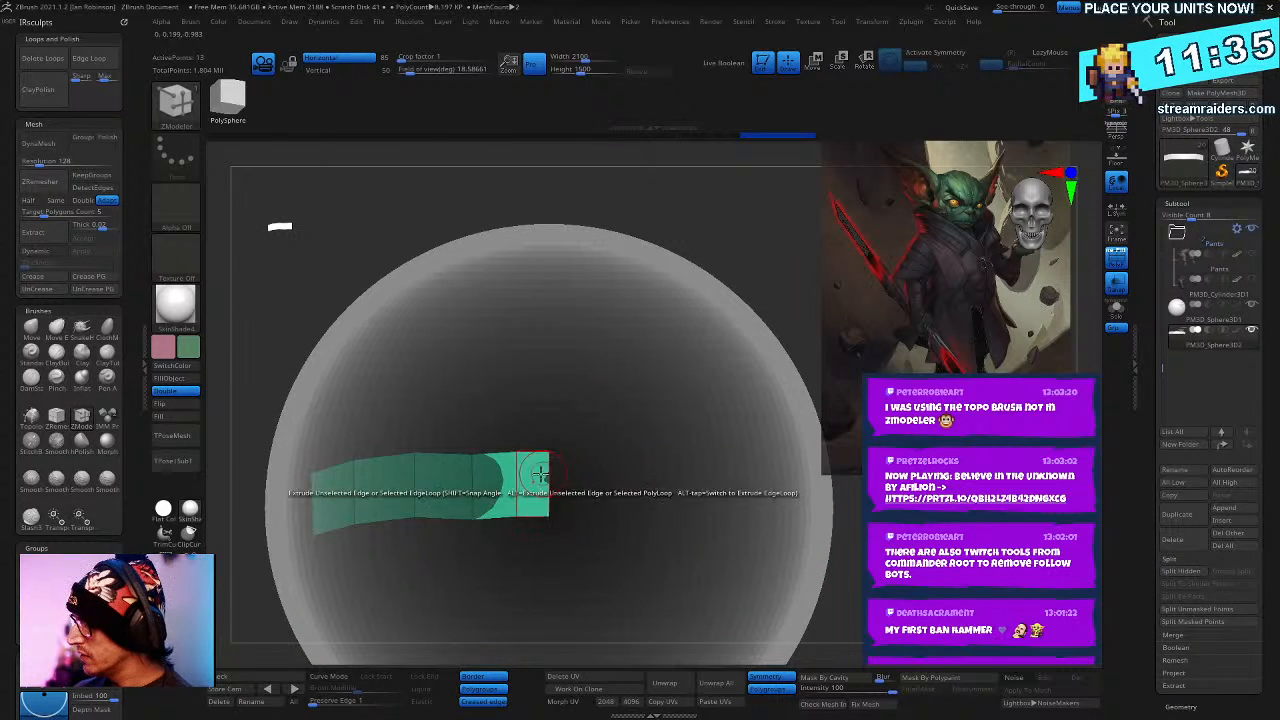
- Delete the hidden half of the strip and extrude the remaining half's end edges further along the sphere's surface
mouse_move(591, 465)
right_mouse_down()
mouse_move(600, 455)
mouse_move(550, 440)
right_mouse_up()
key("ctrl+shift")
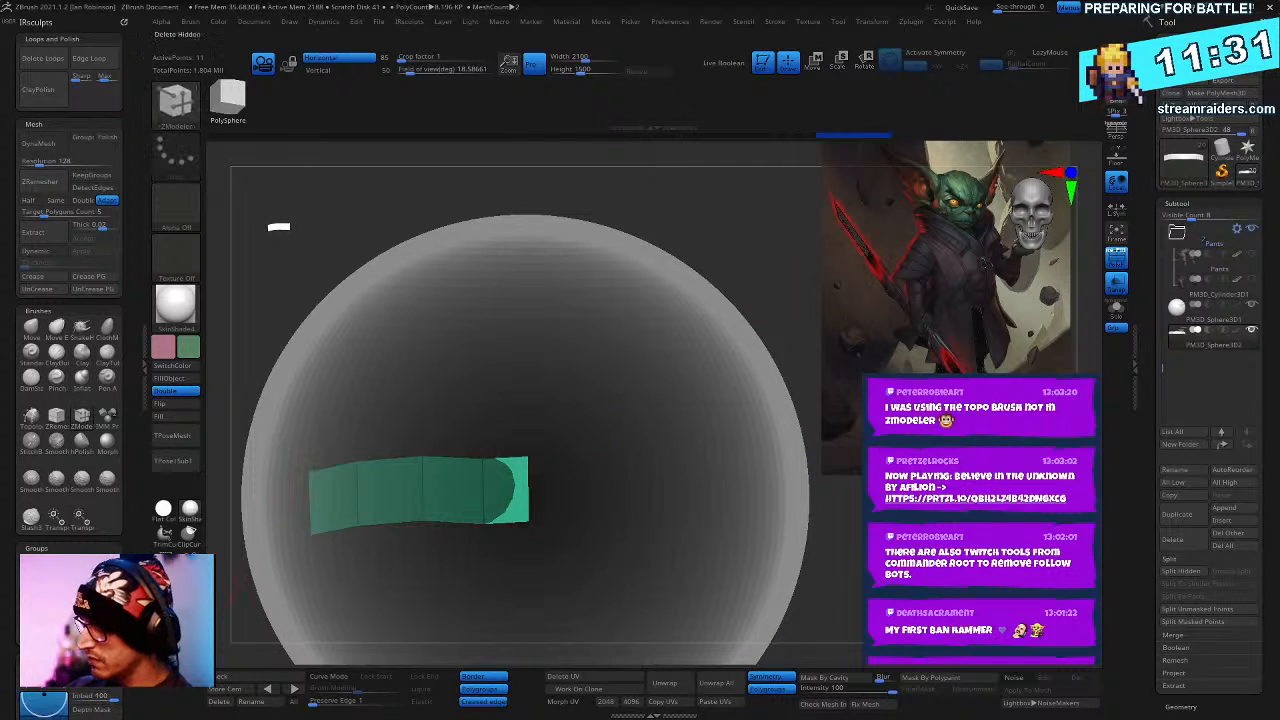
mouse_move(582, 395)
right_mouse_down()
mouse_move(628, 394)
mouse_move(660, 361)
mouse_move(600, 400)
right_mouse_up()
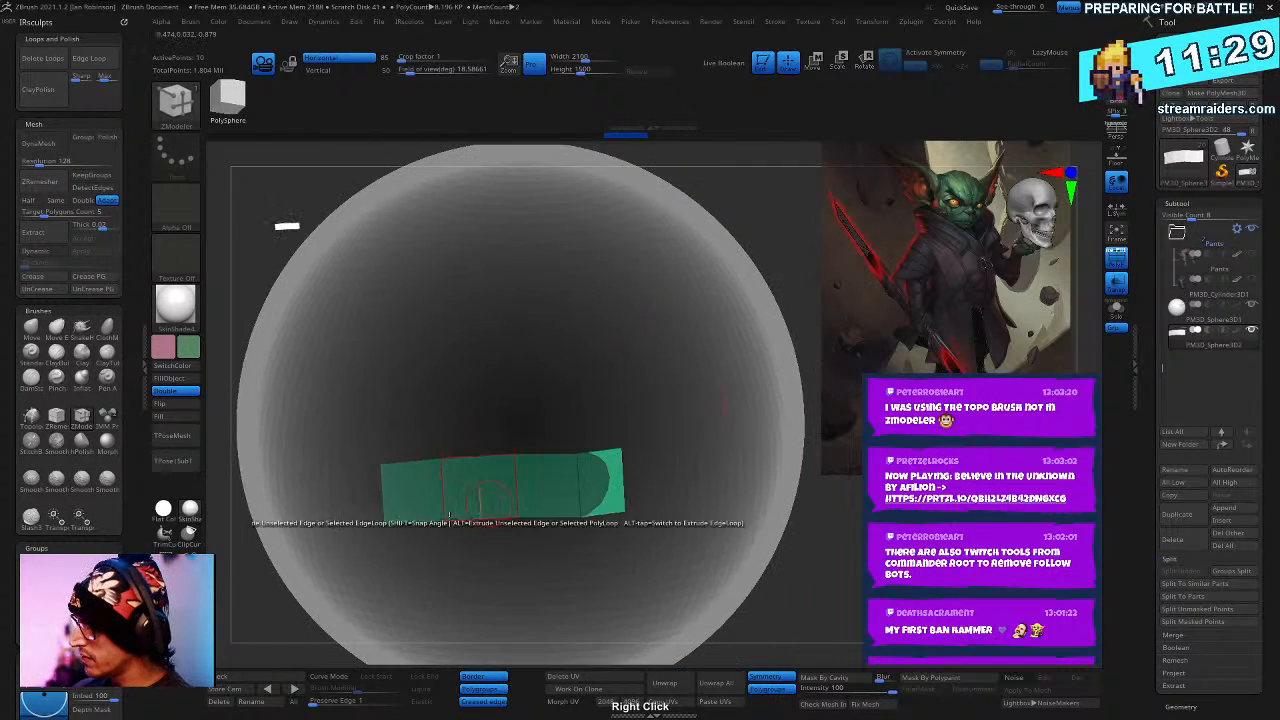
left_click_drag(372, 468, 316, 461)
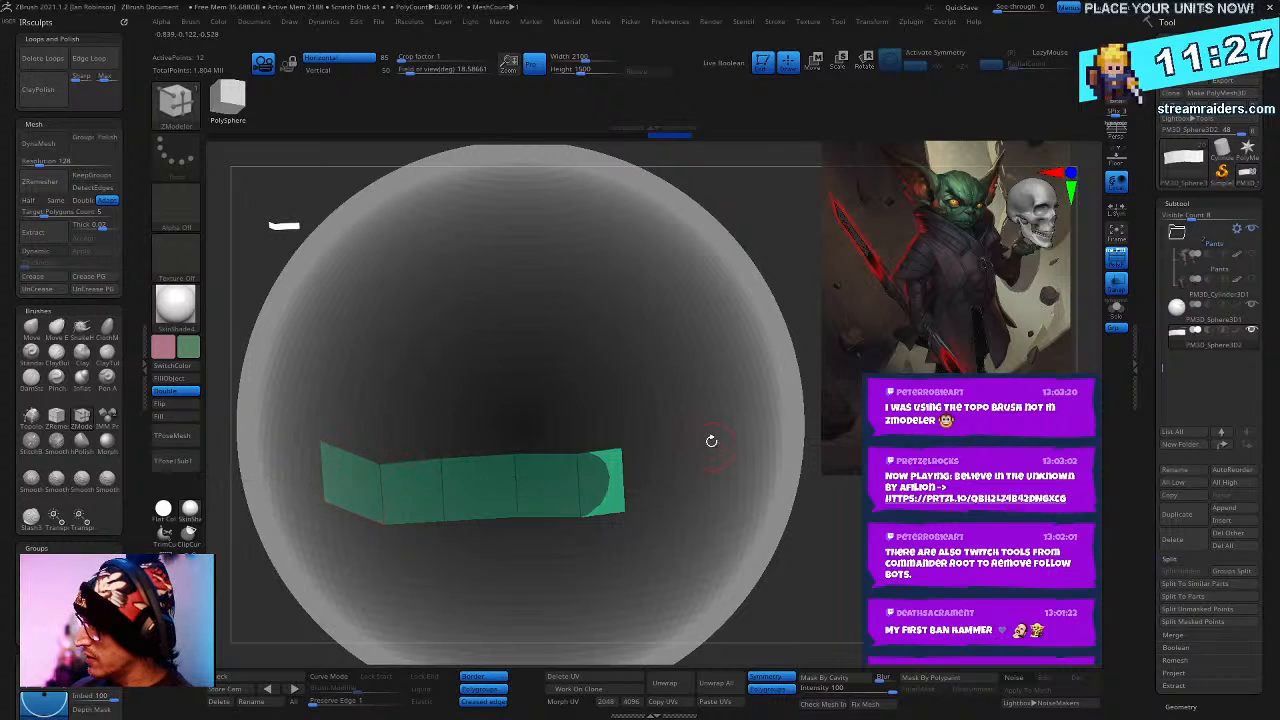
right_click_drag(711, 360, 618, 520)
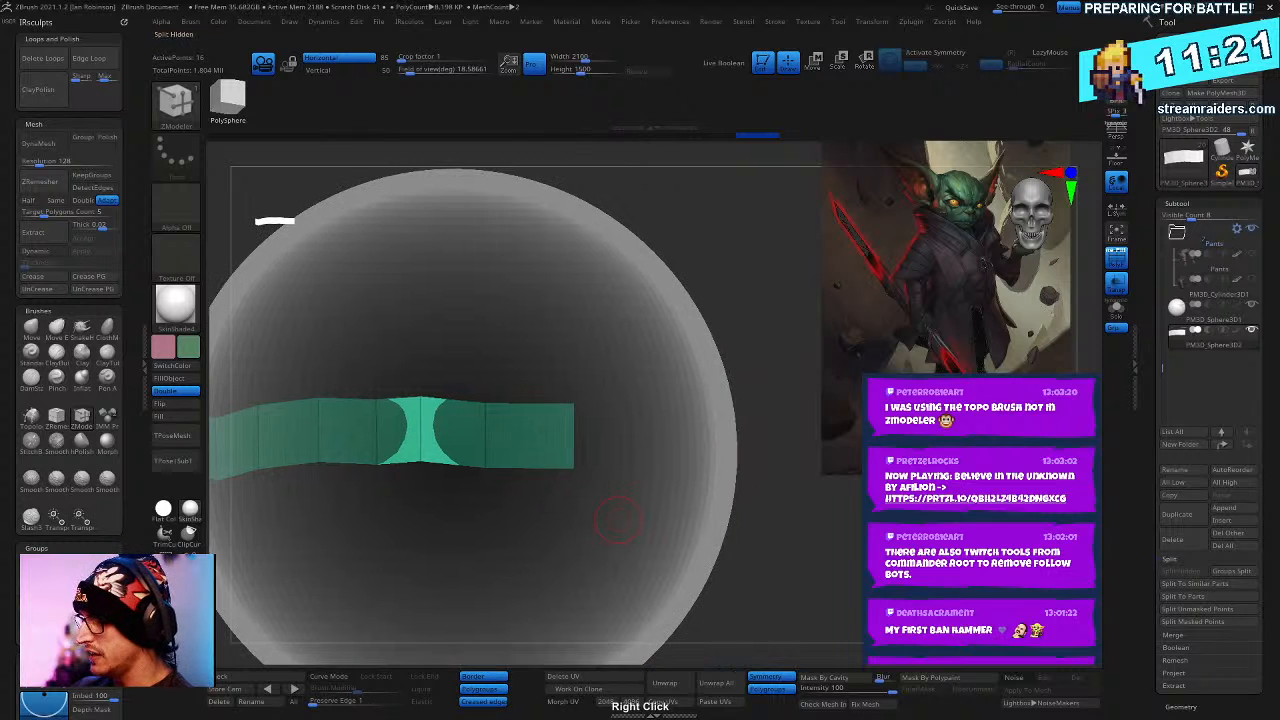
- Mirror and weld the extruded strip across the sphere's centre
key("ctrl+shift+m")
right_click_drag(749, 511, 619, 480)
right_click_drag(614, 606, 622, 455)
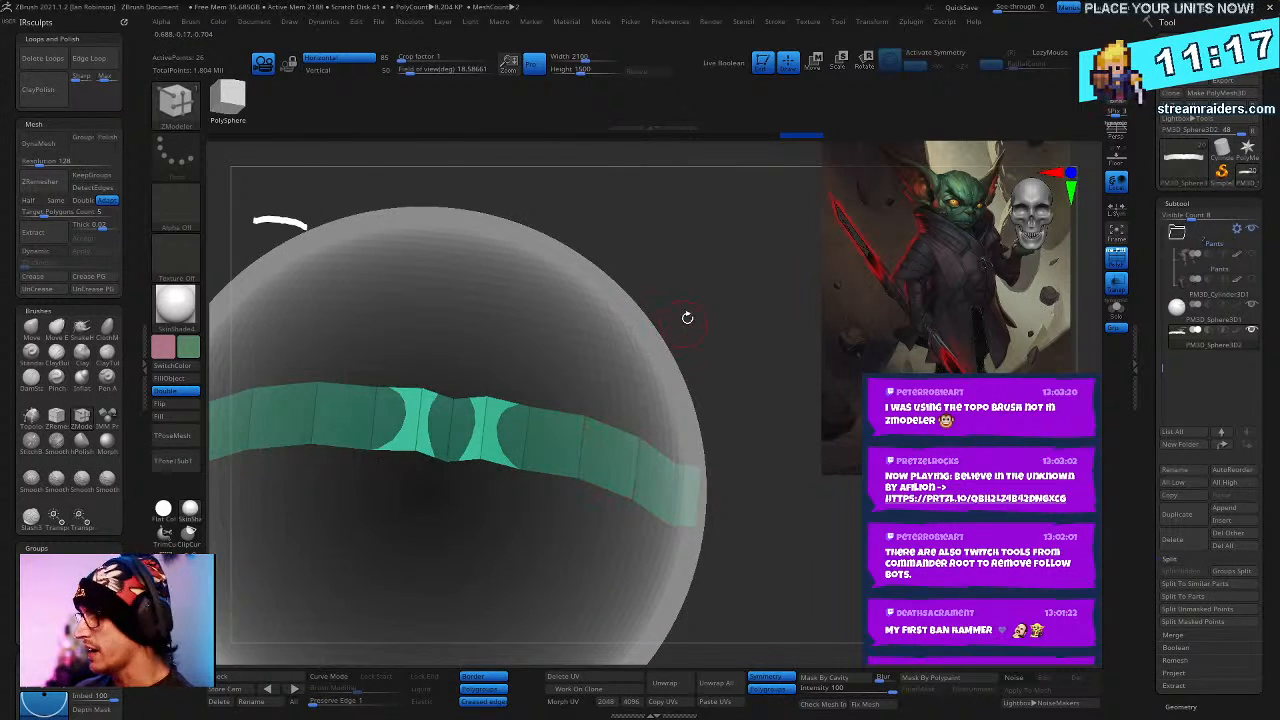
right_click_drag(686, 317, 718, 395)
- Step back through the recent strip edits and redo them up to the joined, symmetrical strip
key("ctrl+z")
key("ctrl+z")
key("ctrl+z")
key("ctrl+z")
key("ctrl+z")
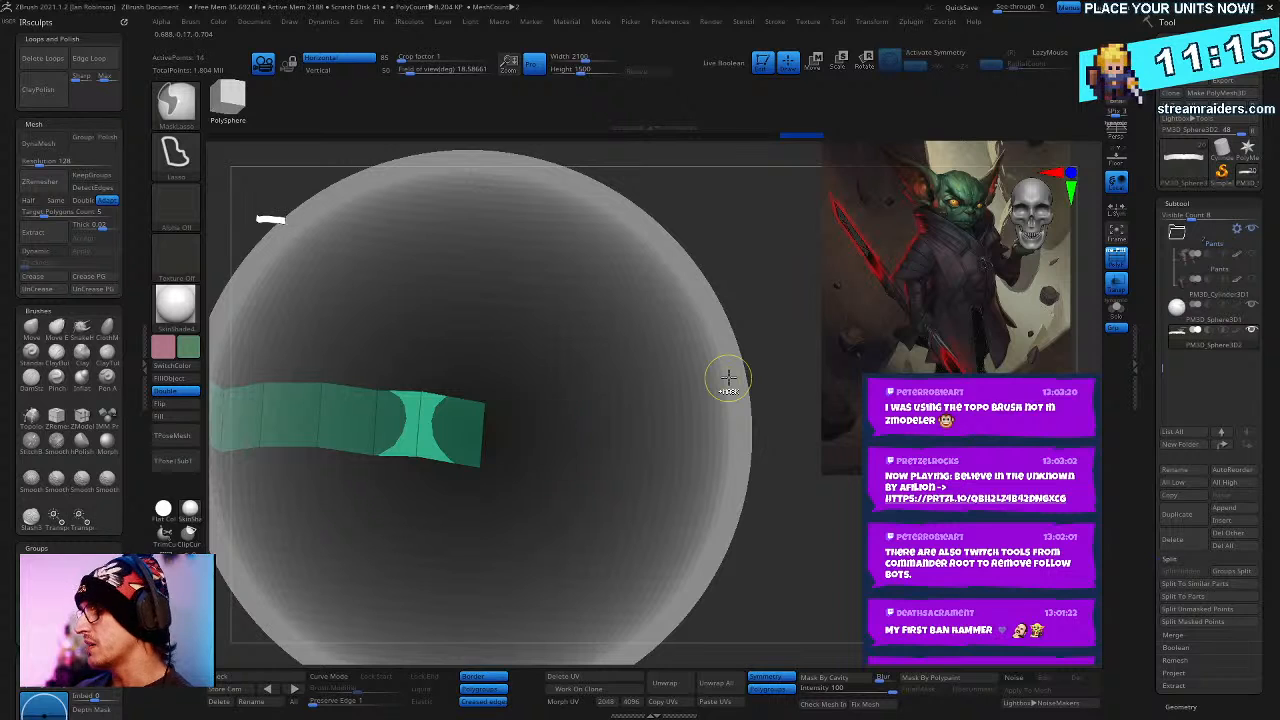
key("ctrl+shift+z")
key("ctrl+shift+z")
key("ctrl+shift+z")
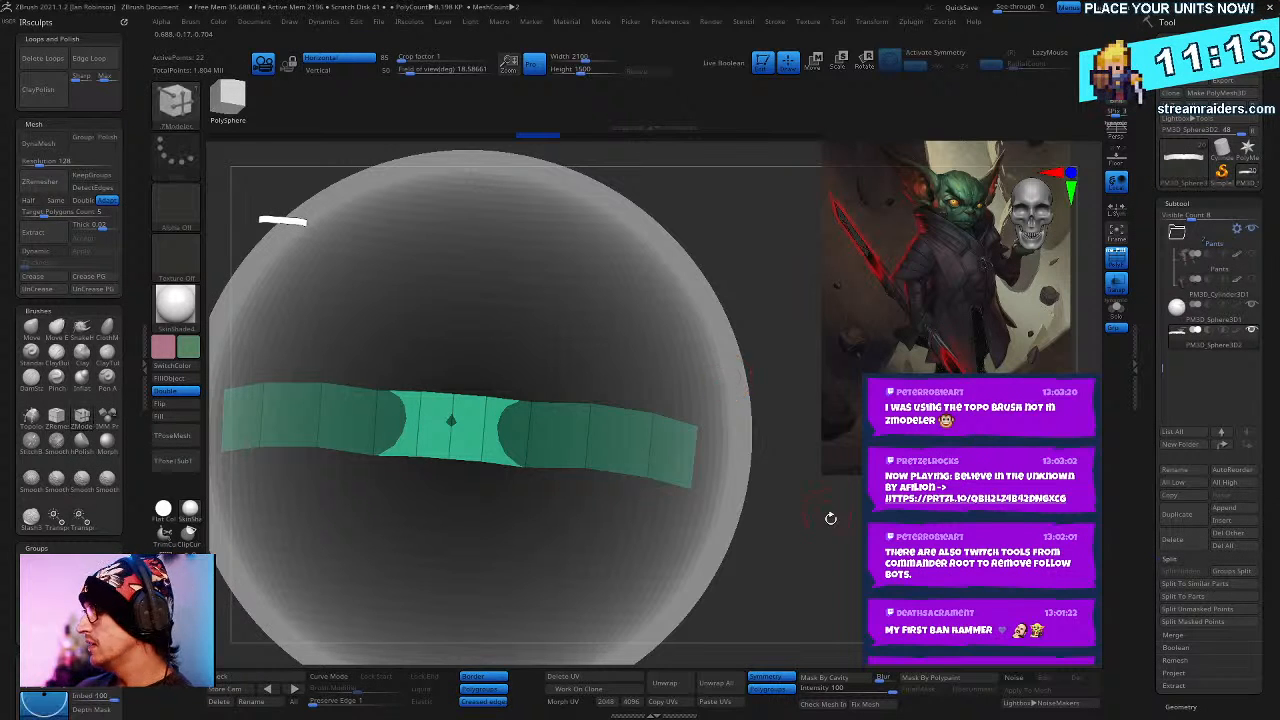
mouse_move(829, 520)
right_mouse_down()
mouse_move(808, 615)
mouse_move(537, 425)
mouse_move(480, 420)
right_mouse_up()
left_click_drag(475, 418, 478, 343)
key("ctrl+z")
key("ctrl+z")
- Turn on symmetry and extrude the strip's central upper edges upward into a two-row block snapped to the sphere
key("x")
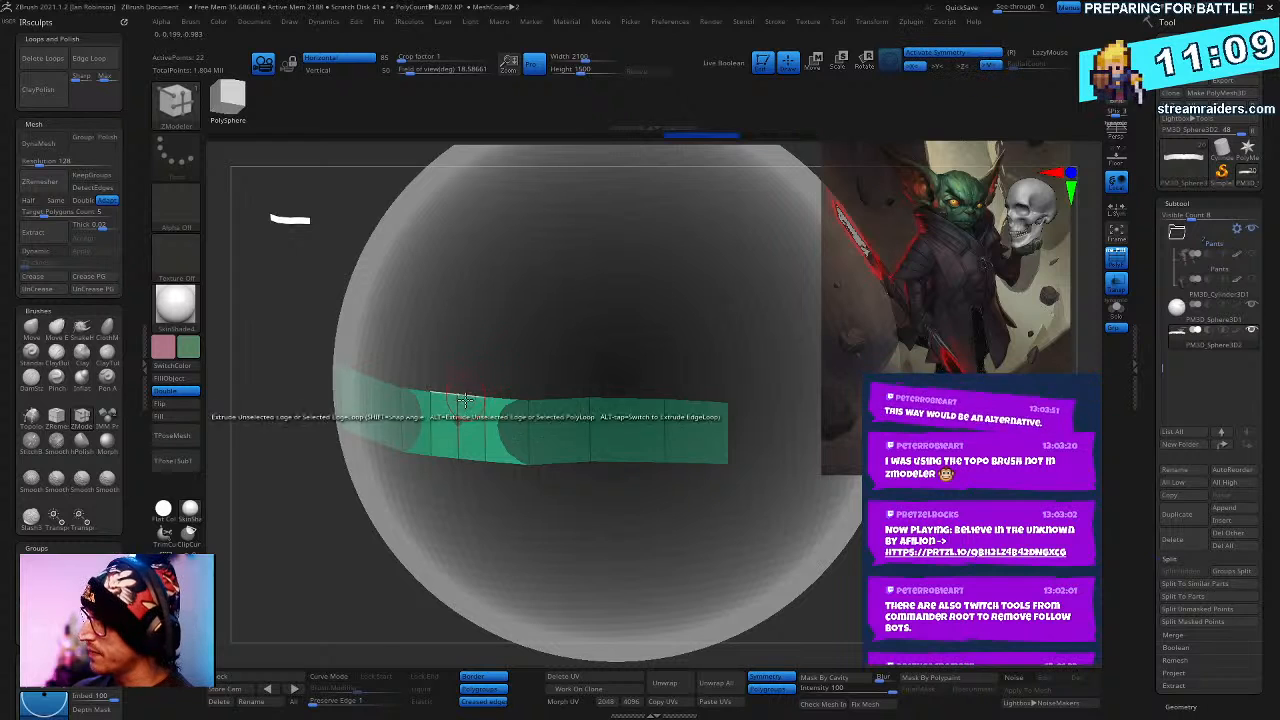
left_click_drag(467, 400, 472, 352)
left_click_drag(500, 299, 543, 303)
left_click_drag(489, 364, 528, 367)
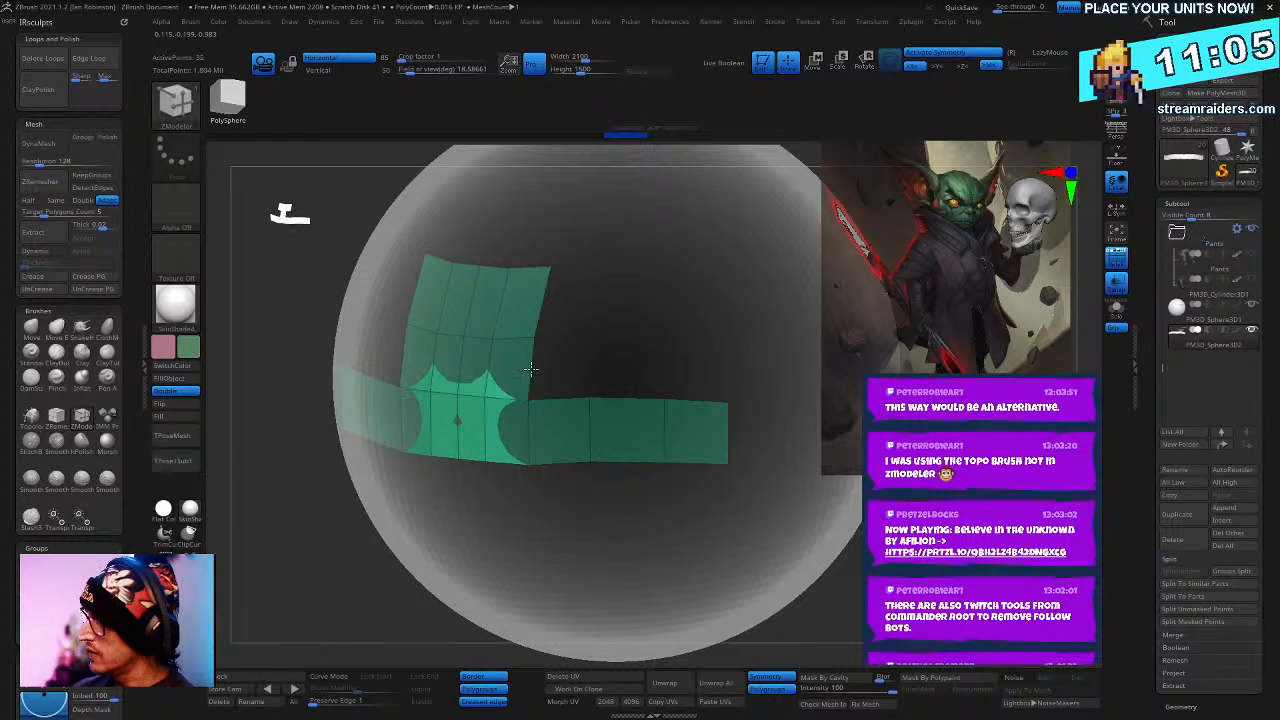
- Extrude the strip's lower edges into a second row around the sphere and widen the upper block with matching side polygons
right_click_drag(531, 370, 528, 487)
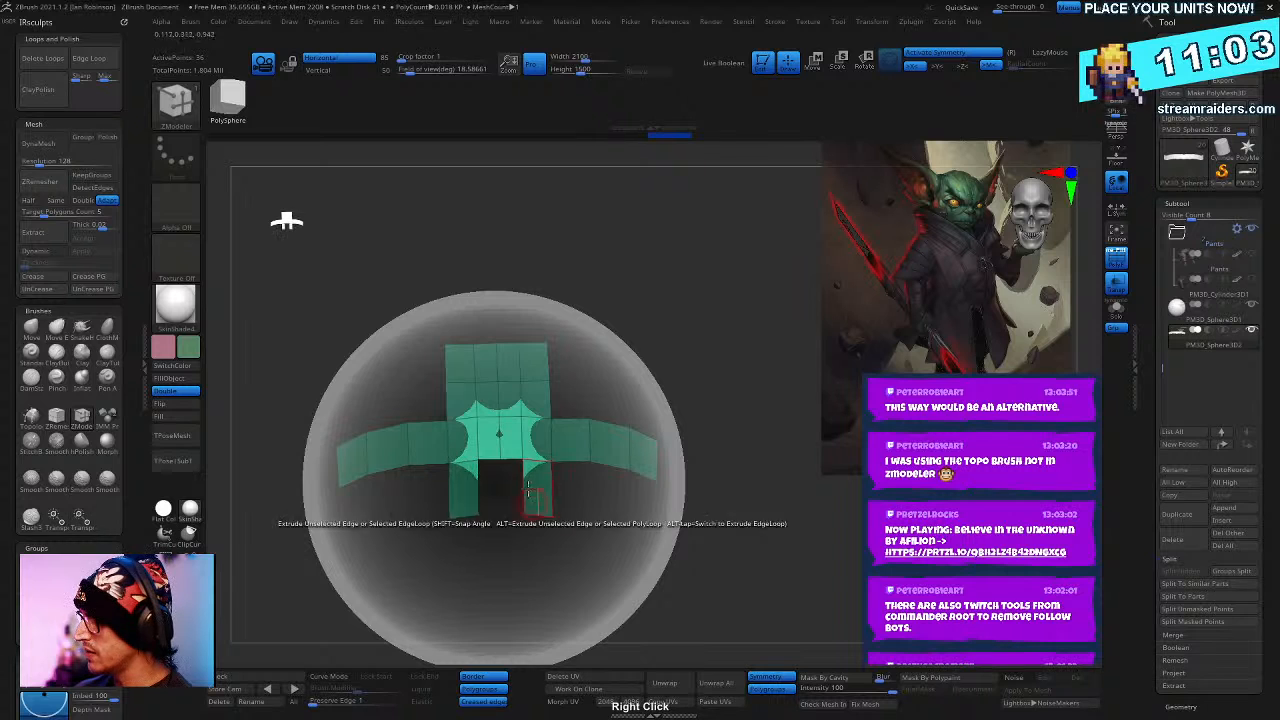
left_click_drag(508, 458, 642, 498)
right_click_drag(815, 568, 660, 560)
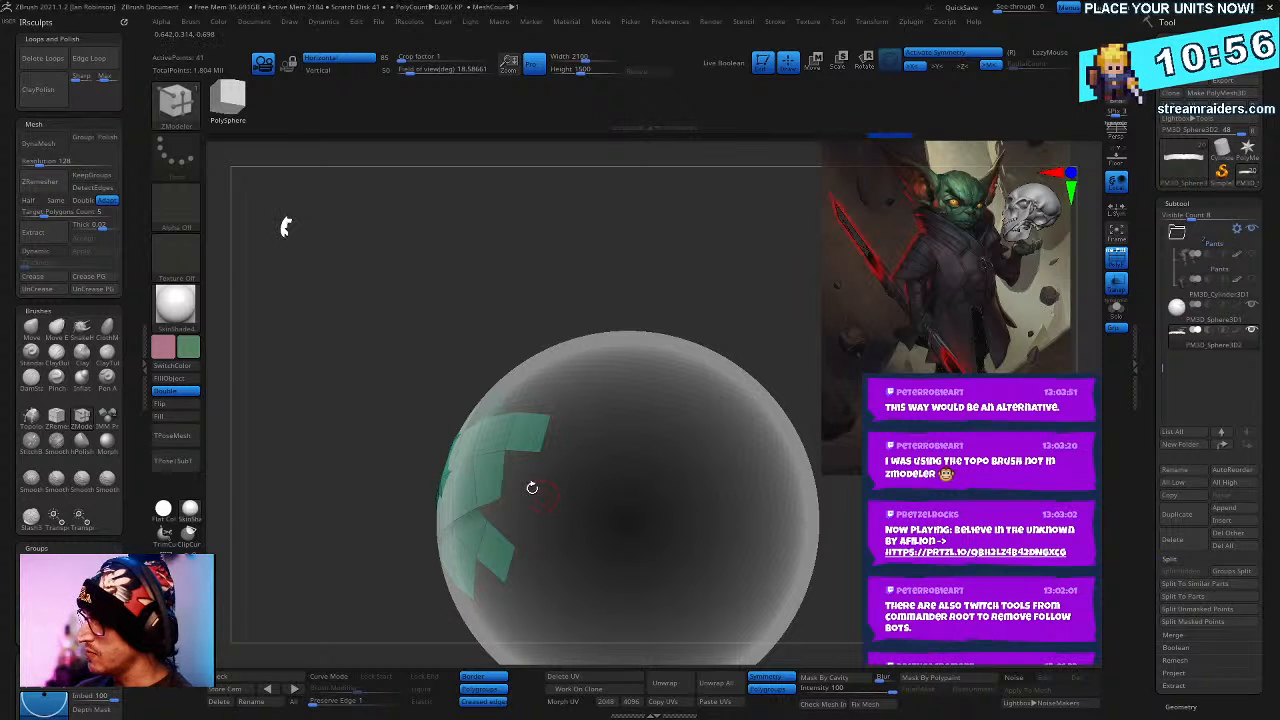
mouse_move(532, 487)
right_mouse_down()
mouse_move(551, 477)
mouse_move(477, 471)
mouse_move(535, 473)
right_mouse_up()
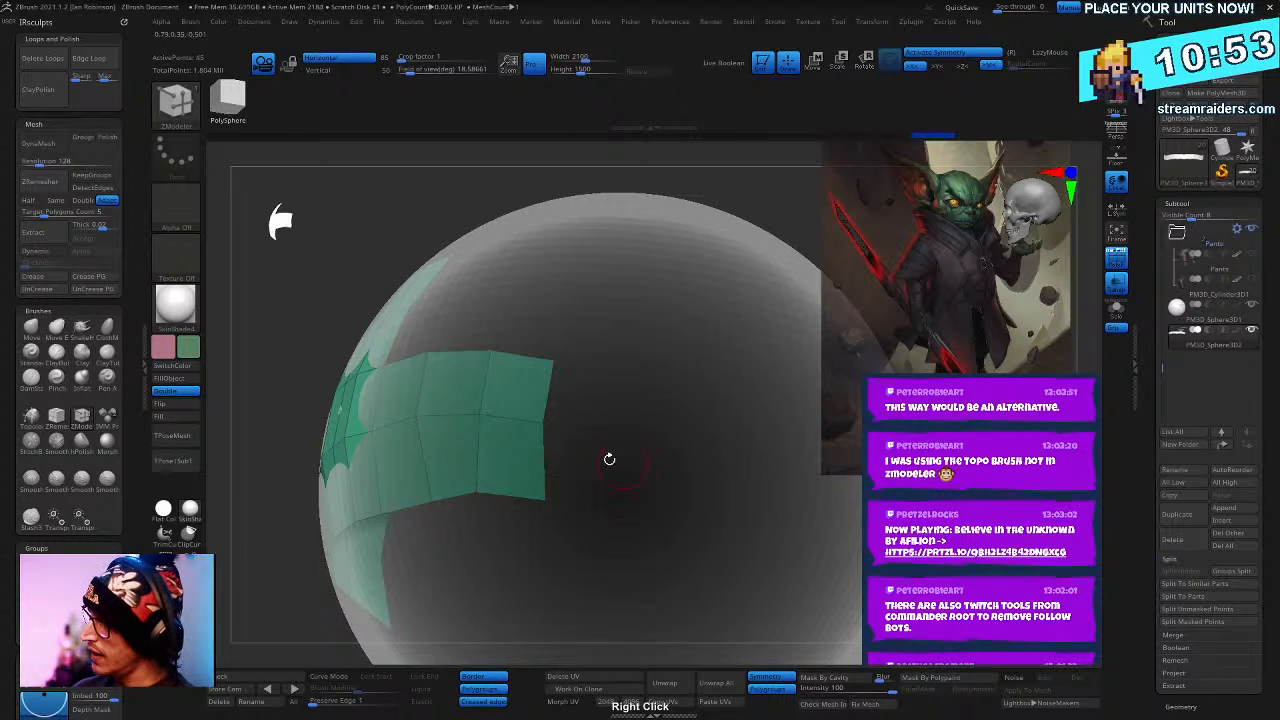
right_click_drag(609, 459, 503, 440)
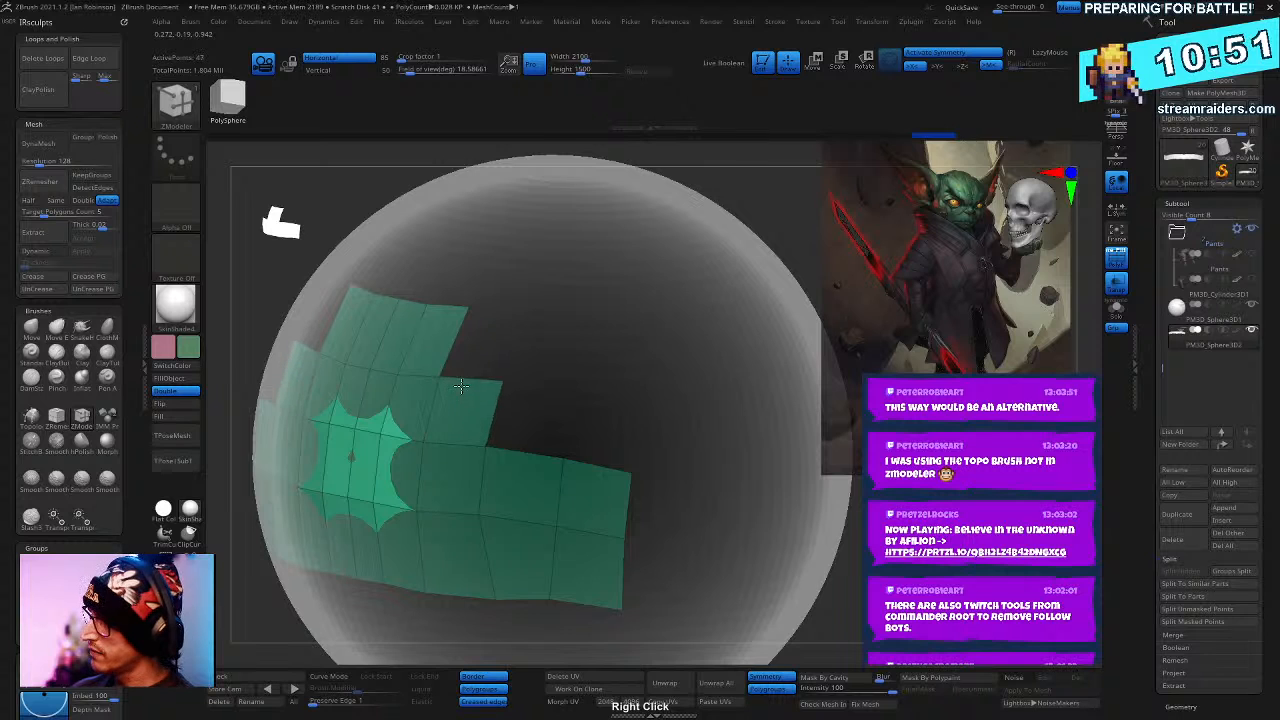
left_click_drag(460, 386, 535, 305)
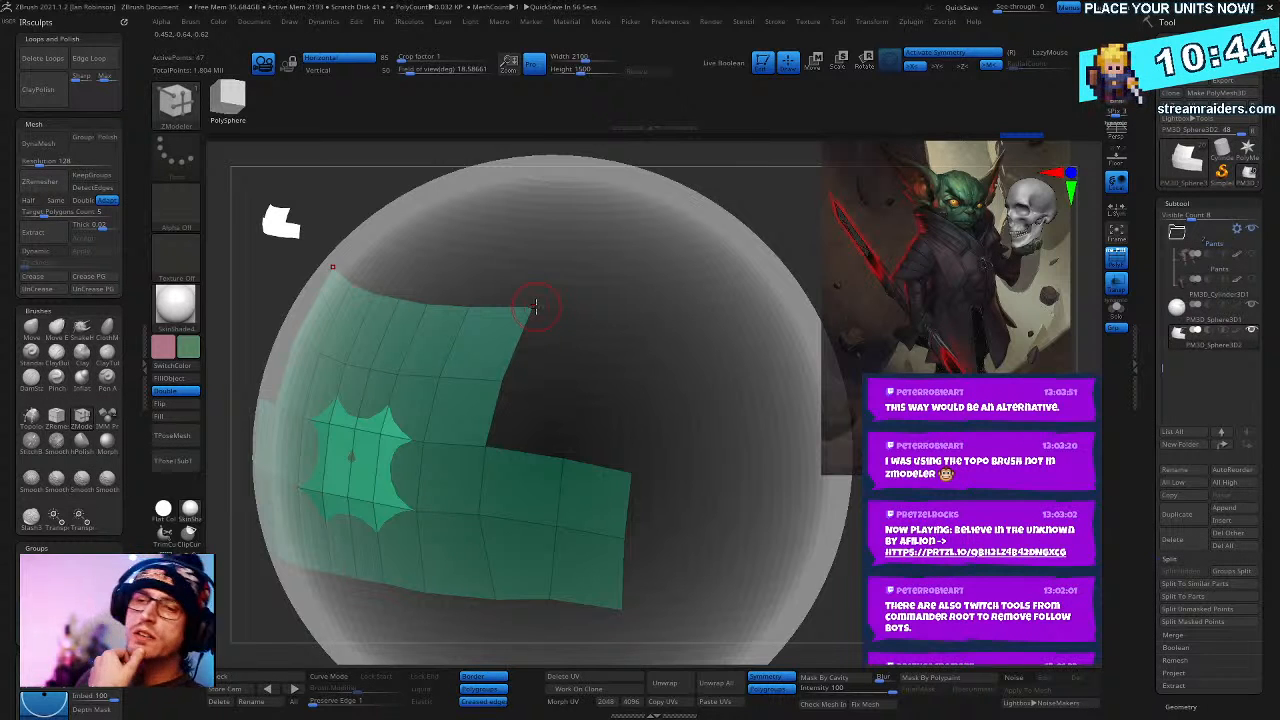
mouse_move(560, 455)
right_mouse_down("alt")
mouse_move(557, 433)
mouse_move(610, 400)
mouse_move(600, 405)
right_mouse_up("alt")
mouse_move(408, 440)
right_mouse_down("alt")
mouse_move(408, 420)
mouse_move(476, 397)
right_mouse_up("alt")
- Delete the extruded strip's subtool, frame the remaining sphere and turn off its wireframe display
left_click(1172, 540)
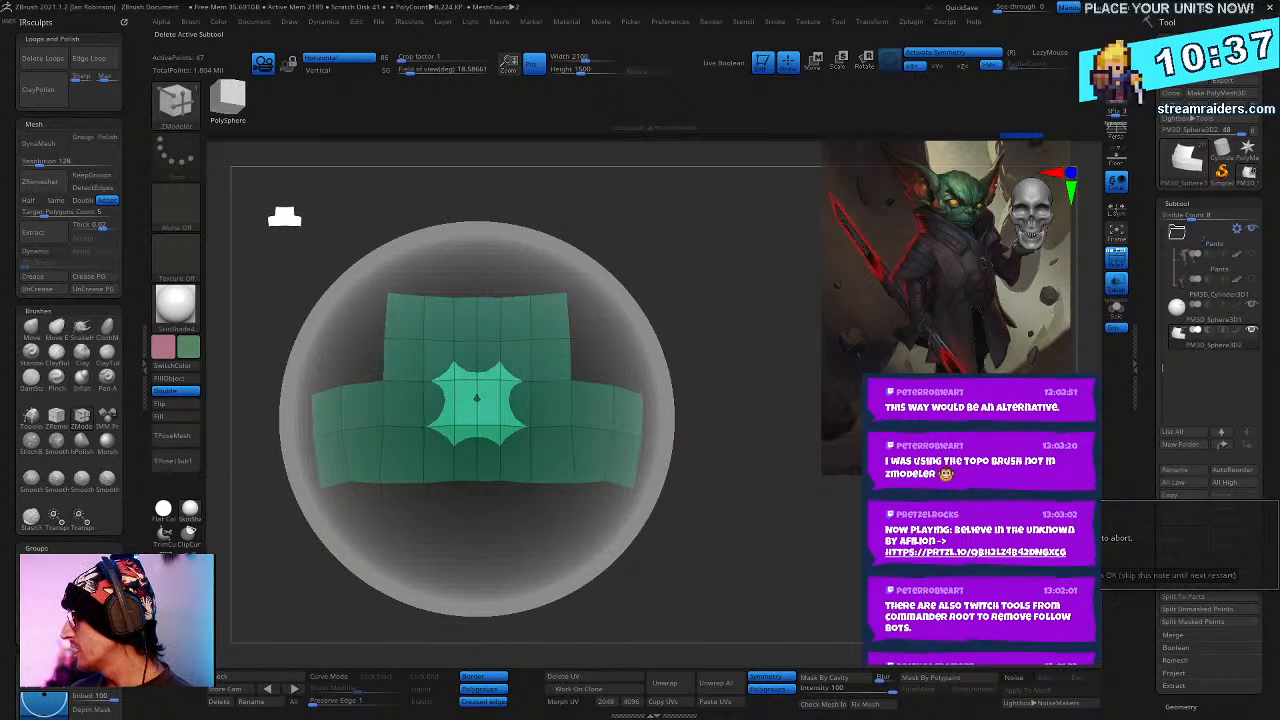
key("f")
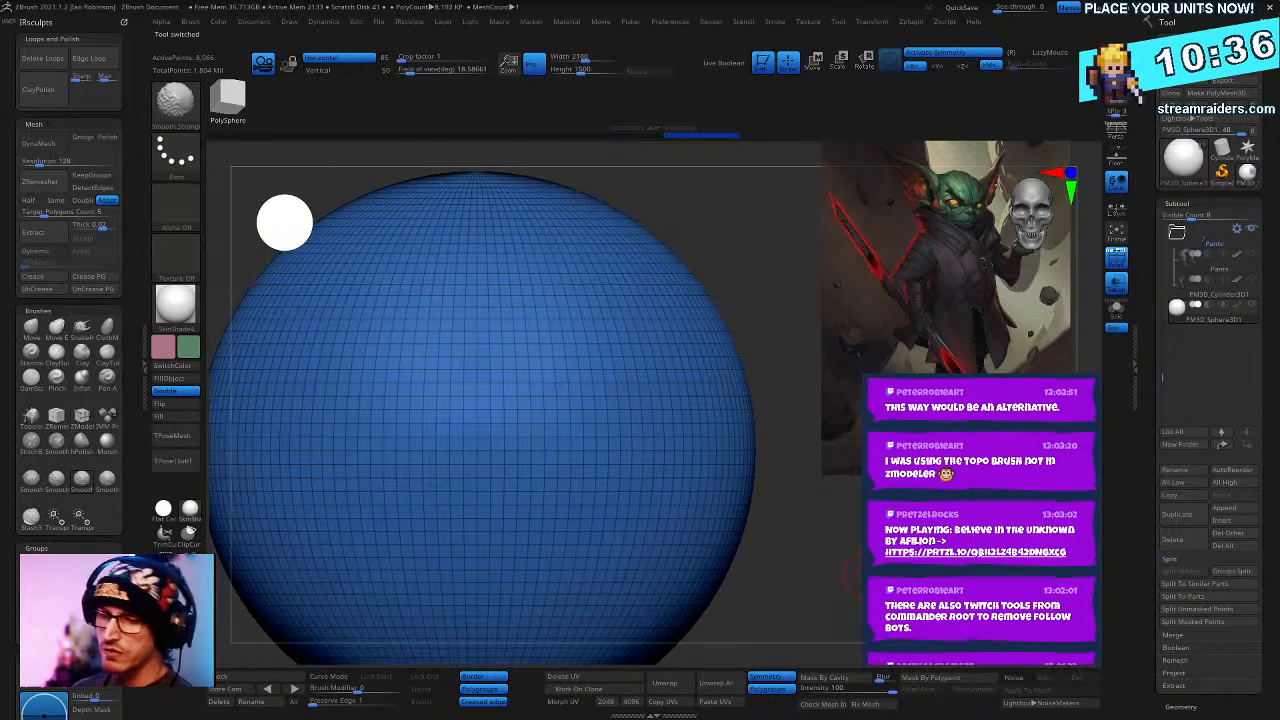
key("shift+f")
- Switch to the Topology brush and turn off symmetry for the sphere
key("b")
key("t")
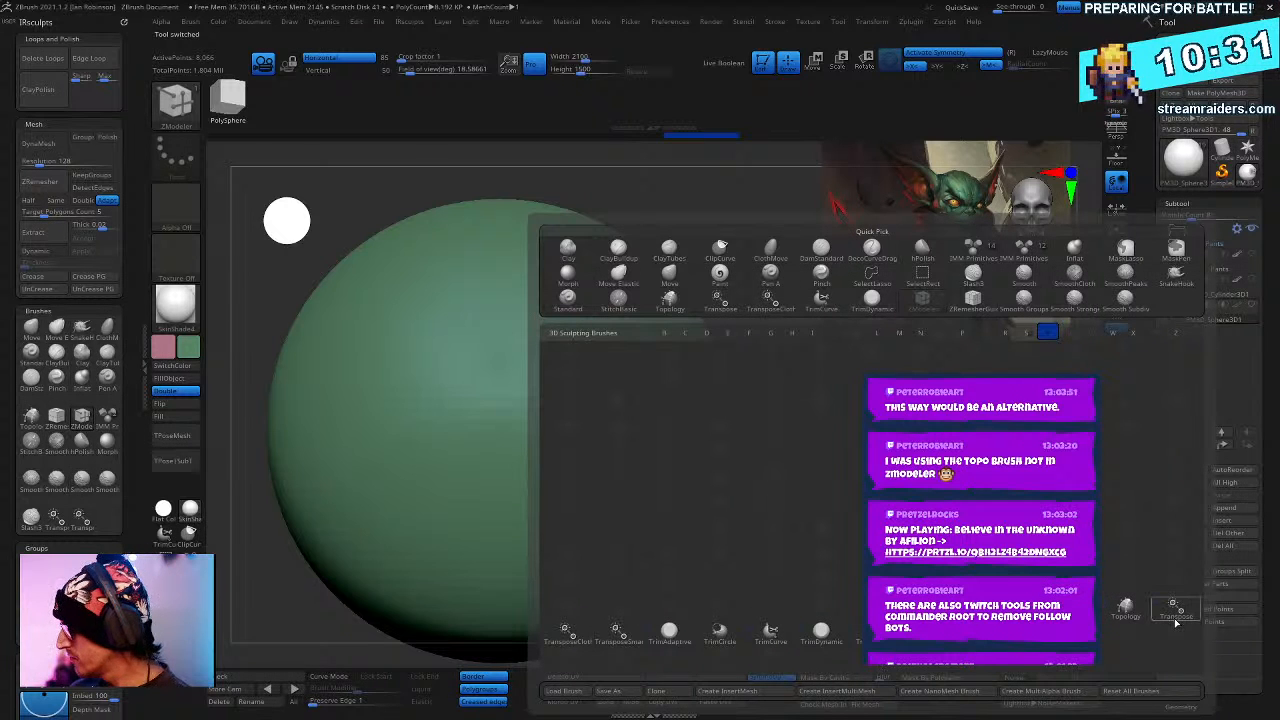
left_click(1127, 612)
scroll(851, 541, "down", 3)
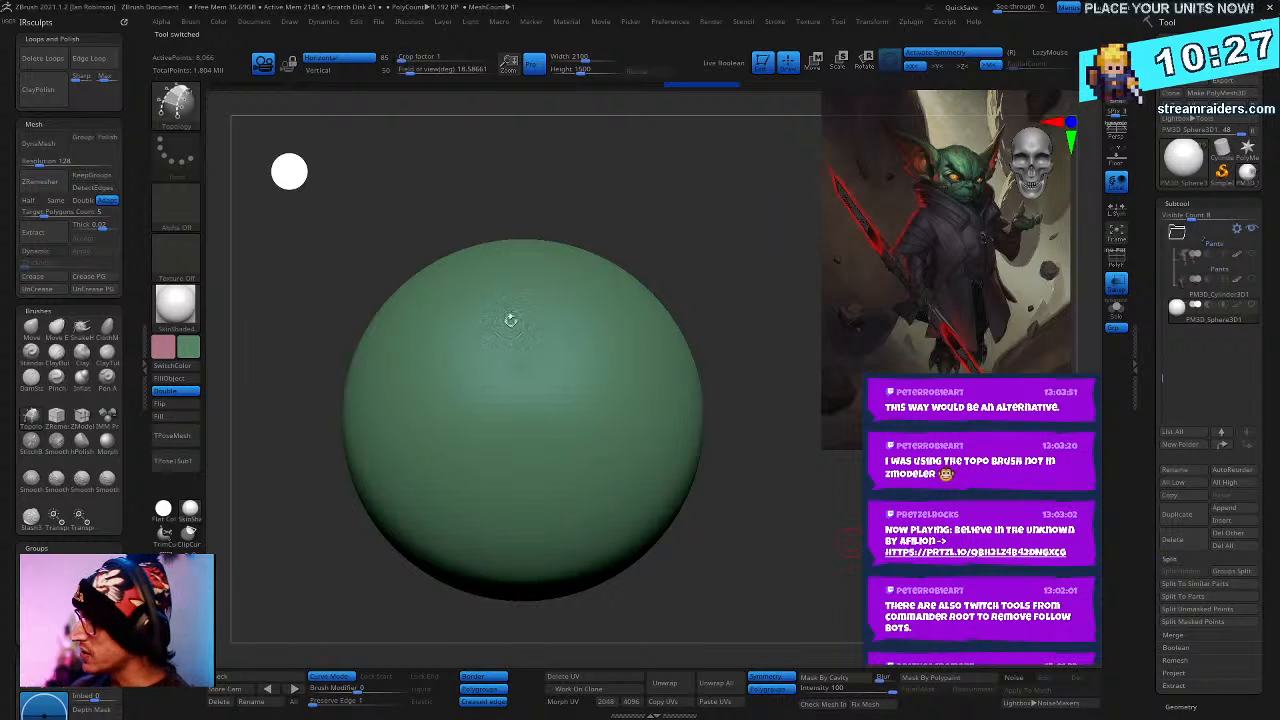
scroll(753, 486, "up", 2)
key("x")
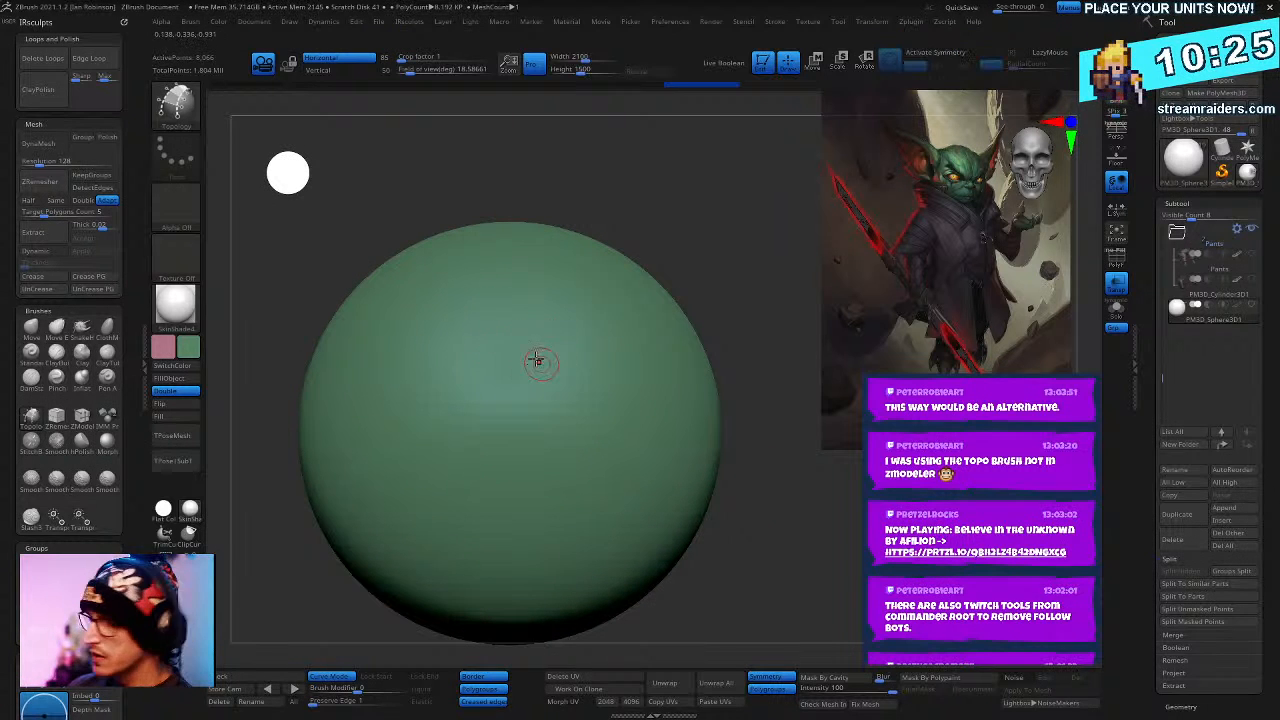
- Draw long diagonal topology curves on the sphere and cross them with short curves to lay out a segmented strip
mouse_move(410, 311)
left_mouse_down()
mouse_move(542, 532)
mouse_move(607, 471)
left_mouse_up()
left_click_drag(386, 372, 525, 281)
left_click_drag(503, 395, 577, 350)
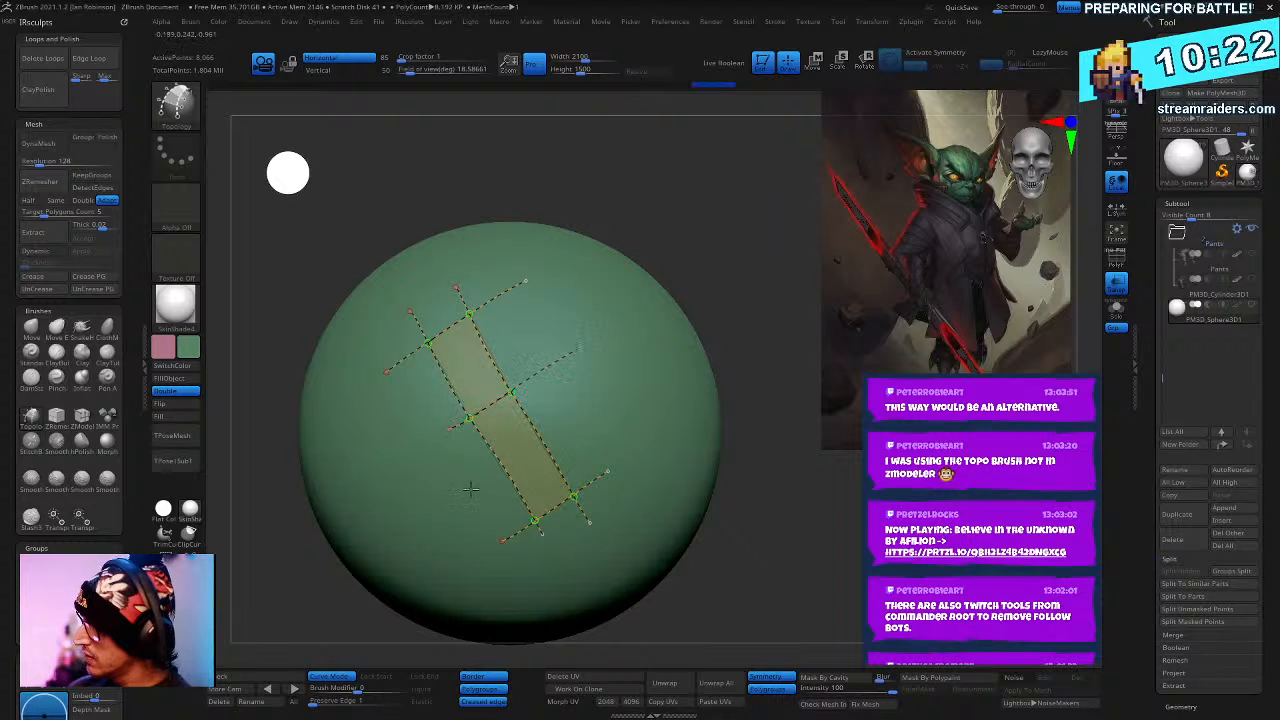
left_click_drag(470, 487, 575, 423)
left_click_drag(528, 333, 418, 406)
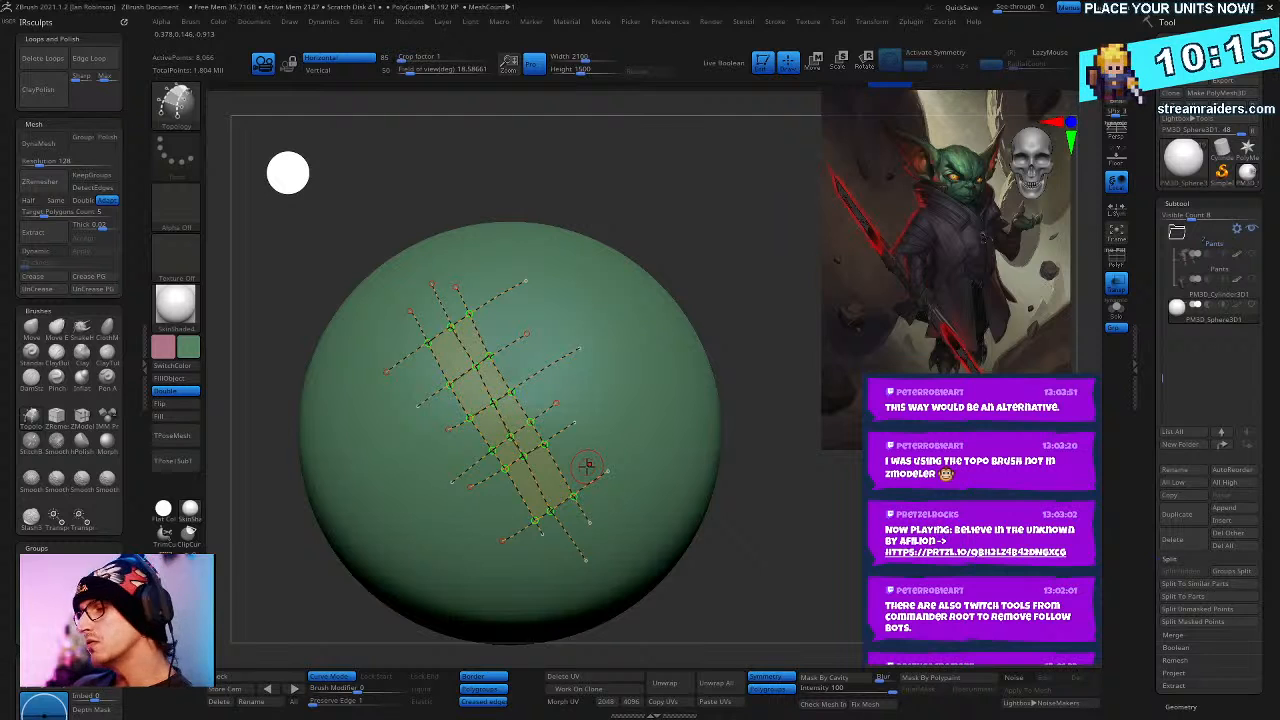
- Generate the diagonal strip's mesh from the trimmed topology curves and mirror it across the sphere
left_click(657, 548)
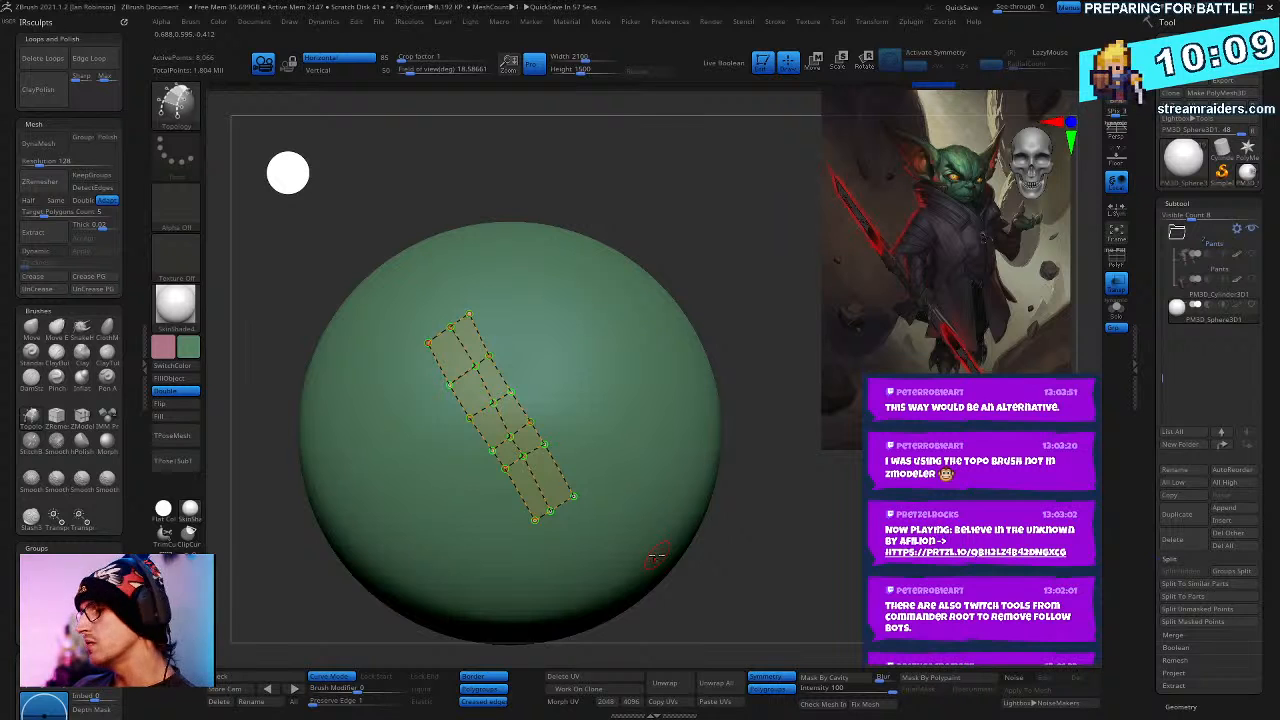
left_click(589, 402)
mouse_move(735, 512)
left_mouse_down()
mouse_move(805, 501)
mouse_move(776, 519)
left_mouse_up()
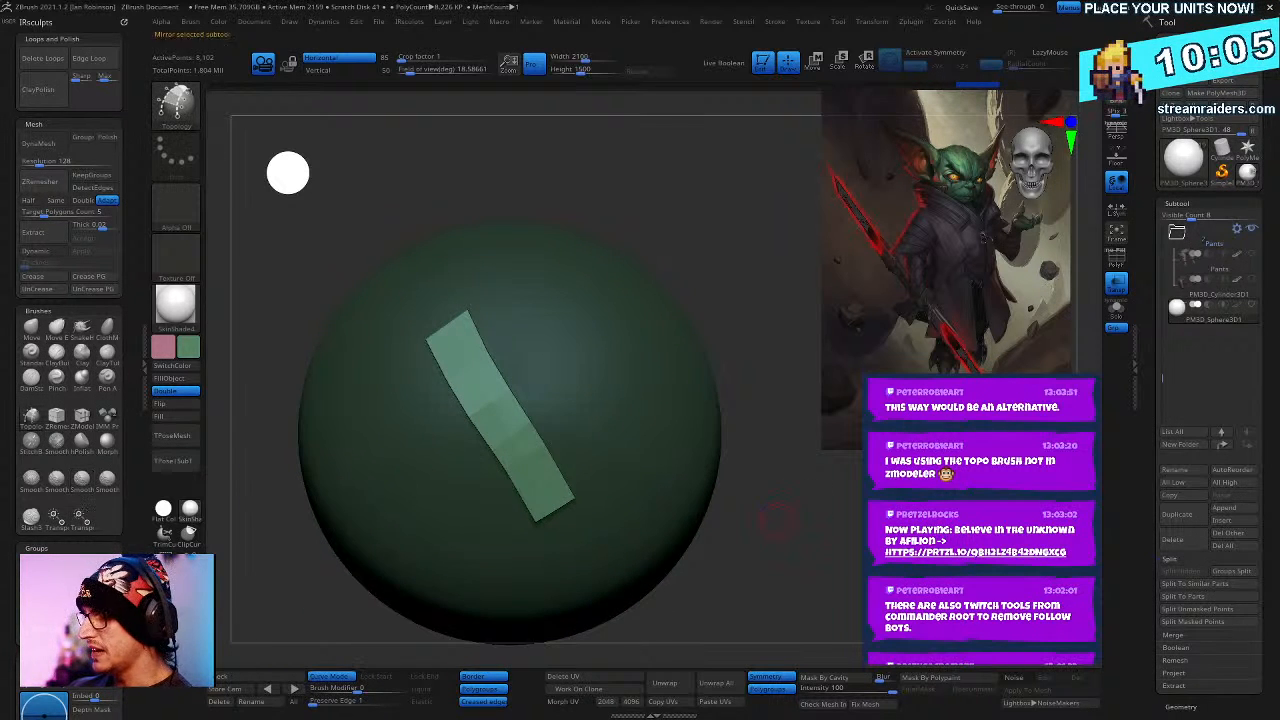
key("ctrl+m")
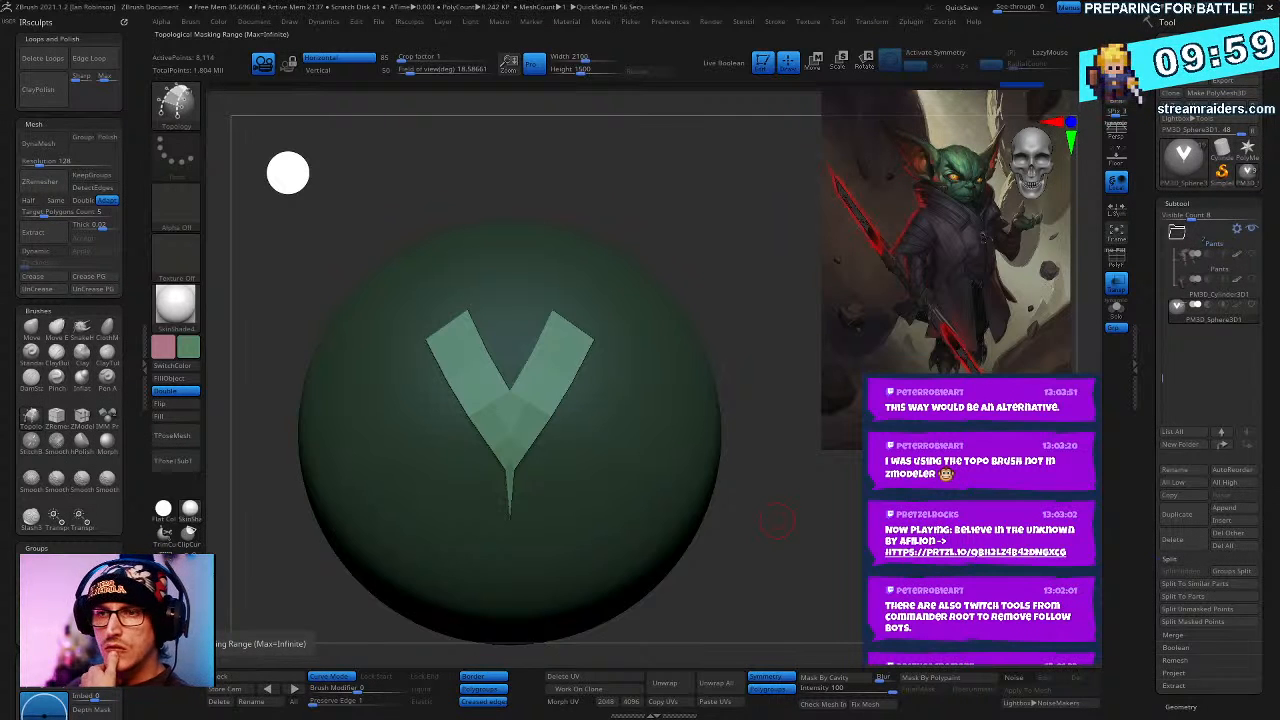
left_click_drag(800, 435, 840, 511, "alt")
- Undo the mirrored strip and all its curves back to the bare sphere, and turn symmetry on
key("ctrl+z")
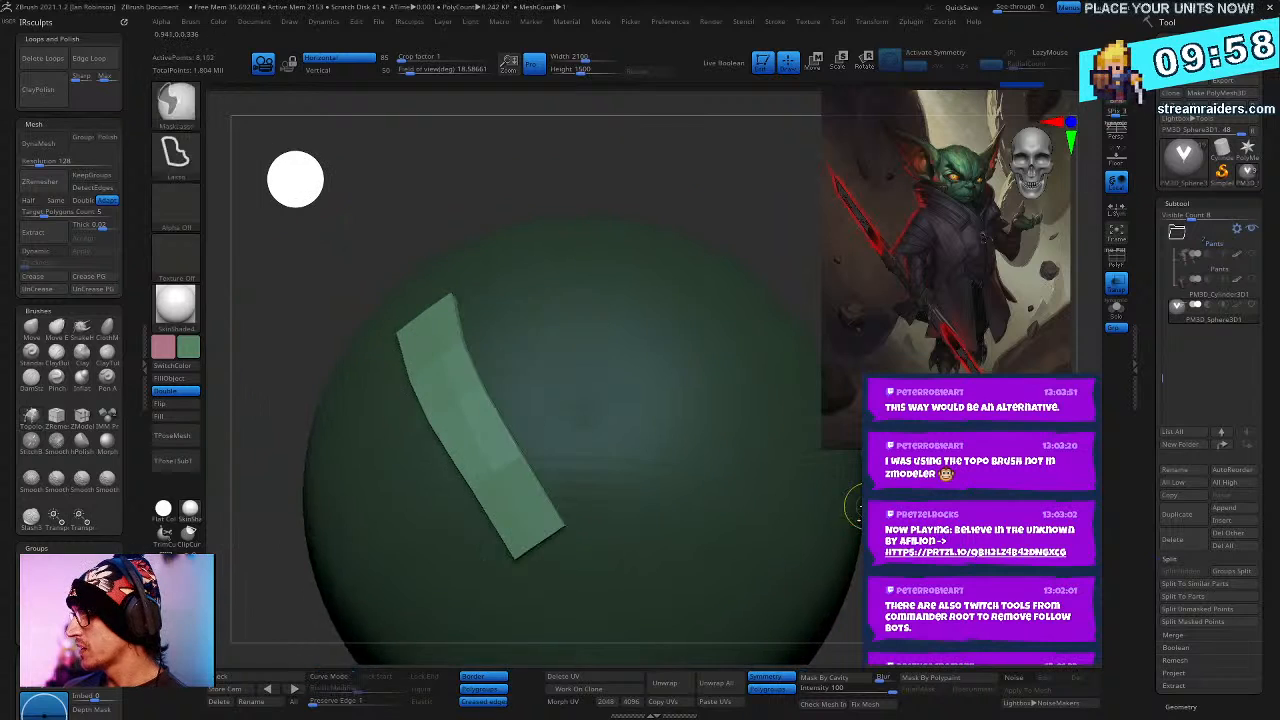
key("ctrl+z")
key("ctrl+z")
key("ctrl+z")
key("ctrl+z")
key("ctrl+z")
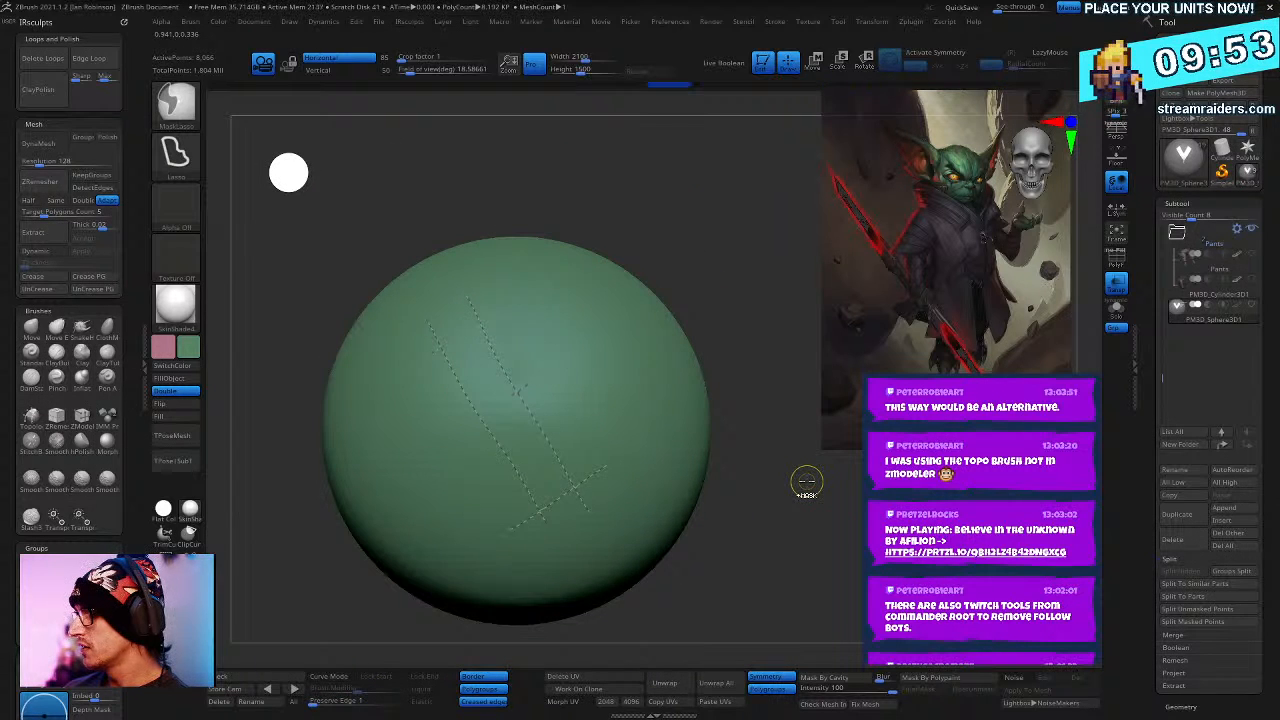
key("ctrl+z")
key("ctrl+z")
key("ctrl+z")
key("x")
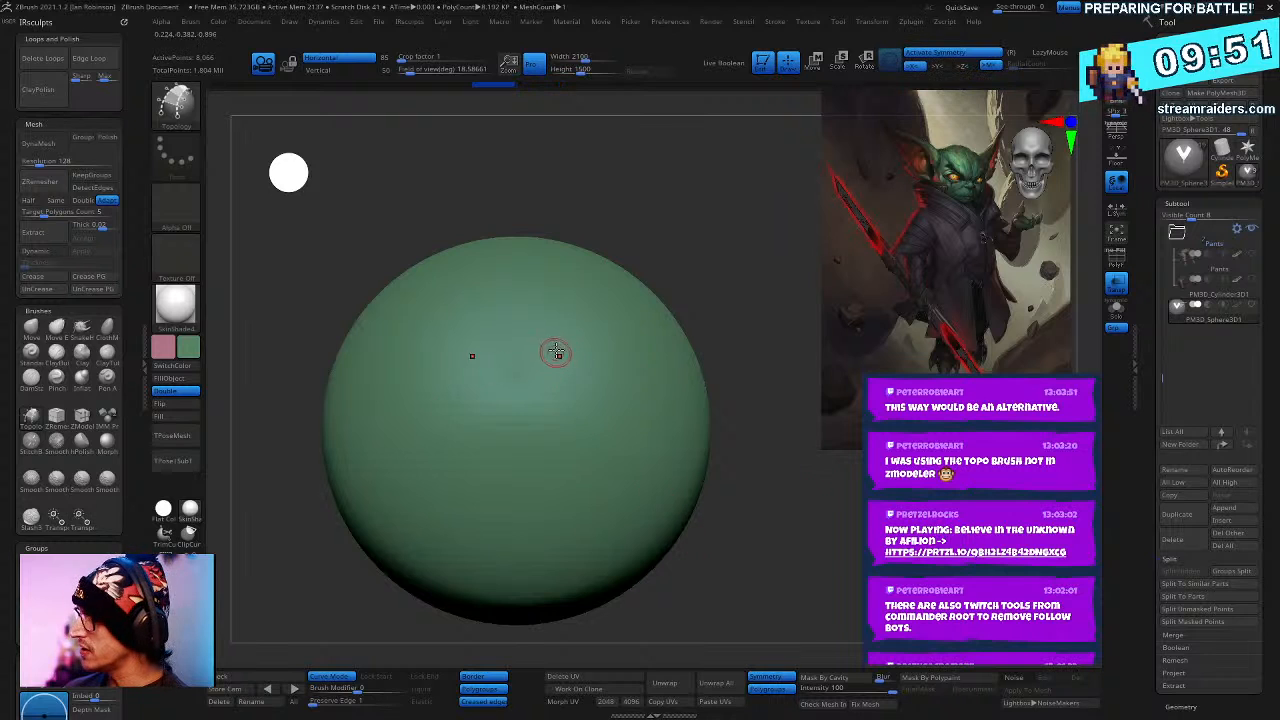
- Draw crossing diagonal topology curves enclosing one quad on the sphere and generate its symmetrical mesh patches
left_click_drag(497, 265, 594, 463)
left_click_drag(597, 345, 450, 548)
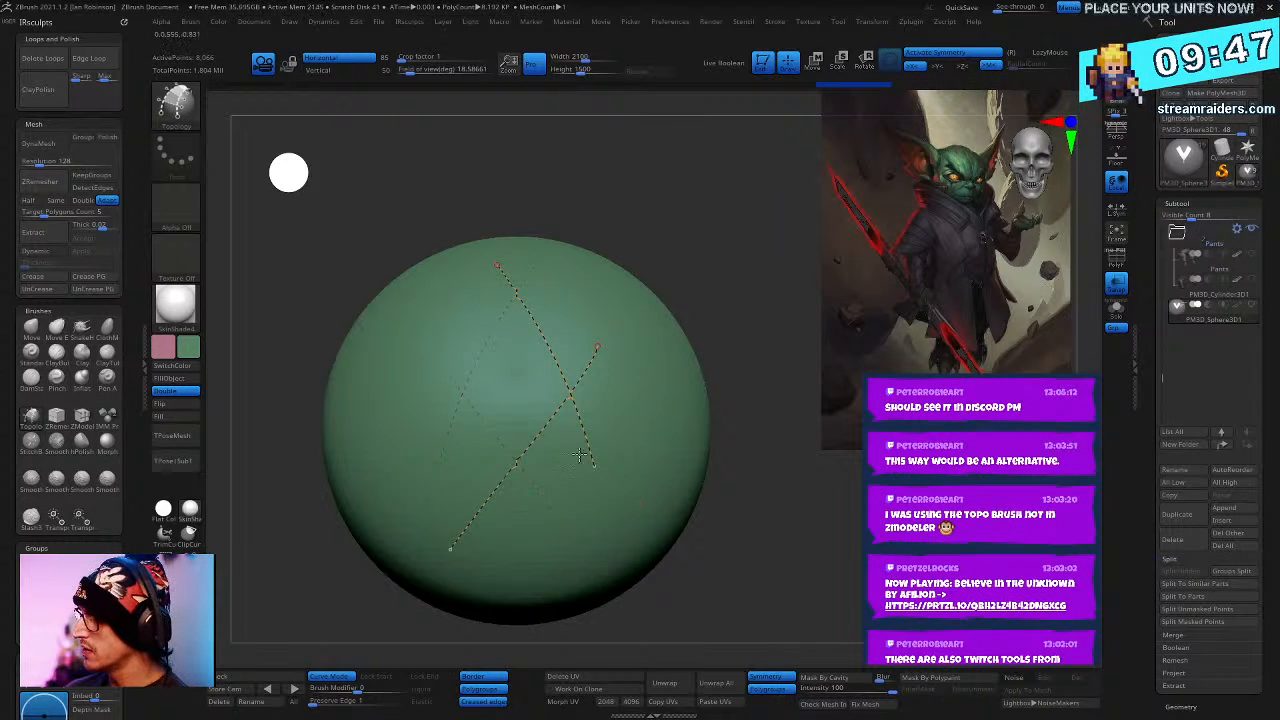
mouse_move(635, 398)
left_mouse_down()
mouse_move(517, 535)
mouse_move(598, 585)
left_mouse_up()
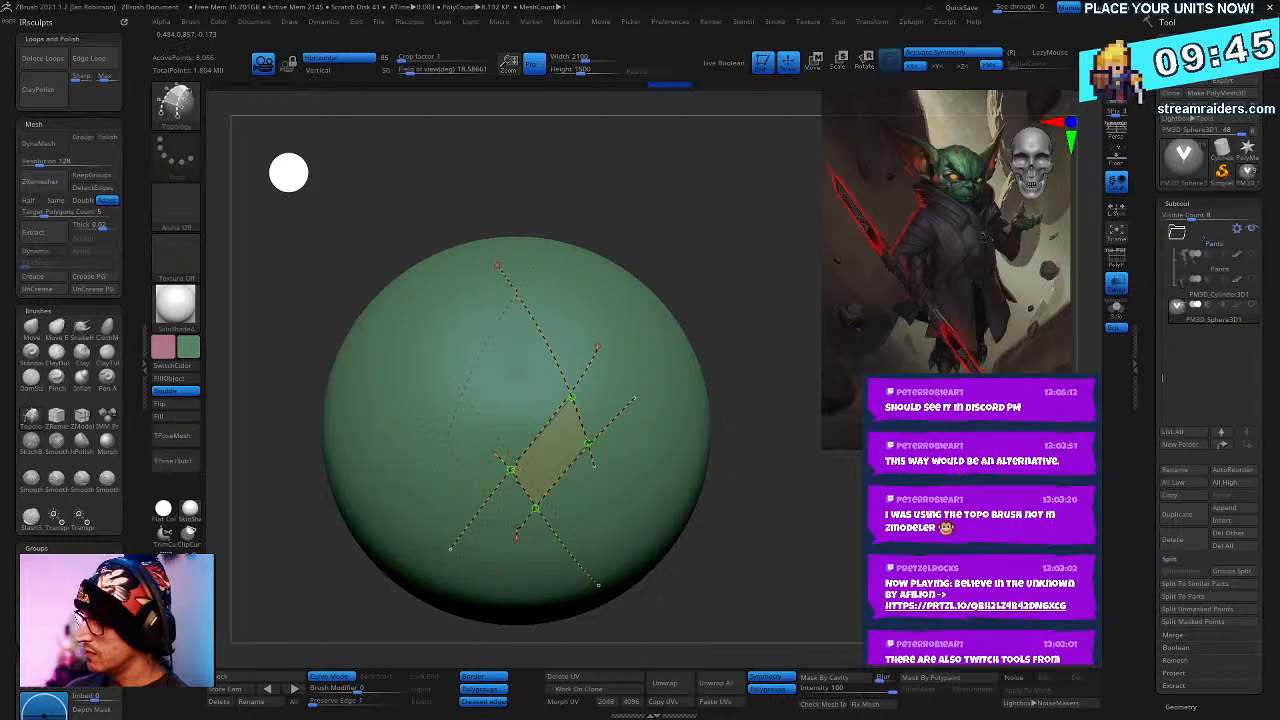
left_click(638, 538)
left_click_drag(808, 545, 775, 606)
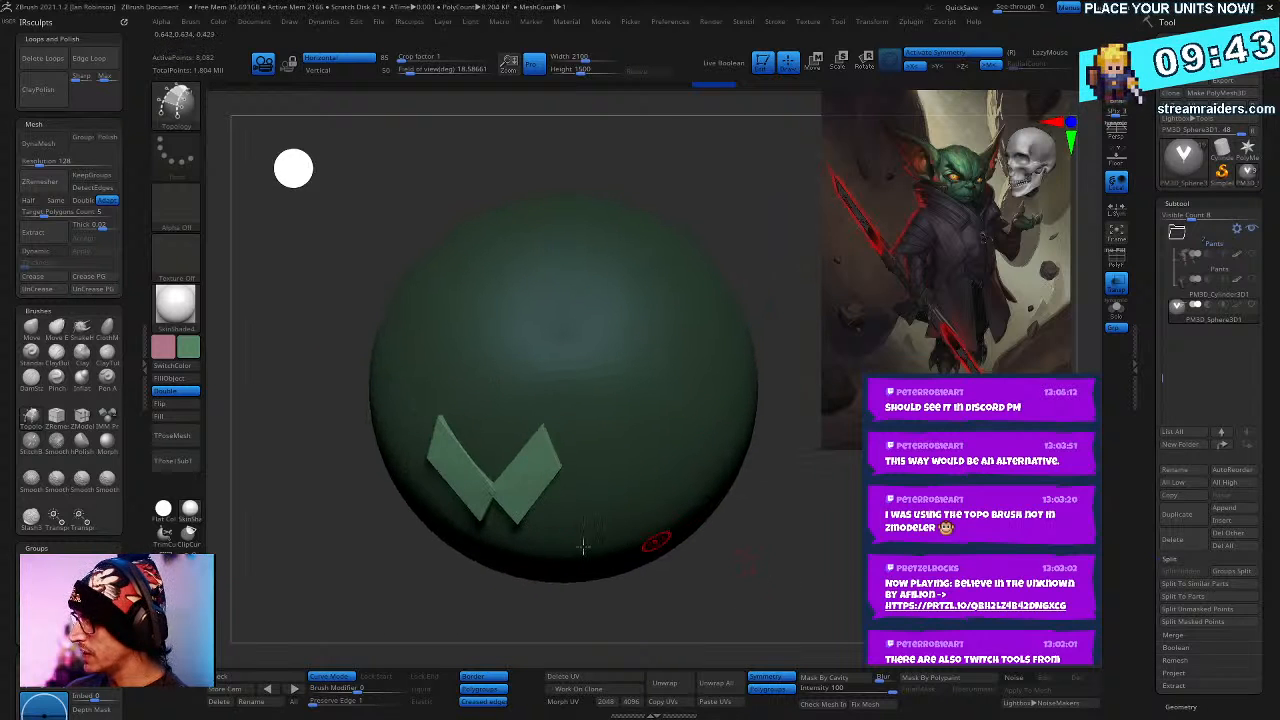
- Undo the symmetrical patches and their diagonal curves back to the bare sphere
right_click_drag(503, 466, 529, 594, "ctrl")
mouse_move(513, 515)
right_mouse_down()
mouse_move(590, 500)
mouse_move(650, 440)
right_mouse_up()
key("ctrl+z")
right_click_drag(727, 516, 647, 423, "ctrl")
key("ctrl+z")
key("ctrl+z")
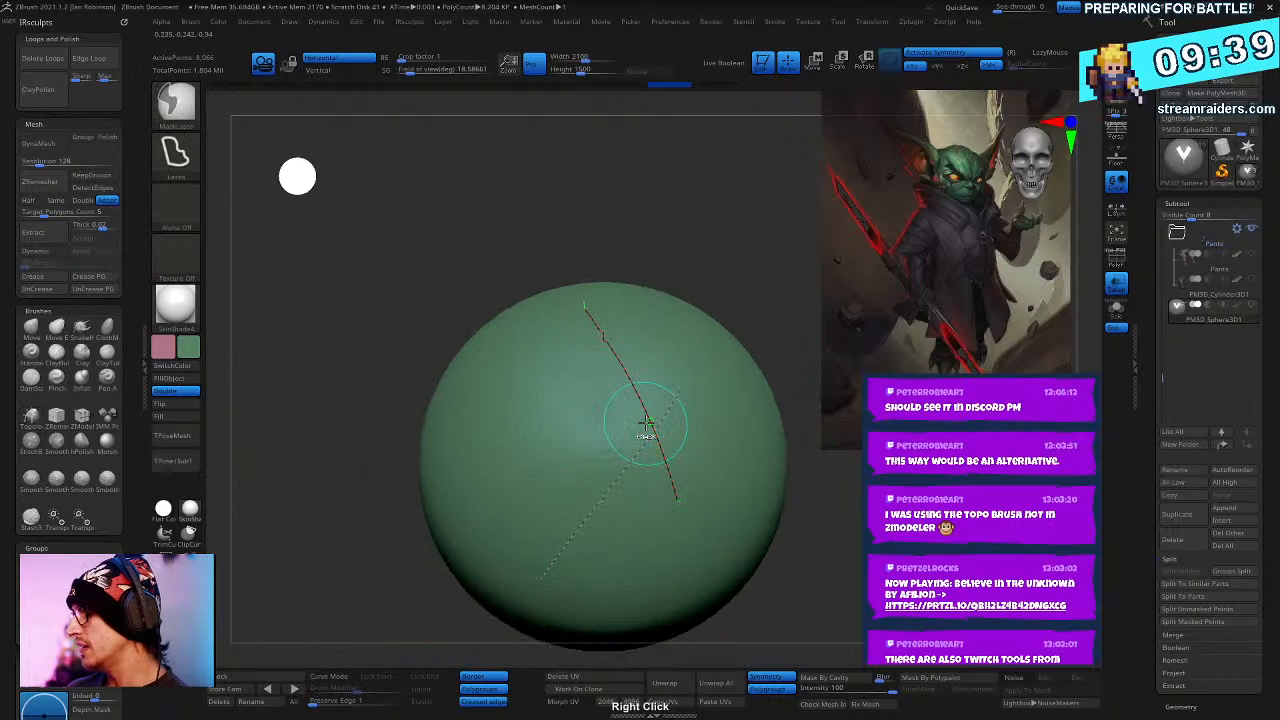
key("ctrl+z")
key("ctrl+z")
key("ctrl+z")
right_click_drag(751, 529, 683, 531, "alt")
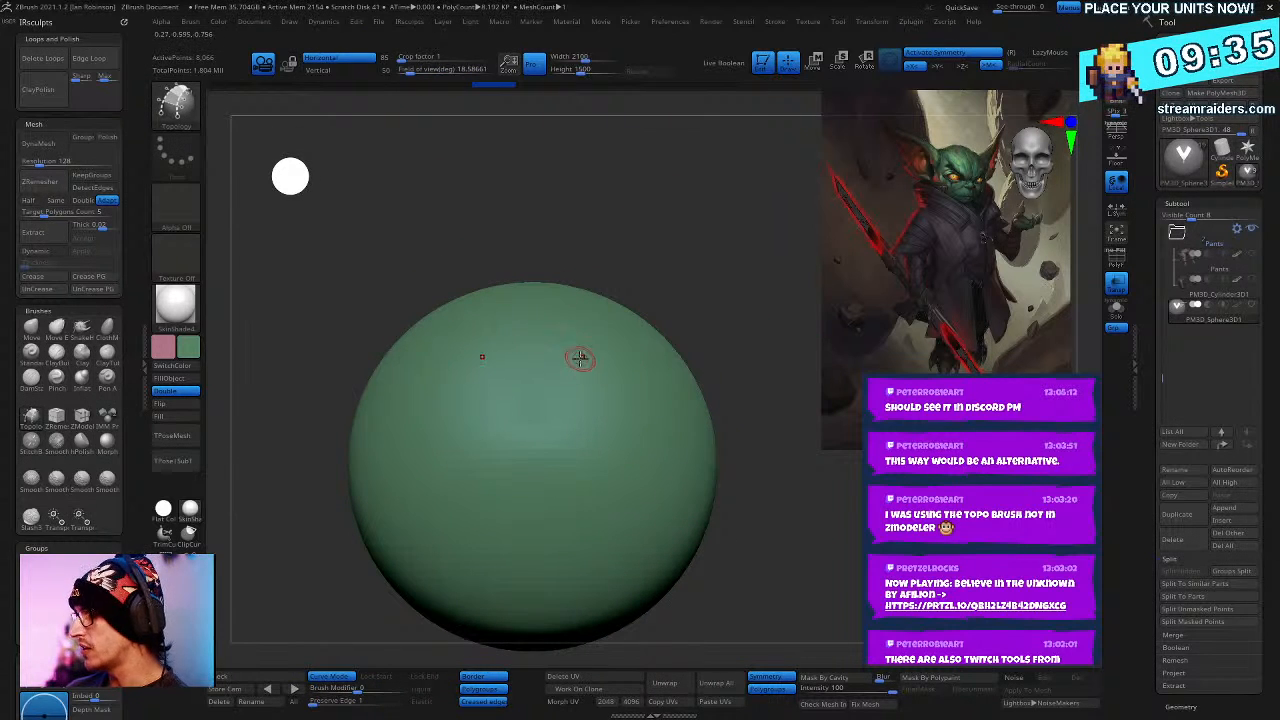
- Draw two vertical topology curves with four crossing curves symmetrically on the sphere and generate a three-segment strip on each side
left_click_drag(580, 358, 587, 532)
left_click_drag(617, 348, 641, 530)
left_click_drag(562, 383, 658, 365)
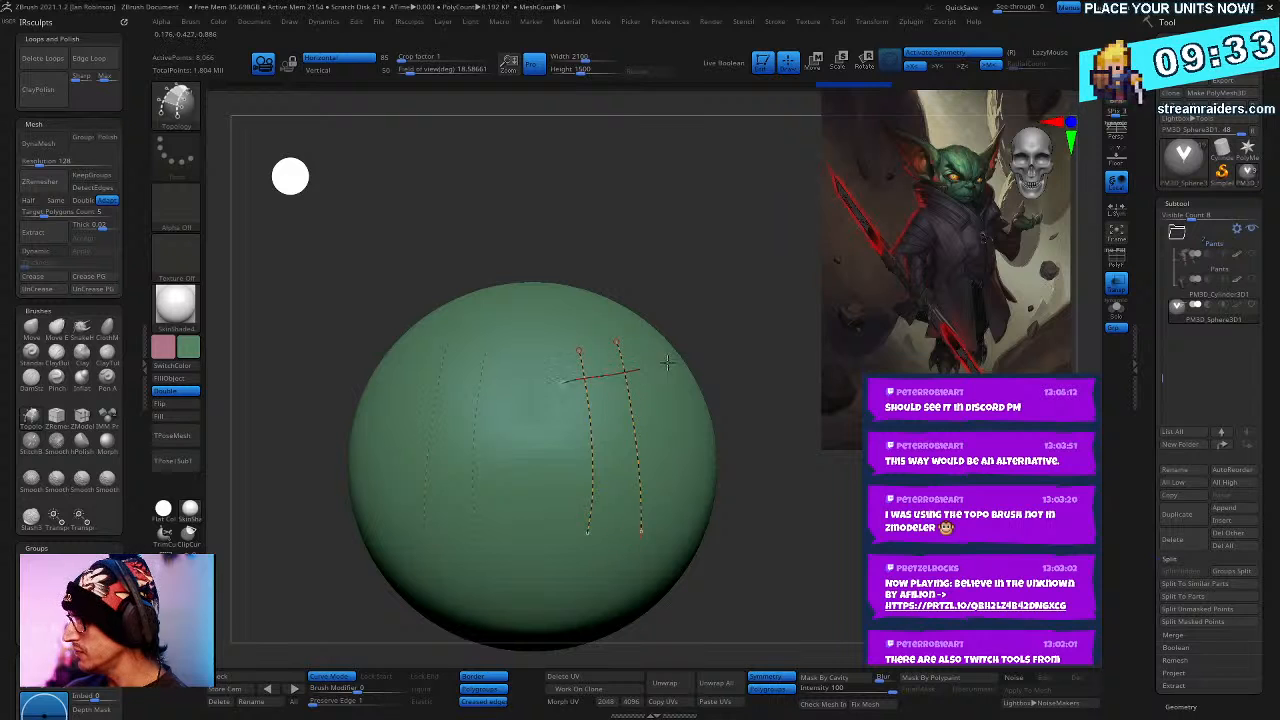
left_click_drag(560, 432, 652, 410)
left_click_drag(563, 482, 652, 465)
left_click_drag(560, 522, 655, 508)
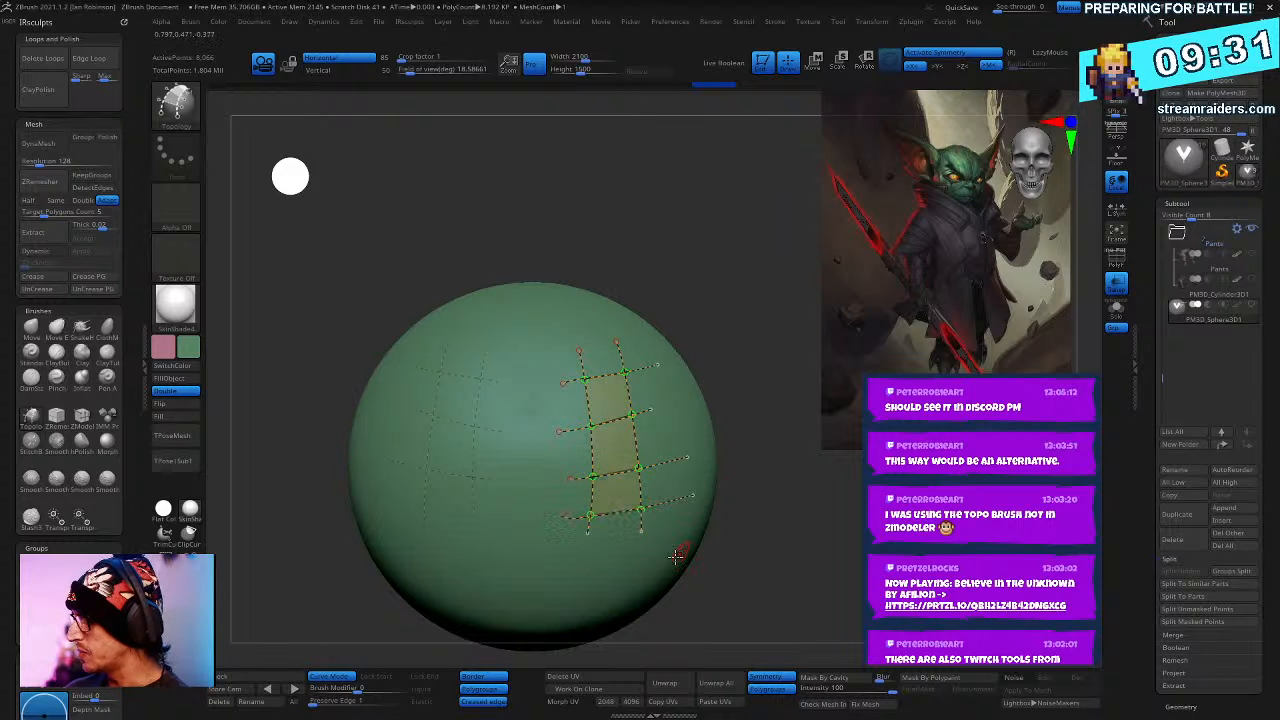
left_click(677, 490)
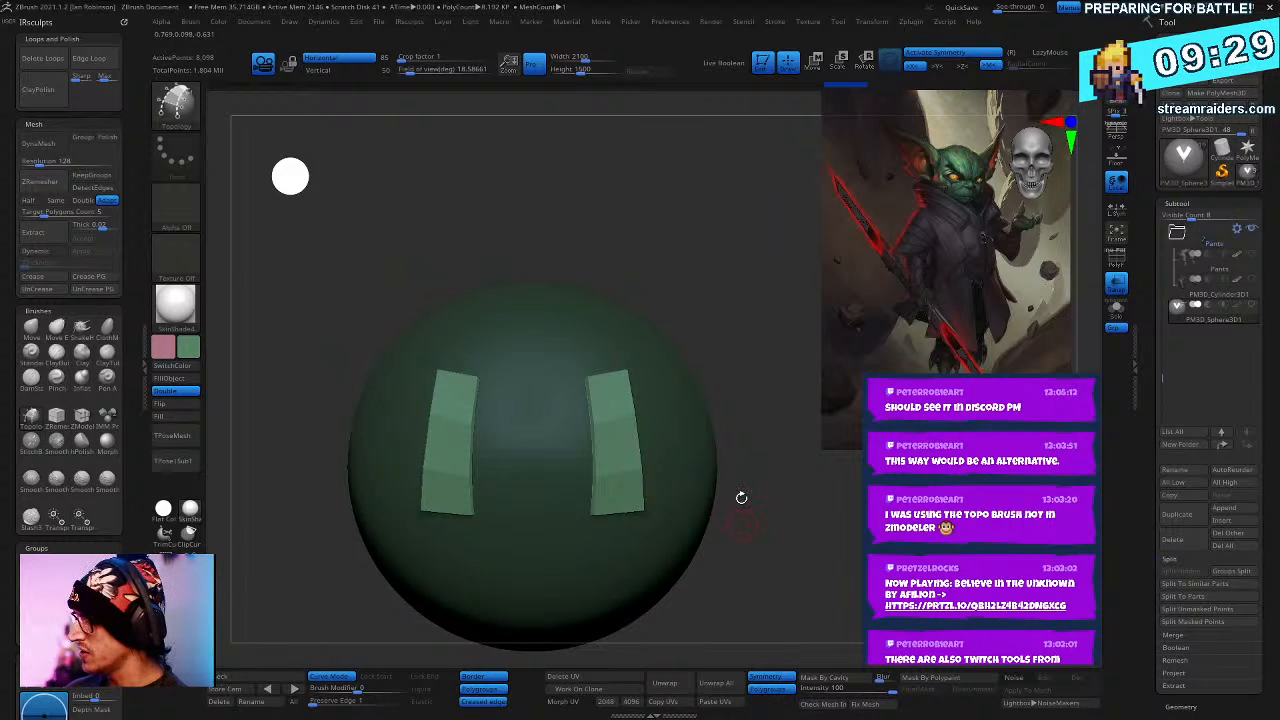
- Undo the generated strips, regenerate them with a smaller draw size as flat single-layer meshes and split them into their own subtool
right_click_drag(741, 497, 640, 385)
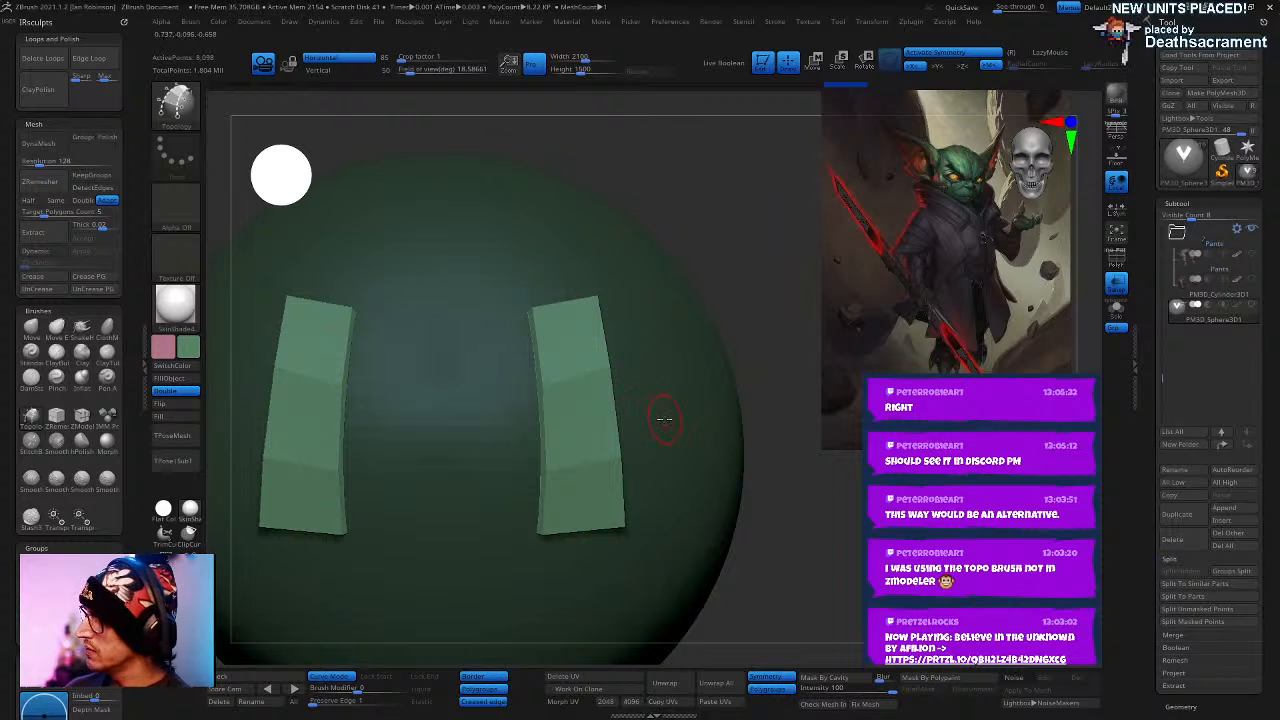
key("ctrl+z")
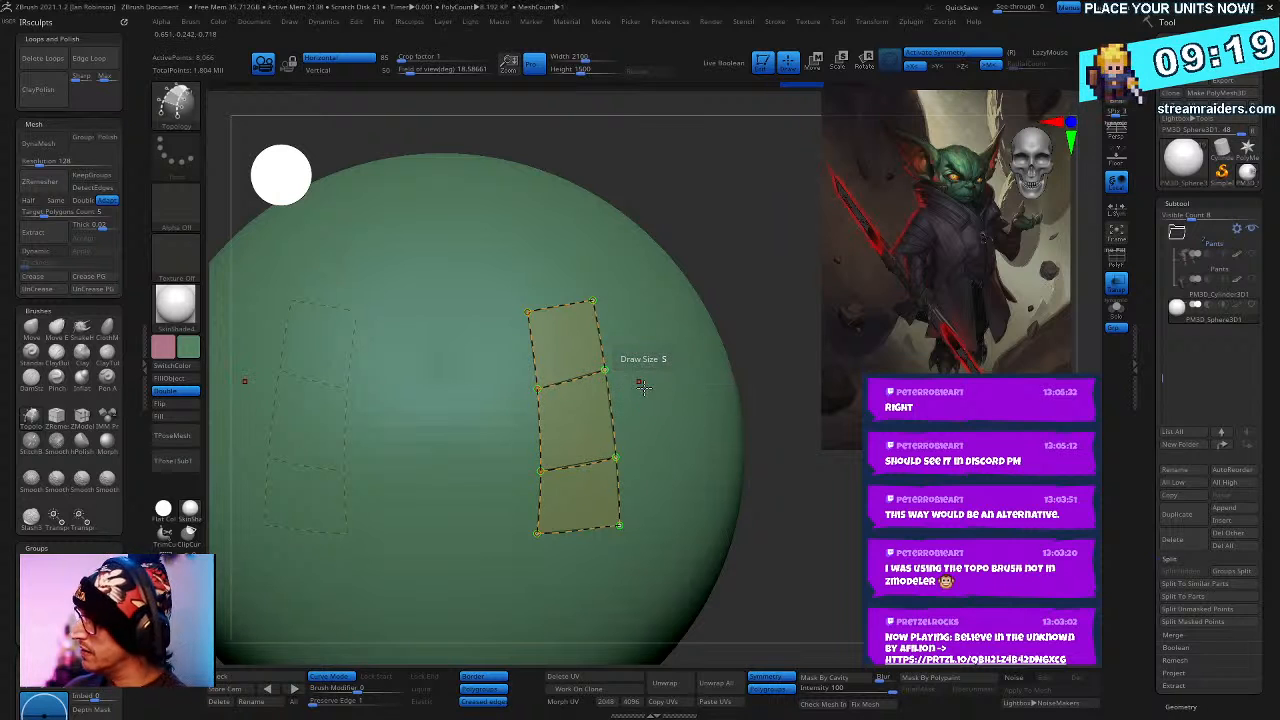
left_click(659, 395)
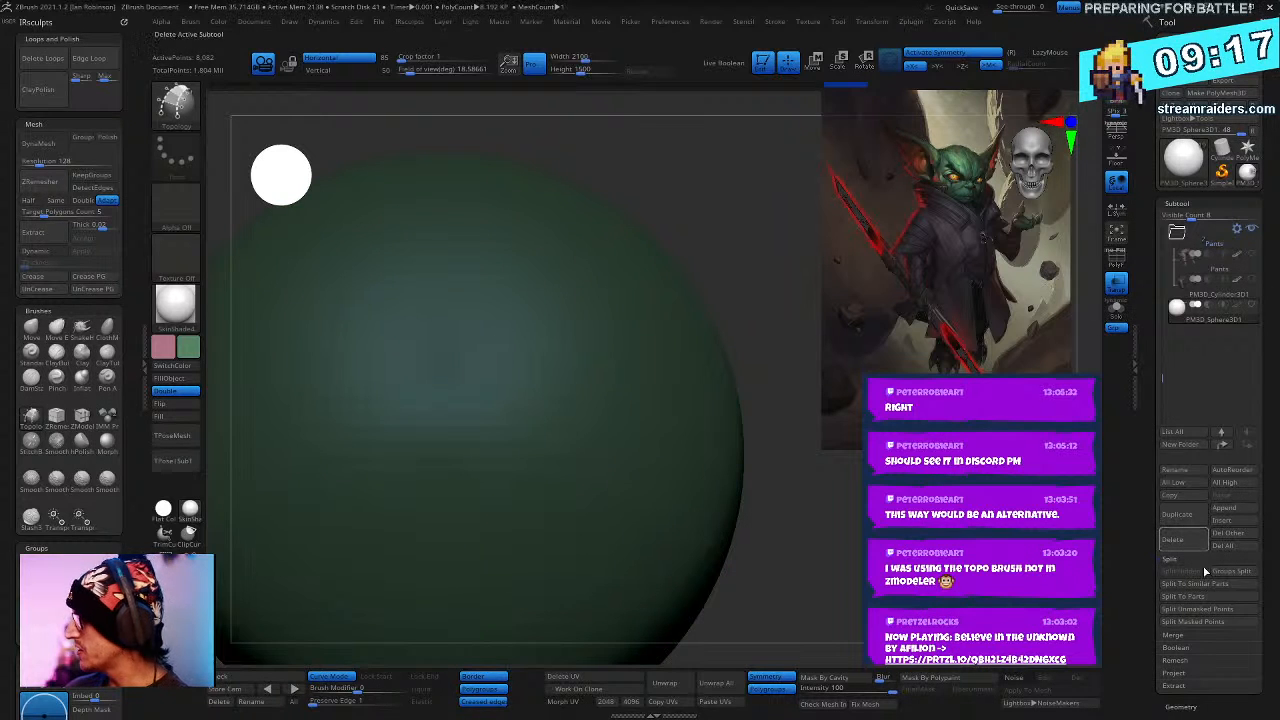
left_click(1200, 338)
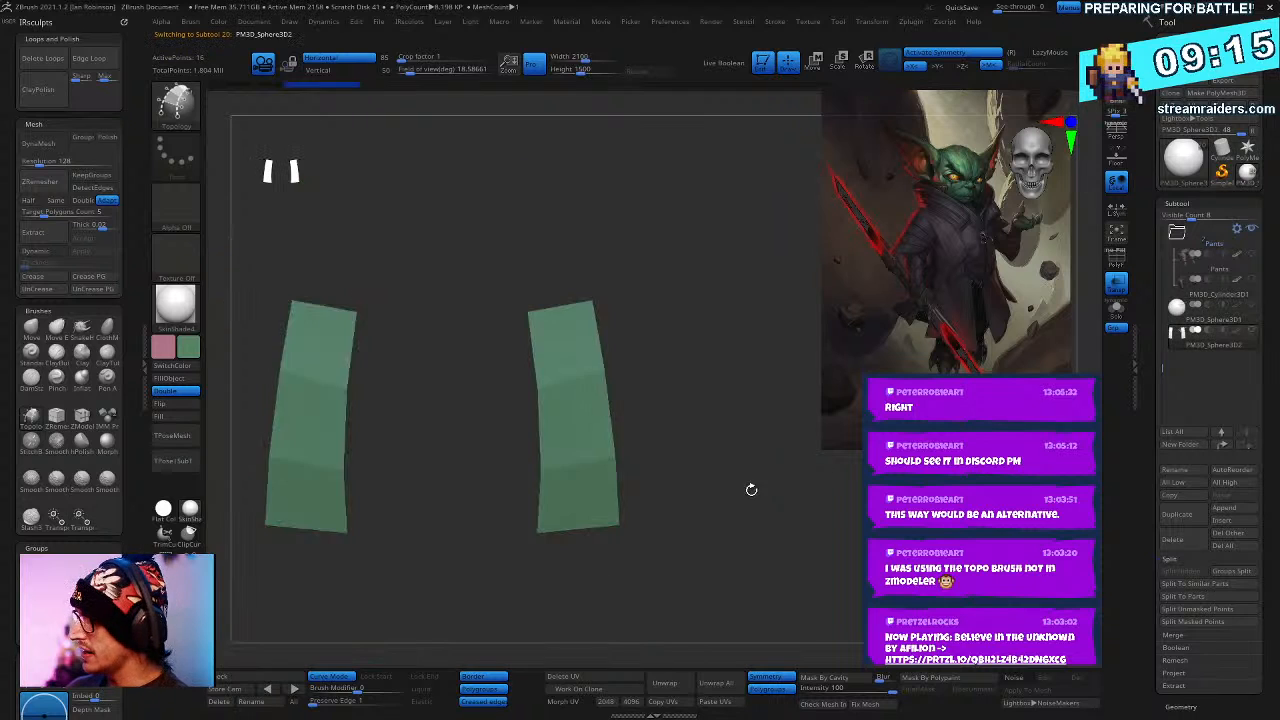
- Make the sphere visible behind the separated strips and delete the strips subtool
left_click_drag(751, 489, 725, 476)
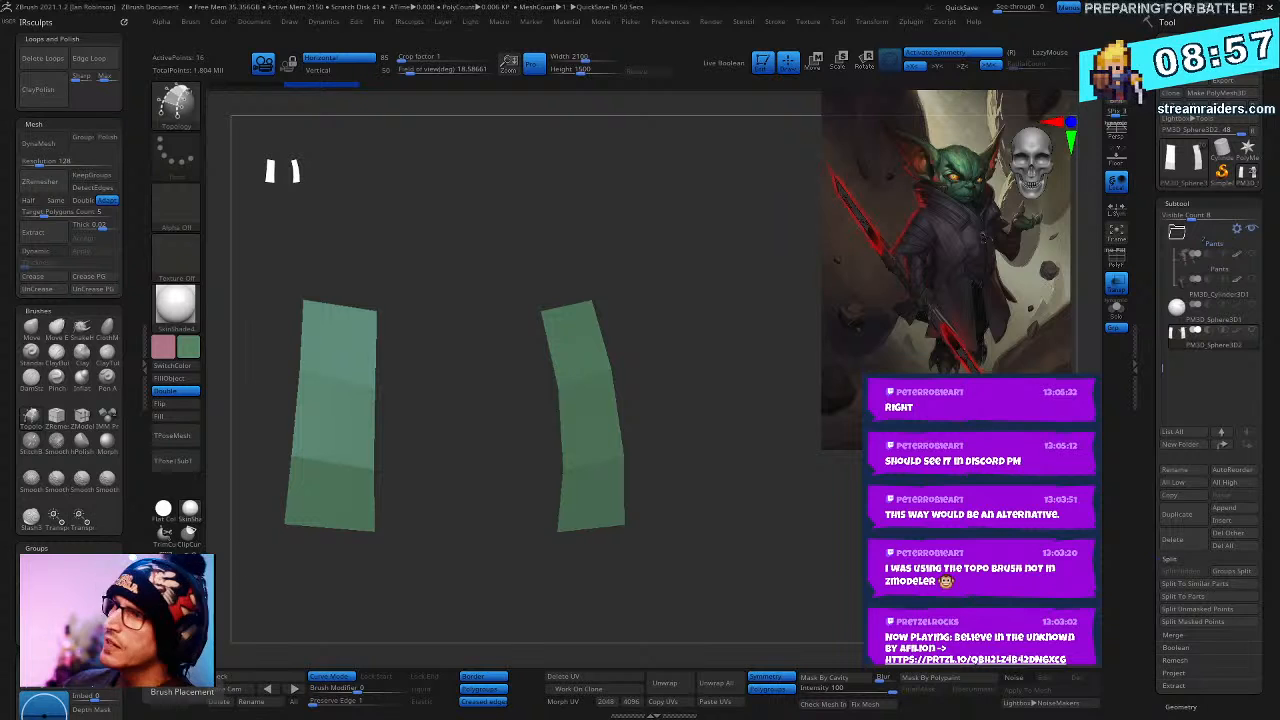
left_click_drag(760, 540, 835, 535, "shift")
left_click(1115, 311)
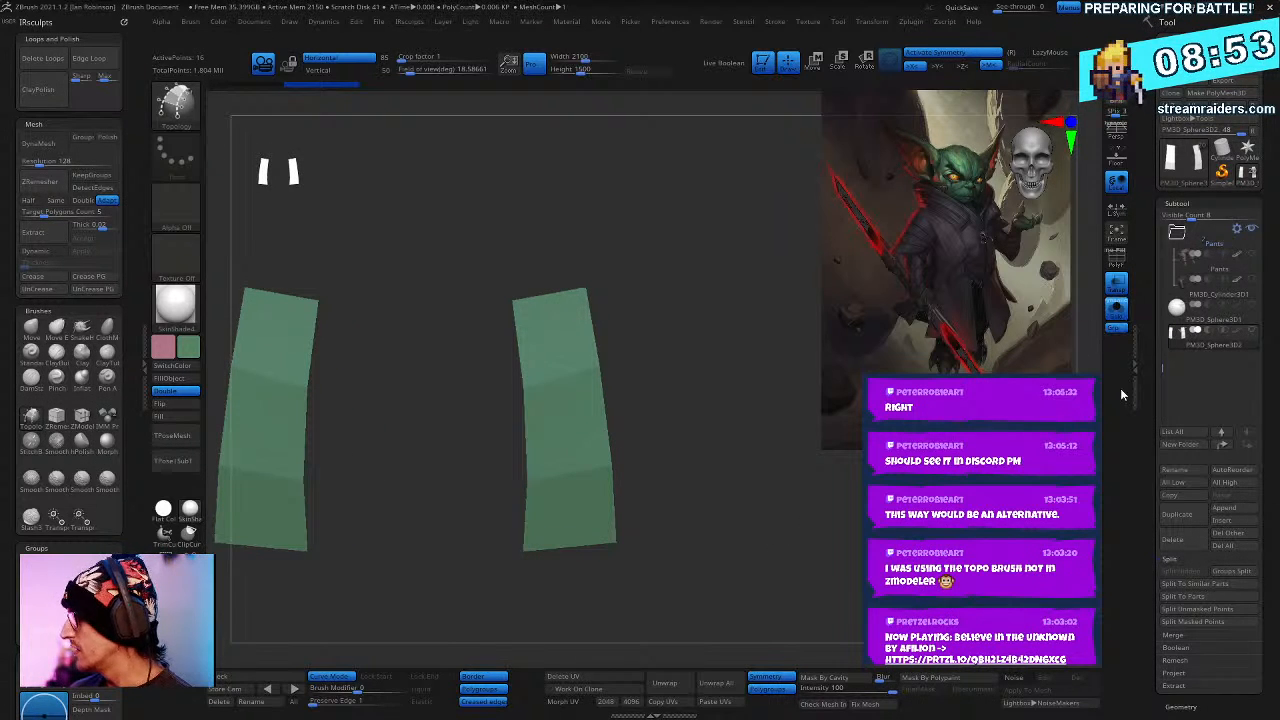
left_click(1245, 333)
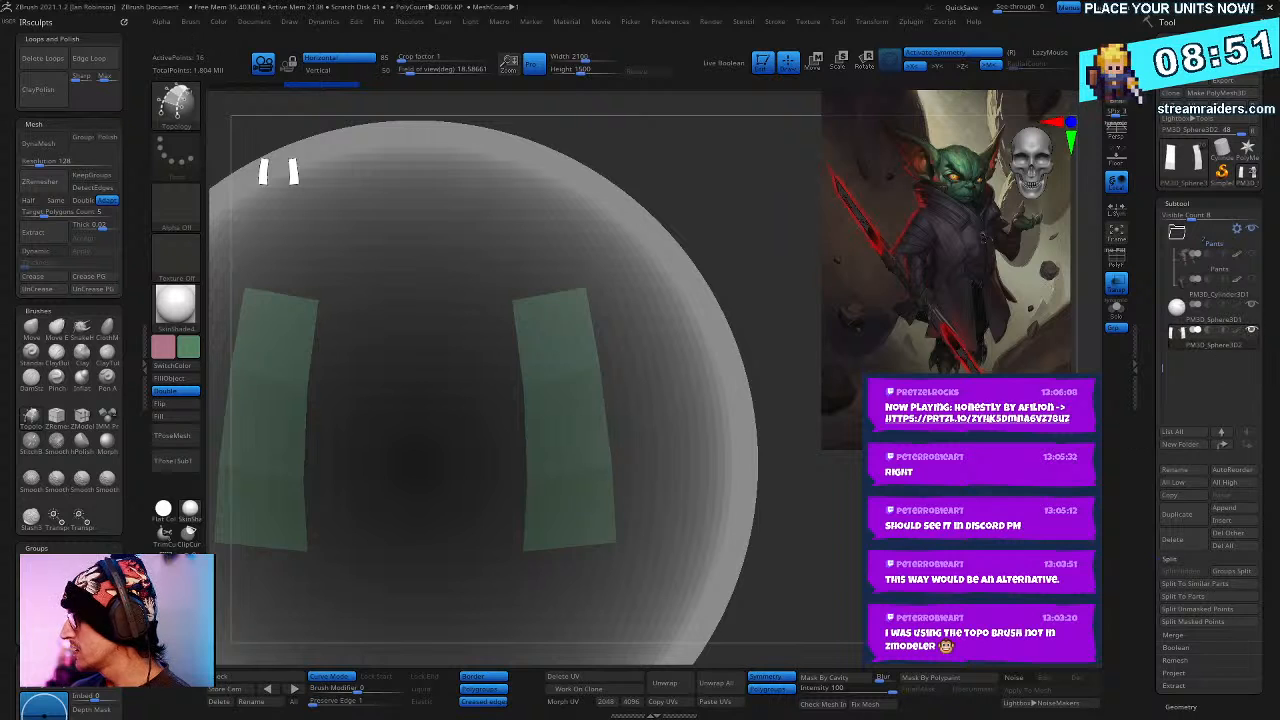
left_click_drag(800, 545, 790, 520, "alt")
left_click(1176, 539)
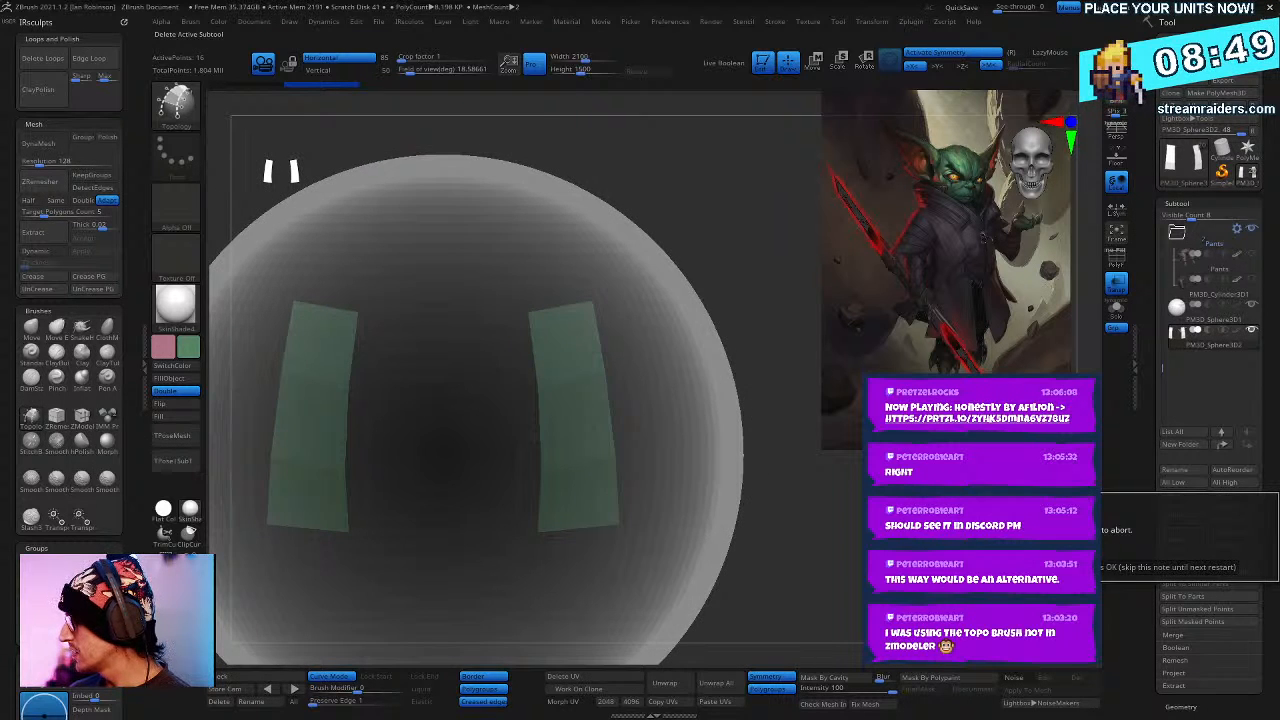
key("Return")
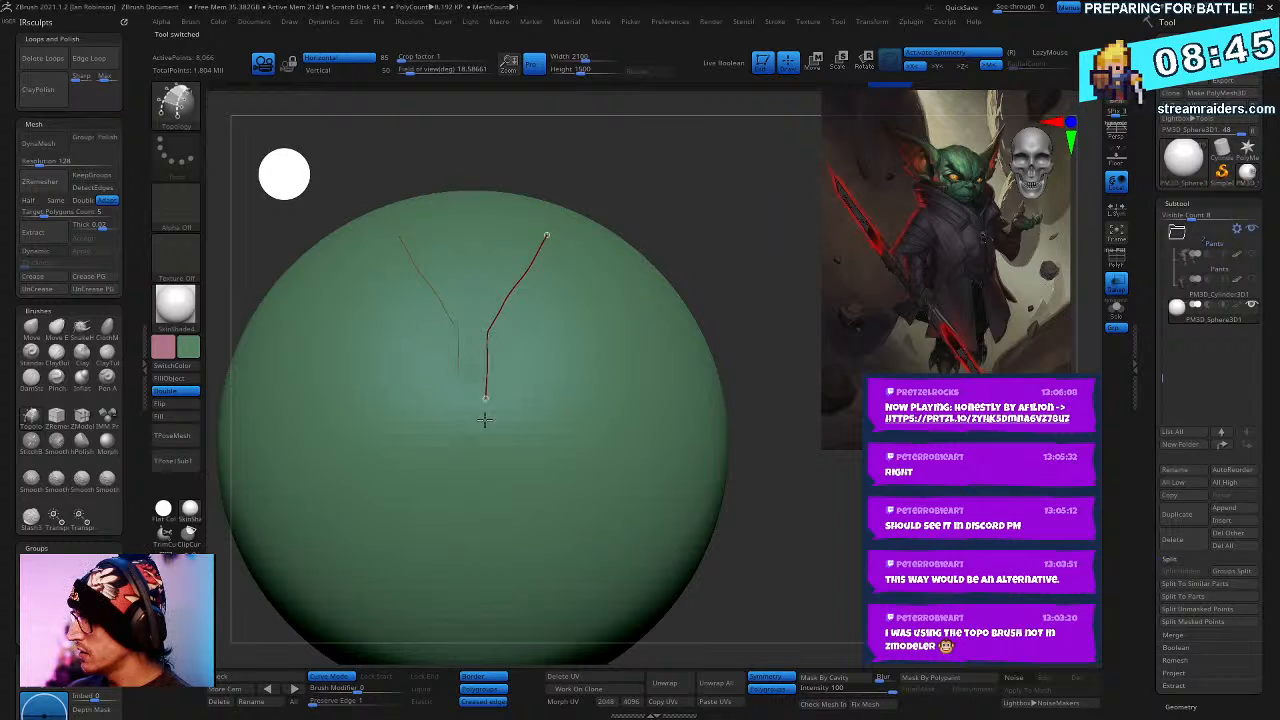
left_click(432, 248)
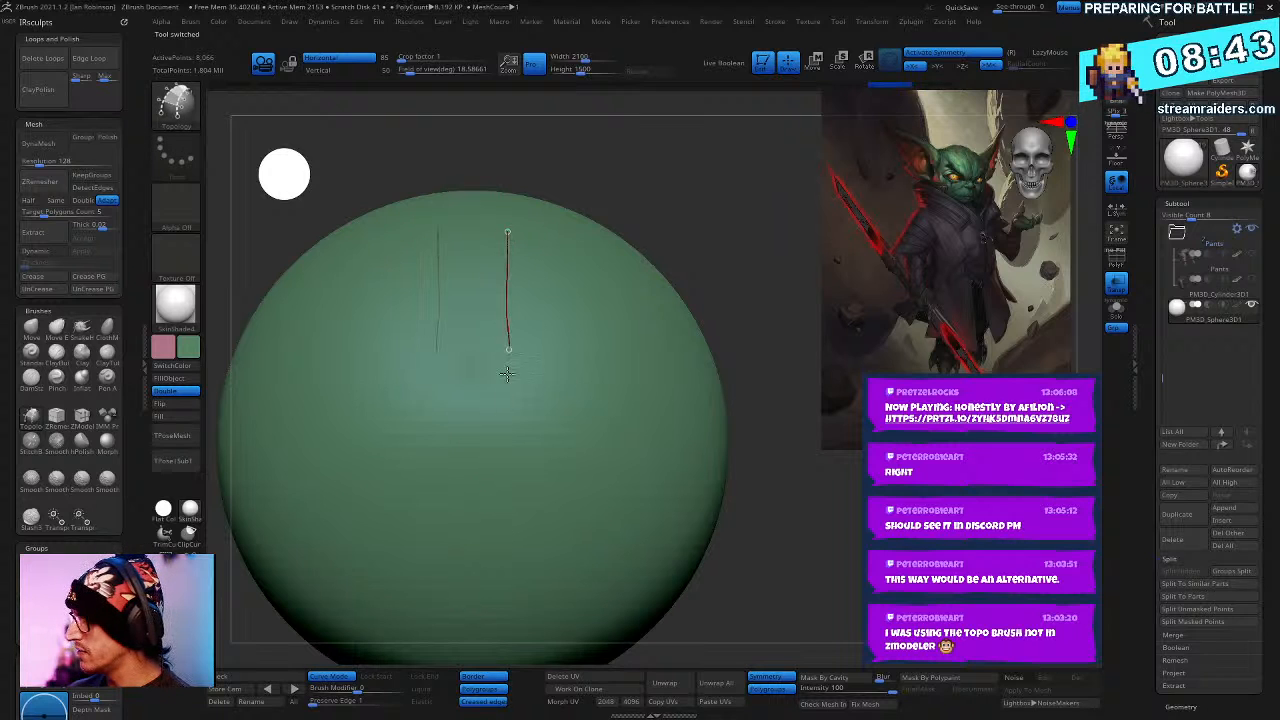
left_click_drag(507, 373, 503, 474)
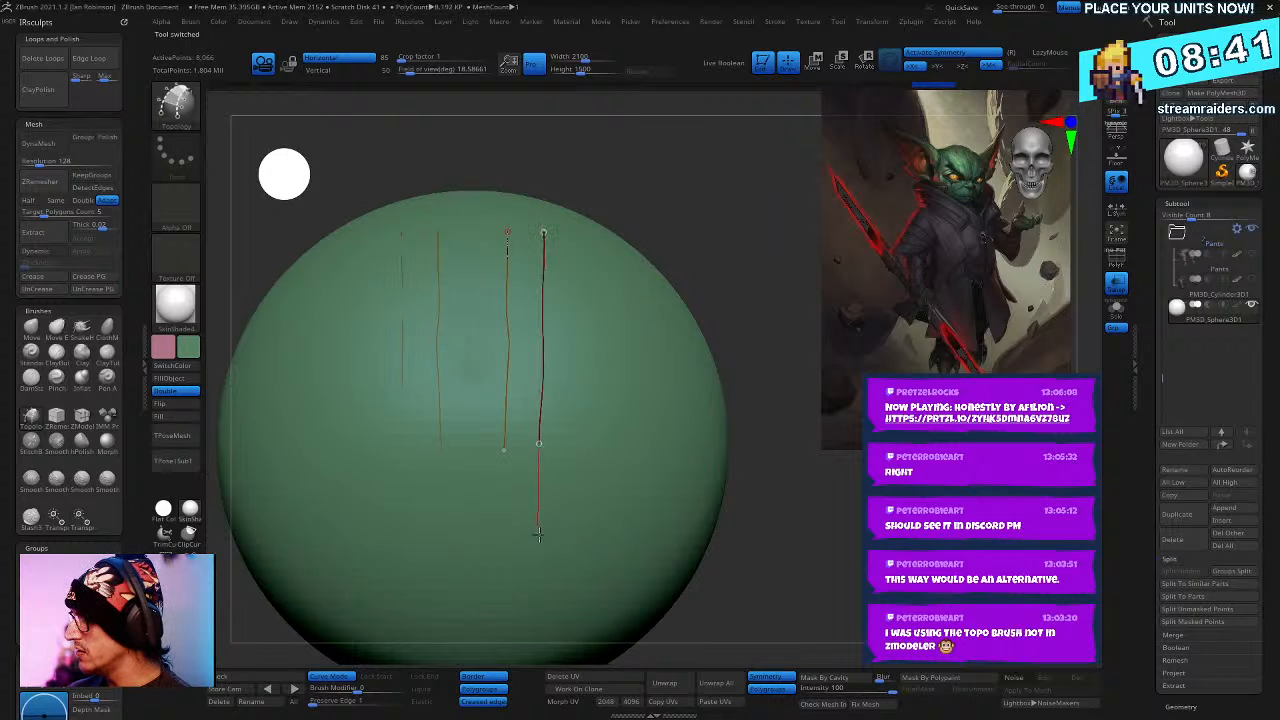
left_click_drag(539, 535, 539, 538)
left_click_drag(767, 371, 752, 391)
left_click_drag(475, 294, 600, 243)
left_click_drag(487, 335, 600, 290)
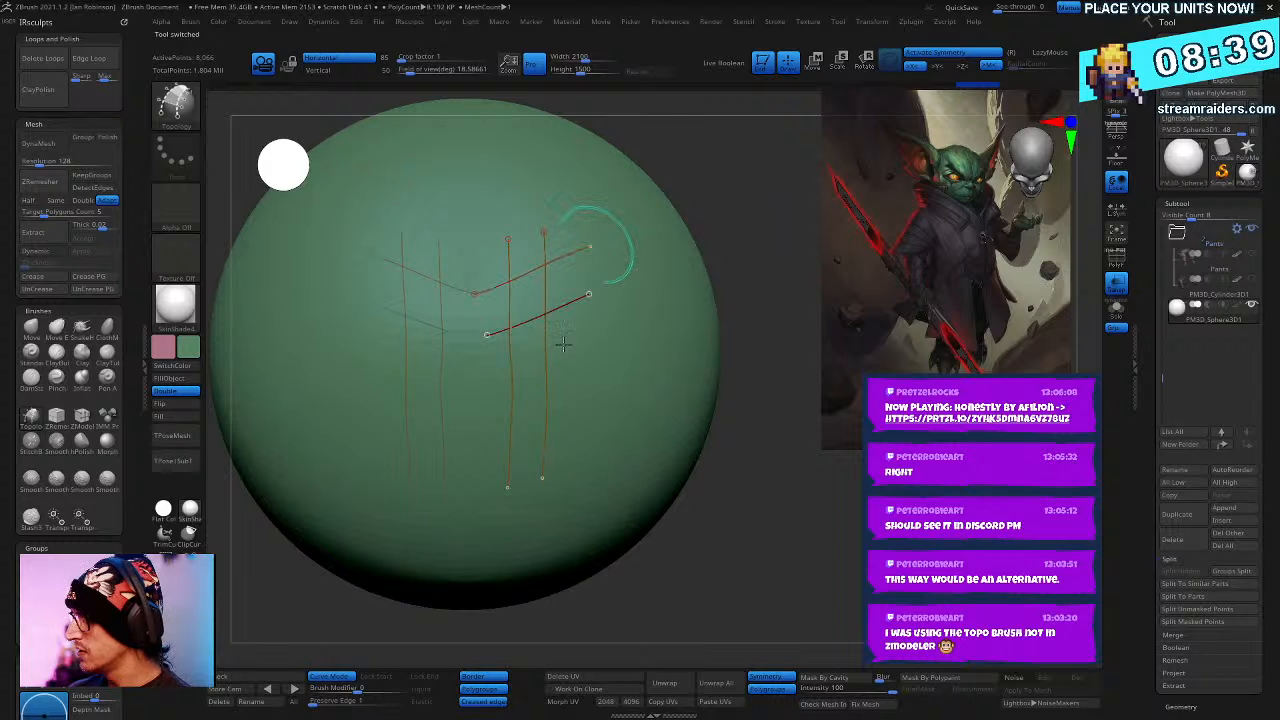
left_click_drag(499, 391, 609, 353)
left_click_drag(495, 445, 620, 400)
left_click_drag(490, 476, 598, 437)
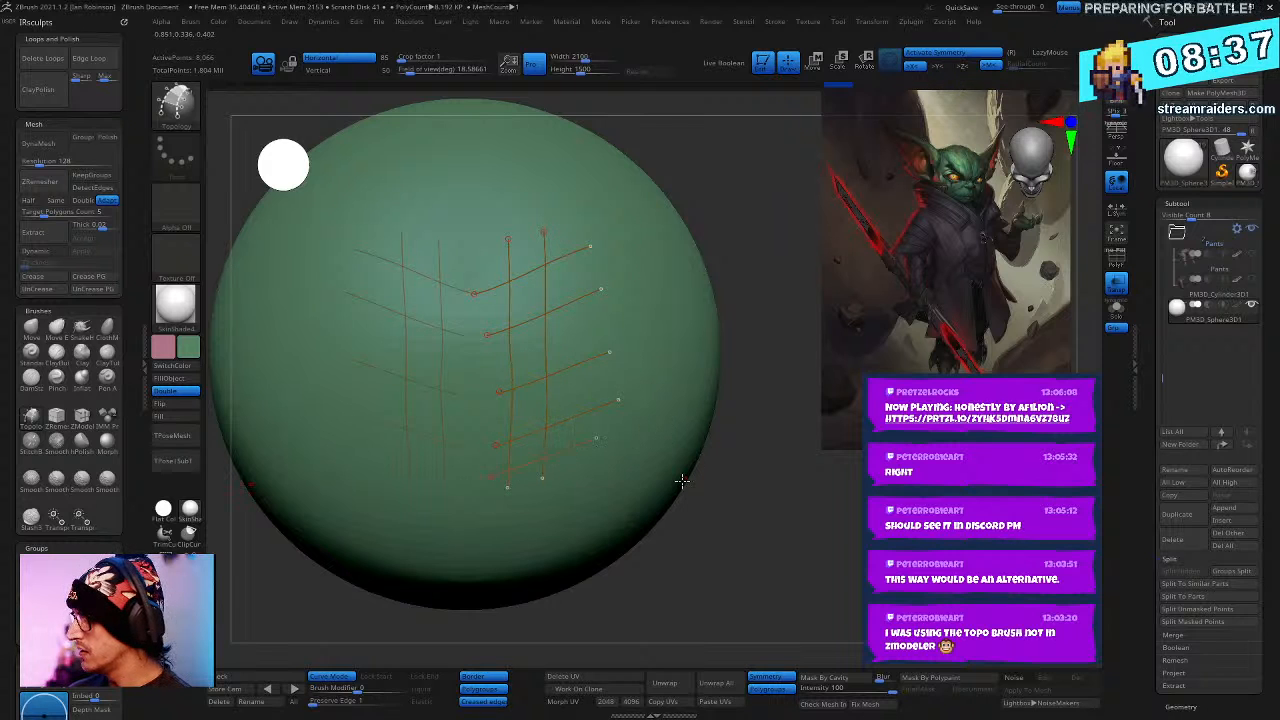
key("ctrl")
left_click_drag(737, 557, 727, 685, "alt")
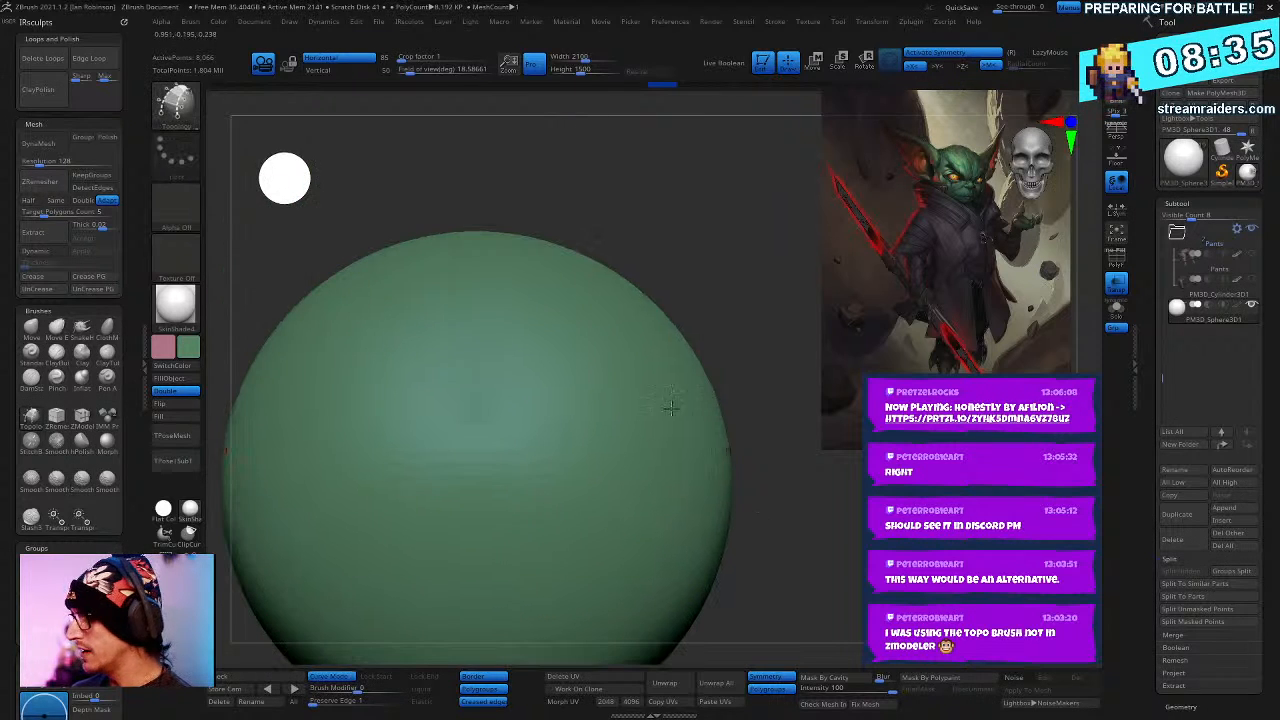
- Draw two vertical topology curves with four crossing curves symmetrically on the sphere and trim off the overhanging curve ends
key("space")
left_click_drag(530, 285, 532, 567)
left_click_drag(588, 424, 584, 570)
left_click_drag(505, 318, 629, 352)
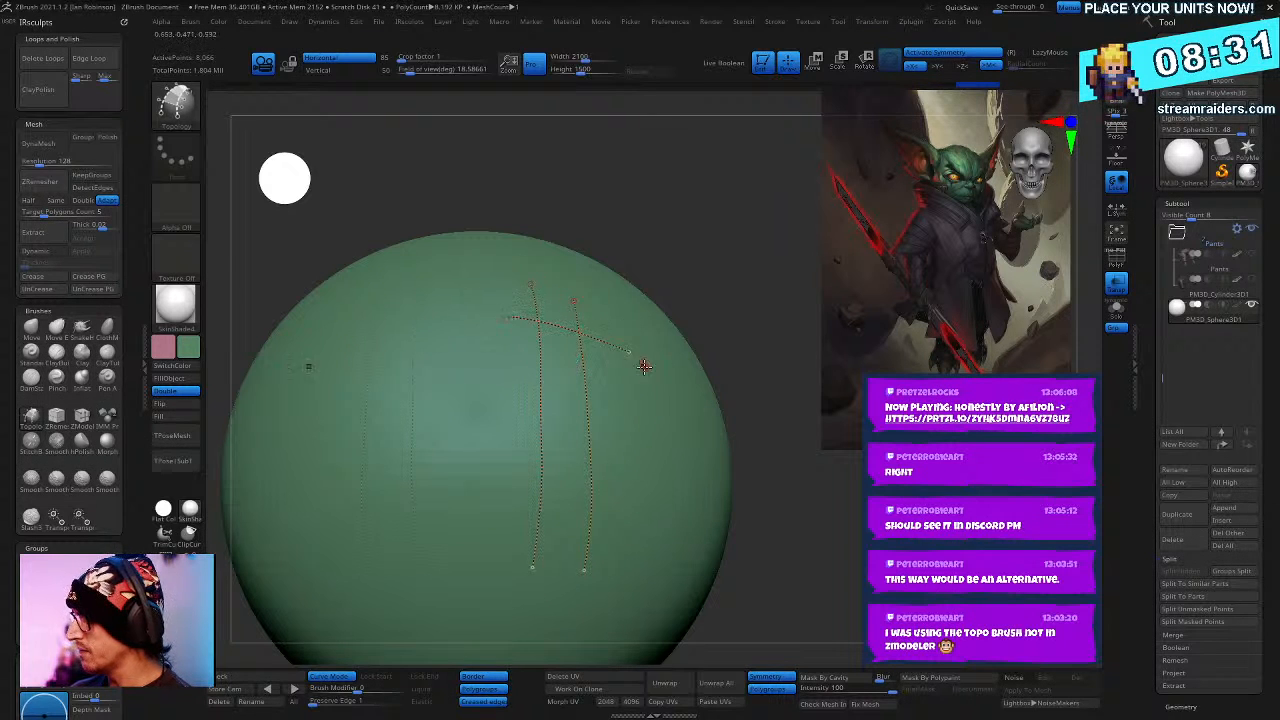
left_click_drag(513, 462, 655, 505)
left_click_drag(505, 527, 655, 558)
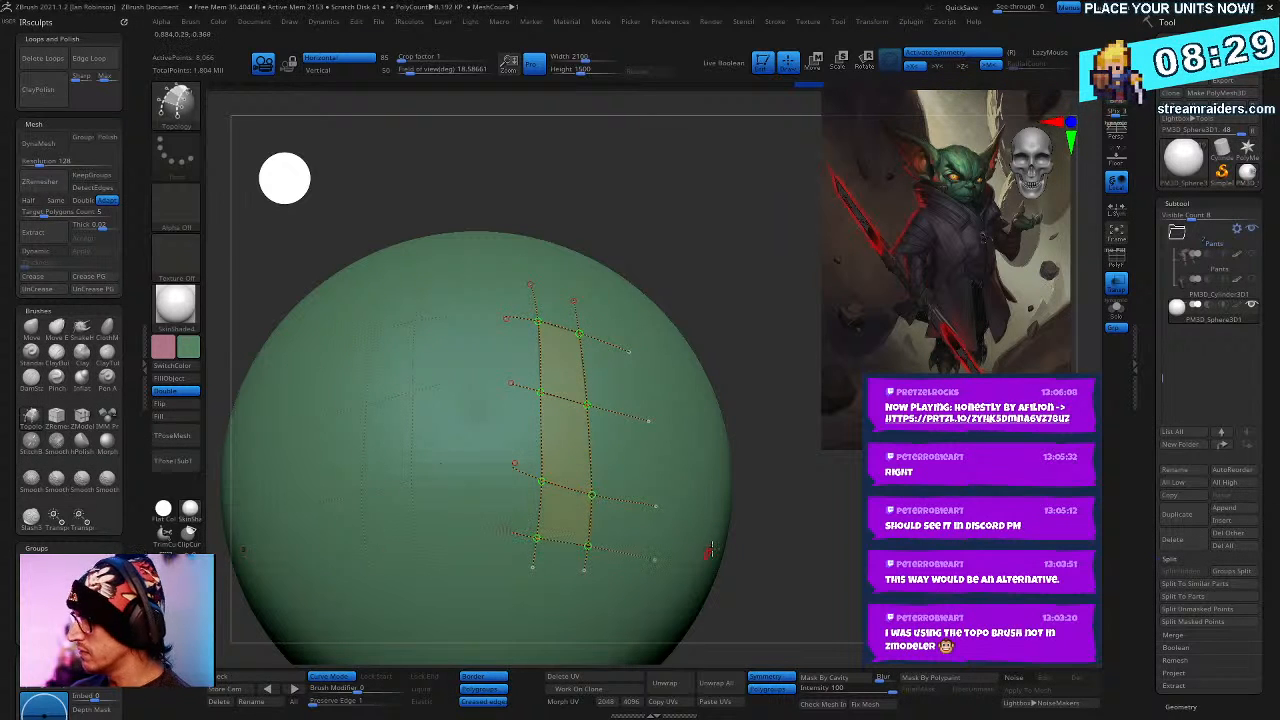
left_click(688, 447, "alt")
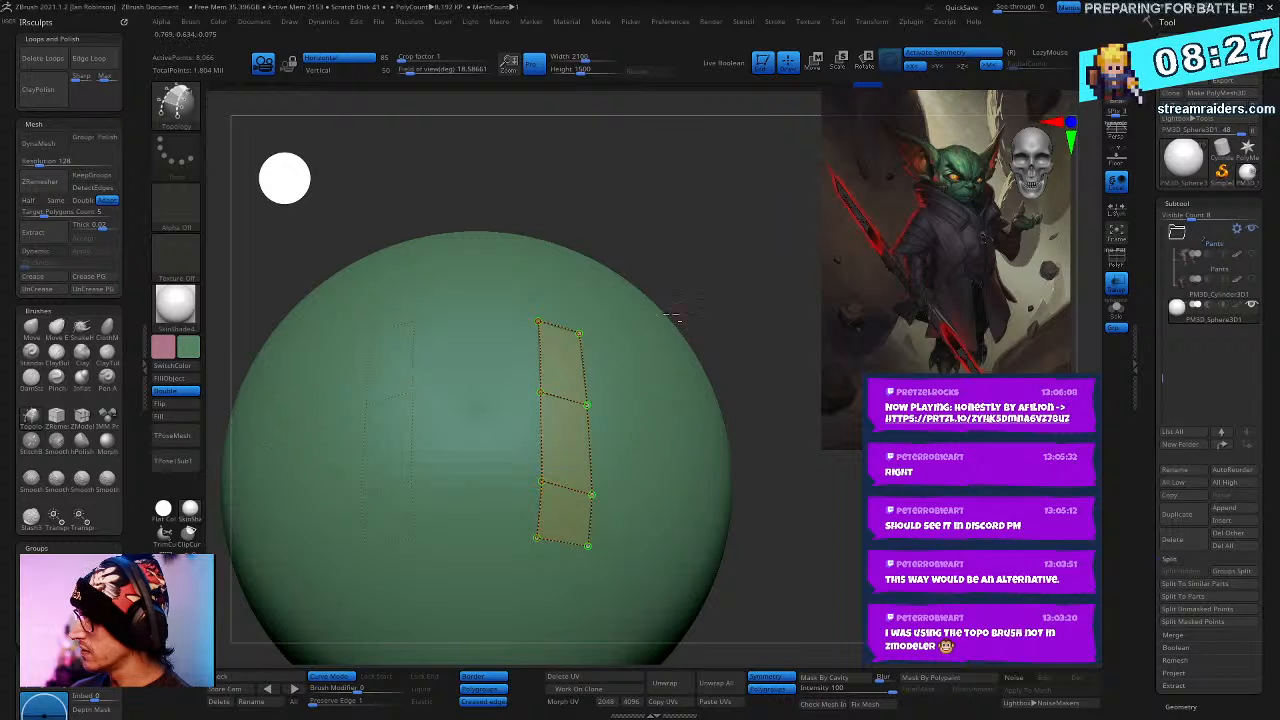
- Generate the flat three-segment strips from the curves and split them from the sphere into their own active subtool
left_click(633, 427)
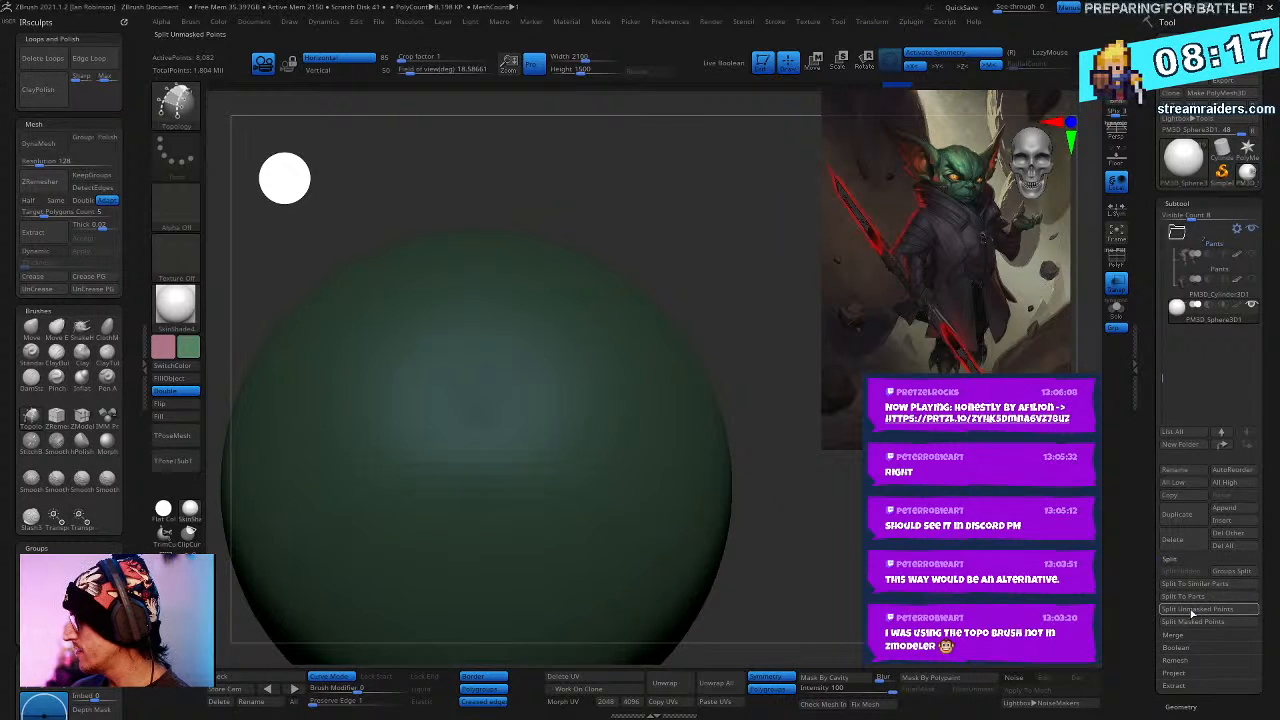
left_click_drag(748, 300, 766, 366, "alt")
left_click_drag(677, 234, 703, 259, "alt")
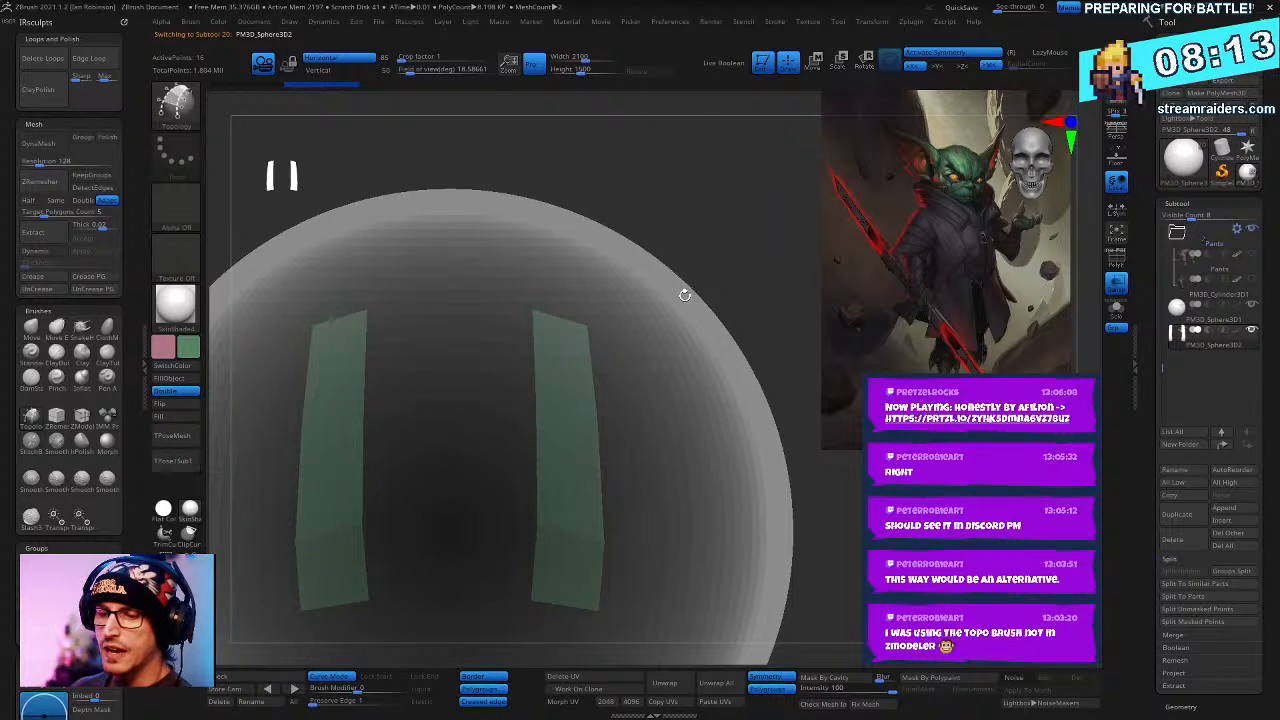
- Switch to the ZModeler brush and extrude the inner edge of each strip's top segment partway toward the centre
key("b")
key("z")
key("m")
key("space")
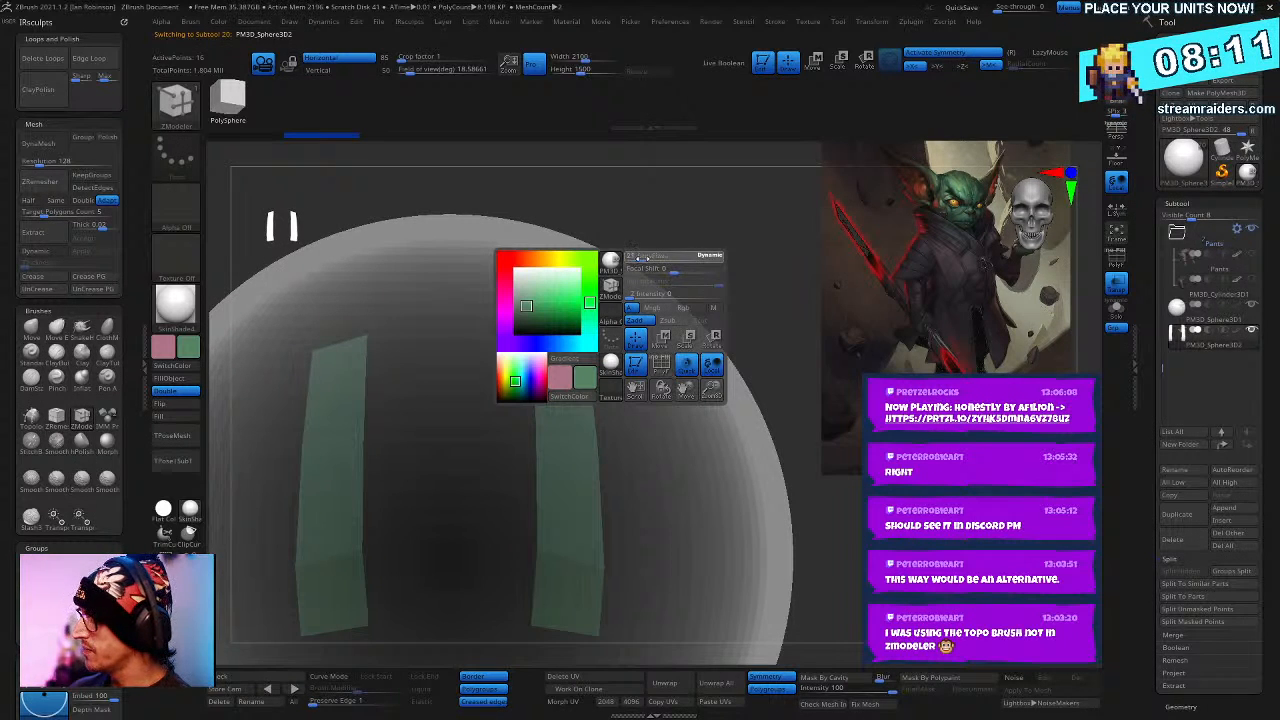
left_click_drag(640, 258, 586, 309)
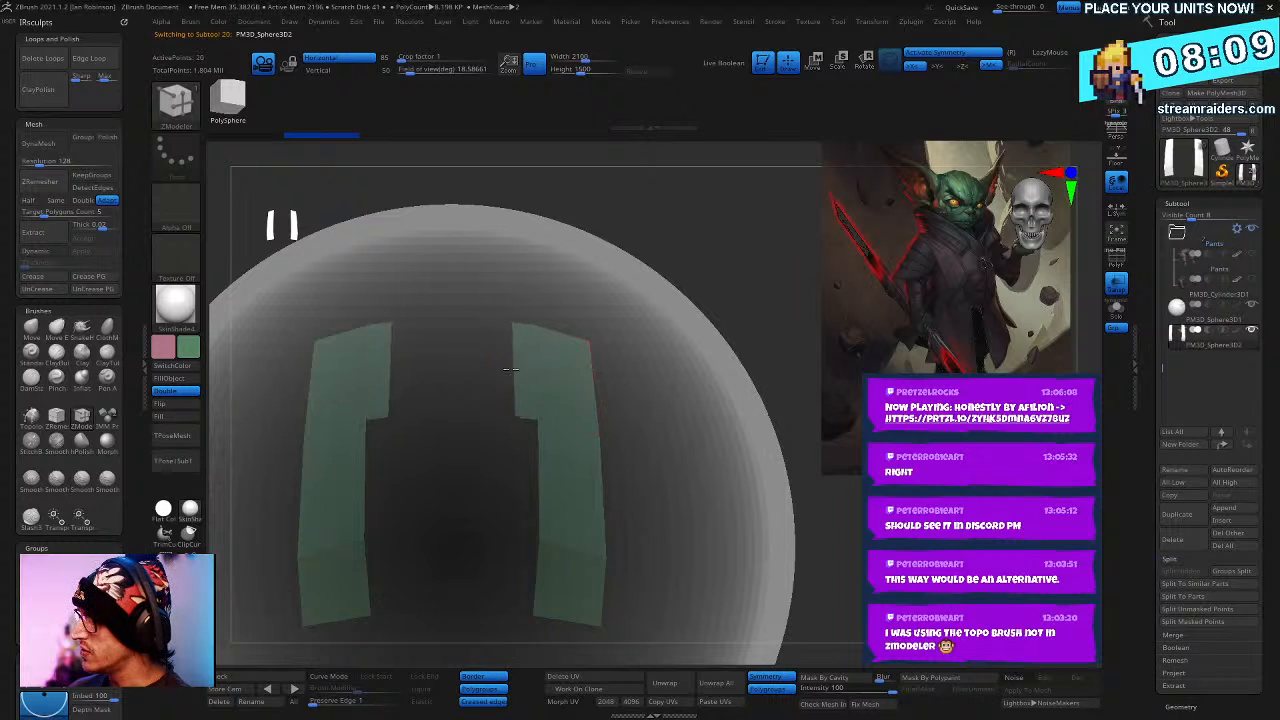
- Try extruding the strips' inner edges to the centre line to form one closed panel
left_click_drag(510, 370, 451, 545)
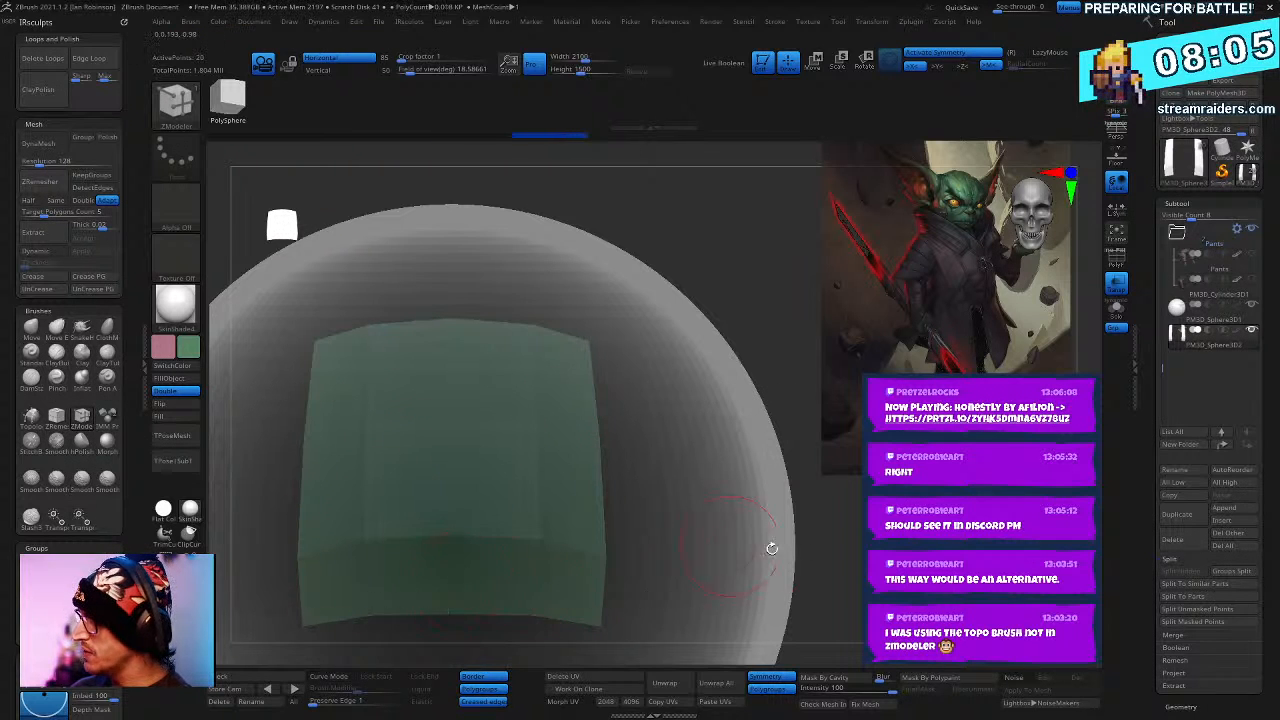
right_click_drag(772, 548, 851, 537, "ctrl")
key("ctrl+z")
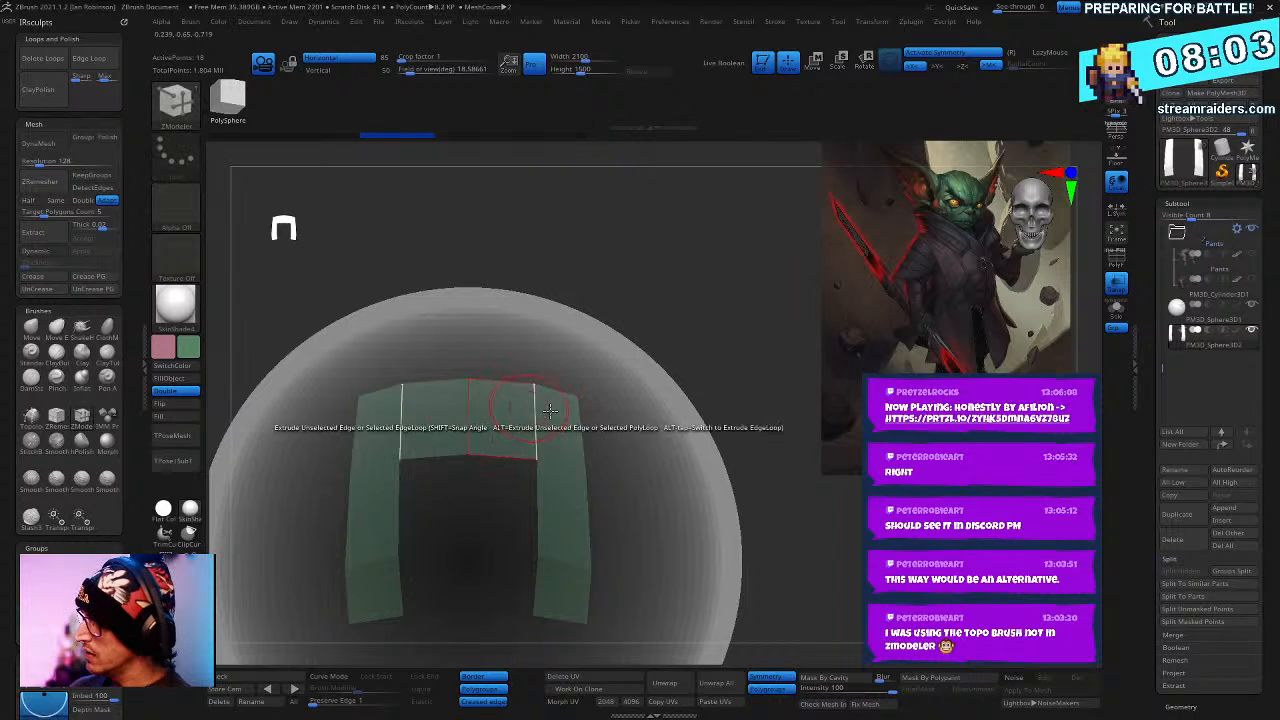
key("ctrl+z")
key("ctrl+z")
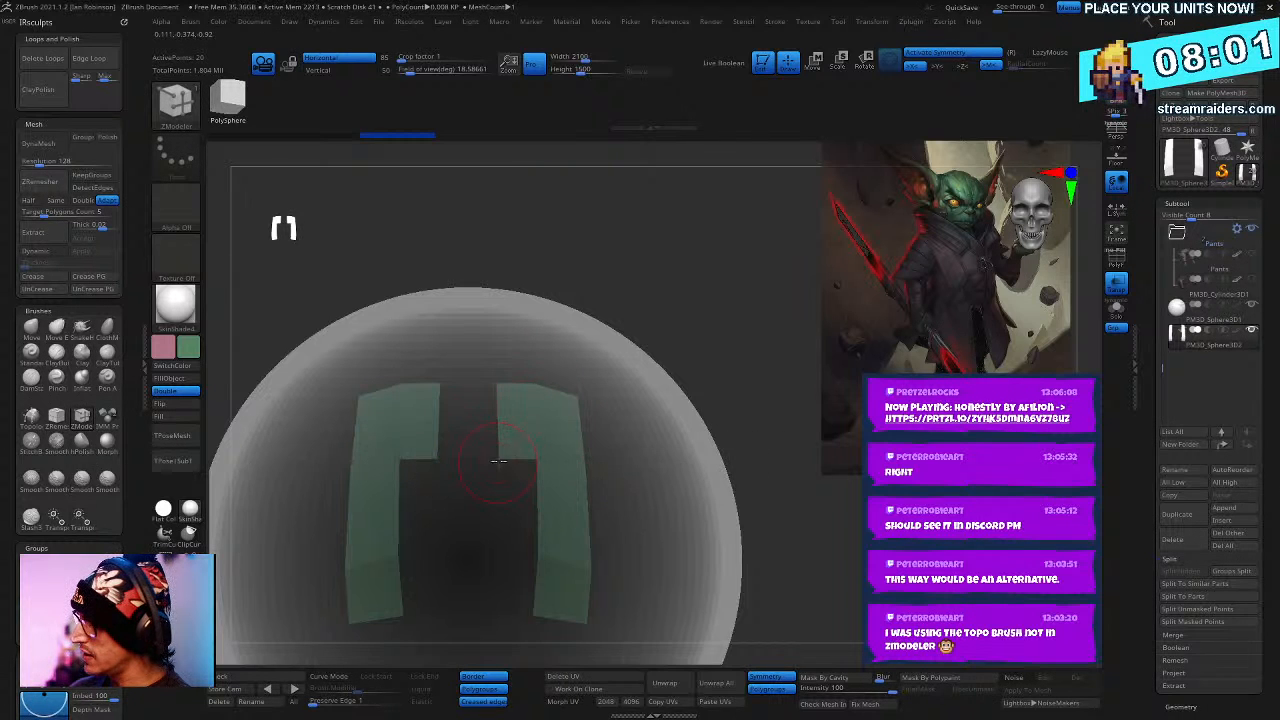
- Extrude the lower segments' inner edges to the centre to form a V-necked vest panel and assign it a single polygroup
left_click_drag(498, 460, 478, 572)
right_click_drag(714, 531, 614, 466)
right_click_drag(694, 406, 480, 440)
key("ctrl+w")
- Set the ZModeler edge action to Insert and add supporting edge loops along the vest panel's vertical seams
right_click(480, 436)
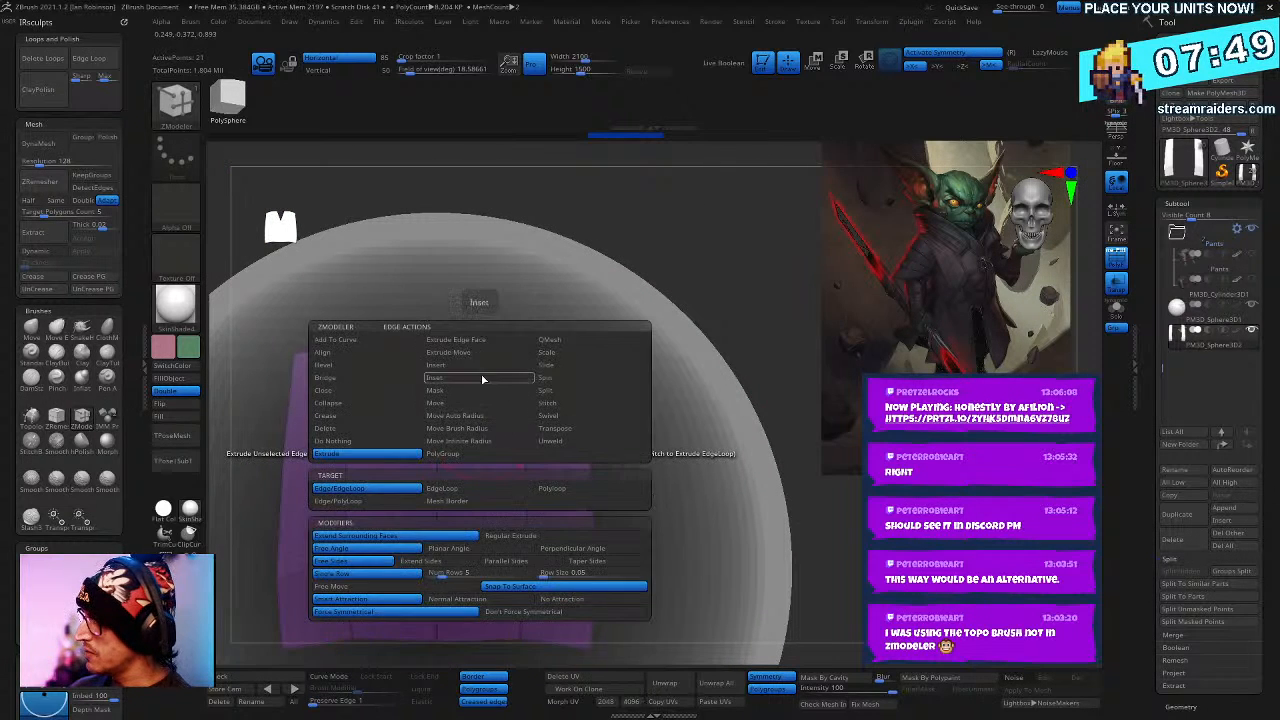
left_click(482, 379)
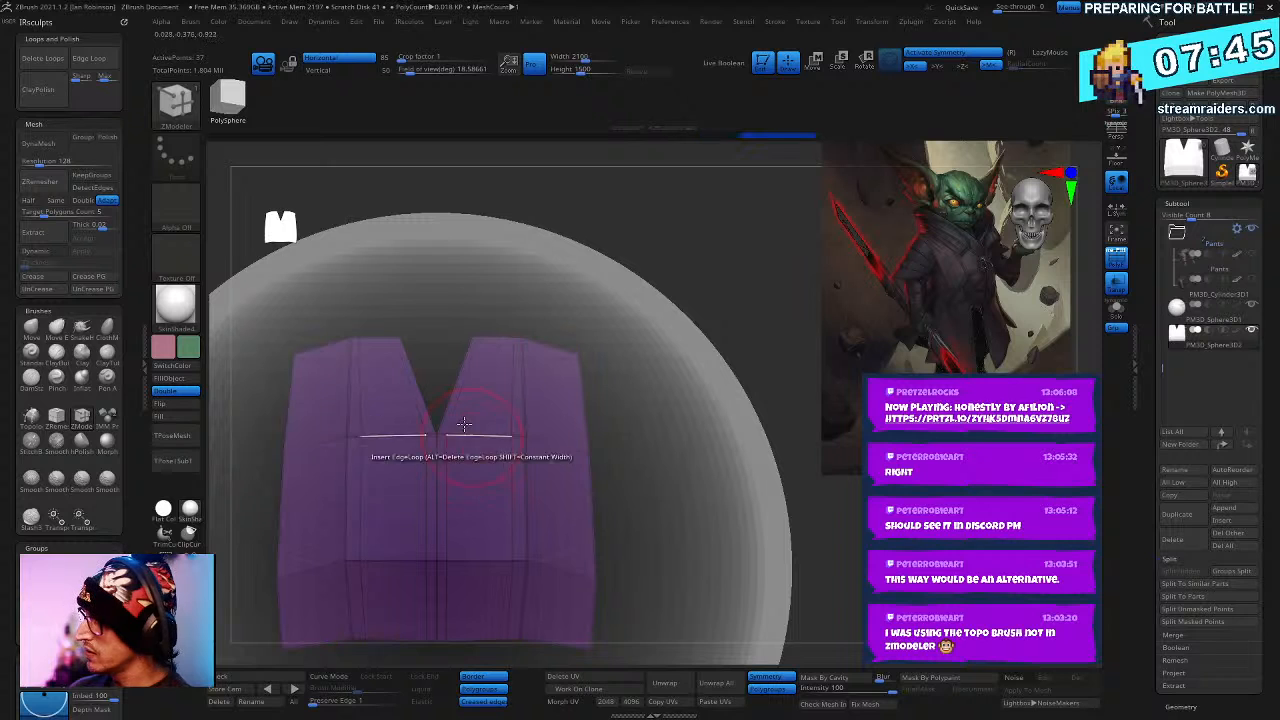
left_click(551, 440)
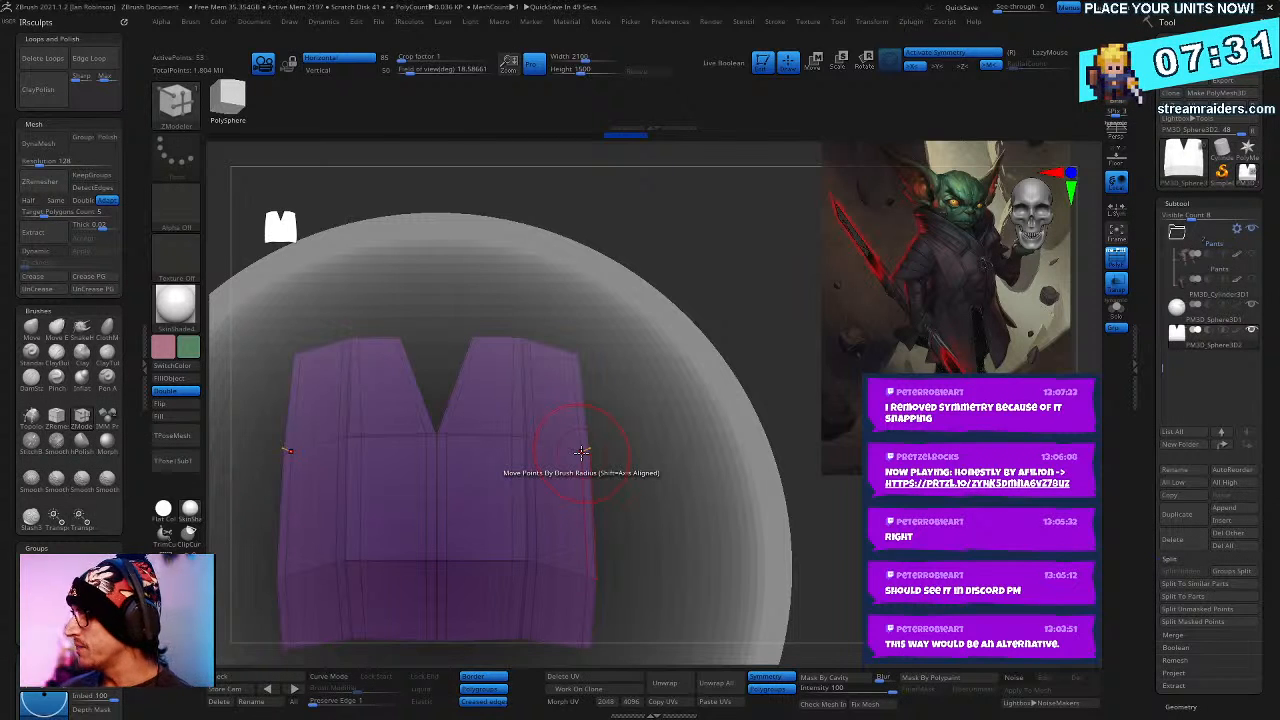
left_click_drag(757, 294, 700, 237)
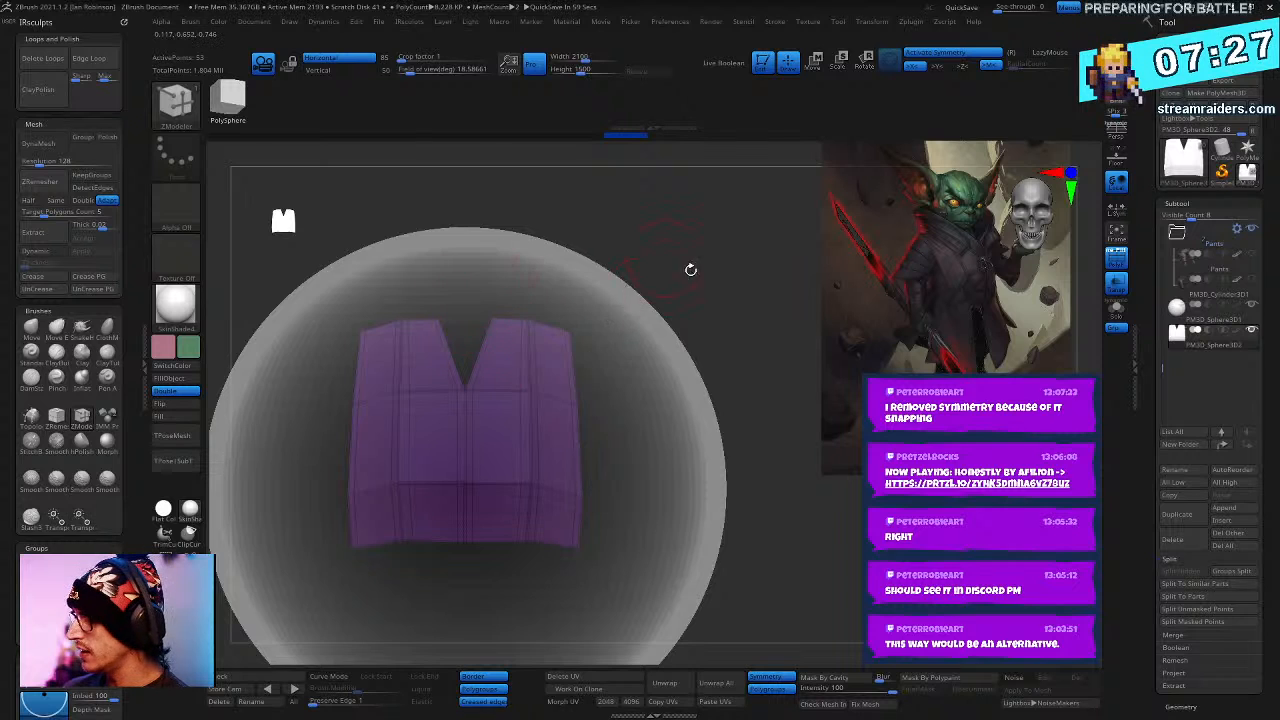
- Set the ZModeler polygon action to Extrude with Polygroup All and extrude the vest panel slightly to give it thickness
left_click_drag(689, 269, 540, 400)
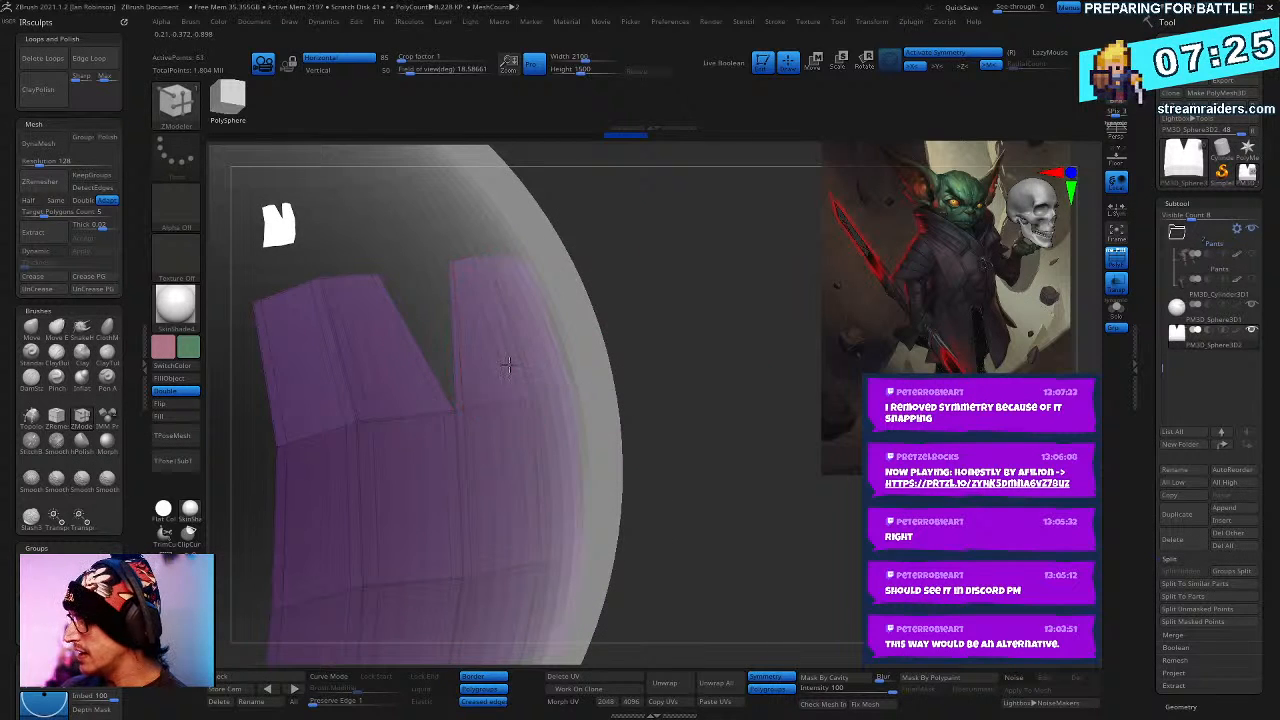
key("space")
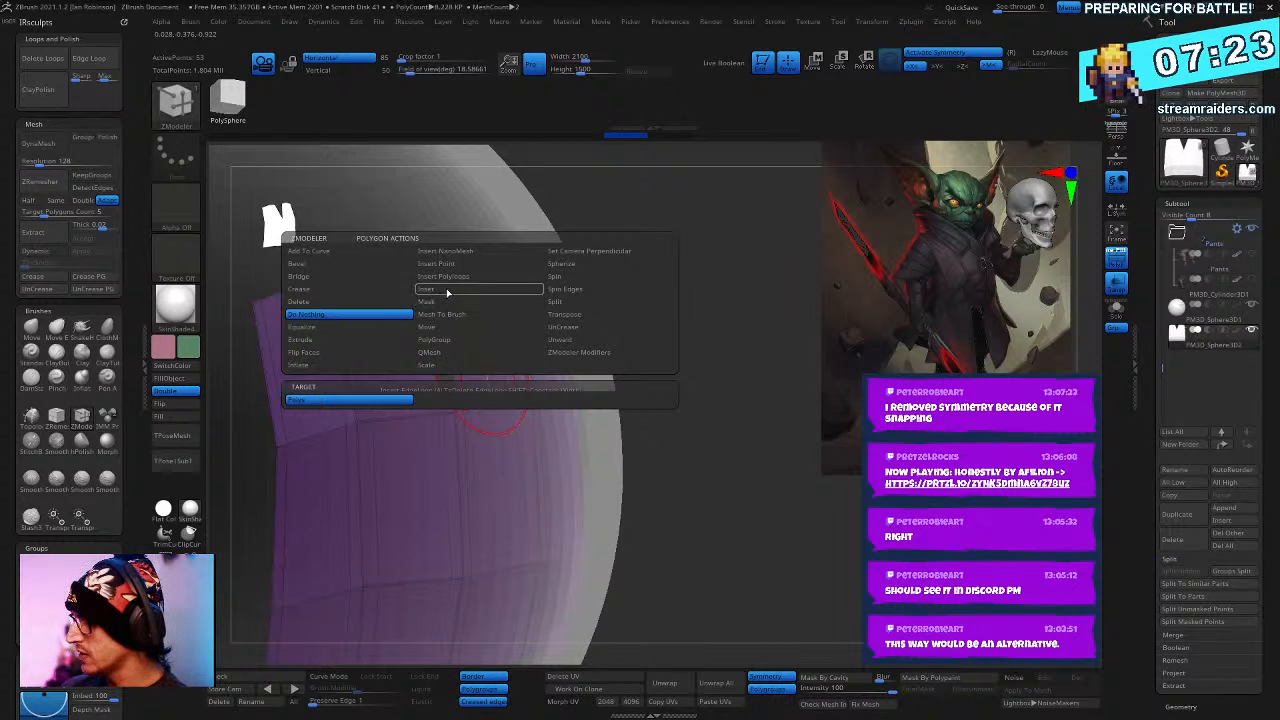
left_click(357, 341)
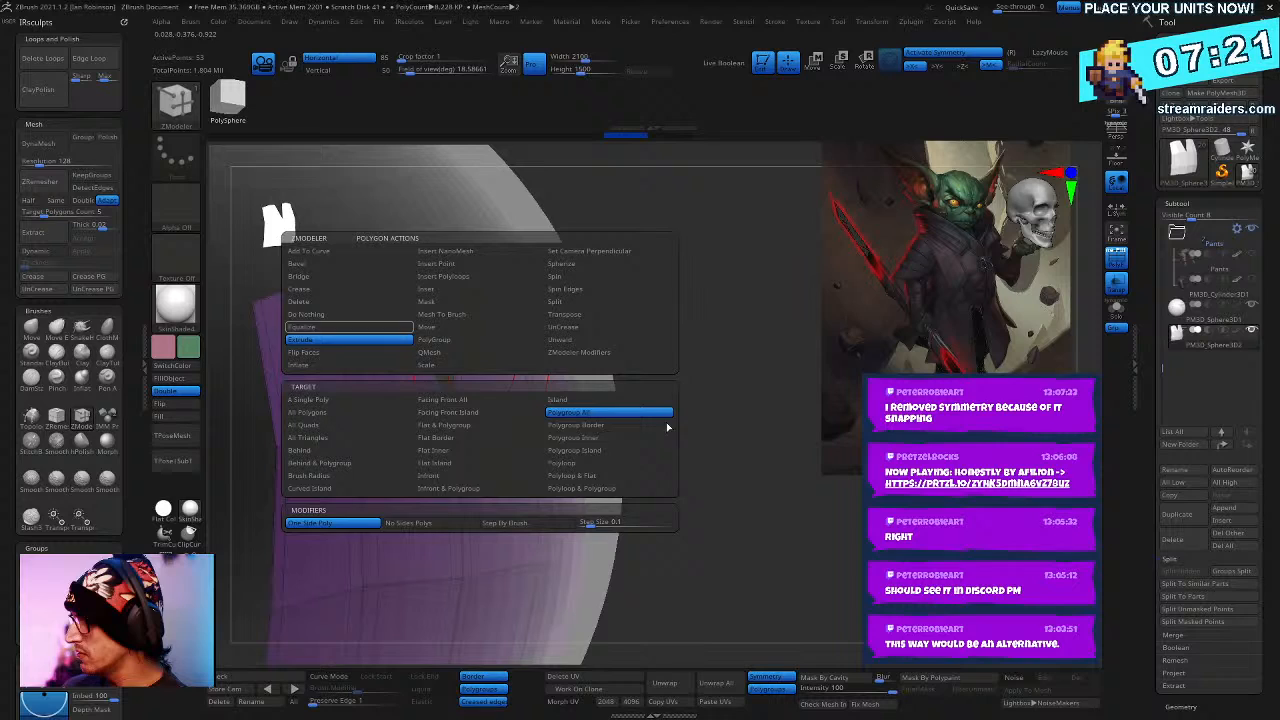
left_click(605, 413)
left_click_drag(512, 362, 714, 334)
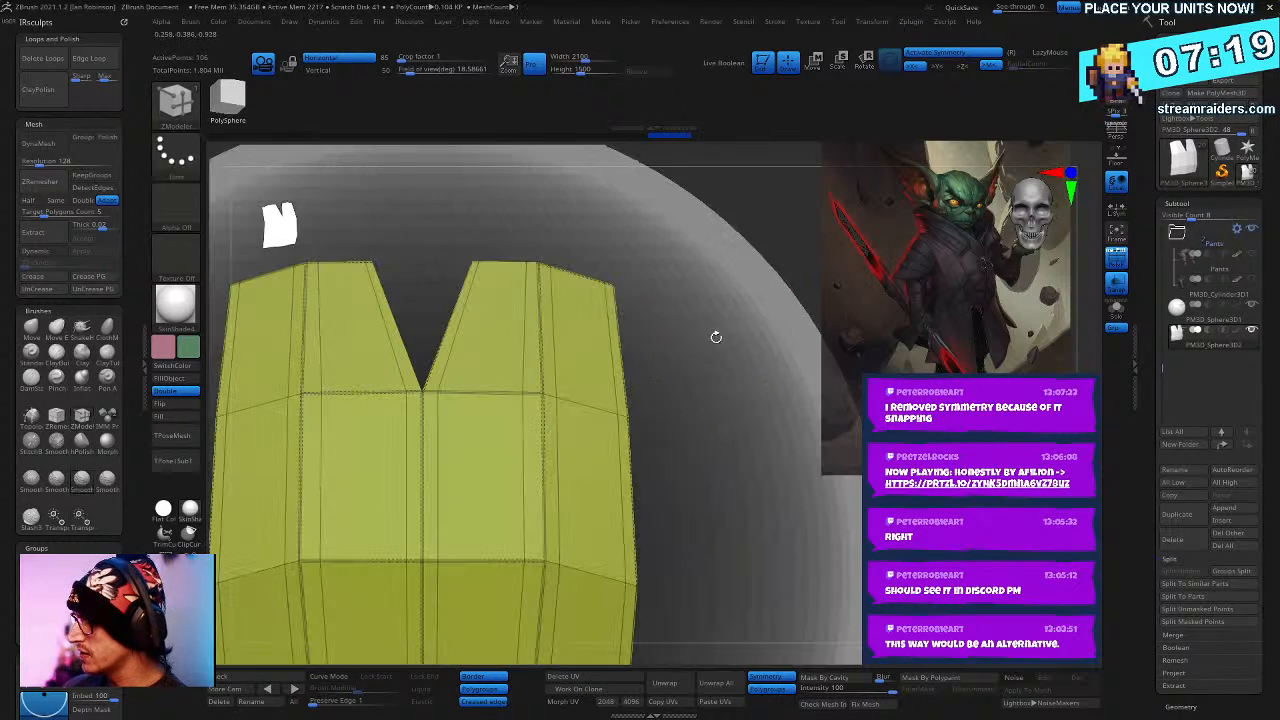
- Turn symmetry off, switch to the Move brush and try pulling the vest panel's centre at the V-neck point
key("f")
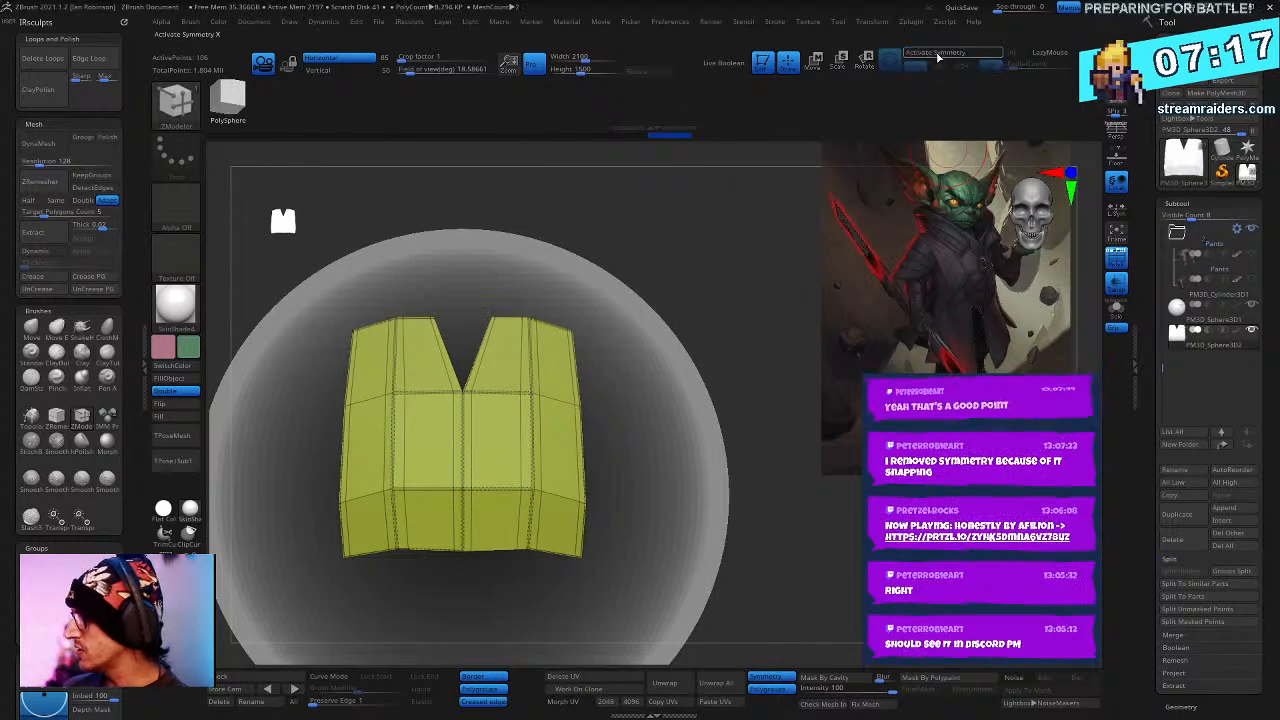
key("b")
key("m")
key("v")
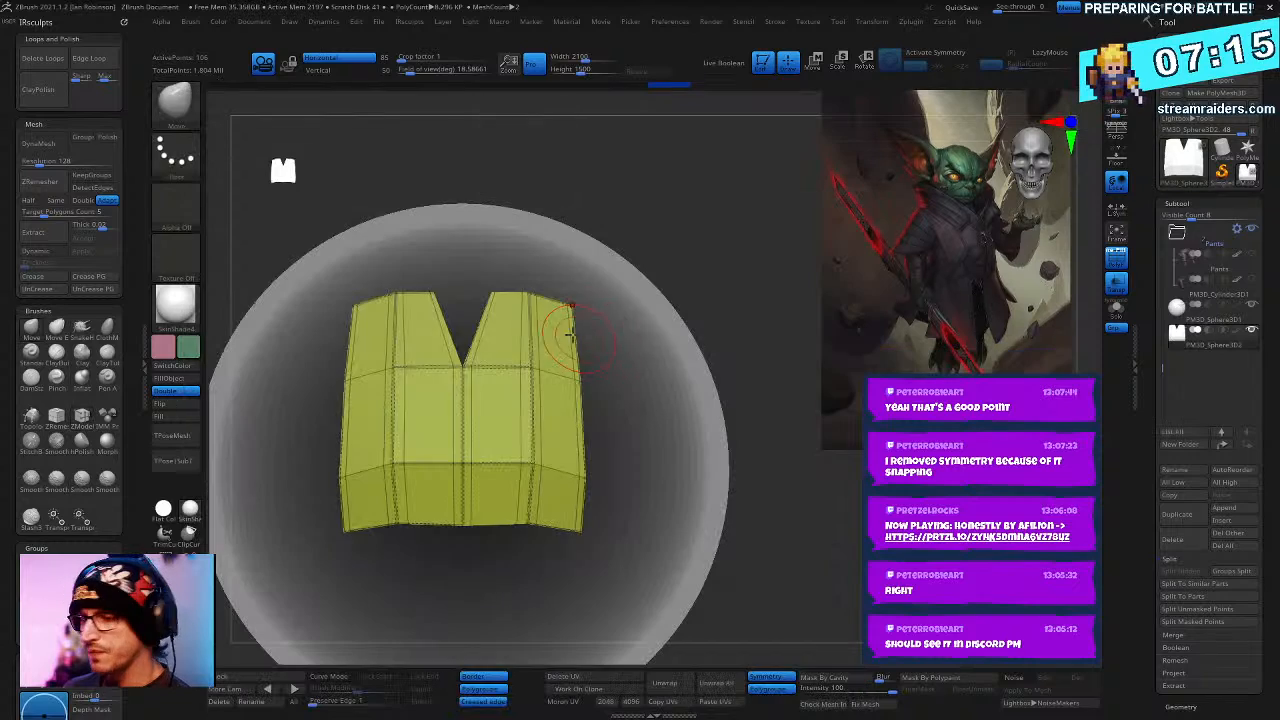
key("space")
mouse_move(456, 380)
left_mouse_down()
mouse_move(507, 488)
mouse_move(520, 480)
left_mouse_up()
key("ctrl+z")
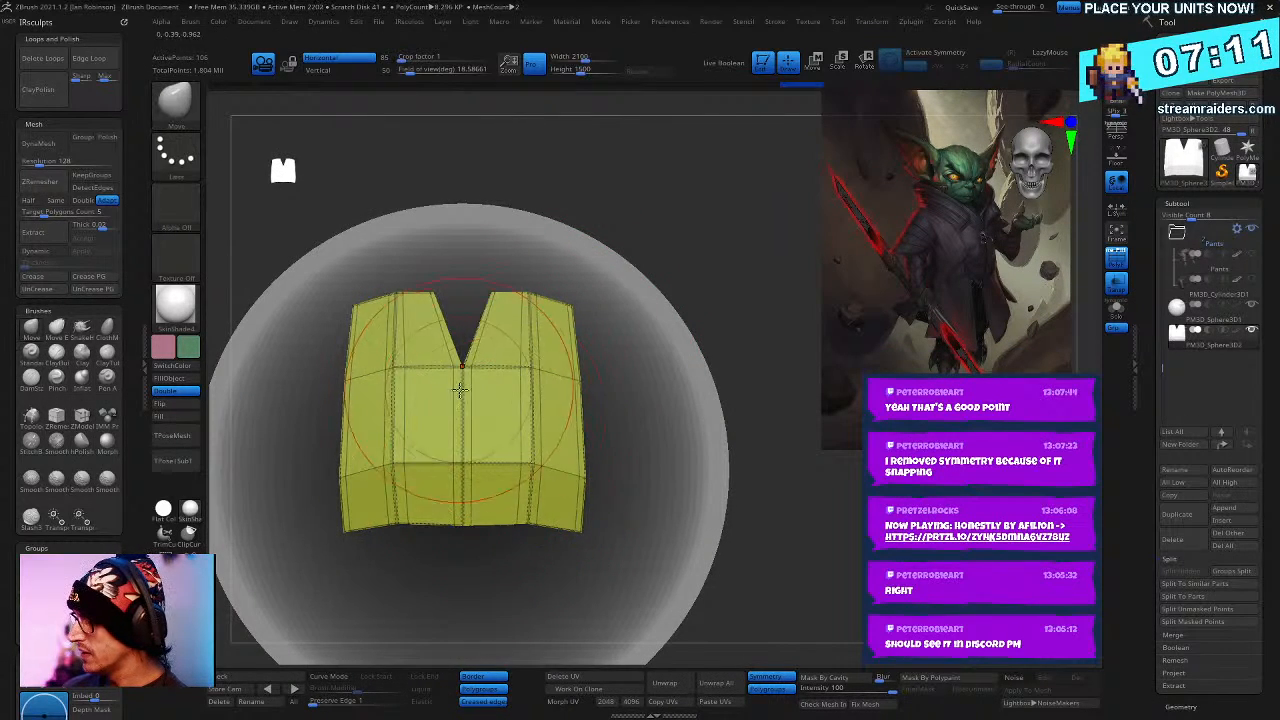
- Pull the vest panel's centre seam sideways below the V-neck point with the Move brush and mirror the slanted seam onto the other half
mouse_move(450, 300)
right_mouse_down()
mouse_move(620, 330)
mouse_move(440, 345)
right_mouse_up()
left_click_drag(440, 345, 433, 505)
right_click_drag(683, 240, 660, 243)
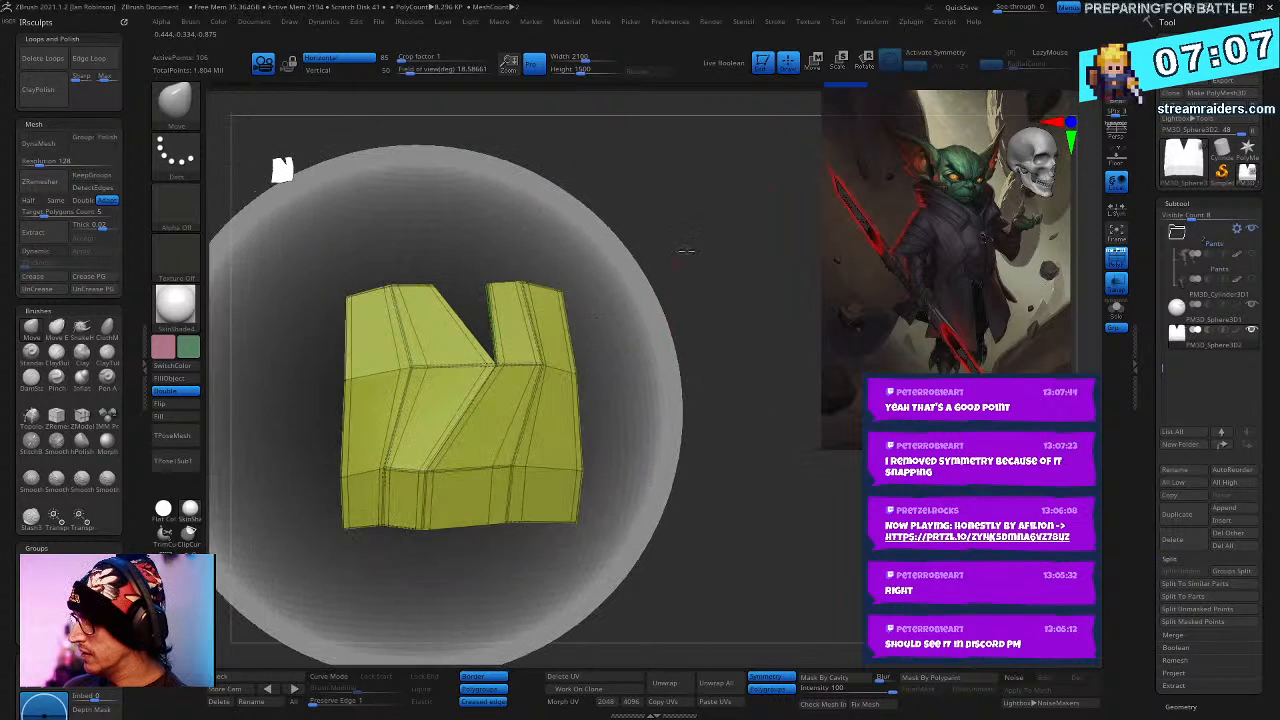
right_click_drag(593, 449, 667, 397)
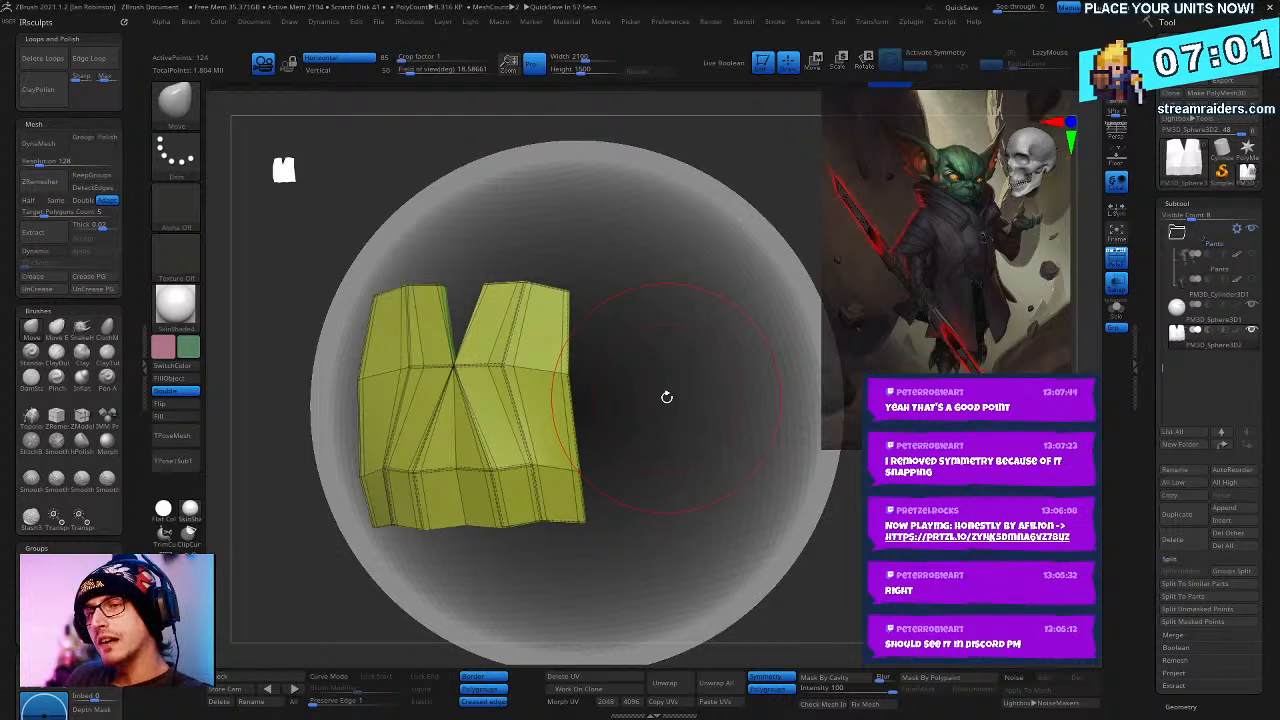
right_click_drag(667, 397, 443, 273)
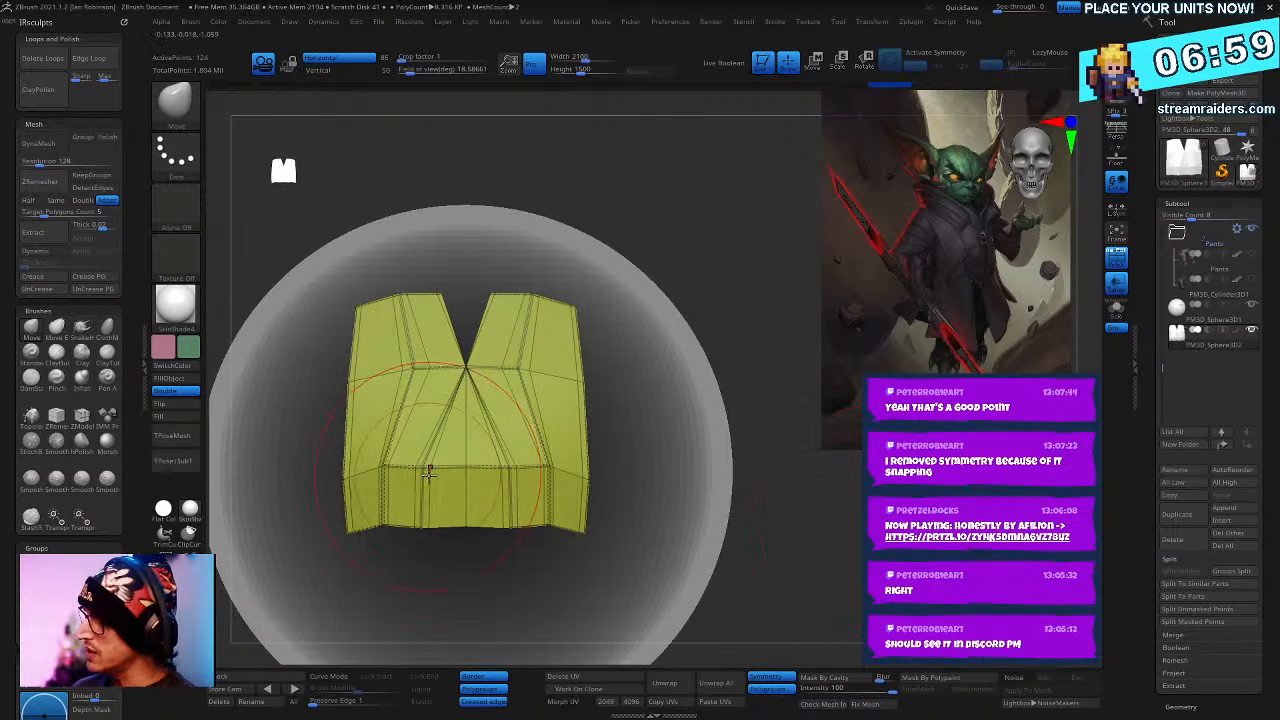
mouse_move(443, 273)
left_mouse_down("ctrl")
mouse_move(440, 440)
mouse_move(535, 455)
mouse_move(509, 348)
mouse_move(445, 275)
left_mouse_up("ctrl")
key("w")
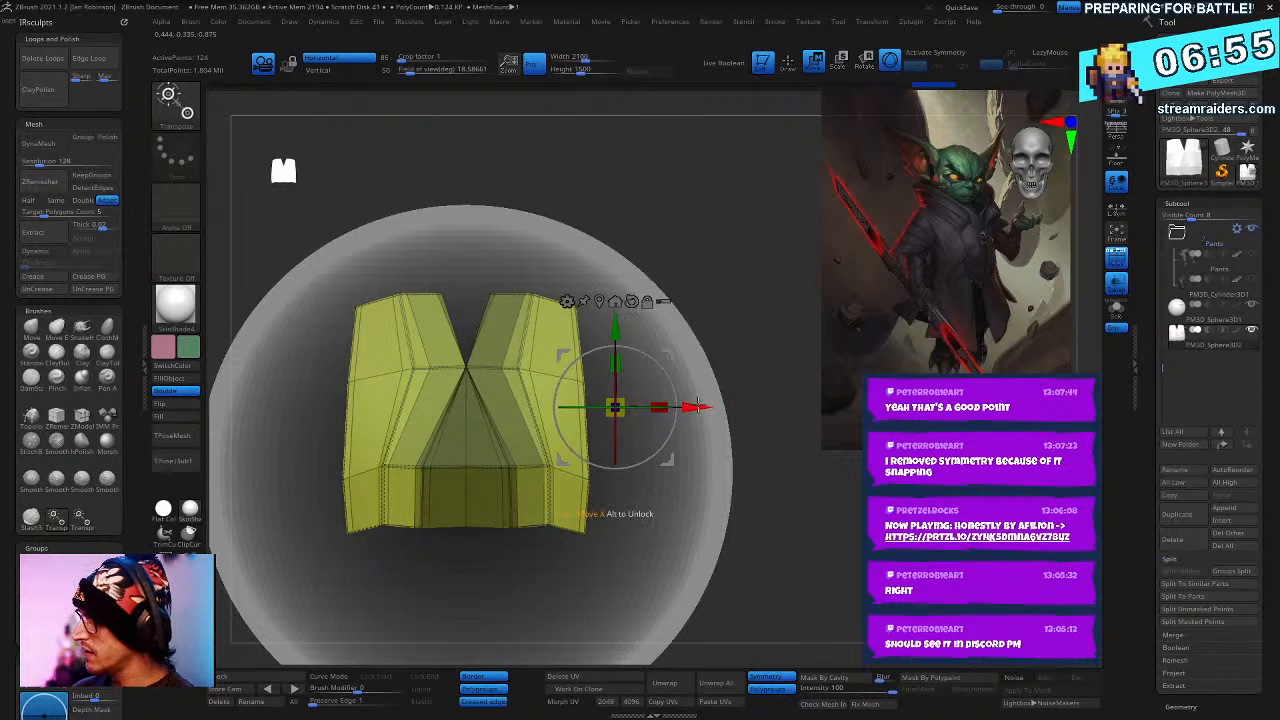
key("q")
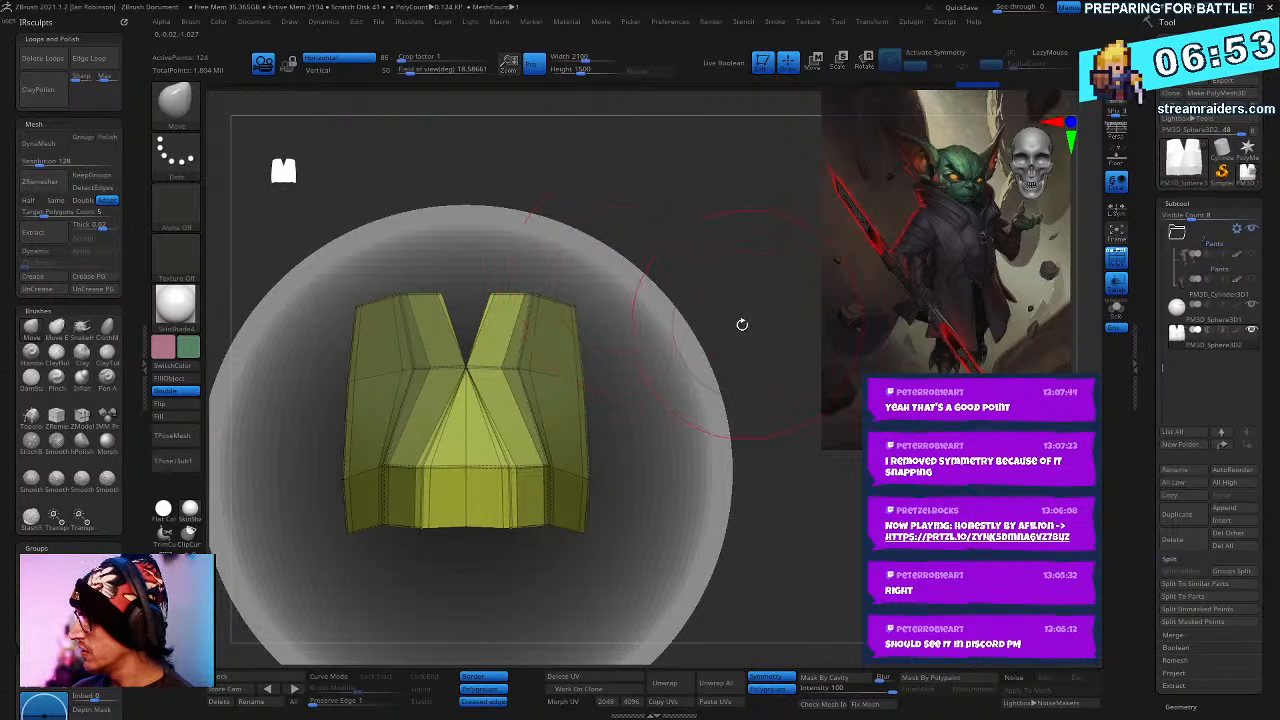
left_click(651, 283, "ctrl")
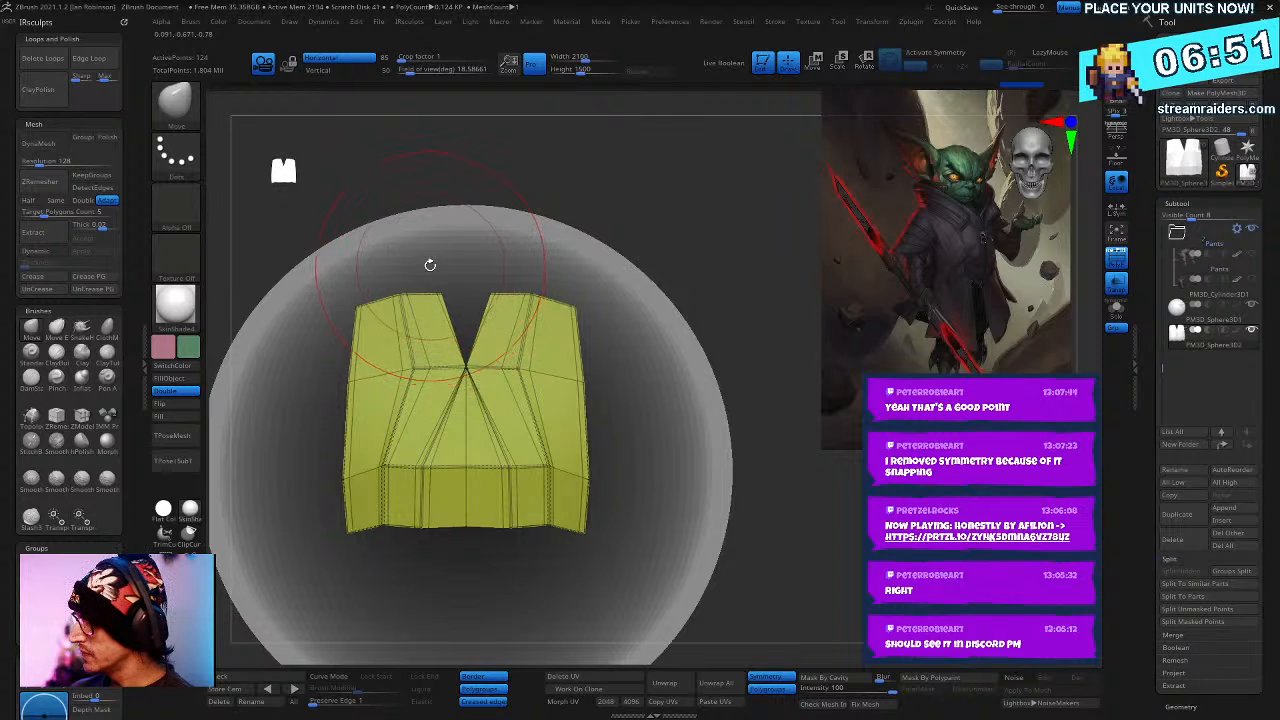
- Mask the diagonal strip of faces running from the V-neck's left edge down towards the vest panel's hem
mouse_move(430, 265)
left_mouse_down()
mouse_move(417, 566)
mouse_move(640, 540)
mouse_move(665, 215)
left_mouse_up()
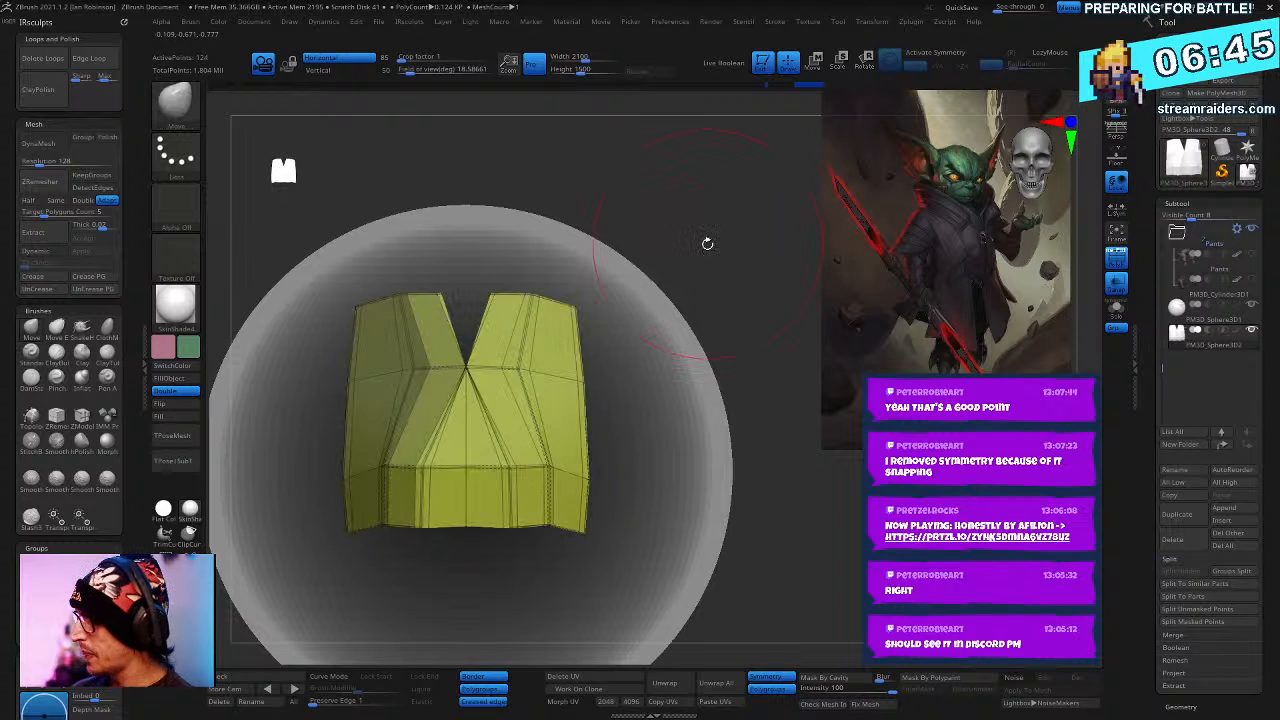
- Try to close the panel's V-notch by sliding its unmasked part sideways along the X axis and mirroring the result
key("w")
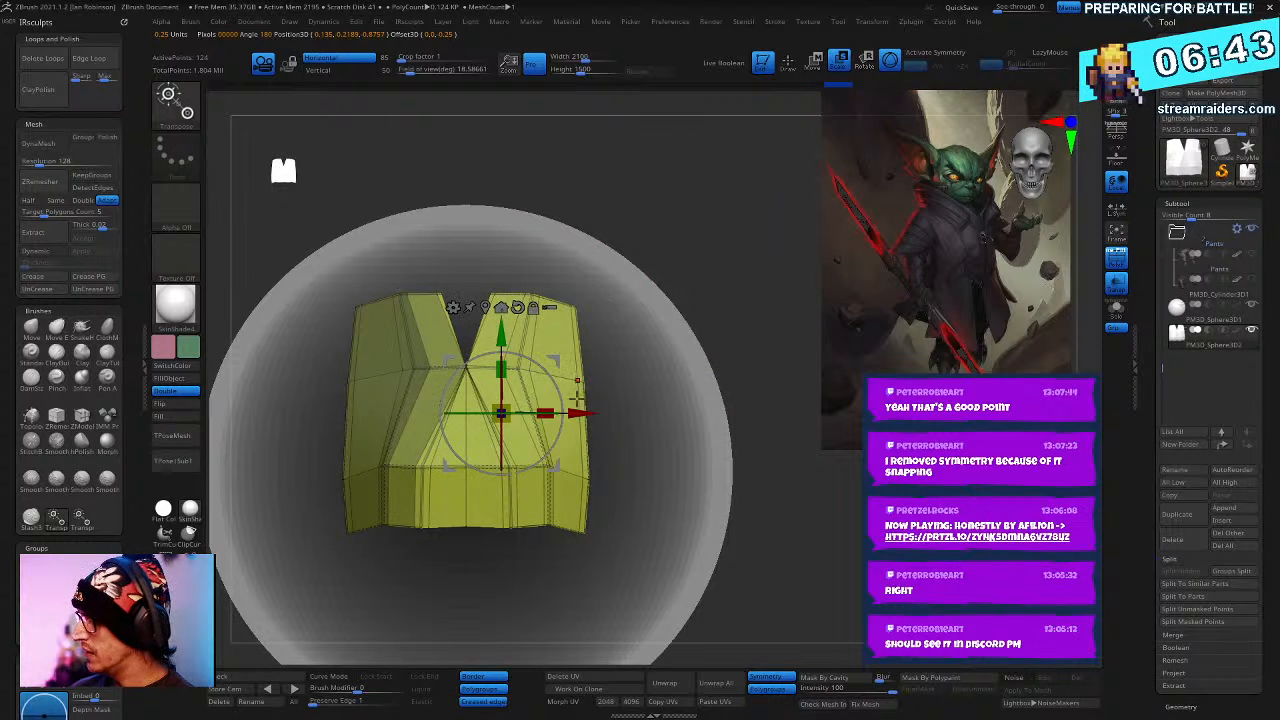
left_click_drag(577, 410, 620, 416)
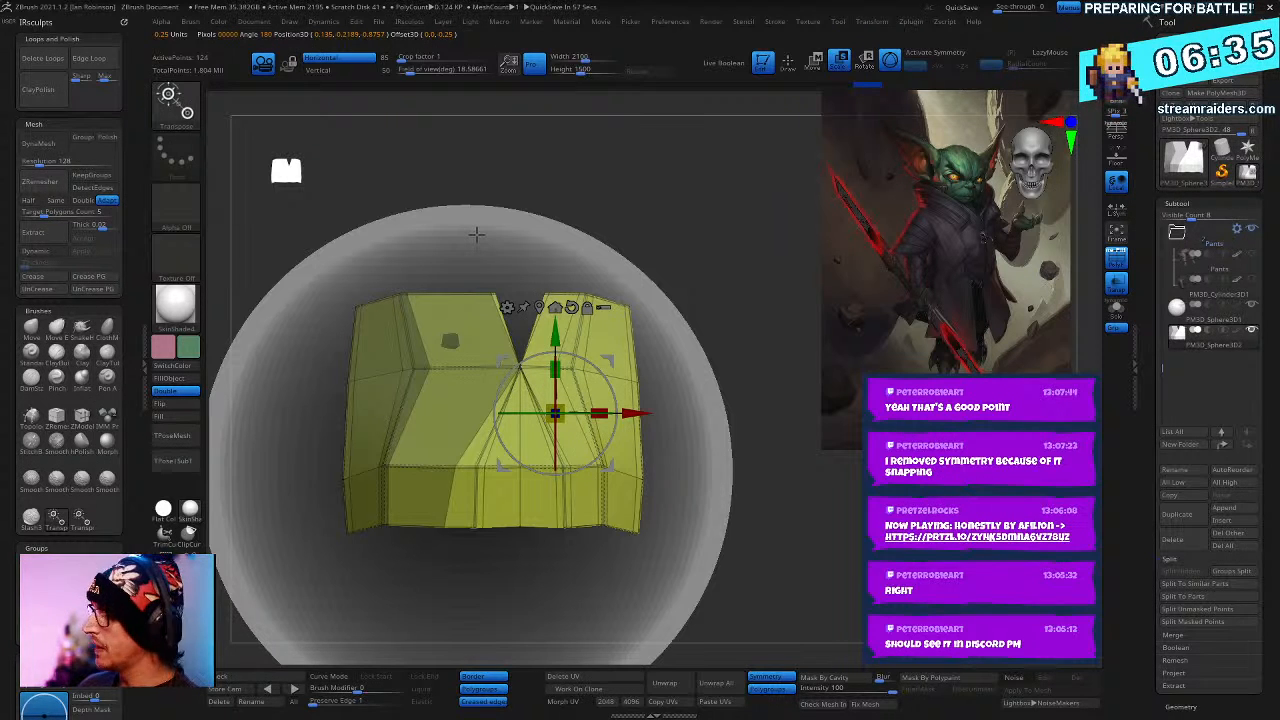
left_click_drag(795, 512, 758, 522, "ctrl")
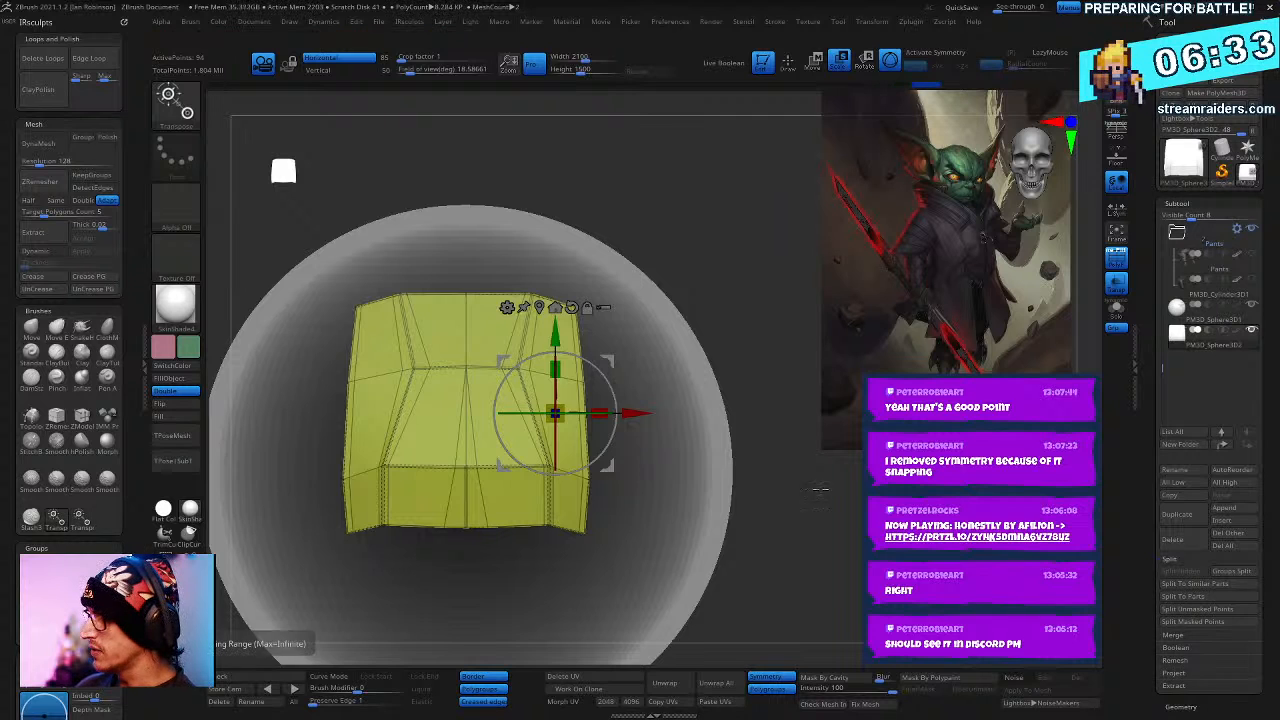
key("q")
left_click_drag(280, 146, 340, 150)
left_click_drag(915, 525, 802, 540)
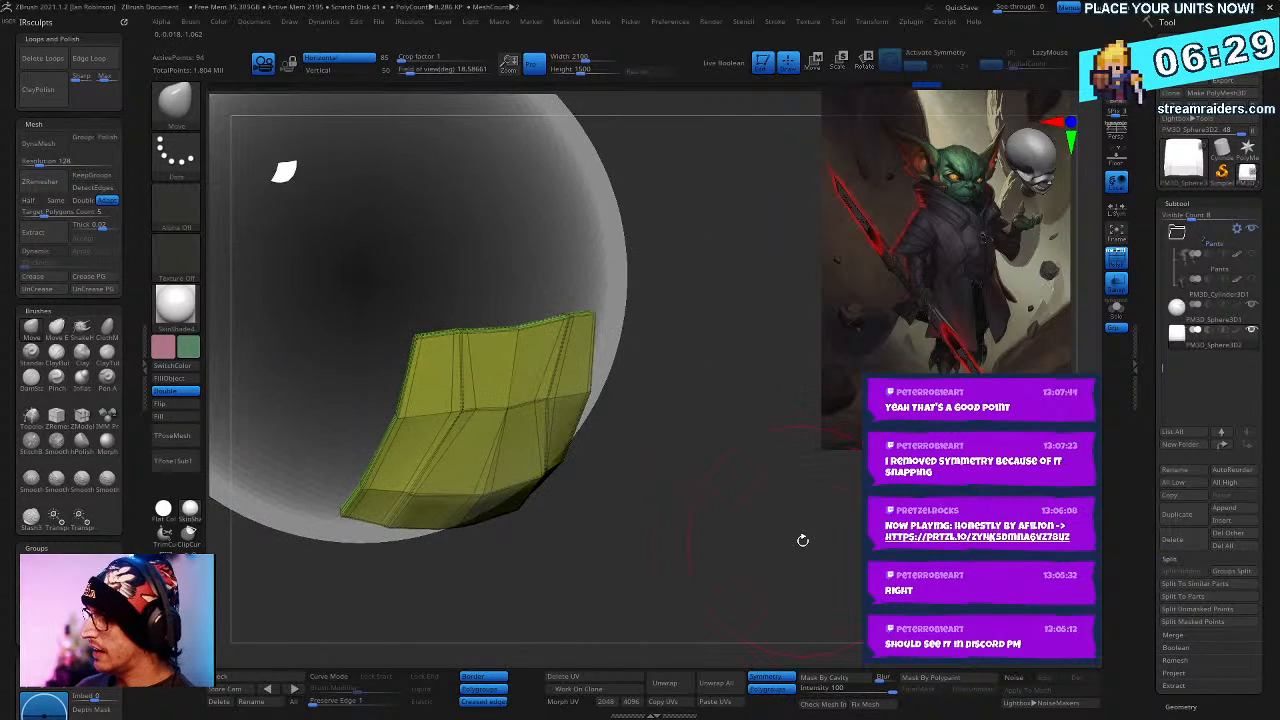
- Undo the panel edits back to the two separate side strips
key("ctrl+z")
key("ctrl+z")
key("ctrl+z")
key("ctrl+z")
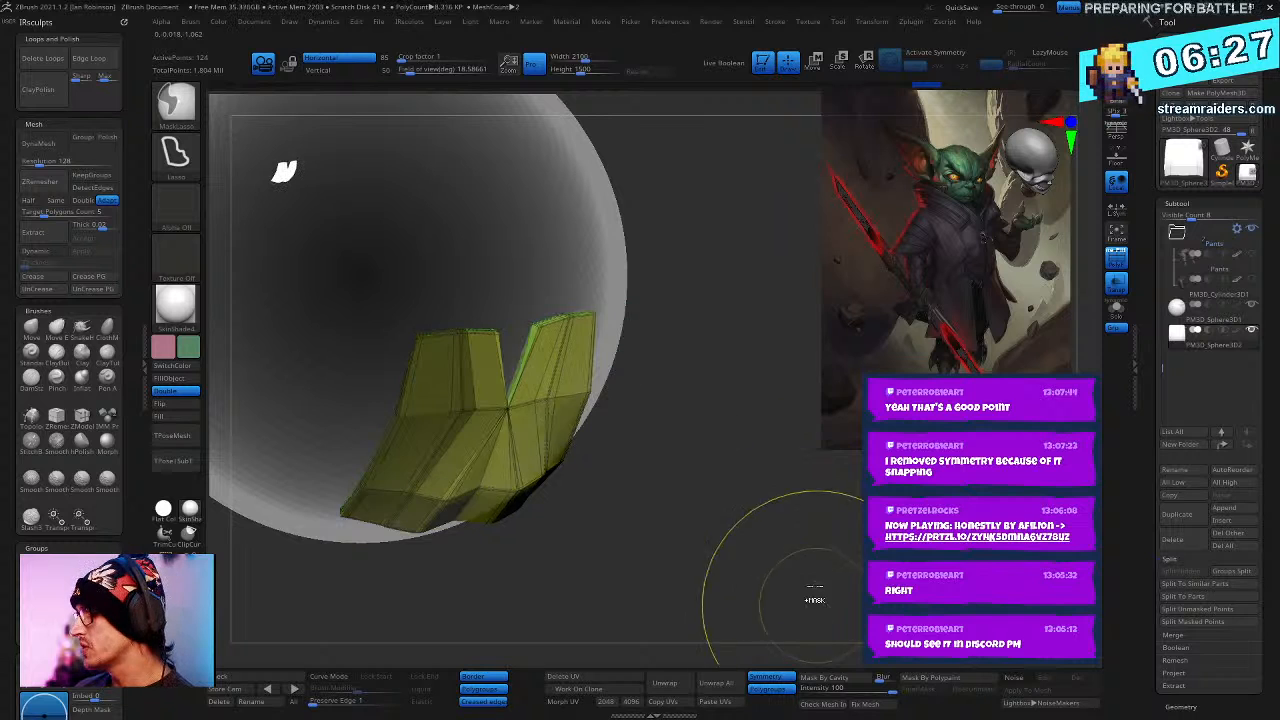
key("ctrl+z")
key("ctrl+z")
key("ctrl+z")
key("ctrl+z")
key("ctrl+z")
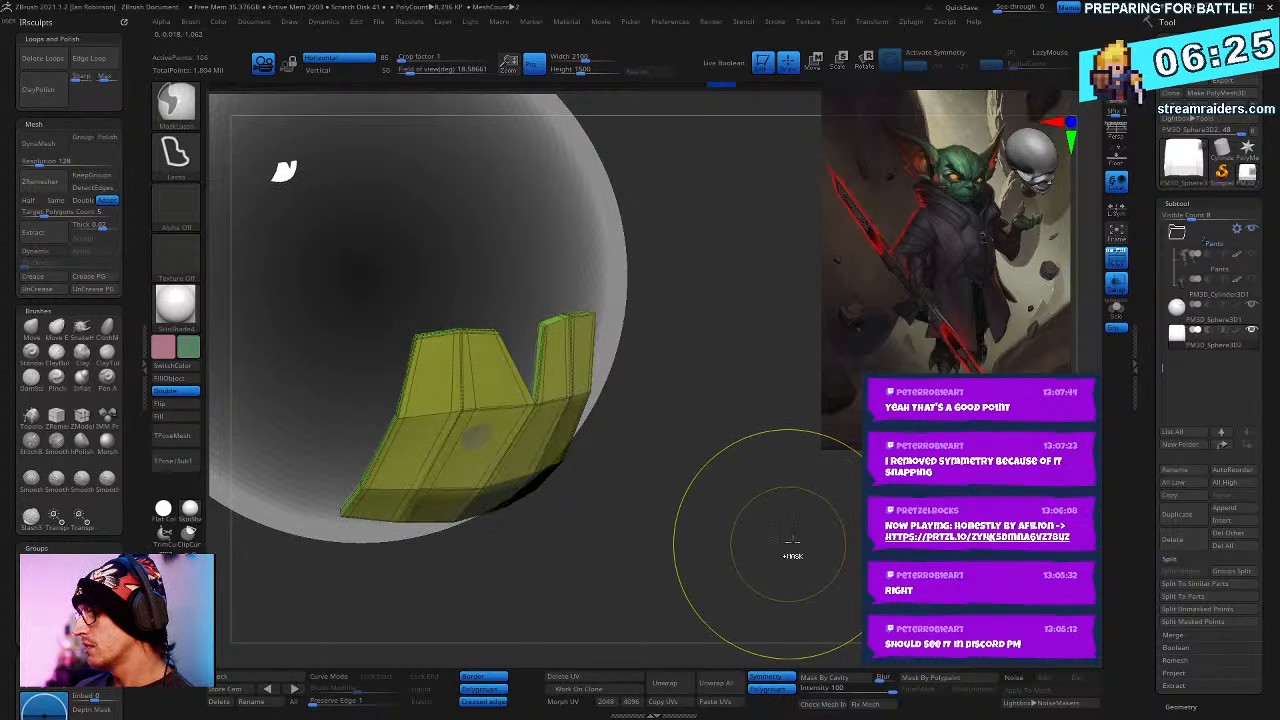
left_click_drag(814, 566, 820, 565, "shift")
key("ctrl+z")
key("ctrl+z")
key("ctrl+z")
key("ctrl+z")
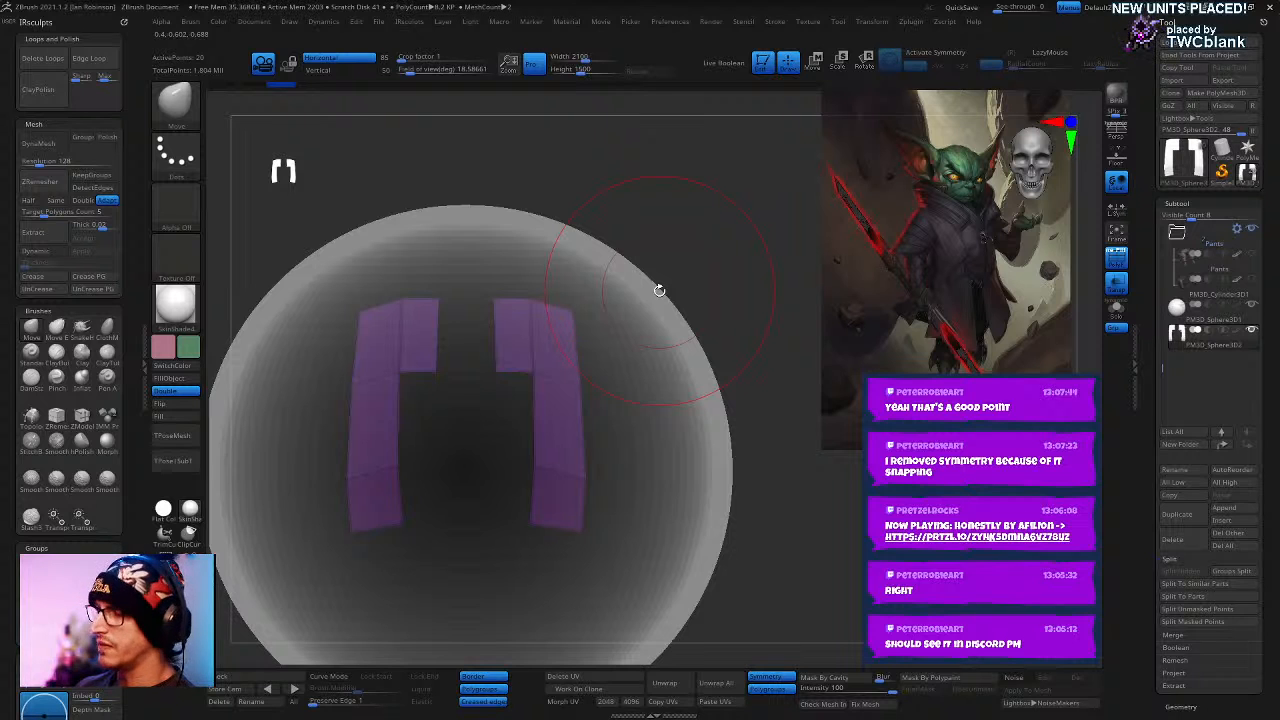
- Step through the edit history to the flat purple panel with the V-notch and centre seam
key("ctrl+shift+z")
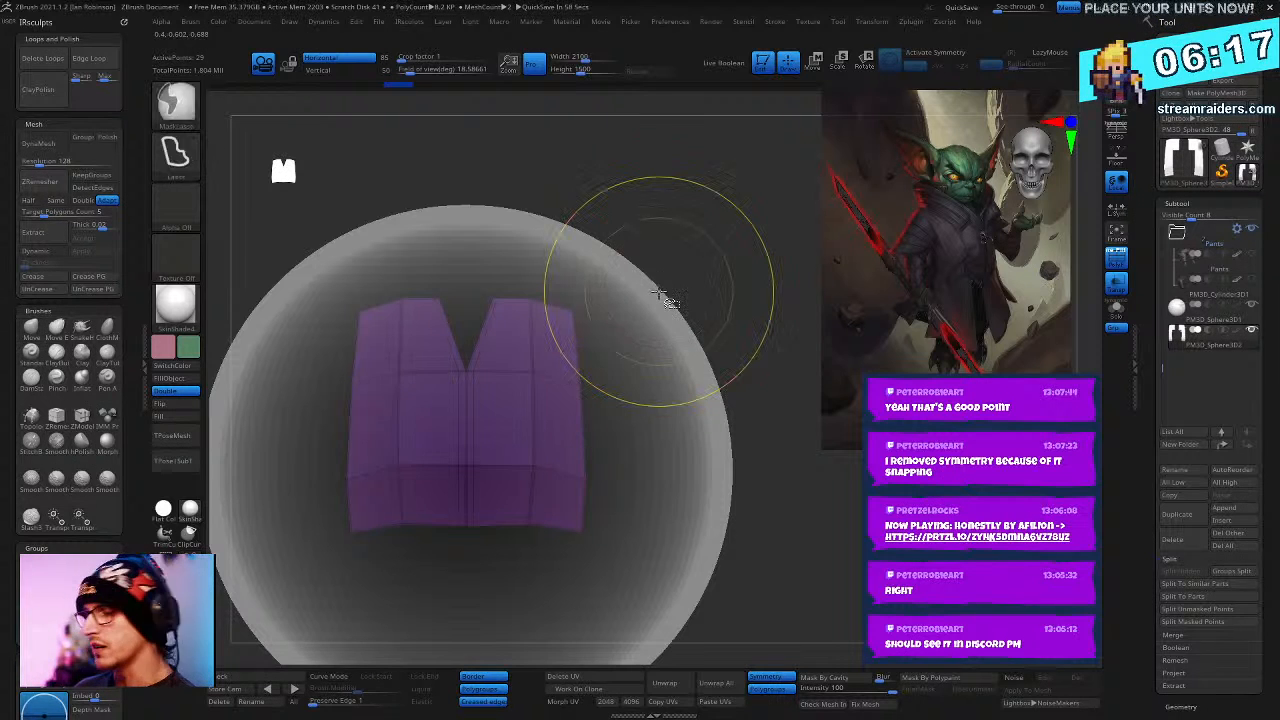
key("ctrl+shift+z")
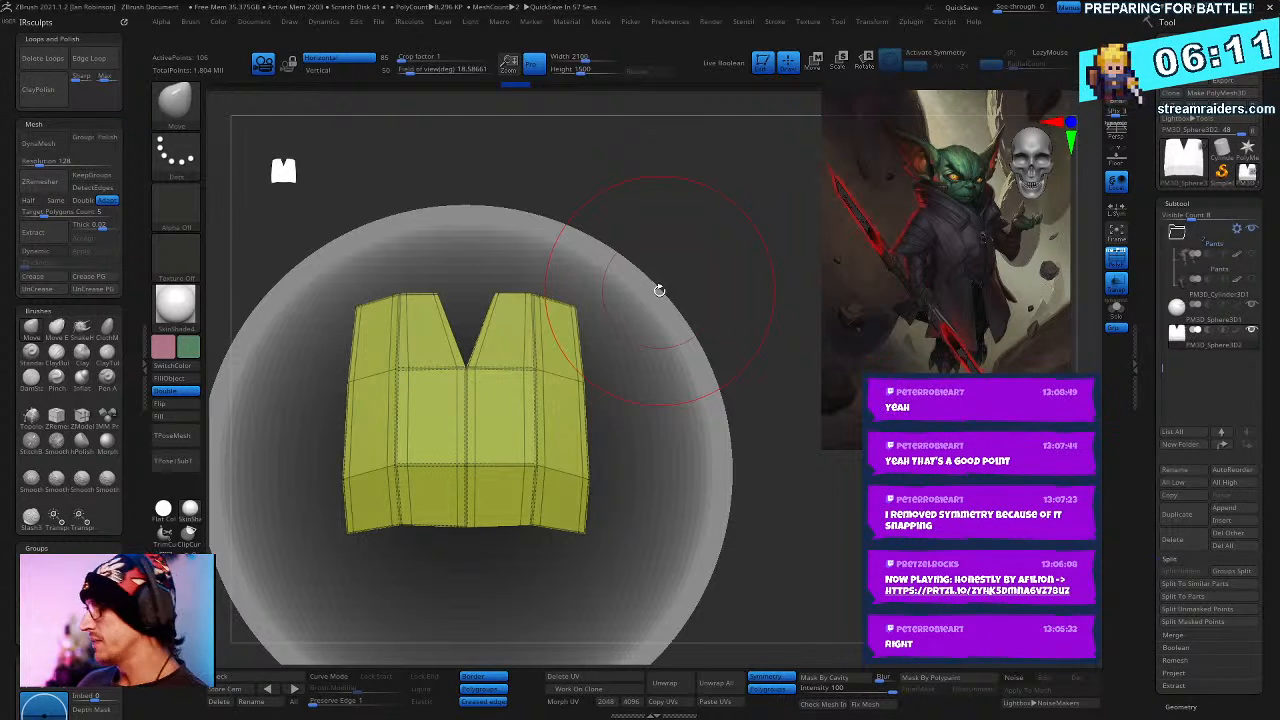
left_click_drag(811, 514, 866, 550)
key("ctrl+z")
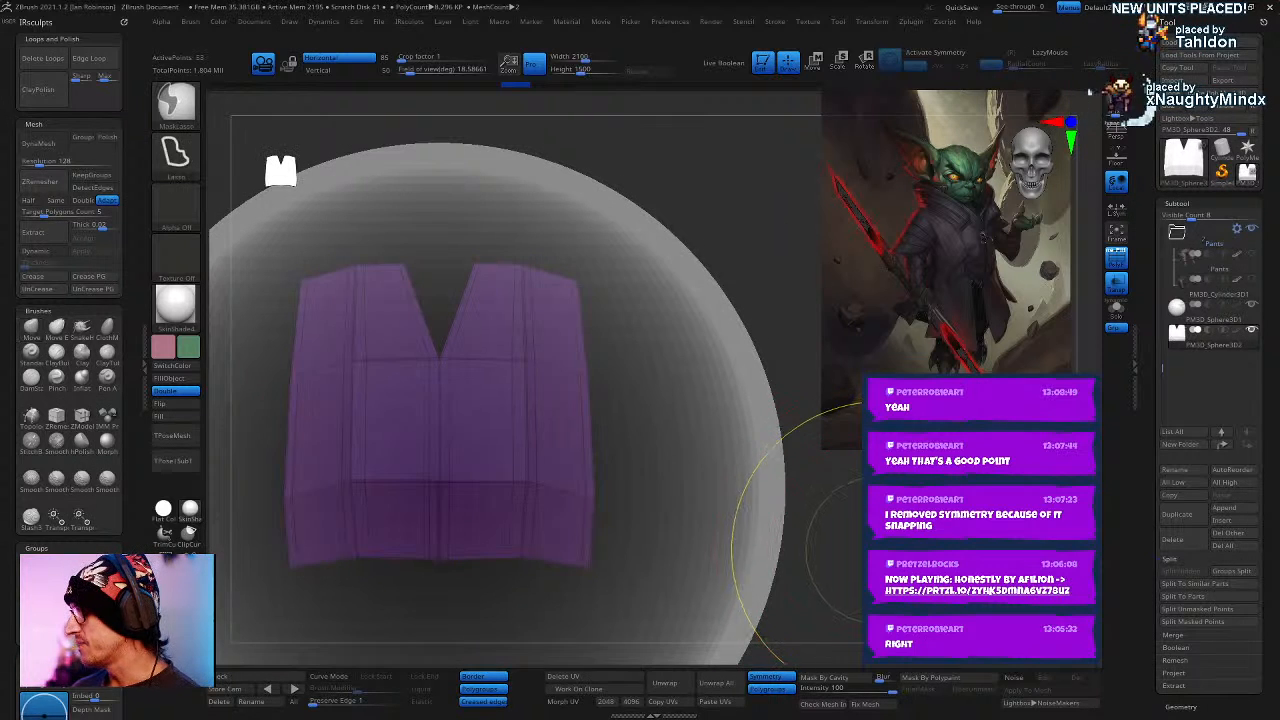
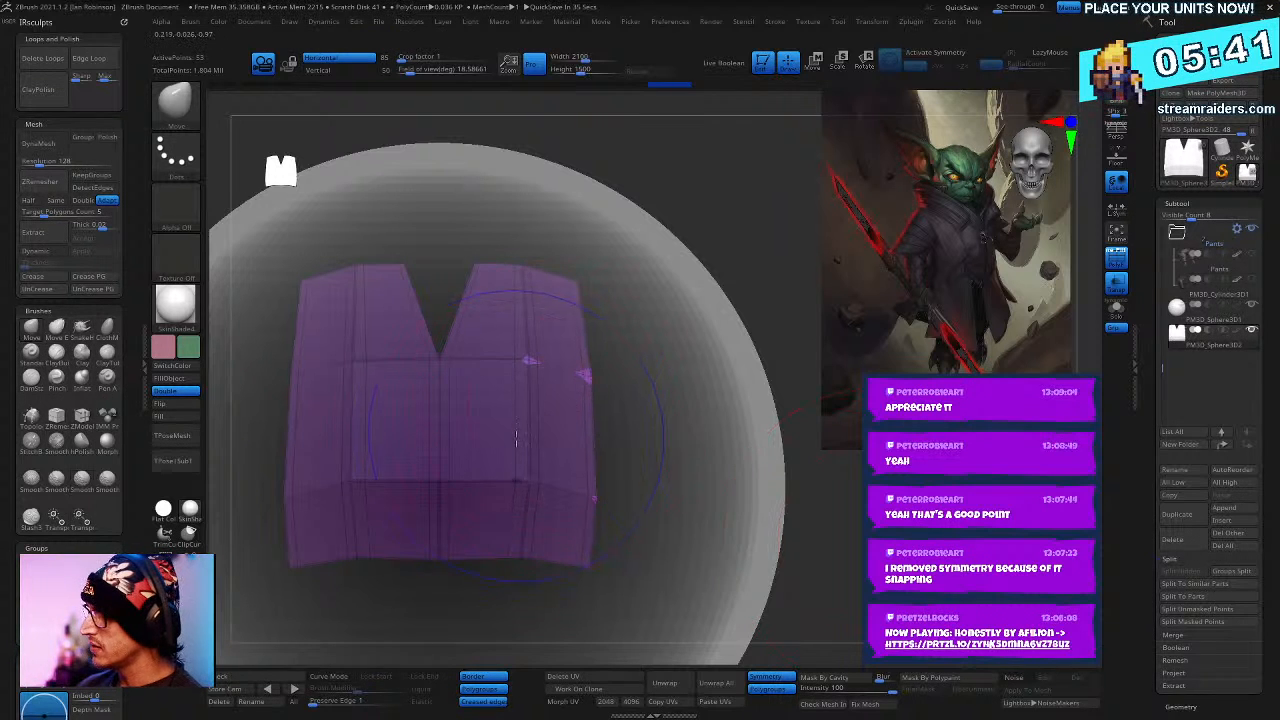
- Try smoothing the panel's edge loops across its middle
mouse_move(516, 438)
left_mouse_down("shift")
mouse_move(506, 457)
mouse_move(494, 417)
mouse_move(355, 395)
left_mouse_up("shift")
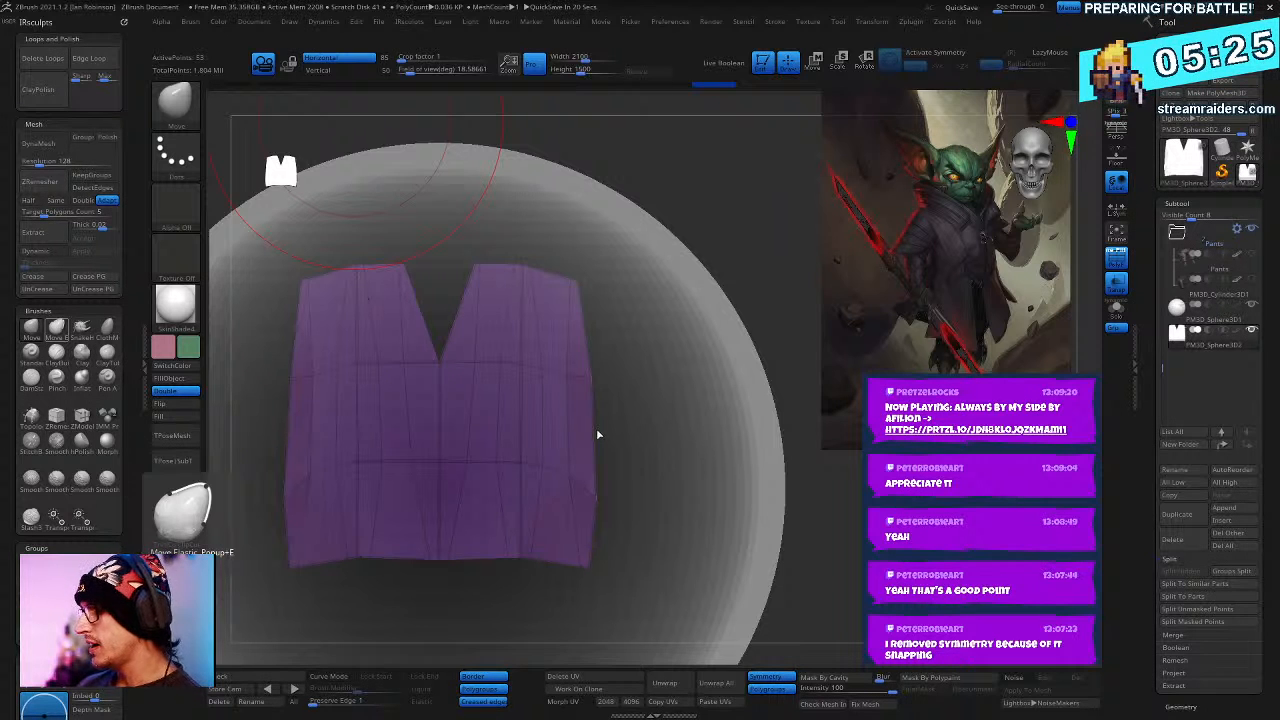
key("space")
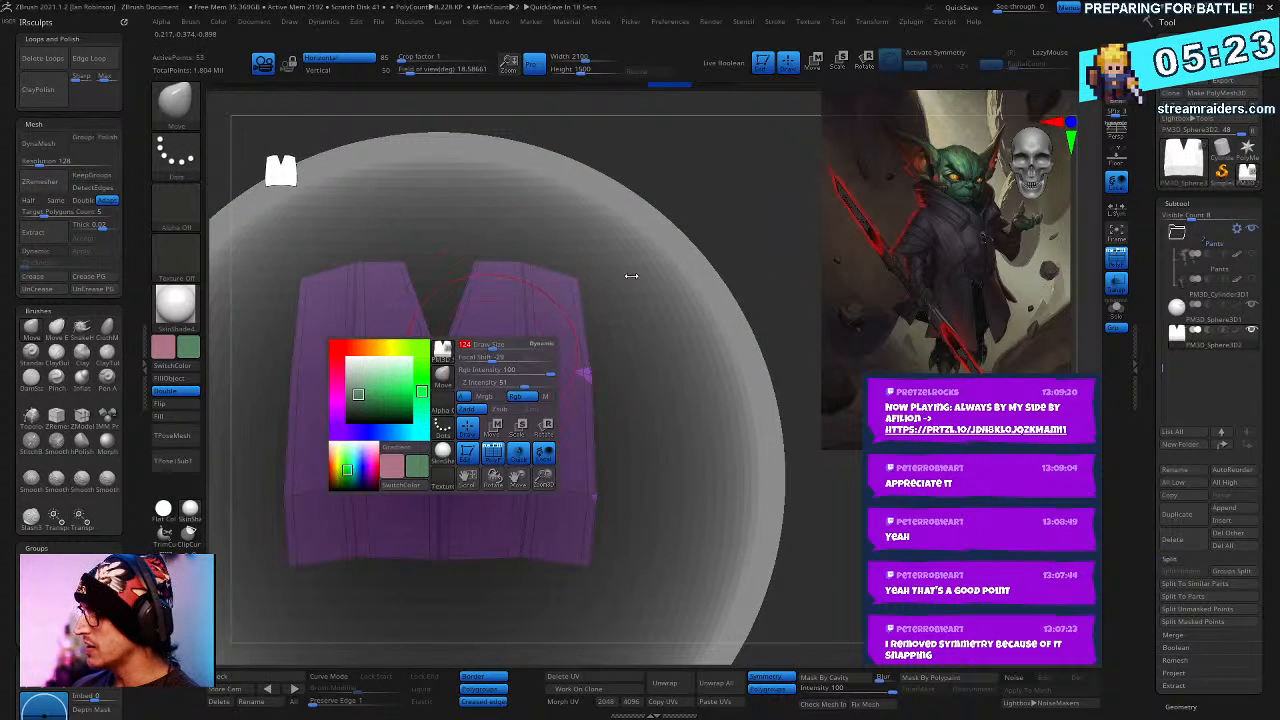
right_click_drag(631, 276, 770, 395, "ctrl")
- Switch to the ZModeler brush with X symmetry and give the strip along the V-notch and centre seam its own polygroup
key("space")
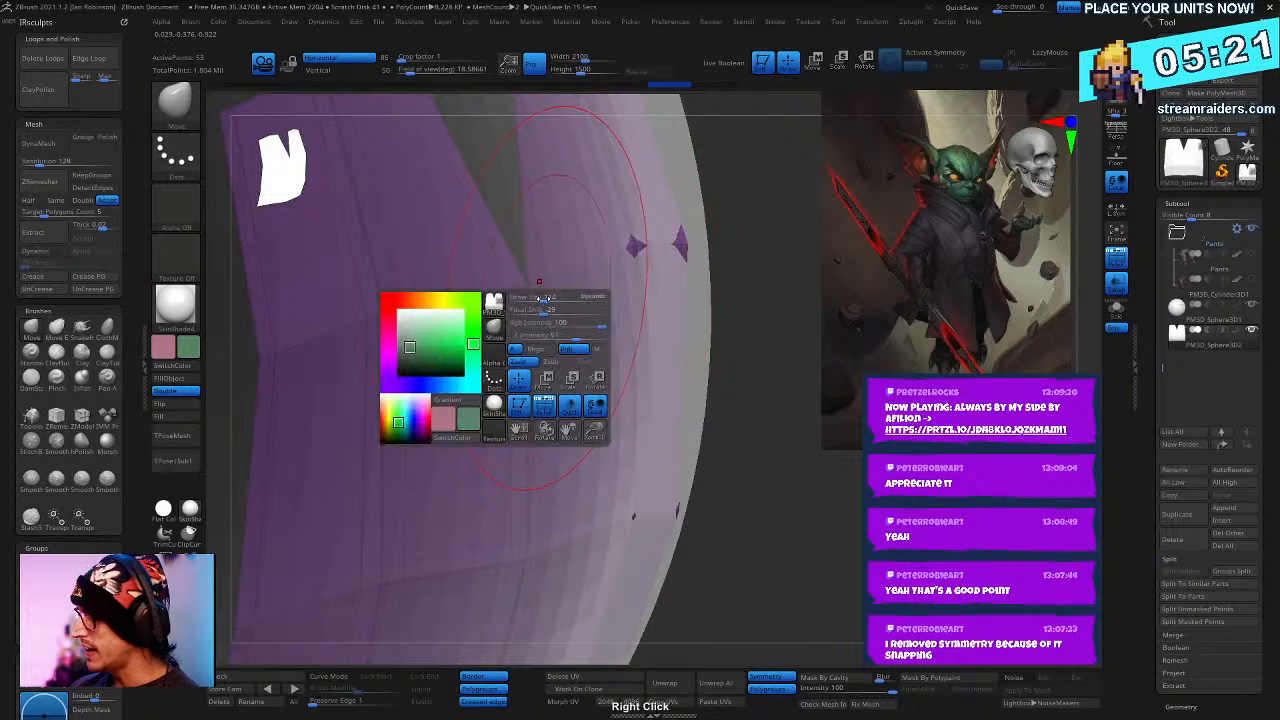
key("b")
key("z")
key("m")
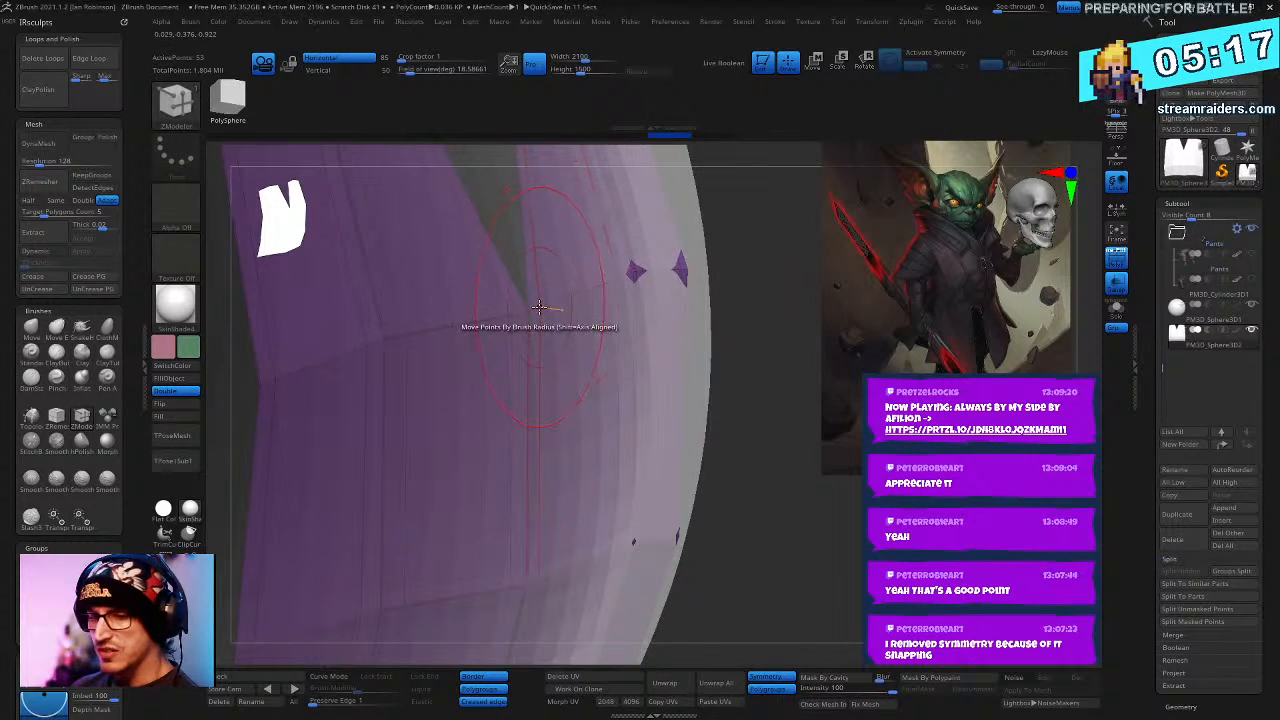
key("x")
left_click(533, 334)
left_click(524, 288)
right_click_drag(594, 300, 550, 420)
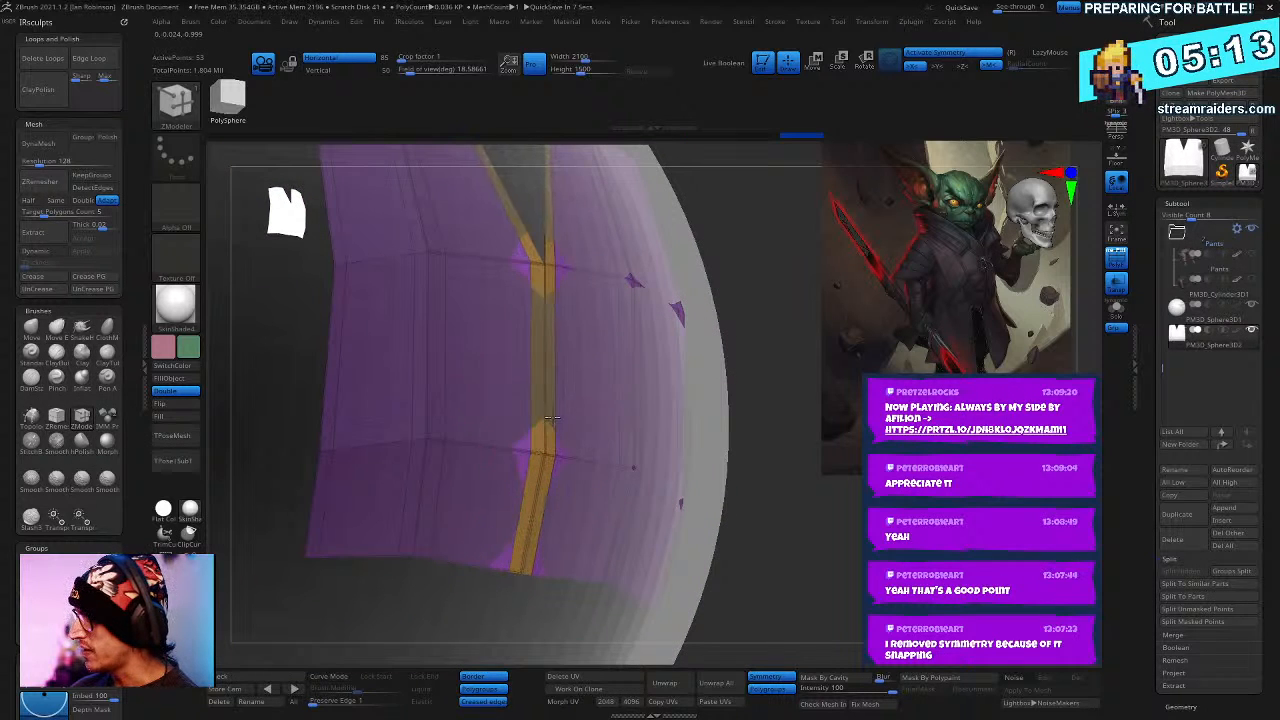
- Extrude the strip along the notch and centre seam with the ZModeler polygon action Extrude, targeting Polygroup All
key("space")
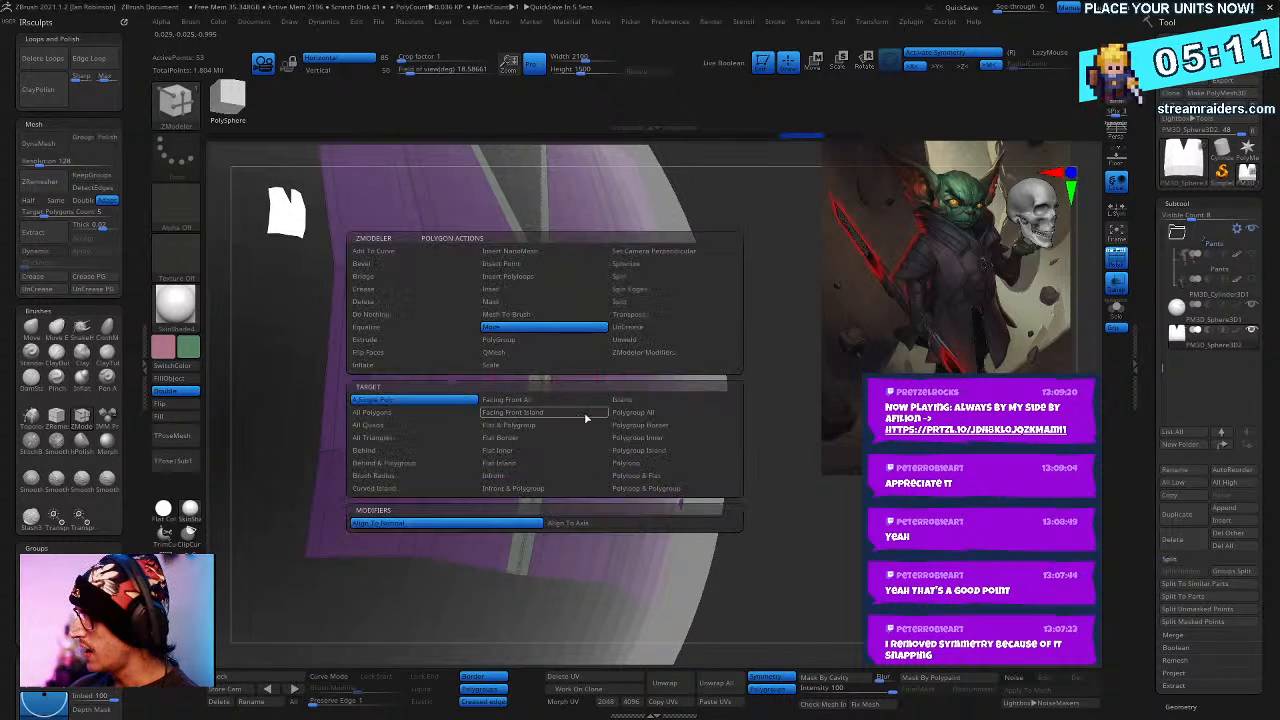
left_click(398, 340)
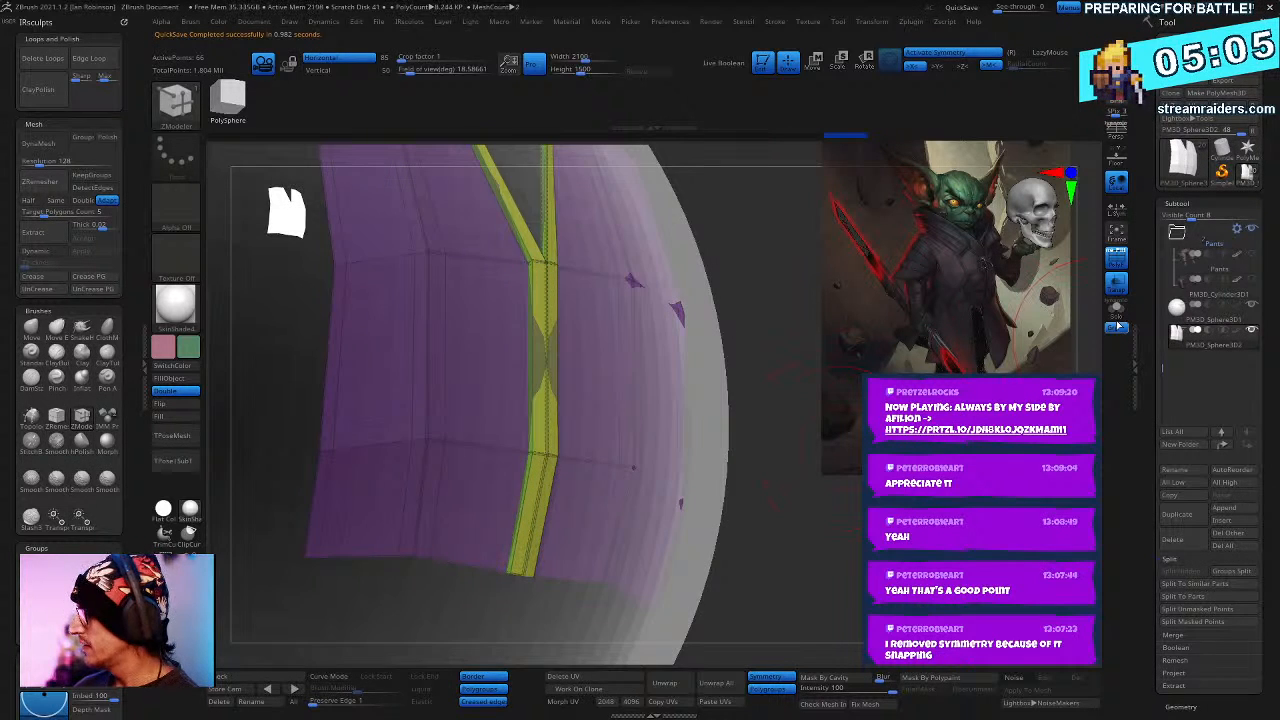
left_click_drag(770, 483, 643, 435)
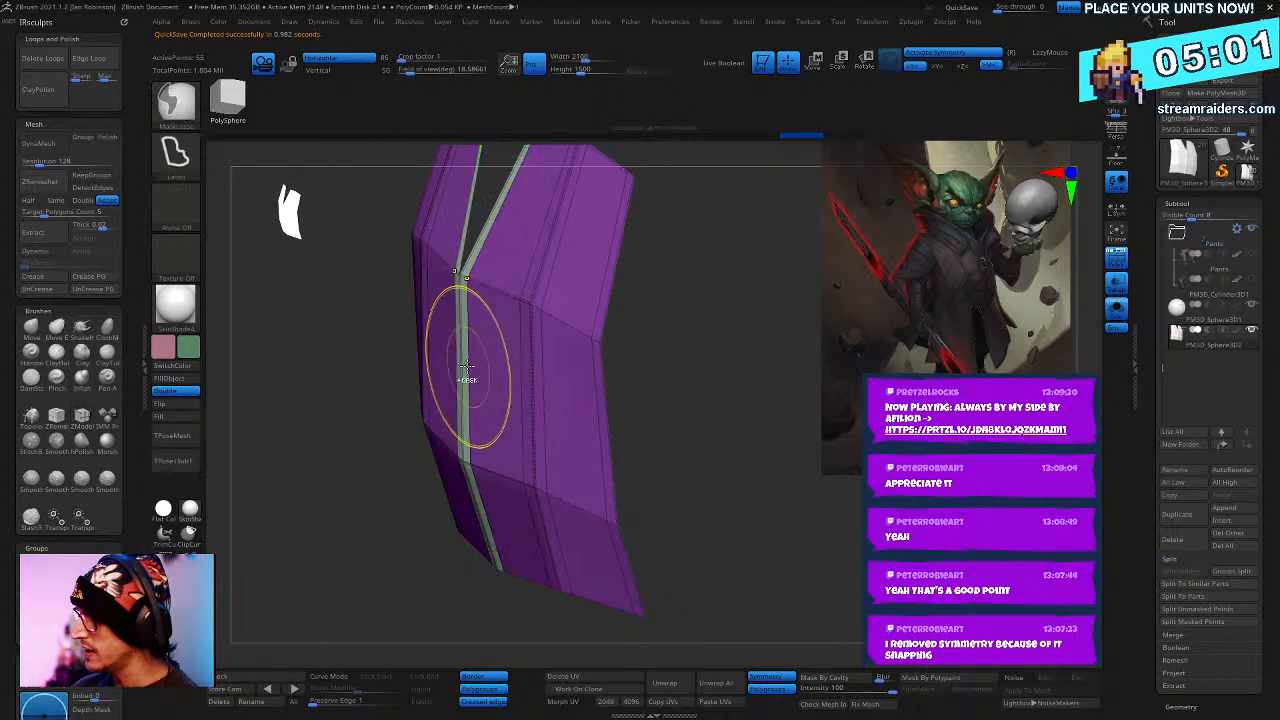
right_click_drag(468, 366, 616, 372)
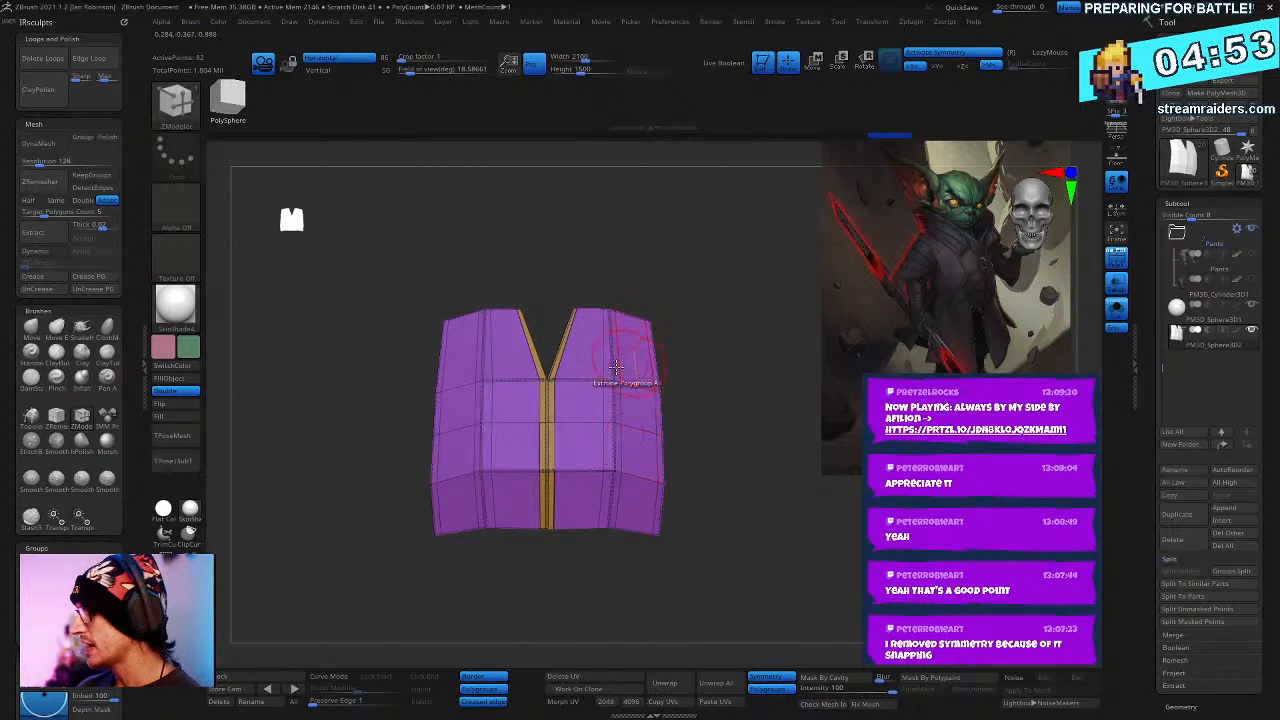
- Delete everything except the panel's outer left strip and mirror that strip to the opposite side
mouse_move(515, 298)
left_mouse_down("ctrl")
mouse_move(600, 620)
mouse_move(505, 265)
mouse_move(743, 457)
mouse_move(738, 425)
left_mouse_up("ctrl")
left_click(771, 486, "ctrl+shift")
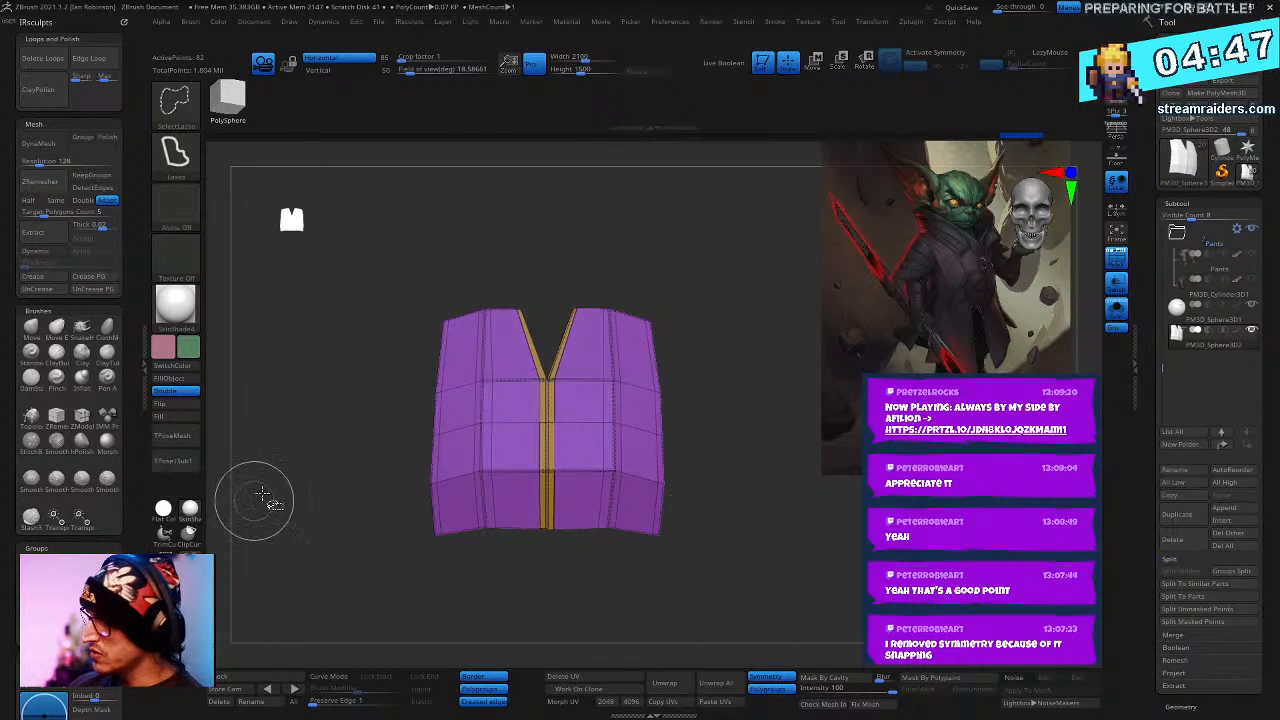
mouse_move(494, 277)
left_mouse_down("ctrl+shift")
mouse_move(663, 571)
mouse_move(500, 285)
left_mouse_up("ctrl+shift")
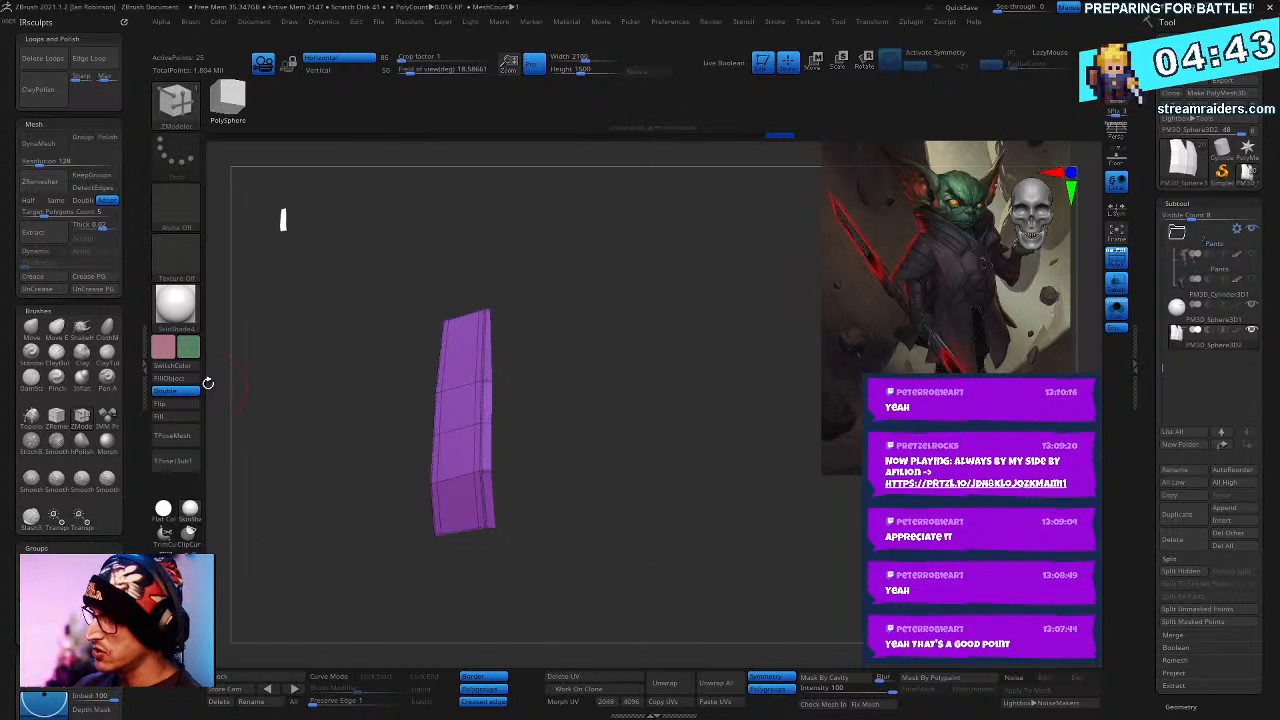
left_click(182, 580)
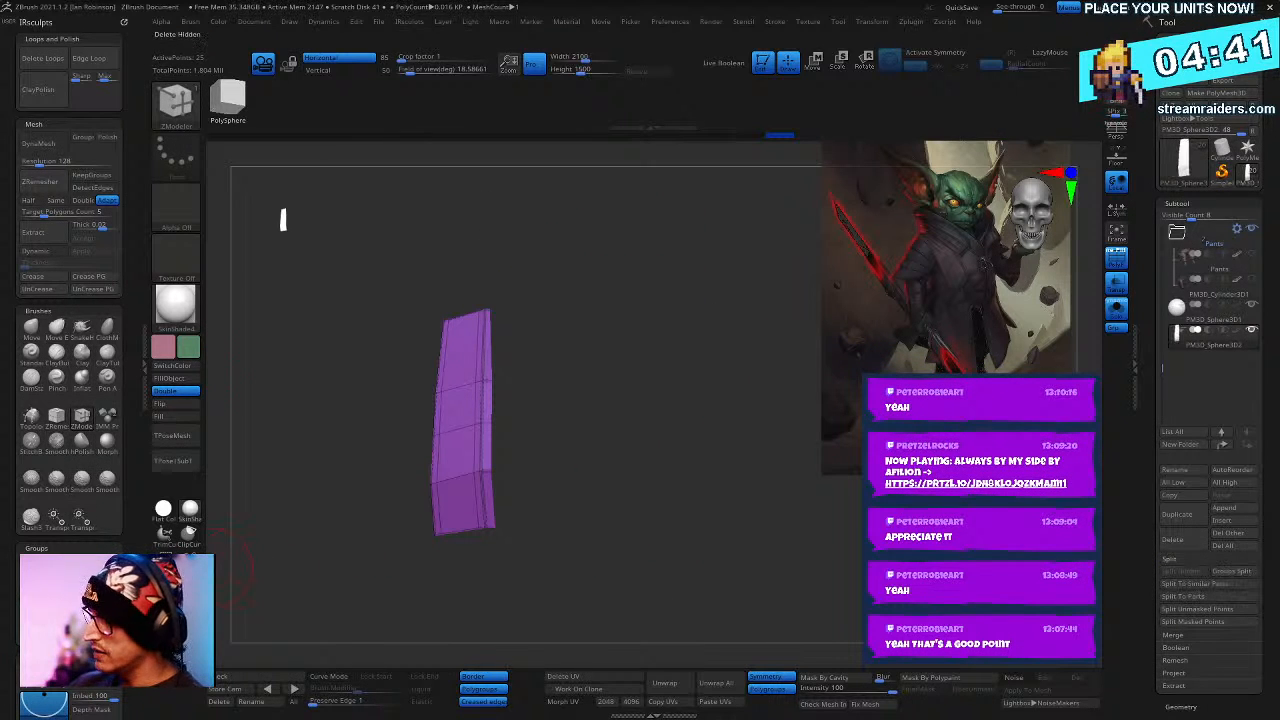
left_click(176, 390)
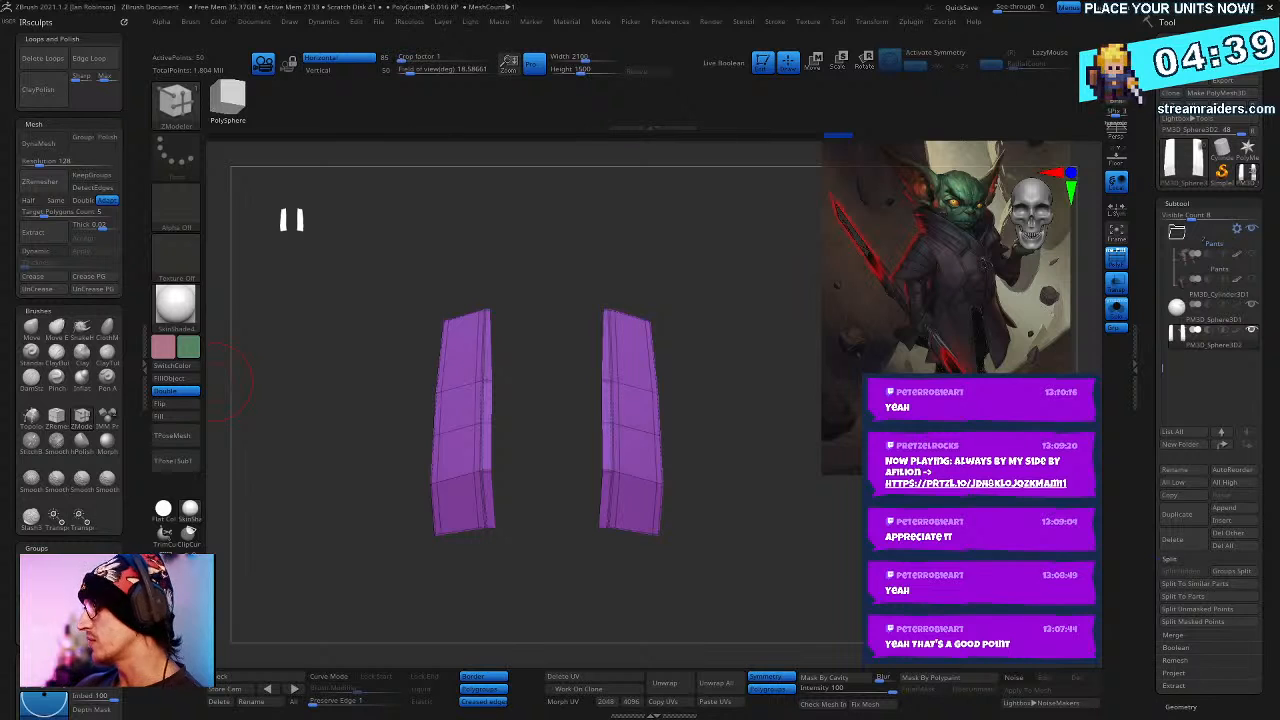
- Uncrease the edges of the two mirrored strips
left_click_drag(700, 330, 770, 519)
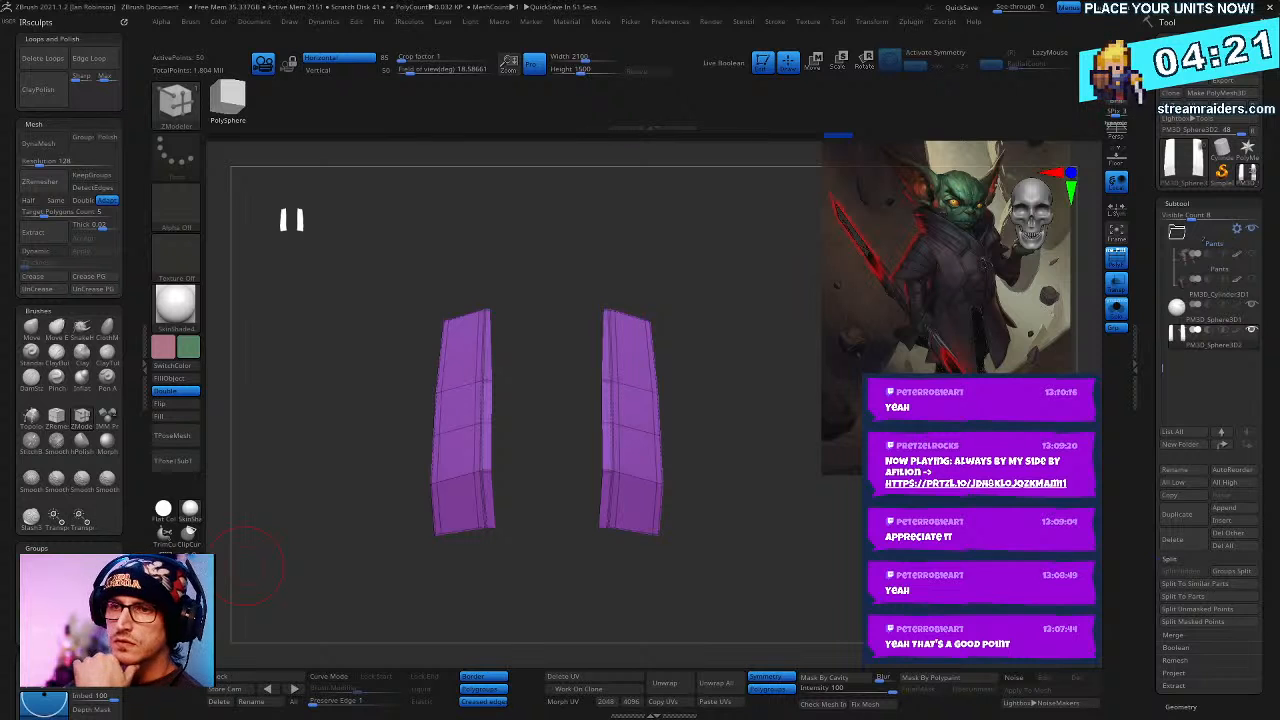
left_click_drag(751, 445, 825, 506)
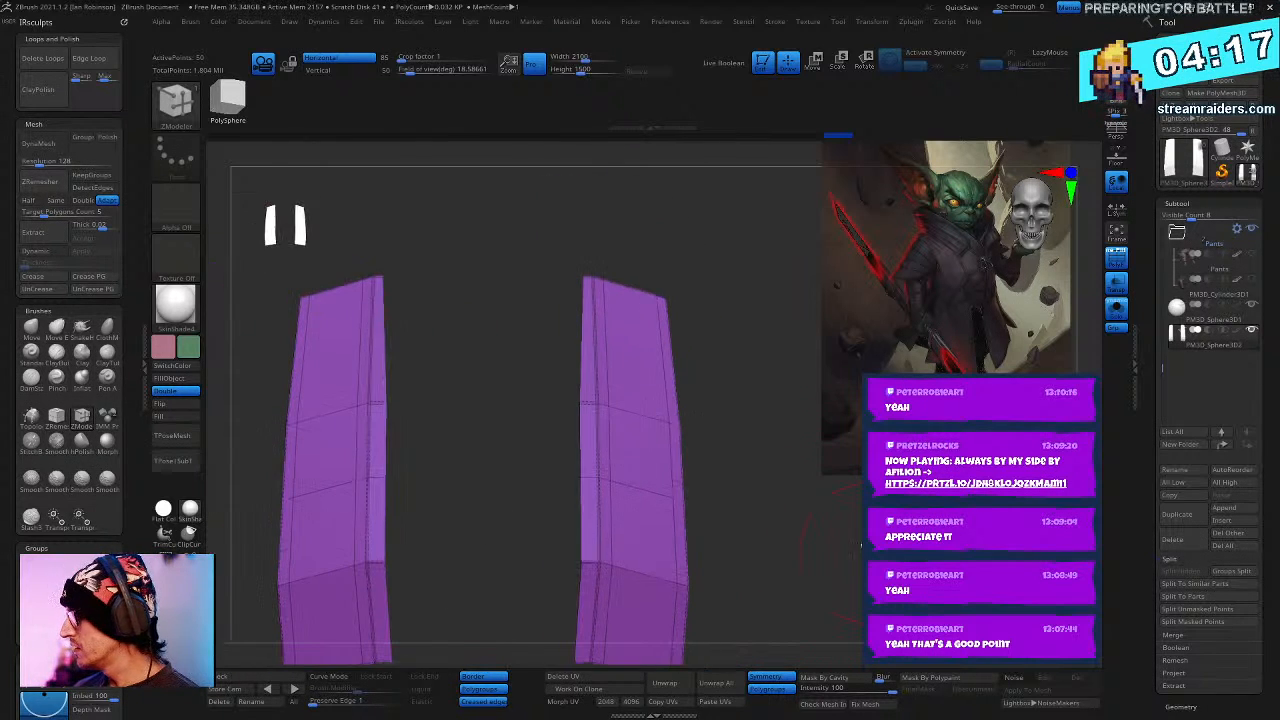
key("space")
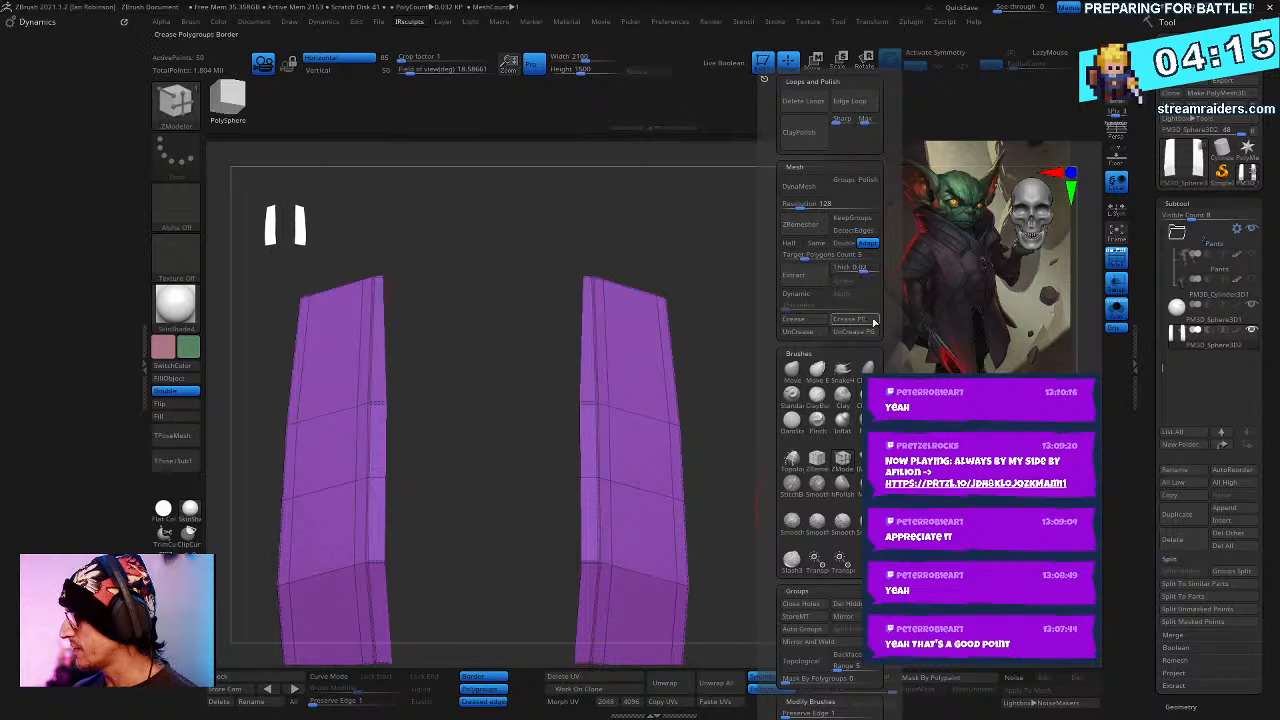
key("space")
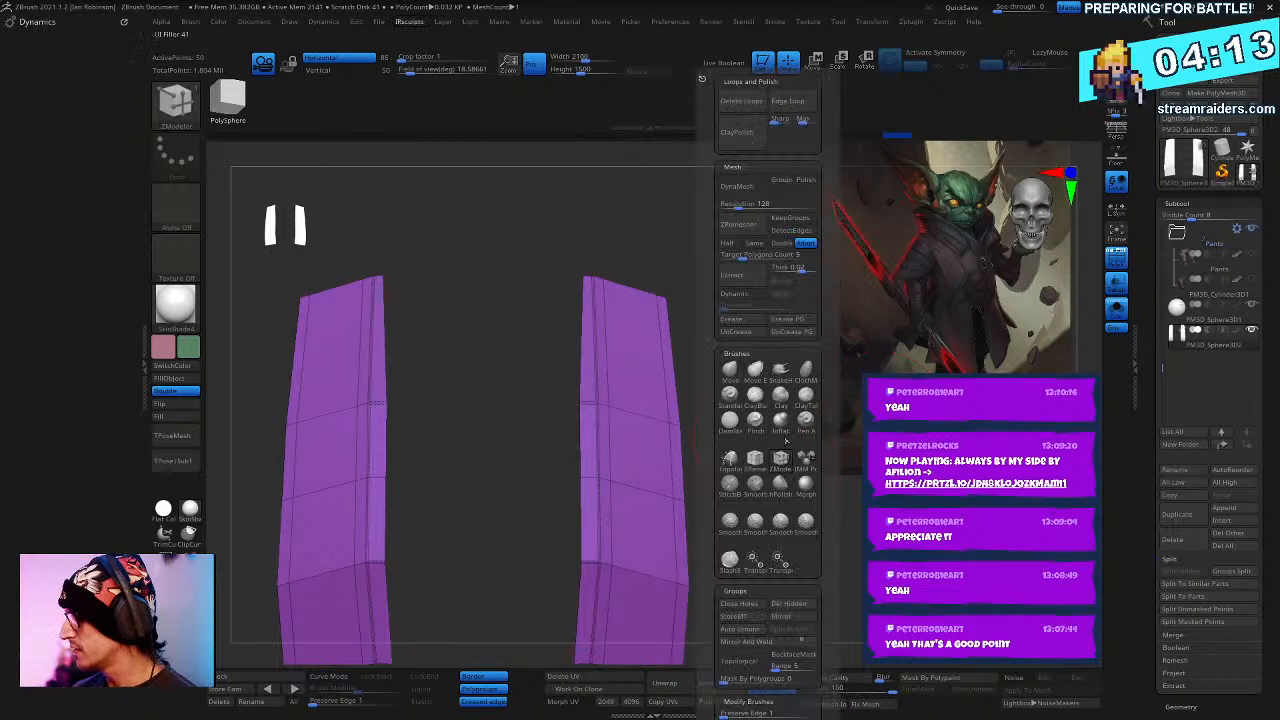
left_click(746, 334)
left_click_drag(860, 450, 930, 535, "alt")
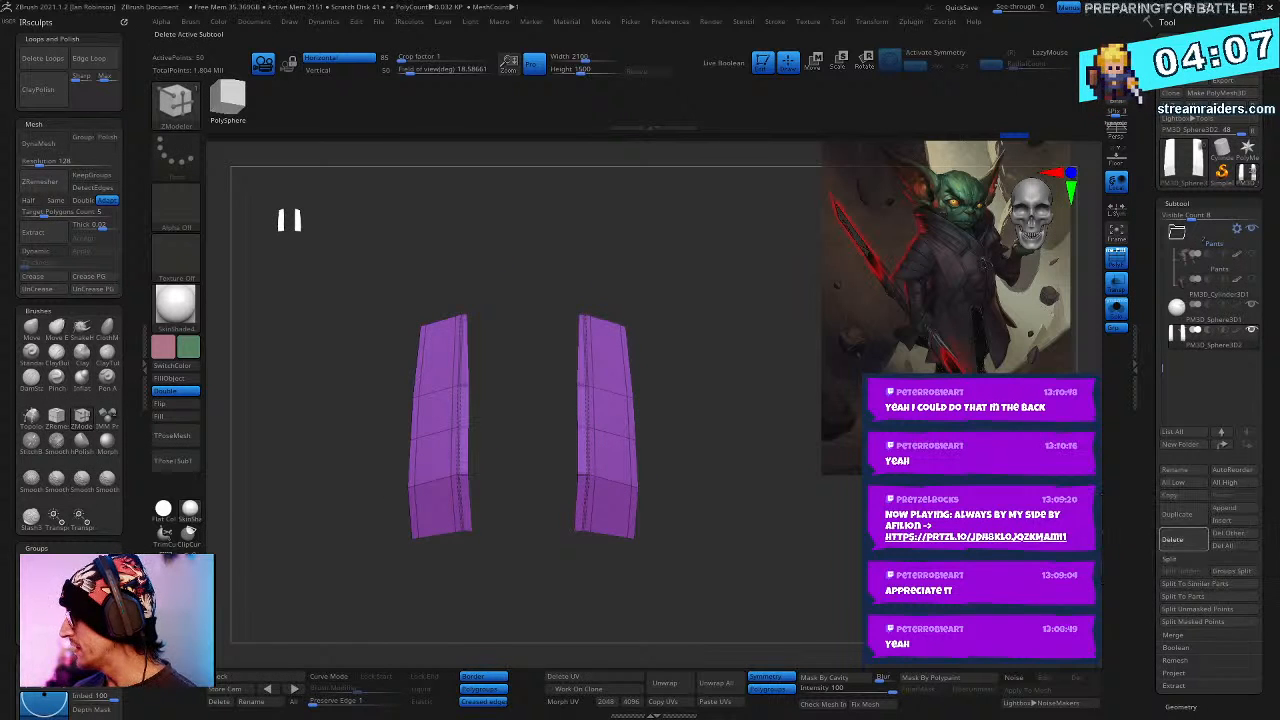
- Delete the subtool with the mirrored strips and the sphere subtool used for the demonstration
left_click(1174, 539)
left_click(1174, 541)
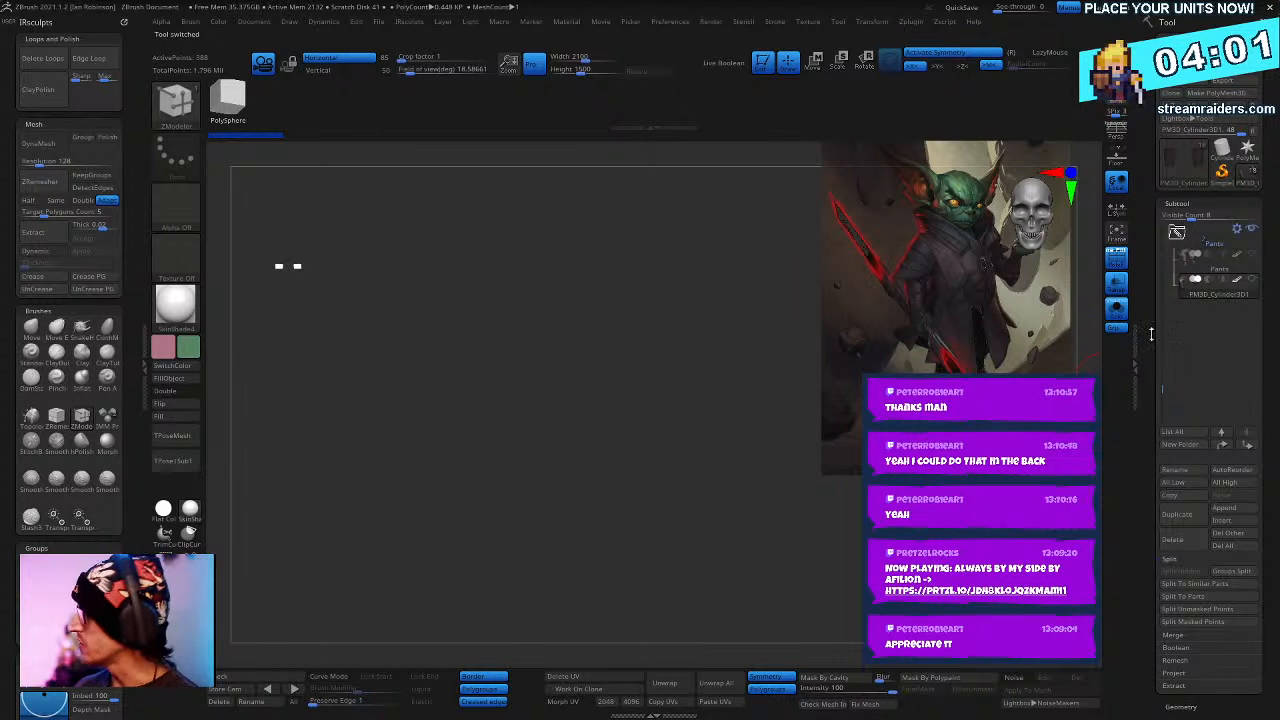
- Turn off Solo and transparency and frame the complete goblin character
left_click(1119, 313)
left_click_drag(708, 434, 744, 496)
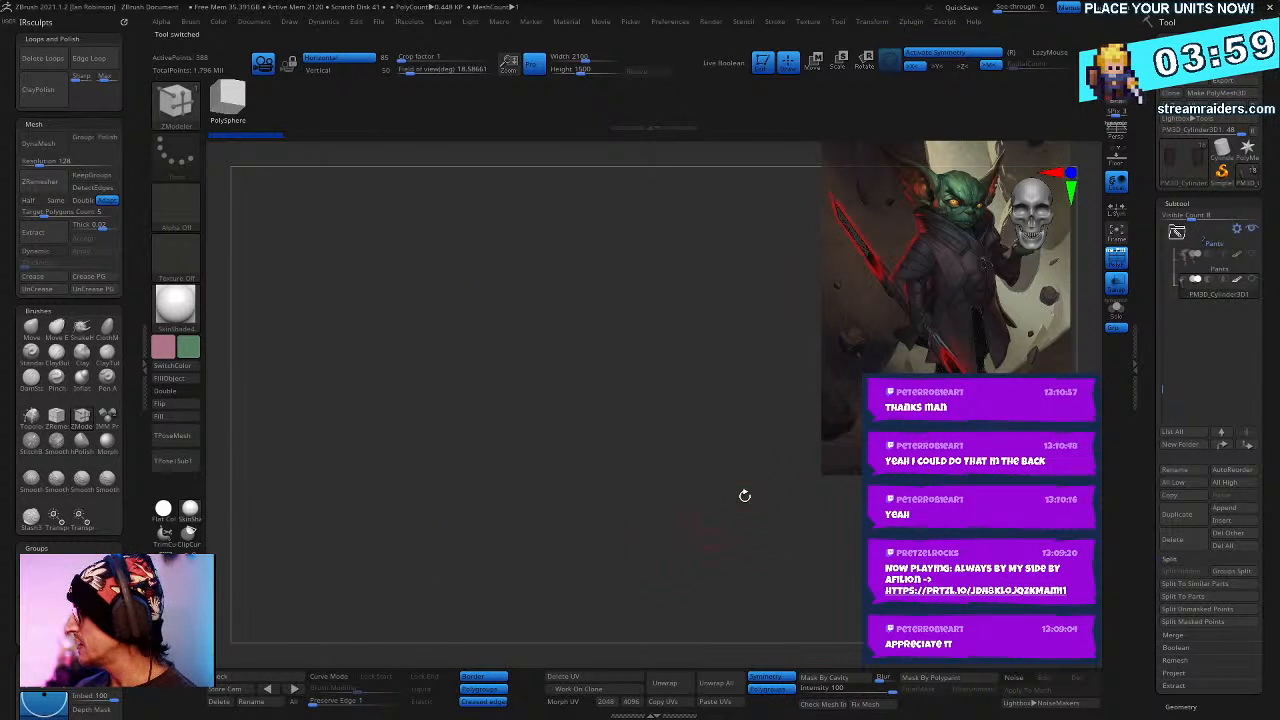
key("f")
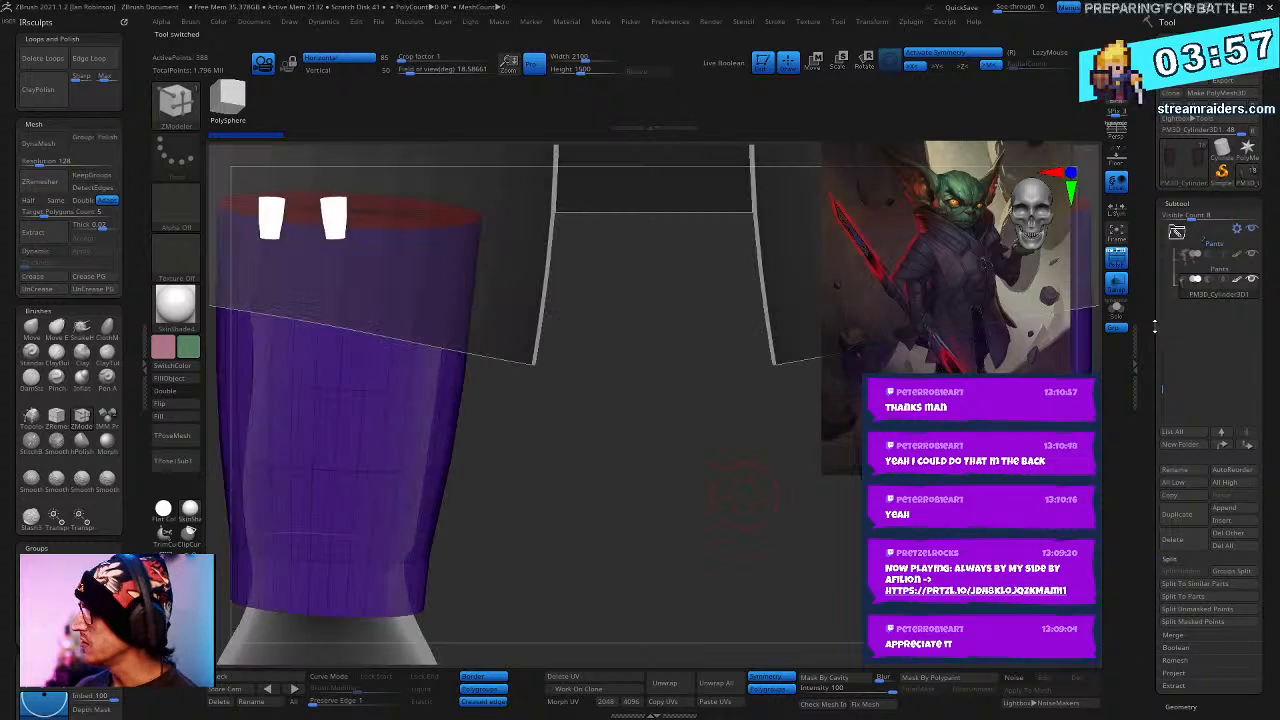
left_click_drag(674, 540, 1083, 366, "alt")
left_click(1118, 286)
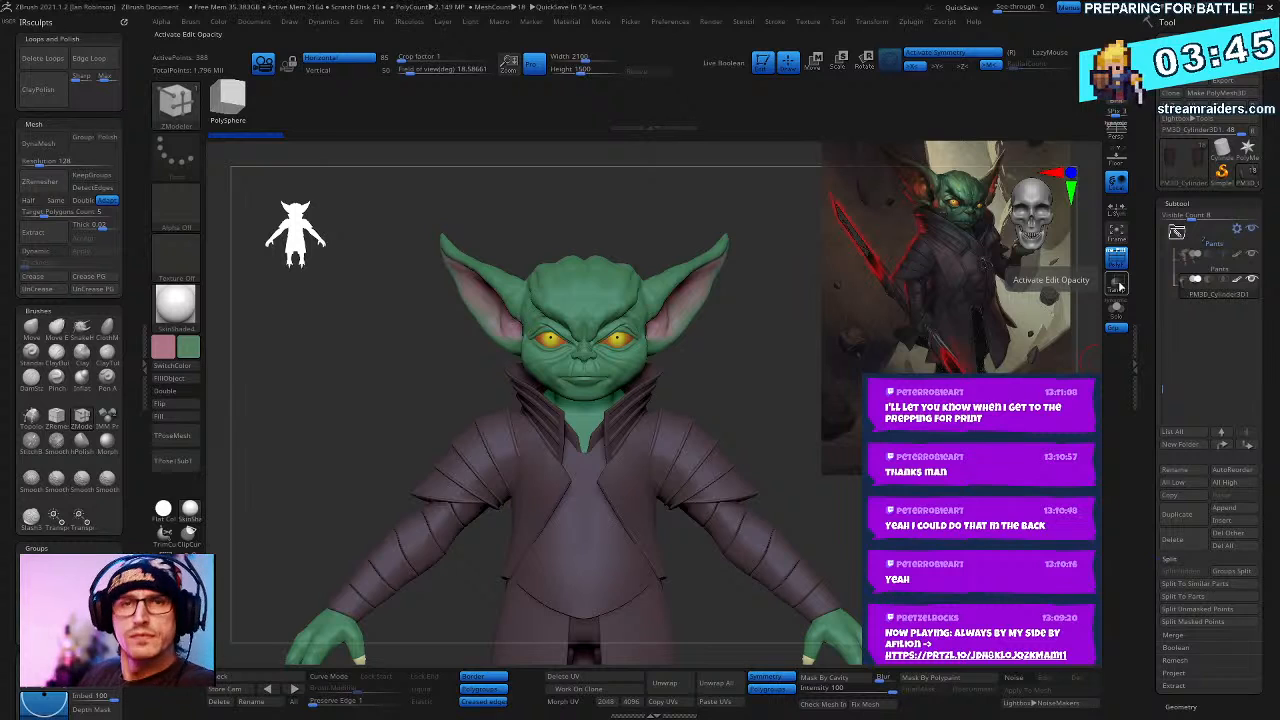
- Make the Jacket subtool active by picking the coat's front flap on the goblin's torso
left_click_drag(832, 315, 857, 500, "alt")
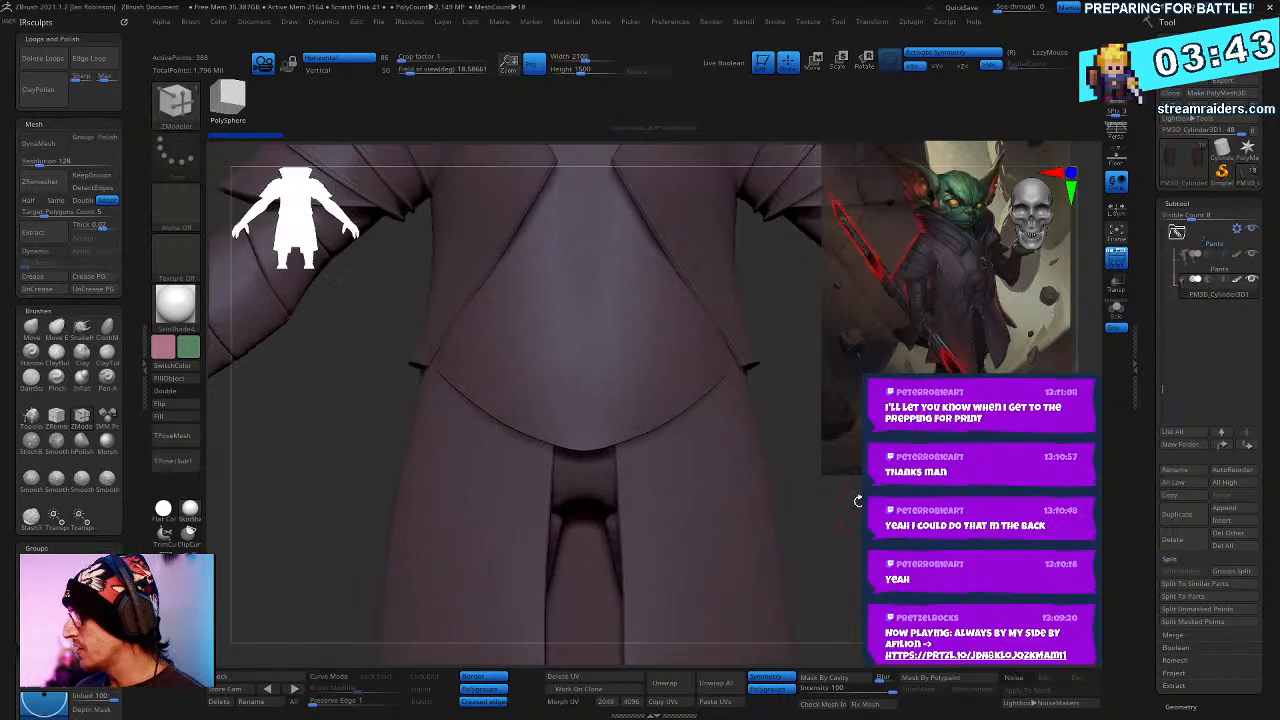
left_click_drag(788, 162, 764, 398, "alt")
left_click_drag(770, 220, 488, 378, "alt")
left_click(481, 326, "alt")
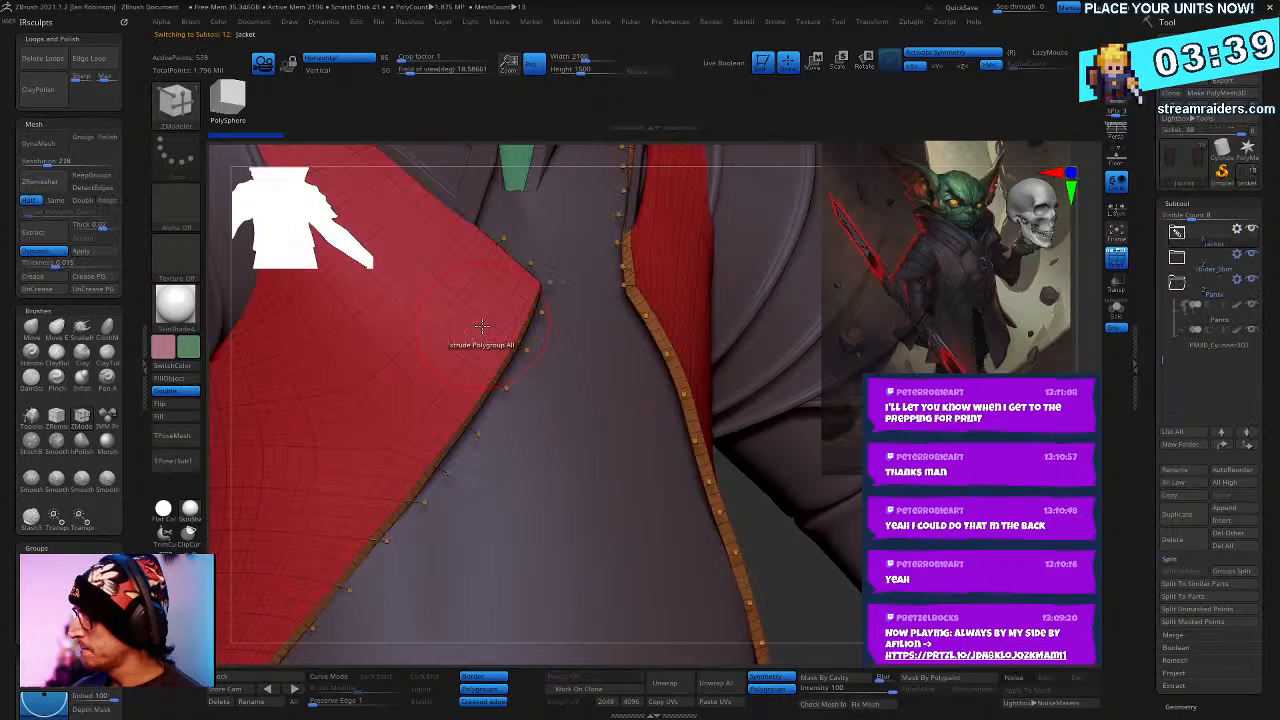
- Turn off the jacket's Dynamic Subdivision preview and insert an edge loop through its front panels with ZModeler
key("shift+d")
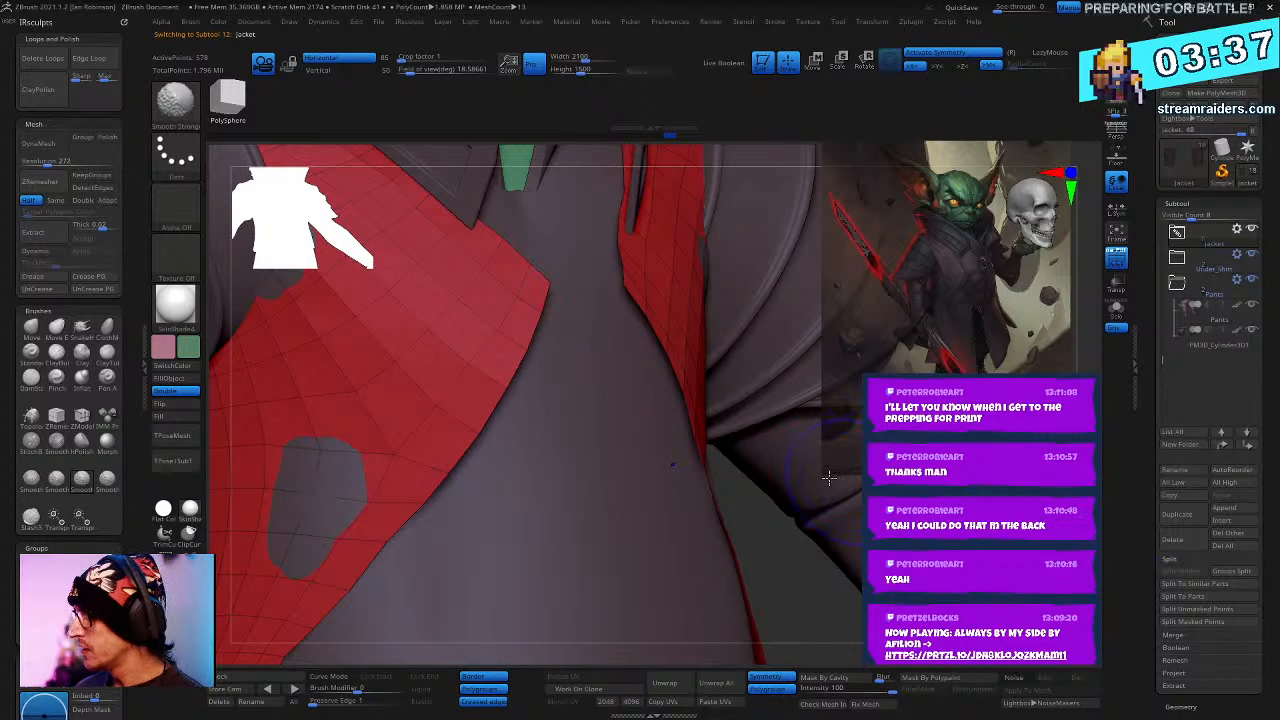
mouse_move(586, 477)
right_mouse_down()
mouse_move(586, 447)
mouse_move(631, 440)
mouse_move(568, 425)
right_mouse_up()
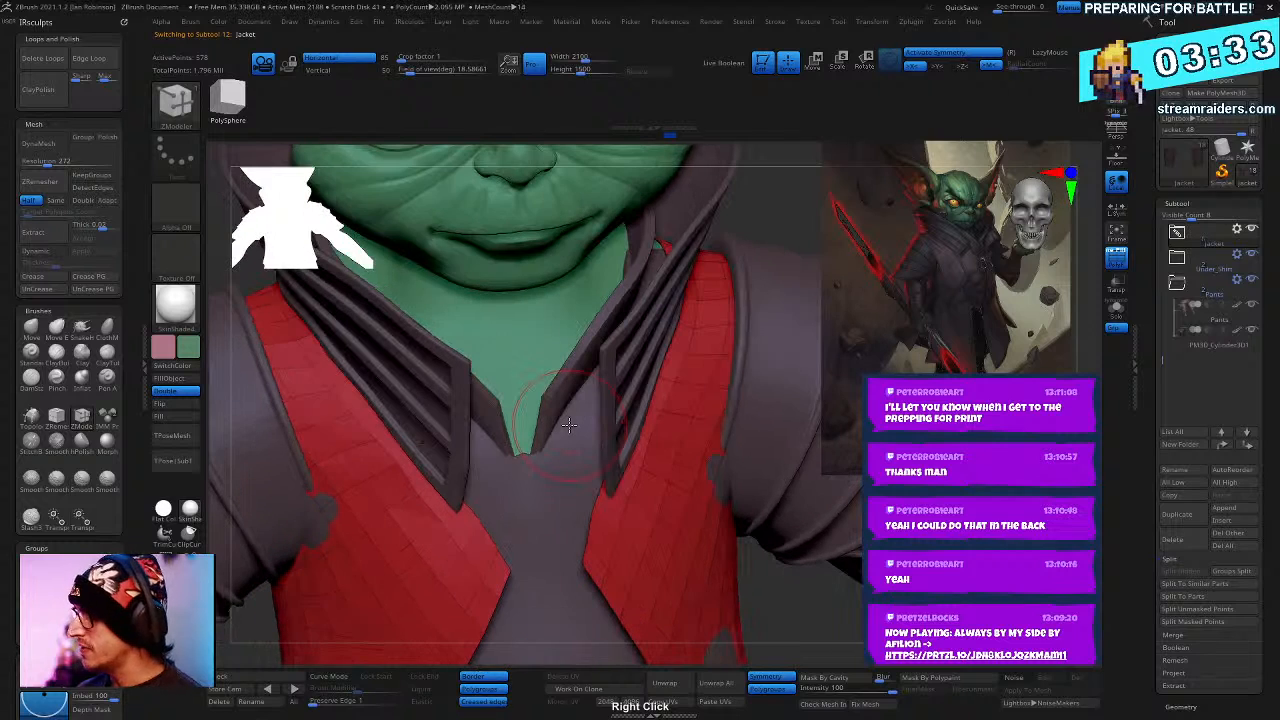
right_click_drag(598, 488, 663, 320)
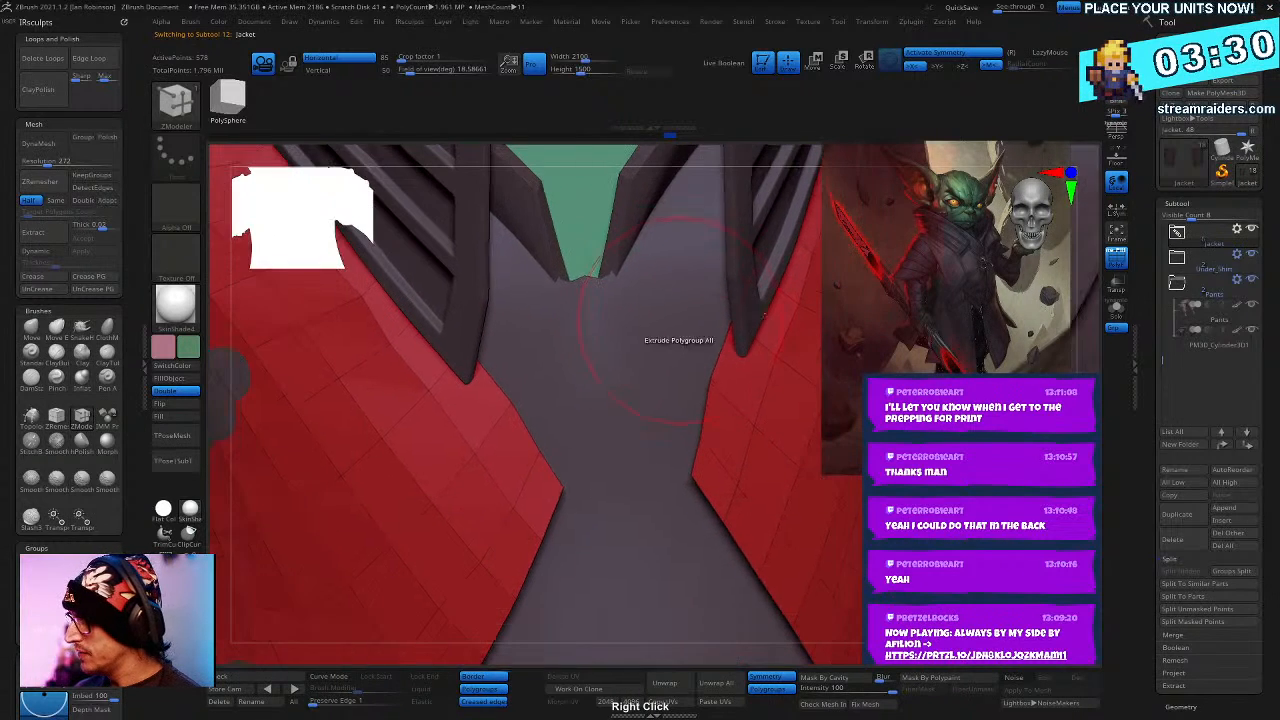
left_click(490, 430)
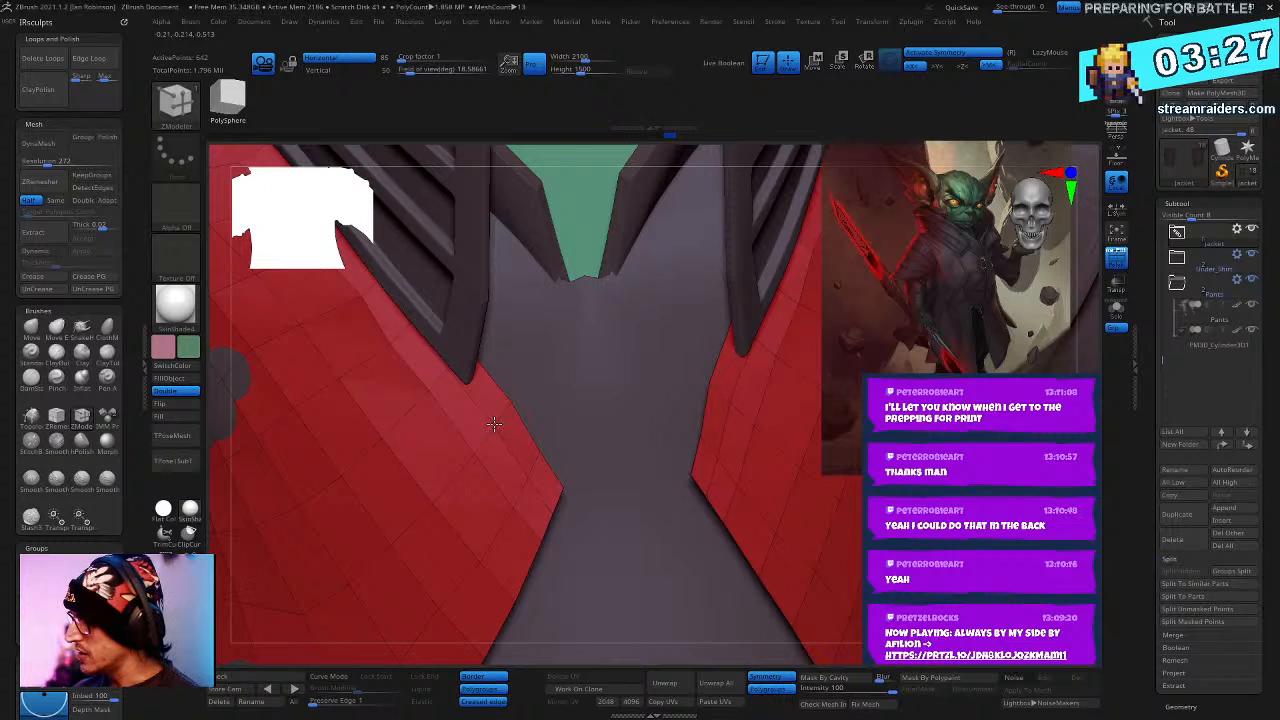
mouse_move(494, 424)
right_mouse_down()
mouse_move(527, 385)
mouse_move(610, 418)
mouse_move(631, 313)
mouse_move(590, 322)
mouse_move(620, 450)
mouse_move(640, 455)
right_mouse_up()
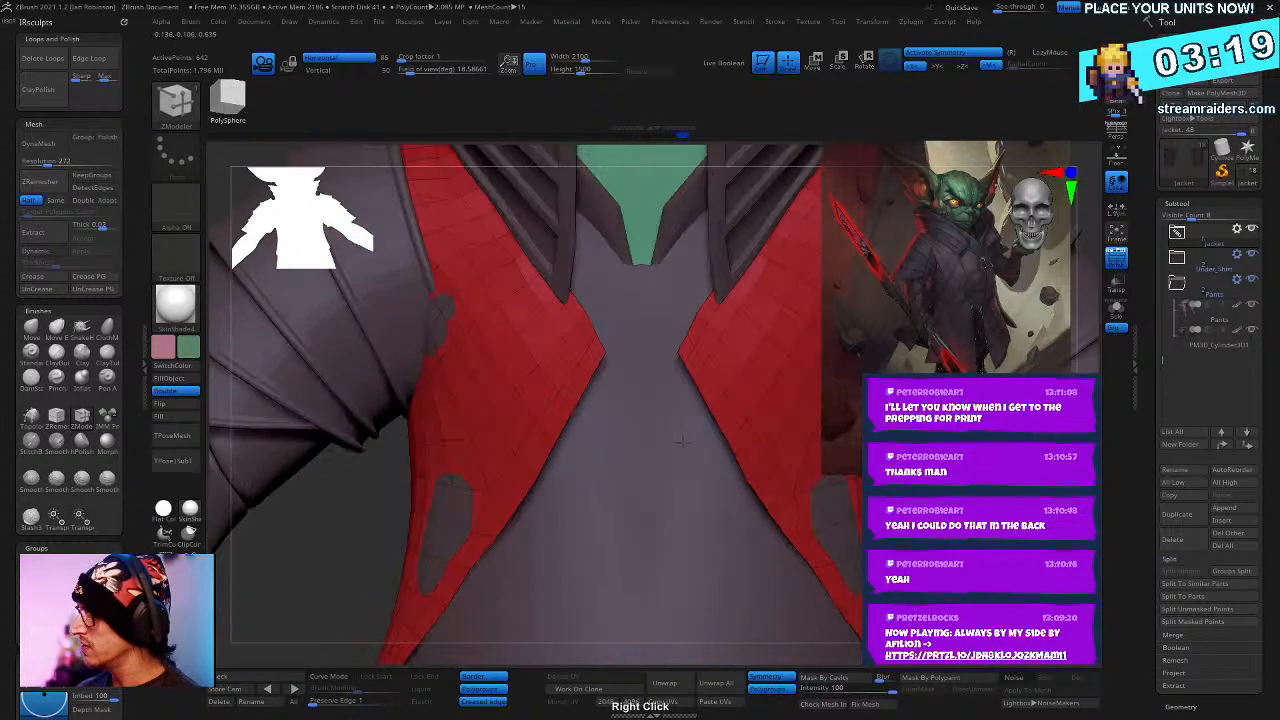
- Use the Move brush to pull the jacket's front edge forward over the lower chest
right_click_drag(760, 435, 575, 404)
right_click(546, 397)
left_click(547, 397)
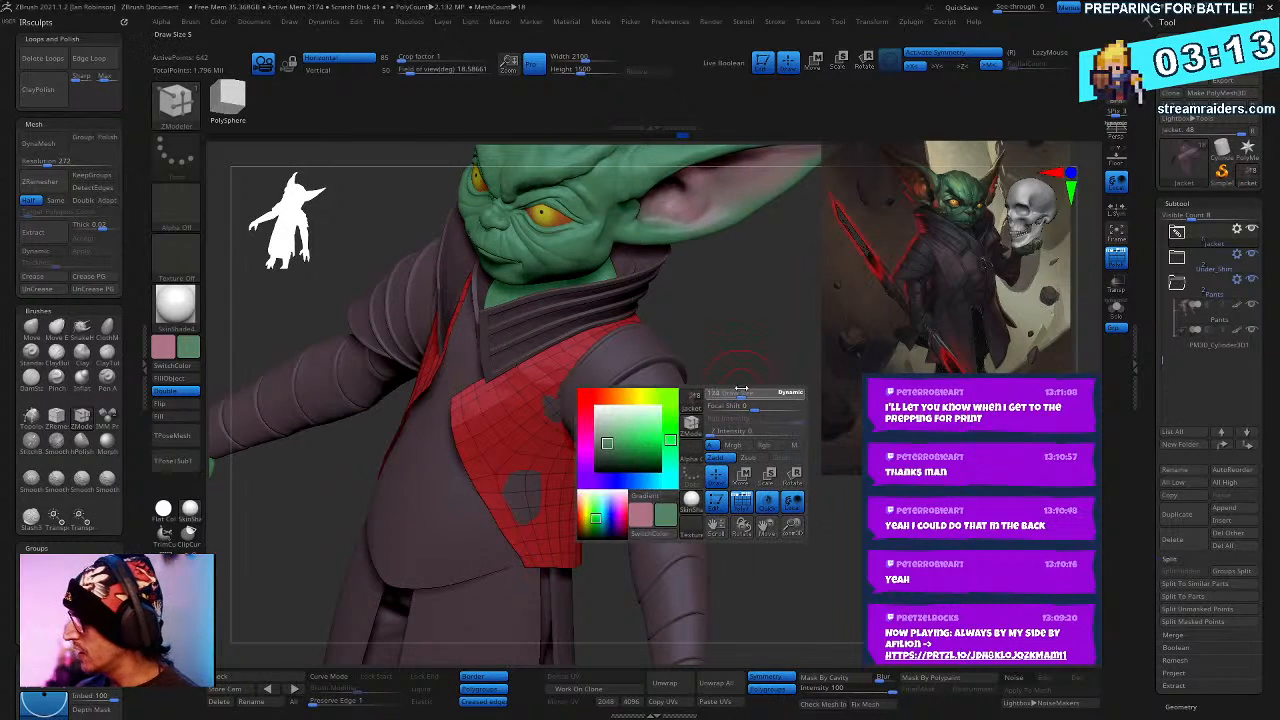
key("b")
key("m")
key("v")
right_click_drag(750, 359, 729, 363)
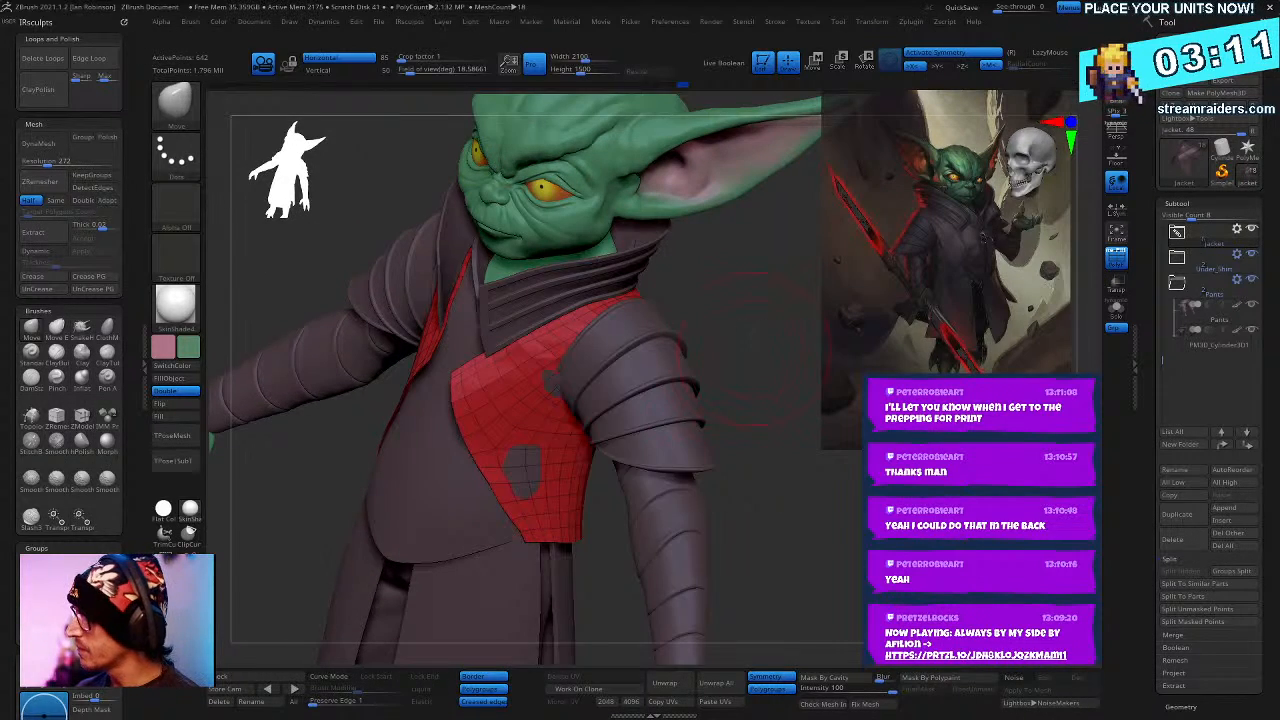
key("space")
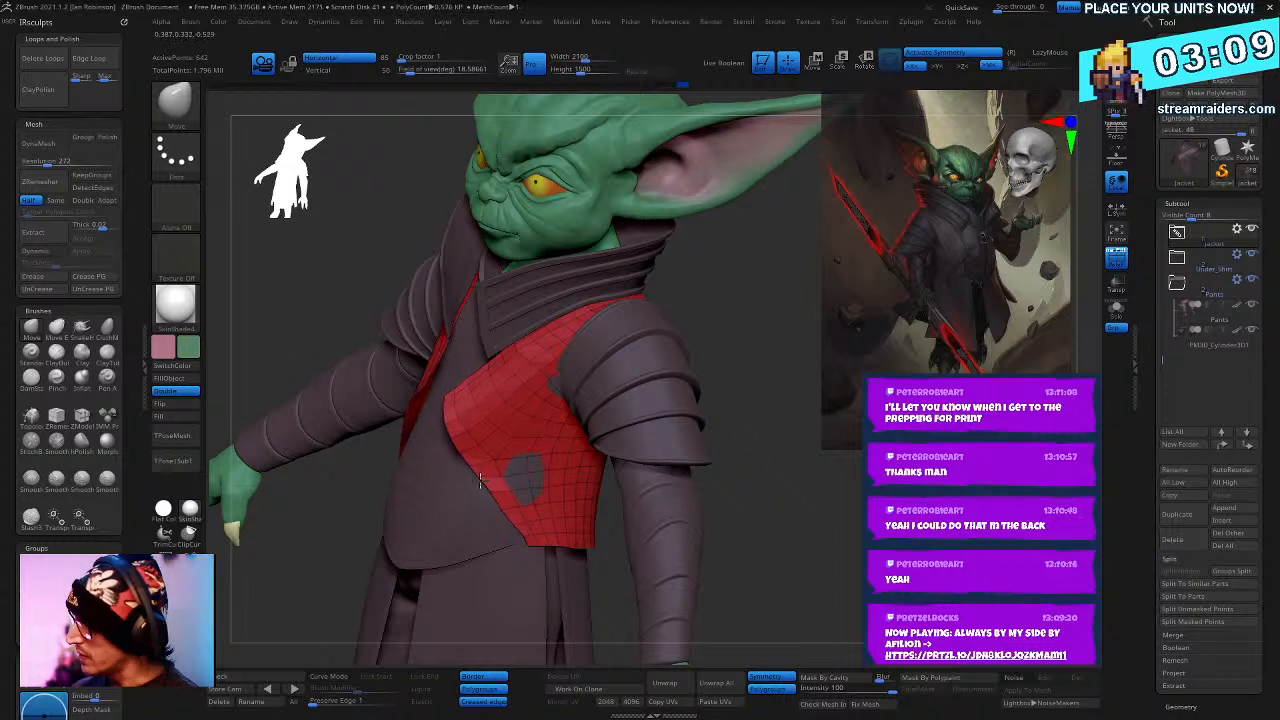
left_click_drag(484, 493, 443, 475)
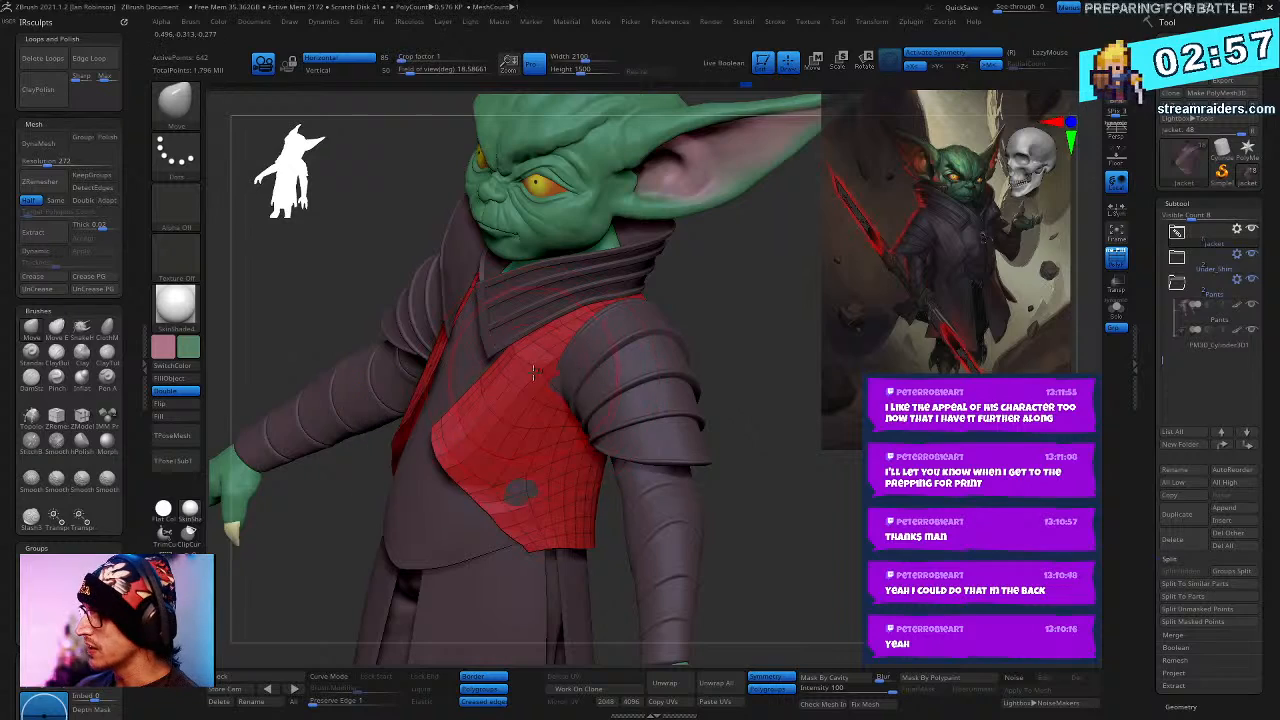
- Reshape the jacket's front opening with the Move brush, defining a sharper corner at the middle of the chest
mouse_move(536, 376)
right_mouse_down()
mouse_move(590, 378)
mouse_move(574, 466)
mouse_move(561, 449)
right_mouse_up()
right_click(561, 449)
mouse_move(630, 366)
right_mouse_down()
mouse_move(614, 368)
mouse_move(614, 406)
mouse_move(618, 386)
right_mouse_up()
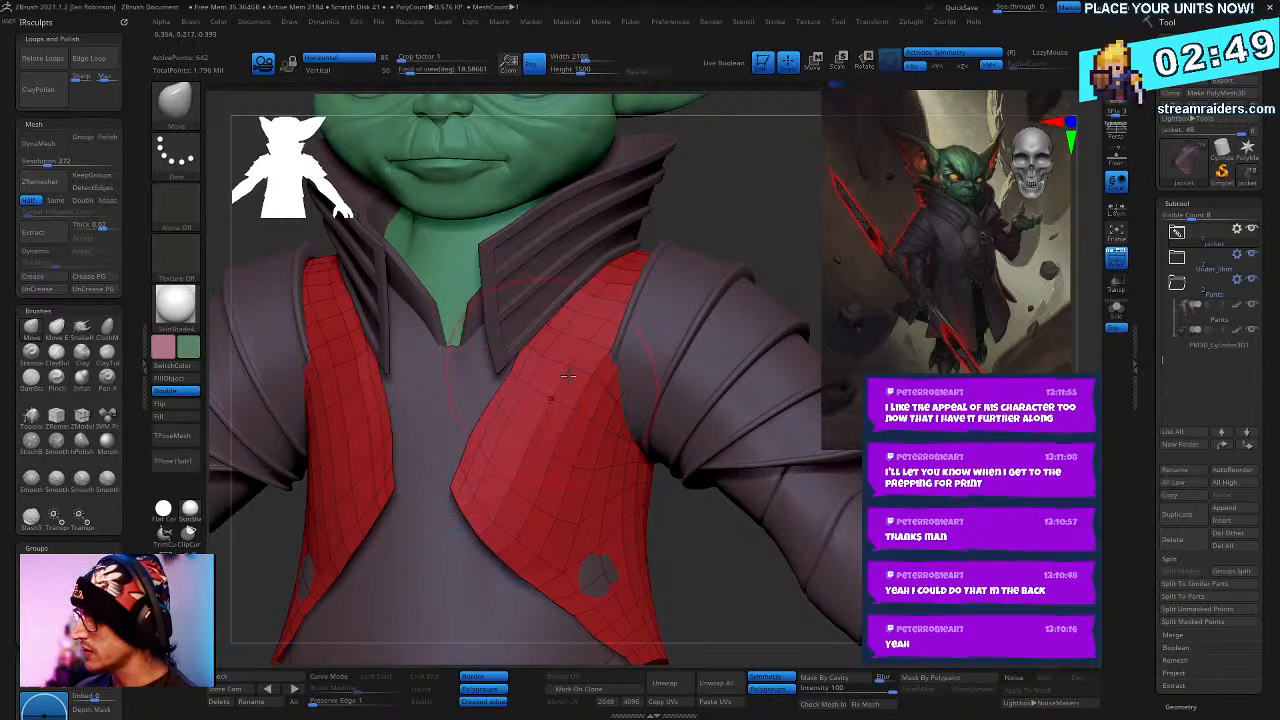
right_click_drag(567, 376, 604, 374)
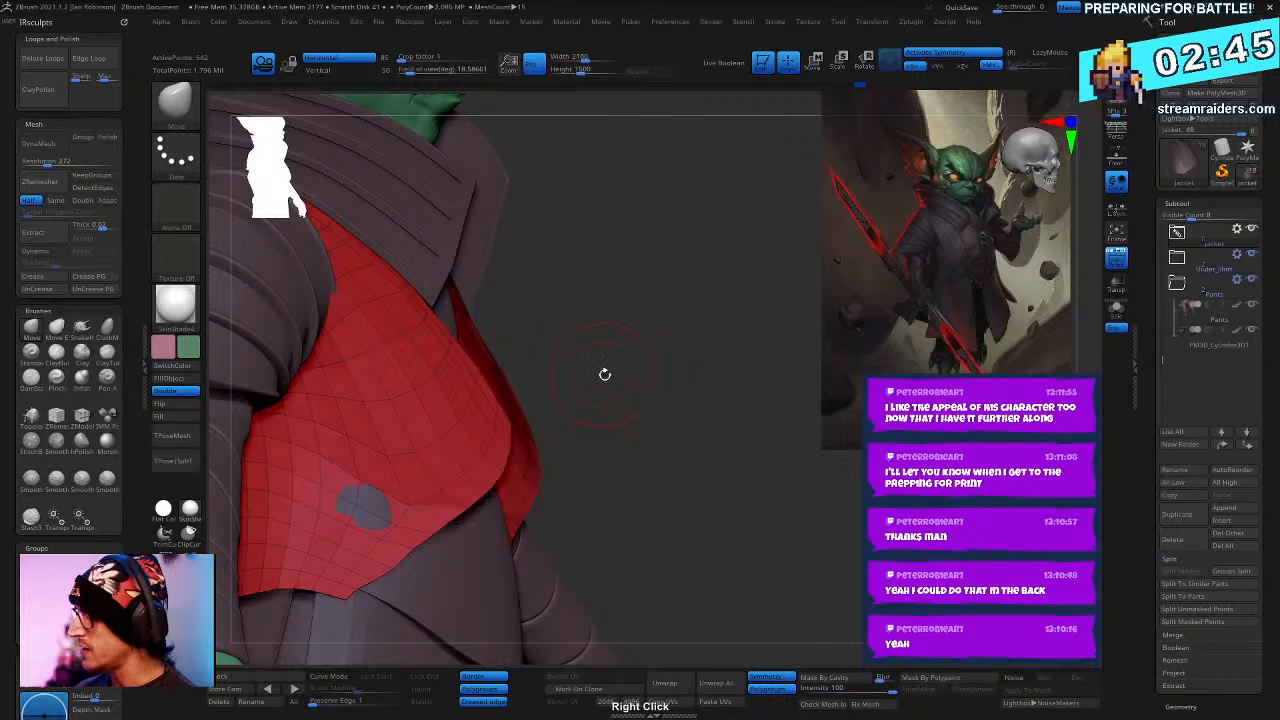
right_click(450, 520)
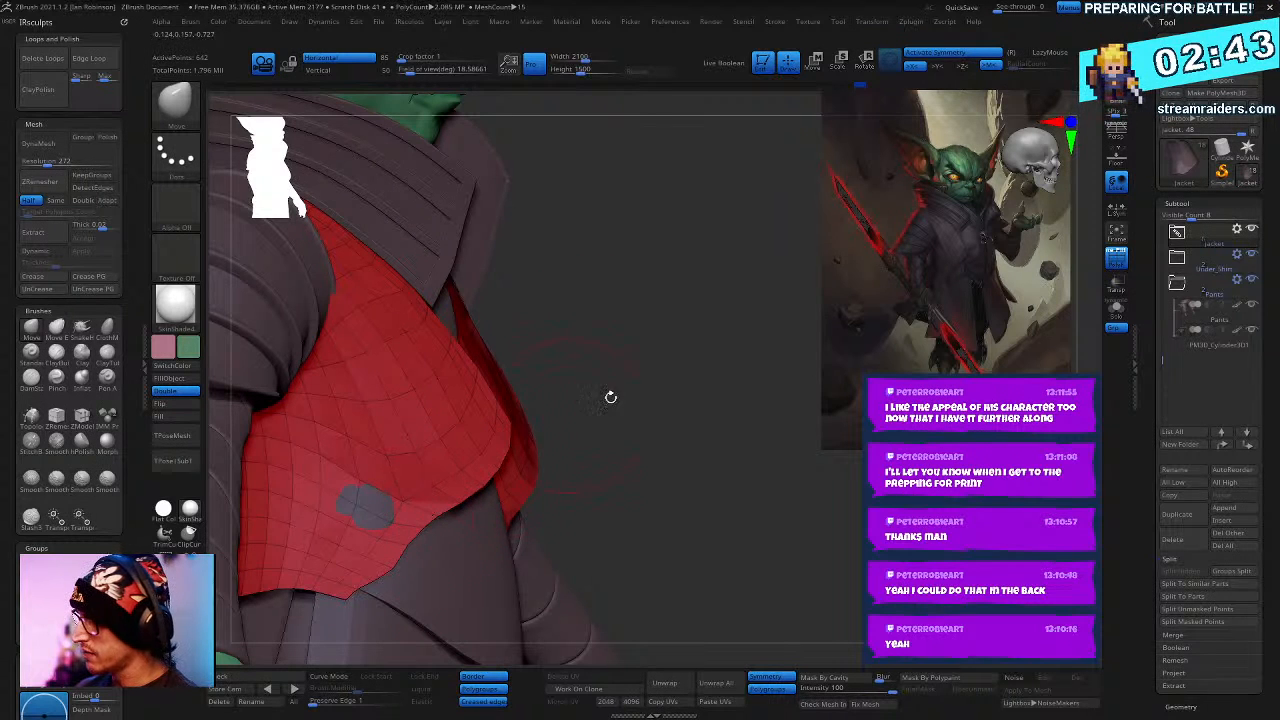
right_click_drag(610, 390, 500, 440)
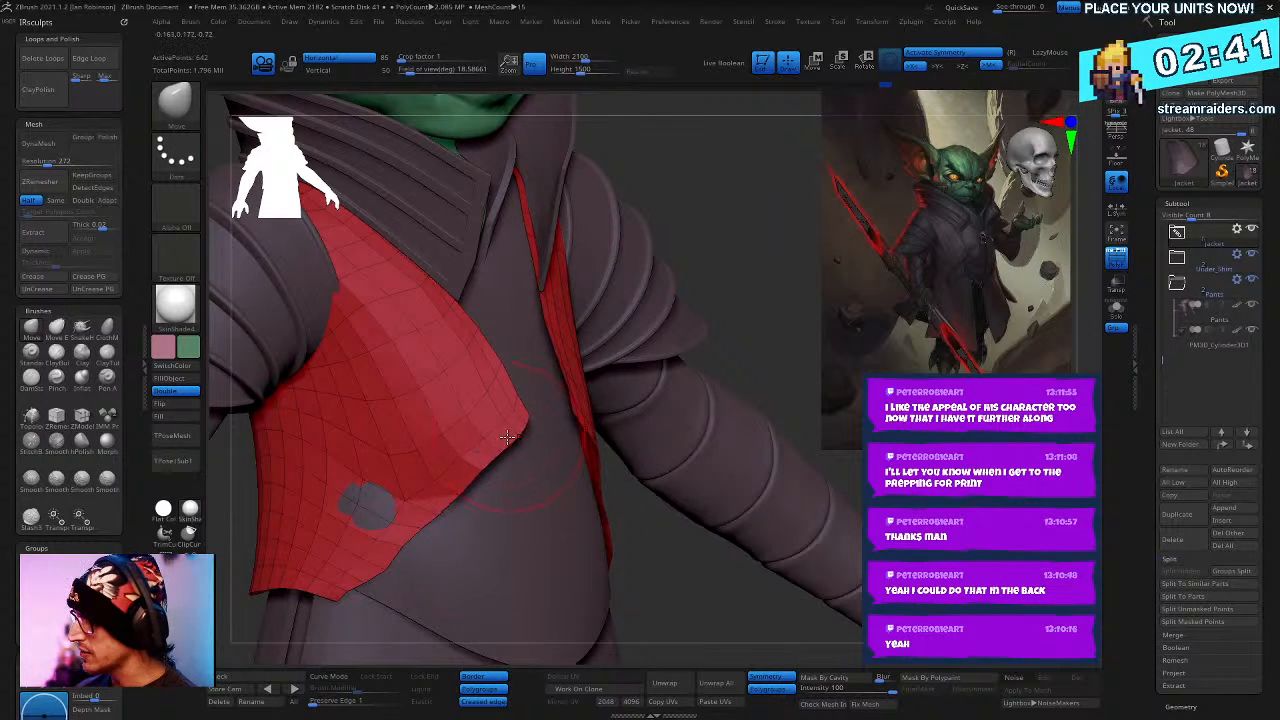
right_click(524, 425)
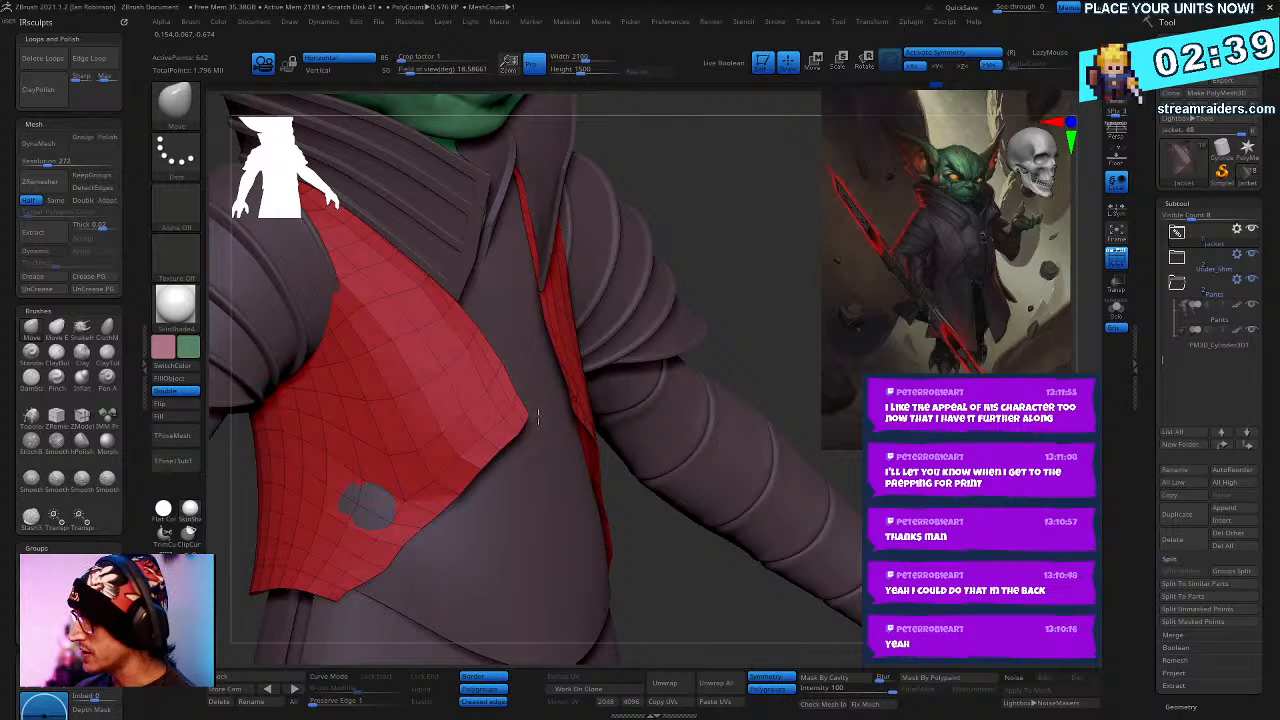
right_click_drag(634, 395, 510, 421, "ctrl")
right_click(510, 421)
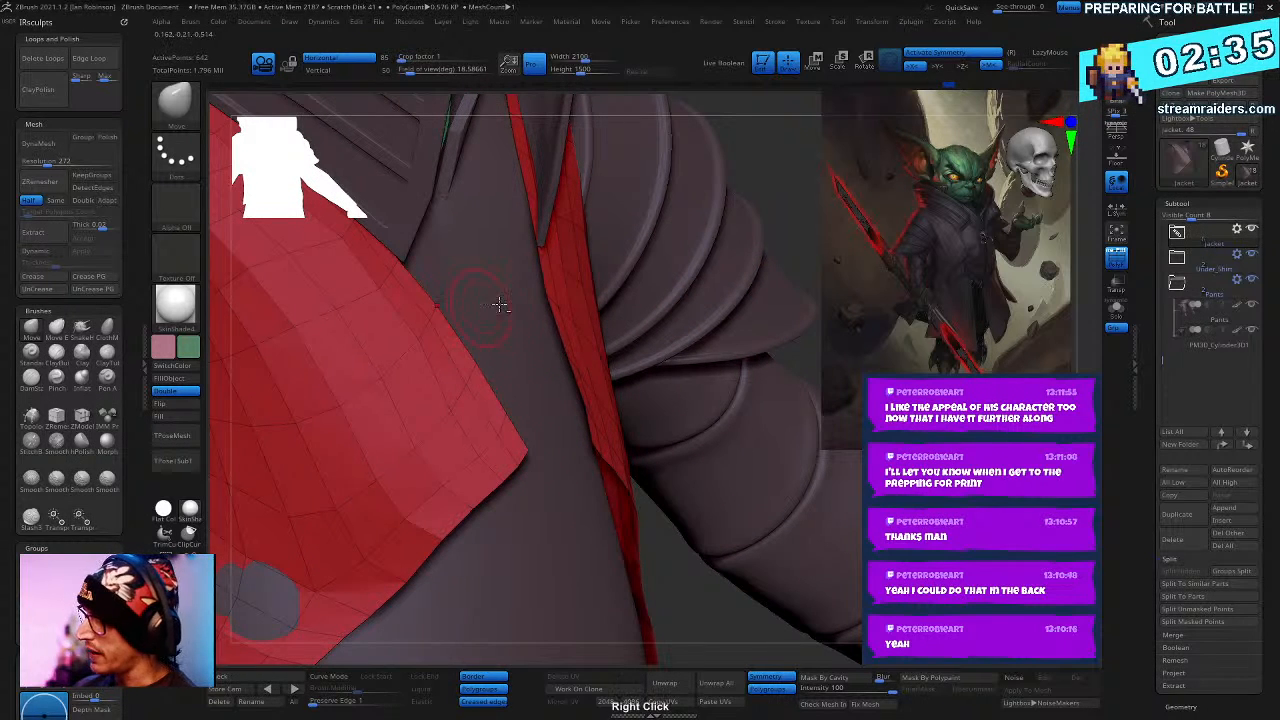
- Pull the jacket's lower front over the shirt area poking through it and smooth the surrounding polygons
right_click_drag(499, 304, 544, 283)
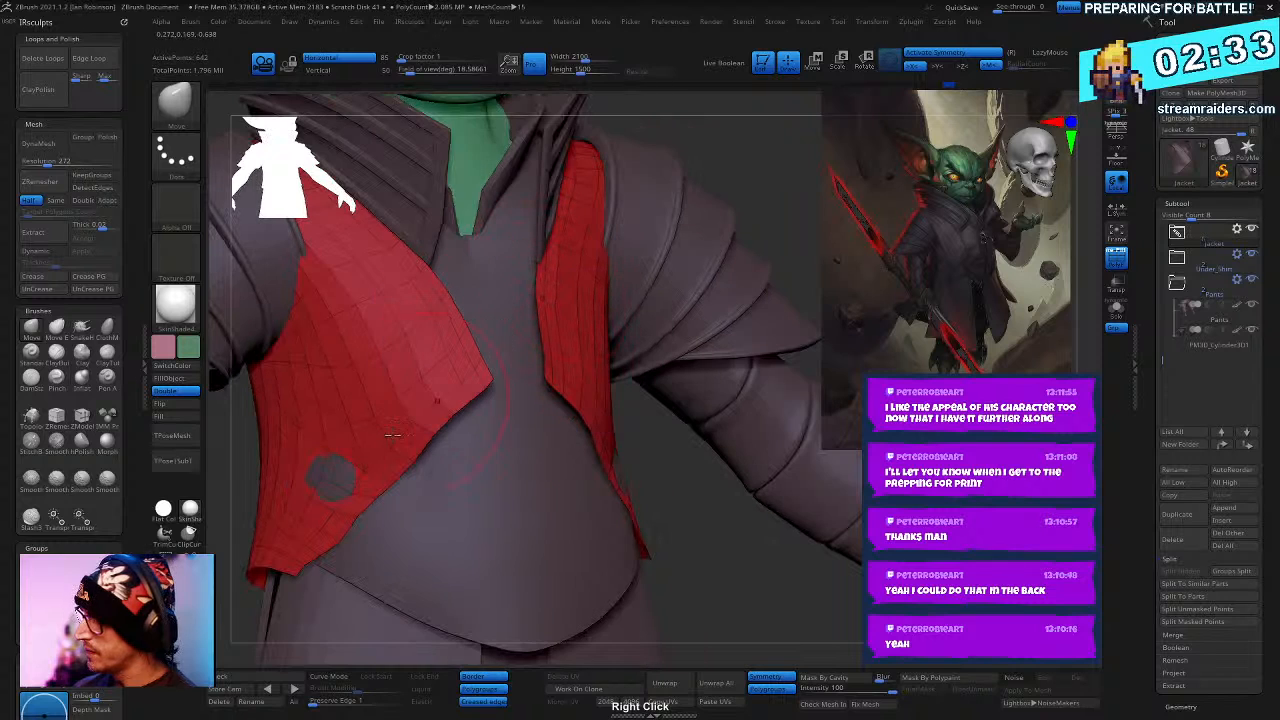
right_click(405, 480)
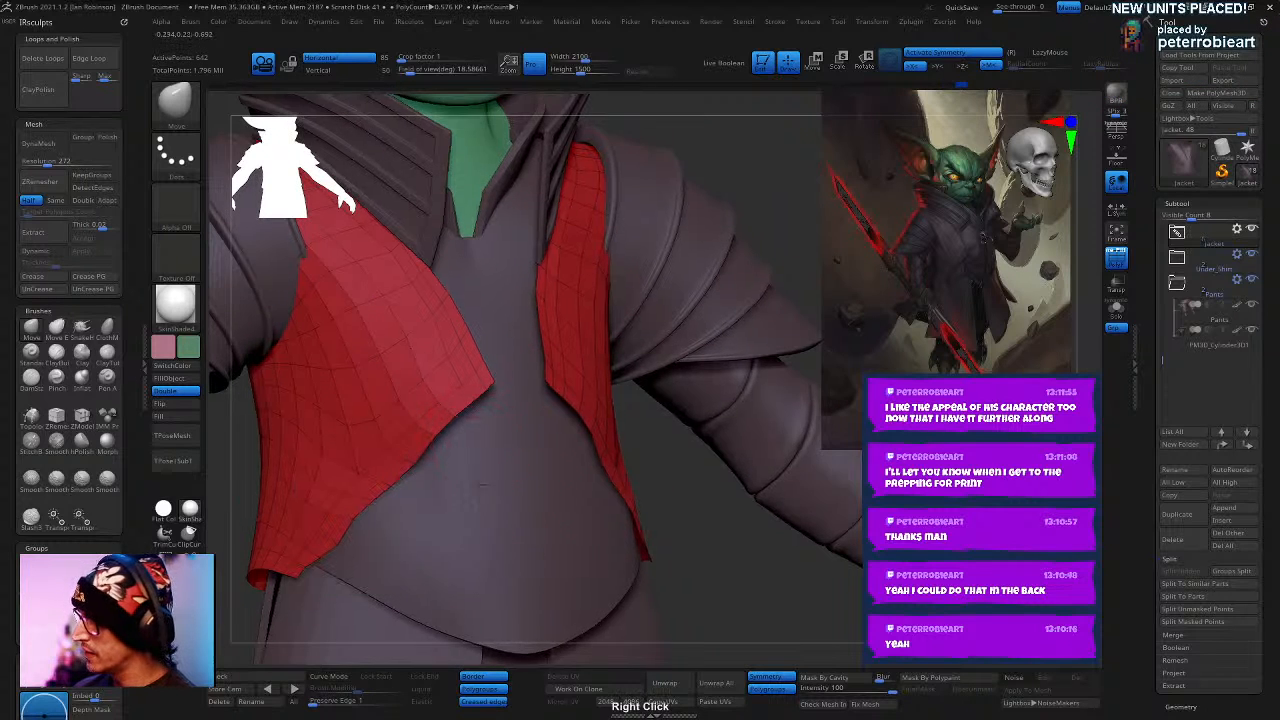
right_click_drag(482, 483, 437, 455)
right_click(437, 454)
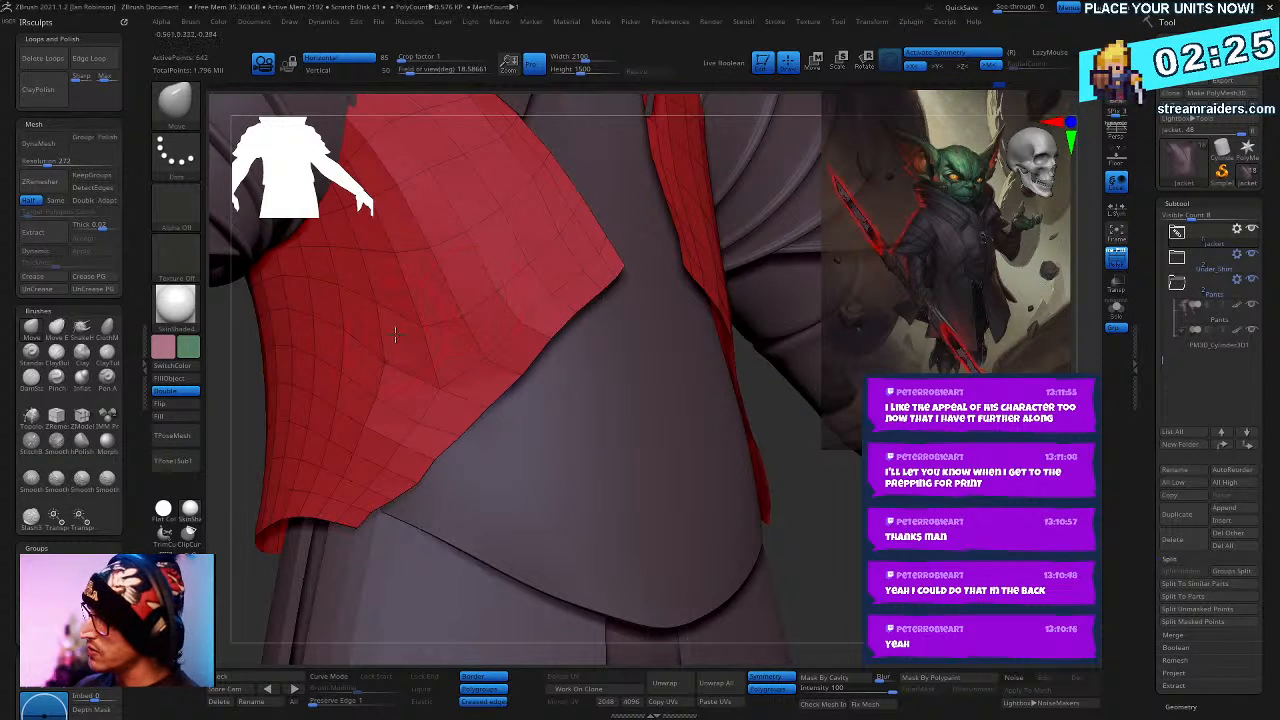
key("shift")
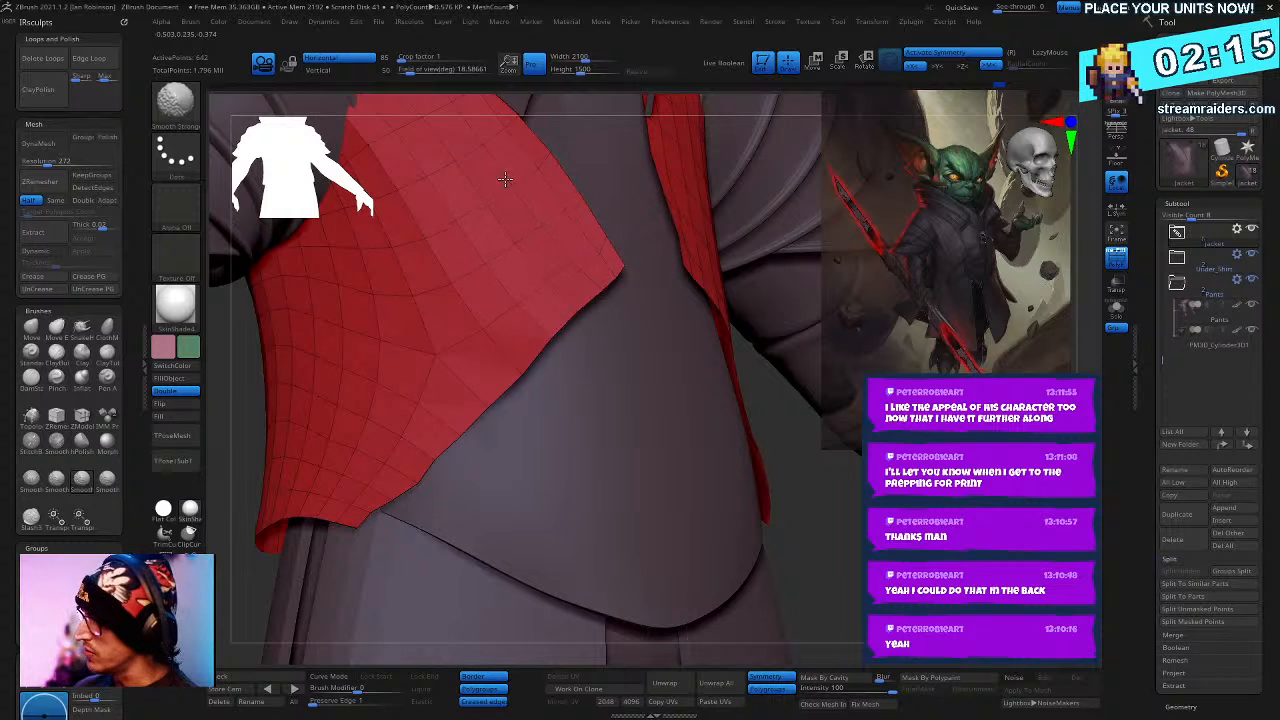
- Isolate the jacket with Solo and smooth its surface around the front panels, armholes and shoulders
right_click_drag(479, 147, 451, 392)
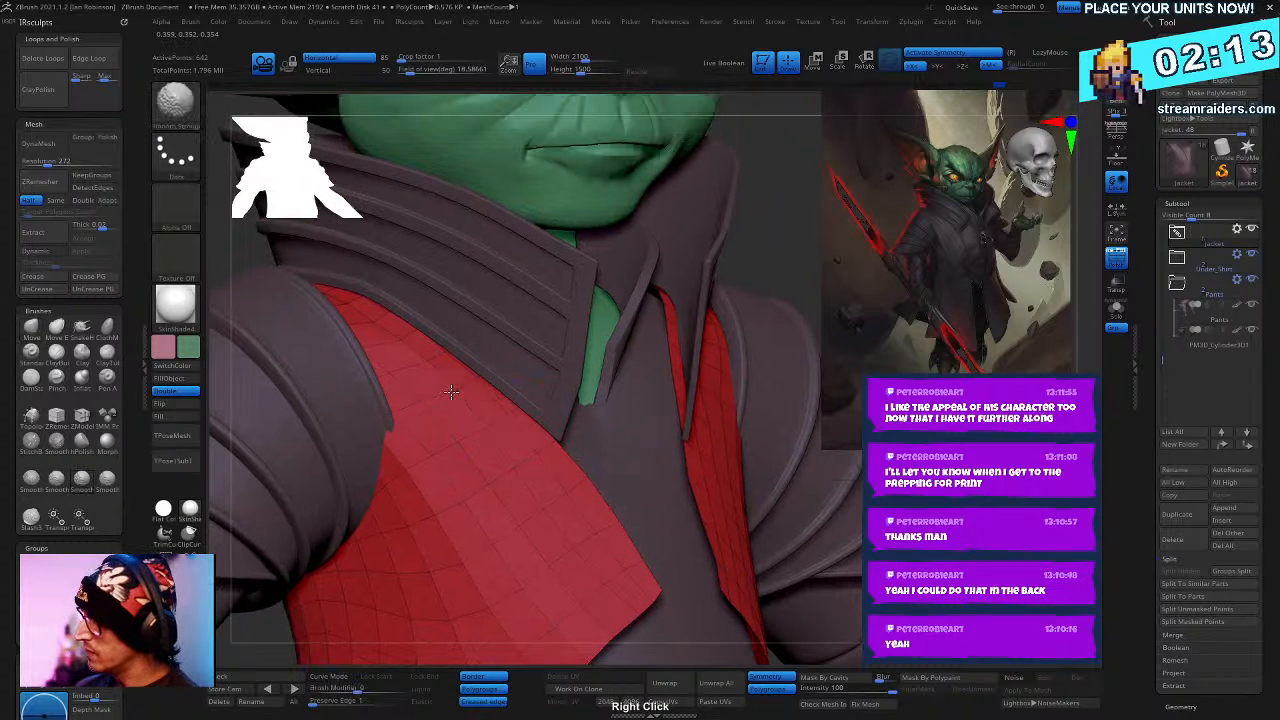
key("b")
key("m")
key("v")
left_click(1117, 312)
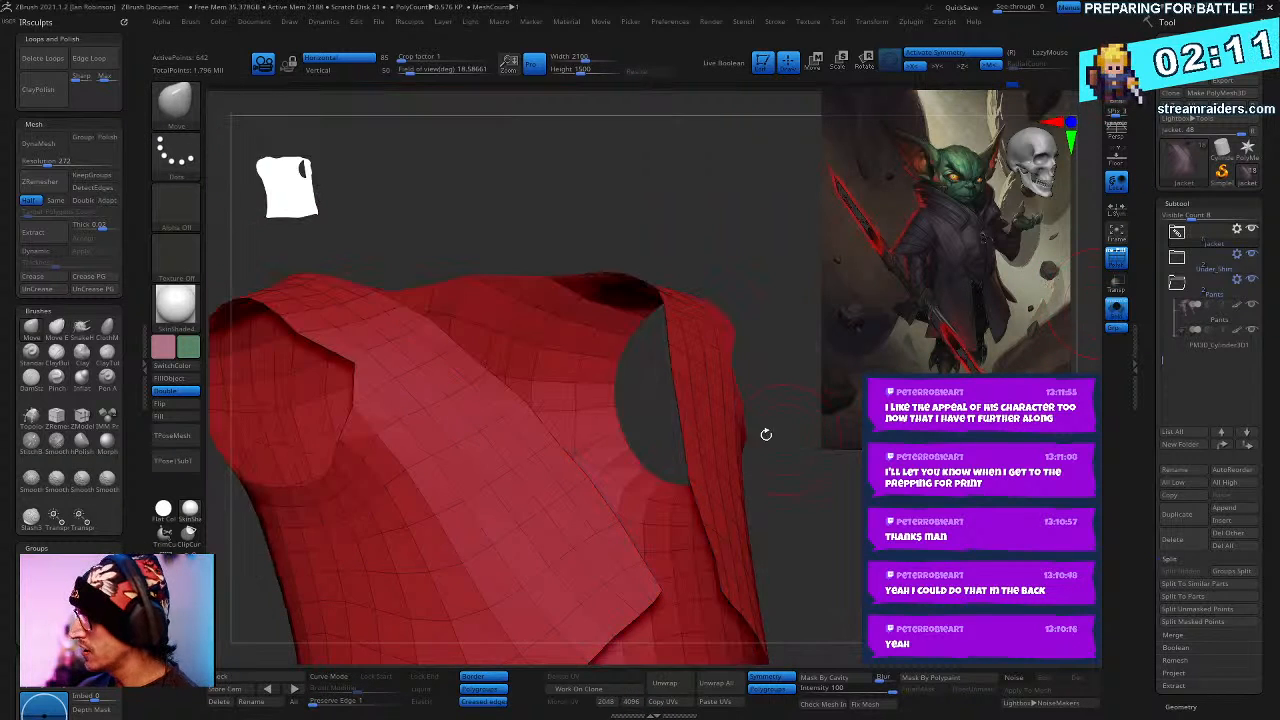
mouse_move(766, 434)
right_mouse_down("ctrl")
mouse_move(744, 471)
mouse_move(455, 425)
right_mouse_up("ctrl")
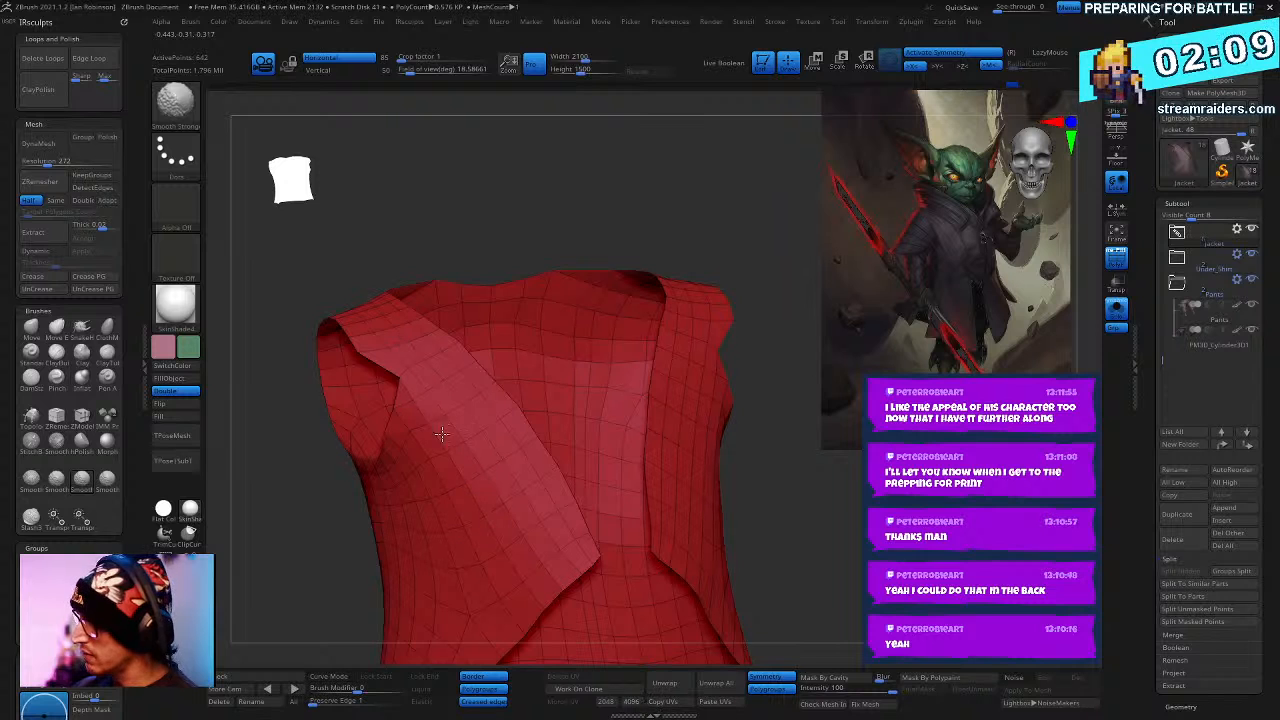
right_click_drag(440, 493, 508, 530)
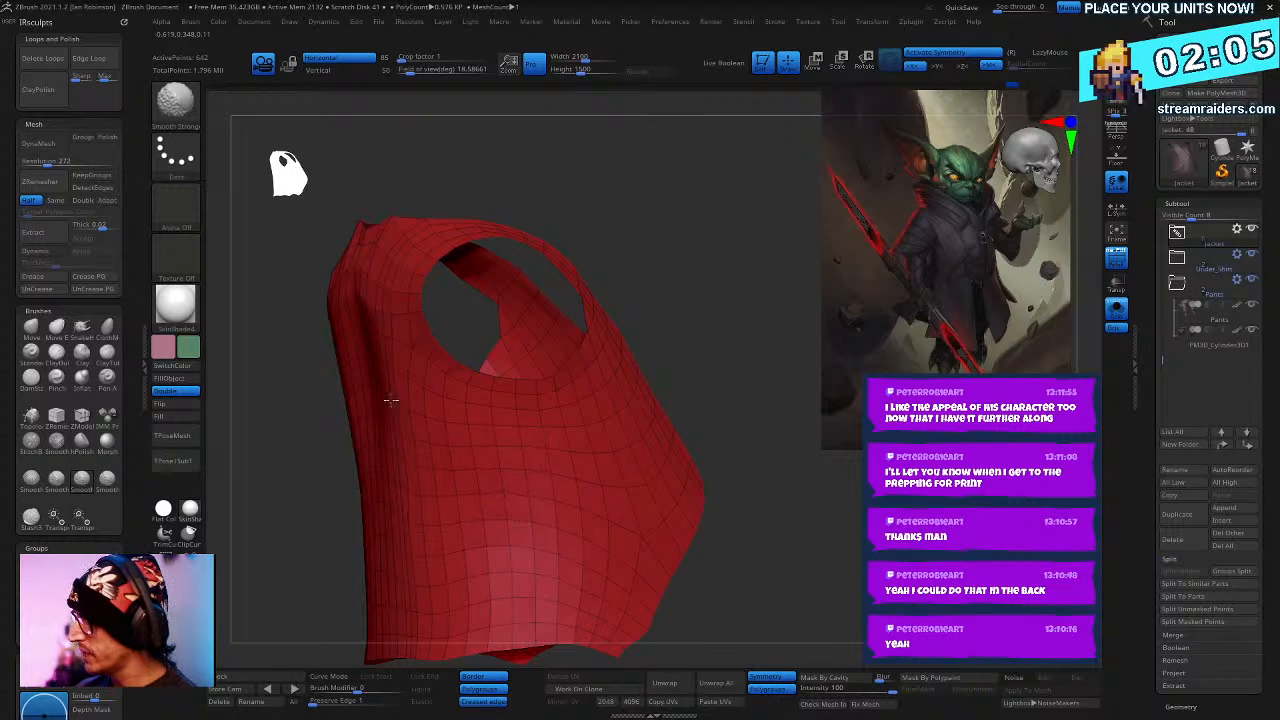
right_click_drag(393, 240, 432, 328)
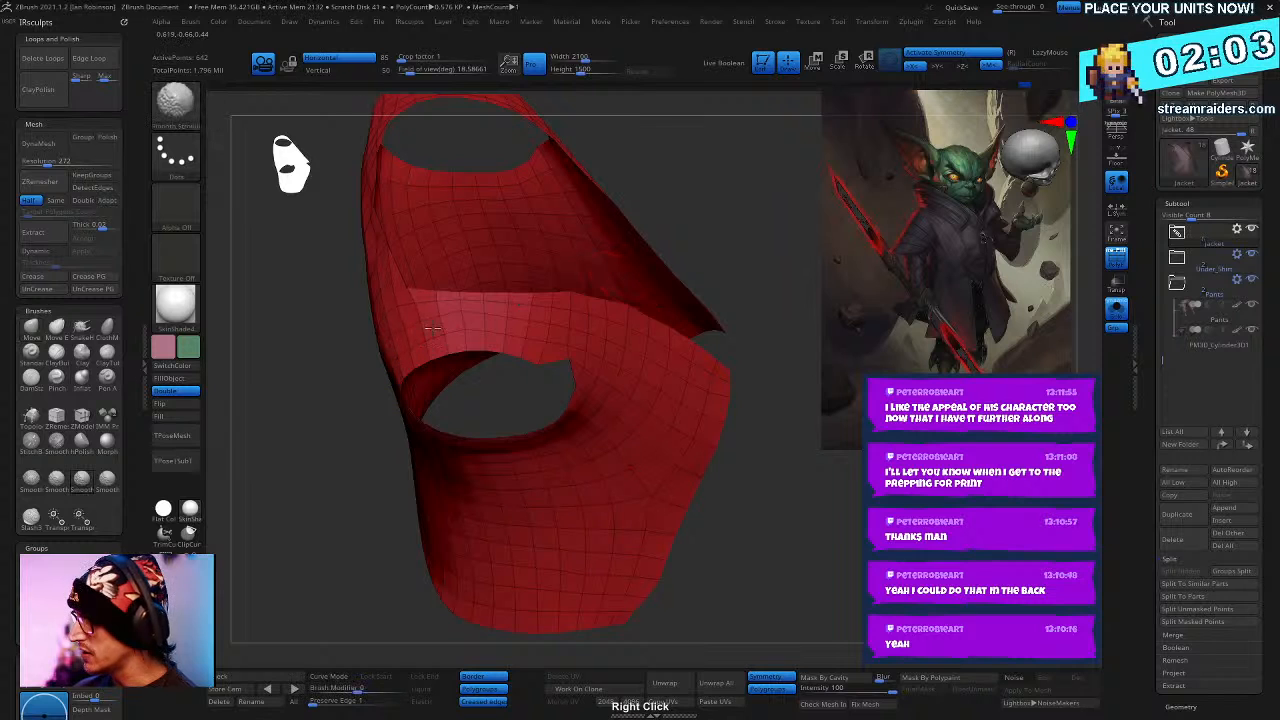
right_click_drag(575, 340, 656, 390)
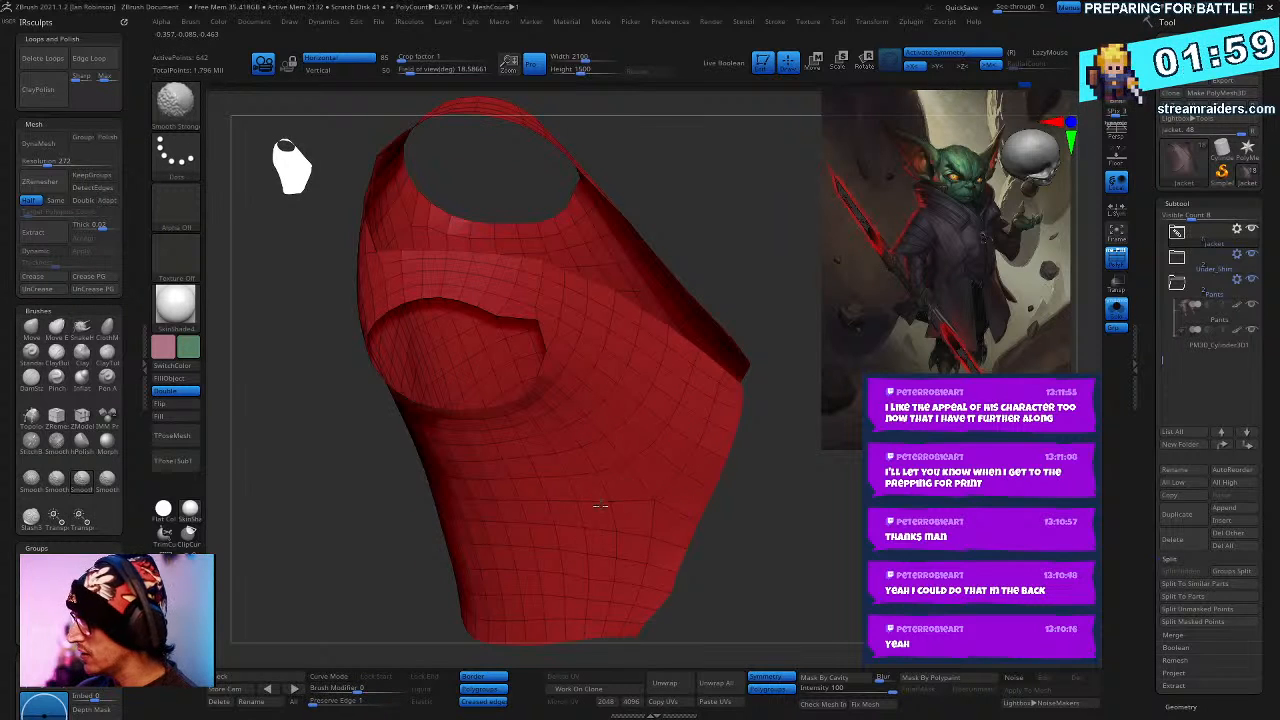
- Pull the jacket's lower front corner into a cleaner point with the Move brush
mouse_move(616, 480)
right_mouse_down()
mouse_move(530, 475)
mouse_move(594, 560)
mouse_move(592, 400)
right_mouse_up()
right_click(592, 400)
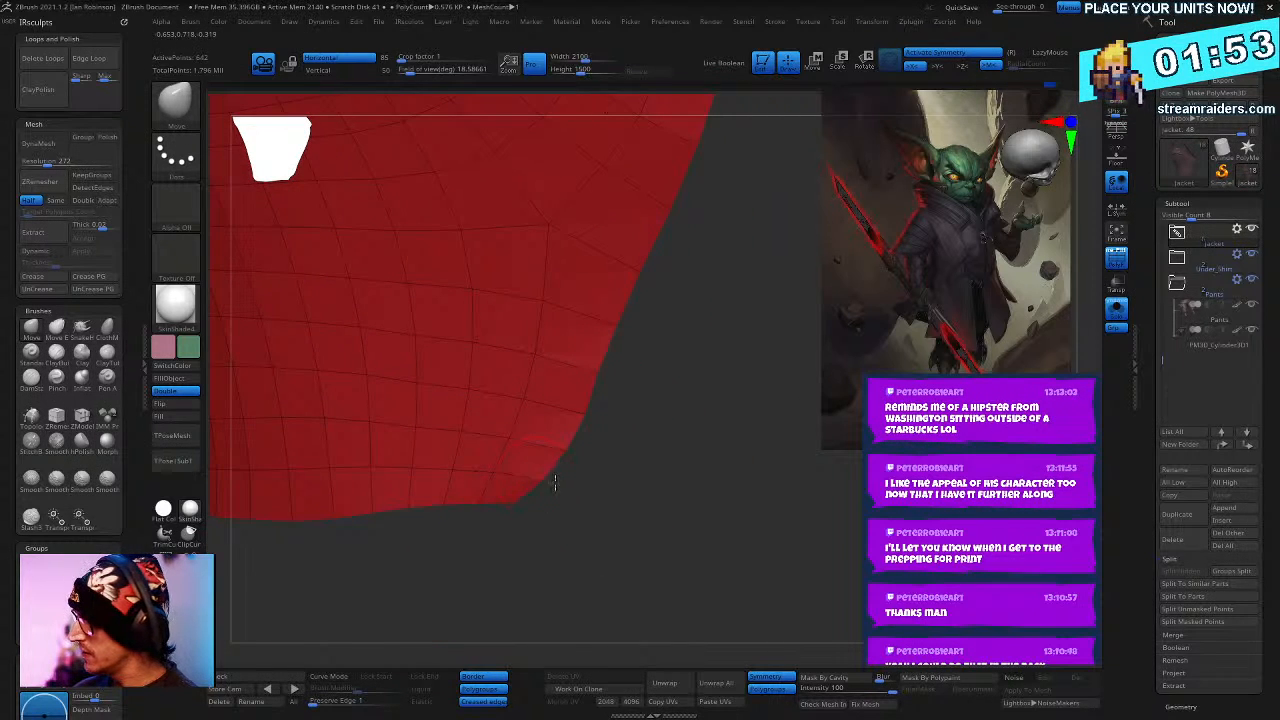
key("shift")
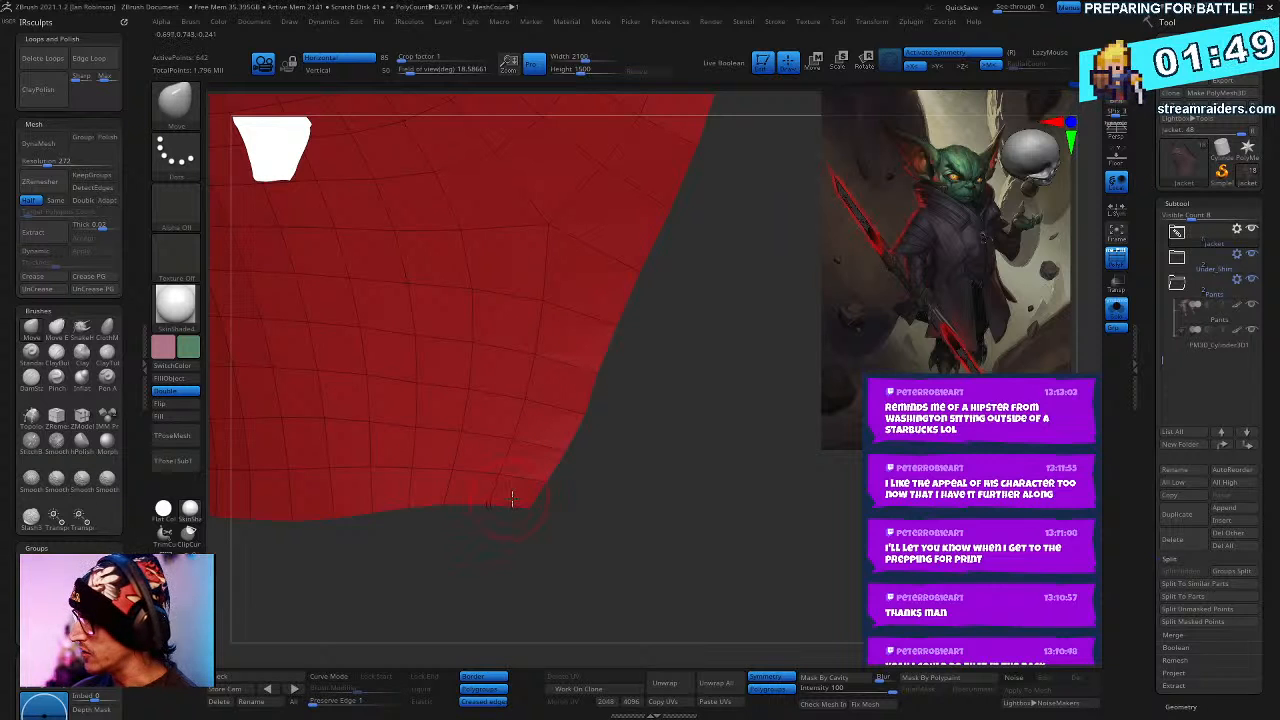
right_click_drag(583, 286, 739, 397)
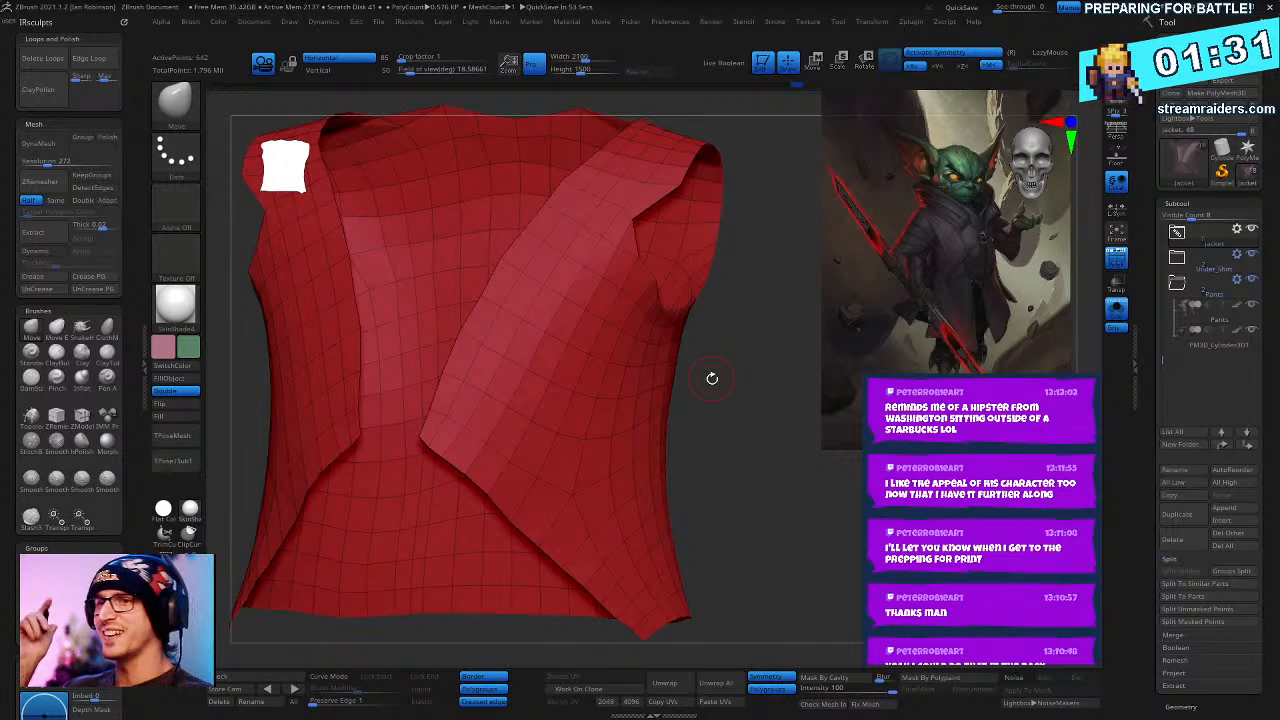
- Show the full character again and insert an edge loop close to the jacket's front edges with ZModeler
left_click(1117, 313)
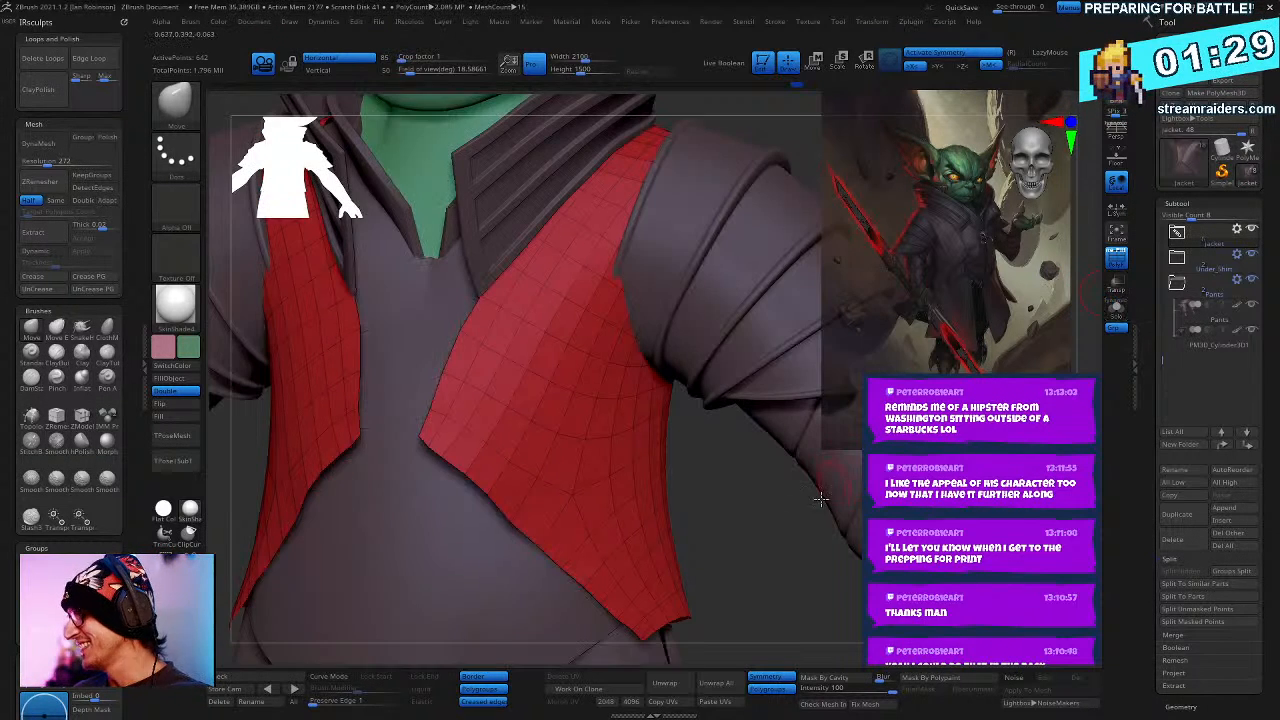
right_click_drag(740, 445, 657, 340)
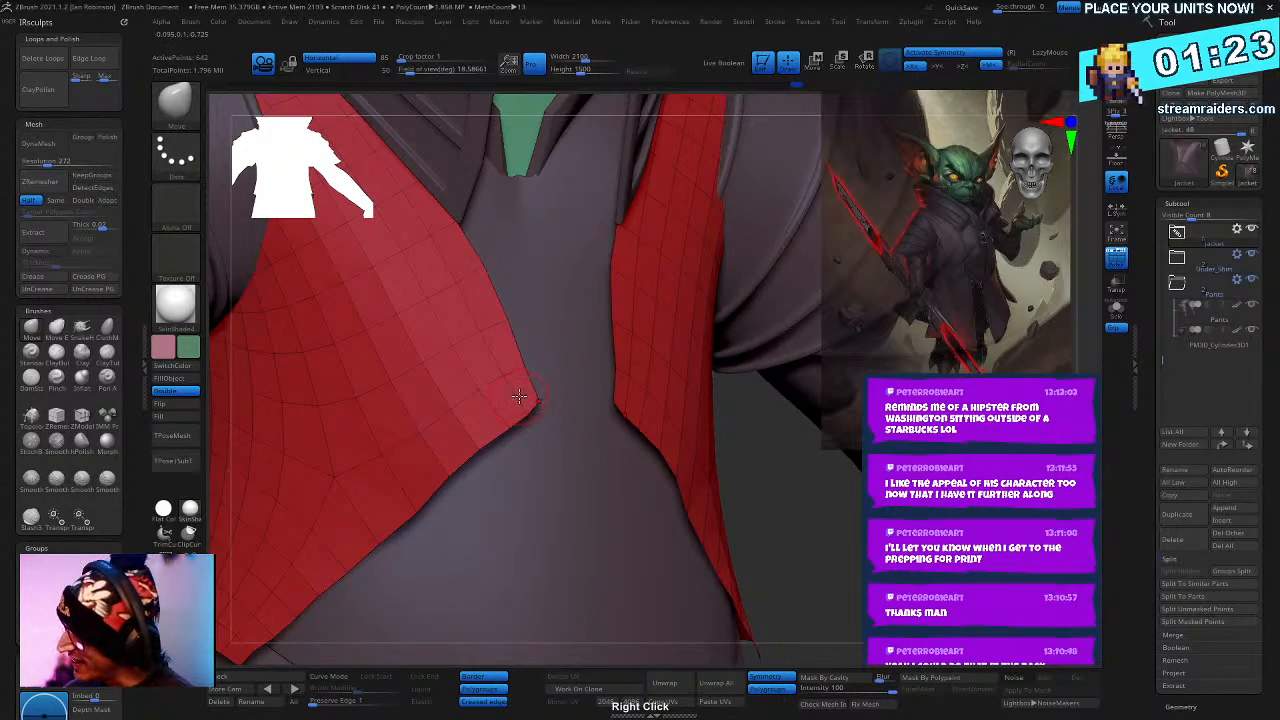
key("b")
key("z")
key("m")
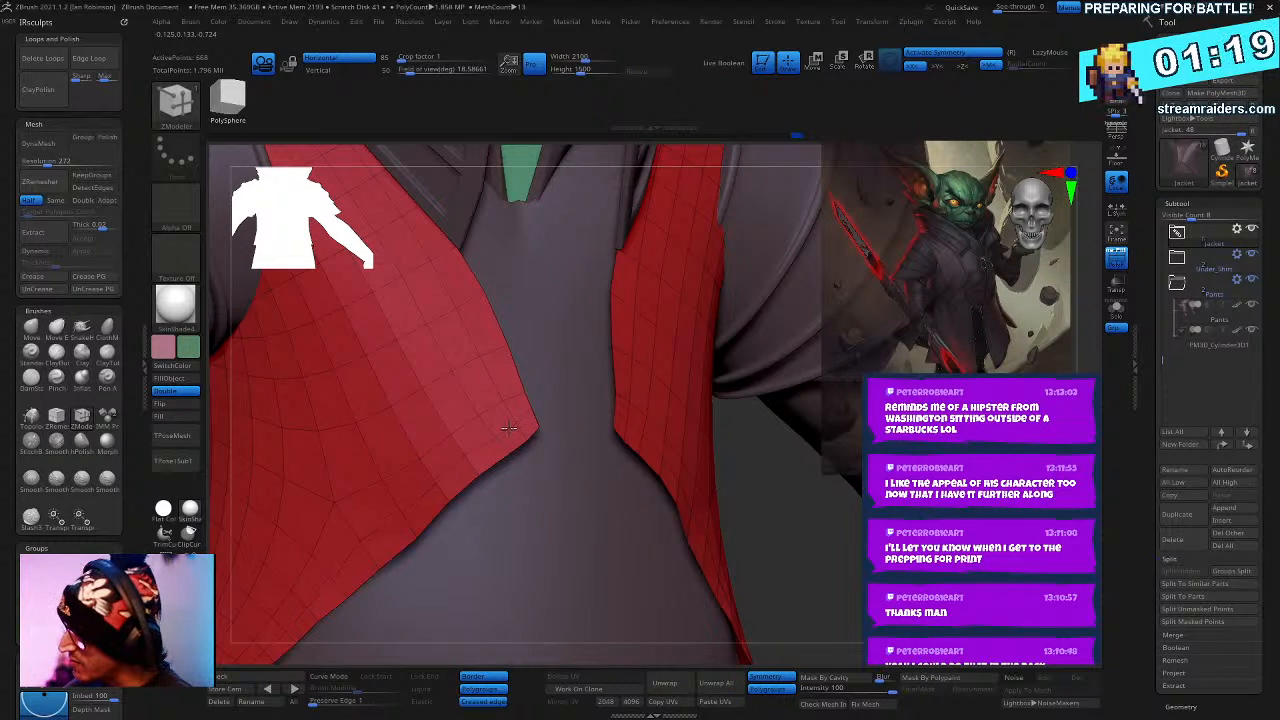
right_click_drag(518, 404, 460, 330)
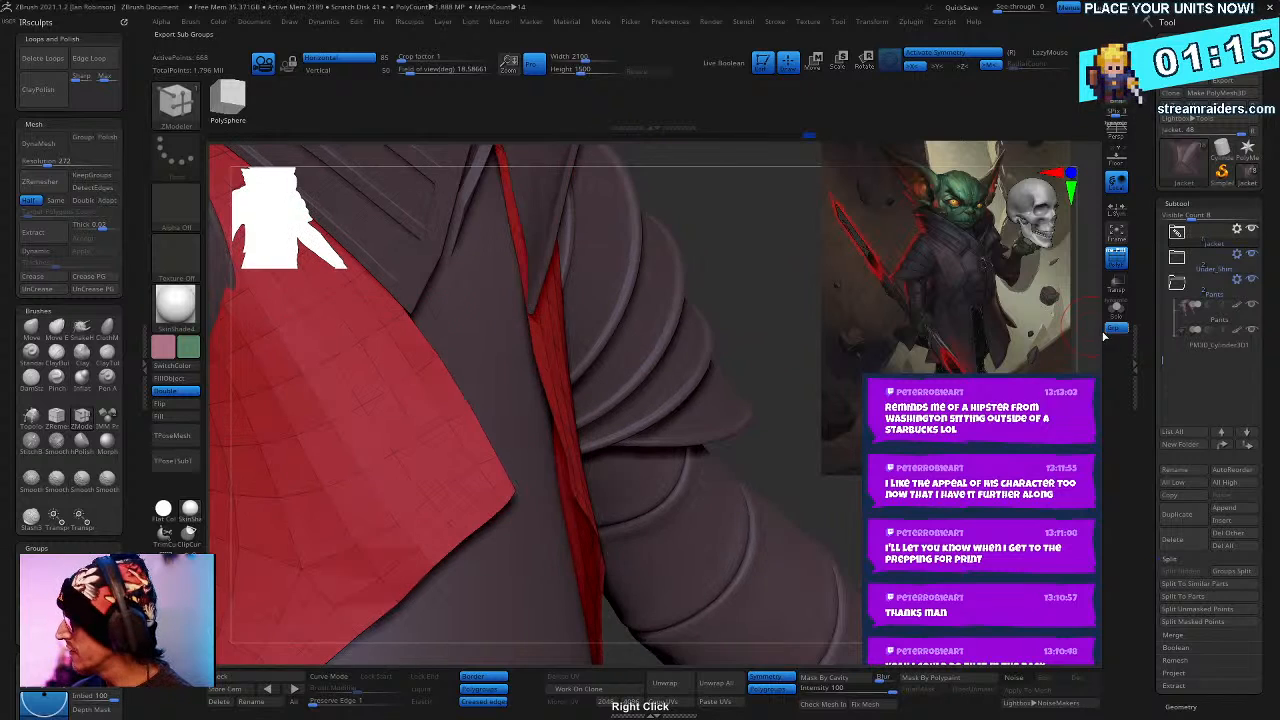
- Isolate the jacket with Solo and mark the narrow row of polygons along its front edges as a temporary polygroup
left_click(1114, 310)
right_click_drag(692, 397, 640, 410)
left_click_drag(385, 343, 472, 518)
mouse_move(338, 632)
right_mouse_down()
mouse_move(518, 478)
mouse_move(495, 497)
mouse_move(482, 622)
right_mouse_up()
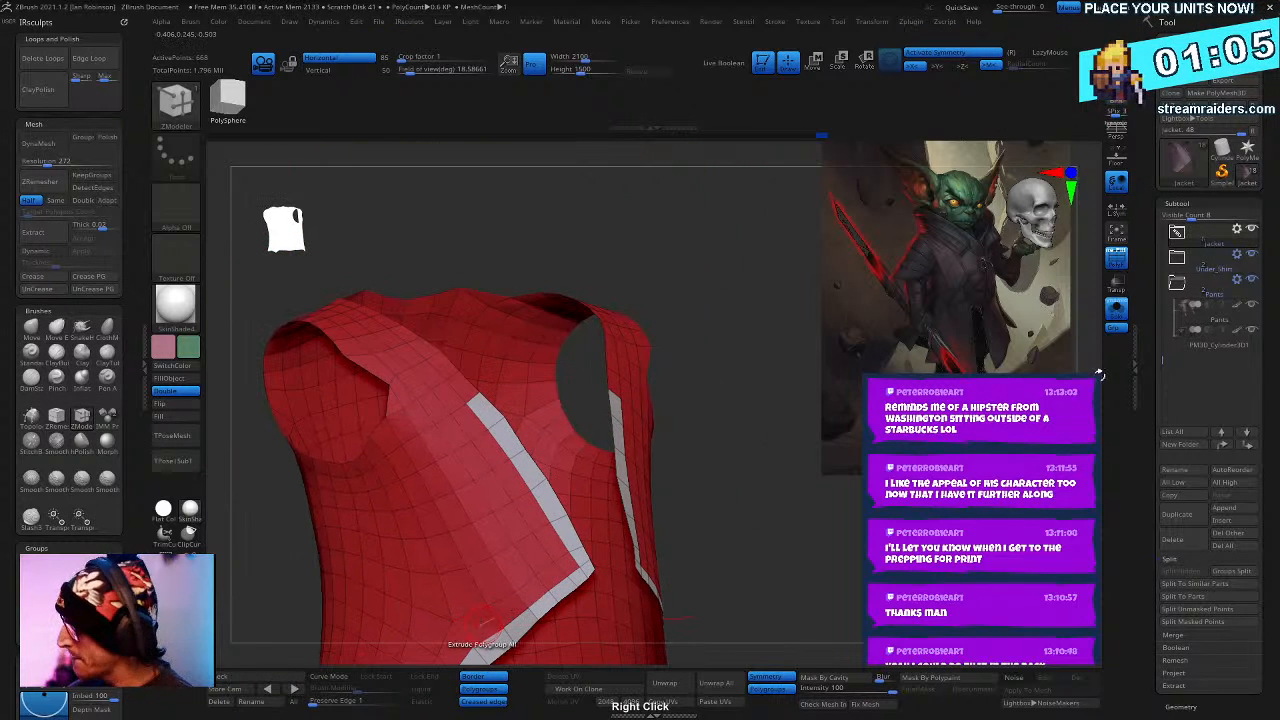
left_click(1117, 313)
right_click_drag(664, 285, 638, 416)
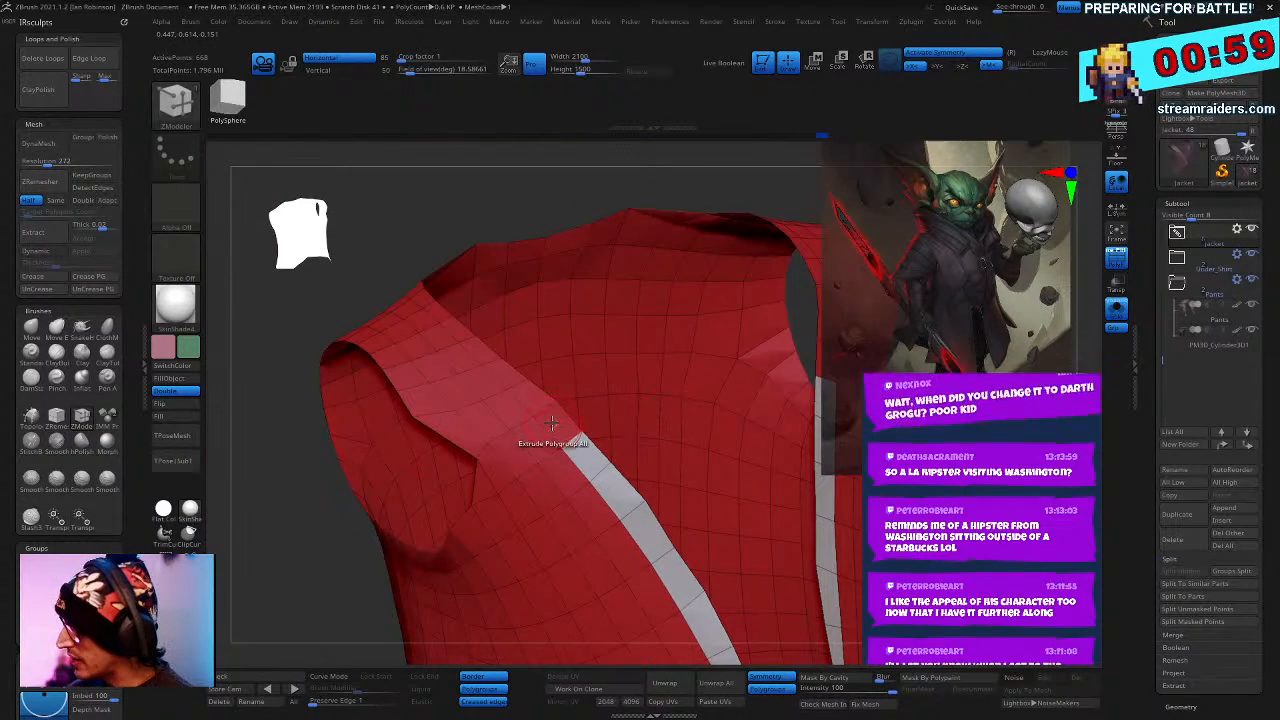
- Extend the marked polygon strip up along the front edges to the shoulders and show the full character again
left_click_drag(556, 423, 484, 350, "alt")
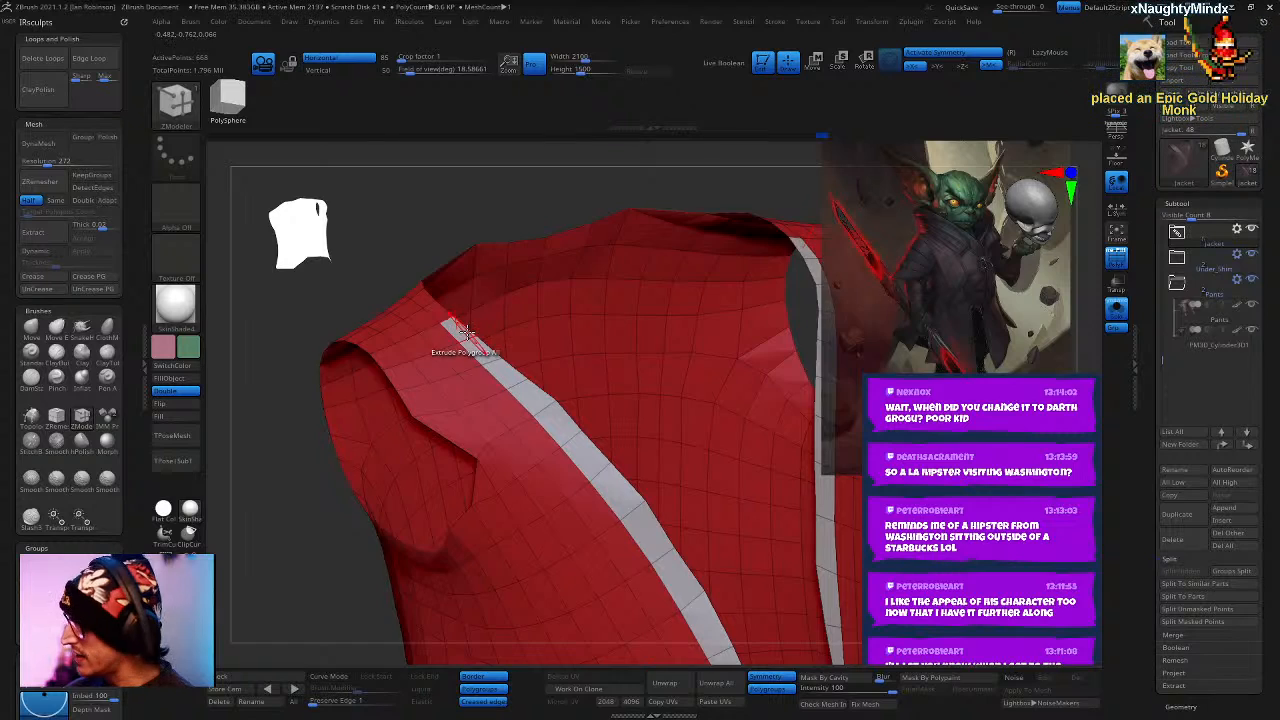
right_click_drag(457, 337, 434, 286)
right_click_drag(586, 317, 567, 276)
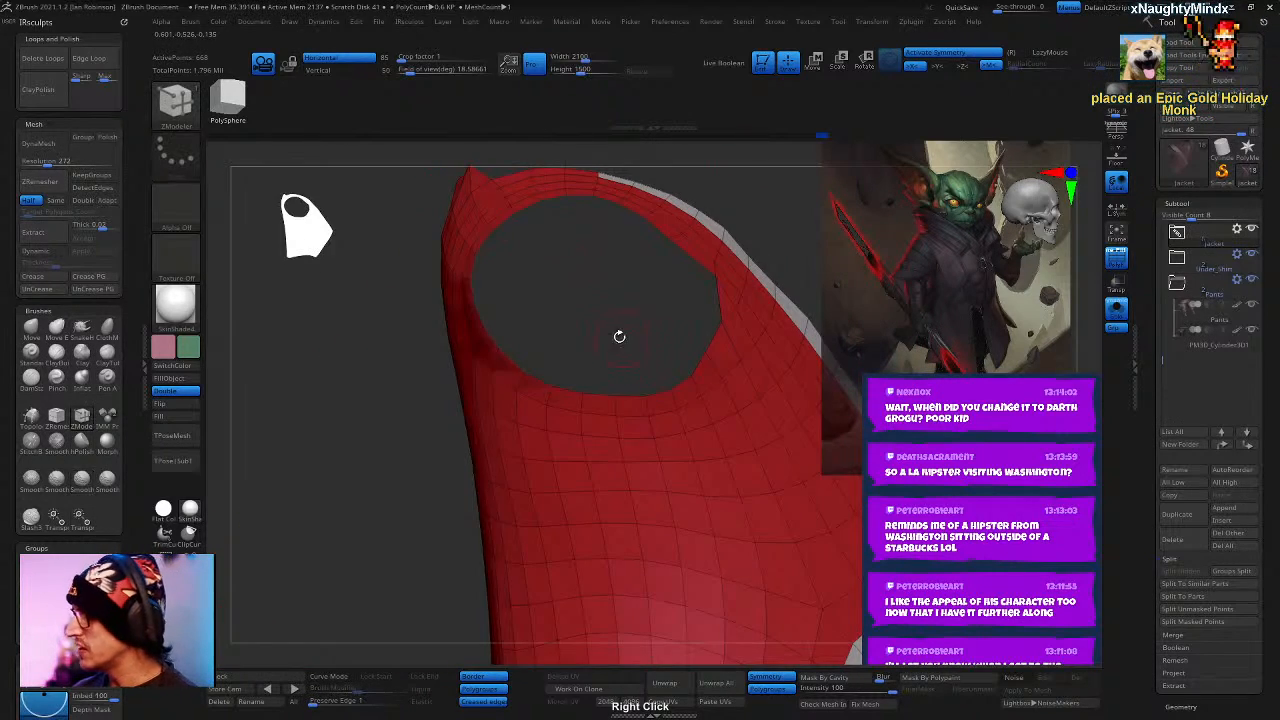
right_click_drag(617, 334, 543, 404)
left_click(1116, 310)
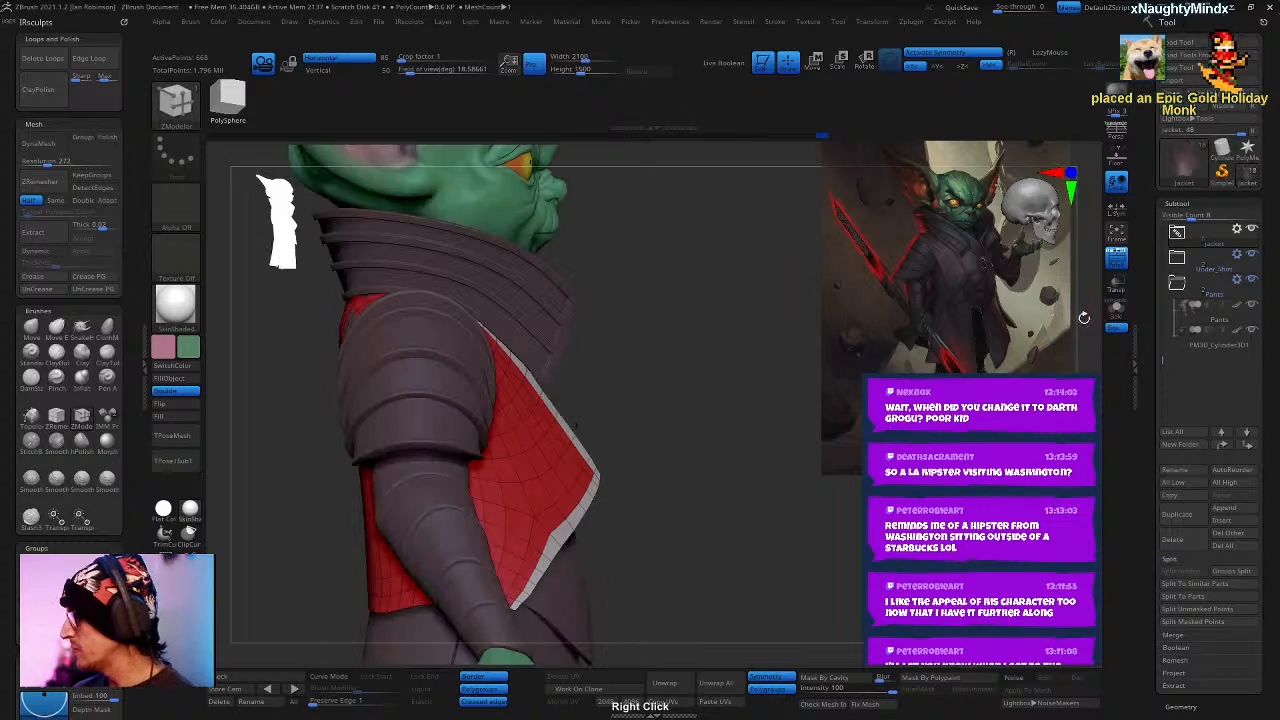
right_click_drag(640, 370, 780, 368)
right_click_drag(449, 302, 711, 264)
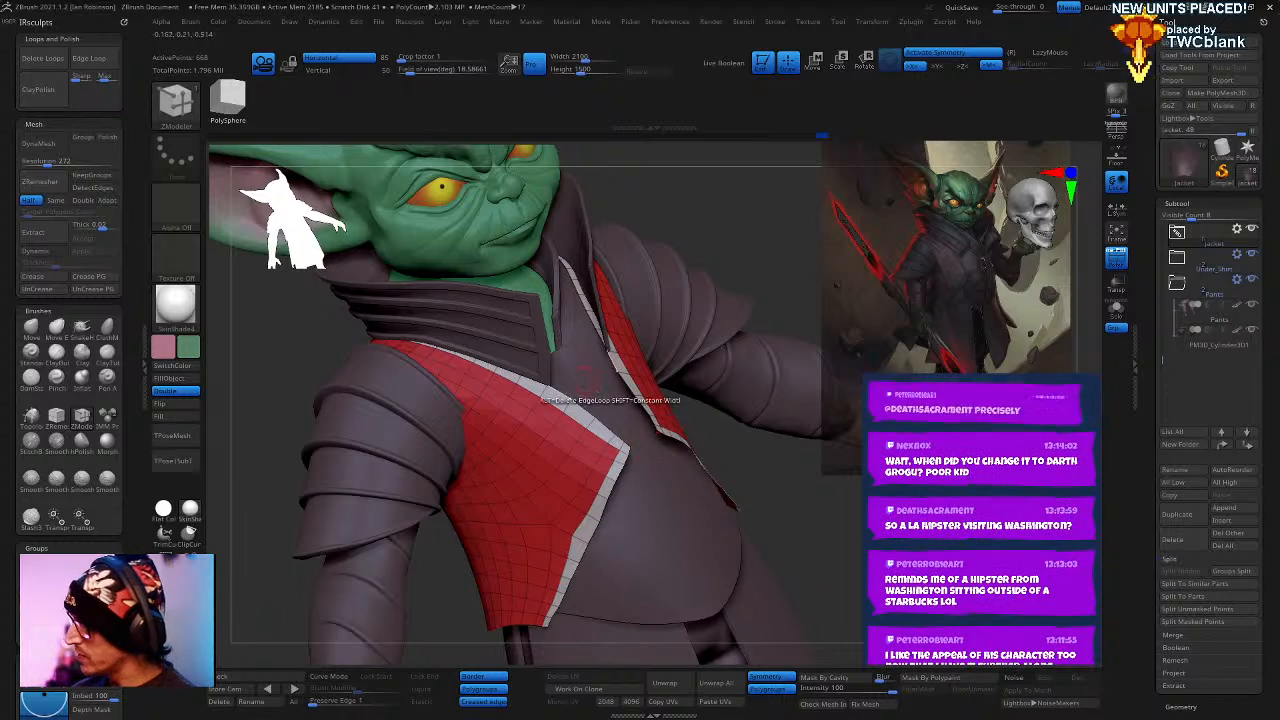
right_click_drag(590, 362, 562, 380)
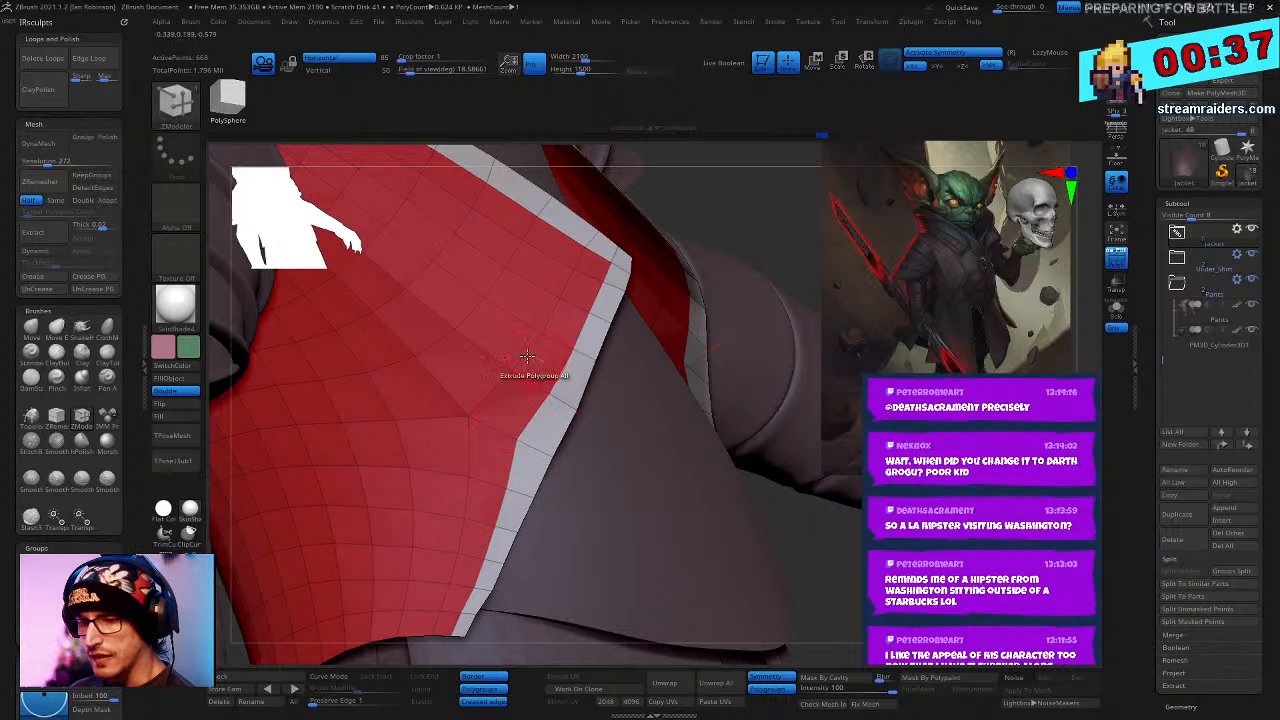
- Straighten the kink in the jacket's lower front edge with the Move brush, keeping the border strip even
key("b")
left_click(534, 420)
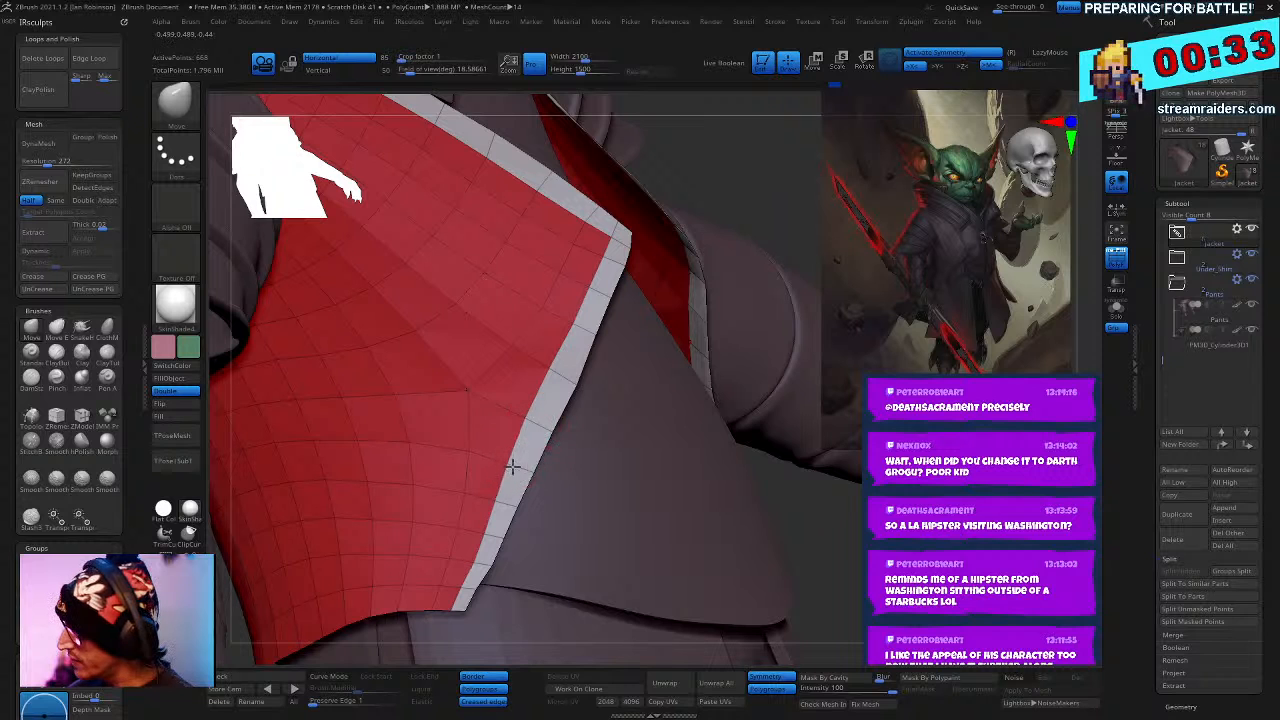
right_click_drag(610, 240, 505, 510)
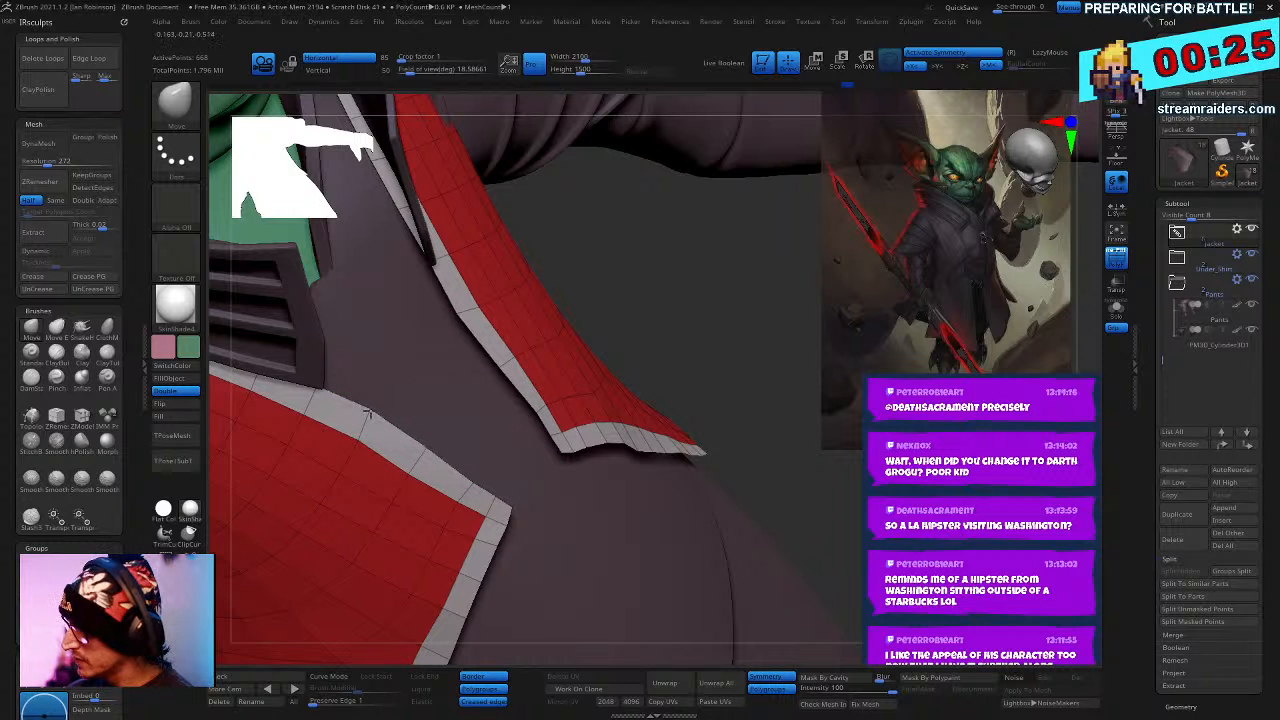
right_click_drag(322, 395, 488, 358)
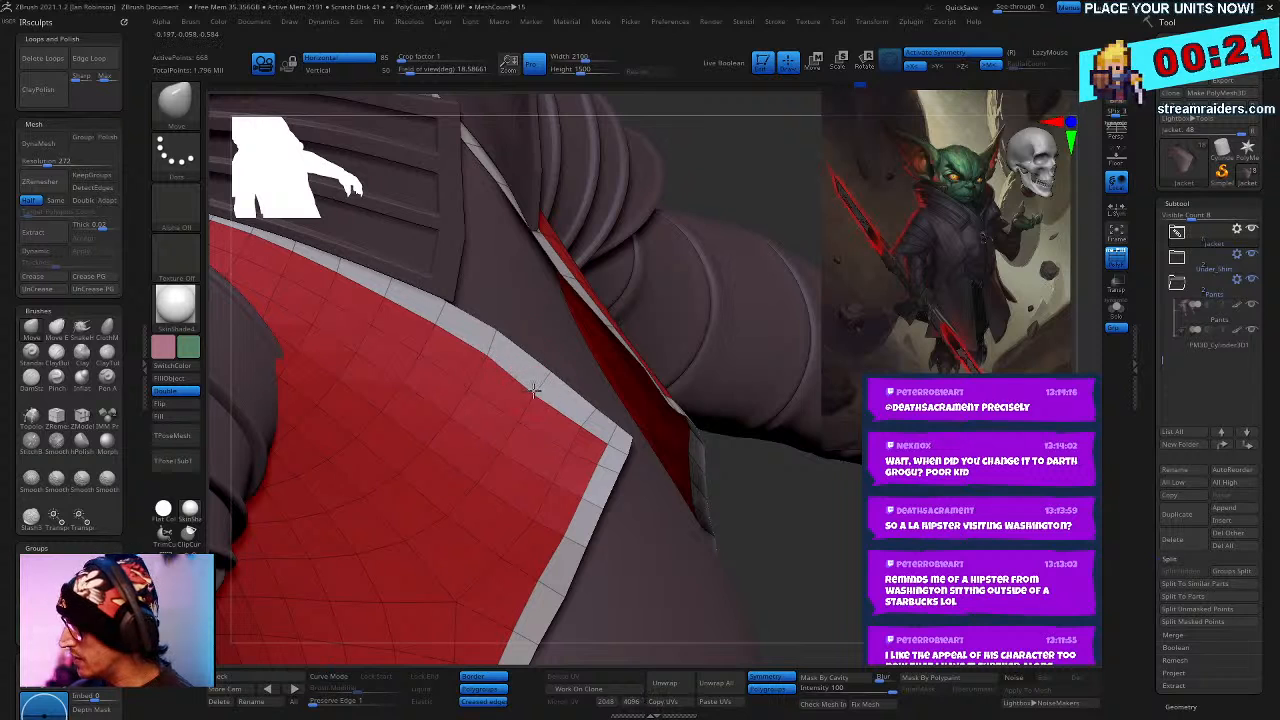
right_click_drag(614, 343, 620, 283)
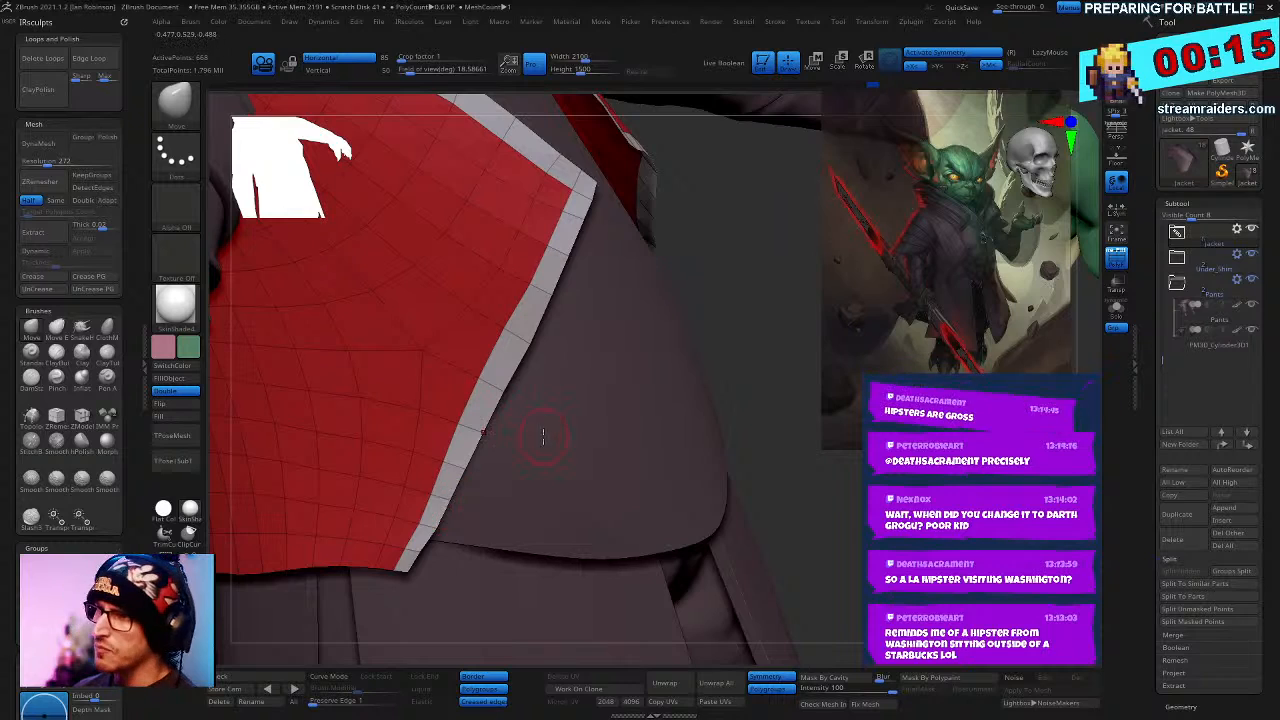
right_click_drag(543, 443, 437, 560)
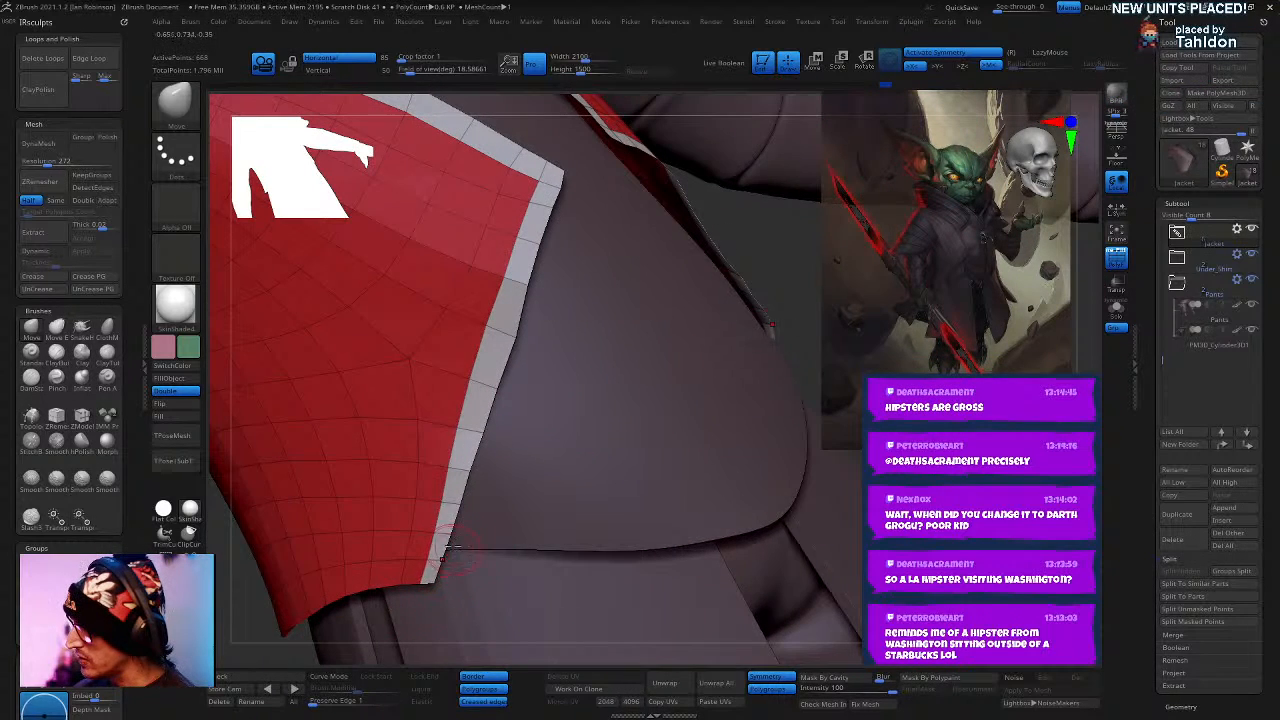
- Smooth the border strip and neighbouring polygons along the jacket's lower front edge
mouse_move(505, 483)
right_mouse_down()
mouse_move(537, 449)
mouse_move(525, 481)
right_mouse_up()
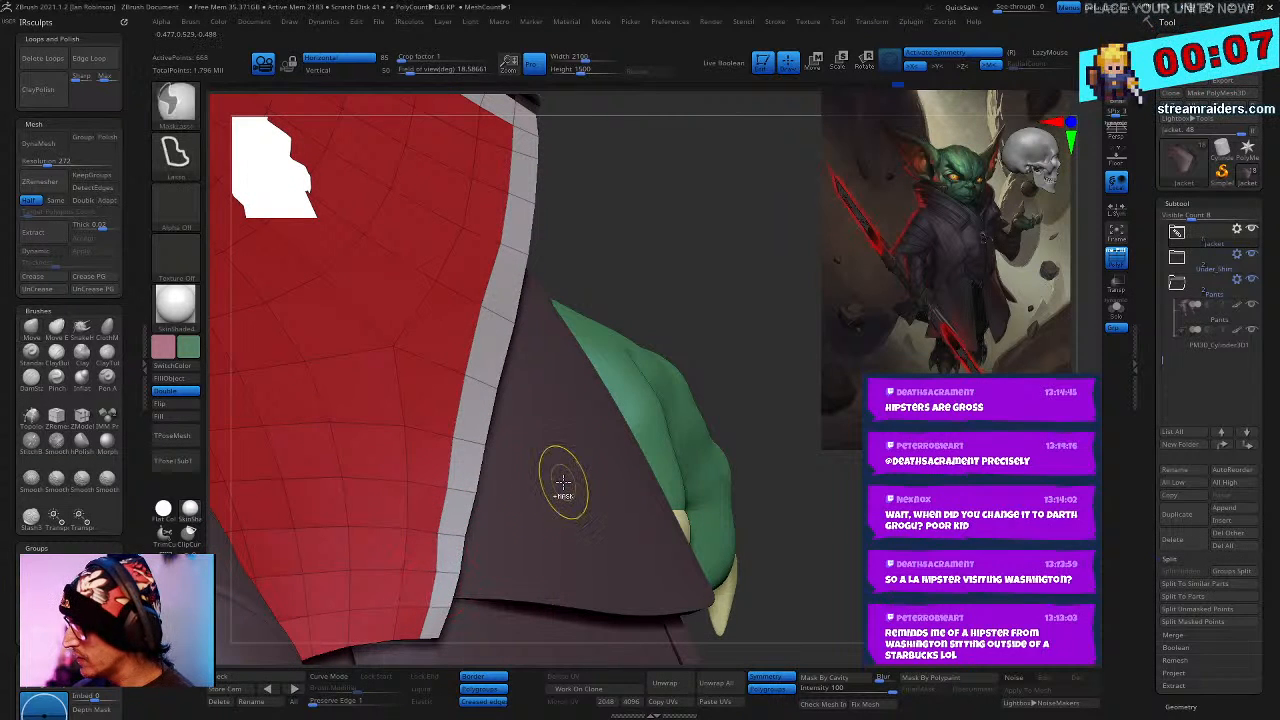
left_click_drag(403, 566, 416, 577, "shift")
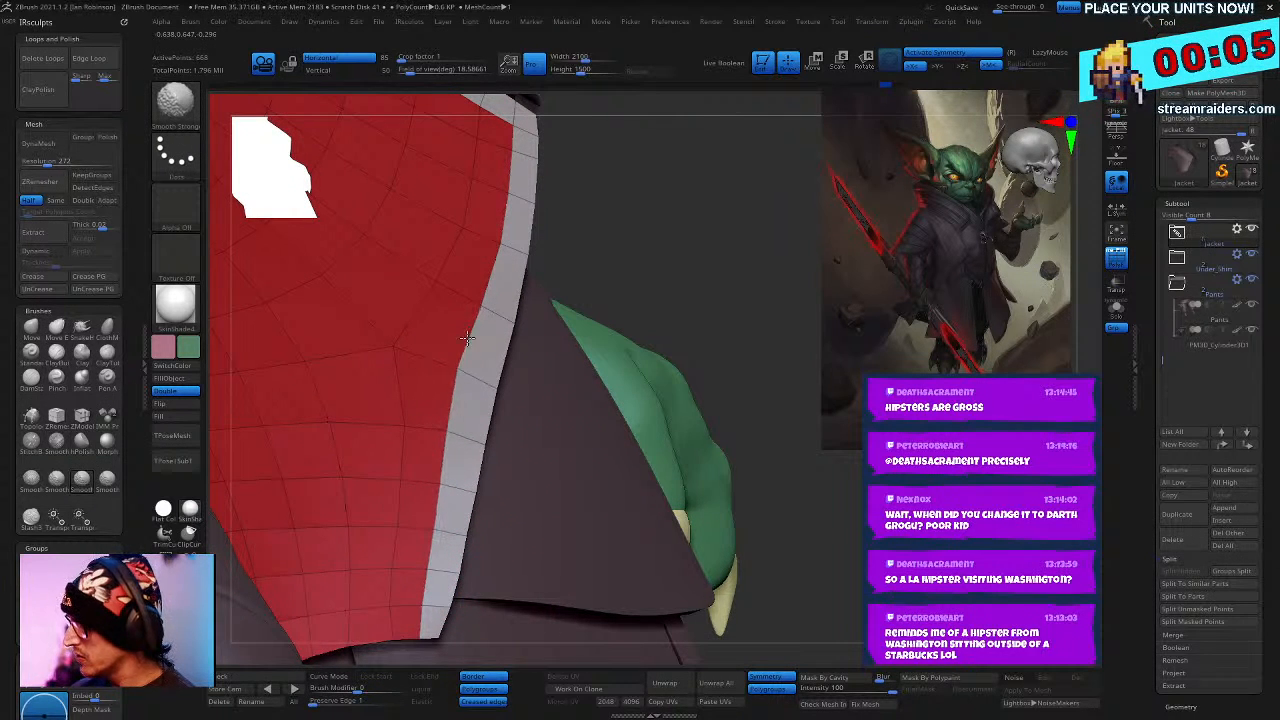
right_click_drag(506, 165, 497, 238)
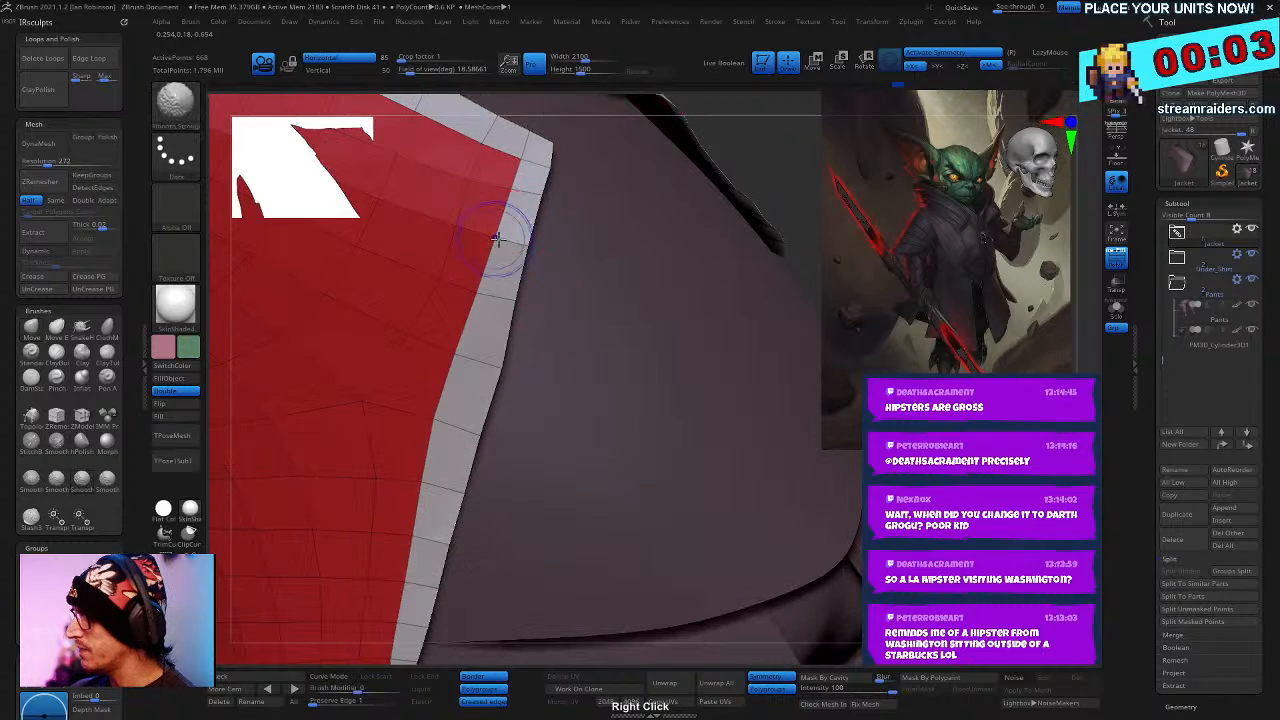
right_click_drag(481, 312, 578, 297)
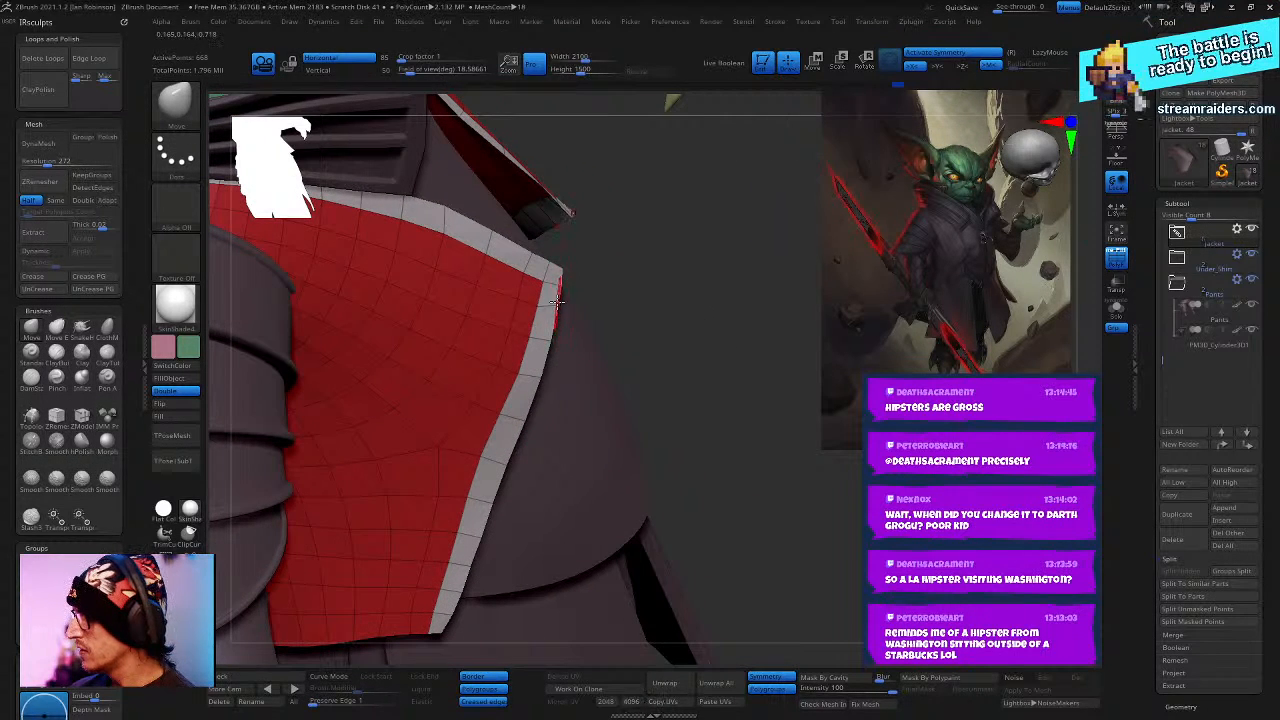
- Extrude the marked border strip slightly outward with ZModeler to form raised trim along the jacket's front edges
key("b")
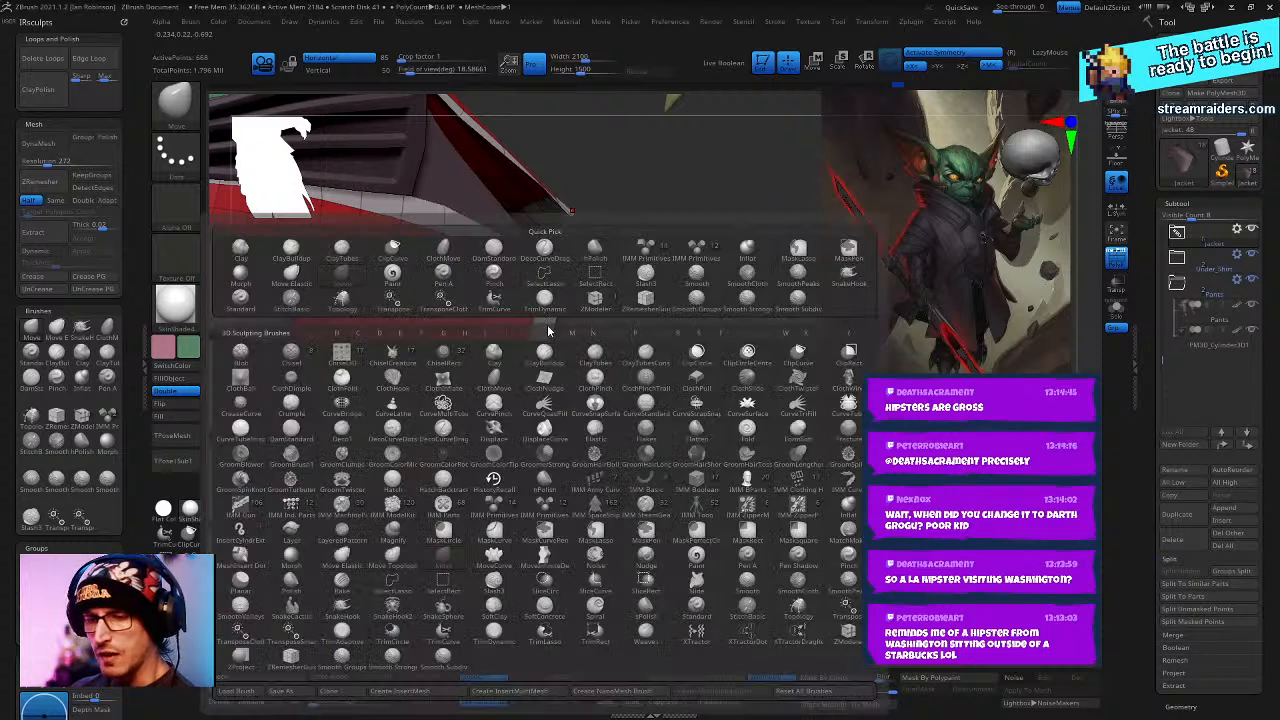
key("z")
key("m")
key("space")
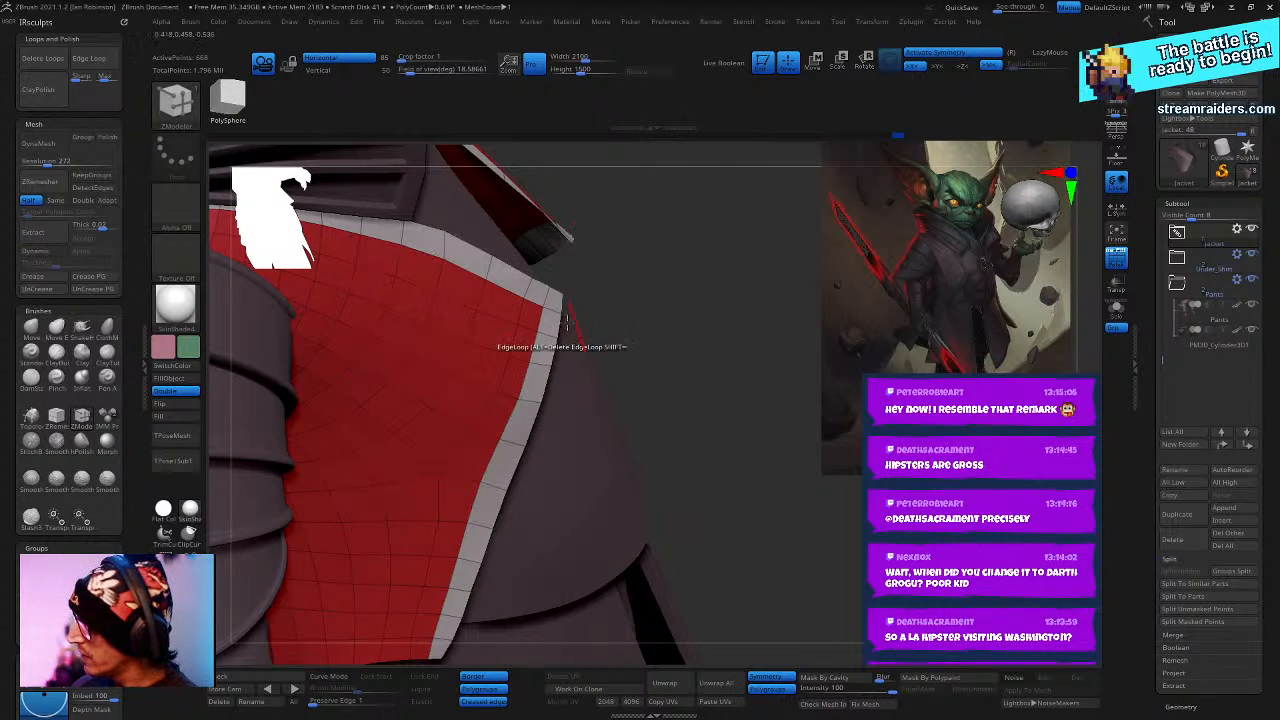
left_click_drag(549, 321, 556, 321)
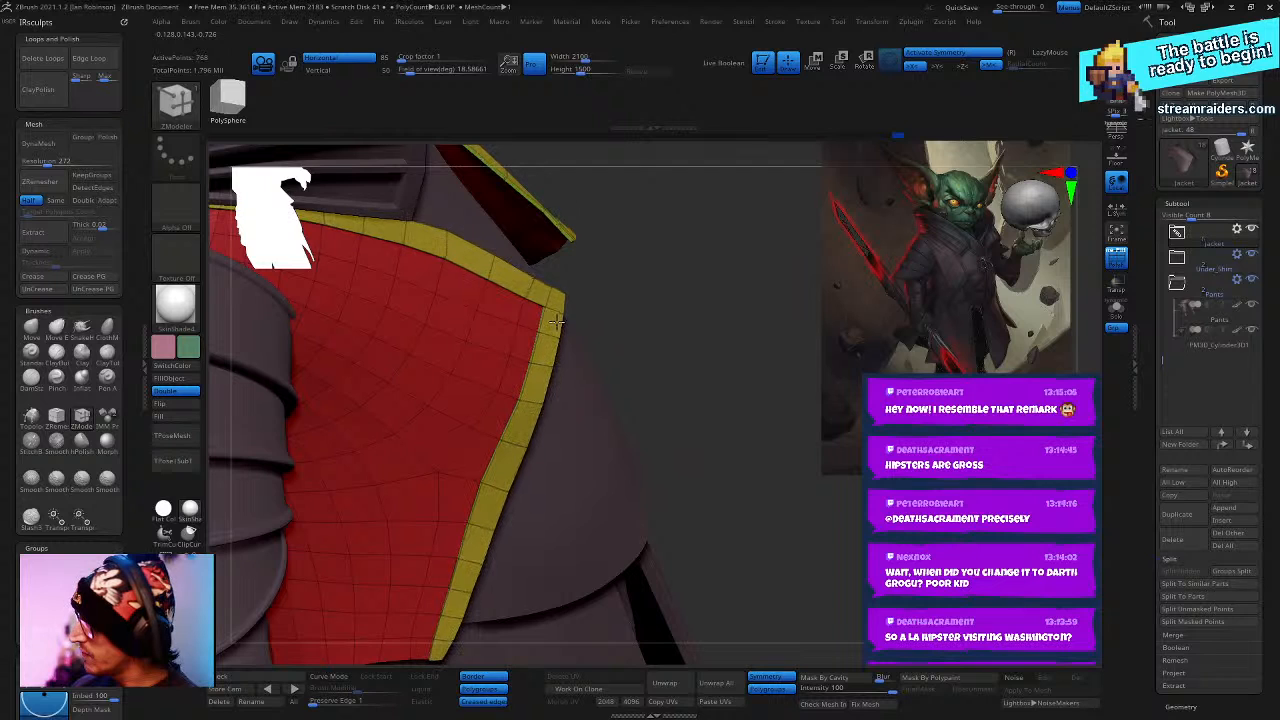
right_click_drag(669, 296, 531, 334)
left_click(549, 331)
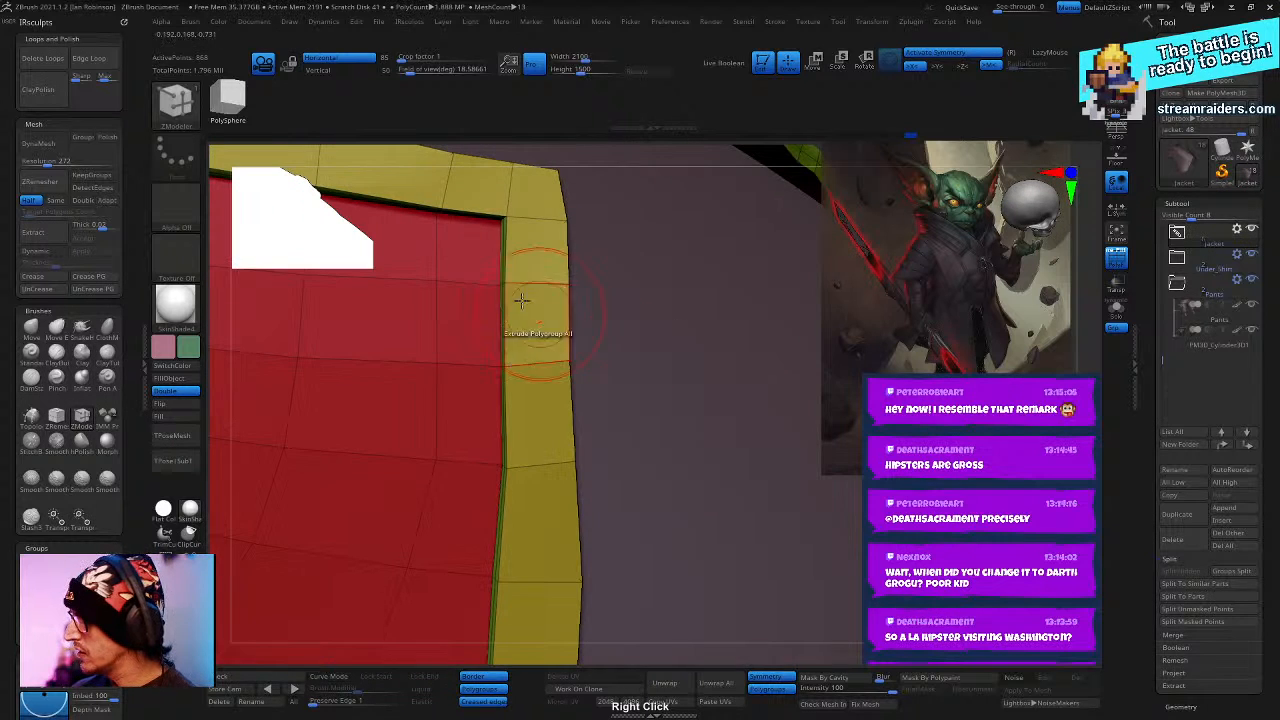
- Insert supporting edge loops along the raised trim's borders and across its pointed front corner
left_click(518, 185)
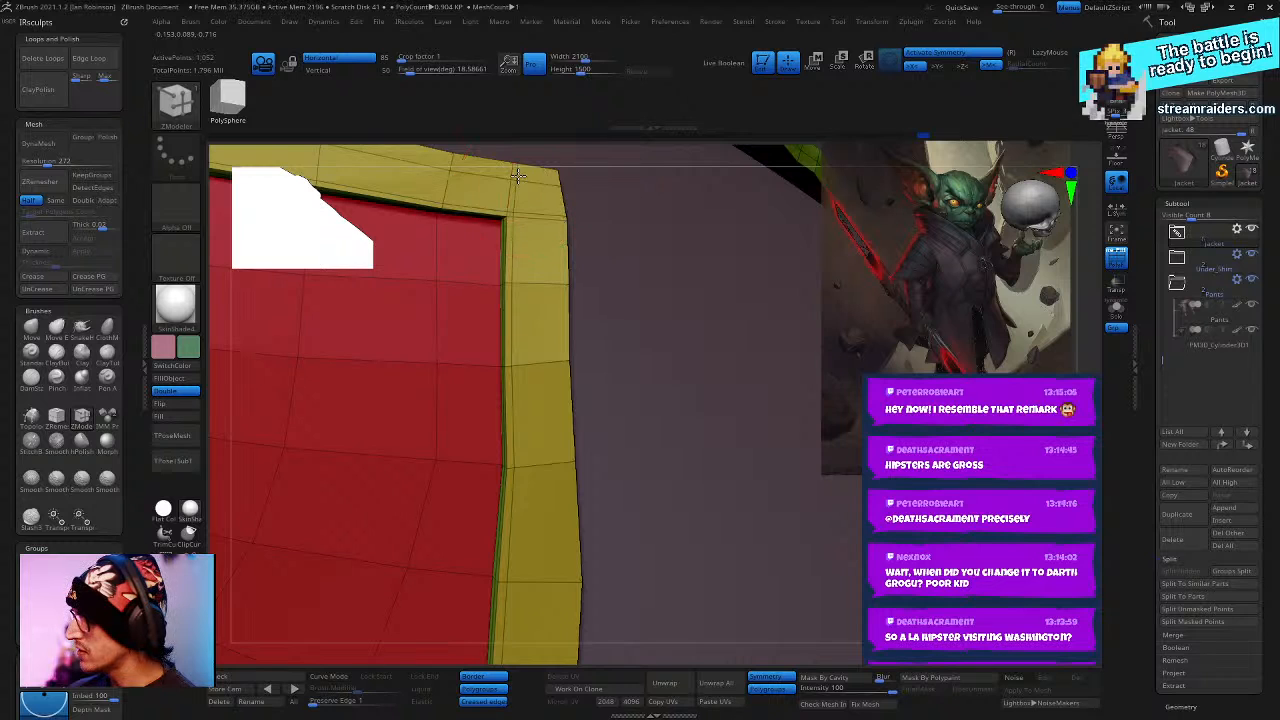
left_click(561, 211)
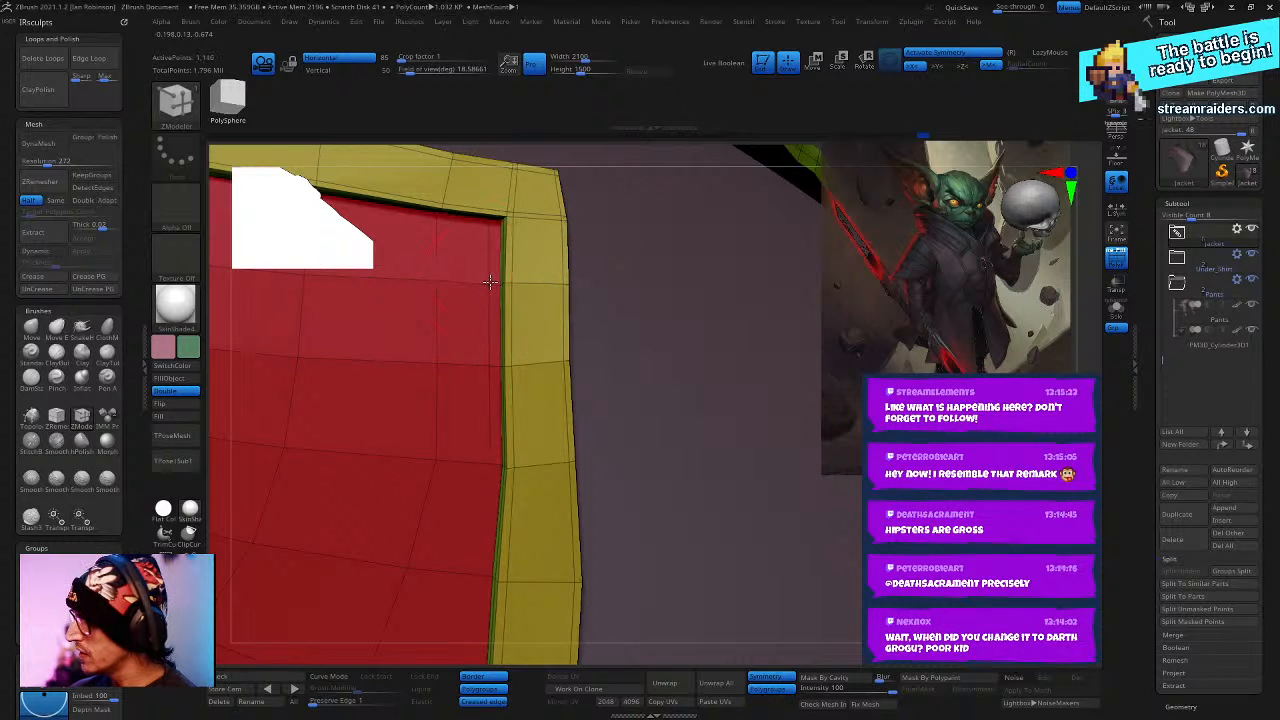
left_click(516, 224)
right_click_drag(516, 224, 893, 211)
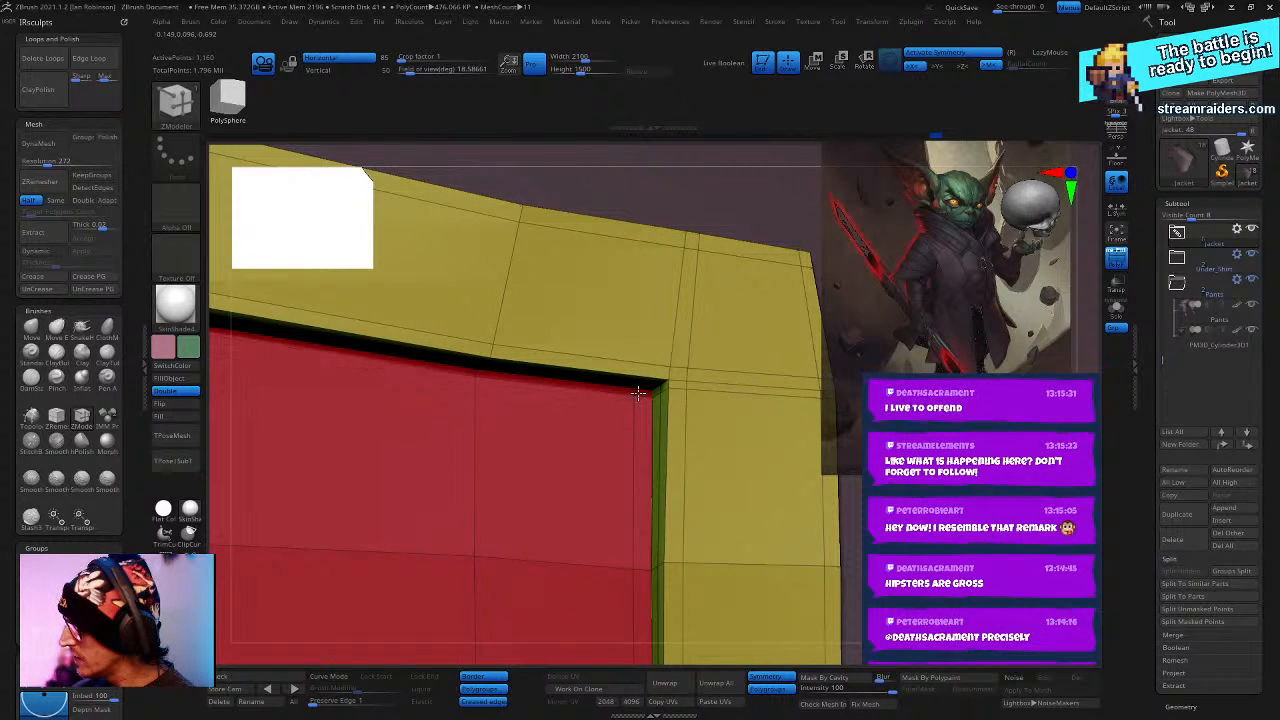
- Undo the stray edge loop and insert support loops beside the trim's inner corner, on both the strip and the inner panel
key("ctrl+z")
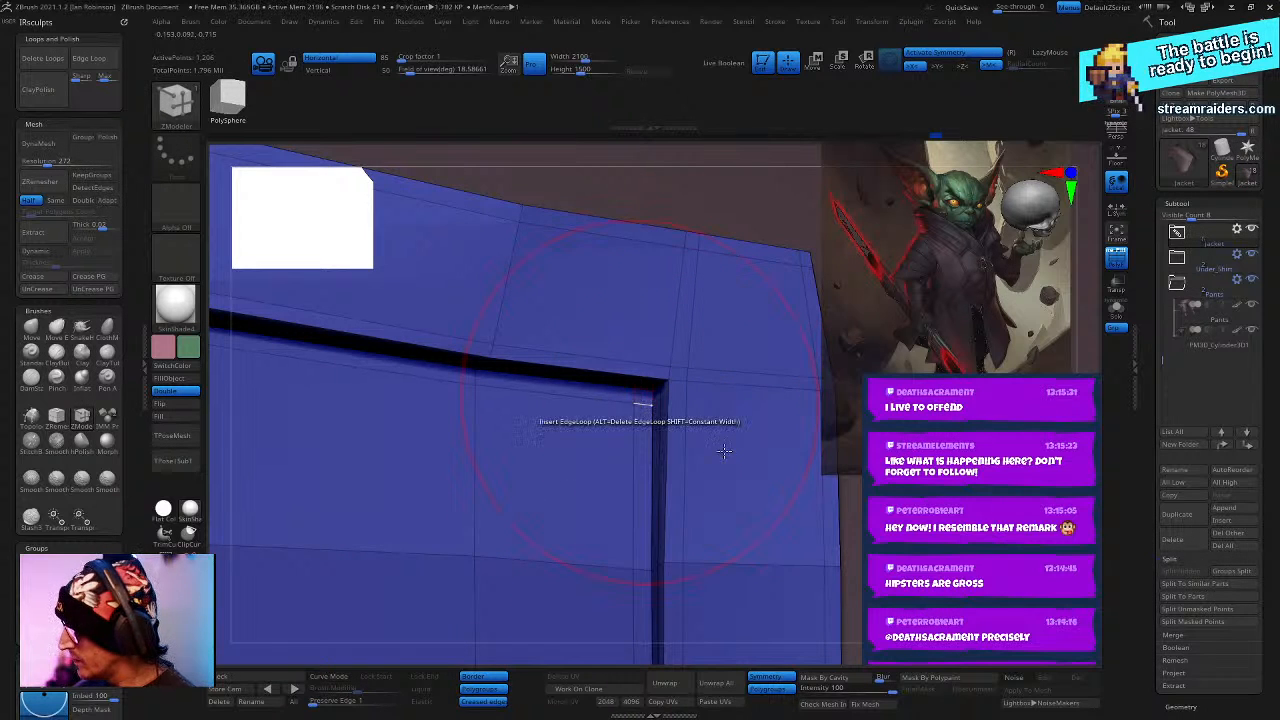
right_click_drag(730, 410, 632, 456)
key("ctrl+z")
key("ctrl+z")
key("ctrl+z")
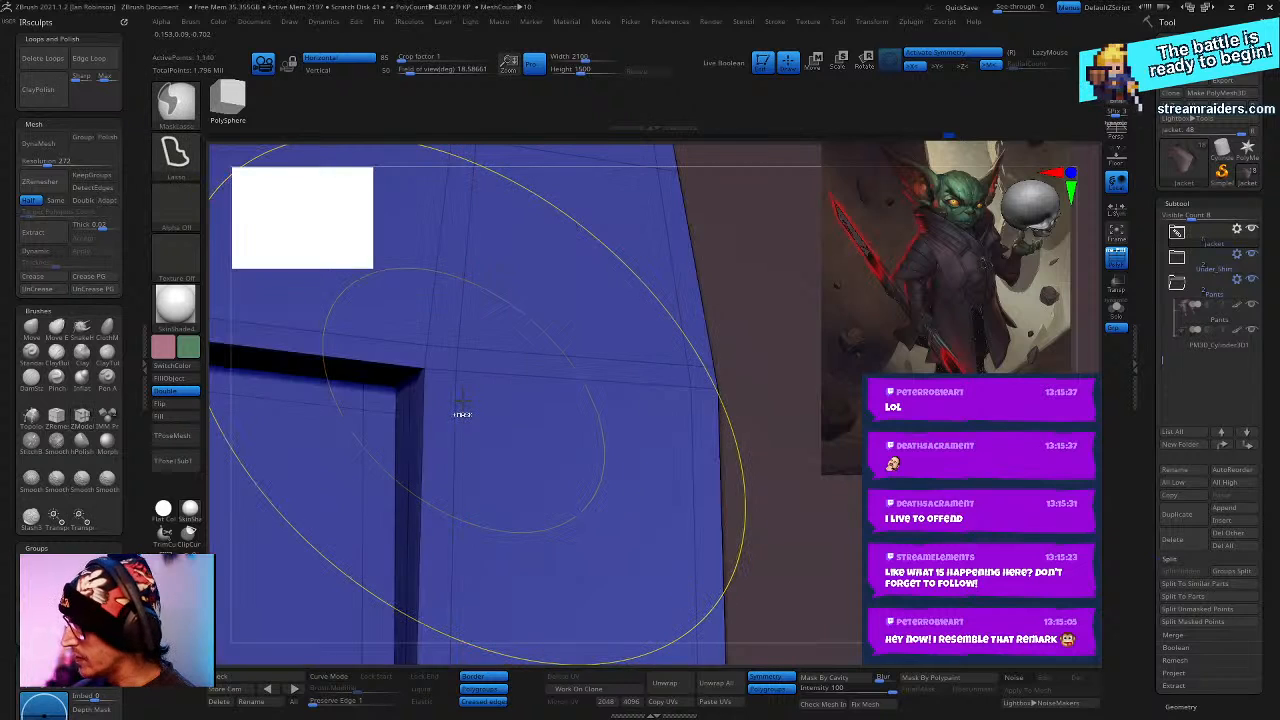
left_click(458, 410)
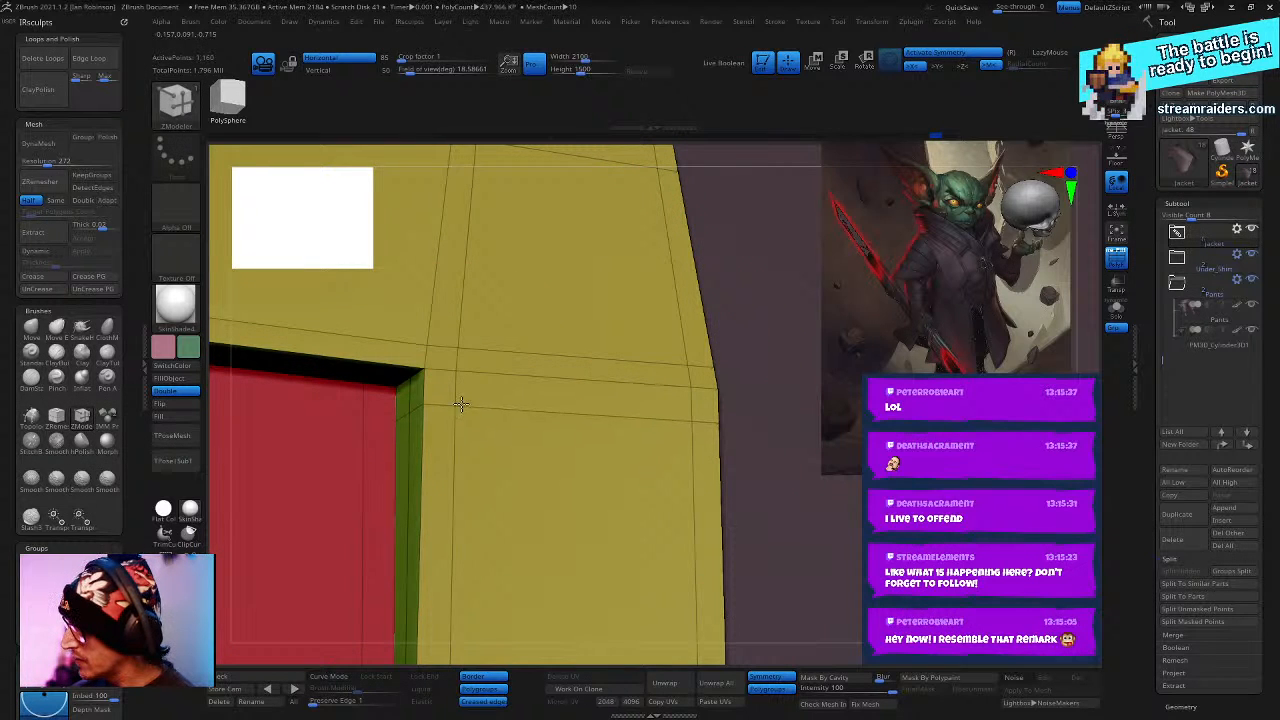
left_click(370, 416)
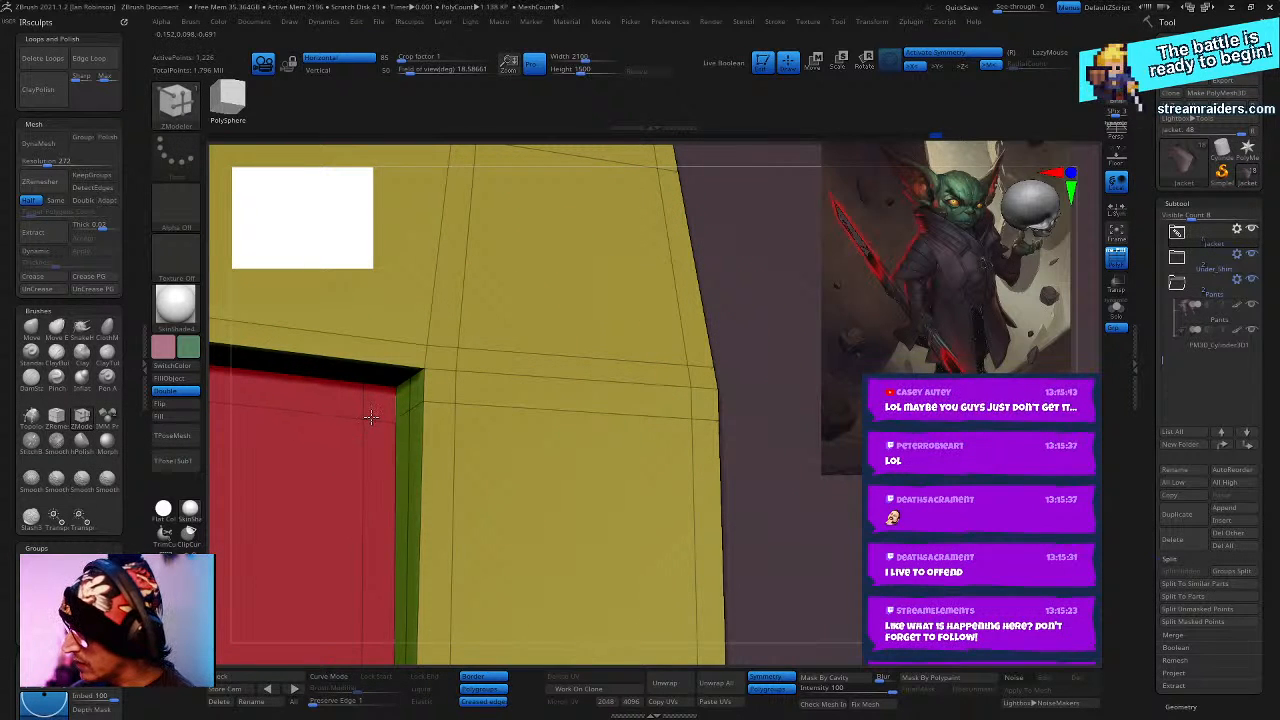
- Hide the polyframe and turn on Dynamic Subdivision to preview the jacket and its trim smoothed
right_click_drag(669, 394, 713, 396)
key("shift+f")
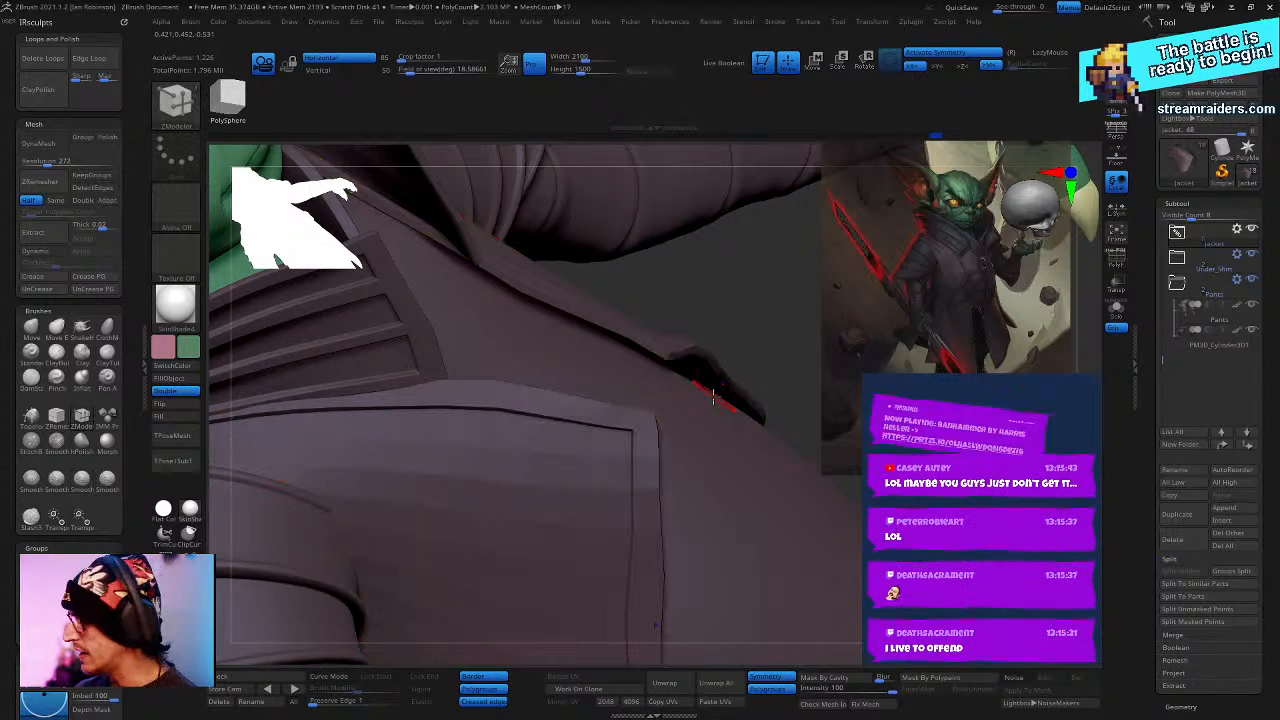
left_click(38, 251)
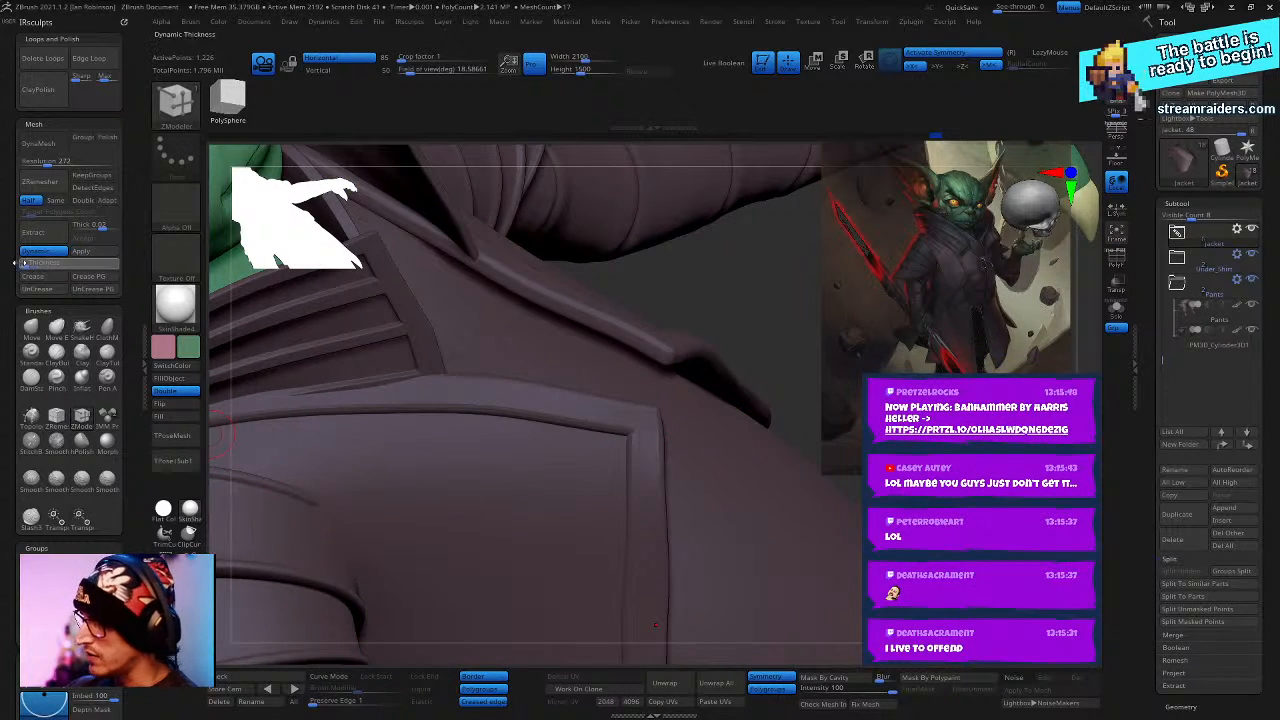
right_click_drag(600, 430, 580, 352)
- Switch to the Move brush, adjust its draw size, and reshape the jacket's front trim between the collar and the pointed corner
key("space")
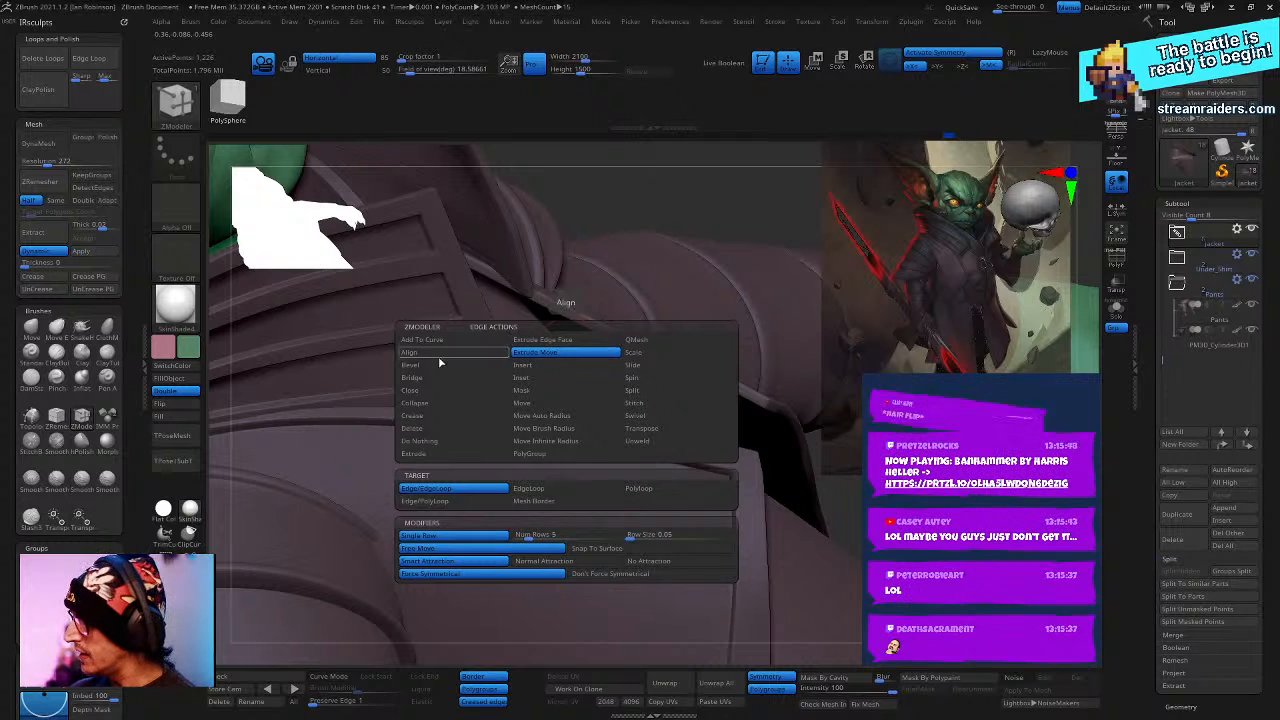
key("space")
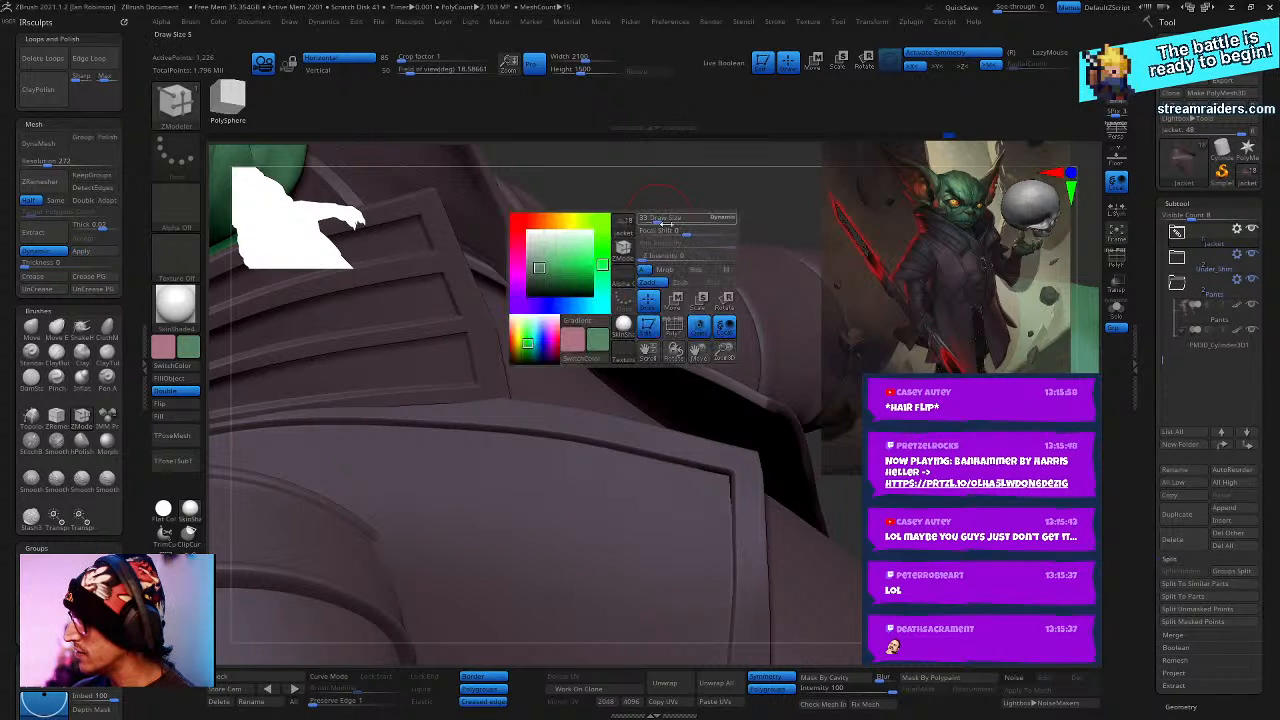
key("space")
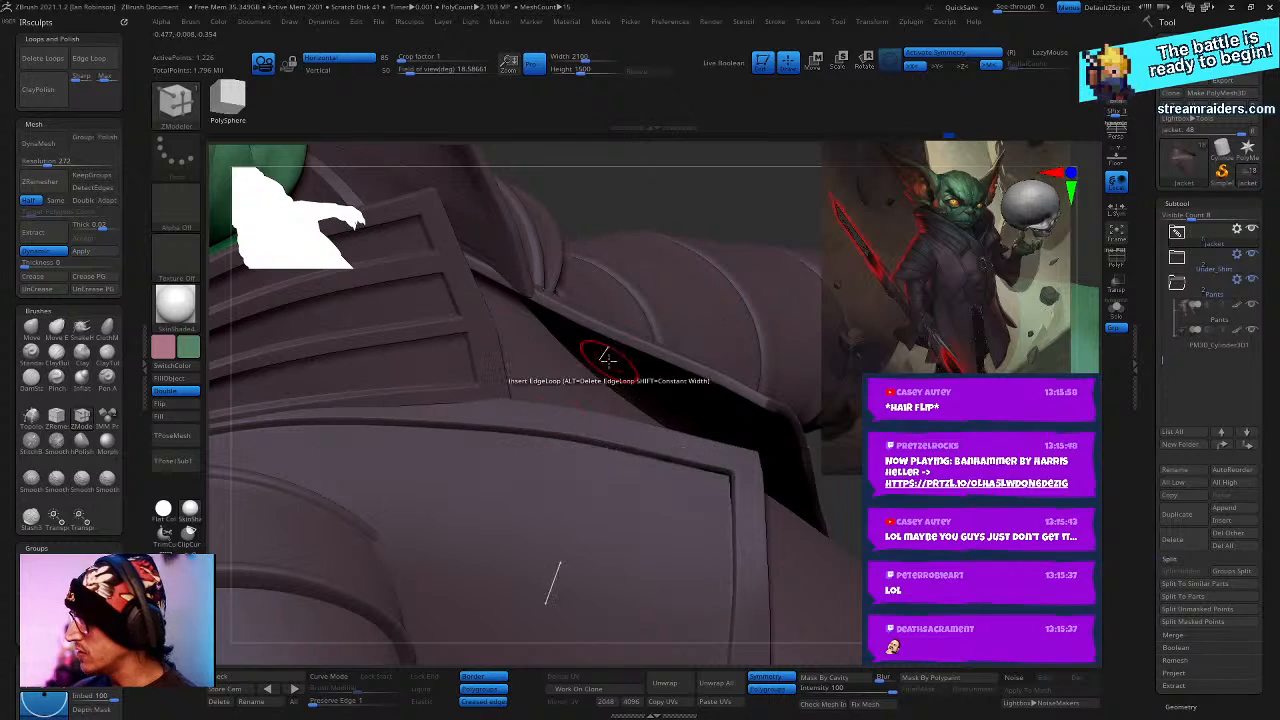
key("b")
key("space")
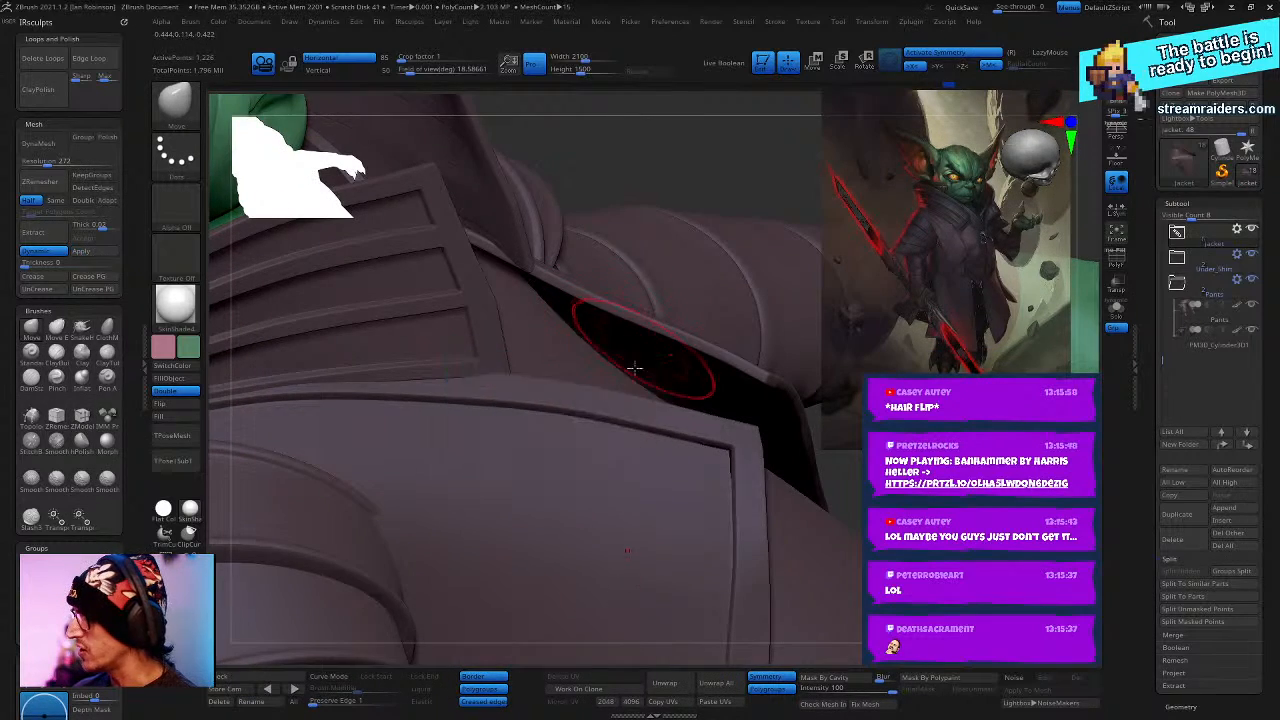
right_click_drag(560, 380, 483, 363)
right_click(387, 319)
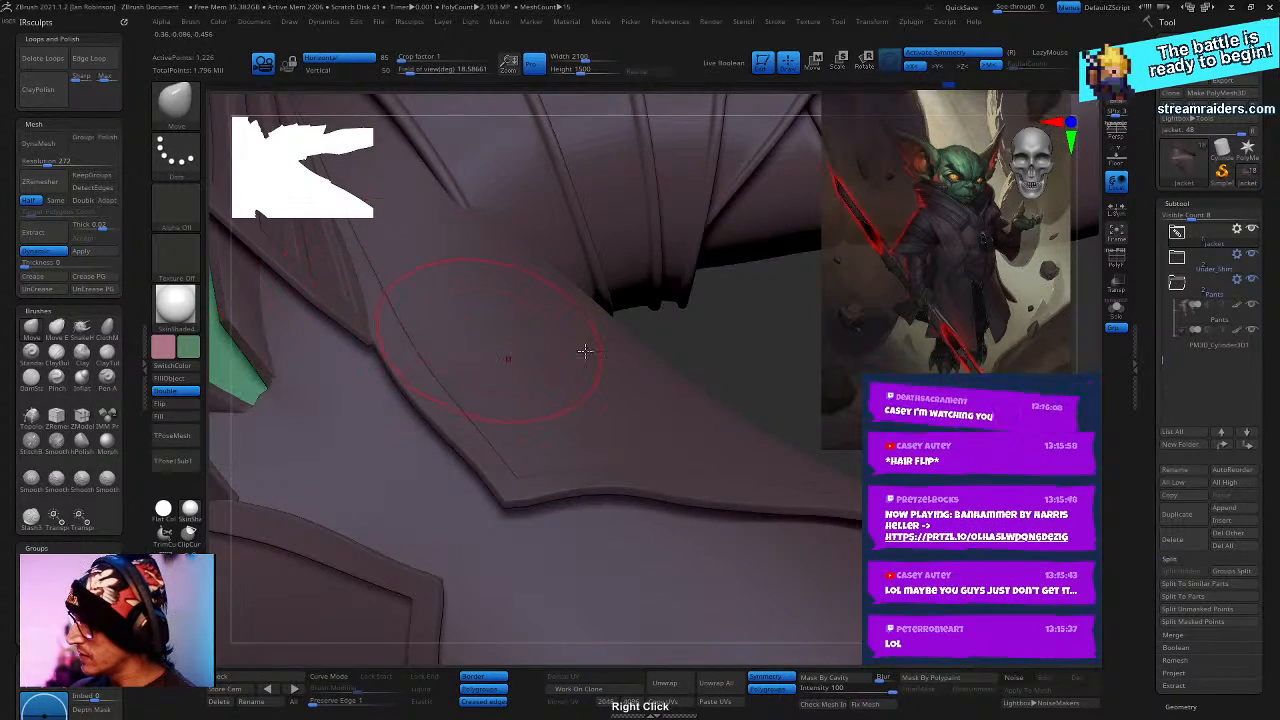
right_click(509, 327)
right_click_drag(404, 297, 494, 366, "alt")
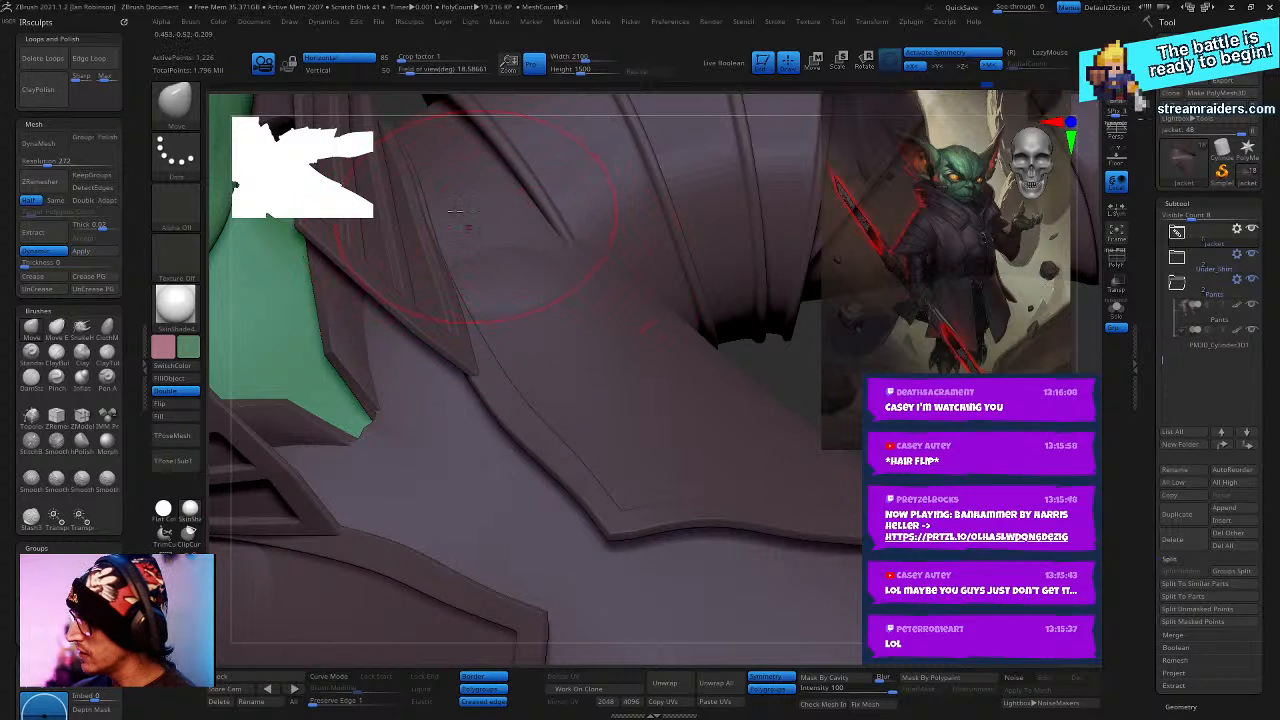
- Refine the jacket surface and trim line below the collar tip so the front edge runs in a smooth curve under the collar
right_click(556, 331)
mouse_move(556, 331)
left_mouse_down()
mouse_move(506, 342)
mouse_move(489, 366)
left_mouse_up()
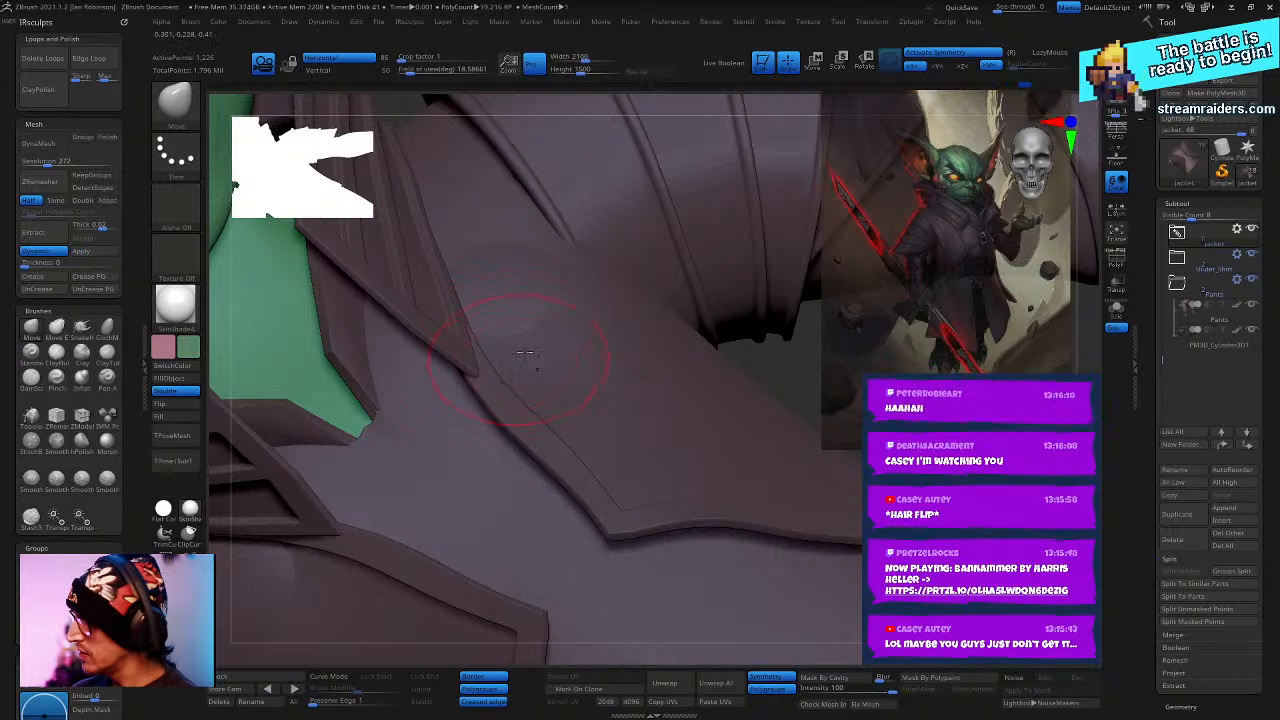
right_click(524, 354)
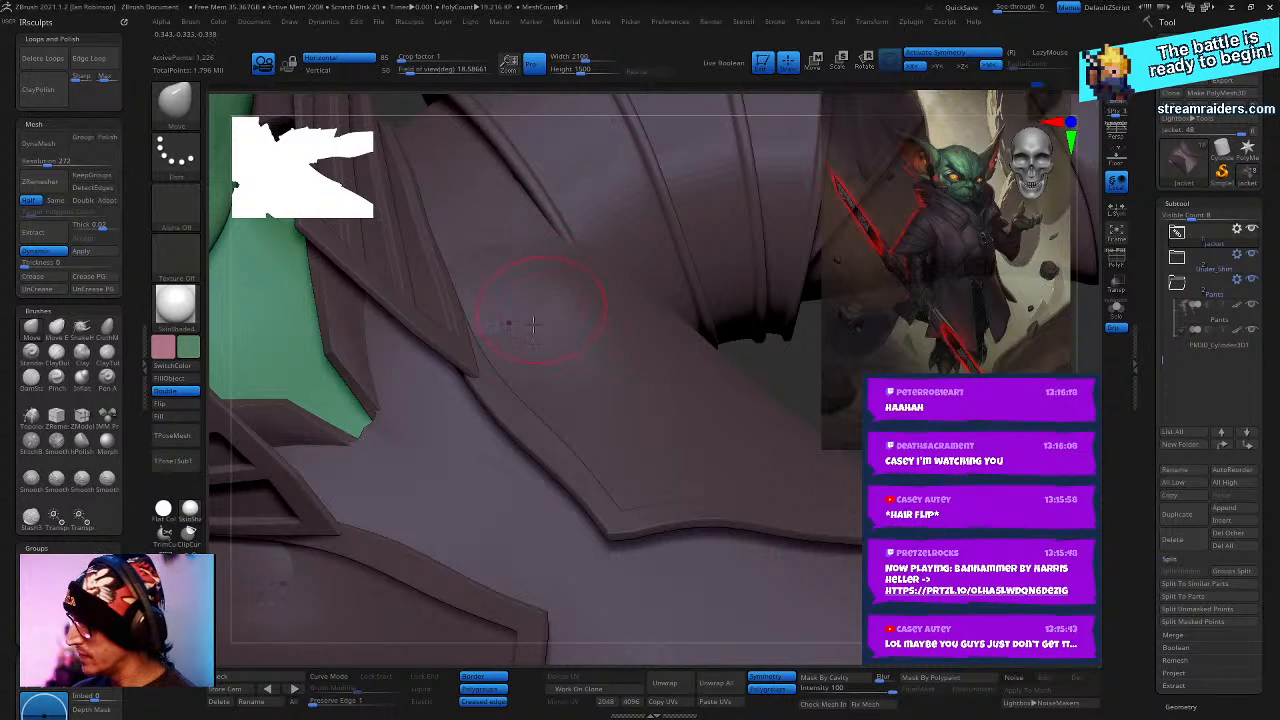
right_click_drag(510, 293, 488, 288)
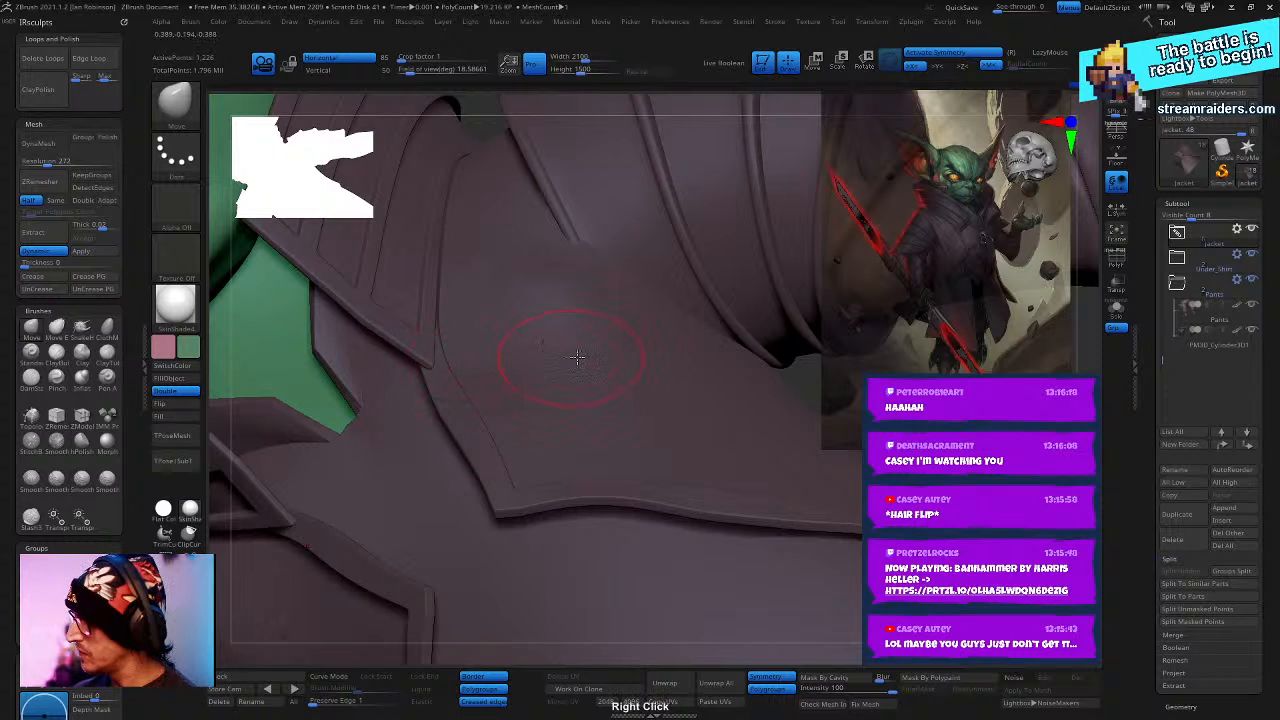
right_click_drag(577, 357, 560, 337)
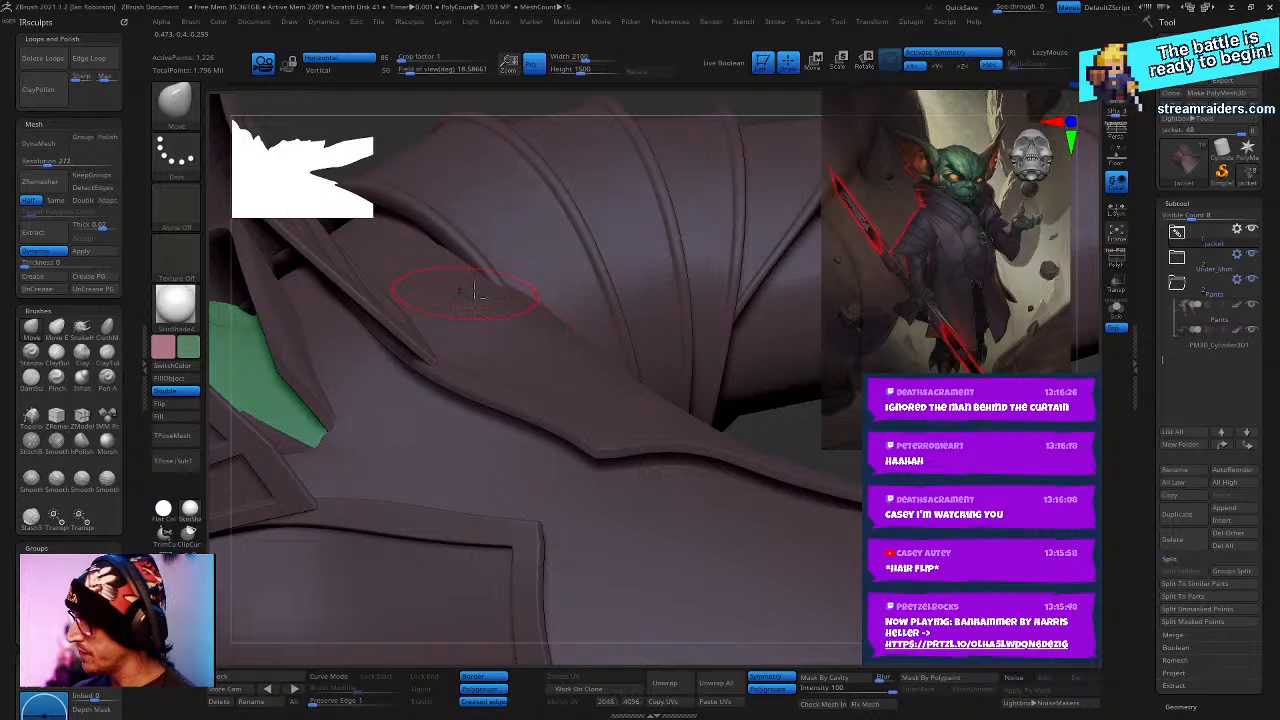
right_click_drag(475, 292, 633, 540)
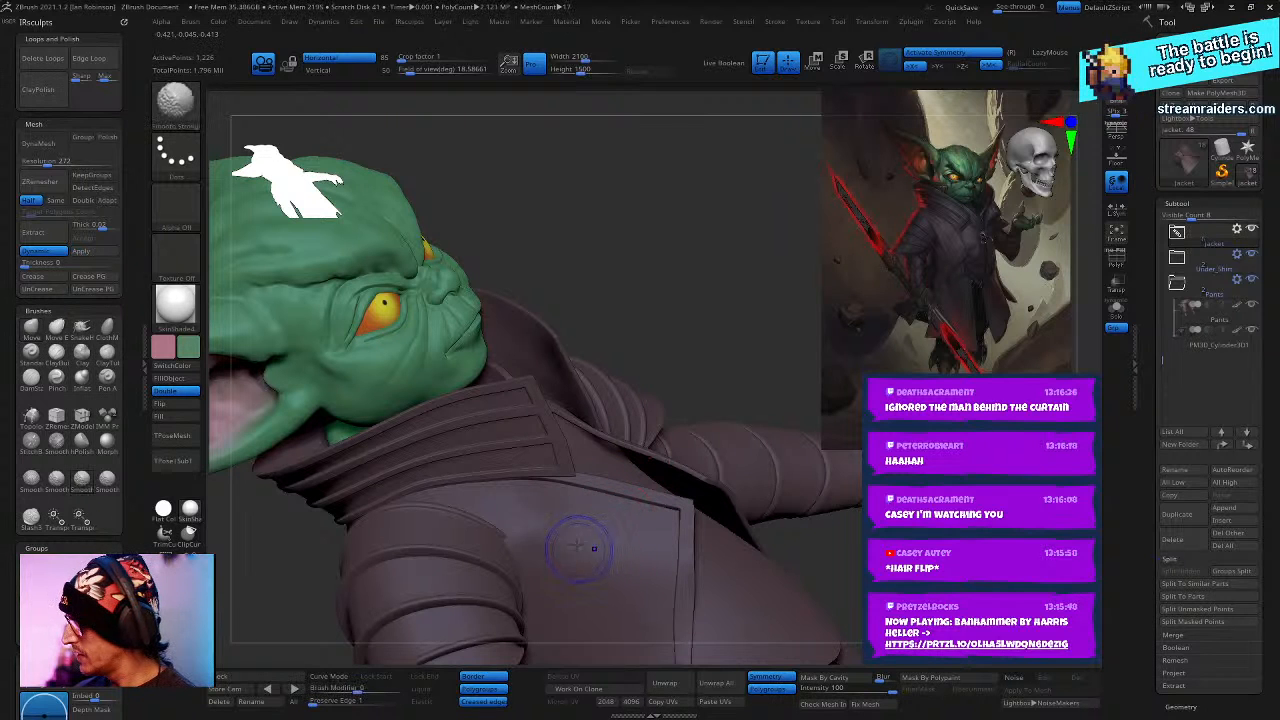
mouse_move(578, 490)
right_mouse_down()
mouse_move(580, 391)
mouse_move(640, 340)
mouse_move(691, 263)
mouse_move(645, 289)
mouse_move(642, 457)
mouse_move(564, 506)
right_mouse_up()
right_click(564, 506)
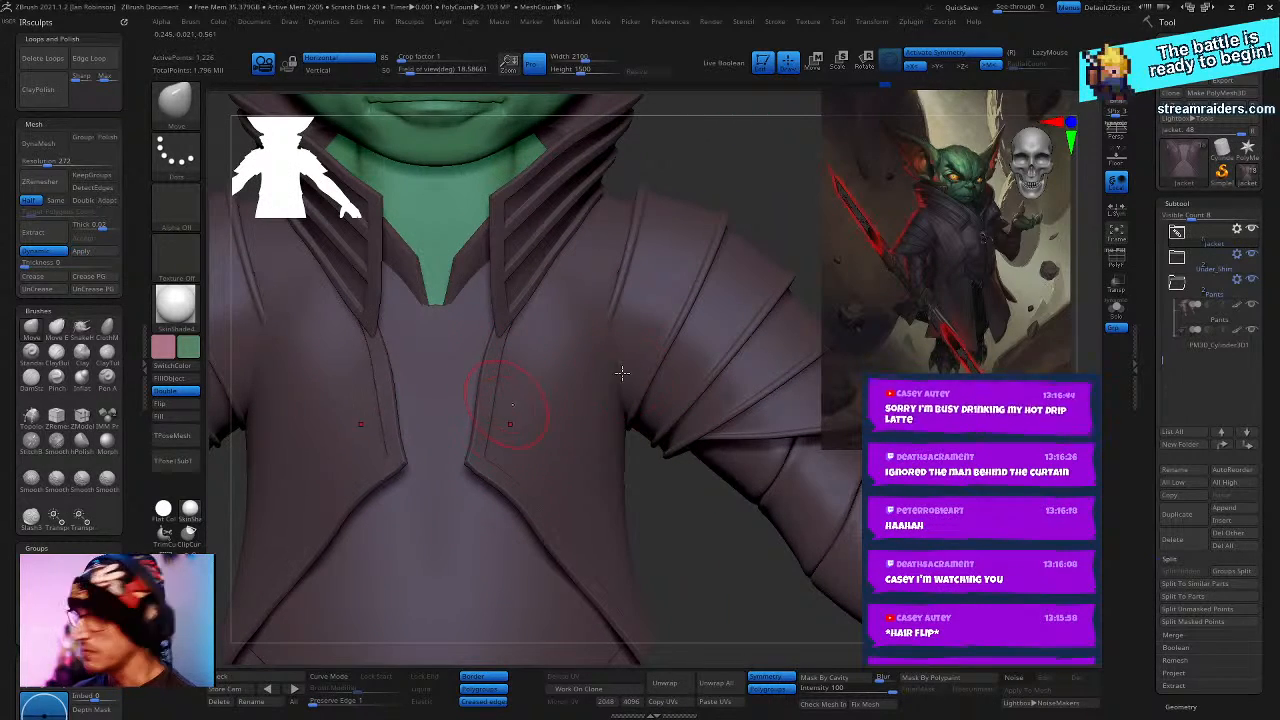
right_click_drag(623, 371, 581, 318, "ctrl")
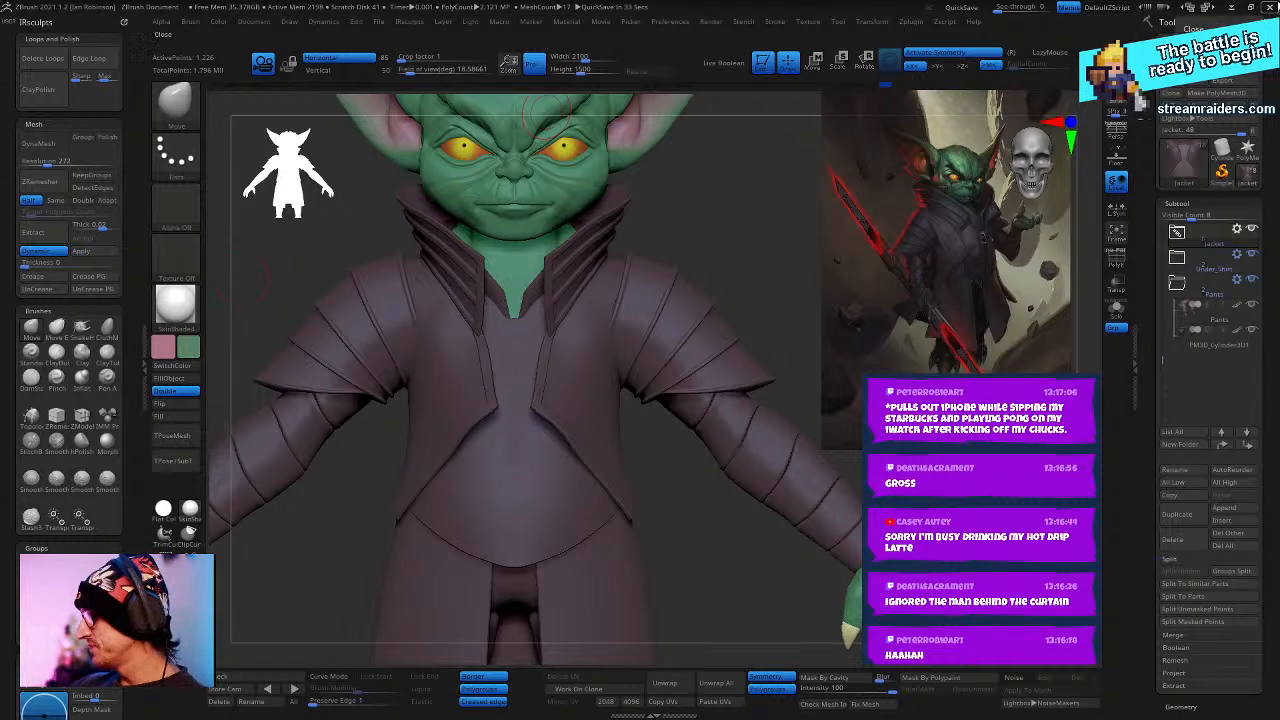
- Save the tool over the existing file DarthGrogu_04.ZTL
key("ctrl+s")
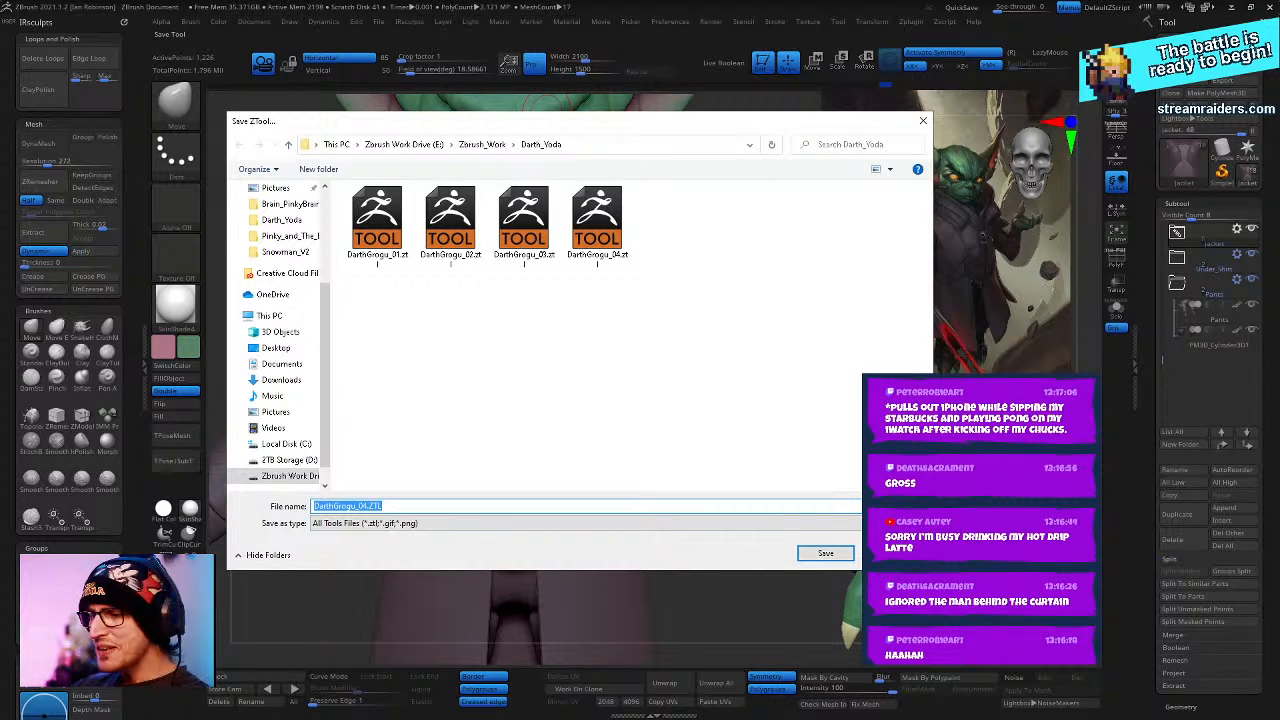
key("Return")
key("Return")
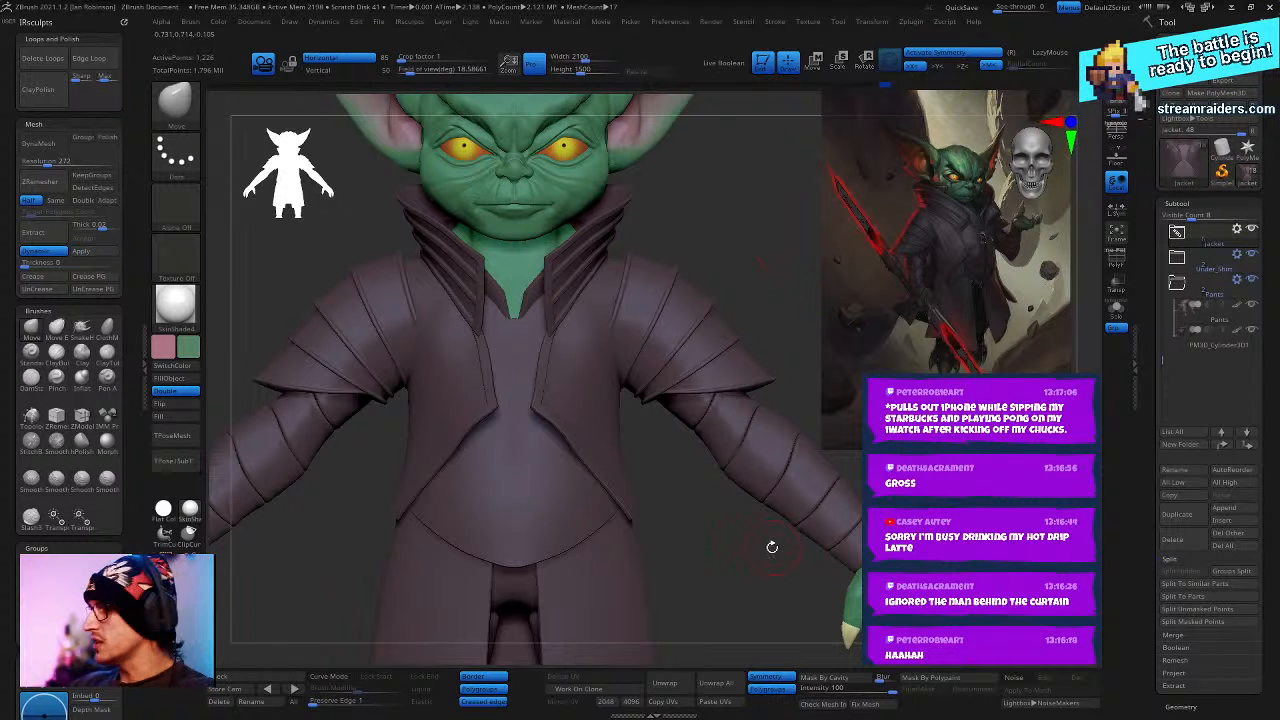
left_click_drag(749, 552, 714, 500, "alt")
left_click_drag(734, 310, 712, 333)
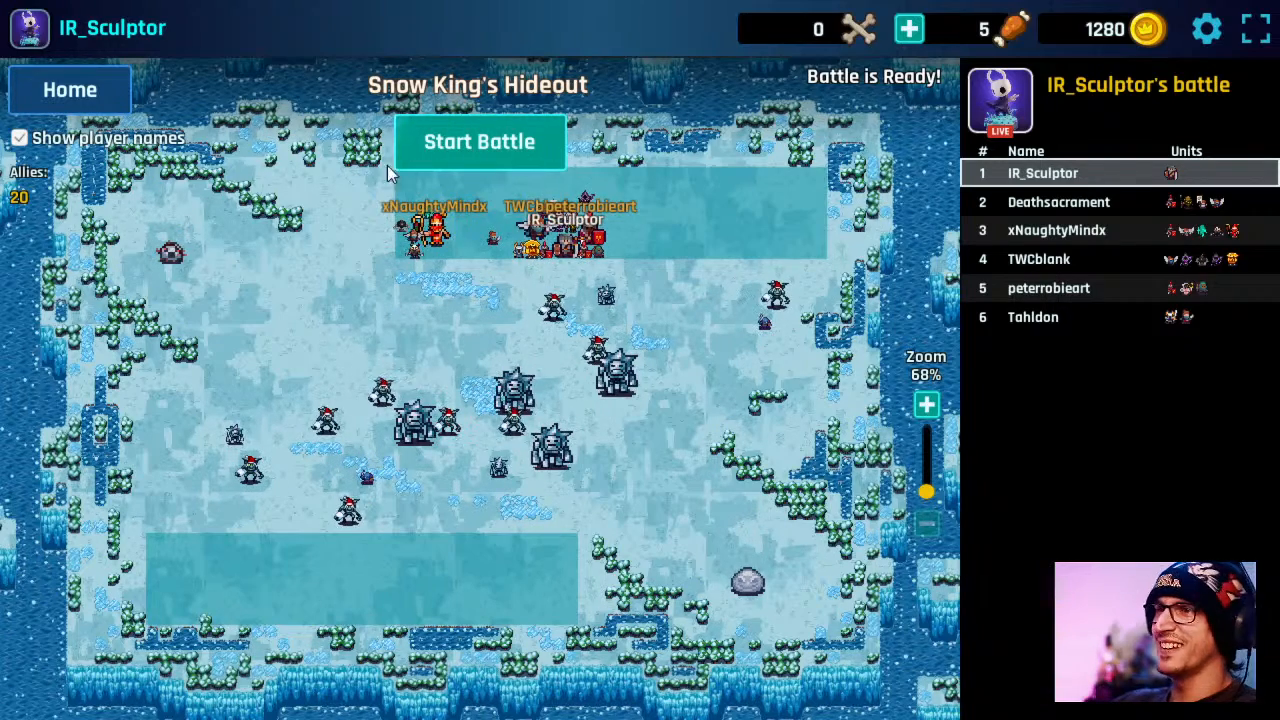
- Switch to Stream Raiders, run the Snow King's Hideout battle, open the captain chest and grant the item reward to a random viewer
left_click(521, 143)
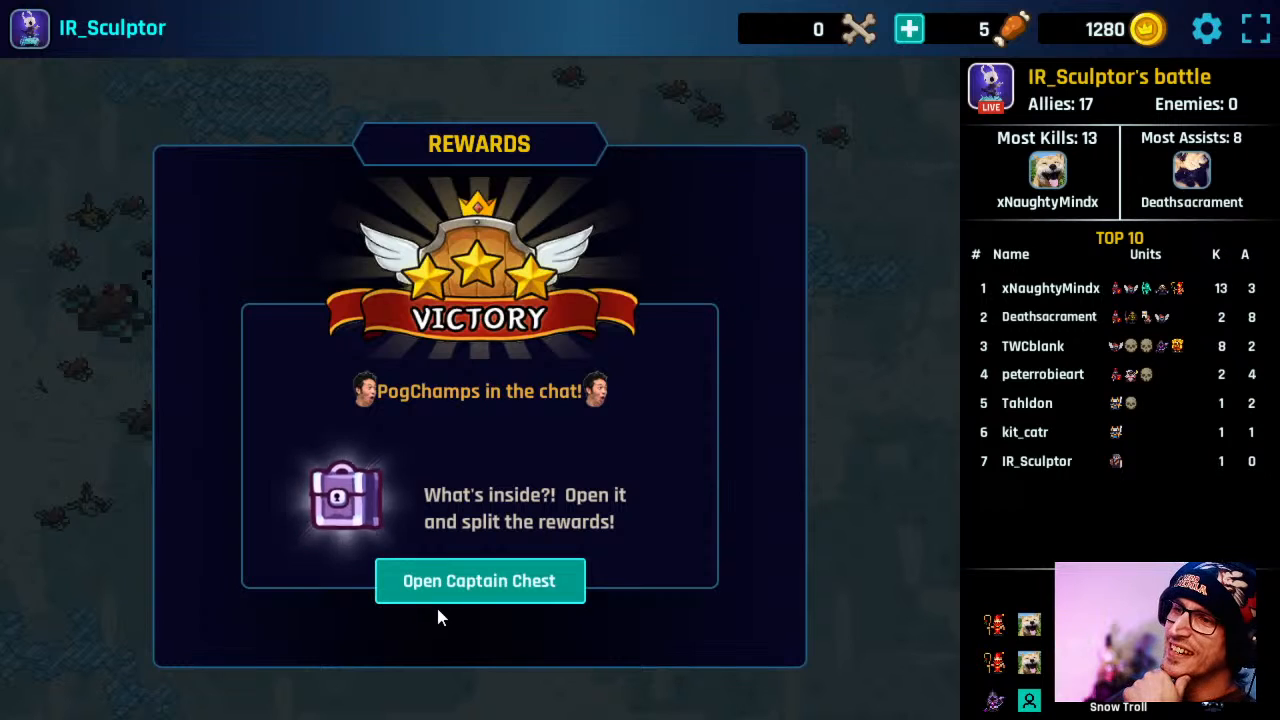
left_click(465, 598)
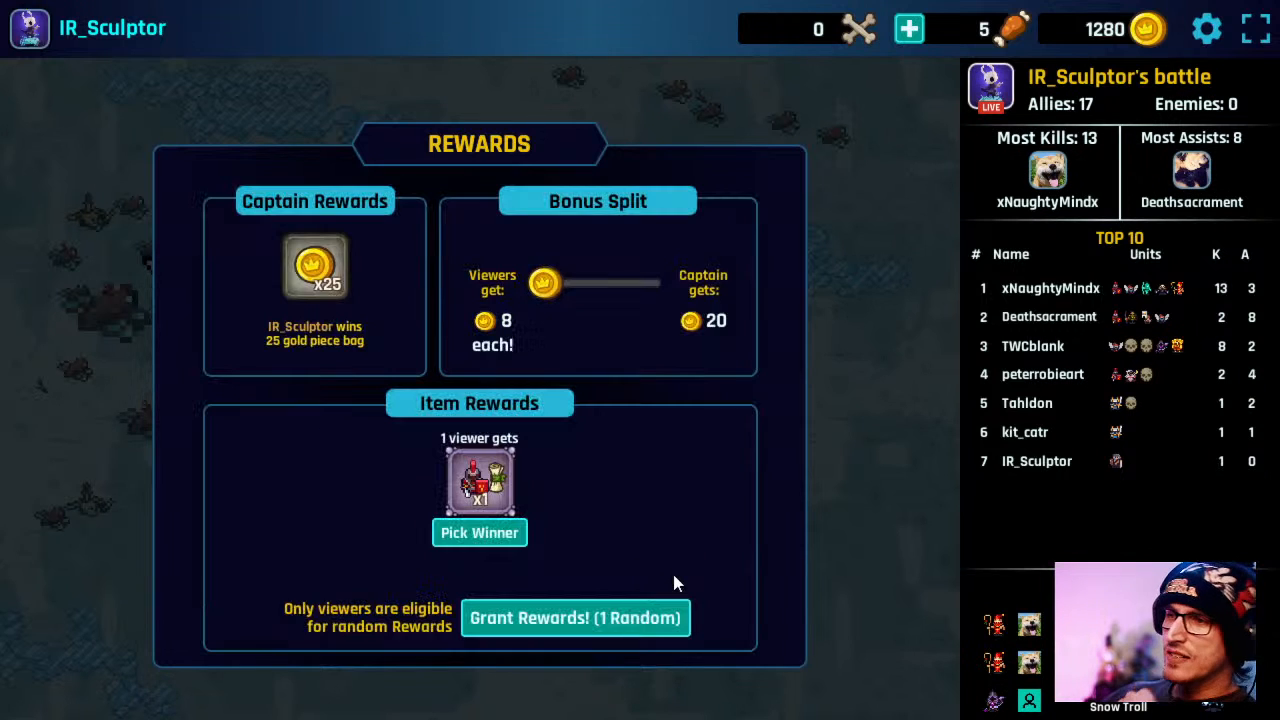
left_click(574, 625)
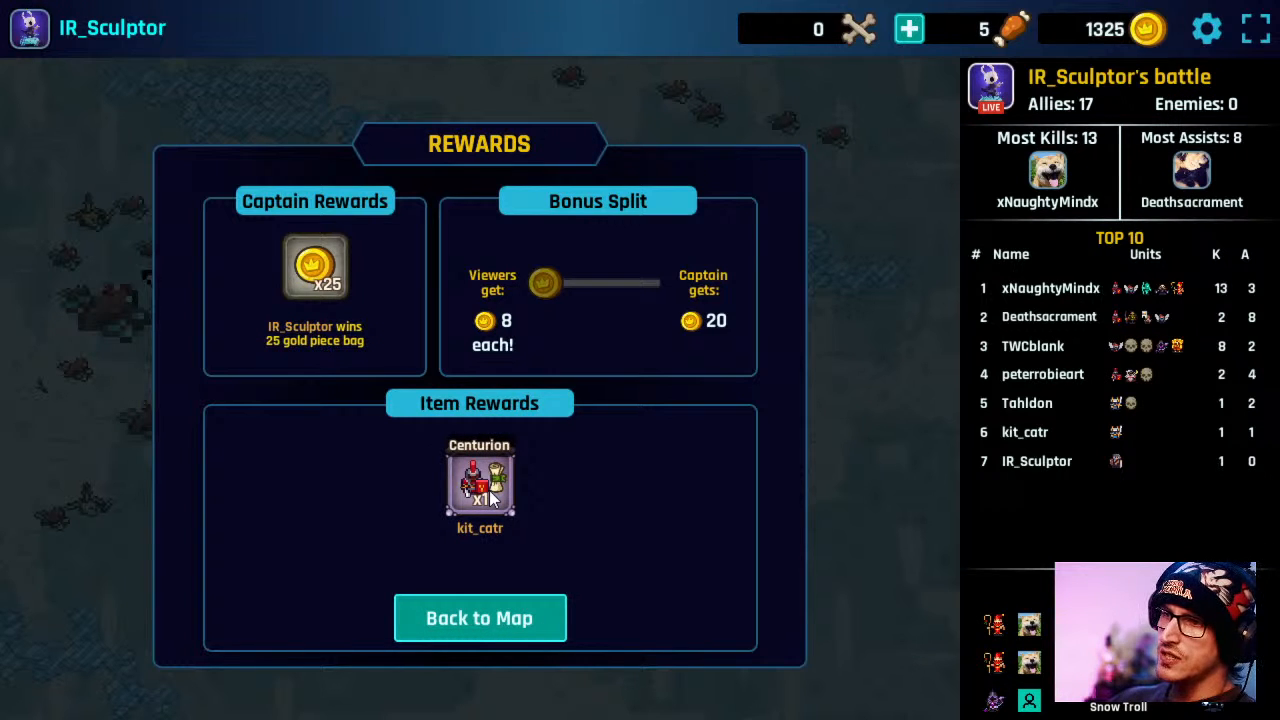
left_click(483, 636)
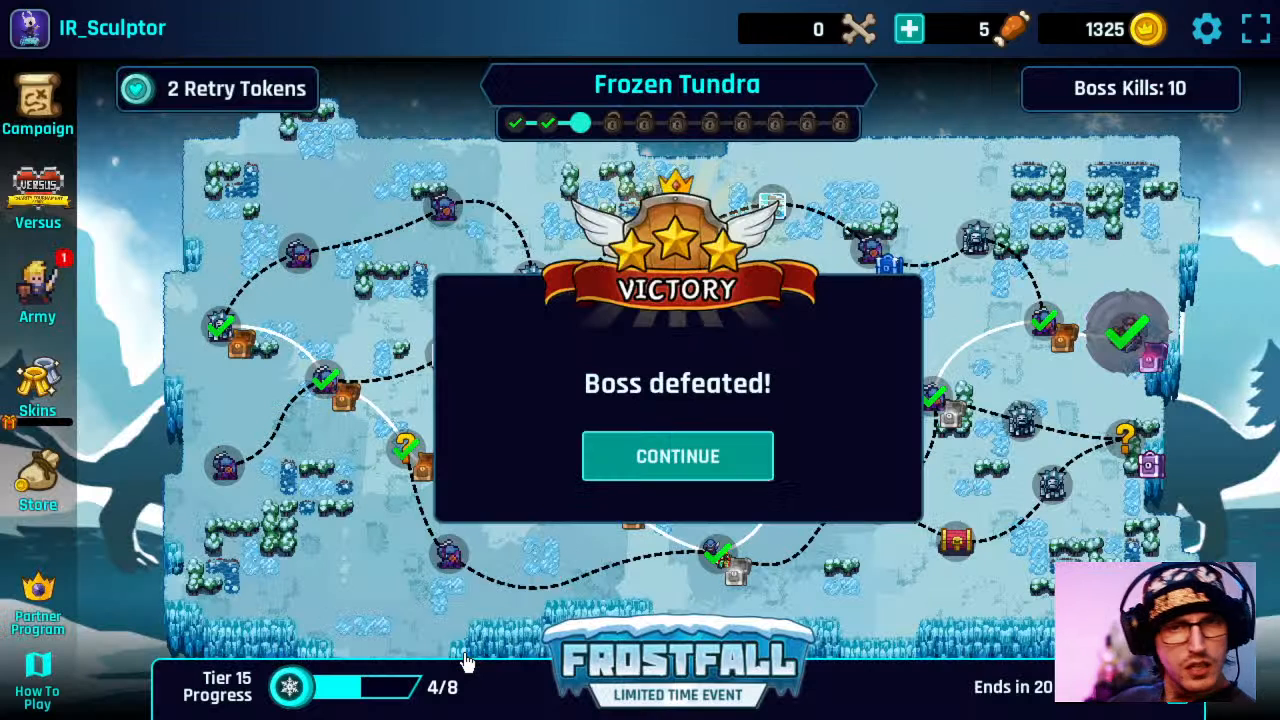
- Continue to the Subzero Valley map, start the Sinkhole battle and place the Flying Rogue unit in the defensive zone
left_click(668, 474)
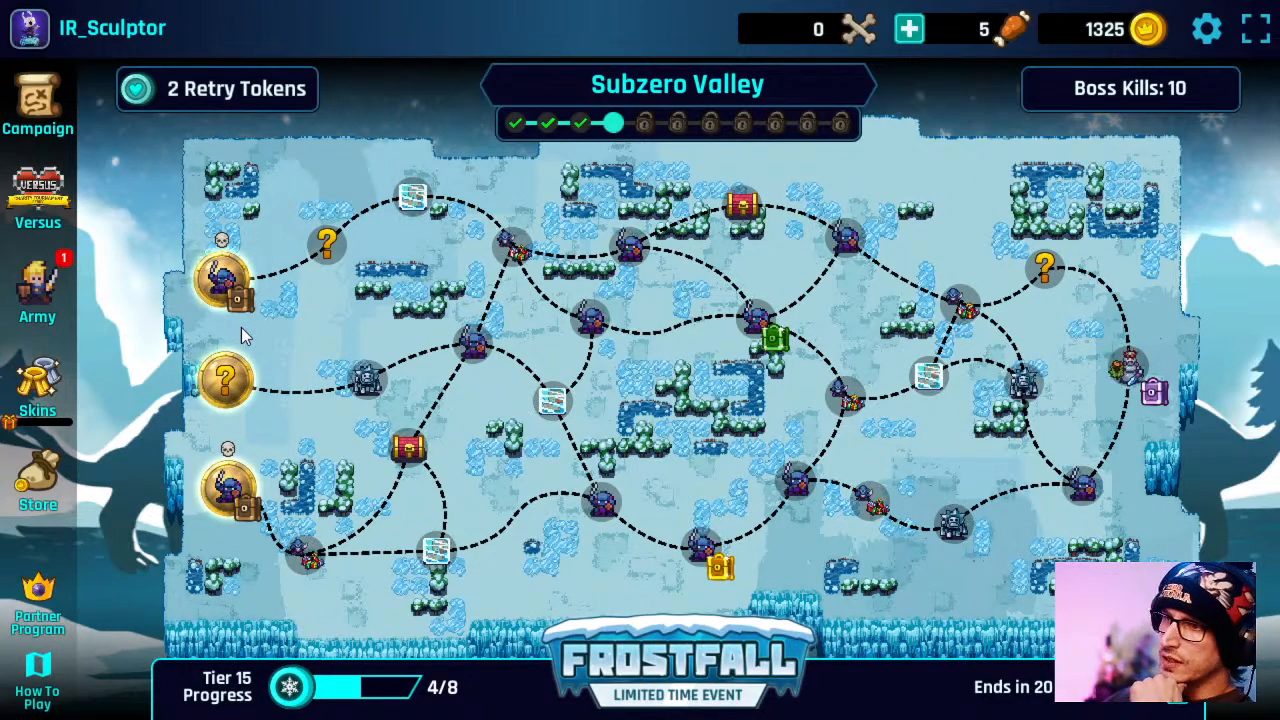
left_click(234, 378)
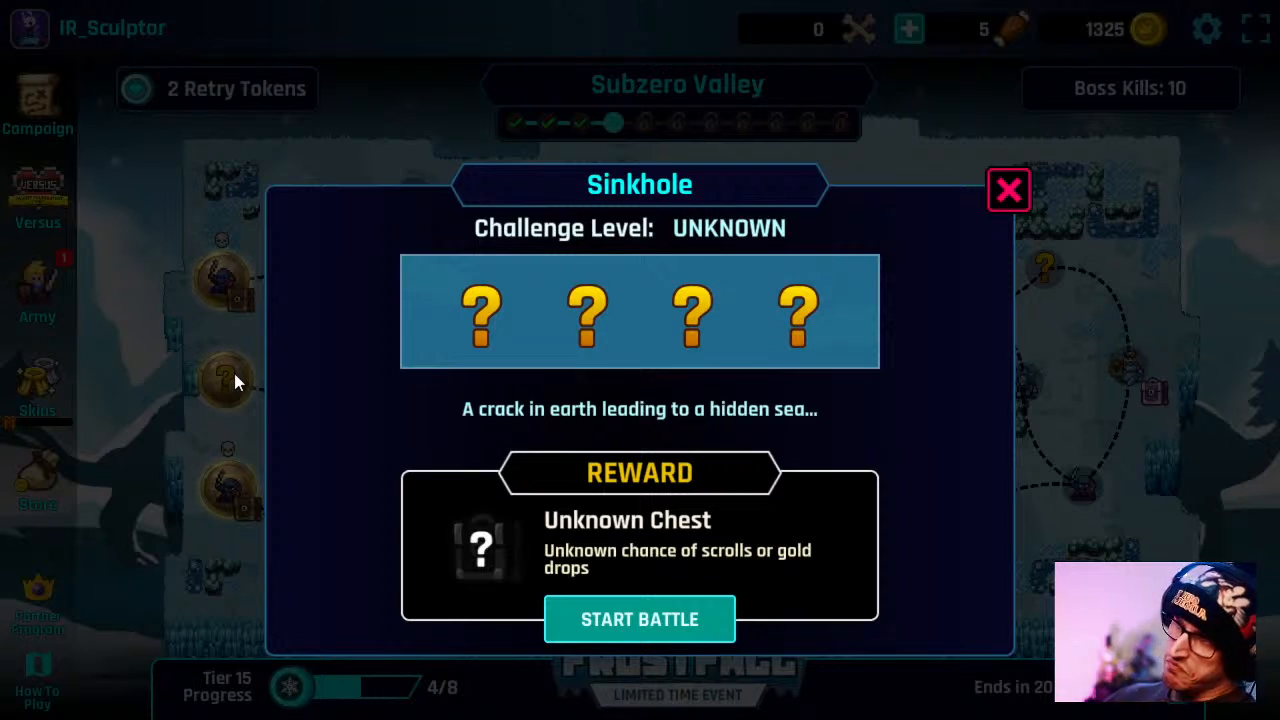
left_click(665, 630)
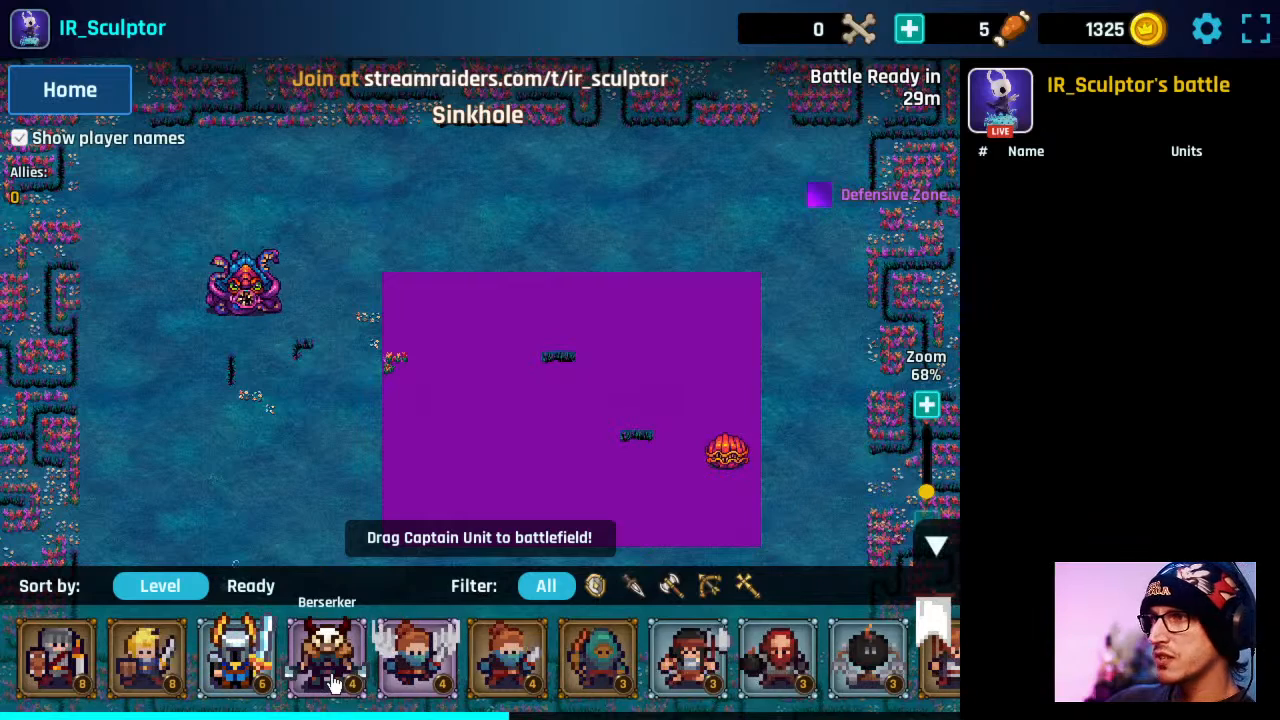
left_click_drag(417, 655, 450, 590)
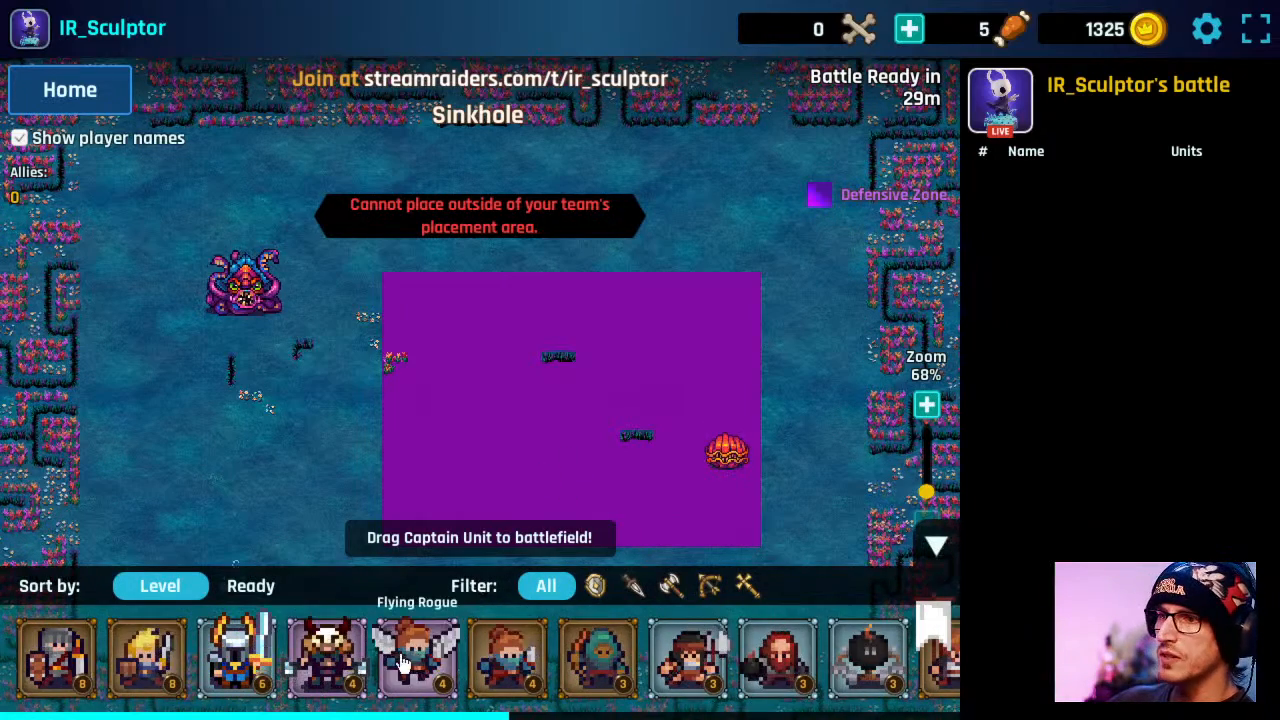
left_click_drag(417, 650, 486, 490)
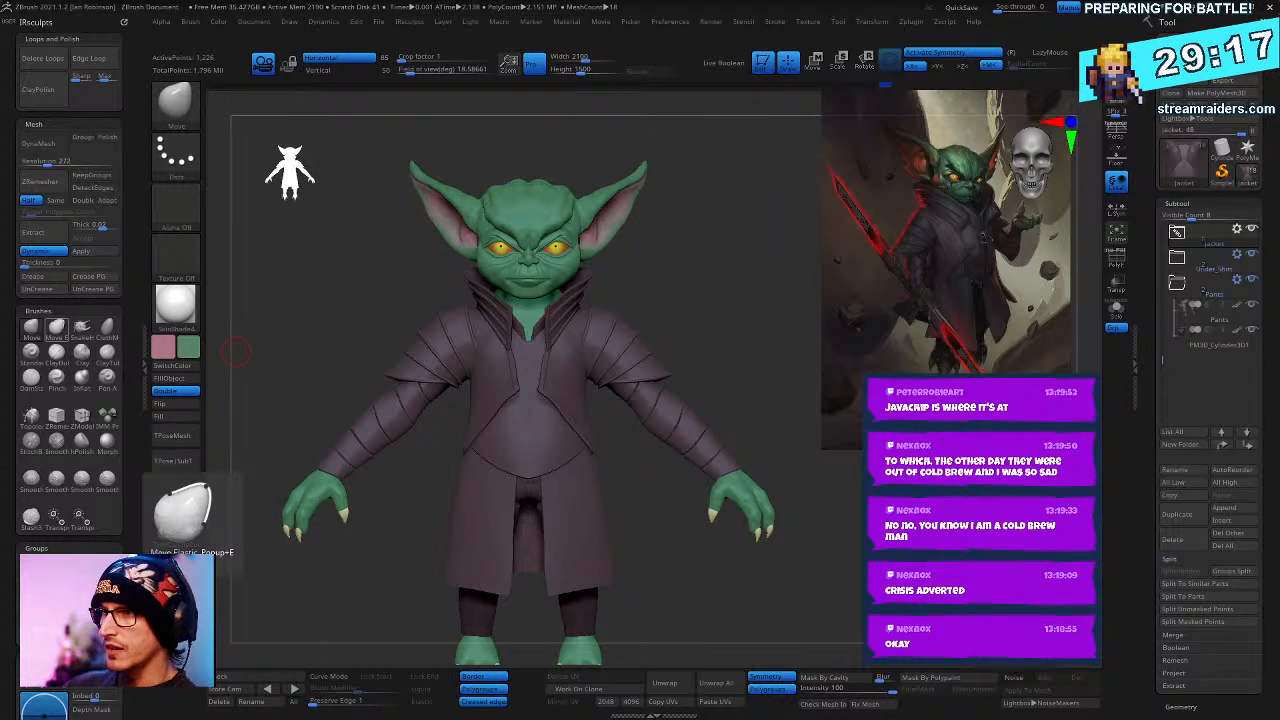
- Switch back to ZBrush and make the Arm_Armor subtool active at the goblin's forearm
left_click_drag(236, 350, 751, 410)
left_click_drag(751, 361, 772, 443)
left_click_drag(684, 424, 750, 572, "alt")
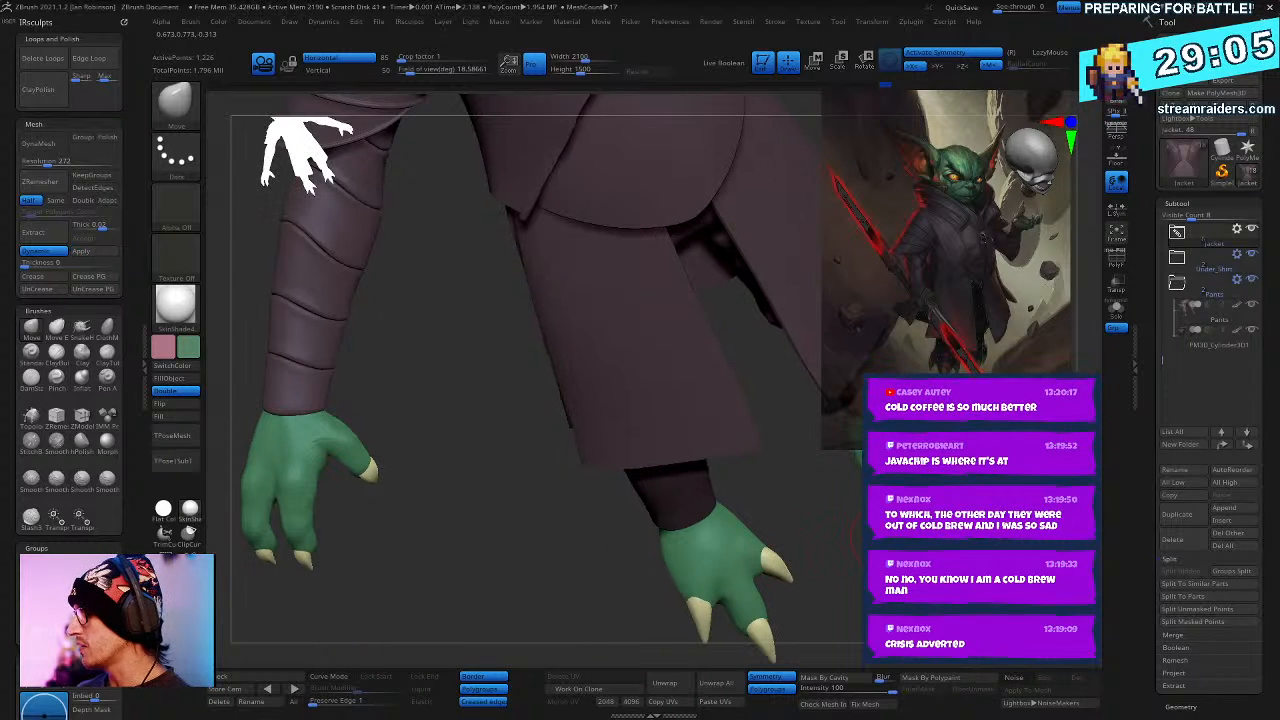
left_click_drag(790, 479, 712, 623)
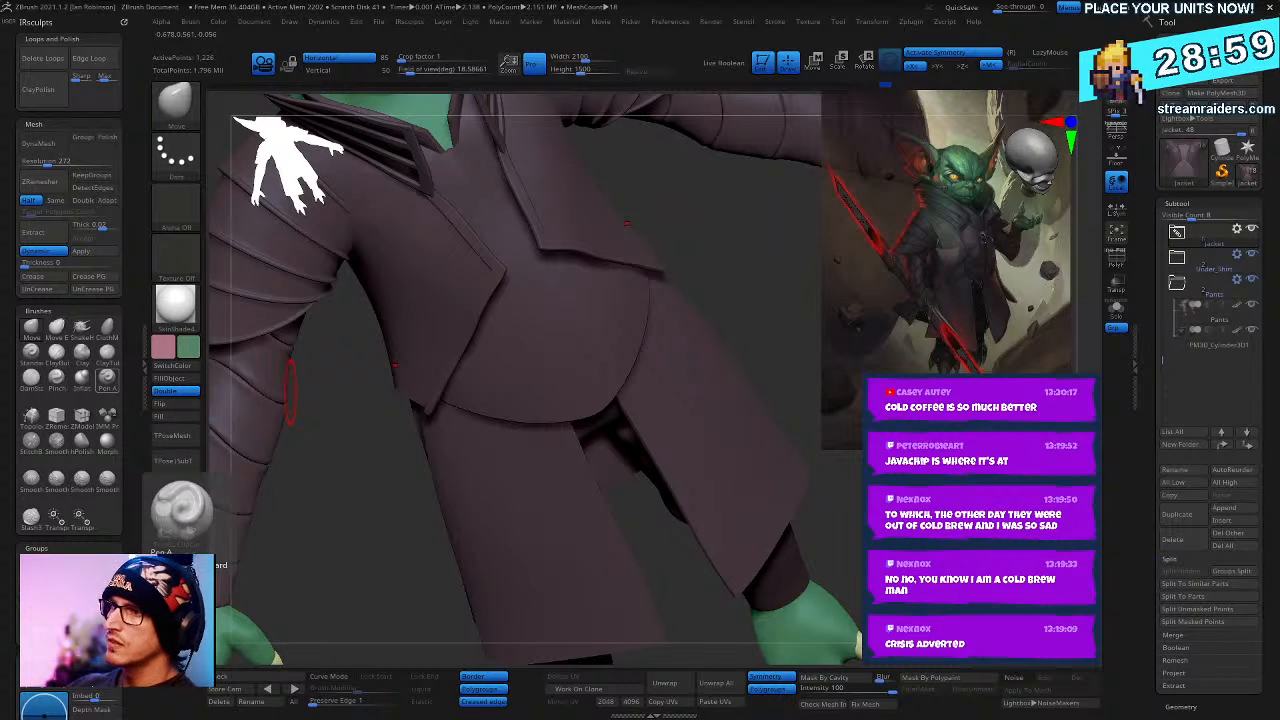
mouse_move(290, 390)
left_mouse_down()
mouse_move(860, 485)
mouse_move(400, 481)
left_mouse_up()
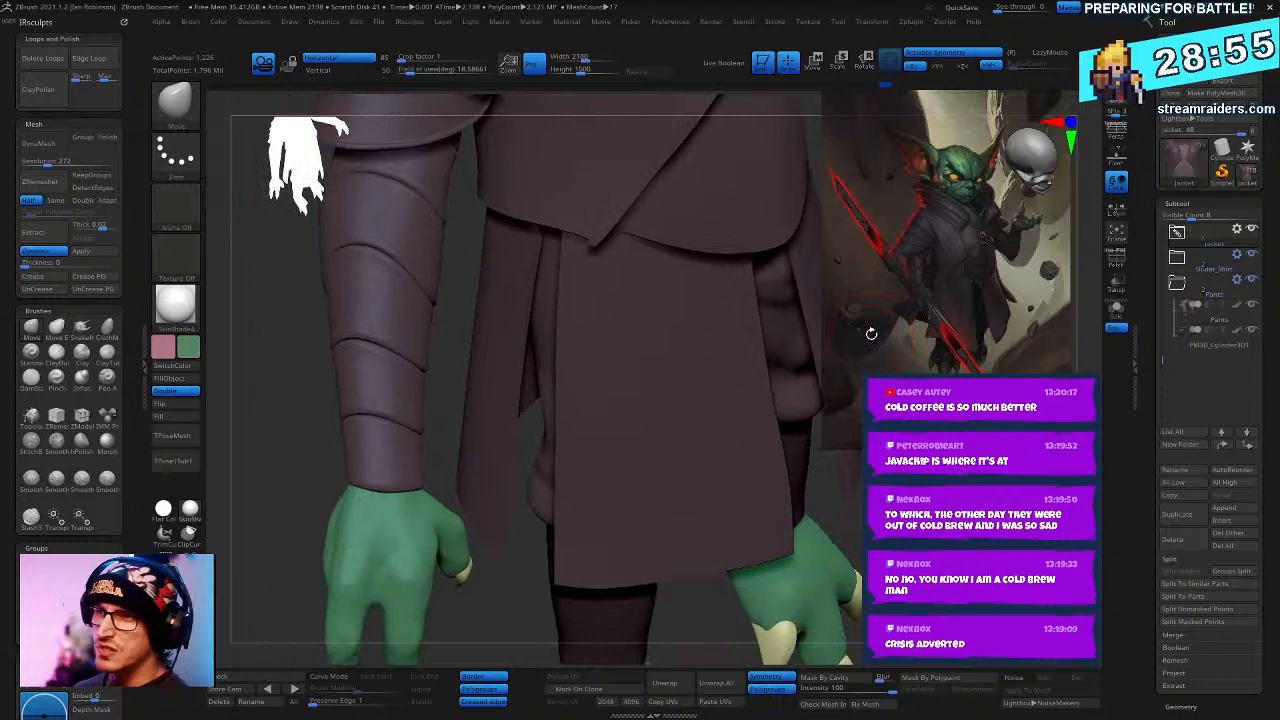
key("space")
left_click(381, 494, "alt")
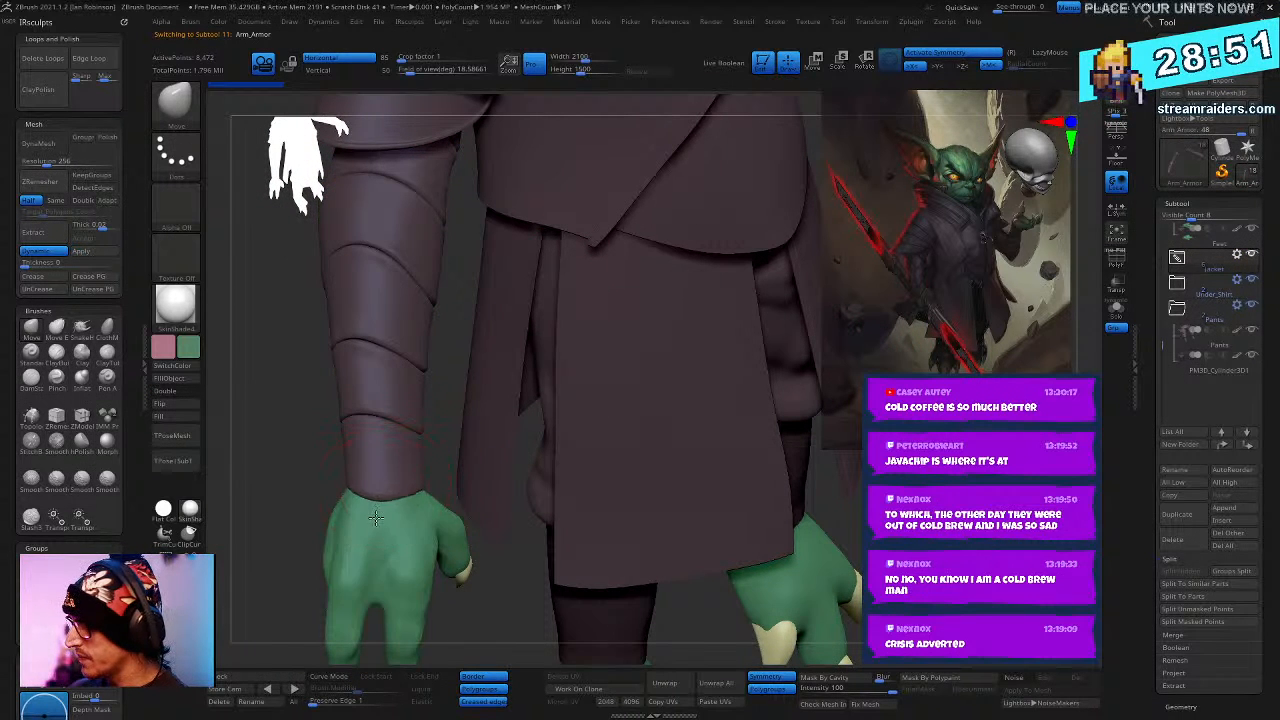
- Pull the wrist edge of the last forearm armor segment down over the back of the hand into a rounded point
mouse_move(419, 480)
right_mouse_down()
mouse_move(491, 434)
mouse_move(405, 498)
right_mouse_up()
right_click_drag(509, 433, 425, 521)
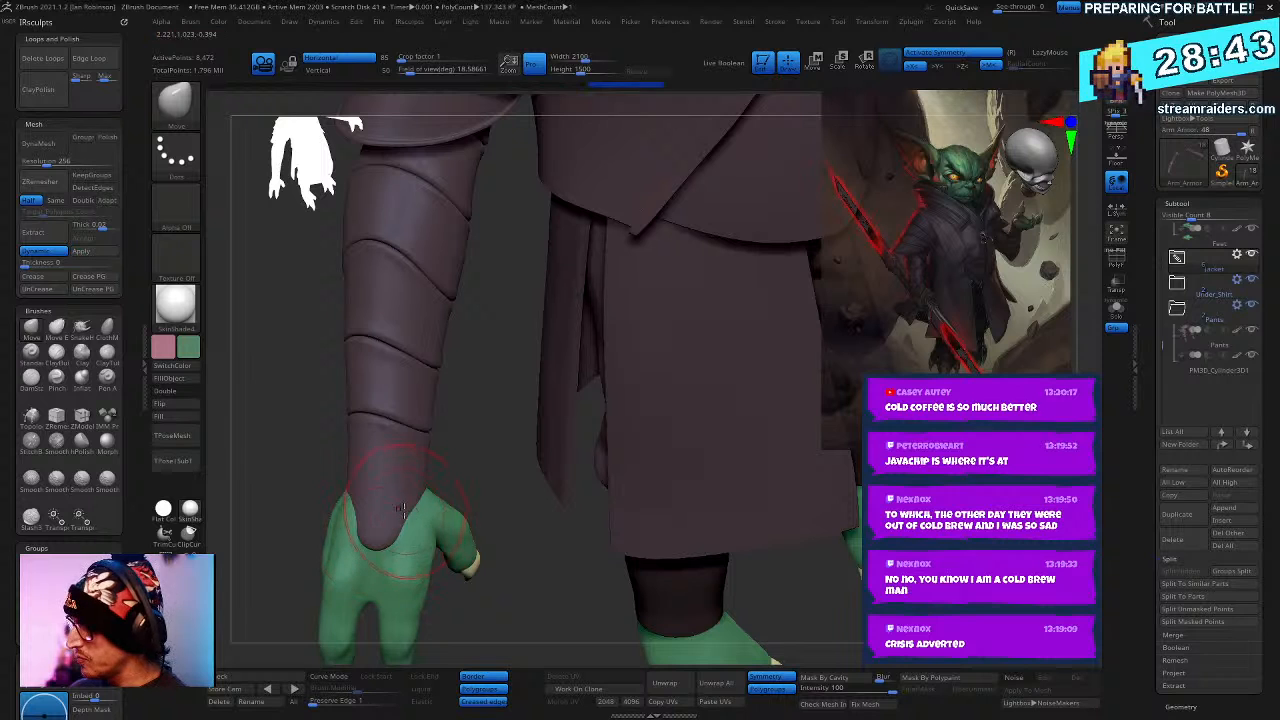
right_click_drag(440, 467, 374, 504)
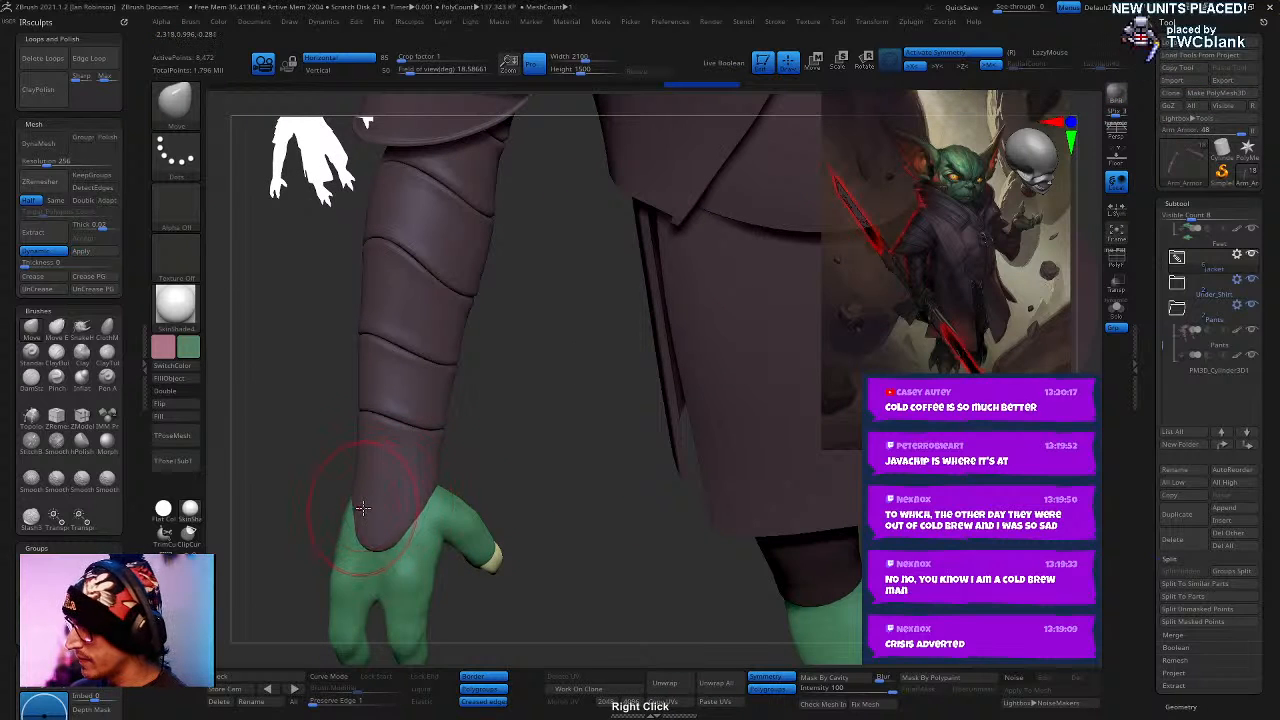
right_click_drag(466, 457, 366, 540)
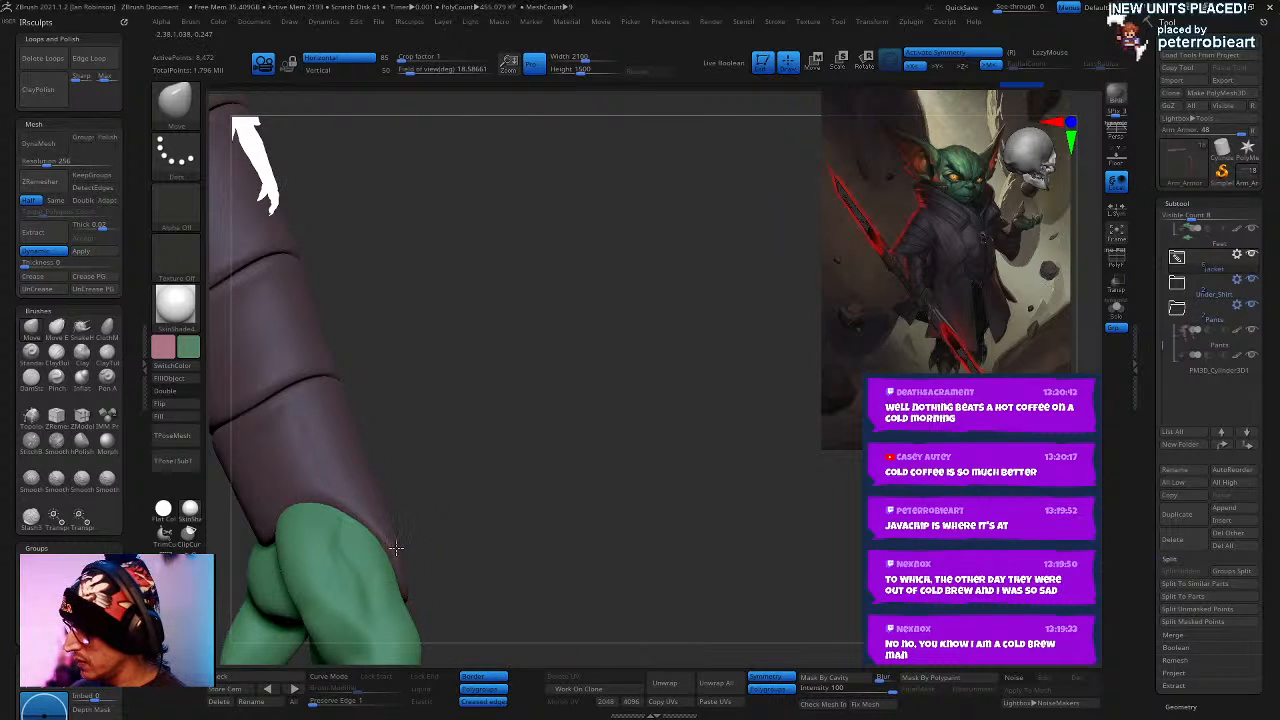
- Shape the armor's wrist edge into a curve around the thumb side of the hand and show the polyframe
right_click_drag(580, 480, 451, 536)
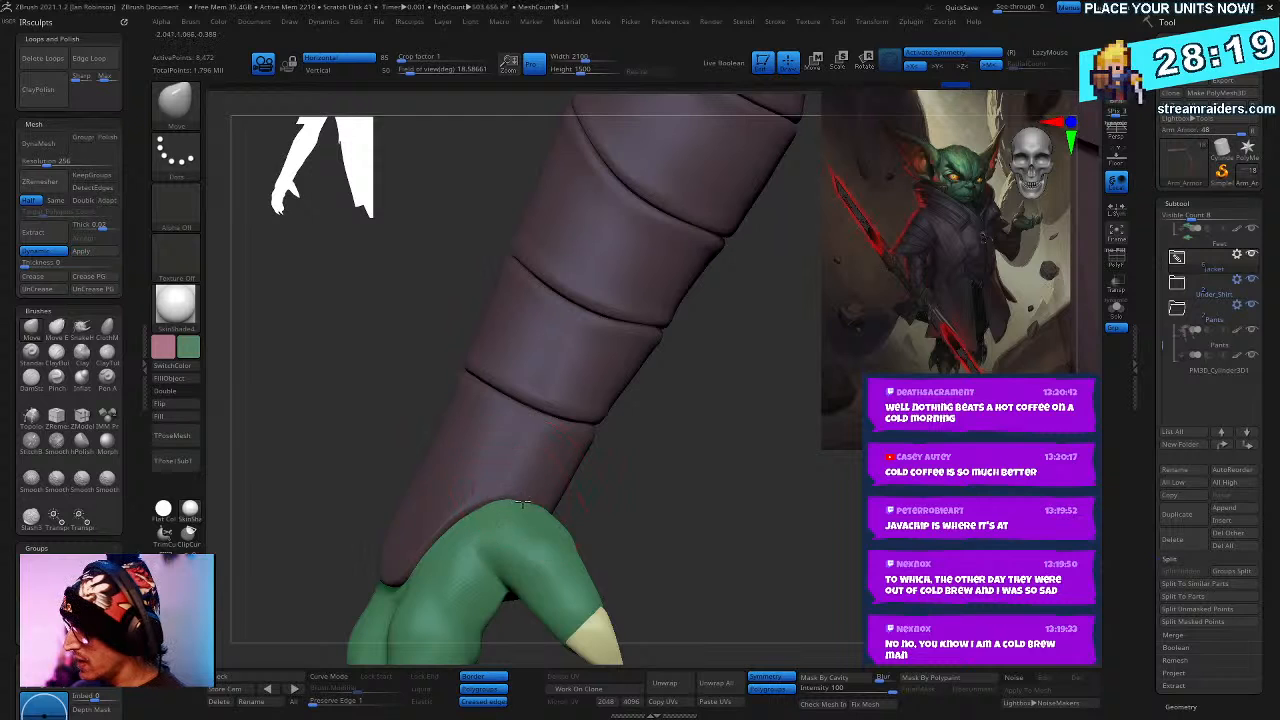
right_click_drag(620, 480, 524, 510)
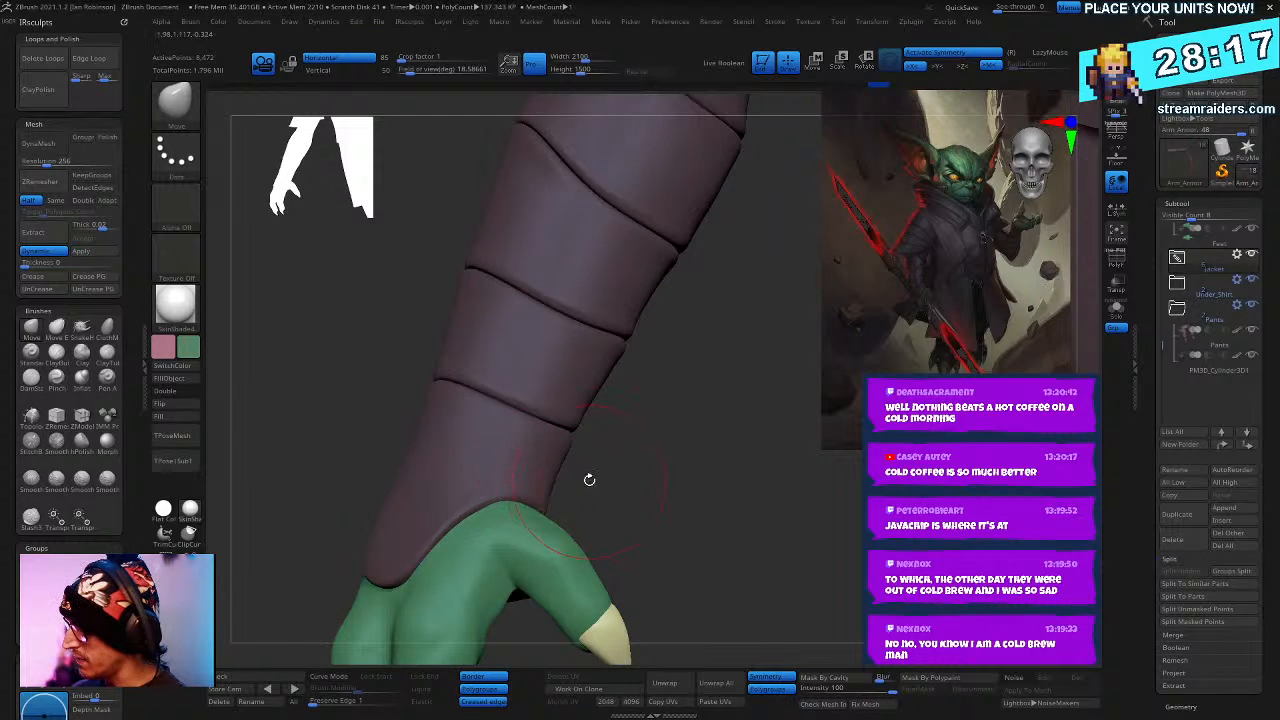
mouse_move(589, 480)
right_mouse_down()
mouse_move(524, 511)
mouse_move(600, 466)
mouse_move(596, 441)
mouse_move(700, 394)
mouse_move(766, 386)
mouse_move(731, 443)
mouse_move(760, 430)
right_mouse_up()
key("shift+f")
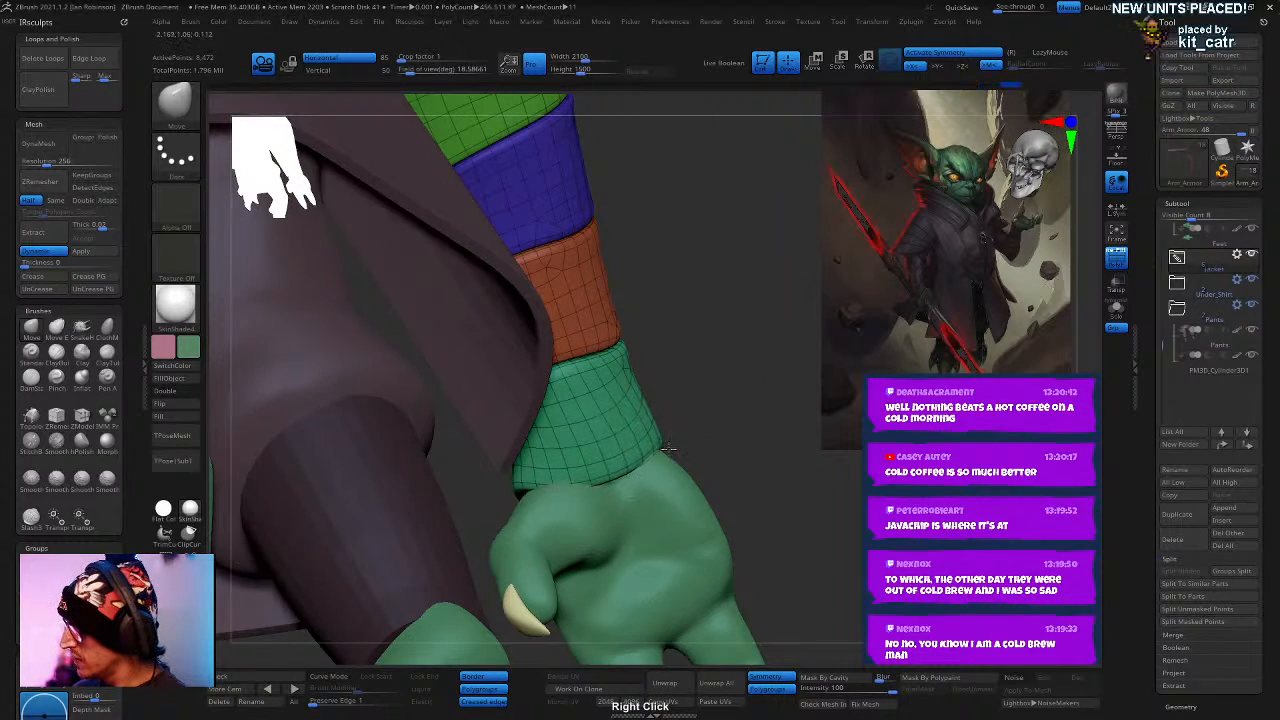
- Examine the forearm armor's wrist edge around the hand from the thumb, palm and back sides
right_click_drag(668, 449, 584, 490)
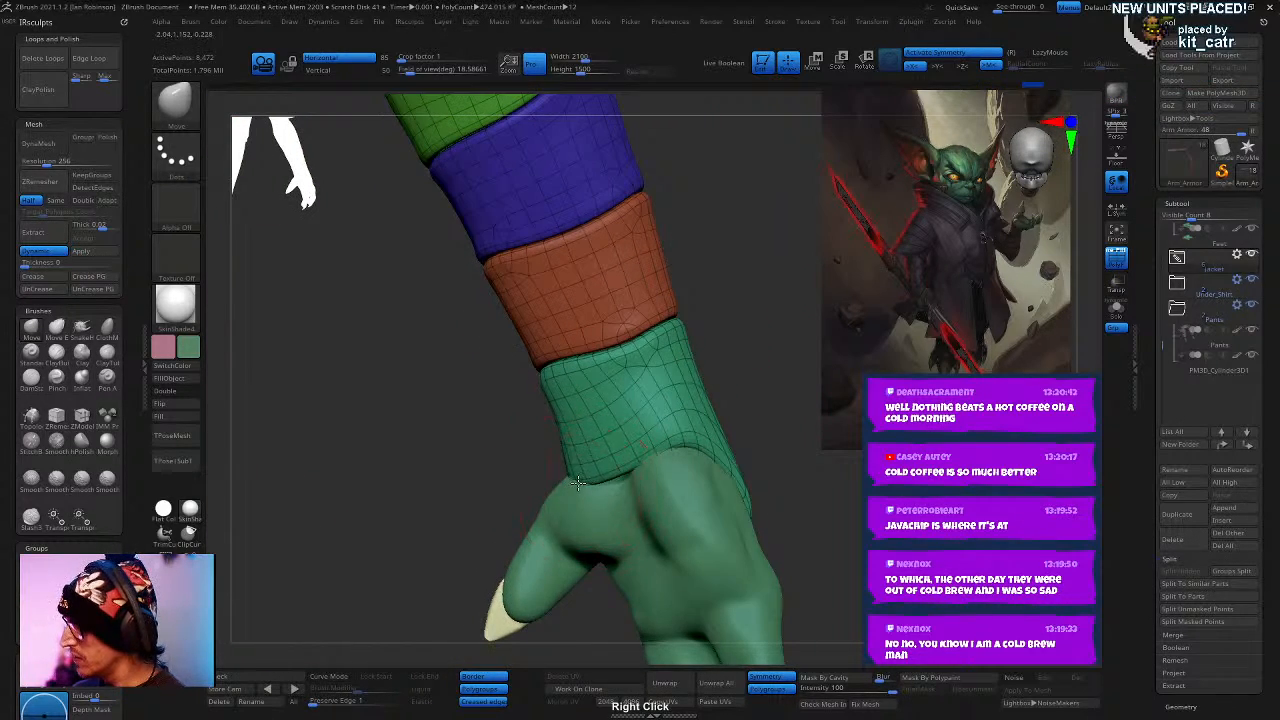
right_click_drag(620, 441, 584, 478)
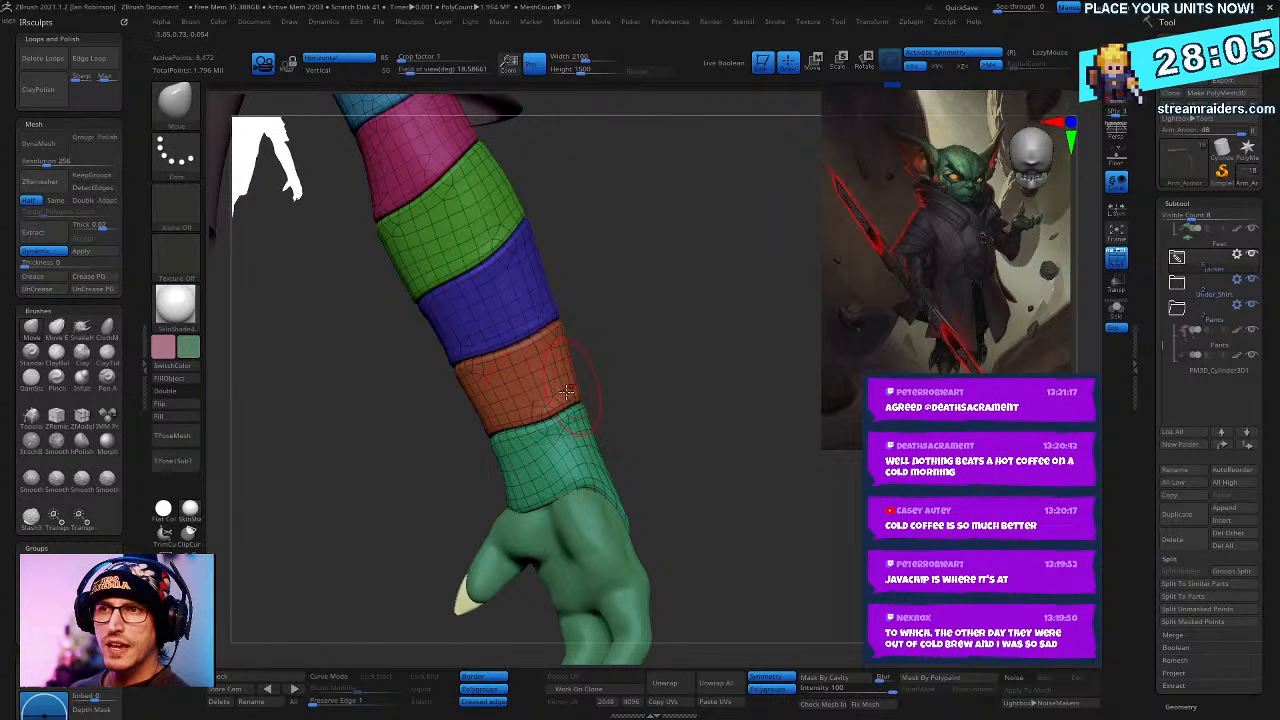
right_click_drag(582, 459, 617, 463)
right_click(615, 335)
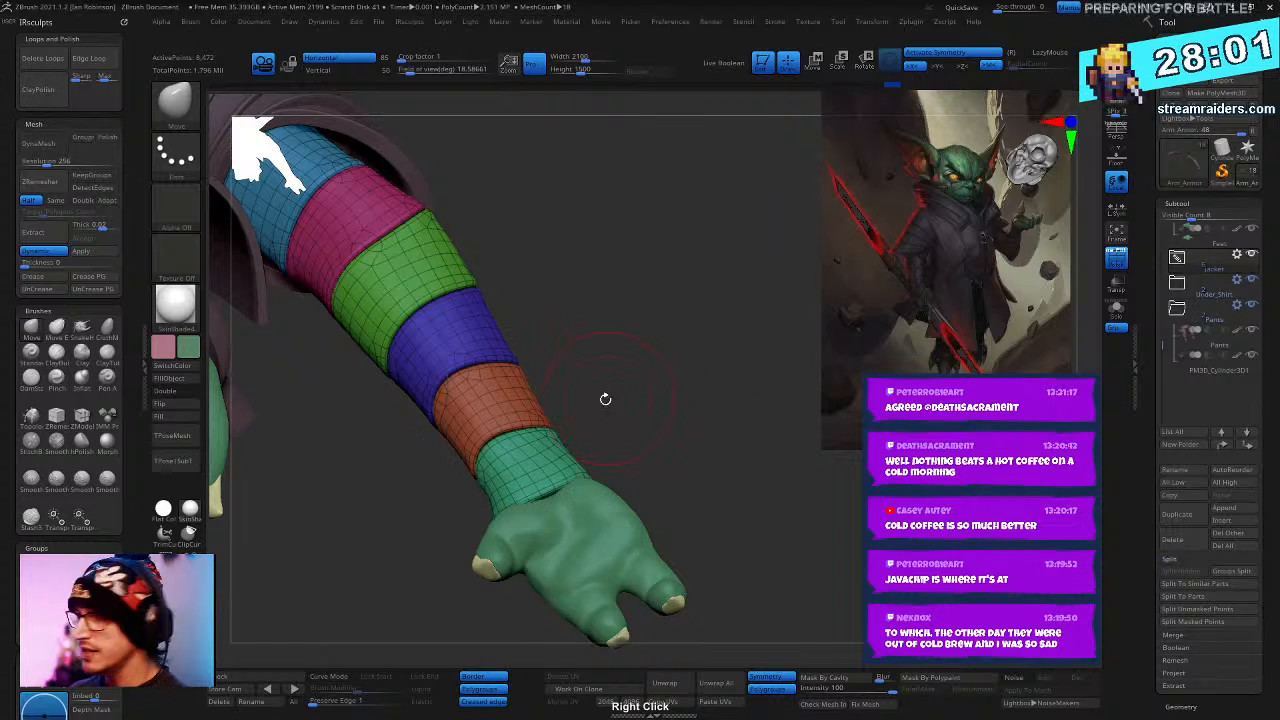
right_click_drag(606, 397, 580, 444)
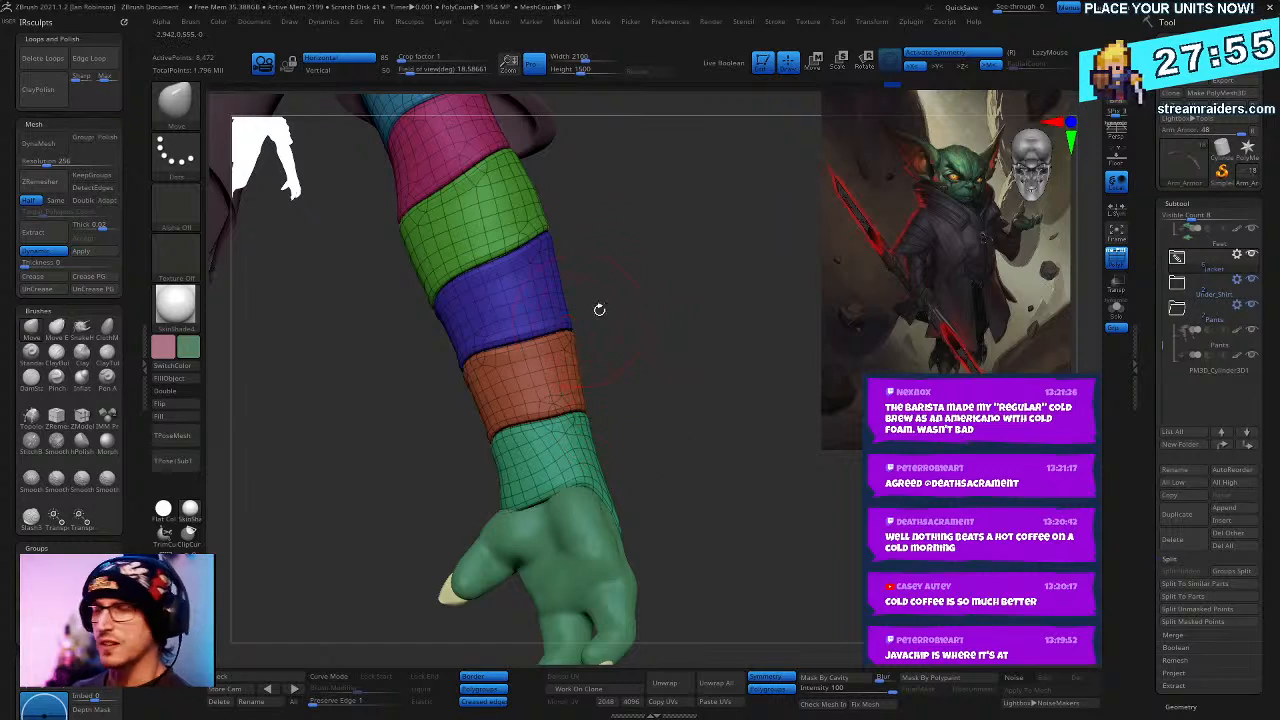
right_click_drag(599, 310, 556, 487)
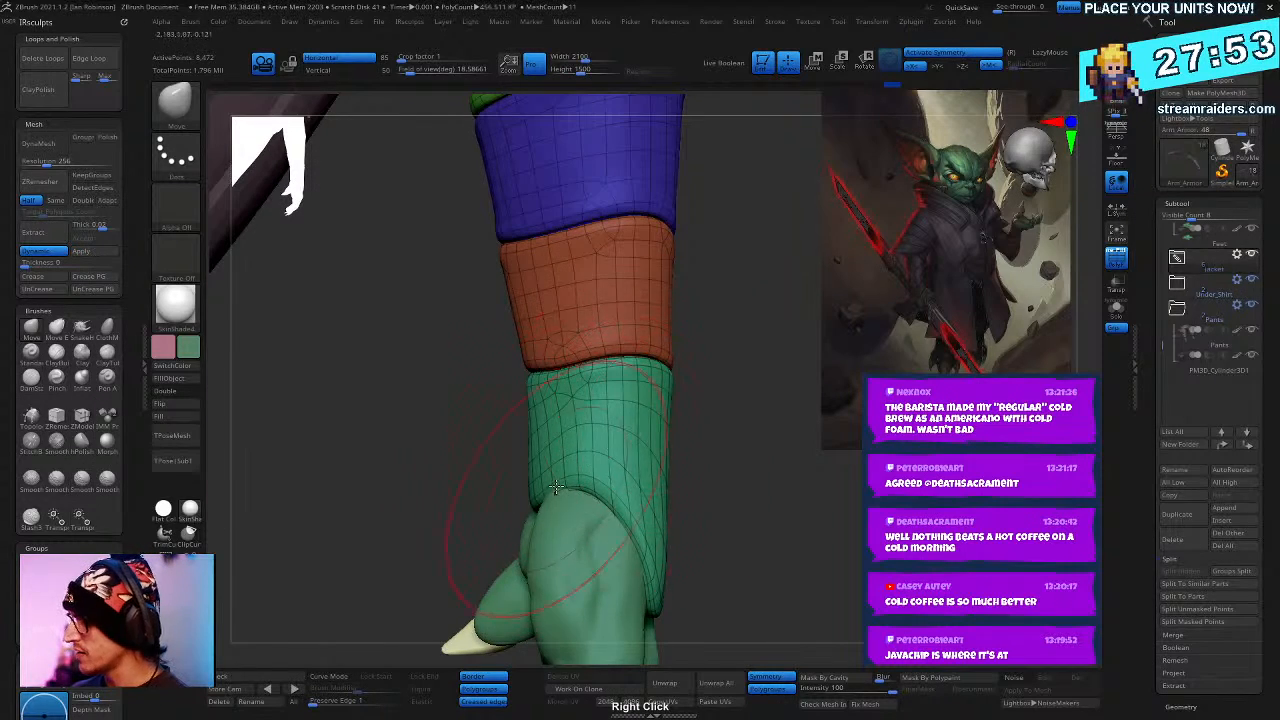
right_click(567, 367)
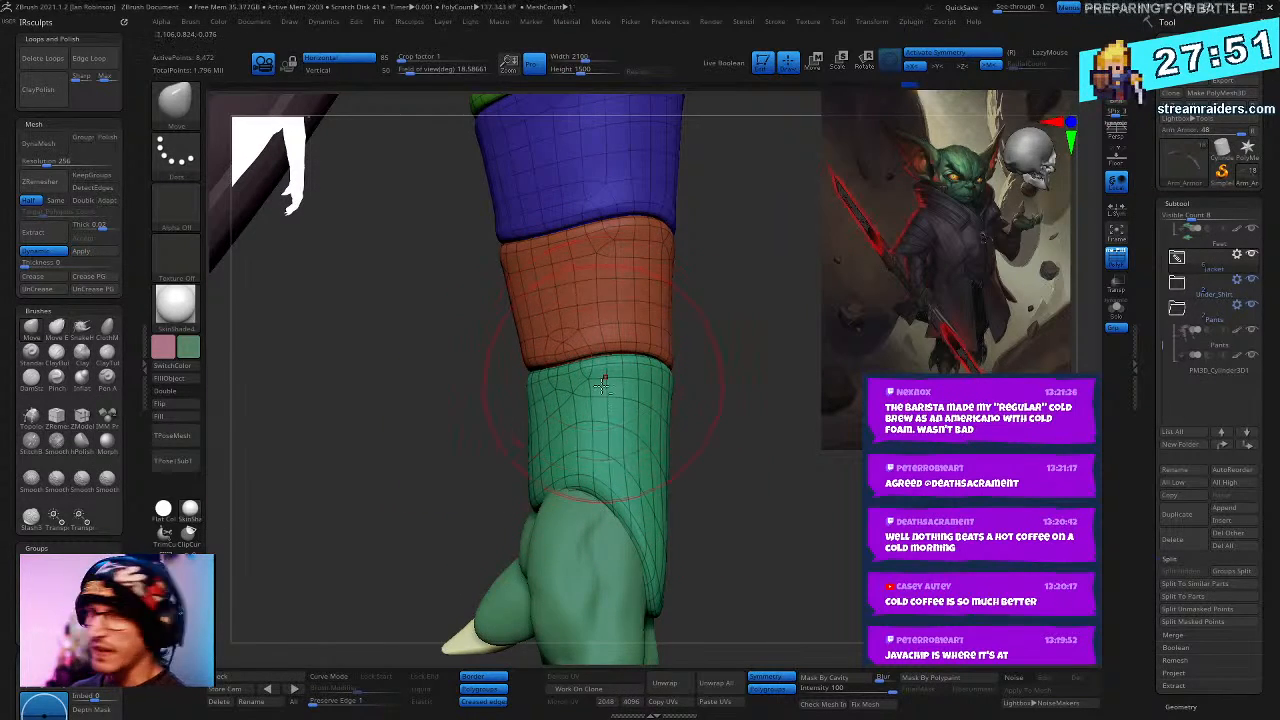
right_click_drag(603, 384, 705, 340)
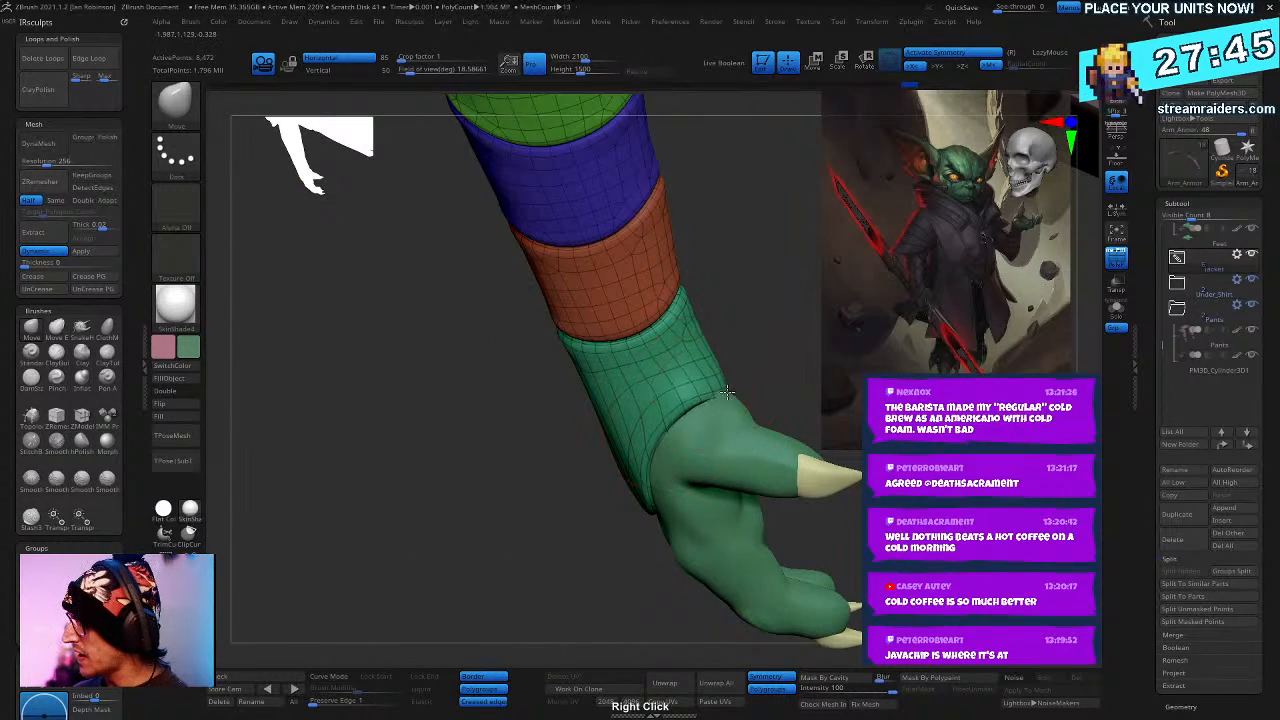
mouse_move(740, 387)
right_mouse_down()
mouse_move(750, 376)
mouse_move(740, 420)
mouse_move(580, 500)
mouse_move(654, 386)
mouse_move(640, 395)
mouse_move(638, 450)
mouse_move(680, 357)
mouse_move(697, 374)
mouse_move(561, 451)
mouse_move(600, 430)
mouse_move(637, 455)
right_mouse_up()
mouse_move(466, 432)
right_mouse_down()
mouse_move(567, 367)
mouse_move(677, 331)
mouse_move(681, 365)
right_mouse_up()
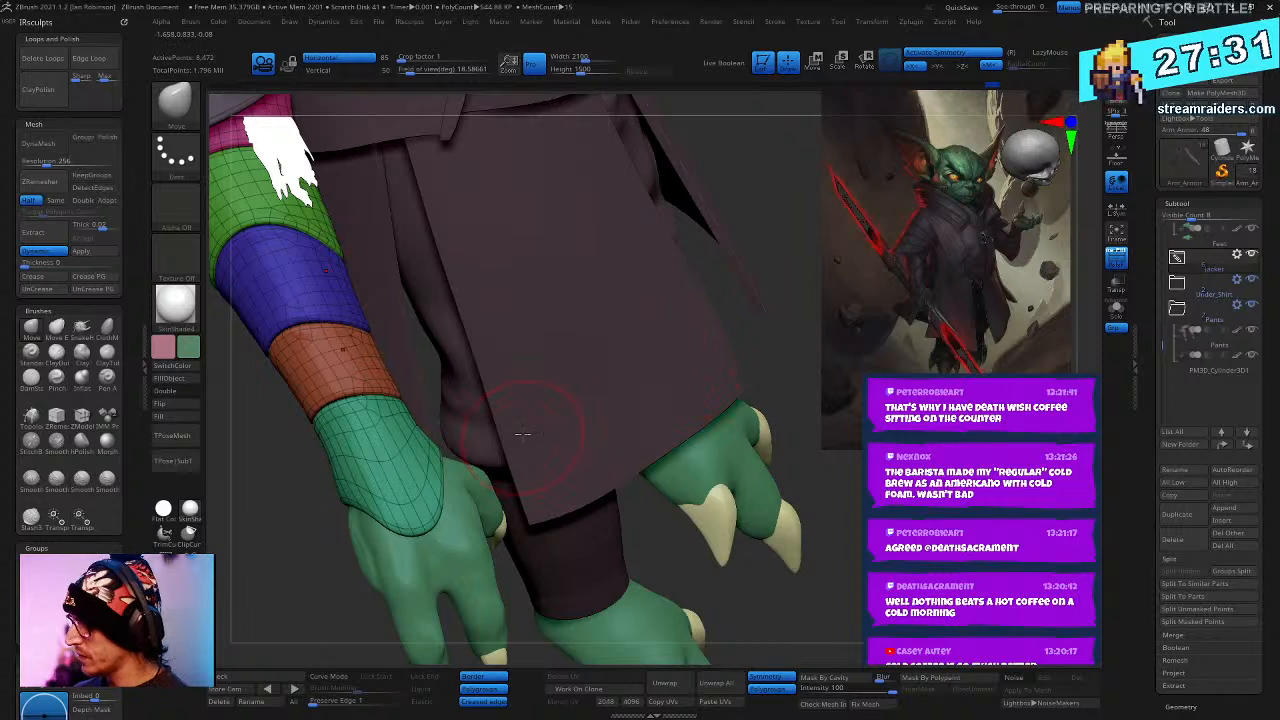
right_click_drag(522, 433, 449, 462)
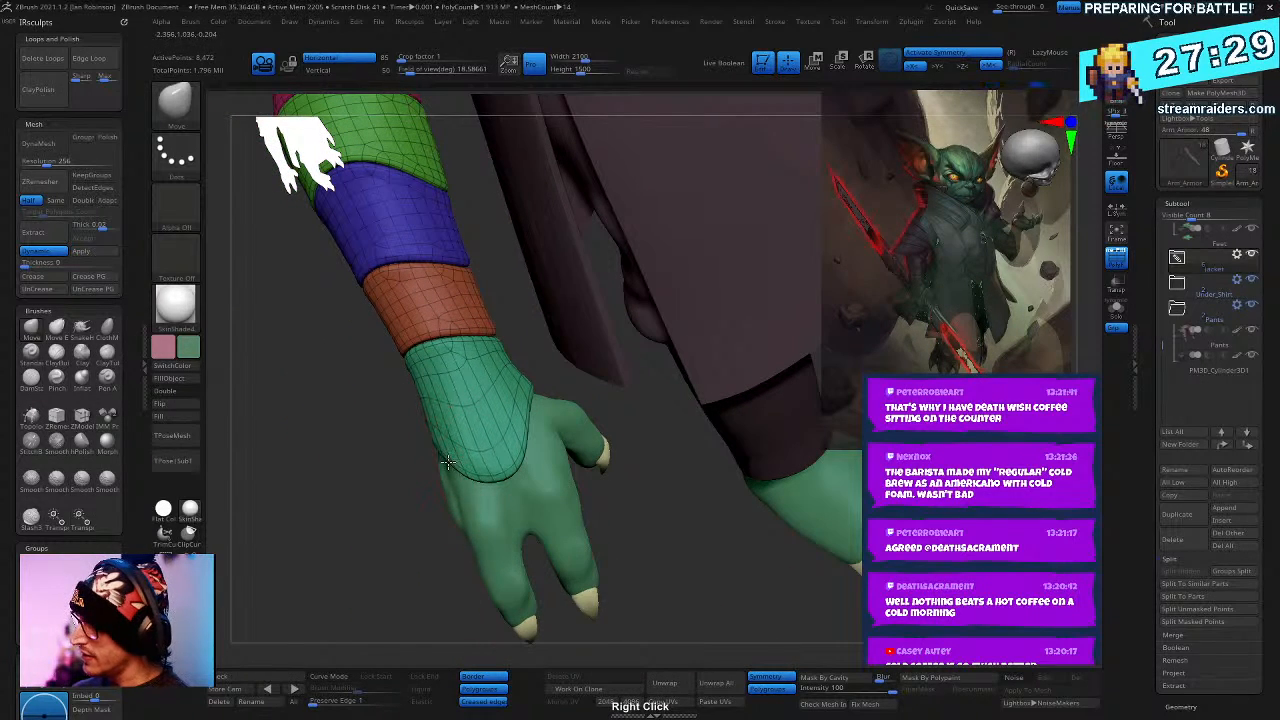
mouse_move(531, 382)
right_mouse_down()
mouse_move(525, 316)
mouse_move(523, 405)
mouse_move(588, 420)
mouse_move(570, 465)
right_mouse_up()
right_click(570, 465)
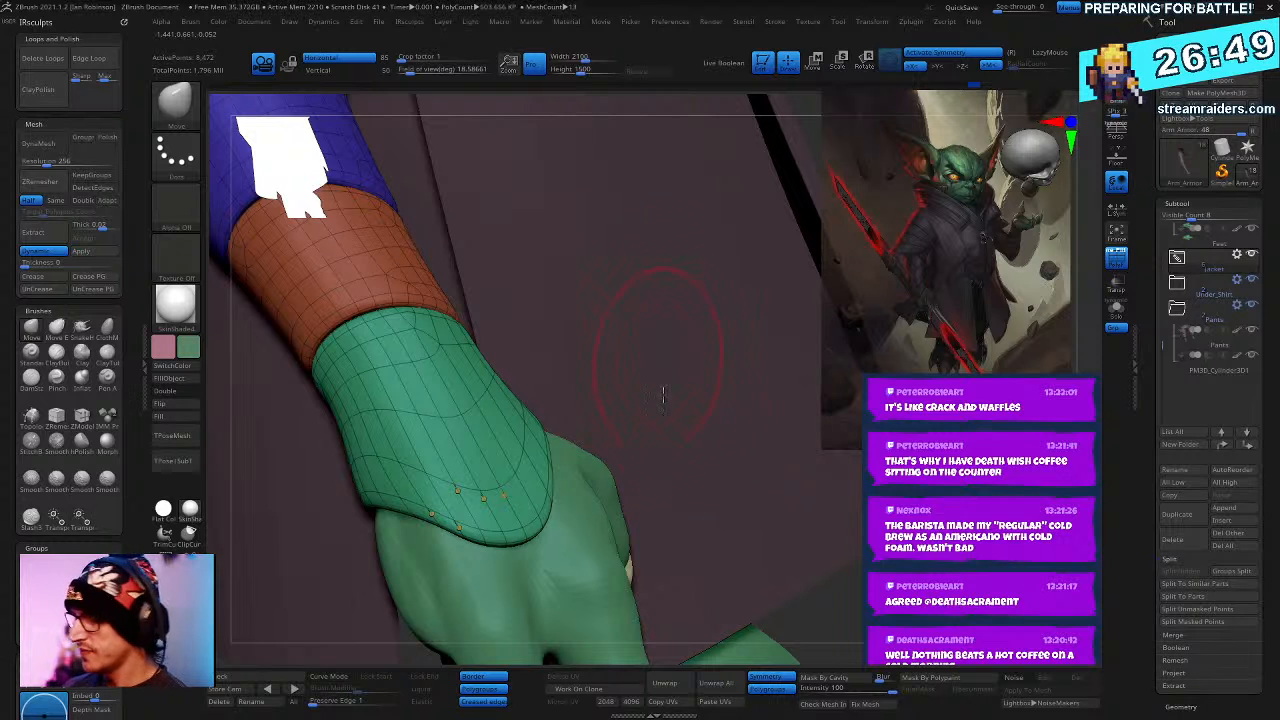
- Insert a cylinder from the IMM primitives brush onto the last forearm armor segment, above the back of the hand
left_click_drag(895, 365, 857, 397)
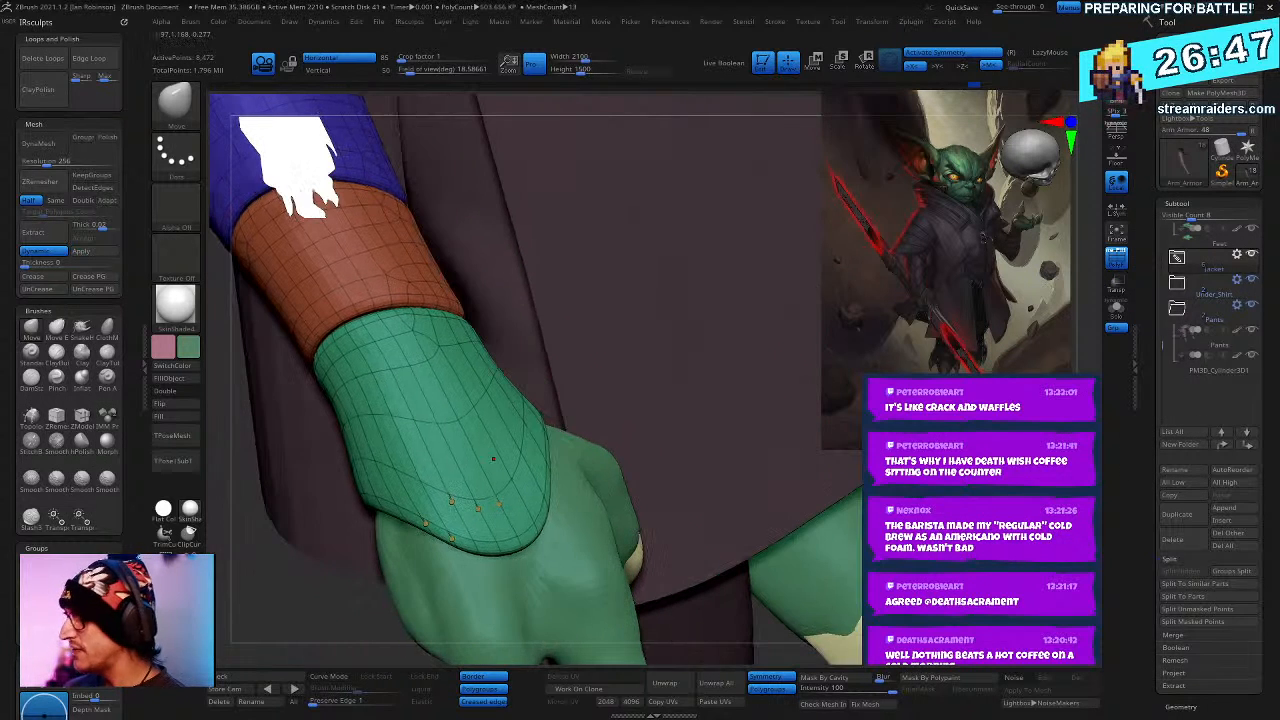
key("space")
left_click_drag(462, 440, 456, 440)
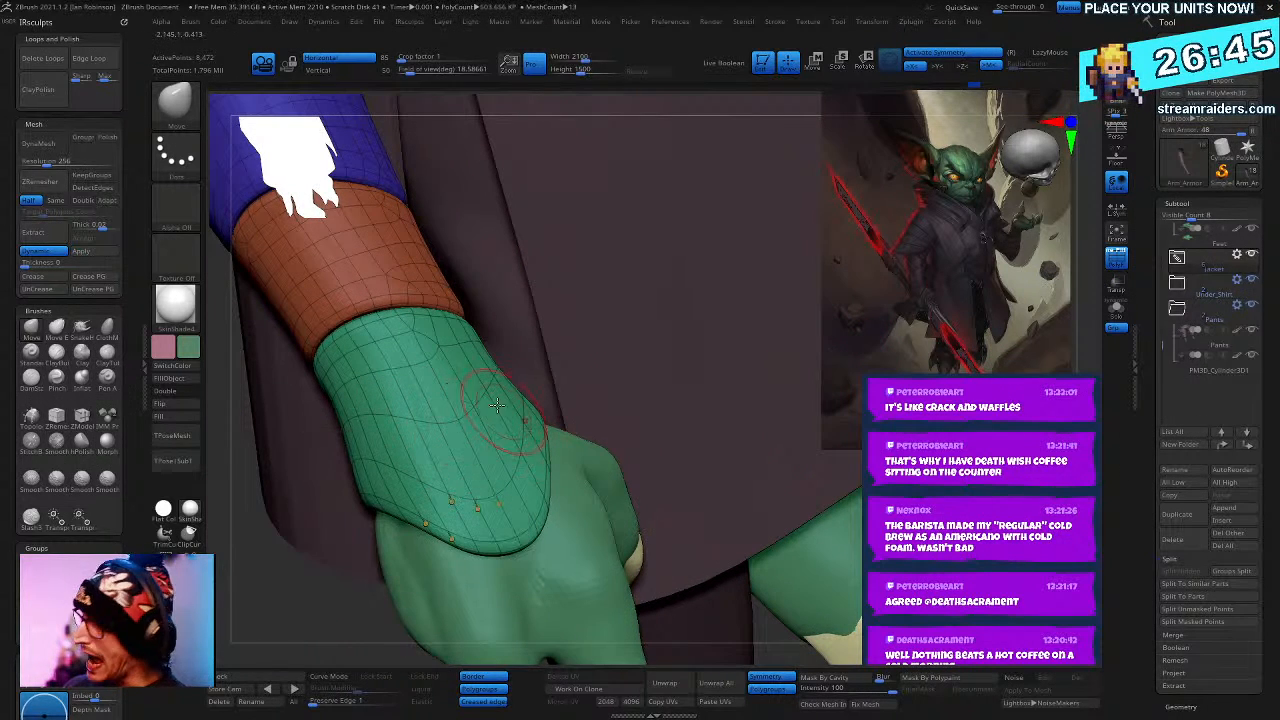
key("b")
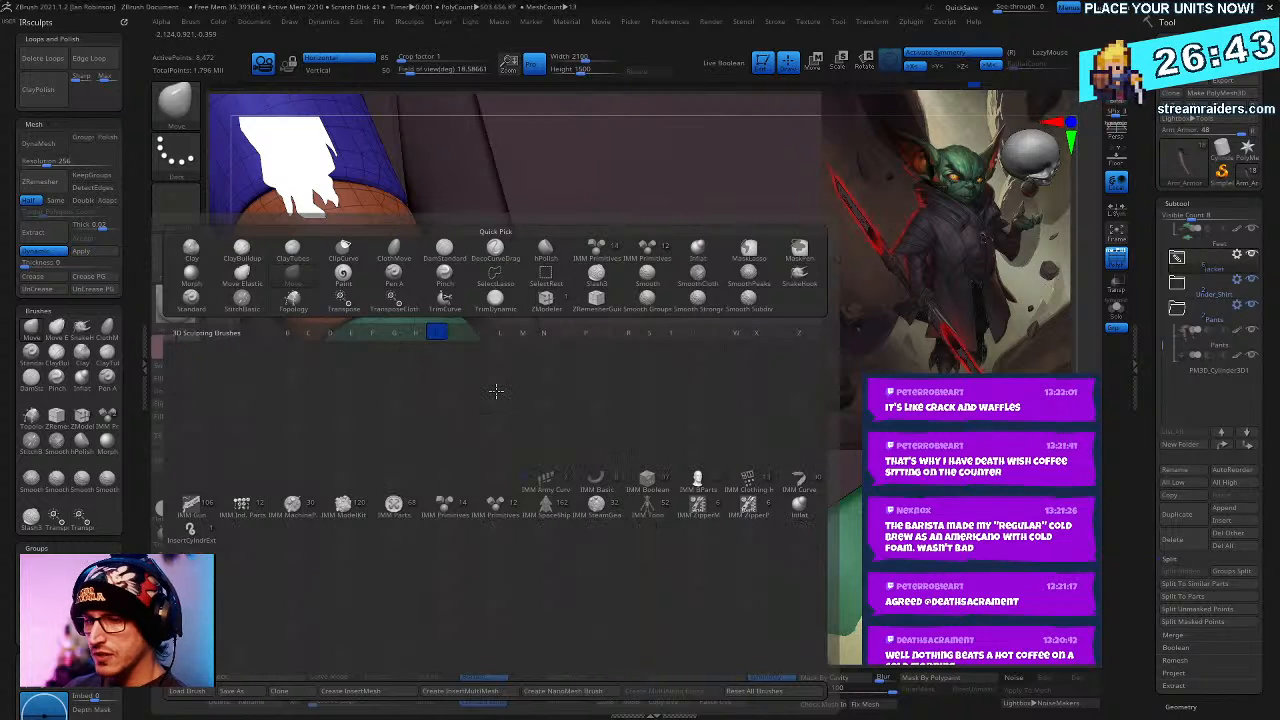
left_click(452, 510)
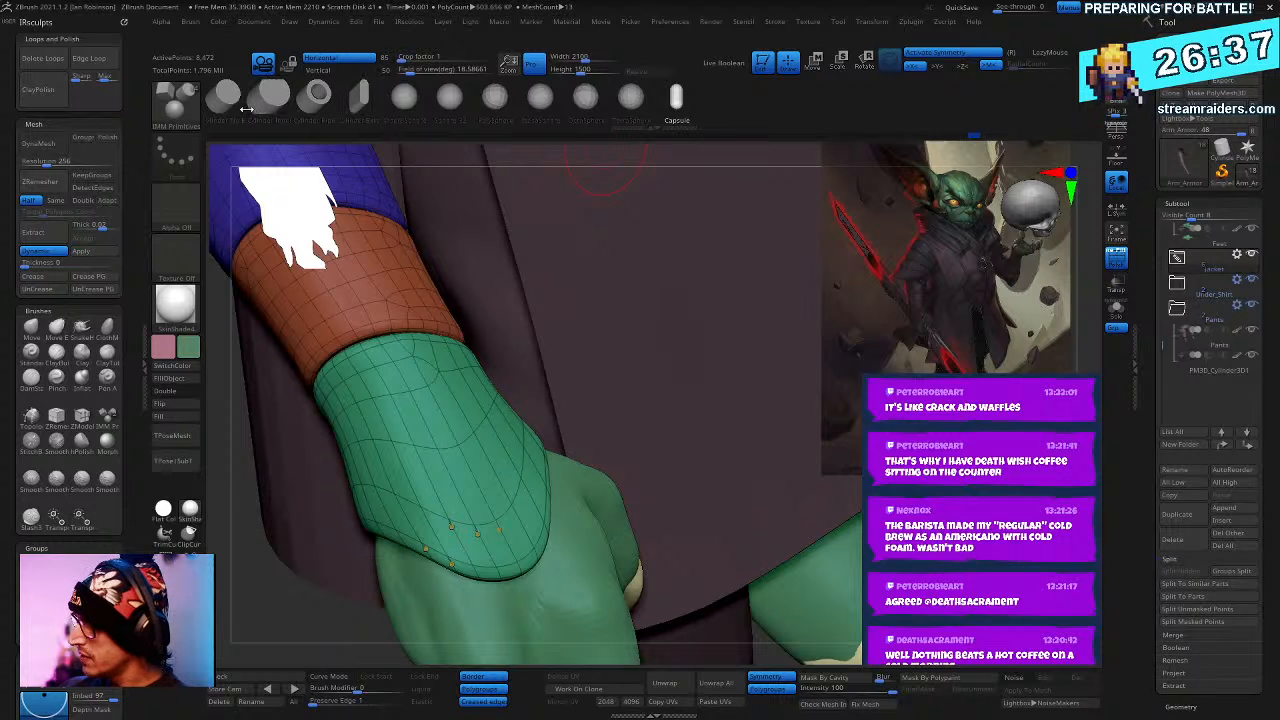
left_click(226, 95)
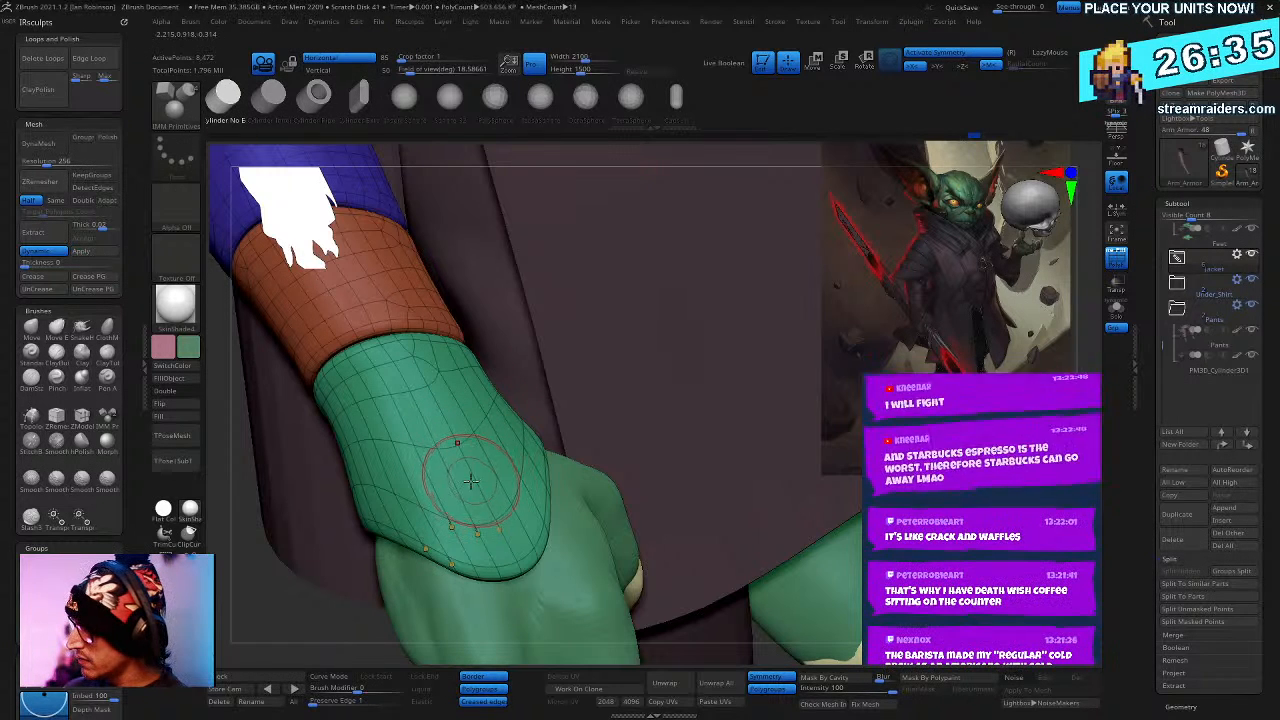
left_click_drag(490, 460, 488, 517)
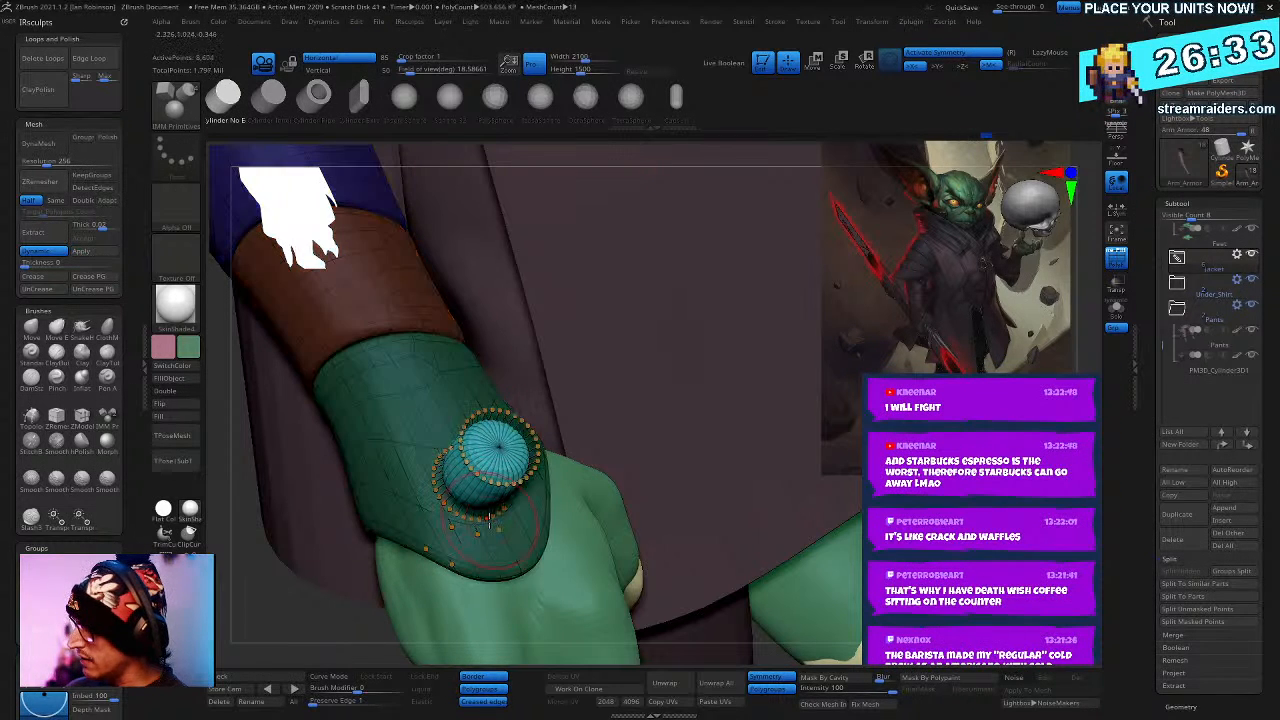
- Split the cylinder from the armor into its own subtool, make it active and turn off its dynamic subdivision
left_click(1201, 614)
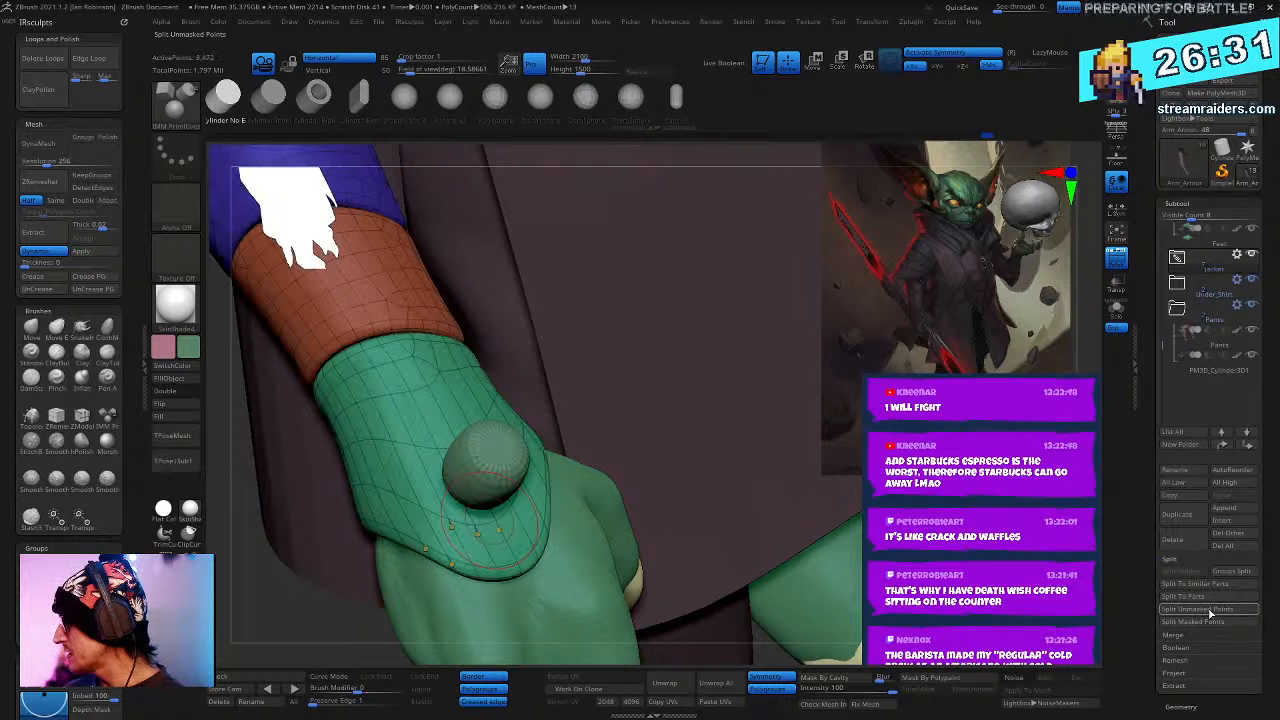
key("Down")
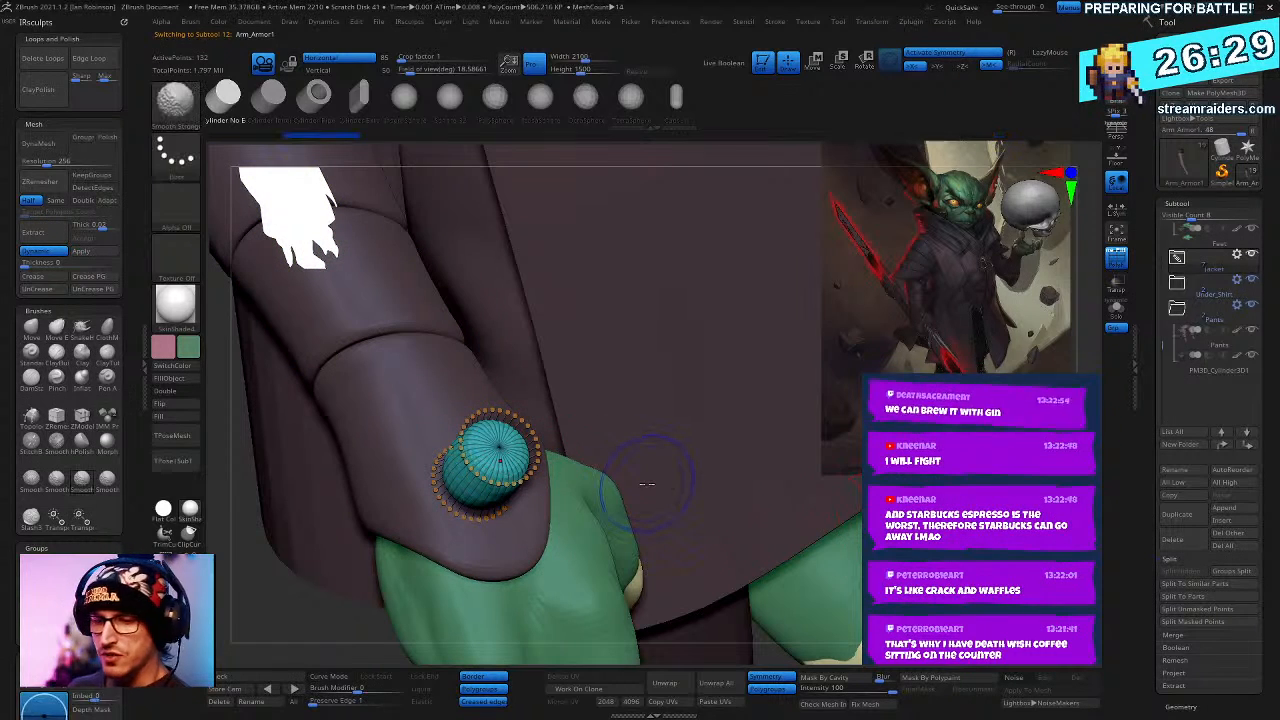
key("shift+d")
right_click_drag(563, 389, 600, 396)
right_click(600, 396)
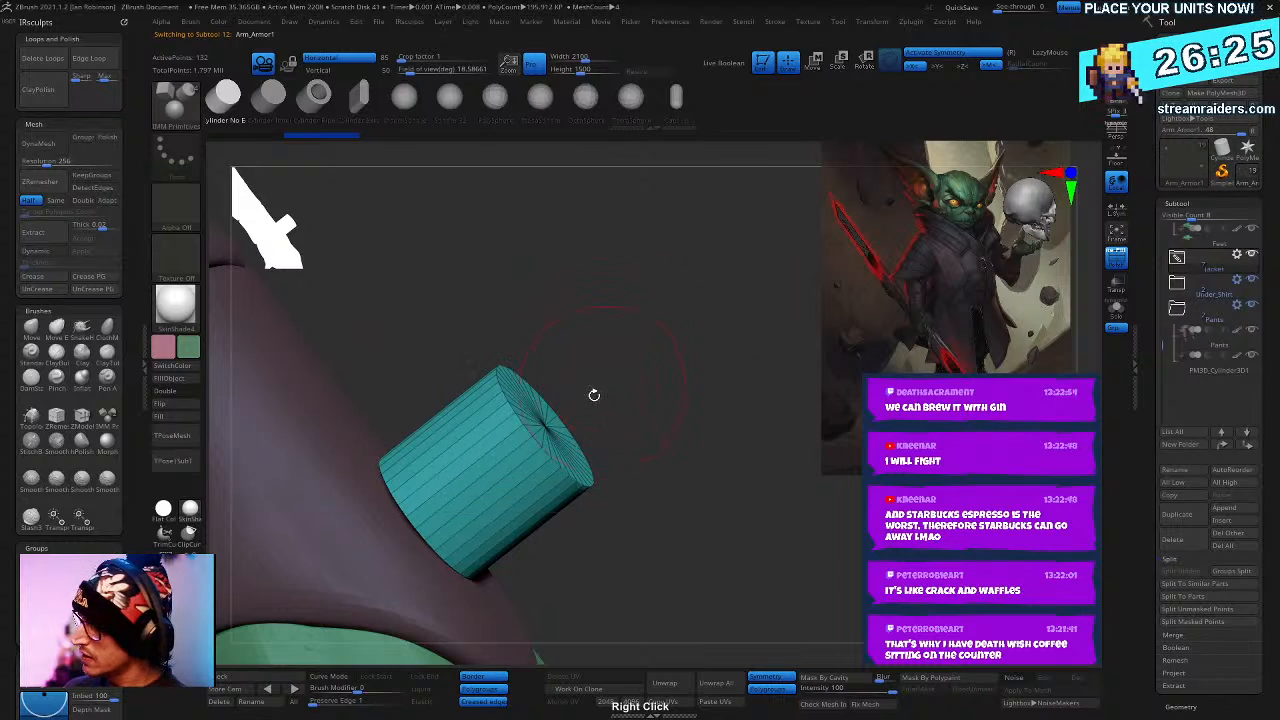
key("w")
key("d")
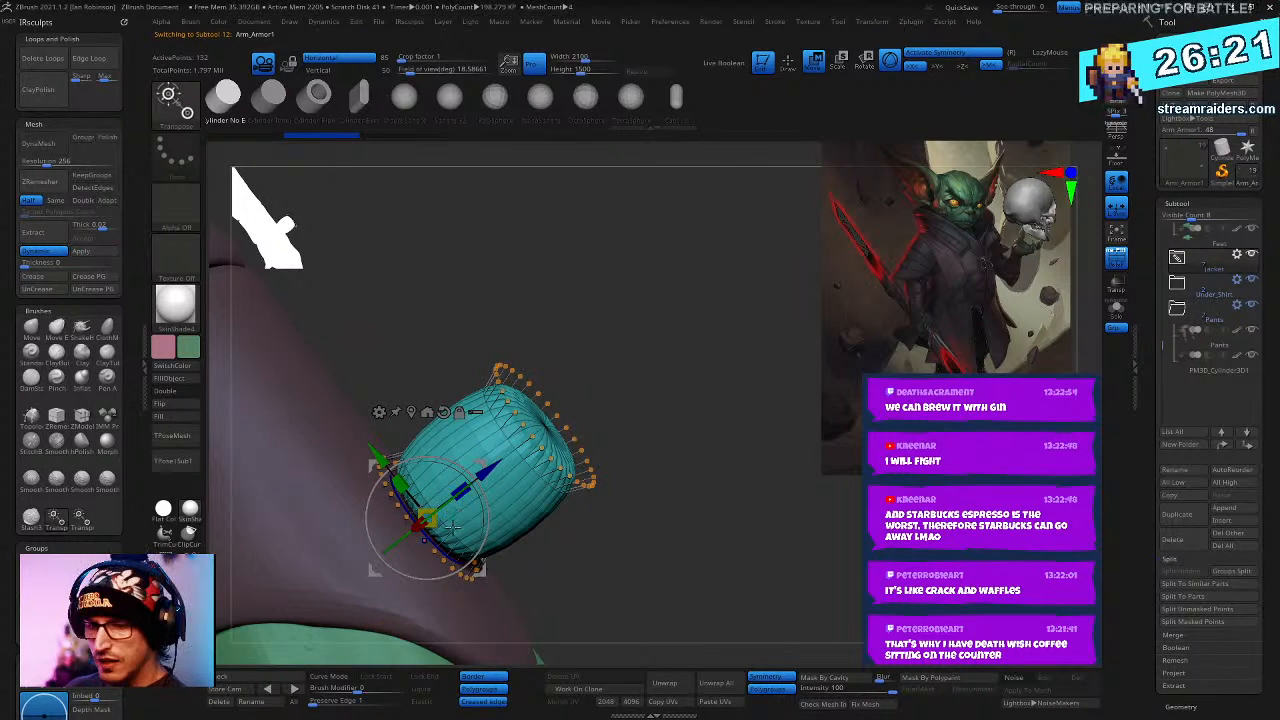
key("shift+d")
left_click_drag(457, 503, 451, 497)
key("ctrl+z")
- Isolate the cylinder's outer cap with a mask and move it toward the arm to flatten the cylinder into a disc
mouse_move(604, 527)
left_mouse_down("ctrl")
mouse_move(428, 368)
mouse_move(668, 530)
left_mouse_up("ctrl")
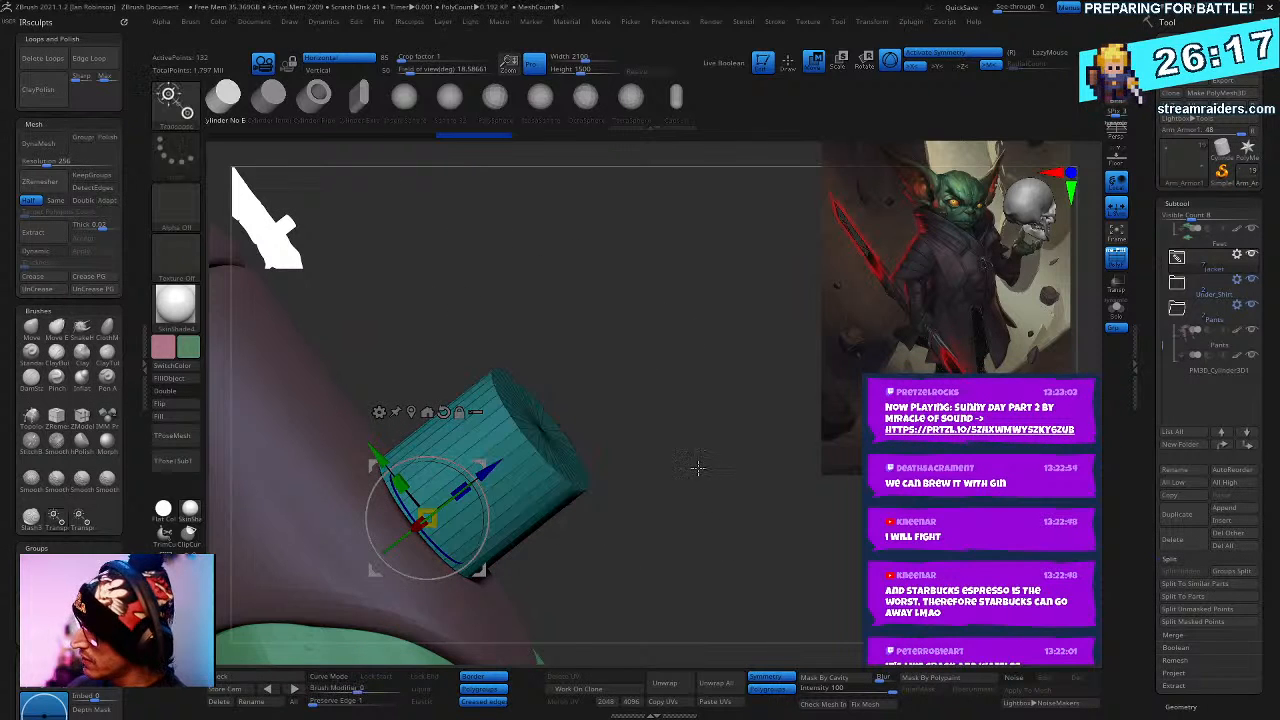
left_click(695, 465, "ctrl")
left_click(411, 412)
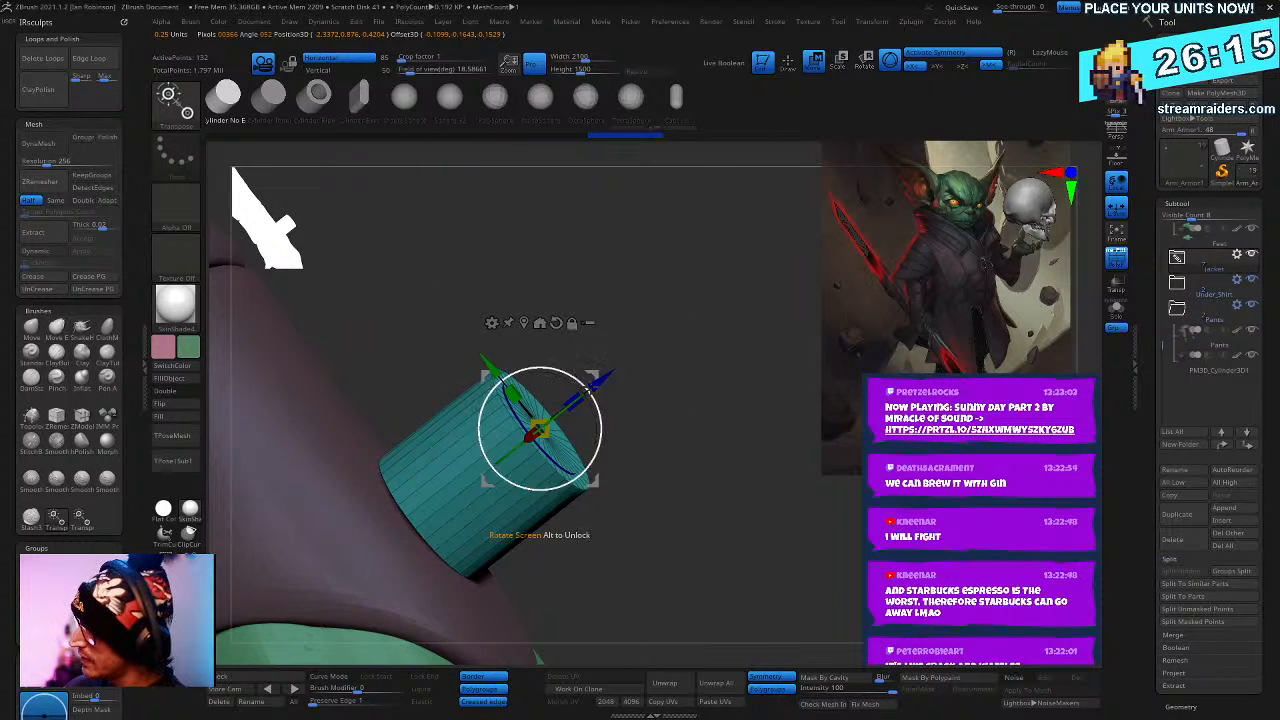
left_click_drag(603, 390, 521, 456)
key("q")
key("w")
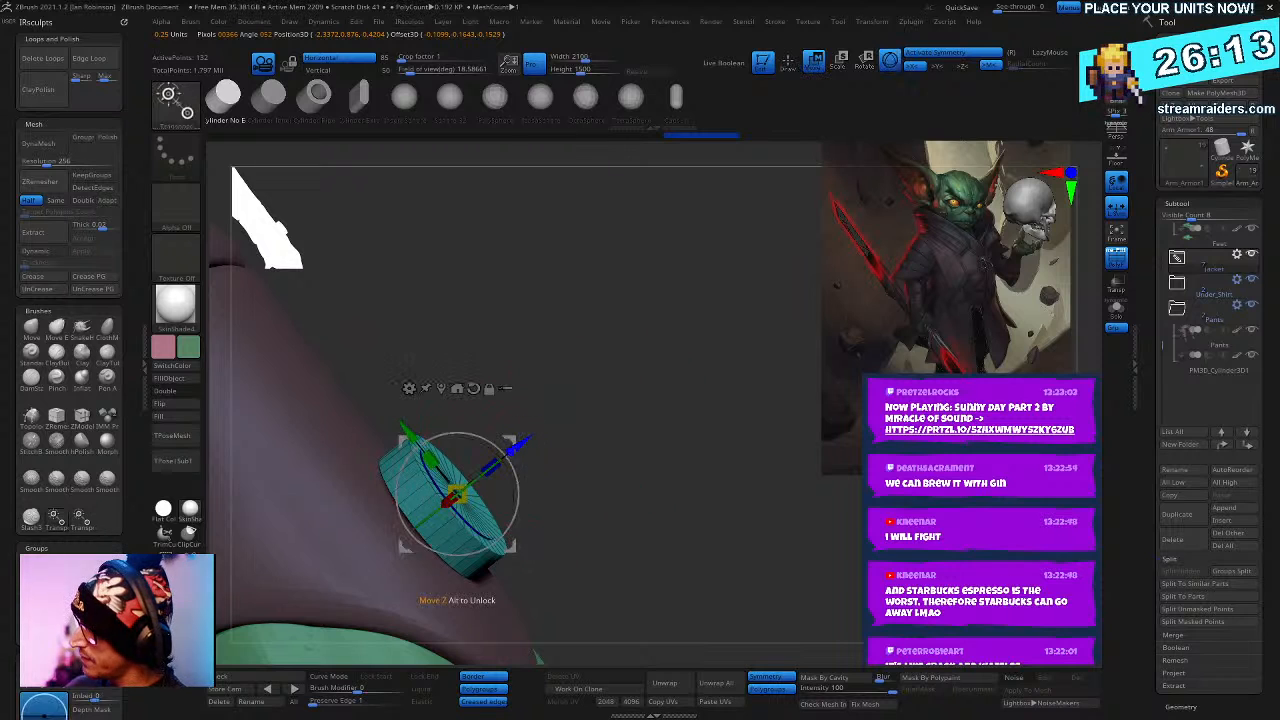
- Clear the mask, sink the disc slightly into the armor and tilt it to follow the wrist surface
left_click_drag(613, 384, 589, 443, "ctrl")
left_click_drag(519, 449, 504, 461)
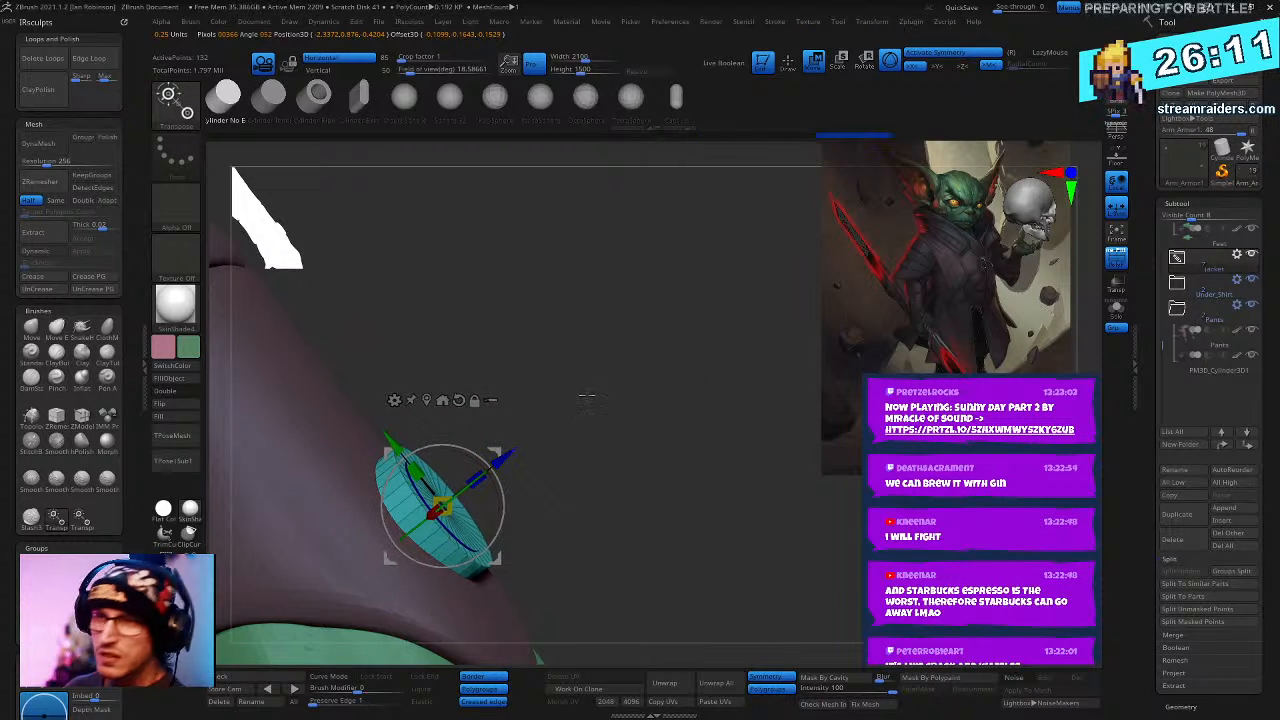
mouse_move(586, 392)
right_mouse_down()
mouse_move(555, 338)
mouse_move(593, 398)
right_mouse_up()
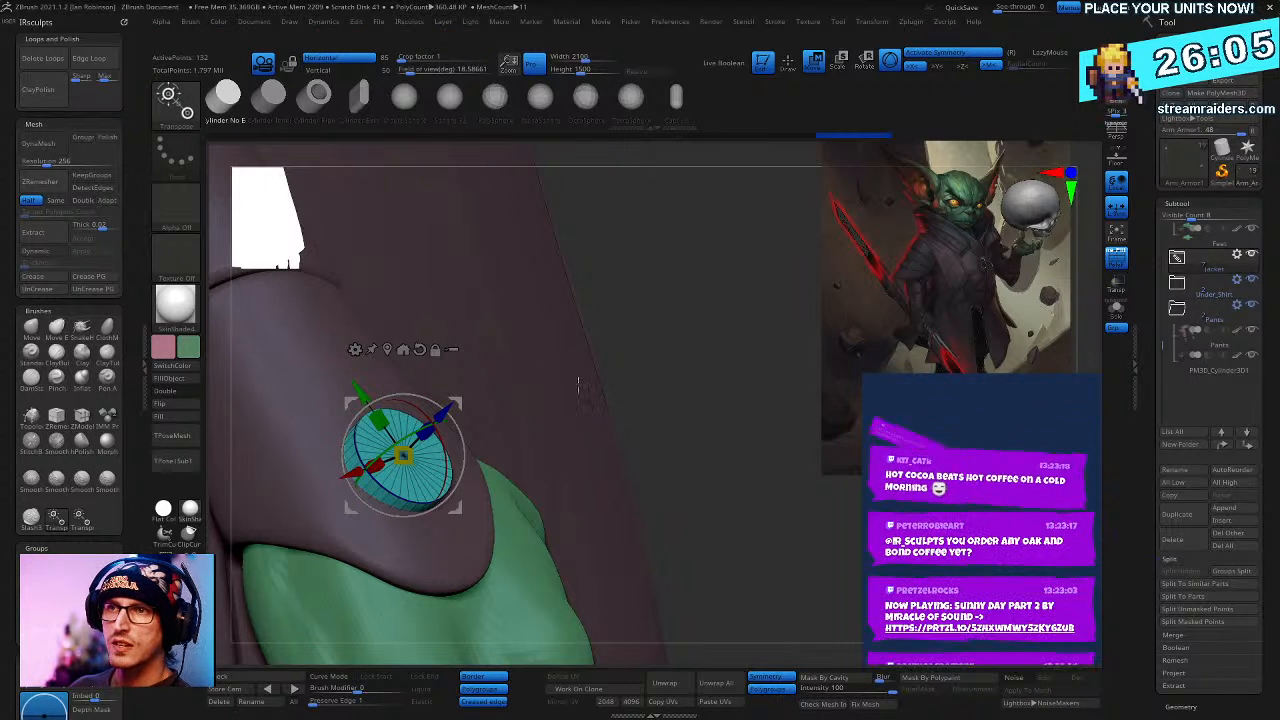
right_click_drag(578, 383, 615, 383)
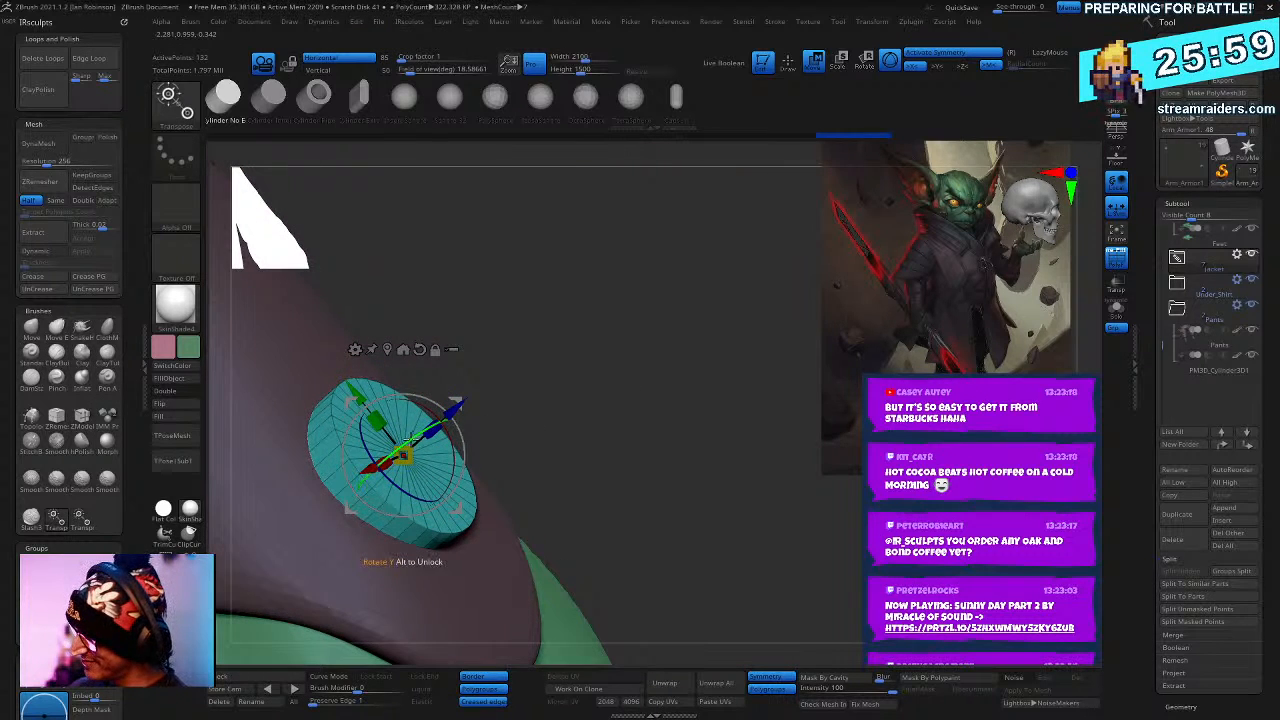
left_click_drag(411, 439, 448, 446)
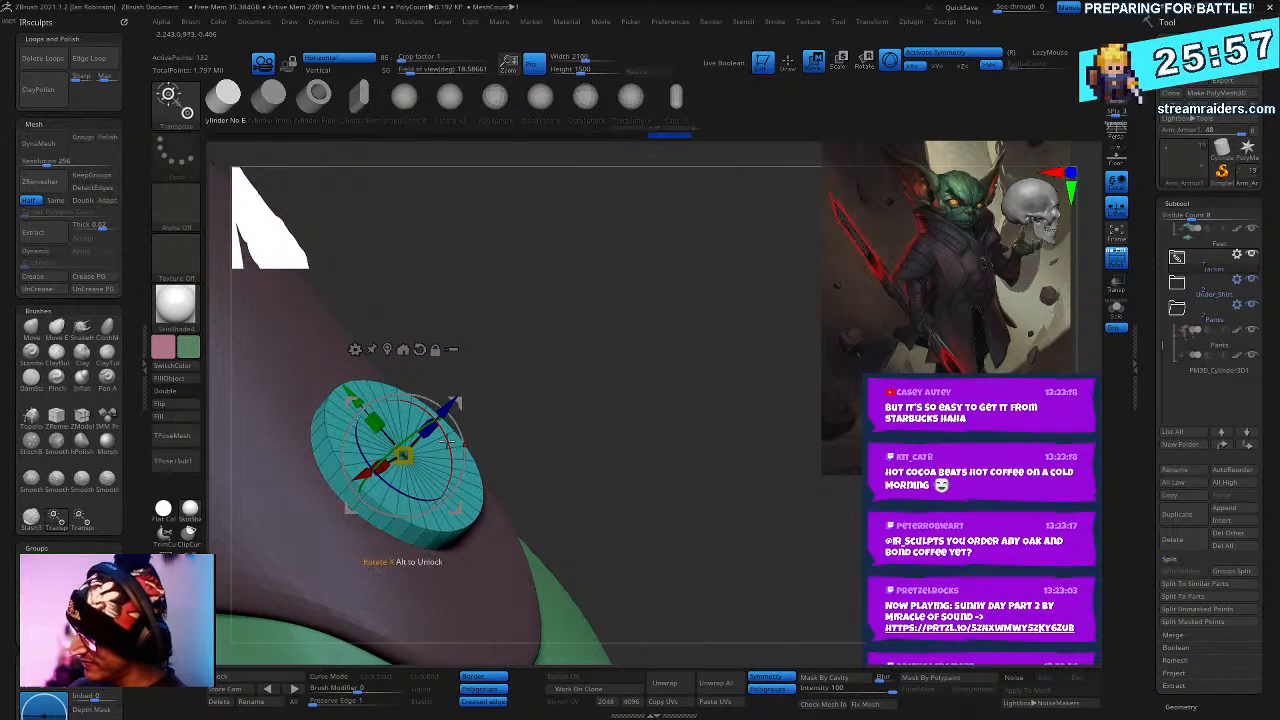
- Bevel the edge loop around the disc's outer face using ZModeler's Bevel action with the EdgeLoop Complete target
mouse_move(560, 362)
right_mouse_down("ctrl")
mouse_move(566, 443)
mouse_move(614, 383)
mouse_move(549, 379)
right_mouse_up("ctrl")
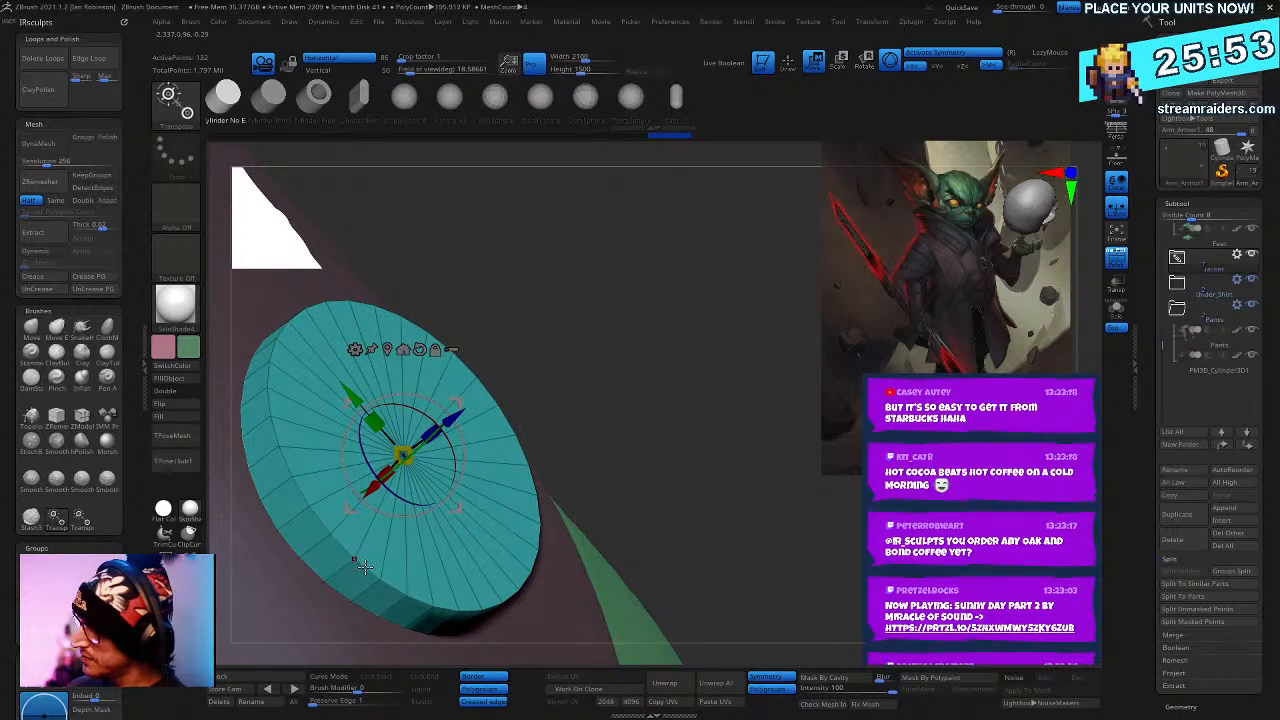
right_click_drag(364, 567, 362, 563)
key("b")
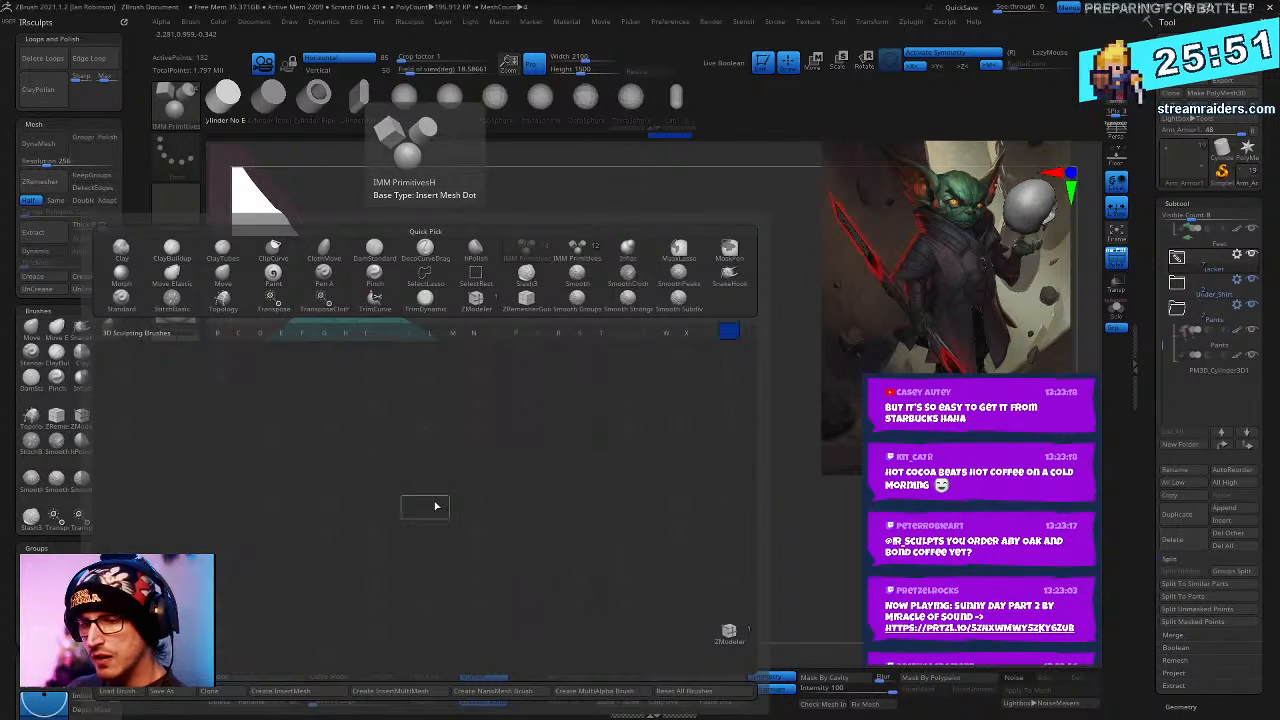
key("z")
key("m")
key("space")
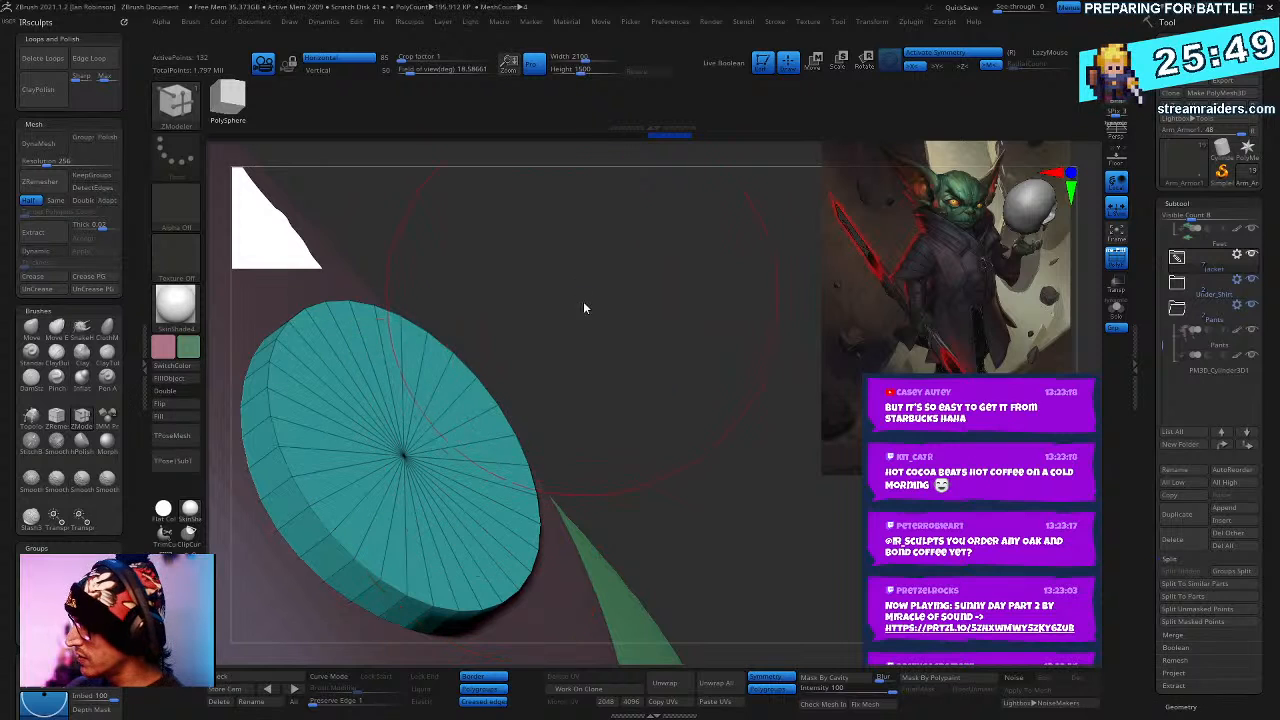
key("space")
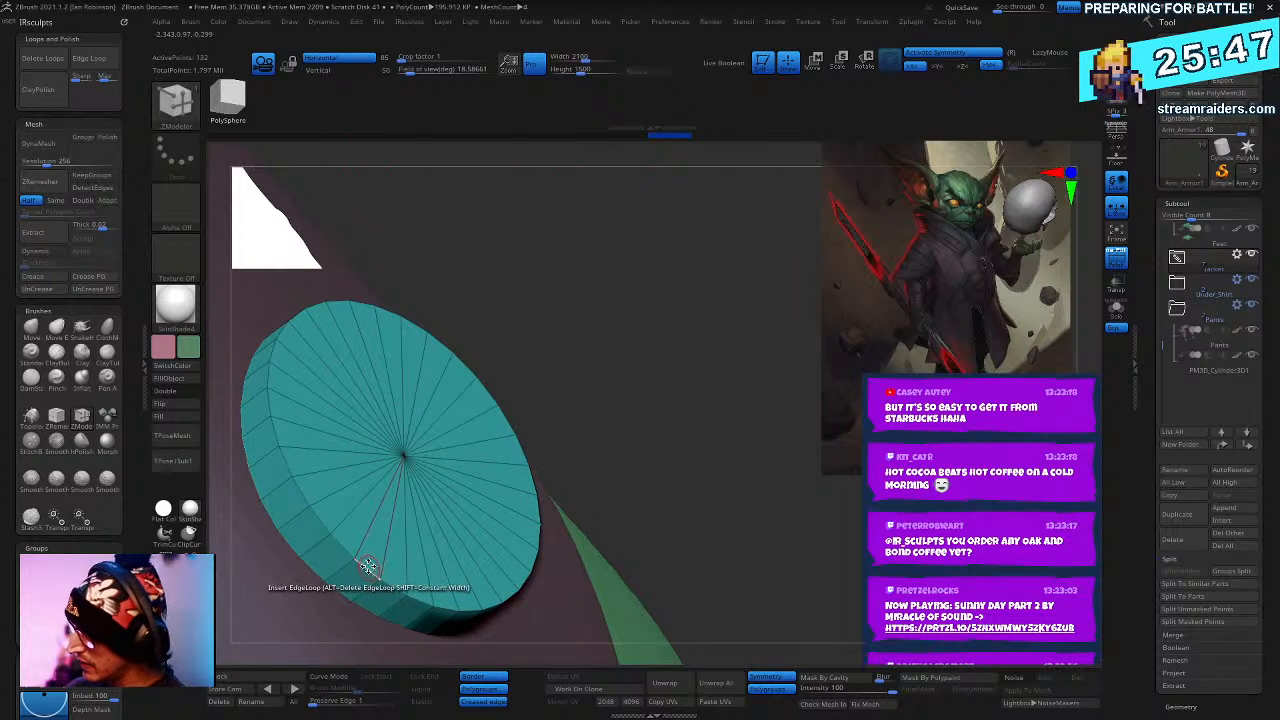
key("space")
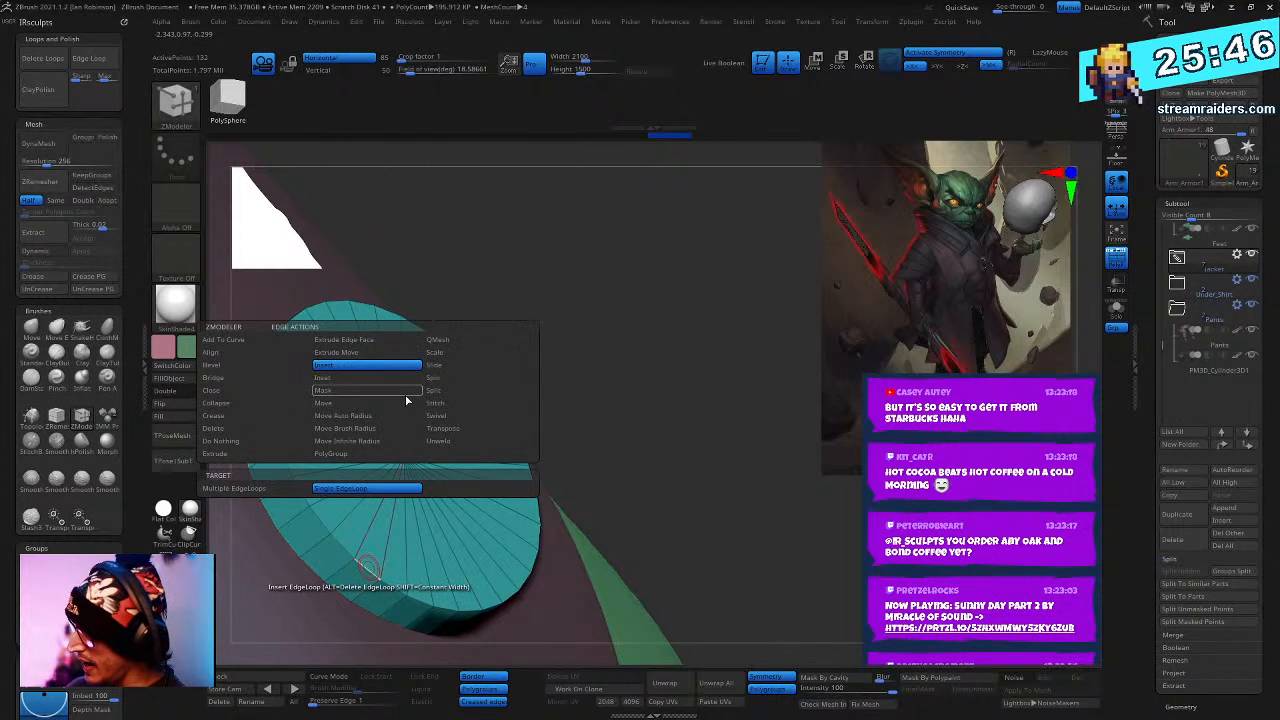
left_click(251, 365)
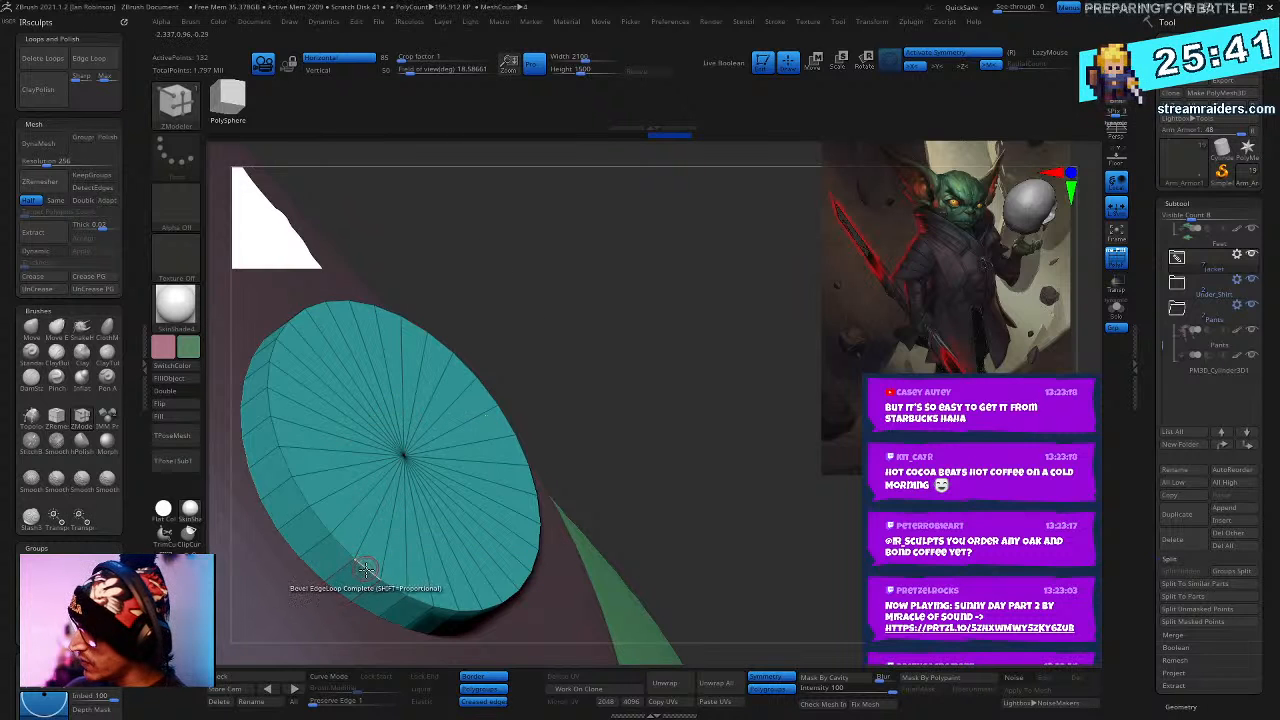
left_click_drag(366, 568, 373, 560)
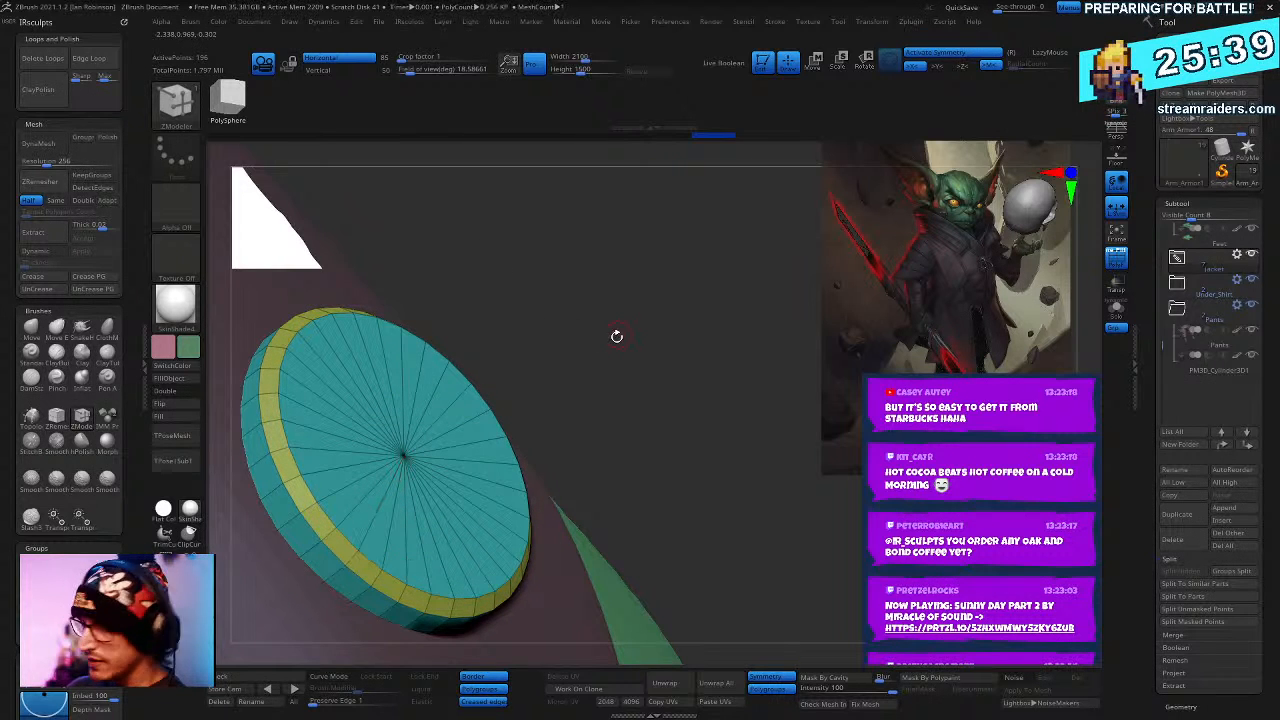
- Hide the polyframe and show the beveled disc smoothed with dynamic subdivision
mouse_move(648, 334)
left_mouse_down()
mouse_move(620, 303)
mouse_move(646, 315)
left_mouse_up()
key("shift+f")
right_click_drag(626, 369, 628, 546)
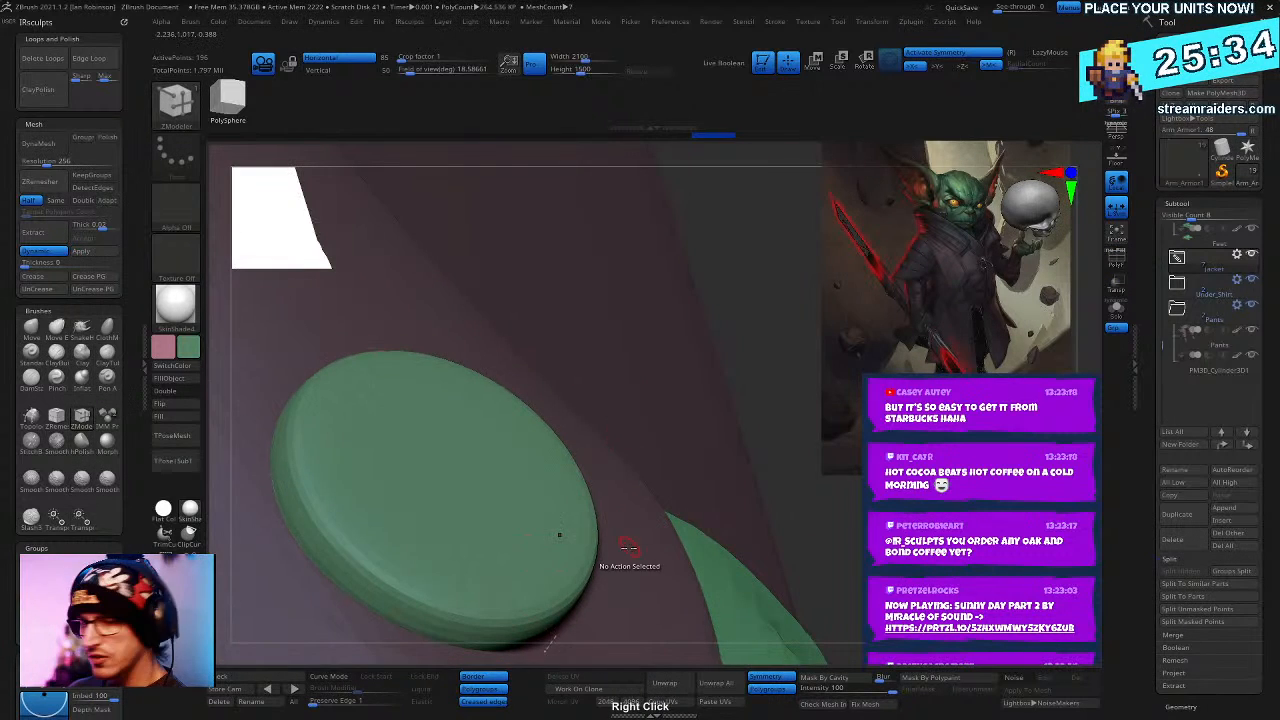
- Pick the armor's dark maroon colour and fill the disc with it
left_click(163, 346)
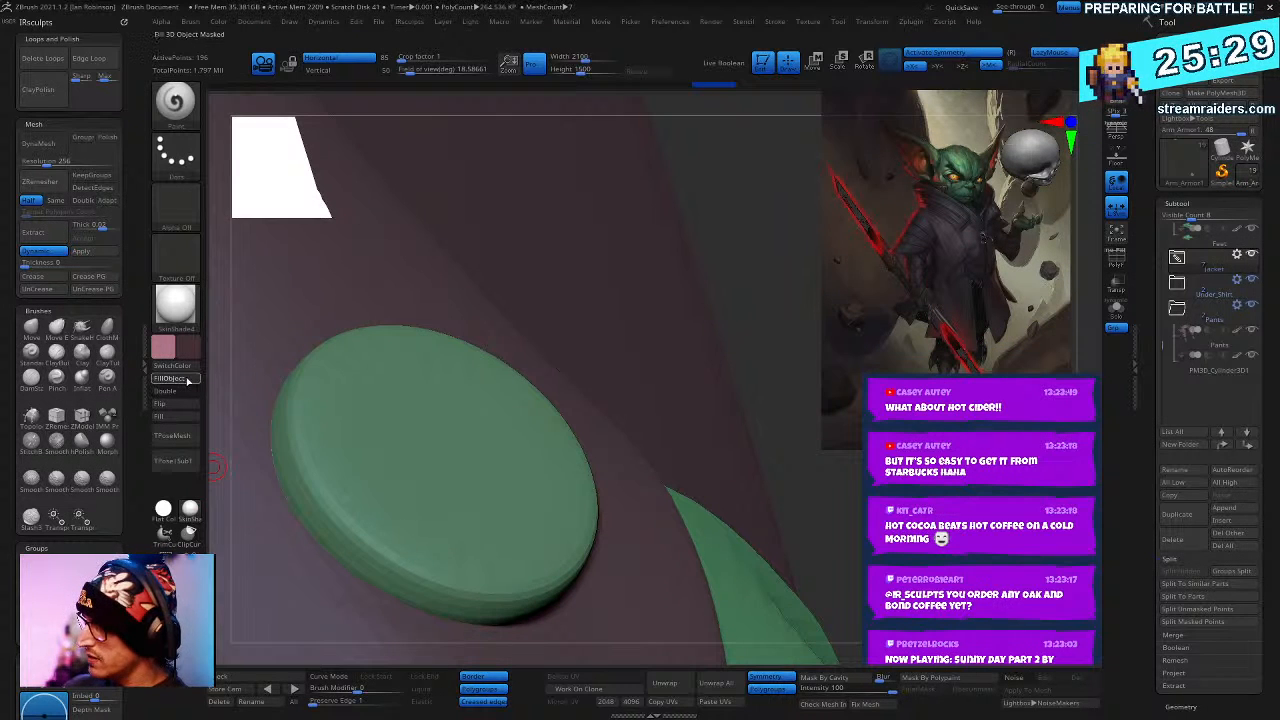
key("shift+f")
key("shift+f")
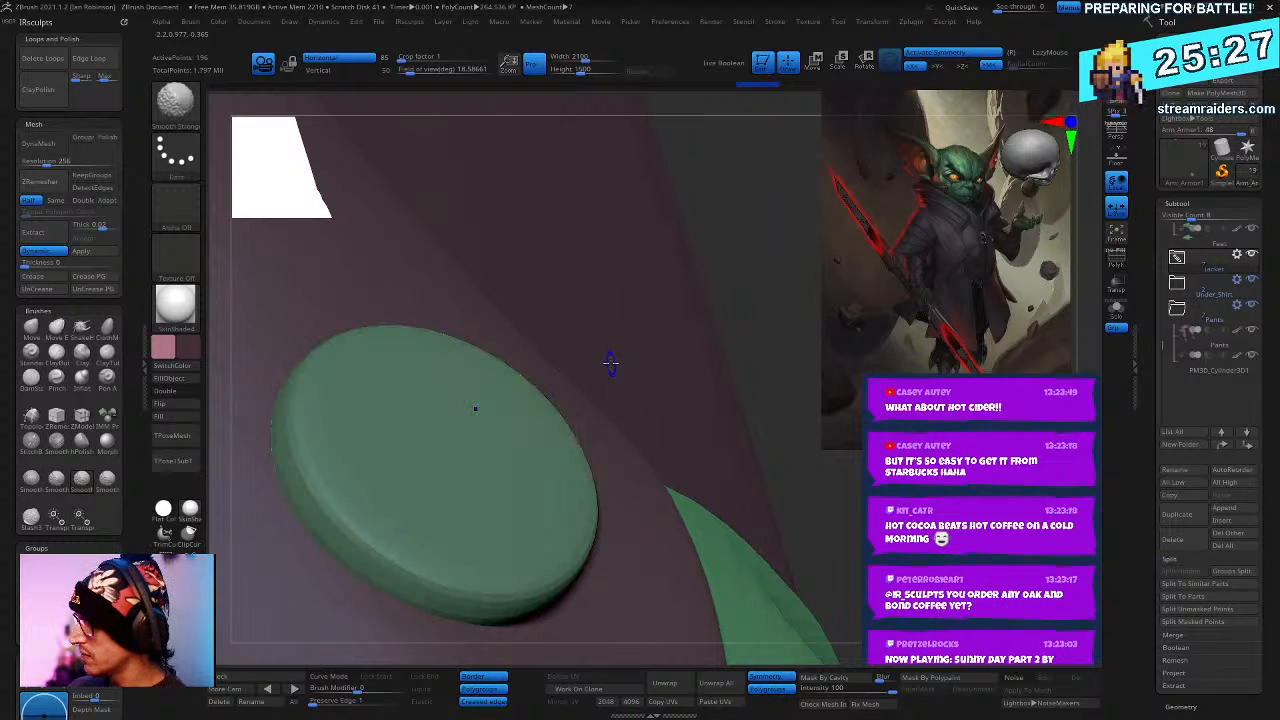
key("space")
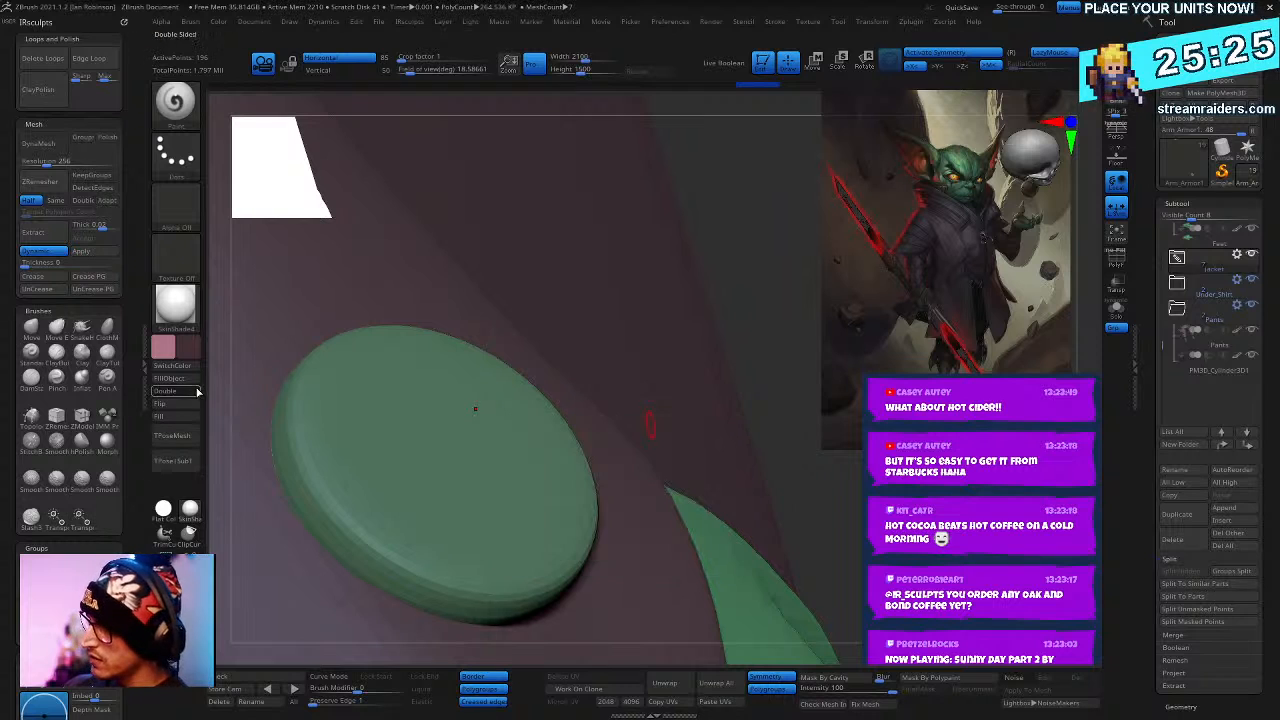
left_click(185, 378)
right_click_drag(718, 348, 704, 368)
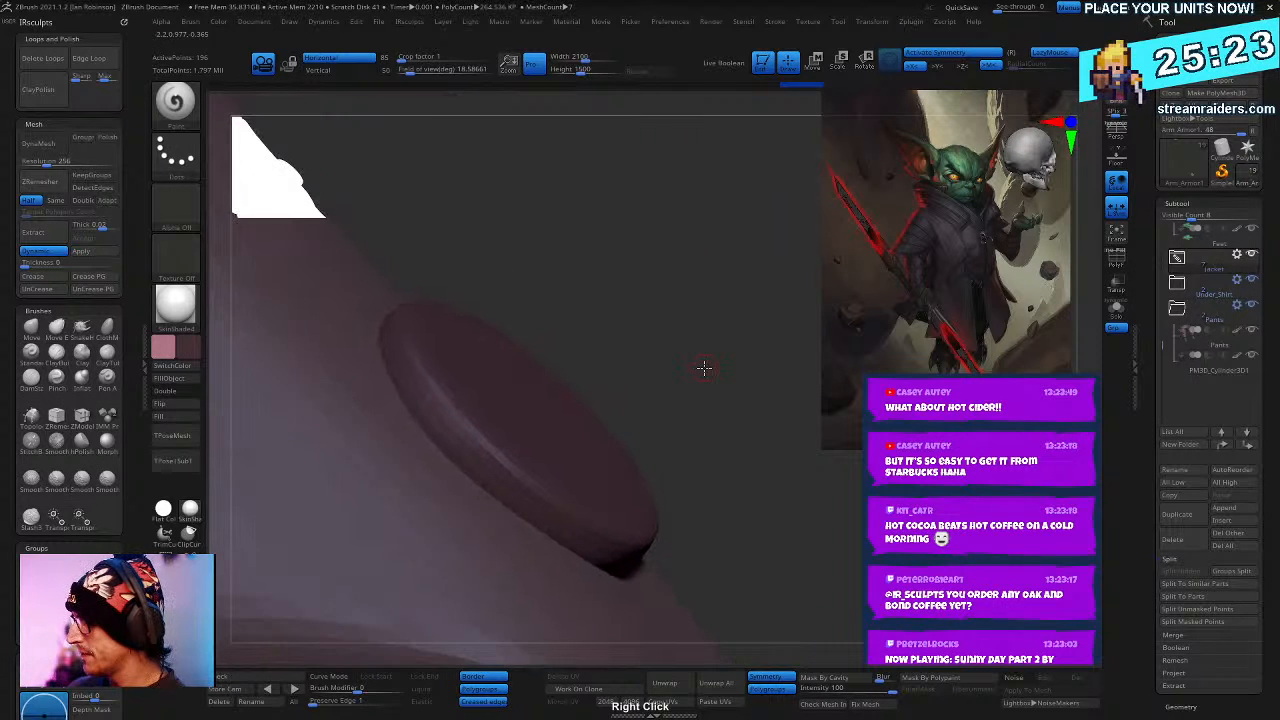
- Stretch the disc slightly along its outward axis with the transform gizmo
right_click(623, 283)
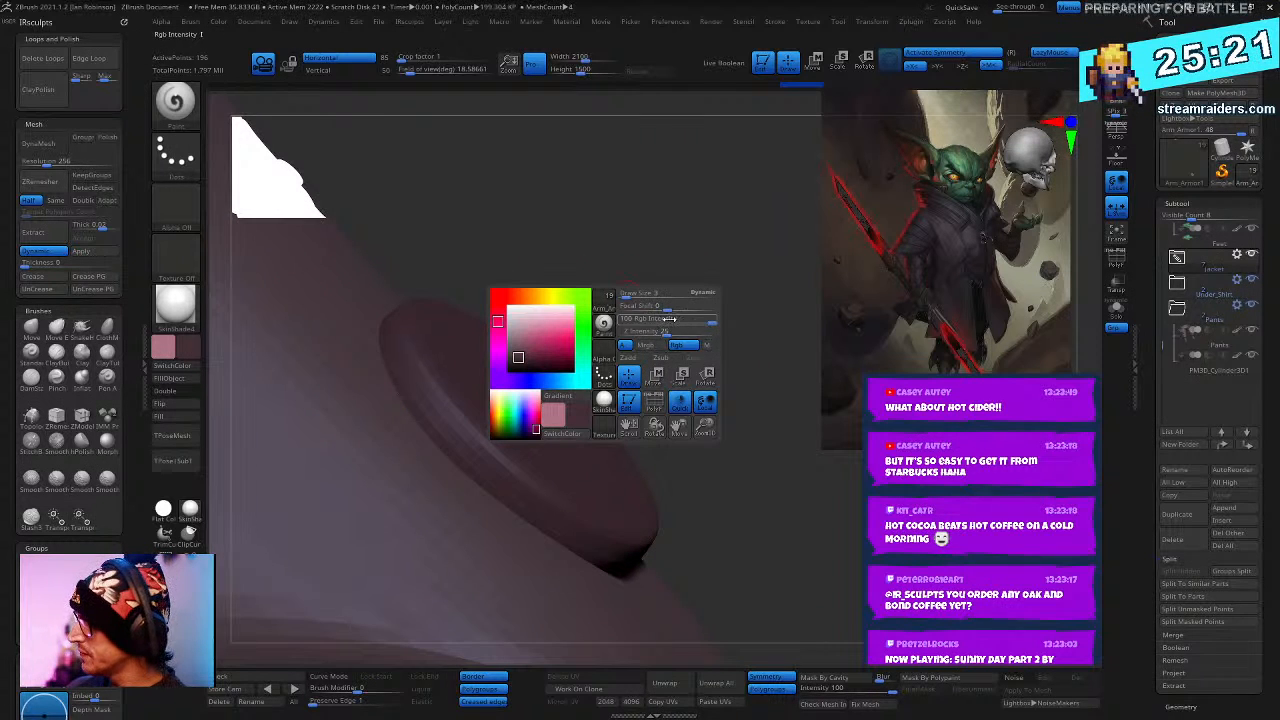
mouse_move(618, 282)
right_mouse_down()
mouse_move(596, 279)
mouse_move(600, 269)
right_mouse_up()
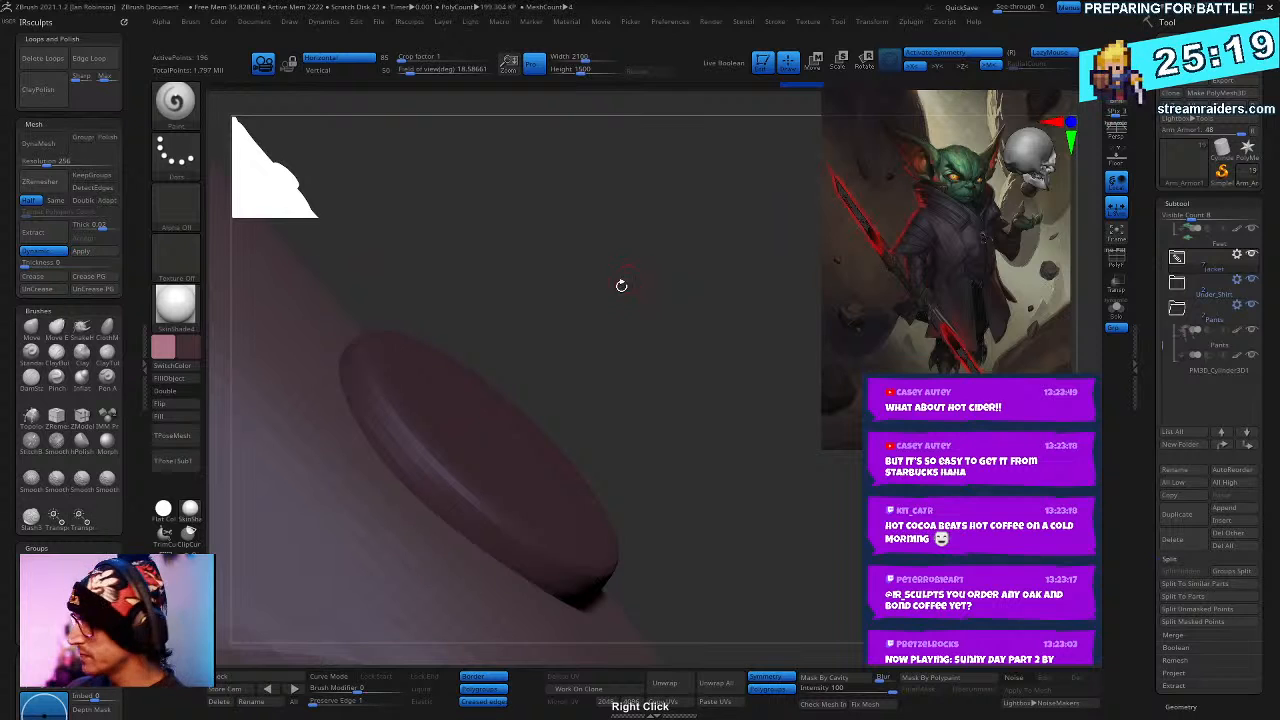
key("w")
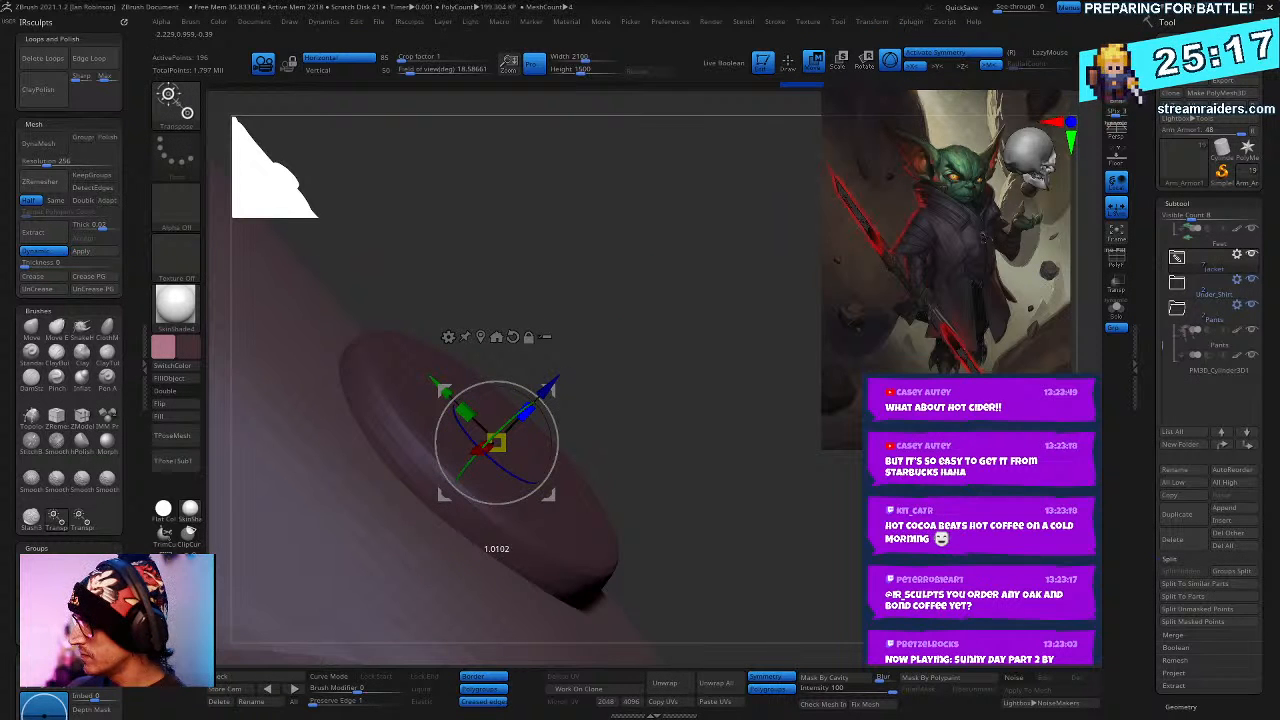
left_click_drag(530, 408, 544, 390)
right_click_drag(626, 354, 588, 400, "ctrl")
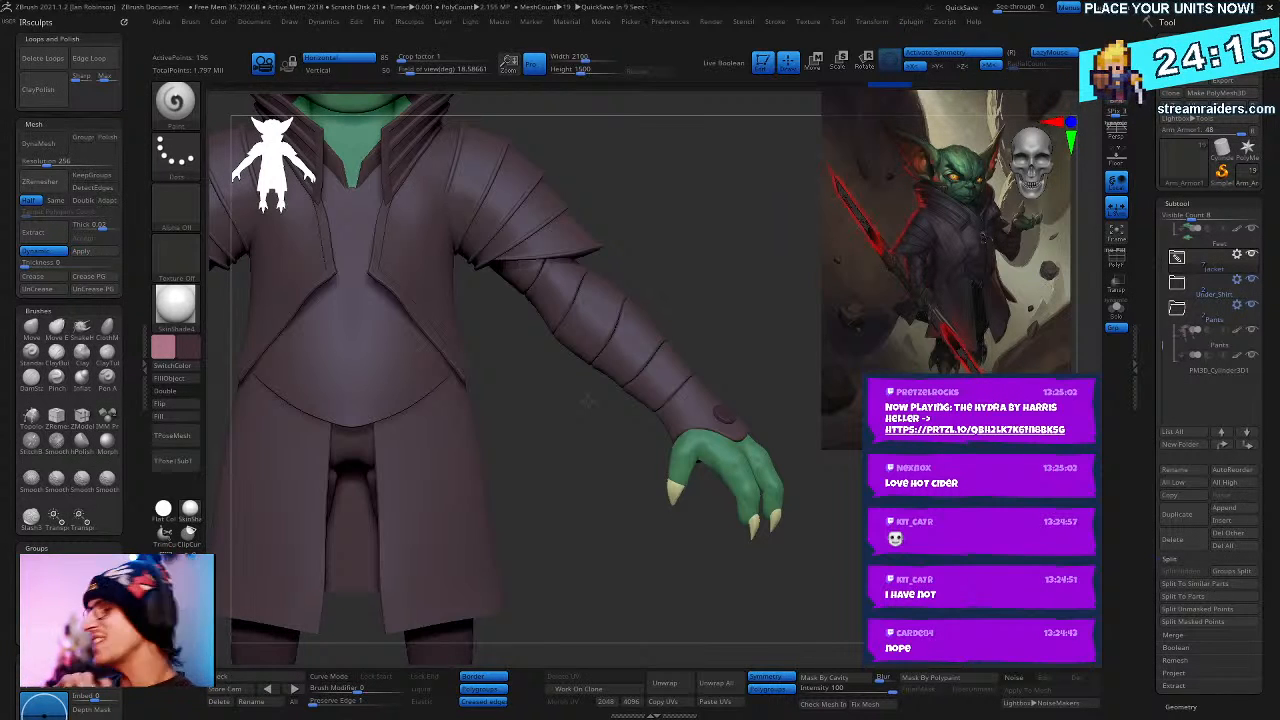
- Select the coat's lower front panels and turn off their dynamic subdivision
left_click_drag(752, 293, 592, 217)
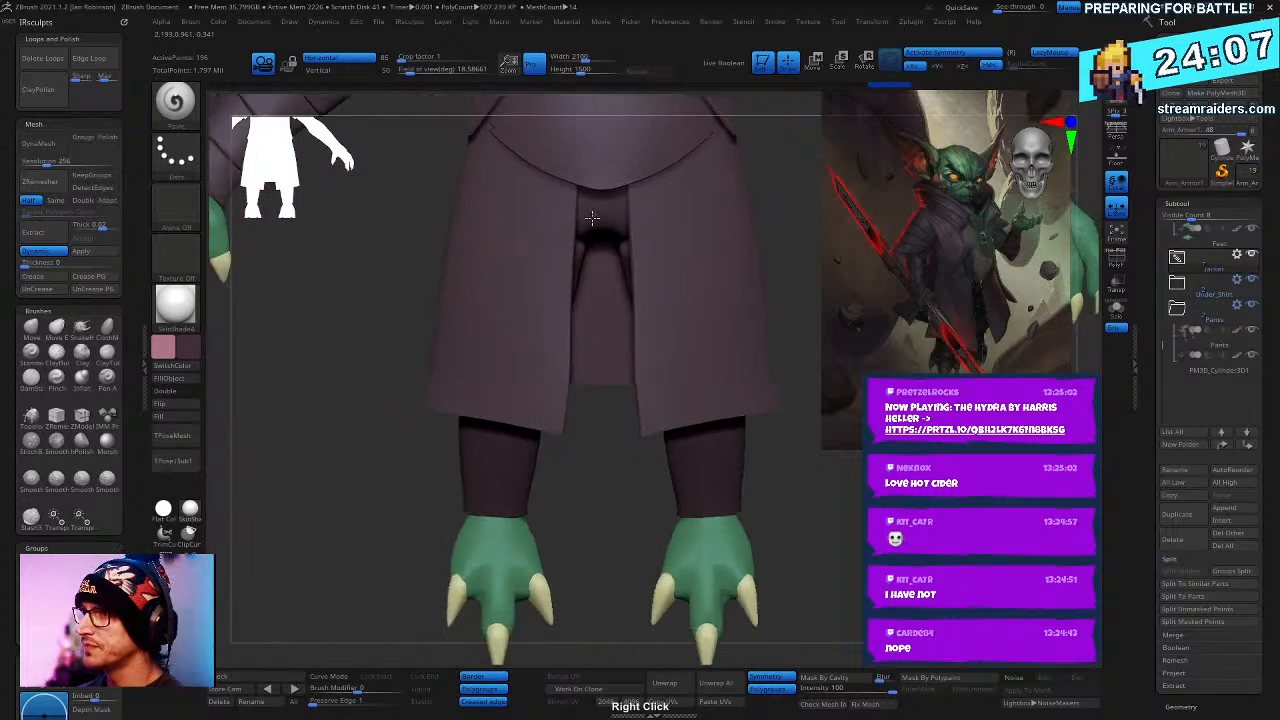
right_click_drag(592, 217, 910, 317)
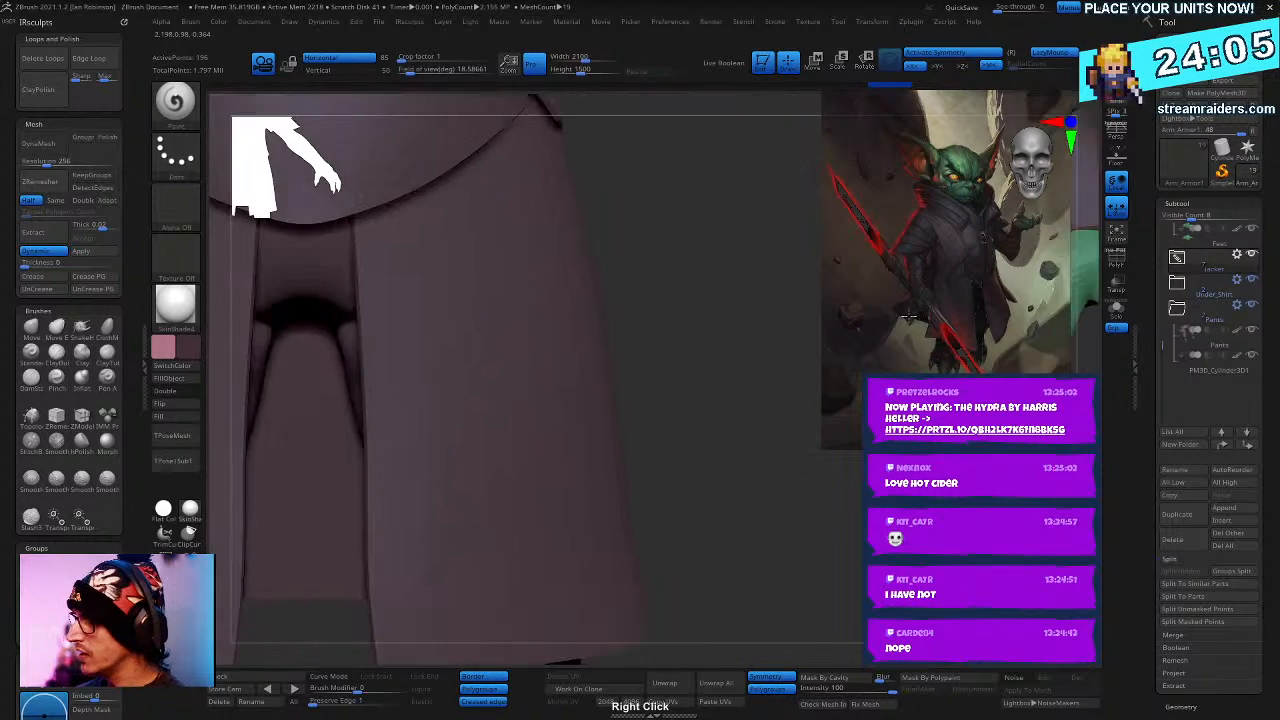
left_click(531, 383, "alt")
right_click_drag(743, 397, 700, 420)
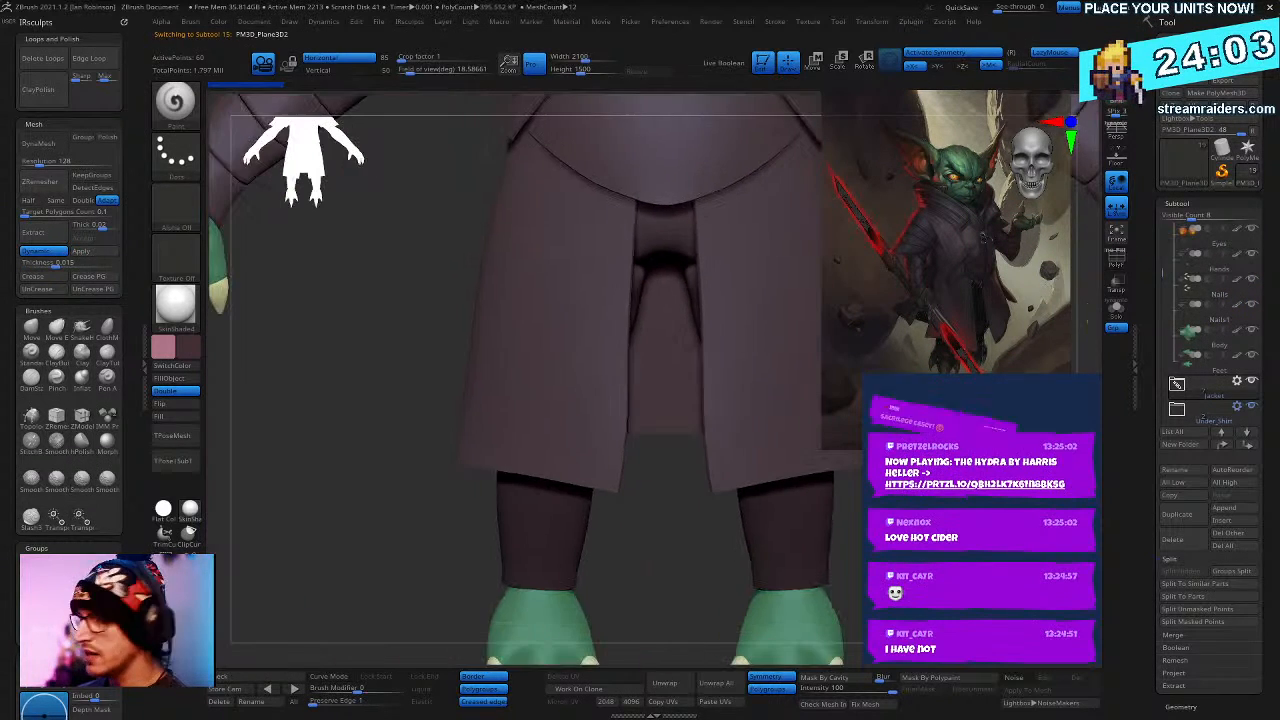
key("shift+d")
key("d")
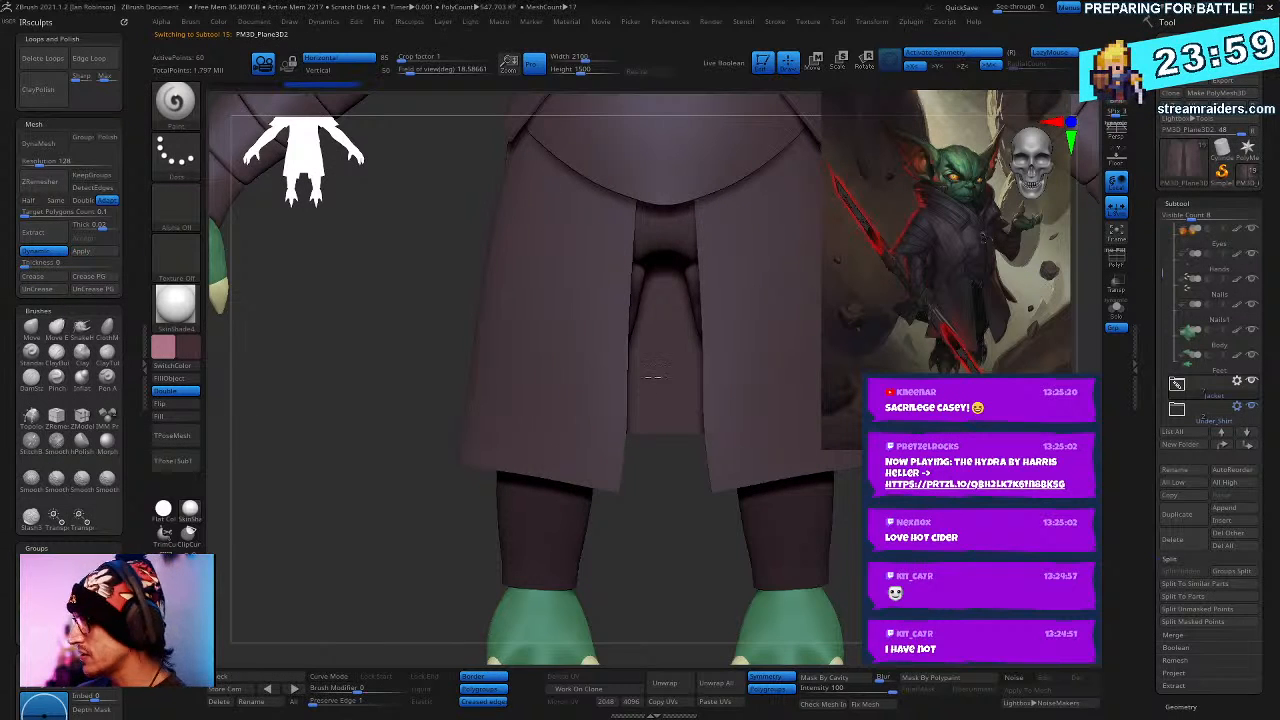
right_click_drag(652, 377, 857, 386)
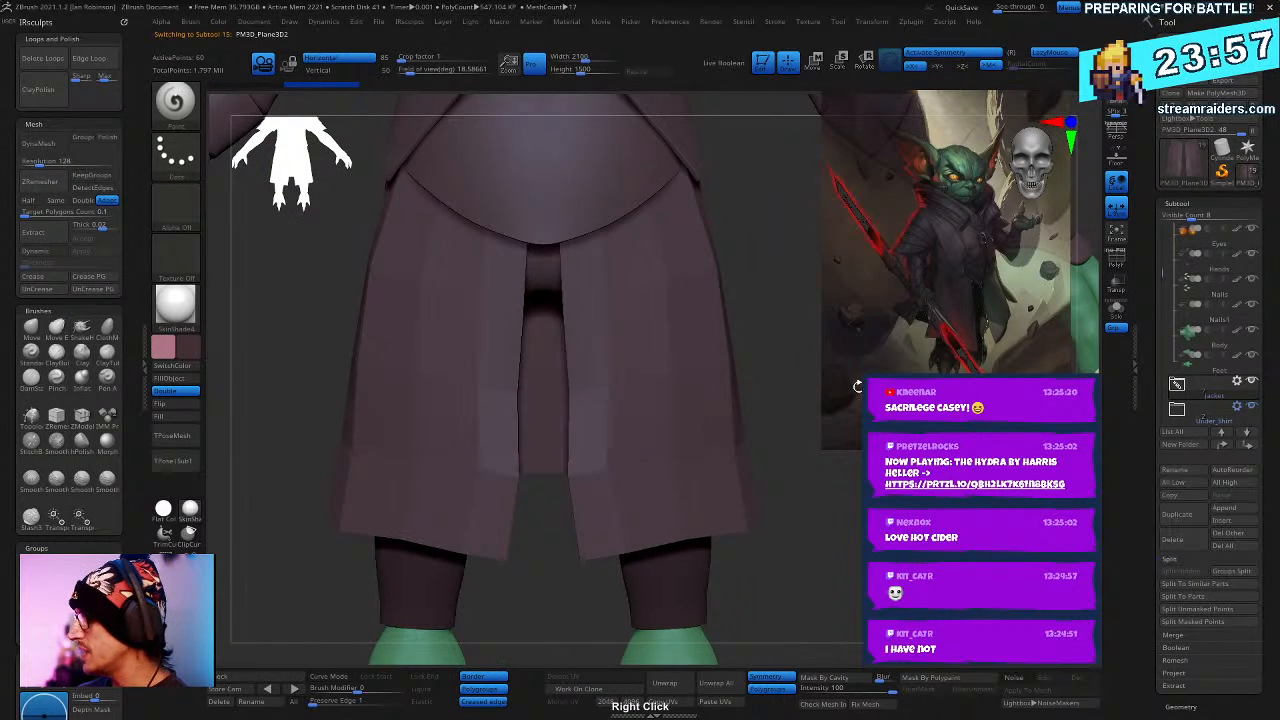
- Smooth the coat's front panels from hip to hem and display their polyframe
right_click(650, 427)
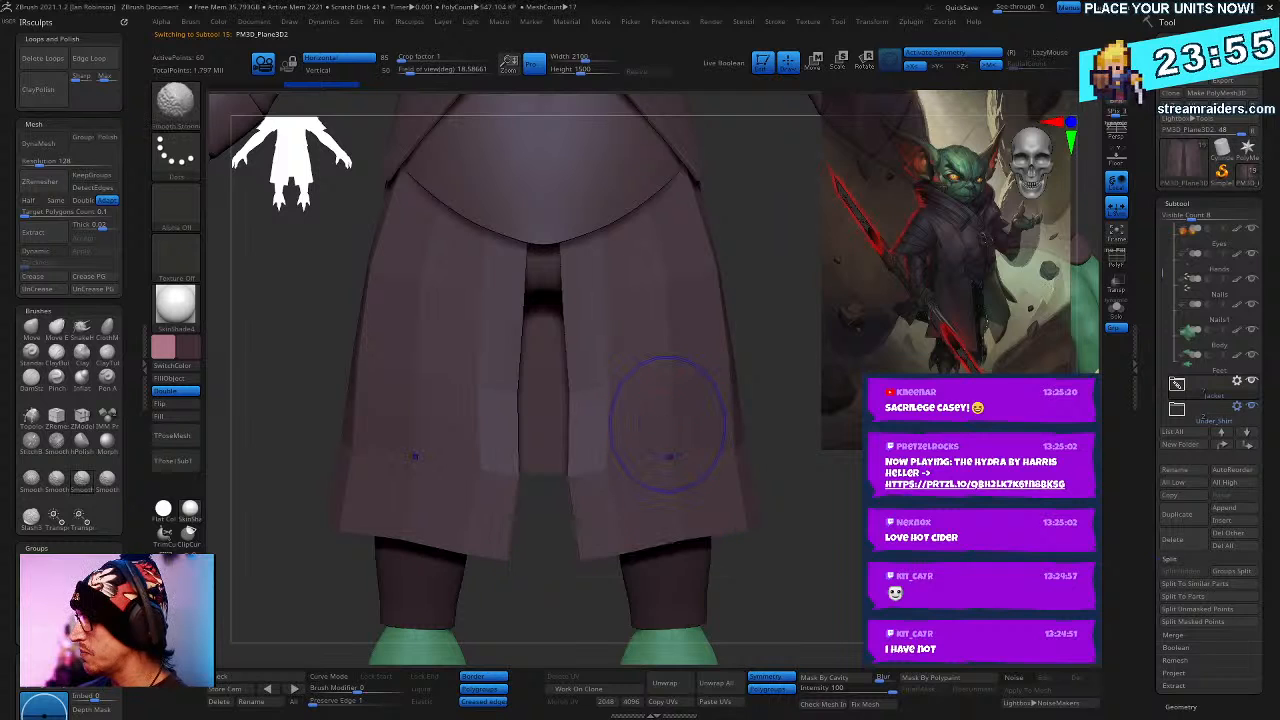
right_click(648, 467, "shift")
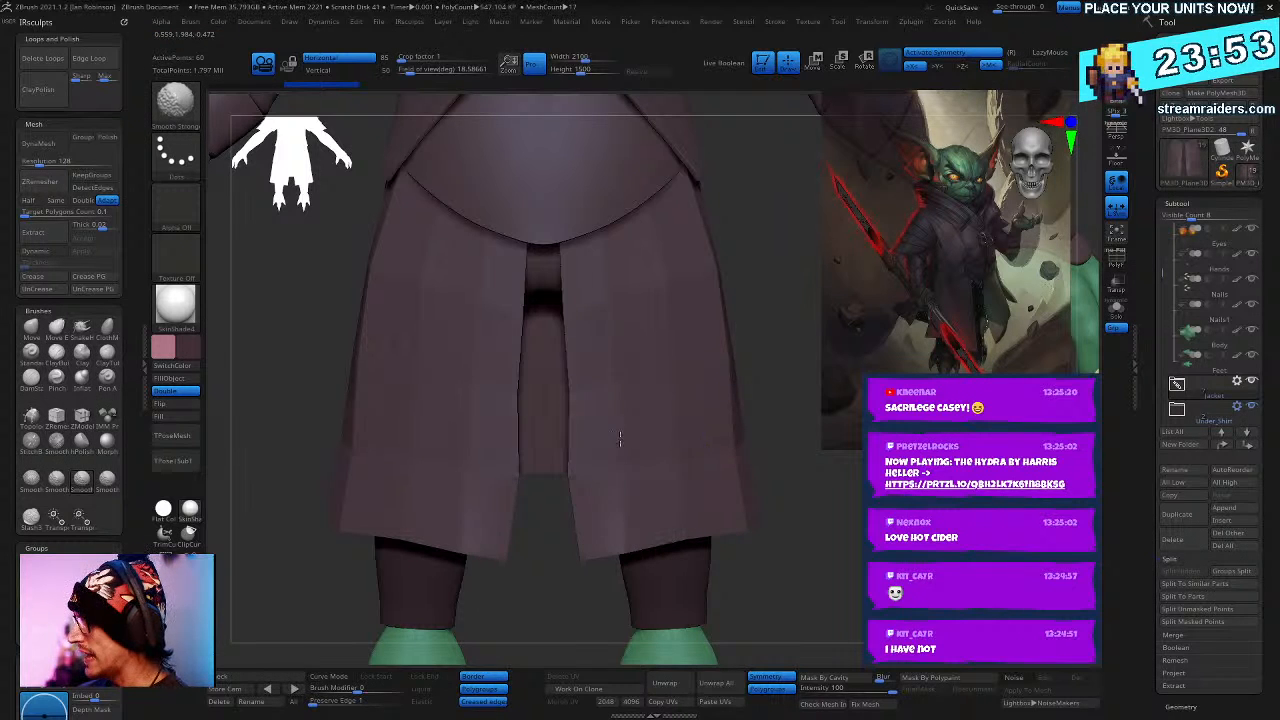
left_click_drag(673, 280, 665, 485, "shift")
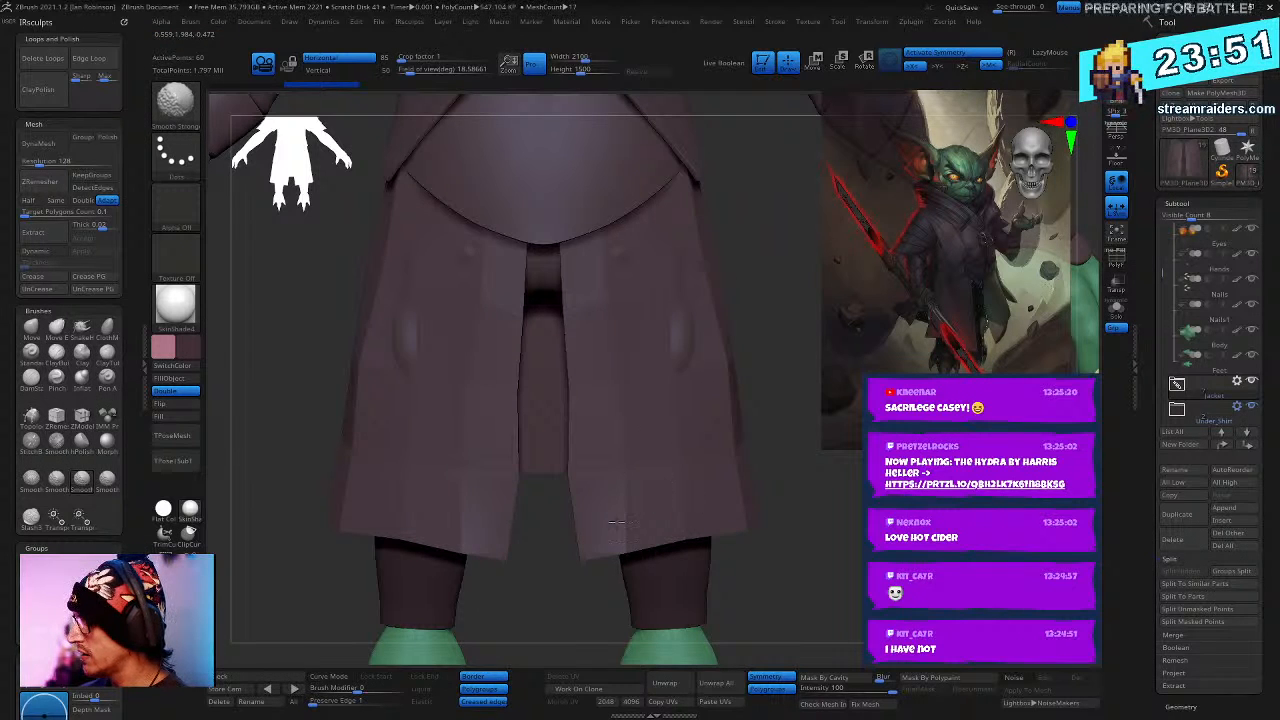
key("shift+f")
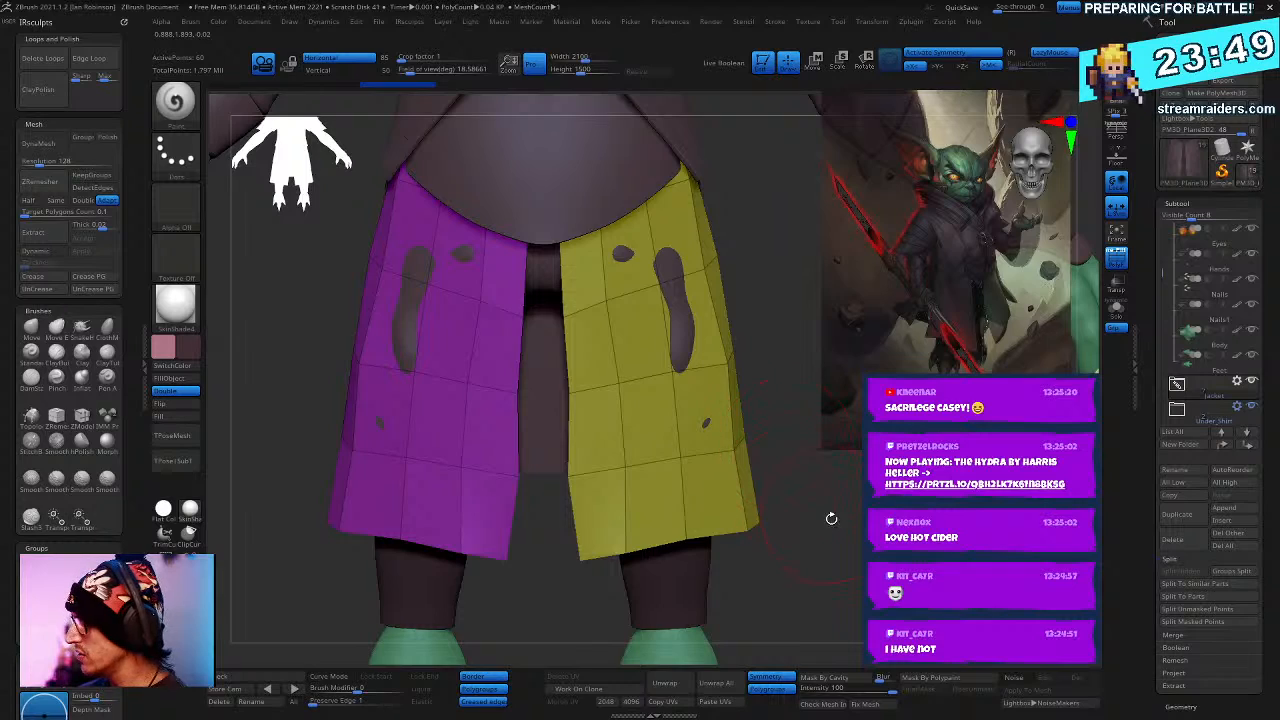
mouse_move(831, 518)
left_mouse_down()
mouse_move(740, 350)
mouse_move(720, 261)
mouse_move(745, 445)
left_mouse_up()
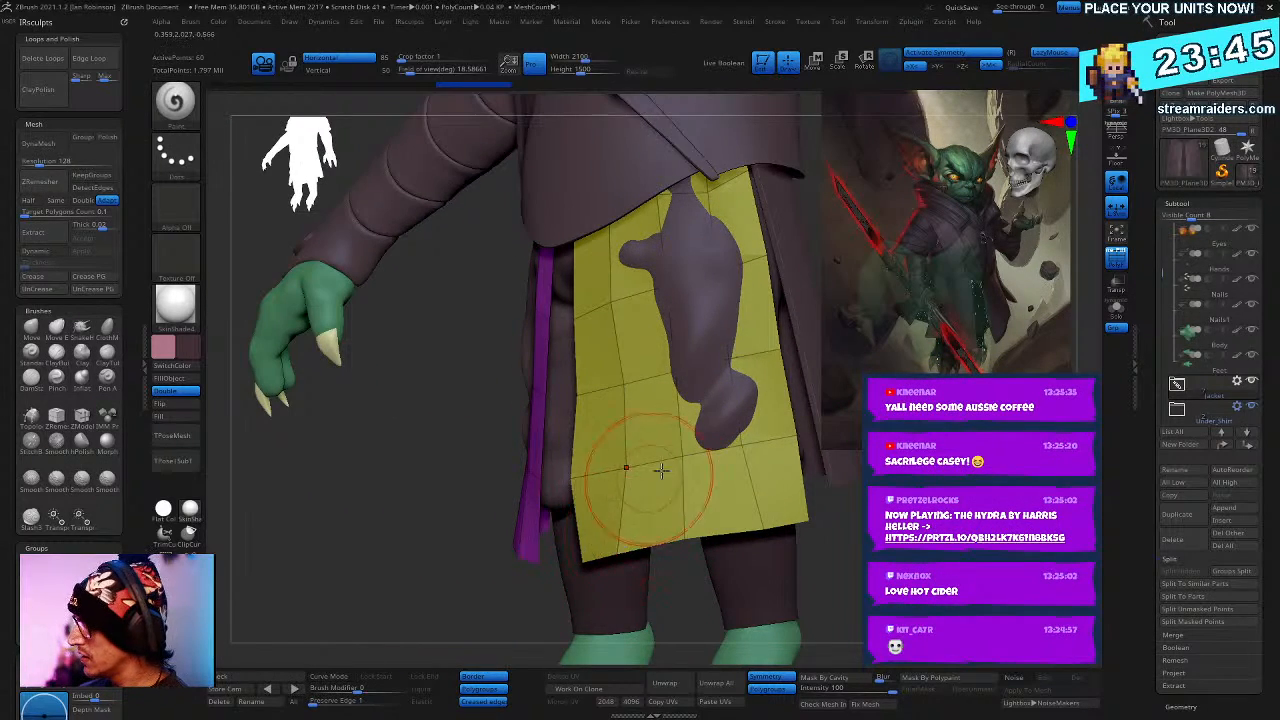
right_click_drag(661, 470, 654, 434)
right_click(600, 480)
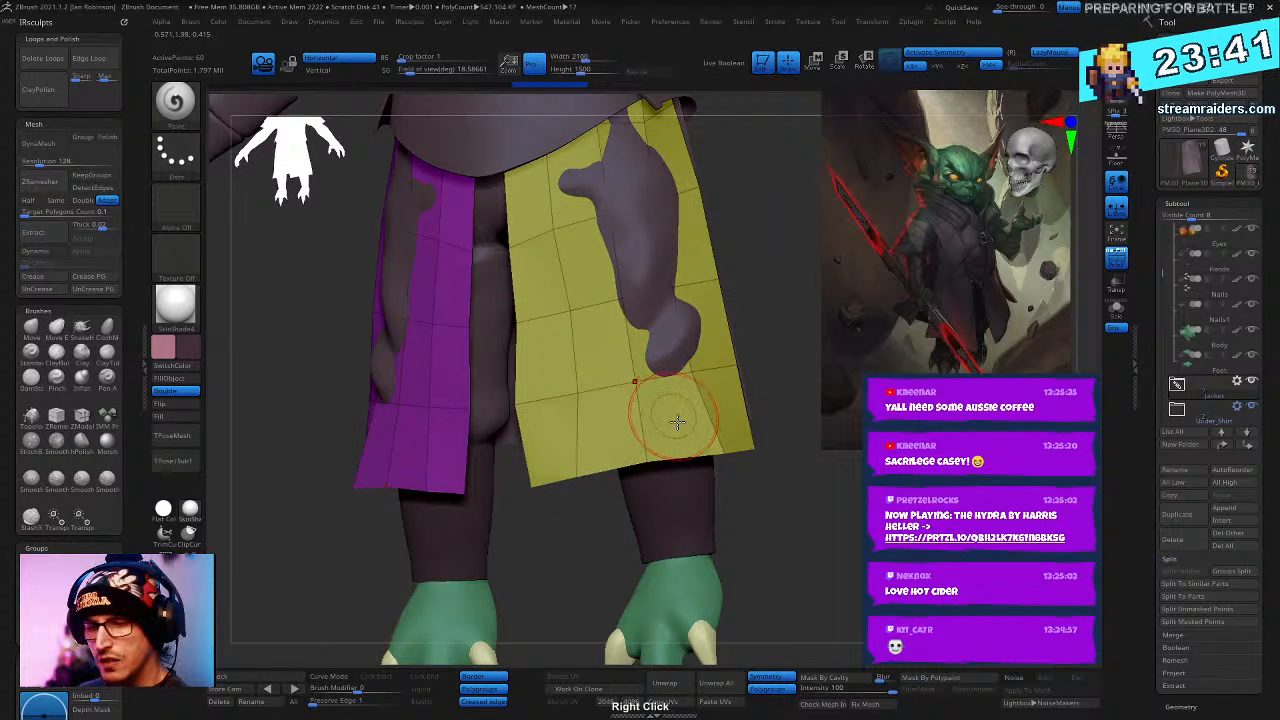
- Adjust the inner vertical edges of the front panels with the Move brush
key("b")
key("v")
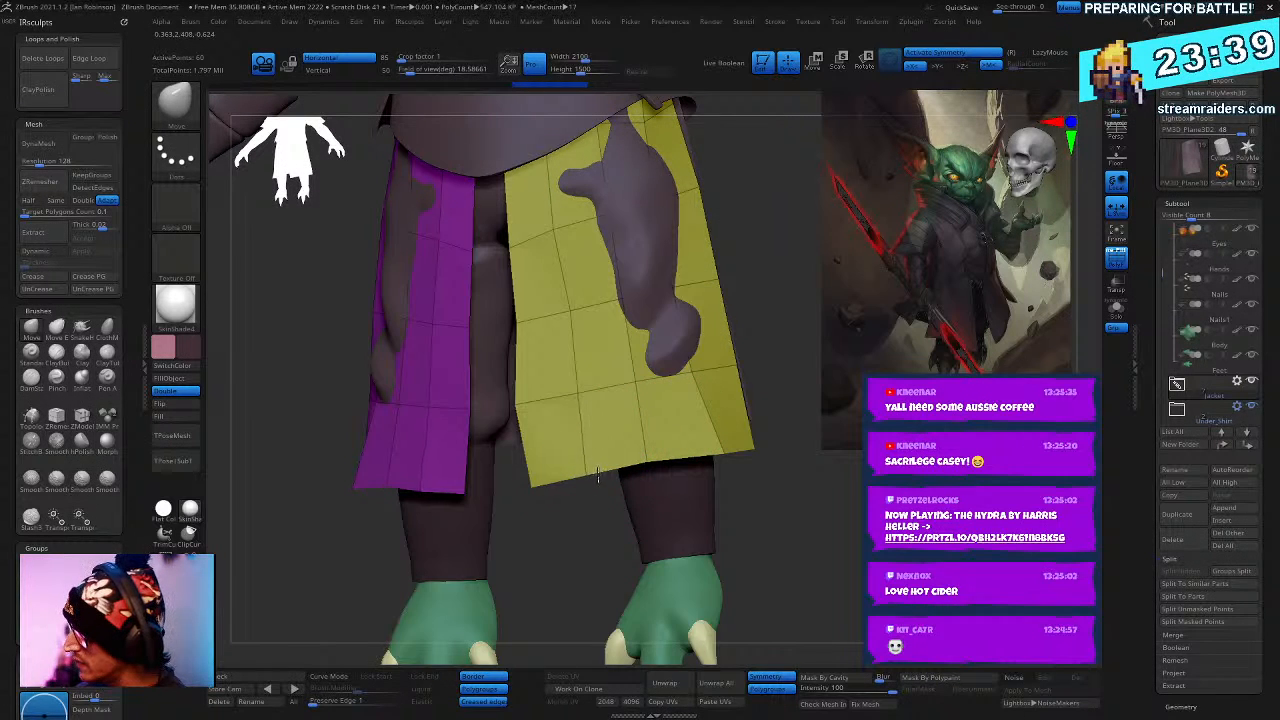
left_click_drag(543, 402, 552, 402)
left_click_drag(547, 320, 530, 320)
mouse_move(602, 322)
right_mouse_down()
mouse_move(647, 322)
mouse_move(603, 329)
mouse_move(568, 290)
mouse_move(592, 350)
right_mouse_up()
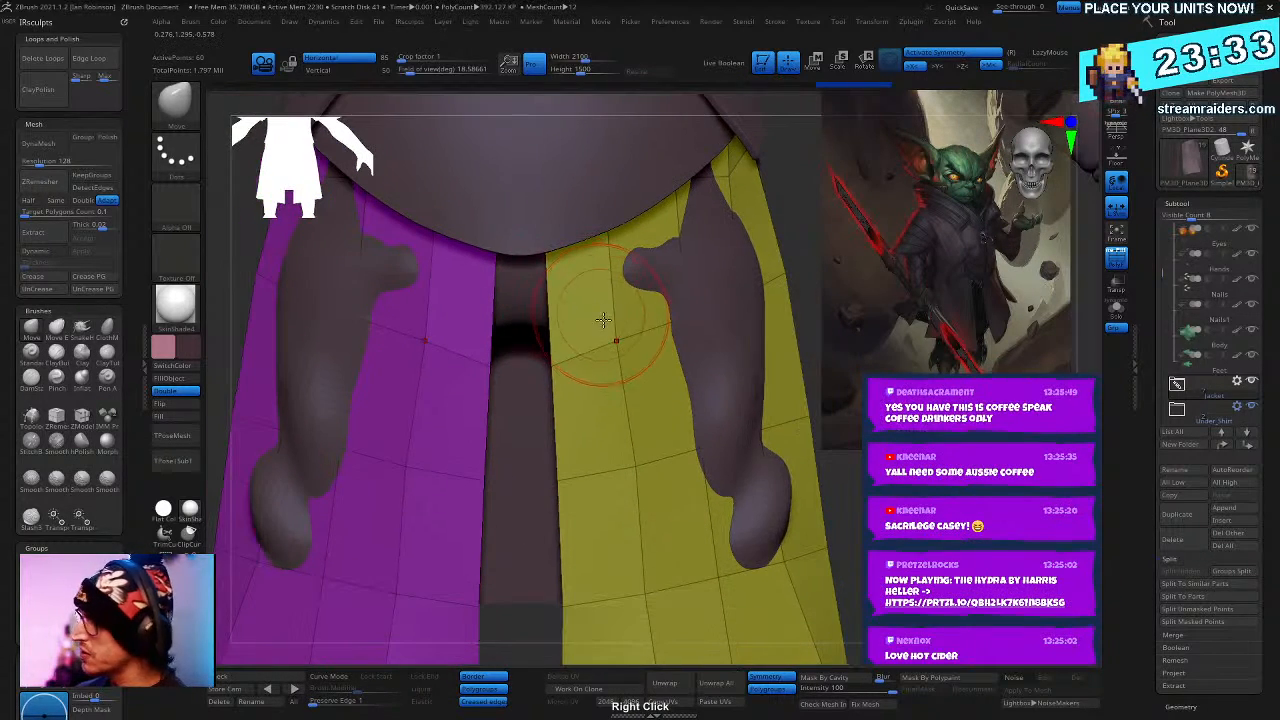
key("space")
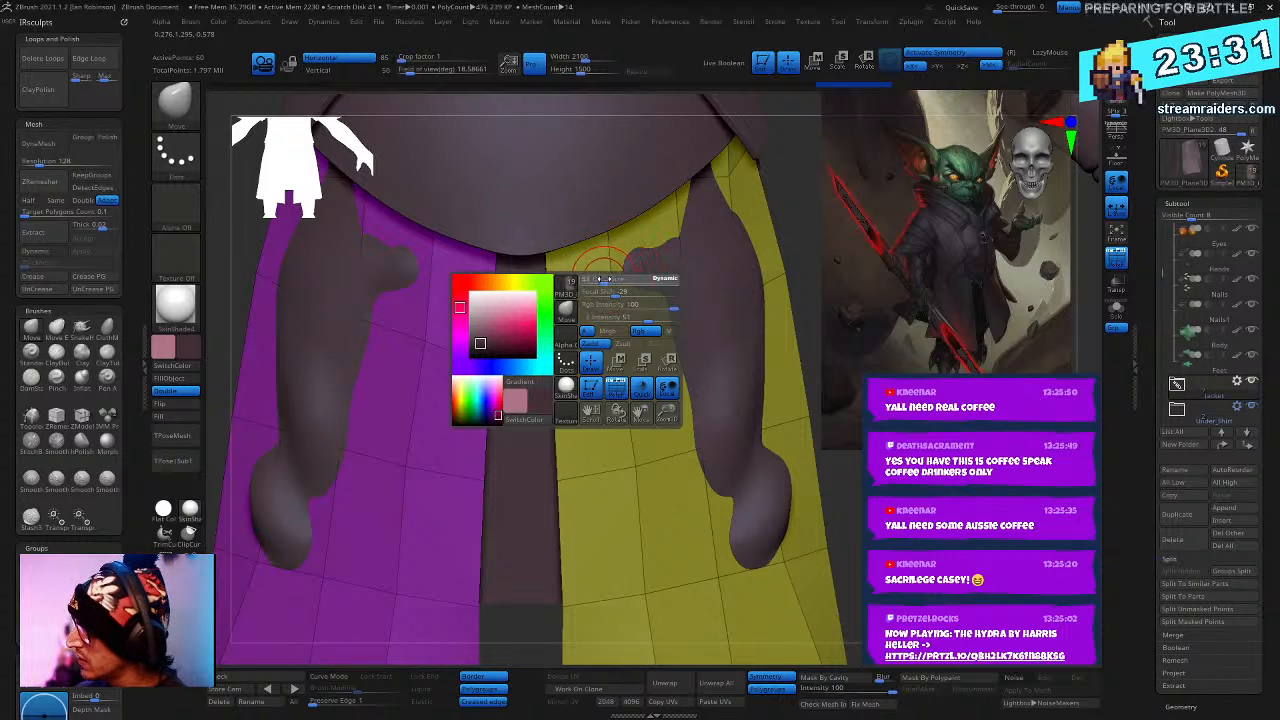
- Insert single edge loops close to the inner, bottom and outer edges of the front panels using ZModeler's Insert action
key("b")
key("z")
key("m")
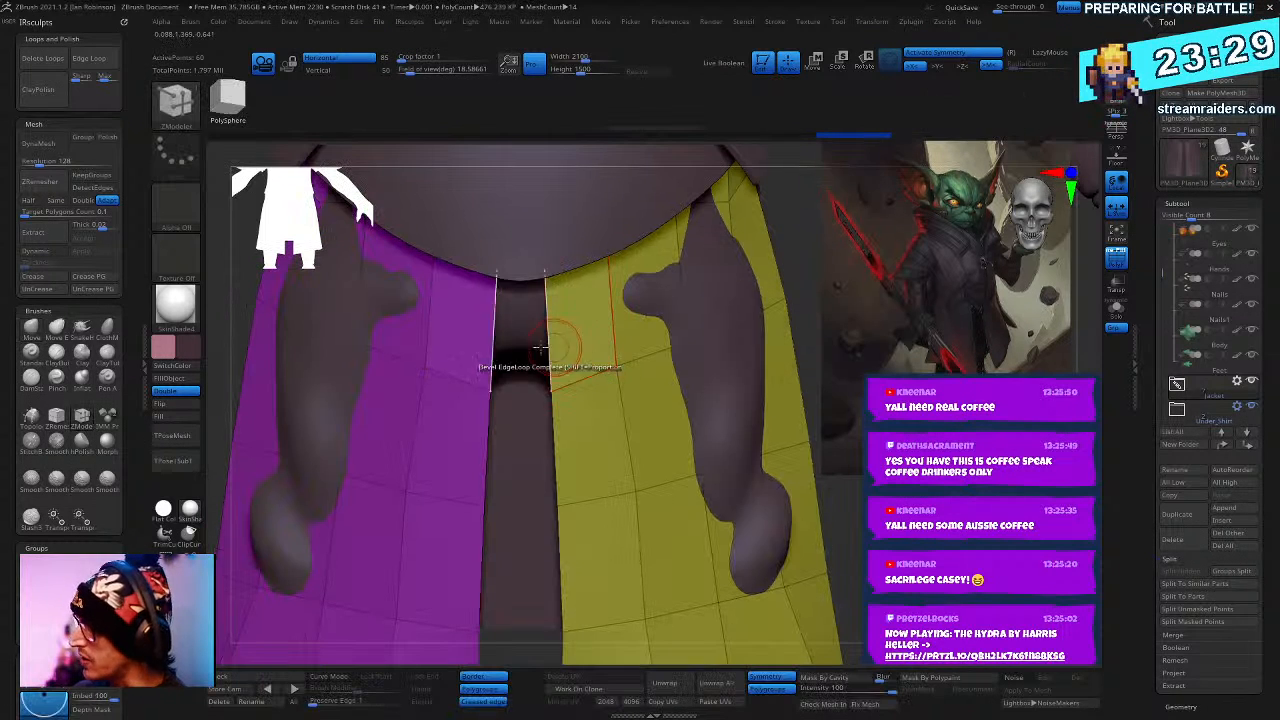
left_click(1113, 325)
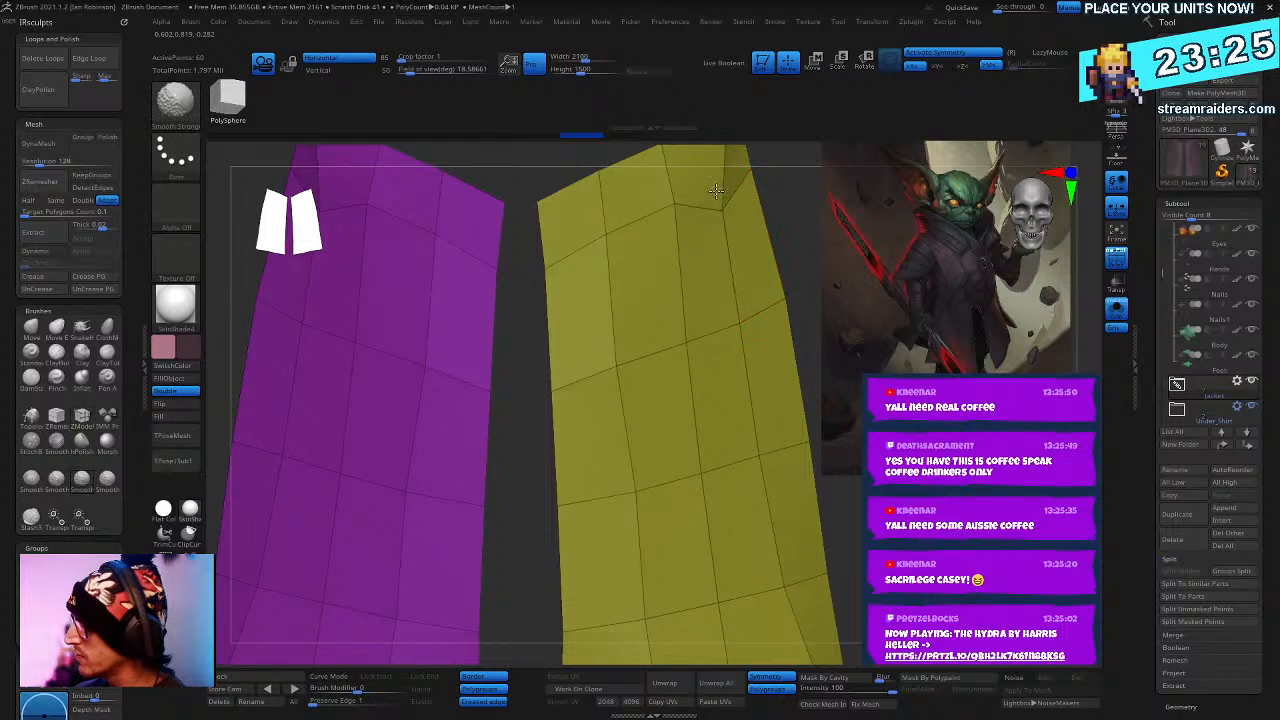
key("space")
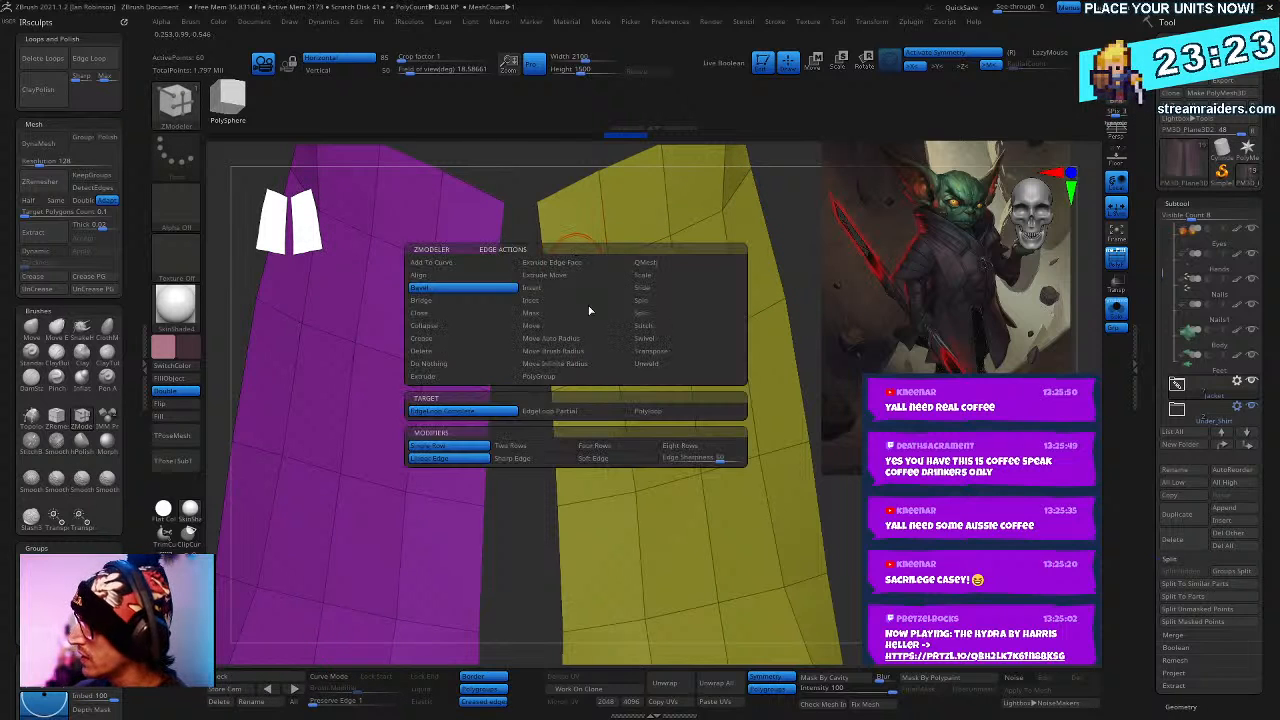
left_click(556, 288)
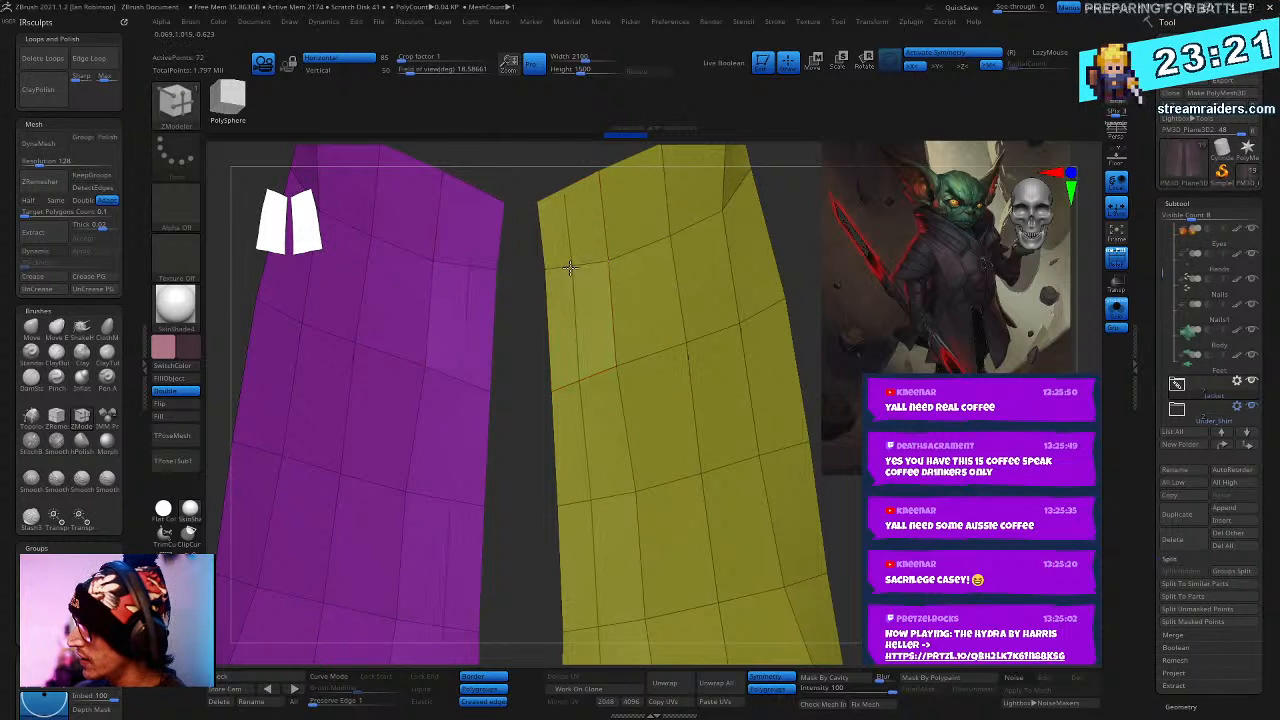
left_click(1115, 311)
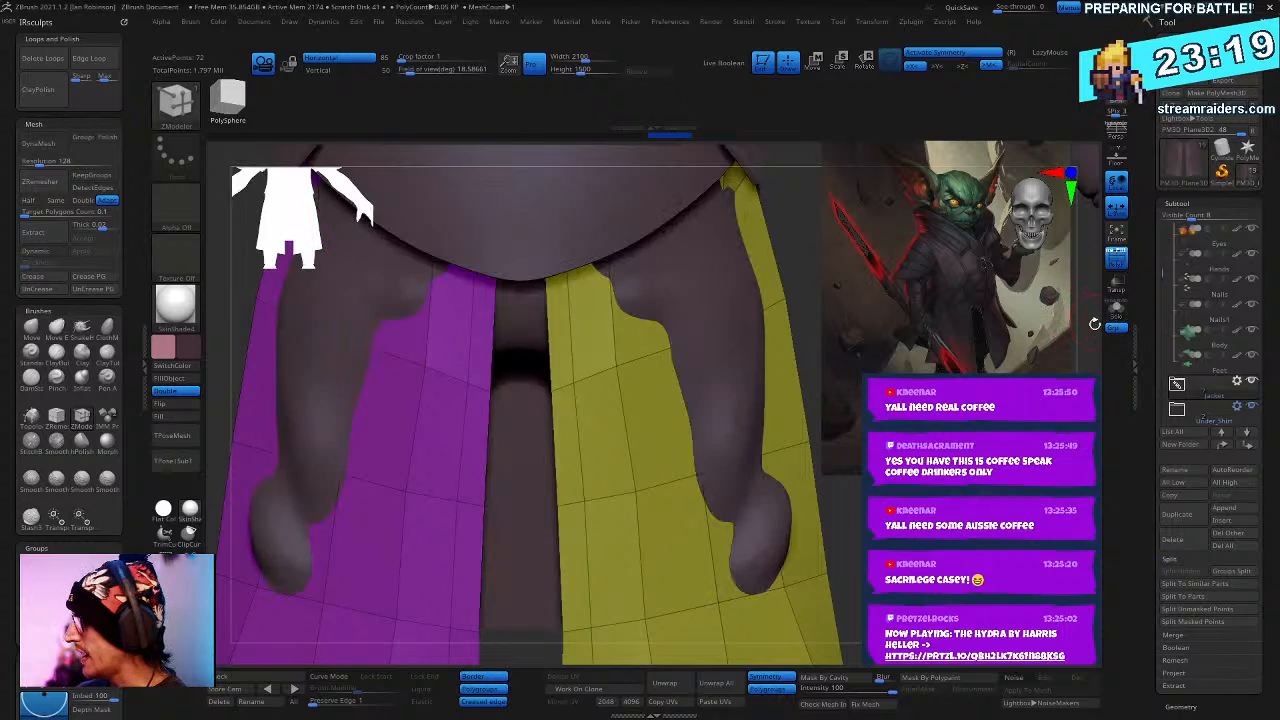
right_click_drag(686, 377, 674, 543, "ctrl")
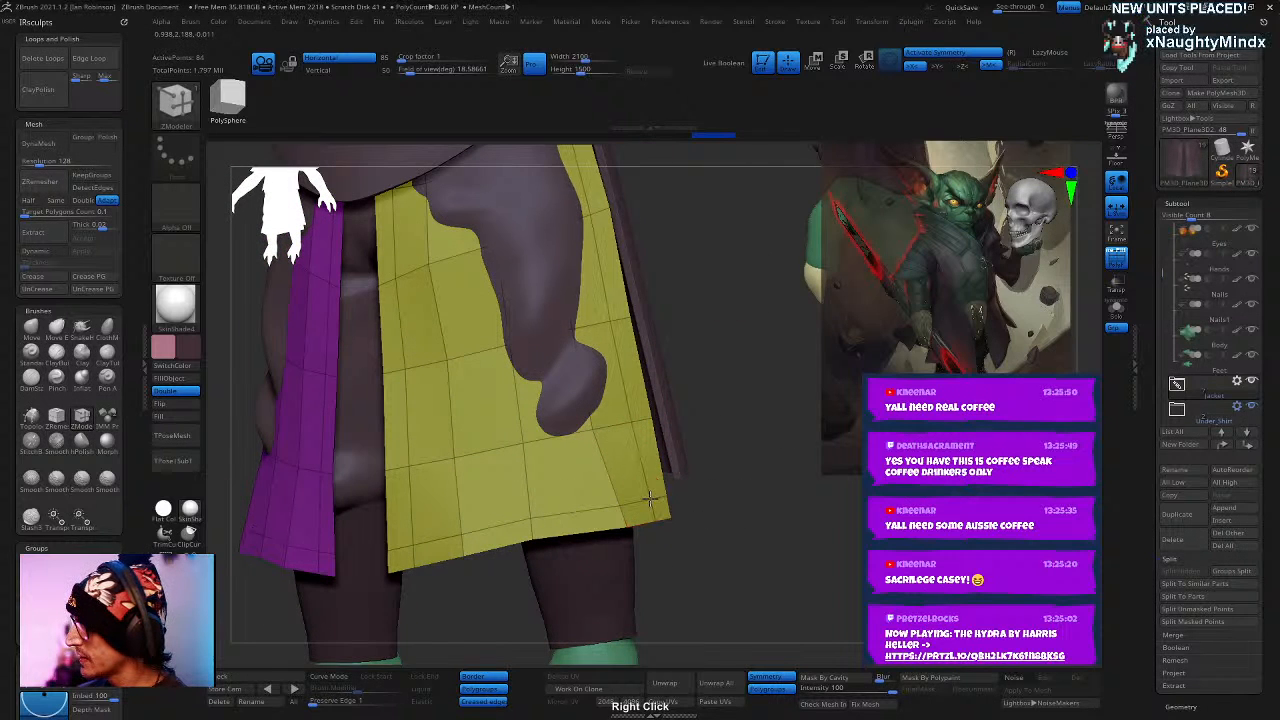
right_click_drag(703, 449, 682, 424)
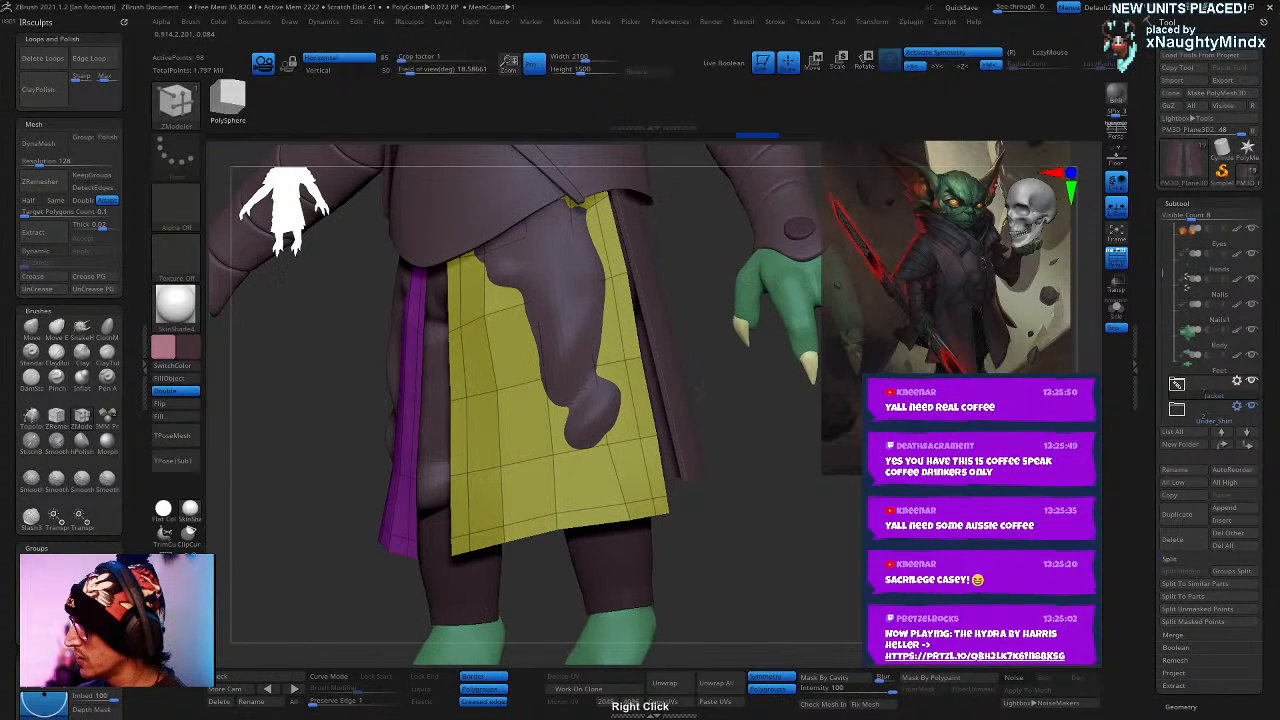
- Isolate the front panels and mark their inner, bottom and outer border strips as a temporary polygroup
left_click(1116, 325)
right_click_drag(808, 428, 620, 260)
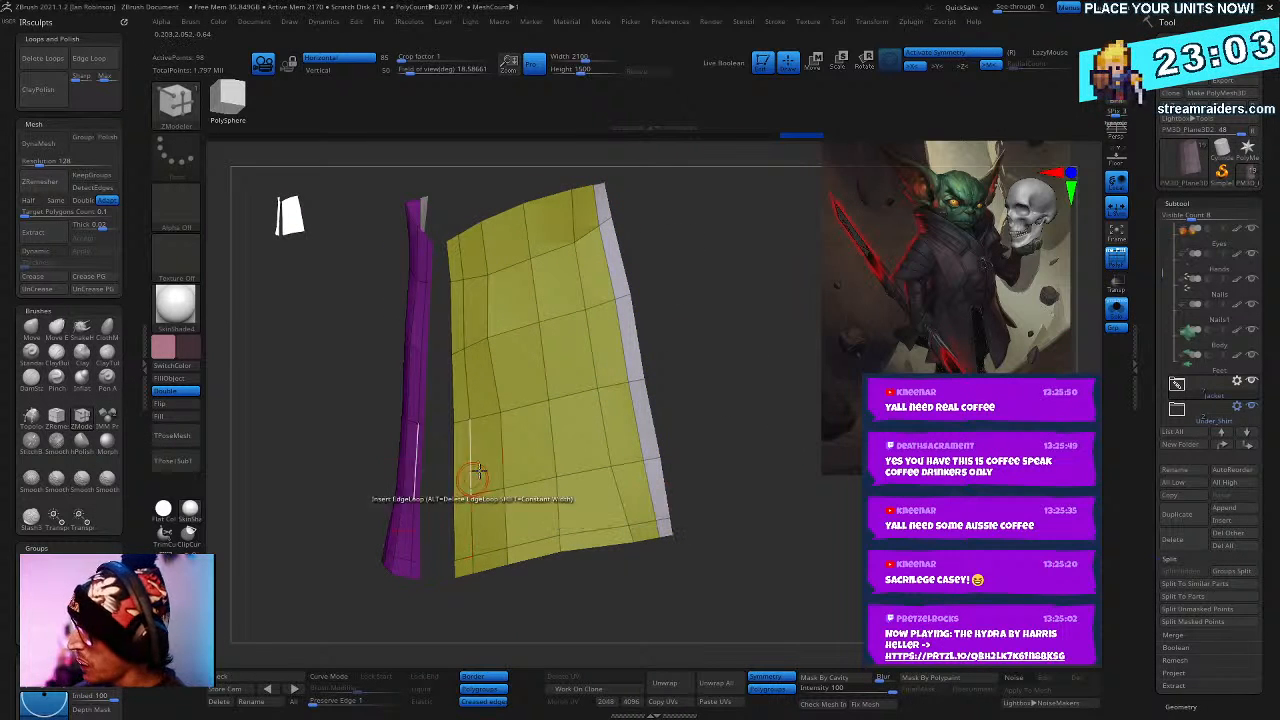
right_click_drag(480, 474, 450, 332)
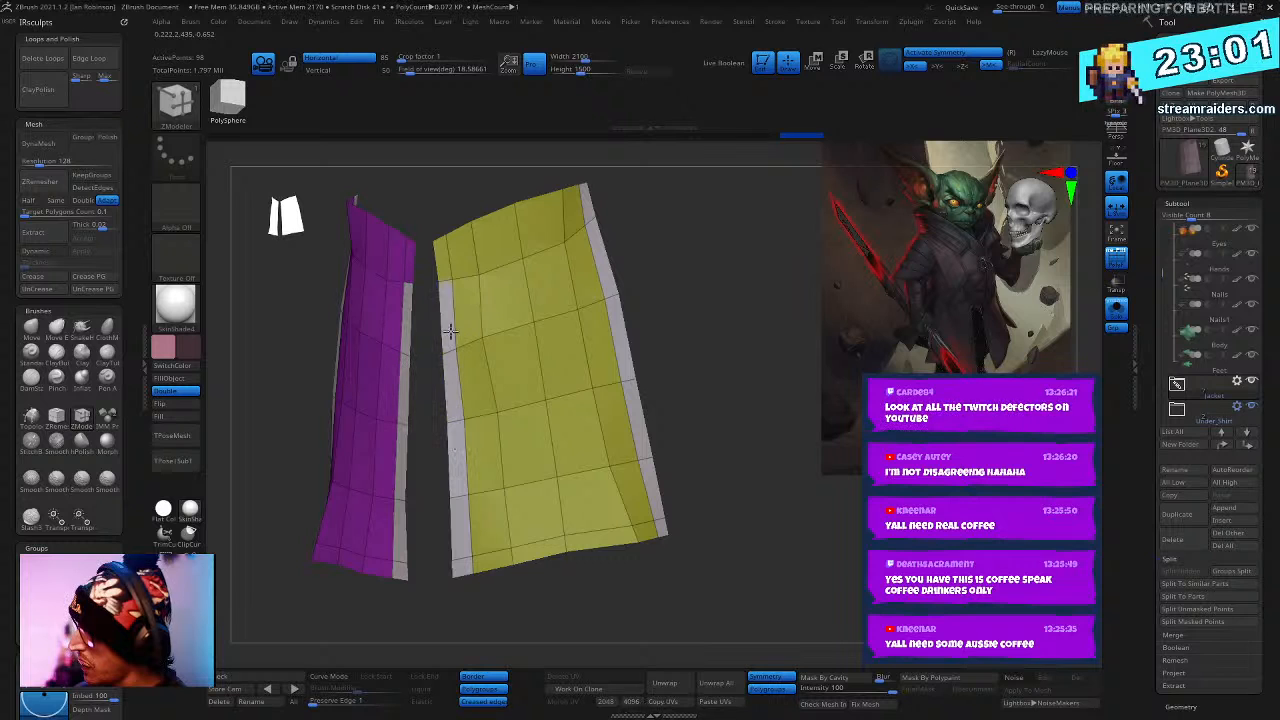
right_click_drag(491, 537, 557, 545)
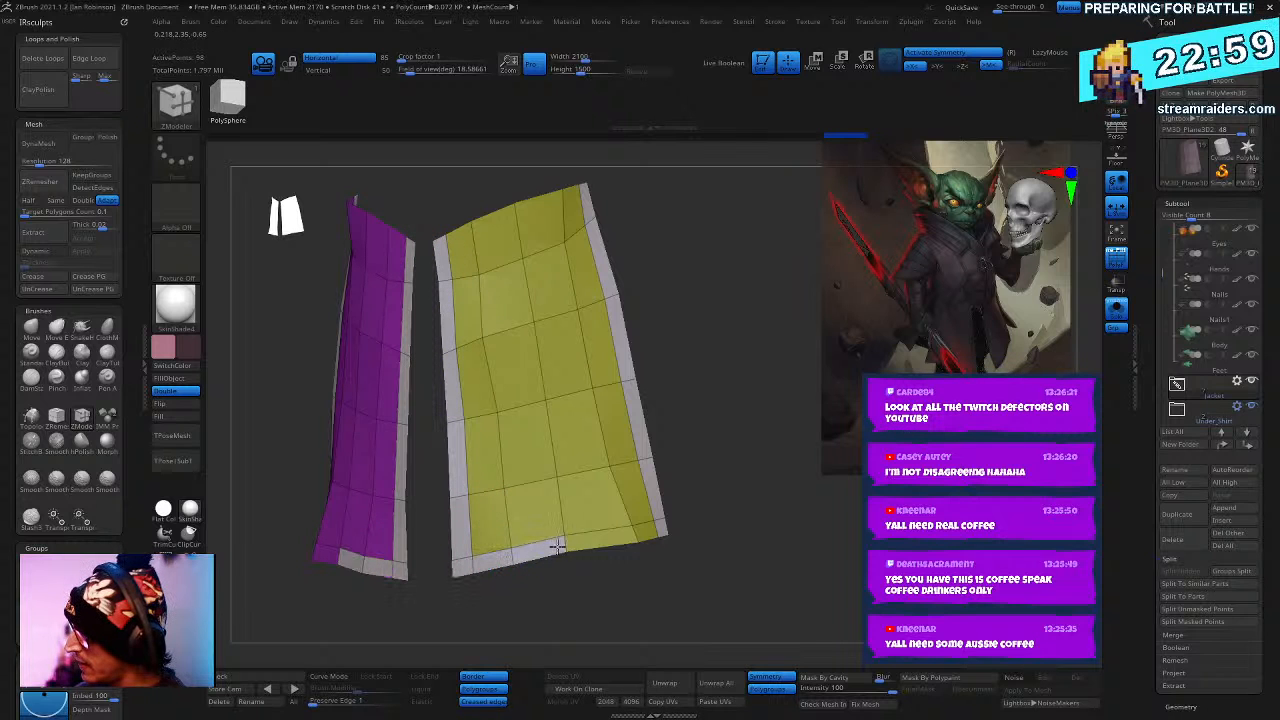
right_click_drag(643, 532, 609, 429)
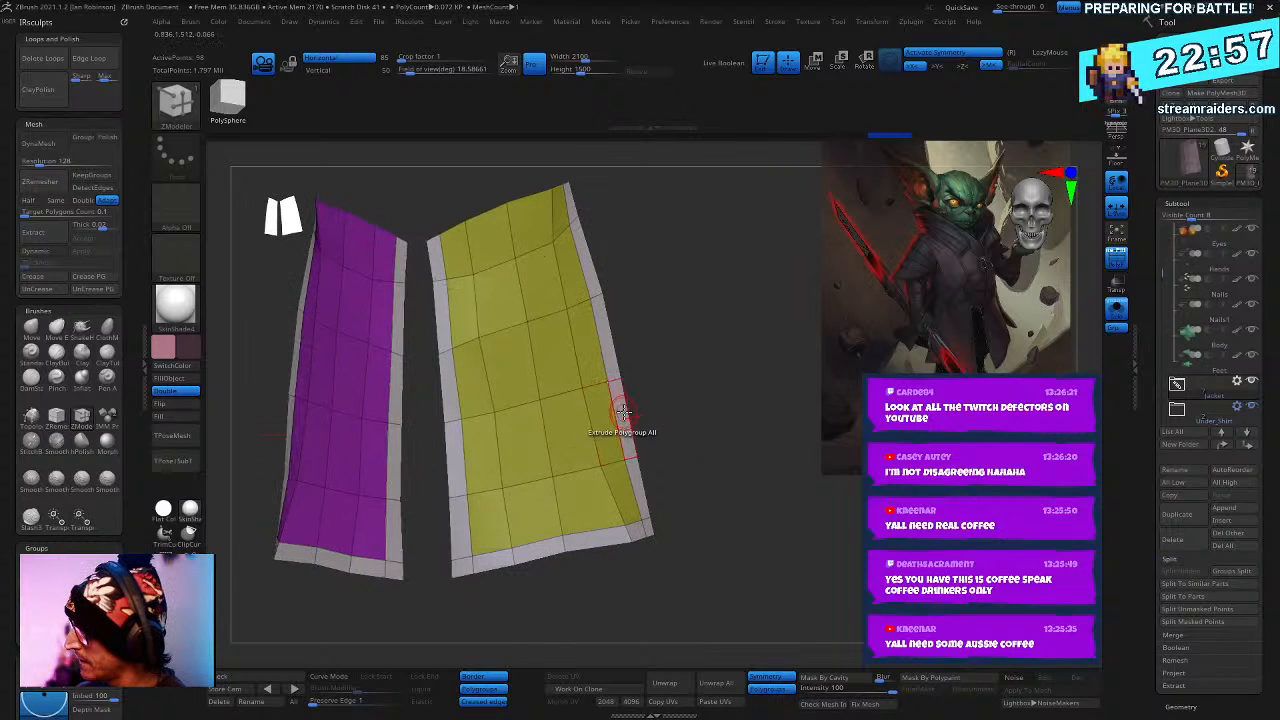
- Extrude the marked border strips slightly to form a raised trim around the front panels
right_click(609, 429)
left_click(495, 331)
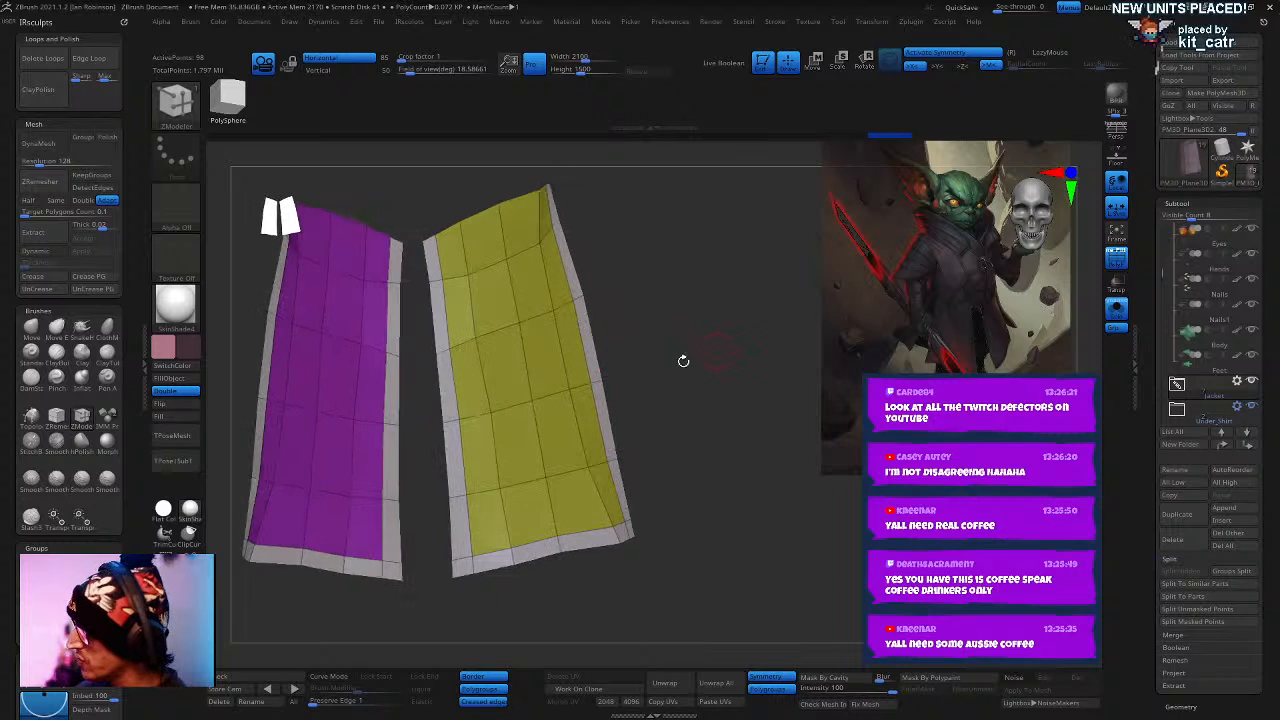
left_click(595, 334)
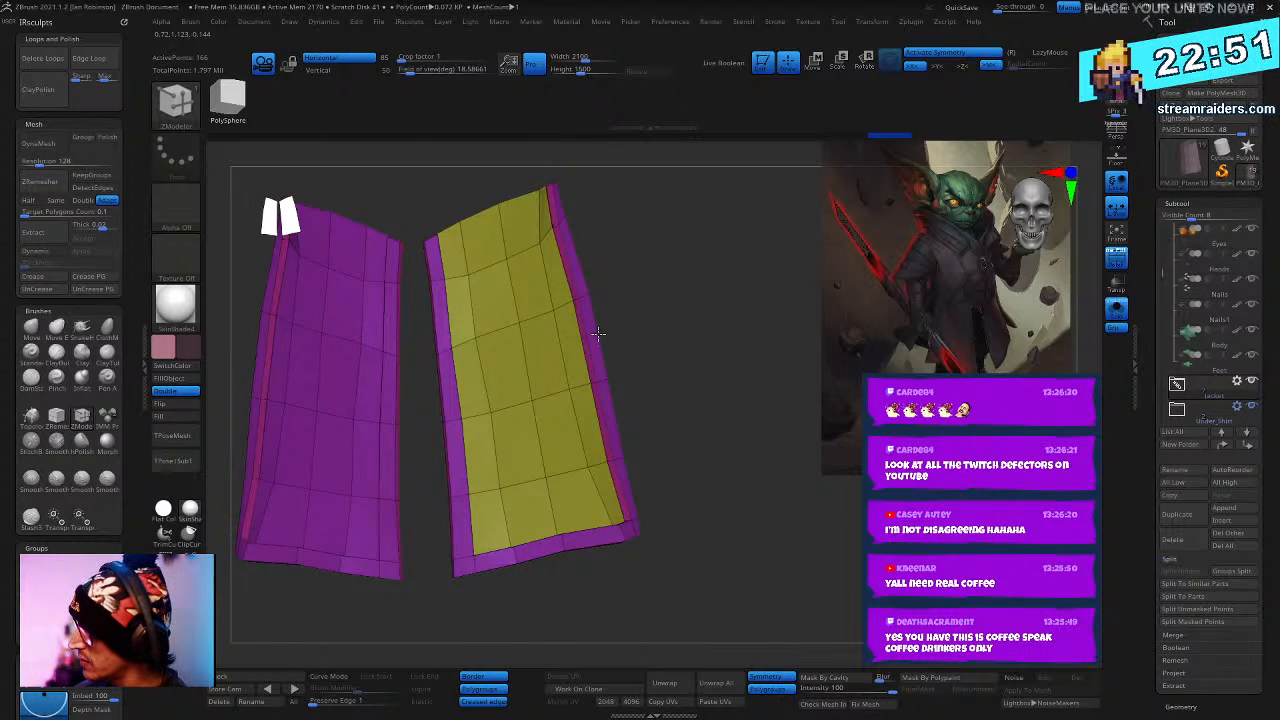
- Extrude the front panels' border polygroup into a raised trim and compare the panels with the whole figure
left_click(595, 334)
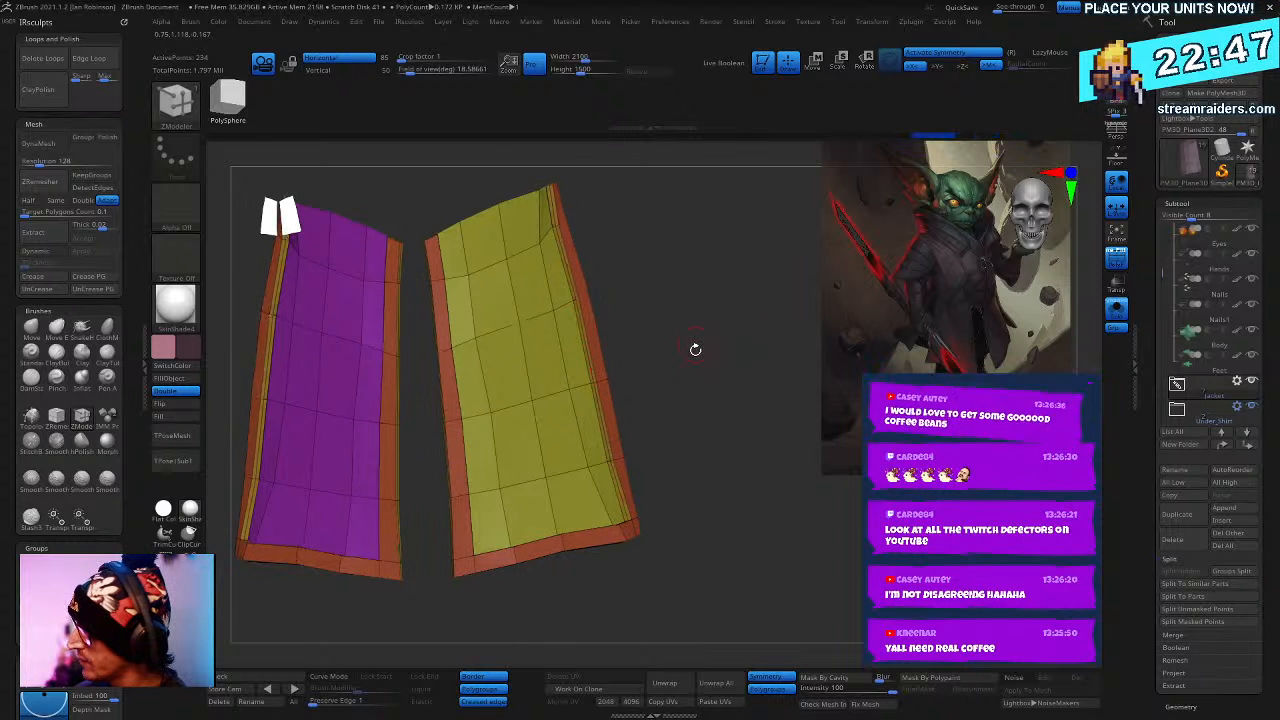
scroll(698, 334, "up", 5)
left_click_drag(703, 332, 646, 311)
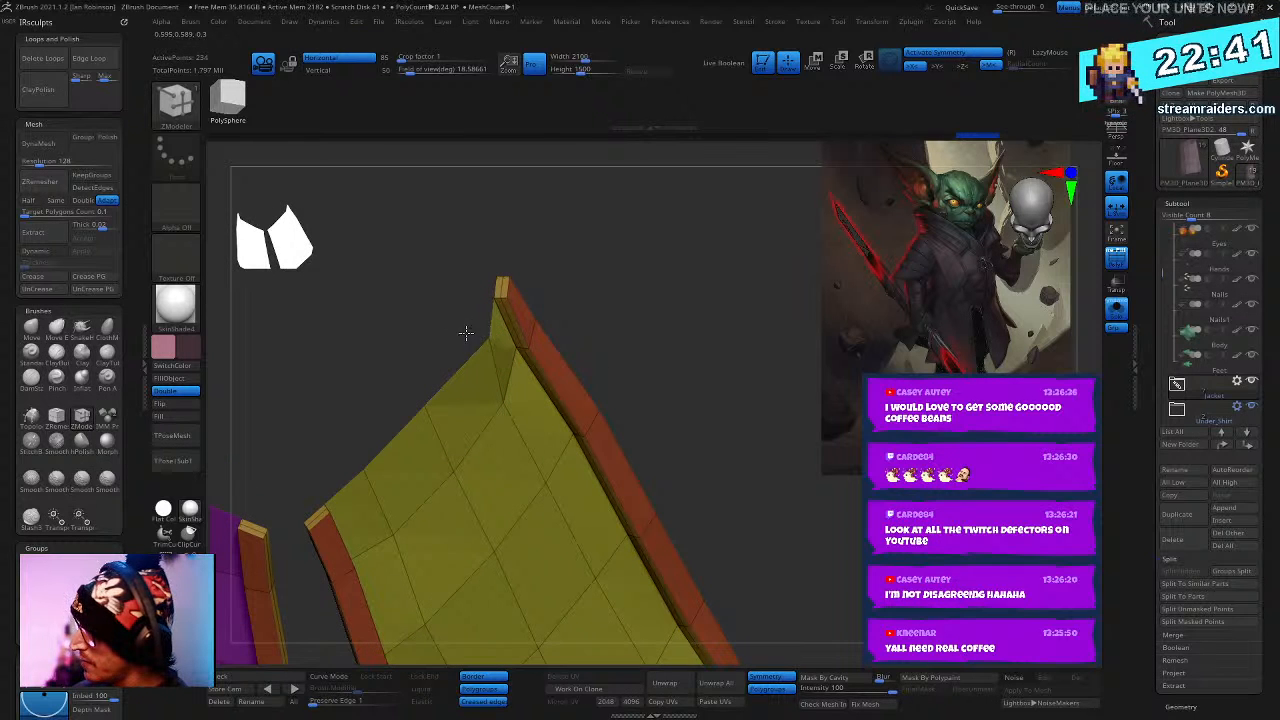
key("b")
key("m")
key("v")
mouse_move(637, 266)
left_mouse_down()
mouse_move(487, 322)
mouse_move(631, 291)
mouse_move(609, 243)
mouse_move(700, 251)
left_mouse_up()
left_click(1118, 316)
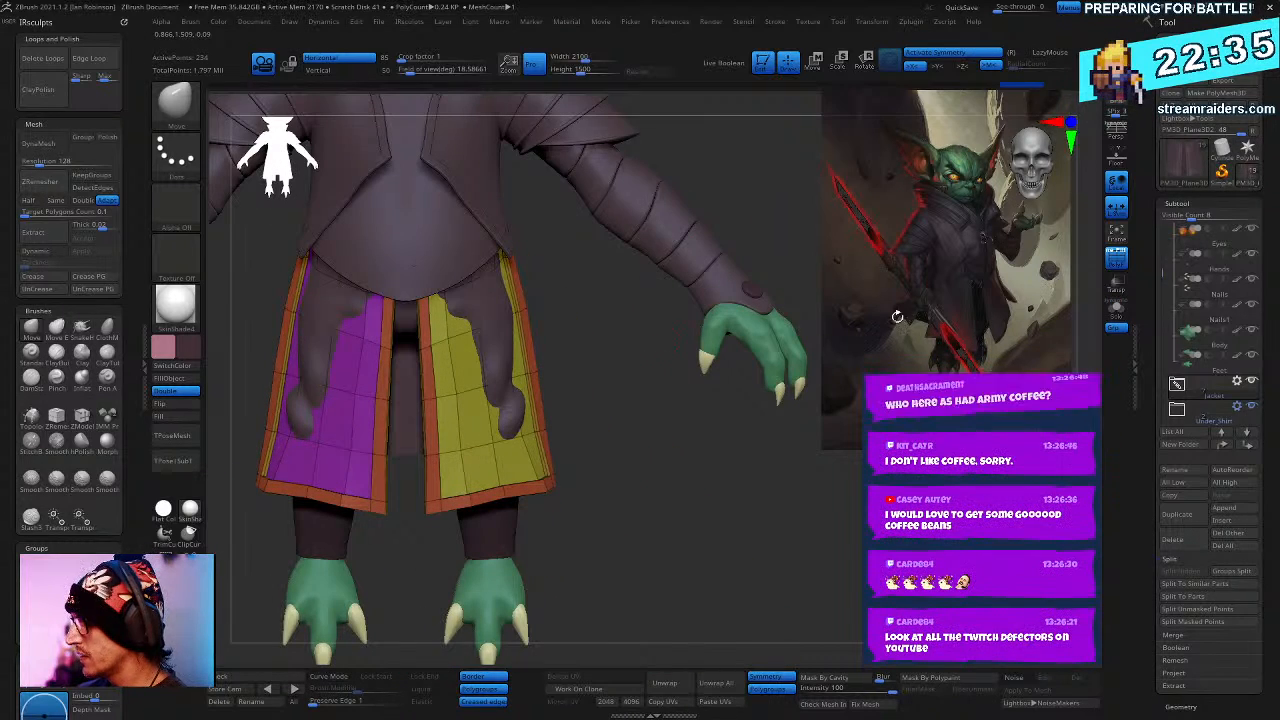
left_click_drag(663, 337, 709, 360, "alt")
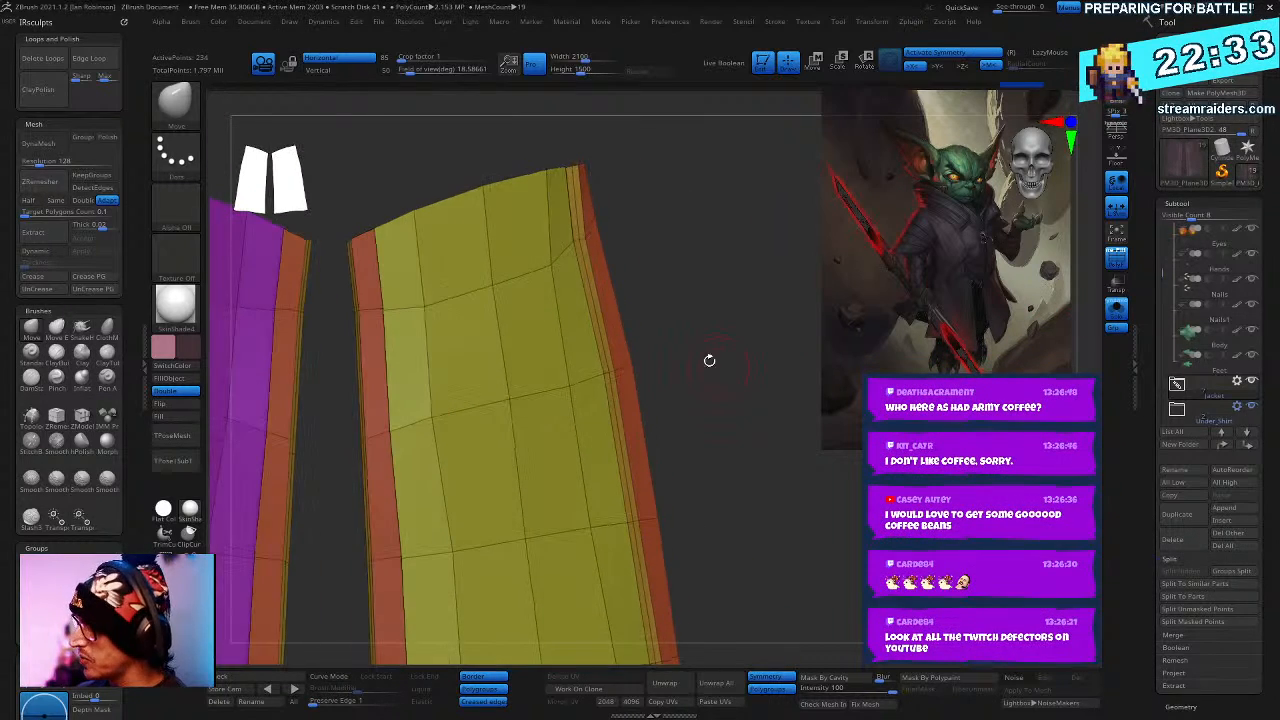
- Insert single edge loops with ZModeler on the front panels beside the inner and outer vertical trim strips
key("b")
key("z")
key("m")
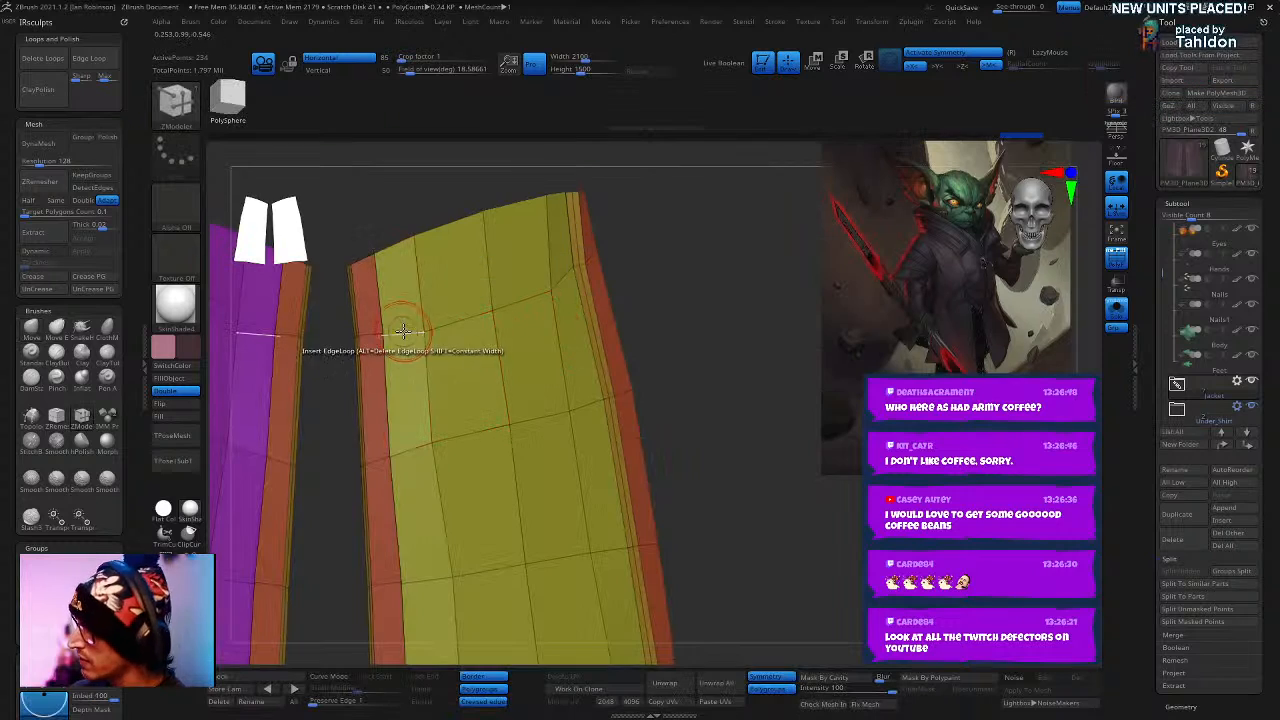
left_click_drag(393, 334, 388, 336)
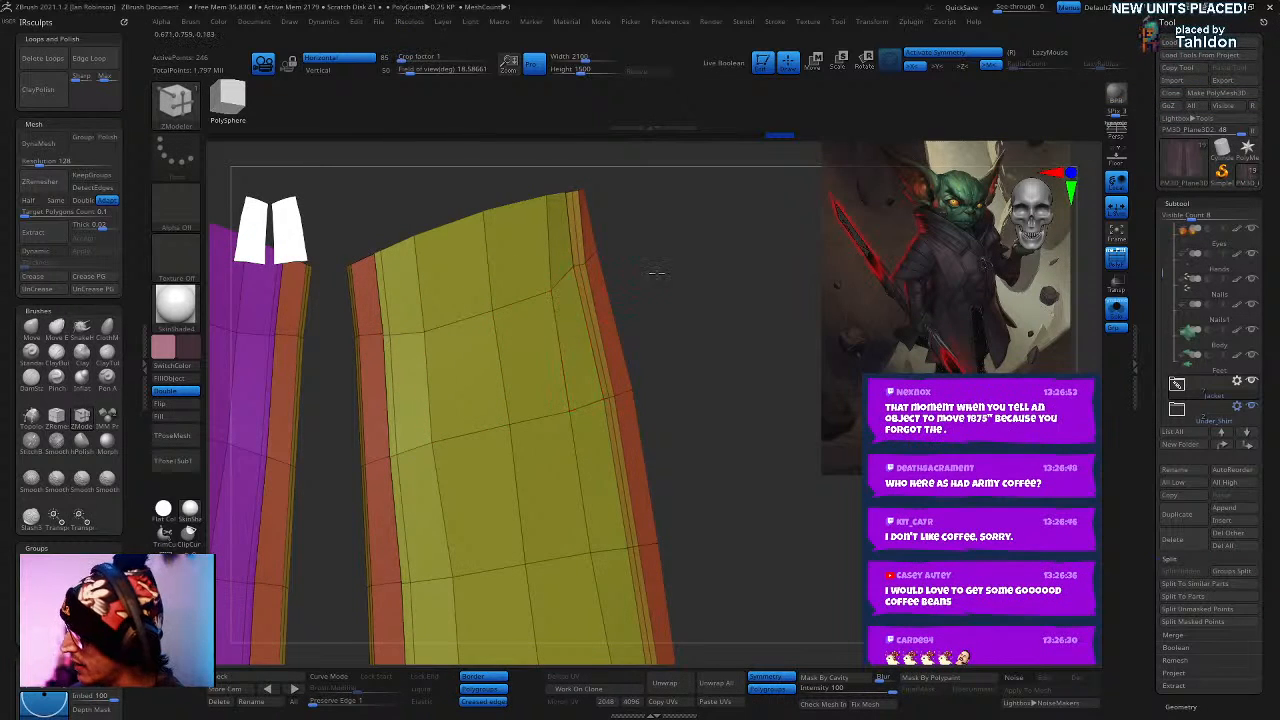
left_click_drag(656, 273, 705, 275)
left_click(595, 275)
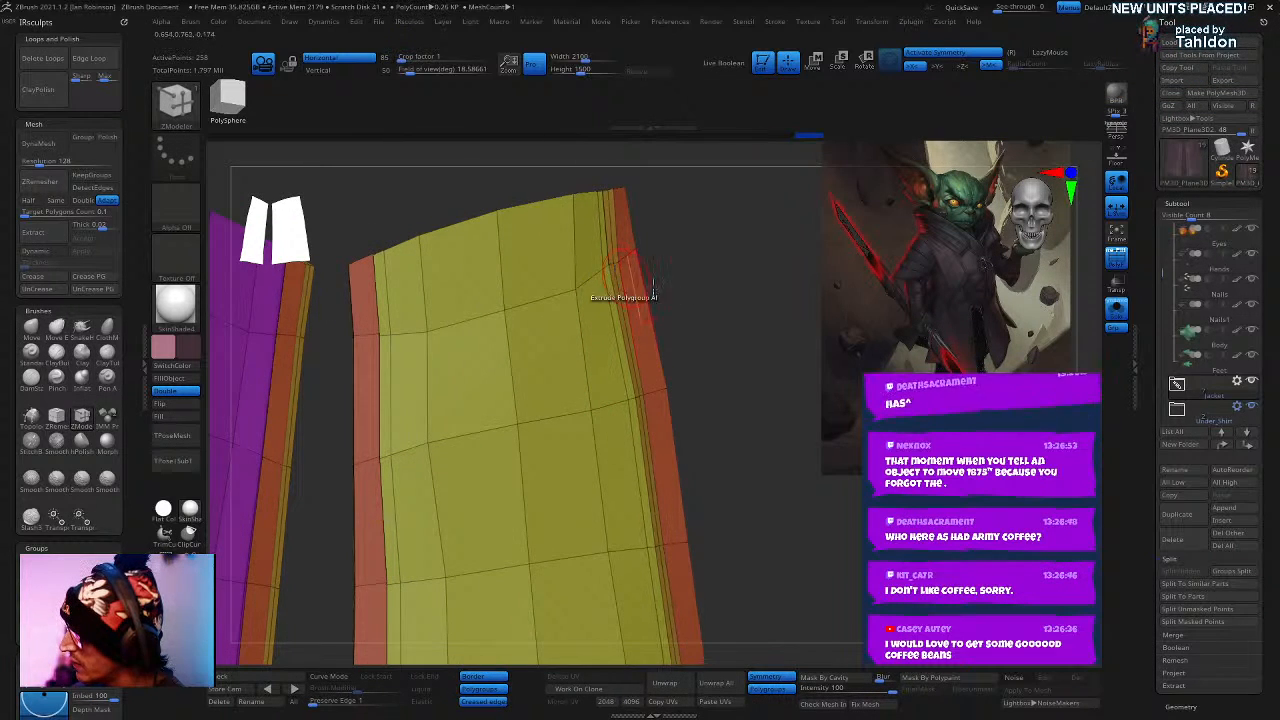
left_click_drag(611, 286, 575, 458)
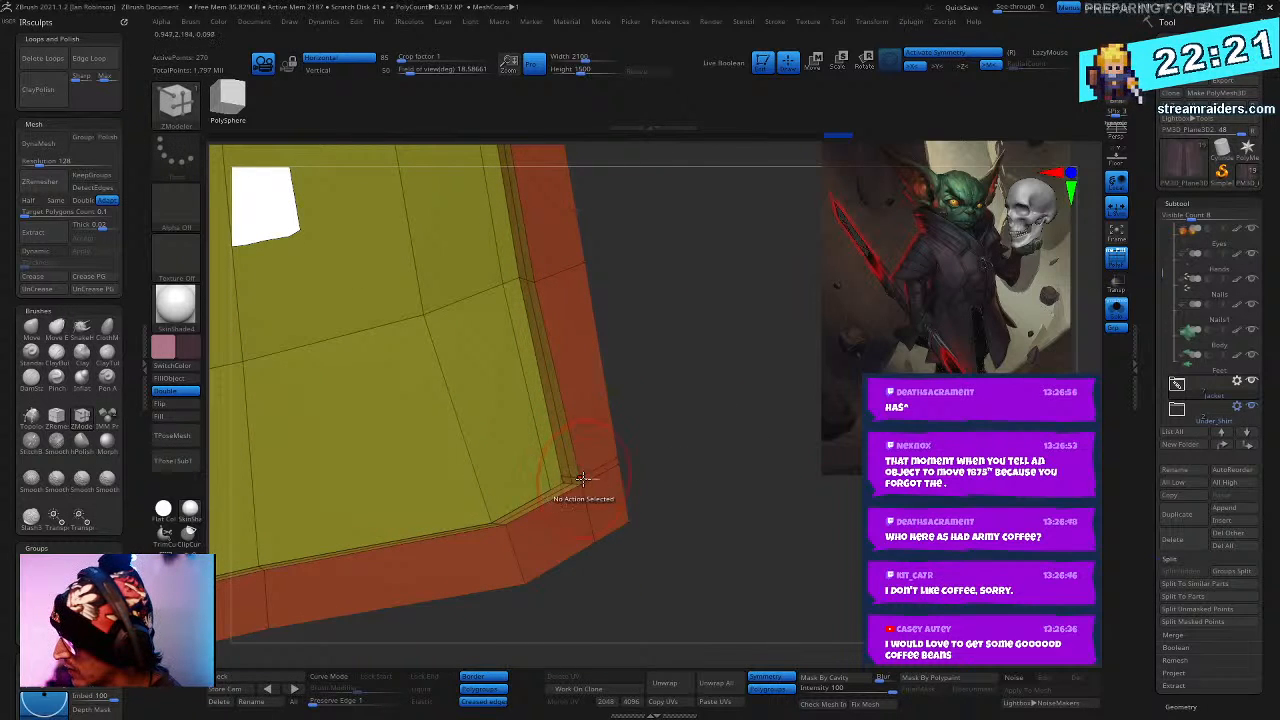
- Insert supporting edge loops around the outer bottom corner of the front panels, including along the bottom and outer trim strips
left_click(542, 461)
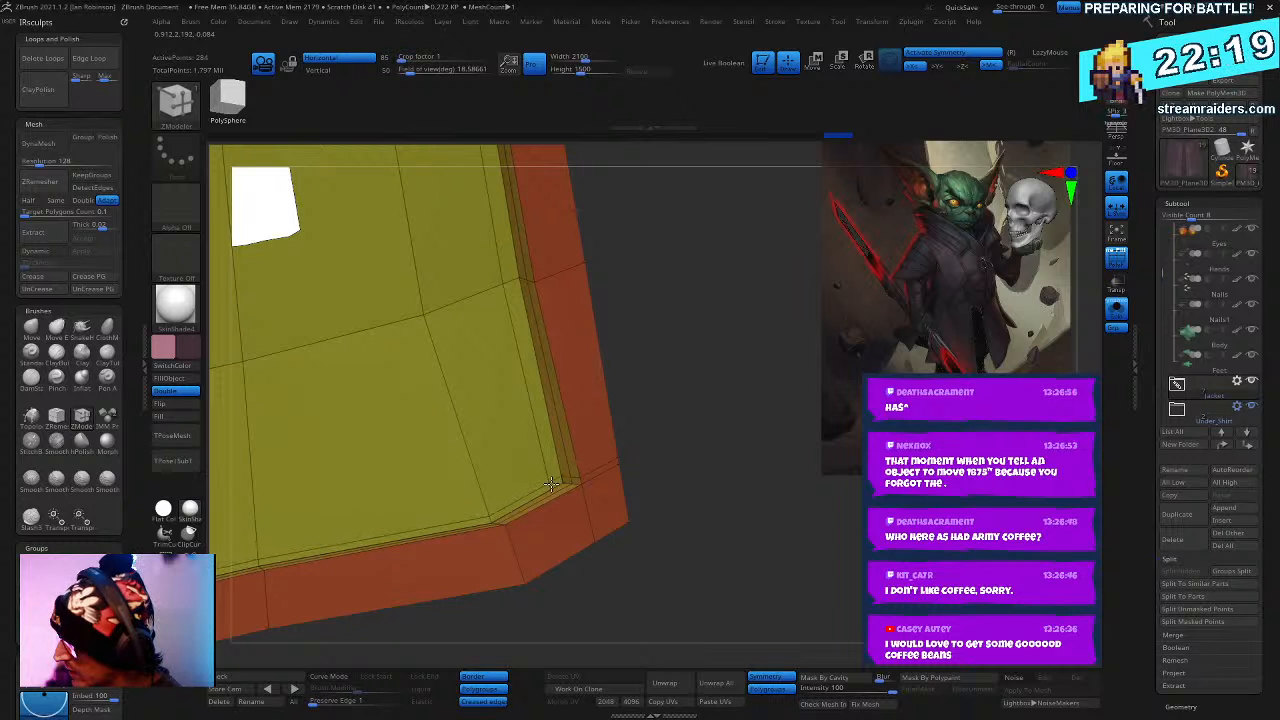
left_click_drag(640, 460, 680, 440)
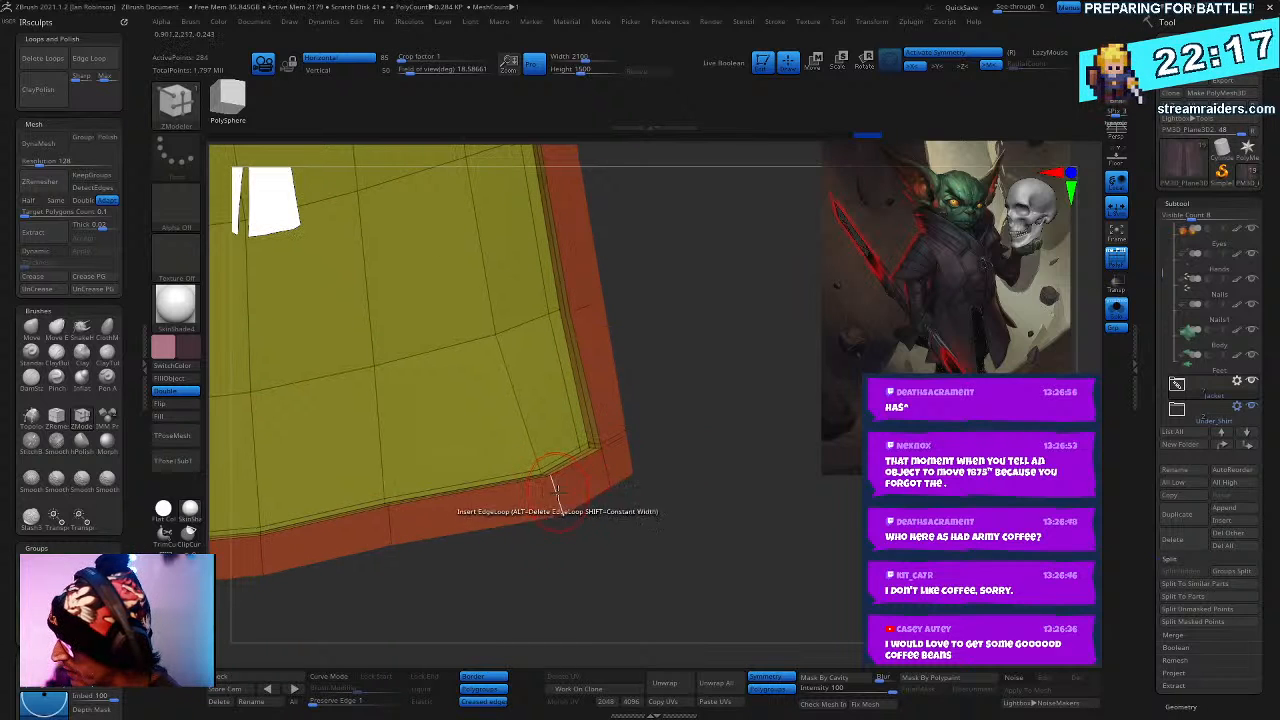
left_click(558, 494)
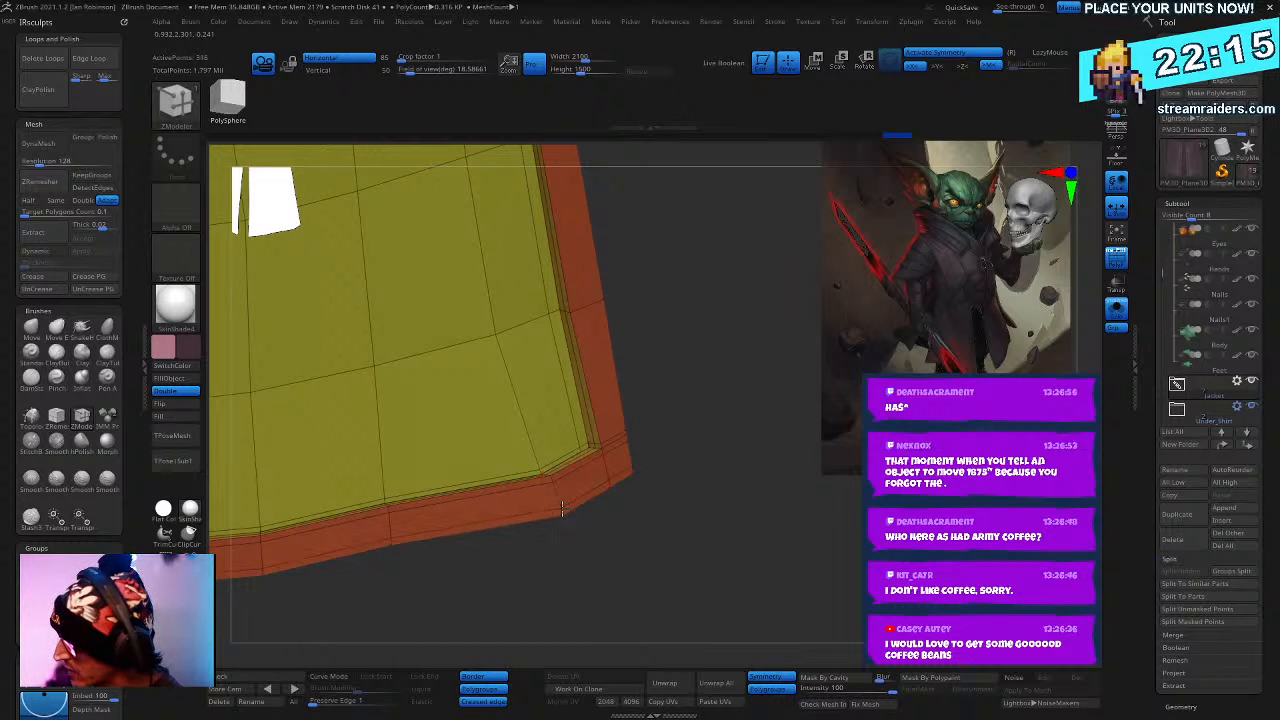
left_click_drag(694, 531, 637, 430)
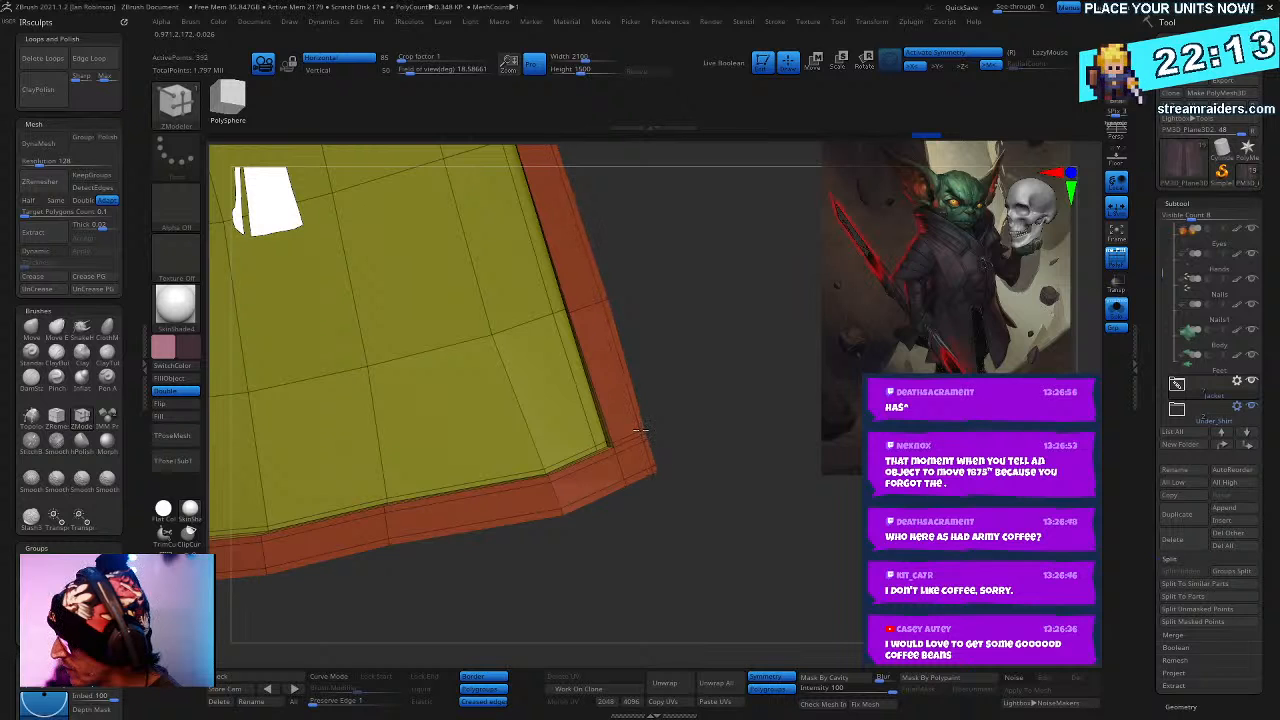
left_click(609, 387)
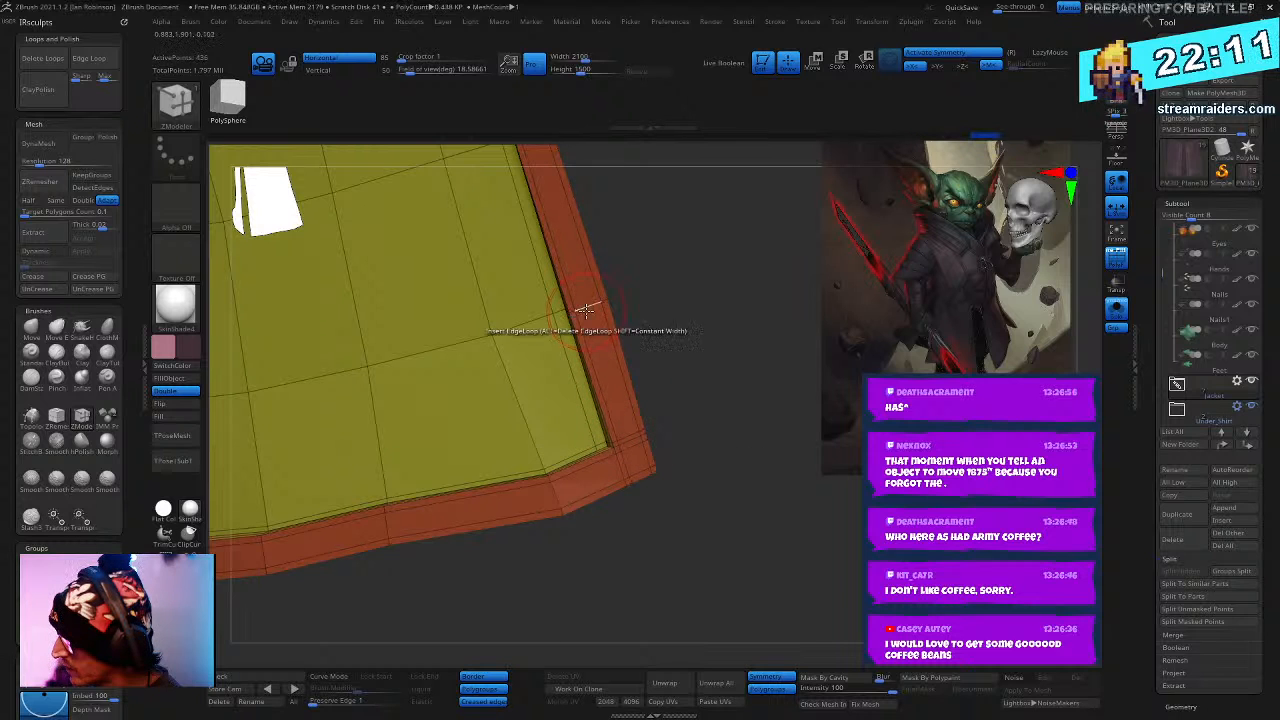
- Insert supporting edge loops along the inner trim strips, the inner bottom corners and the upper edge of the front panels
right_click_drag(577, 316, 497, 398)
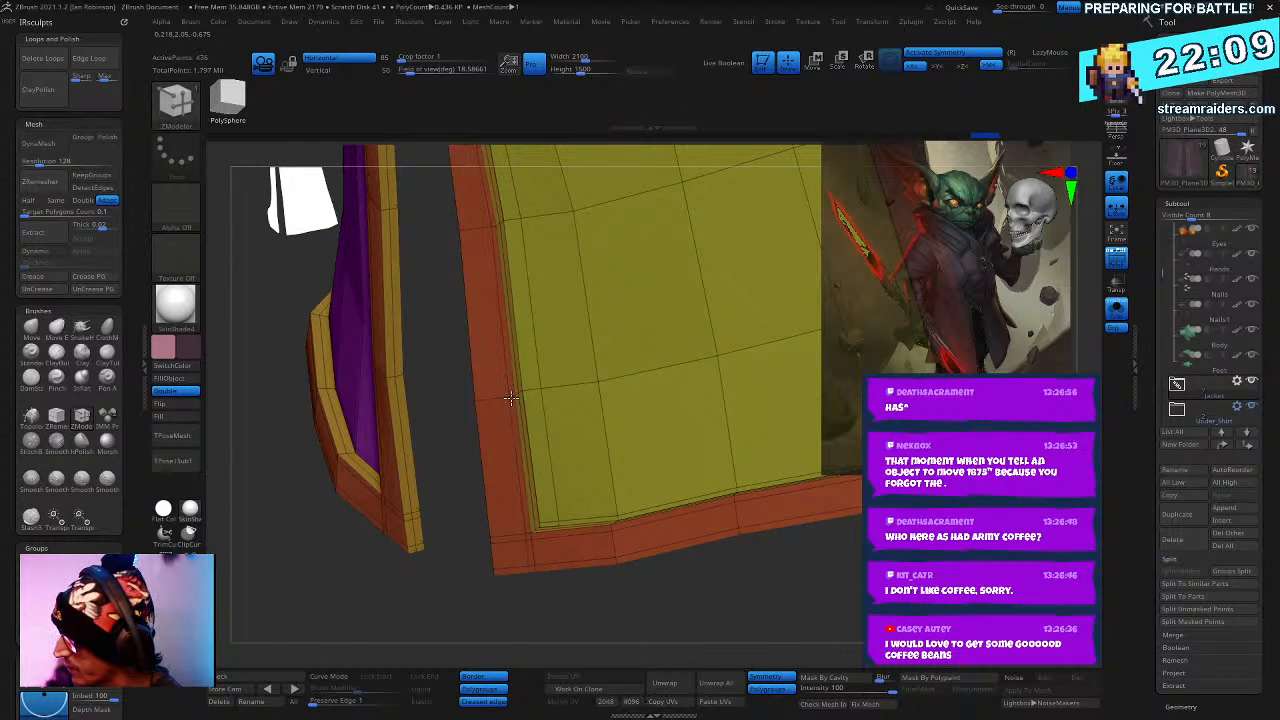
right_click_drag(510, 421, 560, 440)
right_click_drag(560, 440, 518, 554, "ctrl")
right_click_drag(513, 502, 523, 362, "alt")
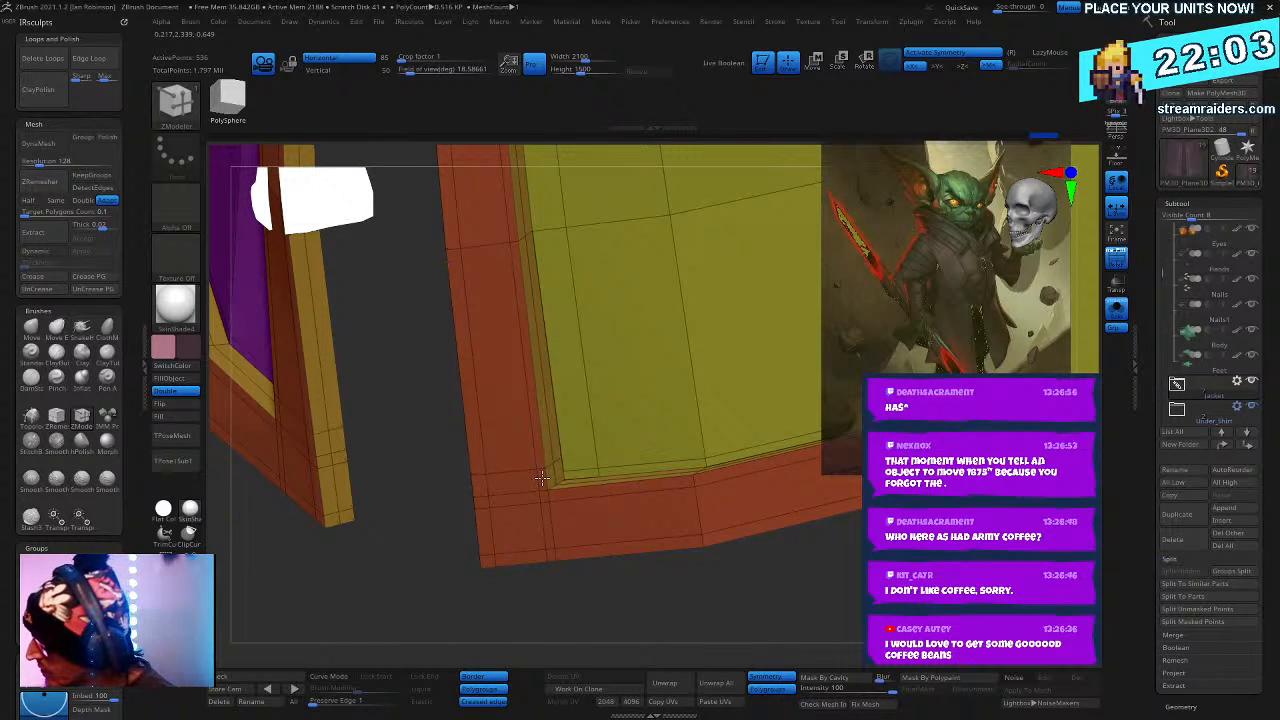
right_click_drag(541, 490, 513, 413)
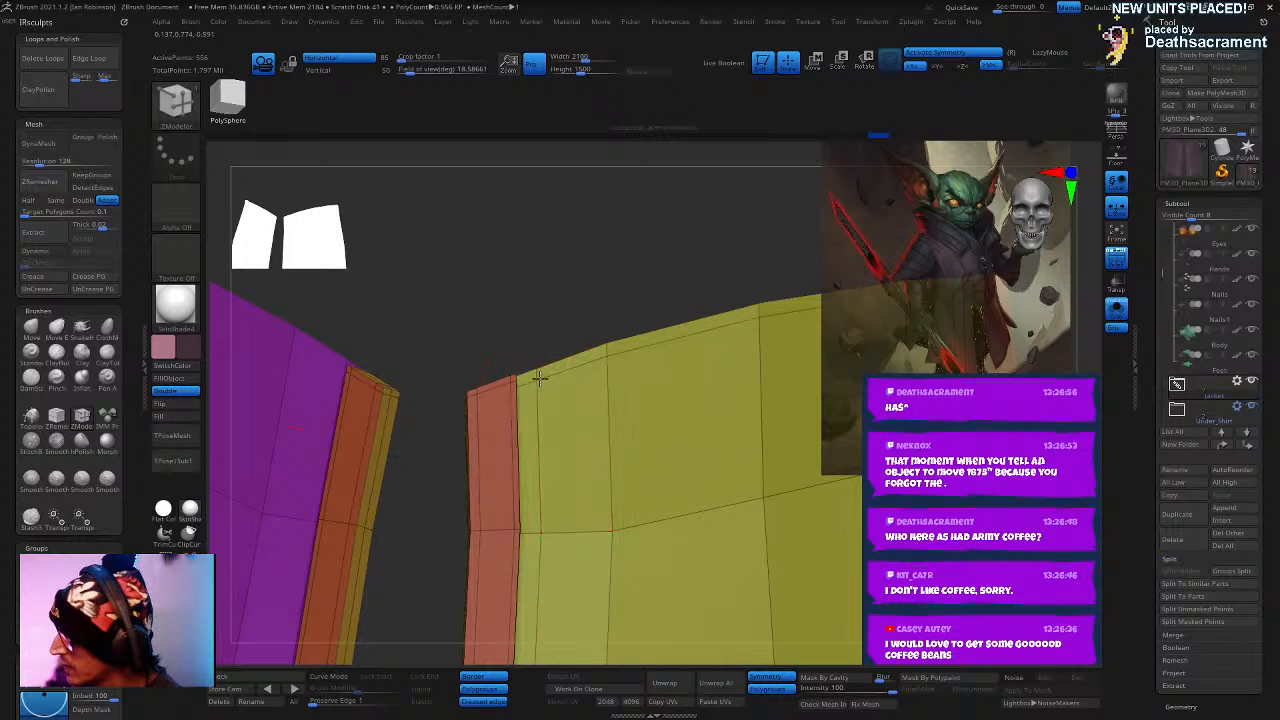
right_click_drag(628, 371, 643, 423)
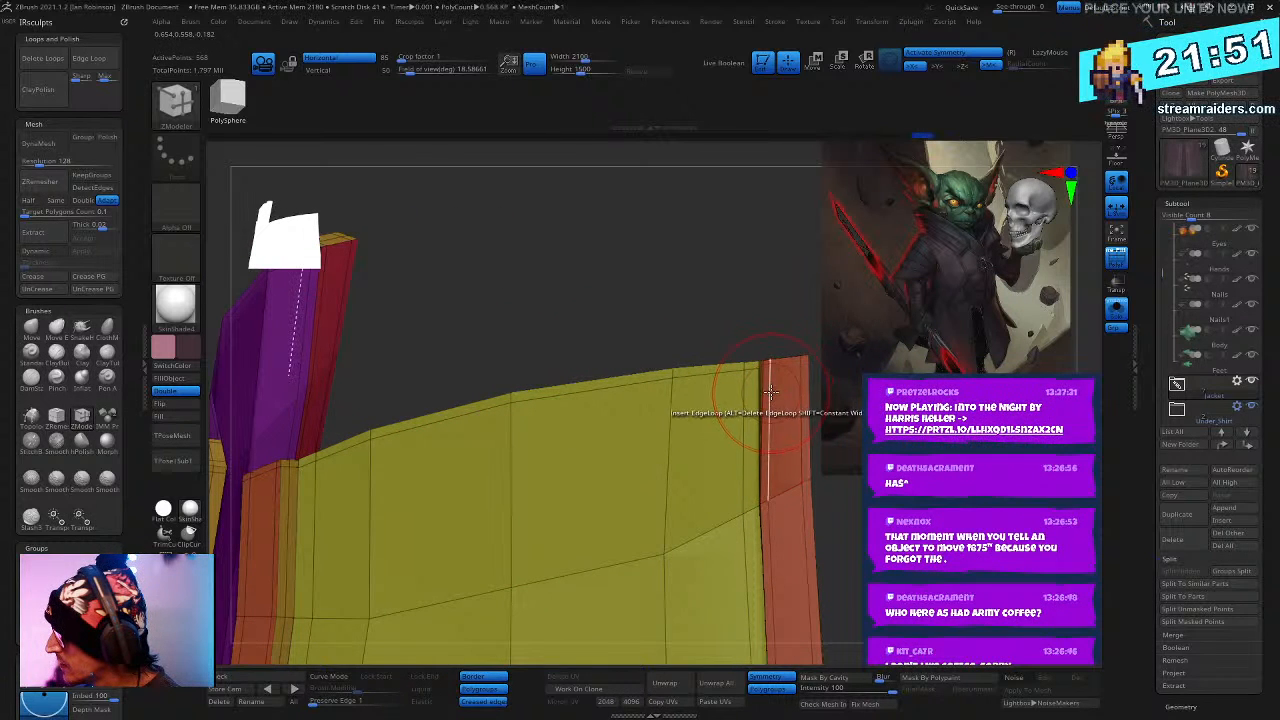
right_click_drag(775, 367, 680, 288)
- Preview the front panels with dynamic subdivision on the full figure and inspect the trim from the front and side
key("shift+f")
key("d")
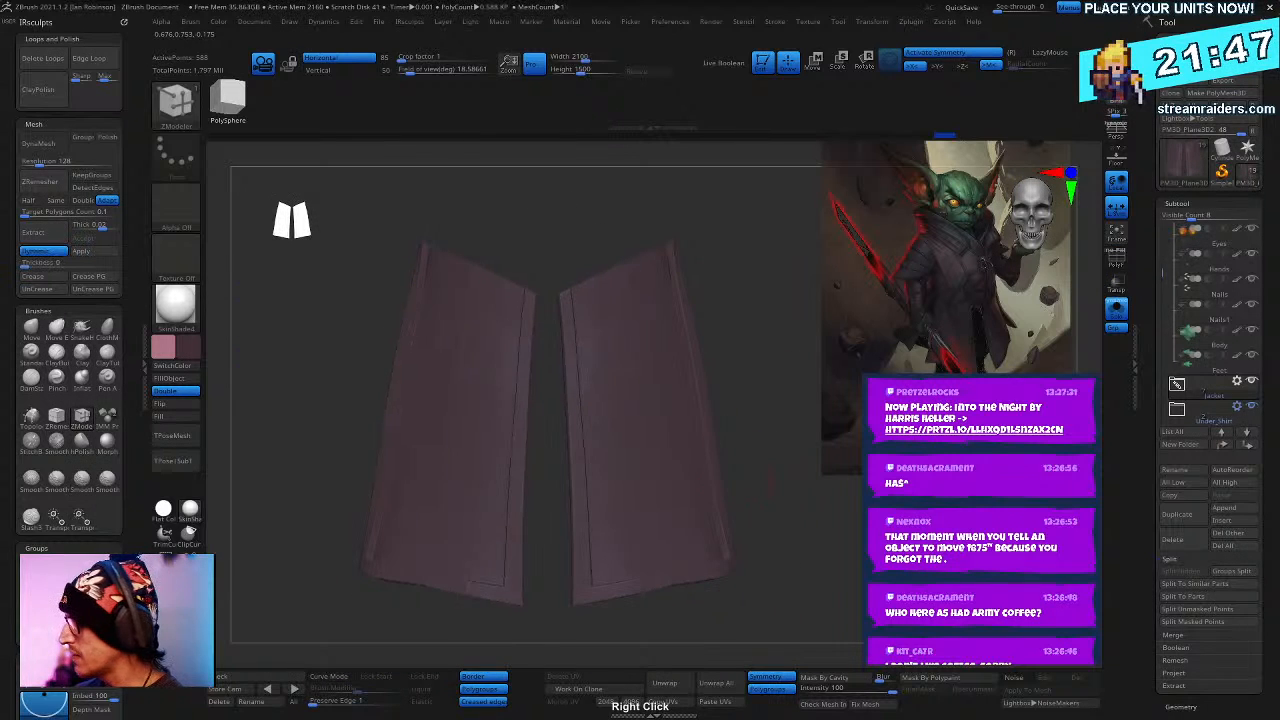
left_click(1116, 316)
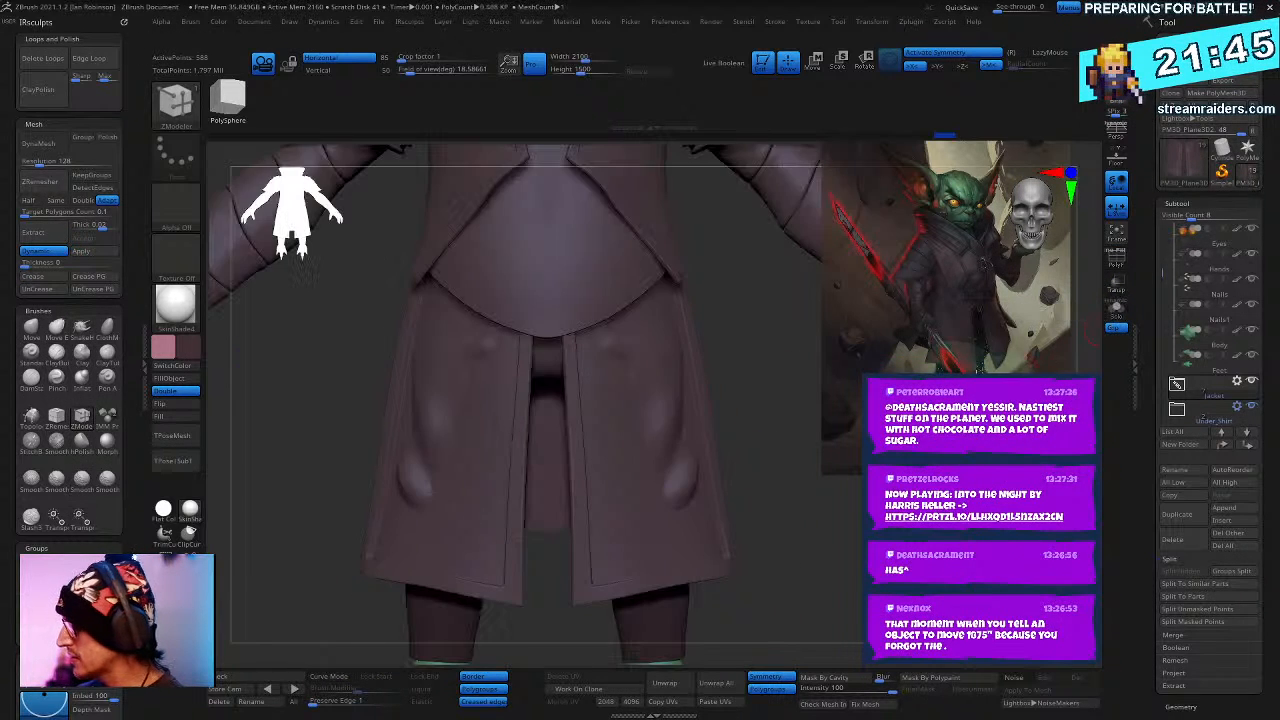
right_click_drag(717, 455, 740, 411)
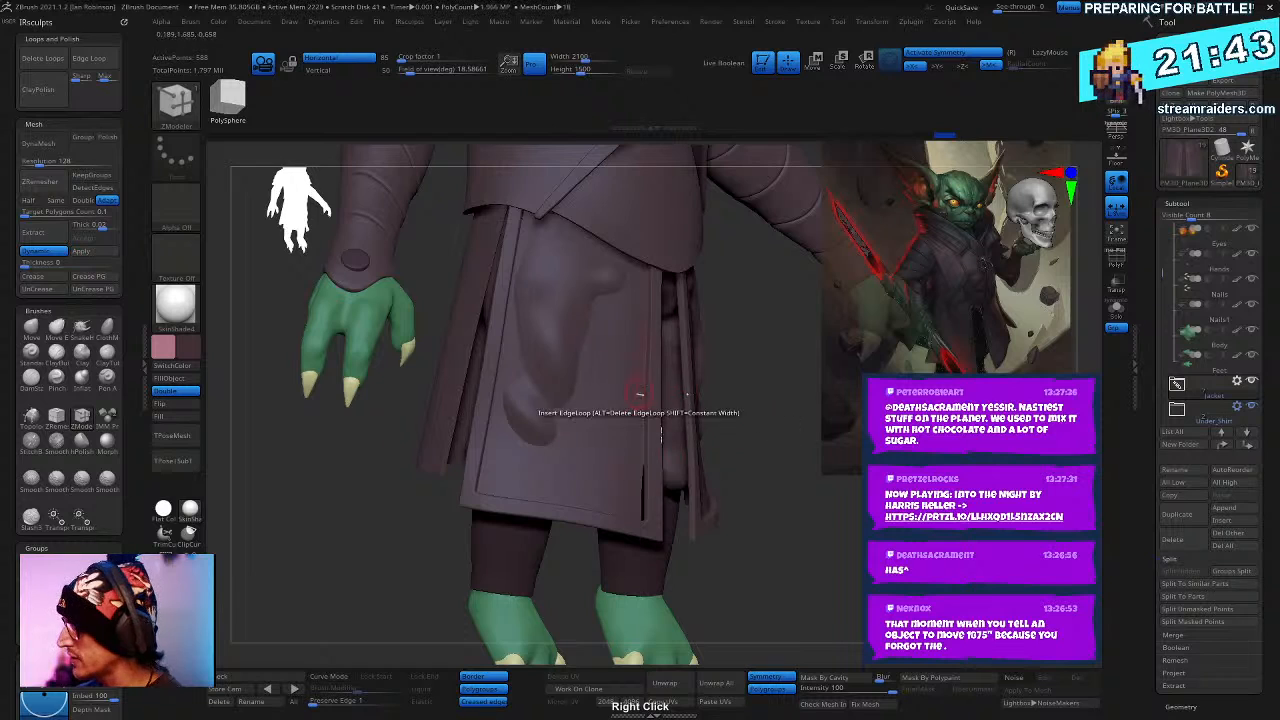
right_click_drag(666, 380, 686, 468)
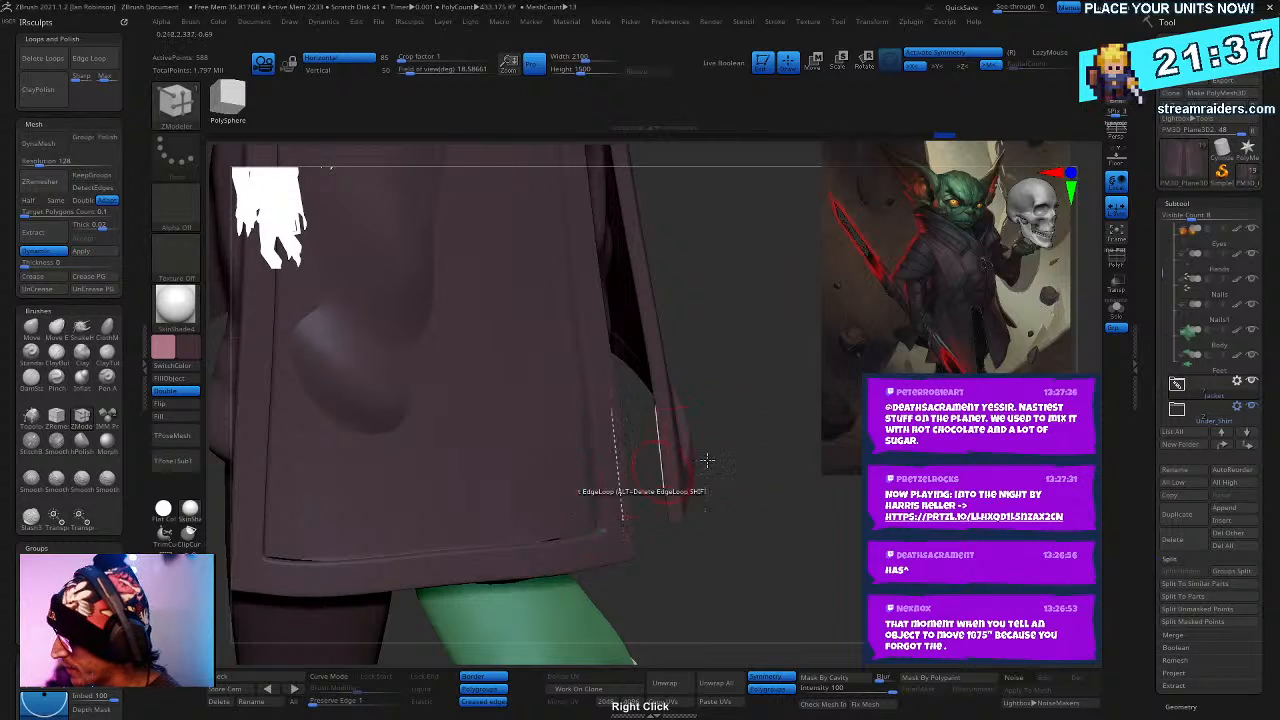
- Show the polygroup wireframe at the trim's bottom corner and set ZModeler's point action to Move and edge action to Insert, Single EdgeLoop
key("shift+f")
mouse_move(822, 538)
right_mouse_down()
mouse_move(800, 530)
mouse_move(817, 525)
mouse_move(808, 540)
mouse_move(820, 493)
mouse_move(545, 425)
mouse_move(571, 443)
mouse_move(500, 509)
mouse_move(623, 274)
mouse_move(634, 421)
mouse_move(571, 443)
mouse_move(634, 443)
right_mouse_up()
key("space")
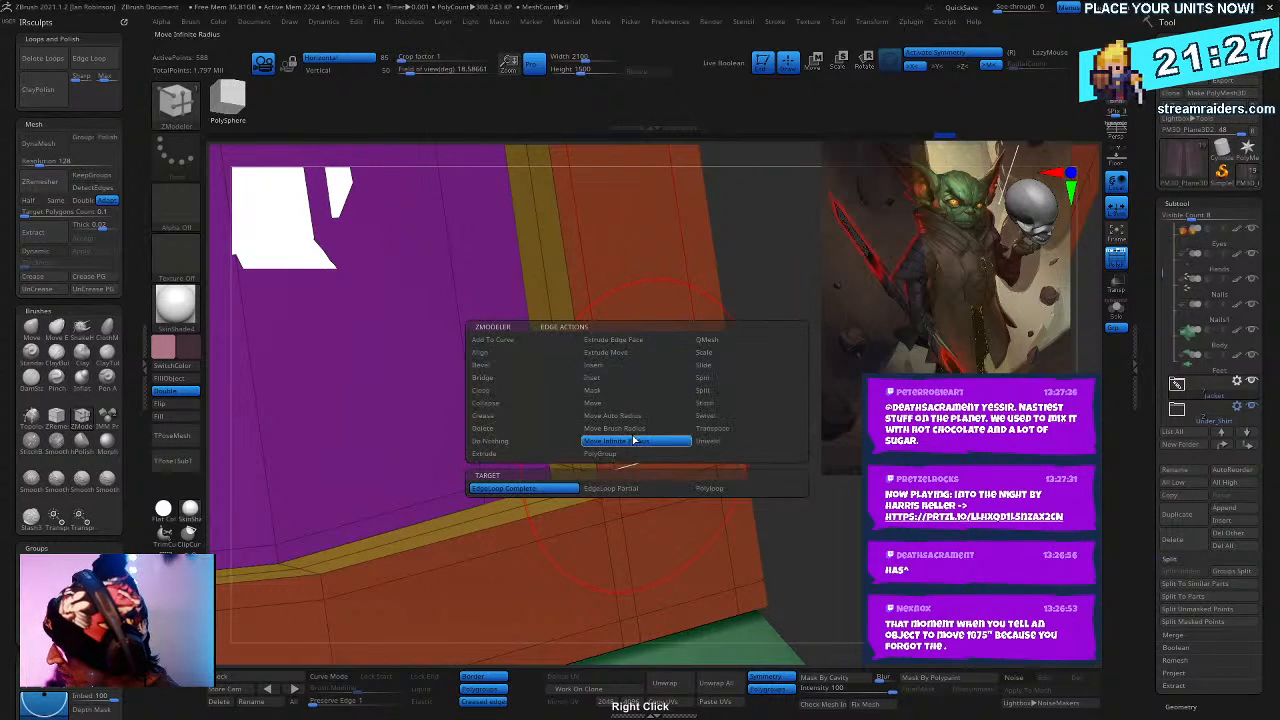
key("space")
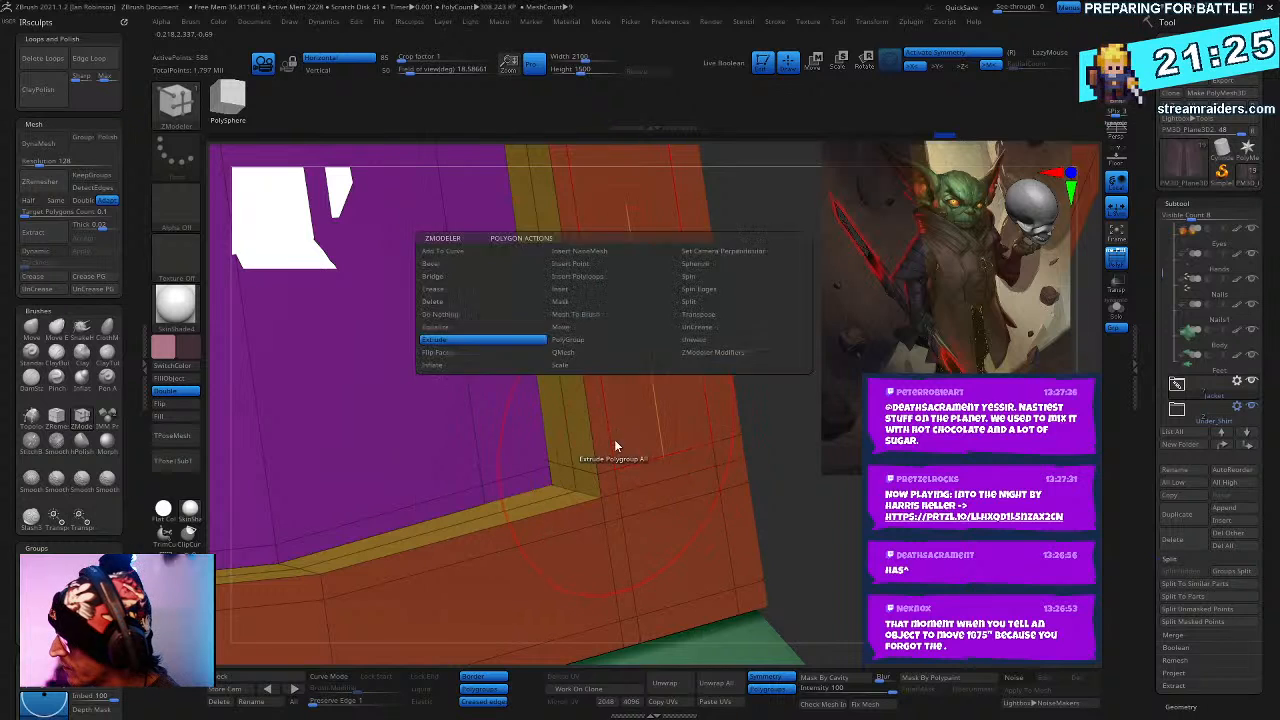
key("space")
left_click(560, 329)
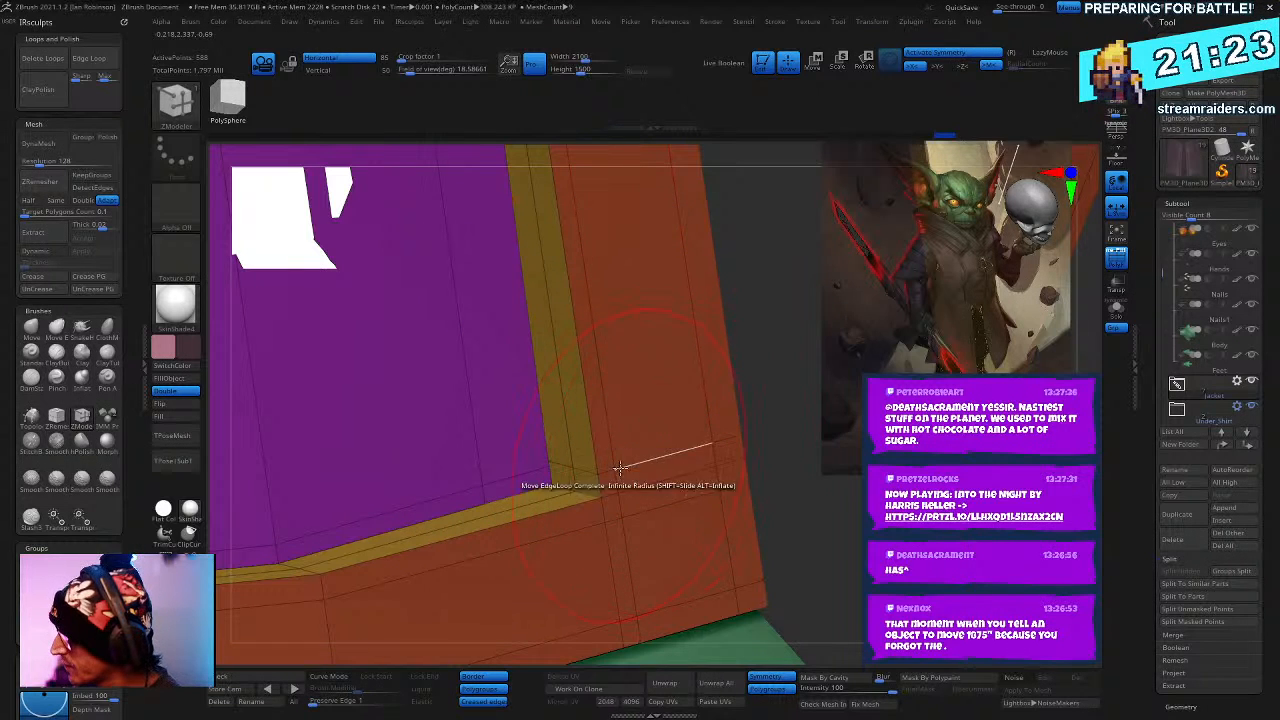
key("space")
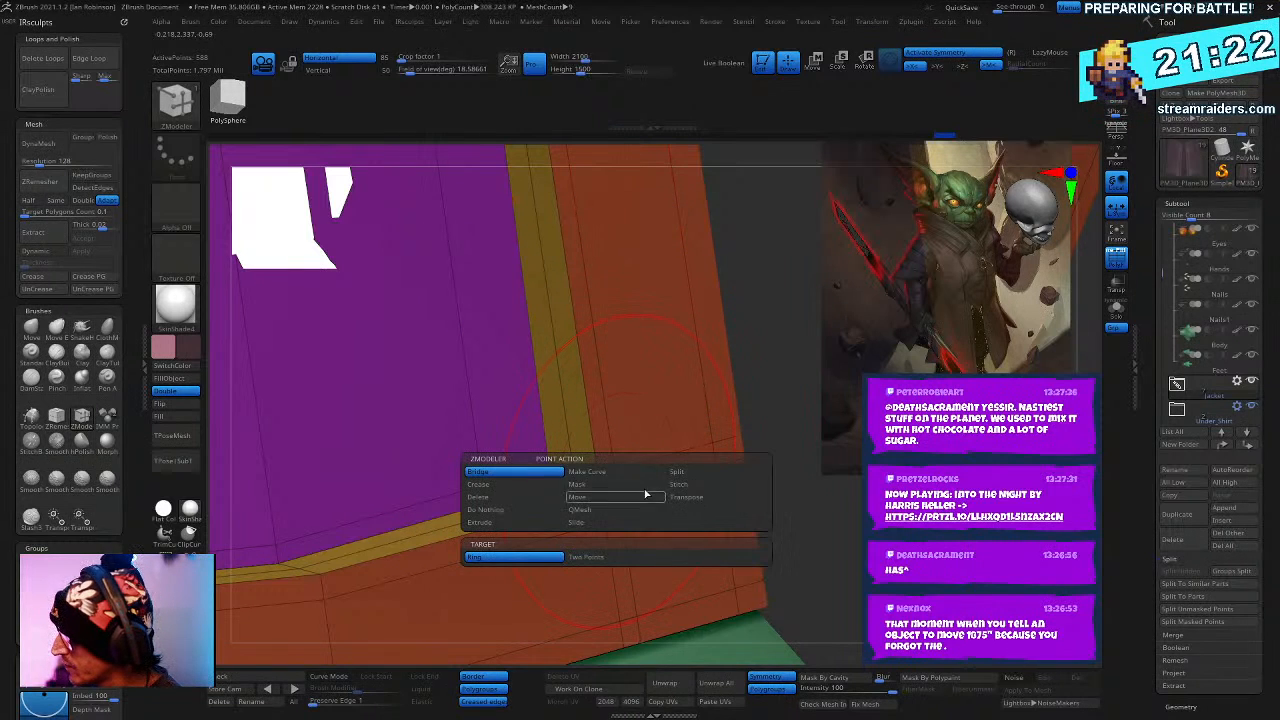
left_click(577, 496)
key("space")
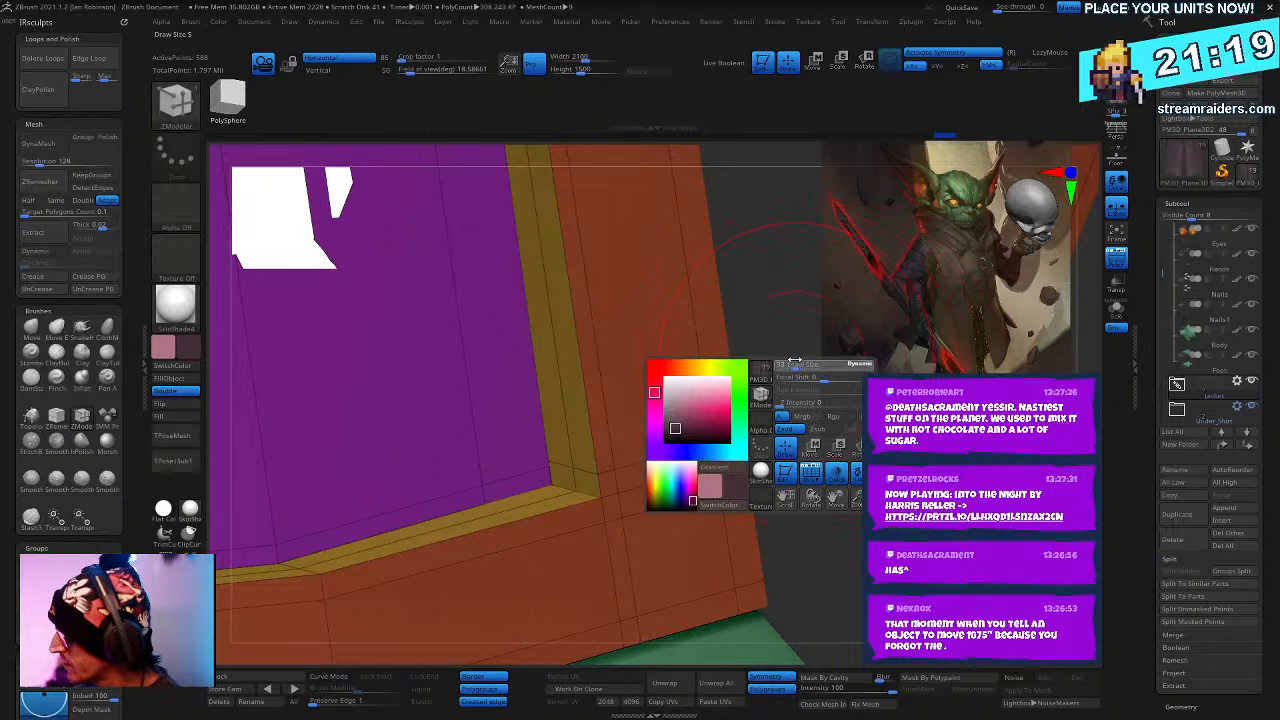
key("space")
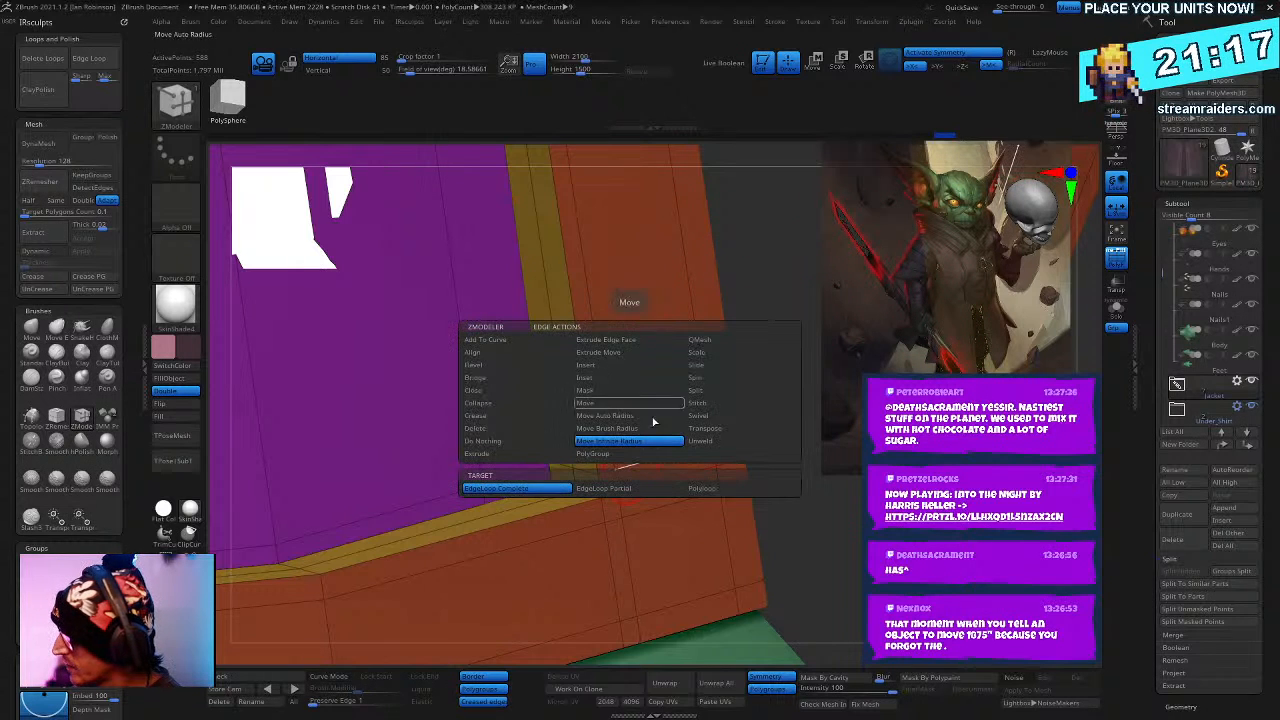
left_click(601, 368)
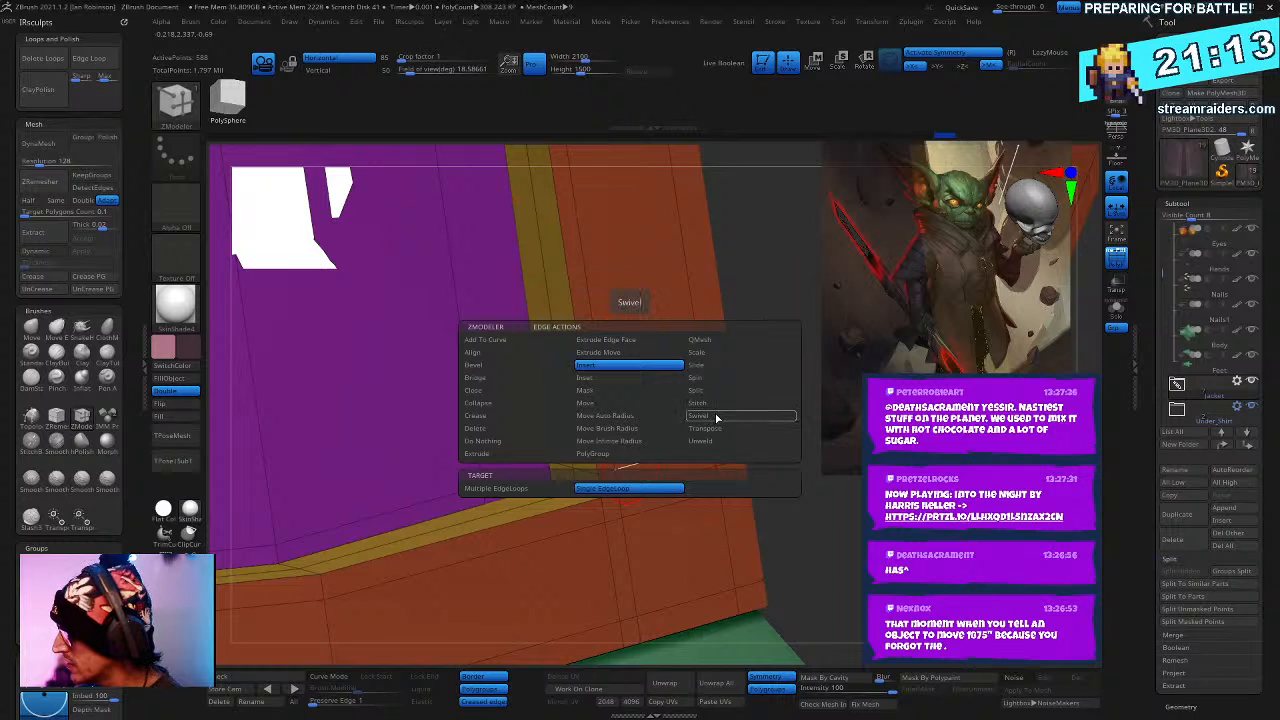
- Switch ZModeler's edge action to Slide with EdgeLoop Complete and adjust the loop at the trim's inner bottom corner
right_click_drag(612, 412, 650, 470, "ctrl")
right_click(640, 409)
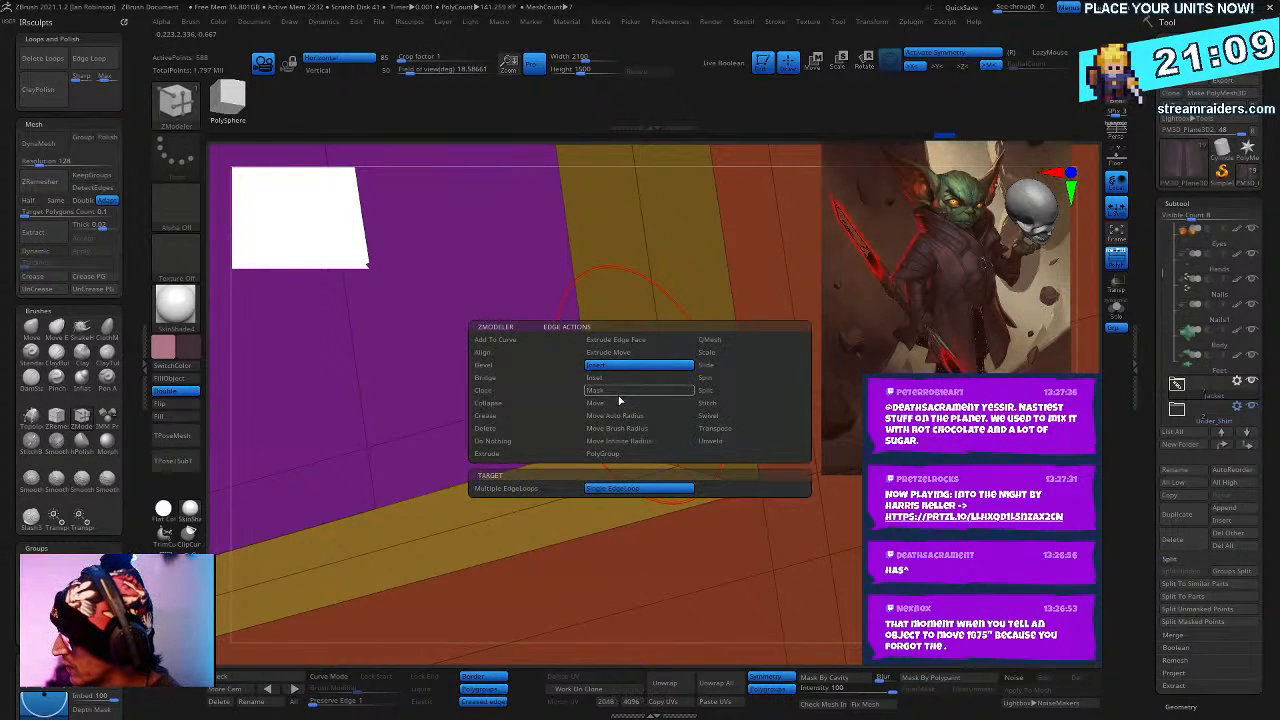
left_click(720, 352)
left_click(720, 364)
left_click(677, 405)
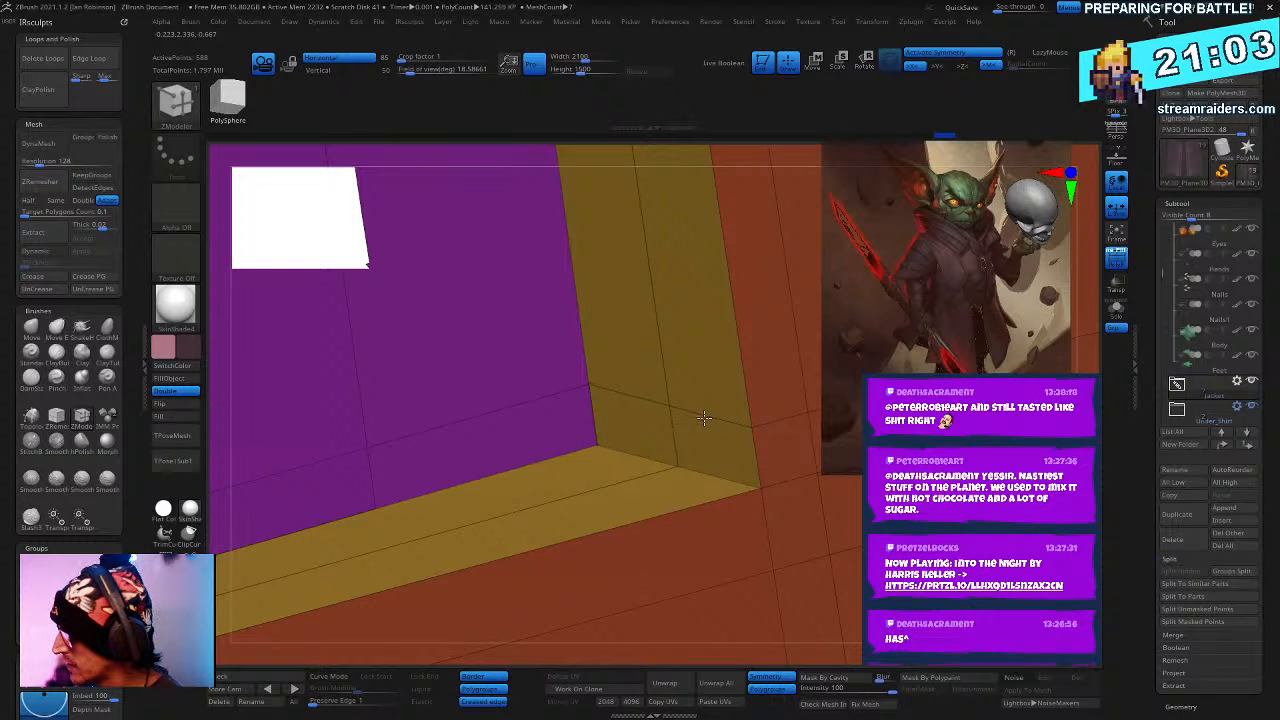
- Switch ZModeler's edge action back to Insert and add edge loops along the trim's inner side walls around the bottom corner
right_click_drag(704, 418, 563, 366)
right_click(563, 365)
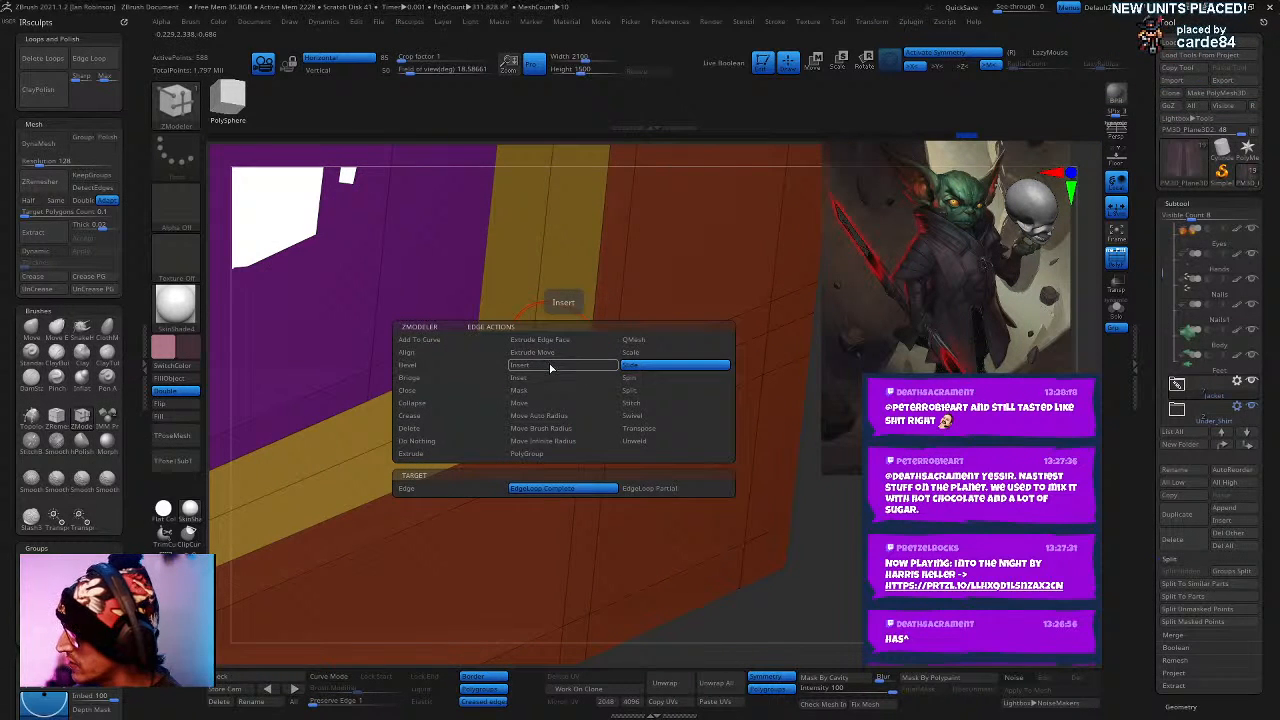
left_click(551, 366)
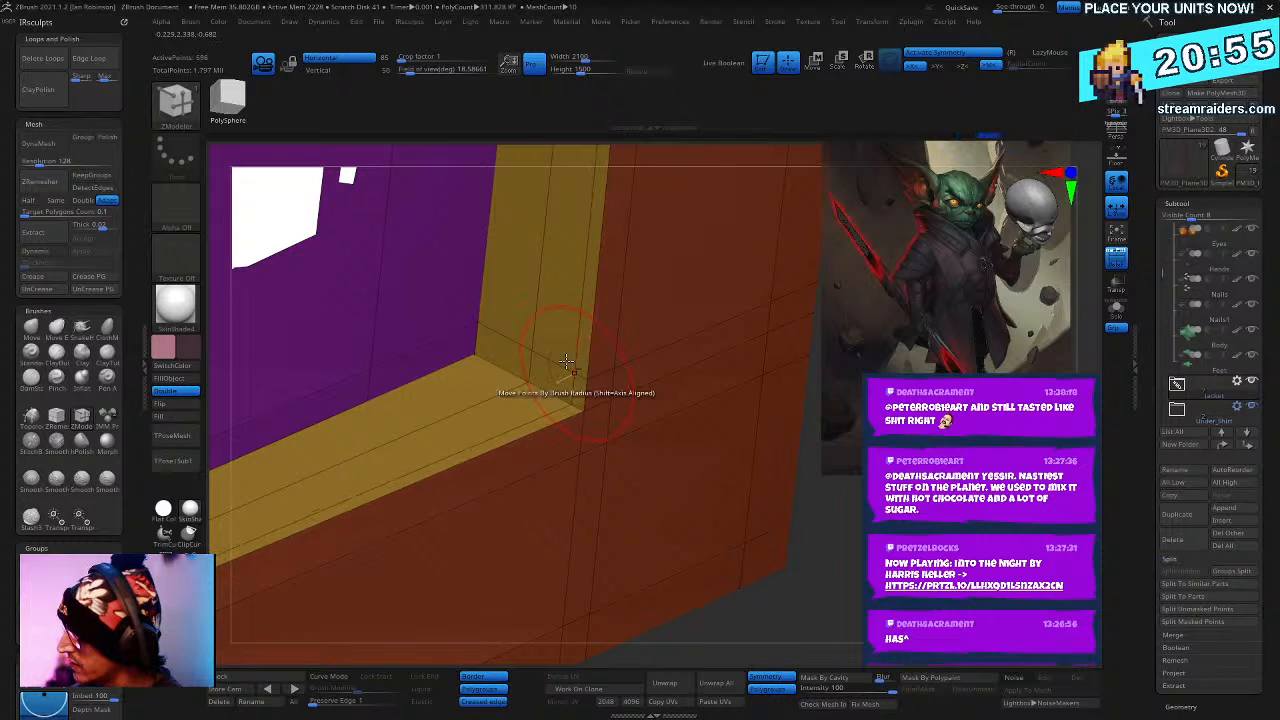
left_click(497, 331)
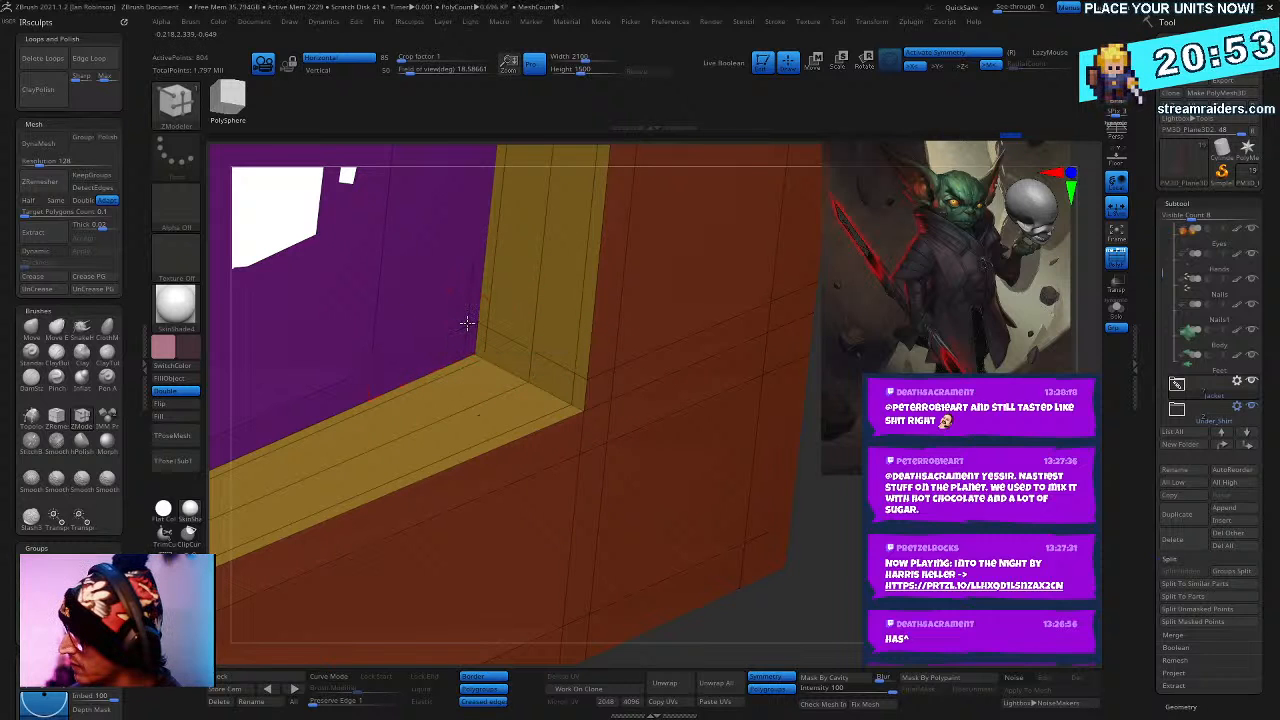
left_click(488, 398)
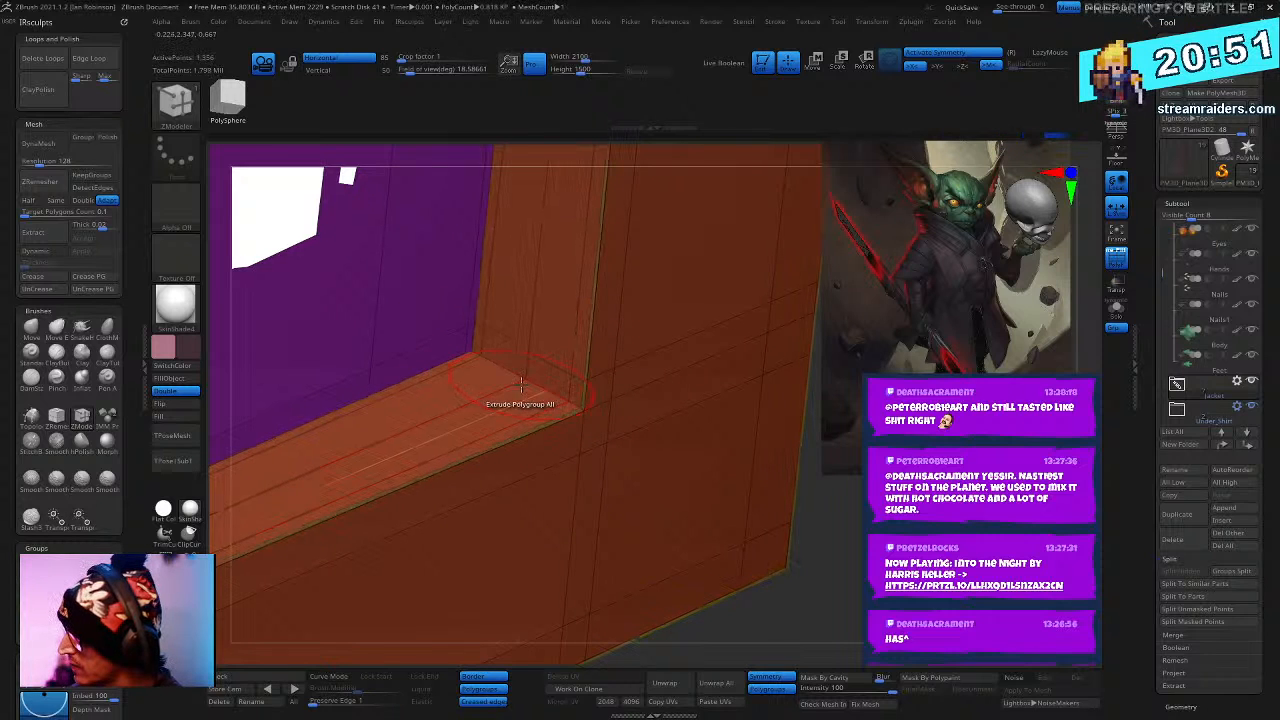
left_click(510, 388)
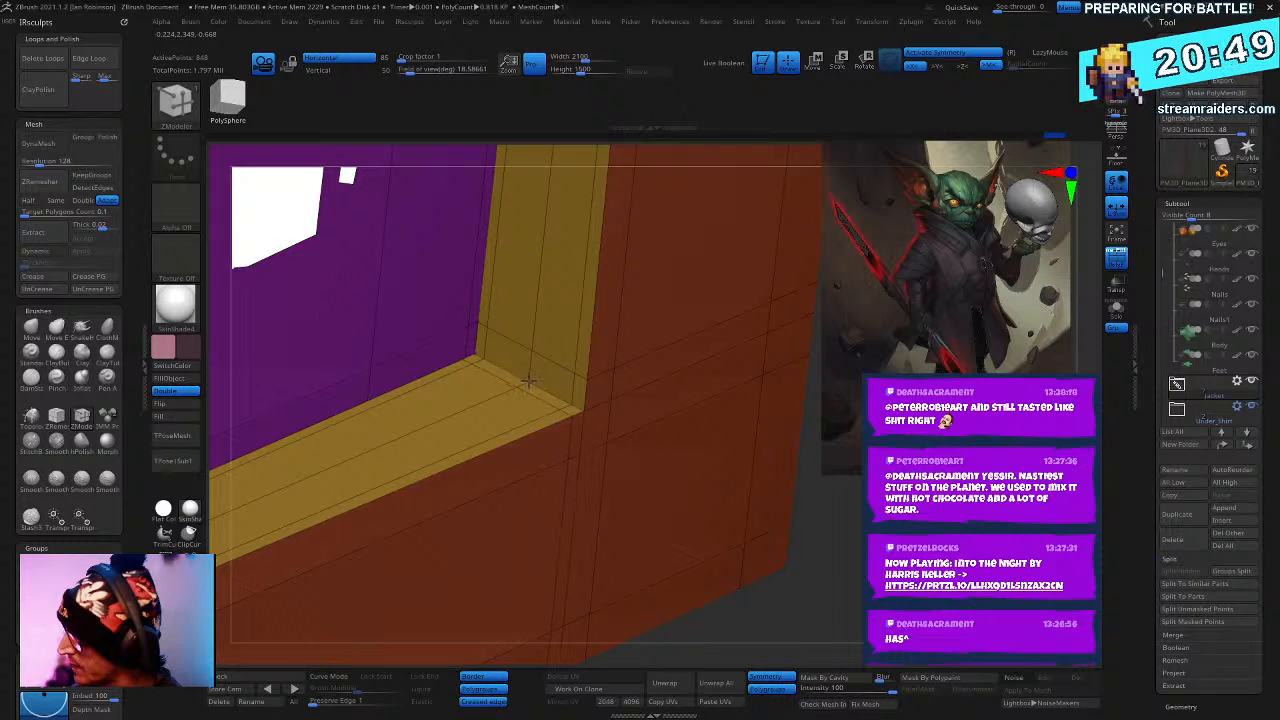
- Refine the supporting edge loops around the trim's opposite bottom corner and check the front panel's lower edge
right_click_drag(528, 380, 602, 414)
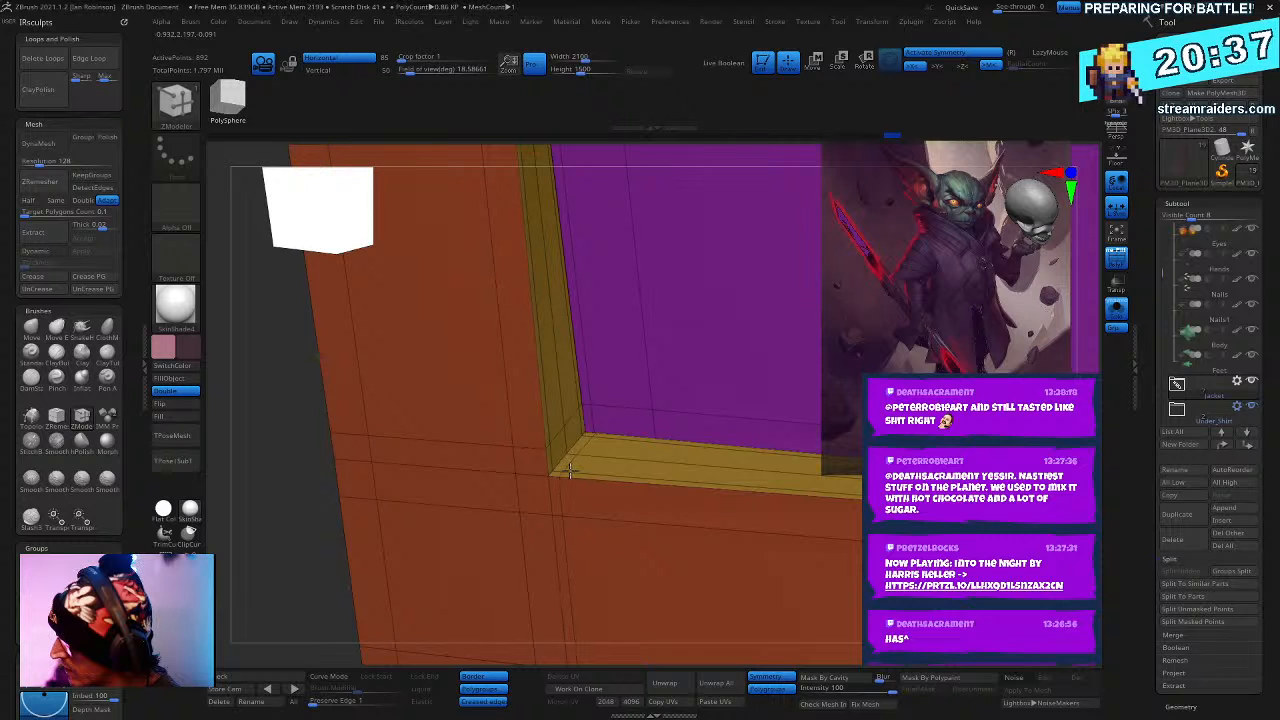
right_click_drag(695, 475, 612, 365)
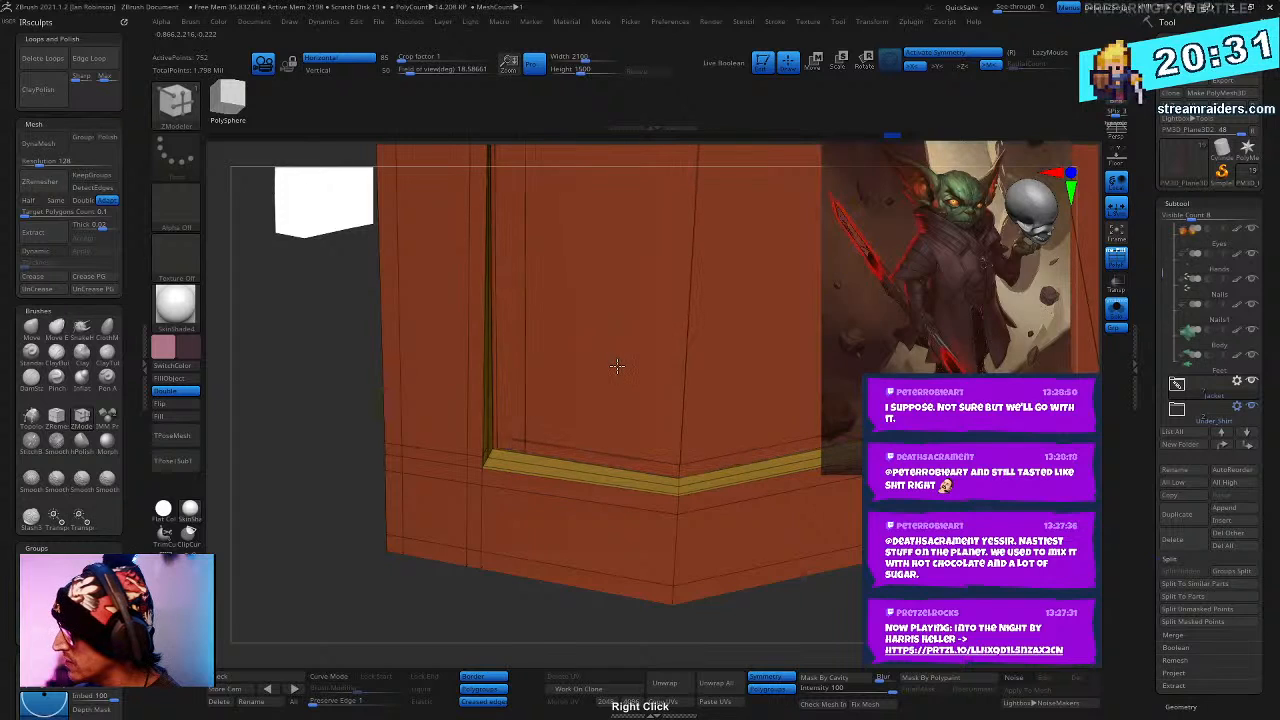
mouse_move(617, 367)
left_mouse_down()
mouse_move(626, 528)
mouse_move(610, 560)
mouse_move(640, 365)
left_mouse_up()
right_click_drag(640, 365, 548, 228)
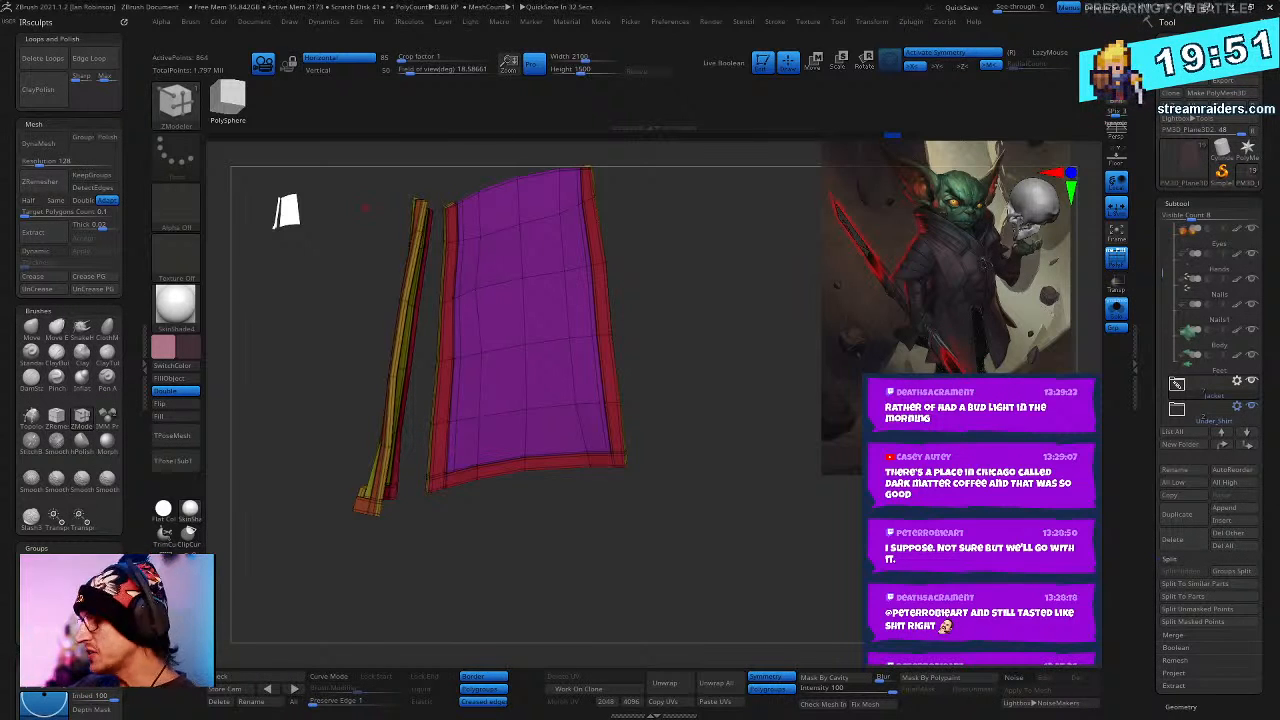
- Turn on dynamic subdivision for the front panels with a thickness of 0.00008 and inspect the trim's bottom corner
left_click_drag(724, 484, 706, 539)
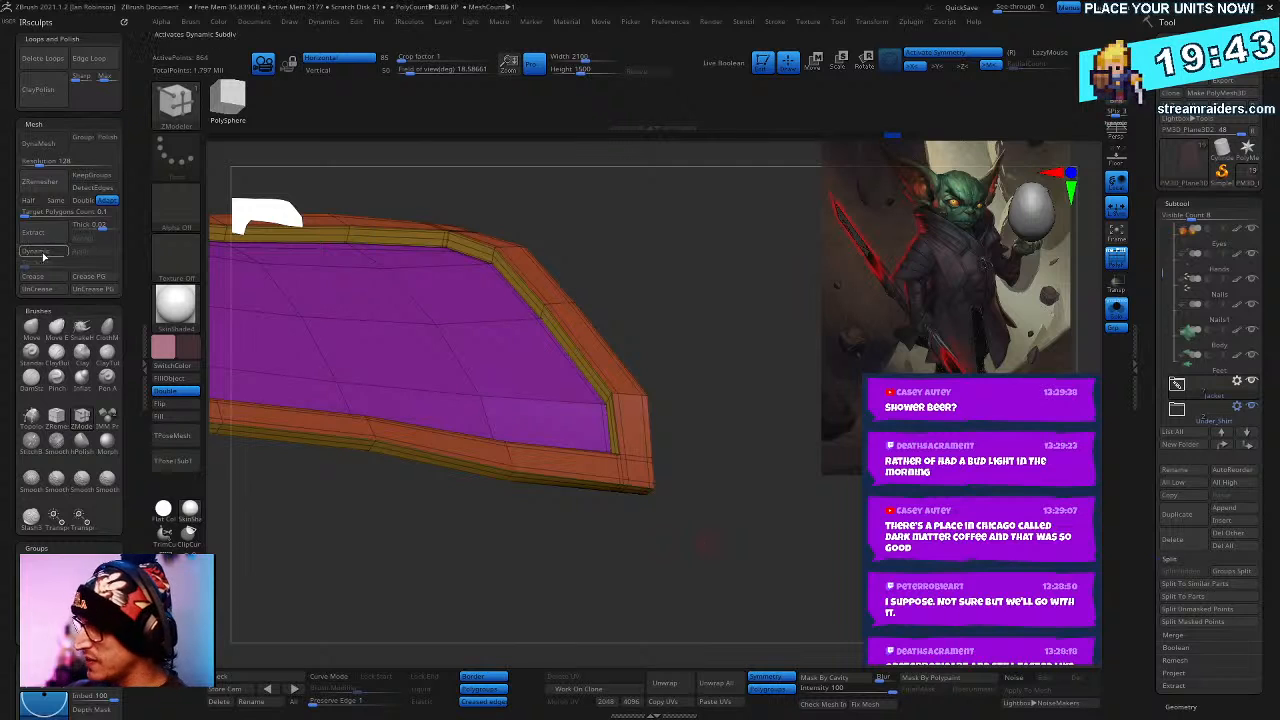
left_click(42, 252)
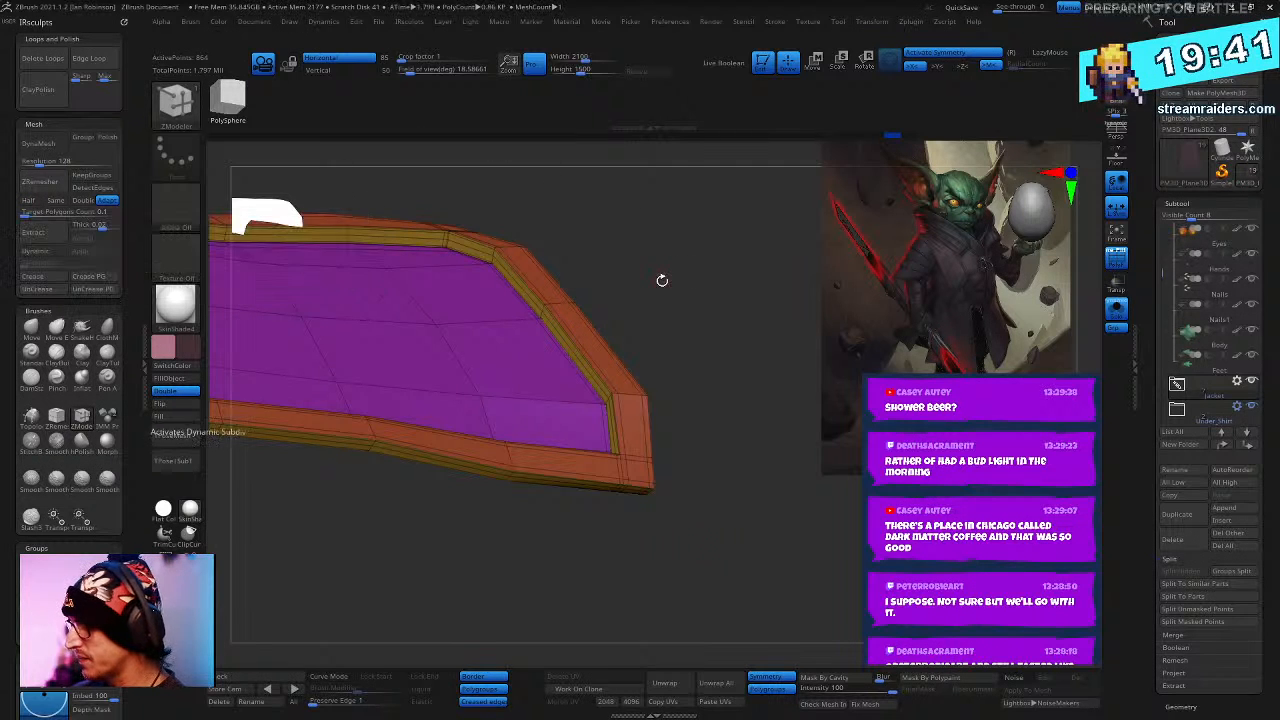
mouse_move(663, 280)
left_mouse_down()
mouse_move(663, 294)
mouse_move(658, 277)
left_mouse_up()
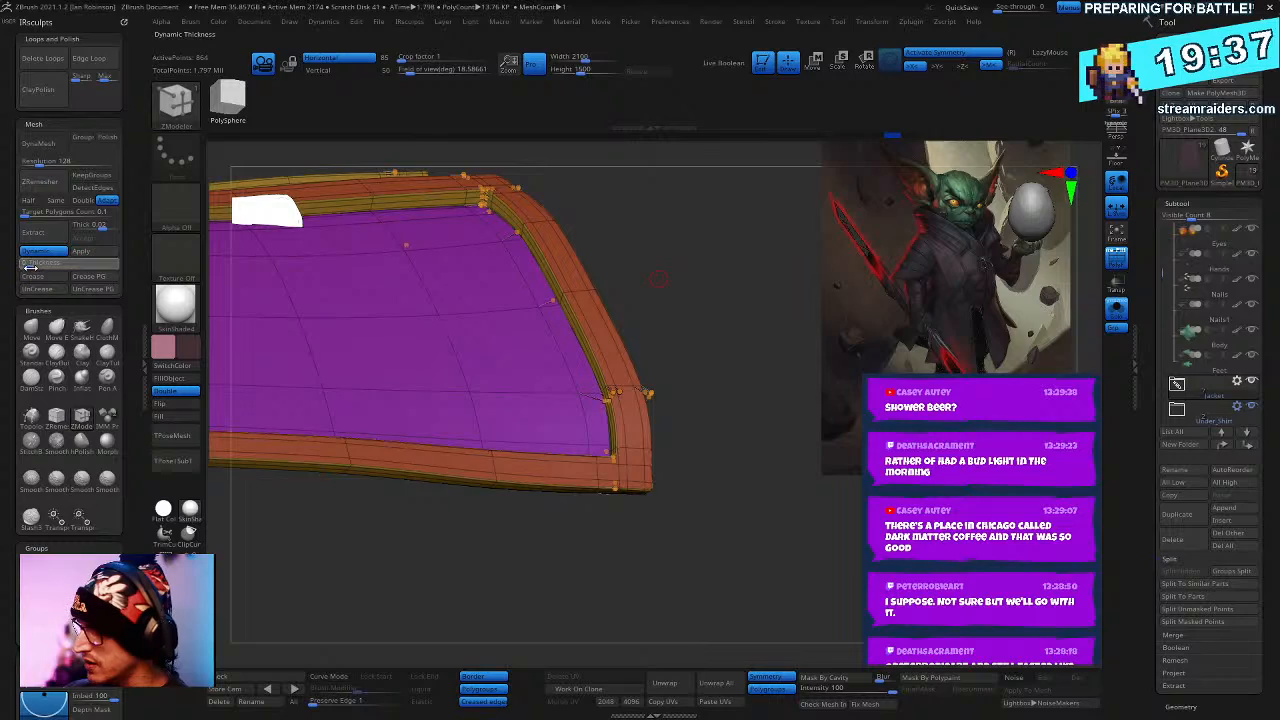
left_click_drag(30, 268, 34, 268)
left_click_drag(702, 300, 638, 406)
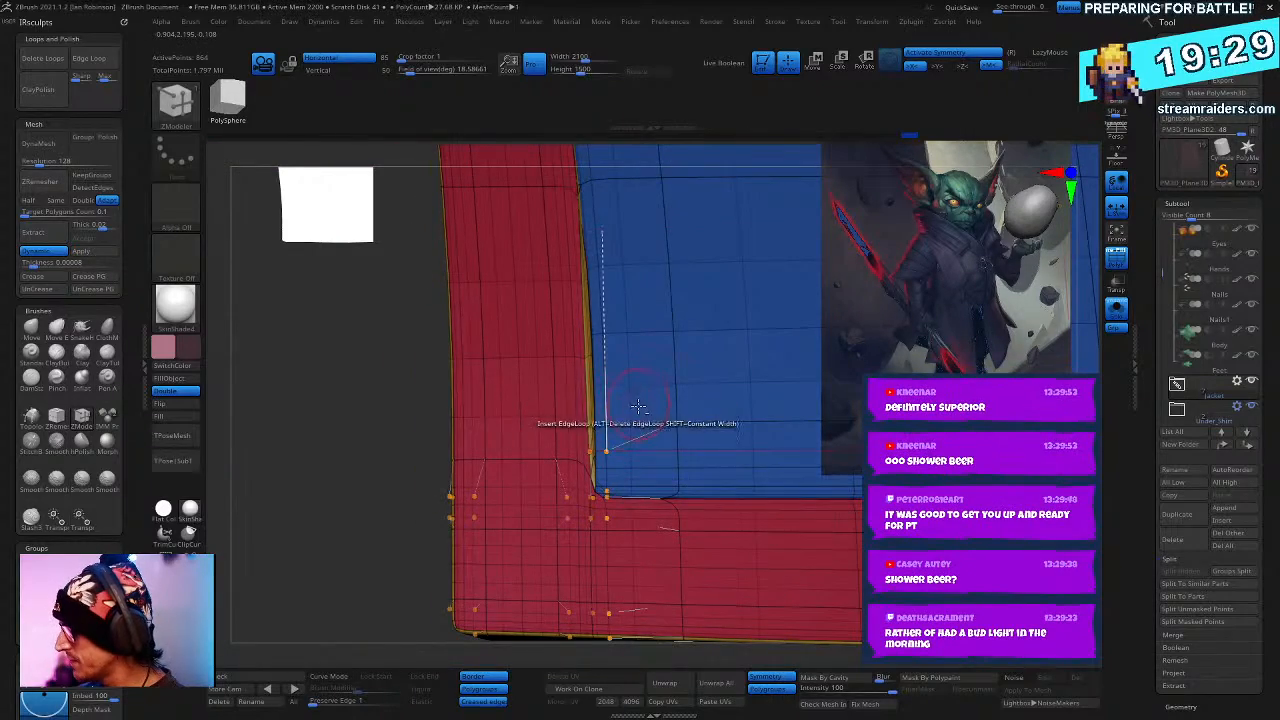
right_click_drag(638, 406, 457, 295)
- Show the full figure and smooth the bulging folds out of the coat's front panels
left_click(1116, 310)
right_click_drag(780, 400, 686, 352, "ctrl")
right_click(770, 400)
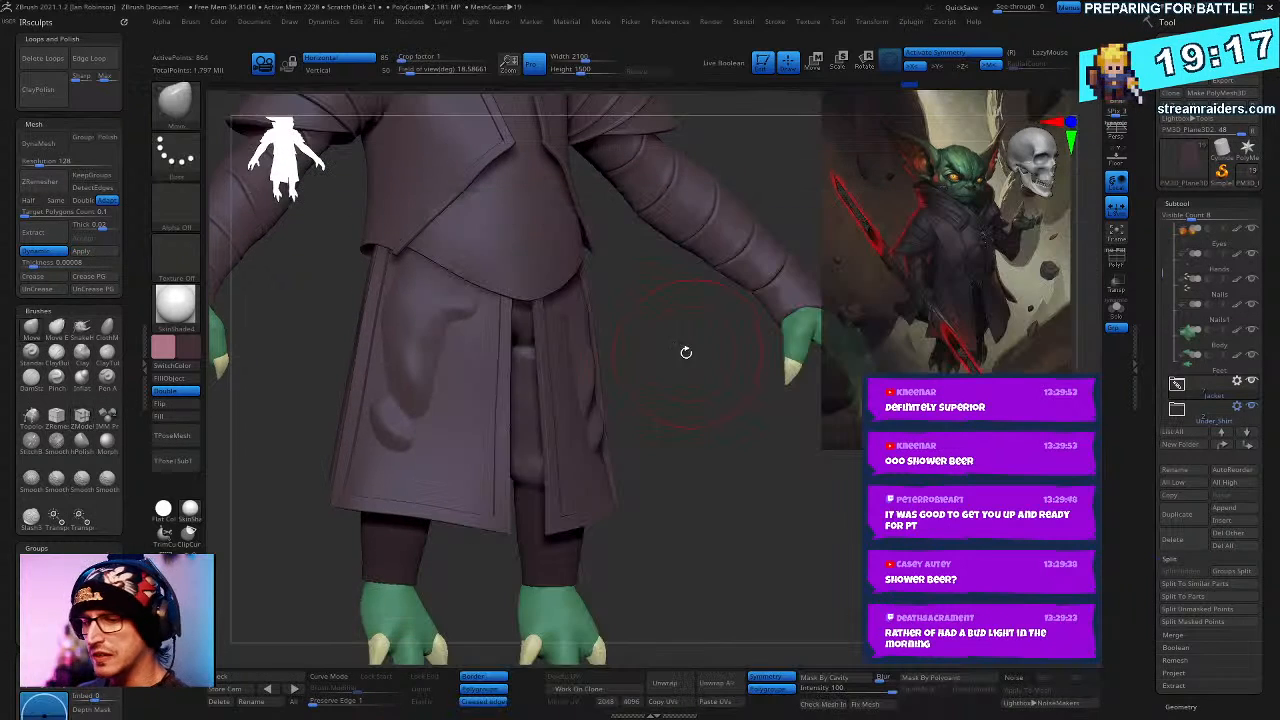
right_click(686, 352)
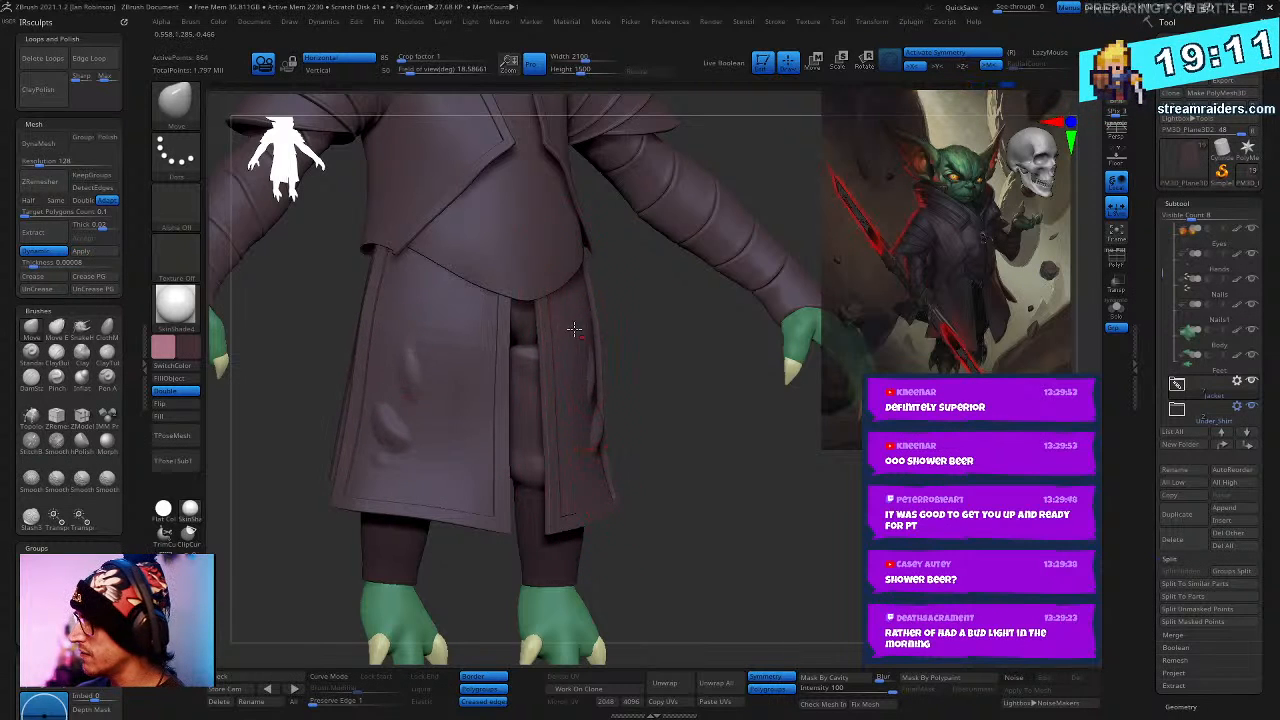
right_click_drag(543, 314, 617, 357)
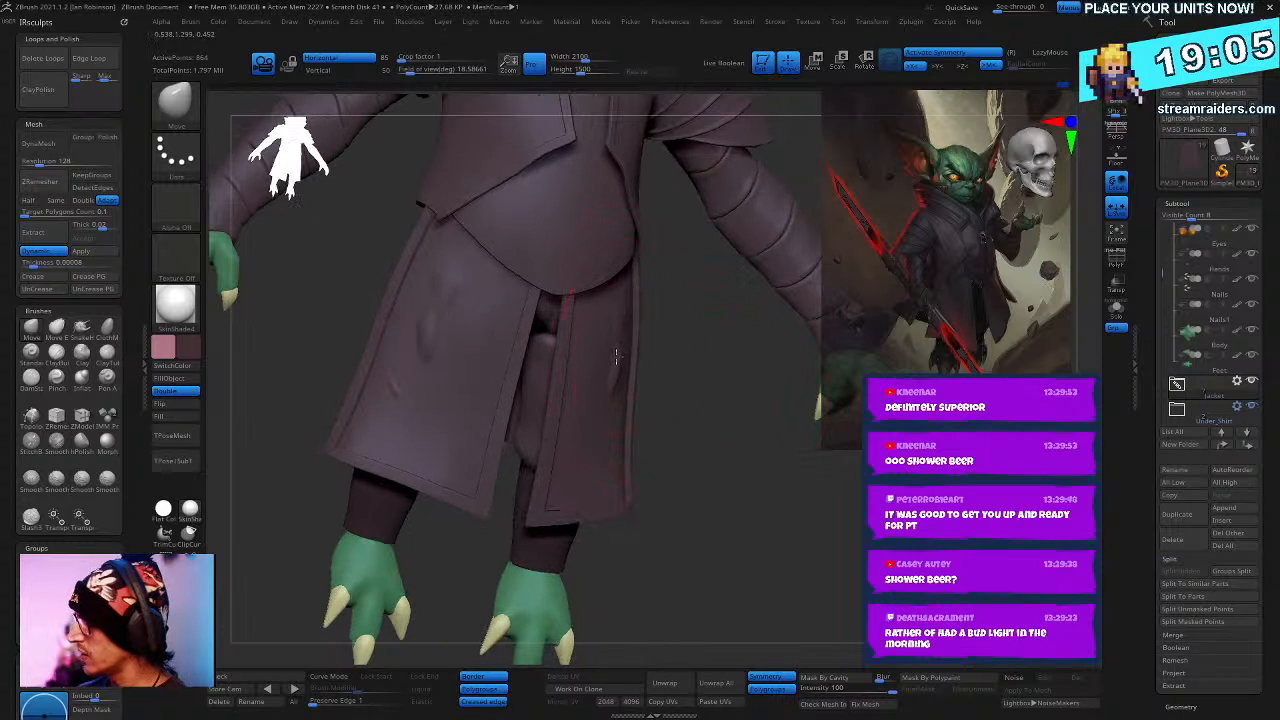
right_click_drag(691, 418, 606, 376)
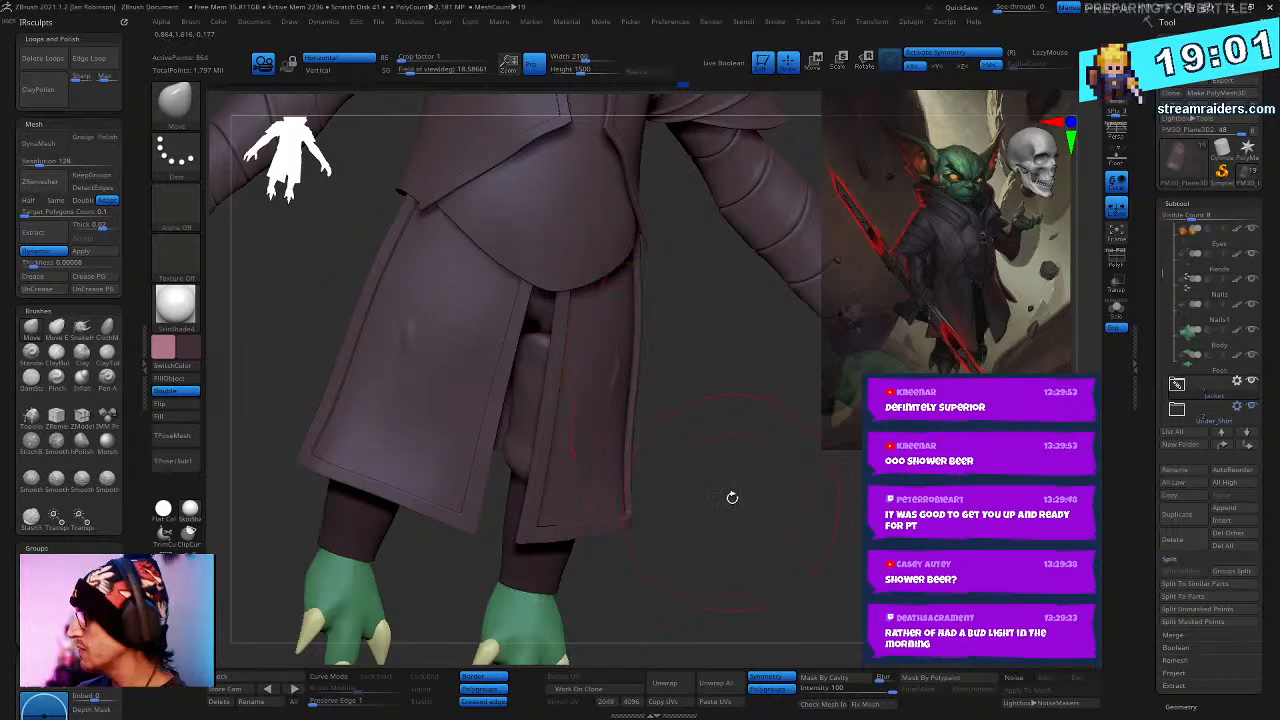
- Examine how the upper jacket meets the waist and front panels, and make the jacket the active subtool
right_click_drag(732, 497, 697, 548, "ctrl")
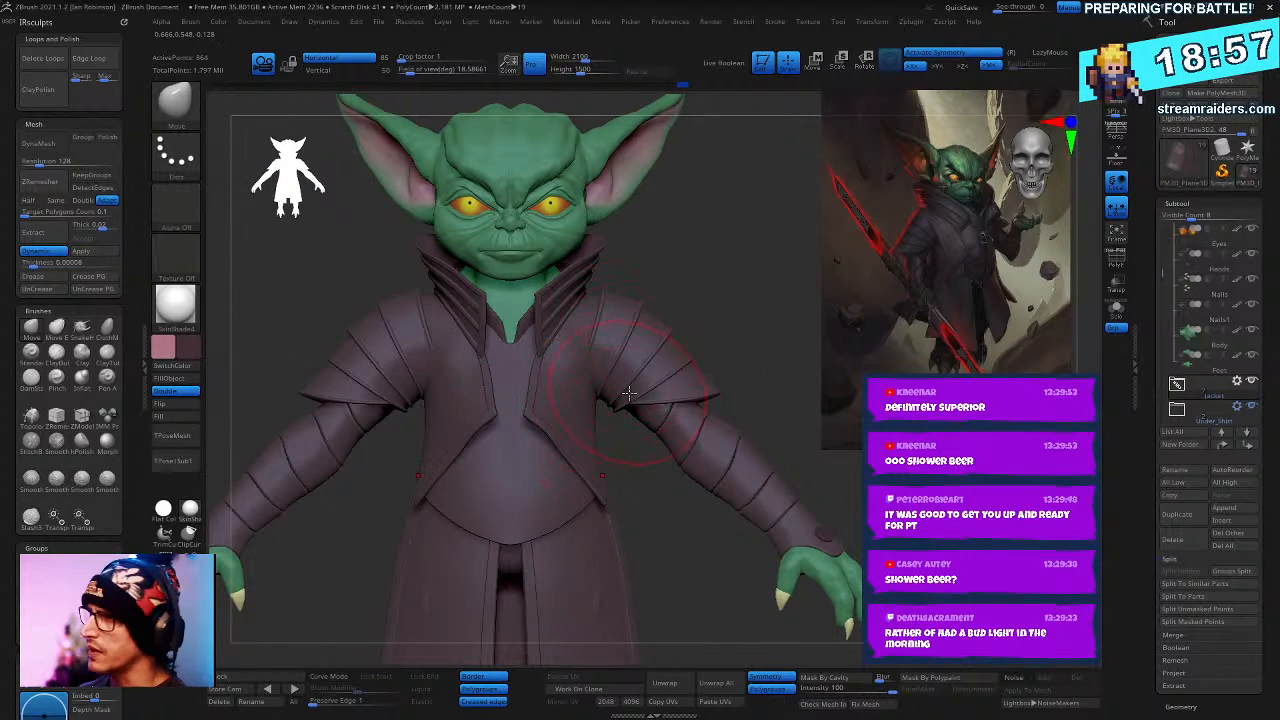
right_click_drag(629, 466, 592, 466)
right_click_drag(720, 320, 407, 369, "ctrl")
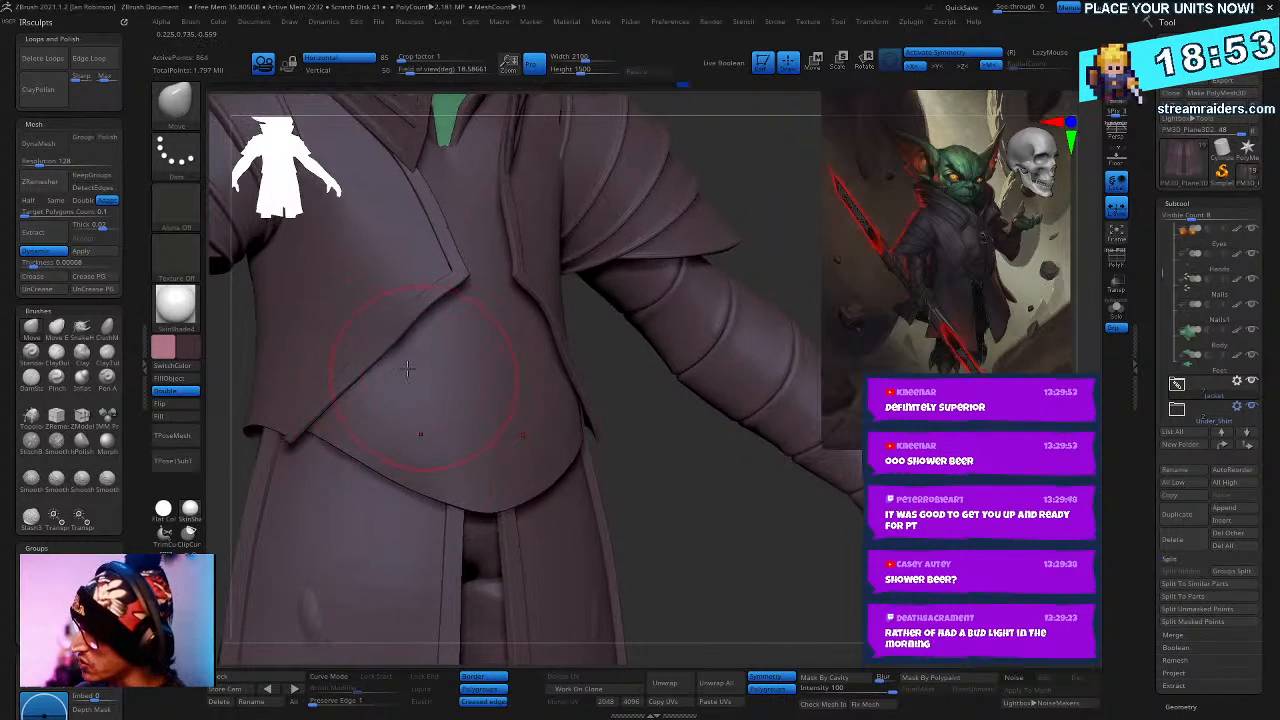
mouse_move(760, 237)
right_mouse_down()
mouse_move(620, 363)
mouse_move(636, 385)
mouse_move(626, 390)
right_mouse_up()
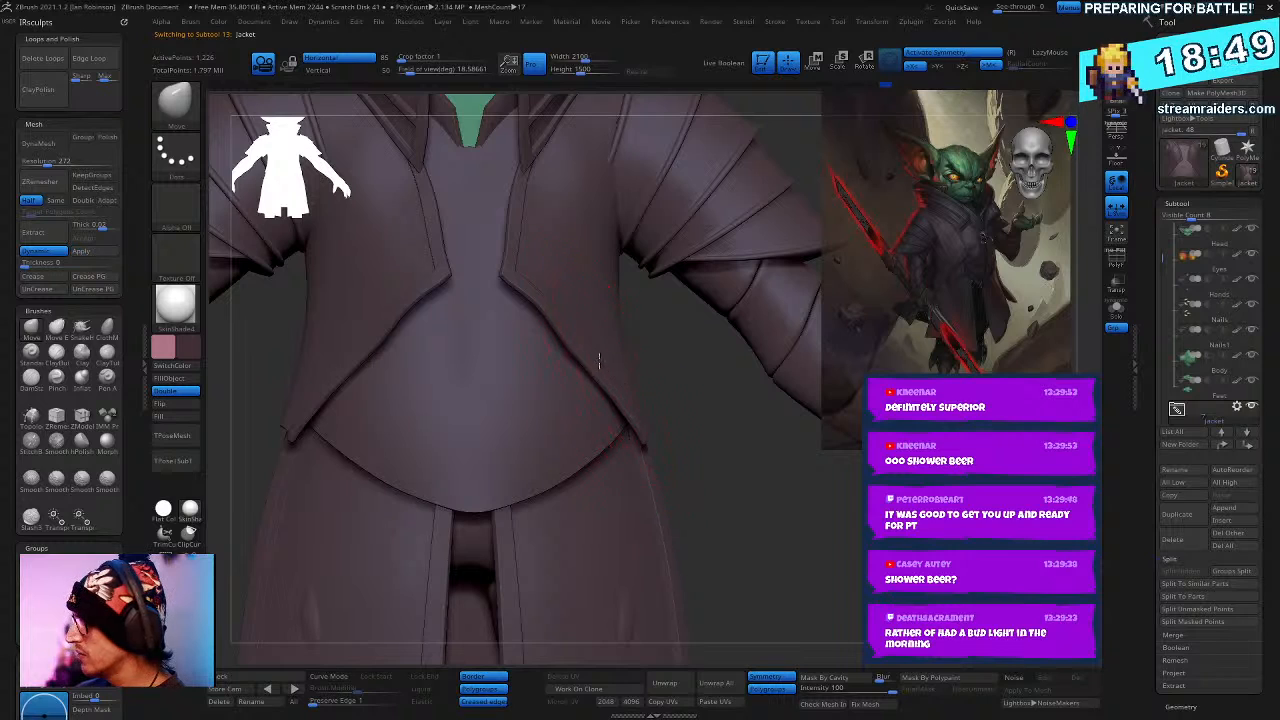
key("space")
mouse_move(602, 347)
left_mouse_down()
mouse_move(617, 352)
mouse_move(581, 349)
mouse_move(649, 480)
left_mouse_up()
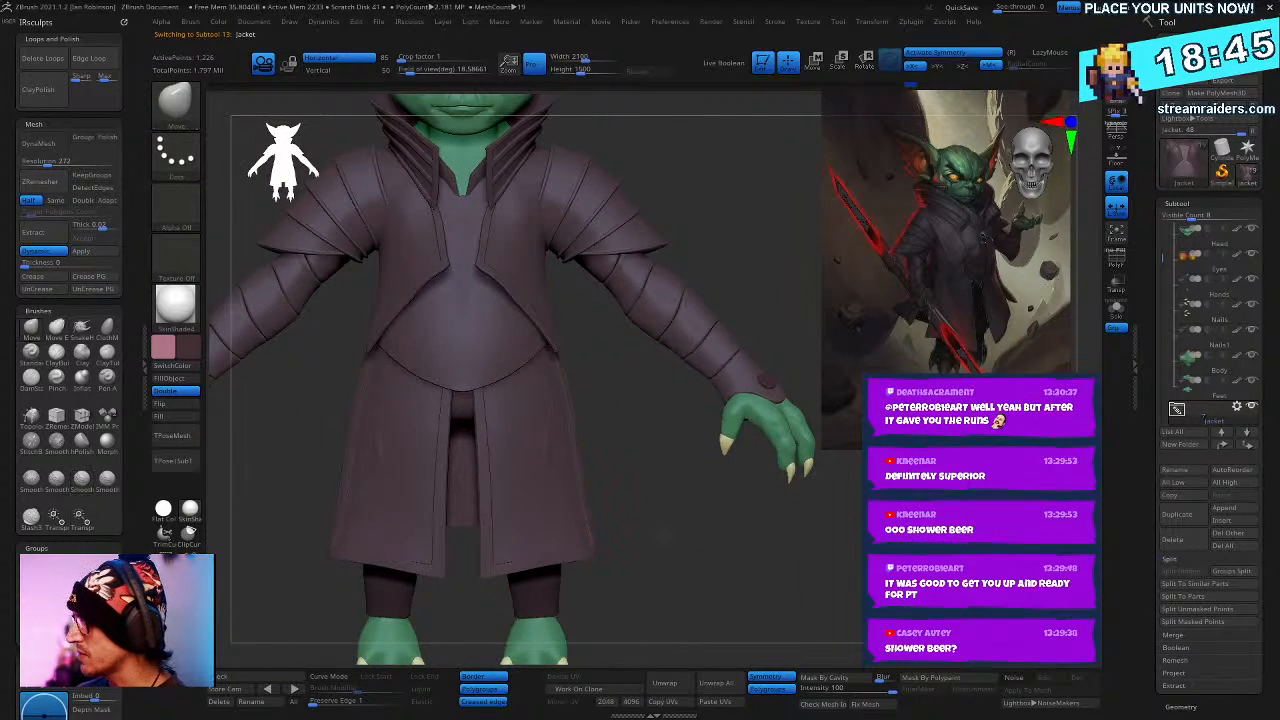
- Isolate the jacket and display its polygroup wireframe
mouse_move(724, 262)
left_mouse_down("alt")
mouse_move(732, 341)
mouse_move(798, 256)
mouse_move(749, 254)
mouse_move(772, 242)
mouse_move(665, 415)
mouse_move(491, 457)
mouse_move(703, 358)
mouse_move(751, 465)
left_mouse_up("alt")
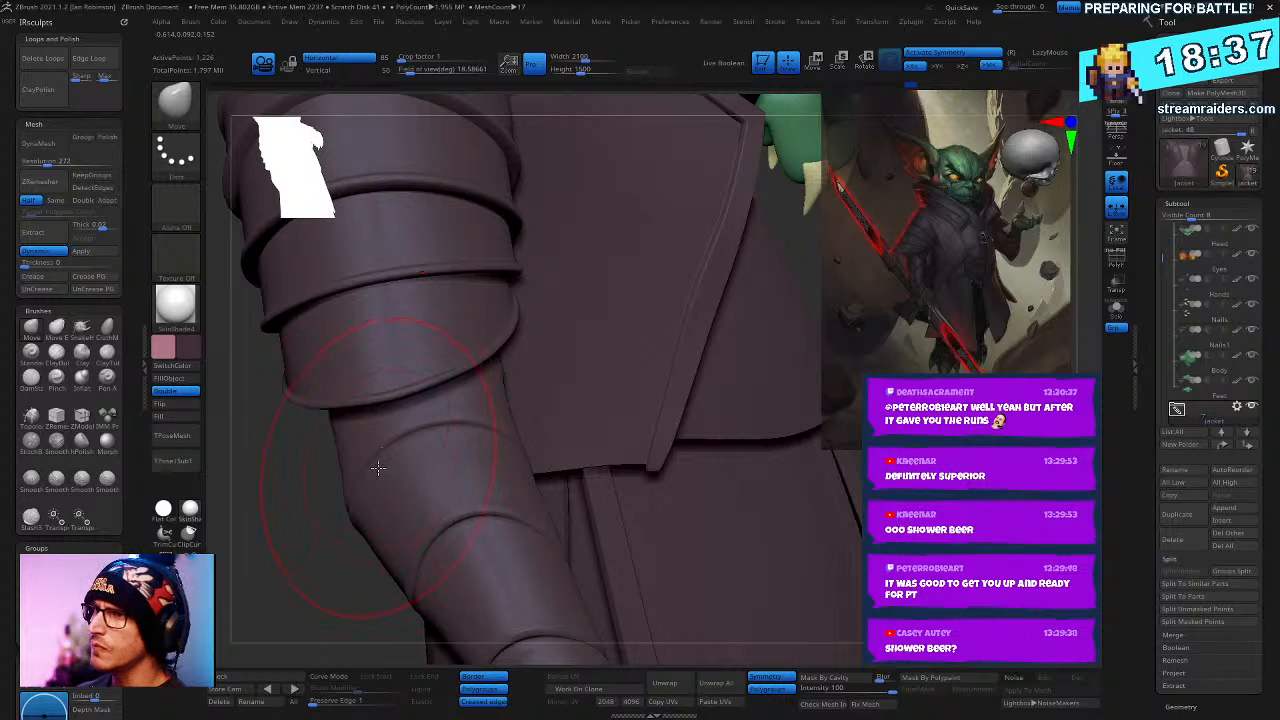
right_click_drag(590, 385, 720, 455)
left_click(1097, 328)
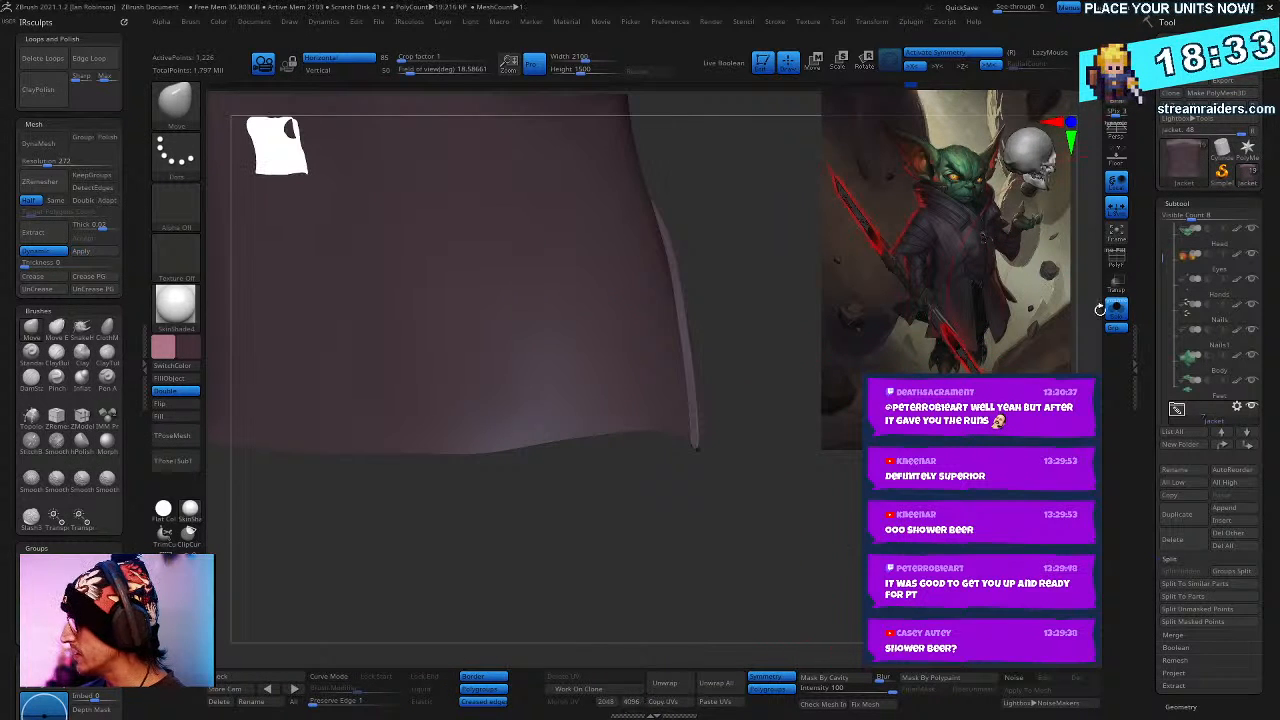
key("shift+f")
- Reshape the jacket's lower hem into a smooth upward arch between the side and the trim's lower tip
left_click_drag(771, 426, 638, 494)
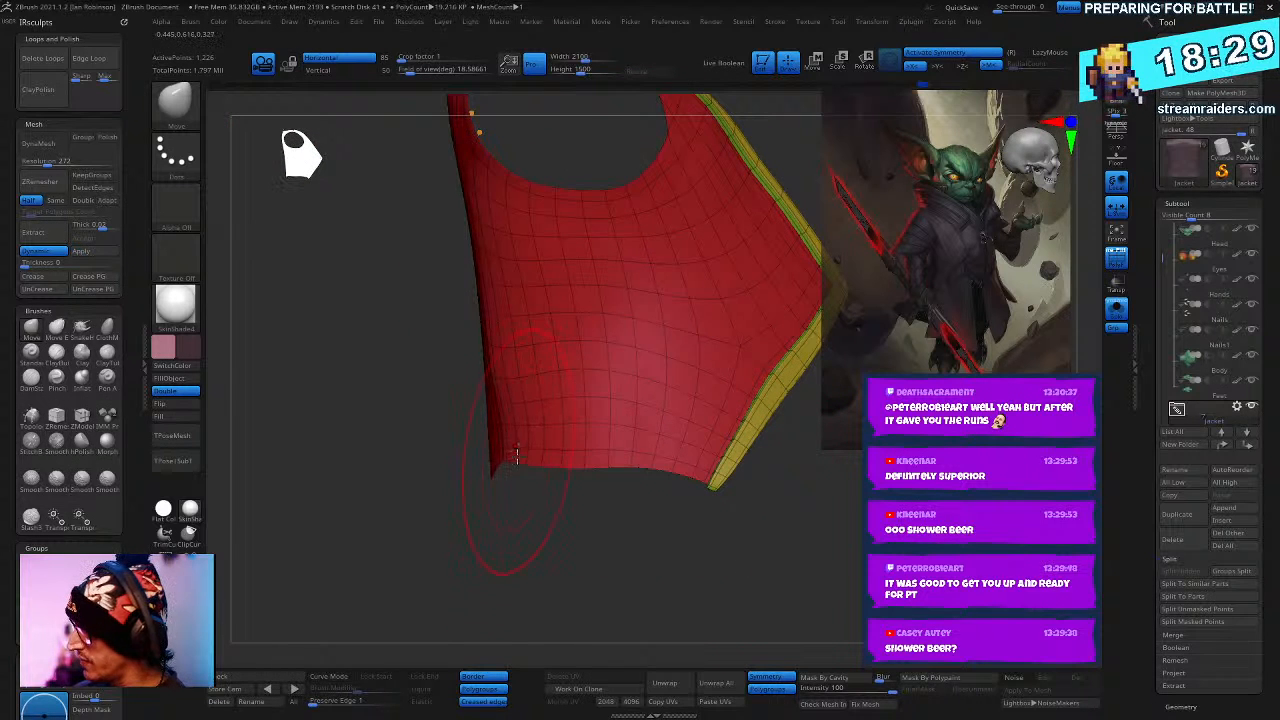
right_click(560, 440)
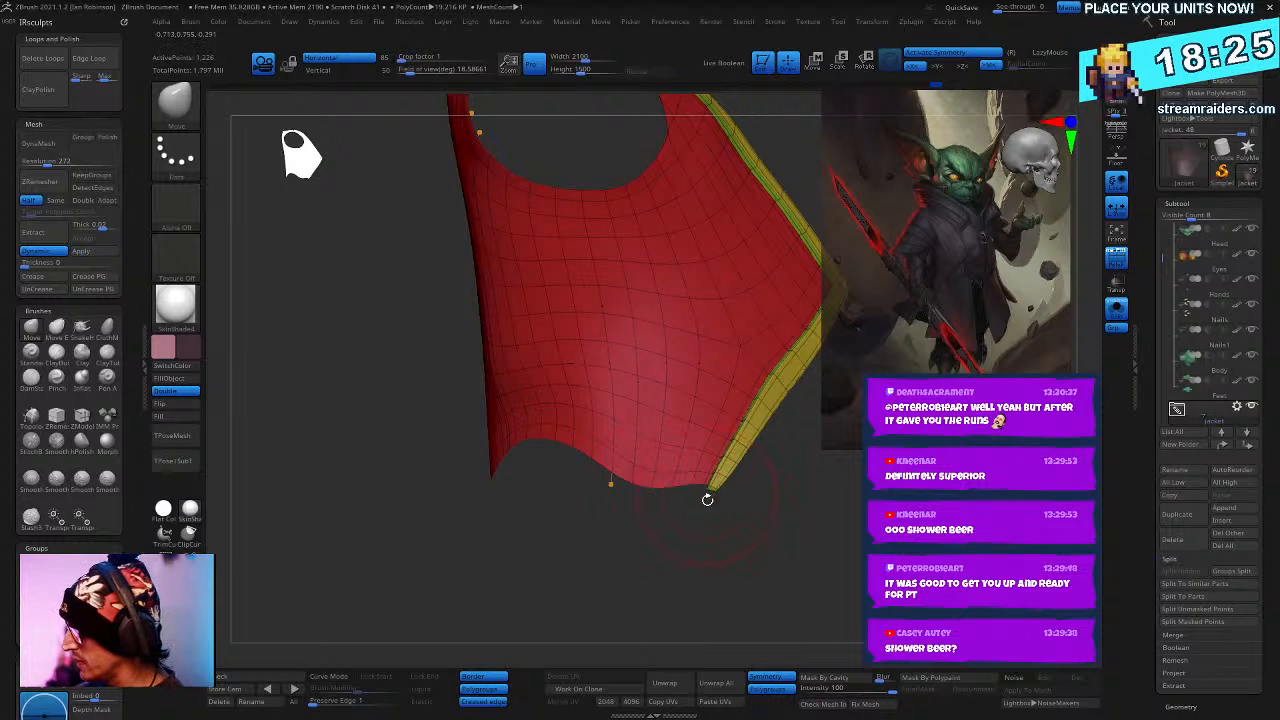
mouse_move(709, 497)
left_mouse_down()
mouse_move(749, 560)
mouse_move(754, 551)
mouse_move(721, 561)
left_mouse_up()
key("ctrl")
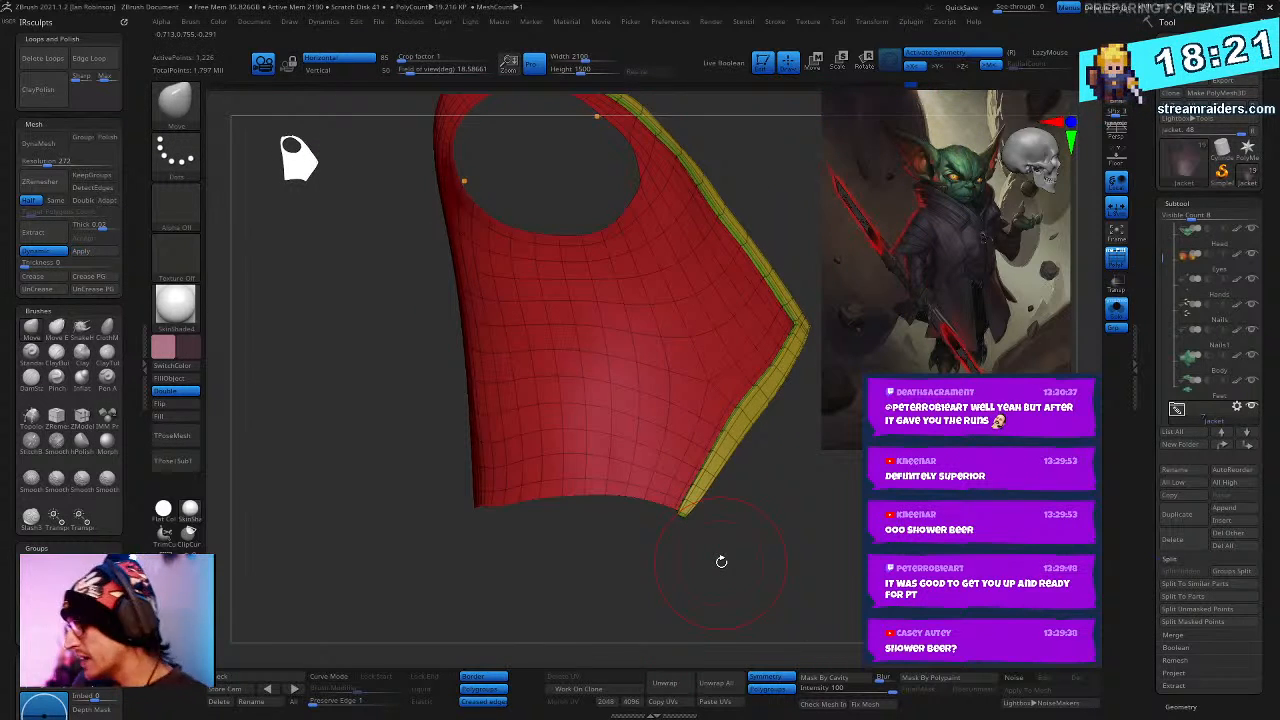
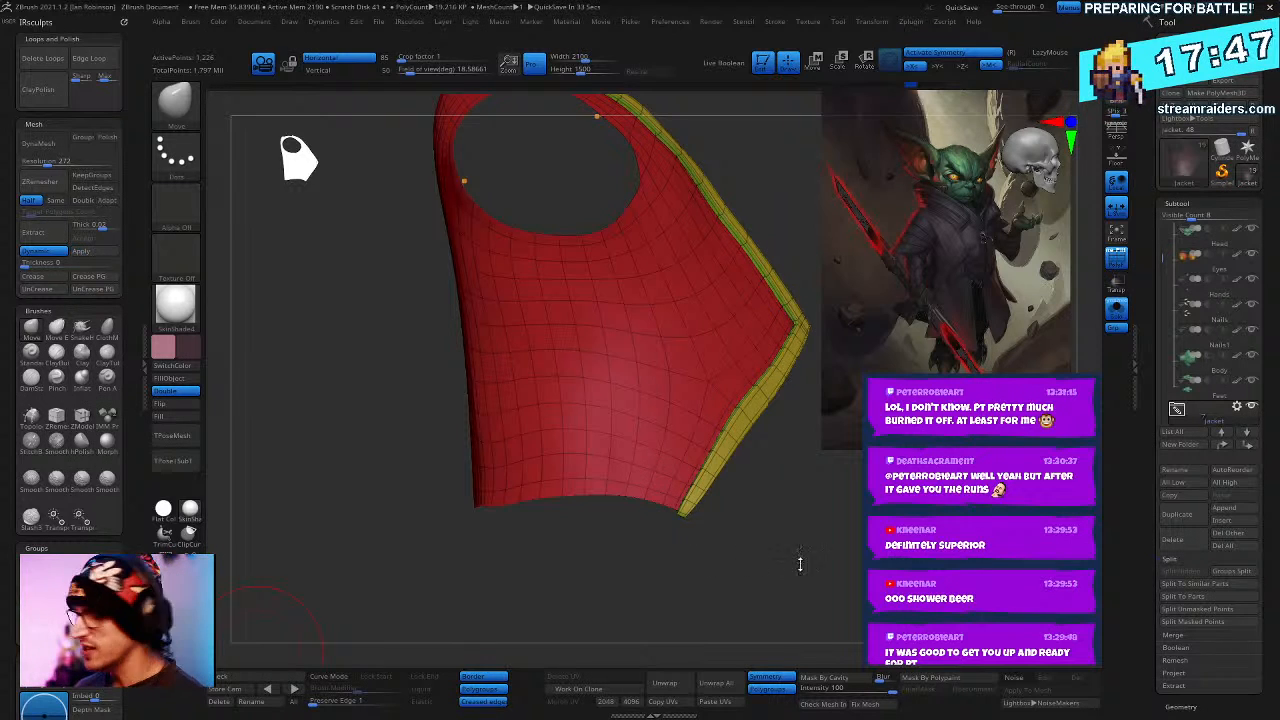
- Even out the jacket's hem curve and straighten the lower end of its front trim with the Move brush
left_click_drag(800, 565, 639, 531)
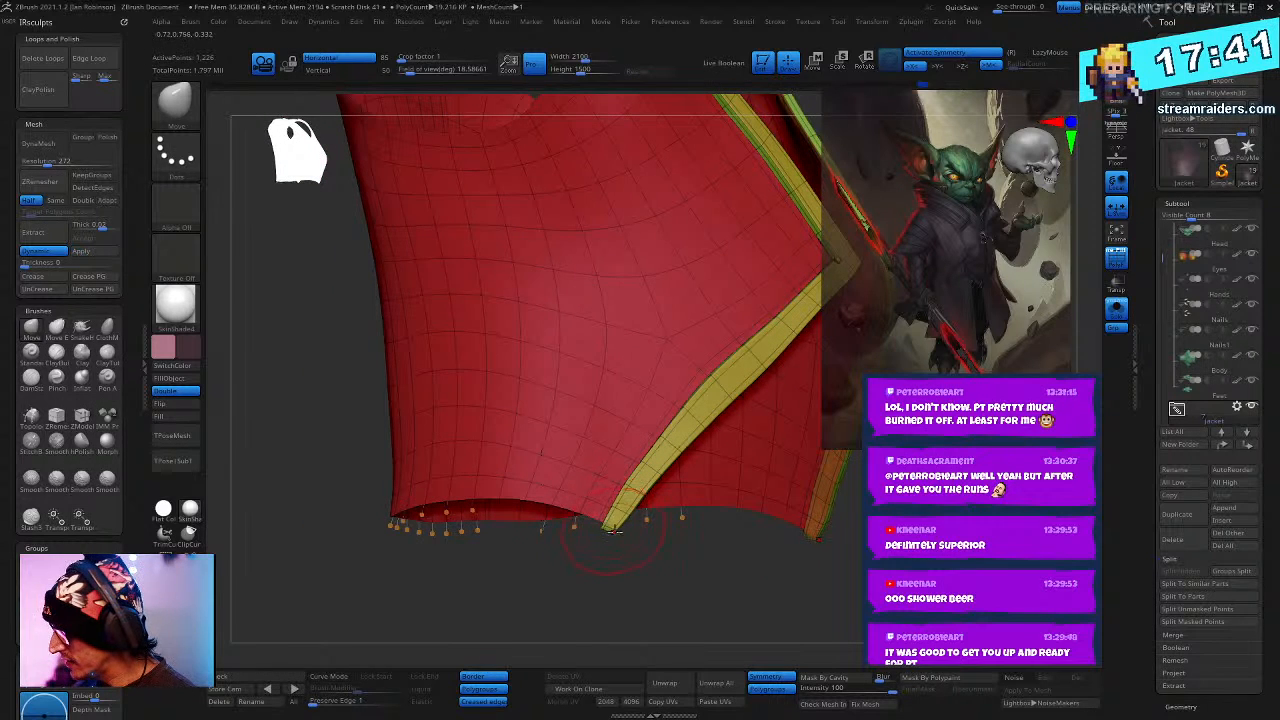
left_click_drag(629, 571, 661, 575)
key("ctrl")
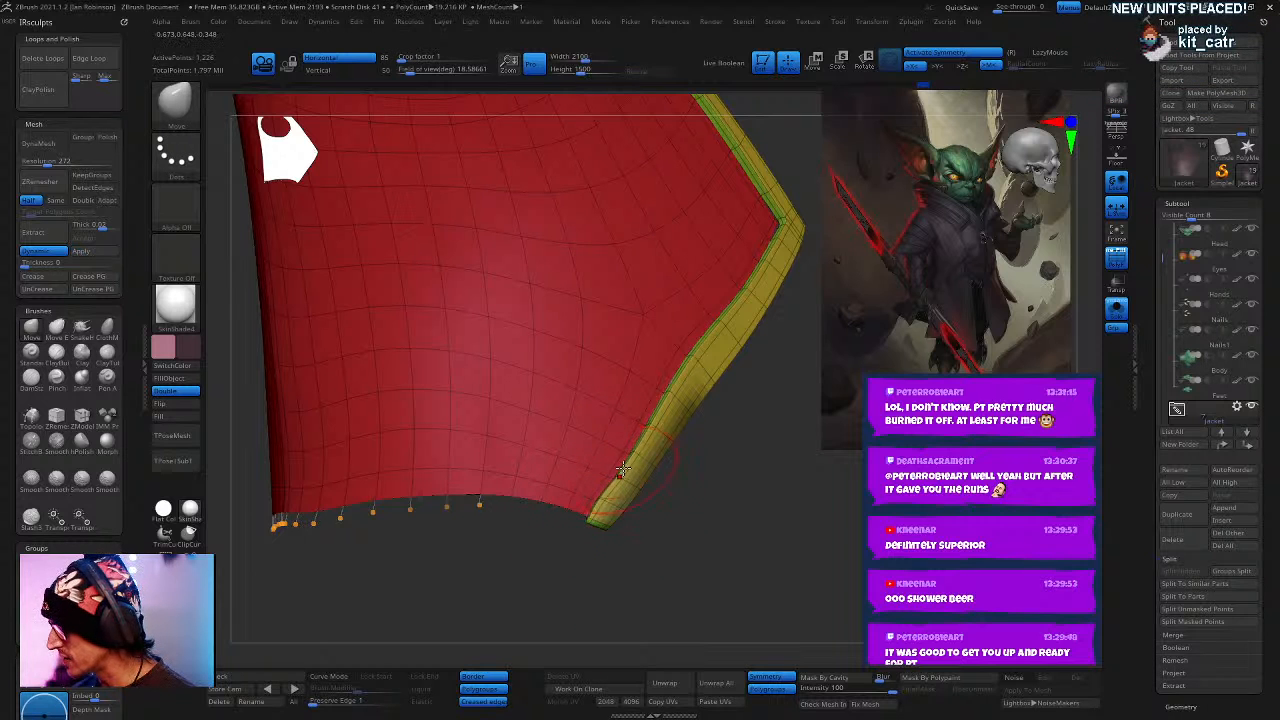
key("space")
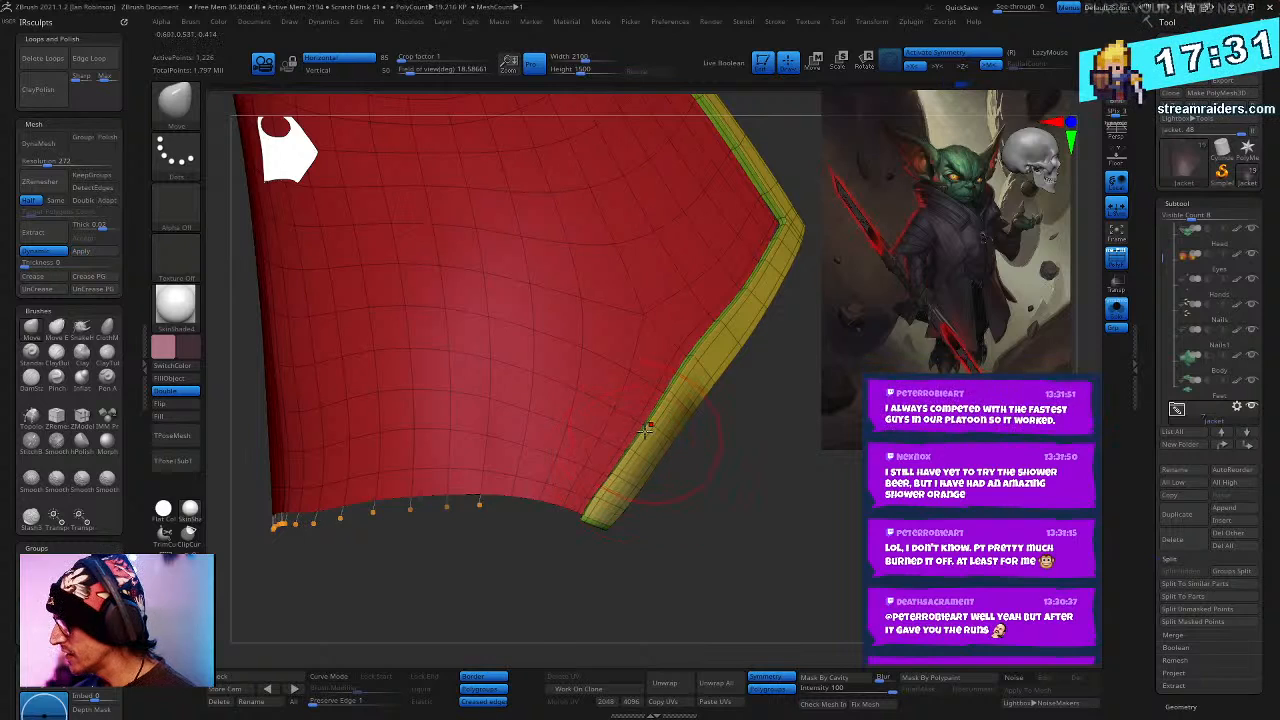
left_click_drag(742, 471, 664, 549)
- Show the full figure again and examine the reshaped jacket hem against the waist and sleeves
key("f")
left_click_drag(726, 497, 808, 512)
left_click(1117, 311)
left_click_drag(1094, 323, 855, 486)
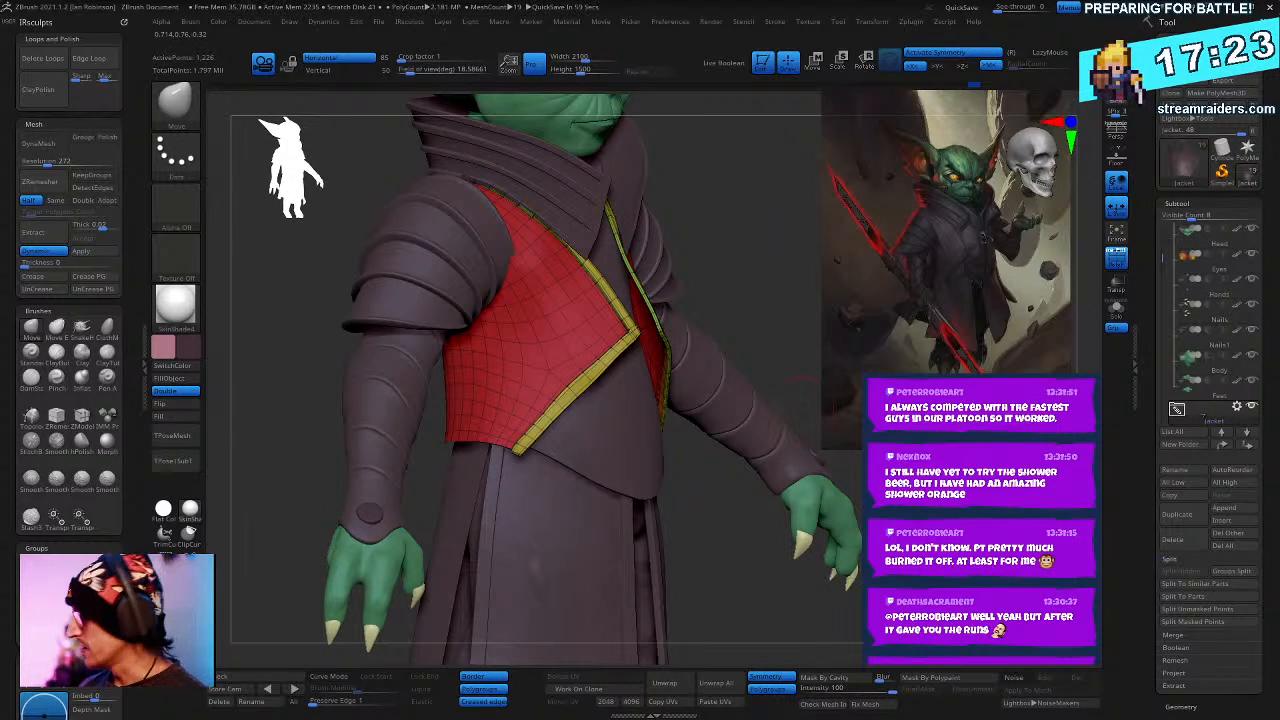
left_click_drag(789, 573, 736, 633)
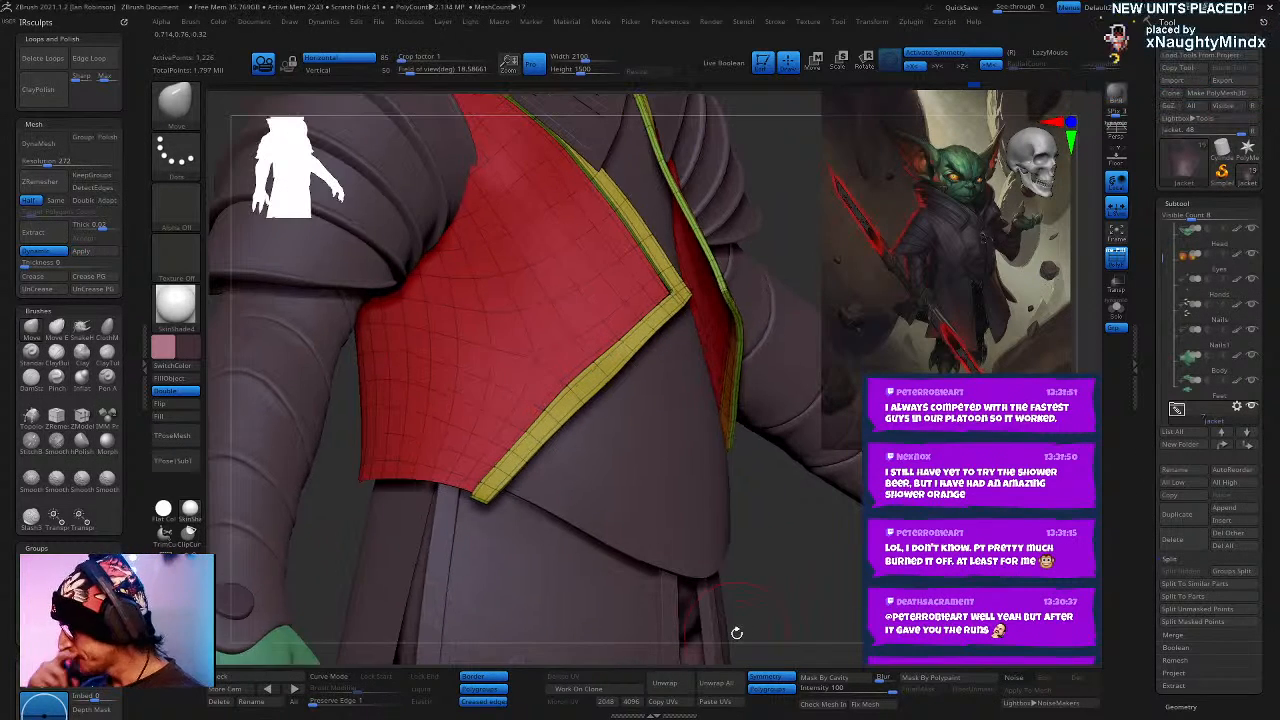
- Switch to the IMM Primitives brush with the Single Poly mesh
key("b")
key("i")
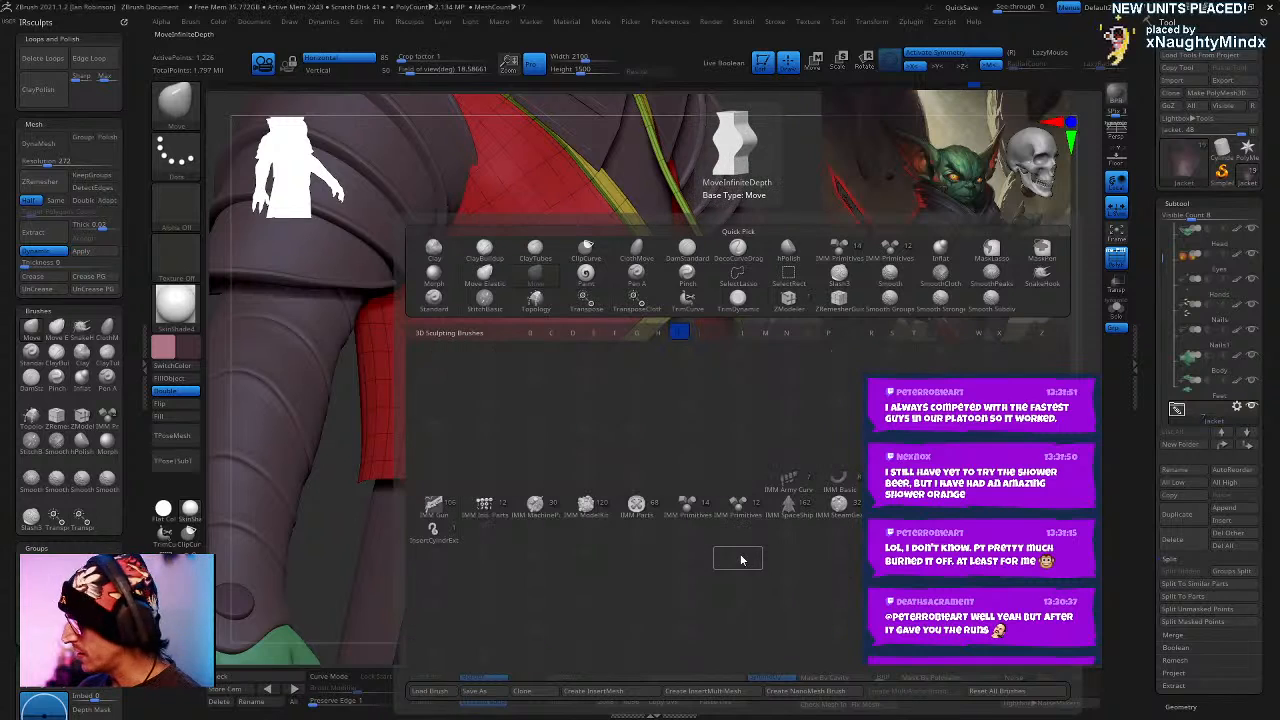
key("p")
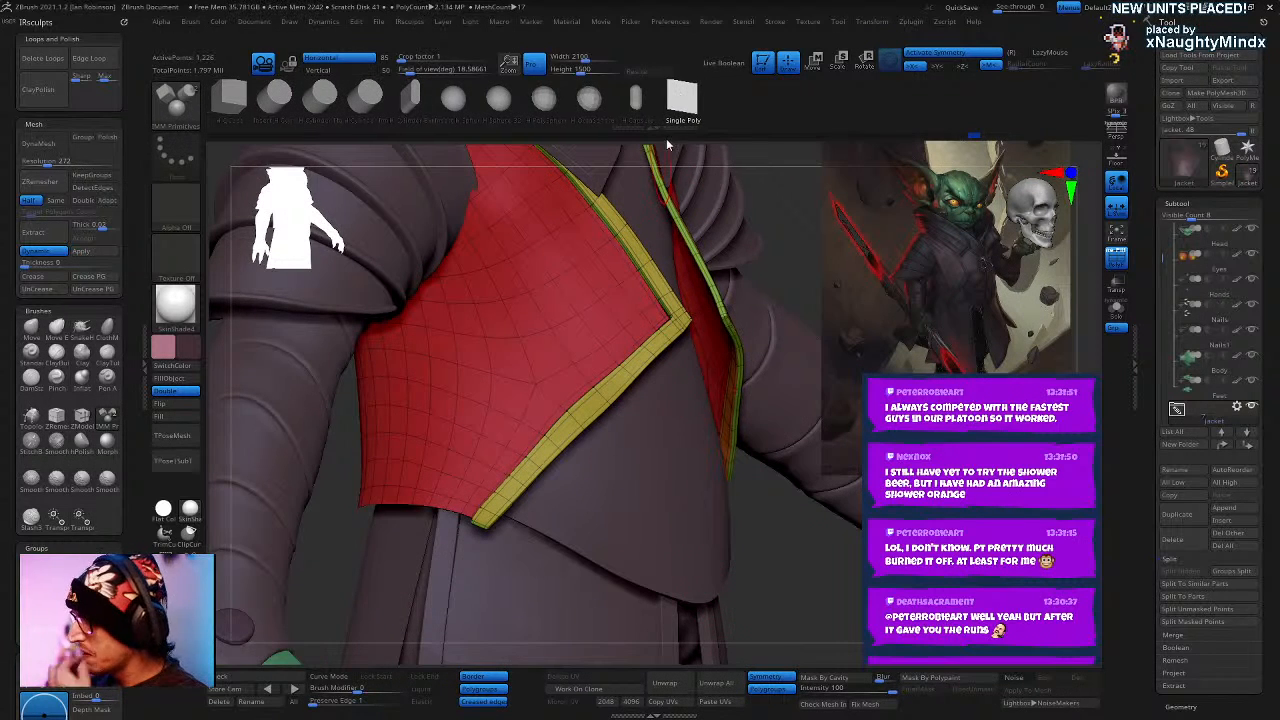
- Try to insert a small single polygon on the jacket's lower trim, then undo it
mouse_move(810, 579)
left_mouse_down()
mouse_move(535, 467)
mouse_move(516, 505)
mouse_move(478, 528)
left_mouse_up()
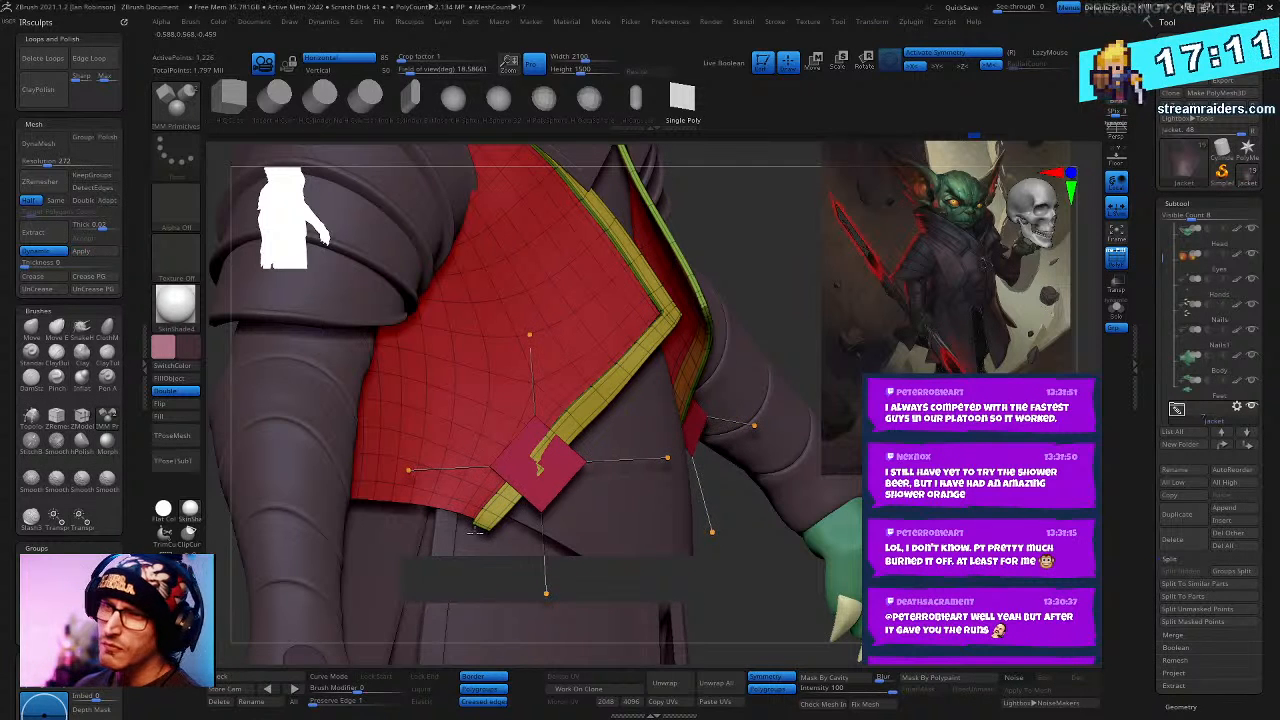
key("shift+f")
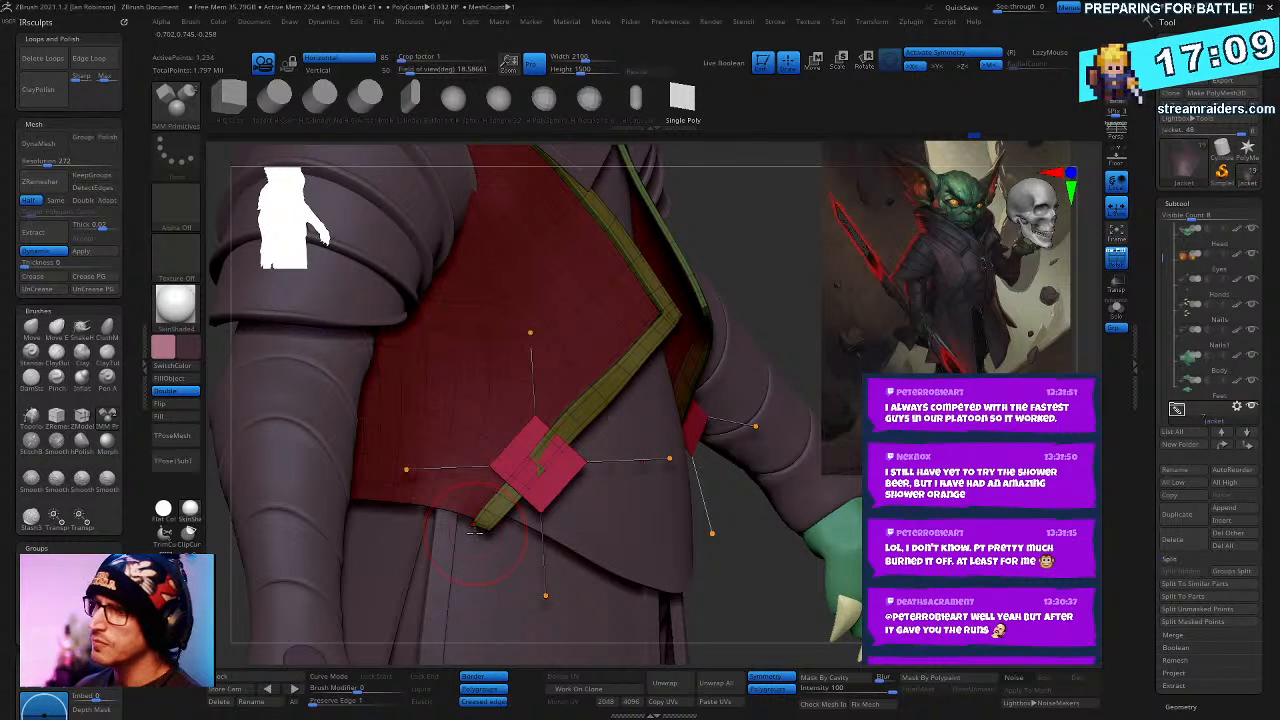
left_click_drag(739, 568, 754, 560)
key("ctrl+z")
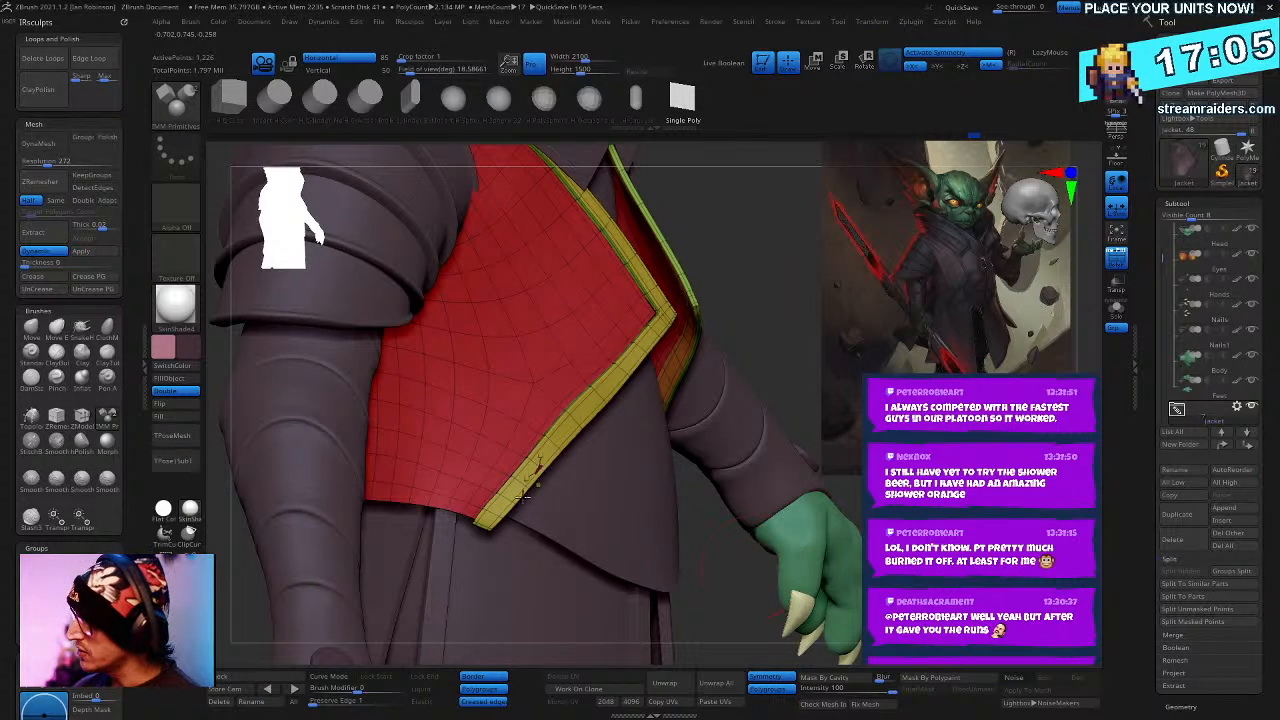
mouse_move(523, 497)
left_mouse_down()
mouse_move(525, 568)
mouse_move(508, 614)
mouse_move(523, 568)
left_mouse_up()
key("ctrl+z")
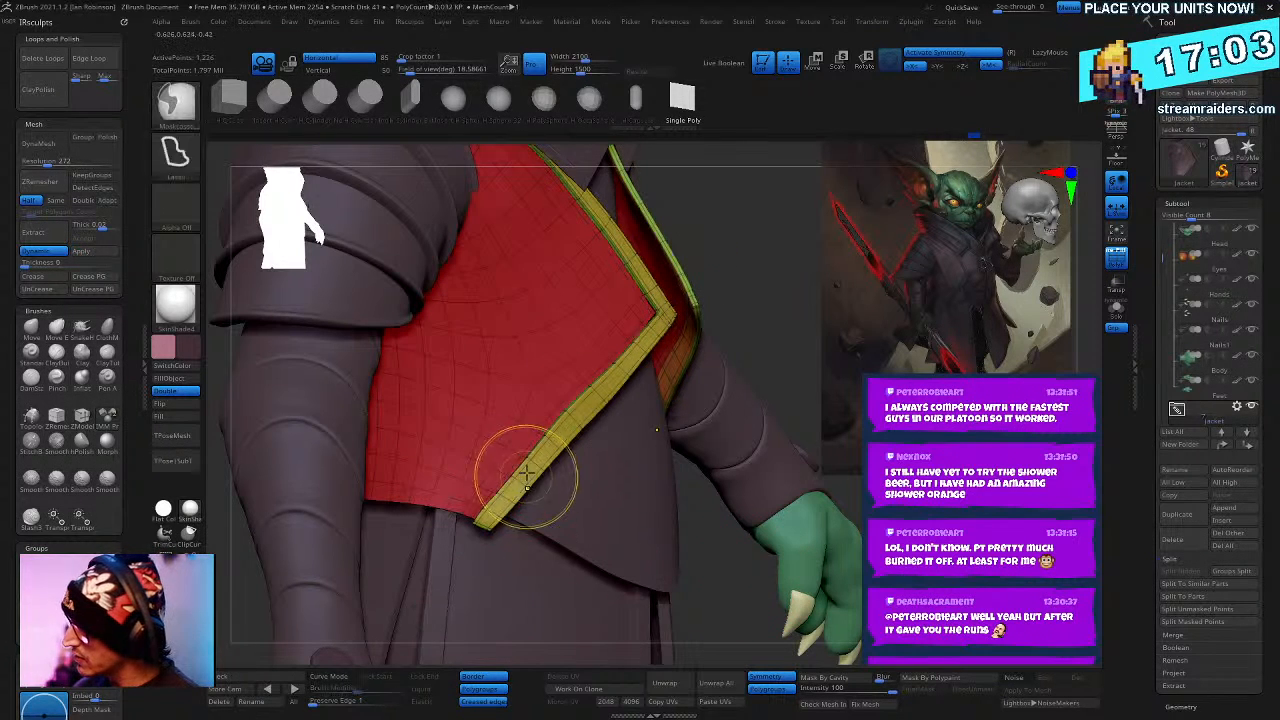
- Insert a larger single polygon over the jacket's lower trim and split it off as its own active subtool
mouse_move(535, 459)
left_mouse_down()
mouse_move(571, 613)
mouse_move(569, 650)
mouse_move(551, 660)
mouse_move(566, 662)
left_mouse_up()
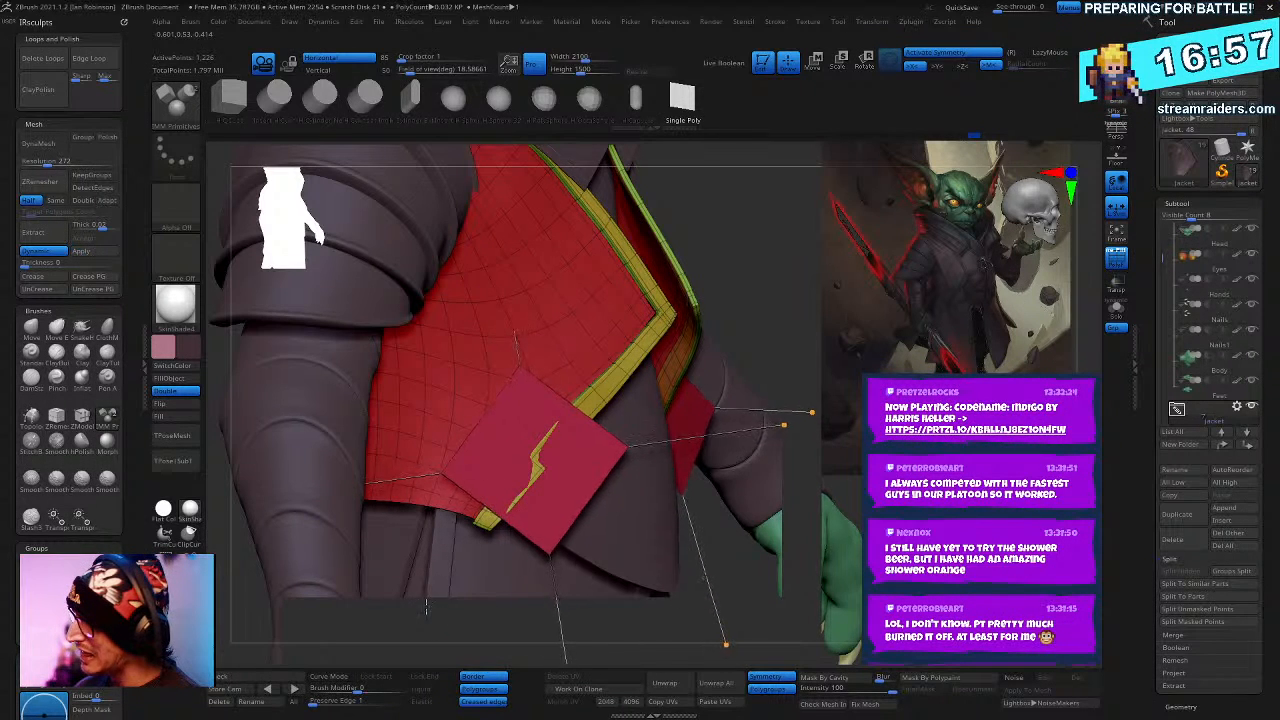
left_click_drag(426, 605, 430, 607)
right_click_drag(714, 234, 690, 236)
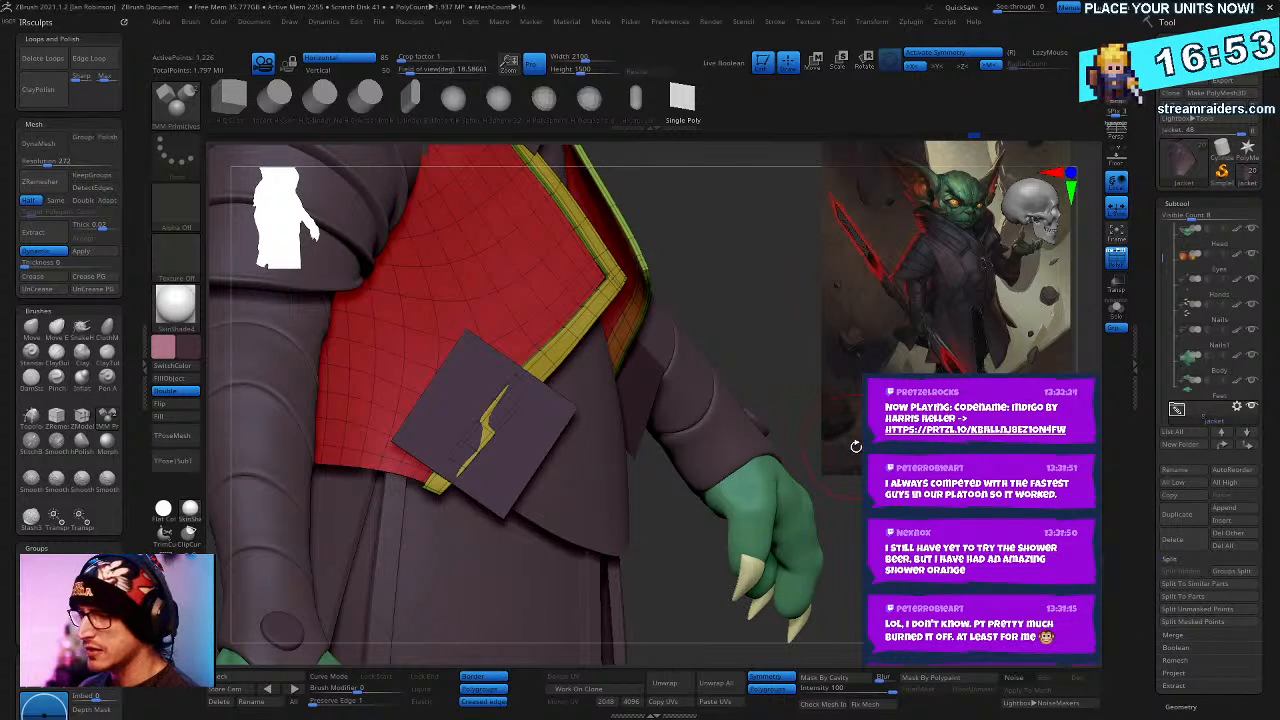
left_click(576, 346, "alt")
right_click_drag(573, 346, 565, 383)
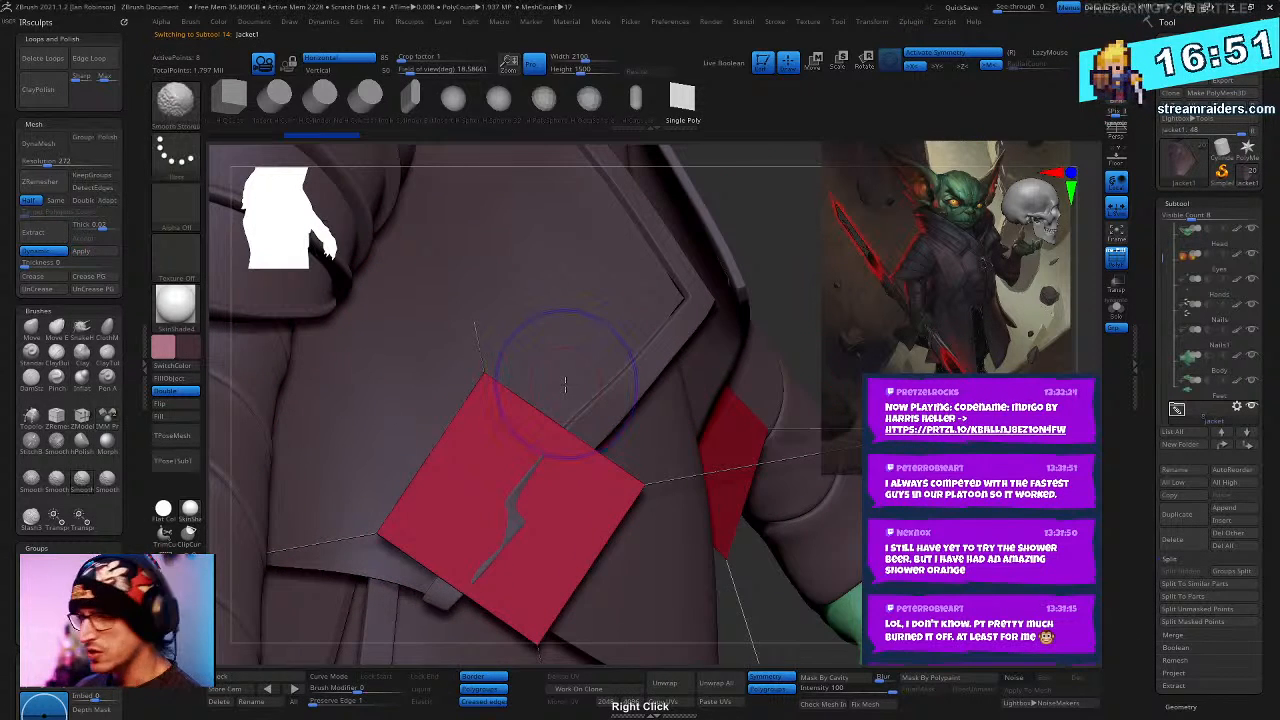
- Turn off dynamic subdivision and reposition the red polygon so it partly tucks beneath the jacket's lower front trim
key("shift+d")
key("w")
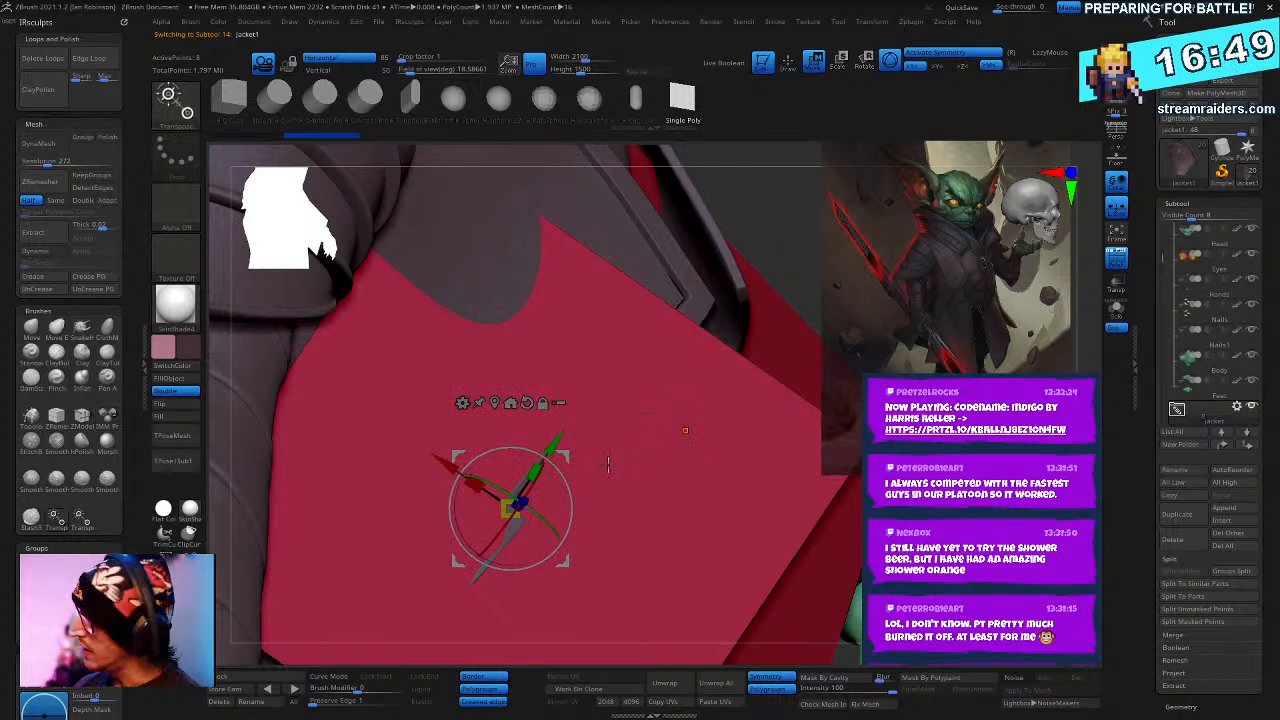
left_click_drag(513, 502, 502, 514)
right_click_drag(502, 514, 647, 369)
left_click_drag(600, 345, 570, 315)
right_click_drag(572, 318, 697, 410)
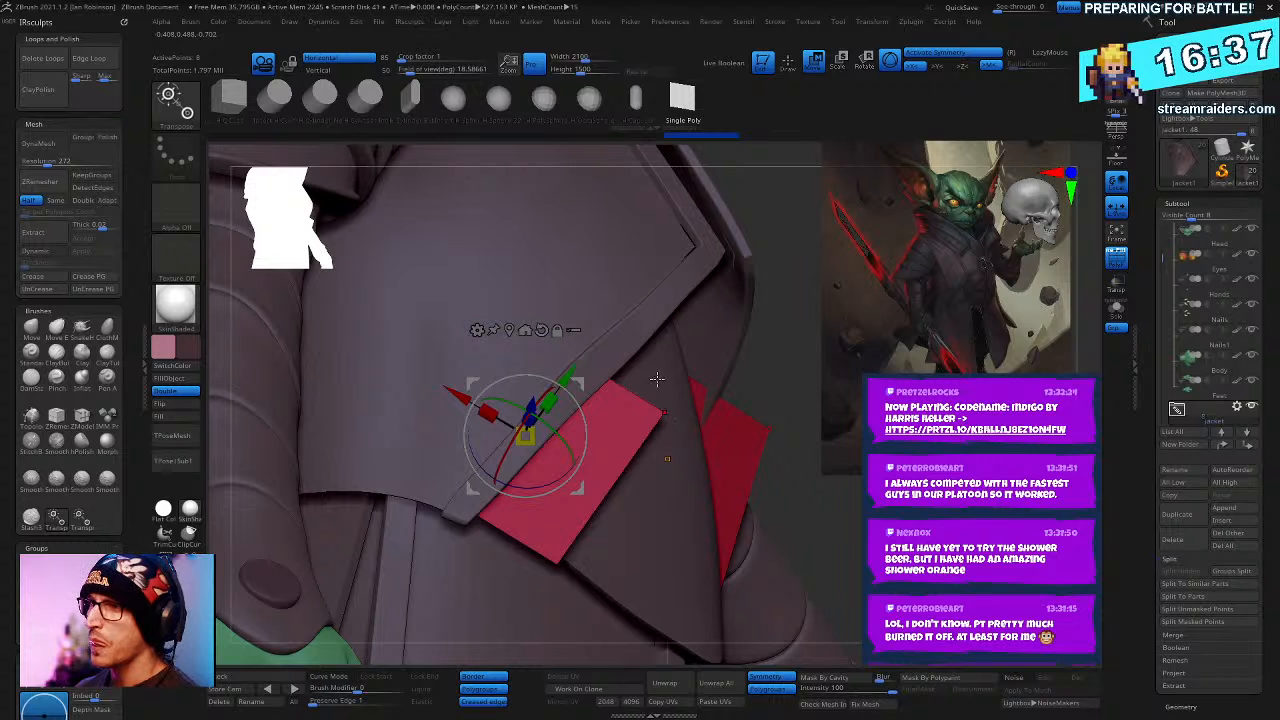
- Switch to the Move brush and check the red polygon in isolation, with the rest of the outfit shown again
key("q")
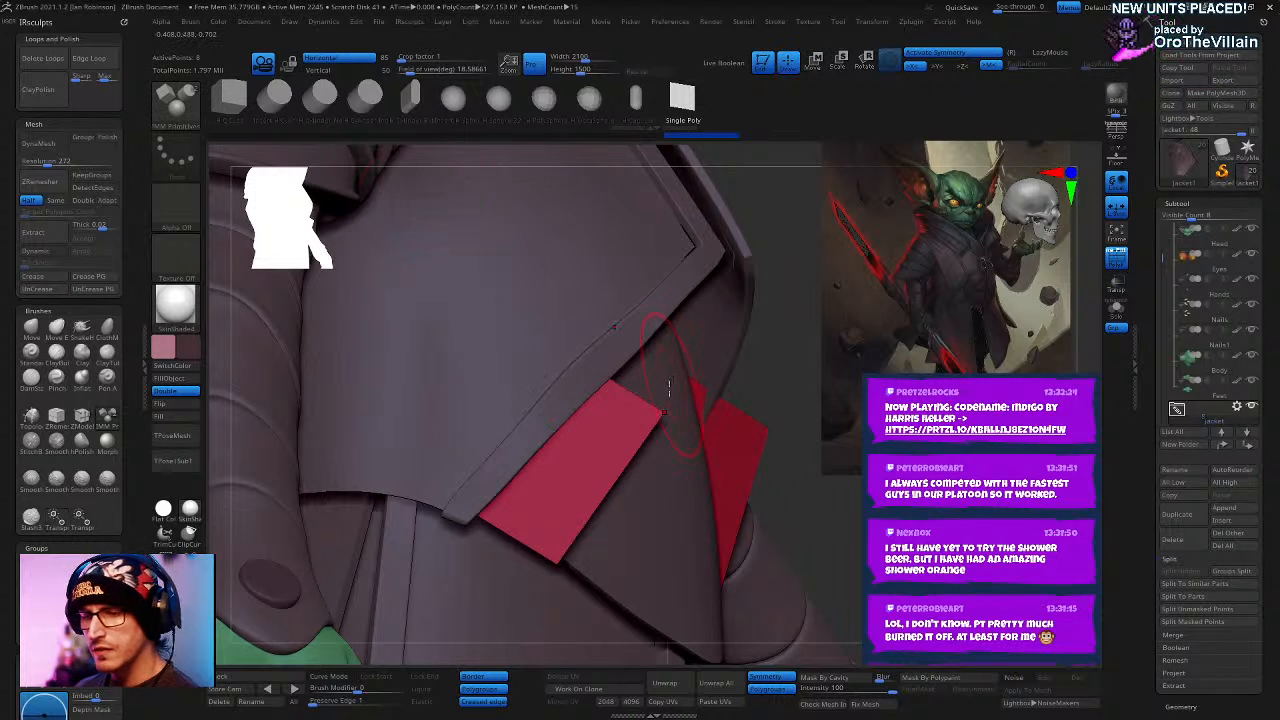
key("b")
key("d")
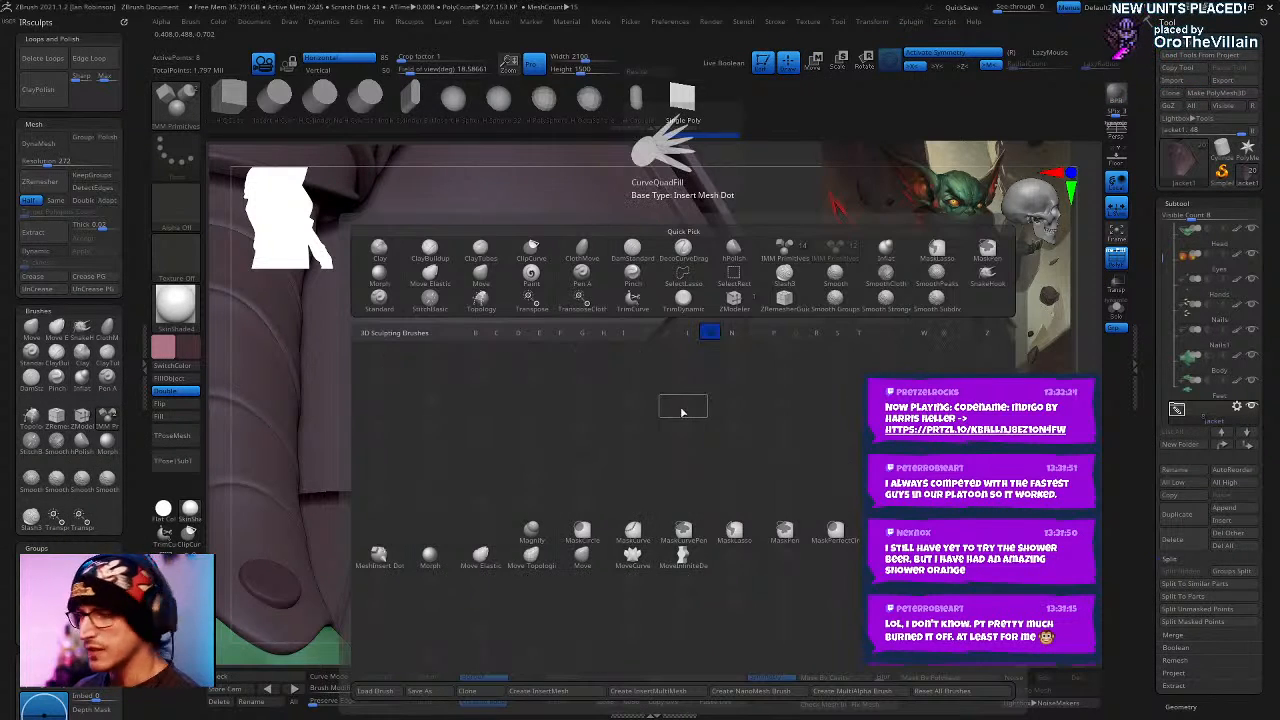
key("c")
mouse_move(697, 371)
right_mouse_down()
mouse_move(703, 434)
mouse_move(737, 366)
mouse_move(738, 388)
right_mouse_up()
left_click(1115, 314)
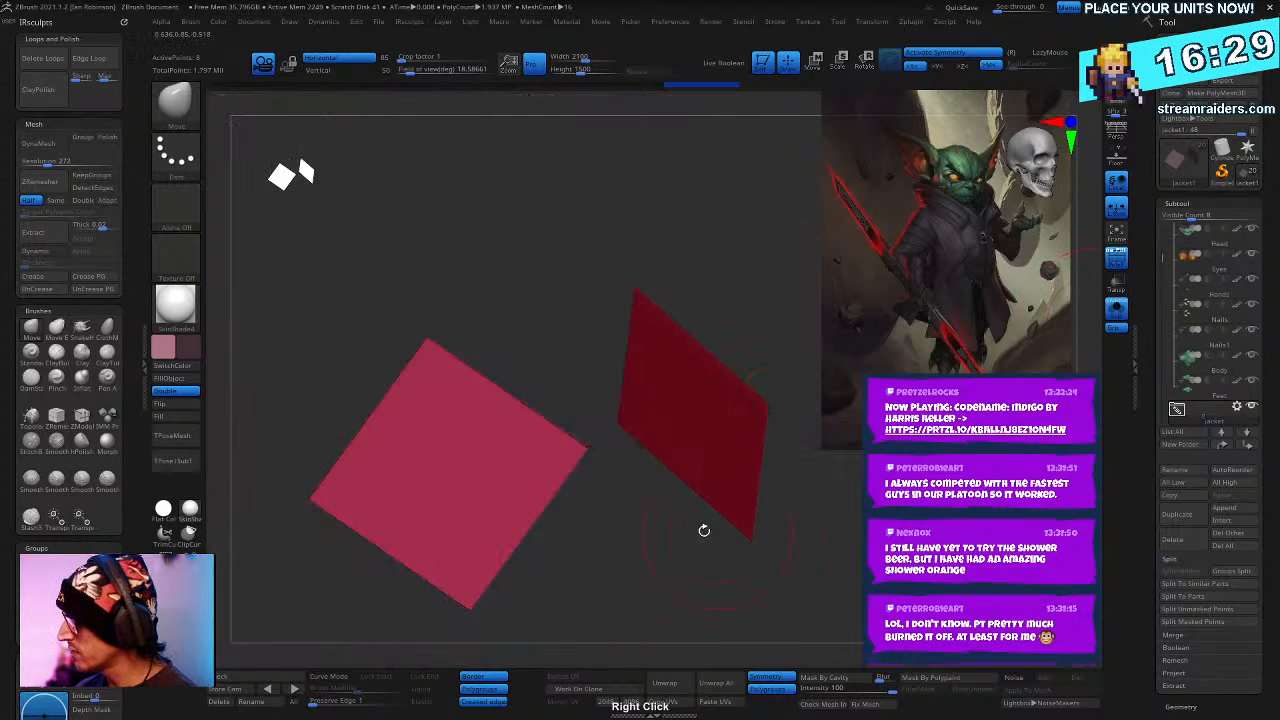
left_click(1113, 316)
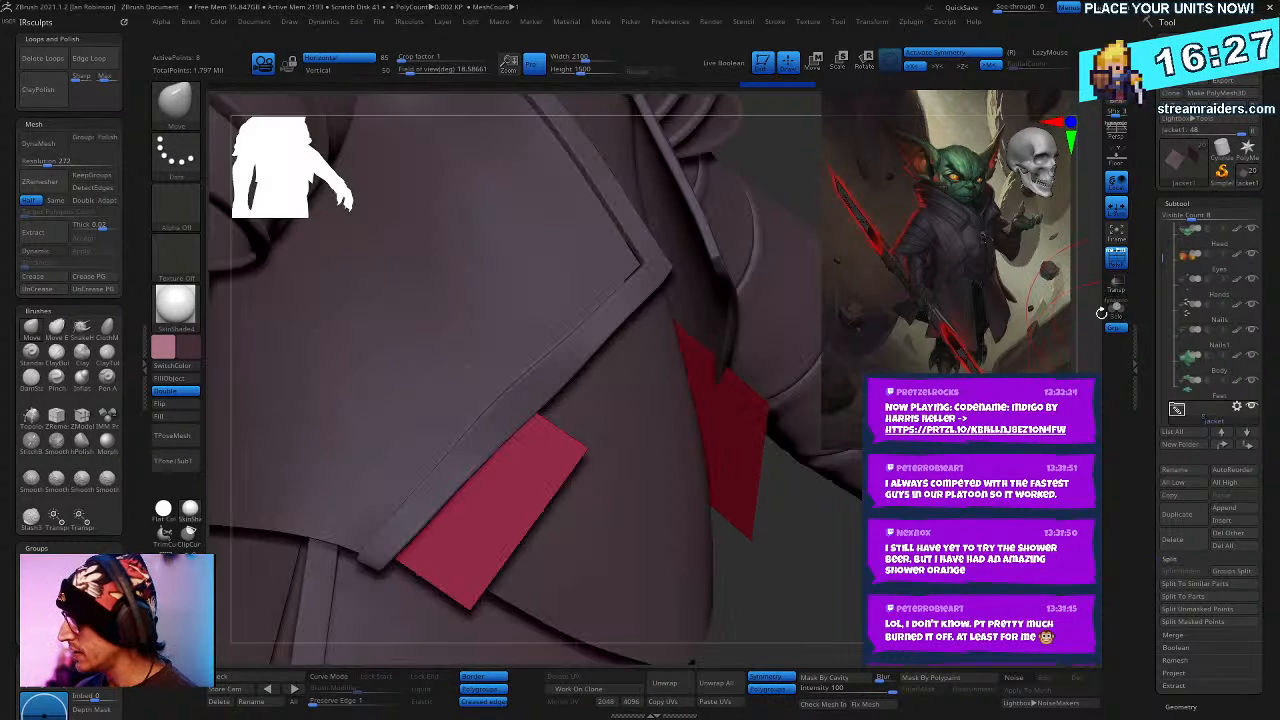
- Centre the gizmo on the polygon's unmasked outer corner and move that corner down towards the lower tip
key("w")
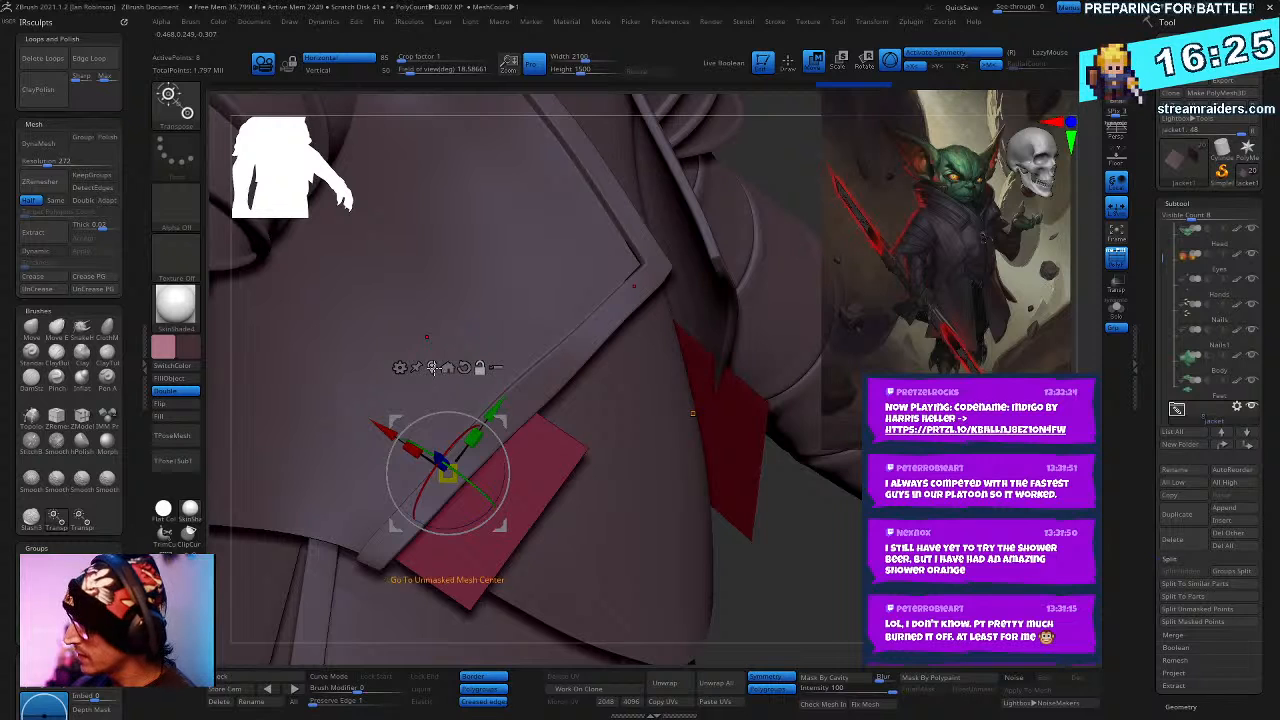
left_click(433, 368)
left_click_drag(630, 388, 580, 455)
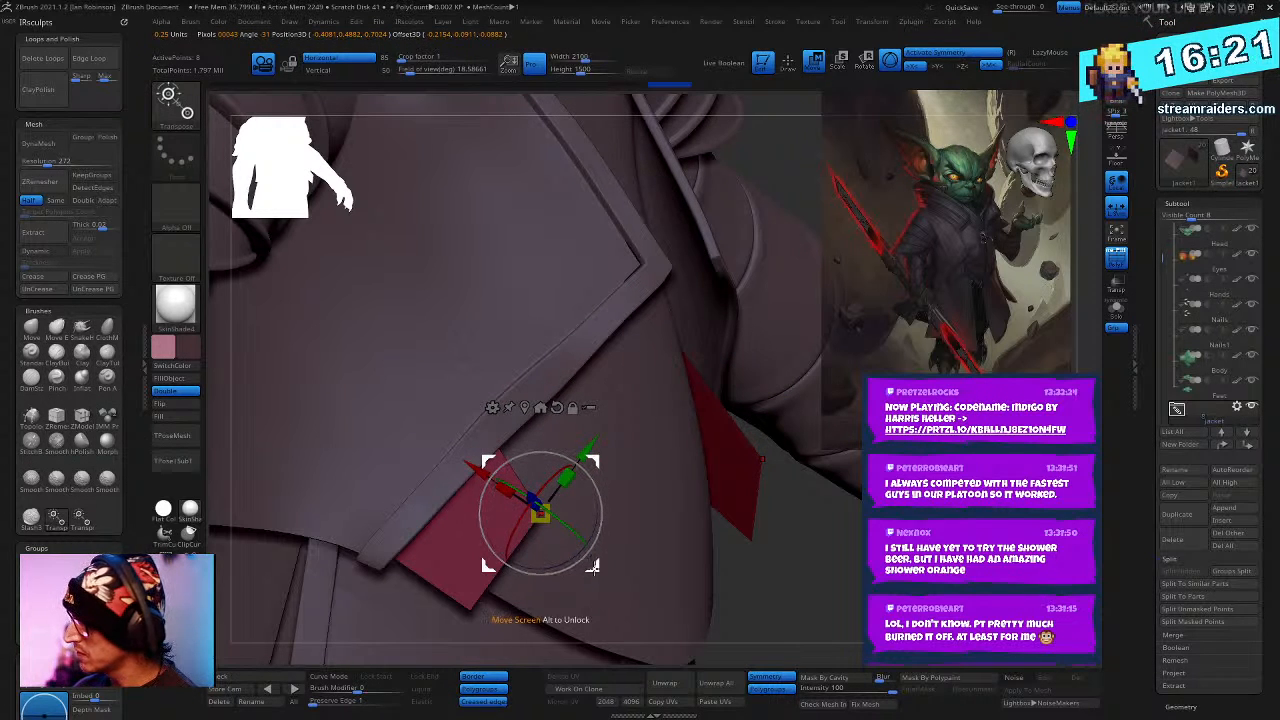
left_click_drag(592, 571, 589, 575)
mouse_move(715, 560)
left_mouse_down()
mouse_move(744, 567)
mouse_move(700, 500)
mouse_move(657, 470)
left_mouse_up()
- Mask all but the polygon's top corner, centre the gizmo on it and raise that corner beneath the jacket trim
key("q")
key("w")
left_click_drag(760, 536, 808, 531)
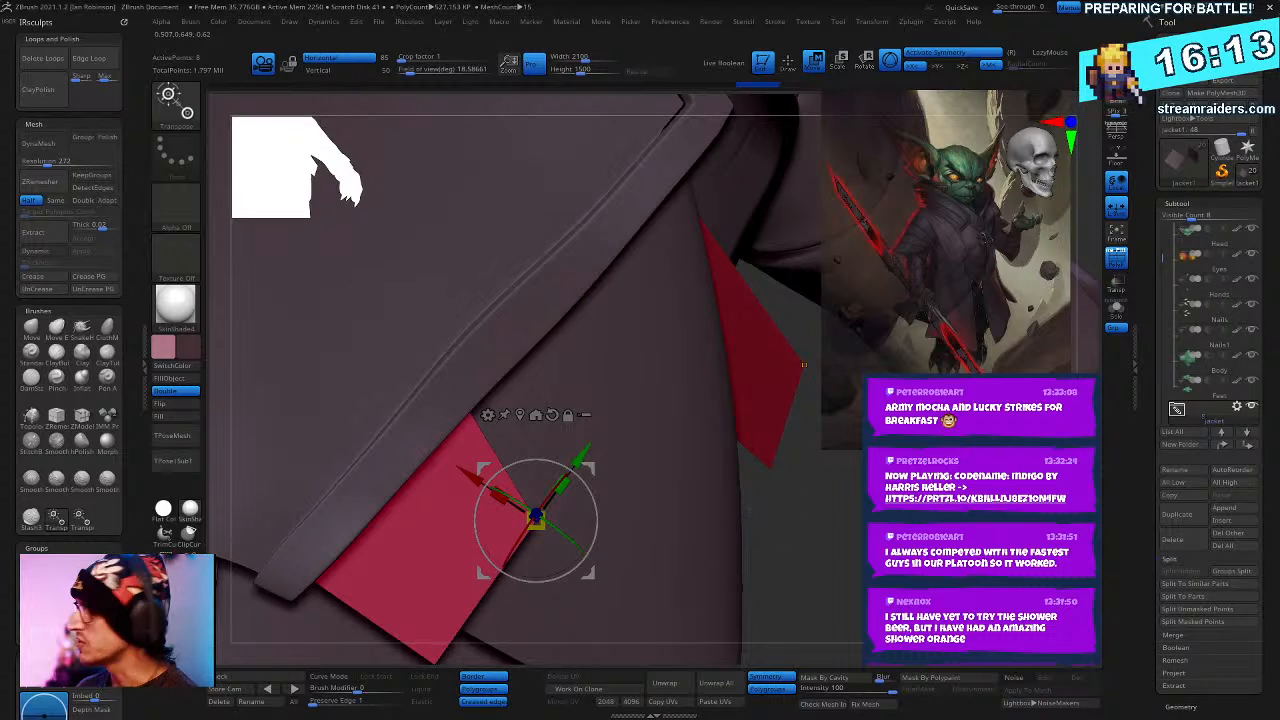
left_click(1117, 310)
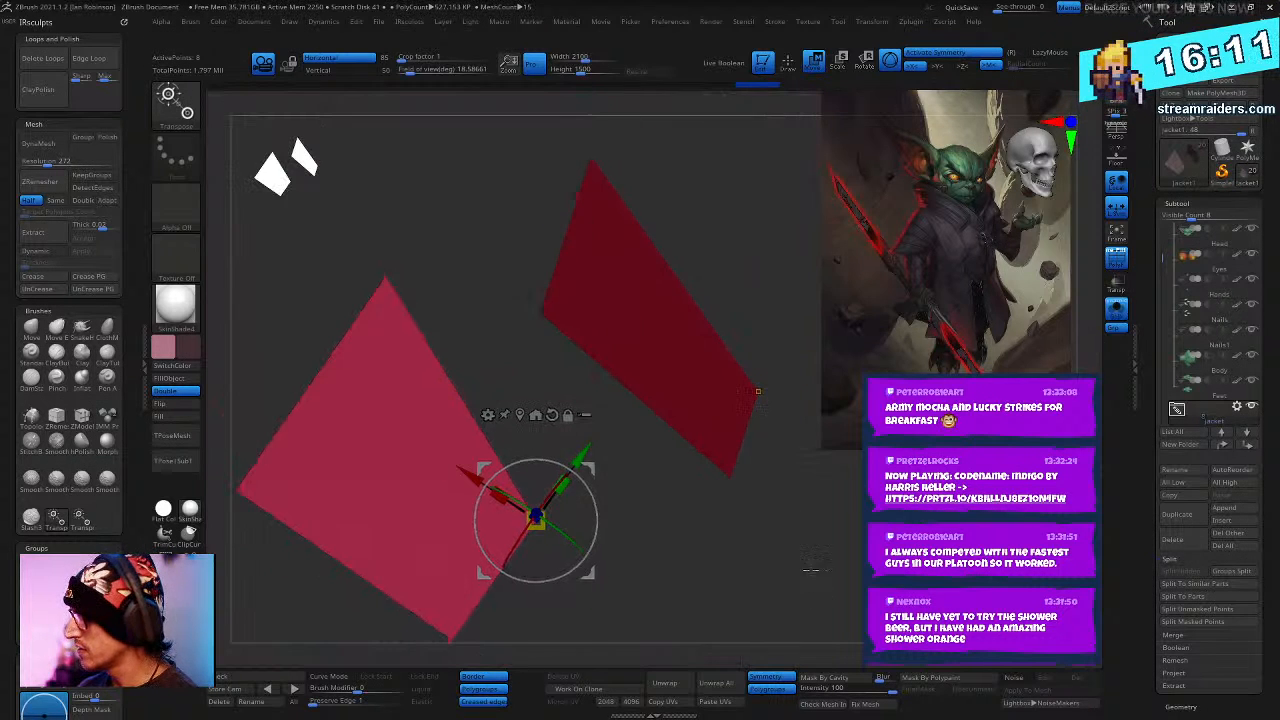
key("q")
key("w")
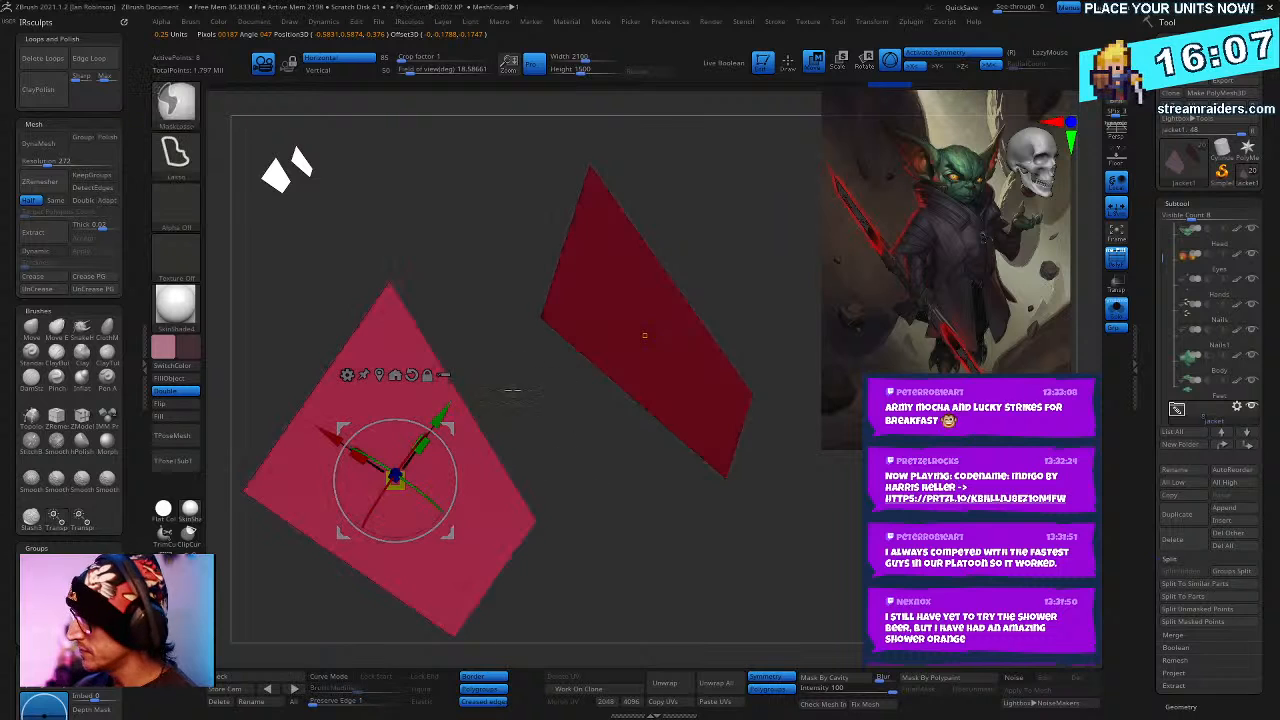
left_click(395, 377)
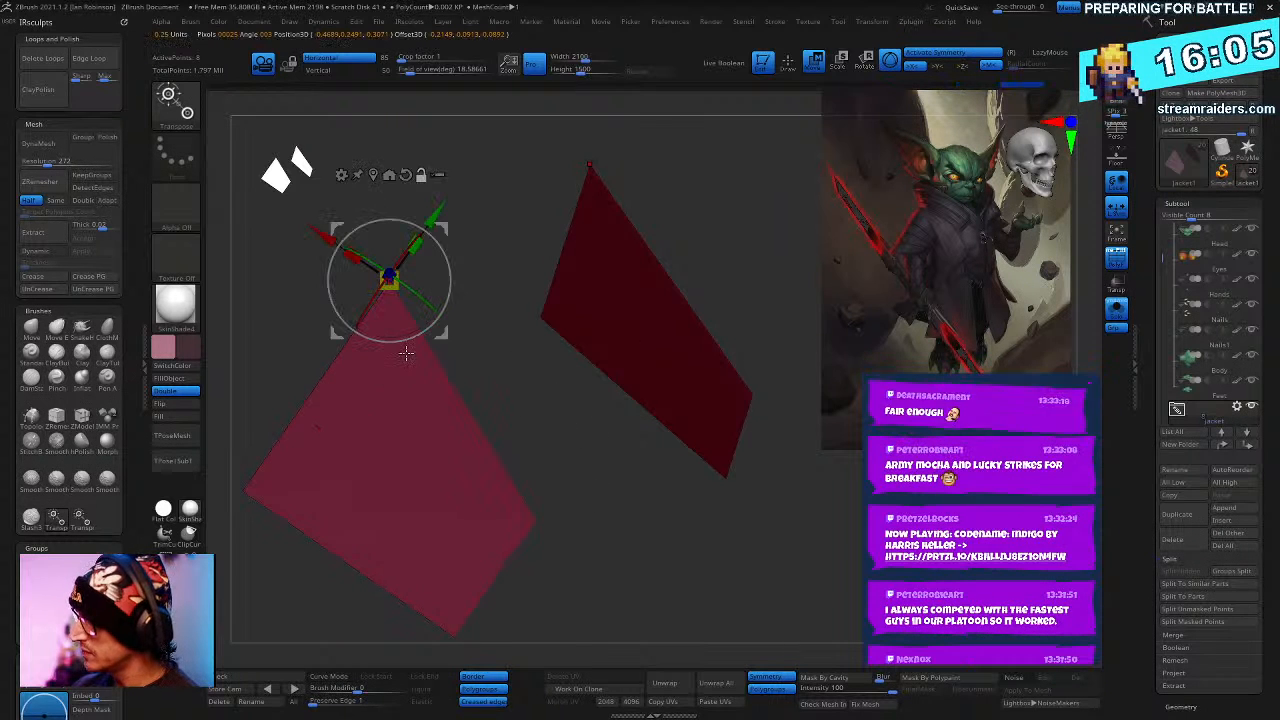
left_click(1117, 312)
left_click_drag(441, 228, 579, 113)
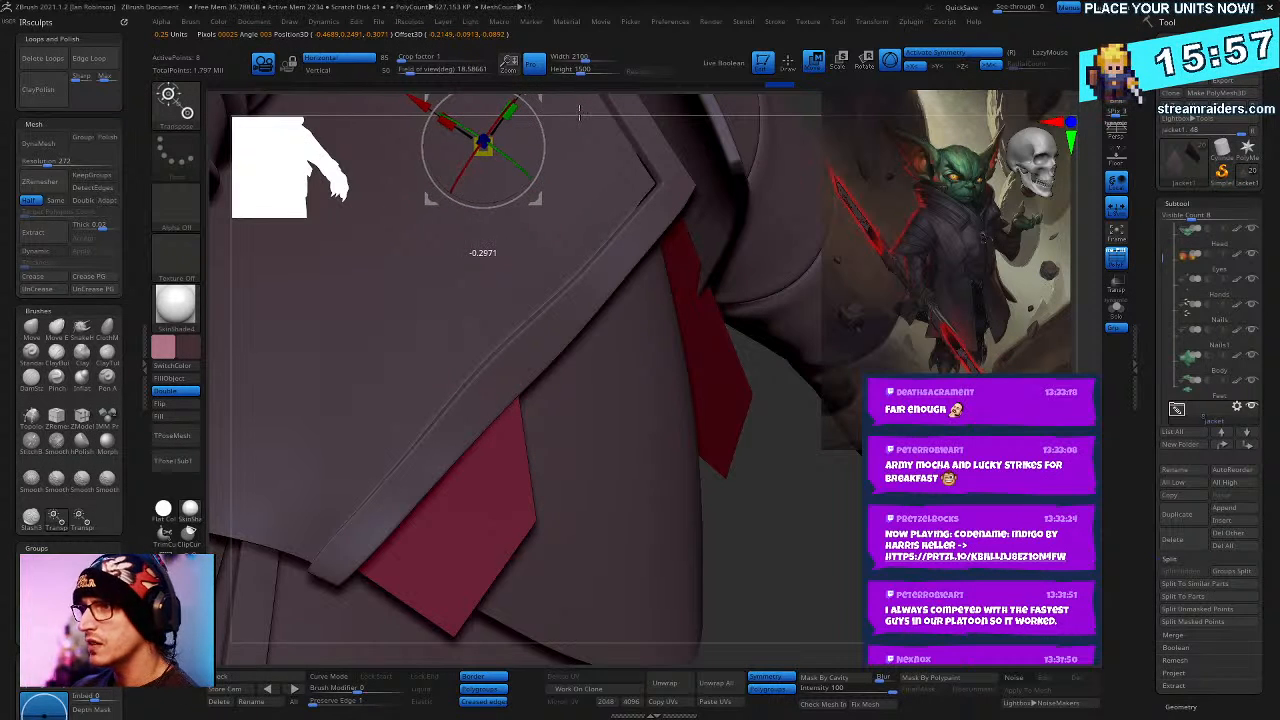
- Mask all but the polygon's bottom tip, centre the gizmo on it and move the tip inward towards the jacket trim
key("q")
mouse_move(779, 598)
left_mouse_down("alt")
mouse_move(771, 514)
mouse_move(790, 542)
left_mouse_up("alt")
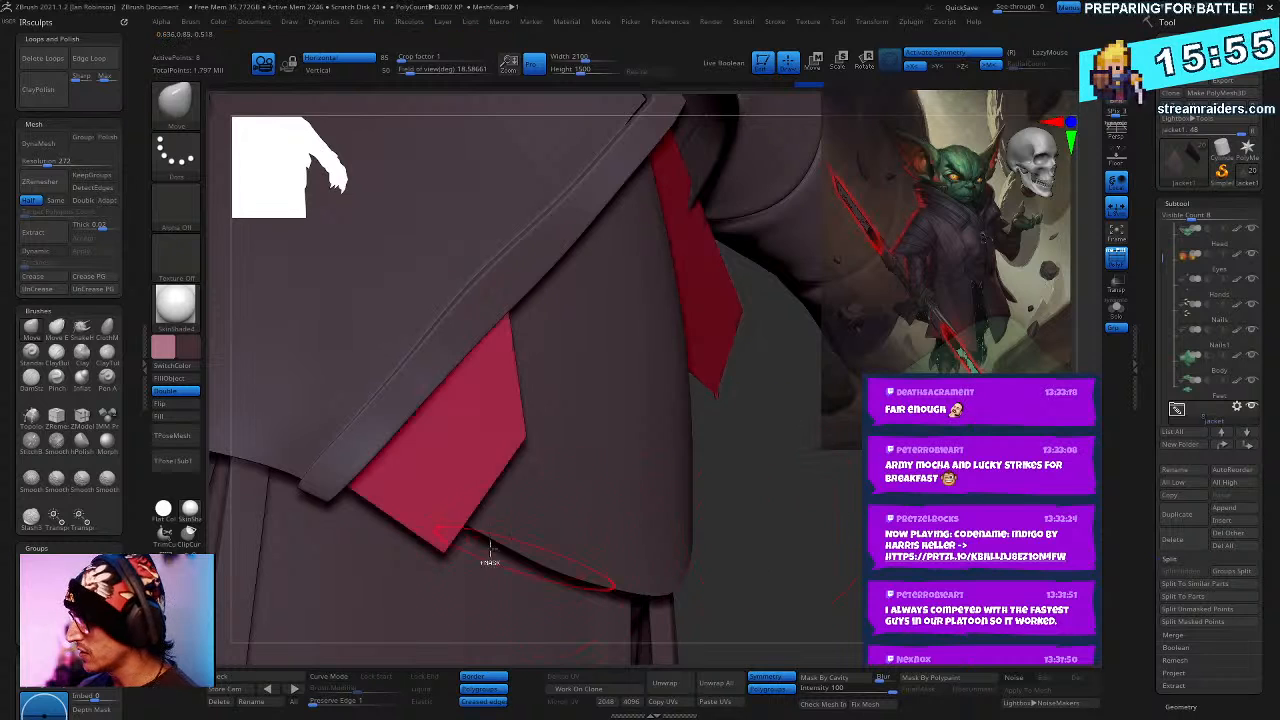
left_click_drag(442, 599, 450, 540, "ctrl")
left_click(780, 516, "ctrl")
key("w")
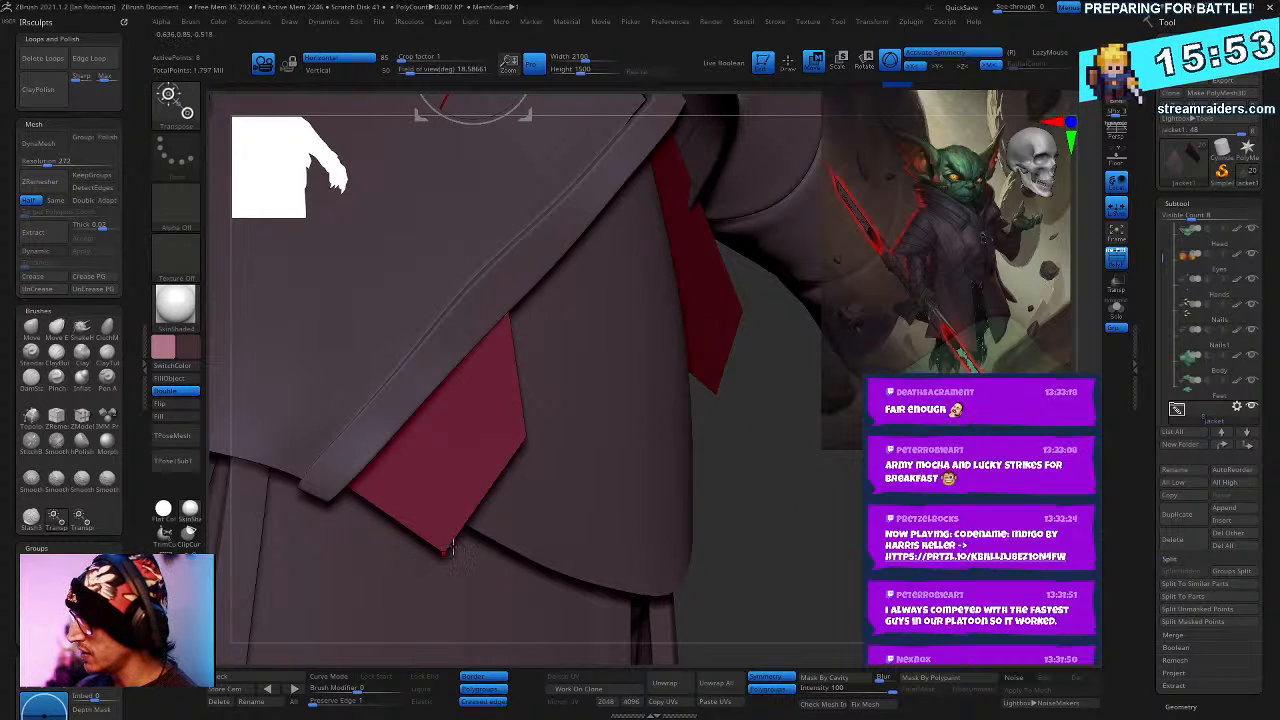
left_click_drag(811, 532, 823, 679, "alt")
left_click(514, 405, "alt")
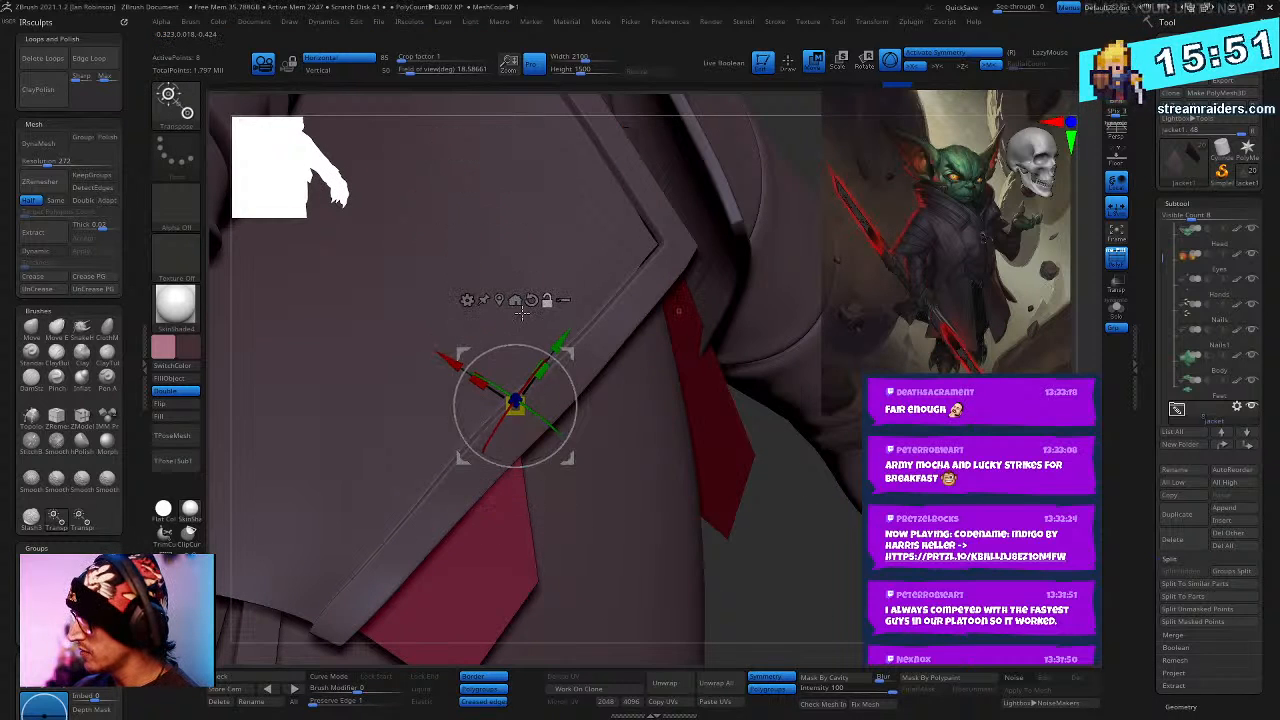
left_click(499, 301)
left_click_drag(800, 535, 768, 365, "alt")
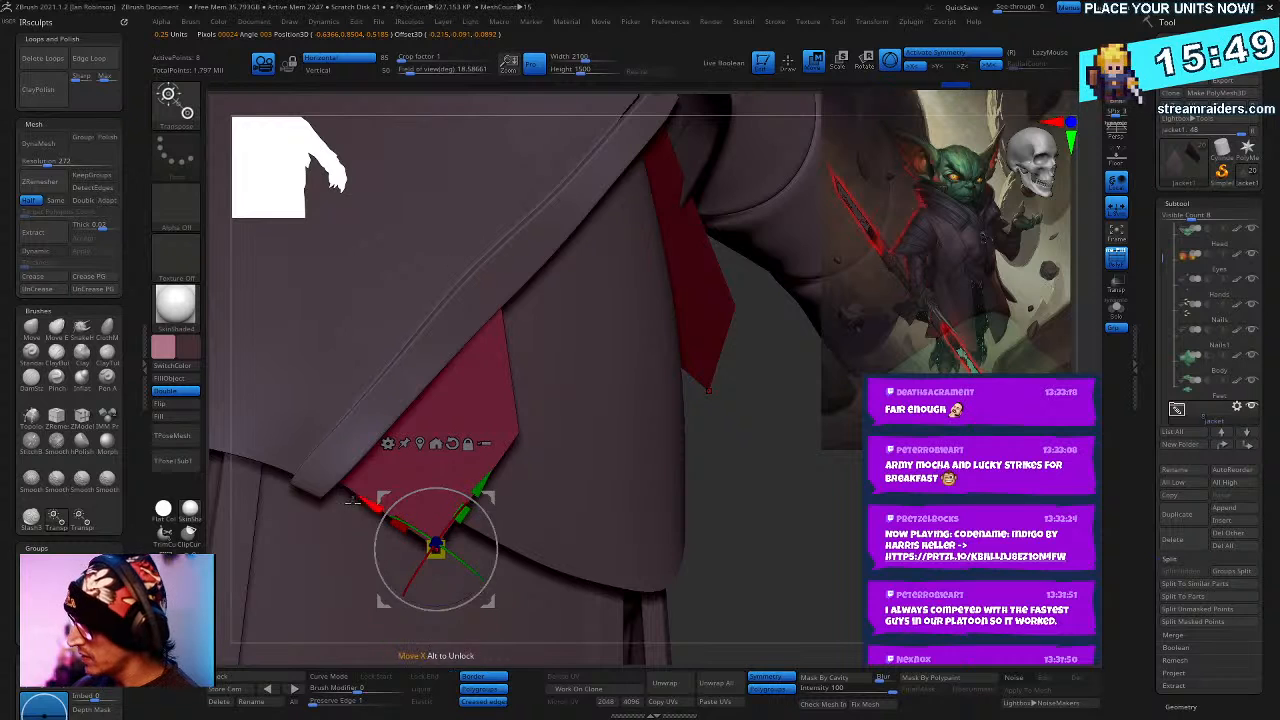
mouse_move(357, 484)
left_mouse_down()
mouse_move(347, 476)
mouse_move(352, 494)
left_mouse_up()
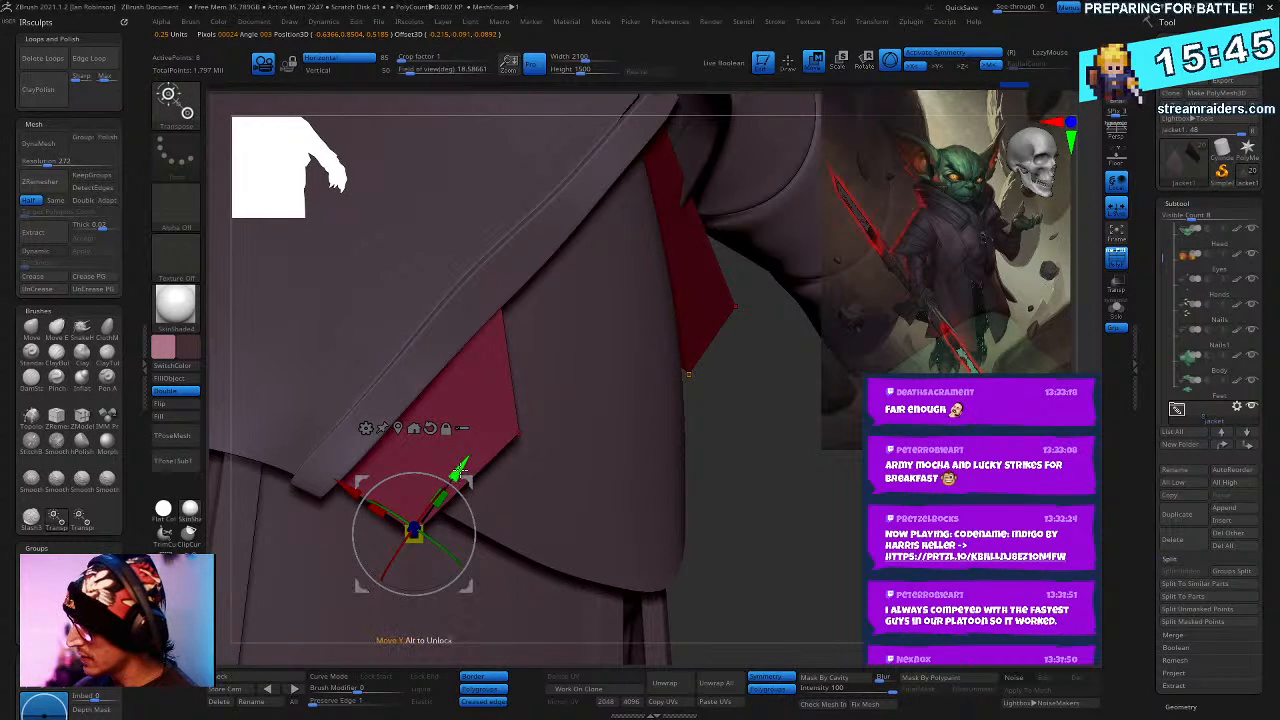
- Clear the mask and slide the whole red polygon down along the jacket trim
key("q")
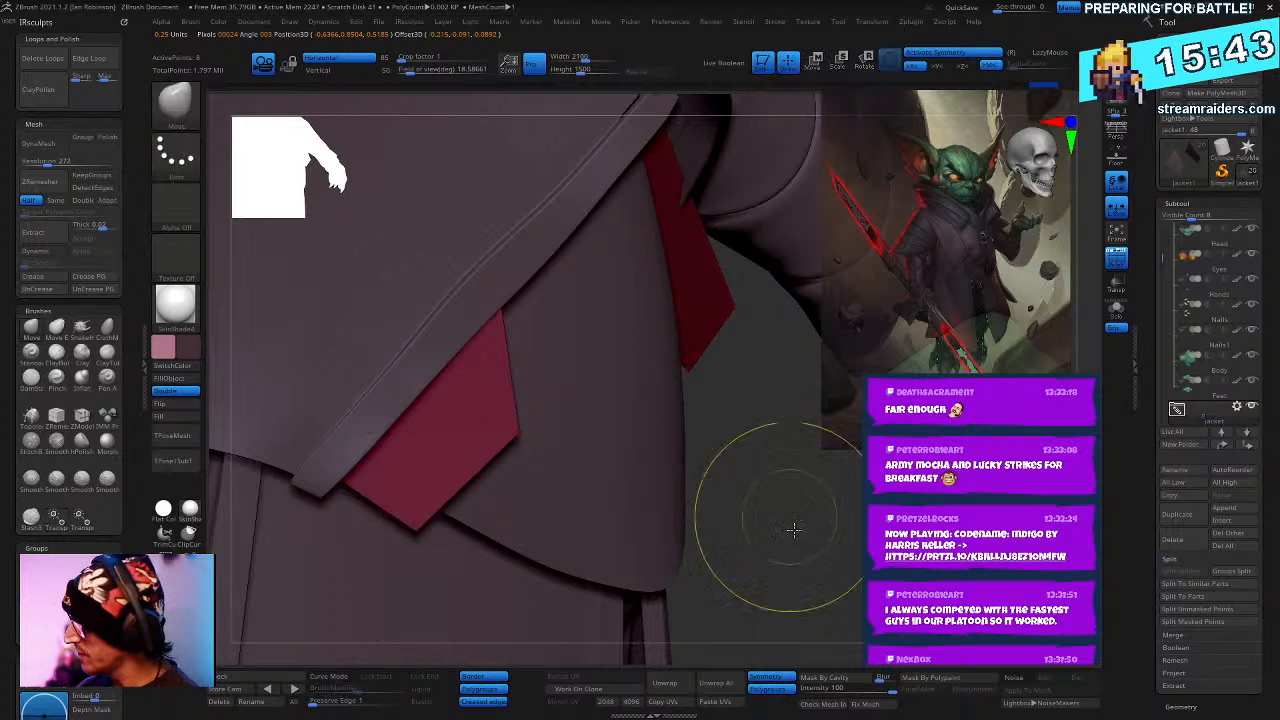
key("w")
left_click_drag(460, 467, 447, 483)
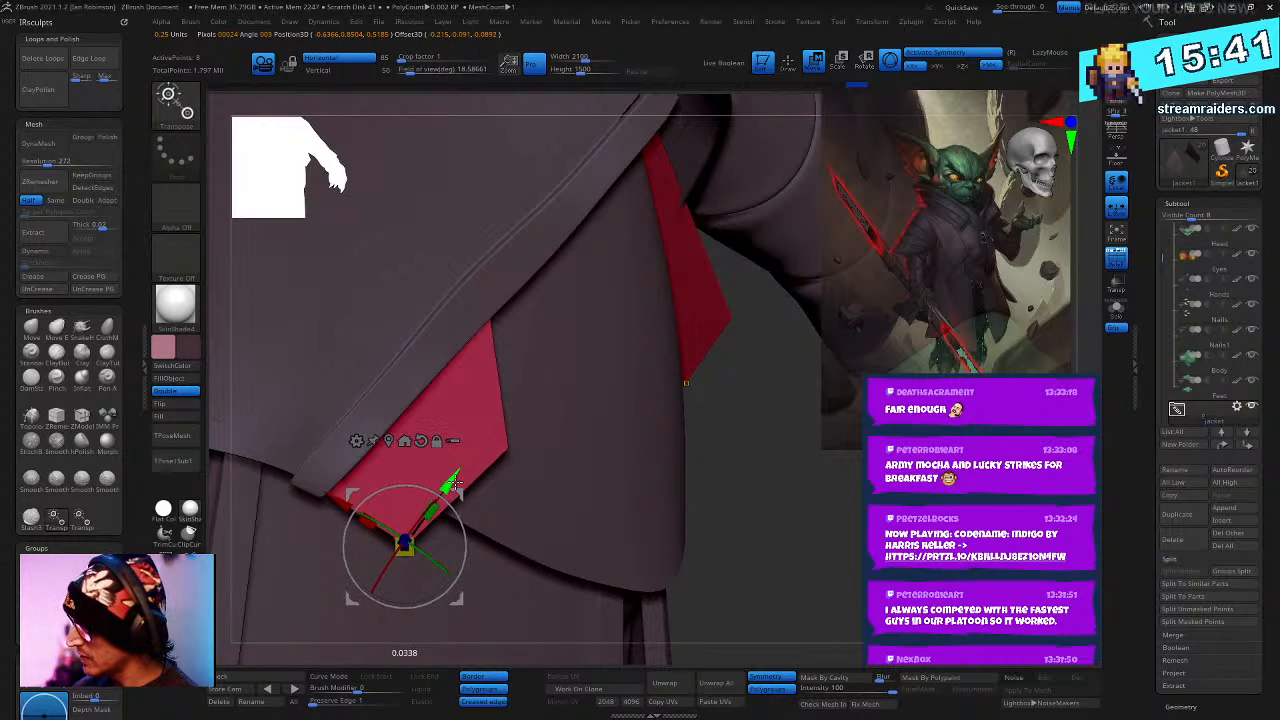
key("q")
- Rotate the red polygon slightly so it follows the side of the torso when seen from the front
mouse_move(791, 537)
left_mouse_down("alt")
mouse_move(709, 531)
mouse_move(794, 451)
mouse_move(740, 497)
mouse_move(700, 491)
mouse_move(651, 529)
left_mouse_up("alt")
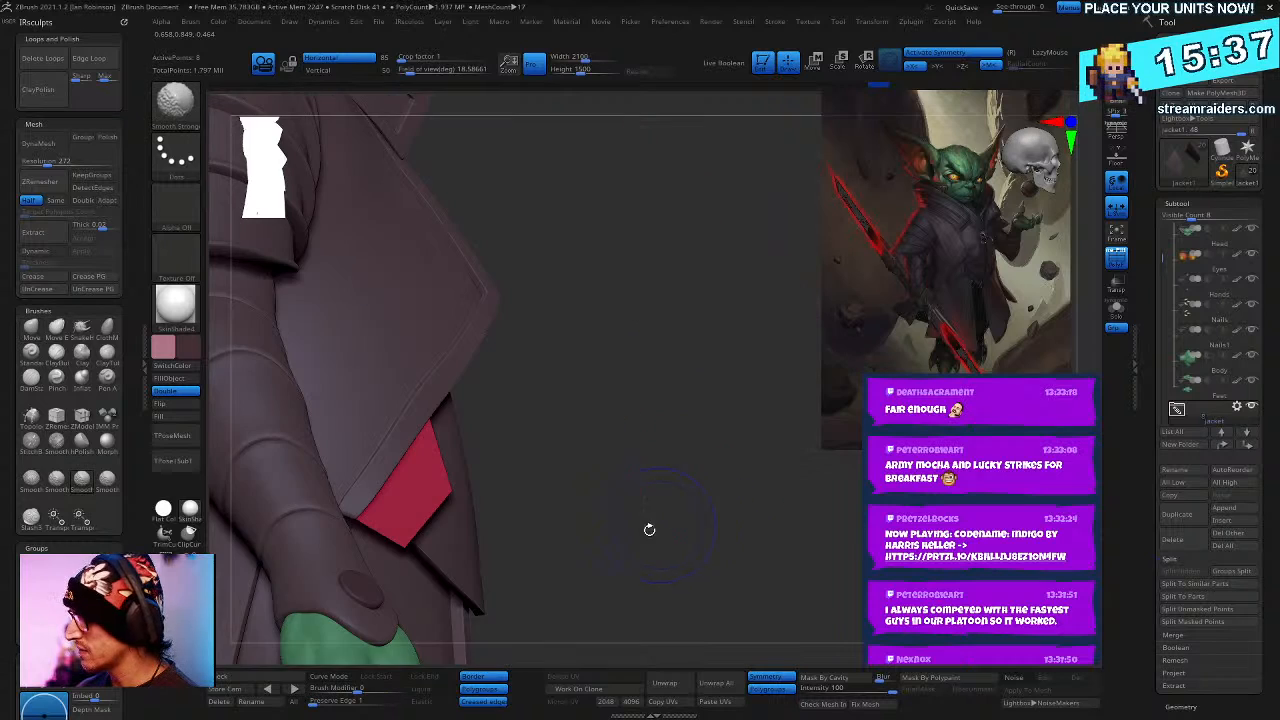
left_click_drag(774, 514, 488, 477)
key("w")
left_click_drag(449, 515, 447, 519)
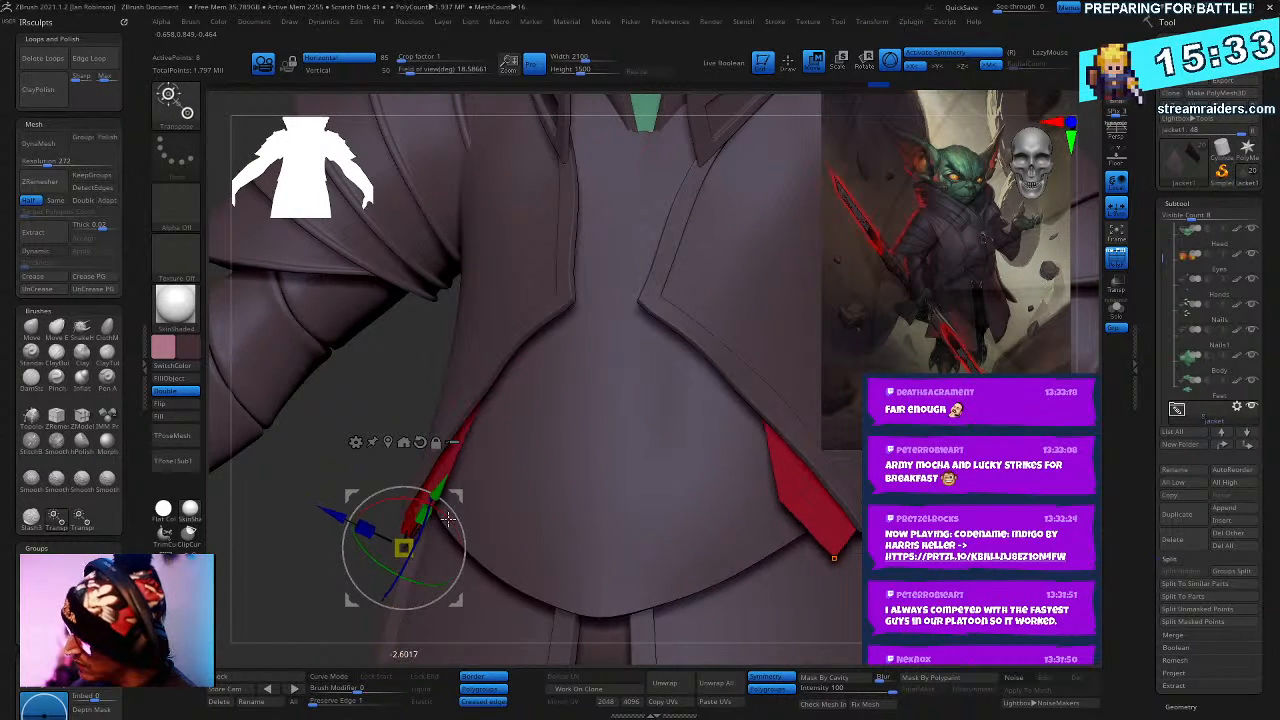
key("q")
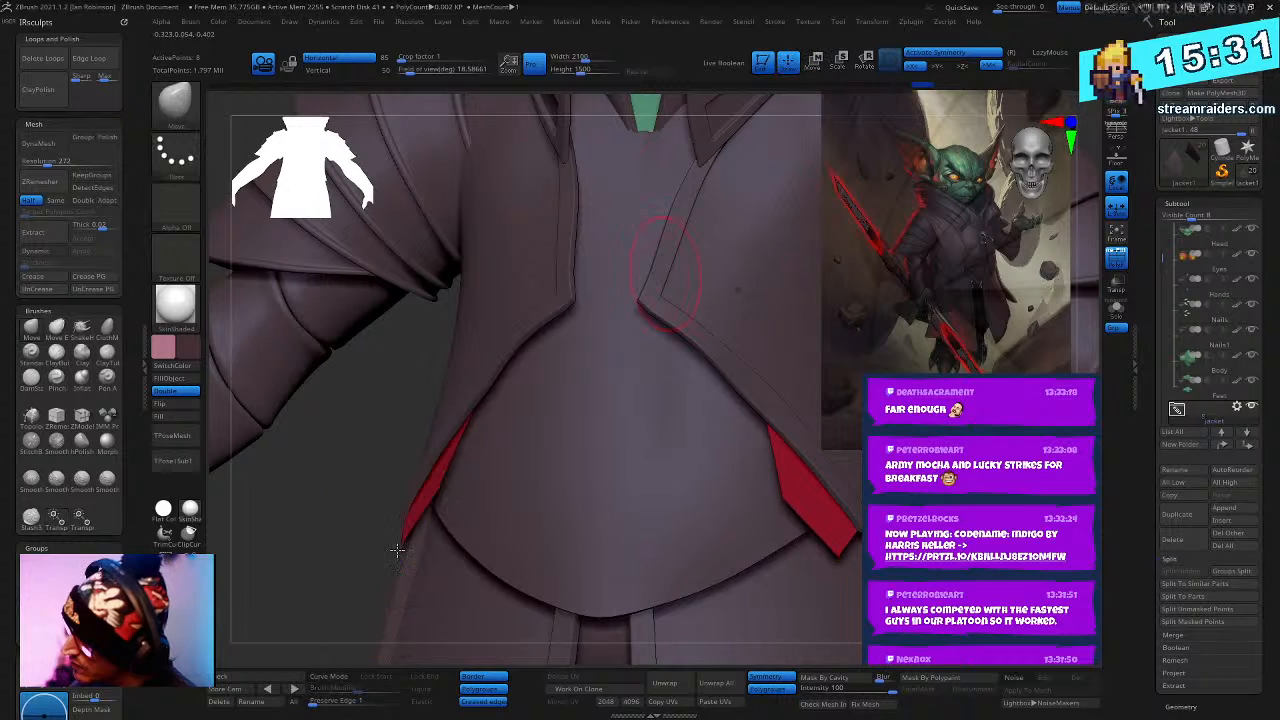
- Check how the red flap sits under the jacket hem and switch to the ZModeler brush
mouse_move(333, 513)
right_mouse_down()
mouse_move(423, 528)
mouse_move(701, 409)
right_mouse_up()
right_click_drag(680, 398, 626, 344)
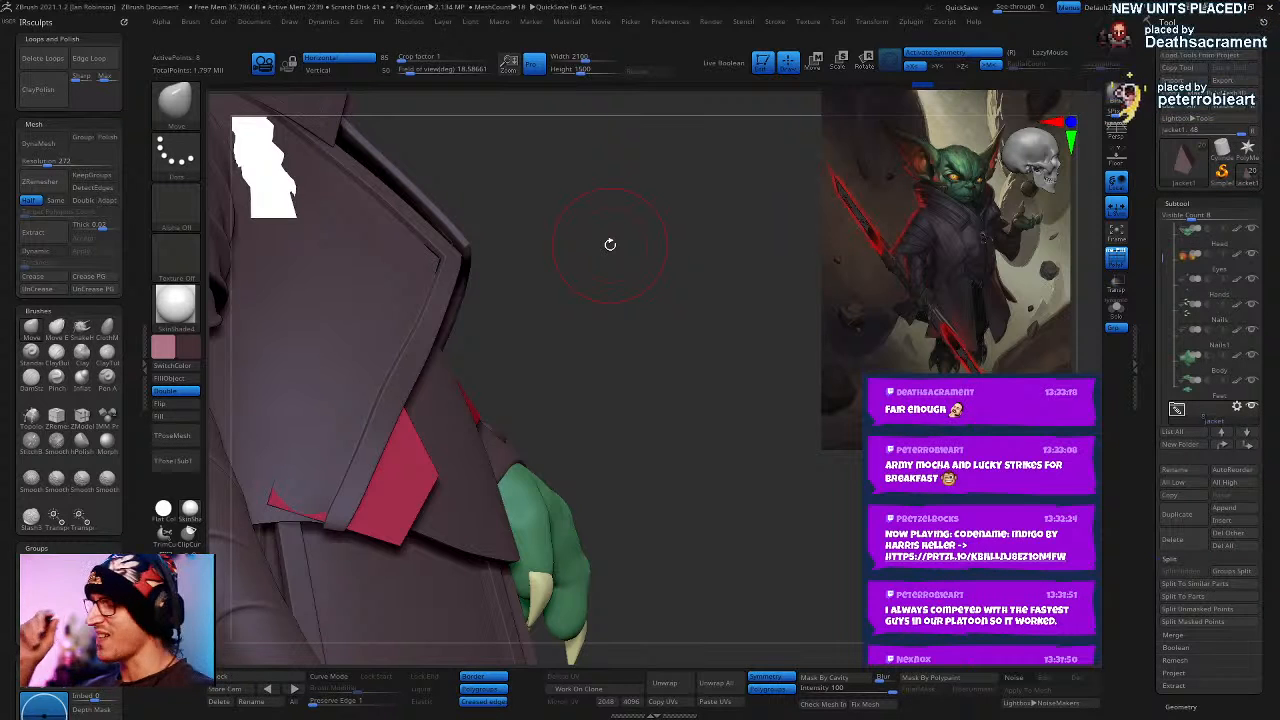
left_click_drag(650, 380, 680, 392)
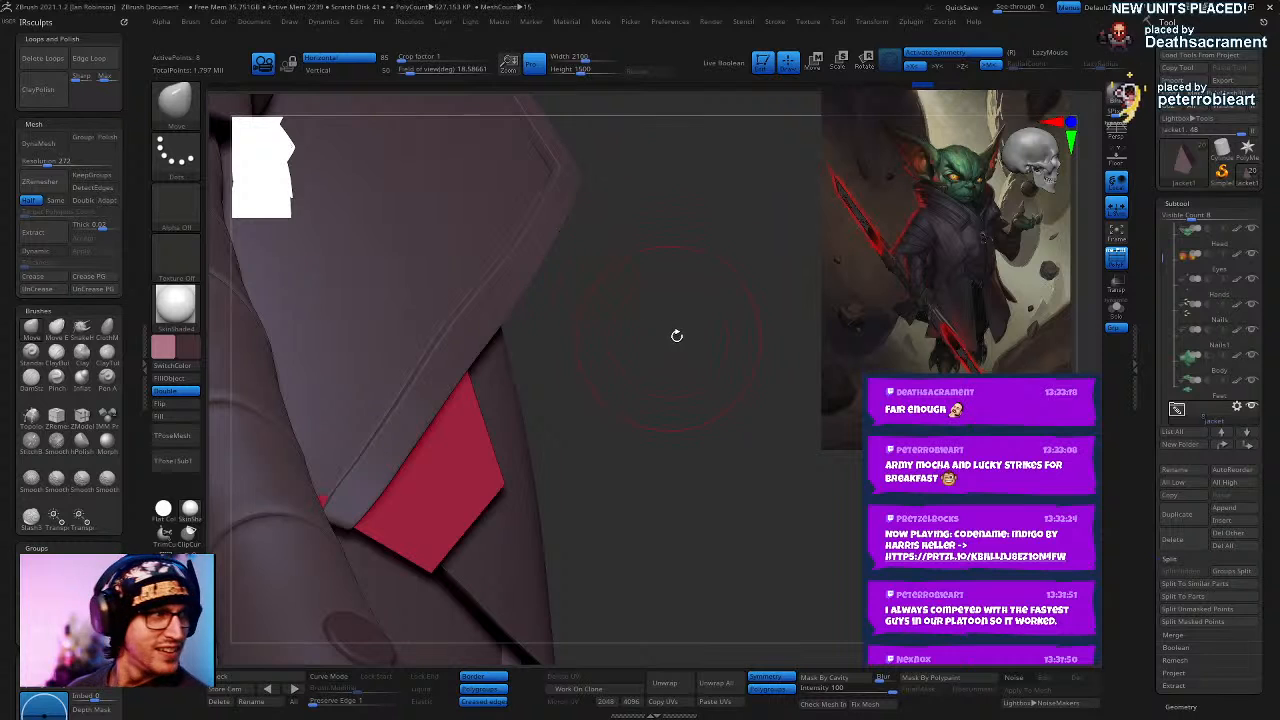
left_click_drag(676, 336, 686, 347)
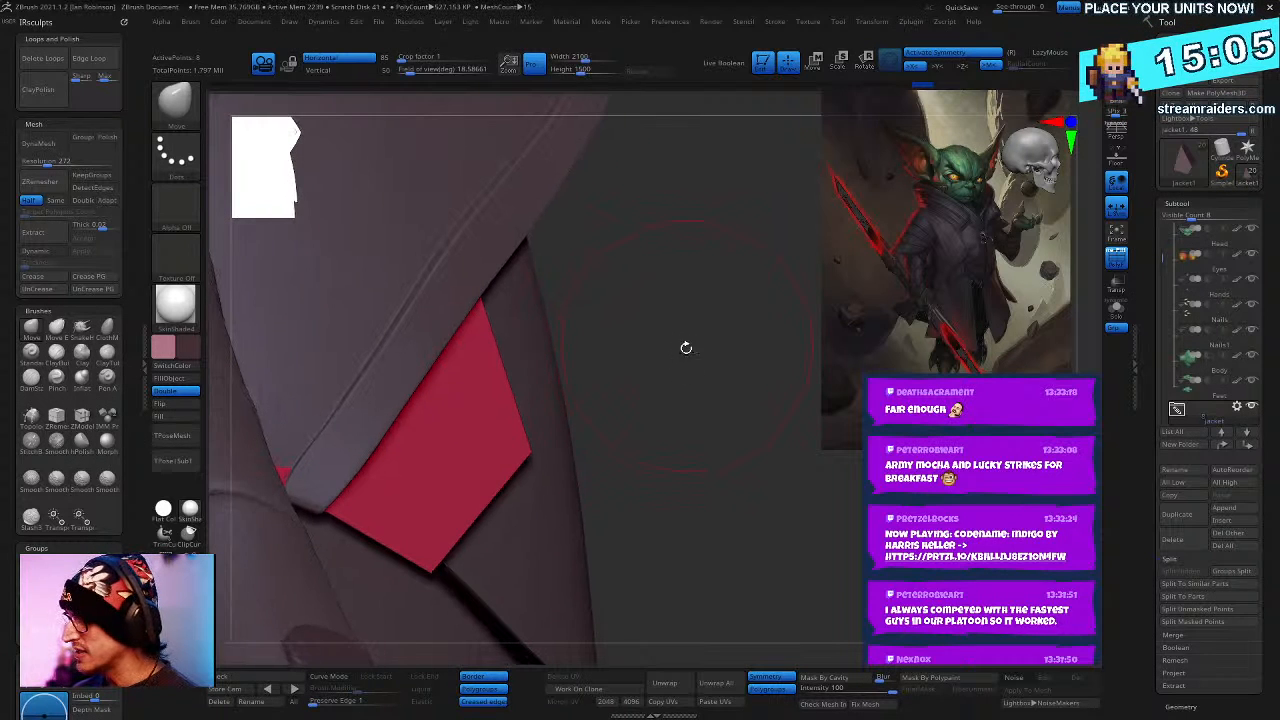
key("space")
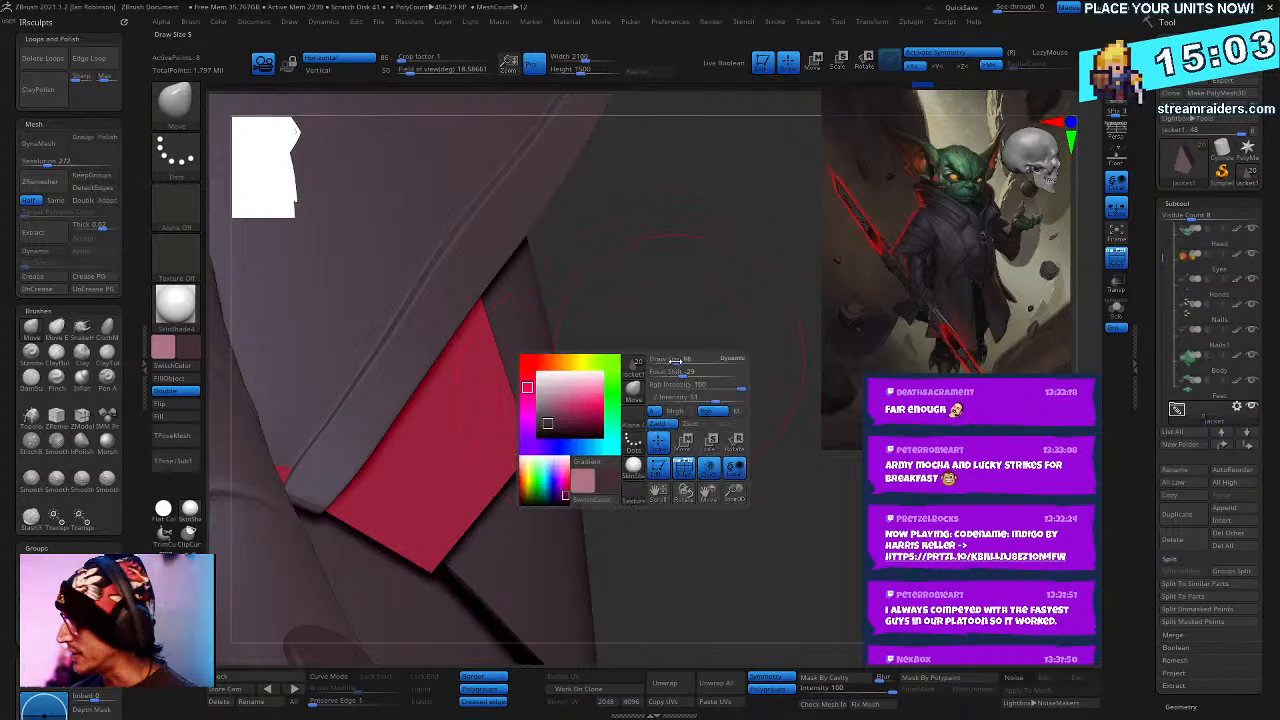
key("b")
key("z")
key("m")
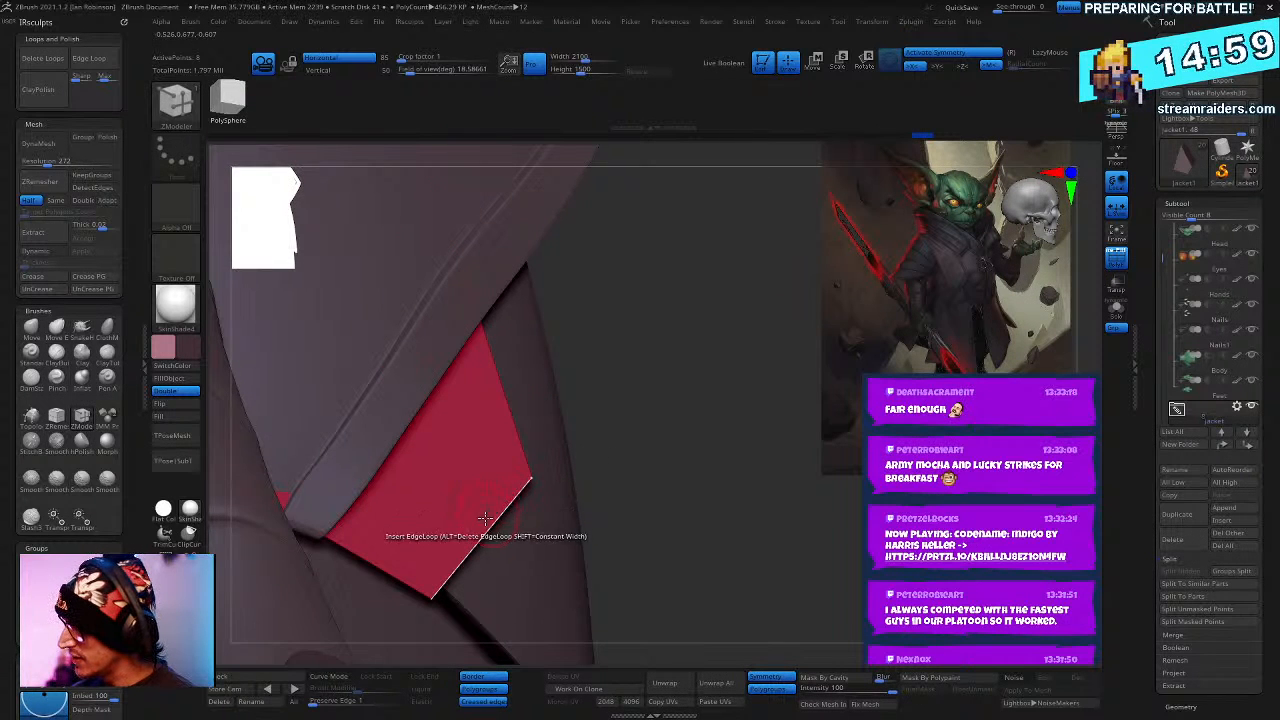
- Insert edge loops close to the red flap's borders with ZModeler, isolating the flap to reach its hidden edges
key("space")
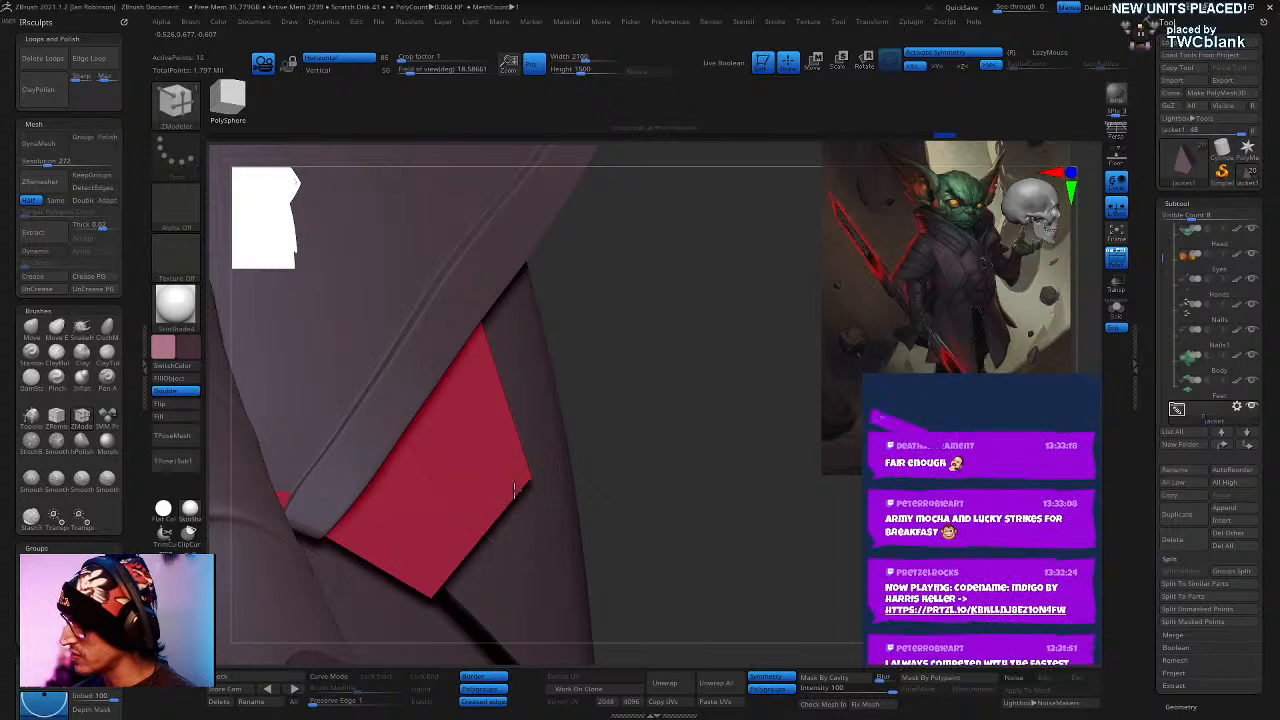
right_click_drag(589, 429, 643, 334)
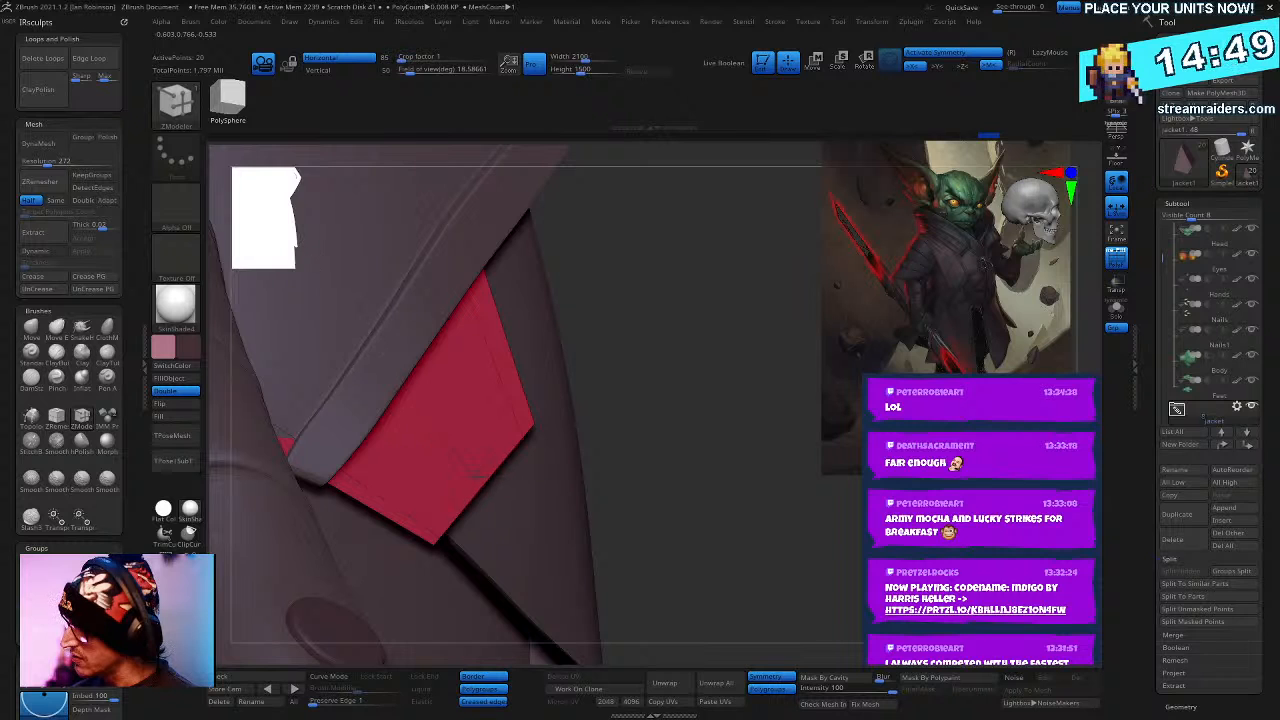
left_click(1116, 311)
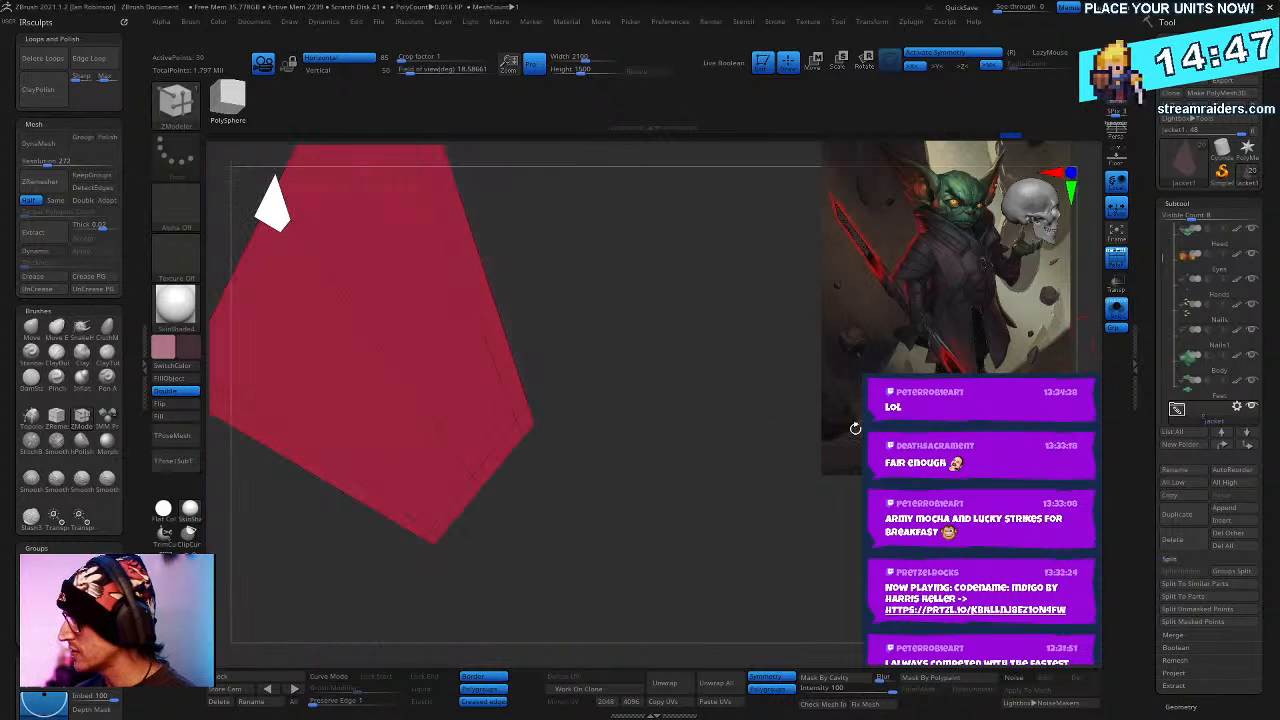
right_click_drag(616, 389, 694, 523, "alt")
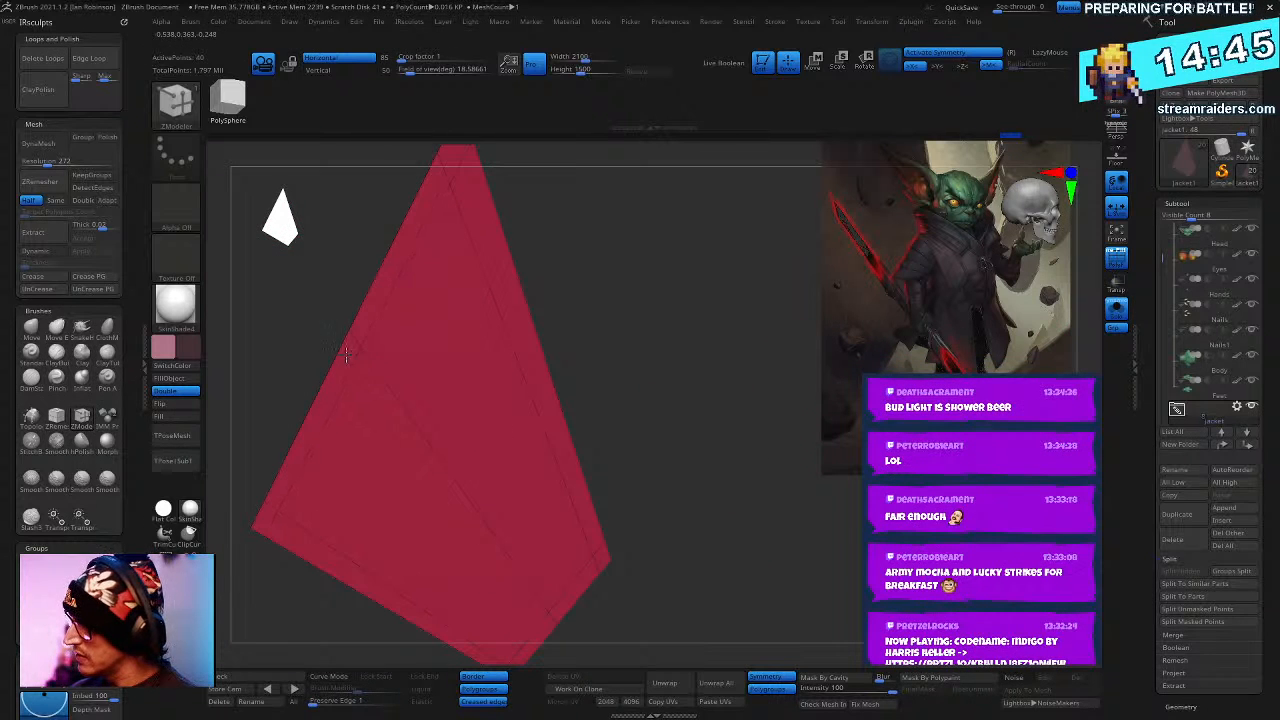
right_click_drag(609, 333, 565, 311)
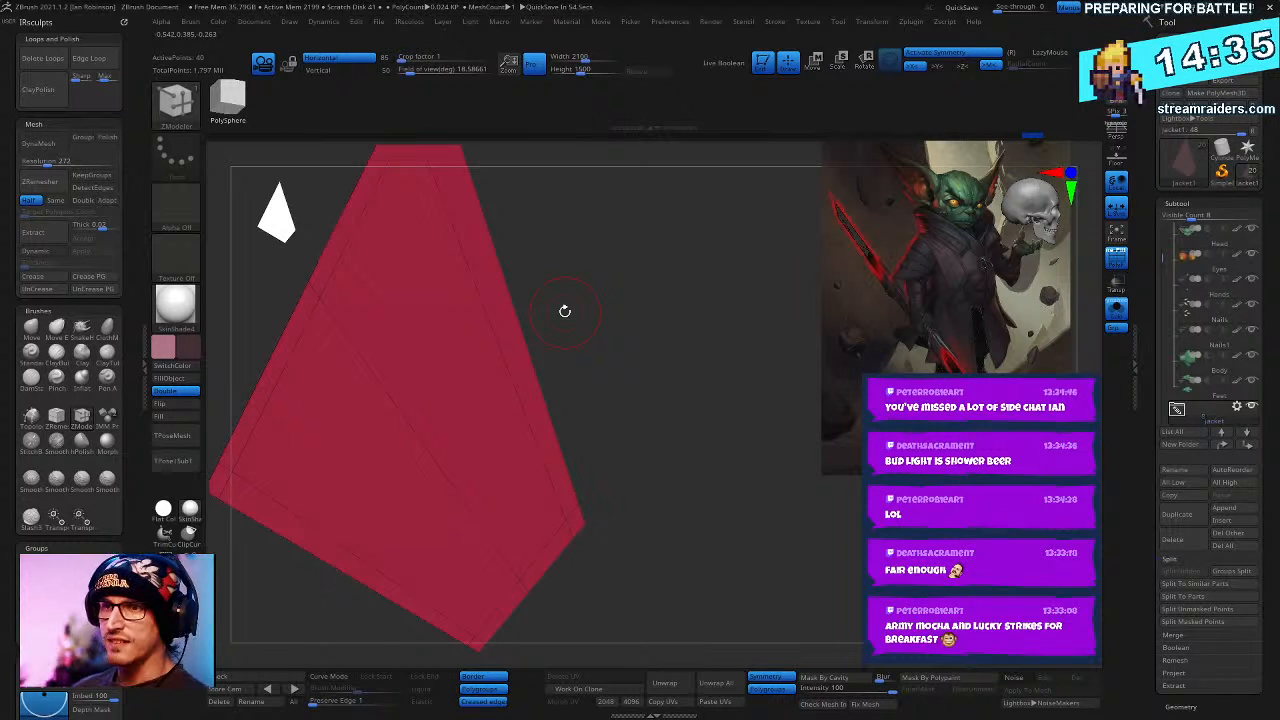
- Rework the edge loops so that one runs close to each border of the isolated red flap
mouse_move(695, 412)
left_mouse_down()
mouse_move(676, 368)
mouse_move(648, 385)
mouse_move(643, 420)
left_mouse_up()
key("ctrl")
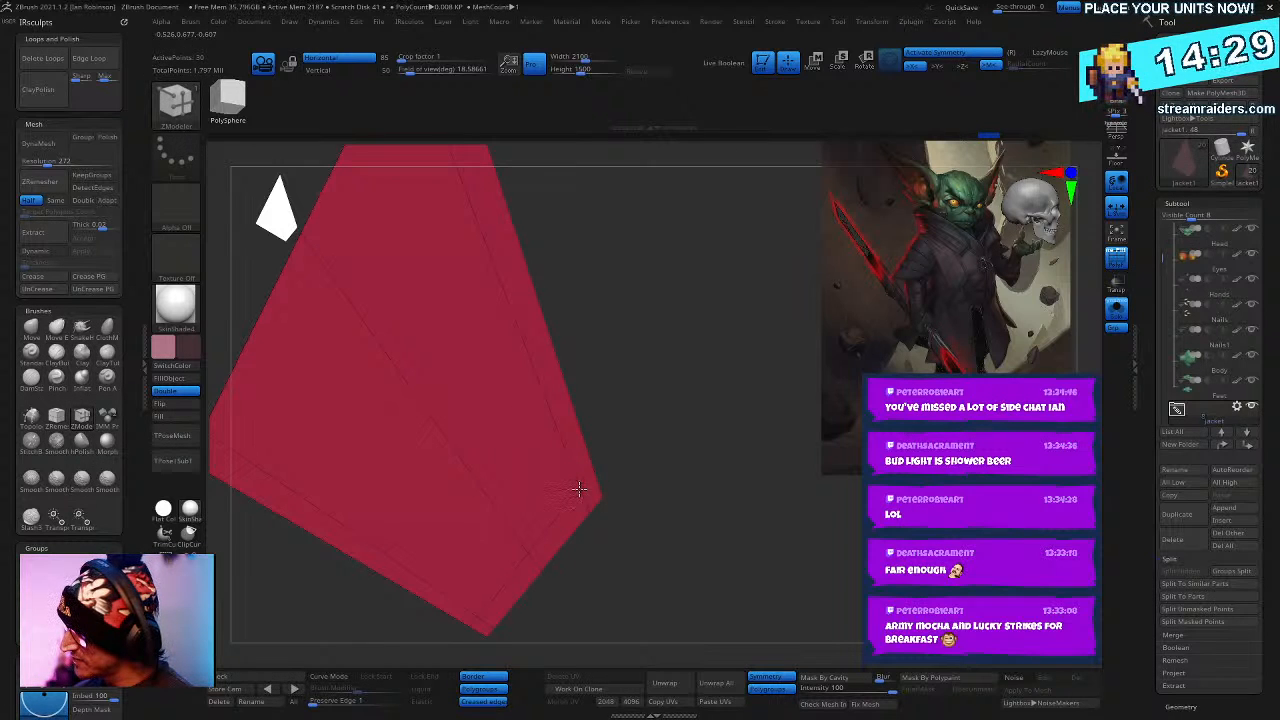
left_click_drag(578, 489, 518, 548)
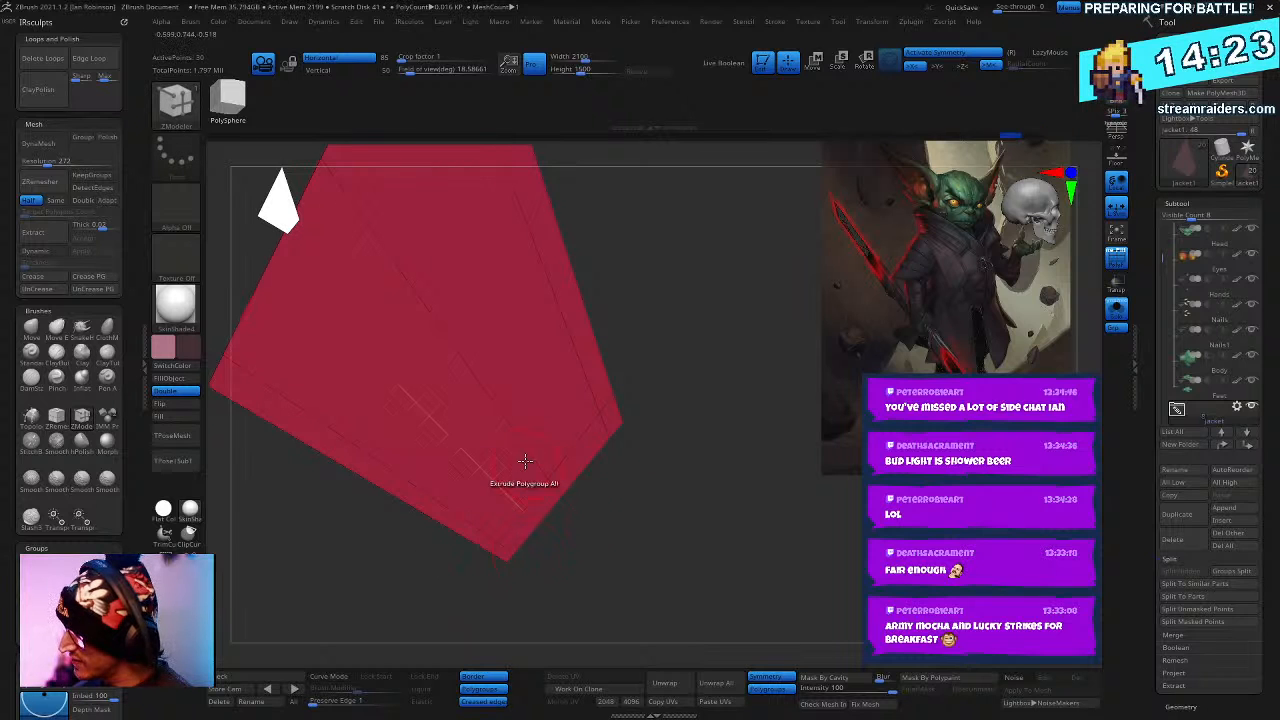
left_click_drag(586, 457, 426, 375)
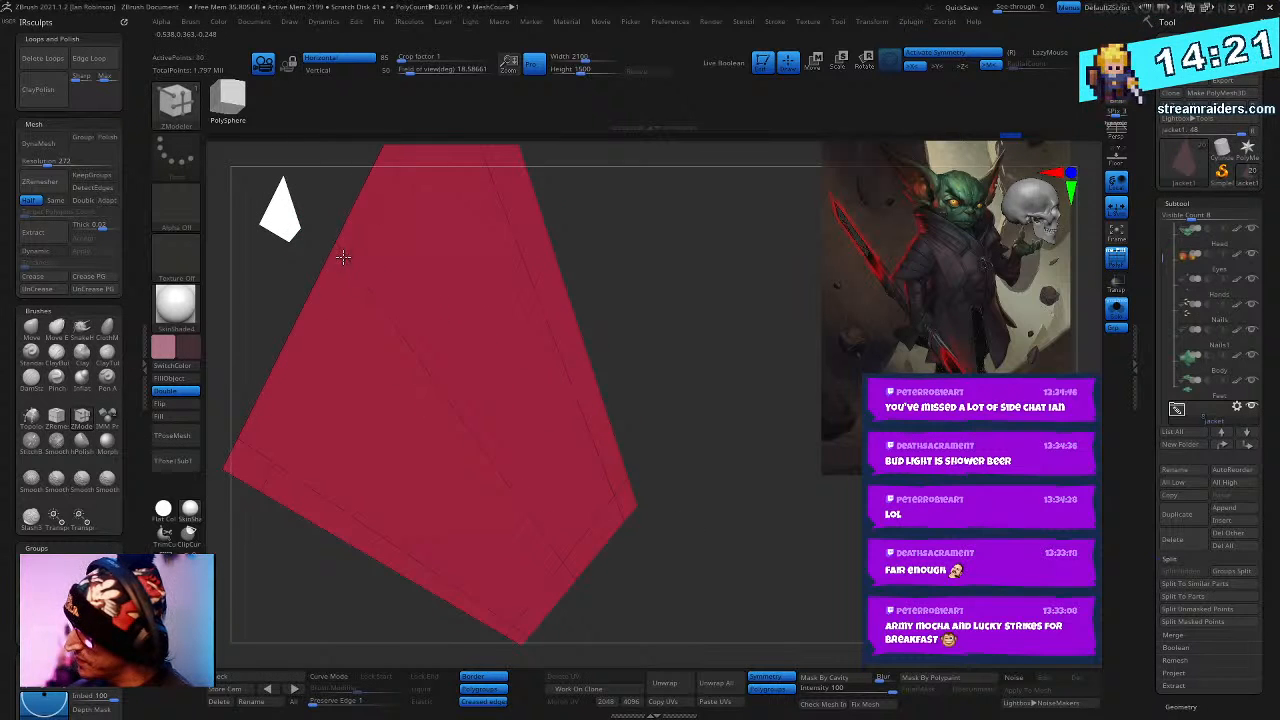
left_click_drag(668, 380, 704, 425)
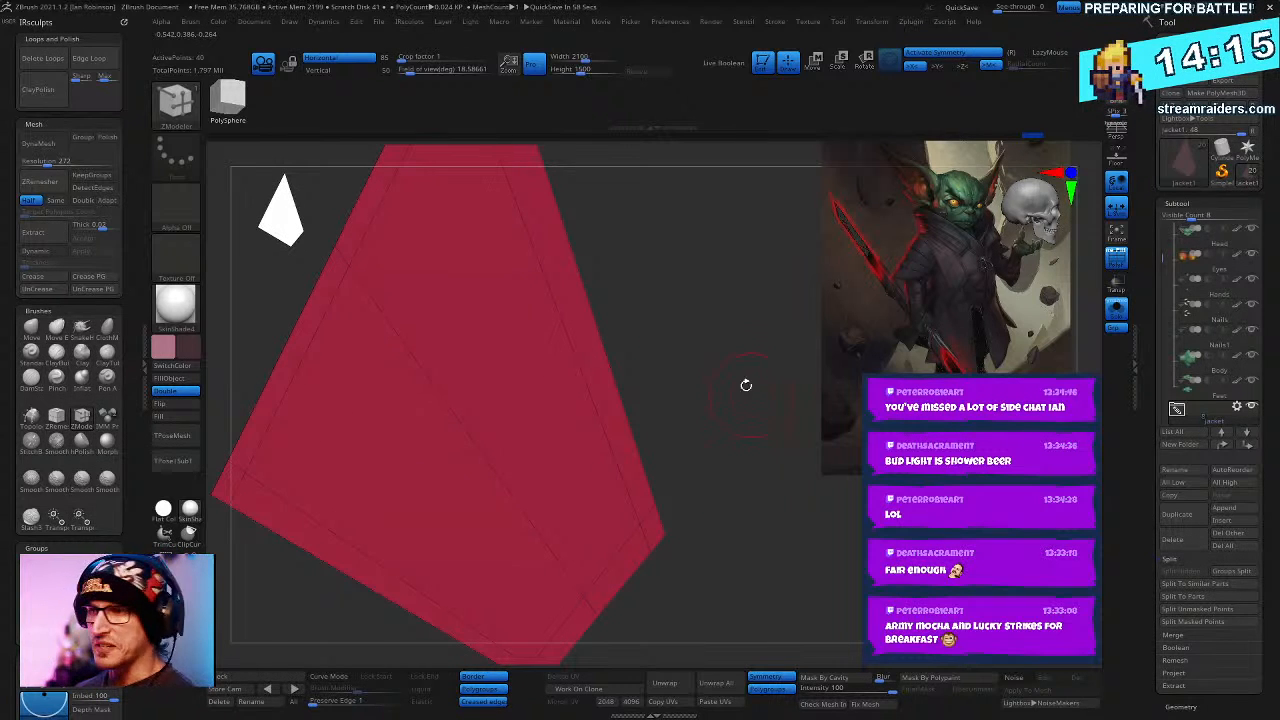
left_click_drag(737, 453, 750, 537)
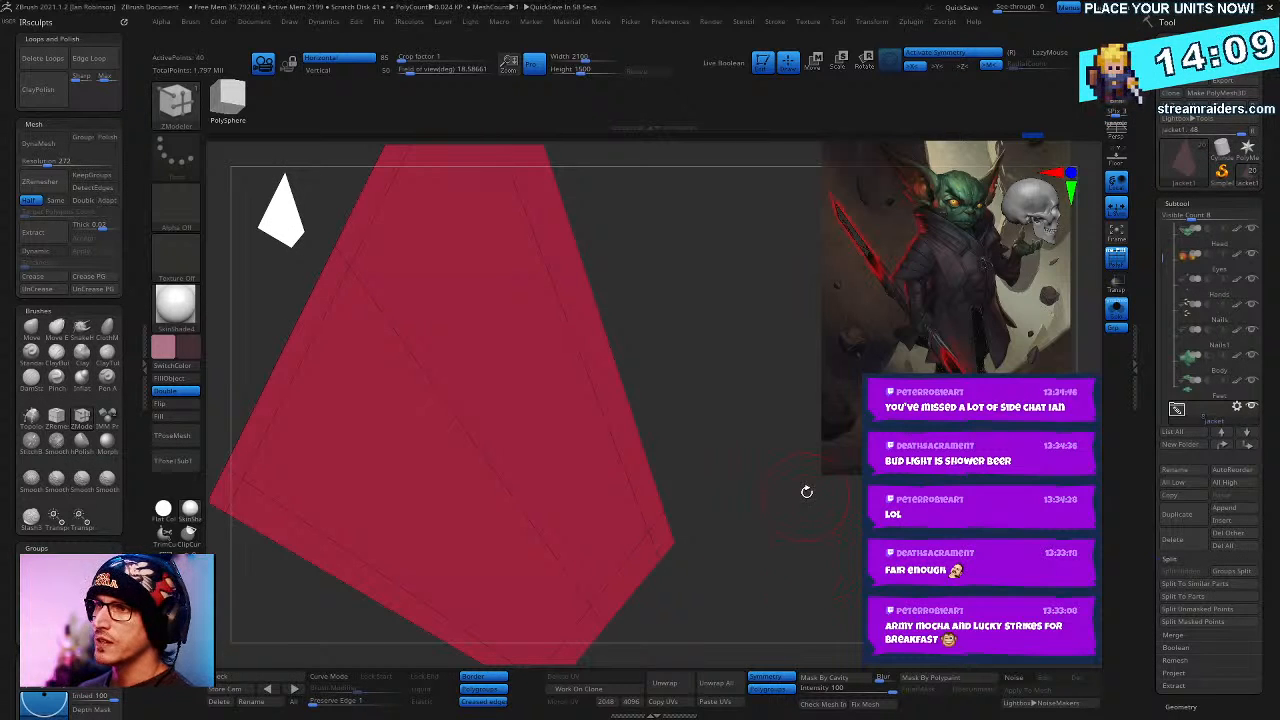
- Assign the narrow polygon strips along the flap's outer side and lower edges to a separate polygroup with ZModeler
left_click_drag(684, 480, 540, 285)
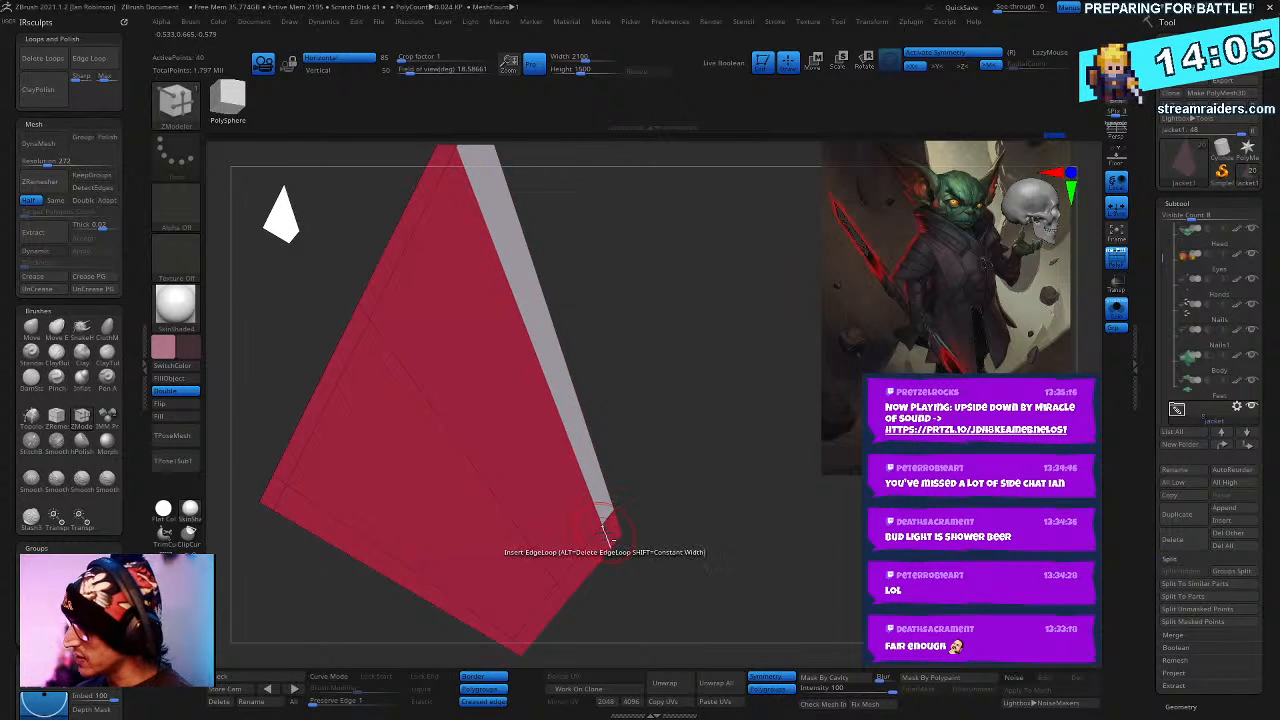
left_click(612, 540)
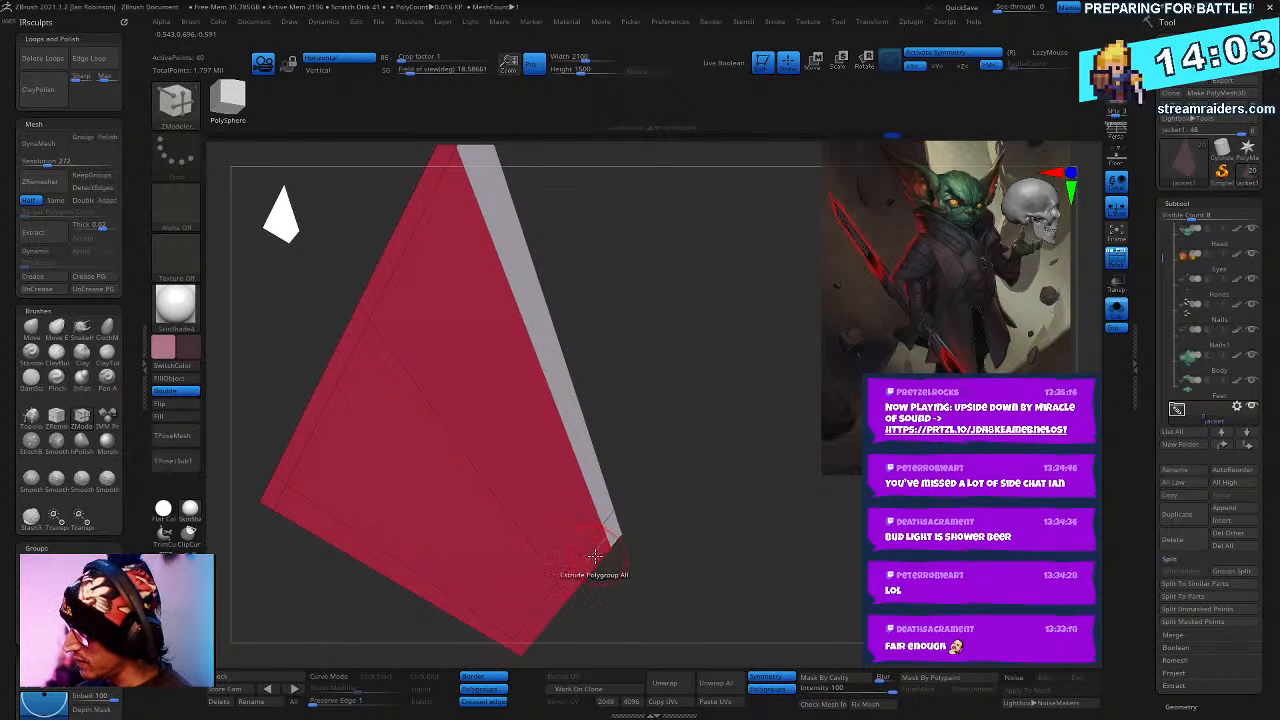
left_click(590, 566)
left_click(546, 617)
left_click(474, 626)
left_click_drag(560, 610, 320, 466)
left_click(320, 466, "alt")
left_click(317, 425, "alt")
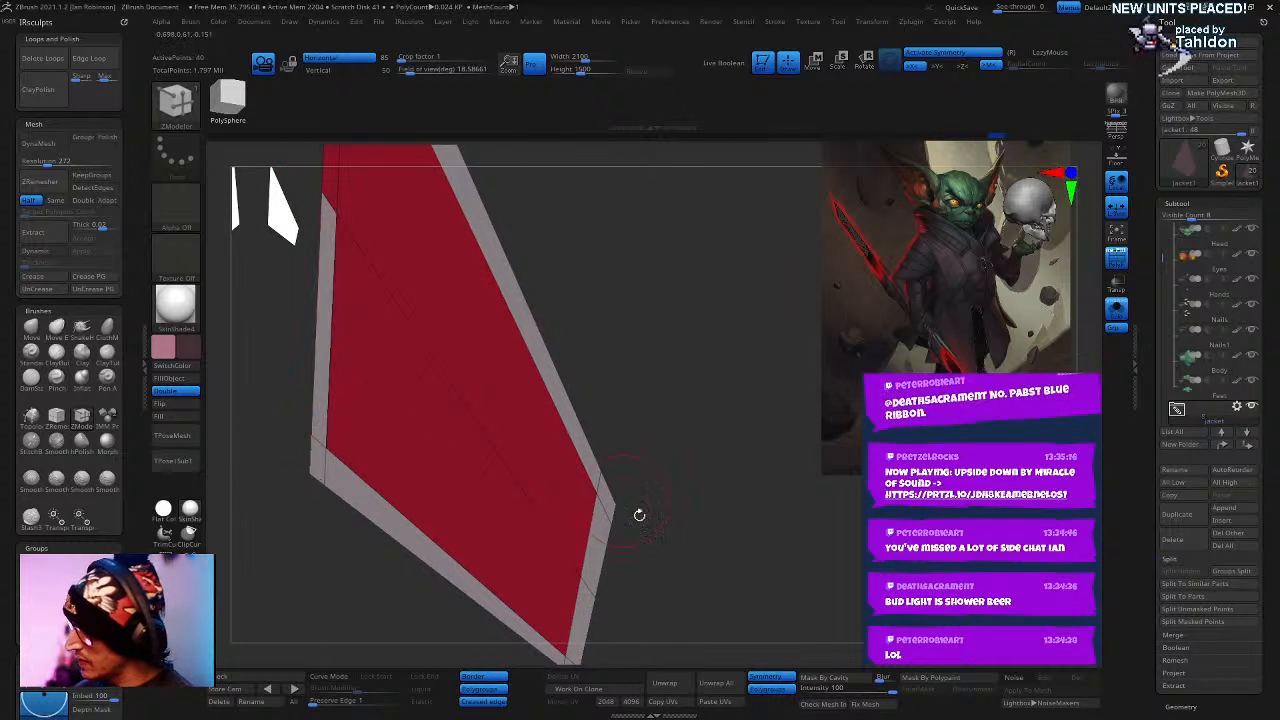
left_click_drag(687, 370, 734, 330, "alt")
left_click(355, 404, "alt")
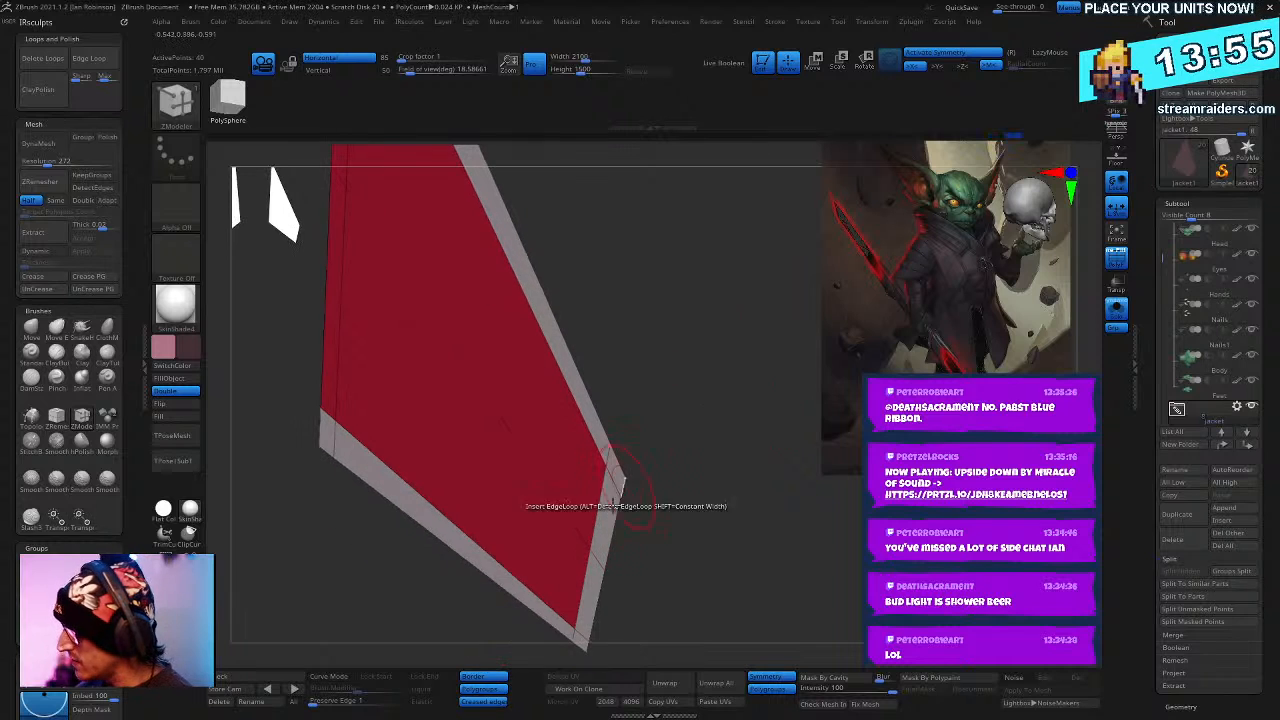
- Try to extrude the flap's border polygroup and insert an edge loop along its raised side
left_click_drag(622, 492, 616, 512)
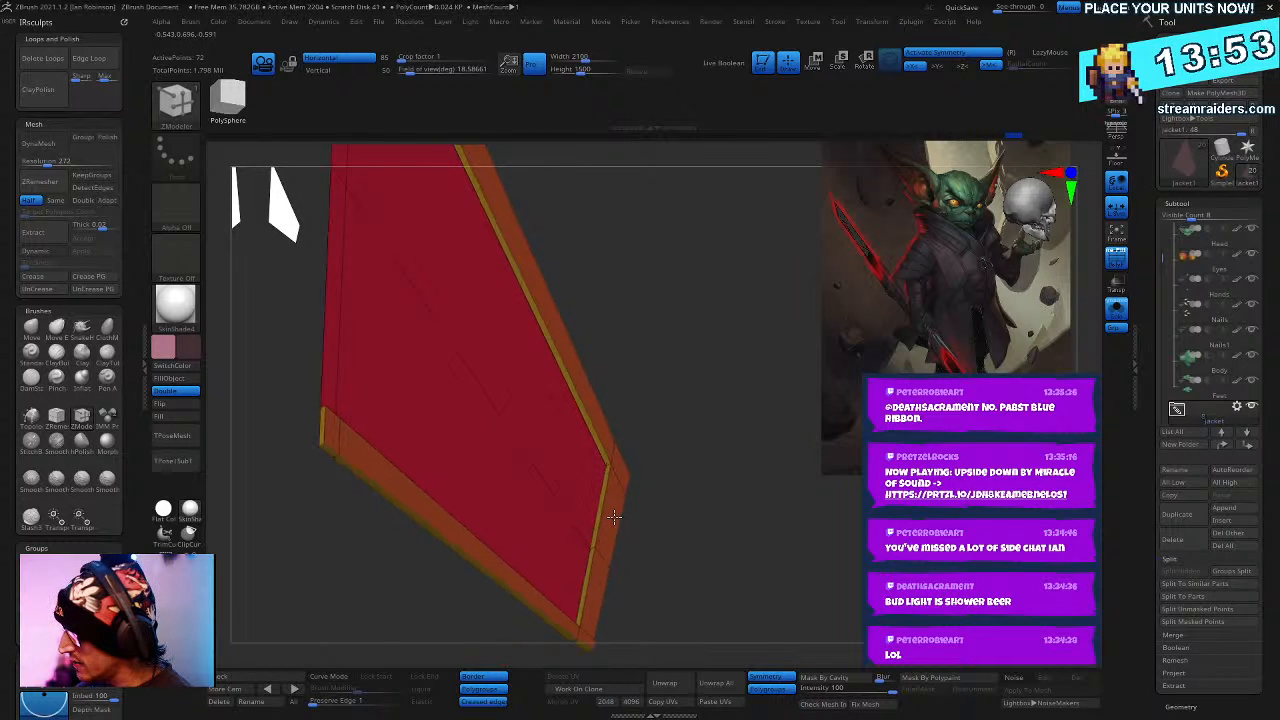
left_click(616, 500)
left_click_drag(683, 583, 719, 669, "alt")
left_click_drag(748, 545, 743, 600)
left_click(562, 488)
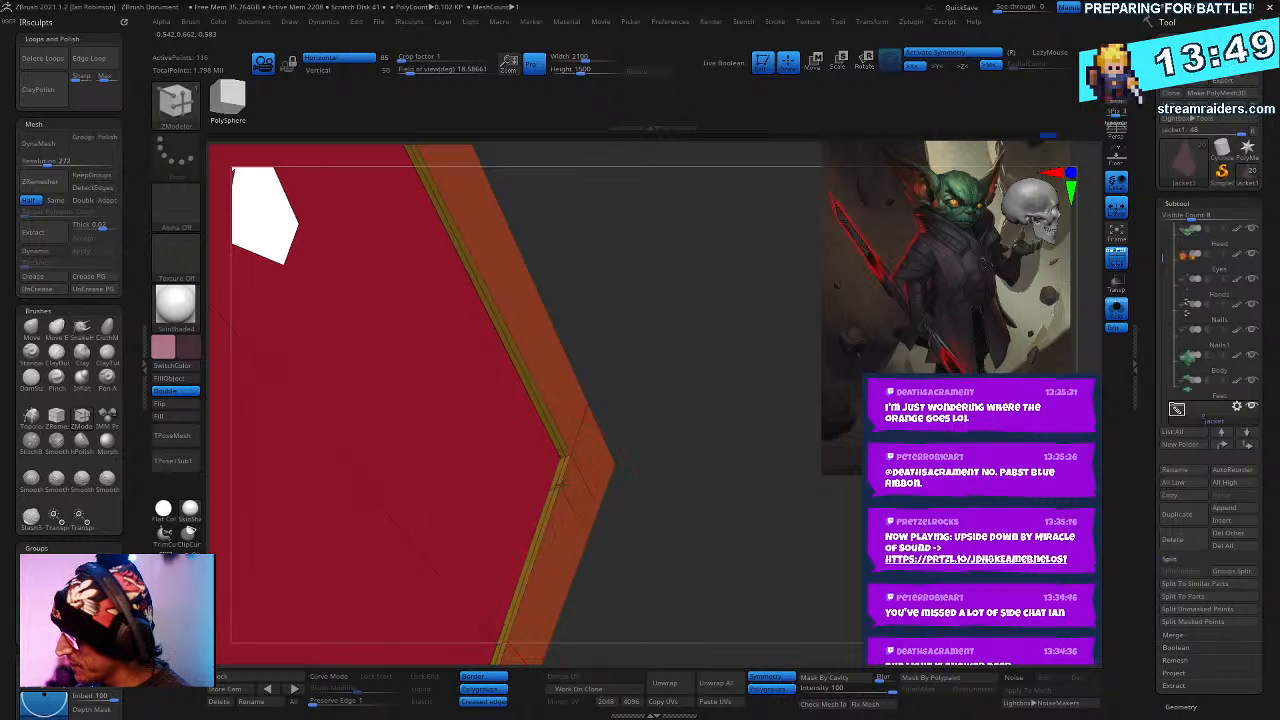
left_click_drag(678, 433, 740, 610)
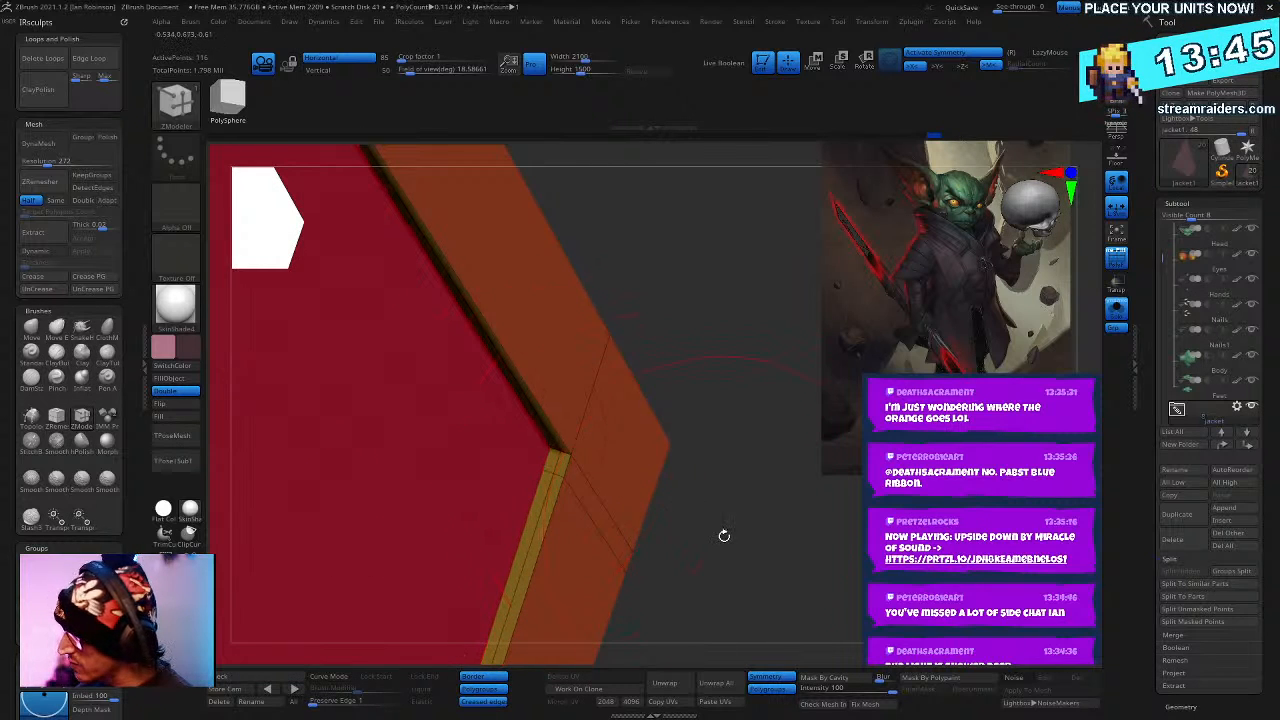
key("ctrl+z")
key("ctrl+z")
- Insert support edge loops on both sides of the line between the red panel and the grey border strip
left_click(541, 485)
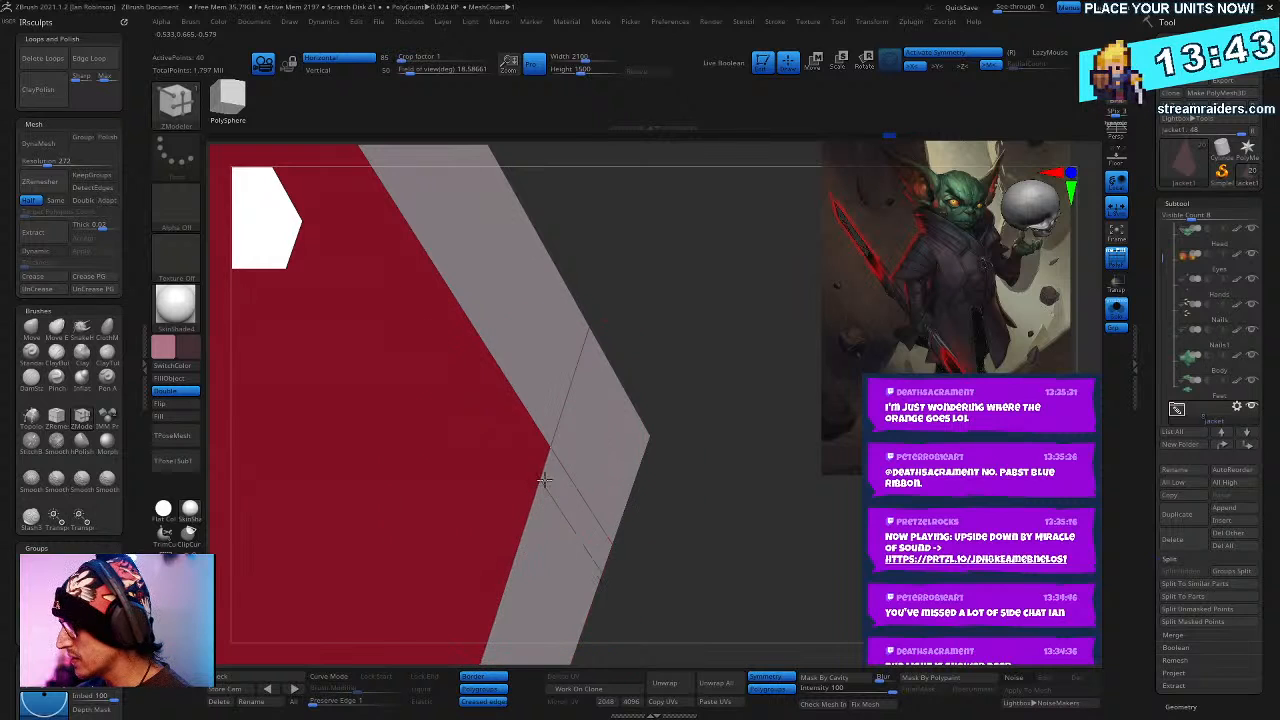
left_click_drag(700, 554, 560, 500)
left_click(467, 540)
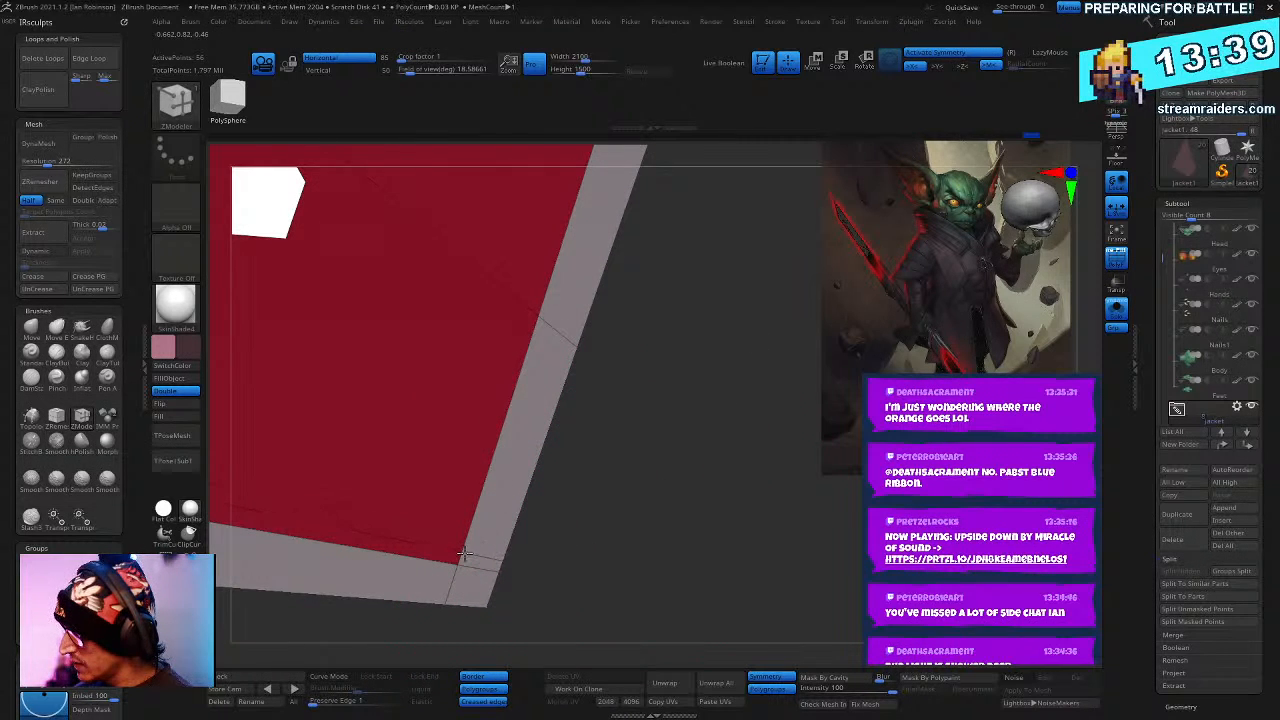
left_click(444, 560)
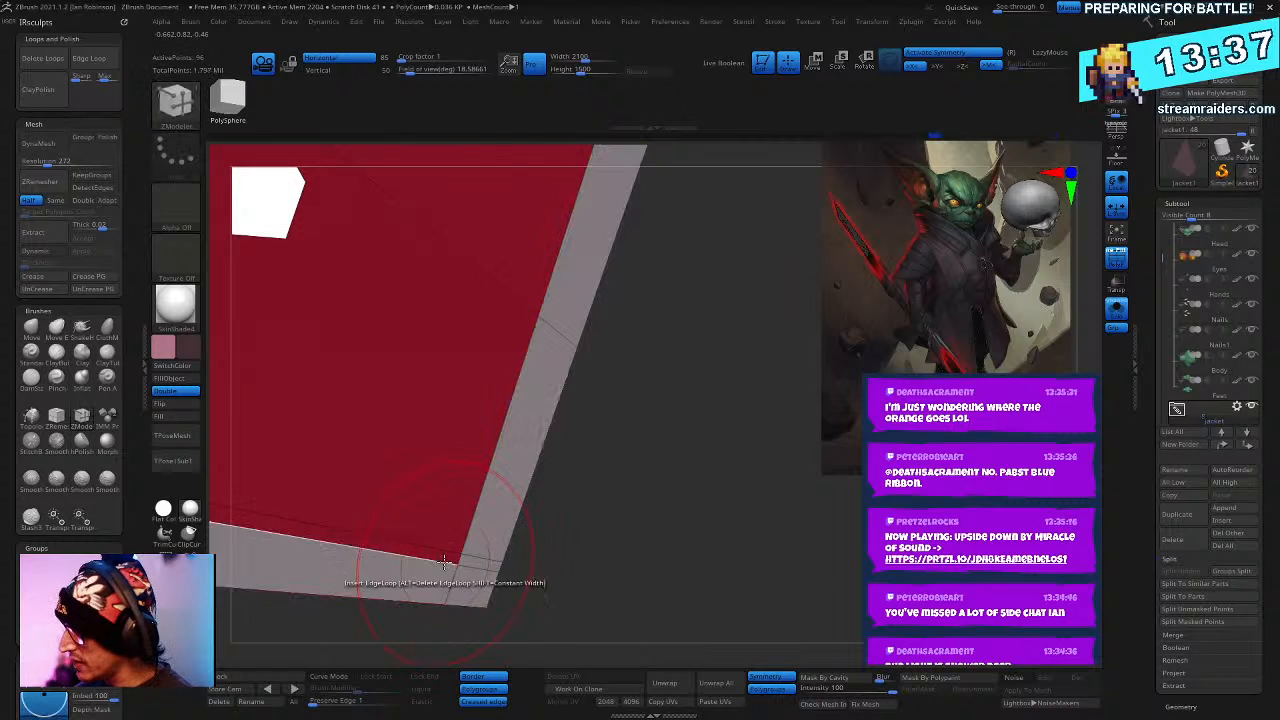
left_click(447, 564, "alt")
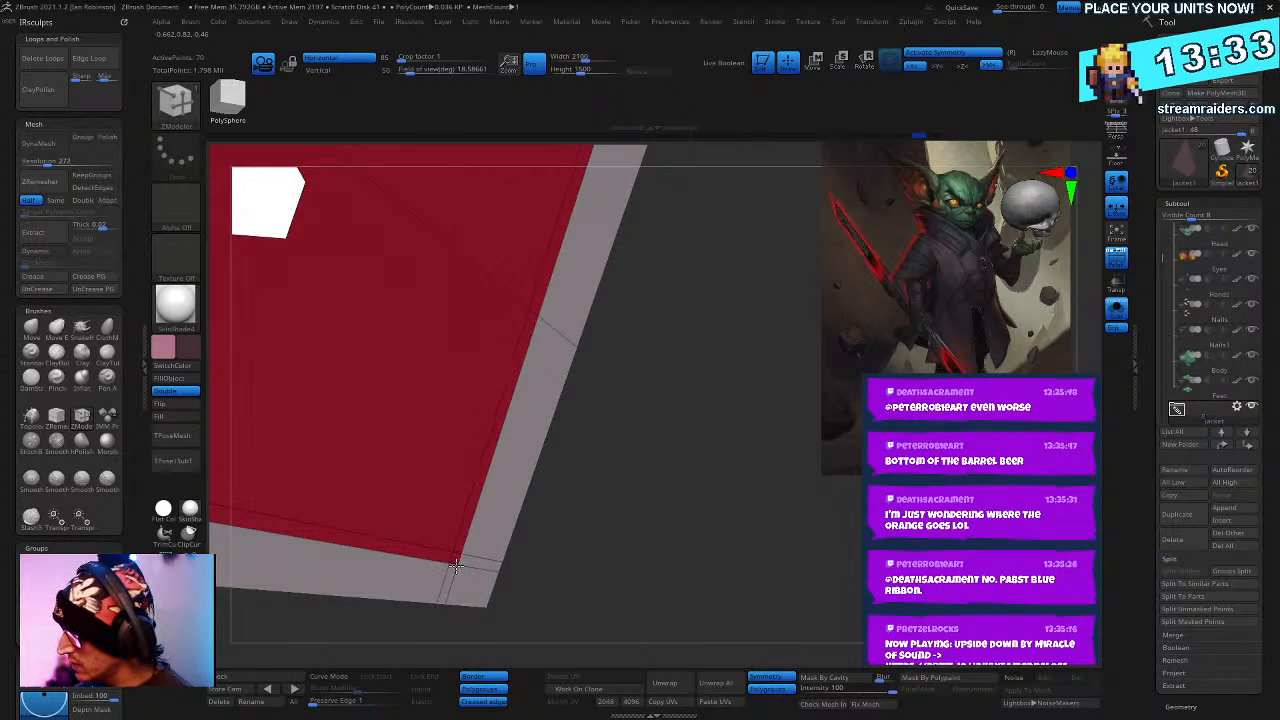
left_click(460, 576)
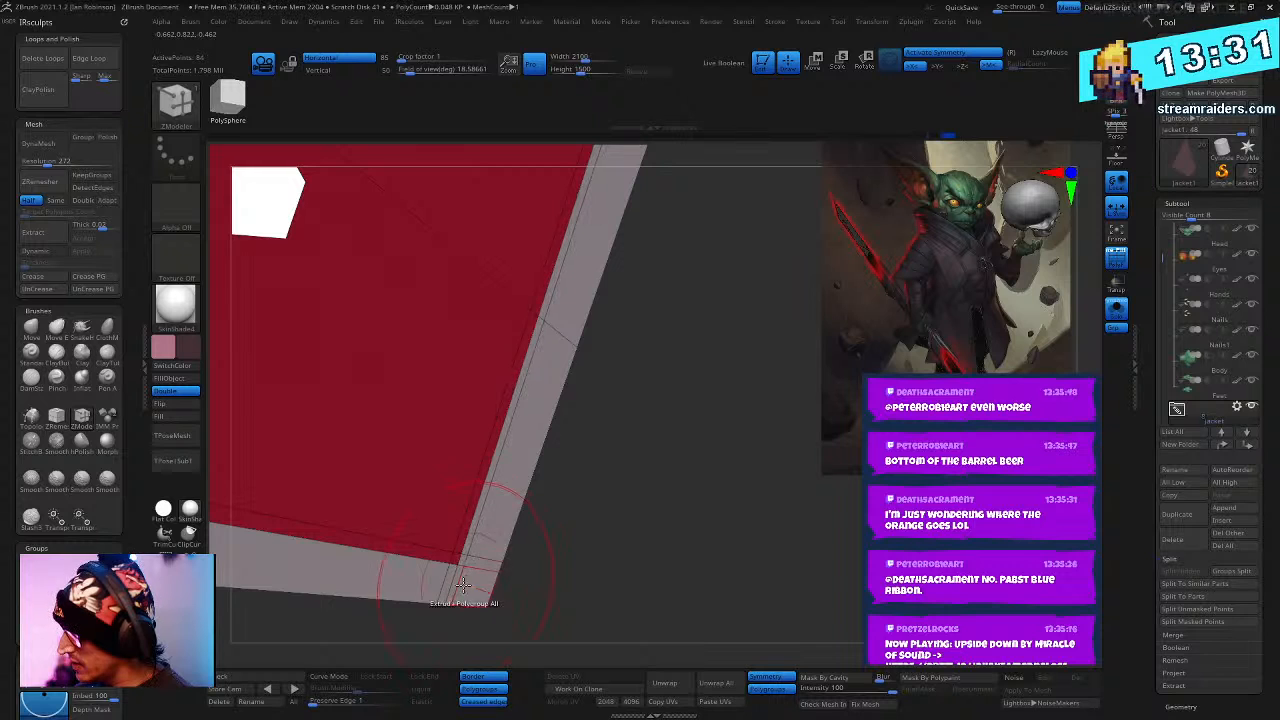
left_click(462, 573)
- Insert further edge loops close to the outer edge of the grey border strip at the flap's side corner and lower tip
mouse_move(617, 500)
left_mouse_down()
mouse_move(654, 491)
mouse_move(631, 577)
mouse_move(605, 450)
left_mouse_up()
left_click(582, 395)
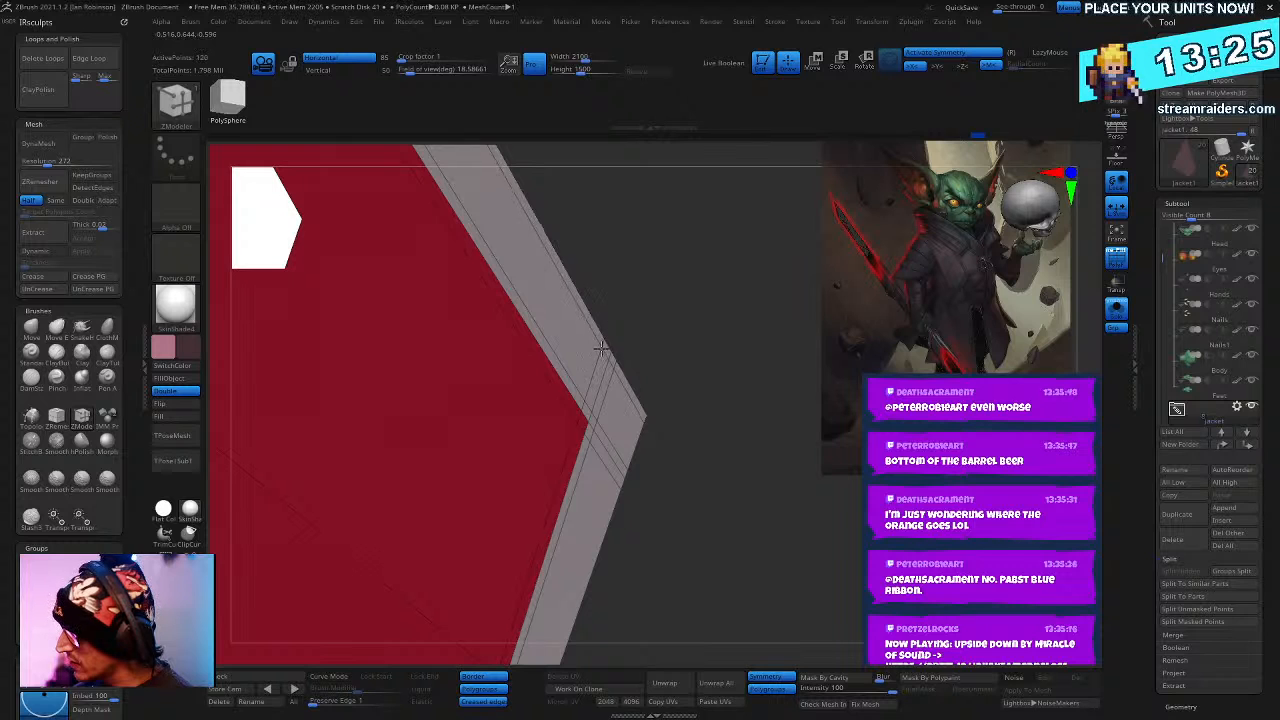
left_click(638, 398)
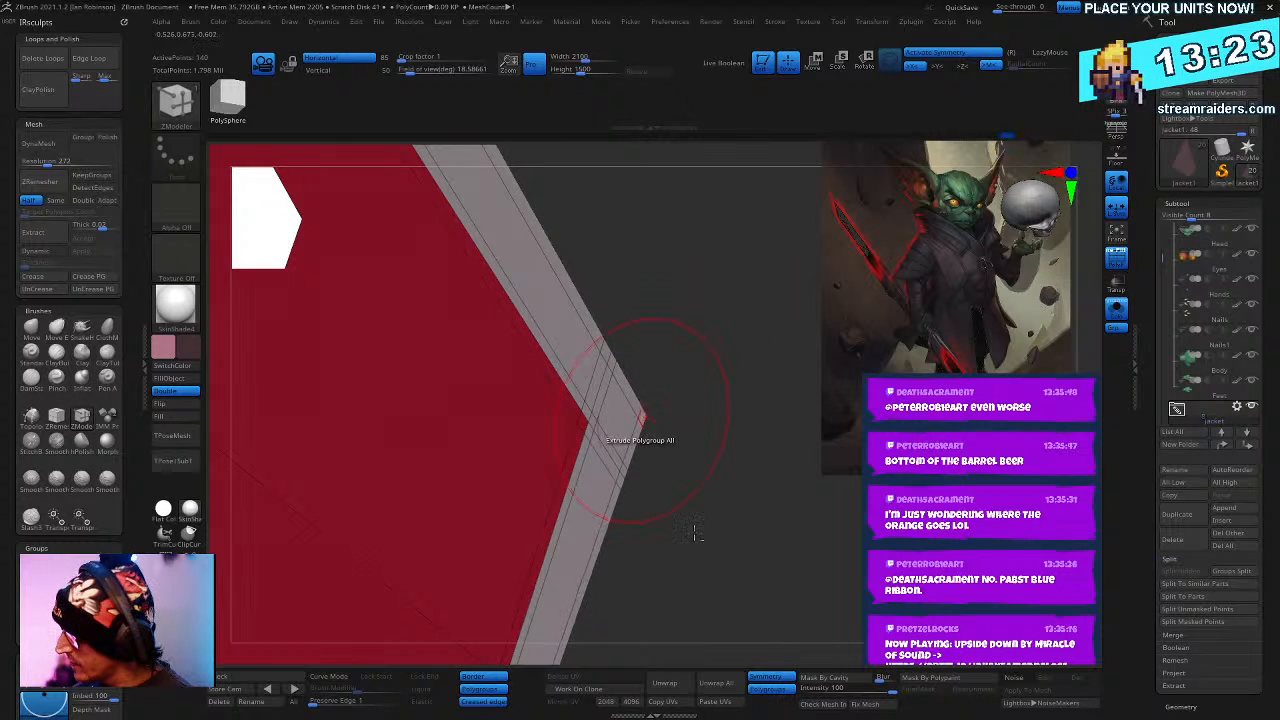
left_click_drag(694, 528, 500, 460)
left_click(449, 430)
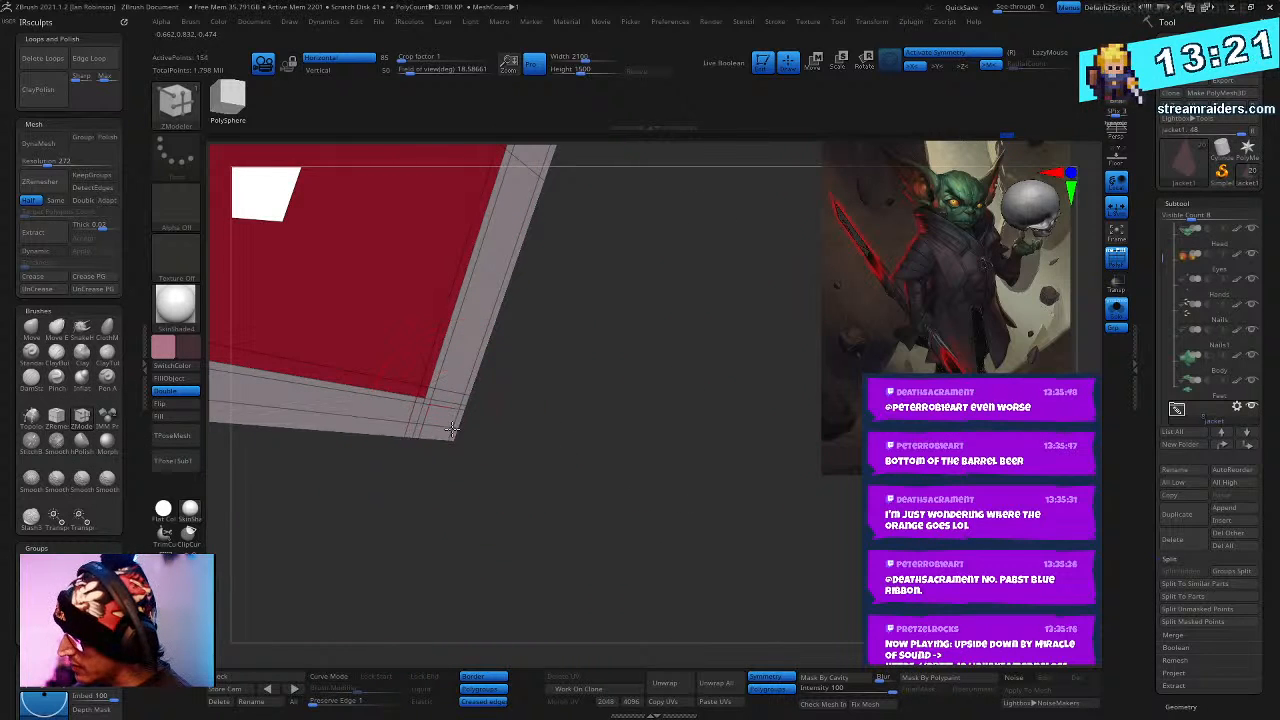
- Try to extrude the border polygroup into a raised trim and add a support loop along its side wall
left_click_drag(568, 490, 487, 336)
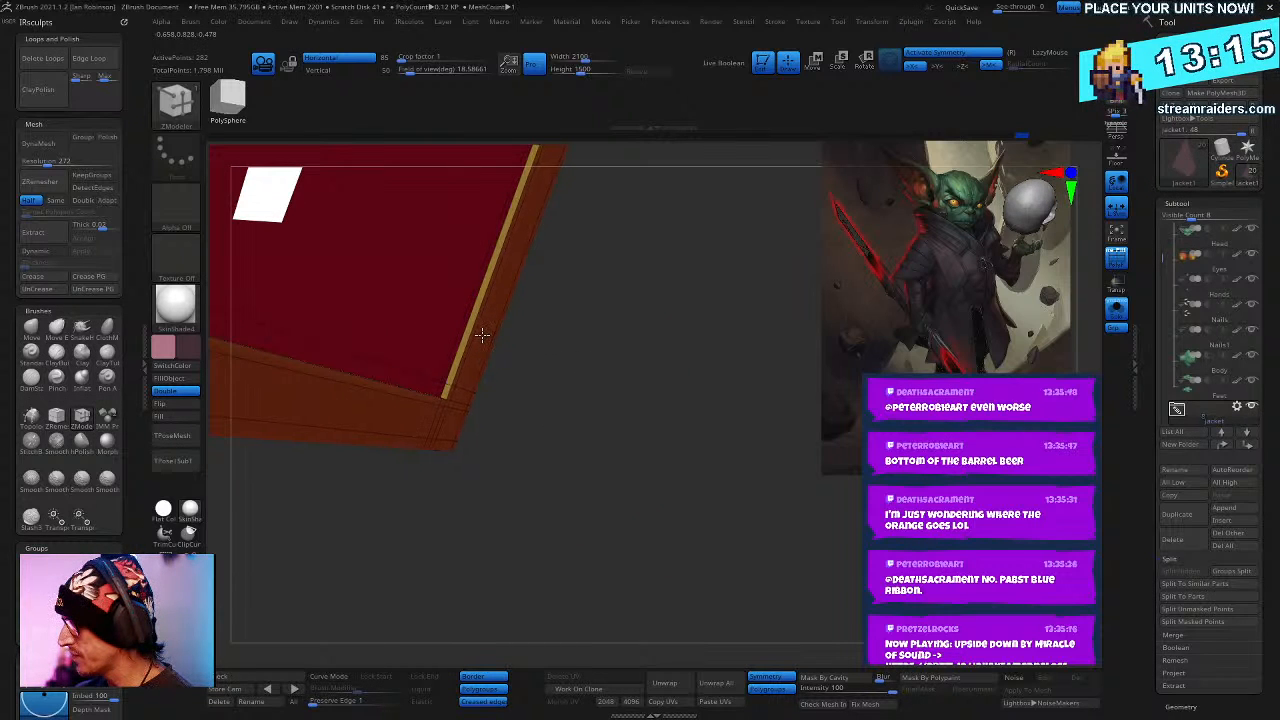
left_click_drag(477, 330, 476, 352)
left_click_drag(520, 440, 666, 545)
left_click_drag(651, 500, 670, 481)
key("ctrl+z")
key("ctrl+z")
key("shift+d")
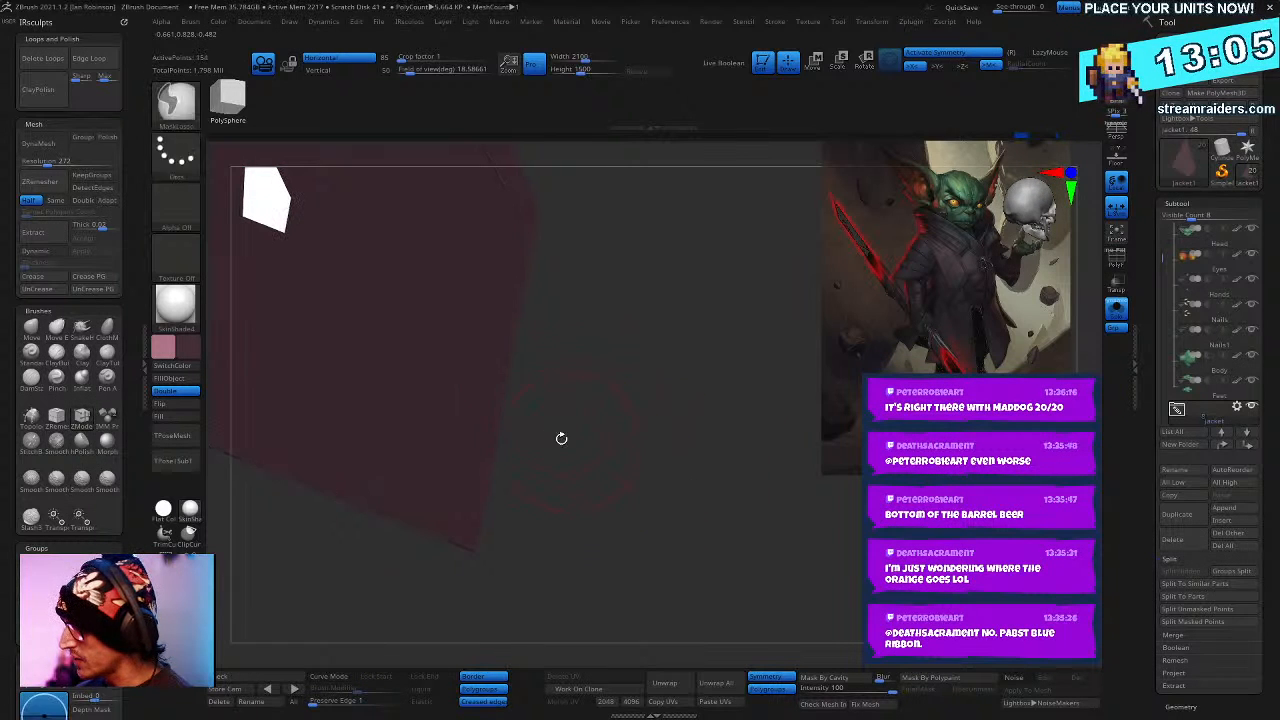
key("shift+f")
left_click(492, 415)
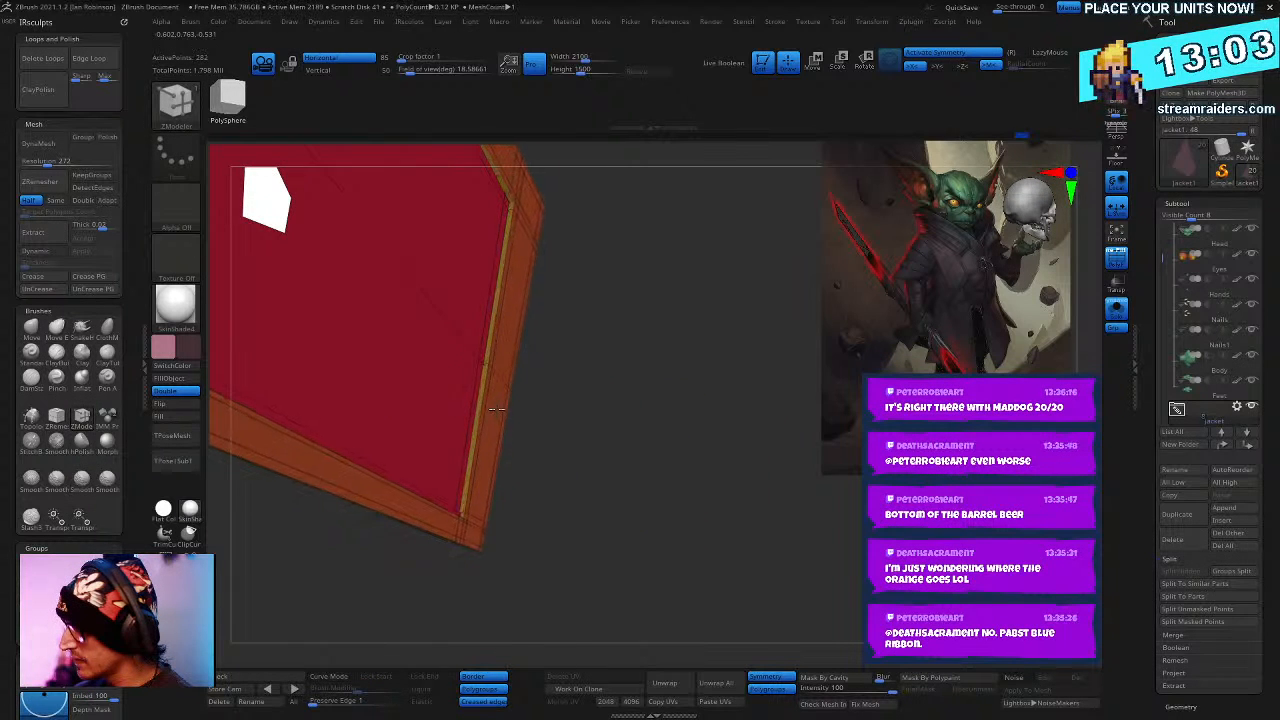
left_click(499, 416)
- Preview the flap with Dynamic Subdivision and examine its raised trim both against the full jacket and in isolation
key("d")
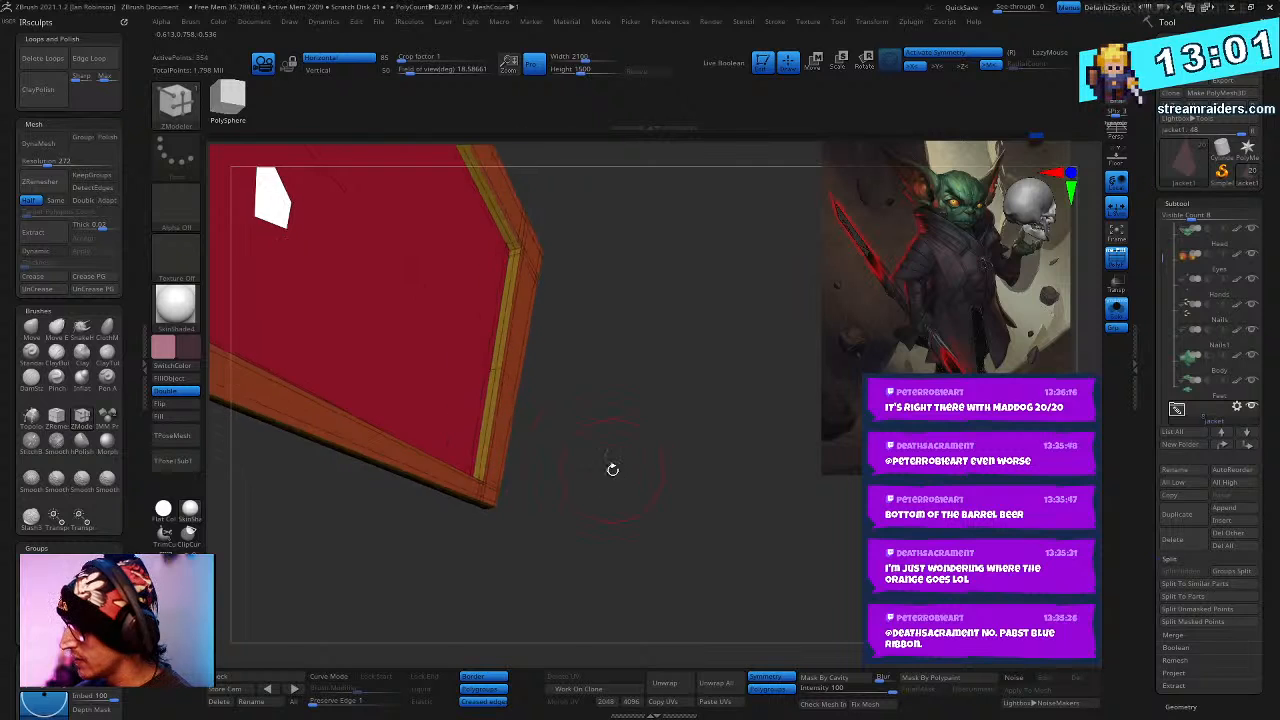
right_click_drag(611, 469, 640, 490, "ctrl")
key("f")
right_click_drag(825, 560, 749, 534, "alt")
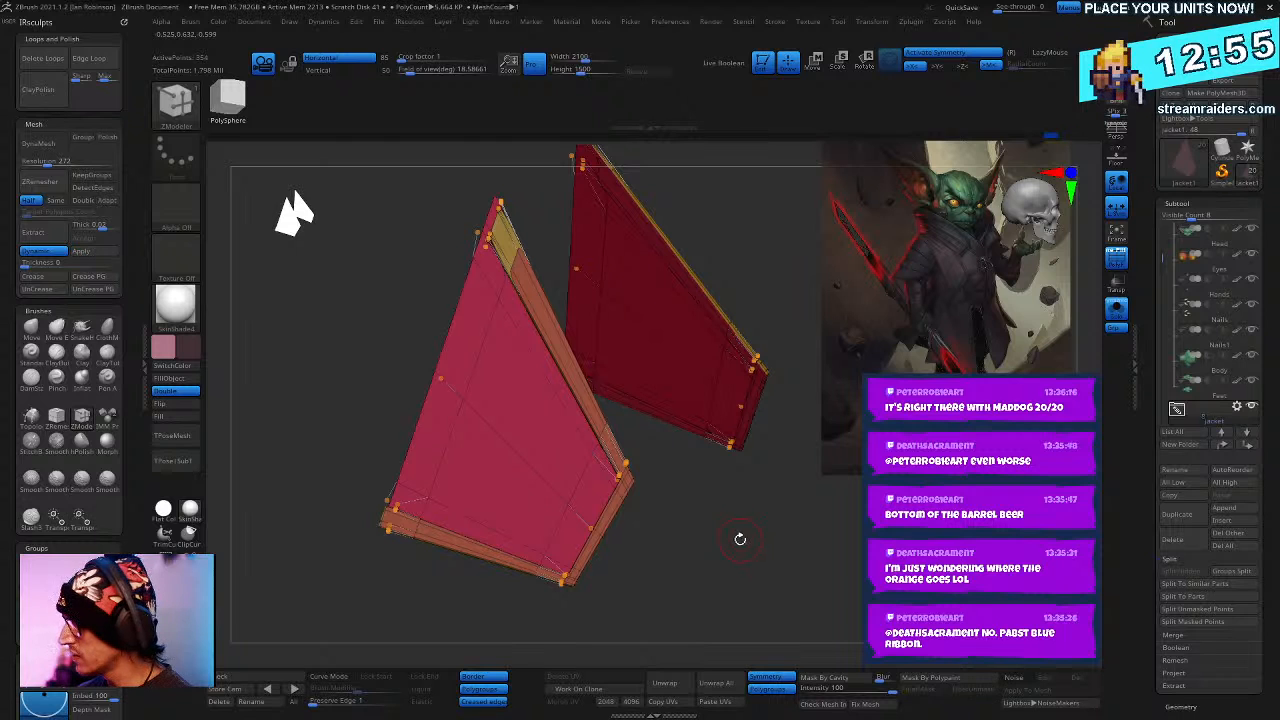
left_click(1116, 310)
key("shift")
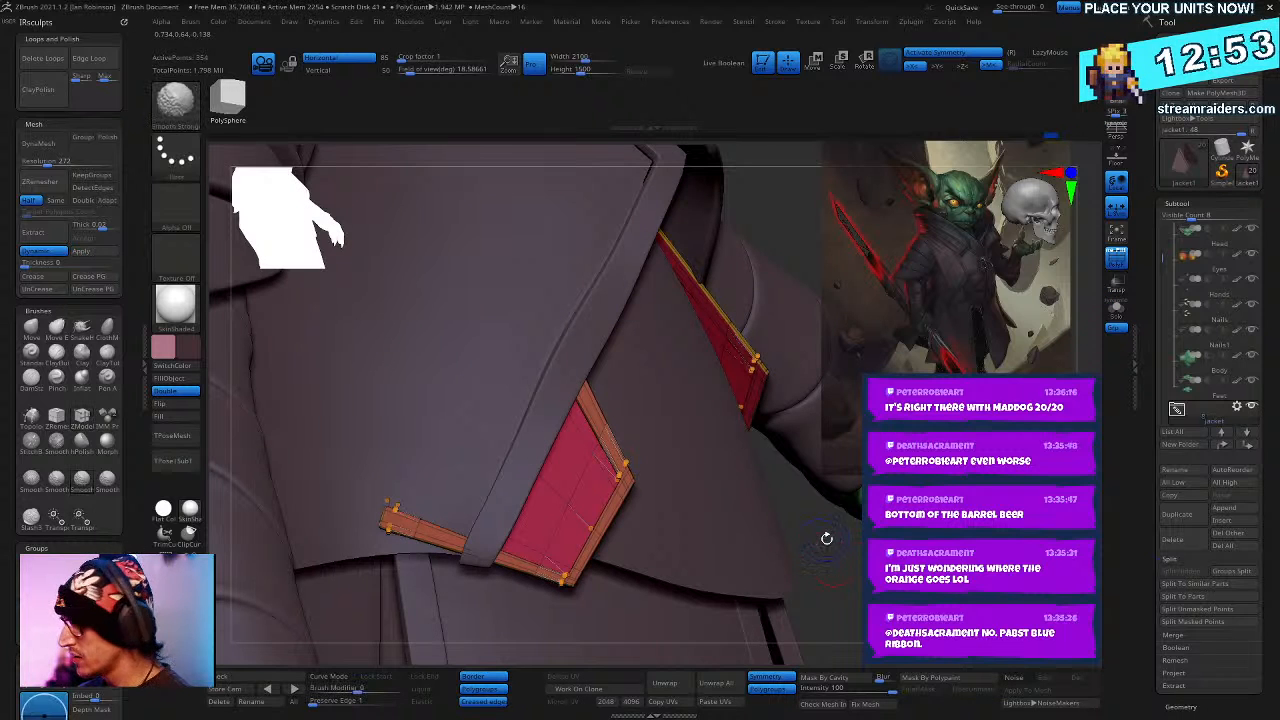
right_click_drag(825, 557, 689, 364)
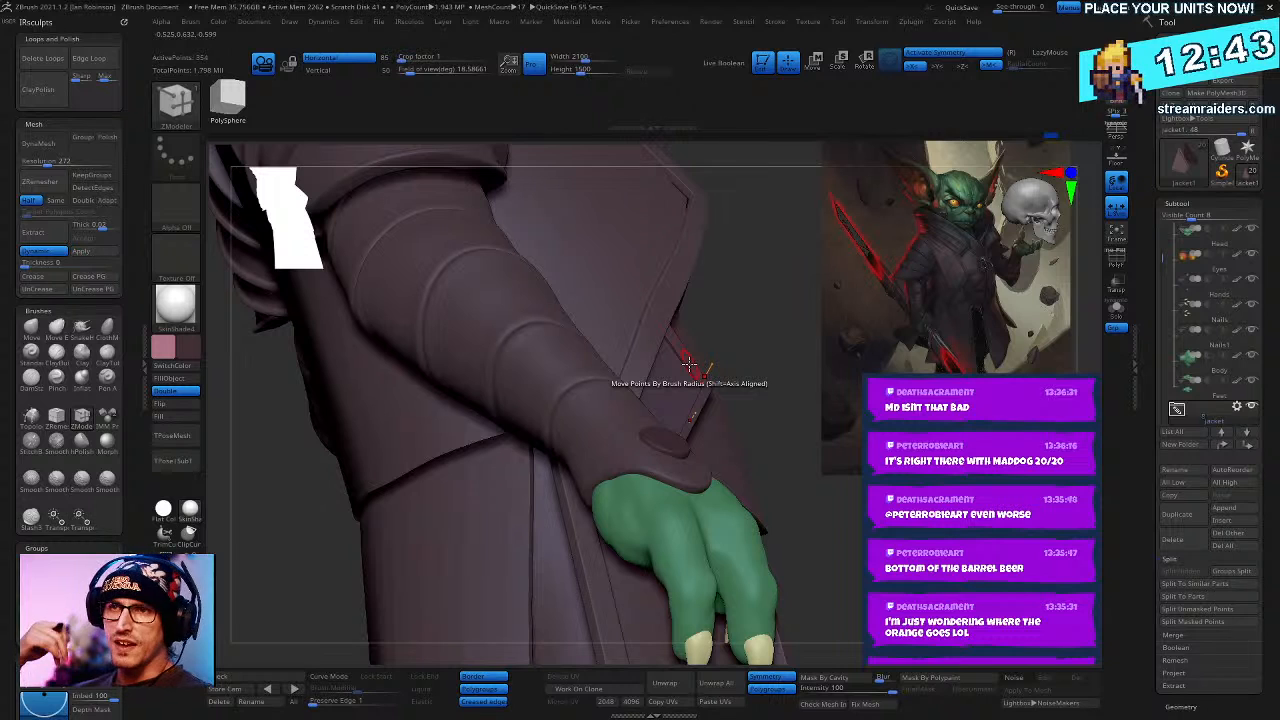
left_click(1118, 312)
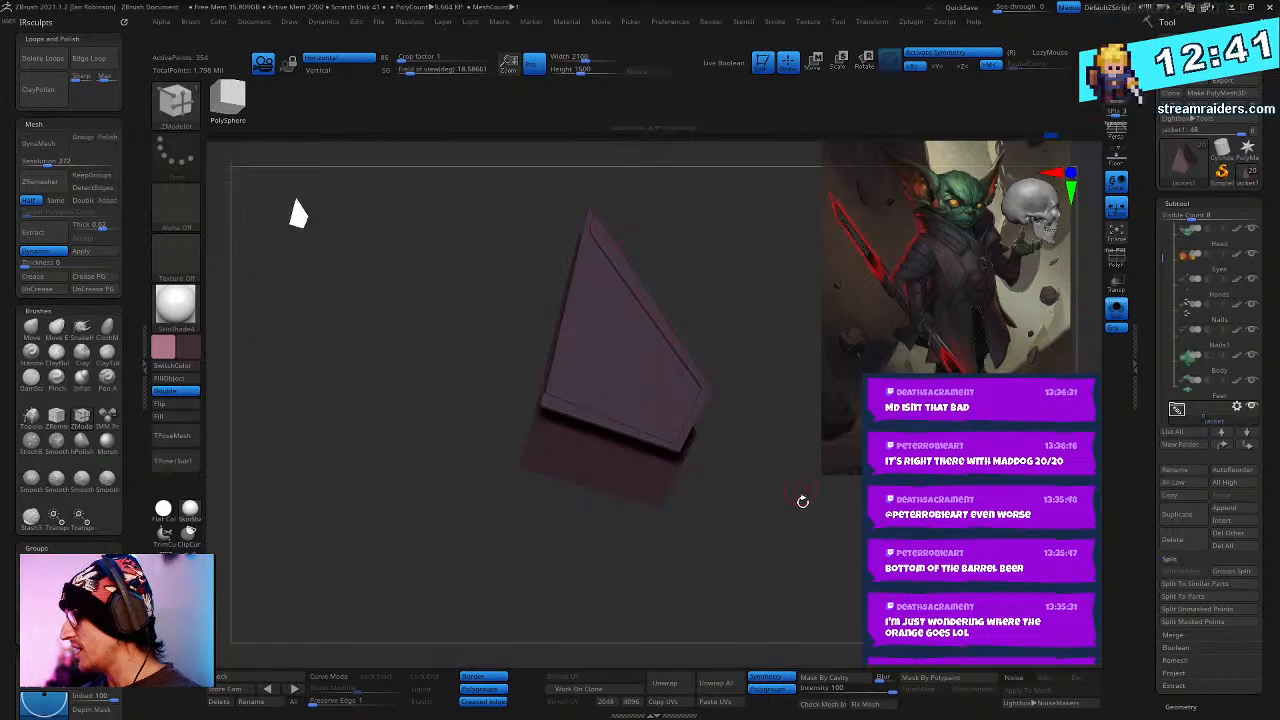
key("shift+f")
left_click_drag(767, 565, 584, 396)
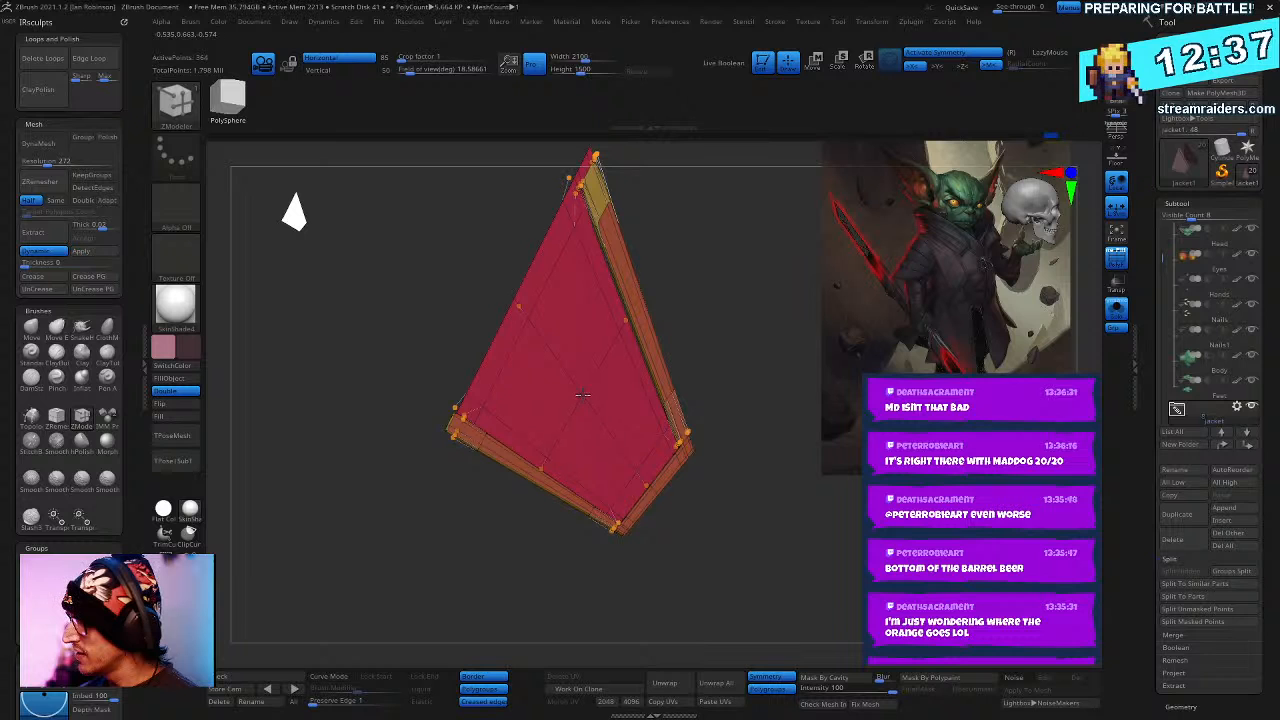
- Undo the border extrusion and insert edge loops across the middle of the flap's panel
key("ctrl+z")
key("ctrl+z")
mouse_move(677, 337)
left_mouse_down()
mouse_move(607, 373)
mouse_move(627, 356)
left_mouse_up()
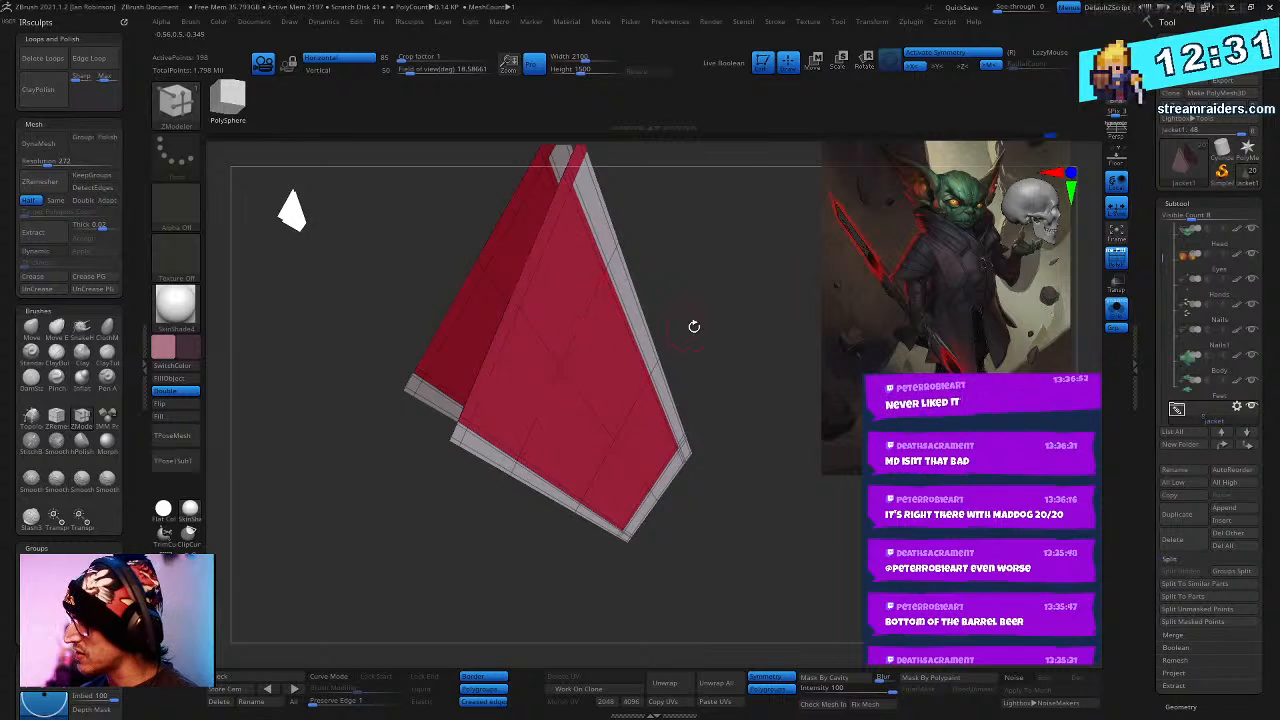
left_click_drag(694, 326, 663, 607)
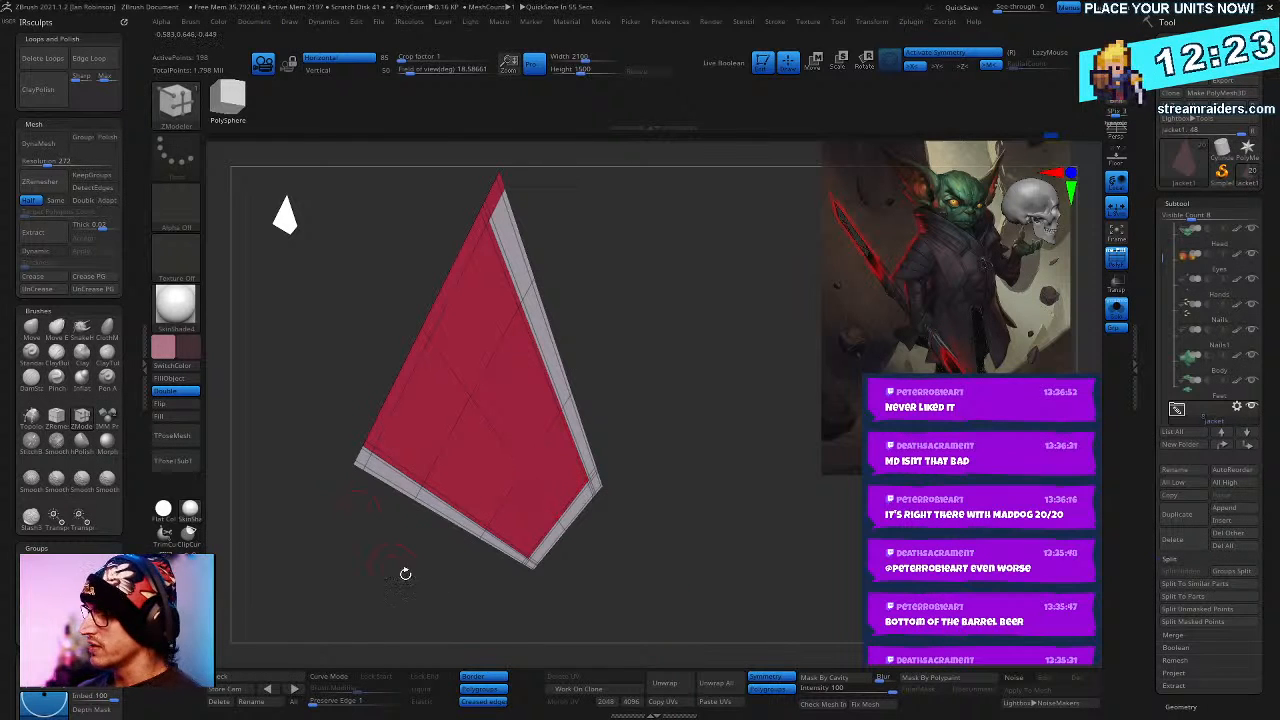
- Mask the flap's outer lower half, shift its unmasked inner part slightly with the gizmo to fit the jacket, and clear the mask
mouse_move(405, 573)
left_mouse_down("ctrl")
mouse_move(530, 340)
mouse_move(252, 420)
mouse_move(370, 612)
left_mouse_up("ctrl")
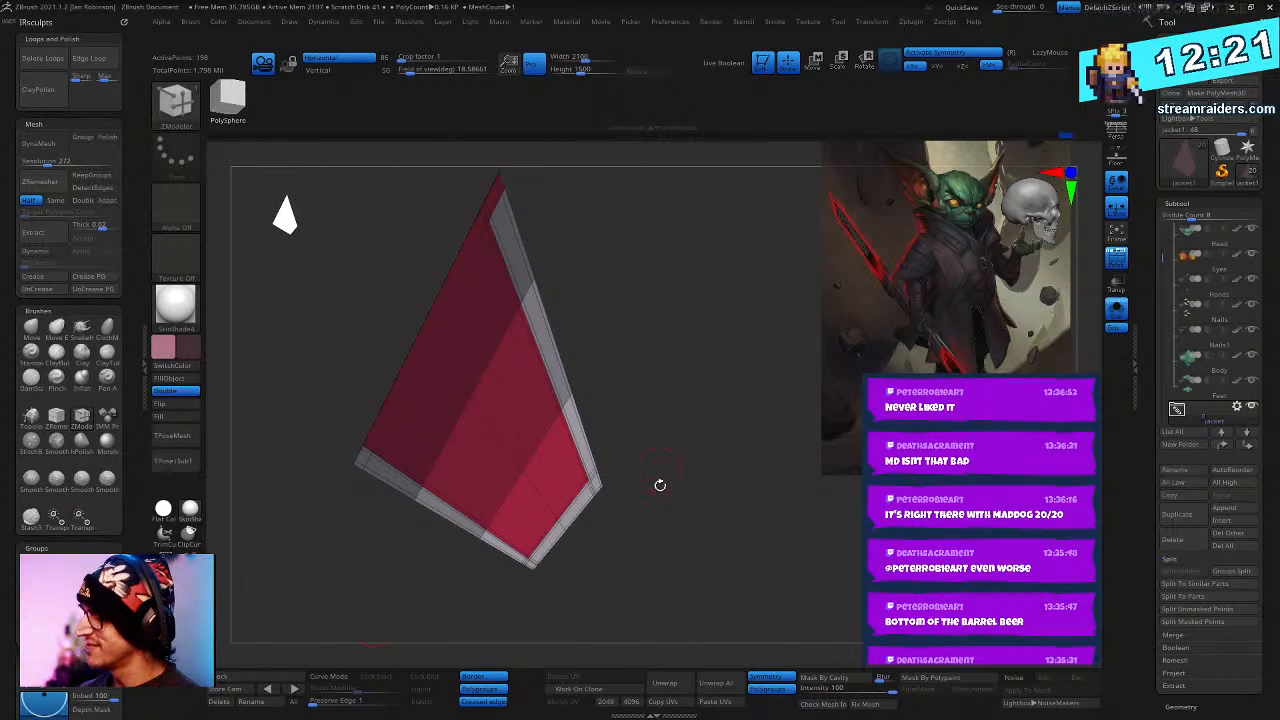
left_click(814, 537, "ctrl")
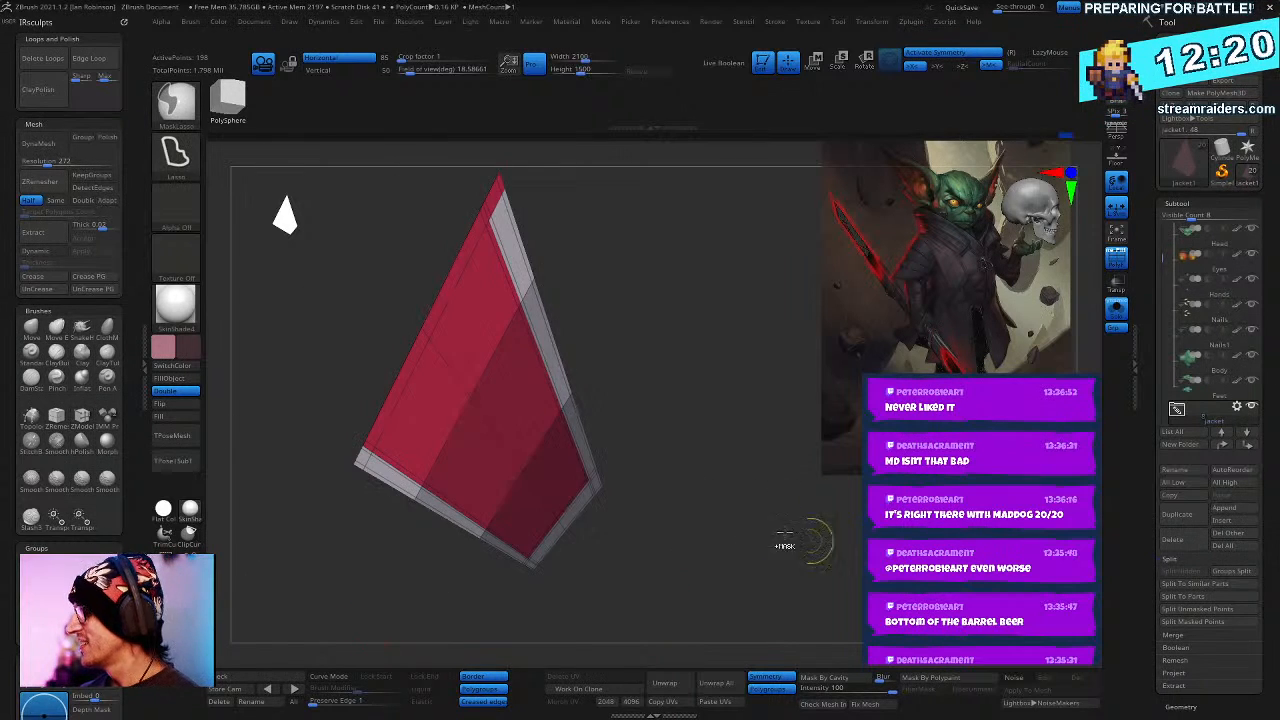
left_click(1116, 310)
key("w")
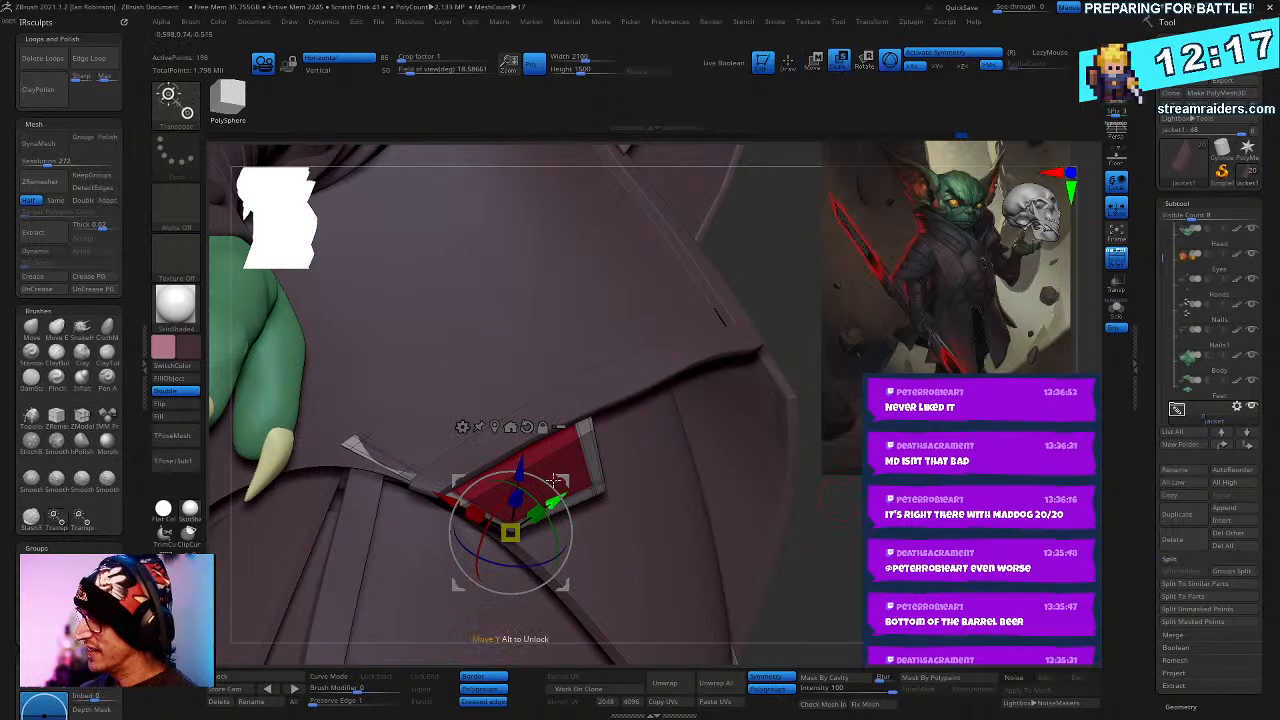
left_click(495, 375, "alt")
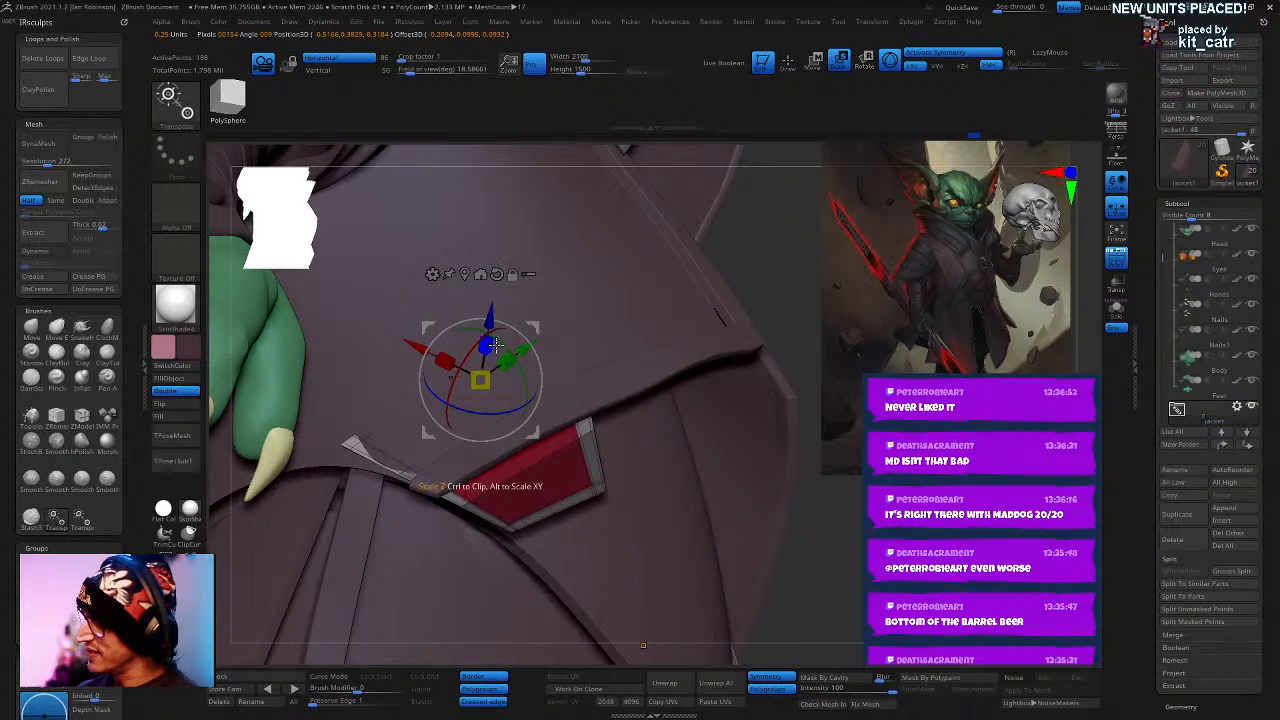
left_click_drag(495, 345, 480, 318)
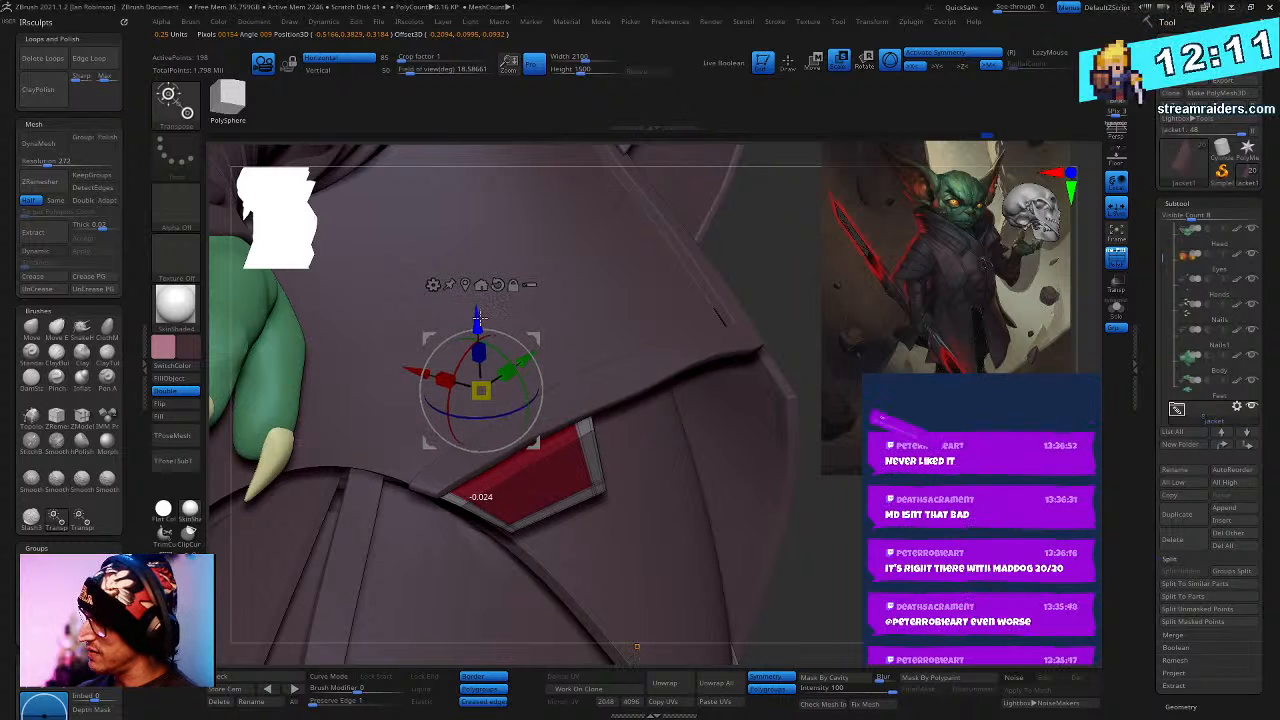
key("q")
left_click_drag(843, 563, 852, 572)
right_click_drag(836, 574, 868, 626)
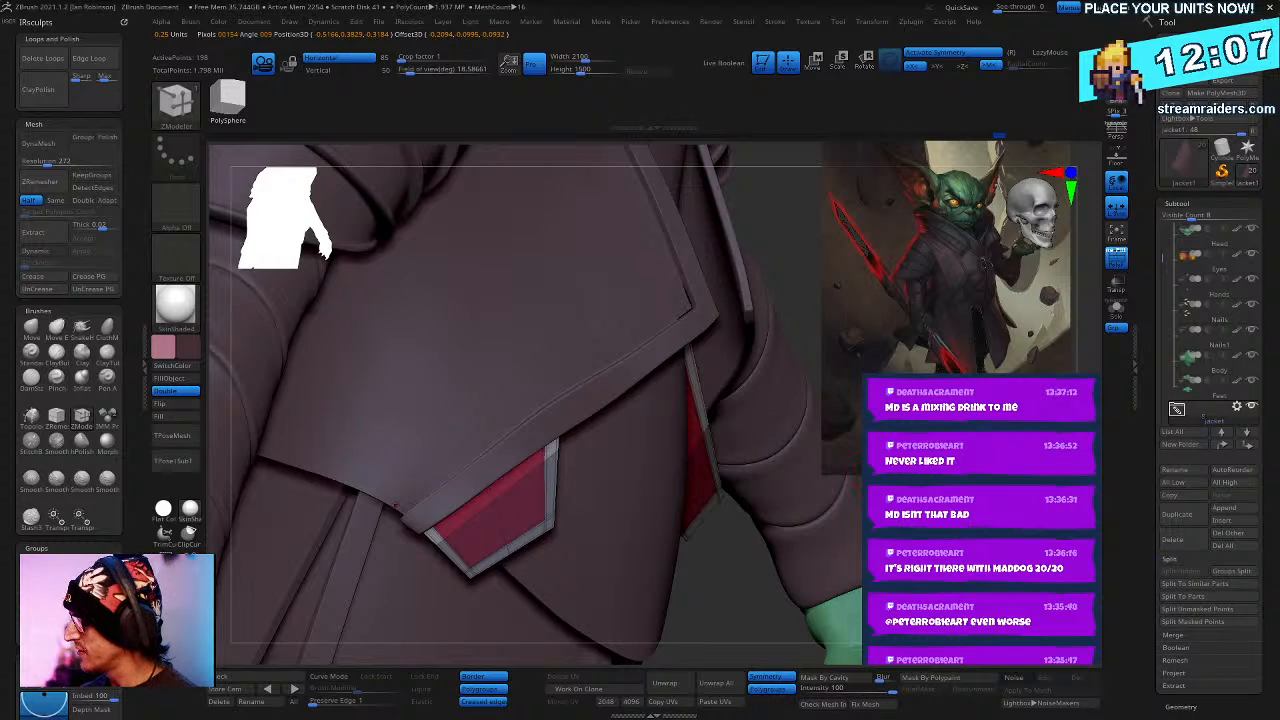
right_click_drag(808, 262, 748, 377, "alt")
- Extrude the flap's border strip into a raised trim and check it in isolation and against the jacket
left_click(786, 440, "ctrl+shift")
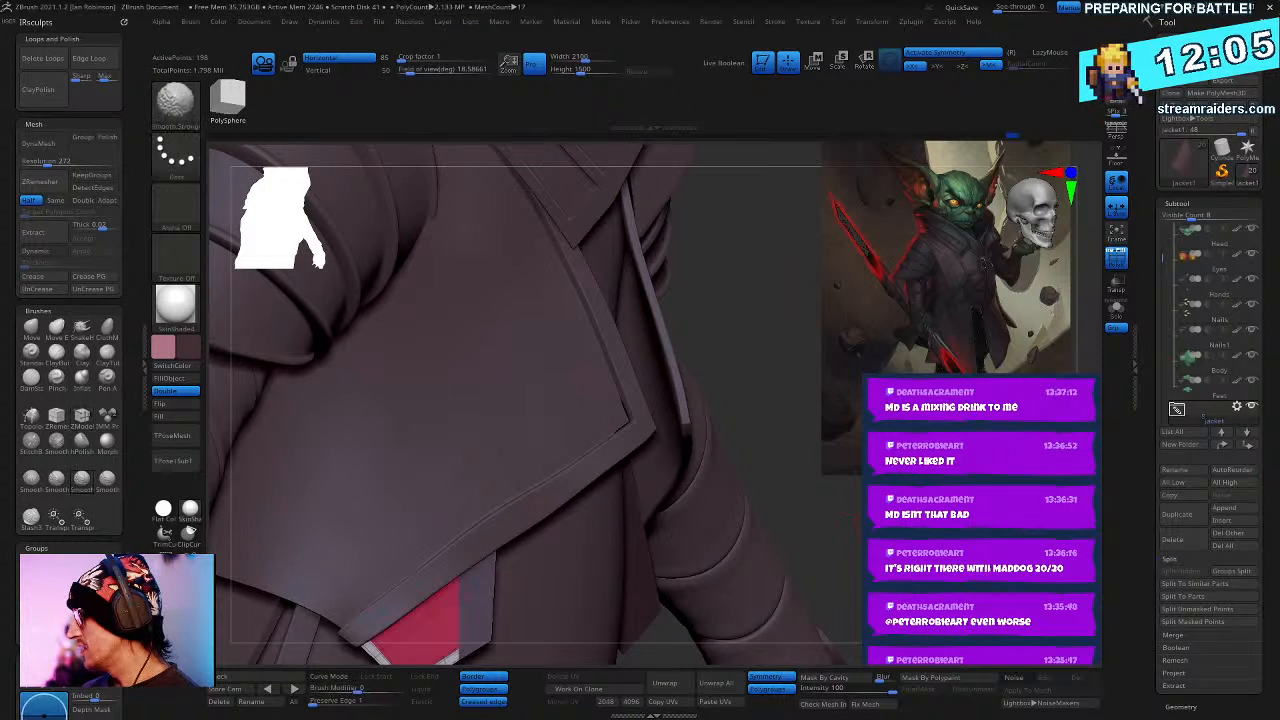
mouse_move(800, 540)
right_mouse_down()
mouse_move(771, 557)
mouse_move(595, 432)
mouse_move(784, 474)
mouse_move(798, 507)
right_mouse_up()
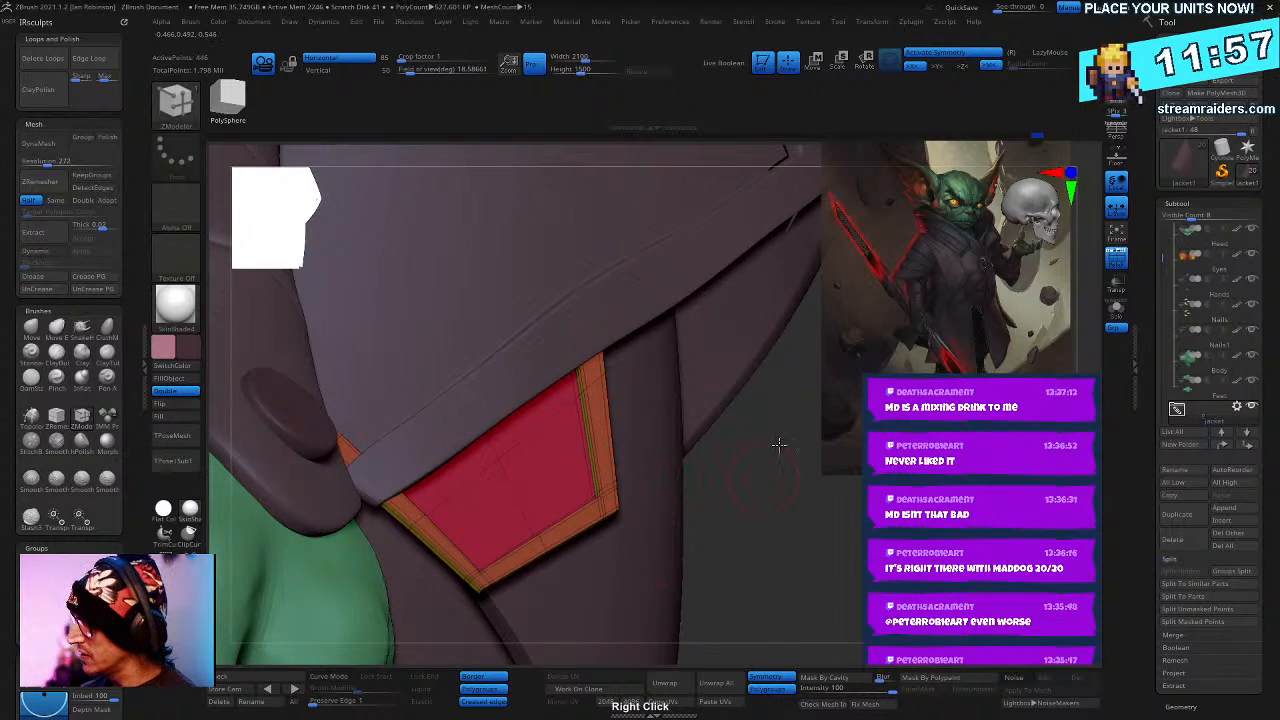
right_click_drag(778, 444, 790, 420)
left_click_drag(747, 291, 713, 290)
key("ctrl+z")
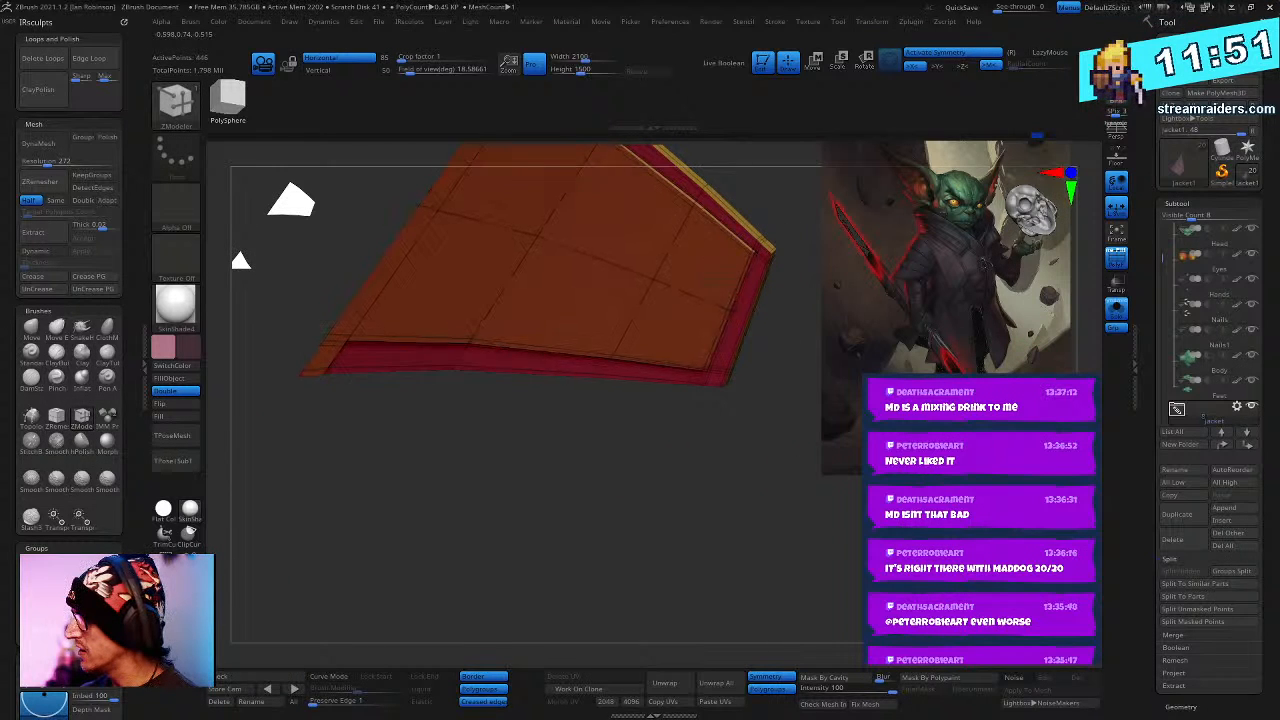
key("ctrl+z")
left_click_drag(706, 495, 779, 565)
left_click(1116, 310)
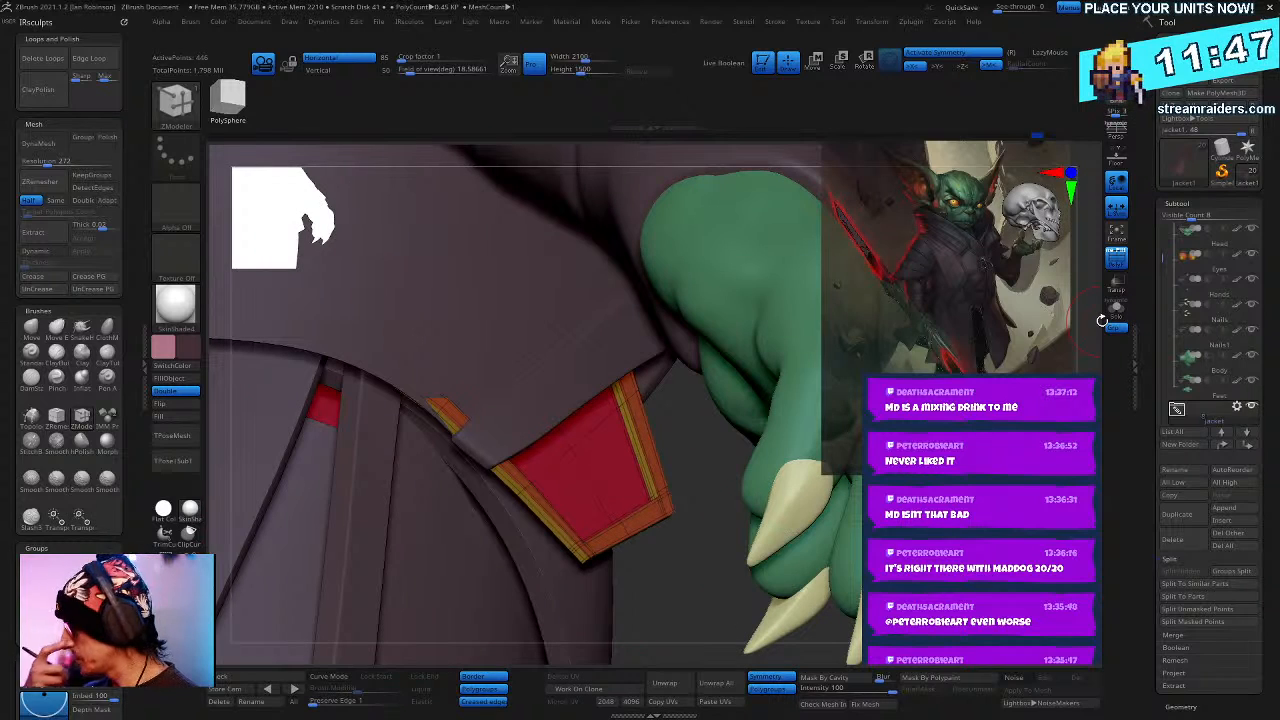
- Reshape the trimmed flap with the Move brush so it follows the jacket's curve in side view
key("b")
key("m")
key("v")
key("space")
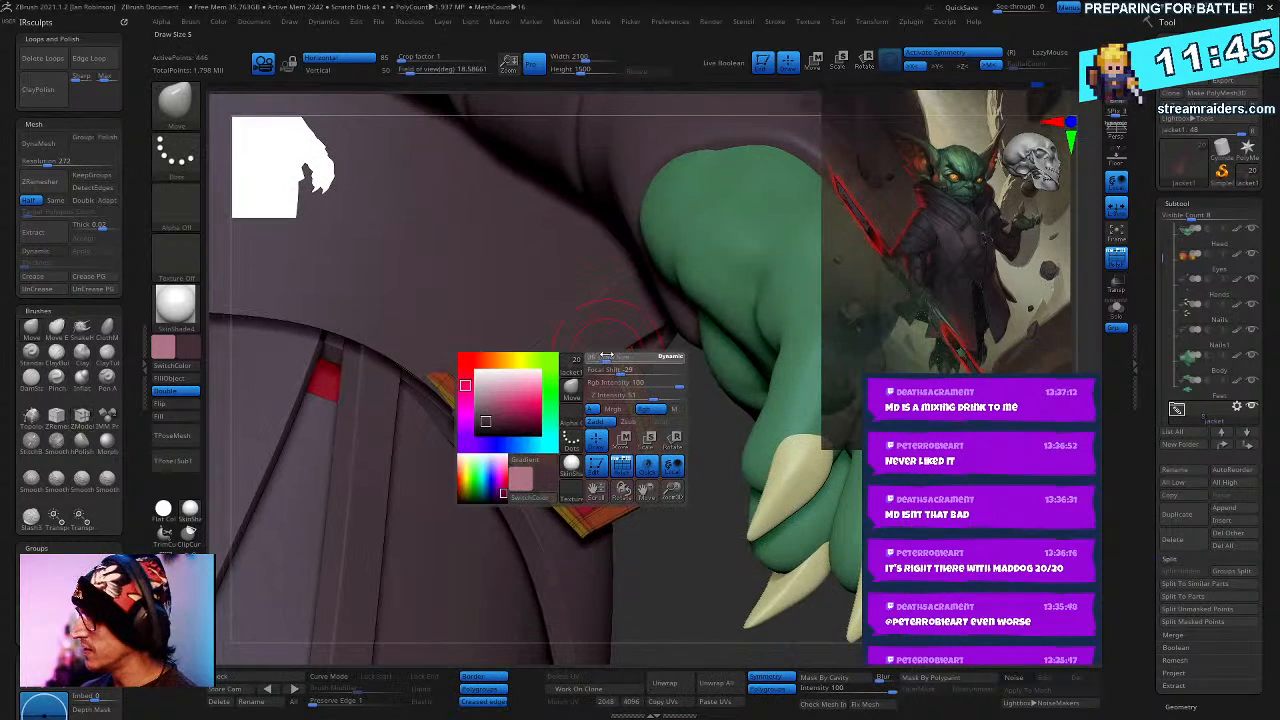
mouse_move(603, 334)
right_mouse_down()
mouse_move(617, 325)
mouse_move(585, 309)
right_mouse_up()
right_click(585, 309)
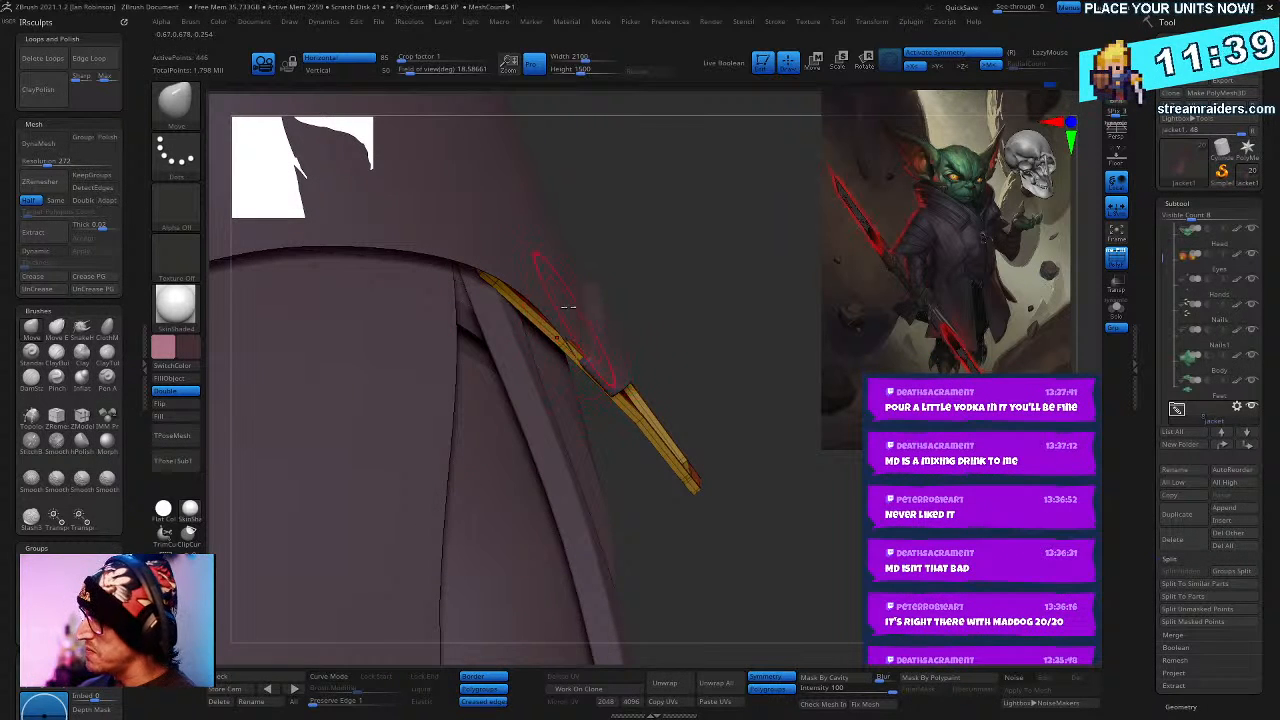
right_click_drag(520, 285, 642, 373)
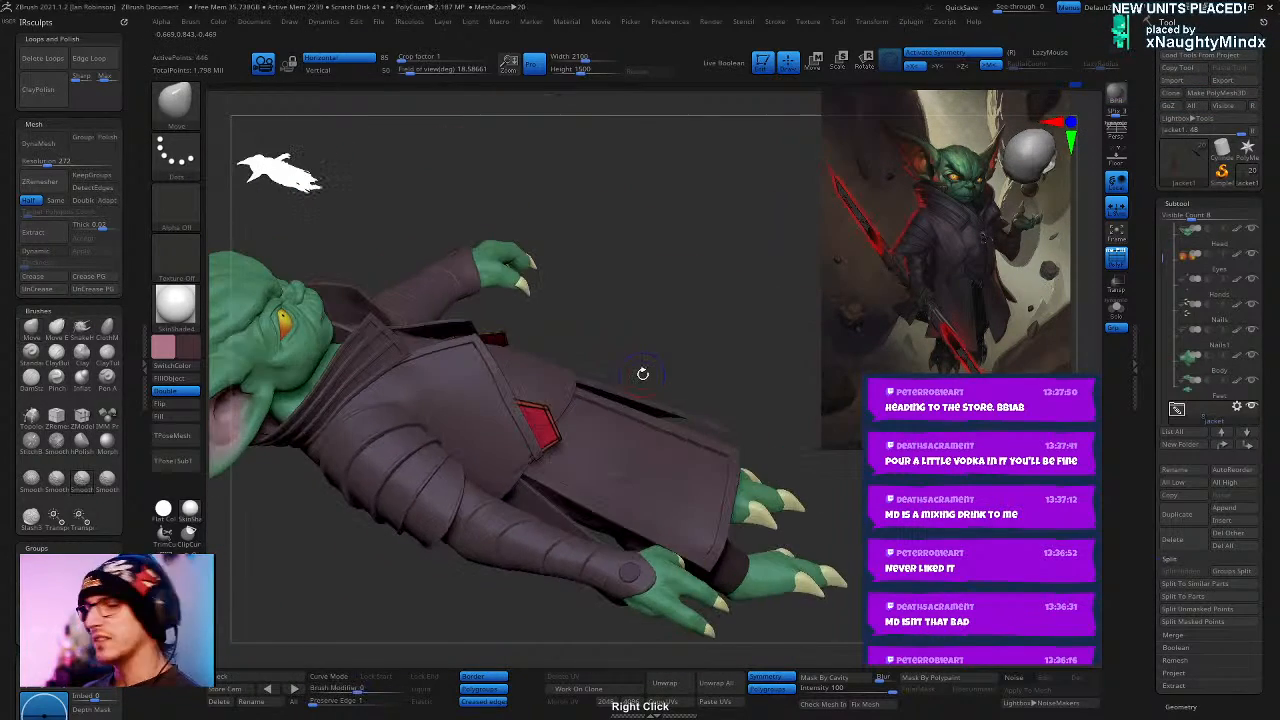
- Select the jacket subtool and isolate it with its polygroup wireframe displayed around the front border's corner
right_click_drag(657, 459, 704, 334)
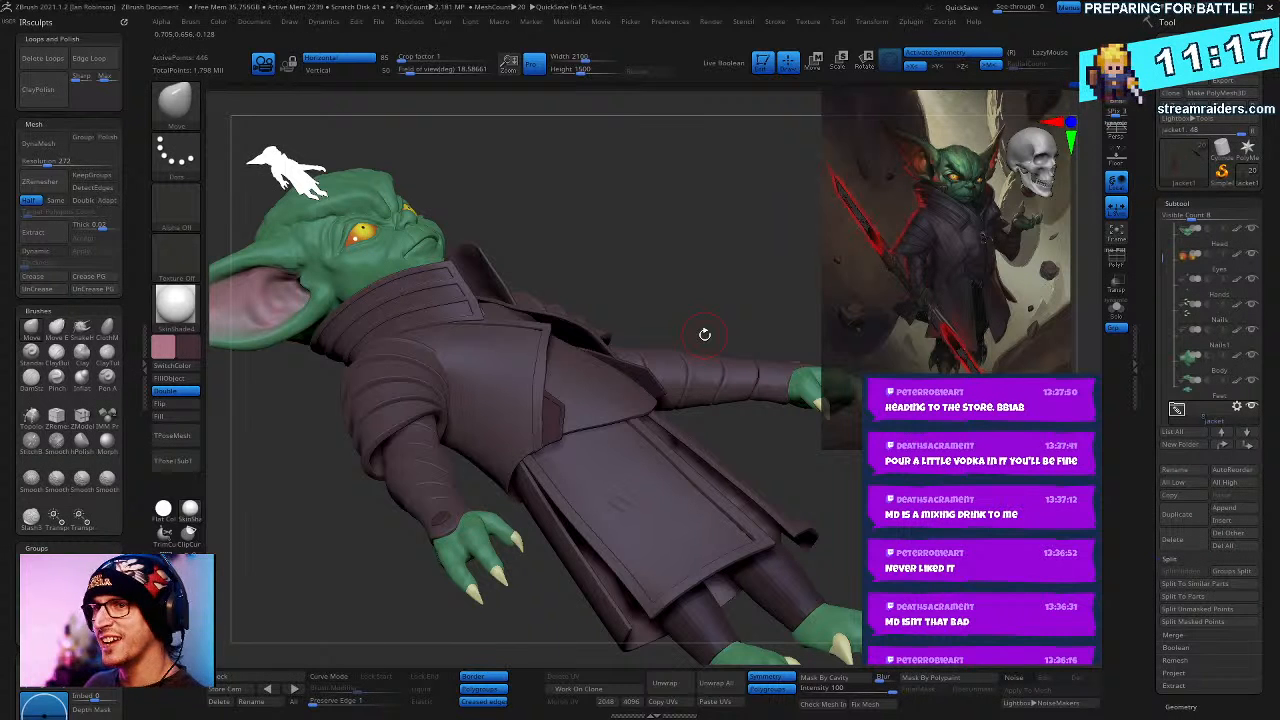
left_click_drag(705, 334, 650, 362)
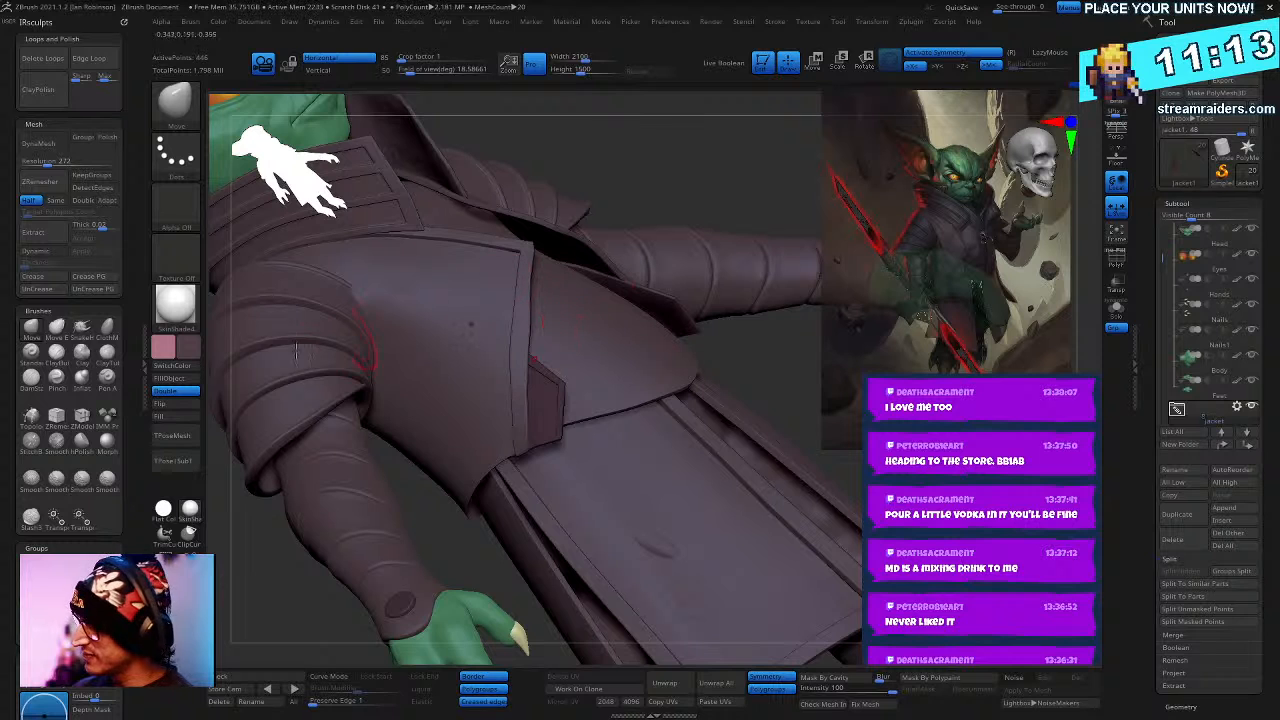
left_click_drag(770, 322, 645, 360)
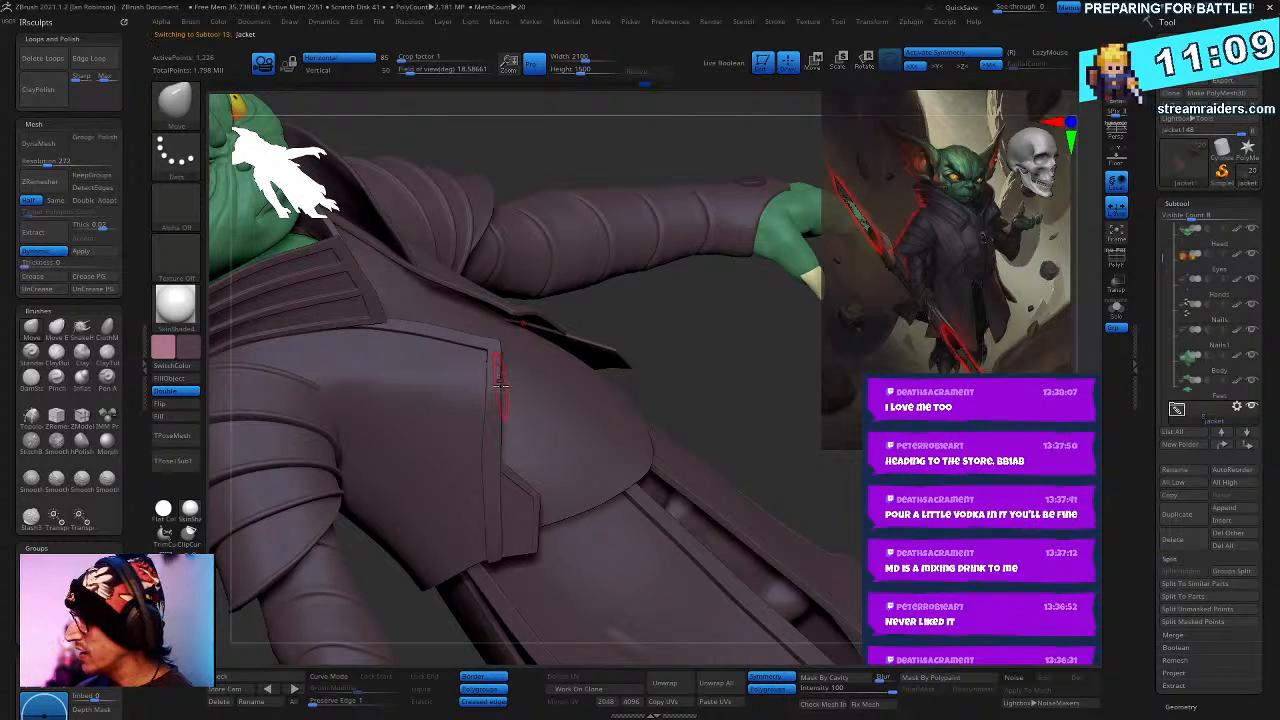
left_click(1118, 311)
key("shift+f")
right_click_drag(691, 315, 708, 420)
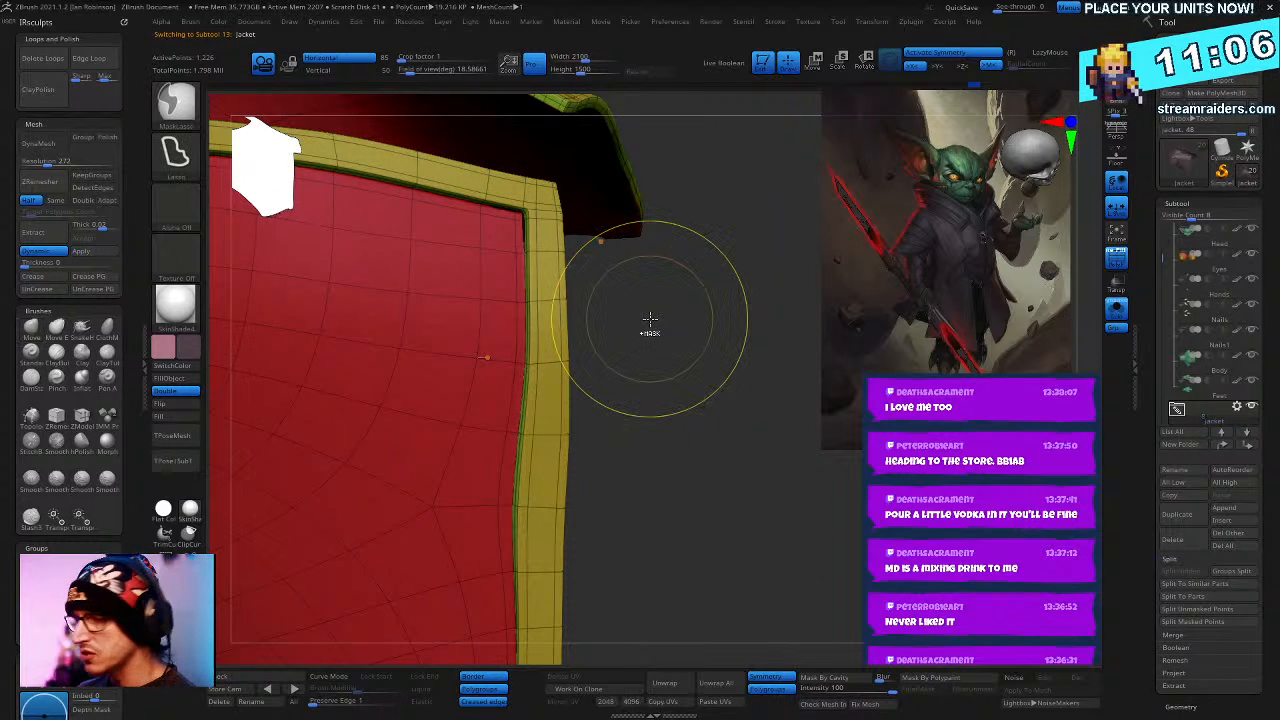
- Undo the jacket's edits back to the stage before its border strip was extruded into trim
left_click(643, 366, "ctrl")
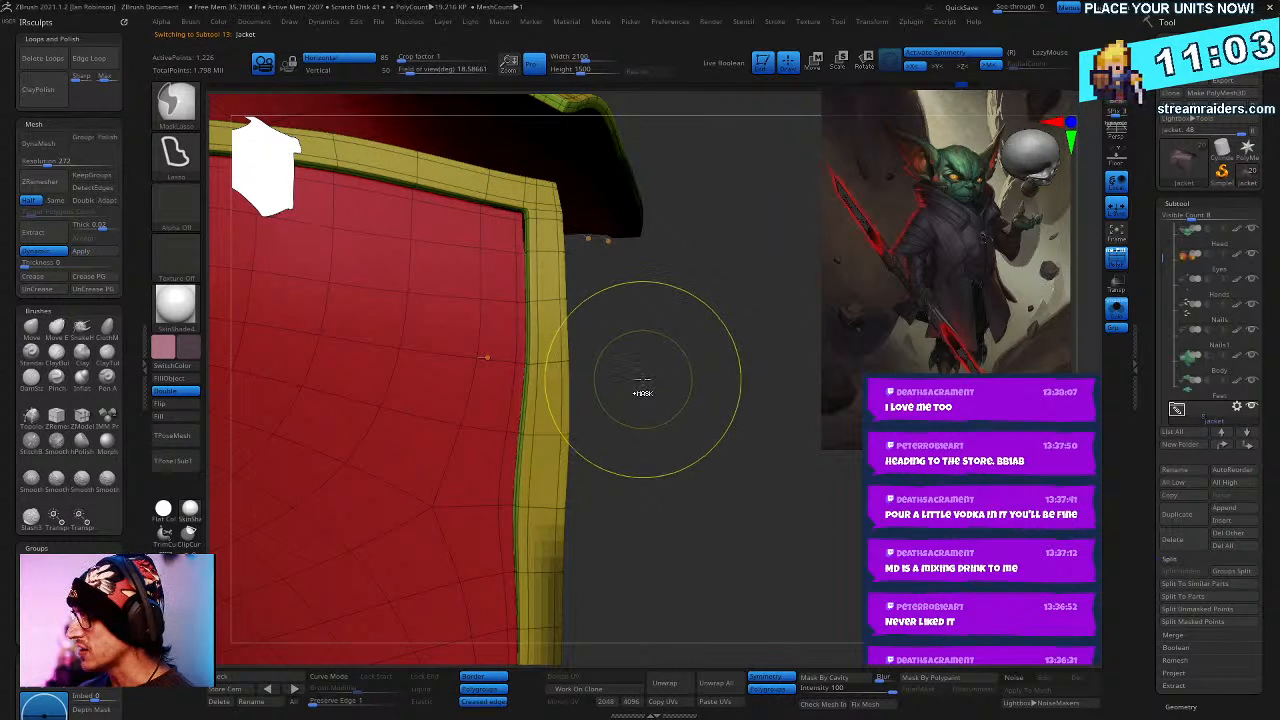
key("ctrl+z")
key("ctrl+z")
key("ctrl+z")
key("ctrl+z")
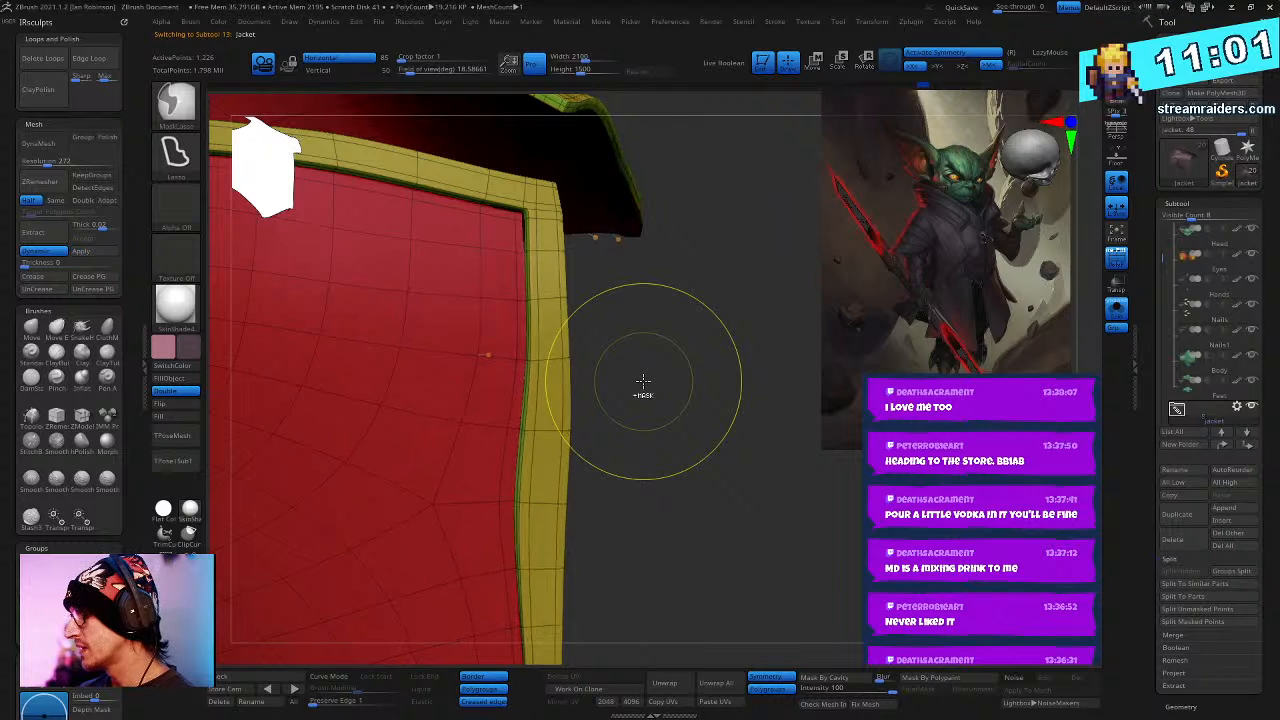
key("ctrl+z")
key("ctrl+z")
key("ctrl+z")
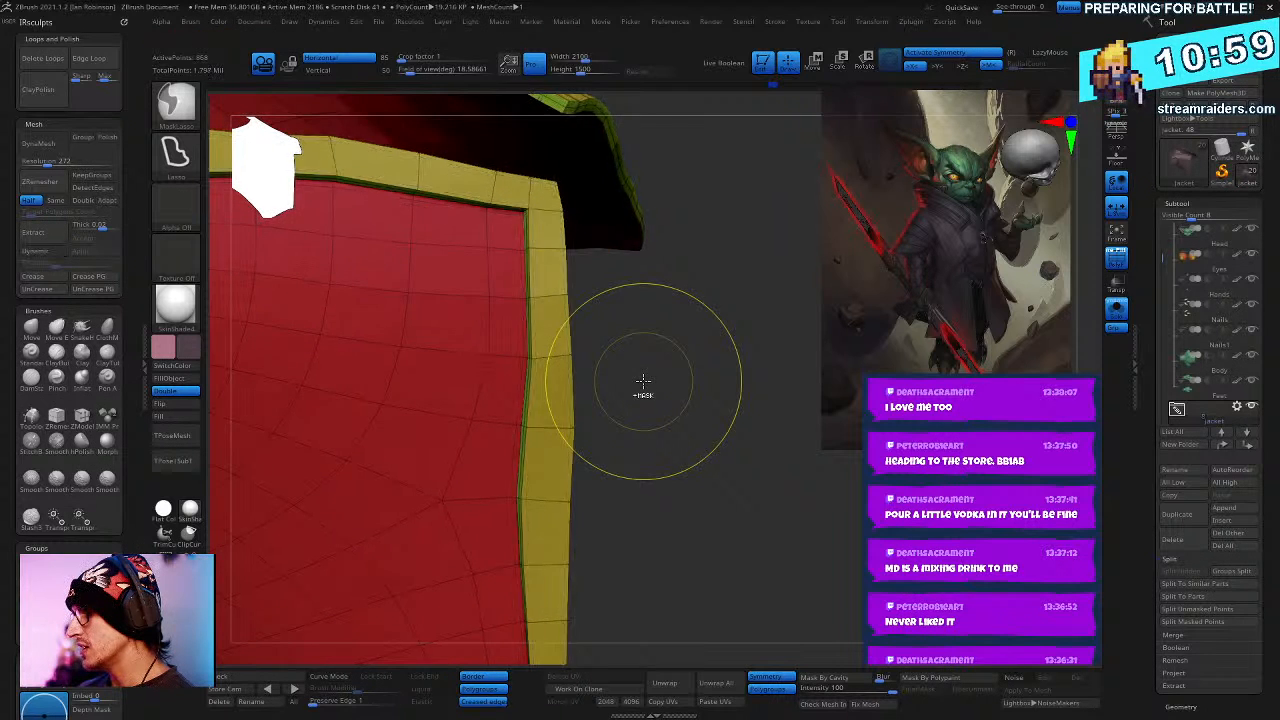
right_click(695, 371)
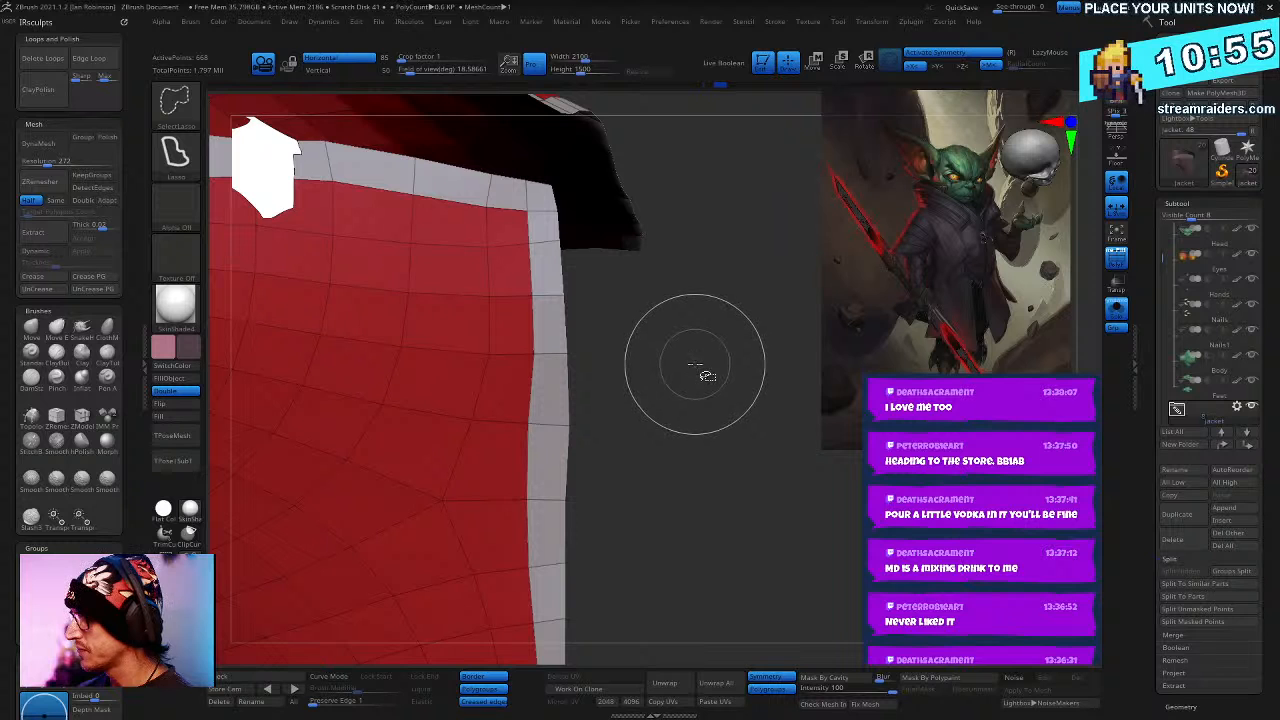
key("ctrl+z")
- Insert ZModeler edge loops beside the jacket border's seam and through its front corner, accepting removal of the newer undo history
left_click_drag(695, 371, 673, 408)
key("b")
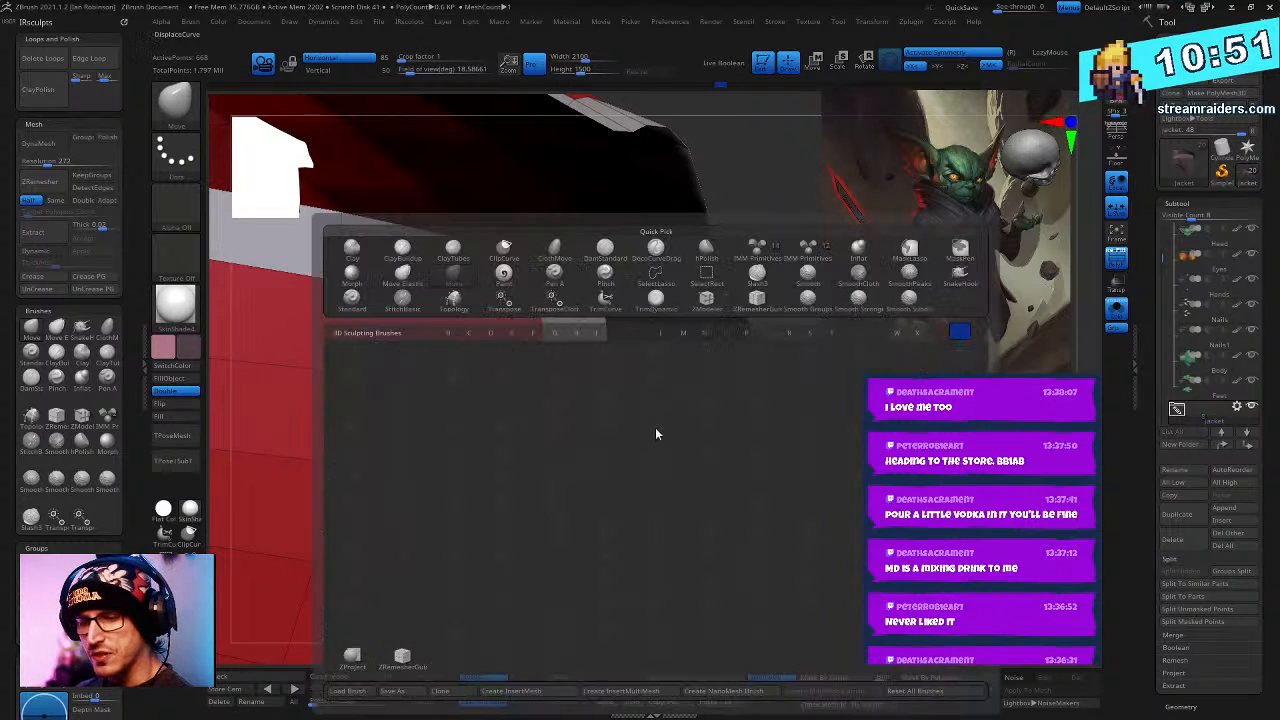
key("z")
key("m")
right_click(656, 420)
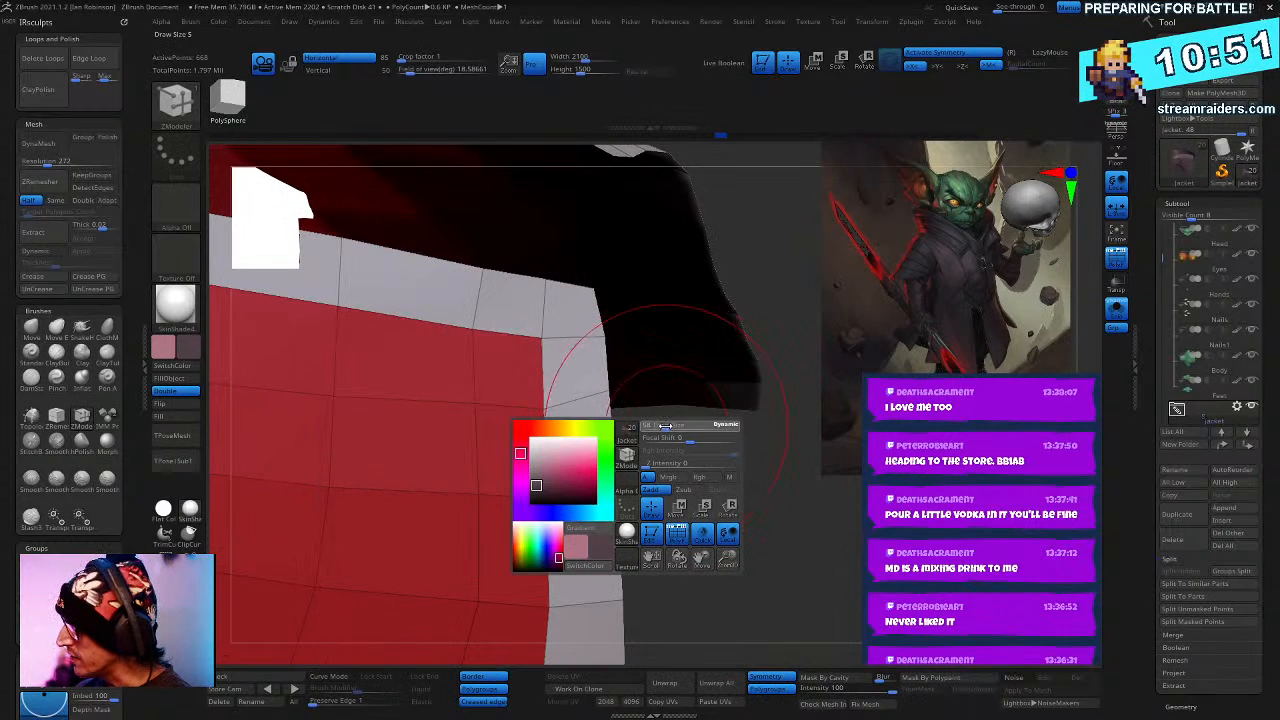
left_click(541, 347)
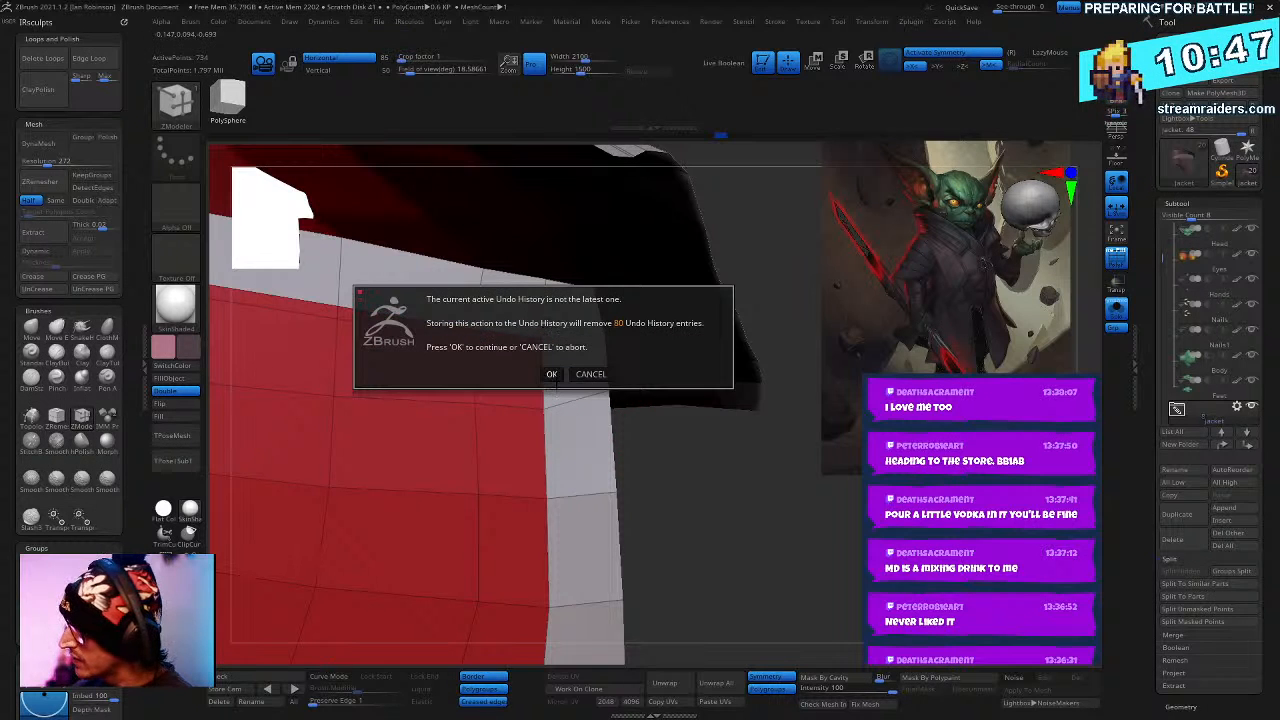
left_click(551, 374)
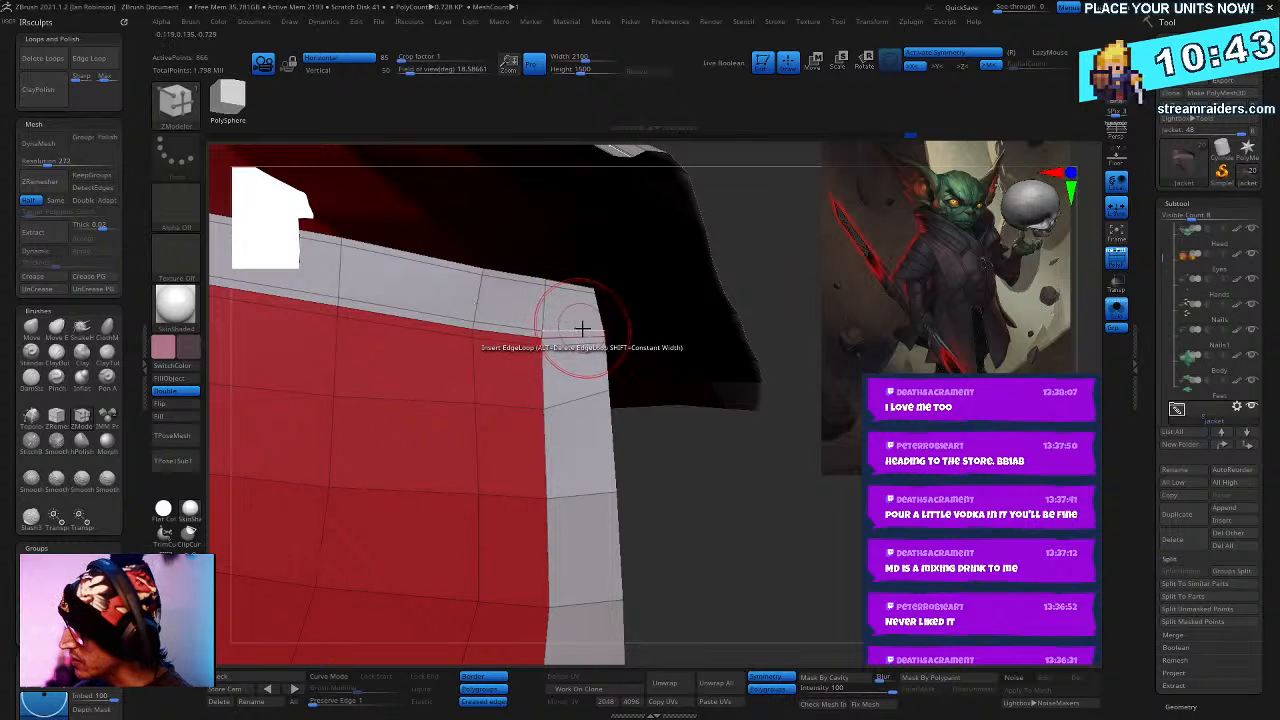
left_click_drag(569, 329, 534, 331)
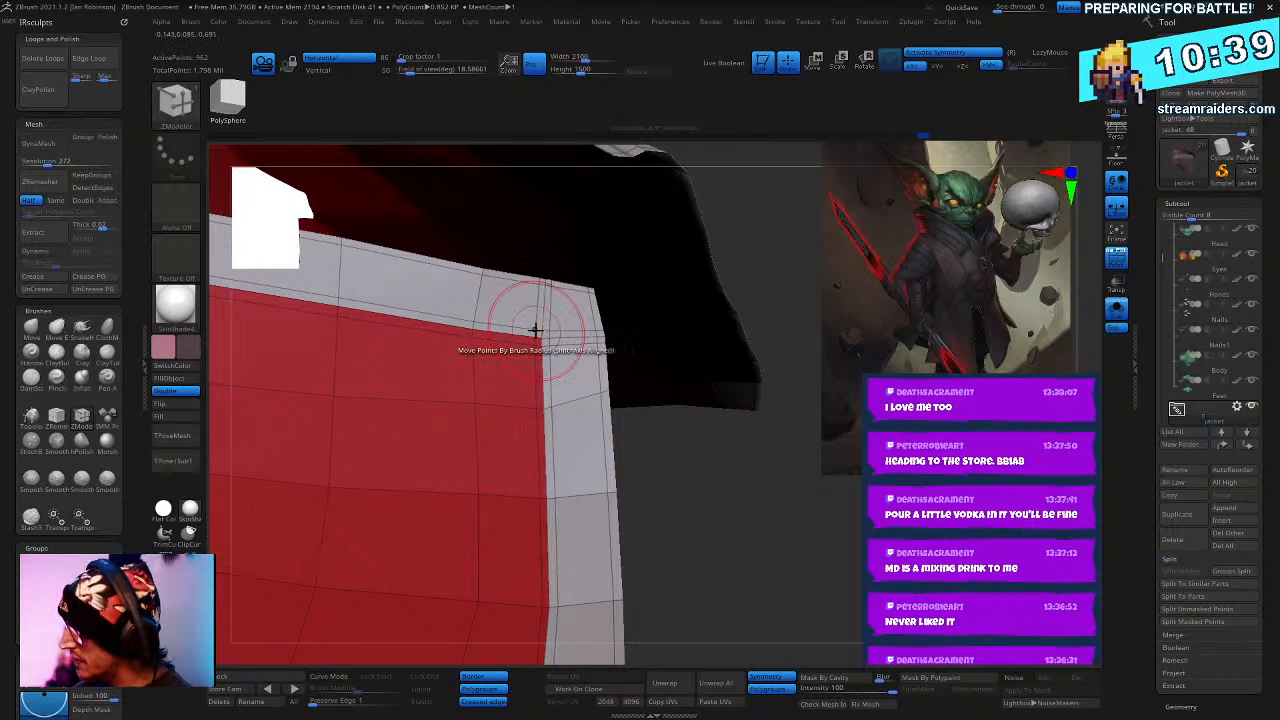
- Isolate the lower end of the jacket's front border with a mask, move its corner outward with the gizmo, and clear the mask
mouse_move(668, 470)
left_mouse_down()
mouse_move(694, 435)
mouse_move(686, 460)
mouse_move(709, 504)
mouse_move(740, 451)
mouse_move(726, 460)
left_mouse_up()
key("ctrl")
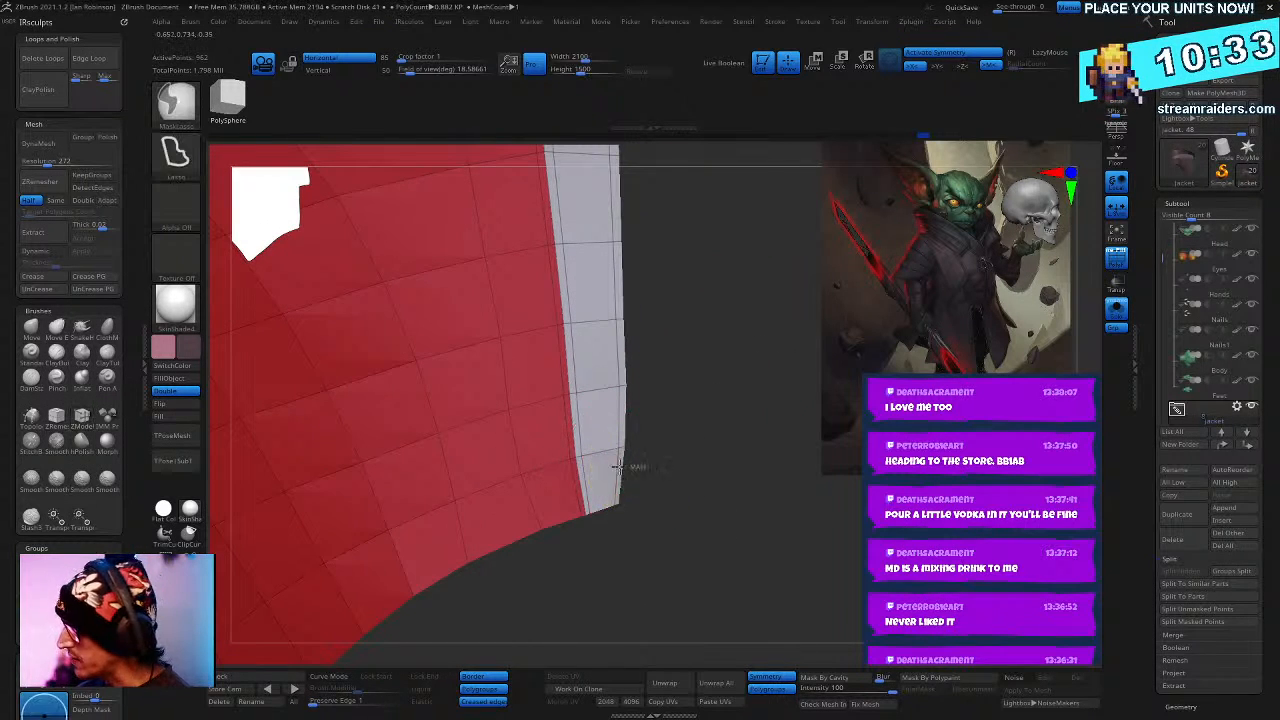
left_click_drag(600, 524, 673, 481, "ctrl")
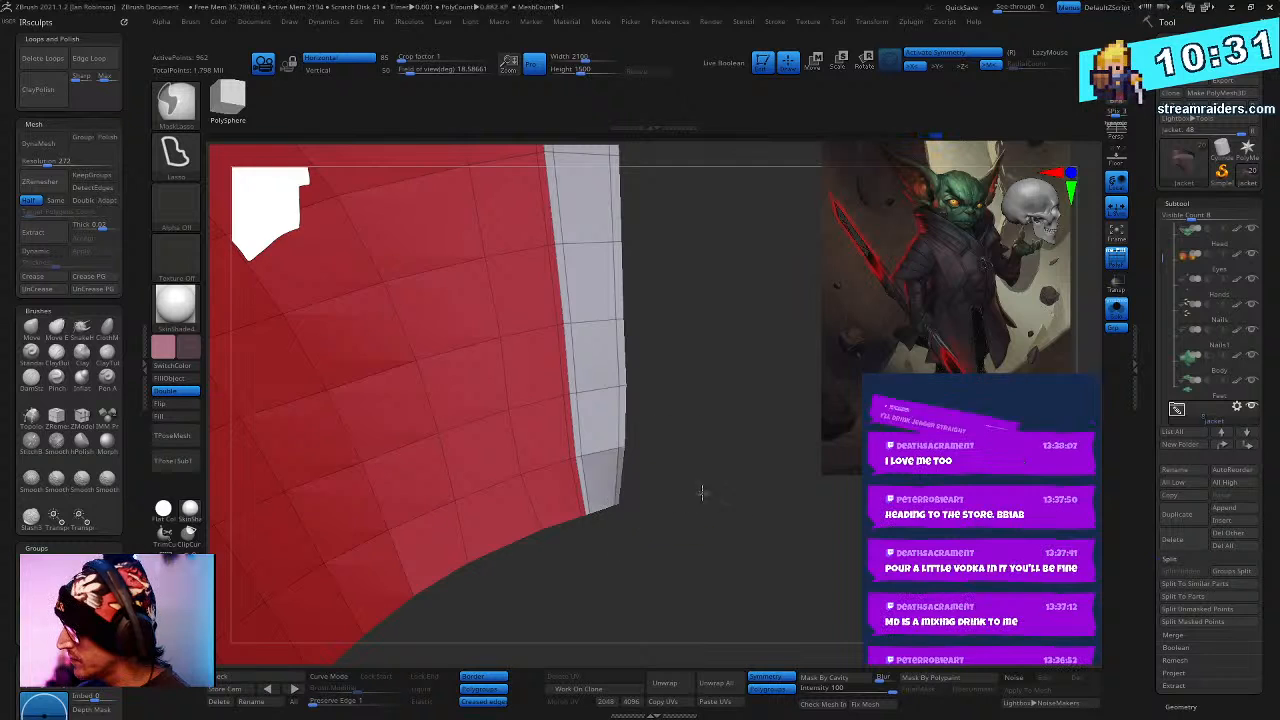
left_click(700, 491, "ctrl")
key("w")
left_click(614, 512, "alt")
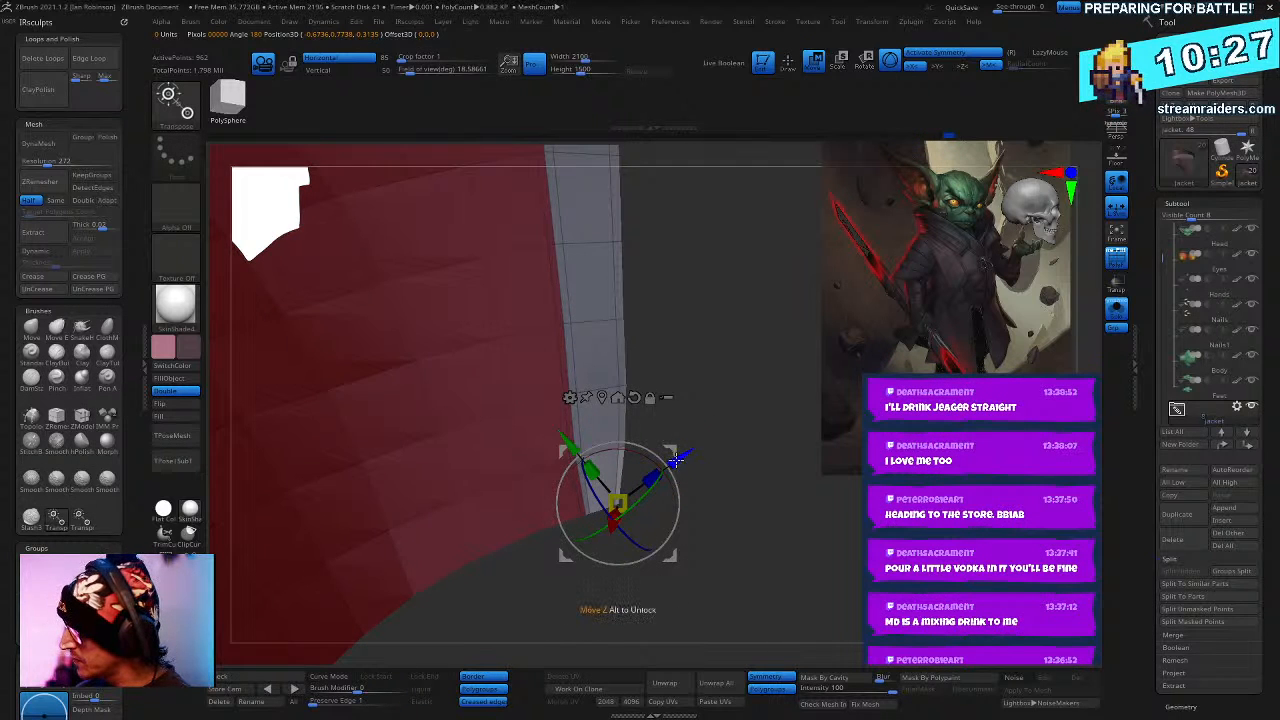
key("q")
left_click_drag(743, 557, 724, 572, "ctrl")
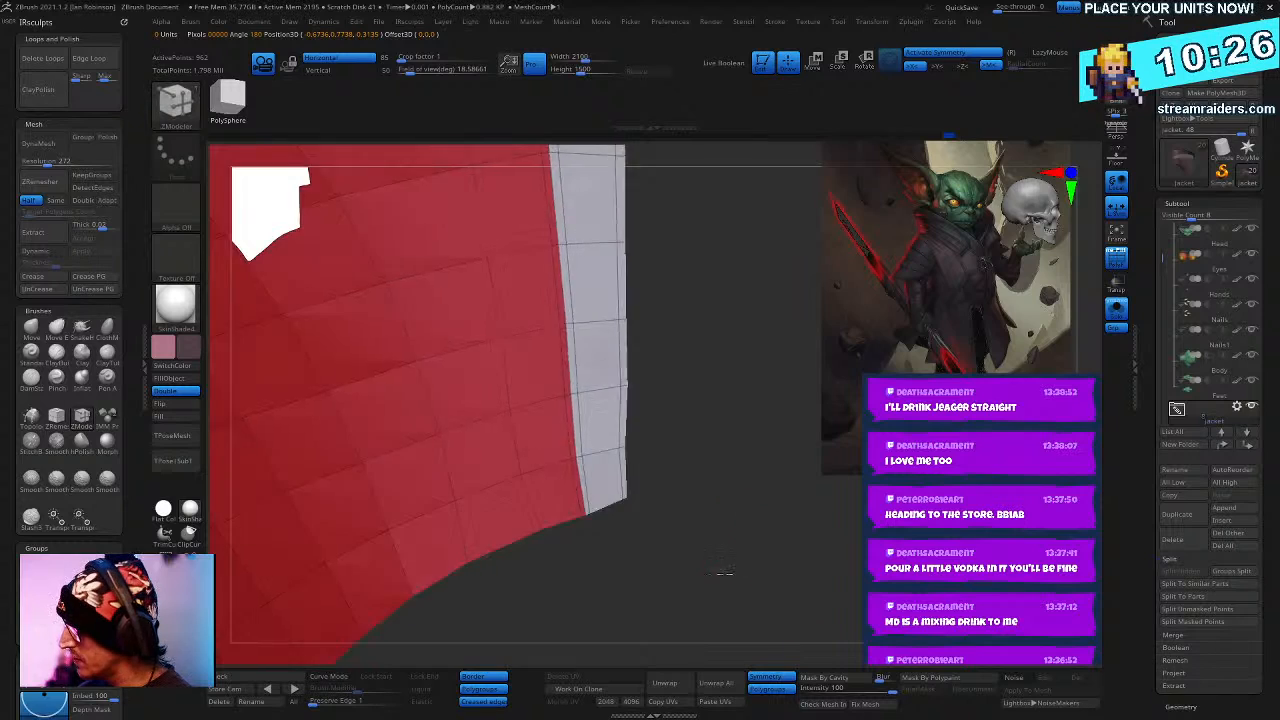
- Straighten the jacket's grey front border and even out its edge flow from lower end to upper corner with the Move brush
mouse_move(724, 572)
right_mouse_down()
mouse_move(703, 586)
mouse_move(686, 543)
mouse_move(720, 509)
mouse_move(615, 513)
mouse_move(643, 466)
mouse_move(654, 474)
mouse_move(657, 337)
mouse_move(671, 332)
mouse_move(657, 394)
mouse_move(624, 412)
mouse_move(642, 420)
mouse_move(608, 468)
mouse_move(615, 498)
right_mouse_up()
key("b")
key("m")
key("v")
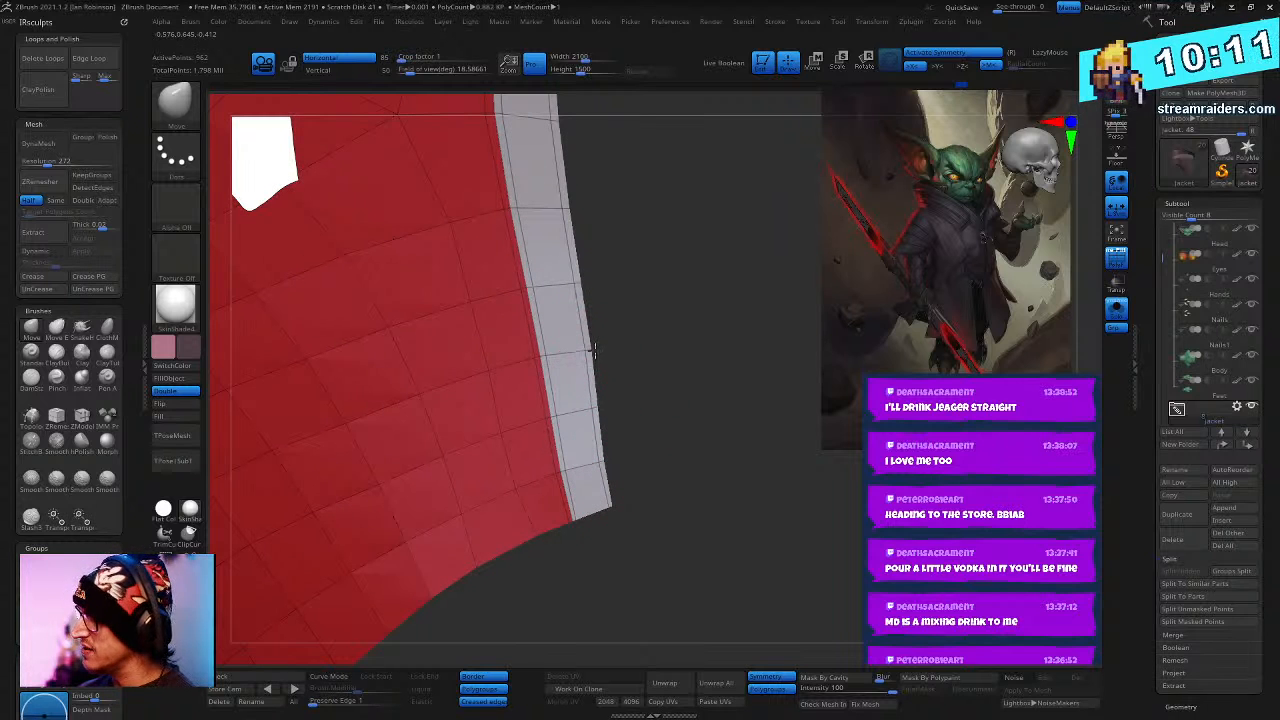
right_click_drag(656, 389, 670, 461)
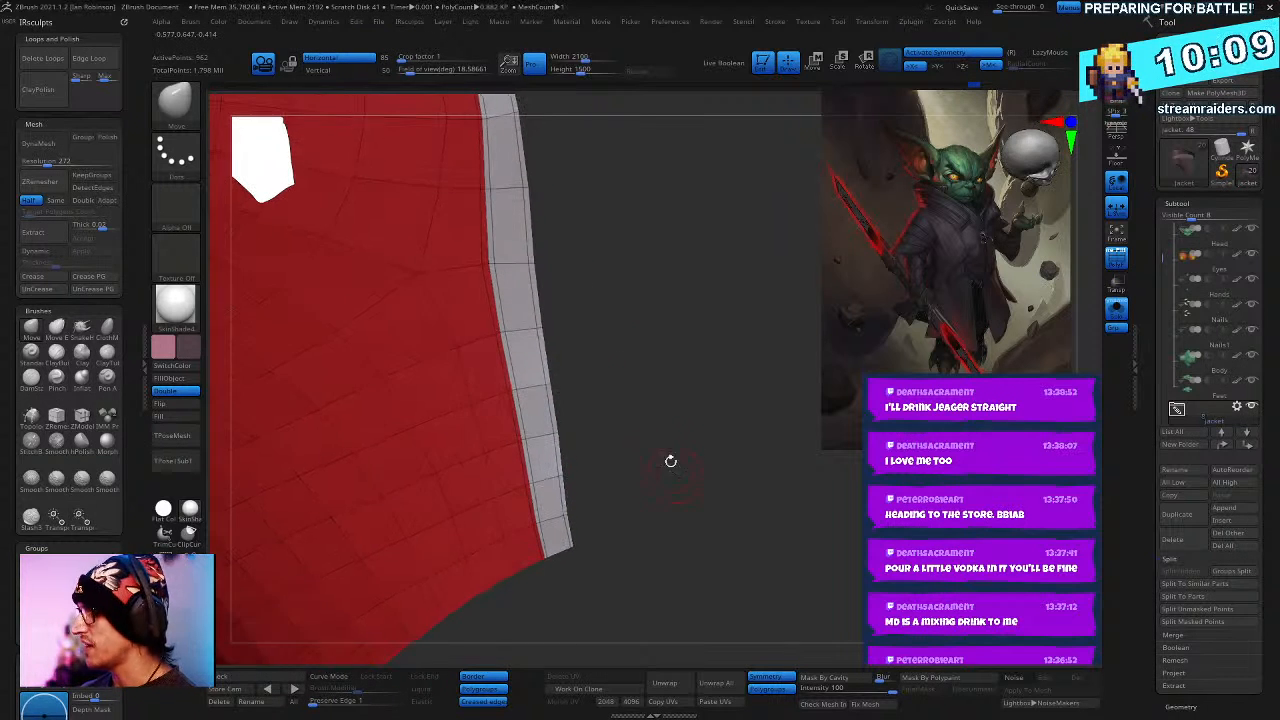
right_click_drag(606, 356, 564, 438)
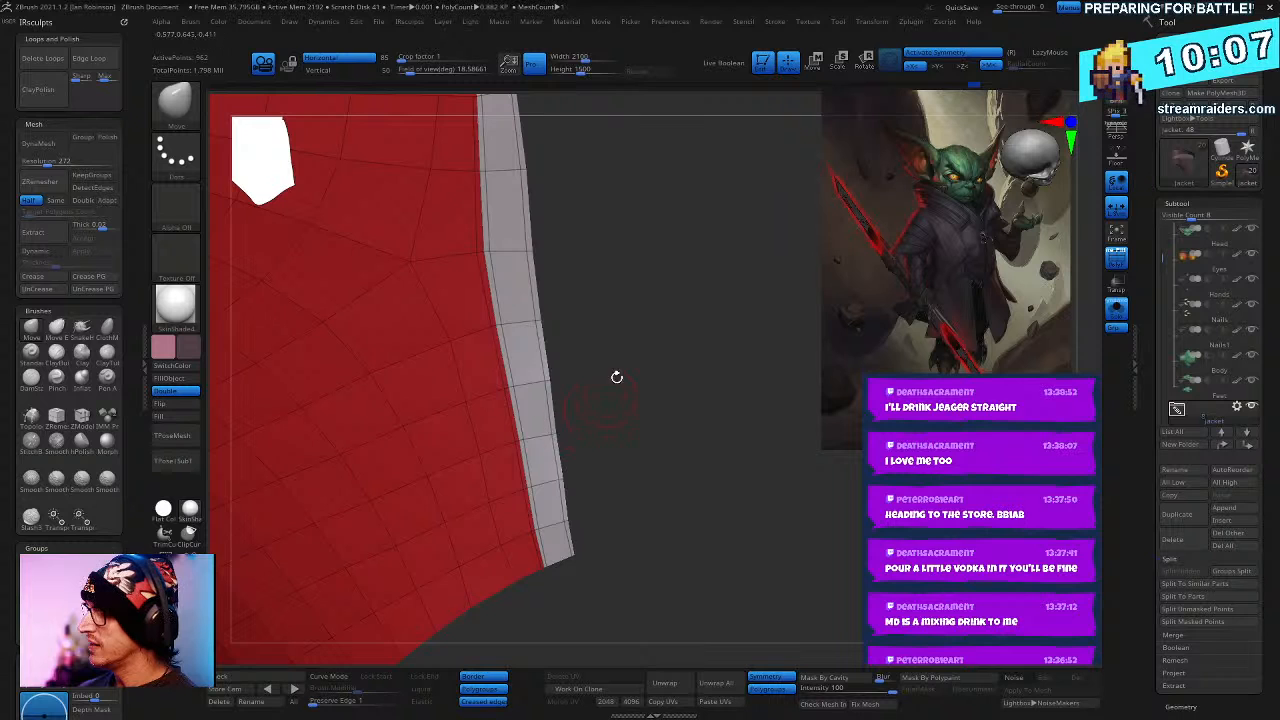
right_click_drag(616, 377, 509, 363)
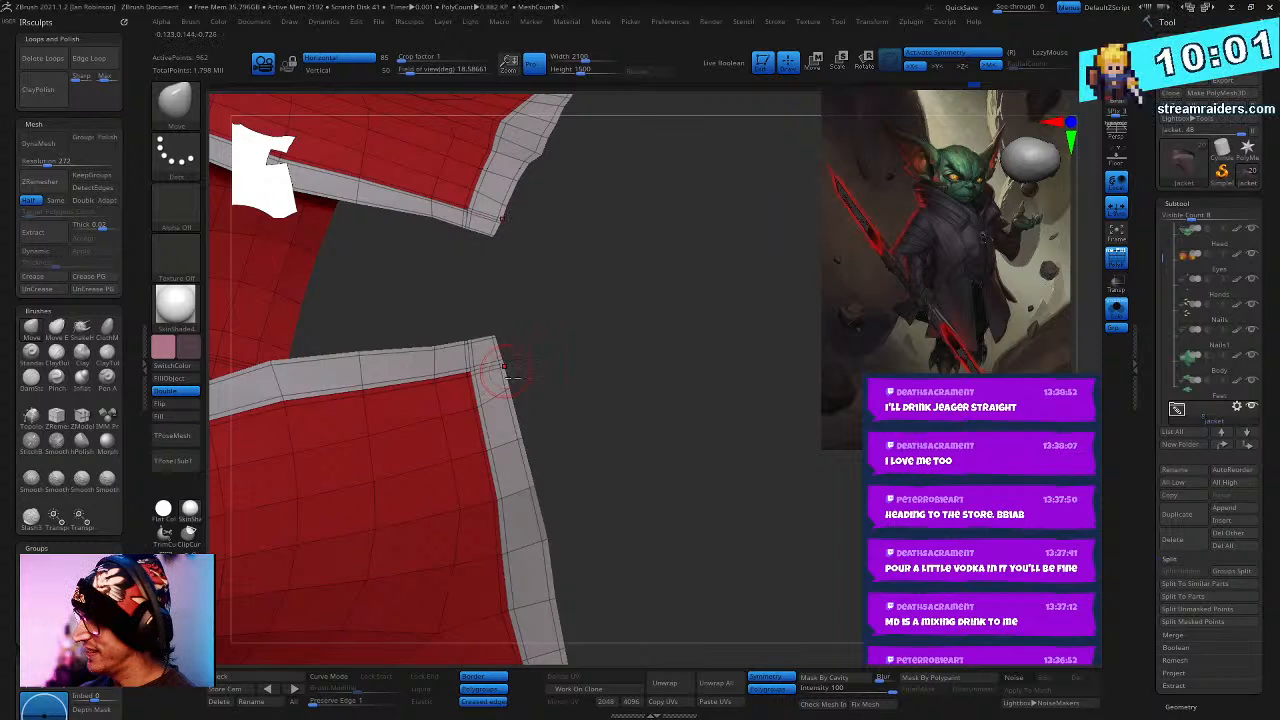
right_click_drag(597, 461, 573, 435)
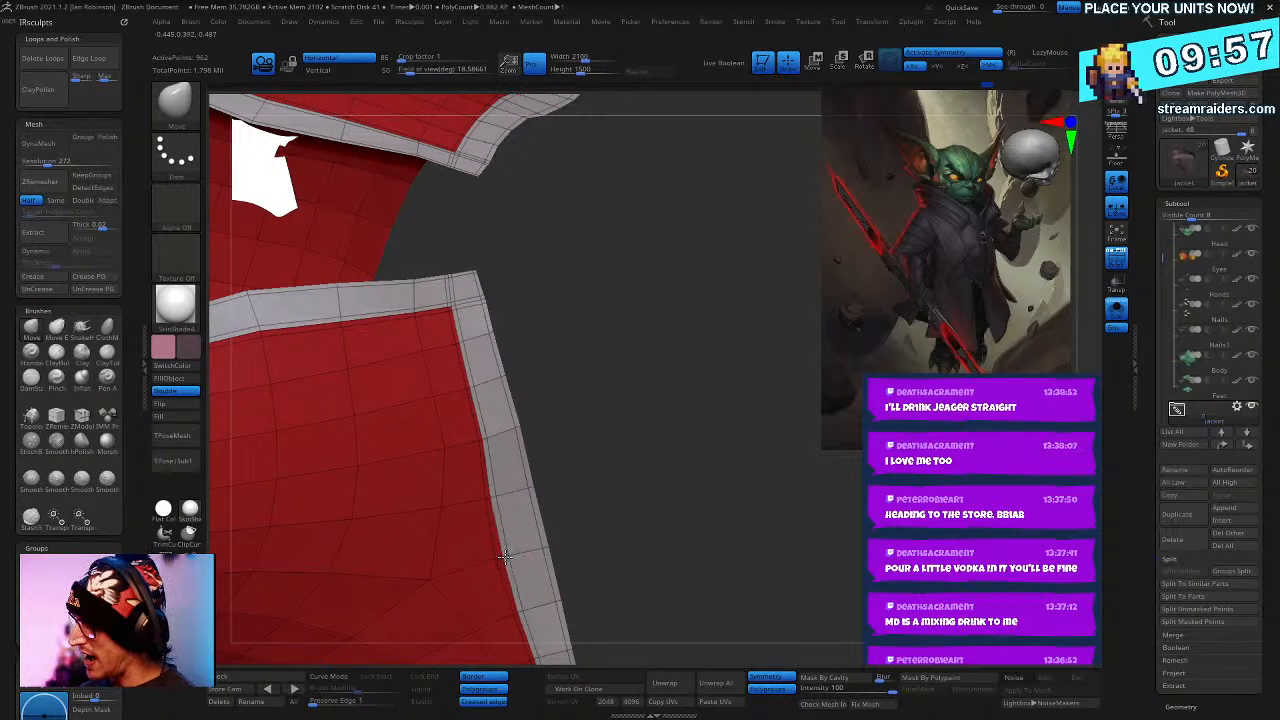
left_click_drag(511, 541, 510, 510)
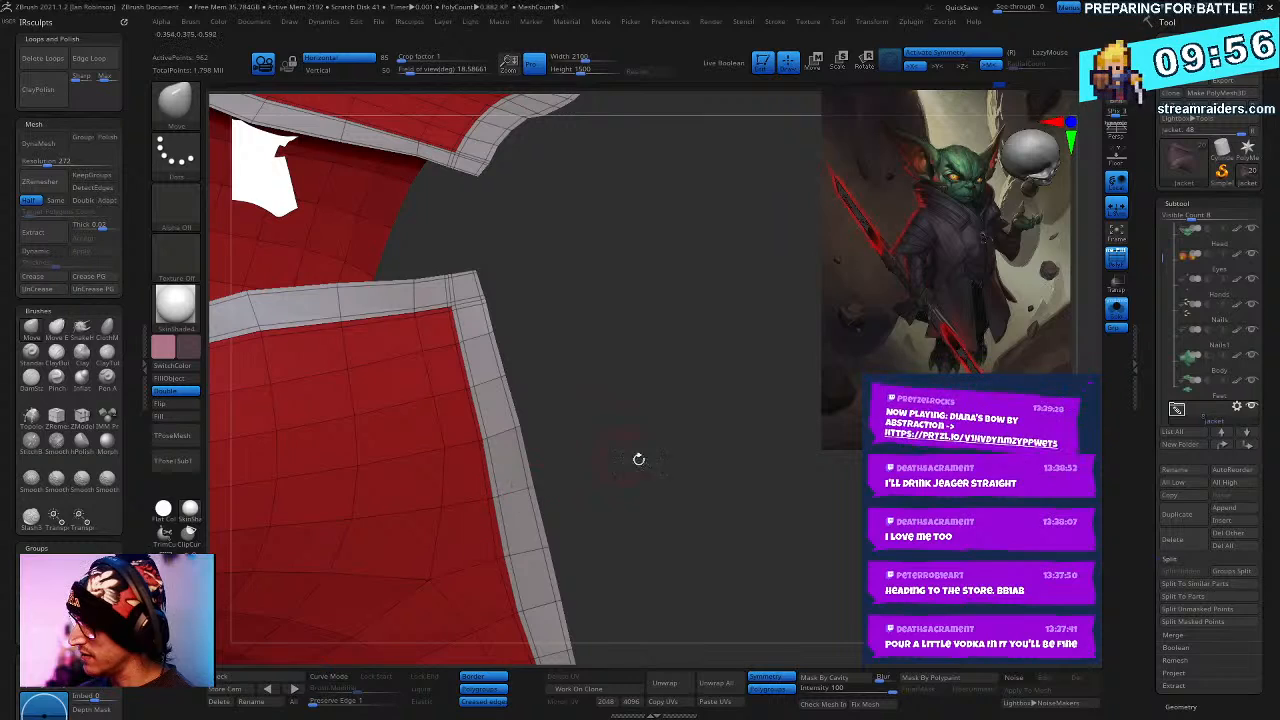
- Switch to the ZModeler brush and extrude the border polygroup along the jacket panel's edges as raised trim
left_click_drag(637, 457, 613, 430)
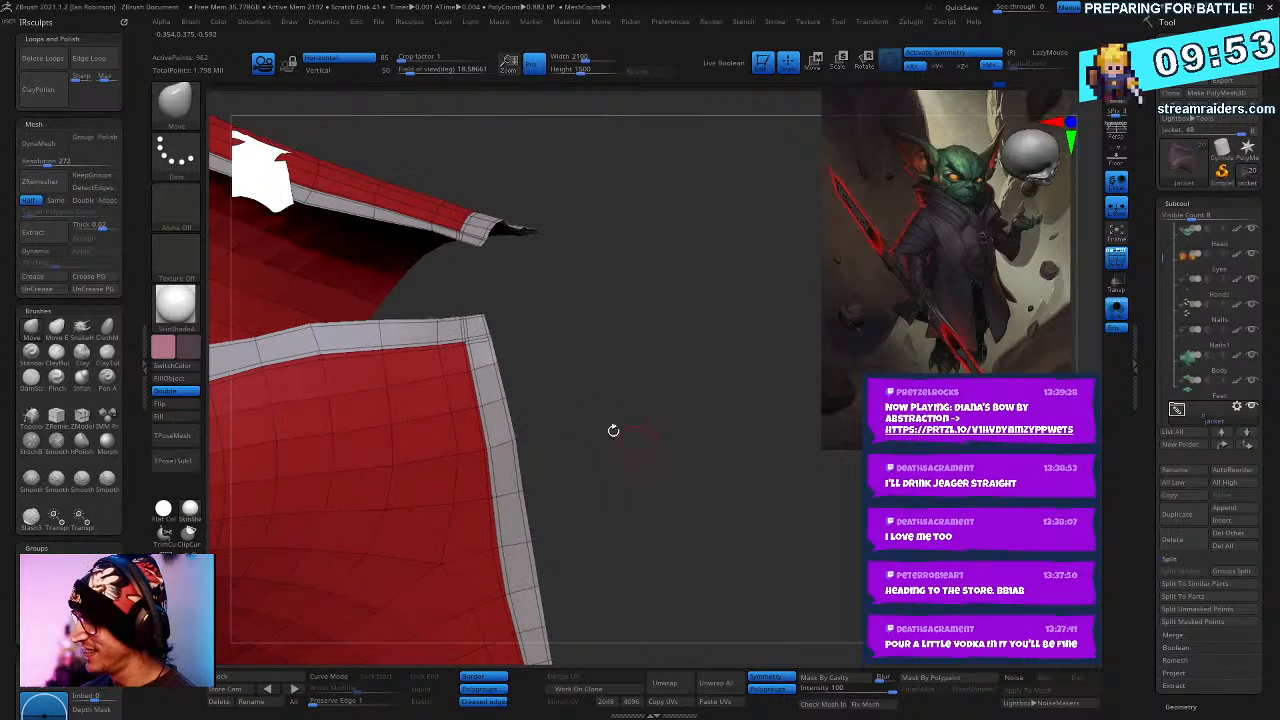
key("b")
key("z")
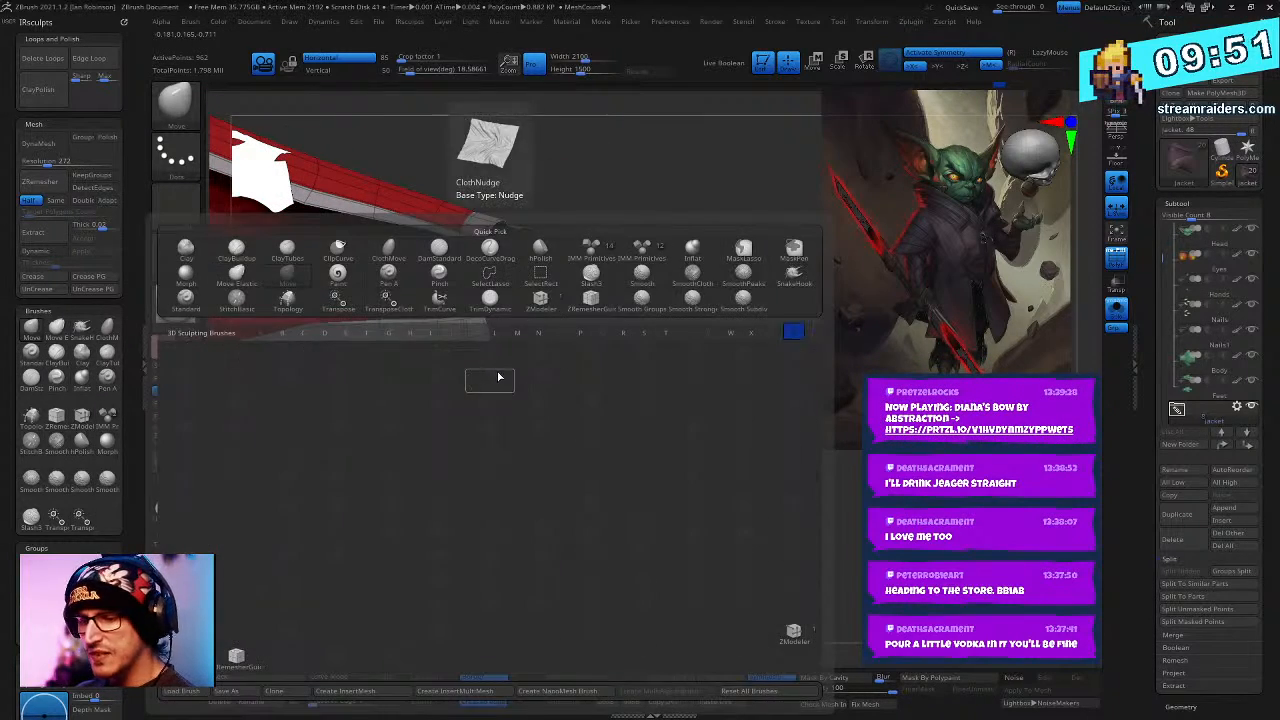
key("m")
key("ctrl+z")
key("ctrl+z")
key("ctrl+shift+z")
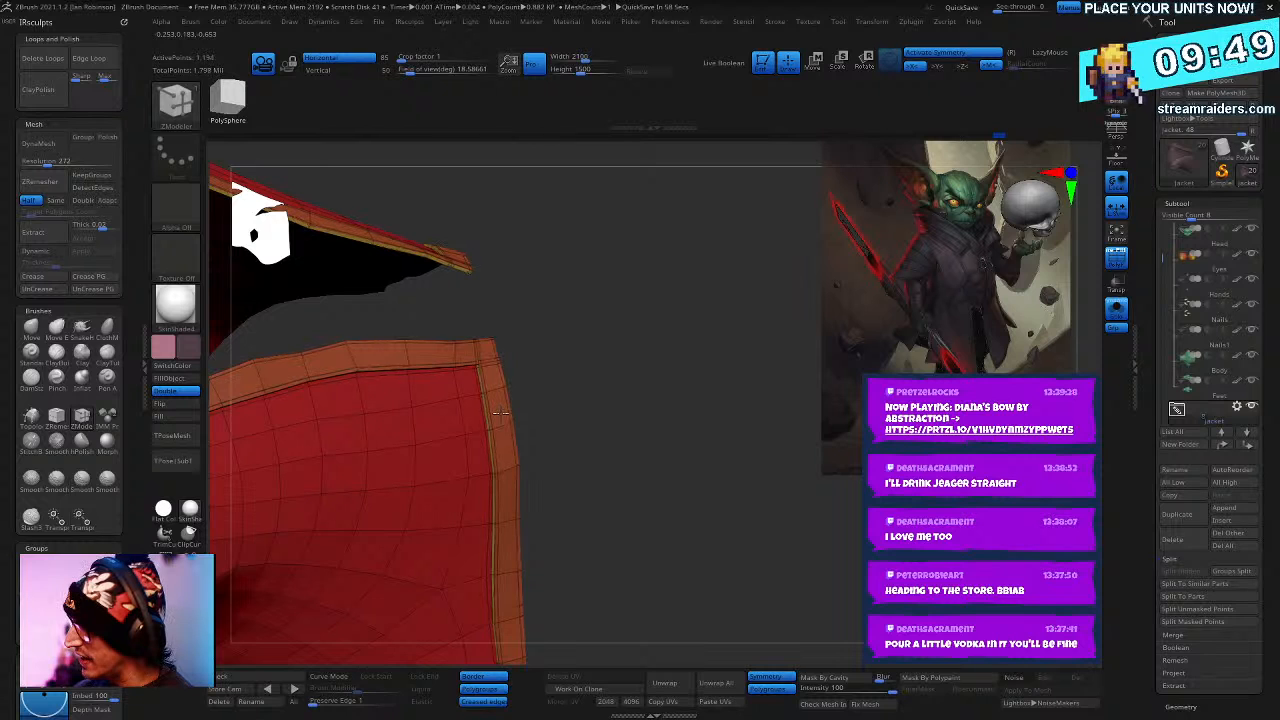
- Insert supporting edge loops along the jacket's extruded trim and preview the result with dynamic subdivision
left_click_drag(514, 409, 624, 441)
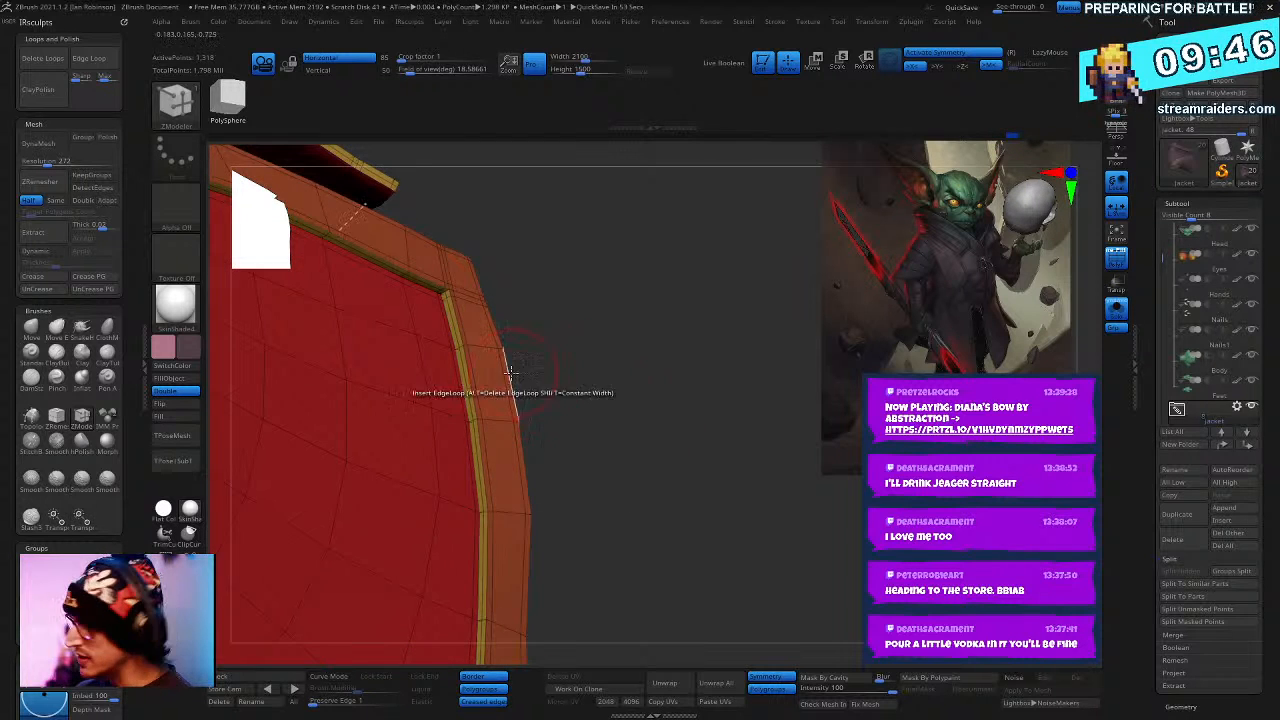
key("ctrl+z")
key("d")
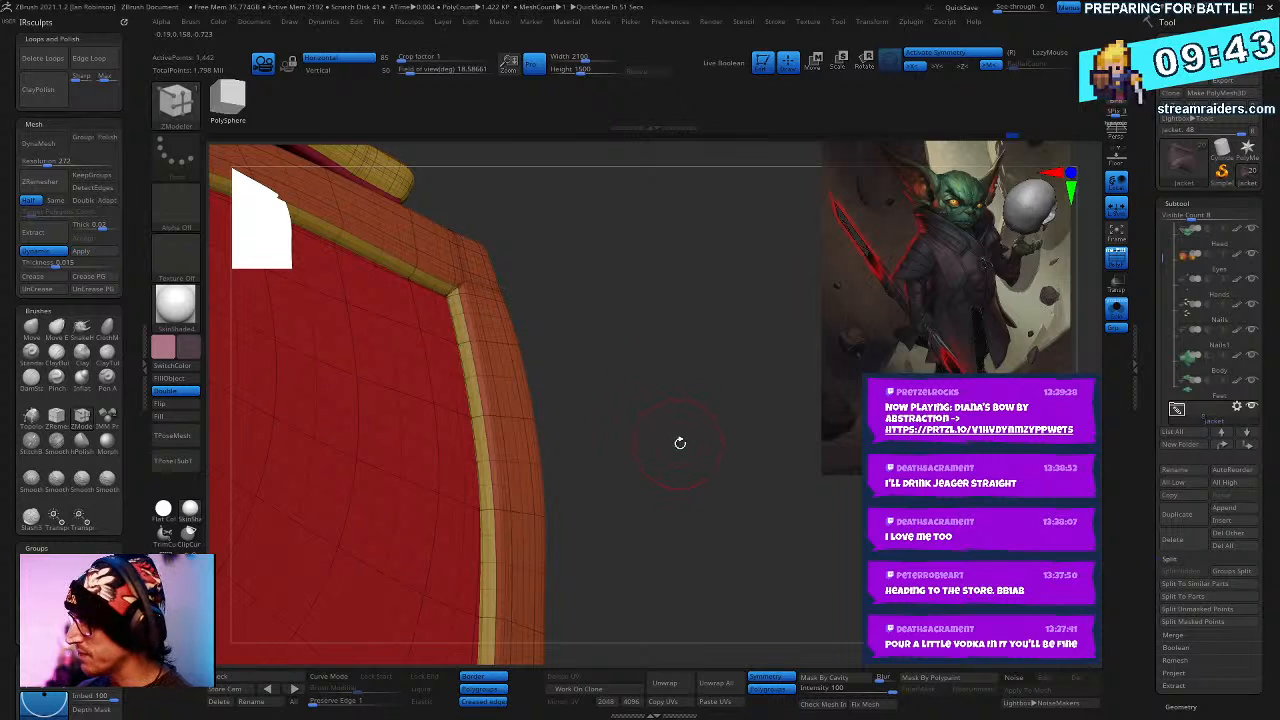
left_click_drag(635, 385, 781, 534)
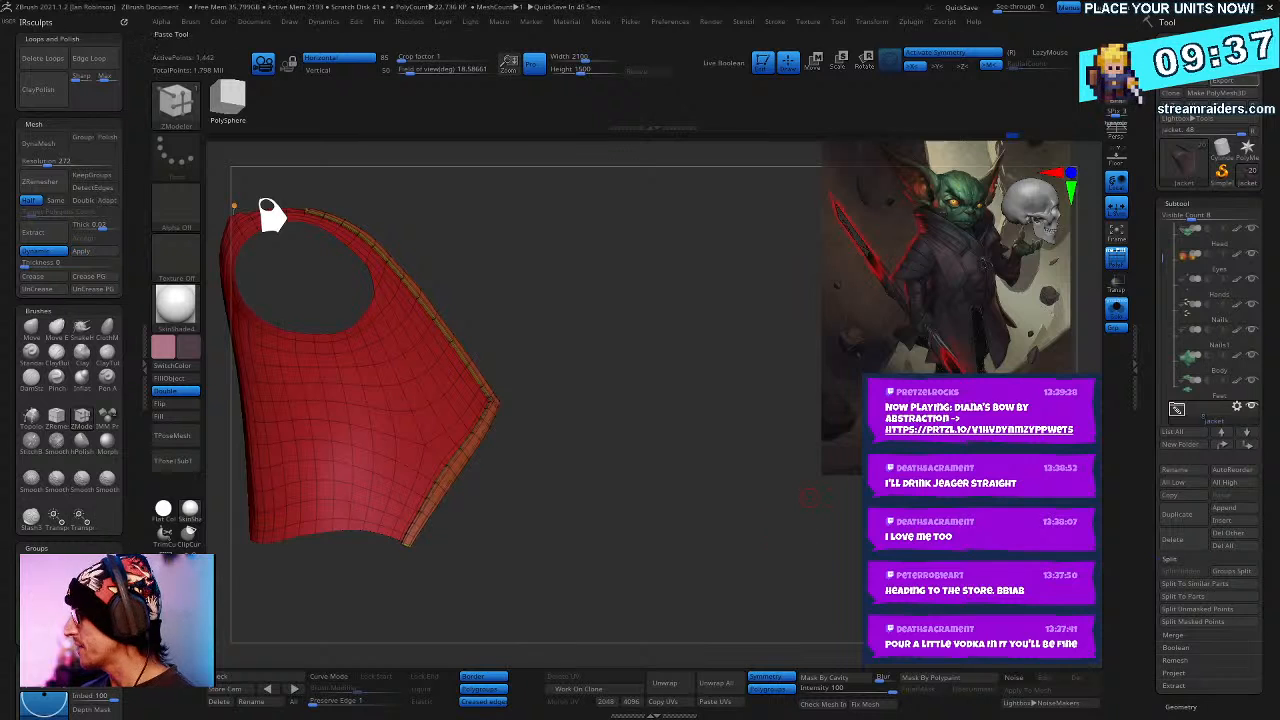
- Save the tool to disk and show the whole character around the jacket again
key("ctrl+s")
key("Return")
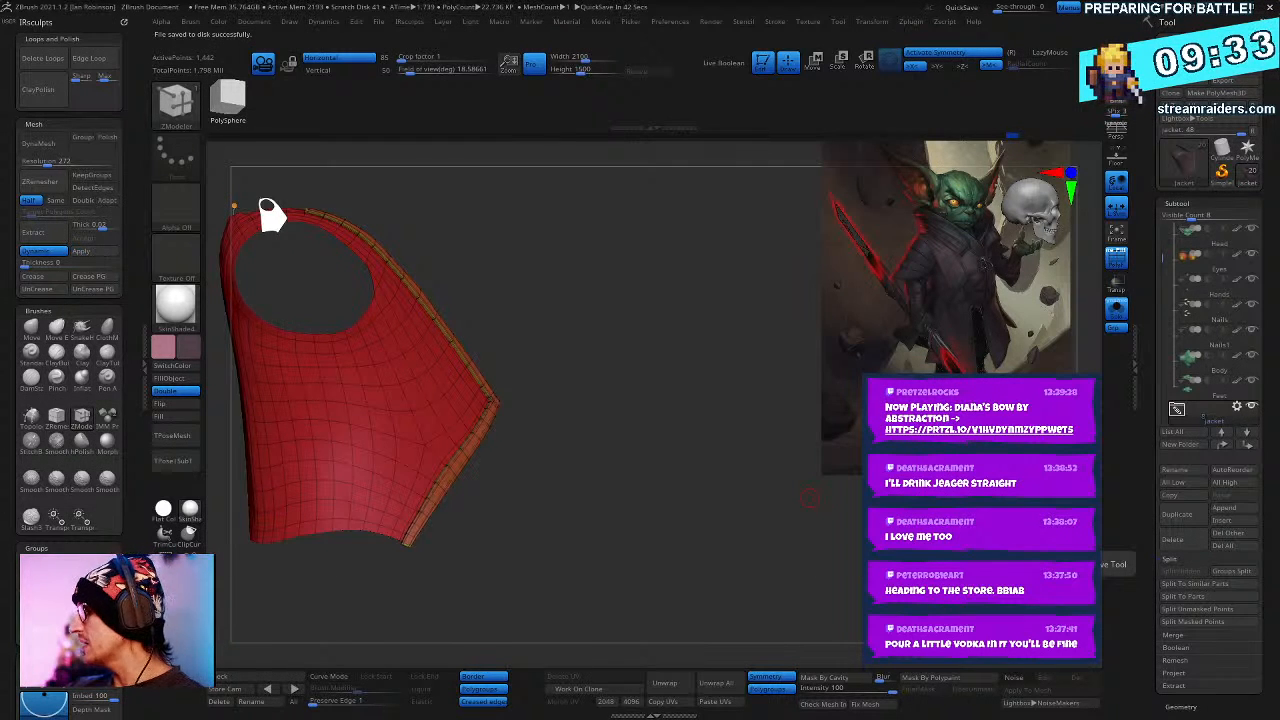
left_click(1116, 312)
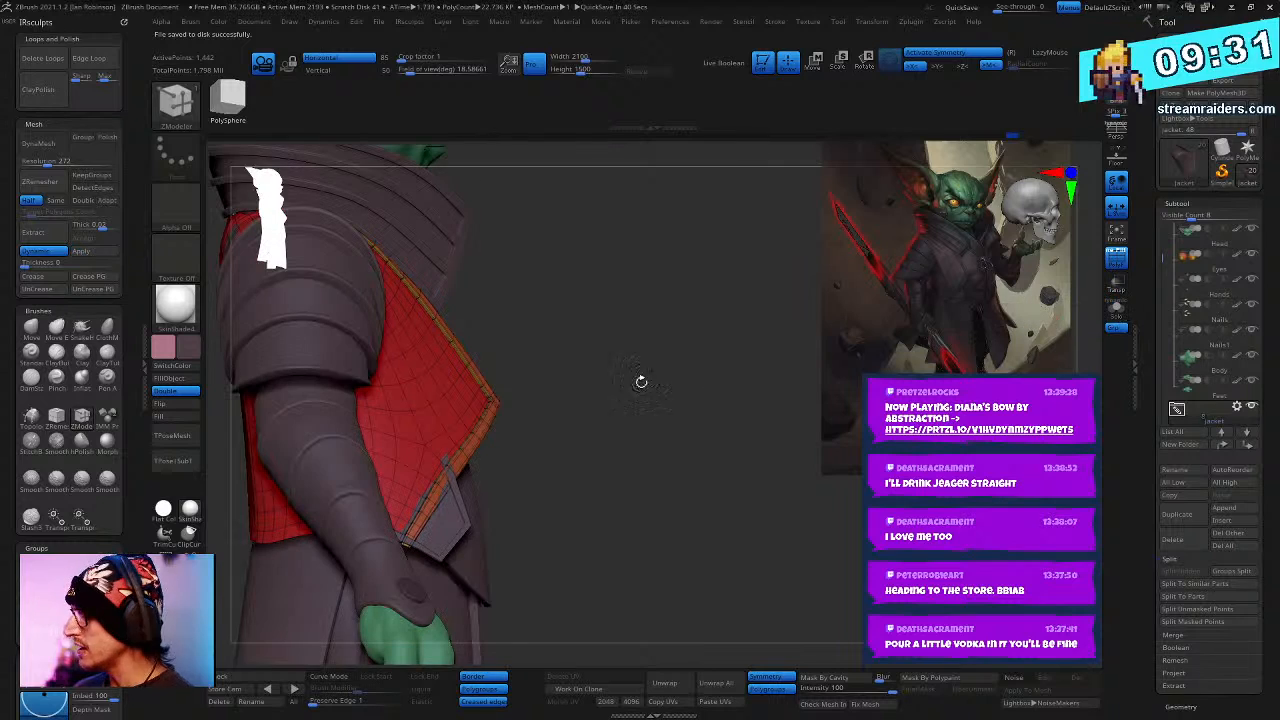
- Make the jacket collar the active subtool and examine its polygroups and wireframe at the front tips
left_click_drag(550, 275, 444, 295, "alt")
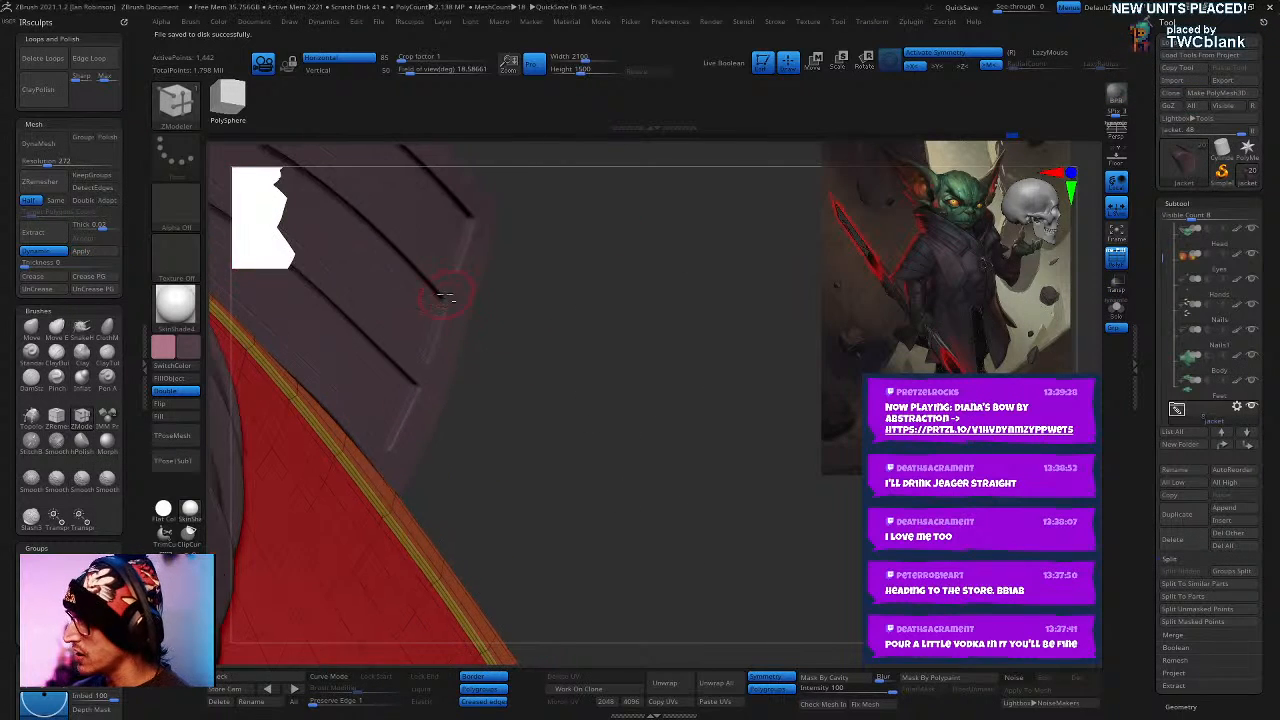
left_click(444, 295, "alt")
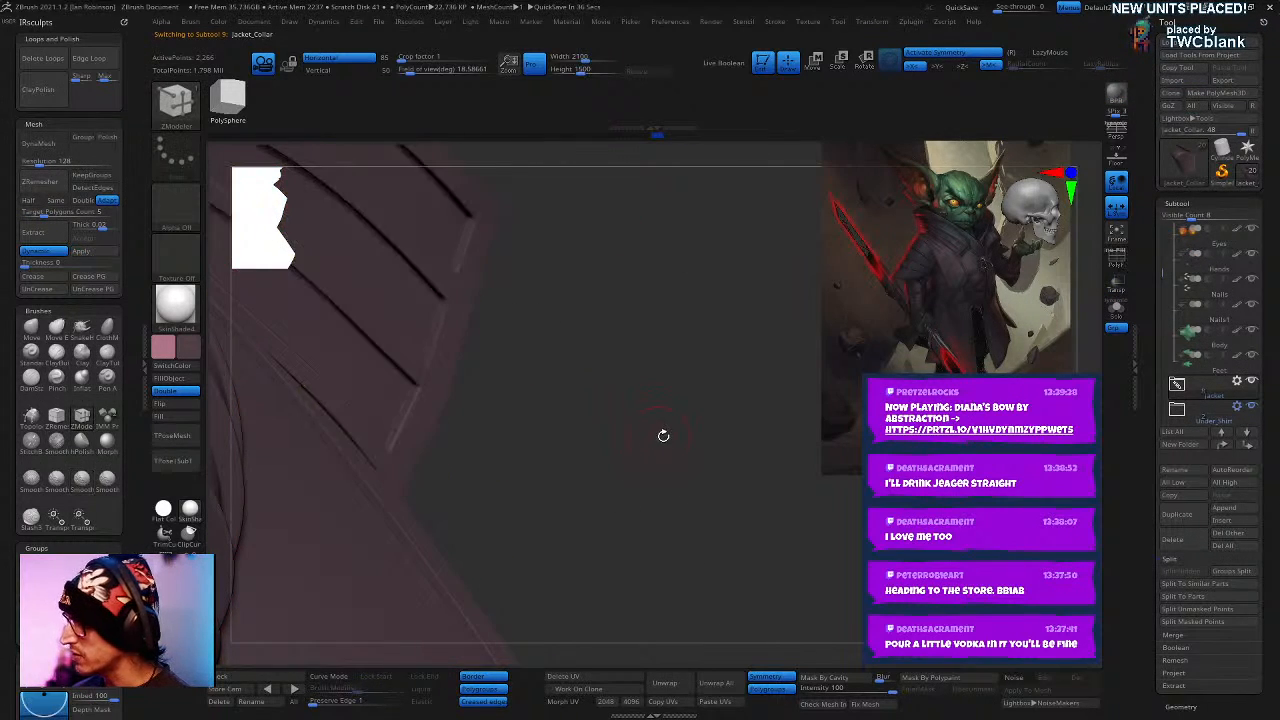
left_click_drag(663, 437, 600, 445)
key("shift+f")
key("b")
key("z")
key("m")
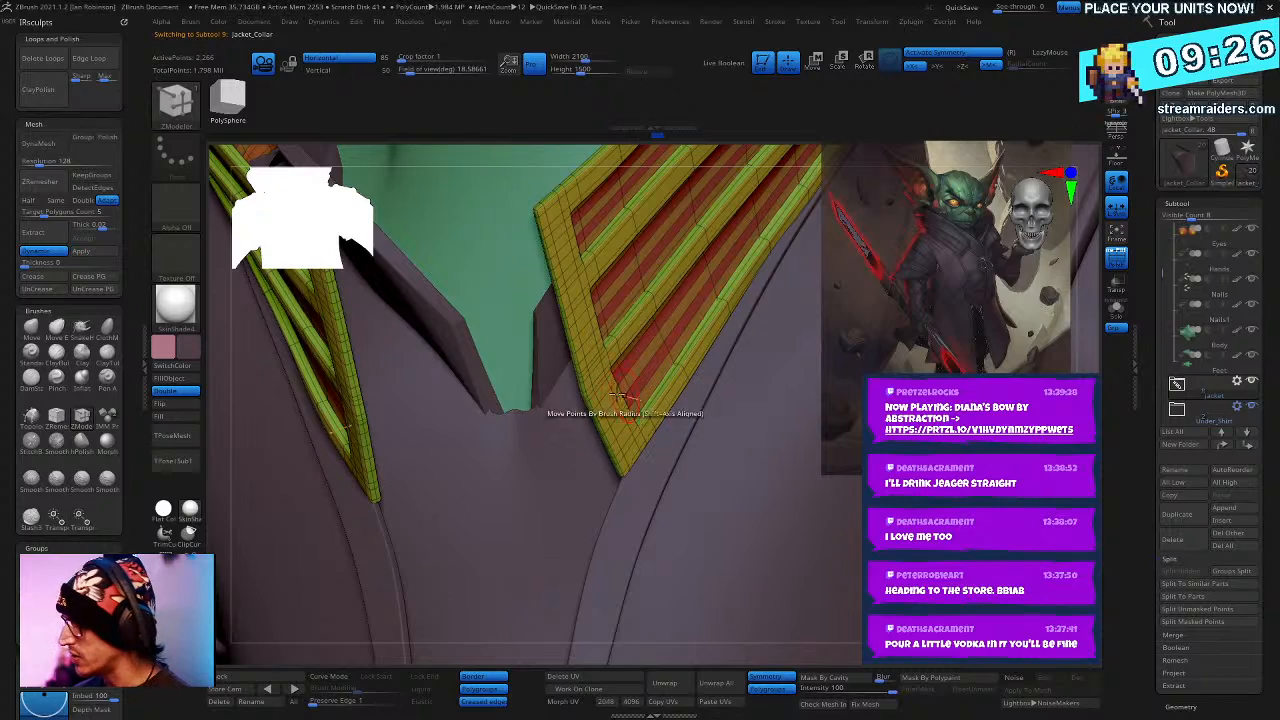
- Select the front skirt panel and step back through its undo history to the flat mesh before the trim was modelled
right_click_drag(639, 443, 792, 350)
left_click(743, 369, "alt")
key("ctrl+z")
key("ctrl+z")
key("ctrl+z")
key("ctrl+z")
key("ctrl+z")
key("ctrl+z")
key("ctrl+z")
key("ctrl+z")
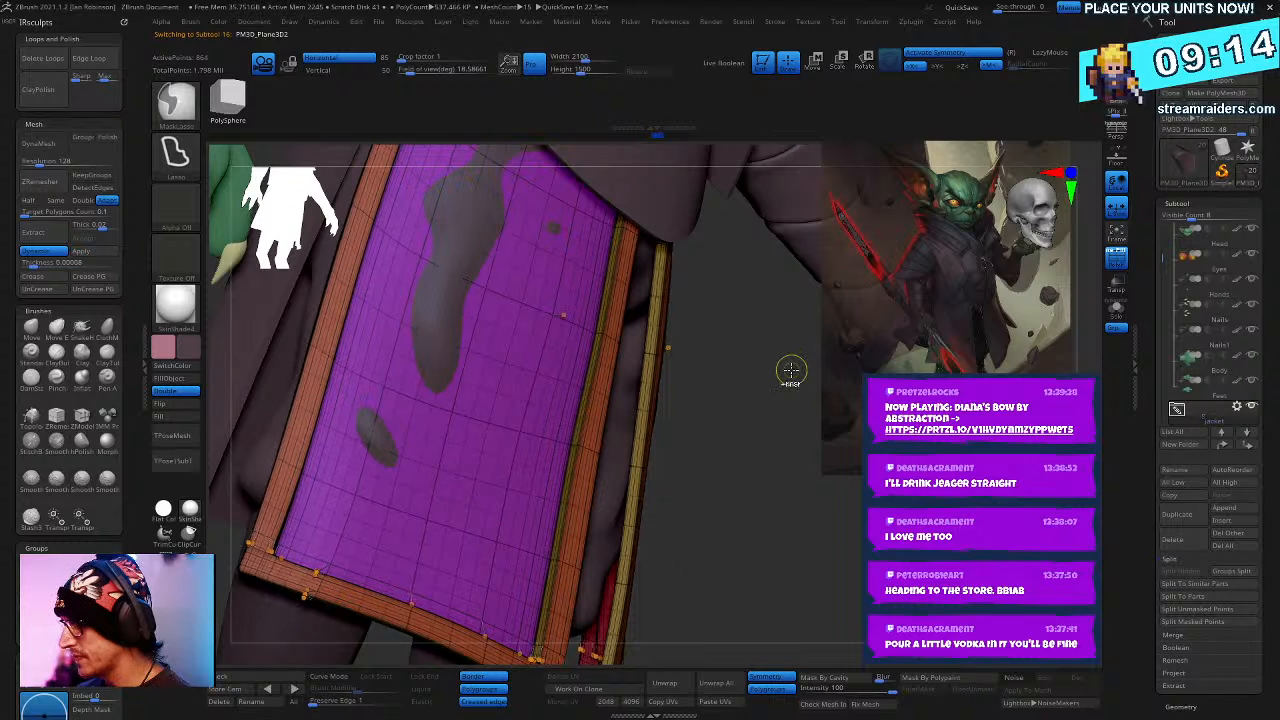
key("ctrl+z")
key("ctrl+z")
key("ctrl+z")
key("ctrl+z")
key("ctrl+z")
key("ctrl+z")
key("ctrl+z")
key("ctrl+z")
key("ctrl+z")
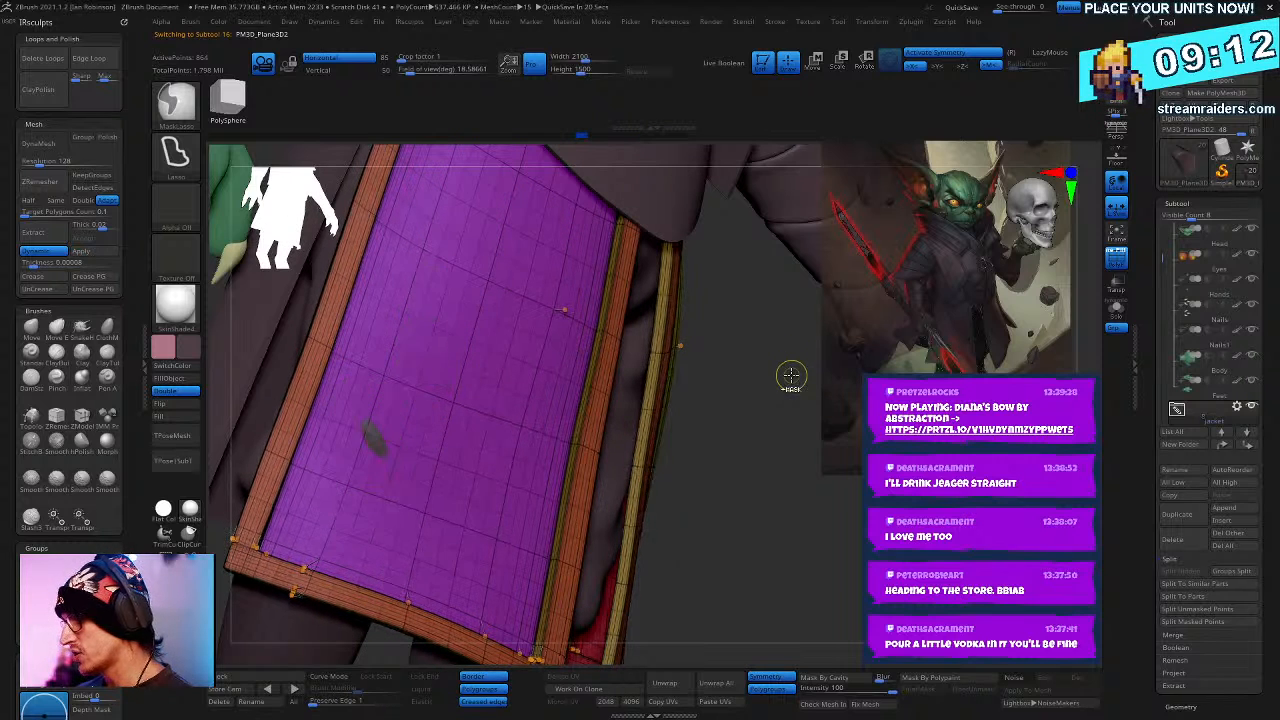
key("ctrl+z")
key("ctrl+z")
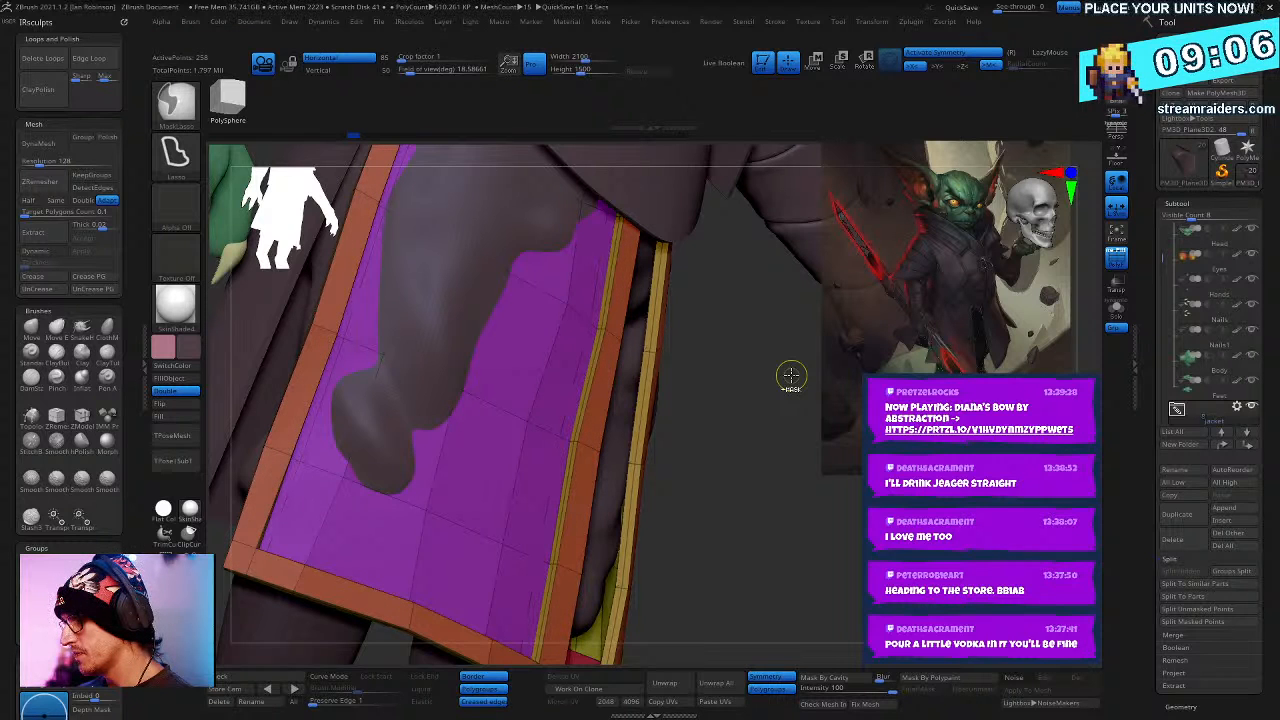
key("ctrl+z")
key("ctrl+z")
key("ctrl+z")
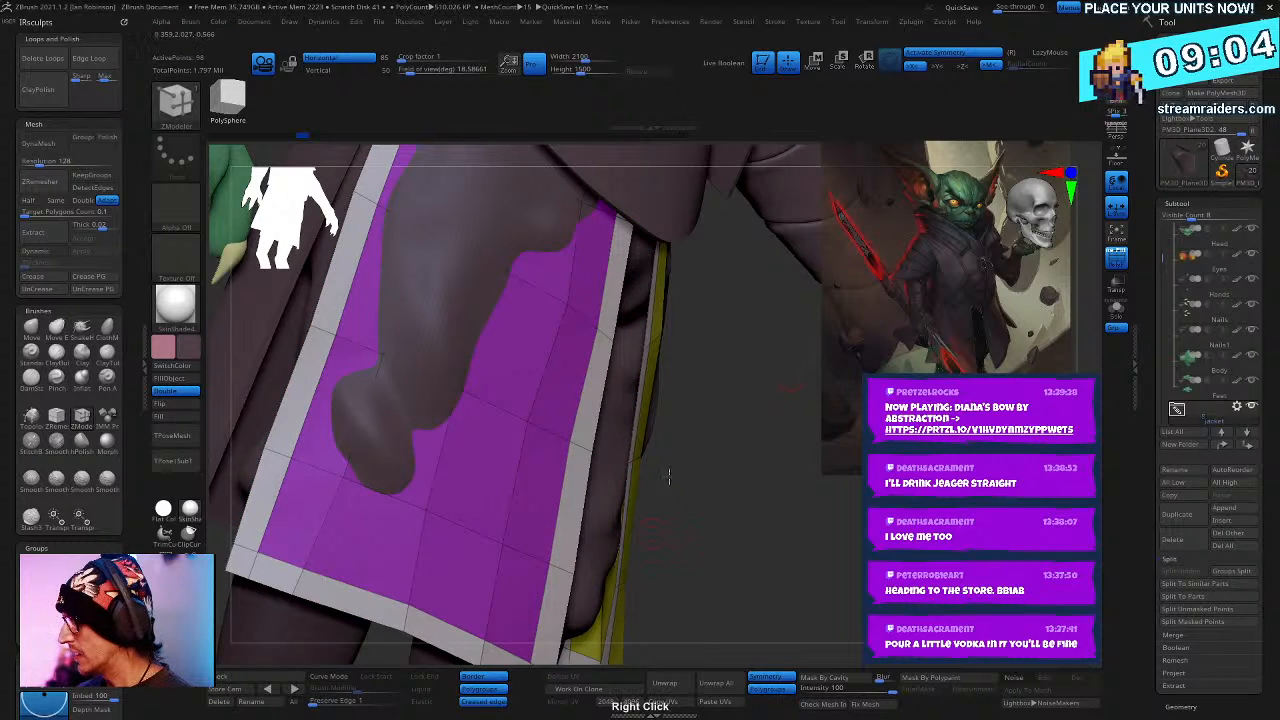
key("ctrl+z")
key("ctrl+z")
key("ctrl+z")
key("ctrl+z")
key("ctrl+z")
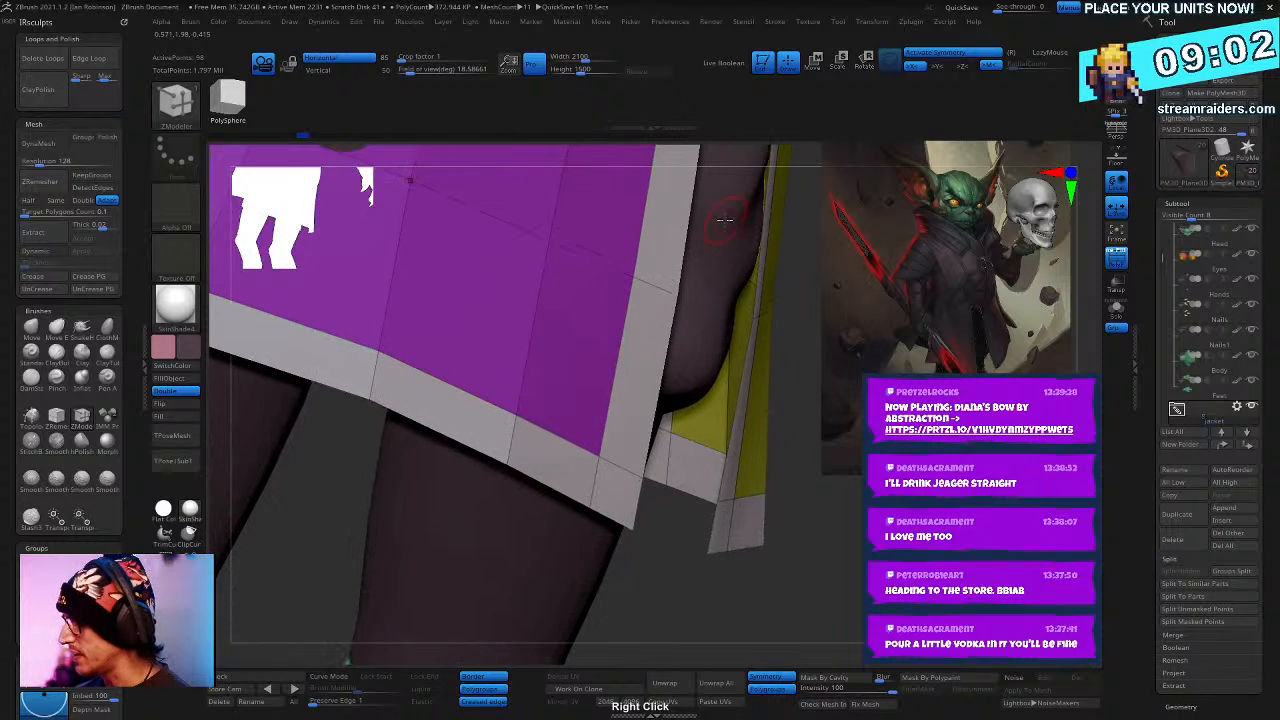
- Insert edge loops in the front skirt panel's border strips around a bottom corner, accepting removal of the newer undo history
left_click_drag(606, 457, 608, 459)
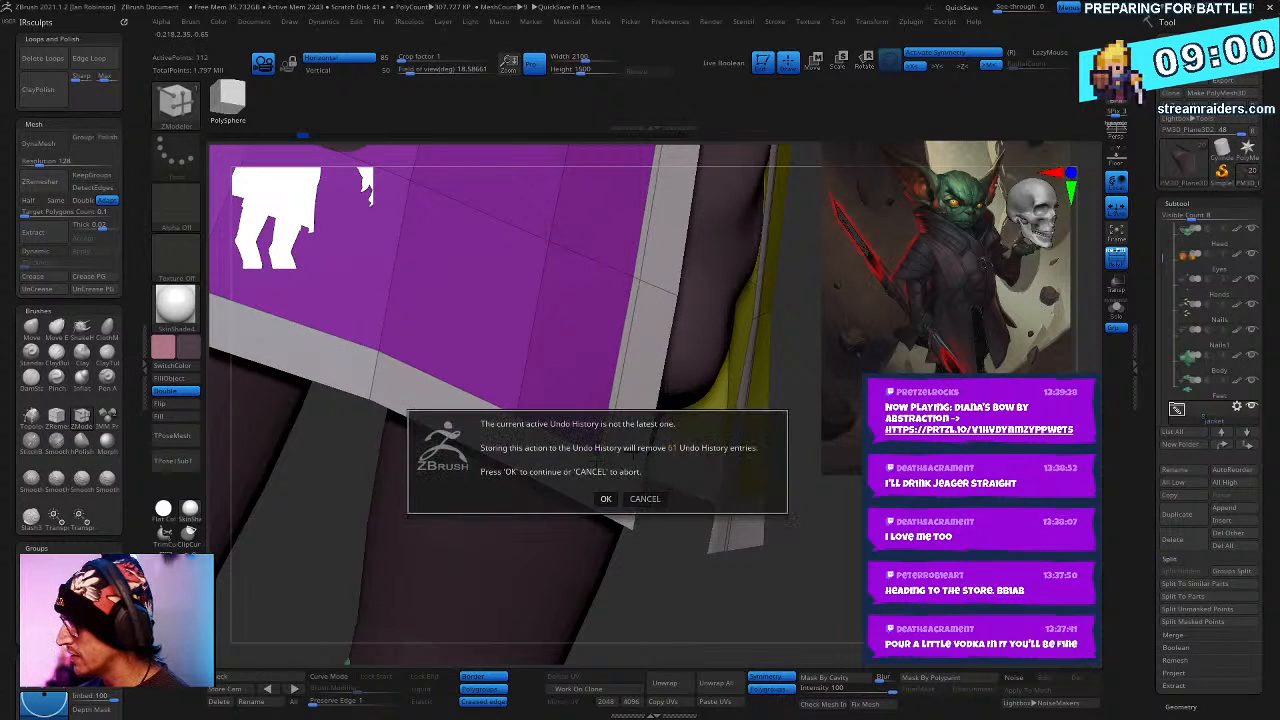
left_click(605, 498)
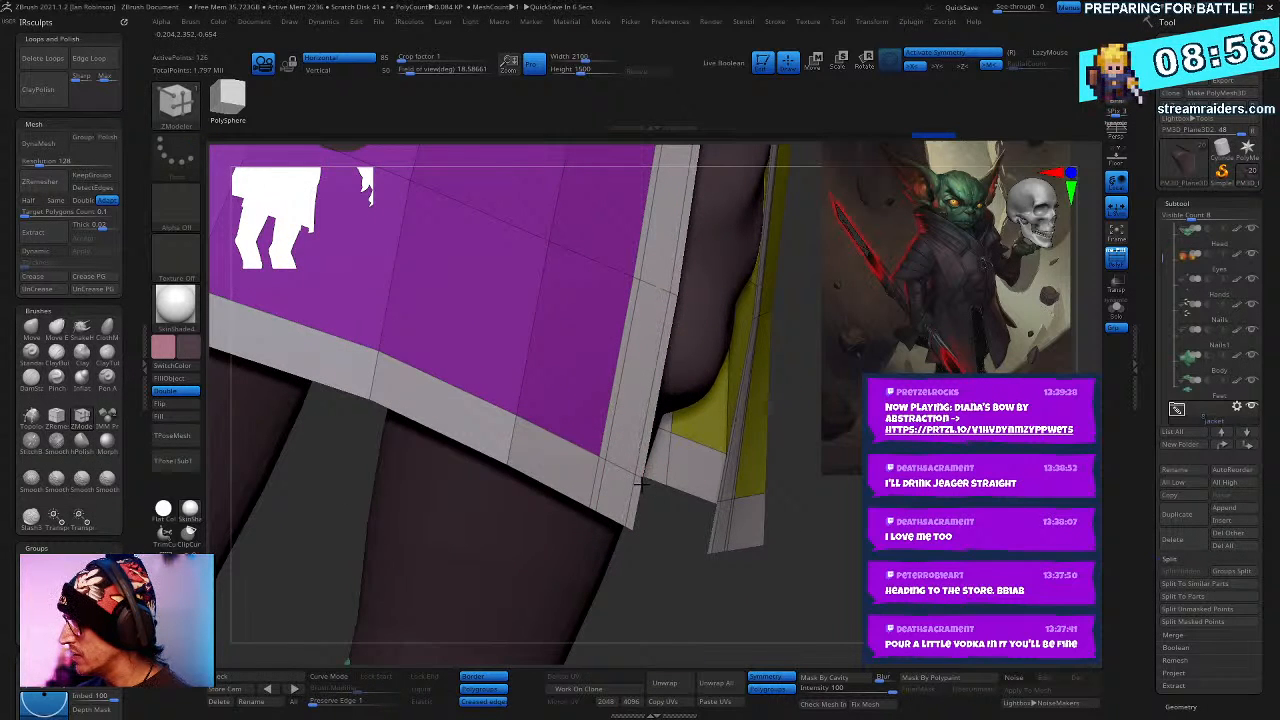
left_click(632, 480)
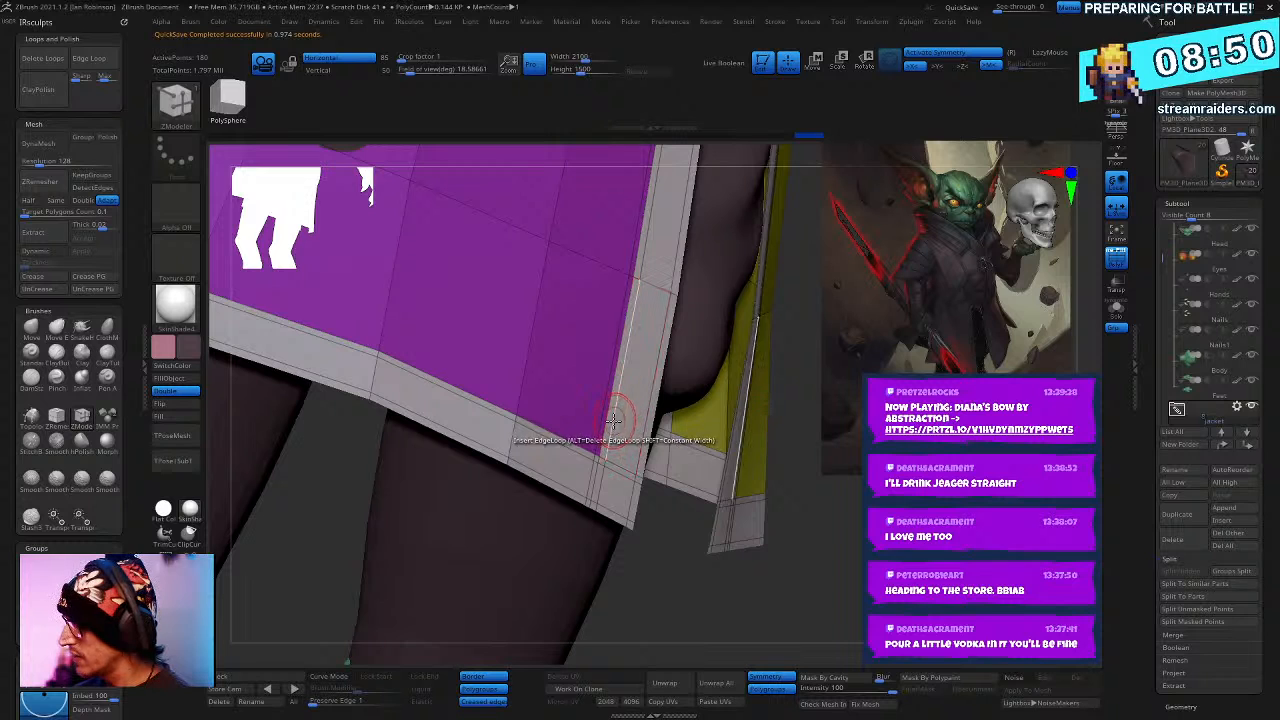
- Insert further edge loops along the front skirt panel's opposite side border and along its vertical side strip
right_click_drag(600, 450, 459, 412)
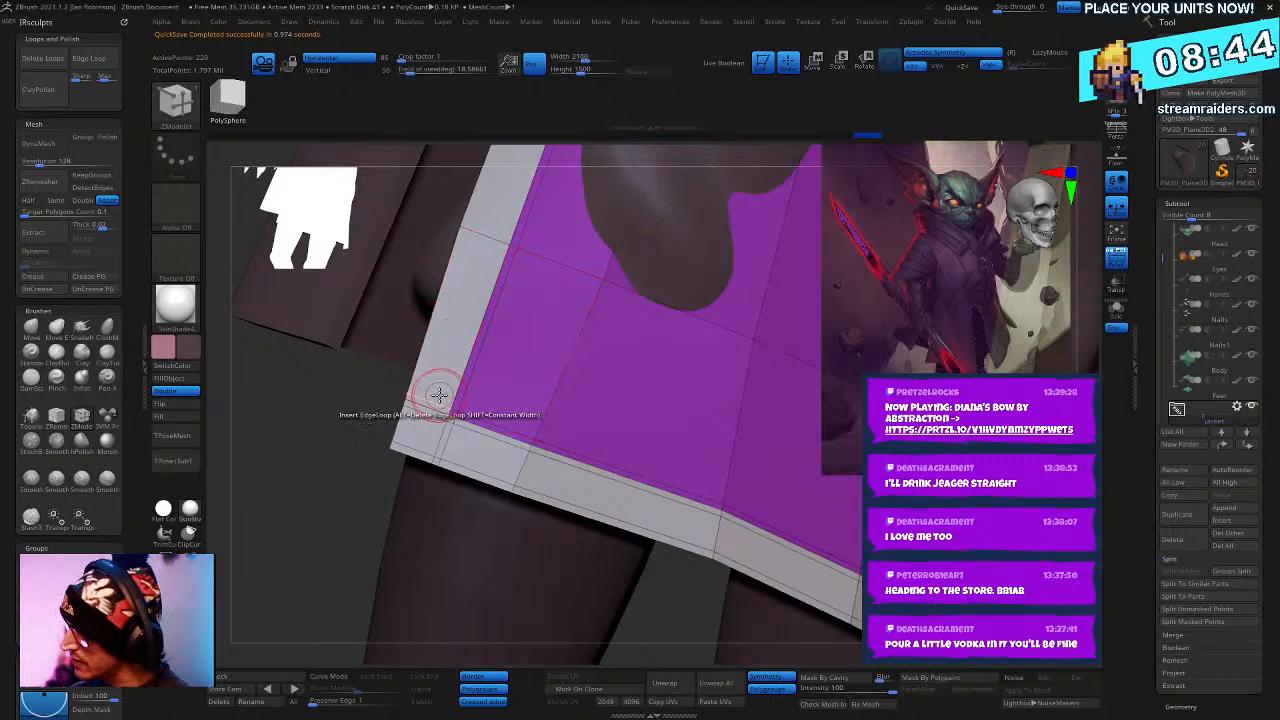
left_click(471, 233)
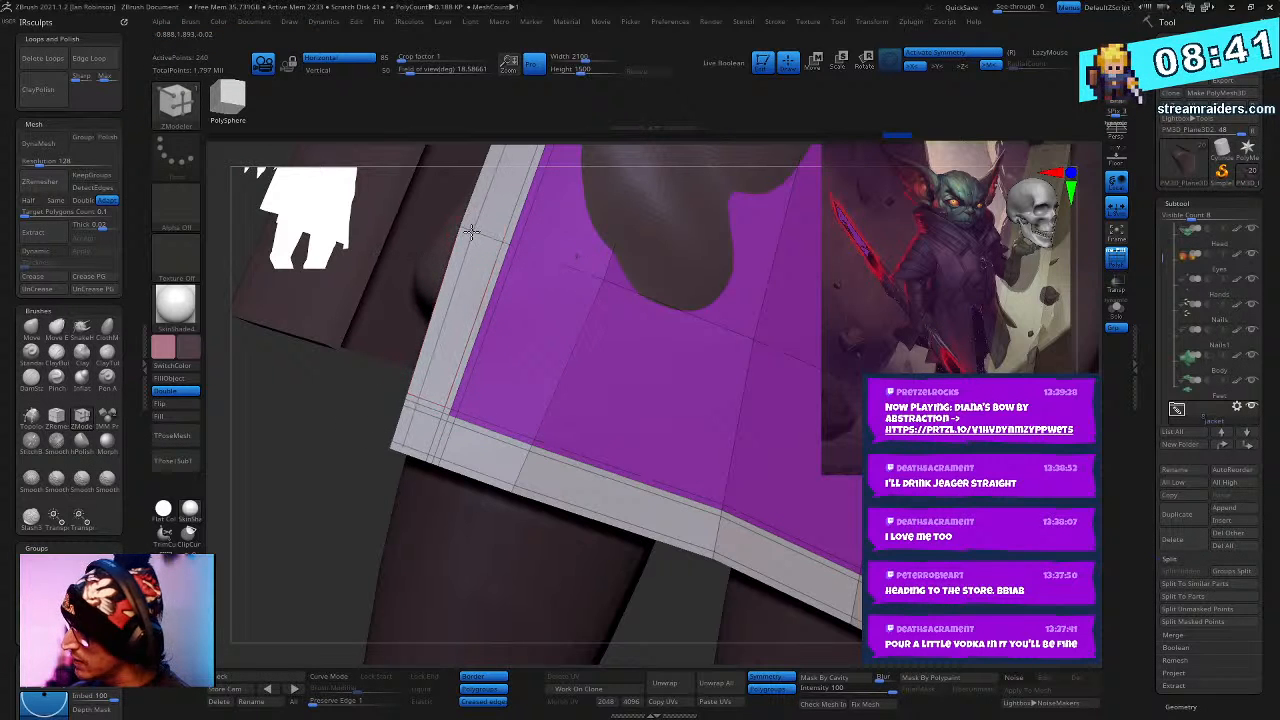
right_click_drag(529, 357, 571, 391)
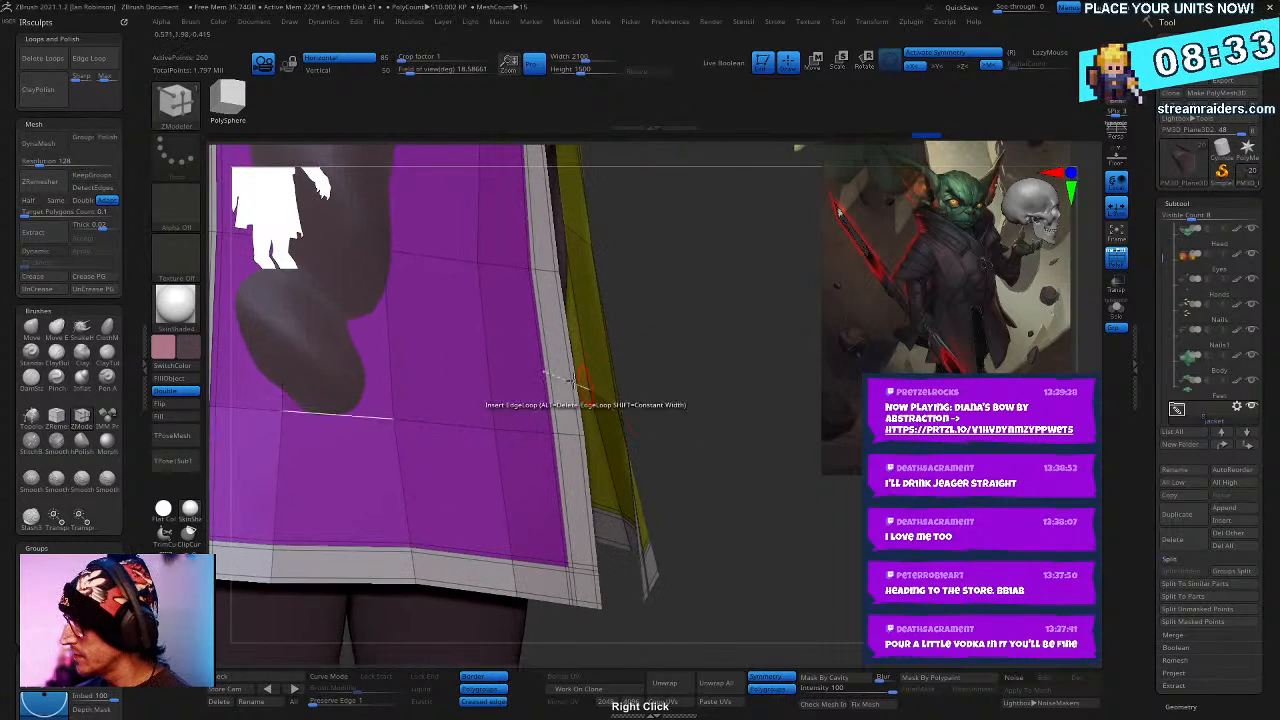
left_click_drag(558, 374, 571, 373)
- Extrude the front skirt panel's entire border polygroup as raised trim and preview it with dynamic subdivision
right_click_drag(660, 362, 740, 520)
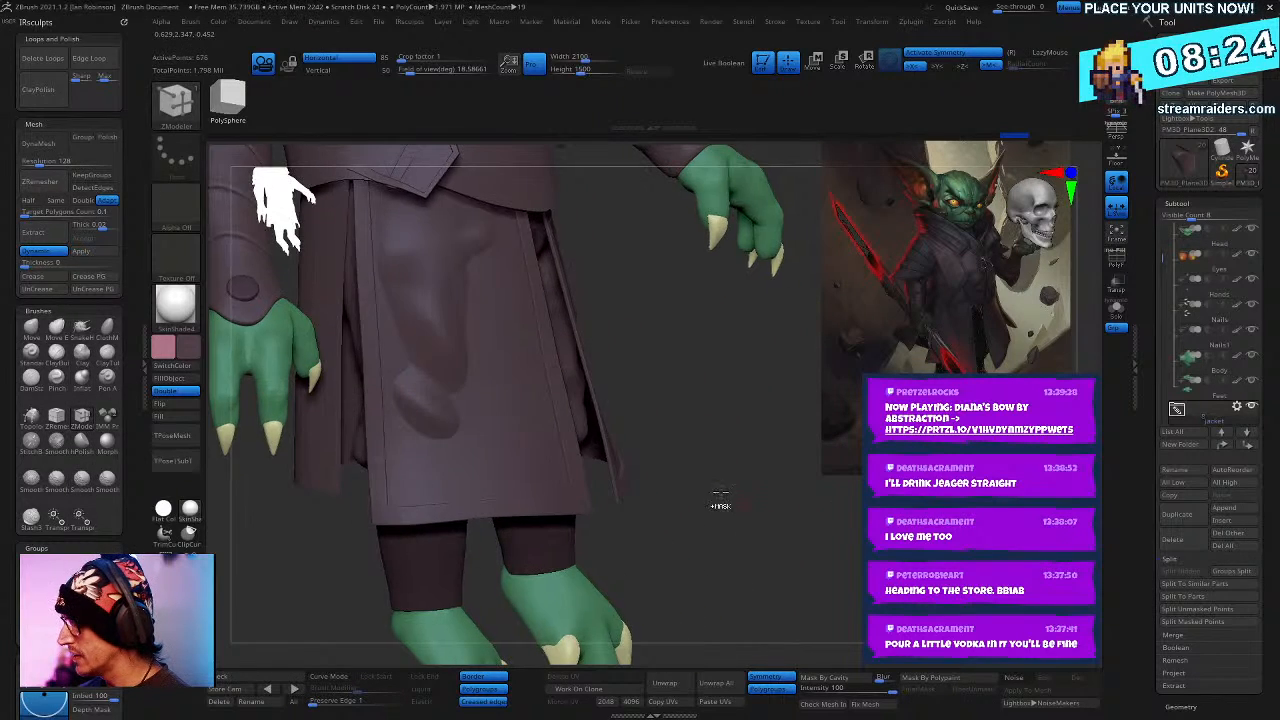
right_click_drag(651, 331, 700, 366)
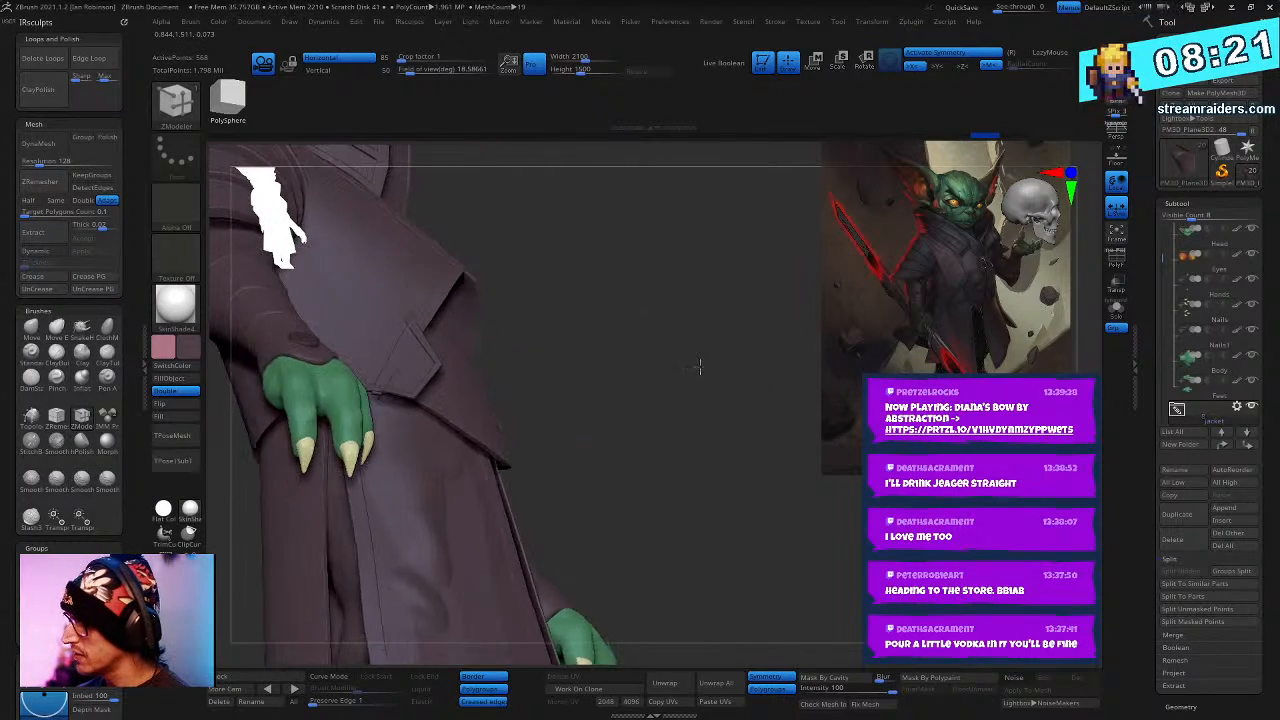
key("shift+f")
right_click_drag(666, 429, 638, 427, "ctrl")
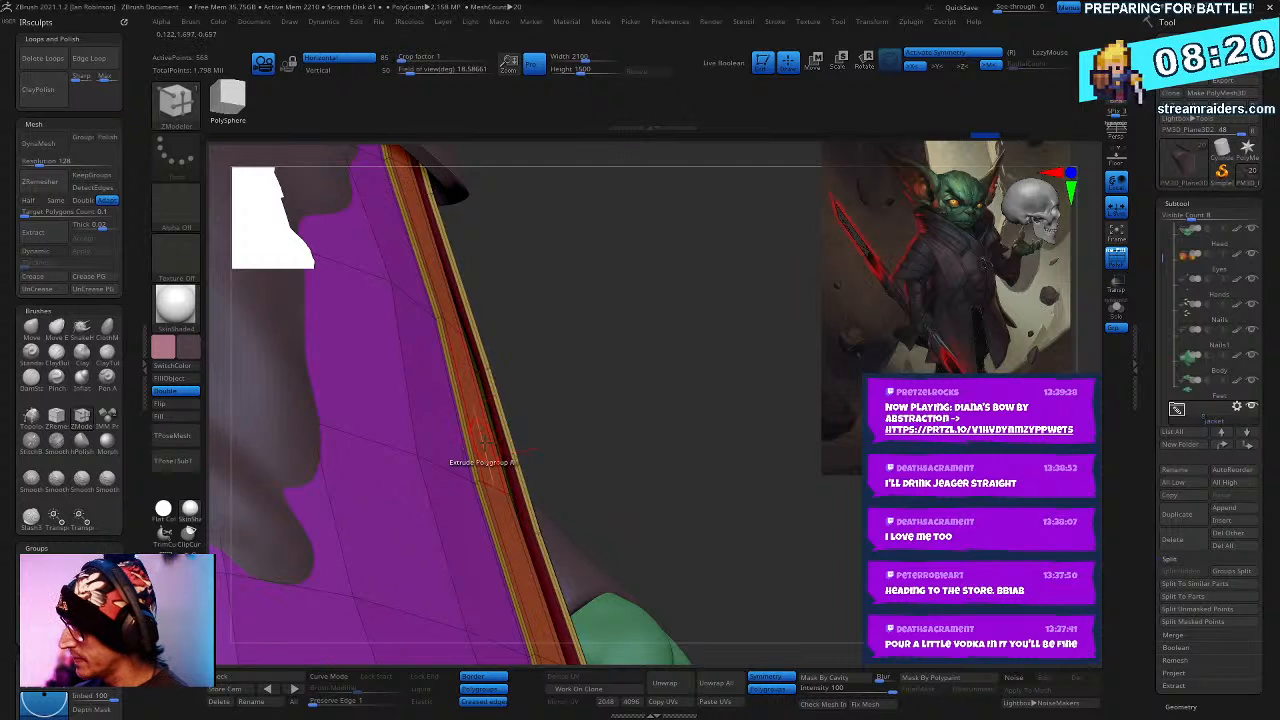
left_click(478, 461)
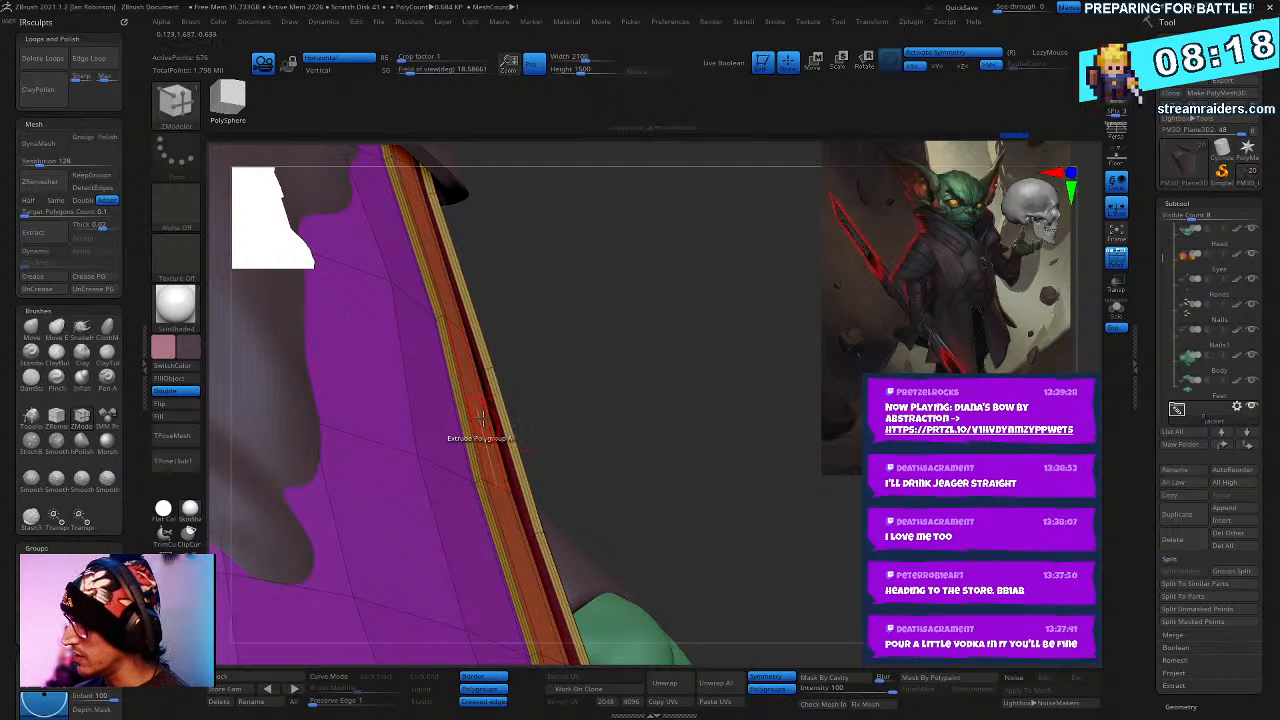
left_click(487, 412)
key("d")
- Select a neighbouring garment piece and nudge it slightly sideways with the Move gizmo
right_click_drag(654, 380, 528, 360, "ctrl")
left_click(398, 275, "alt")
right_click_drag(634, 316, 420, 420)
key("w")
left_click(413, 430, "alt")
left_click_drag(271, 352, 286, 353)
mouse_move(560, 330)
right_mouse_down()
mouse_move(686, 318)
mouse_move(703, 286)
mouse_move(631, 408)
mouse_move(665, 367)
mouse_move(723, 428)
mouse_move(515, 443)
right_mouse_up()
- Select the back skirt, remove its dynamic thickness and subdivision, and isolate it from the other subtools
key("q")
left_click(515, 443, "alt")
right_click_drag(589, 402, 553, 332, "alt")
left_click(47, 262)
left_click(48, 262)
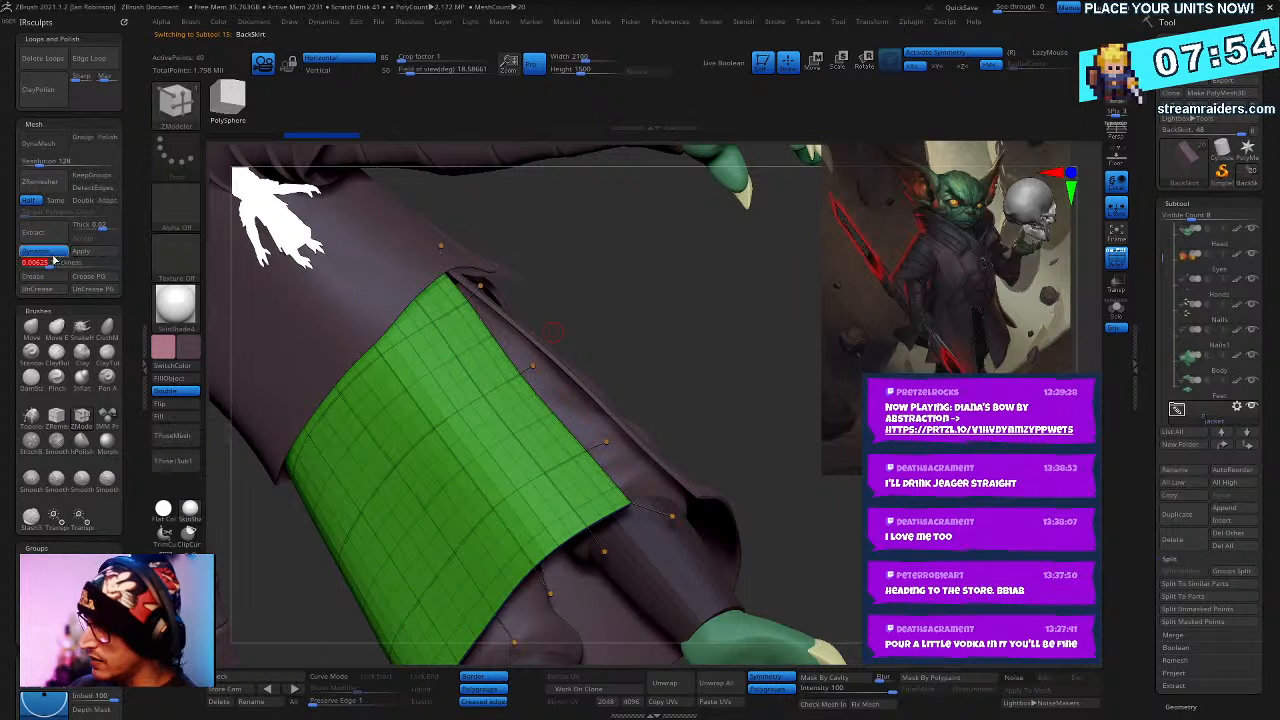
left_click(47, 263)
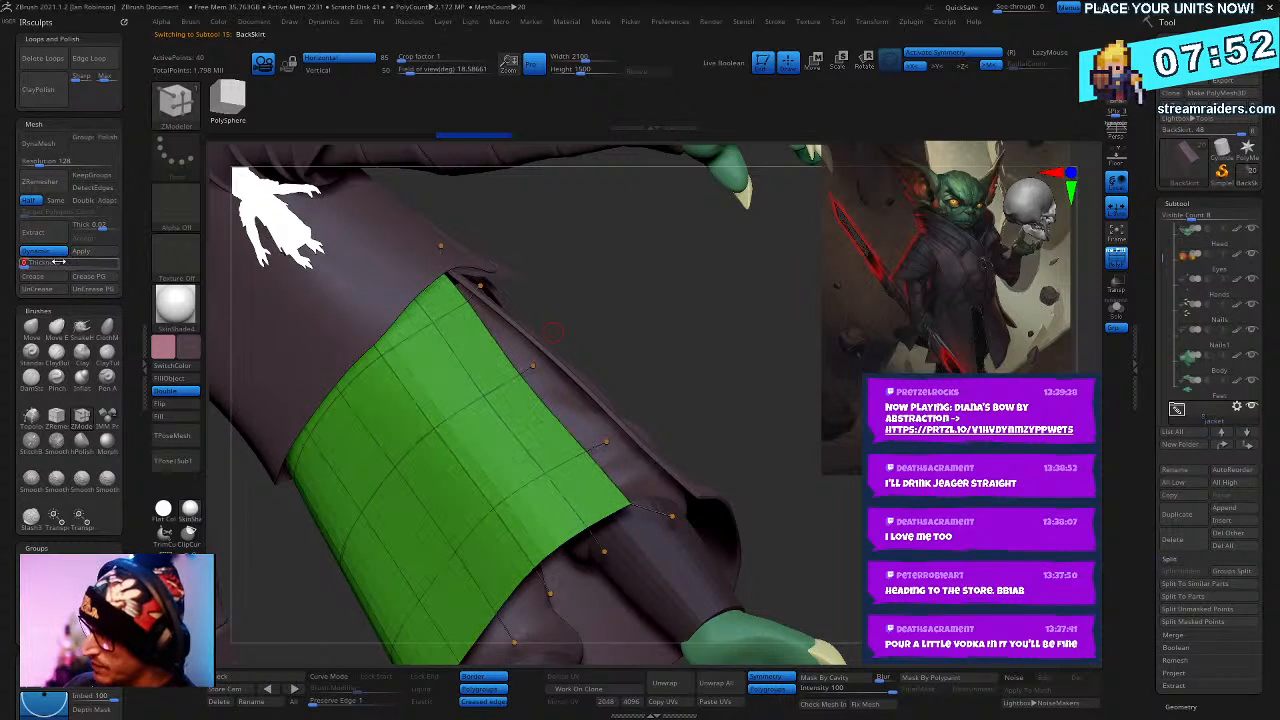
left_click(40, 252)
left_click(1117, 309)
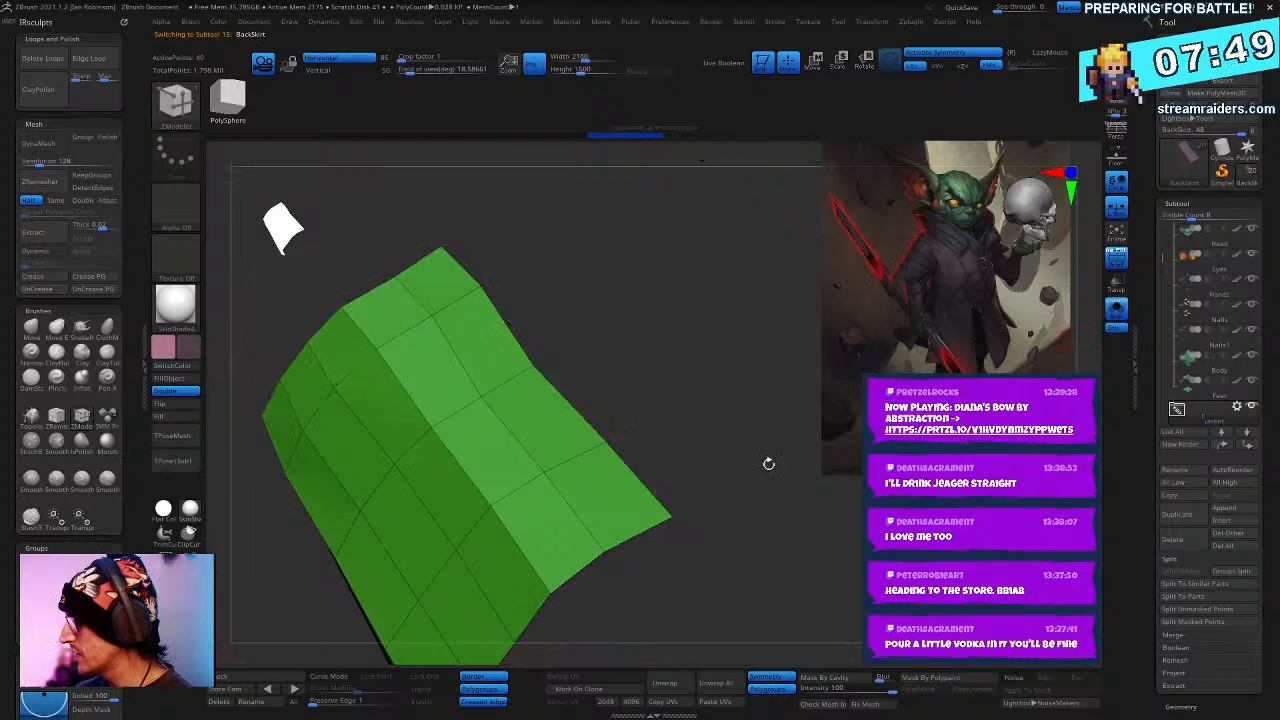
- Insert an edge loop close to the back skirt's side edges and another just above its bottom edge
left_click_drag(769, 463, 801, 446, "shift")
mouse_move(821, 560)
left_mouse_down("alt")
mouse_move(815, 548)
mouse_move(803, 573)
left_mouse_up("alt")
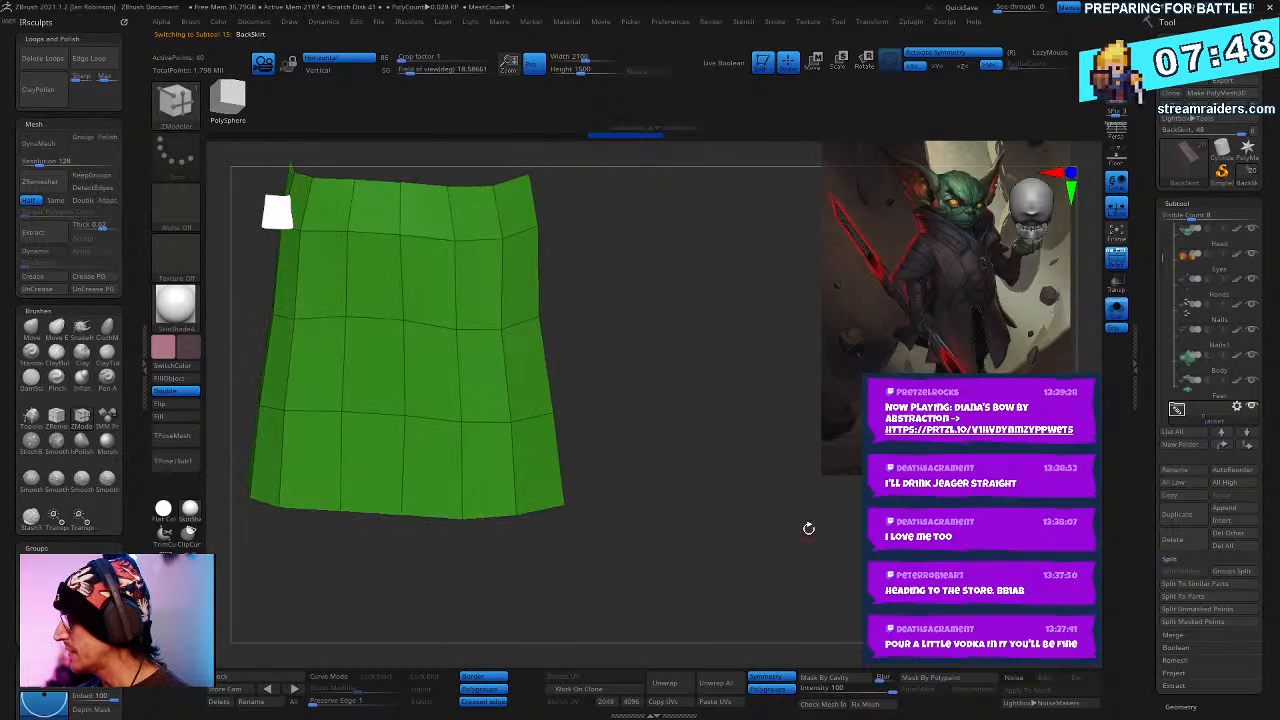
mouse_move(808, 528)
left_mouse_down("alt")
mouse_move(813, 537)
mouse_move(819, 519)
left_mouse_up("alt")
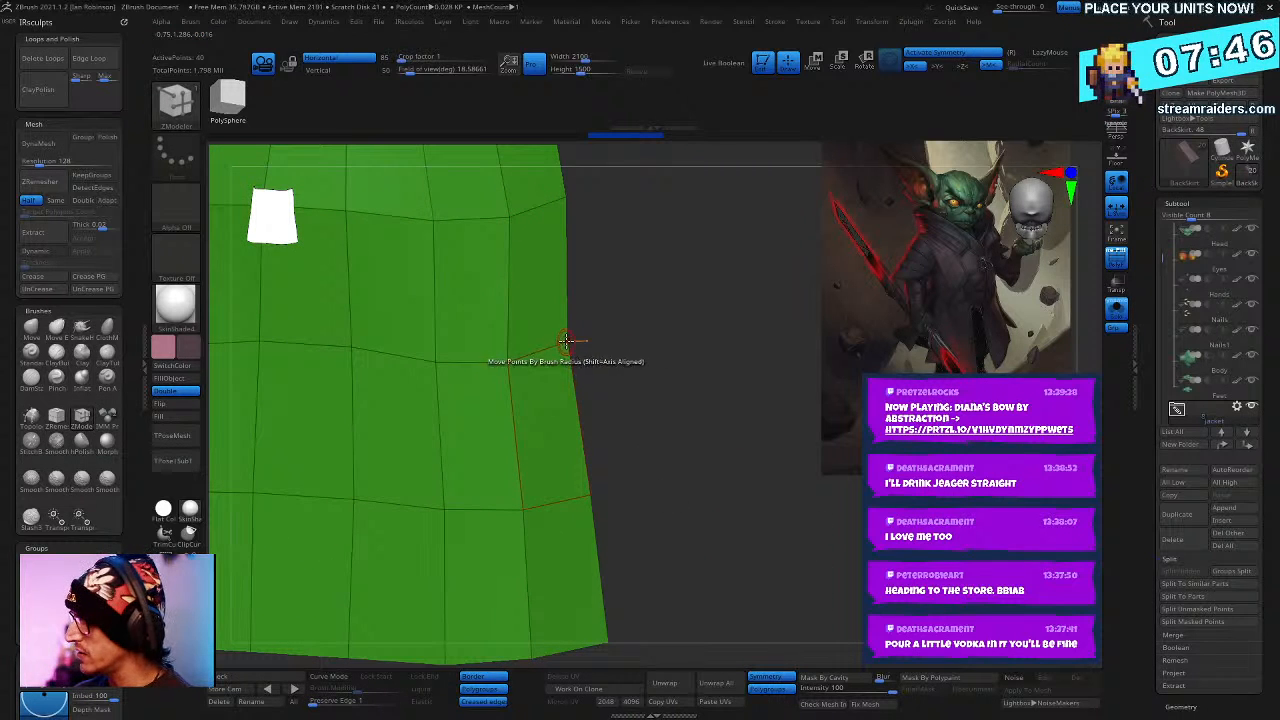
left_click_drag(565, 343, 578, 343)
left_click_drag(643, 380, 634, 420)
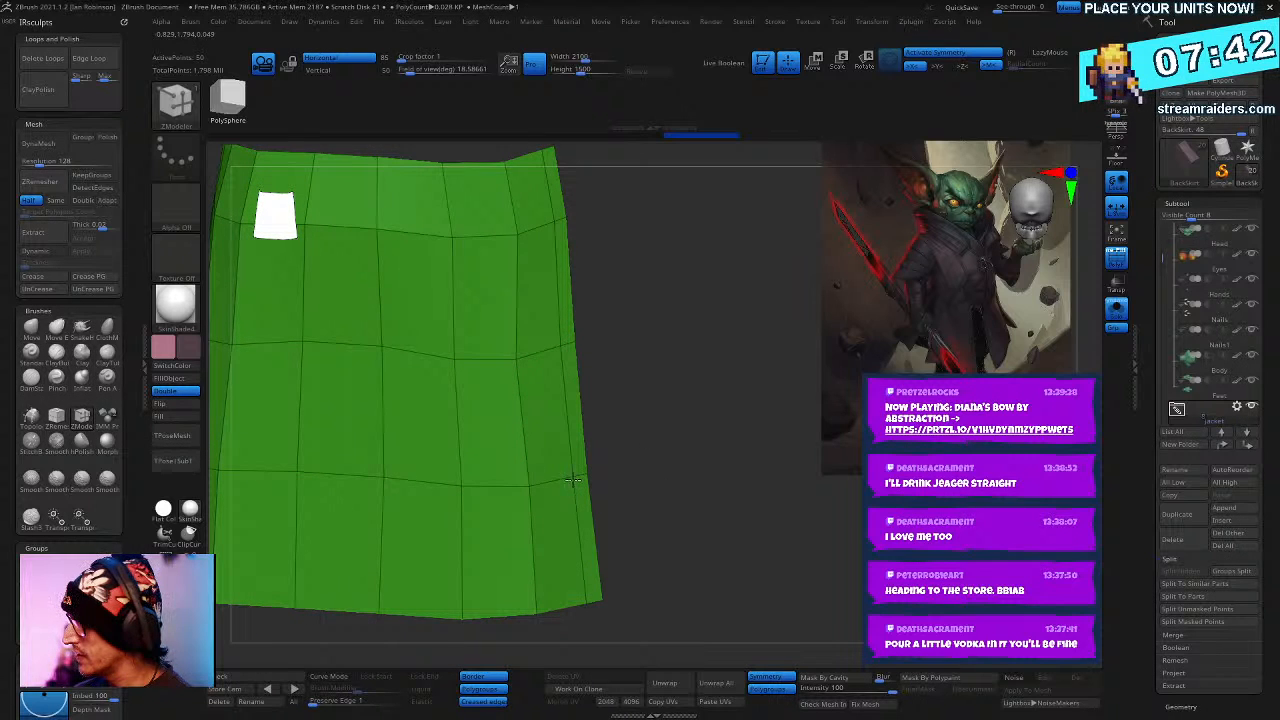
left_click(582, 572)
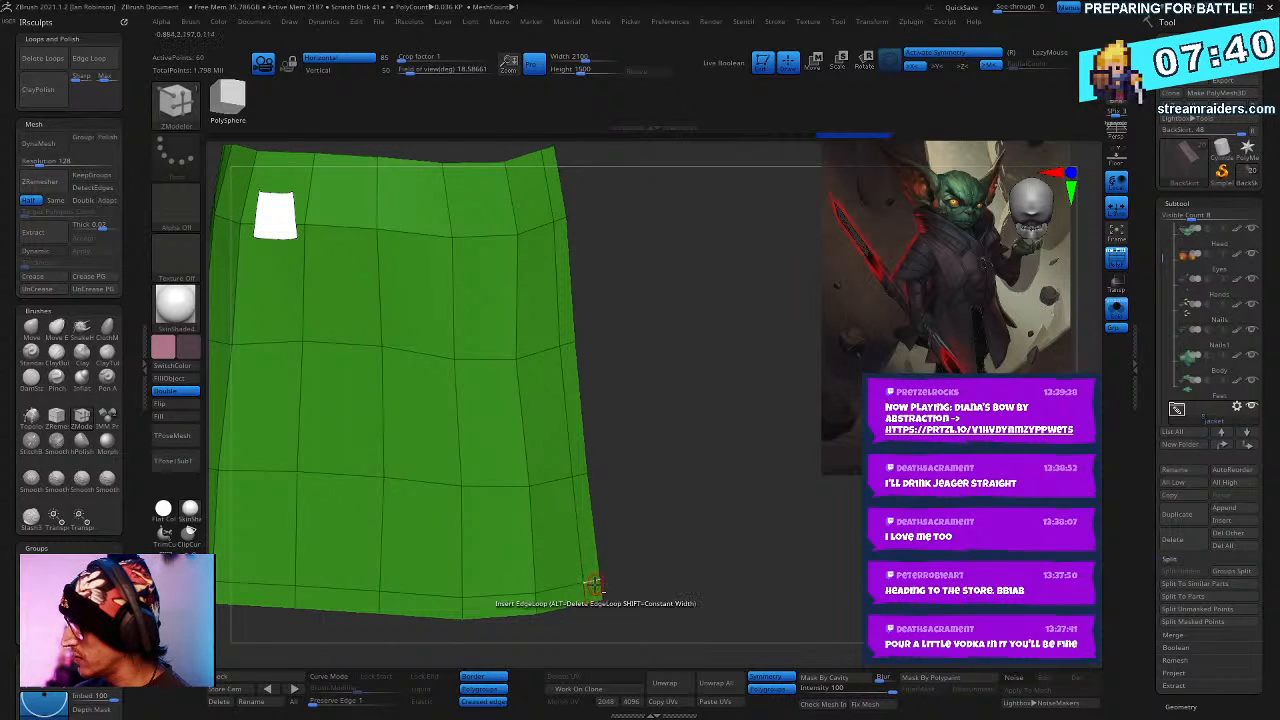
- Assign the back skirt's side and bottom border strips to their own polygroup
left_click_drag(558, 222, 566, 466)
left_click_drag(457, 471, 366, 466, "alt")
left_click_drag(669, 411, 683, 475, "alt")
left_click_drag(652, 376, 646, 442, "alt")
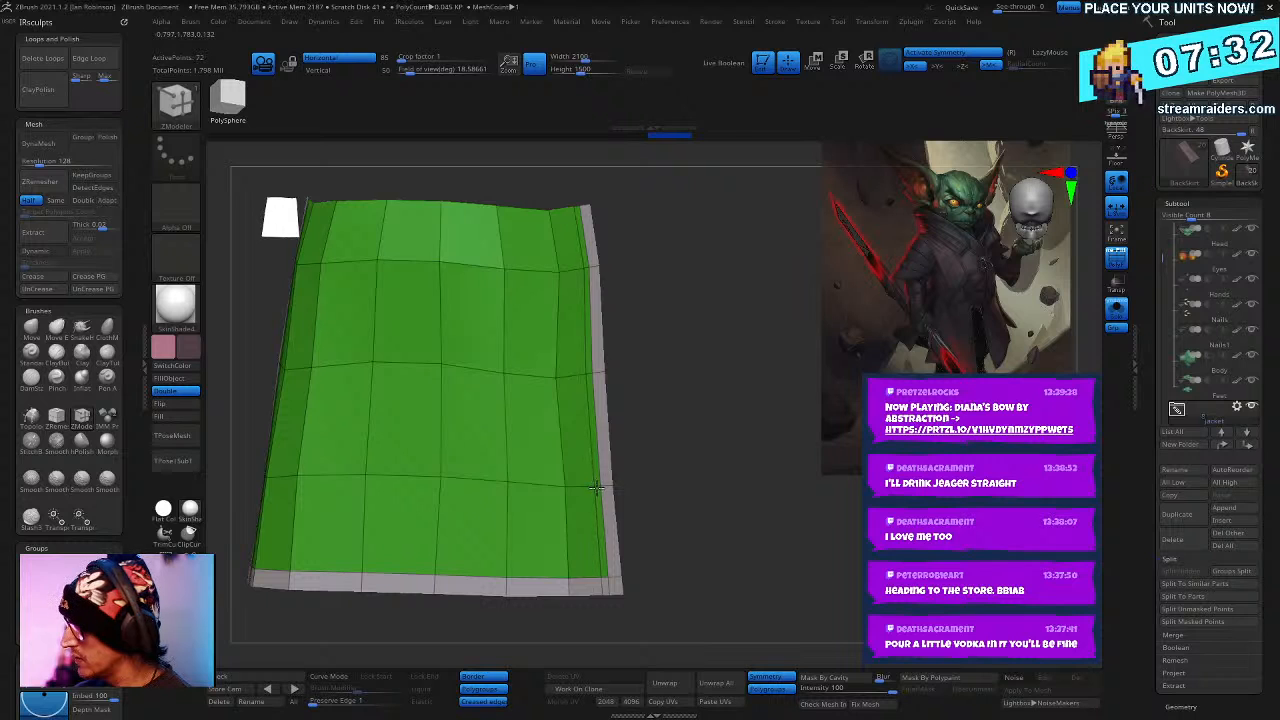
- Insert supporting edge loops on both sides of the back skirt's side border seam and close to its outer side edge
left_click_drag(597, 487, 526, 414)
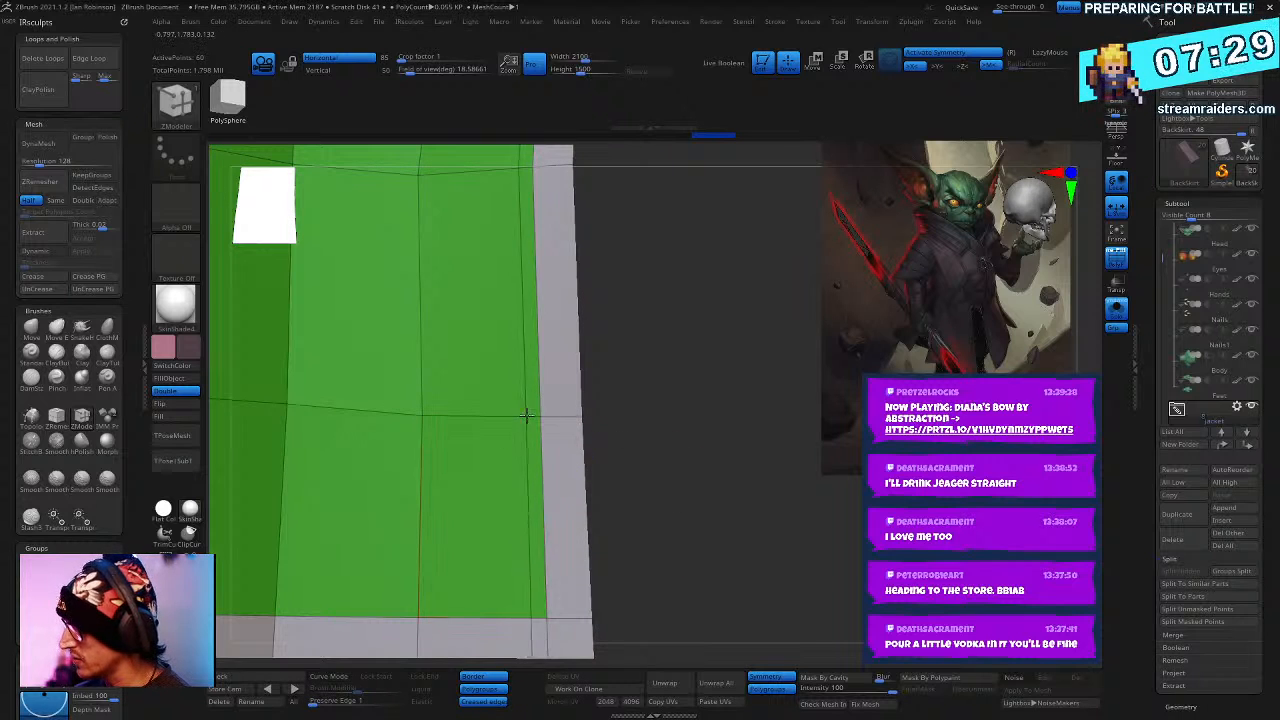
right_click_drag(591, 397, 586, 449)
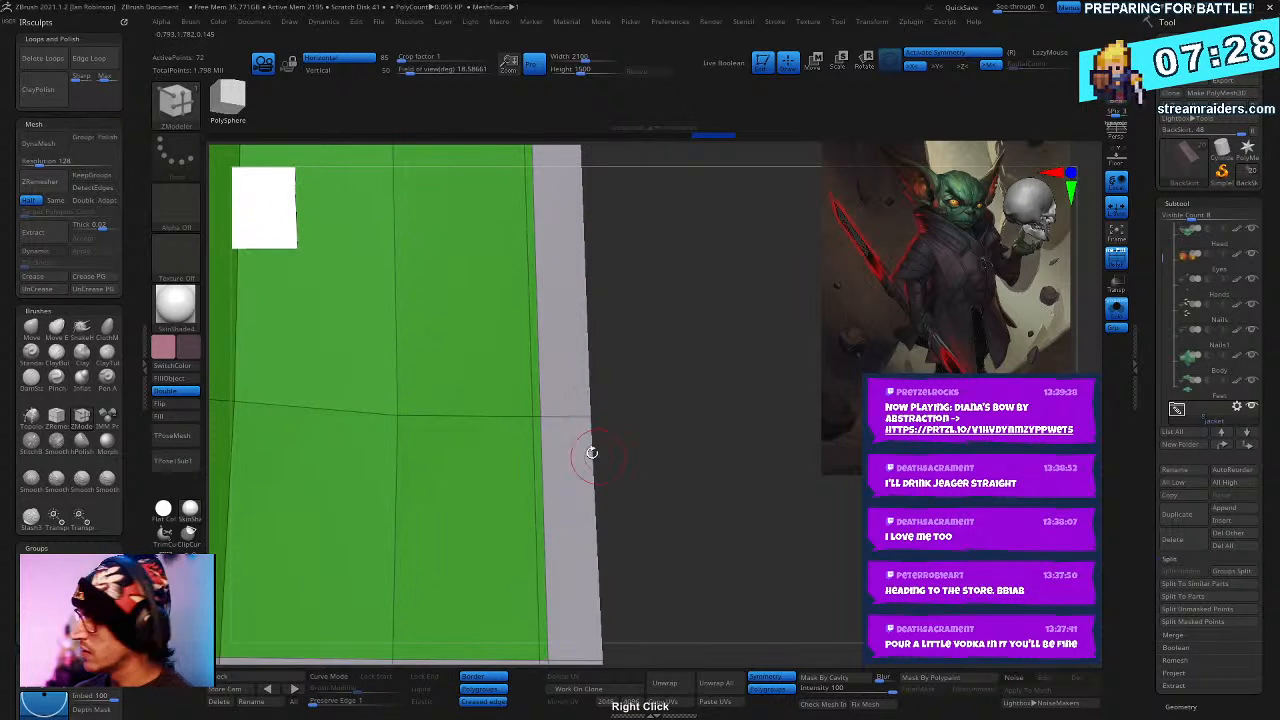
left_click(556, 414)
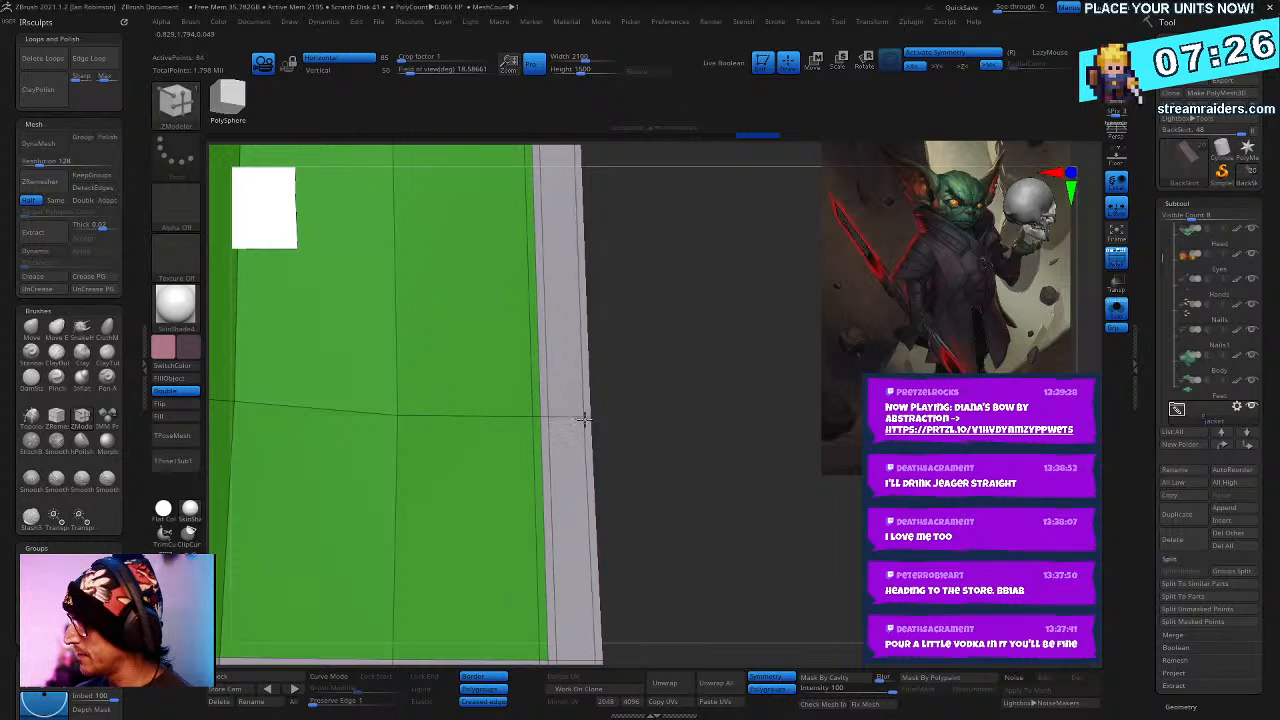
right_click_drag(633, 356, 584, 452)
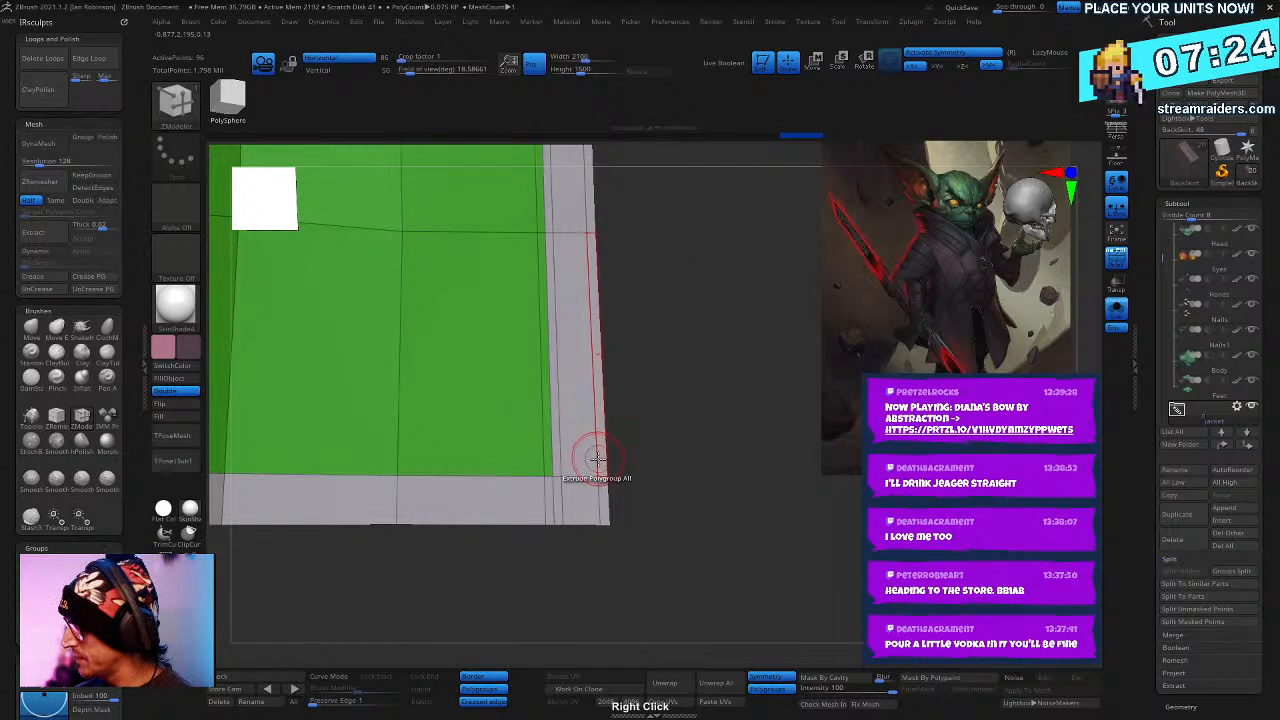
- Insert supporting edge loops above and below the back skirt's bottom border seam and close to its bottom edge
left_click(596, 460)
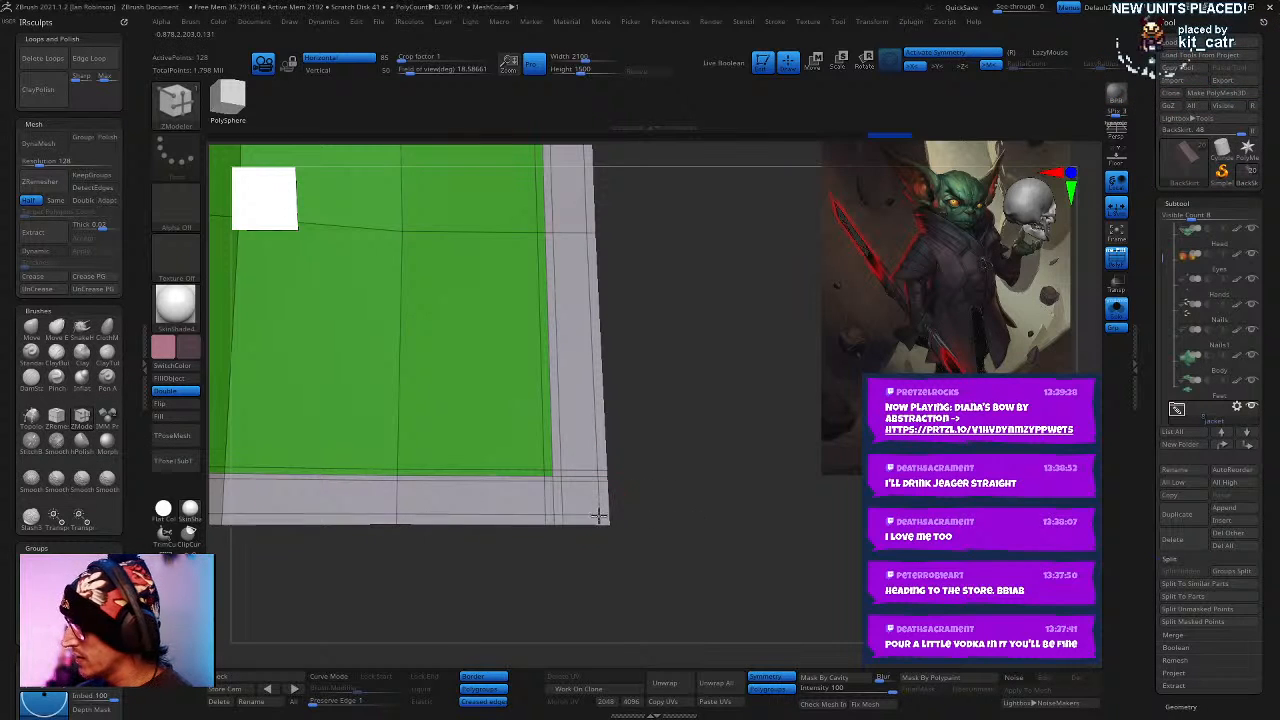
left_click_drag(620, 512, 628, 605)
left_click_drag(443, 494, 623, 594)
left_click_drag(466, 517, 515, 570)
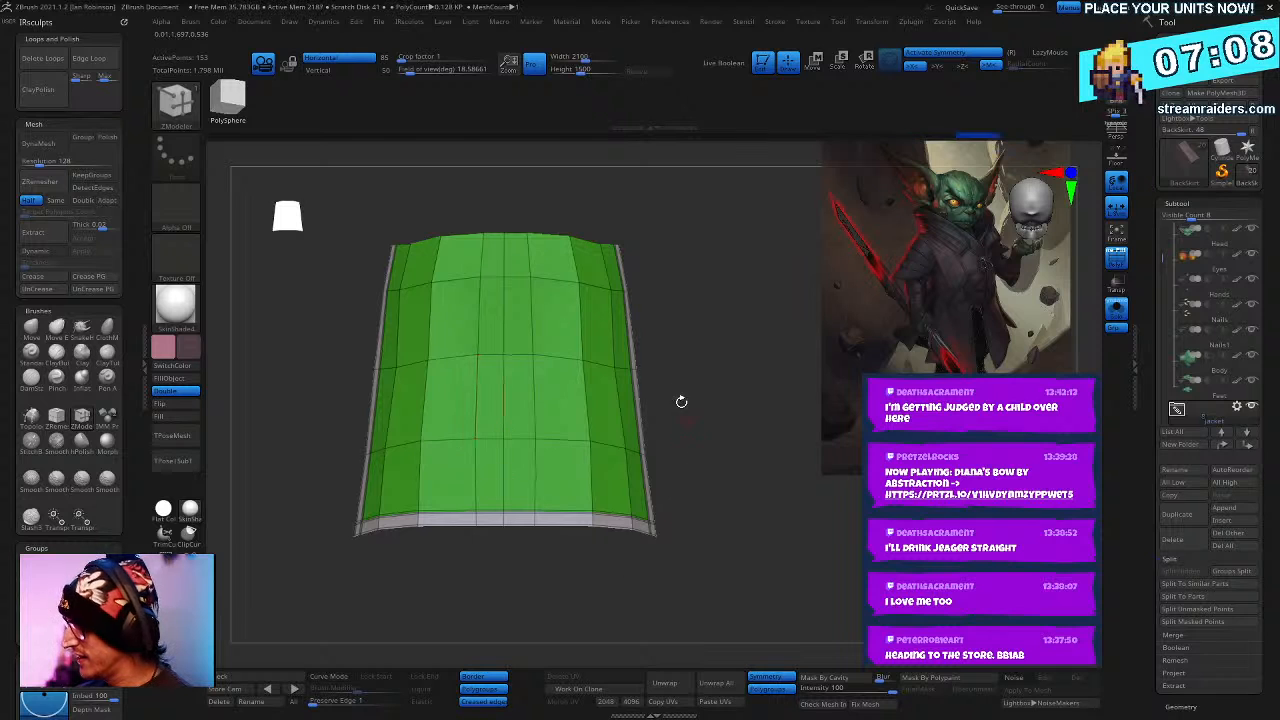
- Try inserting a single edge loop down the centre of the back skirt
key("space")
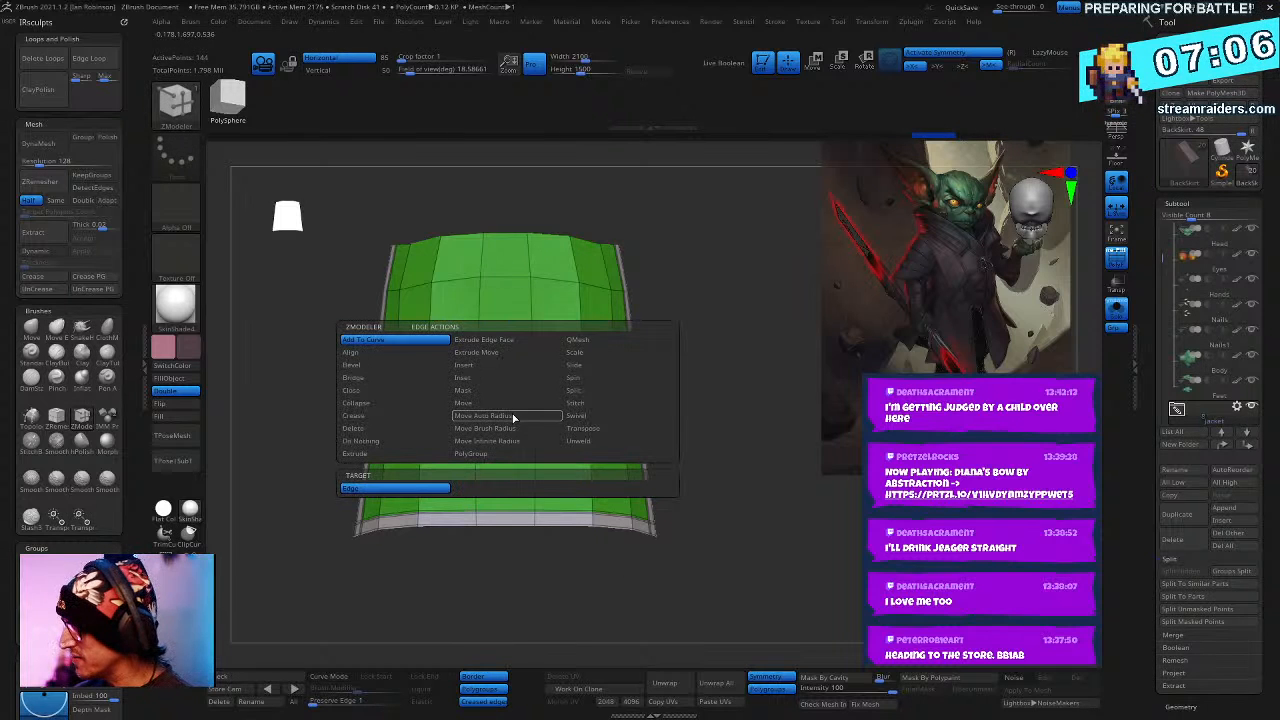
left_click(488, 368)
left_click(489, 474)
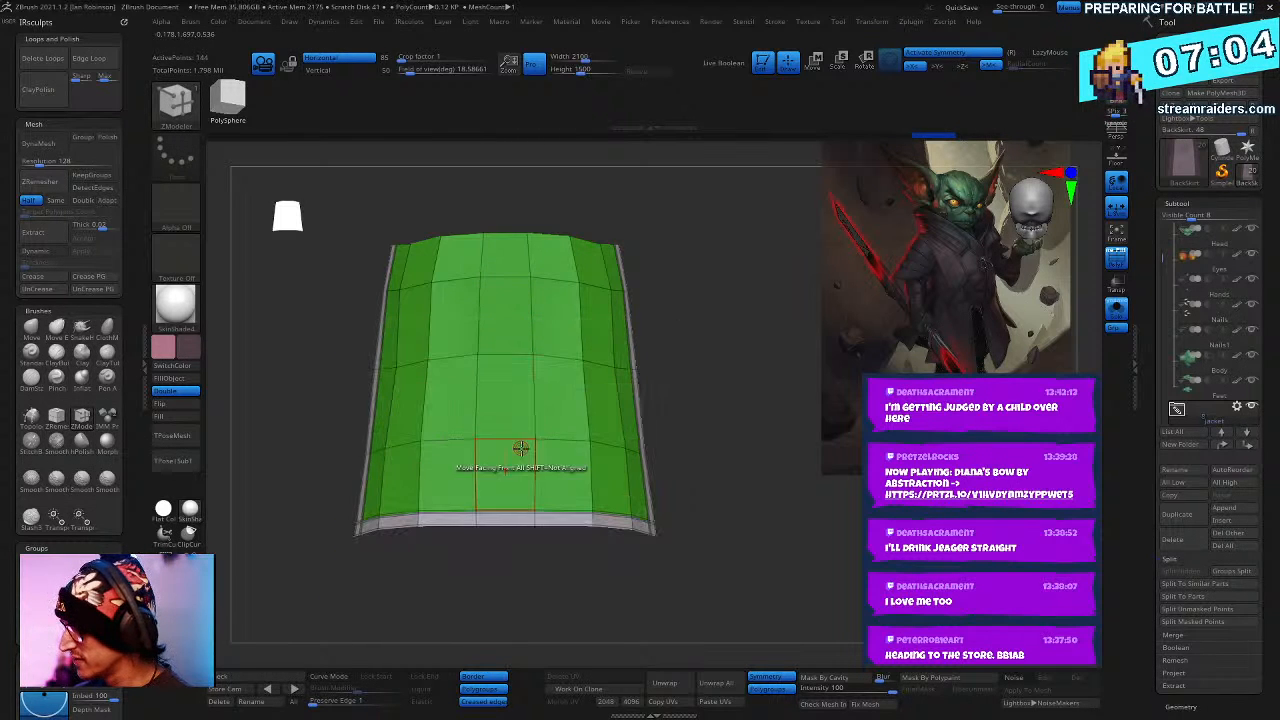
left_click(504, 452)
left_click_drag(703, 460, 543, 352)
- Try inserting multiple edge loops down the middle column of the back skirt and undo them
key("space")
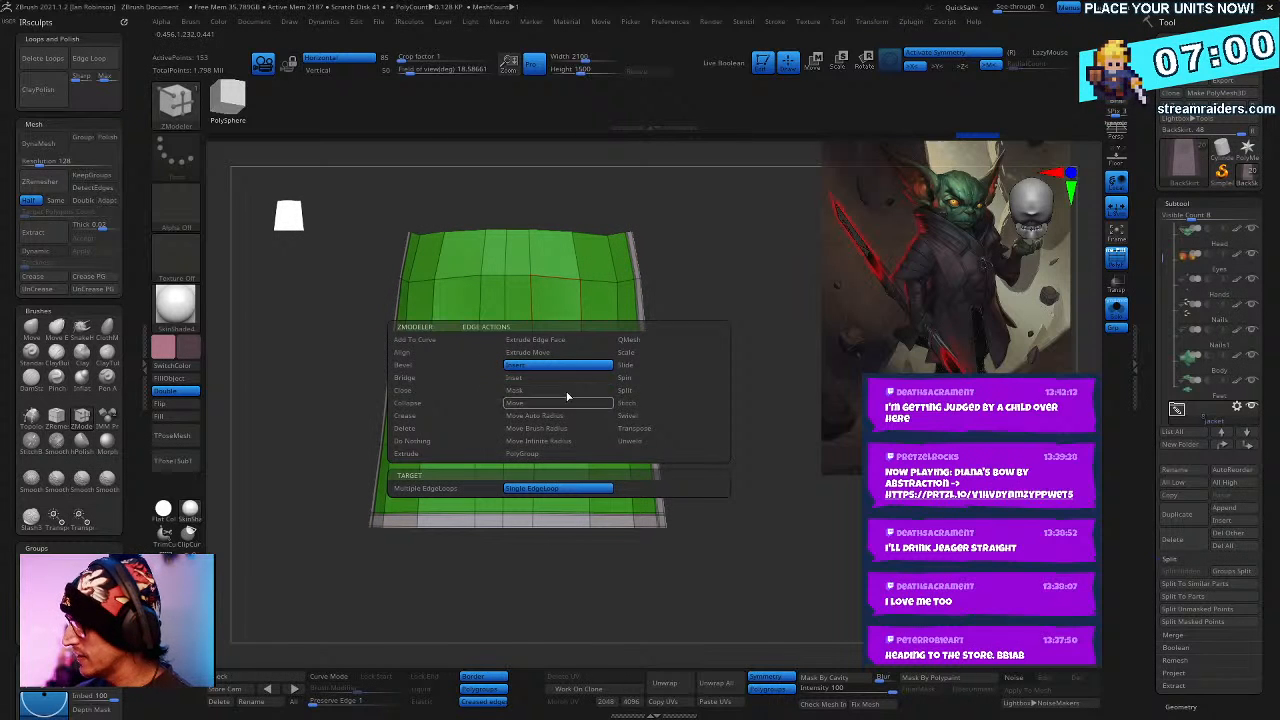
left_click(488, 489)
key("space")
key("ctrl+z")
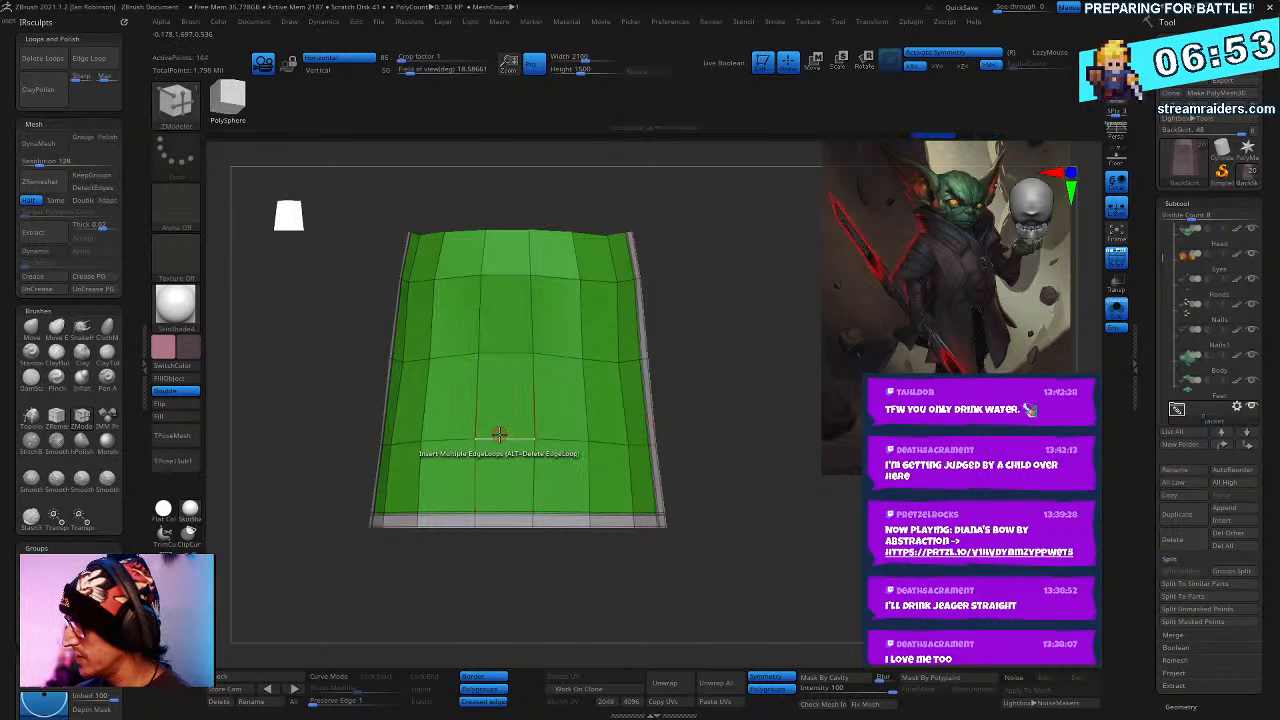
left_click(500, 437)
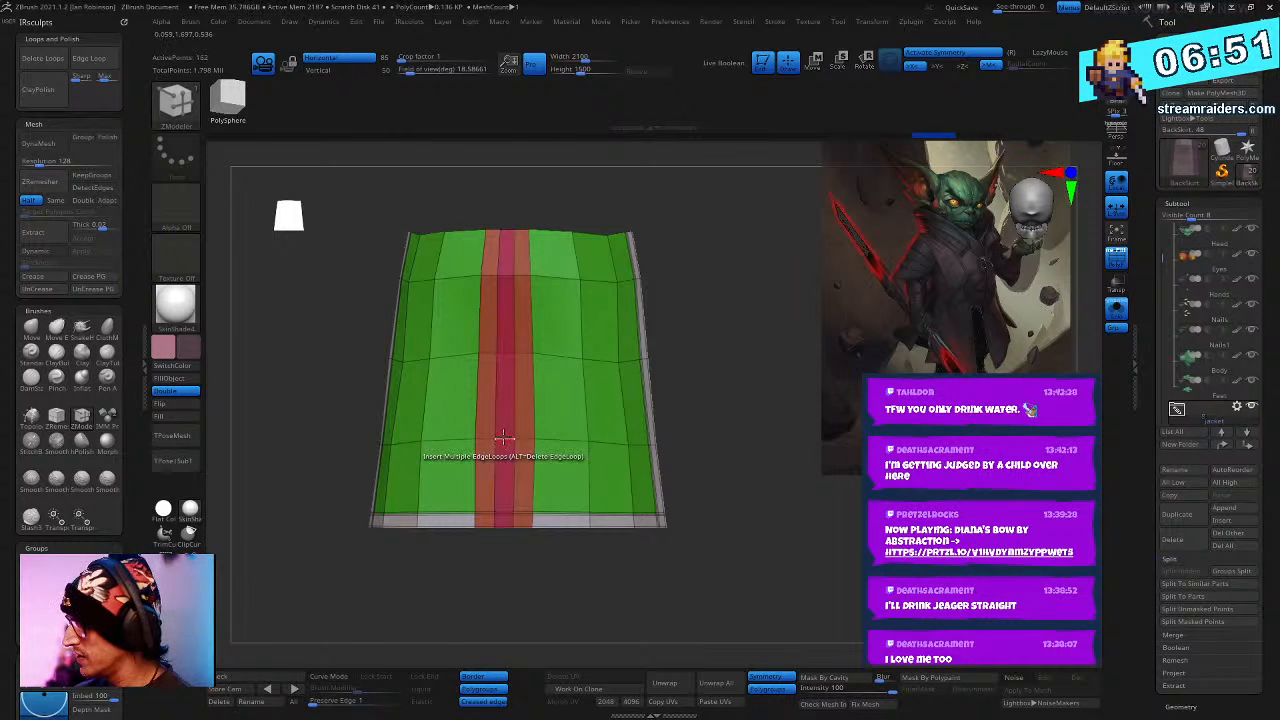
key("ctrl+z")
left_click_drag(683, 434, 593, 431)
- Try the Move action with the Facing Front All target on the back skirt's polygons and undo it
key("space")
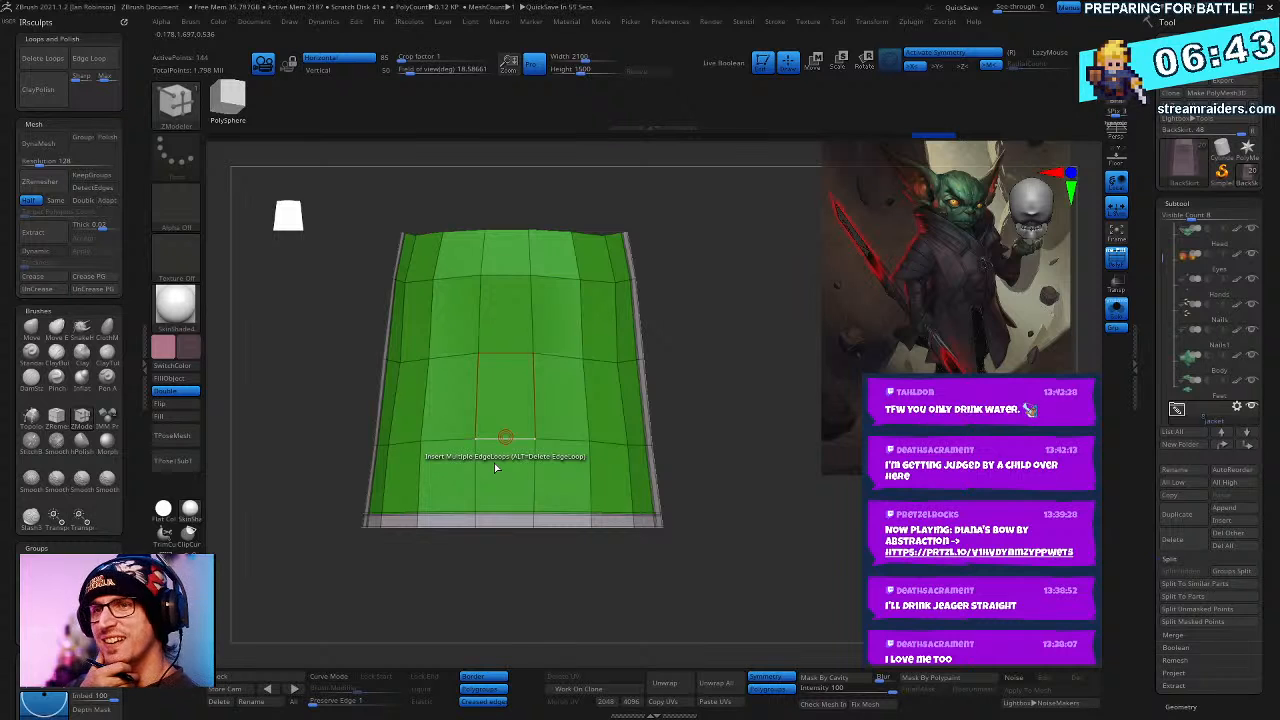
left_click_drag(808, 503, 657, 425)
left_click_drag(832, 553, 693, 478)
left_click(690, 474)
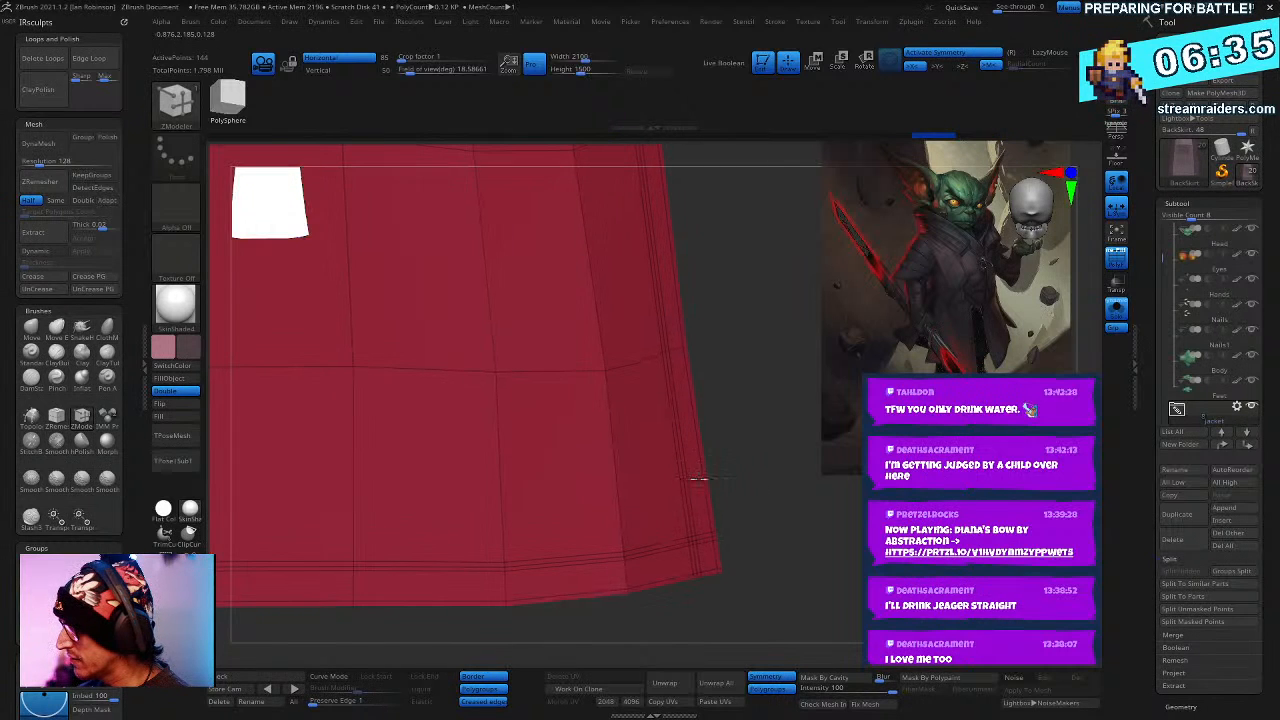
key("ctrl+z")
- Set the ZModeler polygon action to Extrude and extrude the back skirt's whole border polygroup as raised trim
left_click_drag(775, 540, 725, 524, "alt")
key("space")
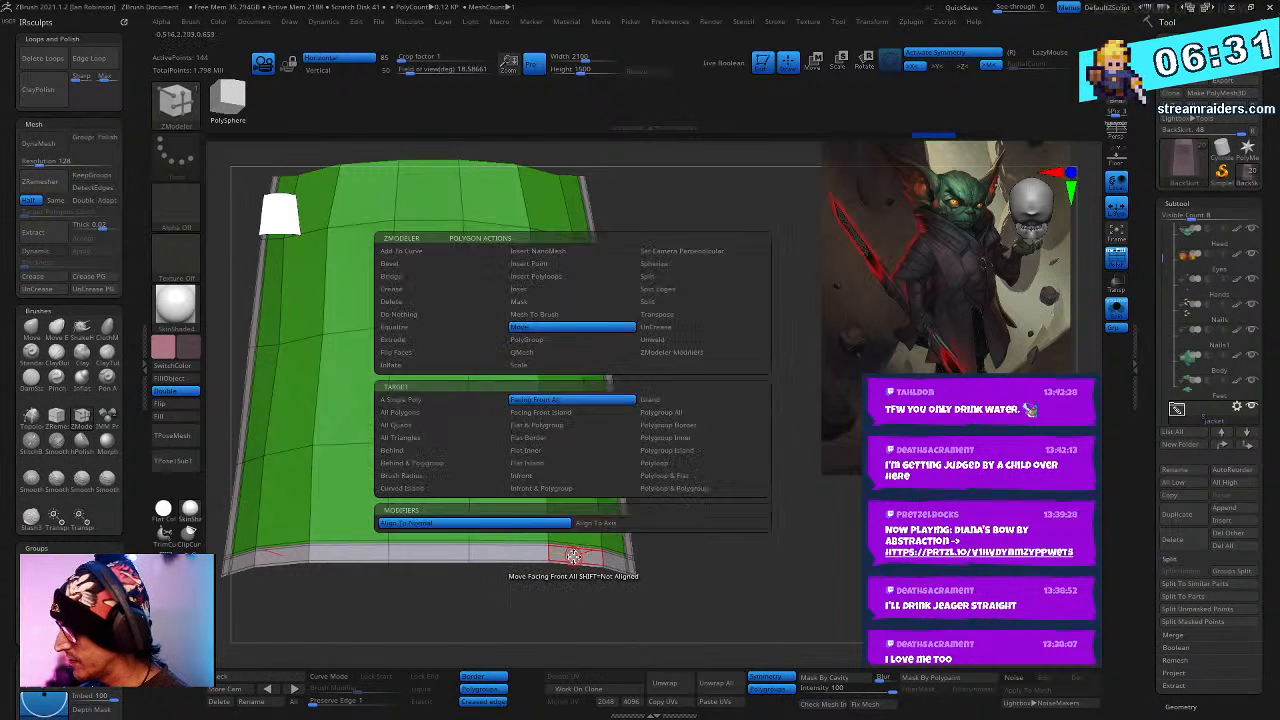
left_click(430, 340)
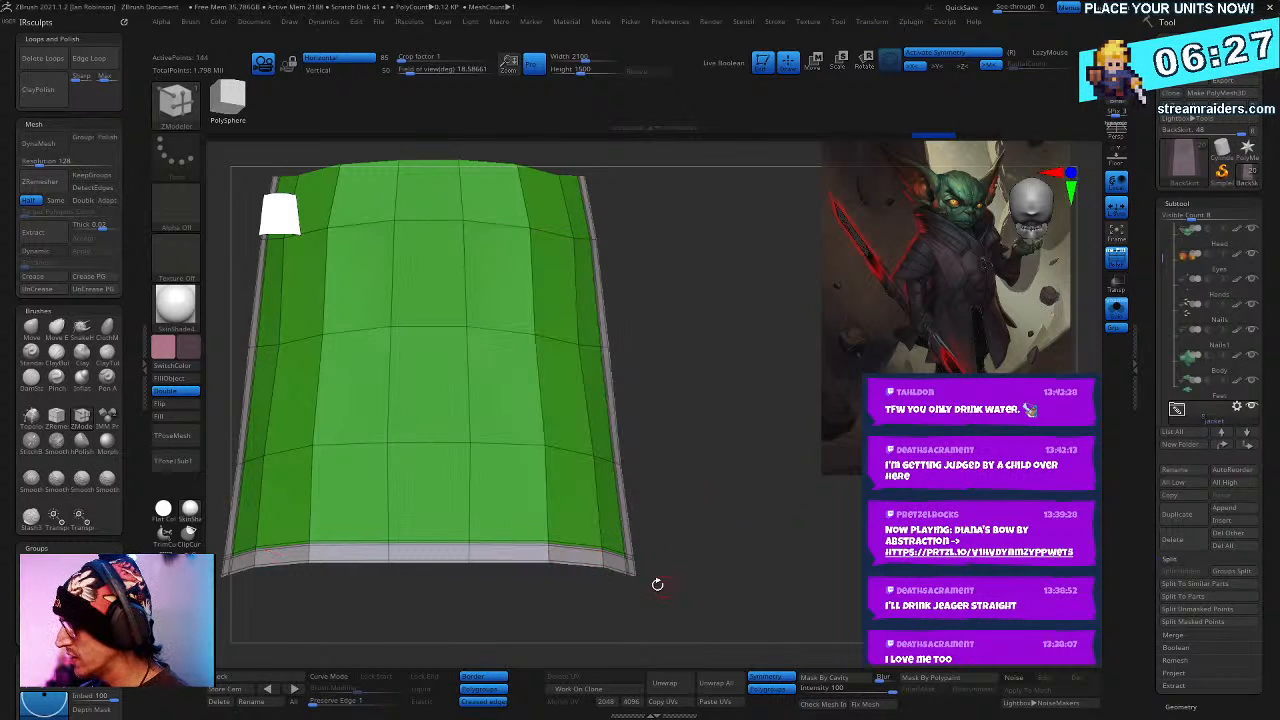
right_click_drag(654, 505, 608, 466)
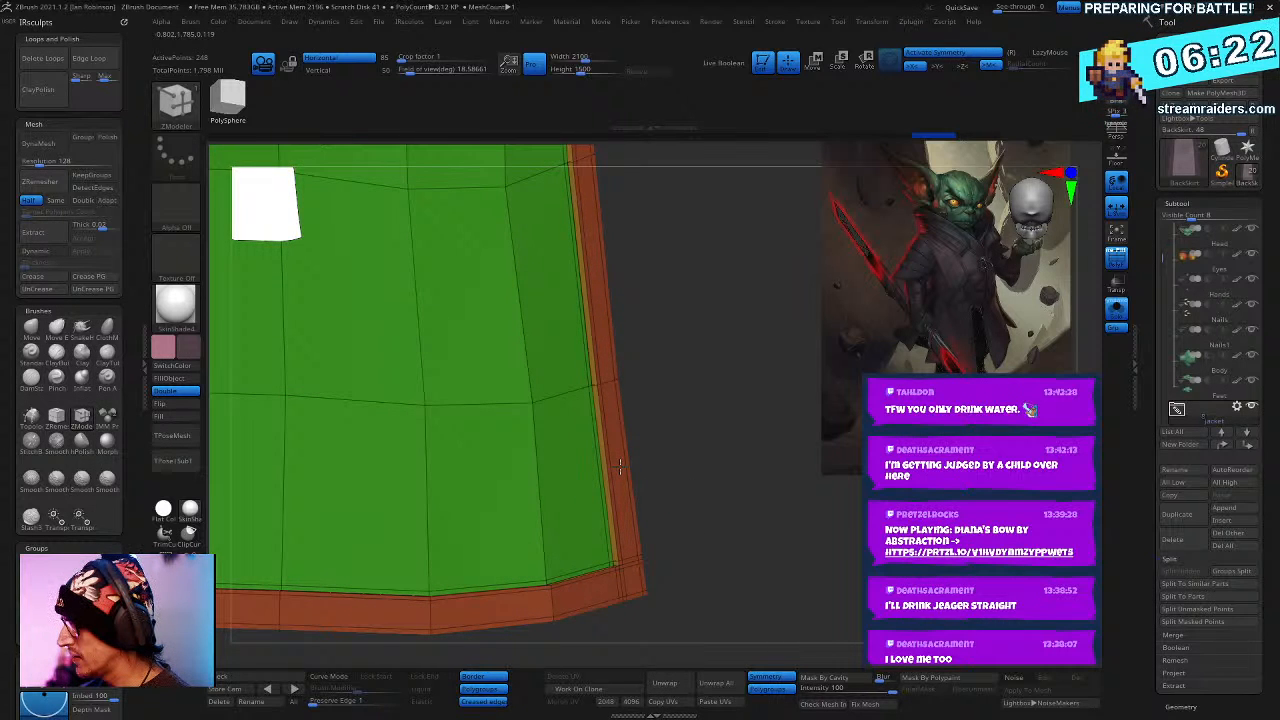
left_click(620, 472)
left_click(619, 472)
- Show the other subtools again and preview the back skirt with dynamic subdivision
right_click_drag(694, 494, 761, 545)
right_click_drag(752, 424, 1062, 362)
left_click(1116, 308)
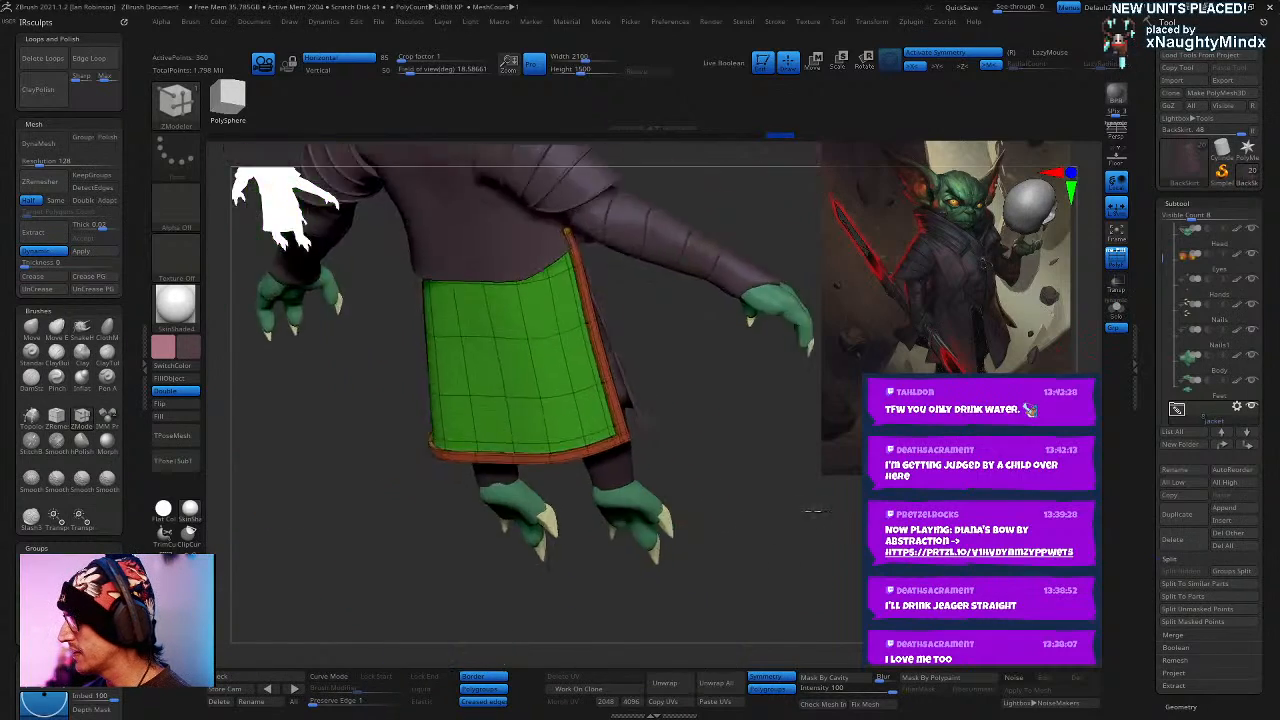
key("f")
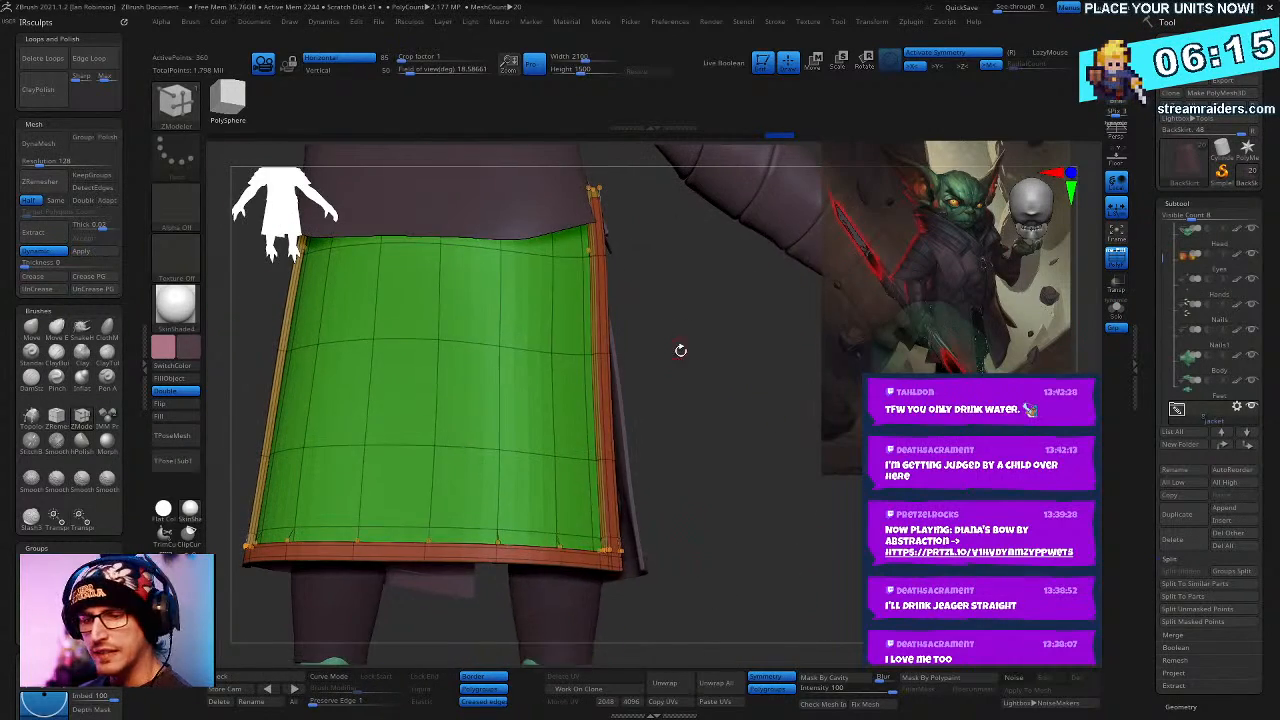
- Push the back skirt's upper corners in beneath the jacket with the Move brush
key("b")
key("v")
right_click(650, 303)
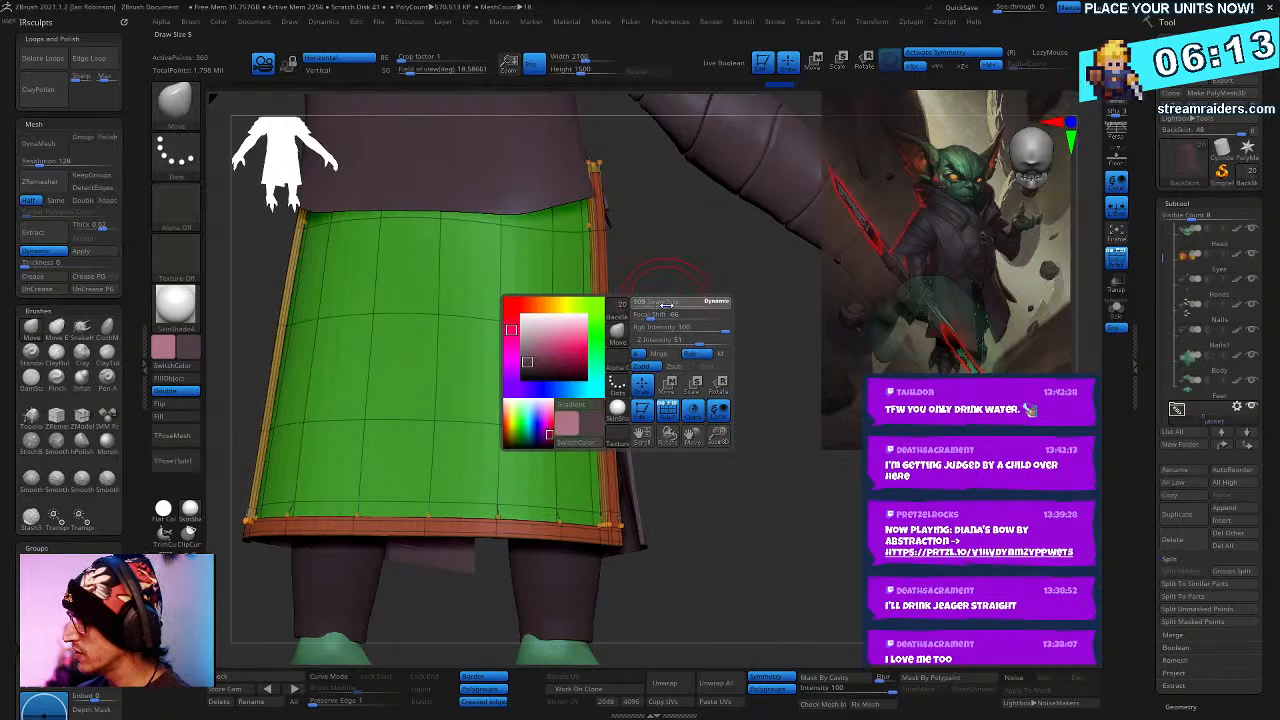
left_click_drag(674, 322, 640, 320)
right_click(586, 166)
left_click_drag(600, 166, 592, 159)
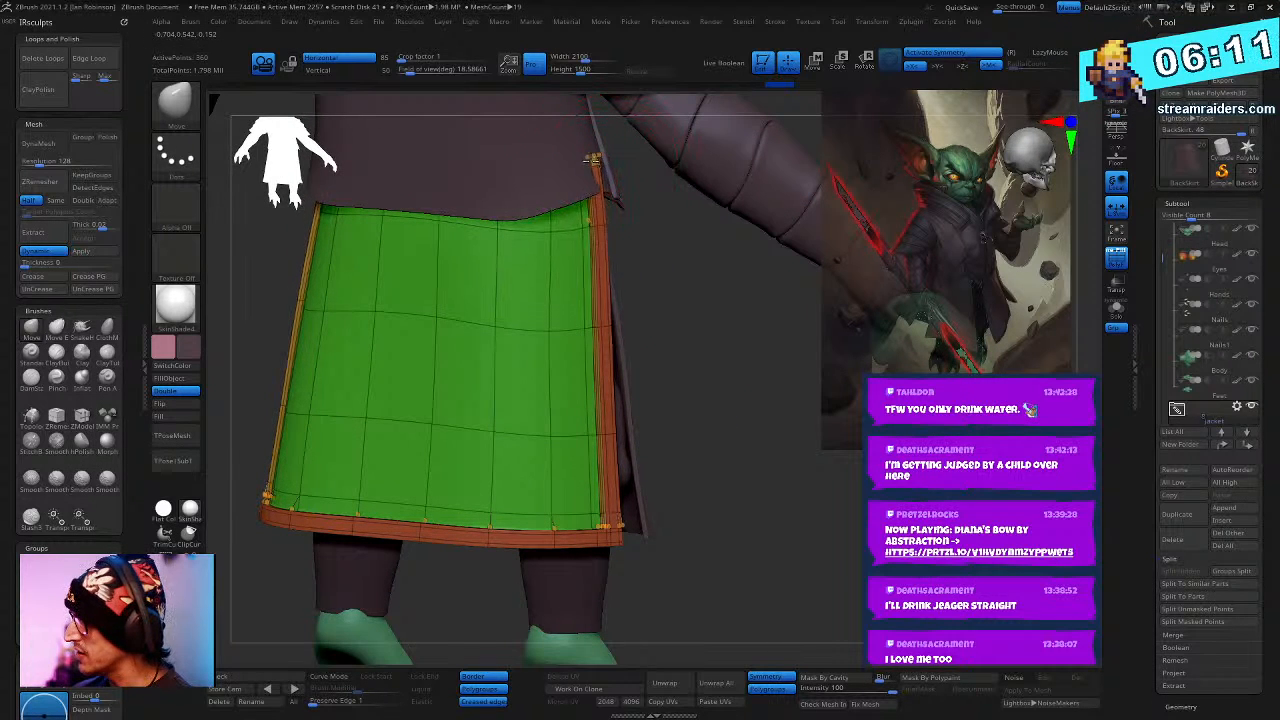
left_click_drag(634, 205, 584, 163)
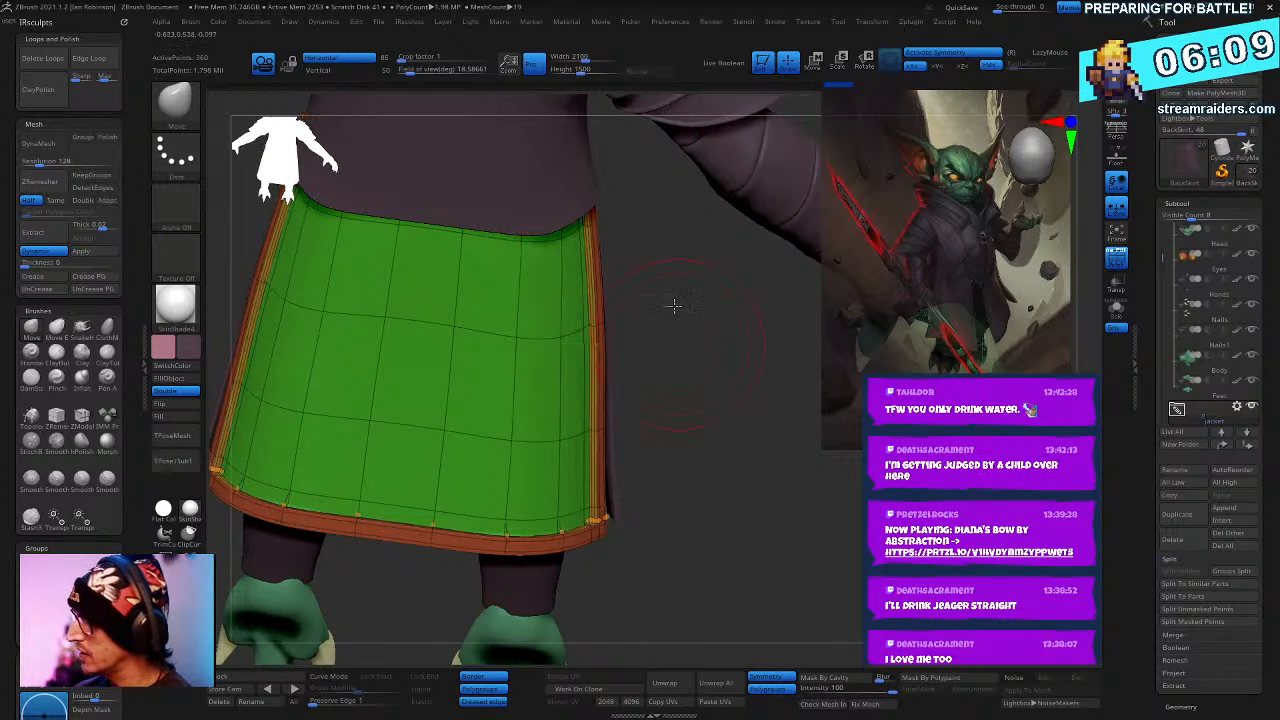
- Select the pants and push the areas poking through the front skirt panels inward with a larger Move brush
left_click_drag(674, 306, 651, 545, "alt")
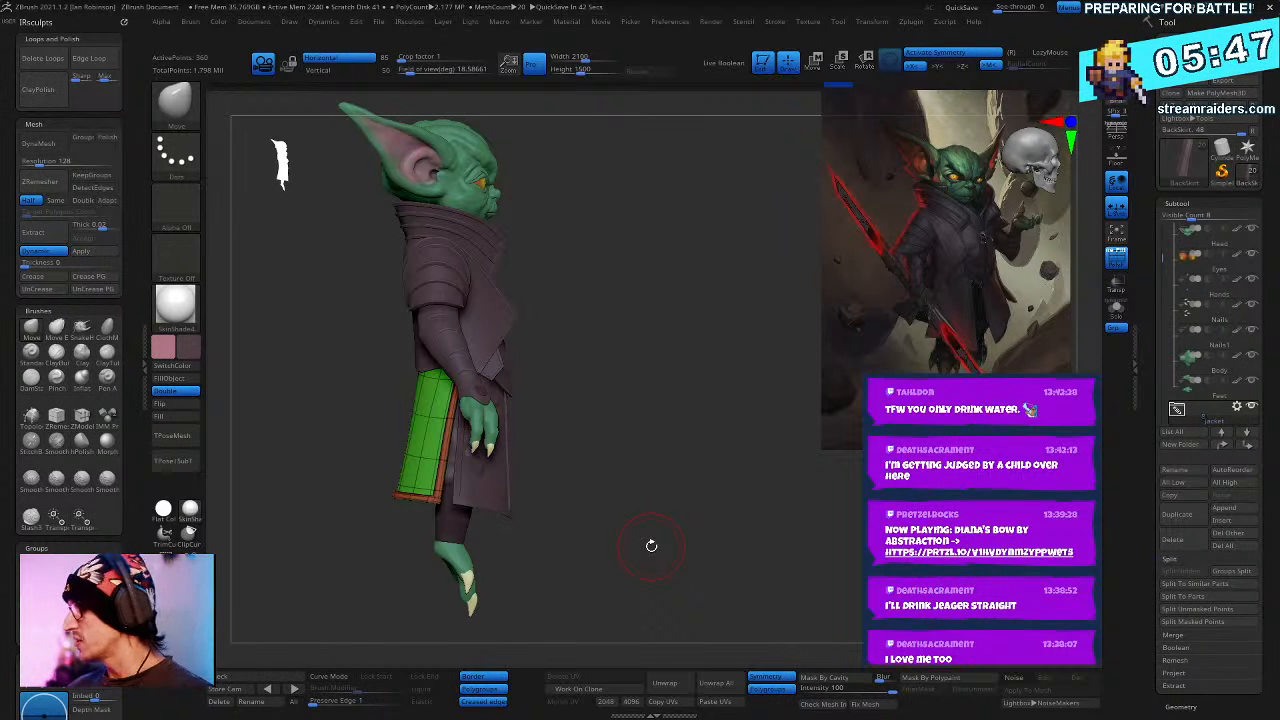
left_click_drag(651, 545, 698, 410)
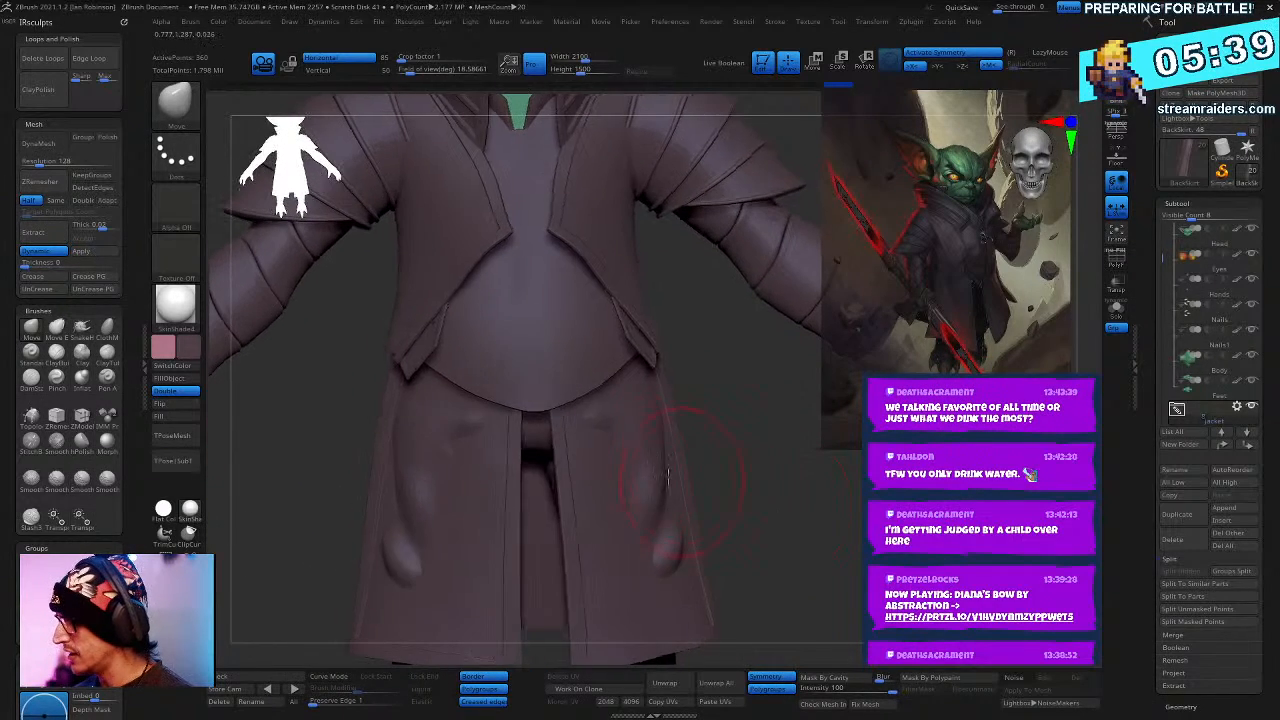
left_click(698, 410, "alt")
right_click(698, 410)
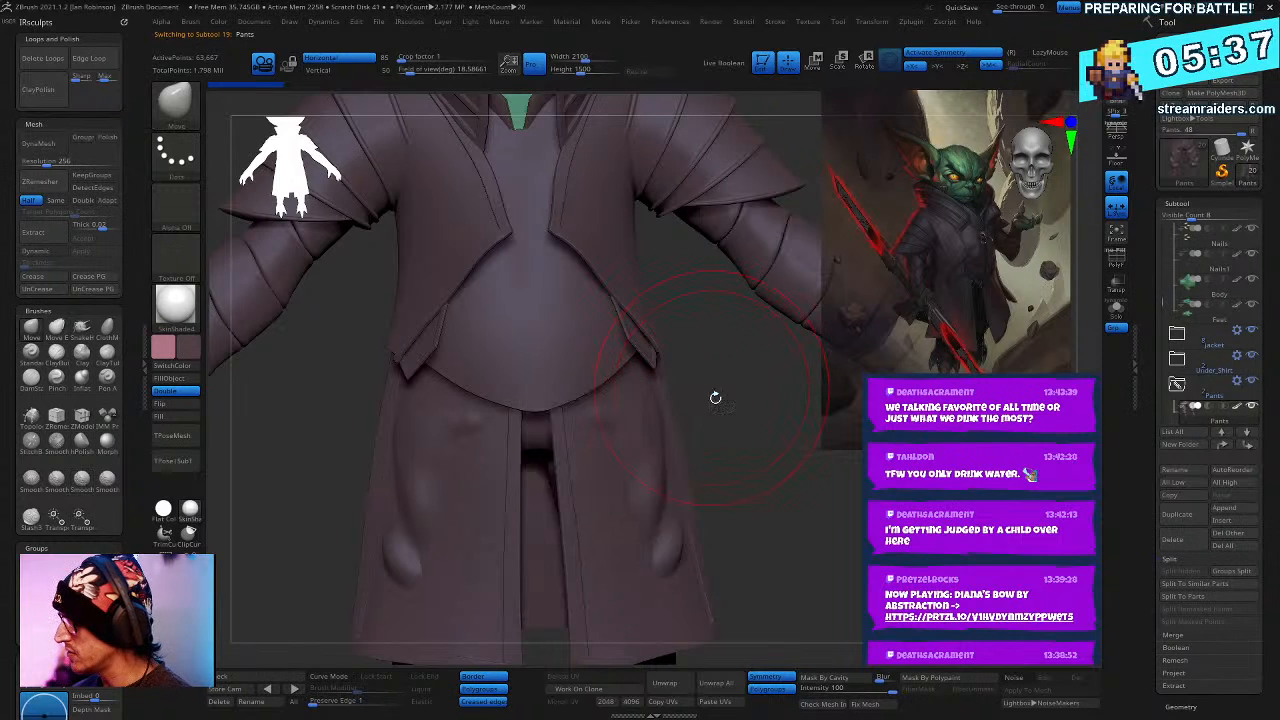
right_click_drag(714, 394, 658, 404)
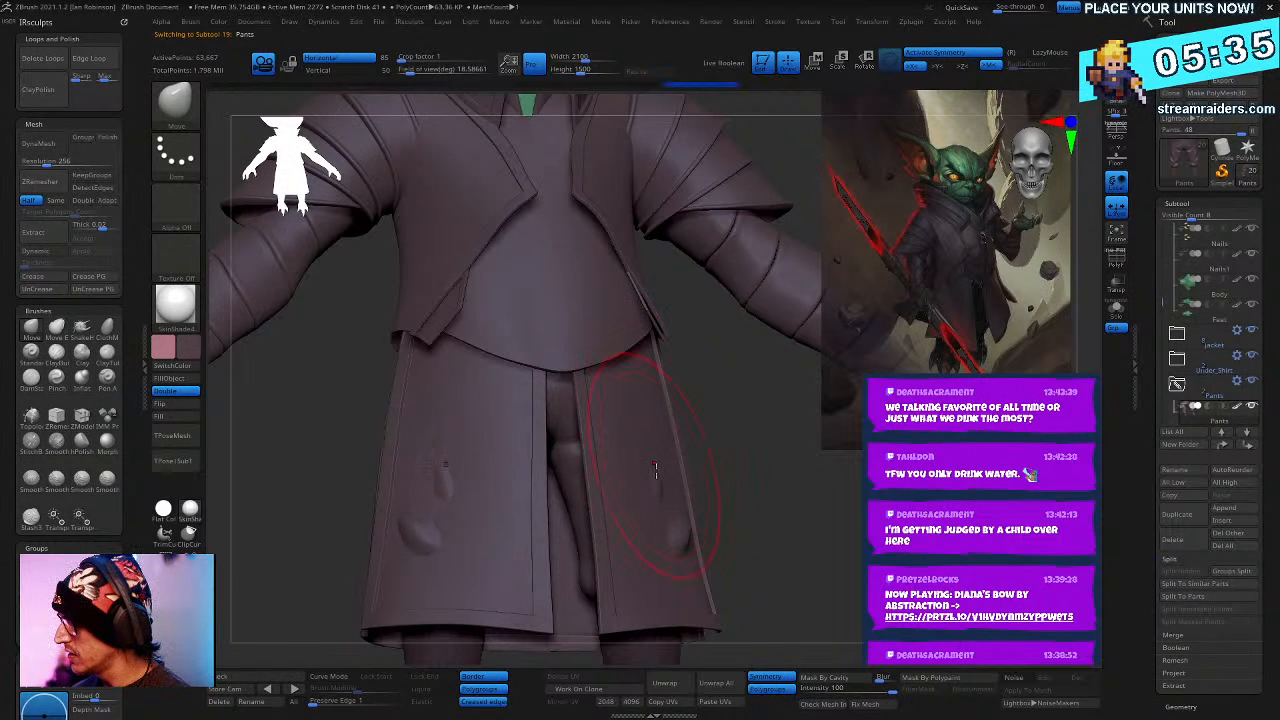
left_click(1116, 310)
left_click(1116, 311)
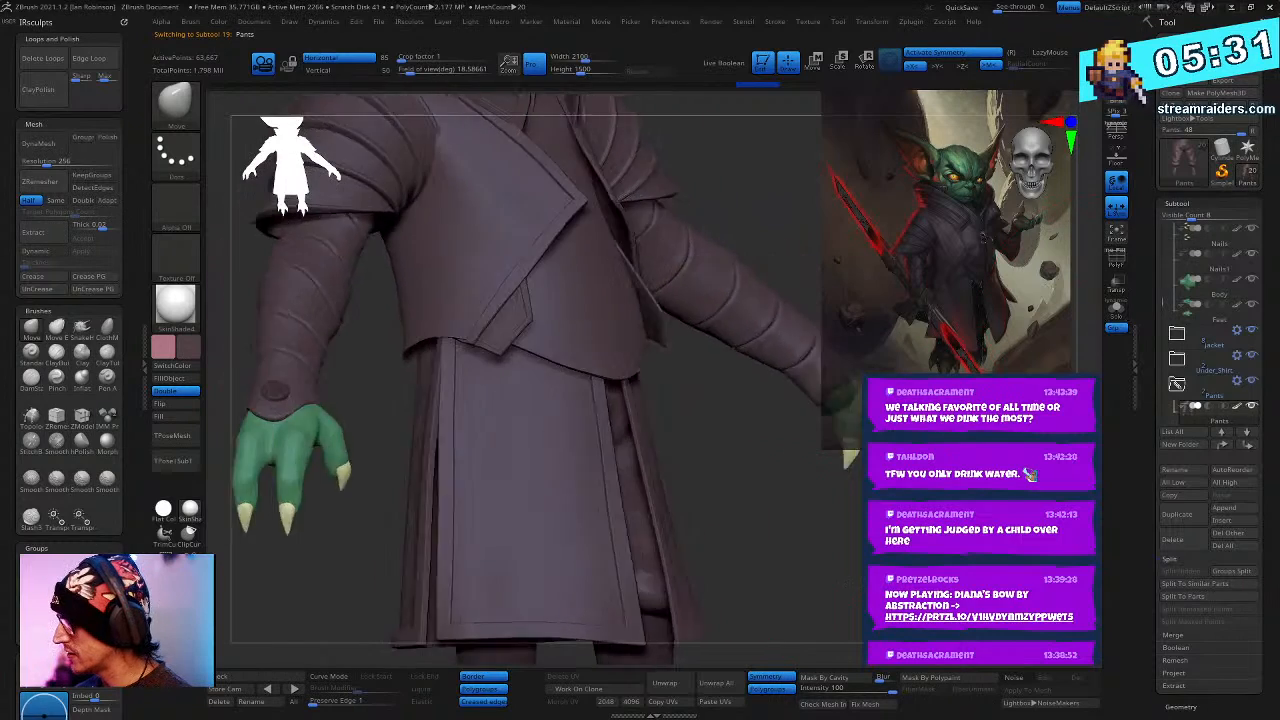
- Select the undershirt and turn off its dynamic subdivision
mouse_move(852, 540)
left_mouse_down()
mouse_move(606, 490)
mouse_move(649, 526)
mouse_move(640, 395)
mouse_move(612, 382)
mouse_move(680, 280)
mouse_move(635, 402)
left_mouse_up()
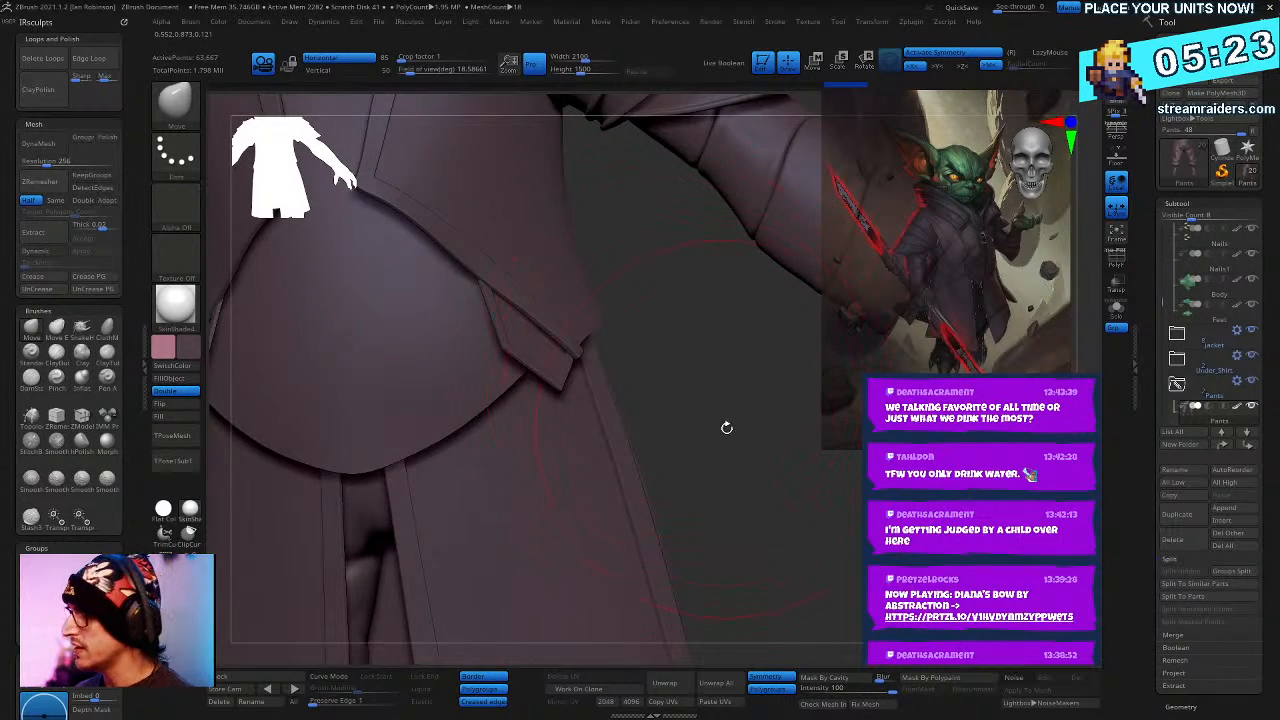
left_click_drag(727, 427, 458, 371)
left_click_drag(663, 417, 714, 440)
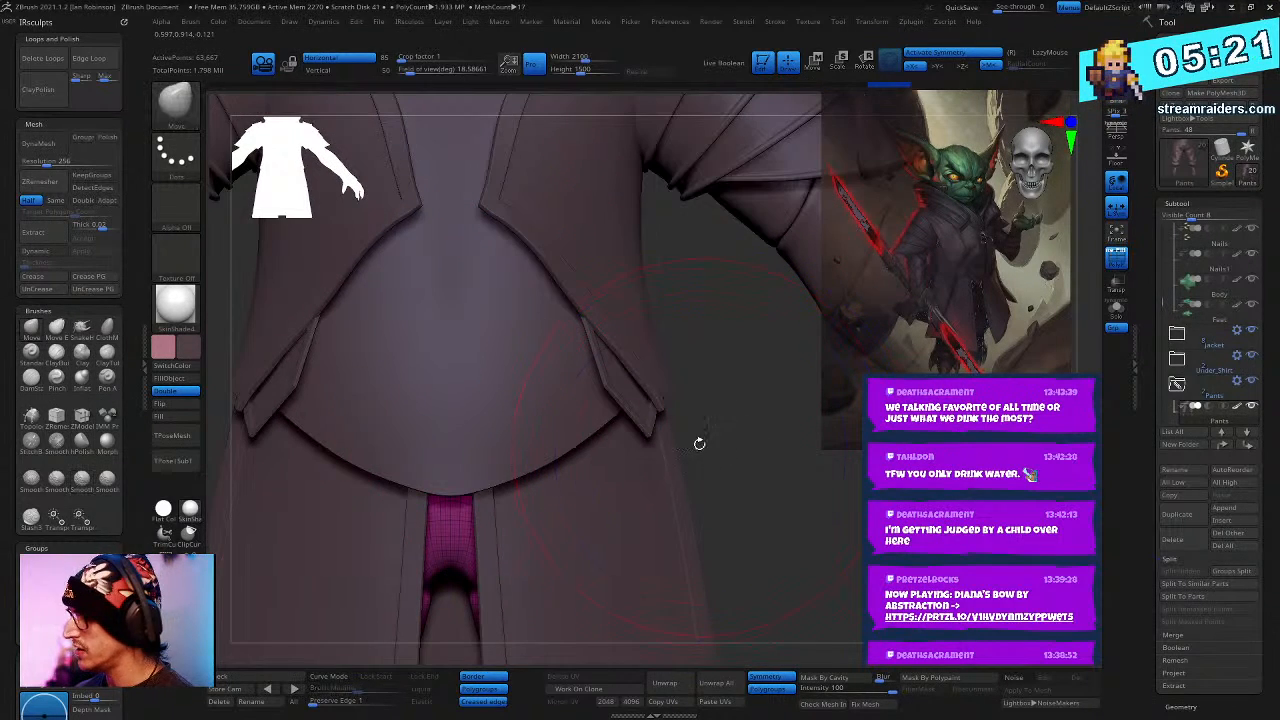
left_click(532, 363, "alt")
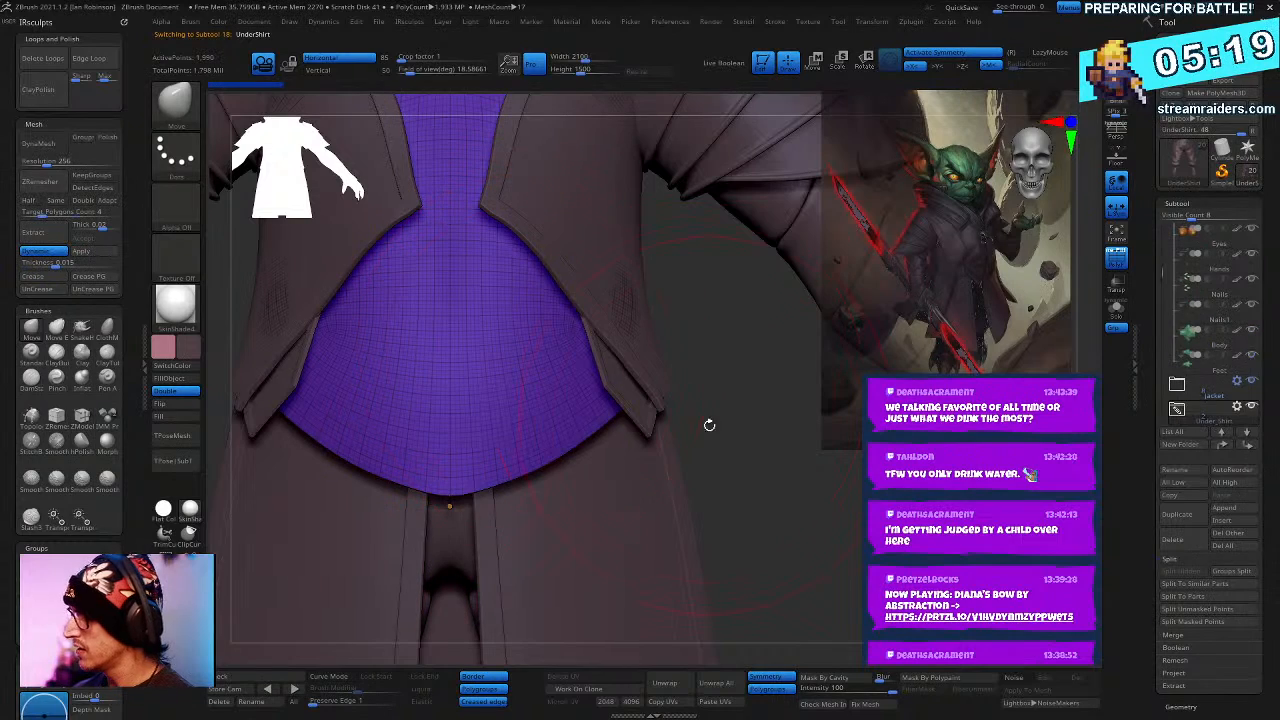
key("space")
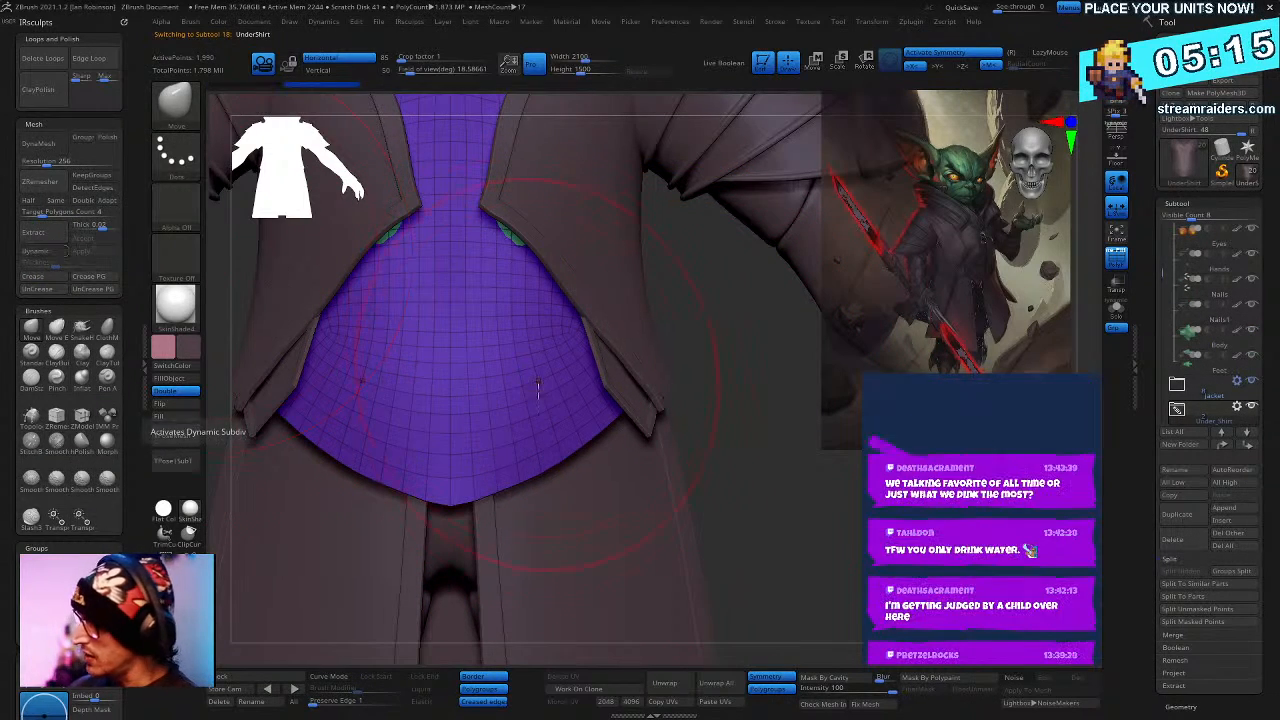
key("space")
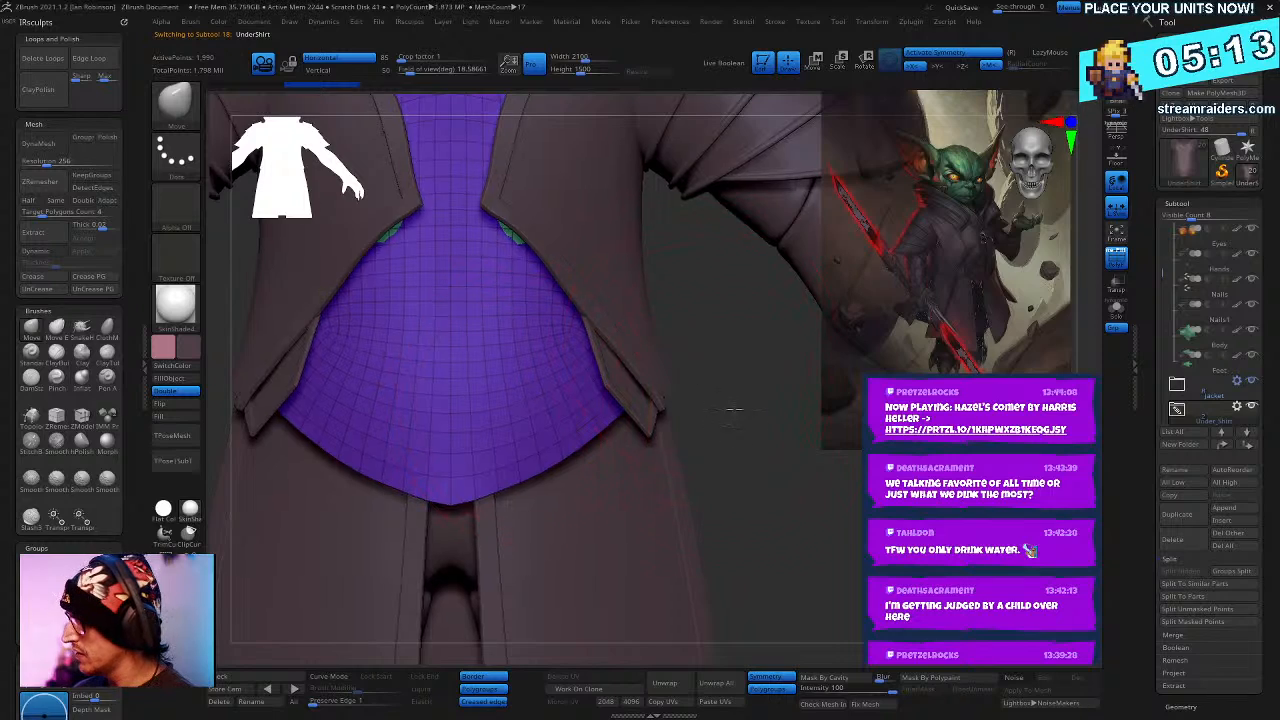
- Isolate the undershirt and examine its topology and bottom hem against the rest of the outfit
left_click_drag(696, 378, 700, 318, "alt")
left_click(1119, 316)
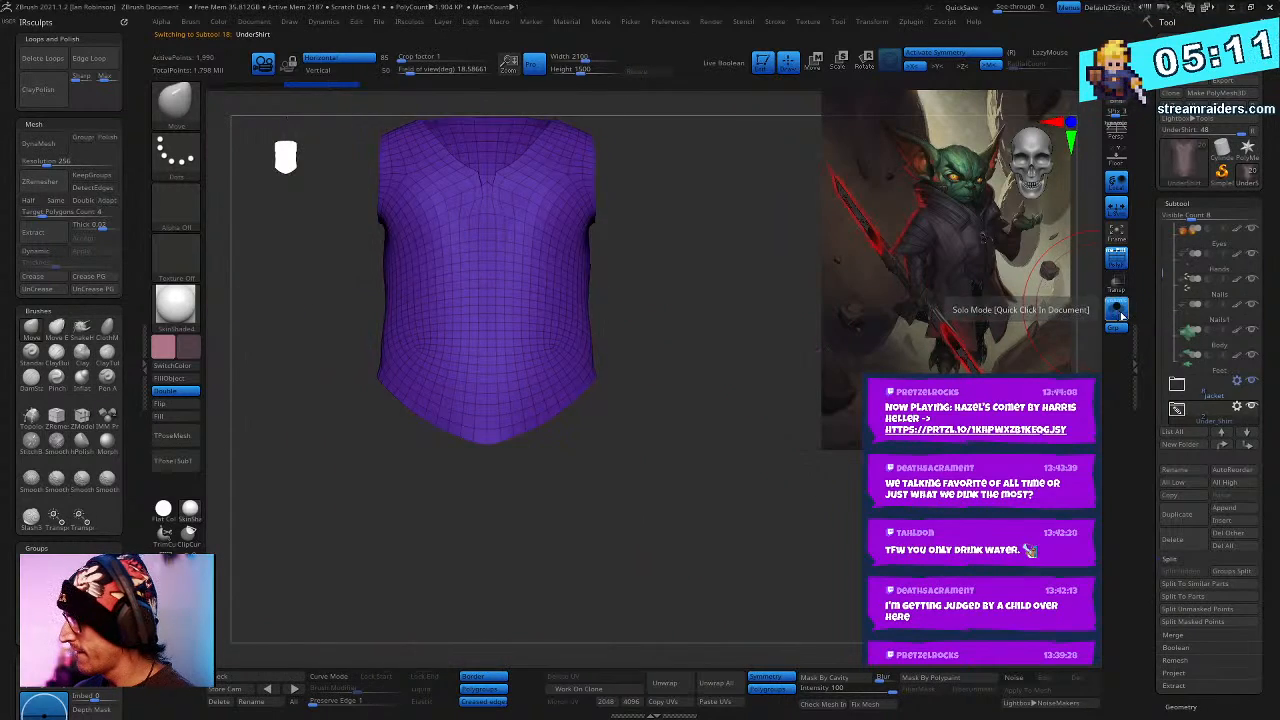
left_click(1118, 313)
mouse_move(672, 437)
left_mouse_down("alt")
mouse_move(692, 482)
mouse_move(761, 462)
mouse_move(668, 440)
left_mouse_up("alt")
left_click(1117, 309)
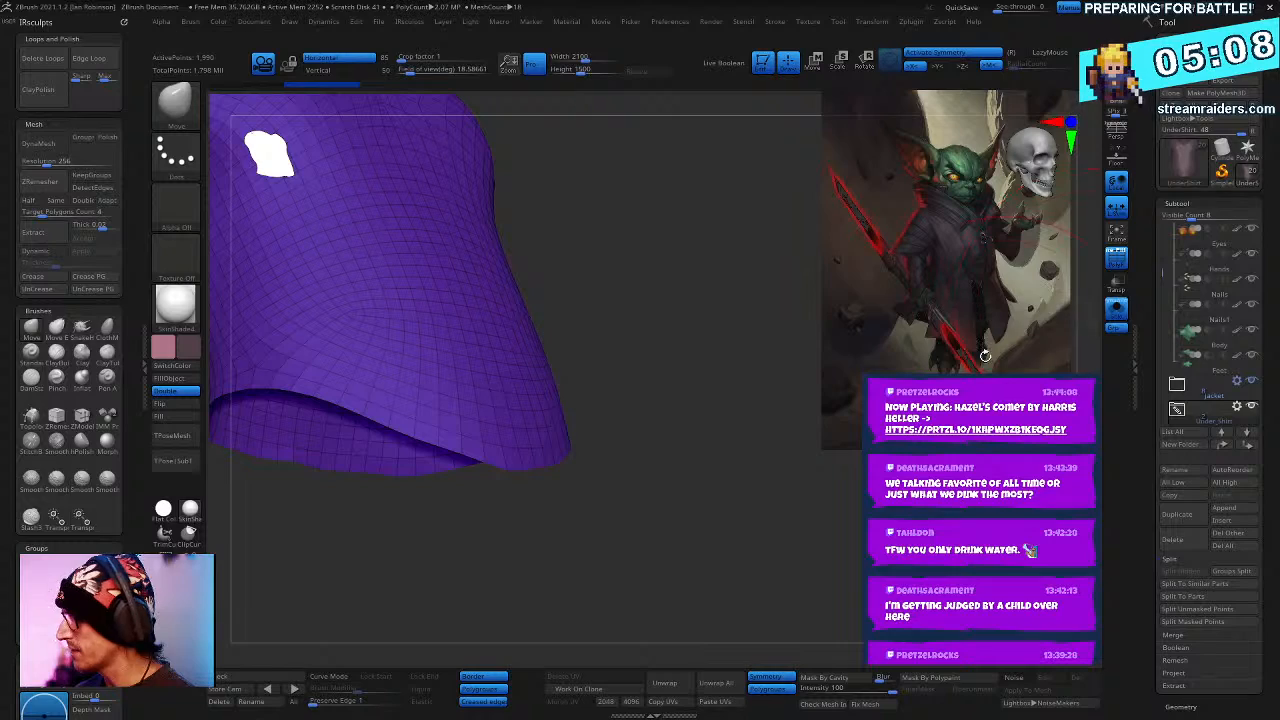
left_click(1117, 310)
- Select the body subtool and turn off the polyframe display
right_click_drag(695, 291, 523, 348)
right_click_drag(662, 341, 418, 234)
left_click(429, 247, "alt")
left_click_drag(712, 282, 630, 326, "ctrl")
key("shift+f")
left_click_drag(487, 416, 501, 425)
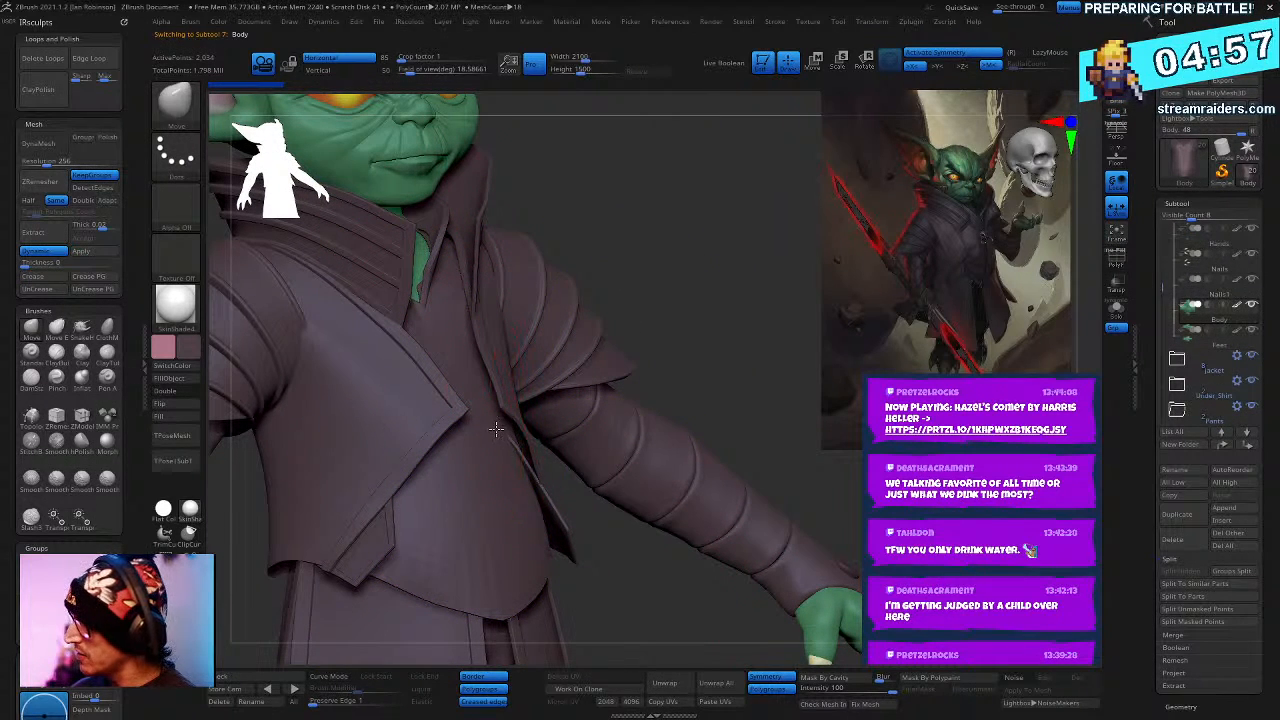
- Select the undershirt and isolate it to work on the front of its neckline
right_click_drag(722, 289, 1054, 352)
left_click(476, 495, "alt")
left_click(728, 270, "ctrl")
left_click(724, 276, "ctrl")
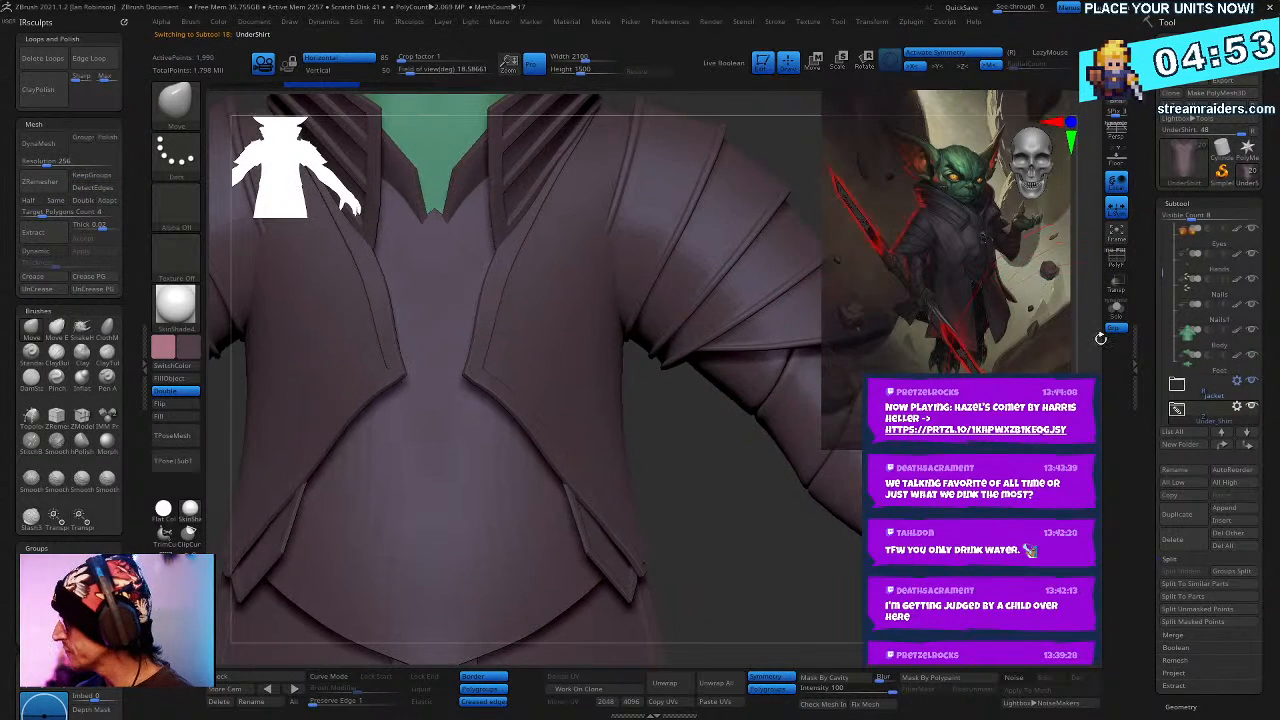
left_click(1116, 312)
right_click_drag(619, 258, 680, 500, "alt")
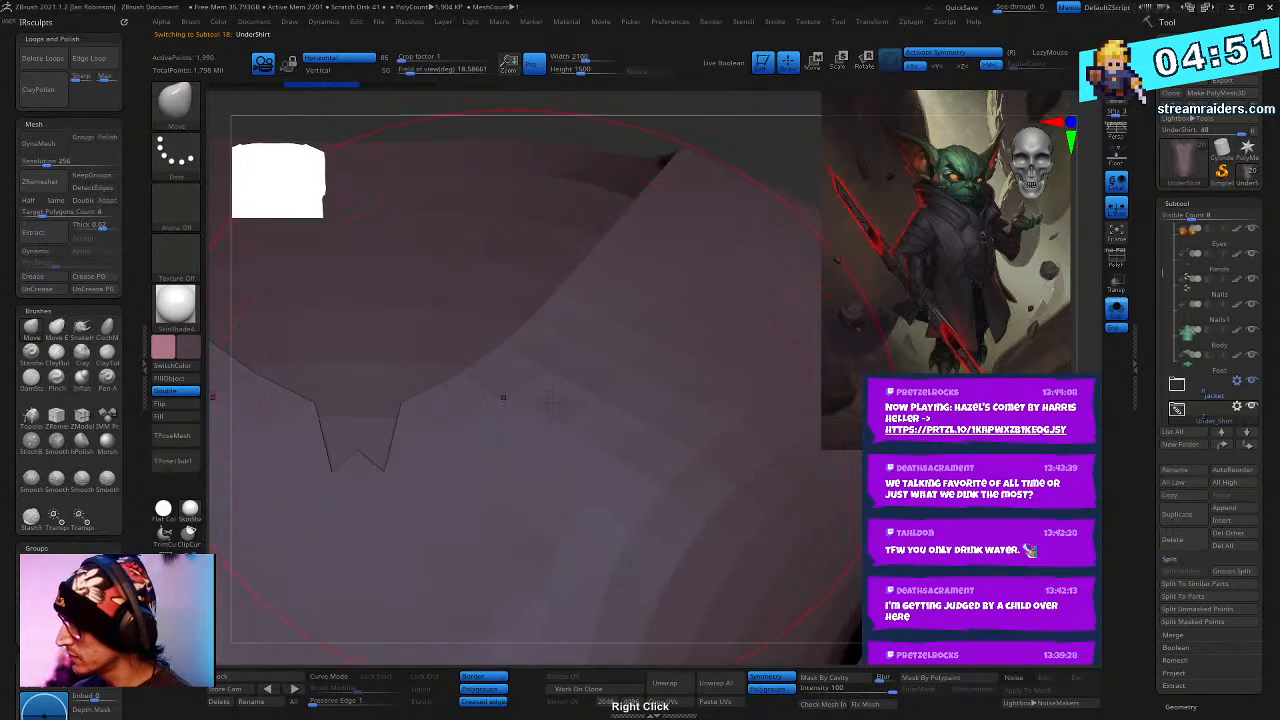
- Reshape the notch at the front of the undershirt's neckline into a narrow downward point with the Move brush, and show the full outfit
right_click_drag(550, 403, 590, 430)
right_click(590, 432)
left_click_drag(651, 363, 634, 366)
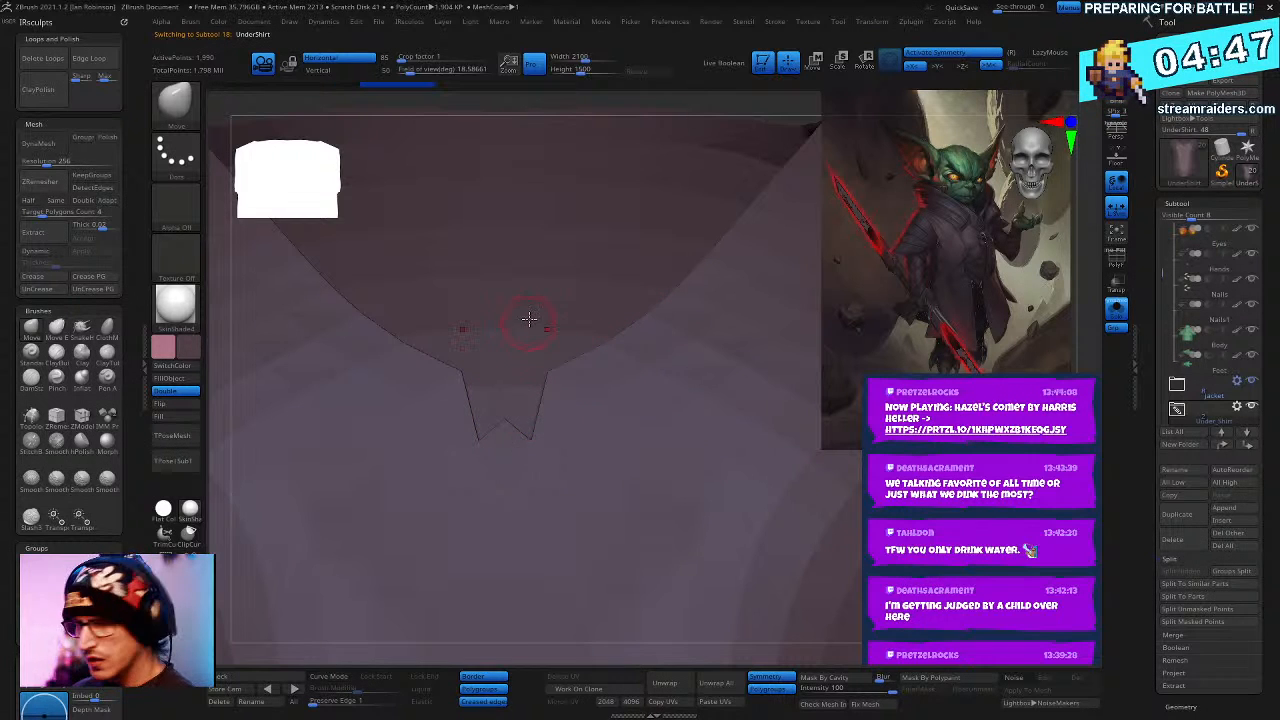
key("b")
right_click(606, 406)
right_click_drag(606, 406, 592, 446)
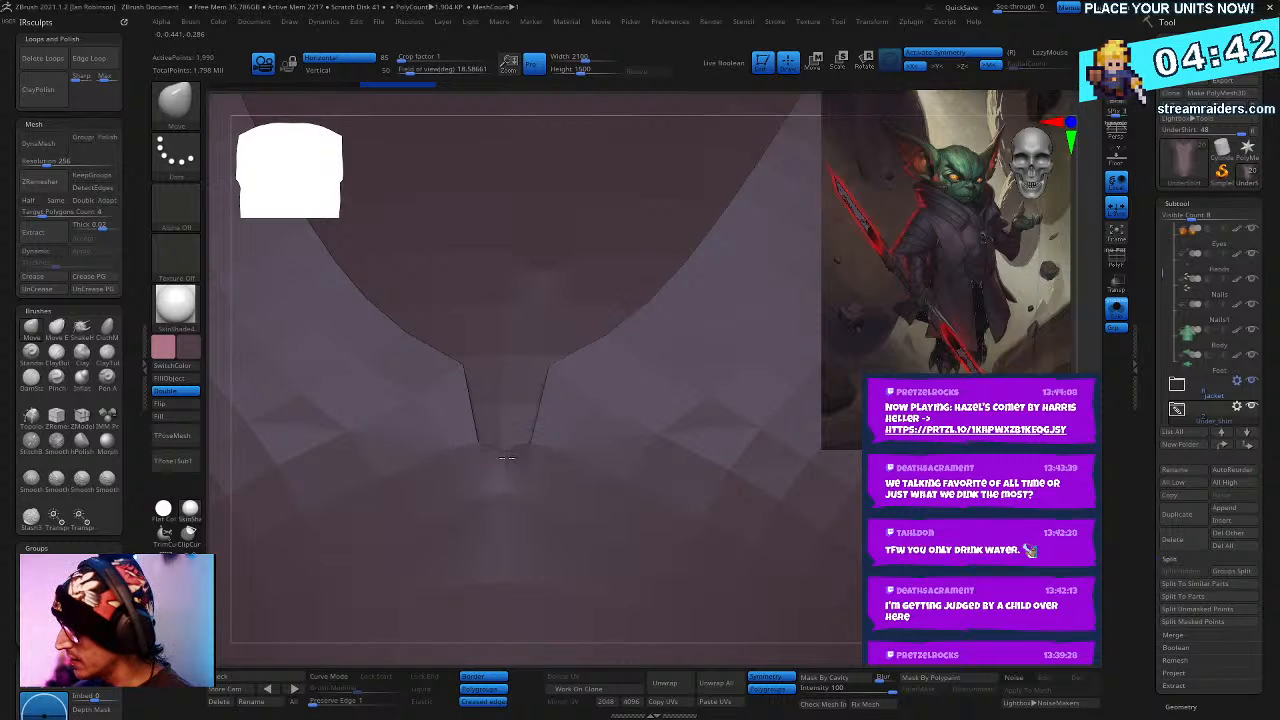
right_click_drag(507, 468, 515, 301)
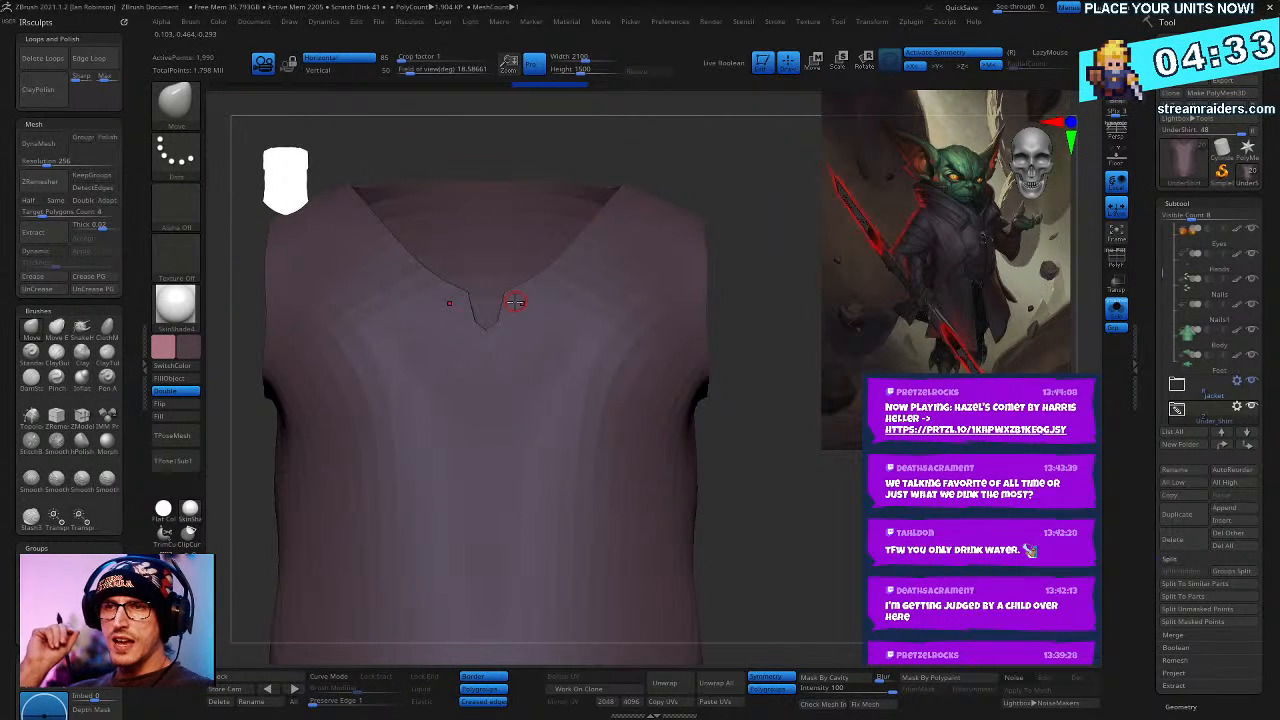
right_click_drag(812, 504, 822, 493, "alt")
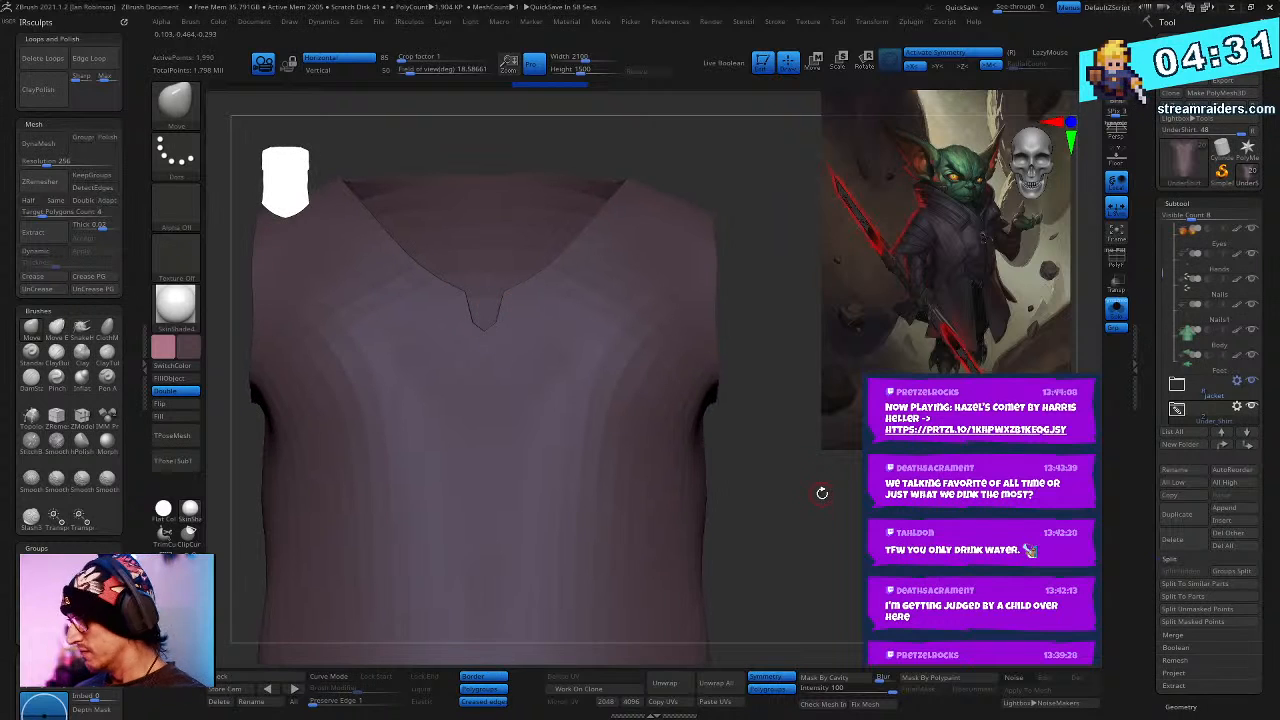
right_click_drag(535, 338, 523, 311, "alt")
left_click(1116, 310)
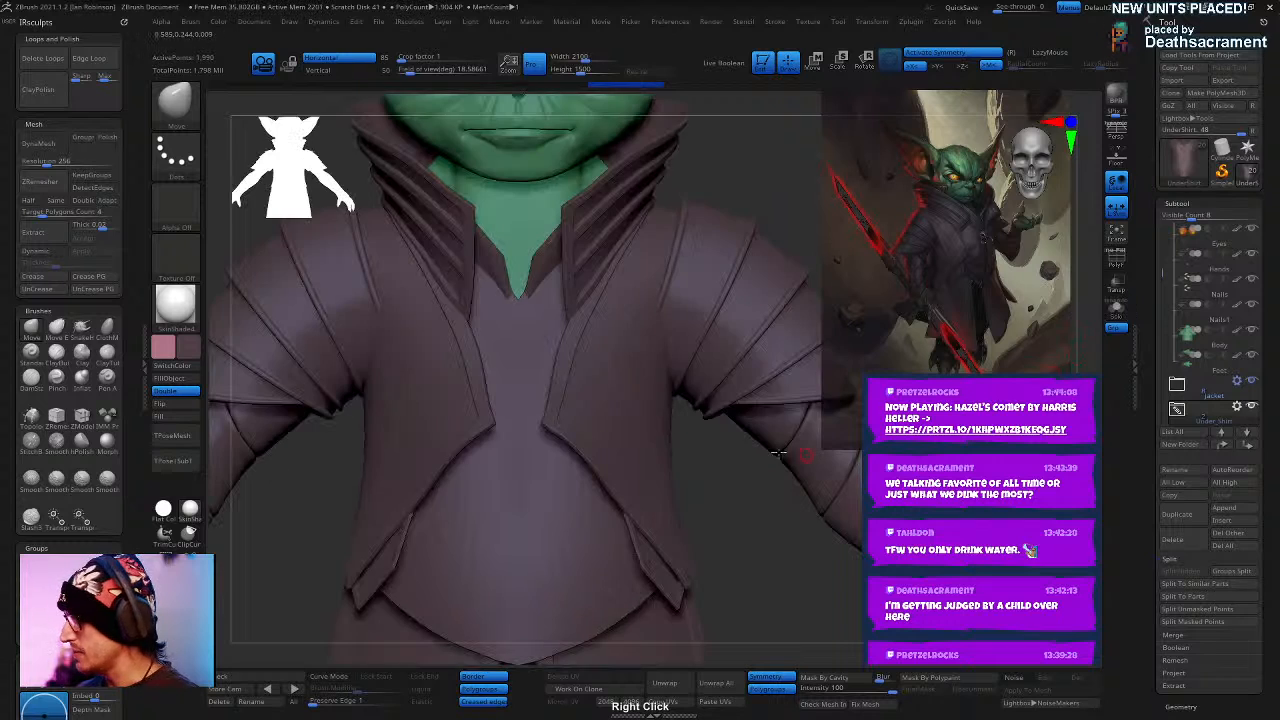
- Pull the undershirt's curved front hem upward with the Move brush to form straighter diagonals under the jacket corners
right_click_drag(610, 362, 673, 418, "alt")
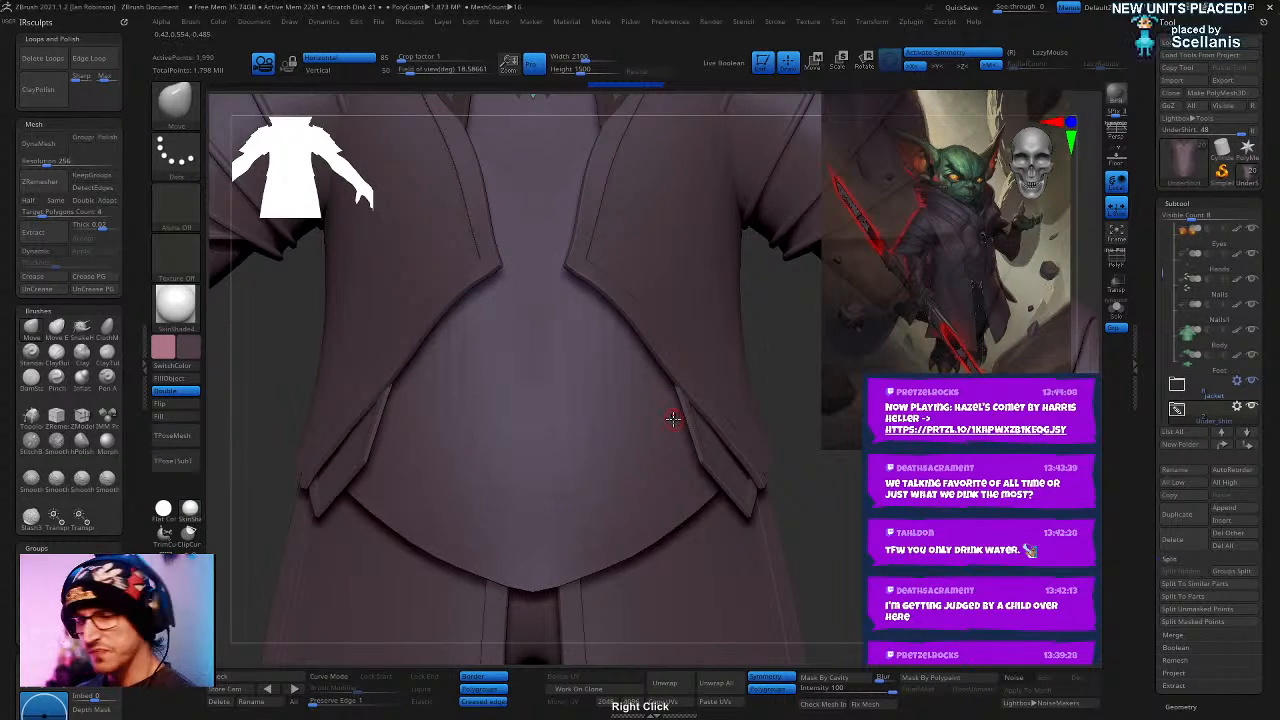
right_click(594, 530)
left_click_drag(596, 521, 624, 518)
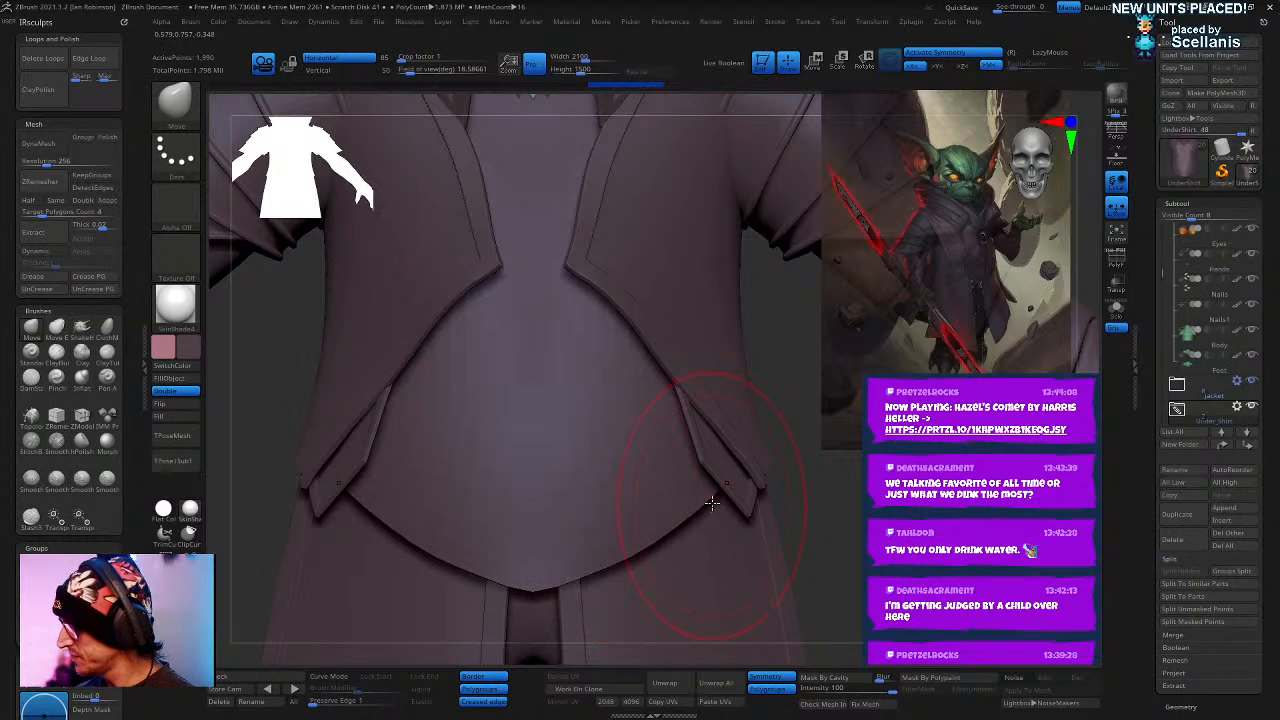
left_click_drag(715, 501, 695, 480)
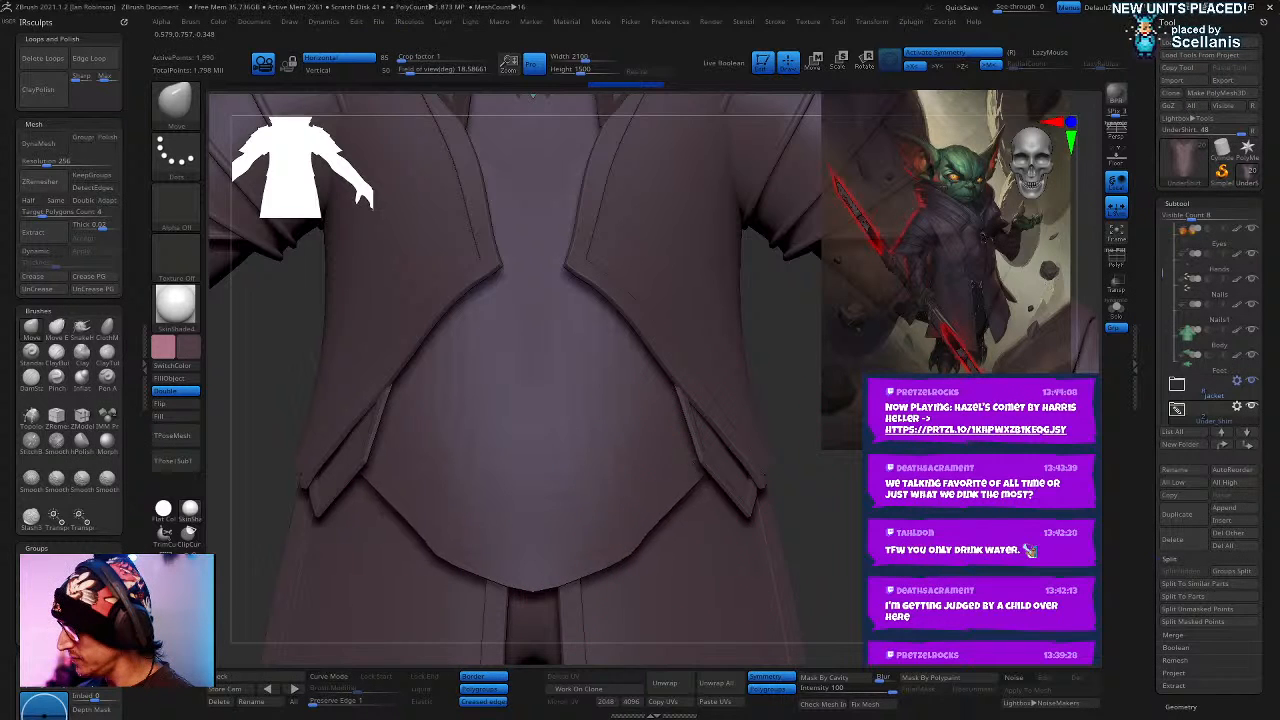
left_click_drag(630, 553, 617, 528)
right_click(617, 530)
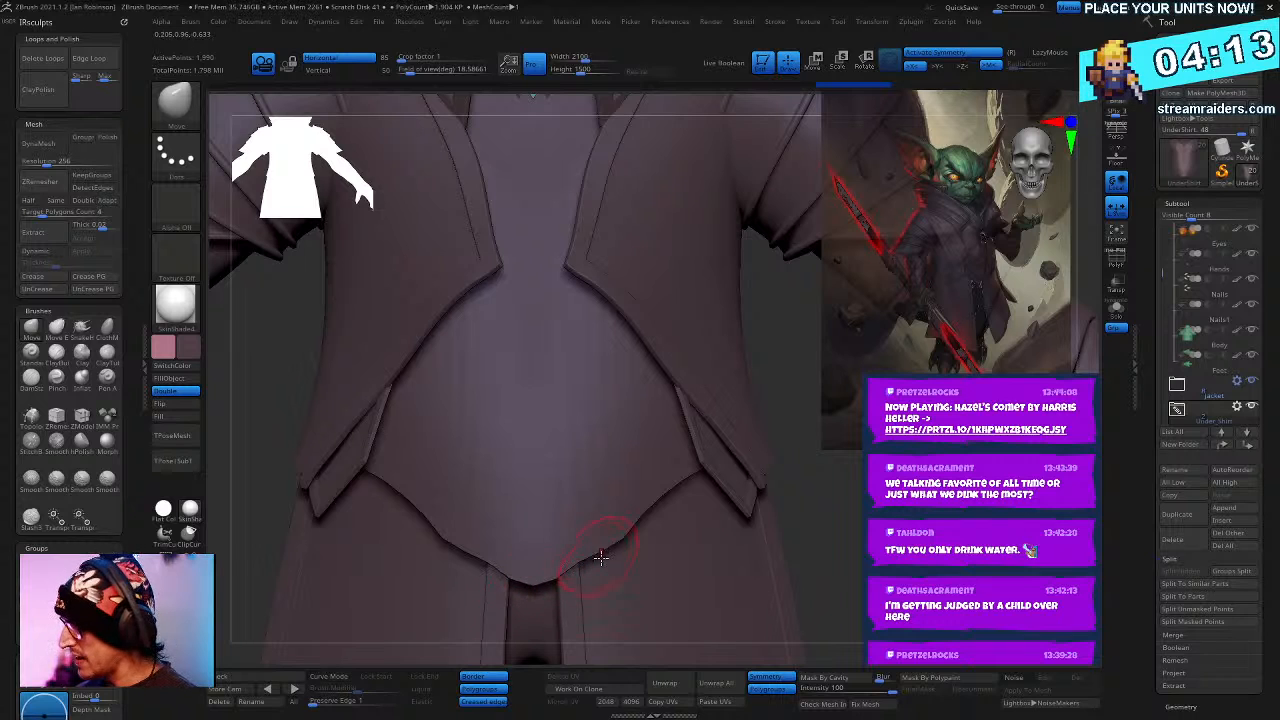
left_click_drag(621, 531, 623, 521)
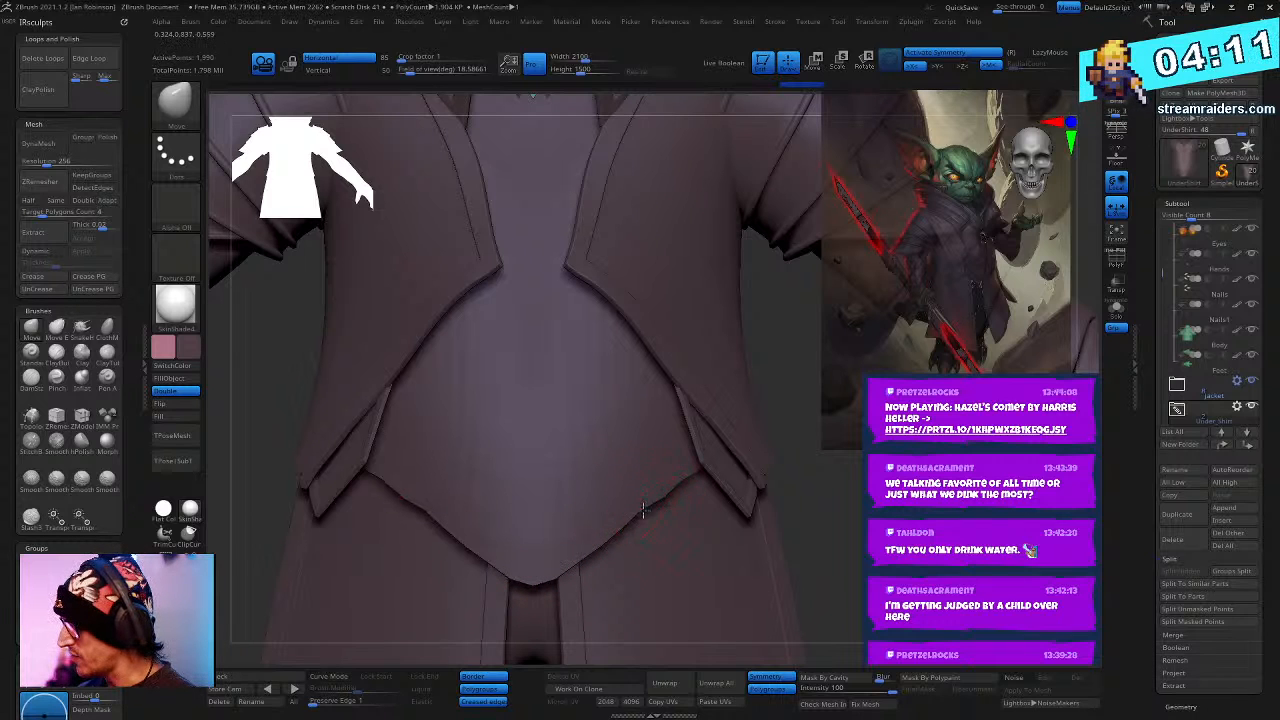
left_click_drag(694, 414, 690, 406)
mouse_move(812, 490)
left_mouse_down("alt")
mouse_move(708, 460)
mouse_move(694, 480)
mouse_move(560, 470)
left_mouse_up("alt")
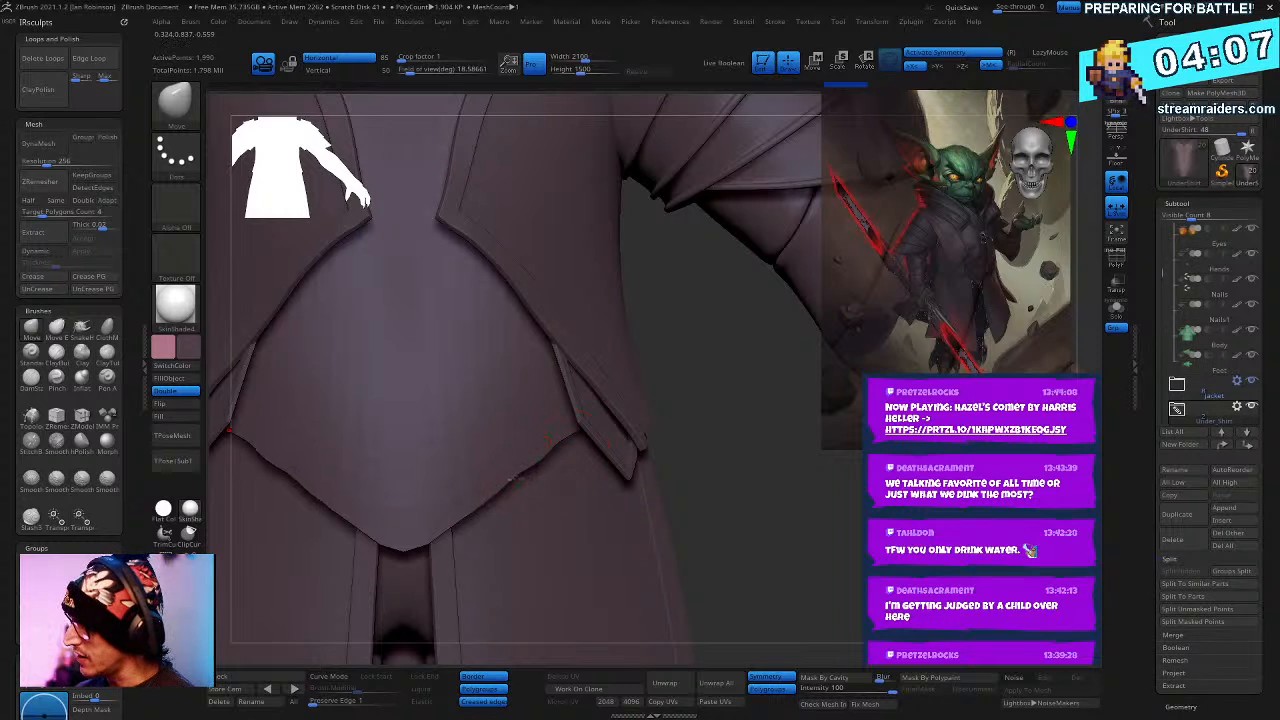
key("space")
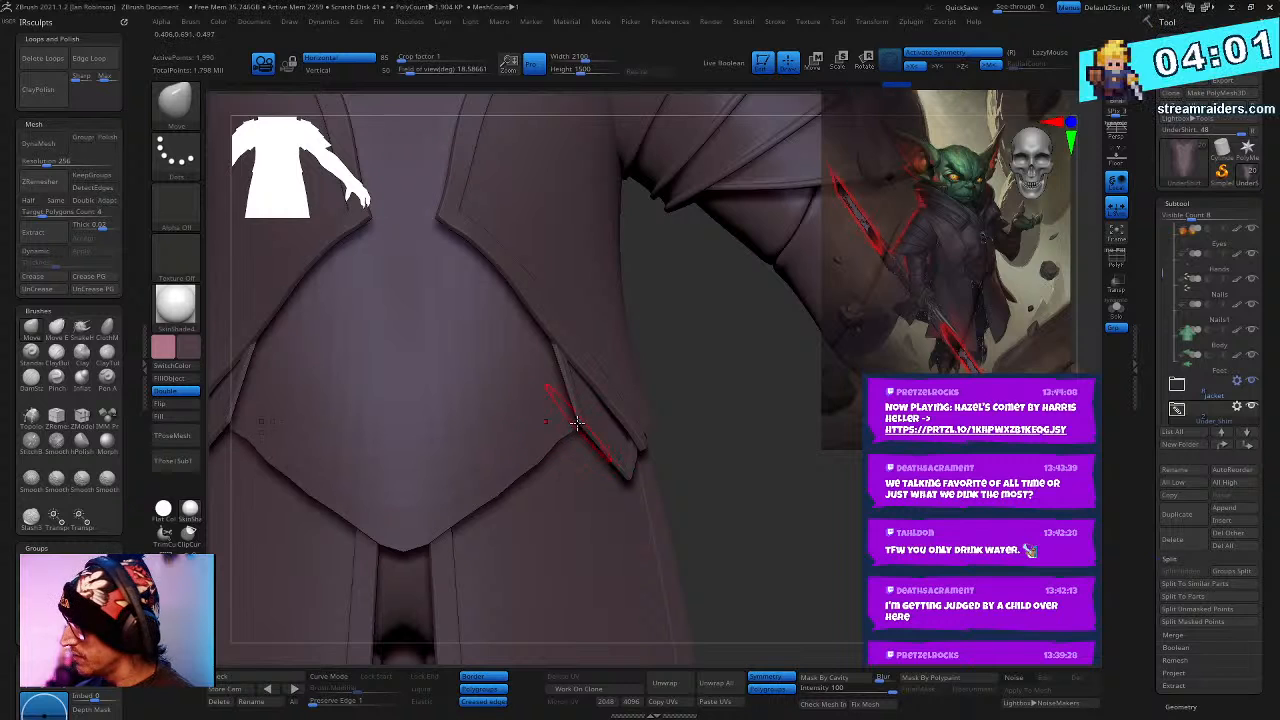
- Isolate the undershirt, refine and smooth its hem into clean diagonals meeting at a central point, and check it against the outfit
left_click(1116, 310)
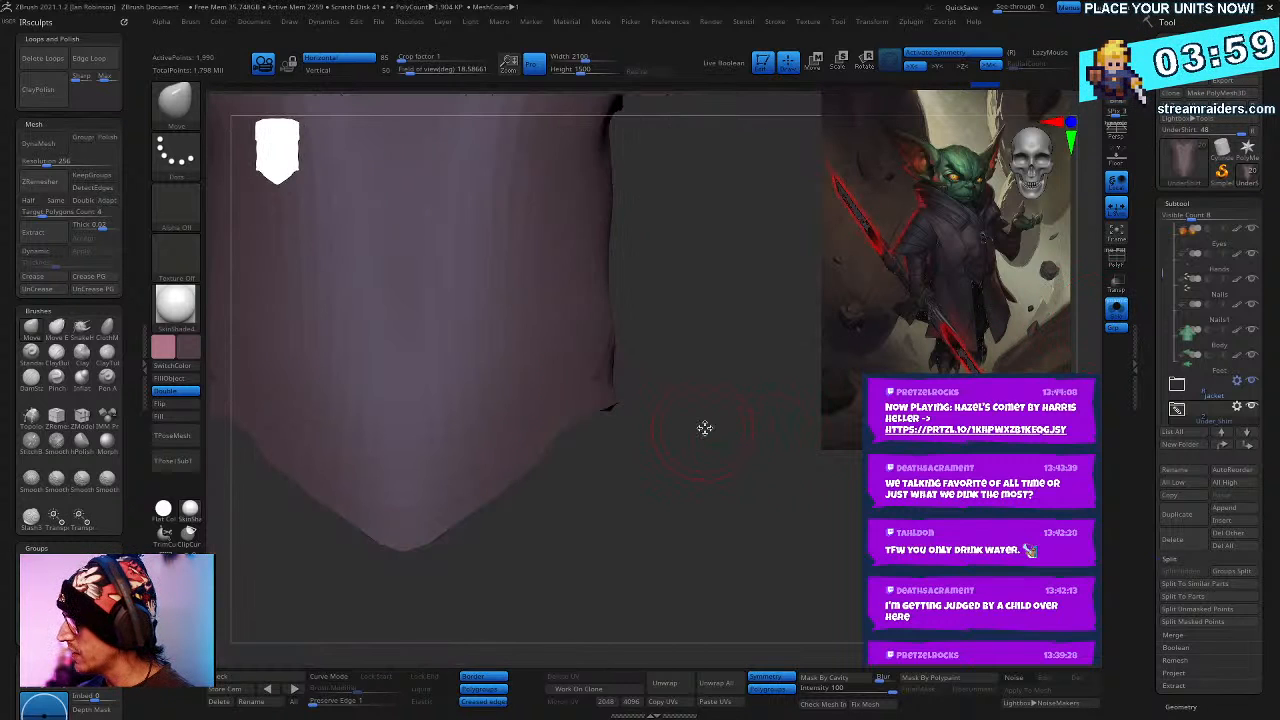
mouse_move(706, 429)
left_mouse_down()
mouse_move(582, 452)
mouse_move(571, 514)
mouse_move(609, 529)
mouse_move(656, 485)
left_mouse_up()
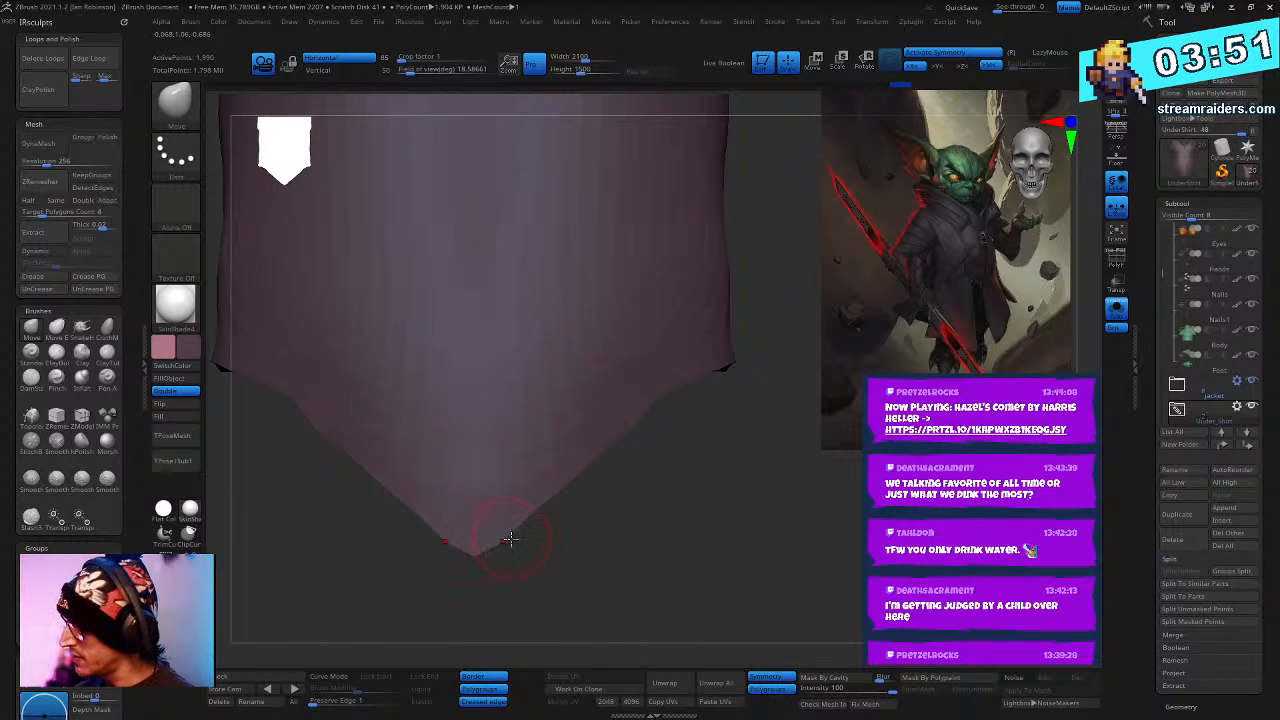
mouse_move(652, 441)
left_mouse_down()
mouse_move(656, 397)
mouse_move(672, 430)
mouse_move(690, 440)
mouse_move(698, 422)
left_mouse_up()
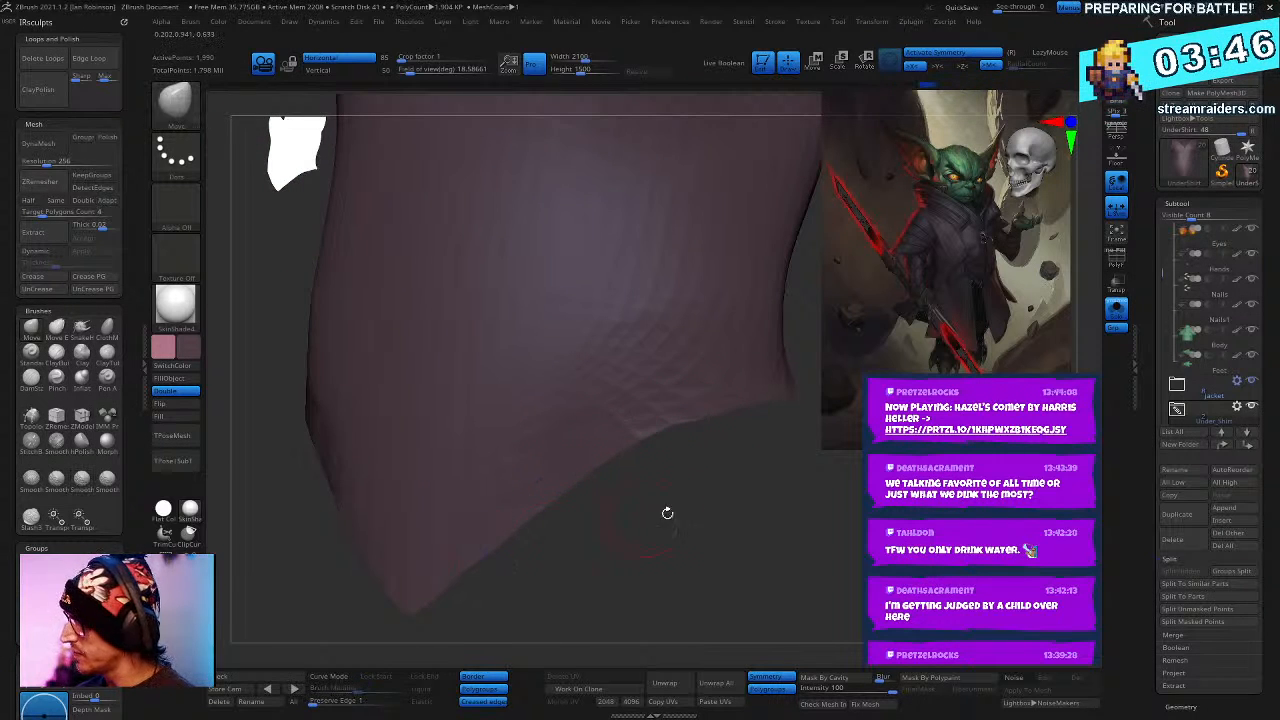
mouse_move(663, 511)
left_mouse_down("shift")
mouse_move(673, 549)
mouse_move(607, 528)
left_mouse_up("shift")
left_click(1116, 333)
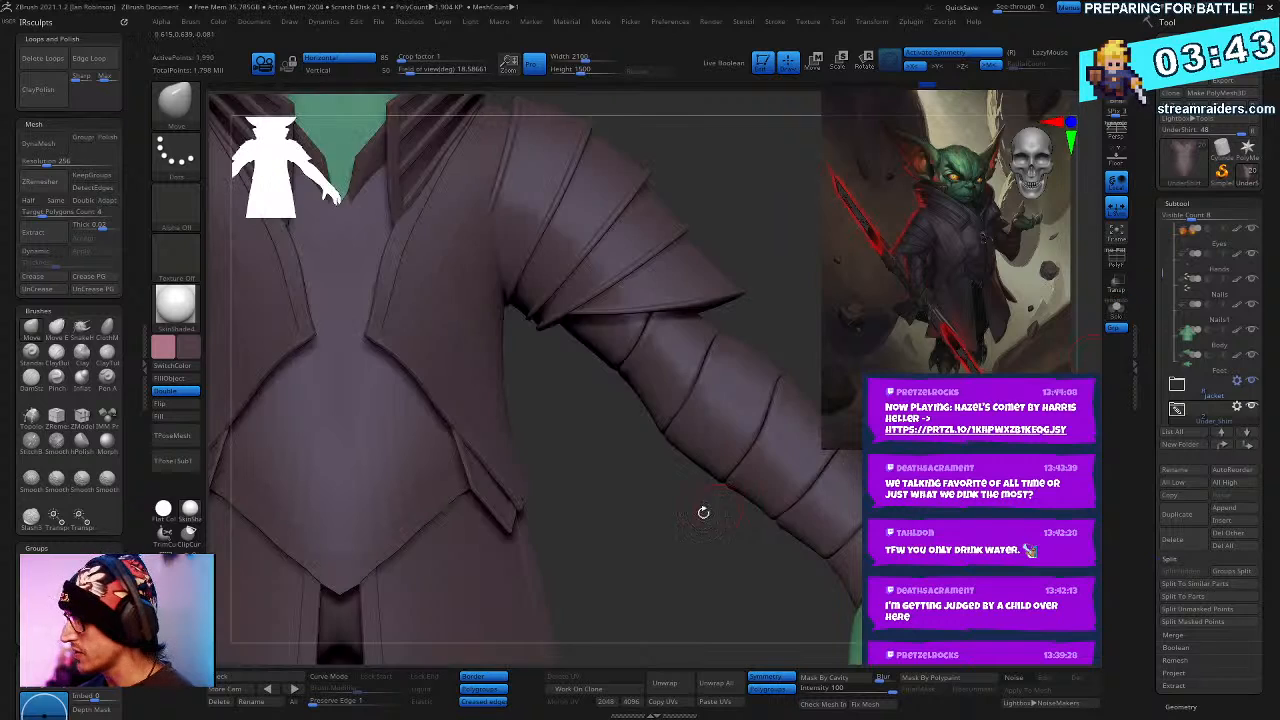
mouse_move(520, 380)
right_mouse_down()
mouse_move(520, 350)
mouse_move(520, 420)
mouse_move(520, 360)
right_mouse_up()
right_click_drag(680, 370, 684, 402, "ctrl")
right_click_drag(684, 402, 710, 408)
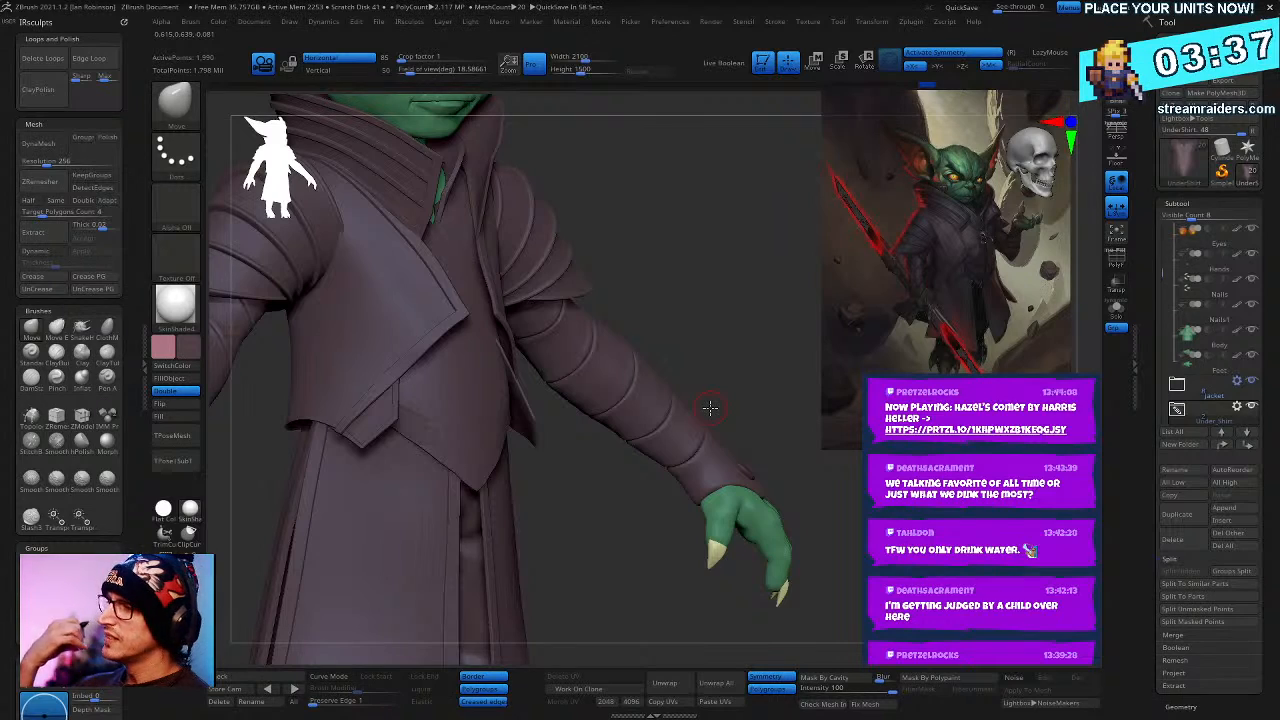
right_click_drag(707, 277, 681, 407)
right_click_drag(854, 494, 667, 509)
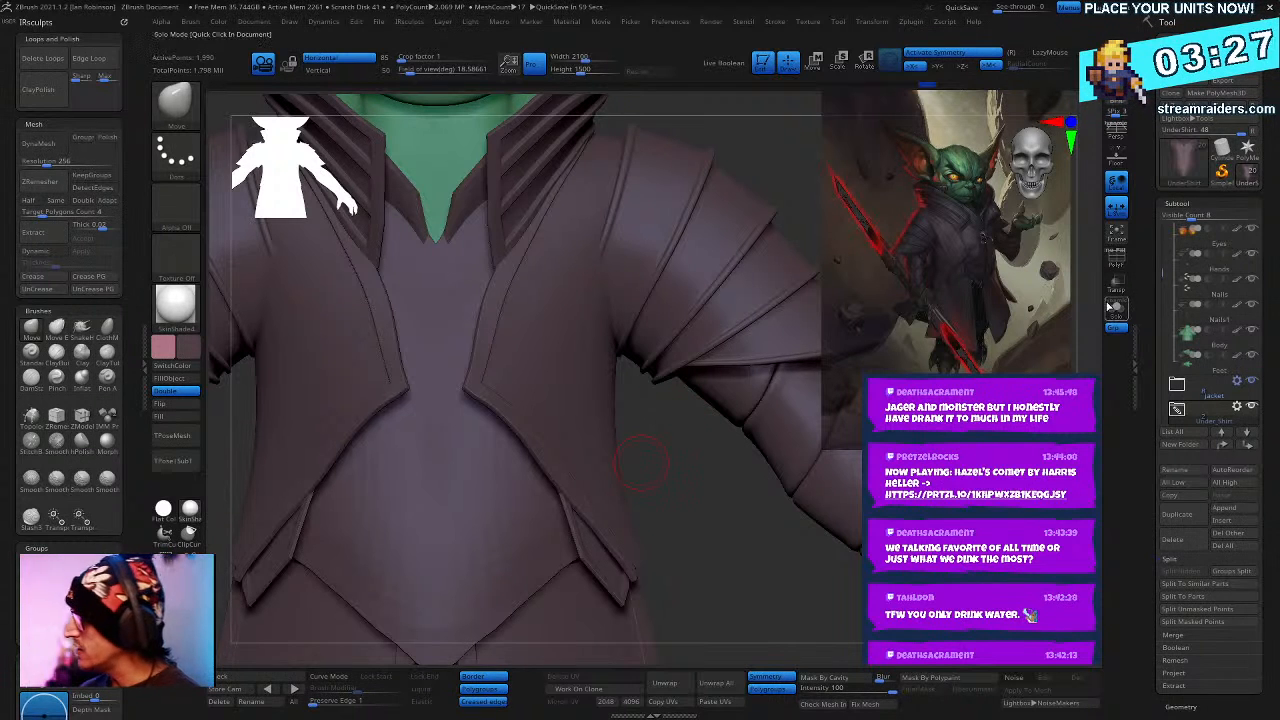
- Isolate the undershirt with its polyframe shown and assign the bottom row of hem polygons to a new polygroup with ZModeler
key("ctrl+alt+s")
key("shift+f")
mouse_move(751, 568)
right_mouse_down()
mouse_move(749, 514)
mouse_move(704, 529)
mouse_move(452, 498)
mouse_move(617, 520)
right_mouse_up()
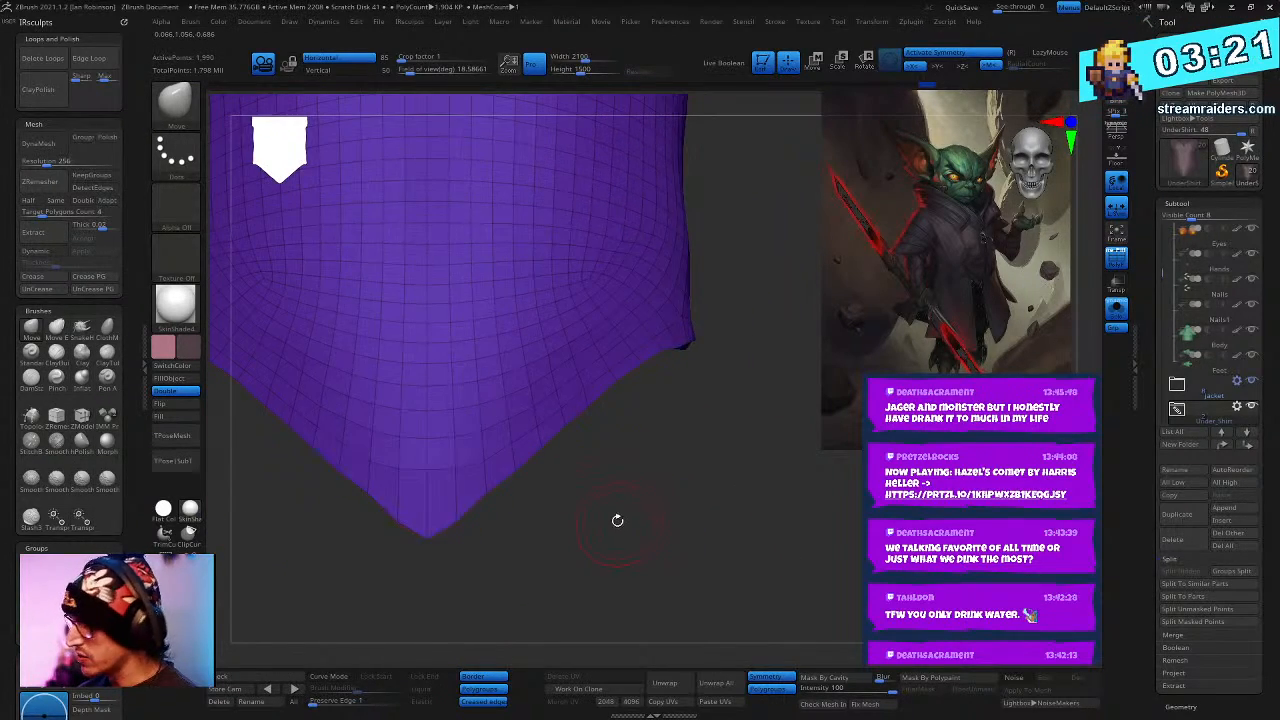
key("b")
key("z")
key("m")
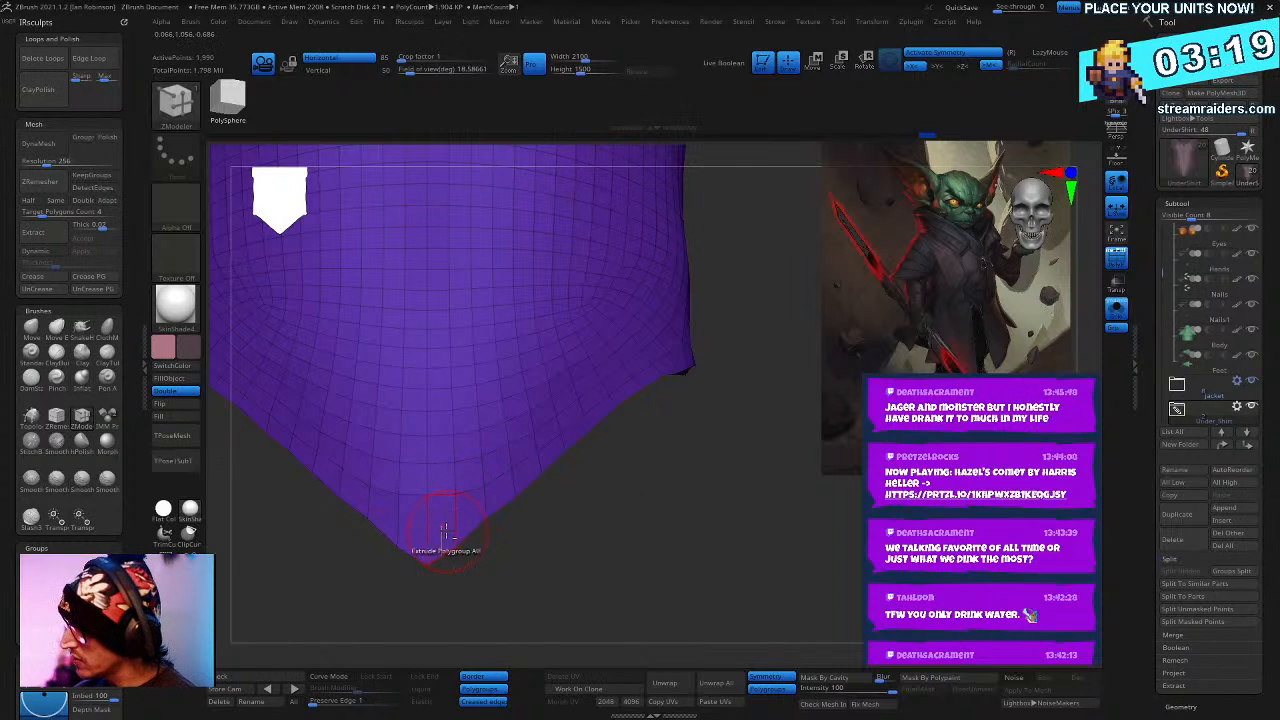
left_click_drag(414, 543, 592, 422)
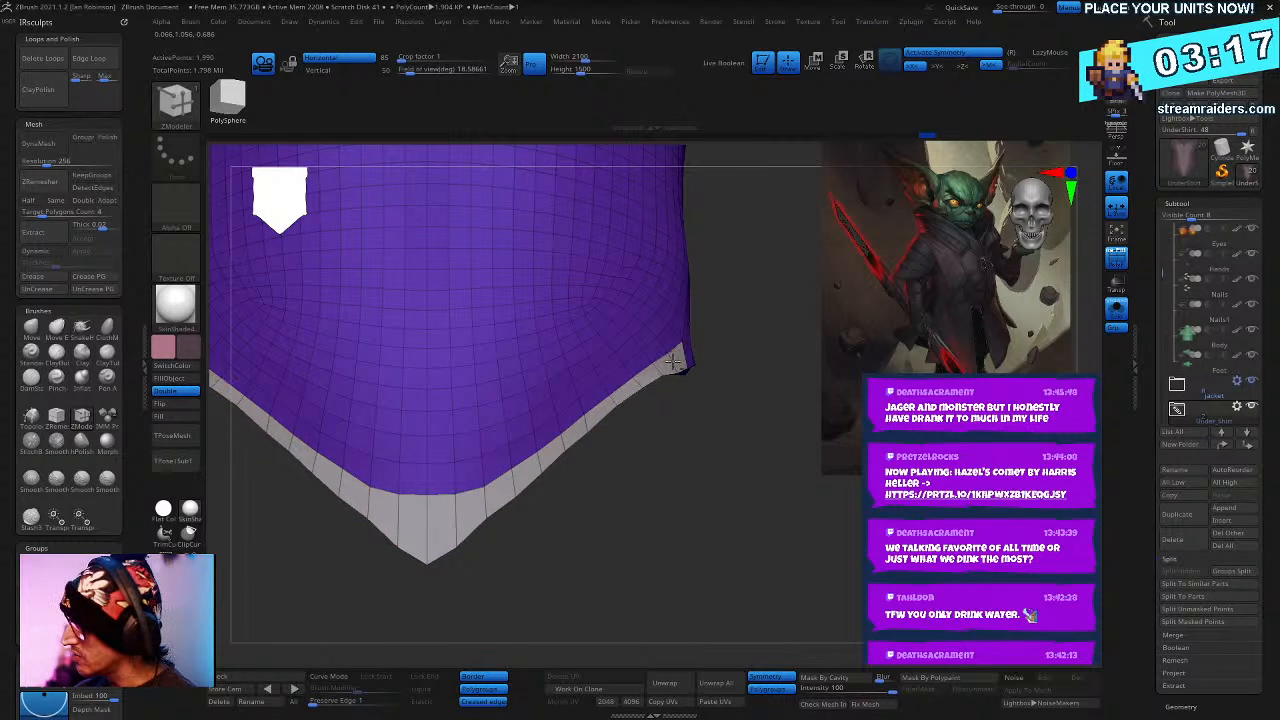
right_click_drag(676, 364, 556, 595)
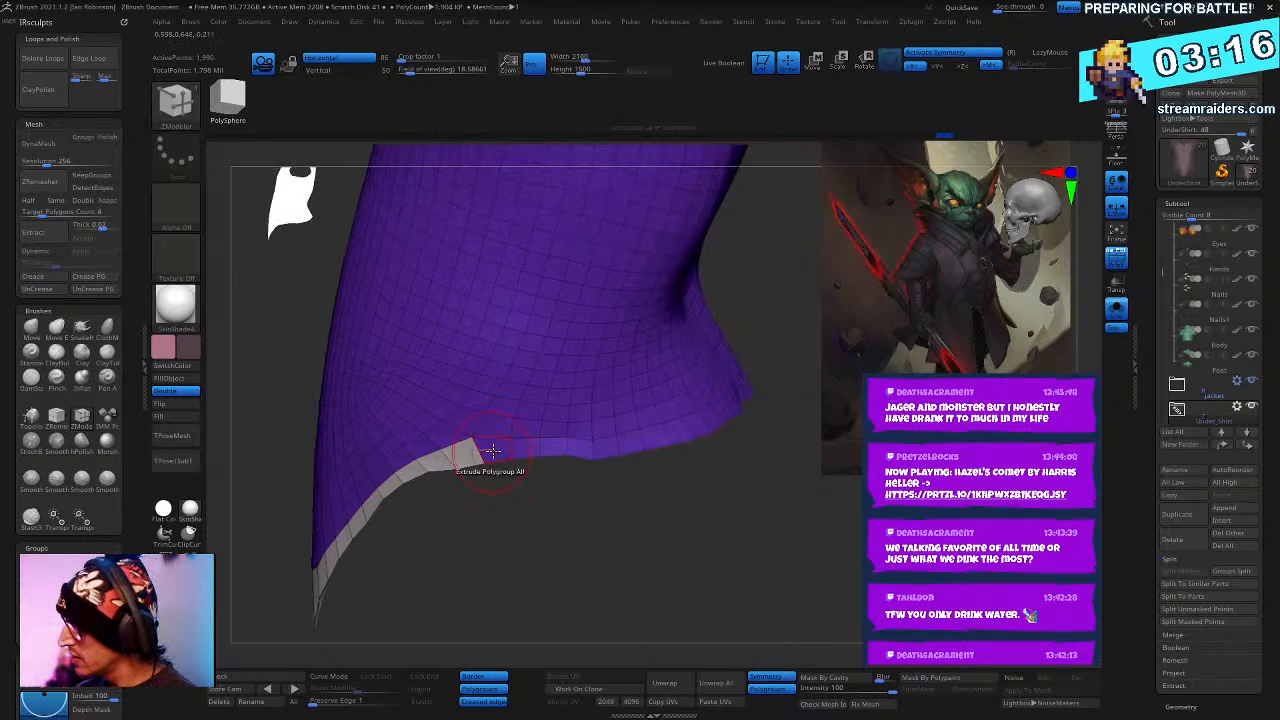
left_click_drag(492, 451, 610, 445)
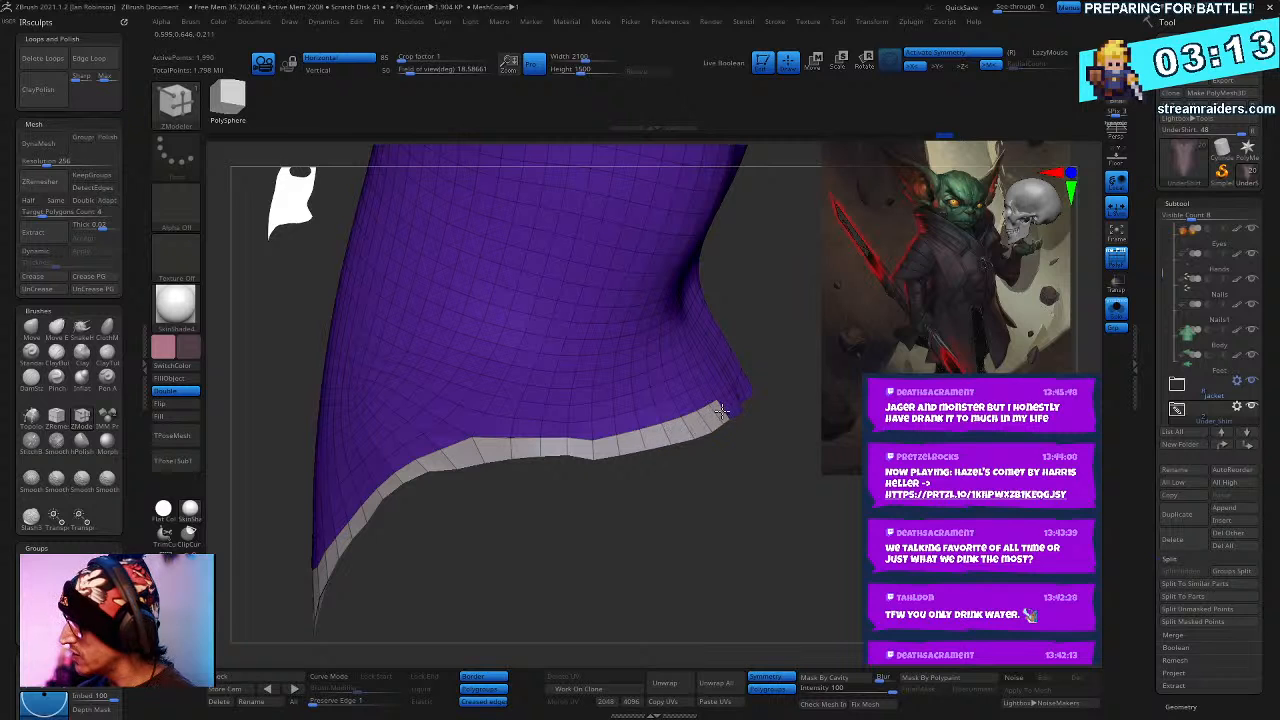
right_click_drag(706, 600, 472, 452)
- Move the polygroup border points at the hem's central tip downward with ZModeler so the trim strip forms an even V
key("space")
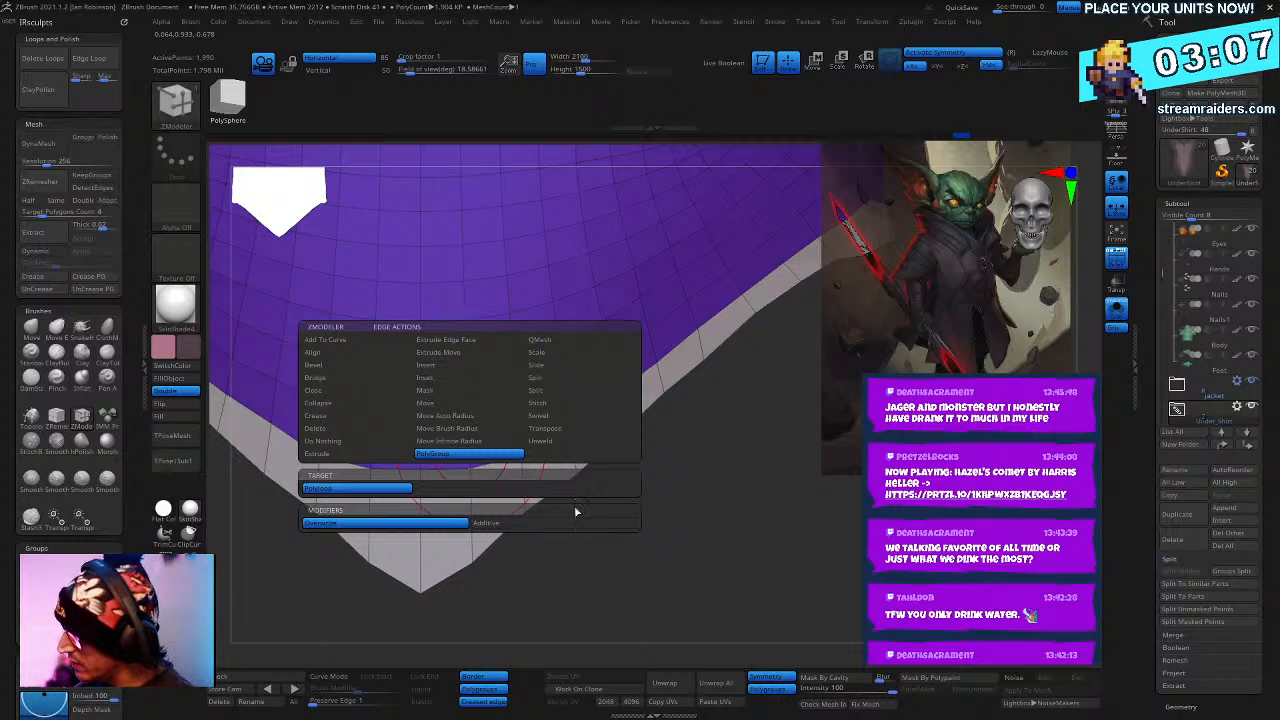
left_click(446, 374)
key("space")
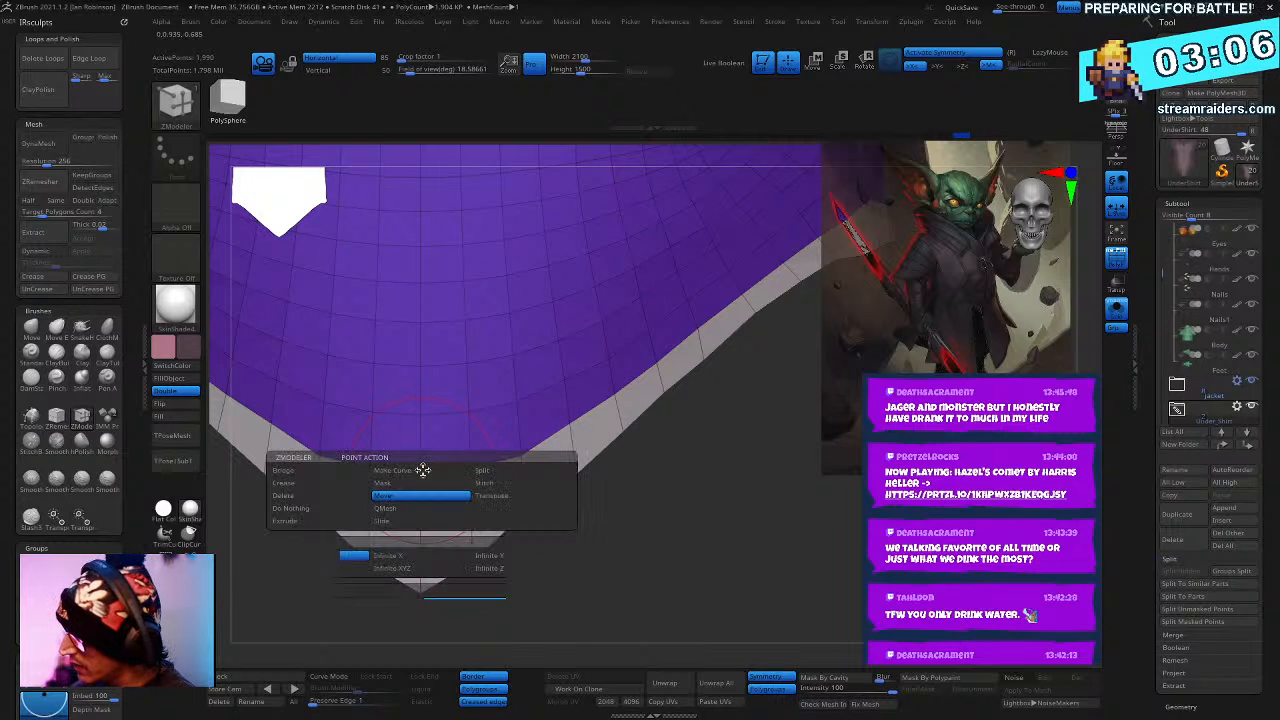
left_click(437, 483)
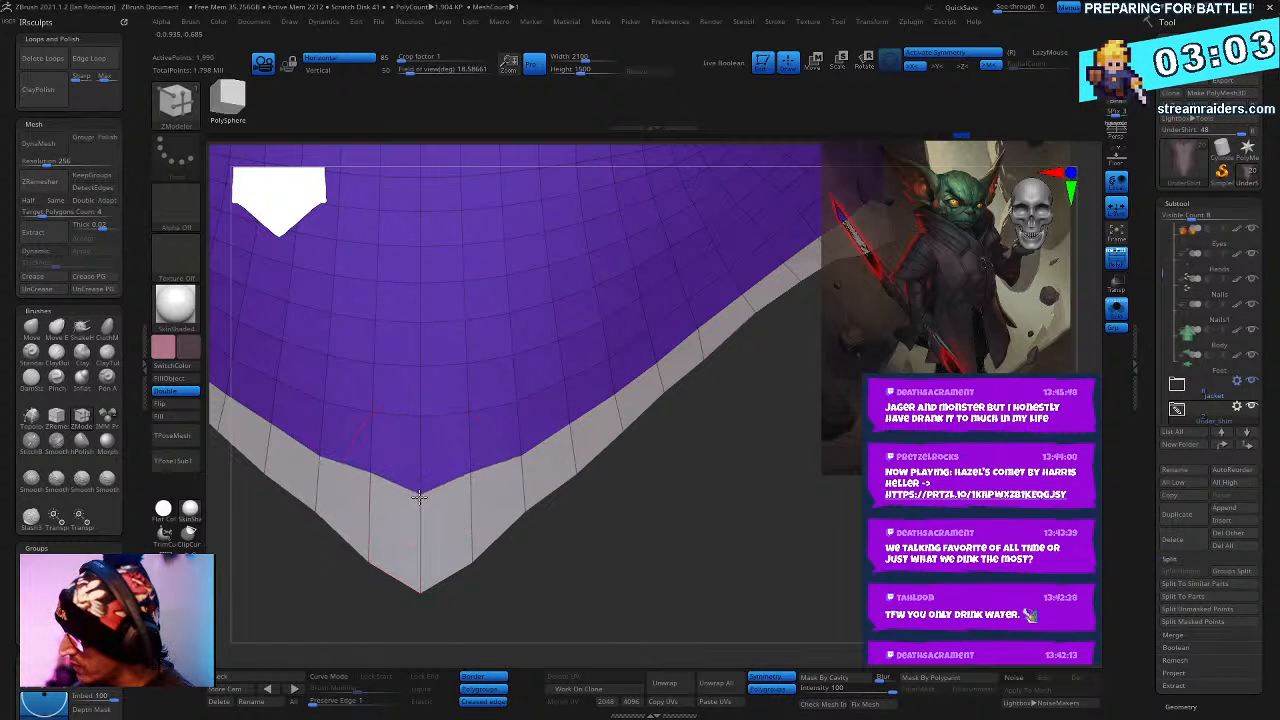
left_click_drag(472, 477, 474, 489)
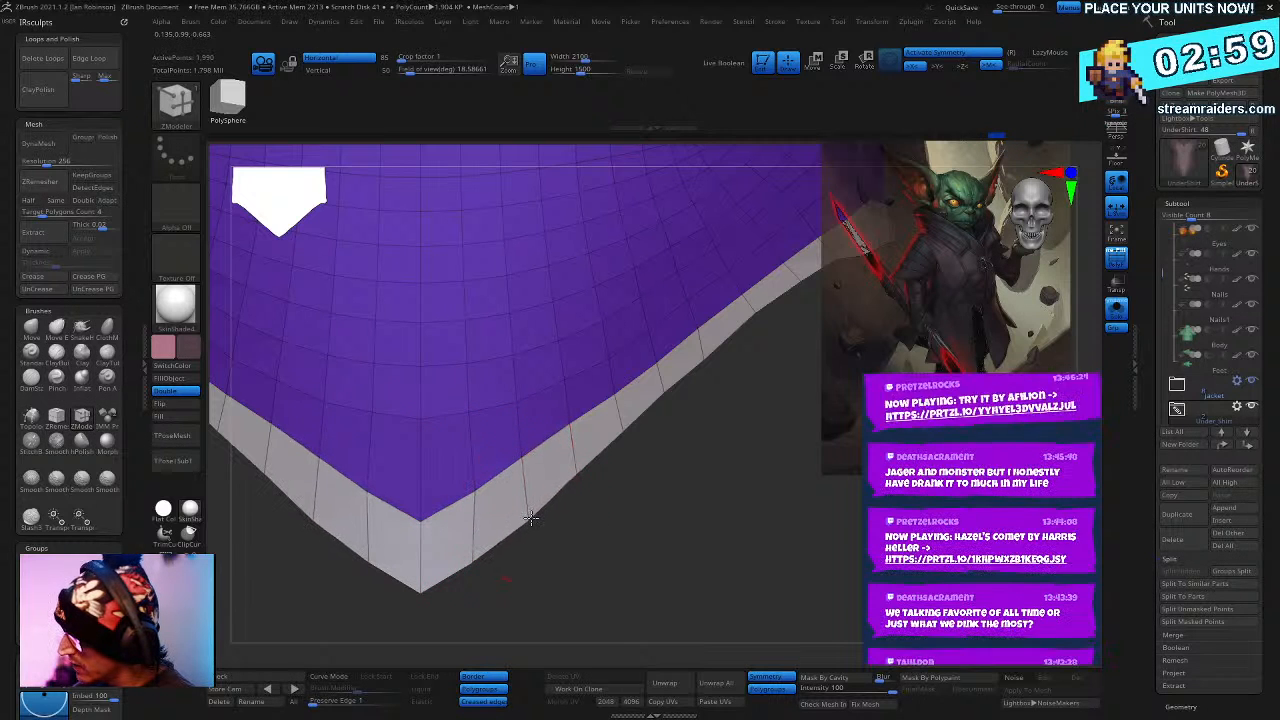
left_click_drag(620, 432, 531, 389)
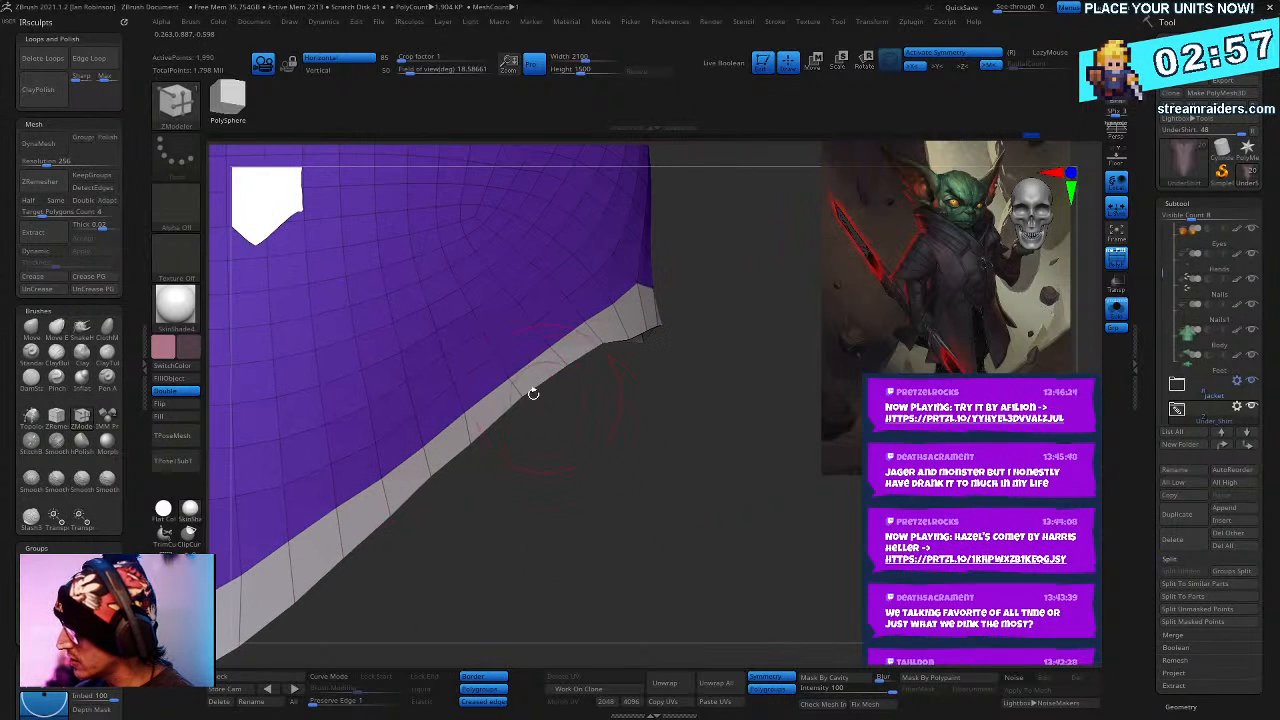
- Move the outer edge points along the side of the undershirt's hem by brush radius to even out the trim strip's width
key("space")
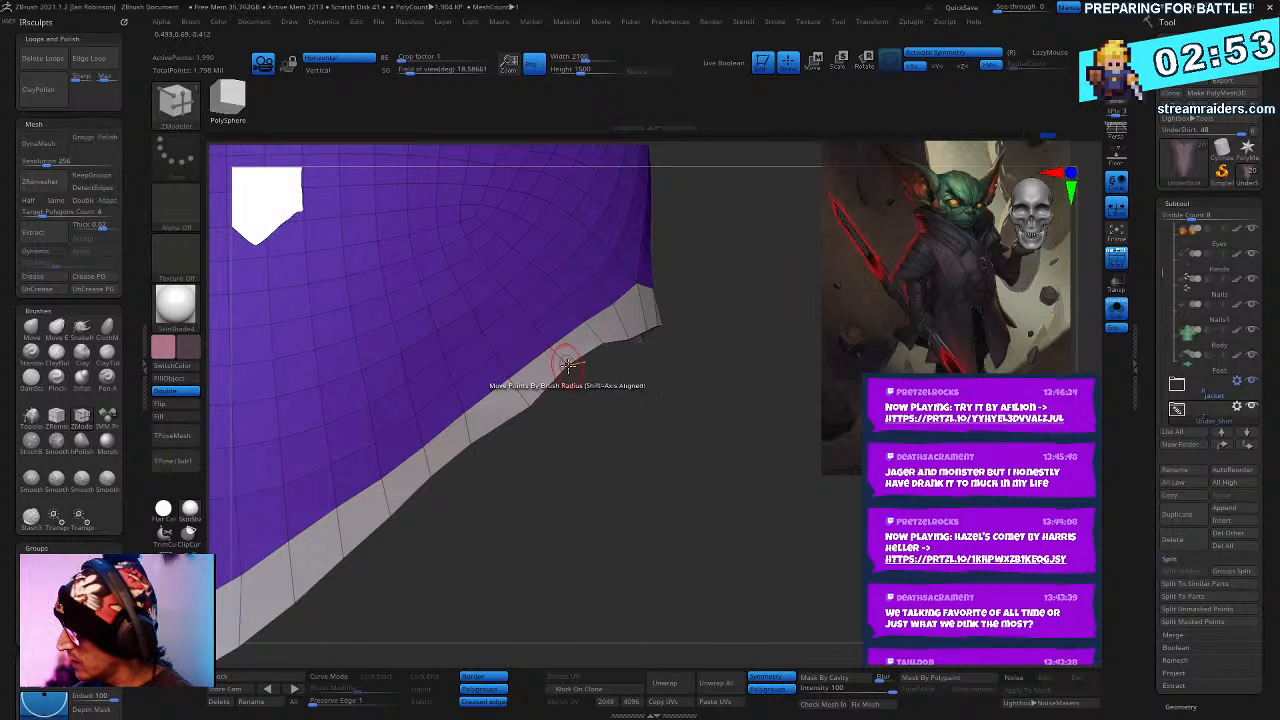
left_click(592, 345)
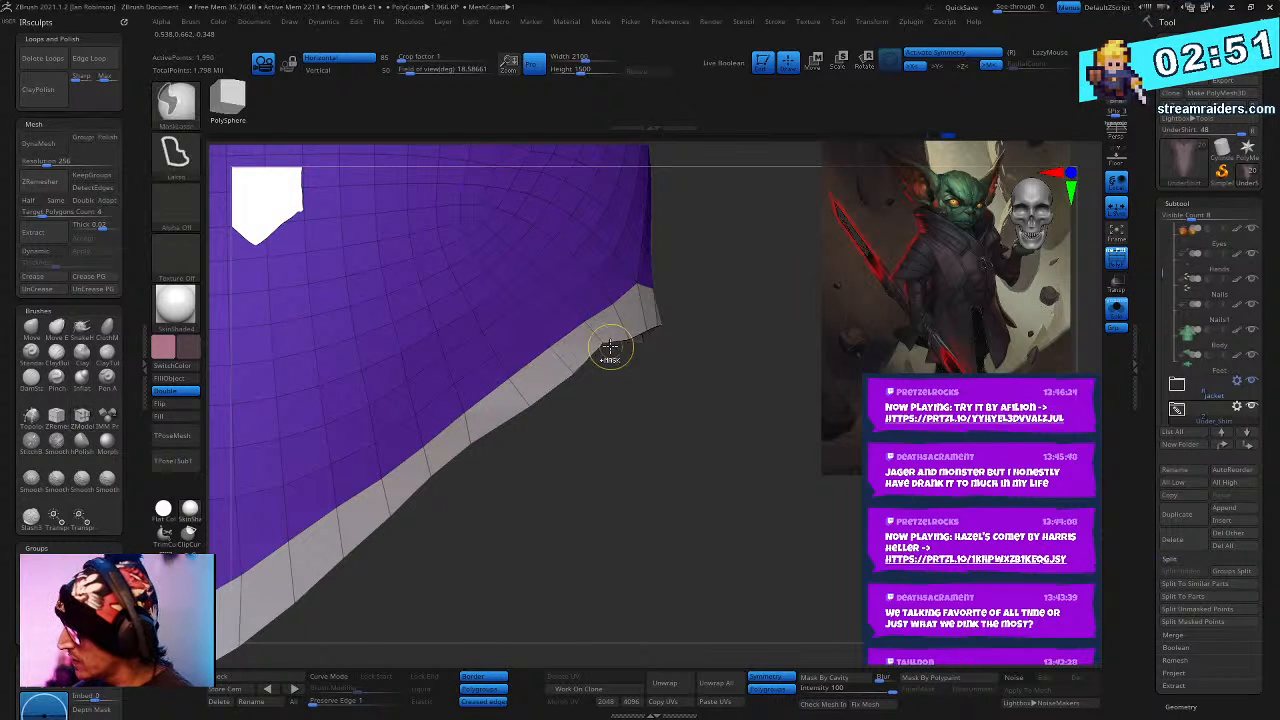
right_click_drag(620, 453, 665, 425)
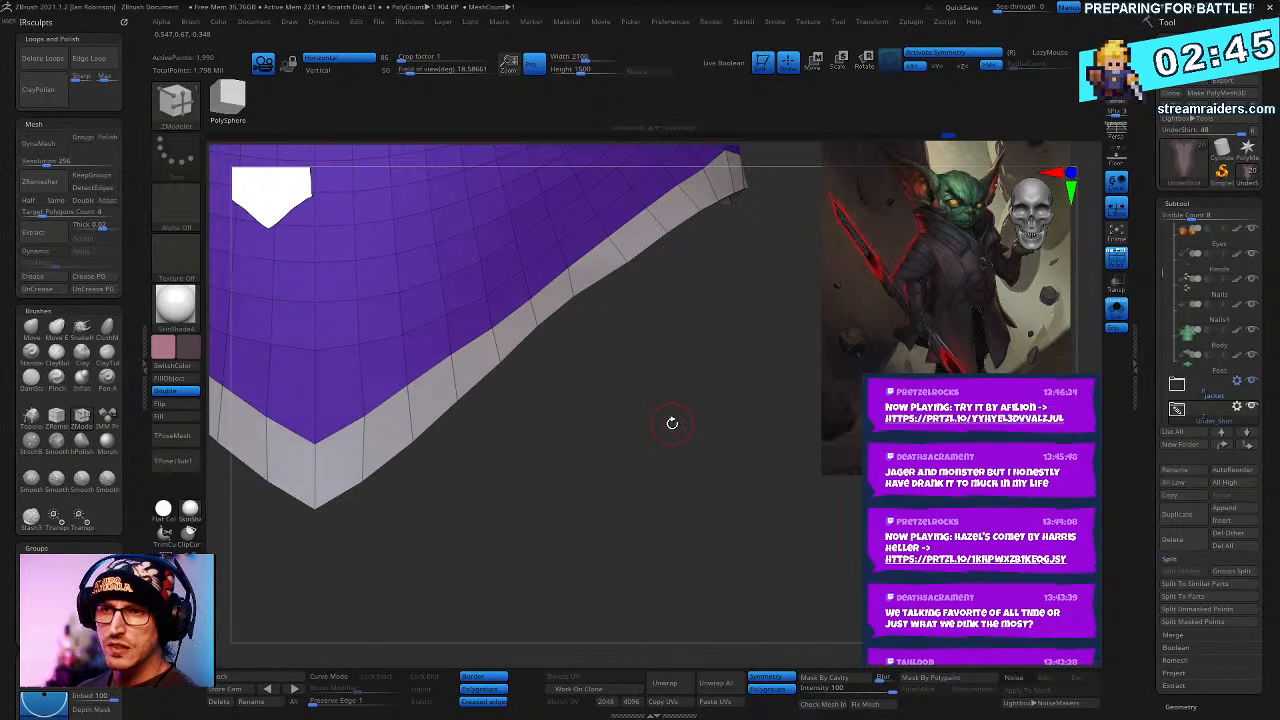
right_click_drag(630, 452, 589, 523)
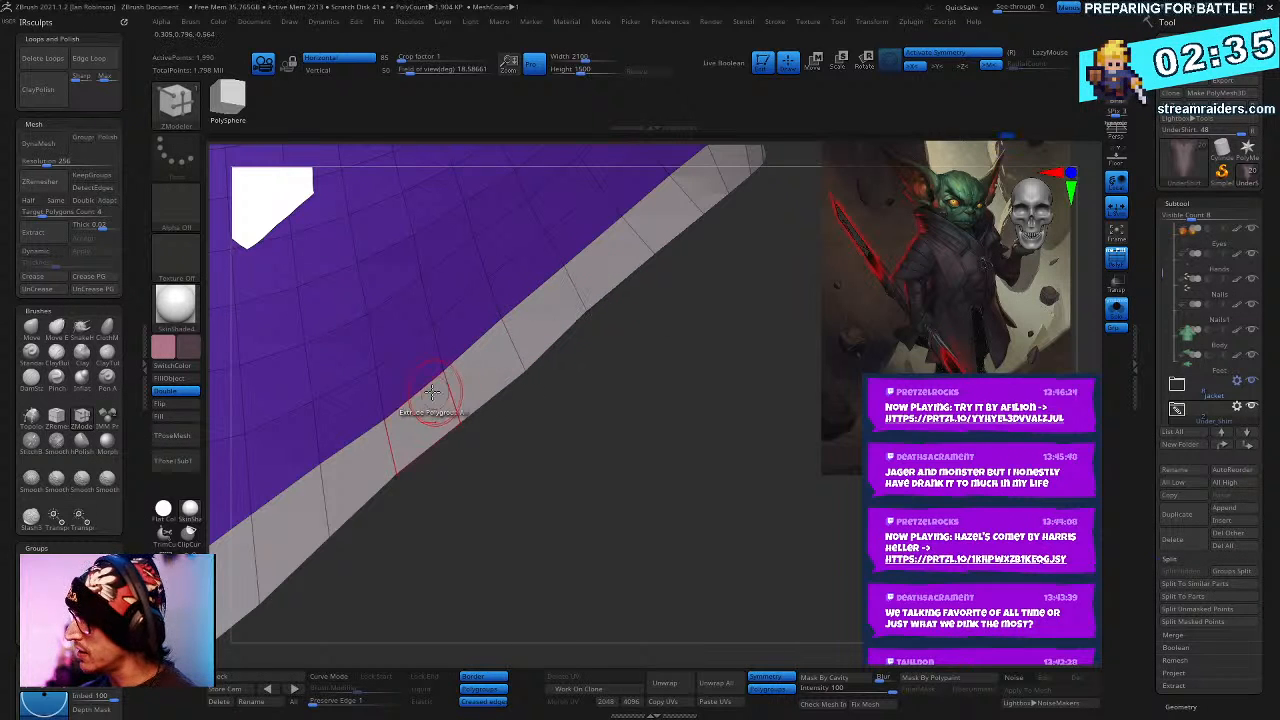
left_click_drag(622, 372, 629, 486, "alt")
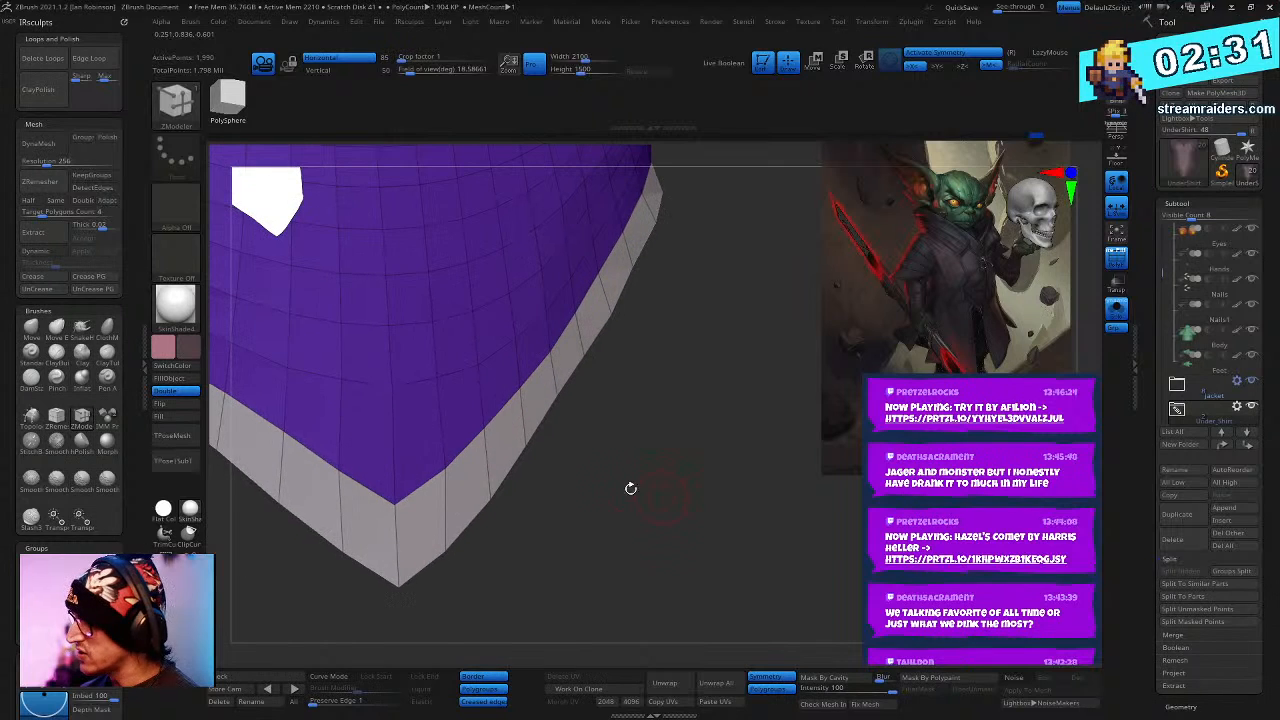
- Insert supporting edge loops with ZModeler along the undershirt trim's upper border and lower edge, and toggle the smoothed preview
left_click_drag(515, 443, 600, 465)
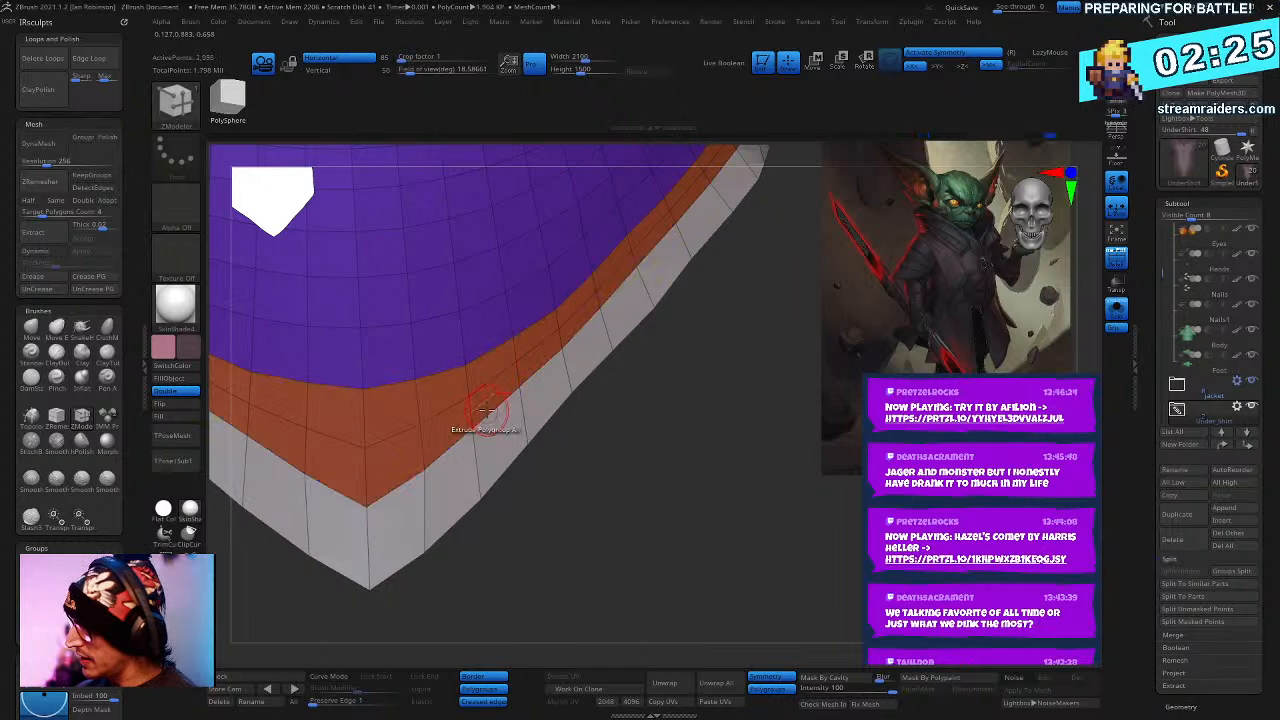
key("space")
left_click(451, 489)
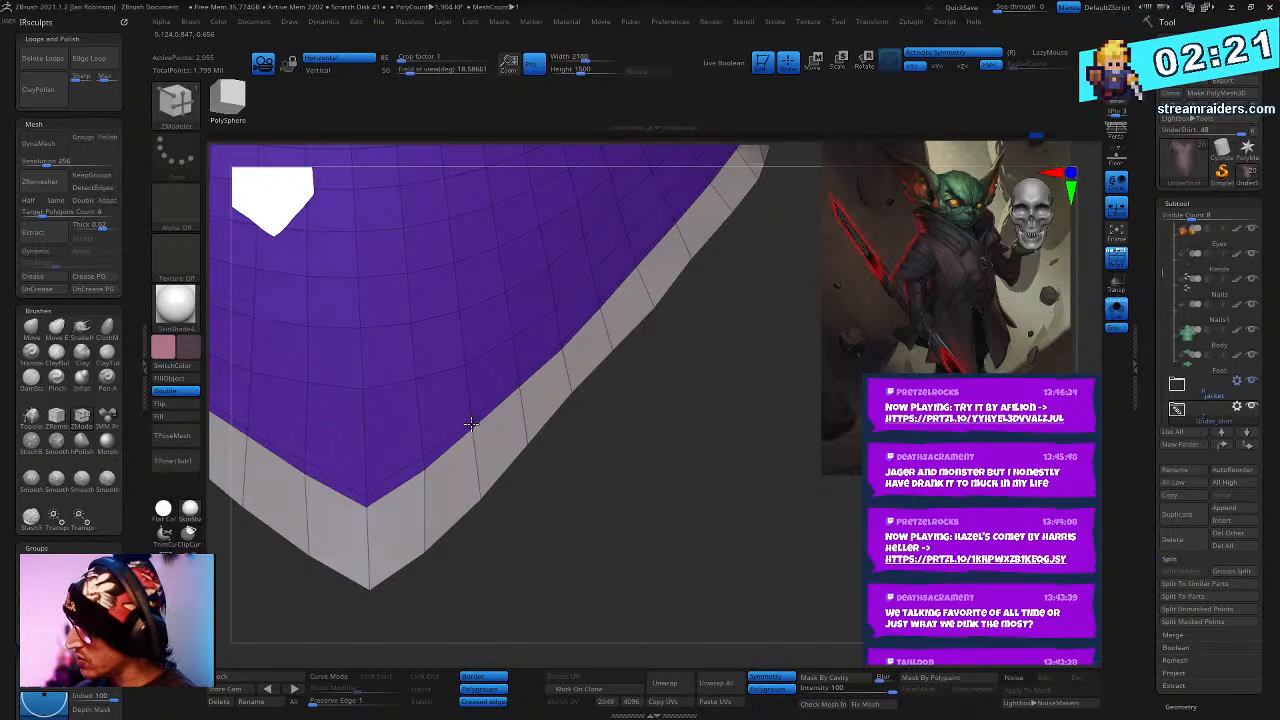
left_click_drag(426, 502, 425, 478)
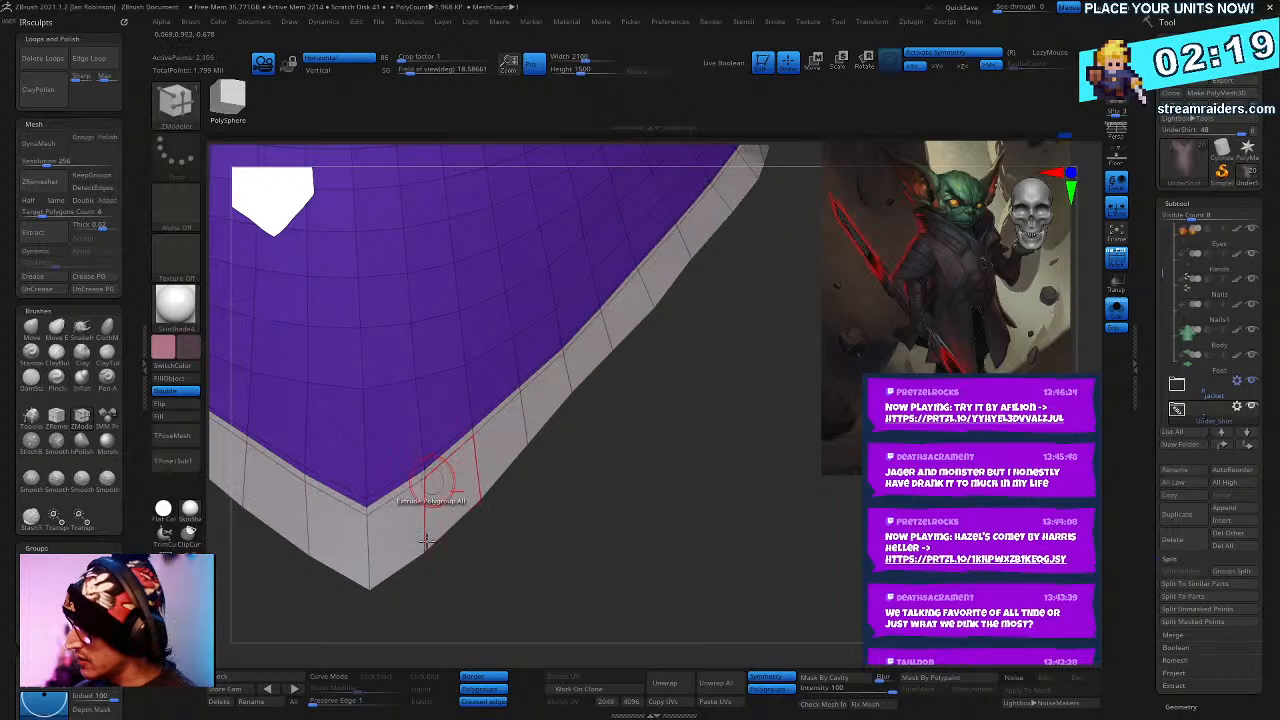
left_click_drag(426, 540, 423, 534)
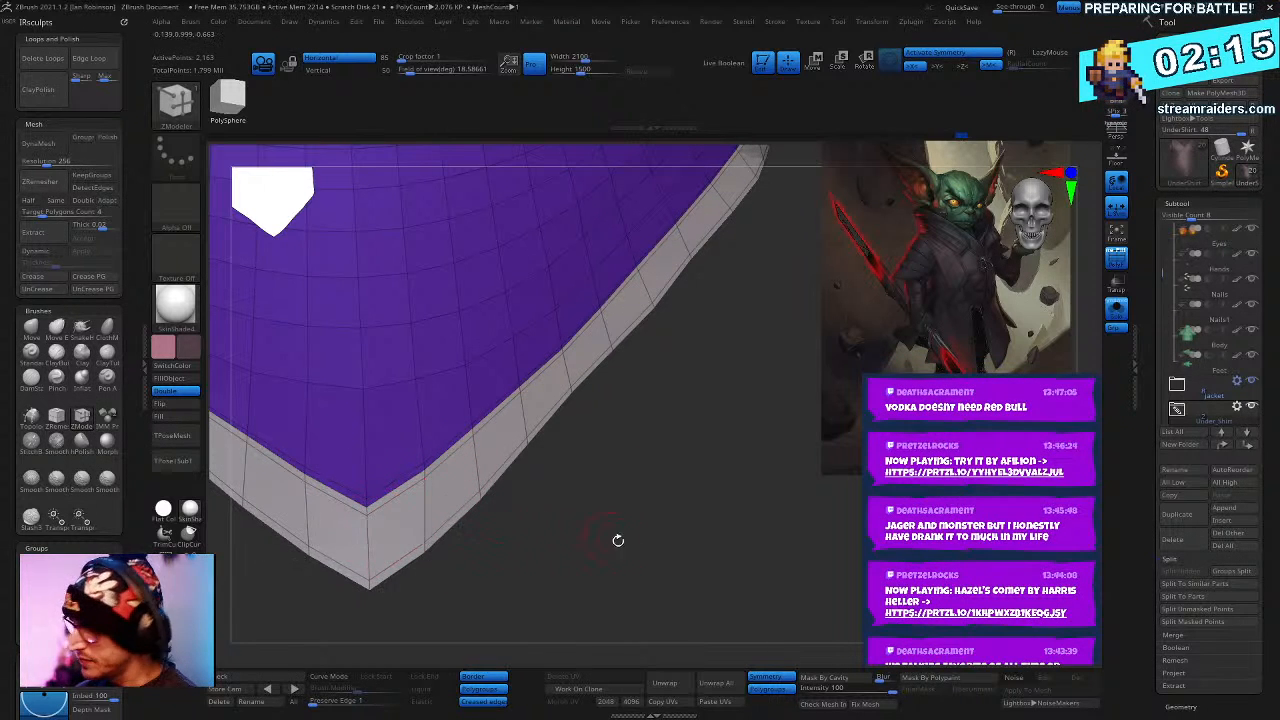
key("d")
key("shift+d")
- Insert supporting edge loops on both sides of the undershirt hem's central line so the V tip stays sharp, undoing the stray edit
left_click_drag(591, 514, 528, 372)
left_click(482, 408)
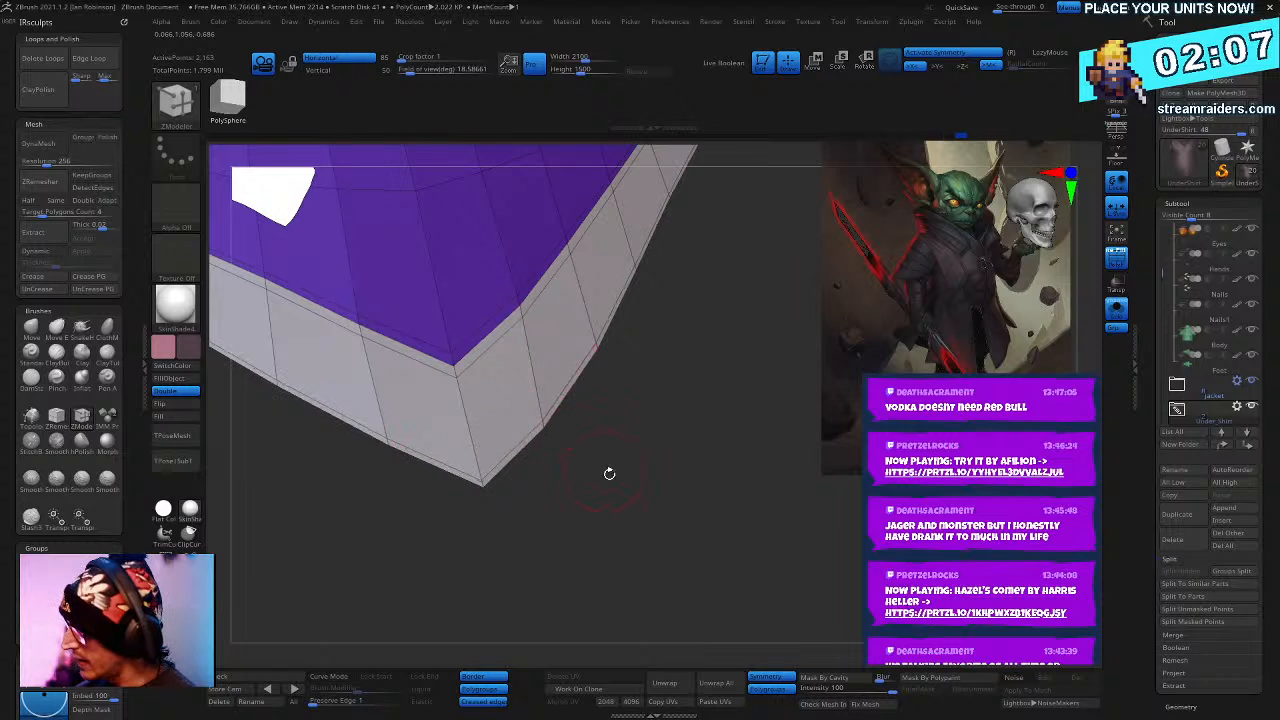
left_click_drag(609, 474, 632, 468)
left_click_drag(520, 400, 550, 415)
left_click_drag(623, 435, 669, 541)
key("ctrl+z")
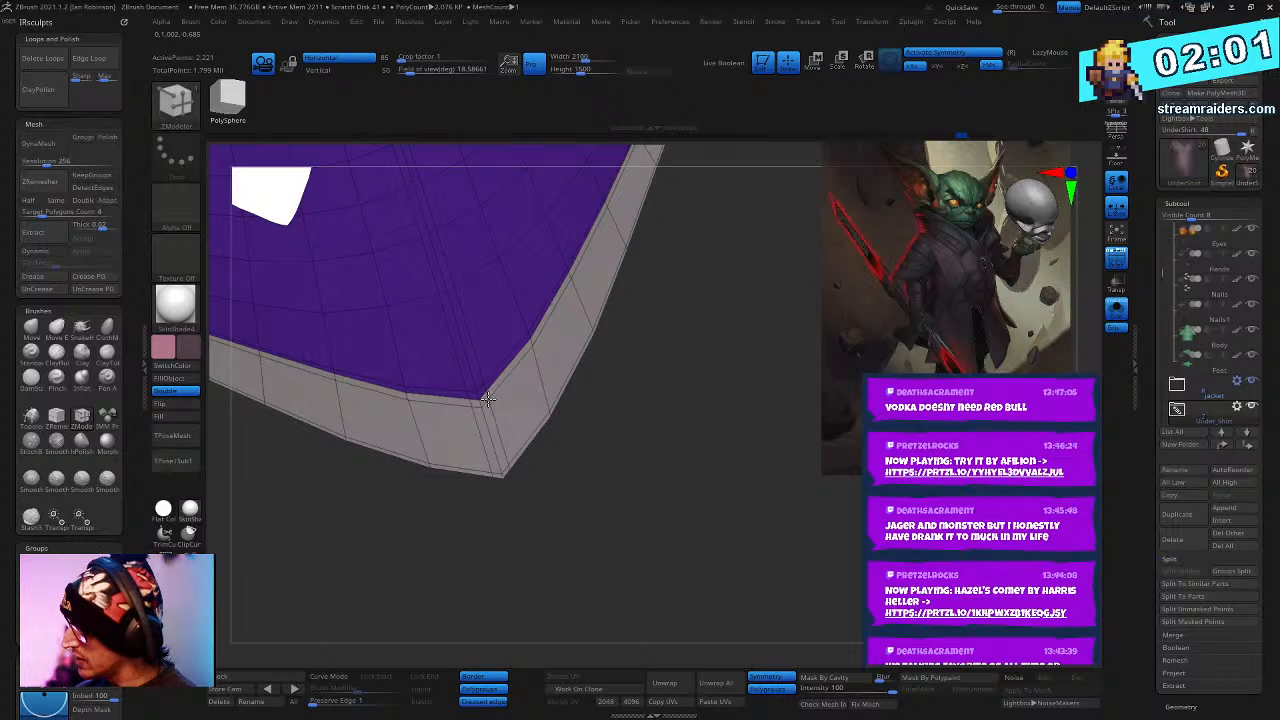
- Extrude the undershirt's hem trim polygroup into a raised border and preview it with dynamic subdivision and the polyframe hidden
mouse_move(513, 399)
left_mouse_down()
mouse_move(534, 422)
mouse_move(537, 399)
left_mouse_up()
mouse_move(680, 540)
left_mouse_down("alt")
mouse_move(683, 483)
mouse_move(666, 509)
mouse_move(680, 551)
mouse_move(661, 538)
left_mouse_up("alt")
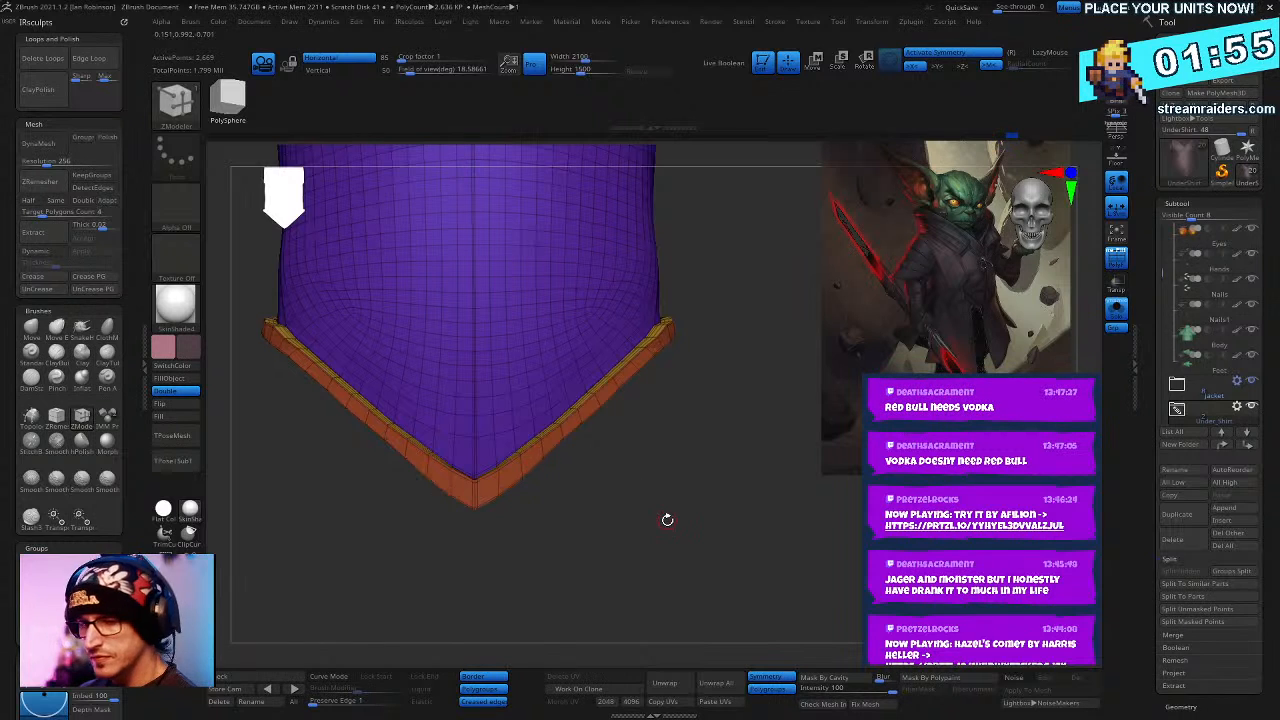
key("shift+f")
key("d")
left_click_drag(740, 540, 527, 531)
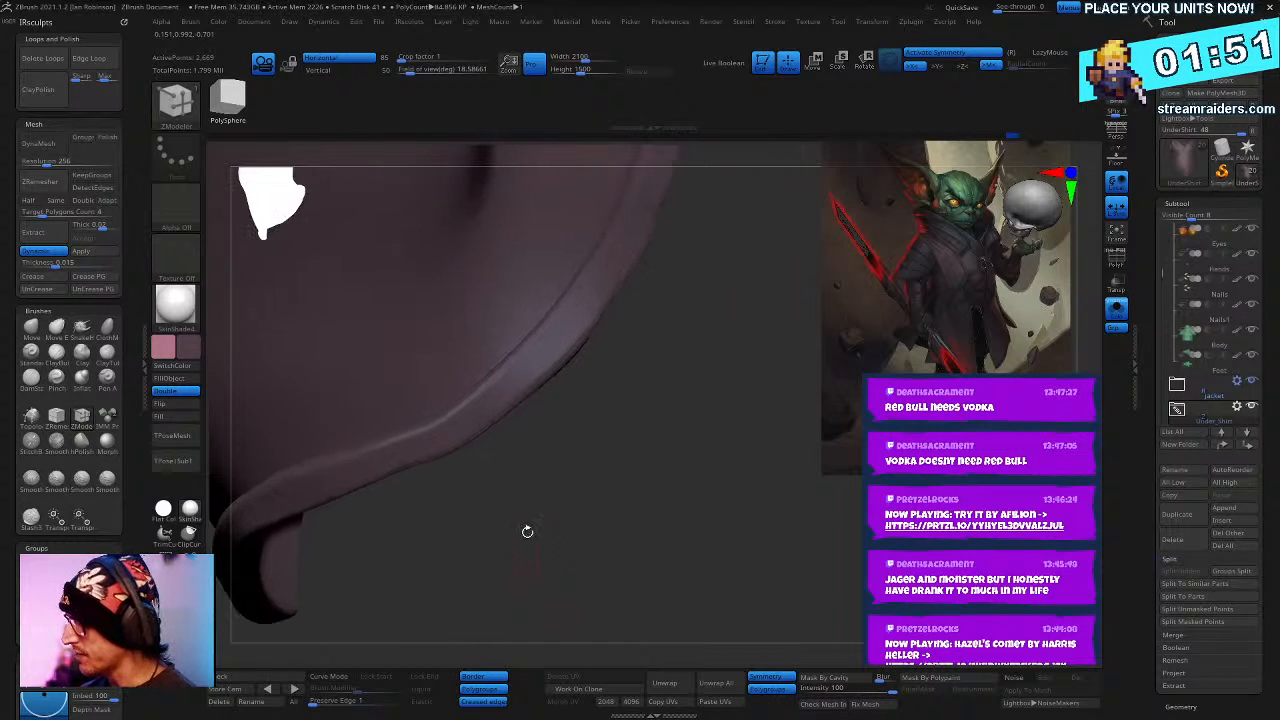
- Switch to the Move brush with a larger draw size, show the whole outfit and check the undershirt's trim against it
key("b")
key("m")
key("v")
key("space")
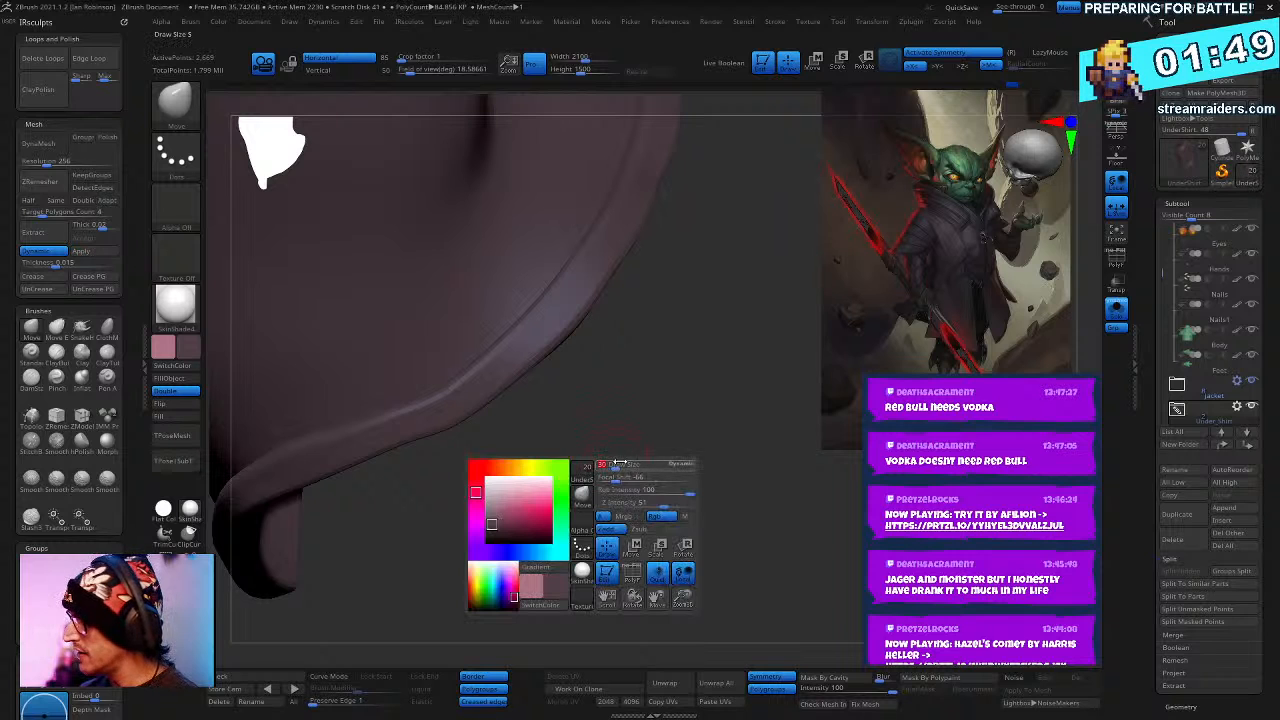
left_click_drag(614, 470, 545, 335)
key("space")
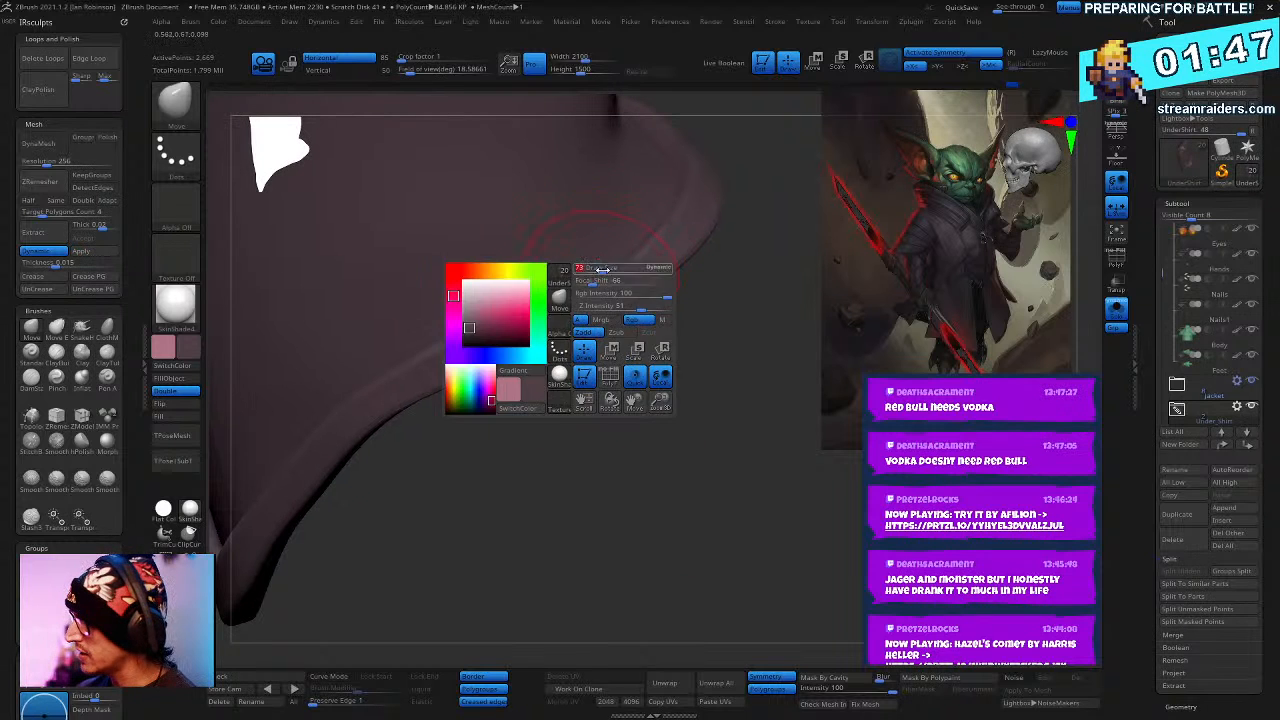
left_click(1117, 318)
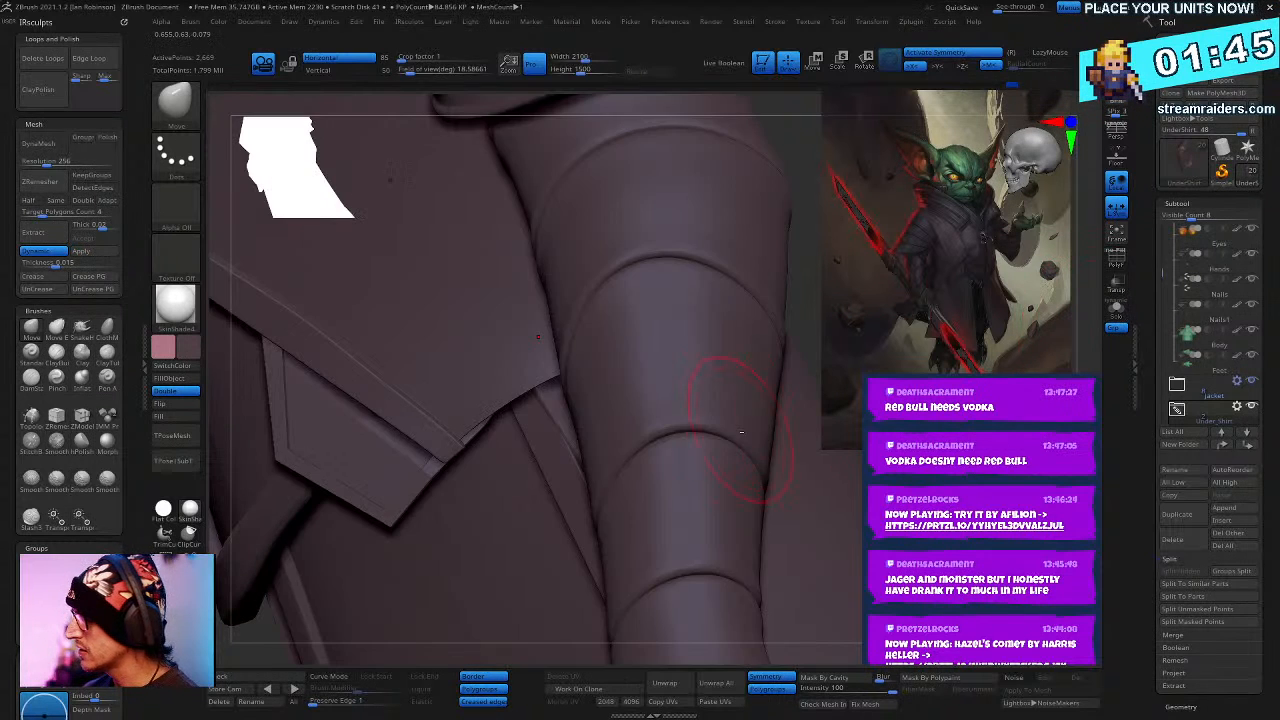
right_click_drag(737, 429, 541, 397, "ctrl")
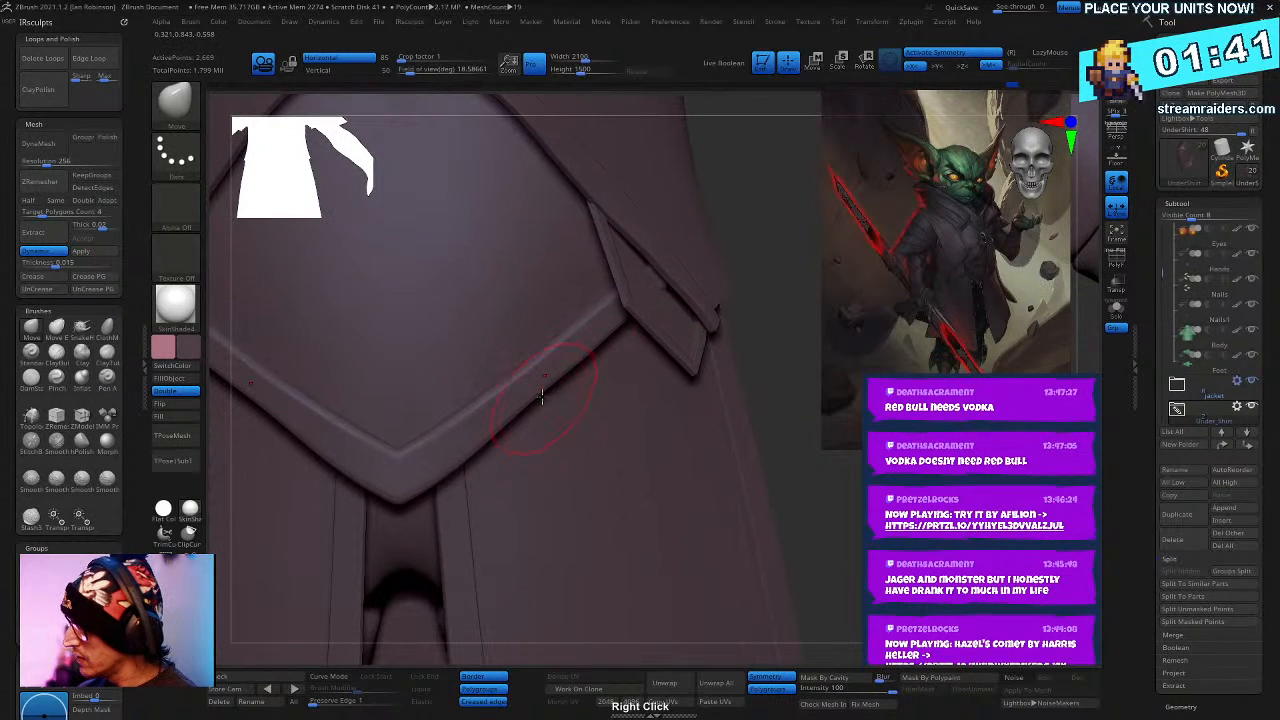
right_click_drag(651, 343, 660, 493, "ctrl")
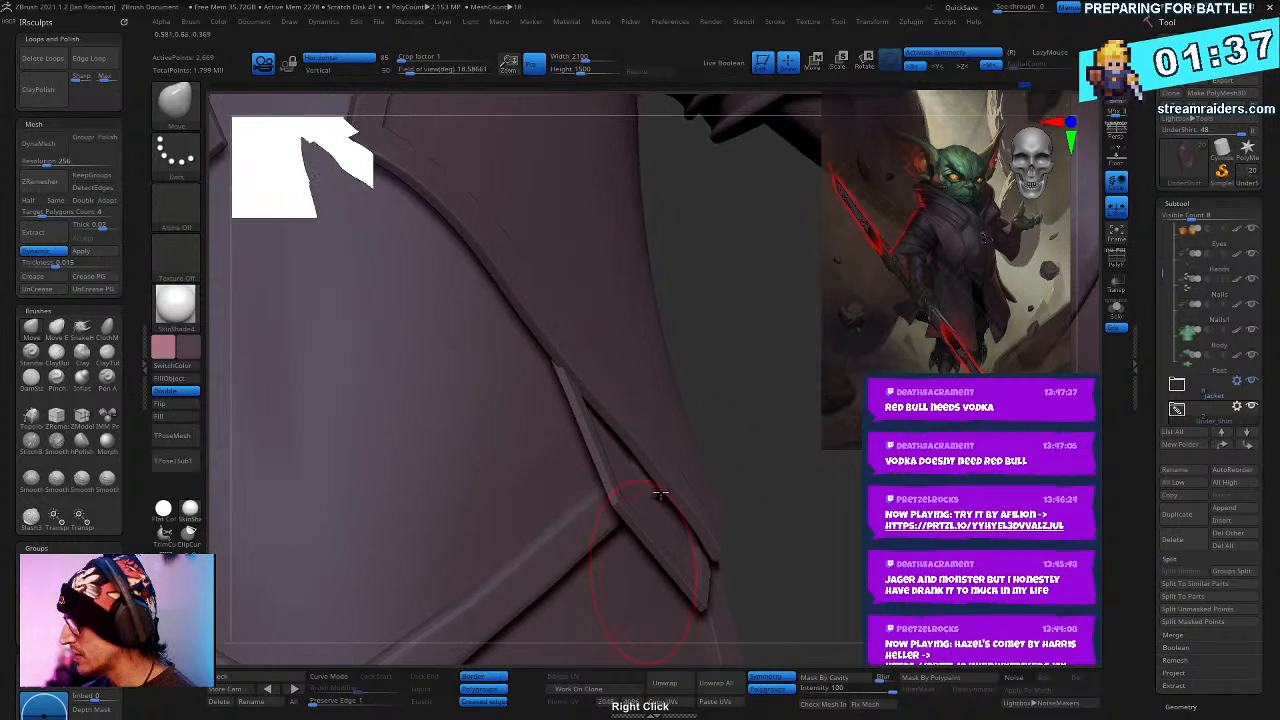
- Select the small flap piece below the jacket's side edge and scale it outward along its X axis
left_click(620, 478, "alt")
key("w")
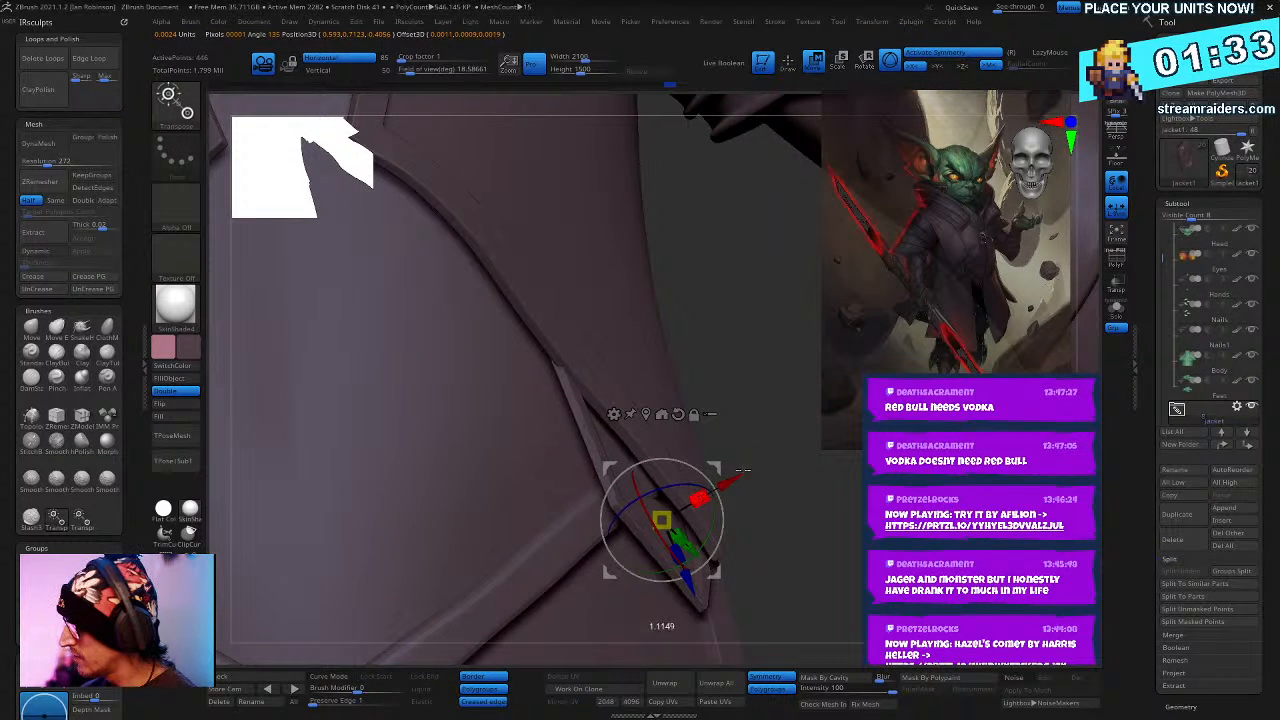
mouse_move(731, 481)
left_mouse_down()
mouse_move(746, 472)
mouse_move(789, 506)
mouse_move(790, 484)
left_mouse_up()
key("q")
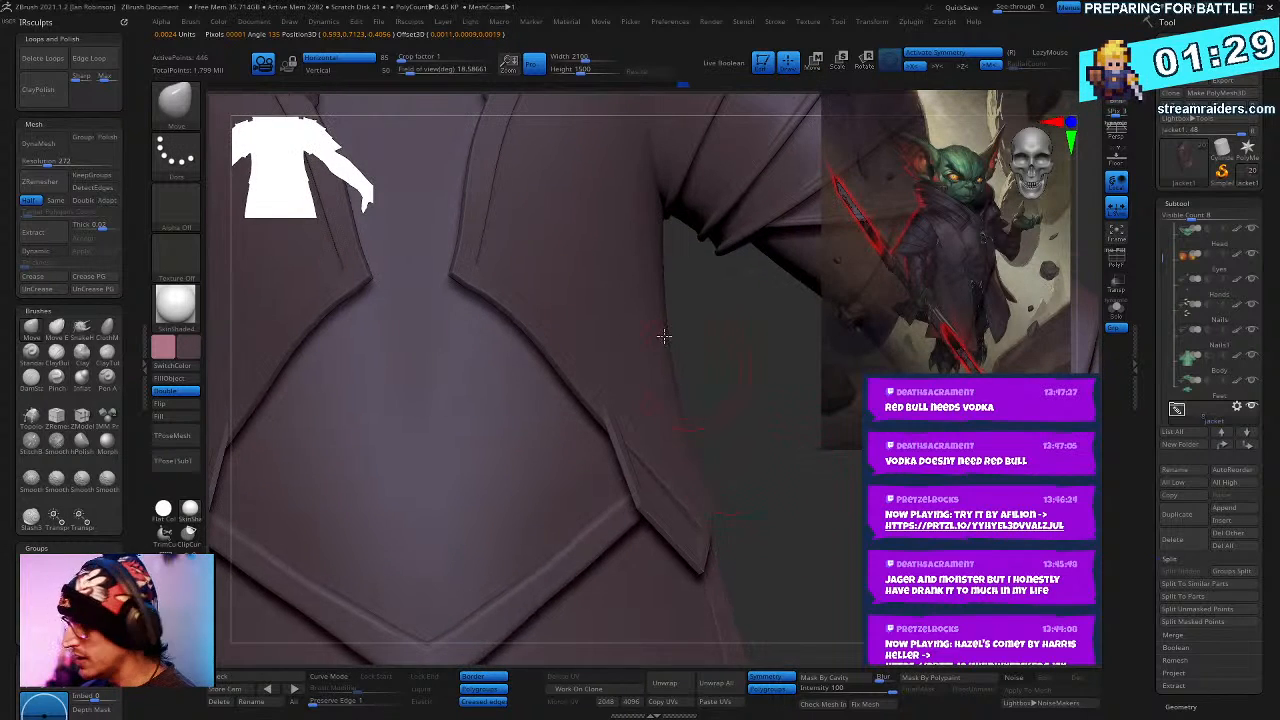
- Adjust the small flap with an enlarged Move brush so it sits against the jacket's edge, and show its polyframe
key("b")
key("m")
key("v")
key("space")
left_click_drag(690, 415, 655, 413)
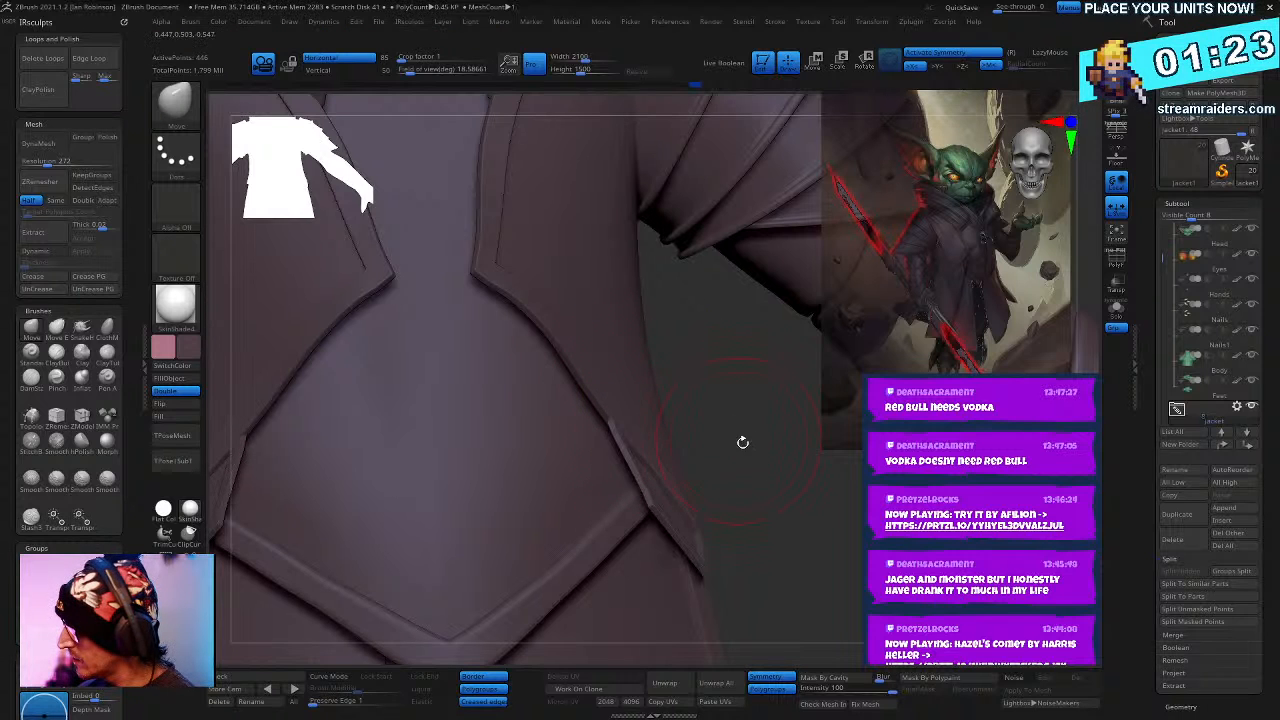
left_click_drag(740, 440, 590, 382)
right_click_drag(696, 407, 646, 374)
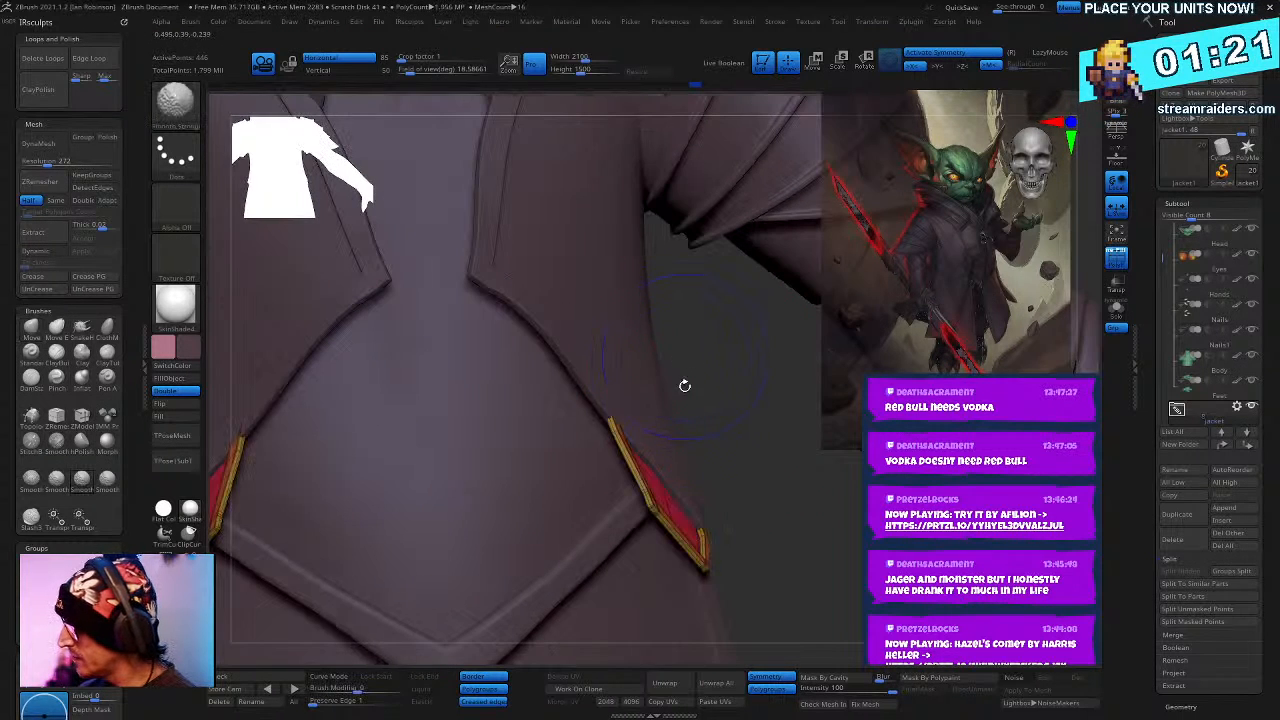
- Select the jacket and adjust the end of its front trim with the Move brush where it overlaps the small flap
left_click(604, 309, "alt")
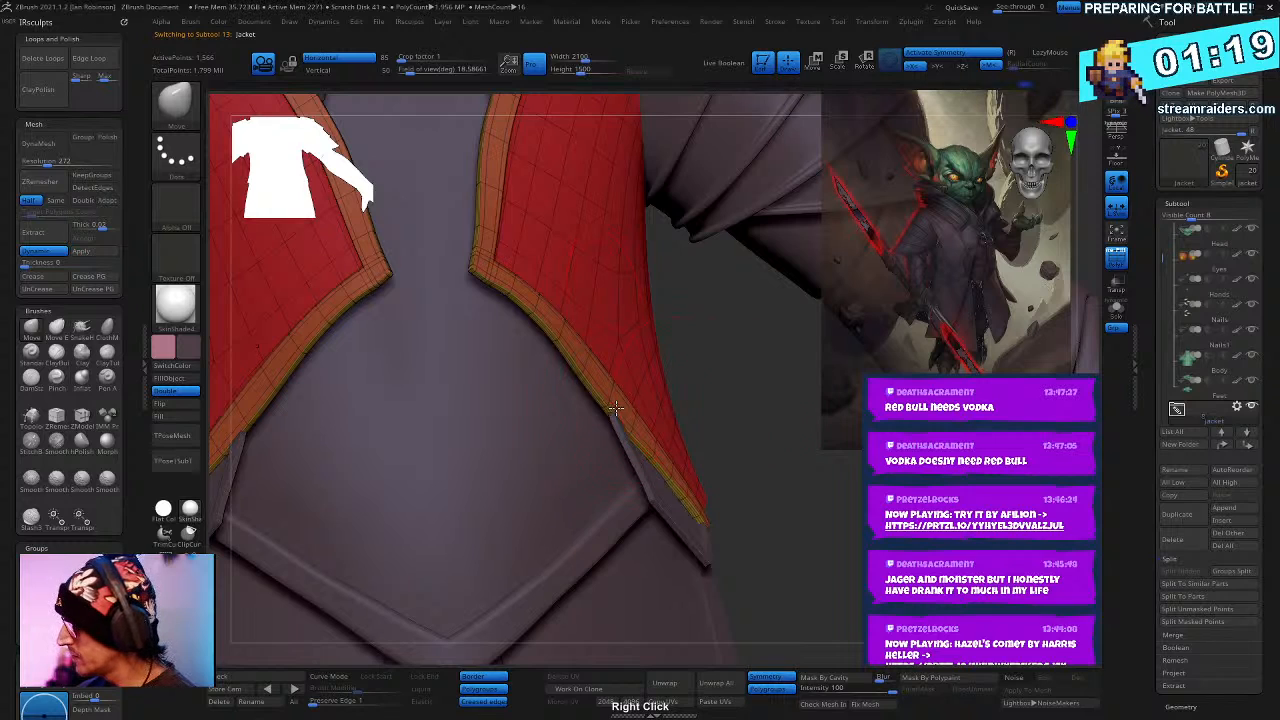
right_click_drag(744, 418, 493, 355)
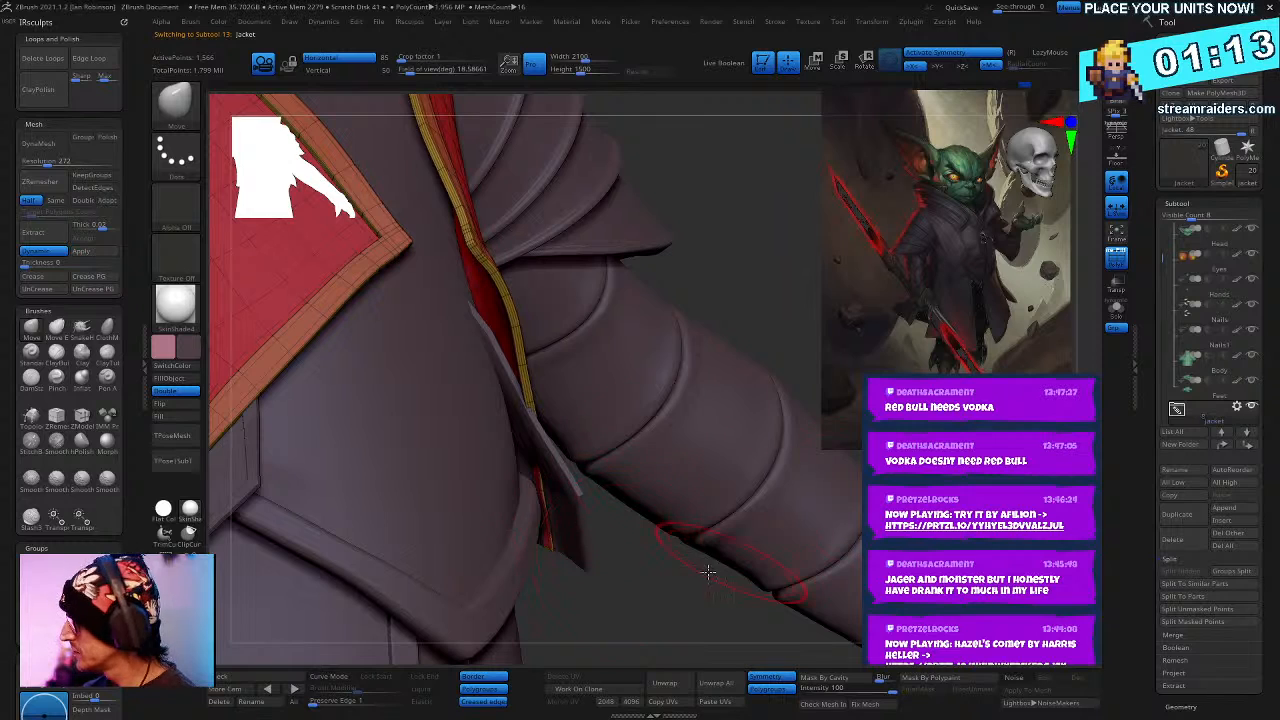
right_click_drag(708, 572, 660, 520)
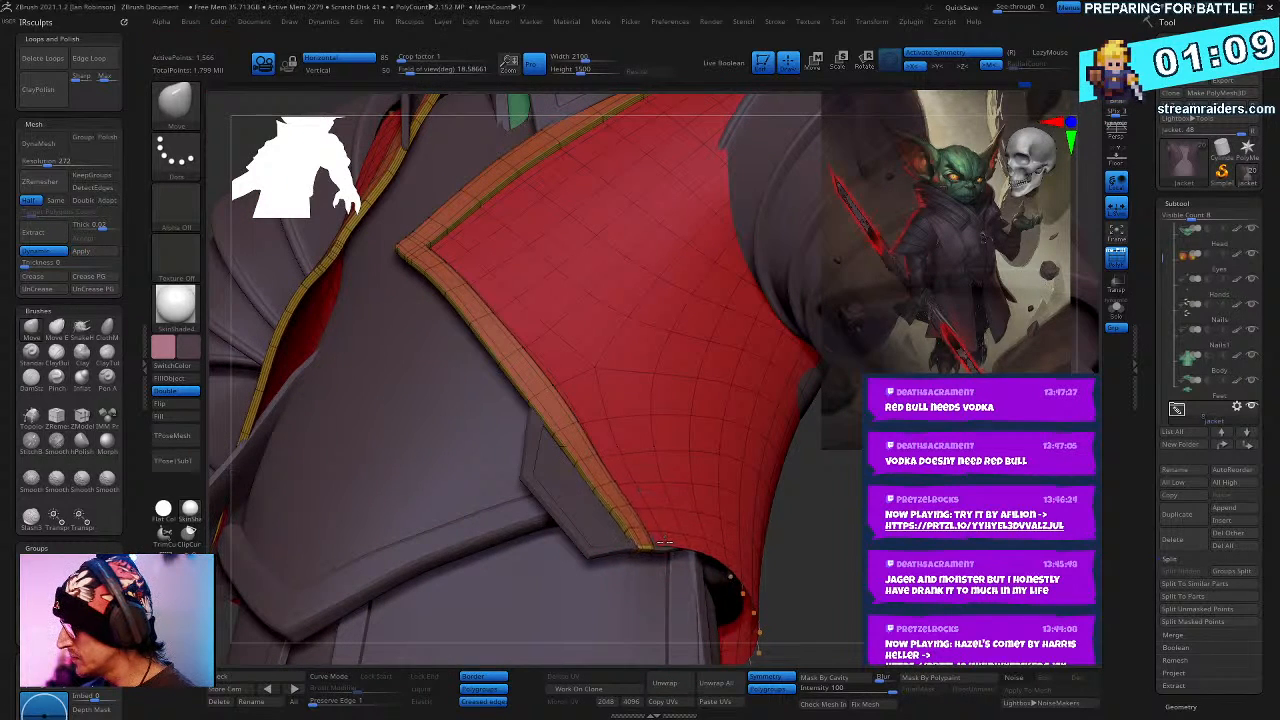
mouse_move(733, 497)
right_mouse_down()
mouse_move(774, 543)
mouse_move(800, 500)
mouse_move(740, 420)
mouse_move(702, 610)
mouse_move(697, 530)
right_mouse_up()
right_click(697, 526)
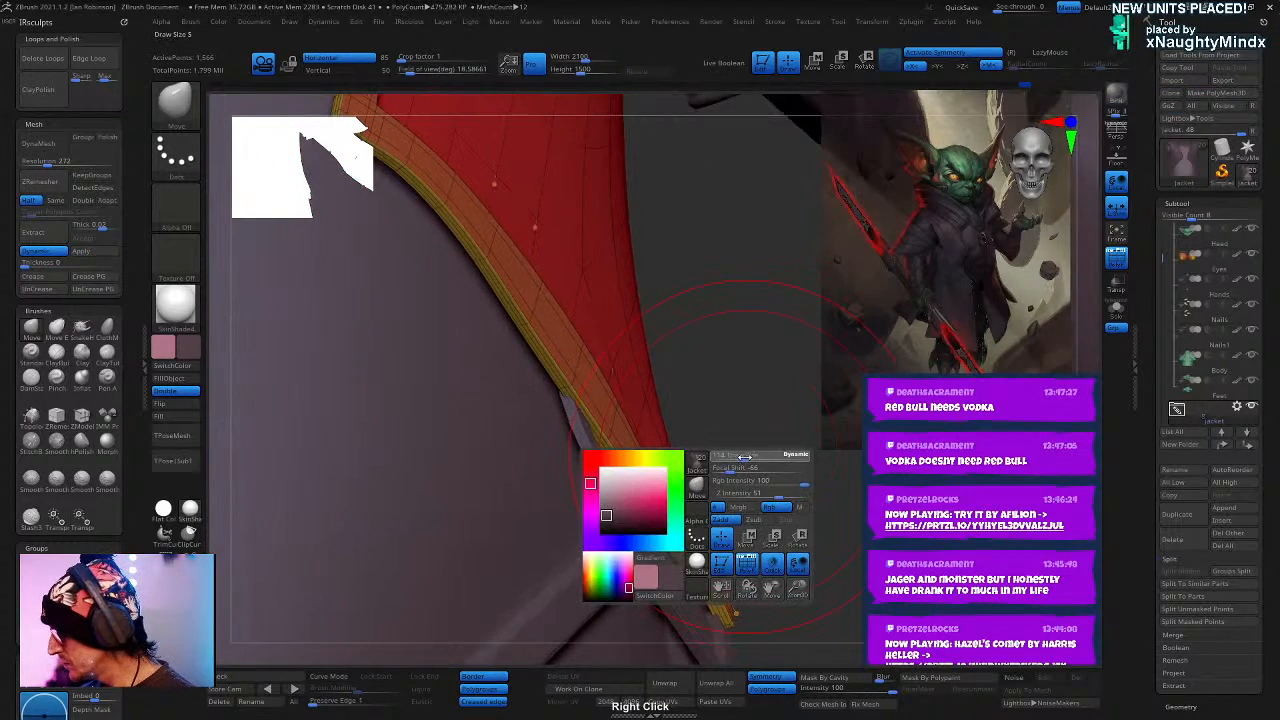
mouse_move(757, 463)
right_mouse_down()
mouse_move(714, 389)
mouse_move(670, 497)
right_mouse_up()
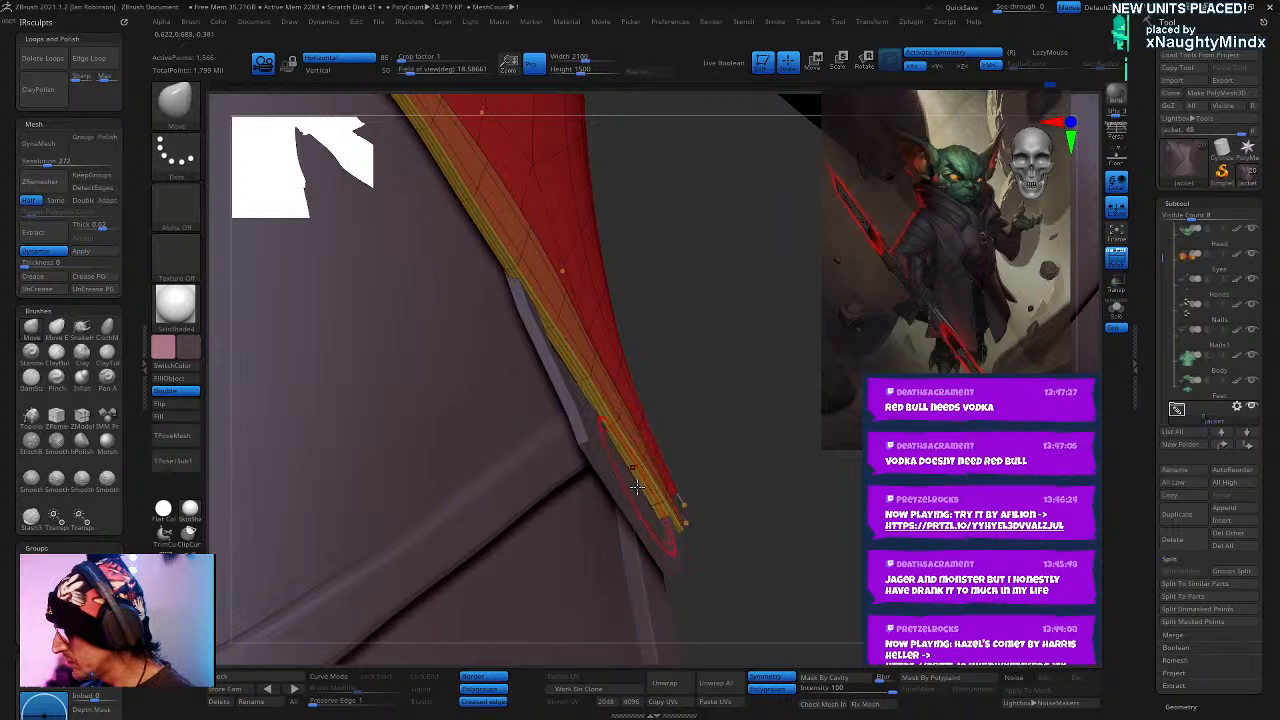
right_click_drag(740, 434, 672, 355)
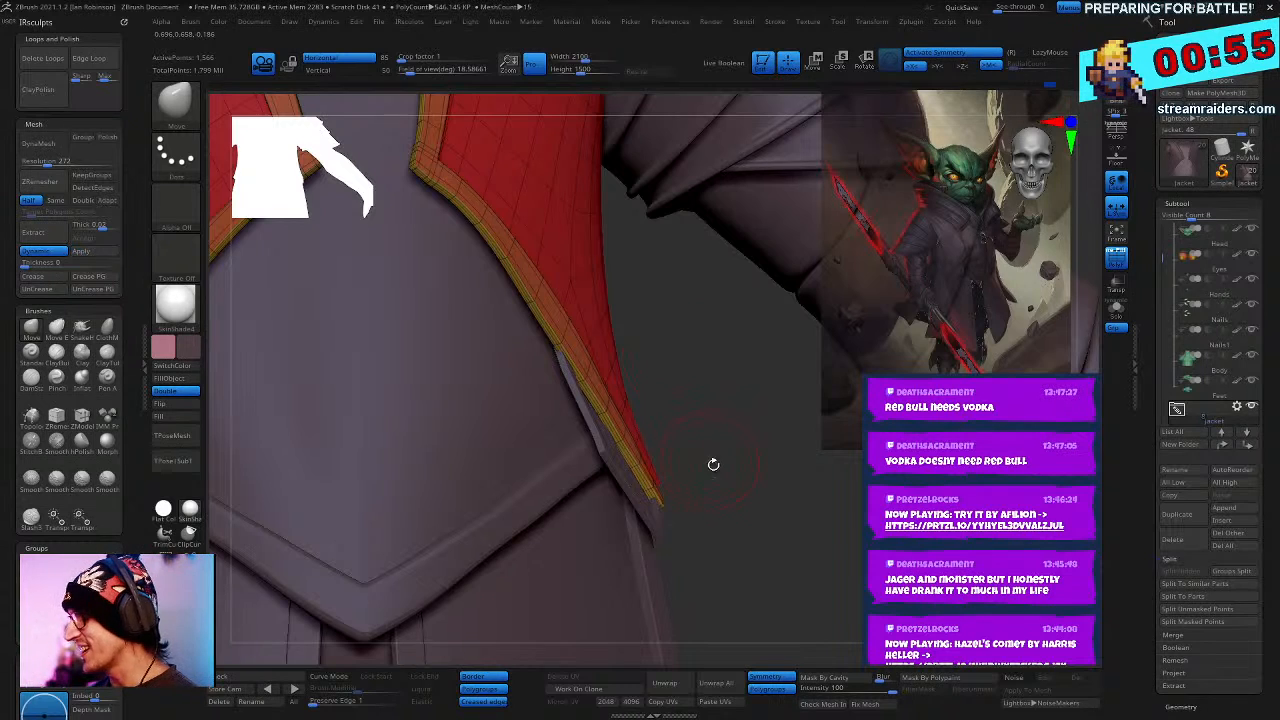
right_click_drag(713, 464, 735, 488)
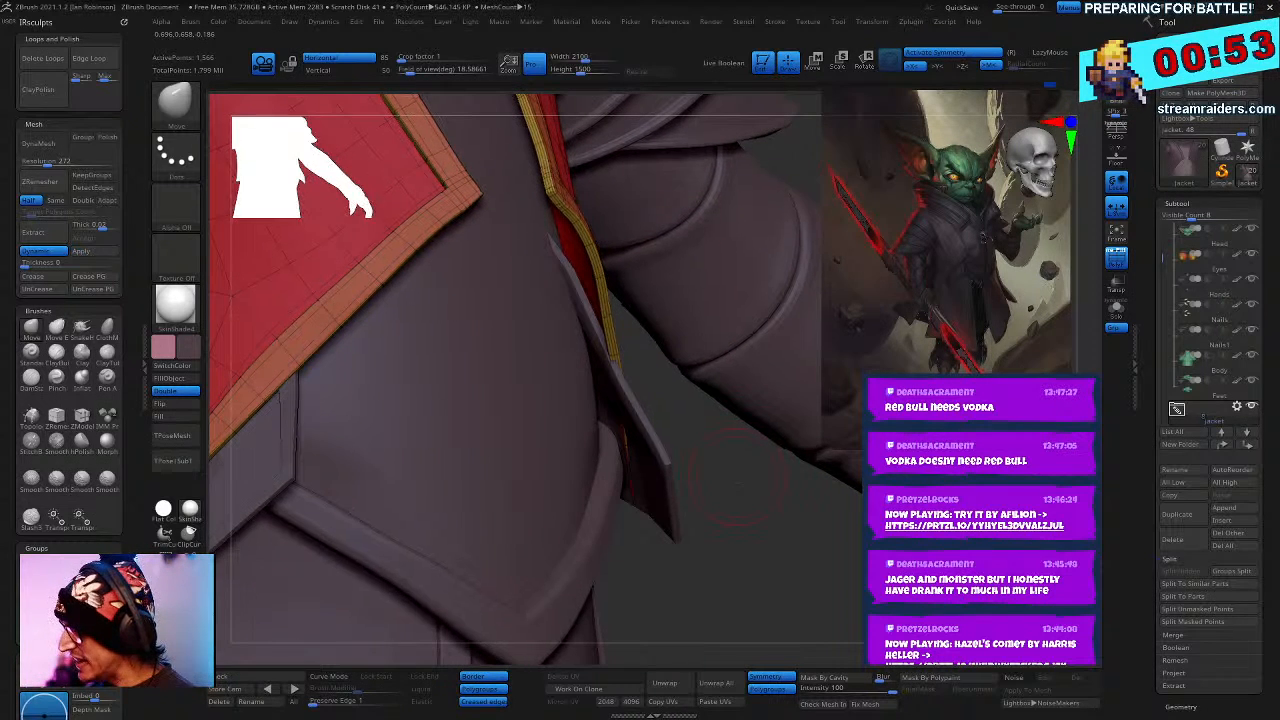
- Switch from the jacket to the jacket1 flap subtool and isolate it with its polyframe shown
left_click(1116, 308)
key("shift+f")
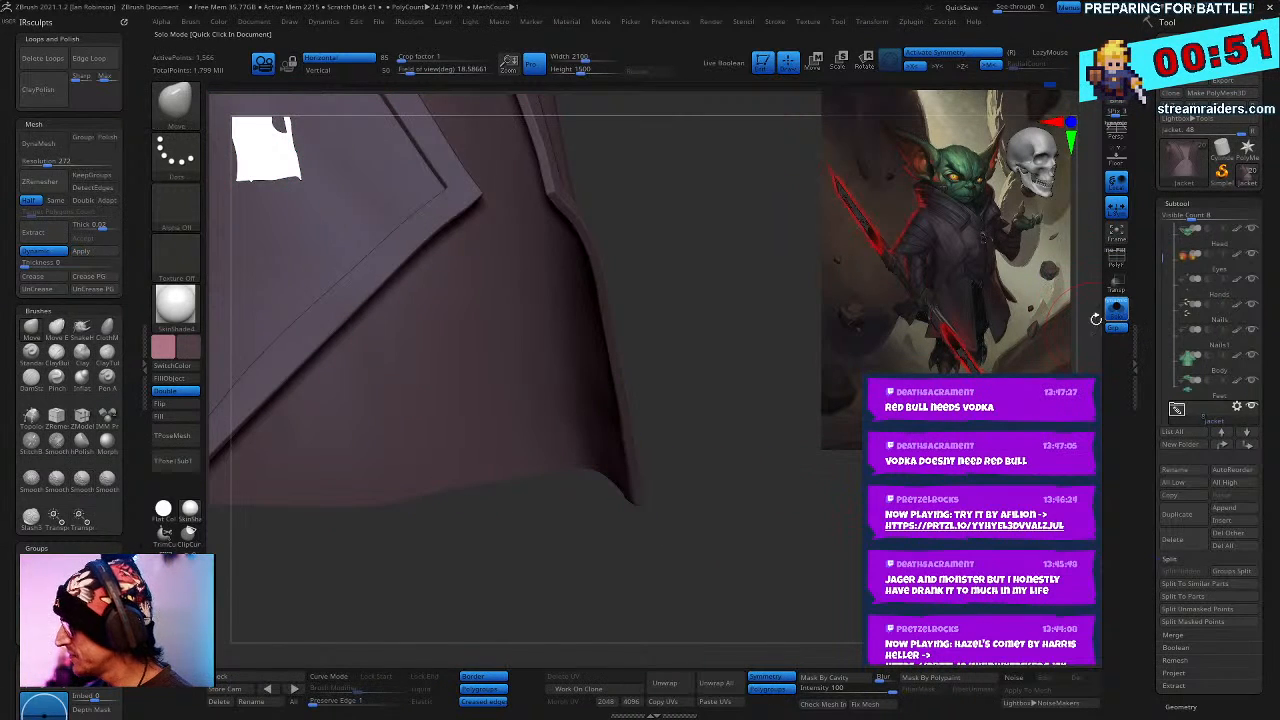
key("Down")
left_click_drag(775, 566, 790, 590)
key("shift+f")
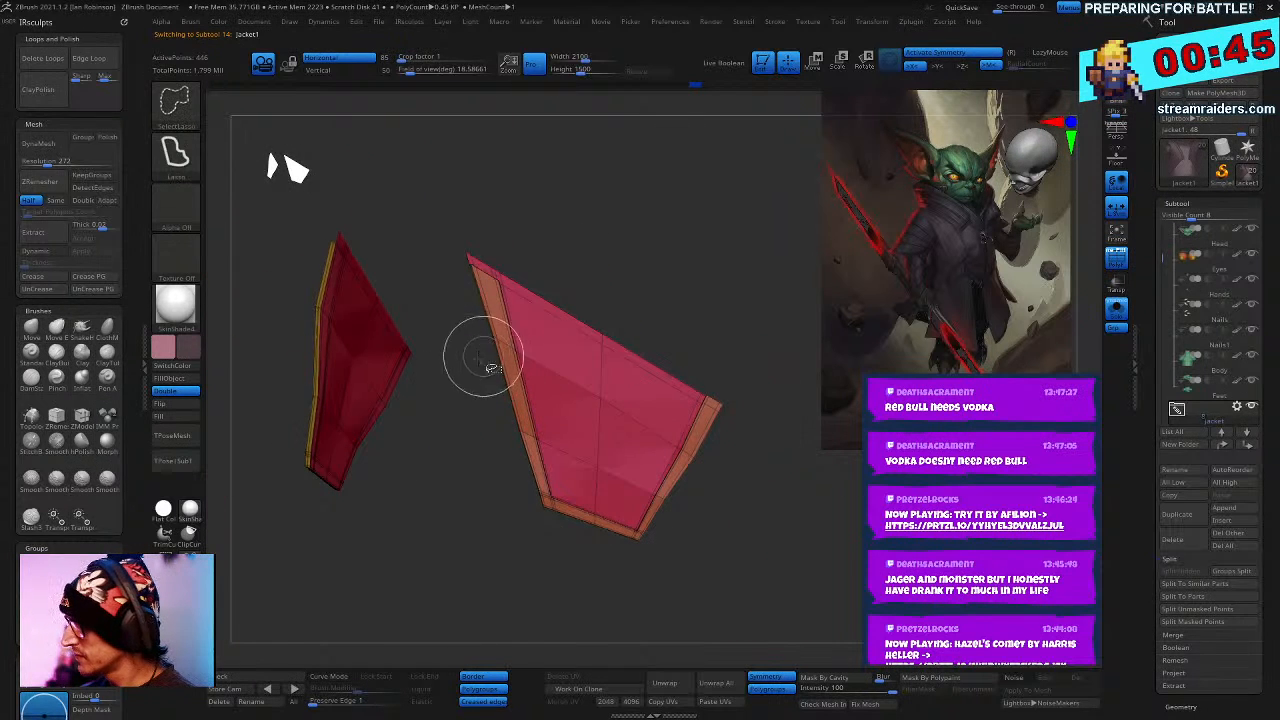
left_click(1116, 312)
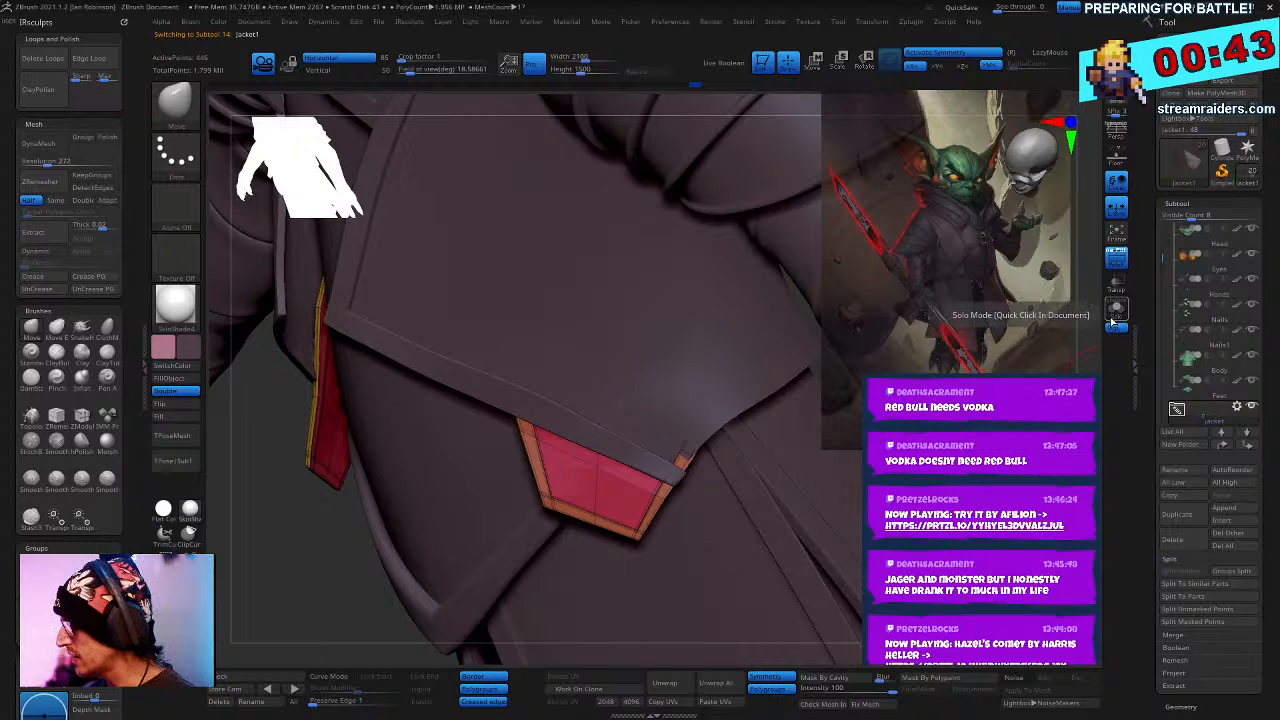
left_click(1114, 312)
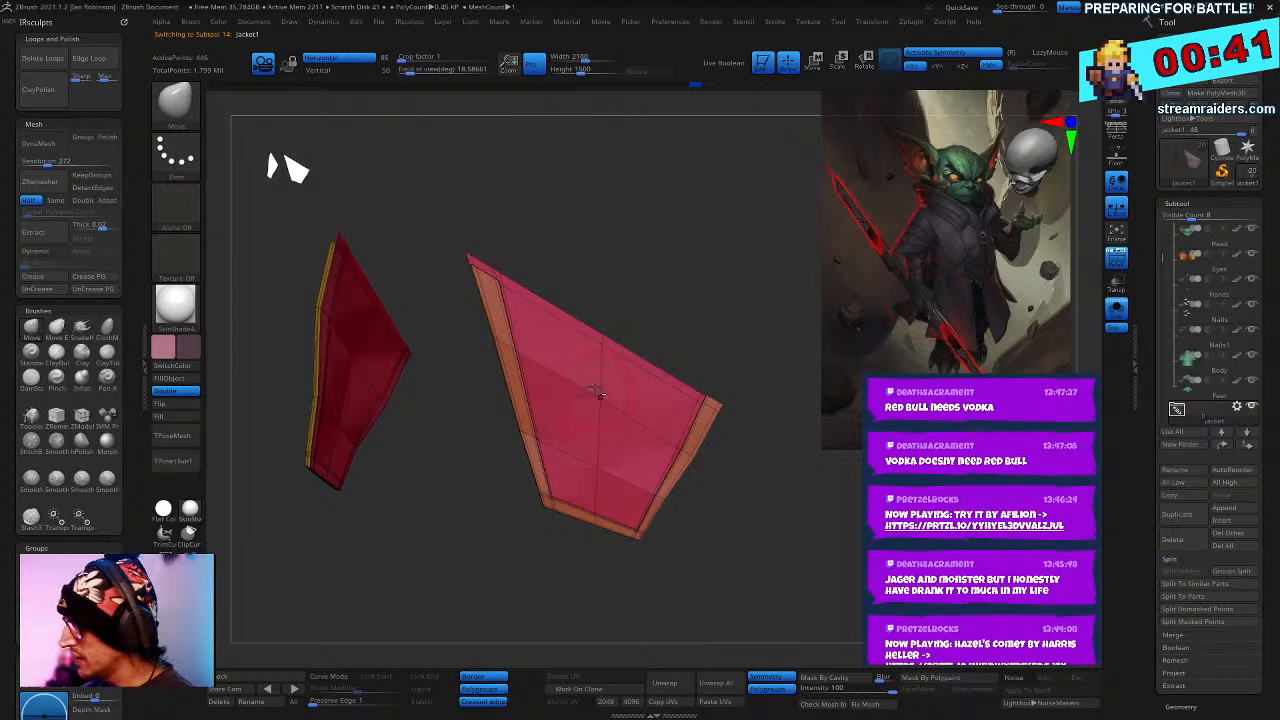
right_click_drag(600, 395, 611, 487)
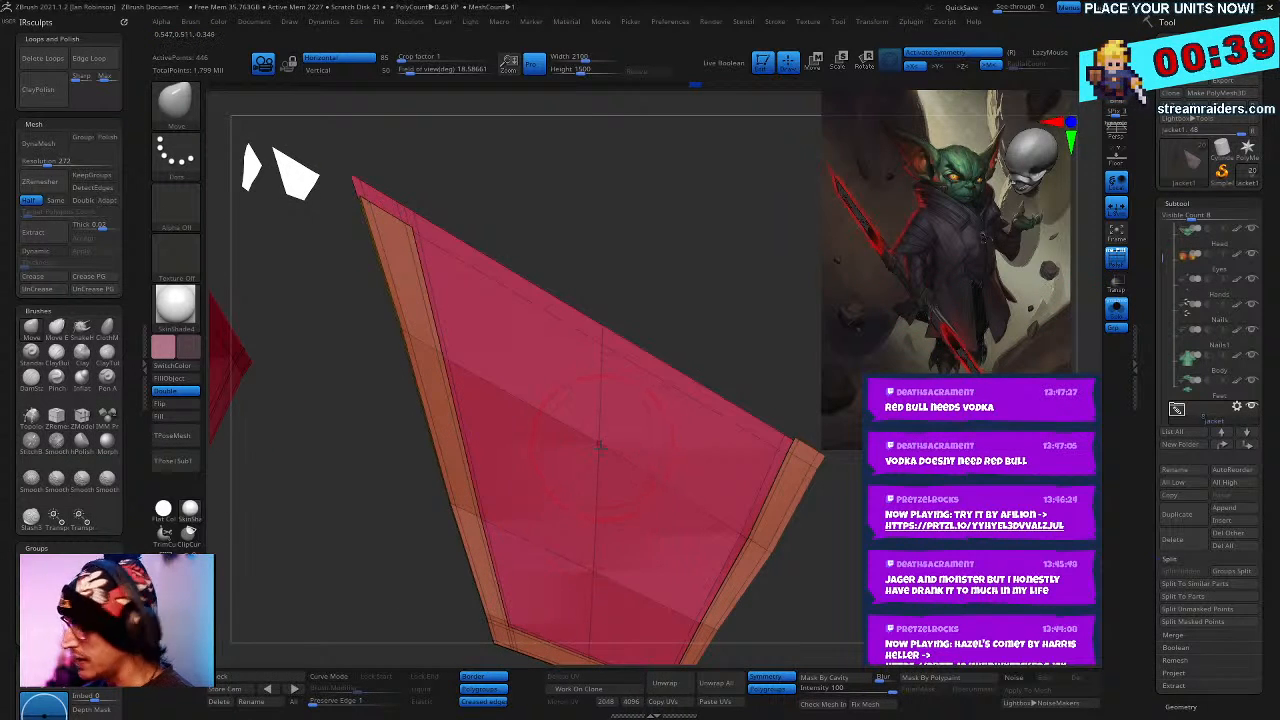
- Slide the flap's crosswise edge loop with ZModeler's Slide action set to EdgeLoop Complete to even out the polygon spacing
key("b")
key("z")
key("m")
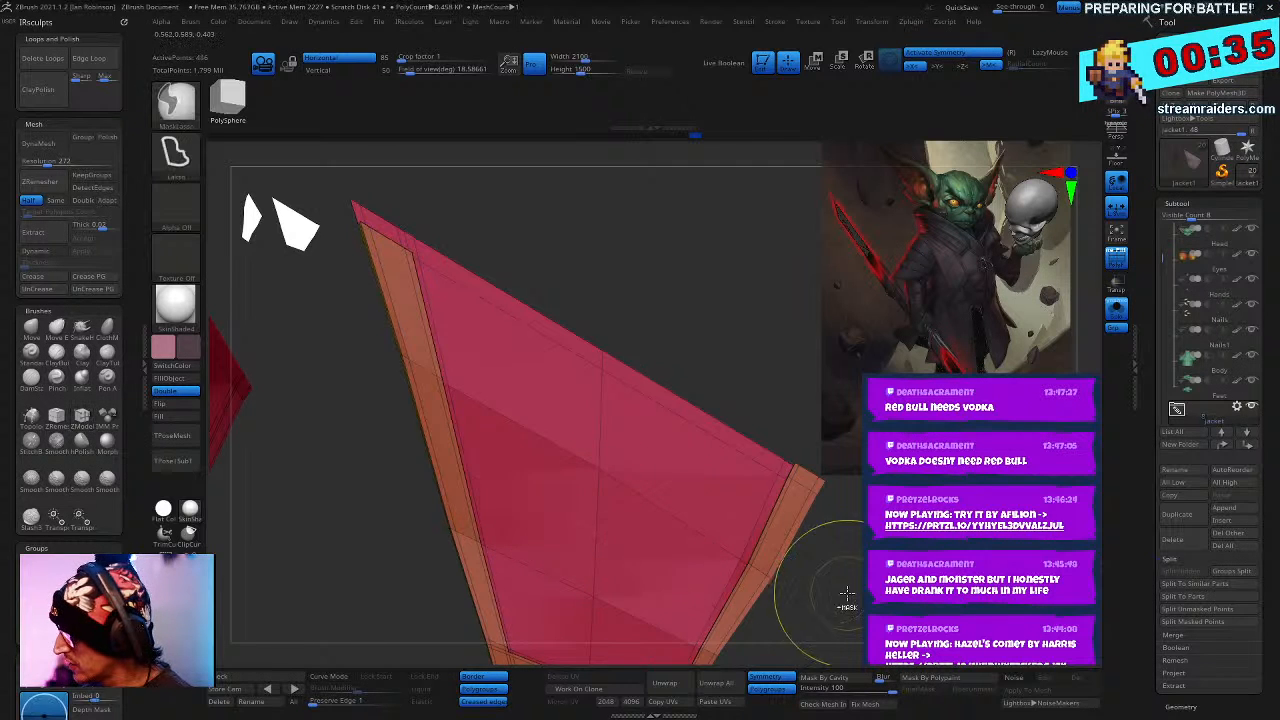
mouse_move(840, 586)
left_mouse_down()
mouse_move(829, 520)
mouse_move(850, 560)
mouse_move(860, 530)
mouse_move(843, 589)
mouse_move(746, 491)
left_mouse_up()
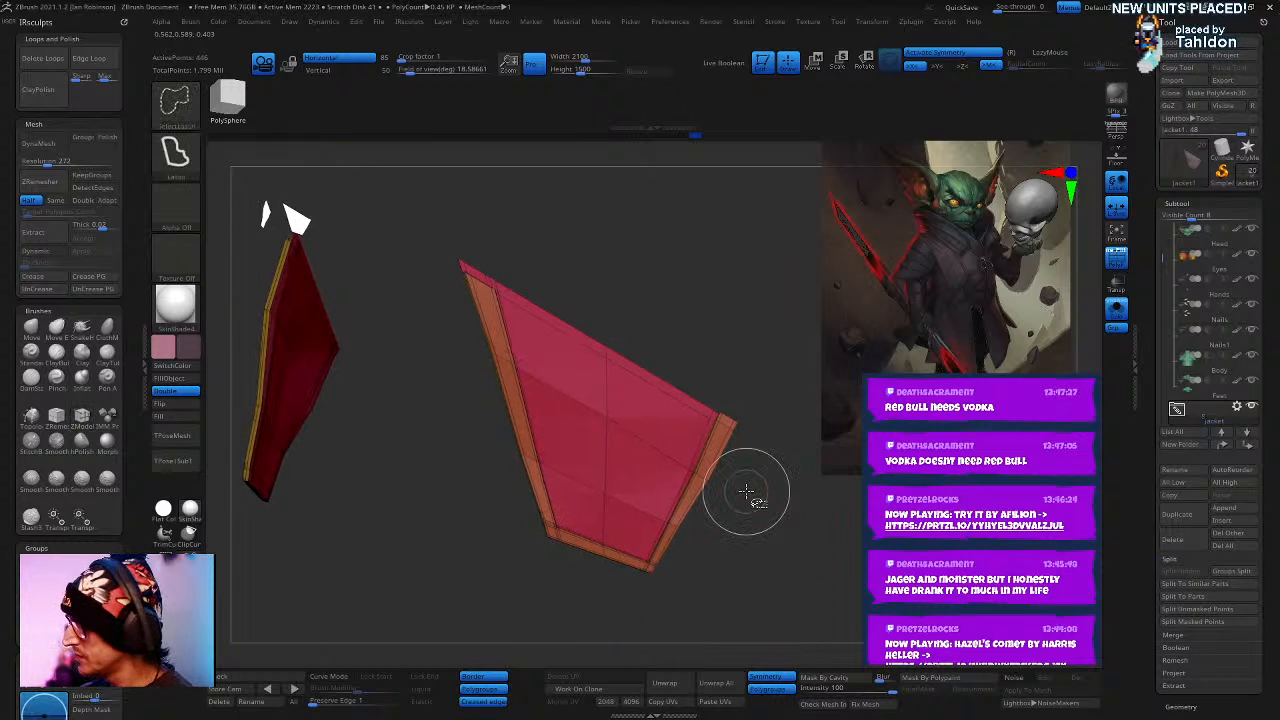
right_click_drag(667, 396, 687, 405, "ctrl")
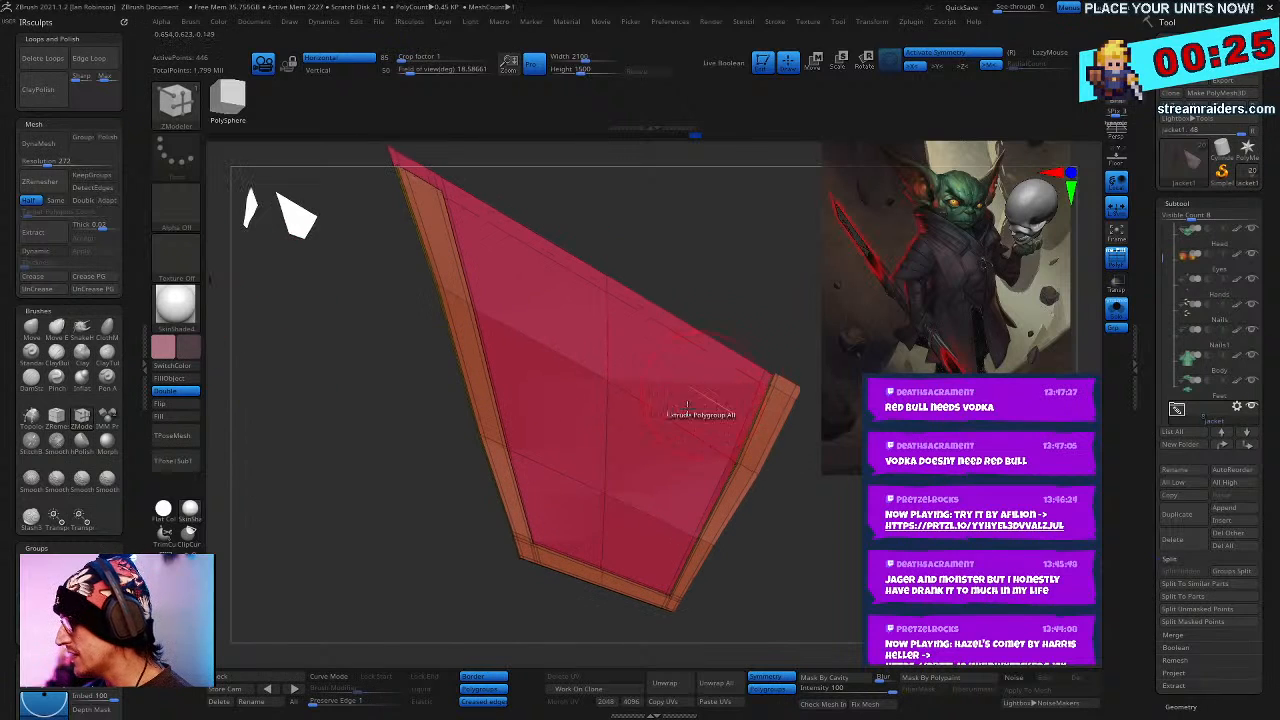
key("space")
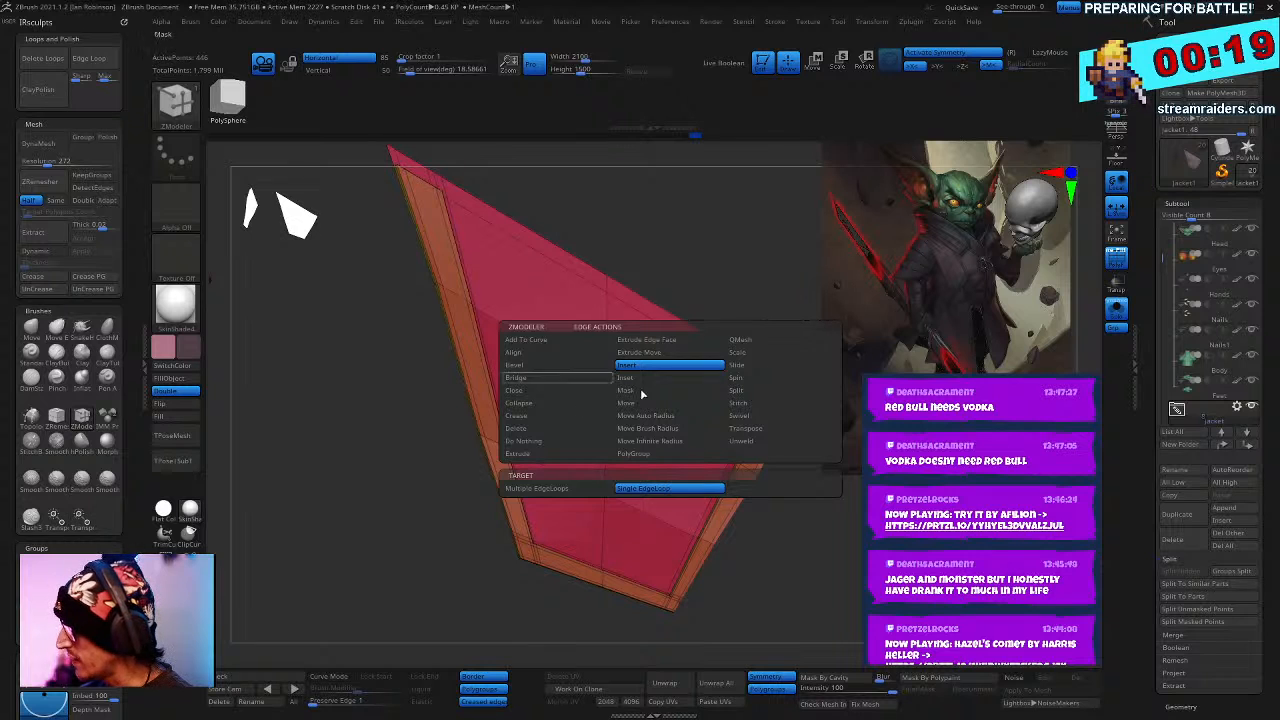
left_click(738, 366)
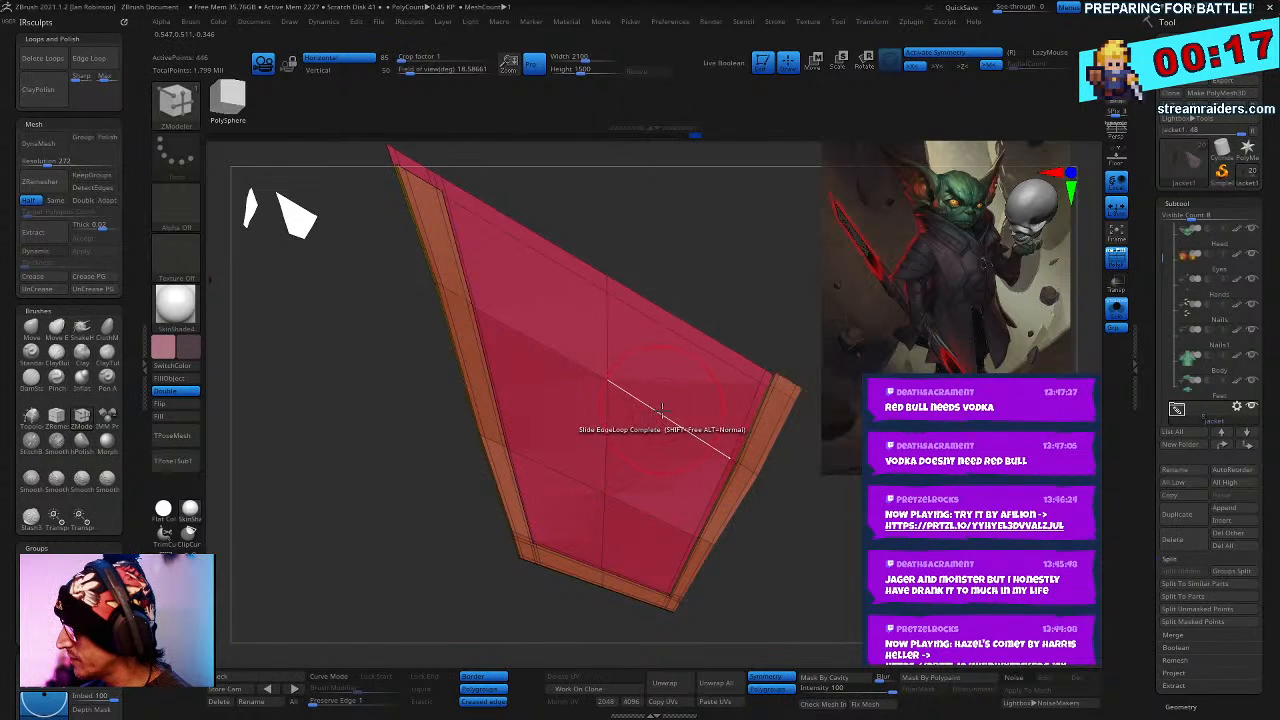
right_click_drag(673, 424, 730, 489)
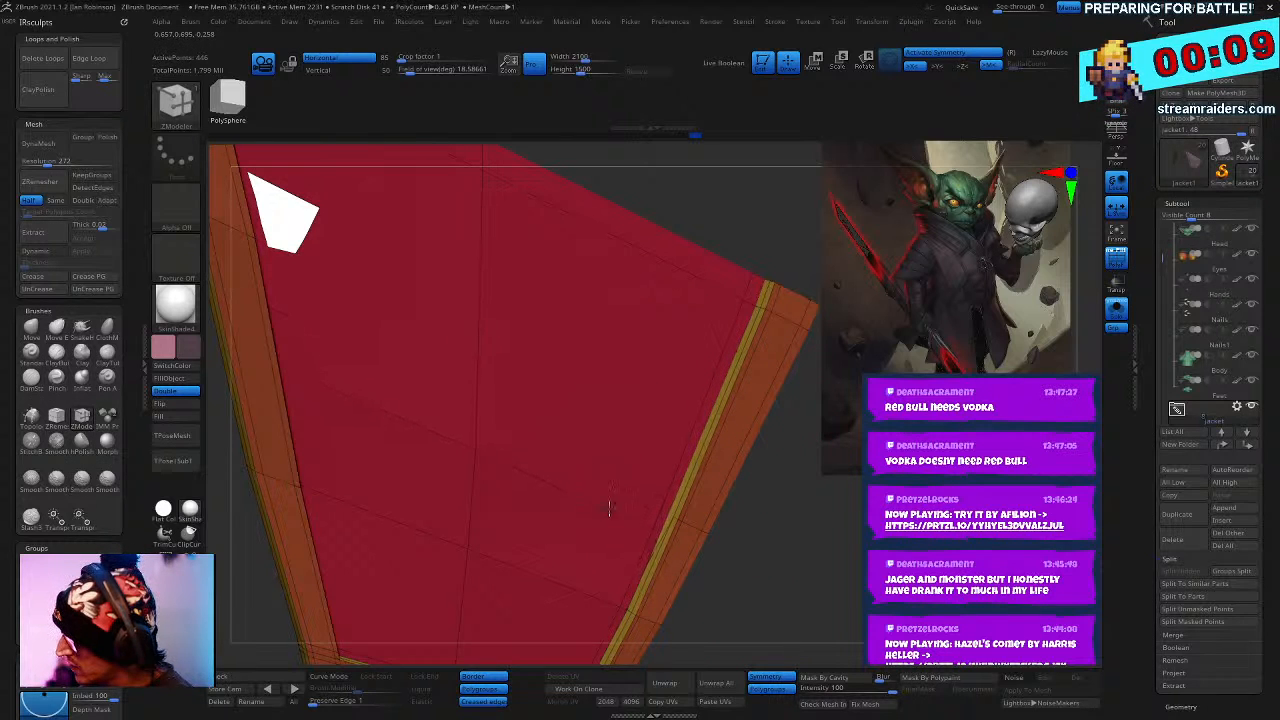
- Check the flap alone and against the jacket, and undo its trim extrusion and recent edits back to the flat two-polygroup panel
right_click_drag(681, 533, 756, 547)
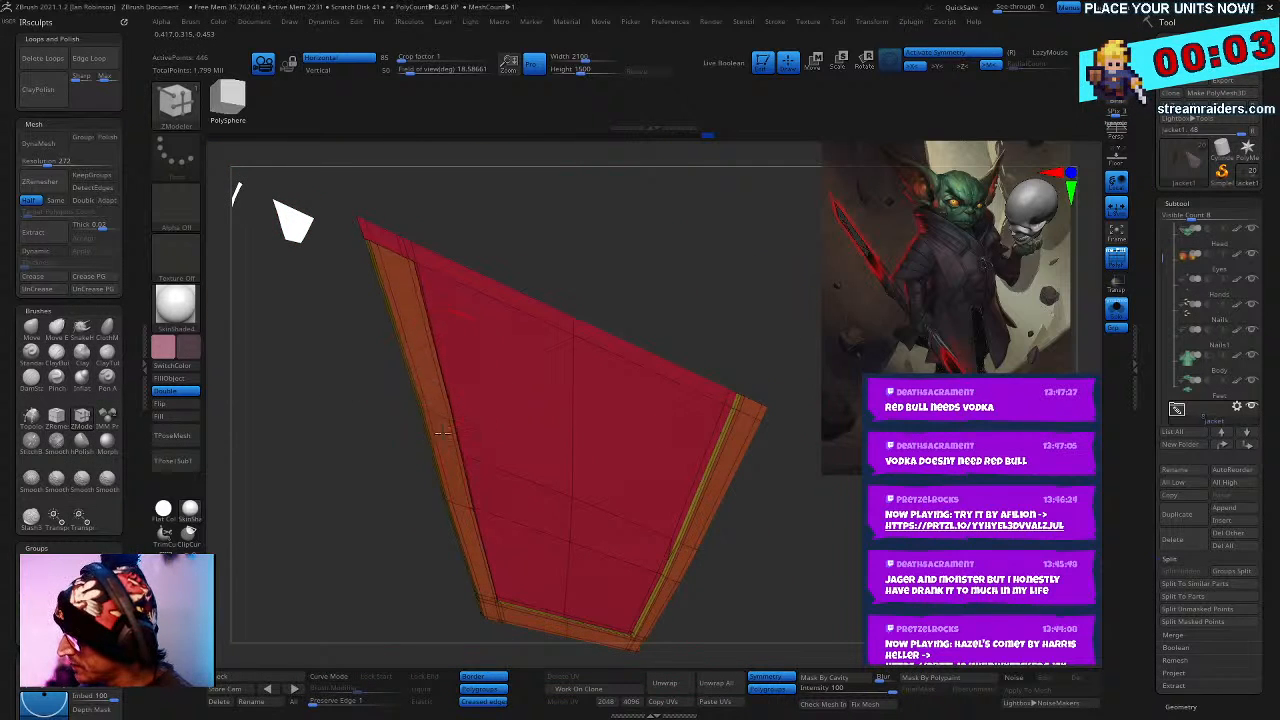
right_click_drag(465, 458, 687, 438)
left_click(1116, 310)
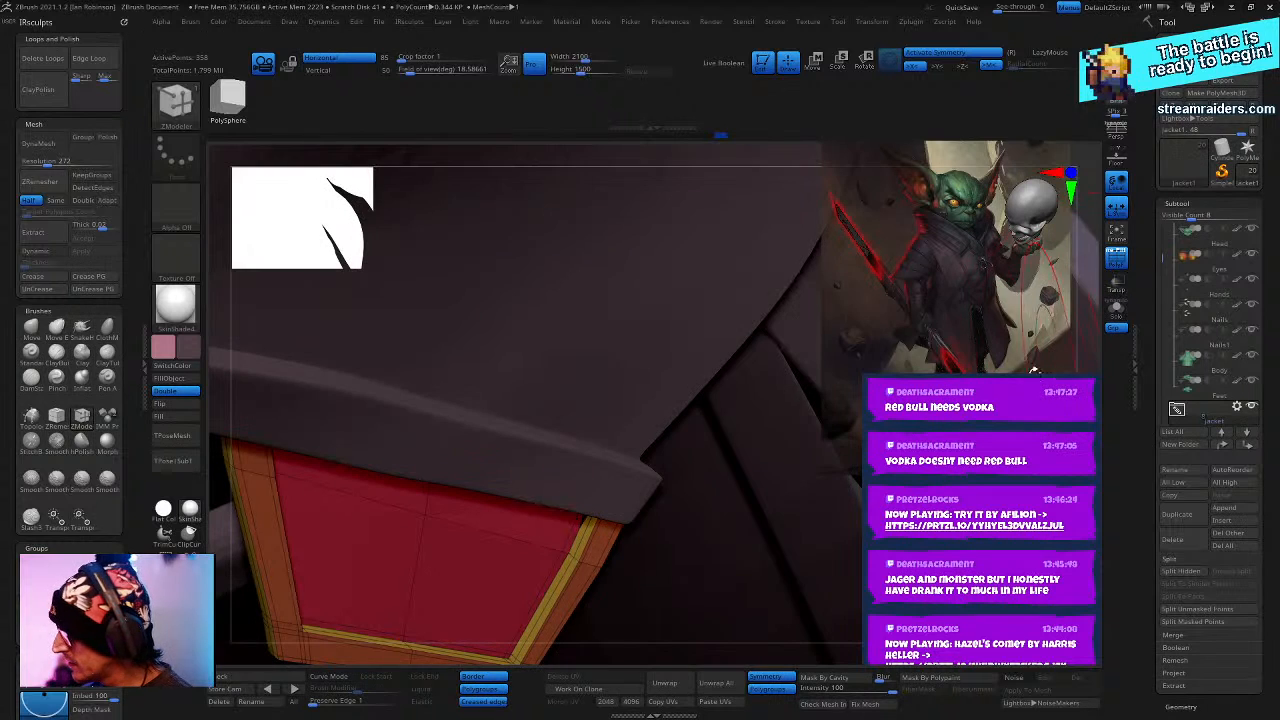
mouse_move(838, 540)
right_mouse_down()
mouse_move(786, 486)
mouse_move(771, 457)
mouse_move(794, 449)
mouse_move(777, 443)
right_mouse_up()
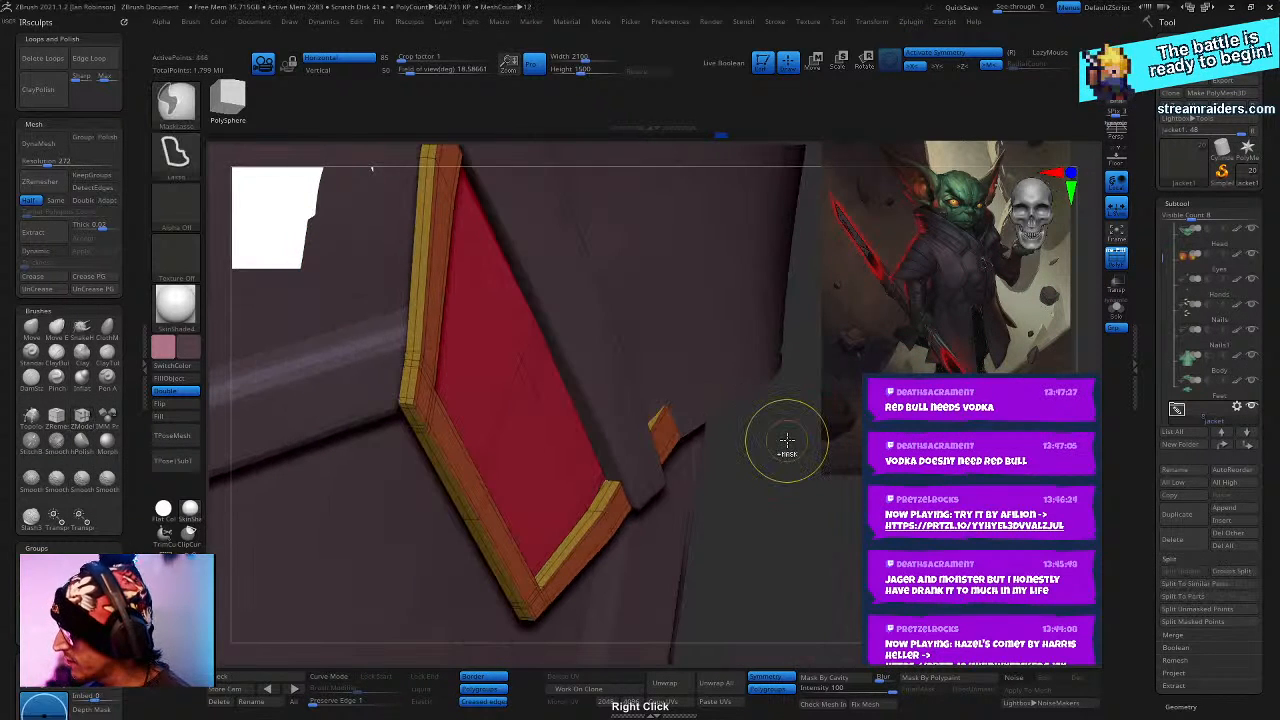
left_click(1116, 310)
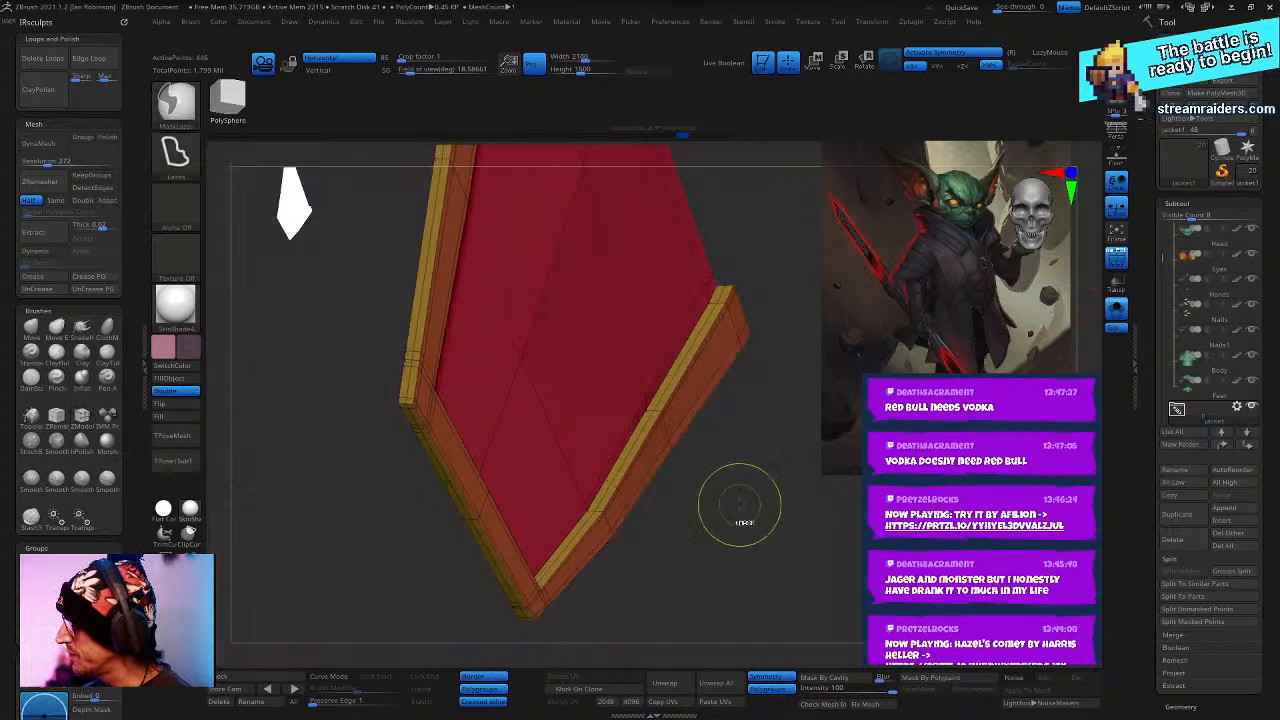
right_click_drag(738, 504, 759, 527)
key("ctrl+z")
key("ctrl+z")
key("ctrl+z")
key("ctrl+z")
key("ctrl+z")
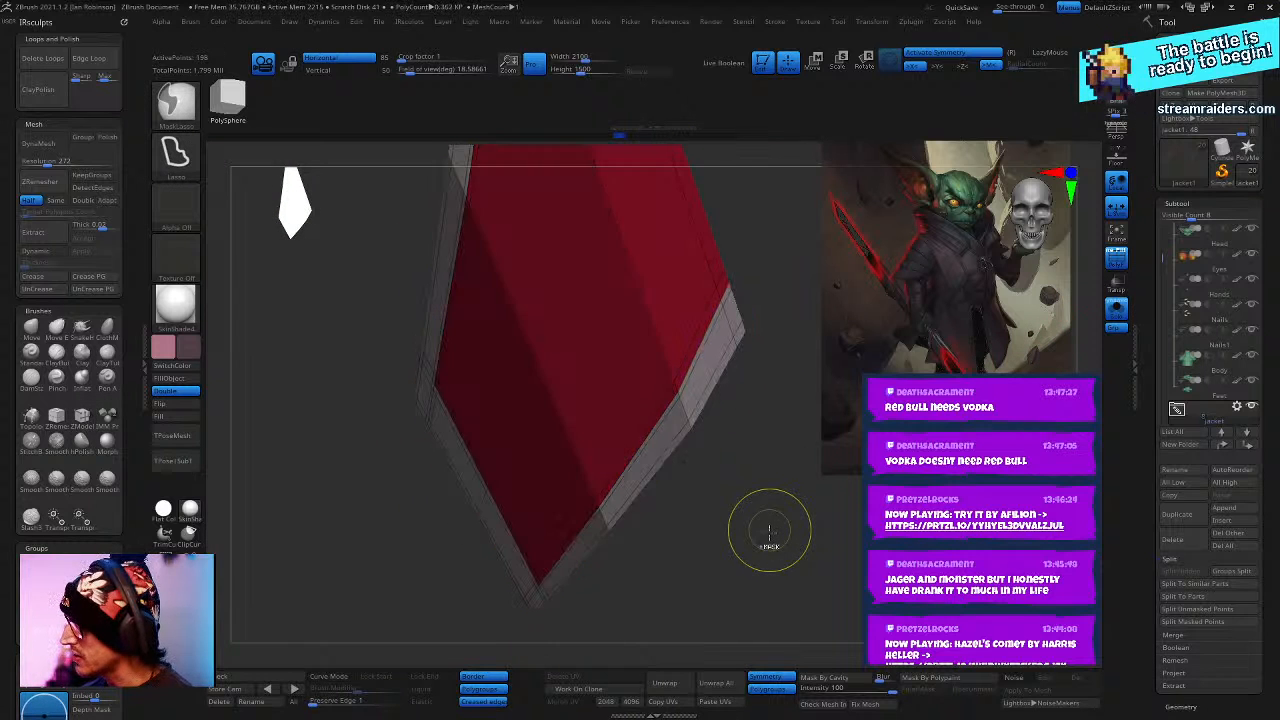
key("ctrl+z")
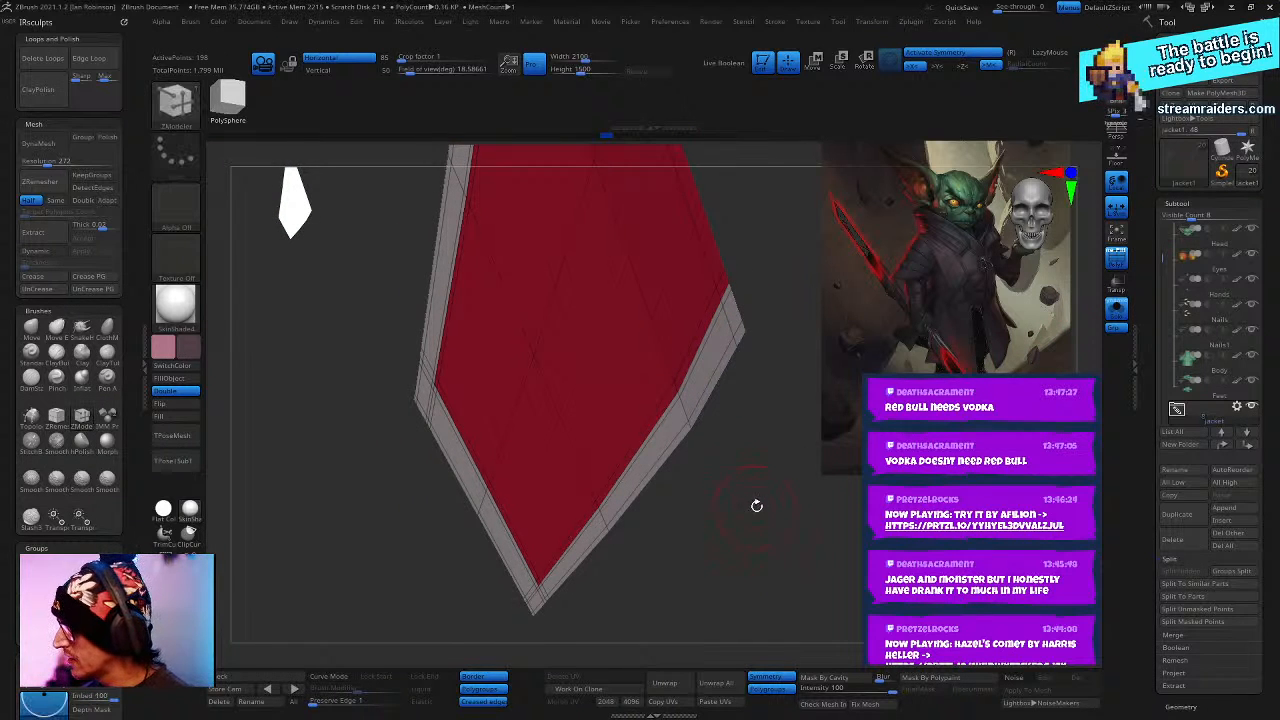
- Set ZModeler's edge action to Insert and add several edge loops in both directions across the flap to divide it more evenly
right_click_drag(757, 505, 690, 485)
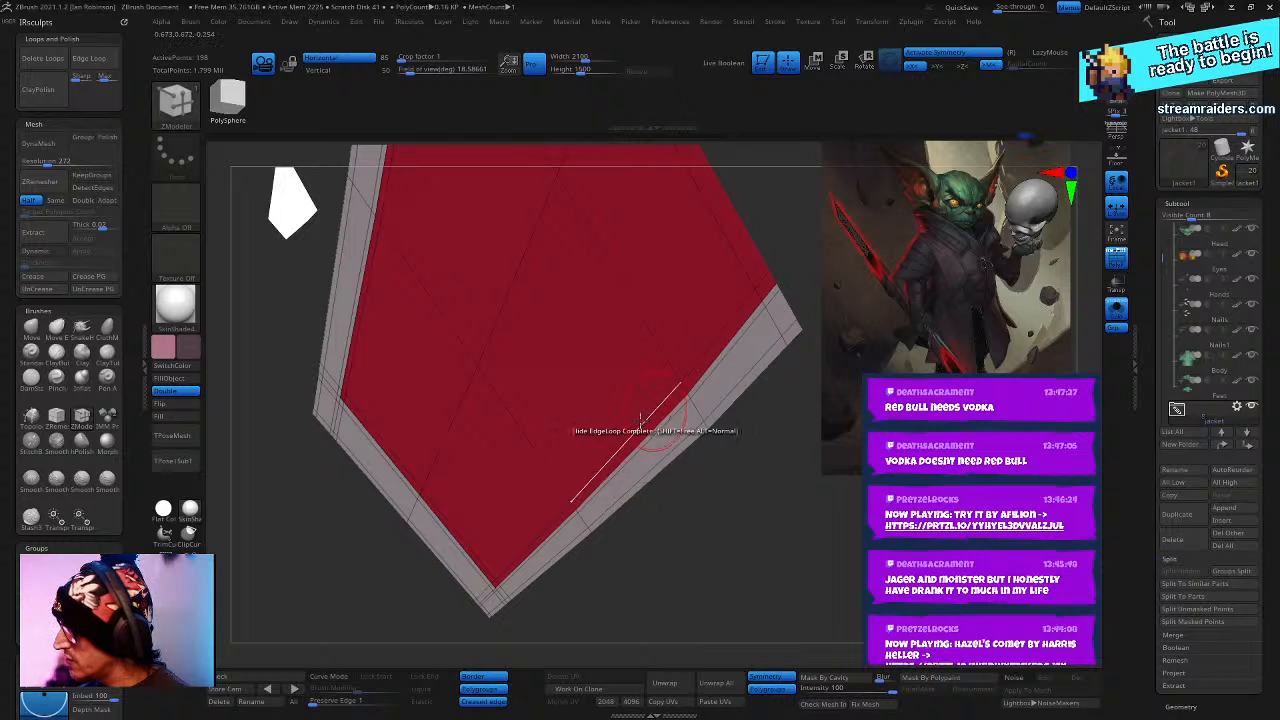
key("space")
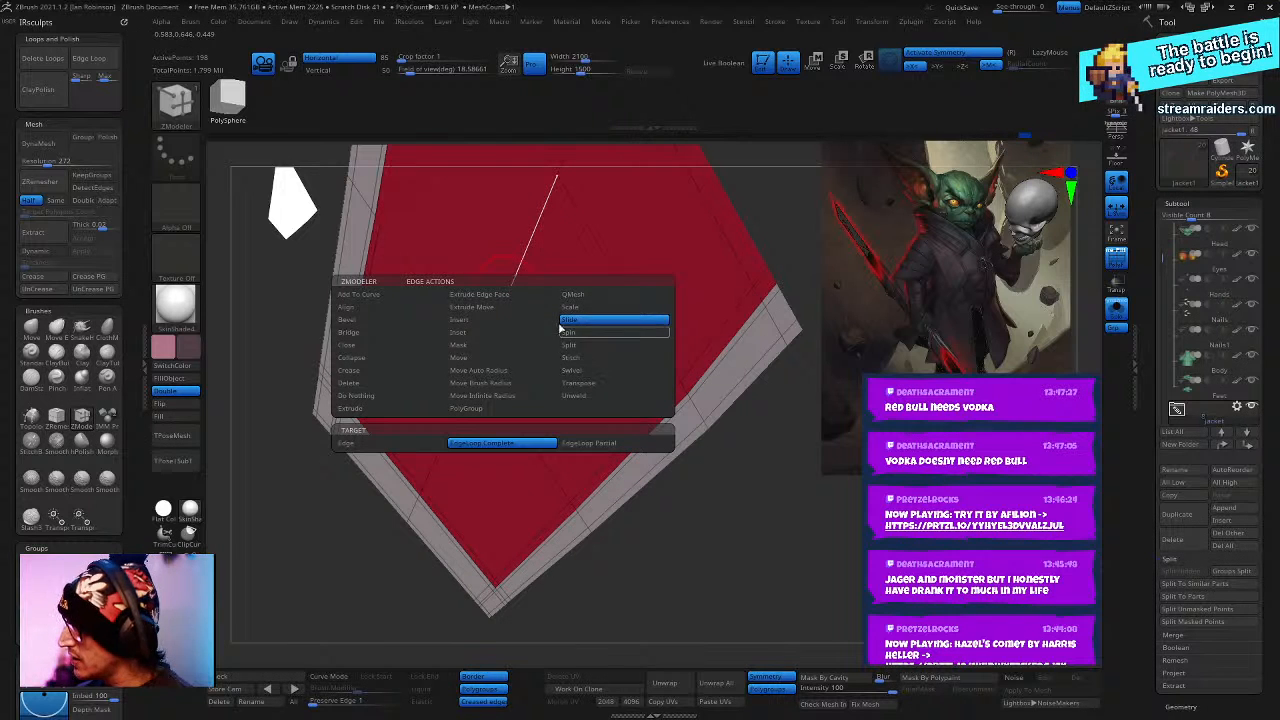
left_click(501, 321)
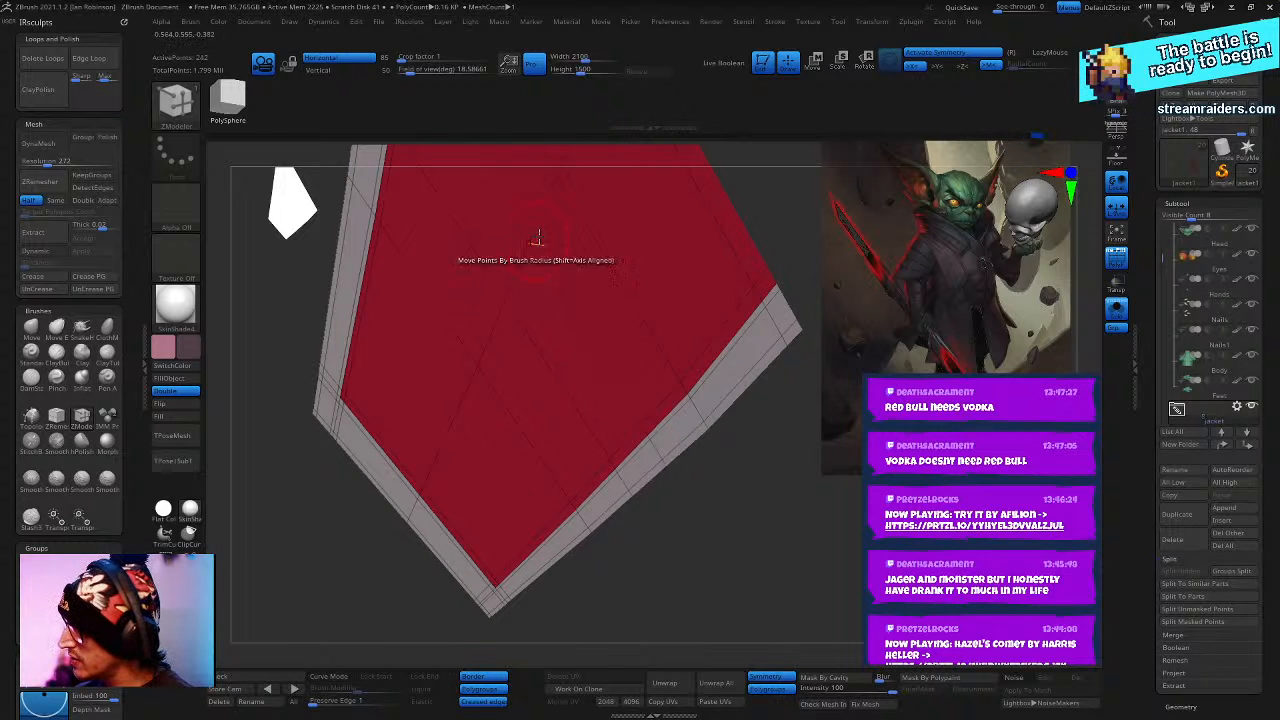
right_click_drag(534, 240, 566, 294)
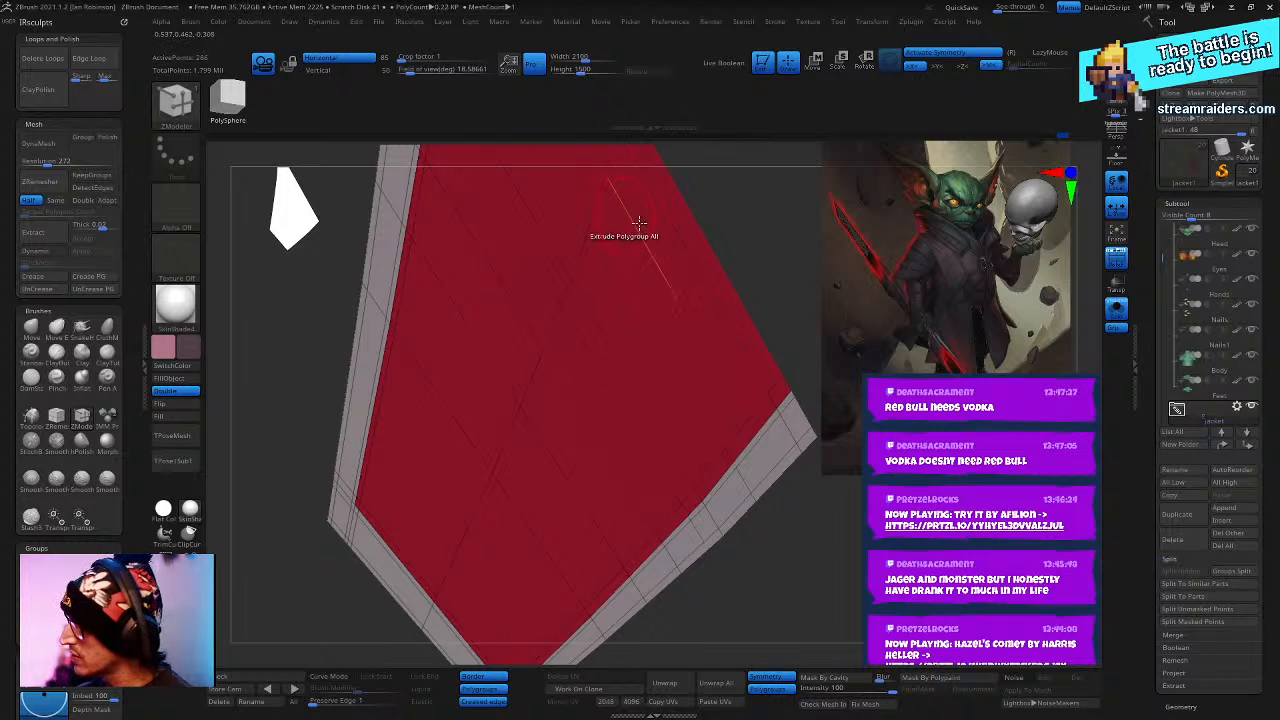
right_click_drag(673, 336, 655, 310)
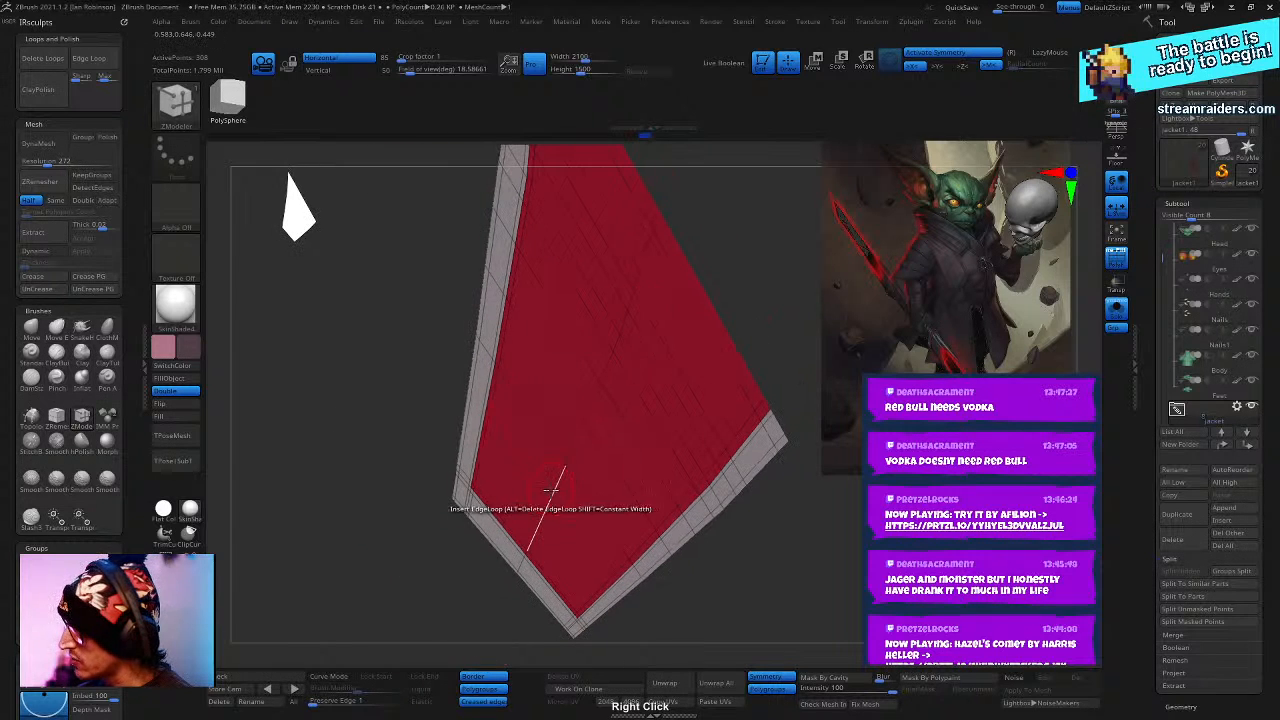
right_click_drag(576, 476, 623, 380)
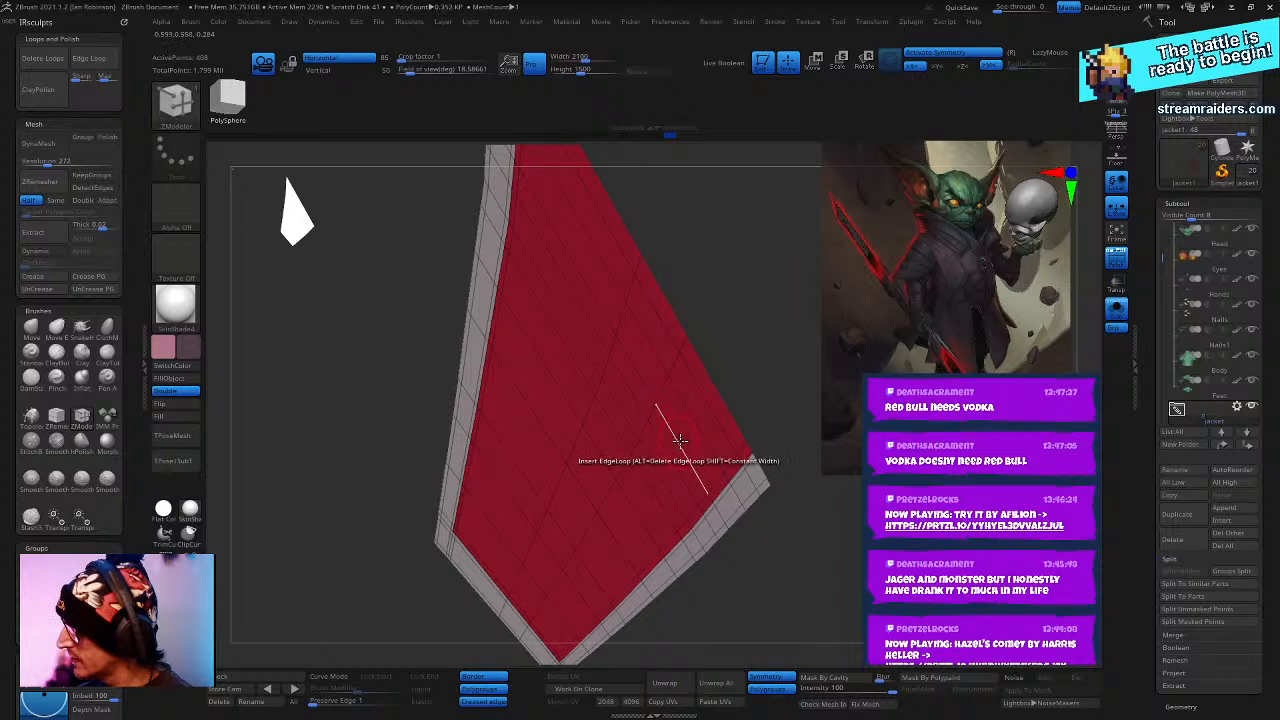
left_click(574, 274)
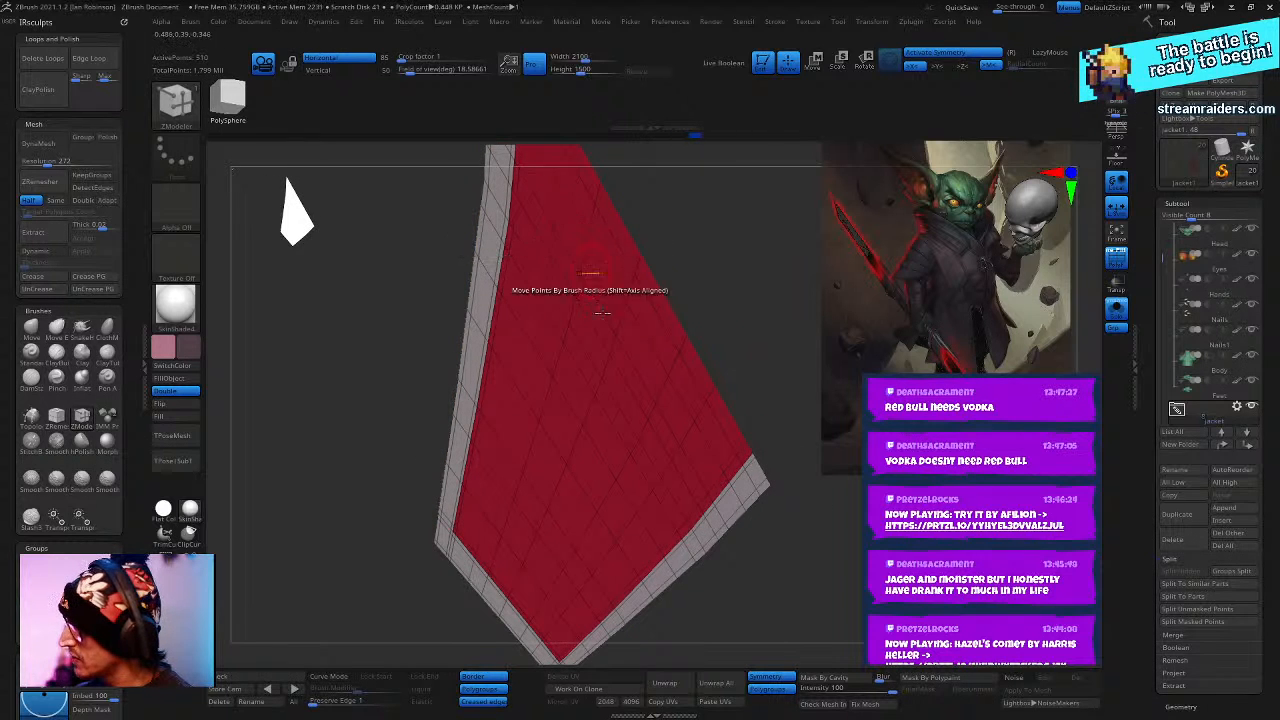
- Try extruding the flap's border polygroup with ZModeler's Polygroup All target, redoing it at a thinner height
right_click_drag(743, 514, 714, 523)
right_click(712, 401)
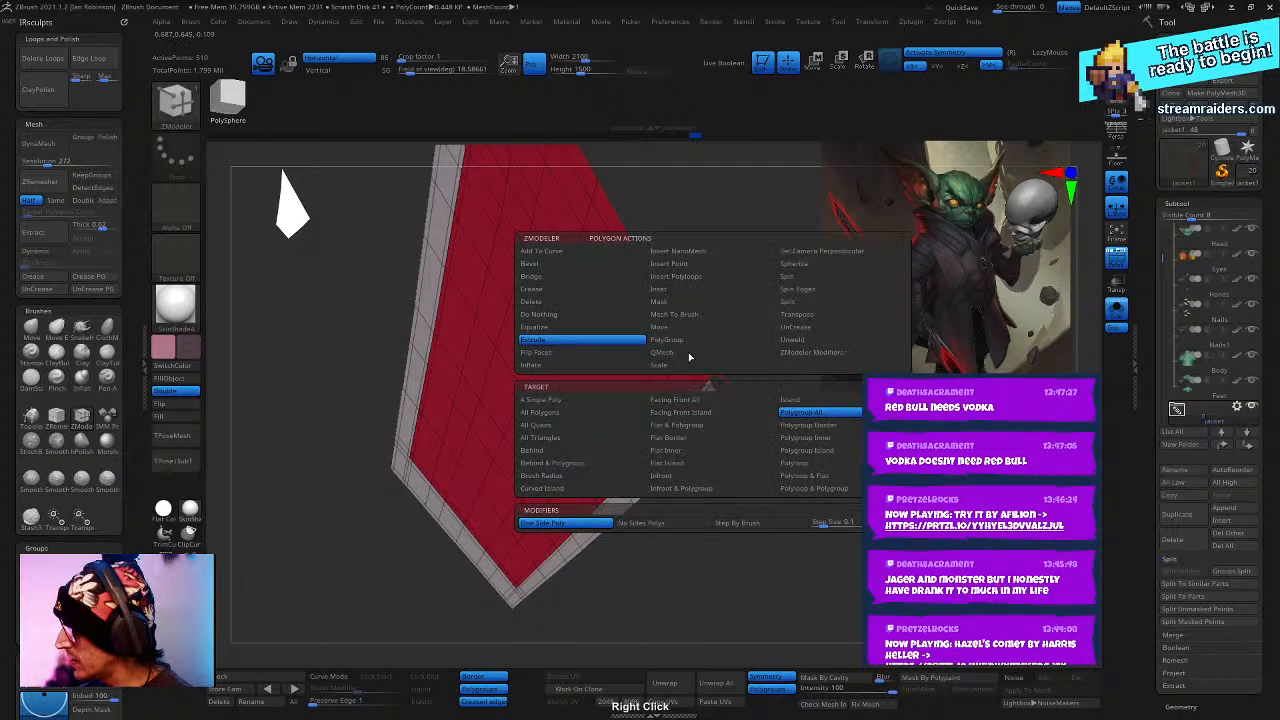
left_click_drag(714, 382, 701, 432)
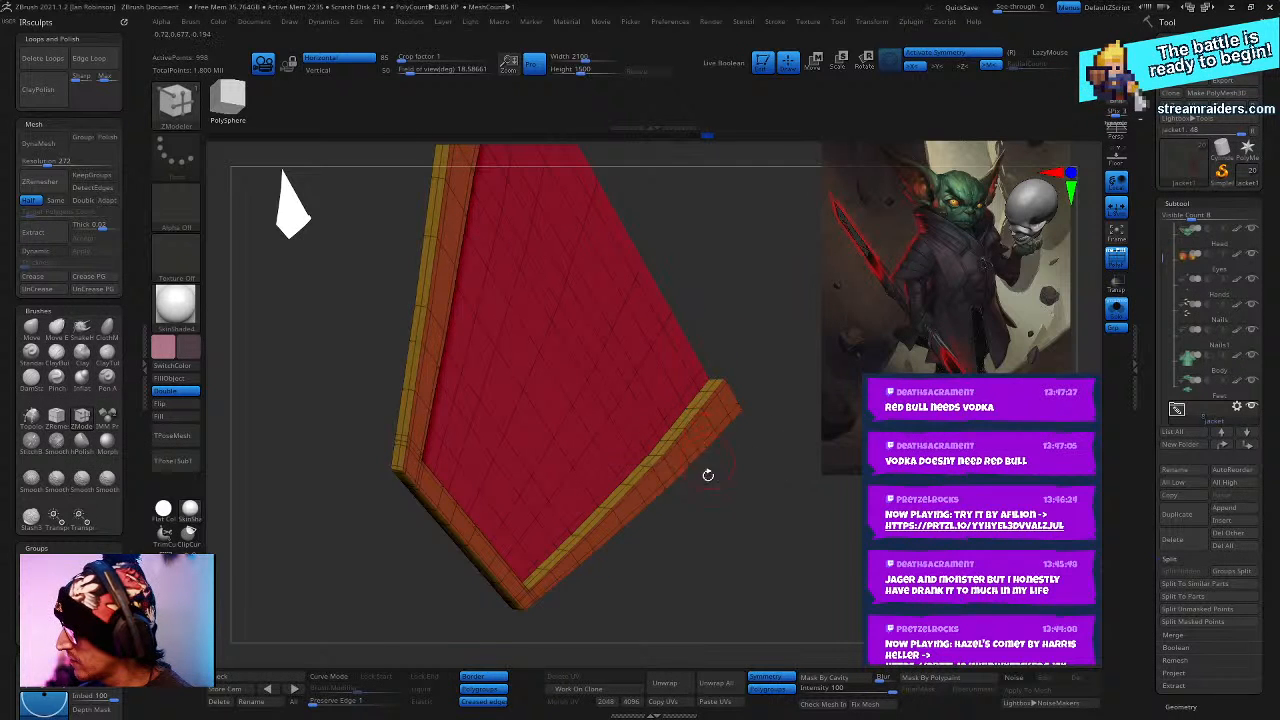
key("ctrl+z")
key("ctrl+z")
right_click_drag(722, 430, 688, 424, "ctrl")
left_click_drag(684, 421, 684, 414)
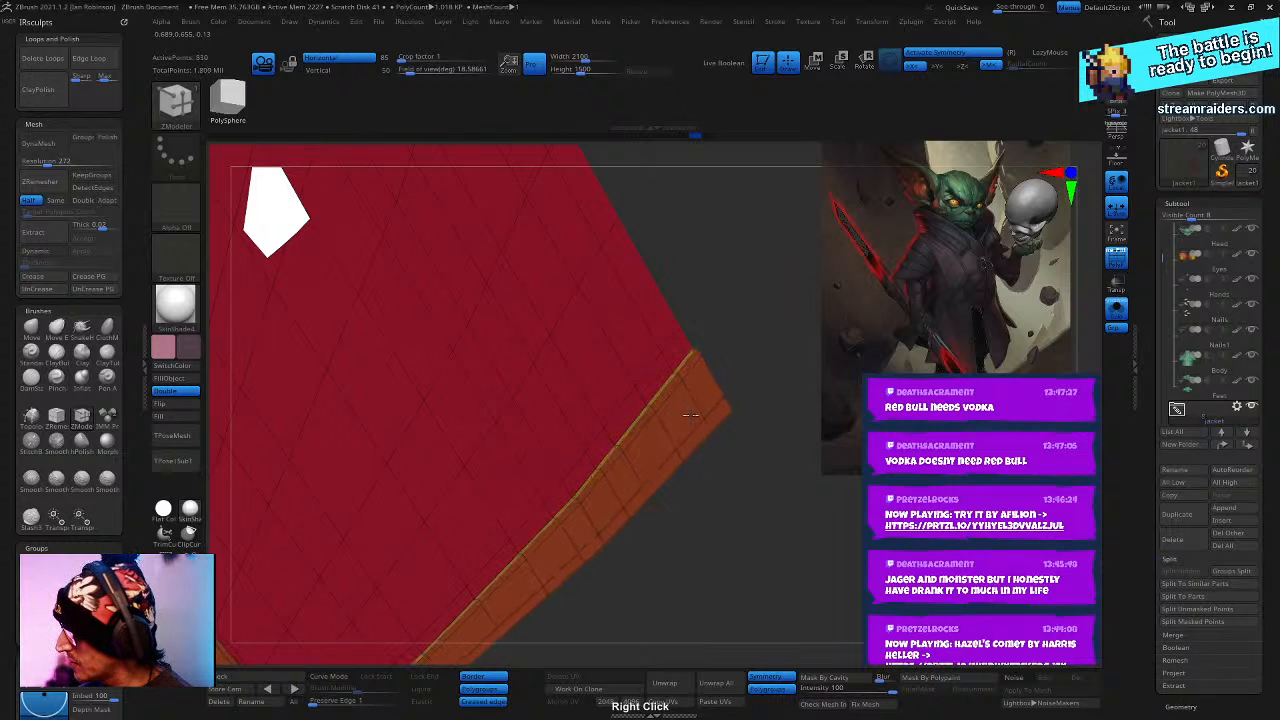
left_click(690, 416)
left_click(704, 423)
- Preview the flap with dynamic subdivision, alone and together with the jacket, and examine its trim and the open end near the tip
right_click_drag(737, 534, 594, 463)
key("d")
left_click(1117, 312)
right_click_drag(615, 407, 660, 388)
left_click(1117, 312)
key("ctrl+shift")
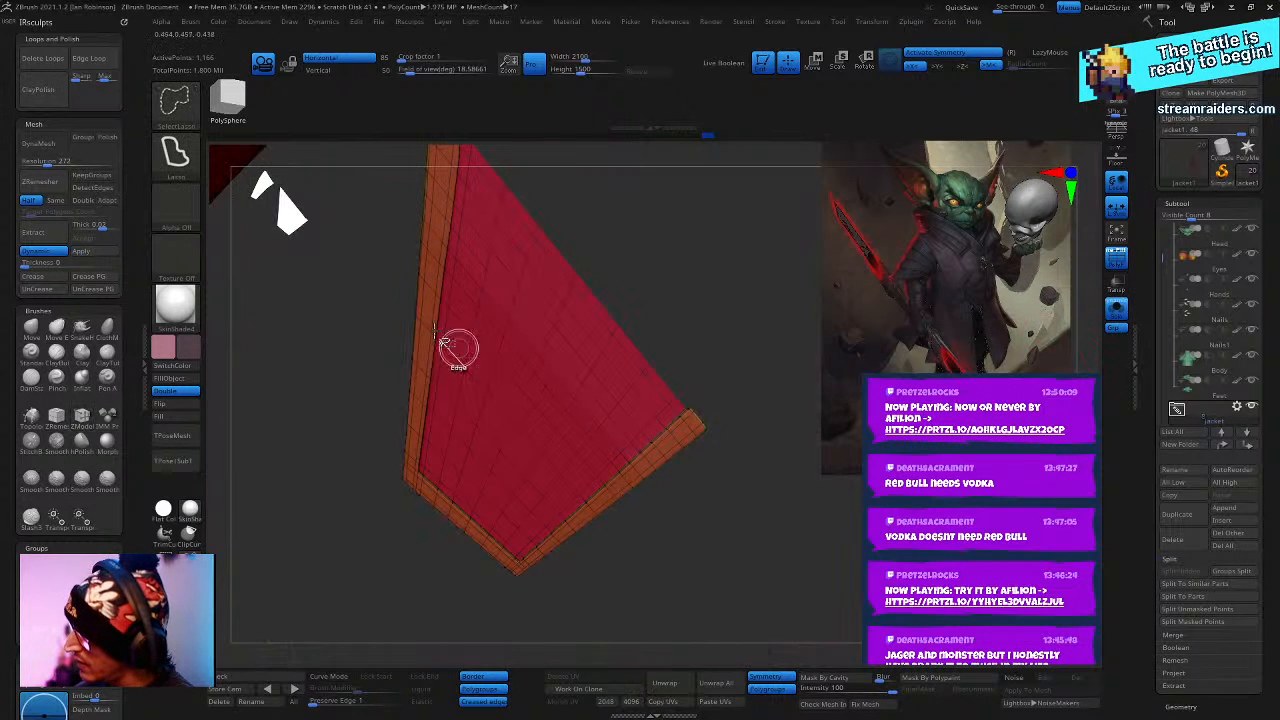
mouse_move(536, 424)
left_mouse_down("ctrl+shift")
mouse_move(763, 349)
mouse_move(686, 429)
mouse_move(660, 331)
left_mouse_up("ctrl+shift")
mouse_move(660, 331)
right_mouse_down()
mouse_move(705, 421)
mouse_move(727, 399)
mouse_move(745, 450)
mouse_move(733, 506)
mouse_move(742, 401)
mouse_move(737, 623)
mouse_move(831, 520)
mouse_move(755, 592)
mouse_move(817, 465)
mouse_move(703, 571)
mouse_move(712, 535)
mouse_move(694, 466)
mouse_move(717, 429)
mouse_move(770, 545)
mouse_move(854, 469)
right_mouse_up()
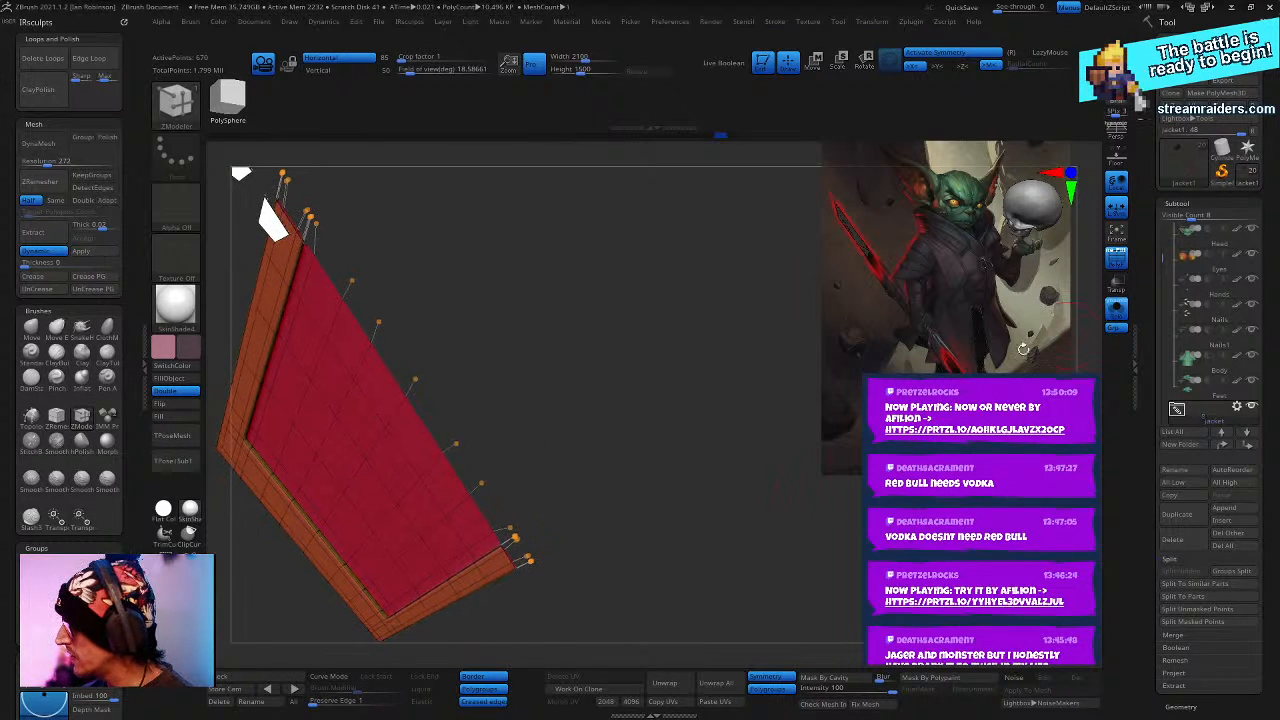
right_click_drag(739, 522, 733, 416)
mouse_move(733, 432)
left_mouse_down()
mouse_move(731, 443)
mouse_move(654, 300)
mouse_move(699, 314)
mouse_move(659, 266)
mouse_move(603, 277)
mouse_move(541, 321)
left_mouse_up()
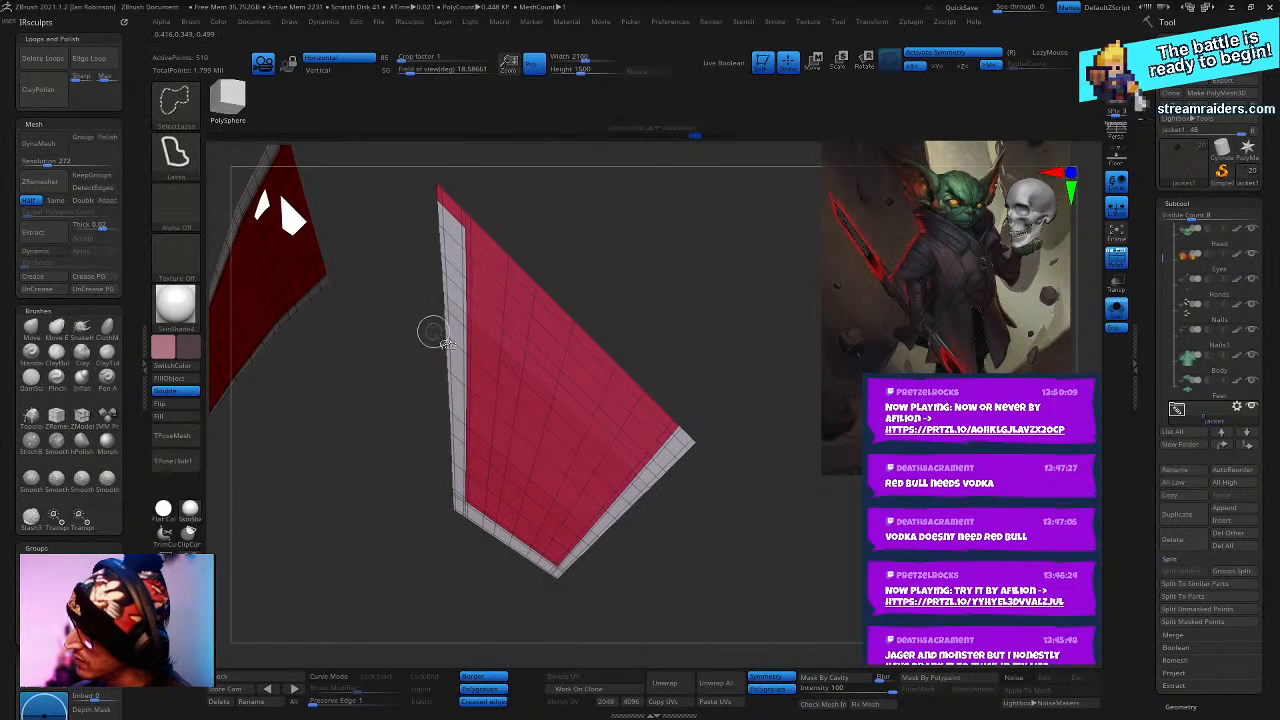
- Extend the flap's border polygroup up to its pointed tip and insert an edge loop across the panel
mouse_move(440, 348)
left_mouse_down("ctrl+shift")
mouse_move(412, 160)
mouse_move(660, 345)
mouse_move(680, 536)
mouse_move(669, 531)
left_mouse_up("ctrl+shift")
left_click(84, 578)
left_click_drag(670, 366, 475, 372)
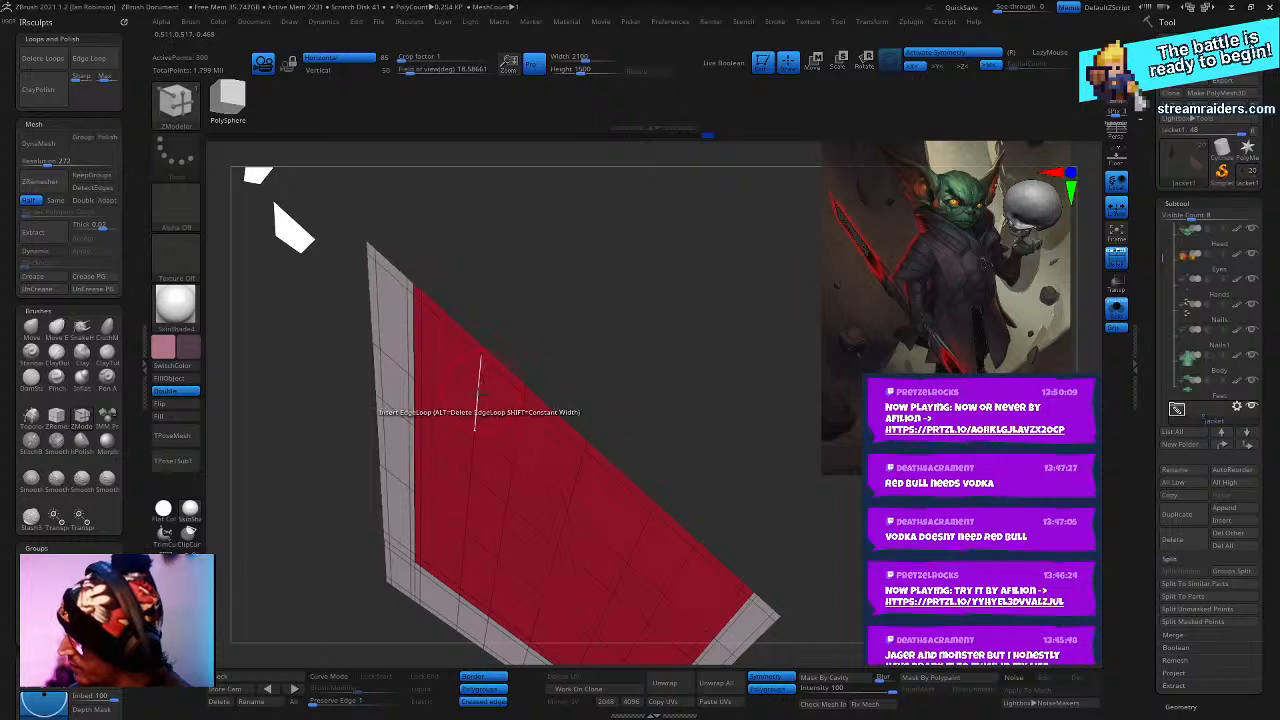
left_click(480, 384)
left_click_drag(626, 306, 692, 374)
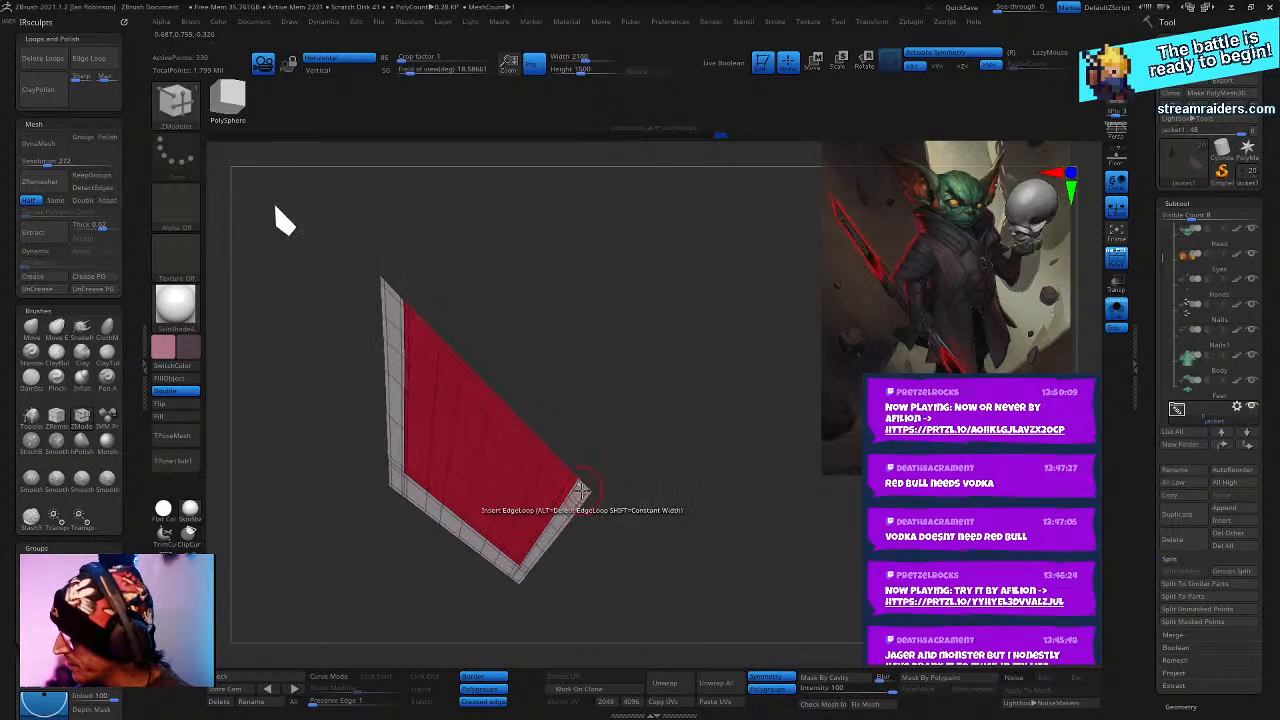
- Extrude the flap's border polygroup into raised trim and check it with dynamic subdivision against the jacket
left_click(584, 496)
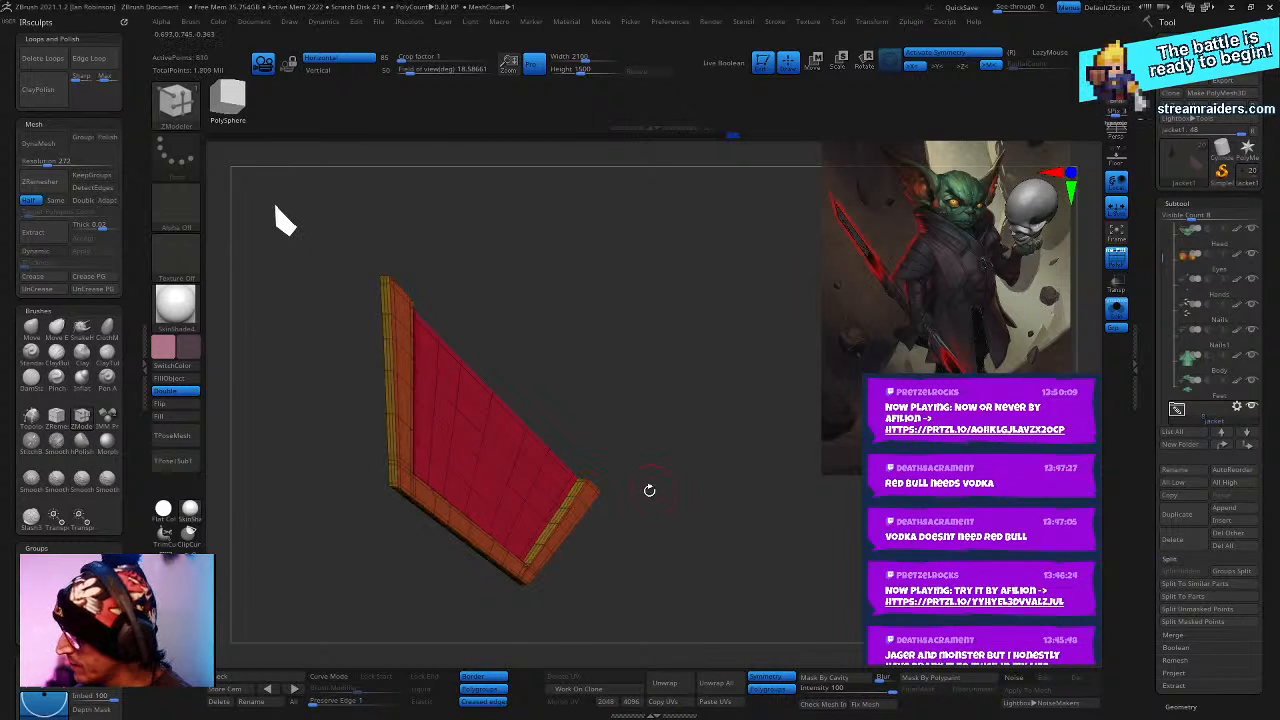
key("d")
left_click(1116, 310)
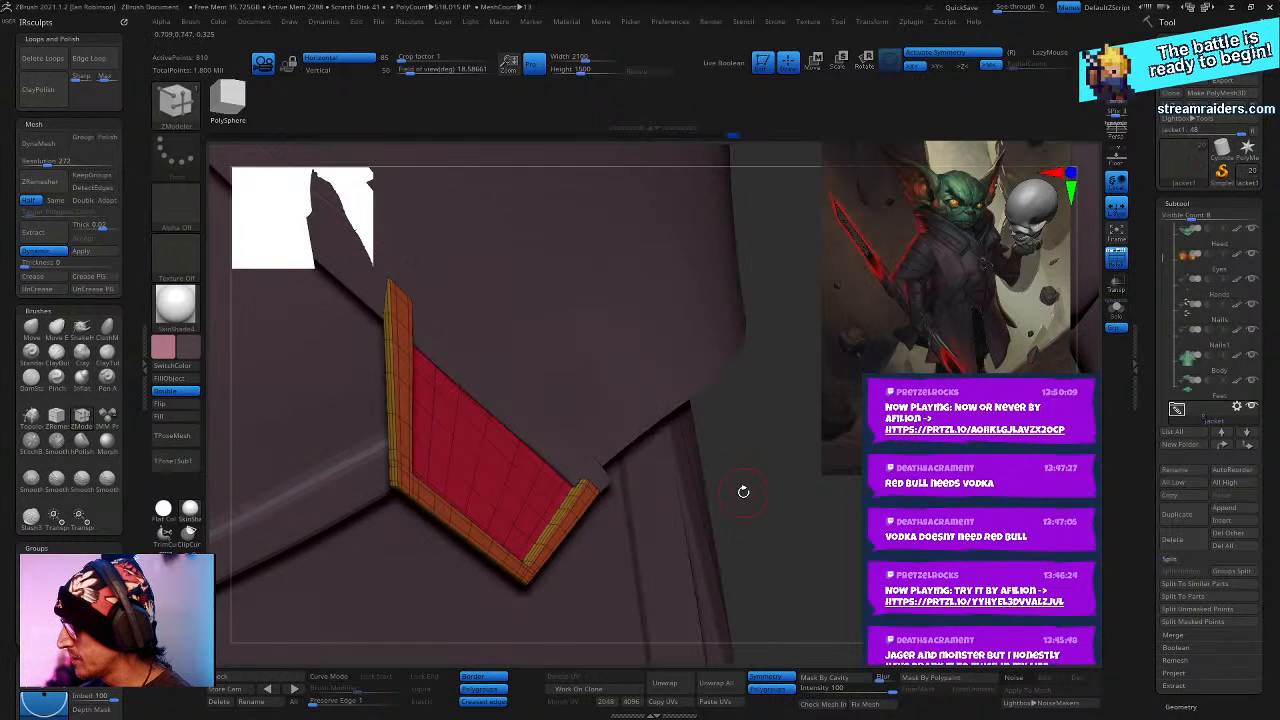
key("shift+d")
left_click_drag(825, 496, 700, 449)
- Reposition the trimmed flap with the Gizmo, nudging it along X so it sits close against the jacket's side
key("w")
right_click_drag(717, 520, 750, 590)
left_click(482, 460)
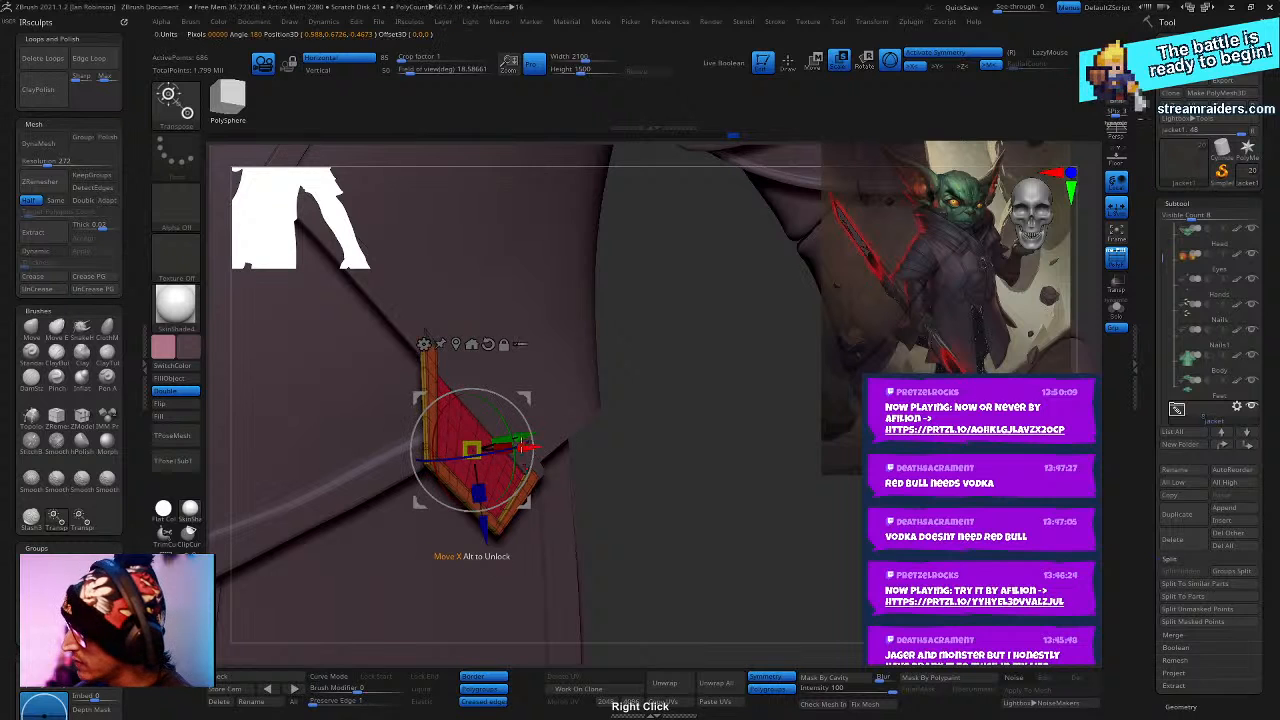
left_click_drag(523, 447, 523, 449)
key("q")
mouse_move(655, 500)
left_mouse_down()
mouse_move(727, 522)
mouse_move(690, 470)
mouse_move(660, 496)
left_mouse_up()
key("w")
left_click_drag(512, 443, 513, 443)
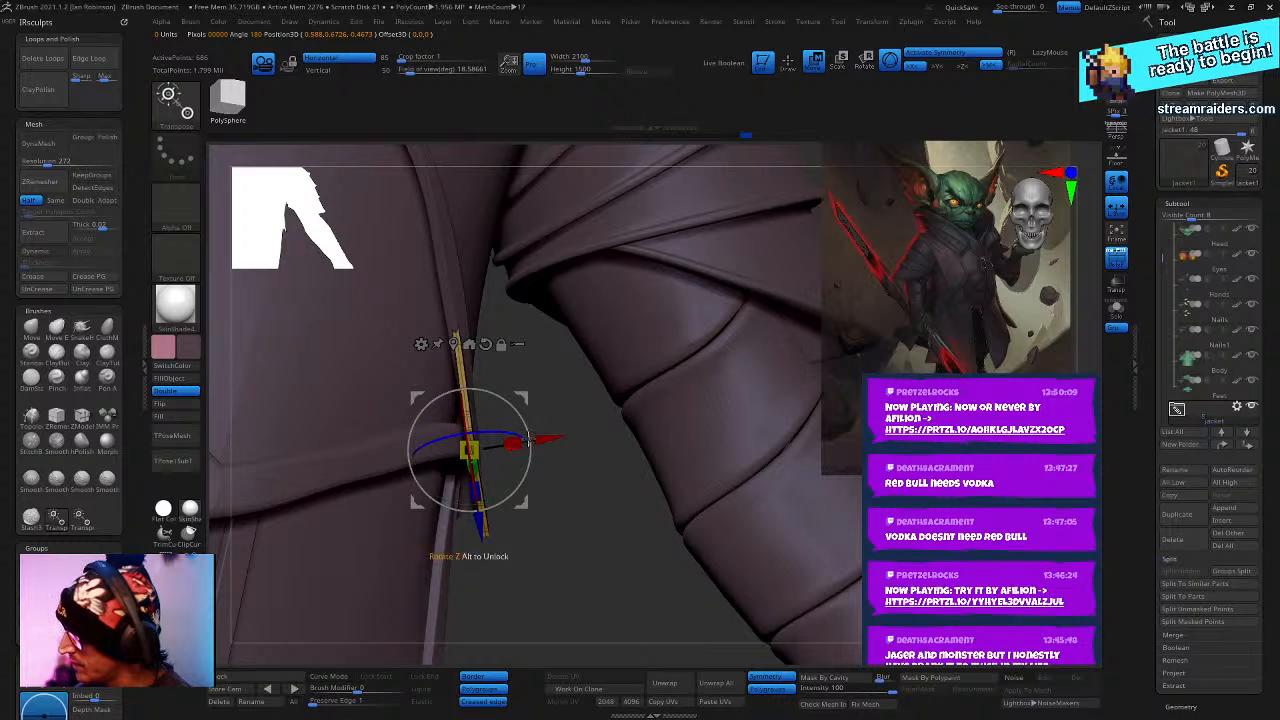
key("q")
mouse_move(574, 491)
left_mouse_down()
mouse_move(563, 538)
mouse_move(587, 558)
left_mouse_up()
- Check the clothing from the side and front with the polyframe hidden, and save the project
right_click_drag(623, 483, 748, 458)
left_click(182, 402)
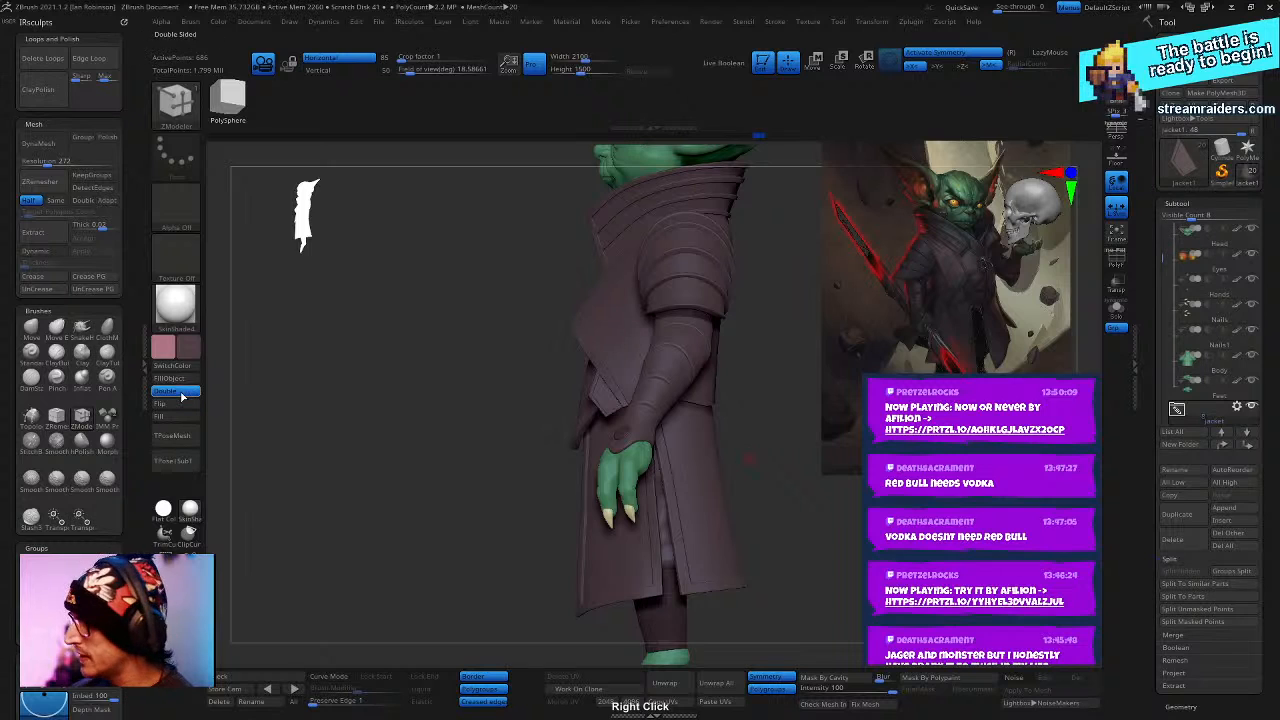
left_click_drag(430, 506, 549, 520)
mouse_move(746, 562)
left_mouse_down("alt")
mouse_move(726, 567)
mouse_move(757, 600)
mouse_move(767, 570)
mouse_move(773, 597)
mouse_move(731, 594)
left_mouse_up("alt")
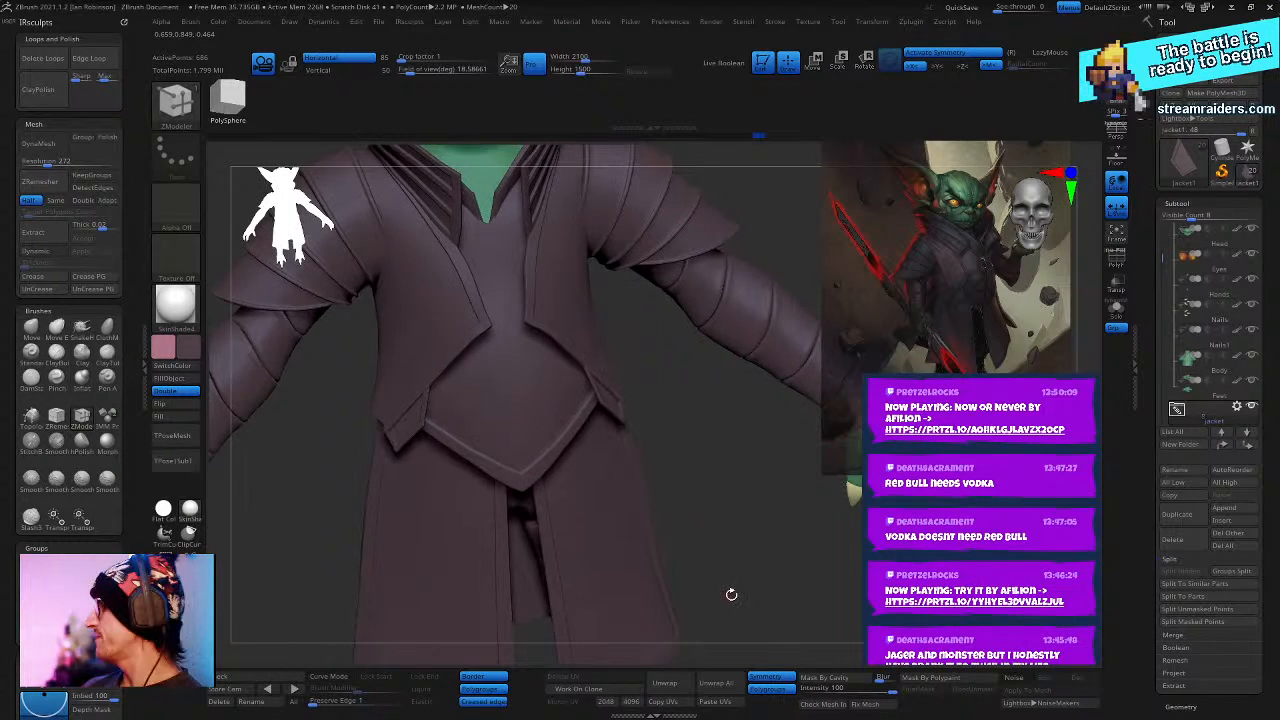
right_click_drag(698, 454, 646, 460)
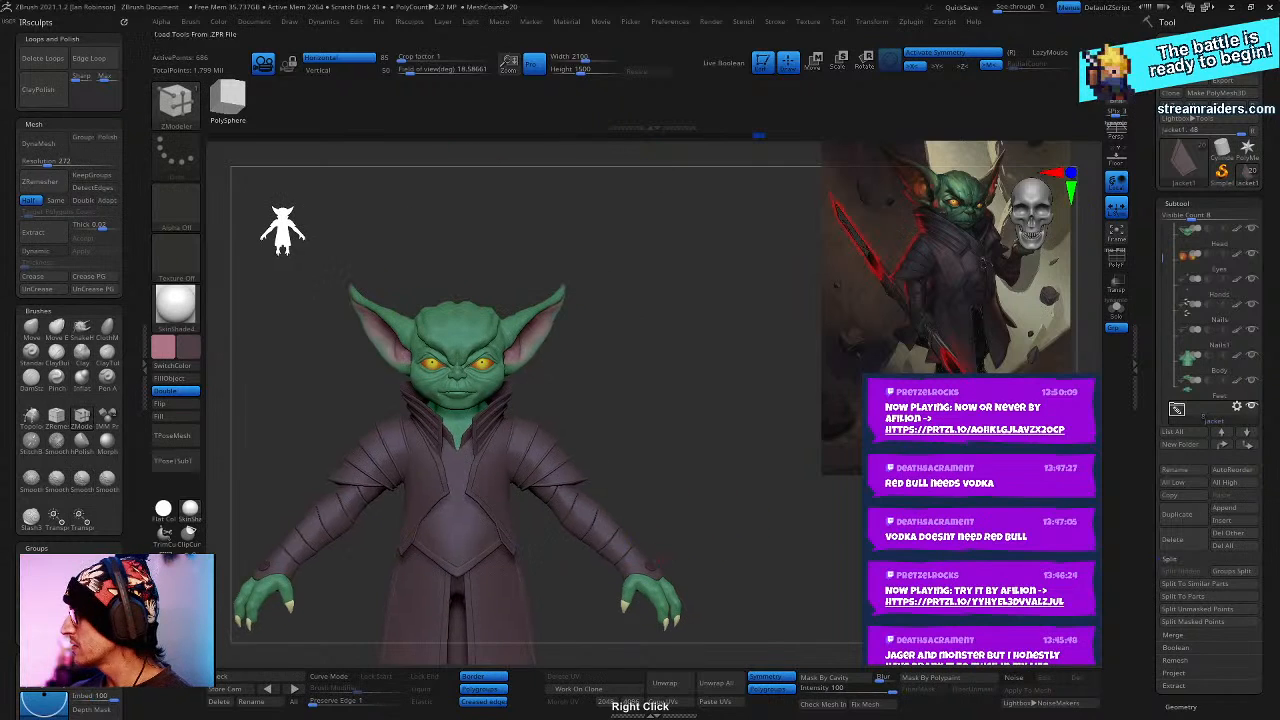
key("ctrl+s")
key("Return")
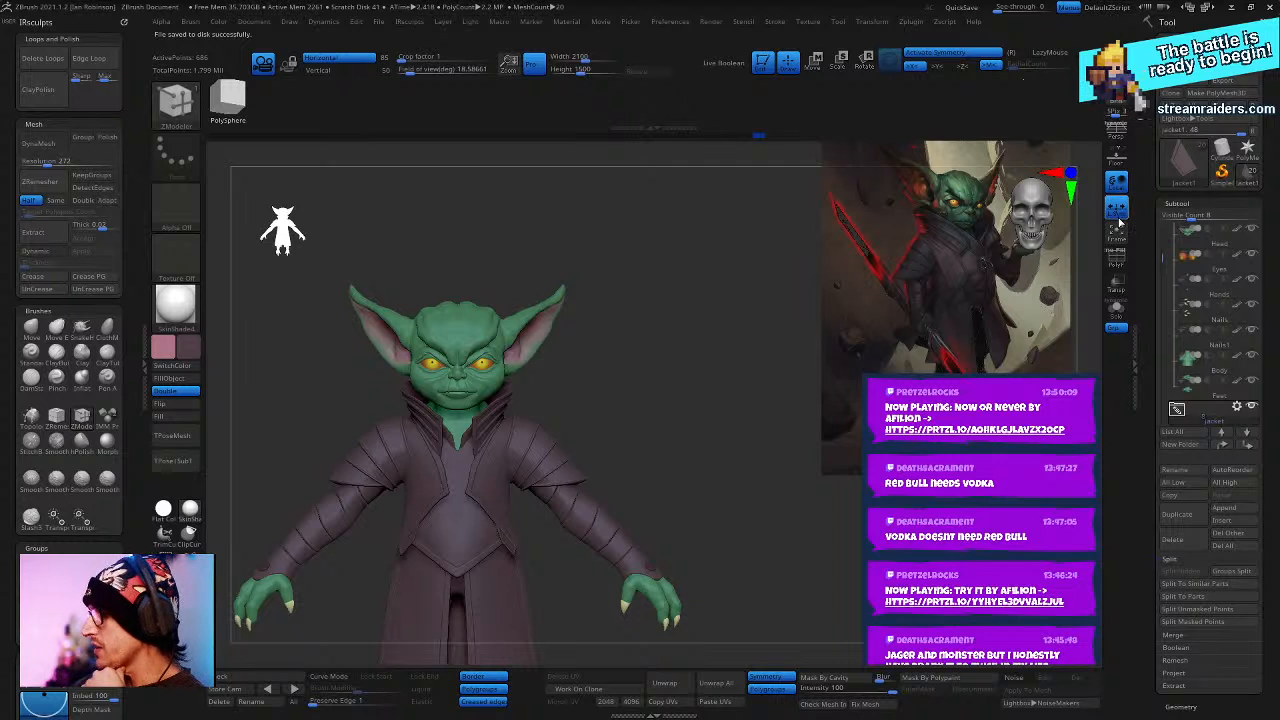
left_click_drag(614, 427, 690, 300)
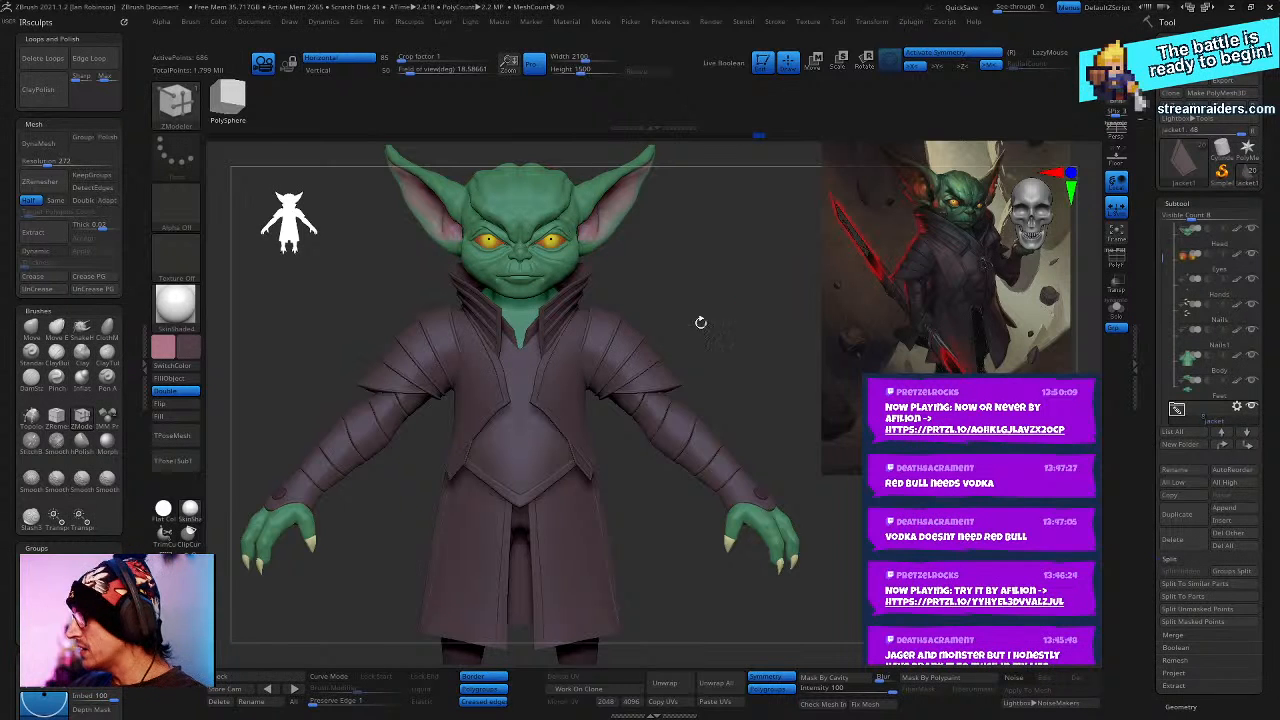
left_click_drag(700, 322, 831, 325)
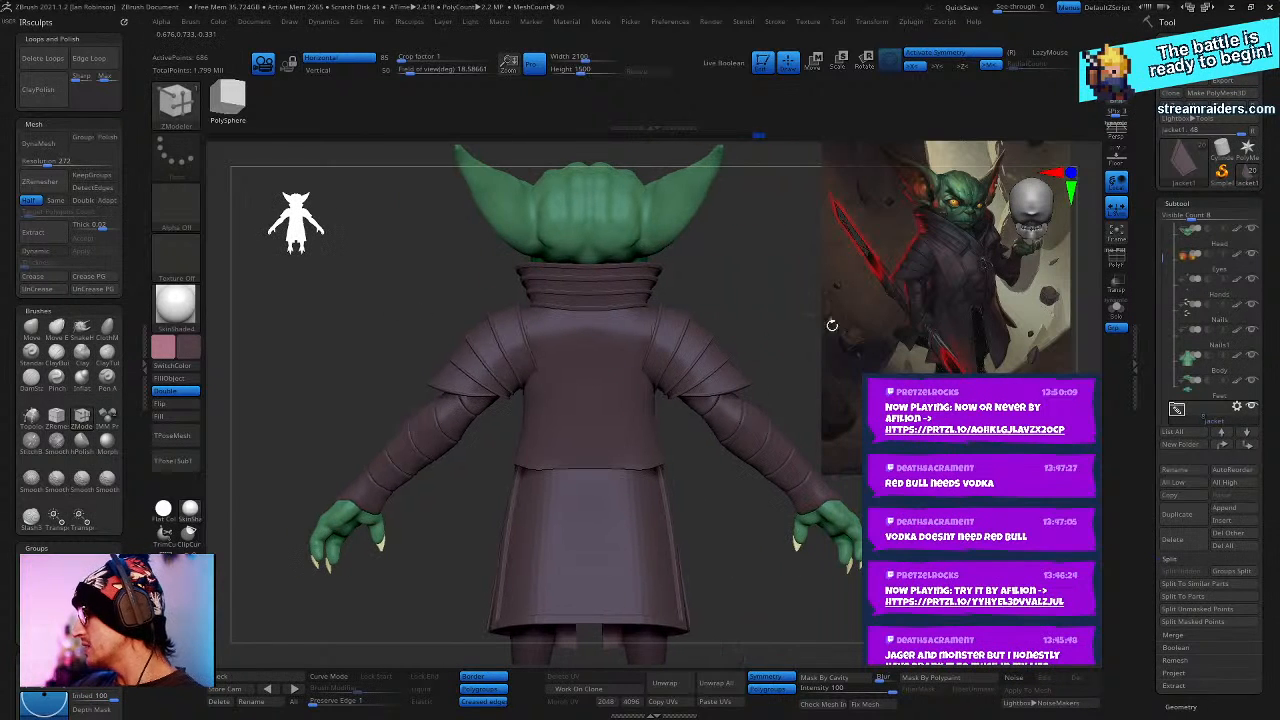
left_click_drag(760, 345, 705, 340)
left_click_drag(812, 309, 727, 278)
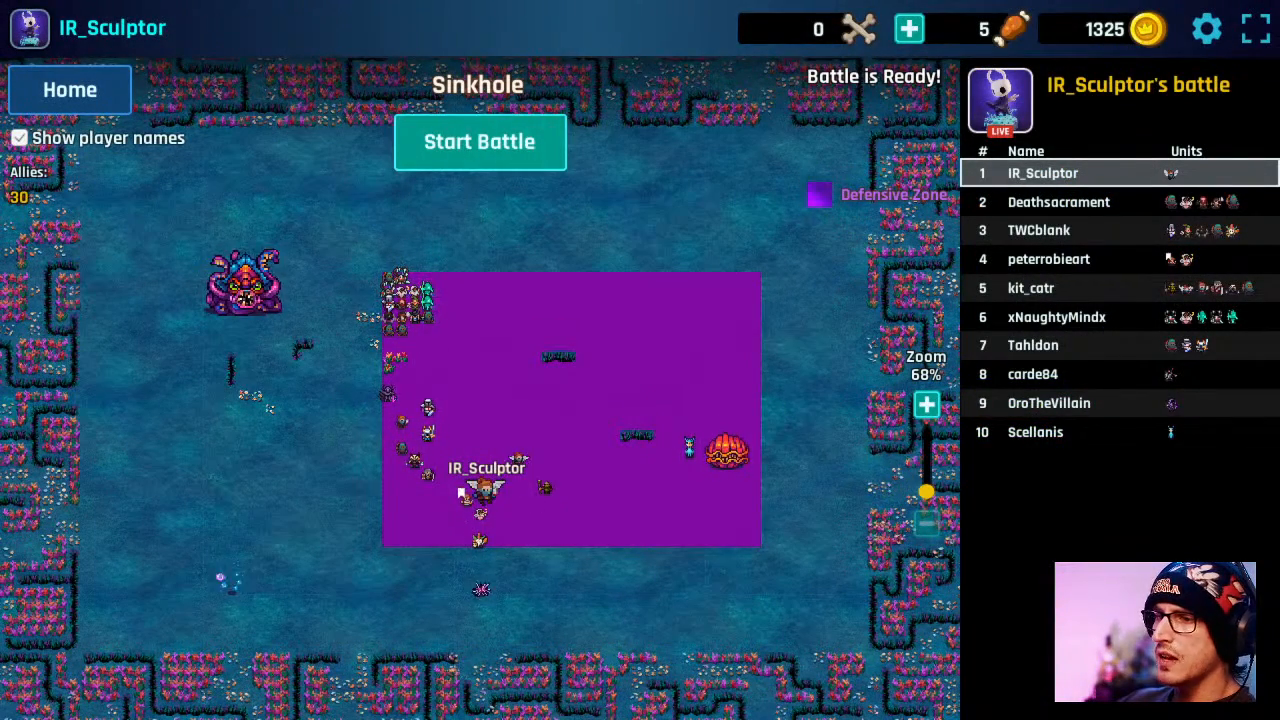
- Switch to Stream Raiders, run the Sinkhole battle, and collect the captain chest rewards before returning to the campaign map
left_click(549, 141)
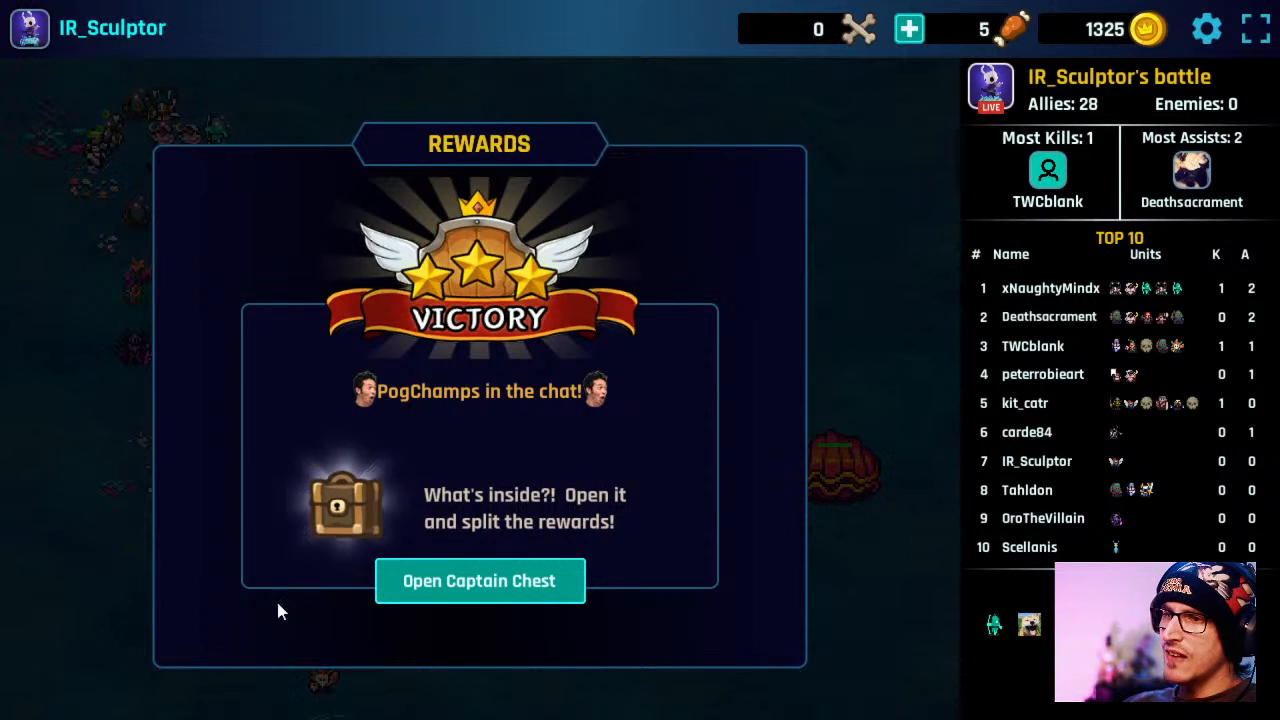
left_click(471, 591)
left_click(612, 616)
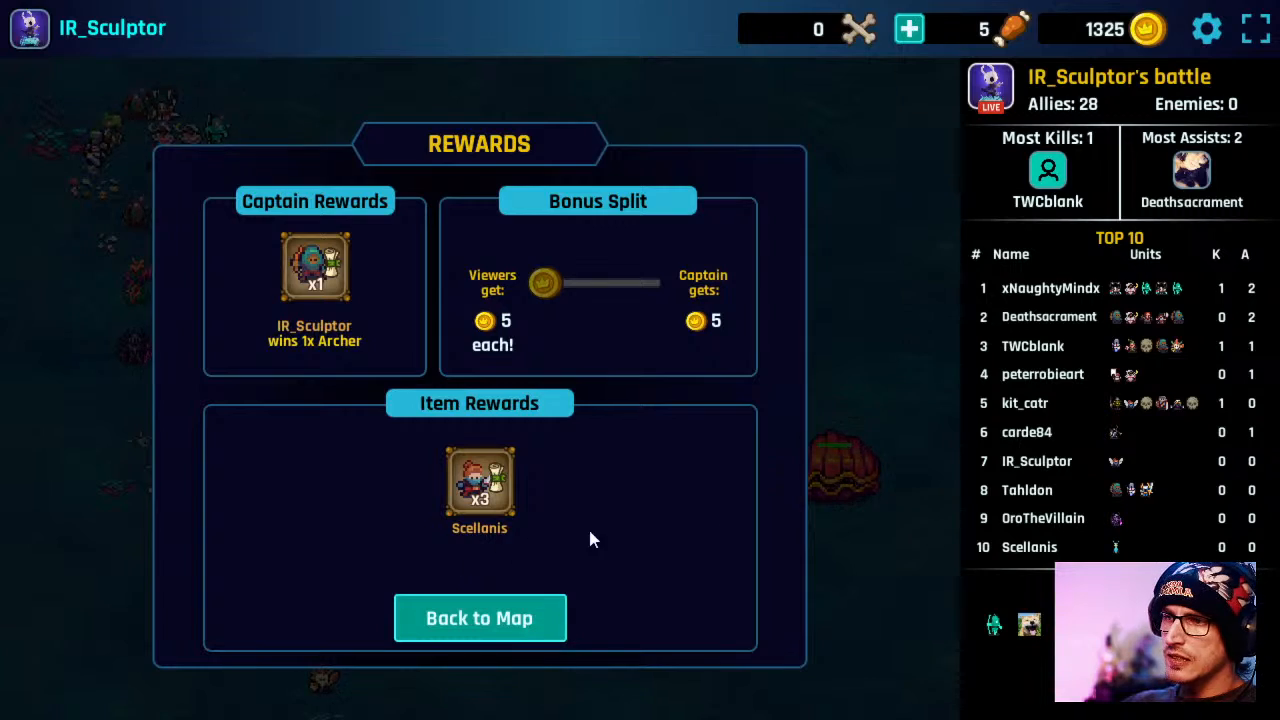
left_click(490, 620)
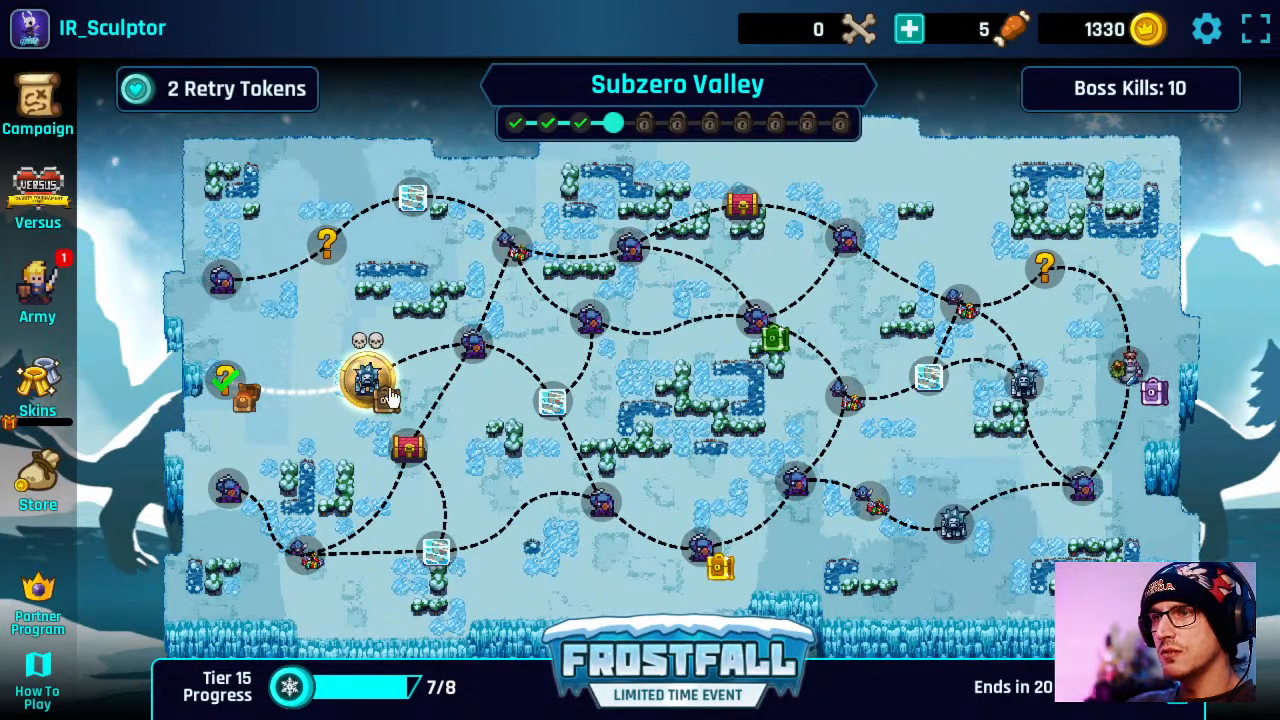
- Open the Frozen River battle in Stream Raiders and place the captain unit in the middle of the battlefield
left_click(390, 398)
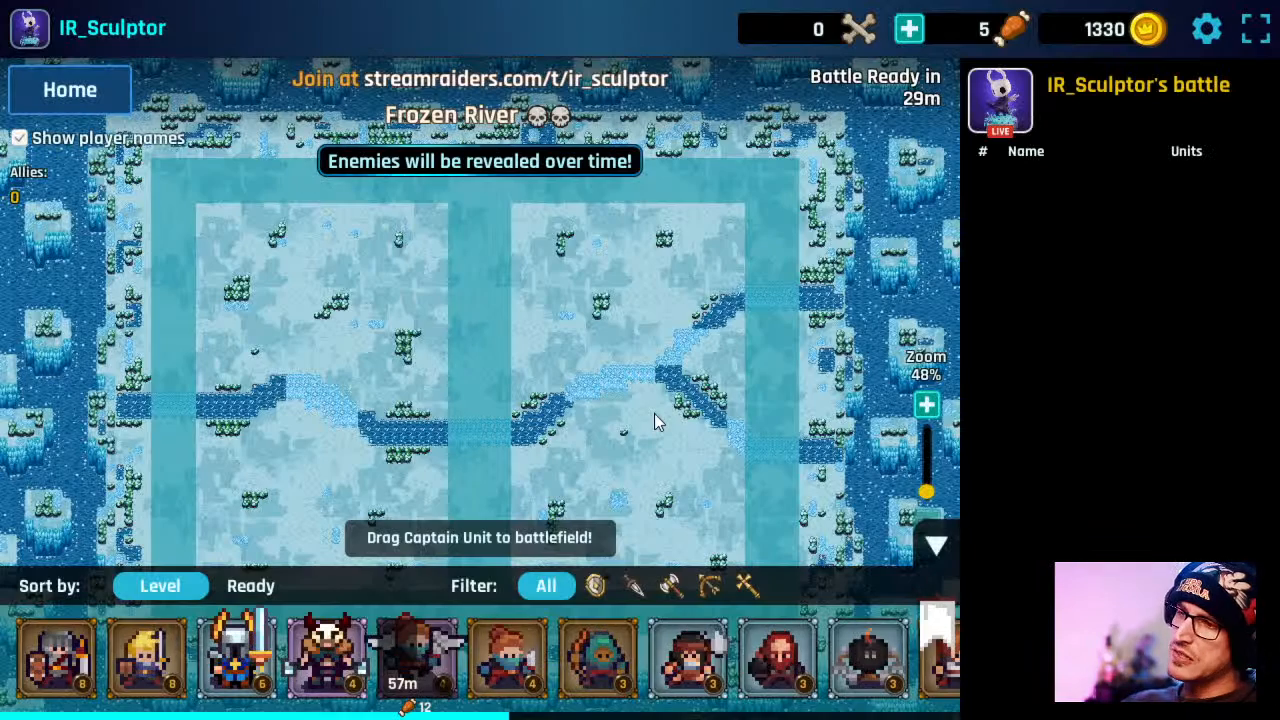
left_click_drag(160, 652, 492, 428)
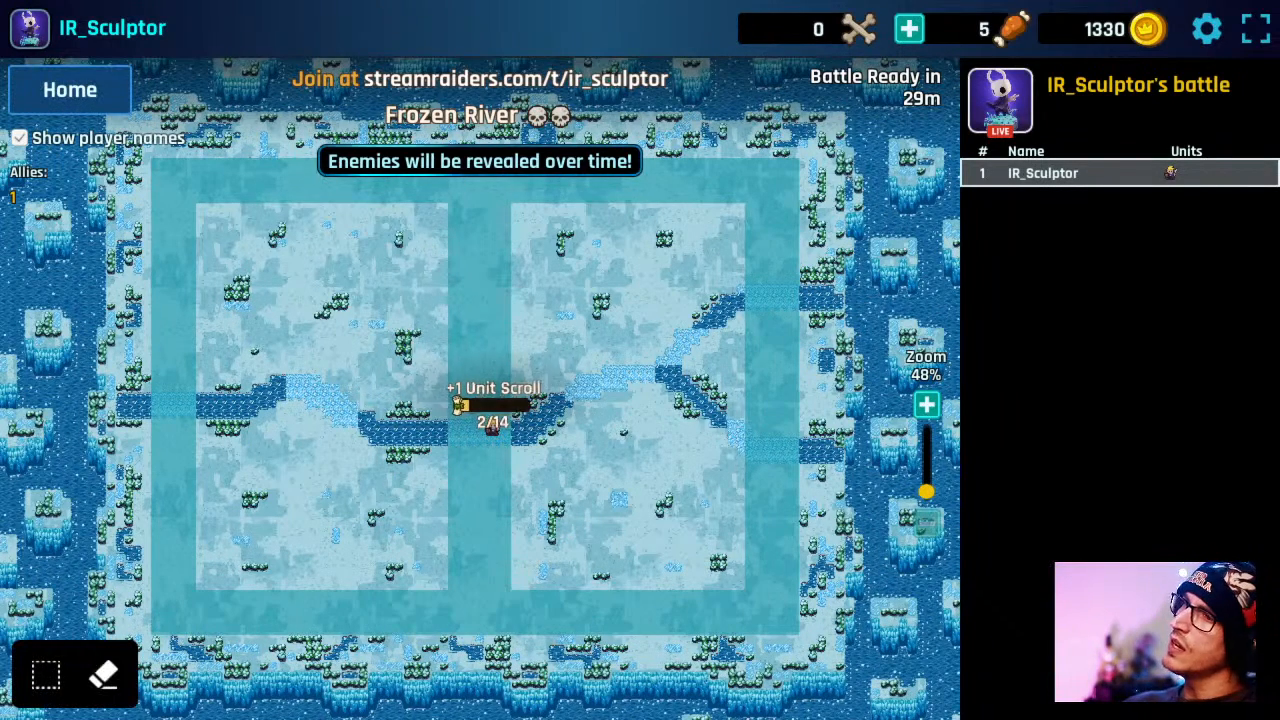
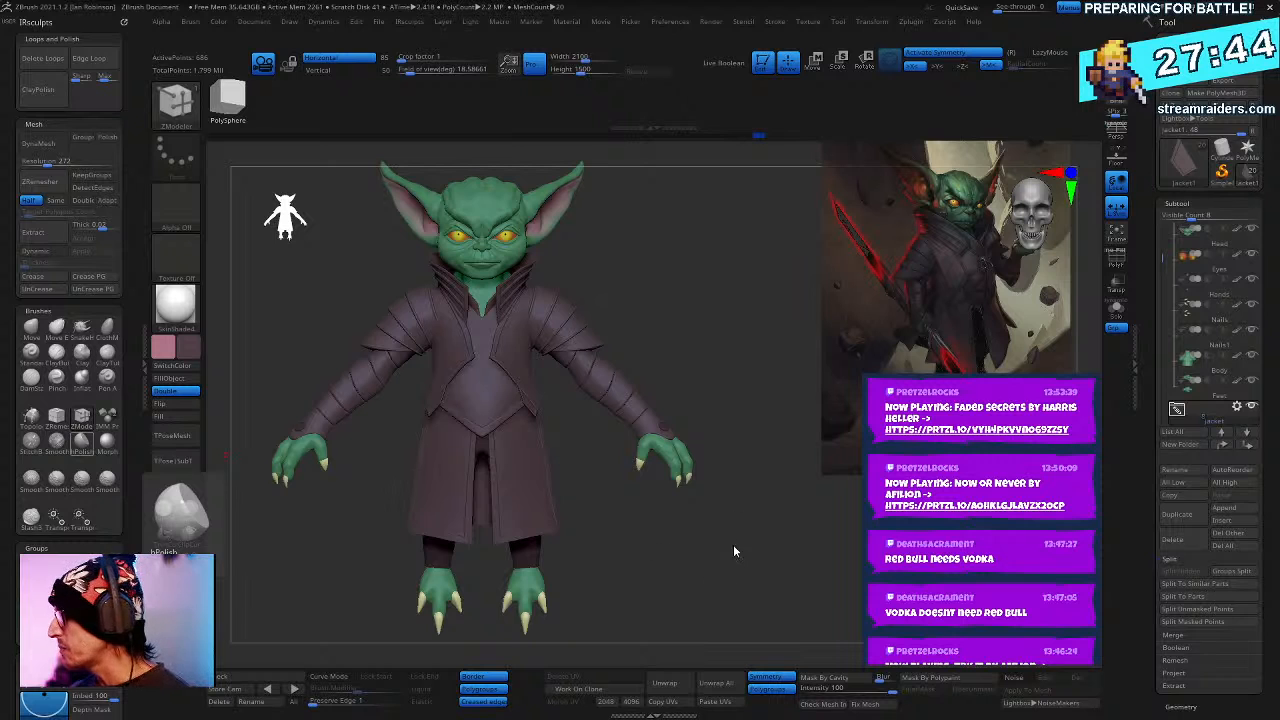
- Switch back to ZBrush, select the Feet subtool, and use the Move brush to widen the foot around the side toes
mouse_move(733, 551)
left_mouse_down()
mouse_move(731, 563)
mouse_move(733, 520)
mouse_move(735, 545)
mouse_move(697, 478)
mouse_move(729, 329)
mouse_move(591, 374)
left_mouse_up()
left_click(590, 376, "alt")
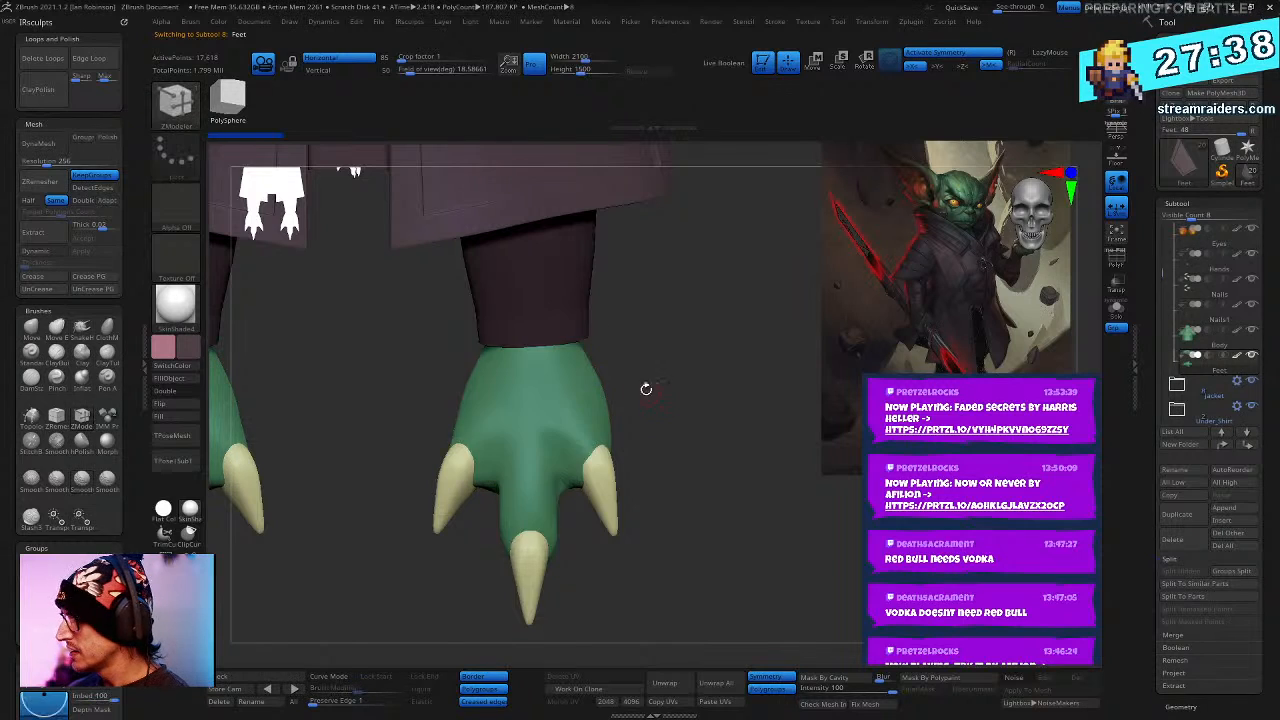
key("b")
key("c")
key("b")
key("space")
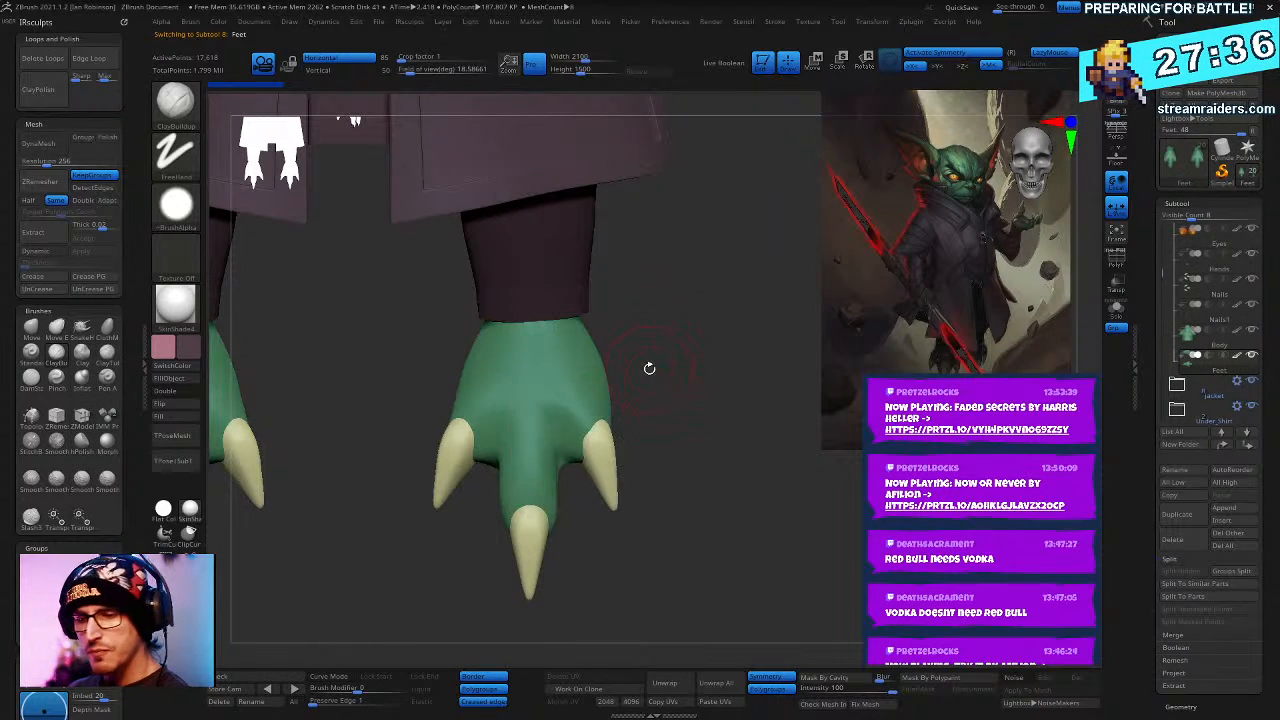
key("b")
key("m")
key("v")
key("space")
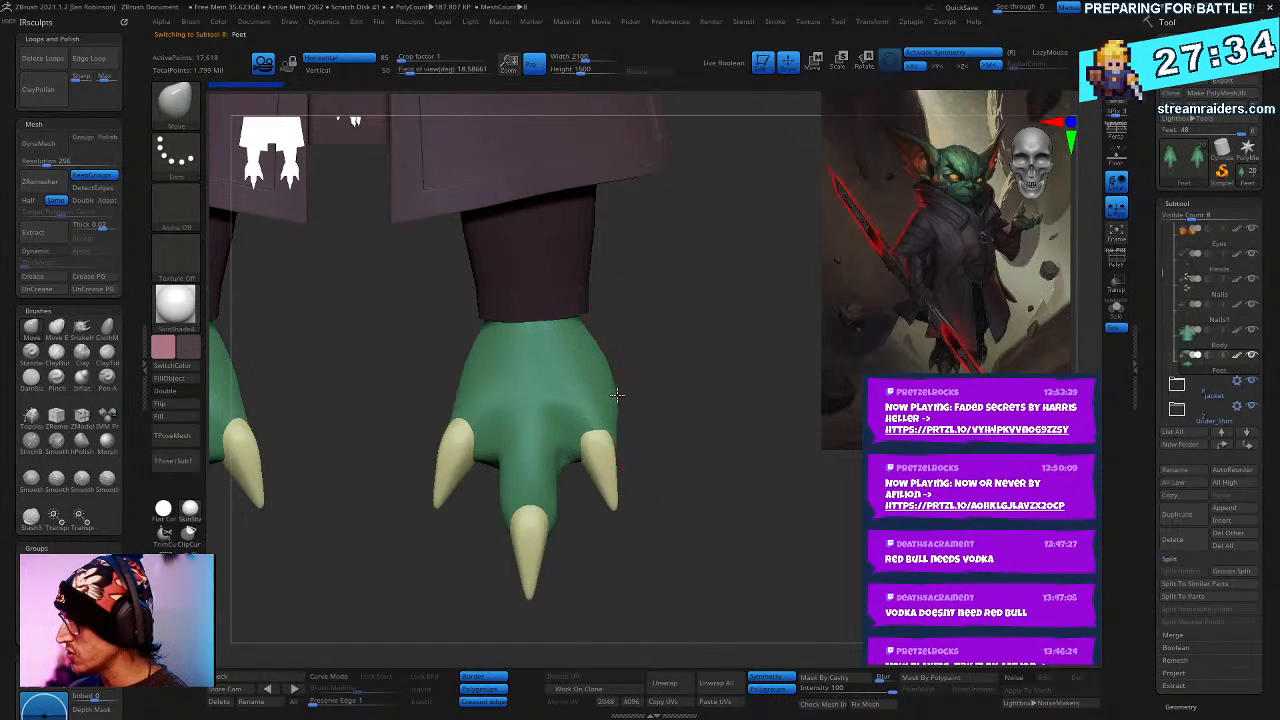
left_click_drag(446, 409, 666, 420)
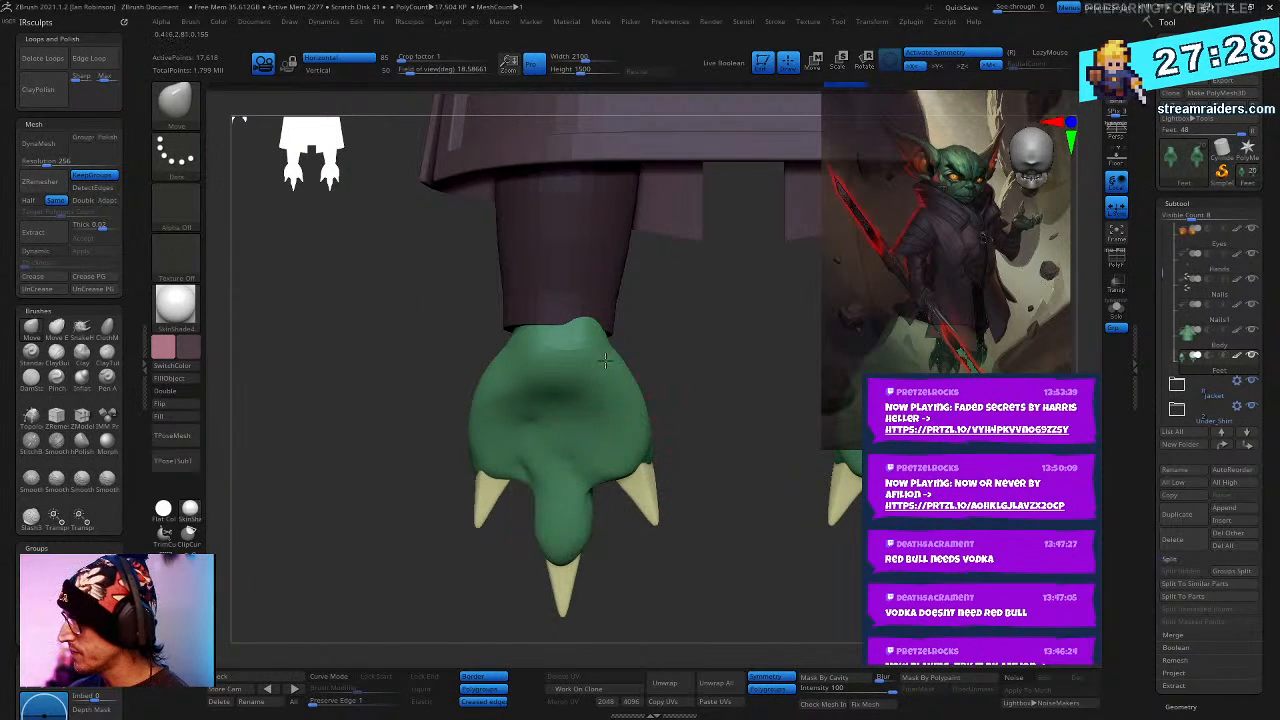
right_click_drag(669, 366, 504, 427)
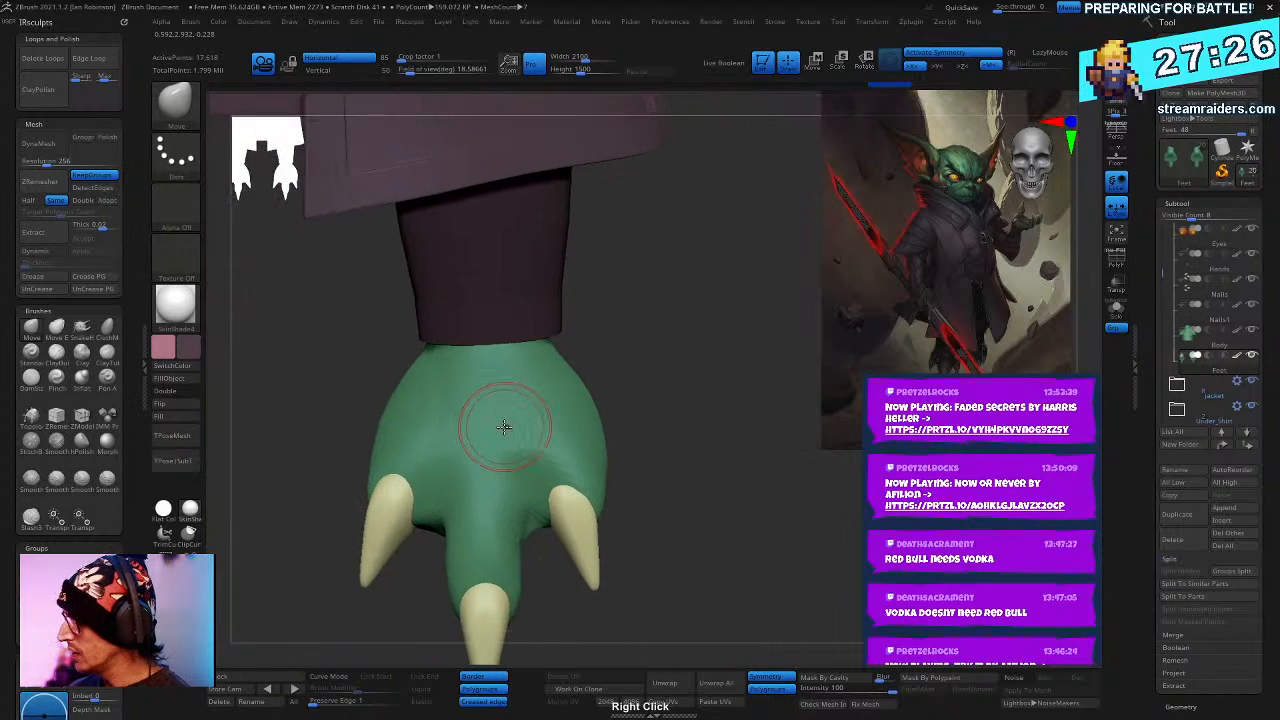
right_click_drag(573, 337, 583, 371)
right_click_drag(457, 371, 639, 389)
- Carve the crease between the middle and outer toes with the DamStandard brush
key("b")
key("s")
key("t")
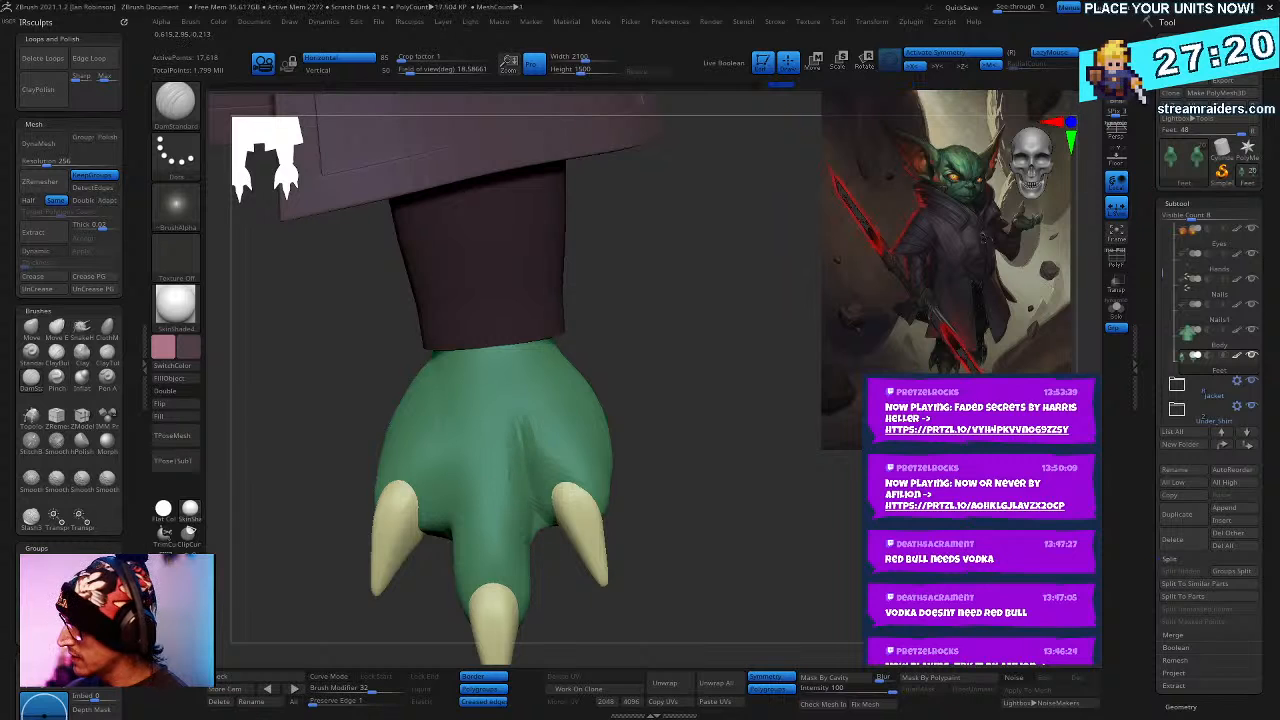
right_click_drag(755, 531, 771, 509)
right_click(790, 510)
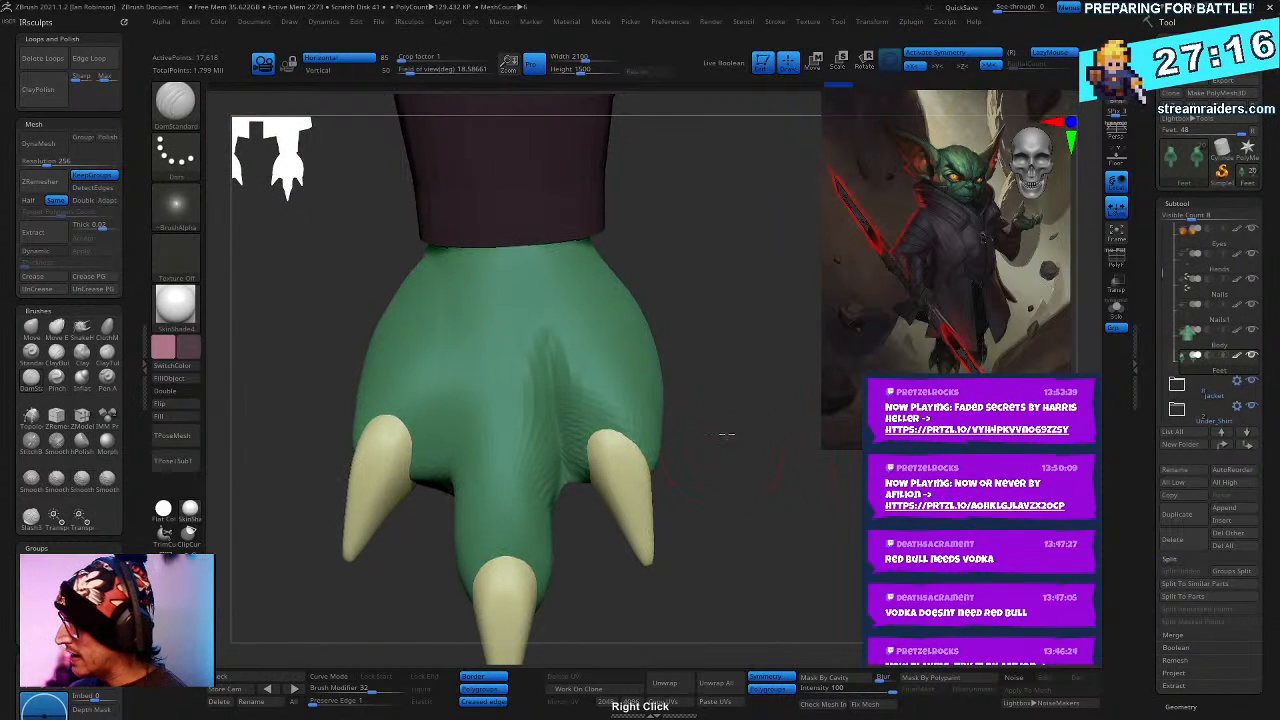
- Select the Nails subtool and mask everything except the outer toe claw, ready for the Gizmo
left_click(622, 495, "alt")
key("w")
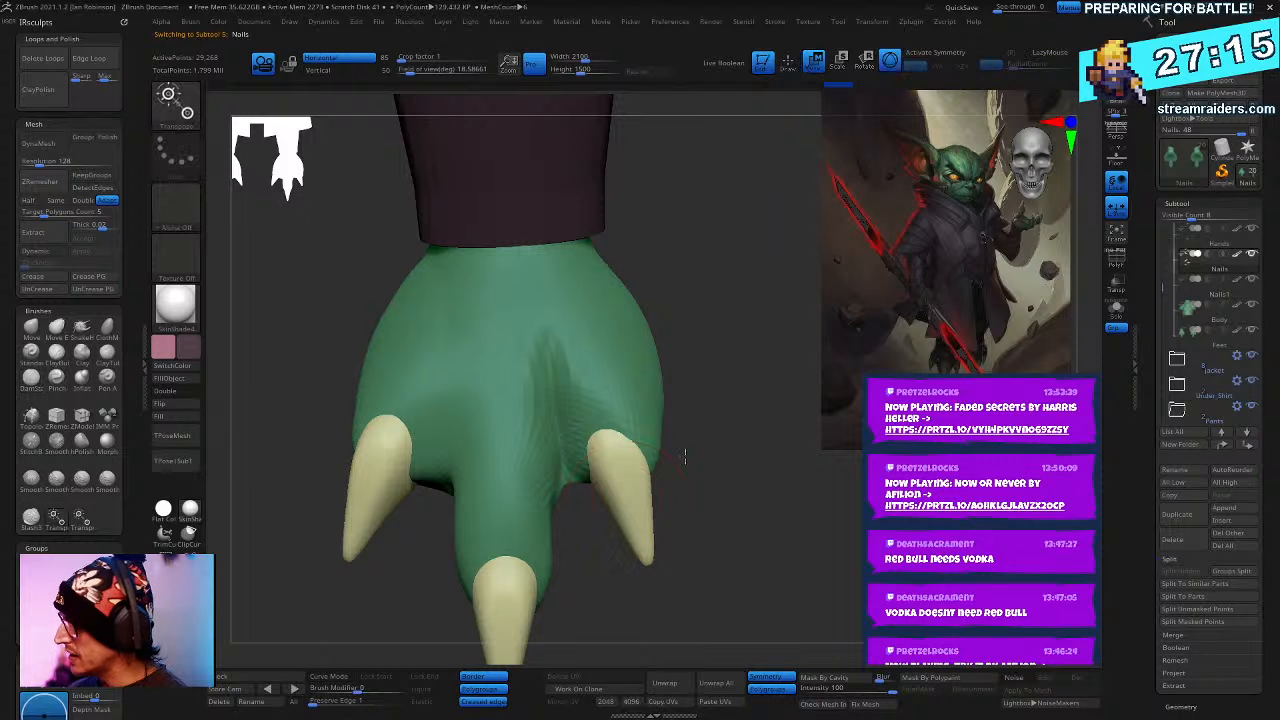
key("shift+f")
key("shift+f")
left_click(617, 486, "ctrl")
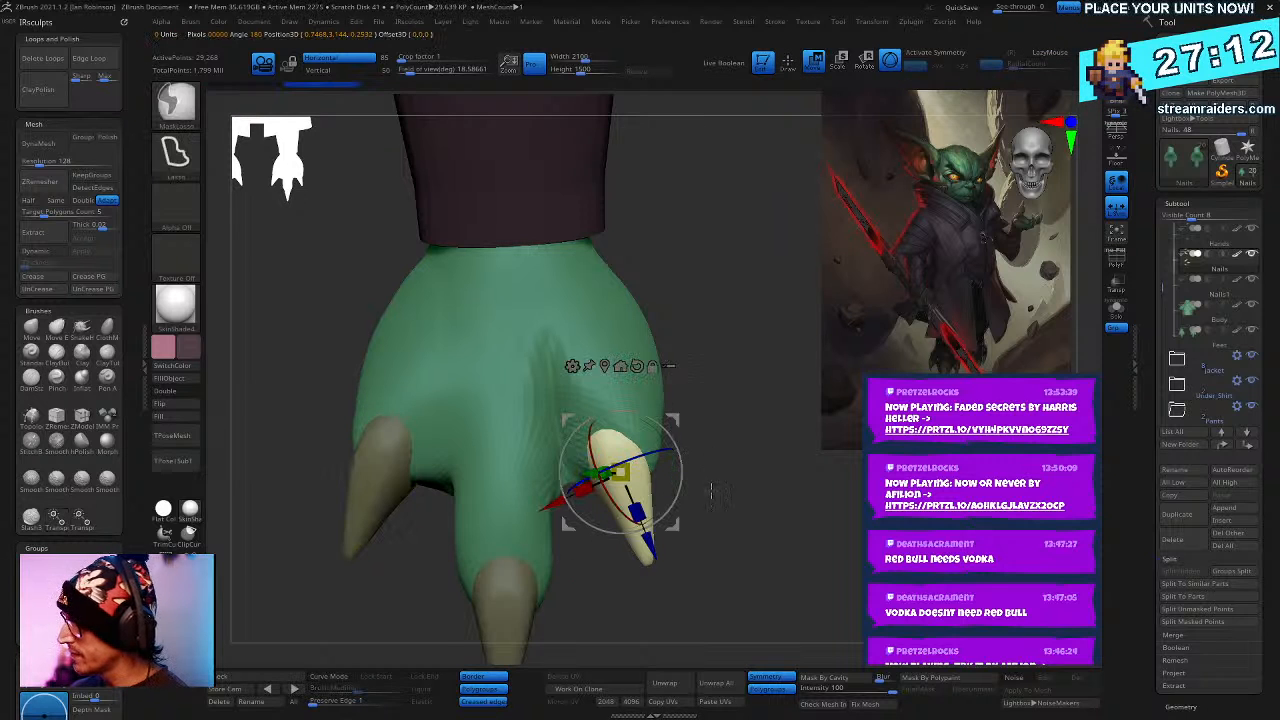
- Try to rotate and move the isolated outer claw onto the tip of its toe, clearing the mask
right_click_drag(716, 490, 684, 440)
left_click_drag(642, 452, 690, 520)
right_click_drag(726, 478, 766, 516, "ctrl")
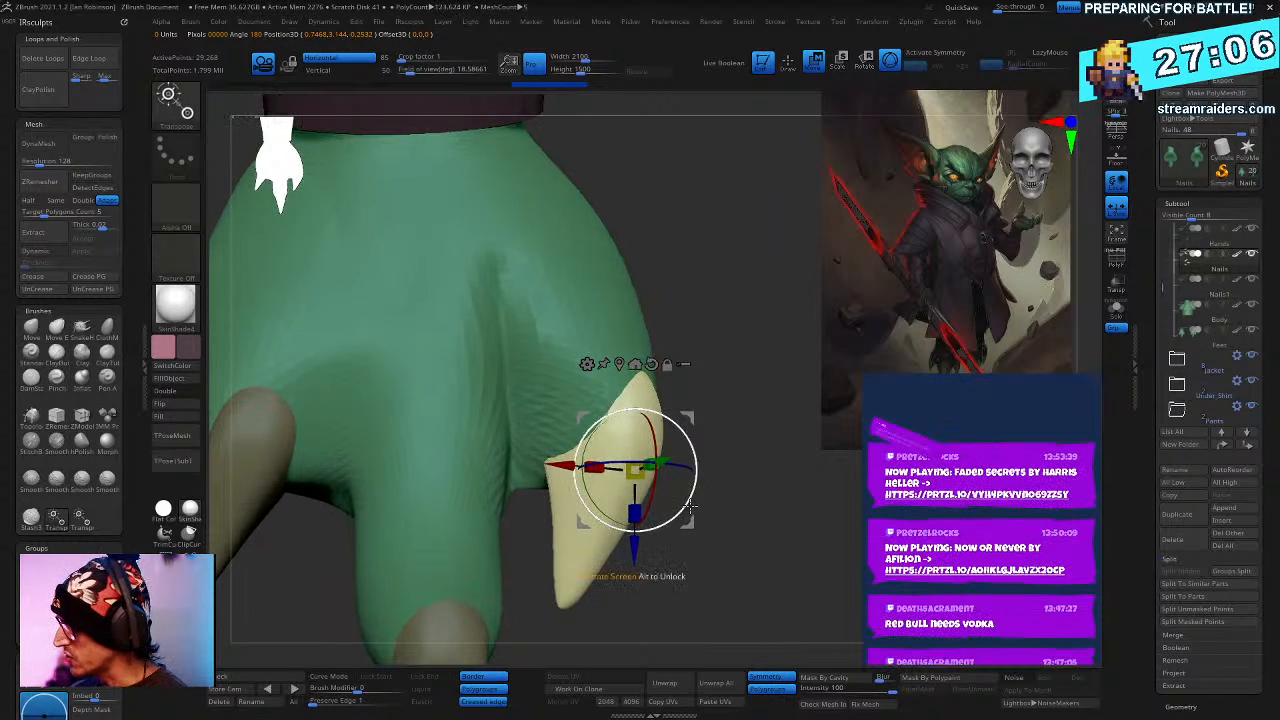
left_click_drag(635, 471, 663, 572)
right_click_drag(663, 572, 706, 466, "alt")
left_click_drag(706, 490, 690, 512, "ctrl")
- Isolate the inner toe claw and try rotating it with the Gizmo orientation reset
left_click(341, 391, "ctrl")
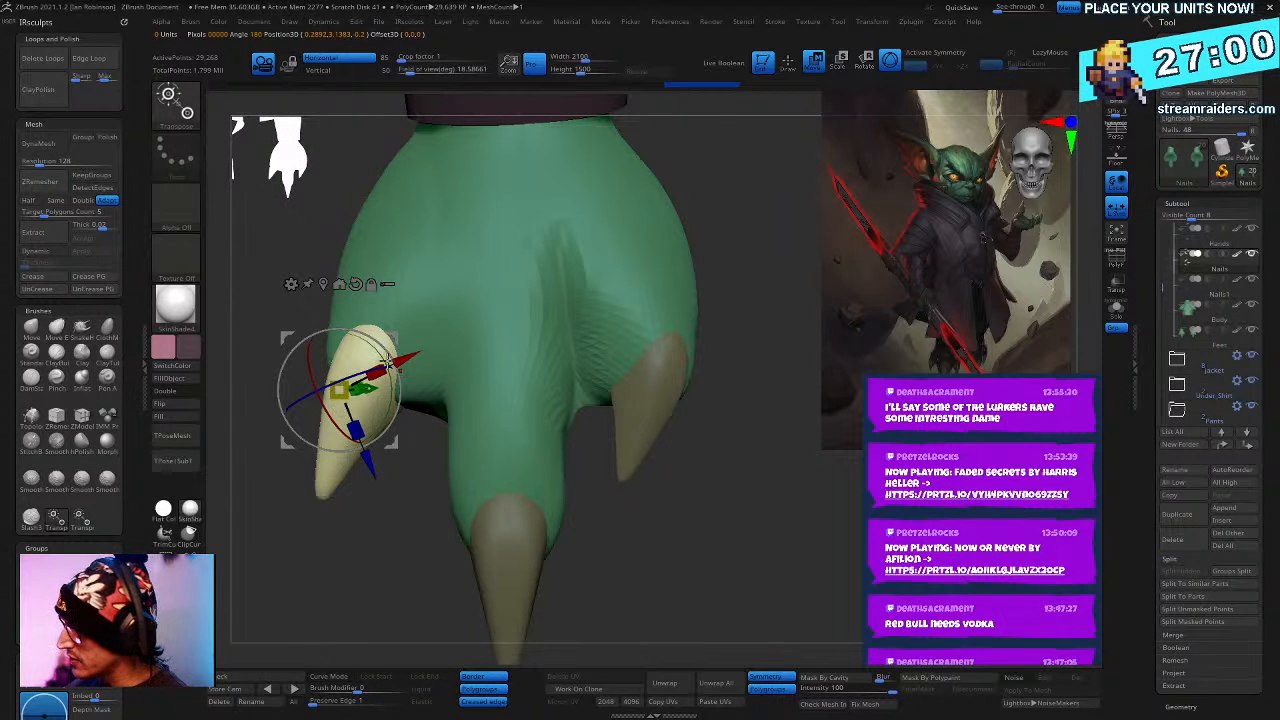
left_click_drag(383, 347, 370, 336)
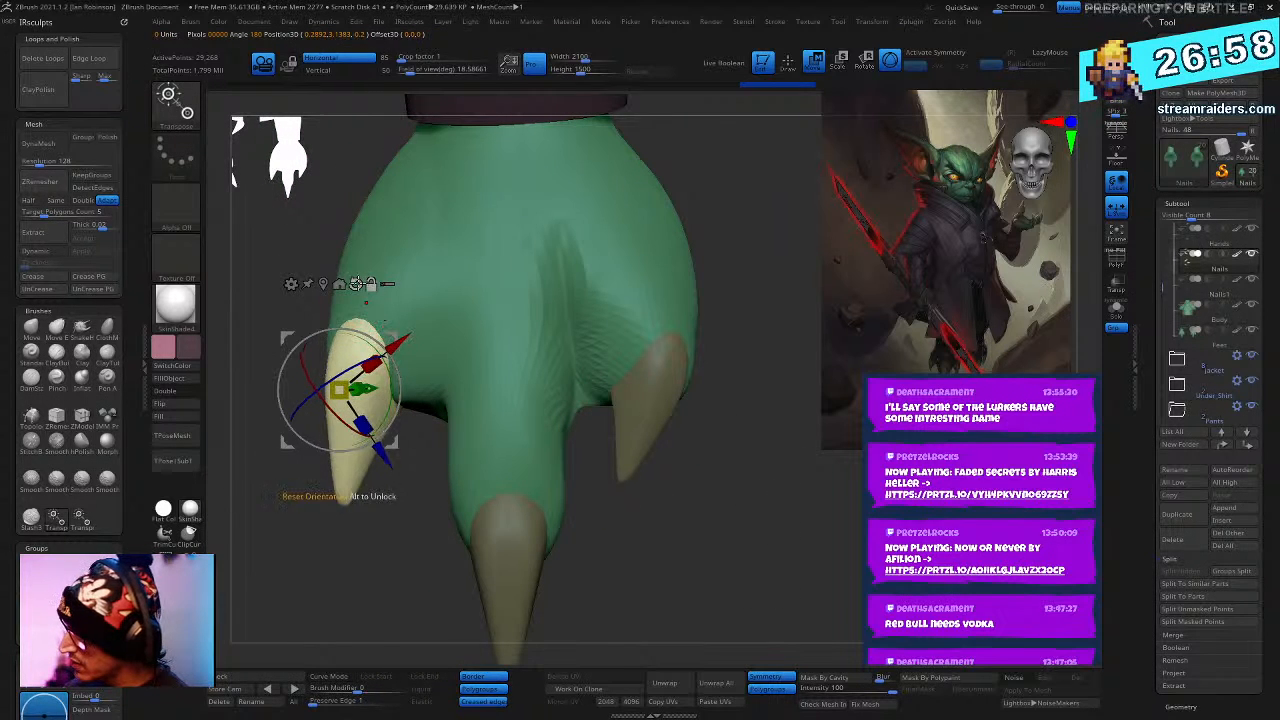
left_click(356, 285, "alt")
left_click_drag(382, 387, 416, 452)
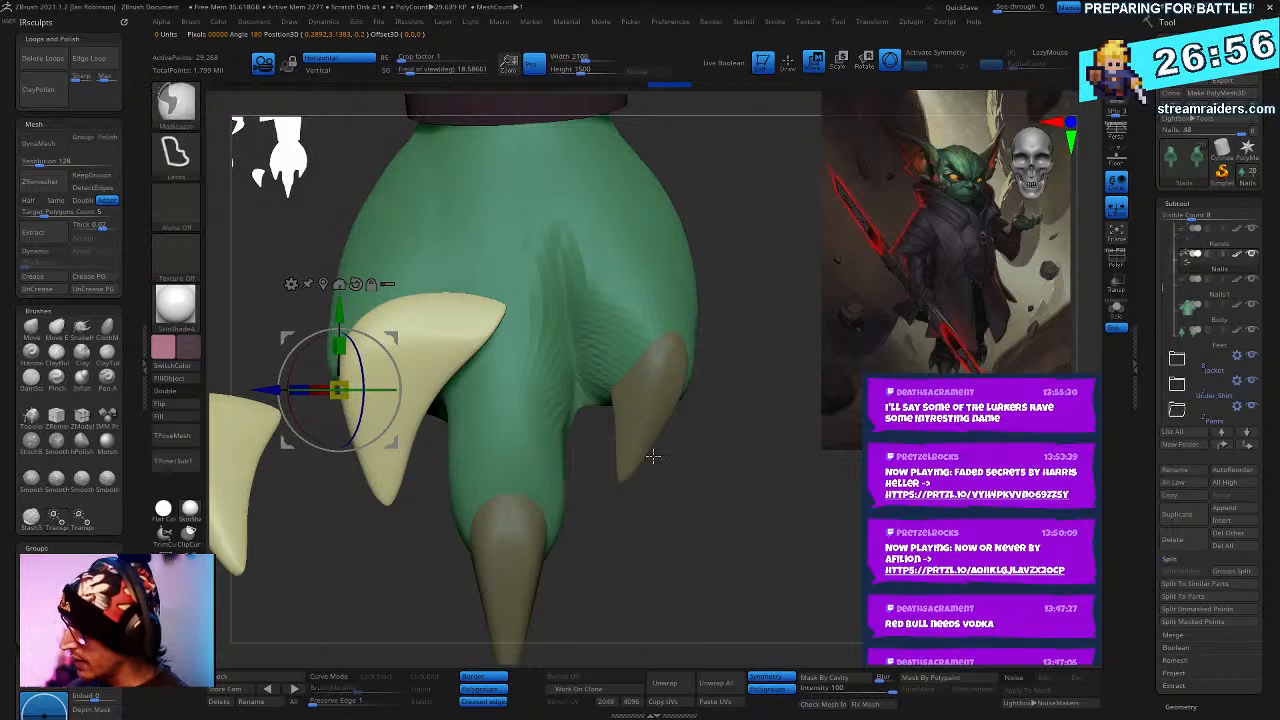
- Undo the rotations and moves made to the inner and outer claws
key("ctrl+z")
right_click_drag(656, 458, 806, 563, "ctrl")
key("ctrl+z")
key("ctrl+z")
key("ctrl+z")
key("ctrl+z")
key("ctrl+z")
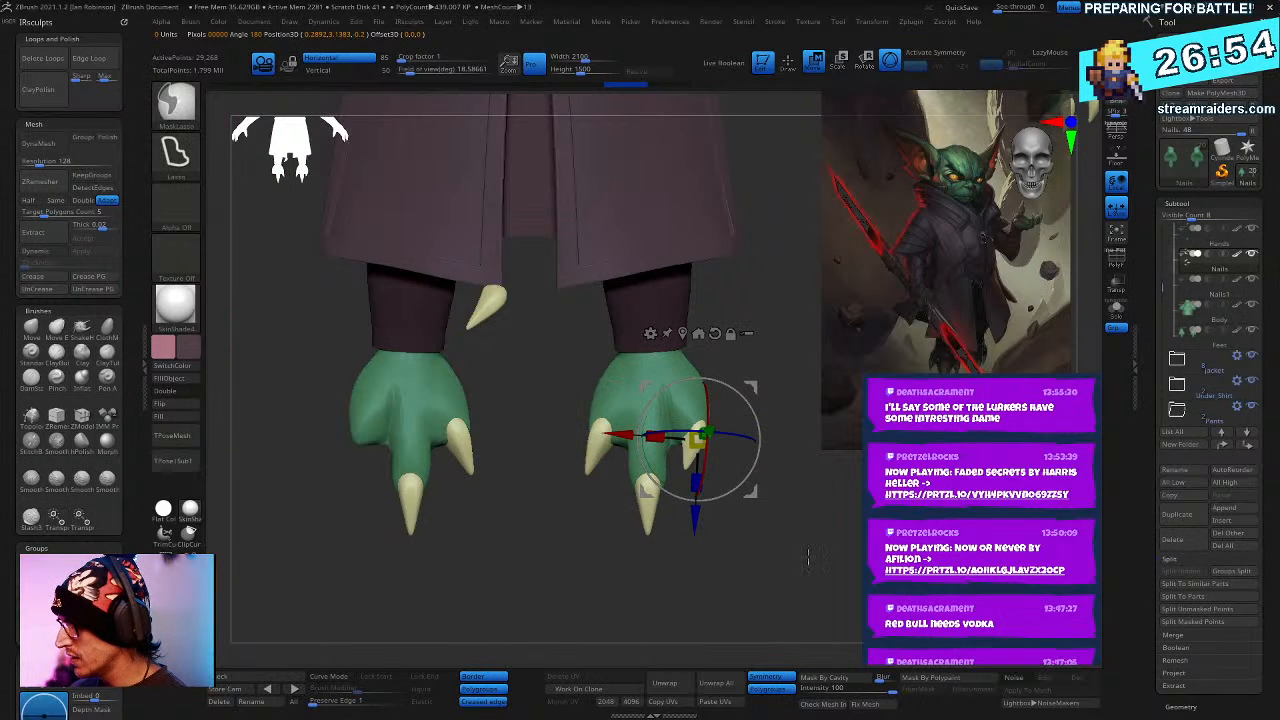
key("ctrl+z")
key("ctrl+z")
key("ctrl+z")
key("ctrl+z")
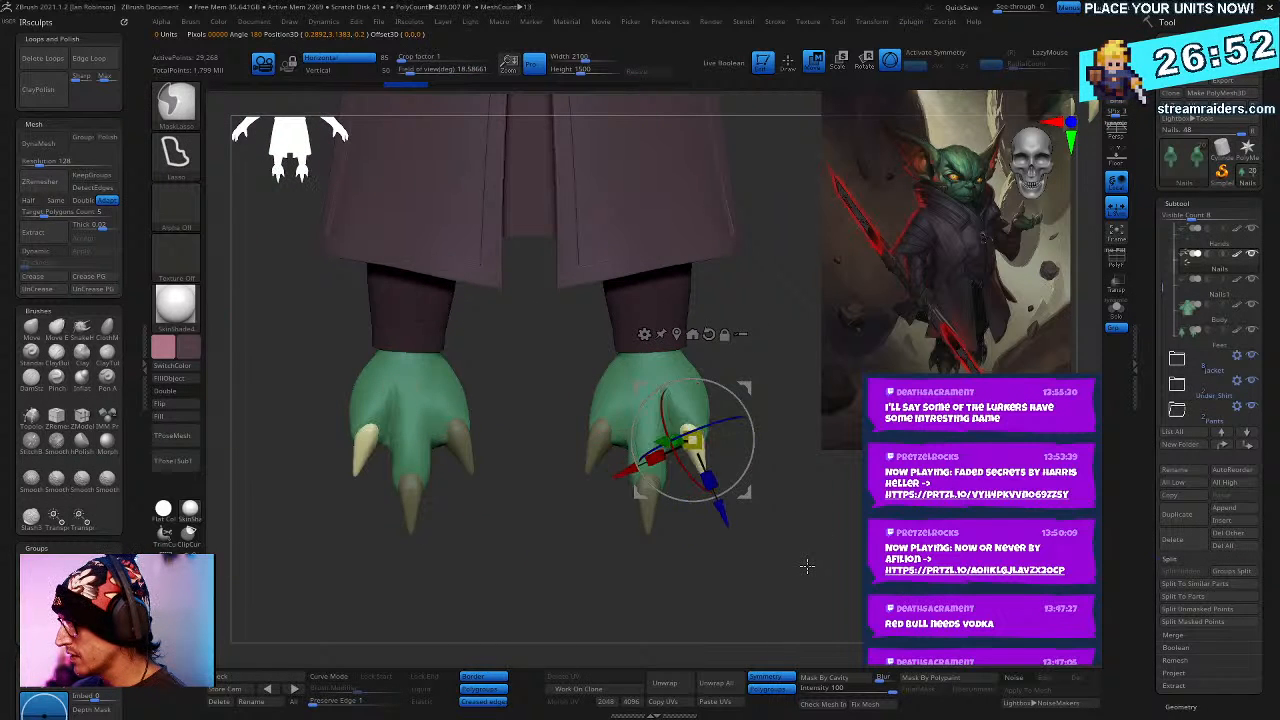
- Turn on symmetry, isolate the outer claw again, and rotate and move it so its base sits in the outer toe
key("x")
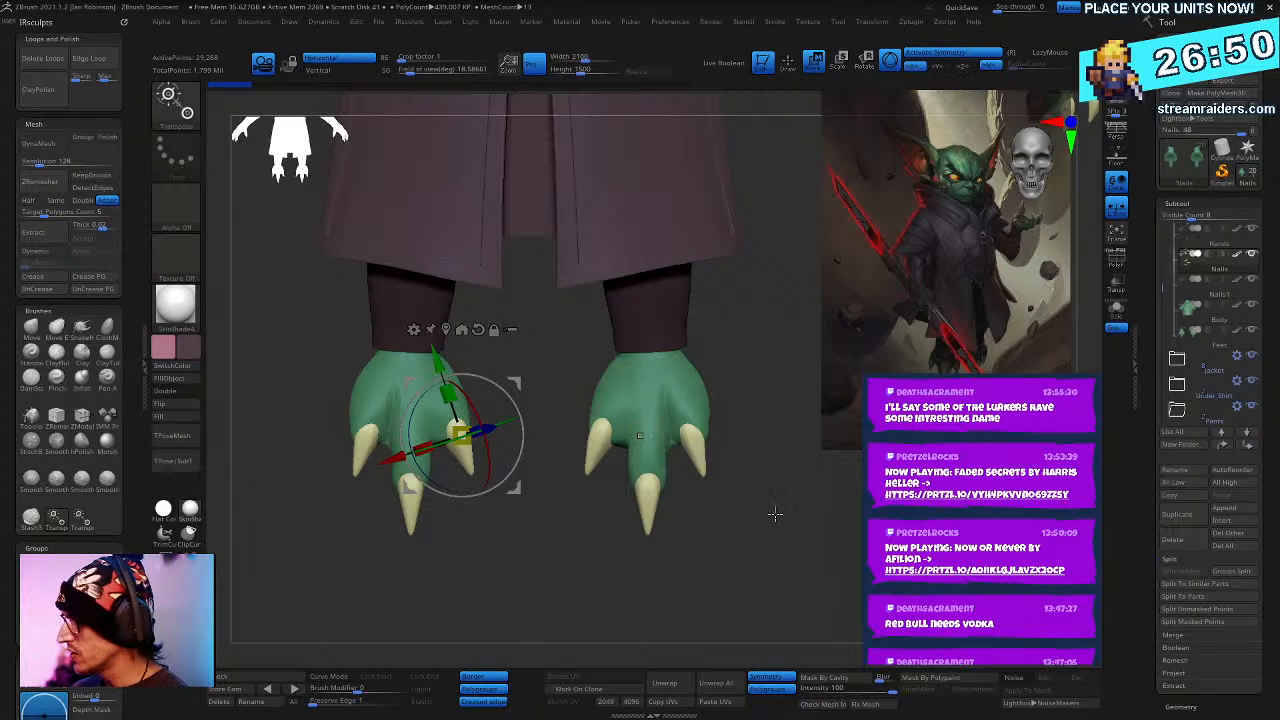
left_click(694, 446, "ctrl")
right_click_drag(794, 600, 880, 475, "ctrl")
left_click_drag(704, 430, 676, 440)
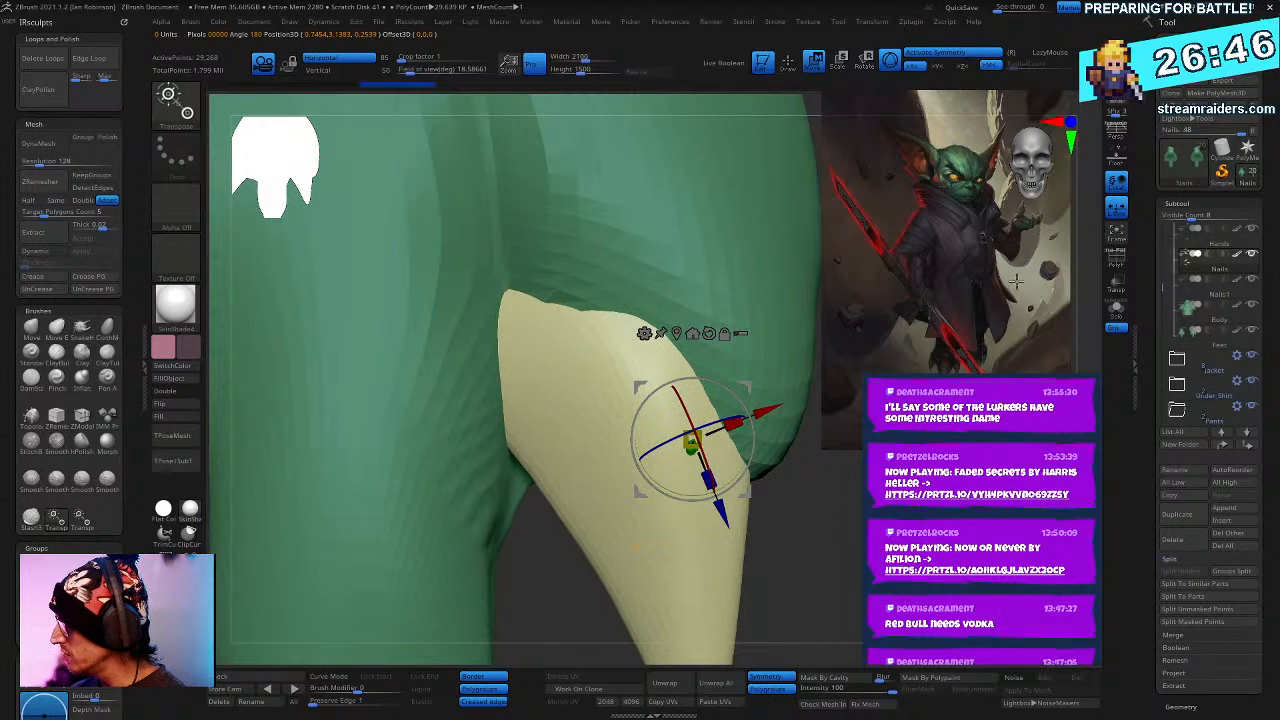
left_click_drag(769, 407, 832, 388)
right_click_drag(832, 392, 691, 500, "ctrl")
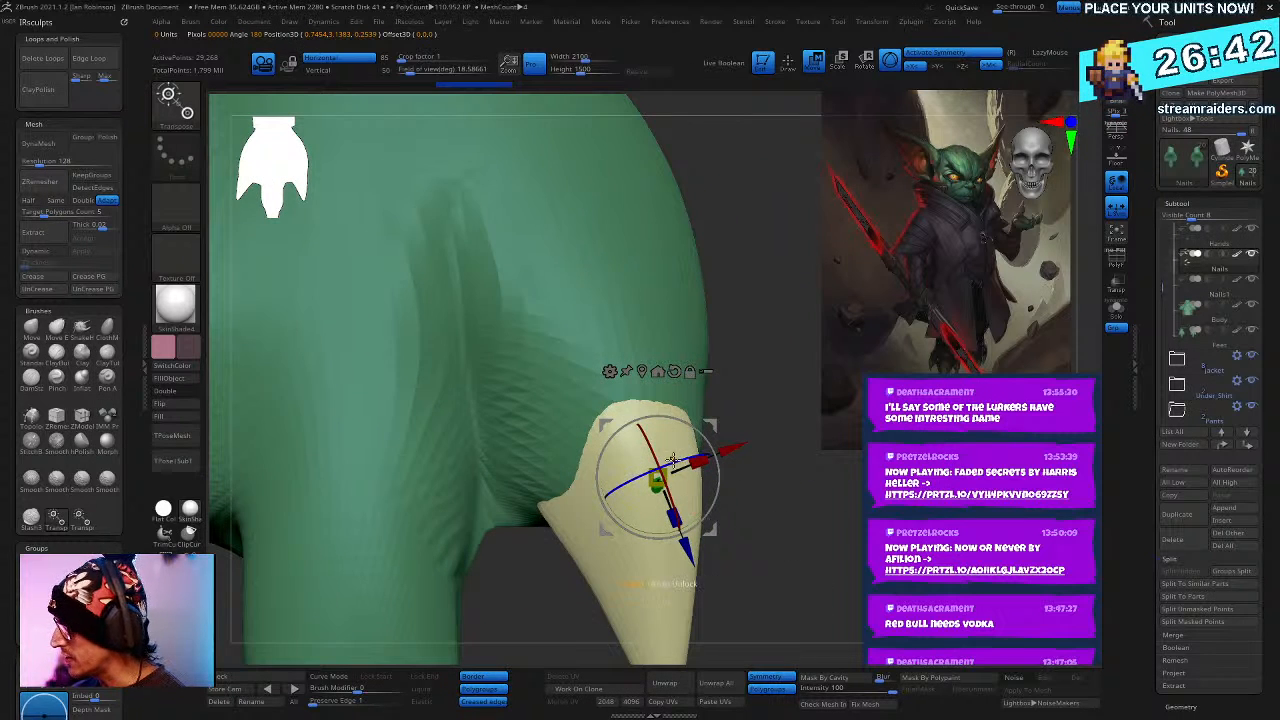
left_click_drag(674, 460, 652, 494)
right_click_drag(809, 513, 740, 460, "alt")
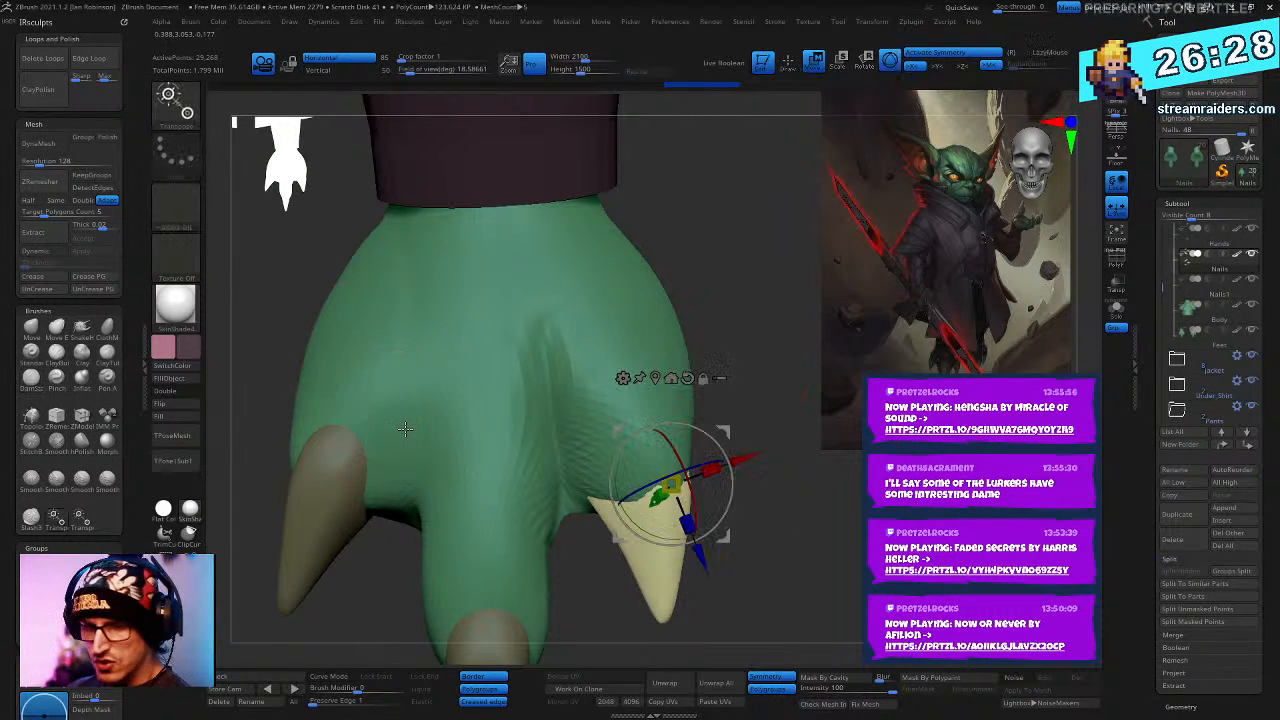
- Isolate the inner claw, rotate and move it into the end of the inner toe, and reset the Gizmo orientation
left_click(307, 481, "alt")
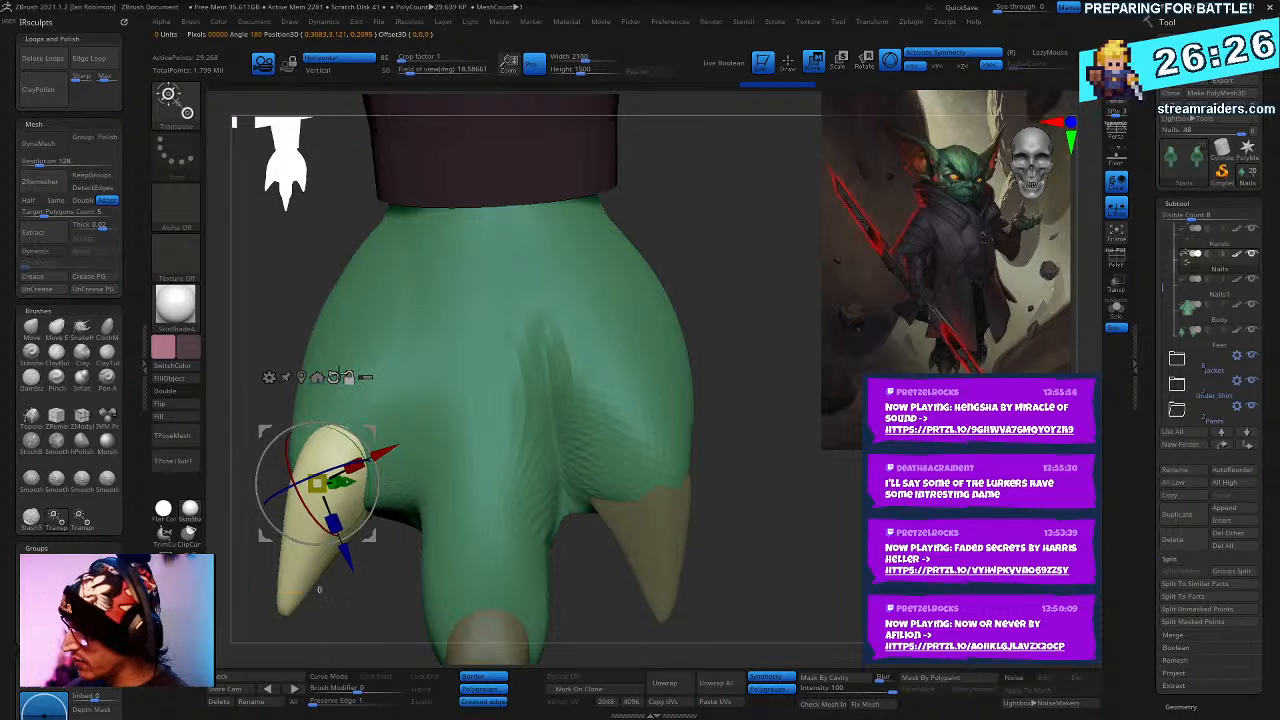
right_click_drag(545, 390, 635, 343)
left_click_drag(462, 443, 402, 421)
right_click_drag(518, 392, 427, 442)
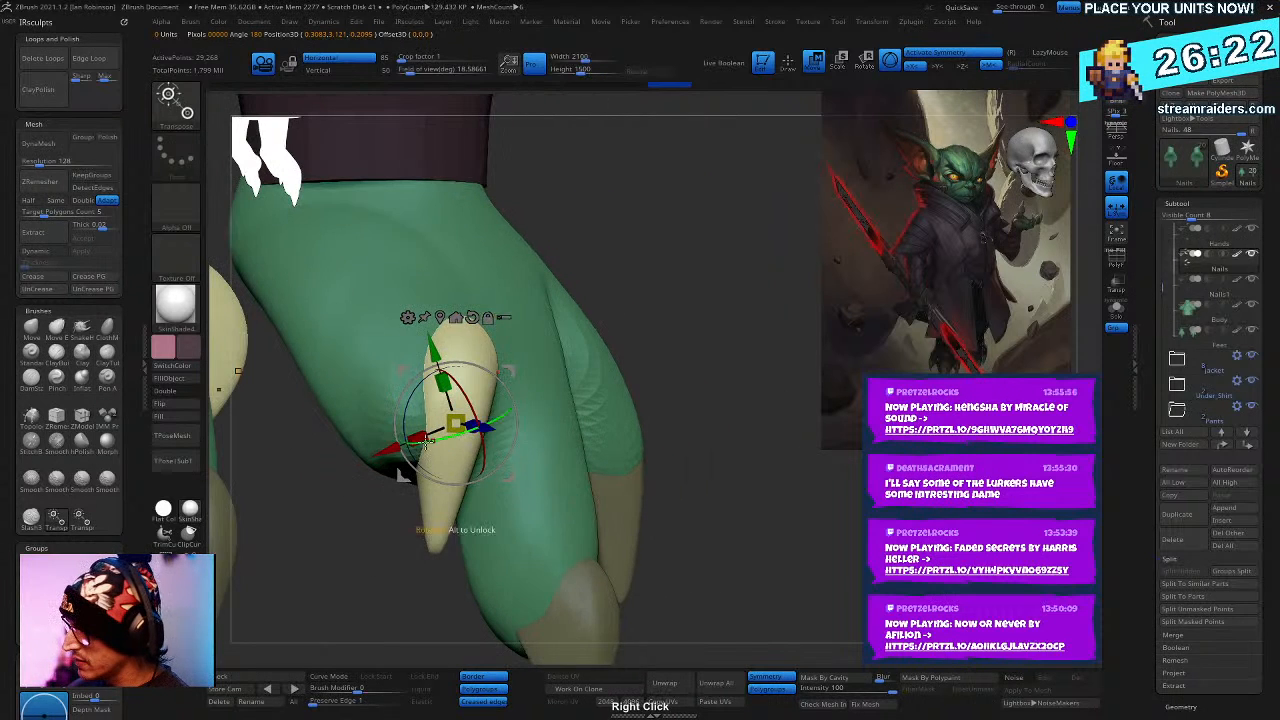
left_click_drag(470, 389, 436, 454)
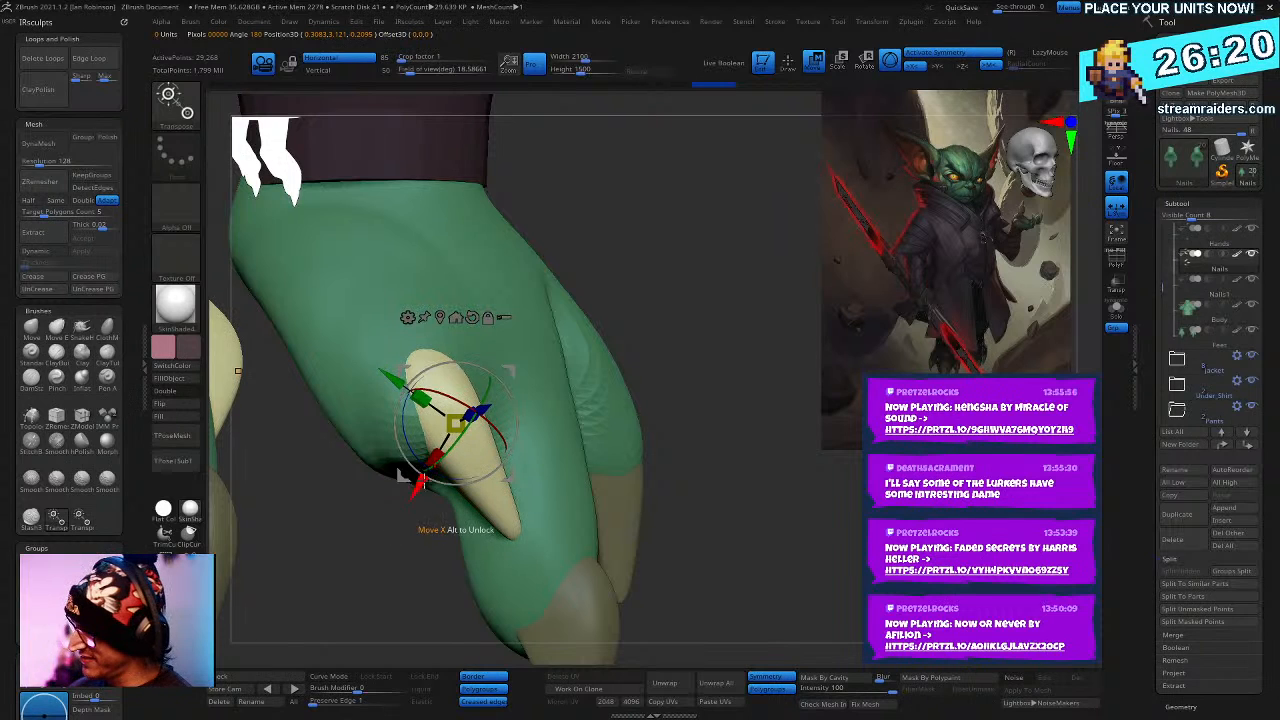
right_click_drag(471, 332, 686, 283)
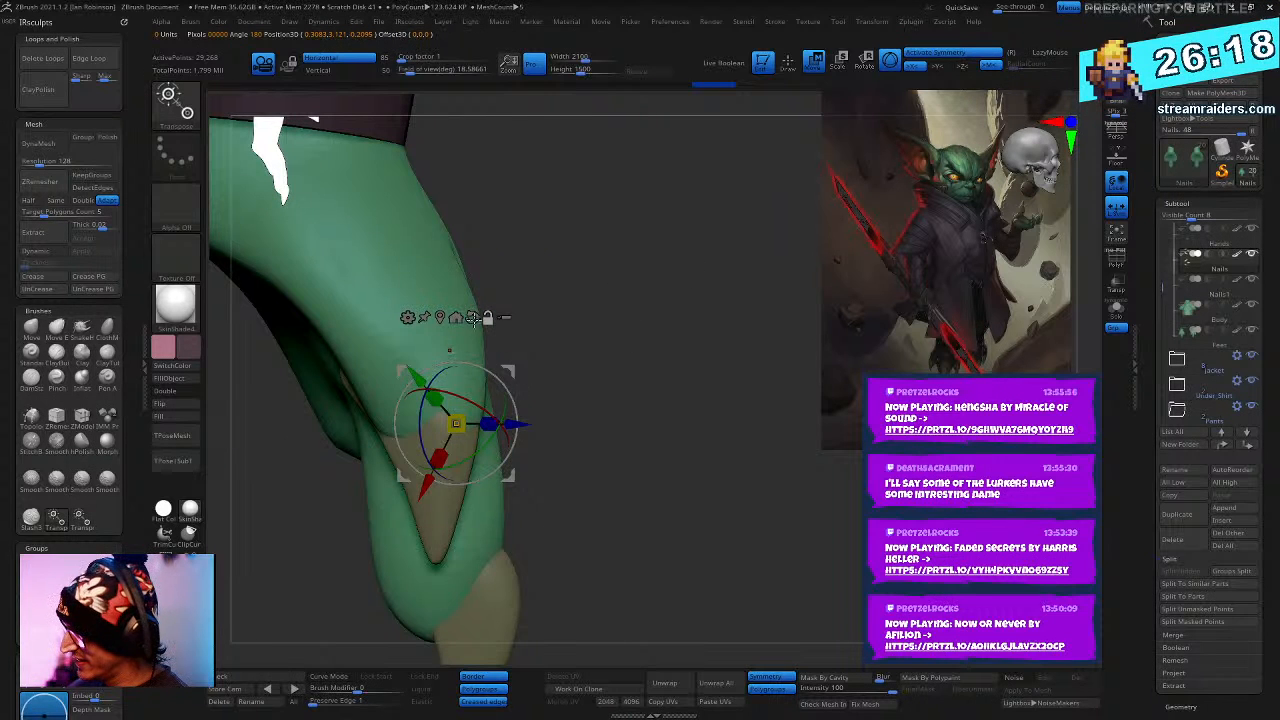
right_click_drag(436, 347, 398, 422)
left_click_drag(397, 367, 378, 418)
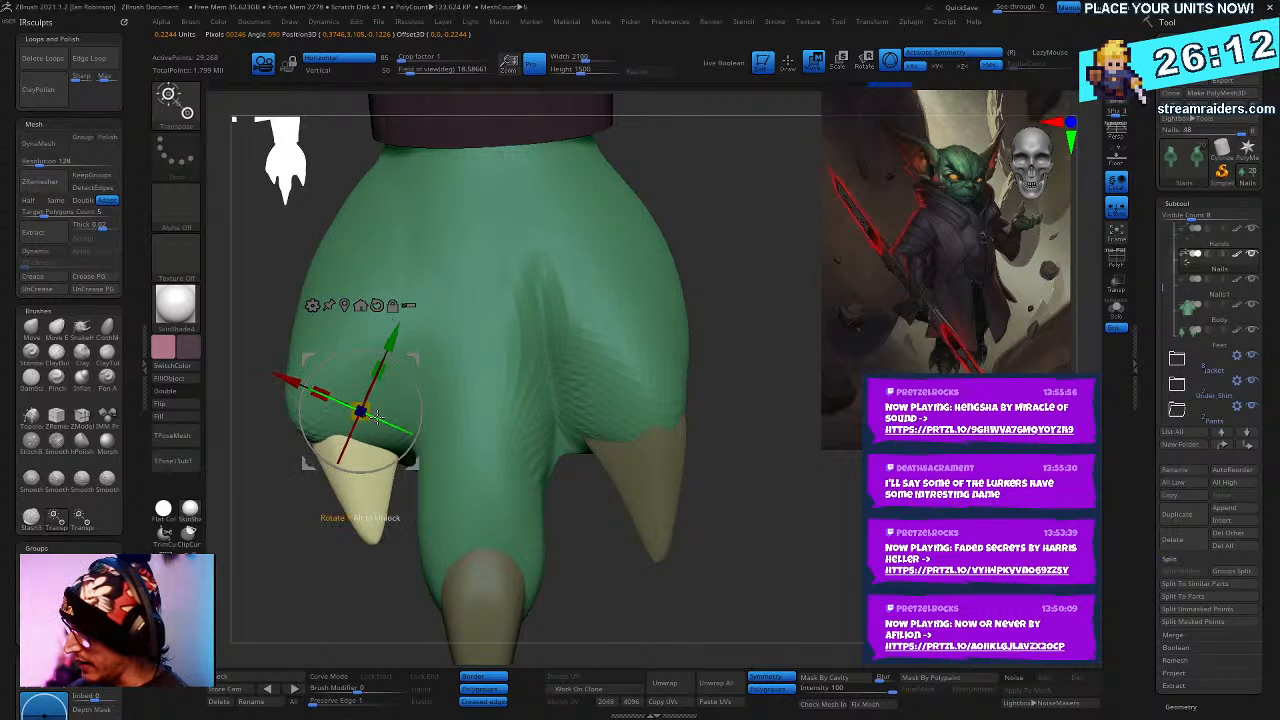
left_click(376, 305)
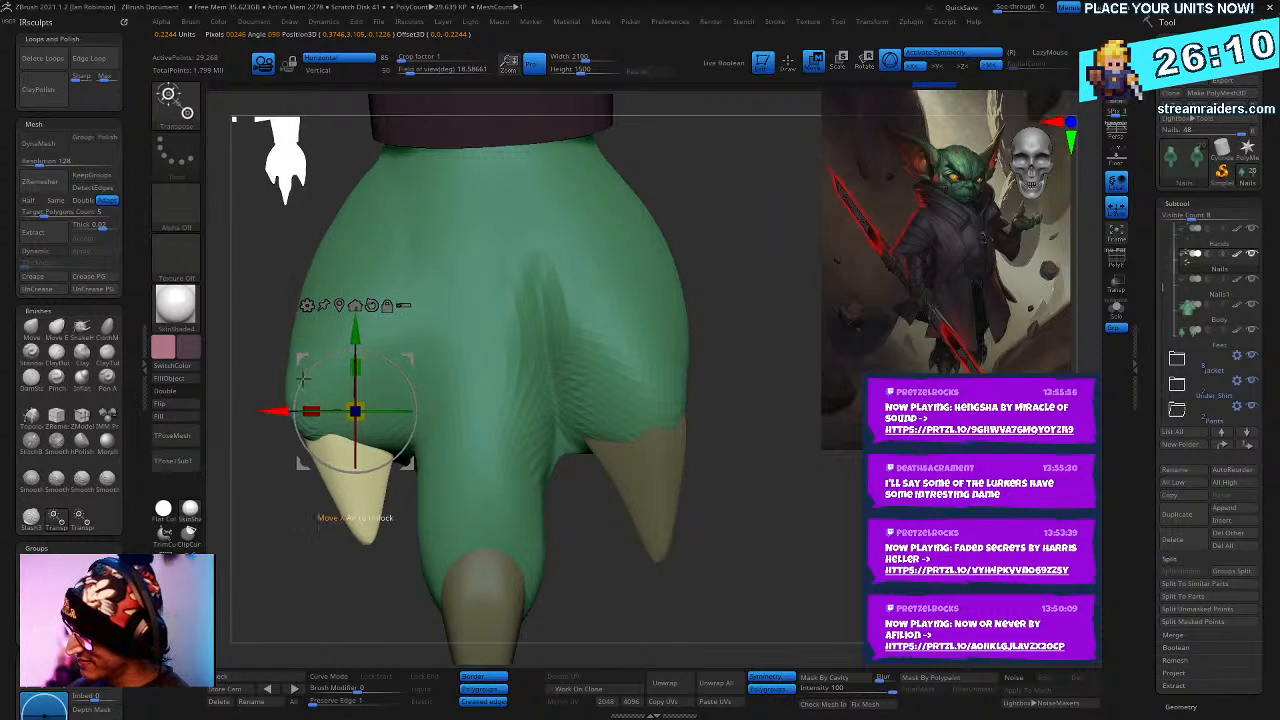
- Scale the inner claw slightly along X and nudge it in depth so it seats in the toe
right_click_drag(742, 410, 662, 437)
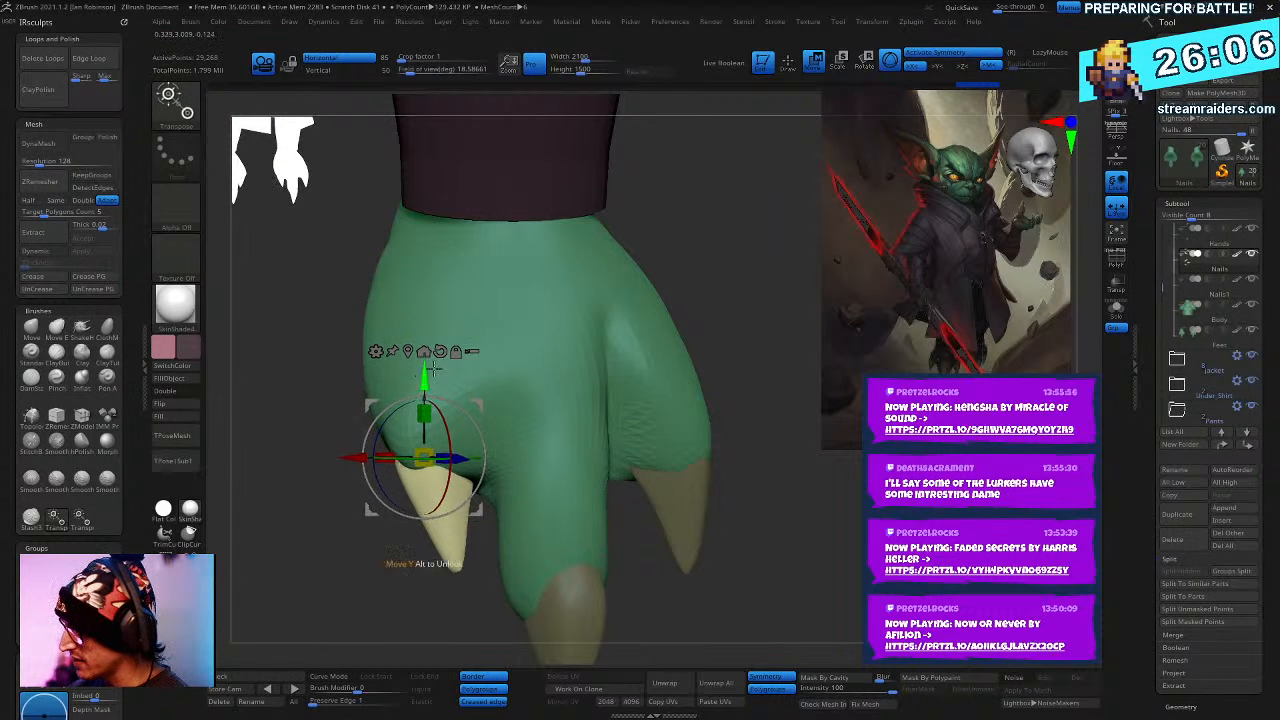
mouse_move(493, 420)
right_mouse_down()
mouse_move(480, 445)
mouse_move(521, 539)
right_mouse_up()
key("q")
mouse_move(700, 545)
right_mouse_down()
mouse_move(842, 568)
mouse_move(806, 560)
right_mouse_up()
key("w")
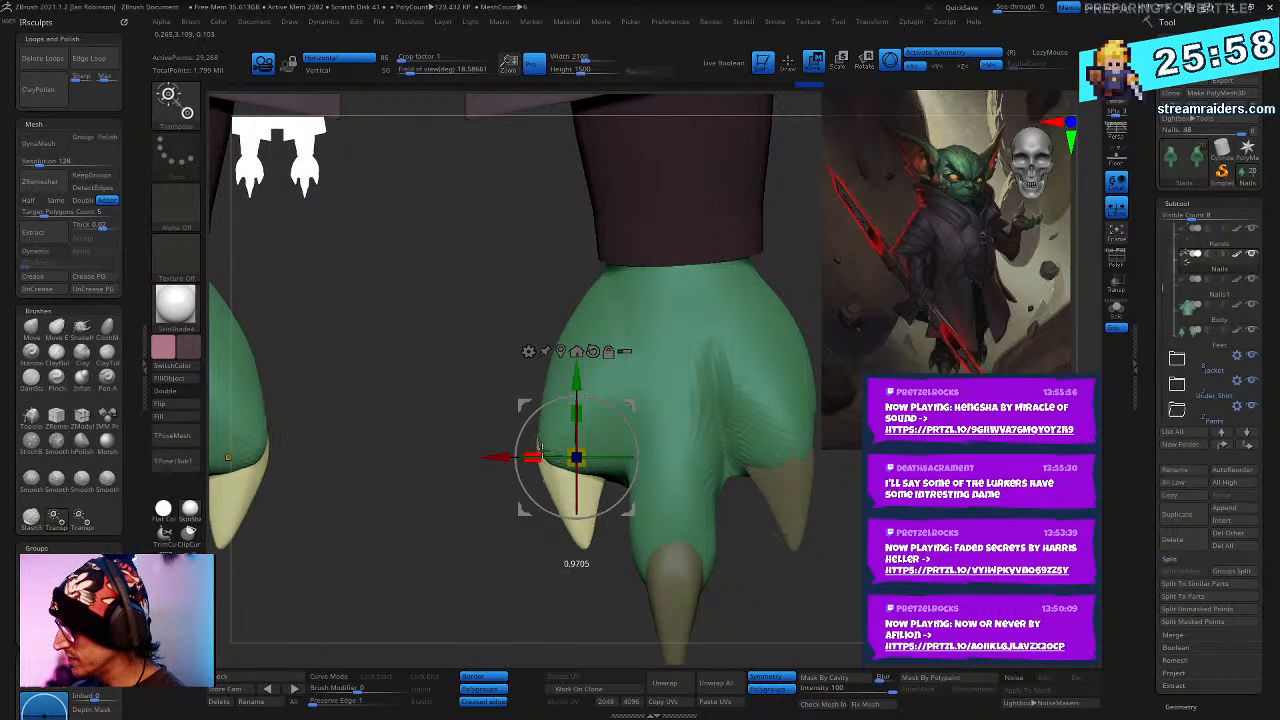
key("q")
mouse_move(566, 452)
right_mouse_down()
mouse_move(790, 520)
mouse_move(858, 596)
mouse_move(816, 560)
mouse_move(830, 517)
right_mouse_up()
key("w")
left_click_drag(499, 406, 503, 402)
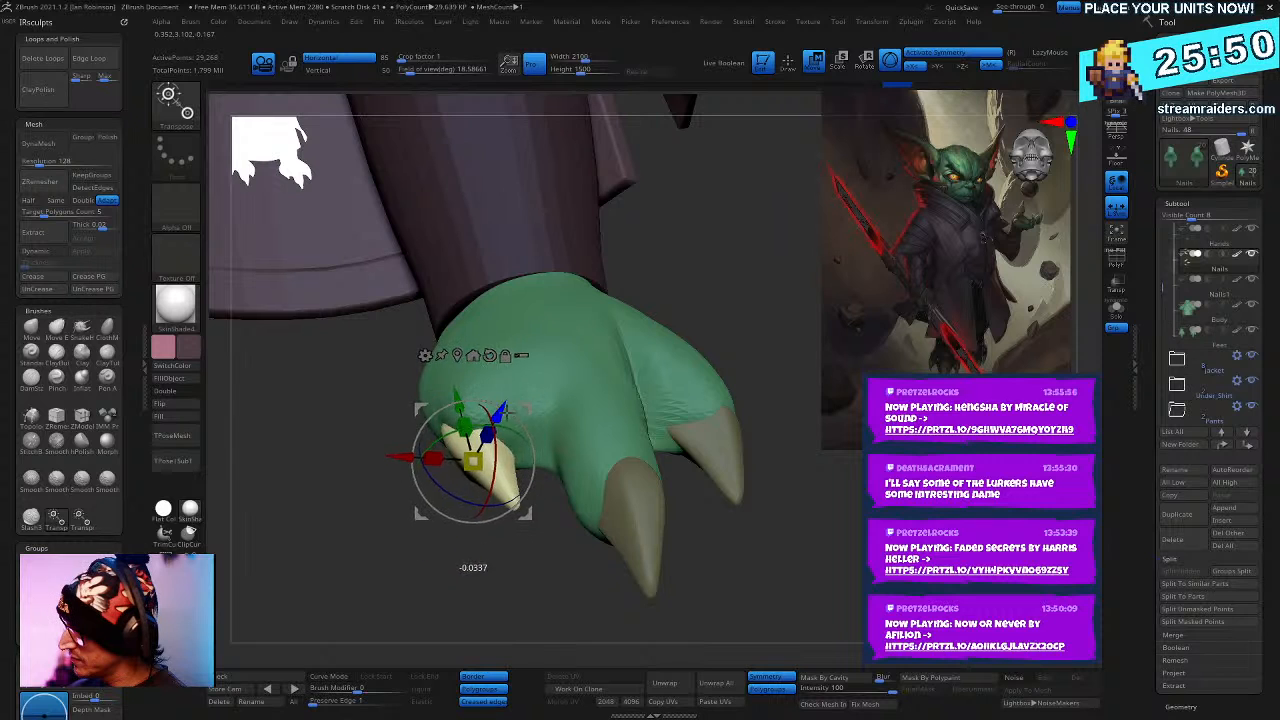
- Reshape the inner claw with a resized Move brush so its base follows the toe's width
key("q")
key("b")
key("m")
key("v")
key("space")
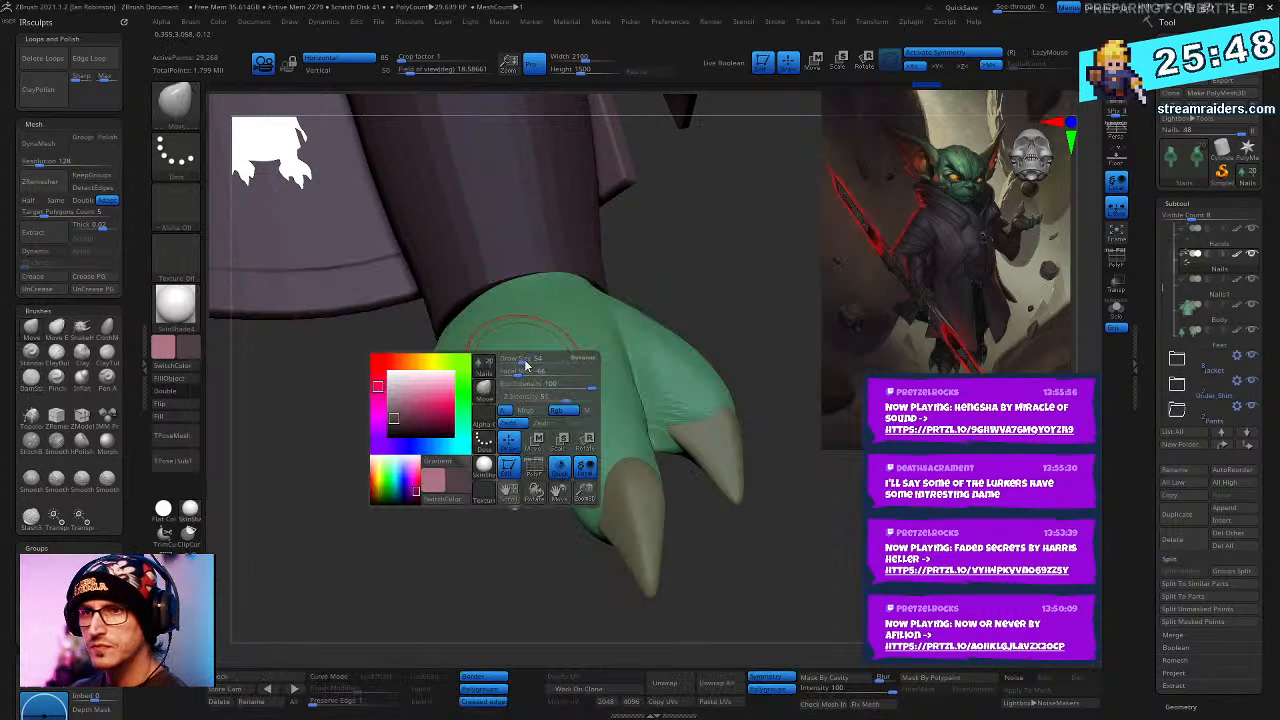
left_click_drag(525, 361, 530, 362)
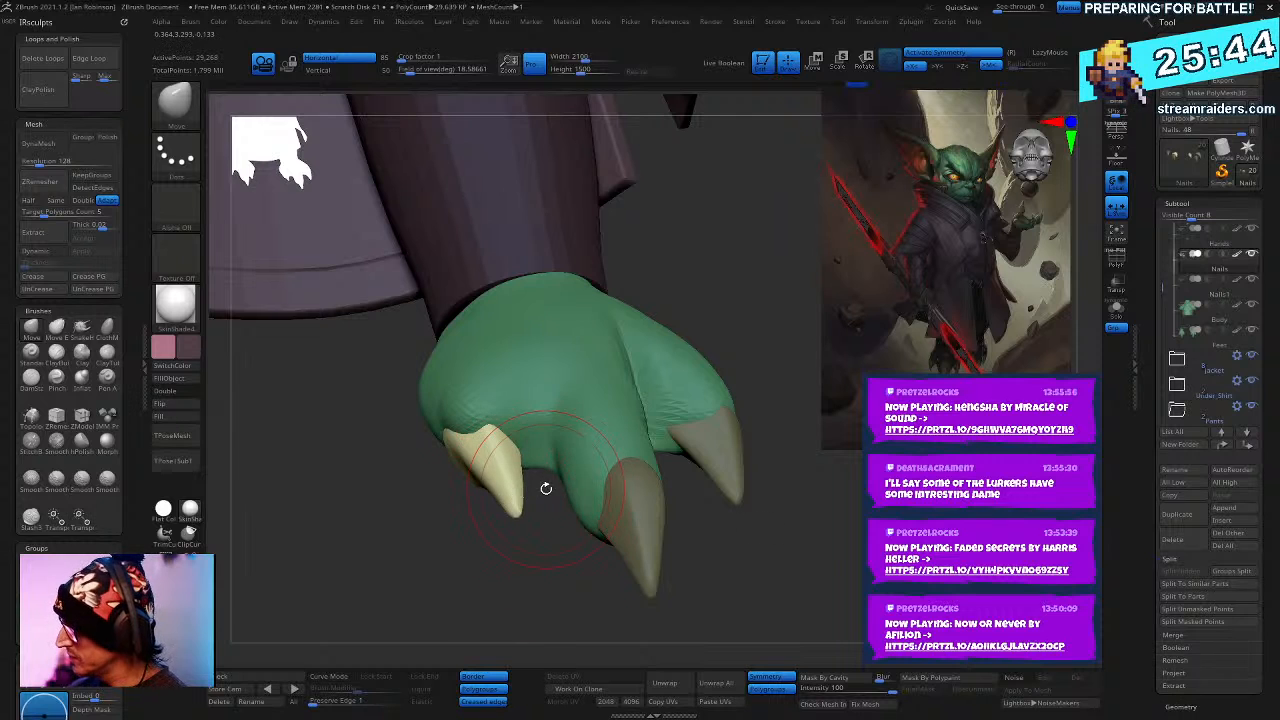
mouse_move(543, 486)
left_mouse_down()
mouse_move(811, 583)
mouse_move(514, 412)
mouse_move(472, 408)
left_mouse_up()
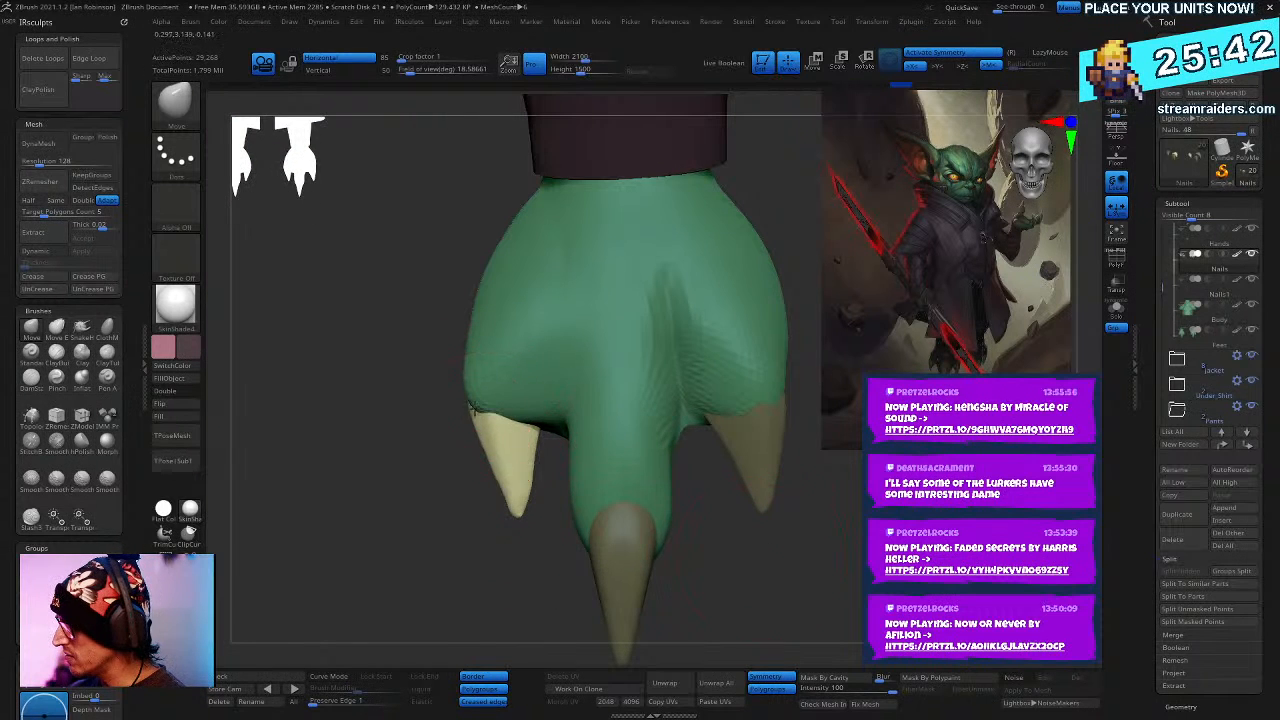
left_click_drag(497, 474, 484, 509)
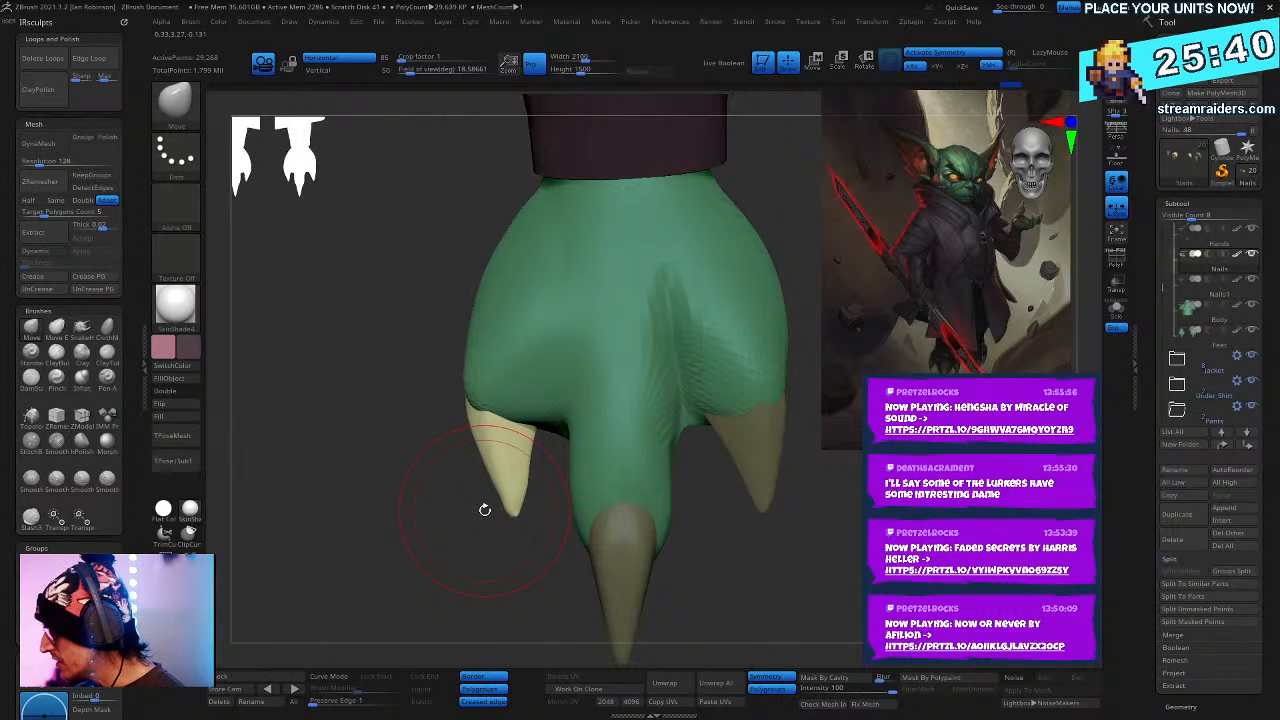
- Reshape the inner claw's base and tip with the Move brush and smooth its surface
right_click_drag(484, 509, 469, 466)
right_click(442, 460)
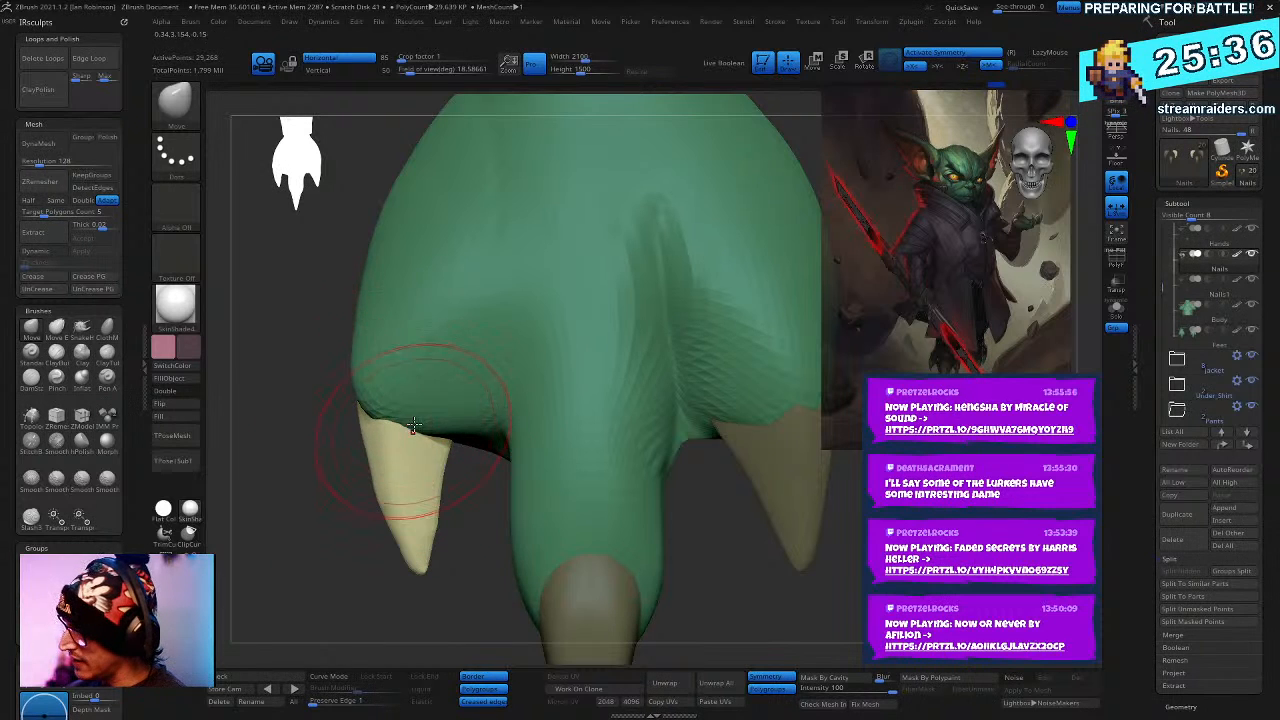
left_click_drag(388, 452, 374, 450)
left_click_drag(414, 571, 424, 565)
left_click_drag(424, 478, 430, 508, "shift")
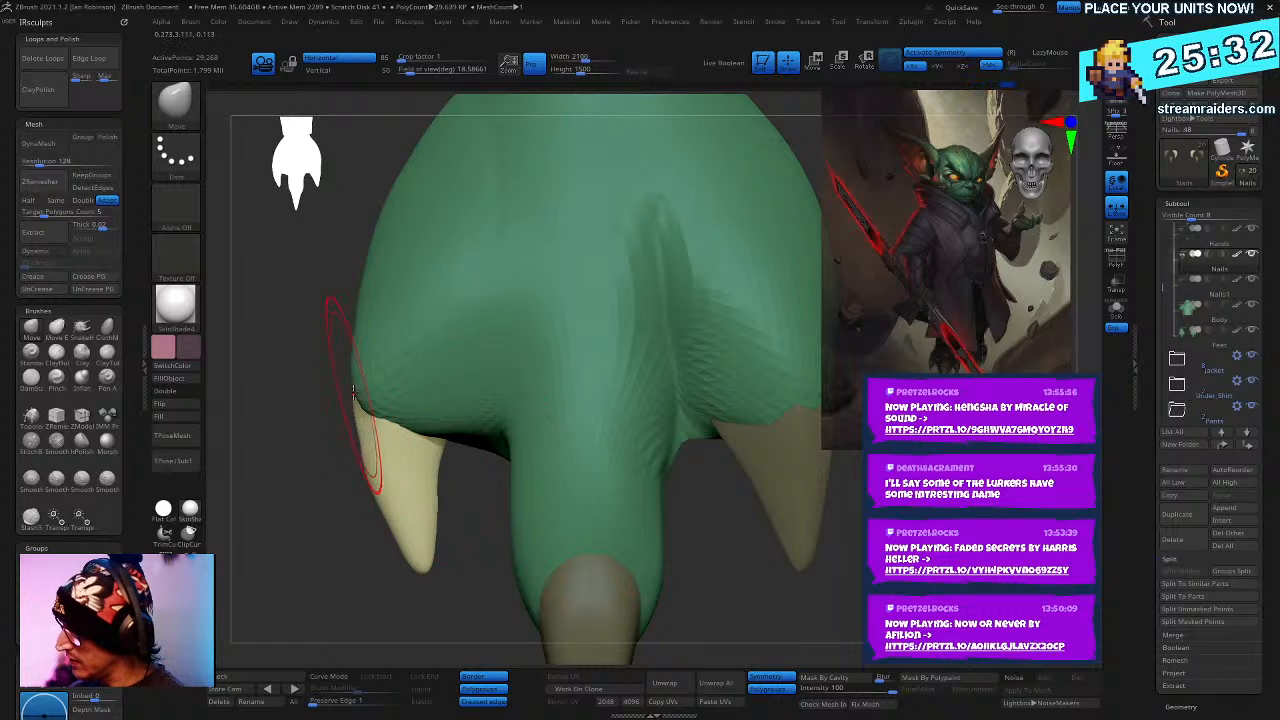
- Pull the inner claw's base around the side of its toe using a resized Move brush
mouse_move(431, 412)
right_mouse_down()
mouse_move(534, 374)
mouse_move(436, 352)
mouse_move(436, 375)
mouse_move(470, 370)
mouse_move(446, 374)
mouse_move(492, 322)
mouse_move(414, 322)
mouse_move(471, 325)
right_mouse_up()
key("shift")
key("space")
key("space")
key("shift")
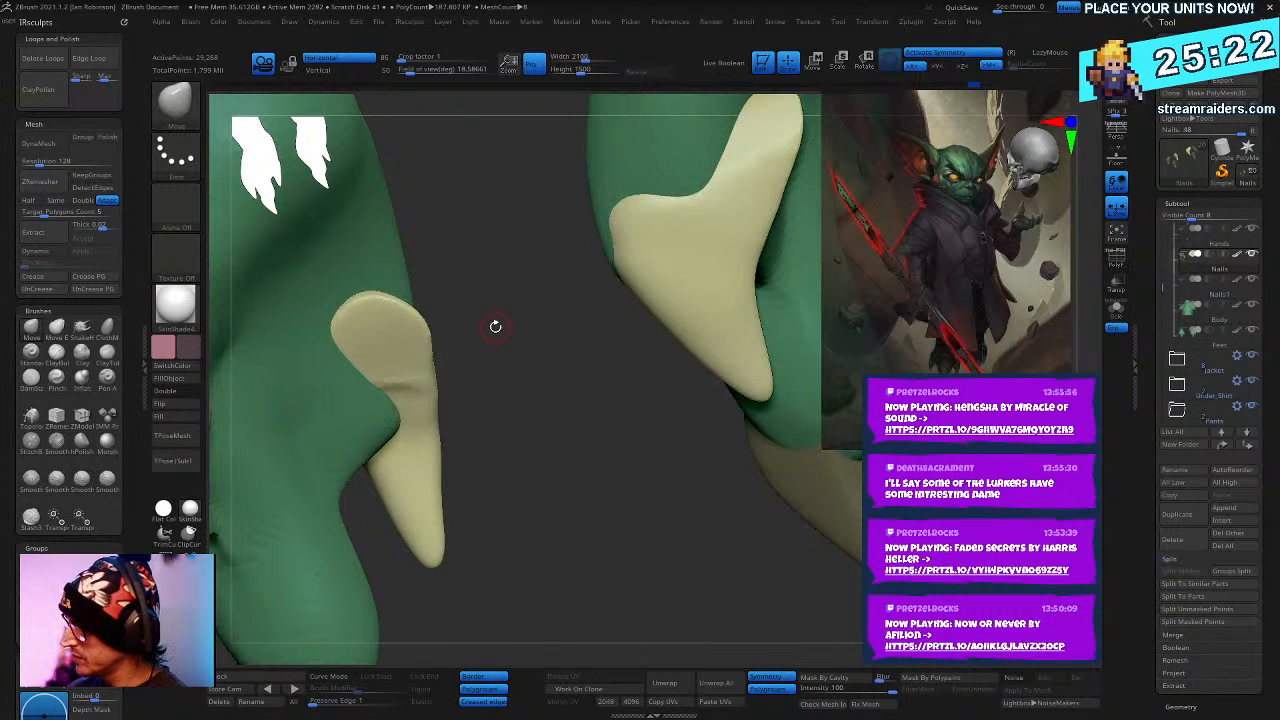
left_click_drag(494, 326, 440, 317)
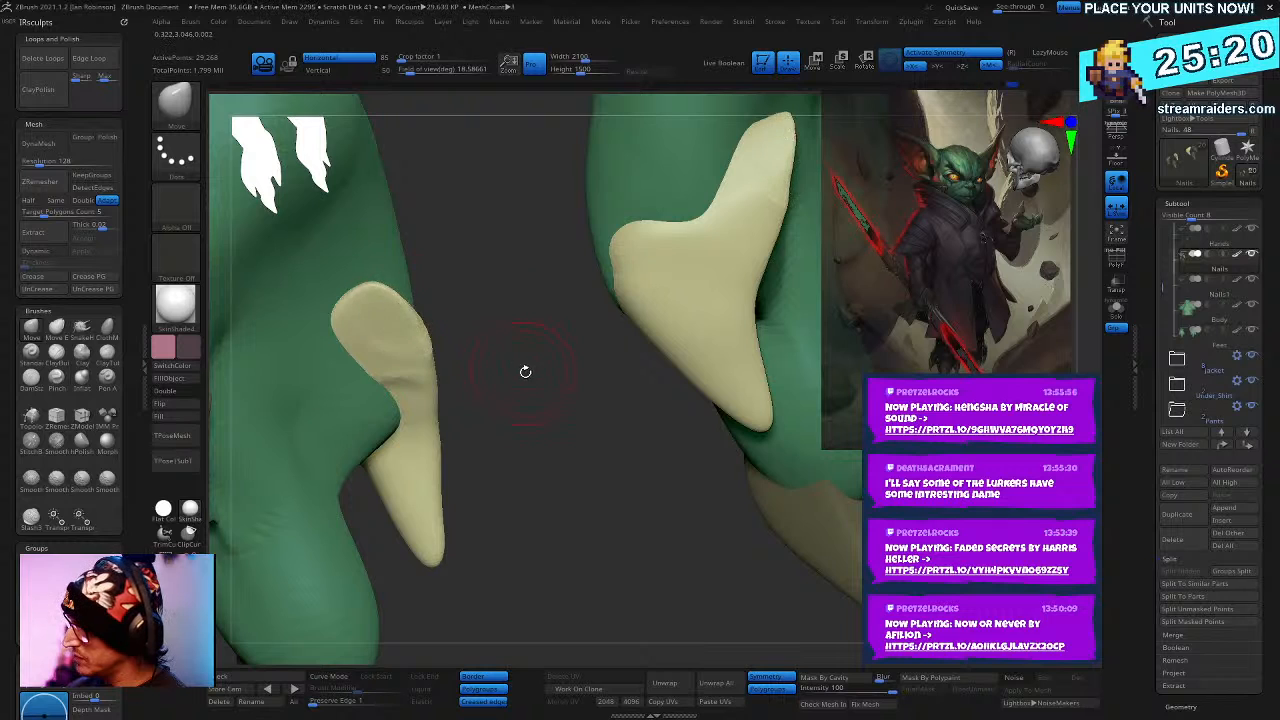
mouse_move(523, 371)
left_mouse_down()
mouse_move(503, 380)
mouse_move(452, 258)
mouse_move(416, 257)
mouse_move(497, 248)
mouse_move(499, 262)
left_mouse_up()
- Make the Feet subtool active and build up the underside of the inner toe with the ClayBuildup brush
left_click(414, 257, "alt")
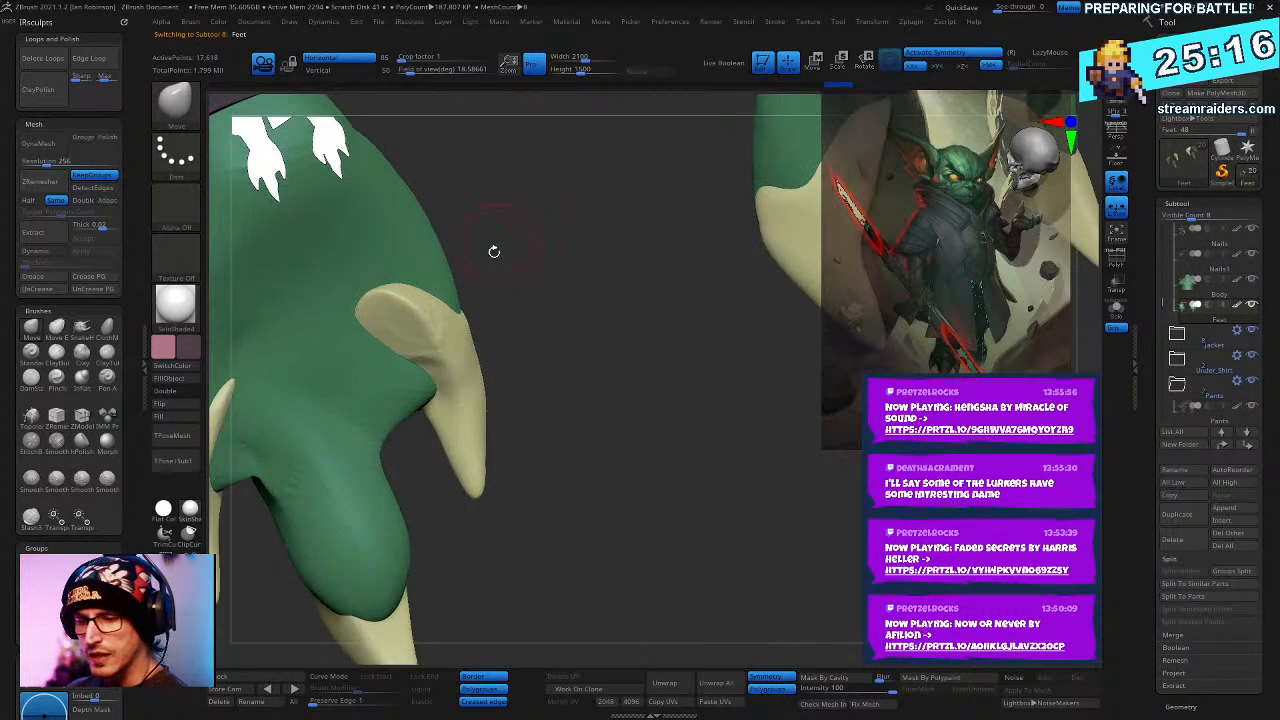
key("b")
key("c")
key("b")
left_click_drag(700, 290, 597, 271)
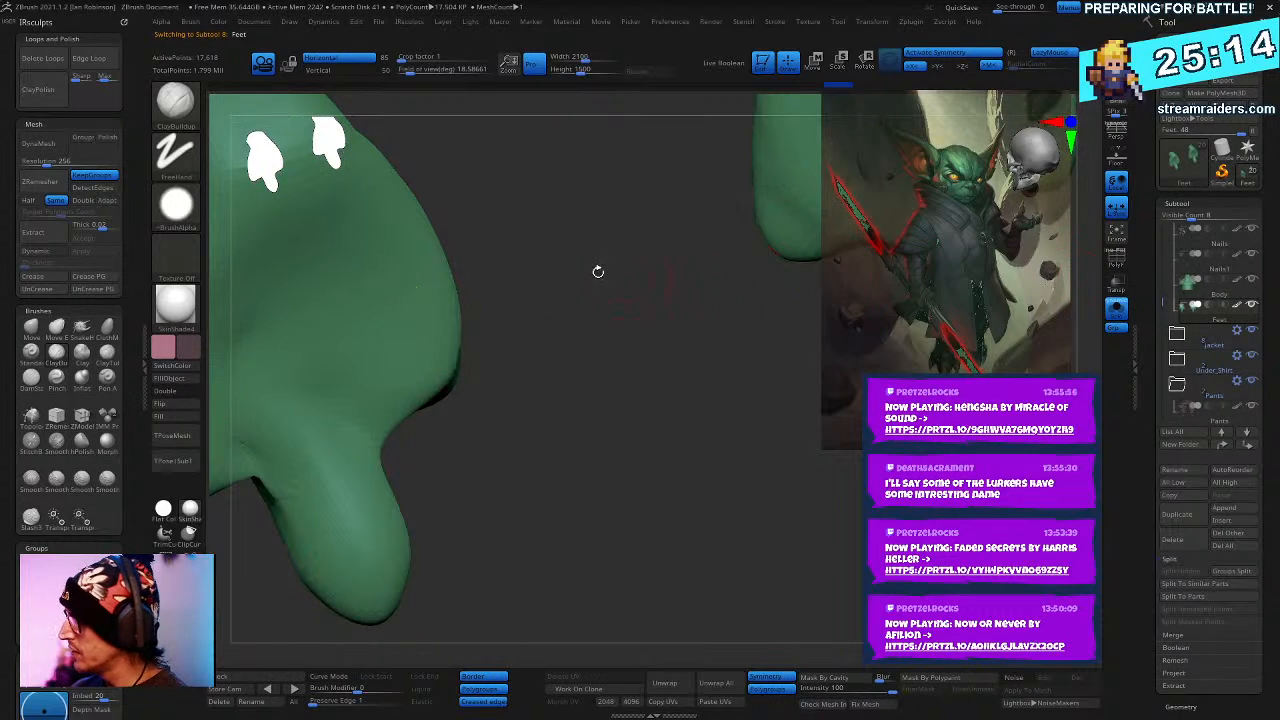
mouse_move(427, 358)
left_mouse_down()
mouse_move(448, 320)
mouse_move(365, 310)
mouse_move(411, 407)
left_mouse_up()
mouse_move(520, 351)
left_mouse_down()
mouse_move(330, 440)
mouse_move(295, 400)
mouse_move(330, 470)
mouse_move(349, 330)
left_mouse_up()
mouse_move(778, 299)
left_mouse_down()
mouse_move(726, 503)
mouse_move(669, 551)
mouse_move(643, 471)
left_mouse_up()
right_click_drag(700, 440, 631, 382)
- Reshape the side toes and underside of the foot with the Move brush and smooth the area between the toes
key("b")
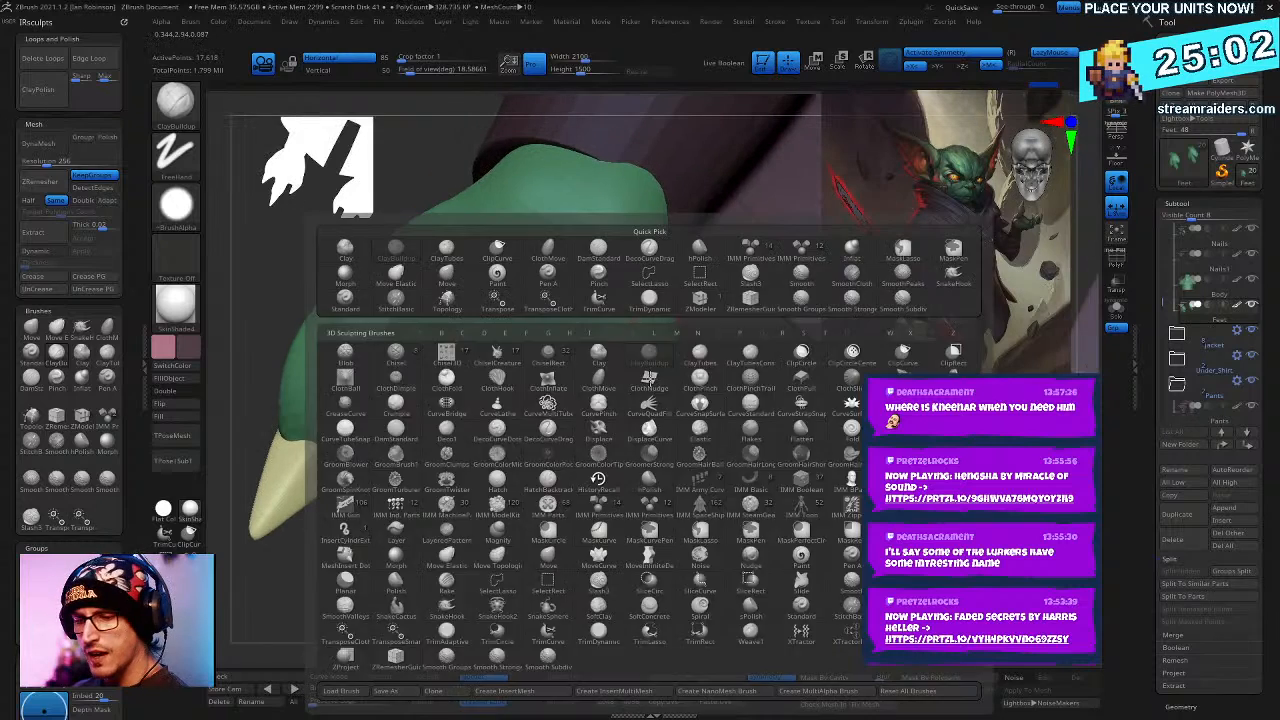
key("m")
key("v")
mouse_move(604, 318)
right_mouse_down()
mouse_move(586, 371)
mouse_move(641, 403)
right_mouse_up()
mouse_move(641, 403)
left_mouse_down()
mouse_move(650, 541)
mouse_move(667, 468)
left_mouse_up()
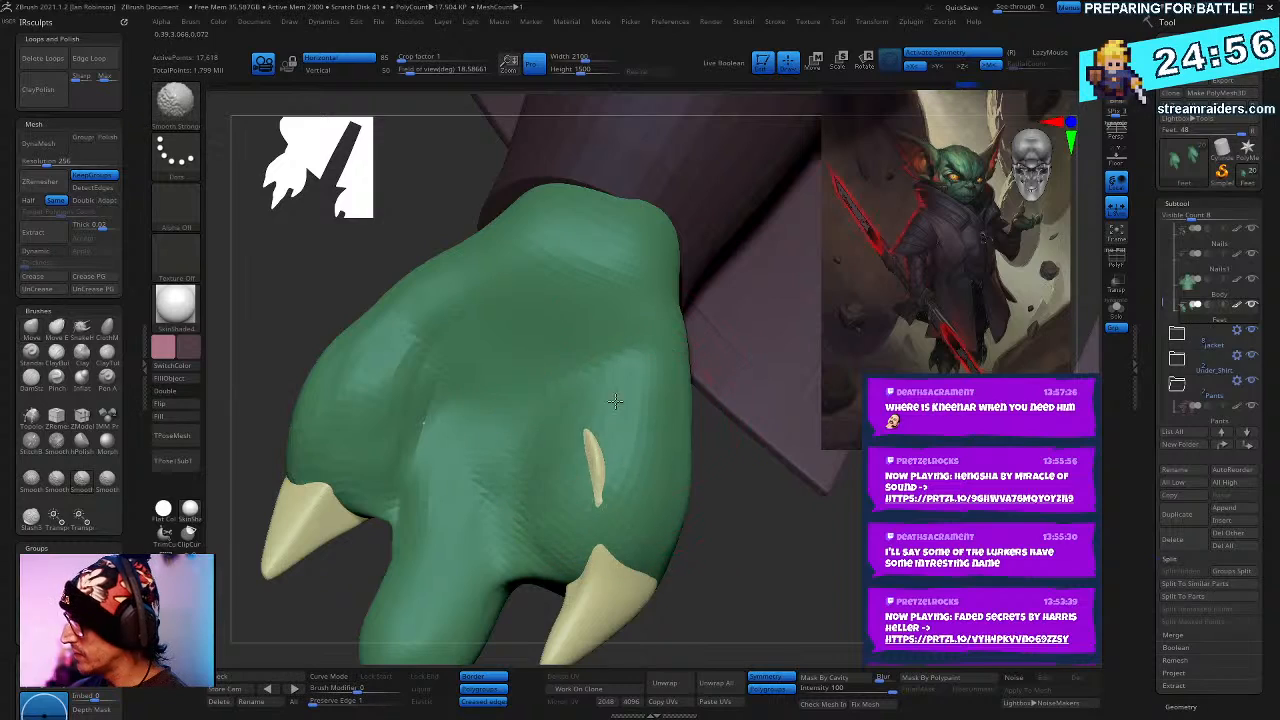
mouse_move(612, 457)
right_mouse_down()
mouse_move(612, 347)
mouse_move(580, 392)
right_mouse_up()
right_click(612, 347)
right_click_drag(654, 366, 580, 381)
mouse_move(377, 402)
left_mouse_down()
mouse_move(371, 457)
mouse_move(391, 489)
mouse_move(377, 371)
left_mouse_up()
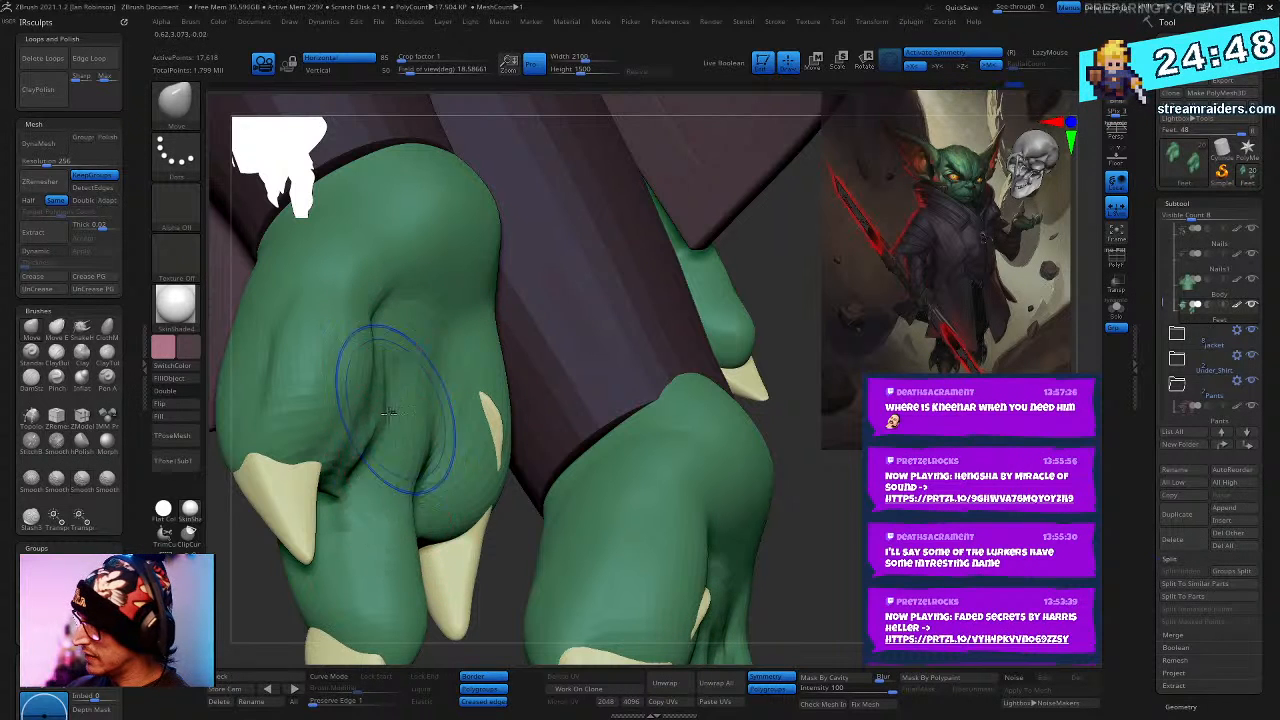
- Adjust the outline of the foot and heel with the Move brush from the front, side and back
right_click_drag(377, 371, 641, 376)
right_click(560, 372)
mouse_move(727, 338)
right_mouse_down()
mouse_move(643, 388)
mouse_move(664, 387)
right_mouse_up()
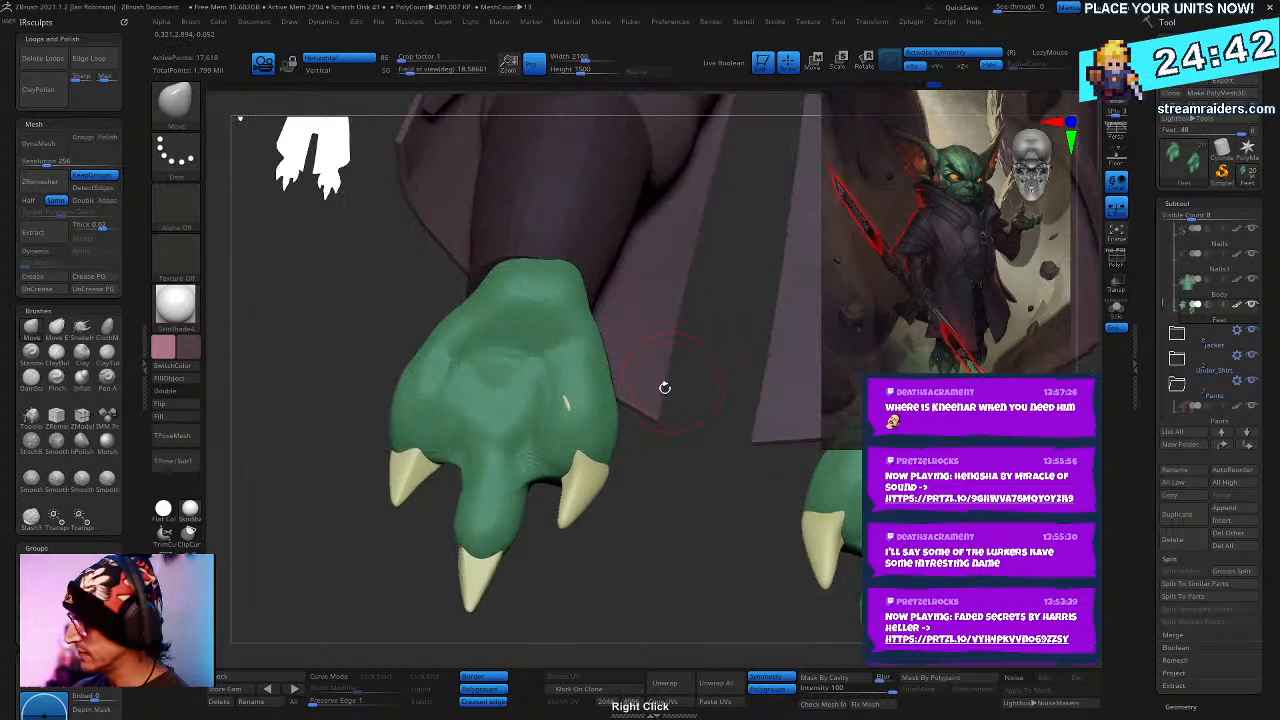
mouse_move(570, 445)
right_mouse_down()
mouse_move(640, 442)
mouse_move(603, 430)
right_mouse_up()
mouse_move(636, 509)
right_mouse_down()
mouse_move(640, 440)
mouse_move(584, 437)
right_mouse_up()
right_click_drag(524, 338, 539, 427)
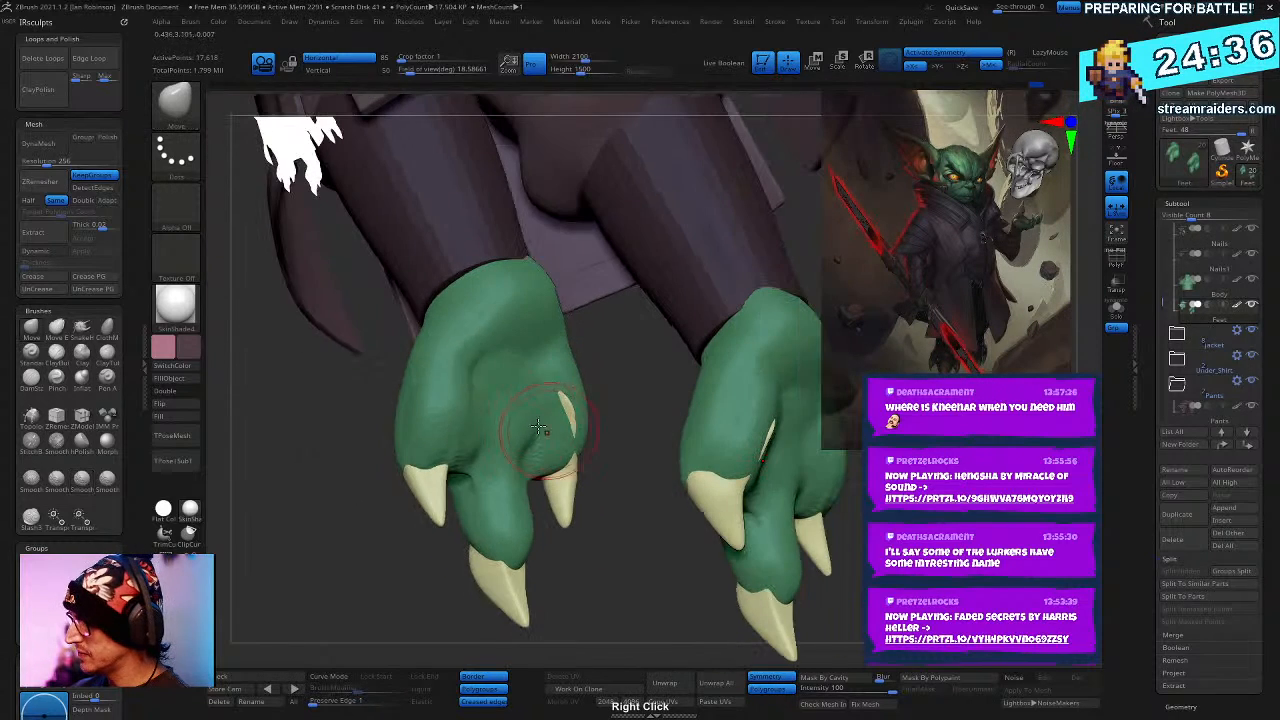
right_click_drag(601, 327, 543, 299)
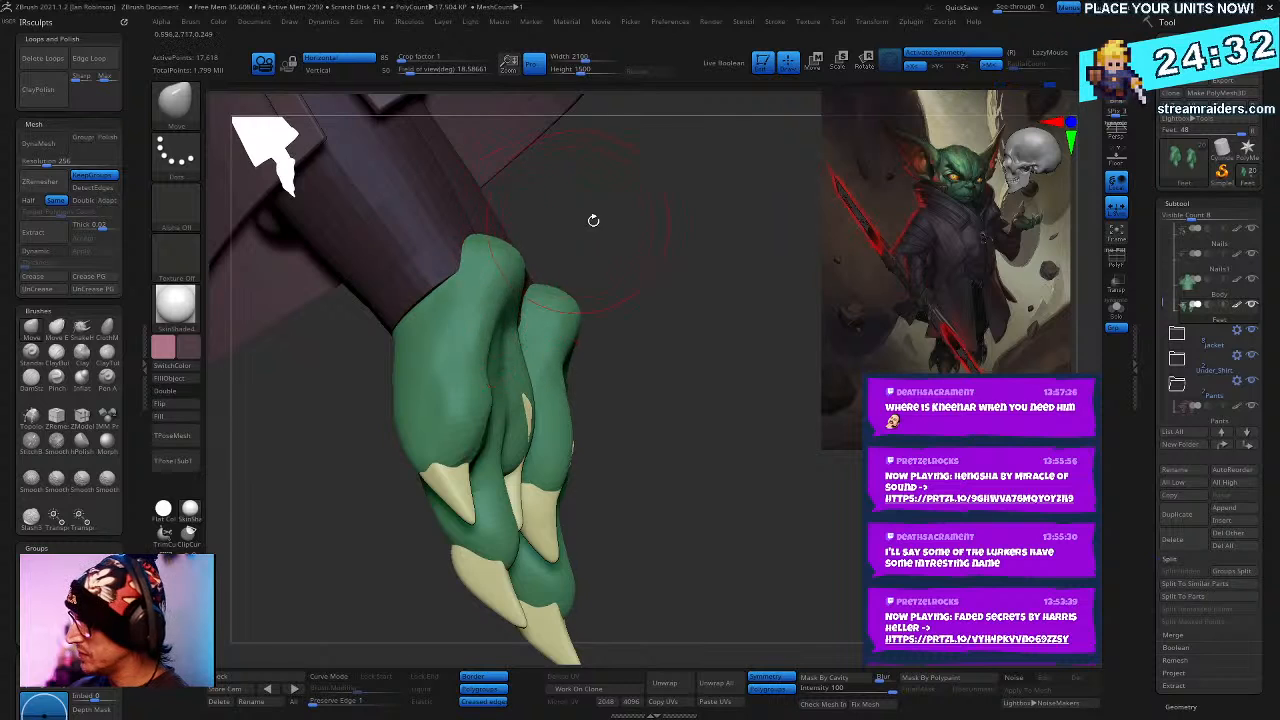
right_click_drag(593, 220, 462, 233)
mouse_move(538, 251)
right_mouse_down()
mouse_move(657, 271)
mouse_move(586, 246)
mouse_move(620, 317)
mouse_move(650, 318)
right_mouse_up()
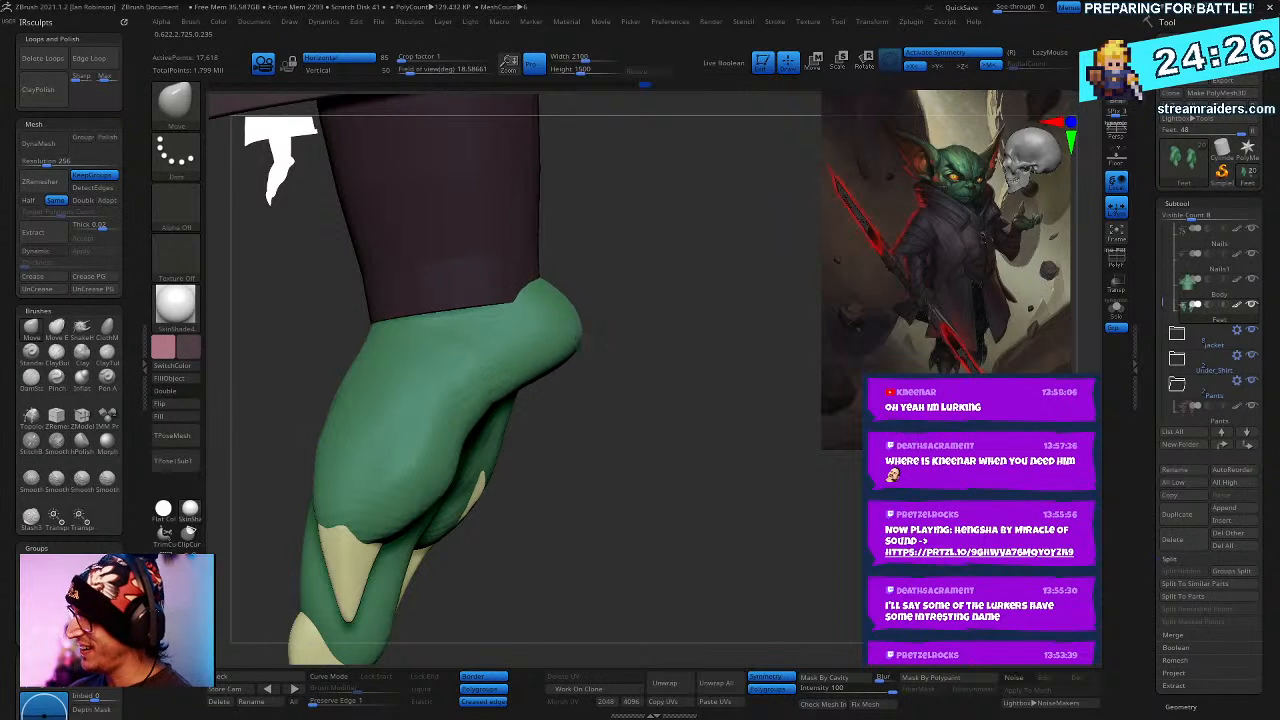
right_click_drag(587, 289, 616, 337)
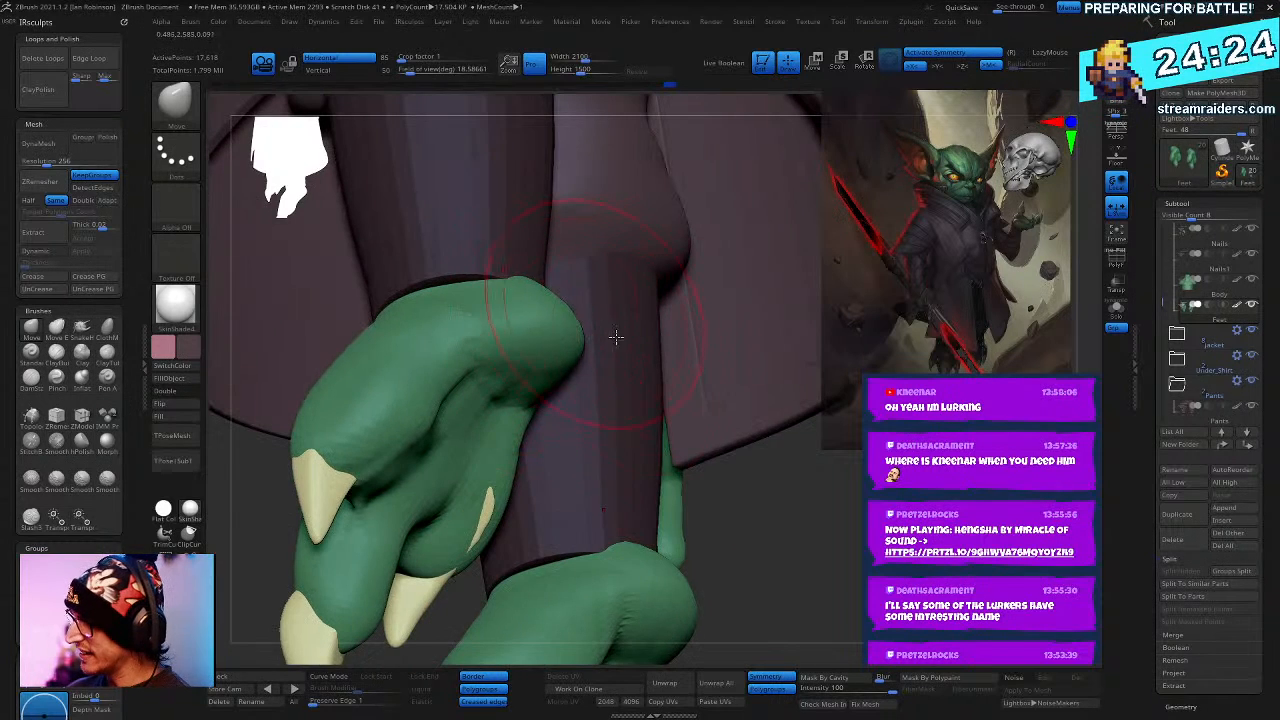
- Build up the heel pad and sole of the foot with the ClayBuildup brush
key("b")
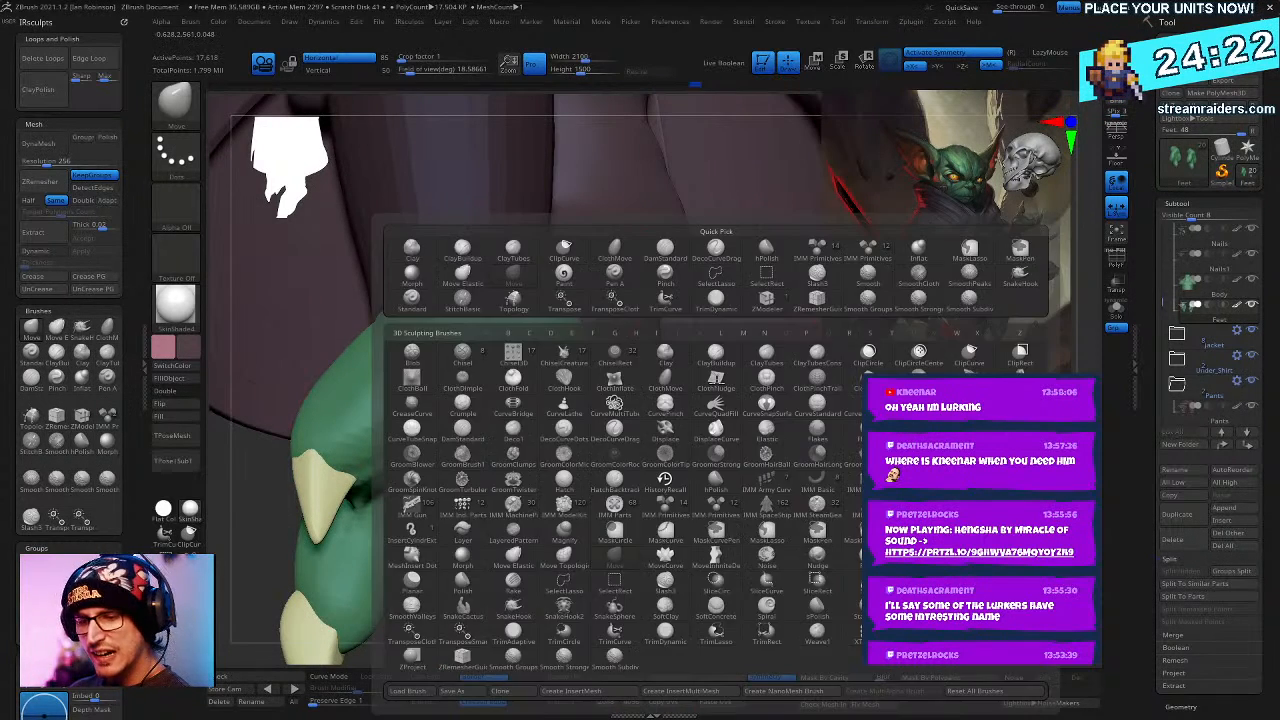
key("c")
key("b")
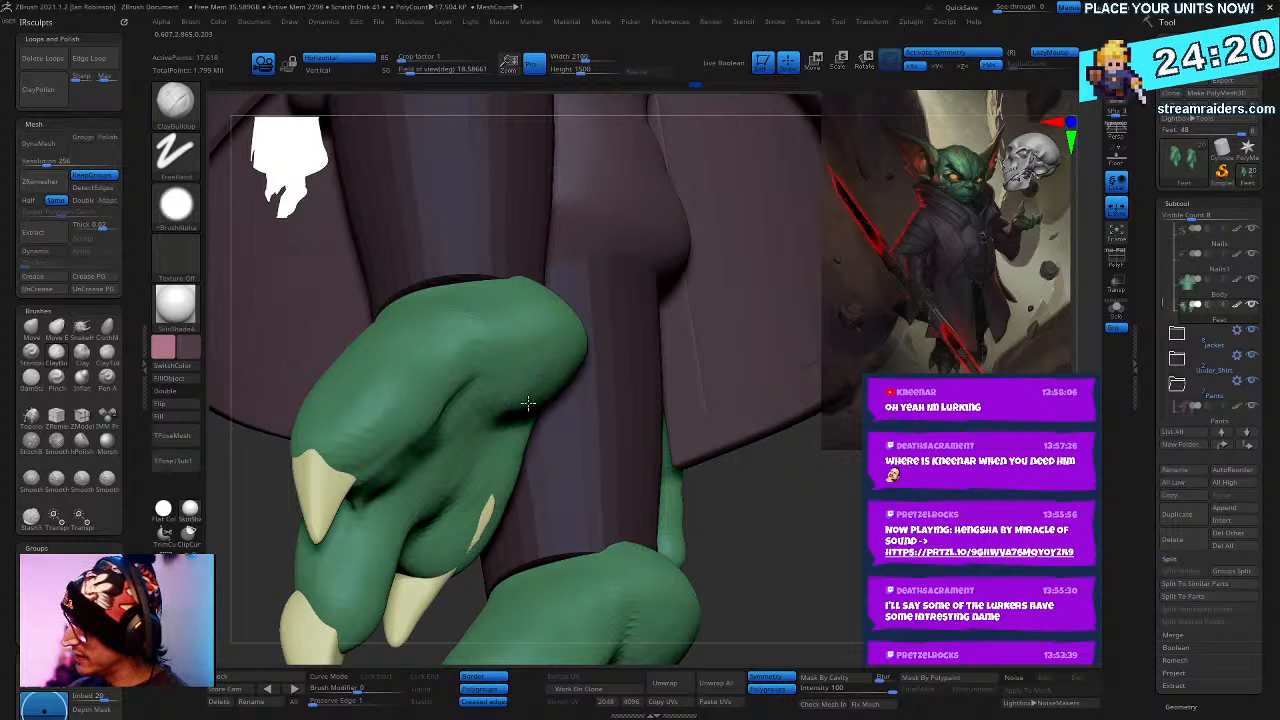
right_click_drag(647, 401, 514, 293)
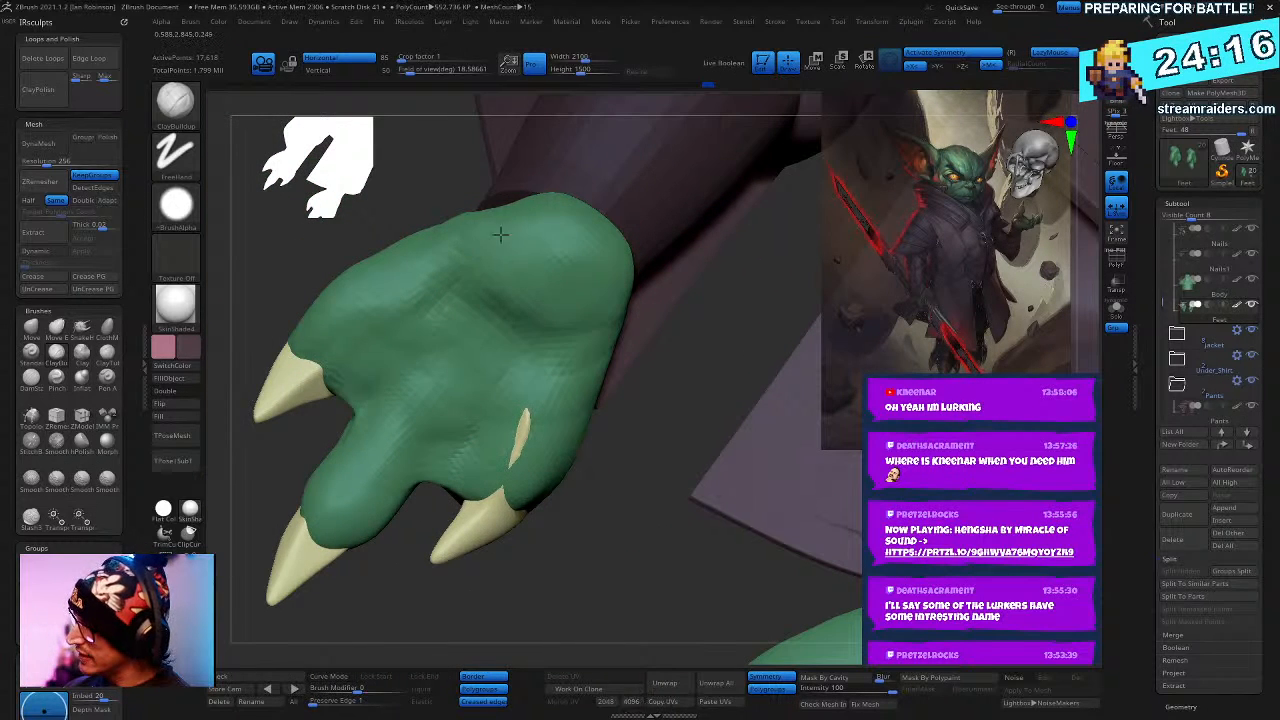
right_click_drag(610, 400, 567, 360)
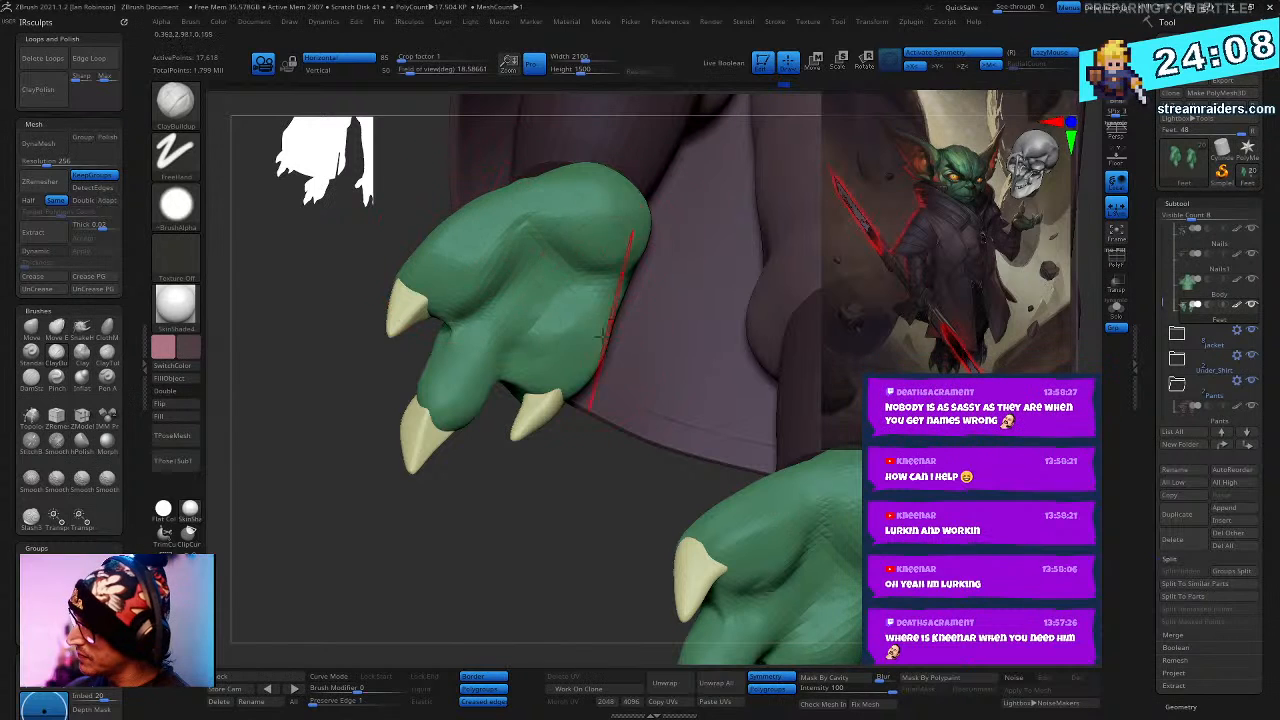
right_click_drag(593, 318, 682, 391)
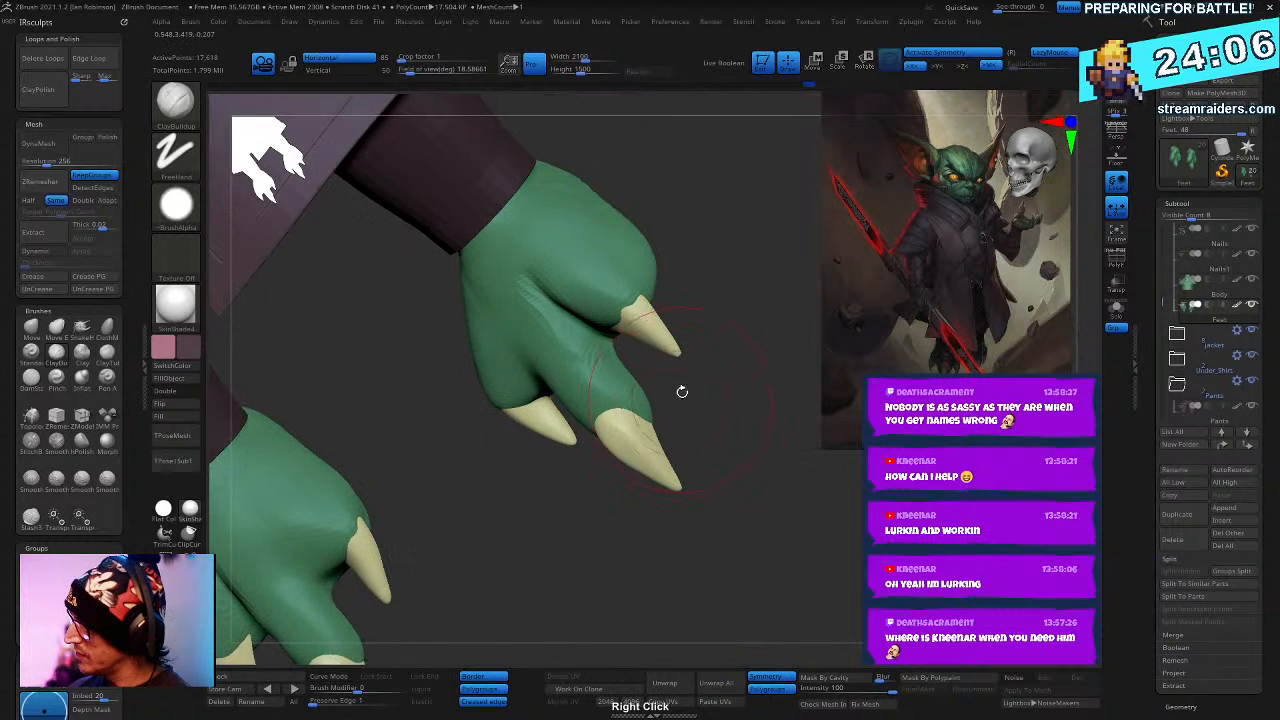
- Carve a groove between the middle and inner toes on top of the foot with the DamStandard brush
right_click_drag(689, 323, 703, 317)
right_click_drag(649, 374, 649, 466)
right_click(592, 405)
key("b")
key("d")
key("s")
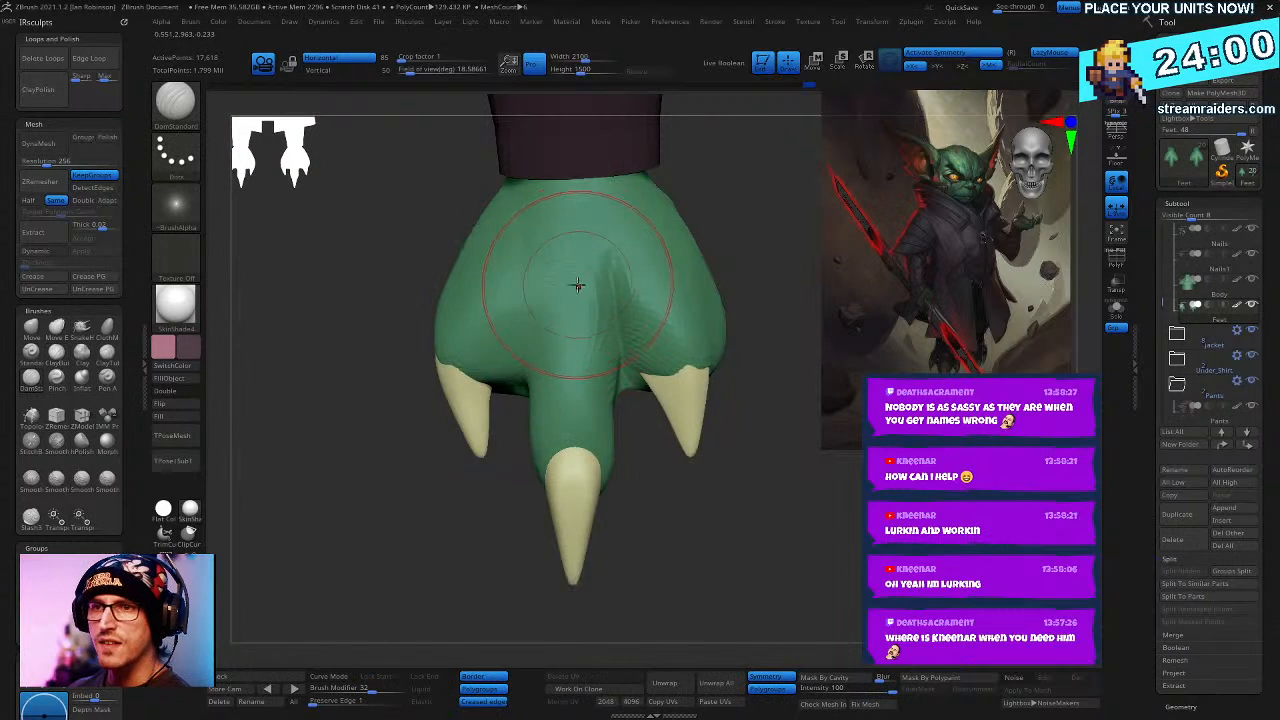
mouse_move(577, 286)
right_mouse_down("ctrl")
mouse_move(588, 323)
mouse_move(568, 331)
mouse_move(605, 372)
right_mouse_up("ctrl")
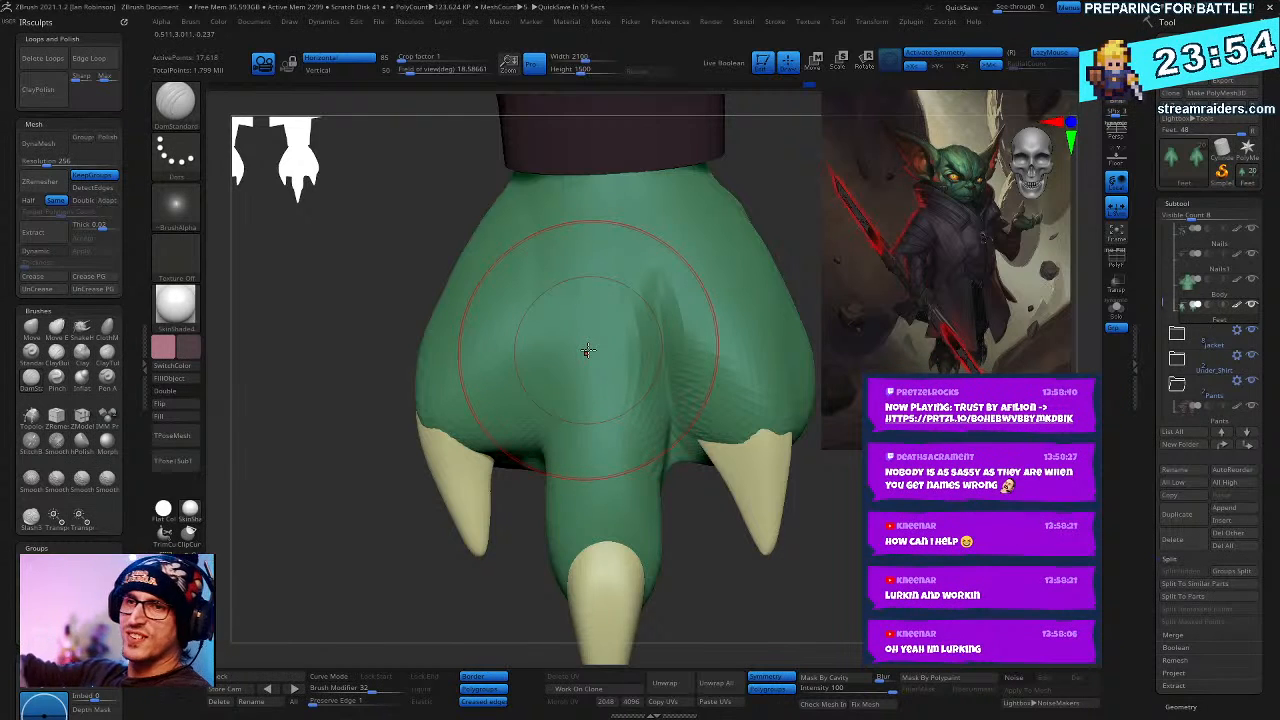
key("b")
key("c")
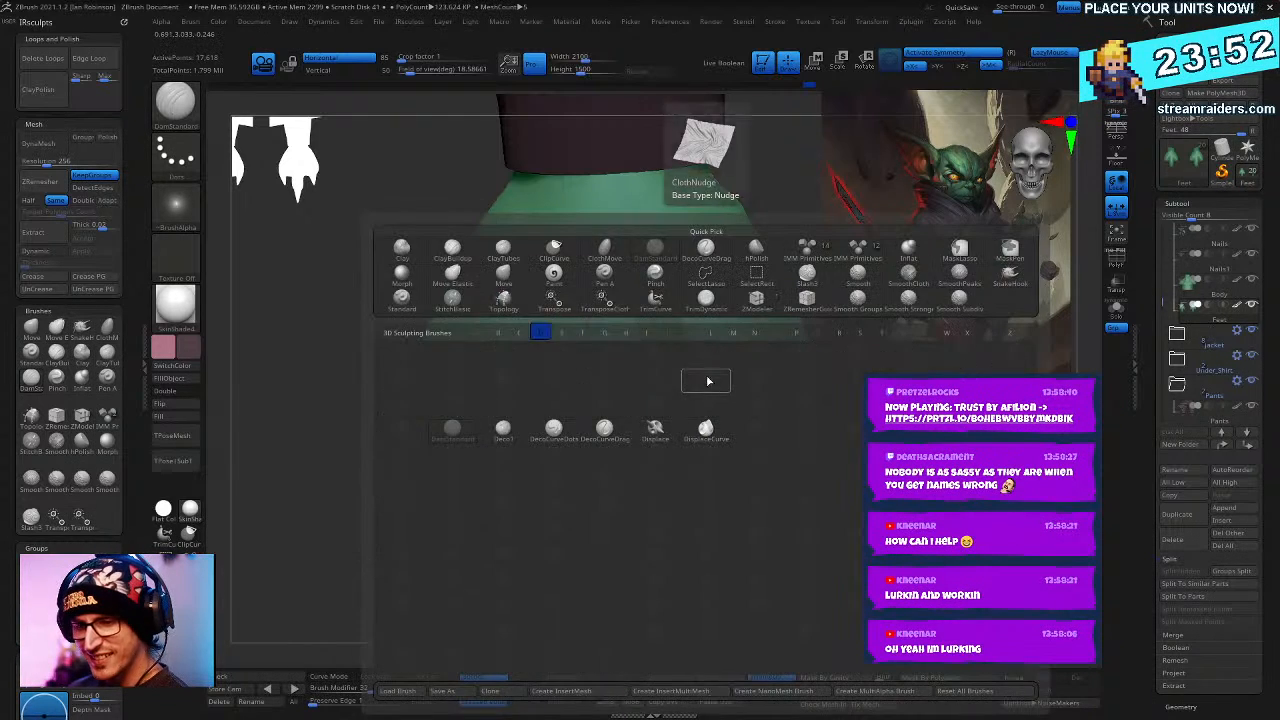
key("Escape")
key("space")
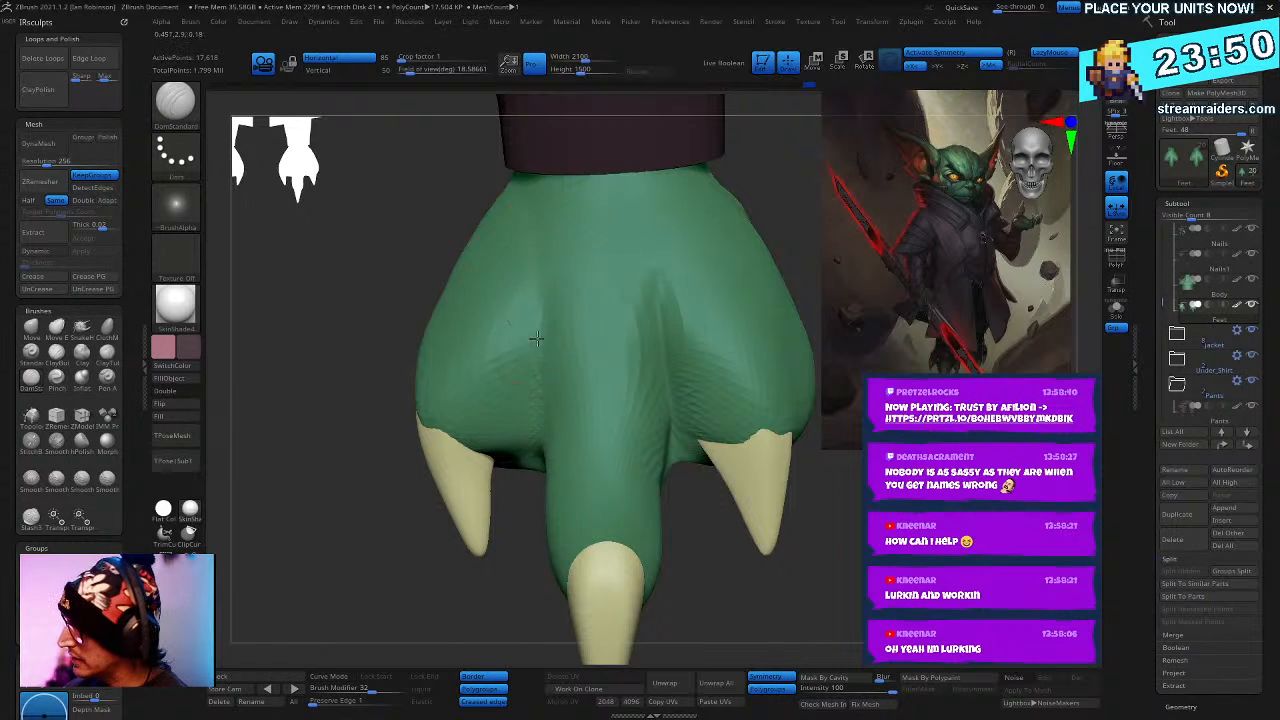
right_click_drag(666, 492, 626, 282)
right_click(704, 265)
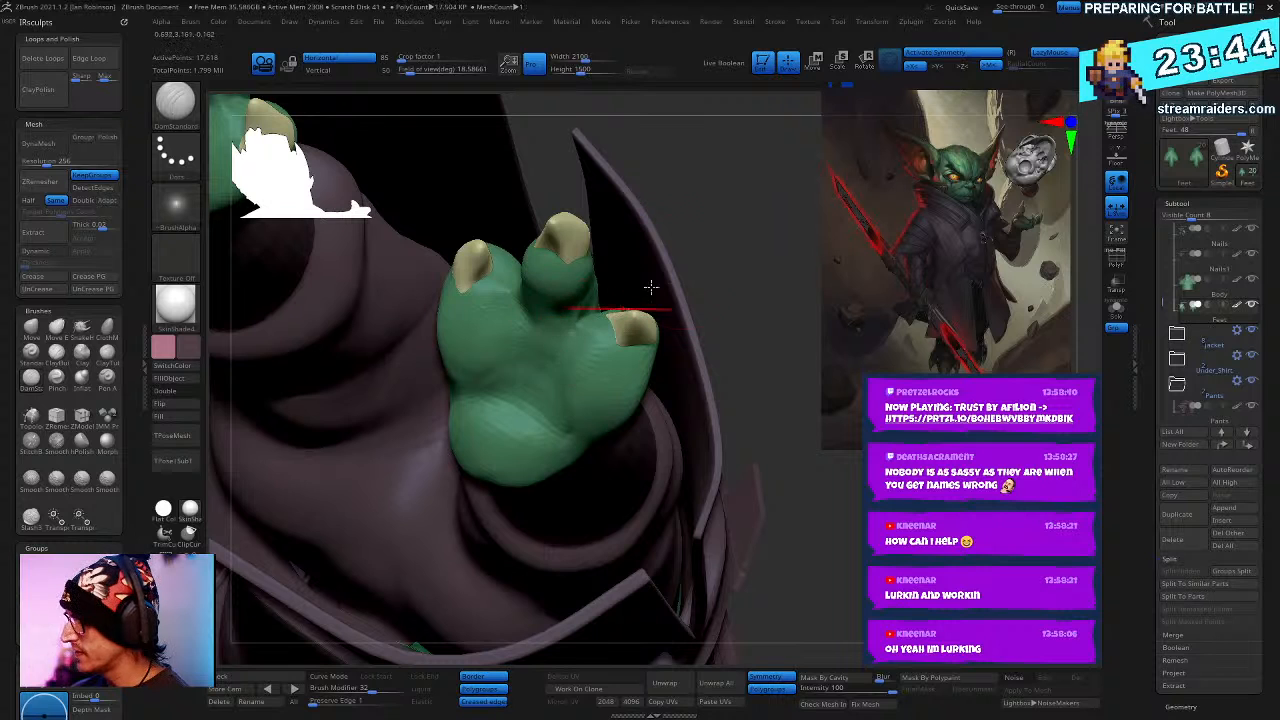
- Make the Nails subtool active and remove the inner and outer claws, keeping only the middle claw of each foot
right_click_drag(749, 240, 763, 509)
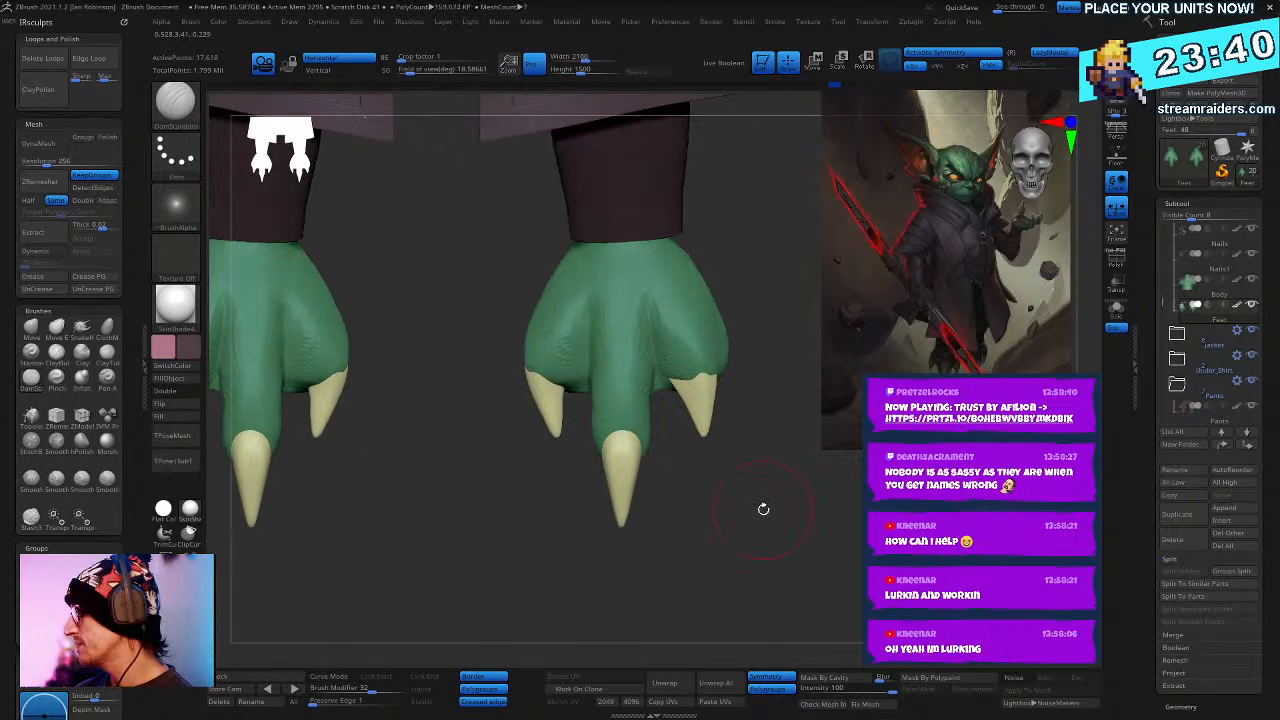
left_click(698, 400, "alt")
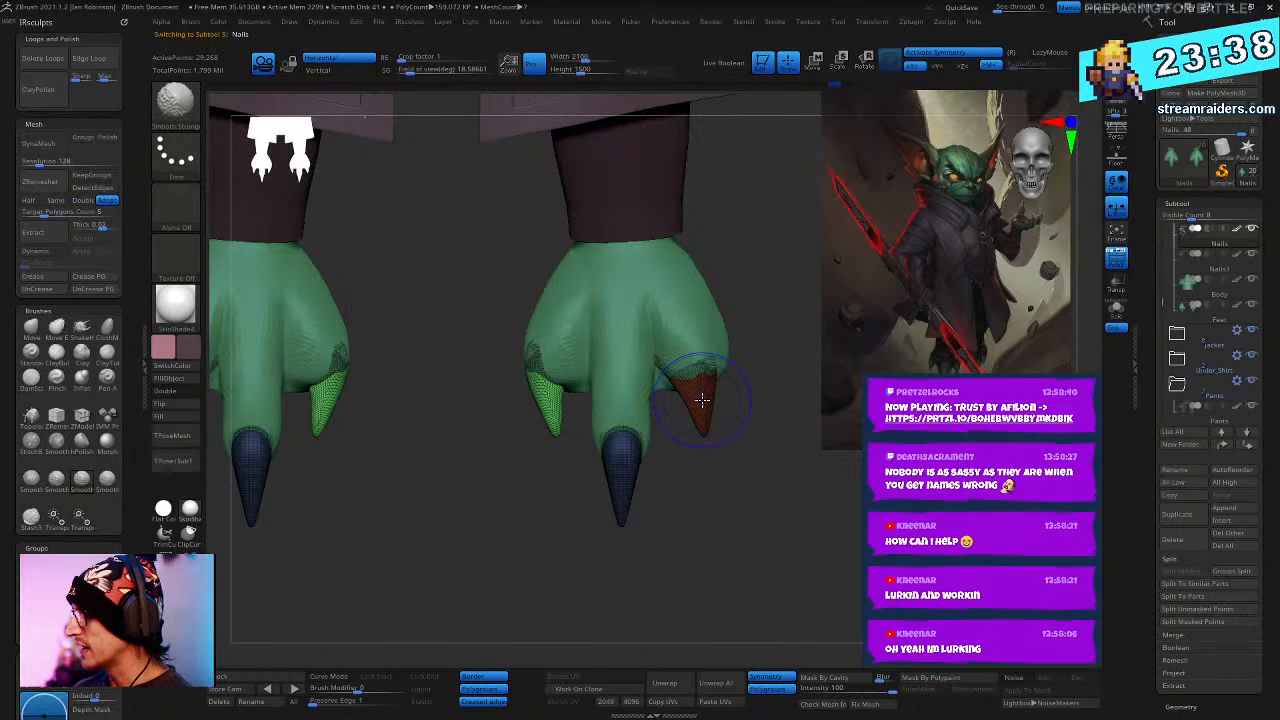
left_click(547, 394, "ctrl+shift")
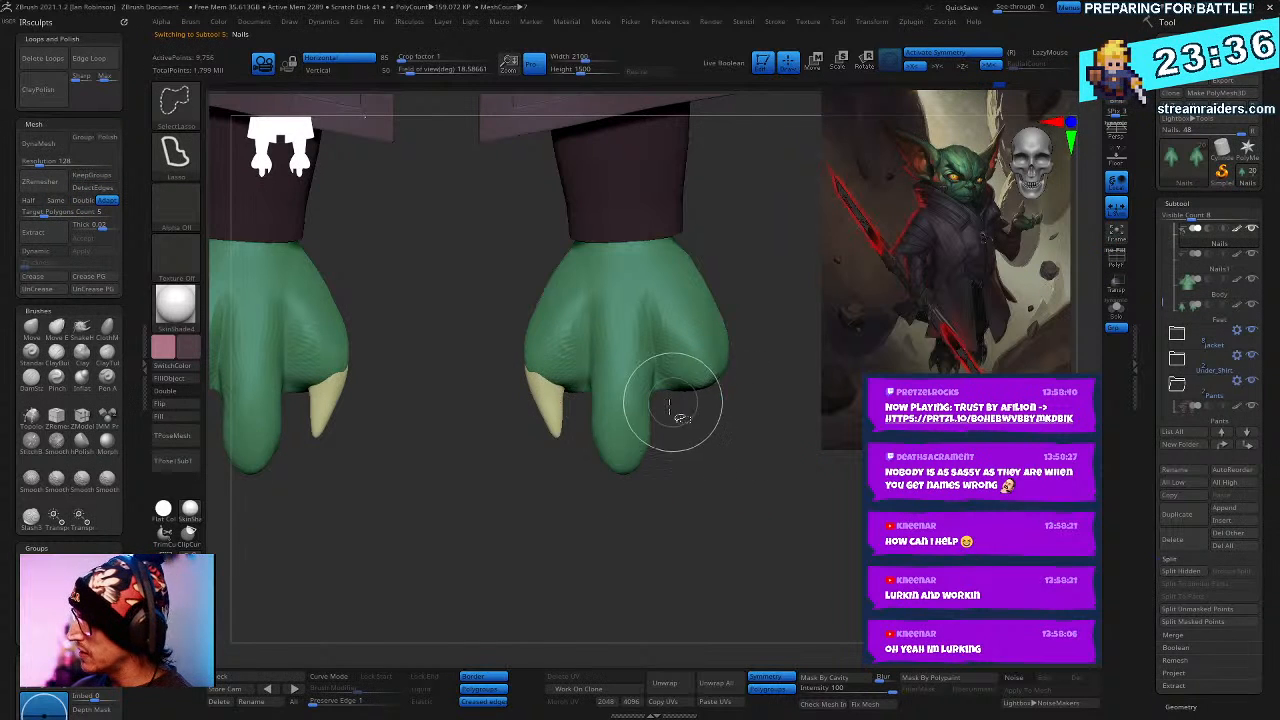
left_click_drag(675, 404, 726, 442, "ctrl+shift")
left_click(703, 404, "ctrl+shift")
right_click_drag(745, 493, 820, 520, "ctrl")
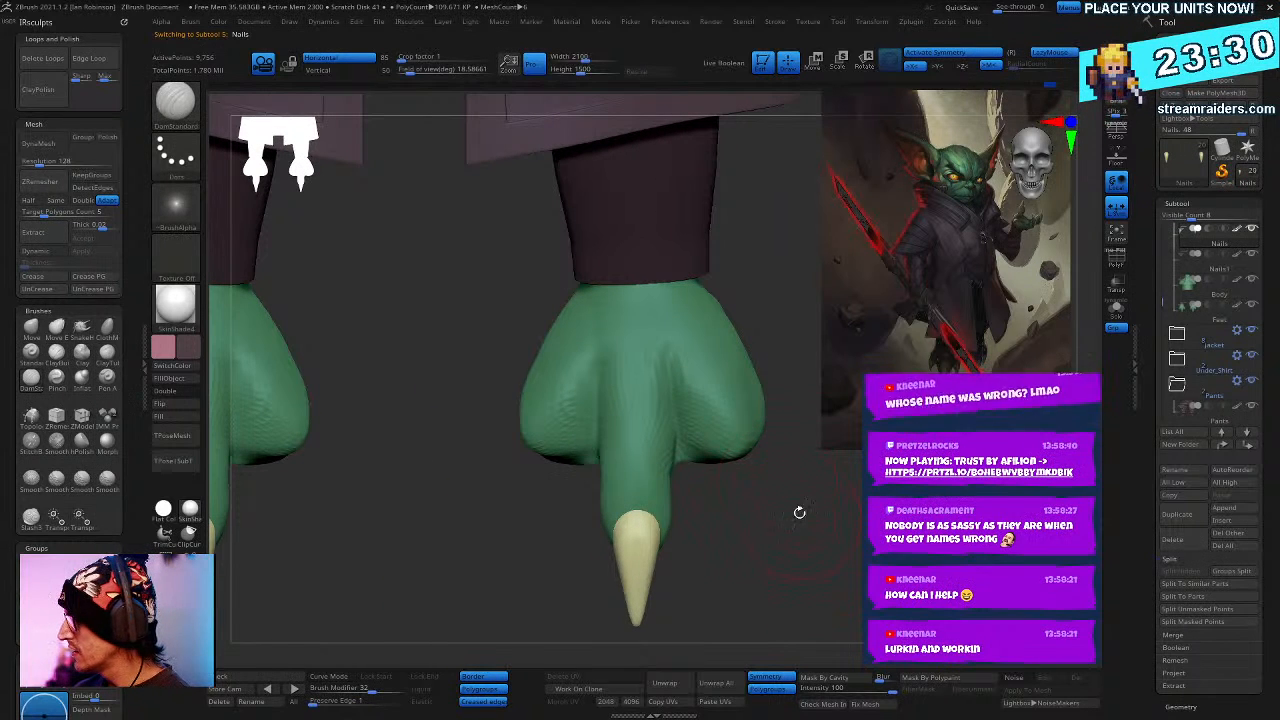
- Return to the Feet subtool and smooth the side toes into a rounded foot with the Smooth Stronger brush
left_click(709, 408, "alt")
key("b")
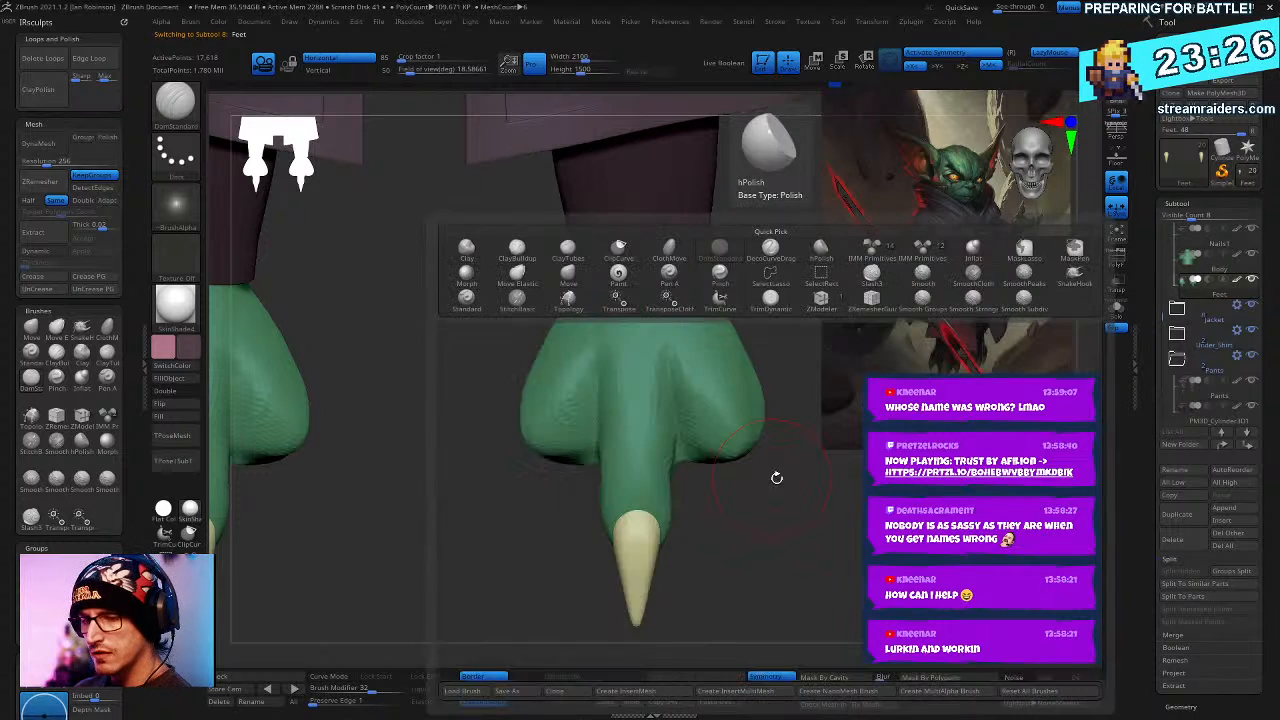
key("s")
key("s")
mouse_move(592, 407)
left_mouse_down("shift")
mouse_move(594, 452)
mouse_move(740, 420)
mouse_move(735, 450)
left_mouse_up("shift")
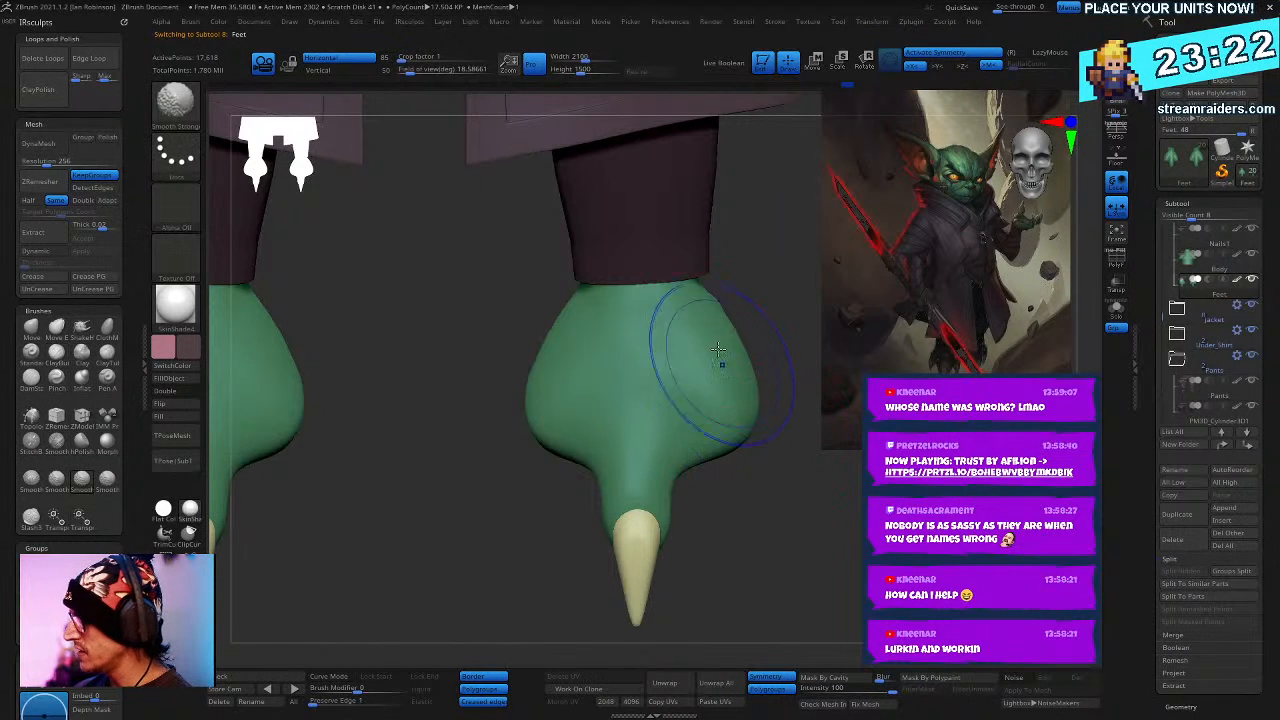
right_click_drag(717, 351, 880, 350)
- Thicken the root of the middle toe with a resized ClayBuildup brush so it blends into the foot
right_click_drag(858, 520, 786, 506)
key("space")
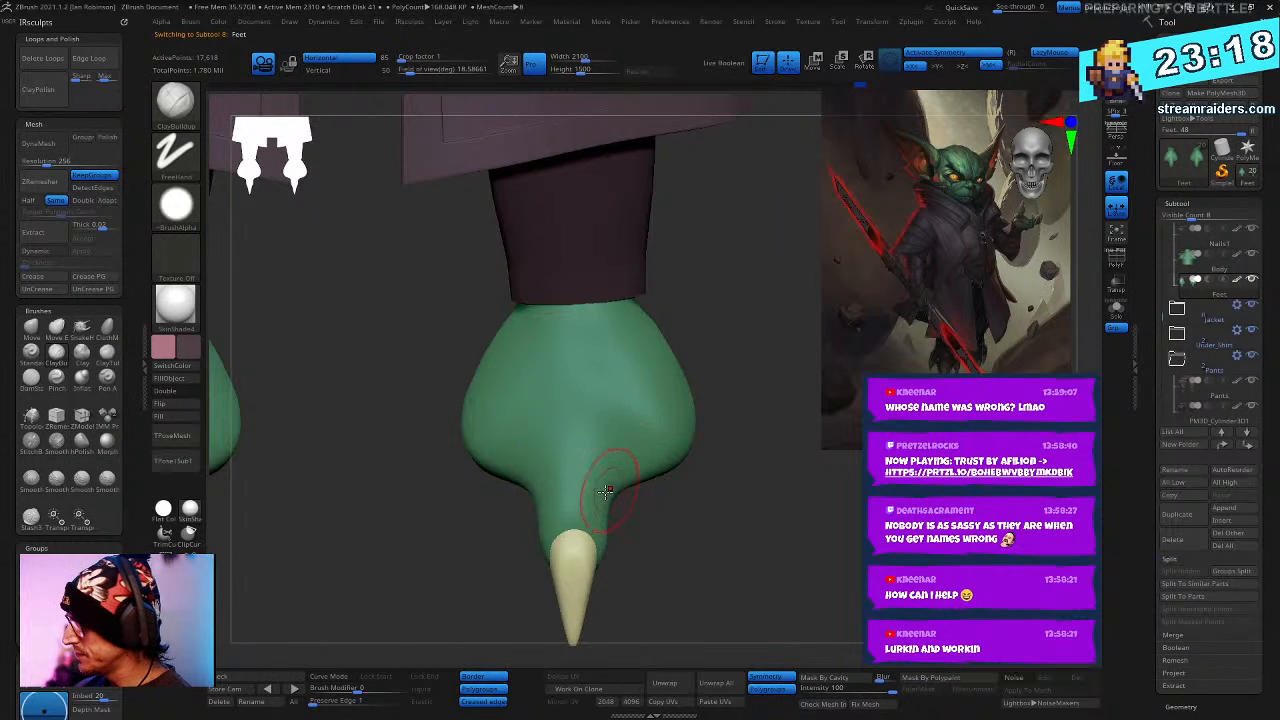
key("space")
mouse_move(609, 461)
left_mouse_down()
mouse_move(605, 475)
mouse_move(533, 428)
mouse_move(550, 456)
left_mouse_up()
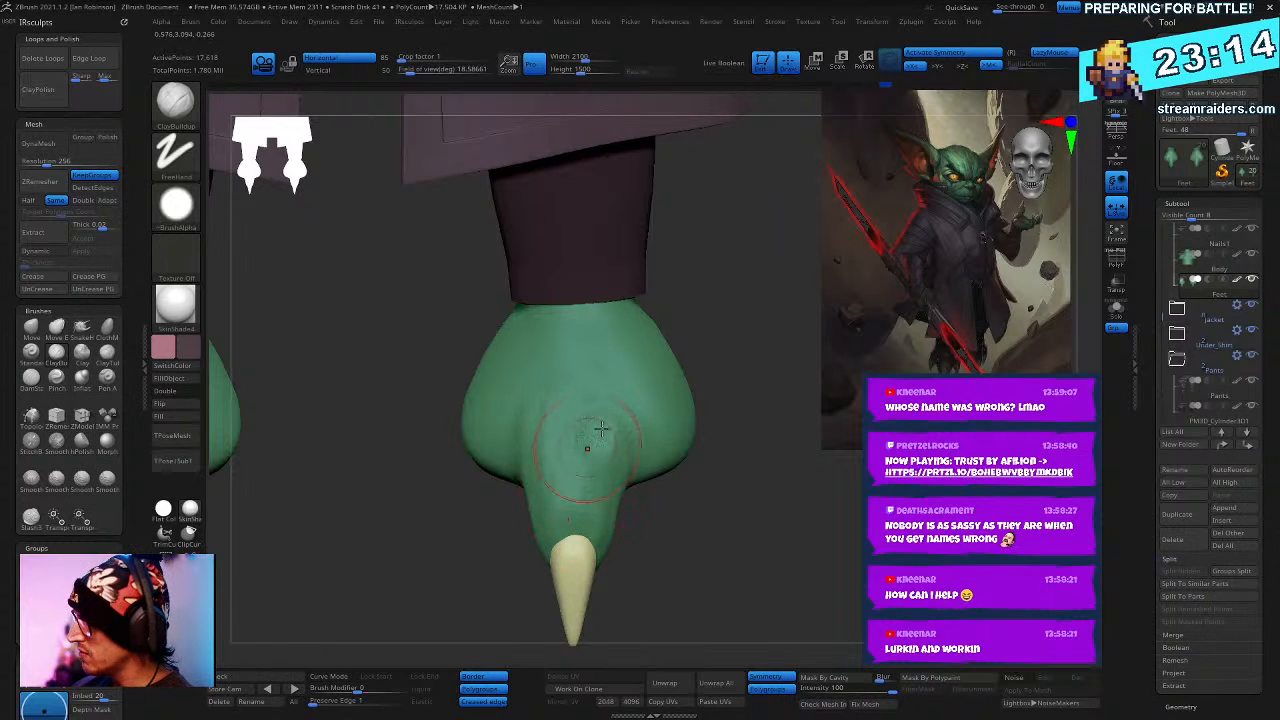
key("shift+f")
key("shift+f")
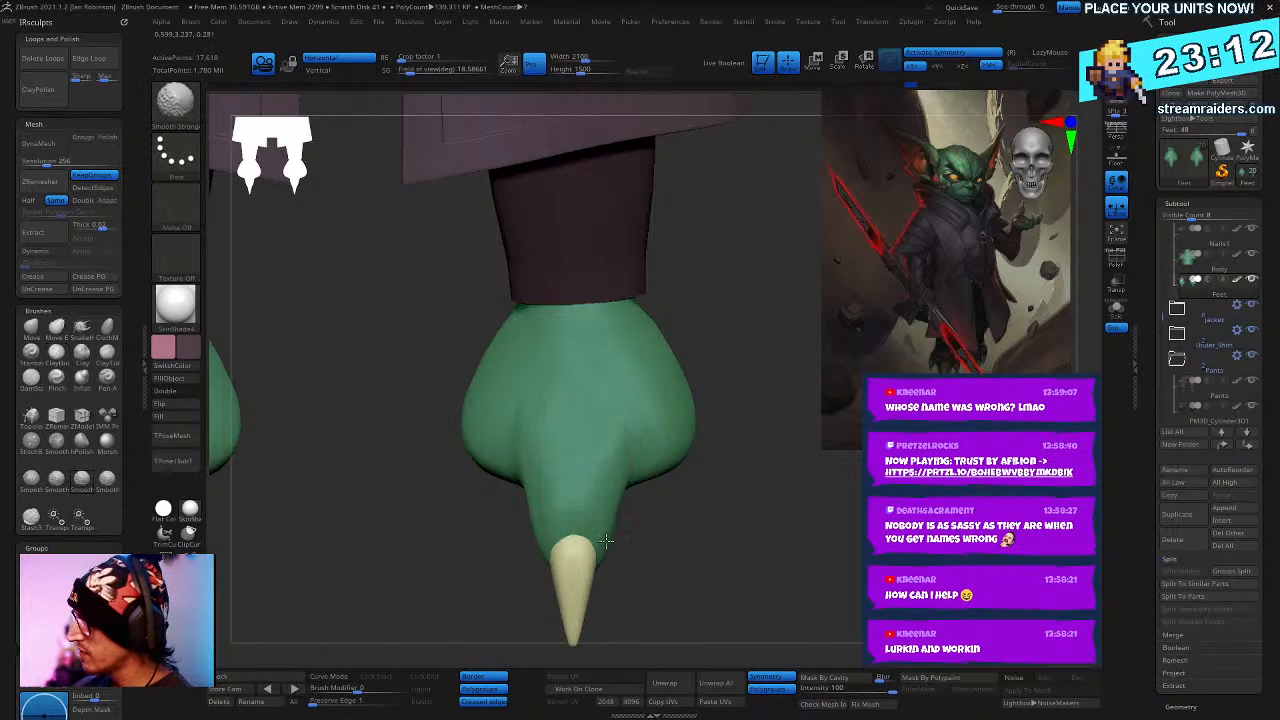
- Delete the lower subdivision levels of the Feet subtool
left_click(1216, 201)
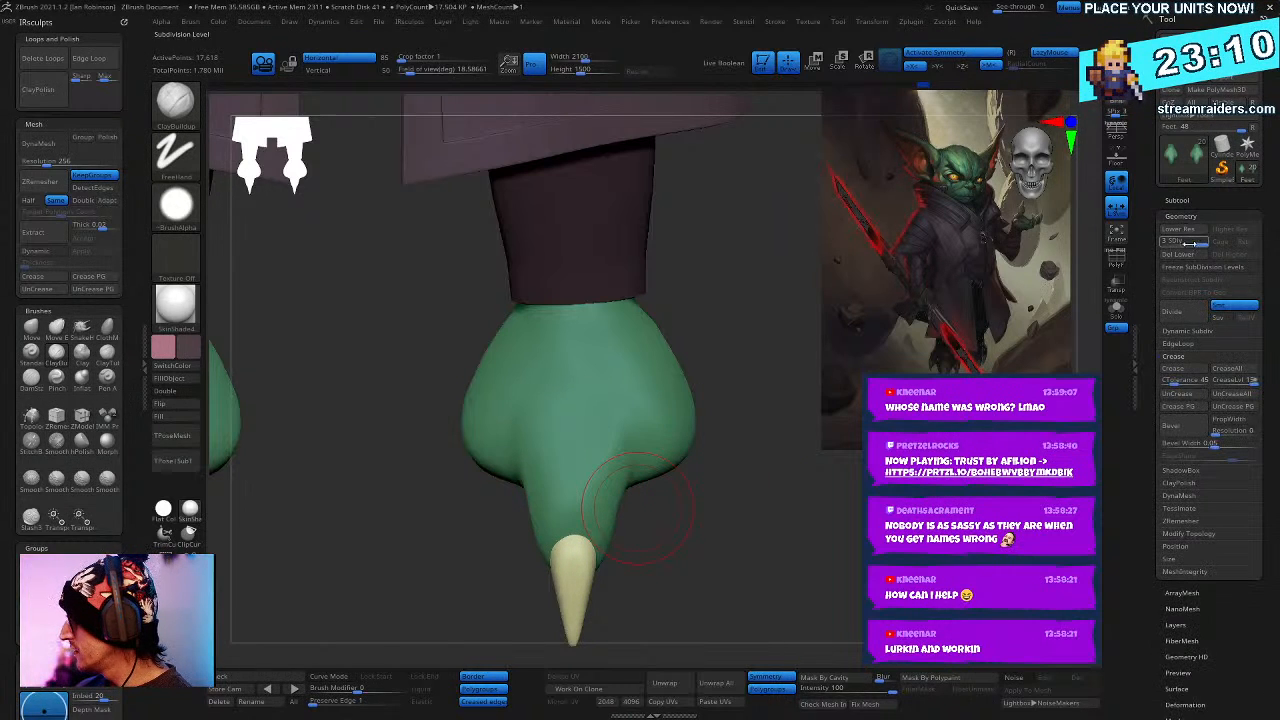
left_click(1178, 254)
left_click_drag(760, 520, 772, 516)
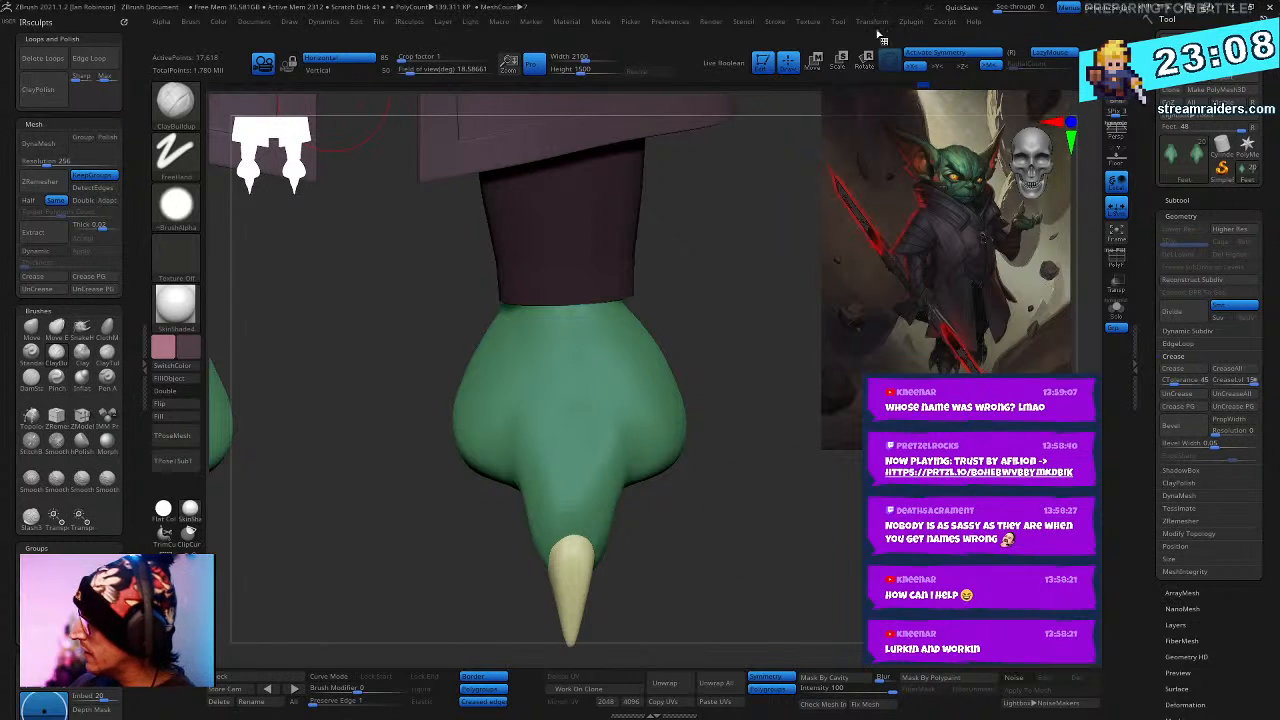
- DynaMesh the Feet subtool through DynaMesh Master with a target polycount of 0.2 million
left_click(909, 22)
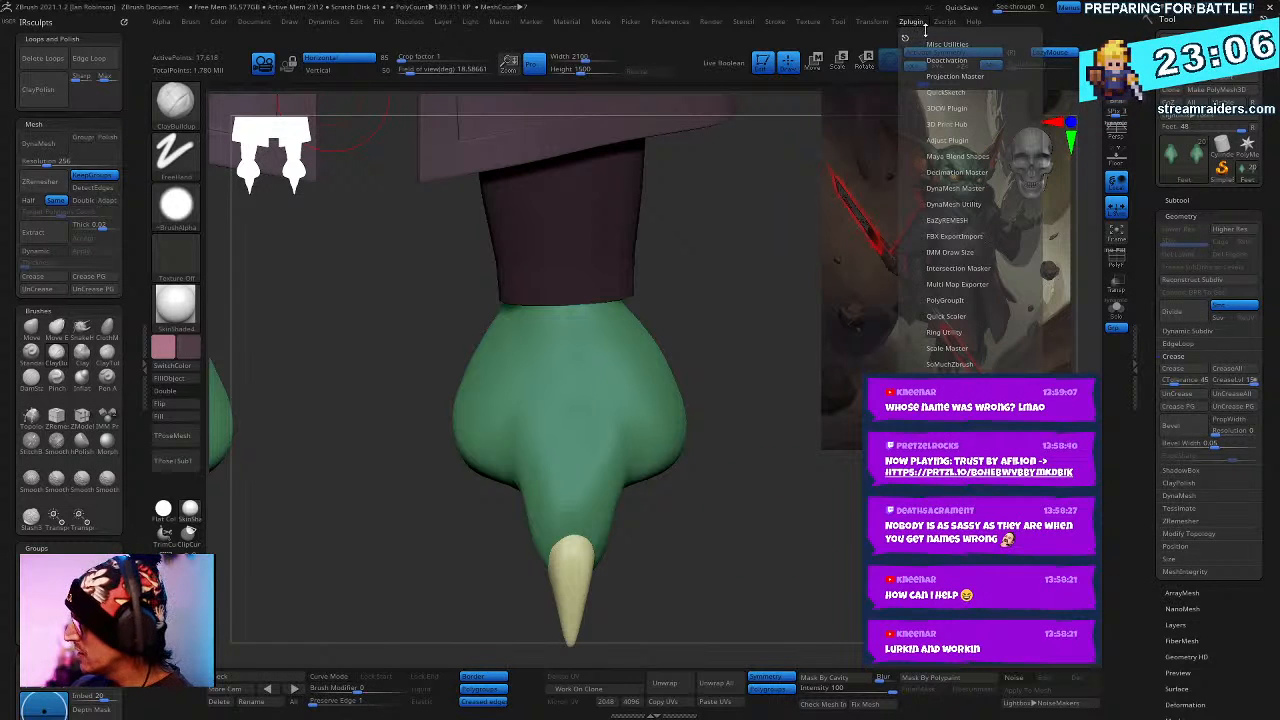
mouse_move(958, 28)
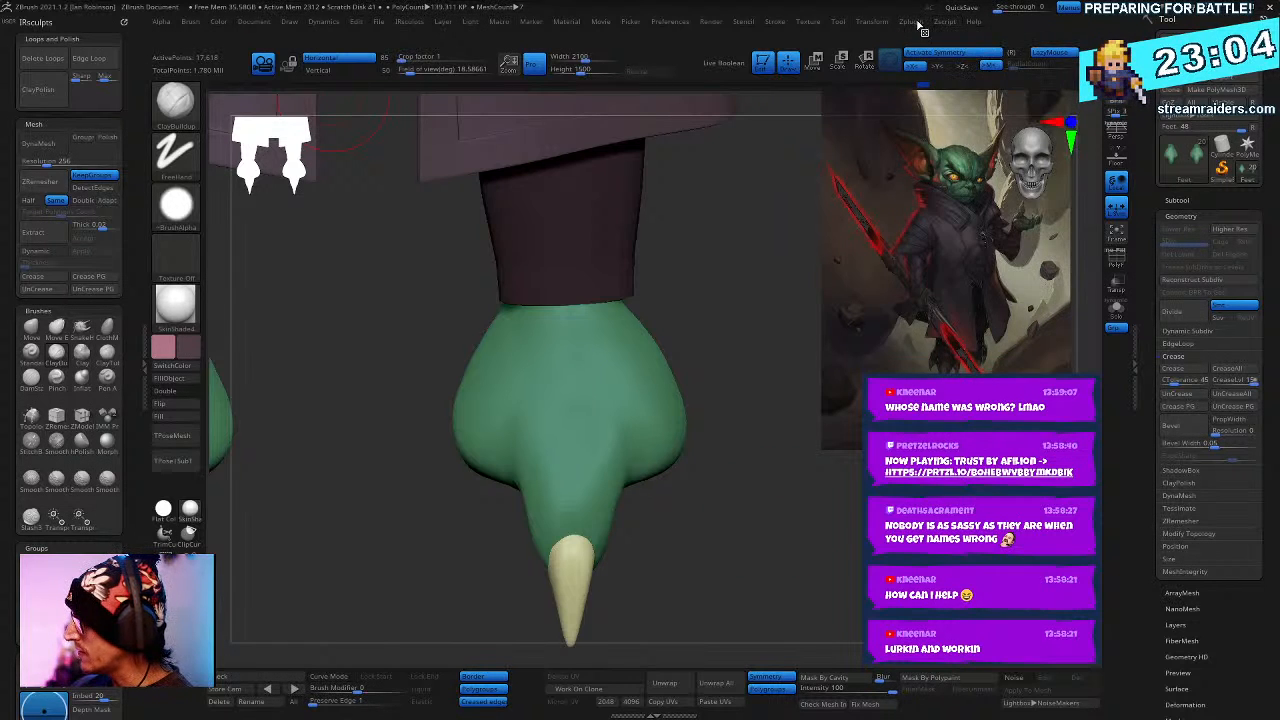
left_click(916, 22)
left_click(952, 204)
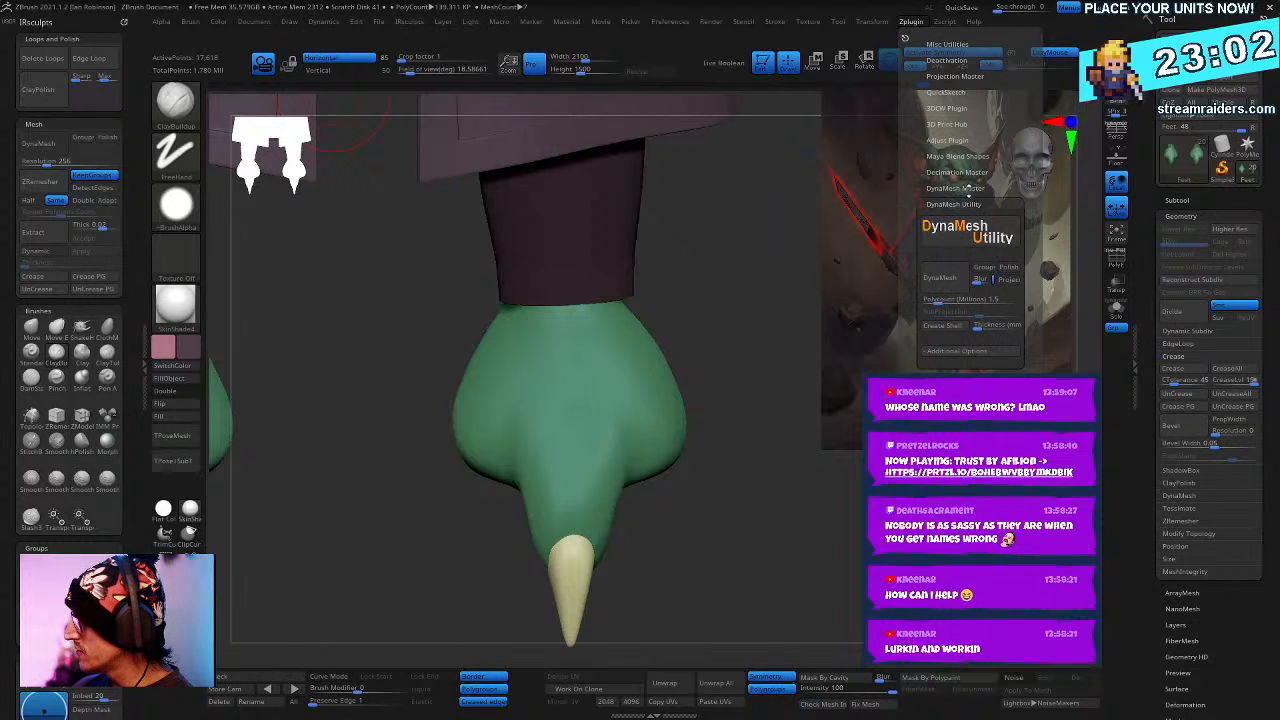
left_click(970, 188)
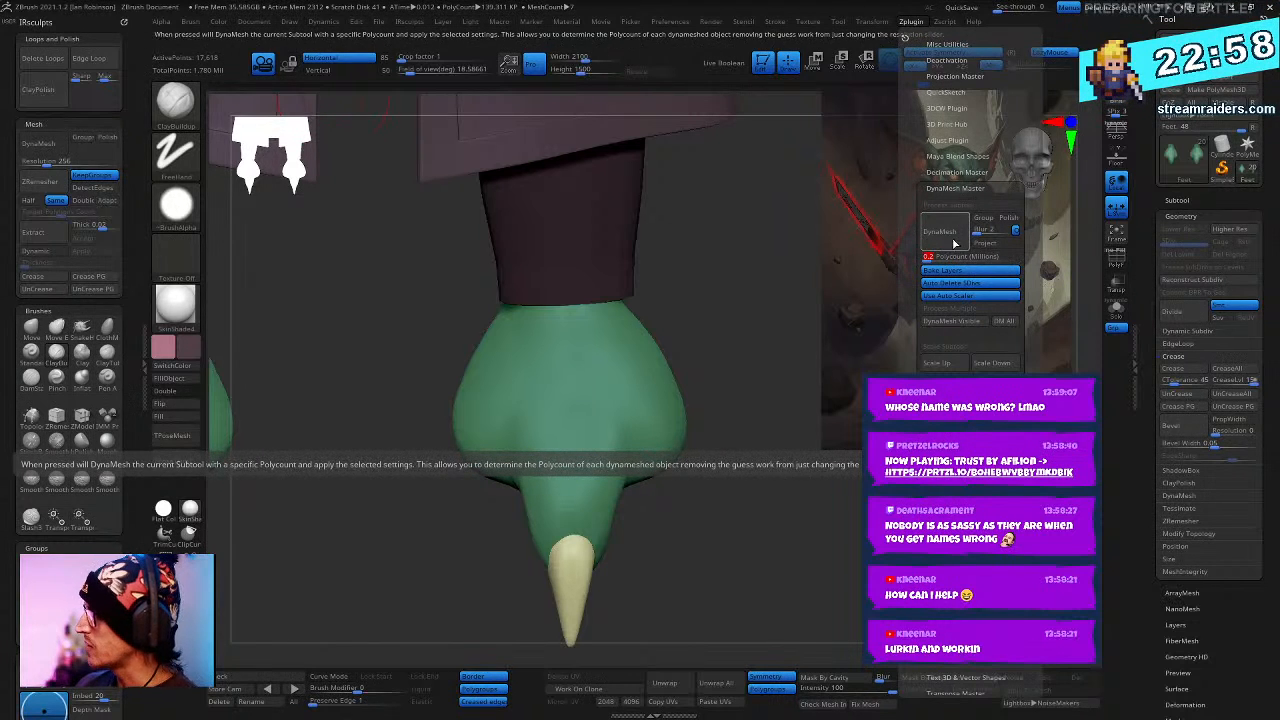
left_click(954, 243)
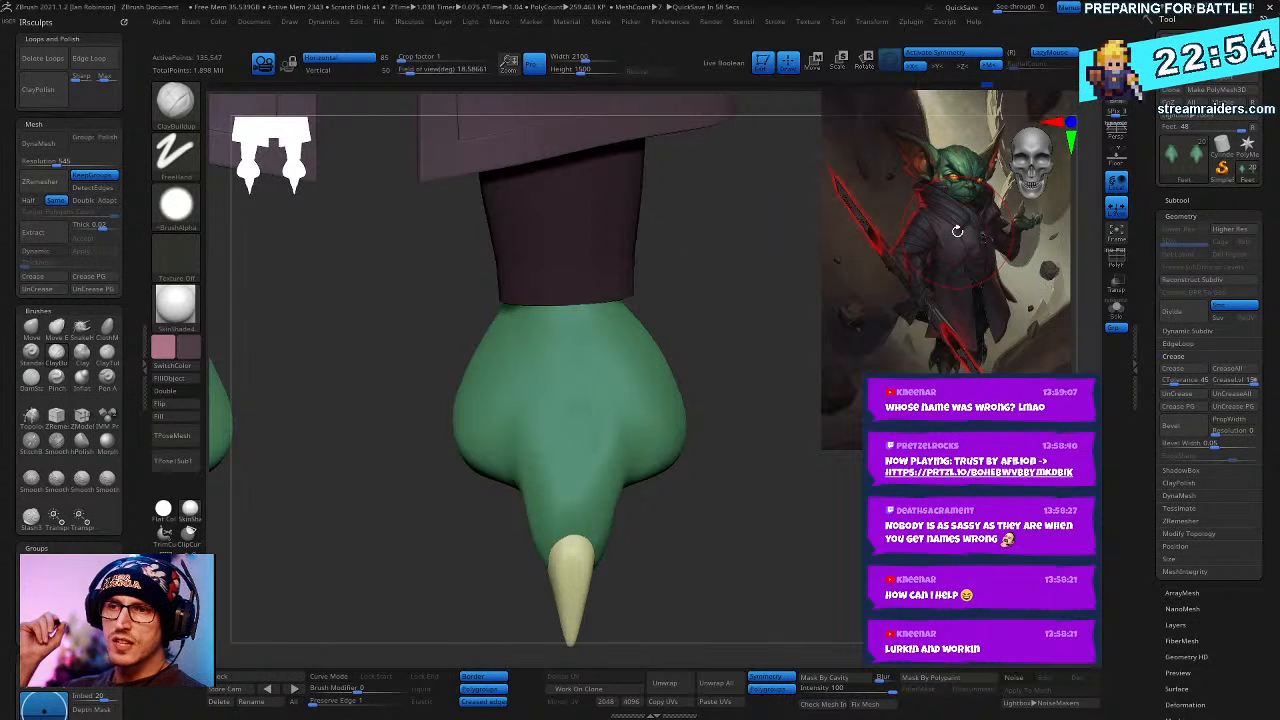
- Cut the tips of the middle toes off both feet with a lasso selection and close the open ends
mouse_move(957, 231)
left_mouse_down()
mouse_move(863, 540)
mouse_move(766, 491)
left_mouse_up()
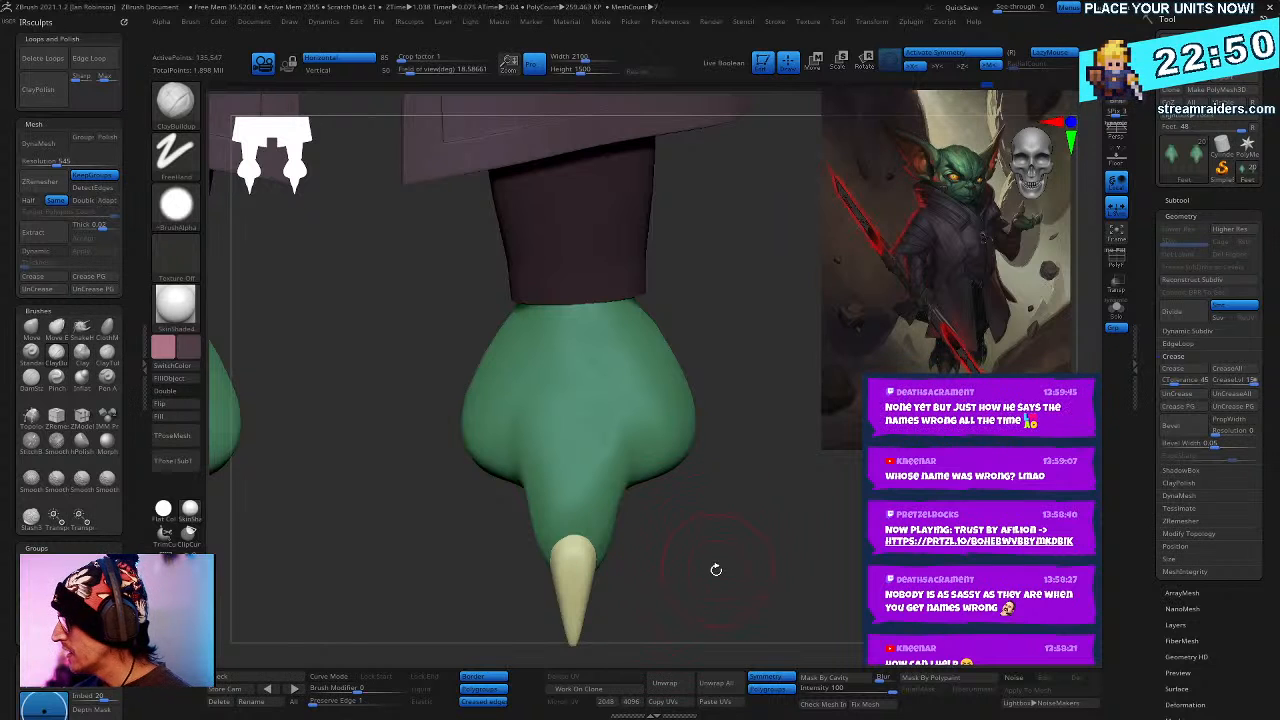
mouse_move(689, 523)
left_mouse_down()
mouse_move(734, 523)
mouse_move(711, 531)
left_mouse_up()
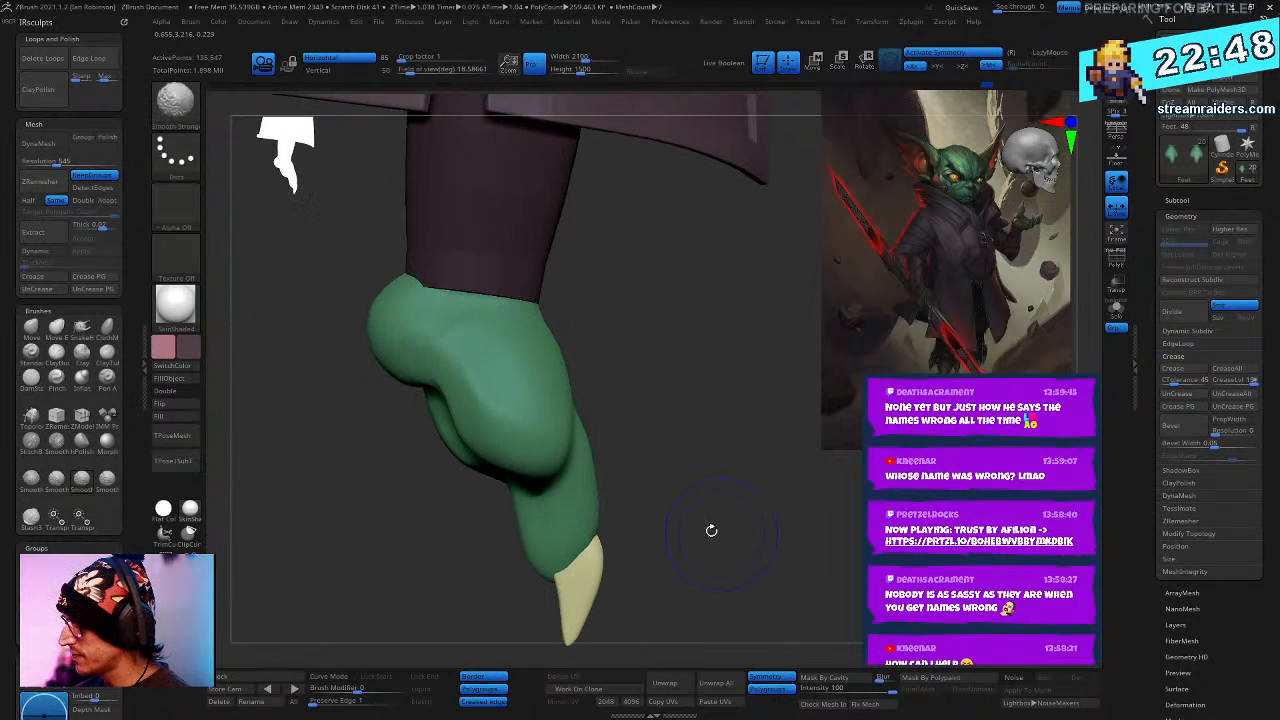
left_click_drag(612, 462, 500, 610, "ctrl+shift")
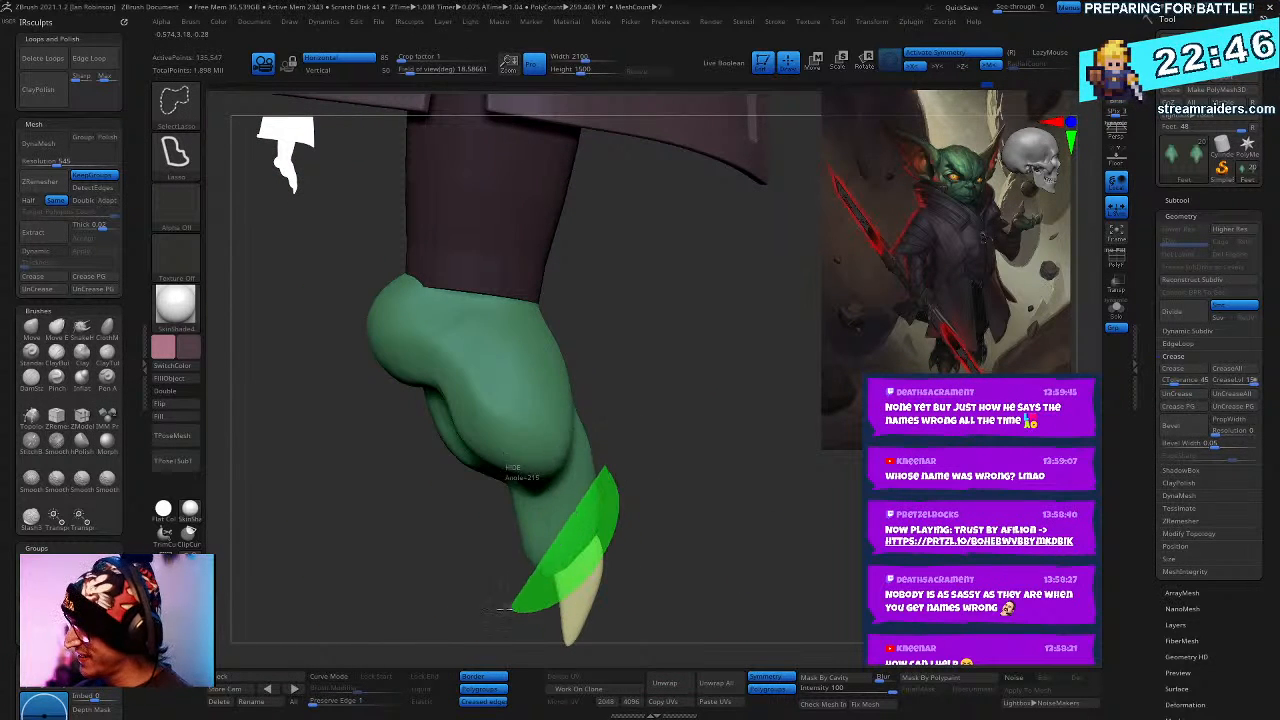
left_click_drag(581, 485, 590, 478, "ctrl+shift")
left_click(609, 517, "ctrl+shift")
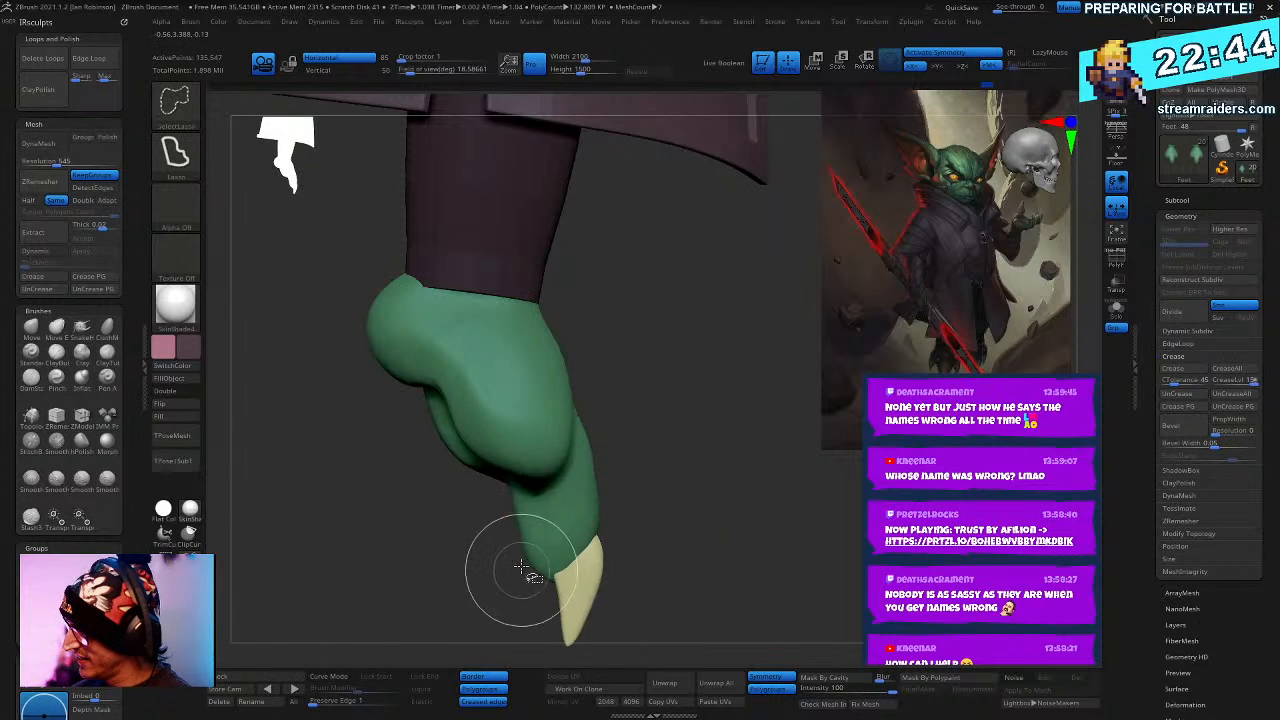
mouse_move(514, 571)
left_mouse_down("ctrl+shift")
mouse_move(658, 545)
mouse_move(540, 470)
mouse_move(666, 523)
mouse_move(670, 537)
left_mouse_up("ctrl+shift")
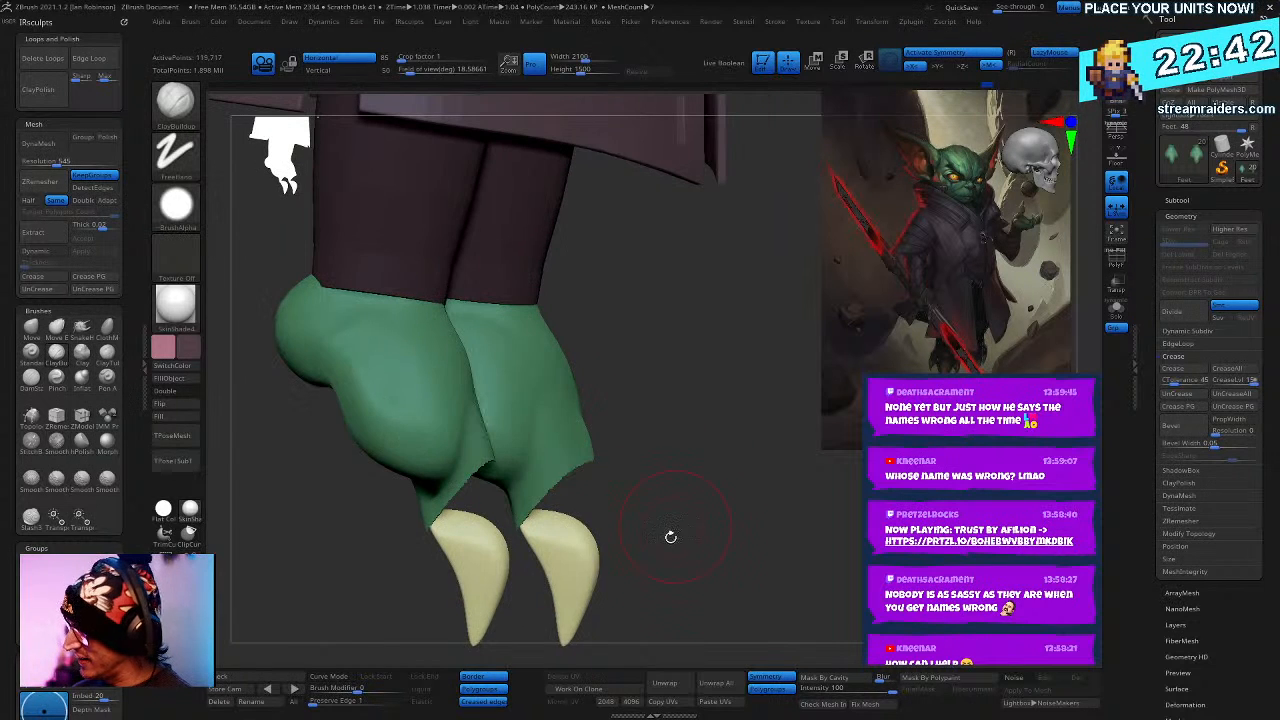
left_click_drag(691, 477, 590, 490)
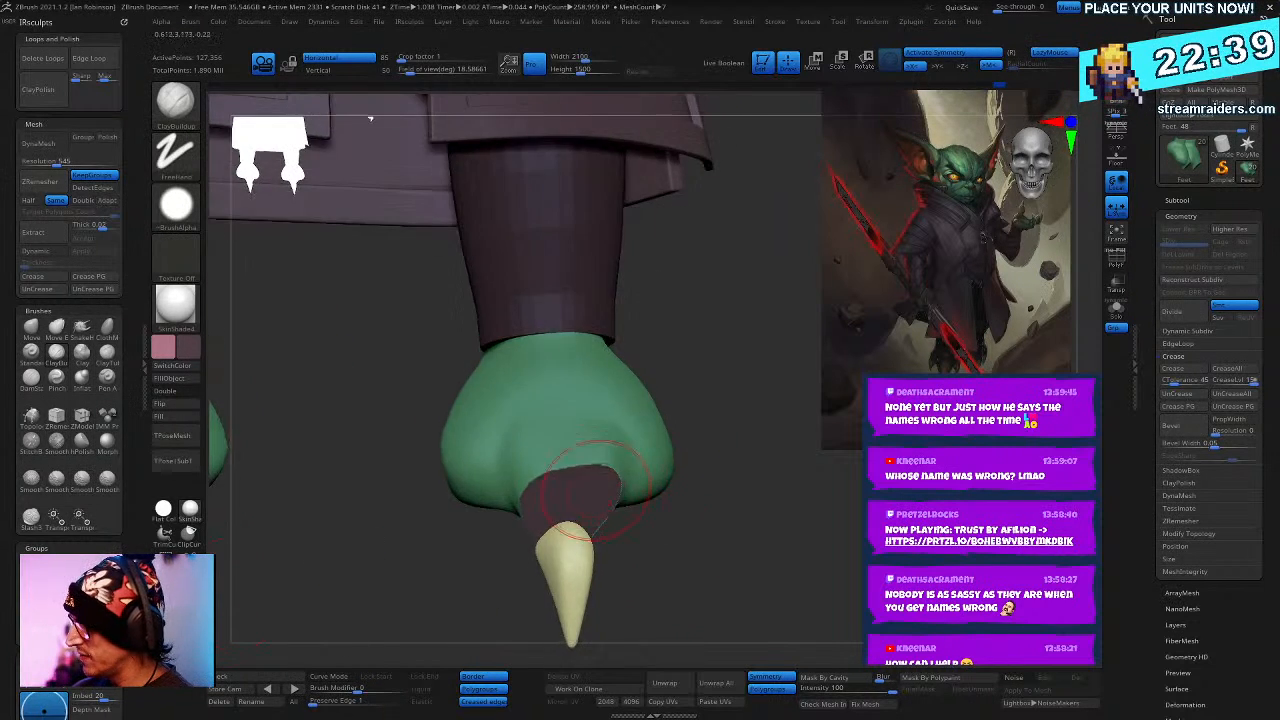
- Isolate the new toe caps and fill them with the green sampled from the foot, showing the whole Feet subtool again
left_click(586, 416, "ctrl+shift")
key("c")
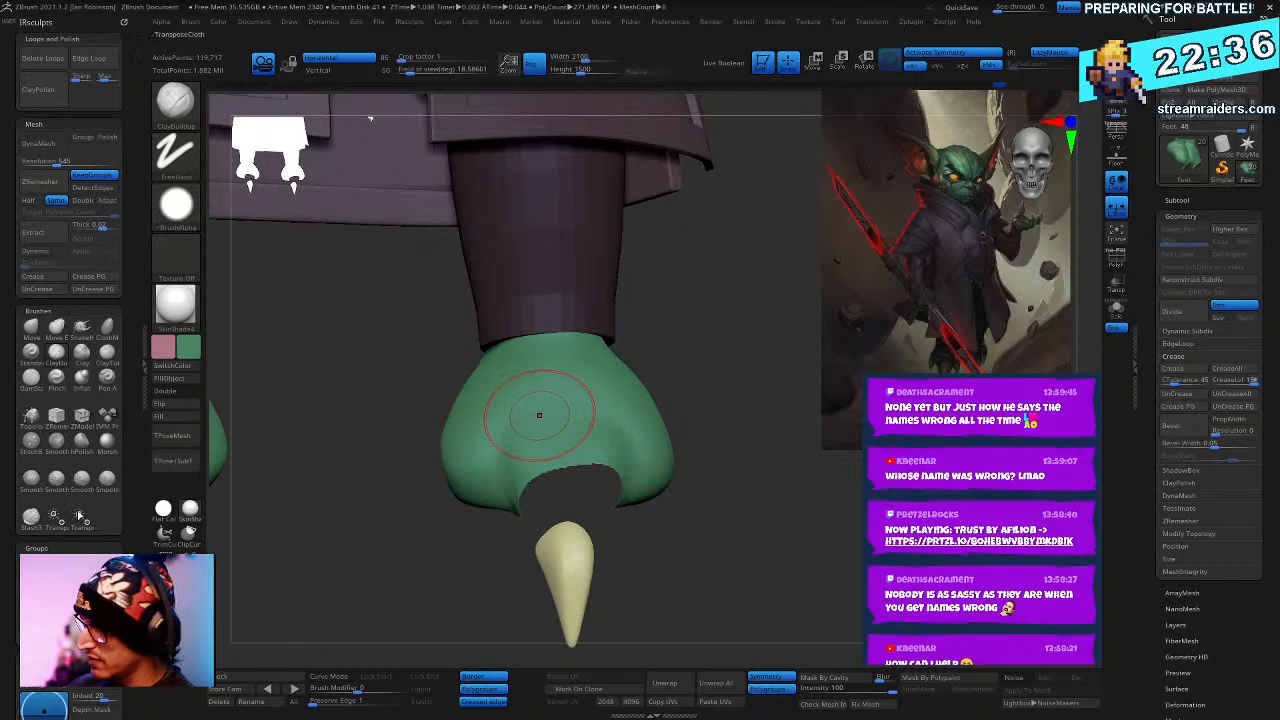
left_click(555, 472, "ctrl+shift")
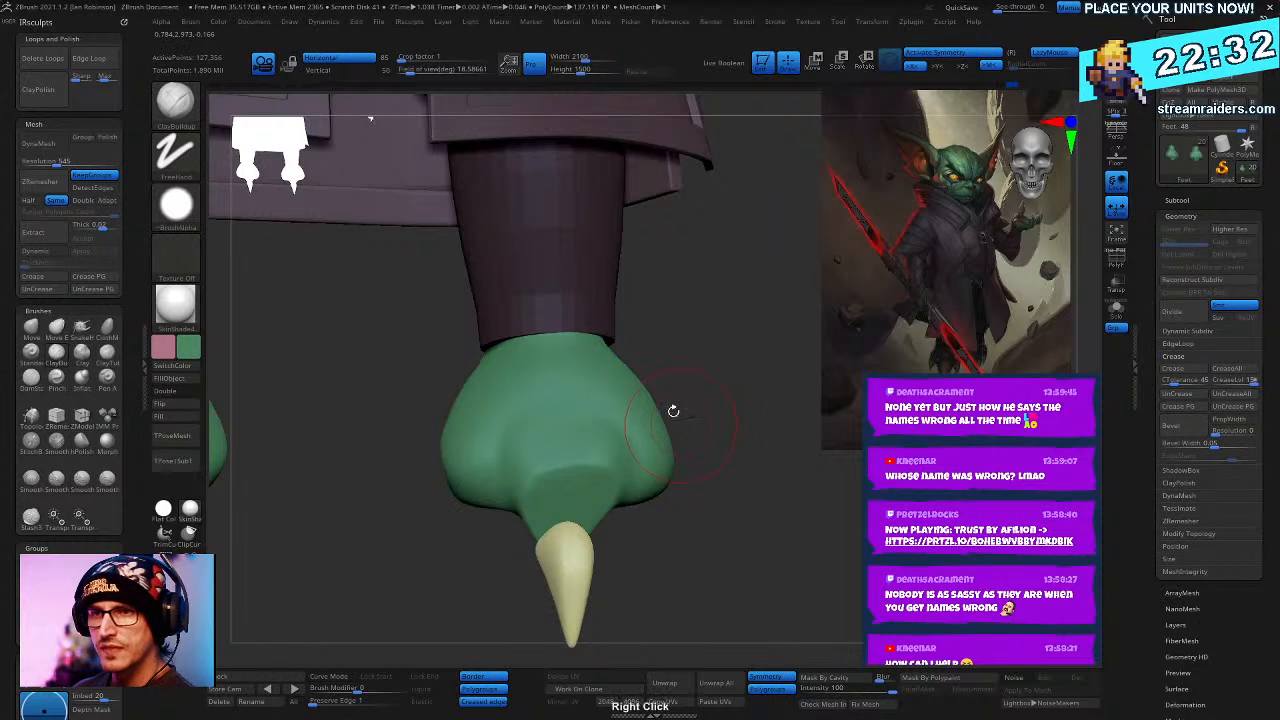
- Make the Nails subtool active, move the claws up against the shortened toes, and enlarge and widen them
right_click_drag(674, 409, 654, 397)
right_click_drag(627, 341, 642, 397)
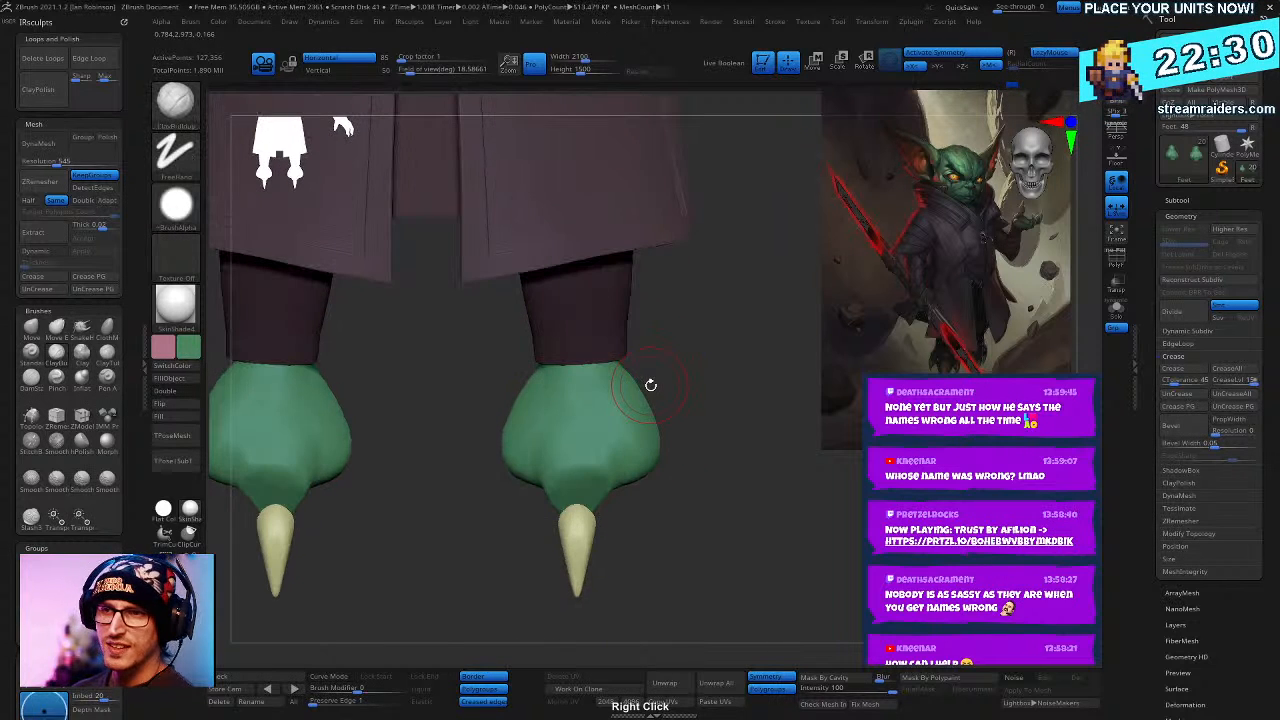
right_click_drag(643, 349, 628, 474)
left_click(628, 474, "alt")
key("w")
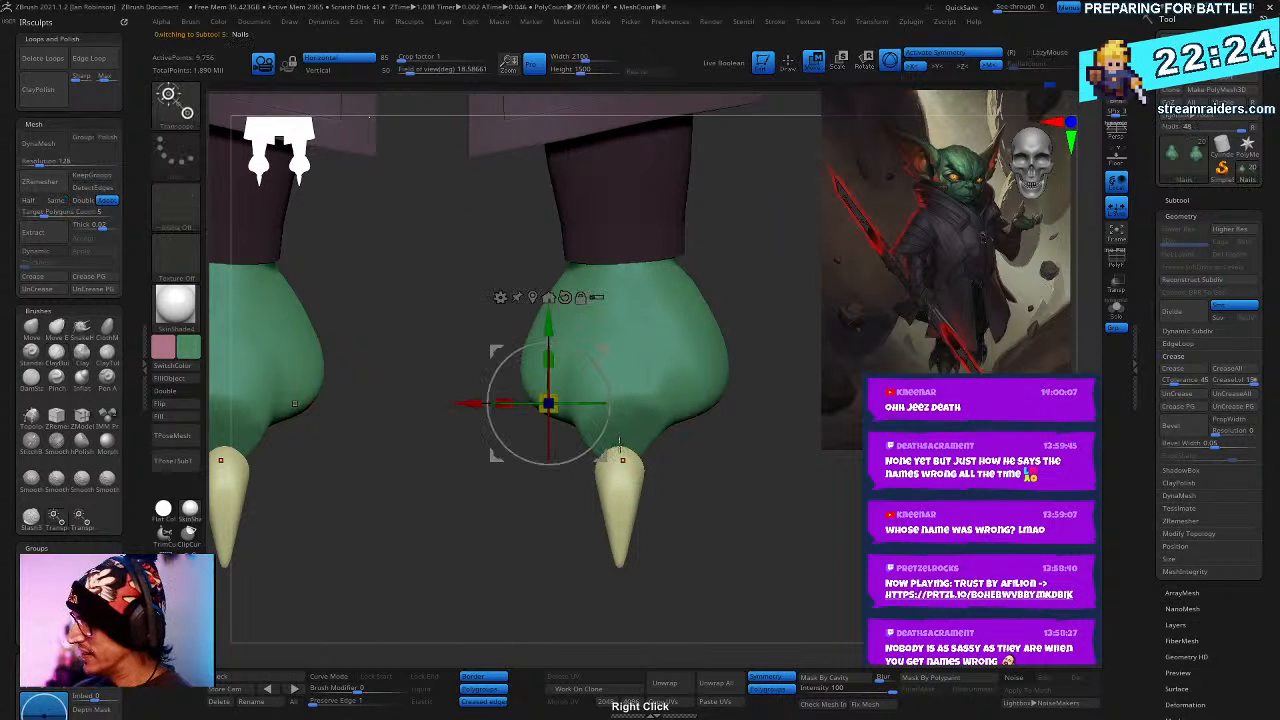
left_click(548, 297)
left_click_drag(621, 420, 621, 373)
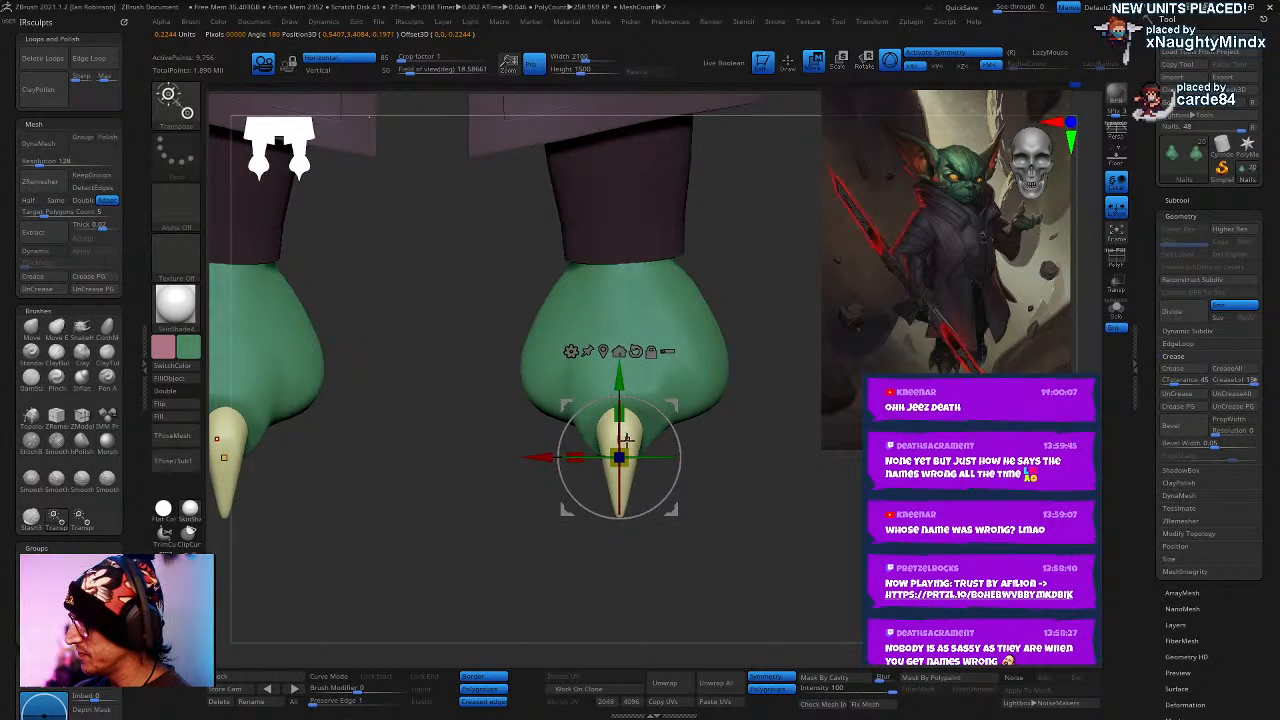
left_click_drag(675, 420, 707, 410)
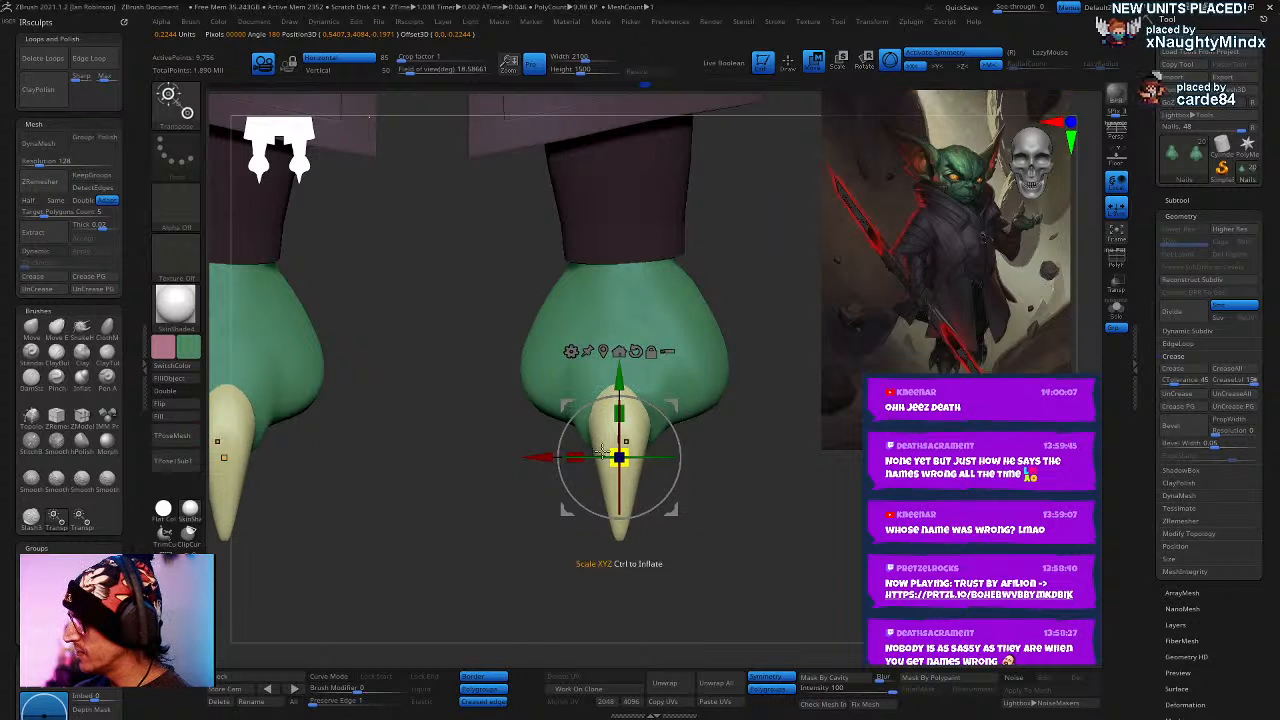
left_click_drag(567, 455, 505, 468)
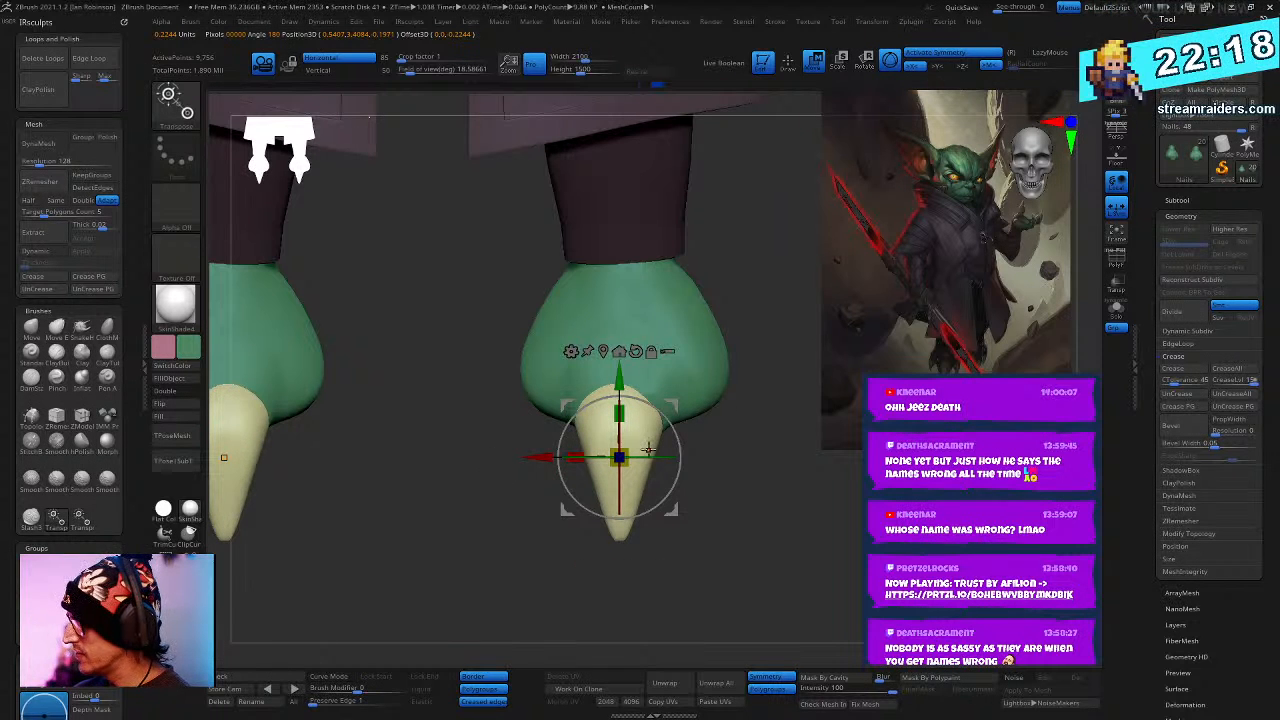
- Isolate the claws and flatten their inner side with the TrimDynamic brush, smoothing the surface
mouse_move(791, 534)
left_mouse_down("alt")
mouse_move(761, 571)
mouse_move(753, 531)
mouse_move(783, 583)
mouse_move(763, 541)
mouse_move(805, 537)
mouse_move(1062, 349)
left_mouse_up("alt")
key("b")
key("Escape")
left_click(1115, 308)
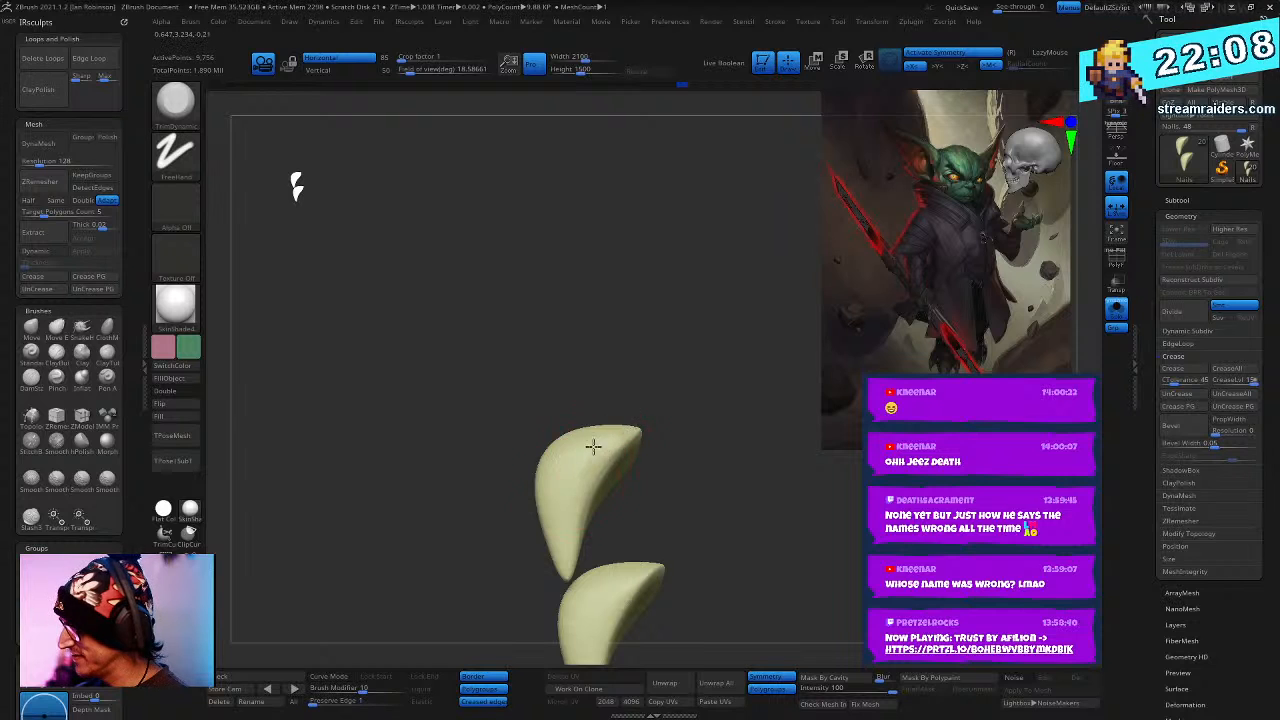
left_click_drag(674, 367, 471, 480)
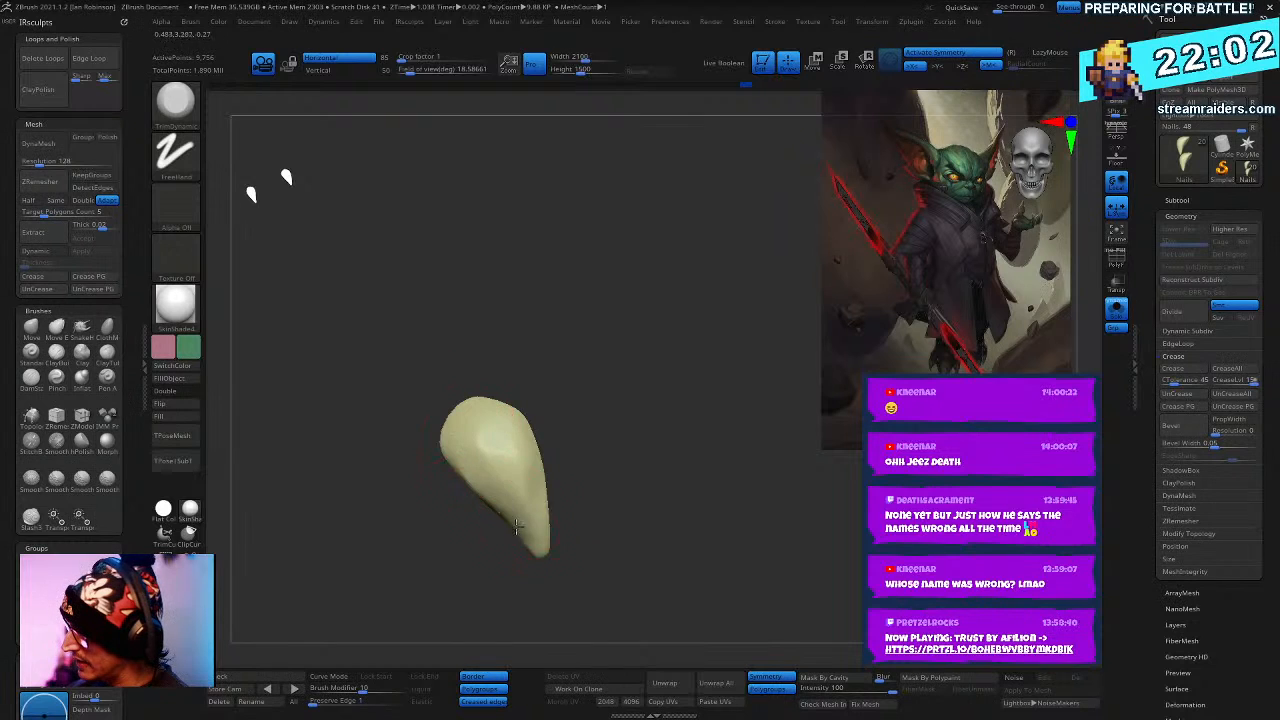
key("shift")
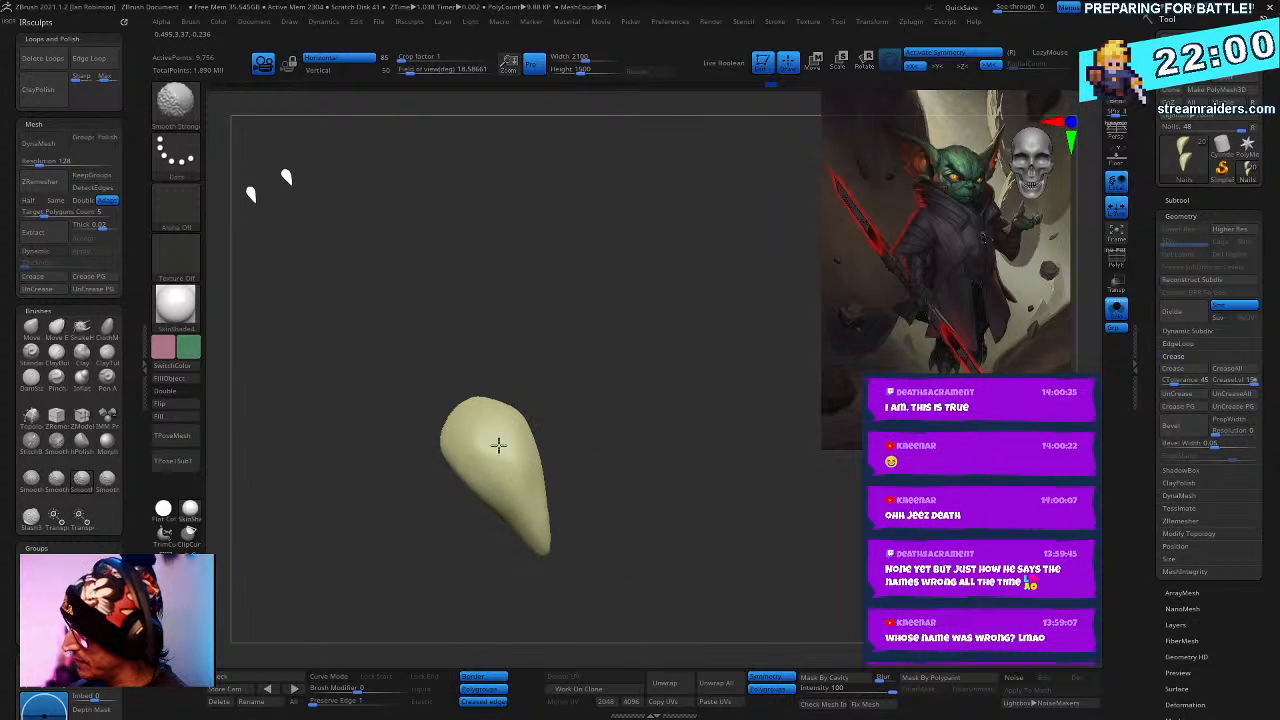
- Build up the inner side of the claws with the ClayBuildup brush and bring the other subtools back into view
mouse_move(640, 460)
left_mouse_down()
mouse_move(726, 460)
mouse_move(634, 369)
mouse_move(599, 312)
mouse_move(570, 330)
left_mouse_up()
key("b")
key("c")
key("b")
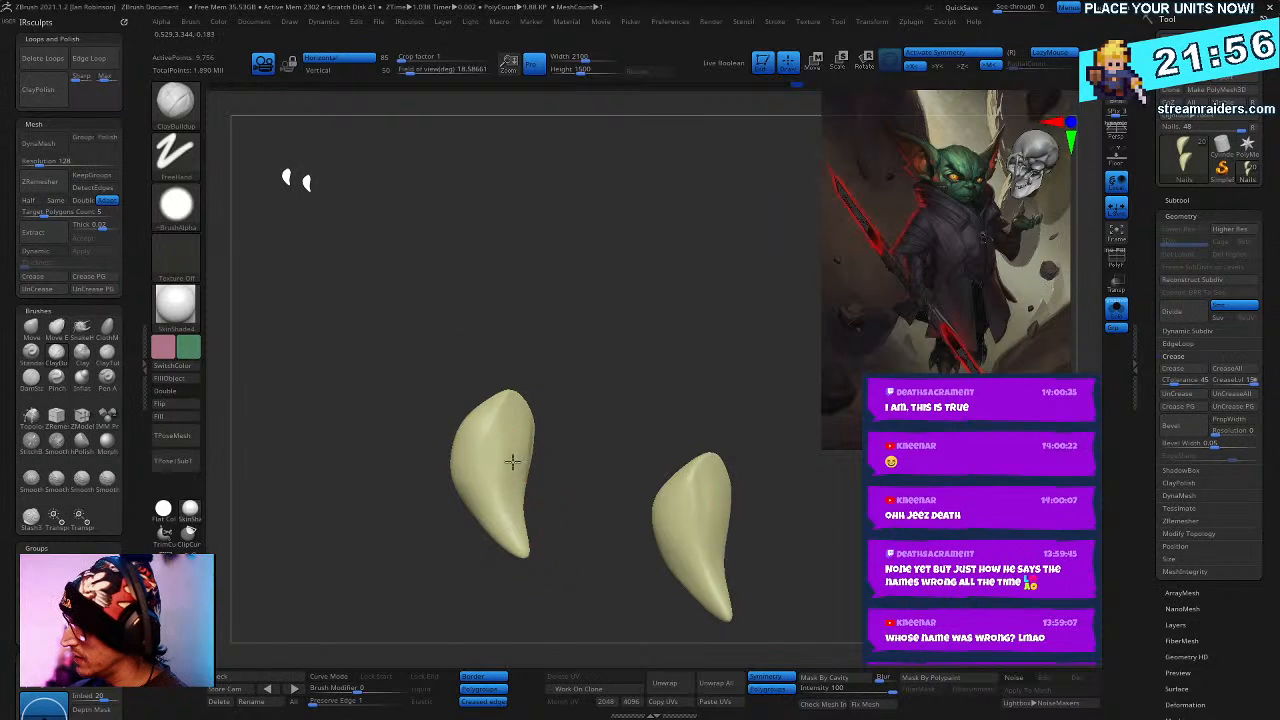
left_click_drag(511, 460, 511, 400)
mouse_move(601, 336)
left_mouse_down()
mouse_move(657, 323)
mouse_move(629, 414)
mouse_move(657, 360)
mouse_move(600, 430)
left_mouse_up()
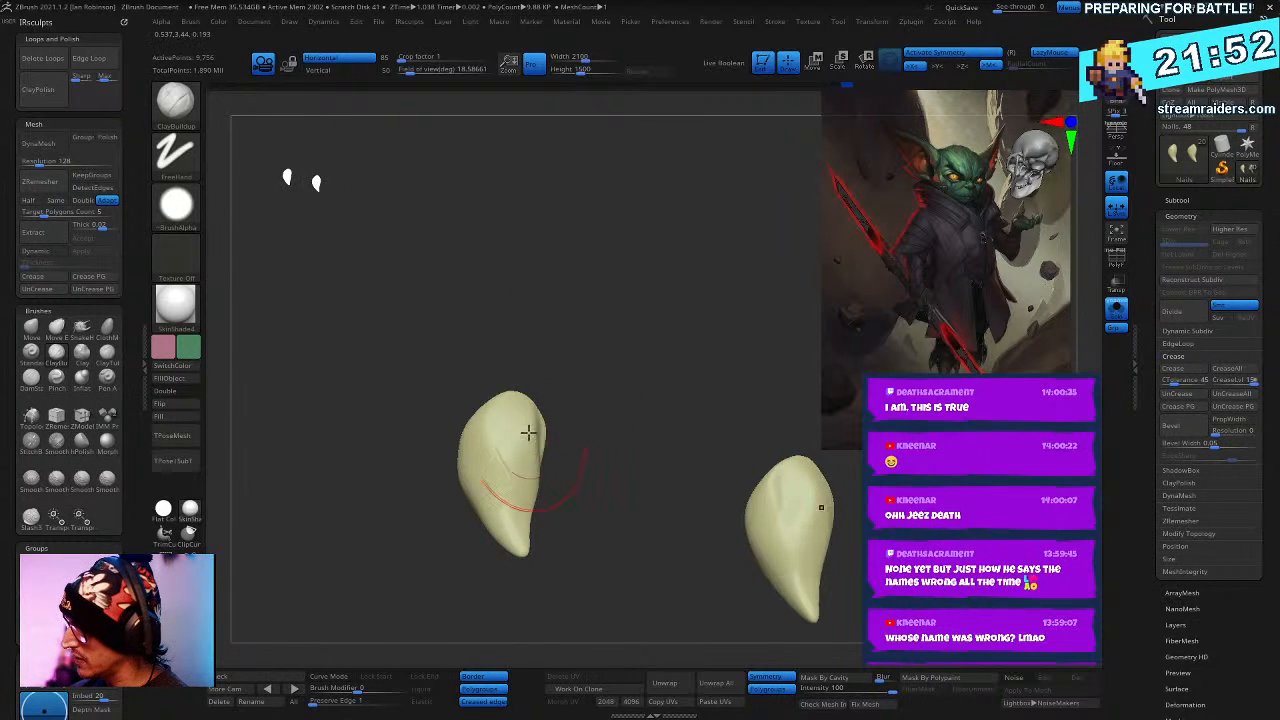
left_click_drag(528, 351, 550, 462)
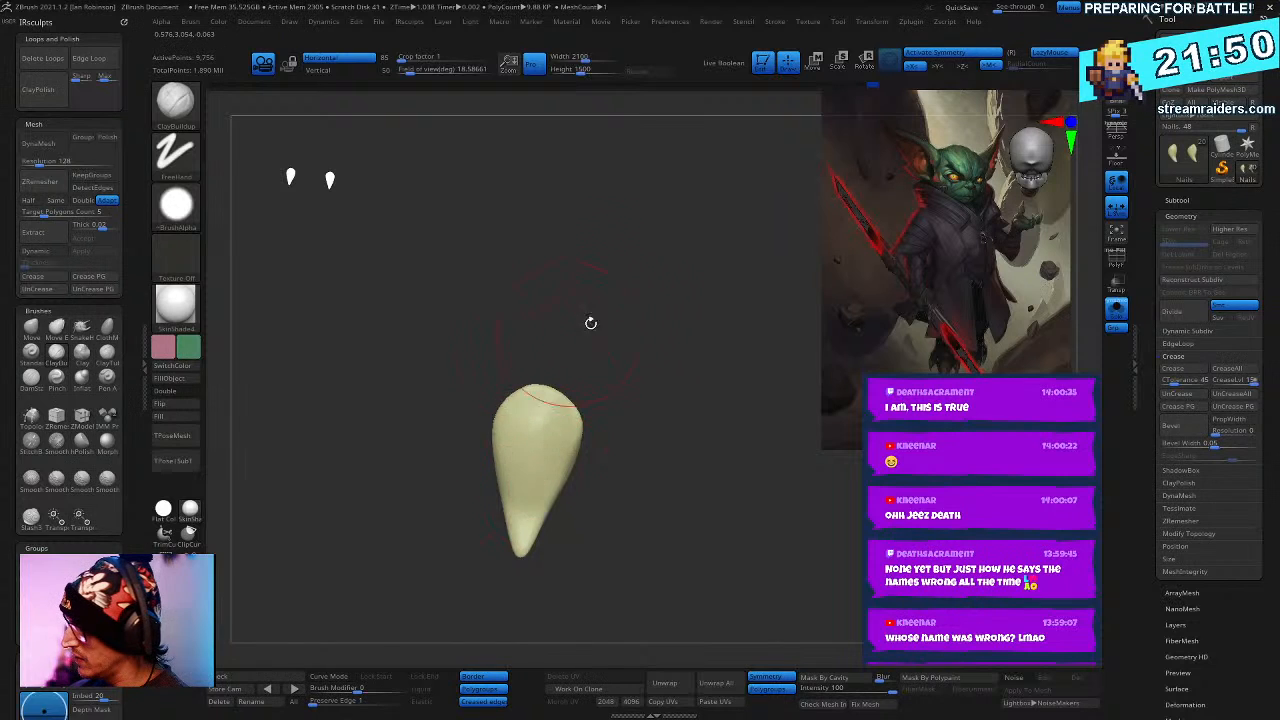
left_click_drag(590, 323, 732, 322)
left_click(1116, 313)
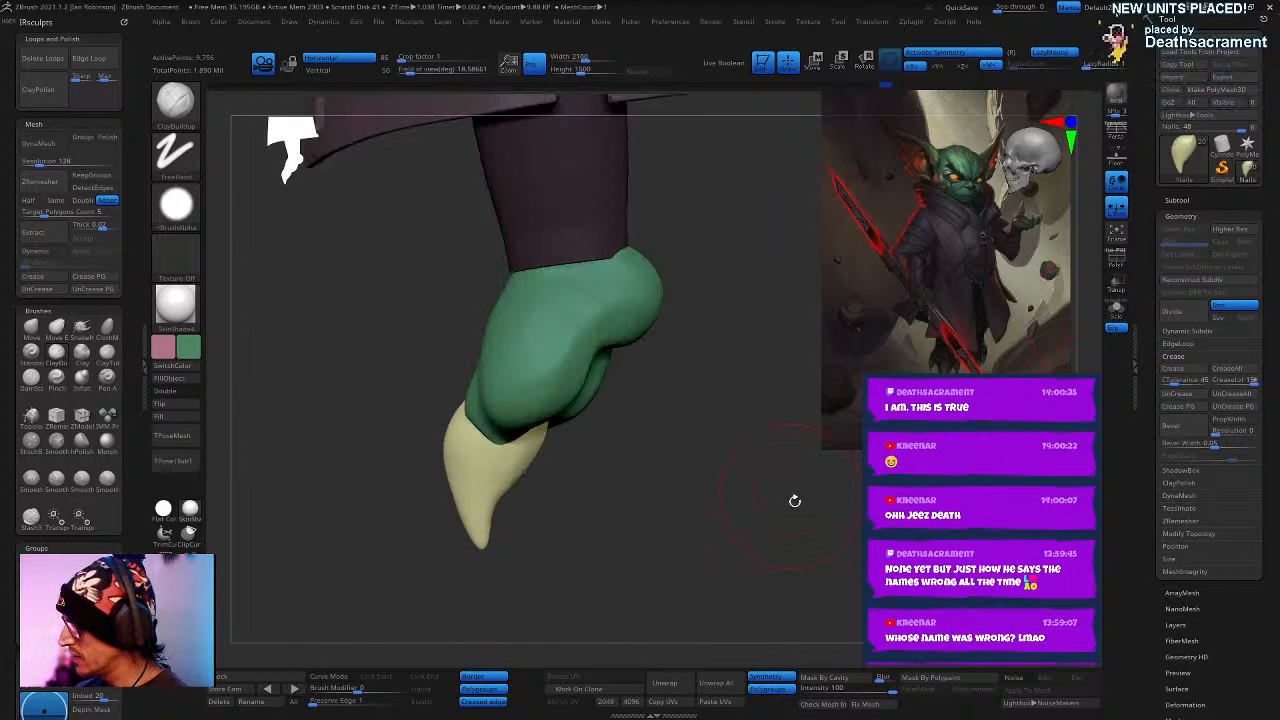
- Slim the claws' front profile with a resized Move brush so they follow the toe in side view
key("b")
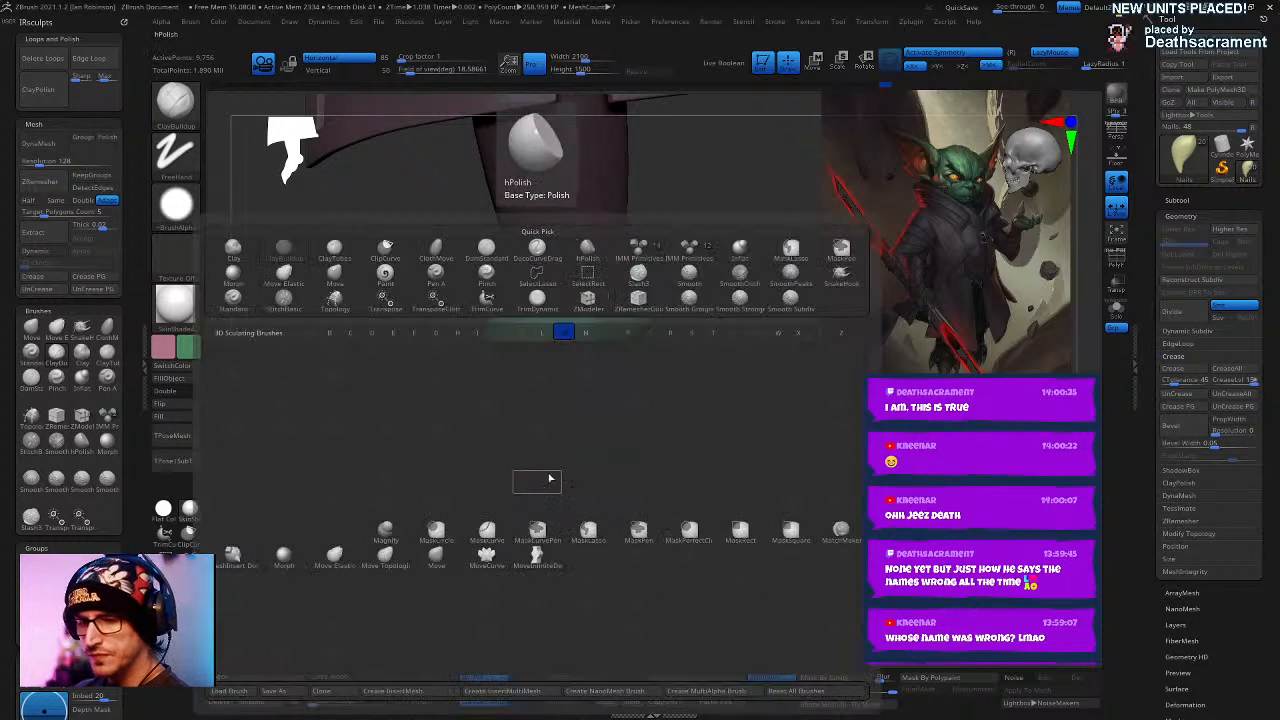
key("m")
key("v")
key("space")
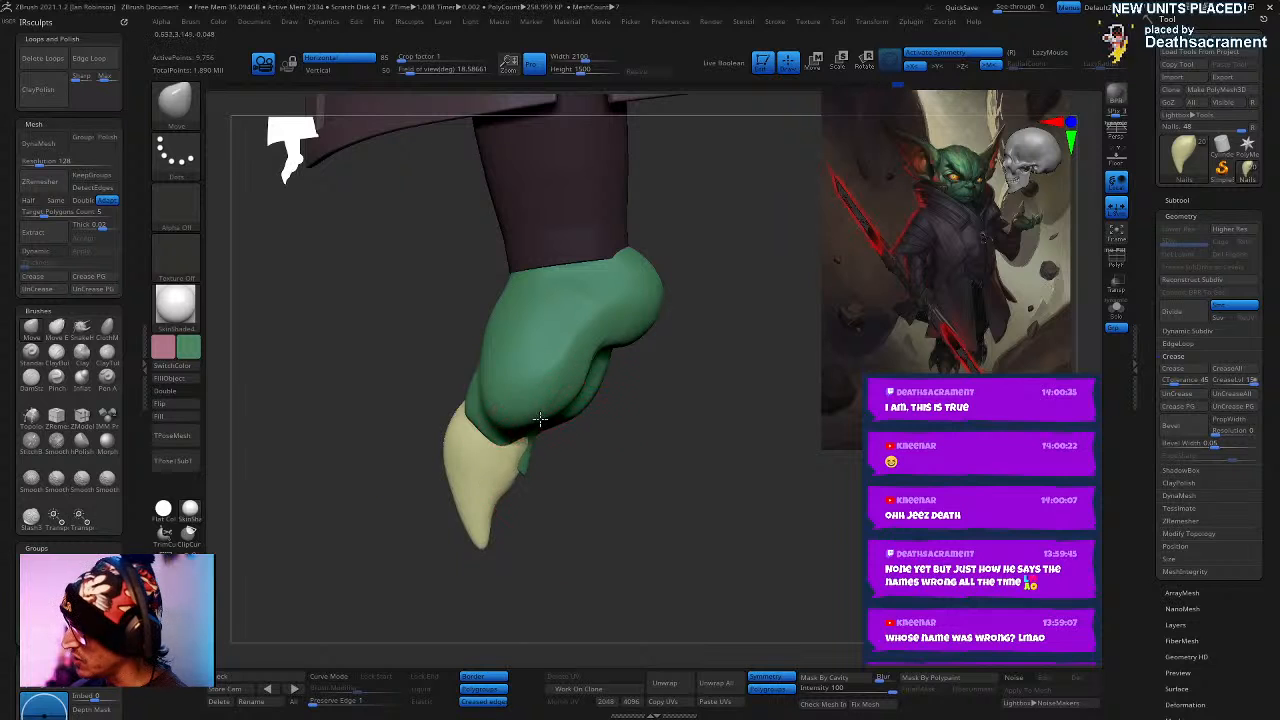
right_click(503, 489)
right_click(500, 500)
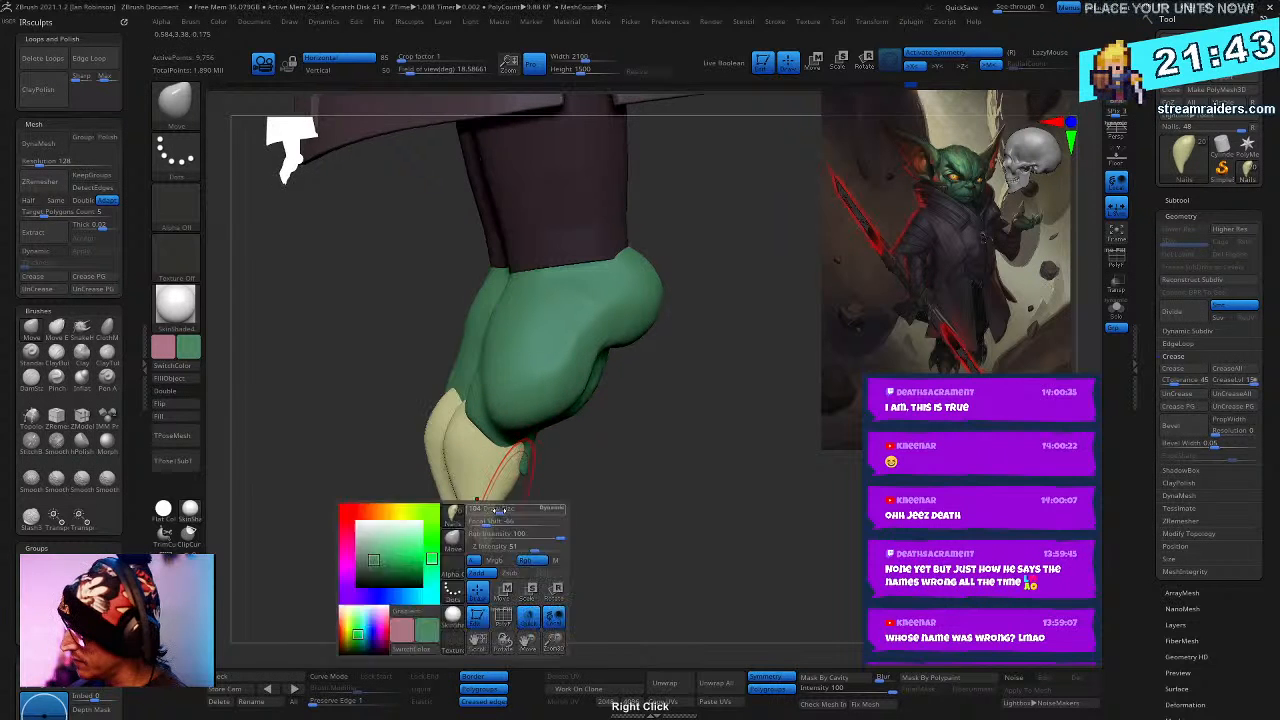
right_click(563, 475)
left_click_drag(448, 438, 461, 435)
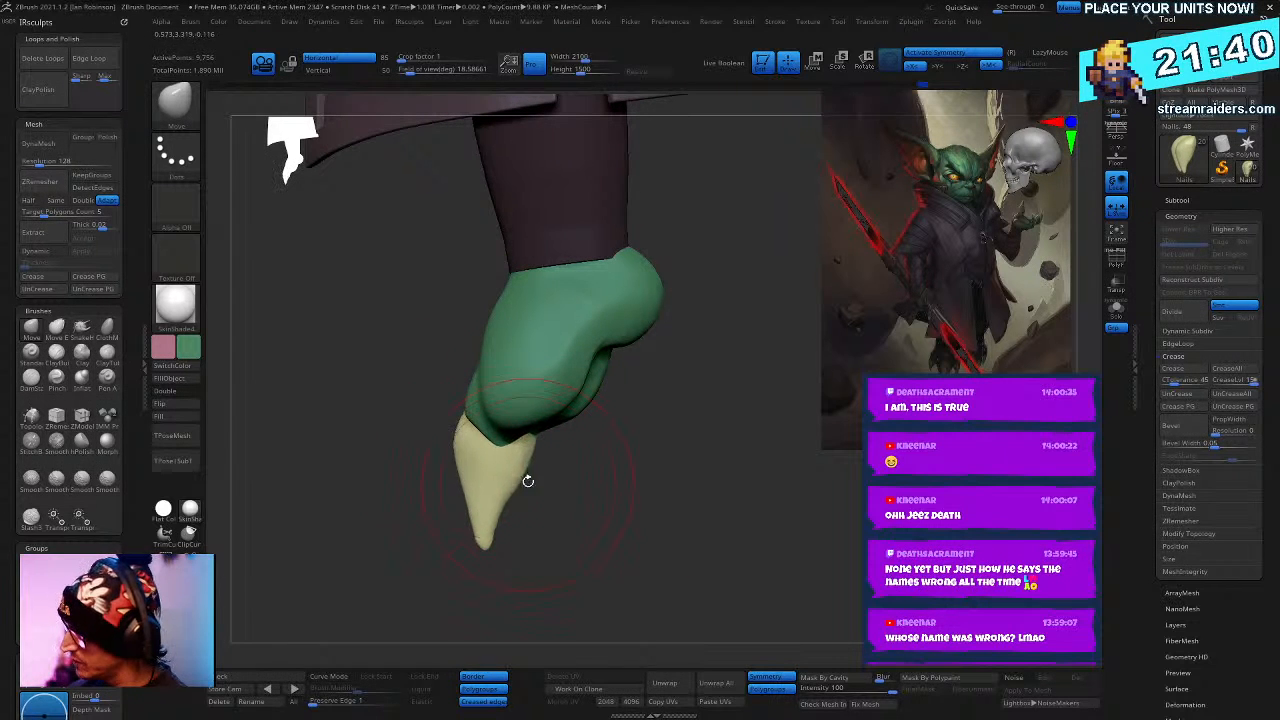
- Reshape the base and sides of the claws from the front with the Move brush, adjusting its size
left_click_drag(544, 496, 524, 412)
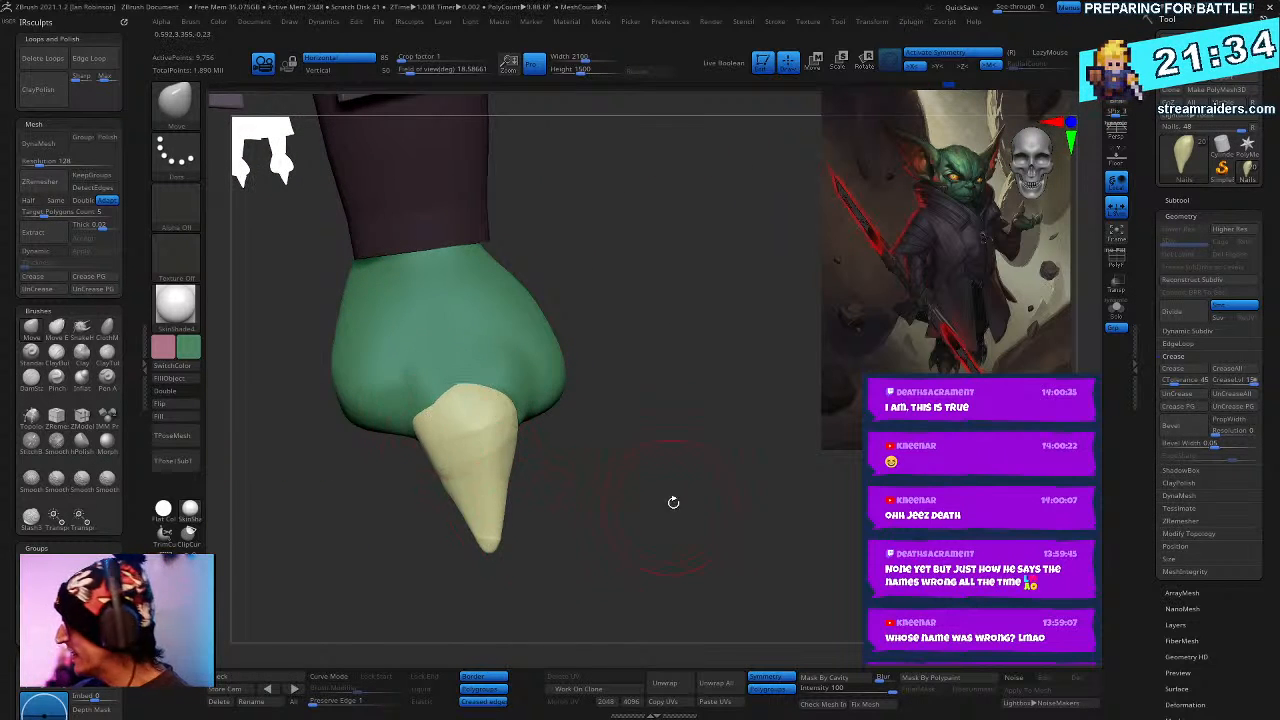
left_click_drag(673, 502, 514, 420)
left_click_drag(650, 525, 657, 514)
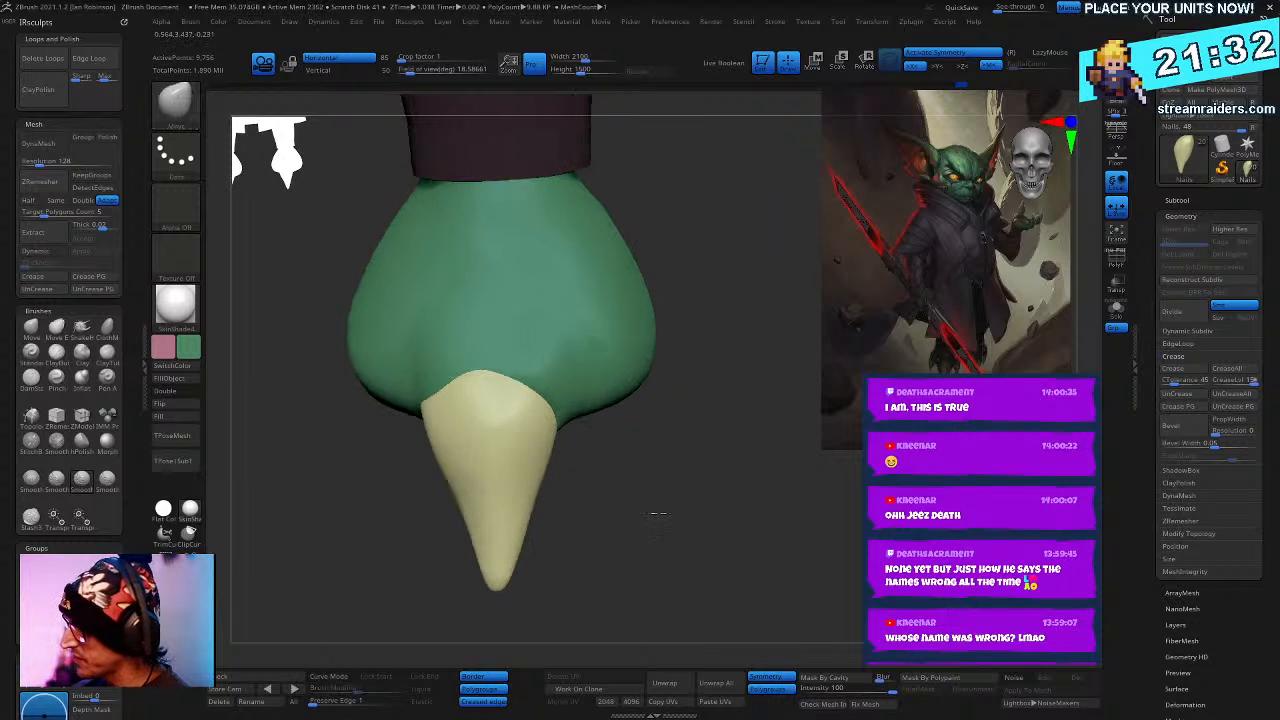
key("space")
key("space")
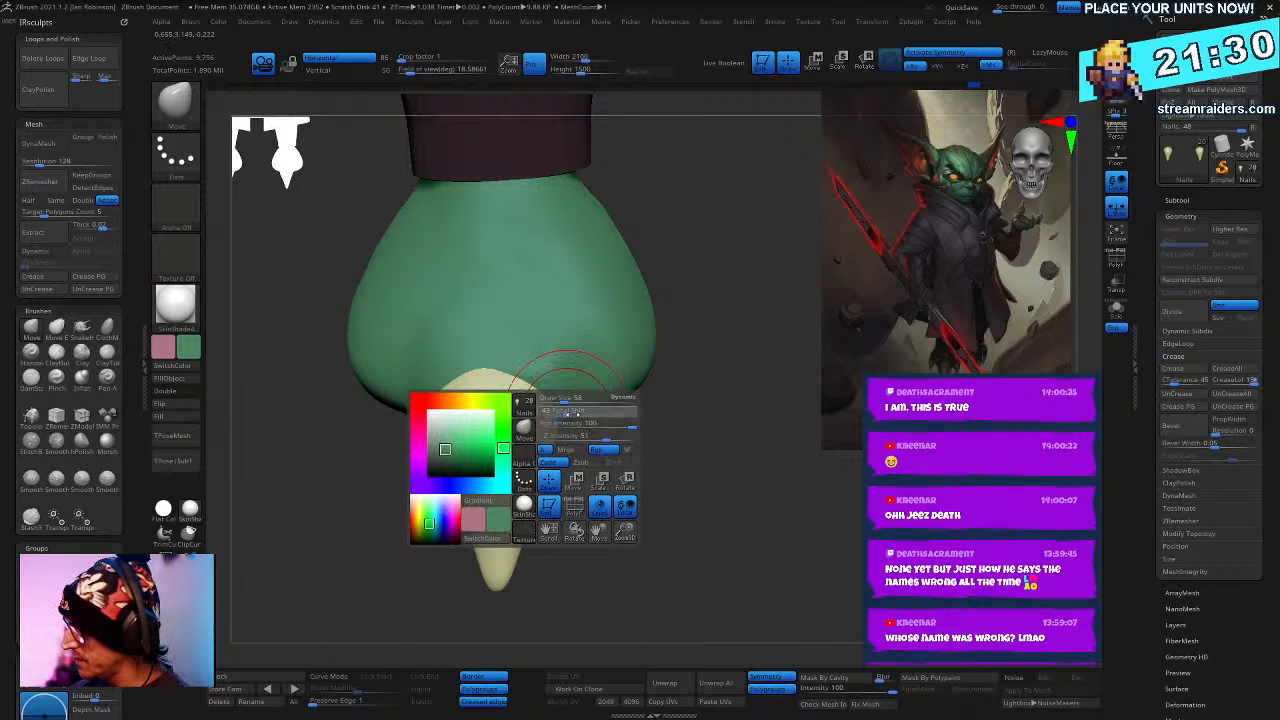
mouse_move(670, 475)
left_mouse_down("alt")
mouse_move(671, 431)
mouse_move(740, 486)
mouse_move(729, 523)
mouse_move(751, 551)
mouse_move(754, 534)
mouse_move(666, 509)
left_mouse_up("alt")
- Smooth the claws from the front and turn off symmetry
mouse_move(560, 500)
left_mouse_down("shift")
mouse_move(558, 550)
mouse_move(613, 593)
left_mouse_up("shift")
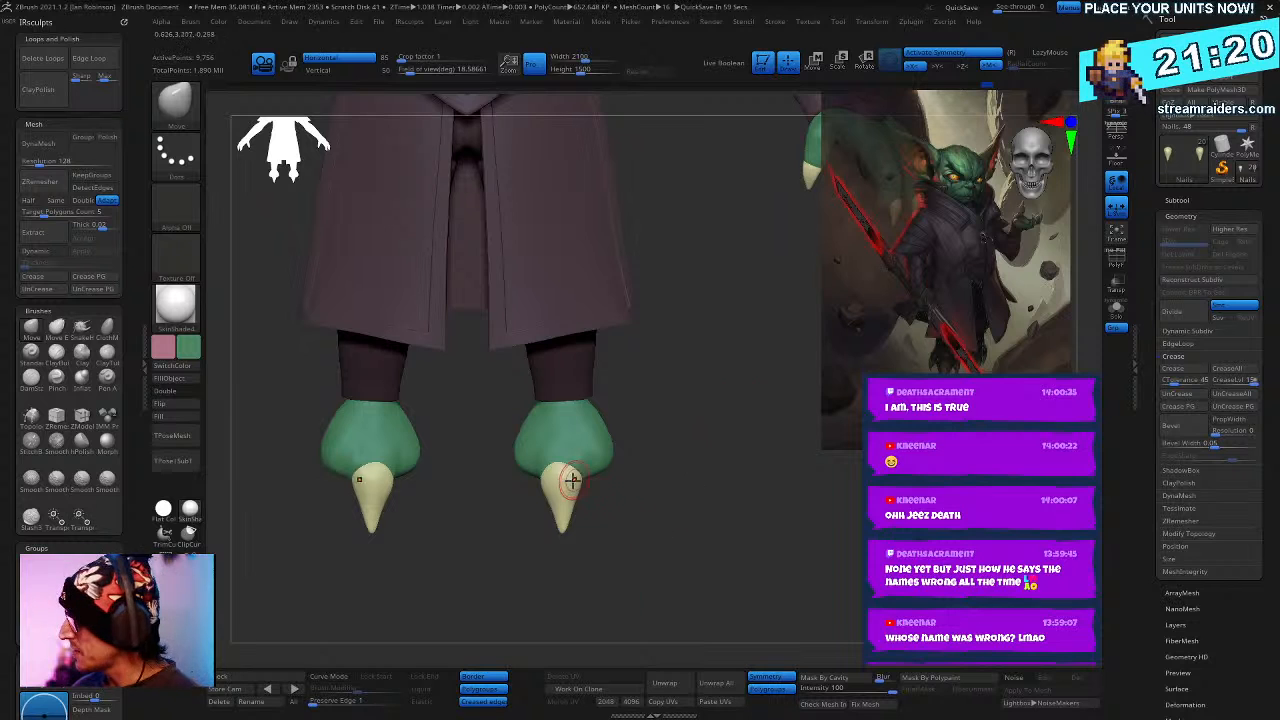
left_click_drag(563, 494, 563, 491, "shift")
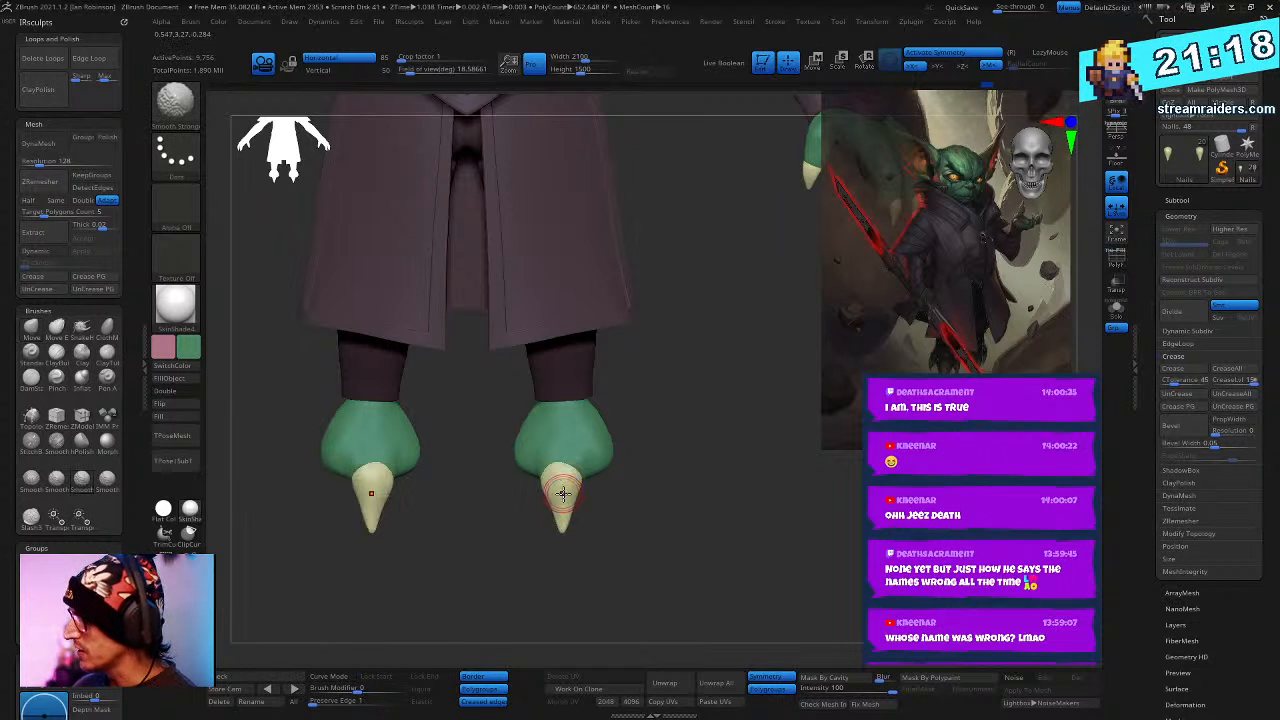
mouse_move(602, 402)
left_mouse_down("ctrl+alt+shift")
mouse_move(677, 526)
mouse_move(670, 400)
left_mouse_up("ctrl+alt+shift")
key("x")
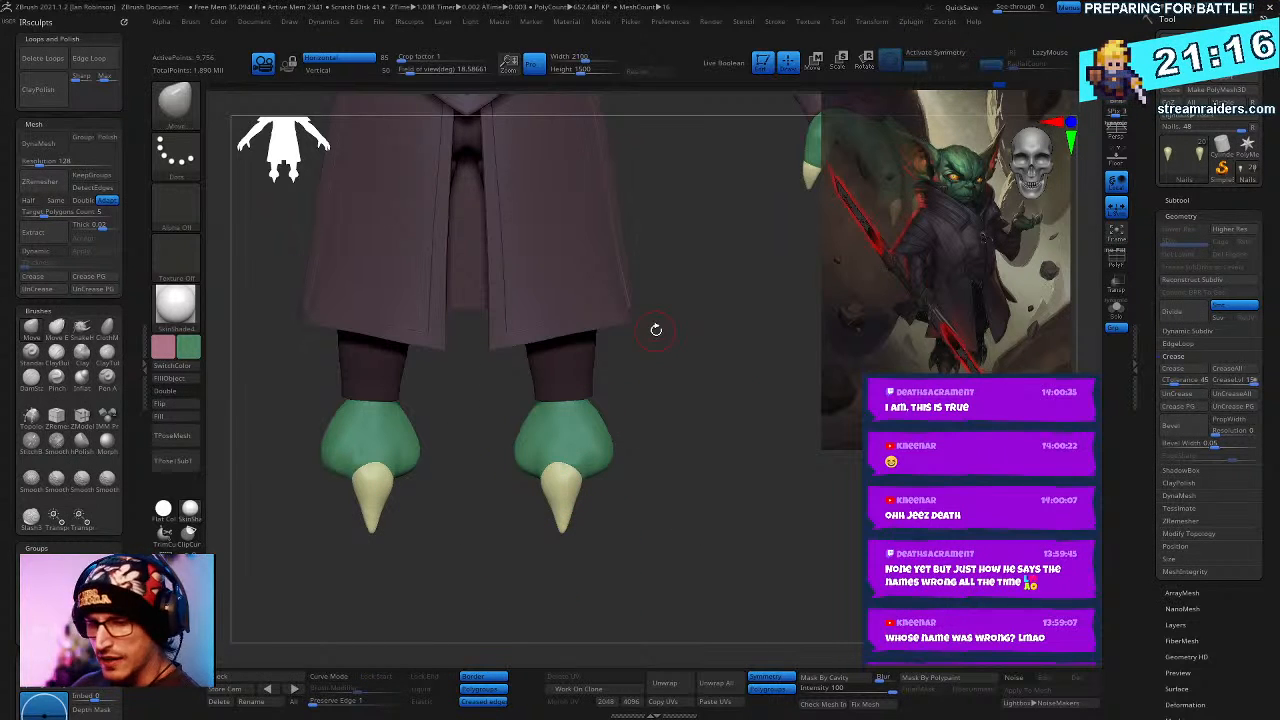
- Delete the claw on one foot and move the remaining claw to the model's centre line, just below the feet
mouse_move(614, 357)
left_mouse_down("ctrl+alt+shift")
mouse_move(506, 514)
mouse_move(672, 390)
left_mouse_up("ctrl+alt+shift")
left_click_drag(582, 385, 480, 568, "ctrl+shift")
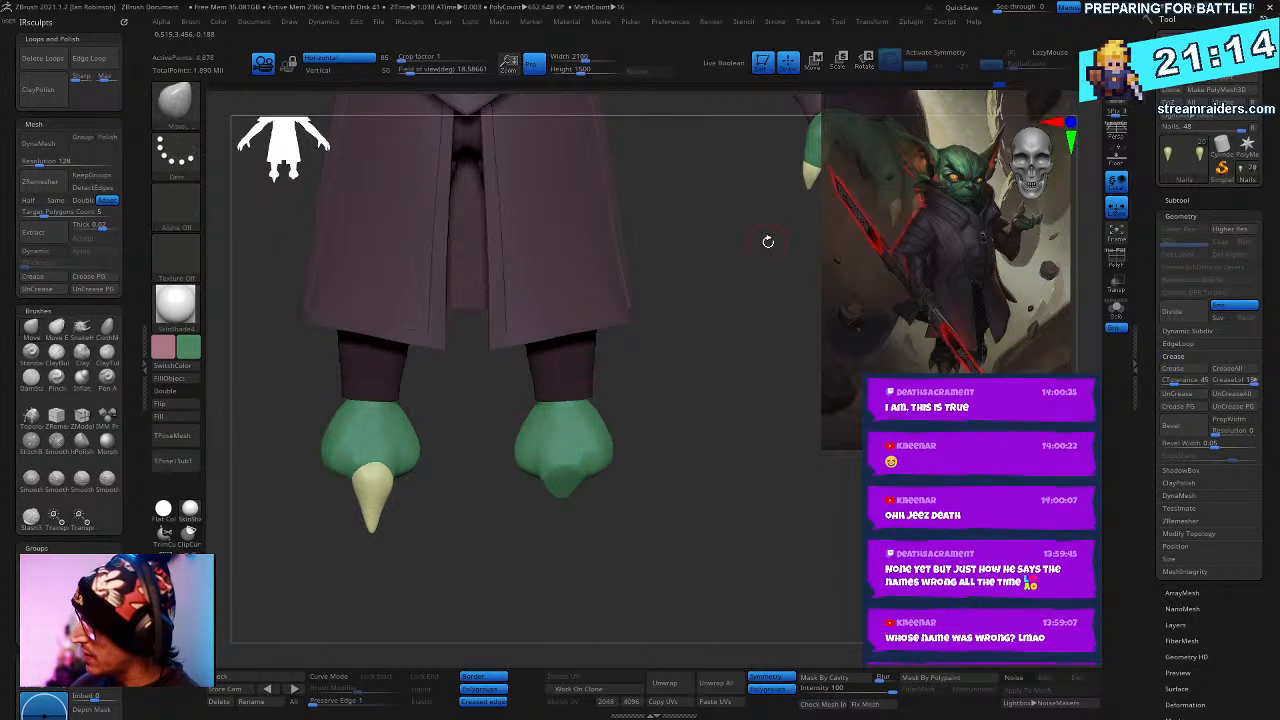
key("w")
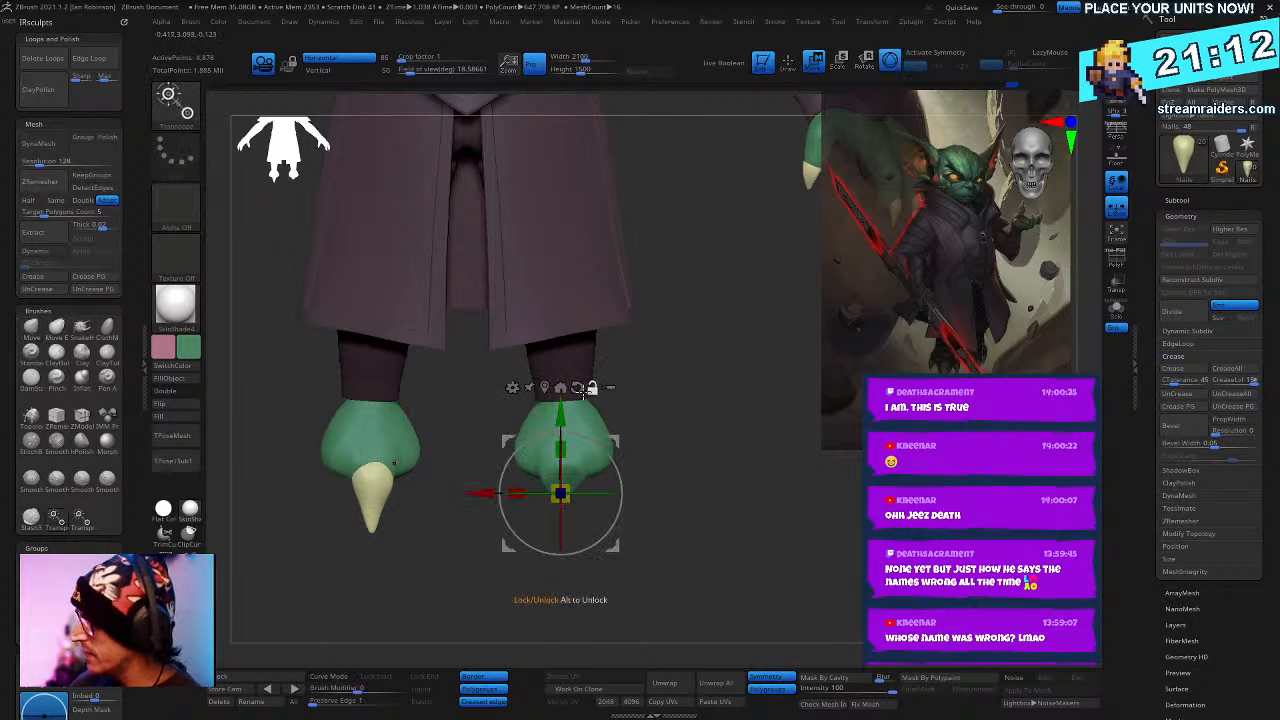
key("x")
left_click(544, 387)
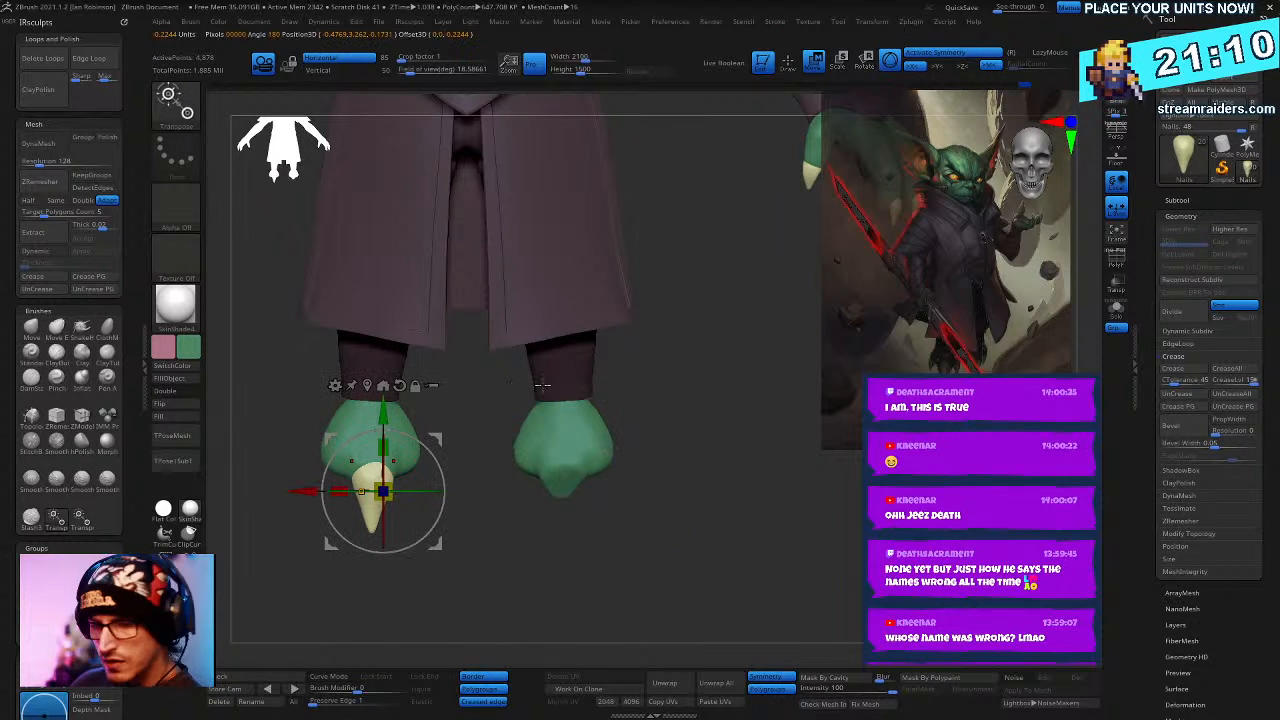
key("x")
left_click(368, 386)
left_click(372, 386)
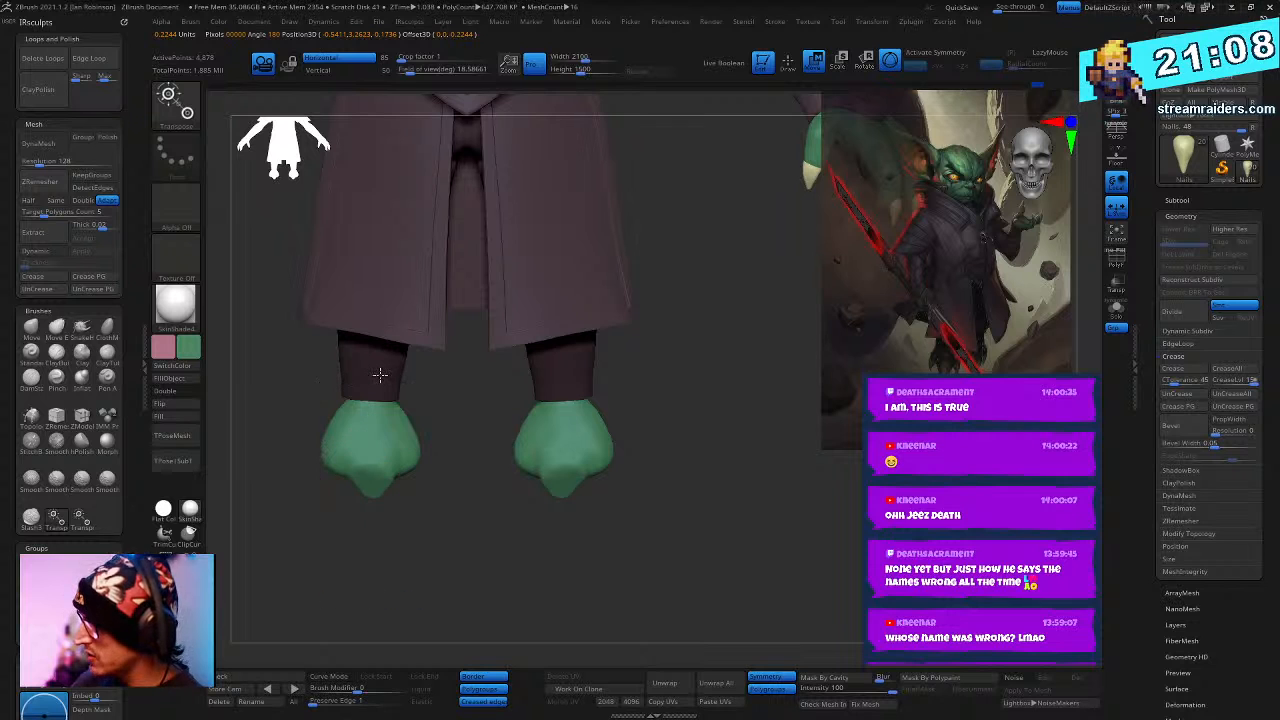
key("f")
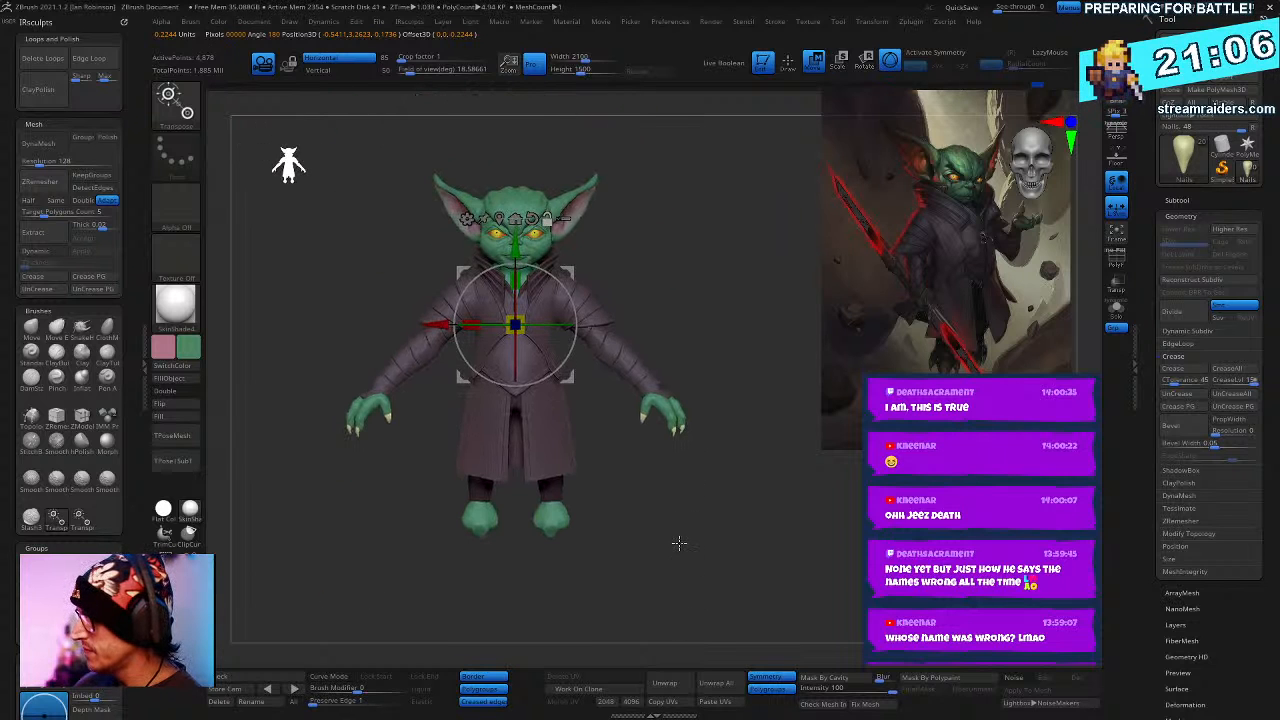
left_click_drag(533, 244, 533, 505)
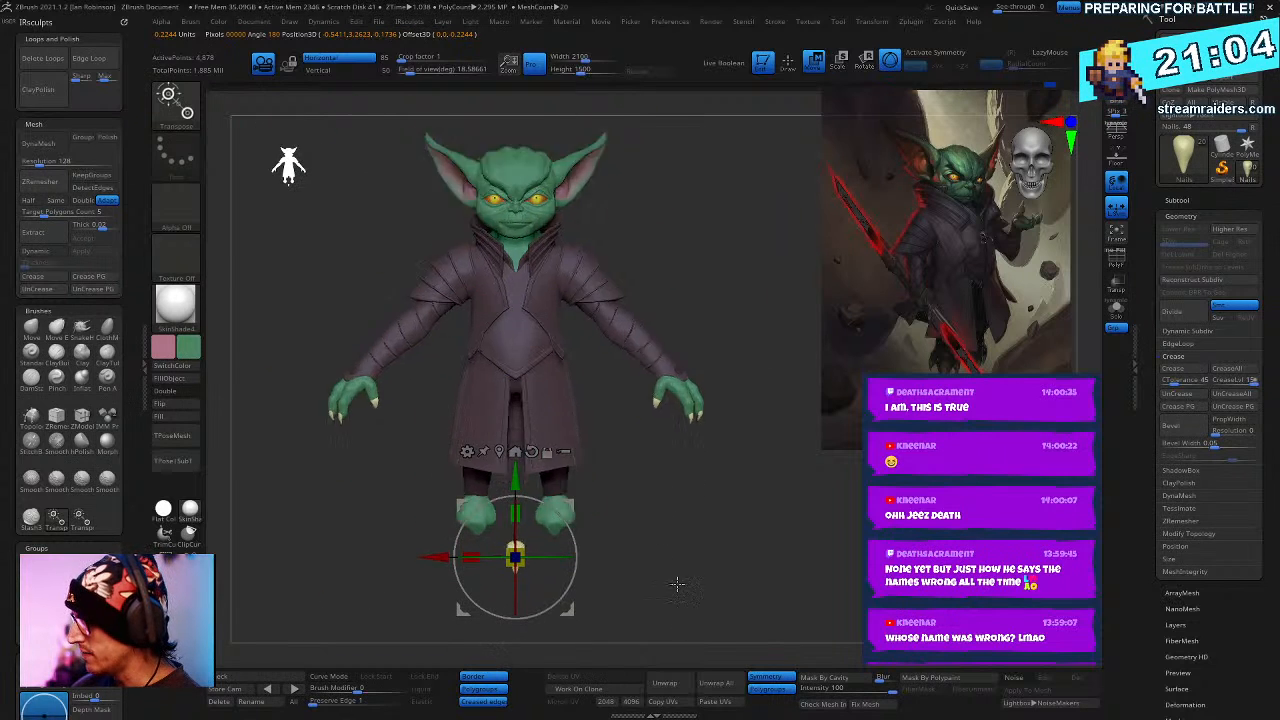
- Switch to the Feet subtool and delete the foot on one side, keeping only the other
scroll(516, 550, "up", 5)
key("x")
left_click(625, 445, "alt")
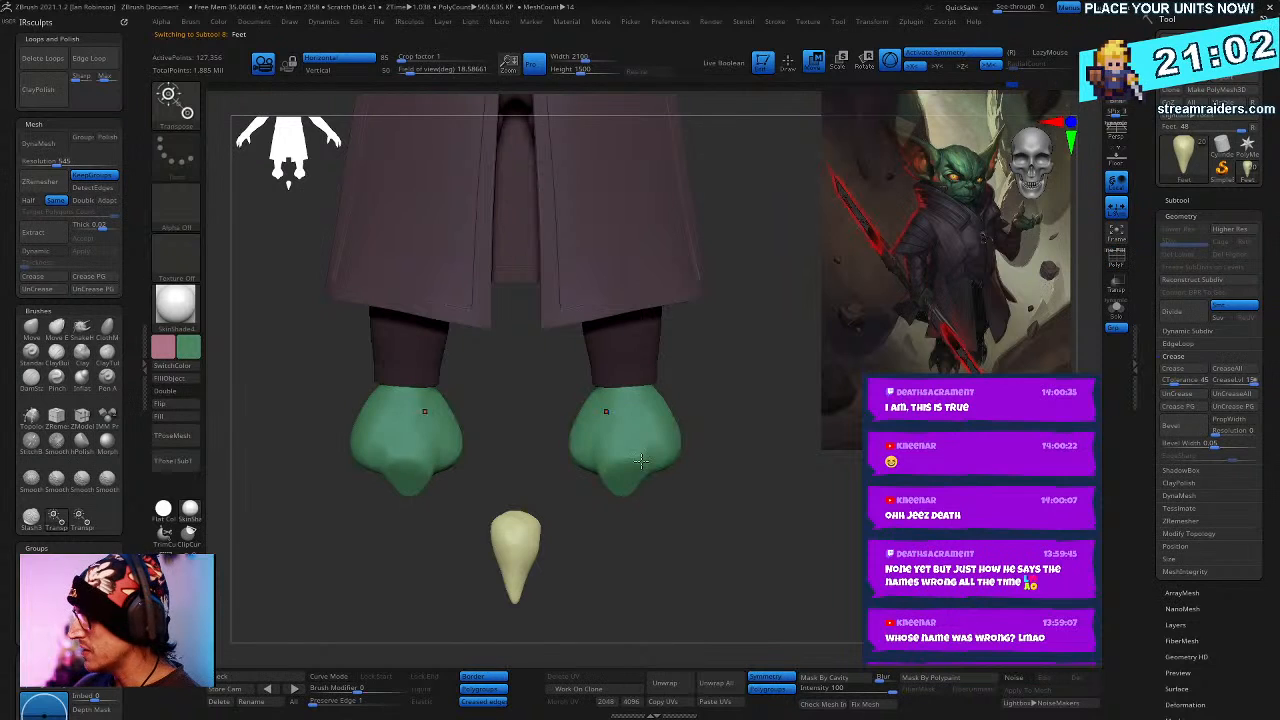
key("q")
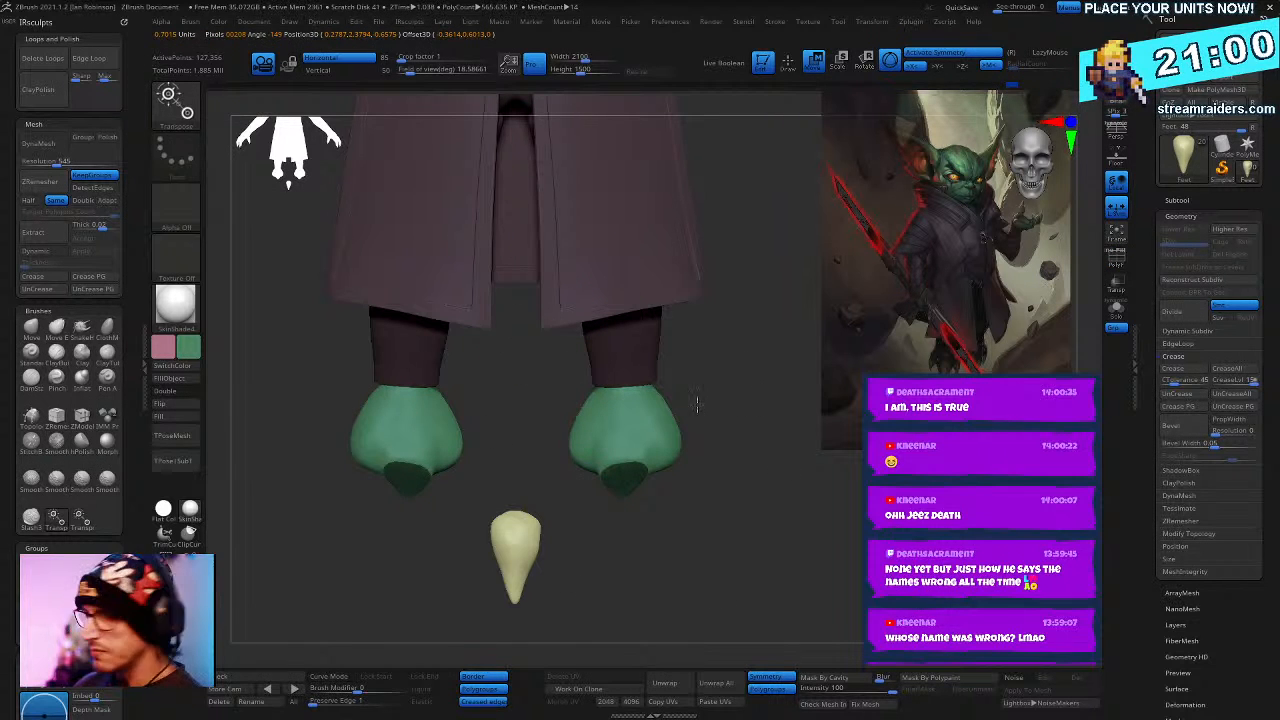
mouse_move(686, 320)
left_mouse_down("ctrl+alt+shift")
mouse_move(514, 514)
mouse_move(729, 322)
left_mouse_up("ctrl+alt+shift")
mouse_move(750, 640)
left_mouse_down("alt")
mouse_move(770, 410)
mouse_move(769, 555)
mouse_move(726, 629)
left_mouse_up("alt")
mouse_move(595, 265)
left_mouse_down("ctrl+alt+shift")
mouse_move(545, 470)
mouse_move(690, 271)
left_mouse_up("ctrl+alt+shift")
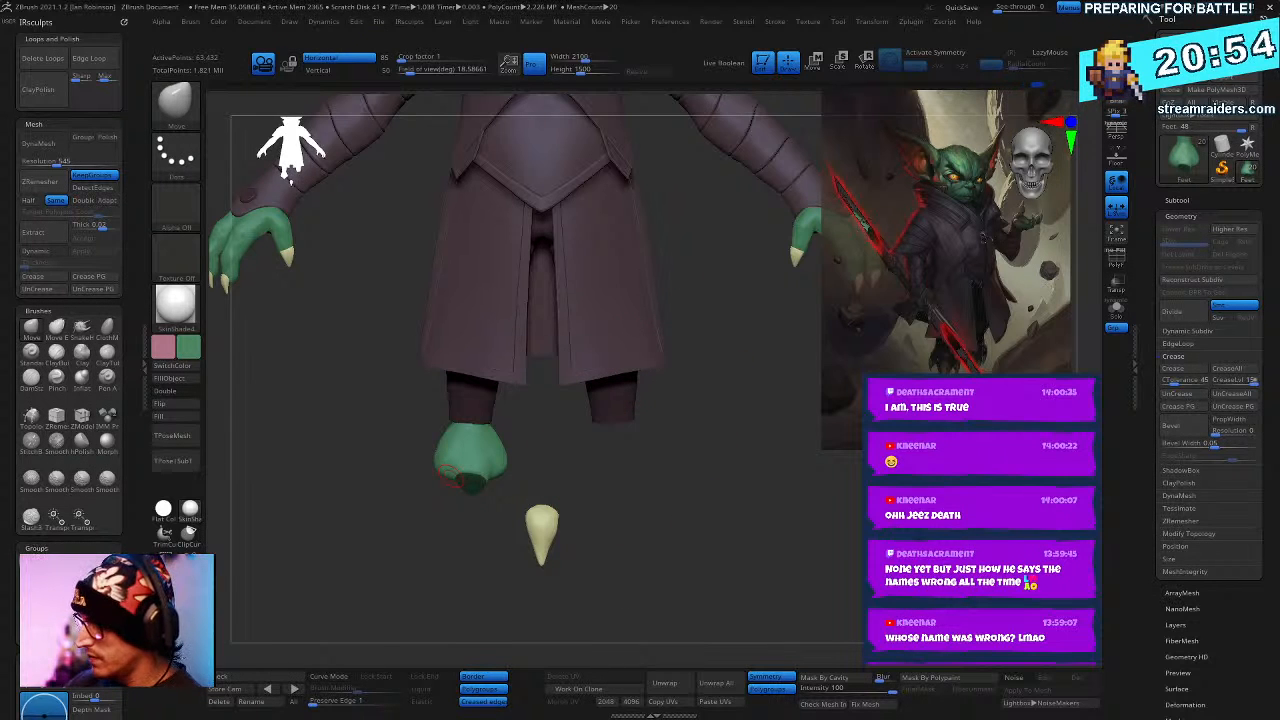
- Try to move the remaining foot to the centre line while its toe tip is masked
key("w")
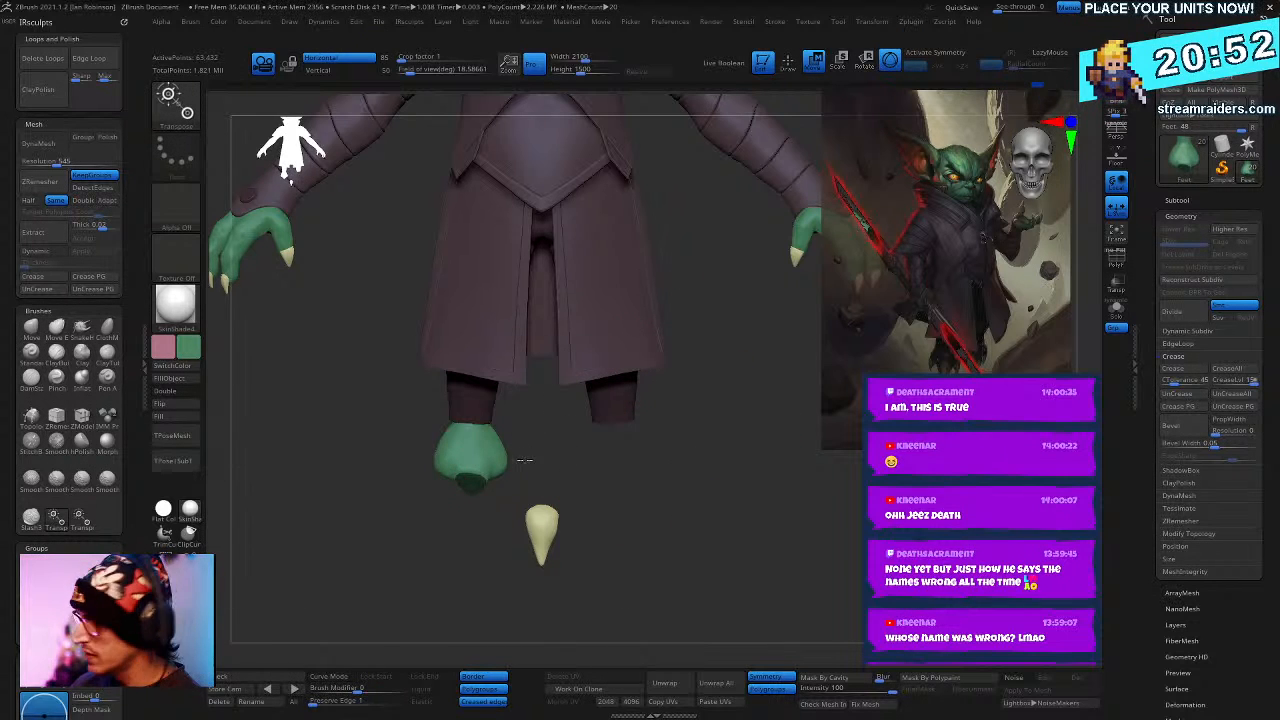
left_click(478, 452)
left_click(492, 343)
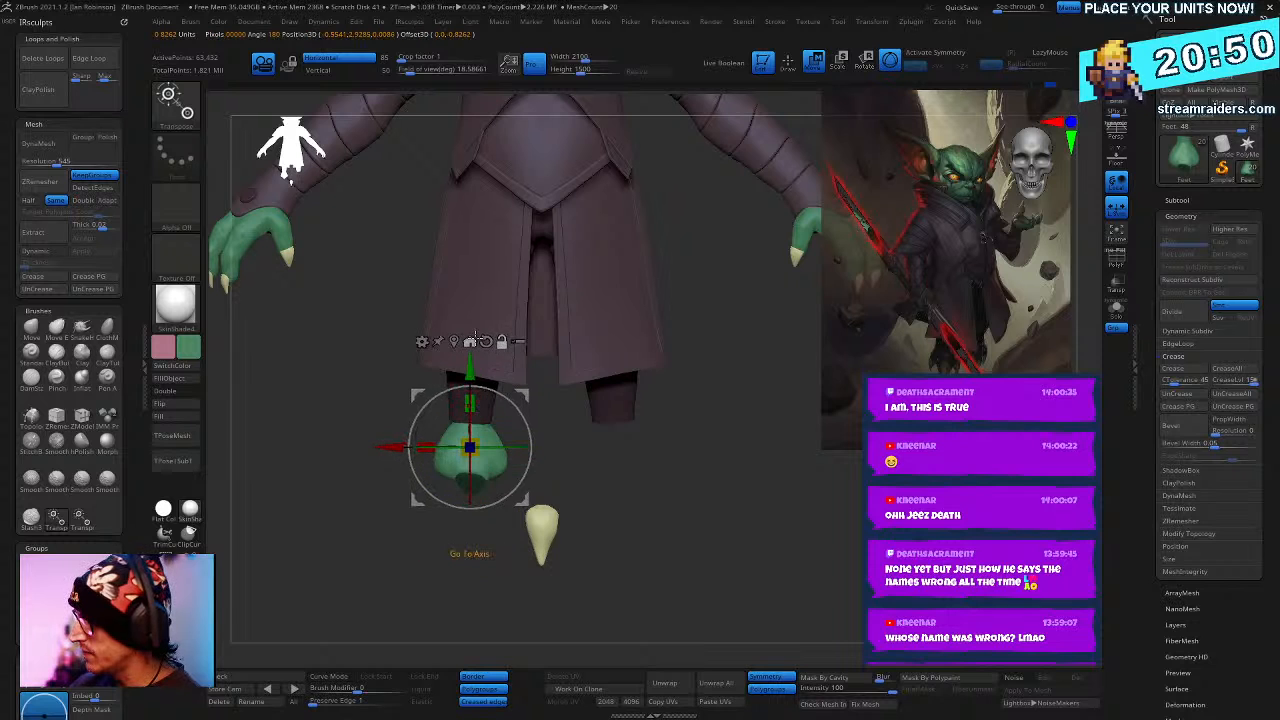
left_click(453, 342)
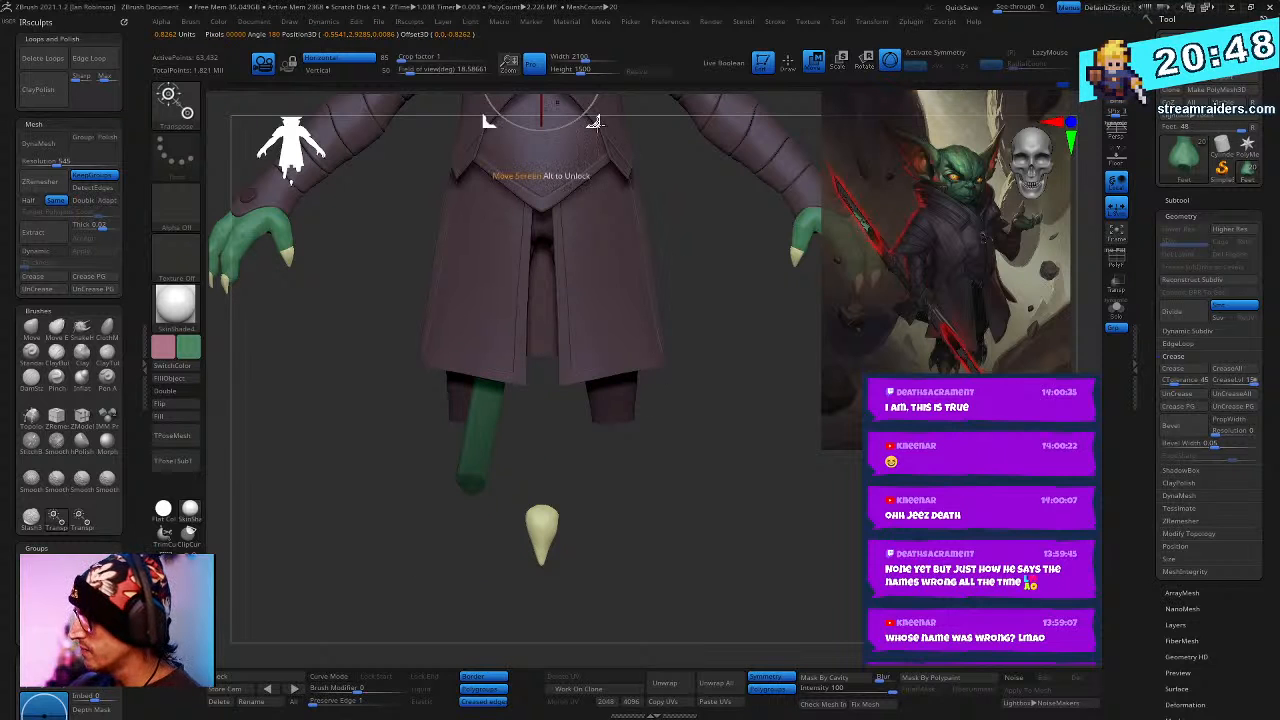
left_click_drag(734, 286, 727, 537, "alt")
left_click_drag(534, 242, 534, 584)
left_click_drag(662, 476, 645, 199, "alt")
left_click_drag(512, 313, 453, 342)
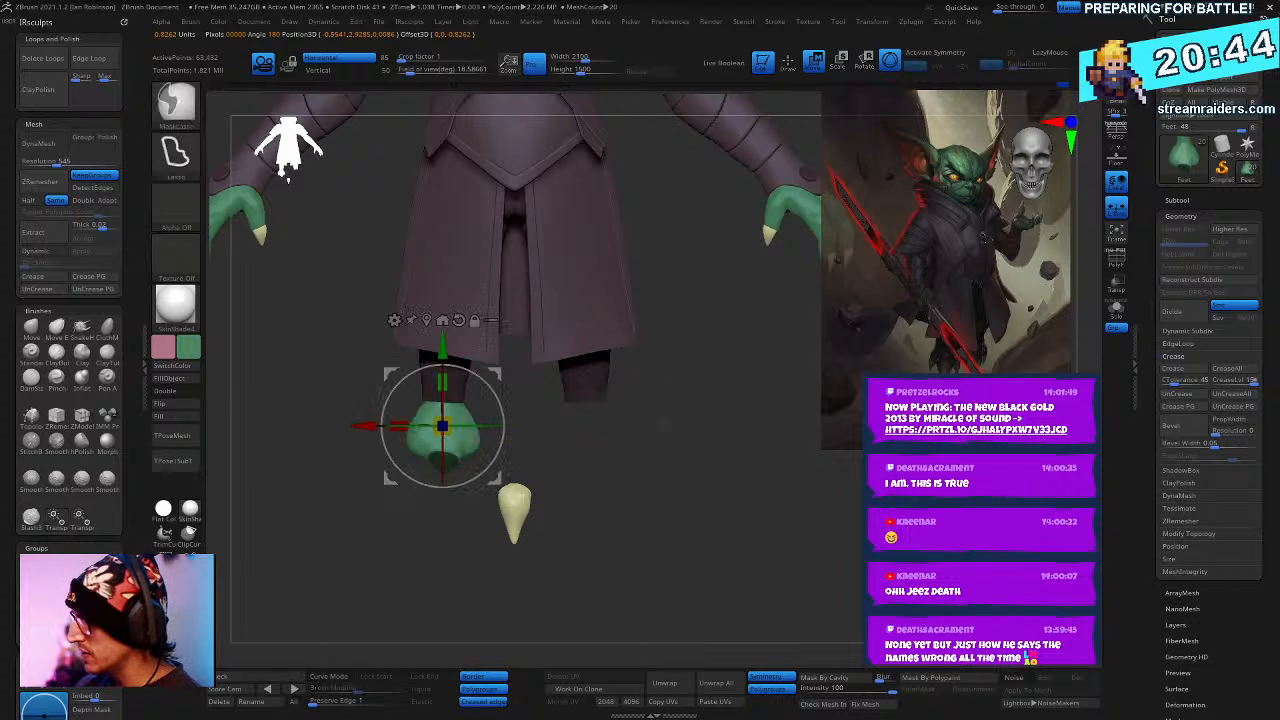
- Clear the toe mask and move the foot to the centre line, directly above the claw
left_click_drag(623, 454, 608, 480, "alt")
left_click(442, 358)
right_click_drag(534, 218, 552, 321, "alt")
left_click_drag(517, 193, 516, 502)
left_click_drag(703, 510, 757, 533, "alt")
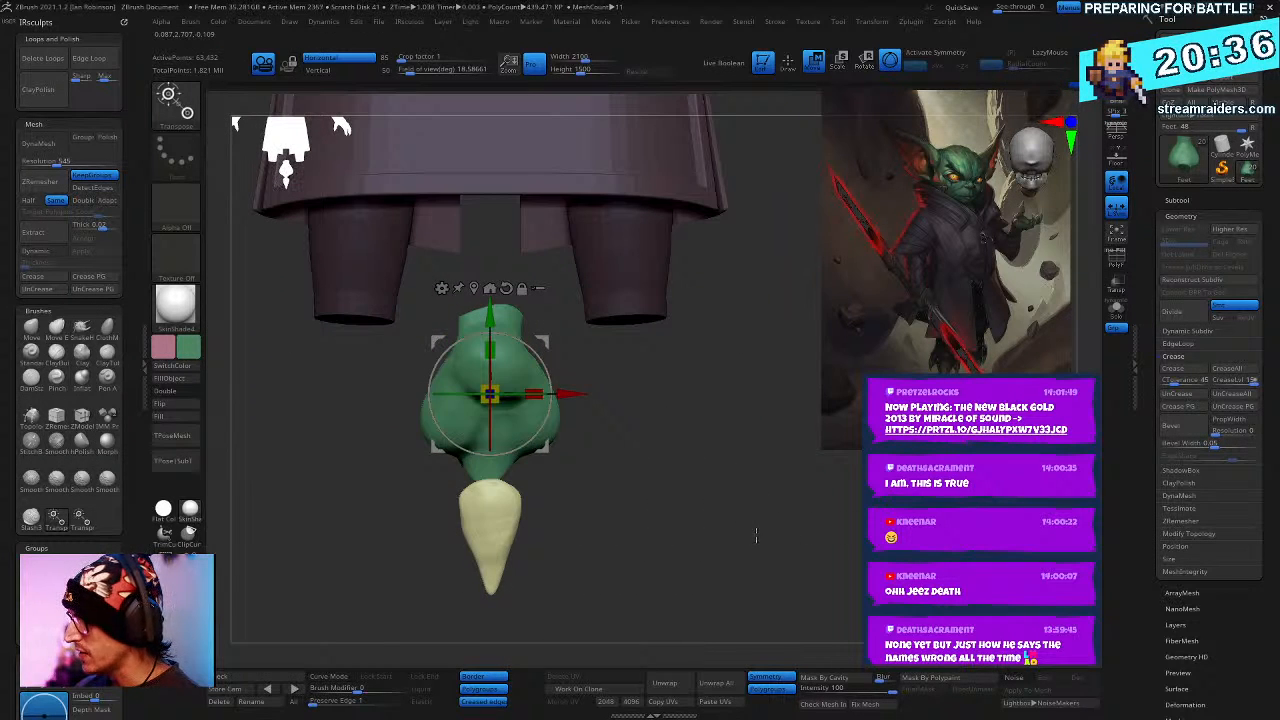
- Make the centred foot symmetrical with Mirror And Weld
key("q")
left_click(180, 631)
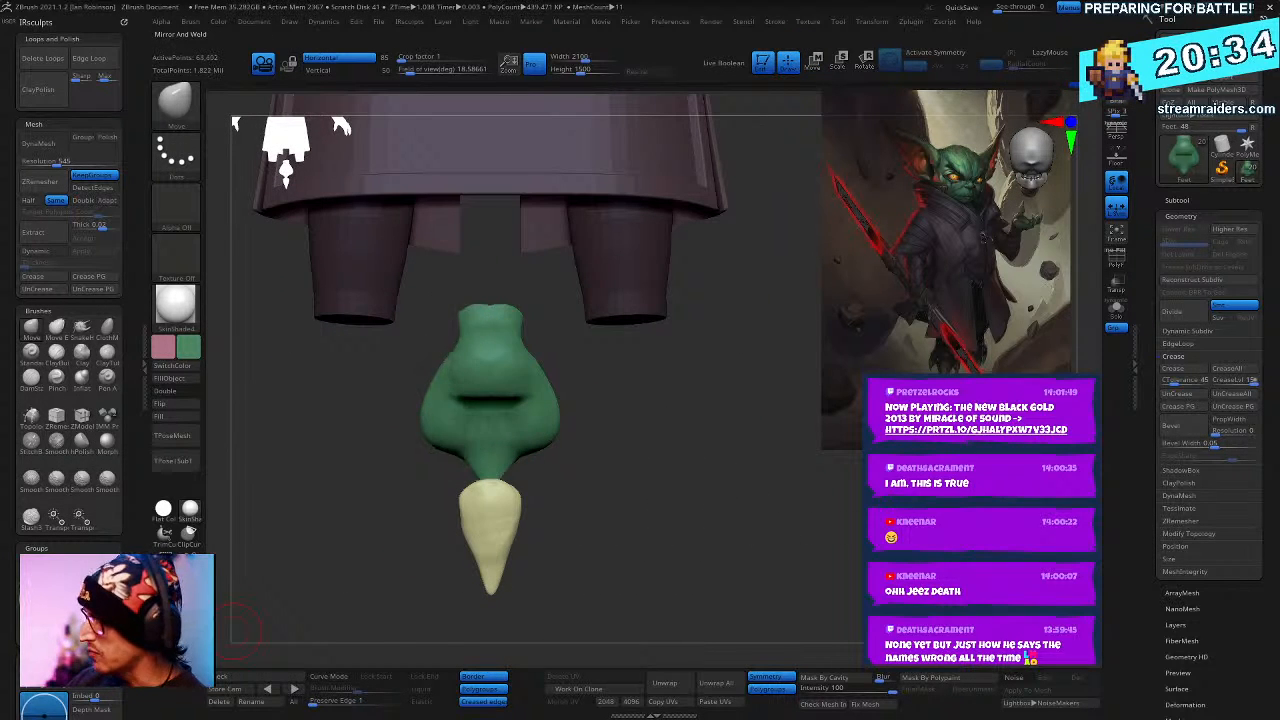
left_click_drag(724, 505, 667, 475)
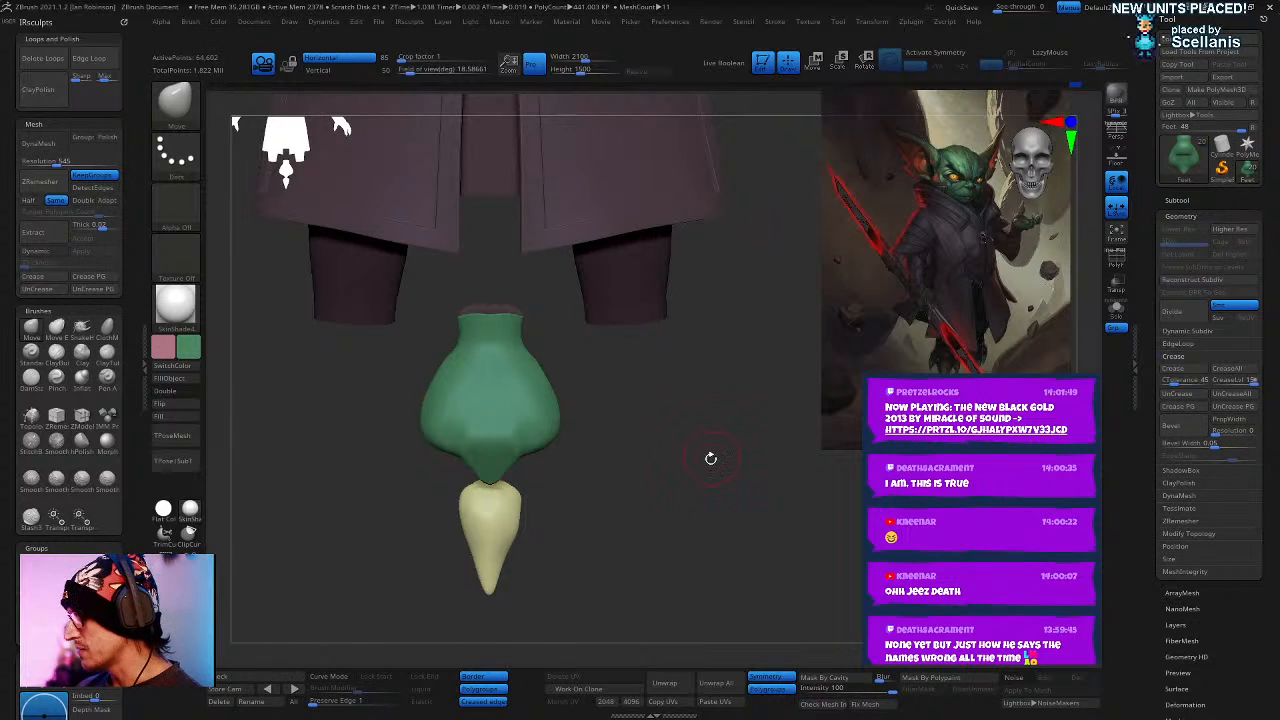
left_click_drag(620, 398, 663, 381, "alt")
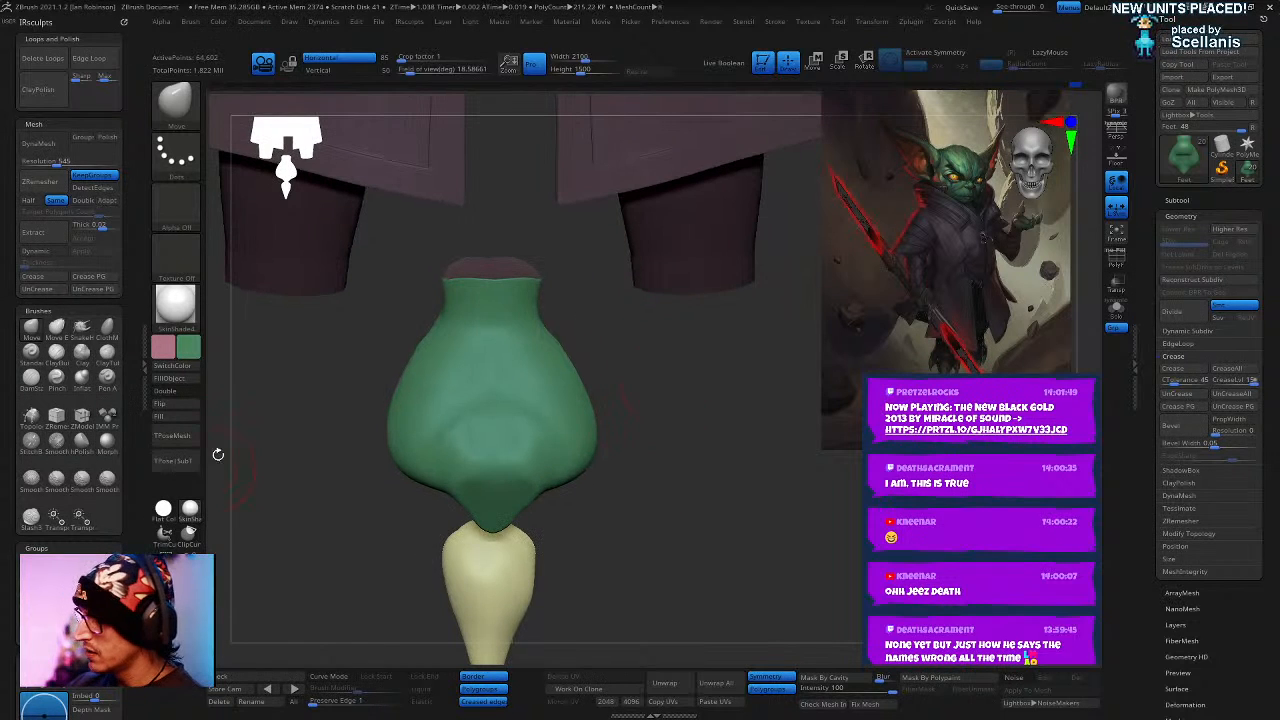
- Paint the upper end of the ankle green with the Paint brush
mouse_move(445, 436)
left_mouse_down()
mouse_move(554, 334)
mouse_move(691, 397)
mouse_move(466, 298)
left_mouse_up()
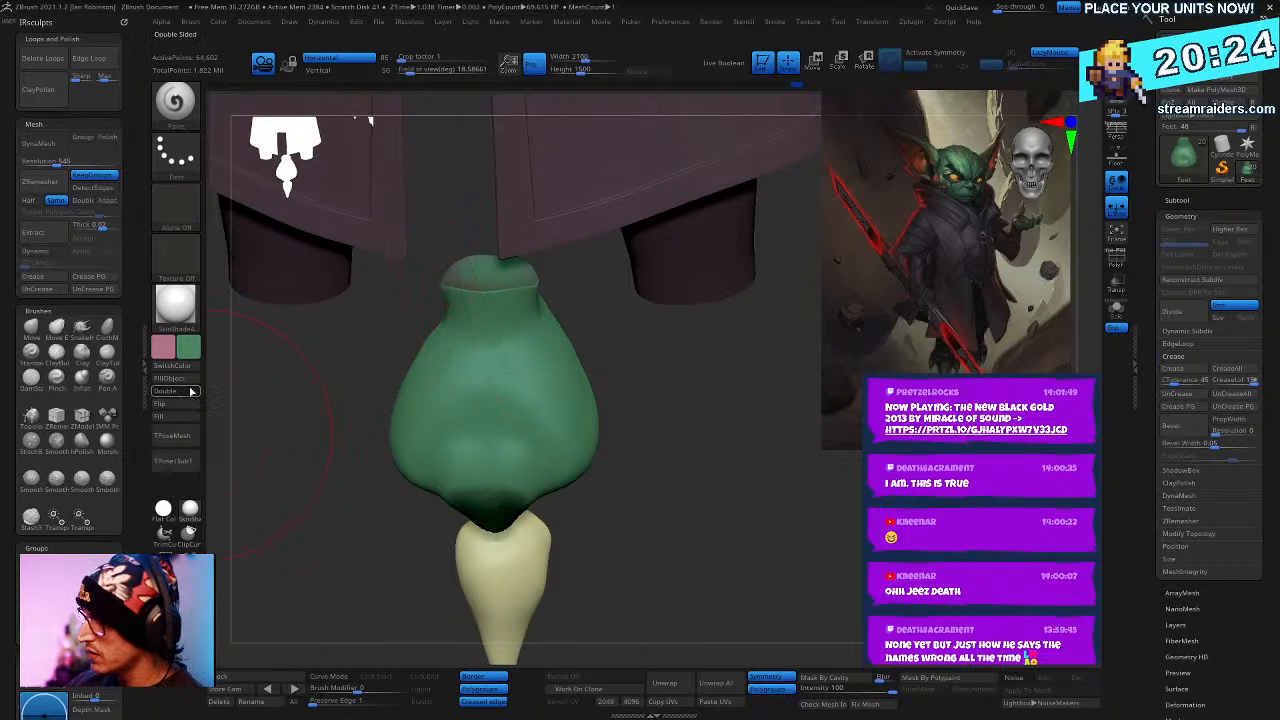
key("space")
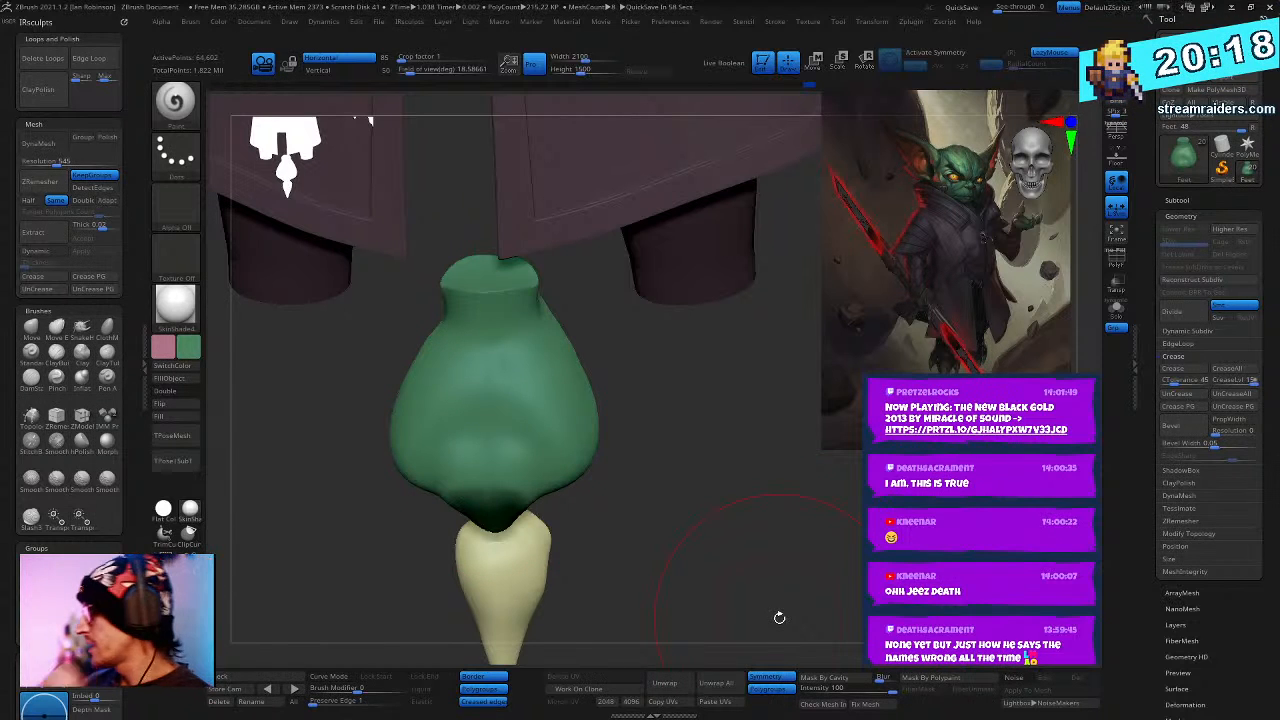
left_click_drag(777, 616, 543, 480)
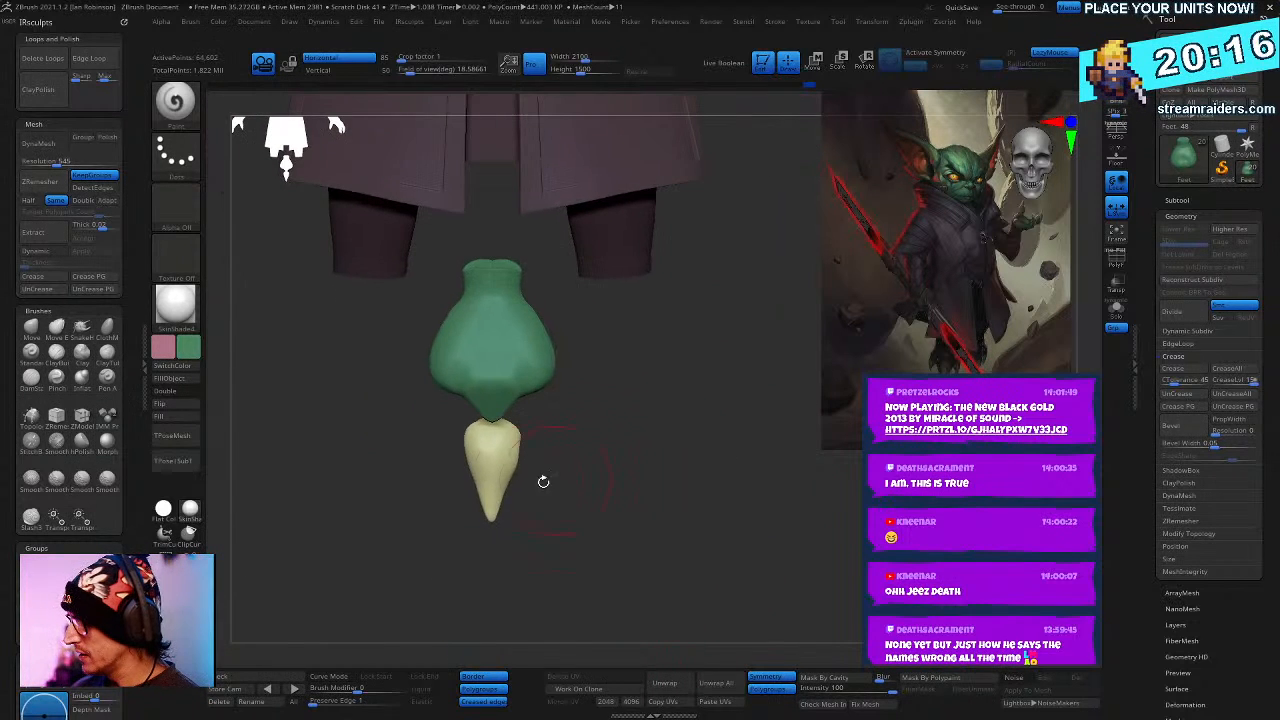
- Switch to the Nails subtool, mirror and weld the claw, and smooth its surface from the side
left_click(503, 515, "alt")
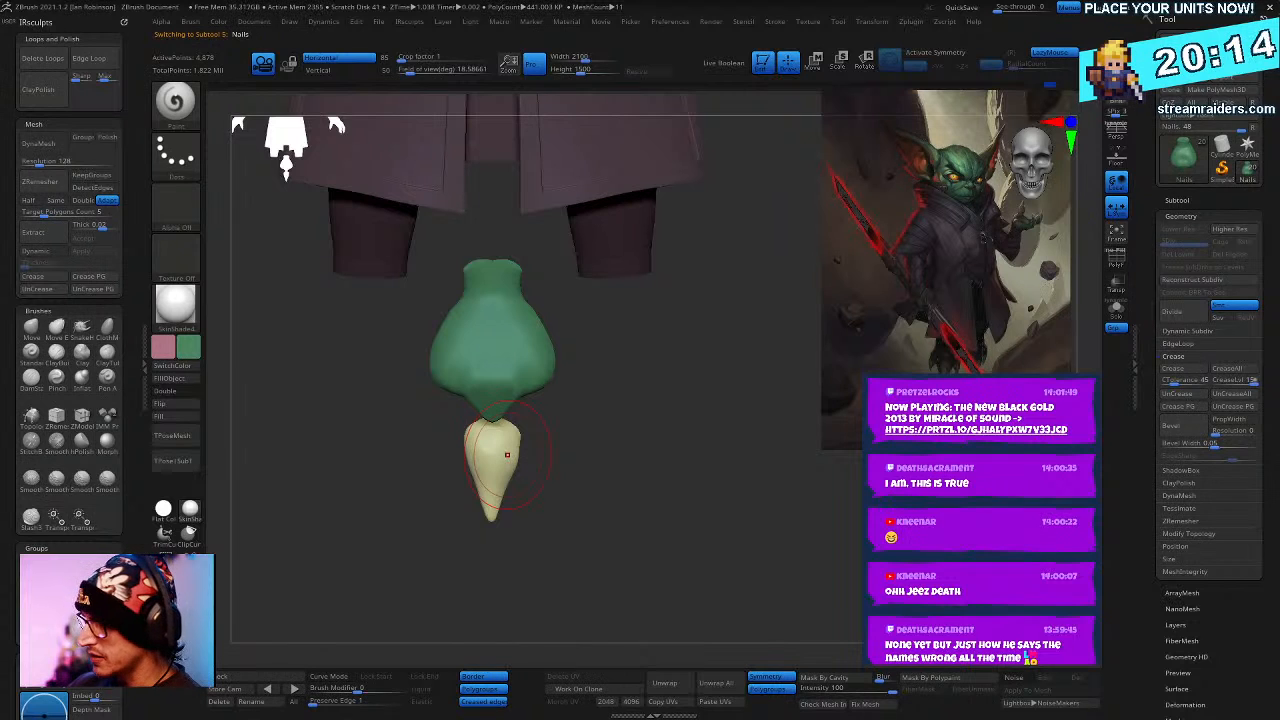
mouse_move(737, 420)
left_mouse_down("alt")
mouse_move(737, 476)
mouse_move(594, 534)
left_mouse_up("alt")
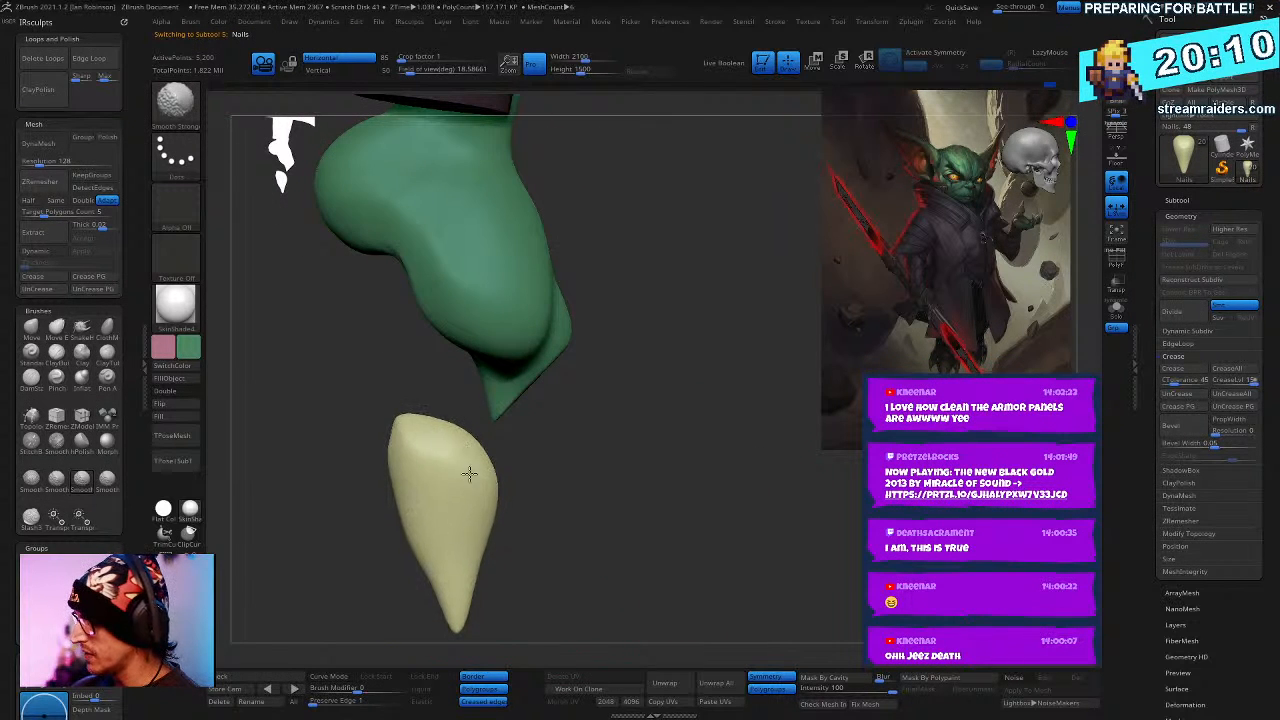
left_click_drag(469, 474, 455, 530, "shift")
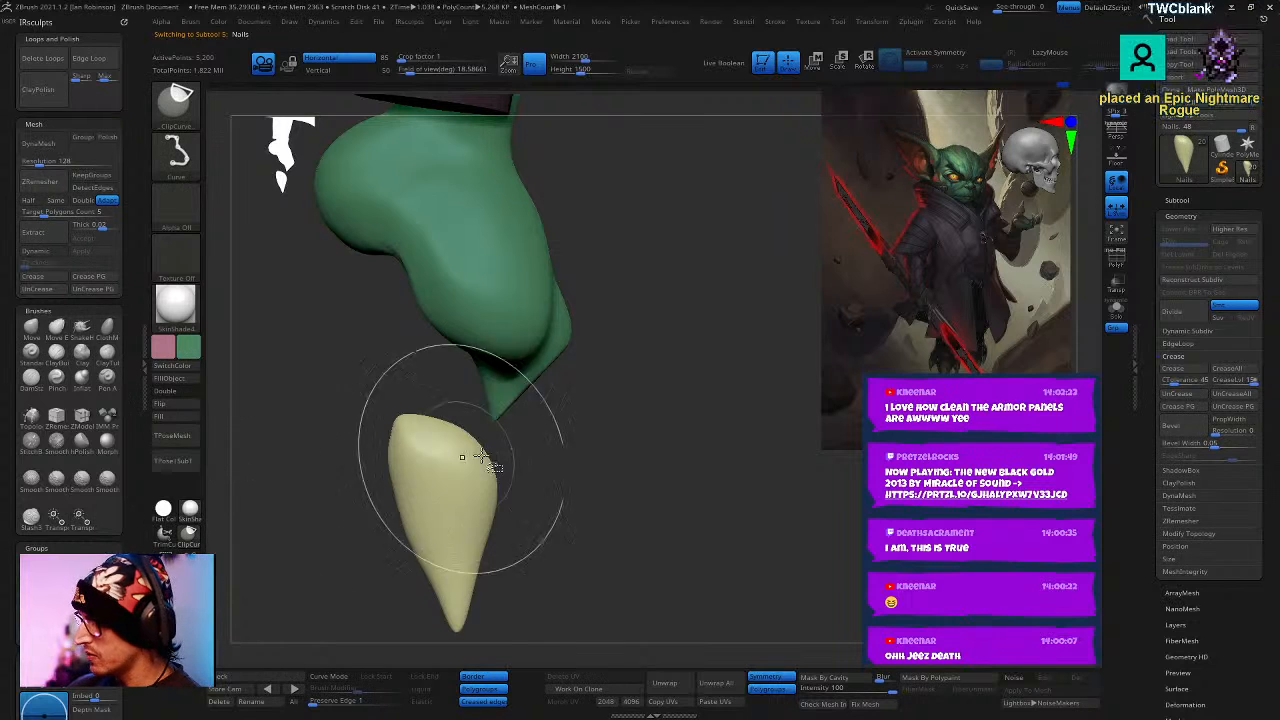
- Trim the upper front of the claw in side view with ClipCurve and smooth the clipped surface
left_click_drag(465, 415, 480, 663, "ctrl+shift")
mouse_move(570, 510)
left_mouse_down()
mouse_move(580, 488)
mouse_move(571, 497)
mouse_move(514, 477)
left_mouse_up()
mouse_move(436, 384)
left_mouse_down("ctrl+shift")
mouse_move(466, 452)
mouse_move(480, 600)
mouse_move(456, 644)
mouse_move(482, 500)
mouse_move(468, 665)
left_mouse_up("ctrl+shift")
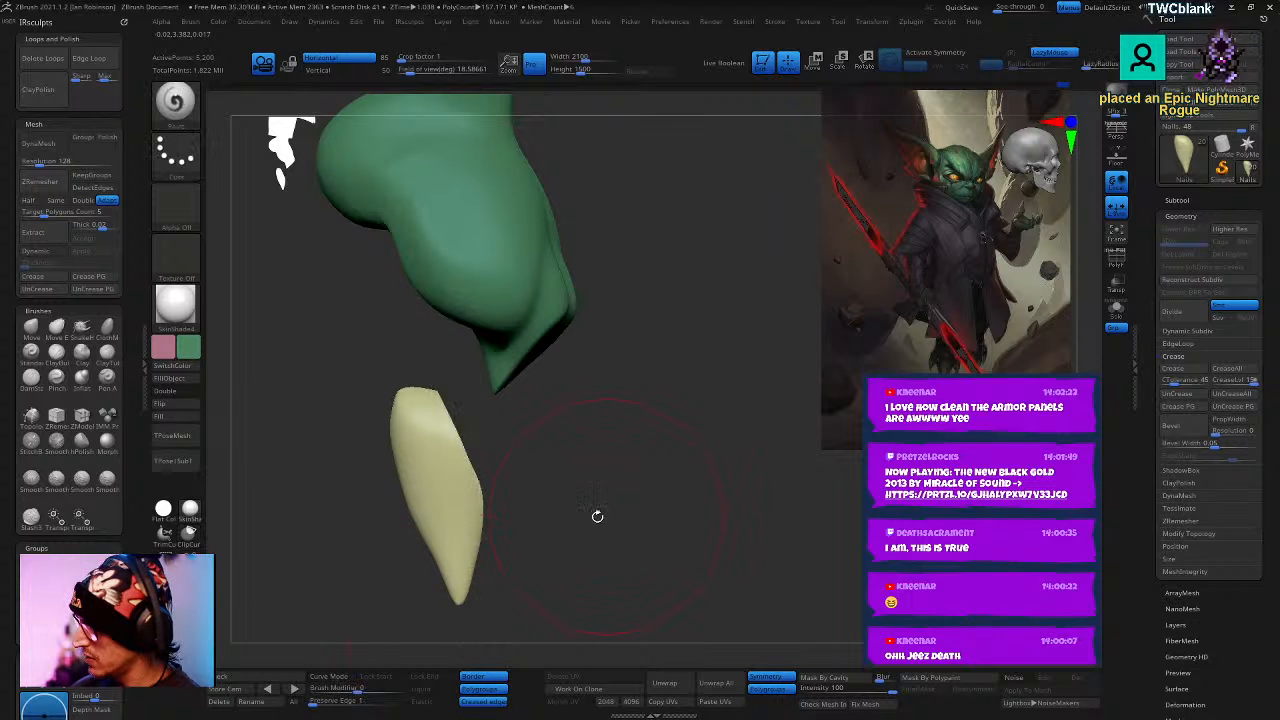
left_click_drag(466, 448, 513, 481)
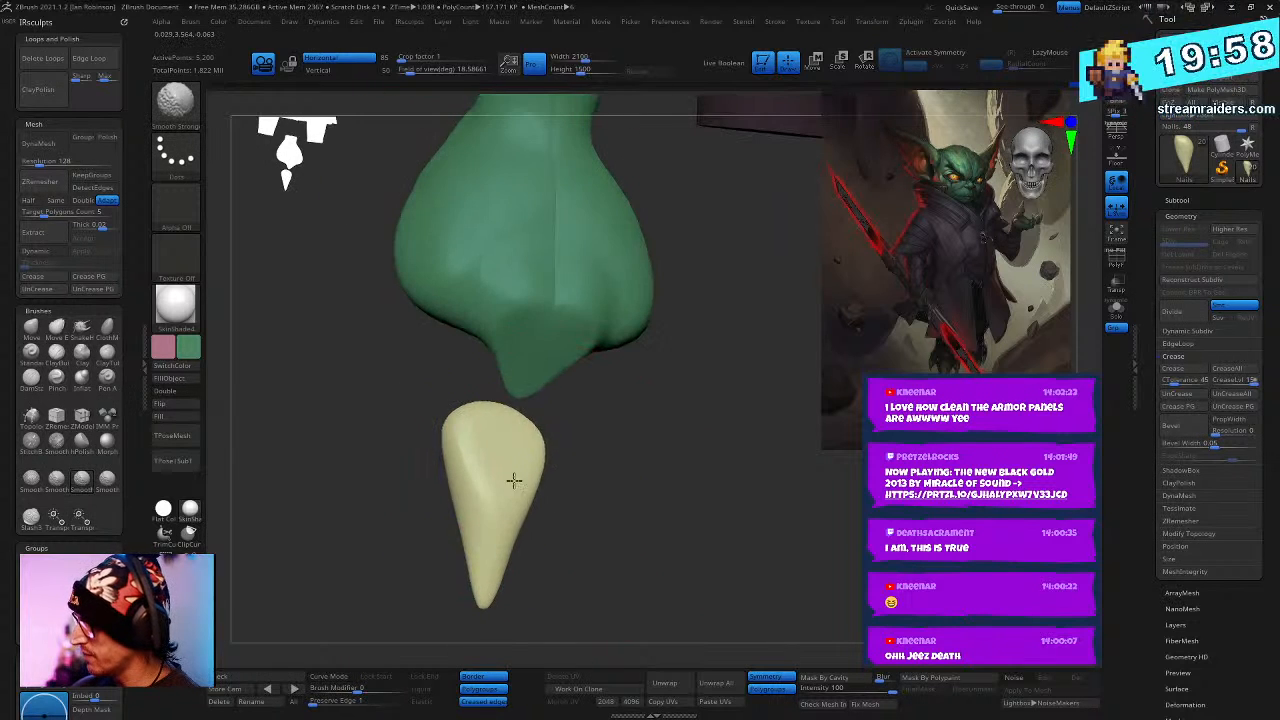
left_click_drag(588, 471, 552, 488)
left_click_drag(664, 465, 620, 457)
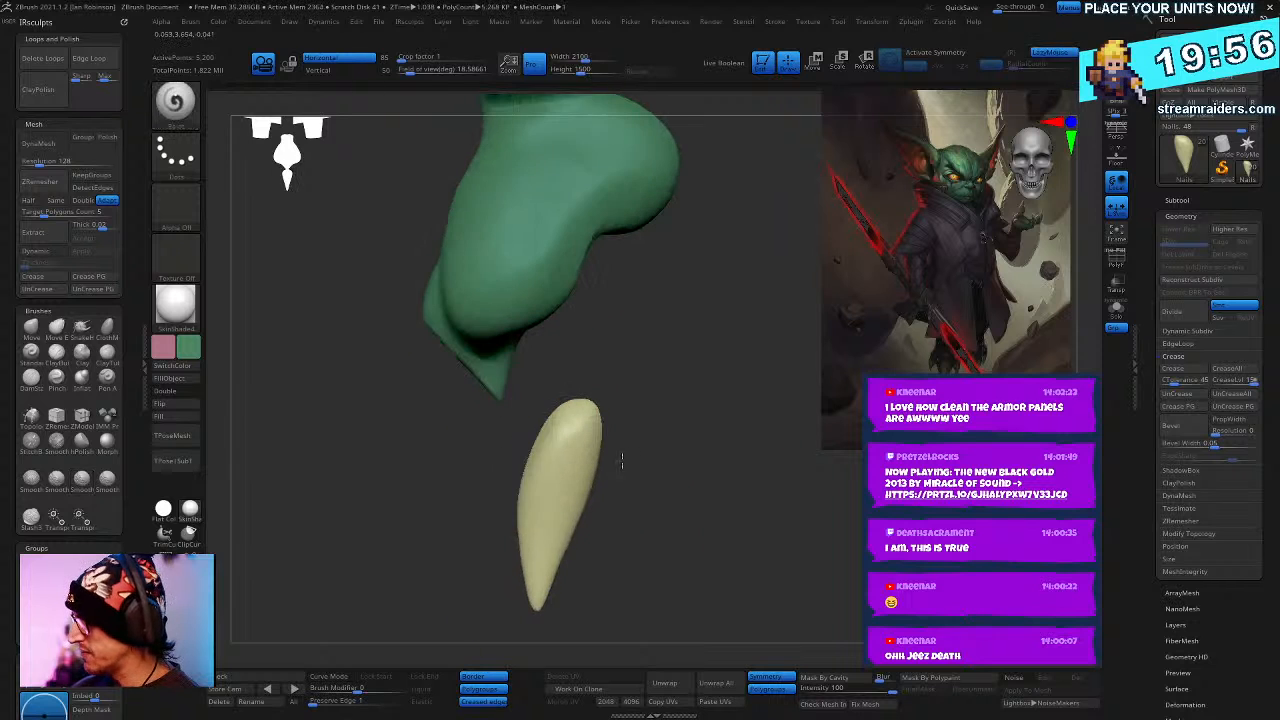
- Adjust the claw's upper profile in side view with the Move brush
key("b")
key("m")
key("v")
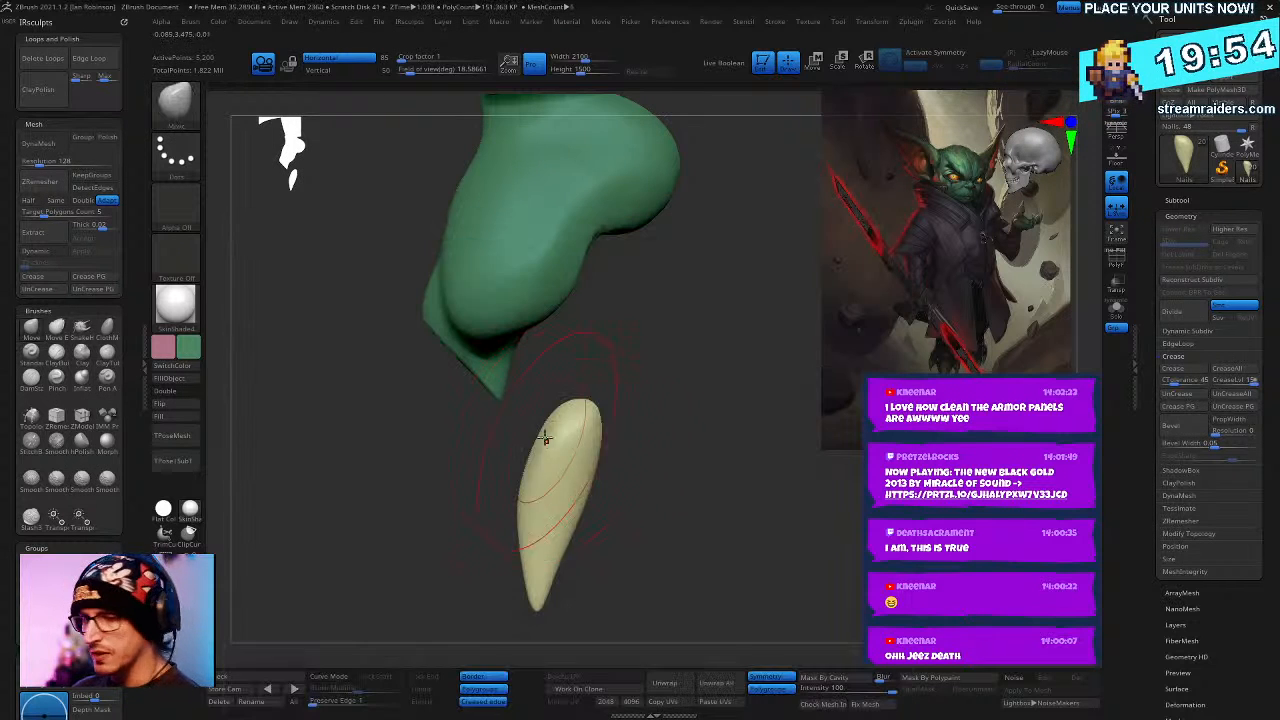
left_click_drag(530, 438, 794, 537)
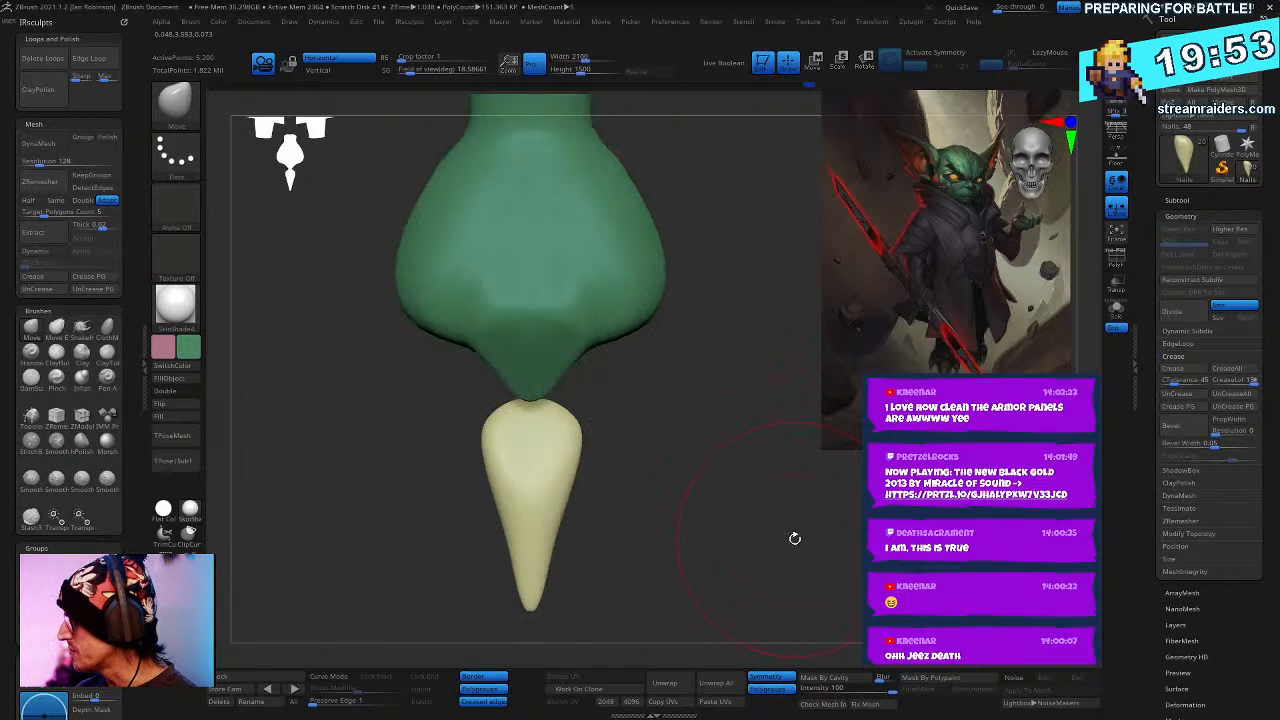
- Move the claw up and forward onto the tip of the toe and enlarge it with the gizmo
key("w")
left_click_drag(604, 466, 664, 480, "shift")
left_click_drag(611, 519, 756, 518)
left_click_drag(686, 448, 686, 338)
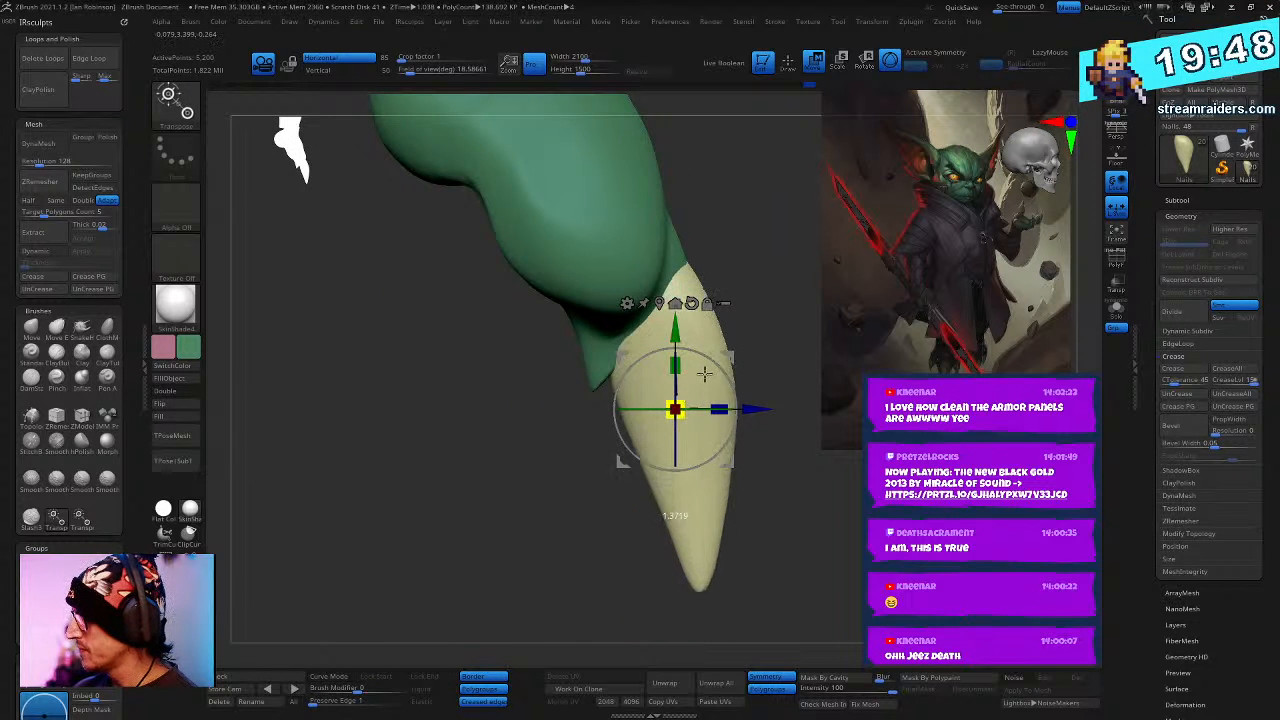
left_click_drag(757, 409, 738, 418)
- Reshape the claw's base against the toe with the Move brush, undoing the last change
key("q")
left_click_drag(786, 510, 717, 576, "shift")
left_click_drag(694, 473, 679, 471, "alt")
key("s")
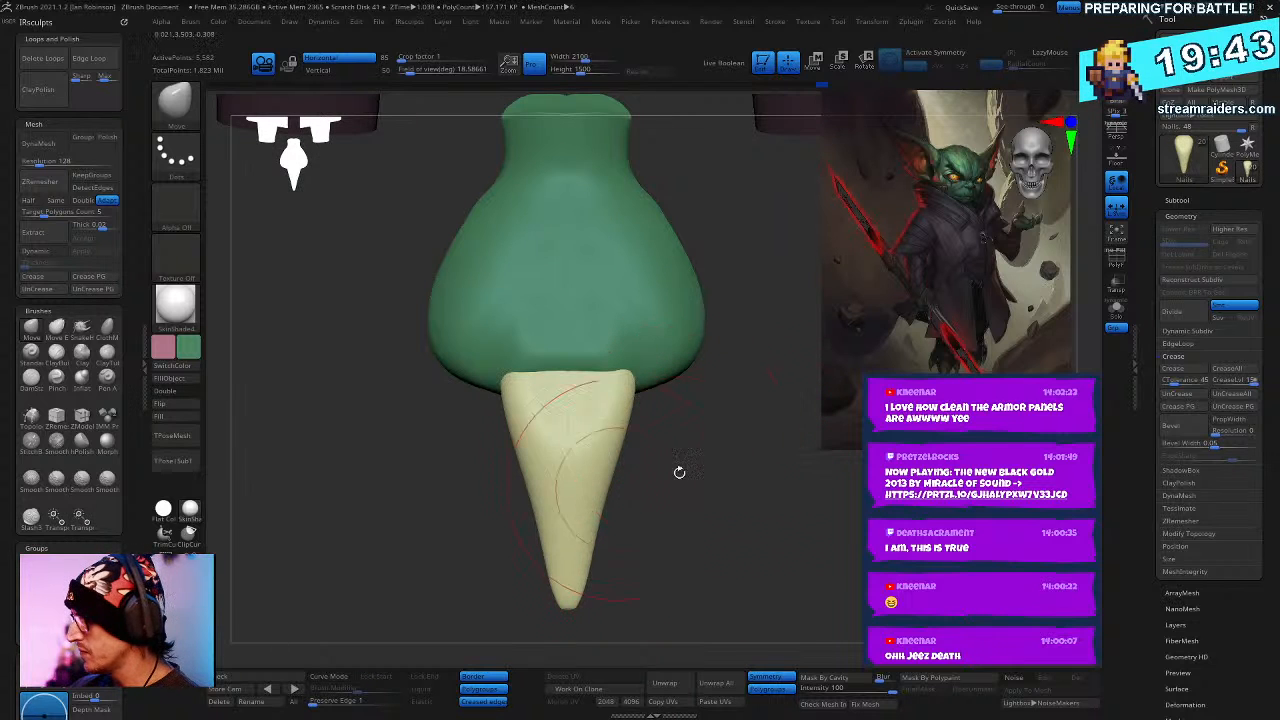
key("ctrl+z")
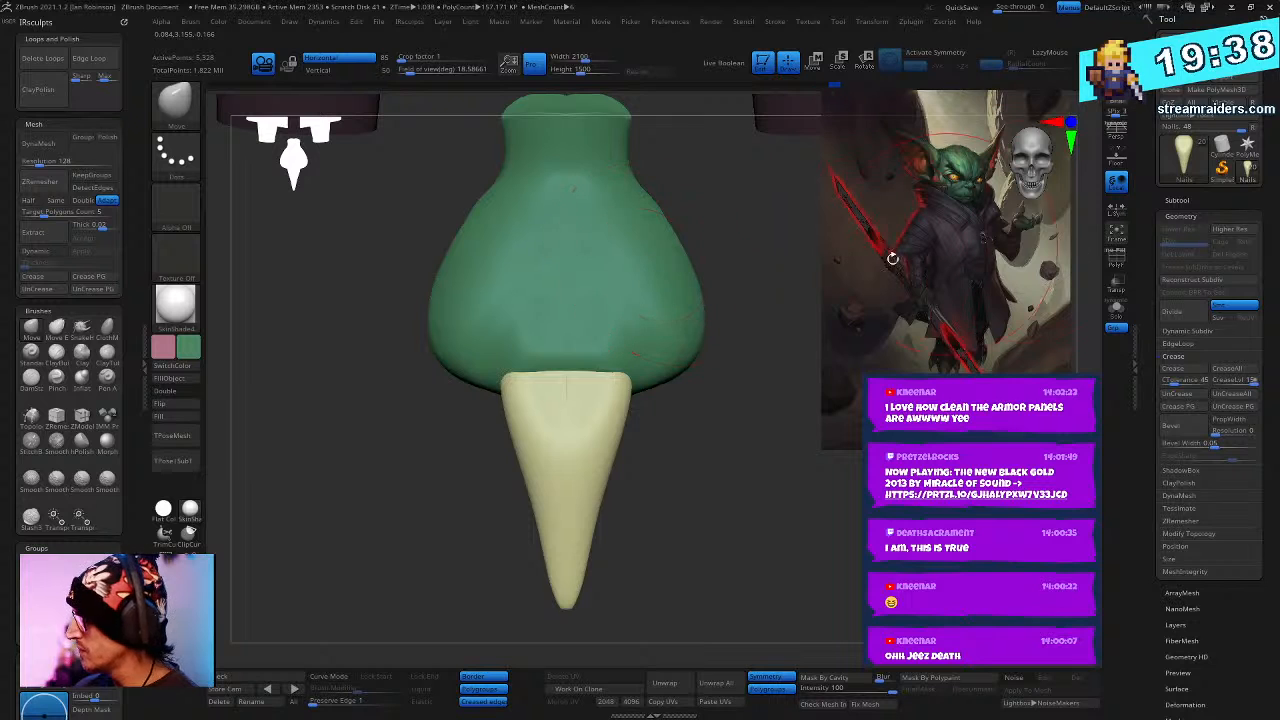
- Make the green foot the active subtool and hide its wireframe
key("shift+f")
key("shift+f")
key("shift+f")
key("shift+f")
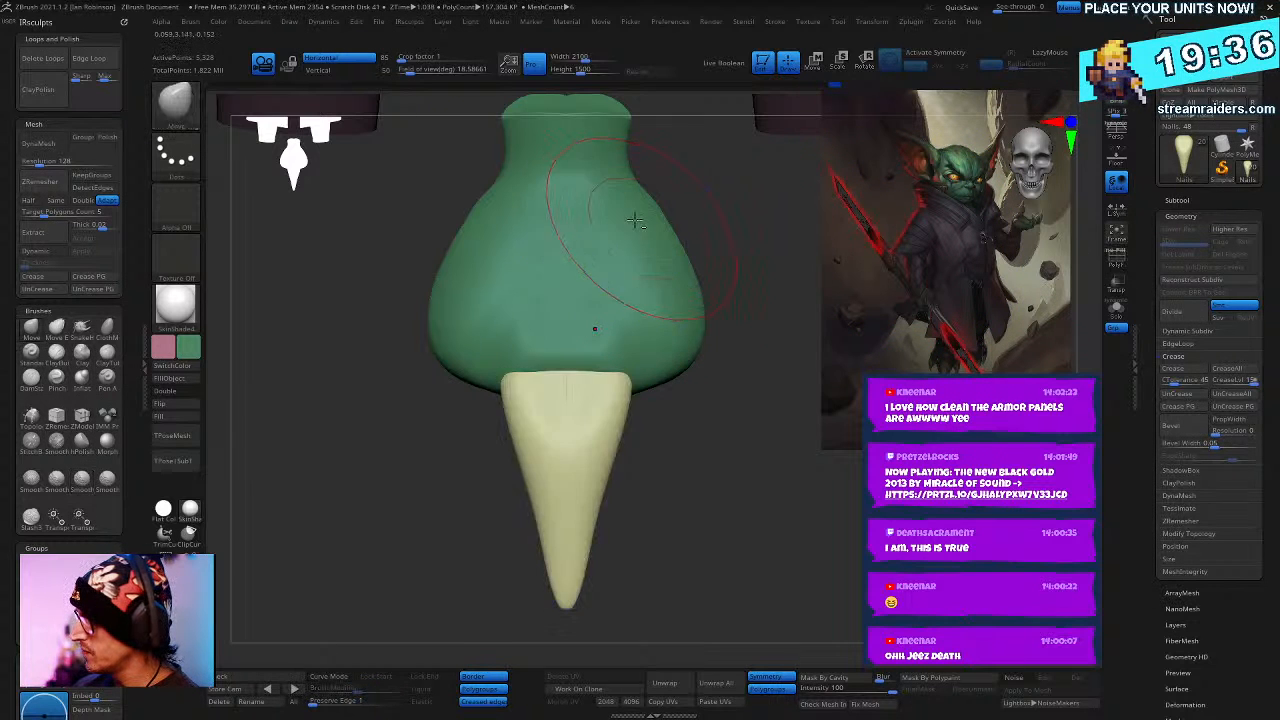
right_click_drag(636, 220, 638, 262)
key("shift+f")
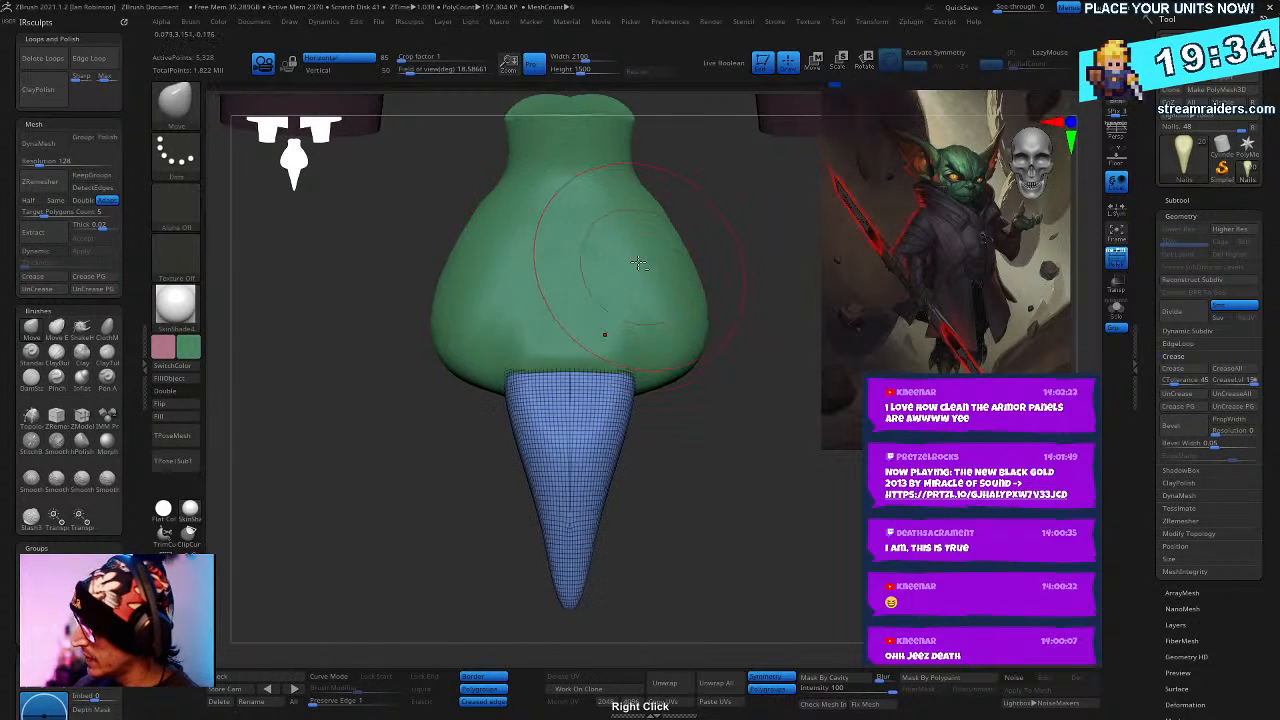
left_click(638, 262, "alt")
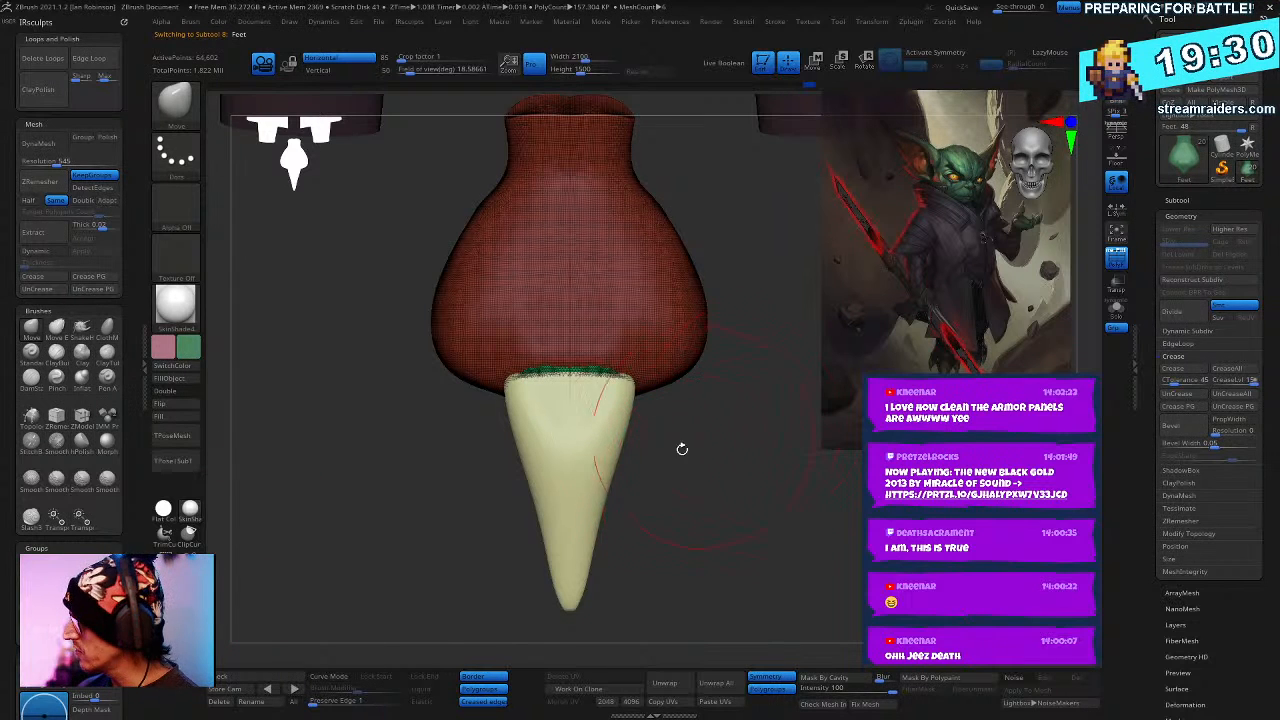
key("shift")
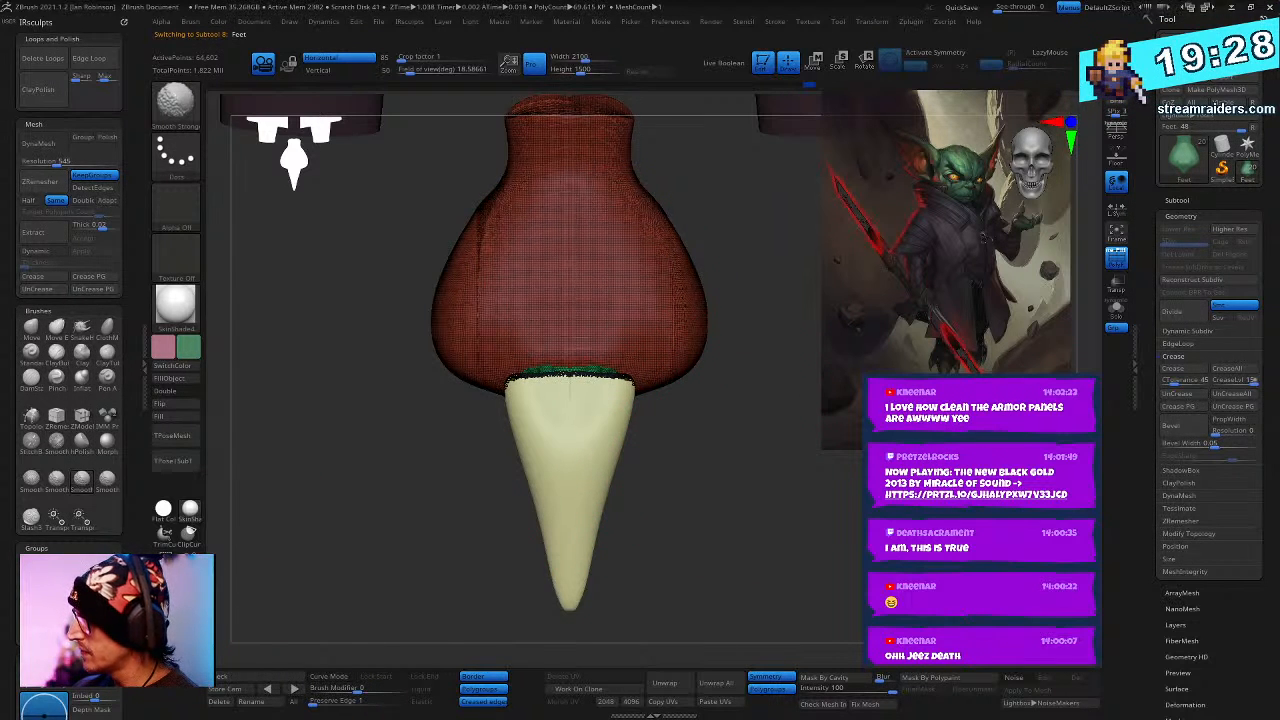
mouse_move(608, 384)
right_mouse_down()
mouse_move(729, 471)
mouse_move(737, 429)
mouse_move(630, 351)
right_mouse_up()
key("shift+f")
- Build up the skin over the claw's base on the foot with the ClayBuildup brush and X symmetry
key("b")
key("c")
key("b")
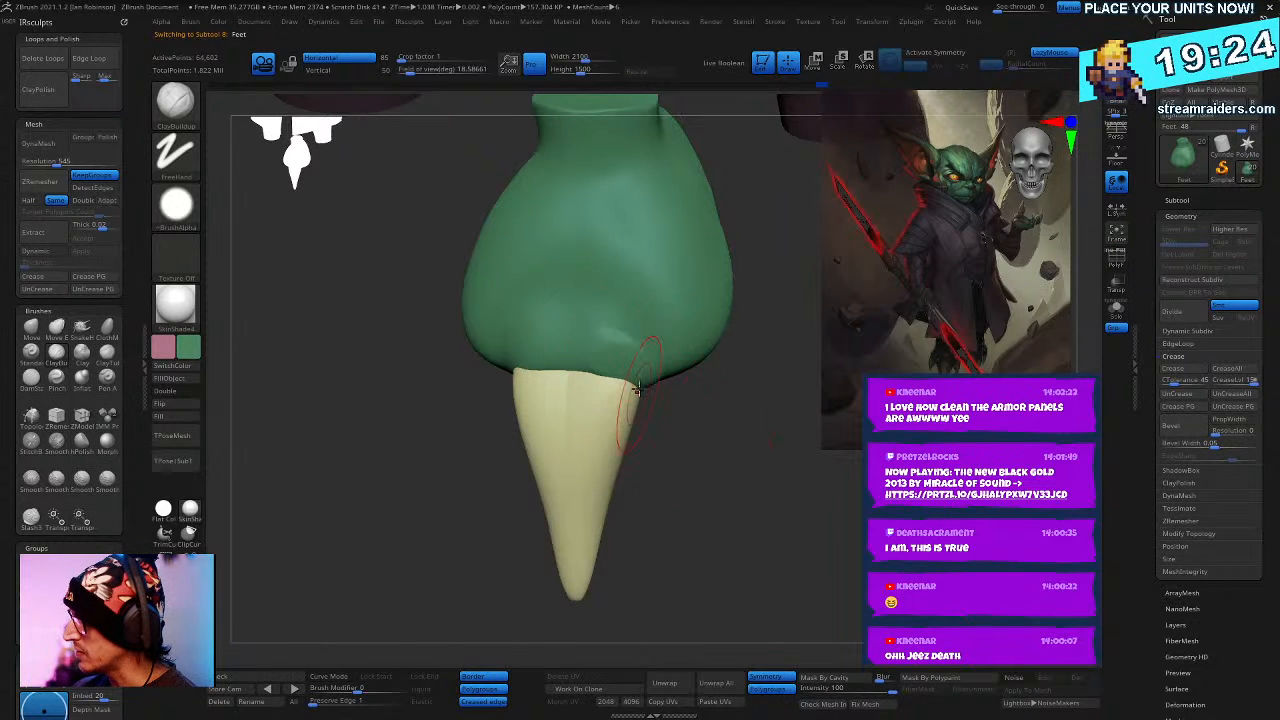
key("ctrl")
right_click_drag(714, 457, 622, 345)
key("x")
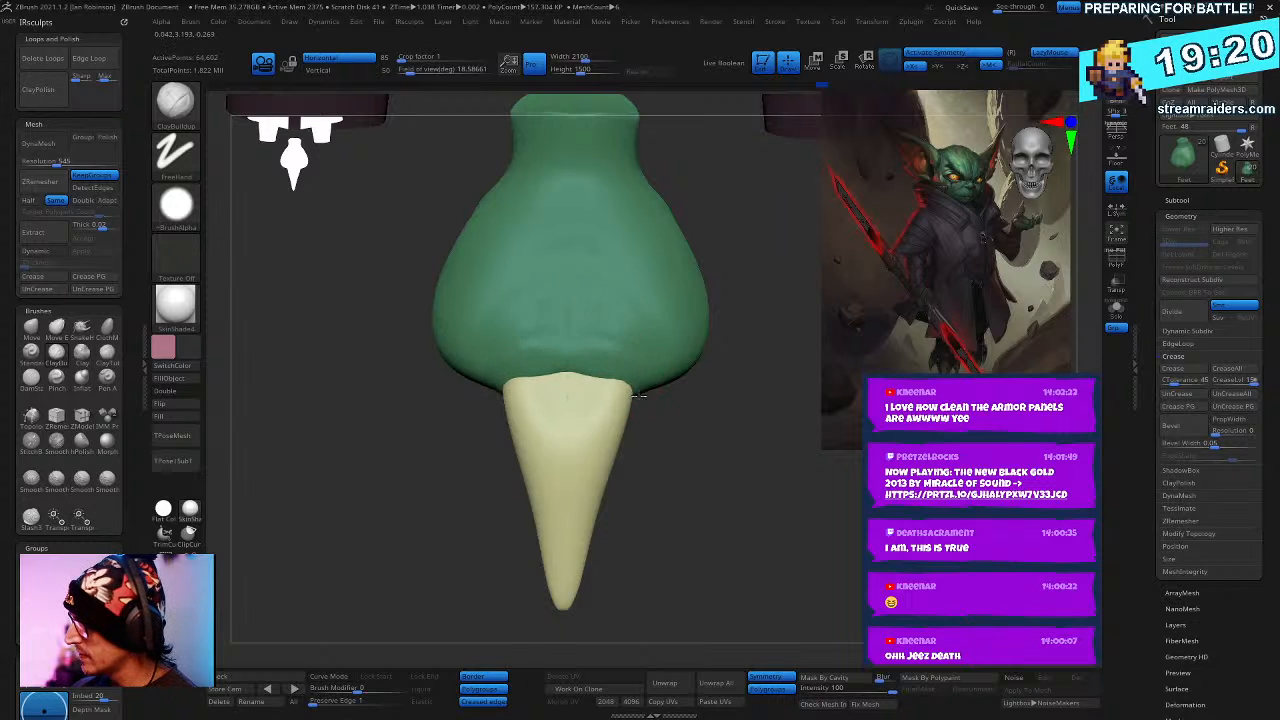
right_click_drag(702, 473, 774, 522)
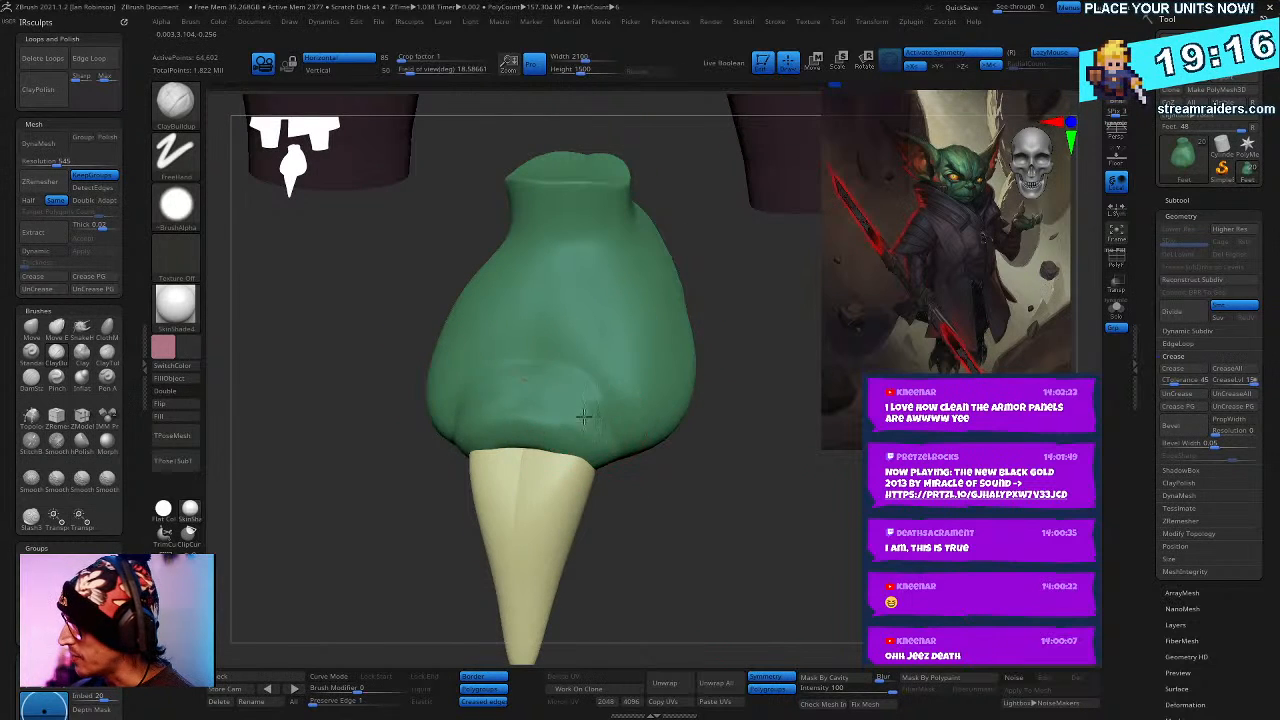
- Sculpt skin folds around the sides and top of the main toe with ClayBuildup
mouse_move(608, 477)
right_mouse_down()
mouse_move(666, 474)
mouse_move(583, 395)
mouse_move(494, 449)
mouse_move(567, 395)
mouse_move(651, 406)
mouse_move(620, 298)
right_mouse_up()
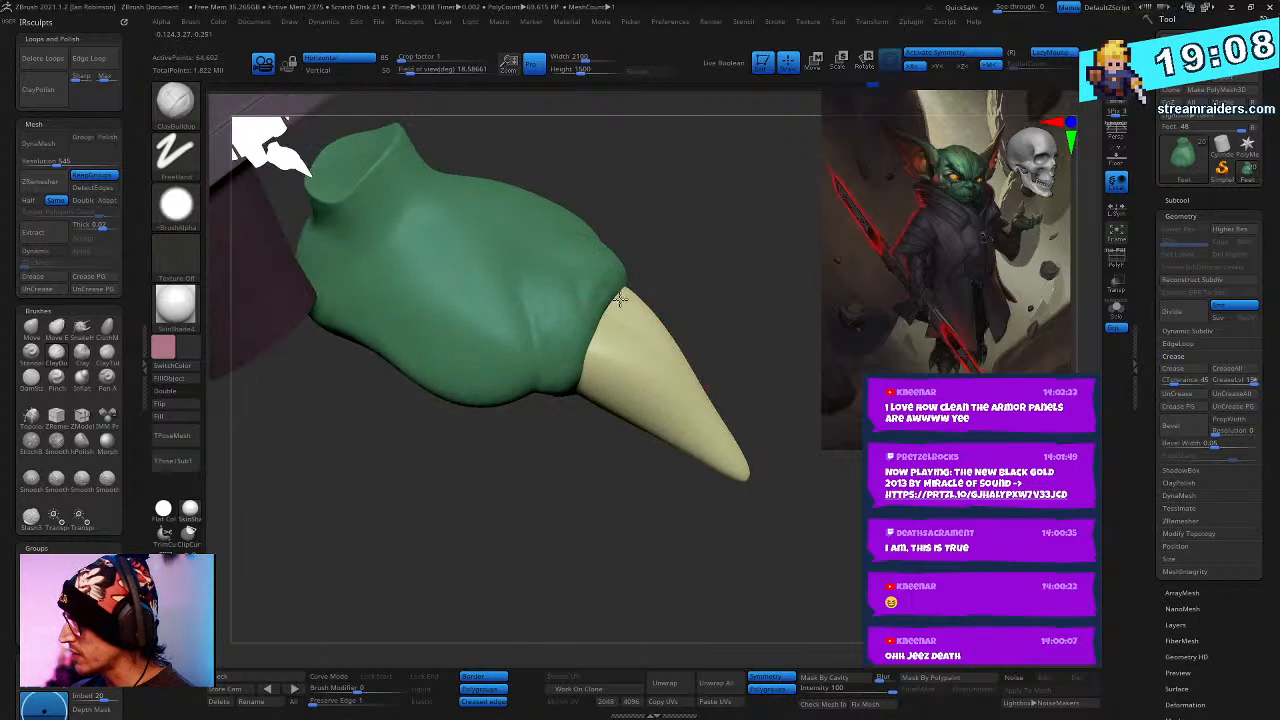
right_click_drag(634, 389, 588, 314)
mouse_move(535, 257)
right_mouse_down()
mouse_move(571, 451)
mouse_move(563, 220)
right_mouse_up()
right_click_drag(584, 408, 604, 366)
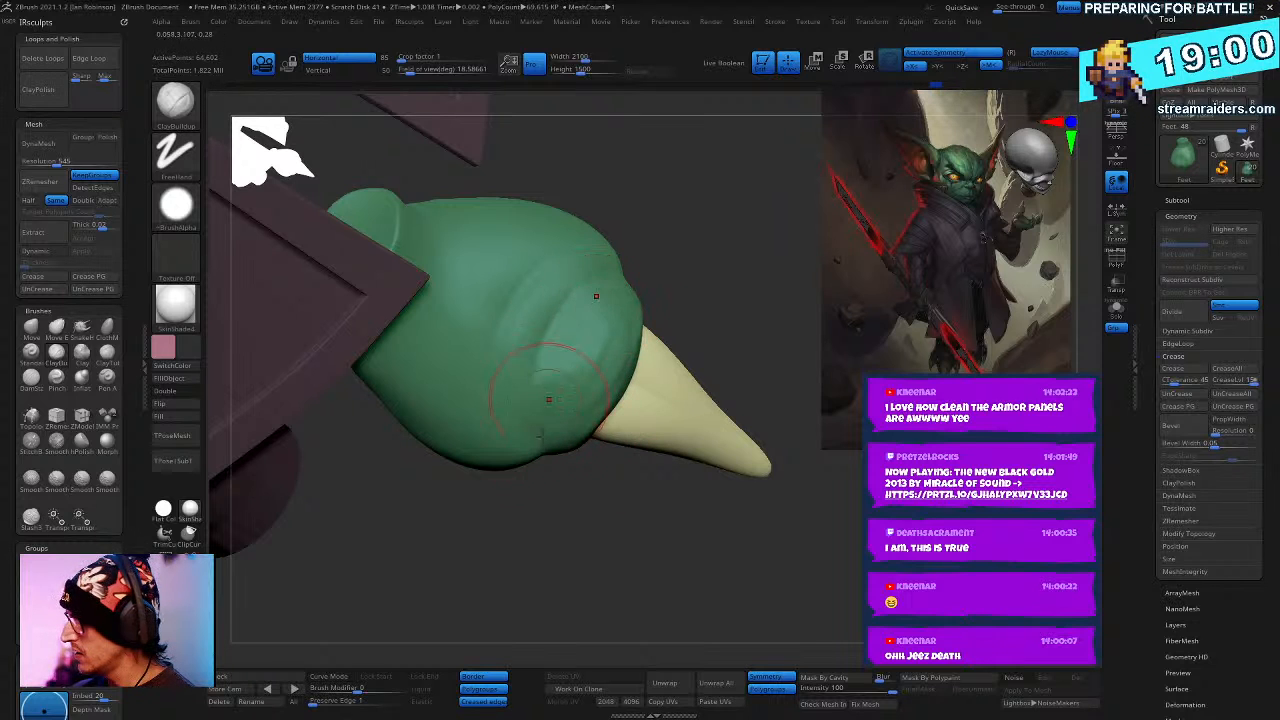
right_click_drag(548, 399, 564, 531)
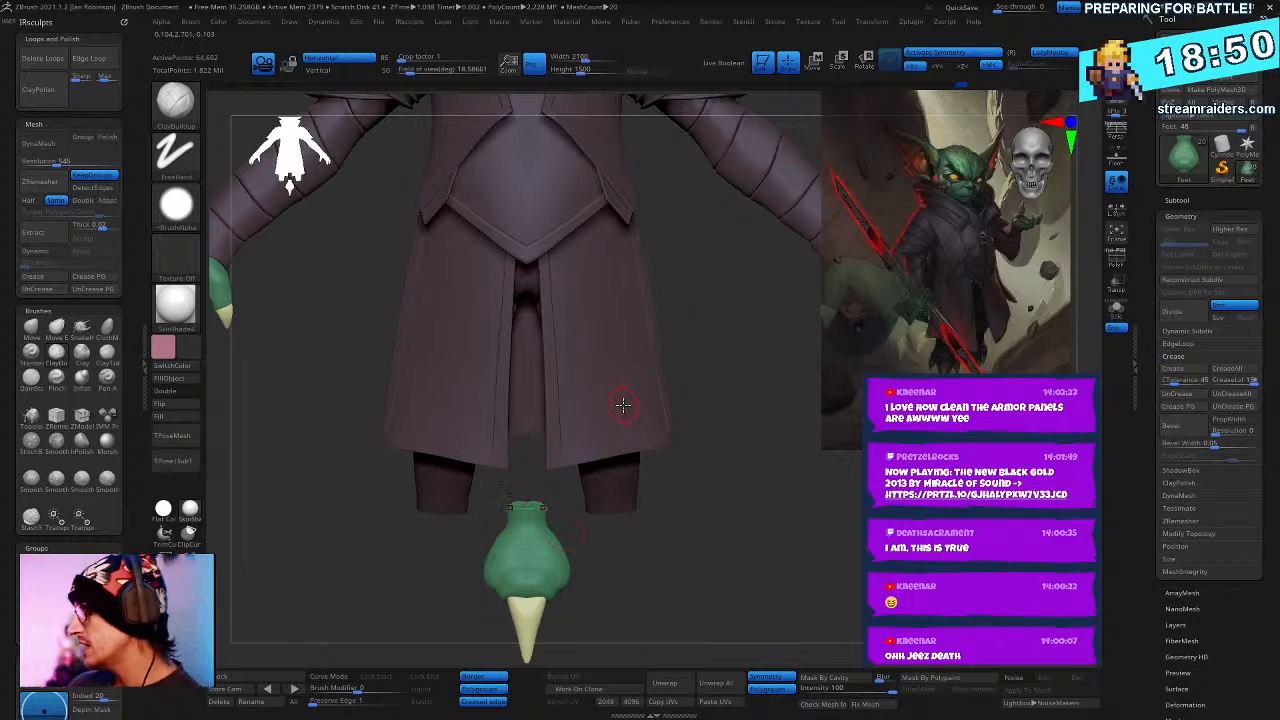
- Strengthen the knuckle wrinkles and the cuticle rim above the claw with ClayBuildup
right_click_drag(640, 465, 708, 363, "alt")
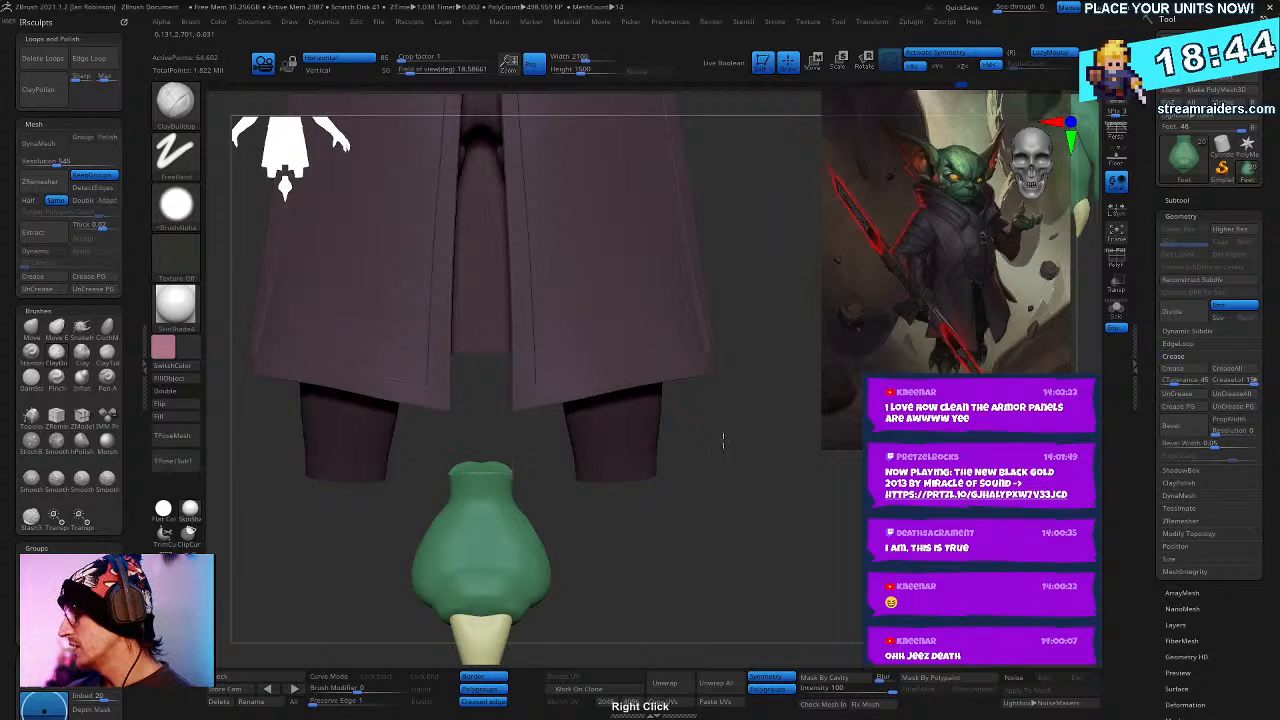
right_click_drag(723, 440, 708, 400, "alt")
right_click_drag(659, 417, 652, 421)
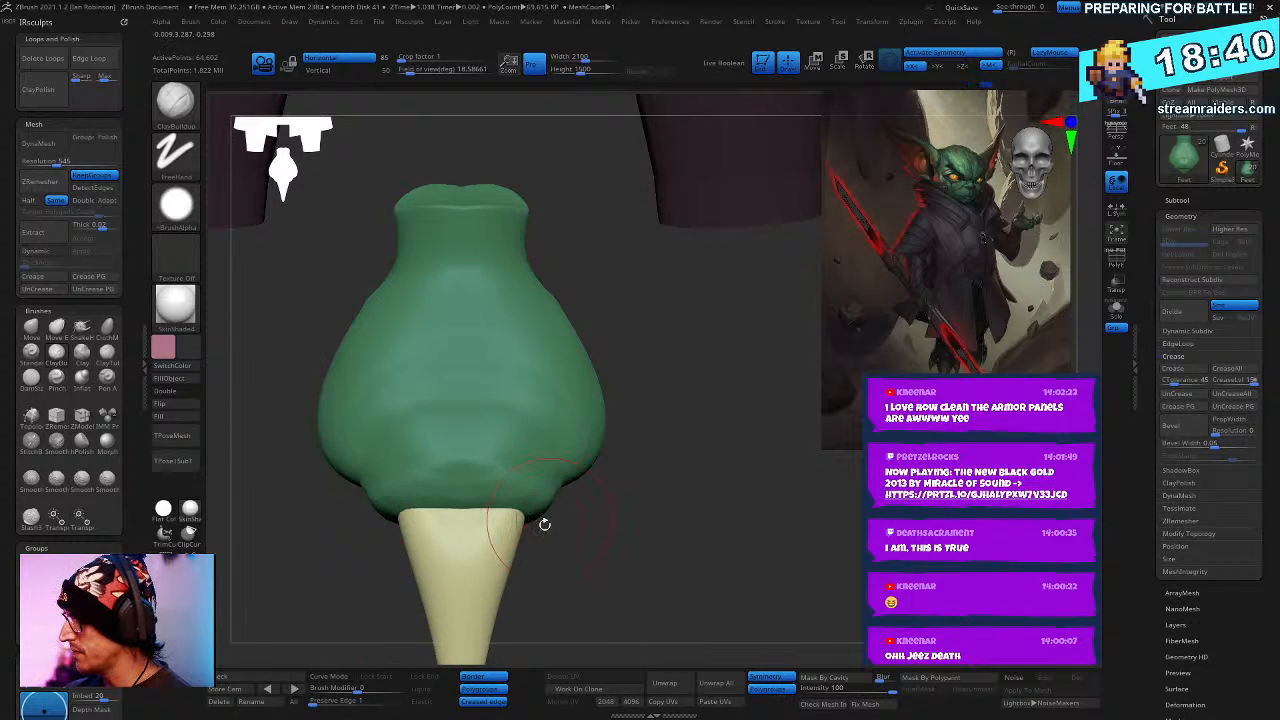
right_click_drag(643, 551, 607, 493)
mouse_move(600, 628)
right_mouse_down()
mouse_move(646, 580)
mouse_move(622, 432)
mouse_move(560, 410)
right_mouse_up()
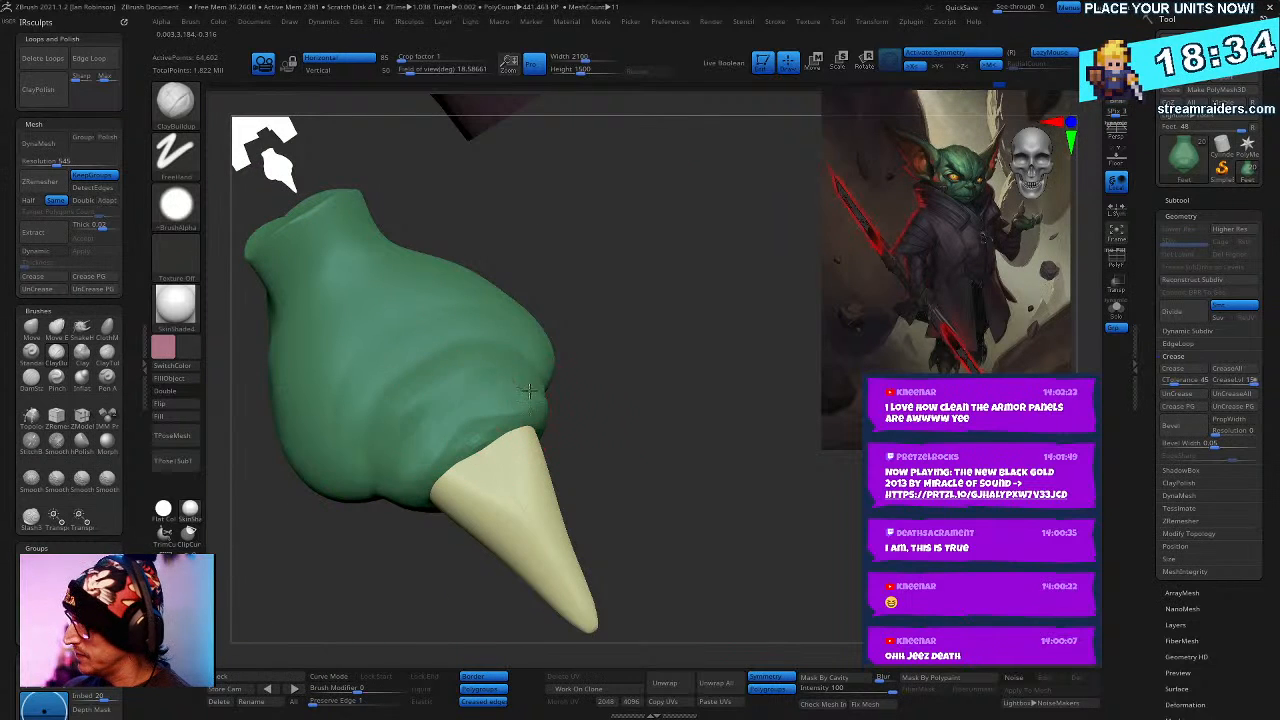
mouse_move(452, 373)
right_mouse_down()
mouse_move(674, 386)
mouse_move(430, 360)
right_mouse_up()
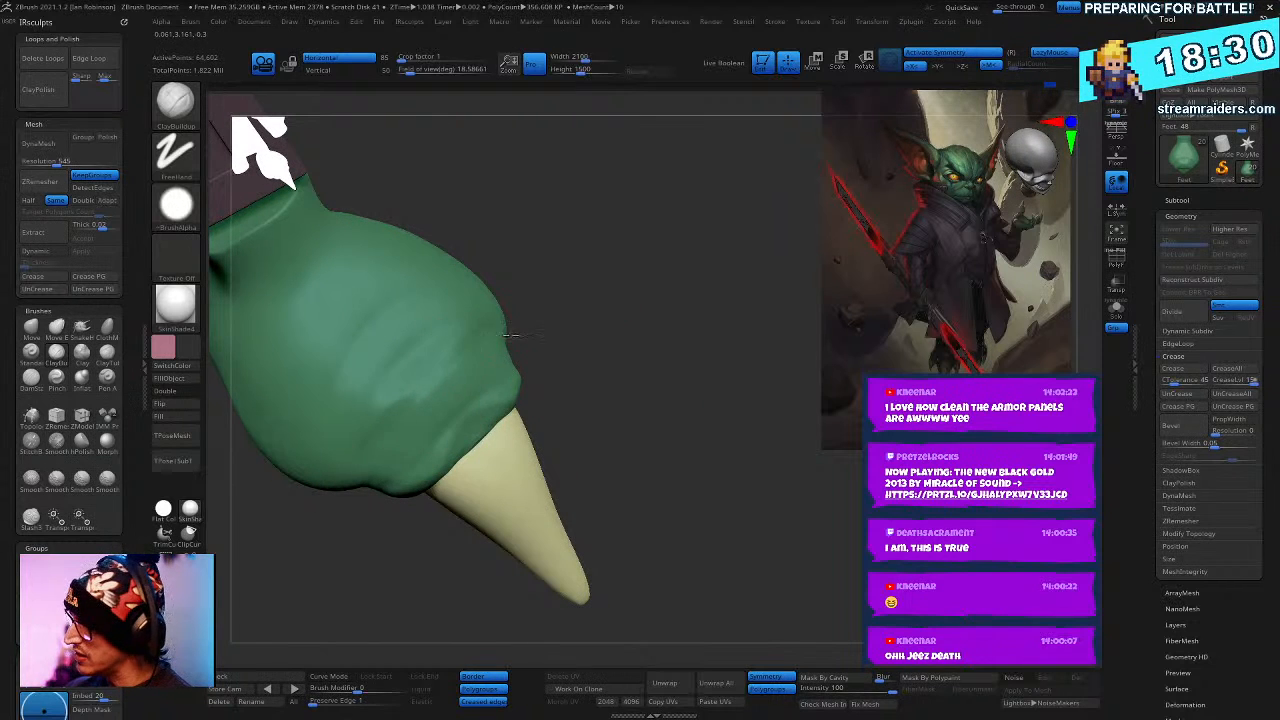
mouse_move(502, 327)
right_mouse_down()
mouse_move(634, 329)
mouse_move(620, 397)
mouse_move(668, 452)
mouse_move(583, 374)
right_mouse_up()
- Lasso-mask the lower sides of the foot symmetrically and invert the mask so only those sides stay editable
key("ctrl")
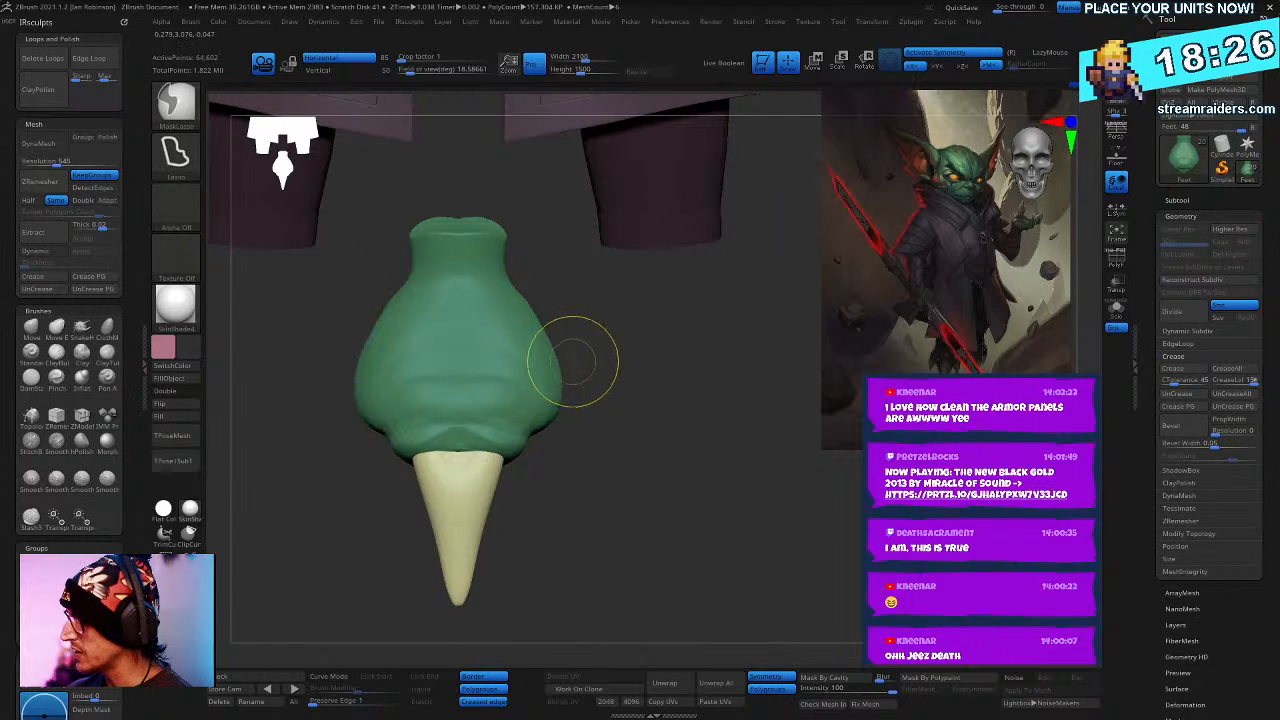
right_click_drag(645, 427, 614, 371)
mouse_move(592, 358)
left_mouse_down("ctrl")
mouse_move(571, 371)
mouse_move(600, 466)
left_mouse_up("ctrl")
right_click_drag(687, 436, 683, 466, "shift")
left_click(675, 450, "ctrl")
key("w")
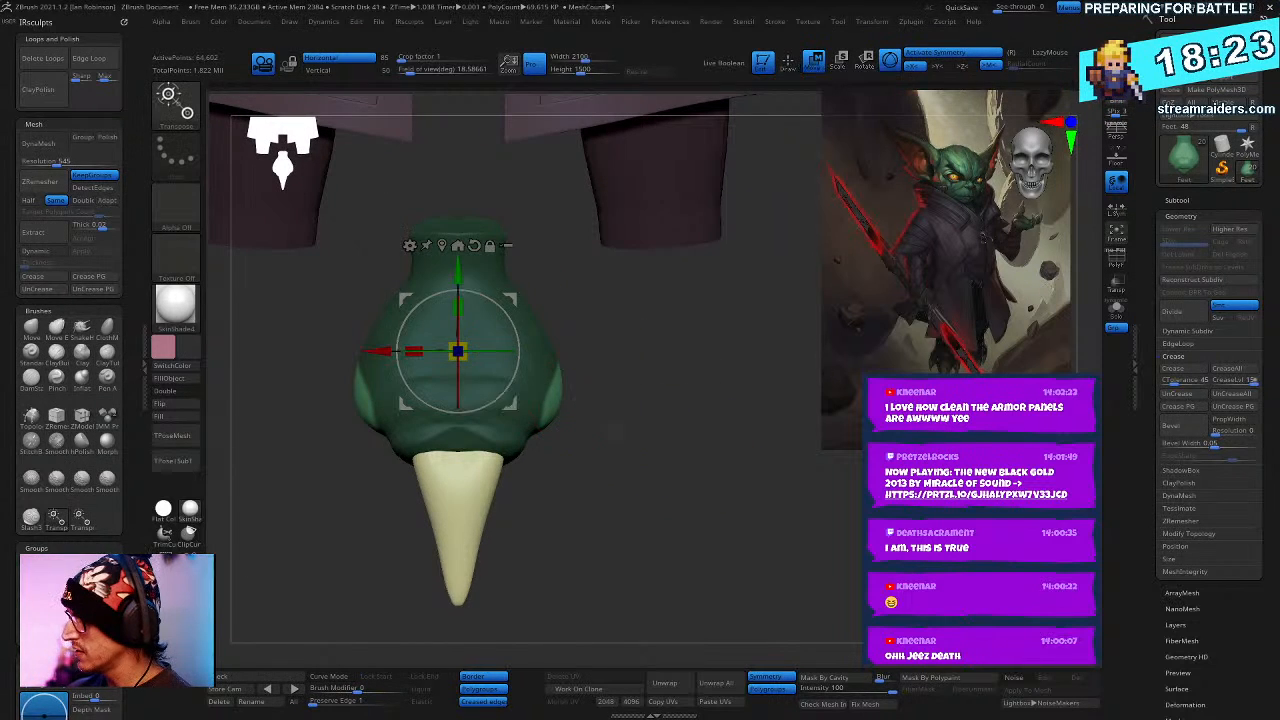
- Pull the unmasked sides of the foot outward at an angle with the gizmo to form two short side toes
left_click(442, 245)
left_click_drag(484, 395, 520, 381, "alt")
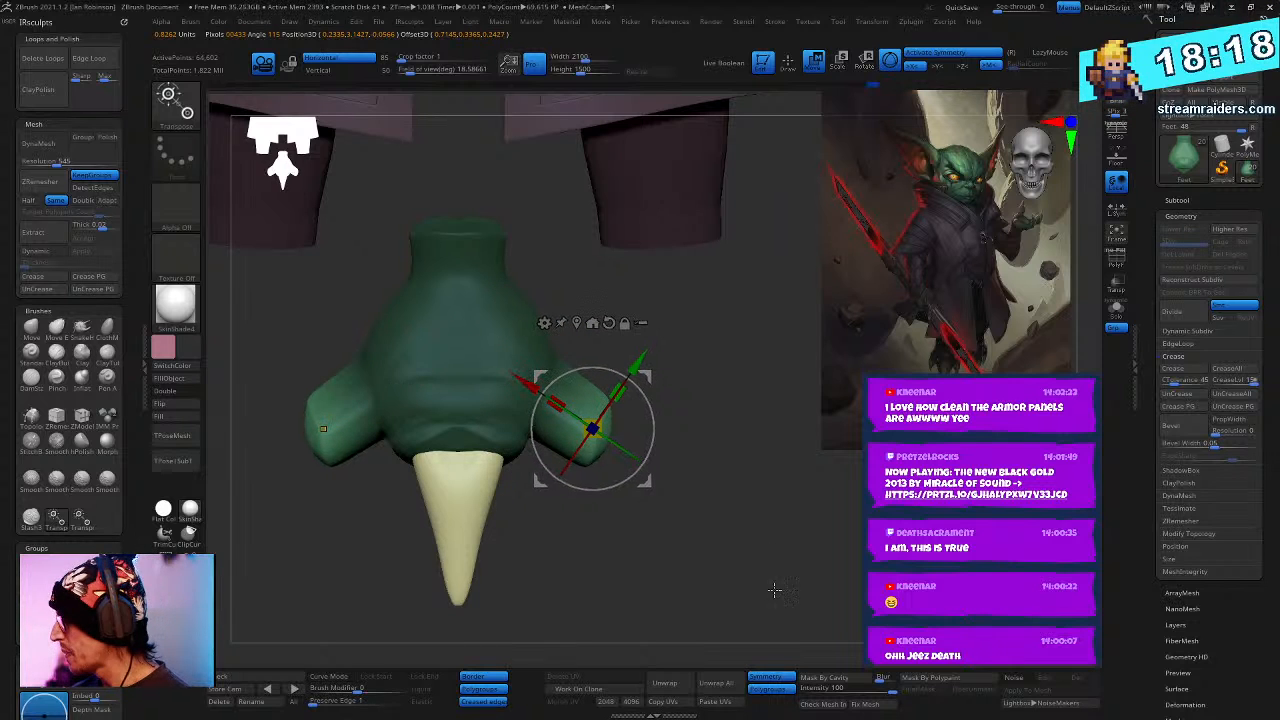
left_click_drag(636, 463, 631, 468)
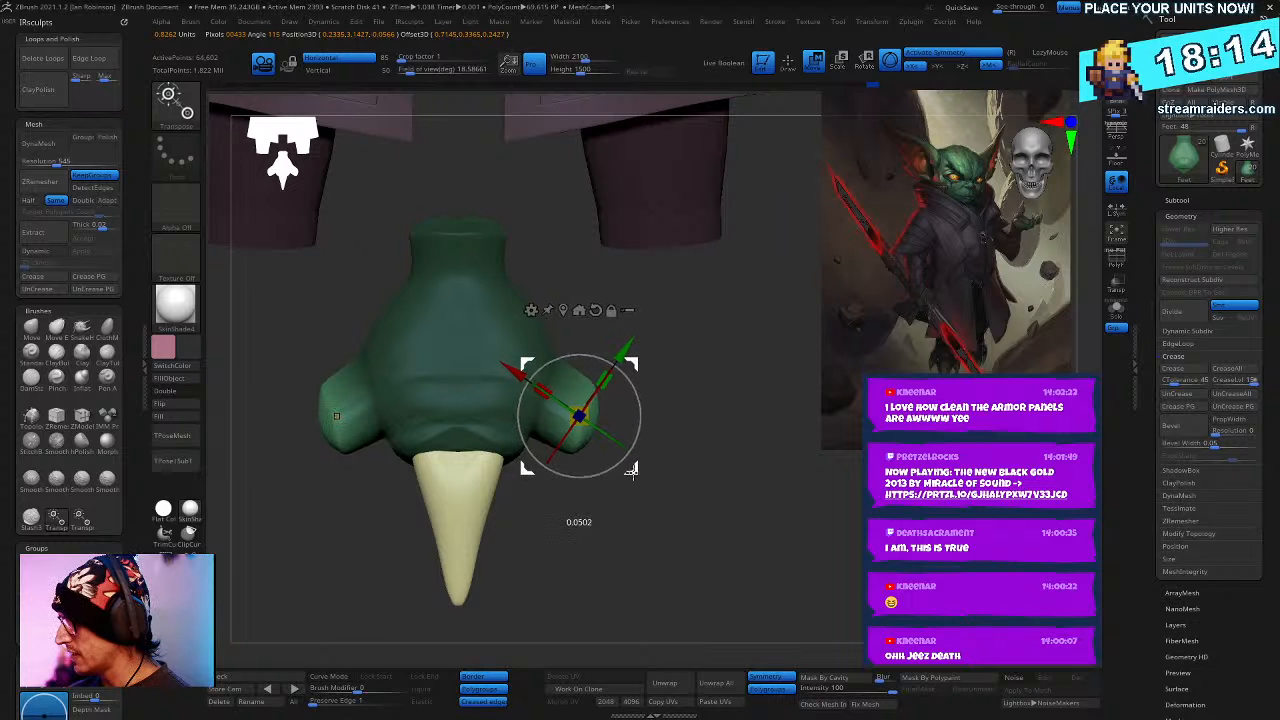
key("q")
- Clear the mask, smooth the new side toes and adjust their shape with the Move brush
left_click_drag(706, 551, 536, 390)
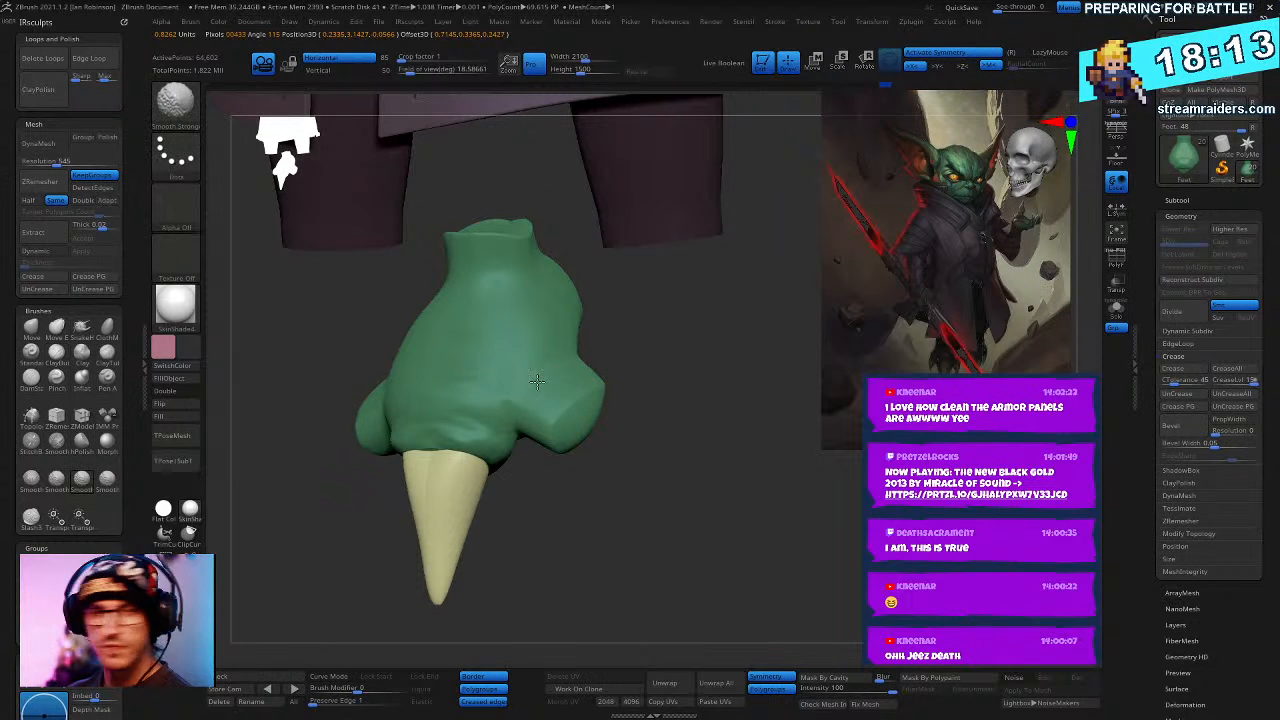
mouse_move(612, 473)
left_mouse_down()
mouse_move(647, 435)
mouse_move(612, 405)
left_mouse_up()
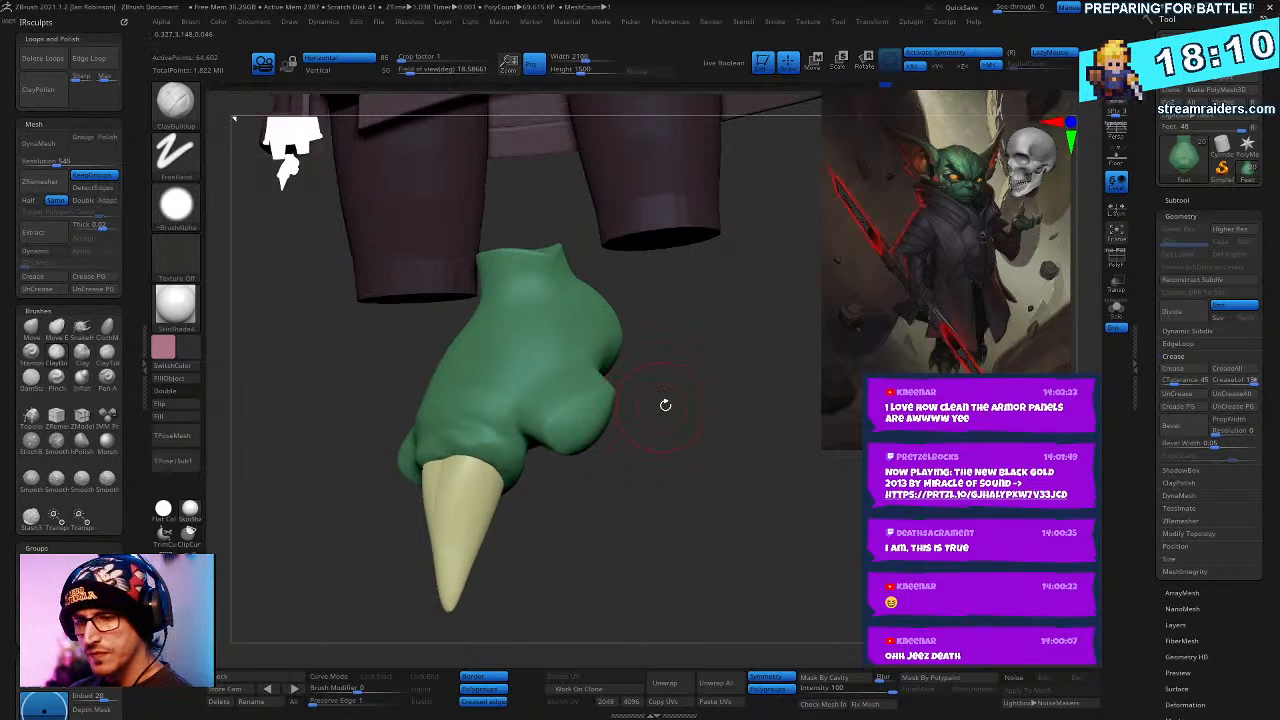
key("b")
key("m")
key("v")
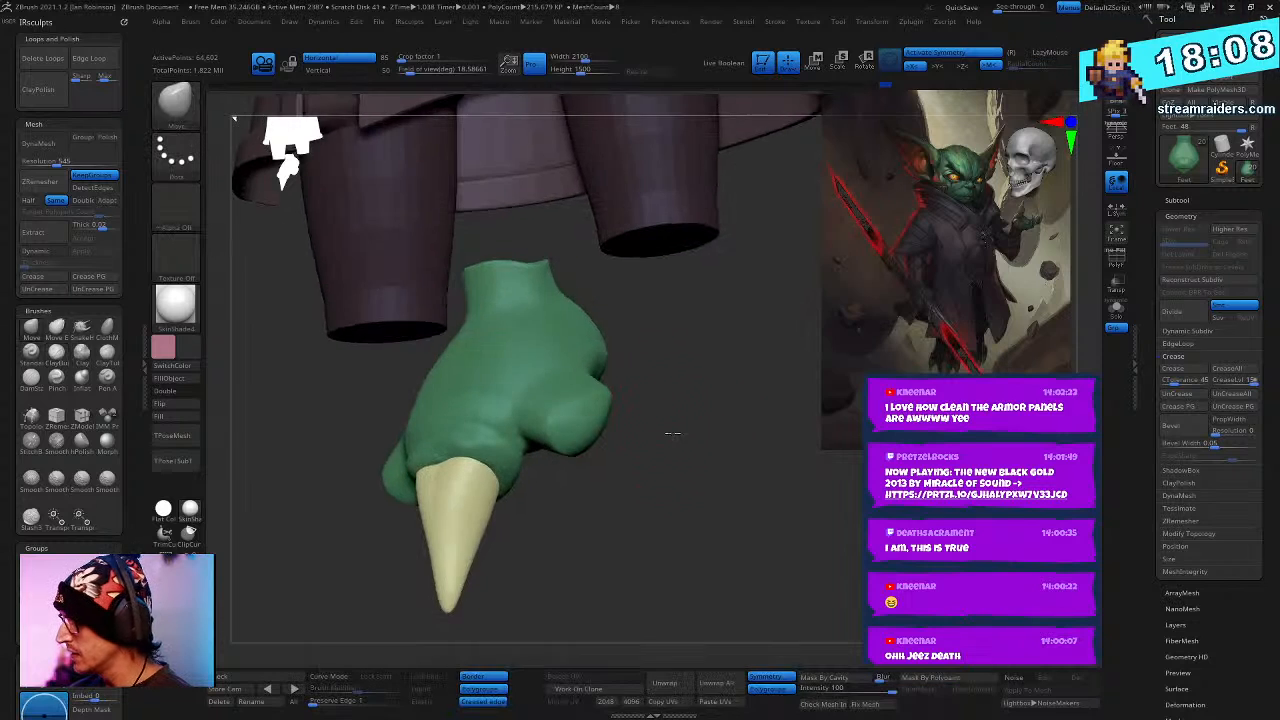
mouse_move(643, 404)
left_mouse_down()
mouse_move(525, 495)
mouse_move(690, 462)
left_mouse_up()
- Carve a claw socket into the tip of each side toe with the ClayBuildup brush
key("b")
key("c")
key("b")
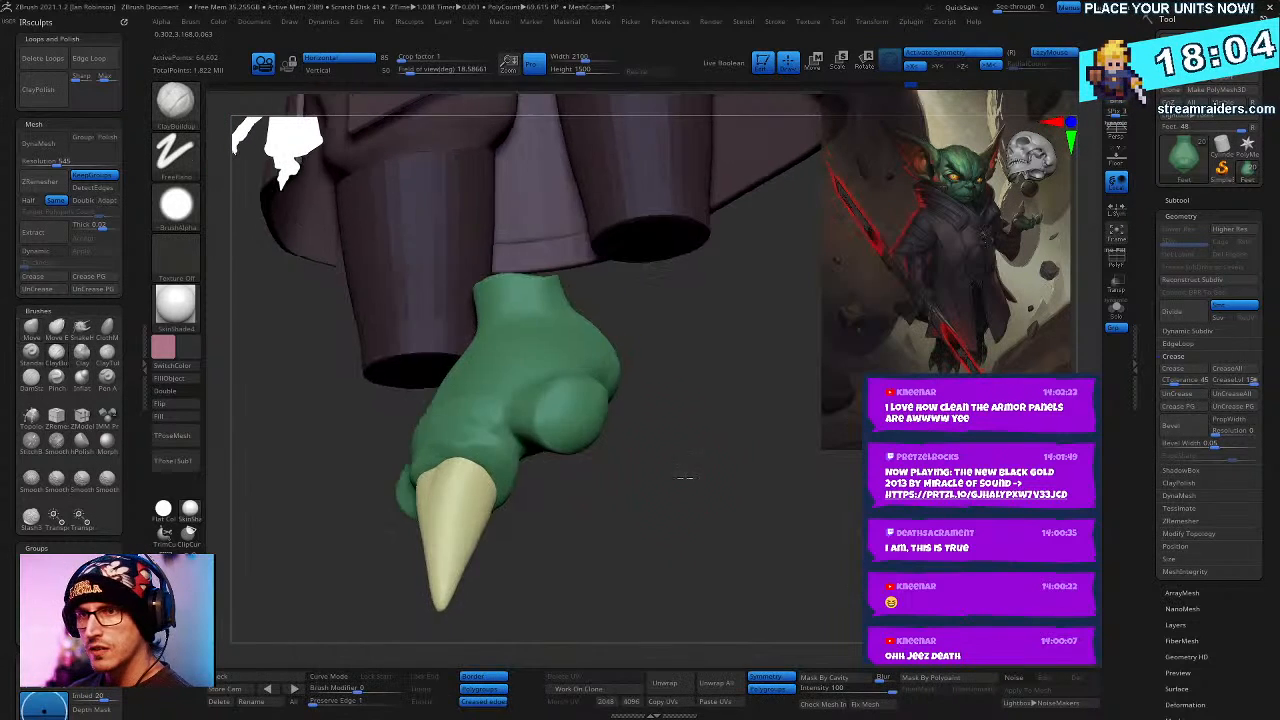
key("space")
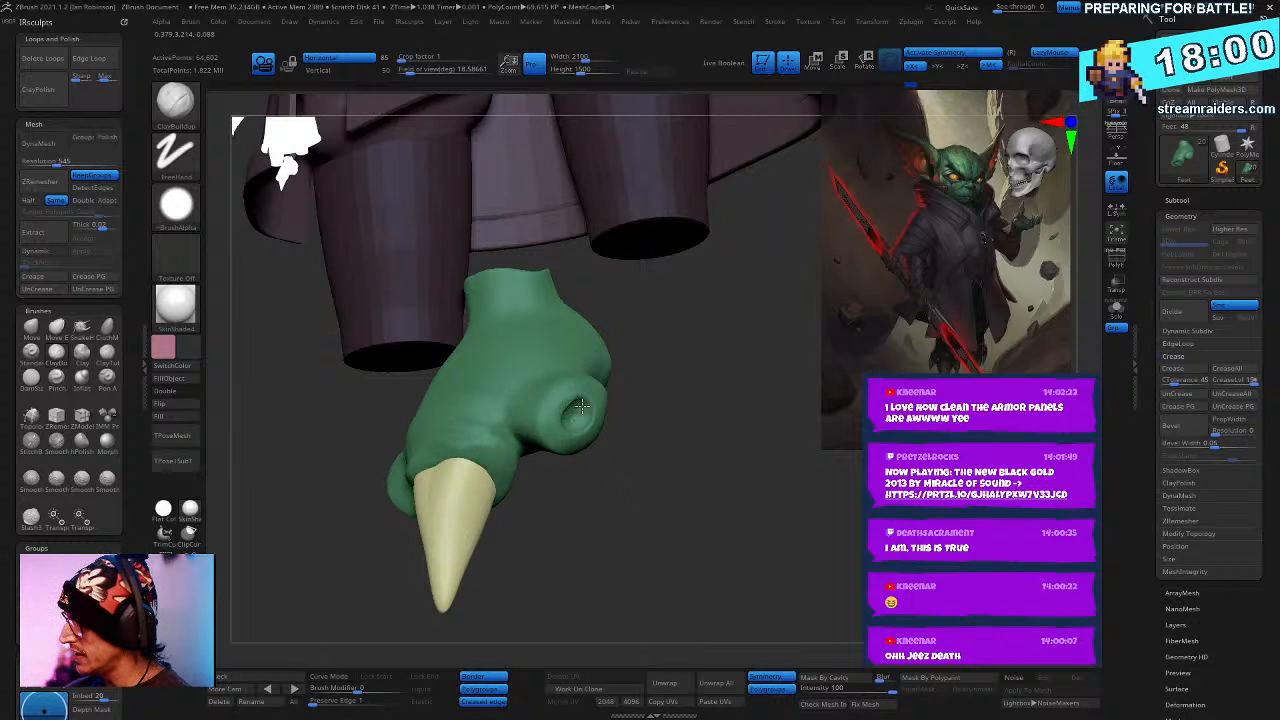
key("shift")
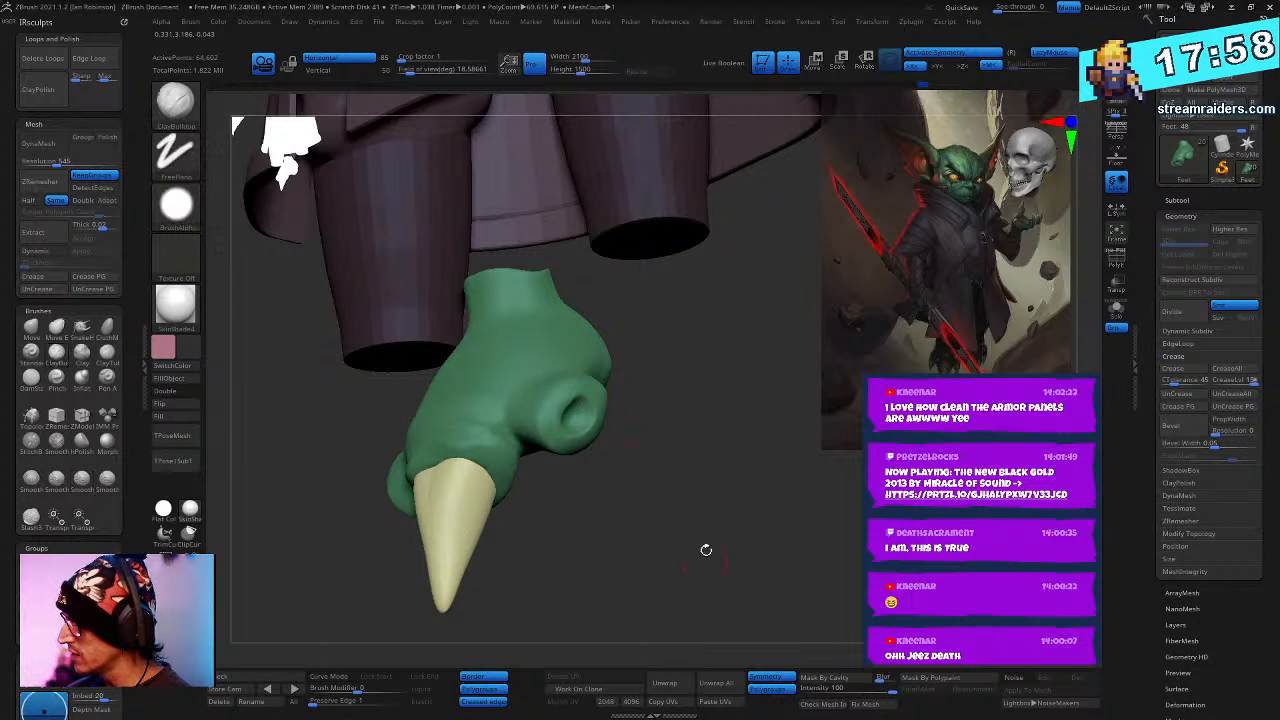
- Duplicate the claw subtool and move the copy sideways to a side toe with X symmetry off
mouse_move(706, 463)
left_mouse_down()
mouse_move(717, 517)
mouse_move(691, 526)
mouse_move(632, 479)
mouse_move(514, 463)
left_mouse_up()
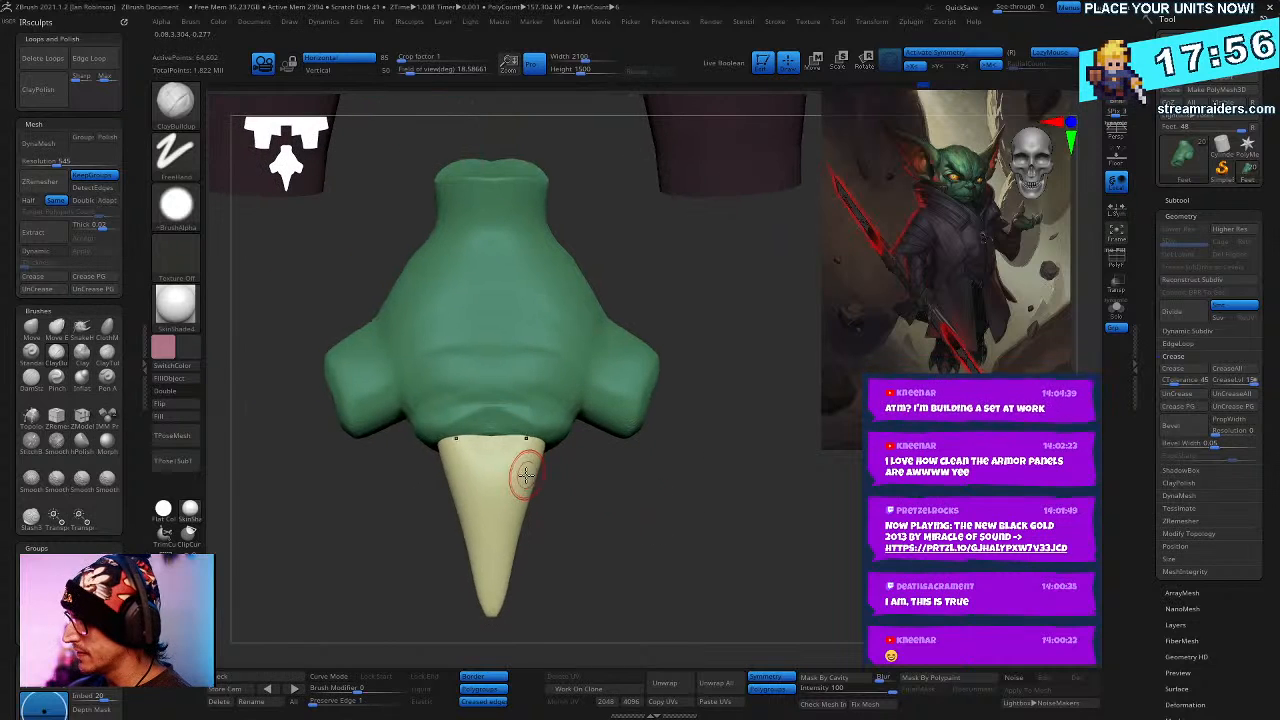
left_click(514, 463, "alt")
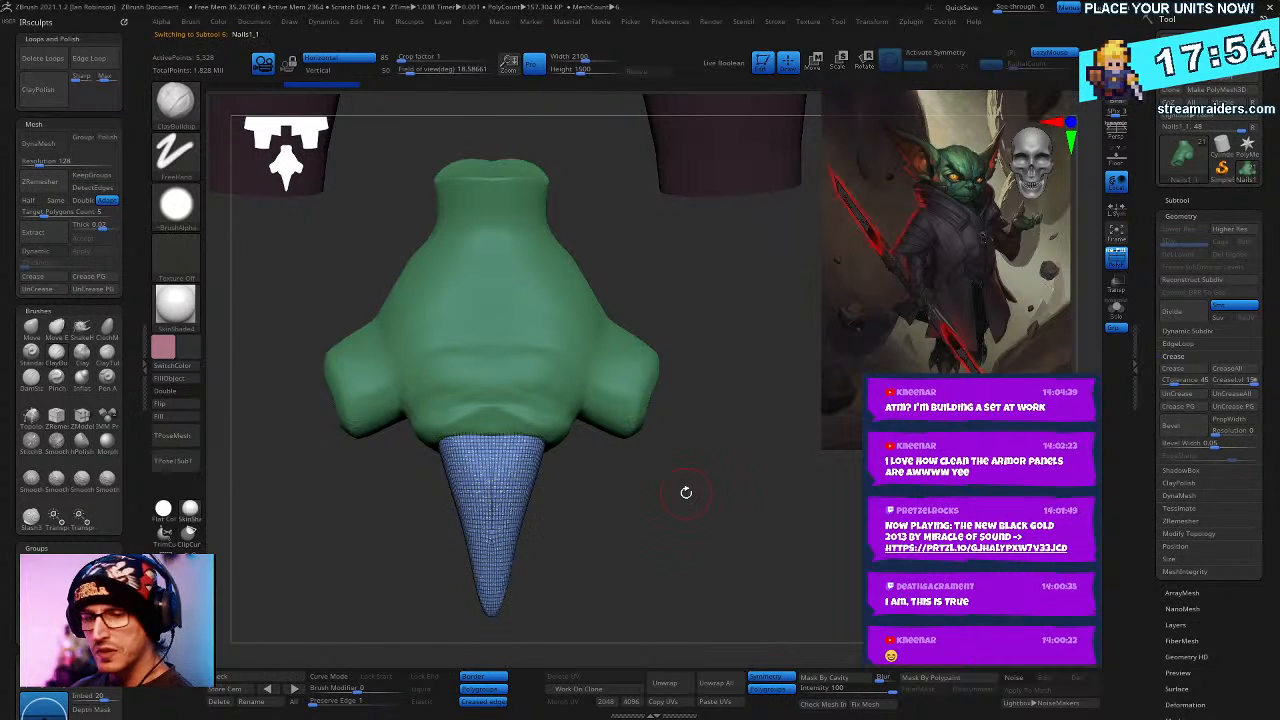
mouse_move(683, 491)
left_mouse_down("alt")
mouse_move(663, 514)
mouse_move(674, 509)
left_mouse_up("alt")
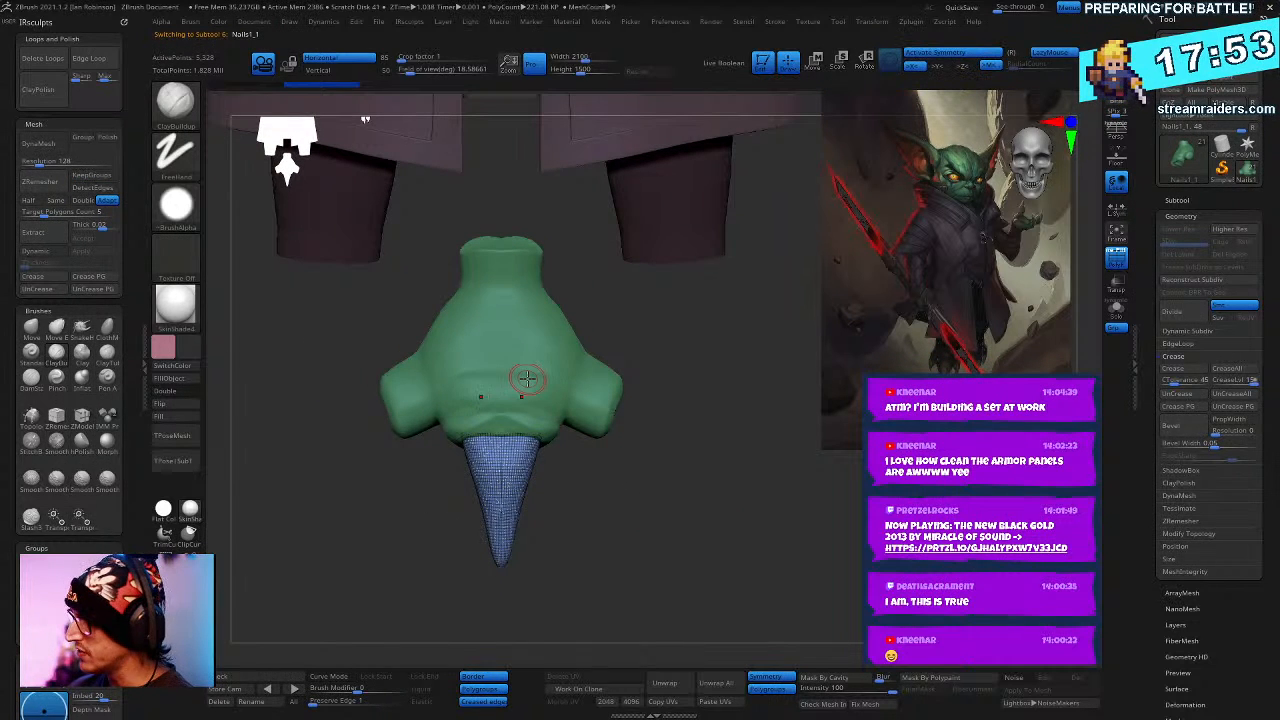
key("w")
key("x")
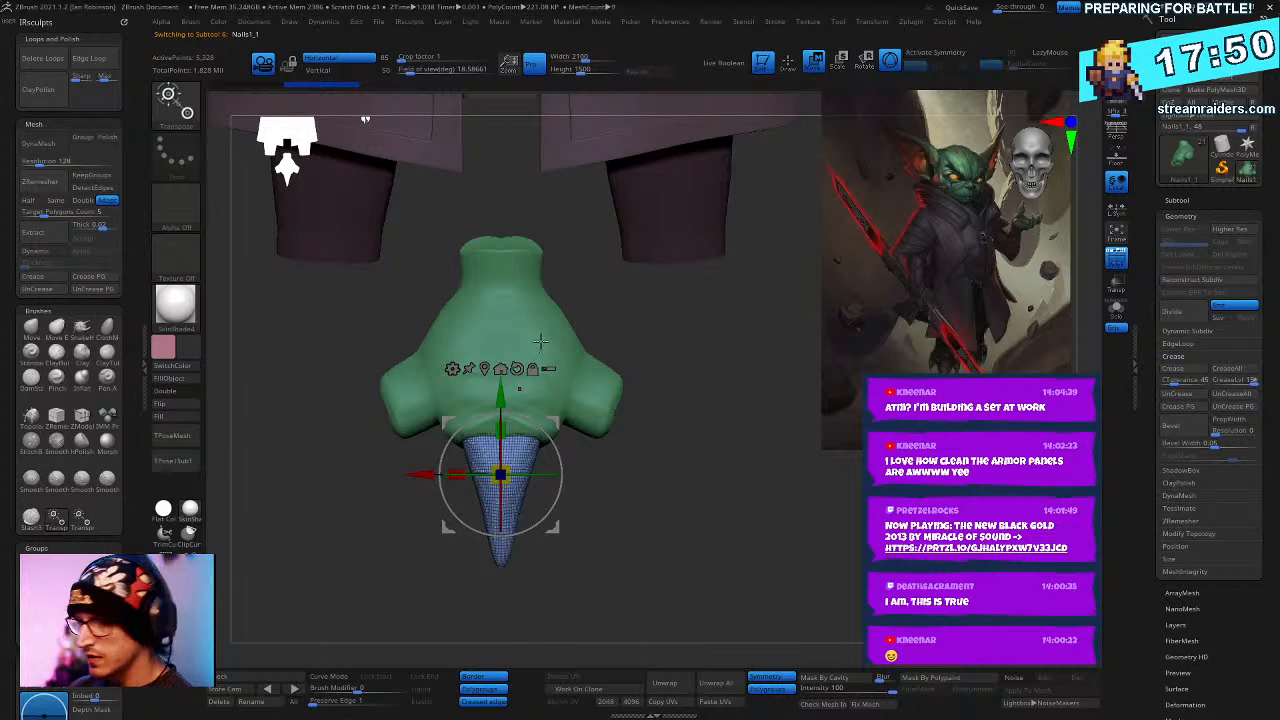
left_click_drag(425, 478, 307, 478, "ctrl")
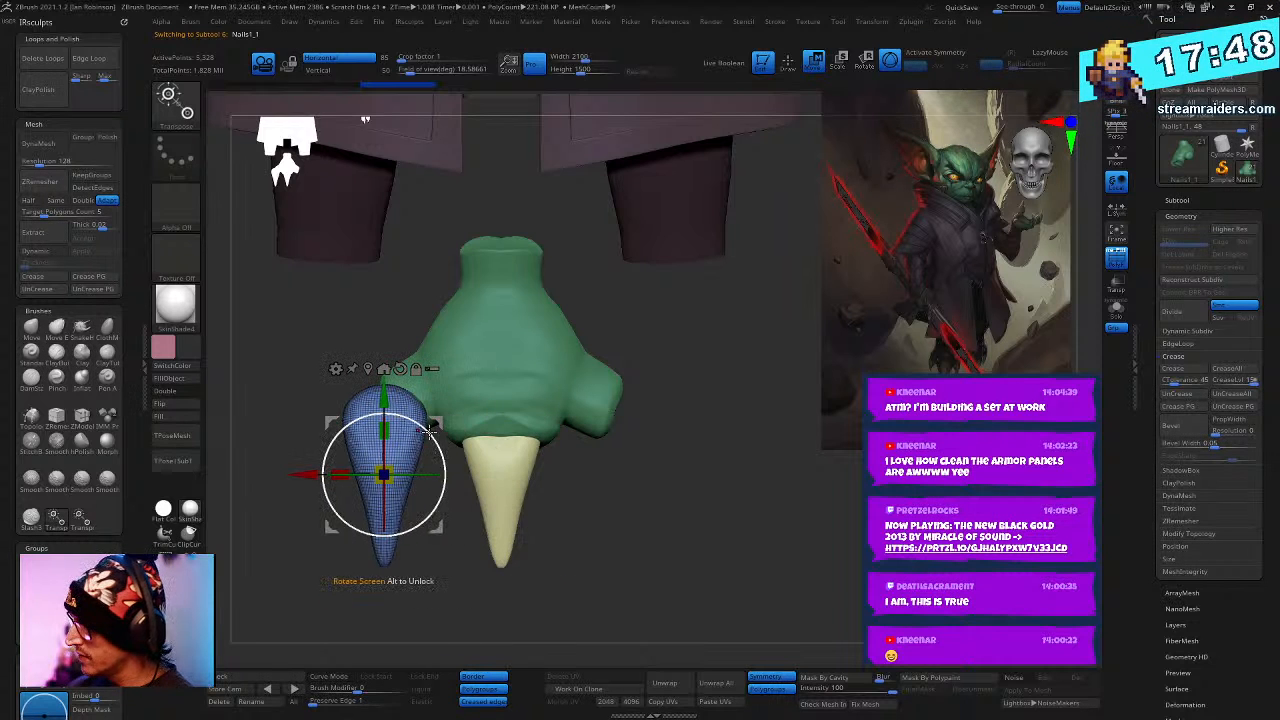
- Shrink and rotate the copied claw with the gizmo and seat its base in the side toe's tip
right_click_drag(611, 490, 647, 523)
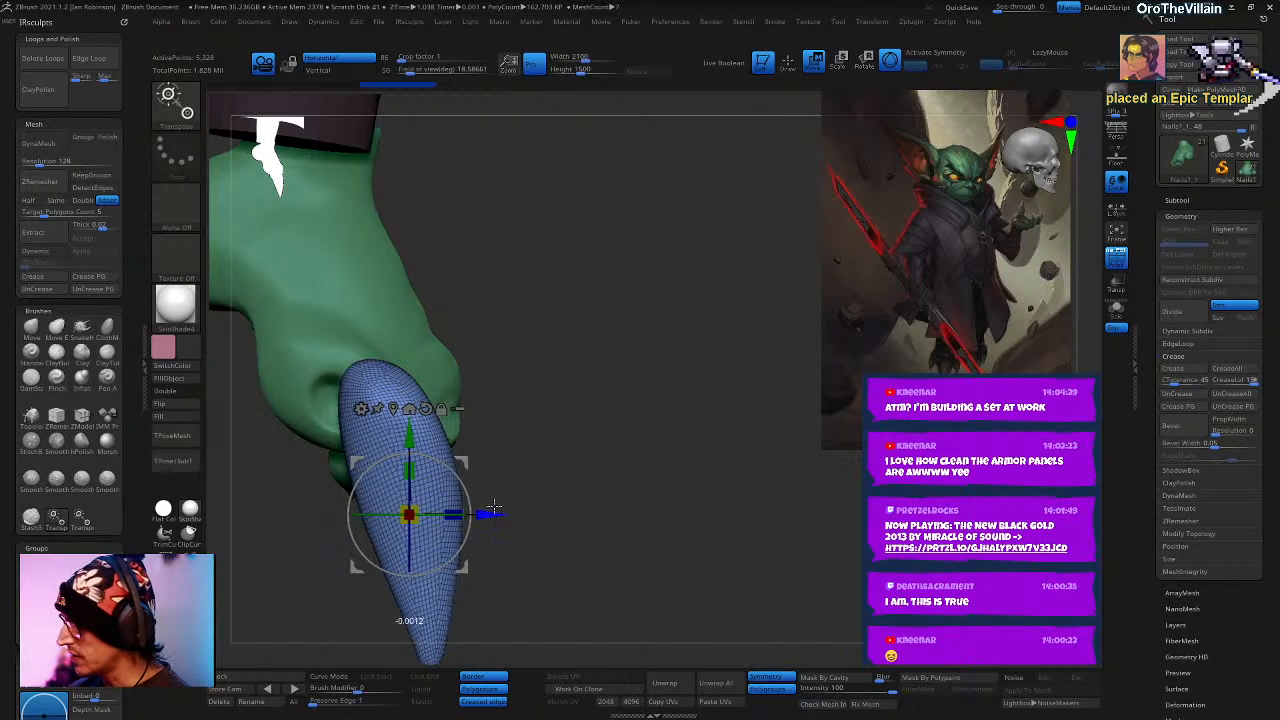
left_click_drag(490, 493, 340, 531)
left_click_drag(356, 435, 356, 393)
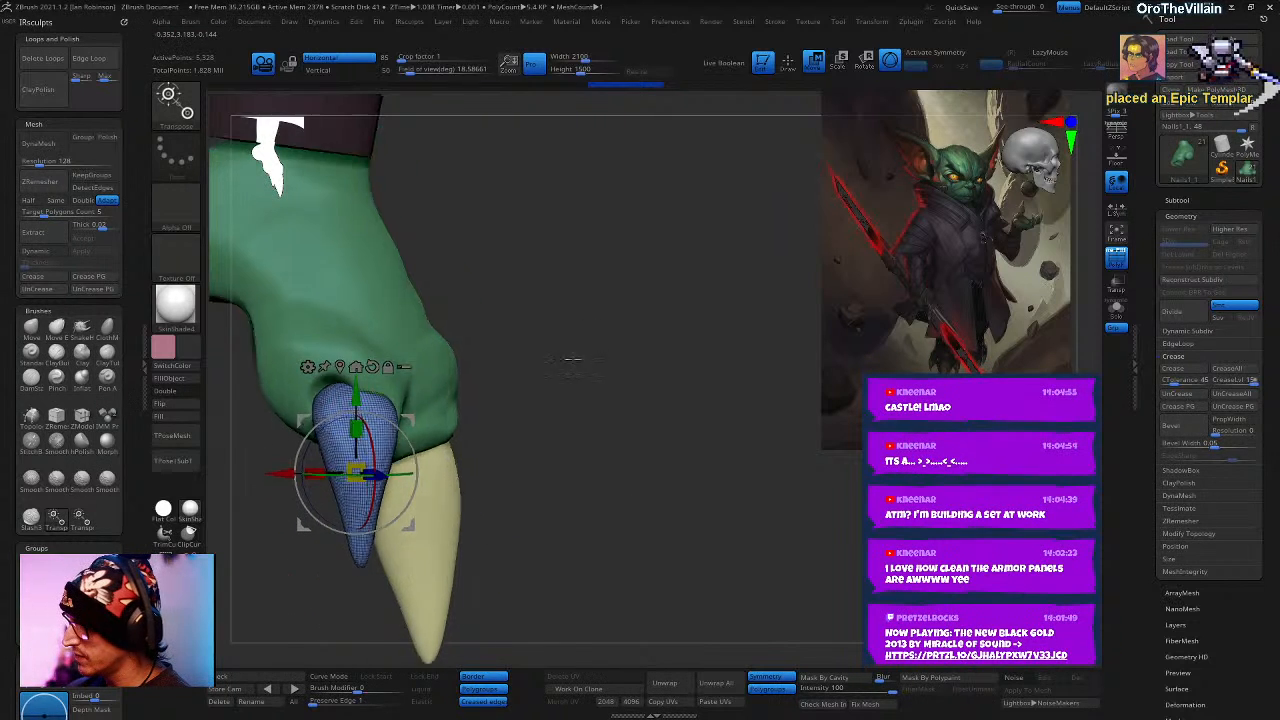
right_click_drag(571, 357, 494, 450, "shift")
left_click_drag(356, 388, 356, 360)
key("q")
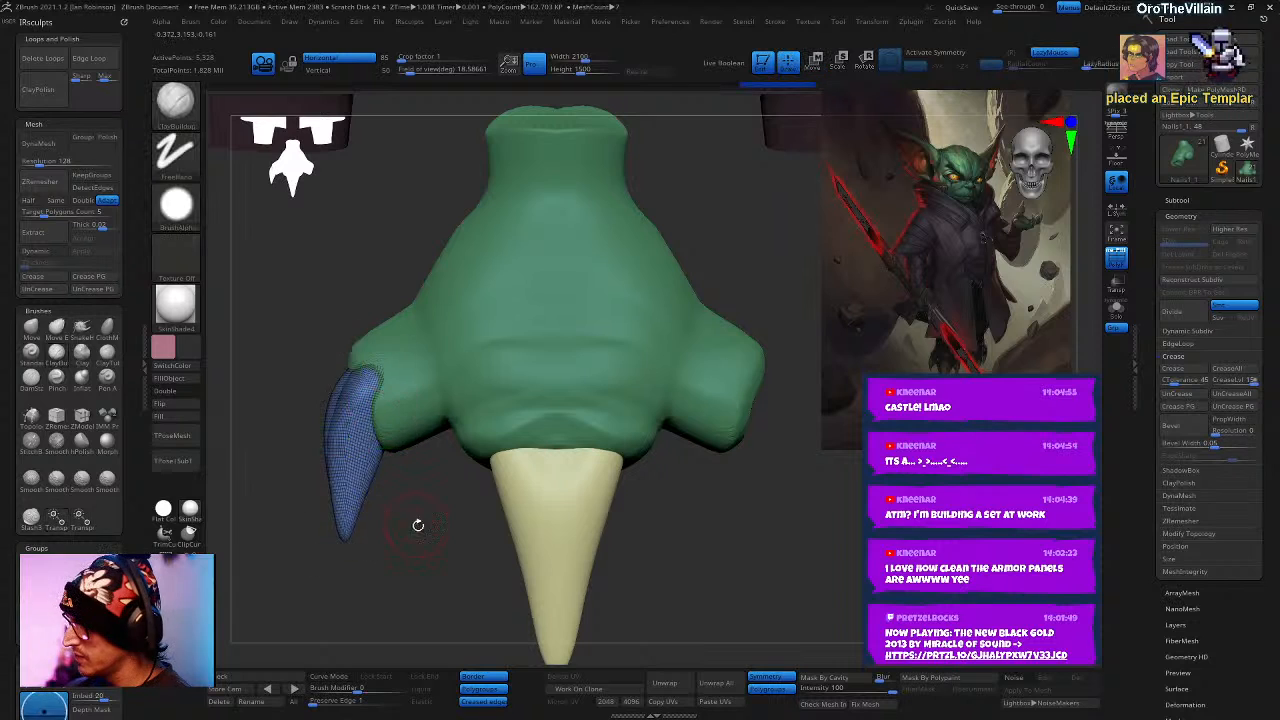
mouse_move(418, 523)
right_mouse_down("ctrl")
mouse_move(486, 520)
mouse_move(543, 371)
mouse_move(457, 423)
right_mouse_up("ctrl")
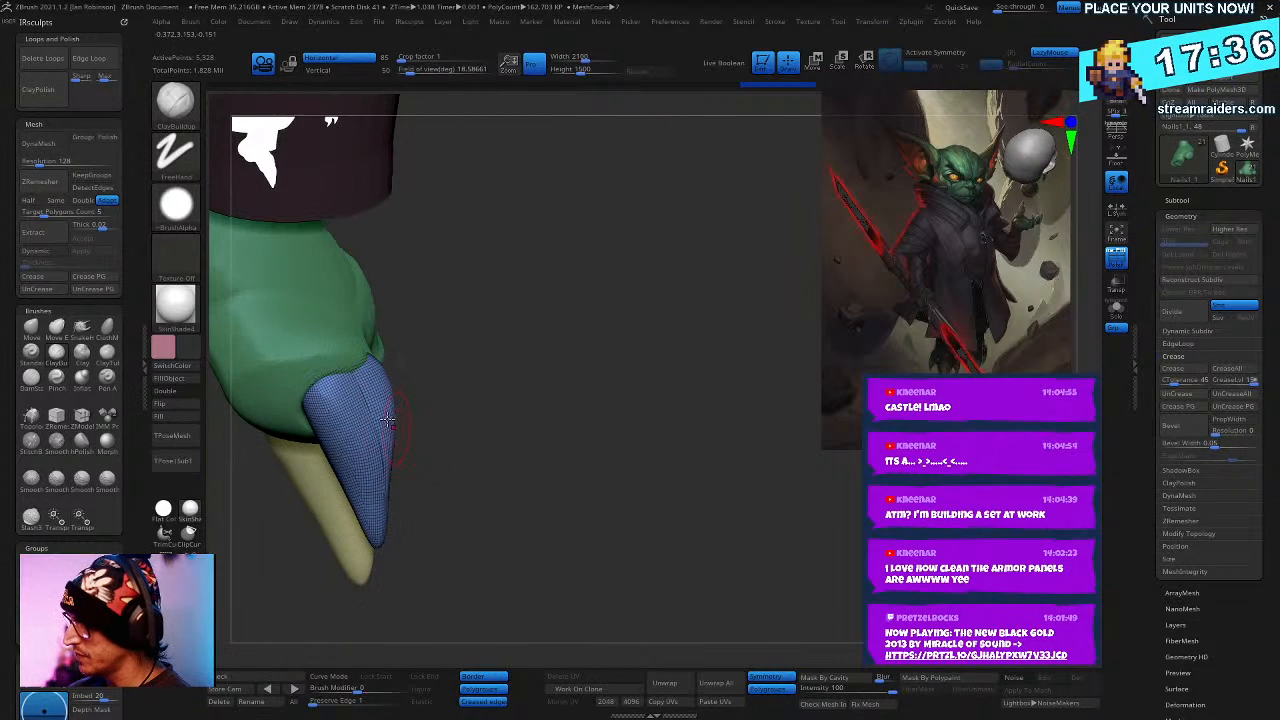
mouse_move(603, 437)
right_mouse_down()
mouse_move(574, 409)
mouse_move(568, 370)
right_mouse_up()
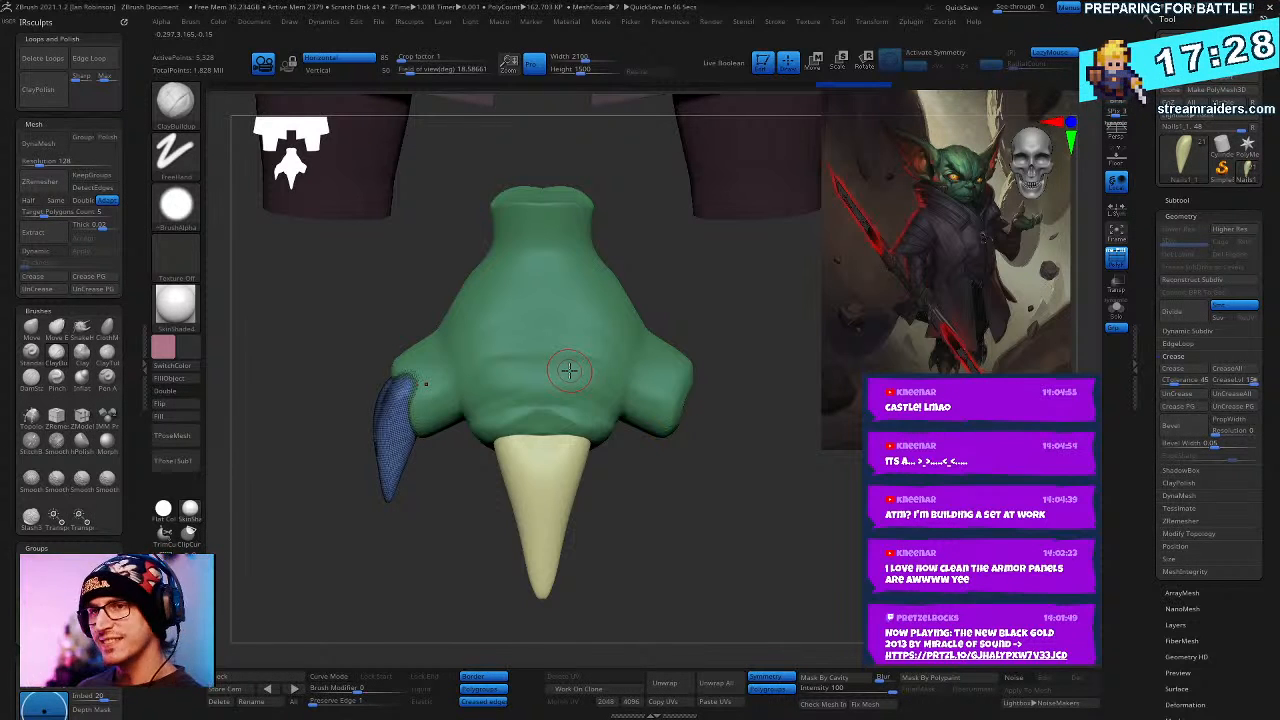
right_click_drag(703, 529, 668, 406)
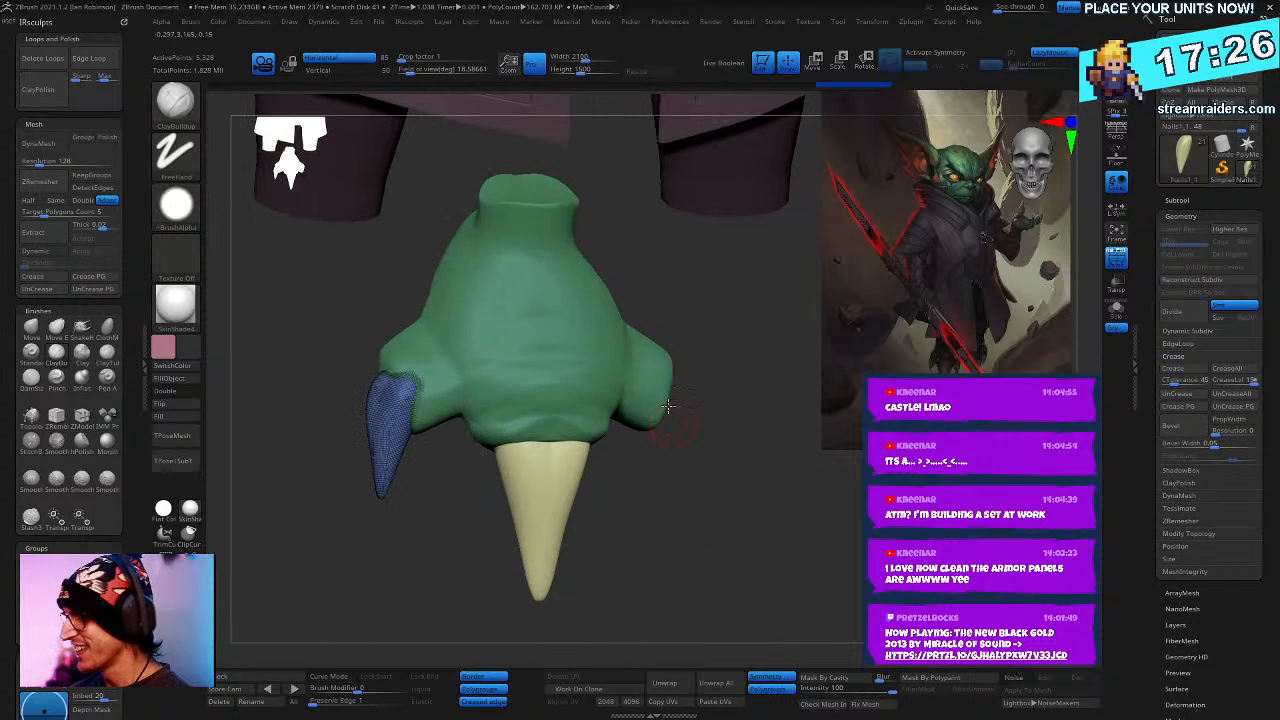
- Choose the Move brush with an adjusted draw size and nudge the copied claw slightly into place with the gizmo
right_click_drag(674, 486, 655, 482)
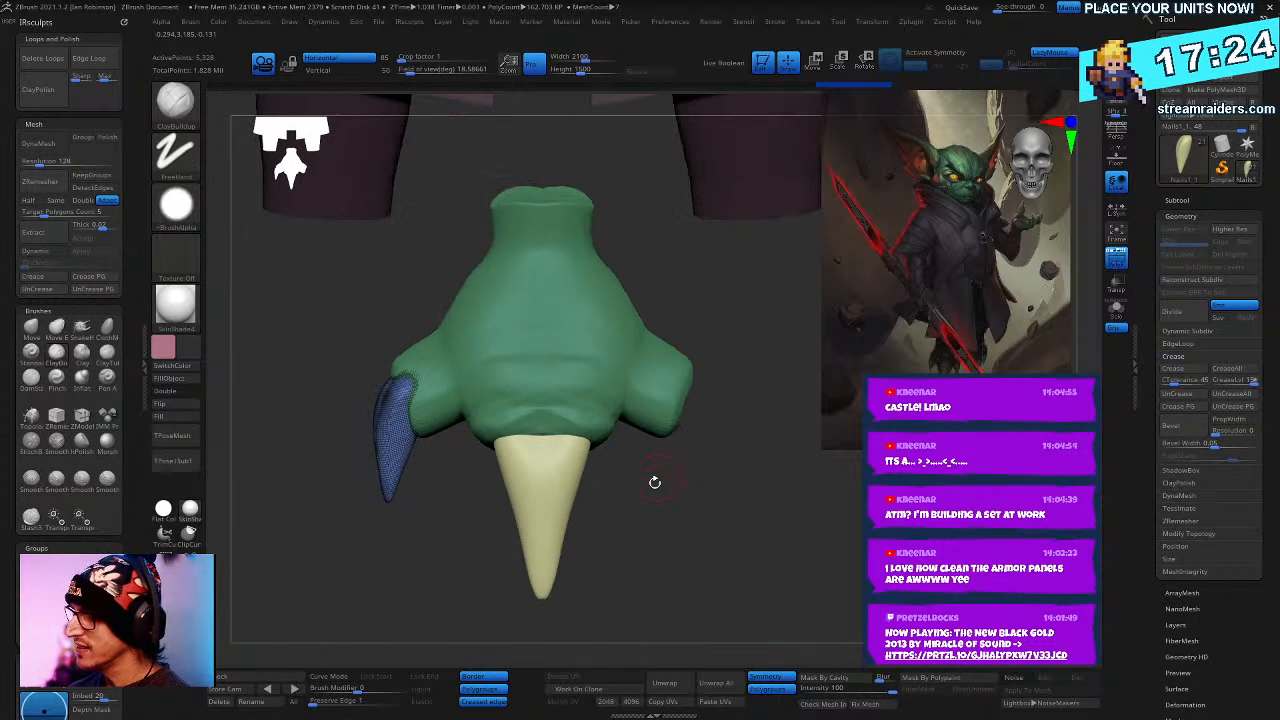
key("b")
key("m")
key("v")
key("space")
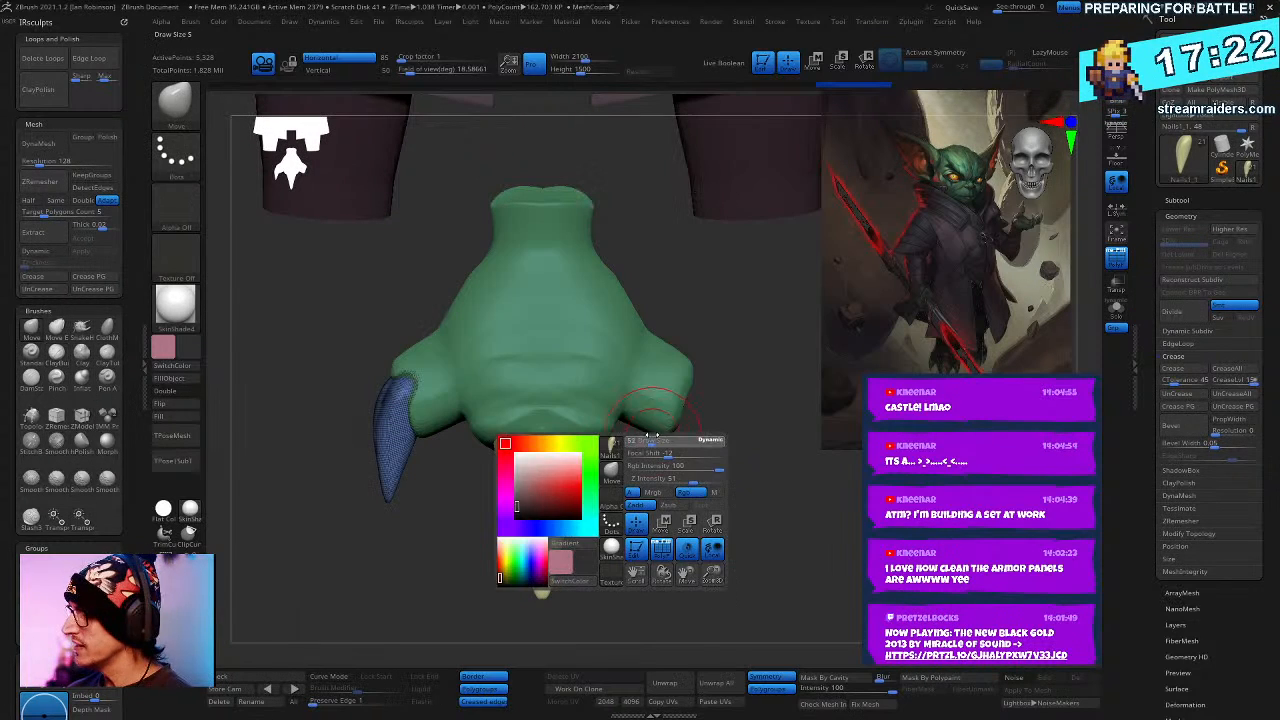
mouse_move(412, 514)
right_mouse_down()
mouse_move(496, 474)
mouse_move(722, 291)
right_mouse_up()
key("w")
left_click_drag(405, 372, 411, 373)
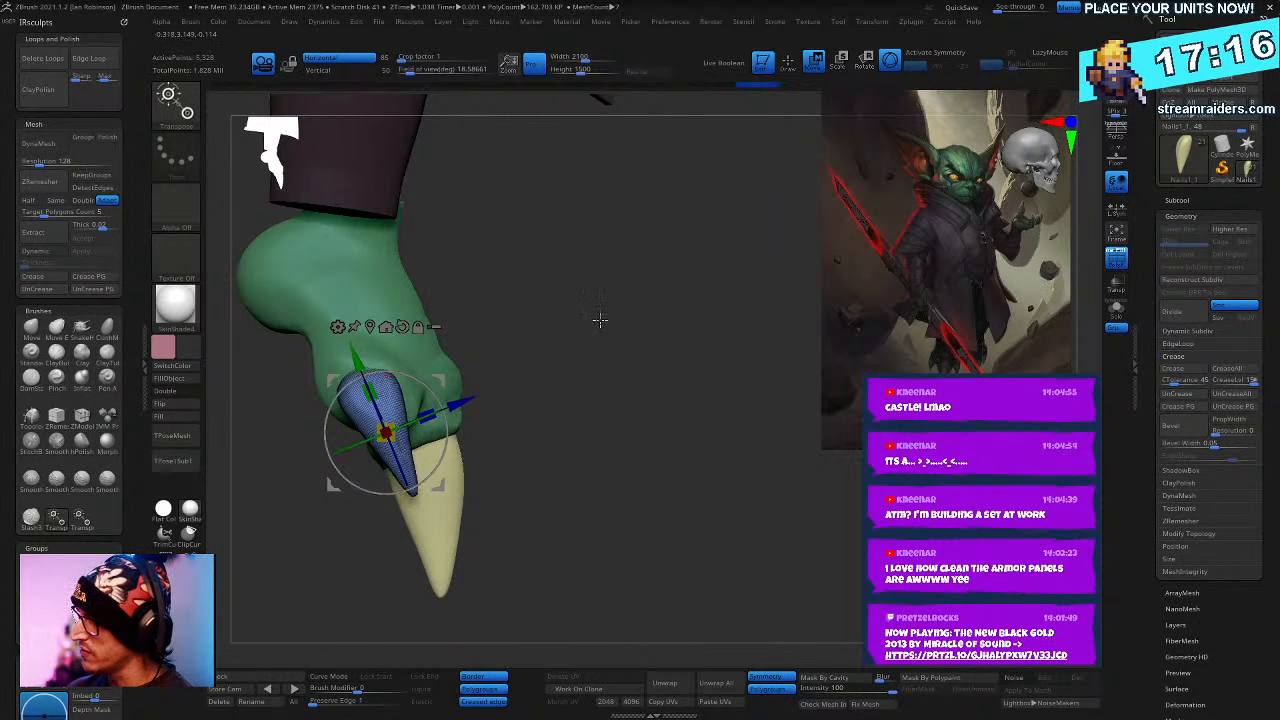
- Reshape the copied claw with the Move brush, widening its base and pulling it in against the side toe
right_click_drag(600, 320, 375, 345)
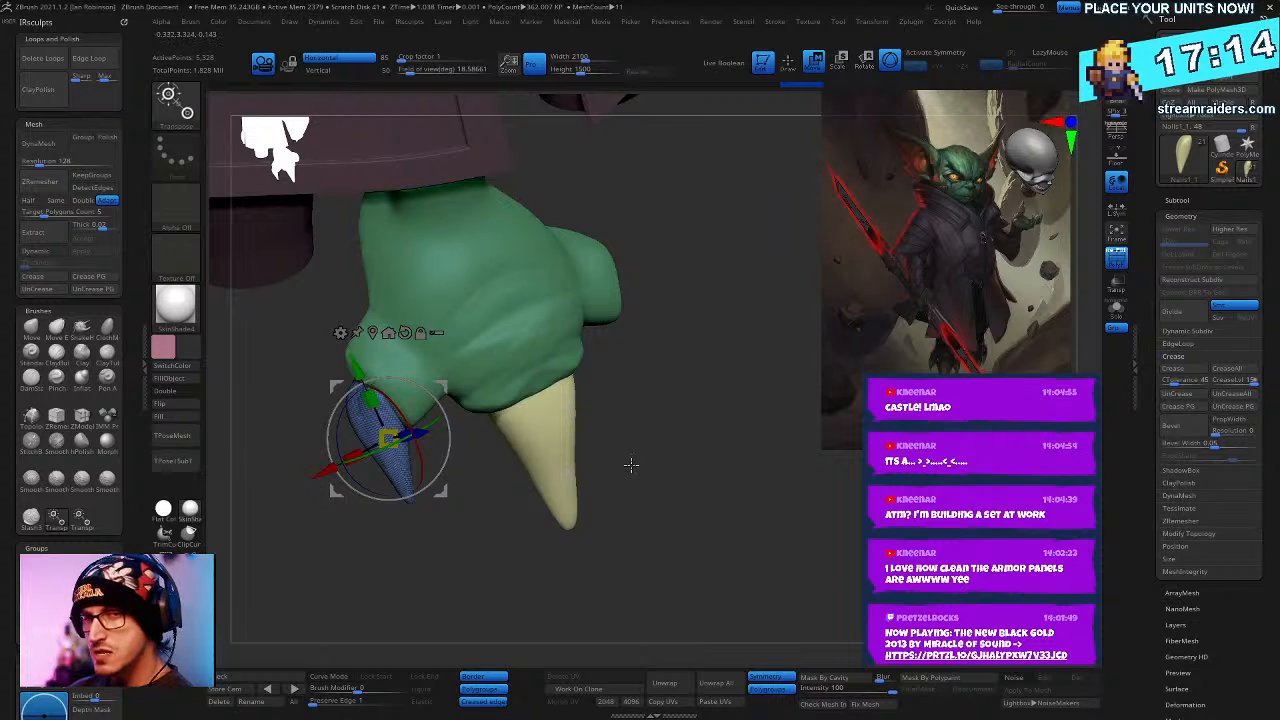
key("q")
mouse_move(388, 448)
left_mouse_down()
mouse_move(368, 438)
mouse_move(365, 403)
left_mouse_up()
right_click_drag(366, 402, 524, 591)
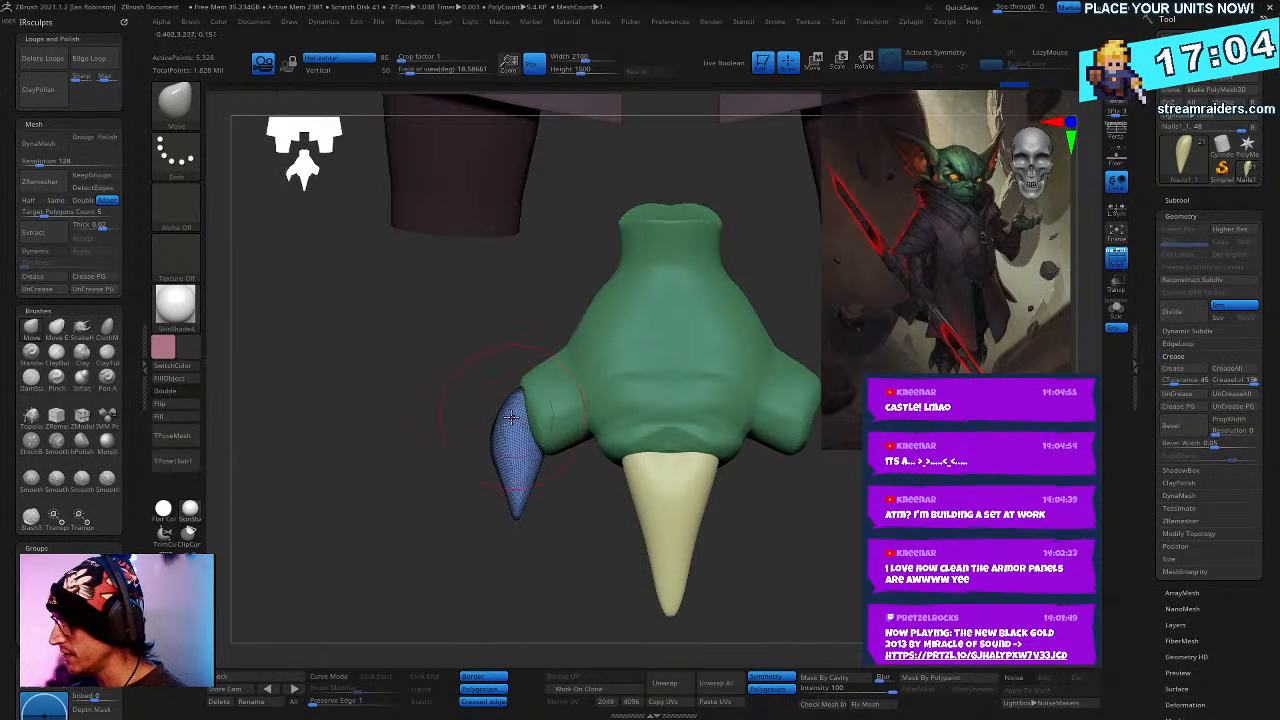
left_click_drag(510, 418, 540, 447)
right_click_drag(583, 524, 651, 466)
- Mask the foot around the side toes, rotate the toes downward with the gizmo and clear the mask
left_click(615, 415, "alt")
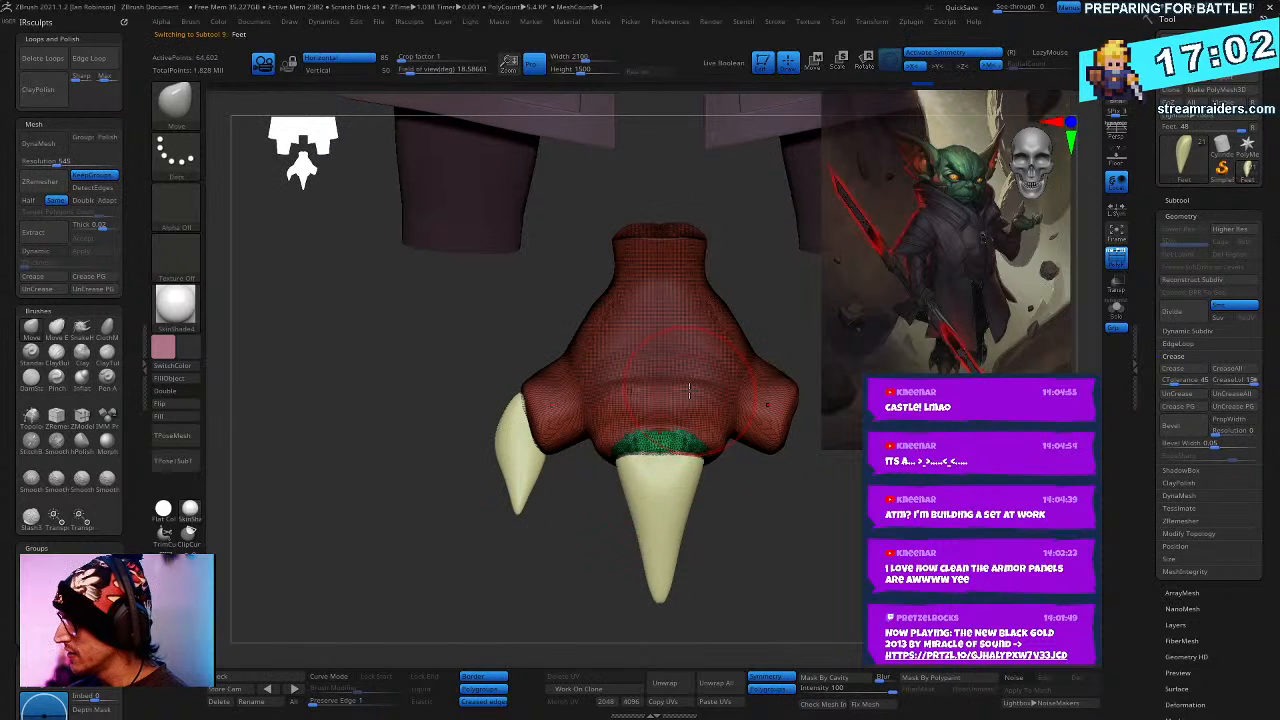
mouse_move(558, 328)
left_mouse_down("ctrl")
mouse_move(577, 540)
mouse_move(518, 322)
left_mouse_up("ctrl")
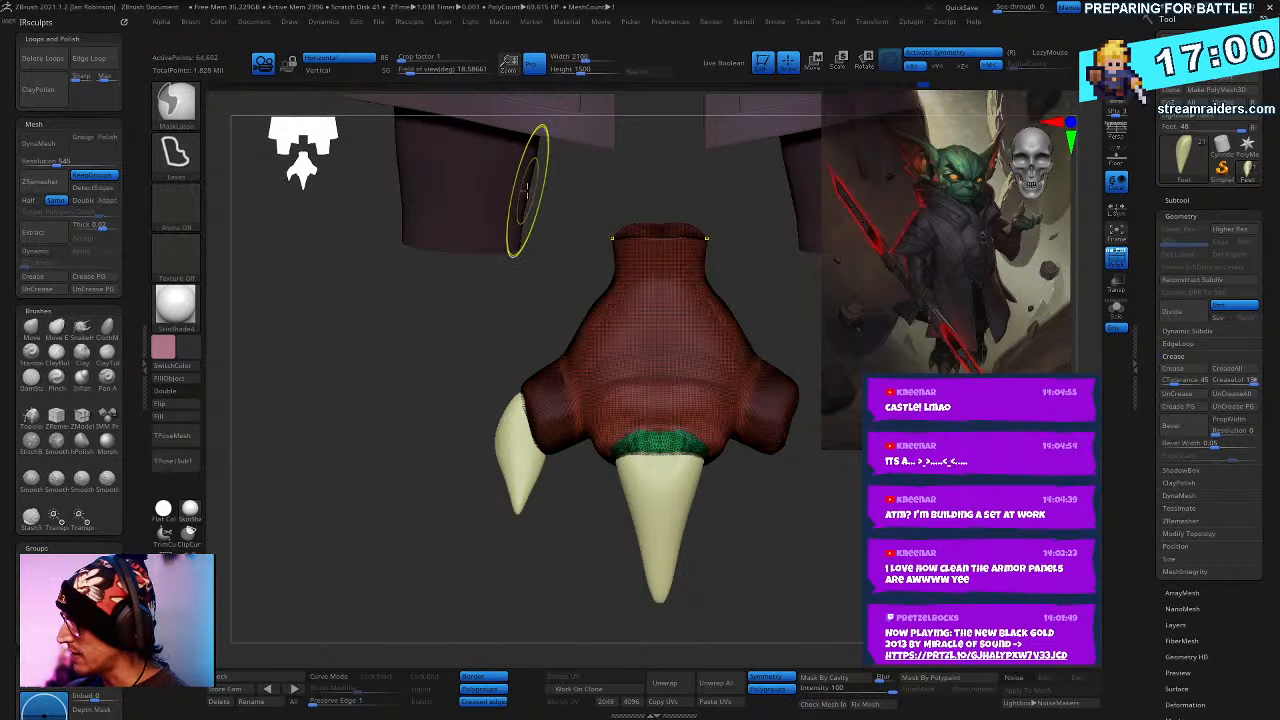
left_click_drag(750, 355, 737, 363, "ctrl")
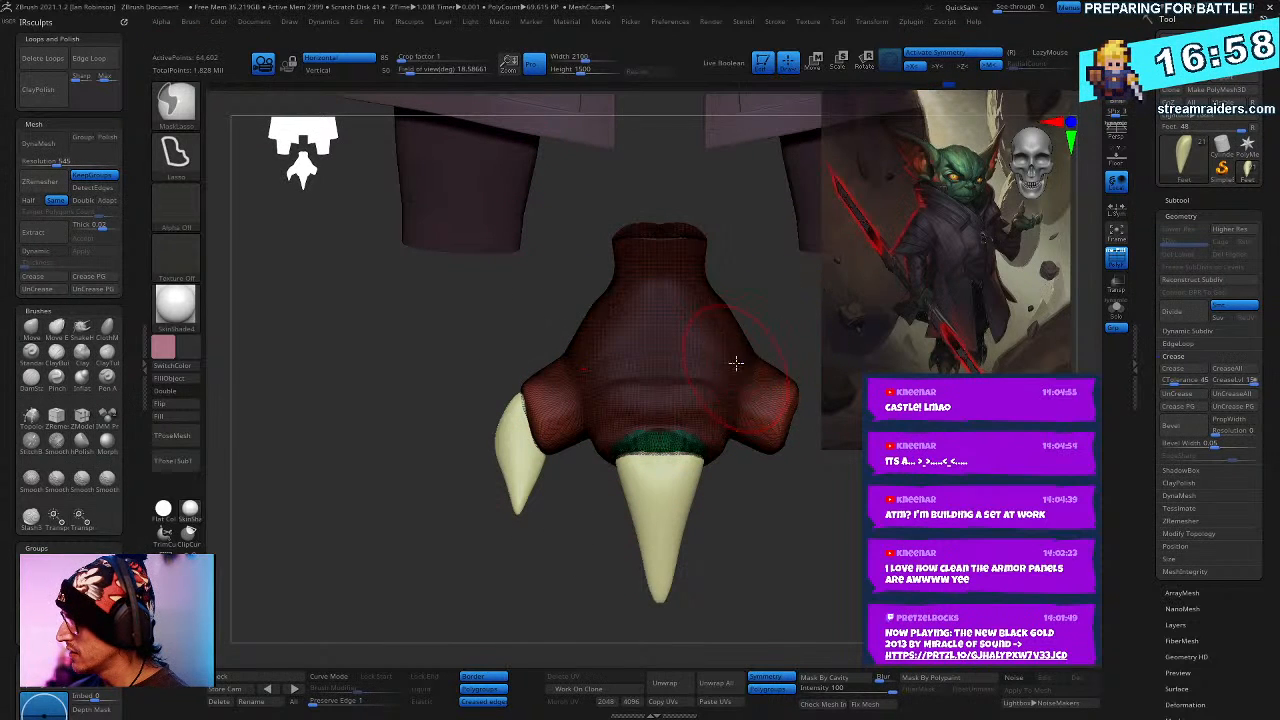
key("w")
left_click_drag(808, 385, 765, 418)
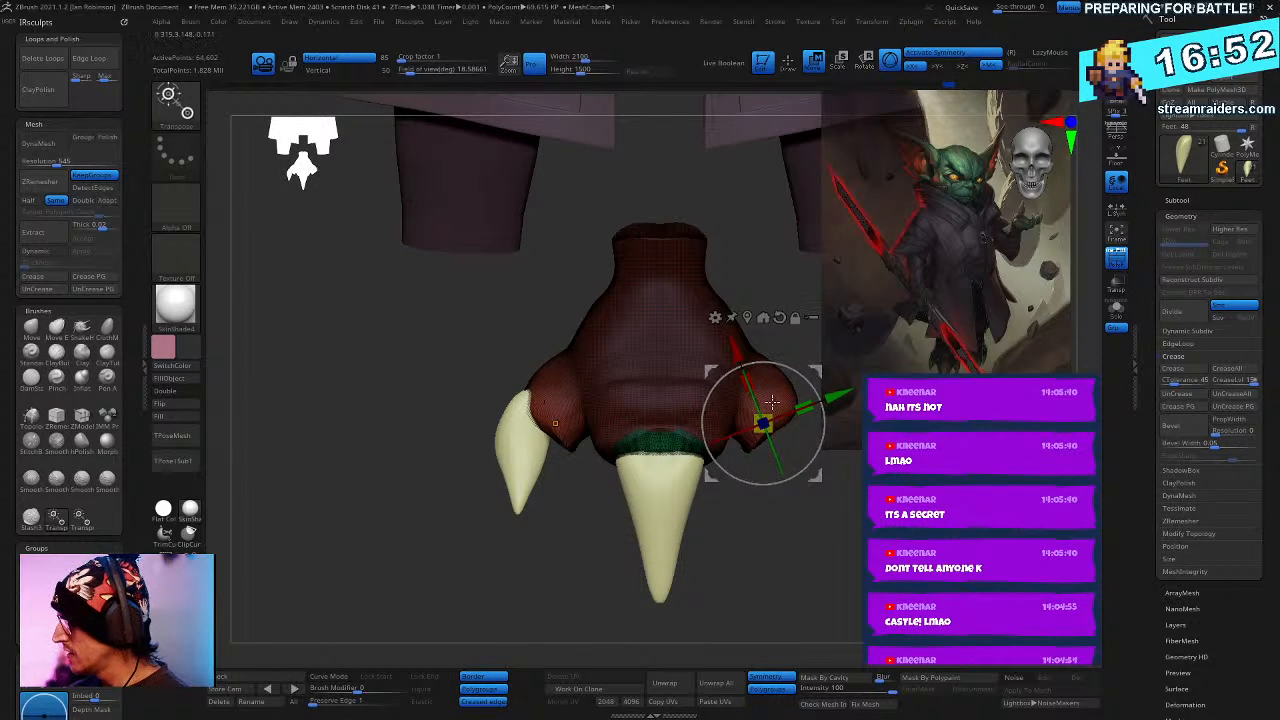
key("q")
left_click_drag(814, 543, 808, 609)
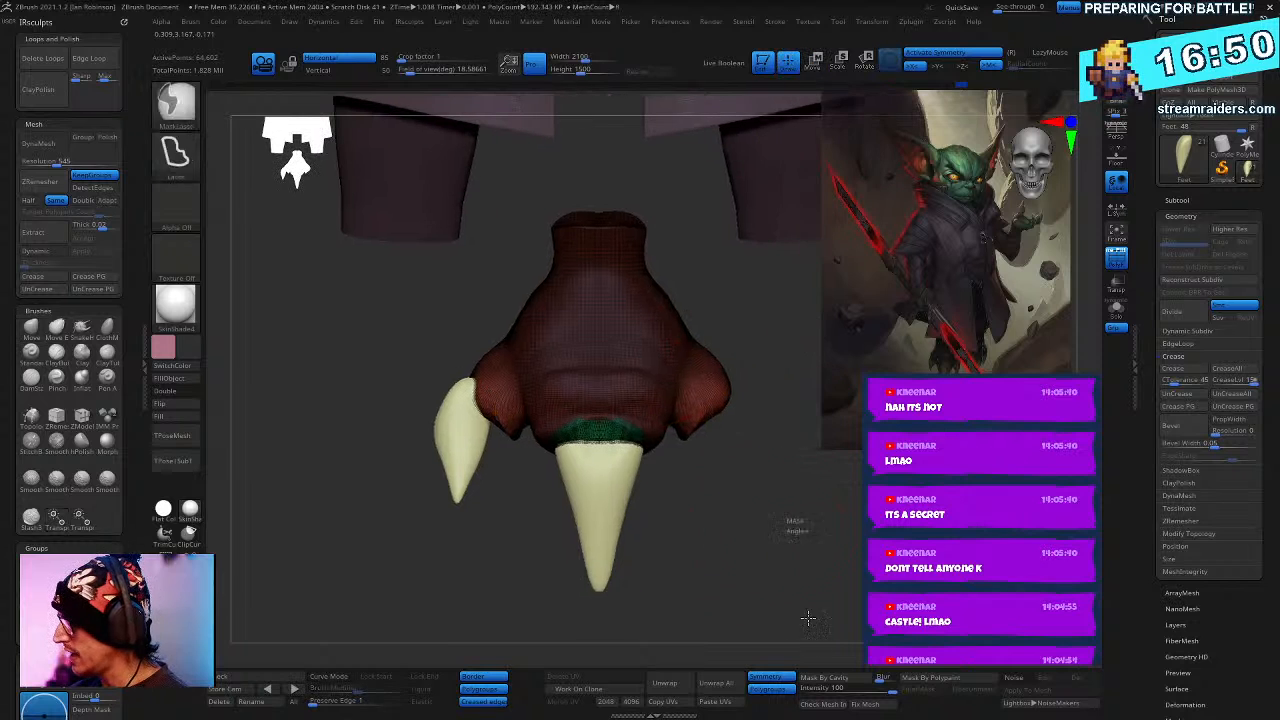
left_click(808, 609, "ctrl")
- Move the copied claw inward onto the rotated side toe and mirror it to the opposite toe with X symmetry on
key("w")
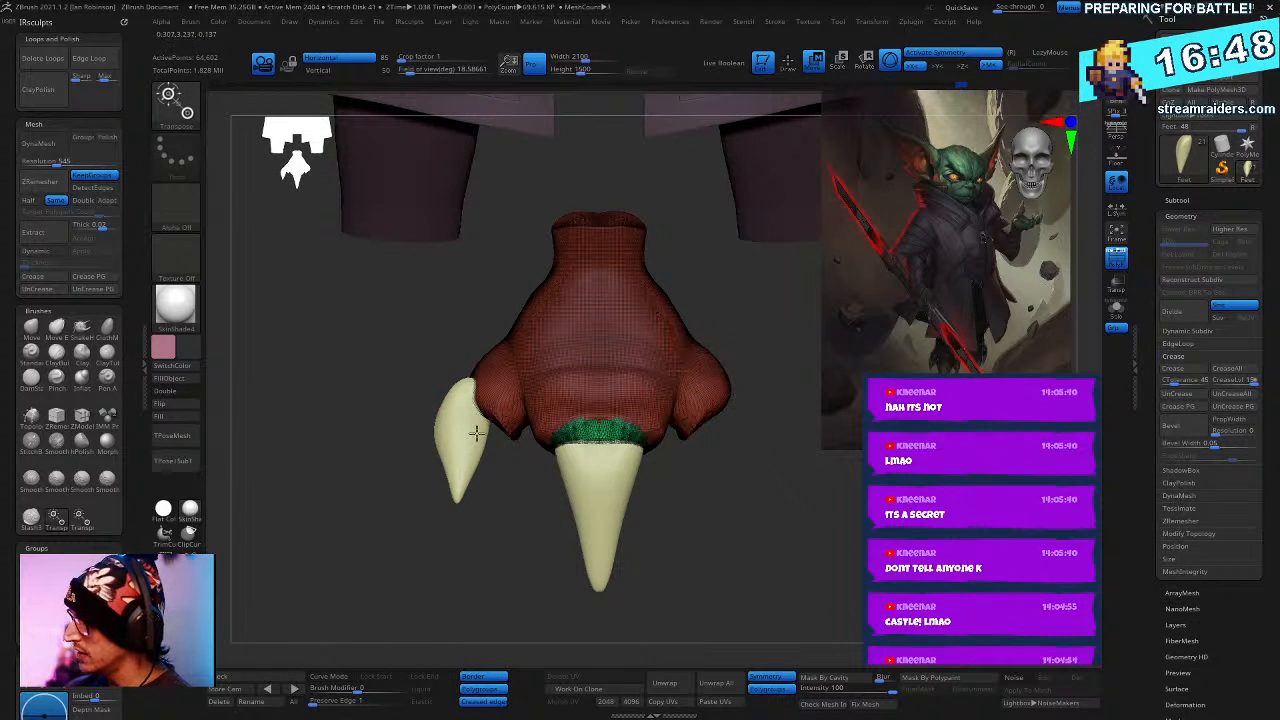
left_click(490, 402, "alt")
left_click_drag(527, 505, 551, 510)
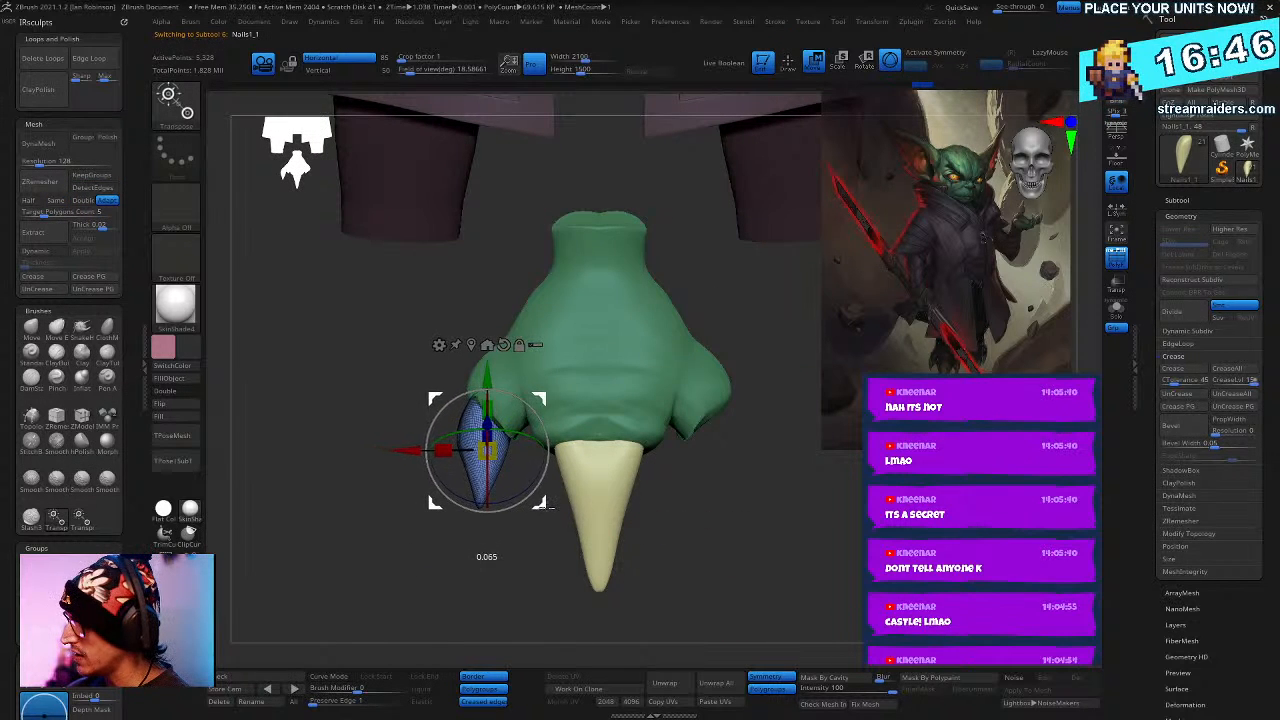
key("q")
mouse_move(799, 568)
left_mouse_down("alt")
mouse_move(809, 486)
mouse_move(815, 543)
mouse_move(828, 434)
left_mouse_up("alt")
key("ctrl+m")
key("x")
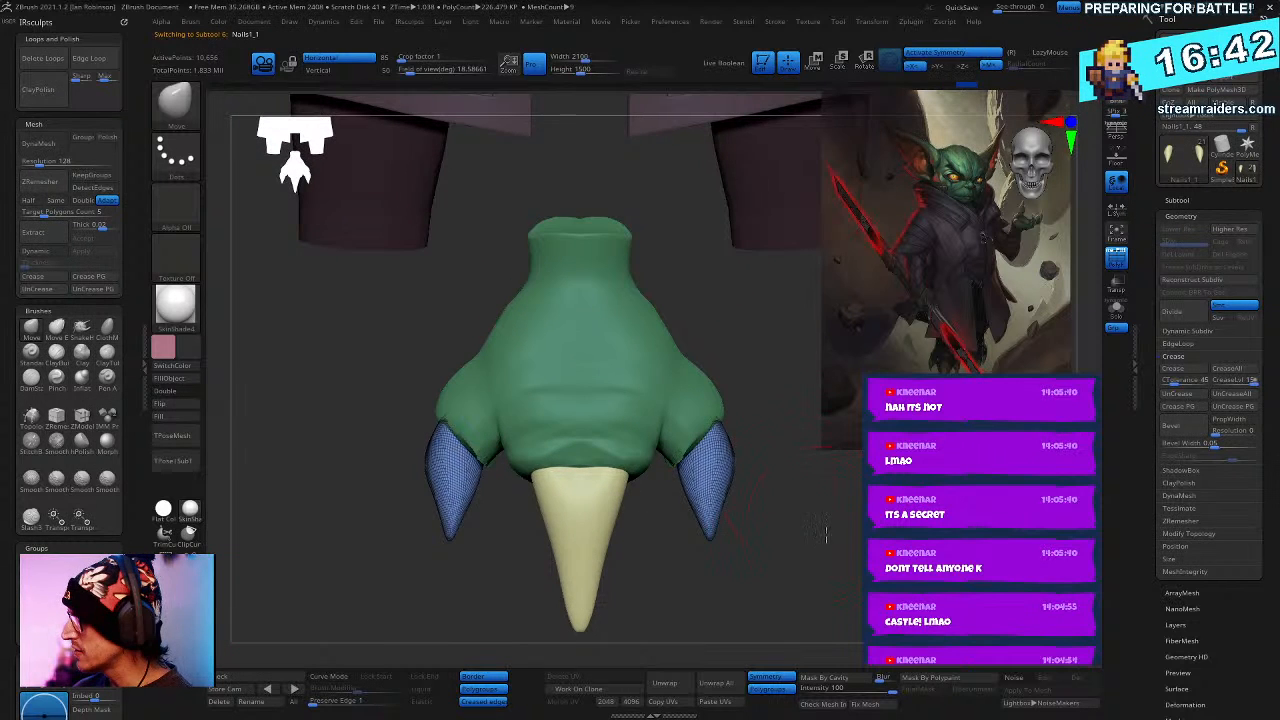
- Select the foot subtool and turn off the wireframe display
mouse_move(825, 535)
left_mouse_down()
mouse_move(791, 477)
mouse_move(782, 518)
left_mouse_up()
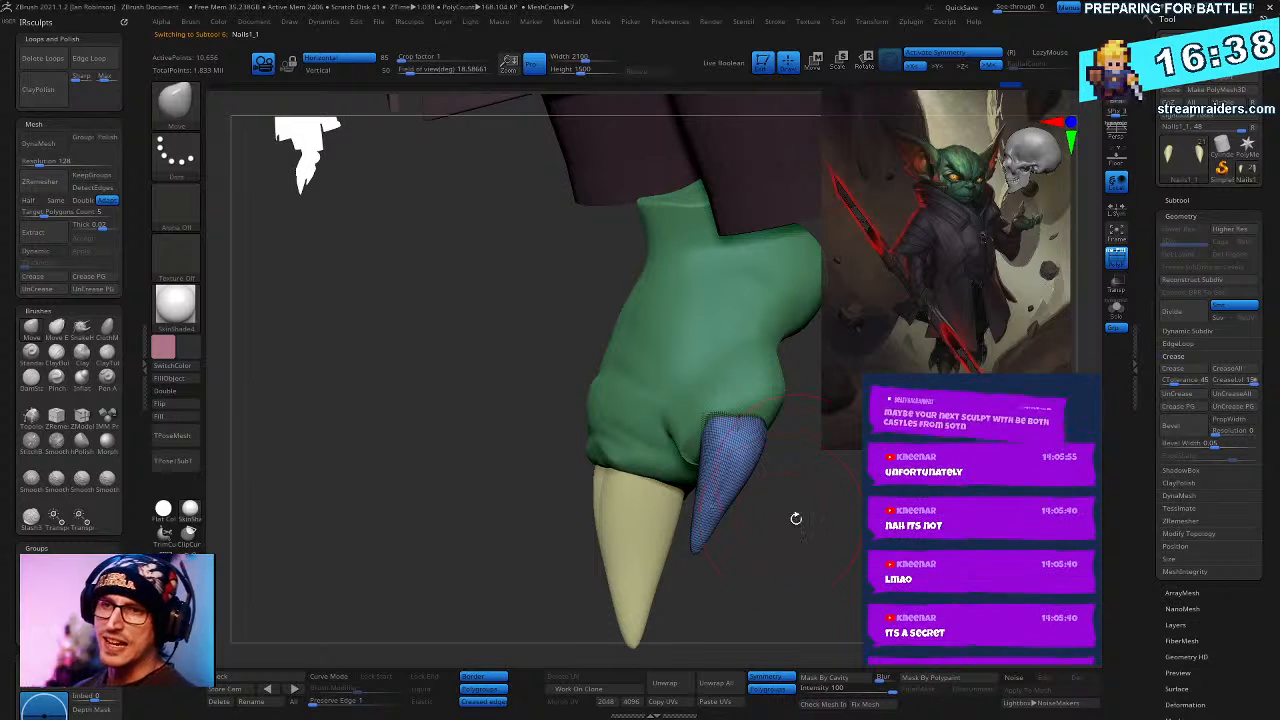
mouse_move(774, 500)
right_mouse_down()
mouse_move(781, 510)
mouse_move(697, 503)
mouse_move(617, 423)
right_mouse_up()
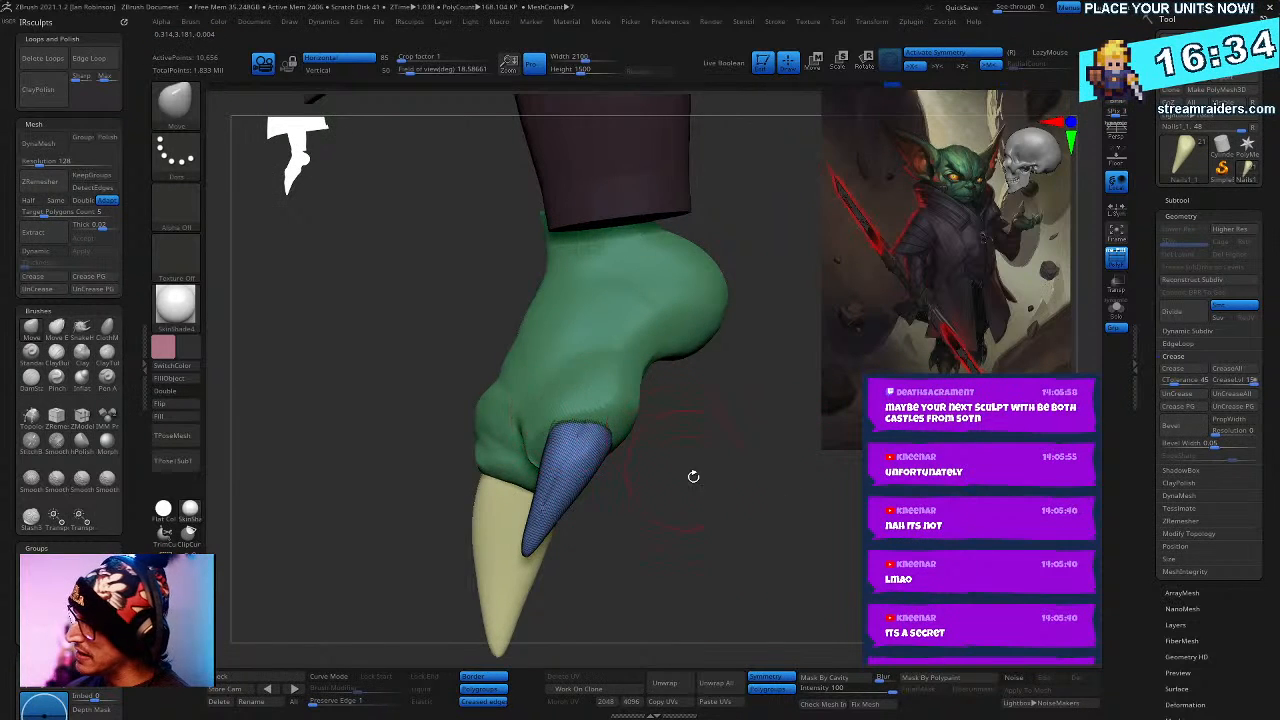
right_click_drag(693, 476, 612, 410)
left_click(570, 440, "alt")
key("shift+f")
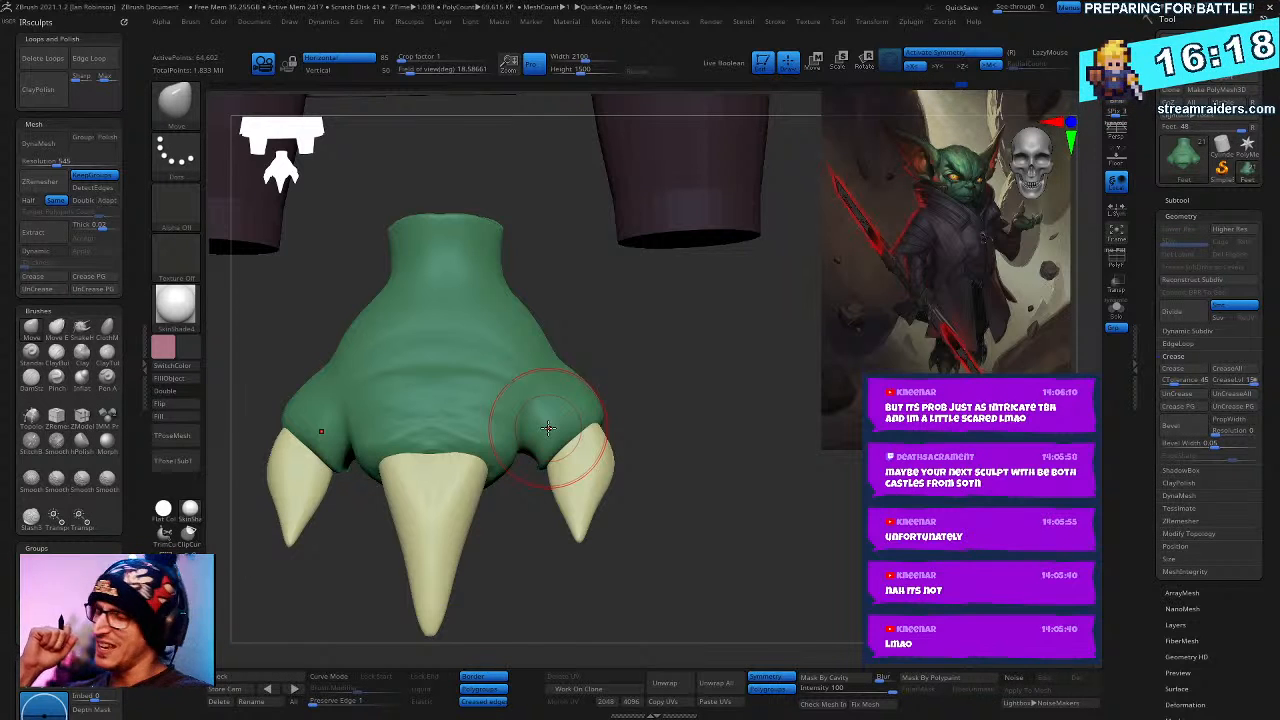
- Undo the last three changes to the foot
key("ctrl+z")
key("ctrl+z")
key("ctrl+z")
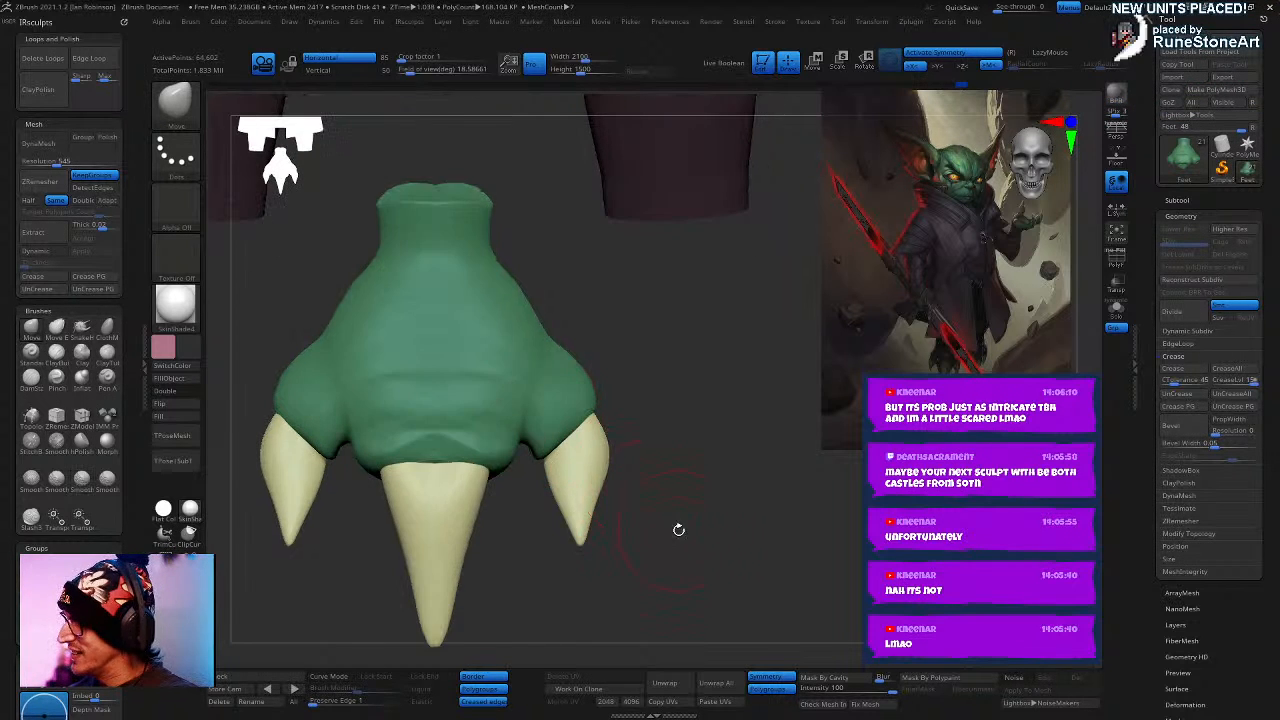
- Select the side claws and bow their outer edges outward with the Move brush so they curve toward their tips
left_click(584, 474, "alt")
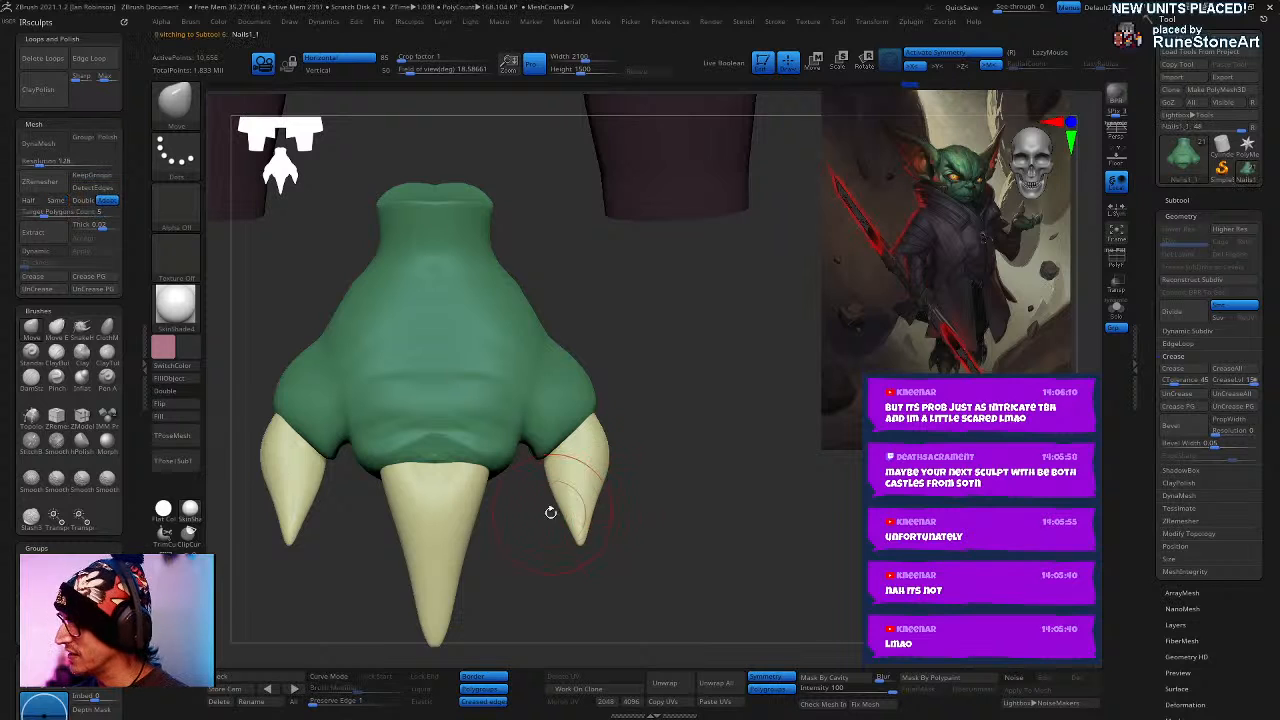
left_click_drag(593, 507, 606, 462)
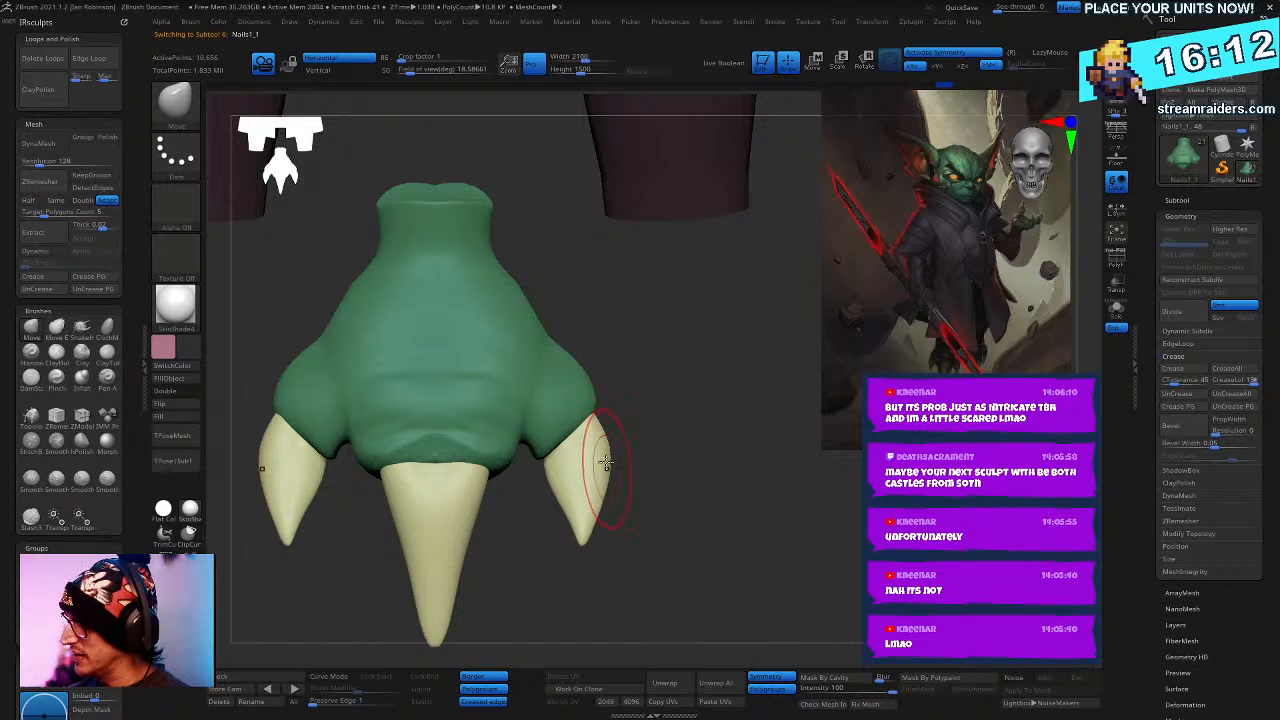
right_click(571, 485)
right_click_drag(536, 487, 554, 486)
left_click_drag(556, 486, 568, 484)
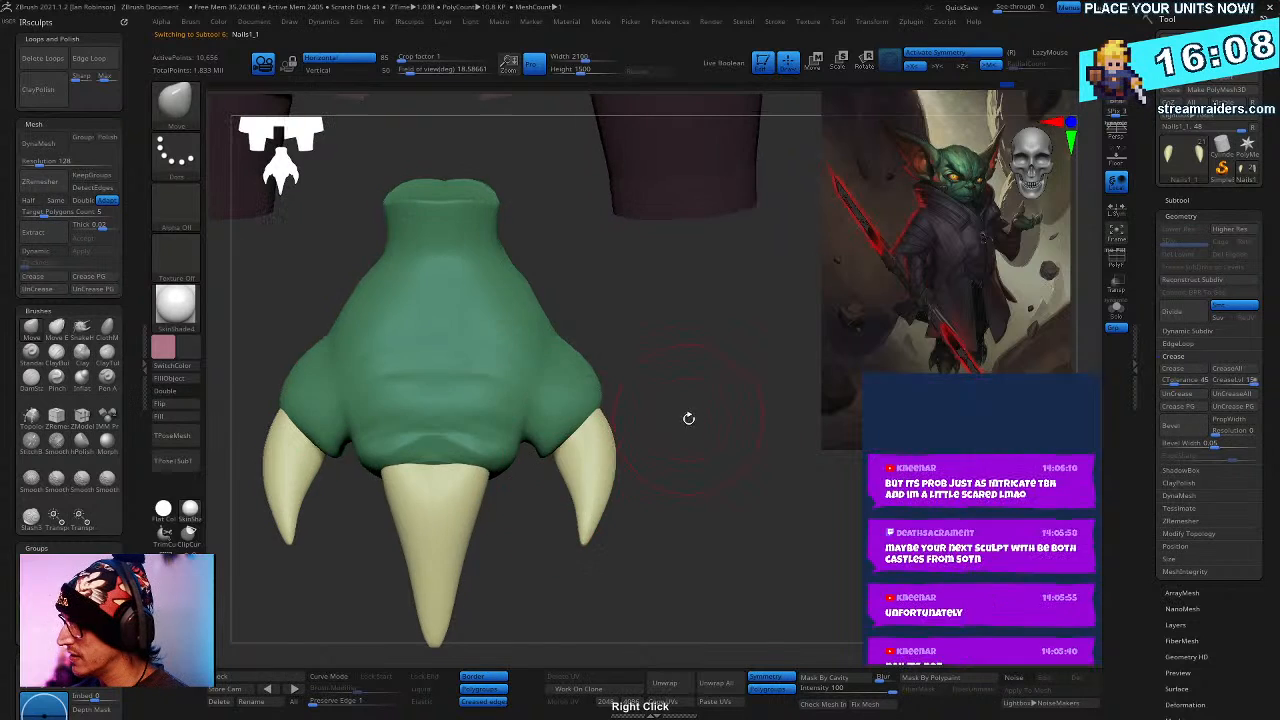
right_click(600, 450)
right_click_drag(585, 445, 555, 440)
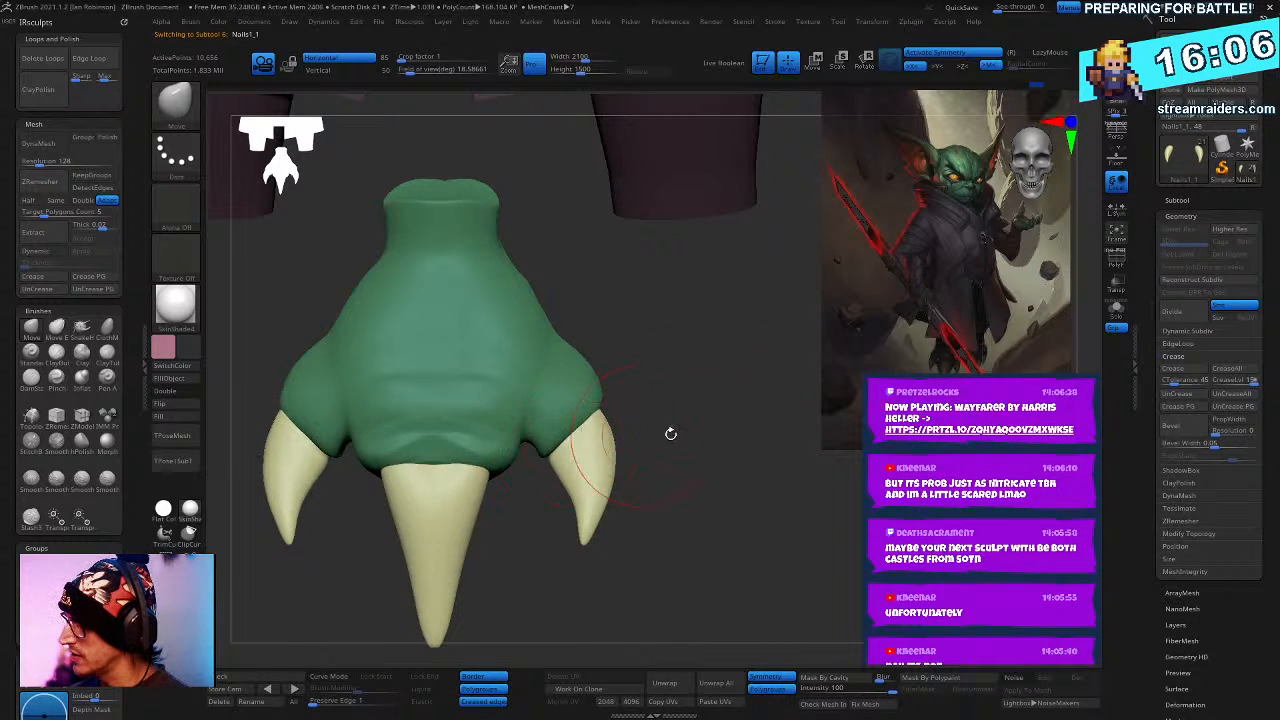
- Check how the side claws sit in the toes from beneath and select the foot subtool
right_click_drag(671, 433, 711, 451)
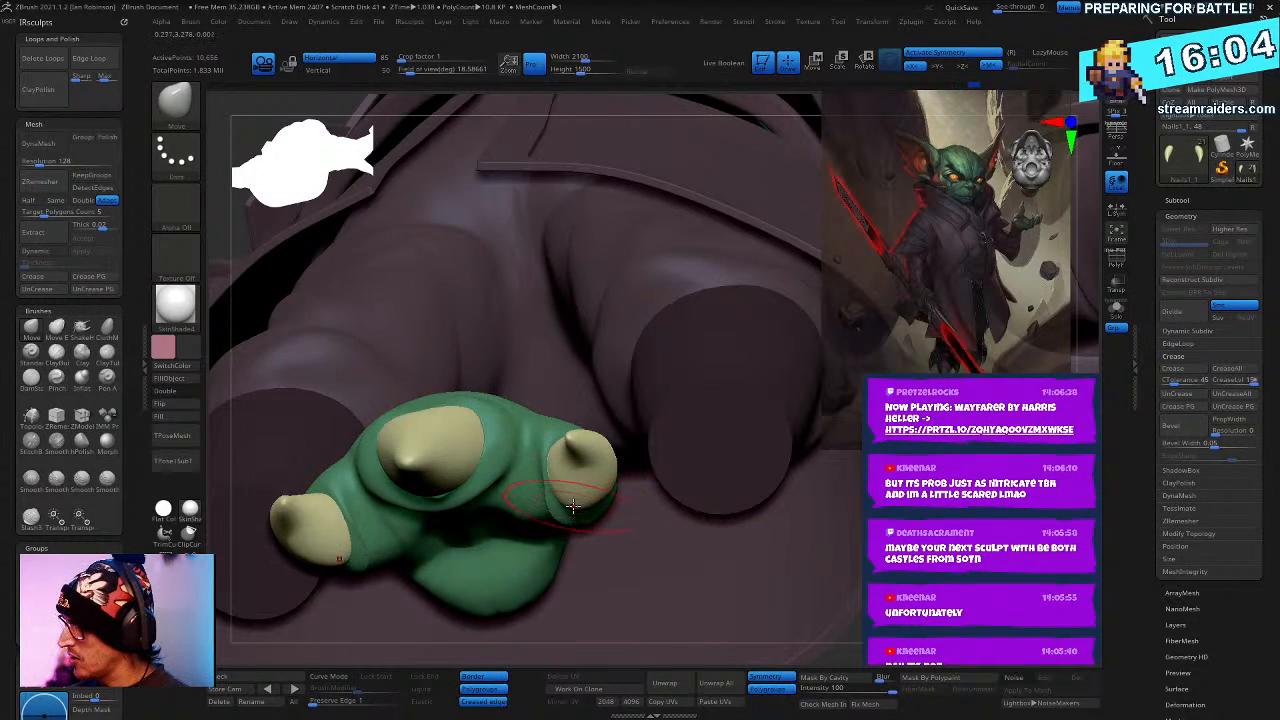
mouse_move(654, 500)
right_mouse_down()
mouse_move(666, 384)
mouse_move(546, 588)
right_mouse_up()
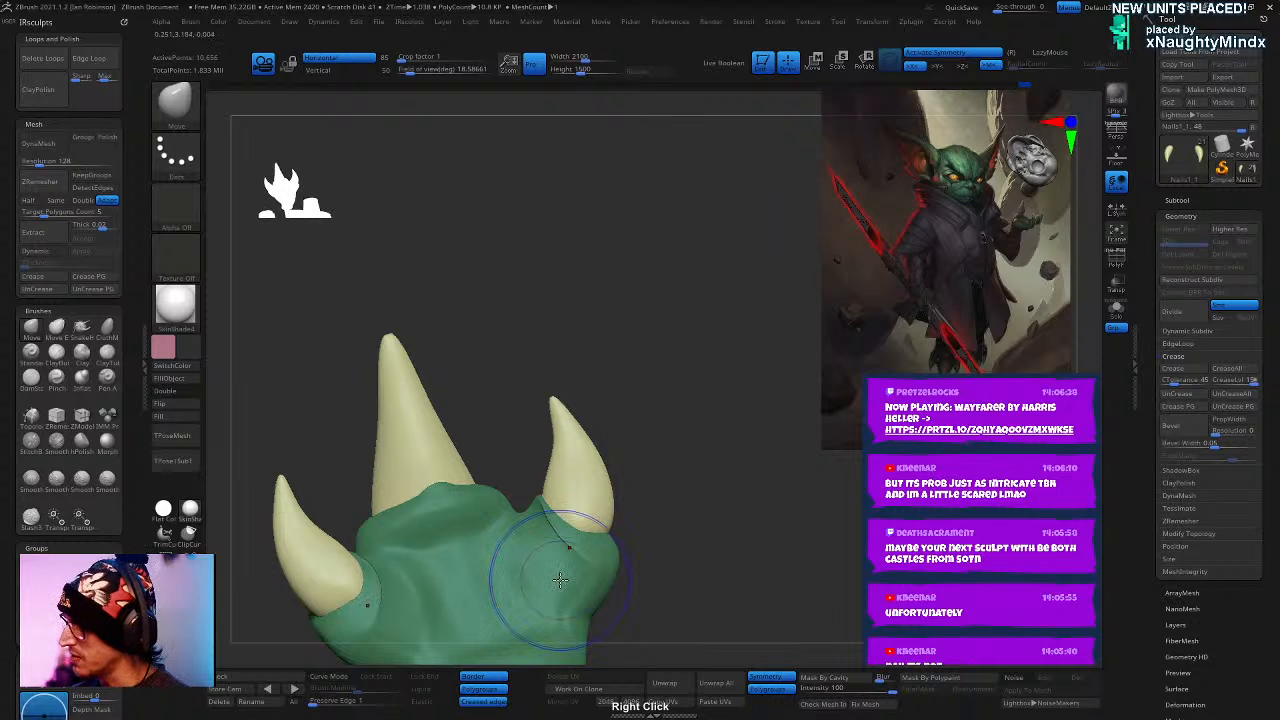
key("shift+f")
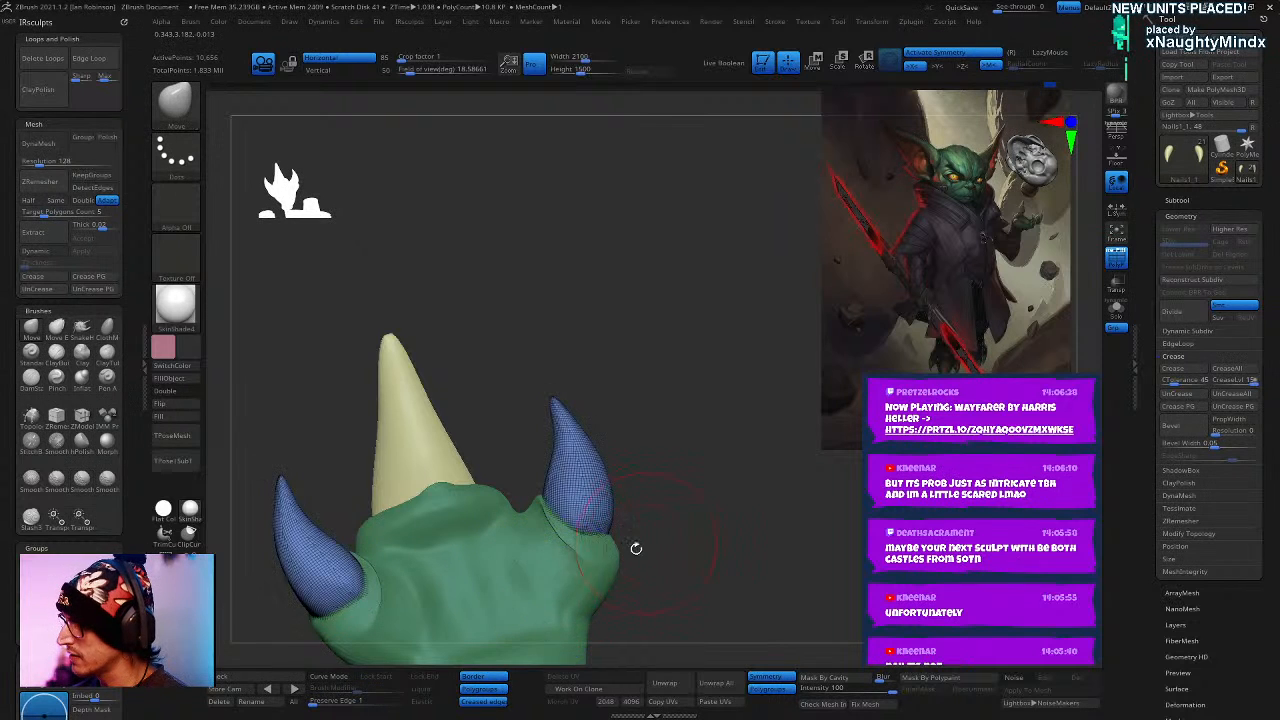
left_click(579, 593, "alt")
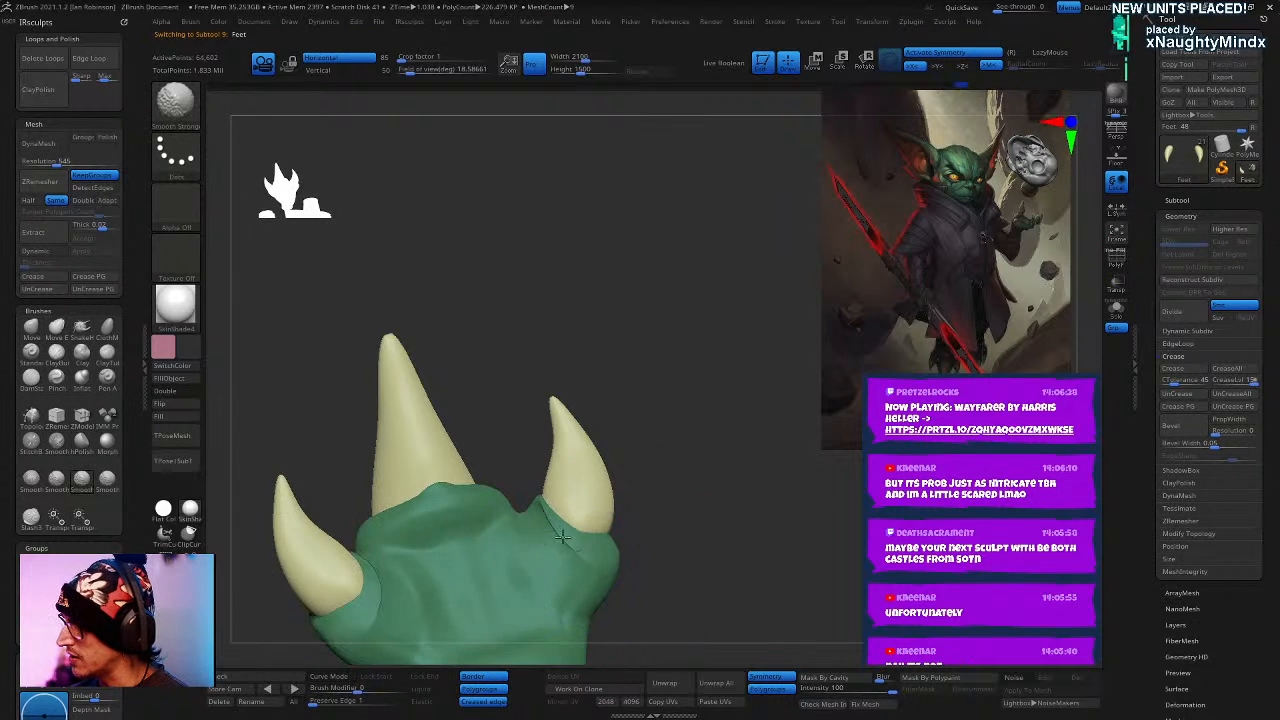
right_click_drag(666, 496, 666, 465)
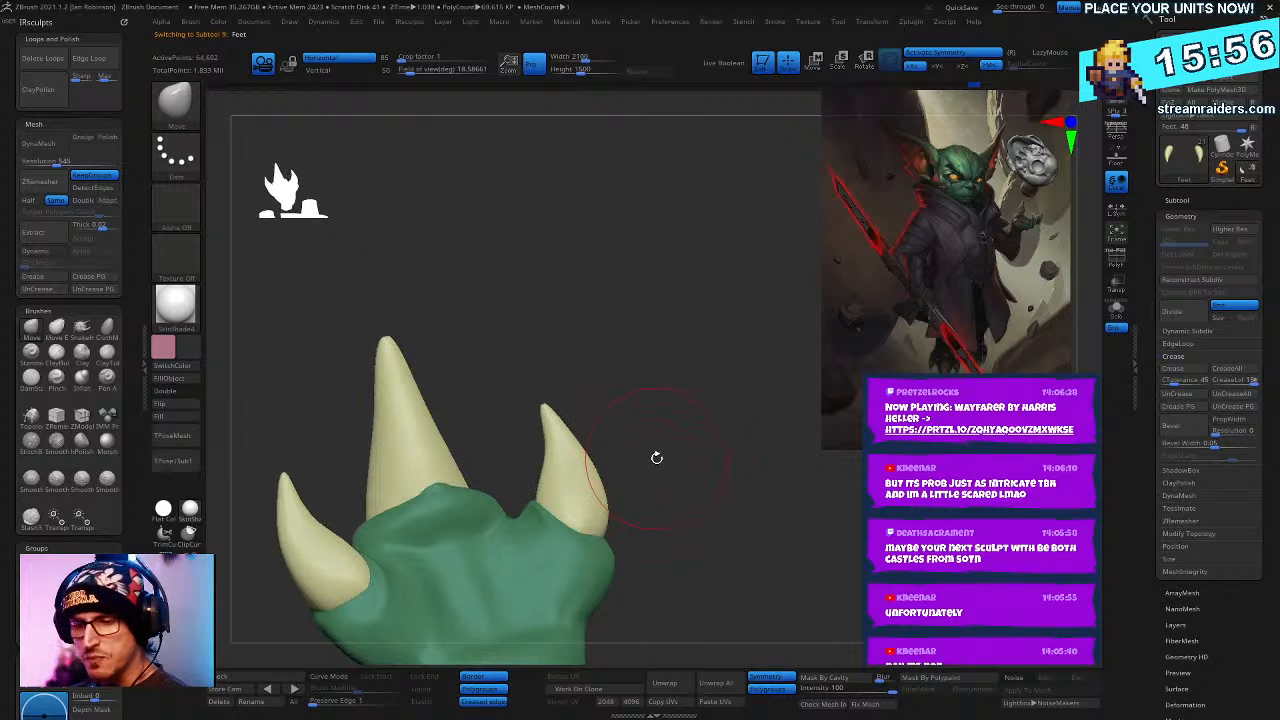
- Build up the skin folds around the foot's claw bases with the ClayBuildup brush
key("b")
key("c")
key("b")
right_click(628, 530)
mouse_move(628, 530)
right_mouse_down()
mouse_move(657, 506)
mouse_move(586, 534)
mouse_move(680, 494)
right_mouse_up()
right_click_drag(600, 510, 642, 465)
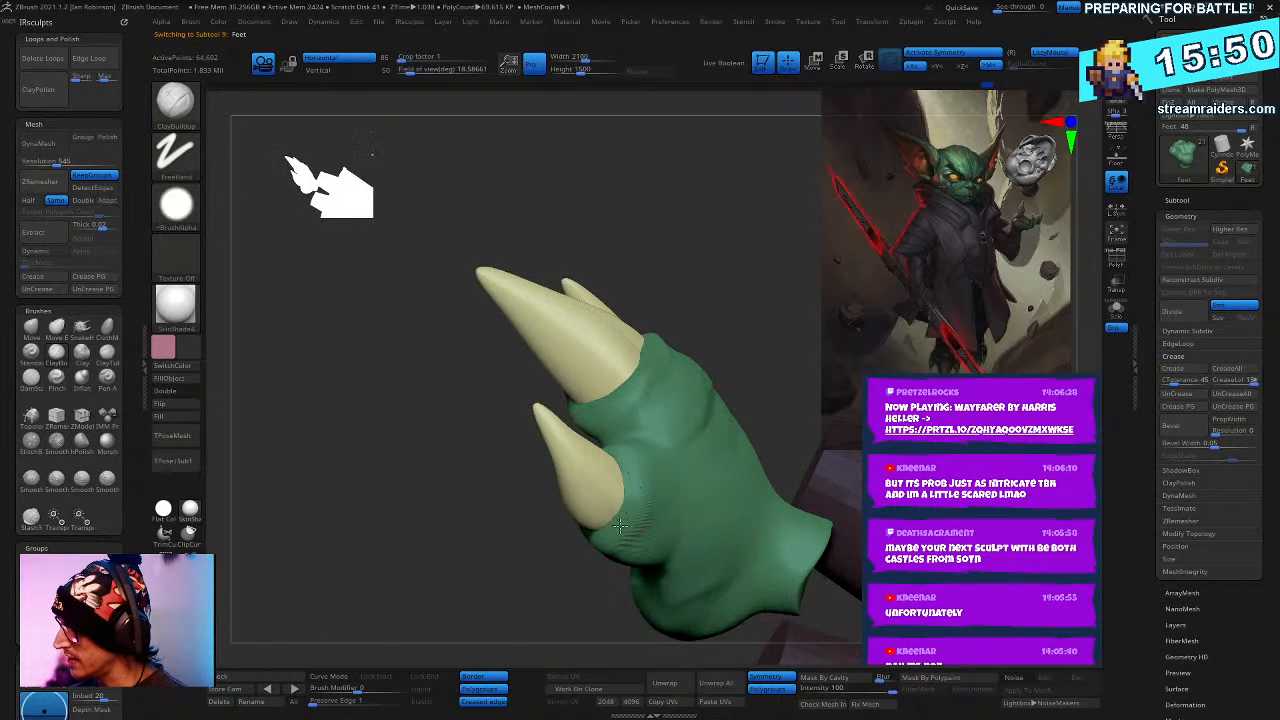
mouse_move(762, 328)
right_mouse_down()
mouse_move(789, 291)
mouse_move(720, 350)
mouse_move(605, 370)
mouse_move(615, 381)
right_mouse_up()
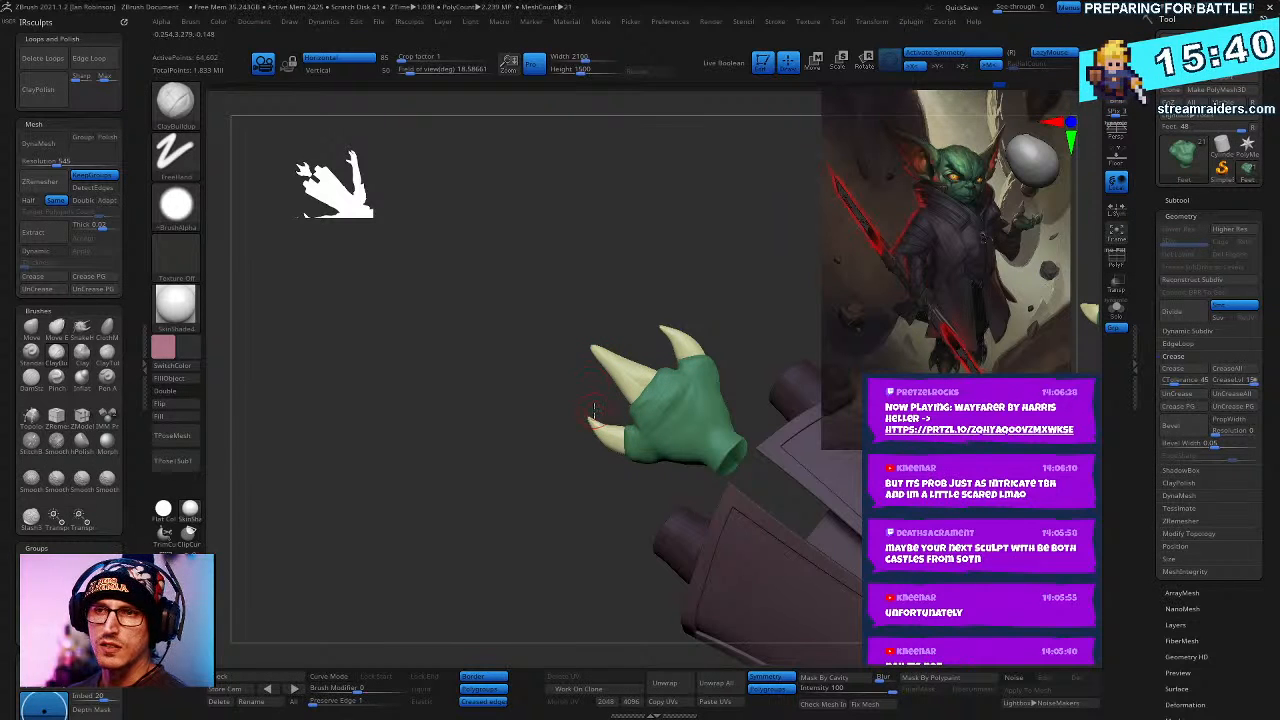
right_click_drag(650, 430, 668, 572)
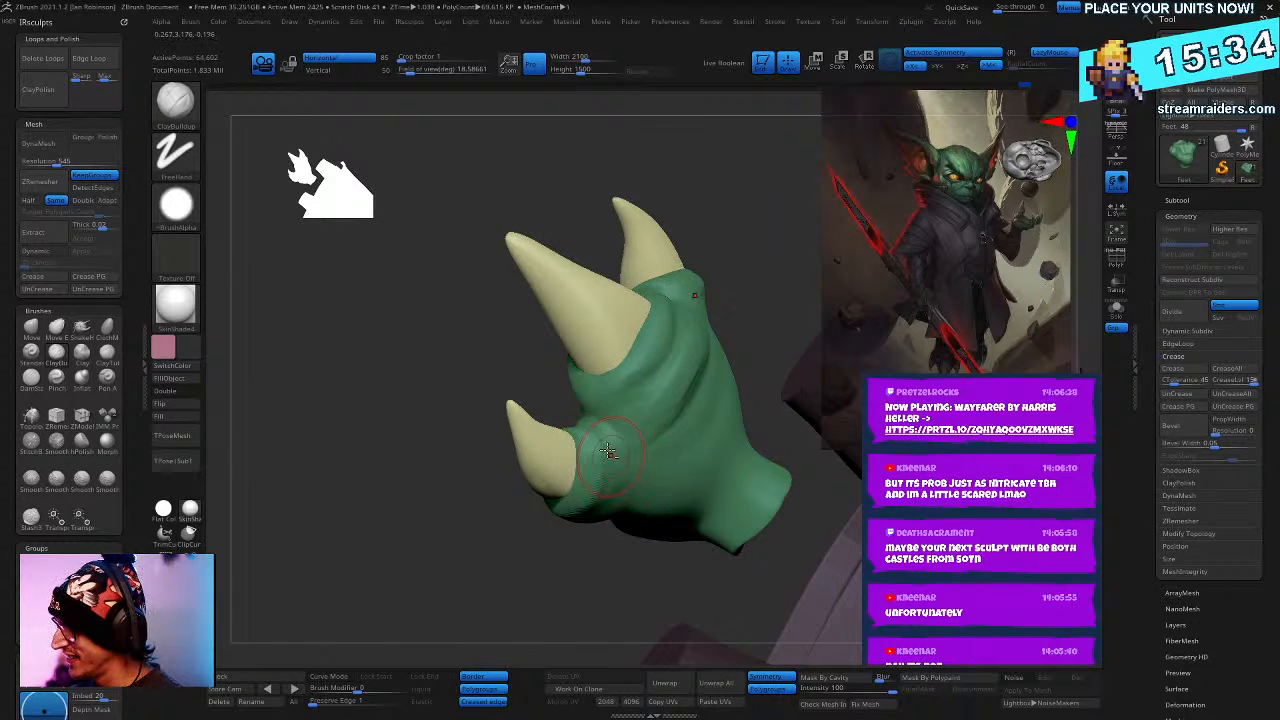
right_click_drag(645, 461, 773, 490)
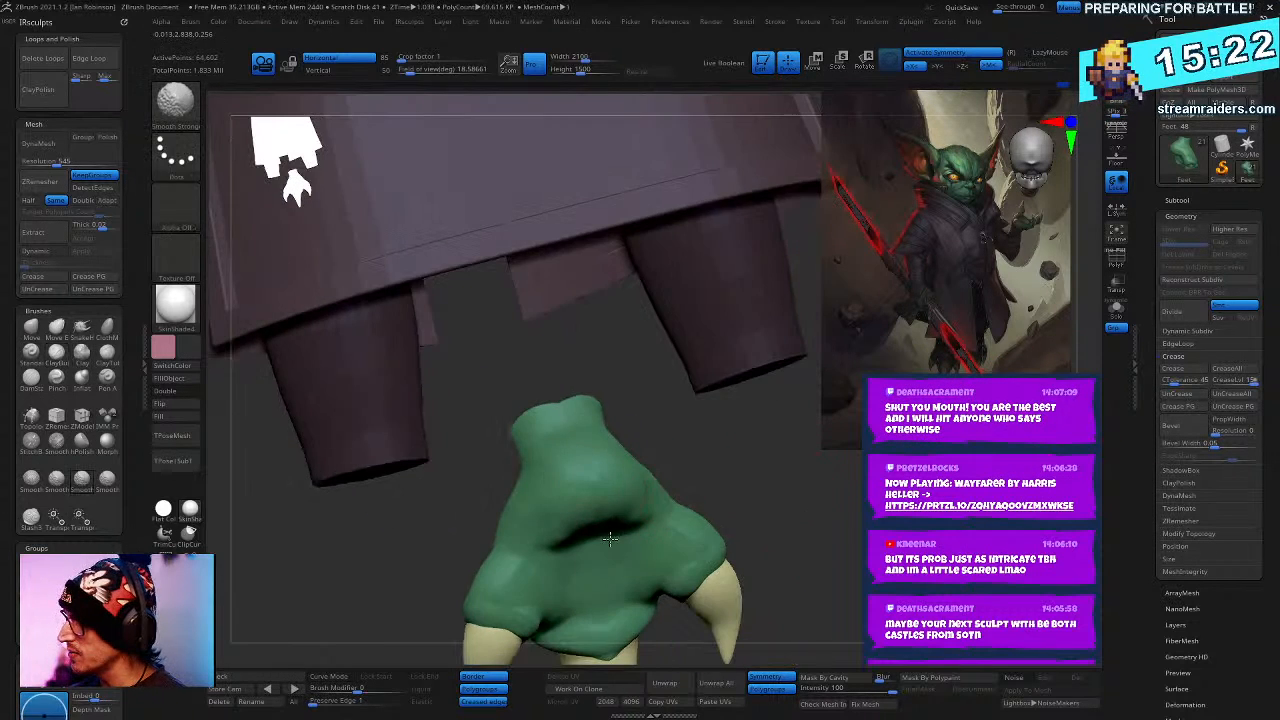
- Sculpt tendon ridges running from the ankle to the toes across the top of the foot and smooth them
left_click_drag(716, 499, 578, 488)
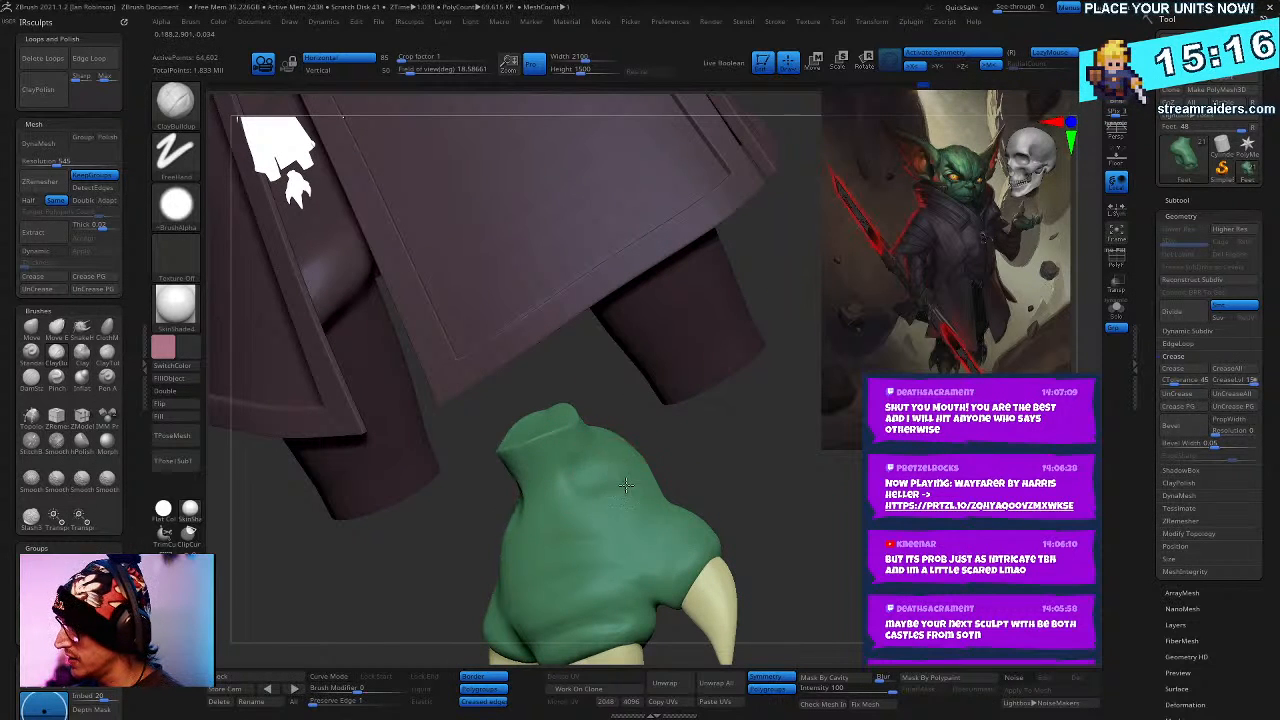
mouse_move(797, 520)
left_mouse_down()
mouse_move(814, 529)
mouse_move(537, 545)
left_mouse_up()
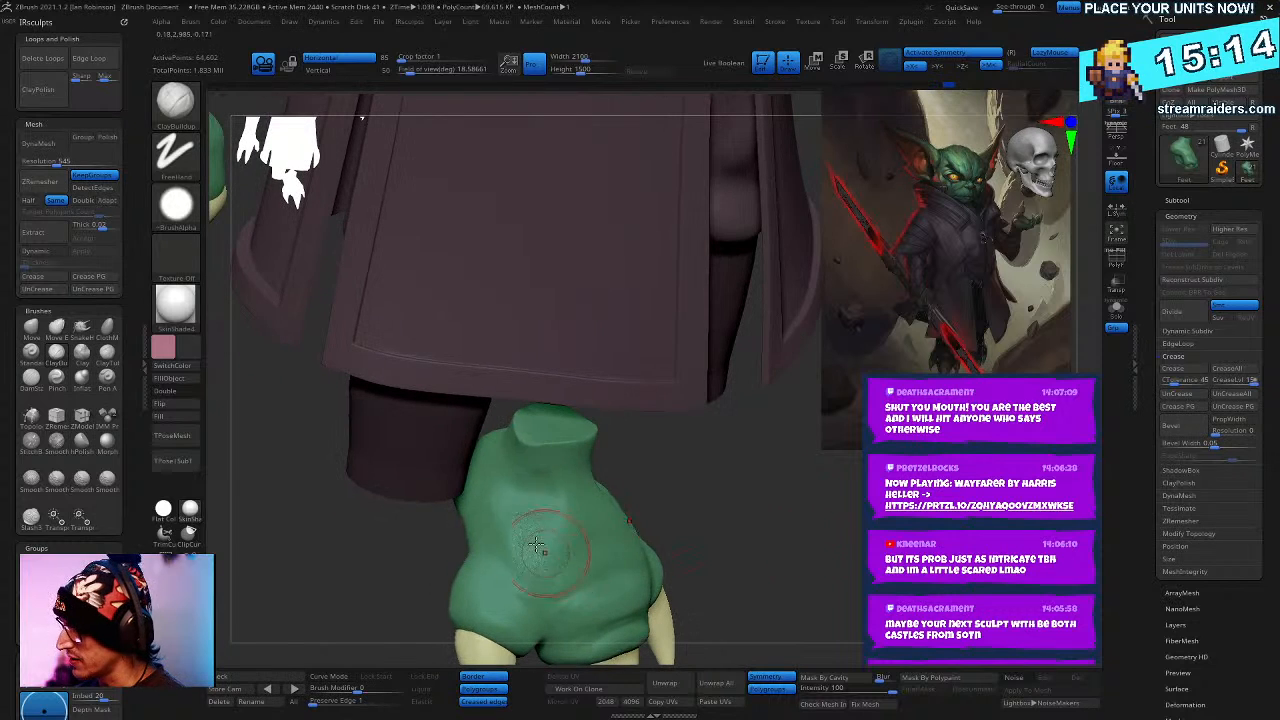
mouse_move(498, 499)
left_mouse_down()
mouse_move(527, 492)
mouse_move(737, 557)
mouse_move(600, 458)
left_mouse_up()
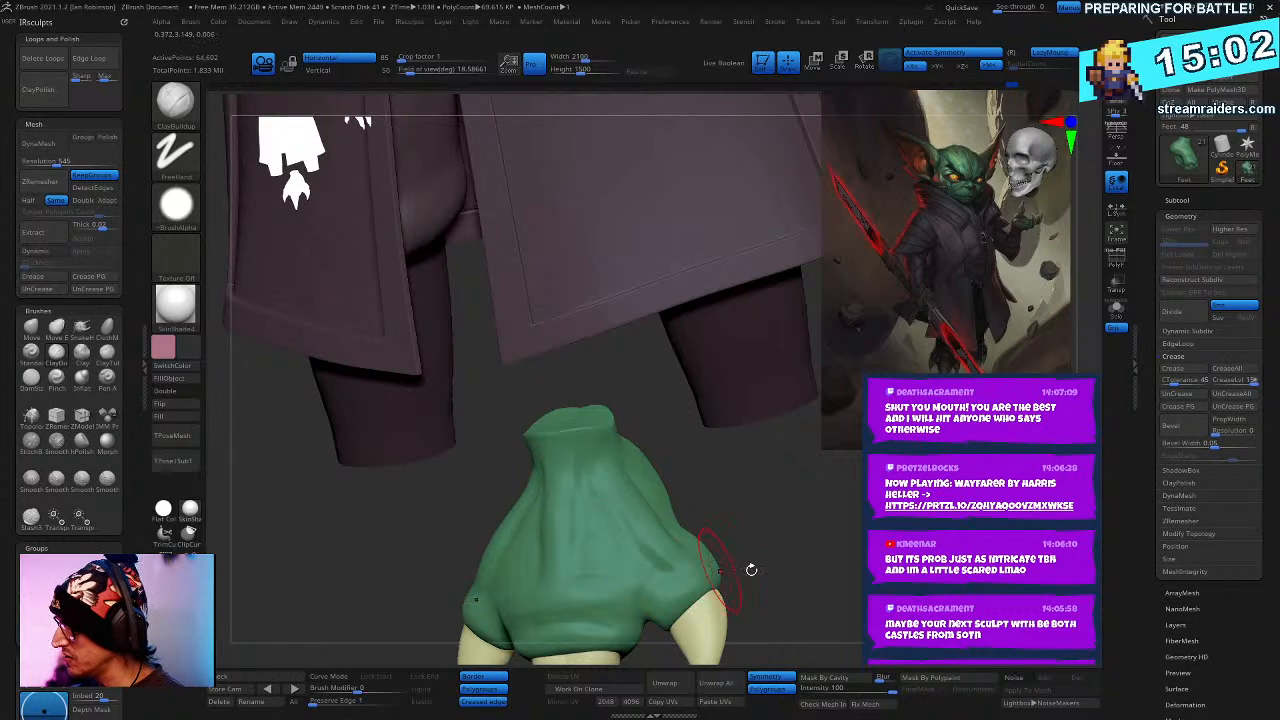
left_click_drag(751, 569, 500, 530)
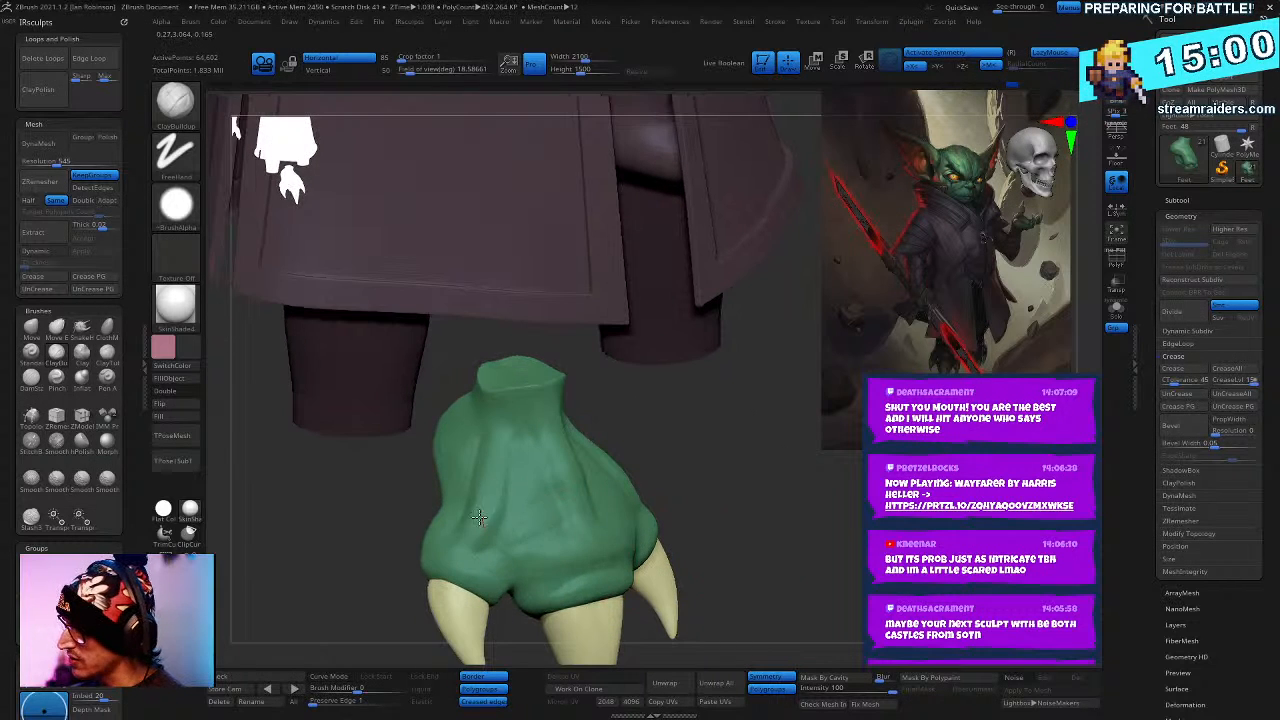
key("shift")
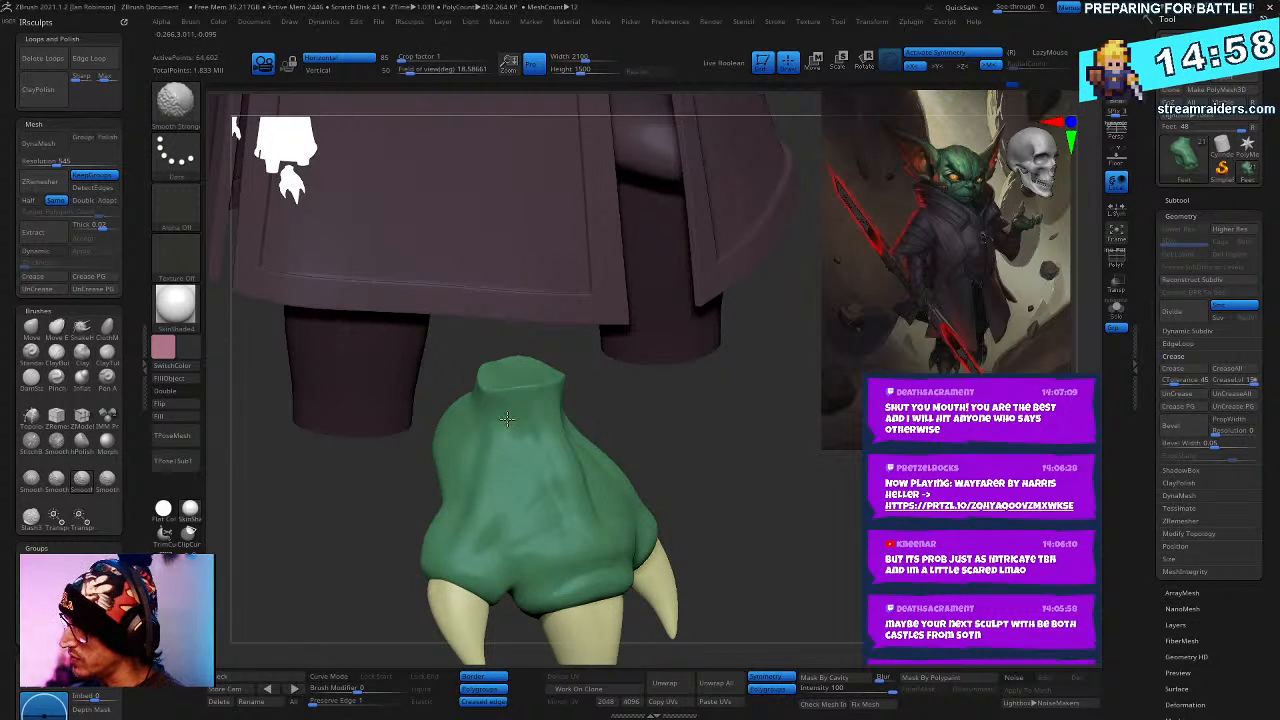
mouse_move(640, 432)
left_mouse_down()
mouse_move(739, 465)
mouse_move(613, 457)
left_mouse_up()
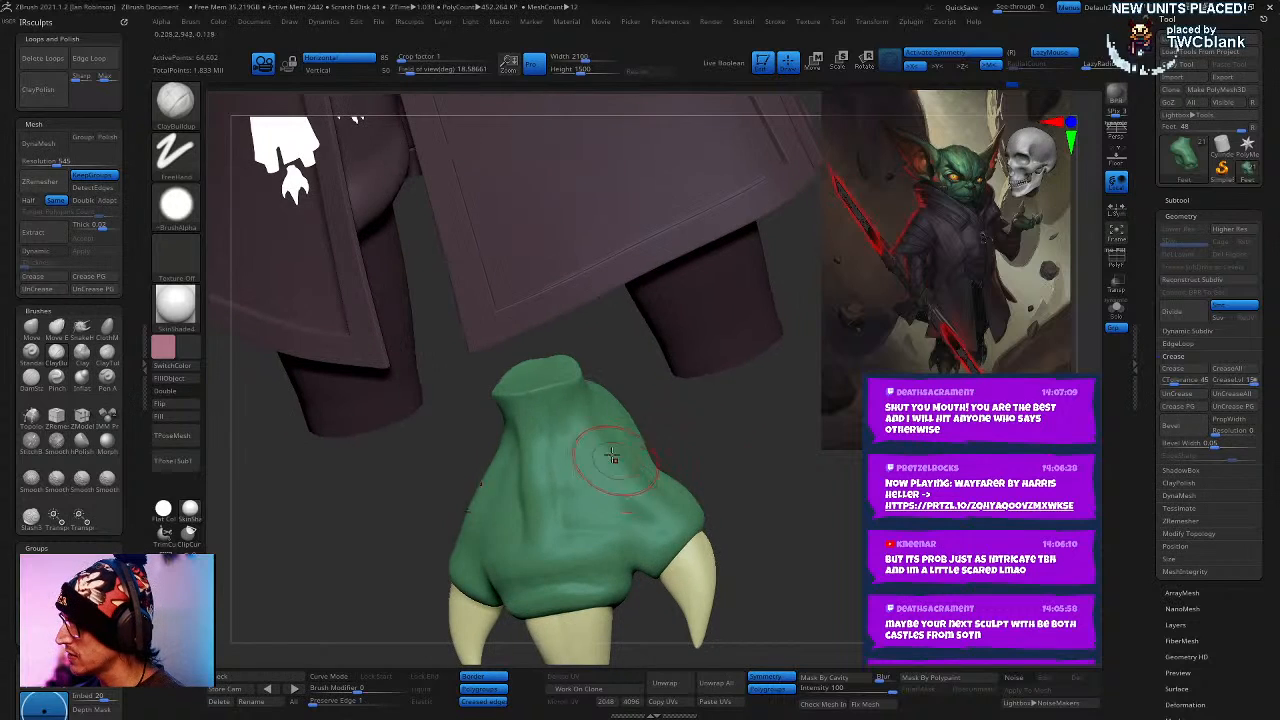
- Carve grooves between the foot's tendons with the Slash3 brush
key("b")
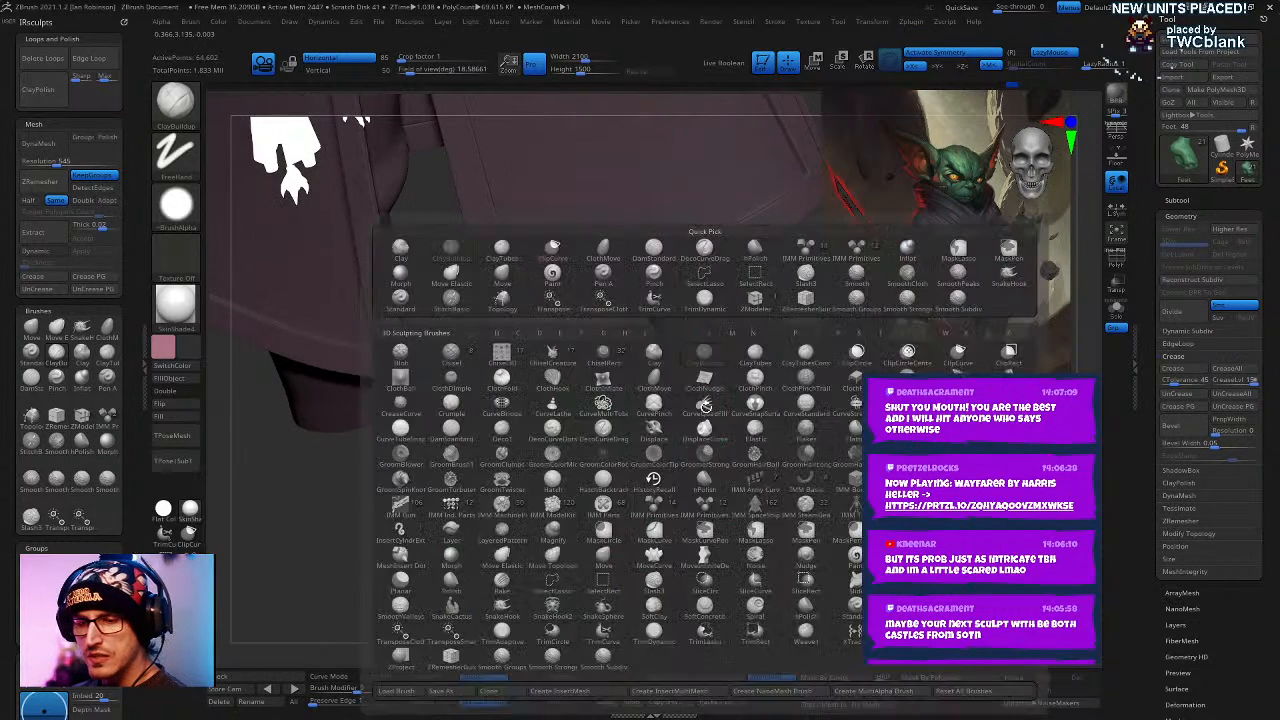
key("l")
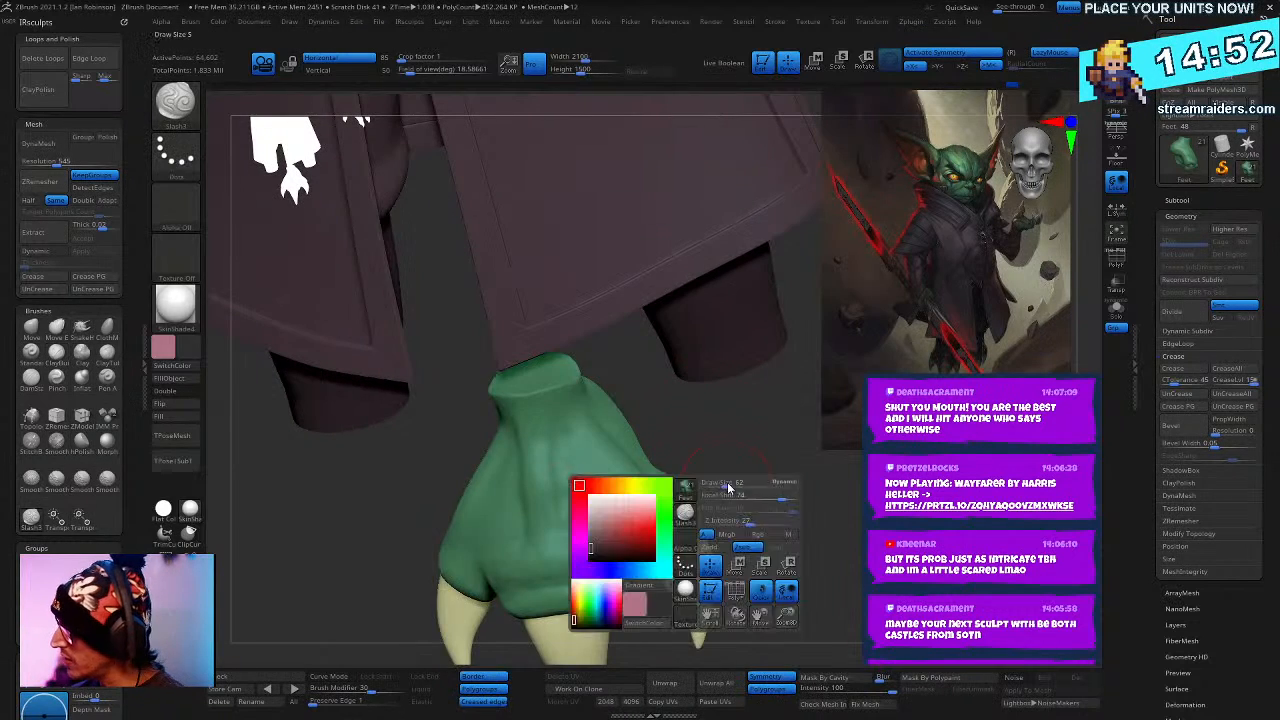
left_click_drag(760, 463, 500, 475)
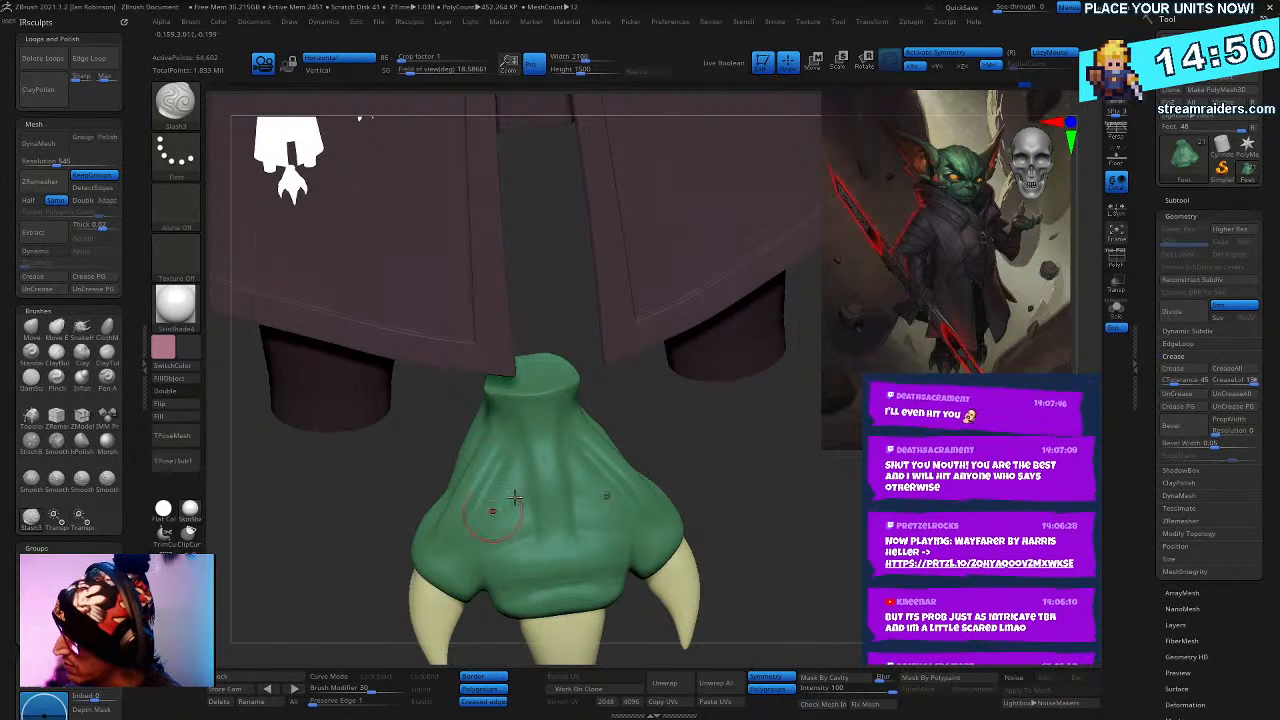
left_click_drag(741, 496, 562, 503)
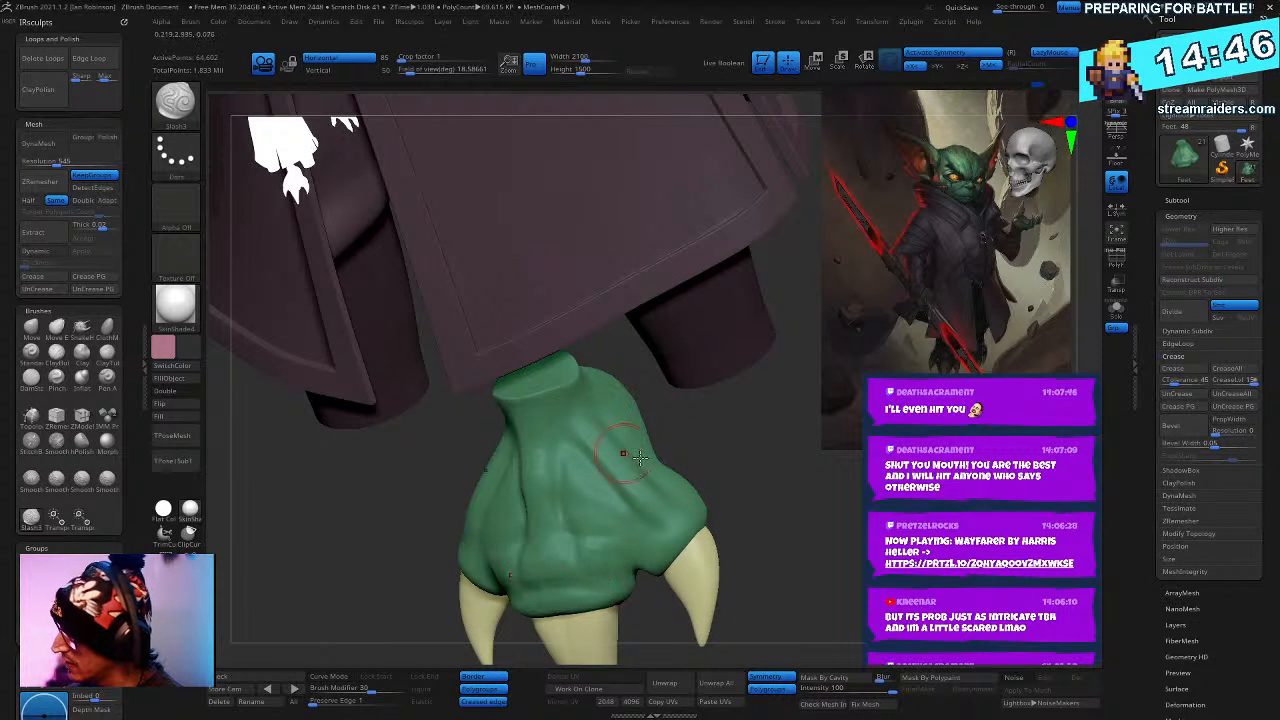
- Reinforce the tendons and toe knuckles on the foot with ClayBuildup and smooth the transitions
key("b")
key("c")
key("b")
mouse_move(726, 520)
left_mouse_down()
mouse_move(598, 560)
mouse_move(551, 474)
mouse_move(546, 510)
mouse_move(608, 491)
left_mouse_up()
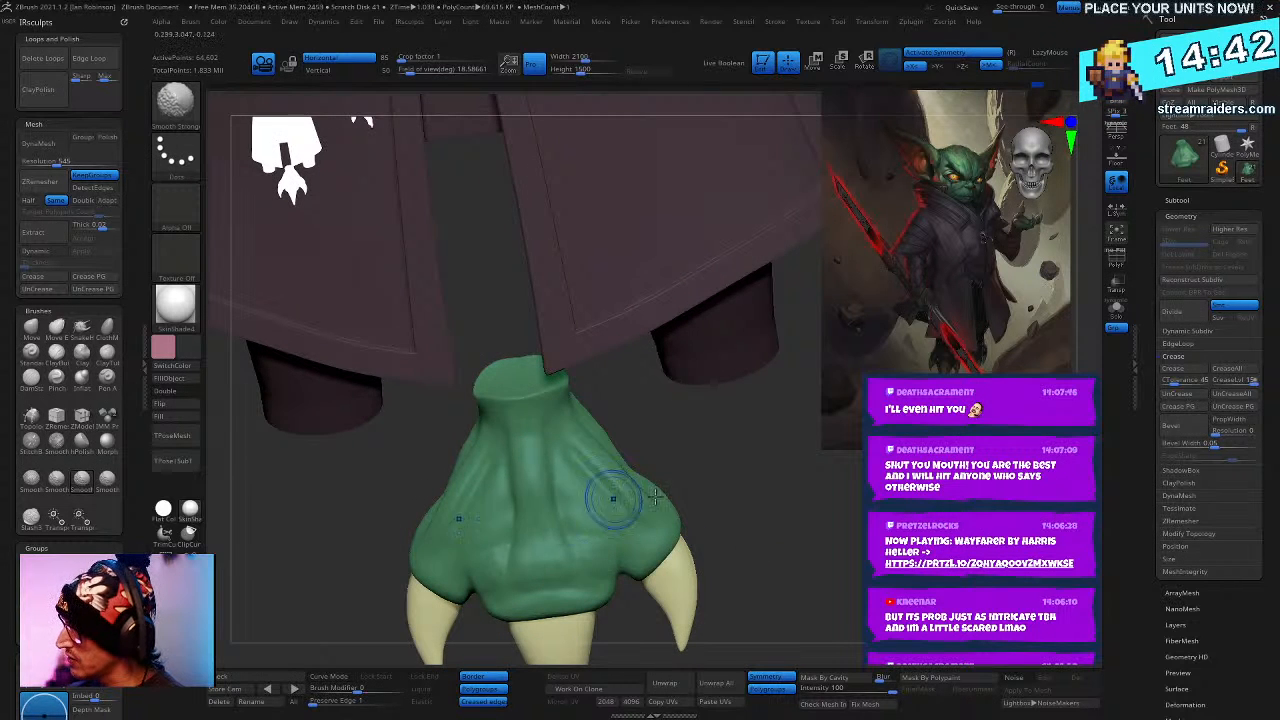
left_click_drag(706, 500, 525, 520)
mouse_move(450, 504)
left_mouse_down("shift")
mouse_move(472, 456)
mouse_move(462, 484)
left_mouse_up("shift")
mouse_move(590, 500)
left_mouse_down()
mouse_move(552, 490)
mouse_move(552, 477)
left_mouse_up()
mouse_move(700, 540)
left_mouse_down("alt")
mouse_move(694, 494)
mouse_move(693, 521)
left_mouse_up("alt")
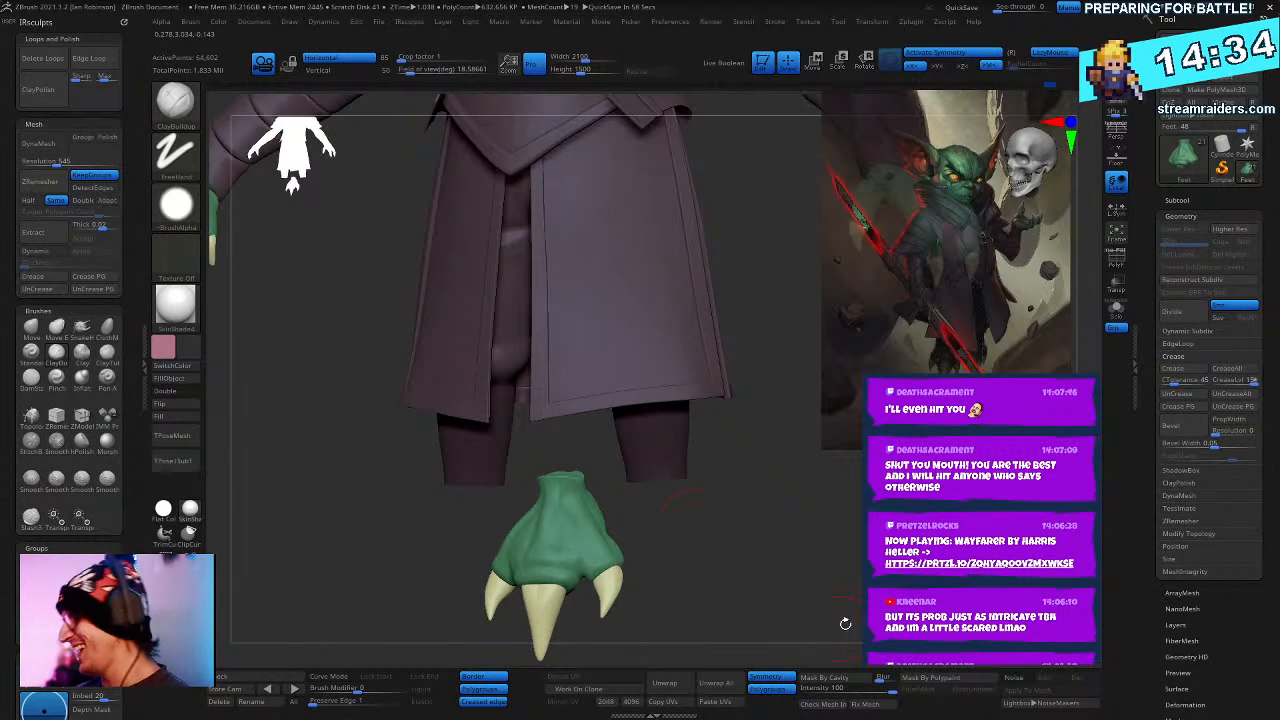
- Add volume to the back of the ankle above the heel with ClayBuildup
mouse_move(845, 623)
left_mouse_down()
mouse_move(851, 580)
mouse_move(794, 536)
mouse_move(778, 606)
left_mouse_up()
left_click_drag(514, 506, 523, 517)
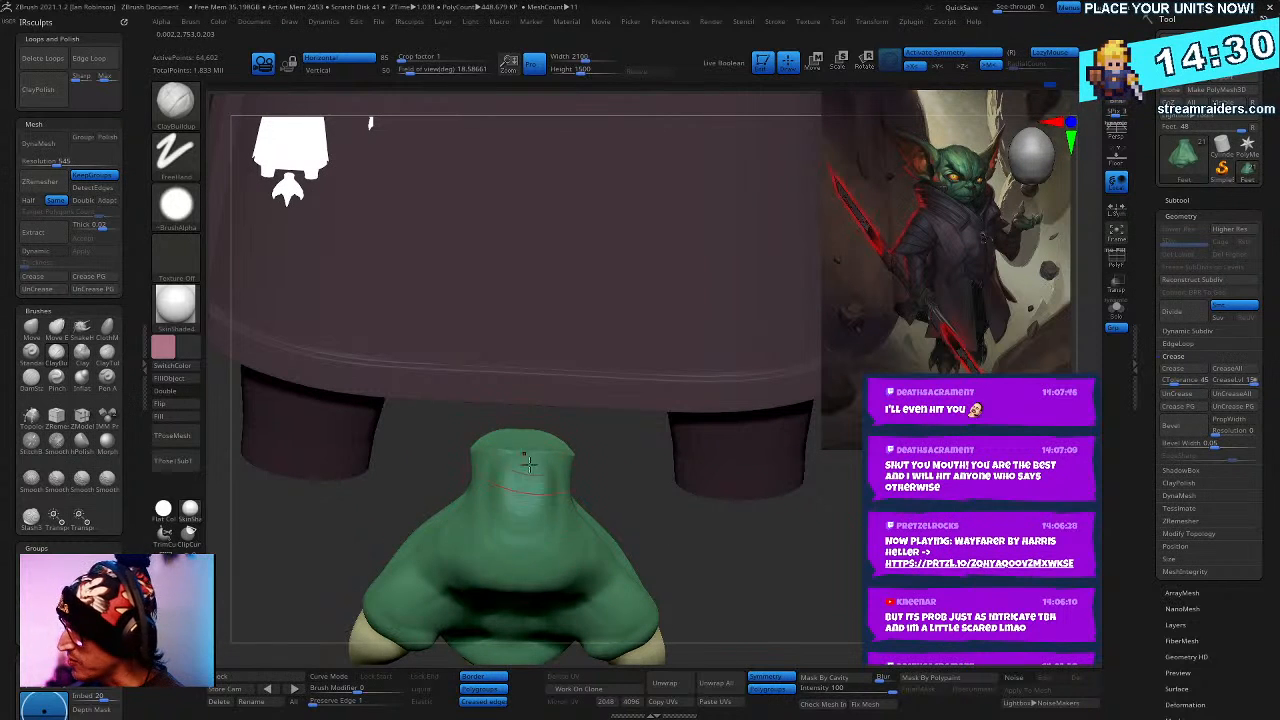
mouse_move(690, 560)
left_mouse_down()
mouse_move(793, 536)
mouse_move(857, 555)
mouse_move(780, 535)
mouse_move(636, 554)
mouse_move(812, 572)
mouse_move(749, 517)
mouse_move(675, 525)
mouse_move(851, 540)
mouse_move(814, 614)
mouse_move(860, 558)
mouse_move(908, 543)
mouse_move(1000, 420)
mouse_move(1075, 359)
left_mouse_up()
key("space")
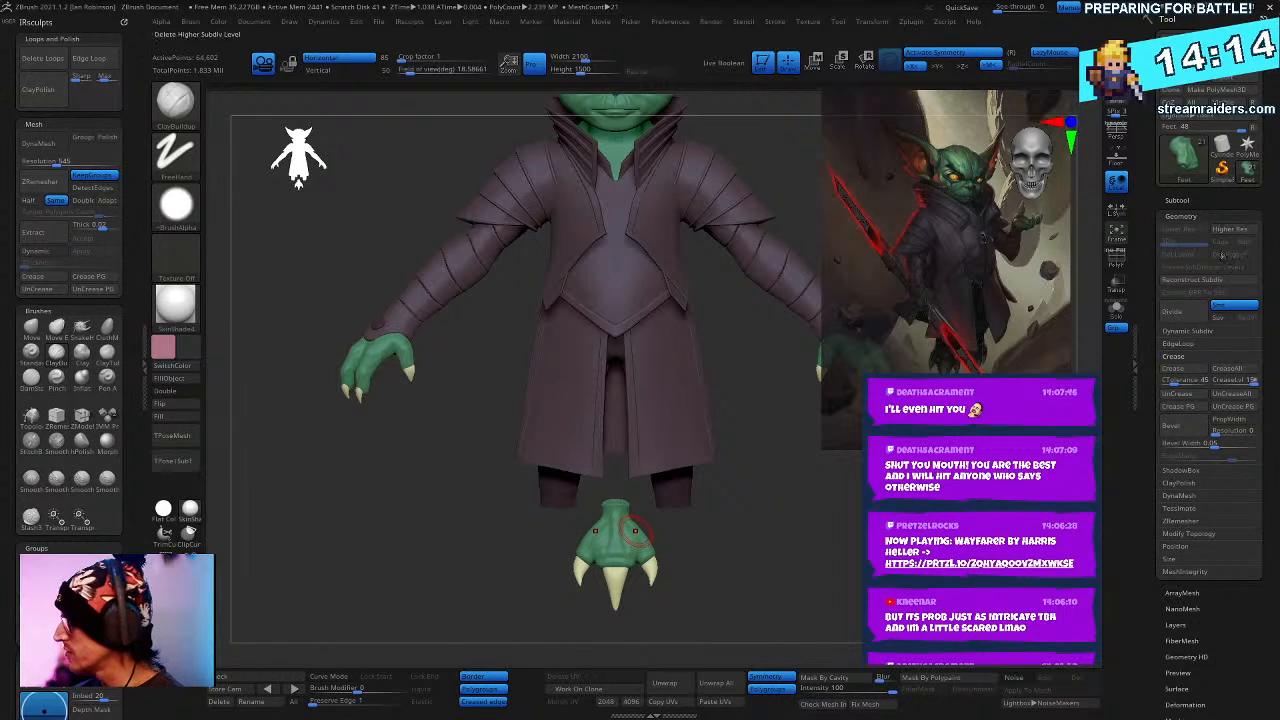
- Merge the foot's Nails subtool with the Nails1_1 subtool directly below it
left_click_drag(1192, 203, 1192, 200)
left_click(1177, 197)
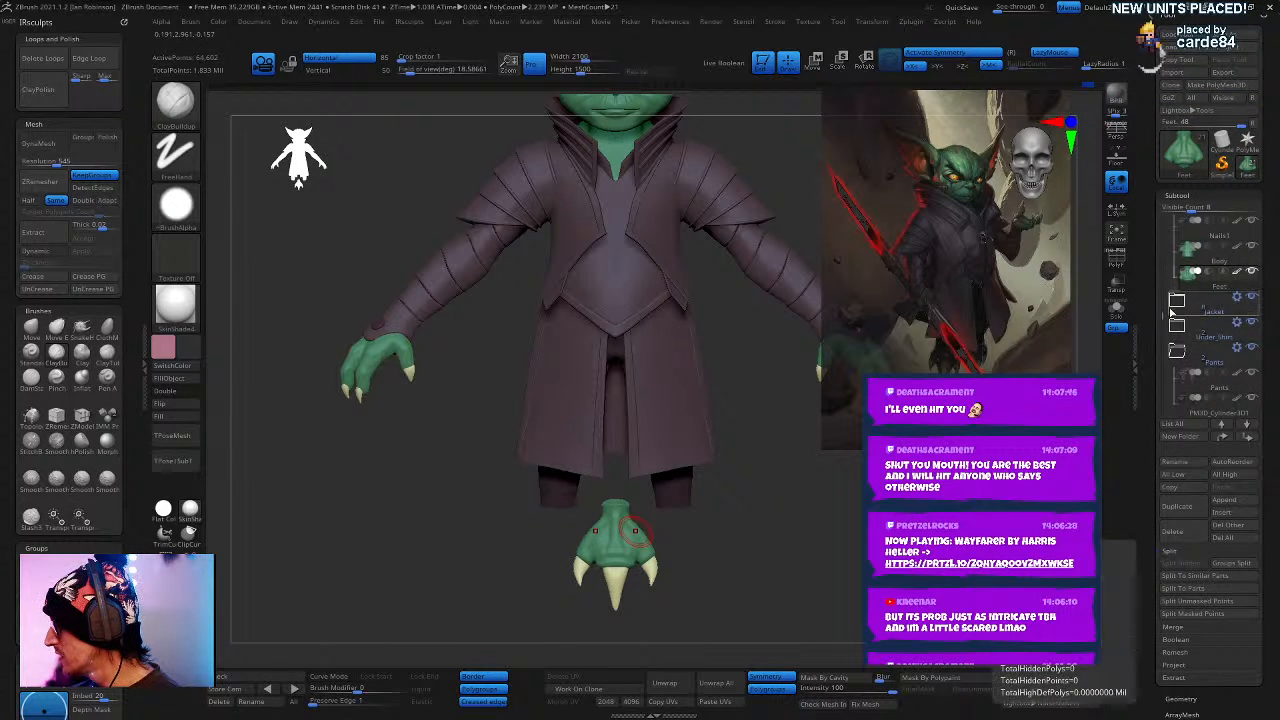
left_click_drag(1165, 312, 1163, 273)
left_click(1211, 266)
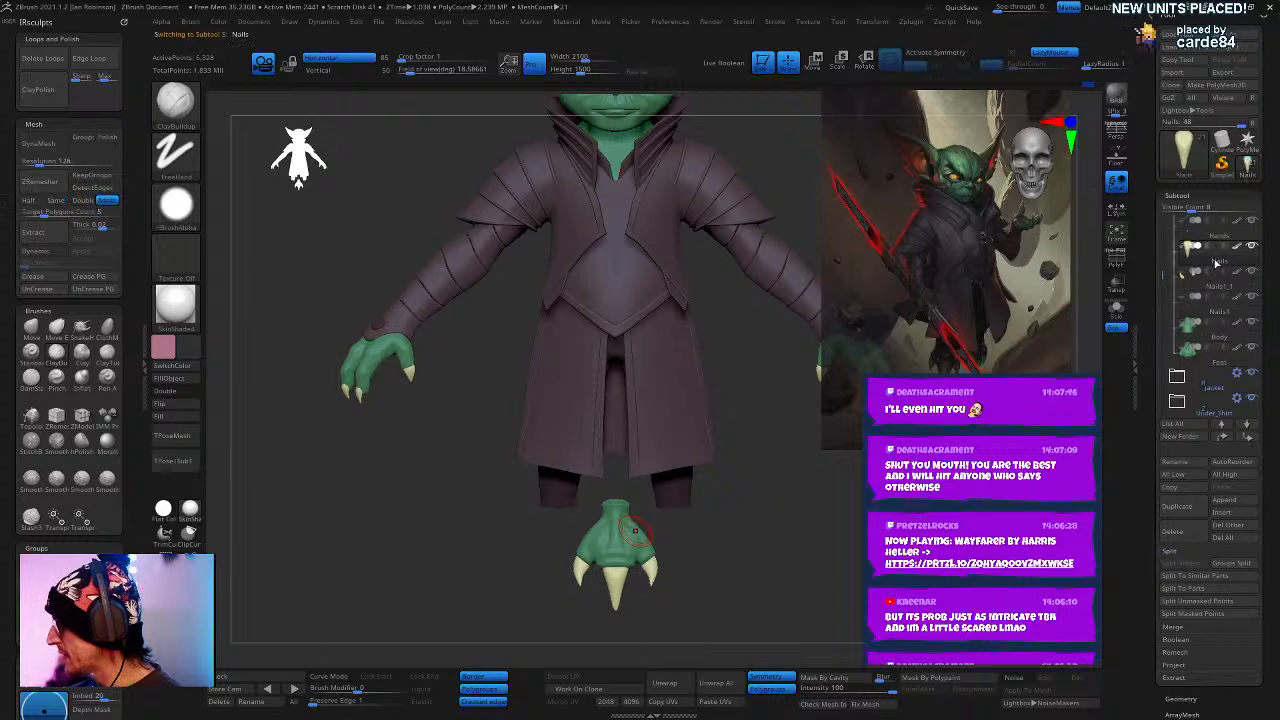
left_click(1188, 628)
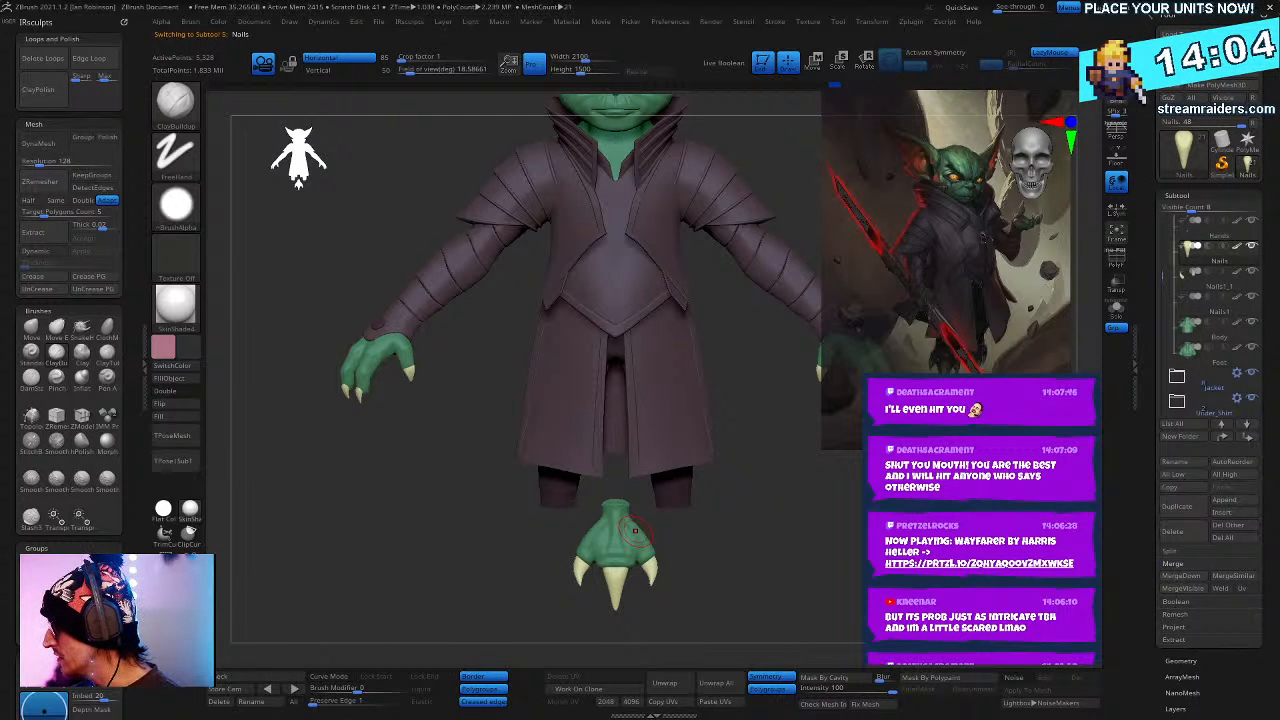
left_click(1188, 577)
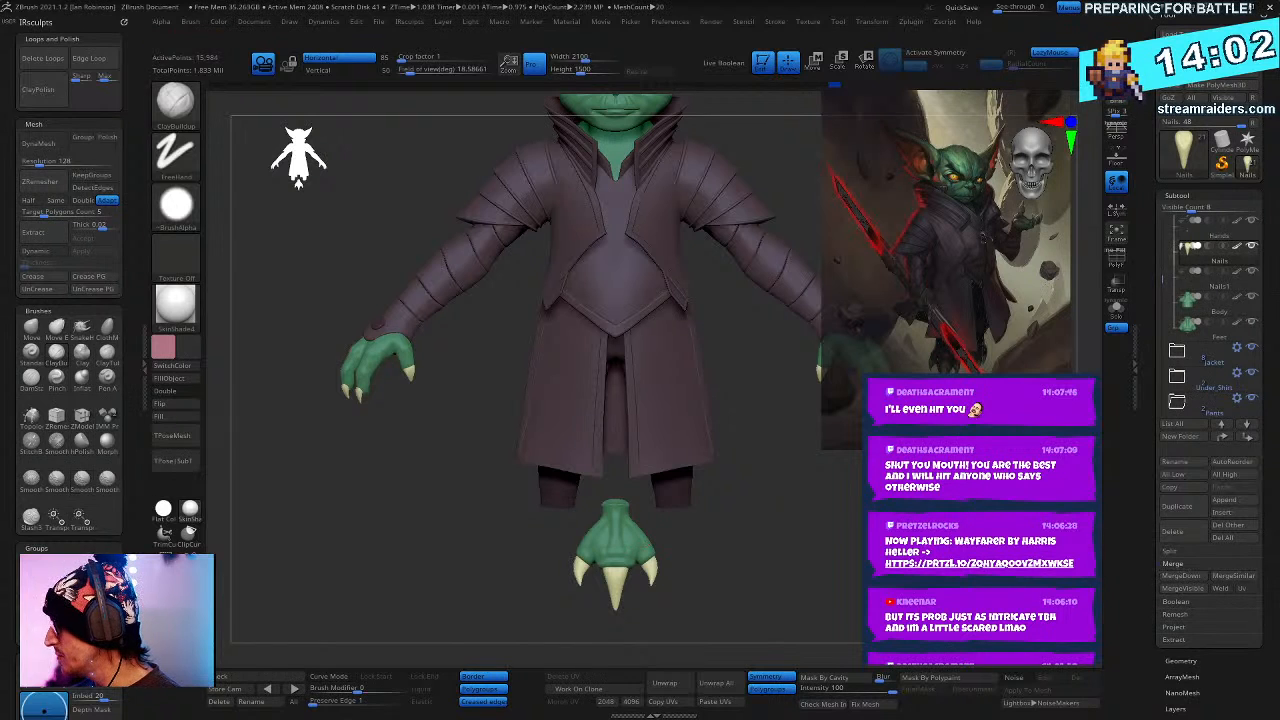
- Move the merged Nails subtool directly below Feet and merge it down into the Feet subtool
key("shift+f")
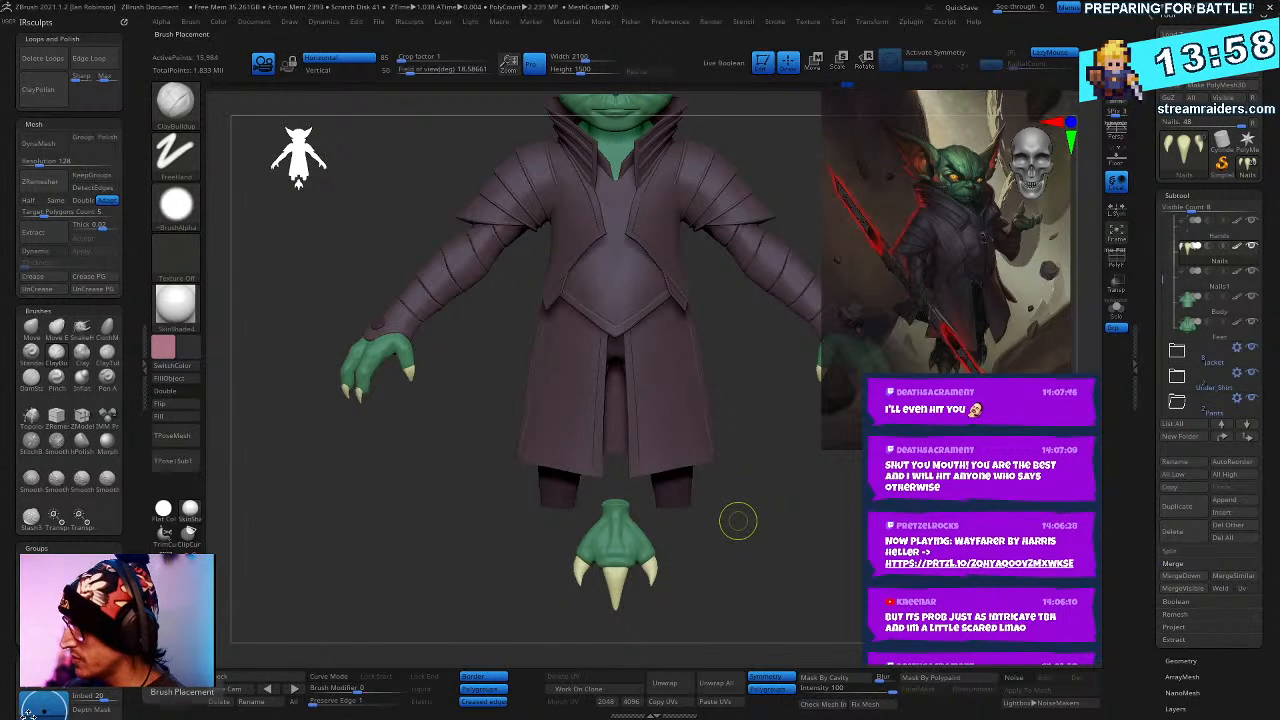
left_click_drag(738, 520, 865, 566)
left_click(1205, 322)
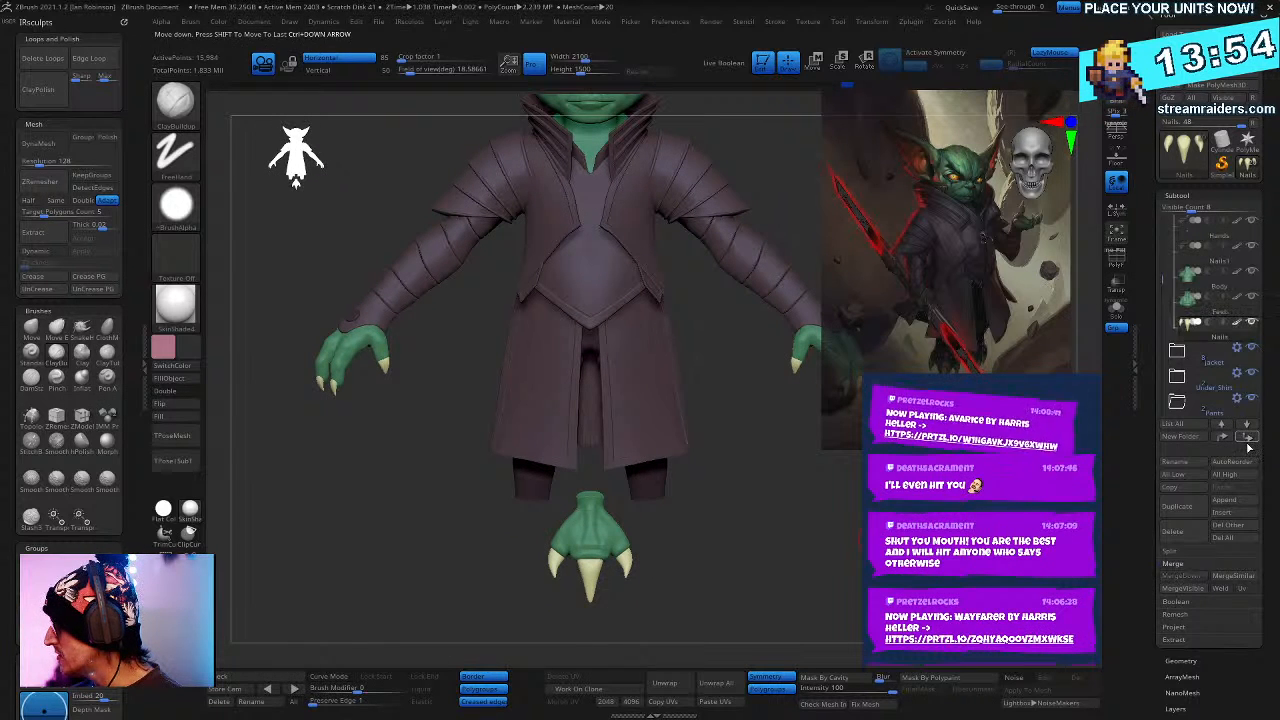
left_click(1196, 297)
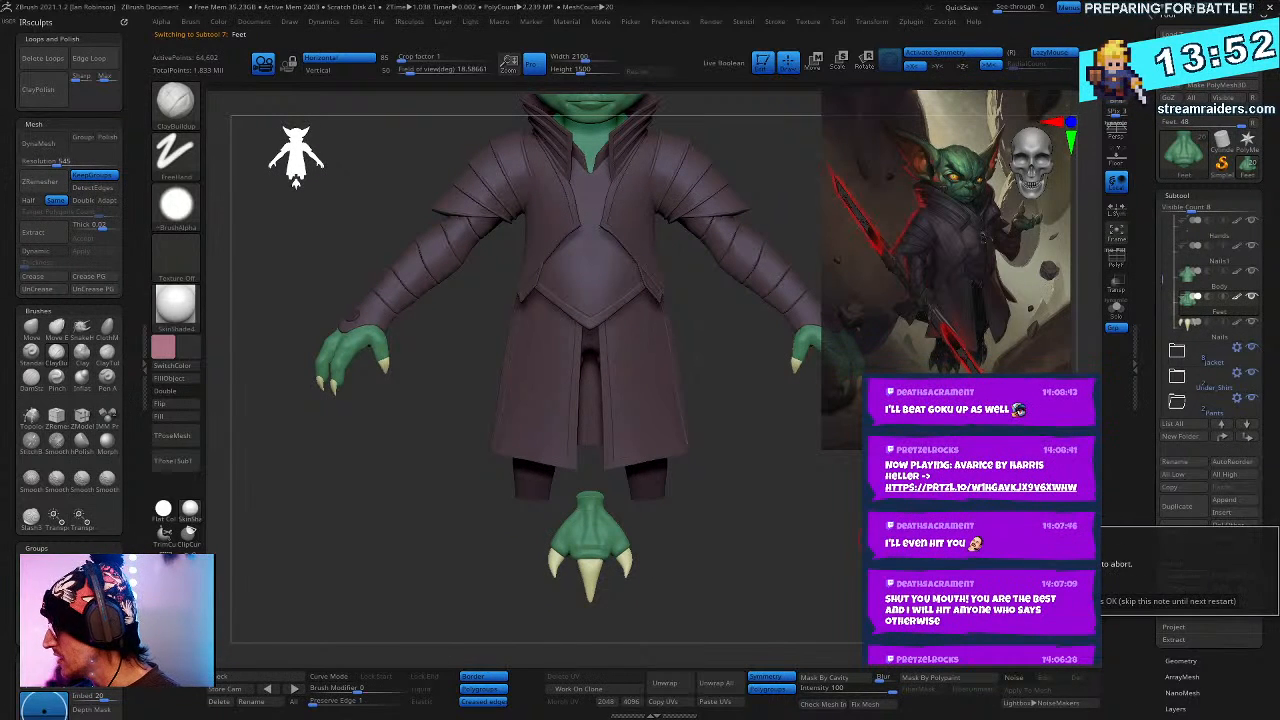
left_click_drag(846, 515, 781, 510, "alt")
key("shift+f")
key("shift+f")
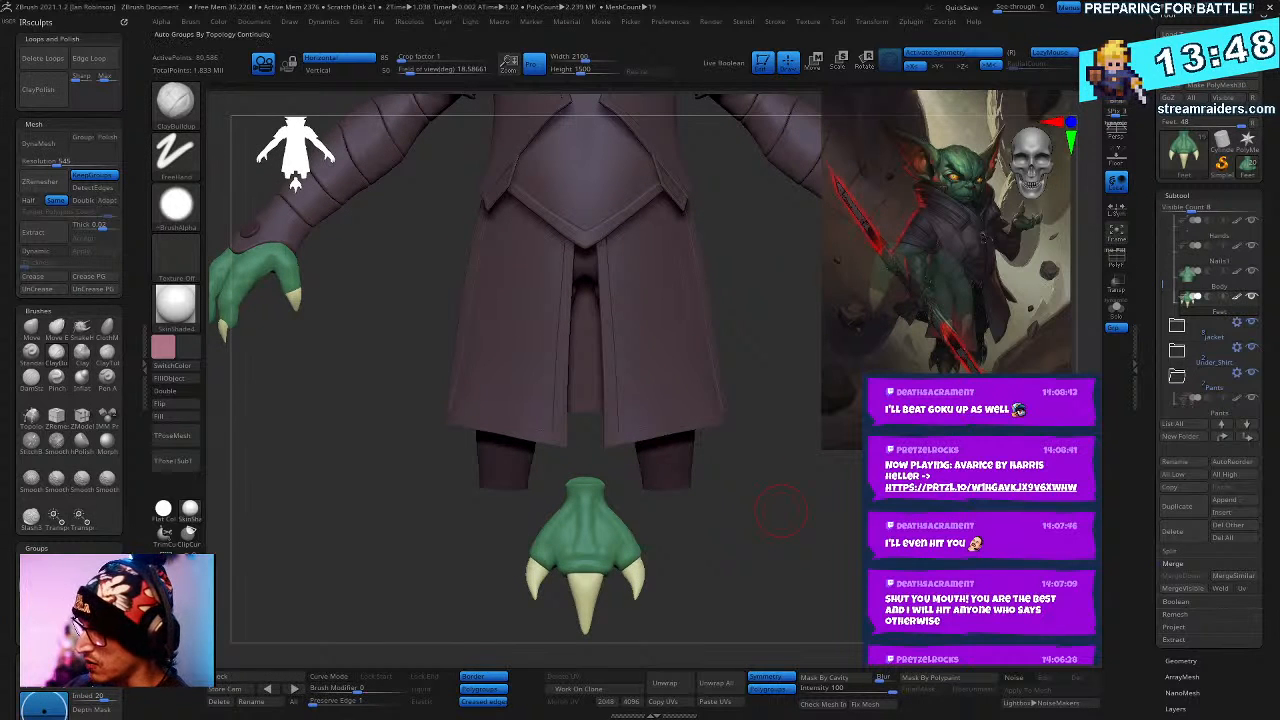
- Center and align the transform gizmo on the clawed foot, and move the foot sideways under one trouser leg
key("shift+f")
key("shift+f")
key("w")
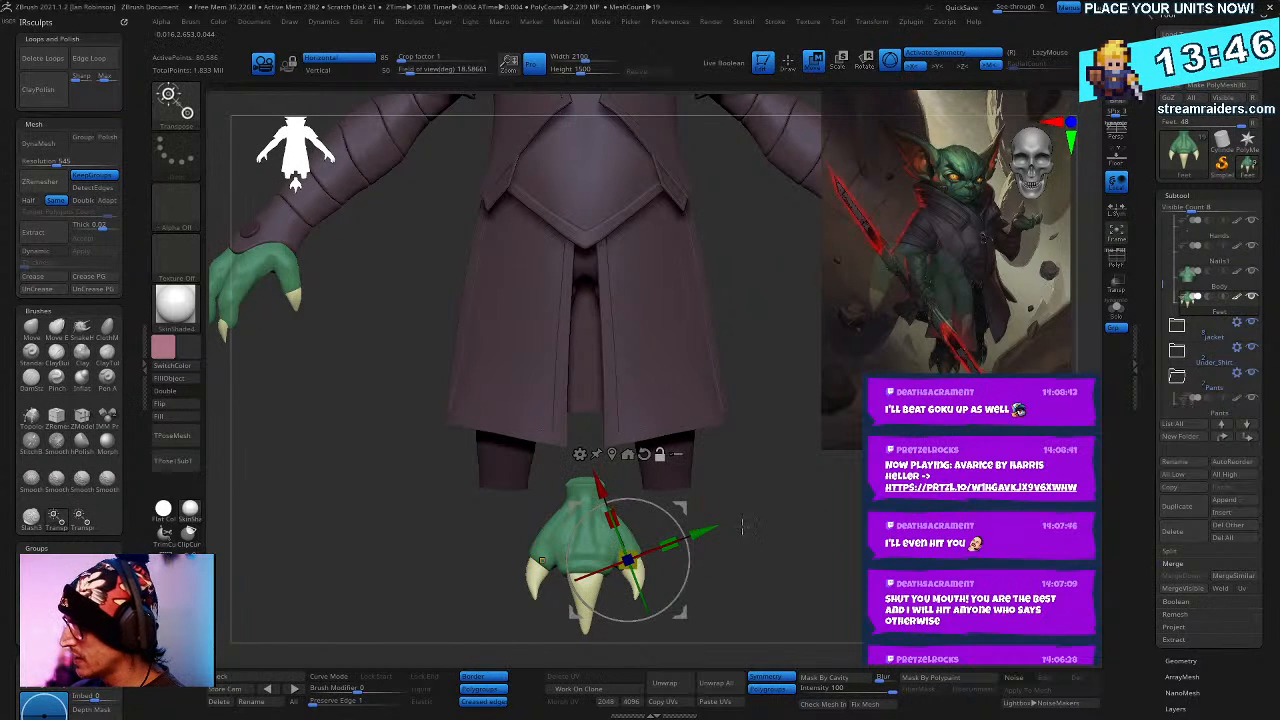
left_click_drag(700, 560, 690, 540, "shift")
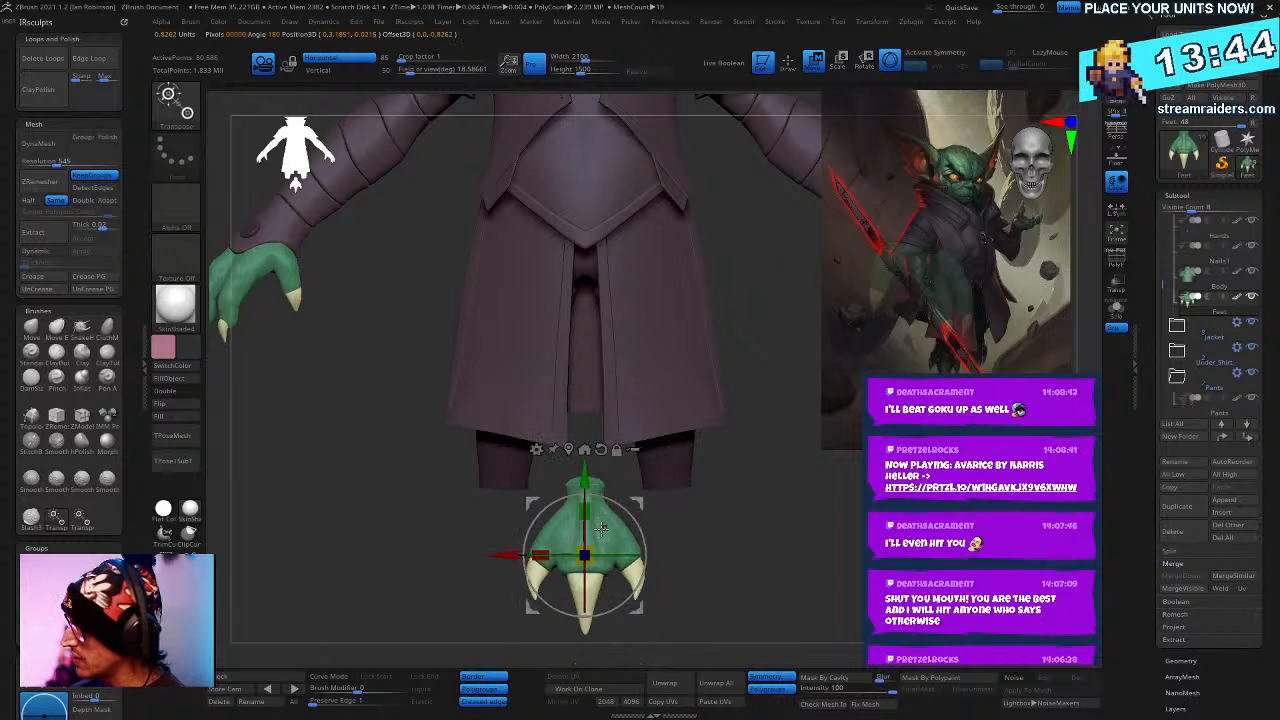
mouse_move(505, 556)
left_mouse_down()
mouse_move(455, 556)
mouse_move(581, 554)
left_mouse_up()
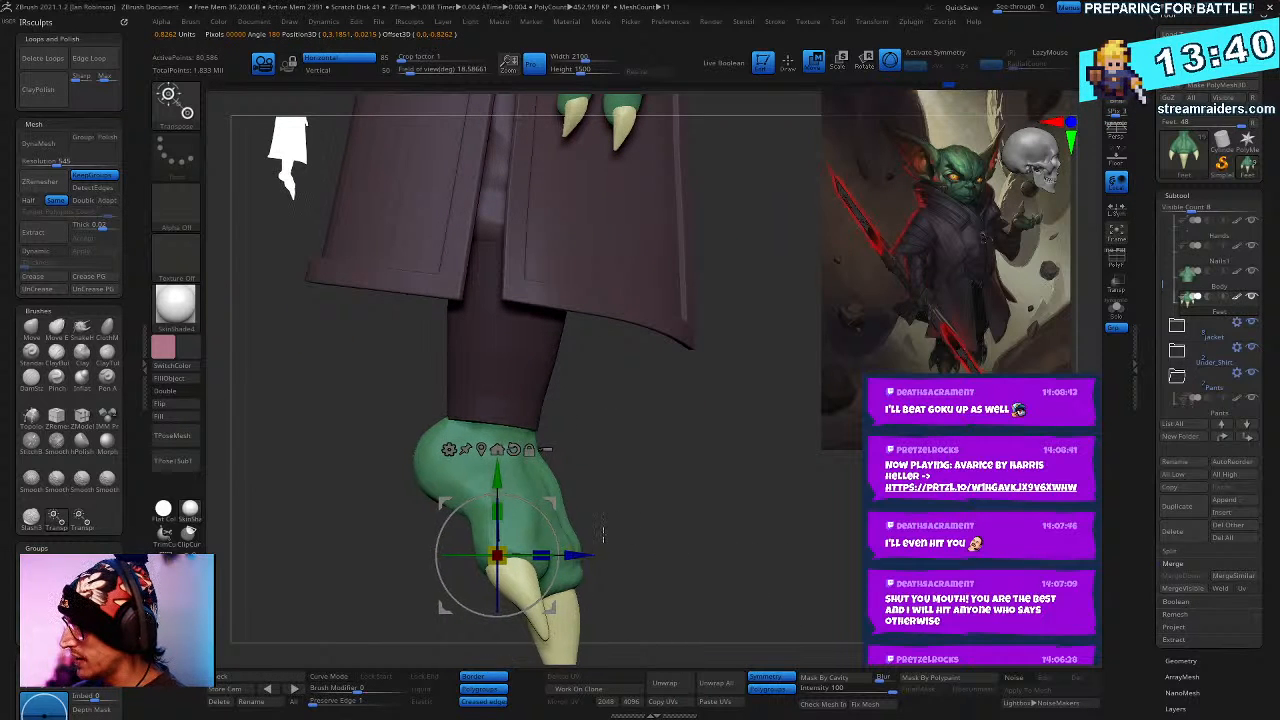
- Mirror the clawed foot across the body to create the matching foot under the other leg
key("q")
left_click_drag(726, 558, 773, 569)
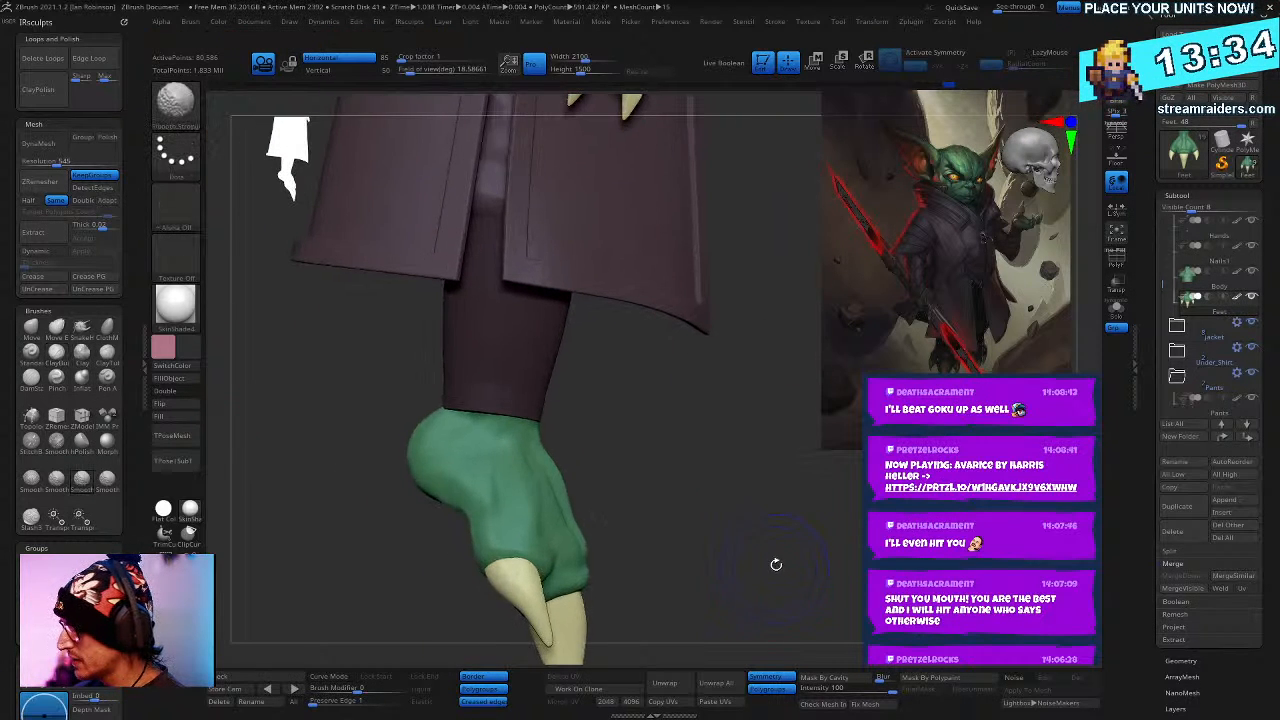
key("shift+f")
key("shift+f")
left_click_drag(734, 531, 506, 501)
key("ctrl+shift+m")
left_click_drag(741, 561, 702, 568, "alt")
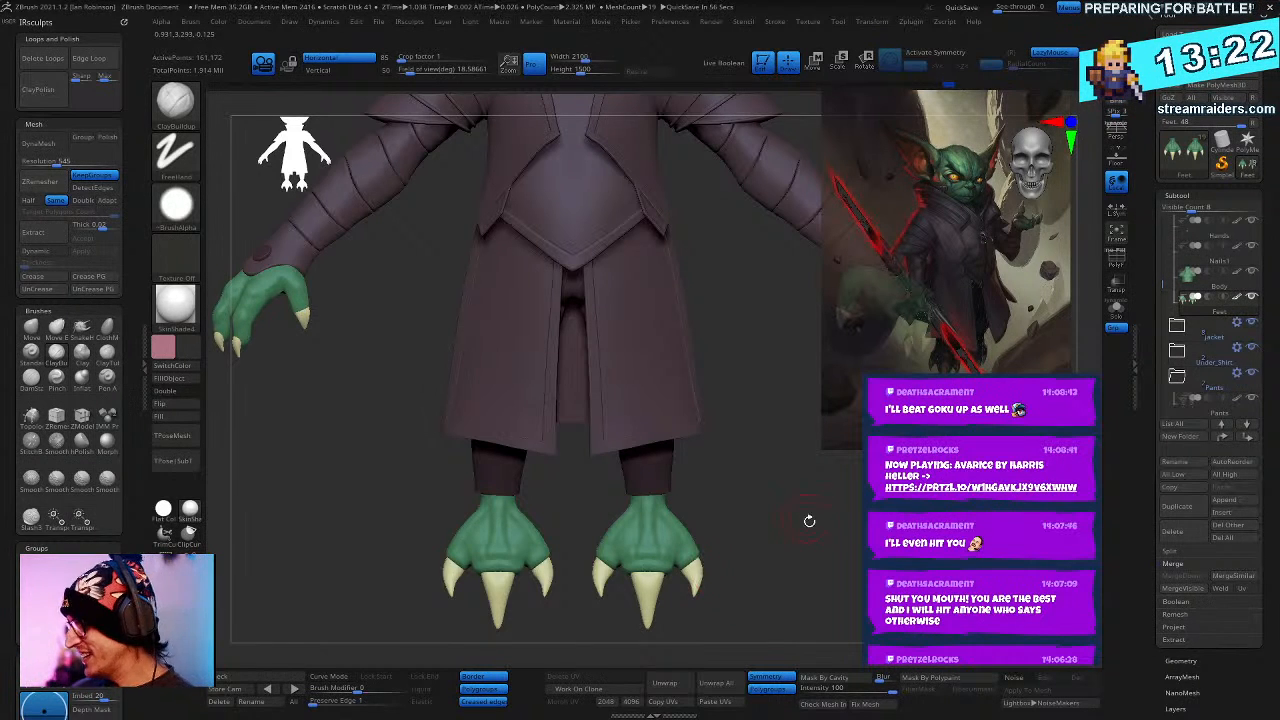
- Reshape the ankles and upper feet with the Move brush to fit the trouser cuffs
left_click_drag(825, 529, 761, 513)
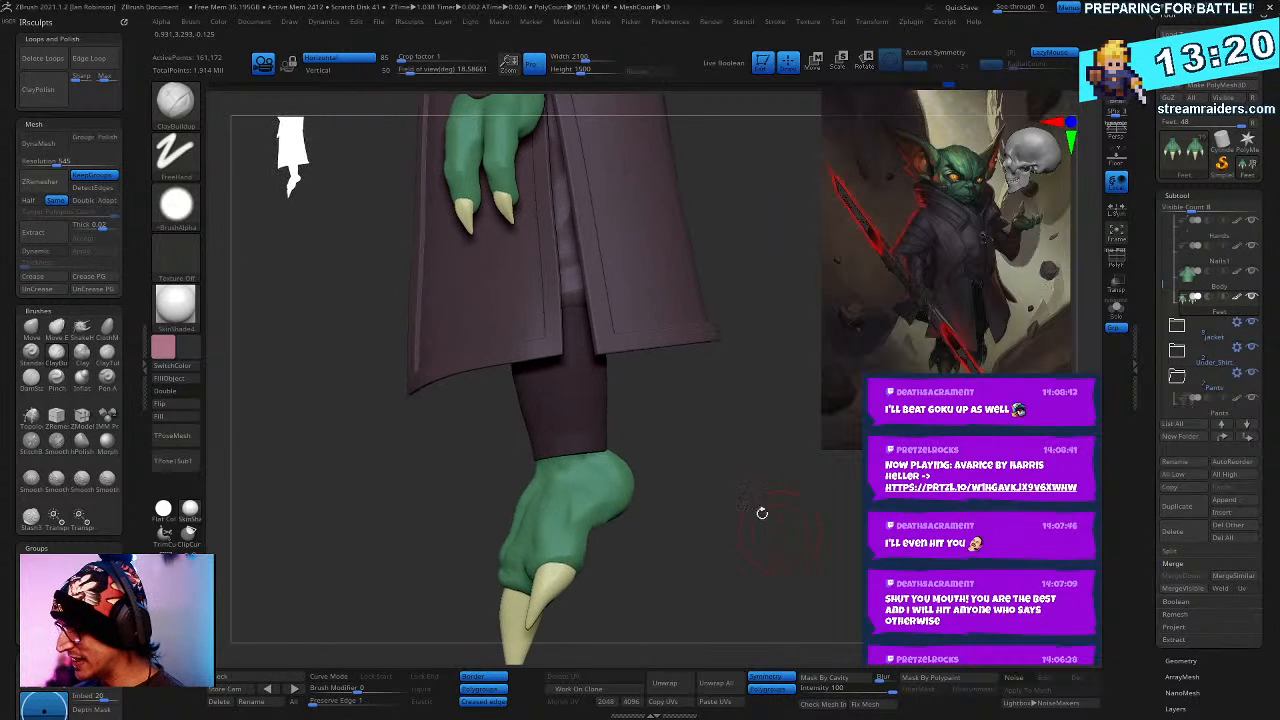
key("b")
key("m")
key("v")
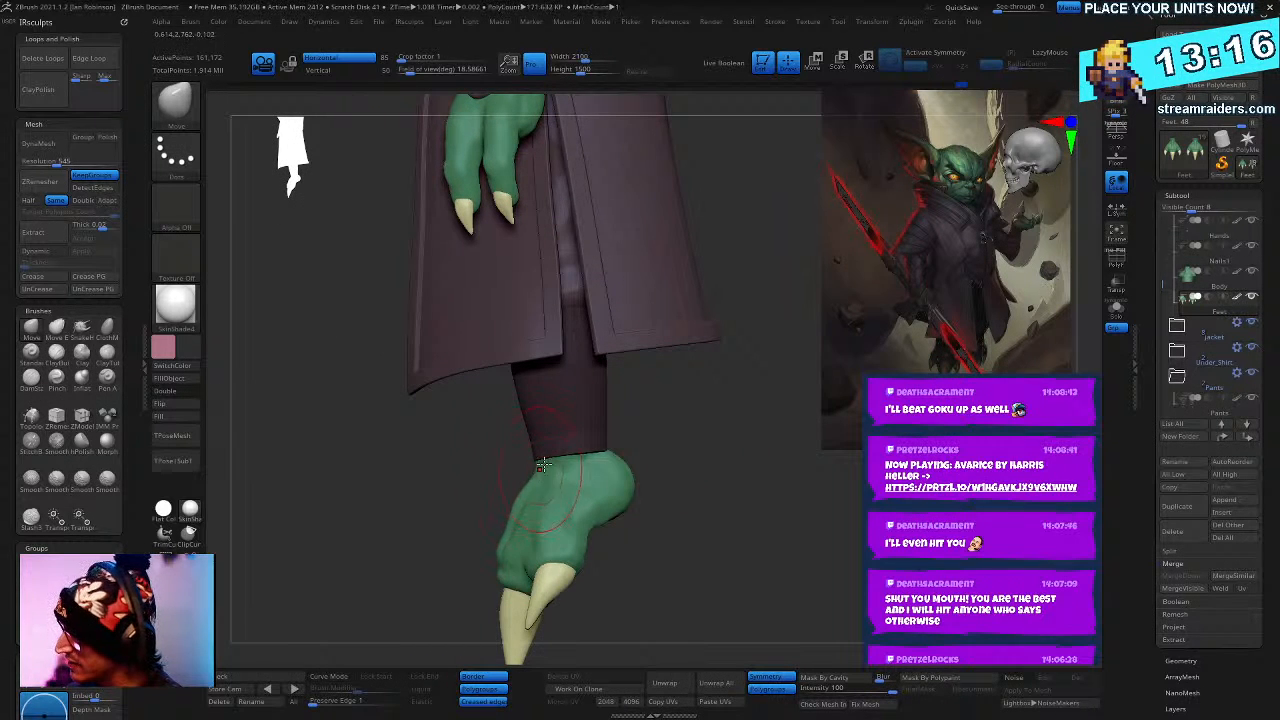
left_click_drag(770, 500, 587, 511)
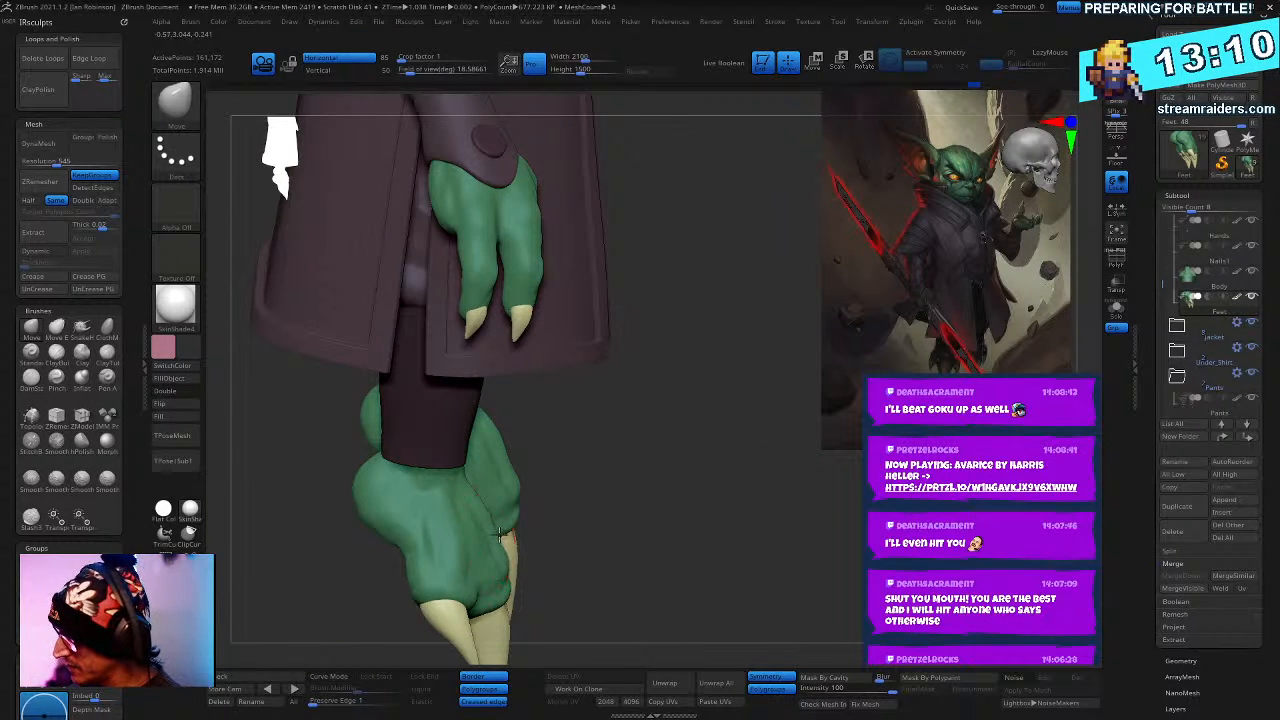
left_click_drag(501, 532, 783, 510)
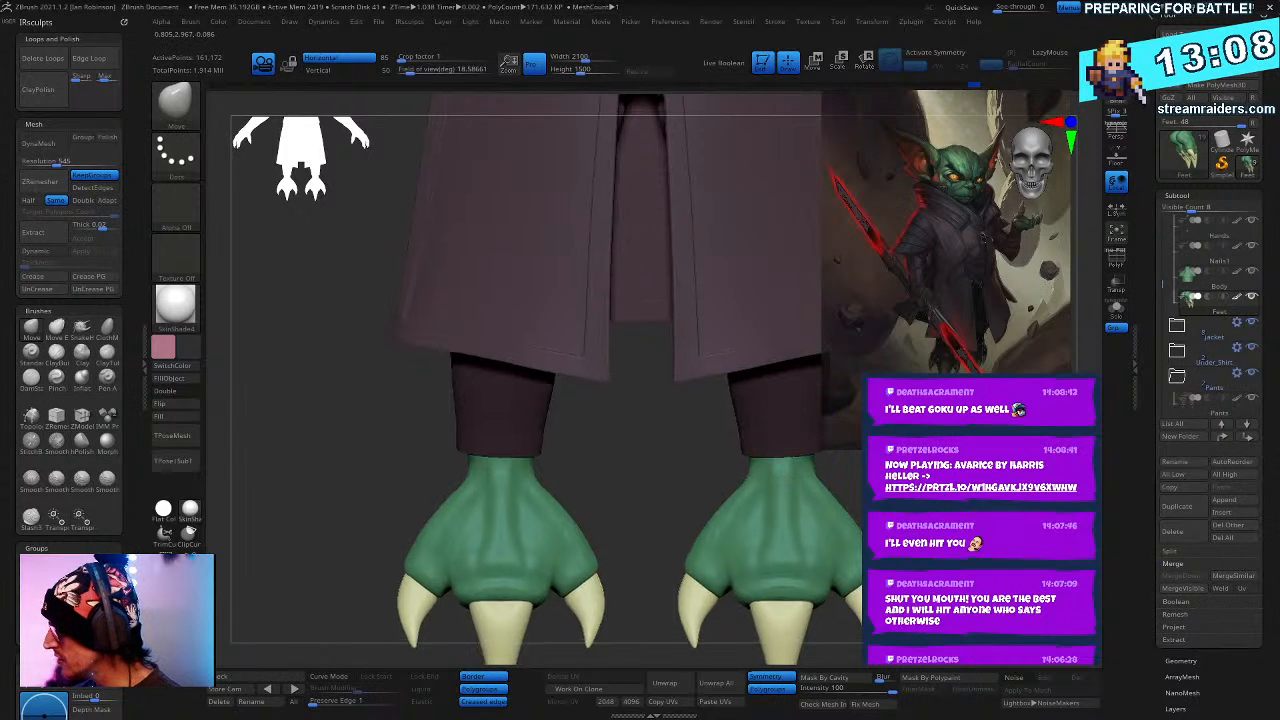
- Reshape the toes and the sides of the clawed feet with the Move brush, working from front and angled views
mouse_move(700, 490)
left_mouse_down("alt")
mouse_move(690, 455)
mouse_move(660, 486)
left_mouse_up("alt")
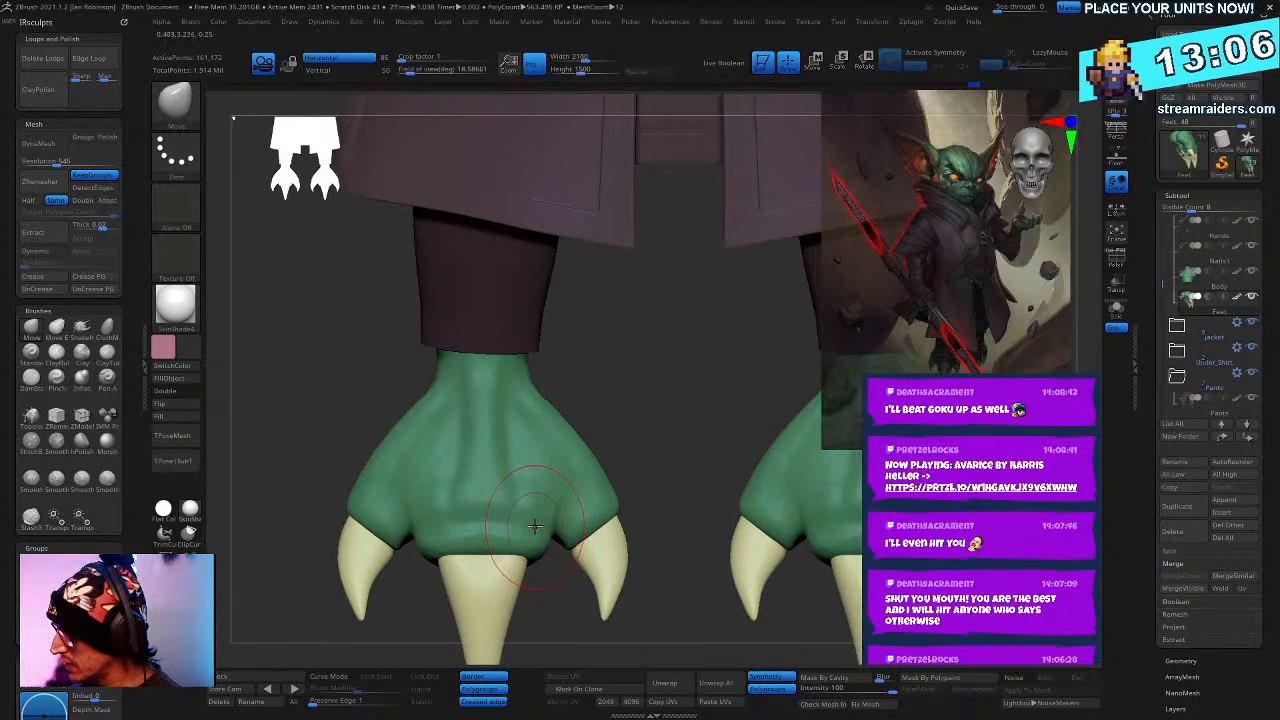
key("space")
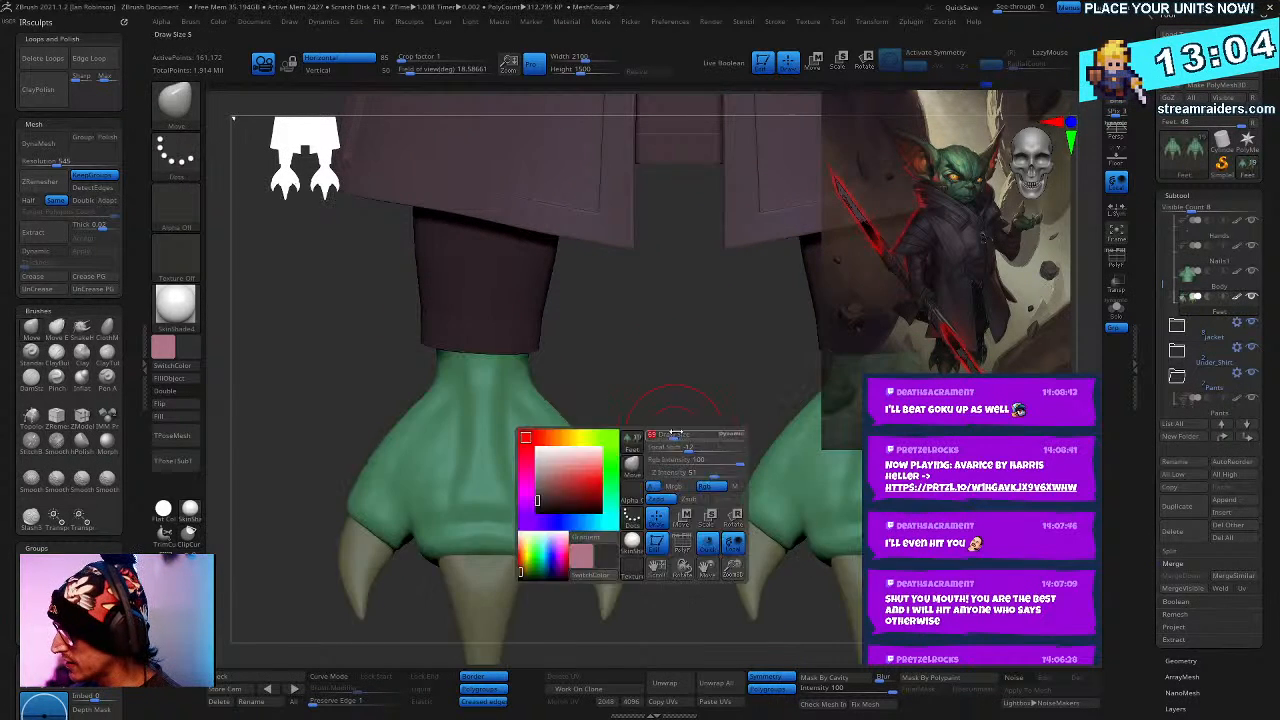
left_click_drag(691, 437, 647, 444, "alt")
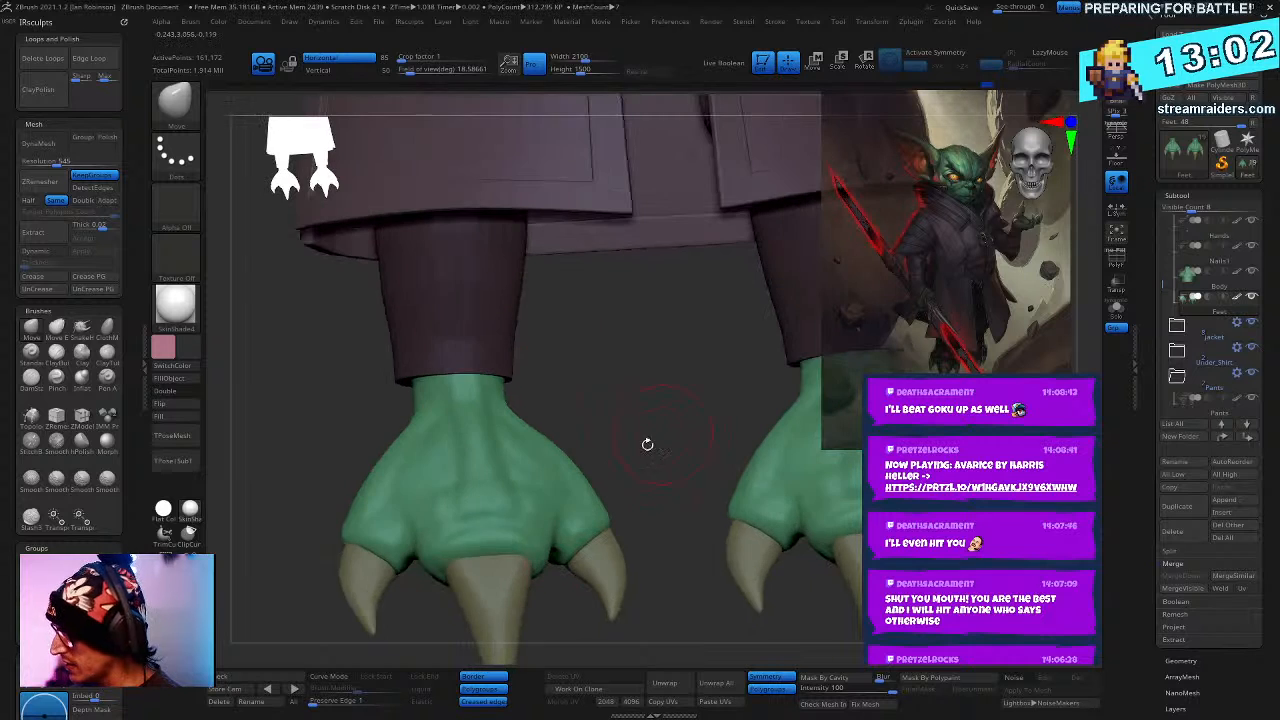
left_click_drag(631, 393, 551, 543)
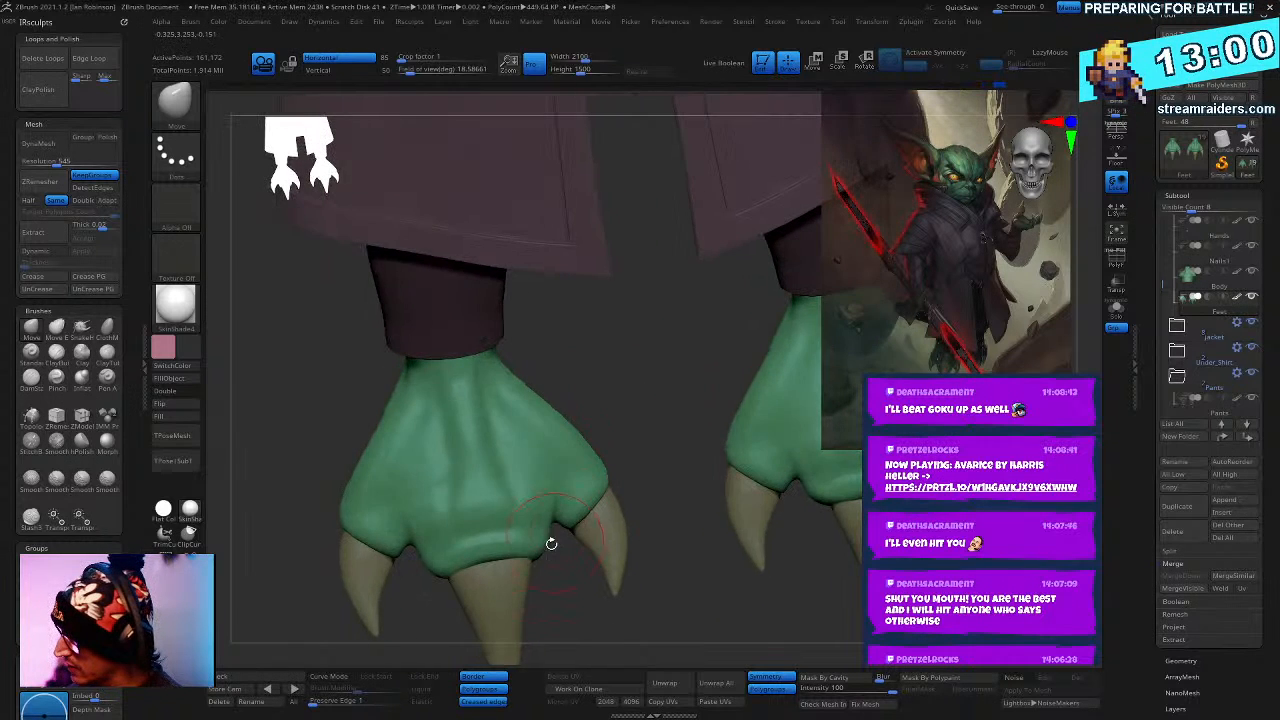
left_click_drag(682, 395, 559, 445)
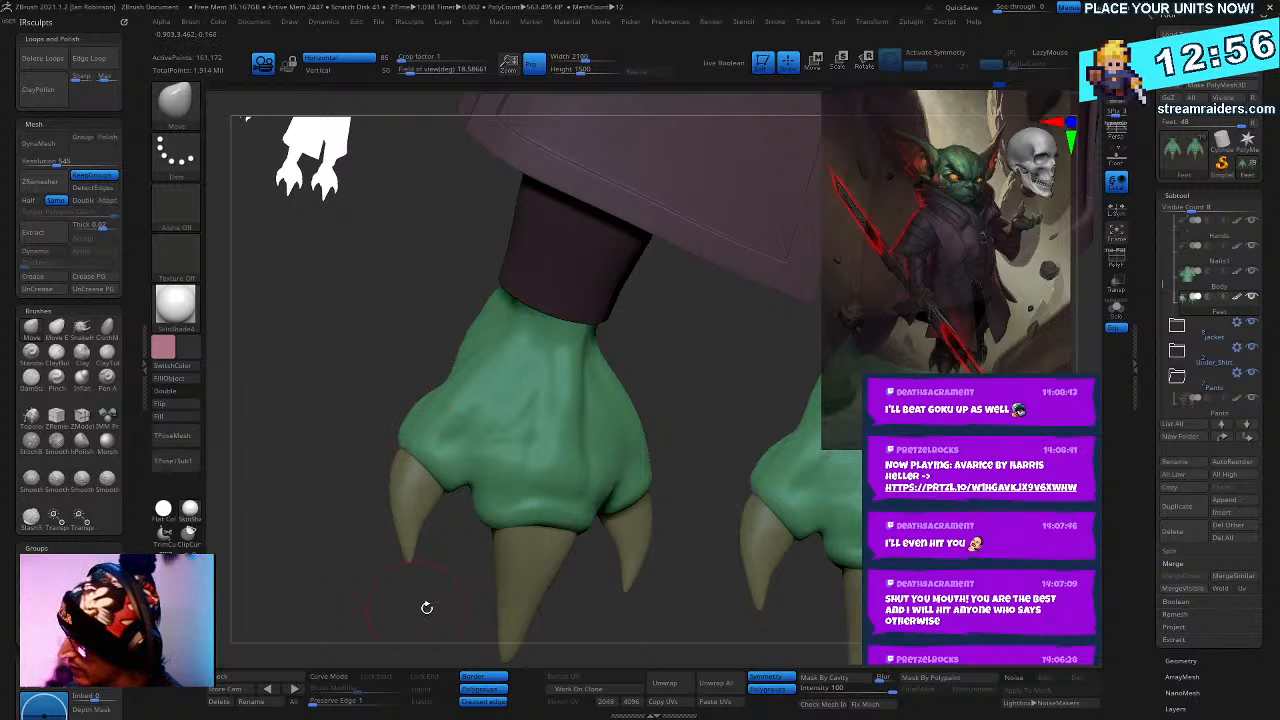
left_click_drag(426, 607, 492, 474)
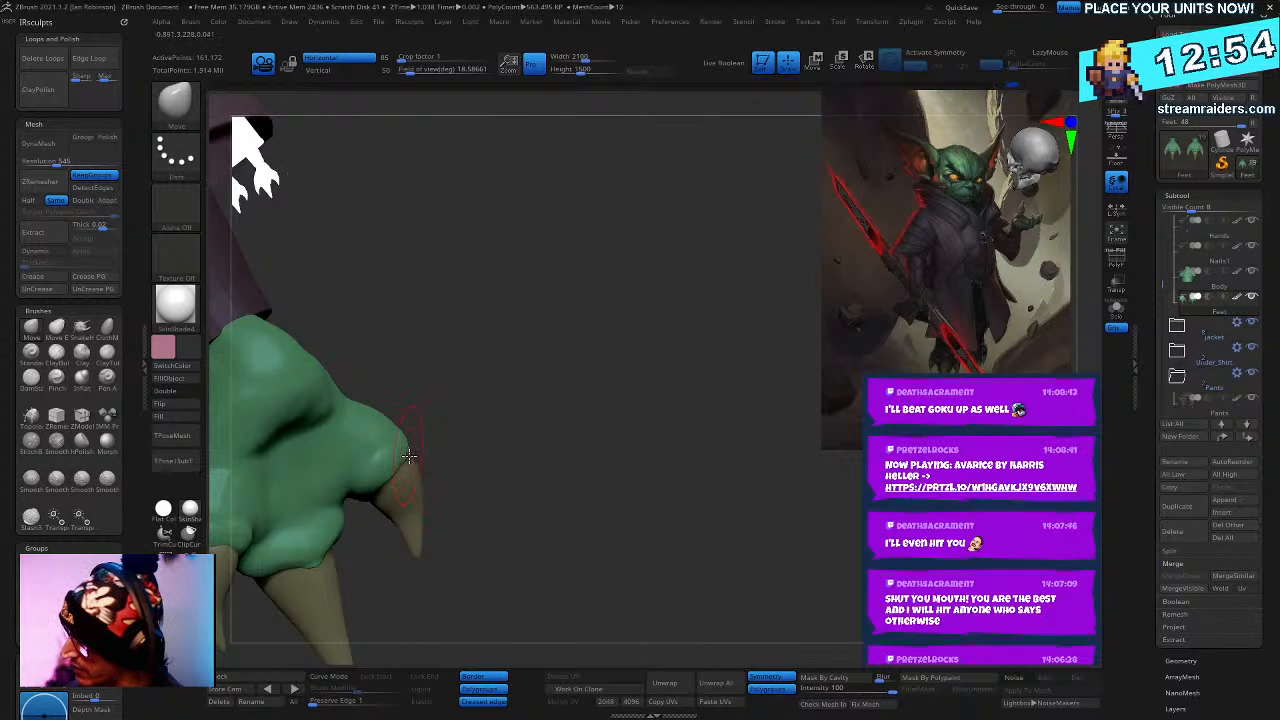
left_click_drag(409, 456, 643, 450)
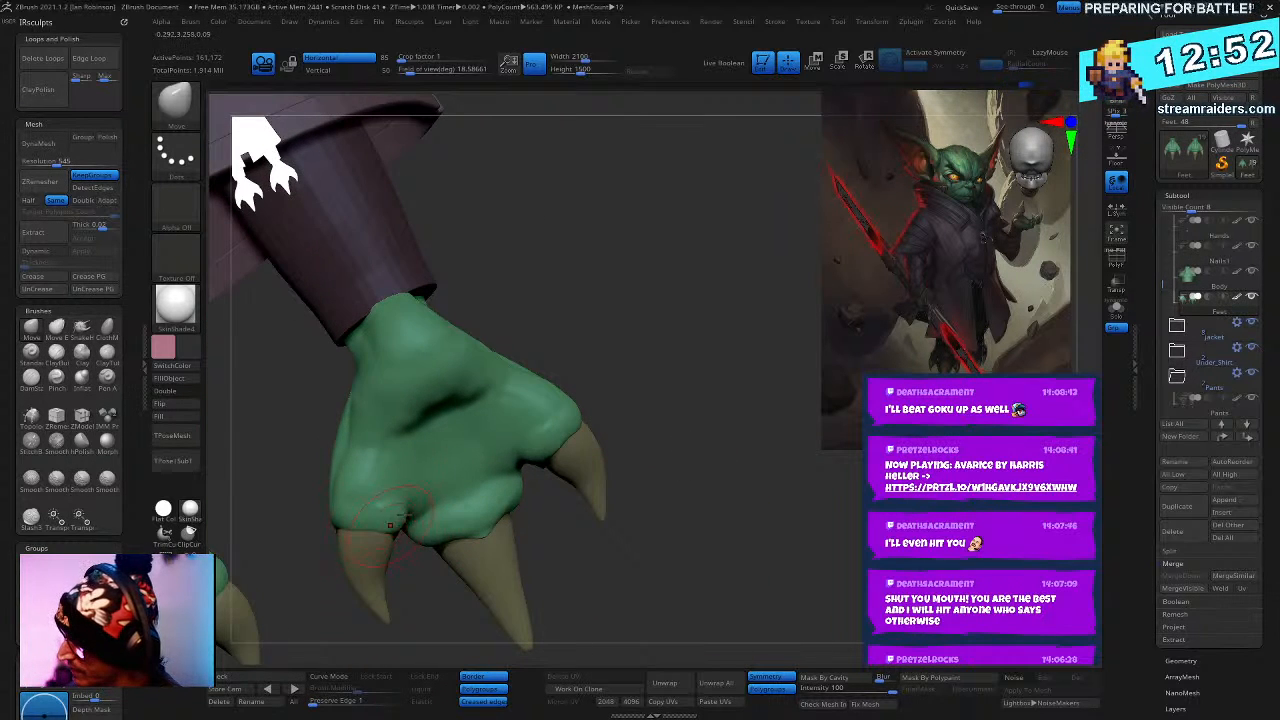
left_click_drag(390, 525, 499, 428)
- Carve creases between the toes and across the upper feet with the Slash3 brush, working on the isolated Feet subtool
key("b")
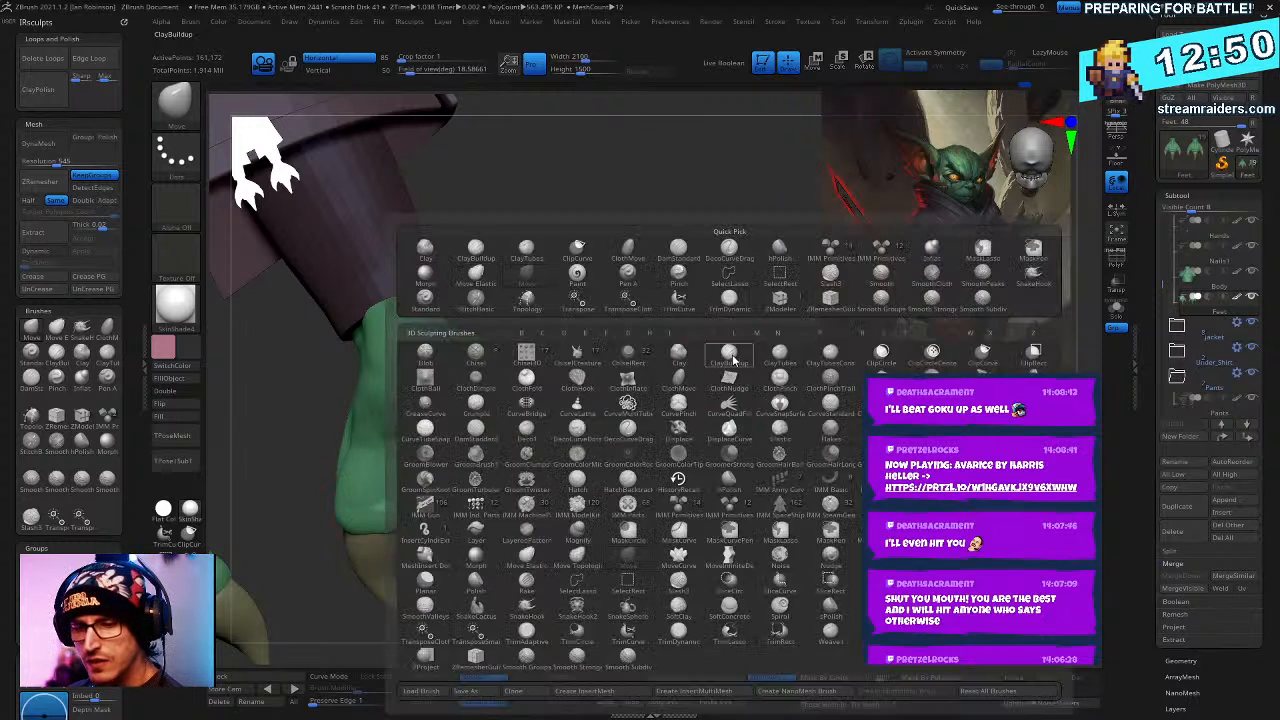
key("s")
key("l")
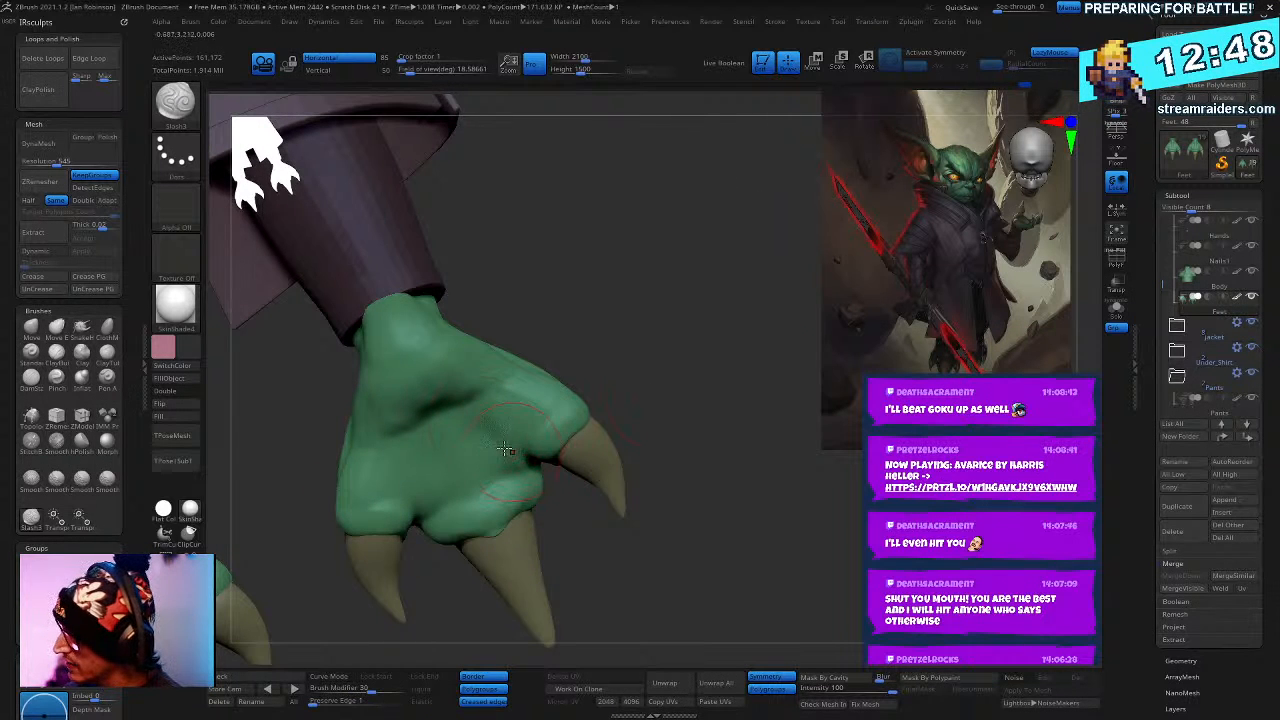
left_click_drag(617, 354, 504, 432)
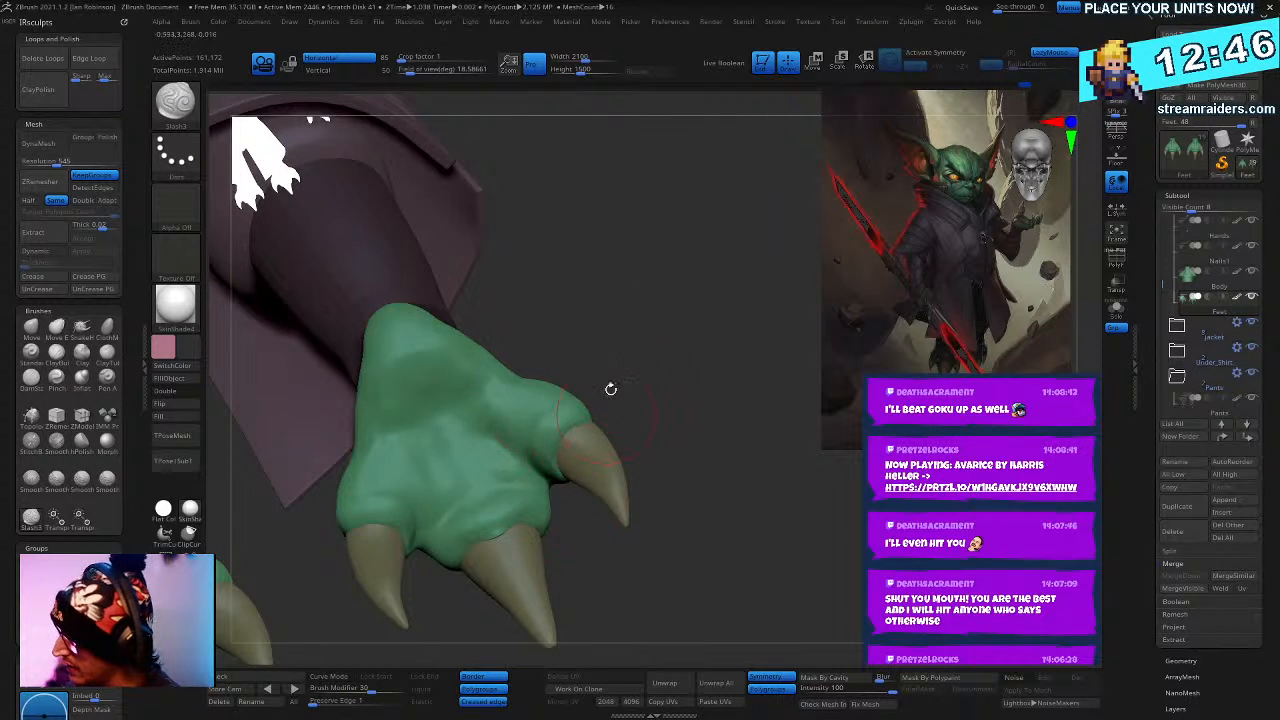
mouse_move(610, 388)
left_mouse_down()
mouse_move(600, 306)
mouse_move(427, 481)
mouse_move(415, 432)
left_mouse_up()
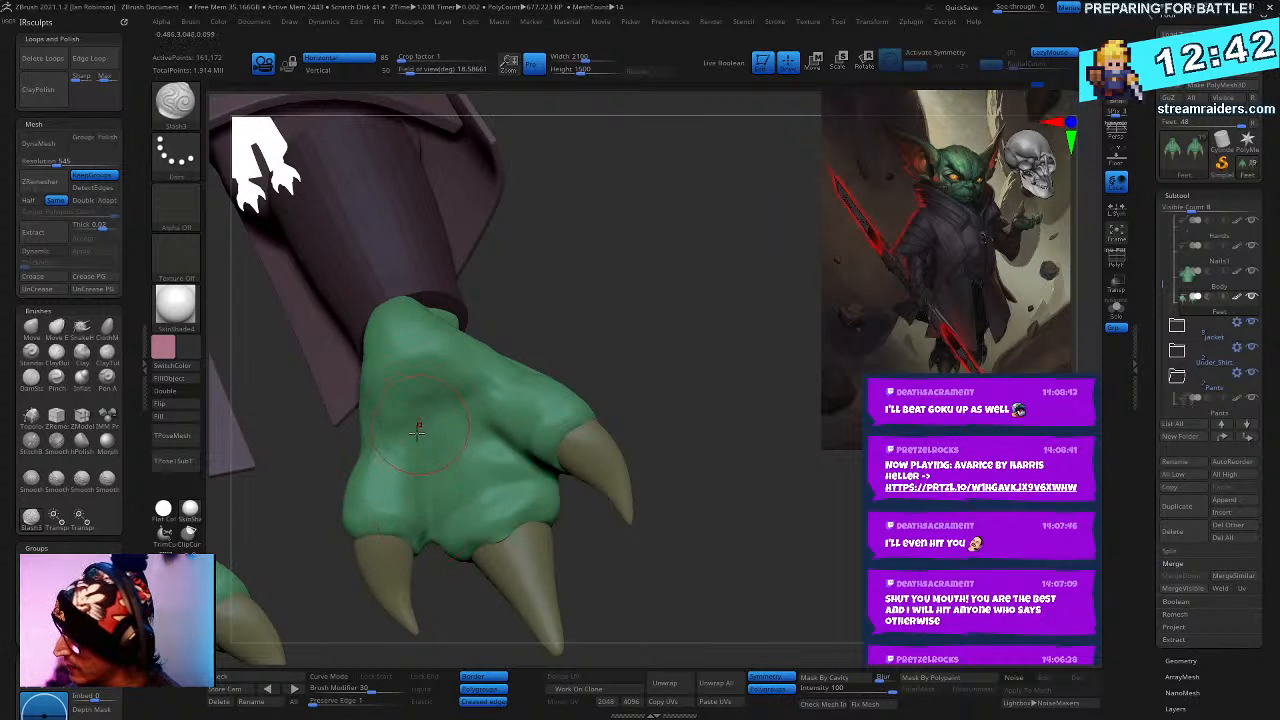
left_click_drag(637, 296, 529, 473)
left_click_drag(583, 525, 593, 356)
left_click_drag(486, 418, 549, 425)
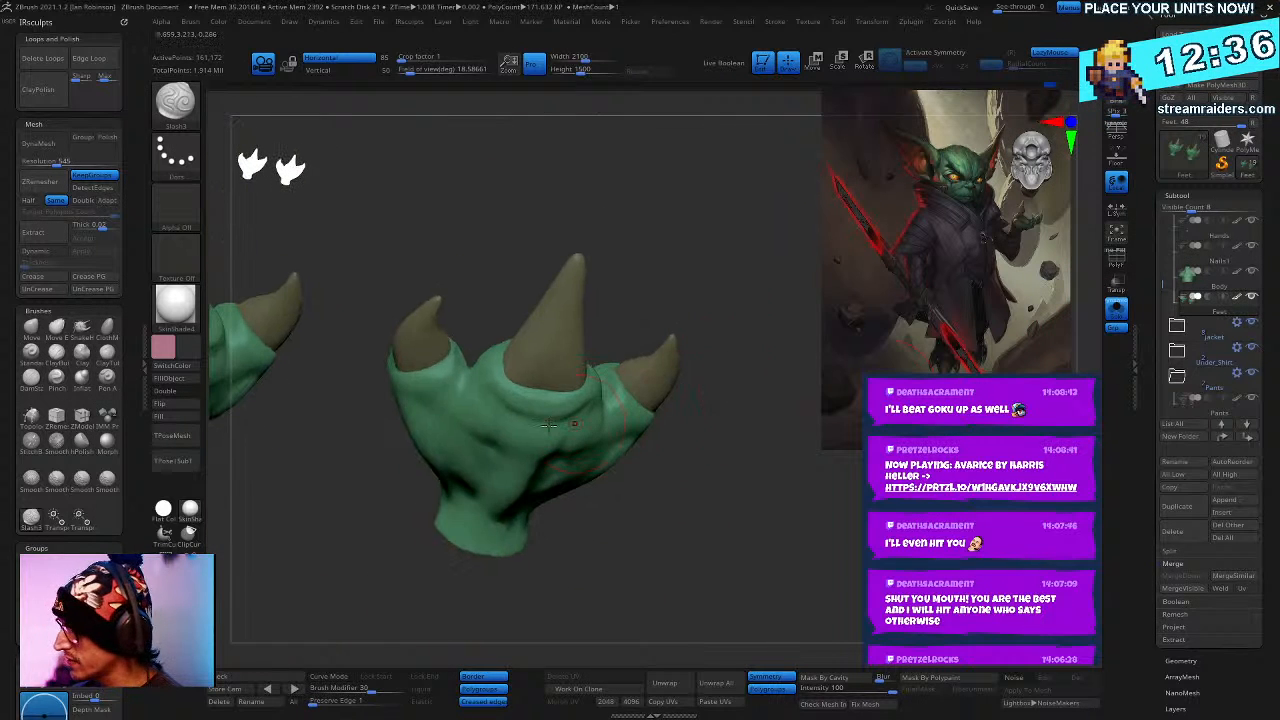
left_click_drag(533, 267, 517, 364)
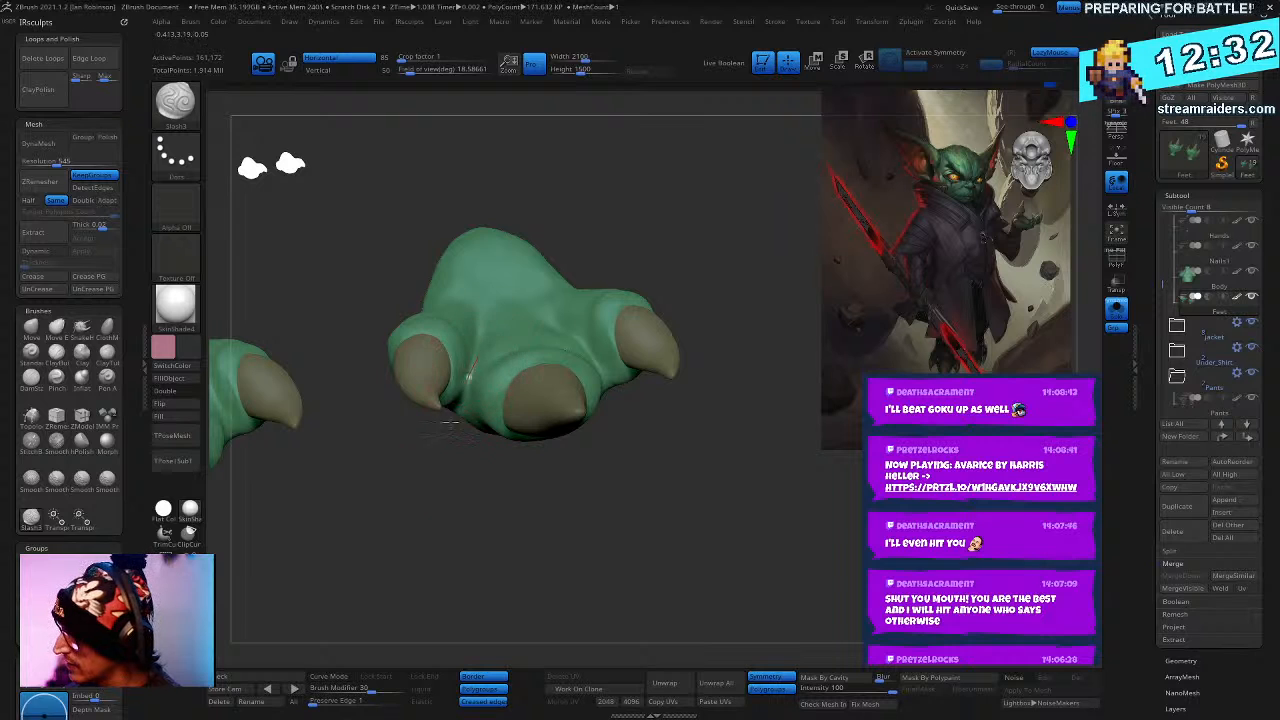
left_click_drag(466, 382, 507, 561)
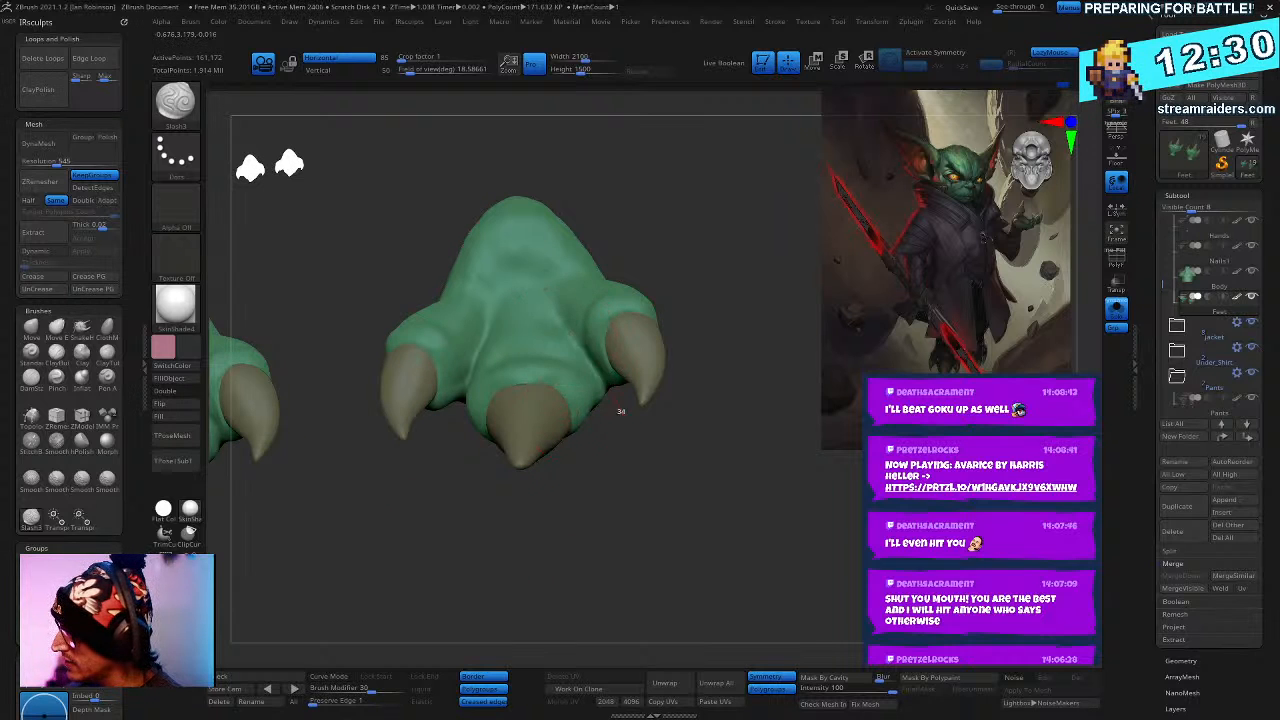
- Mask everything on the feet except the middle claws and switch to the Move brush
left_click_drag(684, 517, 700, 497)
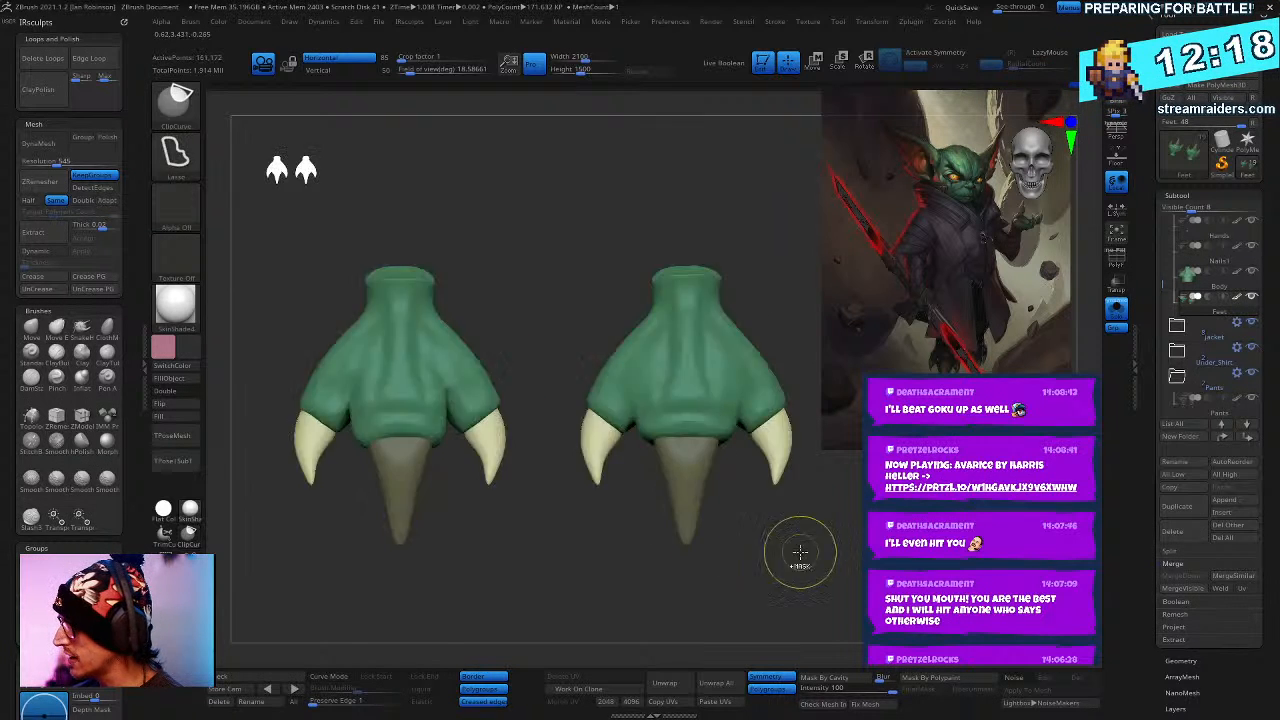
left_click_drag(780, 543, 694, 517, "alt")
key("b")
key("m")
key("v")
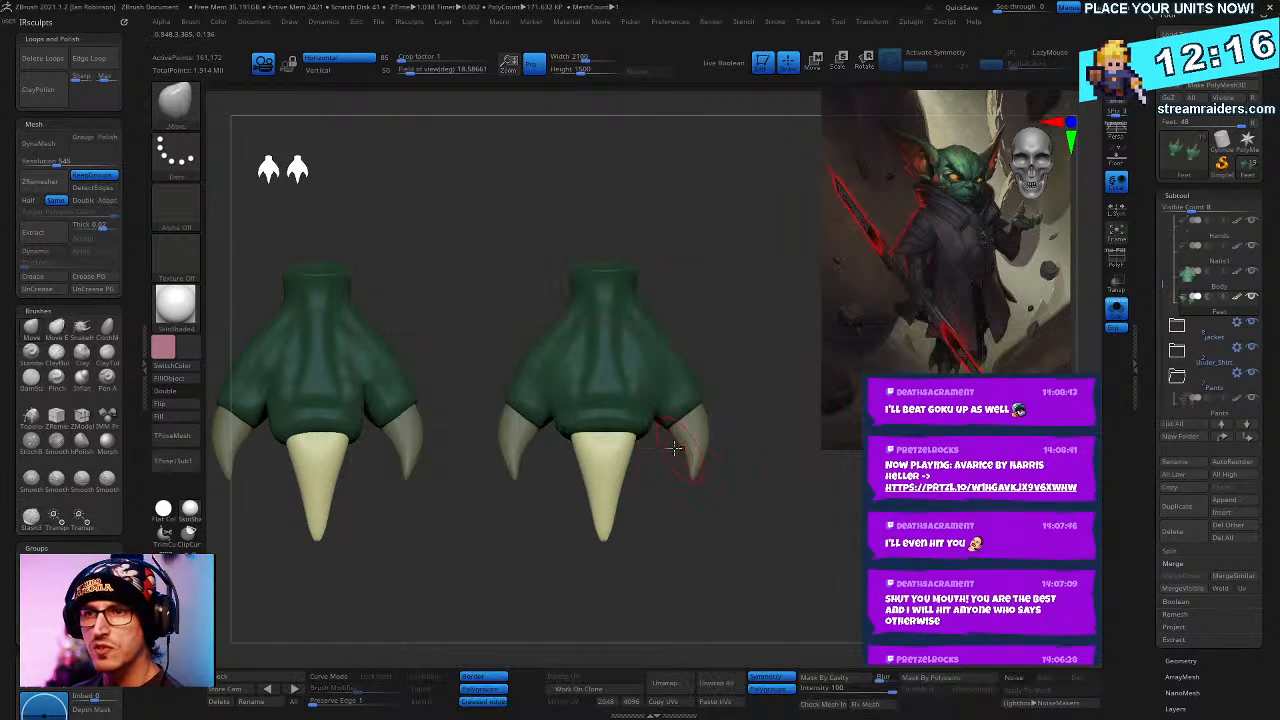
- Turn on symmetry, center the transform gizmo on the middle claw, and scale the claws sideways by about 1.09
key("space")
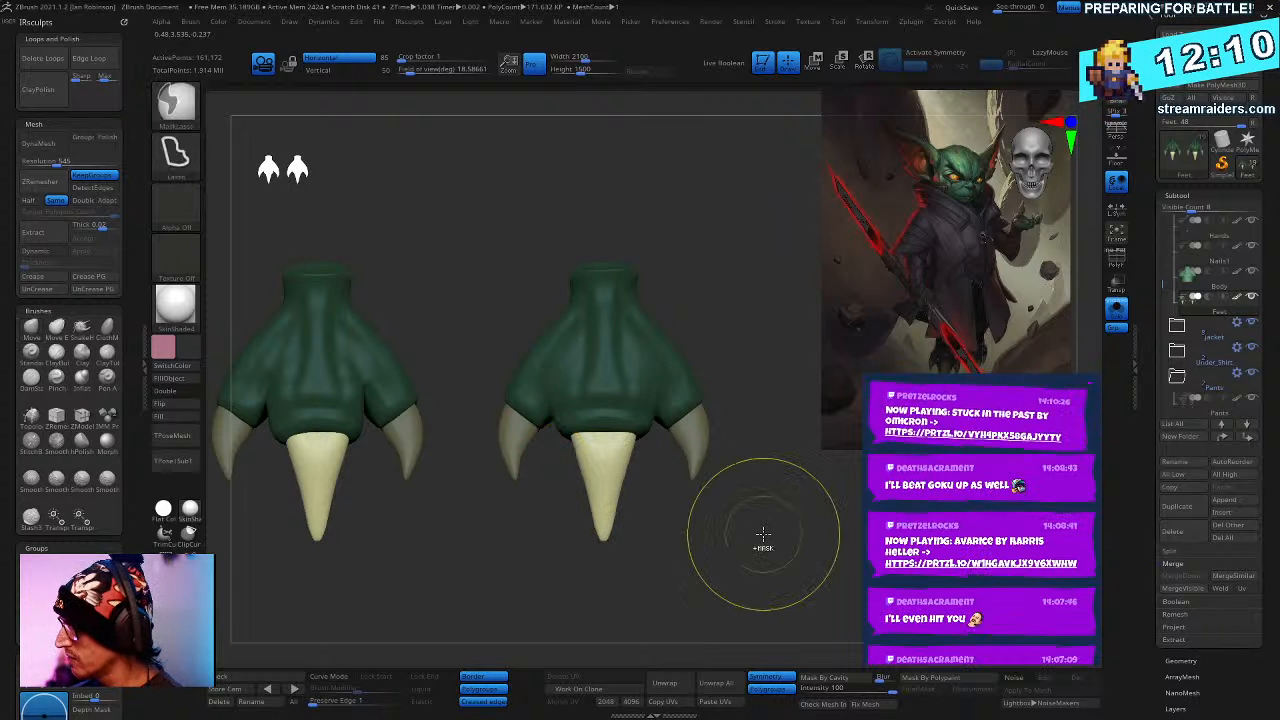
key("x")
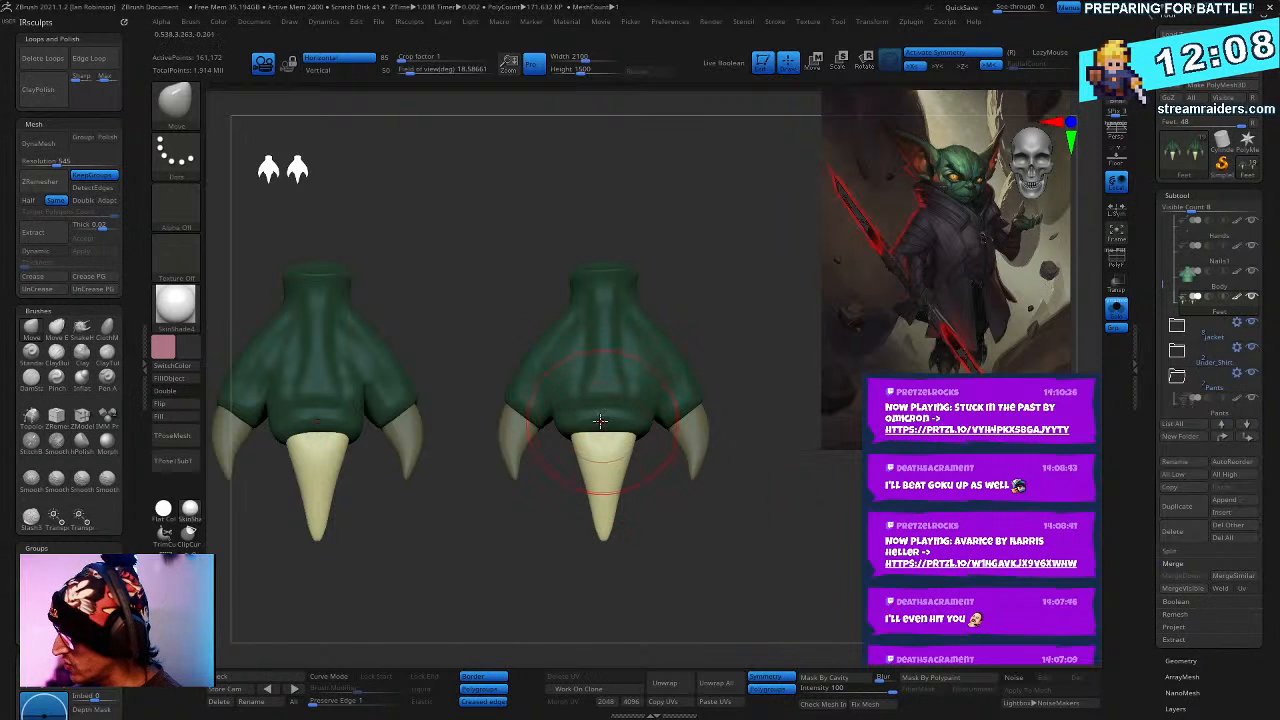
key("w")
left_click(600, 459)
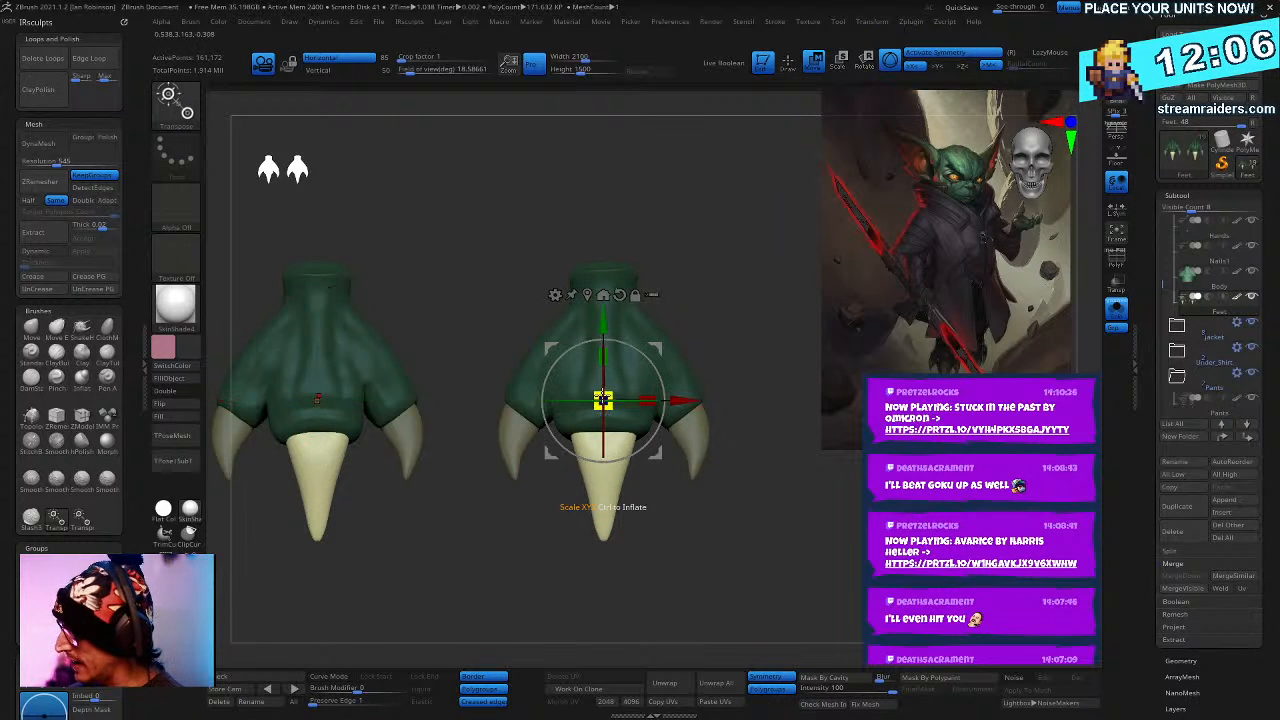
left_click_drag(603, 400, 603, 470, "alt")
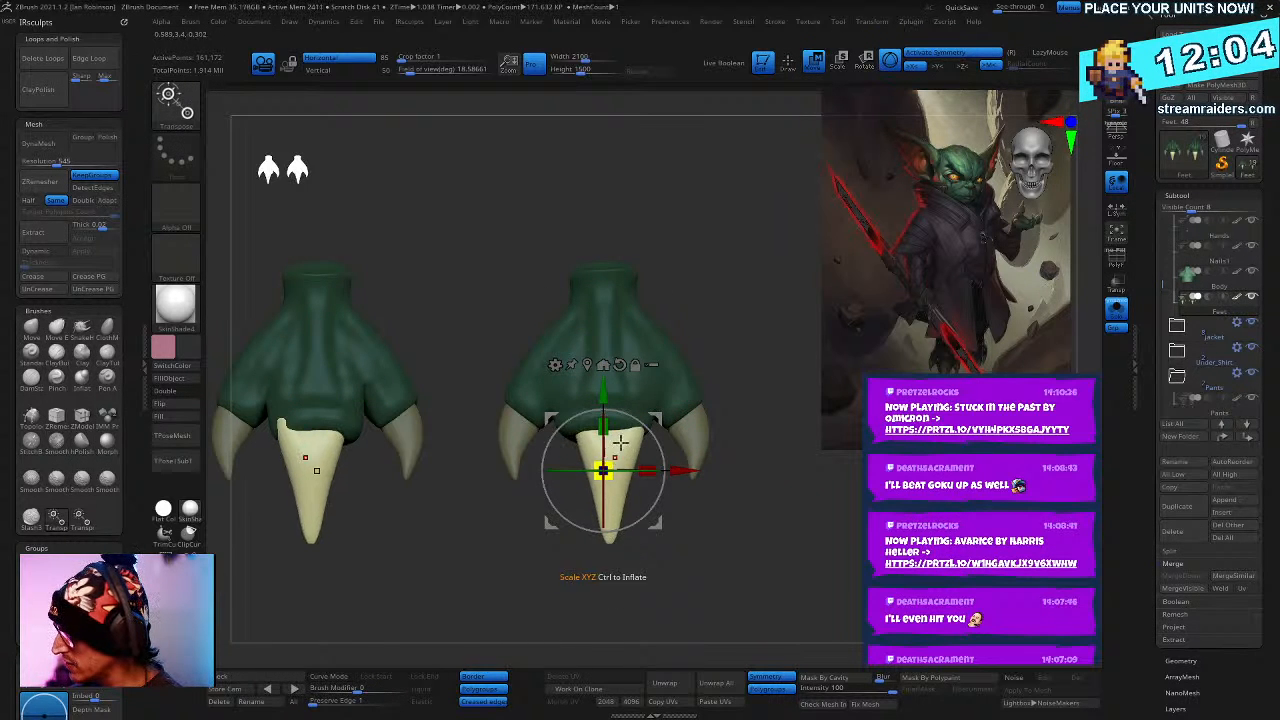
left_click_drag(619, 462, 662, 470)
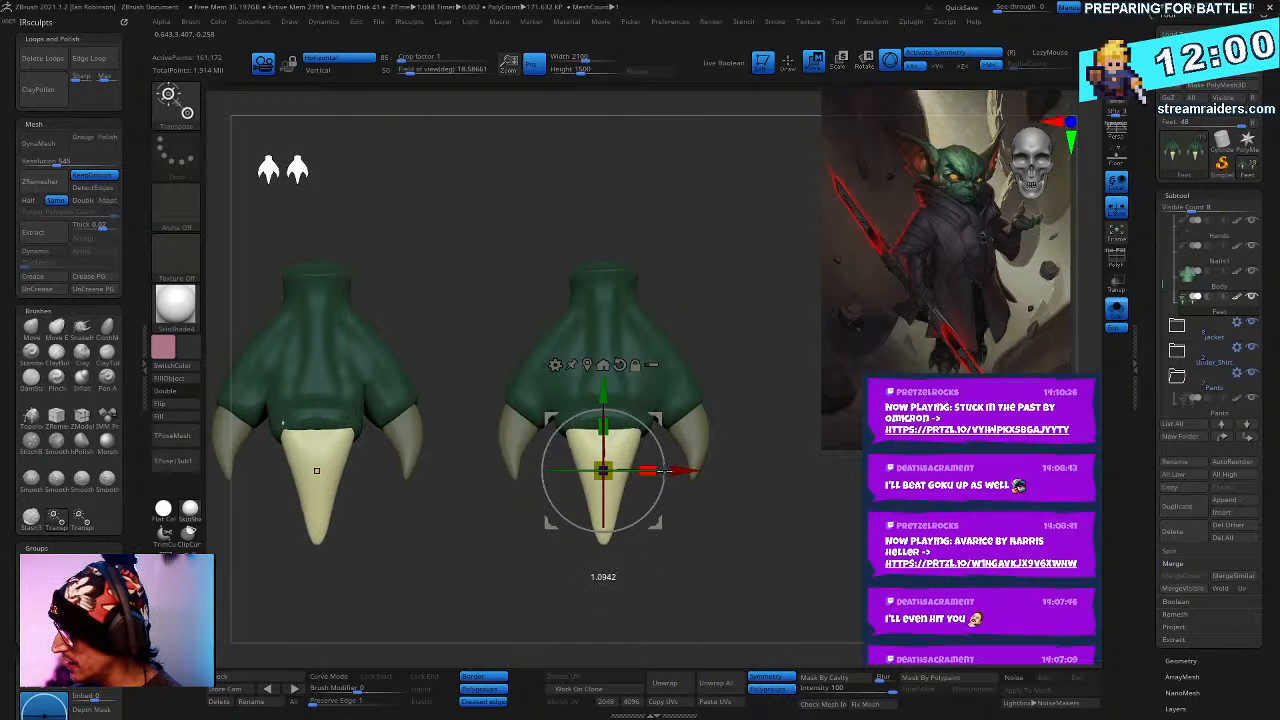
- Round out the sides of the middle claws with the Move brush and adjust their angle with the transform gizmo
key("q")
key("space")
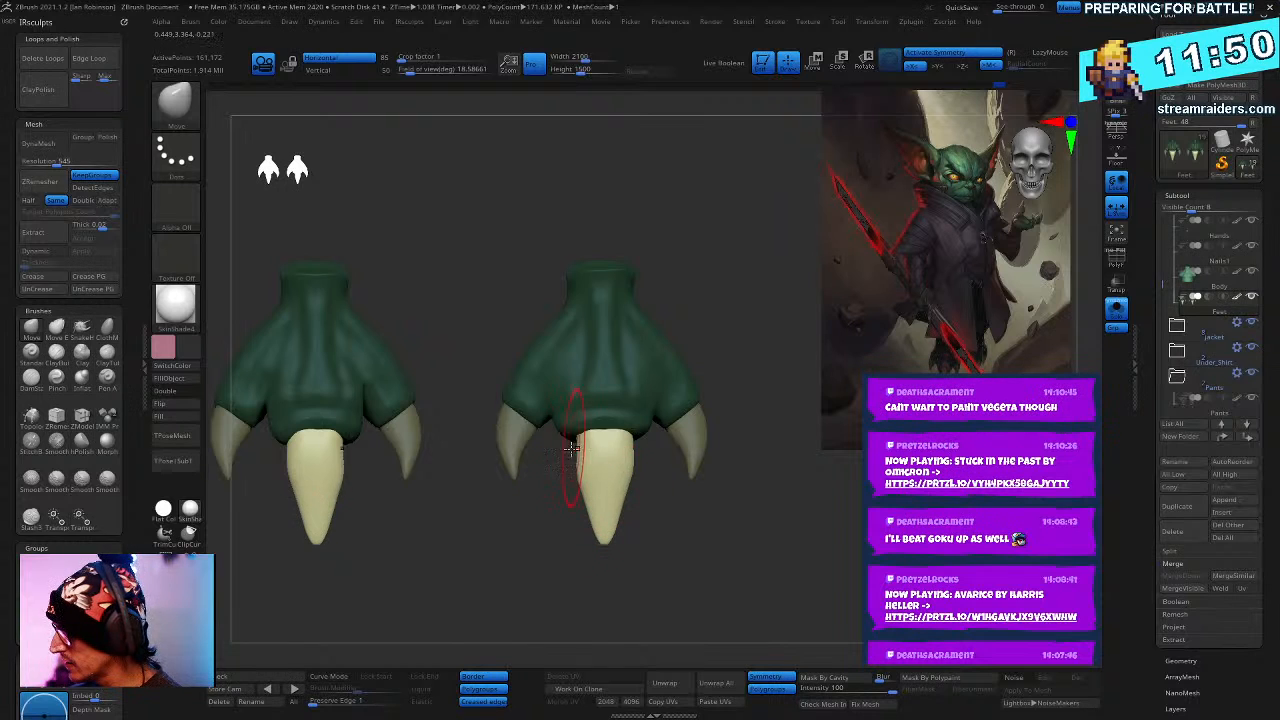
key("w")
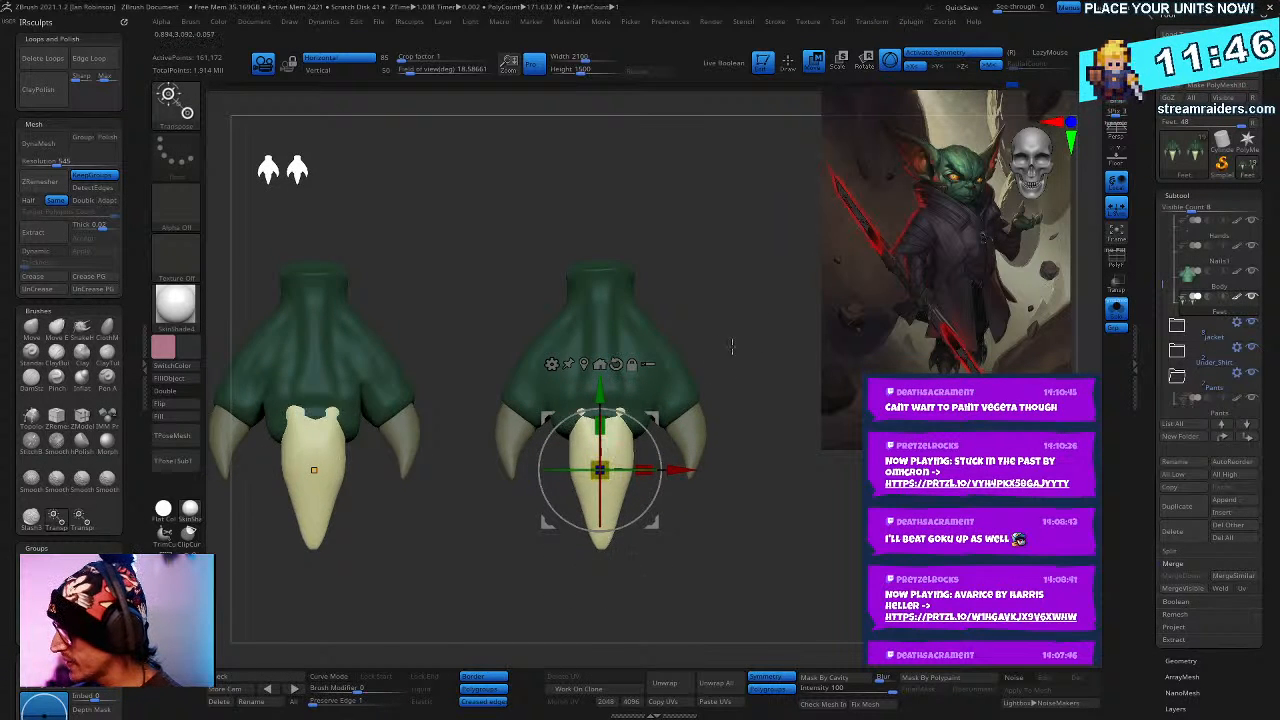
right_click_drag(600, 458, 650, 471)
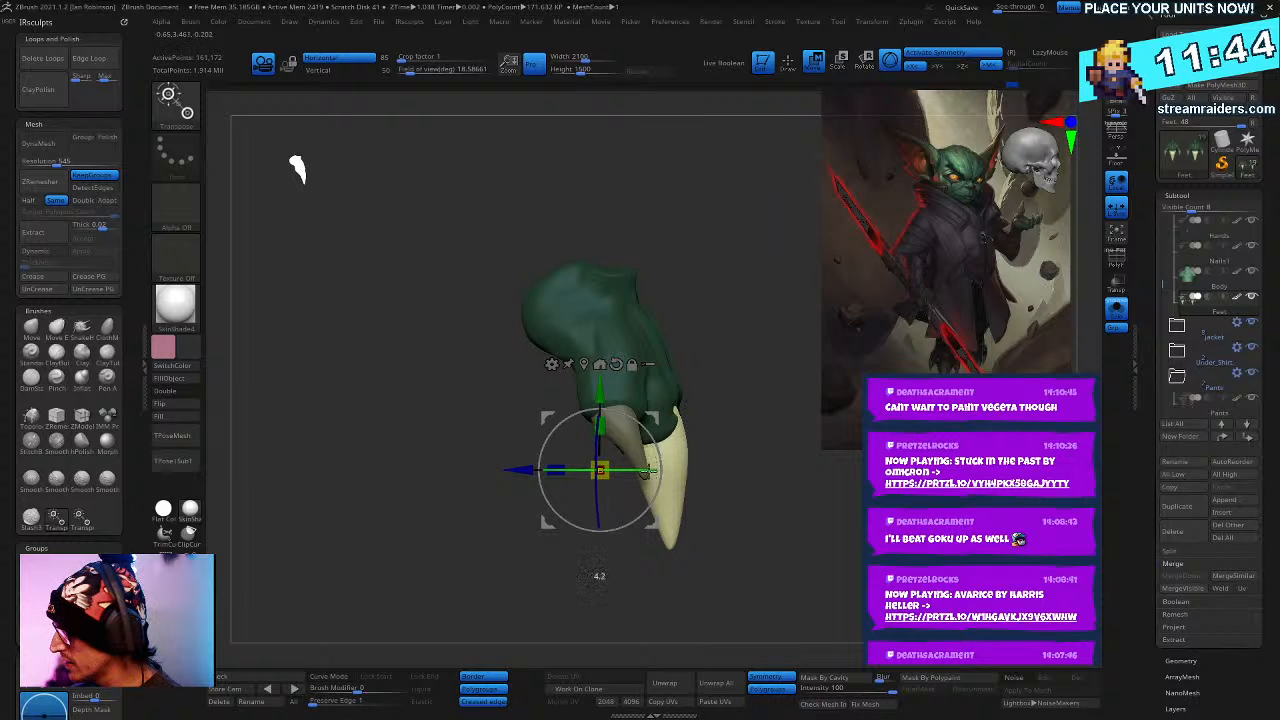
key("q")
- Refine the middle claws from front and side views, and clear the mask from the feet
mouse_move(666, 466)
right_mouse_down()
mouse_move(766, 491)
mouse_move(738, 540)
mouse_move(791, 529)
mouse_move(829, 603)
mouse_move(816, 608)
right_mouse_up()
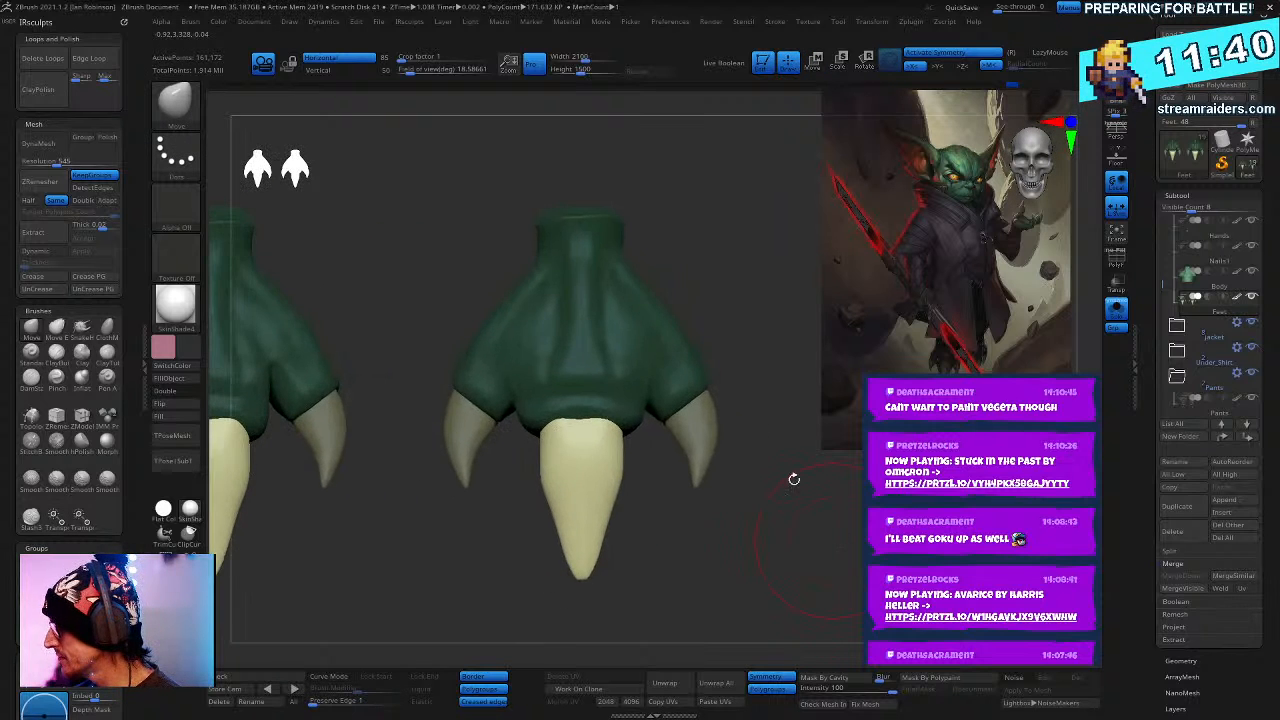
right_click_drag(801, 526, 732, 514)
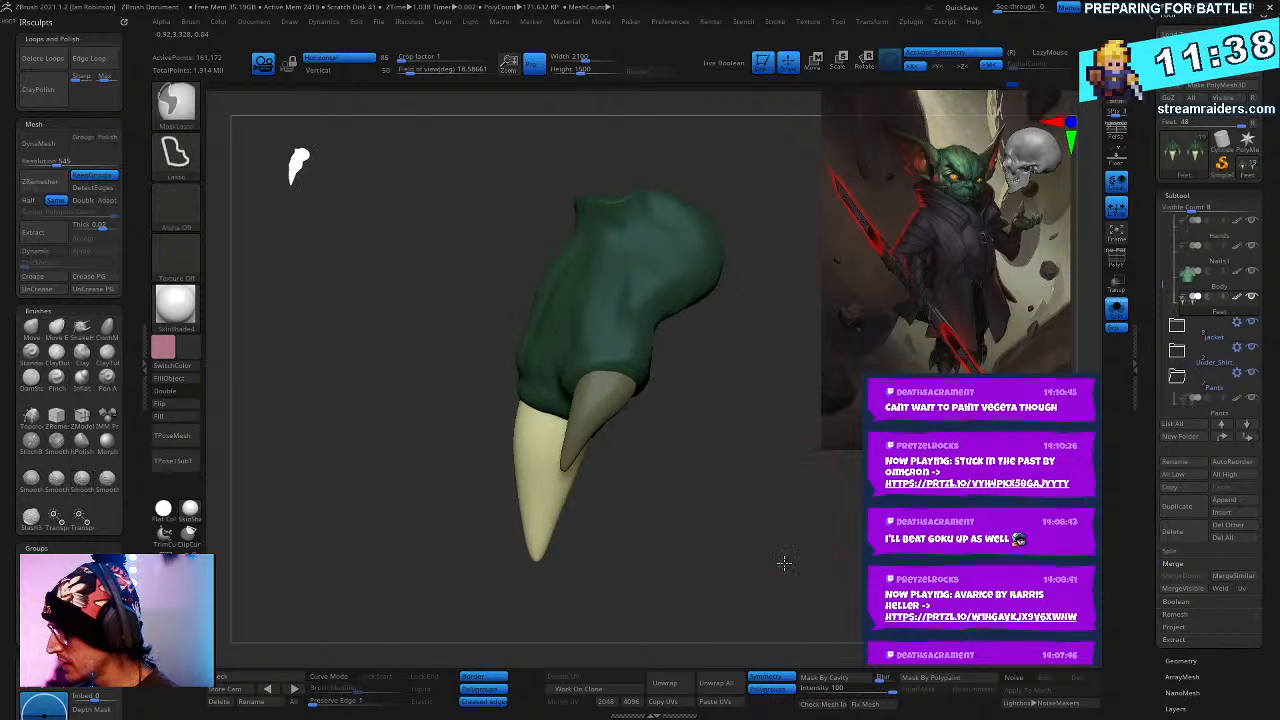
right_click_drag(783, 563, 768, 508, "ctrl")
mouse_move(768, 508)
right_mouse_down()
mouse_move(880, 514)
mouse_move(880, 455)
mouse_move(680, 554)
mouse_move(740, 474)
mouse_move(758, 491)
right_mouse_up()
- Show the whole character again and save the tool over DarthGrogu_04.ZTL in the Darth_Yoda folder
key("shift+s")
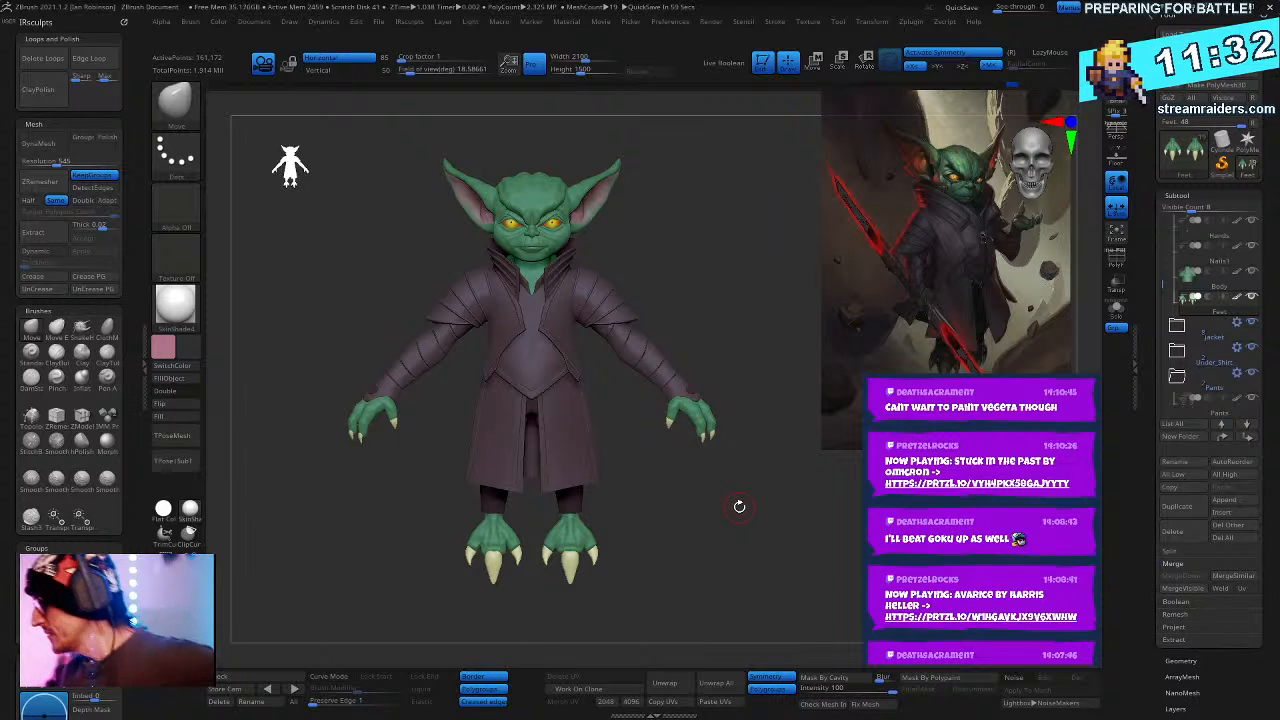
key("ctrl+s")
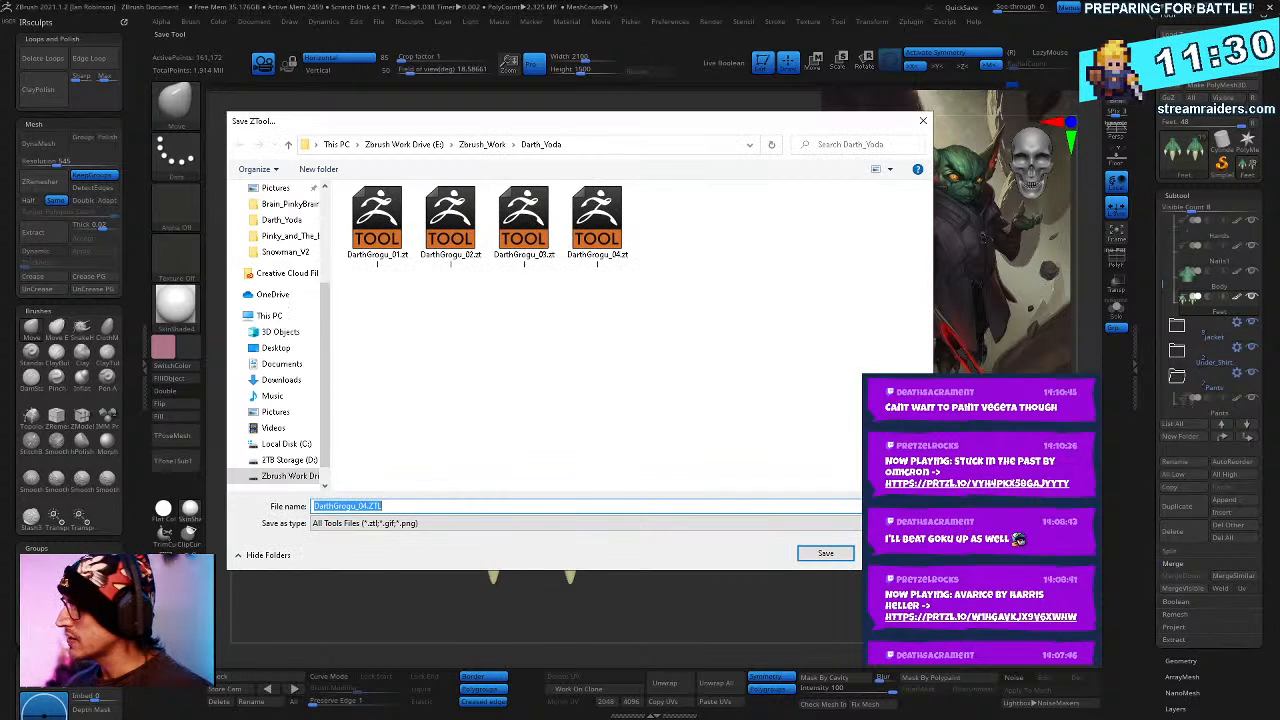
key("Return")
key("y")
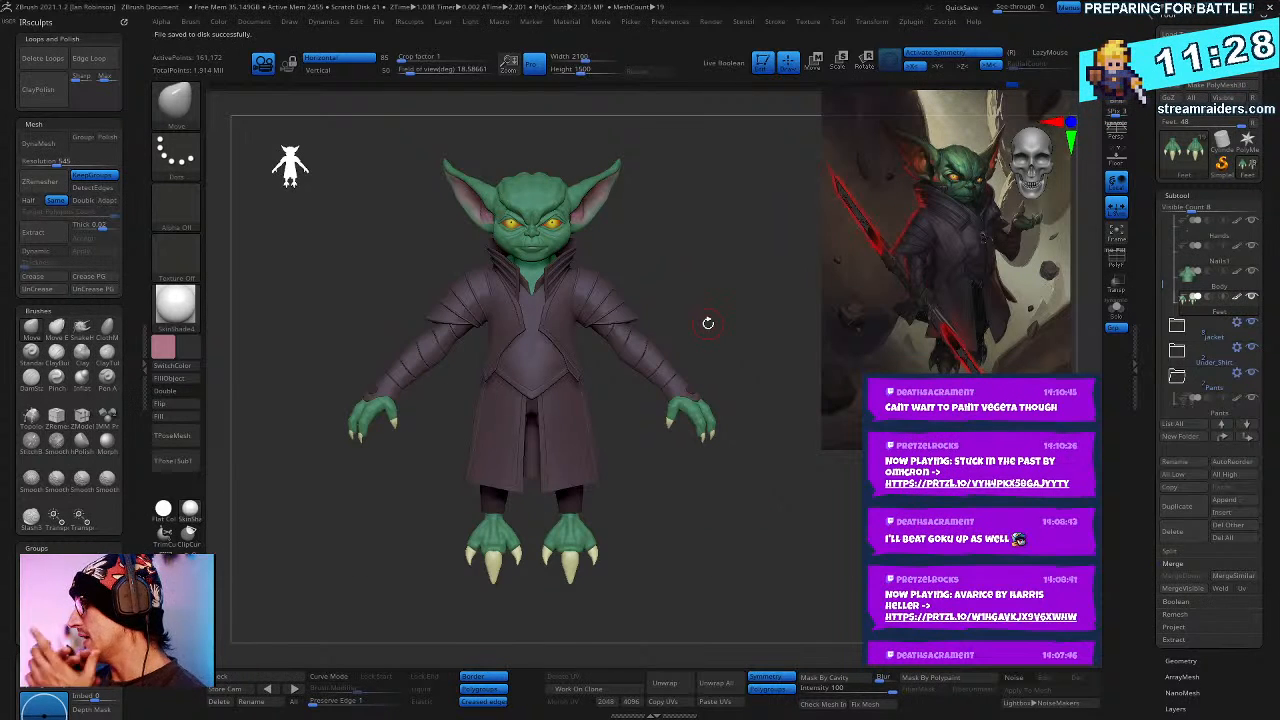
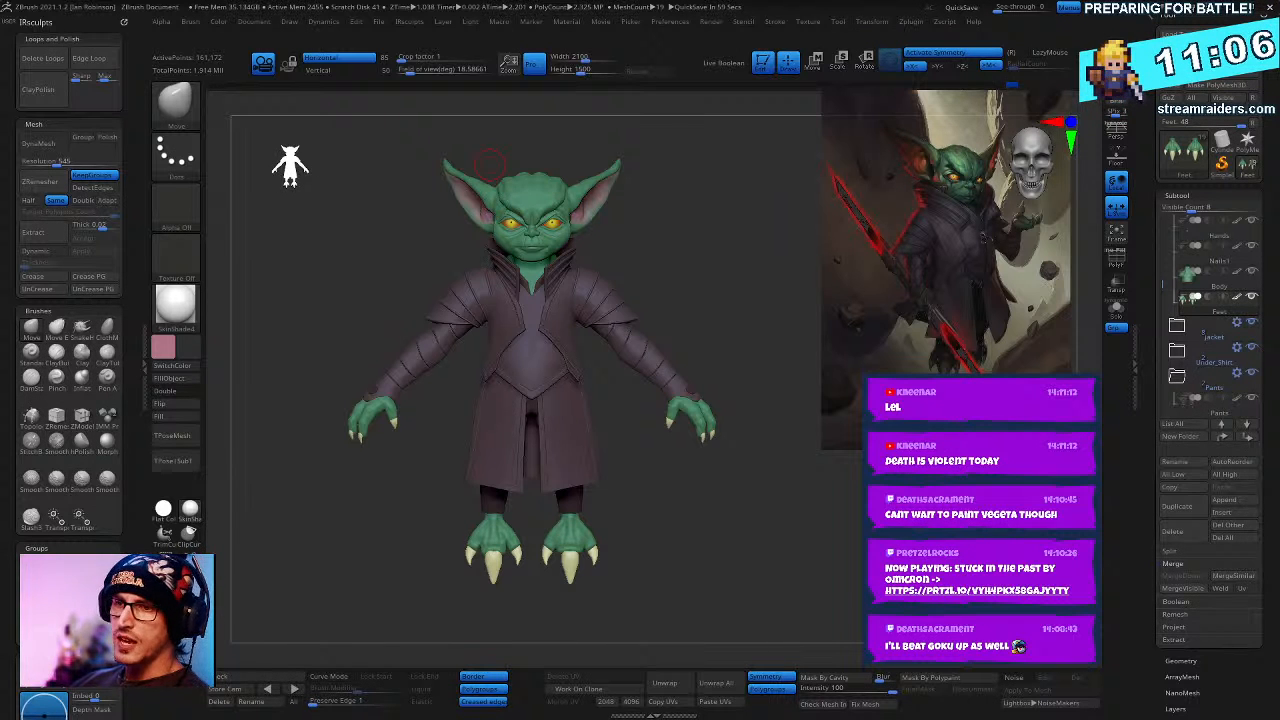
- Switch to the PureRef reference viewer and enlarge its window over the sculpt
key("alt+Tab")
right_click_drag(943, 100, 513, 310)
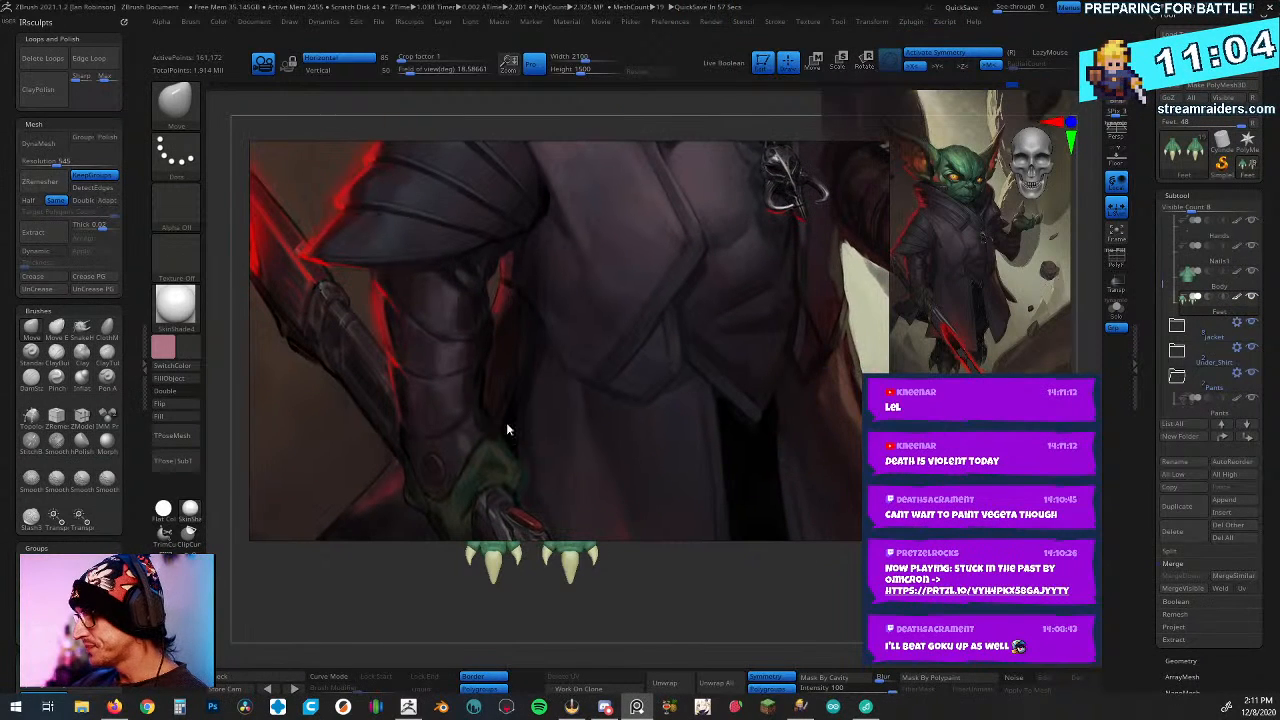
left_click_drag(249, 540, 143, 688)
- Examine the reference painting's gloved forearm, the hand's grip, and the hilt of the red-bladed weapon
middle_click_drag(454, 446, 527, 332)
scroll(529, 330, "up", 2)
middle_click_drag(563, 385, 514, 285)
scroll(561, 349, "up", 1)
scroll(561, 349, "down", 1)
middle_click_drag(552, 336, 558, 450)
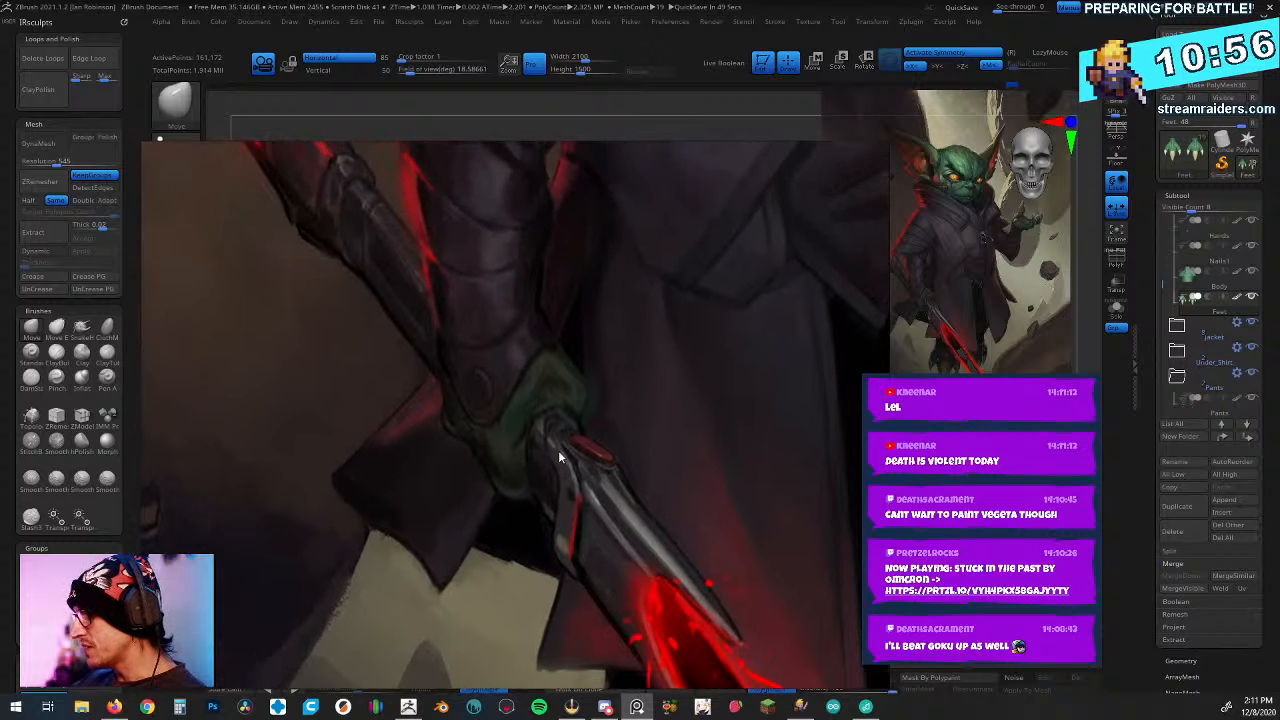
scroll(534, 378, "up", 1)
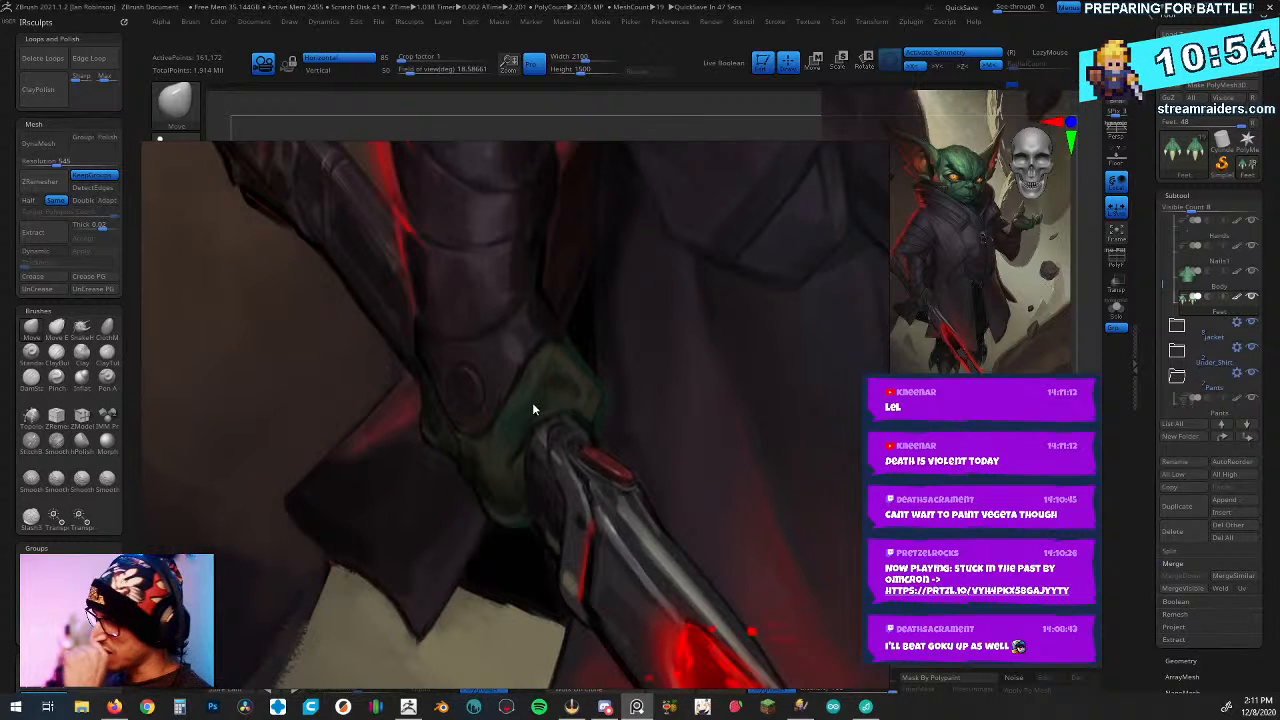
scroll(510, 420, "down", 1)
scroll(510, 425, "up", 1)
scroll(518, 437, "down", 1)
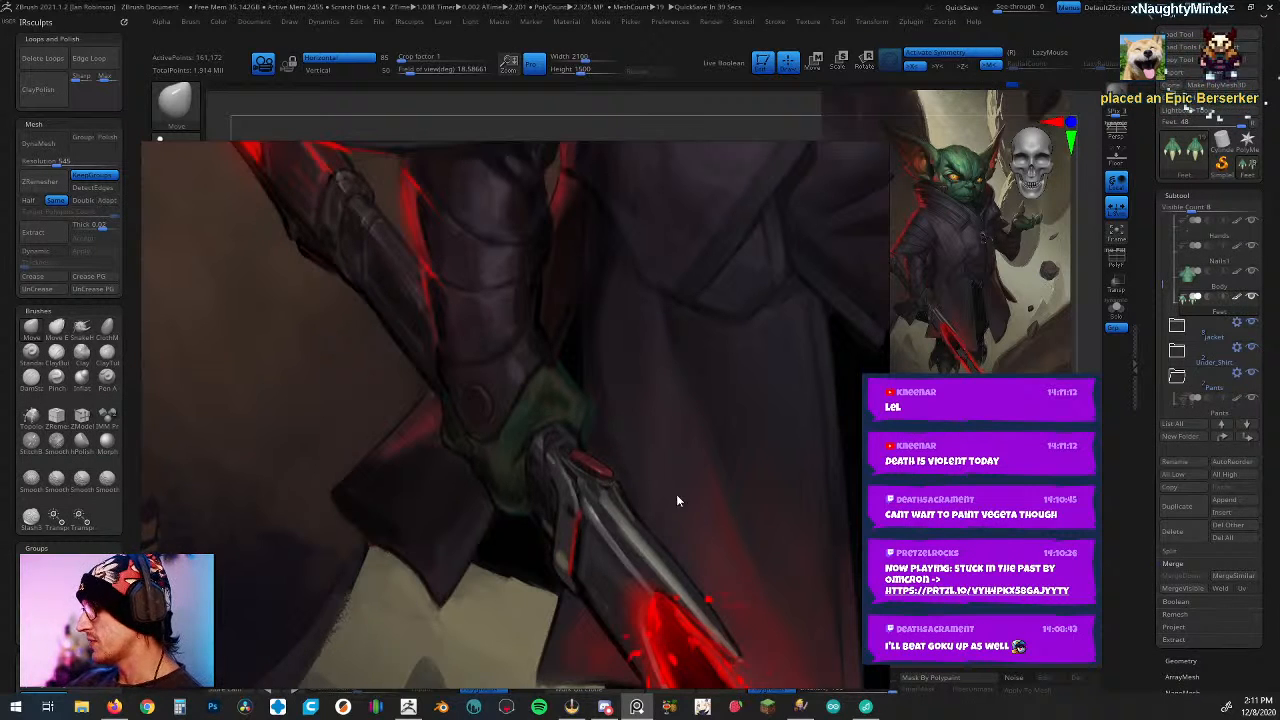
scroll(603, 445, "up", 1)
scroll(617, 440, "down", 1)
scroll(605, 457, "down", 3)
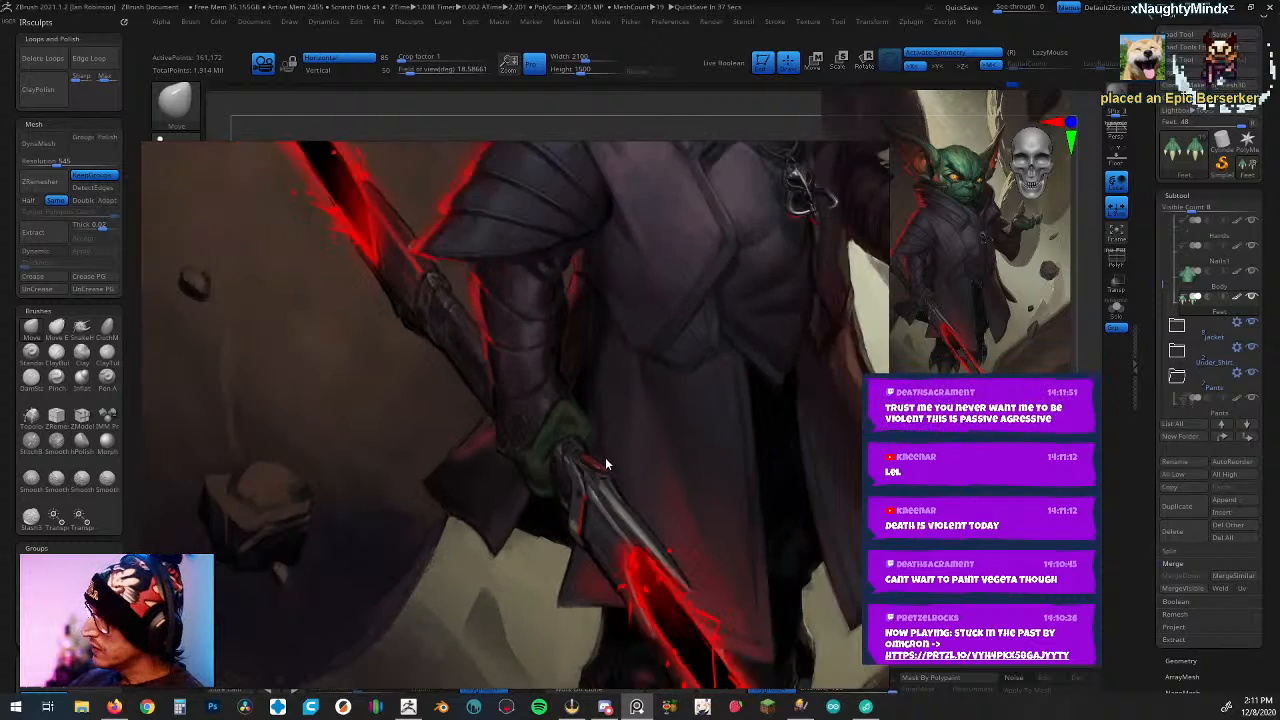
- Examine how the double-bladed weapon runs through the goblin's hand in the painting, from the lower hilt up to the far emitter
scroll(593, 462, "up", 2)
scroll(588, 461, "up", 1)
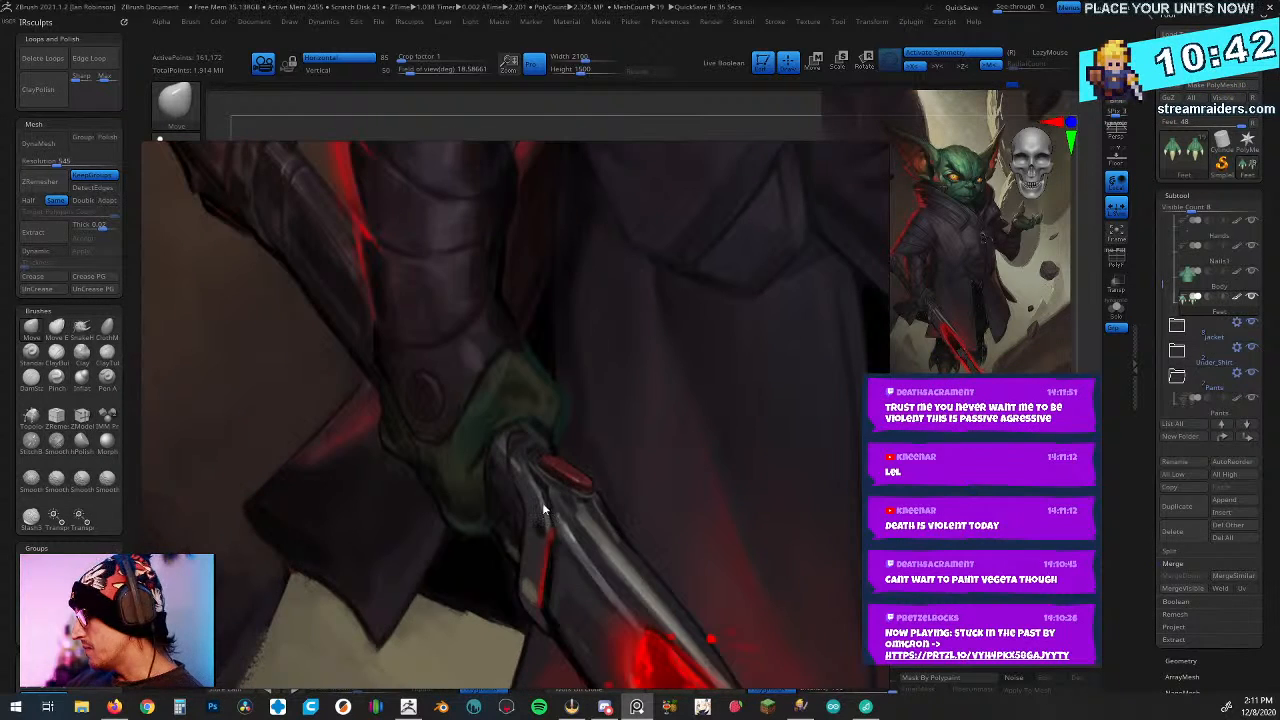
scroll(555, 498, "down", 1)
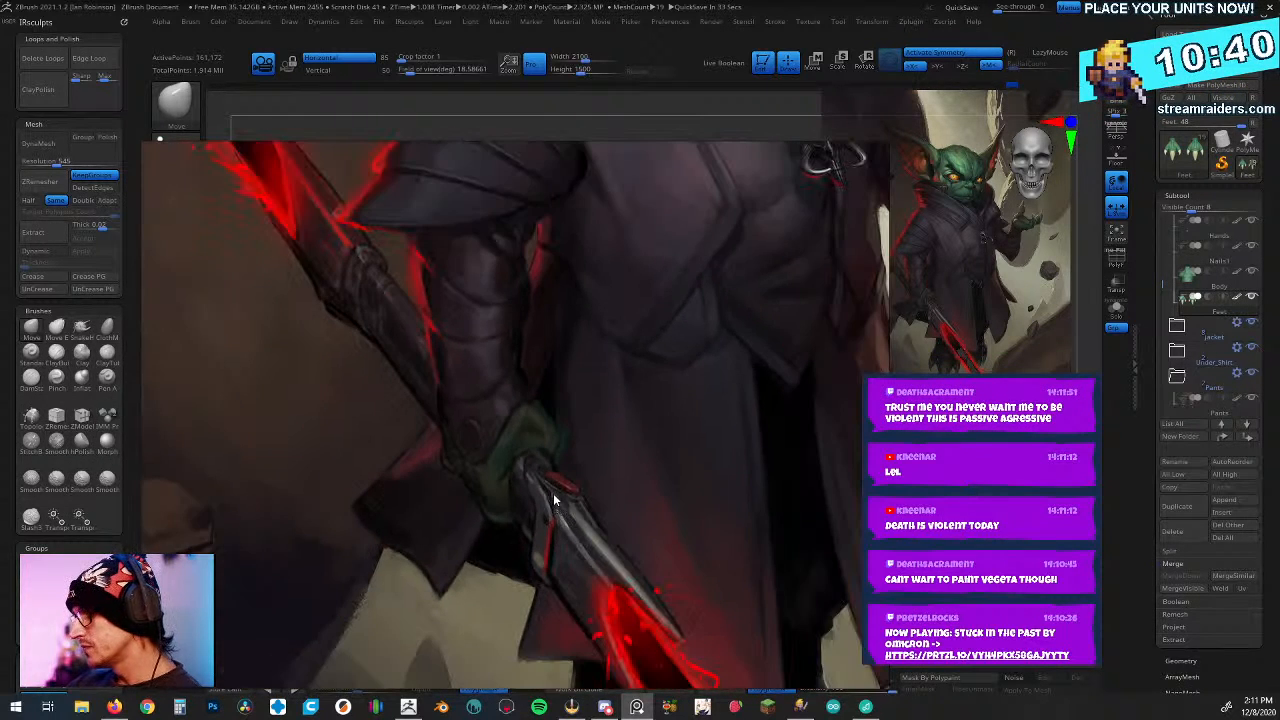
scroll(430, 280, "down", 1)
scroll(489, 350, "up", 2)
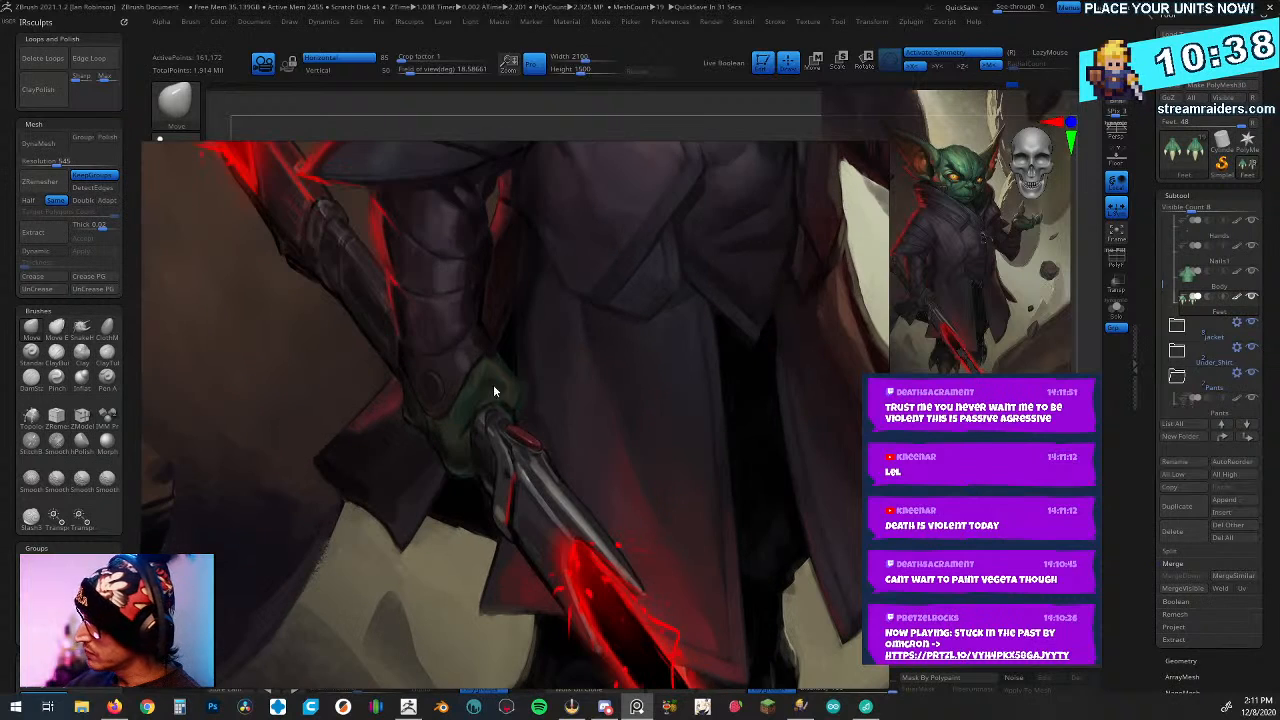
middle_click_drag(312, 217, 395, 385)
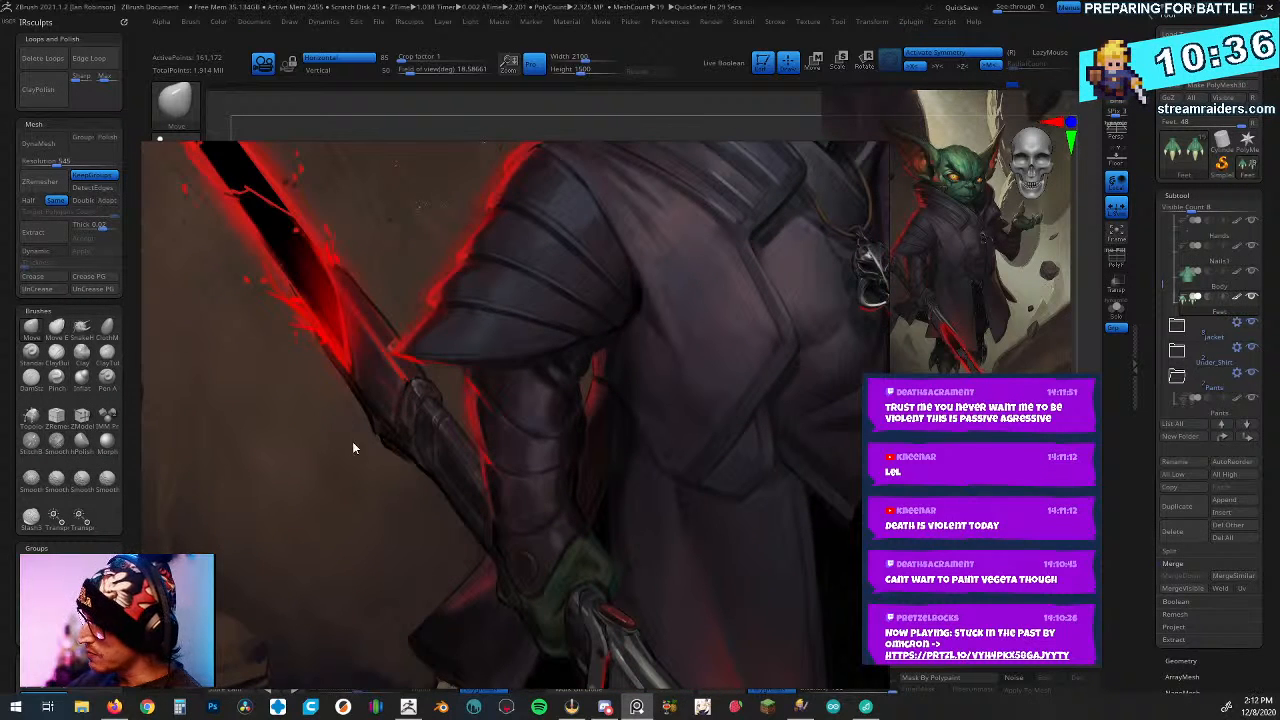
scroll(474, 446, "down", 2)
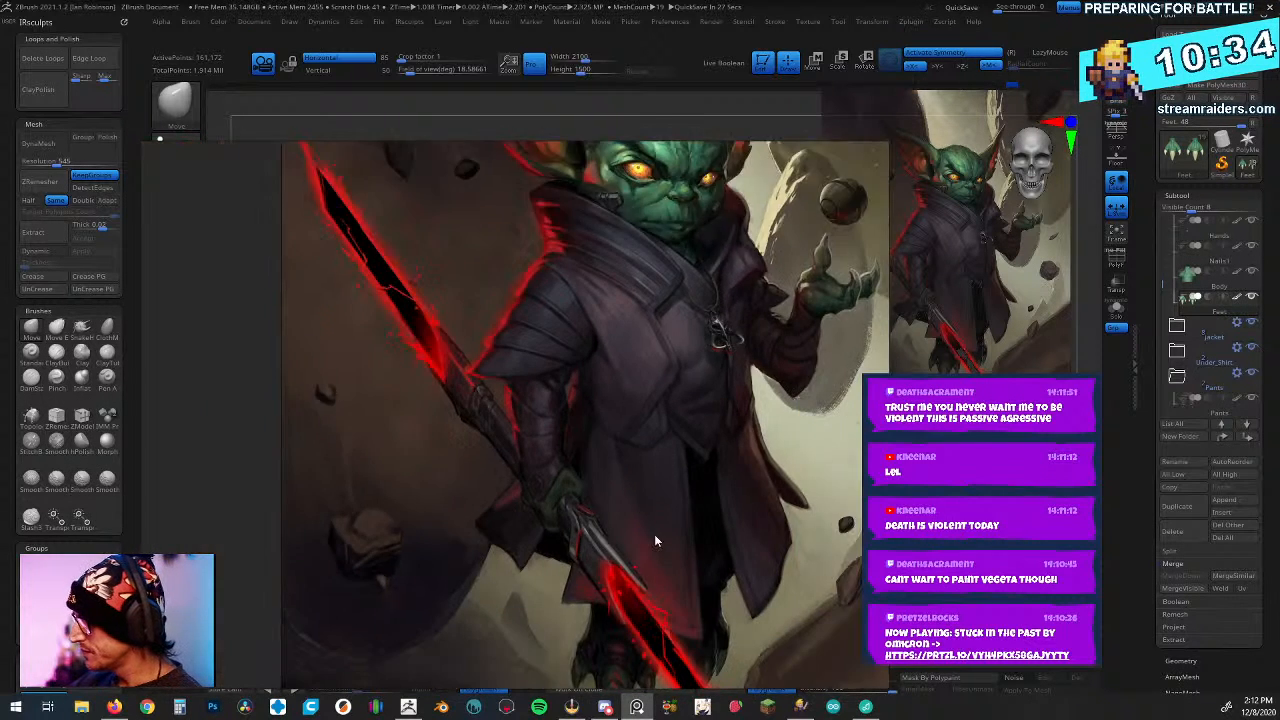
scroll(556, 415, "up", 2)
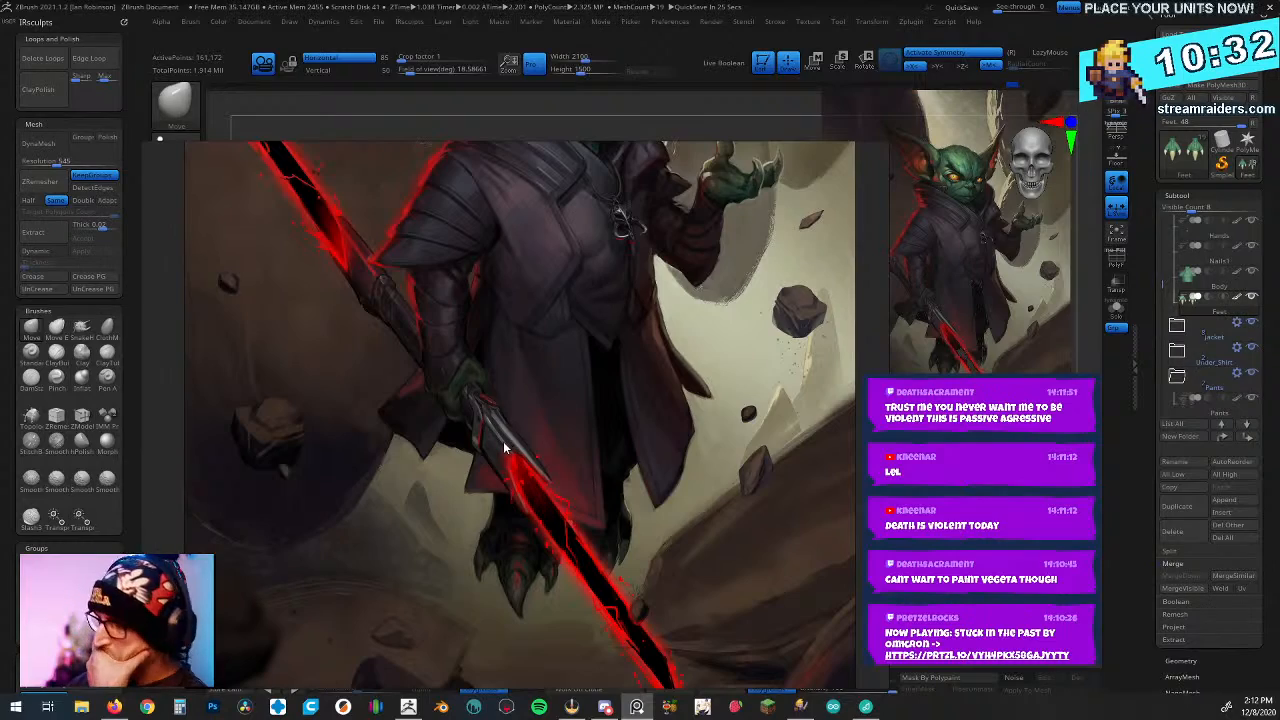
scroll(530, 420, "up", 2)
scroll(500, 430, "down", 4)
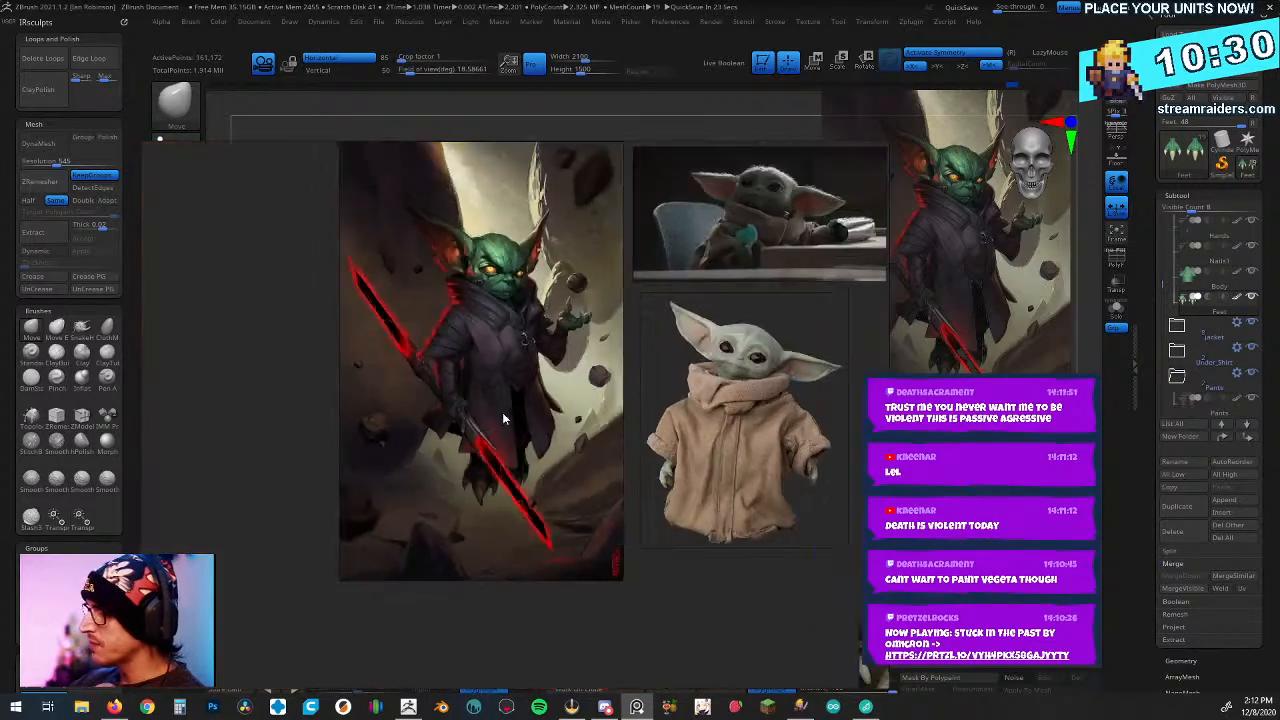
- Examine the darksaber toy reference, including its hilt and blade, and the neighbouring Star Wars images on the board
scroll(502, 412, "down", 2)
scroll(562, 337, "up", 6)
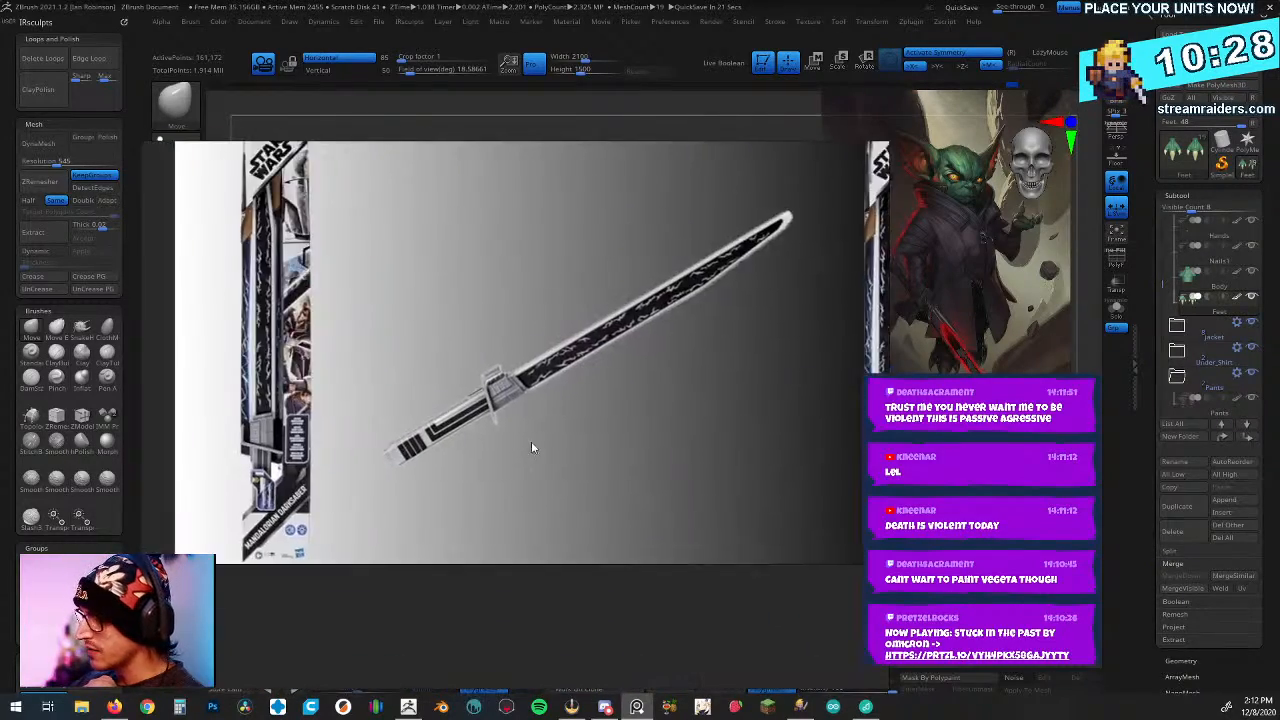
scroll(490, 388, "up", 2)
scroll(482, 393, "down", 3)
scroll(487, 440, "down", 2)
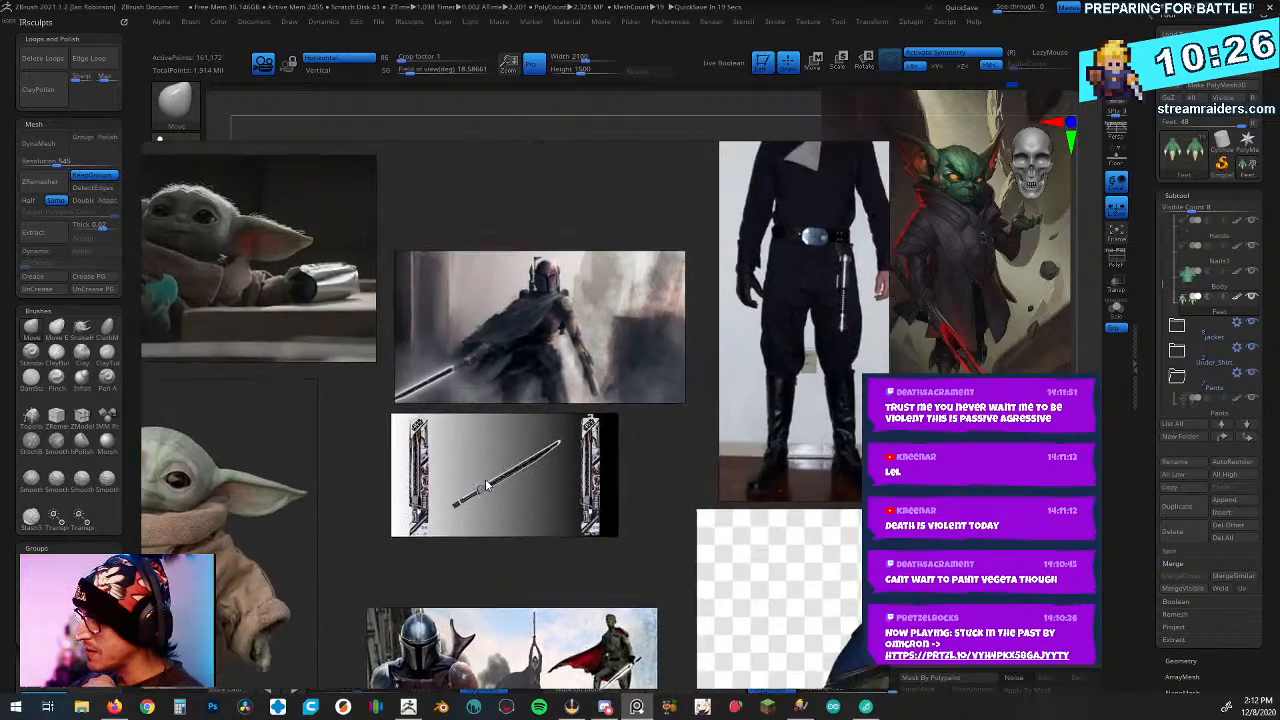
scroll(460, 450, "up", 5)
scroll(376, 428, "down", 6)
scroll(705, 258, "up", 2)
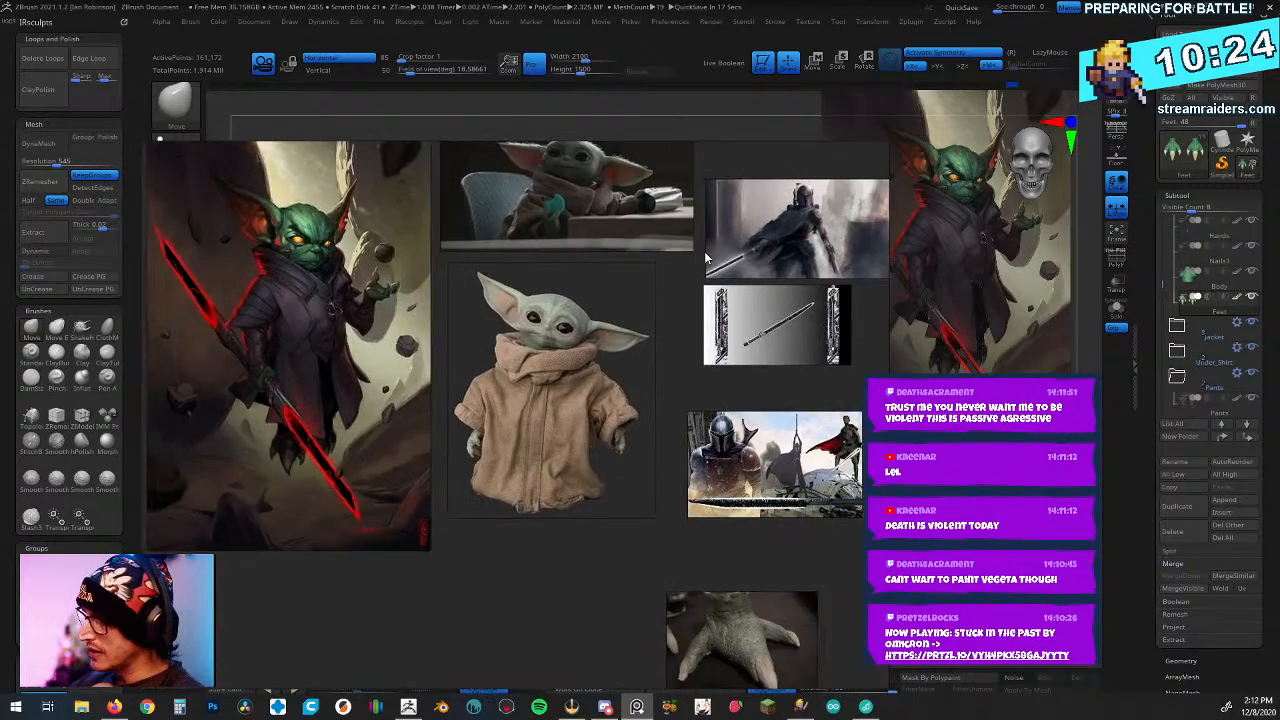
scroll(705, 258, "down", 1)
- Examine the painted weapon's lower hilt where it leaves the fist and meets the glowing red blade
scroll(565, 398, "up", 6)
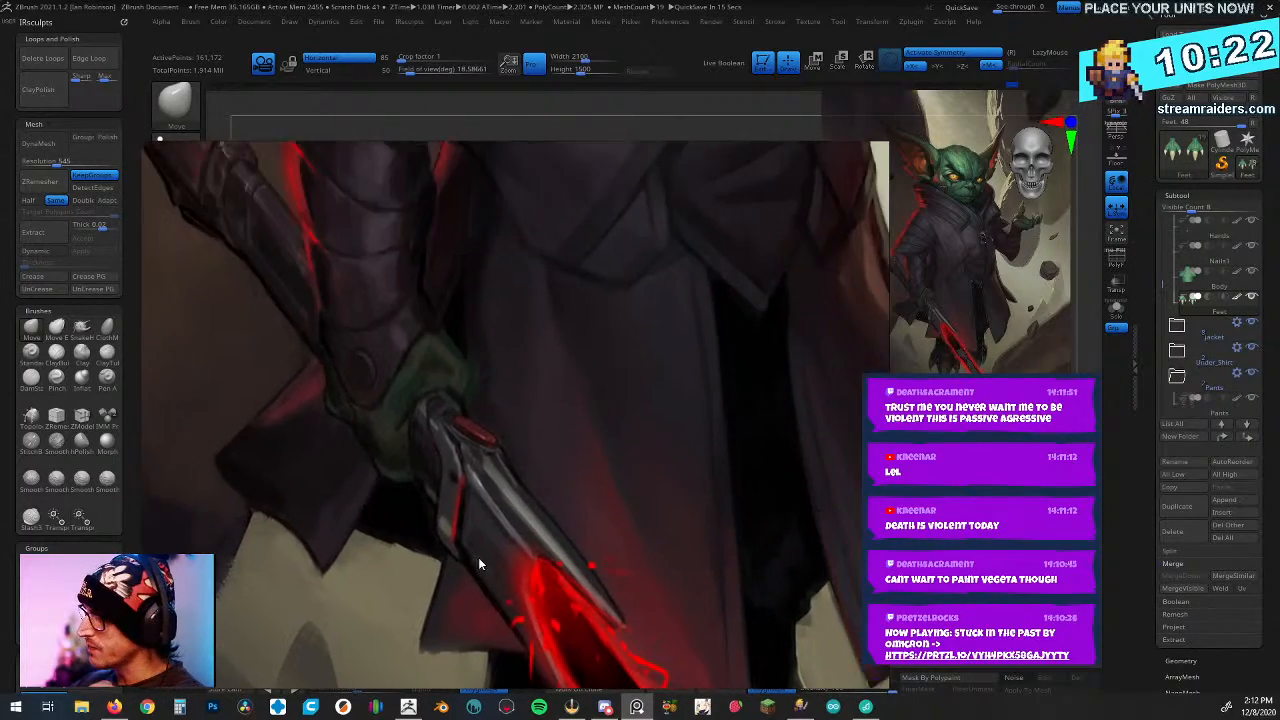
scroll(485, 530, "down", 2)
scroll(500, 498, "down", 1)
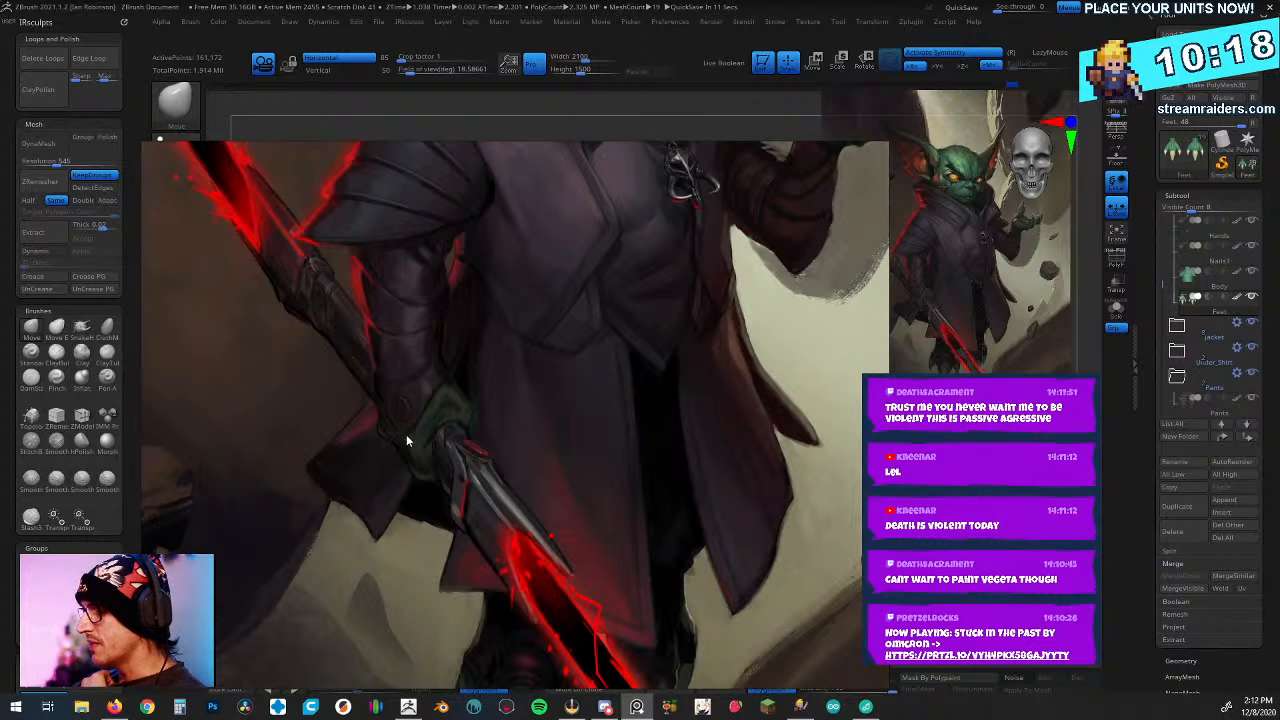
scroll(510, 485, "up", 3)
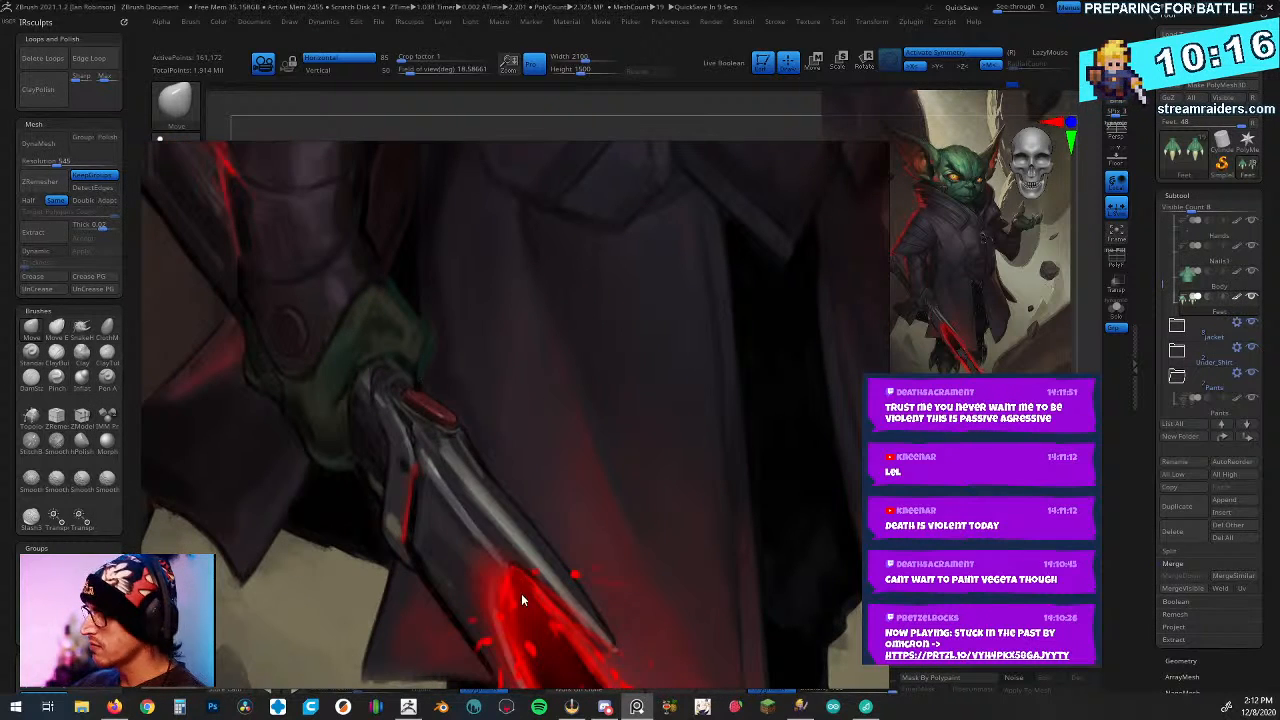
scroll(440, 465, "down", 2)
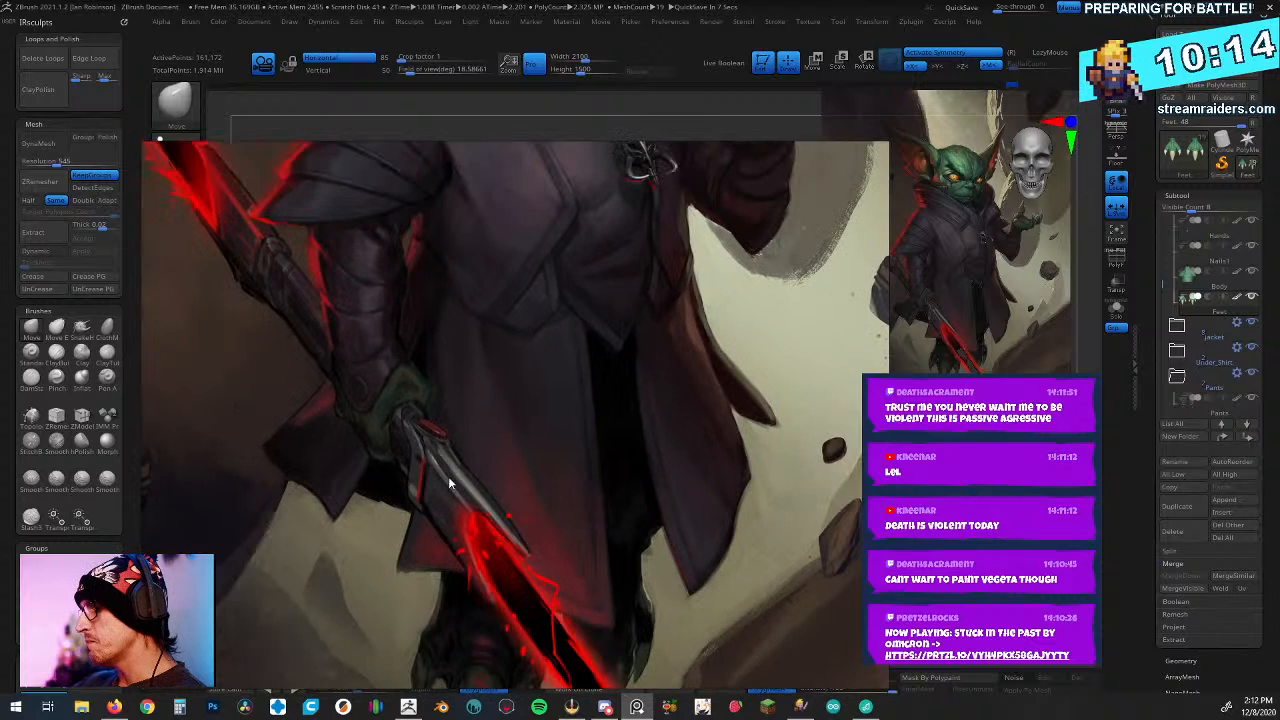
scroll(445, 474, "up", 1)
scroll(430, 472, "up", 3)
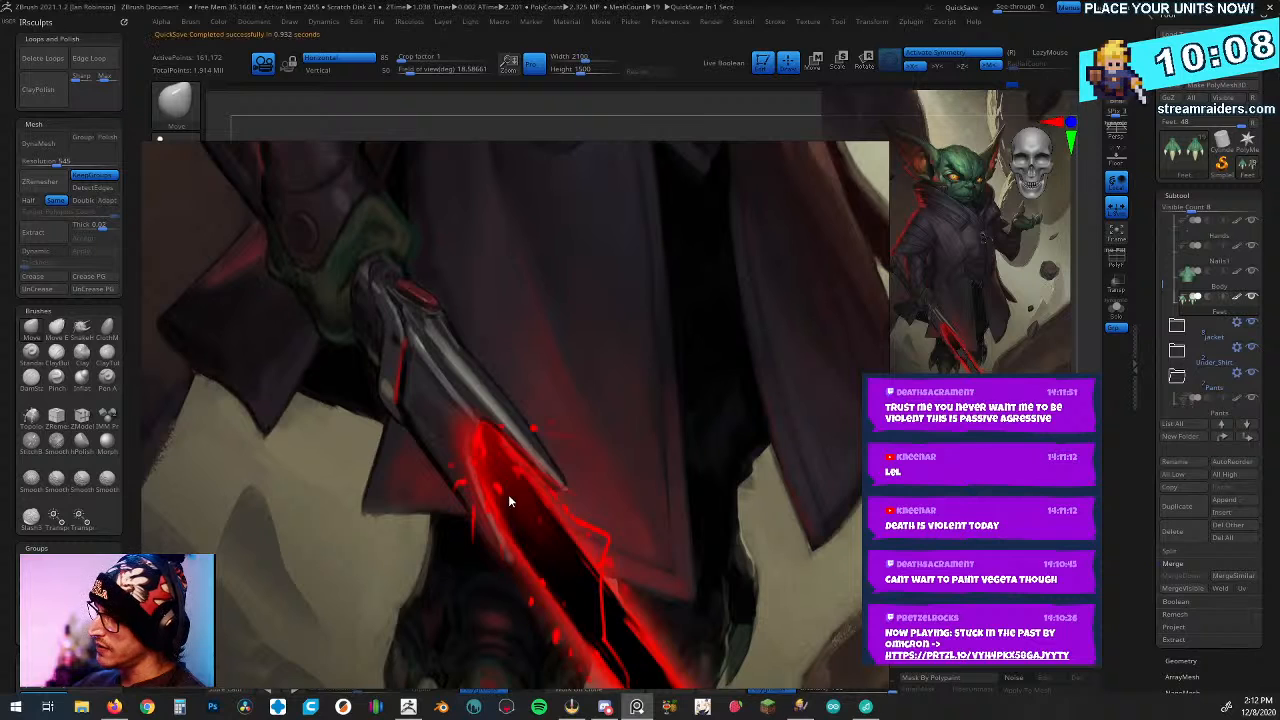
scroll(480, 465, "down", 2)
scroll(356, 416, "up", 3)
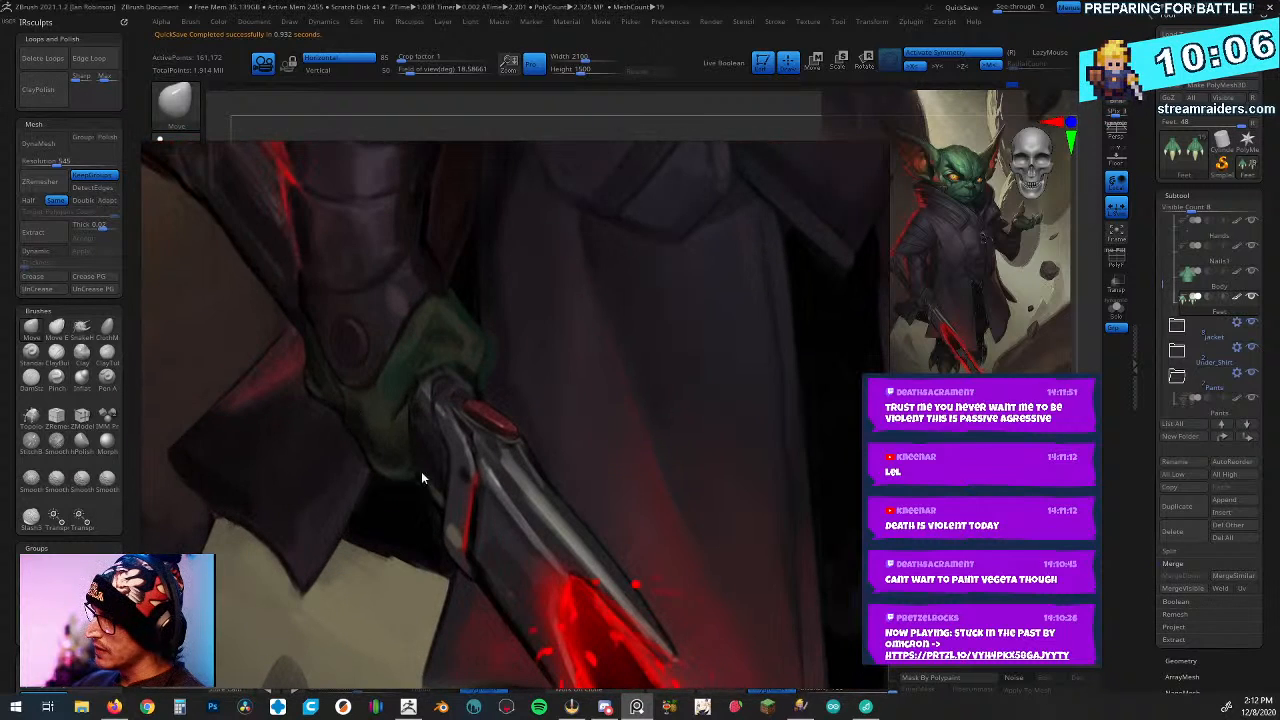
scroll(459, 427, "down", 1)
scroll(473, 440, "up", 3)
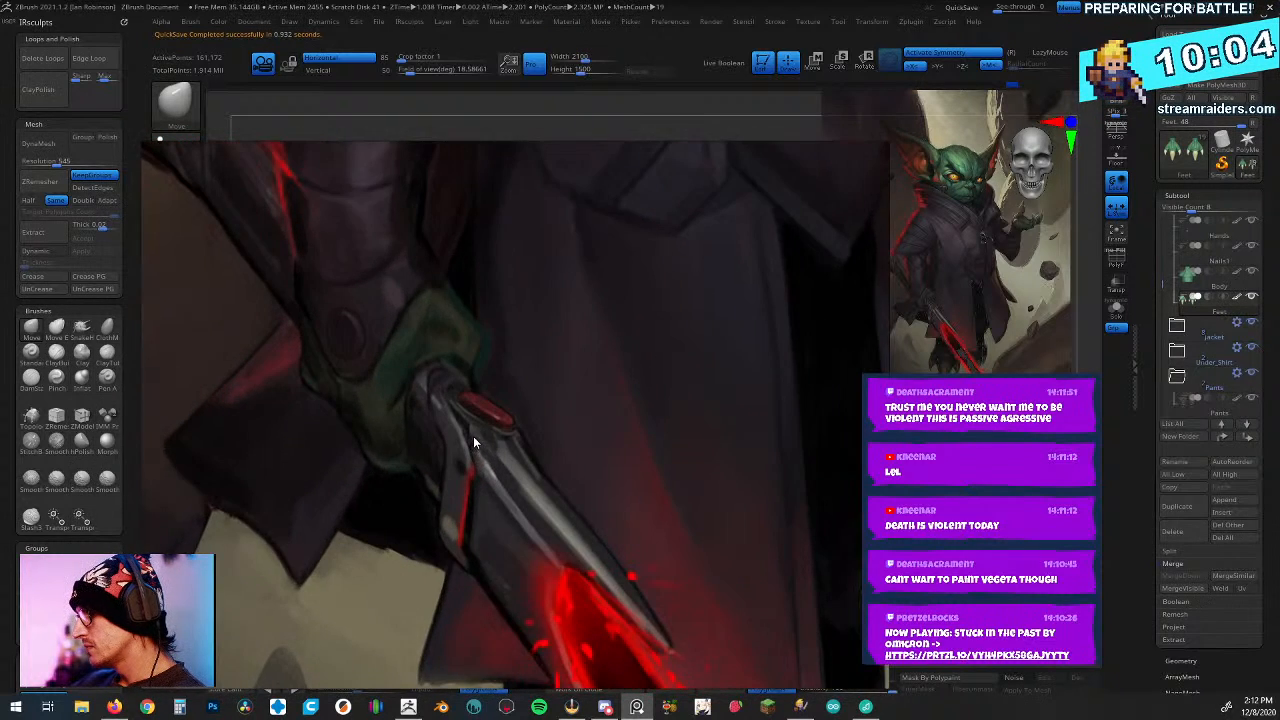
- Examine the red button and metal prong on the hilt up close, and the weapon's overall proportions against the goblin
scroll(477, 442, "up", 1)
scroll(474, 441, "down", 2)
scroll(481, 430, "up", 2)
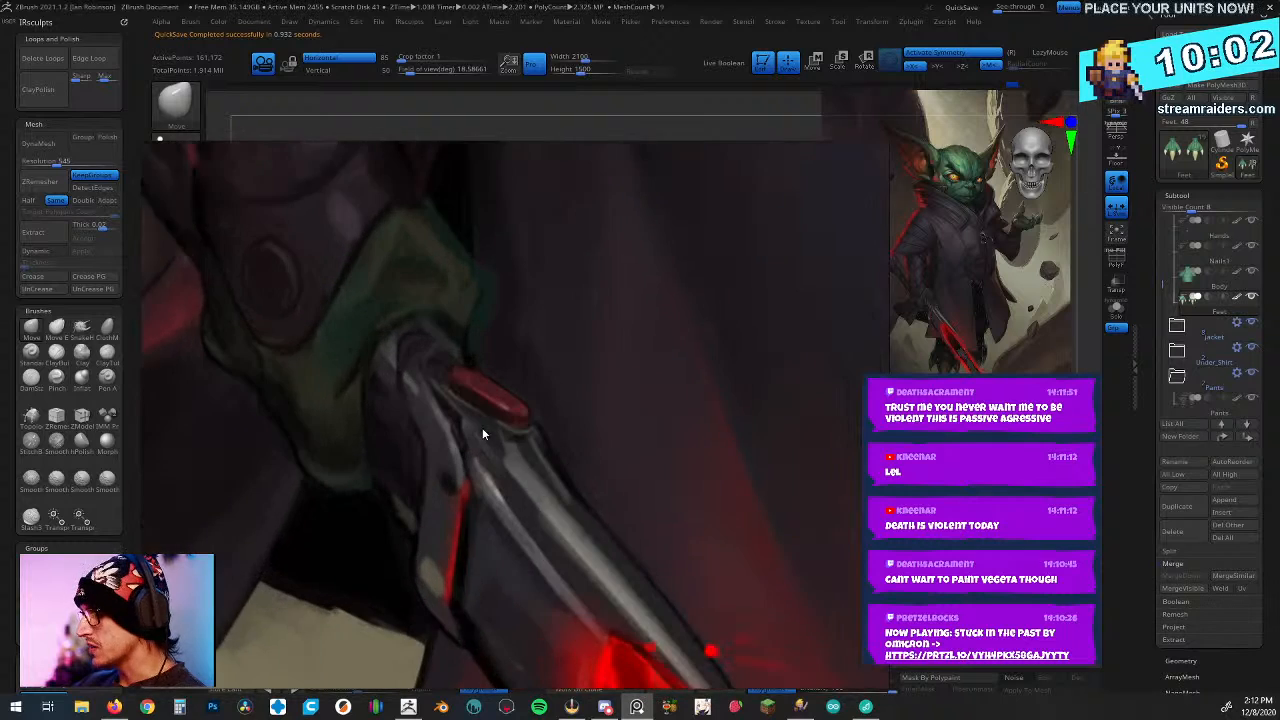
scroll(490, 430, "down", 2)
scroll(505, 420, "up", 1)
scroll(475, 412, "down", 2)
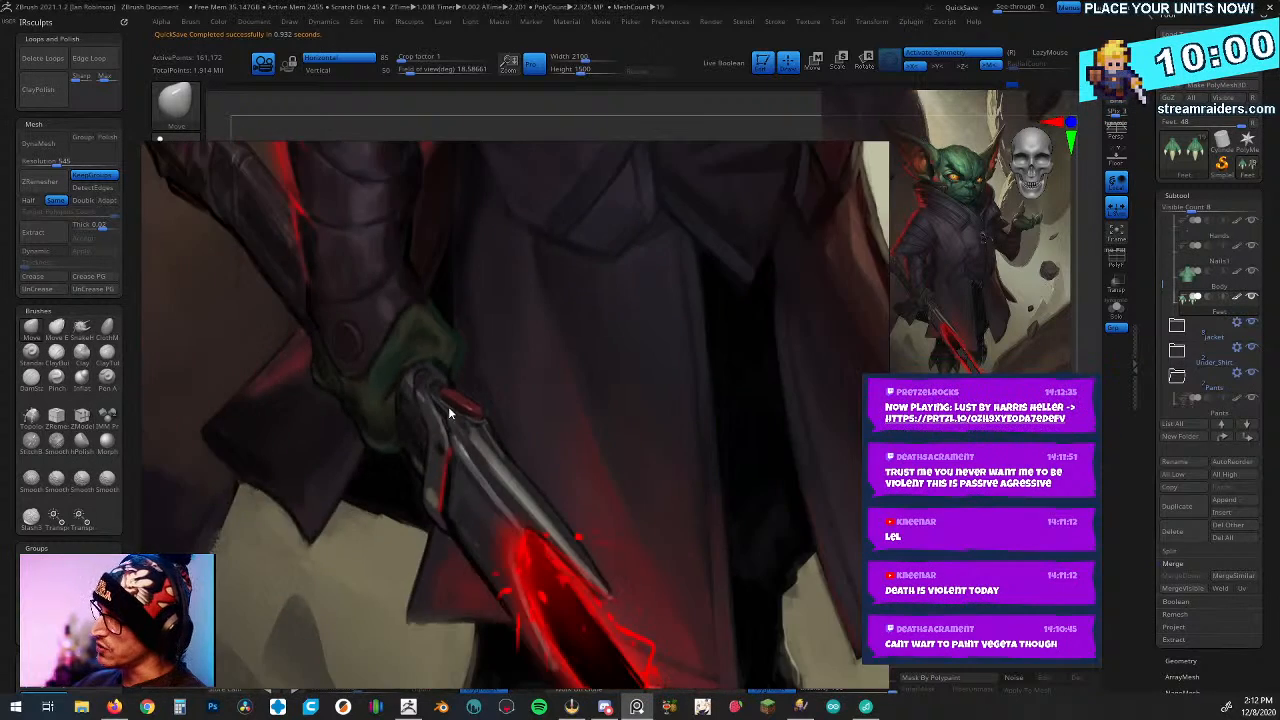
scroll(455, 412, "up", 2)
scroll(457, 418, "down", 1)
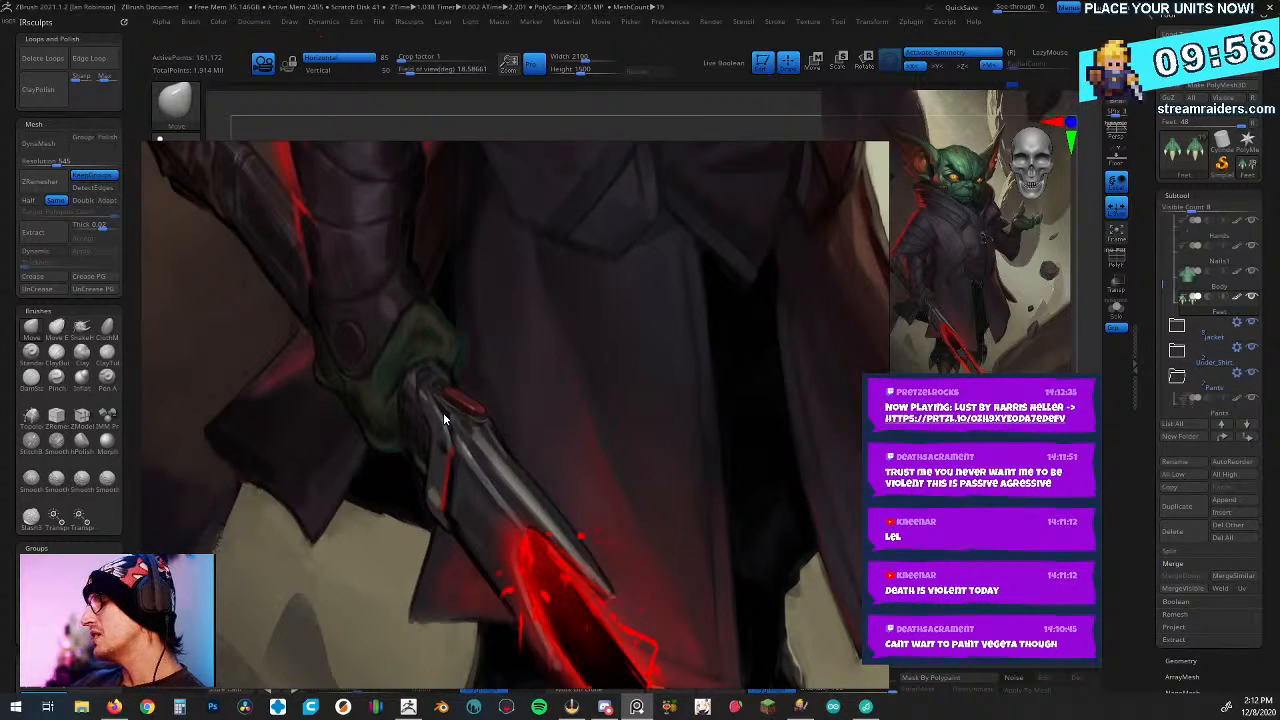
scroll(450, 415, "down", 3)
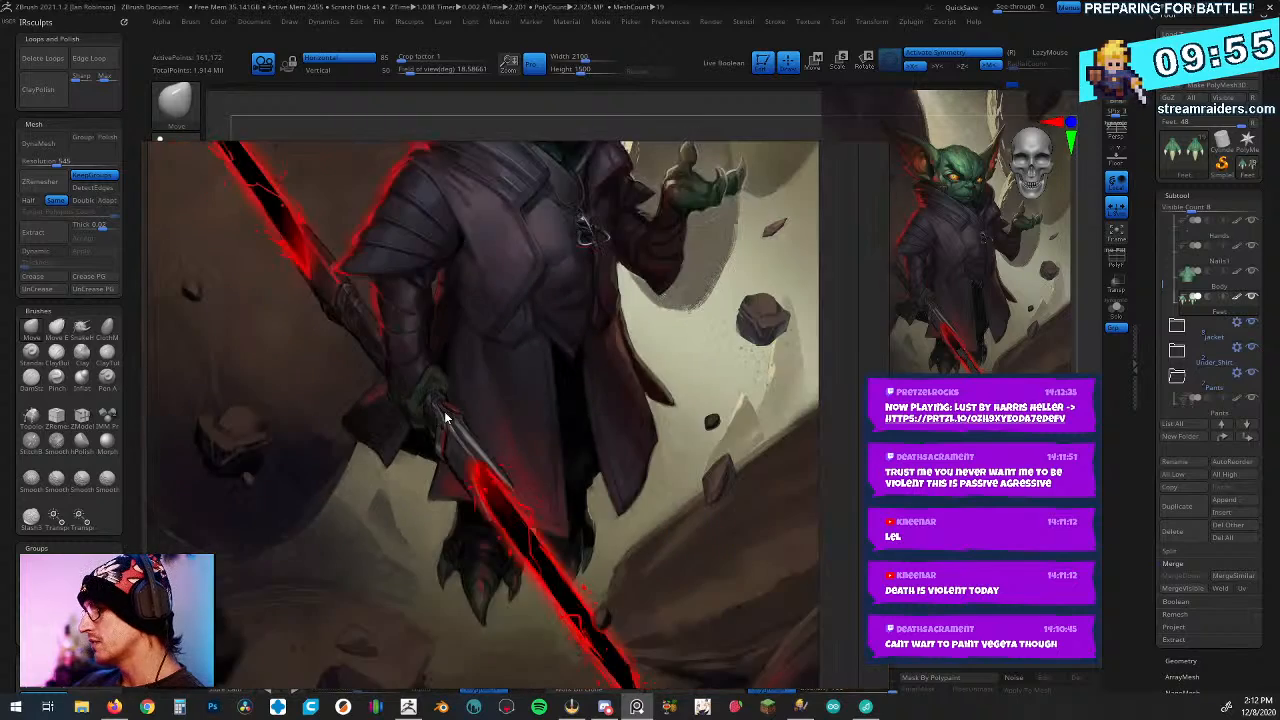
scroll(379, 431, "up", 1)
scroll(395, 434, "down", 1)
scroll(395, 434, "down", 1)
scroll(397, 450, "up", 4)
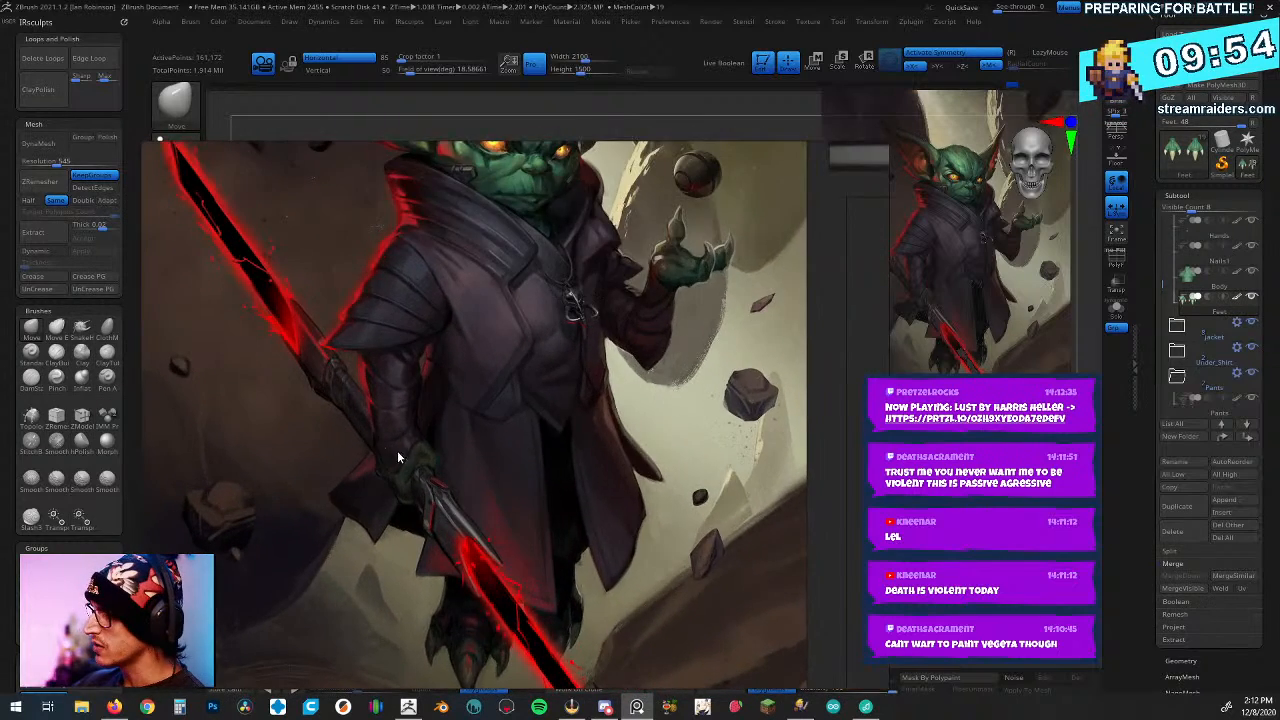
- Move the reference viewer off the sculpt and save the tool over DarthGrogu_04.ZTL in the Darth_Yoda folder
right_click_drag(499, 443, 0, 270)
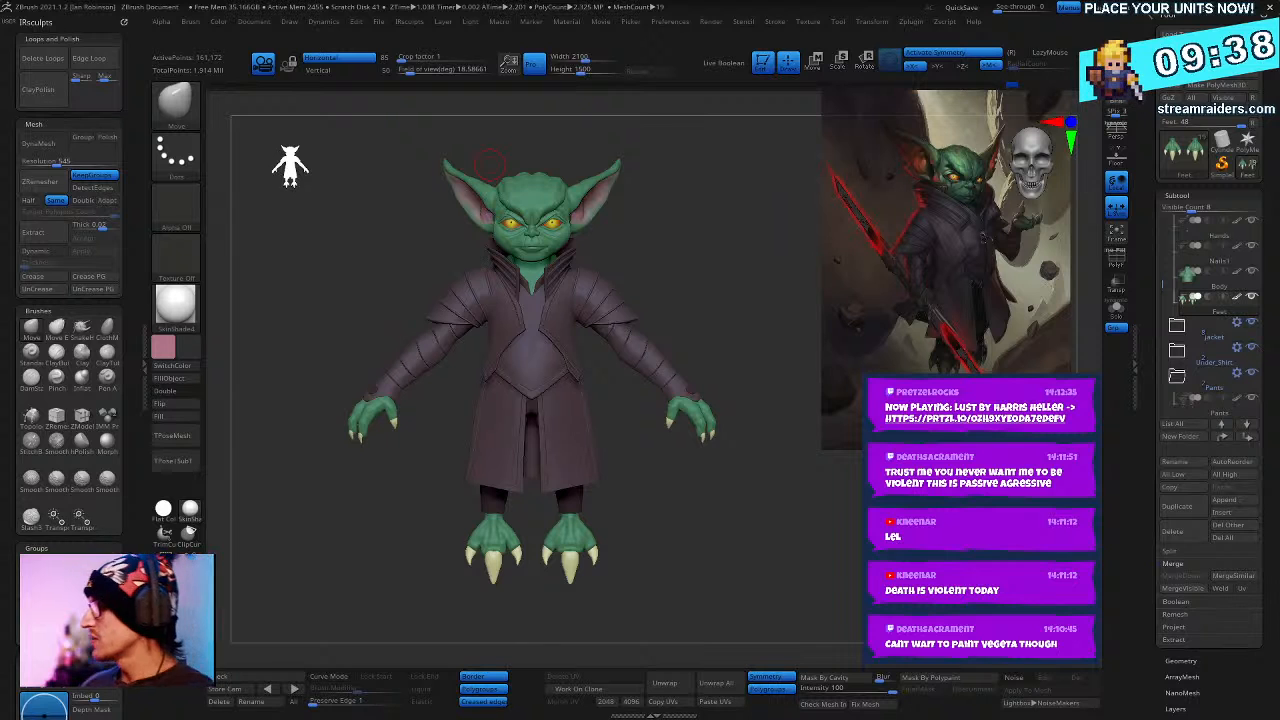
key("ctrl+s")
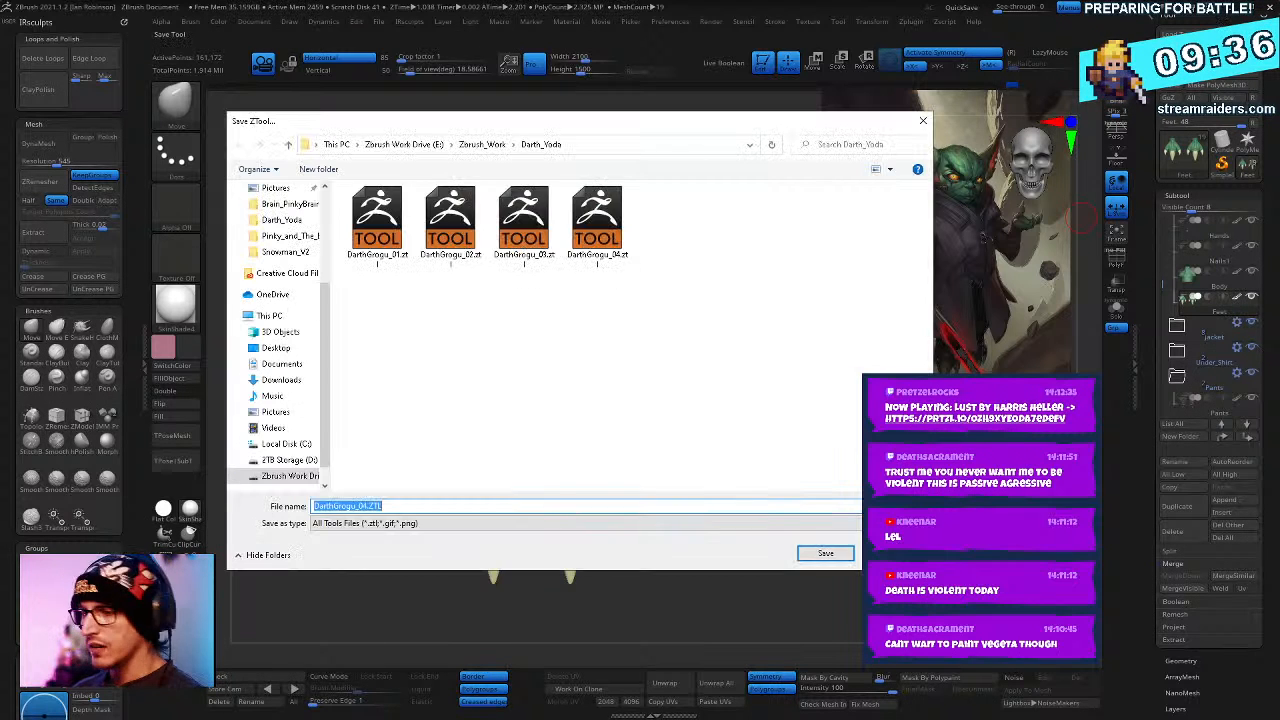
key("Return")
key("y")
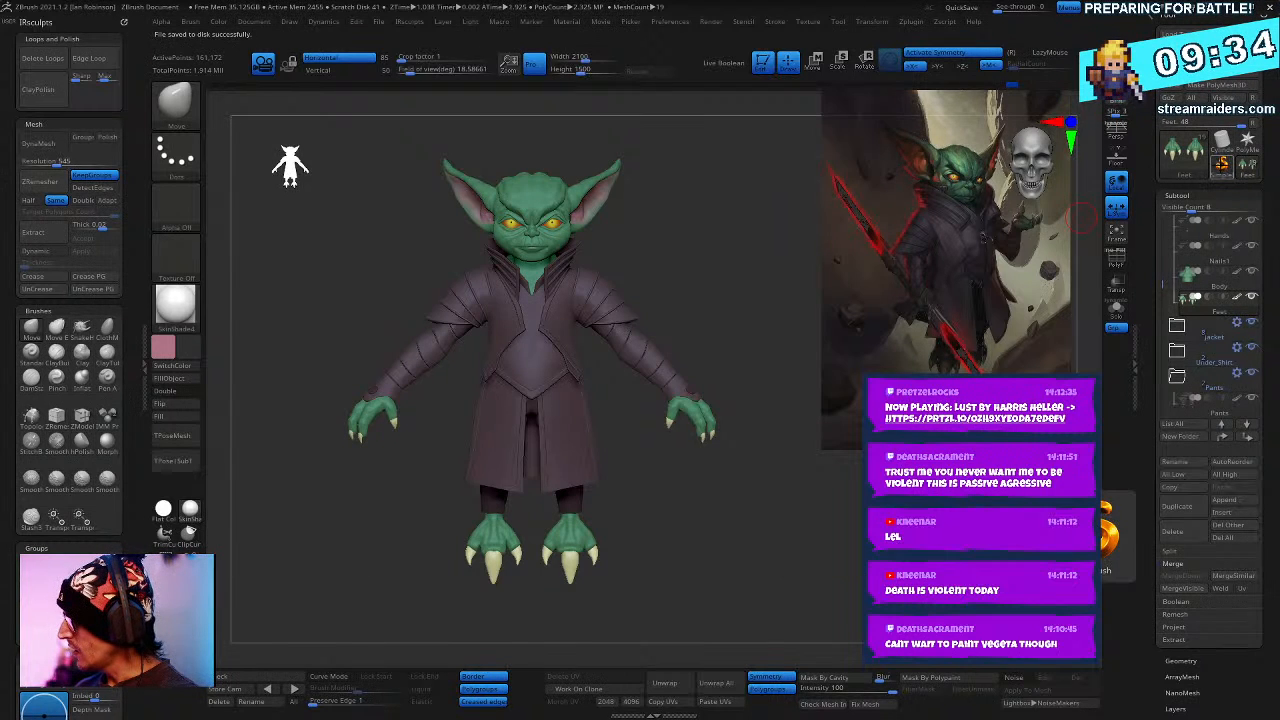
- Switch from the goblin to the SimpleBrush, clear the canvas, and reselect the goblin tool
left_click(1221, 168)
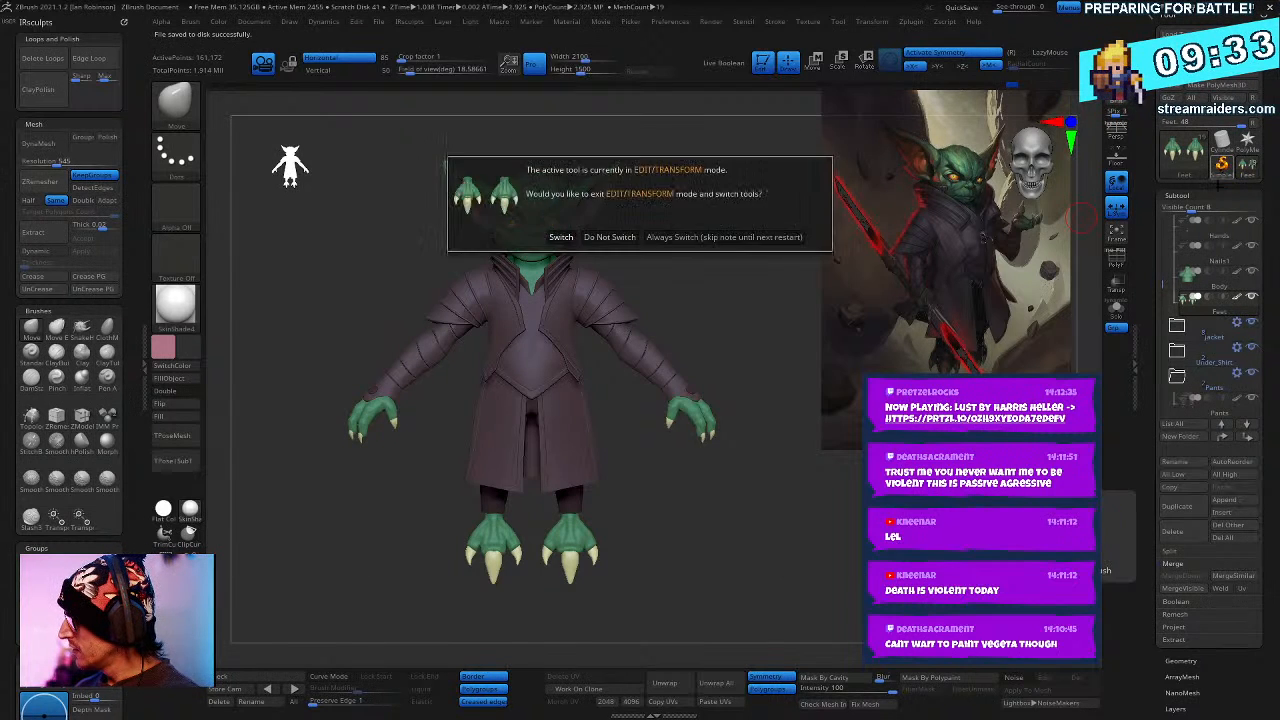
left_click(561, 237)
key("ctrl+n")
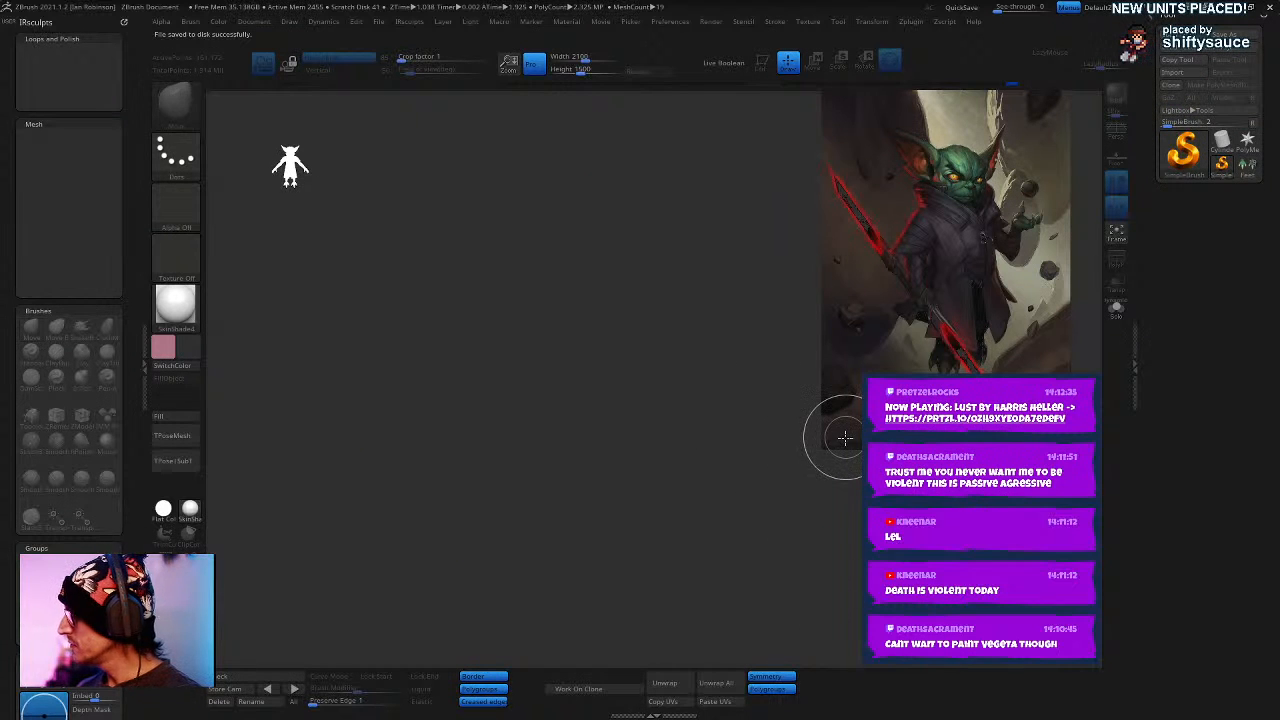
left_click(1247, 166)
mouse_move(423, 349)
left_mouse_down()
mouse_move(600, 480)
mouse_move(421, 415)
left_mouse_up()
key("t")
key("ctrl+n")
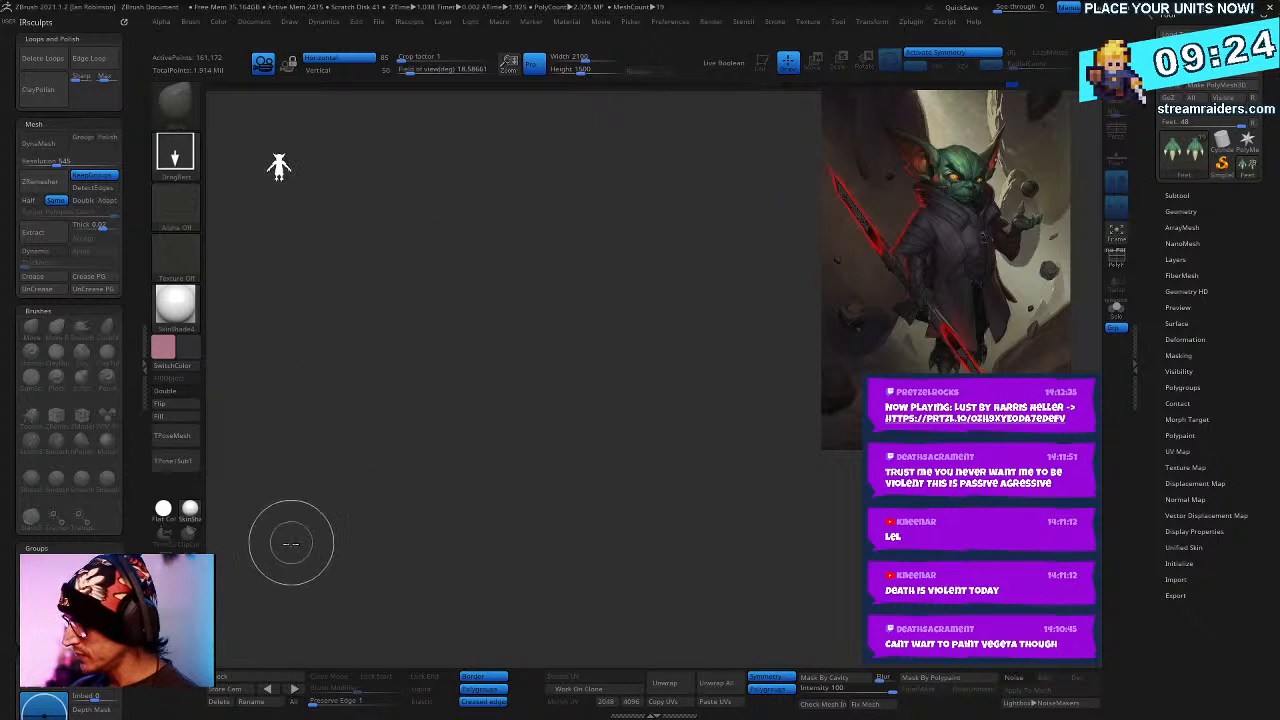
mouse_move(292, 546)
left_mouse_down()
mouse_move(297, 601)
mouse_move(325, 550)
left_mouse_up()
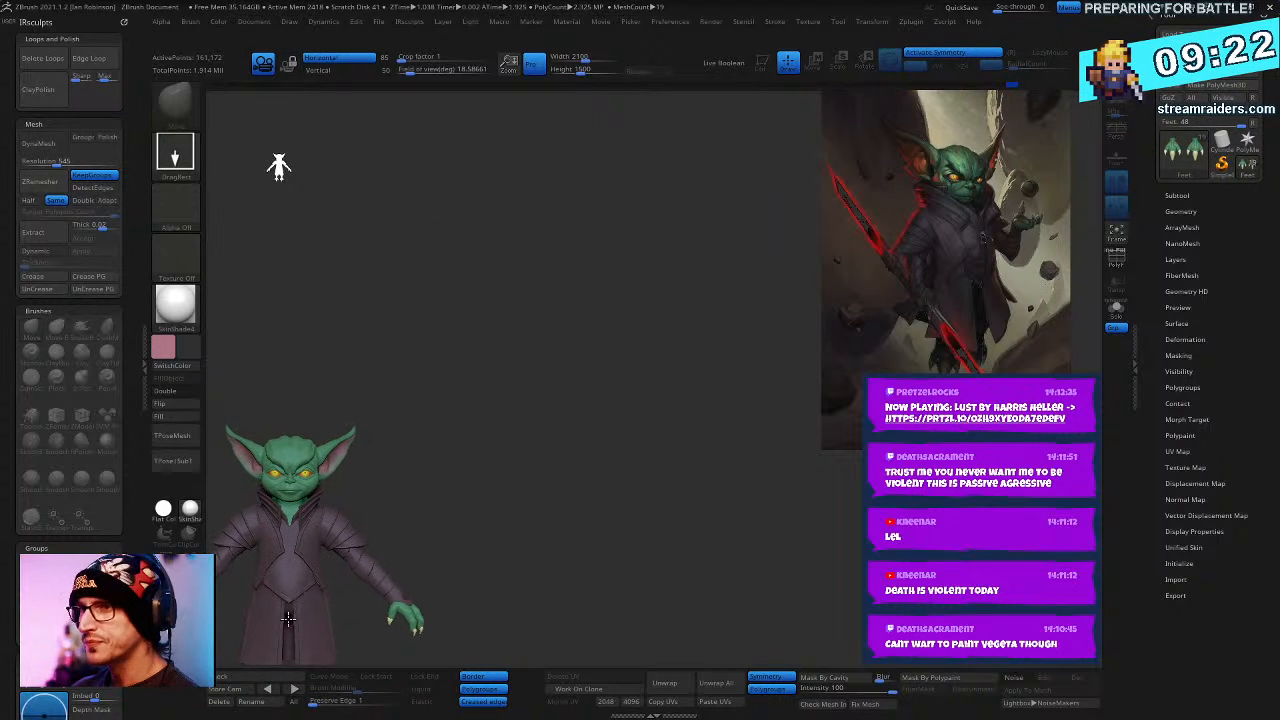
key("t")
key("ctrl+n")
- Redraw the goblin small in the lower-left part of the canvas, enable edit mode, and turn it to a three-quarter view
left_click_drag(309, 480, 312, 540)
key("t")
mouse_move(535, 390)
left_mouse_down()
mouse_move(557, 389)
mouse_move(548, 418)
left_mouse_up()
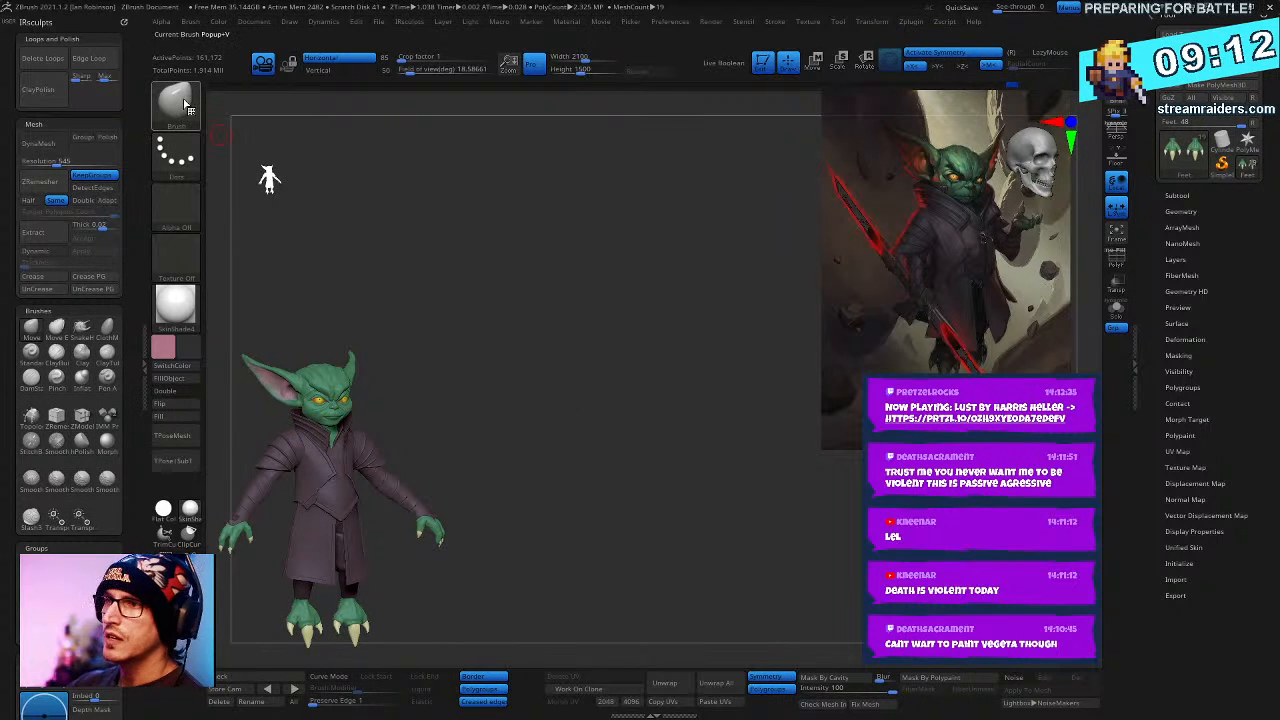
- Try stamping a snapshot of the goblin onto the canvas, reposition the live model, and clear the stamped copy
left_click_drag(462, 460, 563, 429)
key("shift+s")
left_click_drag(580, 510, 554, 542, "alt")
key("ctrl+n")
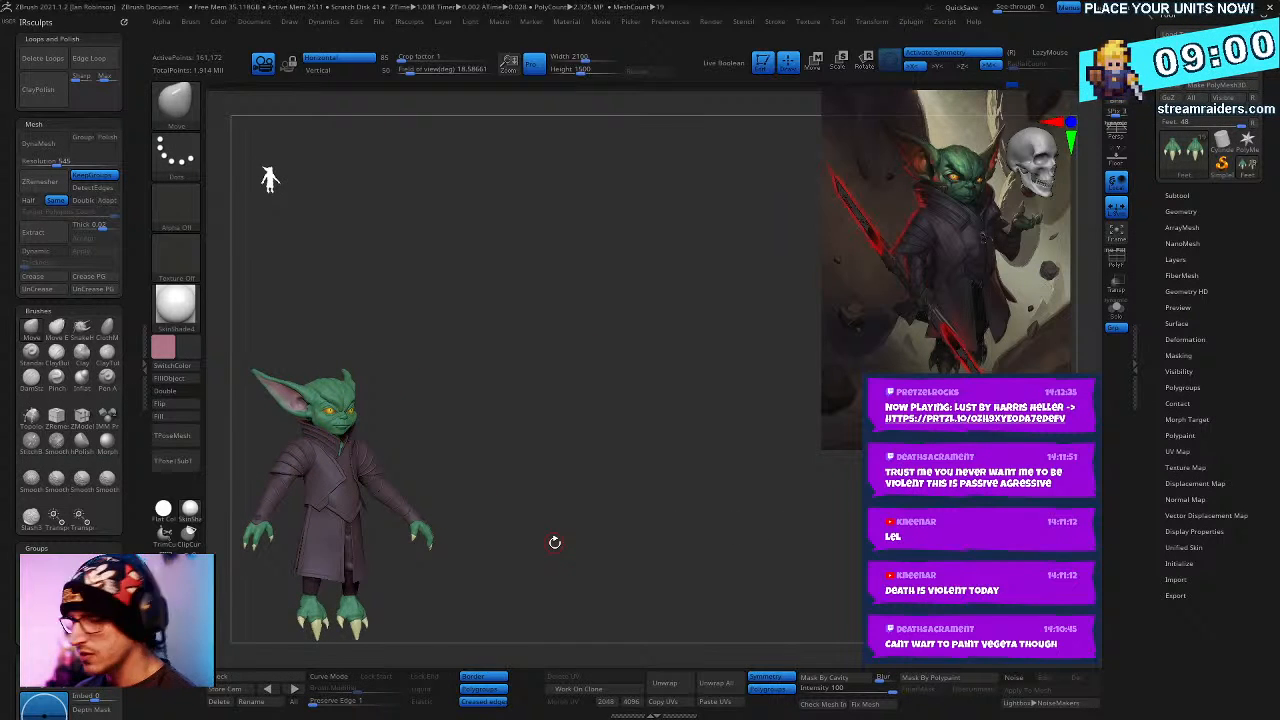
- Switch to the Cube3D primitive, draw it beside the goblin, enable edit mode, and convert it to a PolyMesh3D
left_click(1222, 165)
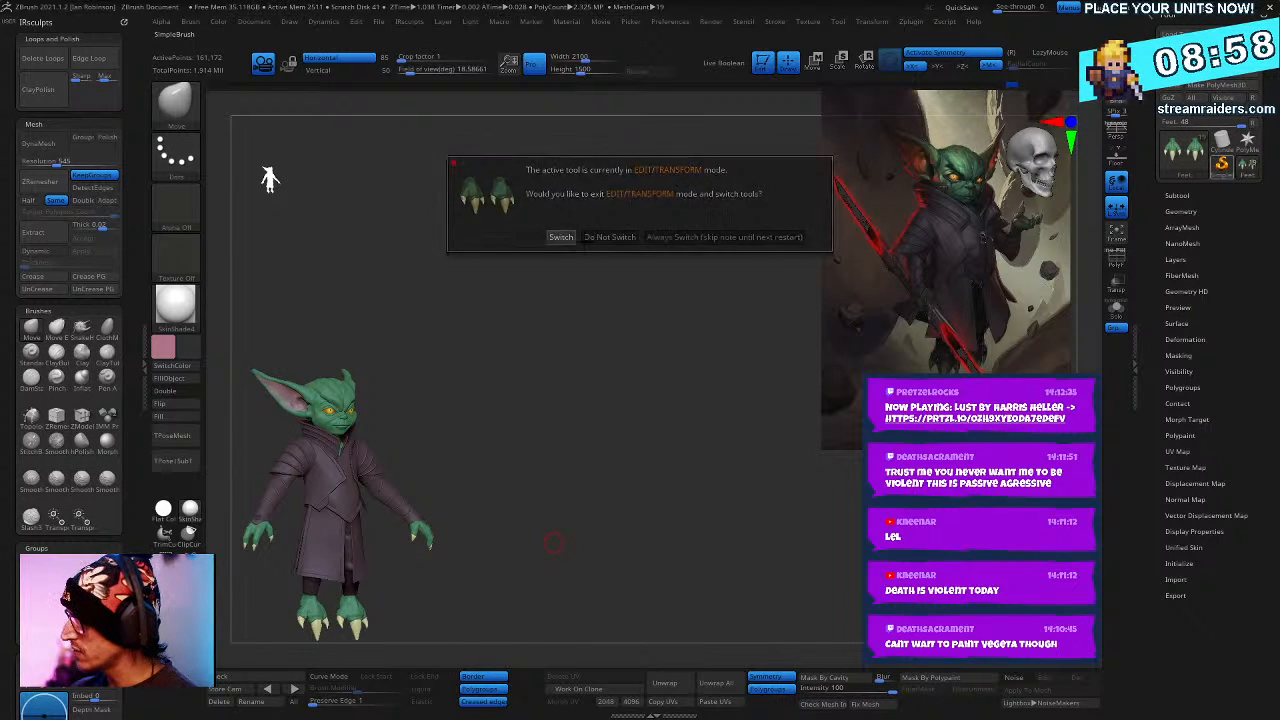
left_click(563, 237)
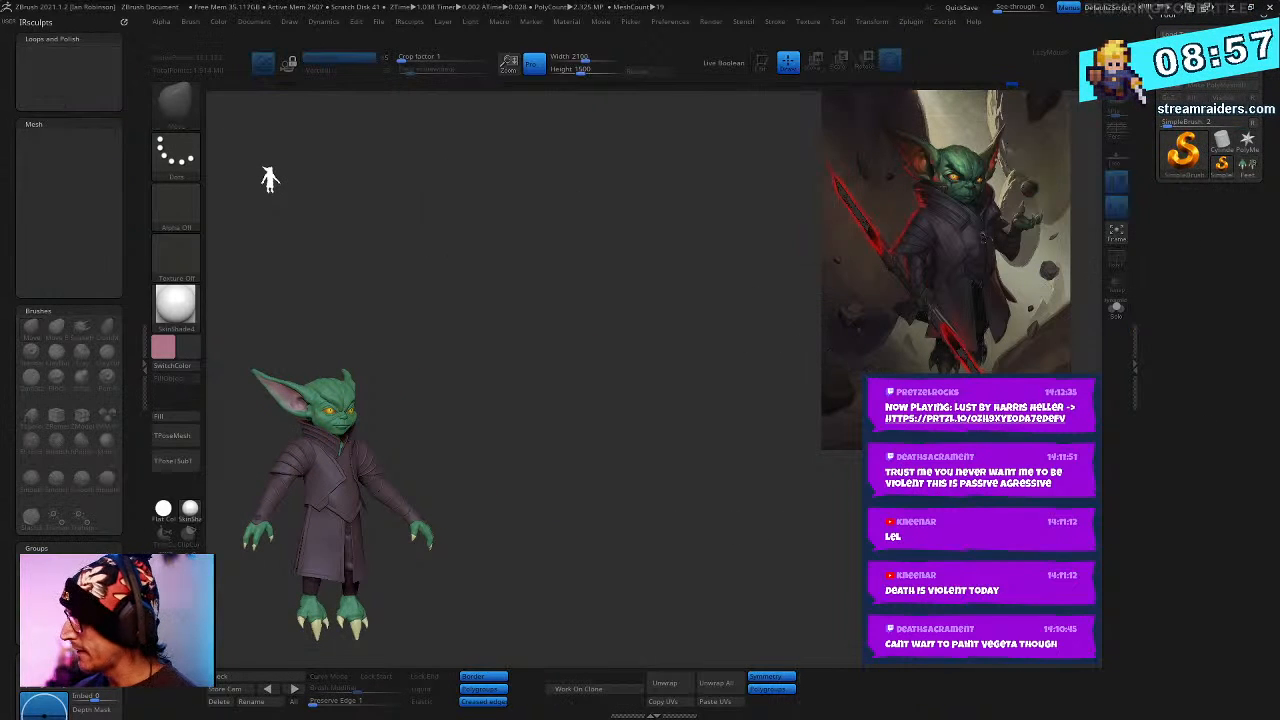
left_click(1190, 172)
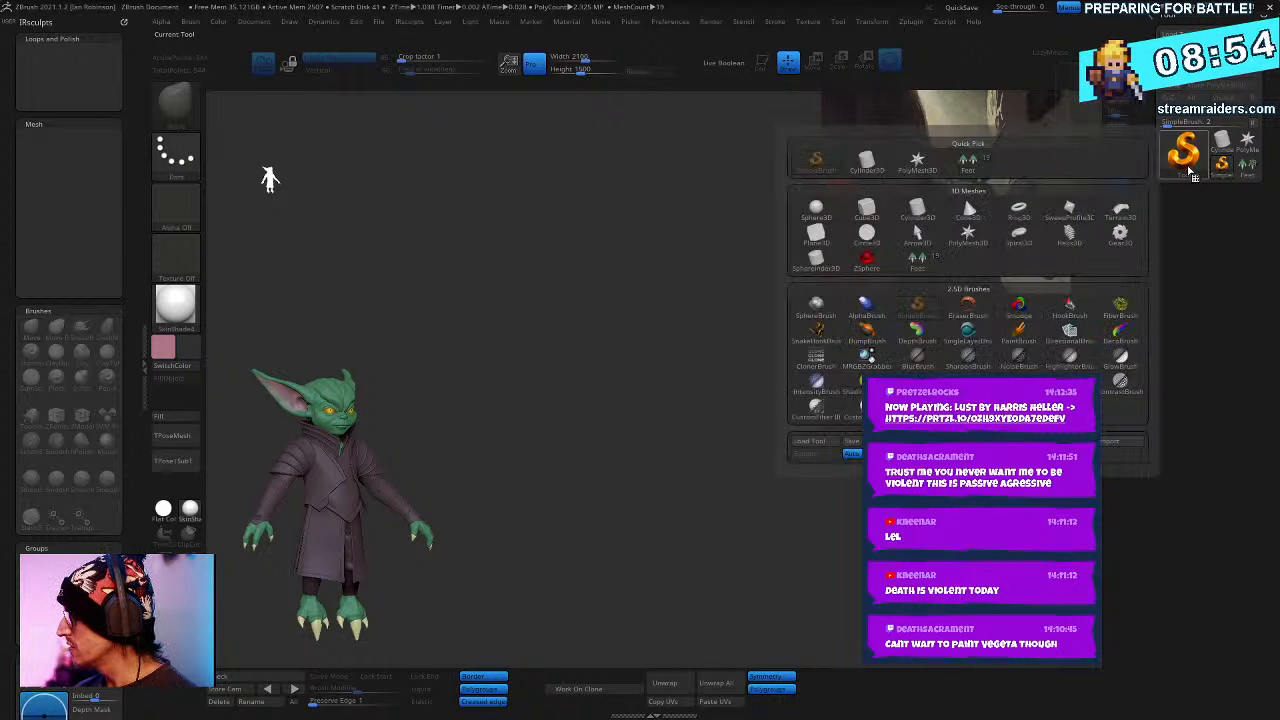
left_click(1191, 170)
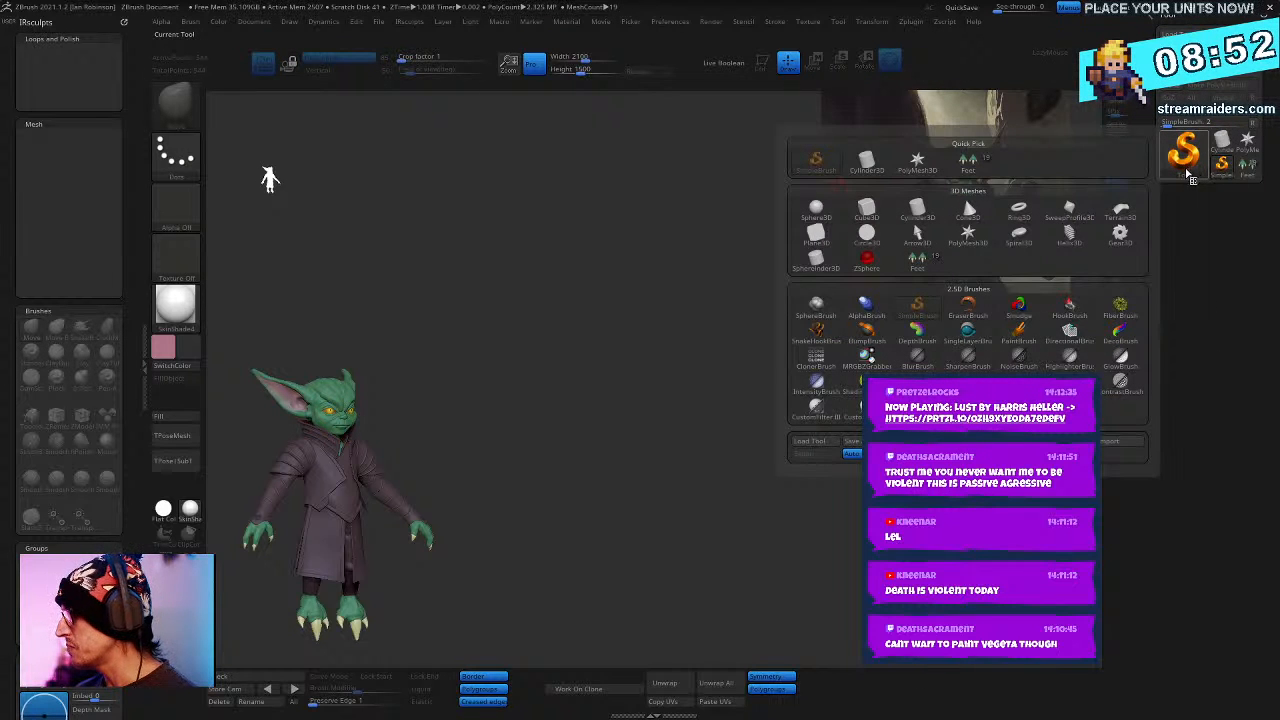
left_click(866, 207)
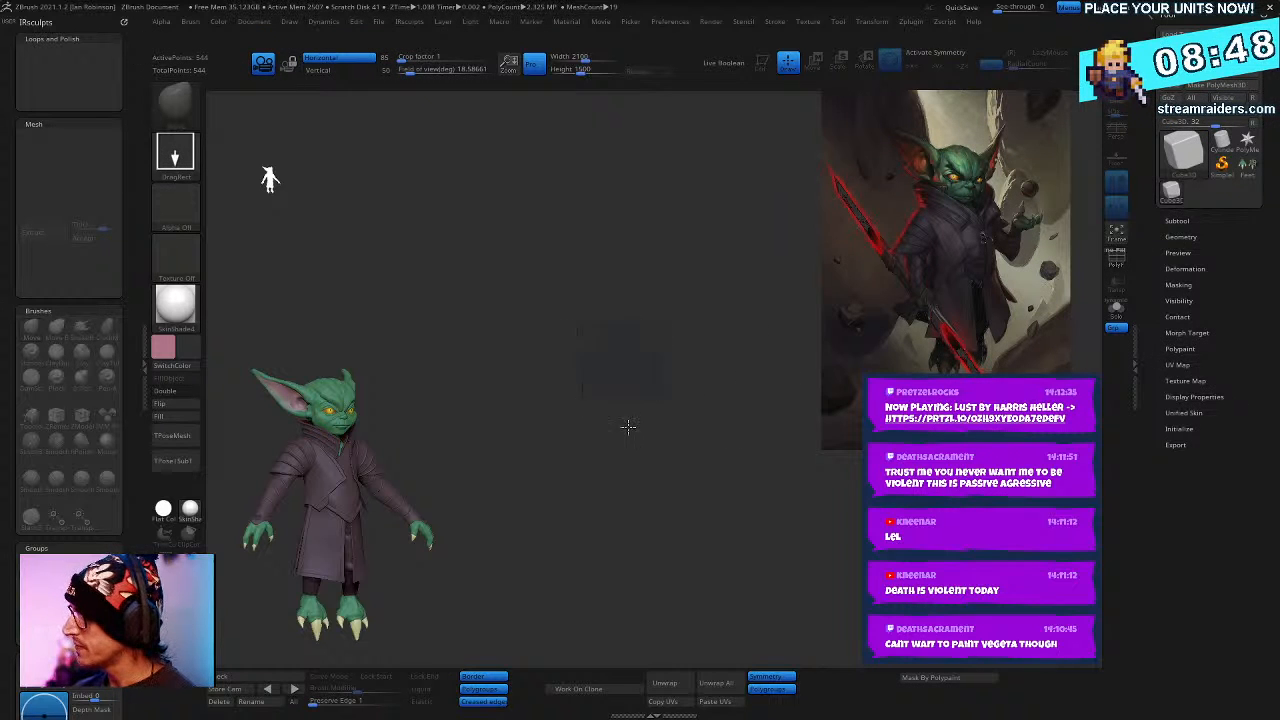
left_click_drag(626, 346, 611, 480)
left_click(763, 68)
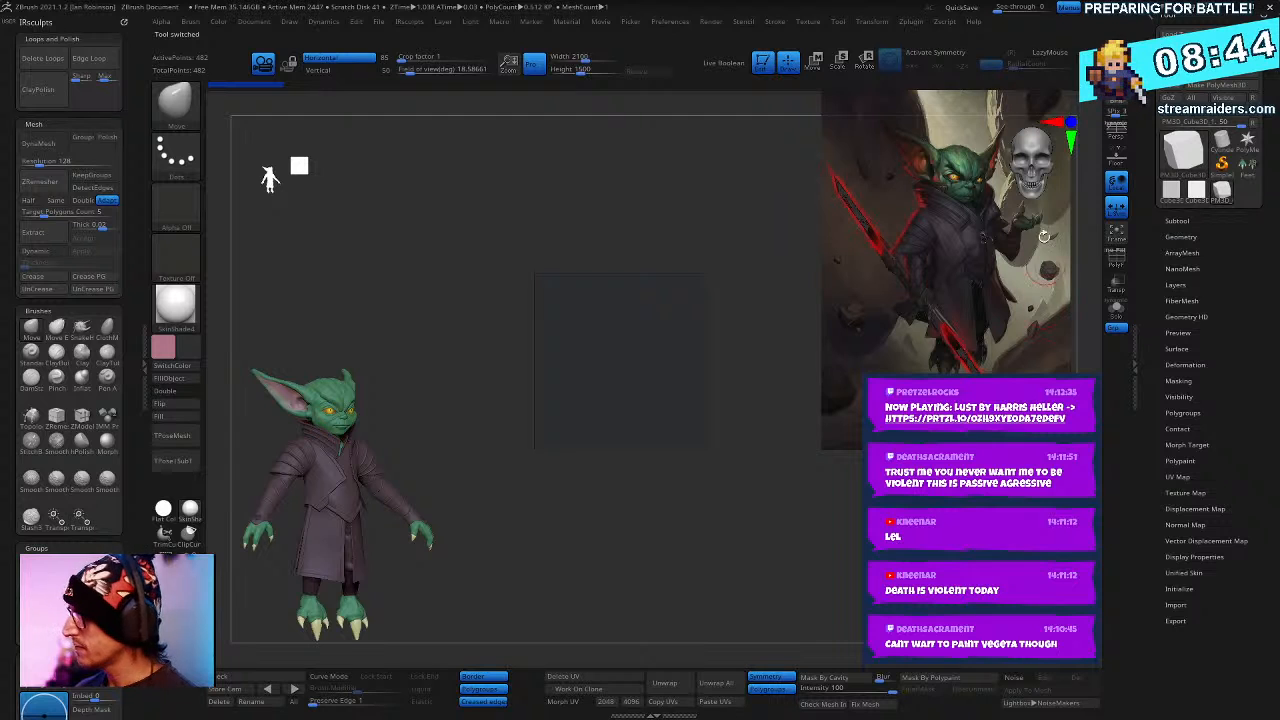
- Hide the reference painting, turn on PolyFrame display for the cube, and set the colour to near-white
key("shift+z")
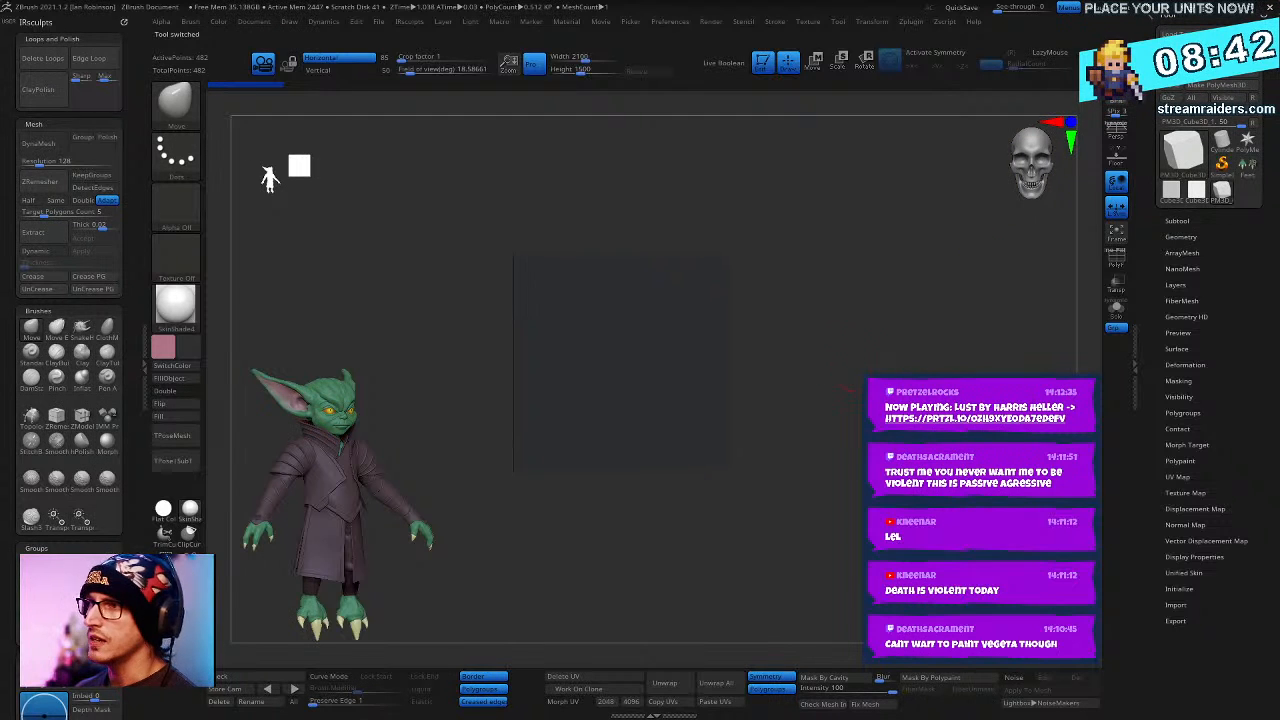
key("shift+z")
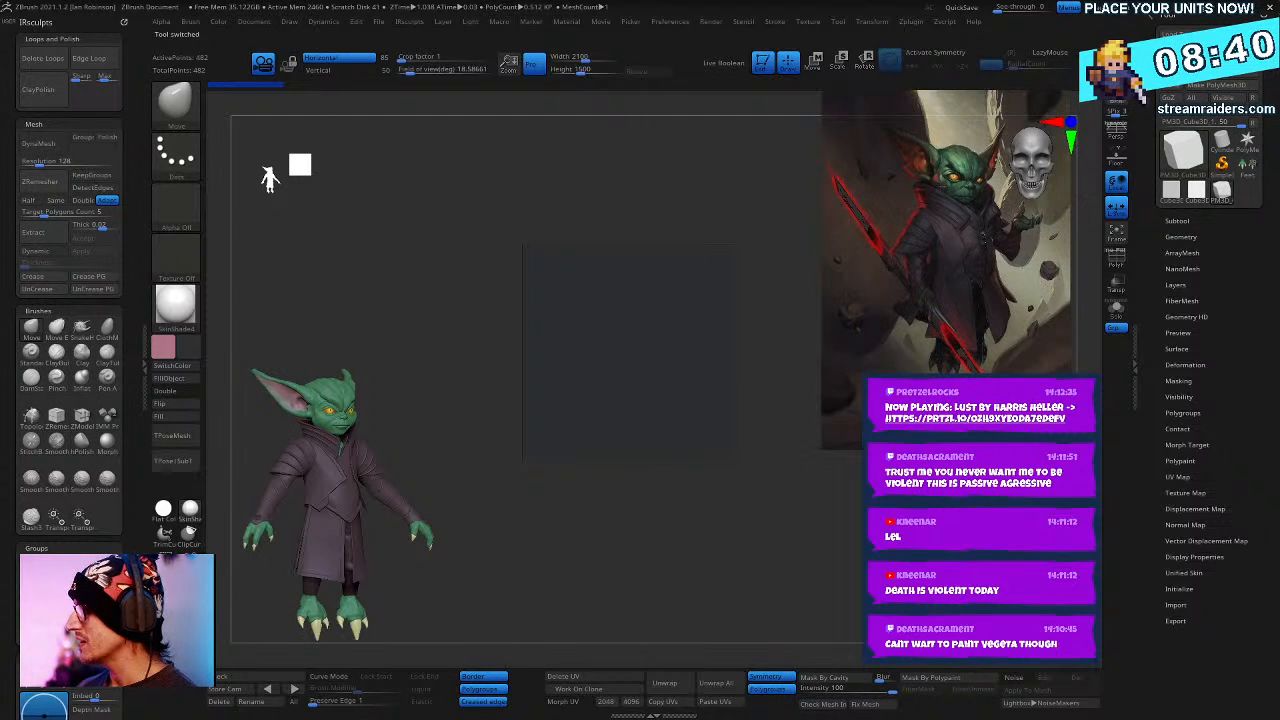
key("shift+z")
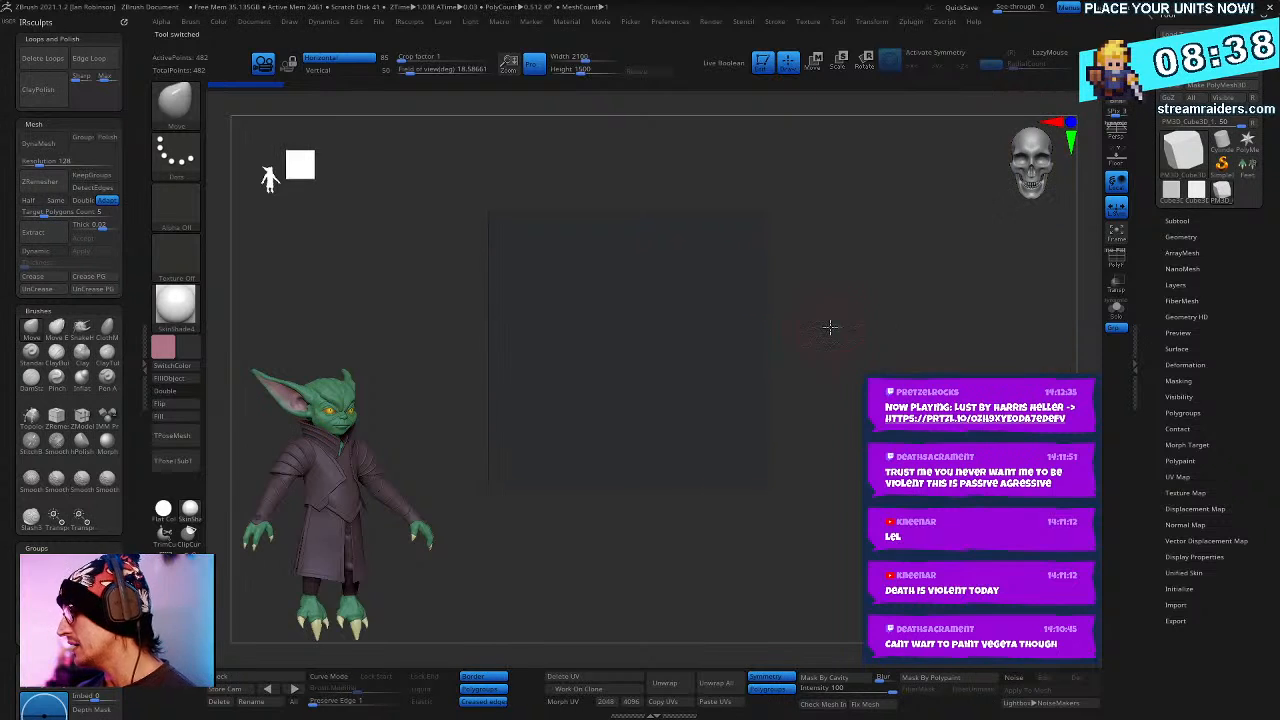
key("shift+f")
left_click(186, 348)
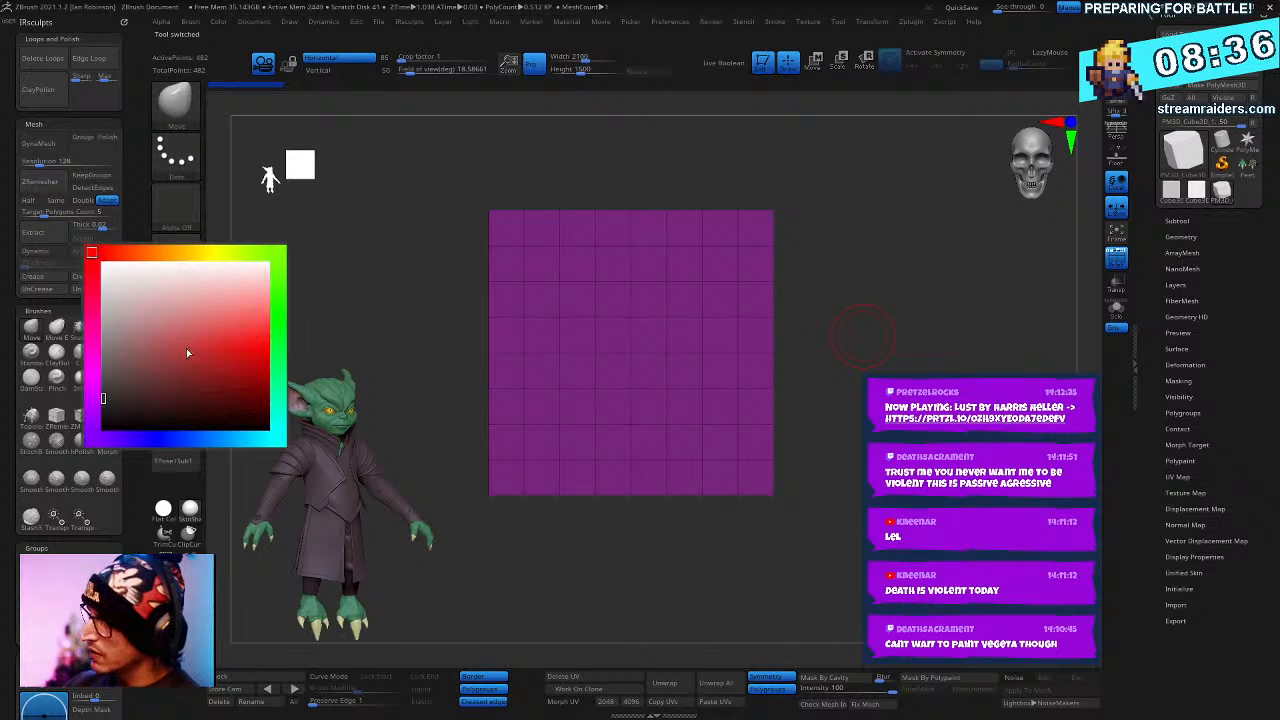
left_click(115, 307)
left_click_drag(849, 306, 885, 297)
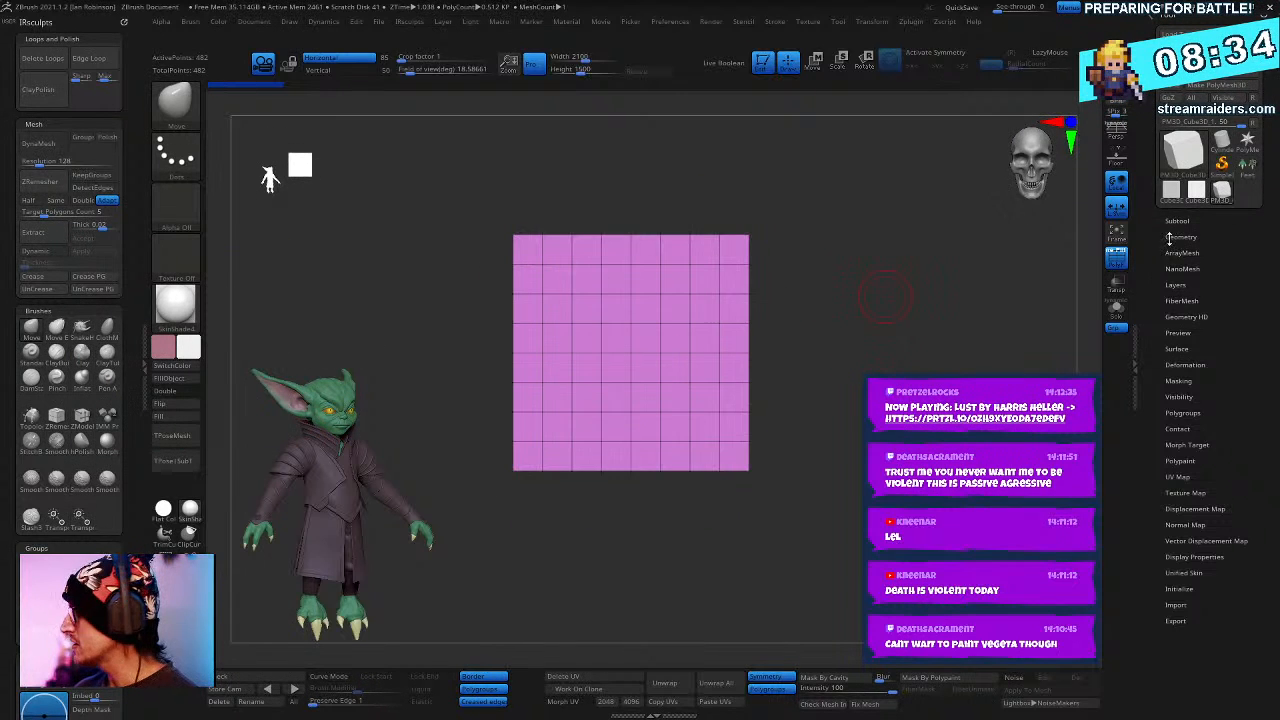
- Reinitialize the mesh as a simple QCube box with X, Y and Z resolution of 1
scroll(1258, 400, "down", 3)
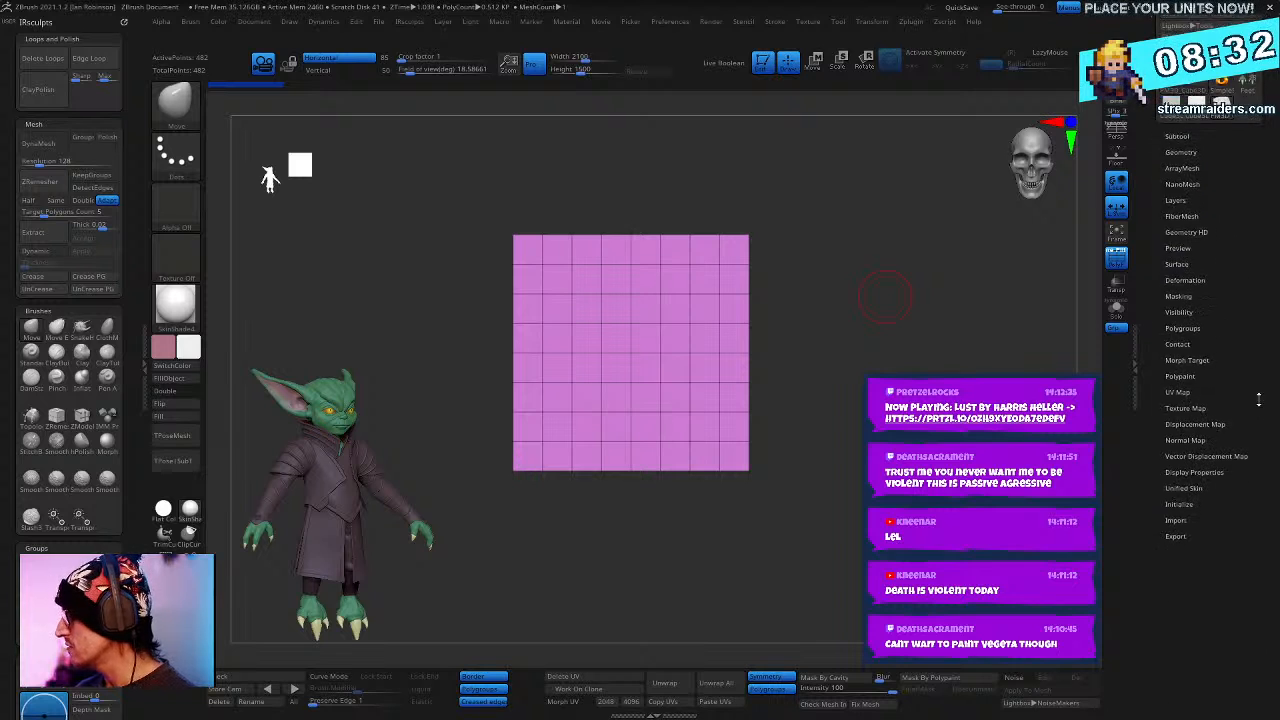
scroll(1258, 400, "down", 1)
left_click(1208, 478)
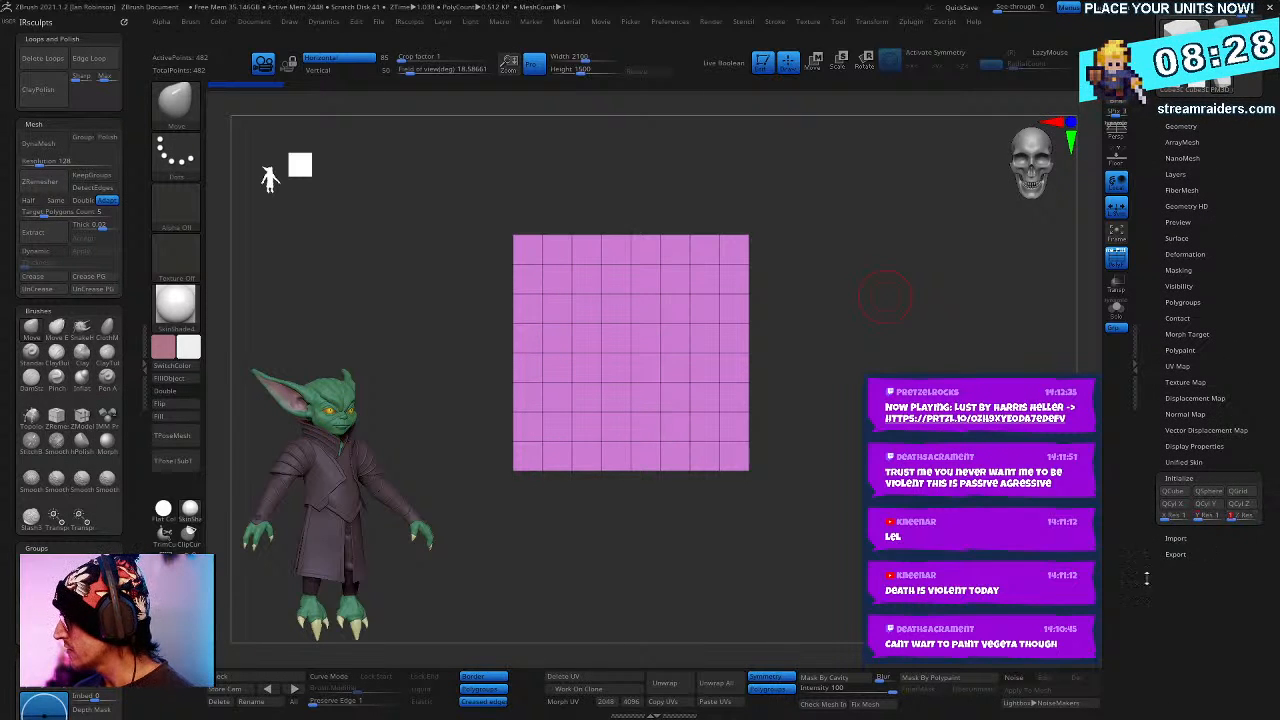
left_click(1172, 503)
left_click_drag(794, 306, 826, 494, "alt")
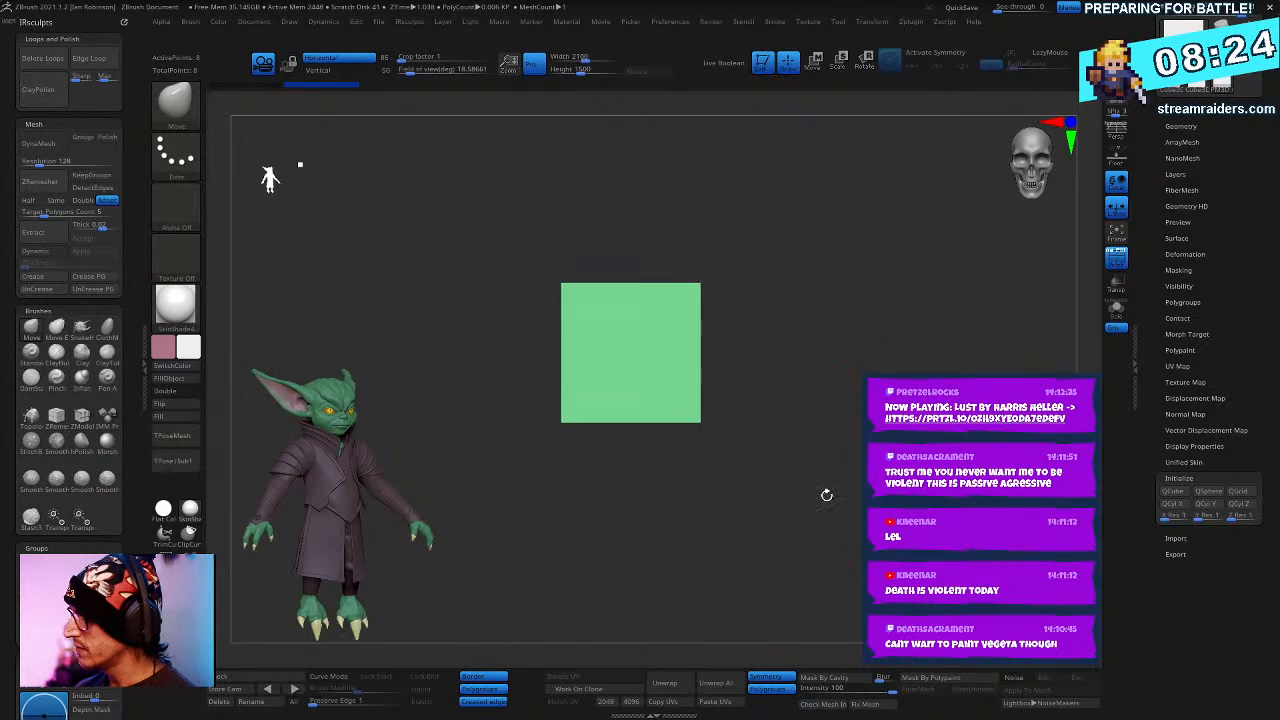
mouse_move(824, 330)
left_mouse_down()
mouse_move(846, 463)
mouse_move(850, 366)
mouse_move(862, 378)
mouse_move(832, 436)
mouse_move(850, 392)
mouse_move(850, 440)
left_mouse_up()
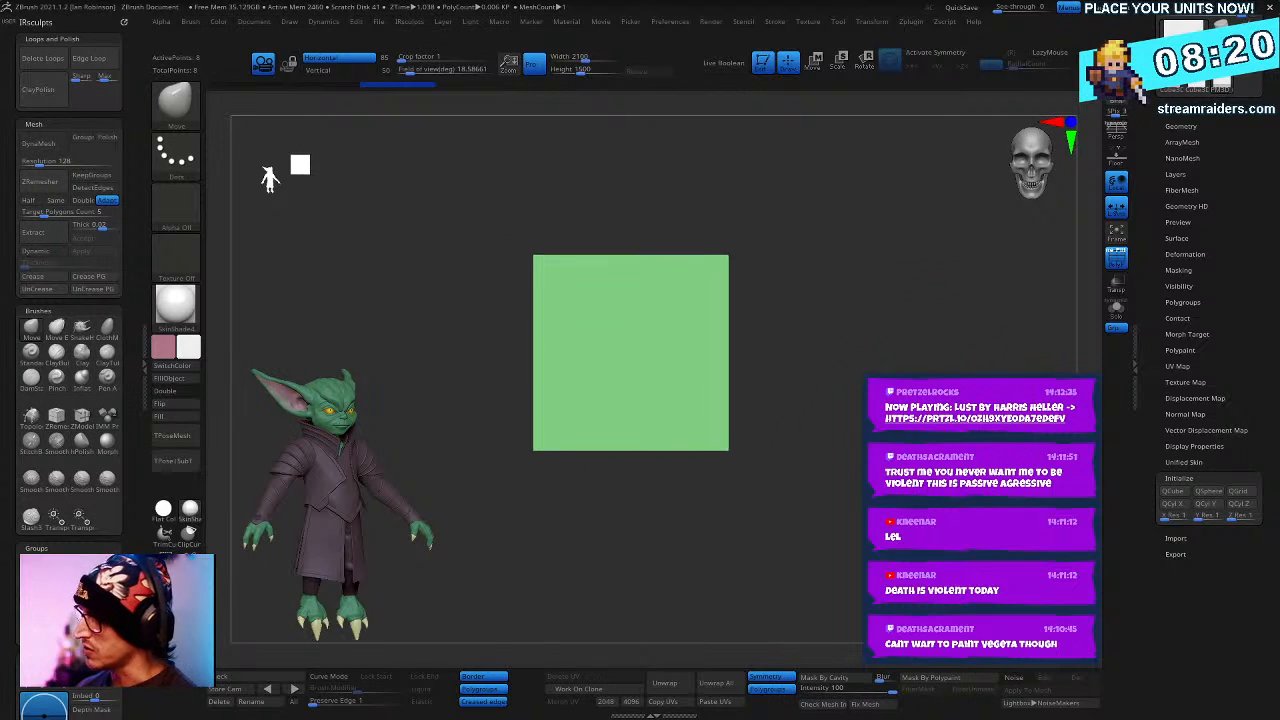
left_click_drag(916, 268, 868, 276)
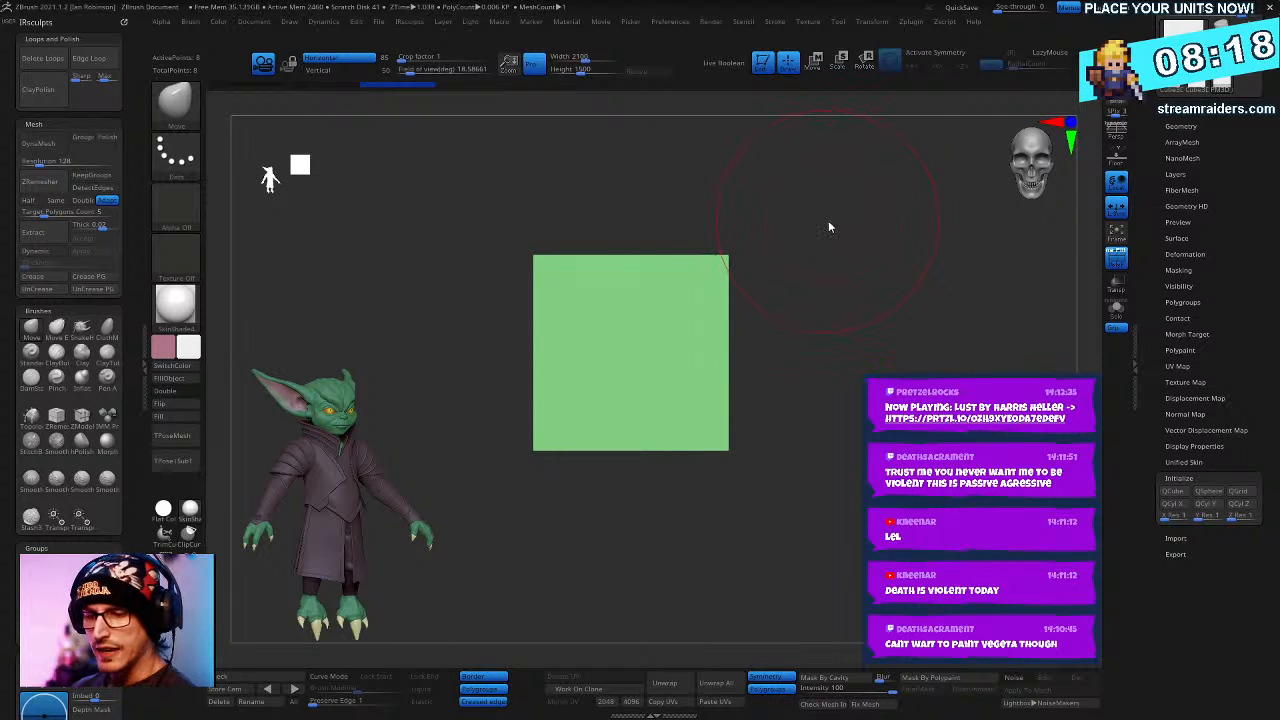
- With the ZModeler brush, insert a single vertical edge loop through the middle of the box
key("b")
key("z")
key("m")
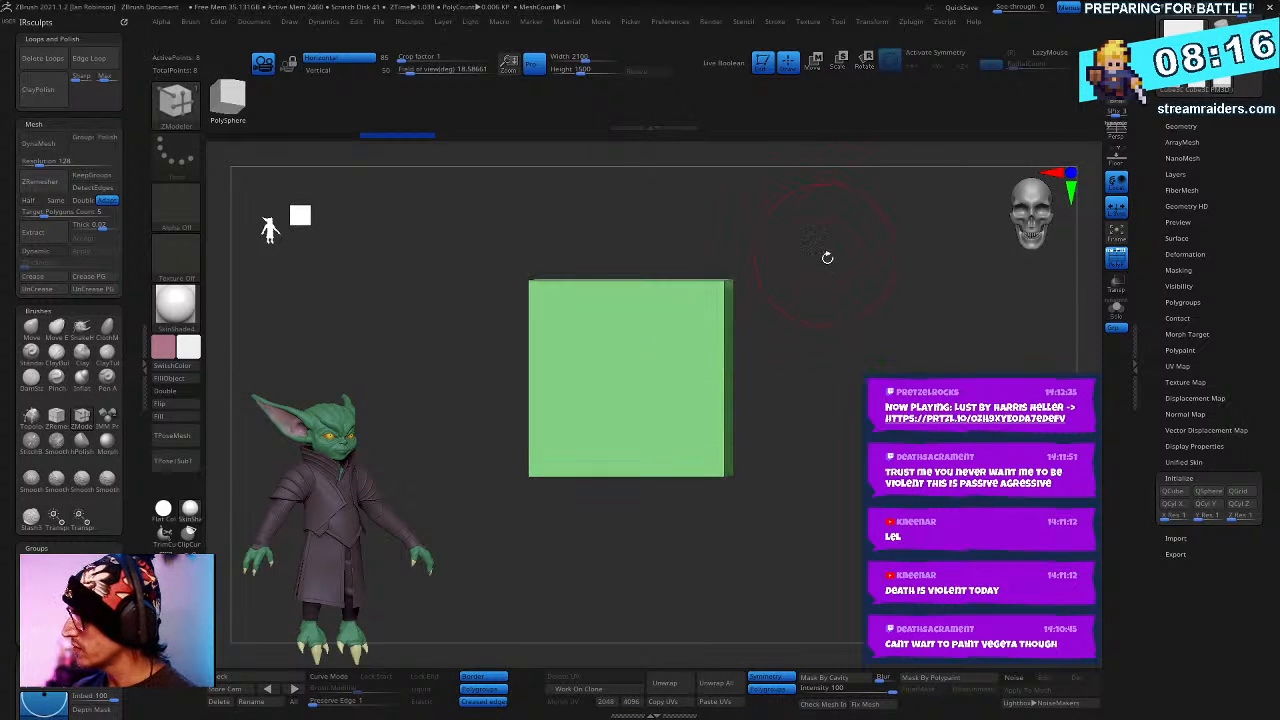
key("space")
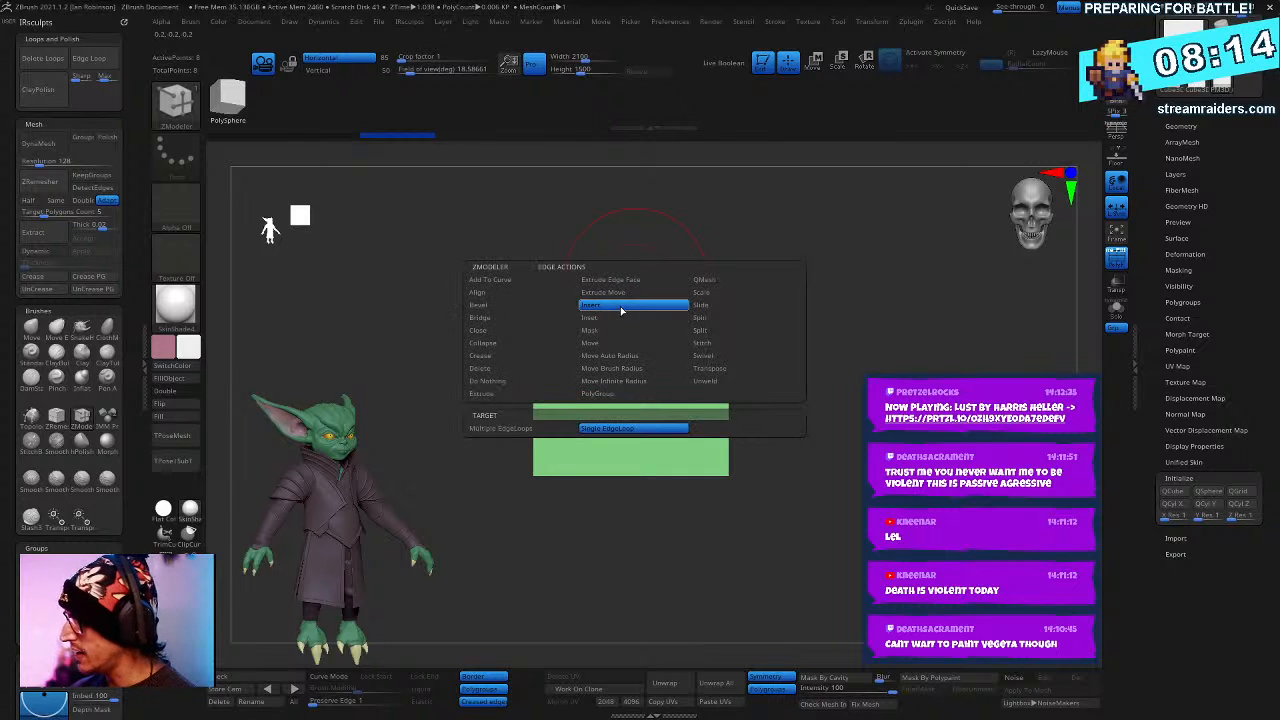
left_click(620, 284)
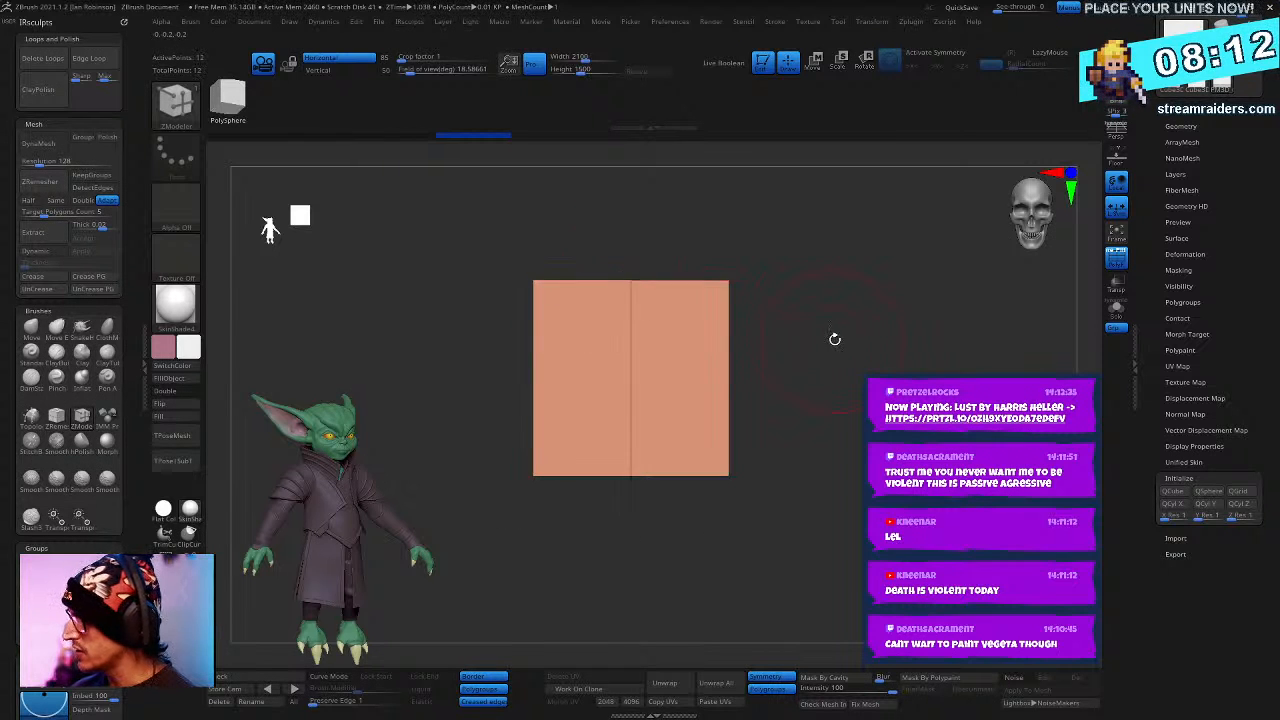
- Scale the box with the gizmo into a long, thin bar, flattening its height and depth and stretching its length
left_click_drag(831, 337, 925, 495)
left_click_drag(925, 495, 884, 361)
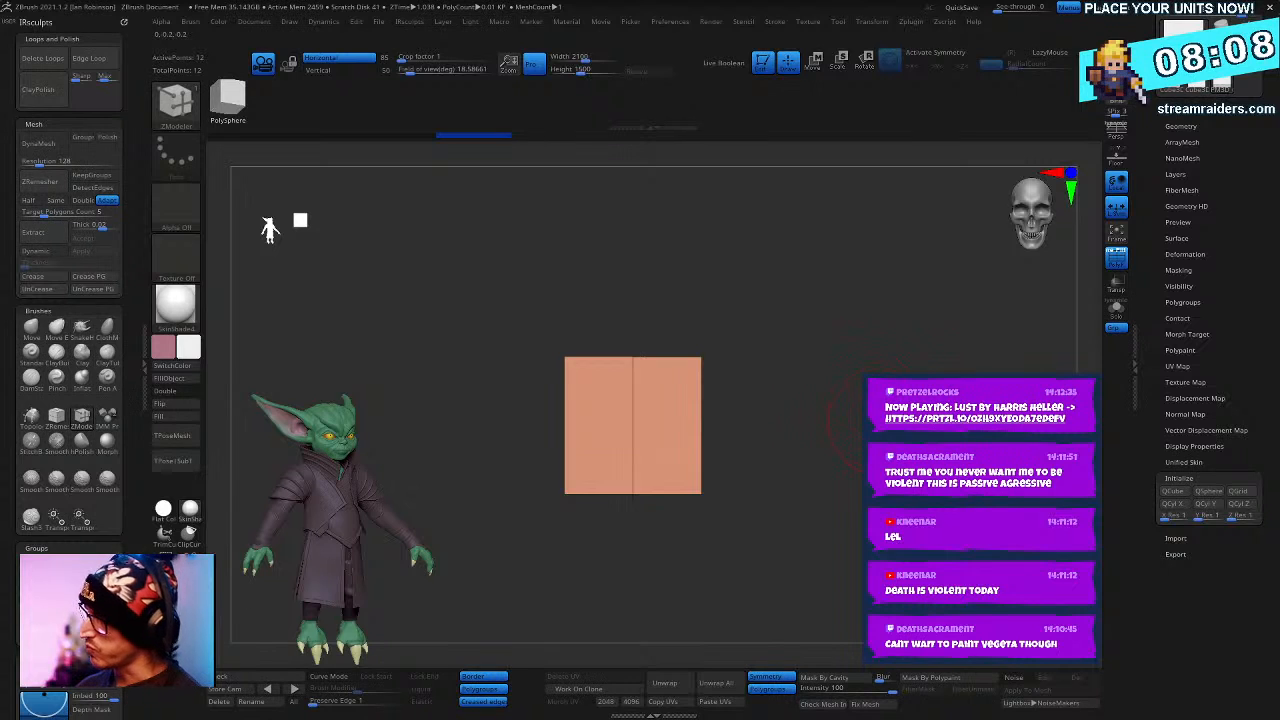
left_click_drag(893, 422, 893, 302, "alt")
left_click_drag(893, 302, 893, 416)
left_click_drag(893, 416, 893, 532, "alt")
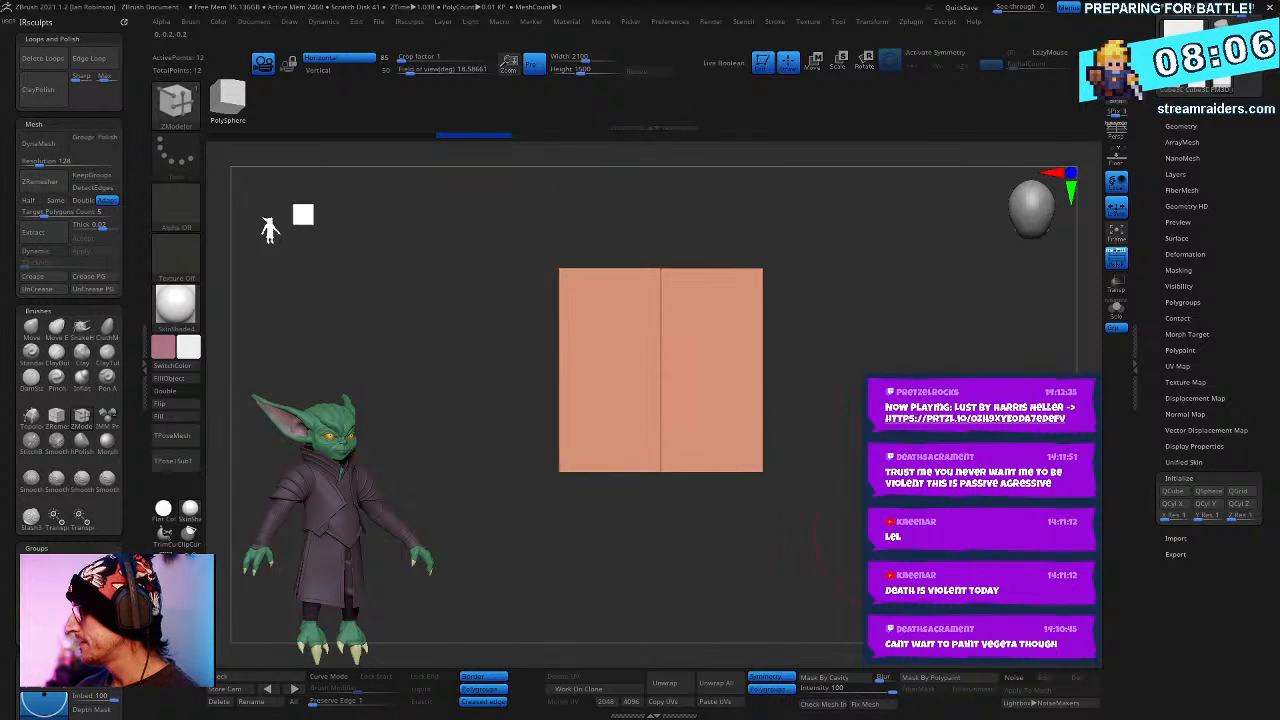
key("w")
left_click_drag(665, 407, 674, 278)
left_click_drag(847, 380, 849, 322, "shift")
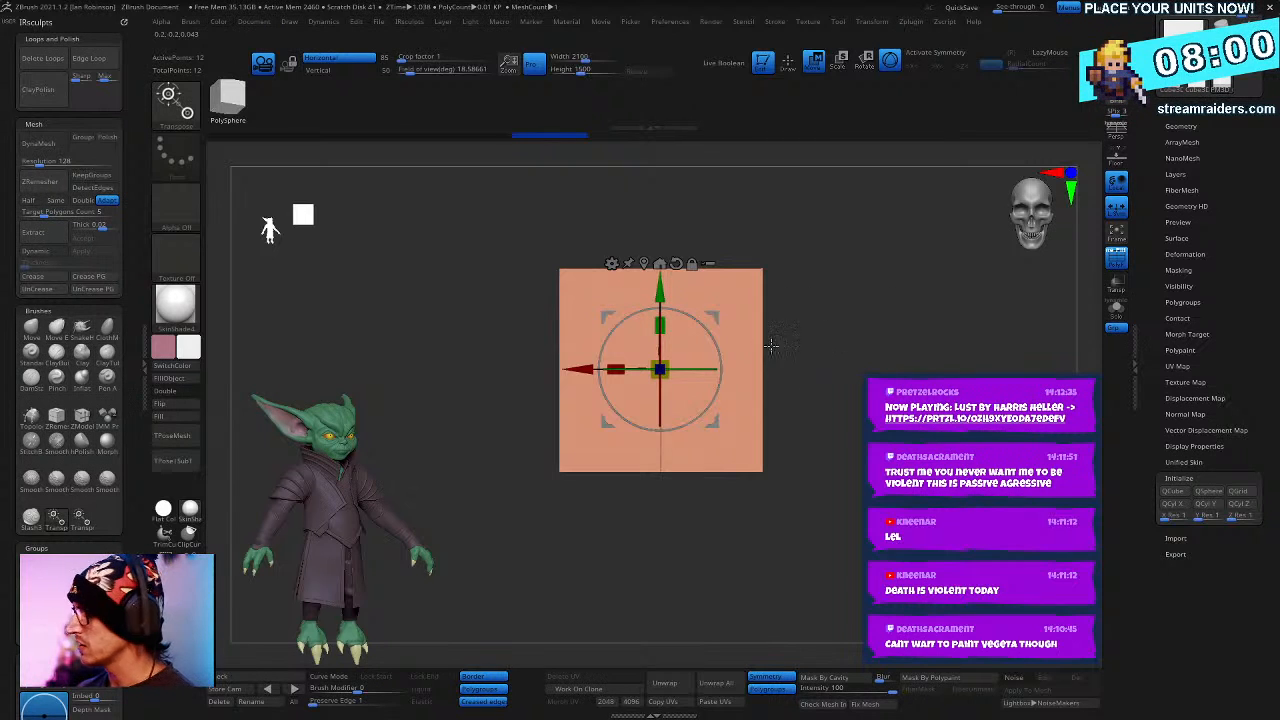
left_click_drag(672, 325, 853, 363)
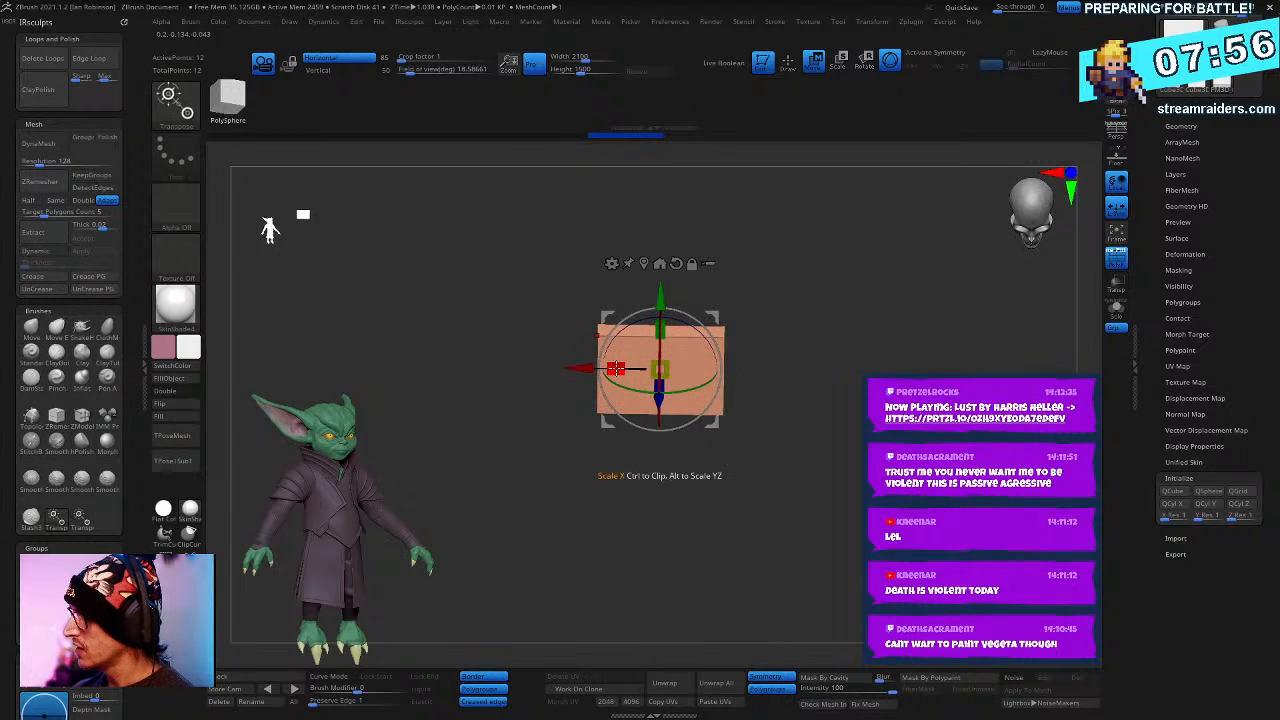
left_click_drag(615, 368, 601, 433)
left_click_drag(591, 380, 894, 400, "alt")
left_click_drag(924, 452, 957, 362, "alt")
mouse_move(957, 362)
left_mouse_down()
mouse_move(962, 420)
mouse_move(971, 368)
mouse_move(972, 430)
mouse_move(950, 450)
left_mouse_up()
key("q")
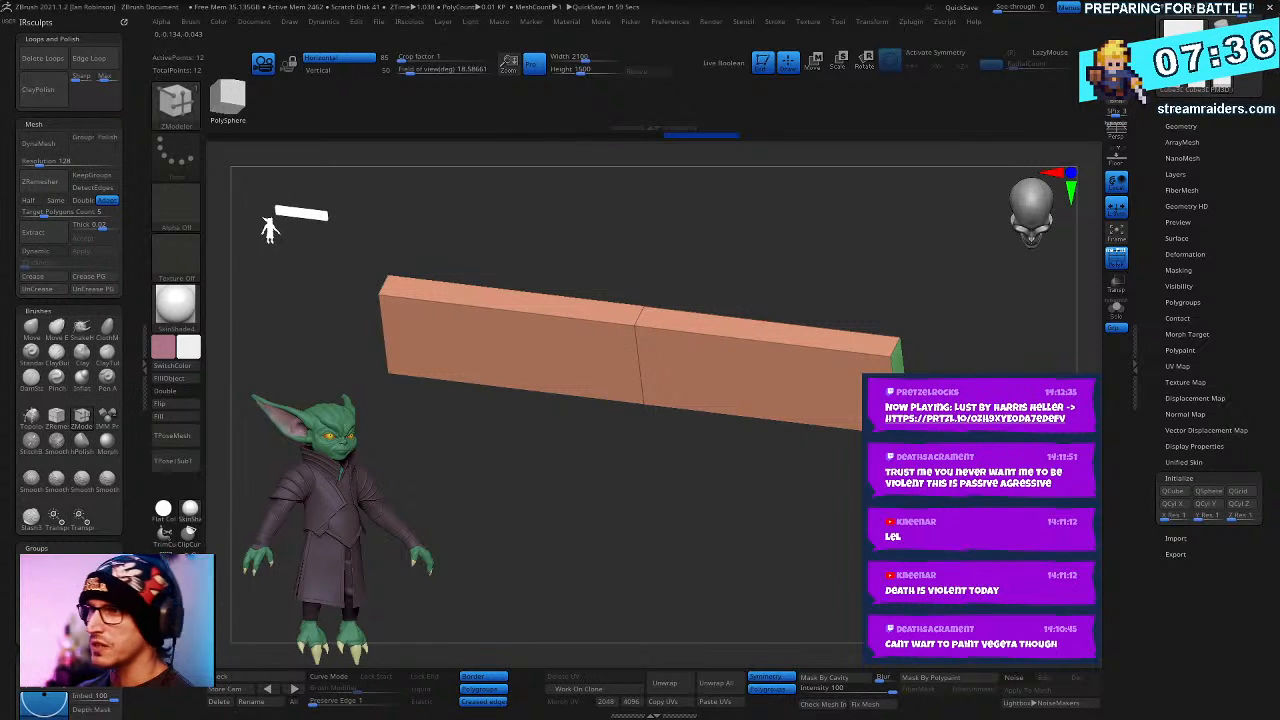
- Rotate the bar 90 degrees about its vertical axis so it runs front to back
left_click_drag(840, 548, 832, 600, "shift")
key("w")
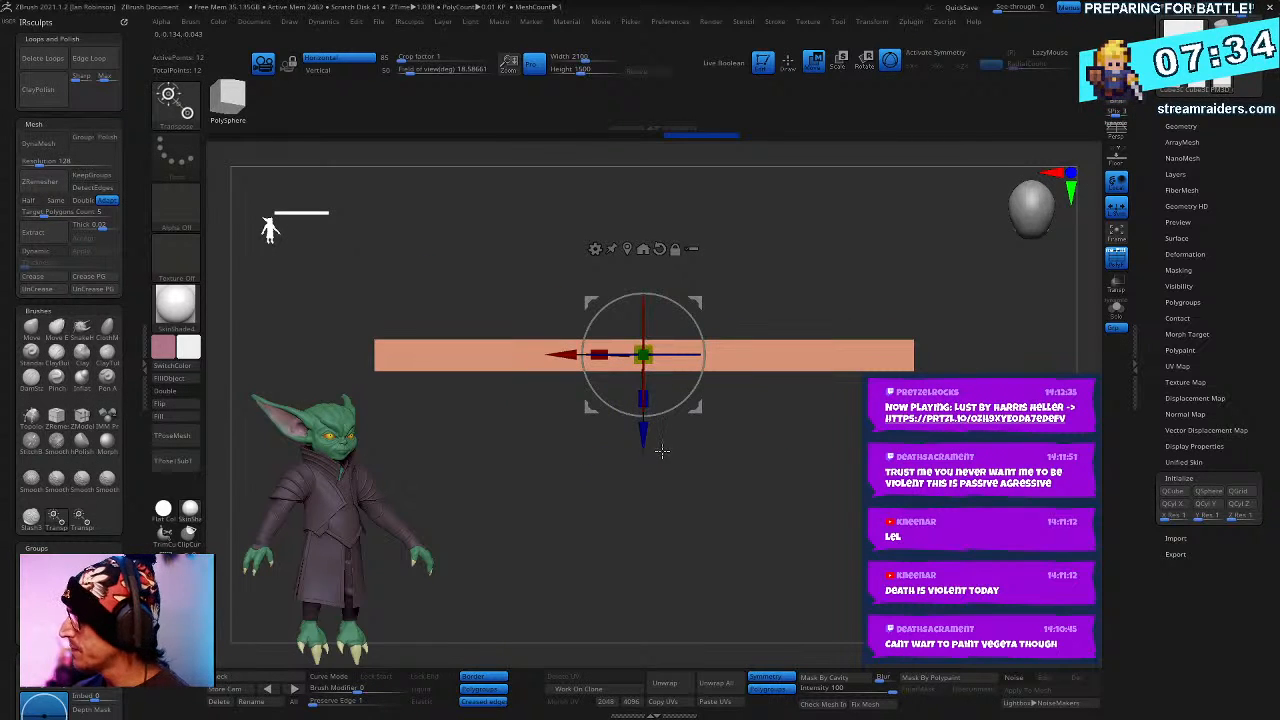
left_click_drag(675, 318, 697, 407)
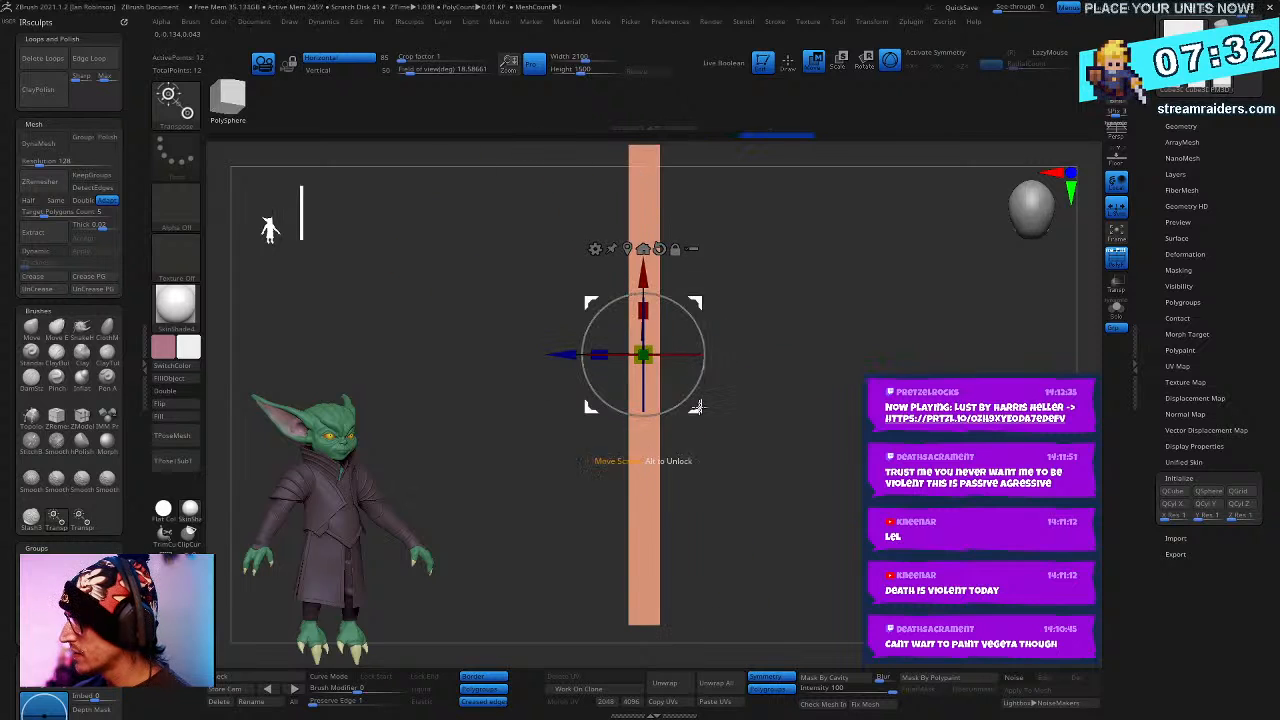
key("ctrl+z")
left_click_drag(678, 315, 691, 422)
left_click_drag(760, 467, 780, 530, "alt")
left_click_drag(622, 410, 612, 440)
left_click_drag(757, 563, 716, 537)
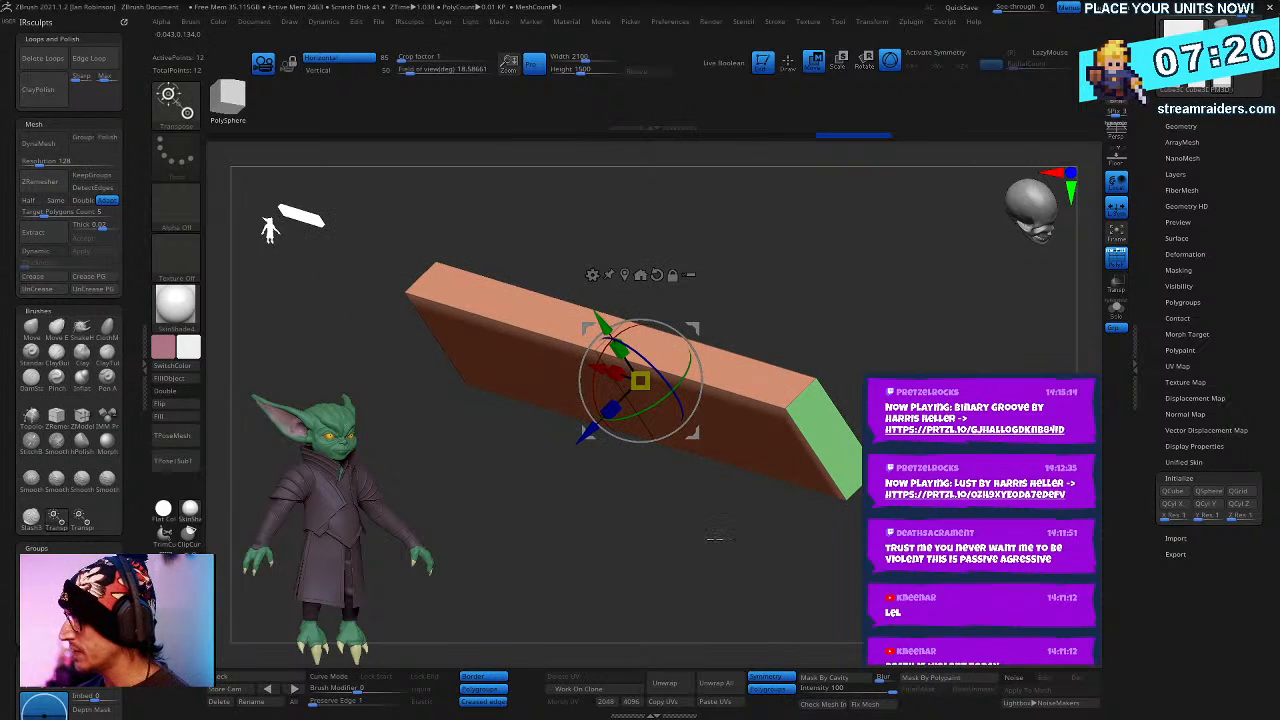
mouse_move(800, 568)
left_mouse_down()
mouse_move(780, 575)
mouse_move(794, 581)
left_mouse_up()
- Try bevelling the edge loop at the far end of the bar with the ZModeler brush
key("b")
key("z")
key("m")
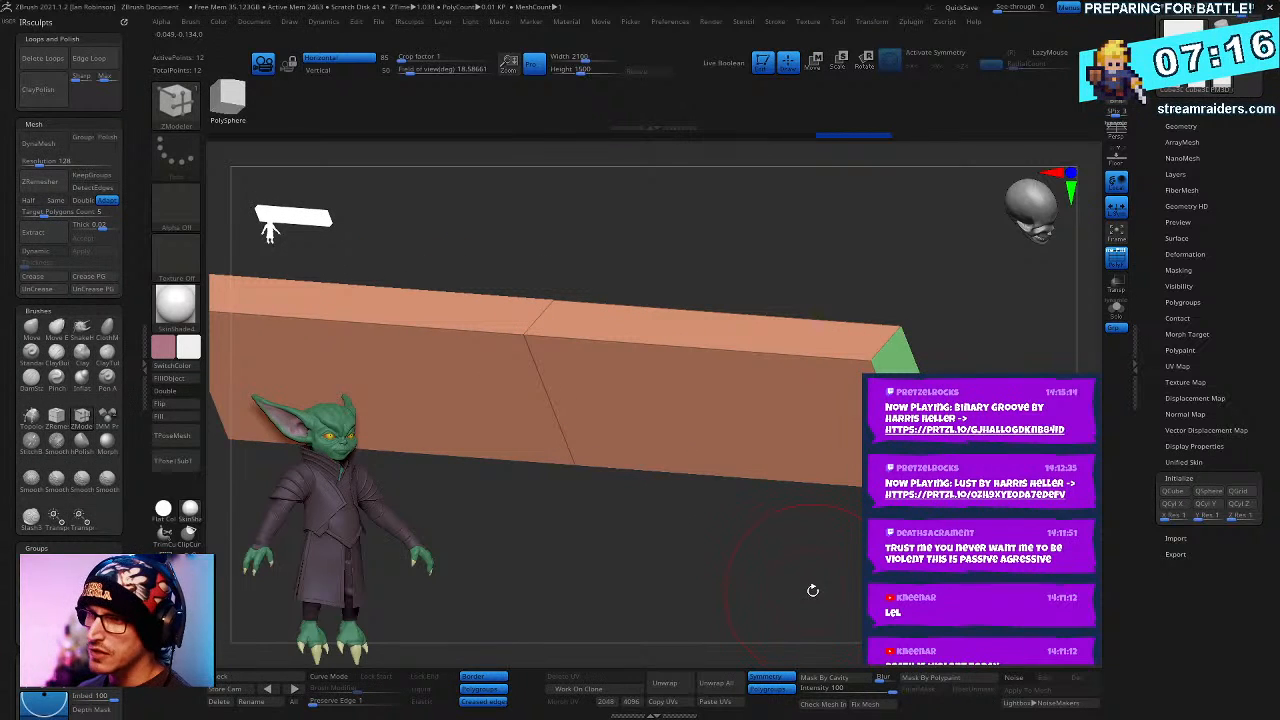
left_click_drag(789, 526, 829, 597)
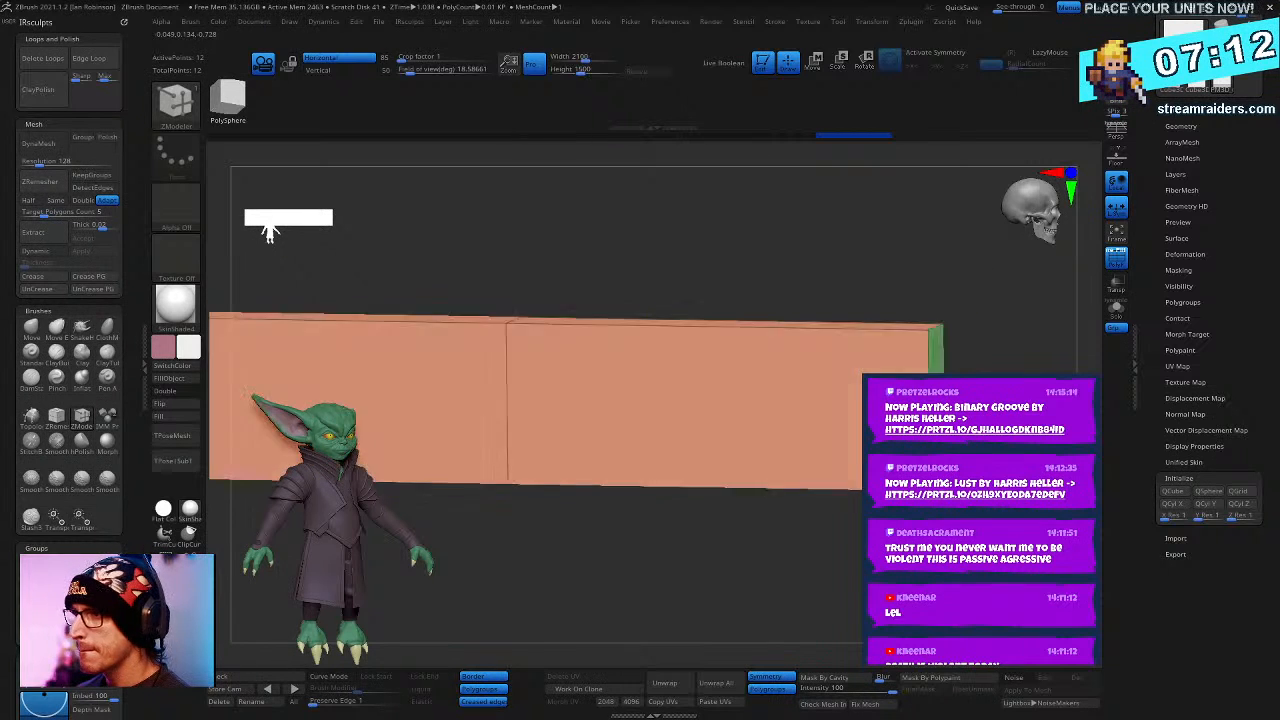
left_click_drag(268, 230, 268, 230)
left_click_drag(1031, 337, 960, 360)
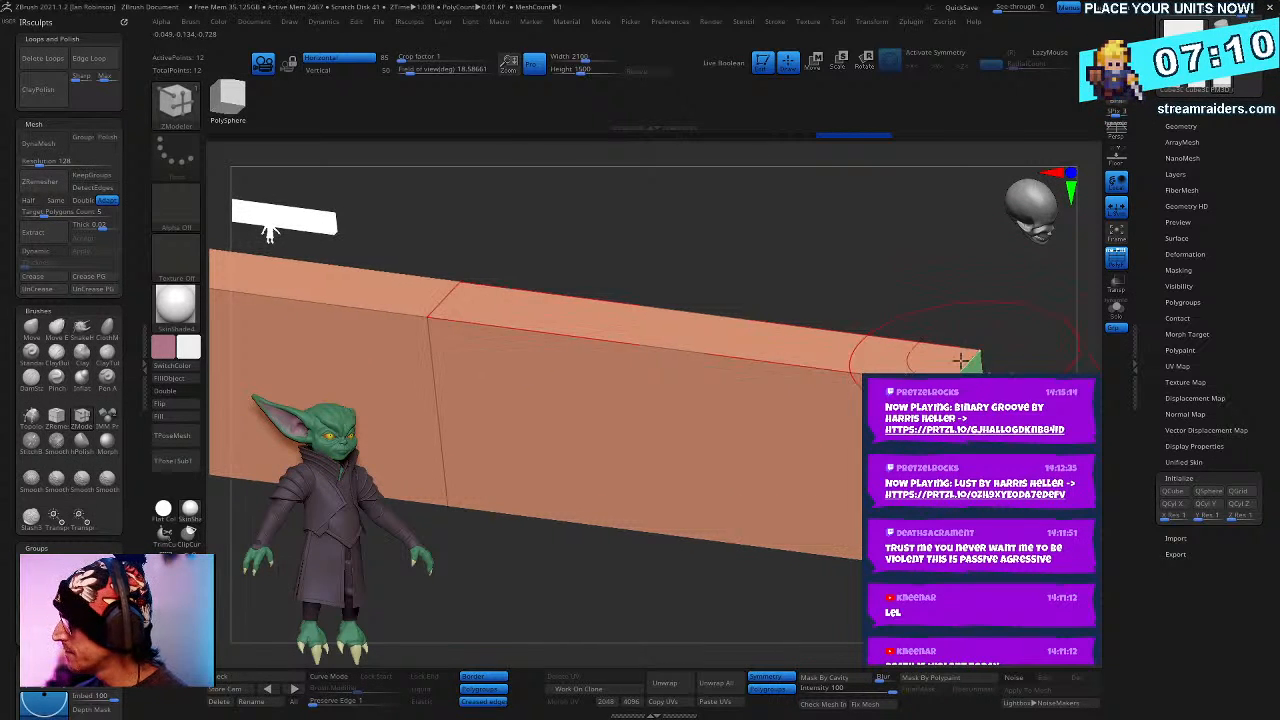
key("space")
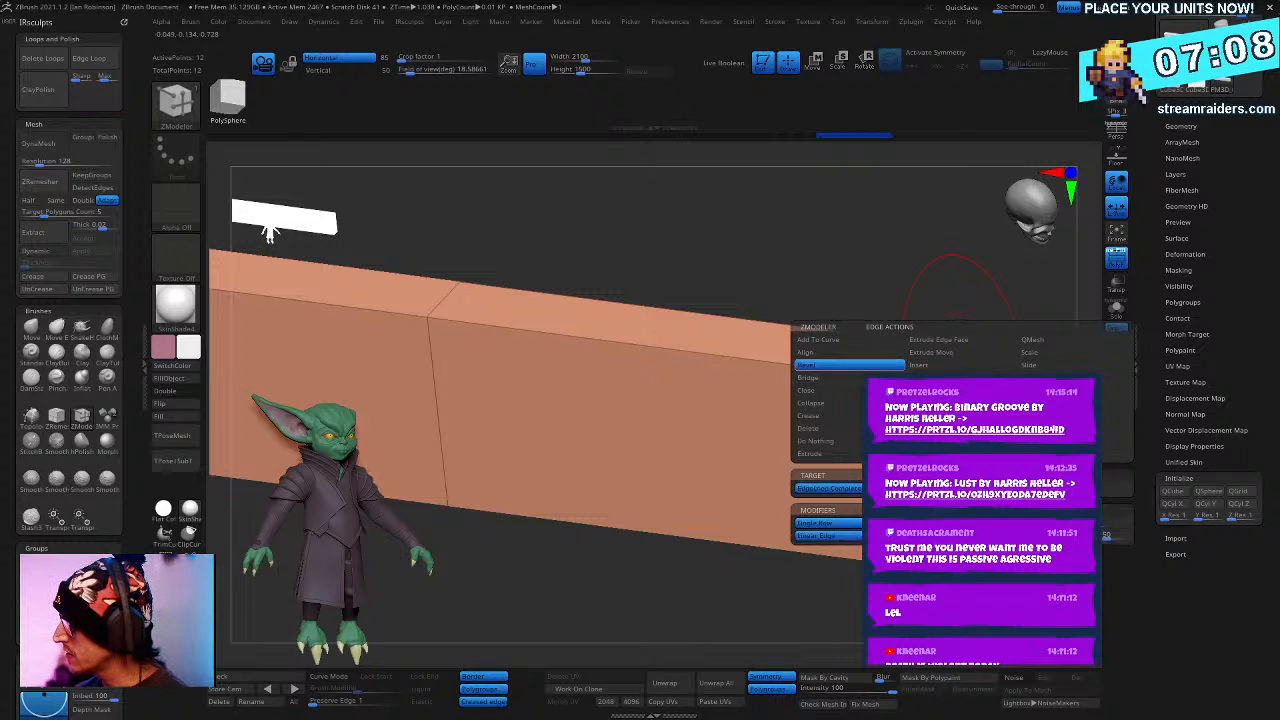
left_click(955, 364)
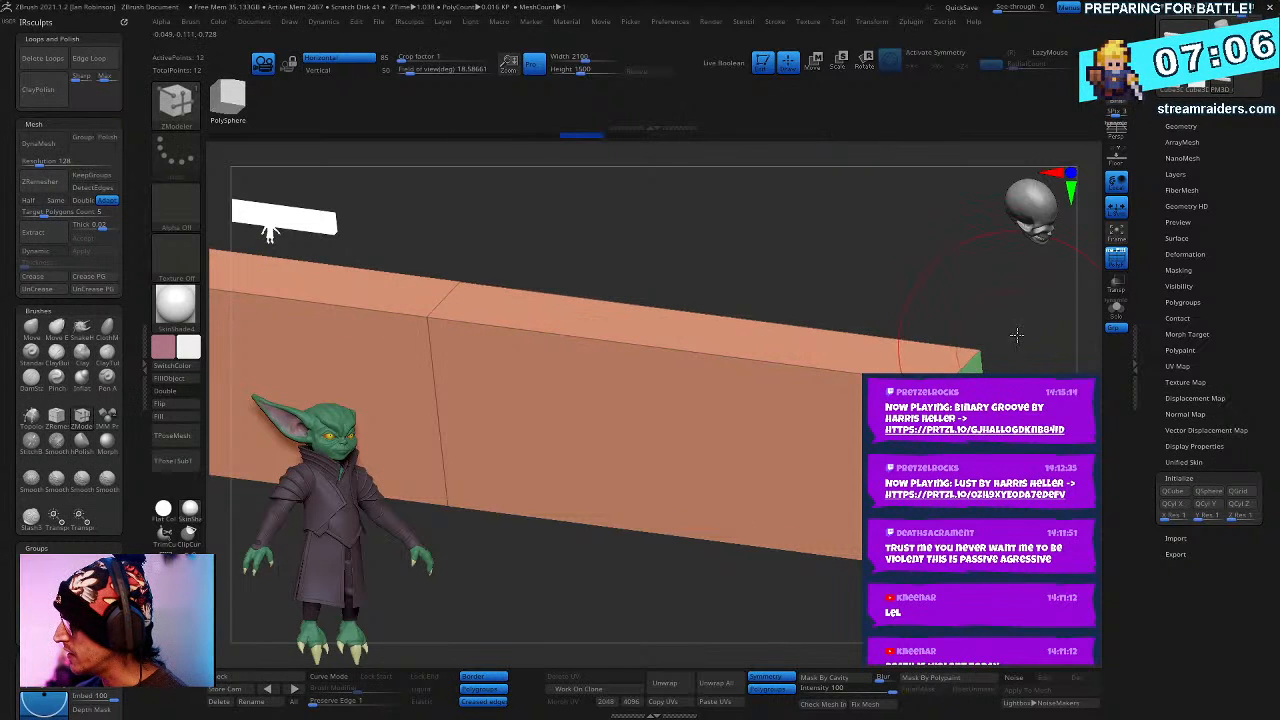
left_click_drag(997, 346, 963, 363, "shift")
- Recentre the transform gizmo on the bar, try a small adjustment and undo it, and return to the ZModeler brush
key("w")
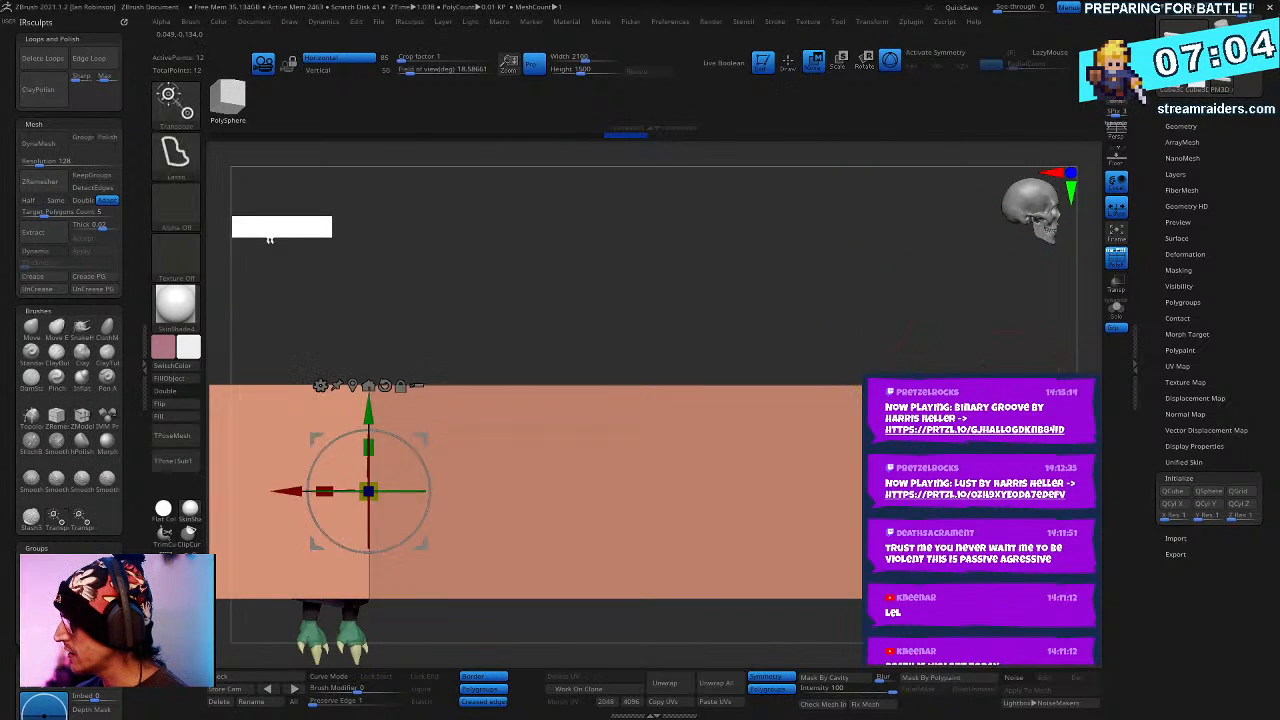
left_click(1000, 390, "ctrl")
left_click(353, 386, "alt")
left_click_drag(866, 385, 824, 385)
key("ctrl+z")
key("q")
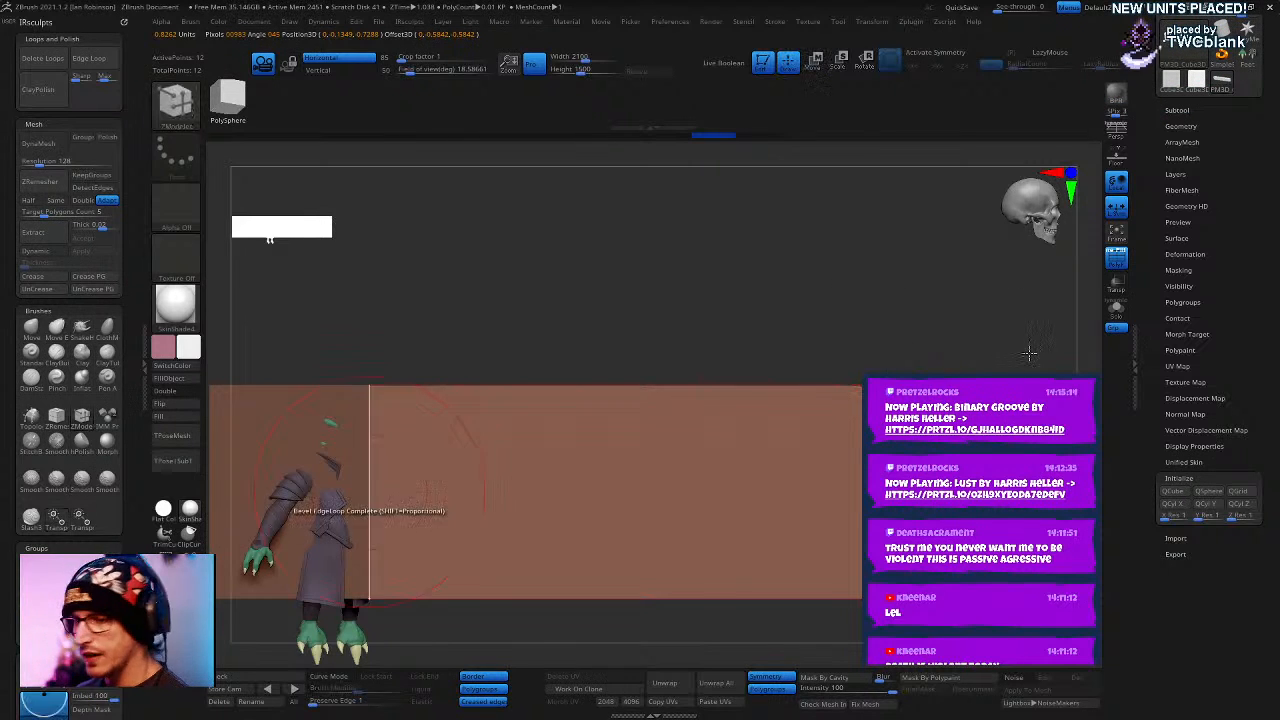
mouse_move(1031, 354)
left_mouse_down()
mouse_move(1018, 330)
mouse_move(915, 372)
left_mouse_up()
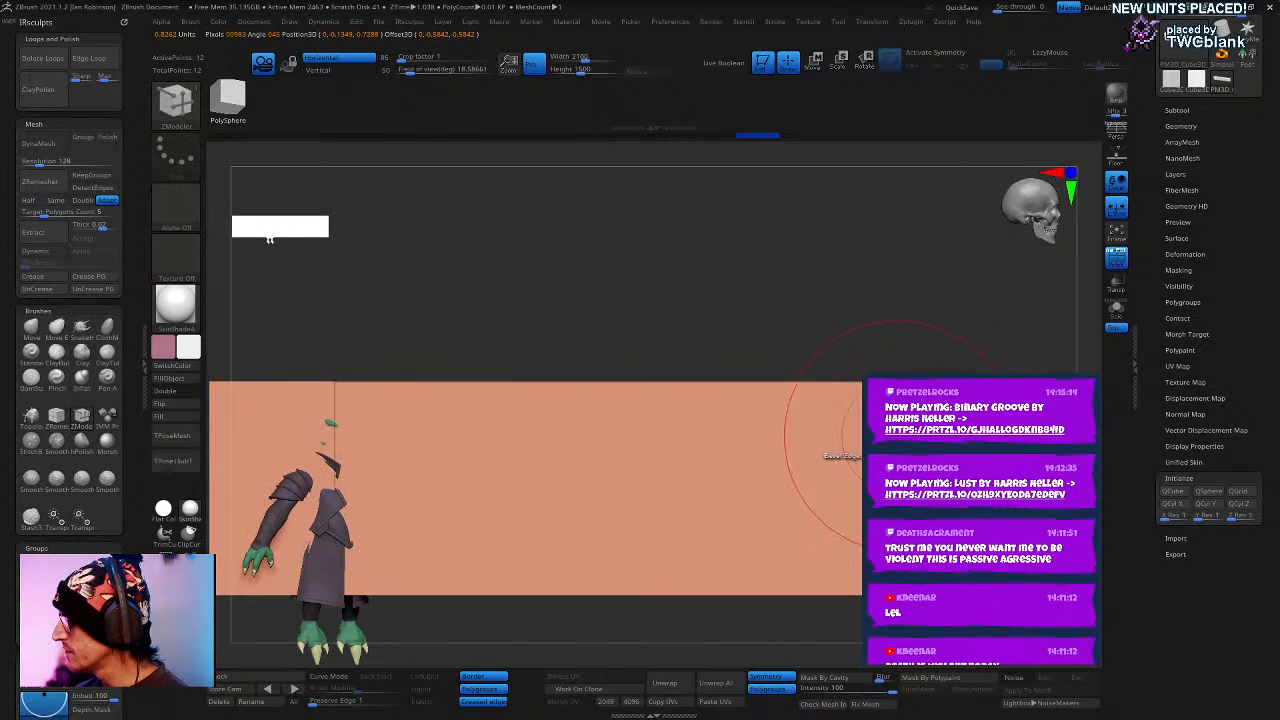
- Insert a single edge loop running lengthwise along the upper part of the bar with the ZModeler Insert edge action
key("space")
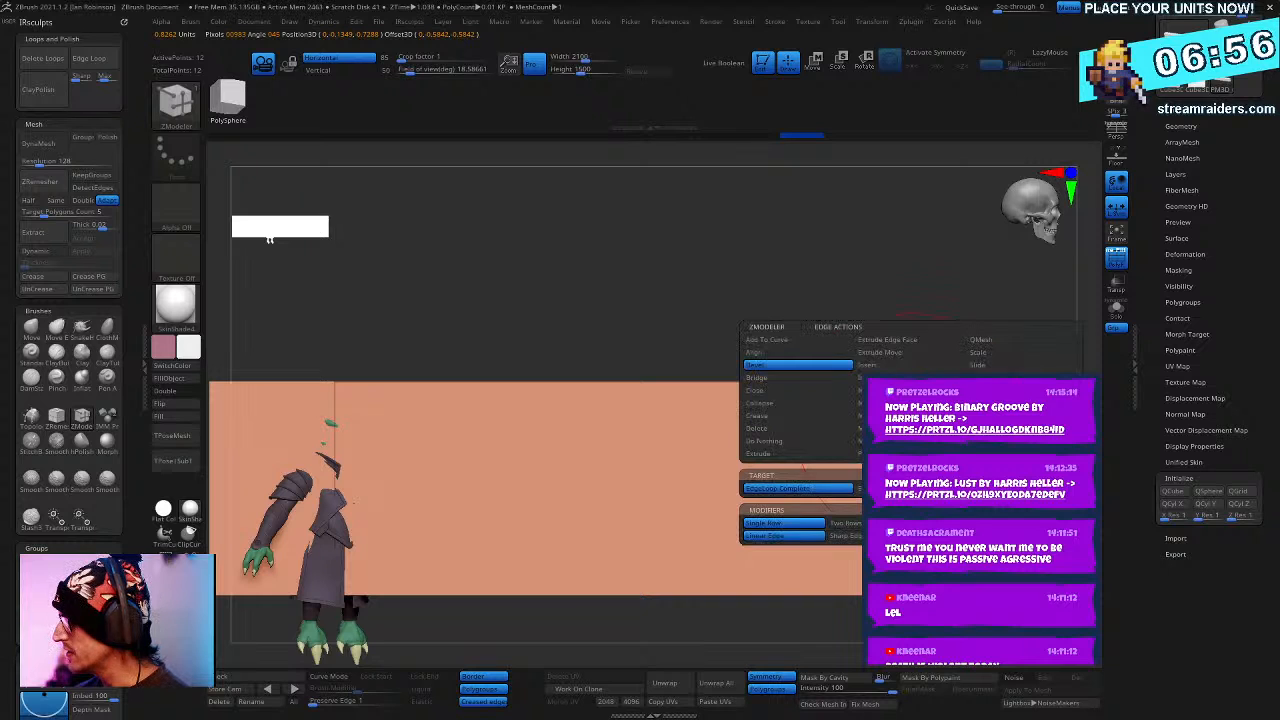
left_click(880, 368)
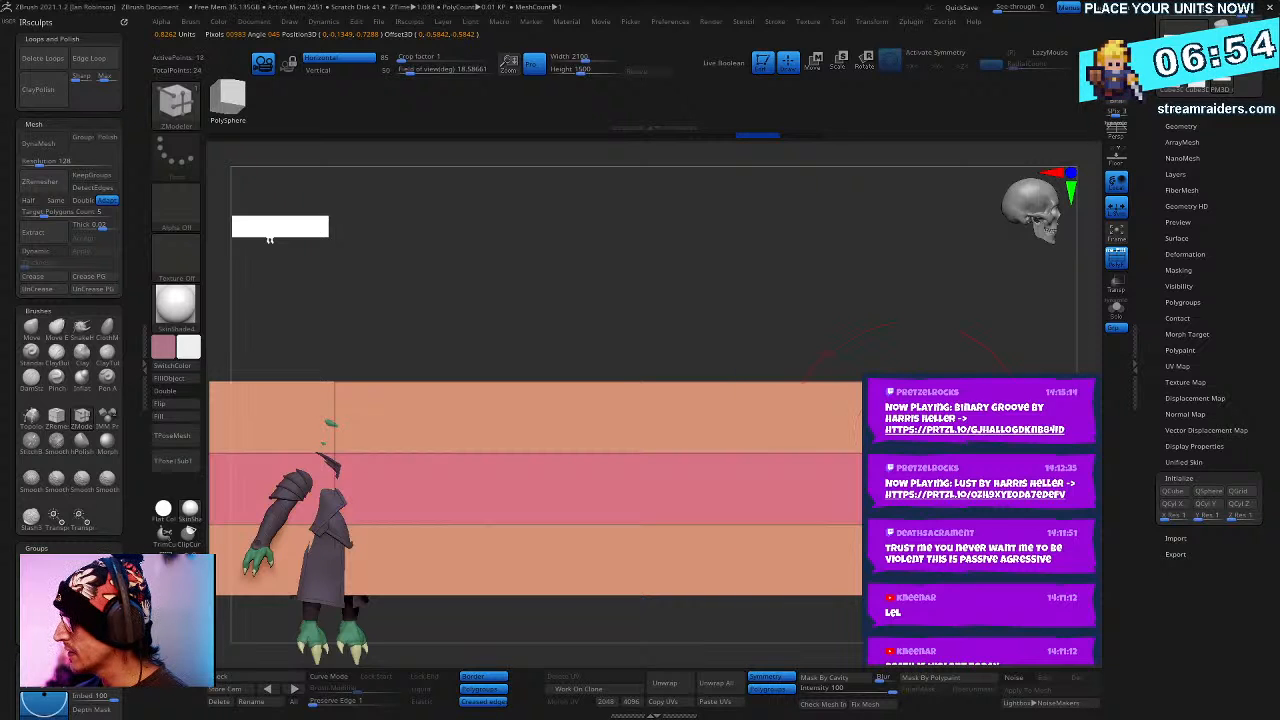
key("space")
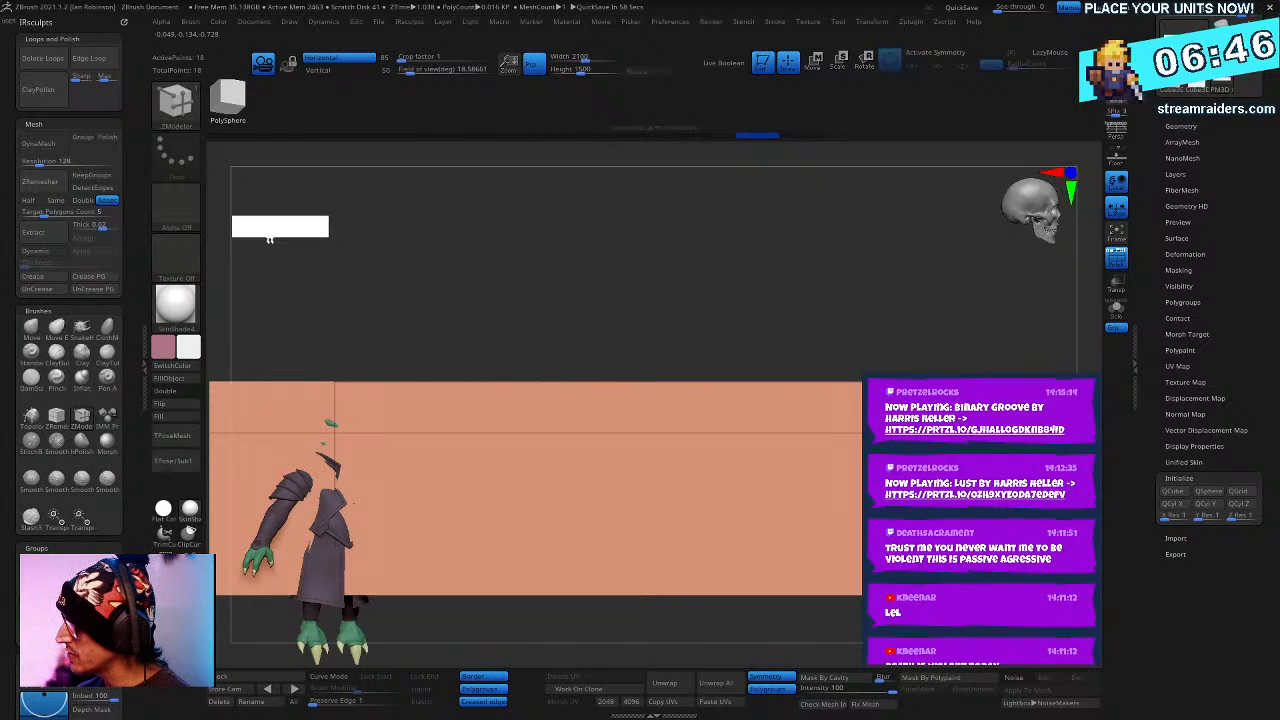
- Mask the rest of the bar and pull the top edge of its far end back to form a slanted upper corner
key("w")
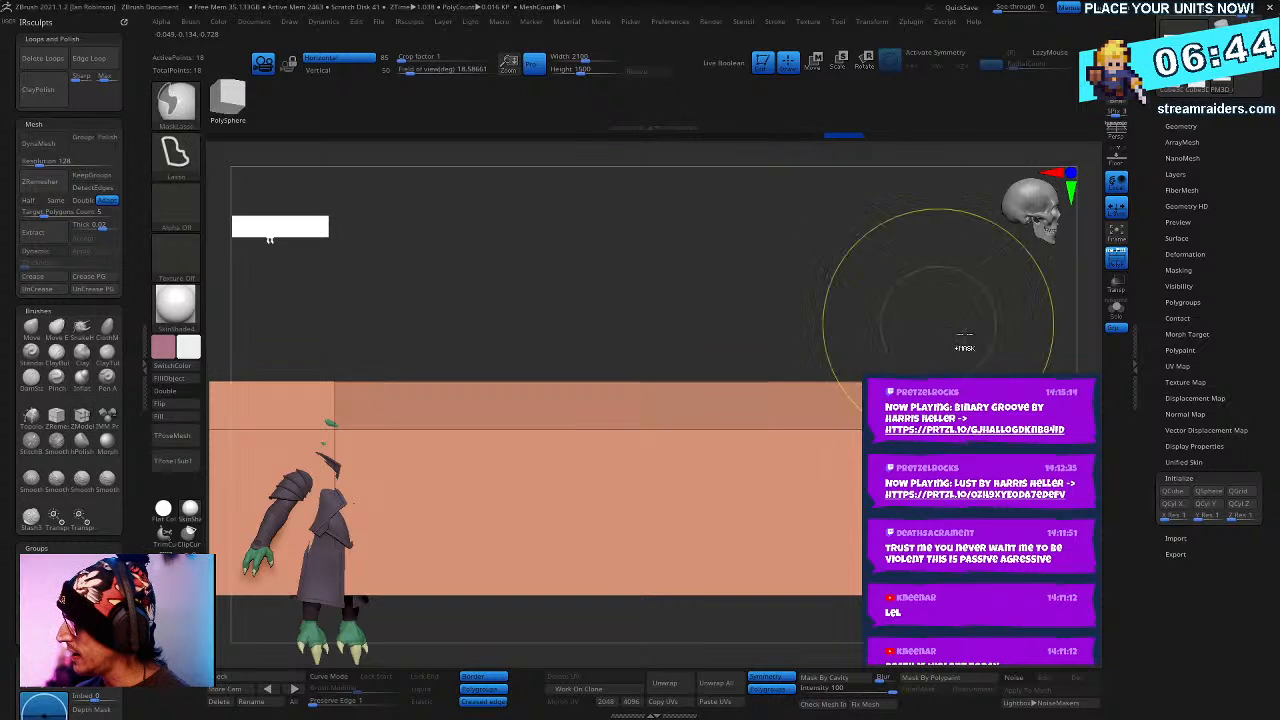
left_click_drag(832, 382, 750, 418, "alt")
mouse_move(840, 307)
left_mouse_down()
mouse_move(970, 338)
mouse_move(996, 358)
mouse_move(970, 368)
mouse_move(1006, 432)
mouse_move(985, 370)
mouse_move(1005, 350)
left_mouse_up()
mouse_move(985, 330)
left_mouse_down()
mouse_move(1040, 375)
mouse_move(1012, 345)
mouse_move(996, 348)
mouse_move(1012, 366)
left_mouse_up()
key("q")
mouse_move(268, 232)
left_mouse_down()
mouse_move(240, 215)
mouse_move(268, 232)
mouse_move(265, 220)
mouse_move(272, 238)
left_mouse_up()
left_click_drag(883, 310, 771, 394)
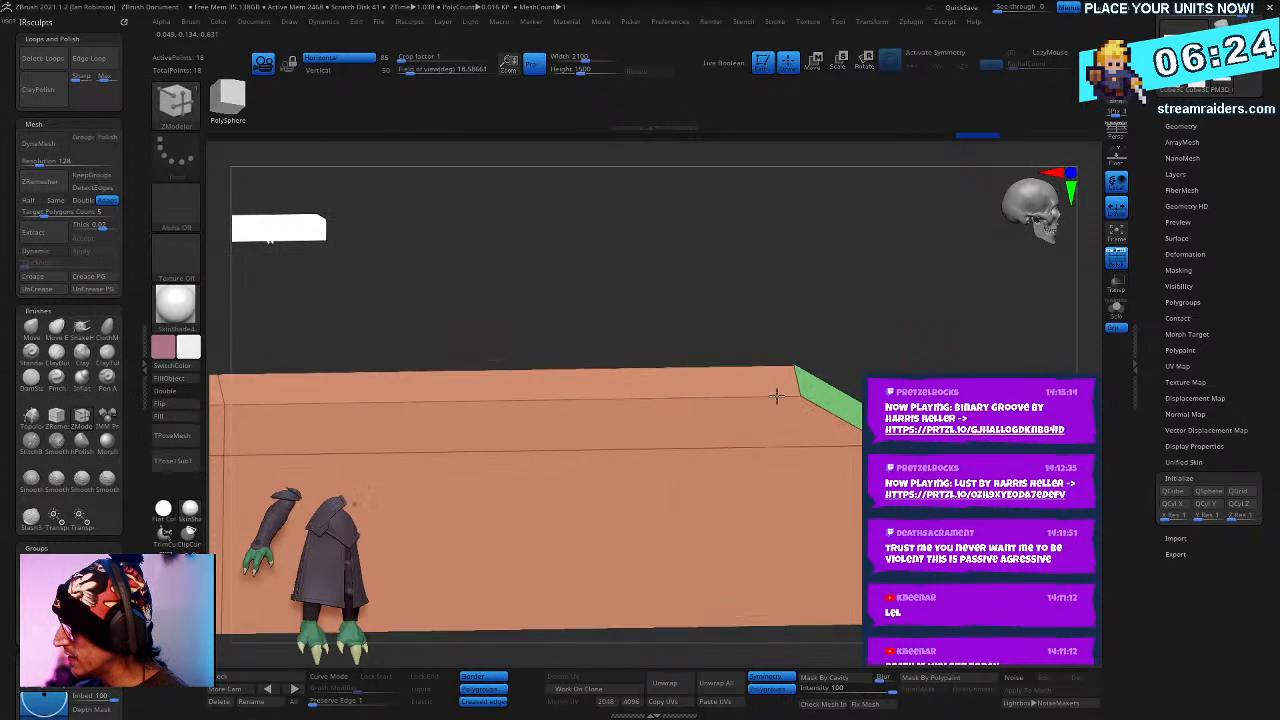
- Insert an edge loop around the bar just behind its far end, following the slanted corner
left_click(770, 396)
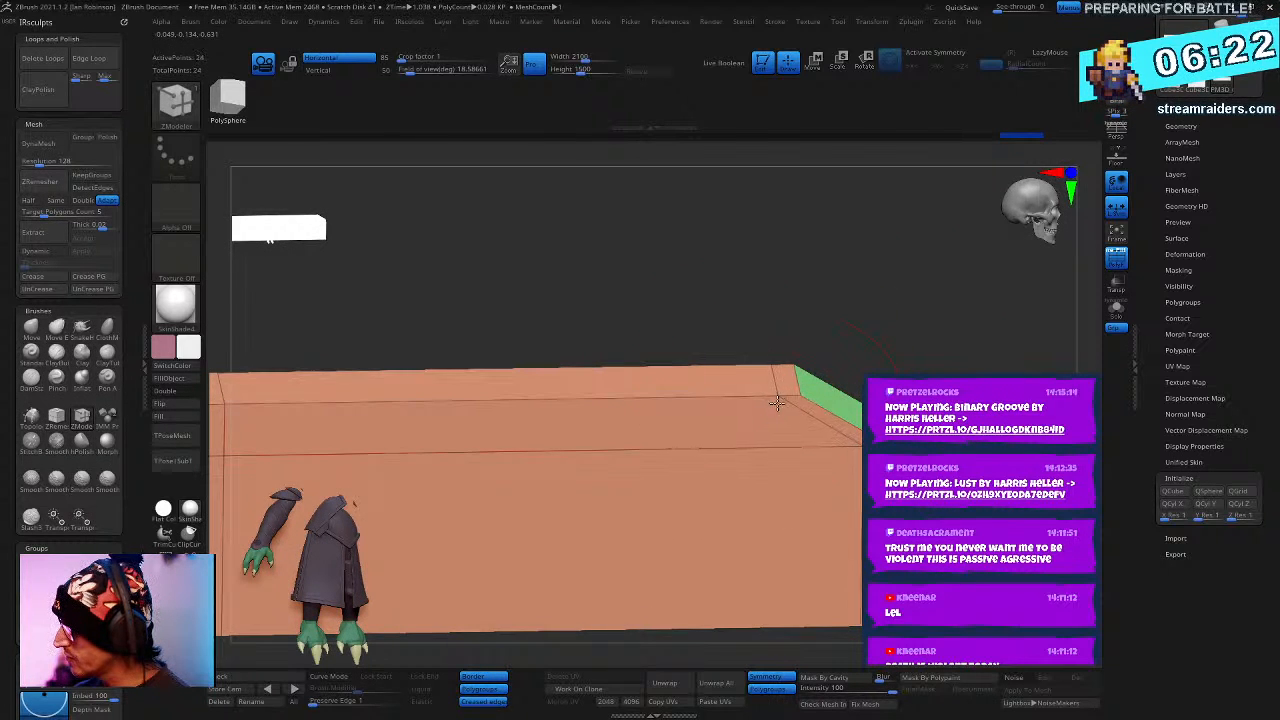
left_click_drag(925, 322, 963, 366)
key("ctrl+z")
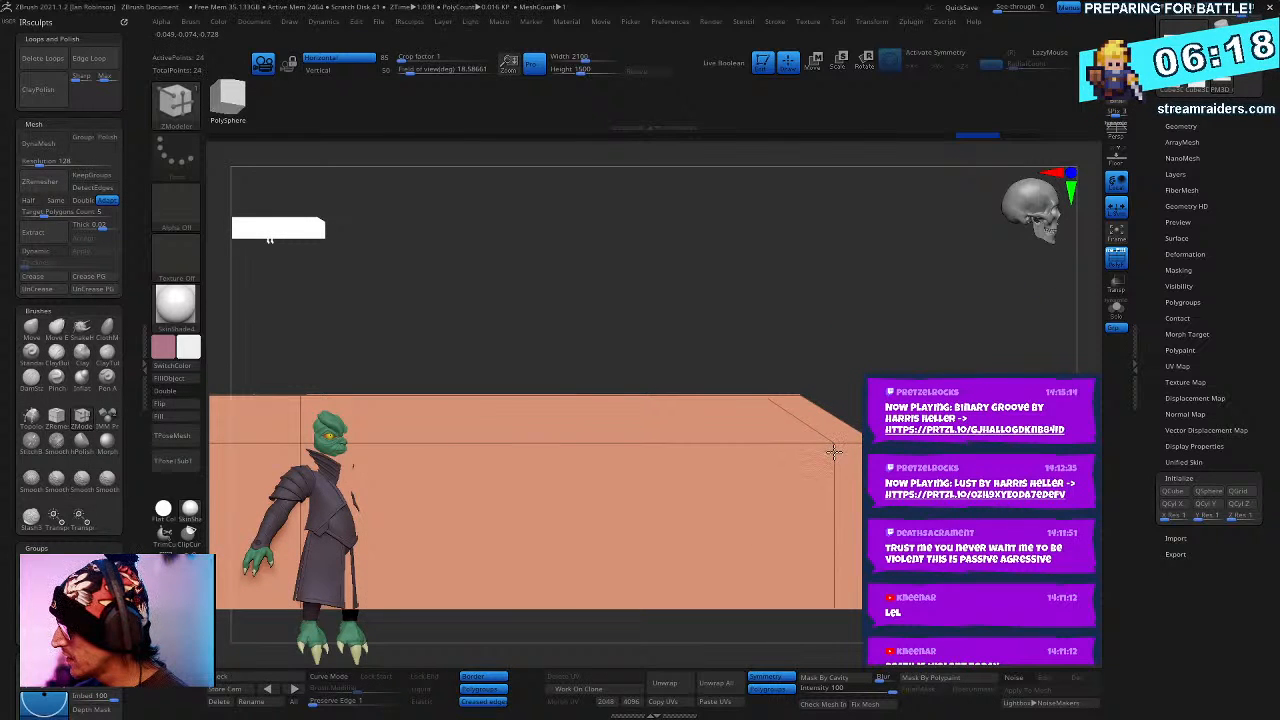
- Slide the edges of the new loop closer to the bar's far end using the ZModeler Slide edge action
key("space")
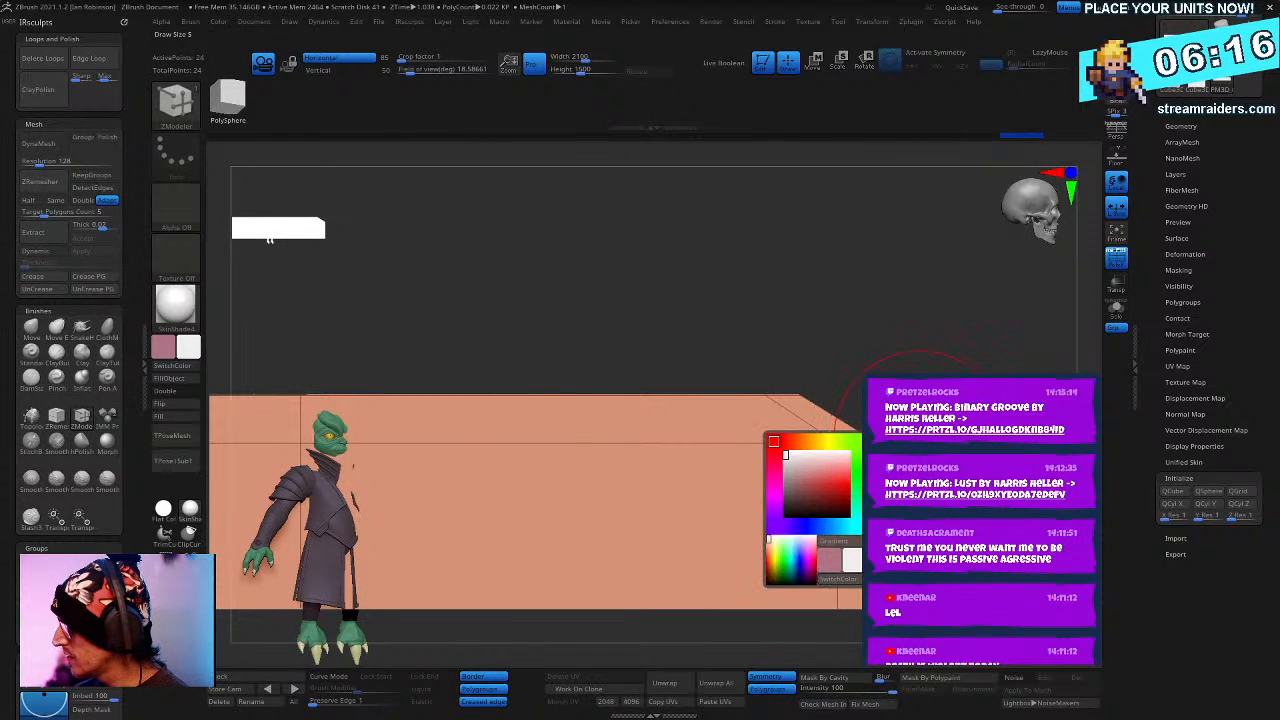
key("space")
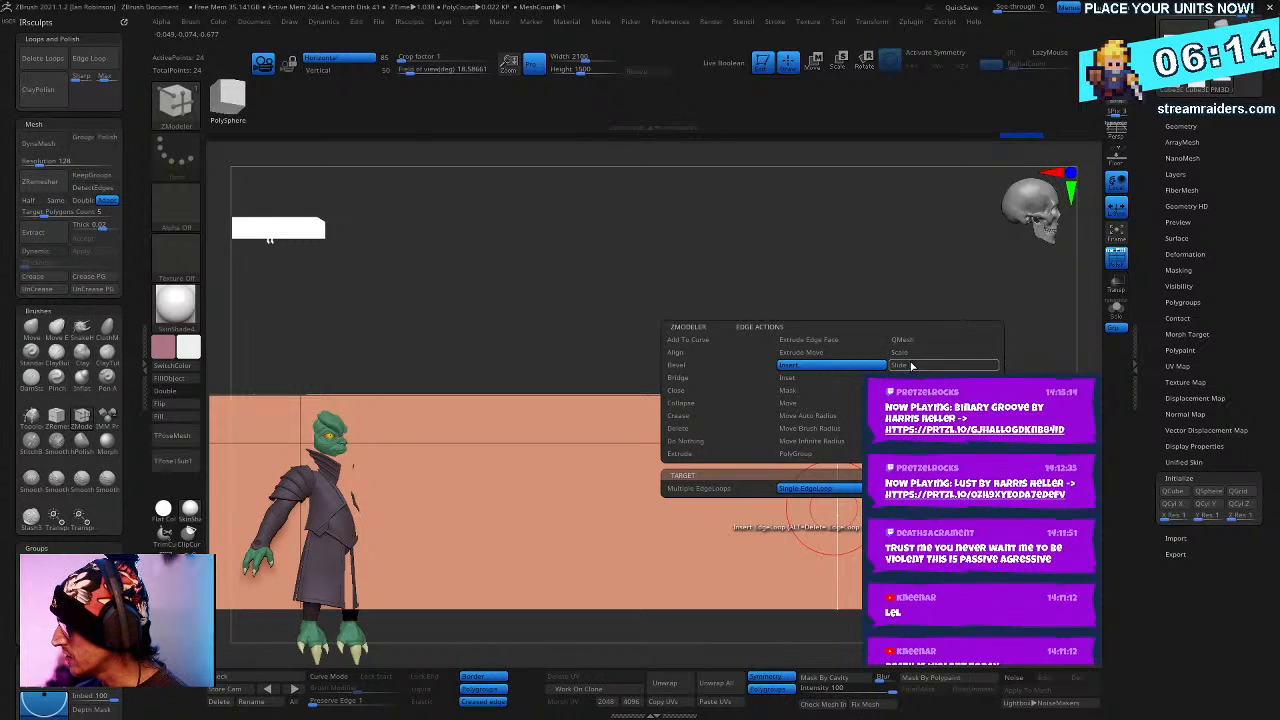
left_click(769, 488)
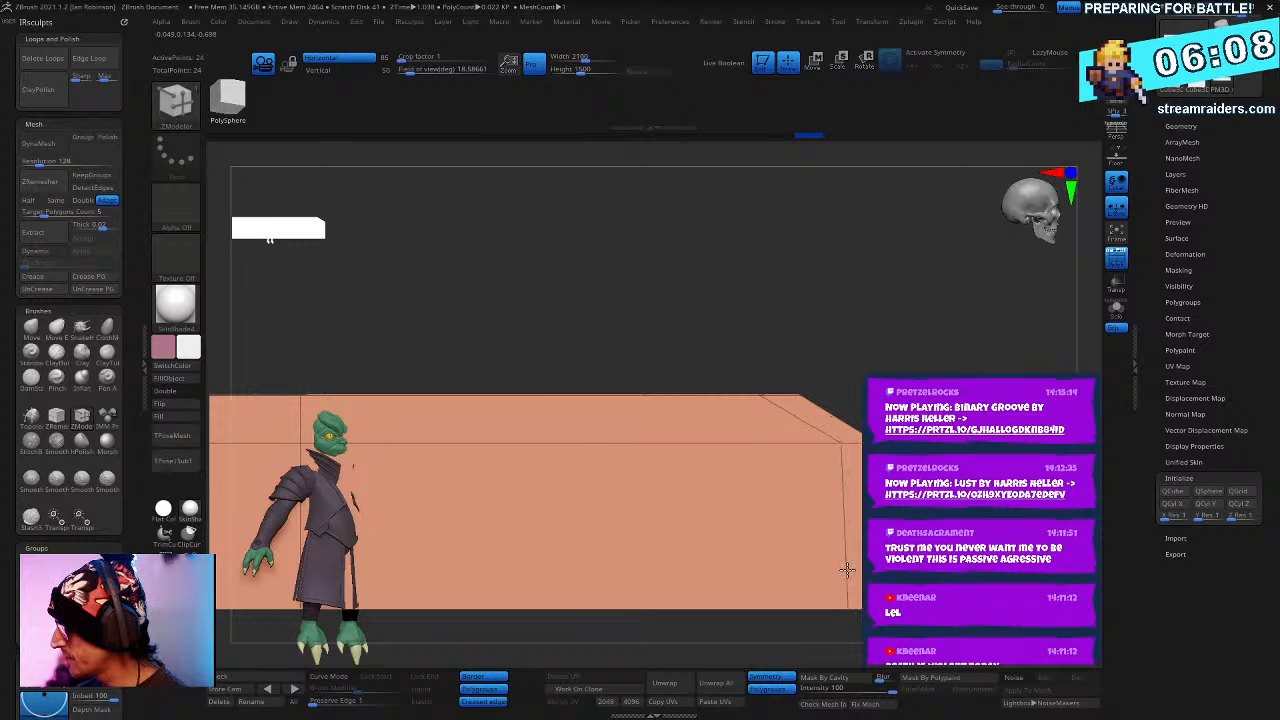
left_click_drag(847, 570, 866, 522)
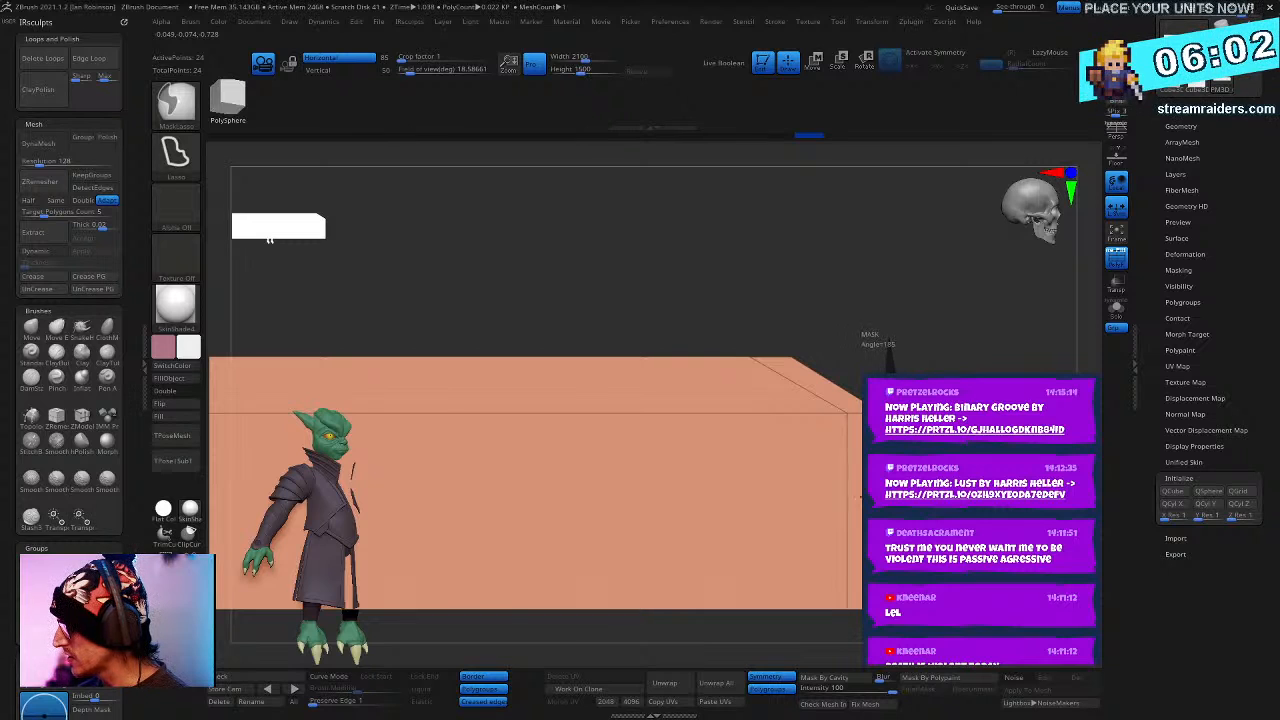
- Mask all but the bar's outer end edge, centre the gizmo on it and nudge it slightly along the bar's length
key("w")
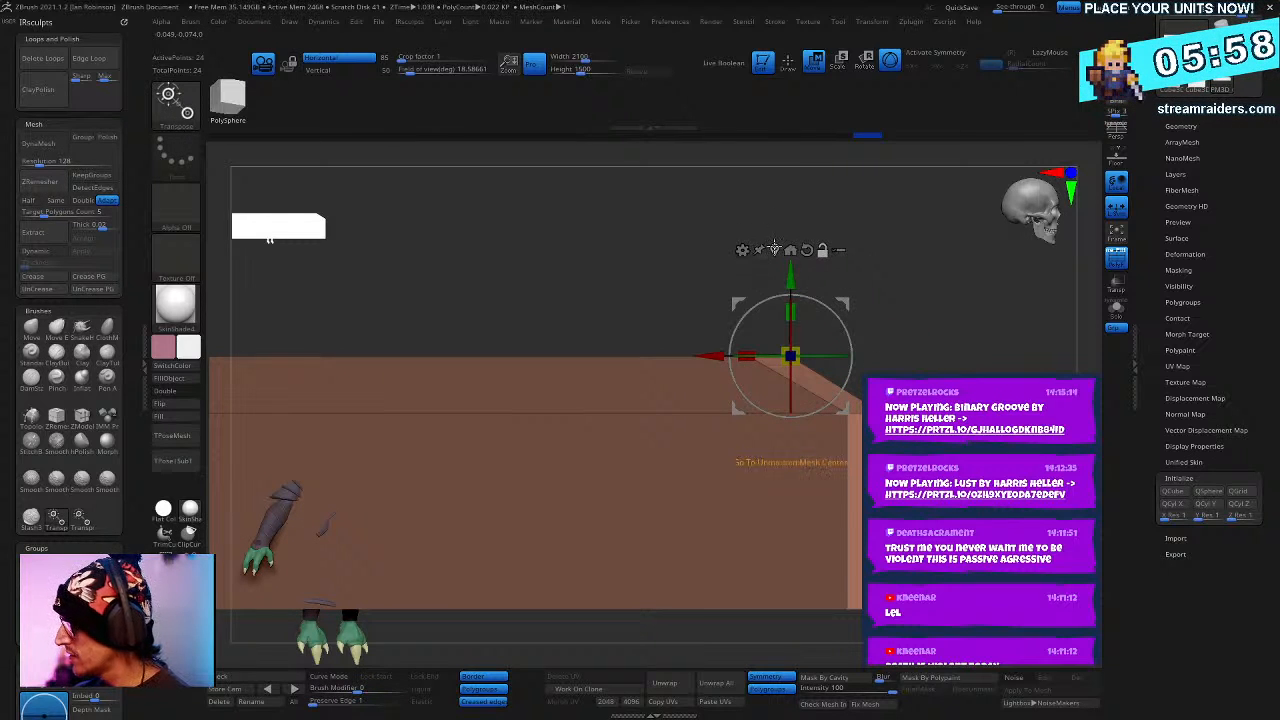
left_click_drag(775, 248, 826, 460)
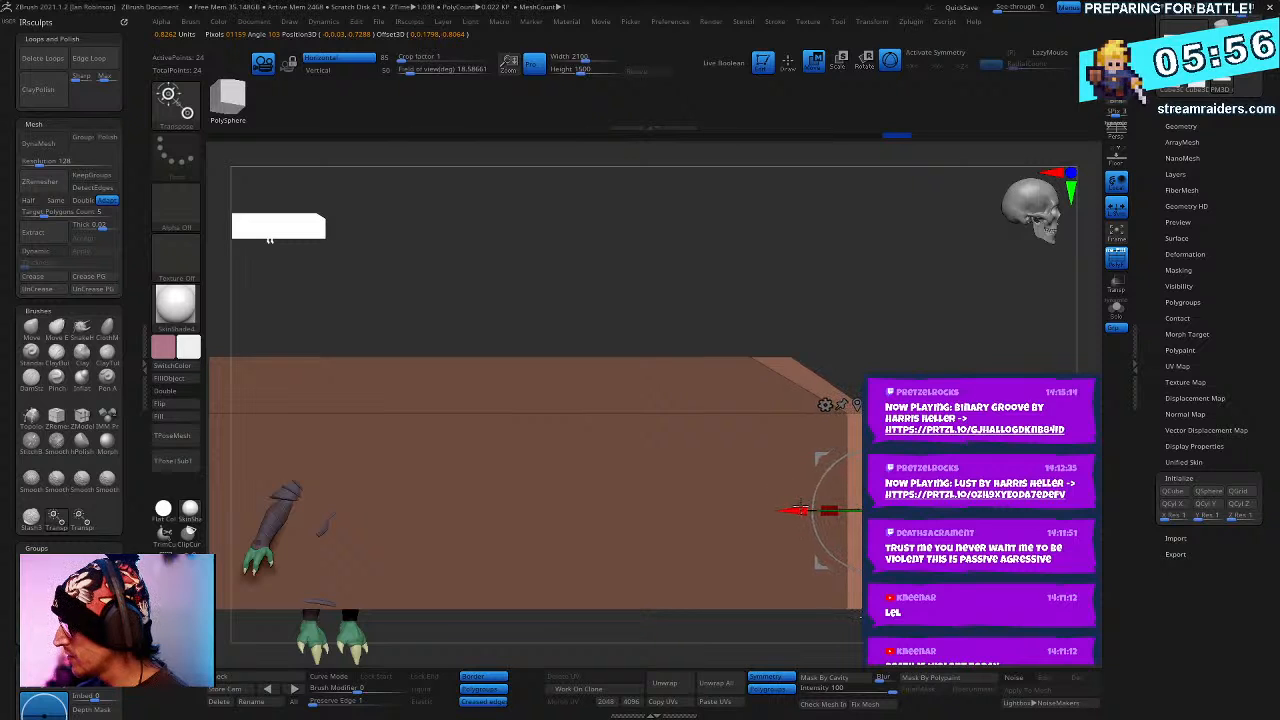
key("q")
mouse_move(960, 330)
left_mouse_down()
mouse_move(980, 365)
mouse_move(993, 349)
mouse_move(940, 358)
left_mouse_up()
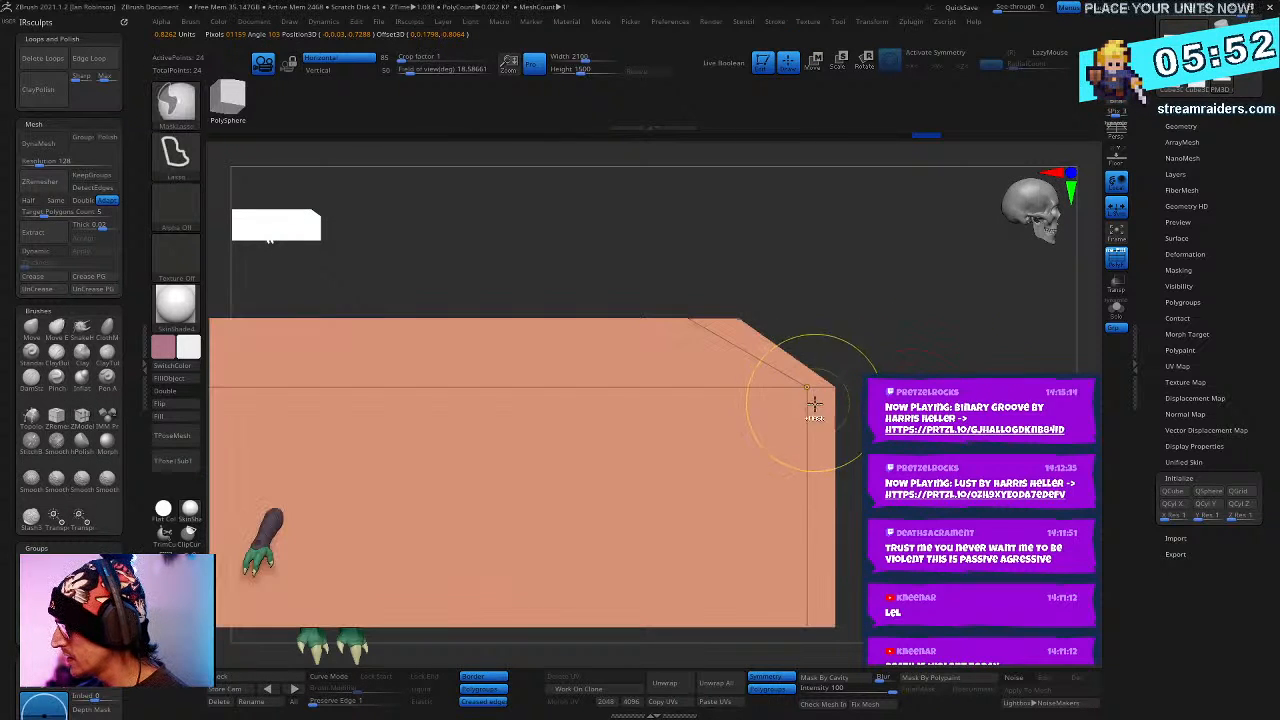
left_click(860, 404, "ctrl")
key("w")
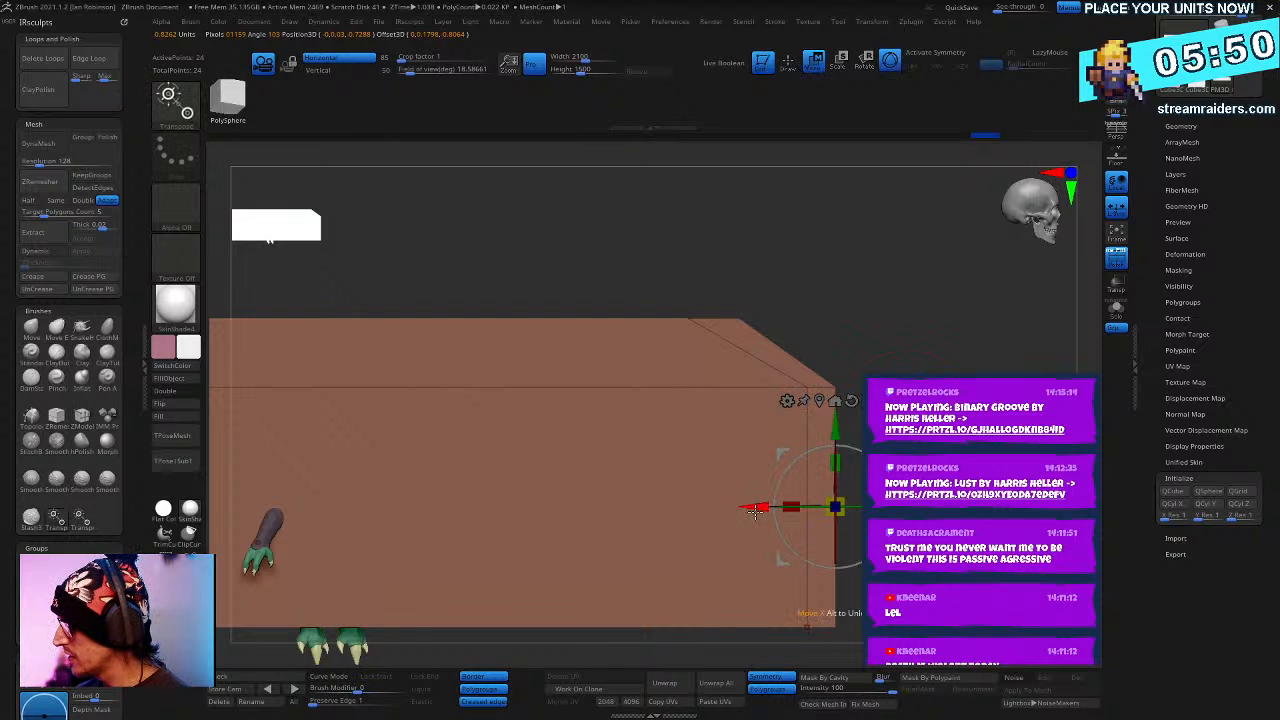
left_click_drag(755, 510, 757, 508)
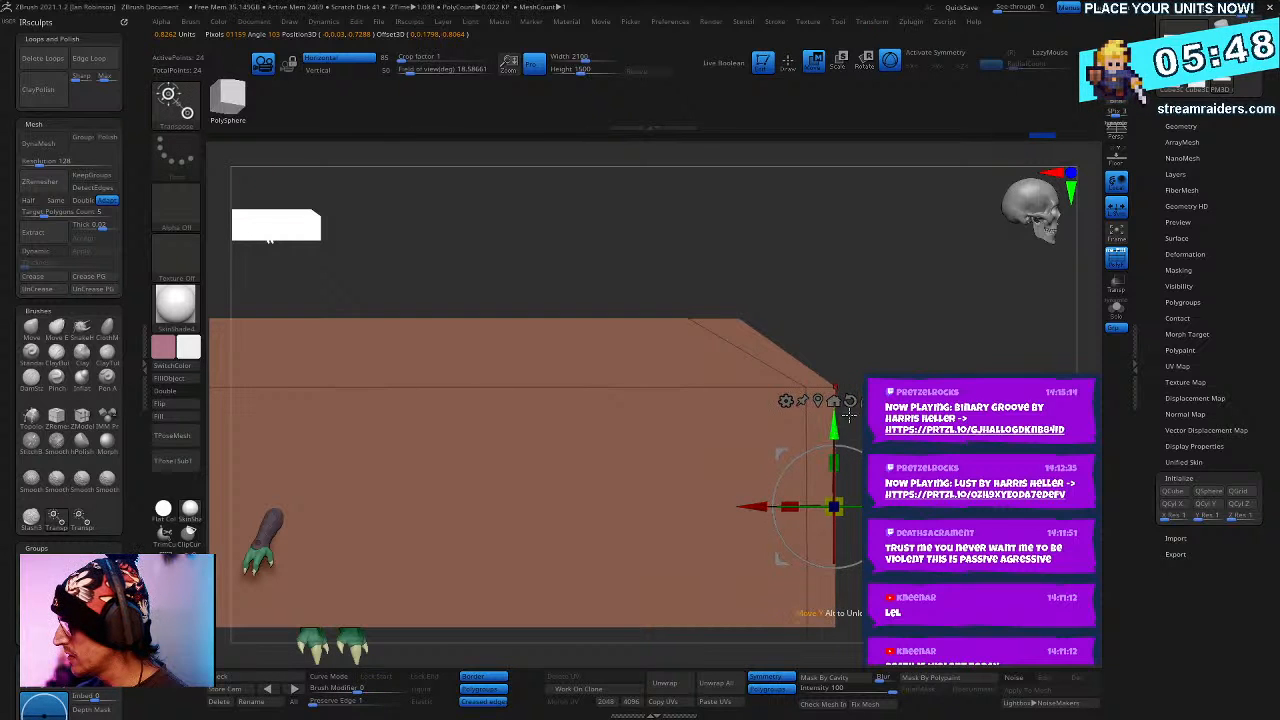
key("q")
- Examine the whole bar beside the goblin from the side and at an angle to judge its length and slanted end
key("ctrl+z")
key("ctrl+z")
key("ctrl+z")
key("ctrl+z")
key("ctrl+z")
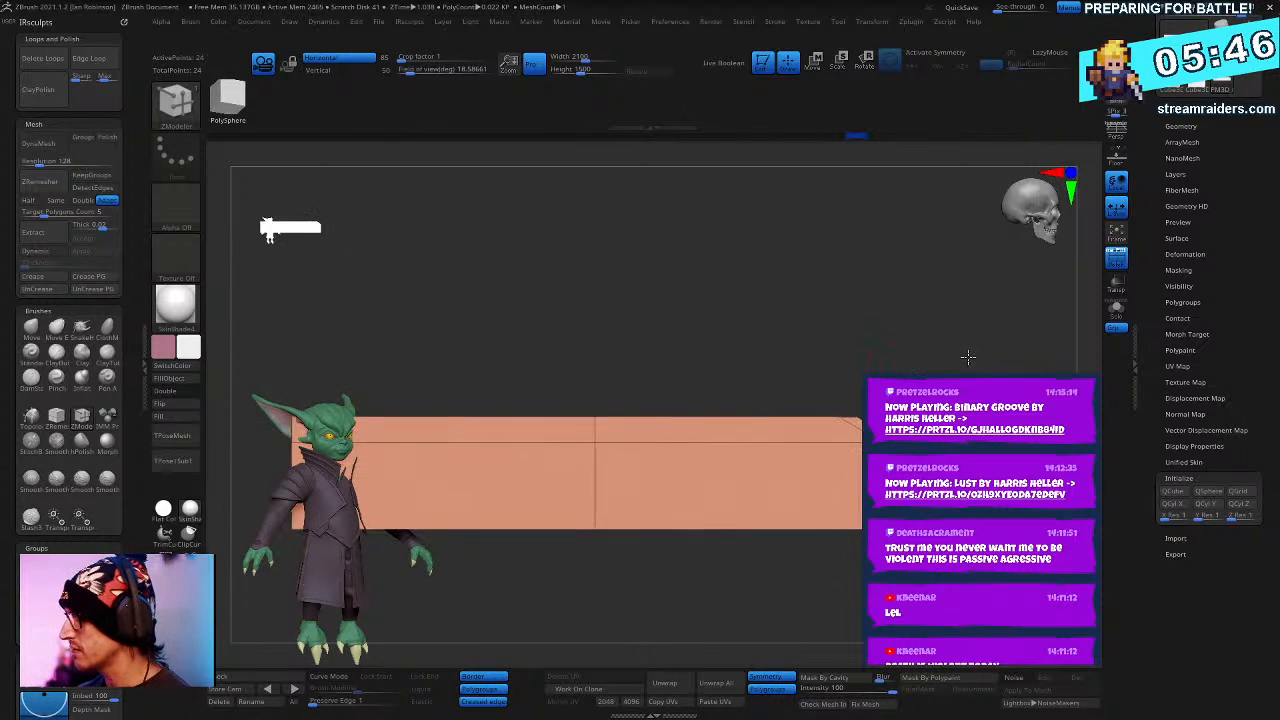
key("ctrl+z")
key("ctrl+z")
key("ctrl+z")
key("ctrl+z")
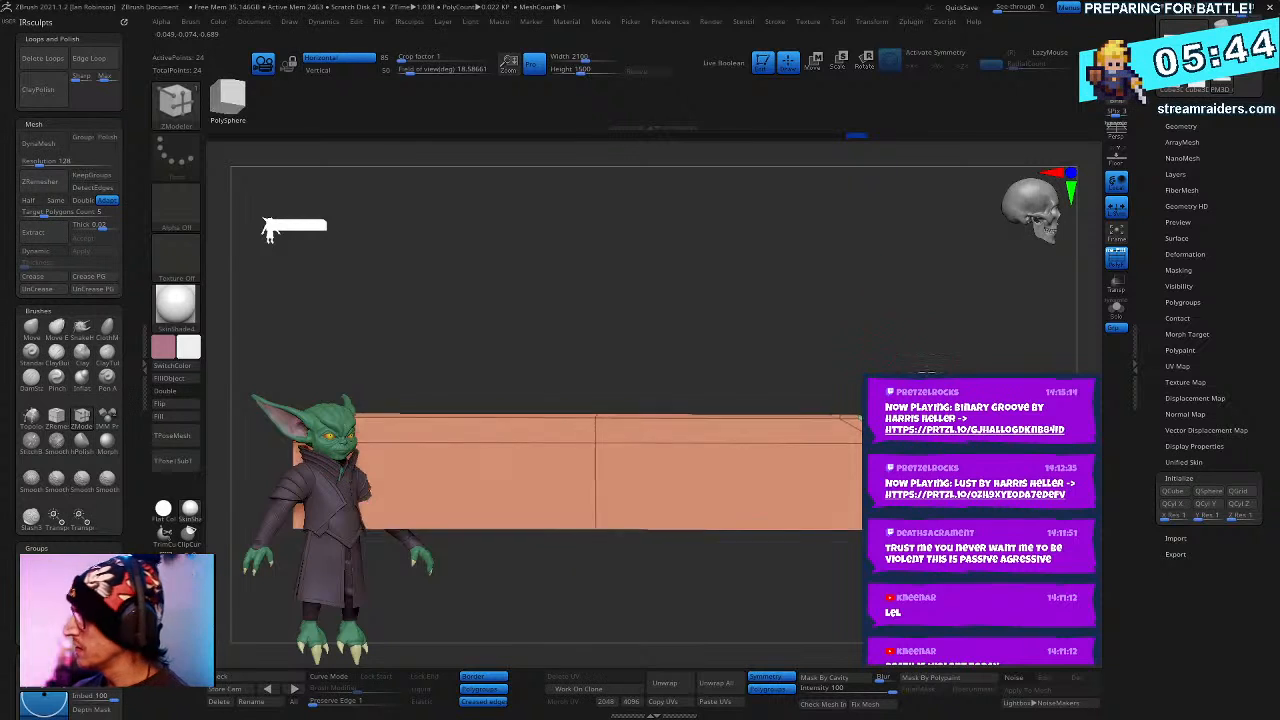
key("ctrl+z")
key("ctrl+z")
key("ctrl+z")
key("ctrl+z")
key("ctrl+z")
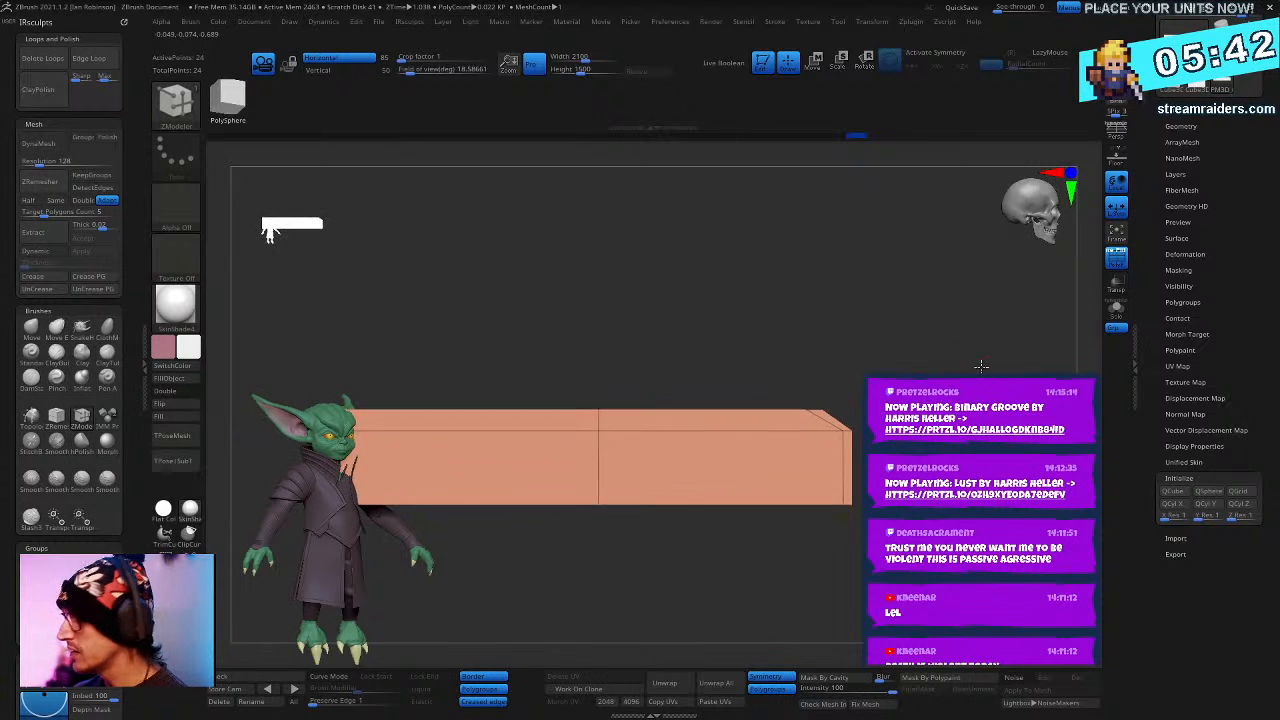
key("ctrl+z")
key("ctrl+z")
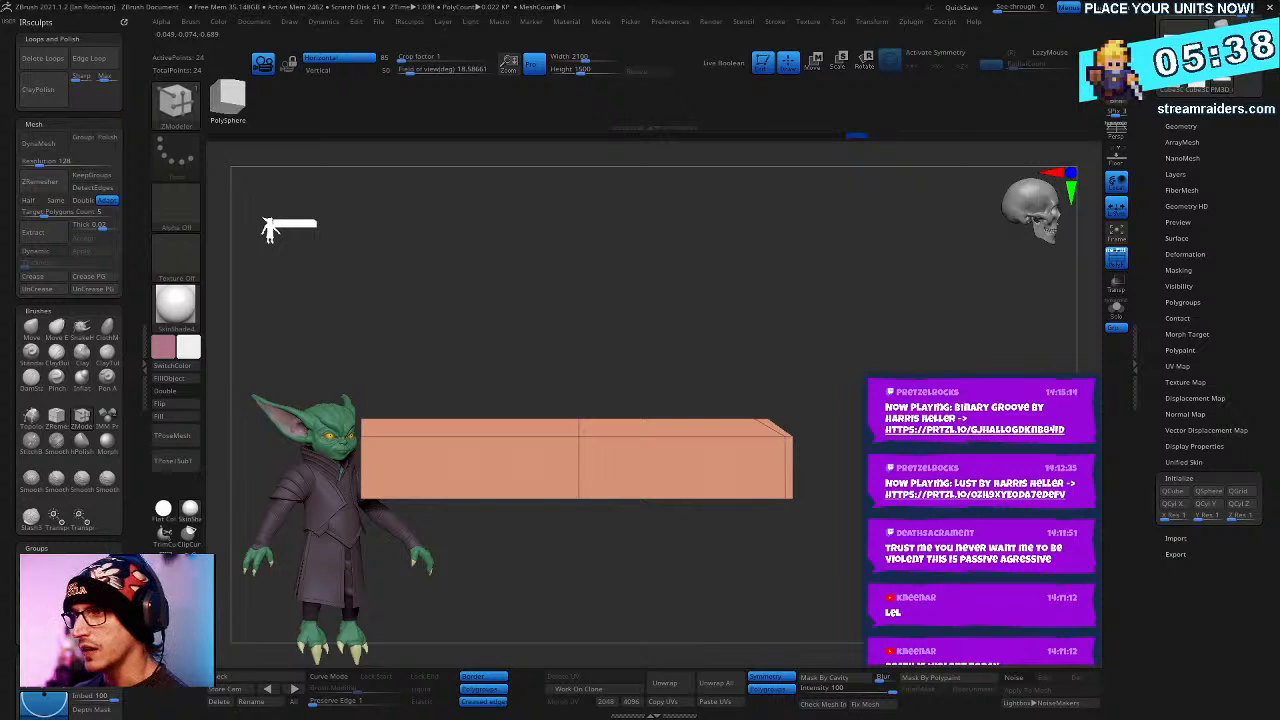
key("ctrl+z")
key("ctrl+z")
key("ctrl+z")
key("ctrl+z")
key("ctrl+z")
key("ctrl+z")
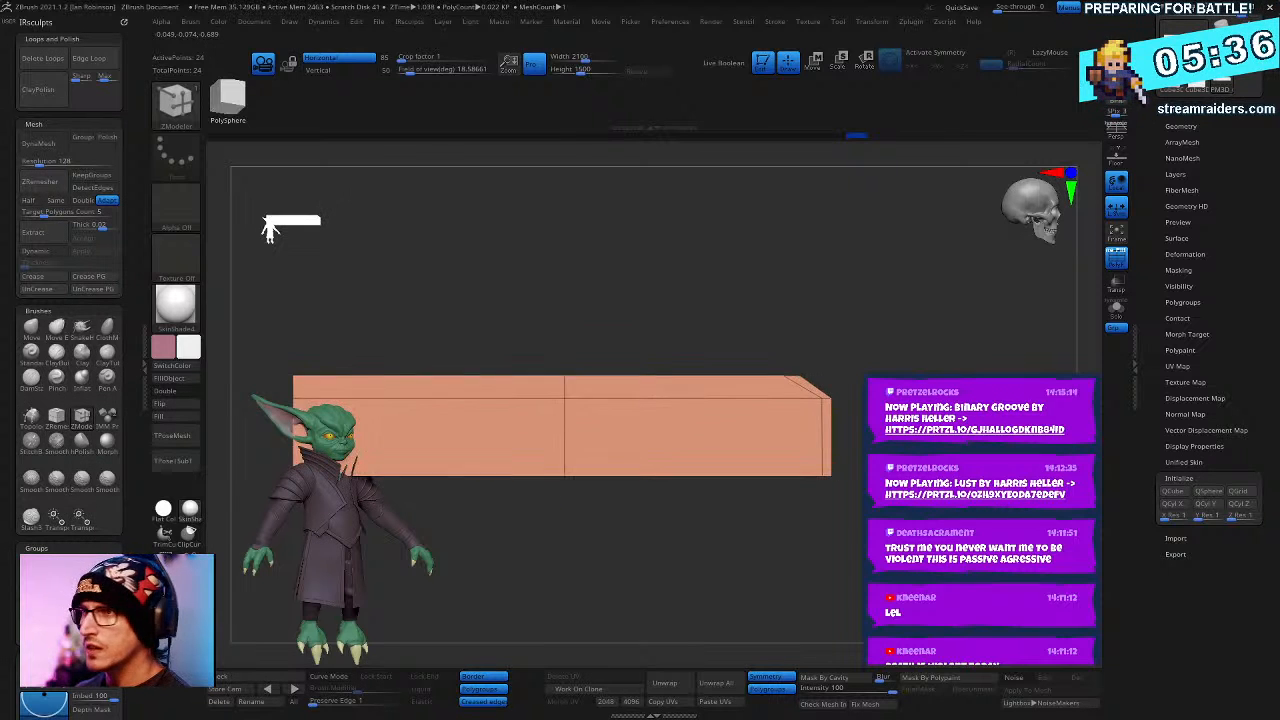
key("ctrl+z")
key("ctrl+z")
key("ctrl+z")
key("ctrl+z")
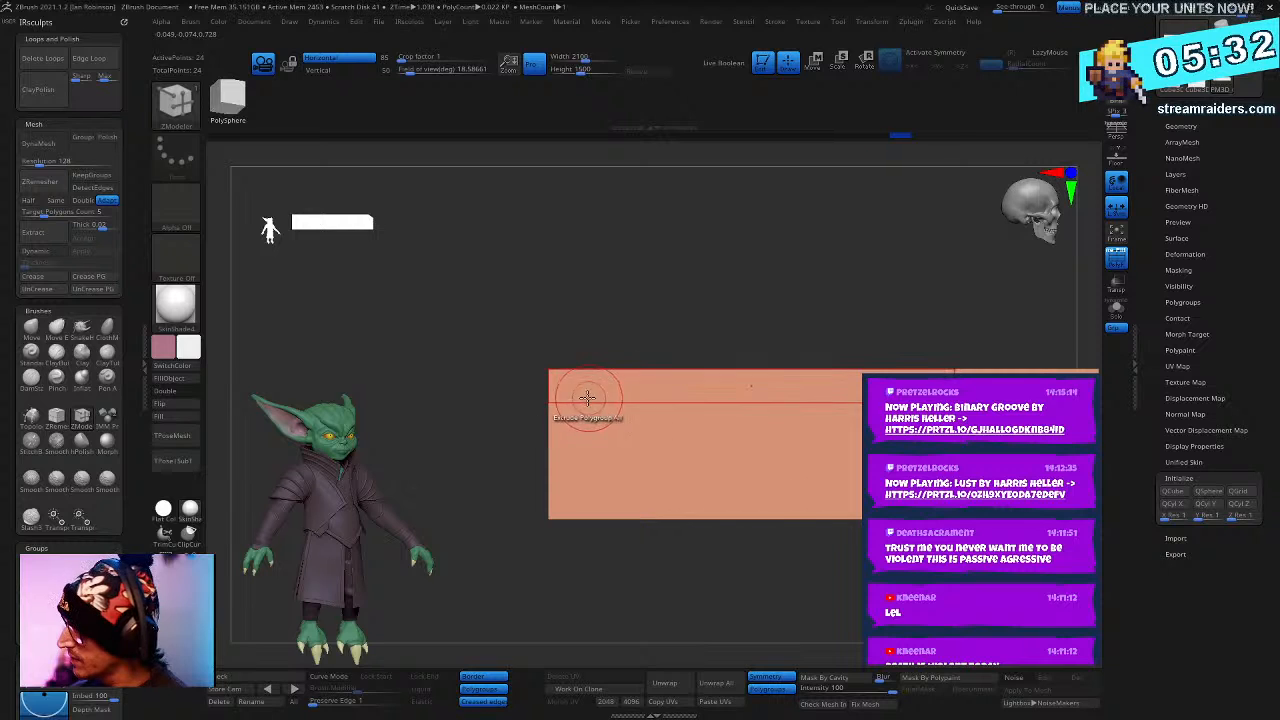
- Set the ZModeler edge action to Insert and add an edge loop around the bar near its square end
key("space")
key("ctrl")
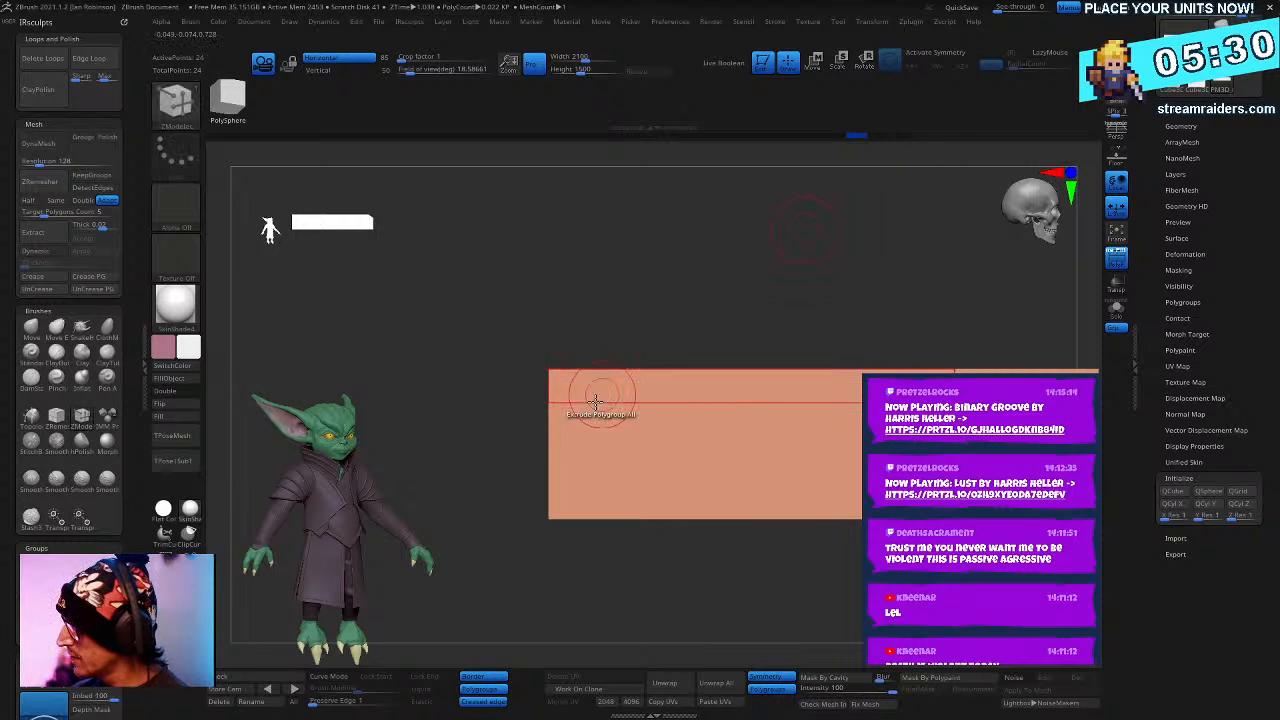
key("space")
left_click(574, 290)
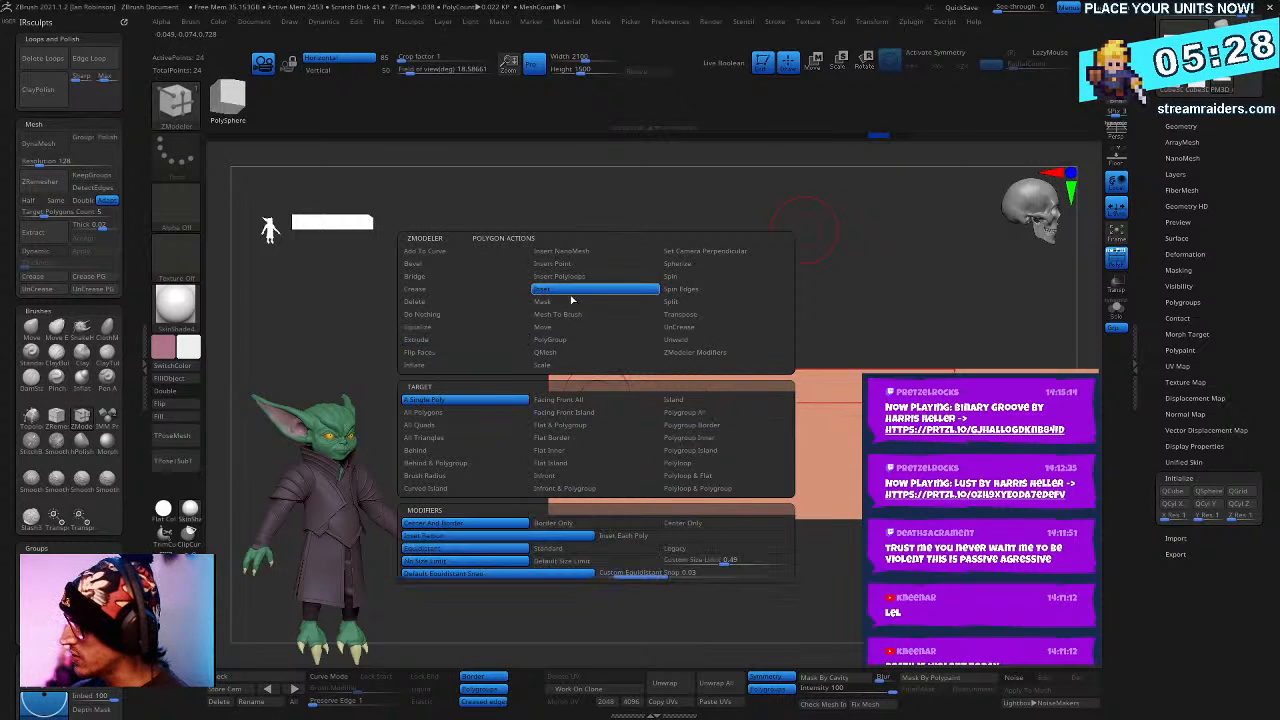
key("space")
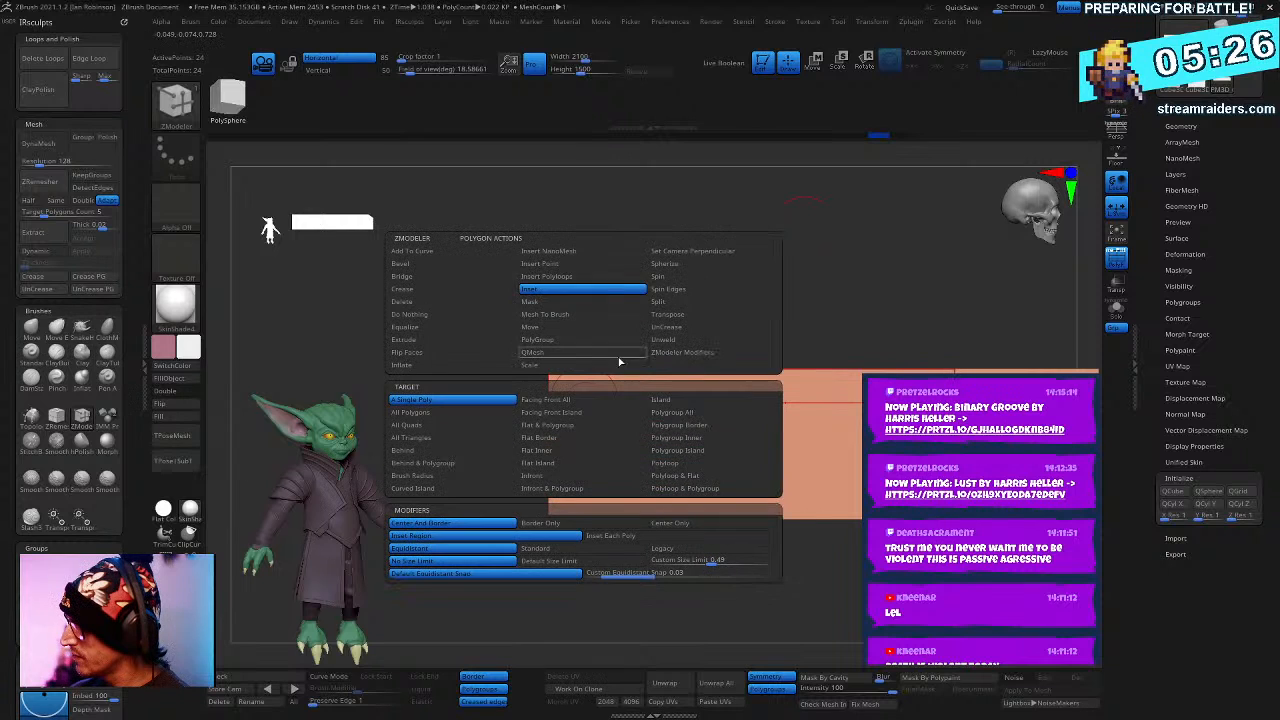
left_click(567, 278)
key("space")
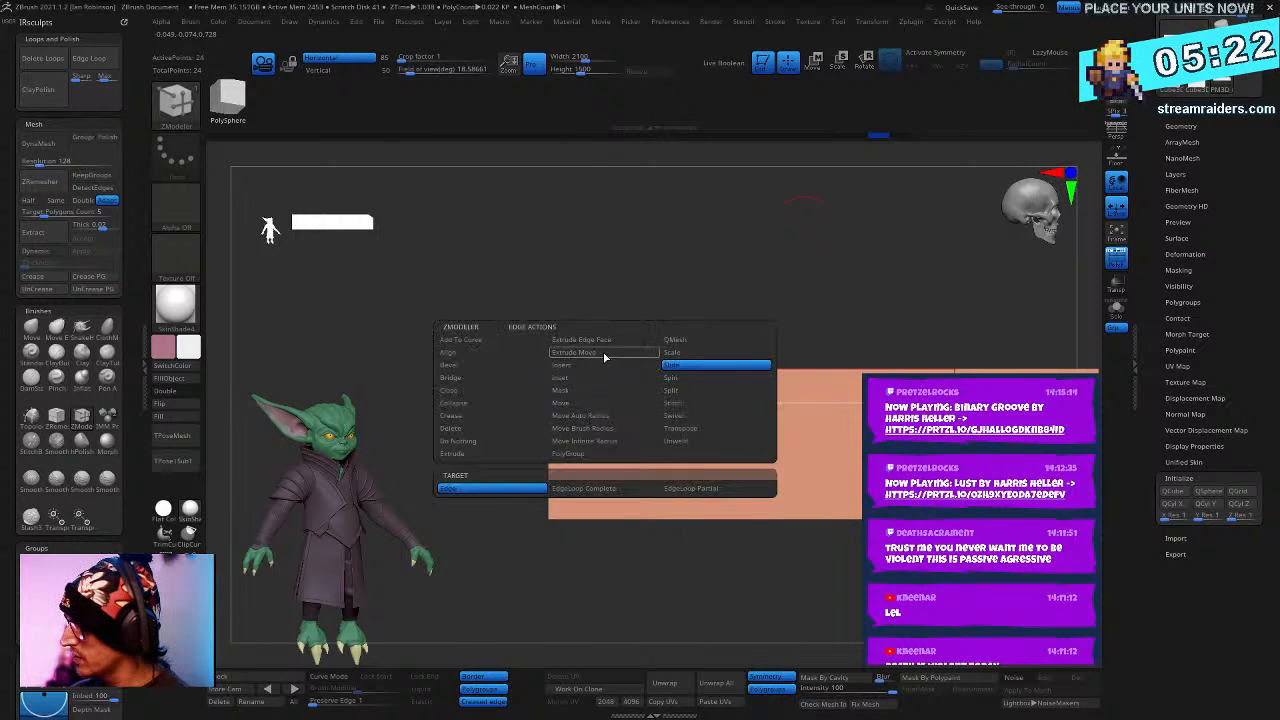
left_click(600, 364)
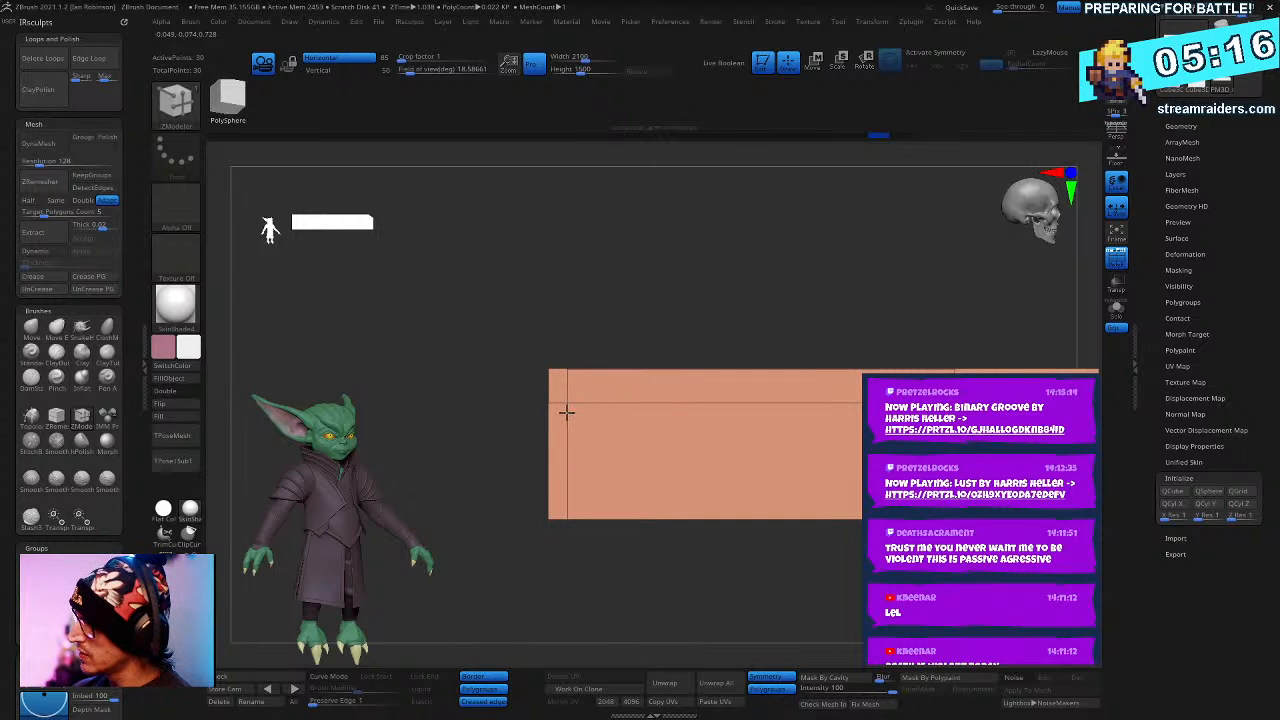
- Try marking the strip at the bar's square end as a temporary polygroup, and undo it
left_click_drag(631, 354, 778, 470)
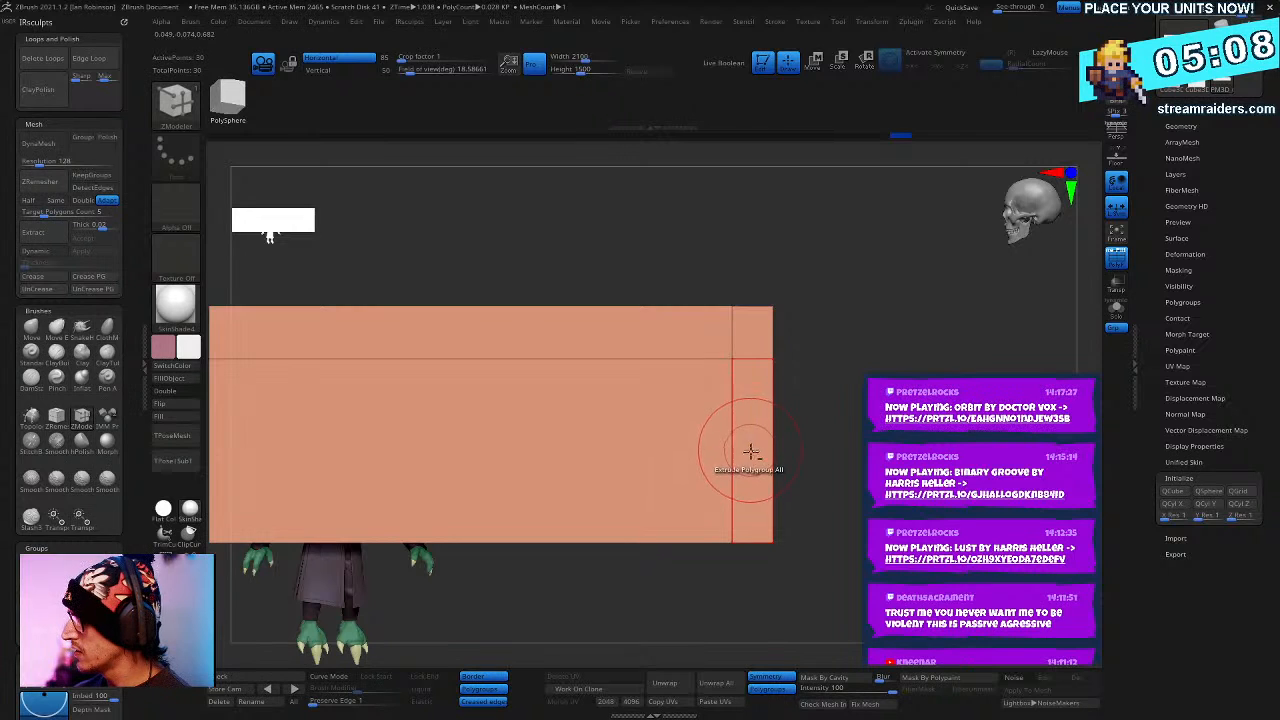
right_click_drag(751, 331, 763, 391)
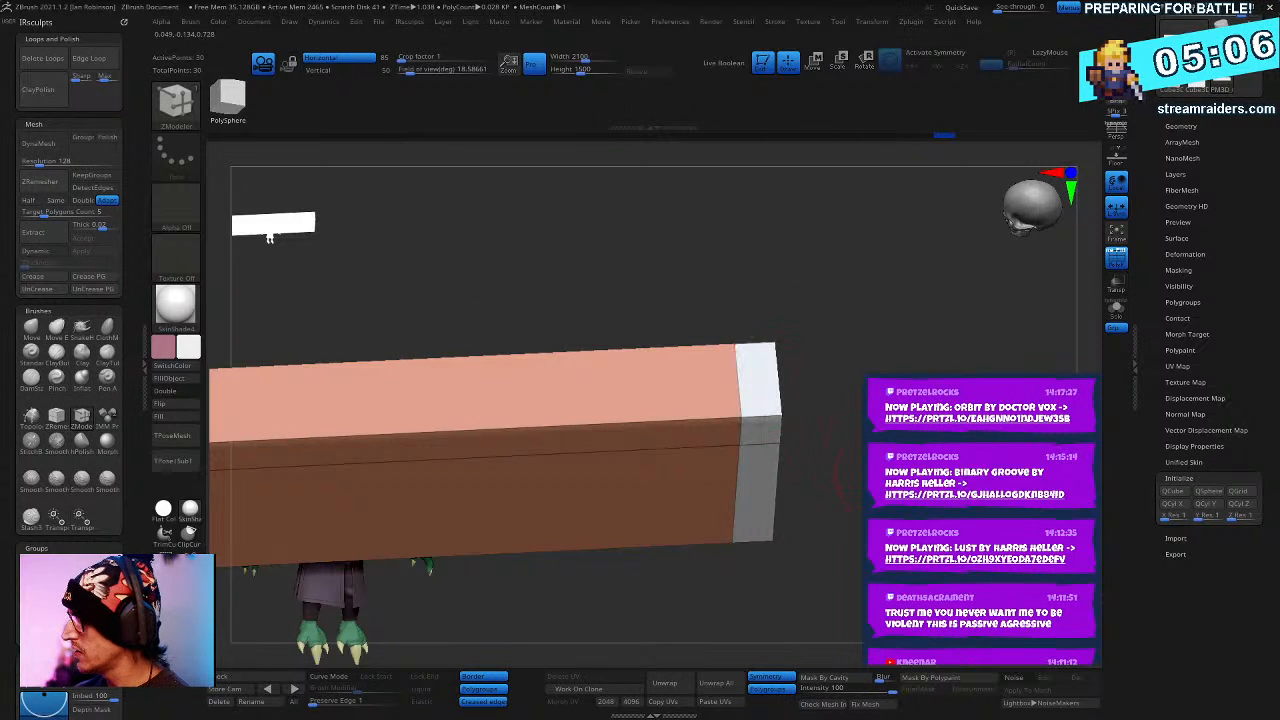
left_click_drag(876, 472, 905, 485)
key("ctrl+z")
key("ctrl+z")
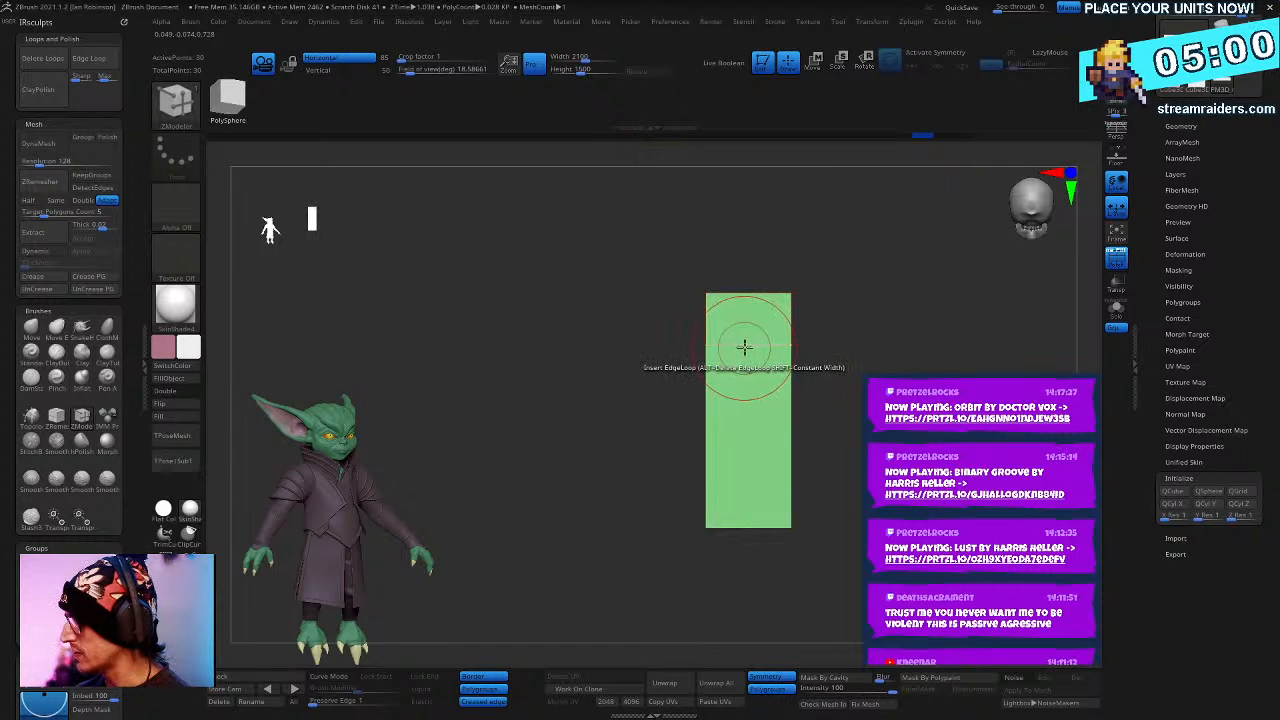
- Try splitting the bar lengthwise into three strips from its end face with Insert set to Multiple EdgeLoops, and undo it
key("space")
left_click(724, 339)
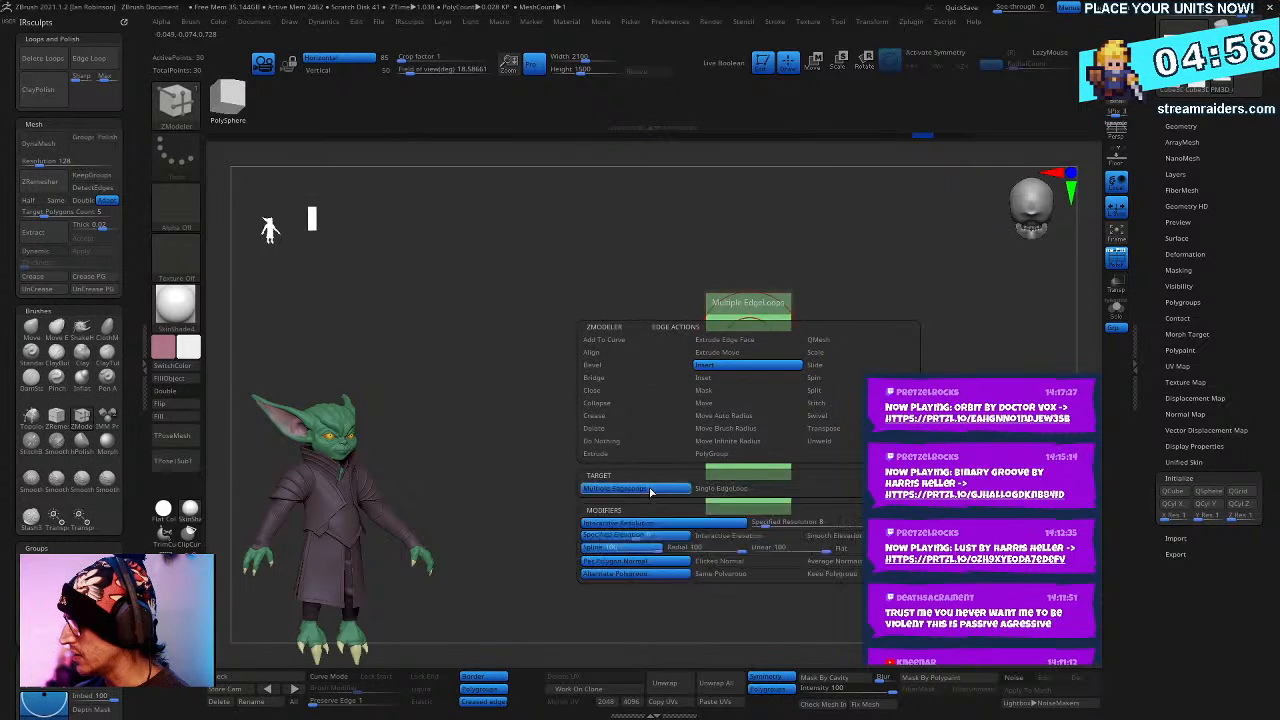
left_click_drag(750, 296, 750, 298)
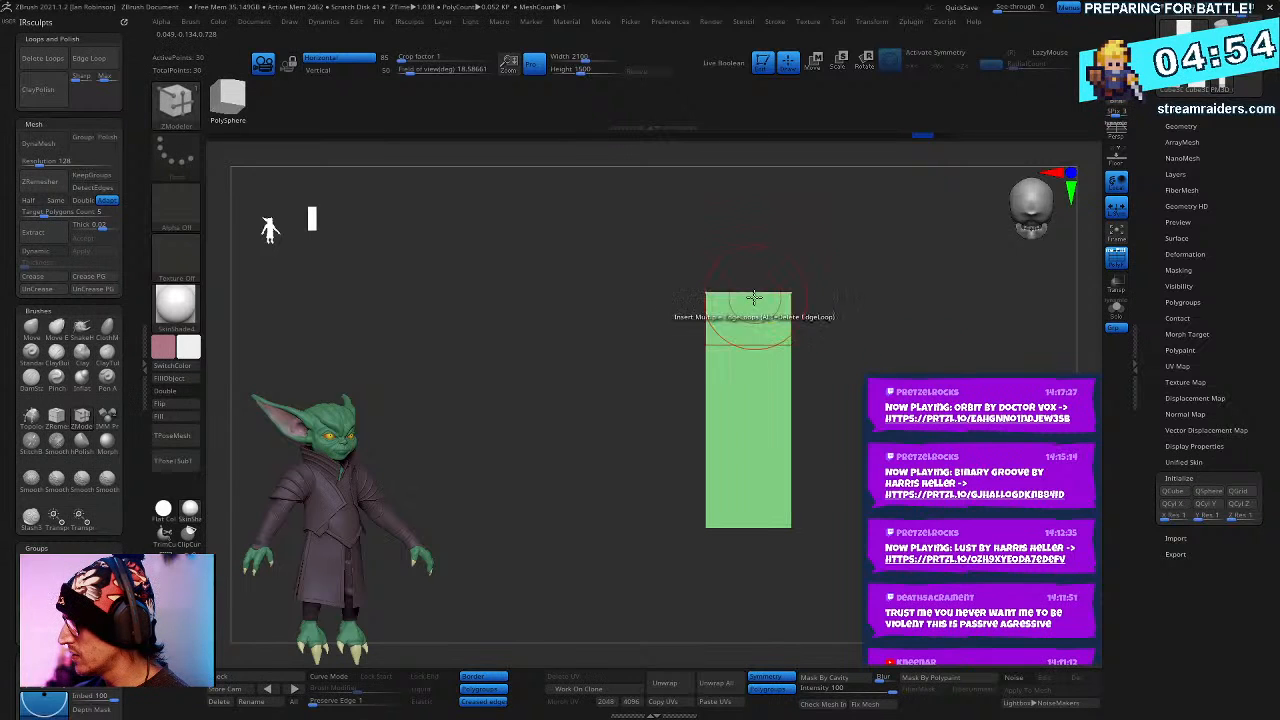
key("ctrl+z")
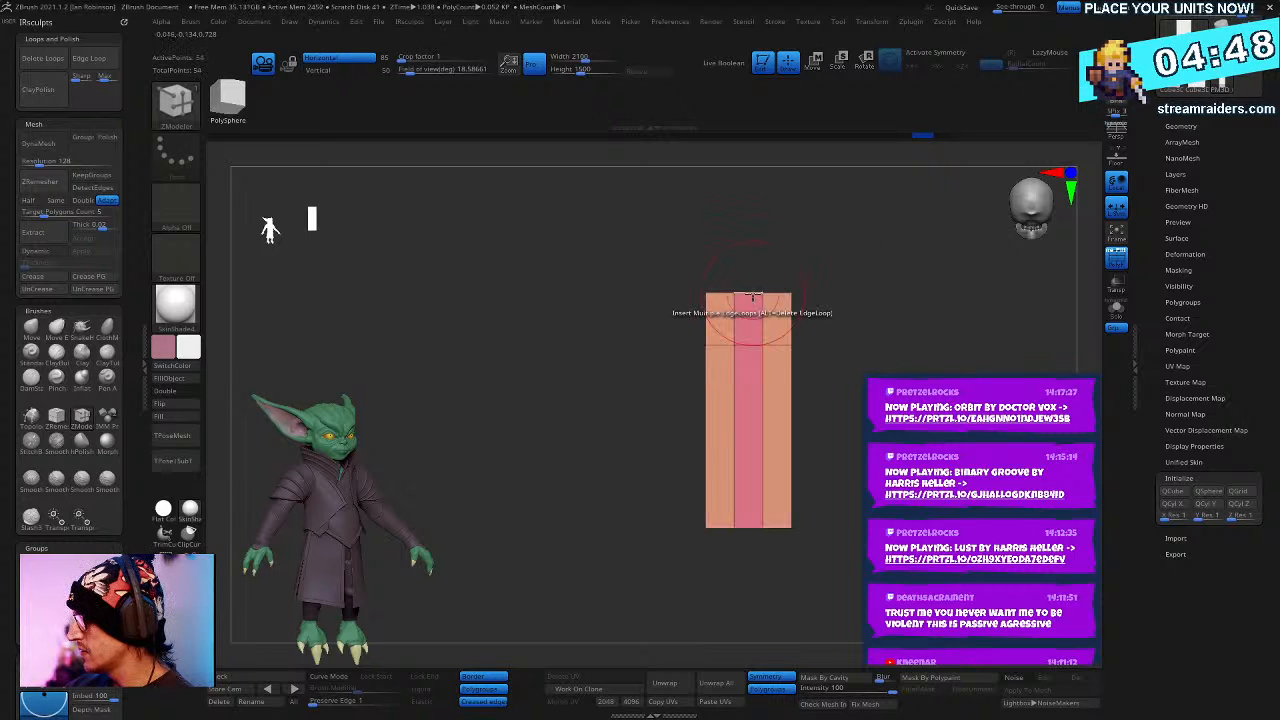
right_click_drag(811, 263, 797, 303, "ctrl")
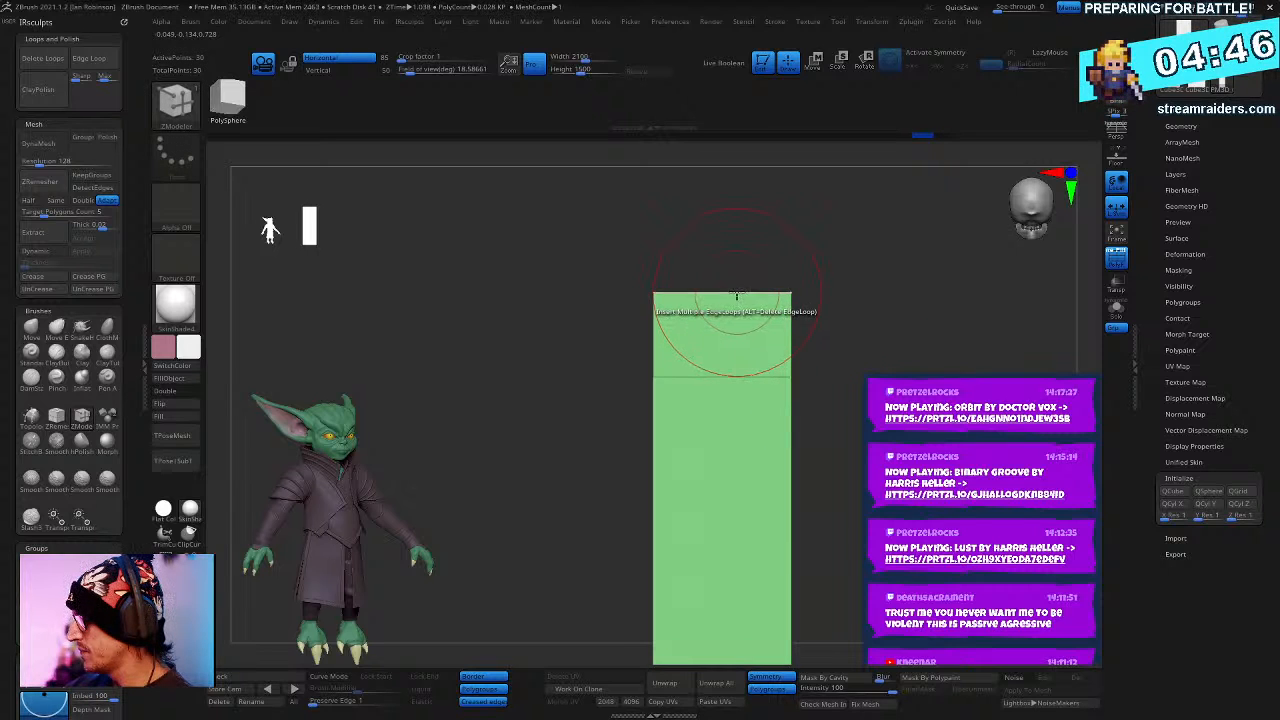
- Switch Insert to a single EdgeLoop, add a lengthwise edge loop along the bar from its square end, and activate symmetry
key("space")
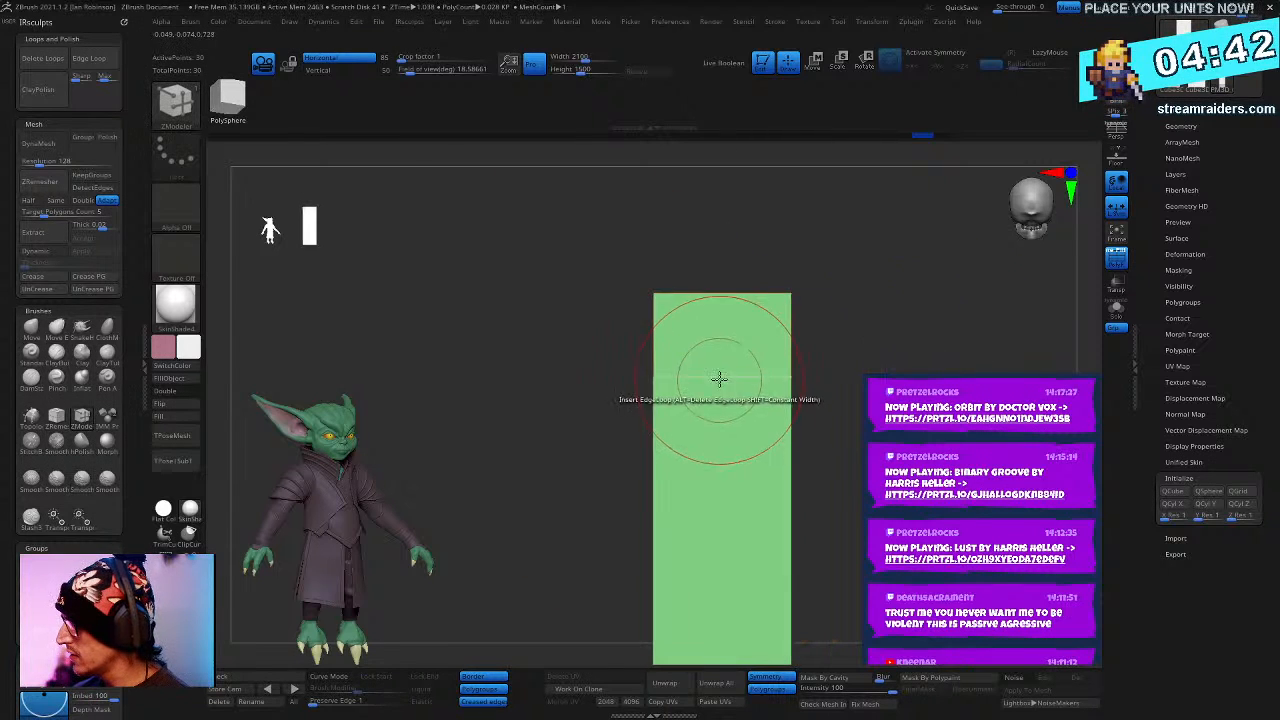
left_click_drag(718, 379, 690, 387)
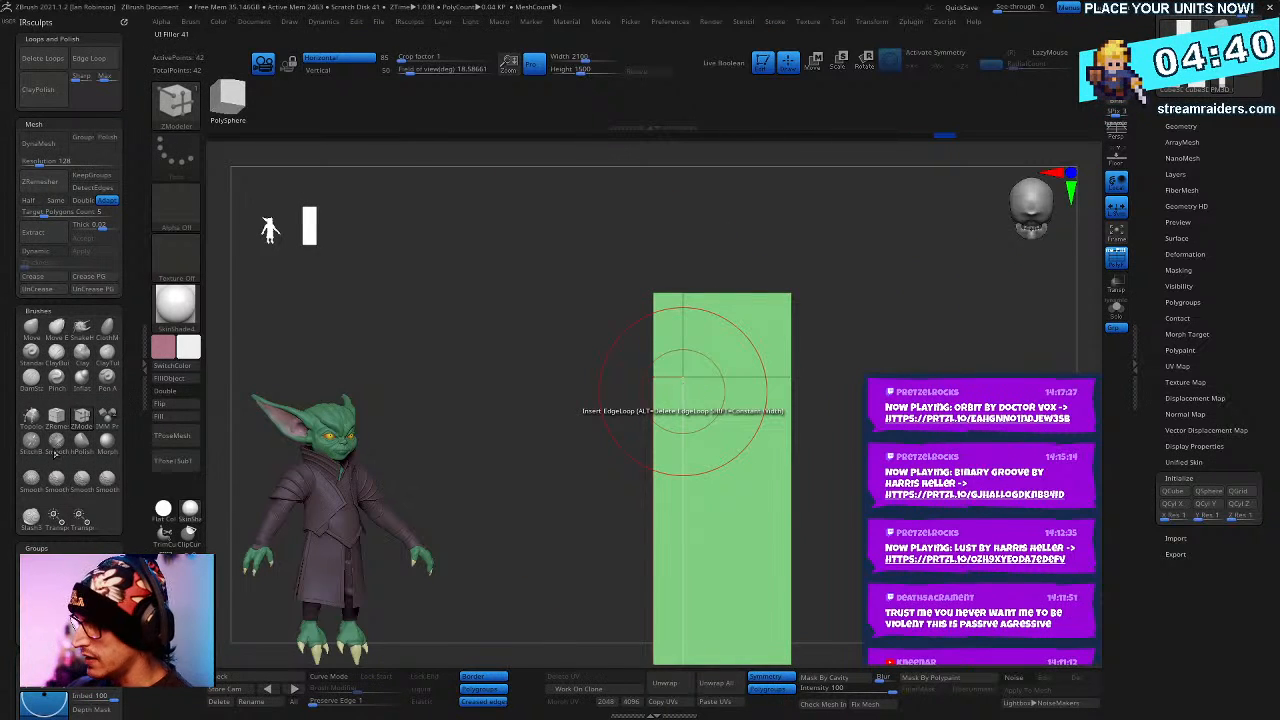
left_click_drag(514, 486, 960, 405)
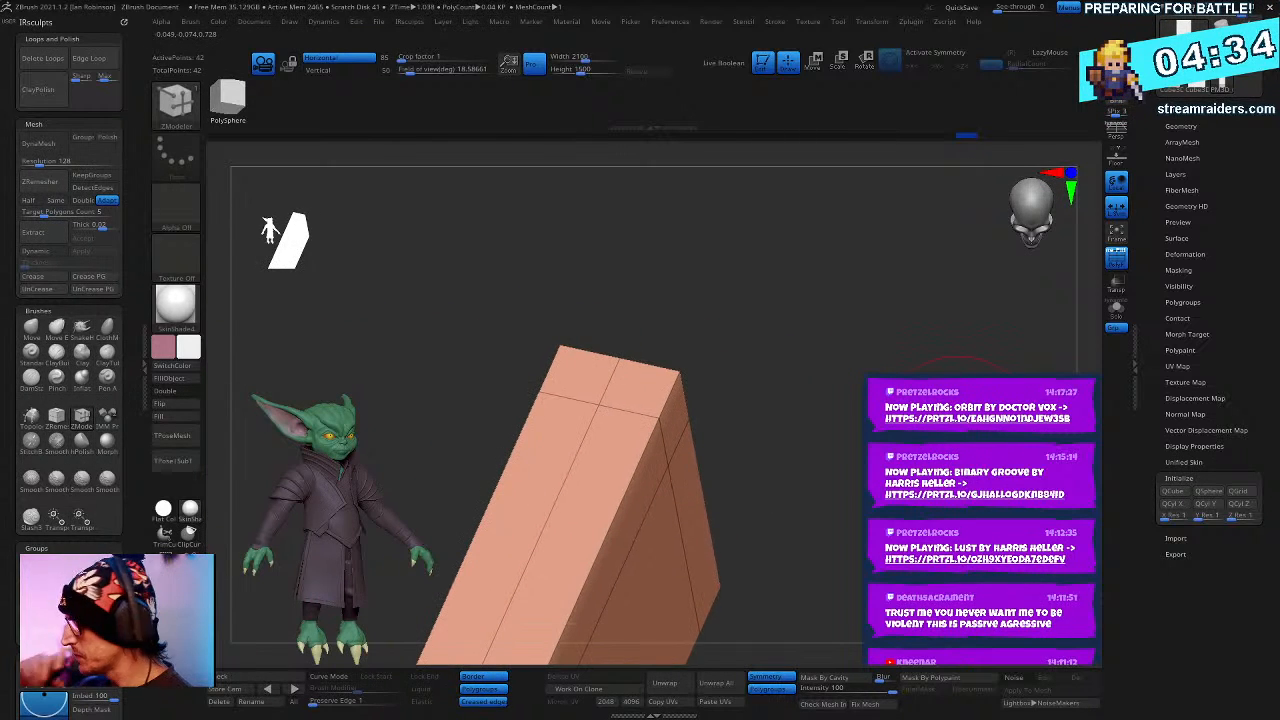
left_click_drag(818, 346, 666, 357)
key("x")
- Try marking the strip around the bar's square end as a temporary polygroup for extrusion, and undo it
left_click_drag(733, 390, 661, 251)
key("ctrl+z")
left_click(748, 436)
left_click_drag(733, 313, 960, 354)
left_click(960, 354)
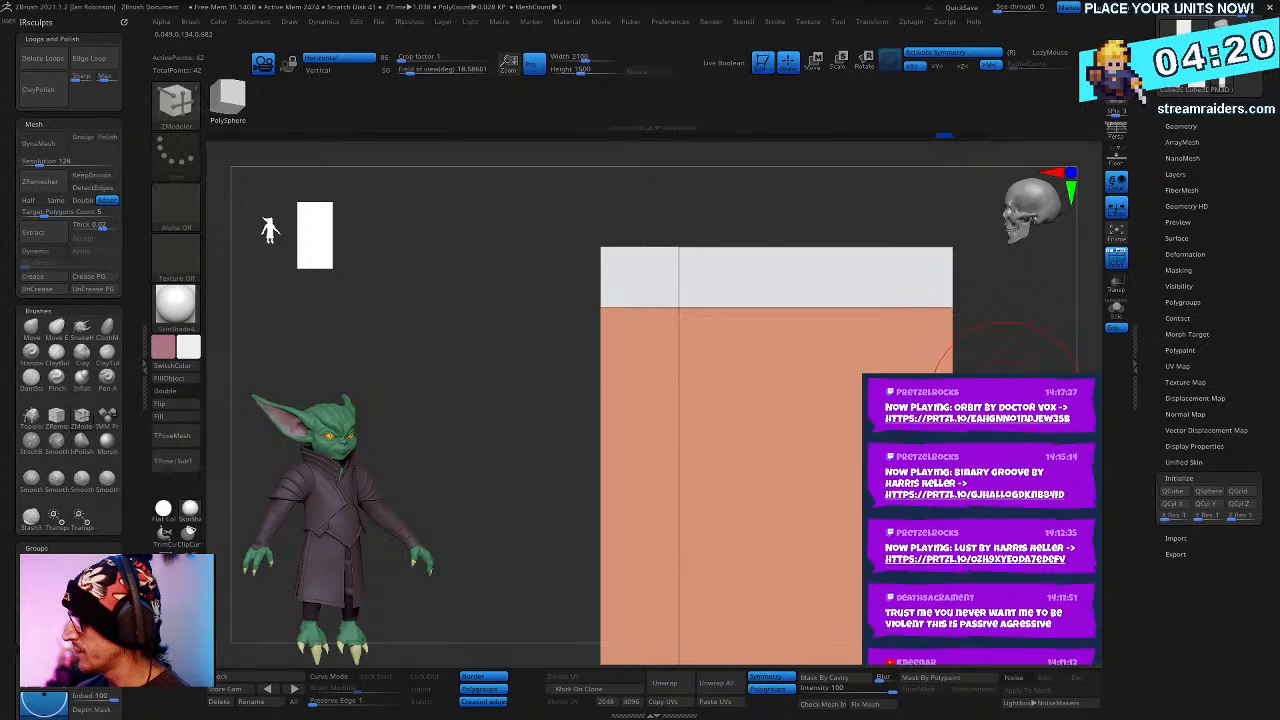
left_click_drag(1006, 390, 1030, 450)
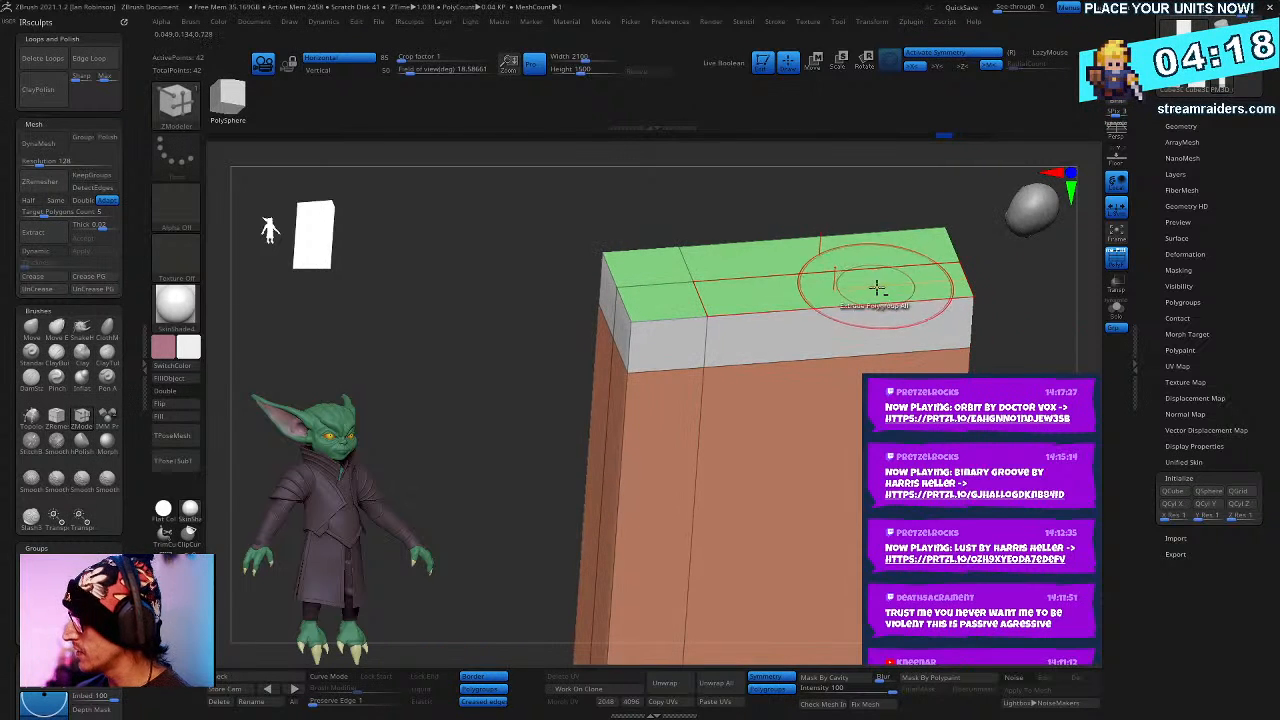
left_click_drag(1010, 390, 1037, 358)
key("space")
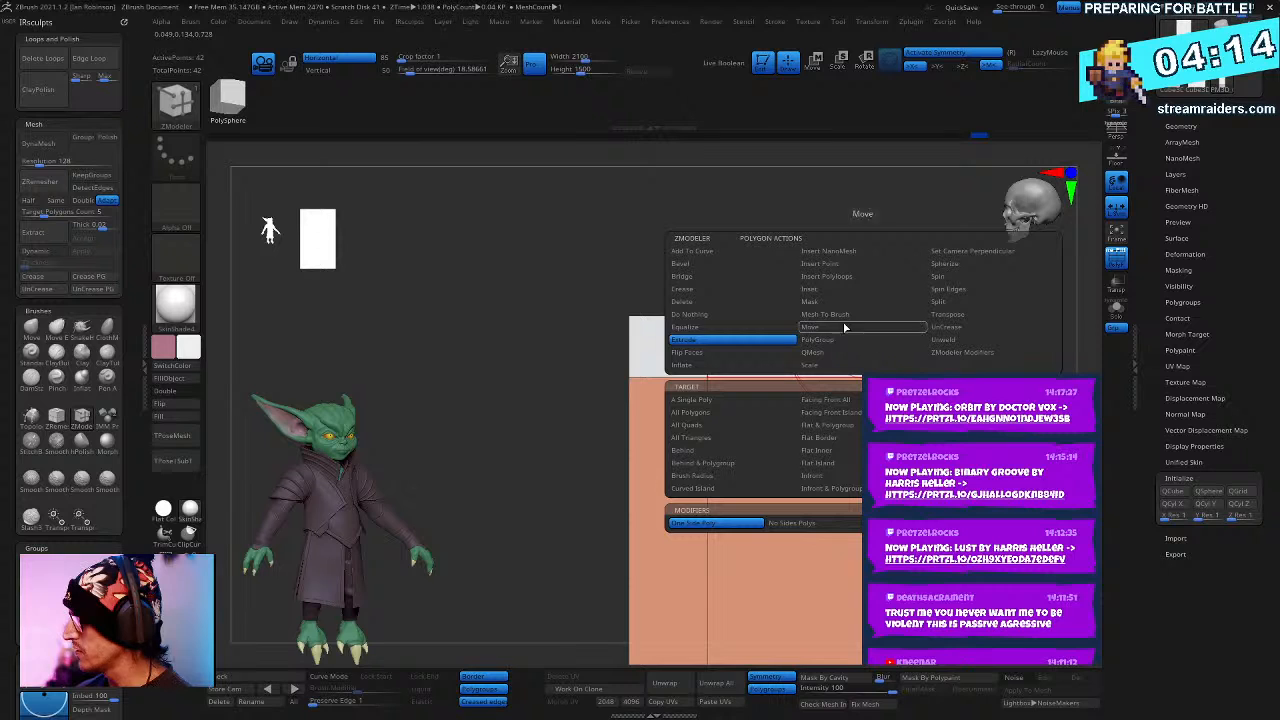
left_click(737, 341)
key("ctrl+z")
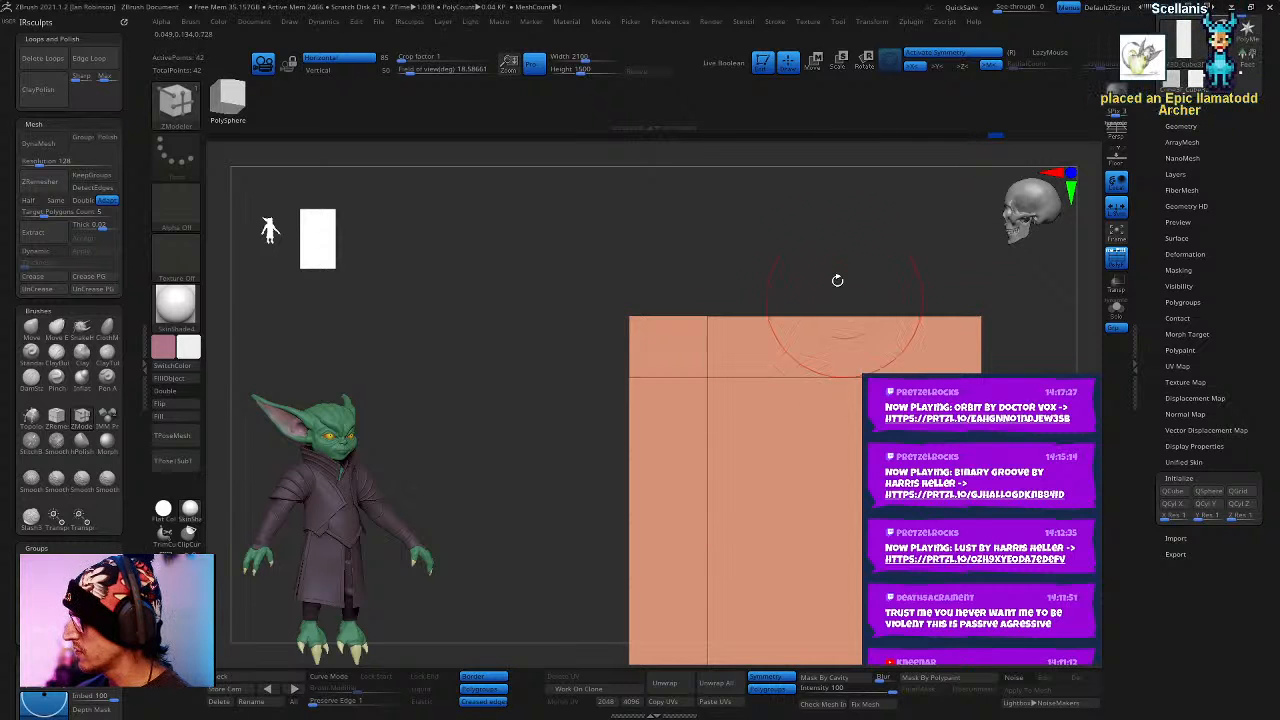
- Mask the whole bar except the strip at its square end and scale that end outward into a flare
left_click_drag(837, 280, 938, 345)
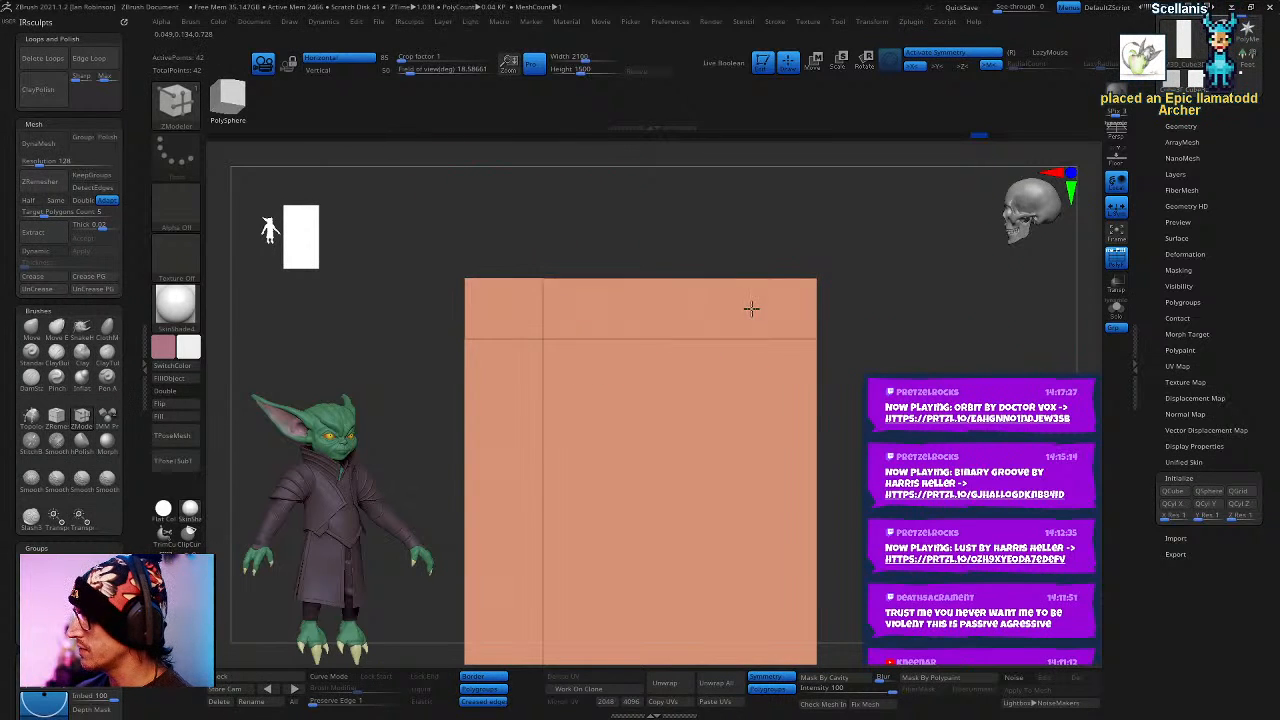
mouse_move(806, 289)
left_mouse_down()
mouse_move(849, 286)
mouse_move(837, 308)
mouse_move(957, 280)
mouse_move(946, 314)
mouse_move(971, 306)
mouse_move(937, 322)
mouse_move(700, 280)
mouse_move(514, 223)
left_mouse_up()
left_click_drag(420, 281, 890, 292, "ctrl")
left_click(915, 315, "ctrl")
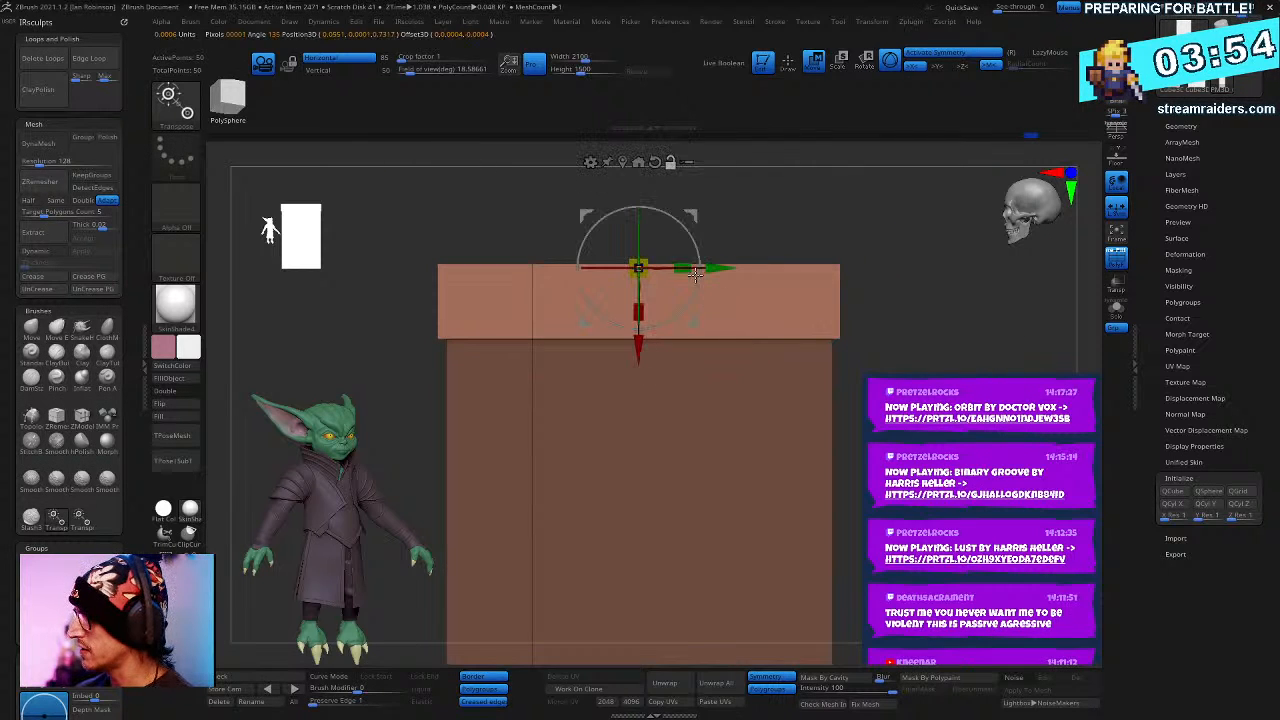
left_click_drag(856, 285, 684, 294)
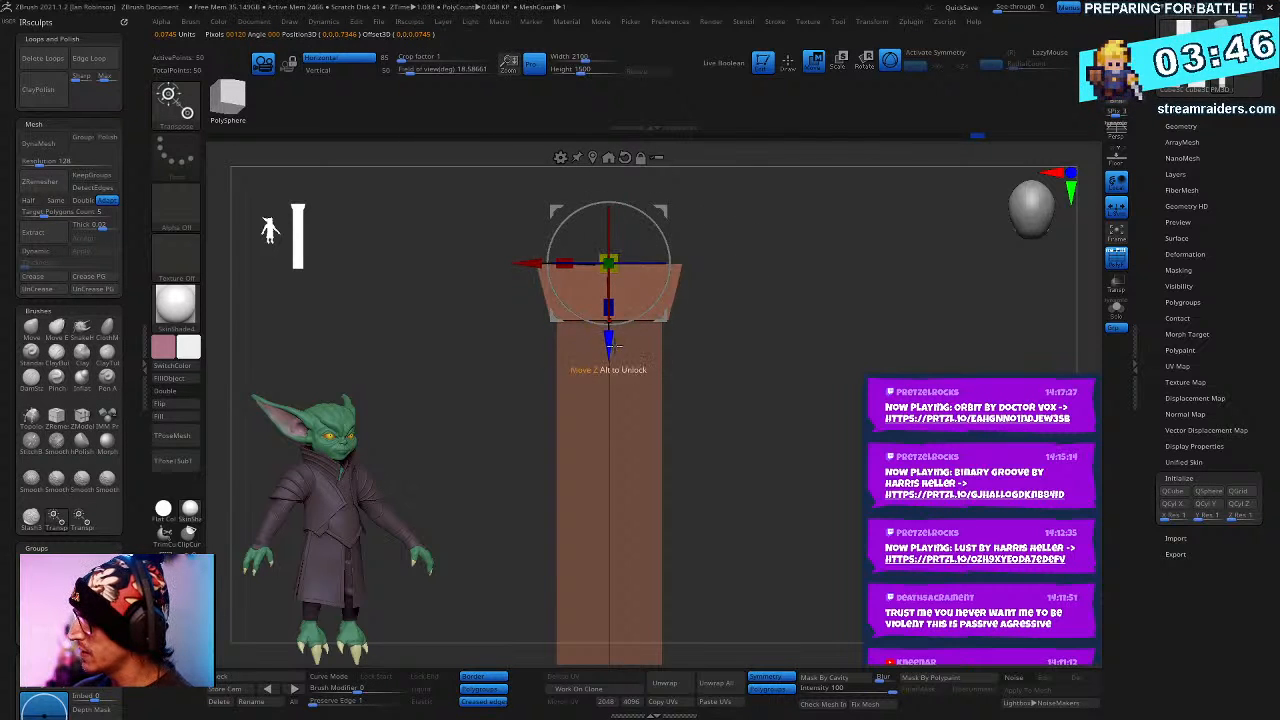
- Move the flared end face along Z toward the bar to shorten the flare, and return to ZModeler
left_click_drag(612, 345, 617, 360)
left_click_drag(811, 322, 887, 283)
left_click_drag(597, 398, 596, 423)
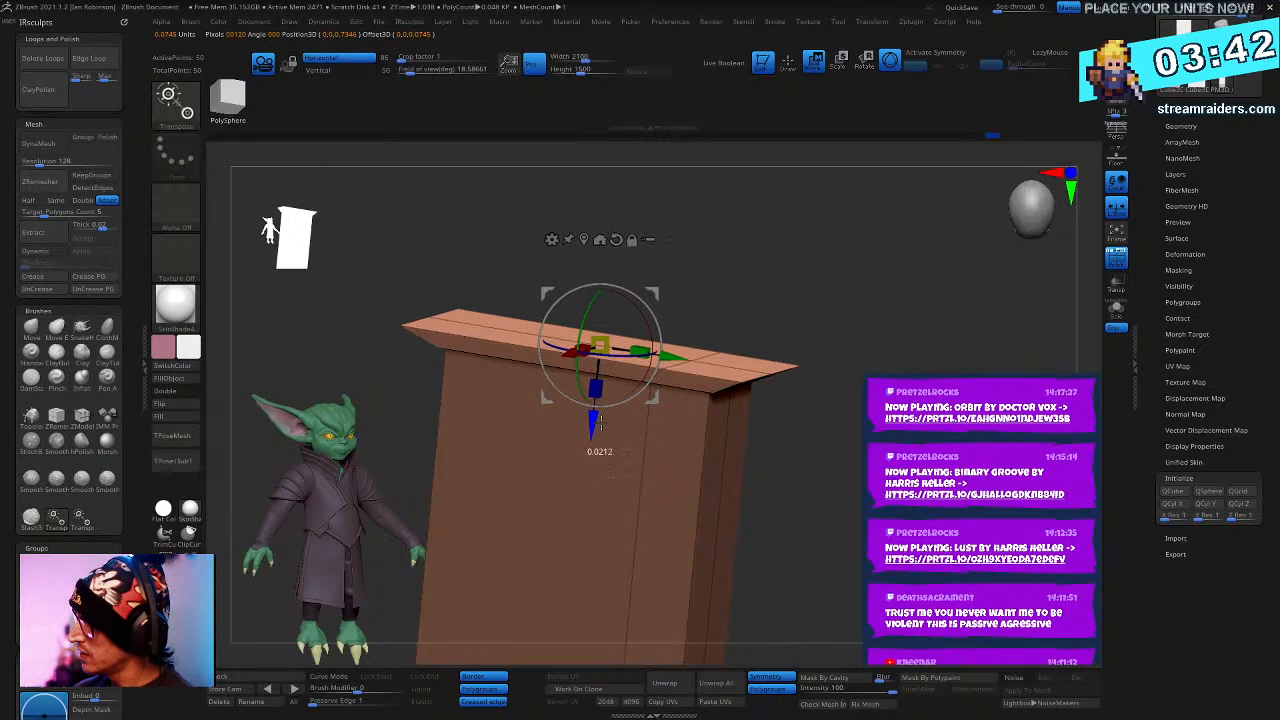
key("q")
- Mark the flared end face as a temporary polygroup and extrude it with Polygroup All into a thick cap
mouse_move(803, 416)
left_mouse_down()
mouse_move(893, 364)
mouse_move(861, 365)
mouse_move(859, 486)
mouse_move(720, 440)
mouse_move(560, 420)
mouse_move(491, 357)
left_mouse_up()
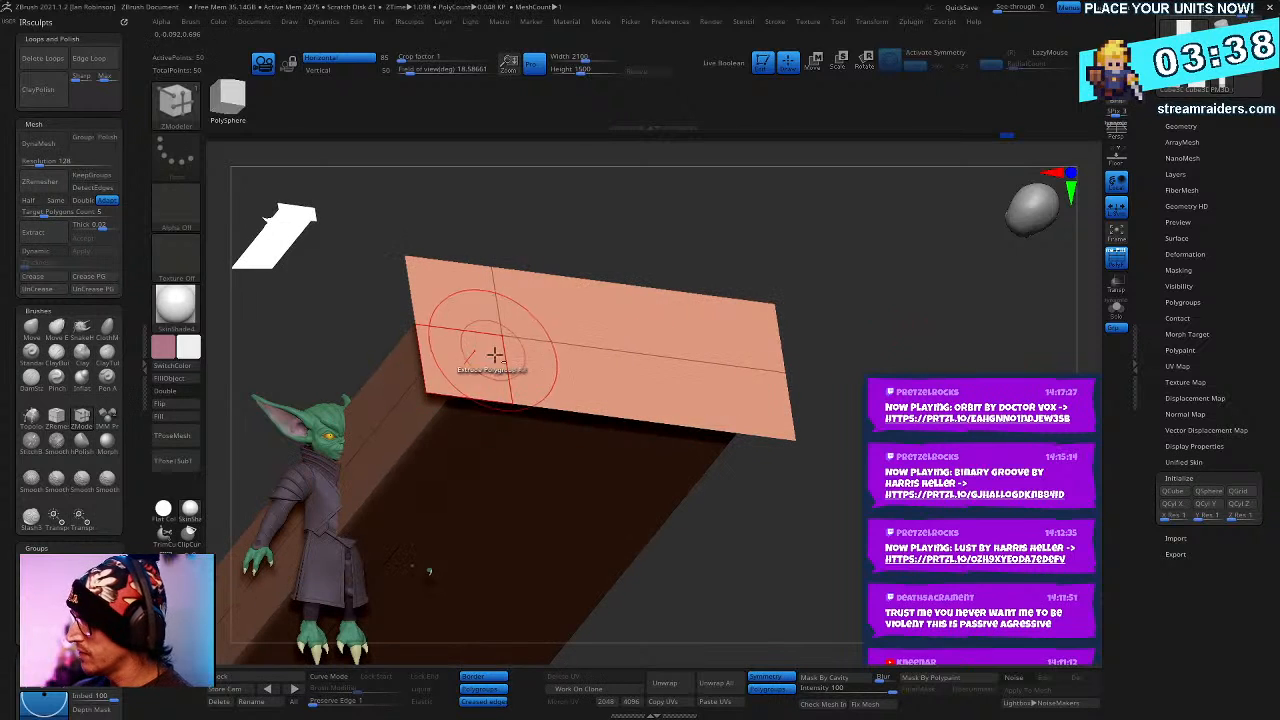
left_click_drag(566, 316, 574, 337)
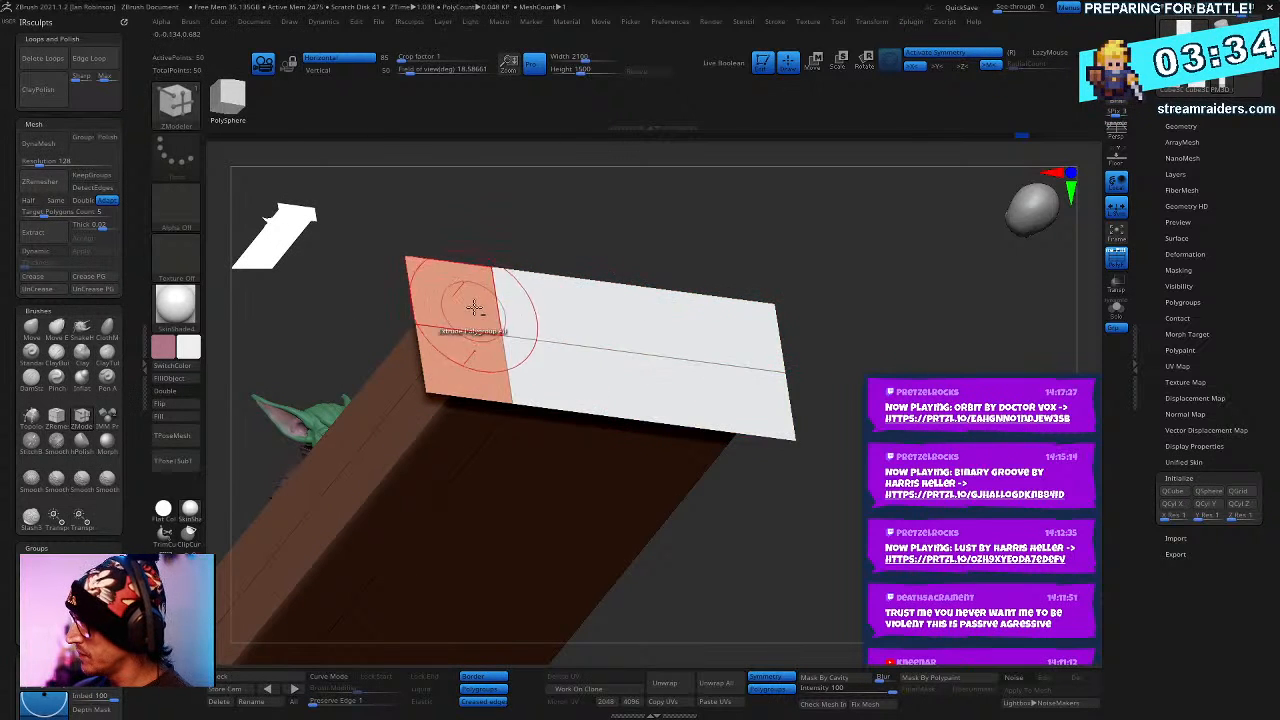
left_click_drag(843, 286, 855, 252)
key("w")
left_click_drag(876, 302, 872, 280)
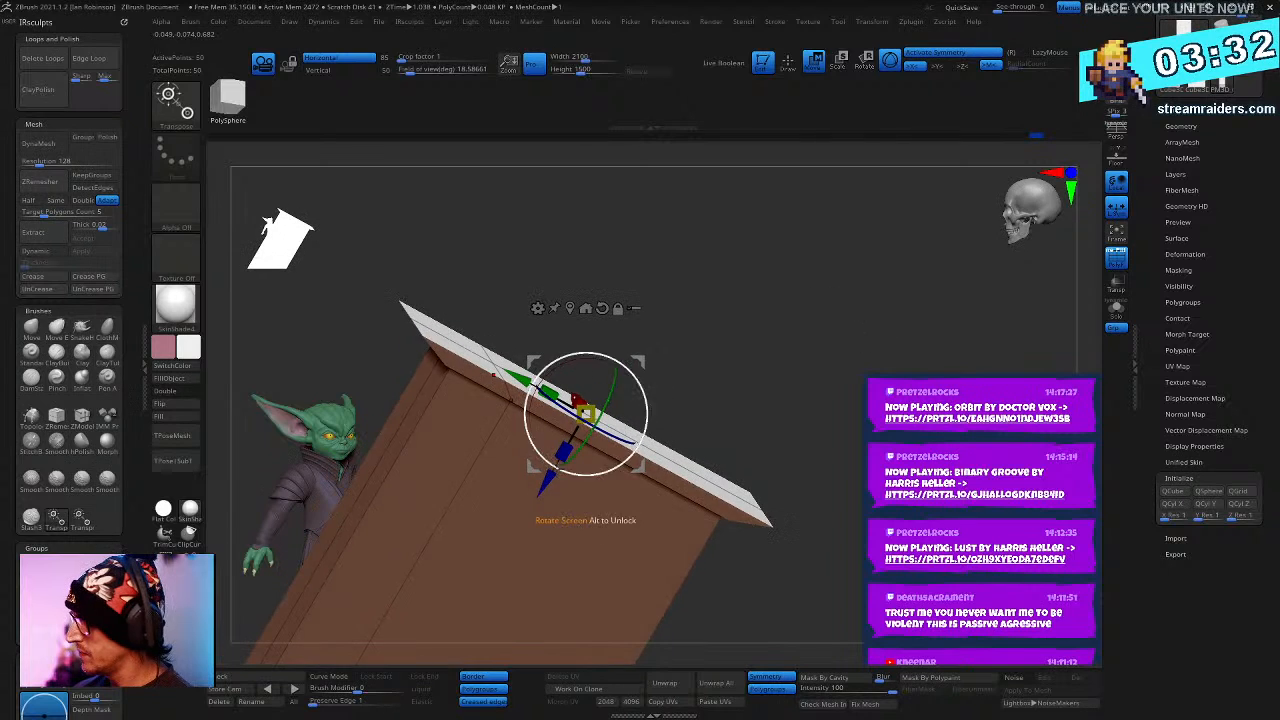
mouse_move(745, 318)
left_mouse_down()
mouse_move(749, 349)
mouse_move(760, 330)
left_mouse_up()
key("q")
key("space")
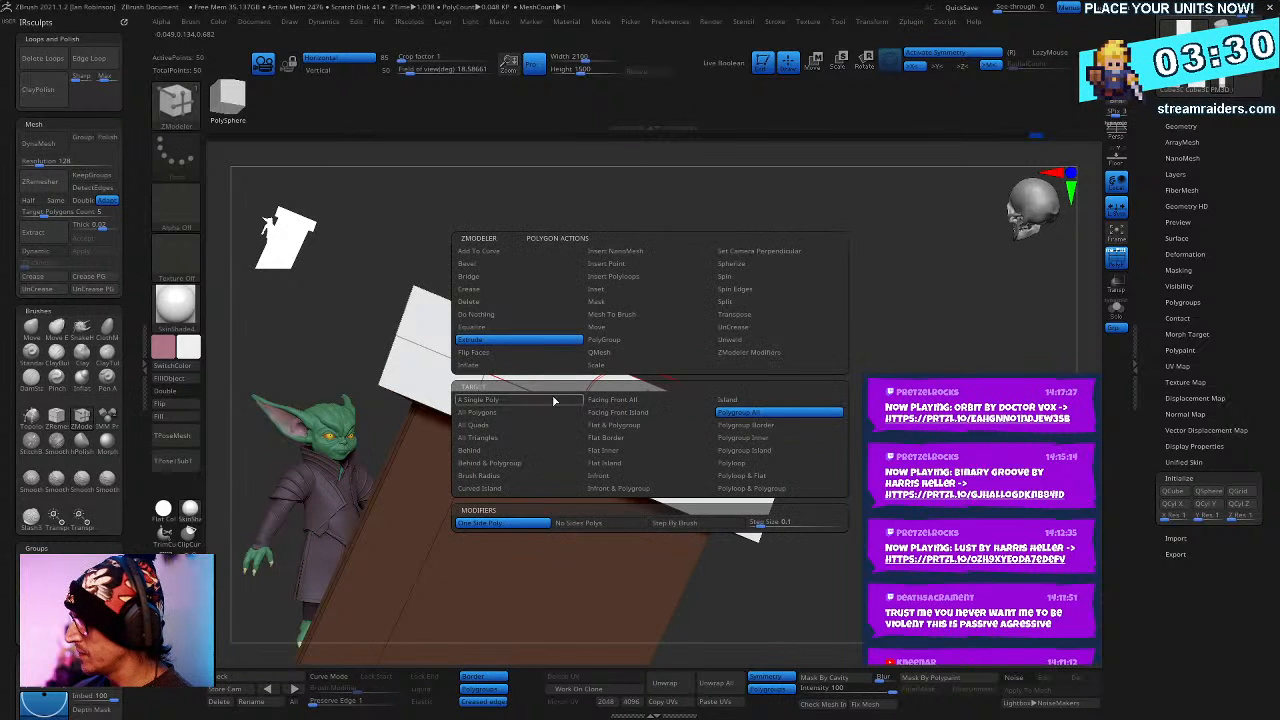
left_click(678, 327)
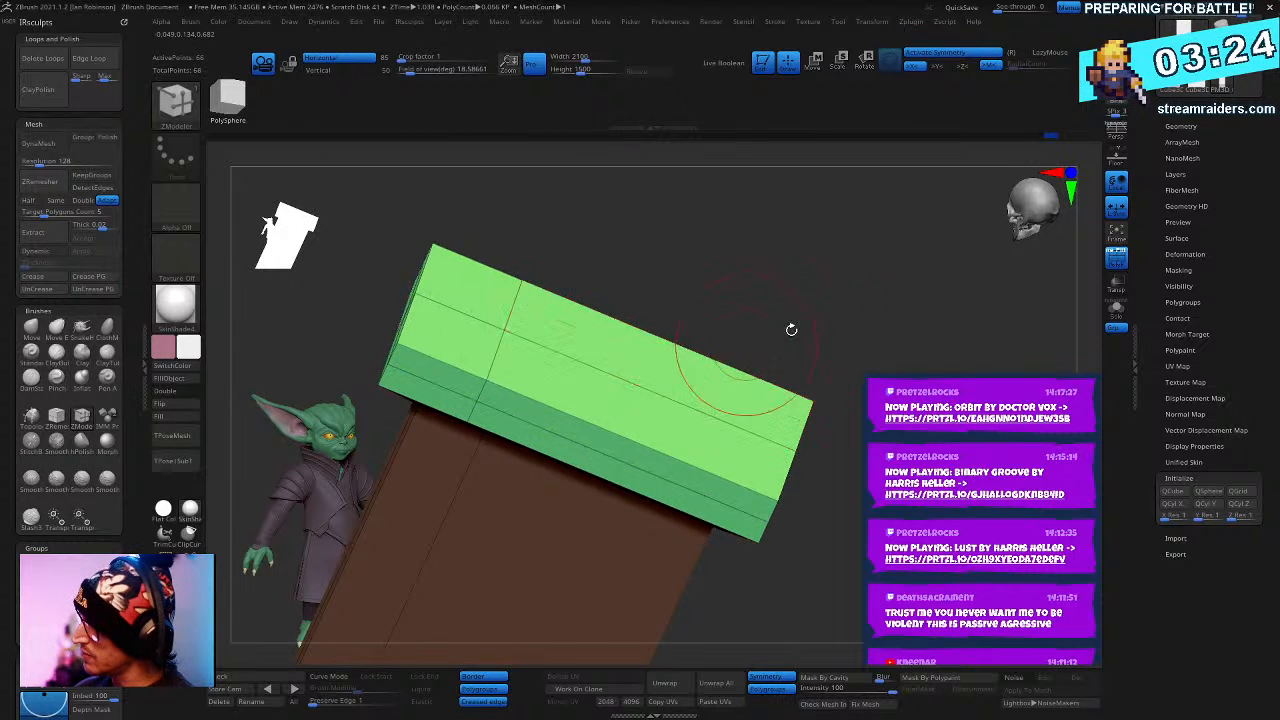
left_click_drag(791, 331, 860, 300)
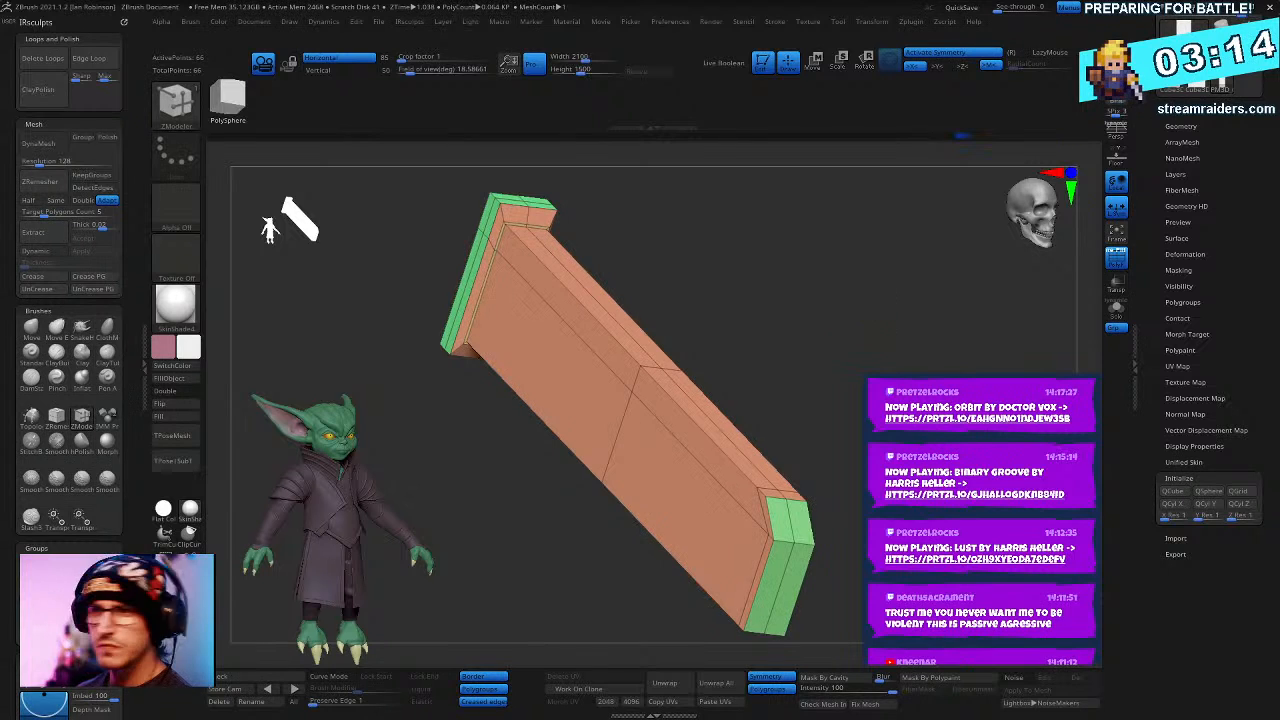
- Mark the strips around the bar's slanted end as a temporary polygroup on every side
left_click_drag(832, 250, 866, 349, "alt")
left_click_drag(840, 414, 806, 385)
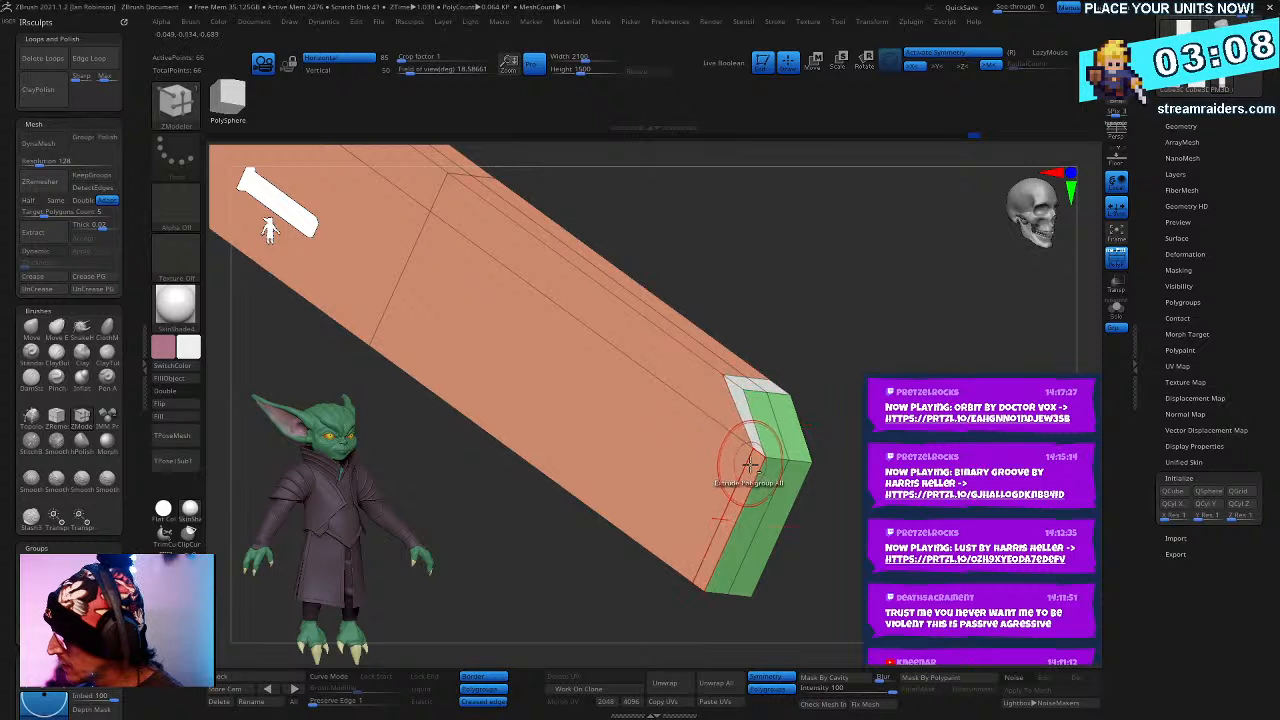
left_click_drag(826, 418, 776, 360)
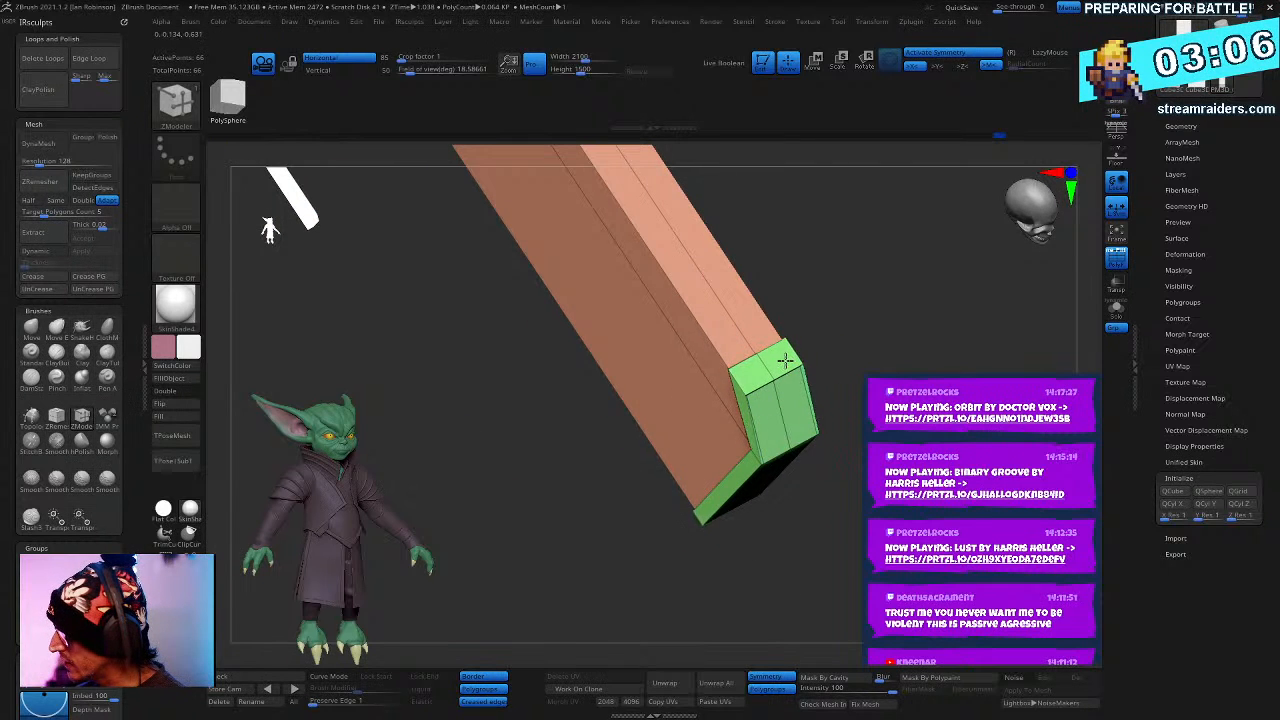
left_click_drag(885, 372, 960, 370)
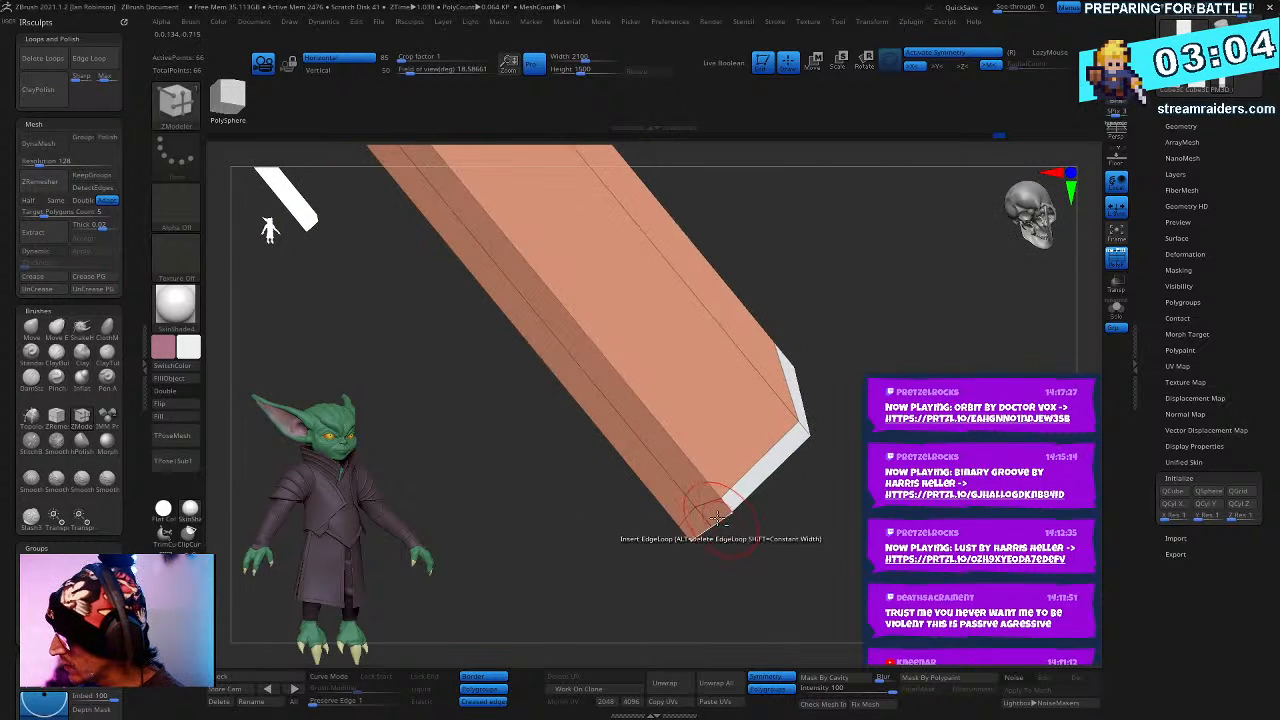
left_click_drag(860, 492, 874, 448)
- Level the raised middle point of the slanted end's strip so its boundary runs straight across the narrow side
key("space")
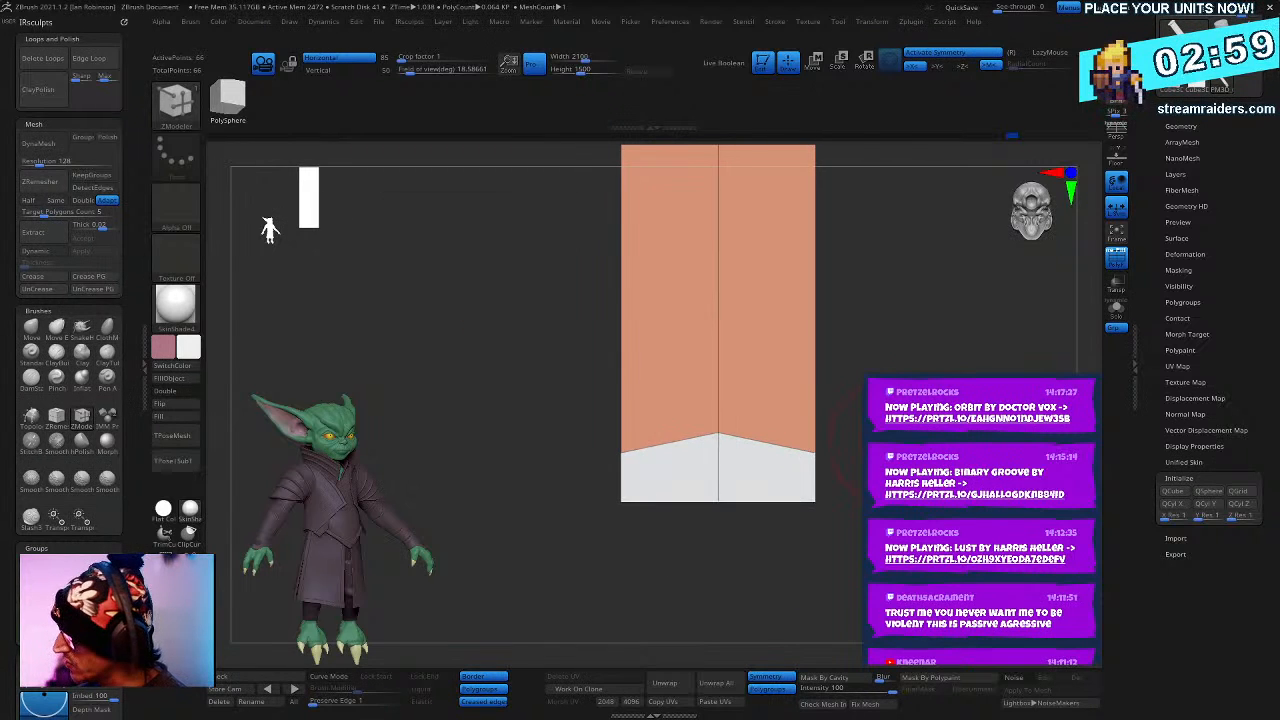
key("space")
left_click(715, 458)
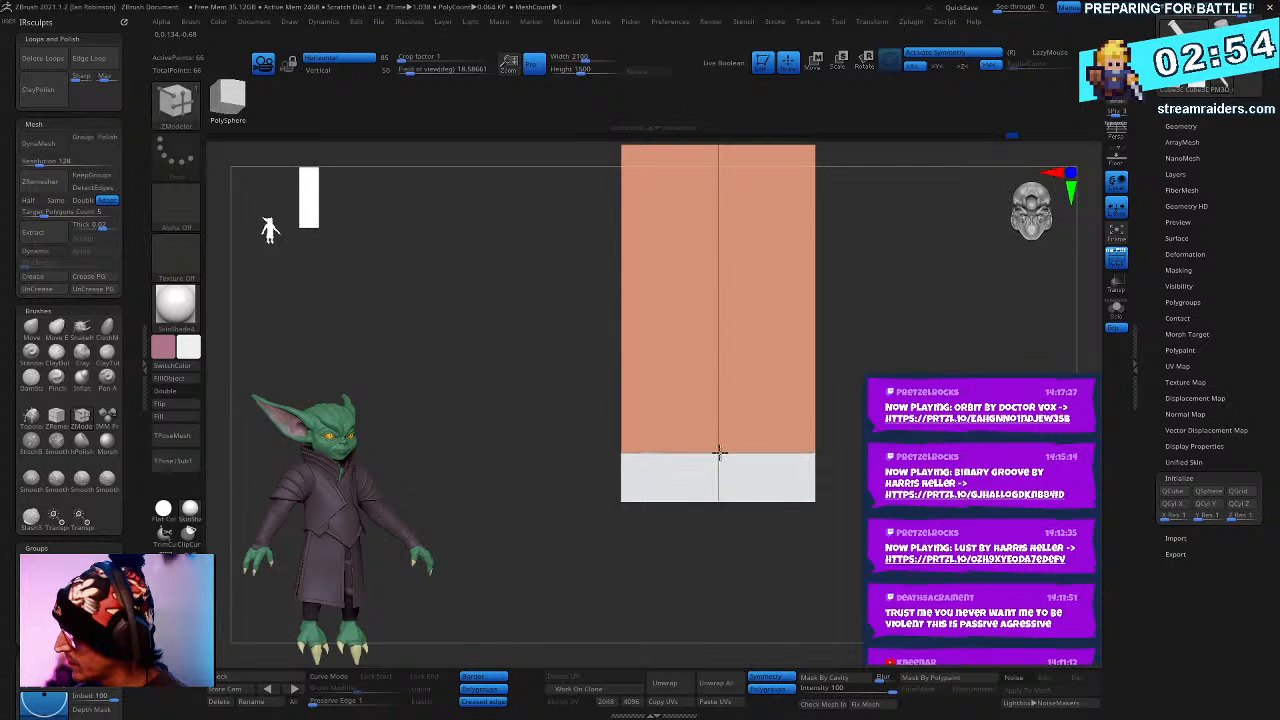
left_click_drag(1040, 490, 815, 530)
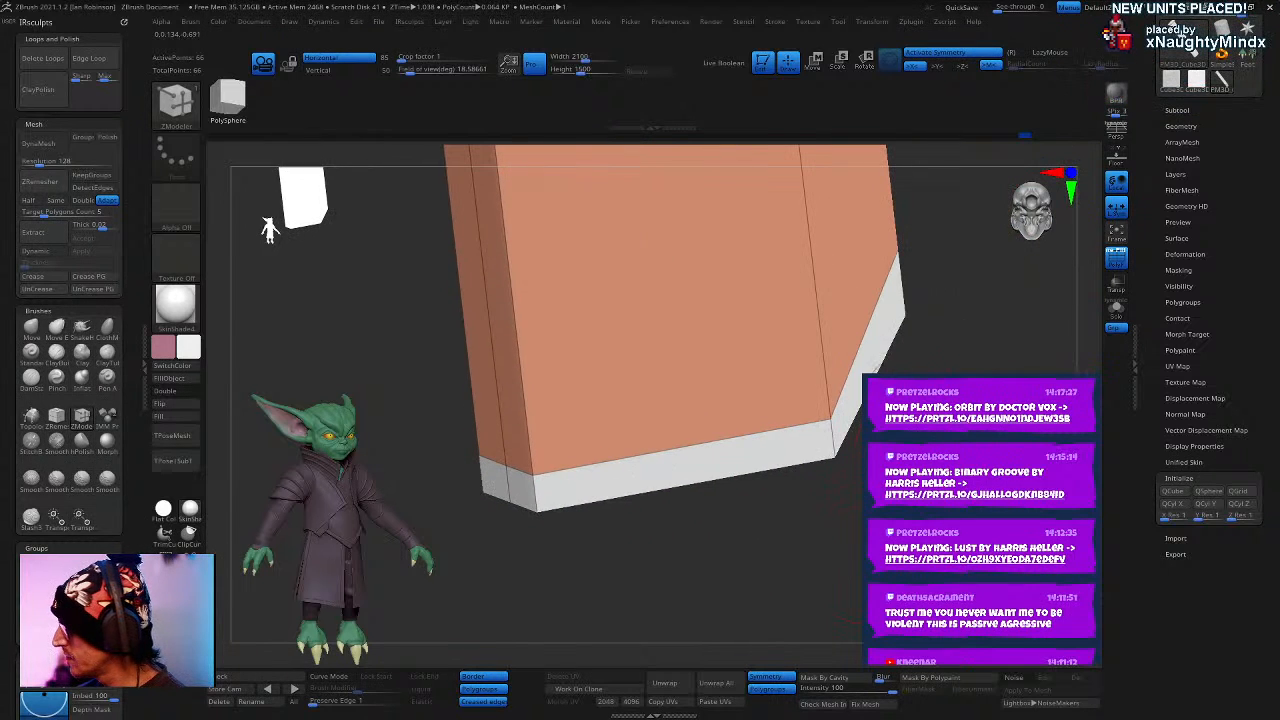
- Extrude the marked strip outward into a raised collar around the slanted end and check its silhouette with and without polyframe
mouse_move(880, 332)
left_mouse_down()
mouse_move(998, 364)
mouse_move(1020, 300)
left_mouse_up()
left_click_drag(1010, 180, 895, 160, "alt")
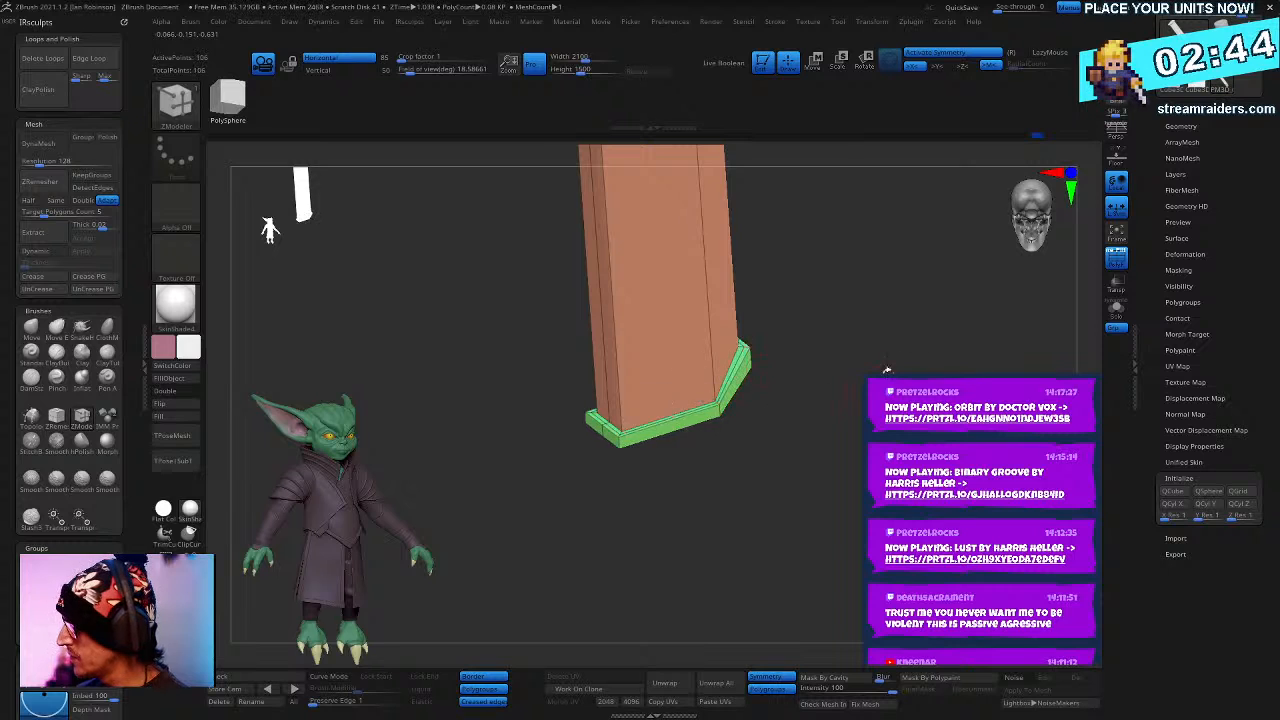
left_click_drag(886, 370, 740, 448)
key("shift+f")
left_click_drag(820, 300, 765, 318, "alt")
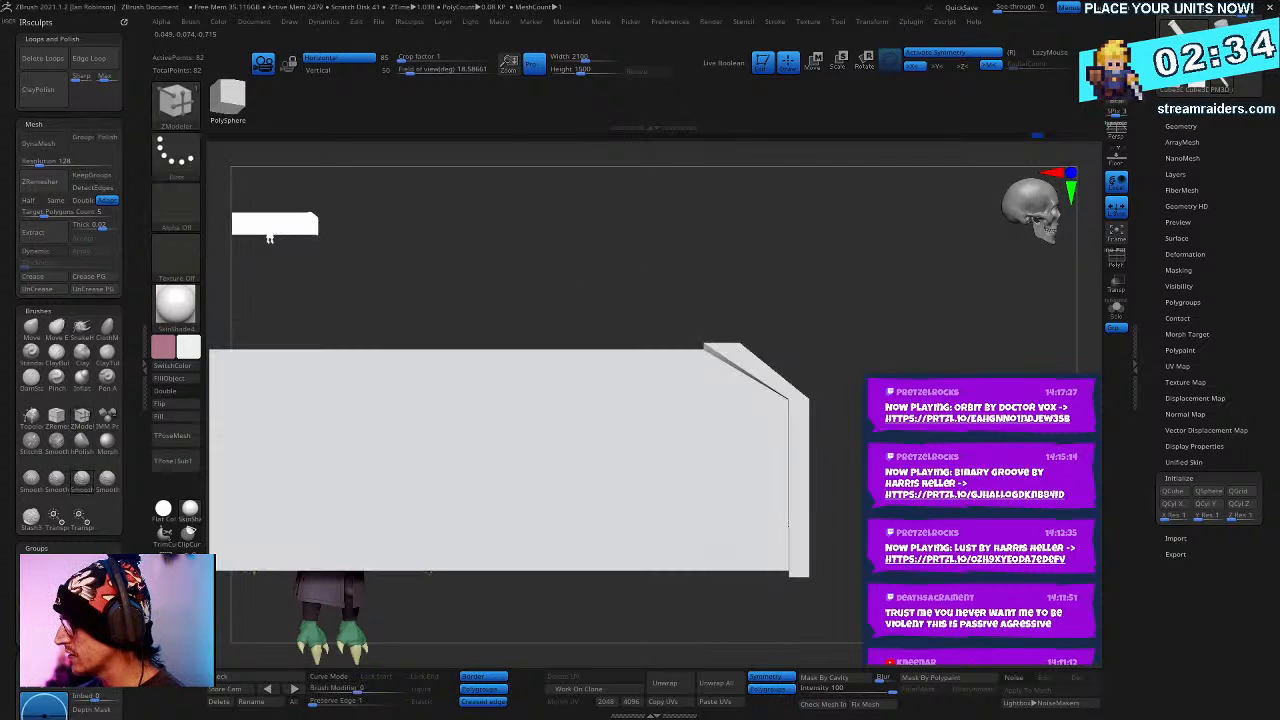
key("shift+f")
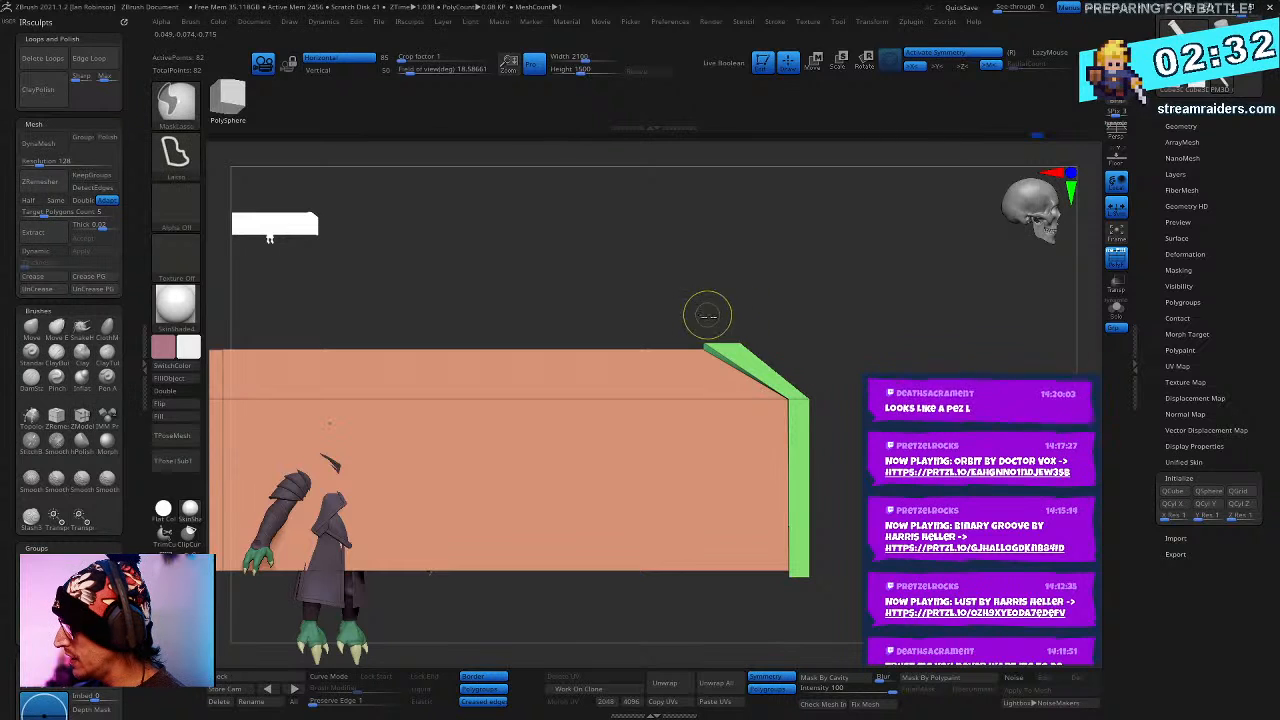
- Mask the bar except the outer part of the slanted end's collar and move that part outward to thicken it
mouse_move(809, 543)
left_mouse_down("ctrl")
mouse_move(803, 632)
mouse_move(866, 289)
mouse_move(800, 248)
left_mouse_up("ctrl")
left_click(892, 334, "ctrl")
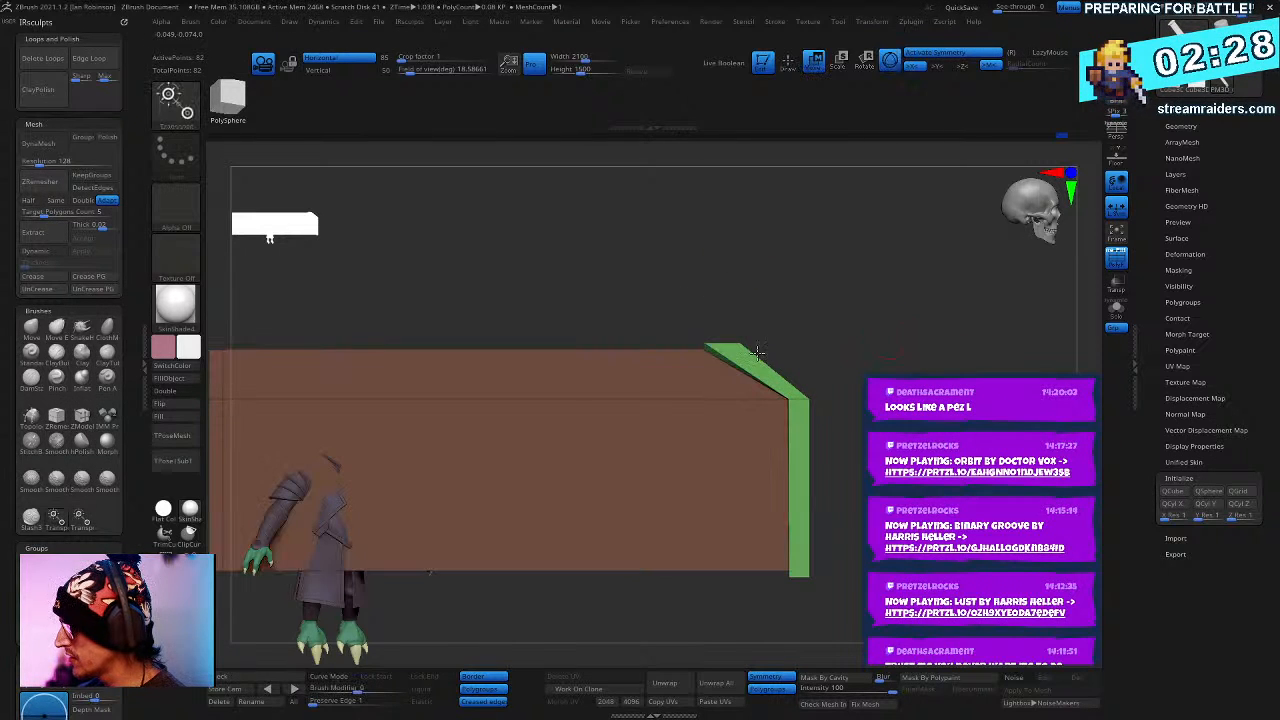
key("w")
left_click_drag(830, 440, 854, 452)
key("q")
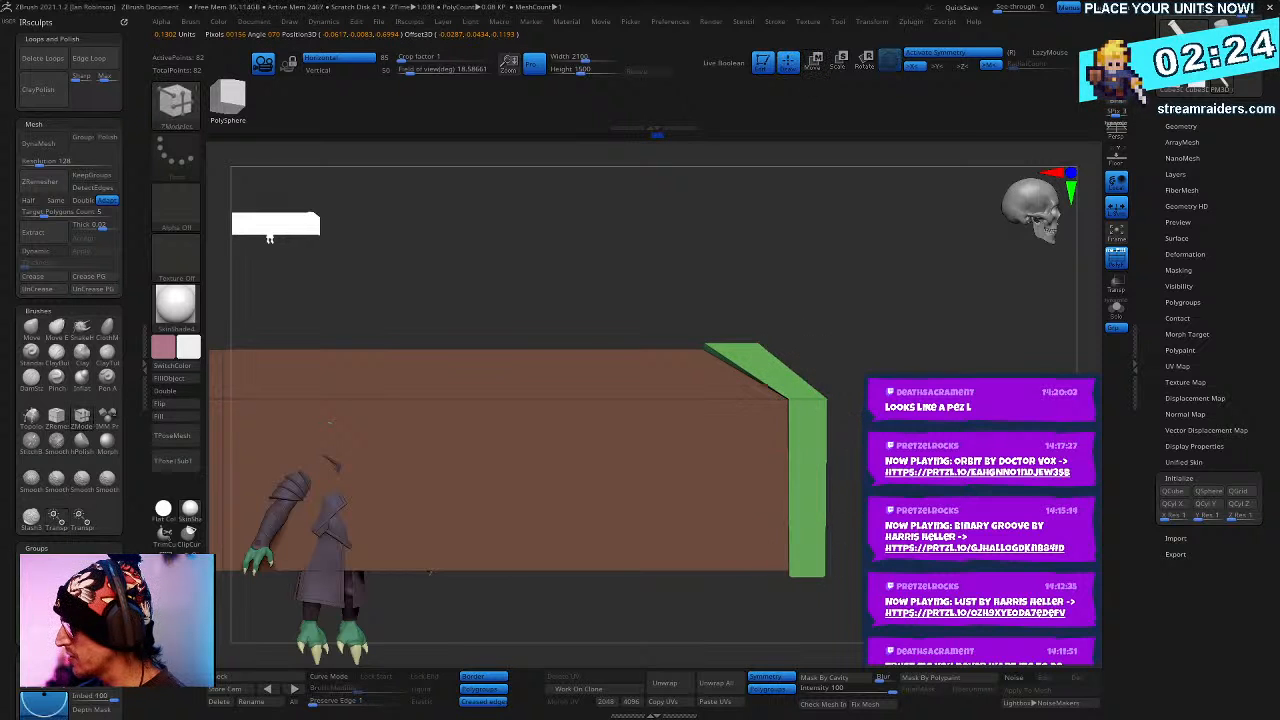
- Set the edge action to Slide with EdgeLoop Complete and slide the loop beside the flared end to widen the narrow strip
mouse_move(690, 335)
left_mouse_down("alt")
mouse_move(684, 309)
mouse_move(801, 276)
left_mouse_up("alt")
mouse_move(622, 265)
left_mouse_down("alt")
mouse_move(745, 270)
mouse_move(626, 266)
mouse_move(741, 288)
left_mouse_up("alt")
left_click_drag(679, 253, 583, 440)
key("space")
left_click(454, 372)
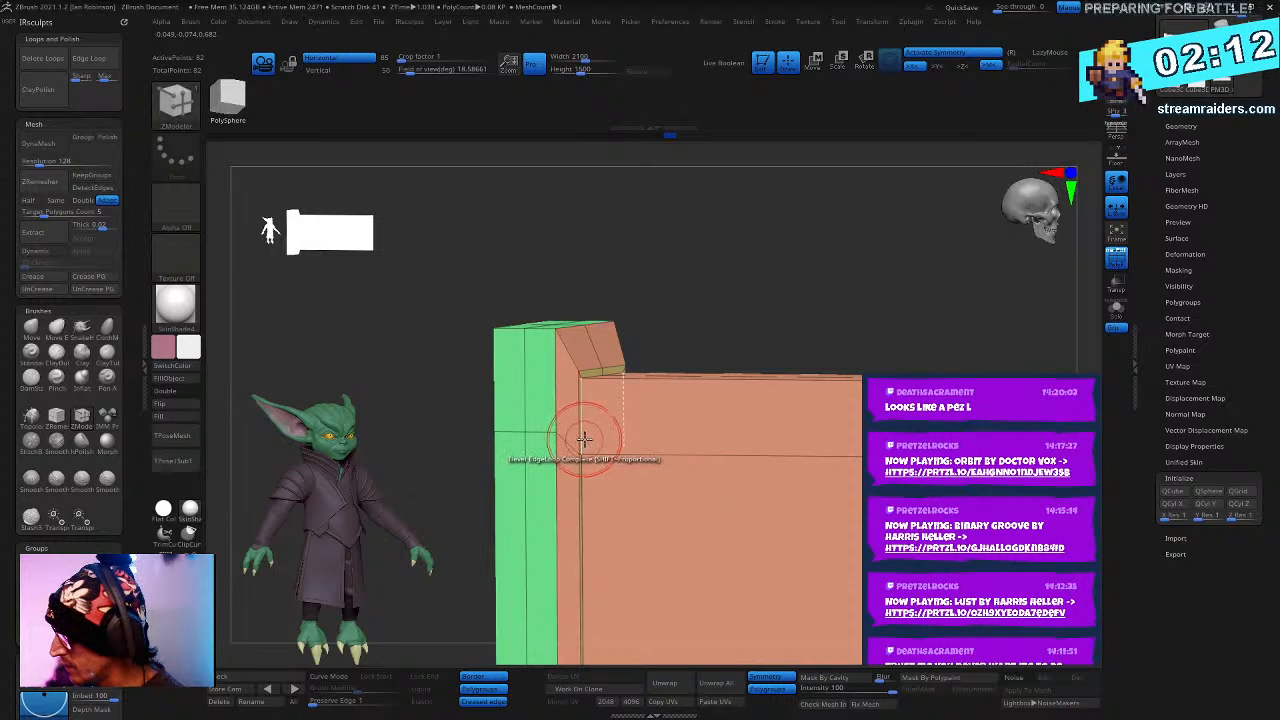
key("space")
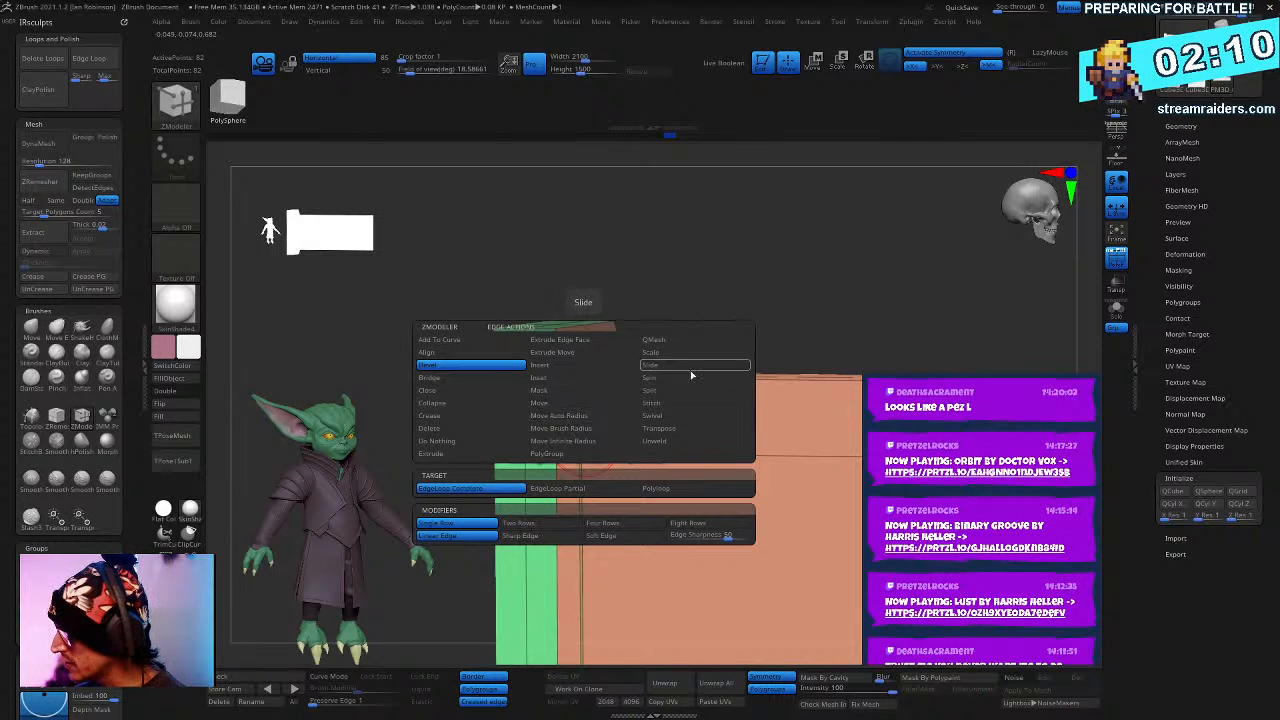
left_click(690, 368)
left_click(581, 489)
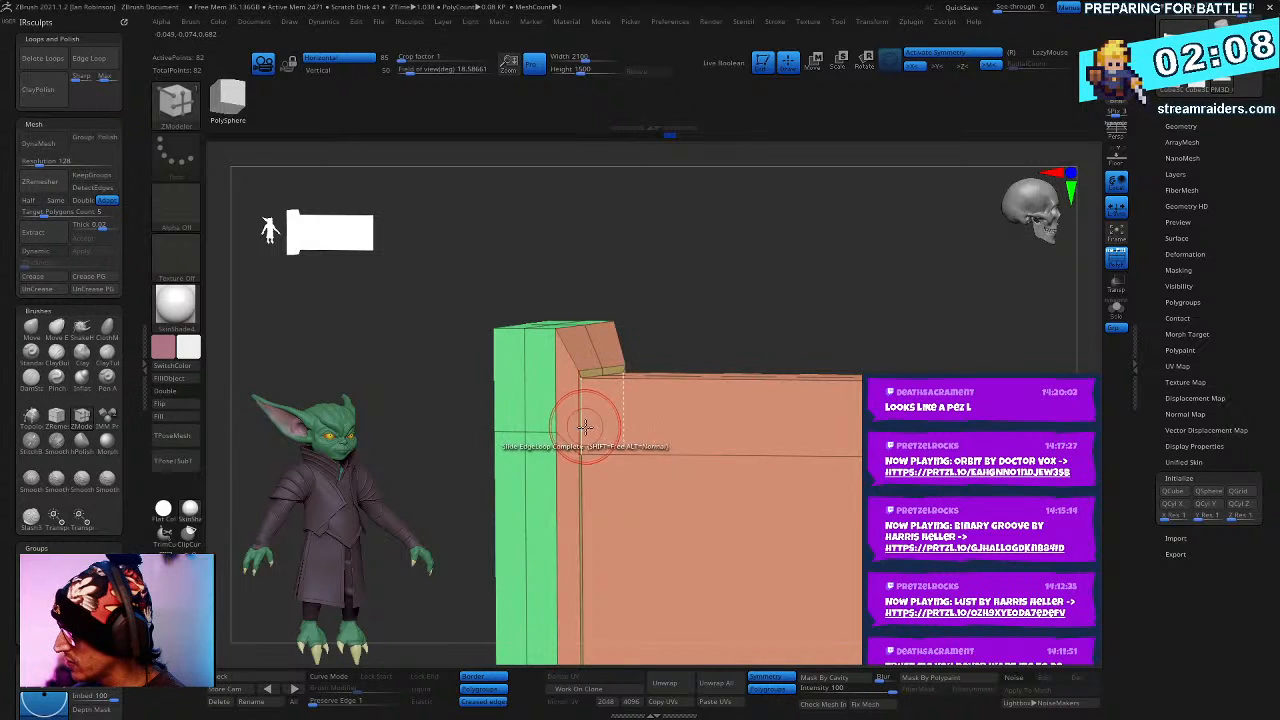
left_click_drag(584, 426, 597, 428)
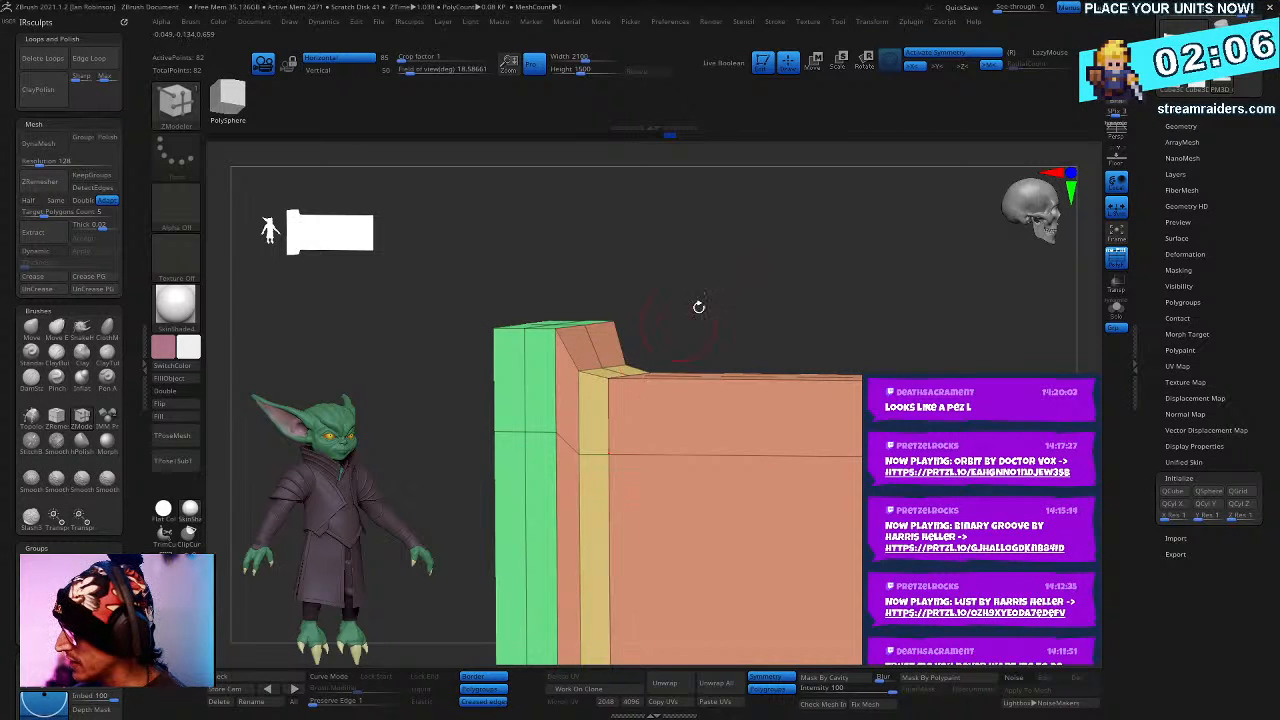
- Bevel the edge loop between the end cap and the flare with a single row and EdgeLoop Complete
left_click_drag(698, 306, 558, 372)
key("space")
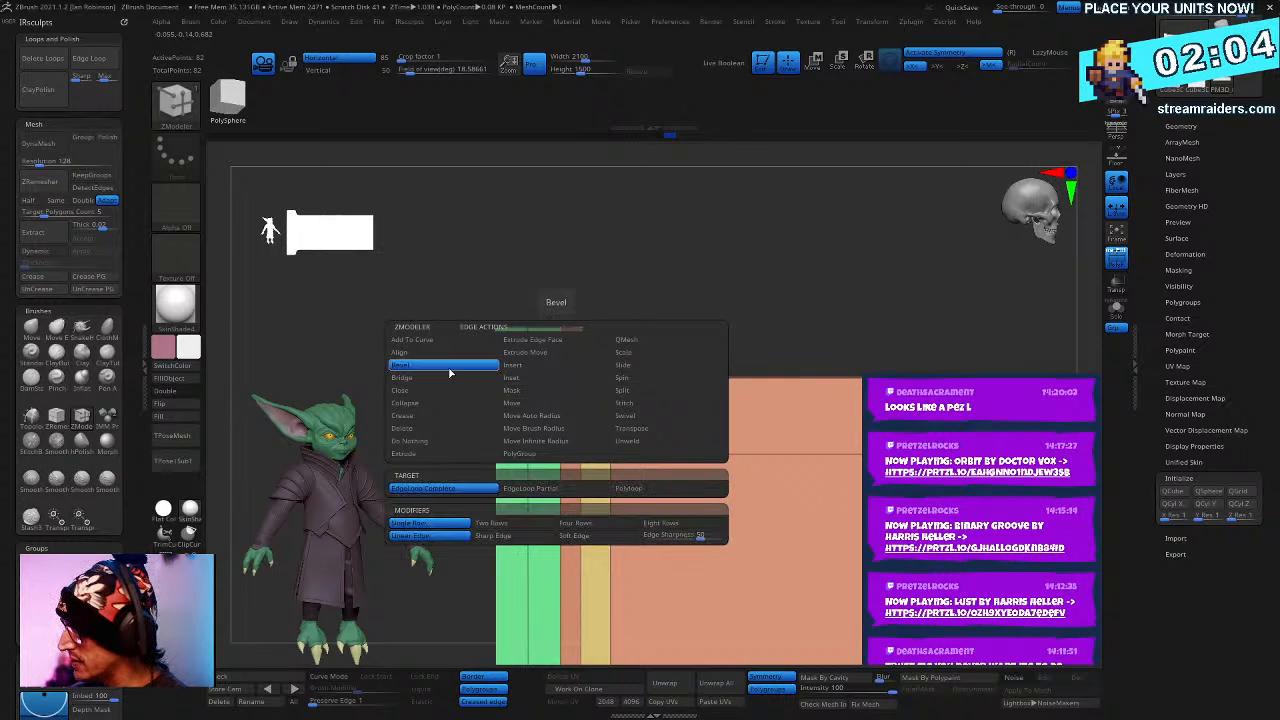
left_click(548, 408)
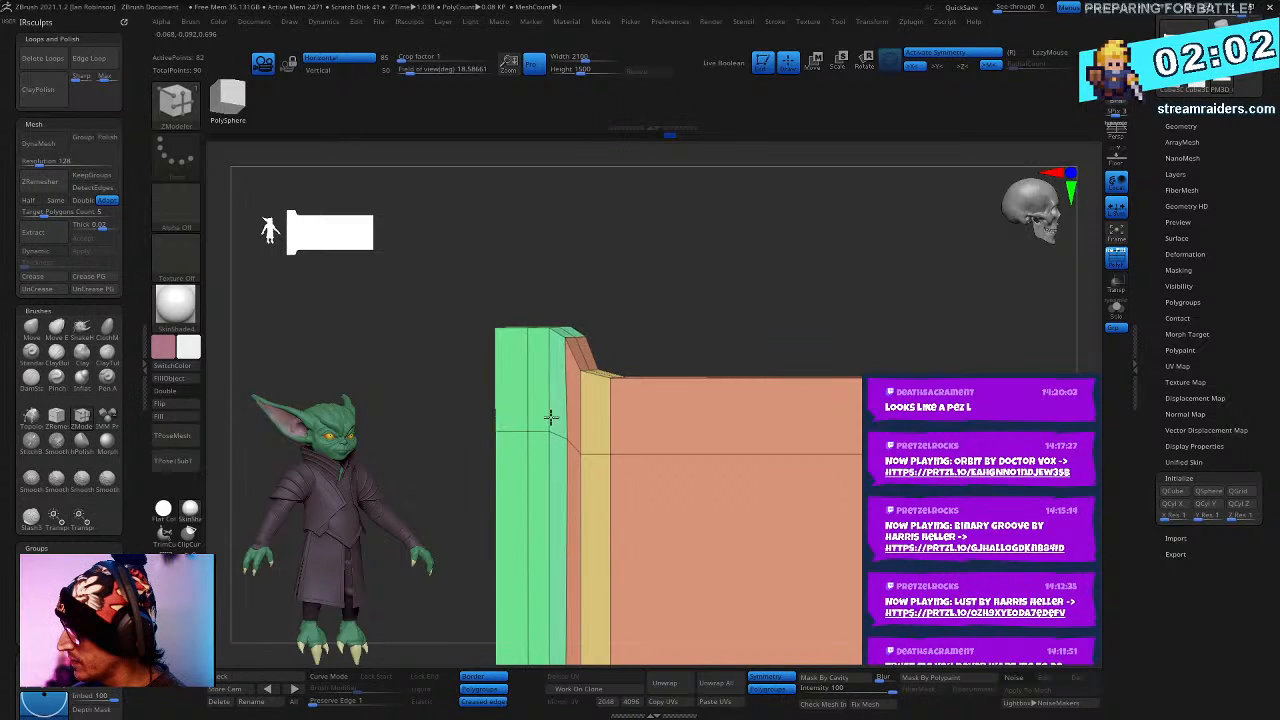
right_click_drag(577, 401, 773, 269, "ctrl")
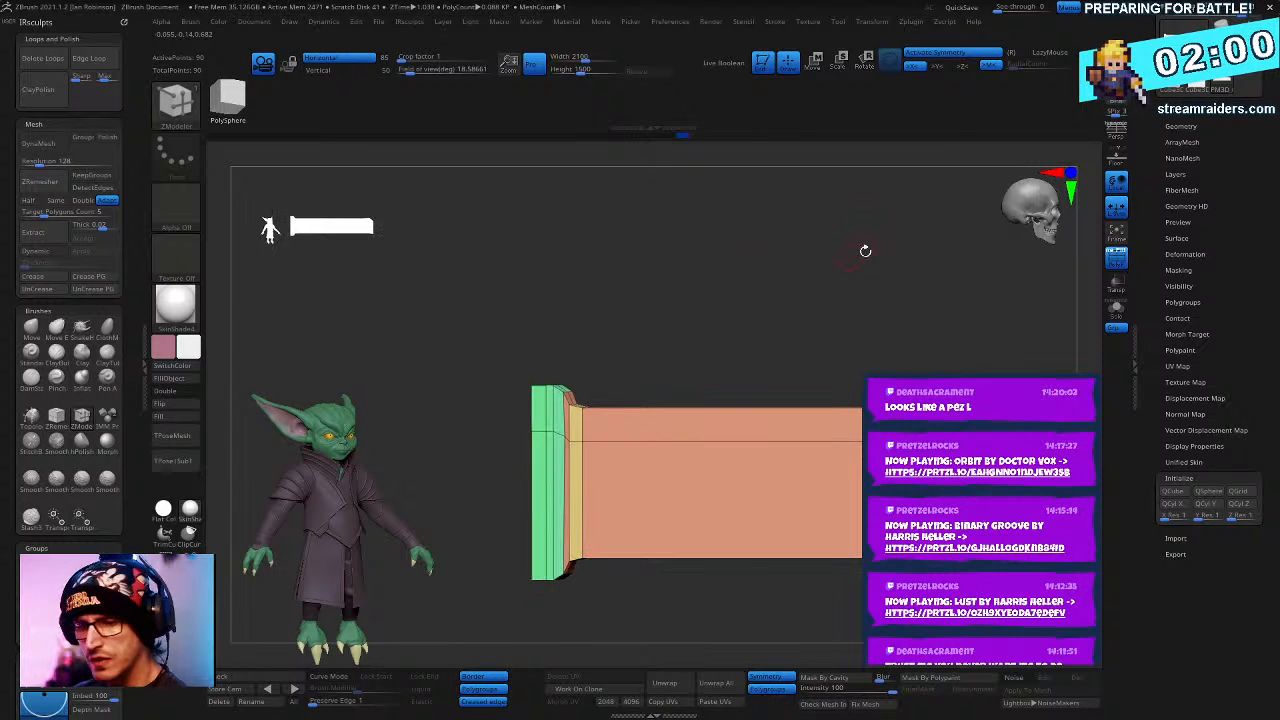
- Examine the bar's smoothed form with dynamic subdivision, with and without polyframe, from both ends
right_click_drag(865, 251, 906, 338)
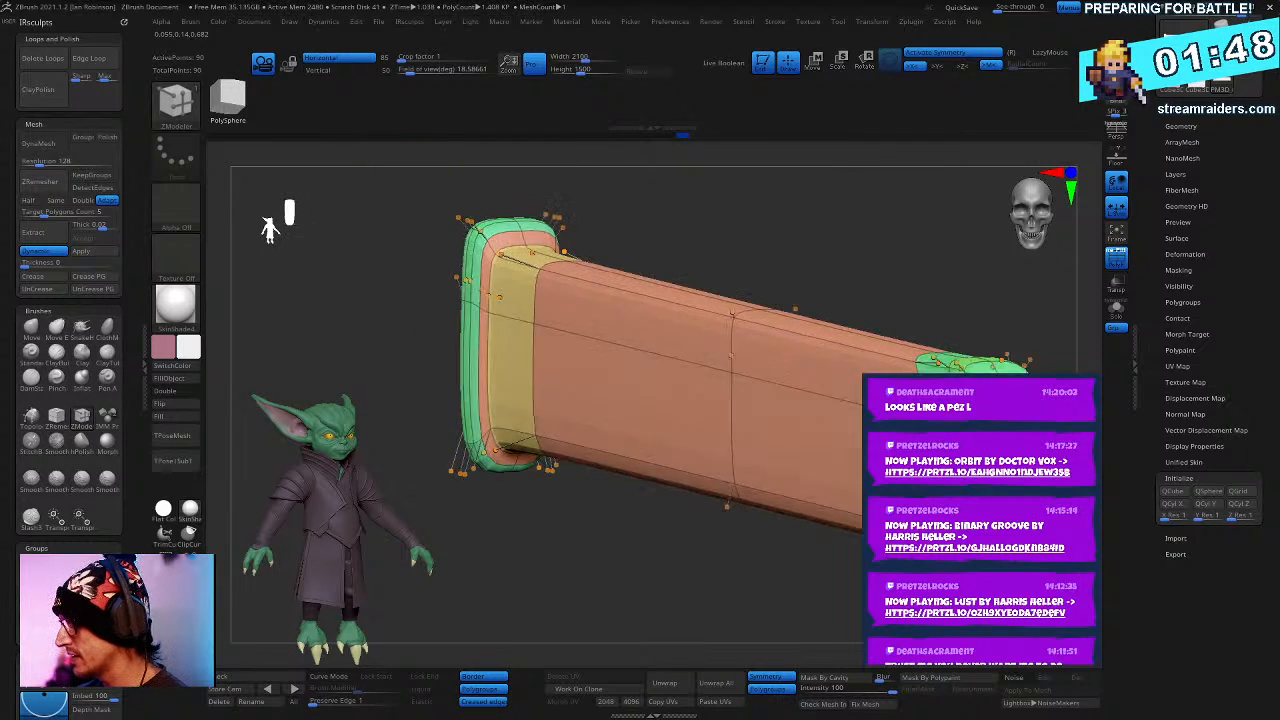
right_click_drag(730, 510, 735, 470)
key("shift+f")
right_click_drag(870, 440, 853, 389)
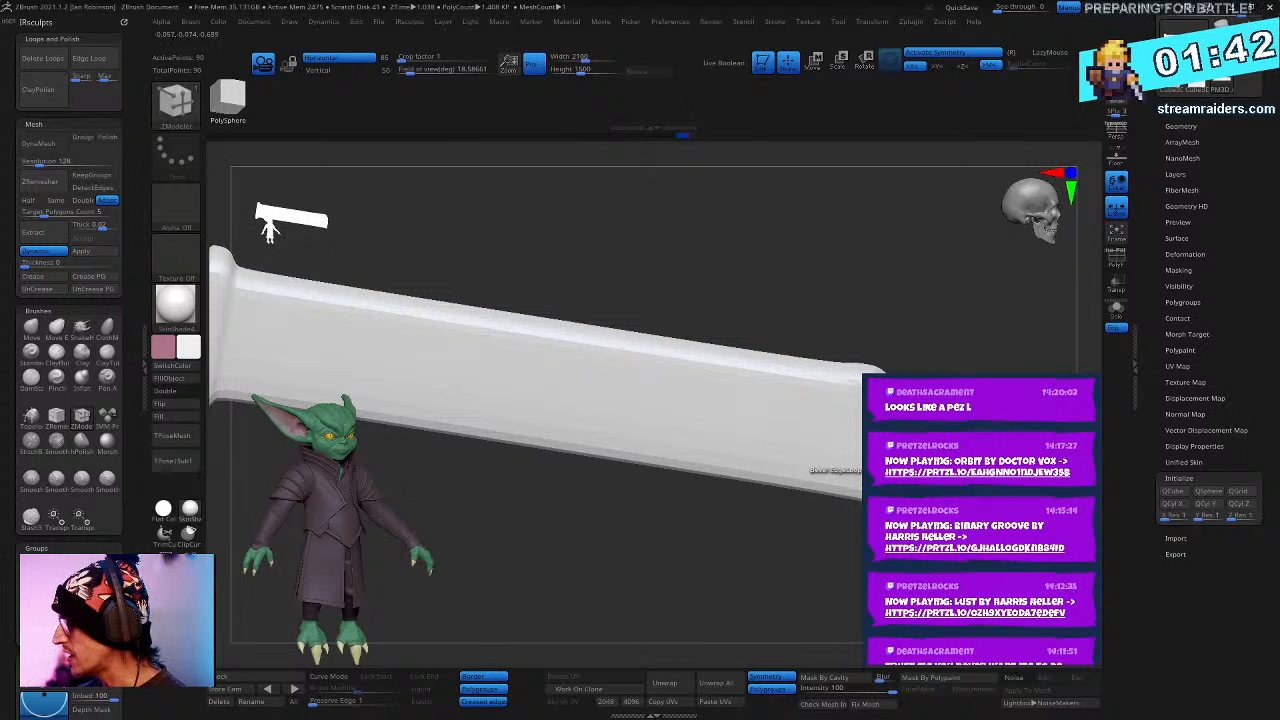
key("shift")
key("shift+d")
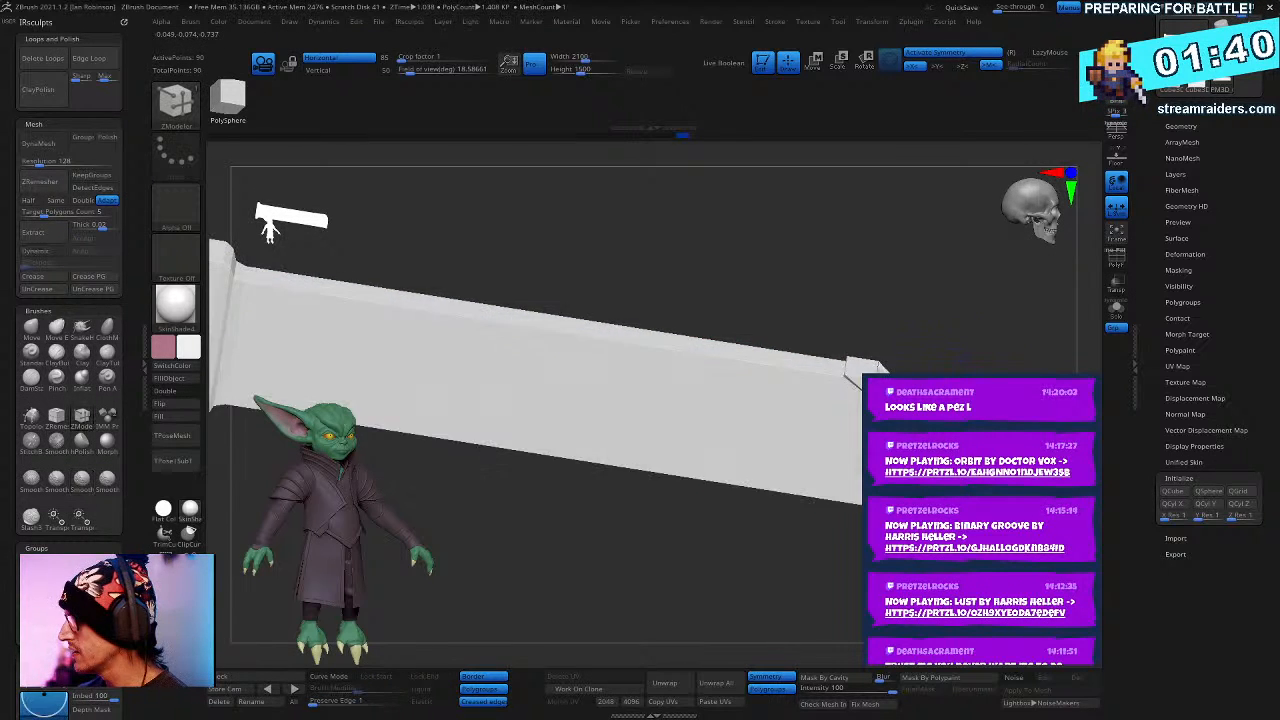
right_click_drag(958, 346, 960, 420)
right_click_drag(1010, 275, 937, 254, "alt")
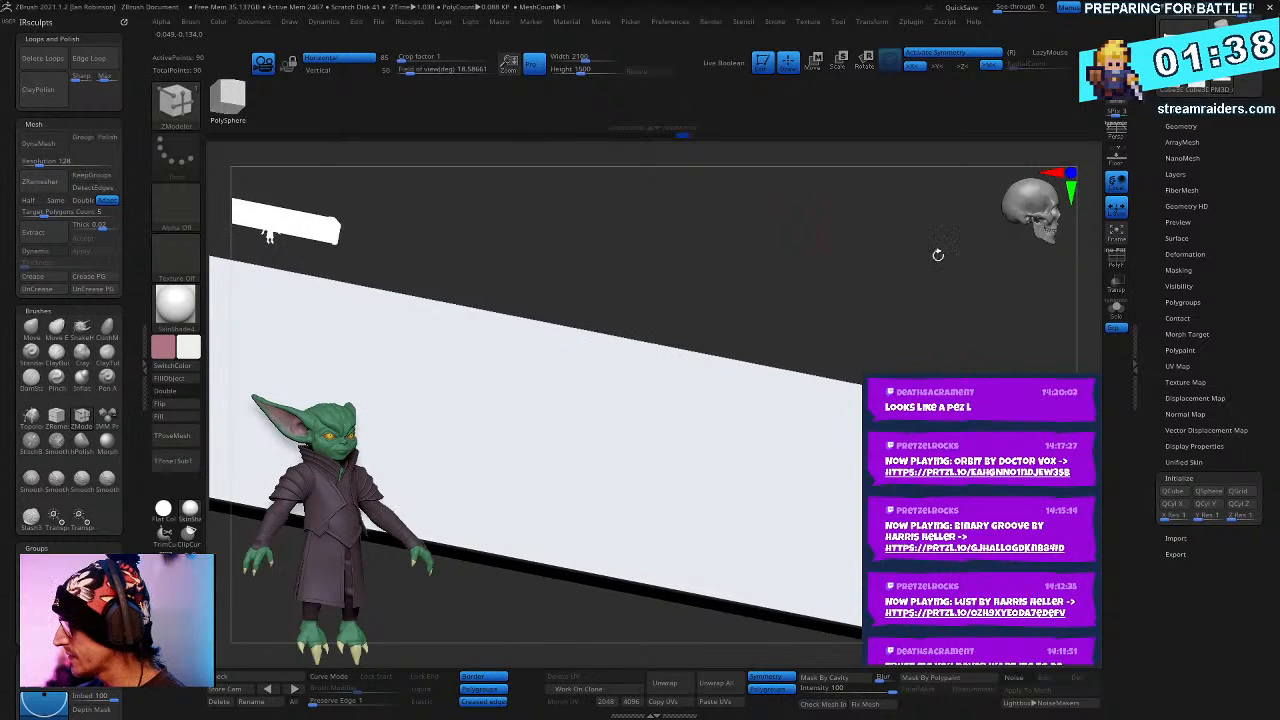
- Bevel the edge loops around the slanted end's collar with EdgeLoop Complete and check the smoothed result
right_click_drag(1095, 305, 1051, 311, "alt")
key("shift+f")
right_click_drag(890, 330, 771, 457, "alt")
left_click_drag(780, 474, 765, 478)
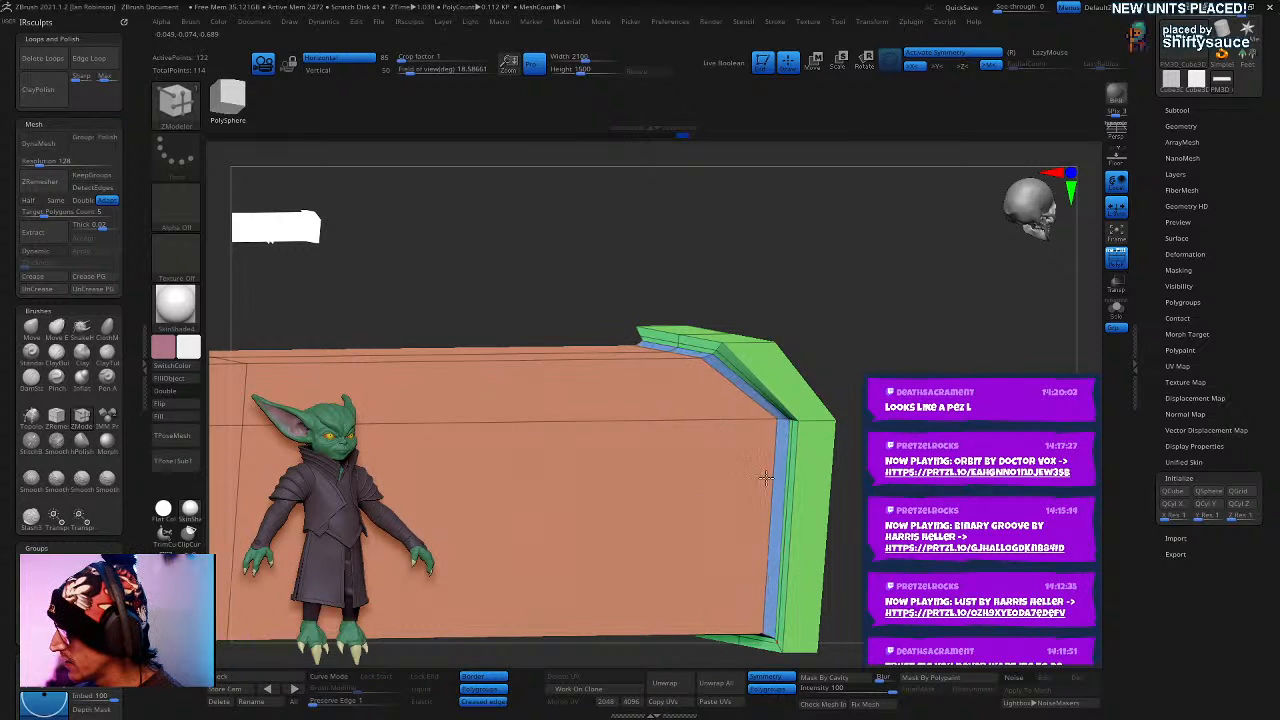
key("d")
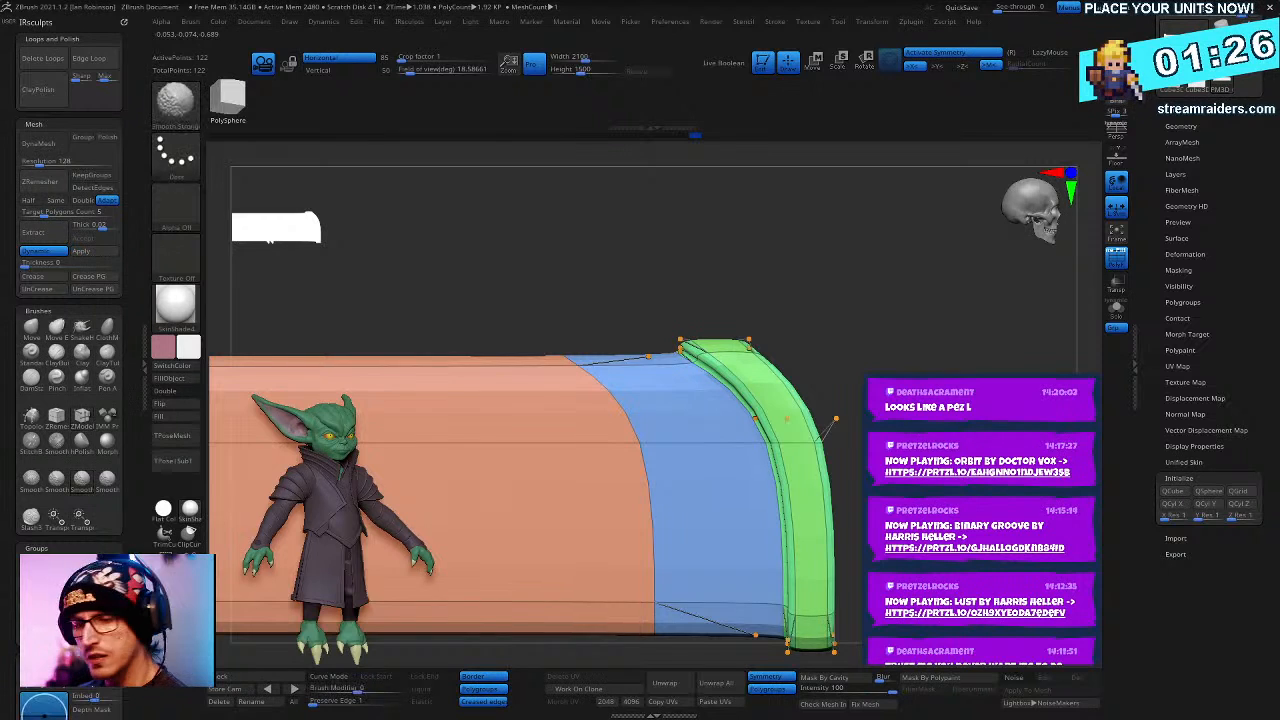
key("shift+f")
mouse_move(620, 300)
left_mouse_down()
mouse_move(612, 235)
mouse_move(590, 225)
mouse_move(625, 300)
mouse_move(612, 295)
left_mouse_up()
key("shift+f")
key("shift+f")
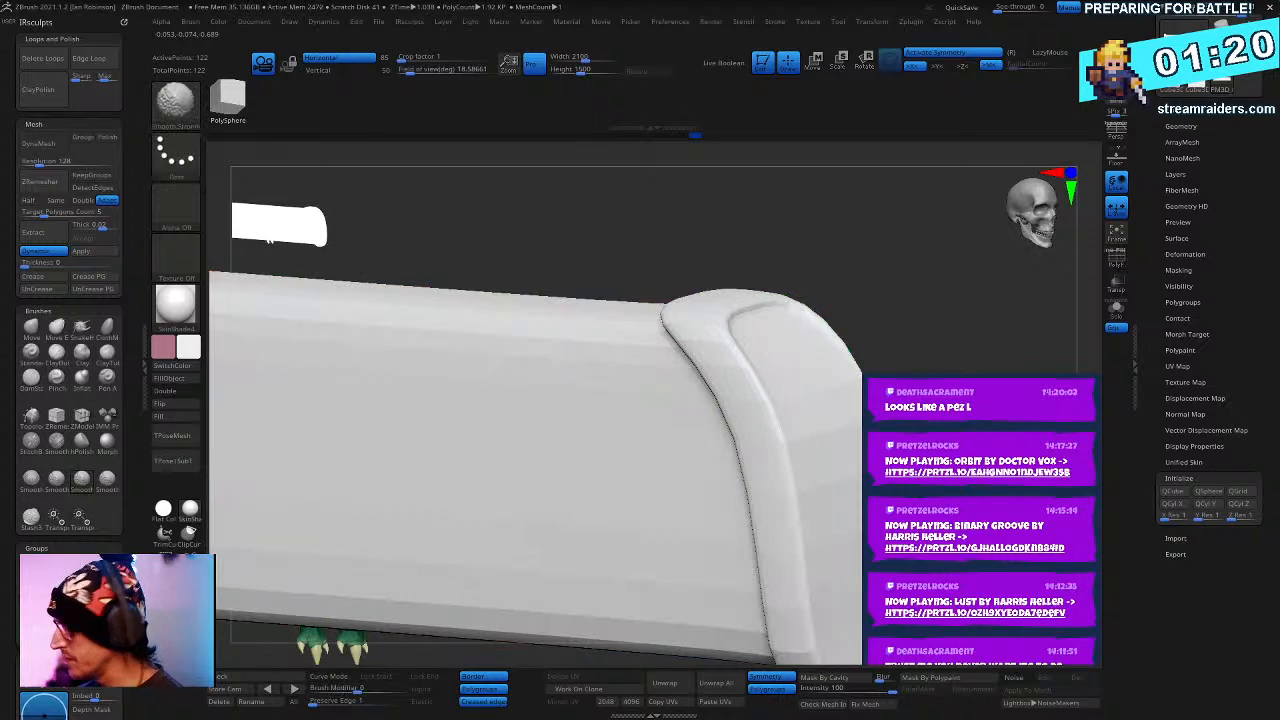
key("shift+f")
key("shift+d")
- Try to extrude the slanted end's inner face inward within the collar's polygroup, and undo the extrusions
left_click_drag(900, 240, 825, 262)
left_click(848, 380, "alt")
left_click(824, 462, "alt")
left_click_drag(955, 300, 829, 443)
left_click(821, 448, "alt")
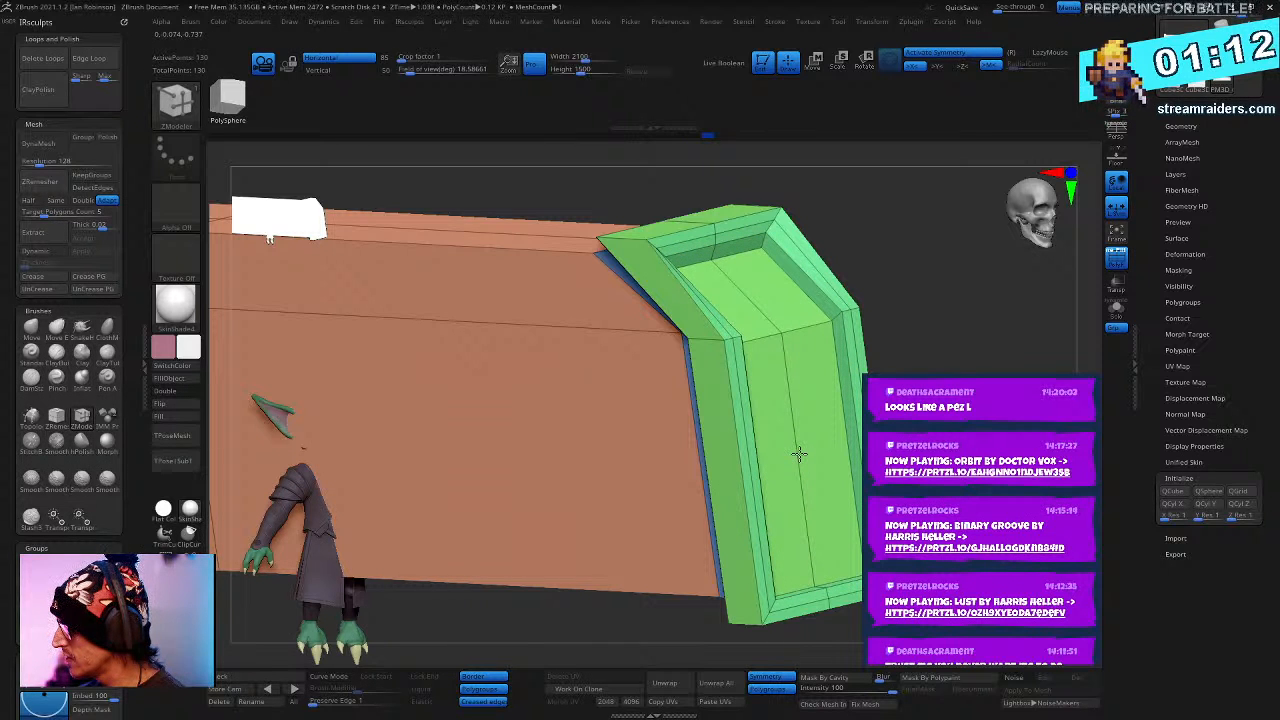
left_click_drag(834, 436, 811, 423)
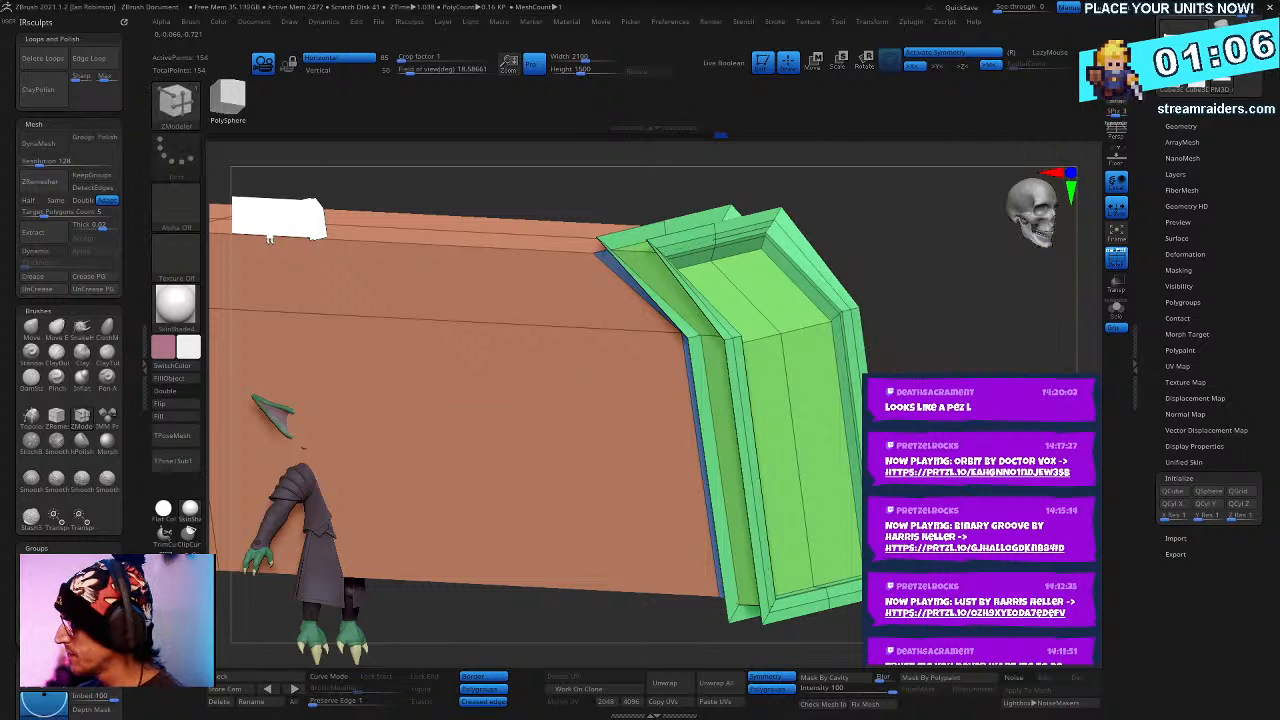
key("ctrl+z")
key("ctrl+z")
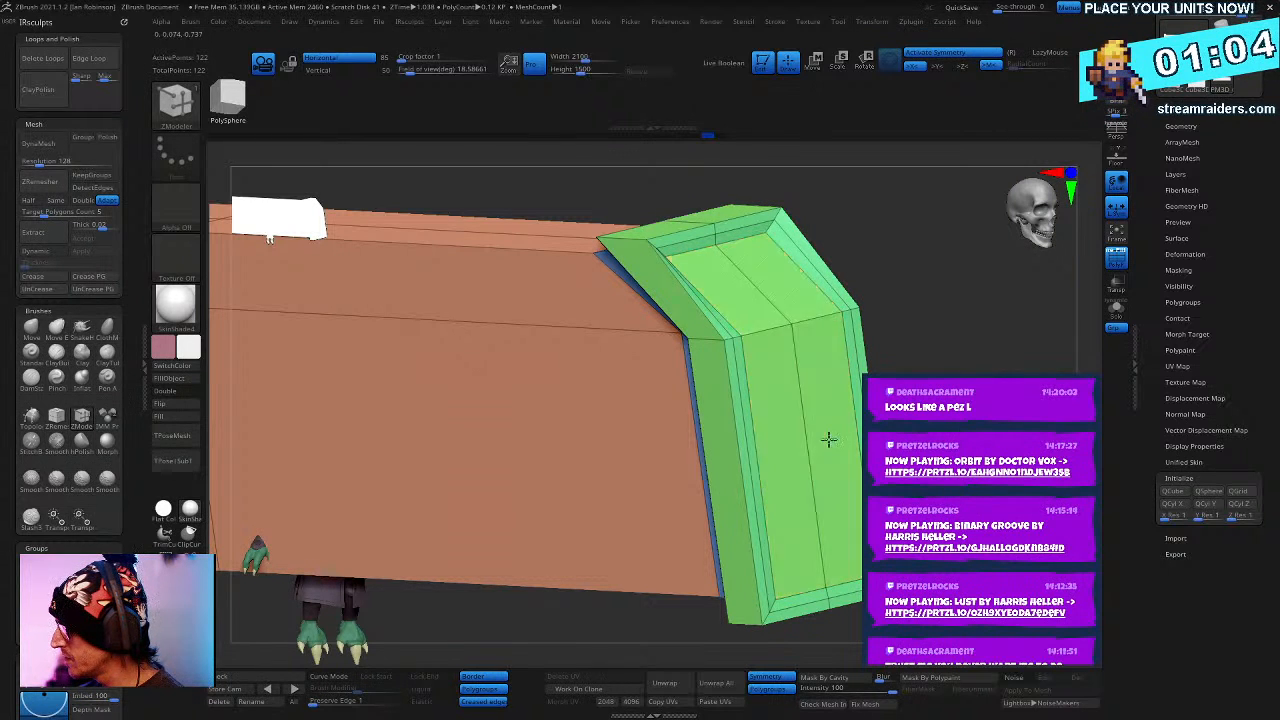
- Extrude the slanted end's inner face inward as its own polygroup in repeated steps and check the smoothed recess
left_click(823, 442)
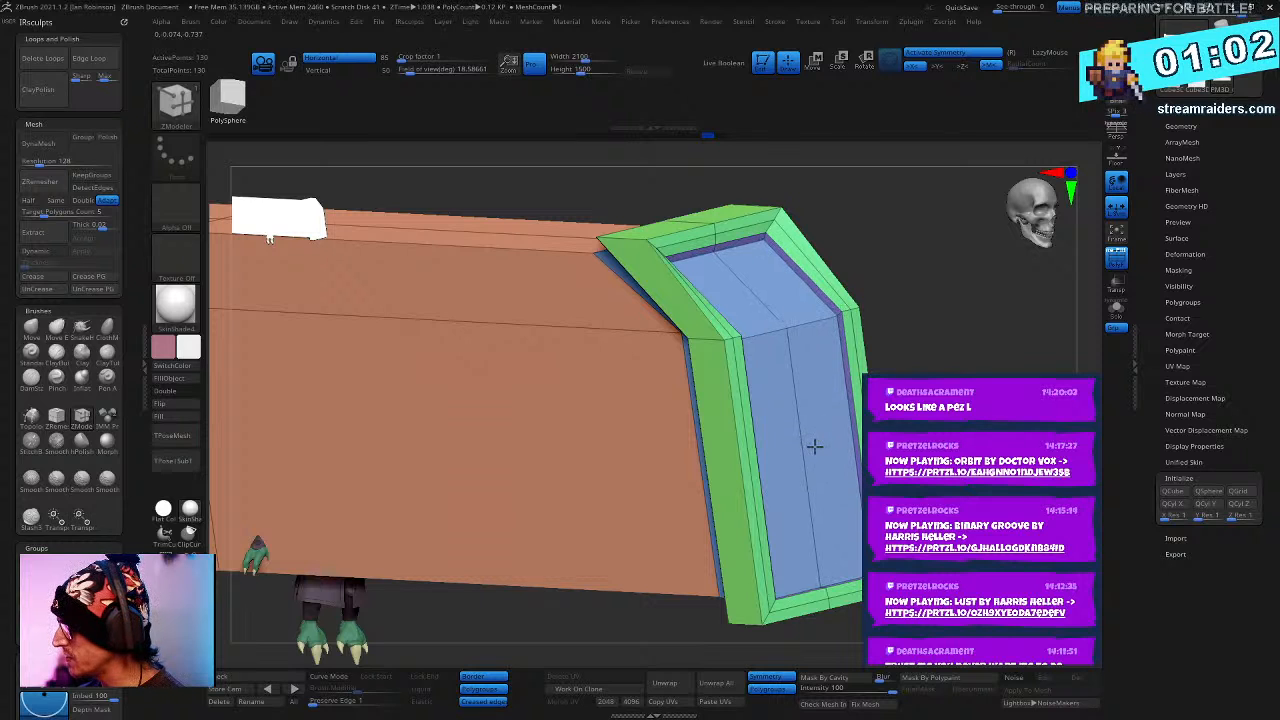
left_click(823, 440)
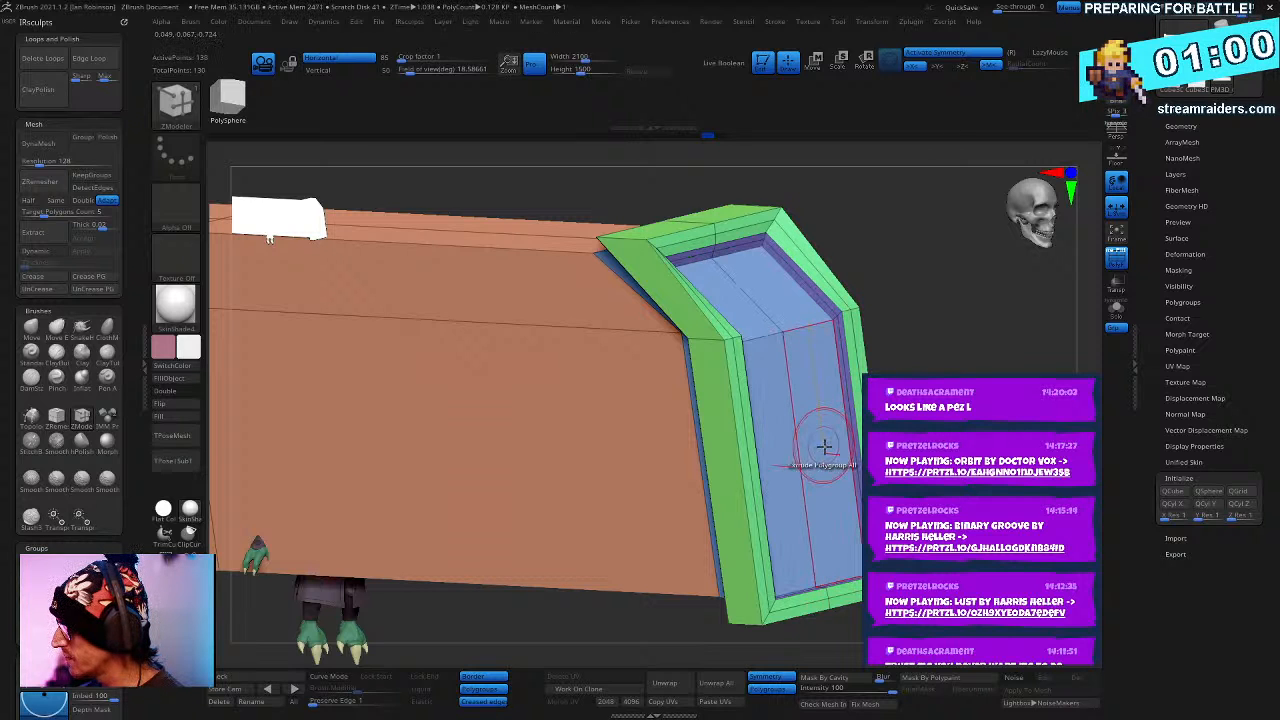
left_click(823, 440)
right_click_drag(823, 440, 268, 232)
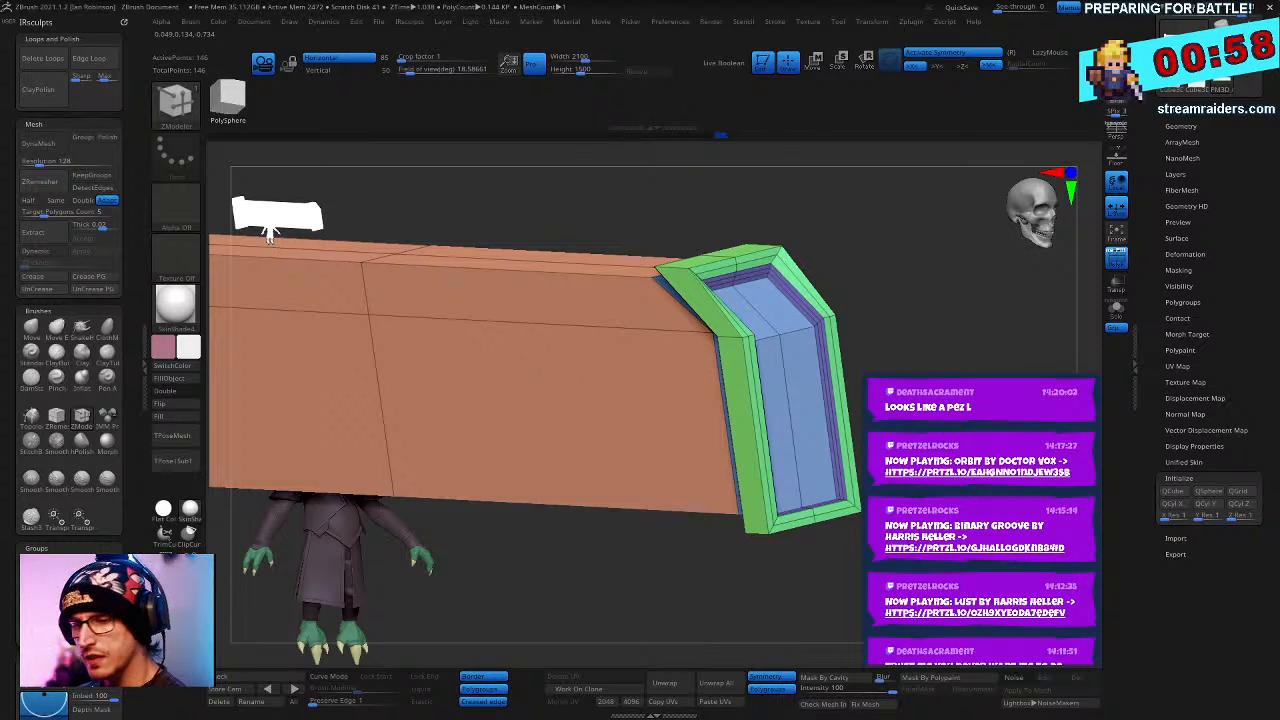
key("d")
key("shift+f")
right_click_drag(760, 430, 830, 500)
key("shift+f")
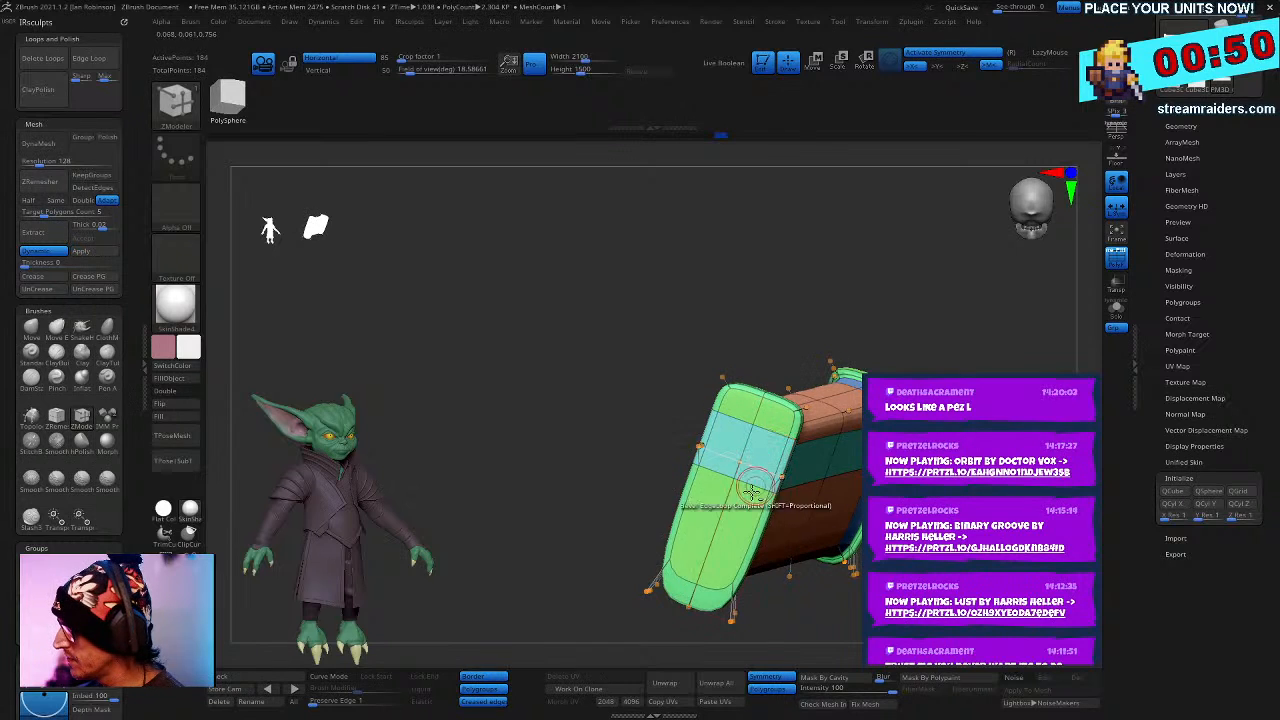
- Set the polygon action to PolyGroup and give the flared end's flat cap face its own polygroup
key("shift+d")
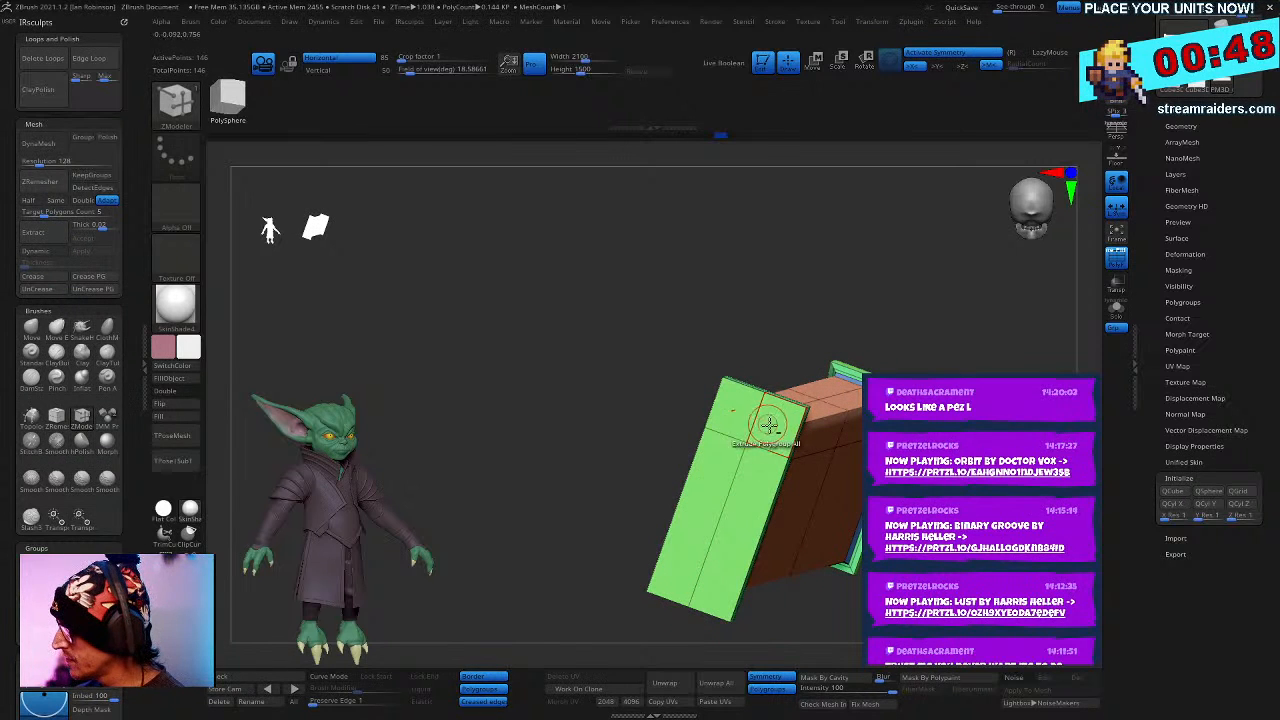
right_click_drag(766, 423, 780, 480)
left_click(719, 370)
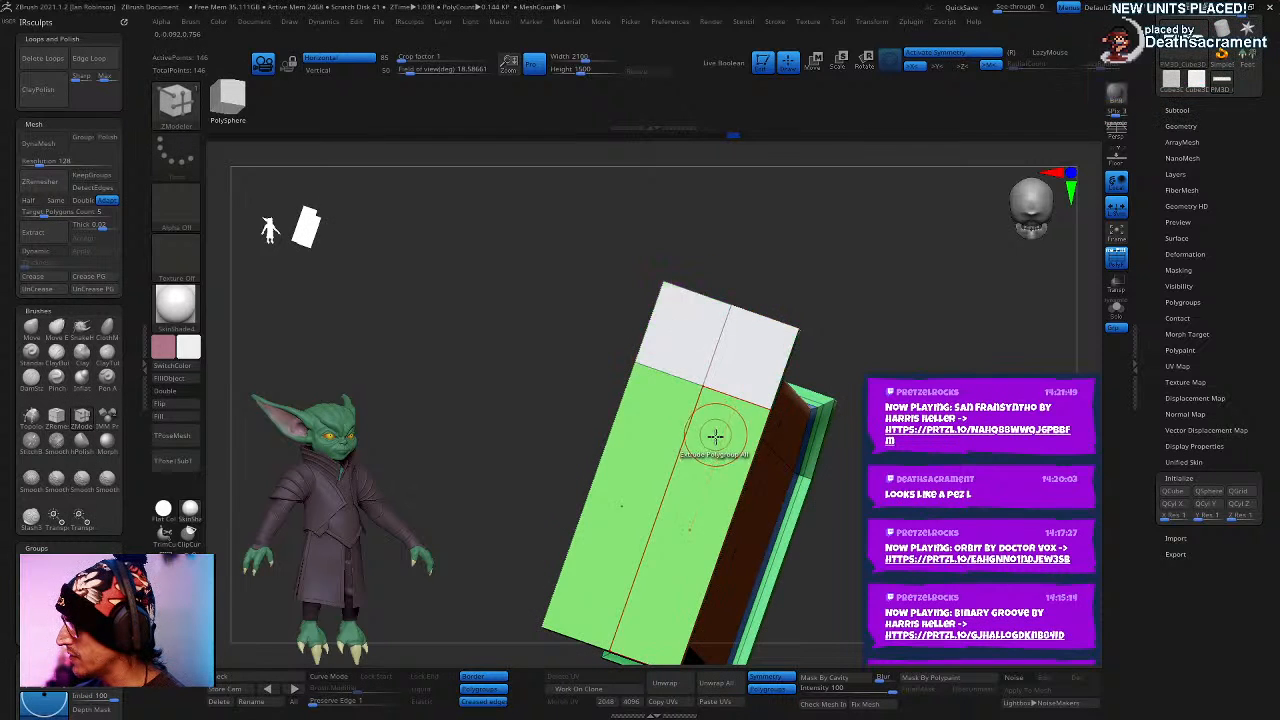
key("space")
left_click(713, 342)
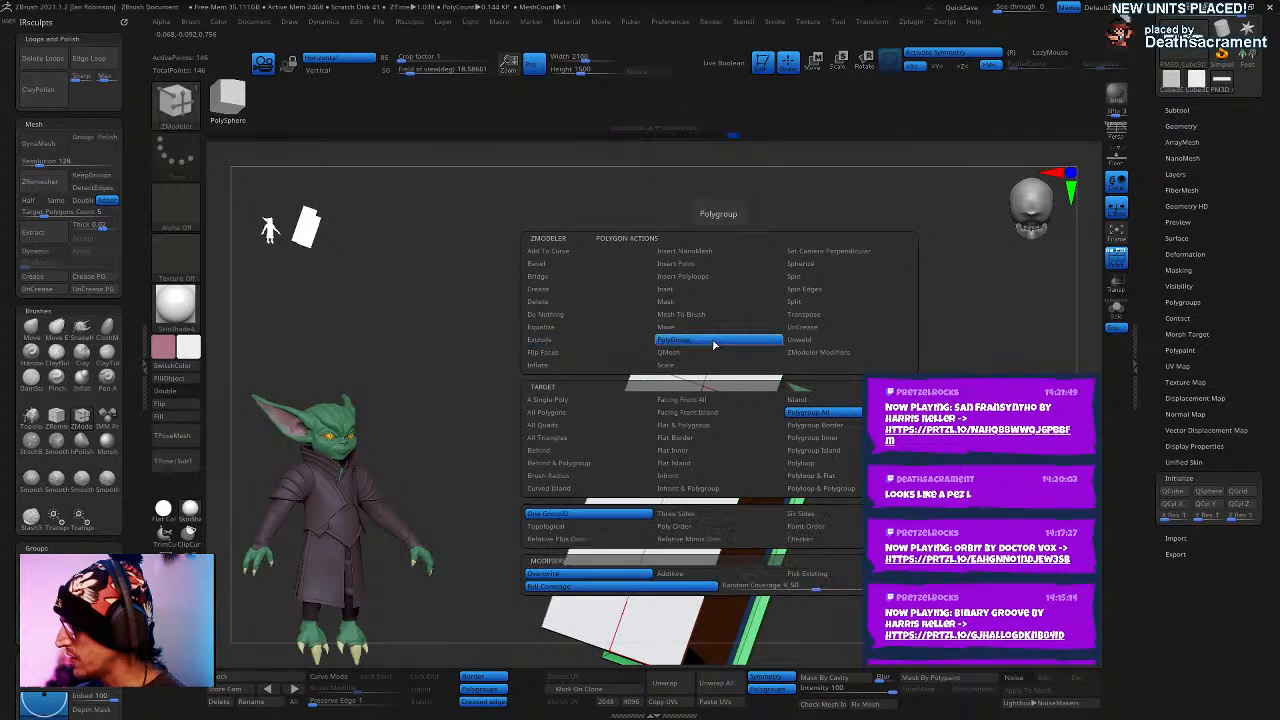
left_click(836, 438)
right_click_drag(757, 457, 730, 488)
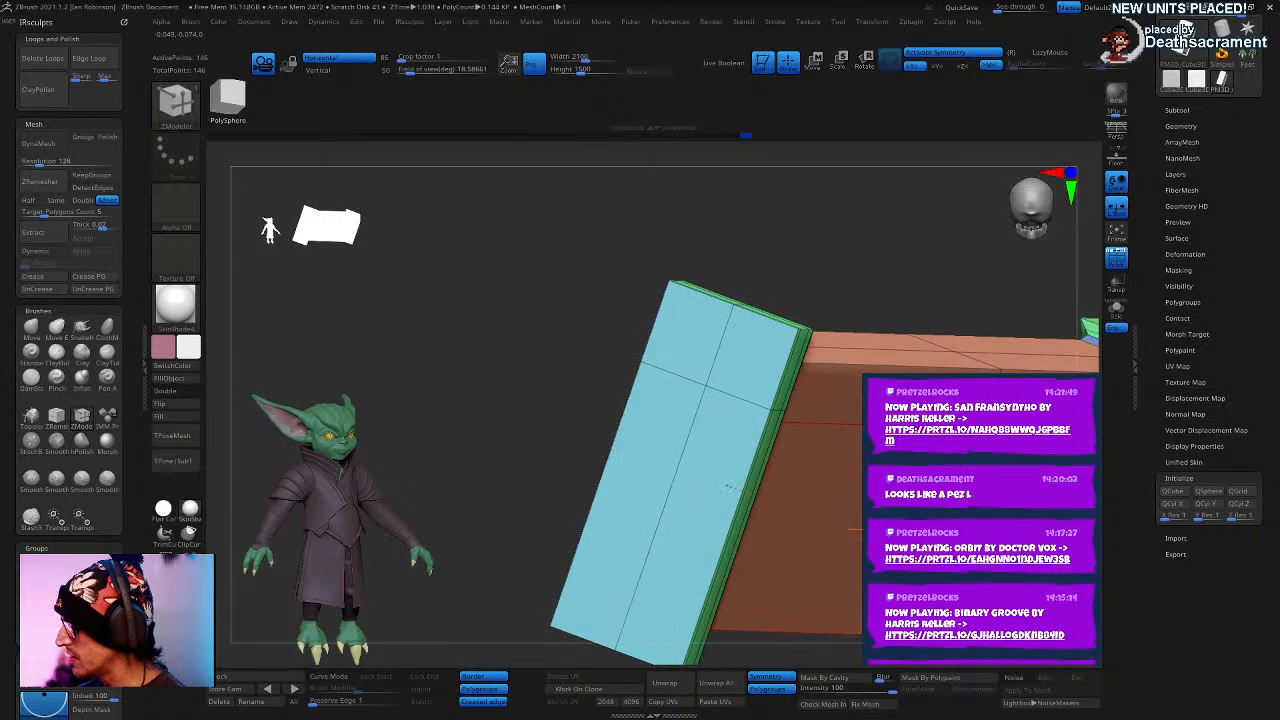
- Set the polygon action to Inset with Polygroup All and inset the flared end's cap face evenly
key("space")
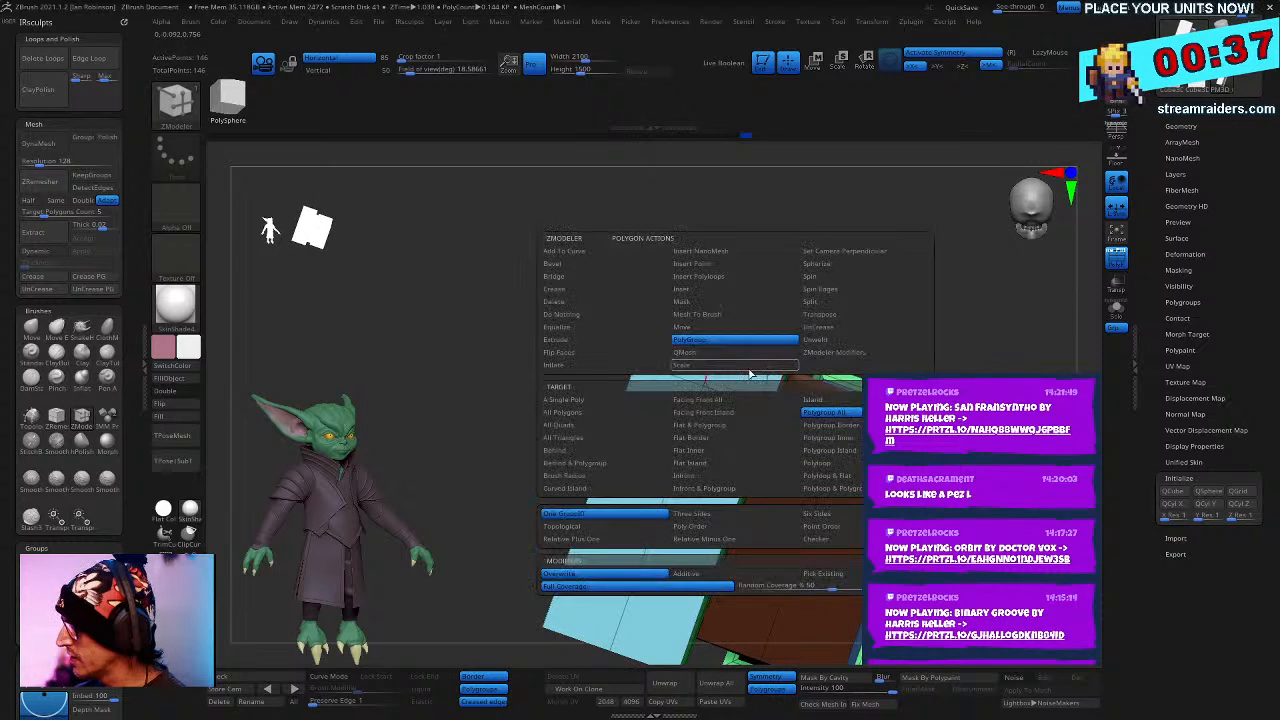
left_click(707, 292)
left_click(838, 413)
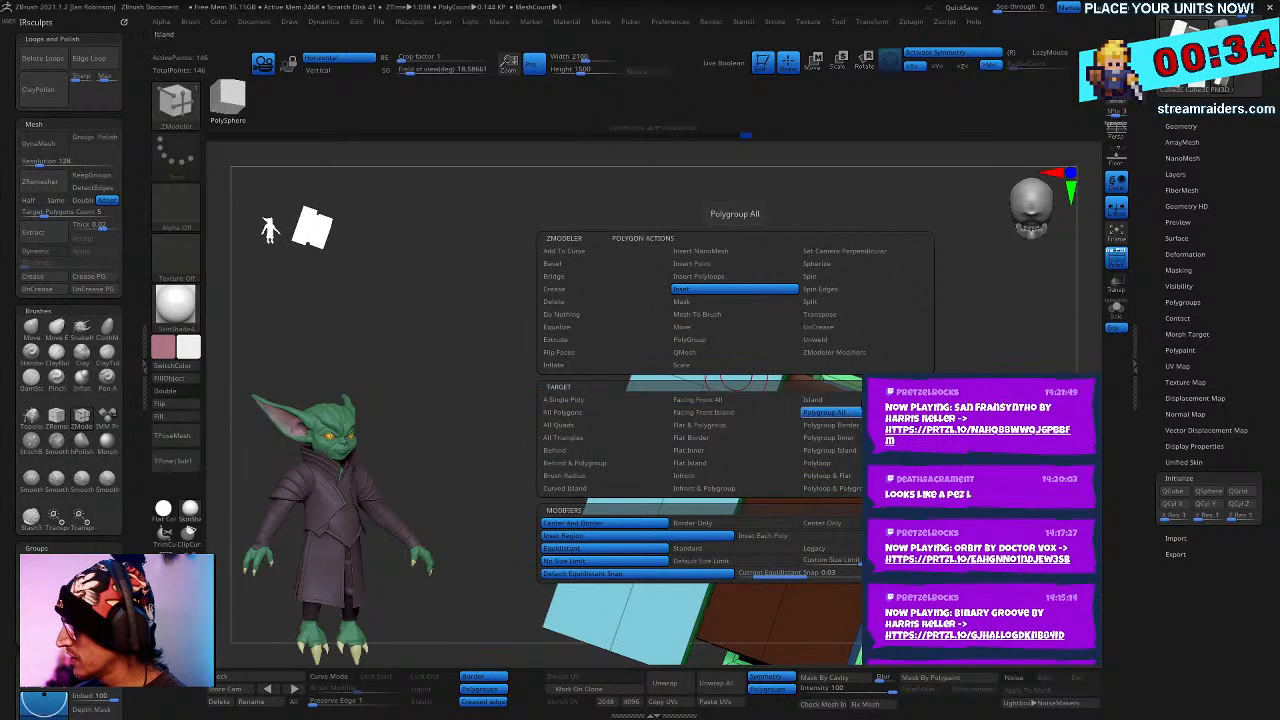
right_click_drag(838, 413, 863, 289)
left_click_drag(748, 376, 831, 395)
left_click_drag(823, 317, 843, 319)
- Set the polygon action to Extrude, push the cap's inset panel inward and check the smoothed bar
key("space")
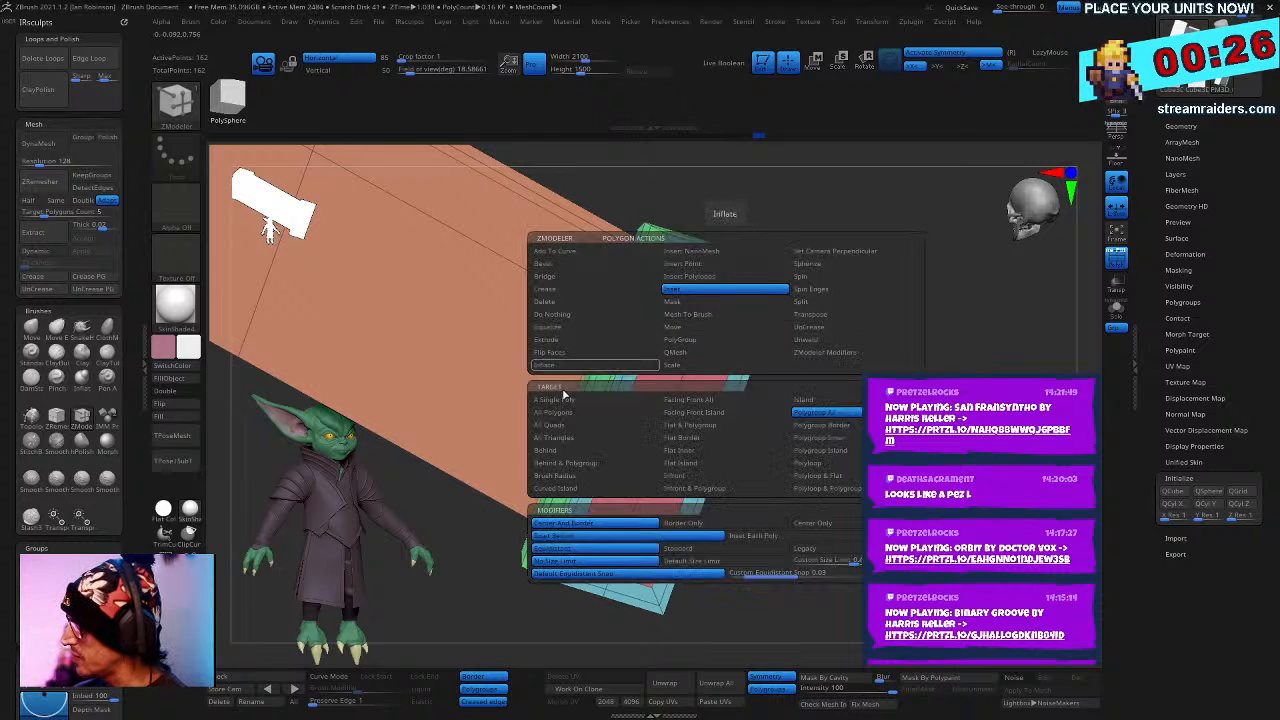
left_click(588, 339)
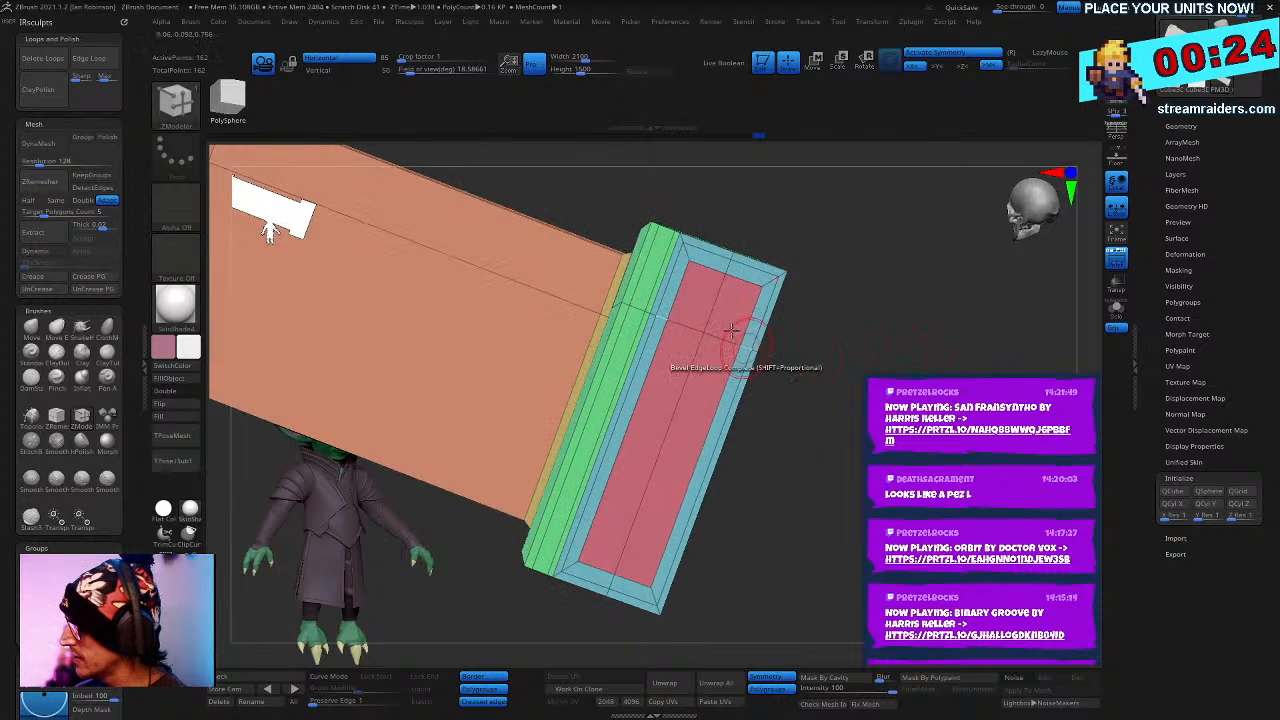
left_click_drag(730, 317, 760, 290)
left_click_drag(845, 340, 700, 525)
key("shift+f")
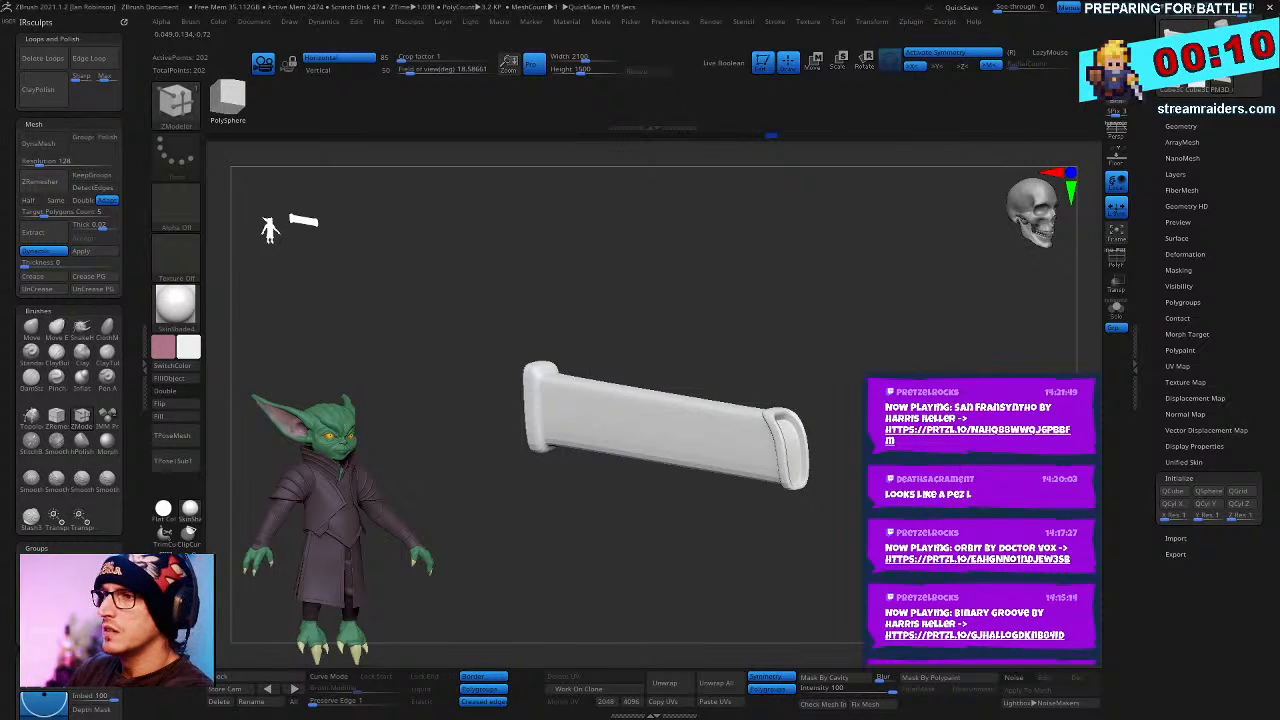
left_click_drag(700, 525, 836, 335)
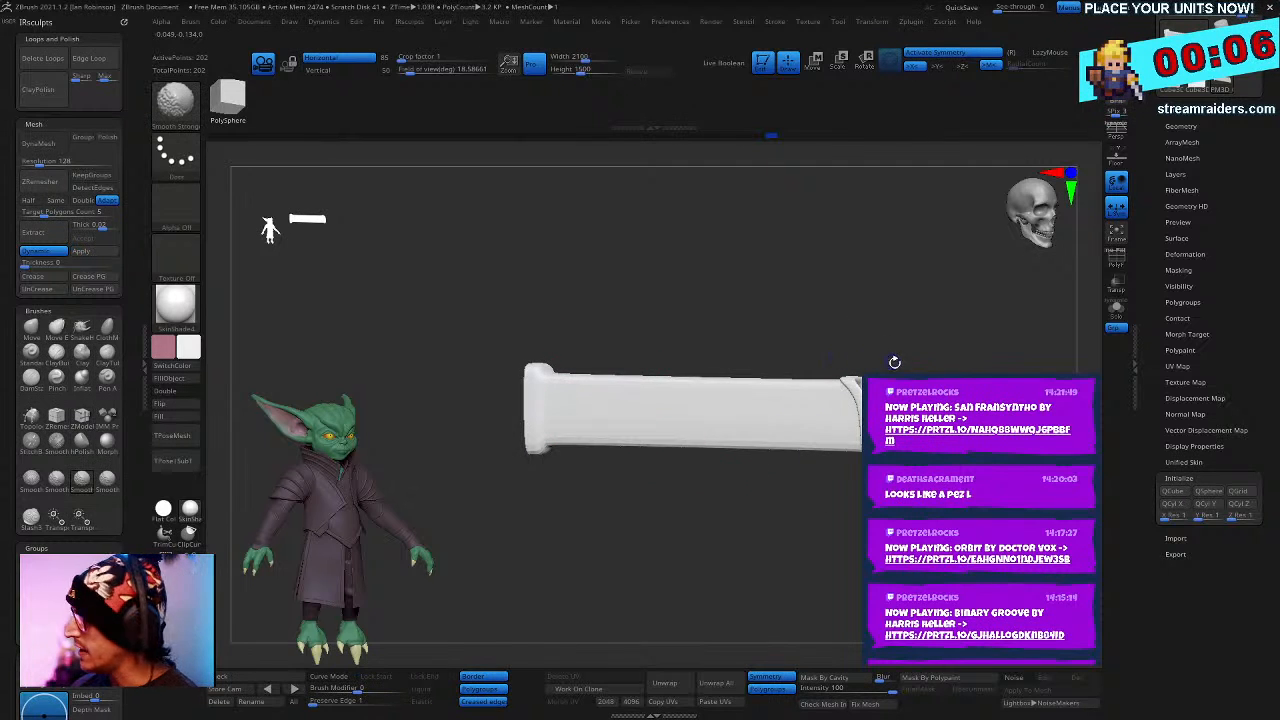
key("shift+f")
mouse_move(690, 530)
left_mouse_down()
mouse_move(735, 518)
mouse_move(716, 546)
mouse_move(722, 578)
left_mouse_up()
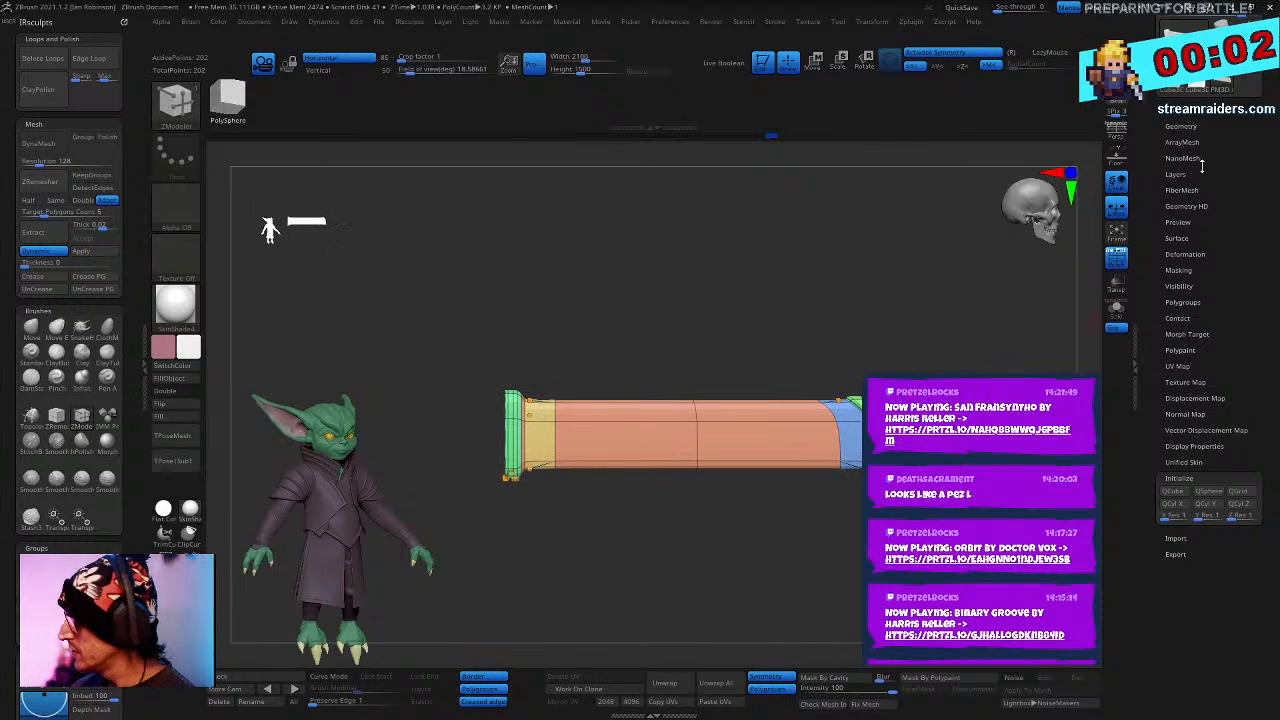
left_click_drag(1203, 163, 1203, 282)
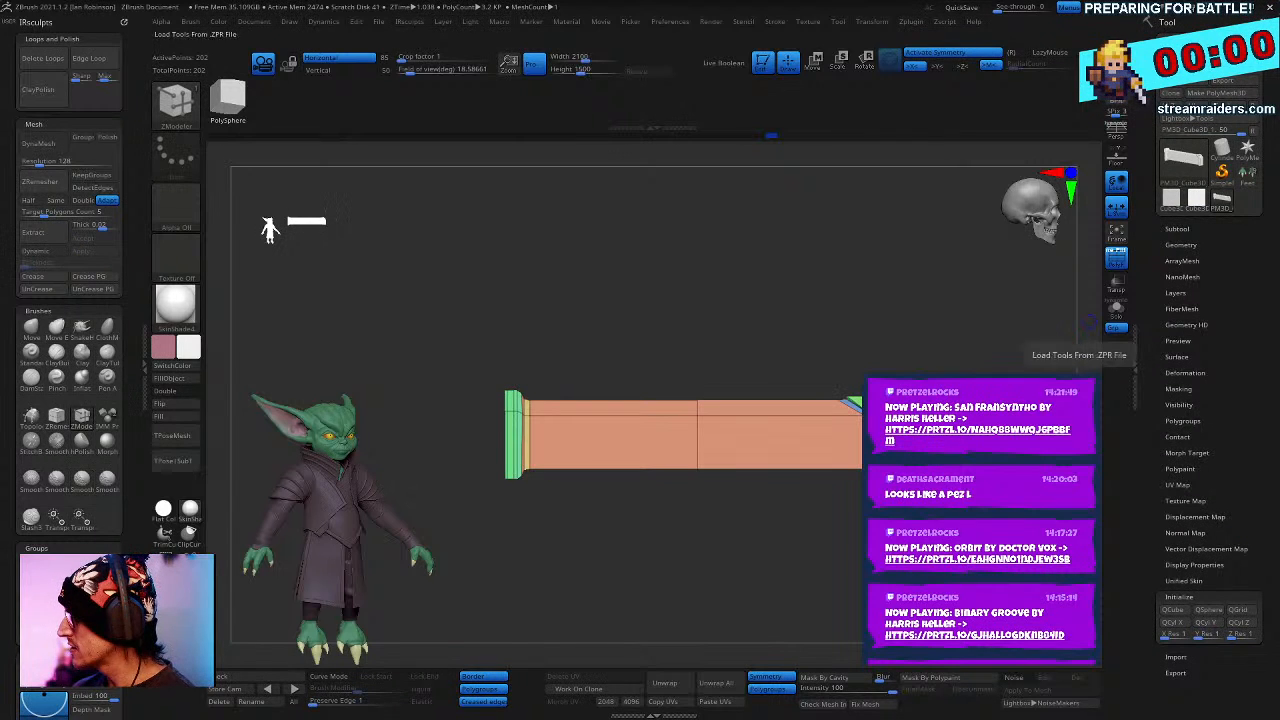
key("ctrl+s")
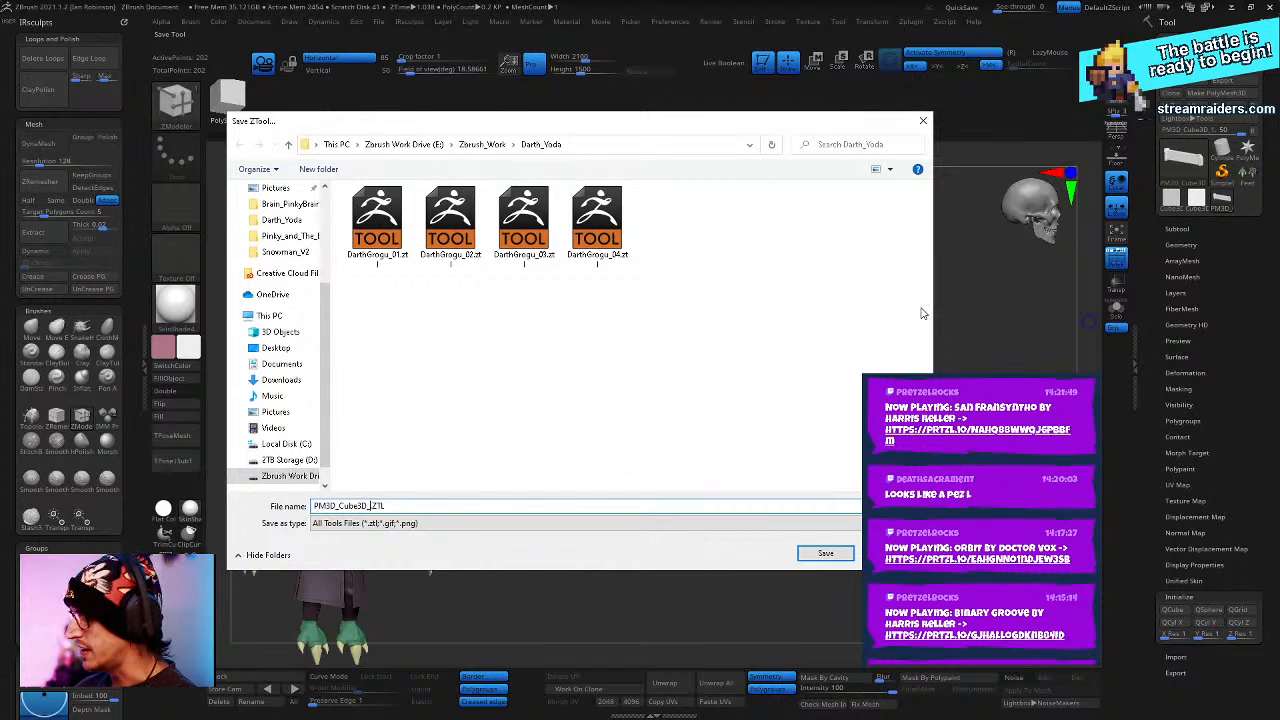
key("Escape")
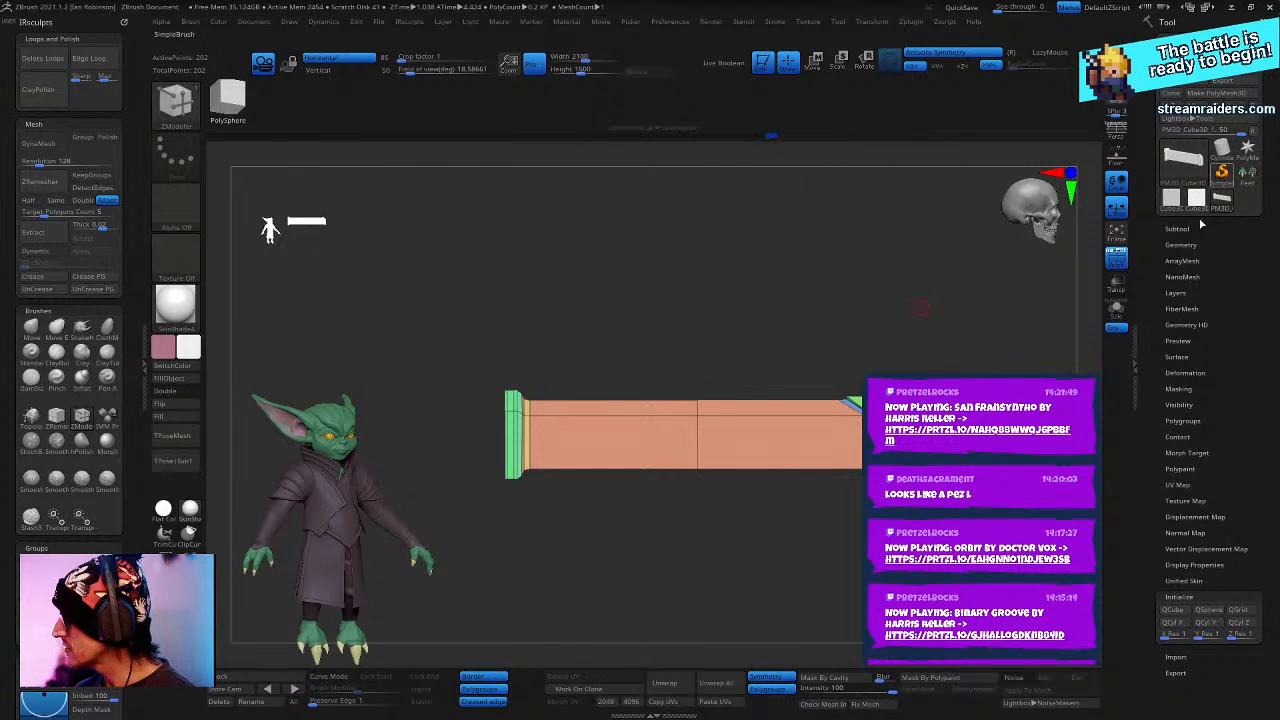
- Insert the PM3D_Cube3D mesh as a new subtool and move it above the bar in the subtool order
scroll(1205, 232, "down", 1)
left_click(1177, 226)
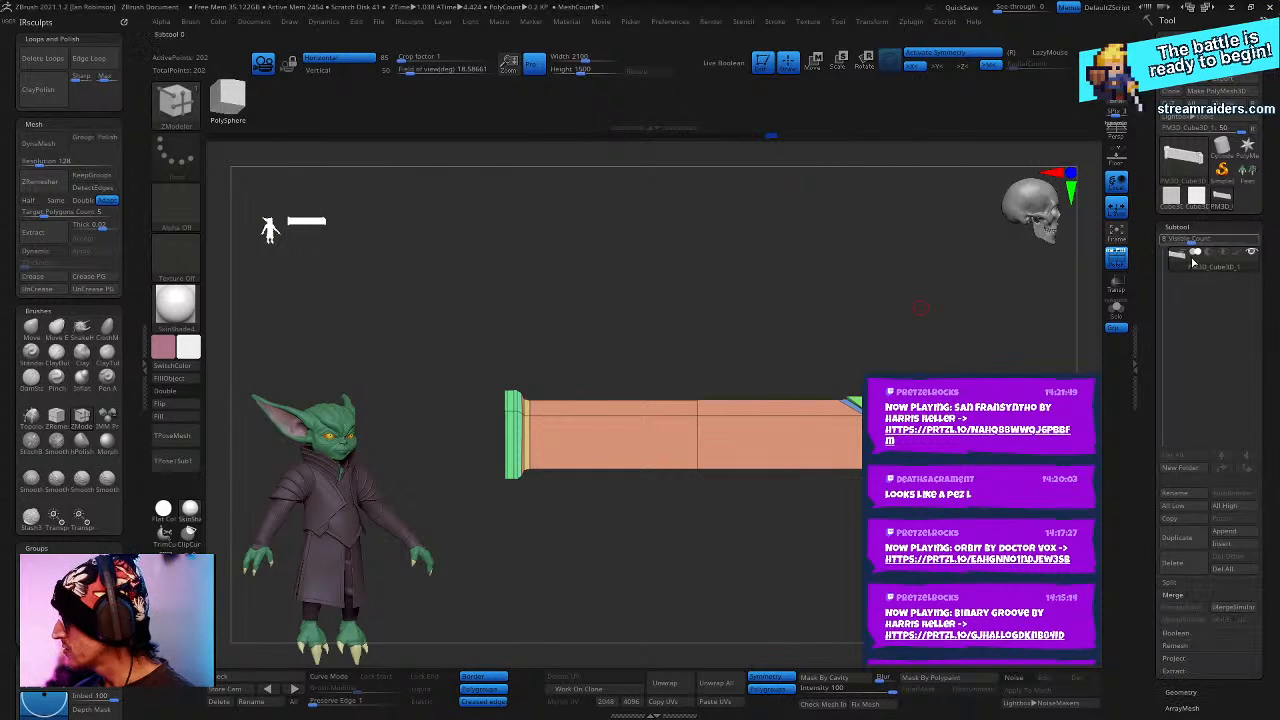
left_click(1227, 543)
left_click(1233, 546)
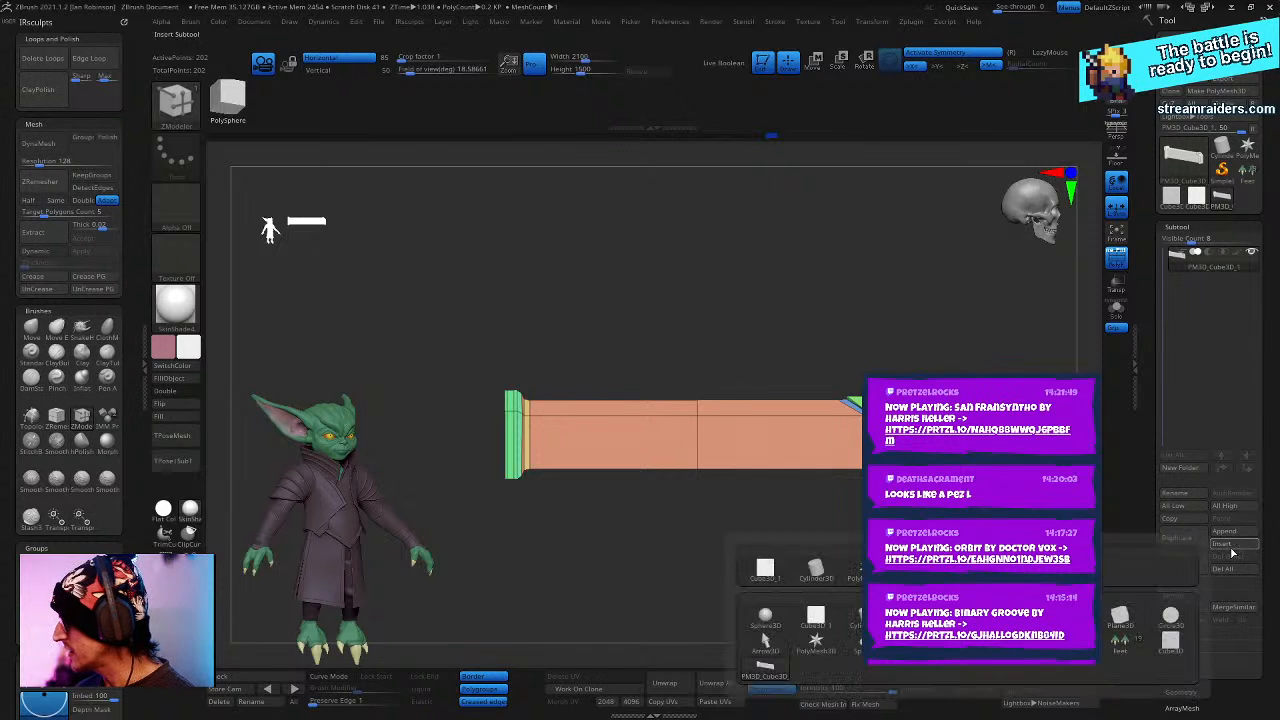
left_click(765, 666)
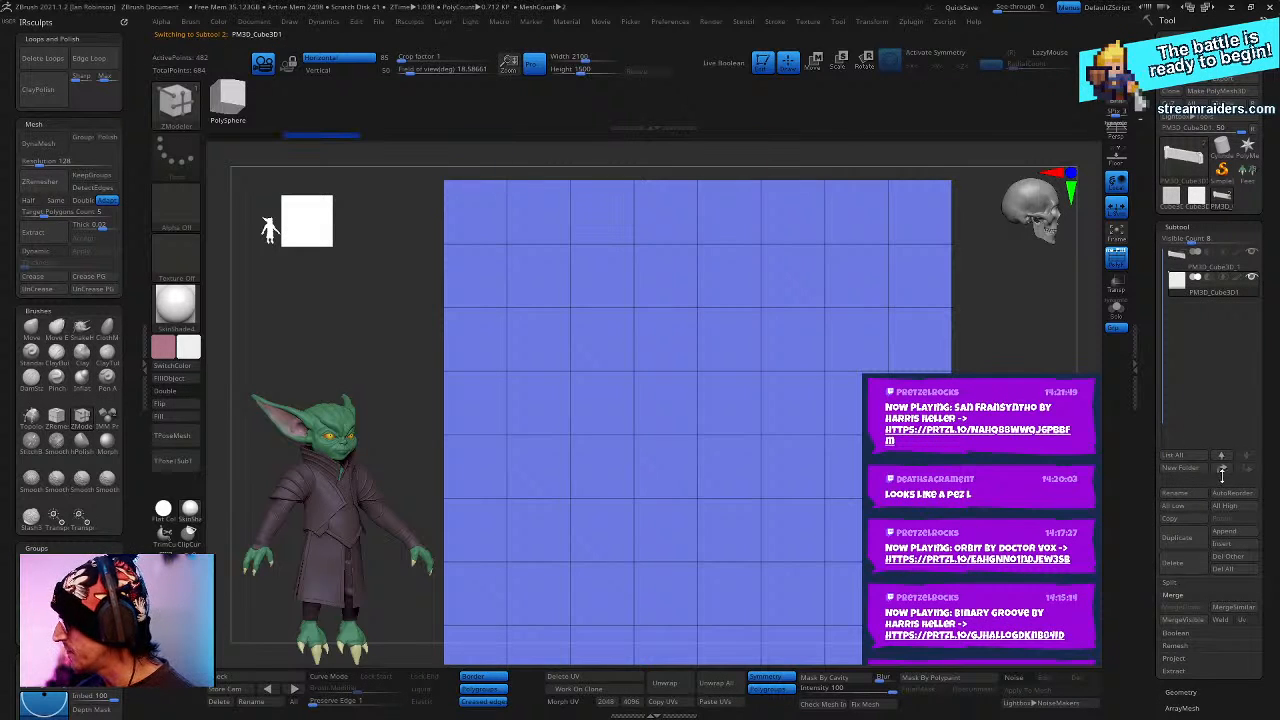
left_click(1221, 470)
- Hide the inserted cube and rename the bar's subtool to Dark_Saber_Handle
left_click(1251, 252)
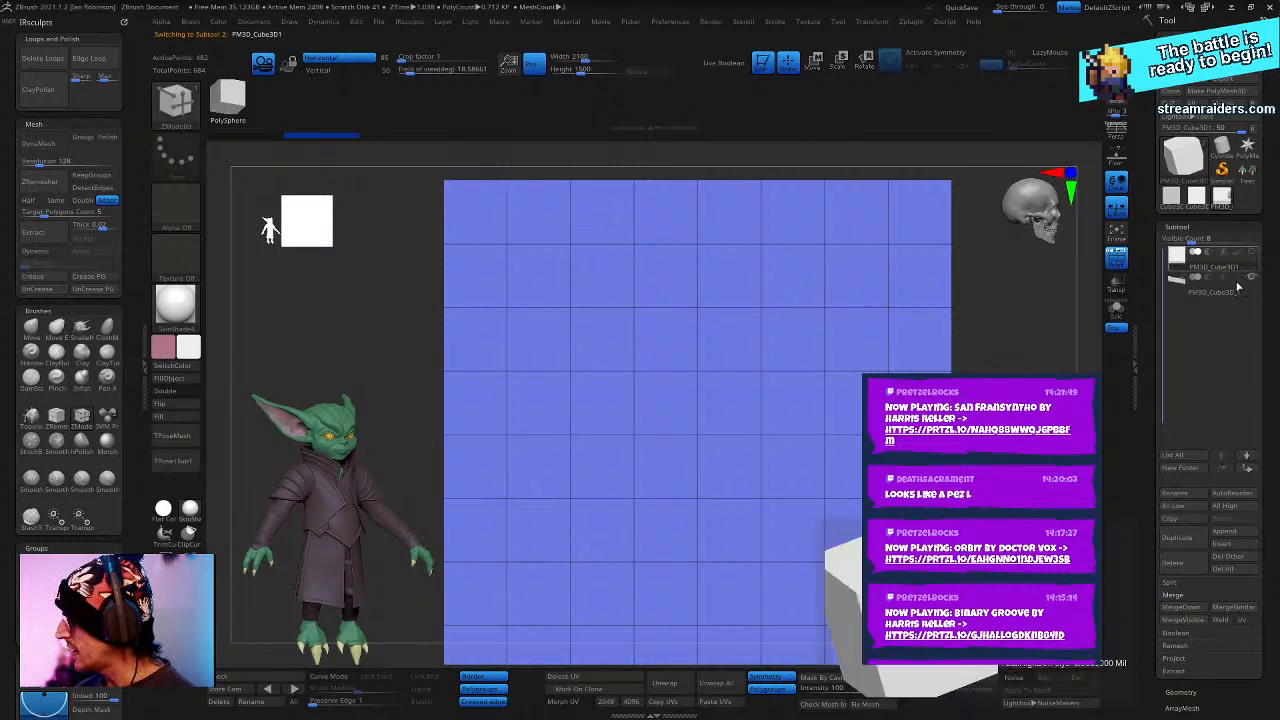
left_click(1237, 291)
left_click(1190, 491)
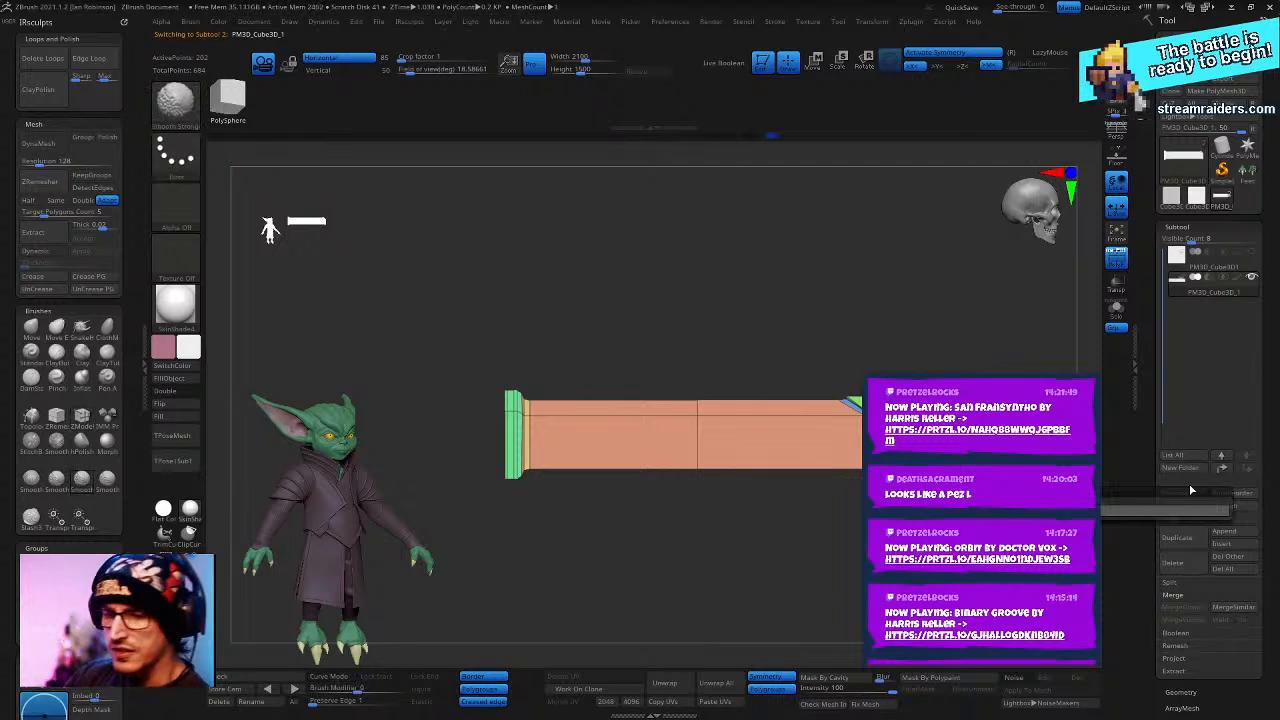
key("shift")
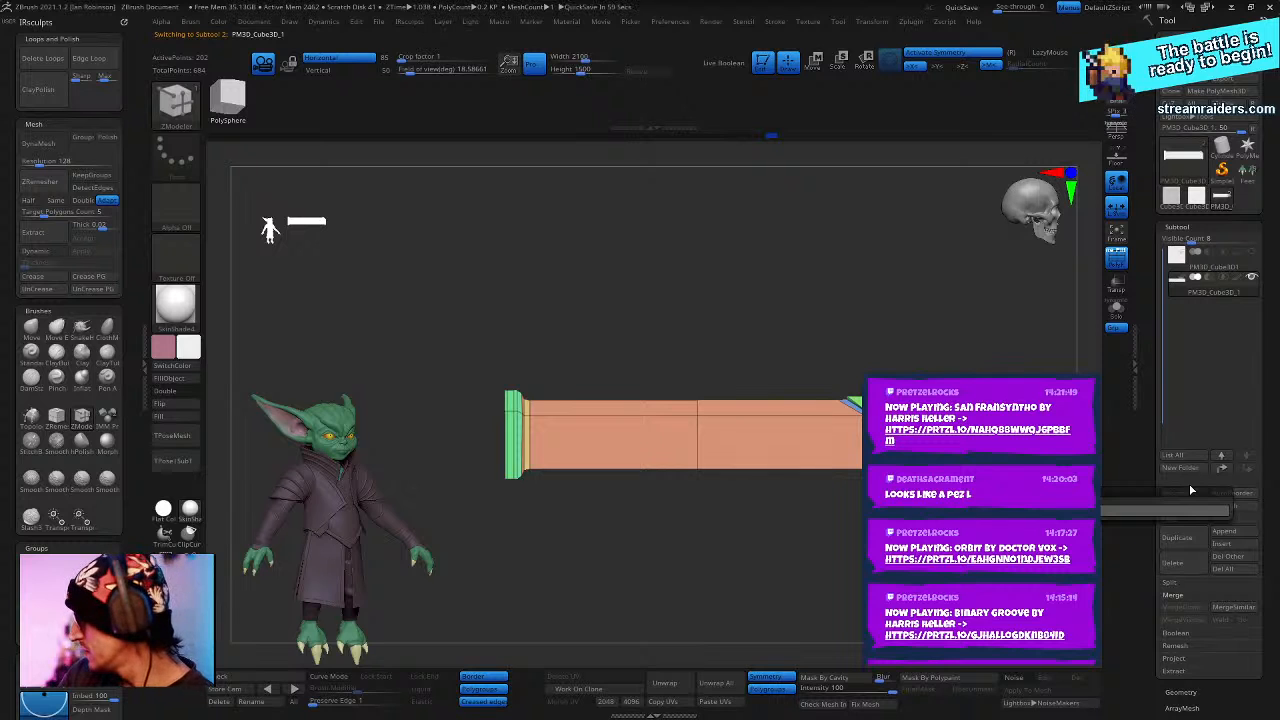
key("Return")
- Save the tool as DarthGrogu_Saber in the Darth_Yoda folder
key("ctrl+s")
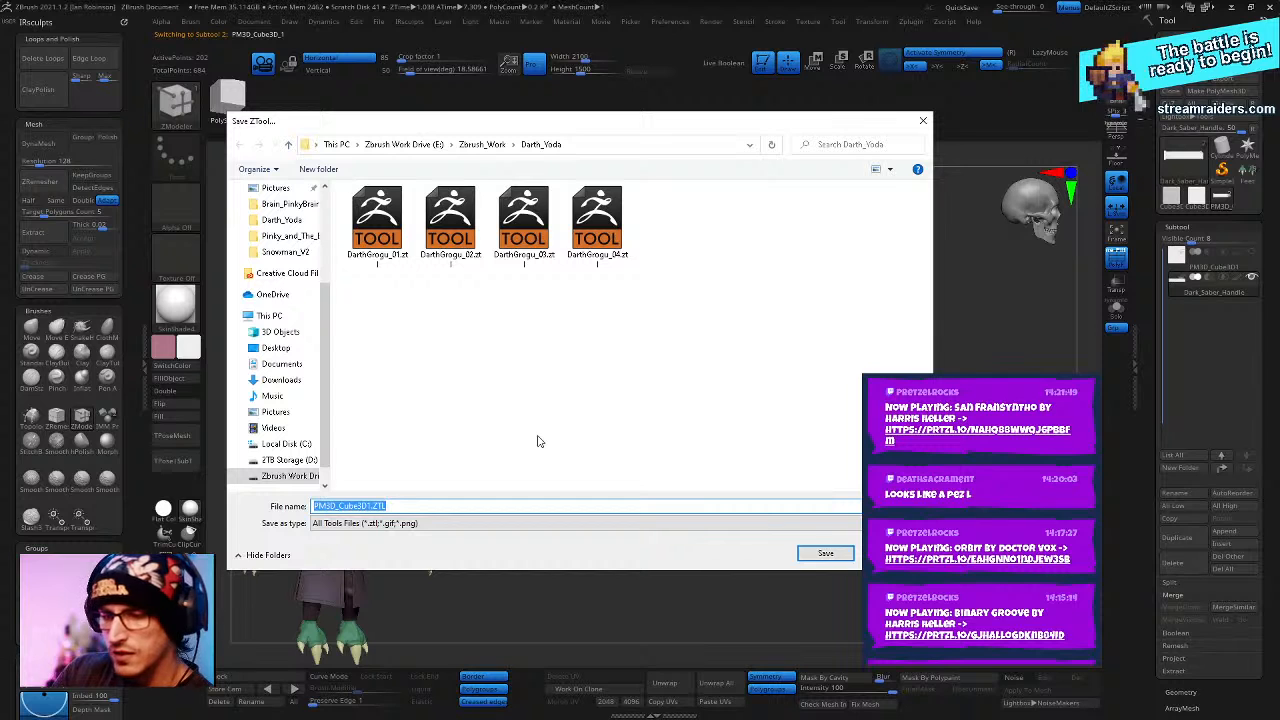
type("DarthGrogu_Saber")
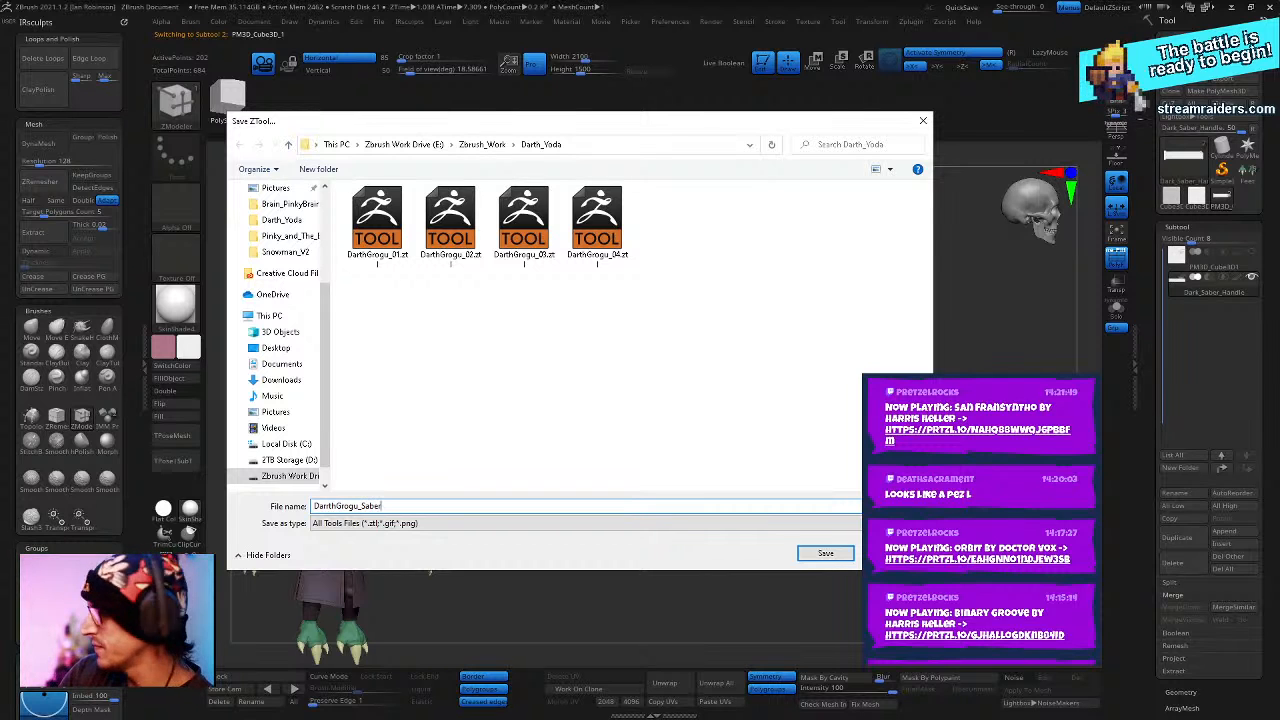
key("Return")
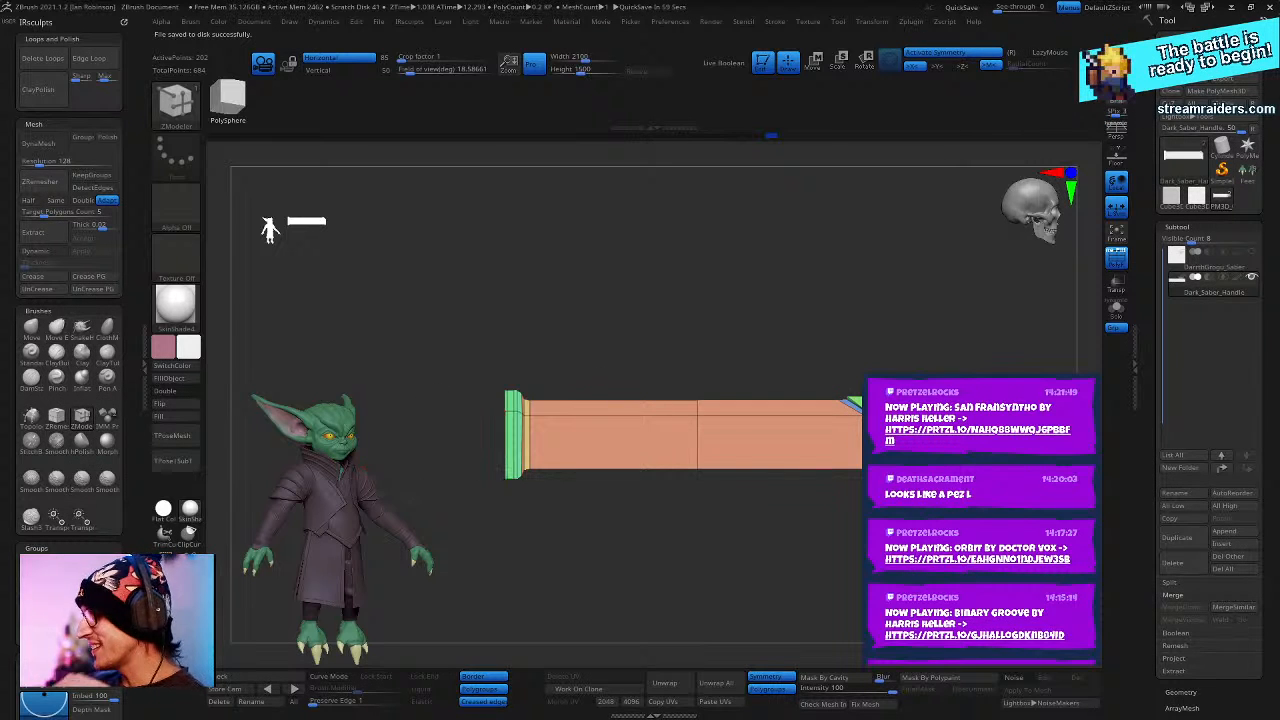
- Undo the extrusion of the green rim at the handle's angled end and extrude the rim polygroup slightly outward again
left_click_drag(640, 560, 526, 616)
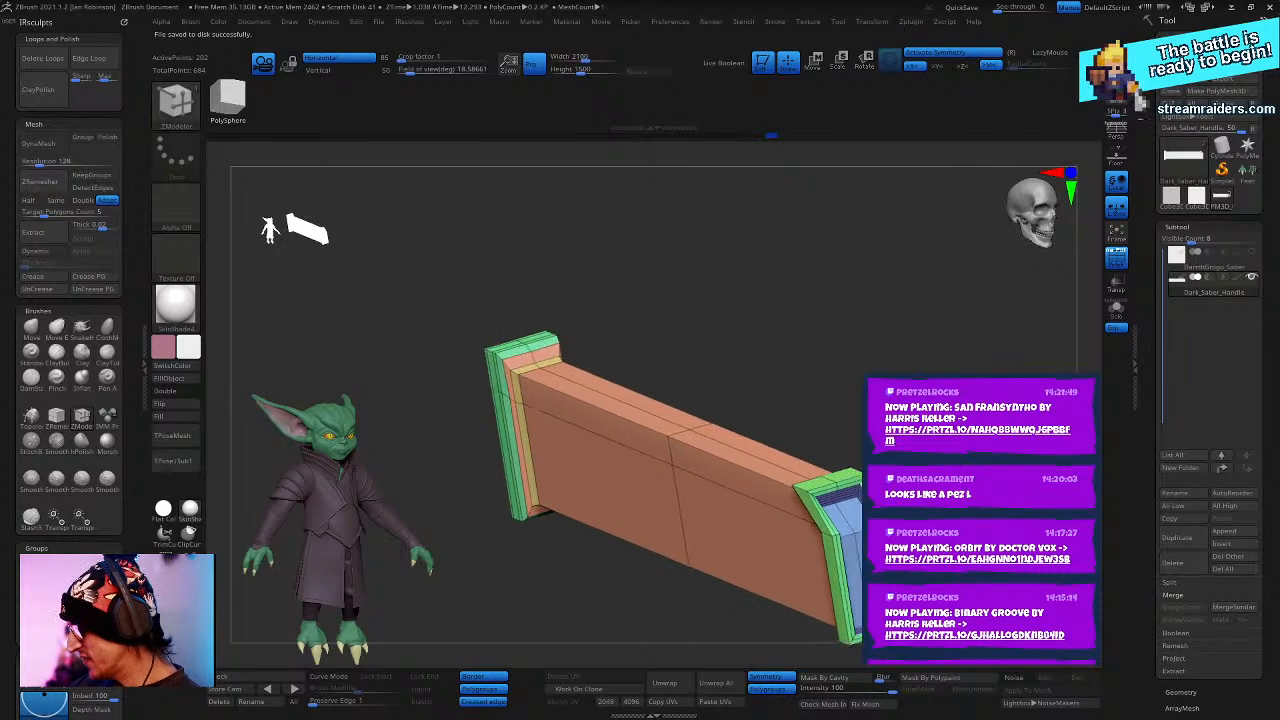
mouse_move(870, 360)
left_mouse_down()
mouse_move(951, 360)
mouse_move(866, 353)
left_mouse_up()
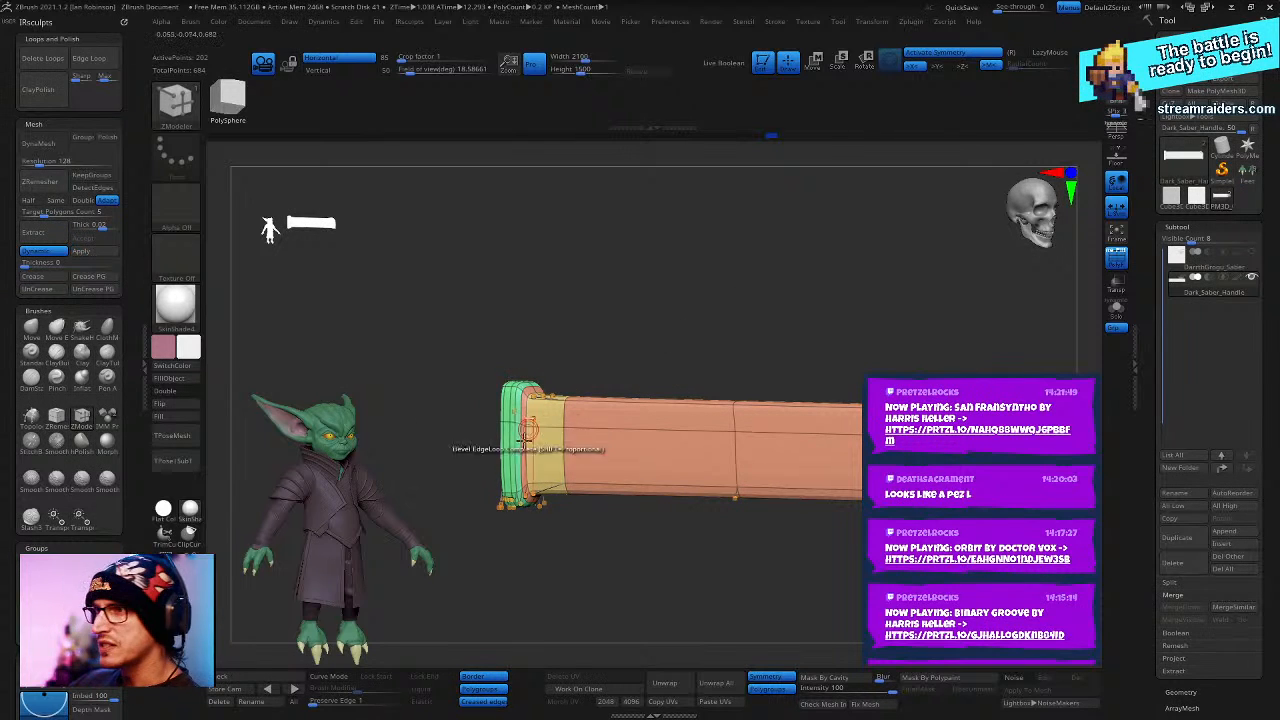
left_click_drag(946, 344, 812, 425)
left_click(808, 420)
left_click_drag(800, 370, 826, 378)
key("ctrl+z")
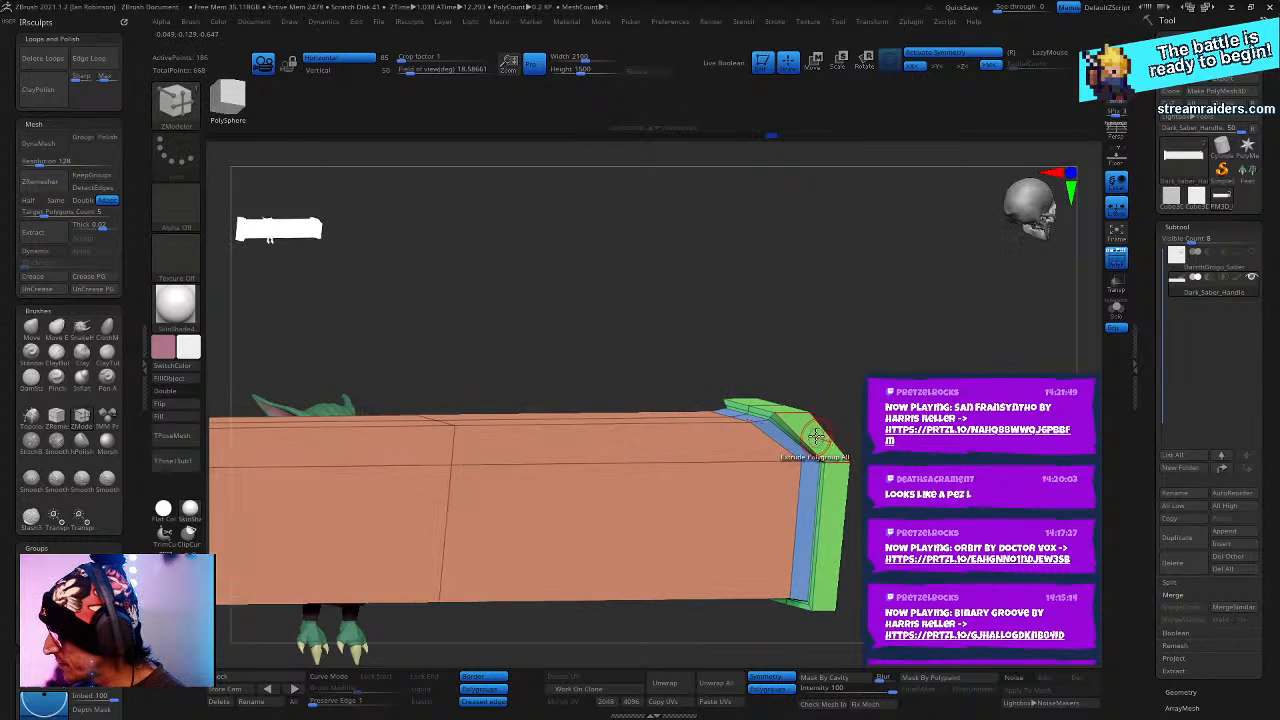
left_click_drag(820, 432, 819, 439)
left_click(820, 438)
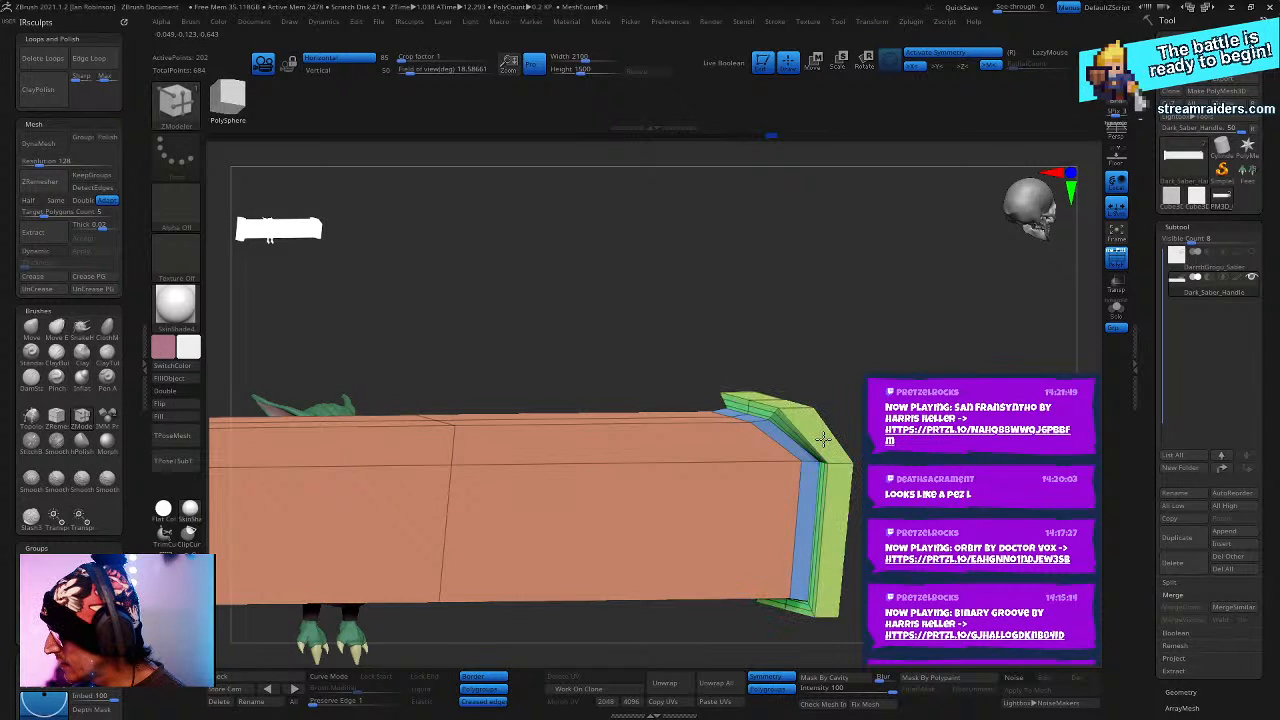
- Check the smoothed handle with and without the polygroup wireframe and save the tool again
left_click_drag(870, 400, 943, 367)
key("d")
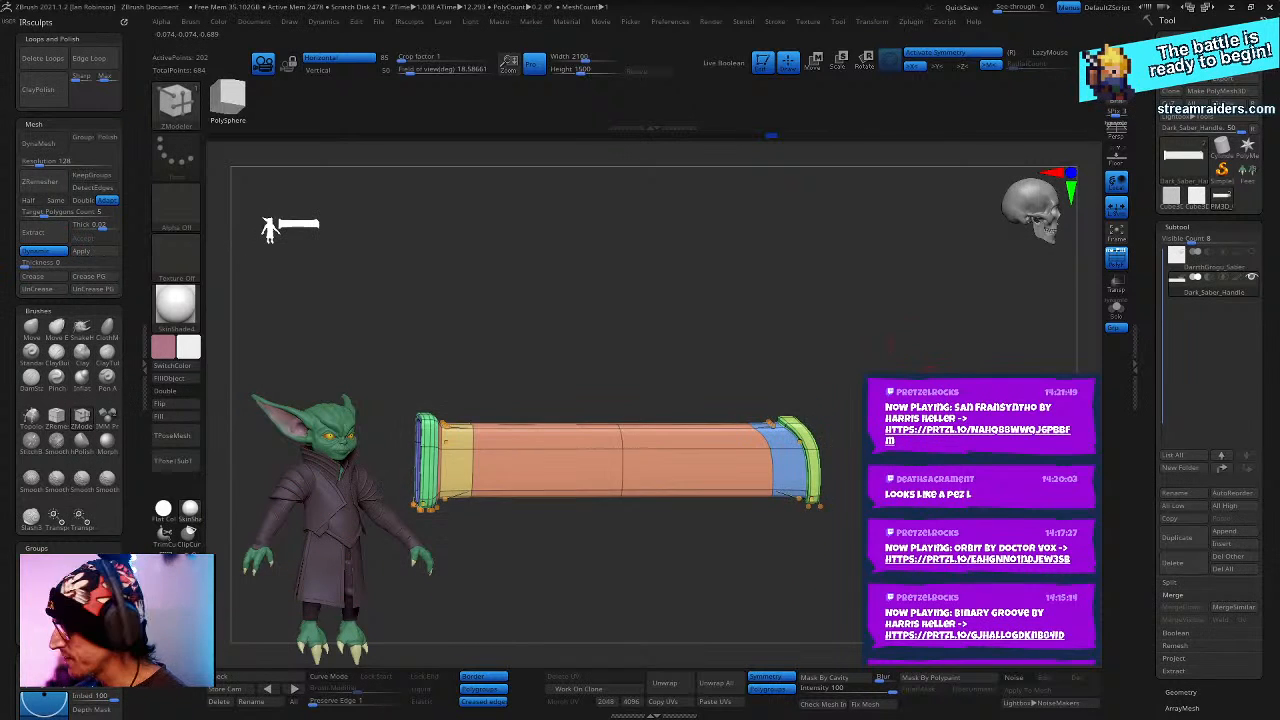
left_click_drag(915, 318, 850, 400)
key("shift+f")
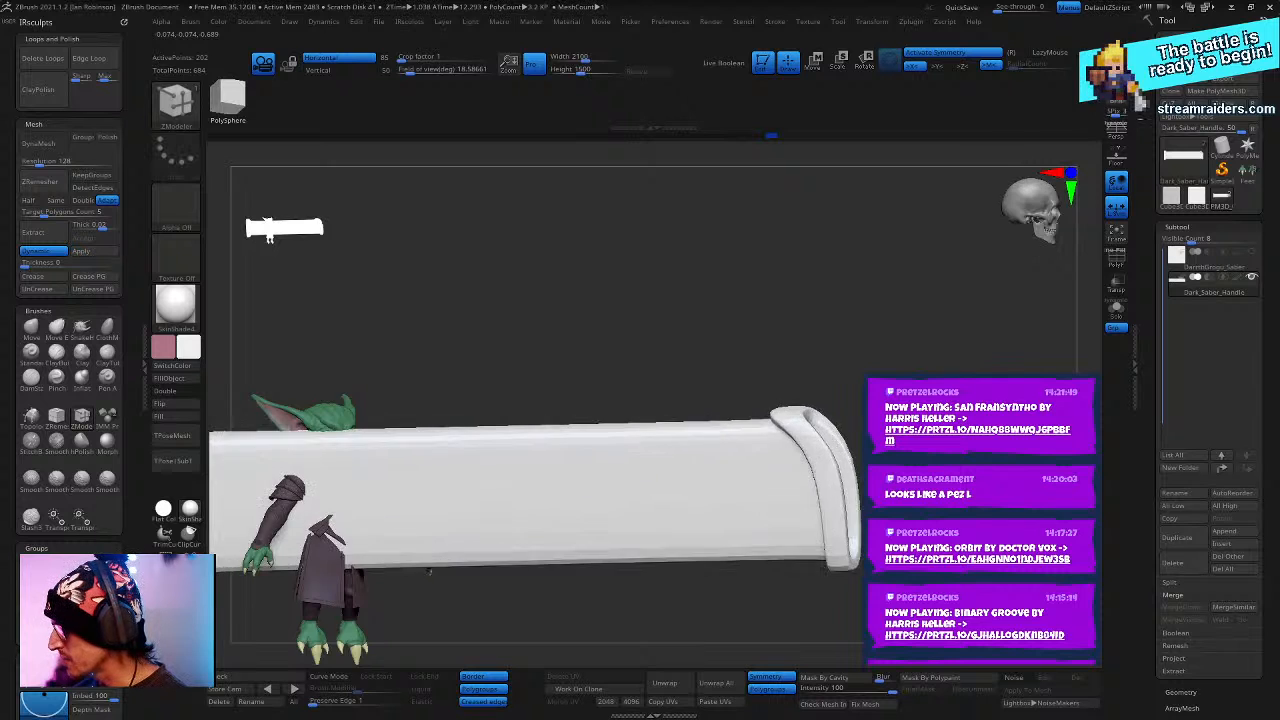
mouse_move(750, 340)
left_mouse_down()
mouse_move(835, 350)
mouse_move(800, 330)
mouse_move(700, 350)
mouse_move(715, 325)
mouse_move(690, 290)
mouse_move(740, 310)
mouse_move(708, 325)
left_mouse_up()
key("shift+f")
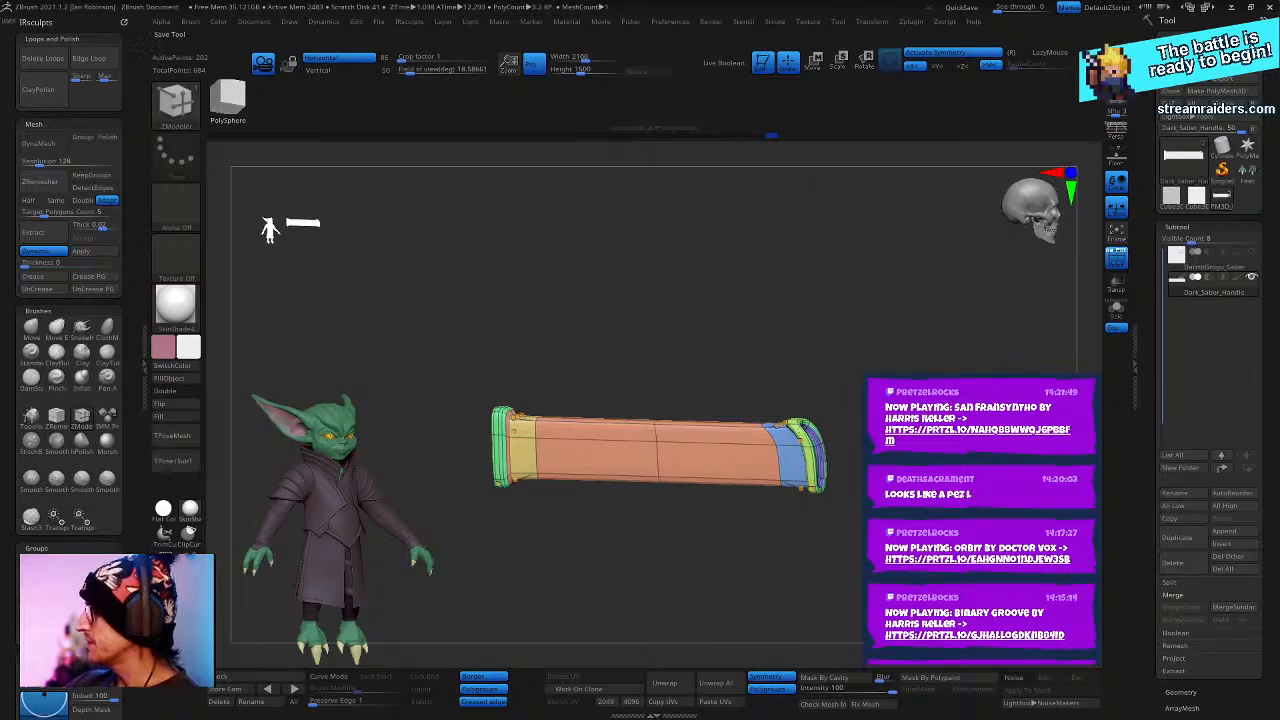
key("ctrl+s")
key("Return")
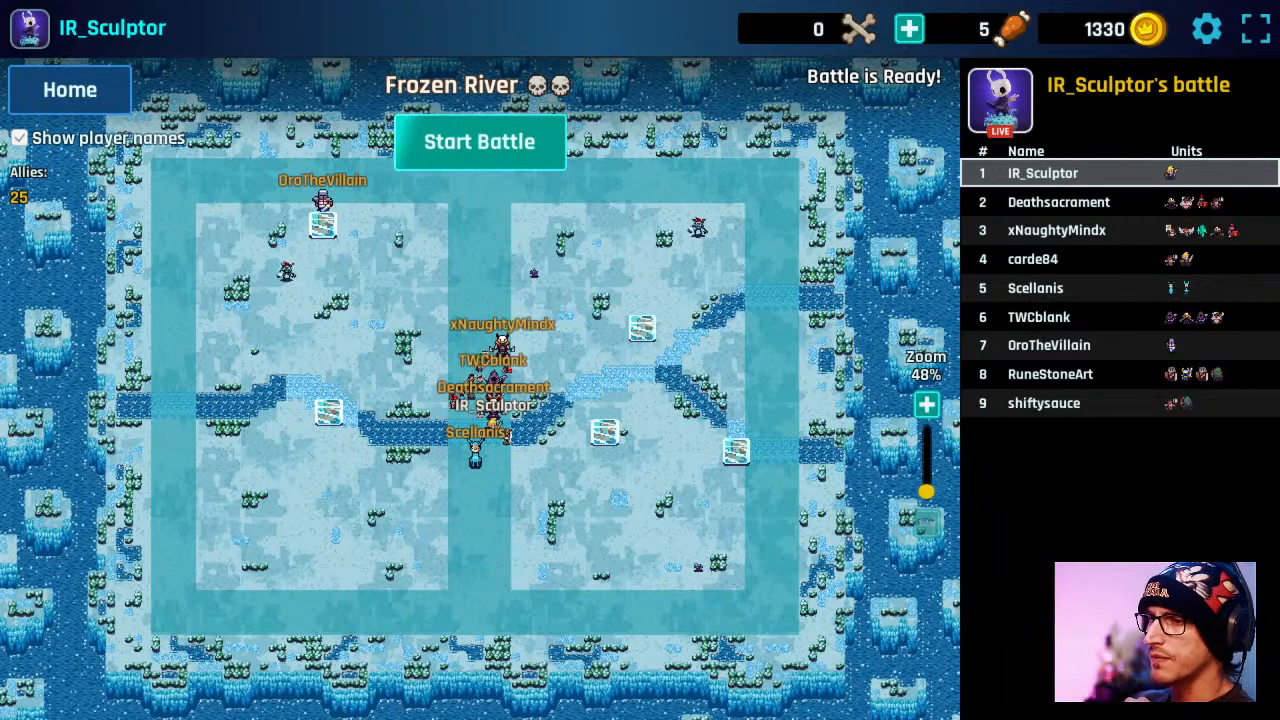
- Switch to Stream Raiders, play the Frozen River battle and open its captain chest before returning to the map
left_click(462, 124)
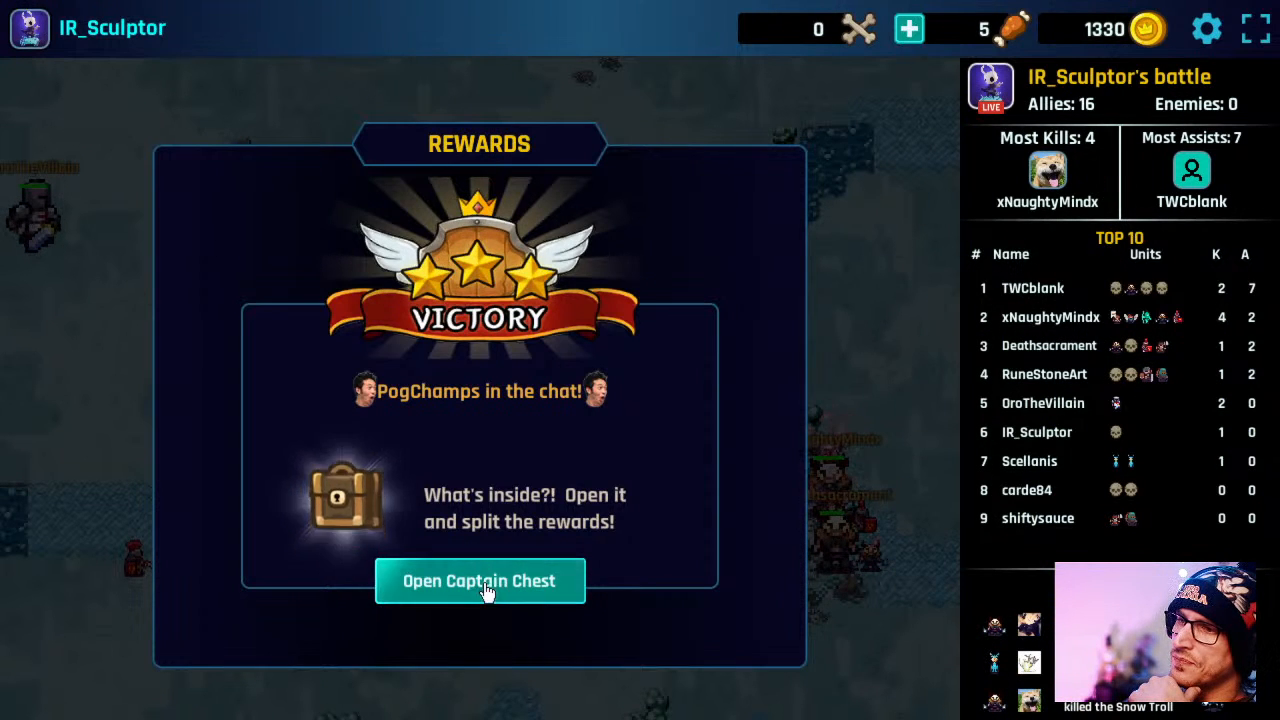
left_click(560, 584)
left_click(618, 620)
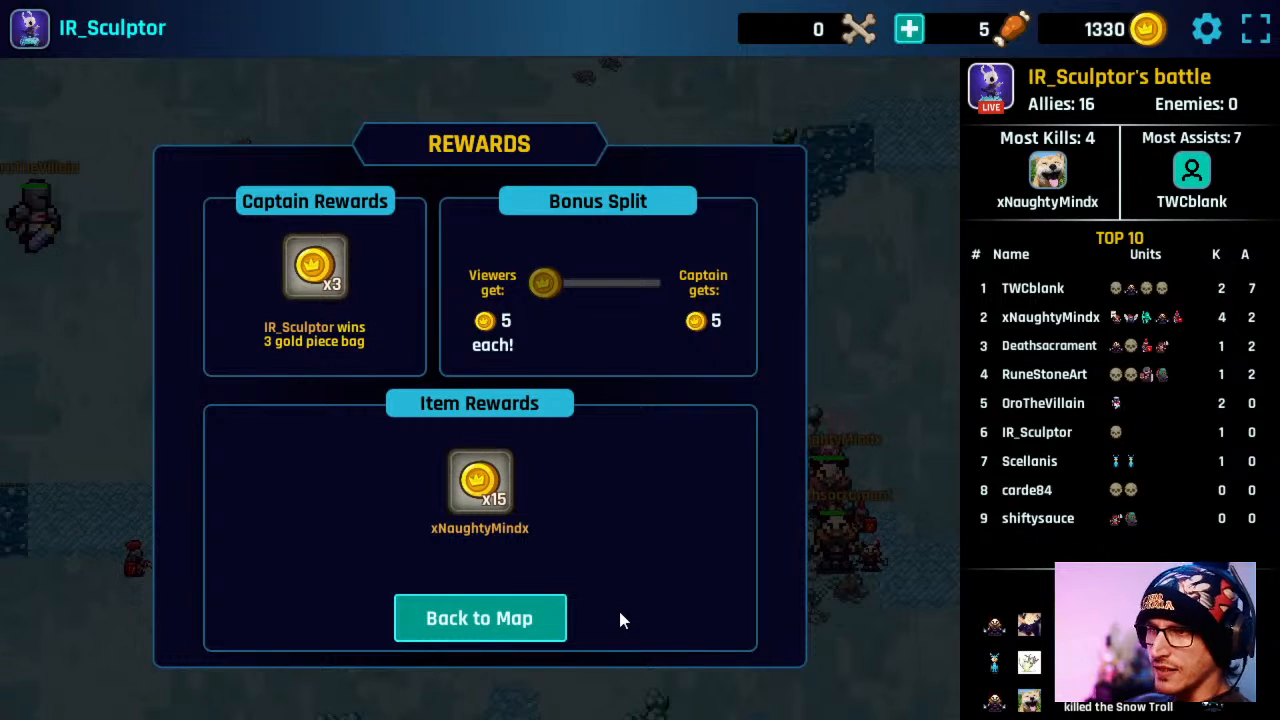
left_click(435, 627)
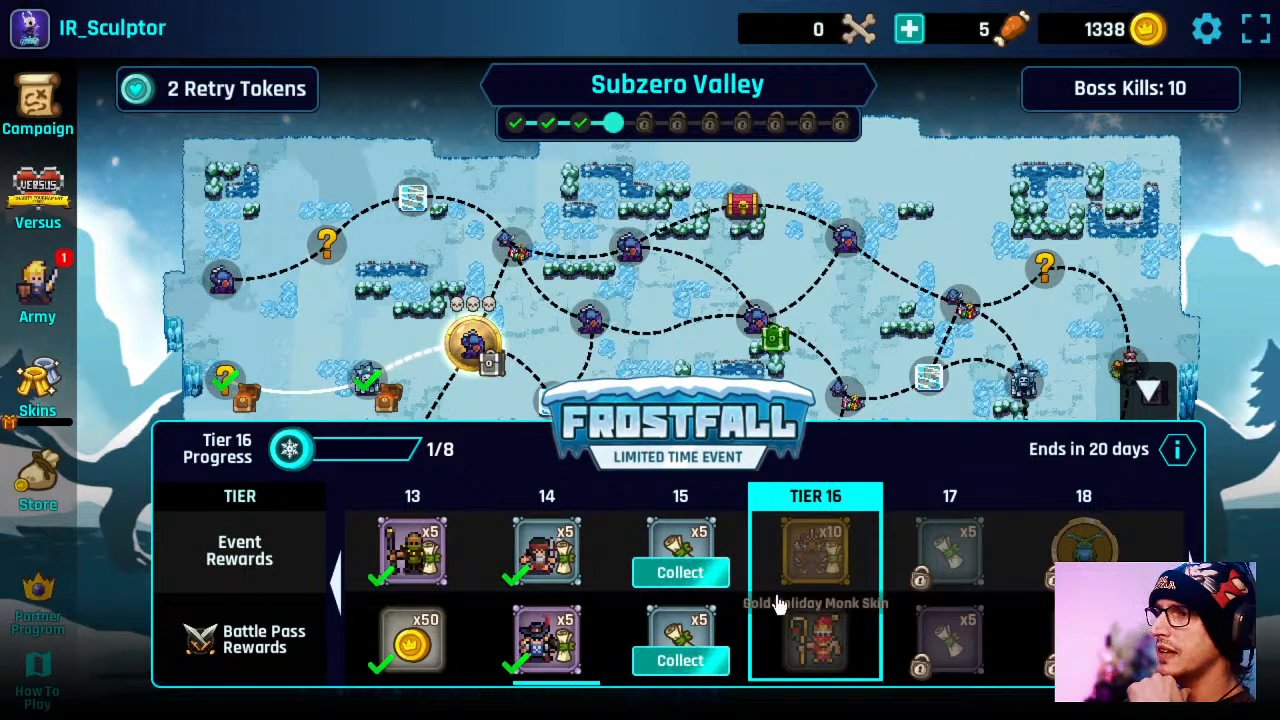
- Collect the tier 15 event reward and the tier 15 battle pass reward
left_click(680, 572)
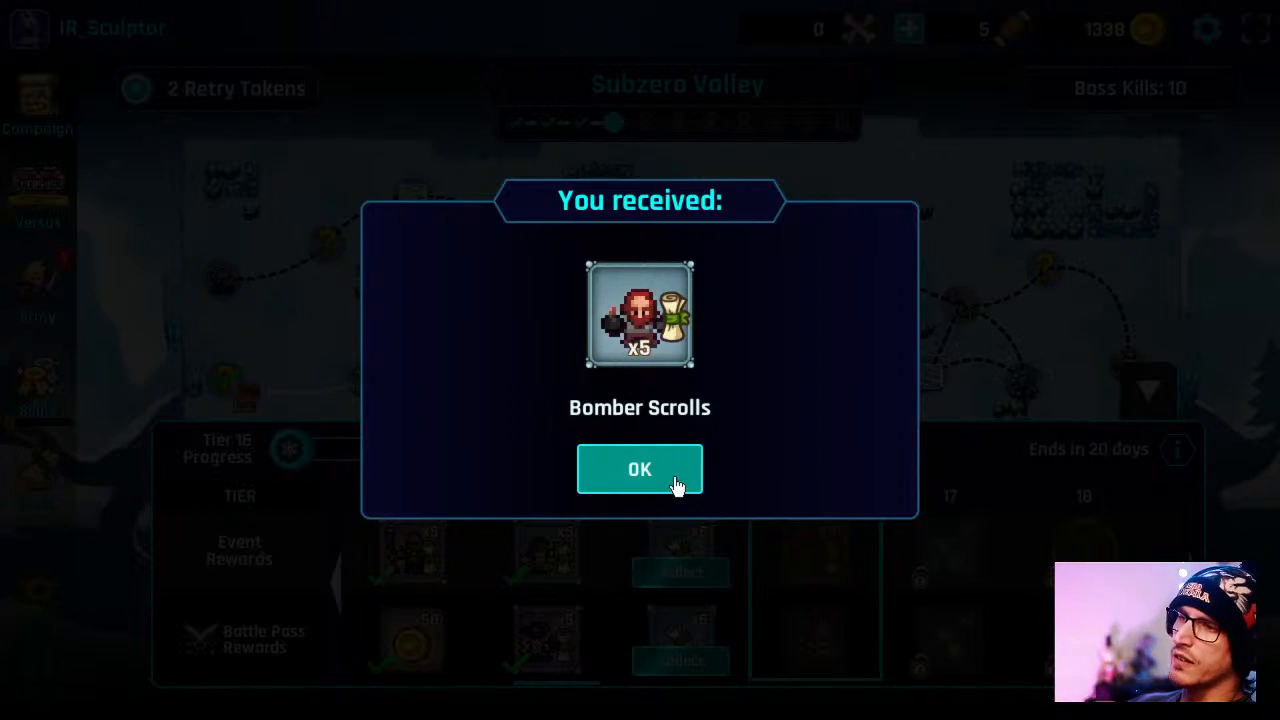
left_click(594, 500)
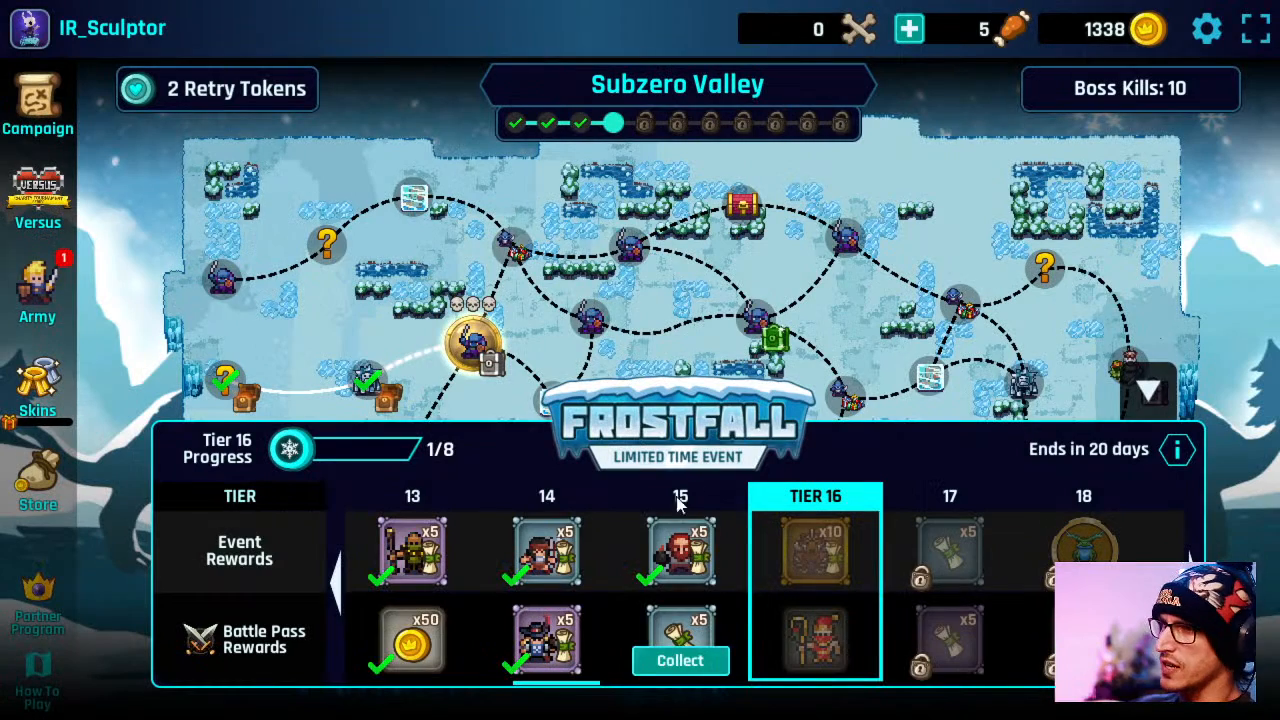
left_click(700, 664)
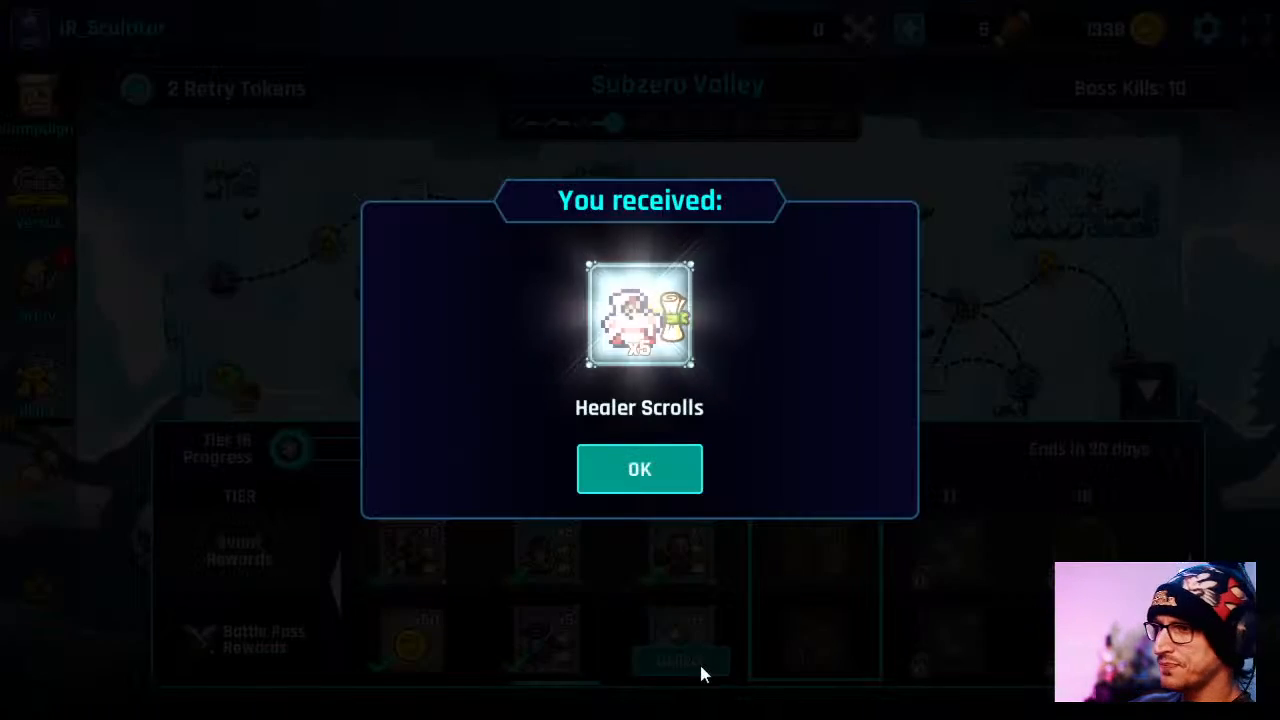
left_click(640, 478)
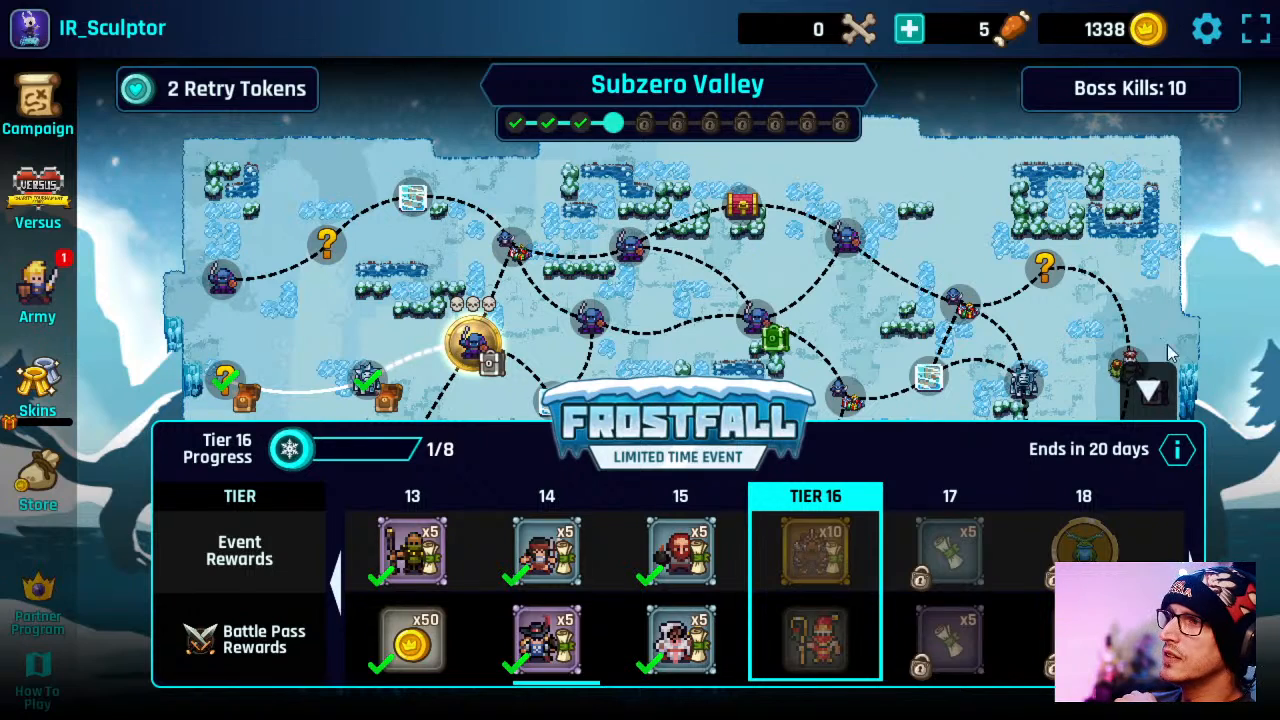
- Start the Walking Glaciers battle from the campaign map and place a captain unit on the battlefield
left_click(1148, 390)
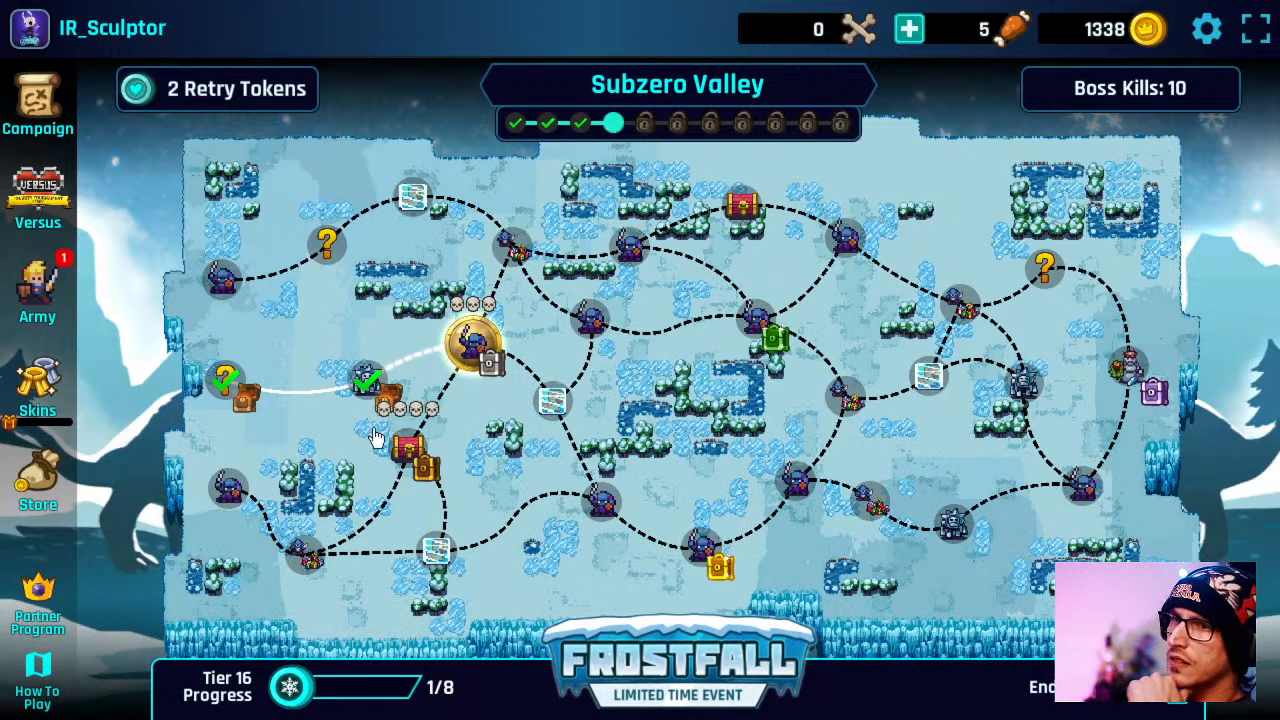
left_click(481, 343)
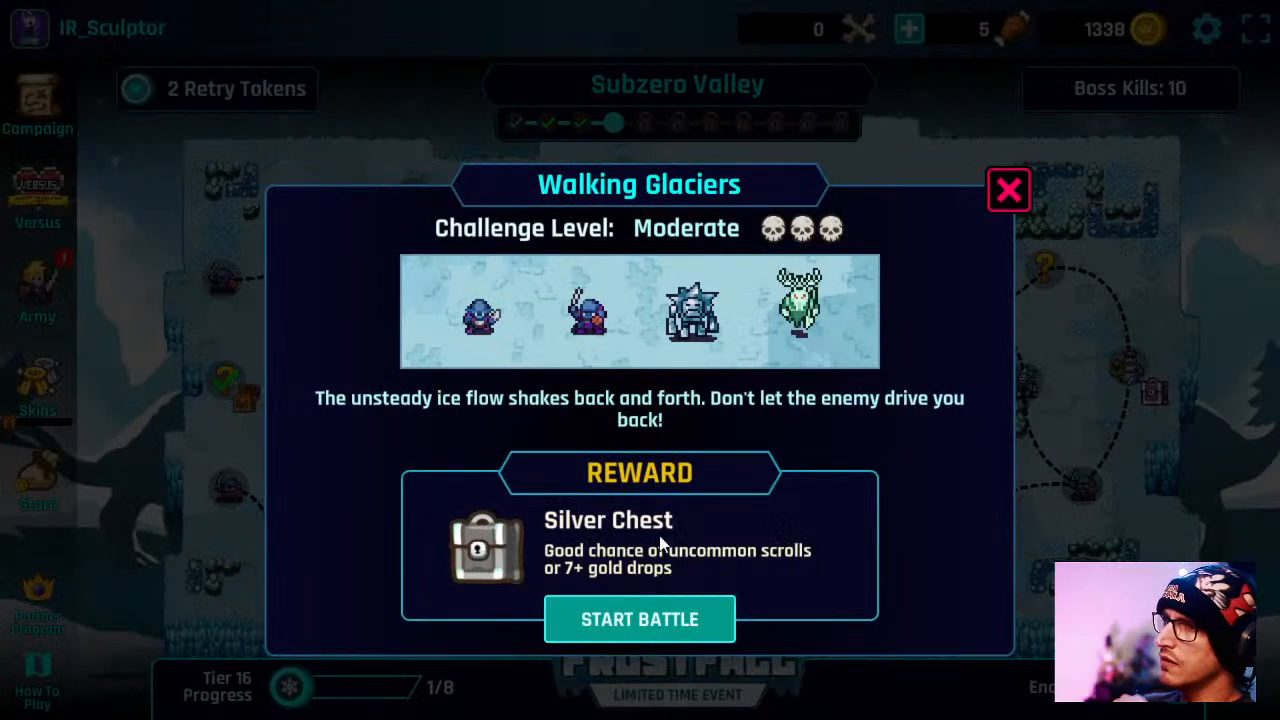
left_click(657, 618)
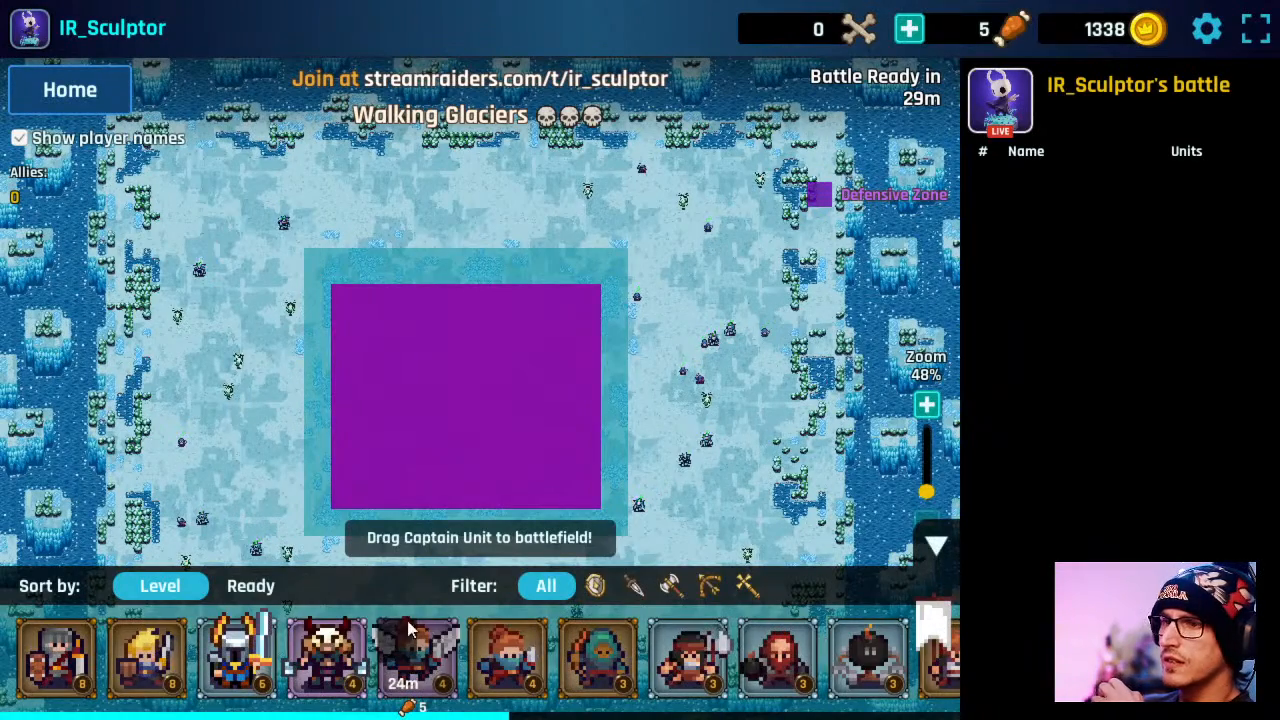
left_click_drag(407, 628, 484, 264)
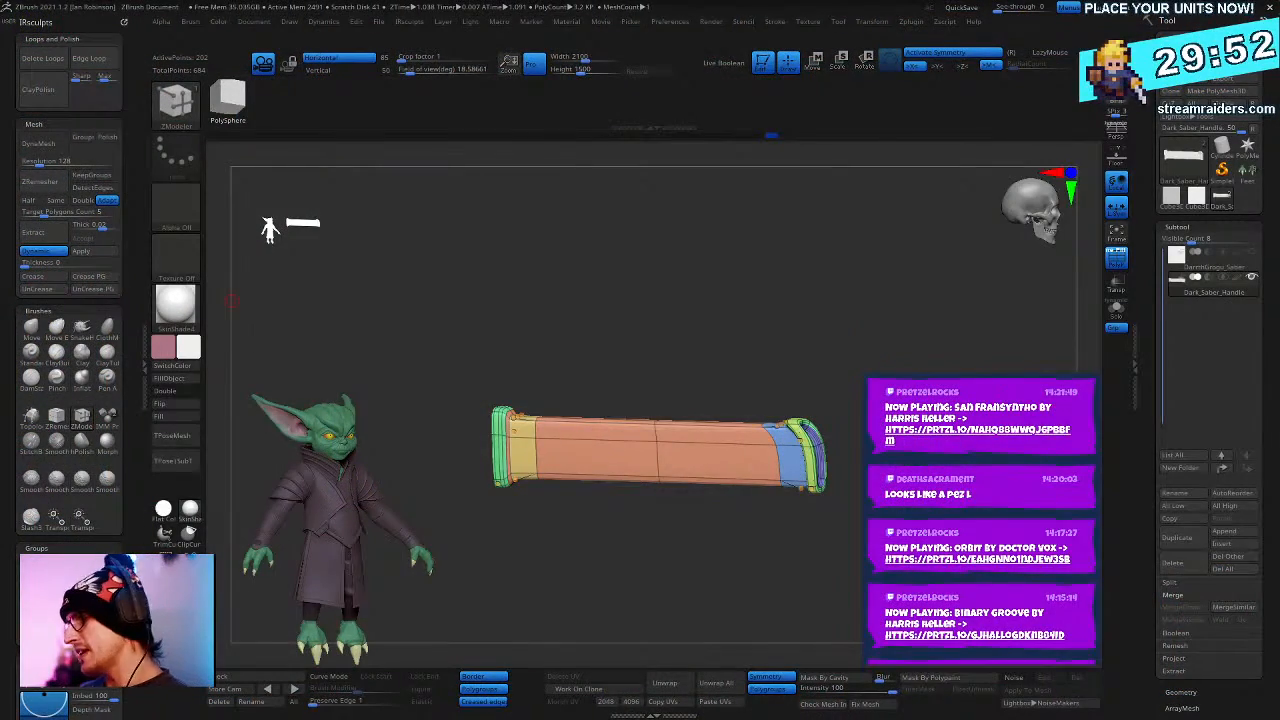
- Switch back to ZBrush, inspect the handle's flared end and insert a cube mesh as a new subtool
left_click_drag(640, 320, 480, 428)
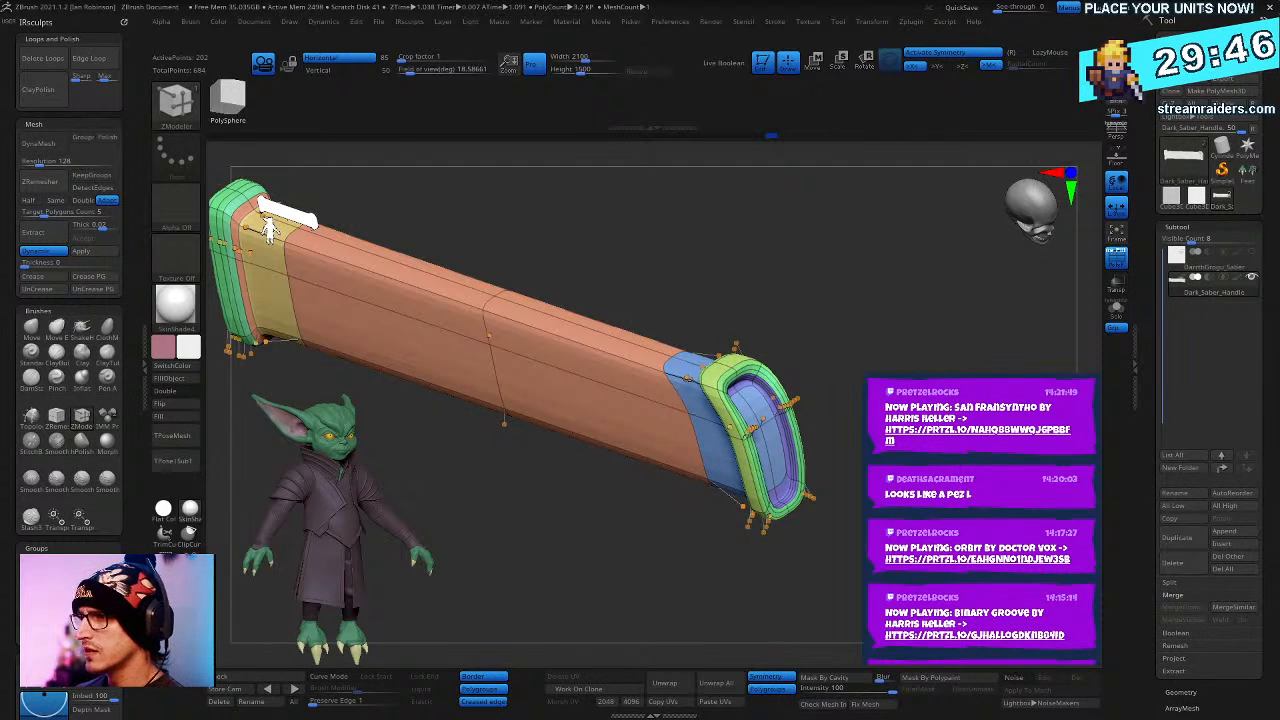
left_click_drag(640, 560, 590, 525)
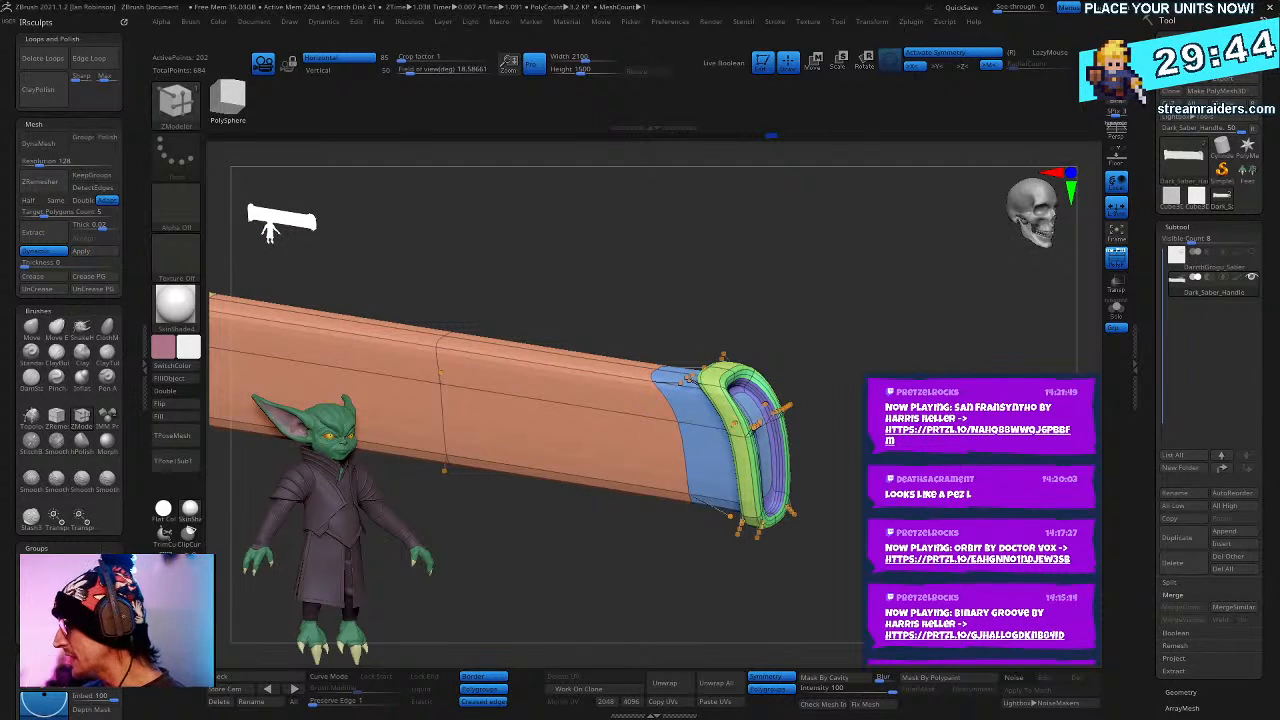
key("f")
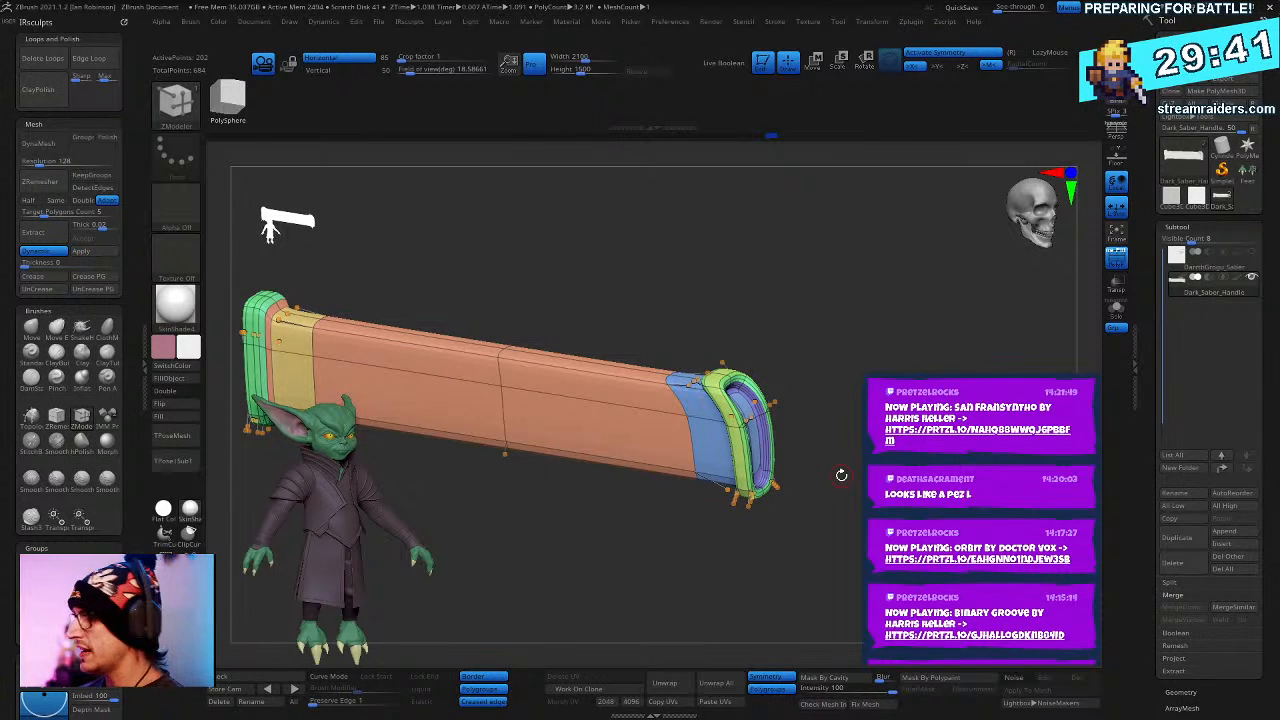
key("shift")
left_click_drag(720, 560, 775, 550)
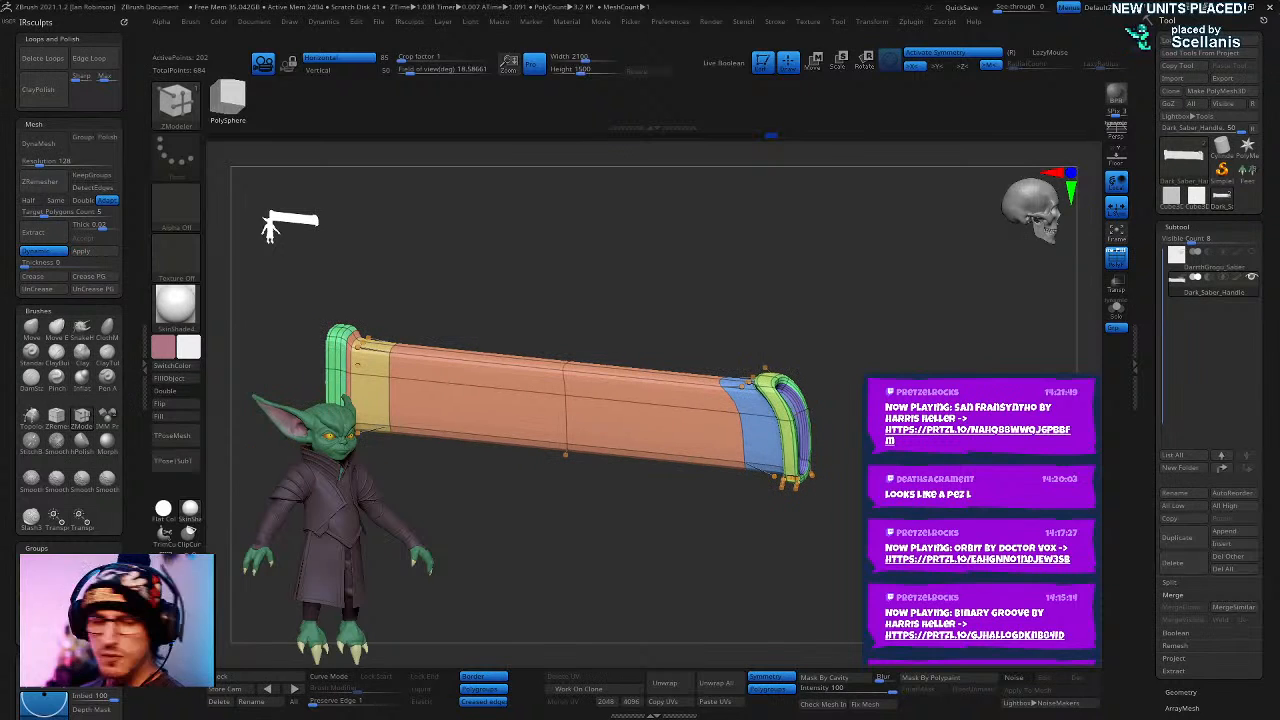
left_click(1234, 546)
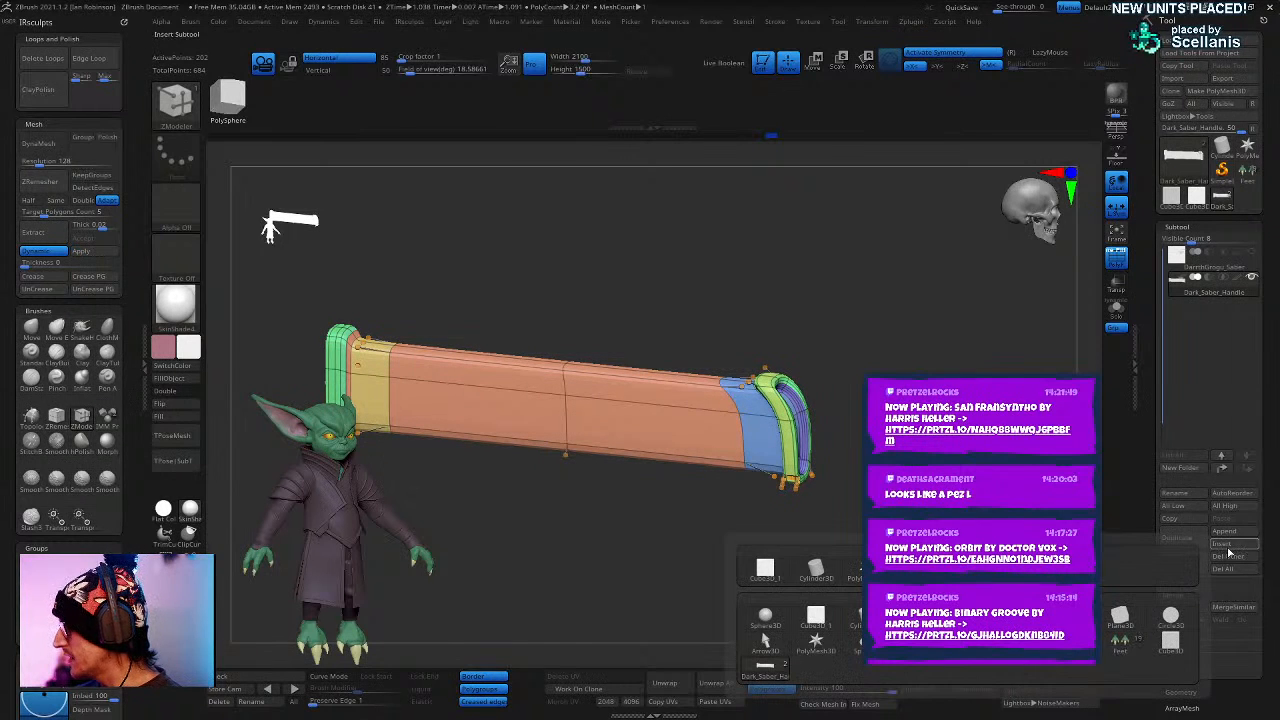
left_click(828, 624)
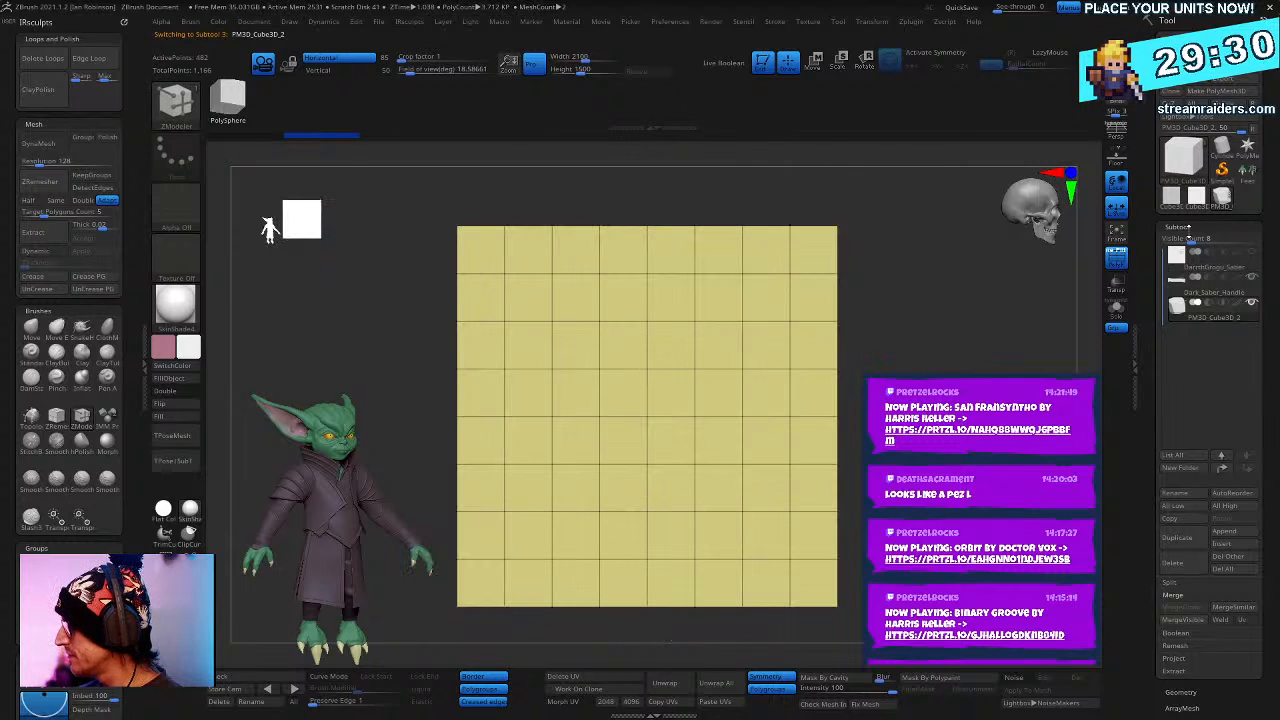
- Initialize the inserted cube subtool as a low-resolution QCube
left_click(1190, 226)
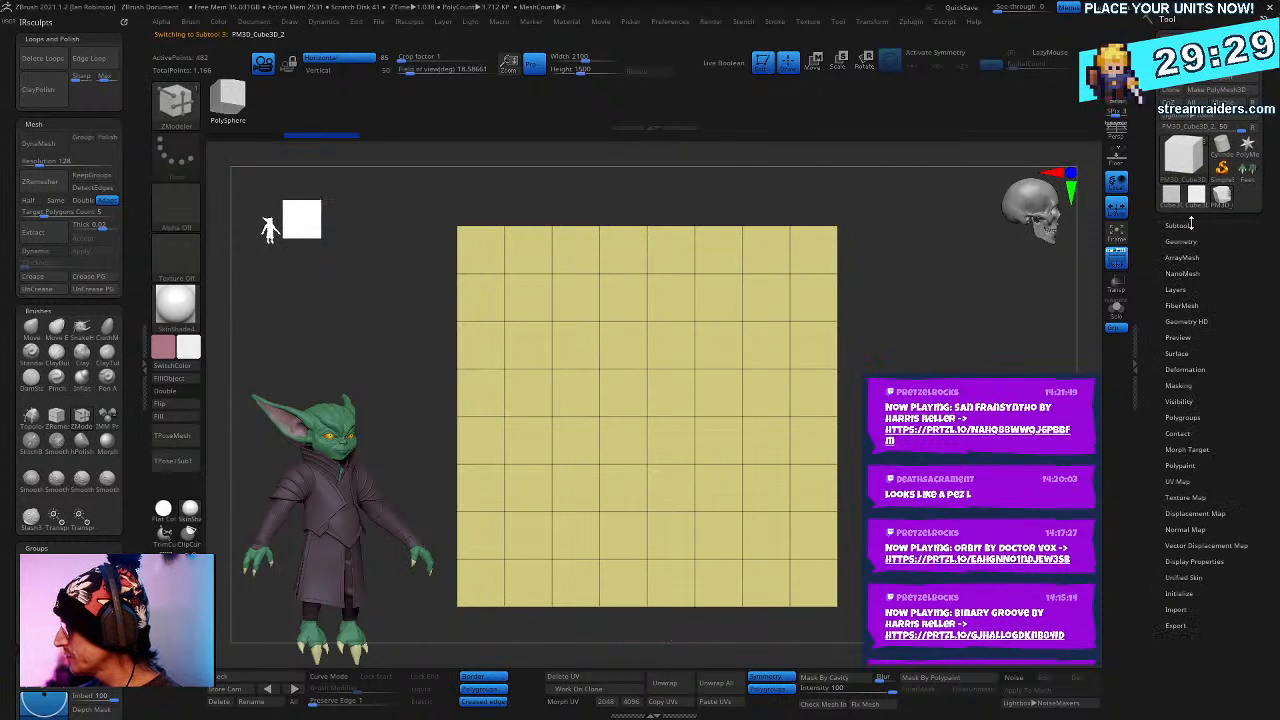
left_click(1182, 593)
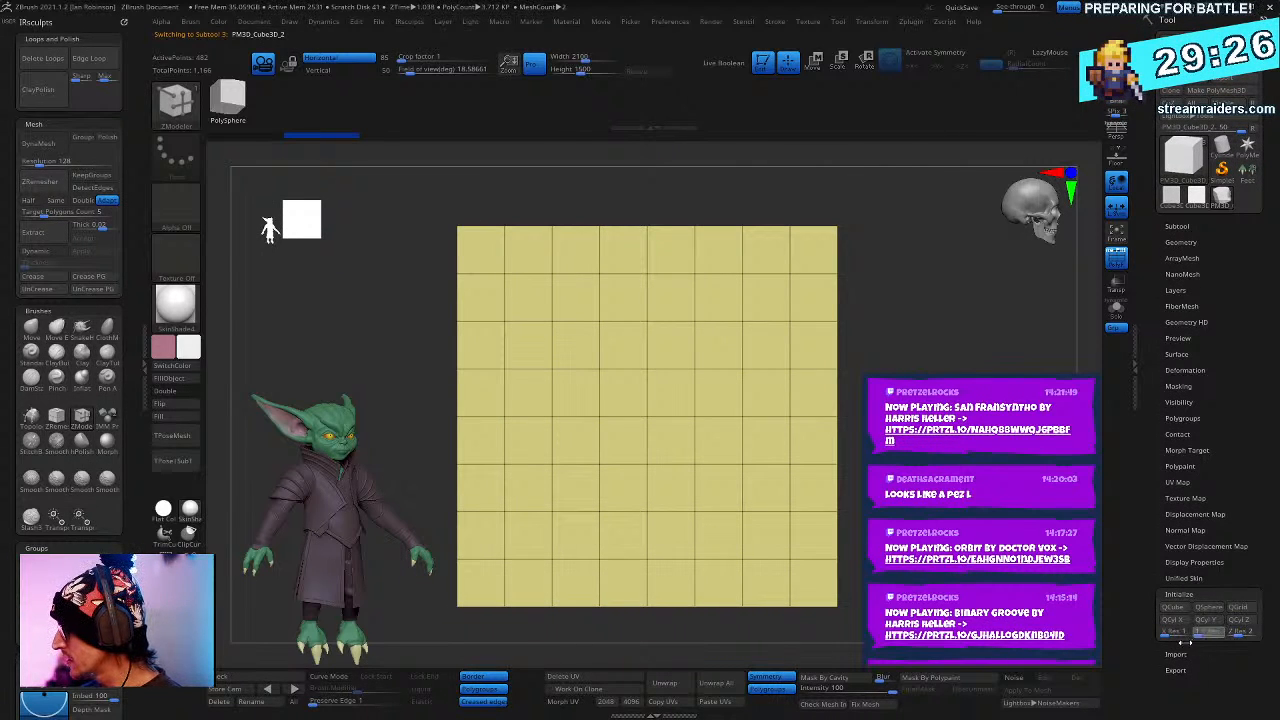
left_click(1172, 620)
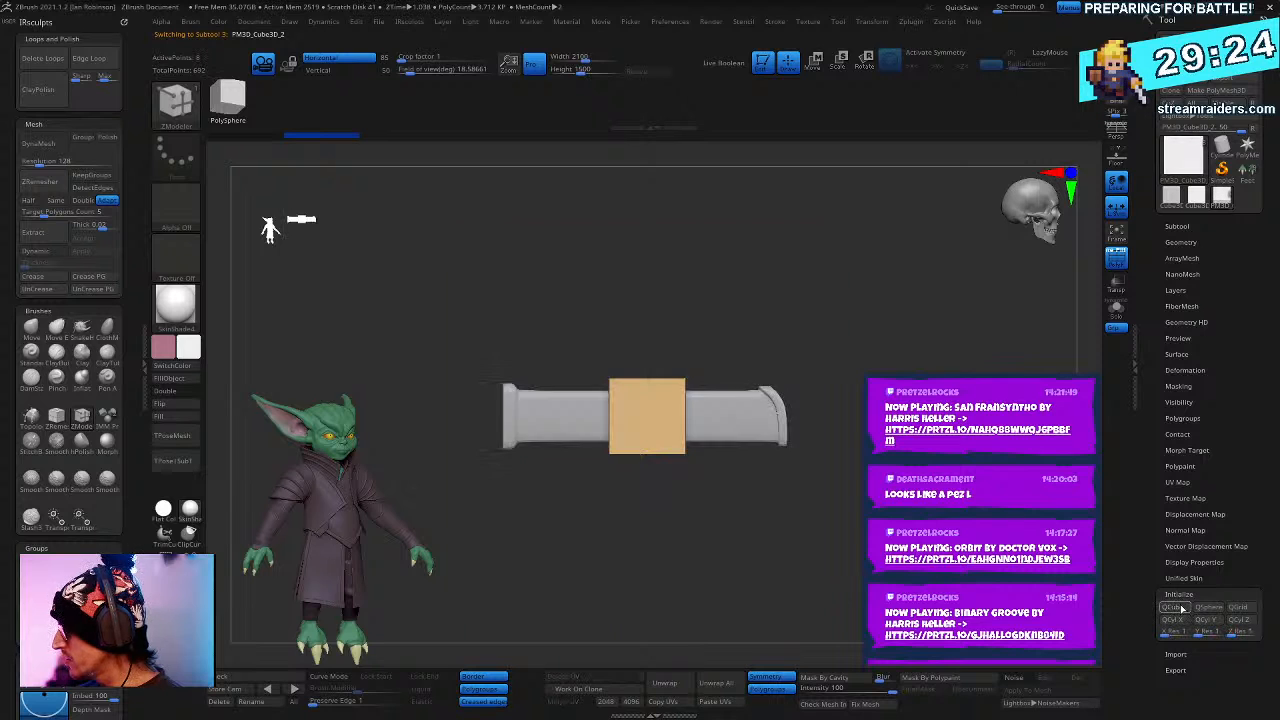
- Scale the cube uniformly to about half its size at the middle of the handle and view it edge-on
key("w")
left_click_drag(690, 550, 684, 595)
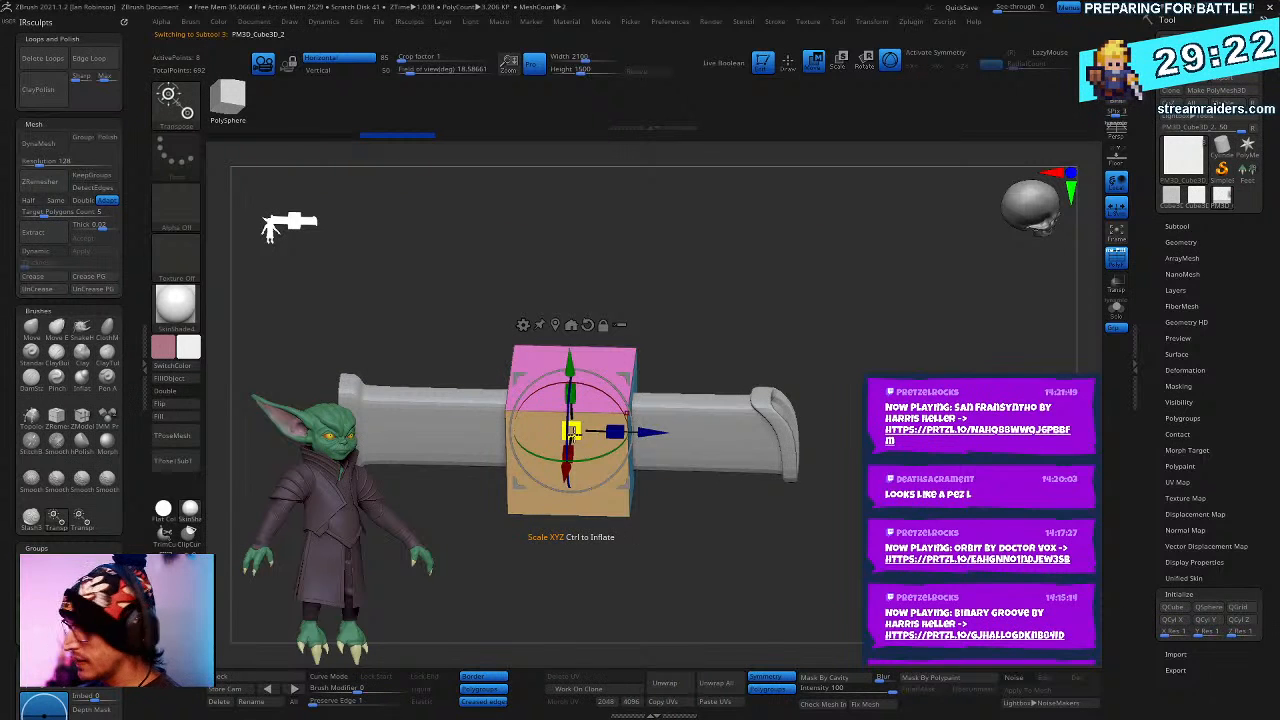
left_click_drag(570, 431, 566, 434)
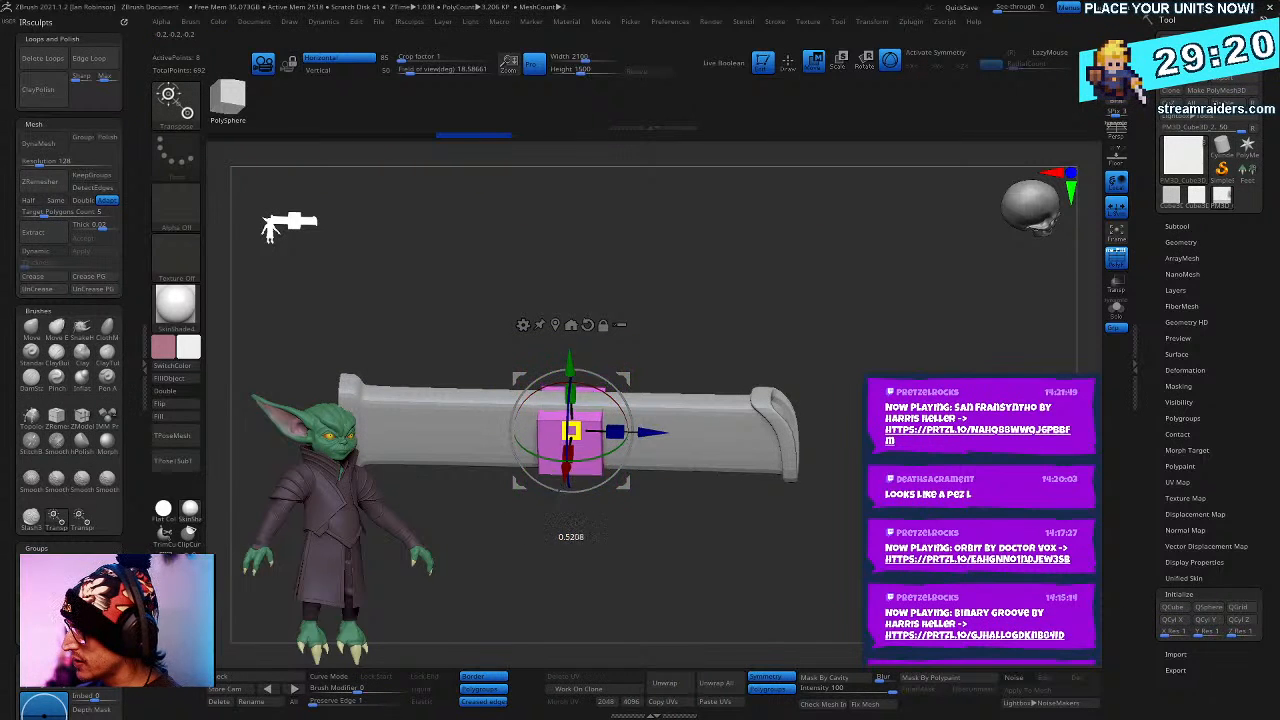
left_click_drag(786, 372, 787, 340, "shift")
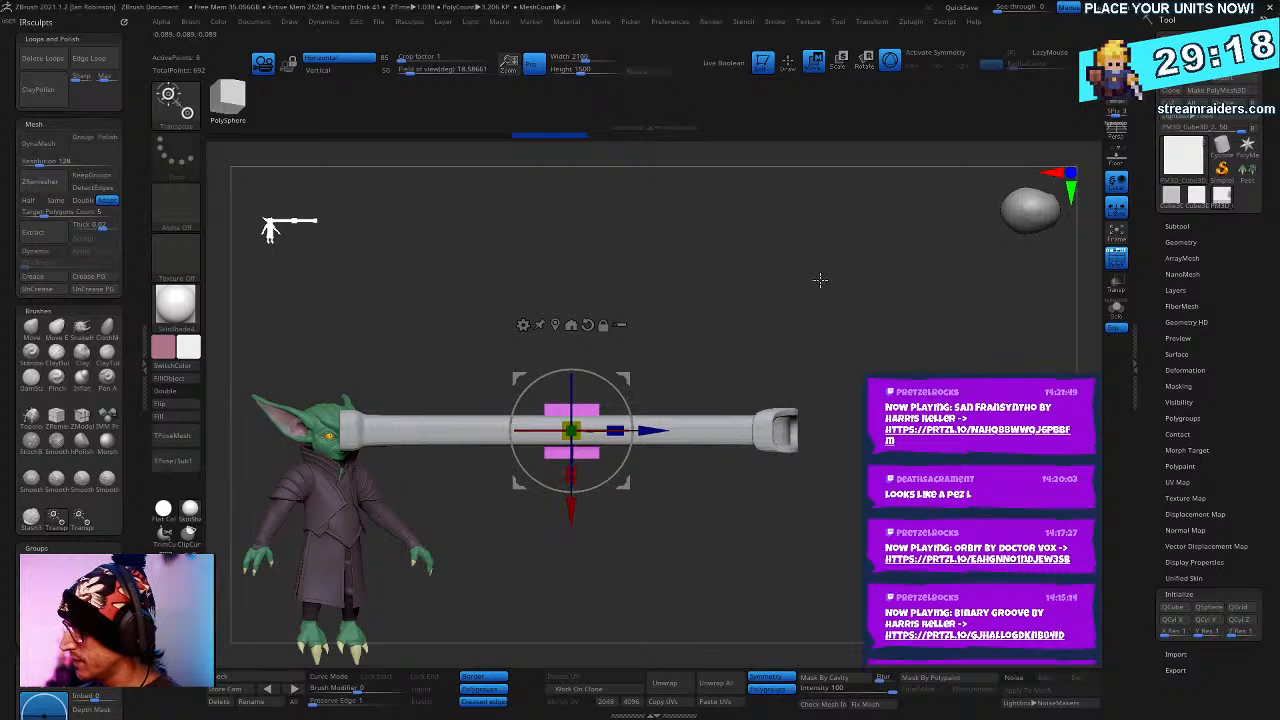
key("ctrl+z")
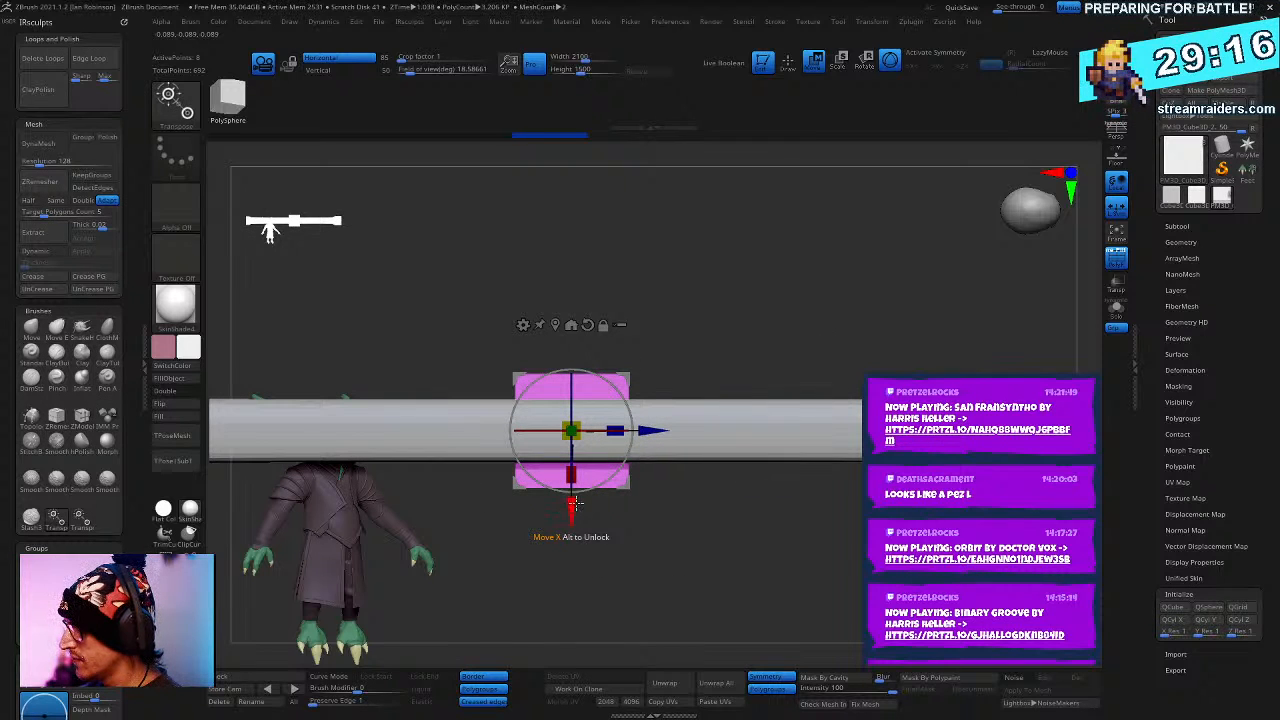
- Narrow the cube along X to roughly two thirds of its width and insert a centre edge loop while it is isolated
left_click_drag(573, 503, 572, 553)
left_click_drag(640, 585, 430, 510)
left_click_drag(494, 472, 718, 466)
left_click_drag(585, 475, 782, 444)
left_click(1116, 310)
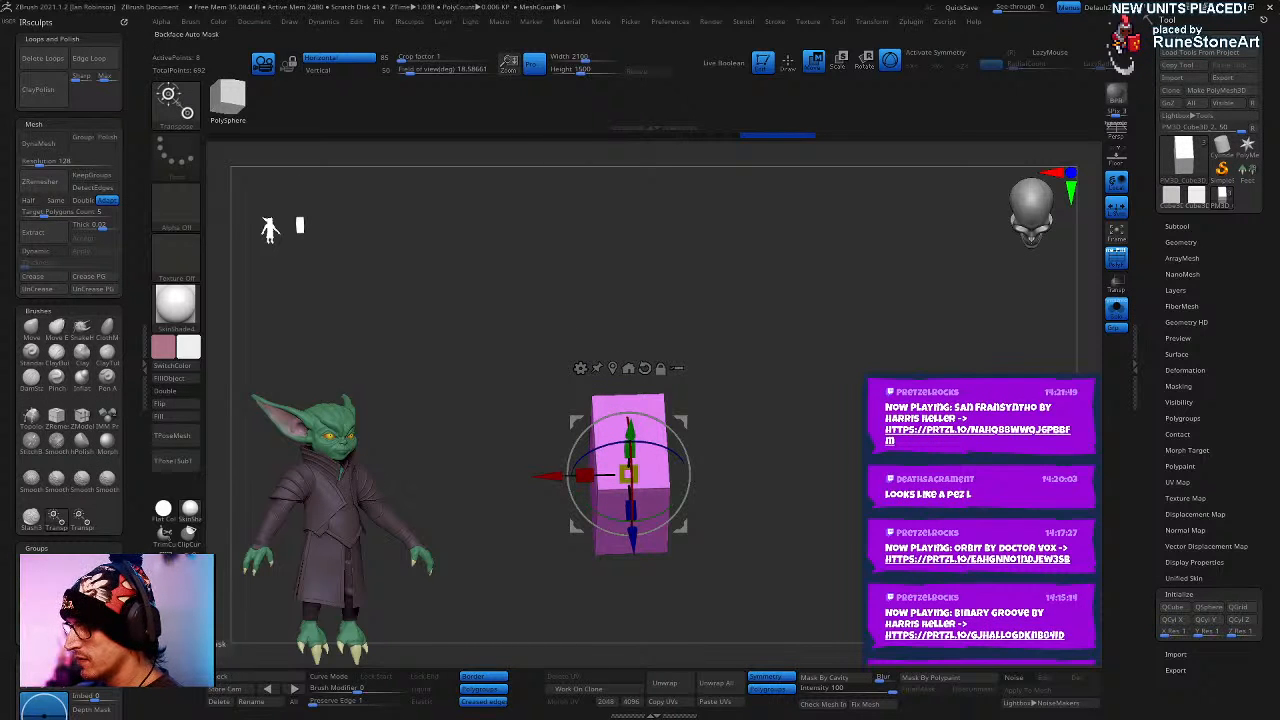
left_click_drag(388, 455, 390, 495, "shift")
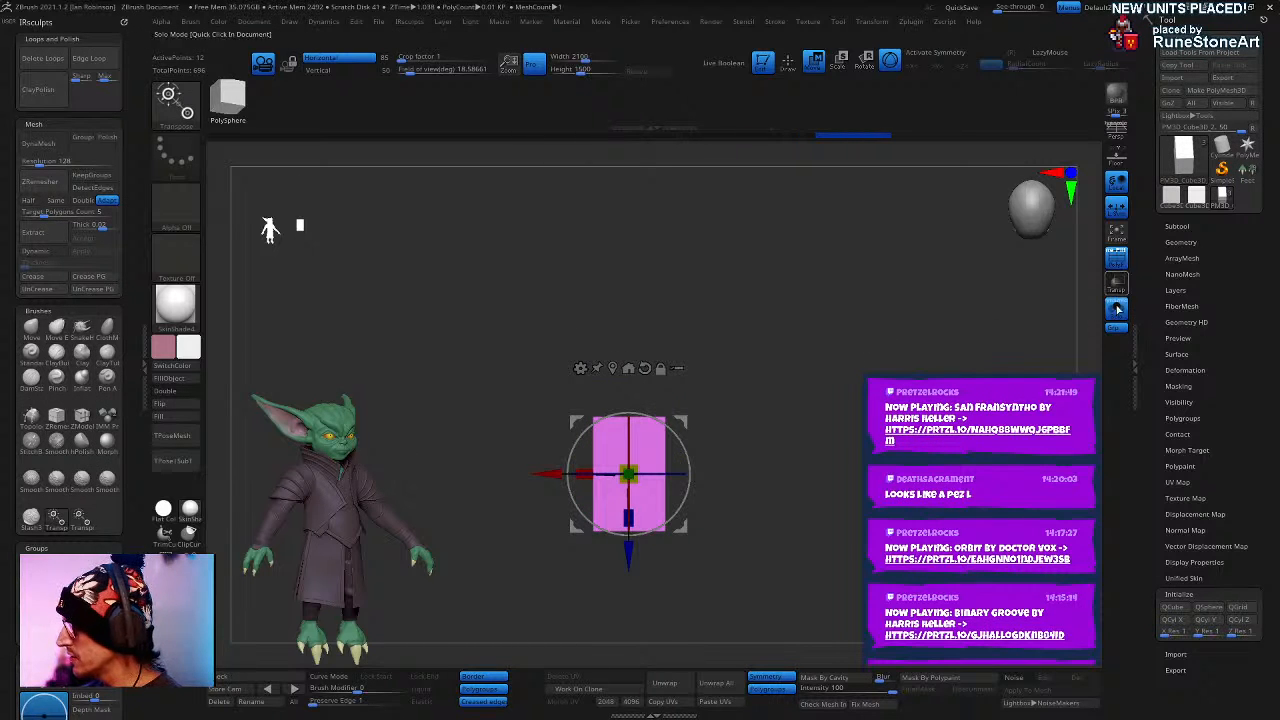
left_click(1117, 309)
- Move the cube along the handle to its flared end and view it from the open side
left_click_drag(790, 420, 705, 455, "shift")
left_click(628, 368)
left_click_drag(628, 510, 628, 160)
left_click_drag(908, 337, 904, 347)
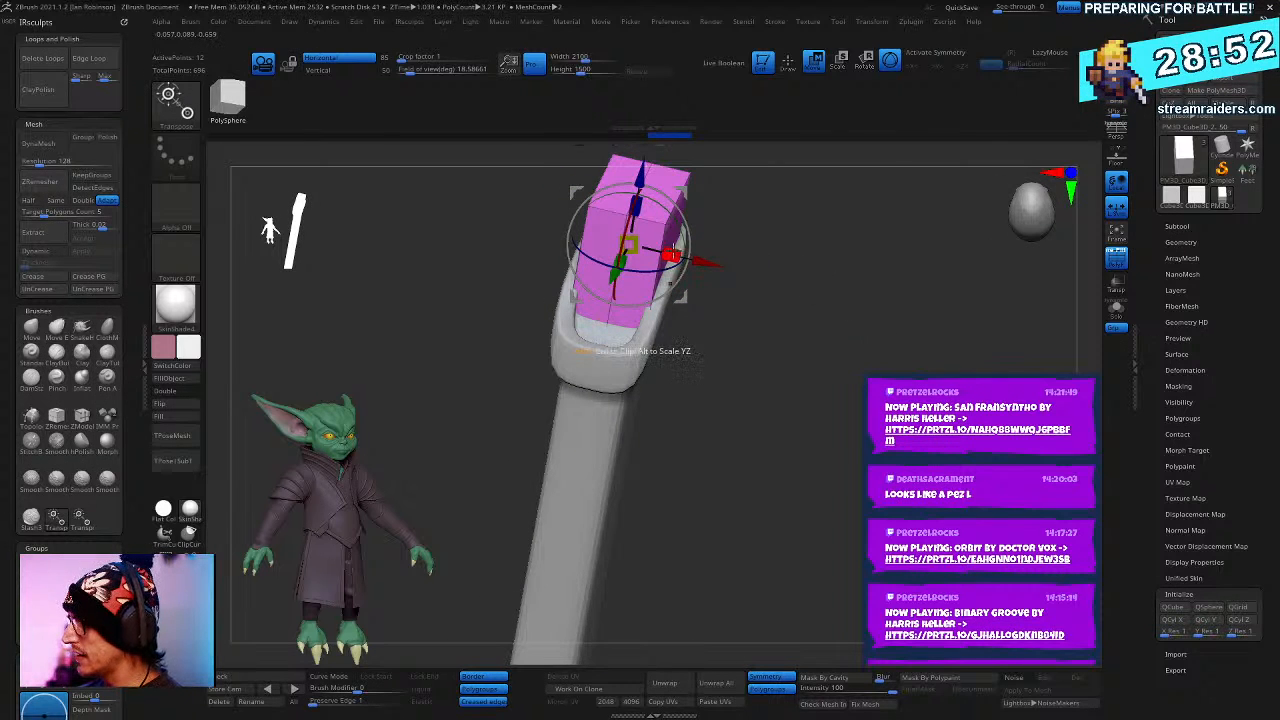
- Seat the cube in the flared end's opening and stretch it along Y to nearly fill the opening's height
left_click_drag(812, 252, 816, 236)
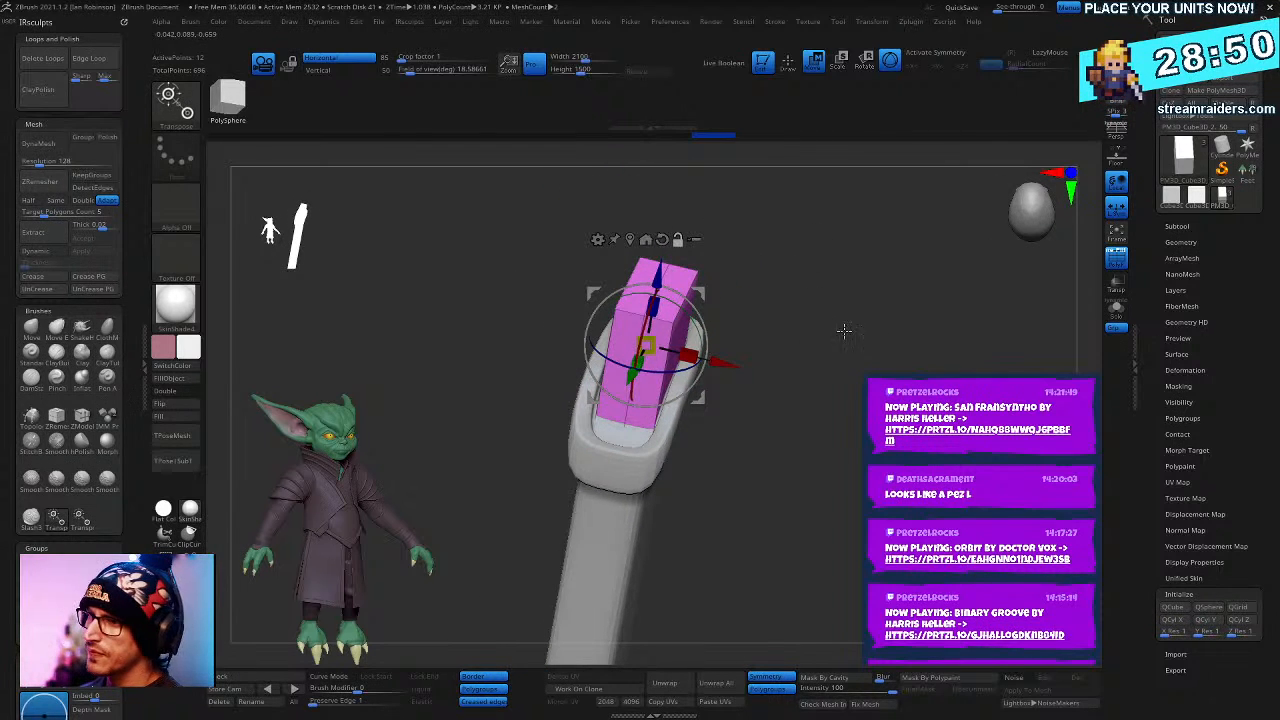
left_click_drag(844, 330, 880, 372)
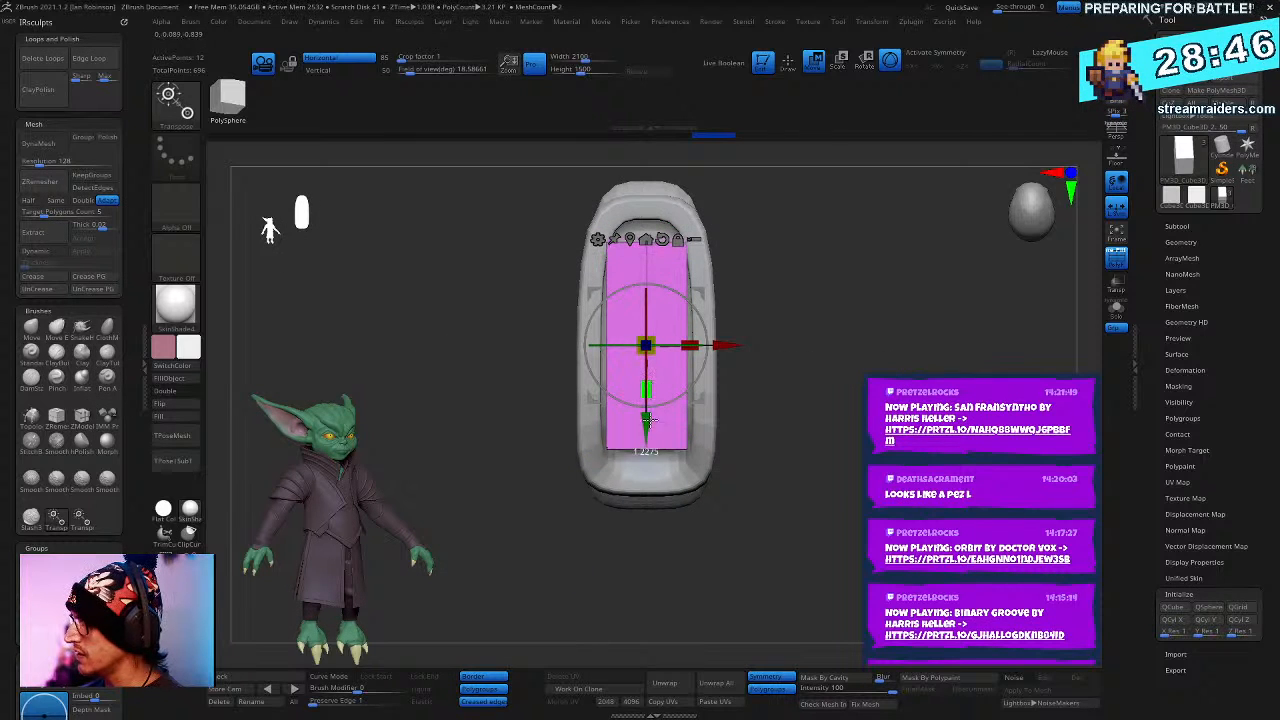
left_click_drag(647, 420, 647, 451)
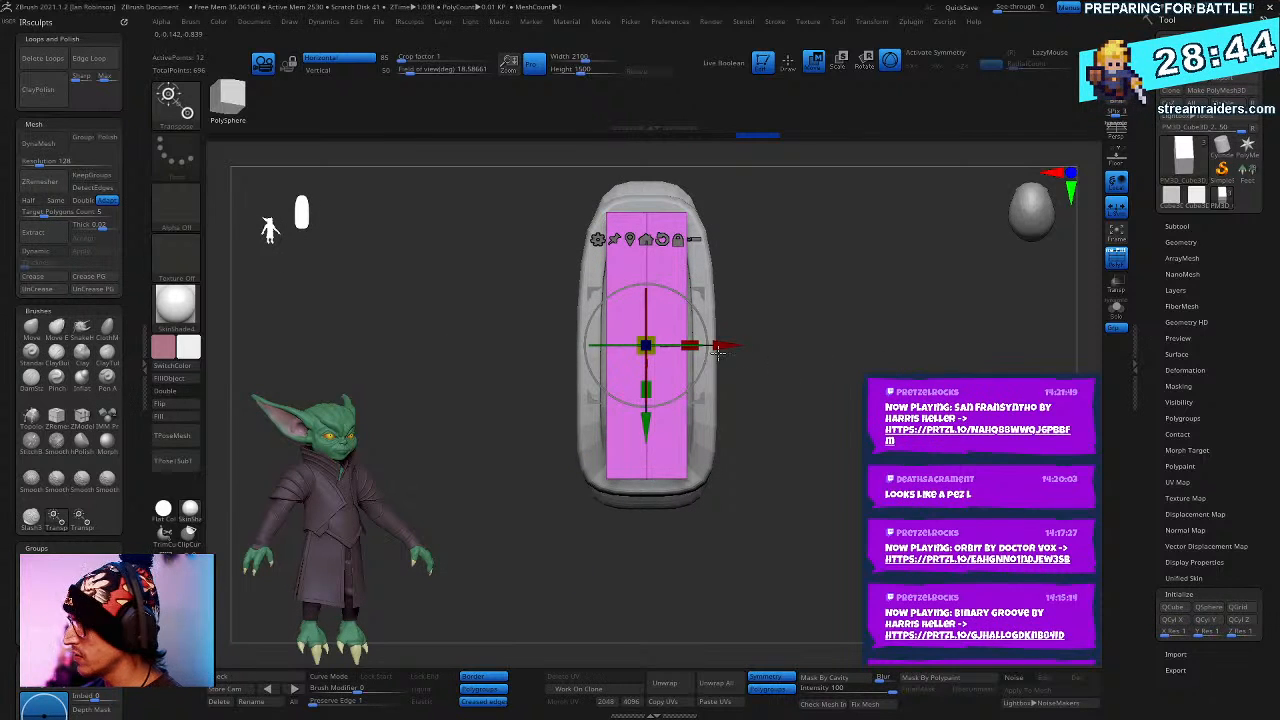
left_click_drag(697, 345, 702, 345)
- Insert an edge loop near the block's inner end and slide the upper inner corner outward to follow the slanted cuff
left_click_drag(838, 350, 926, 380)
left_click_drag(926, 380, 907, 456, "alt")
left_click_drag(688, 378, 829, 357)
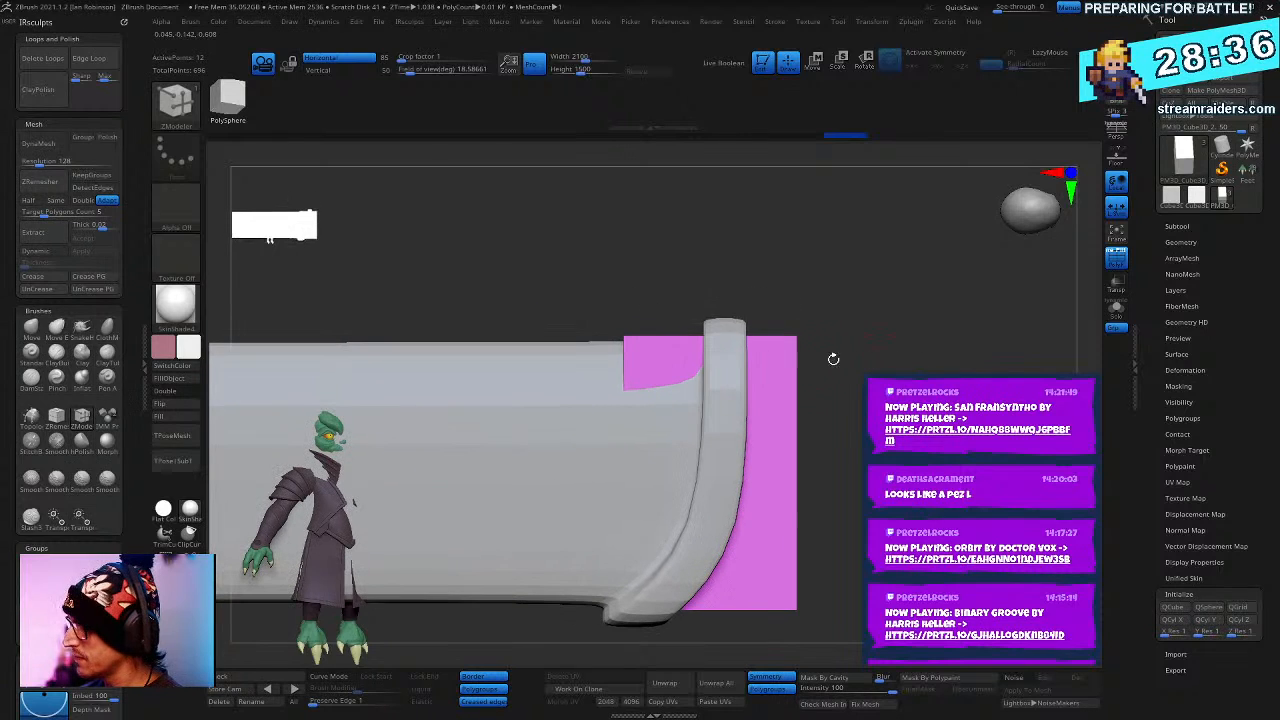
key("space")
left_click(746, 362)
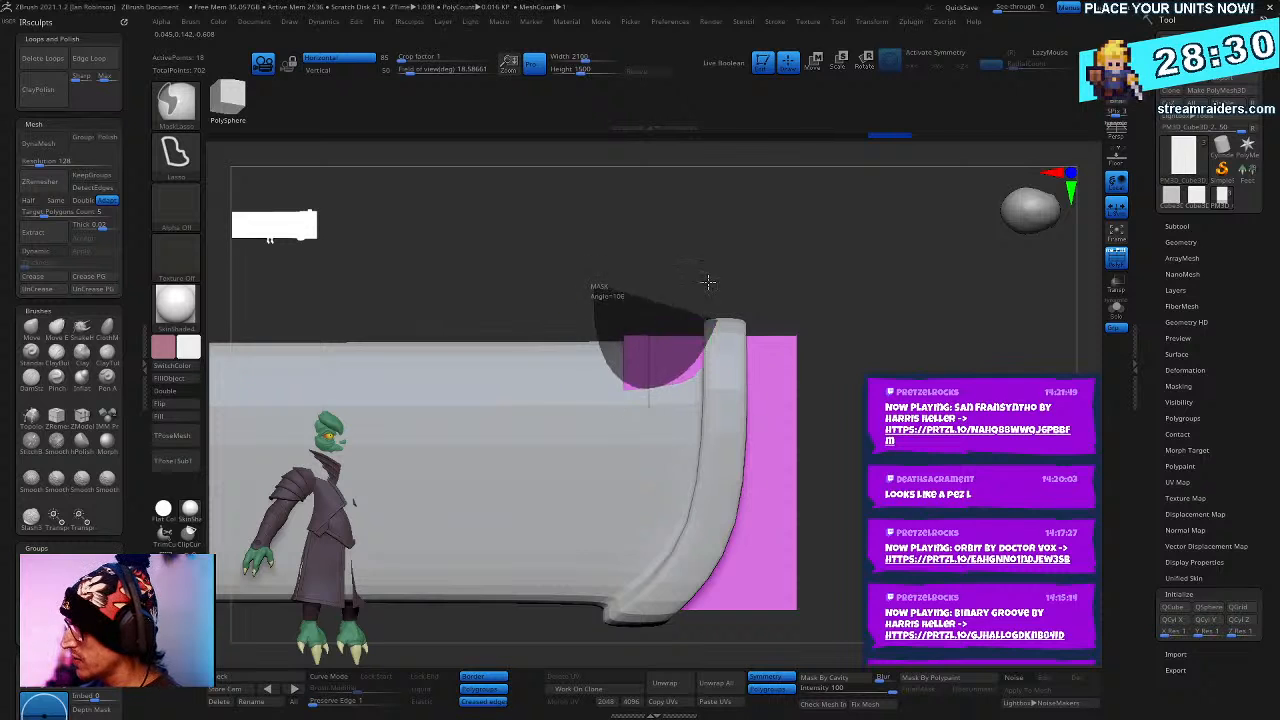
key("w")
left_click(693, 365)
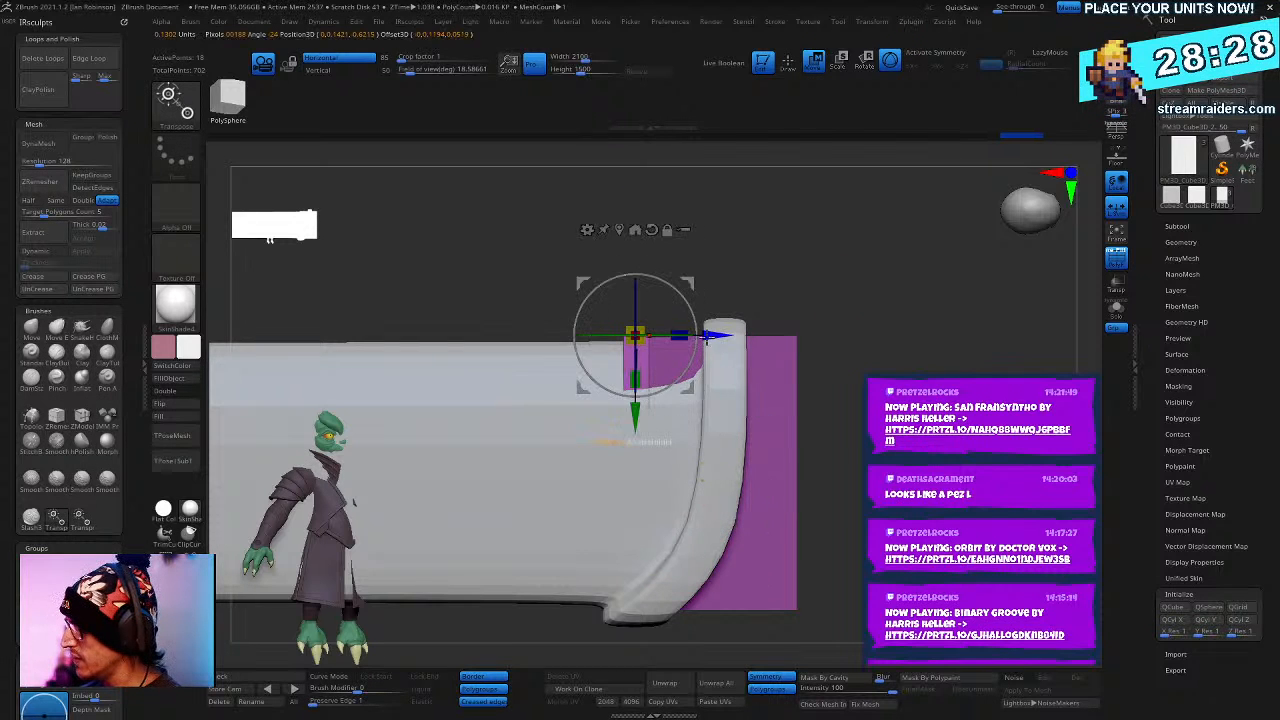
mouse_move(721, 336)
left_mouse_down()
mouse_move(815, 337)
mouse_move(885, 315)
mouse_move(900, 295)
mouse_move(930, 335)
mouse_move(951, 350)
mouse_move(960, 338)
mouse_move(972, 364)
left_mouse_up()
- Mask all but the block's outer end and pull that end away from the cuff to lengthen the block
key("q")
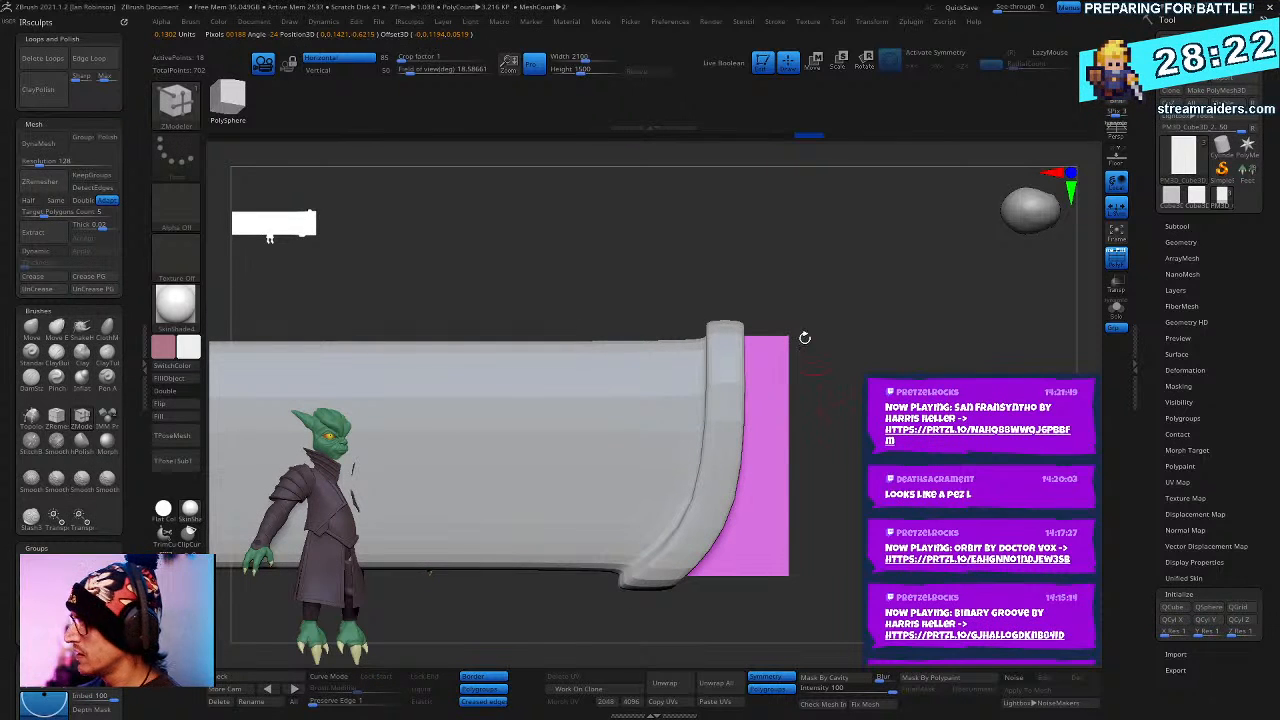
left_click_drag(805, 338, 865, 380)
key("w")
left_click(684, 423)
left_click_drag(640, 580, 628, 606, "shift")
left_click_drag(845, 433, 874, 433)
left_click_drag(740, 600, 705, 622)
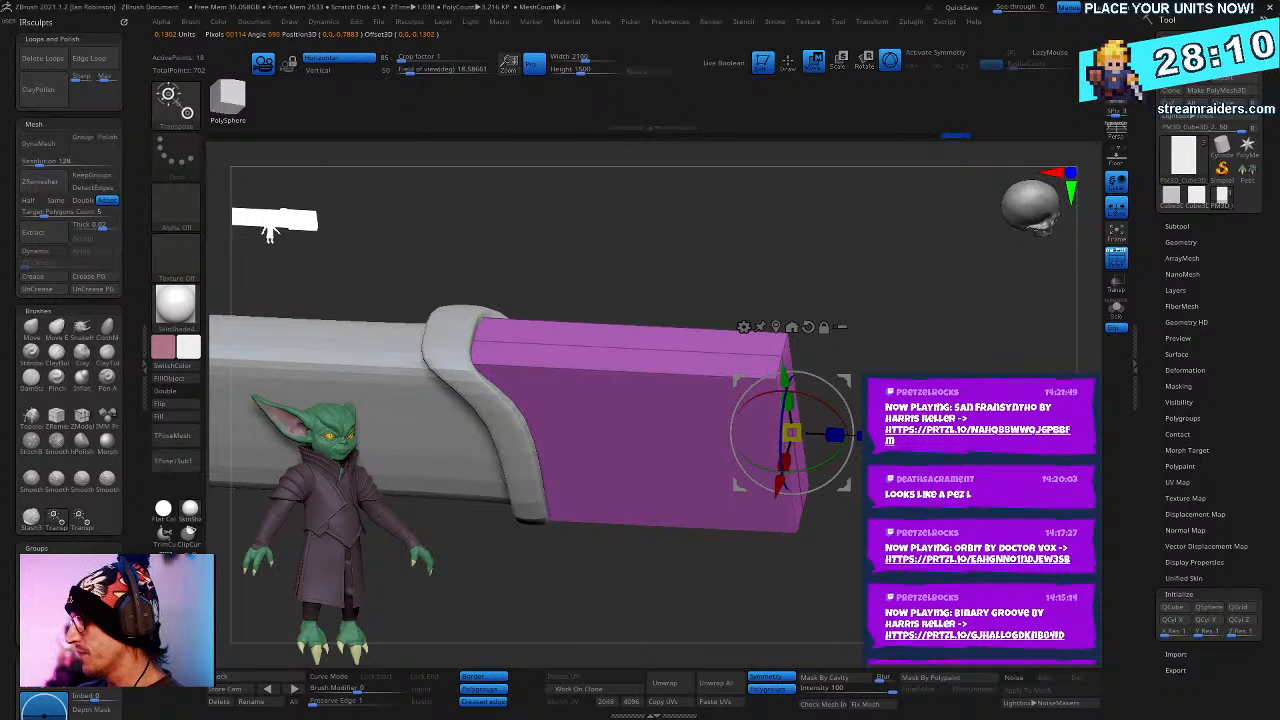
left_click_drag(705, 622, 675, 605)
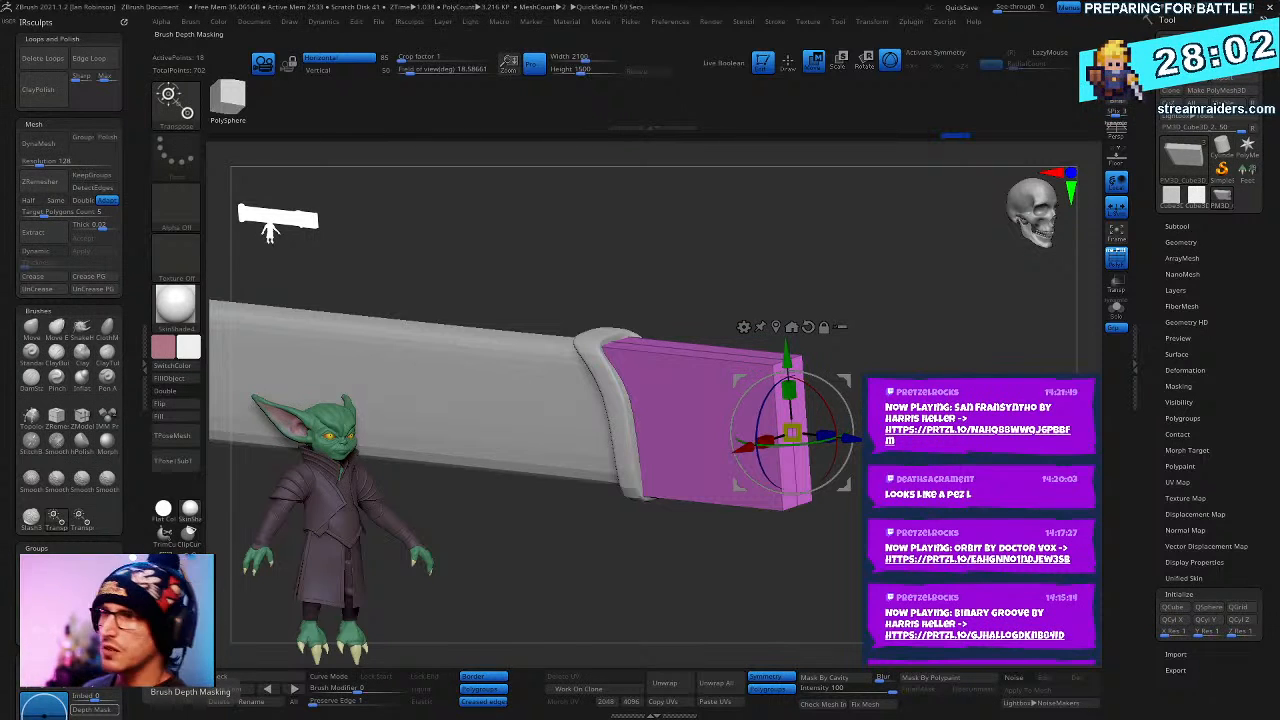
left_click_drag(850, 483, 868, 436)
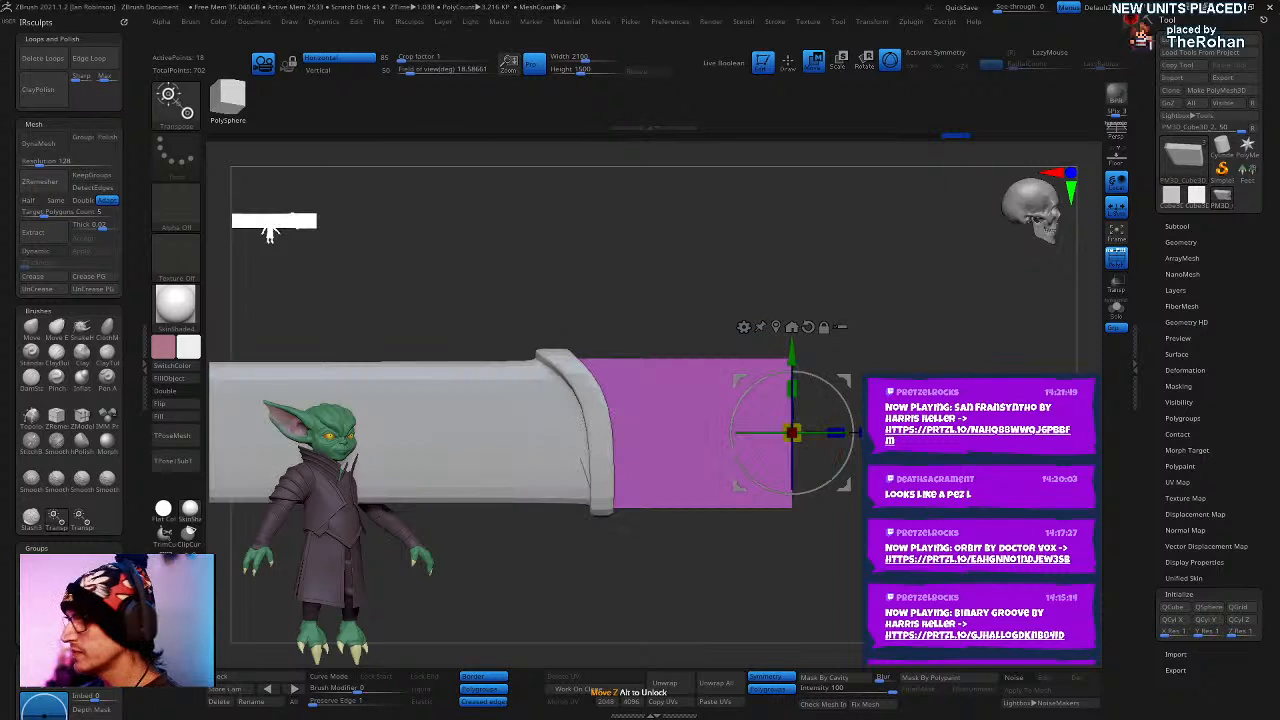
- Clear the mask and insert a slanted edge loop through the block just beyond the cuff with ZModeler
key("q")
left_click_drag(905, 340, 963, 392, "alt")
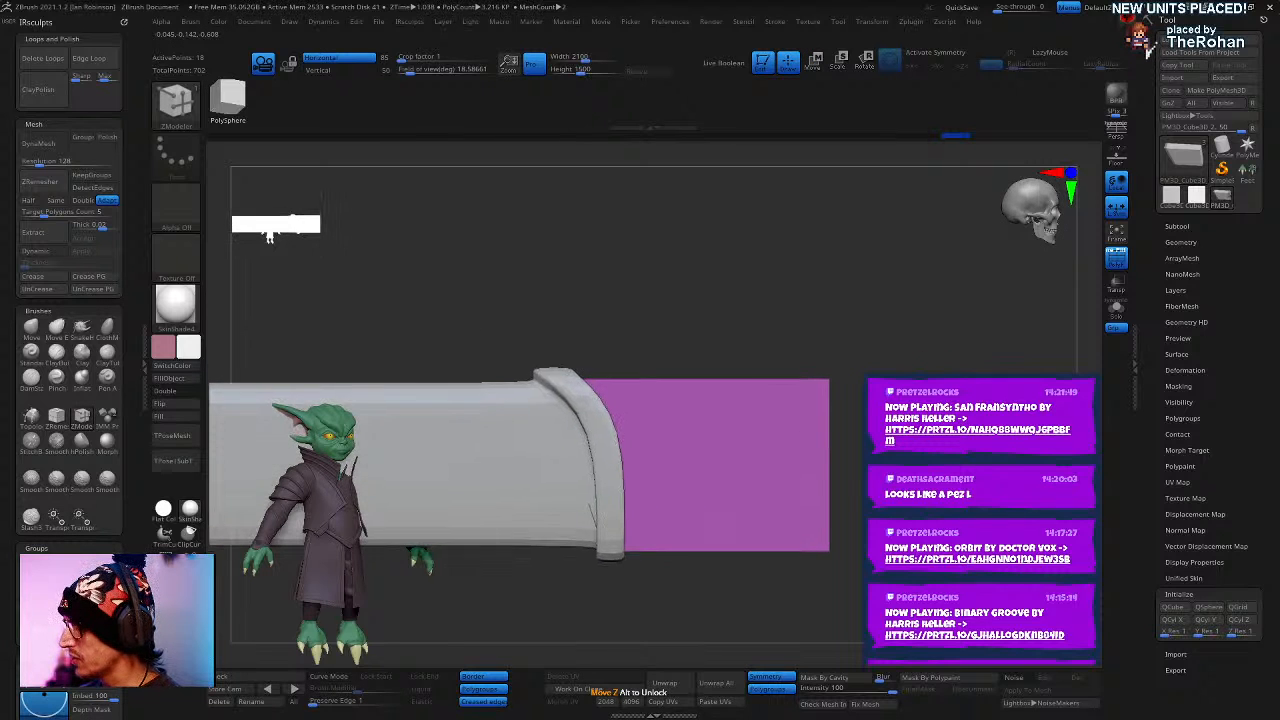
left_click_drag(850, 400, 832, 395, "shift")
key("b")
key("z")
key("m")
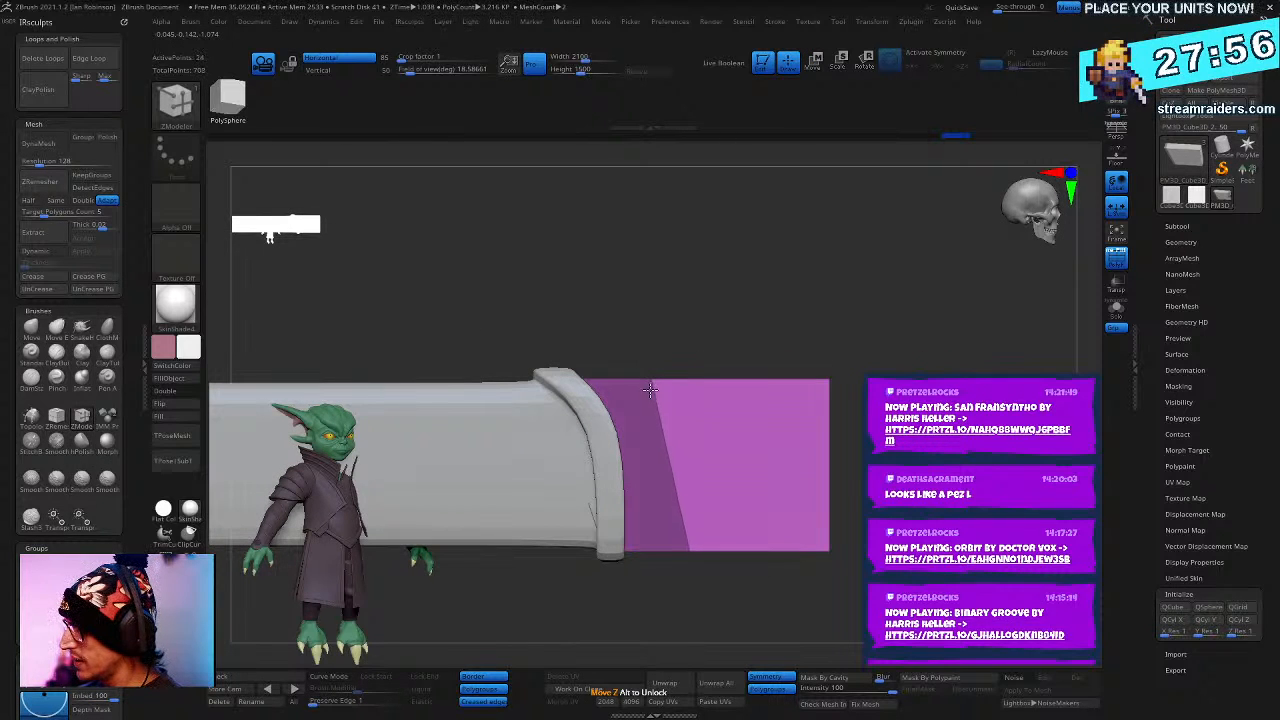
left_click_drag(846, 388, 854, 395, "ctrl")
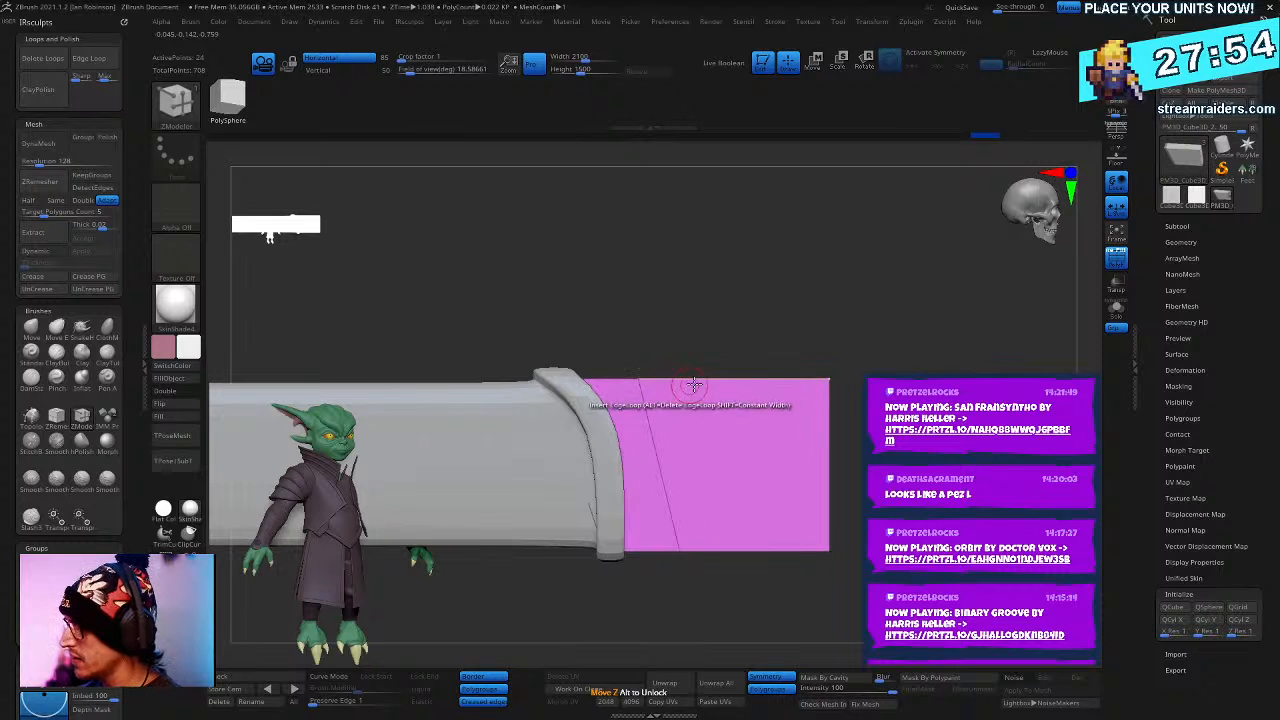
mouse_move(886, 279)
left_mouse_down("alt")
mouse_move(889, 303)
mouse_move(918, 297)
left_mouse_up("alt")
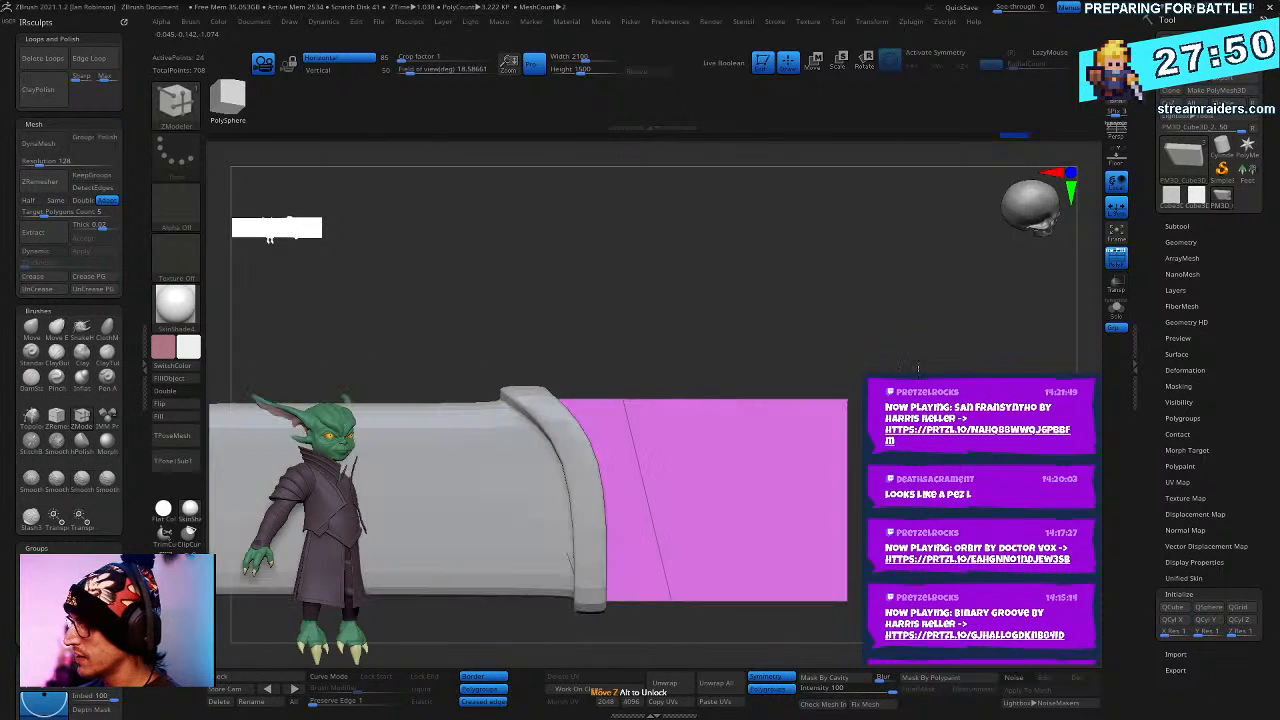
- Isolate the new loop's lower points with a mask and shift them toward the cuff to make the loop vertical
left_click(1115, 312)
left_click(1115, 312)
left_click_drag(930, 334, 955, 370, "alt")
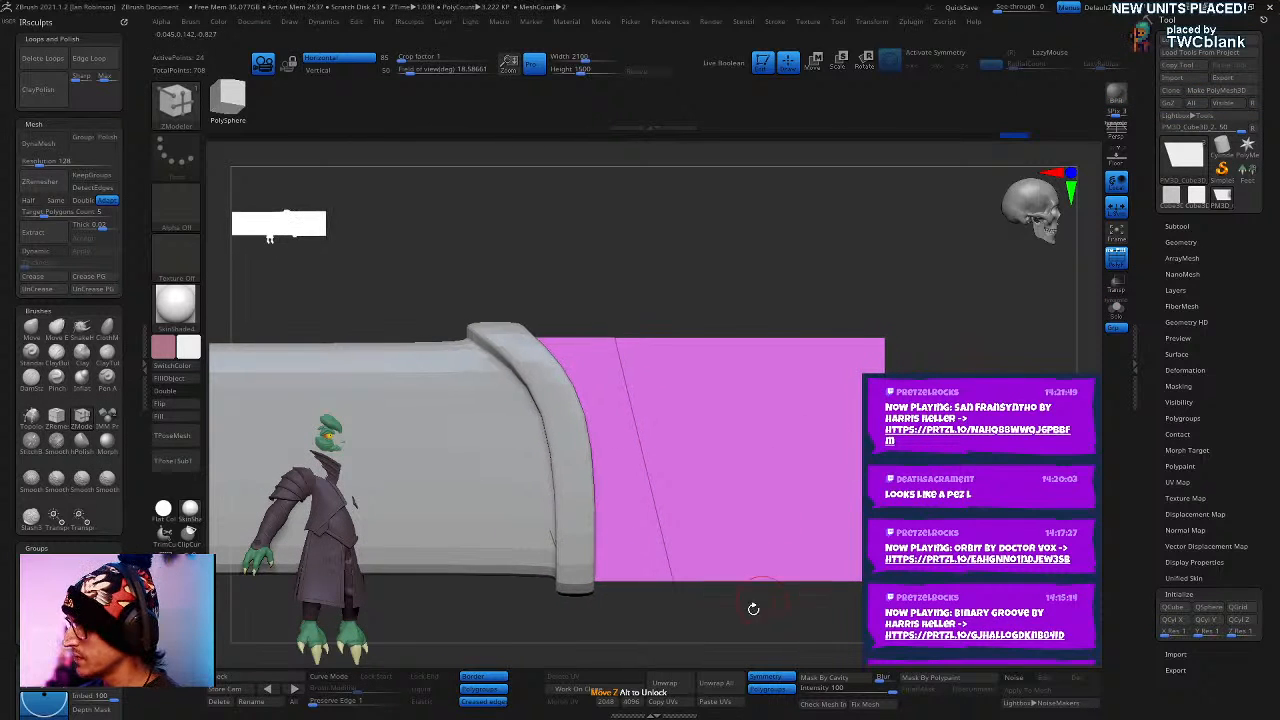
left_click_drag(753, 608, 790, 553, "alt")
key("w")
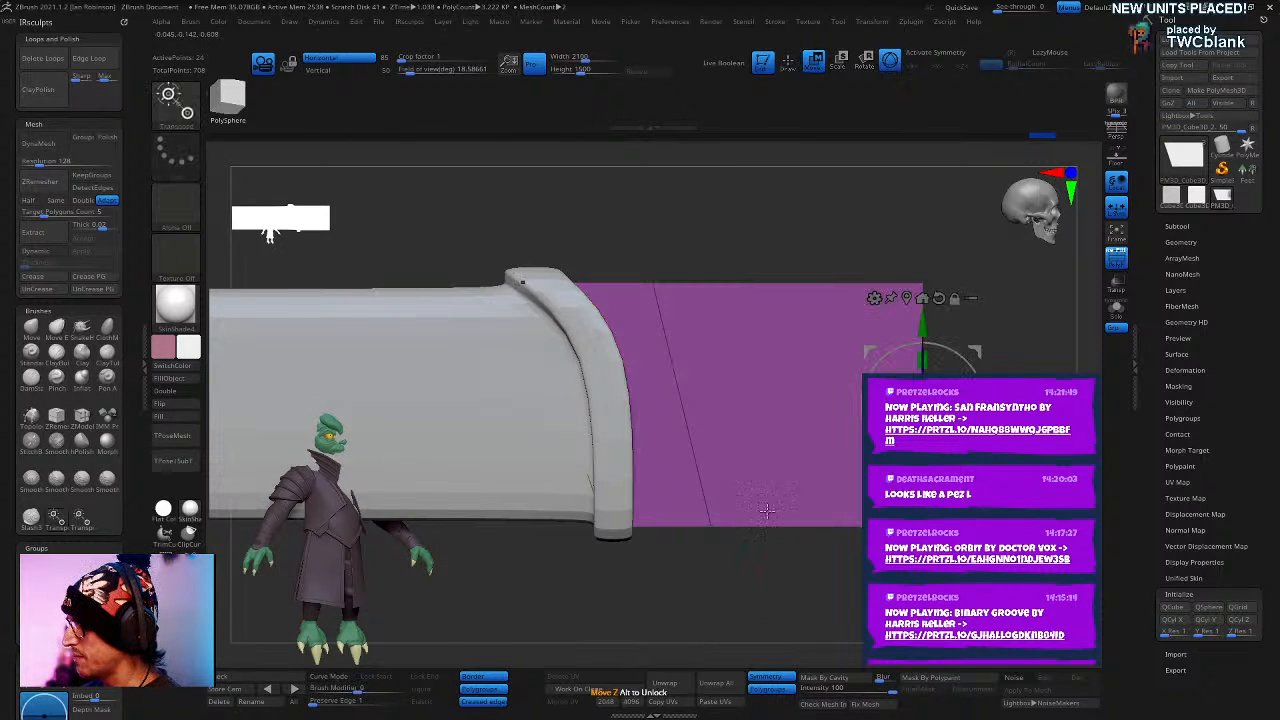
left_click(908, 300)
left_click_drag(789, 530, 735, 548)
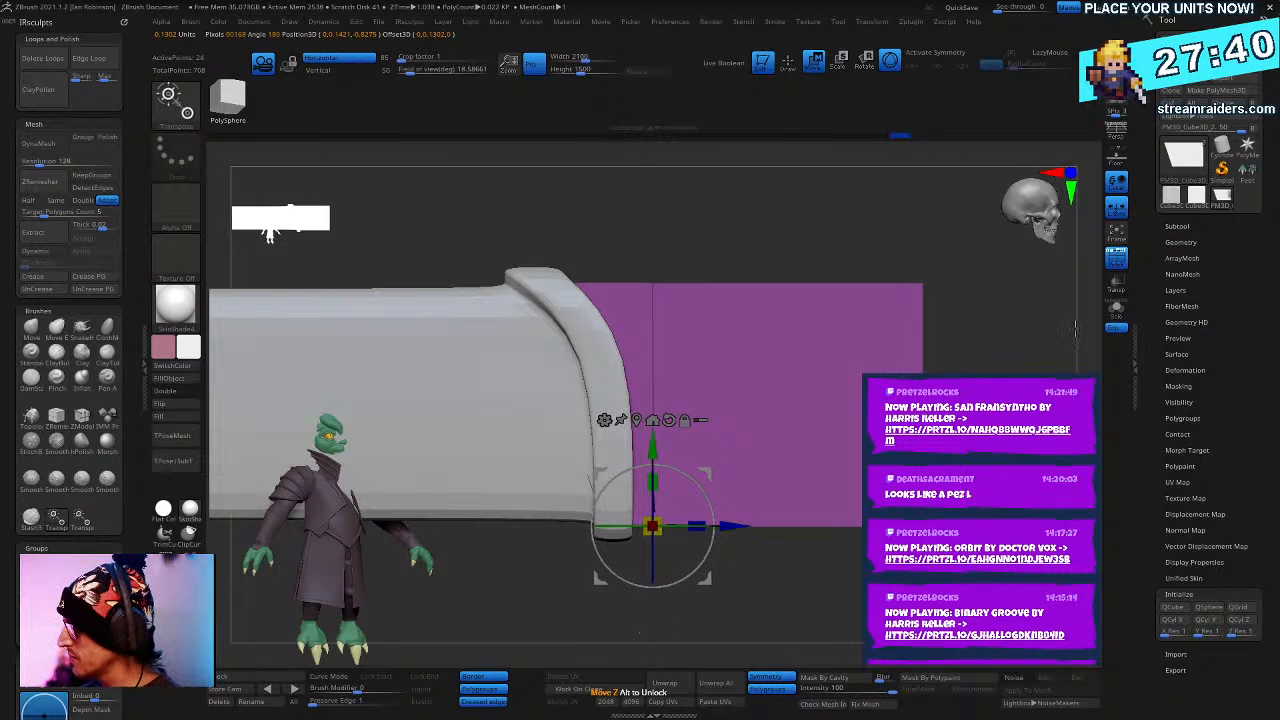
left_click(1116, 310)
left_click(1116, 310)
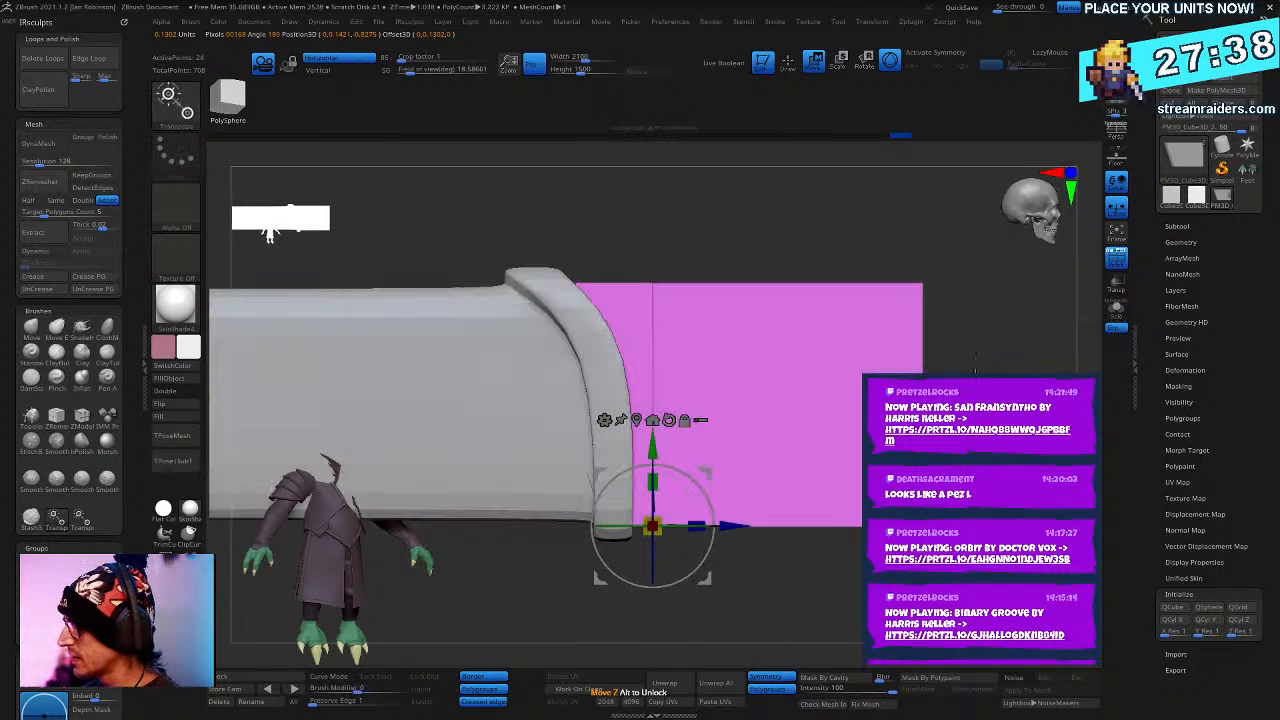
left_click_drag(984, 346, 985, 408)
- Isolate the block and insert one more edge loop on each side of the vertical loop
key("q")
left_click(1116, 310)
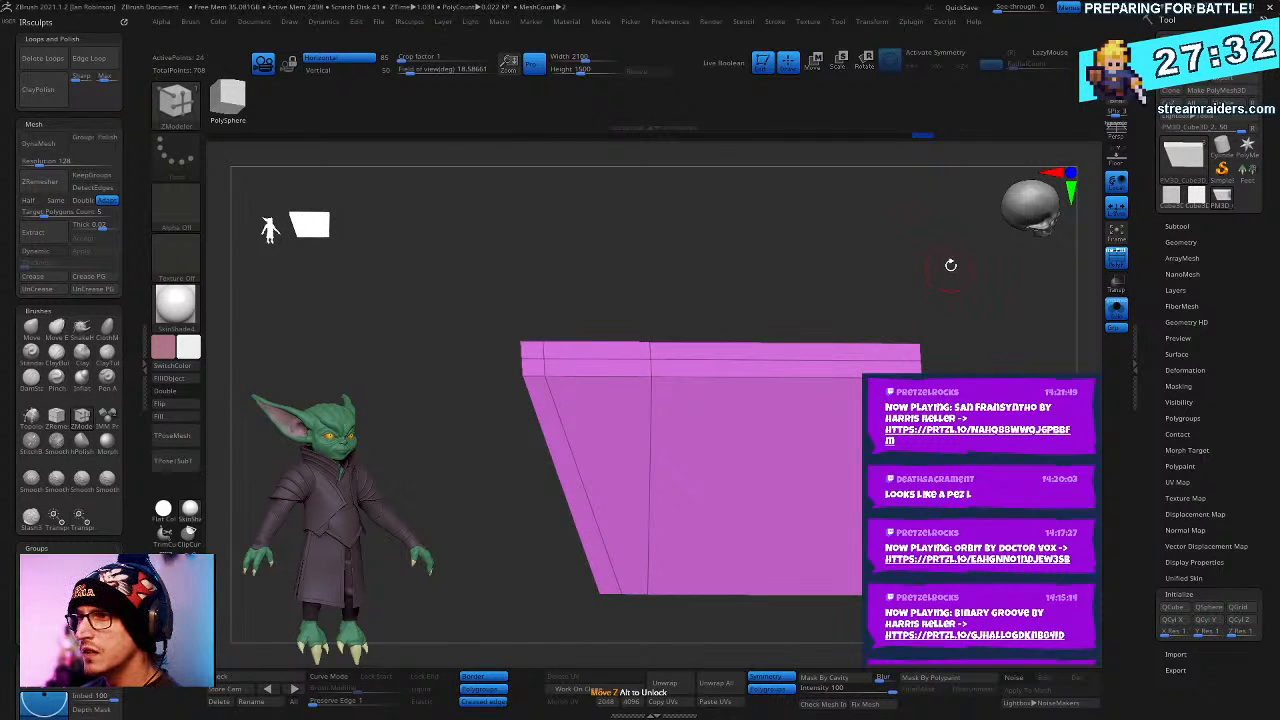
left_click_drag(950, 265, 945, 221)
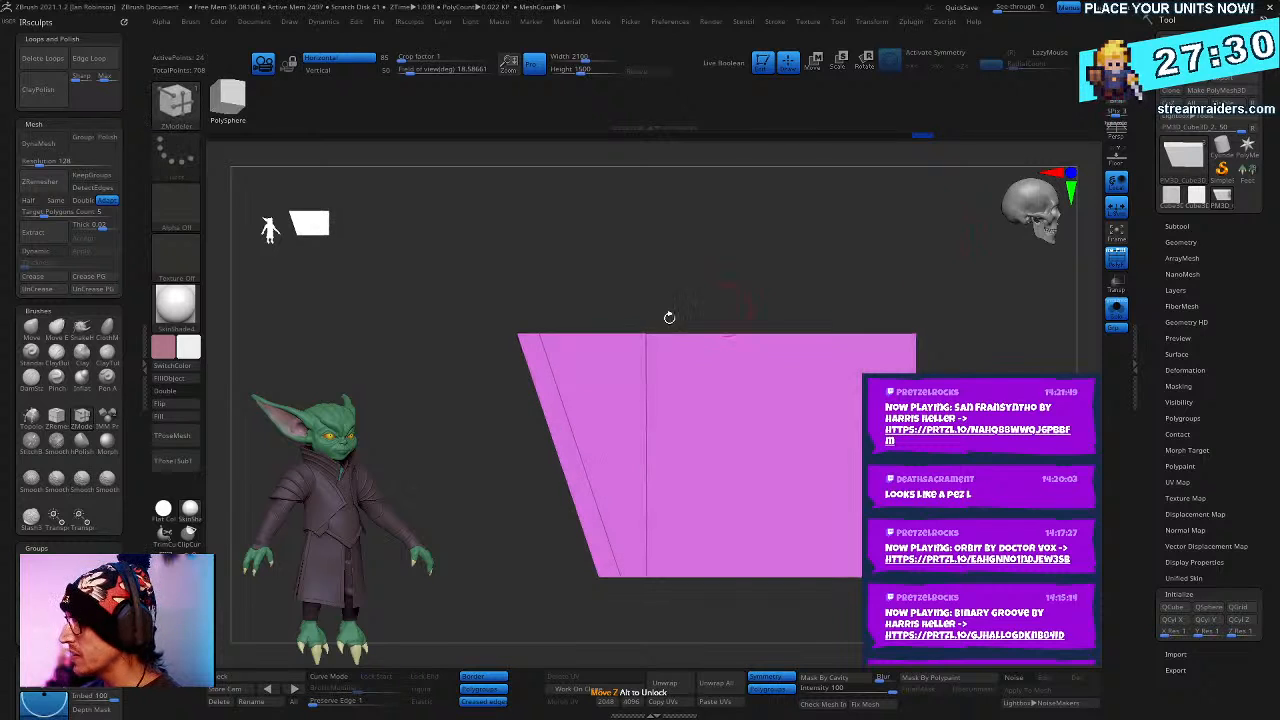
left_click_drag(696, 299, 708, 300)
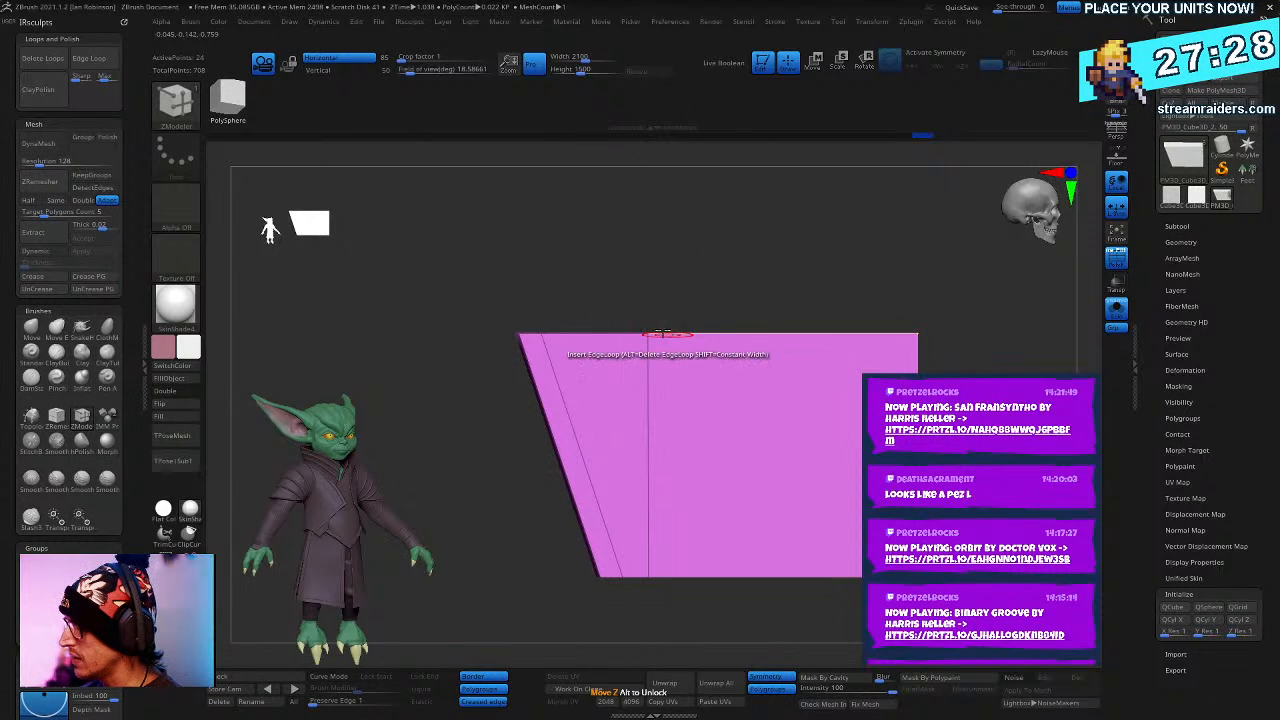
left_click(608, 335)
key("ctrl+z")
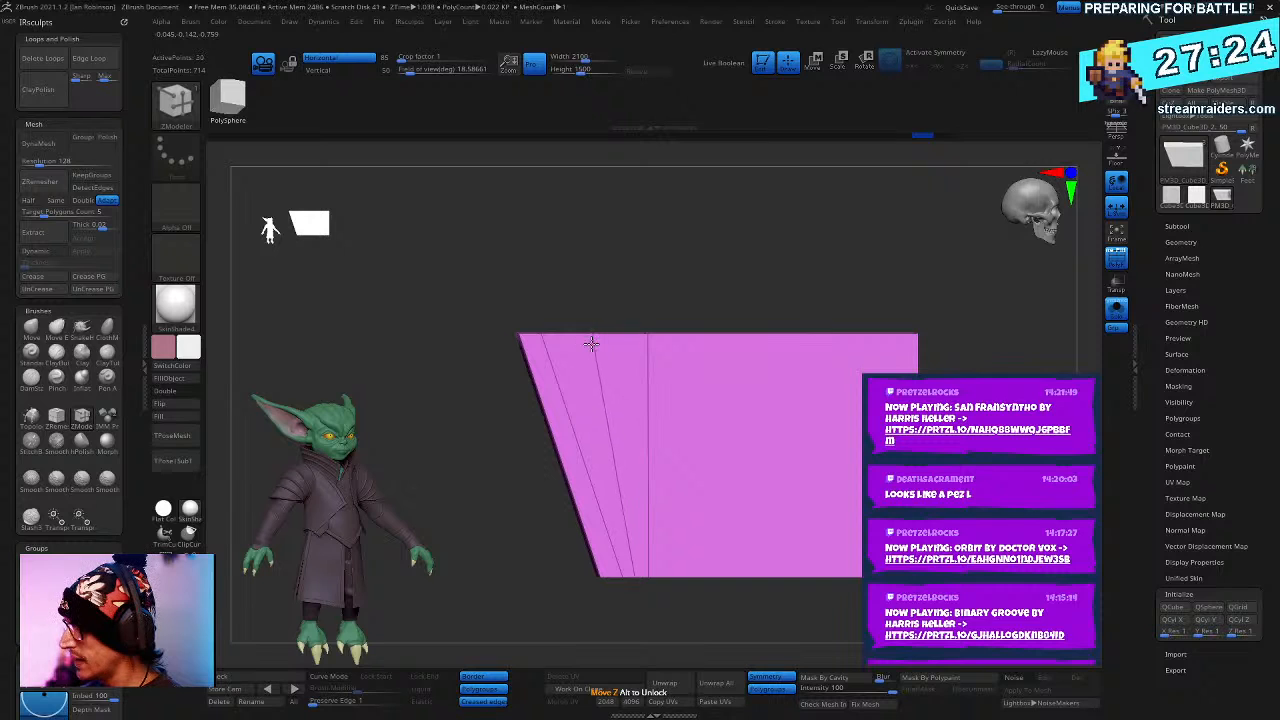
left_click(703, 336)
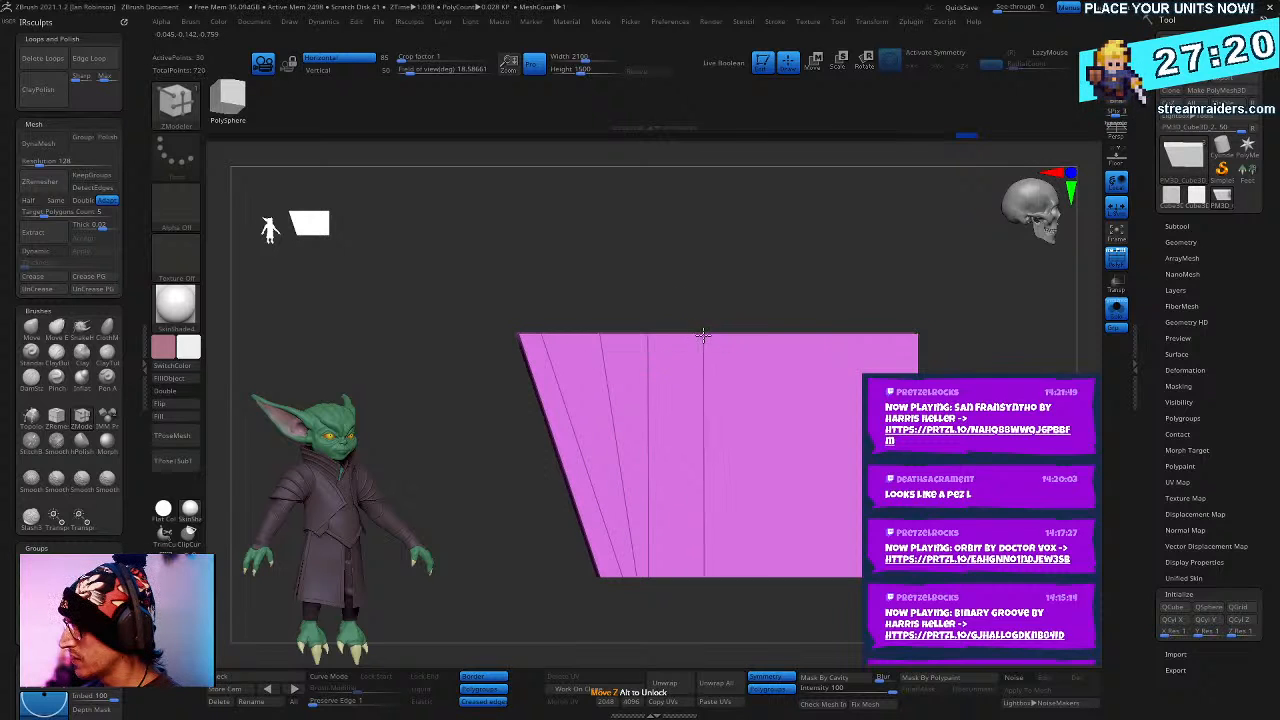
mouse_move(636, 280)
left_mouse_down("ctrl")
mouse_move(652, 347)
mouse_move(649, 234)
left_mouse_up("ctrl")
left_click(800, 271, "ctrl")
key("w")
left_click(640, 414, "alt")
key("q")
left_click_drag(883, 263, 873, 250)
key("d")
key("shift+d")
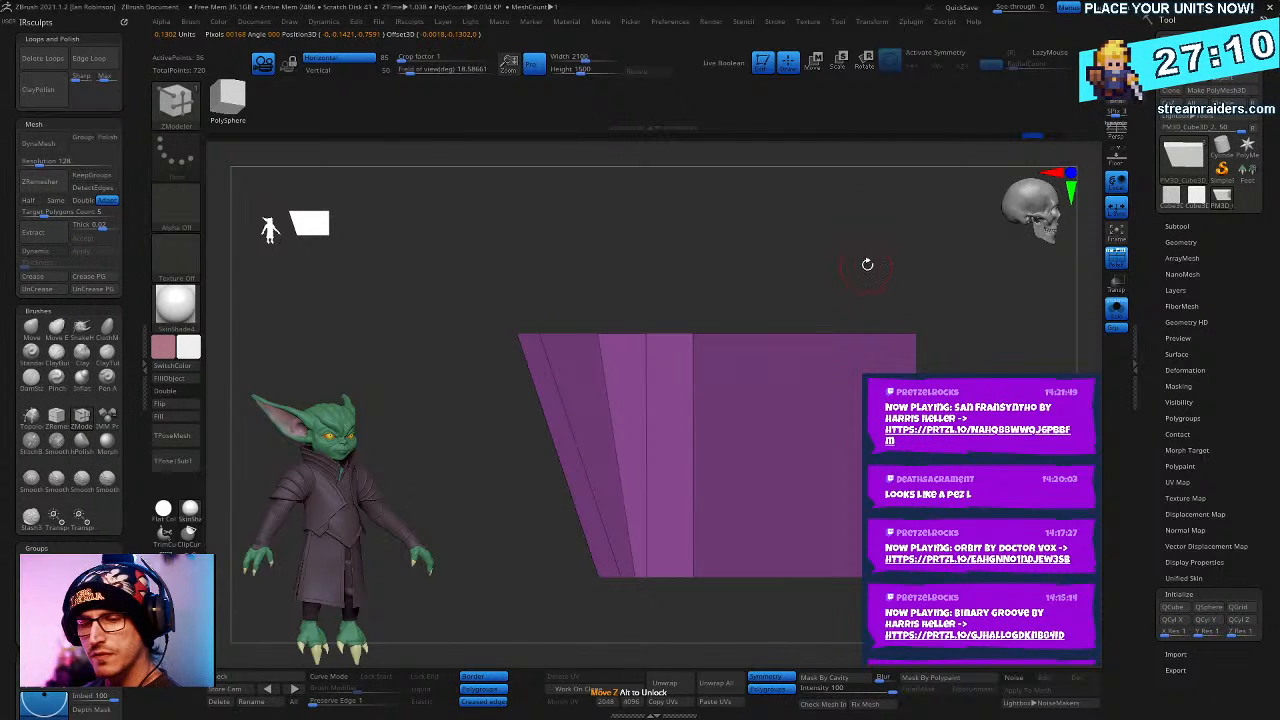
left_click_drag(874, 277, 766, 294, "ctrl")
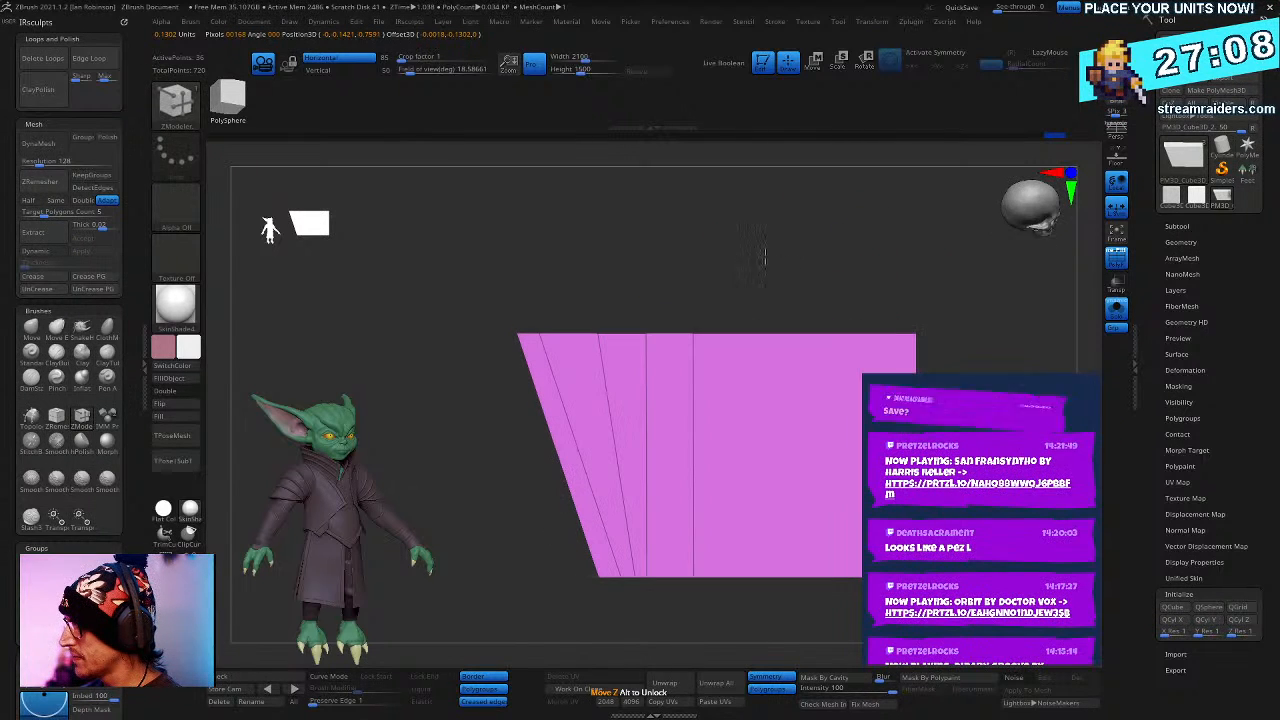
- Insert another edge loop farther out, then mask all but the middle section's upper edge points and raise them slightly
left_click(758, 410)
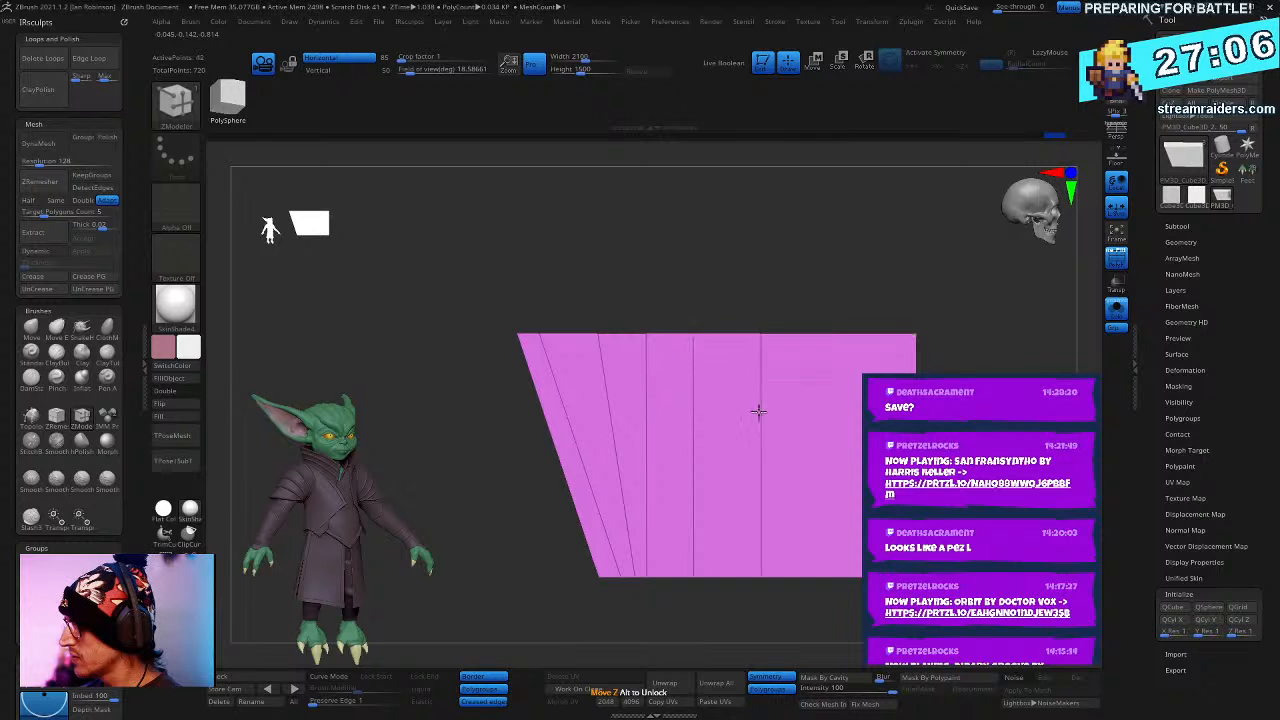
mouse_move(628, 305)
left_mouse_down("ctrl")
mouse_move(680, 380)
mouse_move(712, 276)
left_mouse_up("ctrl")
left_click(861, 279, "ctrl")
key("w")
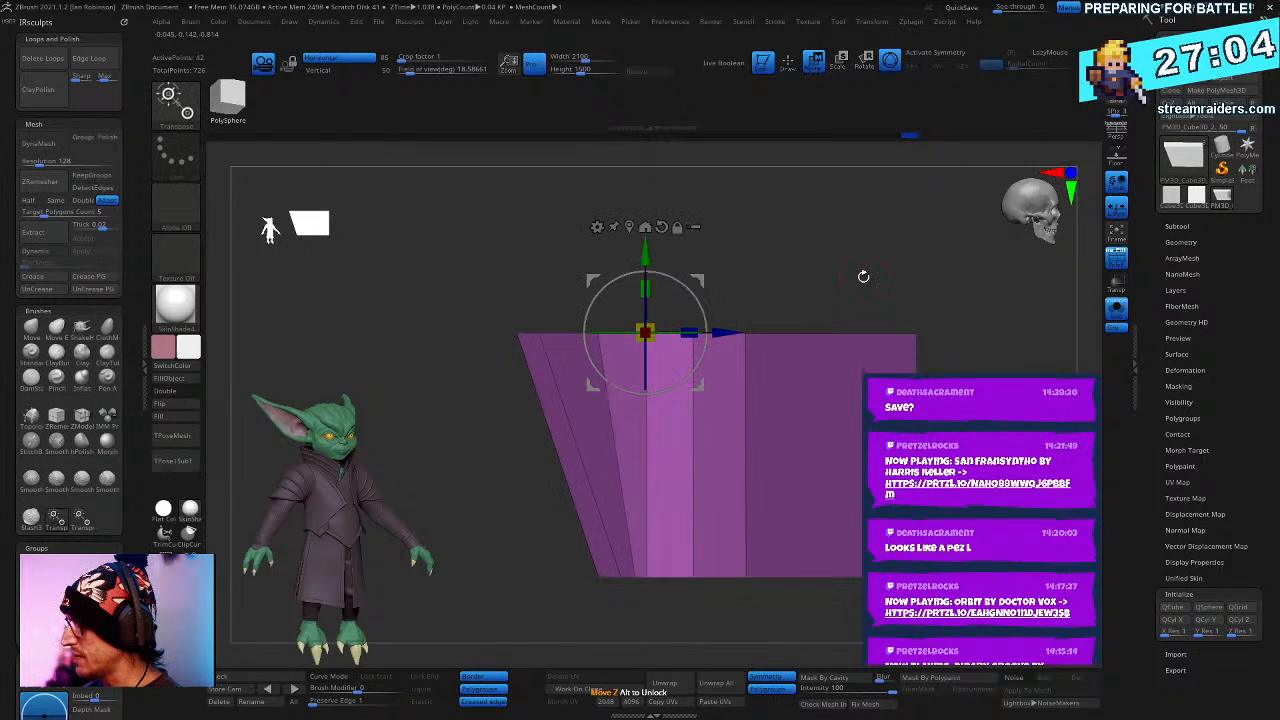
left_click(629, 226, "alt")
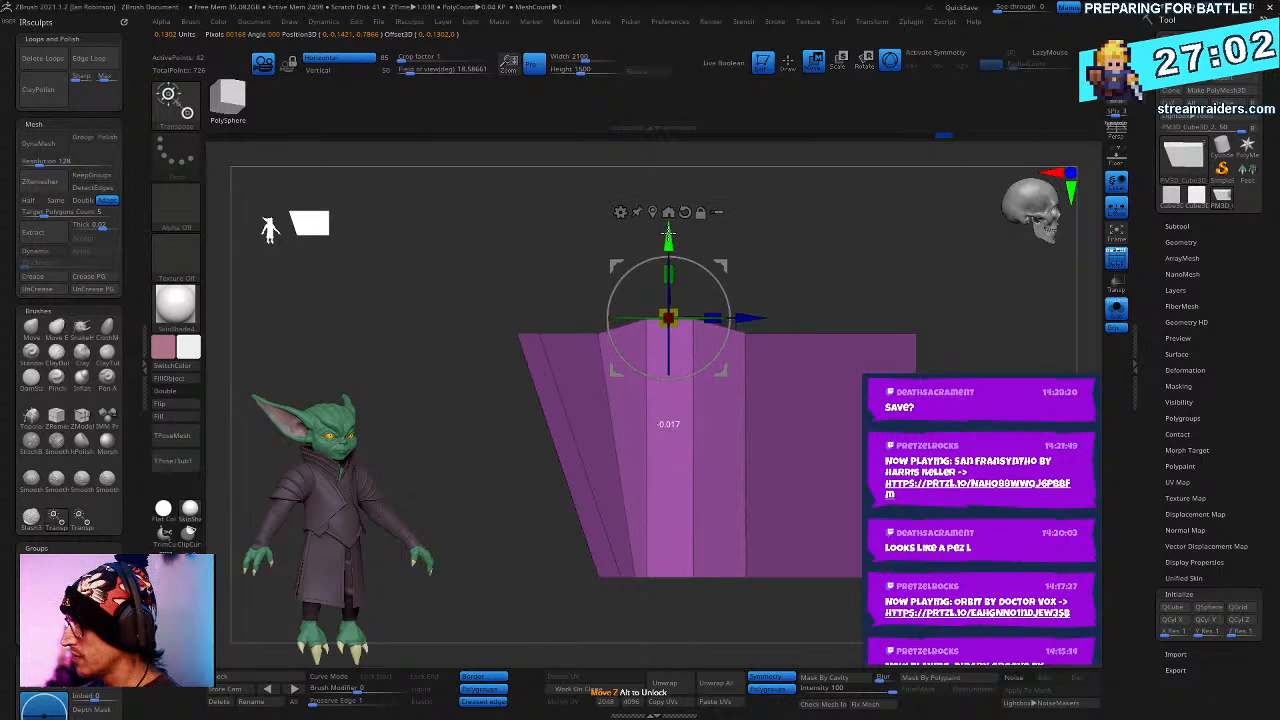
left_click_drag(668, 236, 668, 228)
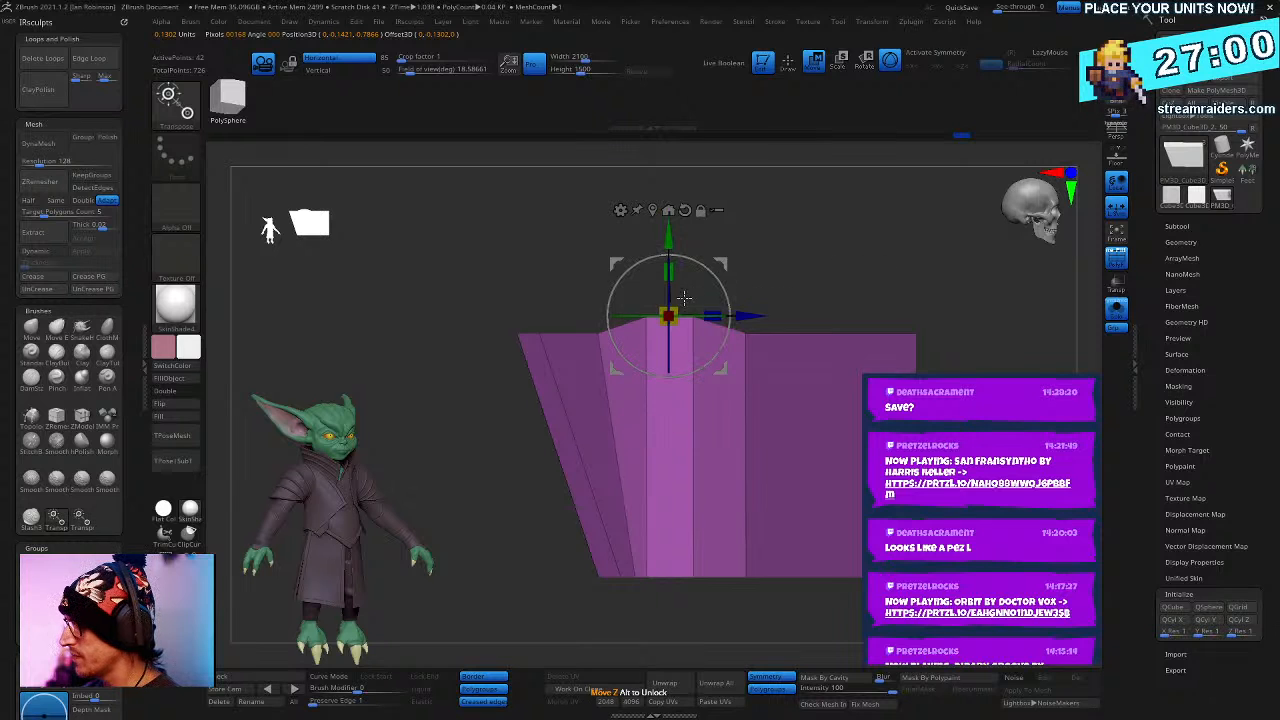
- With the smoothed preview on and the handle shown, raise the middle section's upper edge points further and tilt them into a single peak
key("d")
left_click_drag(922, 279, 868, 372)
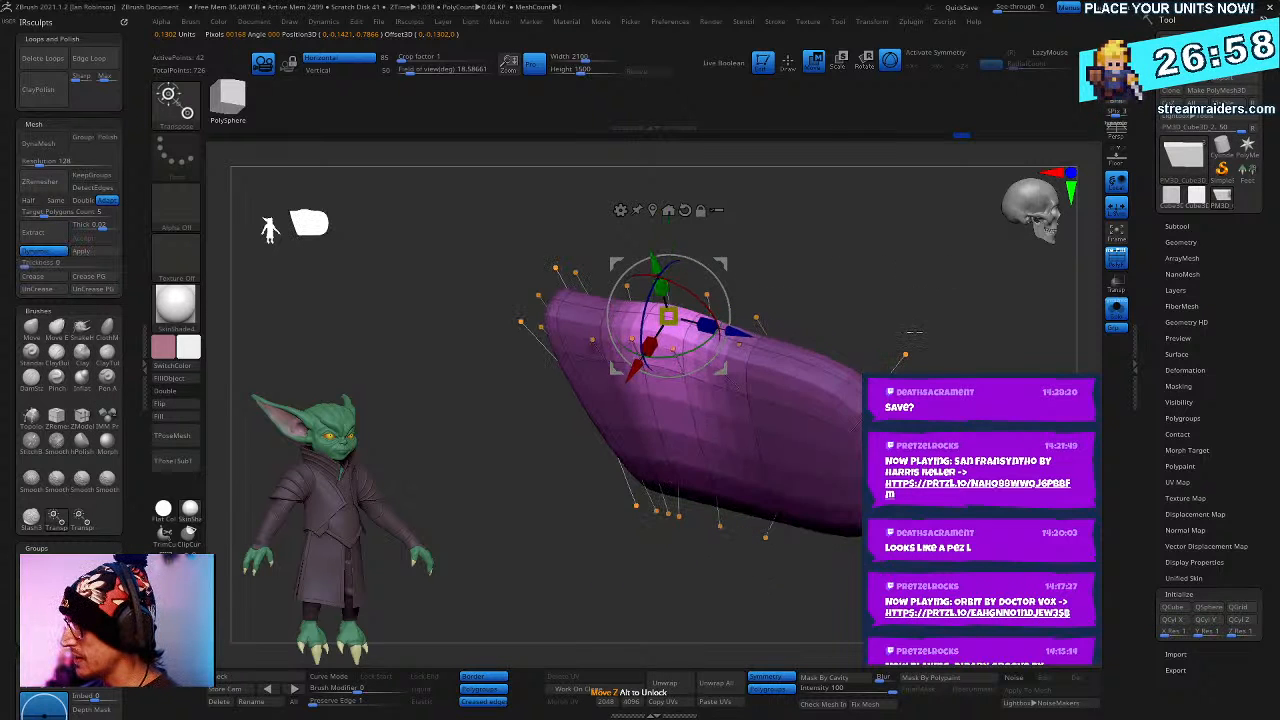
left_click(1115, 310)
left_click_drag(958, 350, 966, 295)
left_click_drag(668, 240, 668, 226)
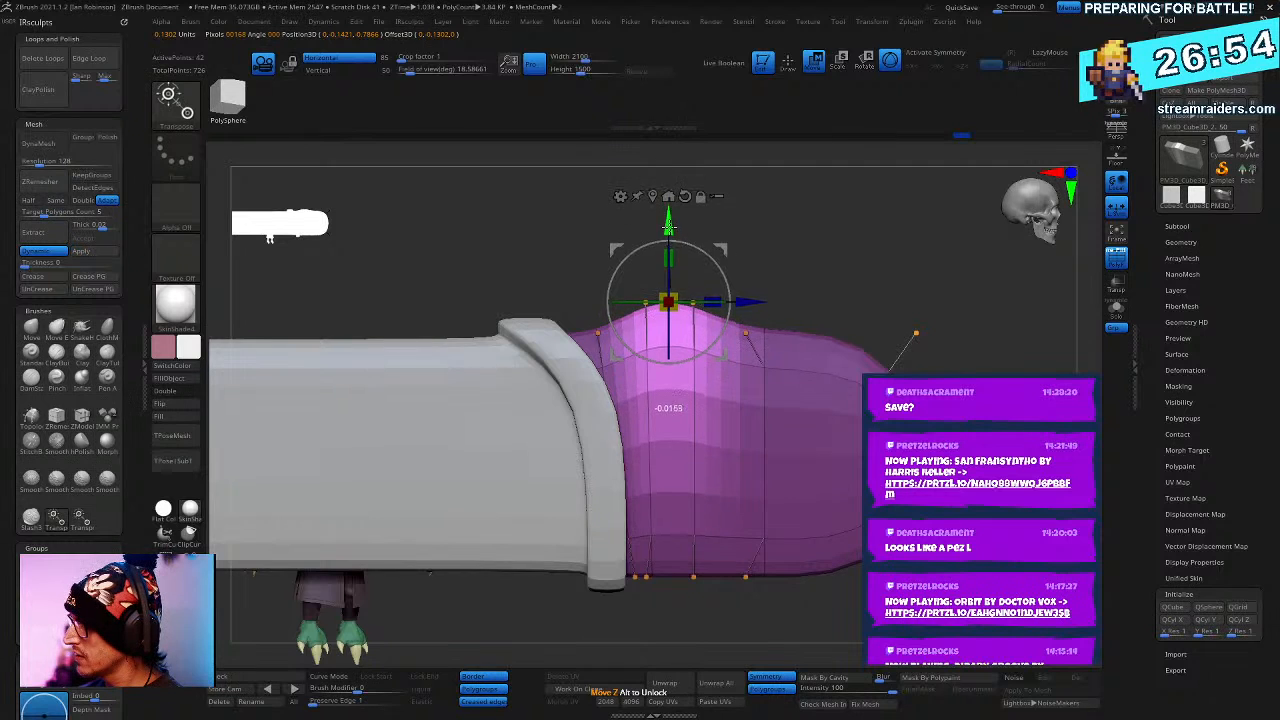
left_click_drag(738, 293, 744, 299)
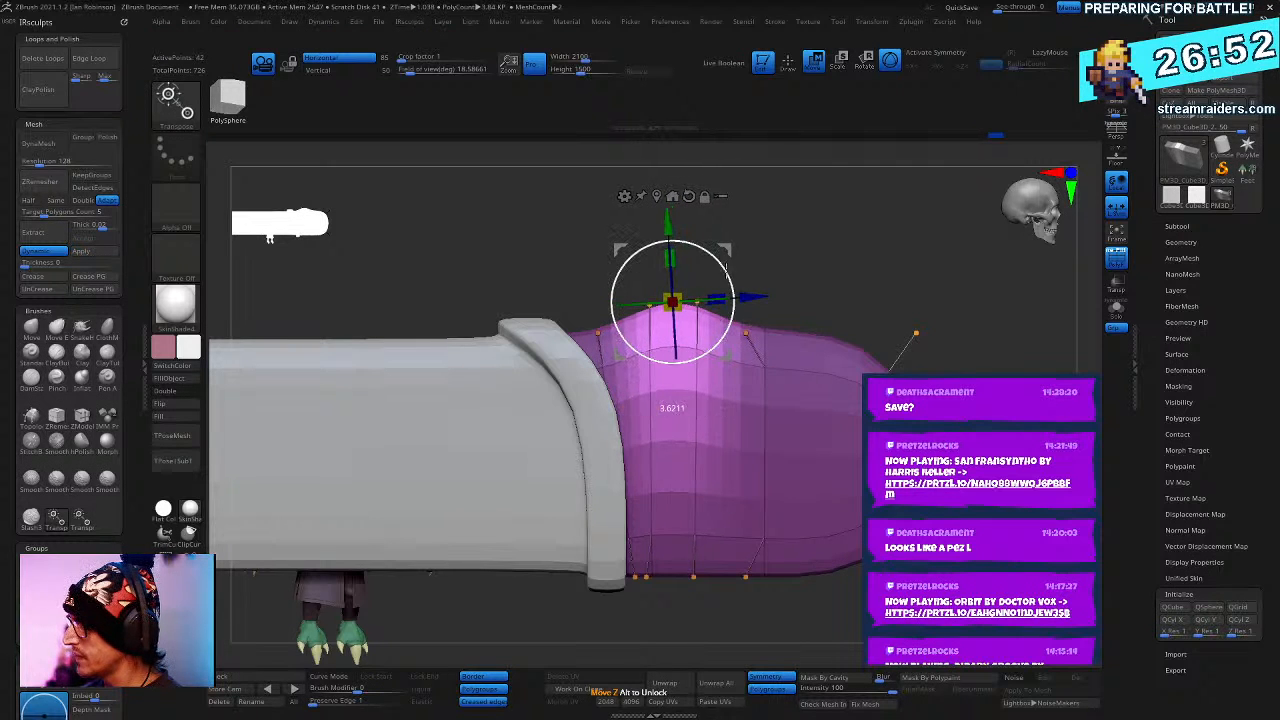
left_click_drag(723, 250, 628, 333)
- Inspect the smoothed block's peak beside the cuff with and without the wireframe, ending with the smoothed preview off
left_click_drag(867, 295, 830, 345, "shift")
key("q")
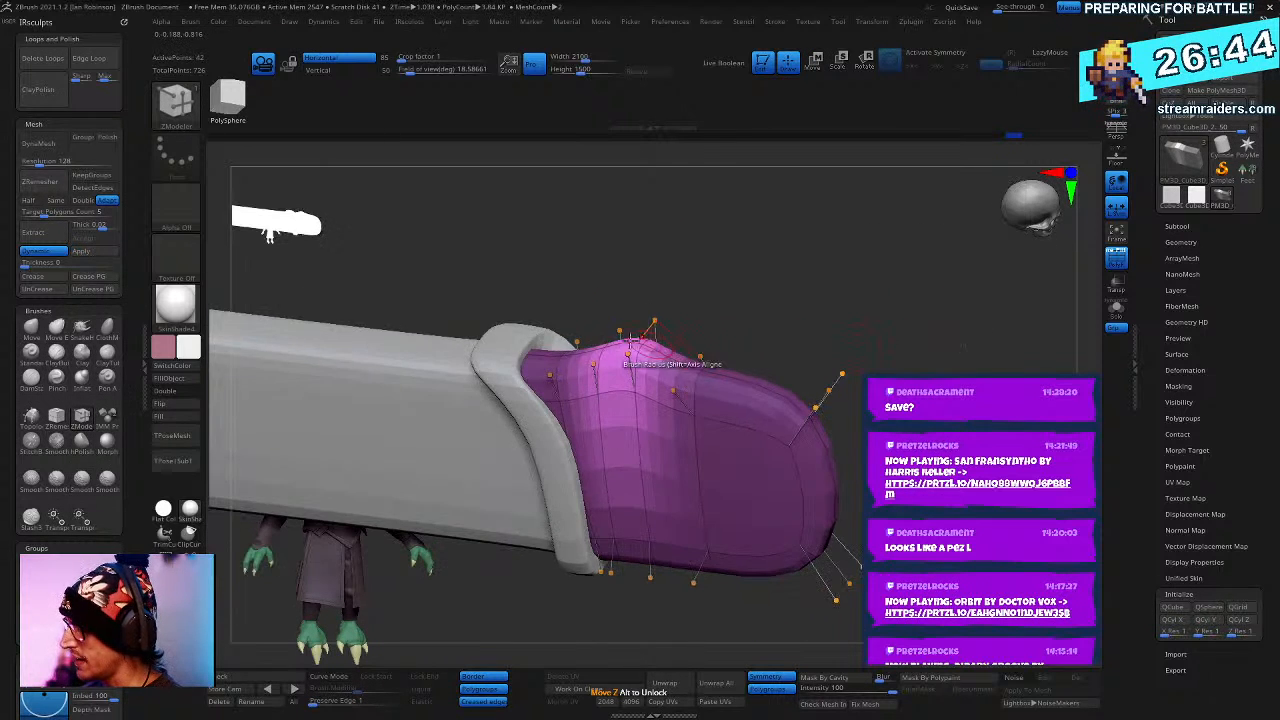
left_click_drag(760, 300, 960, 315)
key("shift+f")
left_click_drag(760, 248, 775, 309)
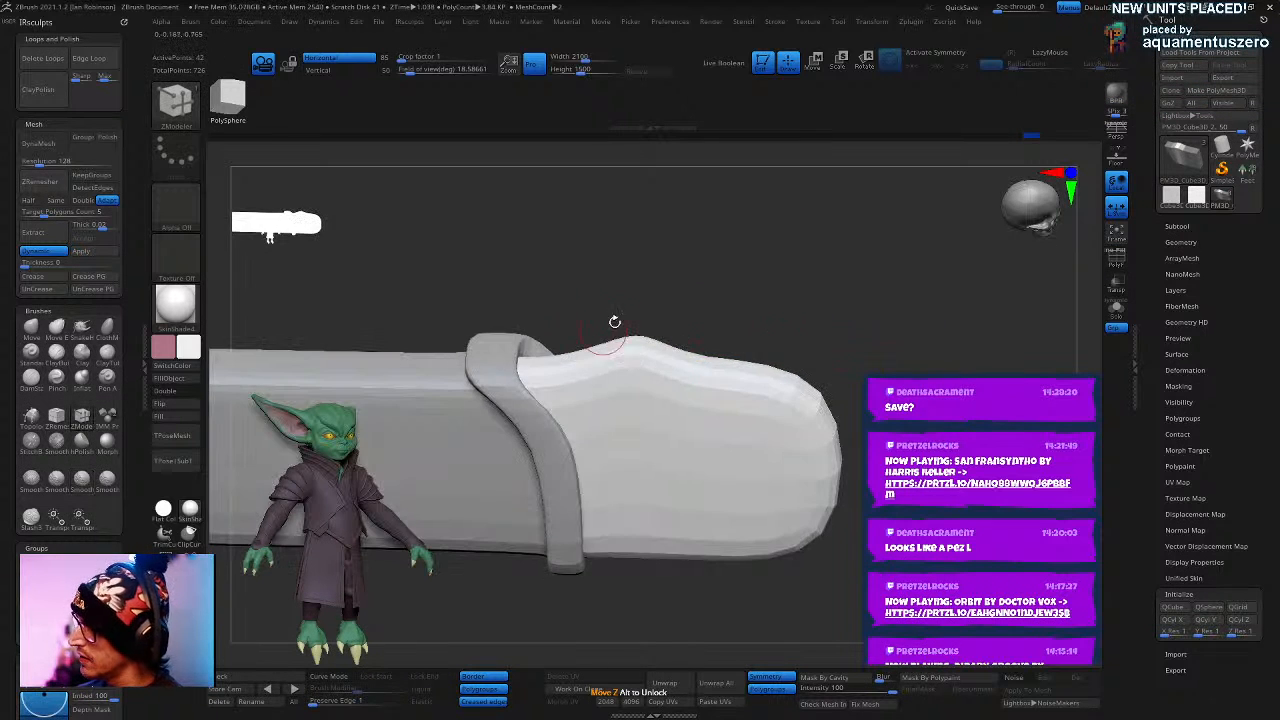
key("shift+f")
mouse_move(941, 368)
left_mouse_down("shift")
mouse_move(954, 357)
mouse_move(1028, 368)
mouse_move(1000, 330)
mouse_move(911, 337)
left_mouse_up("shift")
key("shift+d")
key("shift+d")
- Mask all but the points at the block's outer end and move them away from the cuff to lengthen the block
mouse_move(727, 300)
left_mouse_down("ctrl")
mouse_move(775, 578)
mouse_move(810, 365)
mouse_move(848, 360)
mouse_move(830, 330)
left_mouse_up("ctrl")
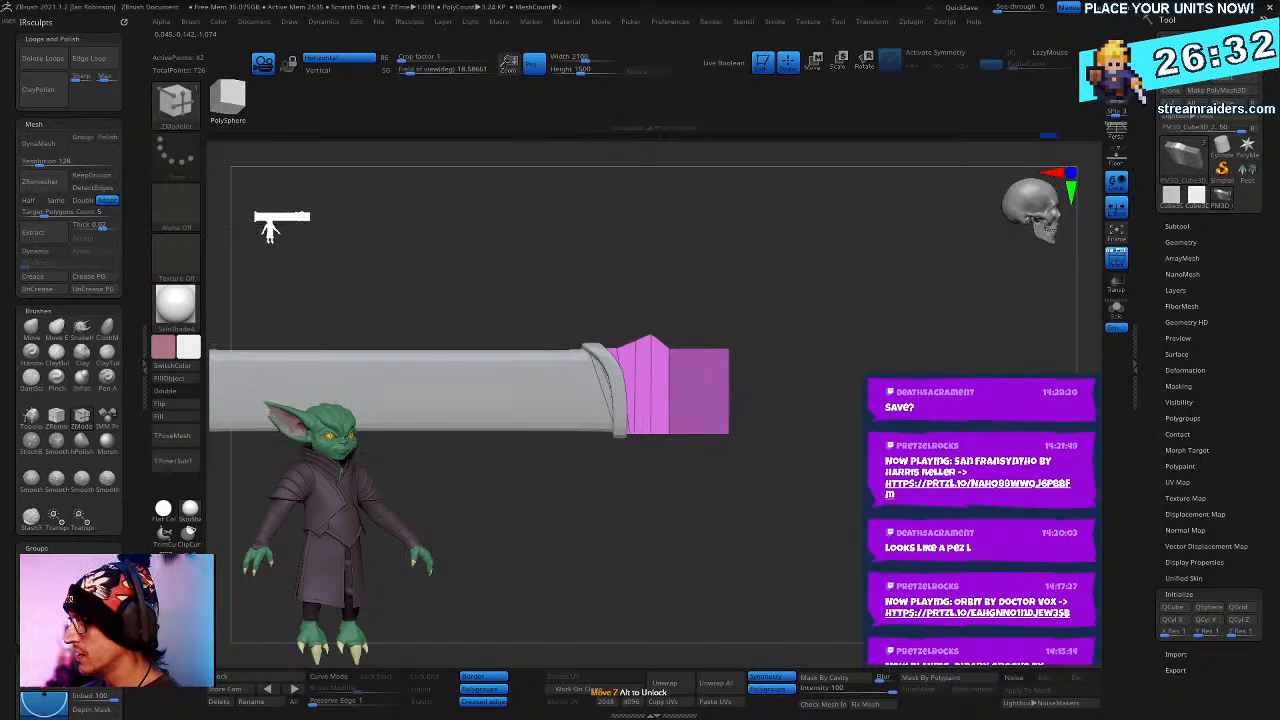
key("w")
left_click(664, 255)
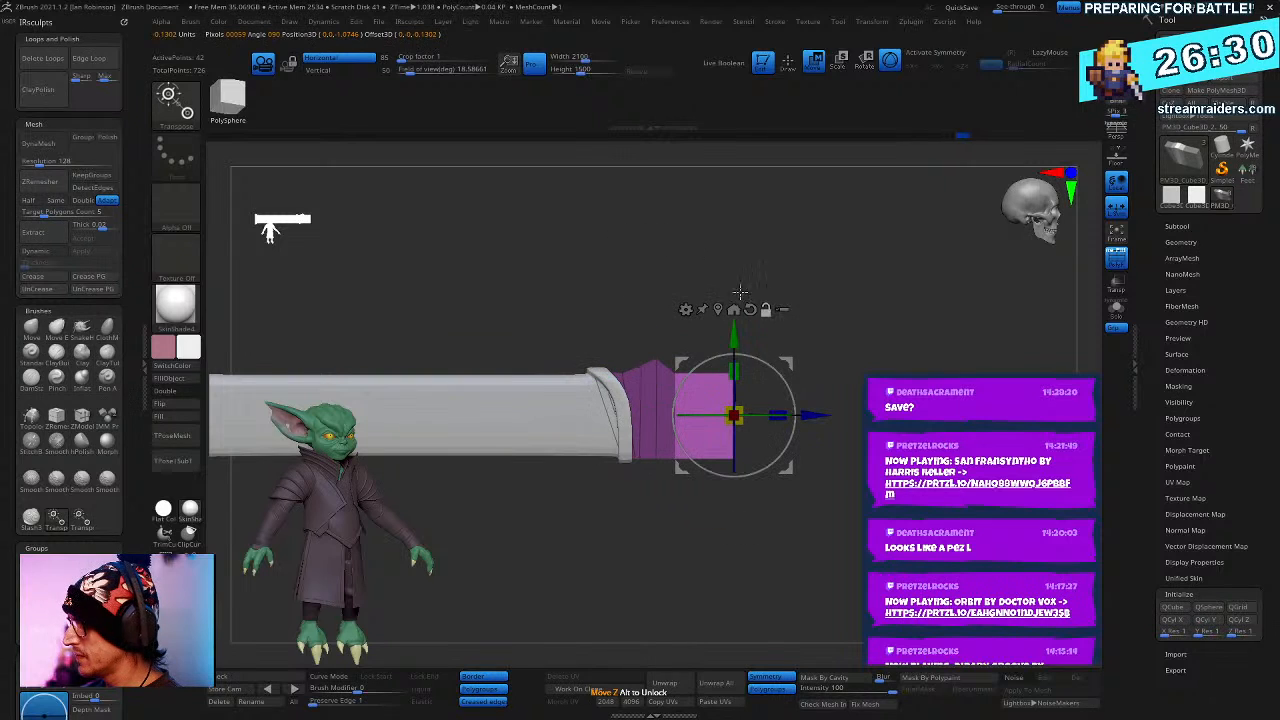
mouse_move(808, 420)
left_mouse_down()
mouse_move(868, 420)
mouse_move(850, 400)
mouse_move(800, 470)
mouse_move(840, 485)
mouse_move(835, 550)
mouse_move(780, 500)
left_mouse_up()
key("q")
mouse_move(780, 540)
left_mouse_down("alt")
mouse_move(780, 590)
mouse_move(812, 634)
mouse_move(798, 645)
left_mouse_up("alt")
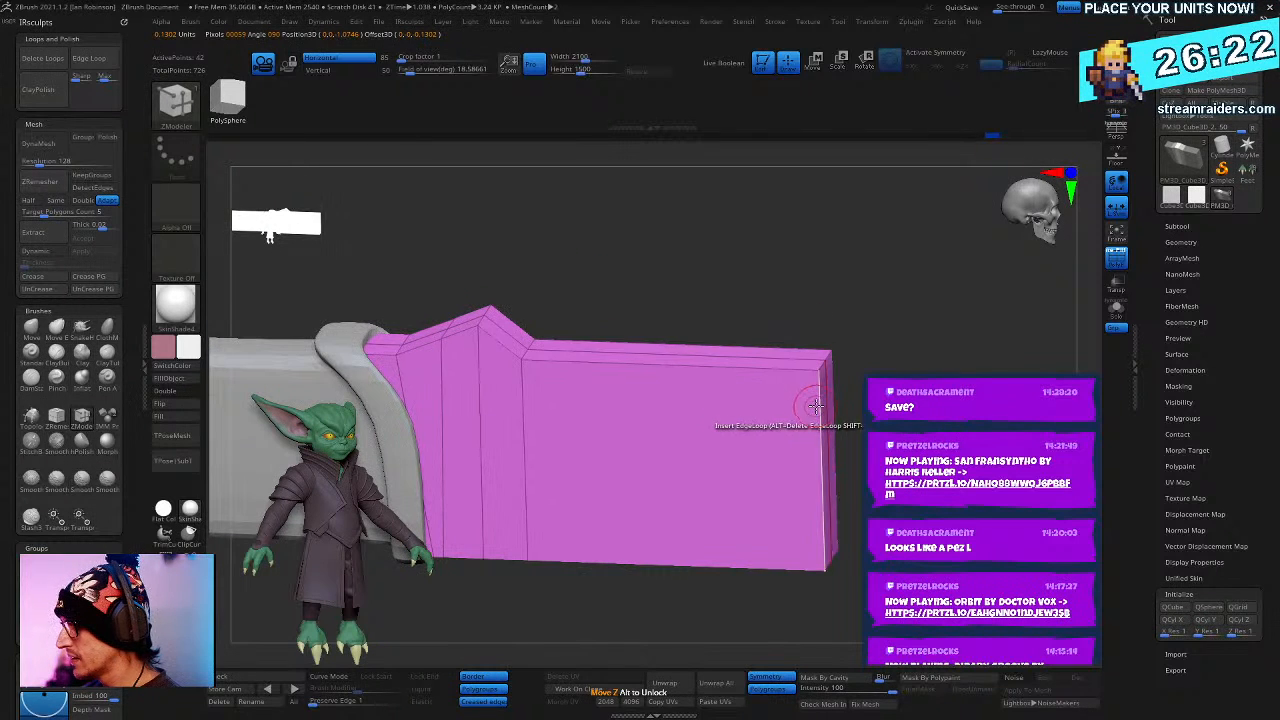
left_click_drag(822, 408, 813, 397)
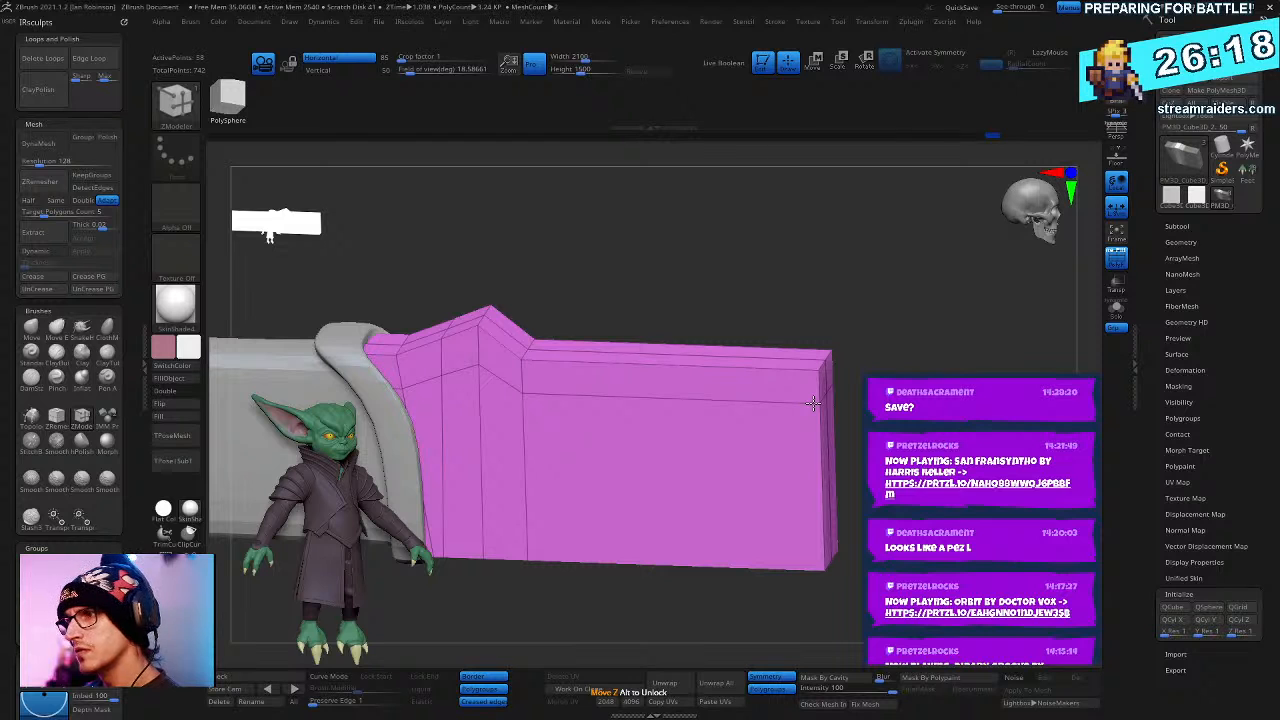
left_click_drag(930, 367, 1051, 331, "shift")
key("ctrl+z")
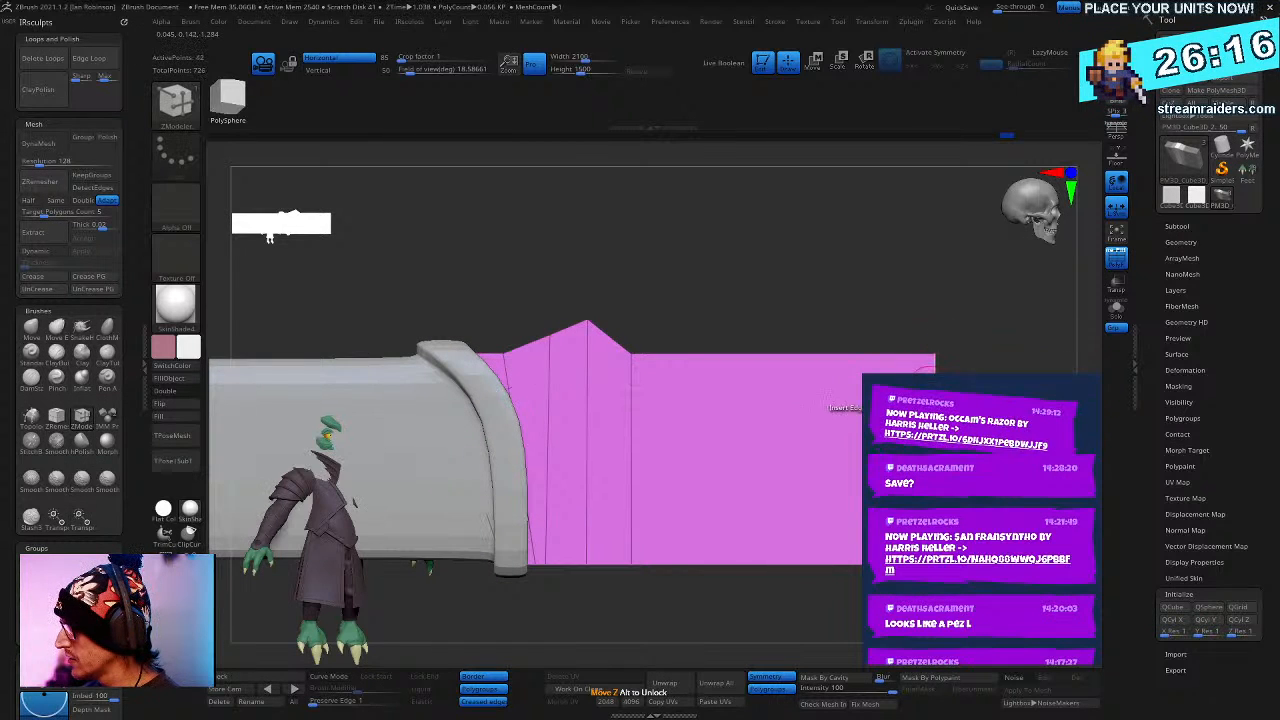
- Insert two edge loops along the block's length with ZModeler, one close to its upper edge and one slightly lower
left_click_drag(932, 380, 742, 302)
key("d")
mouse_move(1000, 350)
left_mouse_down()
mouse_move(960, 355)
mouse_move(986, 357)
left_mouse_up()
key("shift+d")
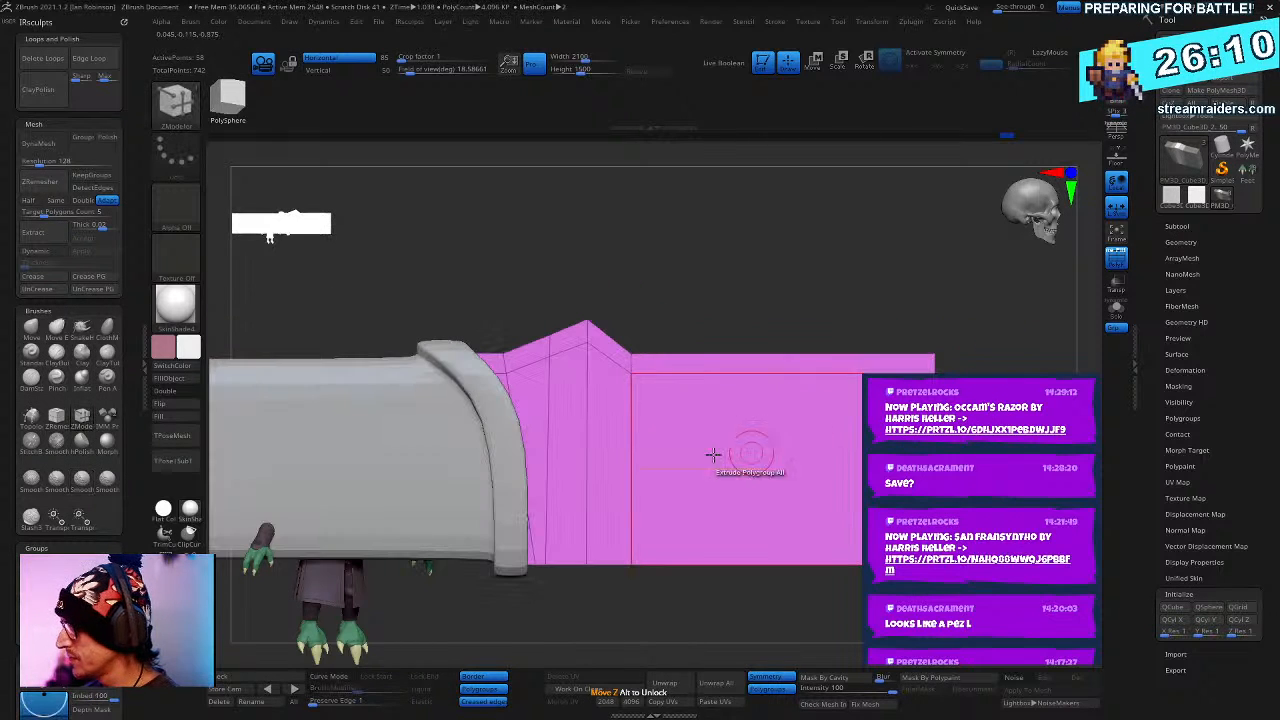
- Mask all but the middle section's points on the lower of the two lengthwise loops and shift them down slightly
key("ctrl")
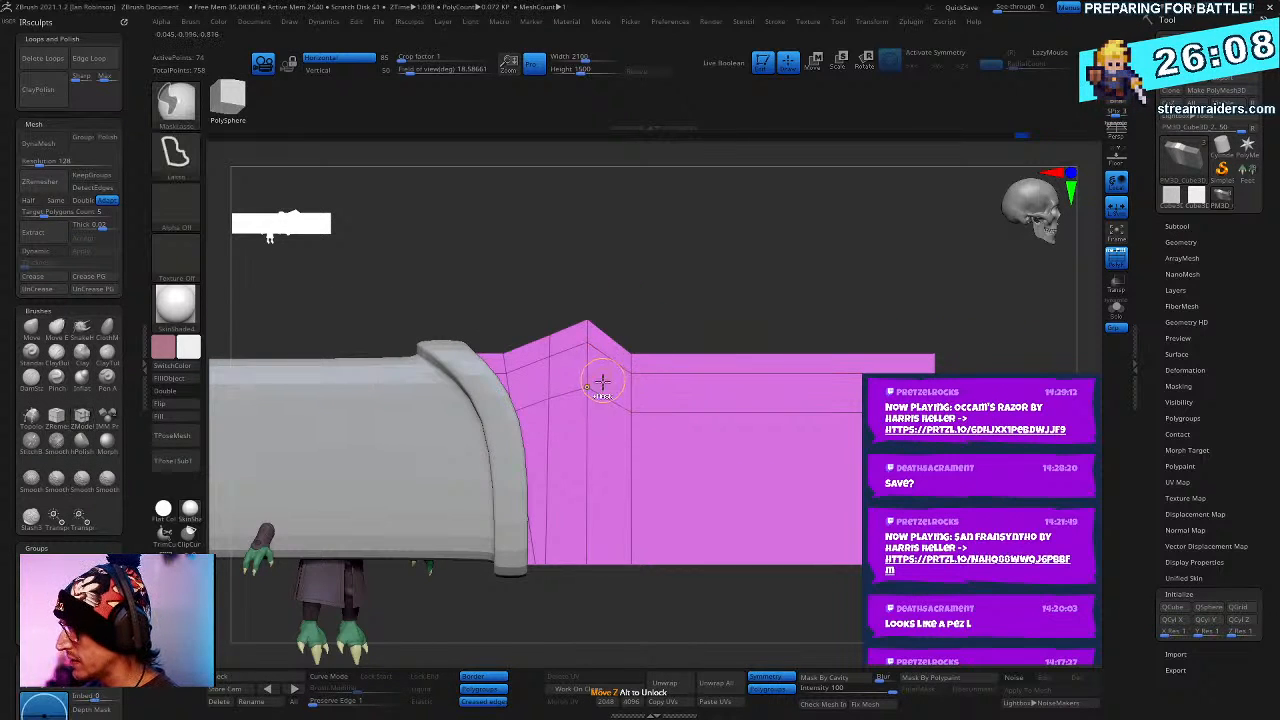
left_click_drag(538, 381, 545, 575, "ctrl")
left_click(737, 280, "ctrl")
key("w")
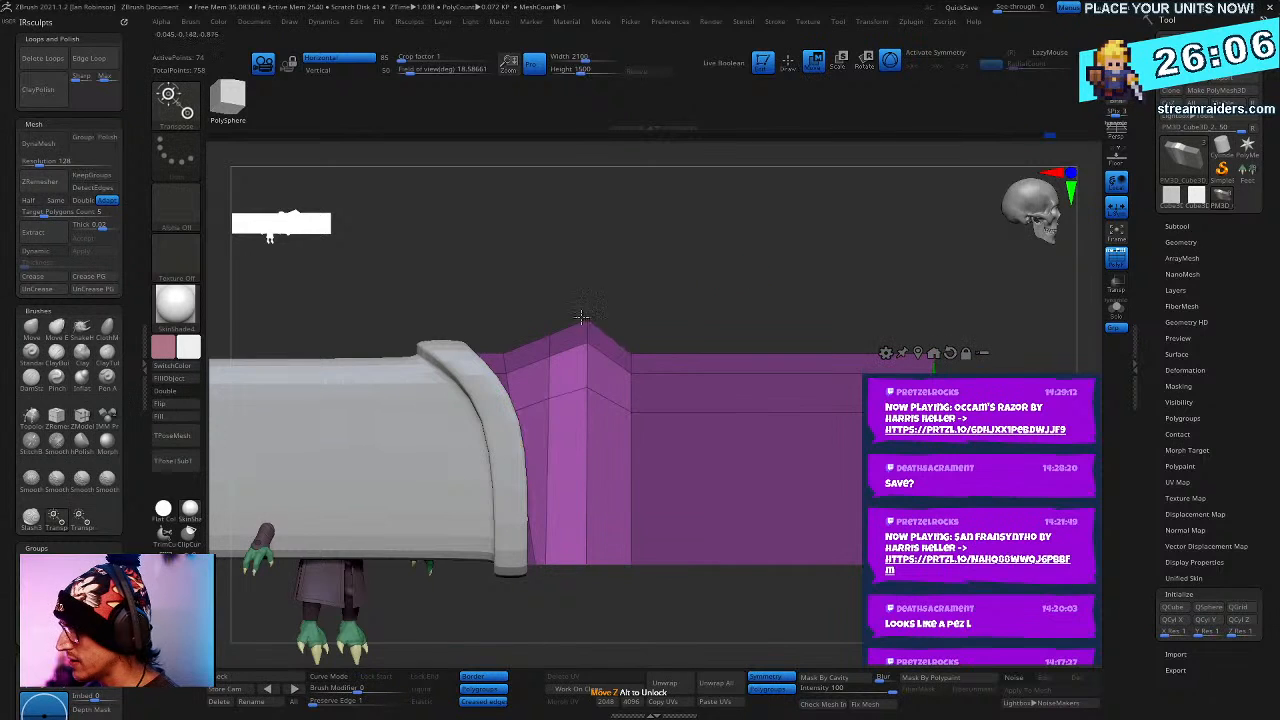
left_click(567, 405)
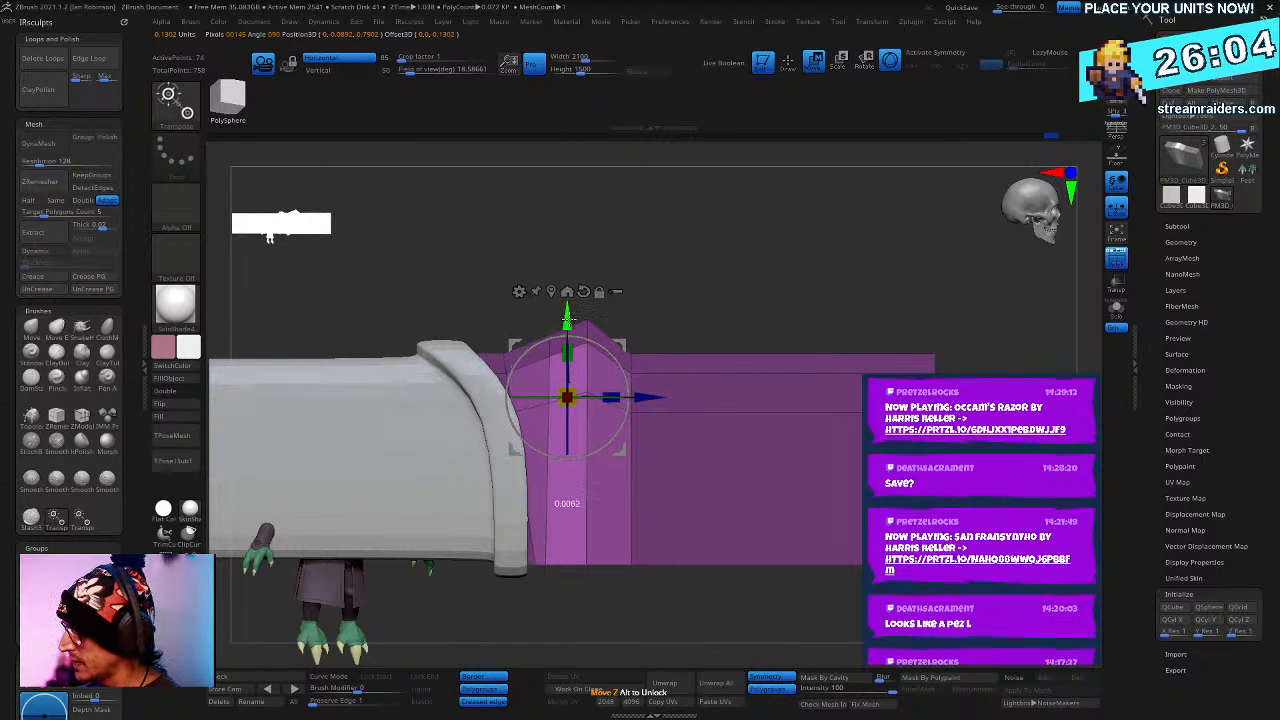
left_click_drag(568, 332, 567, 327)
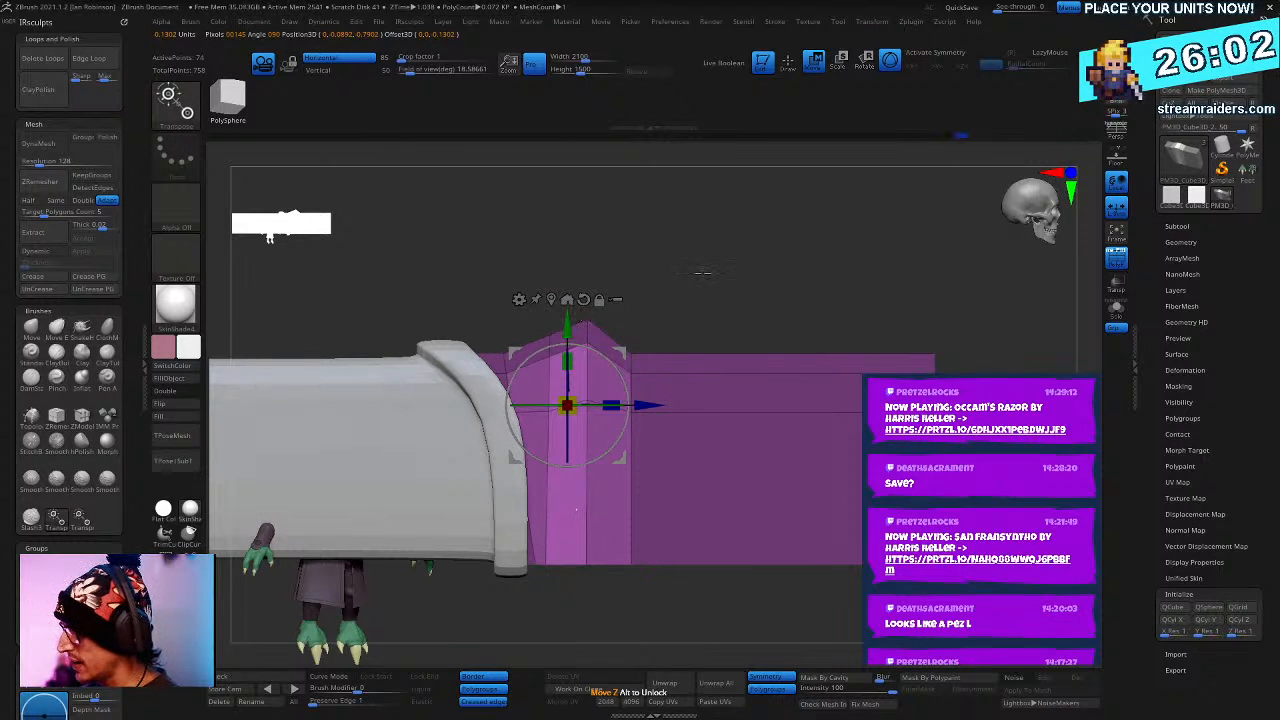
- Redo the mask around the middle section and lower its remaining raised loop points until the lengthwise loop runs straight
key("ctrl+shift+a")
key("ctrl+z")
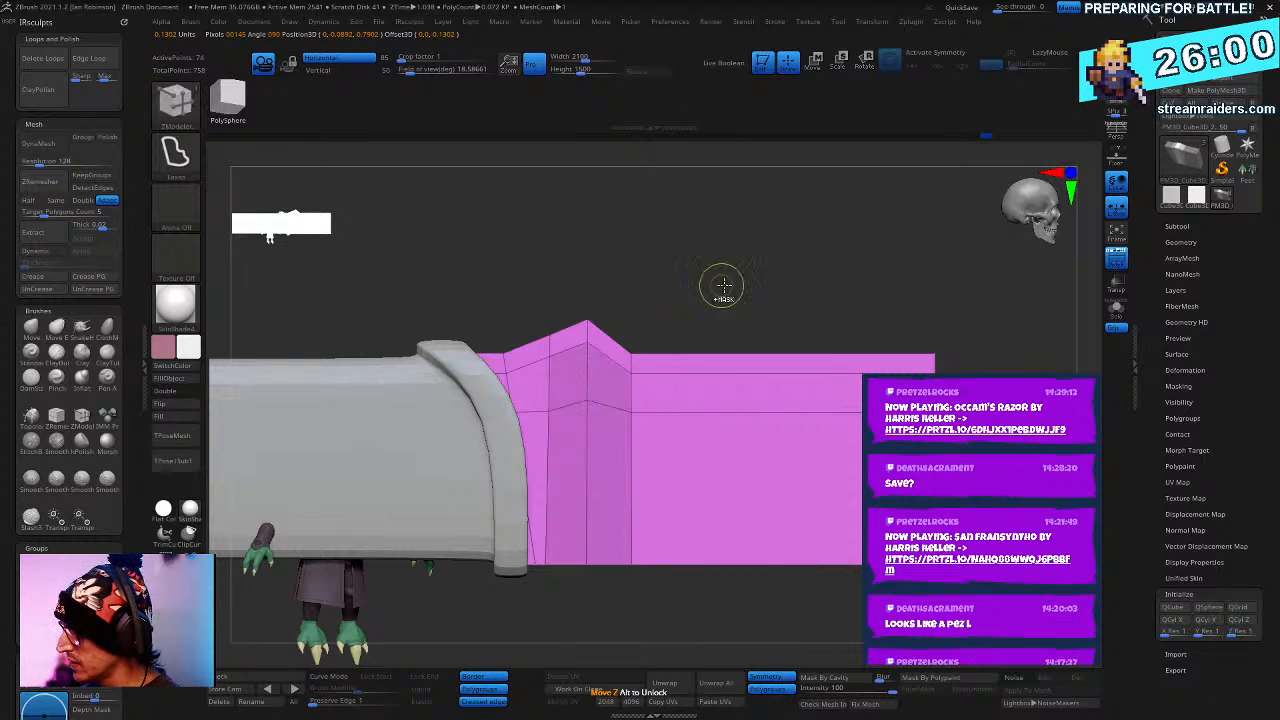
key("w")
left_click_drag(571, 289, 587, 337, "alt")
right_click_drag(603, 310, 667, 293, "ctrl")
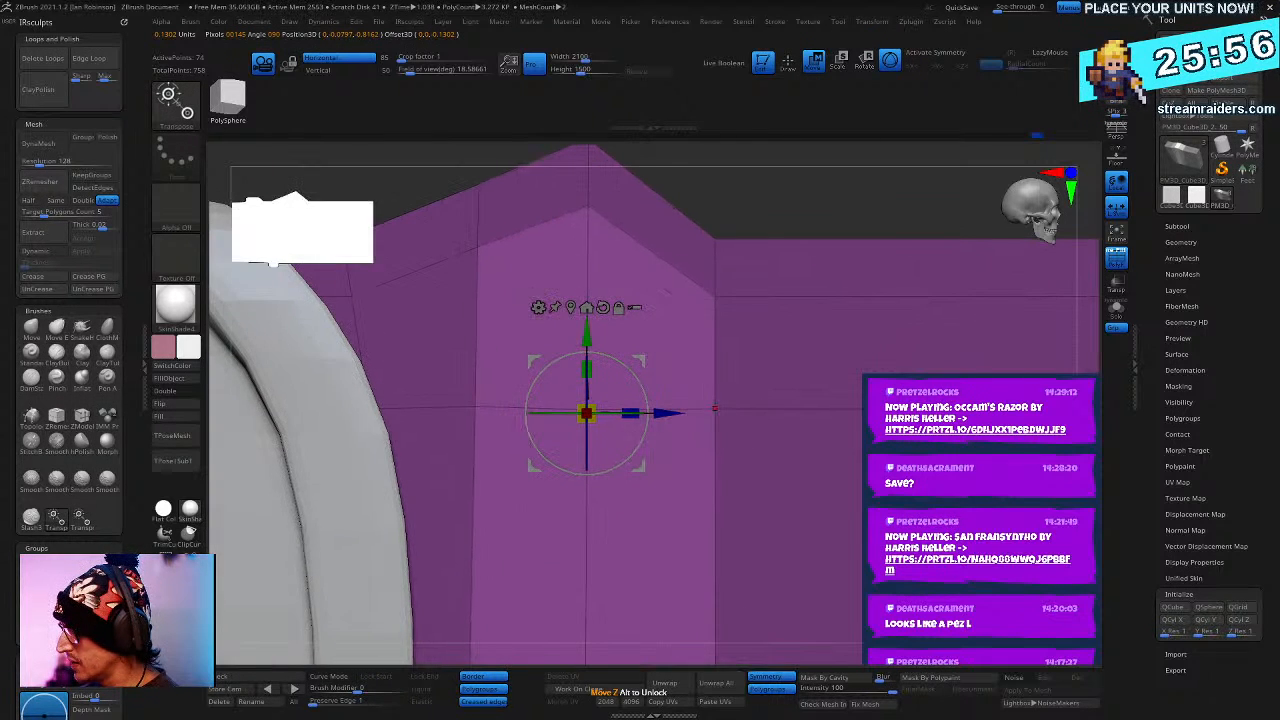
right_click_drag(790, 503, 590, 350)
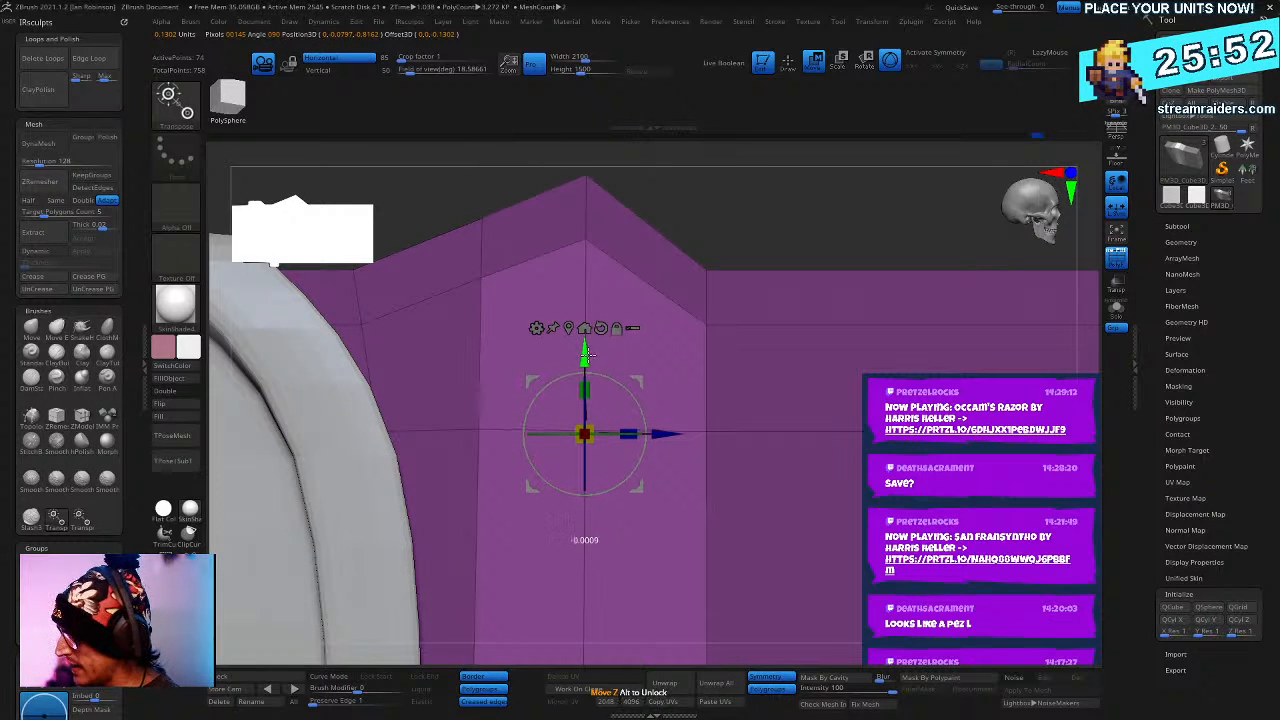
key("q")
right_click_drag(848, 517, 733, 403)
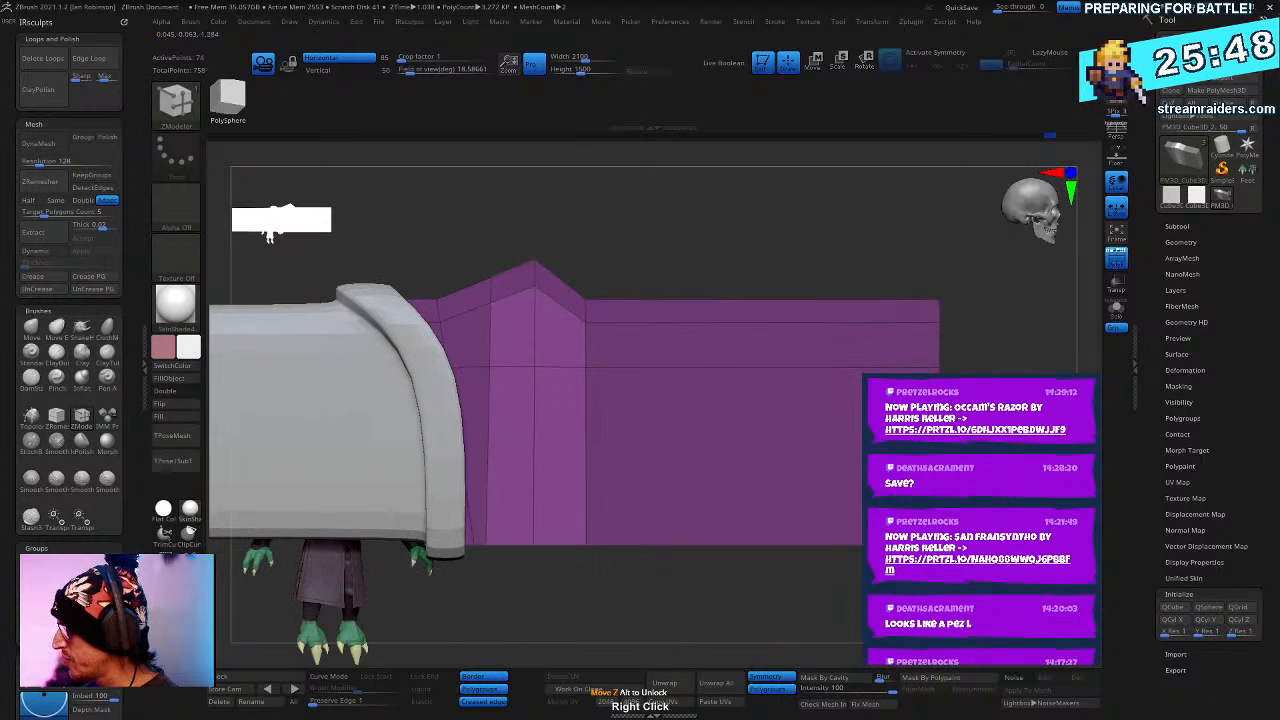
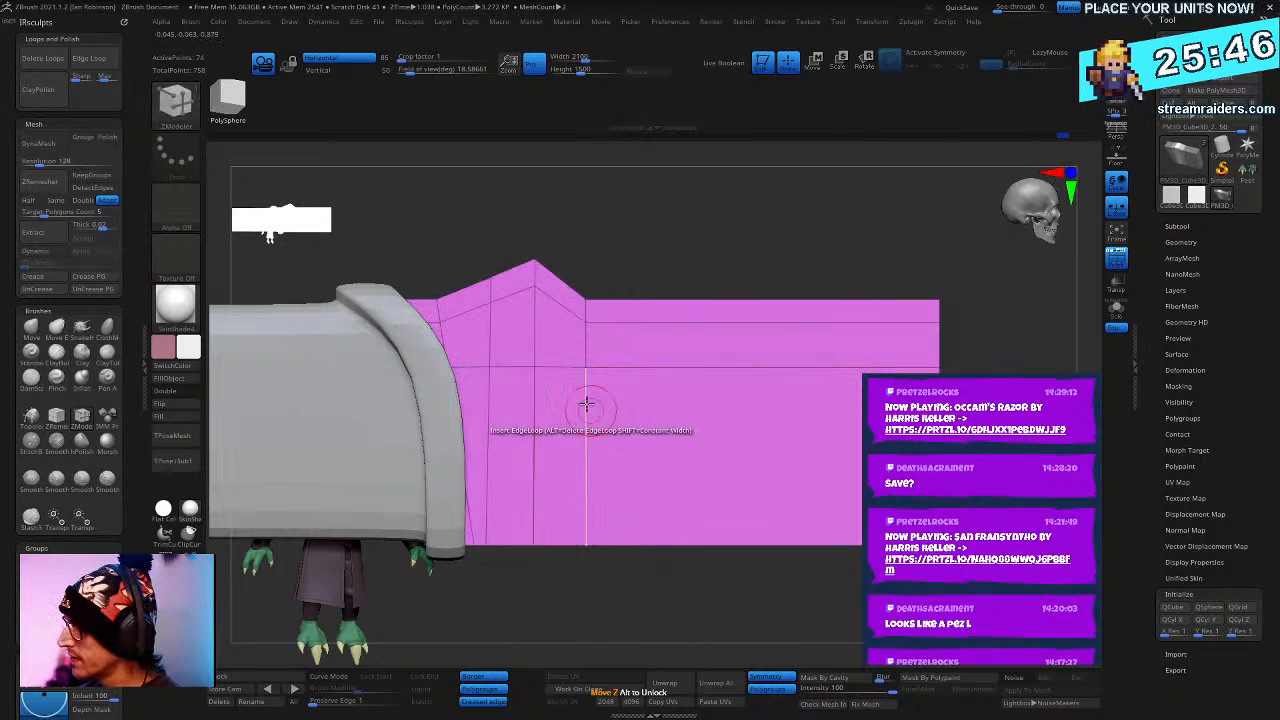
- Insert three more lengthwise edge loops, one just below the straightened loop and two near the block's lower edge
left_click(586, 516)
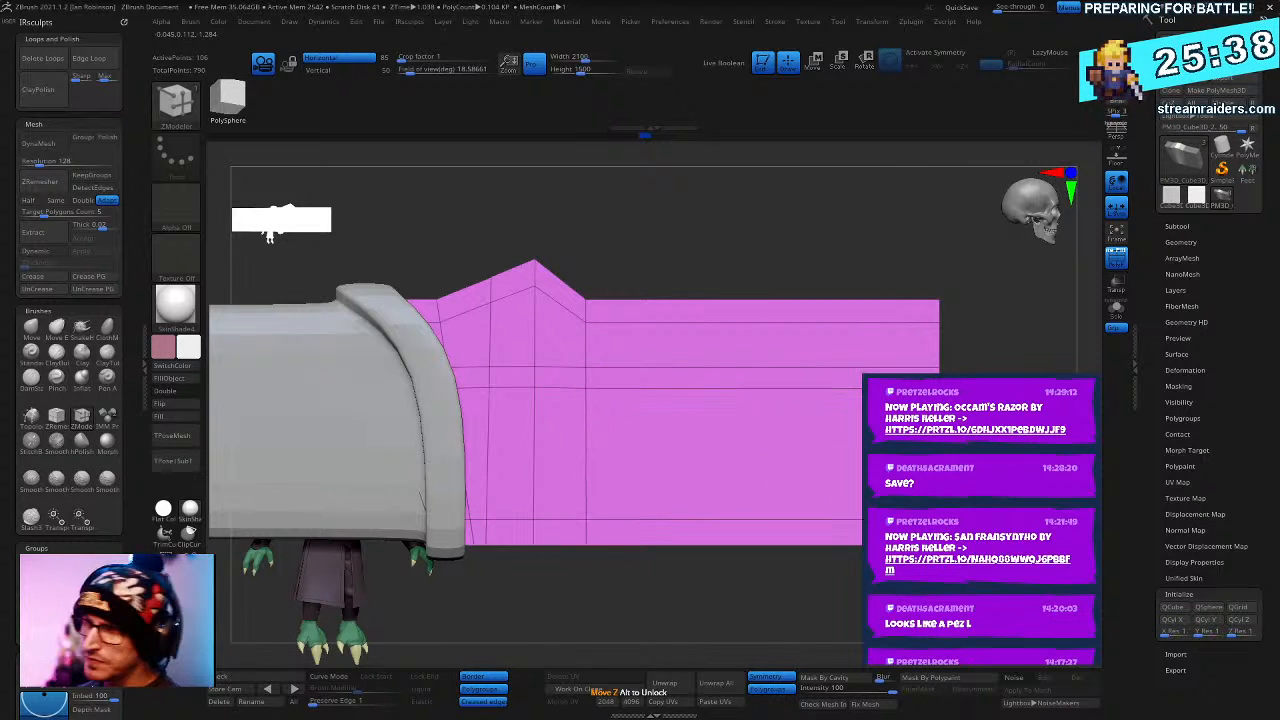
mouse_move(650, 596)
left_mouse_down()
mouse_move(560, 640)
mouse_move(630, 628)
left_mouse_up()
left_click(583, 495)
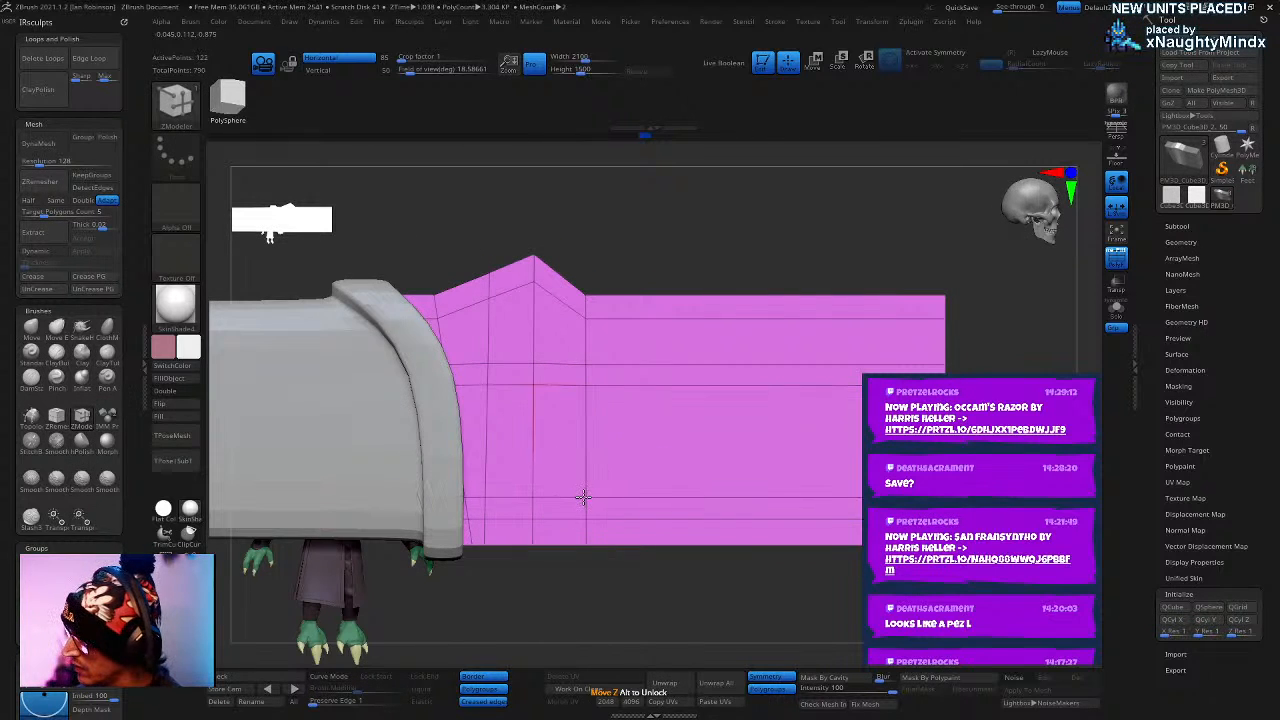
- Isolate the block and mark the narrow lengthwise strip between the two straight upper loops as a temporary polygroup
left_click(1121, 317)
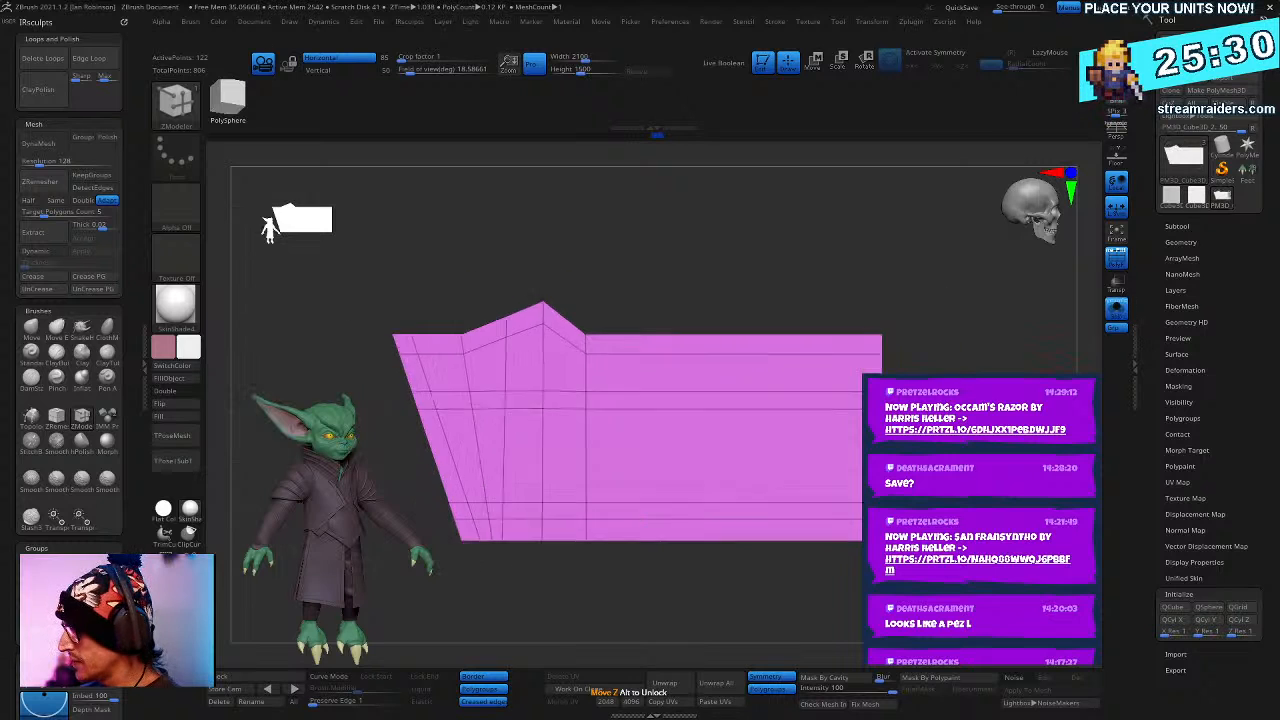
left_click_drag(610, 596, 654, 640)
left_click_drag(1053, 336, 1023, 346, "alt")
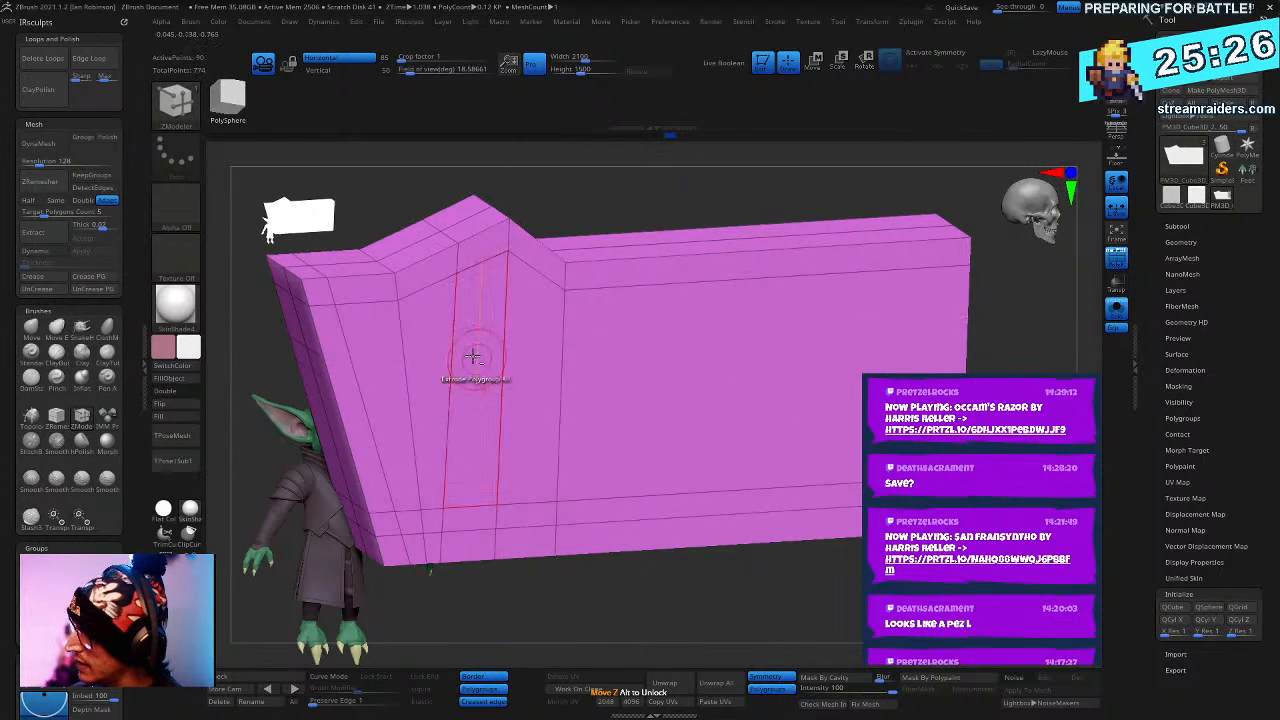
key("ctrl+z")
left_click(678, 347)
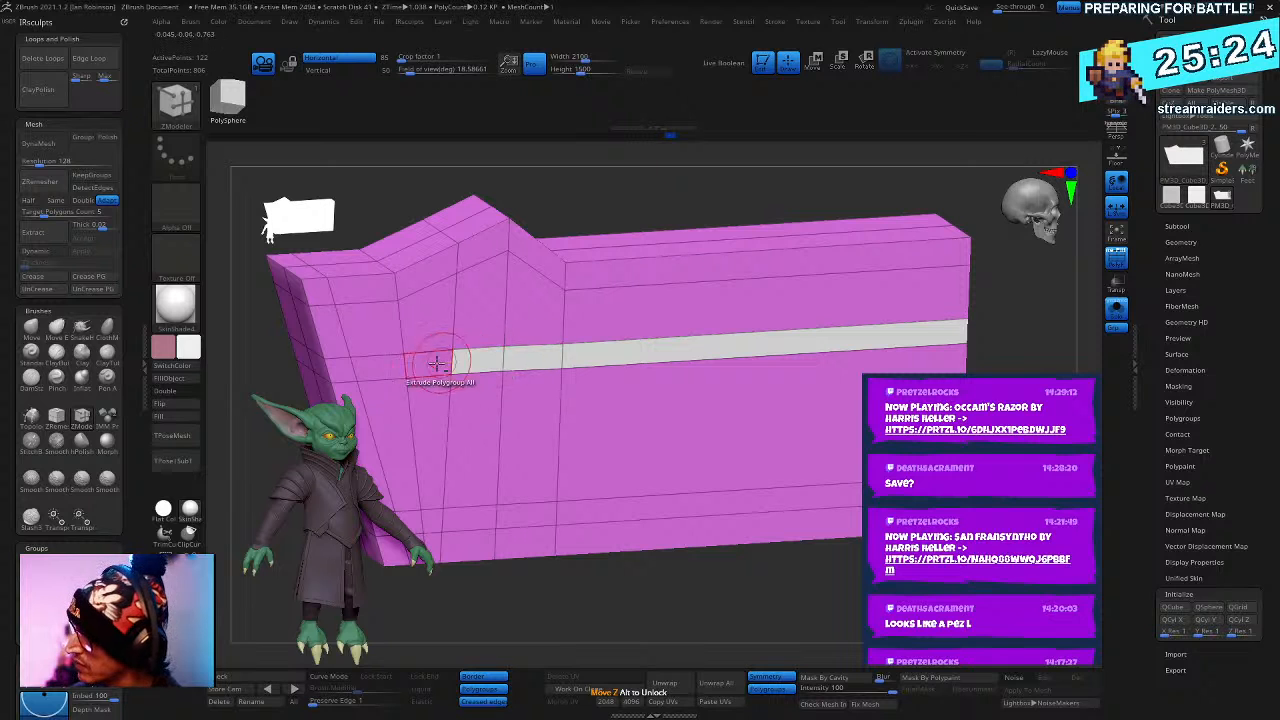
left_click(386, 366, "alt")
- Extrude the marked strip from the block's side and check it in the smoothed preview without the wireframe
left_click_drag(1020, 365, 940, 470)
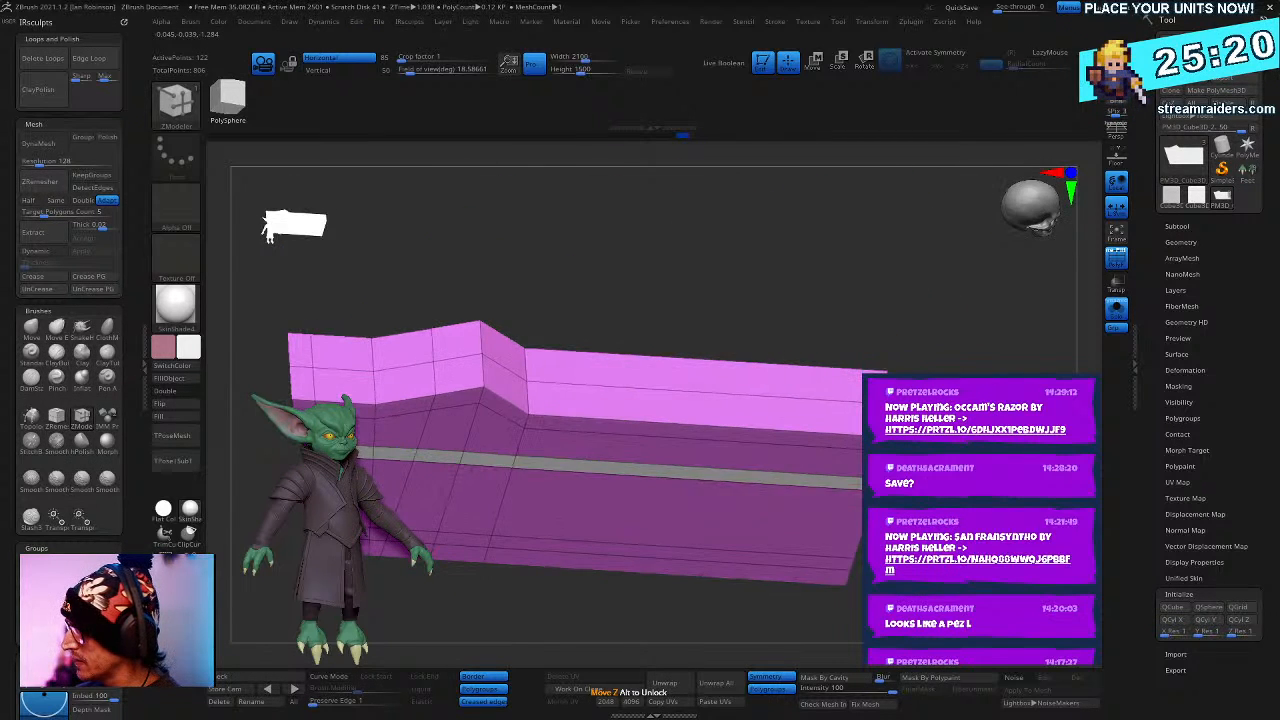
left_click_drag(774, 479, 780, 489)
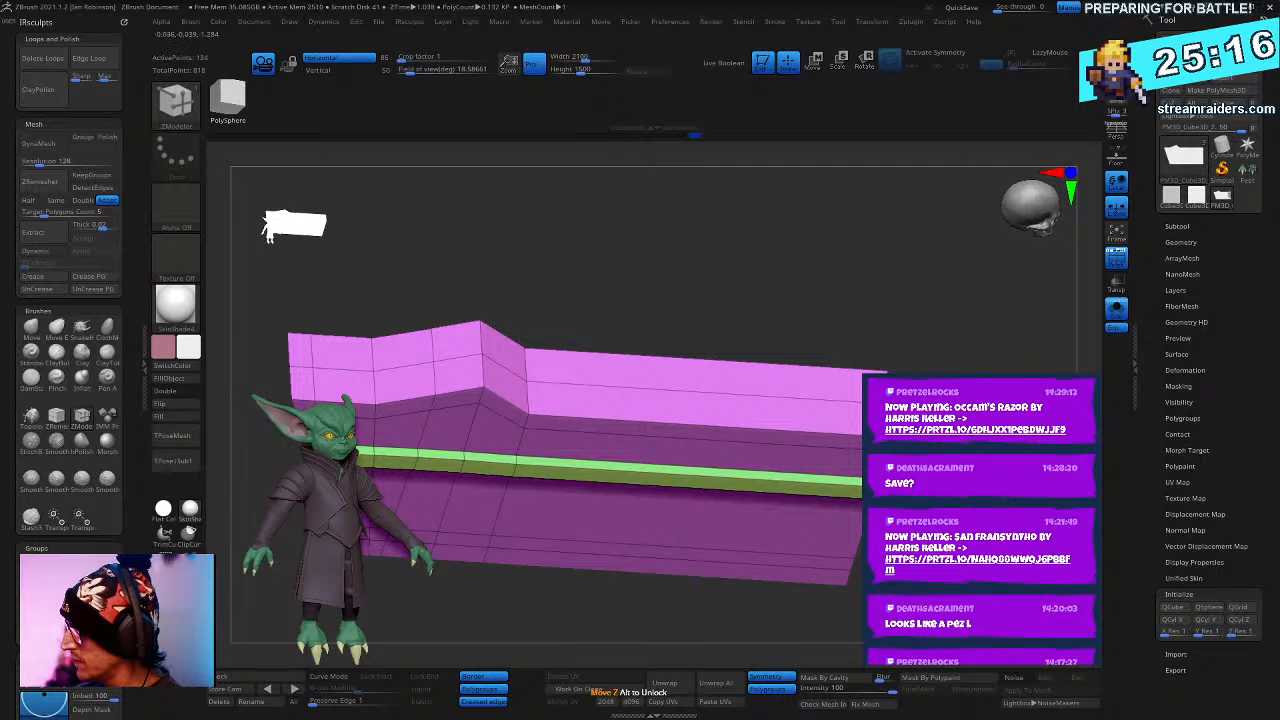
left_click_drag(965, 530, 1078, 369)
key("d")
key("shift+f")
left_click_drag(268, 228, 268, 230)
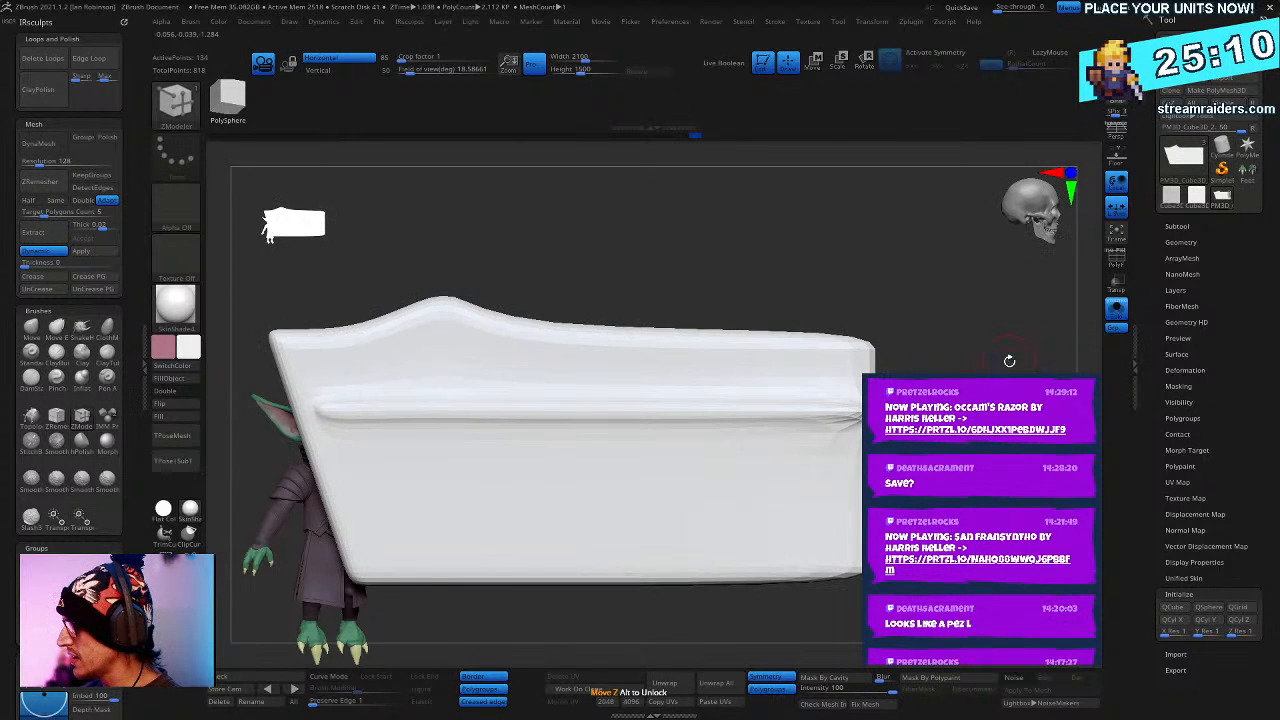
- Turn the wireframe back on, leave the smoothed preview, and undo the strip's extrusion
key("shift+f")
key("ctrl+z")
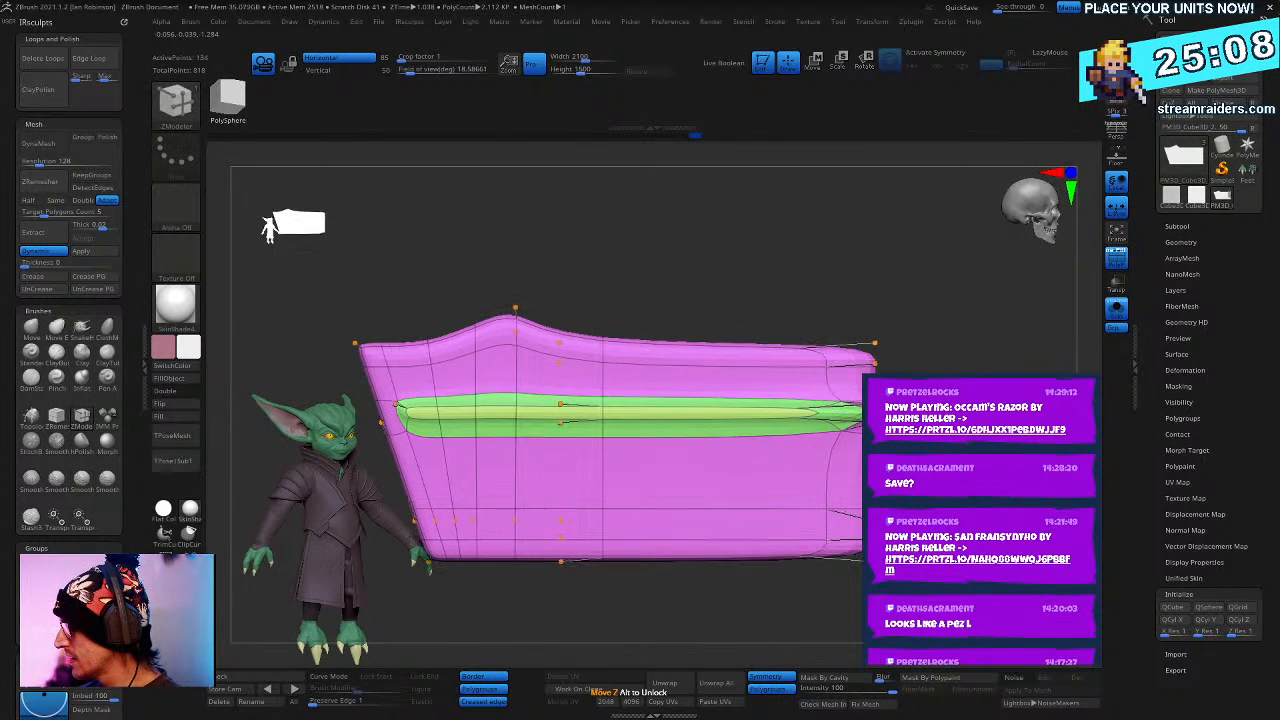
key("ctrl+z")
key("ctrl+z")
key("ctrl+z")
key("ctrl+z")
key("ctrl+z")
key("ctrl+z")
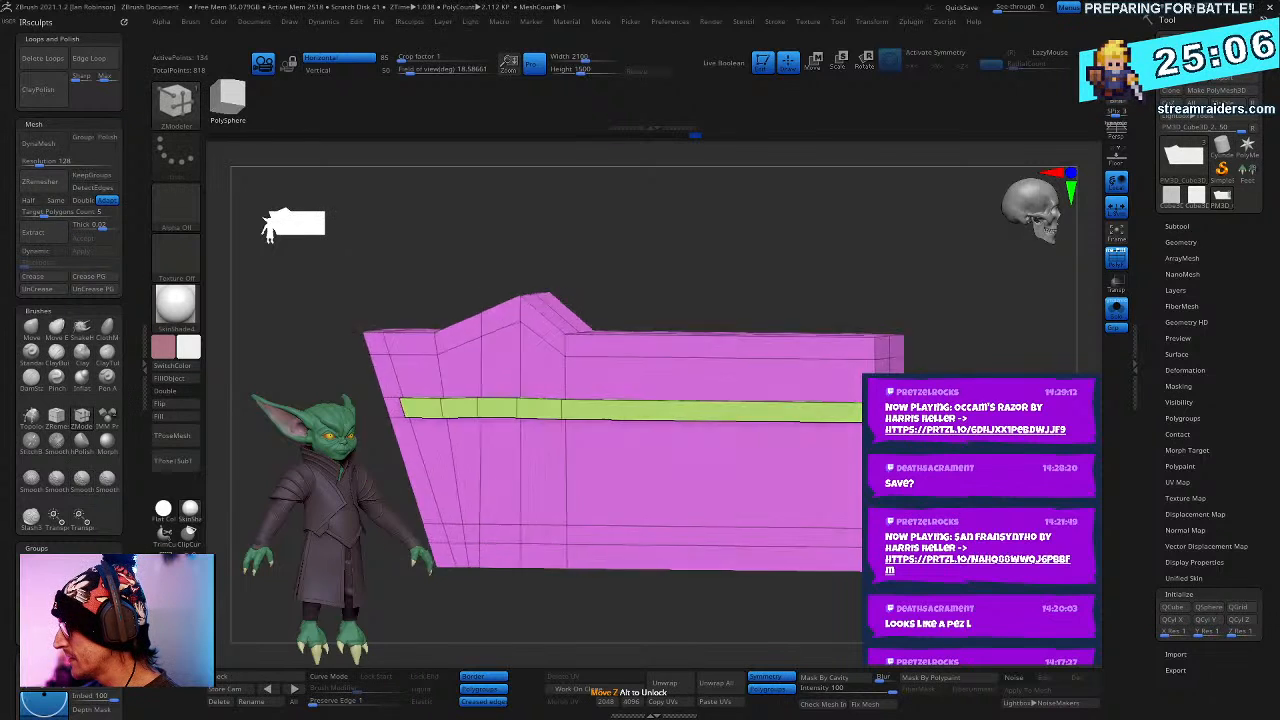
key("ctrl+z")
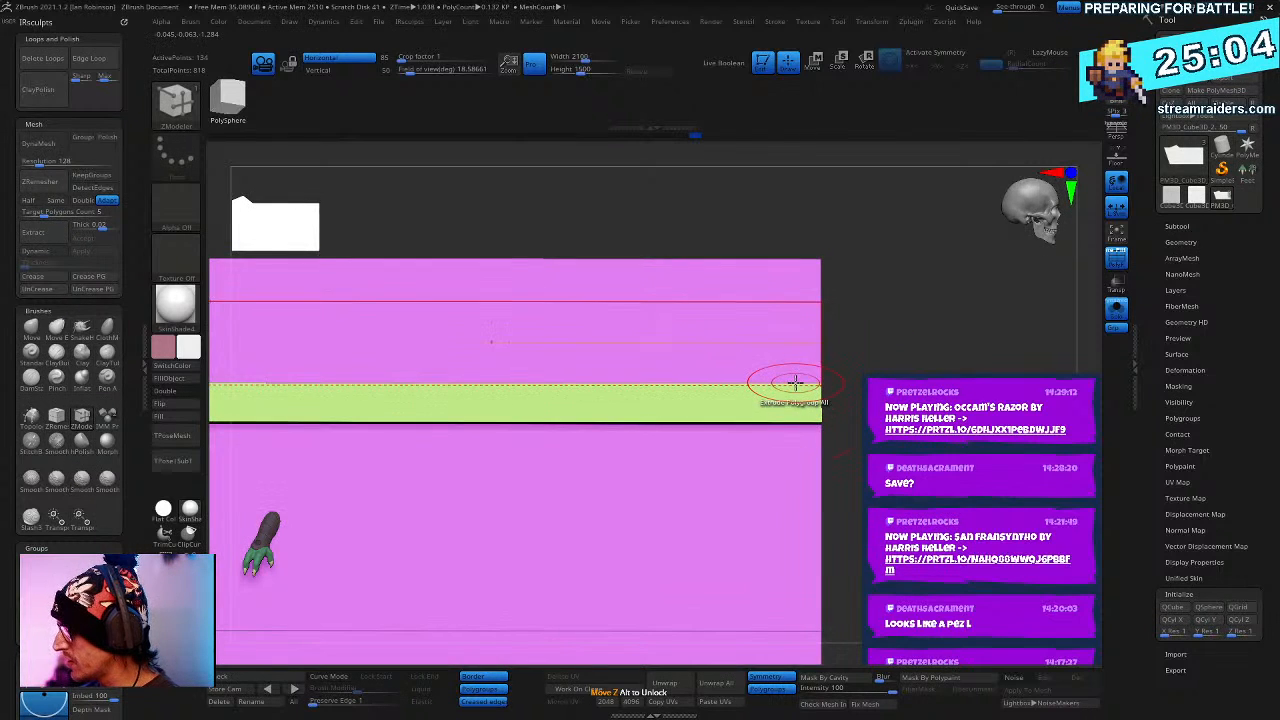
key("ctrl+z")
key("ctrl+z")
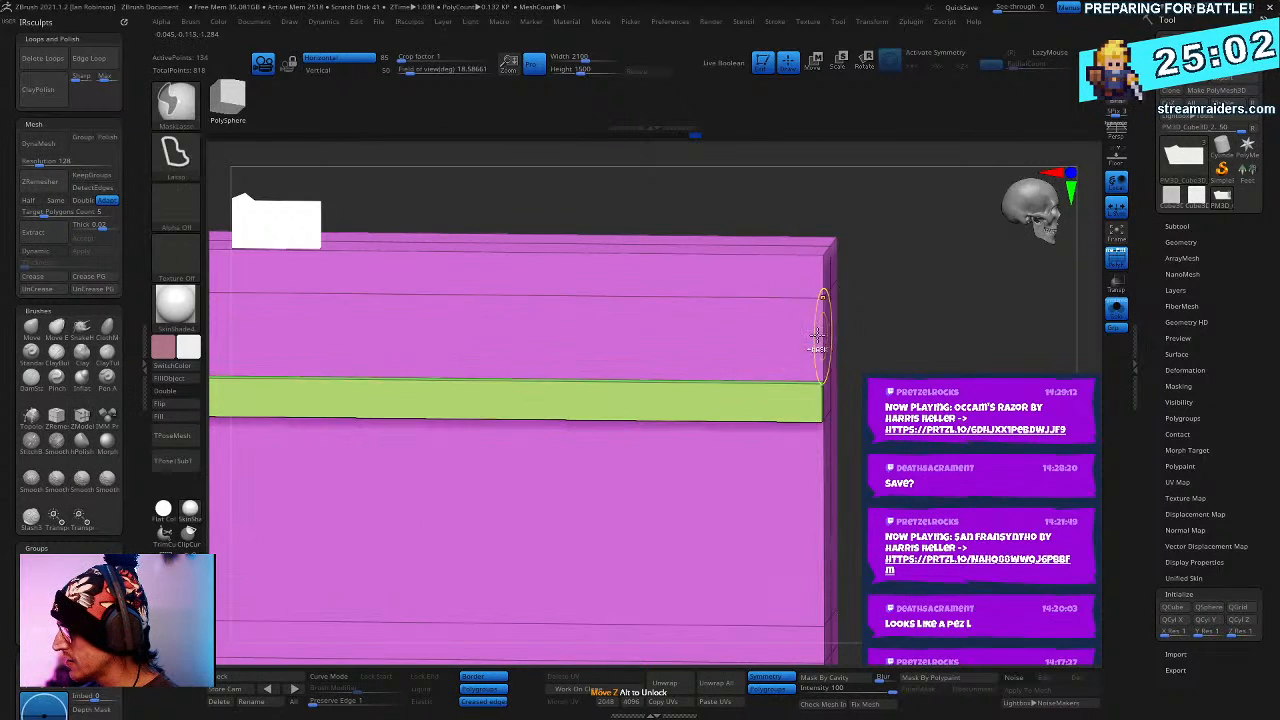
key("ctrl+z")
key("ctrl+z")
key("ctrl+z")
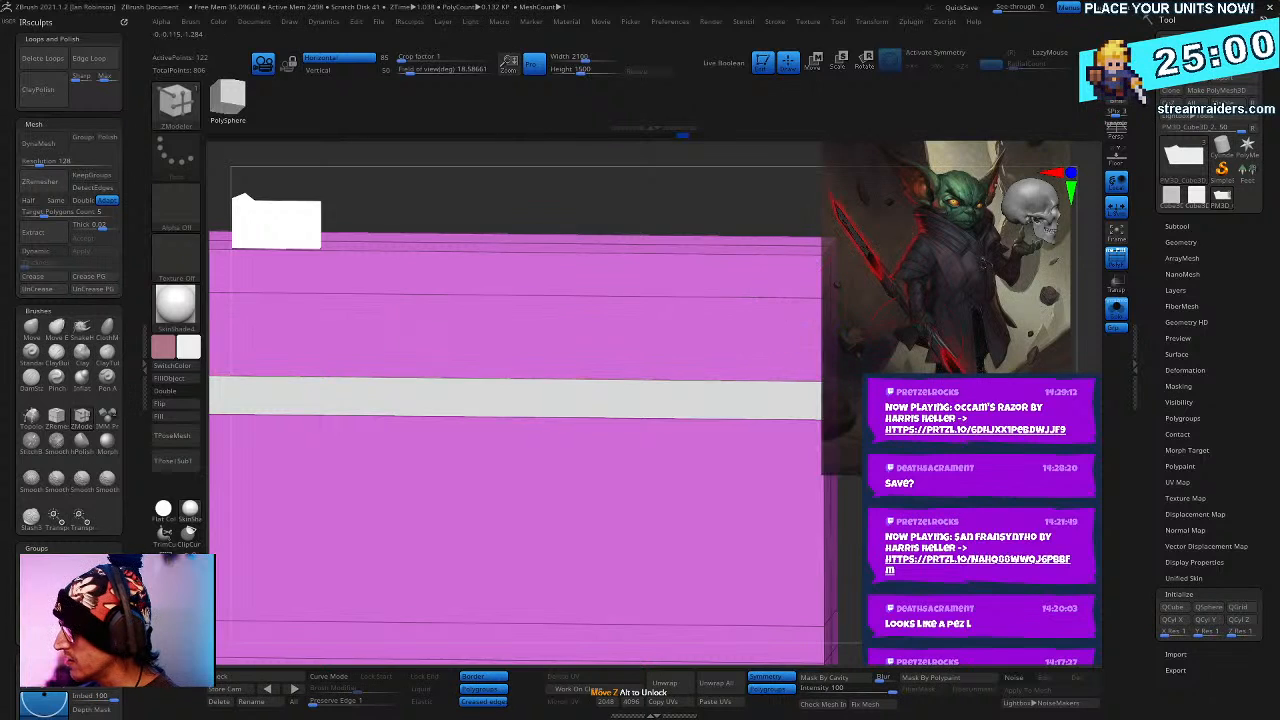
- Keep the strip marked and insert a vertical edge loop around the block close to its outer end
key("ctrl+z")
key("ctrl+z")
key("ctrl+shift+z")
key("ctrl+shift+z")
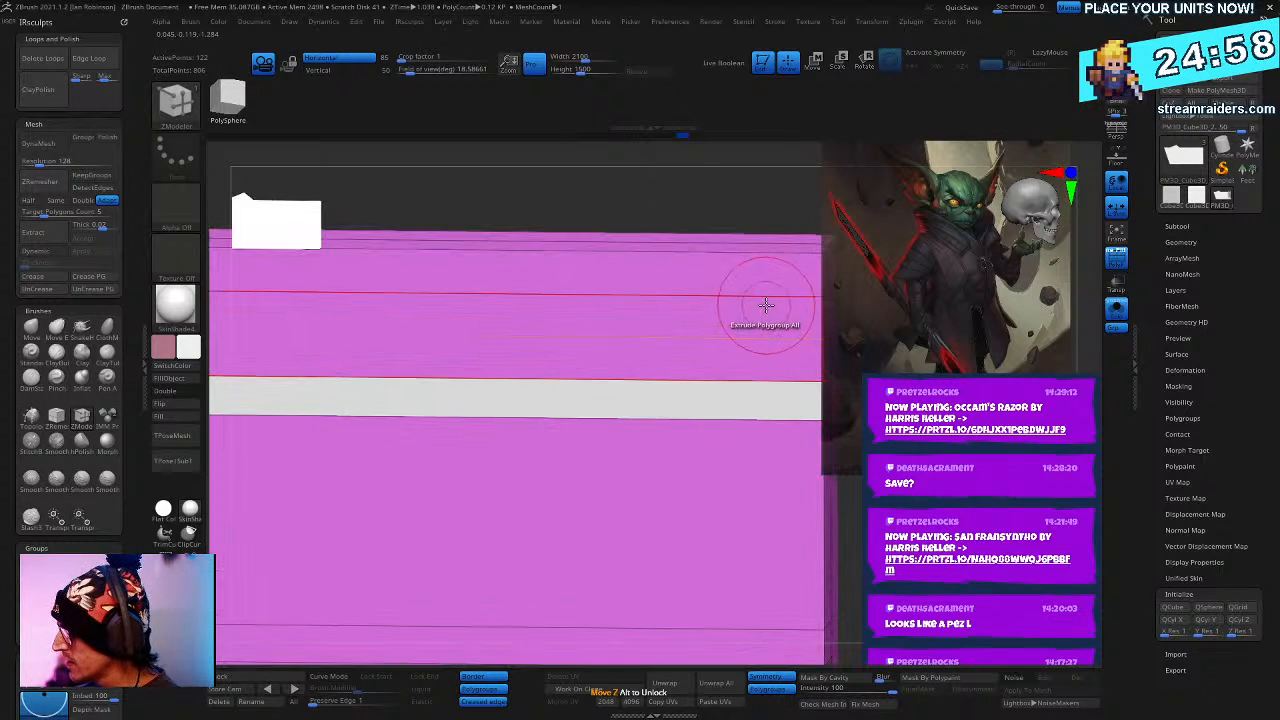
key("ctrl+z")
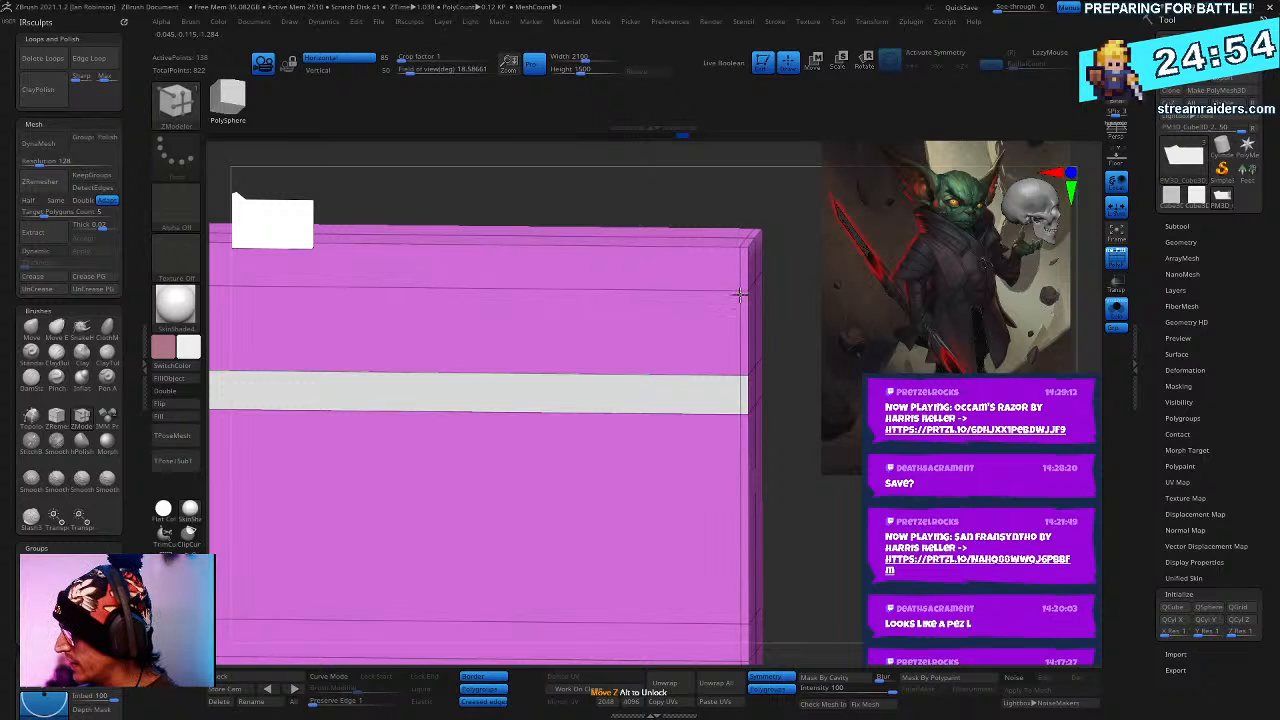
- Mask around the outer end of the marked strip's upper edge and move it down about 0.004 to taper the strip
left_click_drag(784, 350, 748, 423, "shift")
mouse_move(738, 364)
left_mouse_down("ctrl")
mouse_move(702, 383)
mouse_move(787, 398)
left_mouse_up("ctrl")
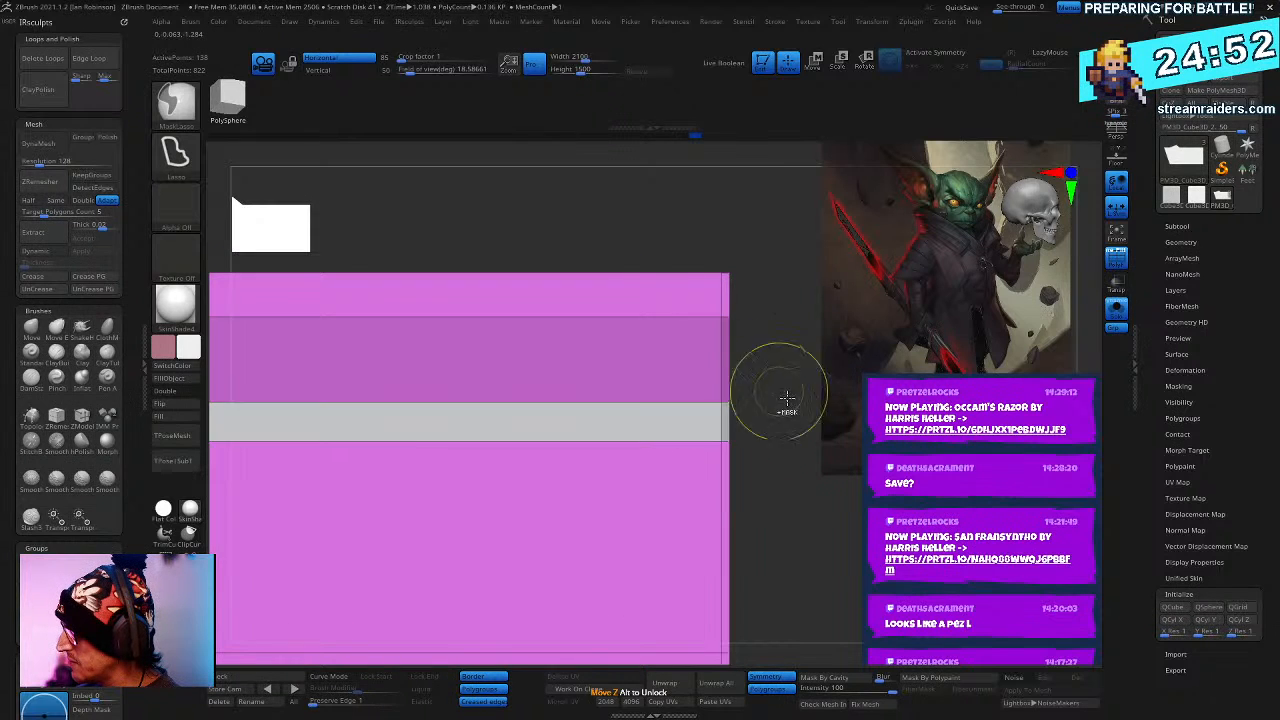
left_click(787, 398, "ctrl")
key("w")
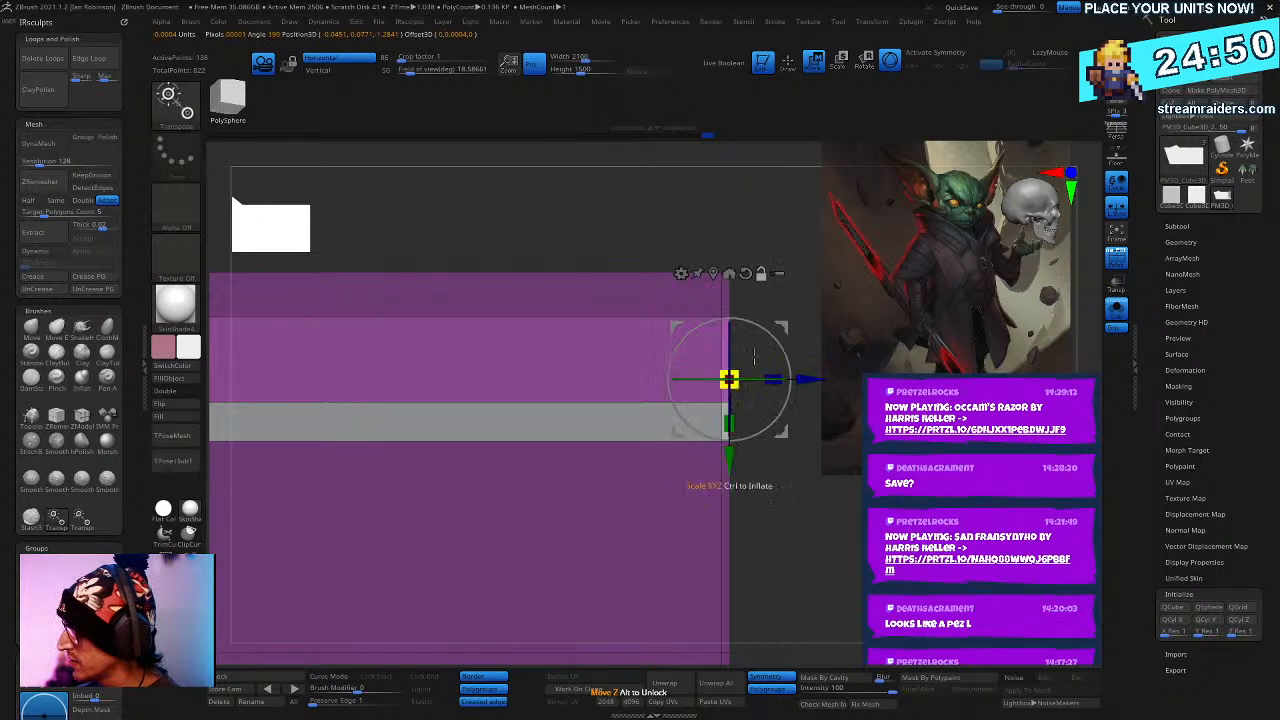
left_click(745, 273, "alt")
left_click(713, 273)
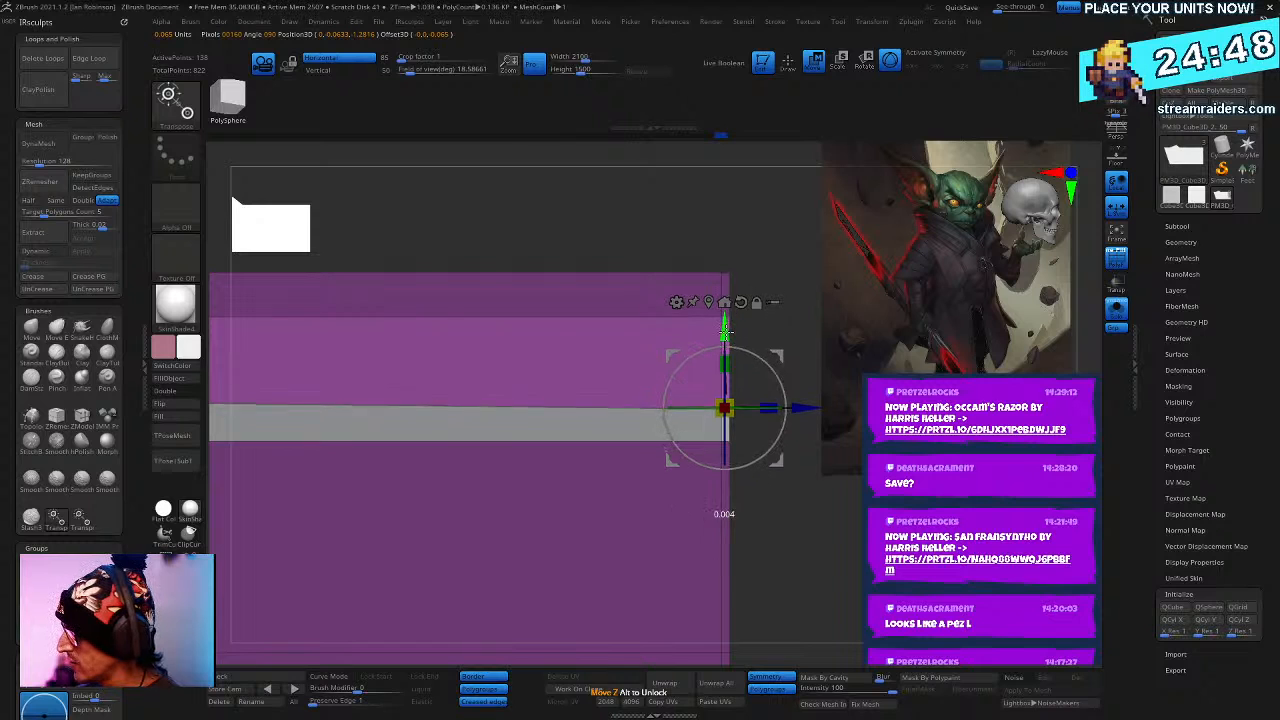
key("q")
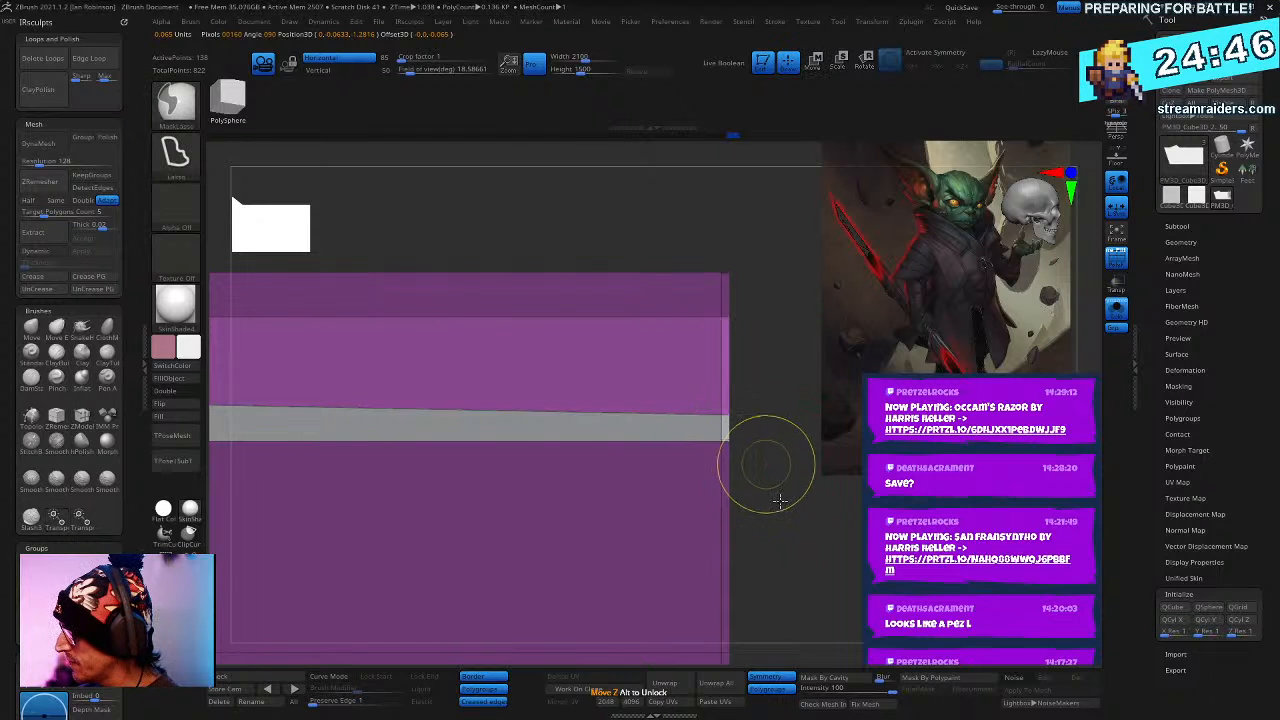
- Mask around the outer end of the marked strip's lower edge and move it up about 0.005
left_click_drag(766, 457, 742, 428, "ctrl")
left_click(775, 418, "ctrl")
key("w")
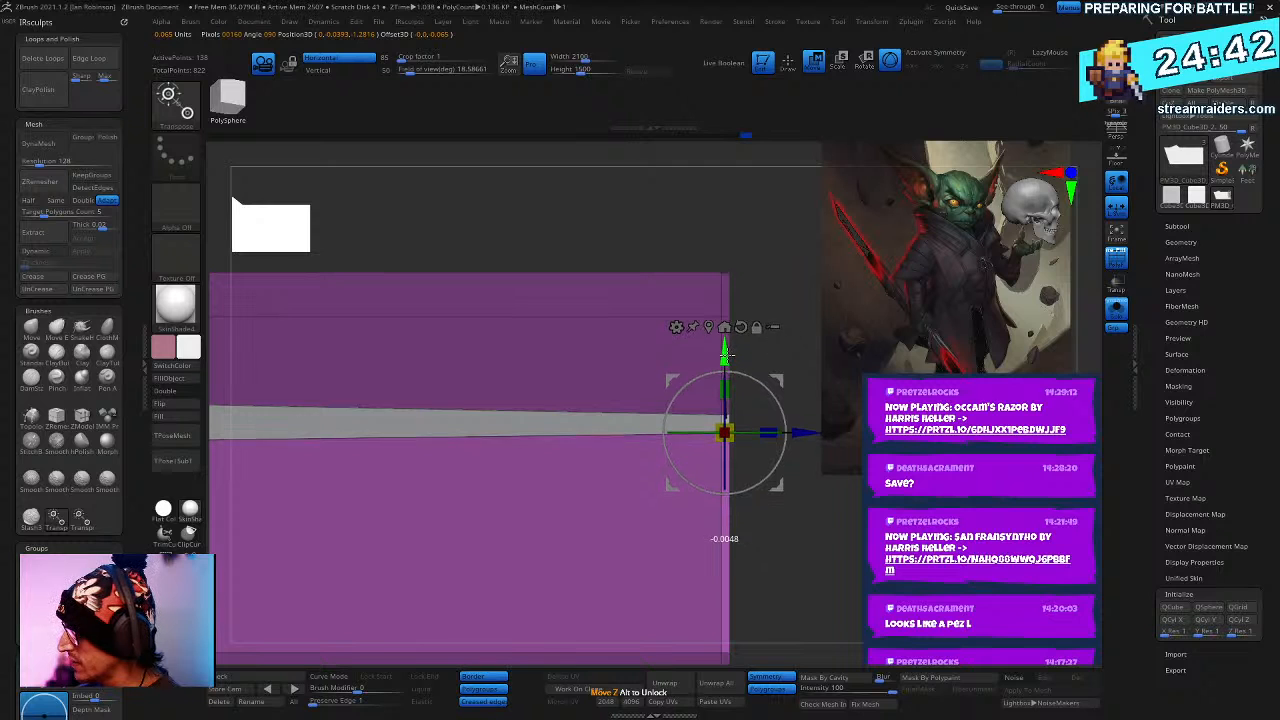
key("q")
- Move the outer end of the lower strip's upper edge down about 0.01, and mark that tapered strip as well
mouse_move(760, 540)
left_mouse_down()
mouse_move(857, 561)
mouse_move(766, 529)
mouse_move(769, 551)
left_mouse_up()
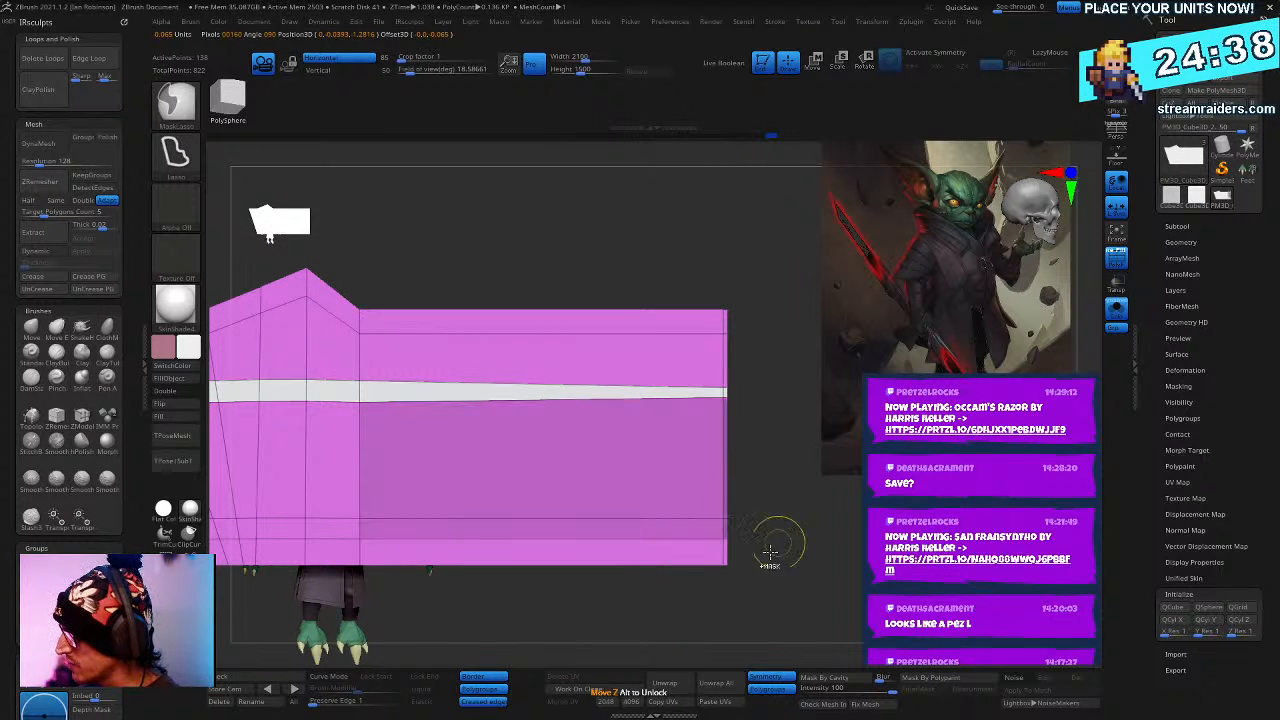
key("w")
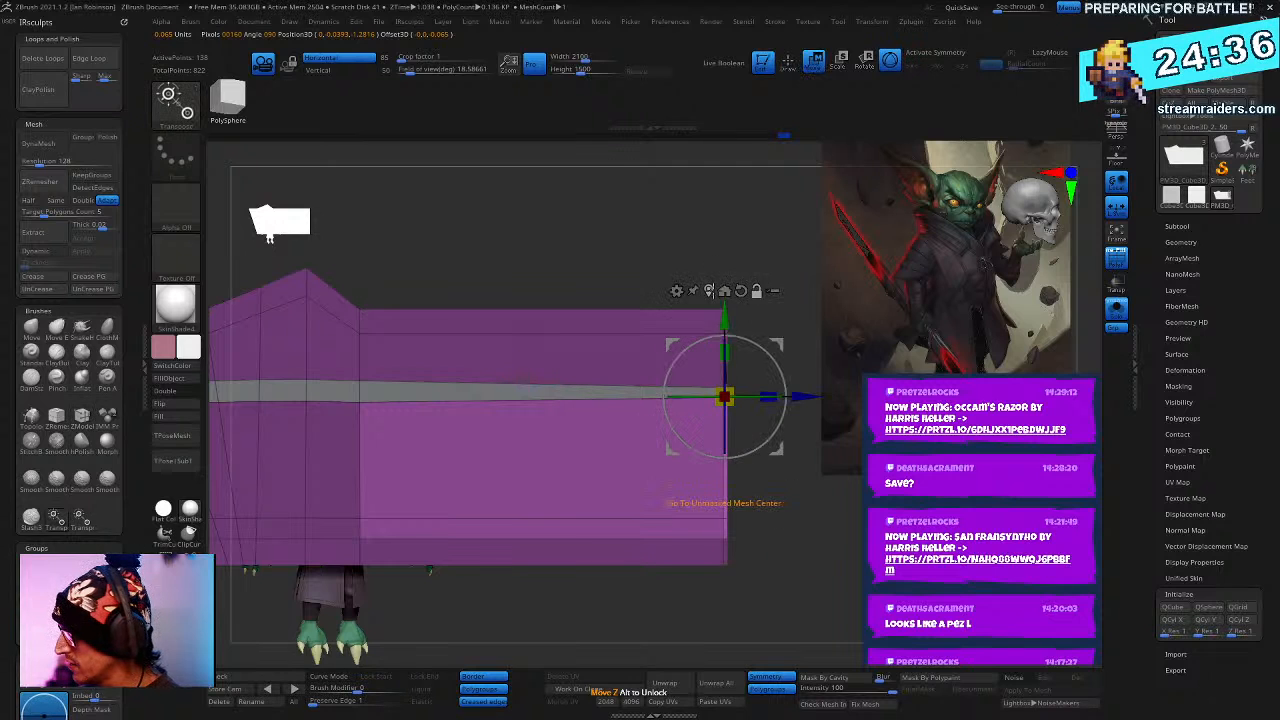
left_click(724, 290)
left_click_drag(724, 438, 724, 449)
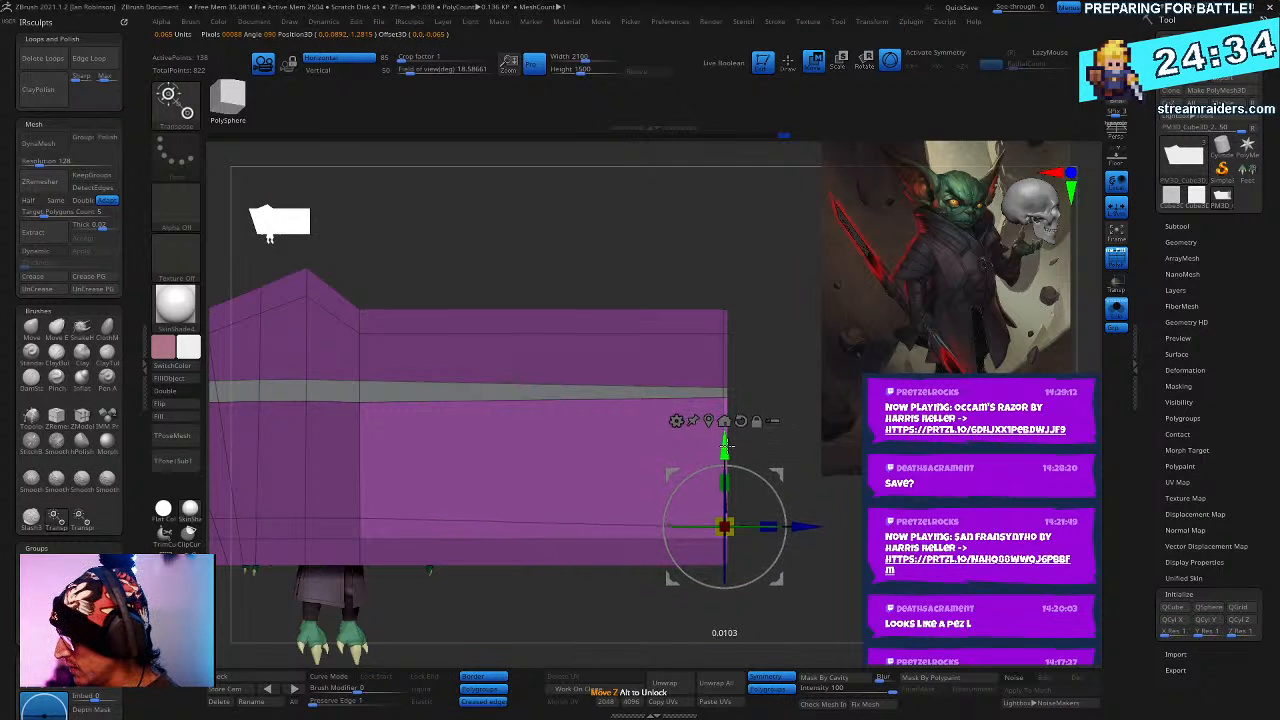
key("q")
mouse_move(780, 550)
left_mouse_down("alt")
mouse_move(772, 523)
mouse_move(854, 549)
mouse_move(864, 526)
left_mouse_up("alt")
left_click_drag(780, 545, 886, 581, "ctrl")
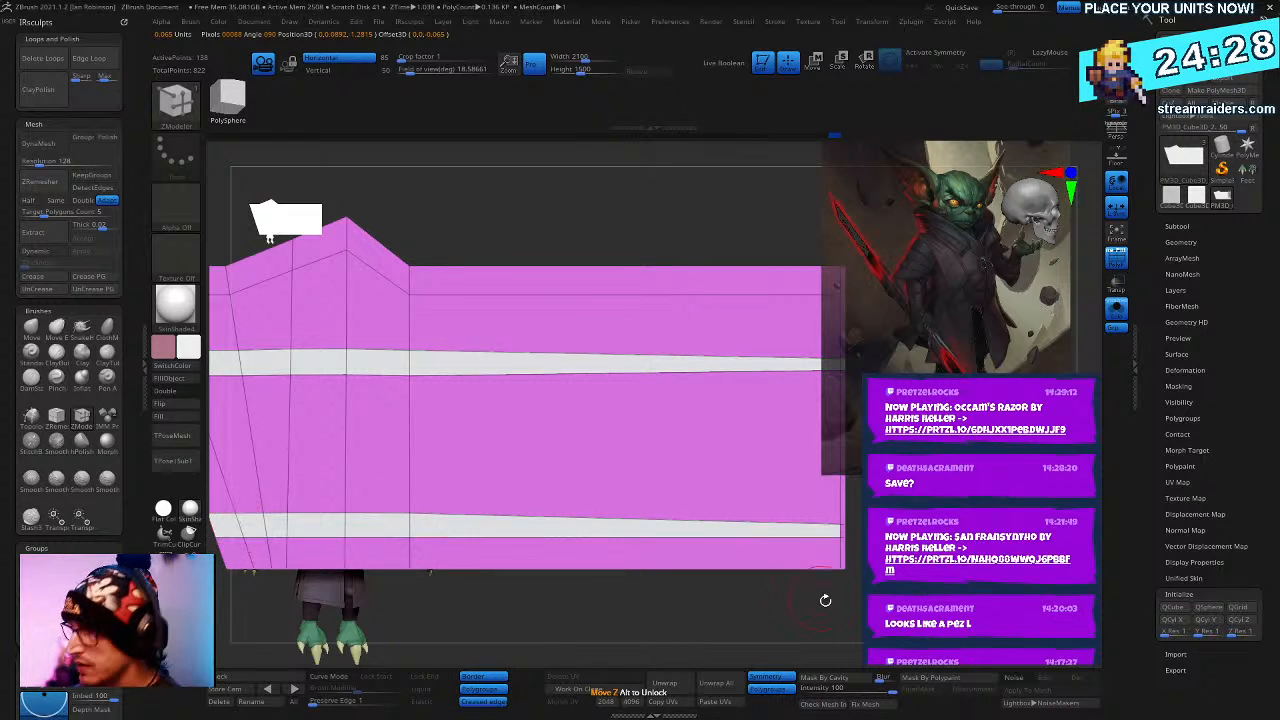
- Extrude both marked lengthwise strips outward from the block's side as thin raised ridges
left_click_drag(825, 600, 714, 437, "alt")
right_click_drag(677, 390, 745, 470, "alt")
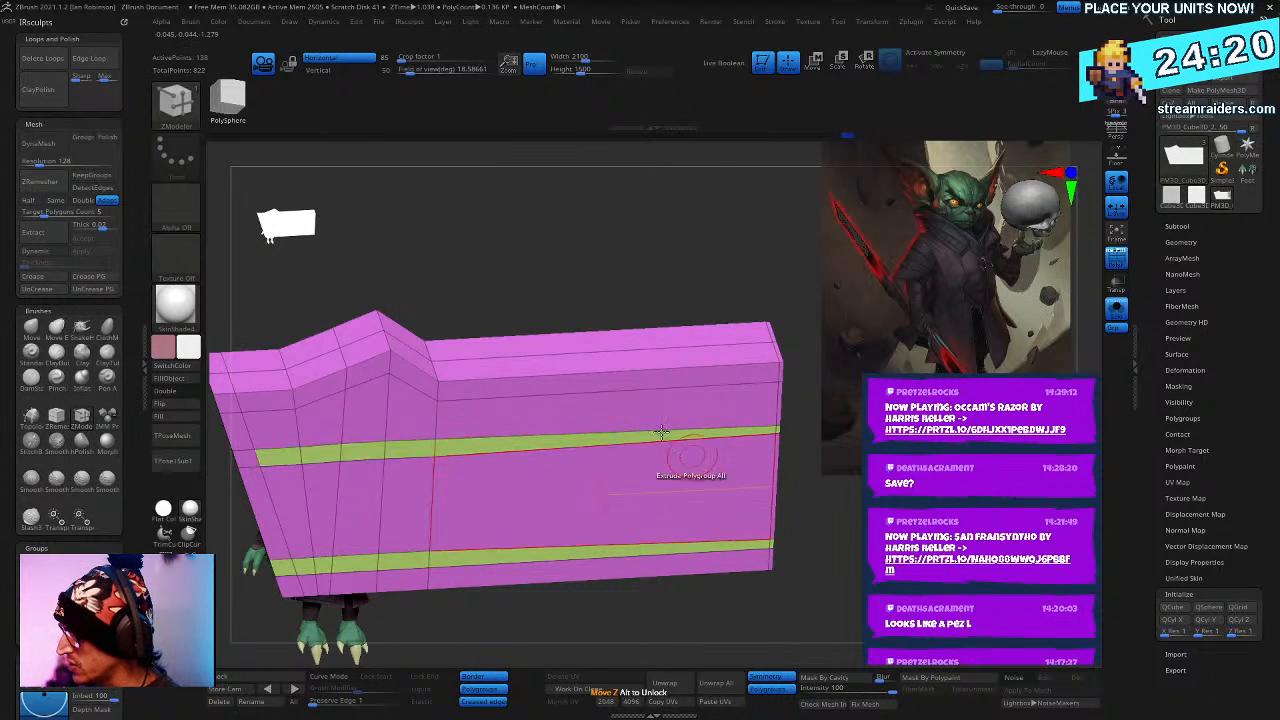
right_click_drag(636, 372, 621, 480)
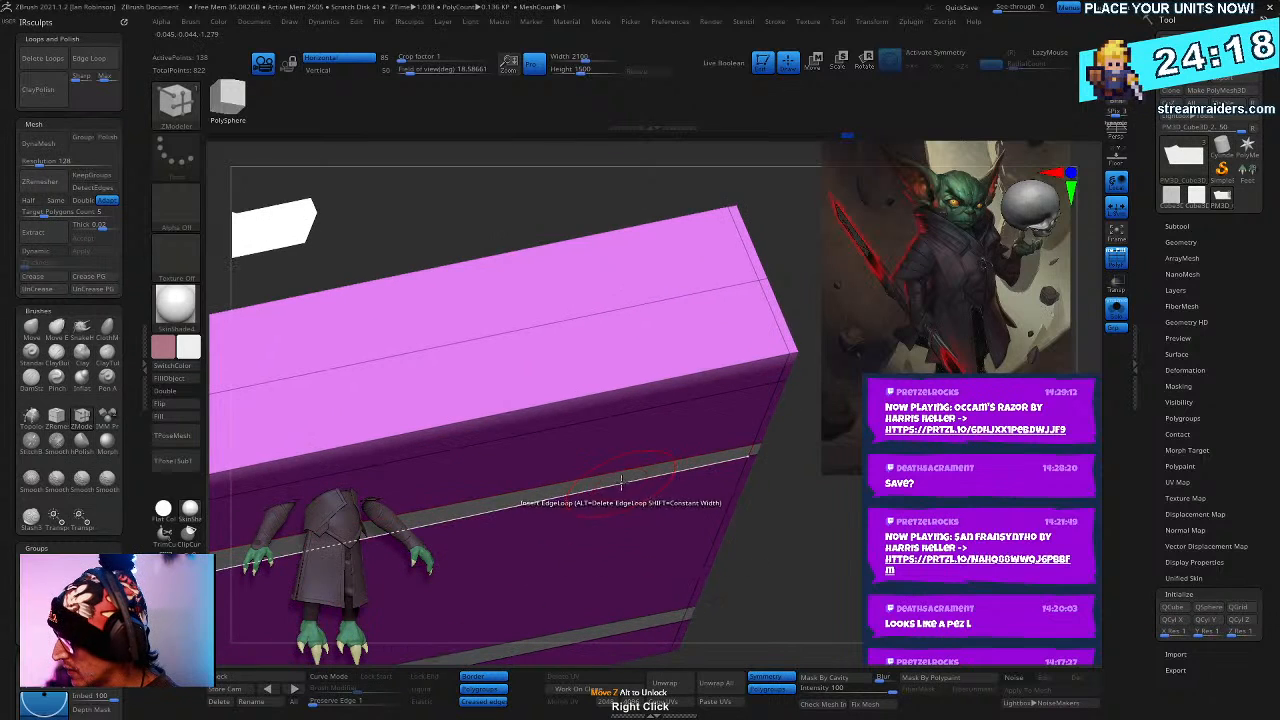
key("space")
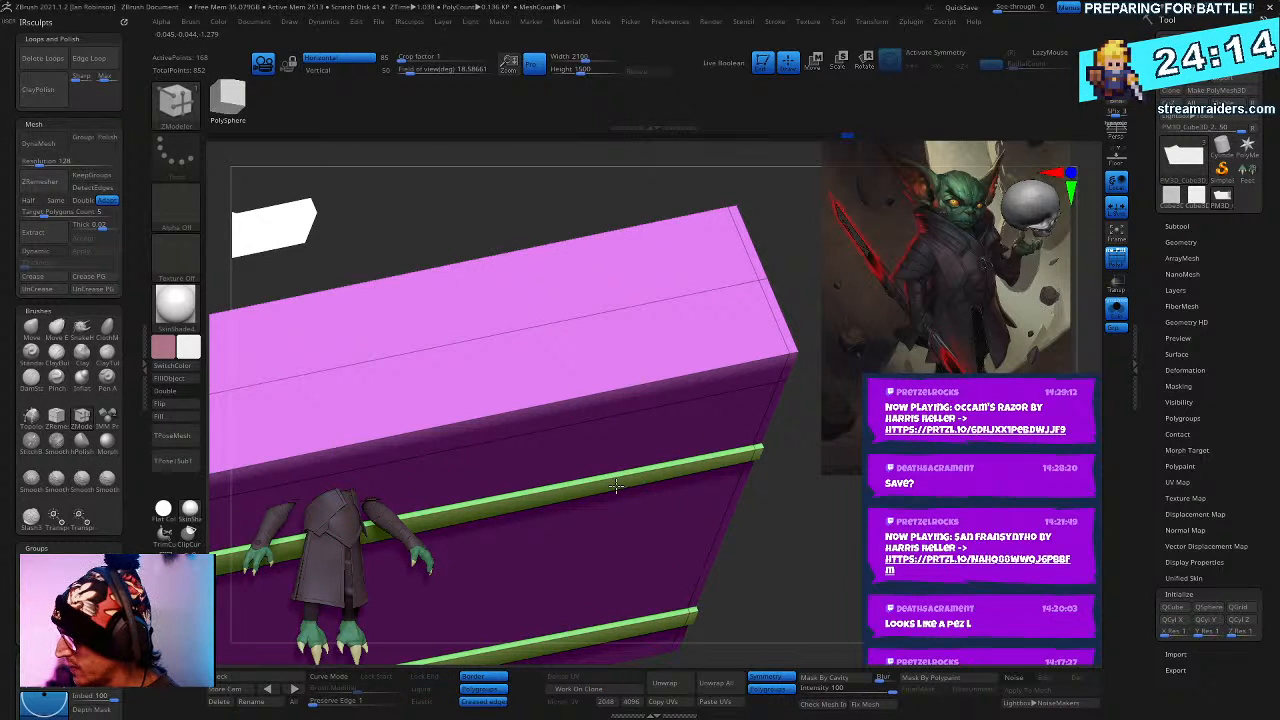
- Check the extruded ridges in the smoothed preview without the wireframe, and return to the unsmoothed wireframe display
right_click_drag(837, 548, 727, 430)
key("d")
key("shift+f")
key("shift+d")
key("shift+f")
right_click_drag(796, 508, 857, 517, "alt")
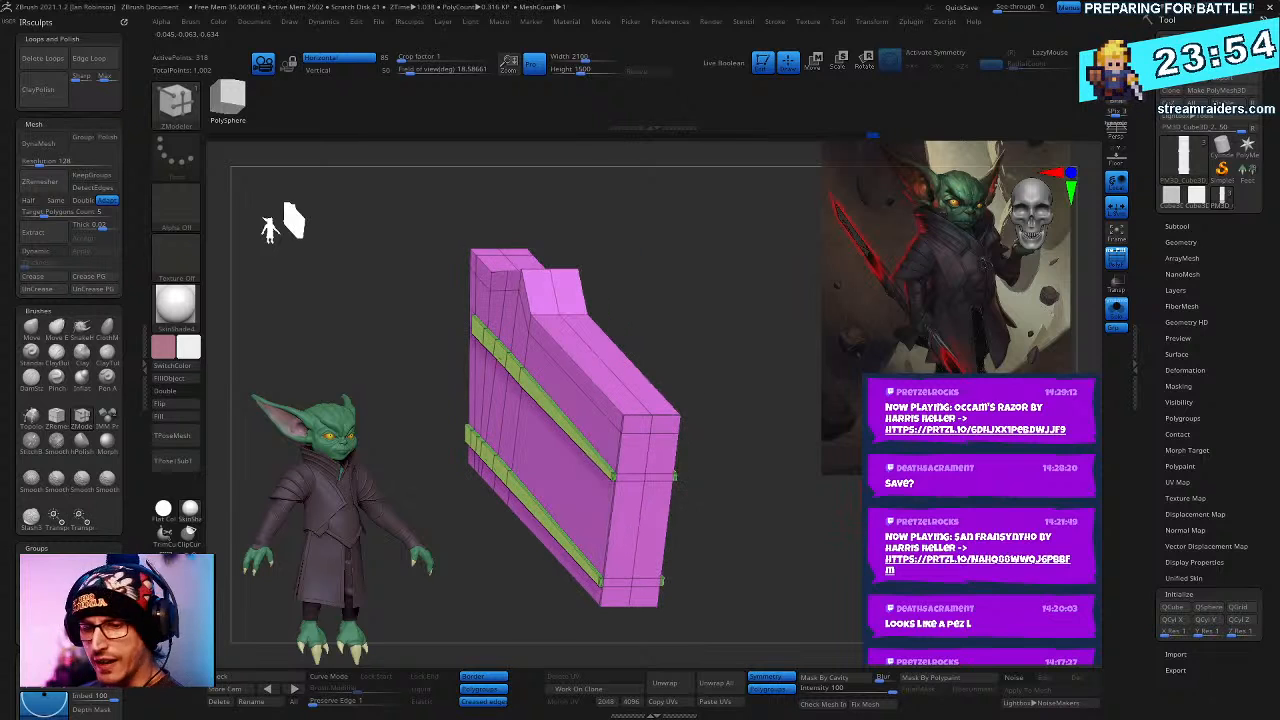
- Save the tool as DarthGrogu_Saber.ZTL in the Darth_Yoda folder
key("ctrl+s")
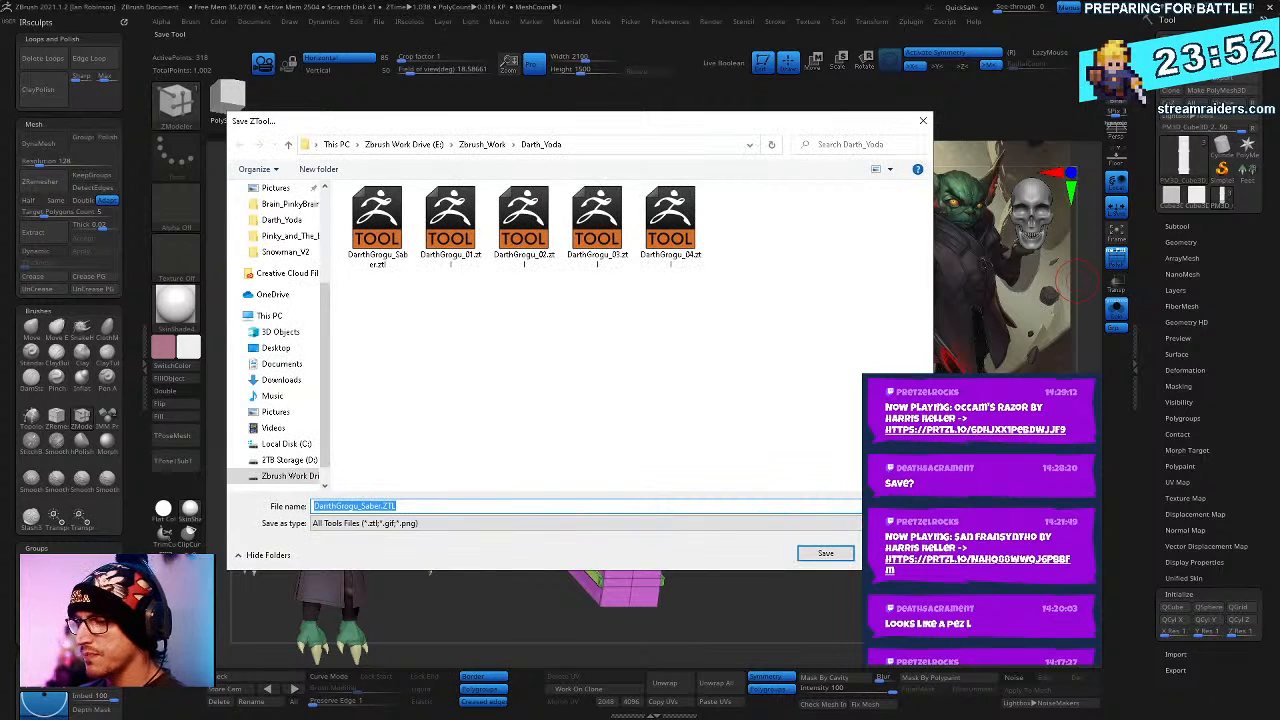
key("Return")
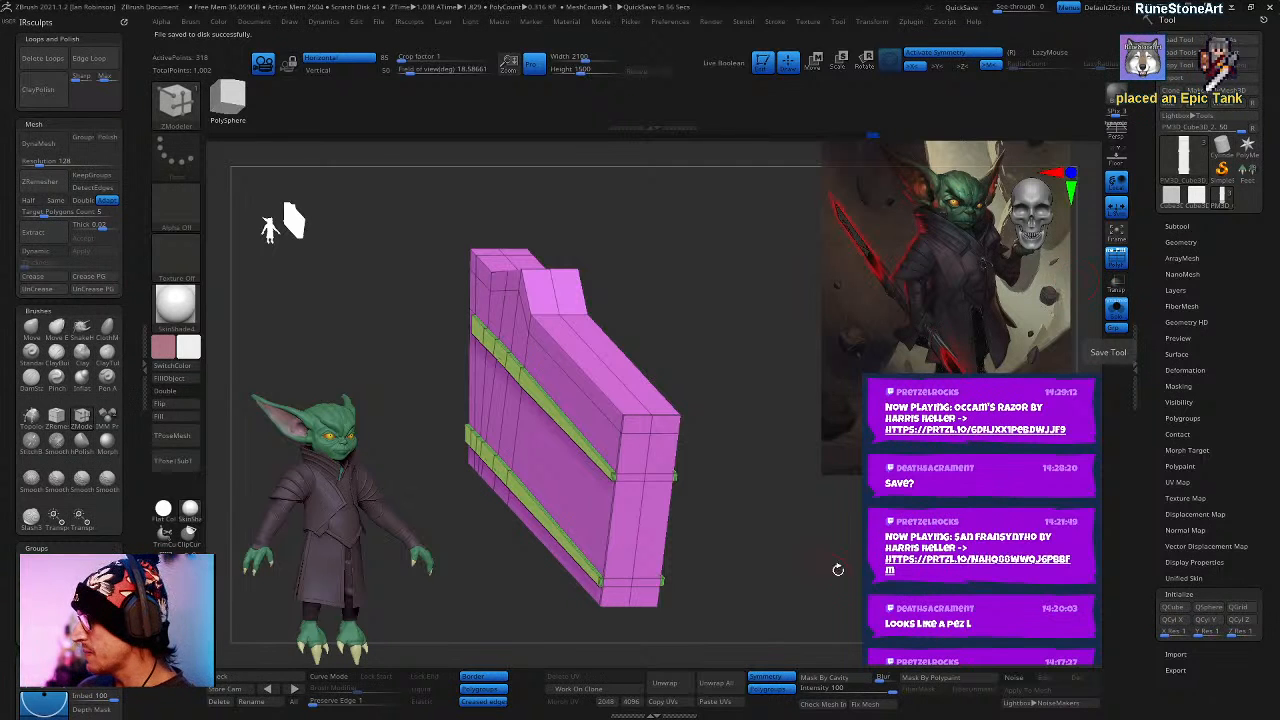
- Insert a vertical edge loop around the block's straight section, about a quarter of its length from the outer end
mouse_move(838, 569)
right_mouse_down("shift")
mouse_move(890, 566)
mouse_move(893, 526)
mouse_move(893, 540)
mouse_move(858, 556)
right_mouse_up("shift")
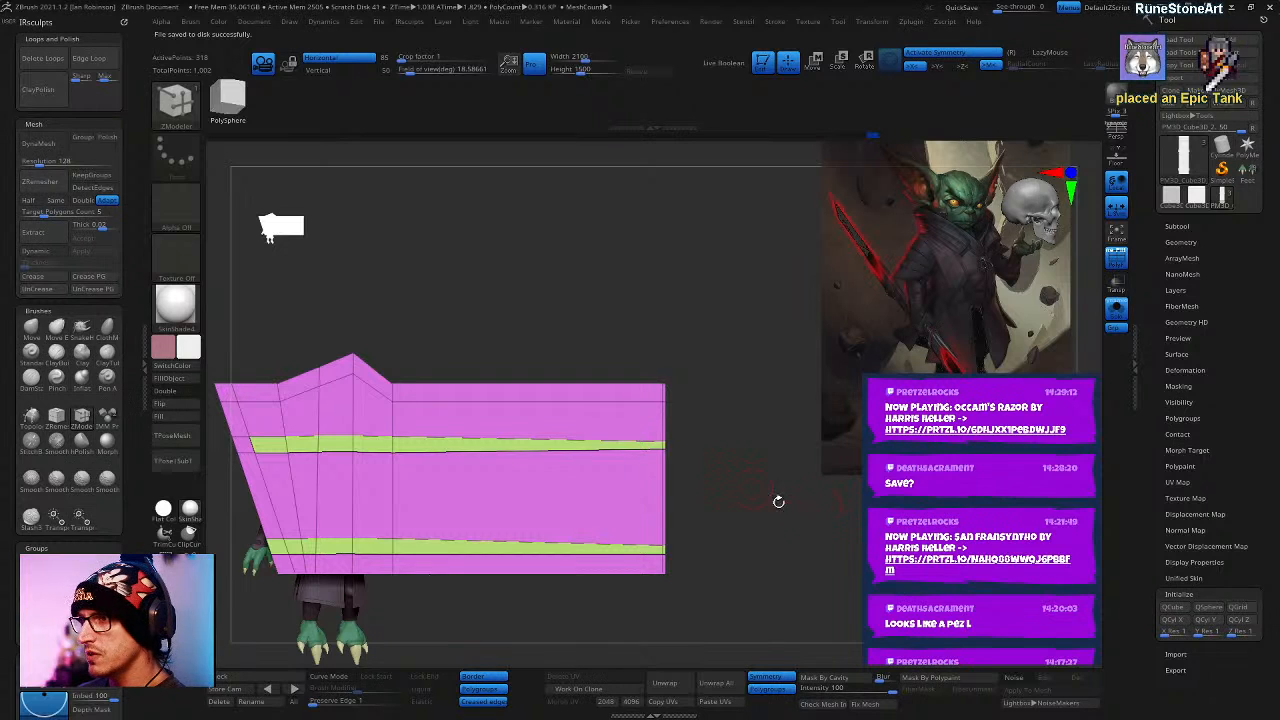
right_click_drag(778, 501, 833, 529)
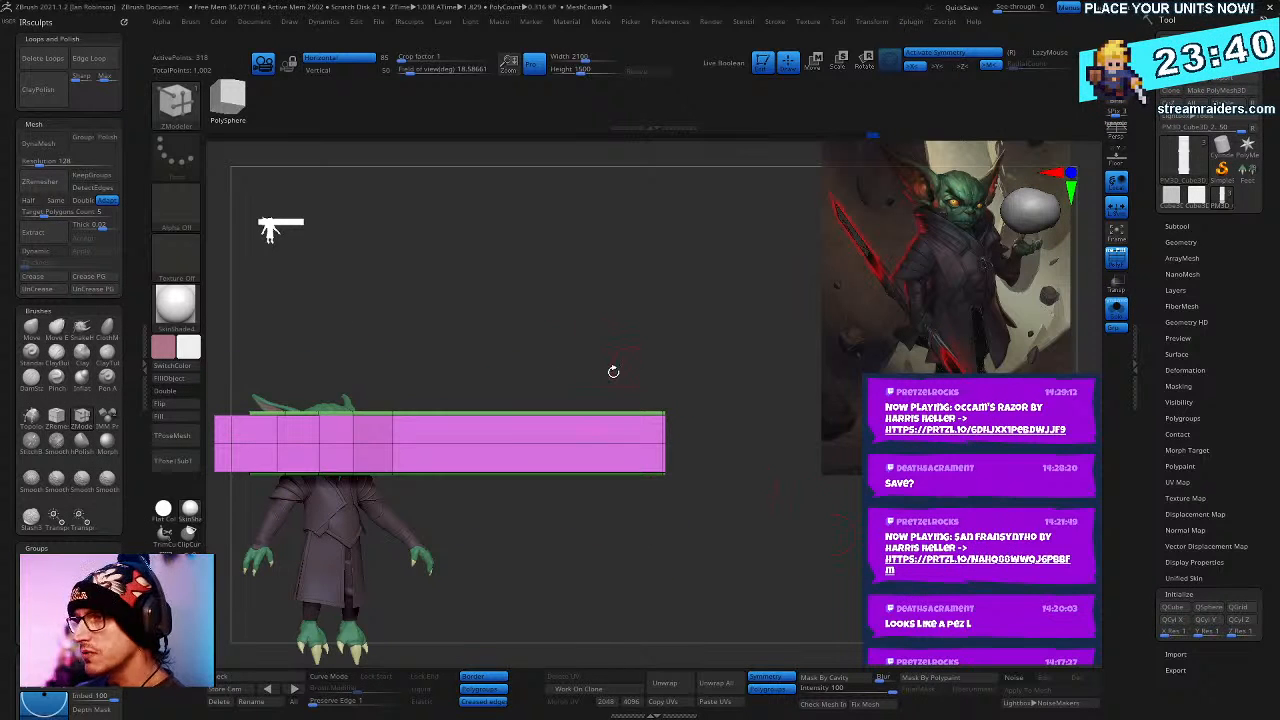
right_click_drag(681, 346, 680, 388, "ctrl")
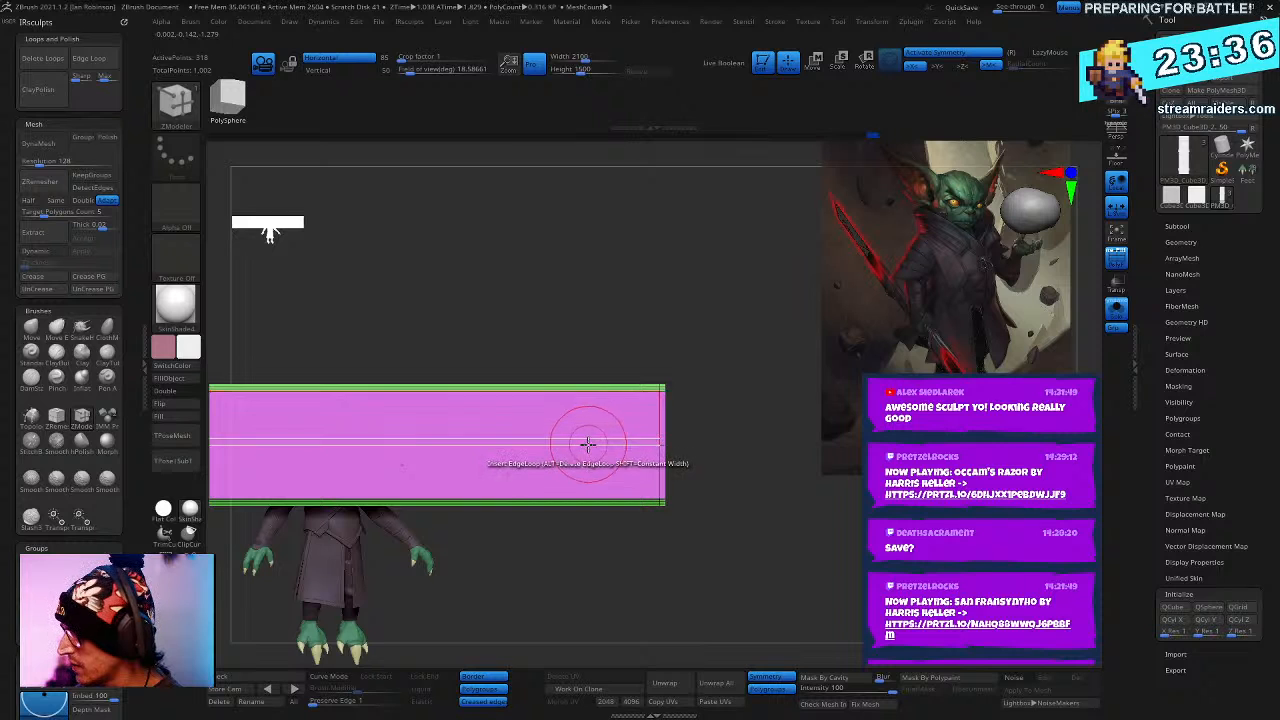
right_click_drag(580, 441, 600, 423)
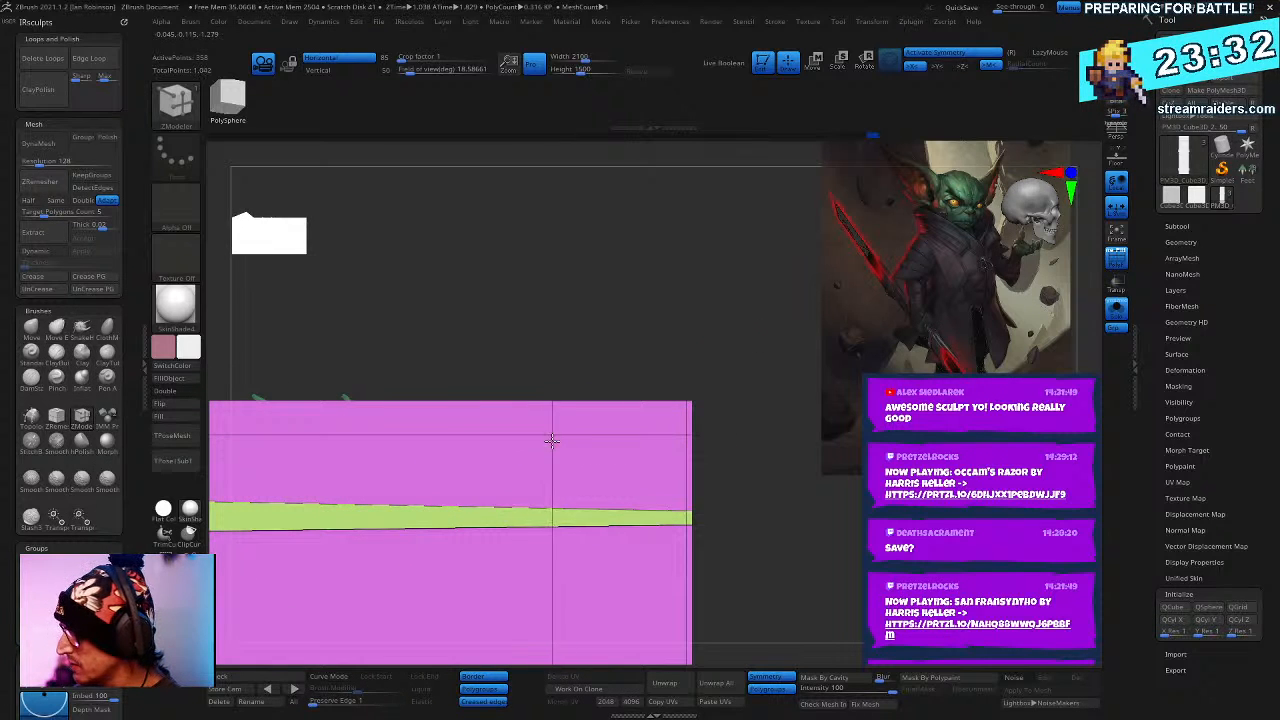
right_click_drag(567, 411, 708, 426)
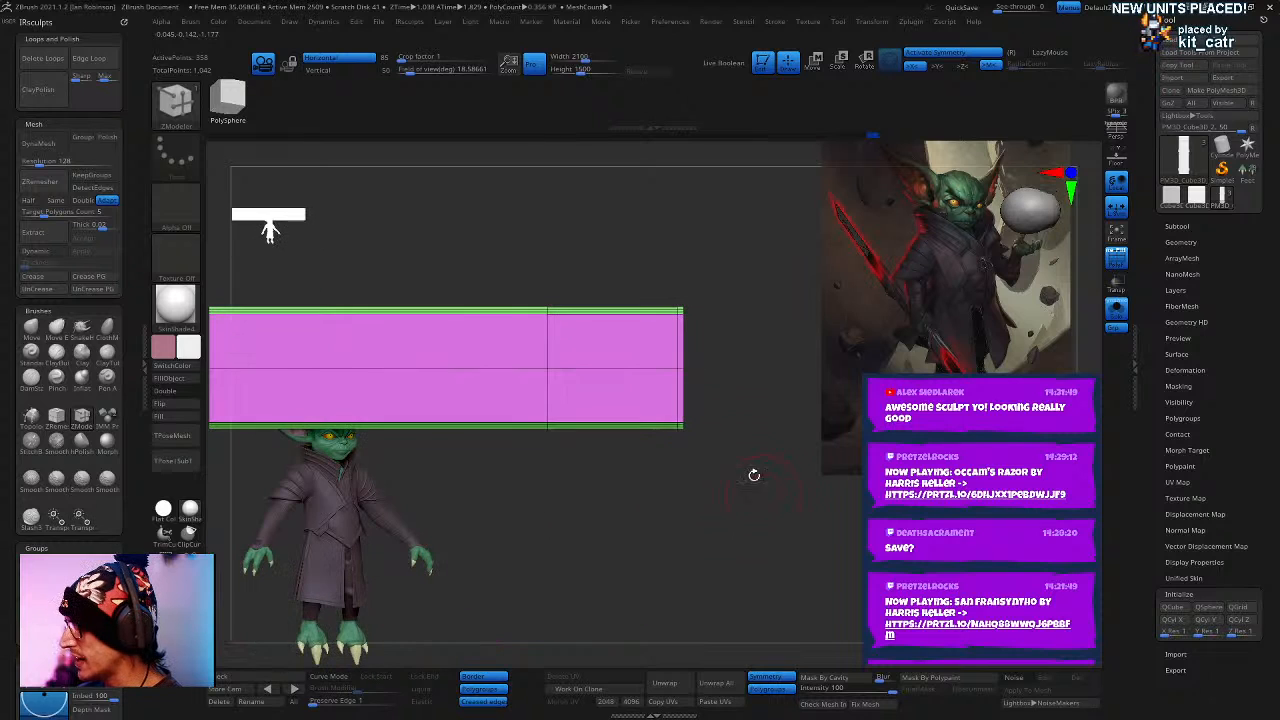
- Mask all but the corner edge at the block's outer end, move it inward with symmetry to narrow the end, and clear the mask
key("w")
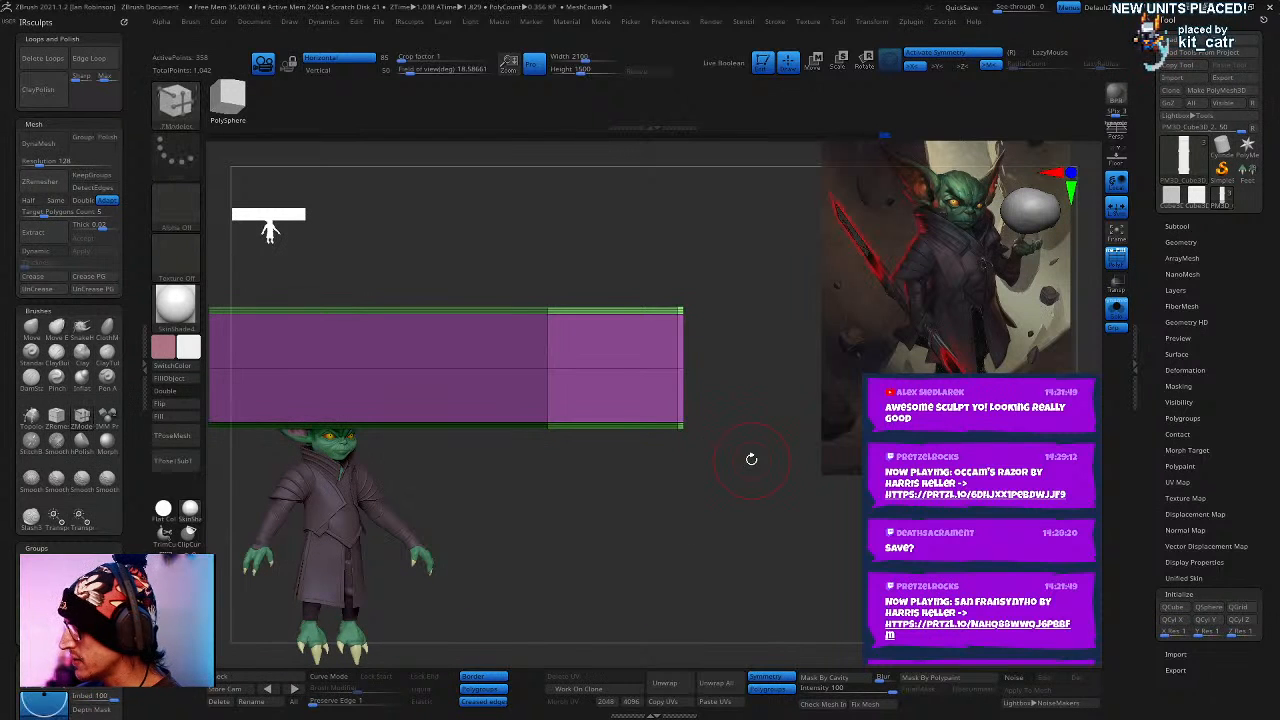
left_click_drag(642, 297, 686, 341, "ctrl")
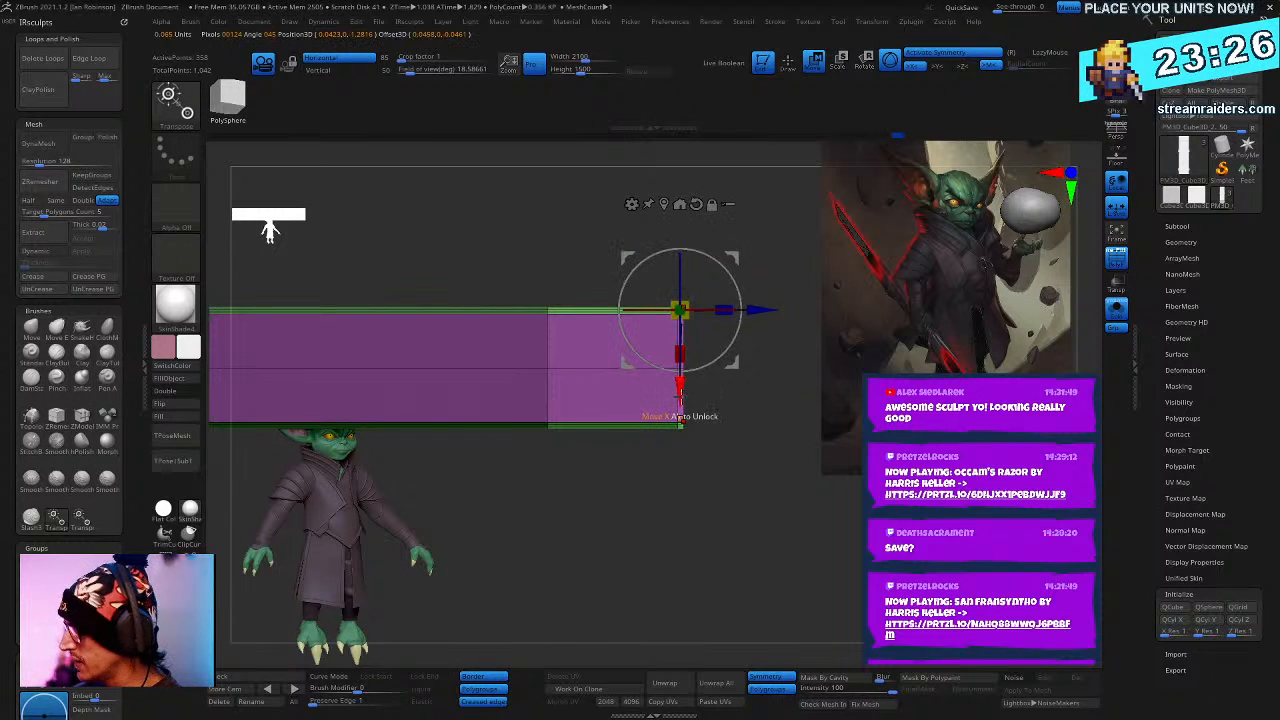
left_click_drag(678, 416, 680, 389)
key("q")
mouse_move(745, 470)
right_mouse_down()
mouse_move(774, 546)
mouse_move(806, 549)
mouse_move(780, 511)
right_mouse_up()
left_click_drag(780, 515, 828, 552, "ctrl")
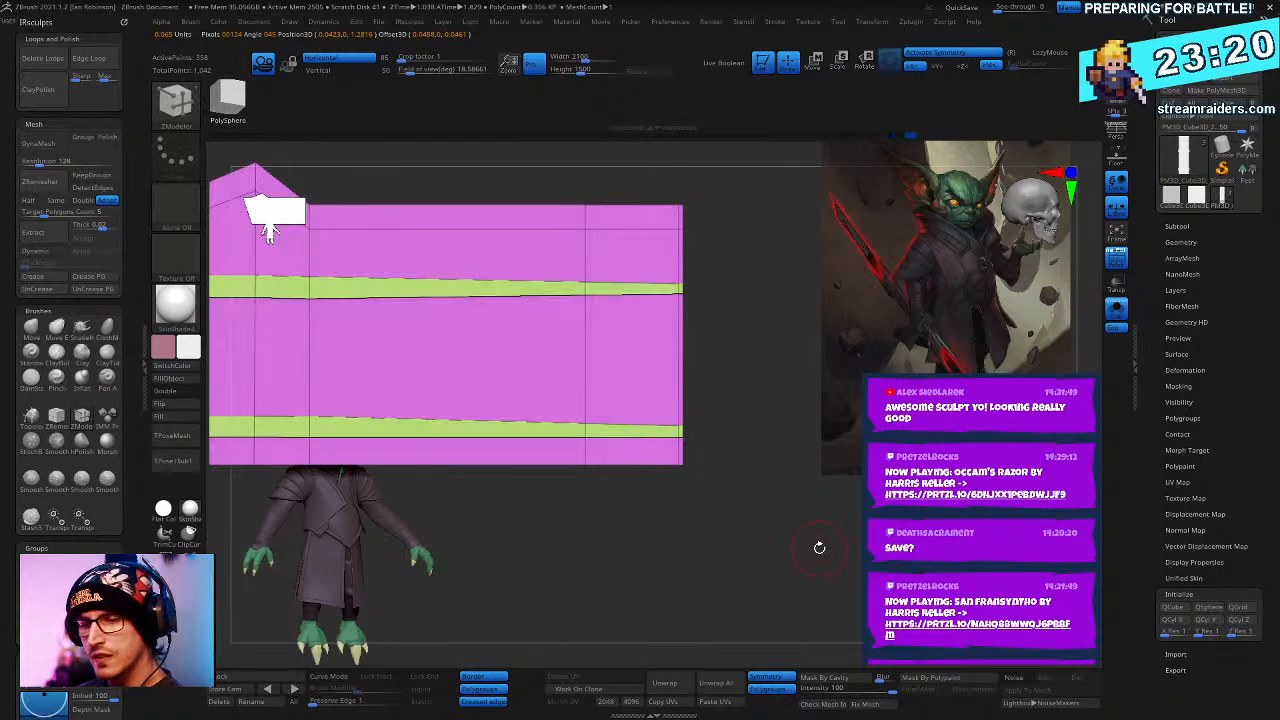
- Insert lengthwise edge loops along the block, close to the bottom edge of its side face and on its underside
mouse_move(819, 547)
right_mouse_down()
mouse_move(814, 603)
mouse_move(815, 545)
mouse_move(672, 471)
mouse_move(693, 572)
mouse_move(760, 580)
mouse_move(830, 560)
mouse_move(795, 578)
mouse_move(811, 571)
mouse_move(803, 516)
right_mouse_up()
key("shift")
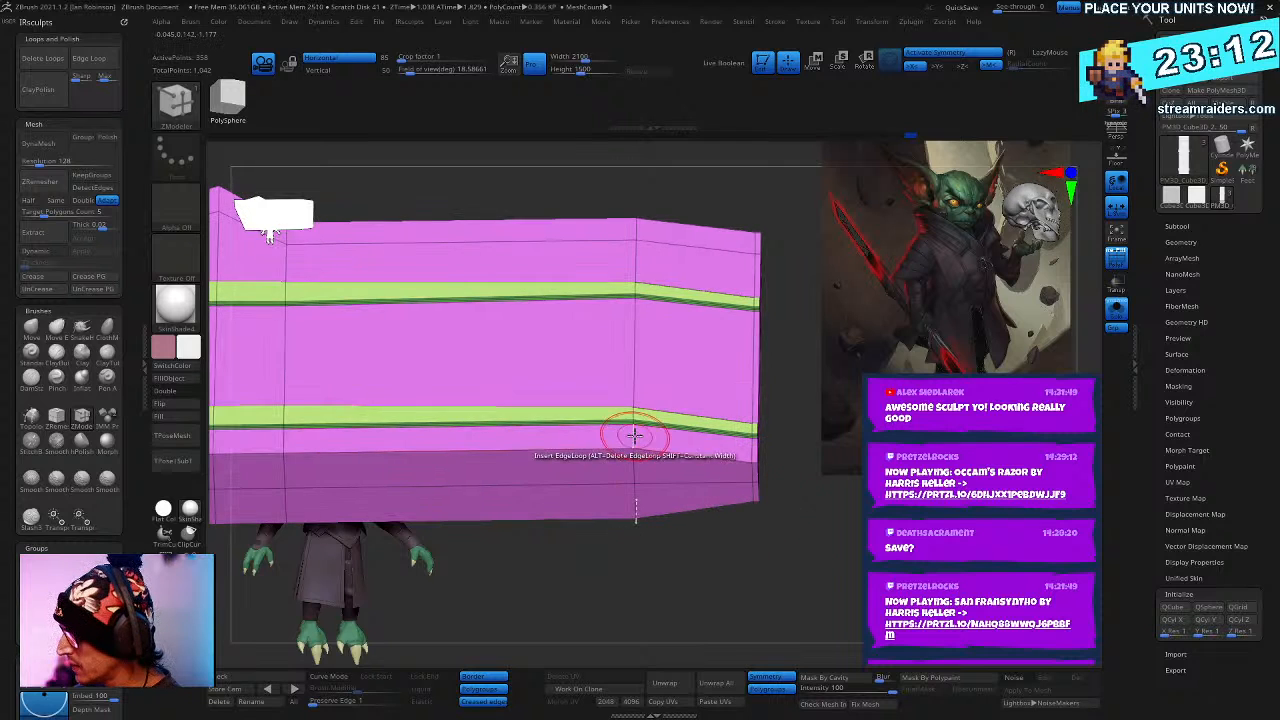
right_click_drag(655, 443, 636, 448, "ctrl")
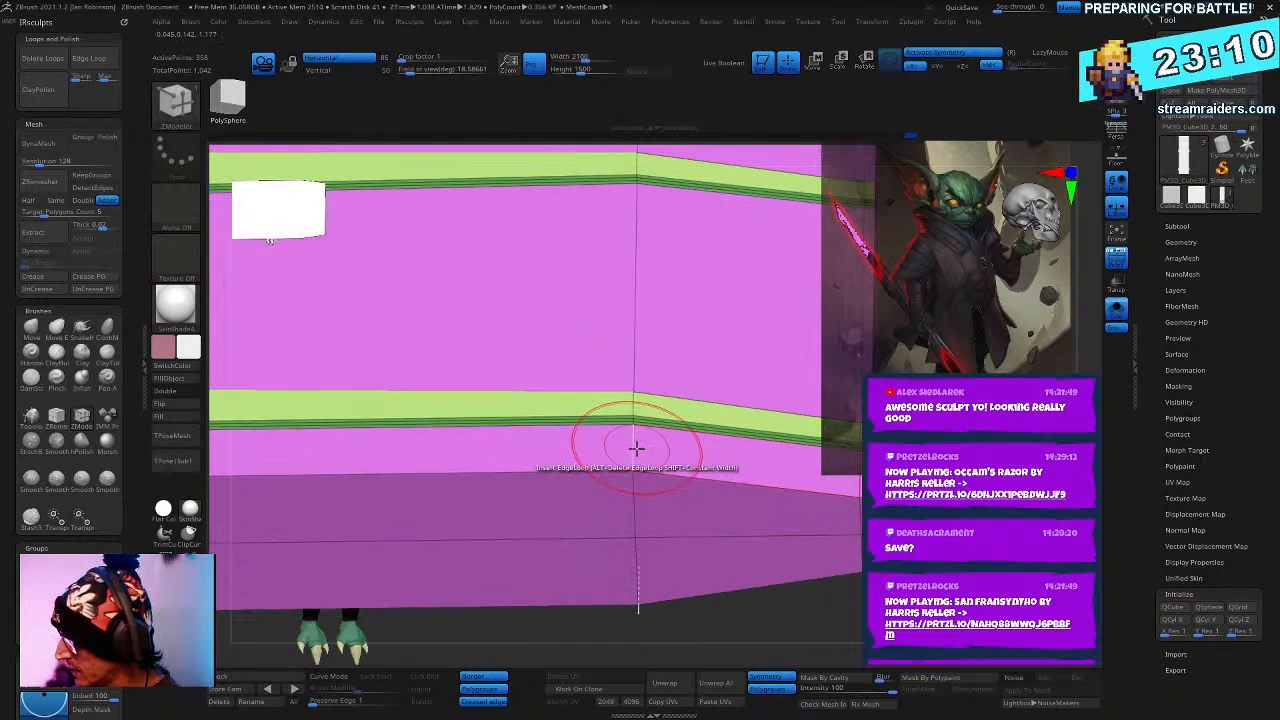
left_click(637, 460)
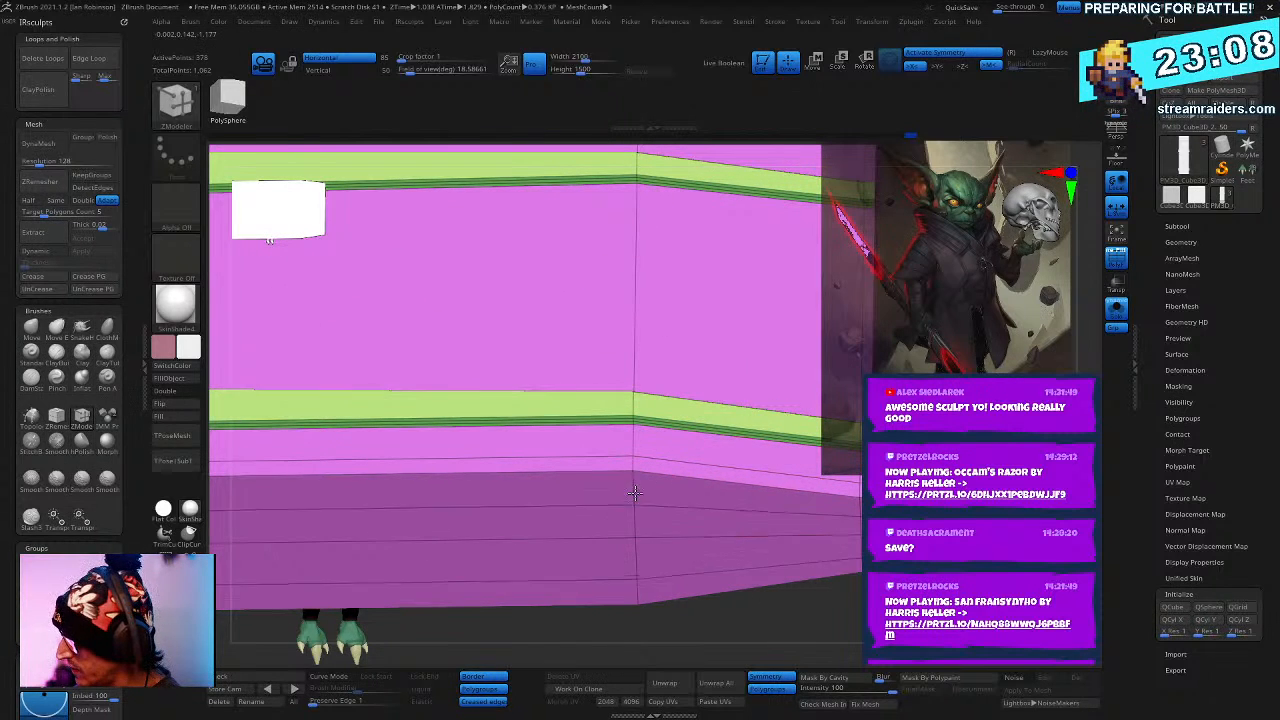
- Examine the narrowed end and both raised ridges from several angles with the wireframe turned off
right_click_drag(829, 552, 836, 636)
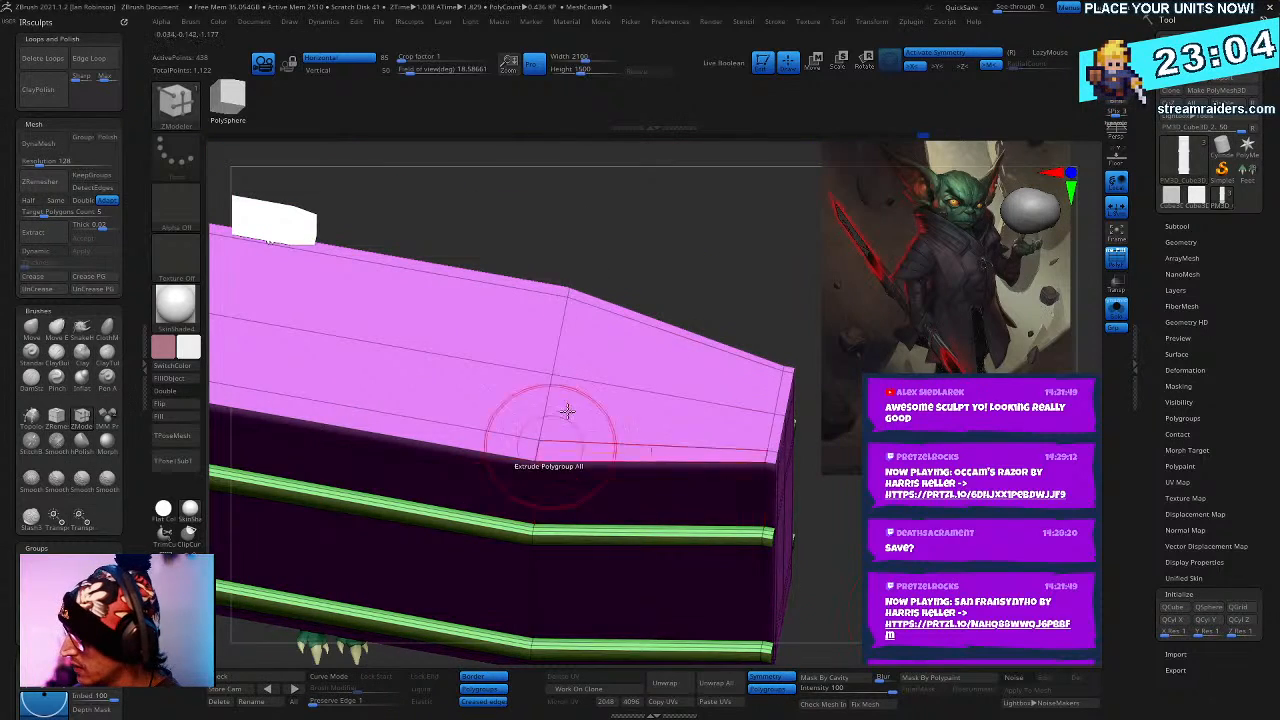
right_click_drag(566, 410, 647, 204)
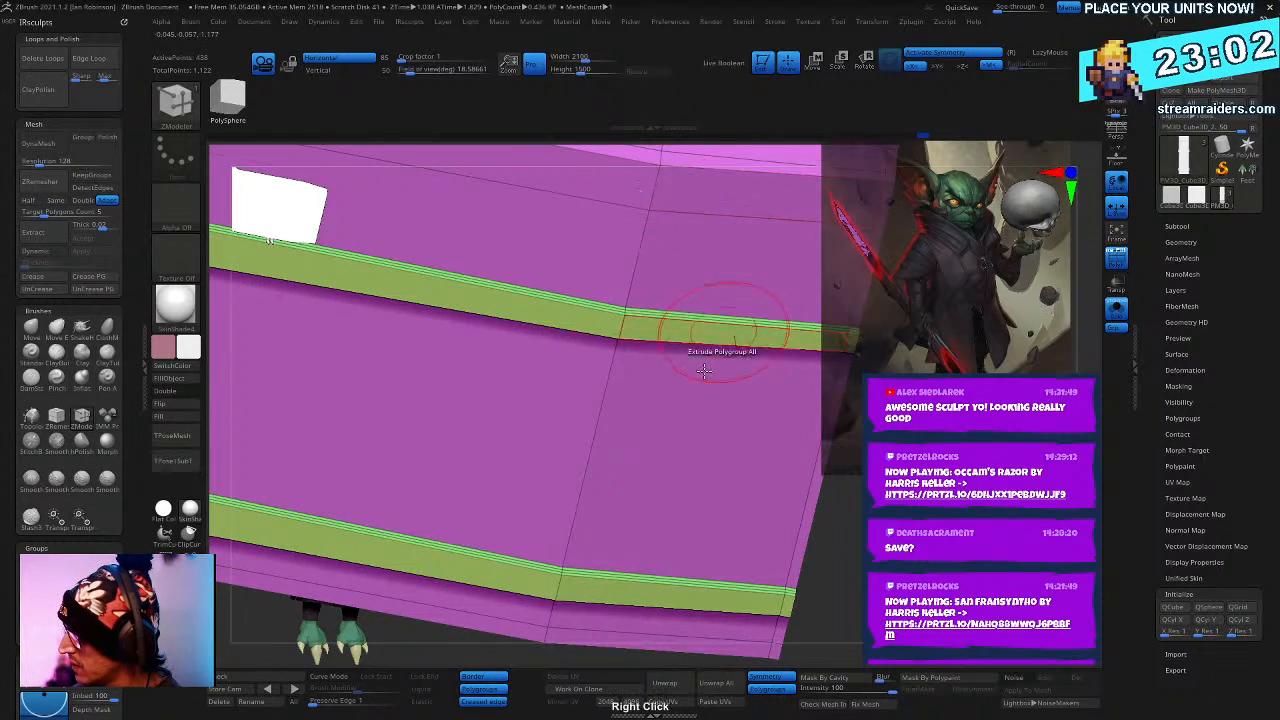
right_click_drag(697, 334, 709, 497)
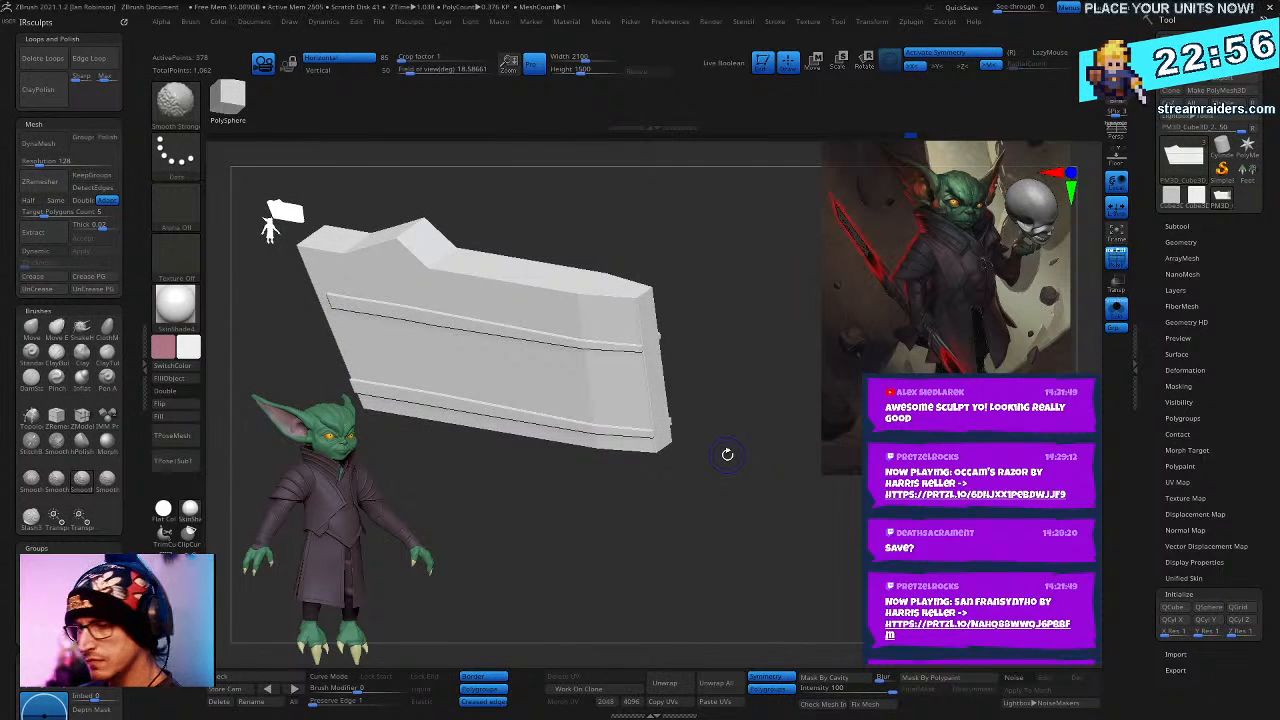
- Examine the striped guard piece from several sides and bring up the model's subtool list
right_click_drag(714, 451, 711, 578)
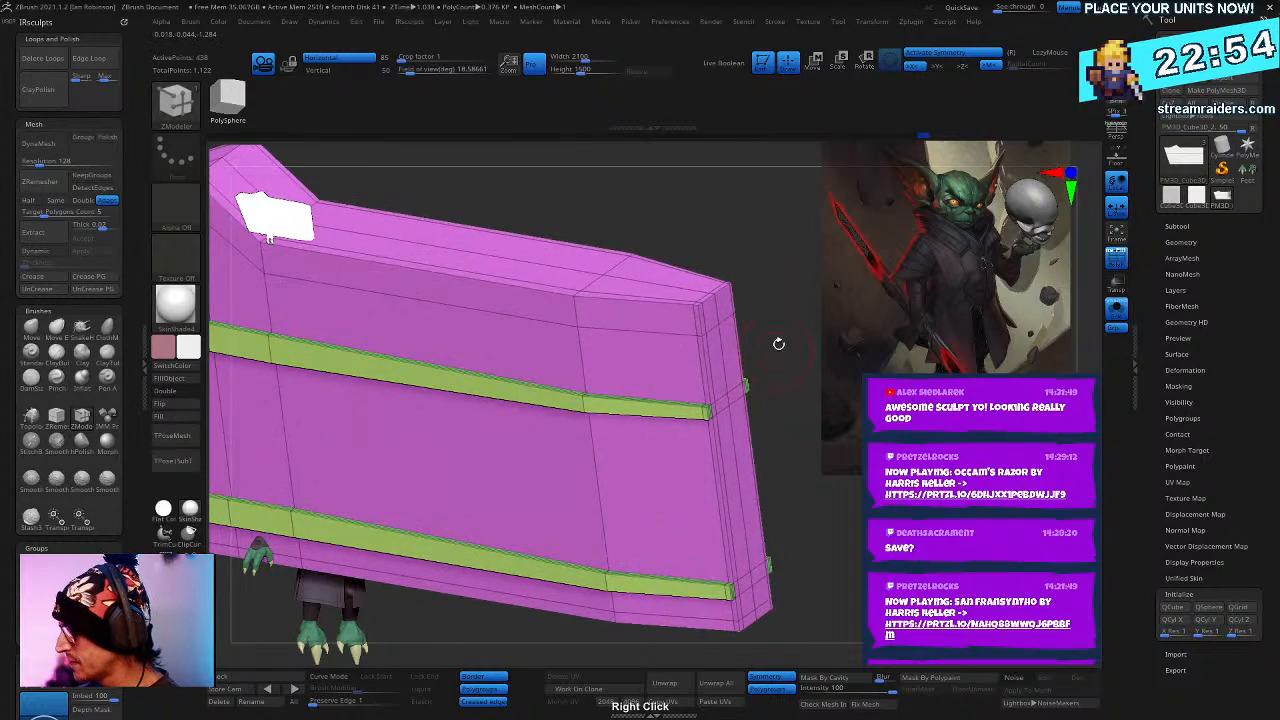
right_click_drag(778, 343, 690, 538)
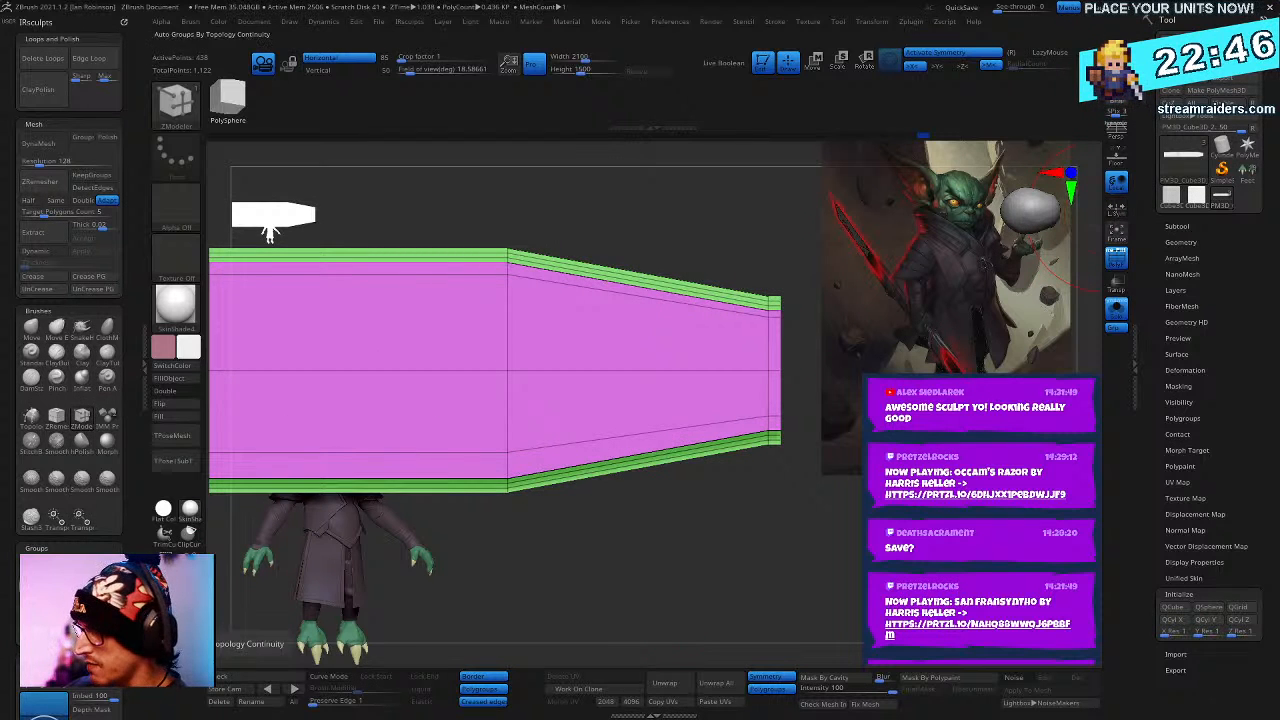
right_click_drag(505, 566, 812, 545)
left_click(1186, 242)
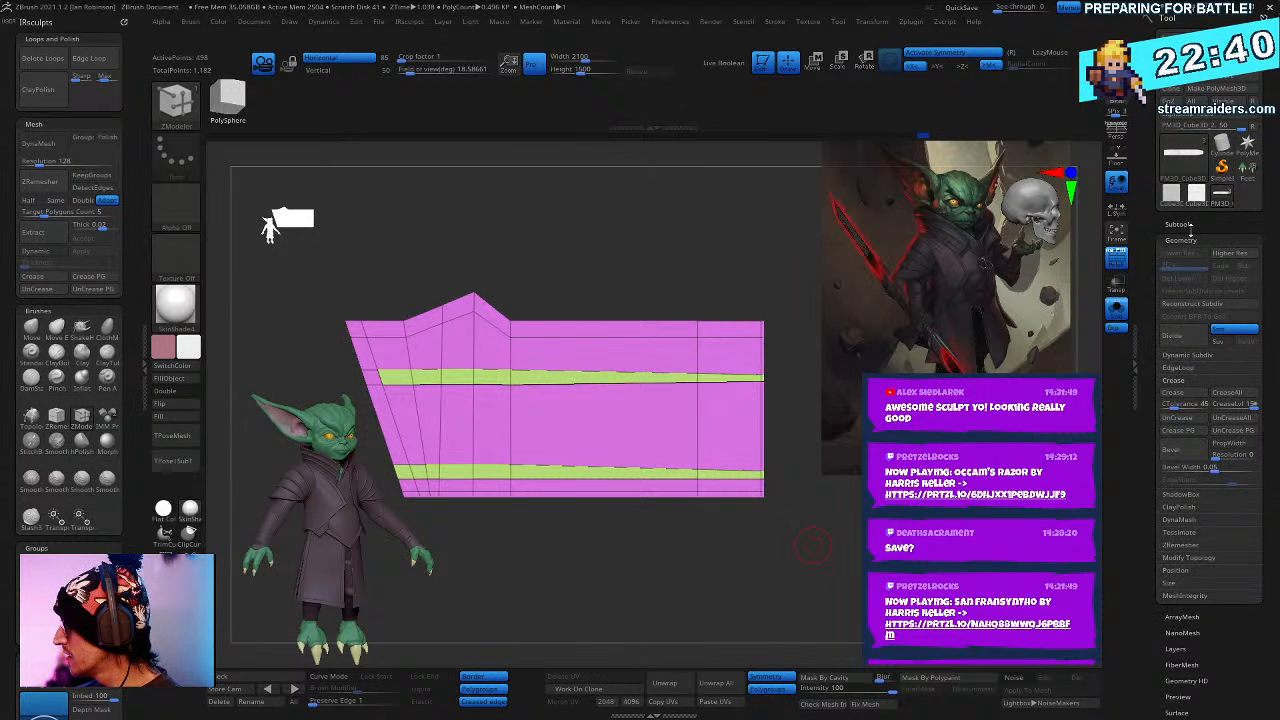
left_click(1204, 223)
left_click(1226, 541)
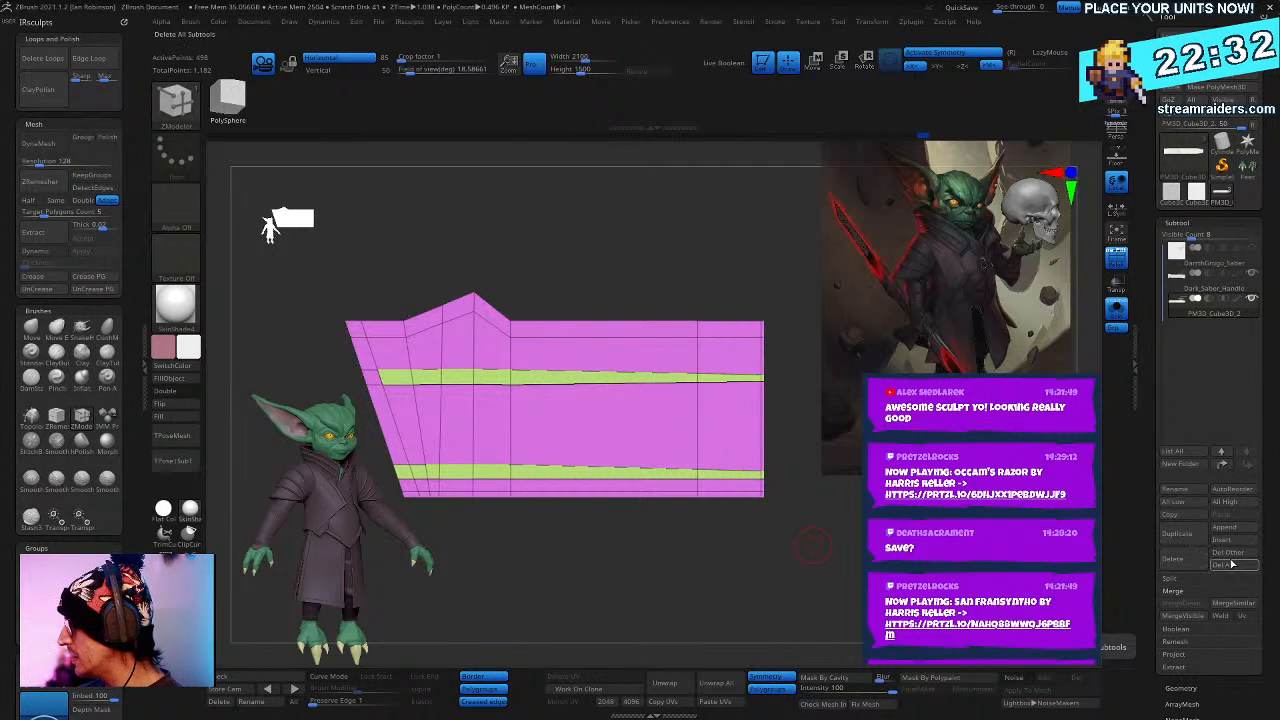
- Leave Solo mode and hide the polyframe to compare the smoothed guard piece with the saber handle
right_click_drag(813, 545, 811, 455, "ctrl")
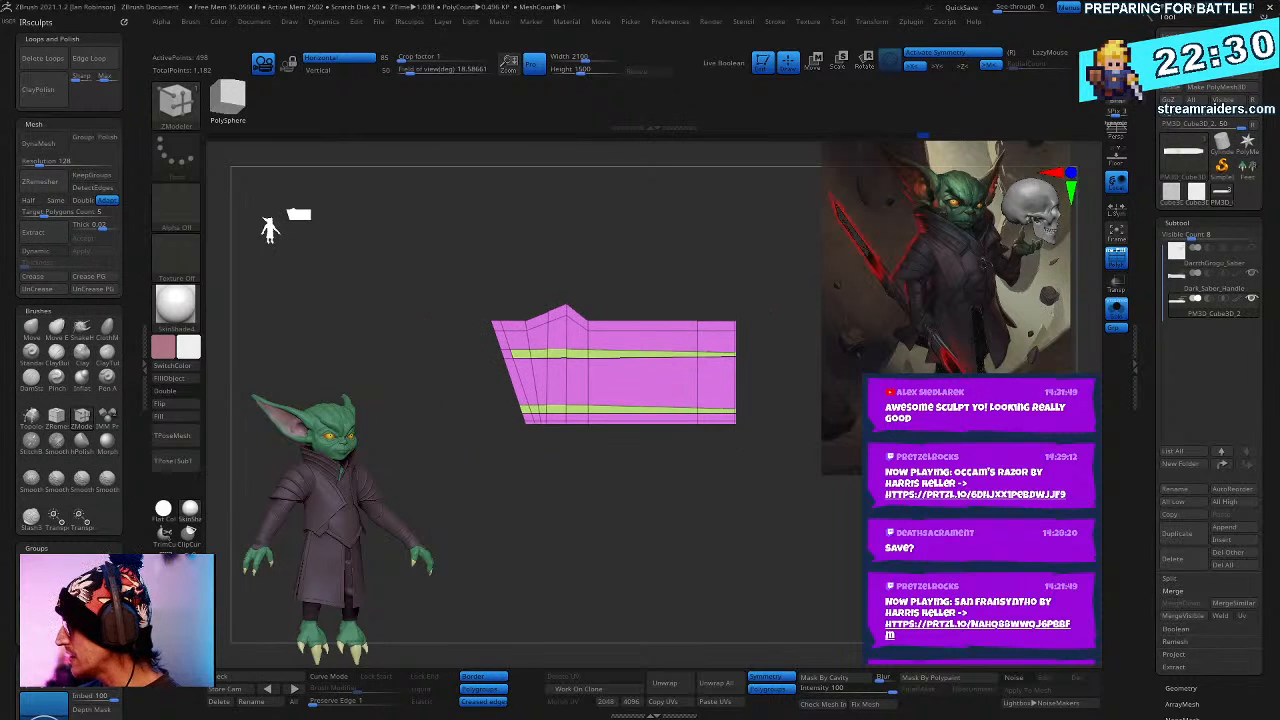
left_click(1117, 312)
mouse_move(800, 520)
right_mouse_down("ctrl")
mouse_move(798, 435)
mouse_move(722, 480)
mouse_move(722, 555)
mouse_move(698, 580)
mouse_move(690, 650)
mouse_move(698, 600)
mouse_move(692, 630)
mouse_move(708, 605)
mouse_move(690, 630)
mouse_move(702, 575)
right_mouse_up("ctrl")
key("shift+f")
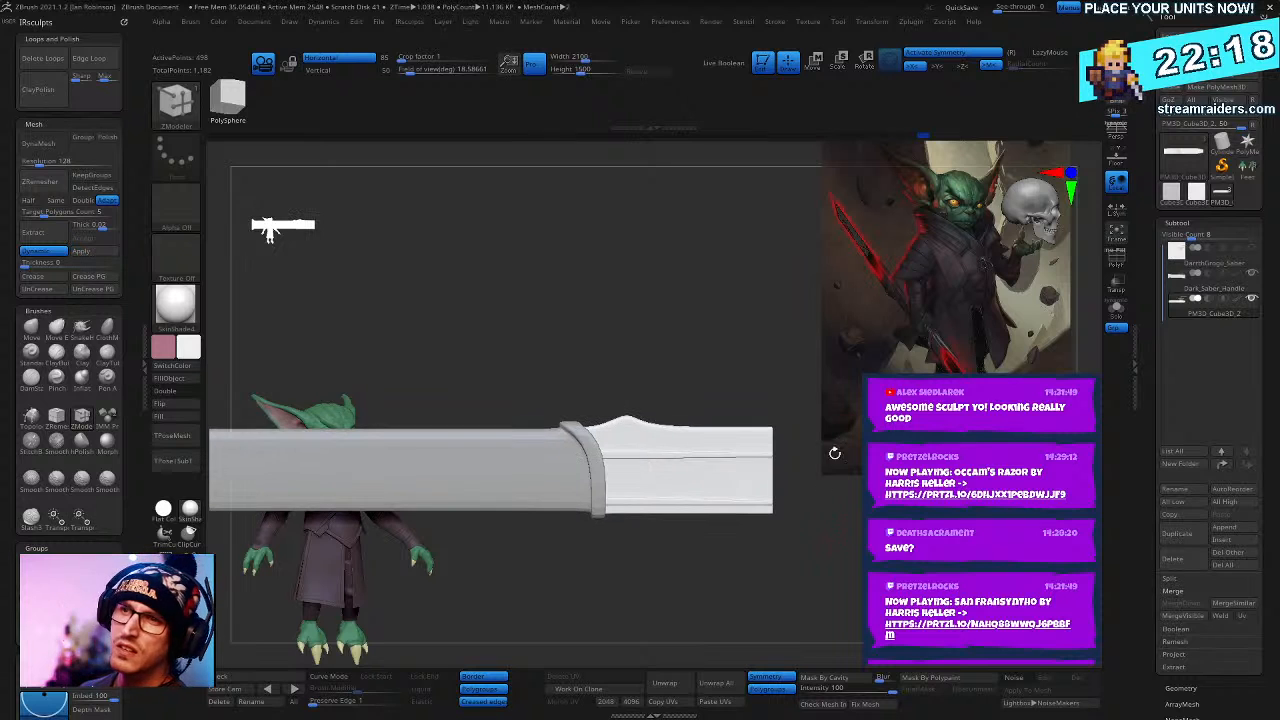
right_click_drag(845, 536, 850, 470)
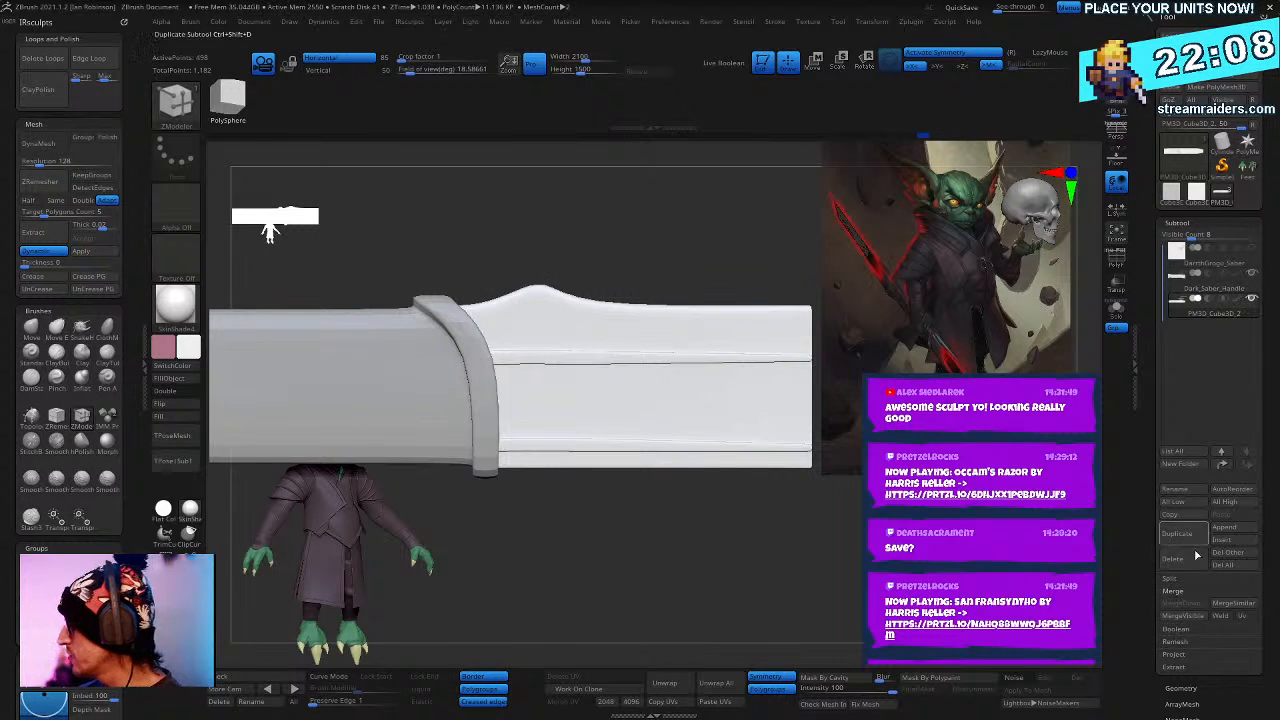
- Insert a Cylinder3D subtool, scale it down into an elongated oval and place it across the guard piece's free end
left_click(1228, 541)
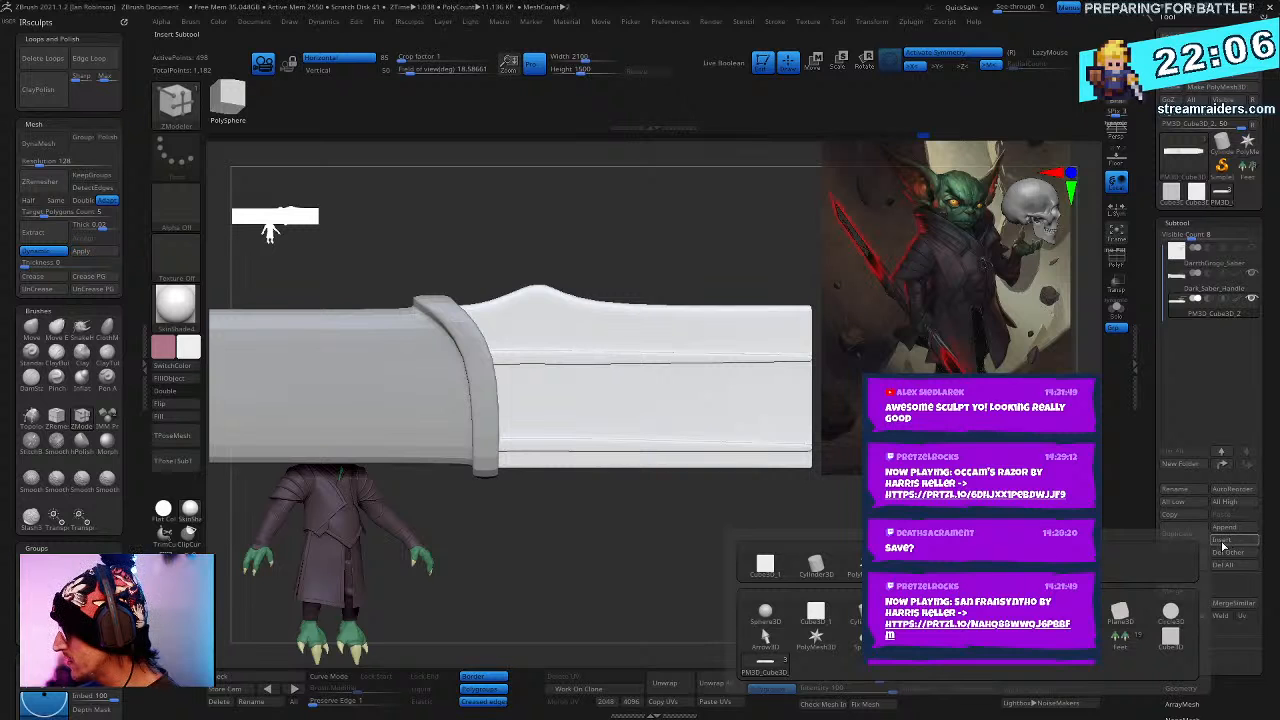
left_click(816, 568)
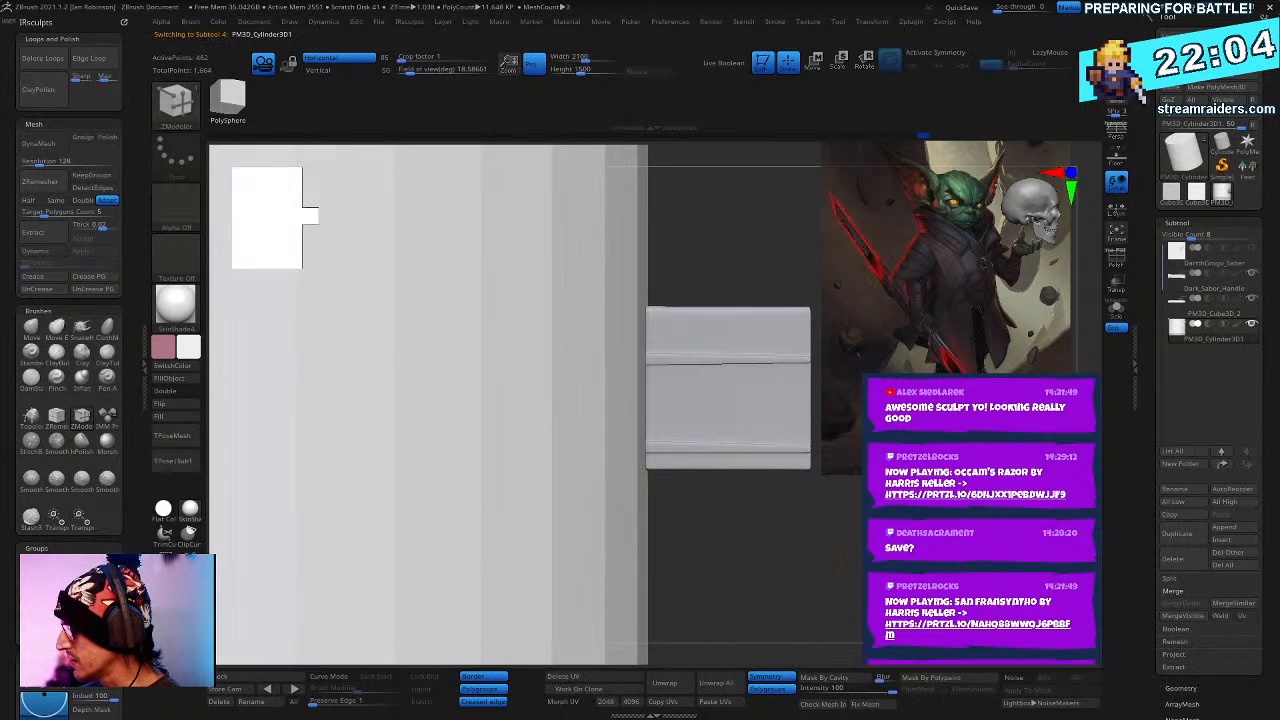
key("w")
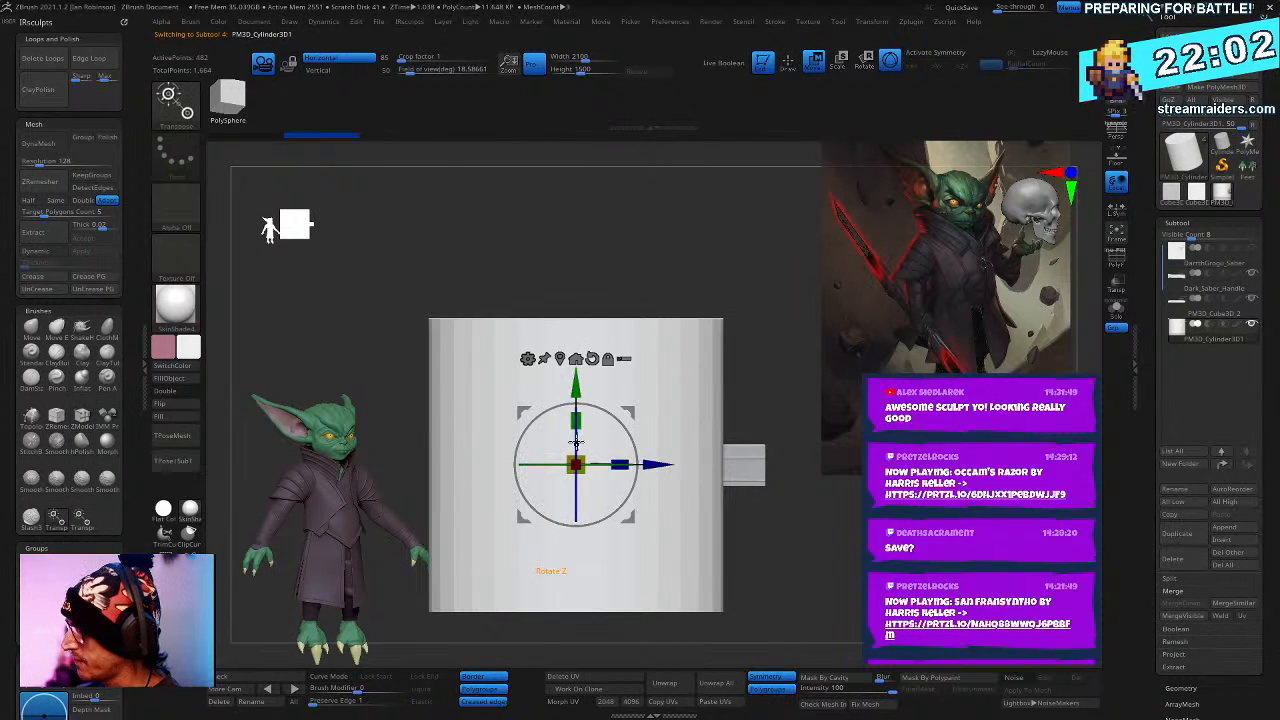
left_click_drag(576, 442, 576, 568)
left_click_drag(587, 452, 567, 543)
left_click_drag(671, 470, 847, 470)
left_click_drag(920, 526, 852, 642, "alt")
left_click_drag(741, 511, 773, 511)
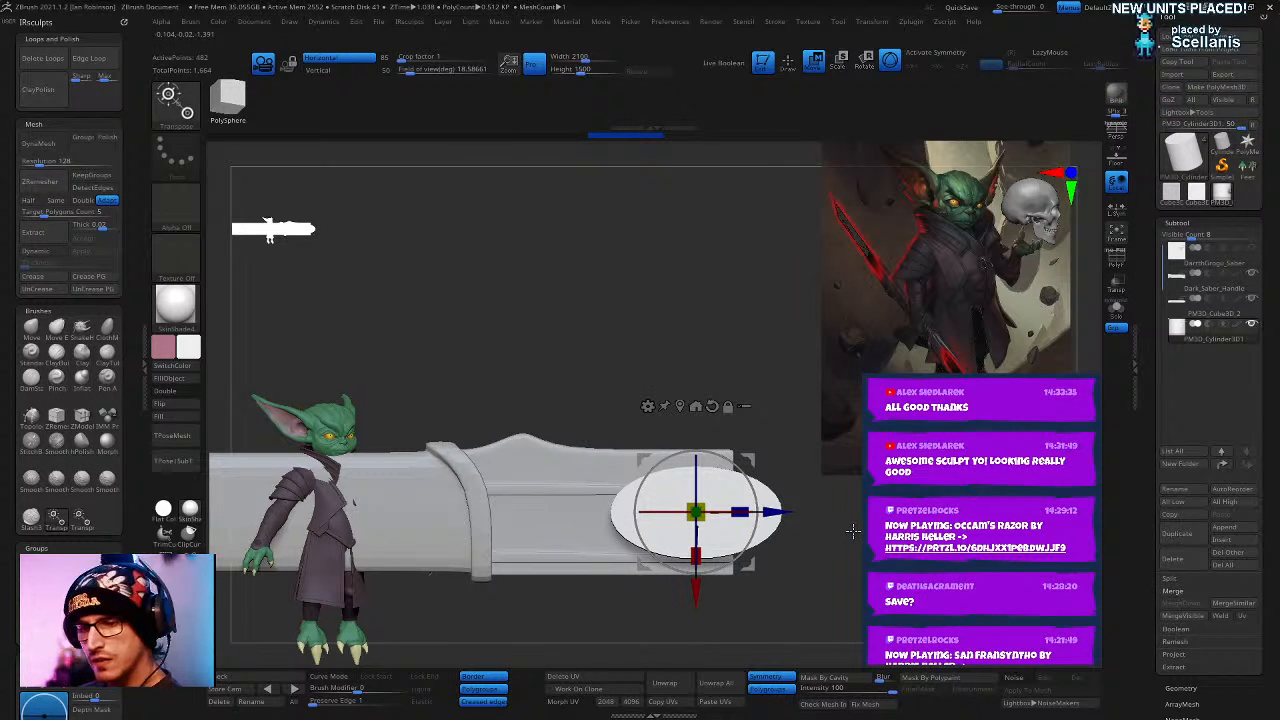
- Show the polyframe, lasso-mask the cylinder so only its upper edge section stays free, and centre the gizmo on the unmasked part
key("shift+f")
key("space")
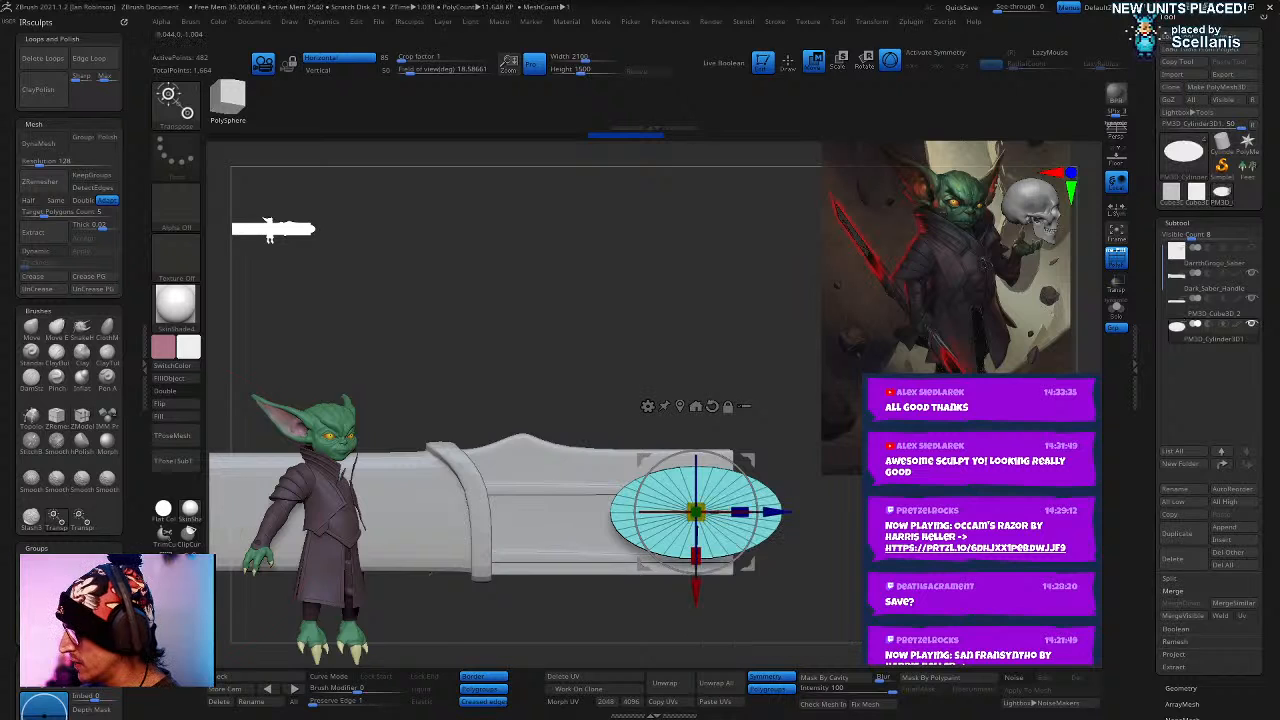
key("q")
mouse_move(712, 482)
right_mouse_down("ctrl")
mouse_move(710, 535)
mouse_move(774, 506)
right_mouse_up("ctrl")
left_click_drag(617, 378, 622, 458, "ctrl")
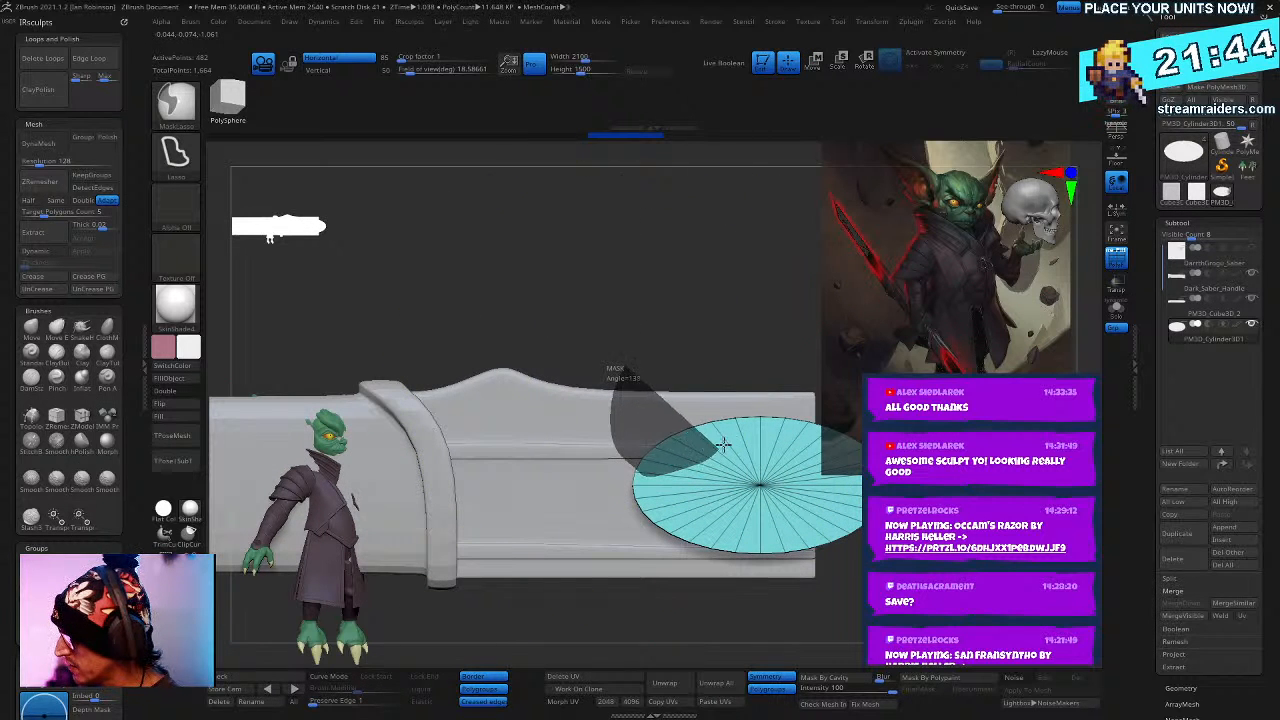
left_click_drag(723, 444, 726, 440, "ctrl")
key("w")
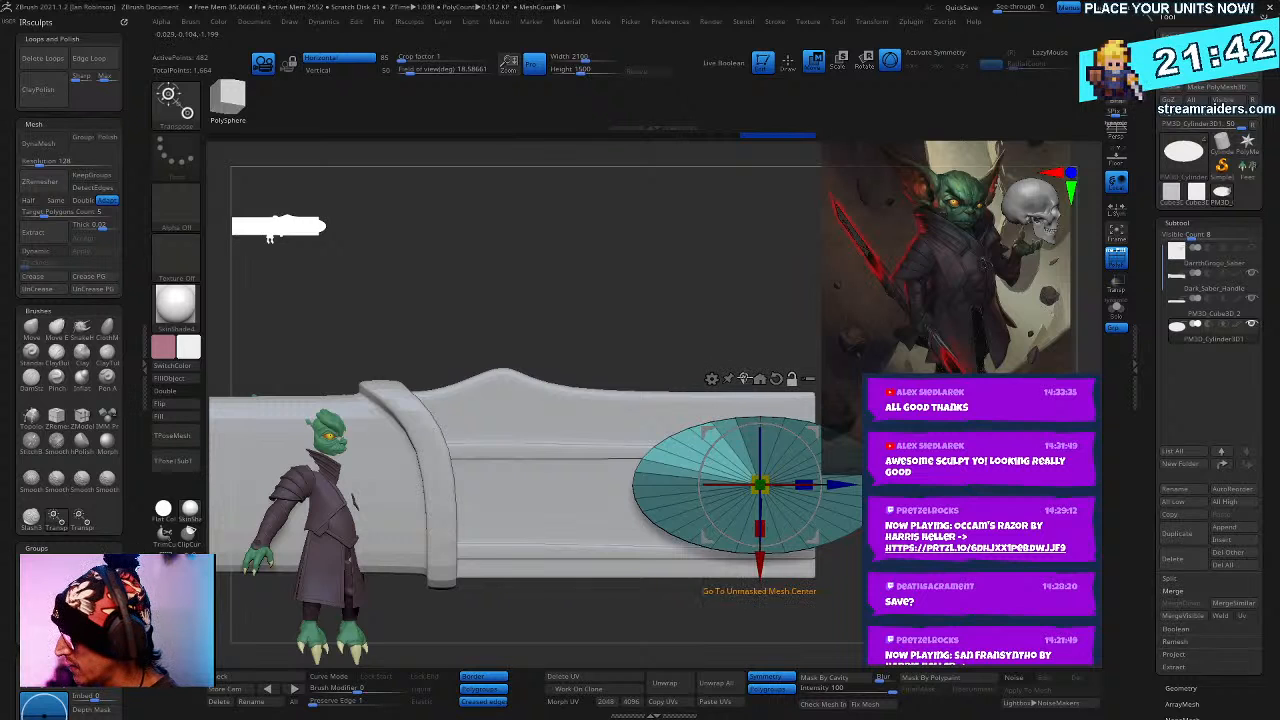
left_click(760, 379)
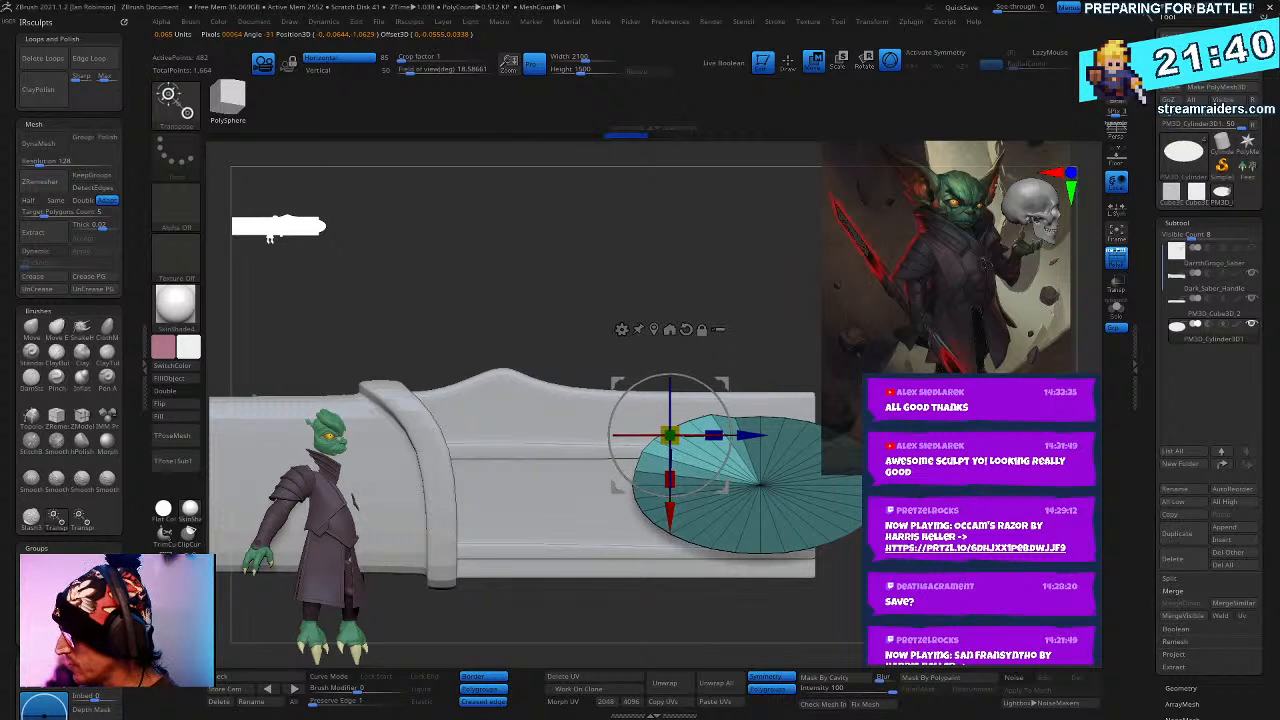
- Raise the unmasked edge section of the cylinder to make its oval outline asymmetrical
left_click_drag(785, 272, 722, 335, "alt")
left_click_drag(614, 514, 614, 502)
key("ctrl+z")
left_click(658, 487, "ctrl")
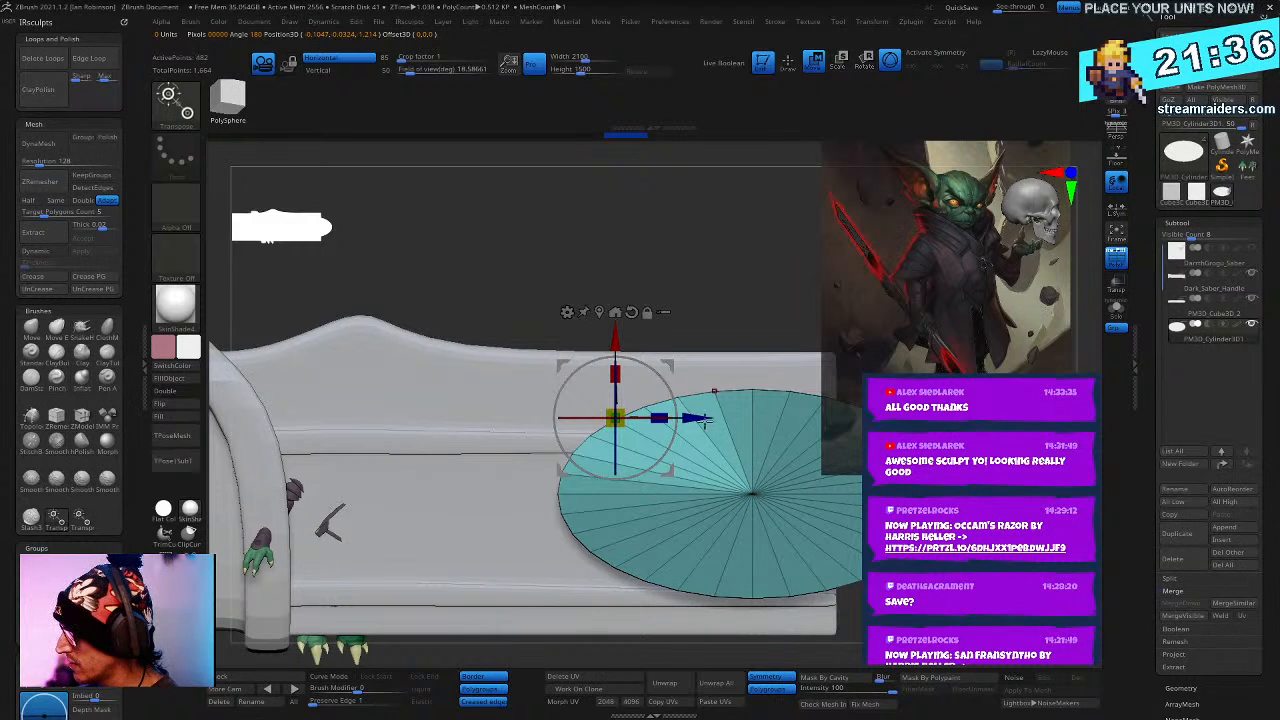
left_click_drag(615, 343, 613, 335)
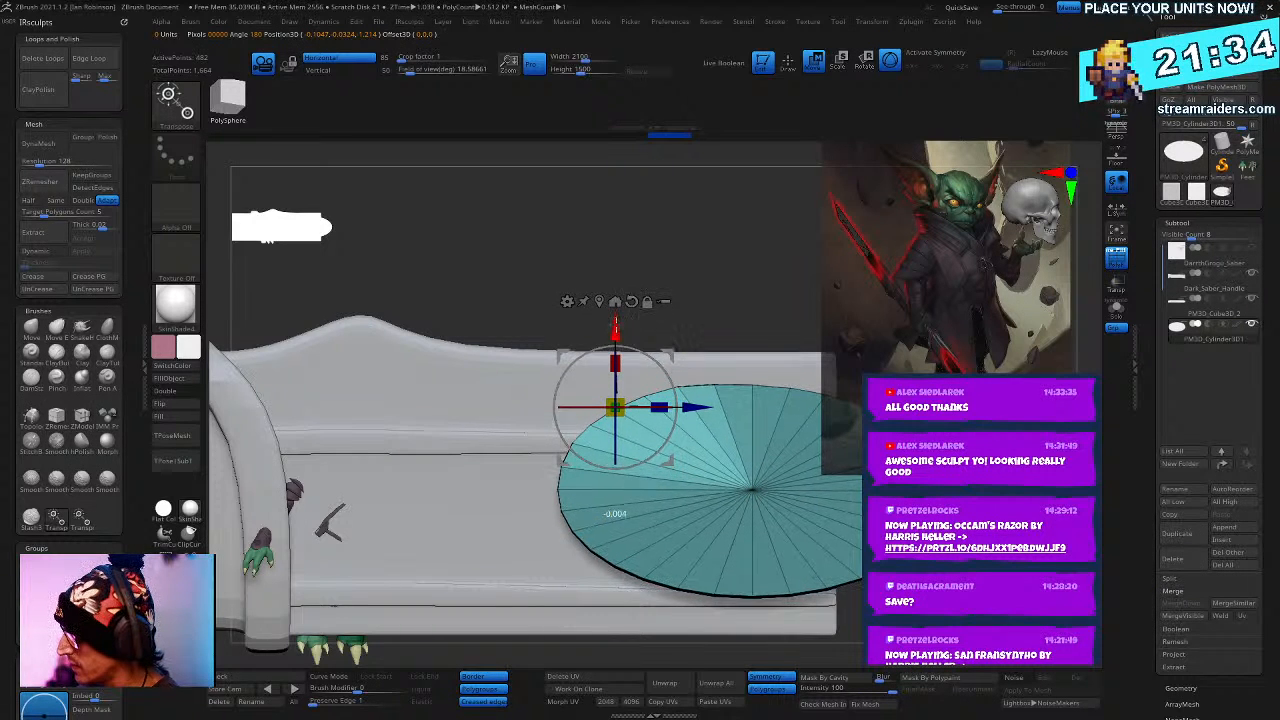
left_click_drag(615, 323, 615, 311)
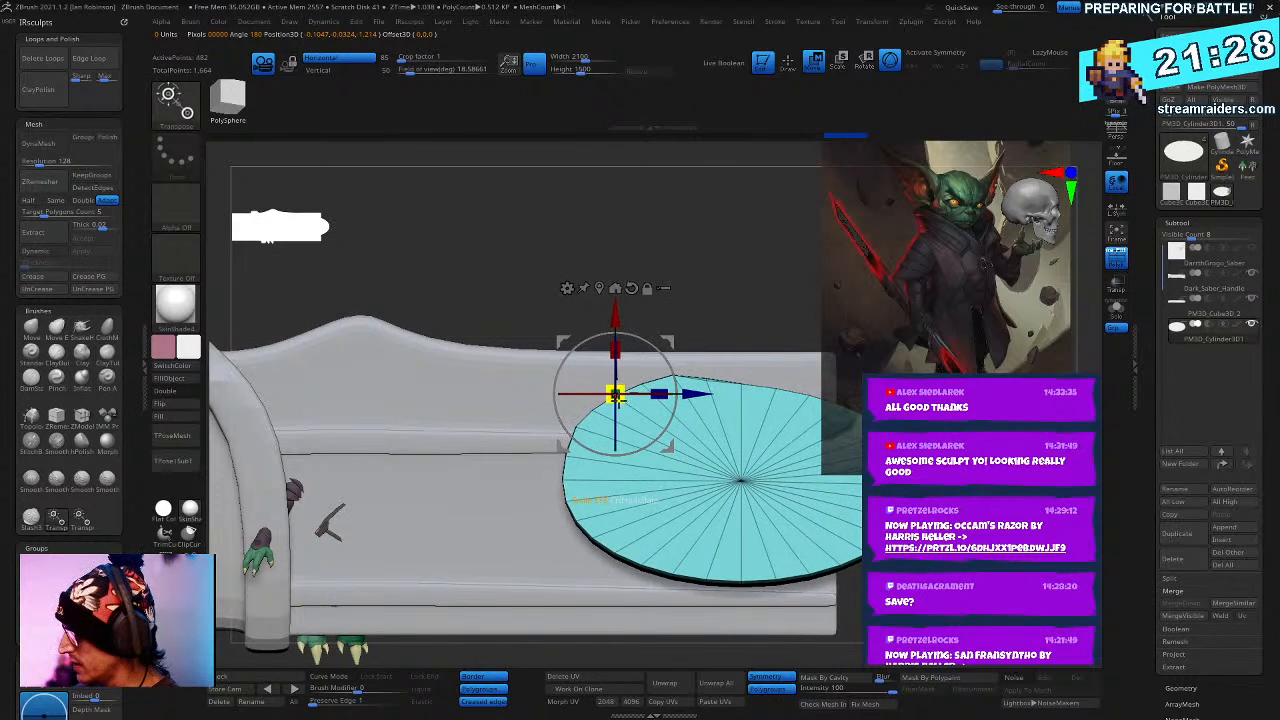
key("q")
- Enable Live Boolean, set the cylinder to subtract from the guard piece and hide the polyframe to preview the cutout
left_click_drag(740, 228, 808, 572)
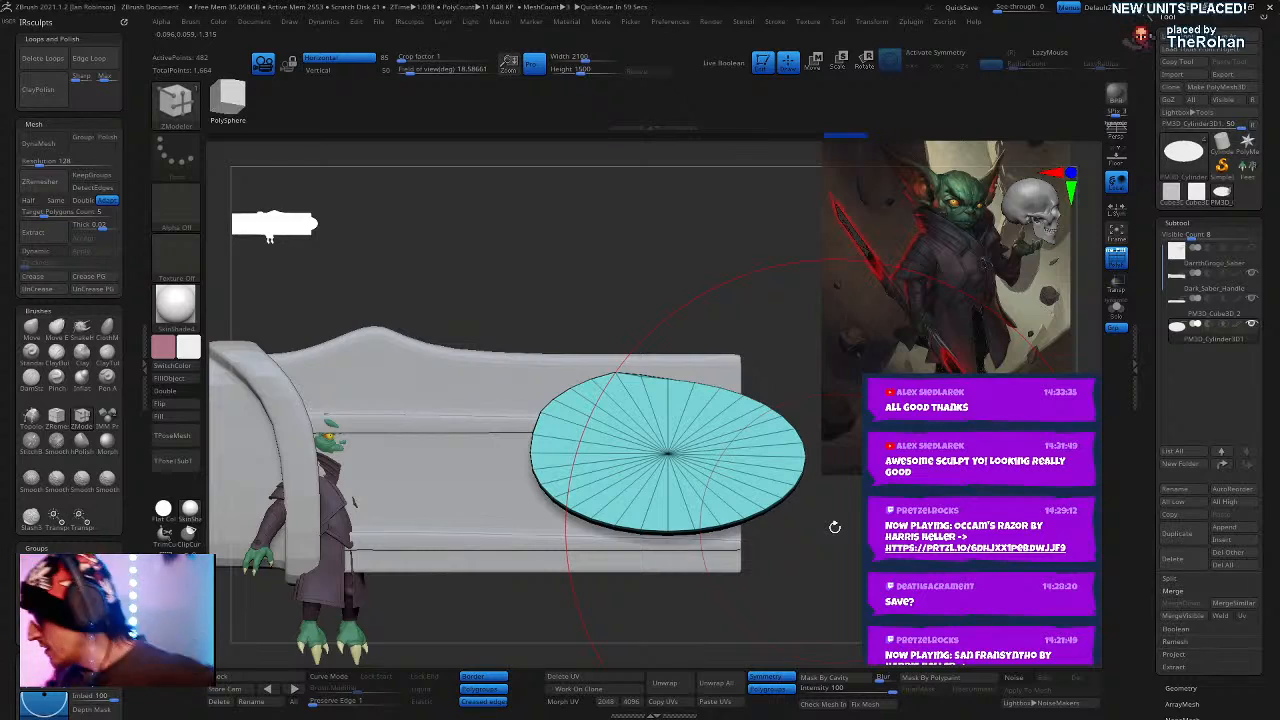
left_click_drag(834, 527, 859, 536)
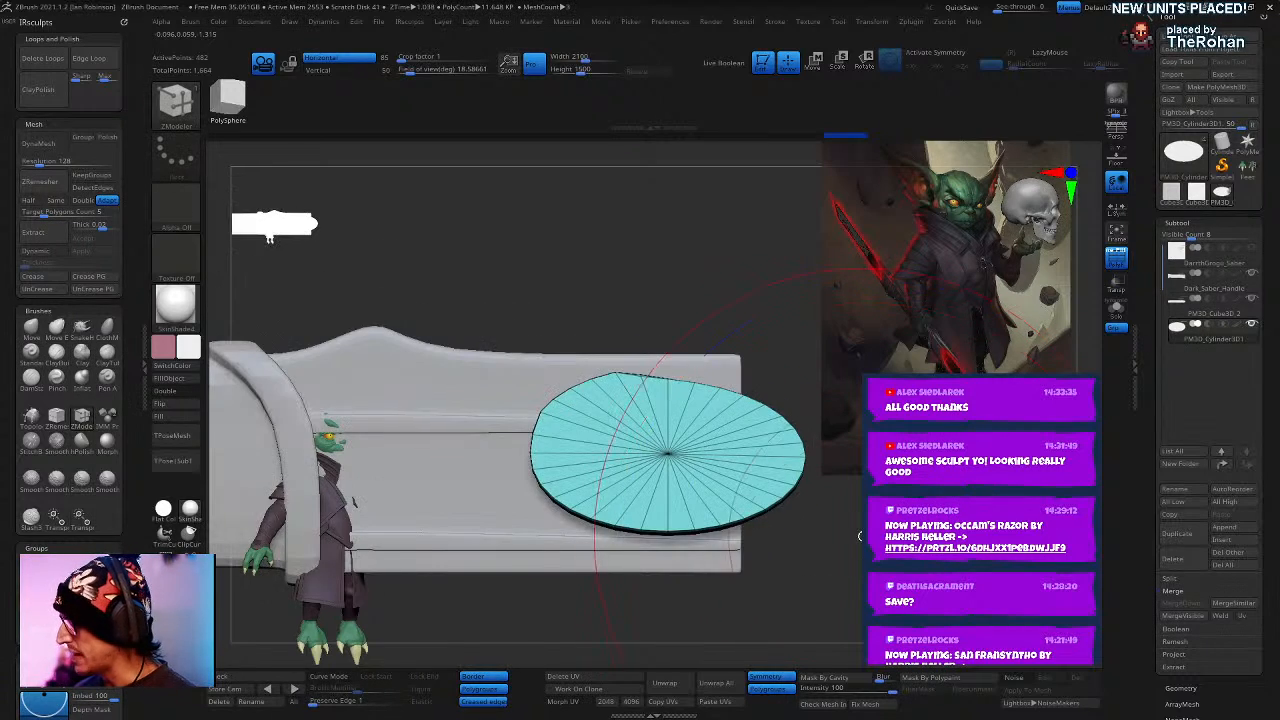
left_click_drag(798, 200, 723, 209)
left_click(726, 71)
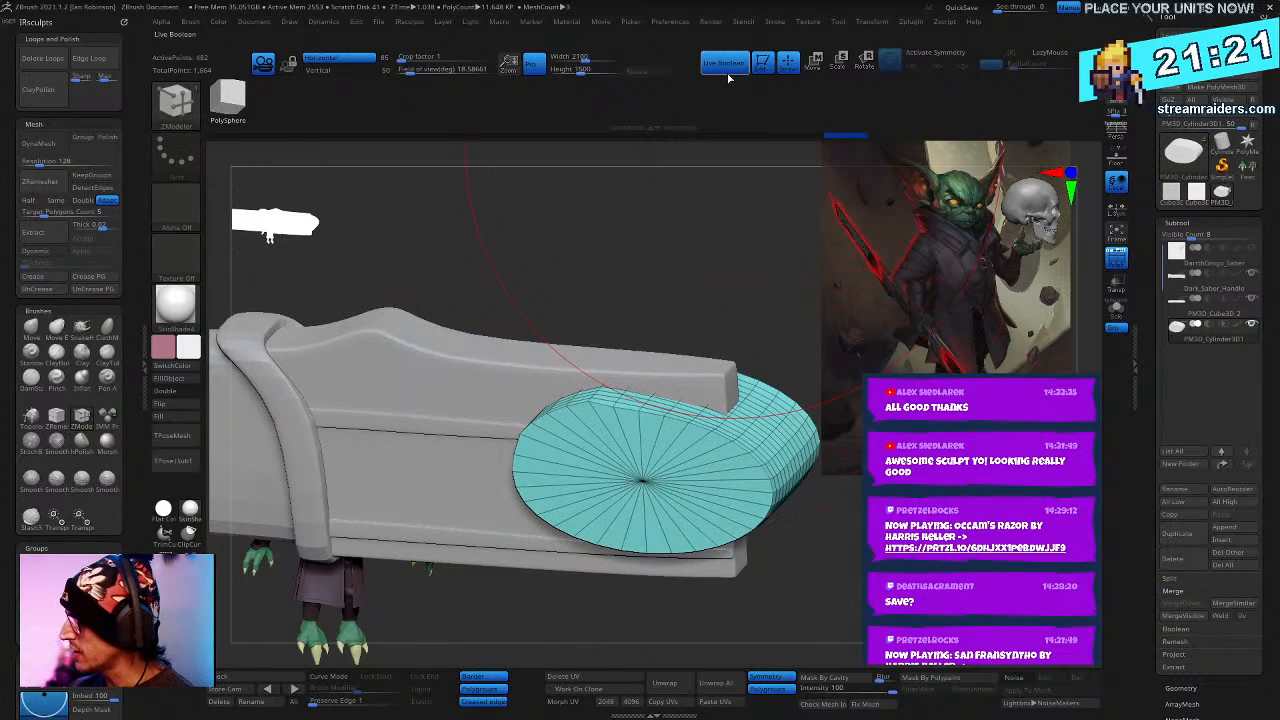
left_click(1206, 326)
key("shift+f")
left_click_drag(936, 518, 889, 593, "shift")
right_click(889, 593)
left_click_drag(828, 497, 890, 460)
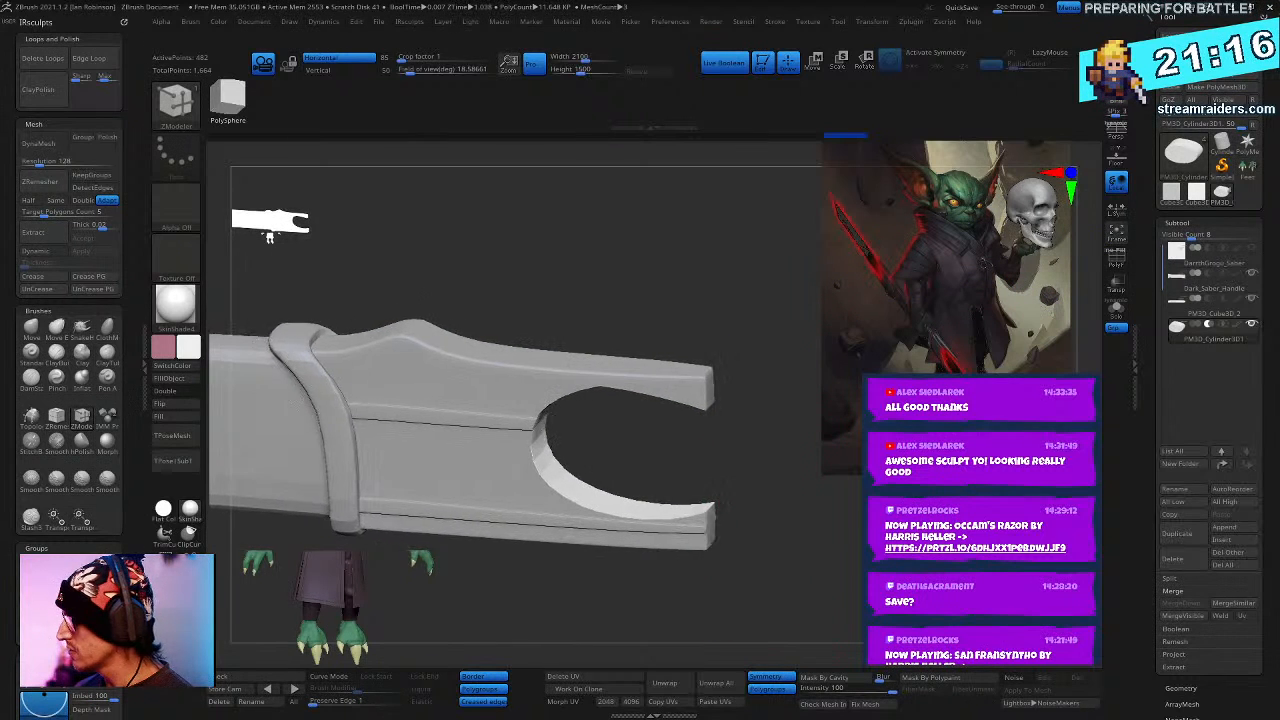
left_click_drag(895, 508, 885, 535, "shift")
left_click_drag(885, 535, 868, 560)
- Reduce the height of the subtracting cylinder slightly and move it down within the guard piece
key("w")
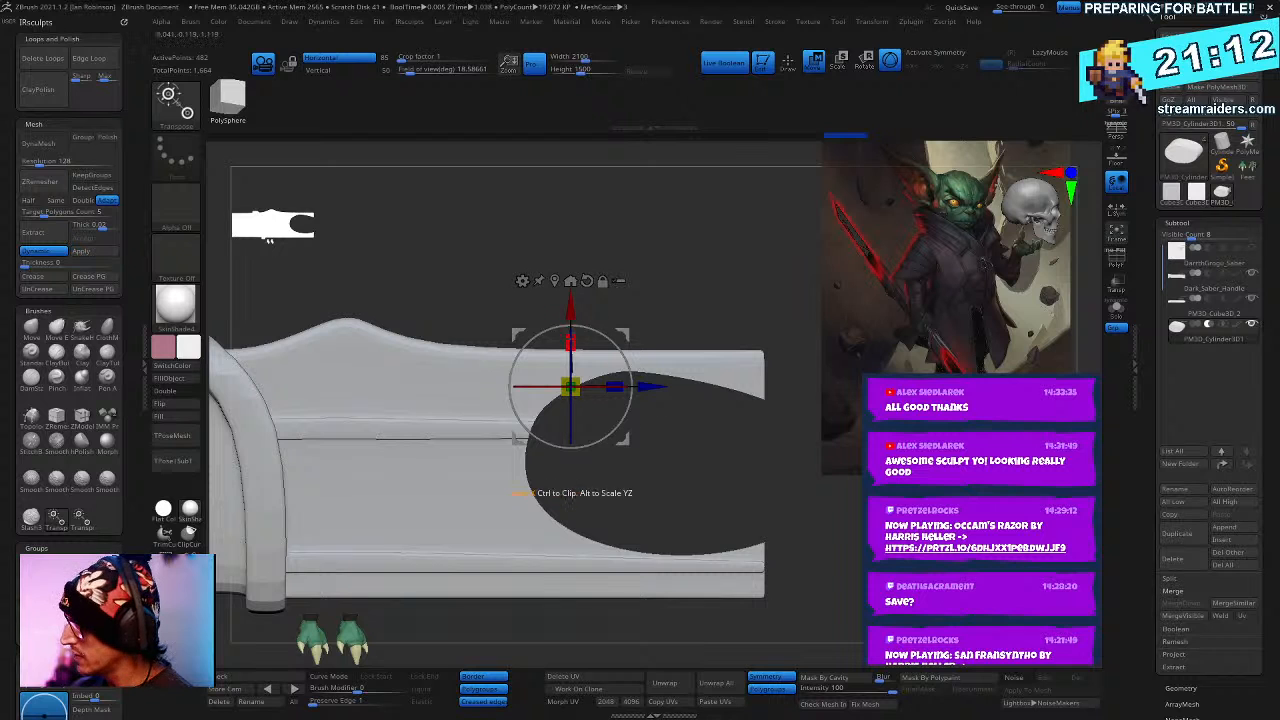
left_click_drag(570, 343, 576, 350)
left_click_drag(567, 296, 568, 330)
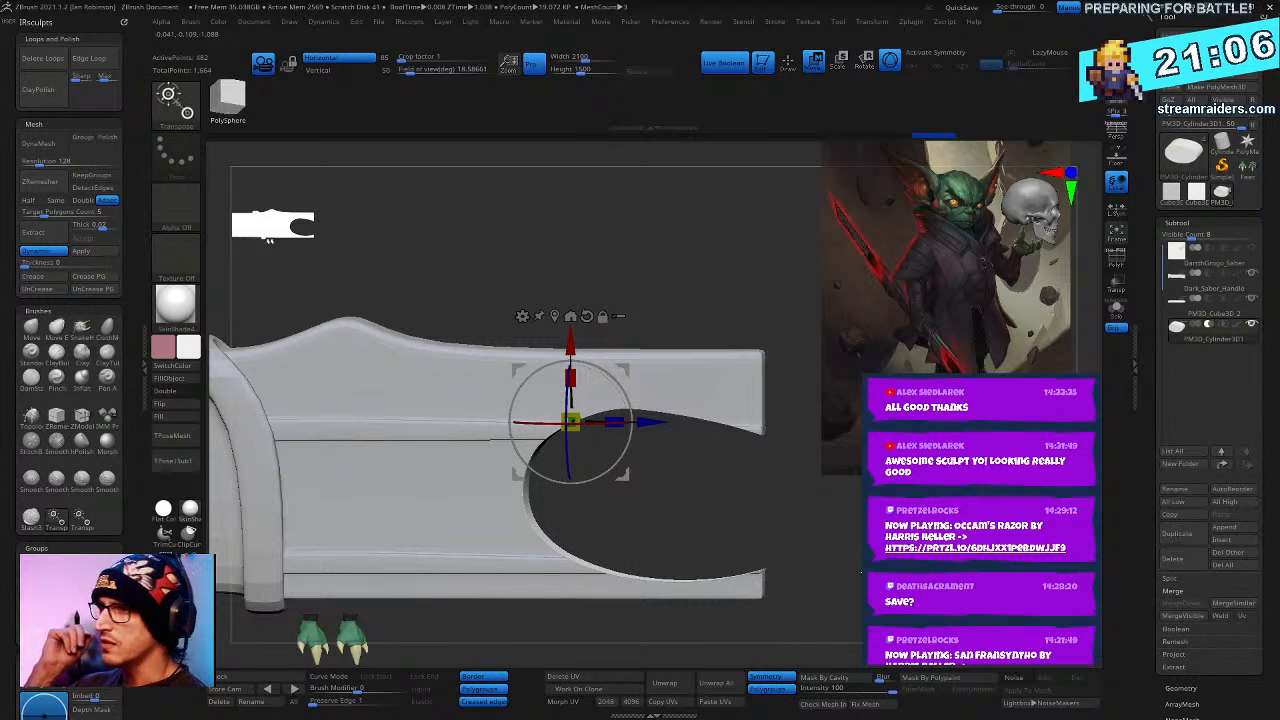
left_click_drag(860, 572, 822, 568)
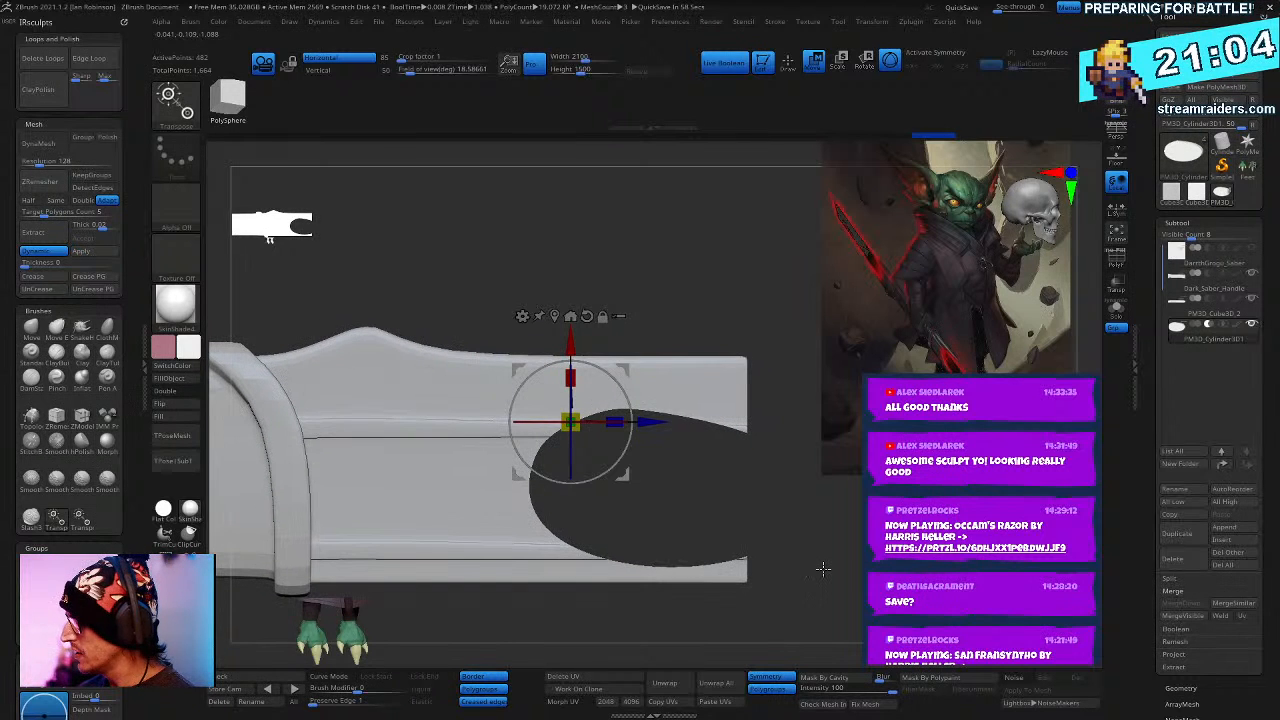
key("q")
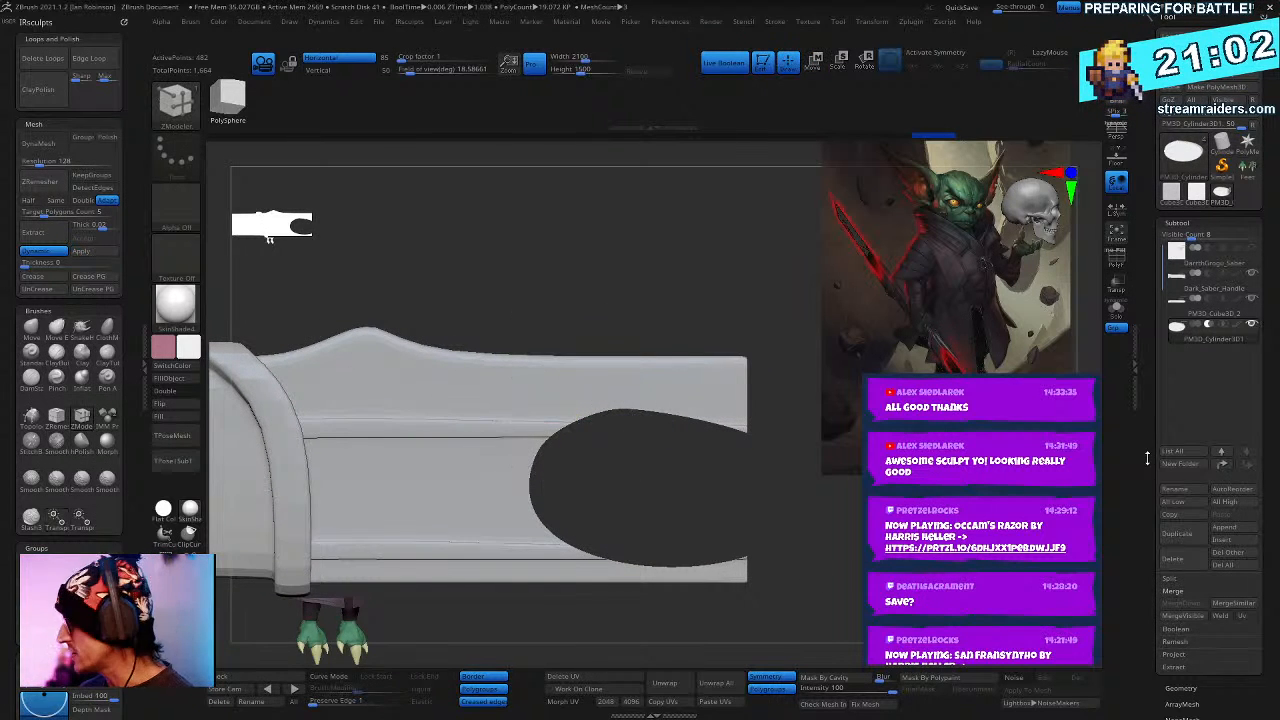
- Delete the subtracting cylinder subtool and keep working on the guard piece with the ZModeler brush
key("b")
key("z")
key("m")
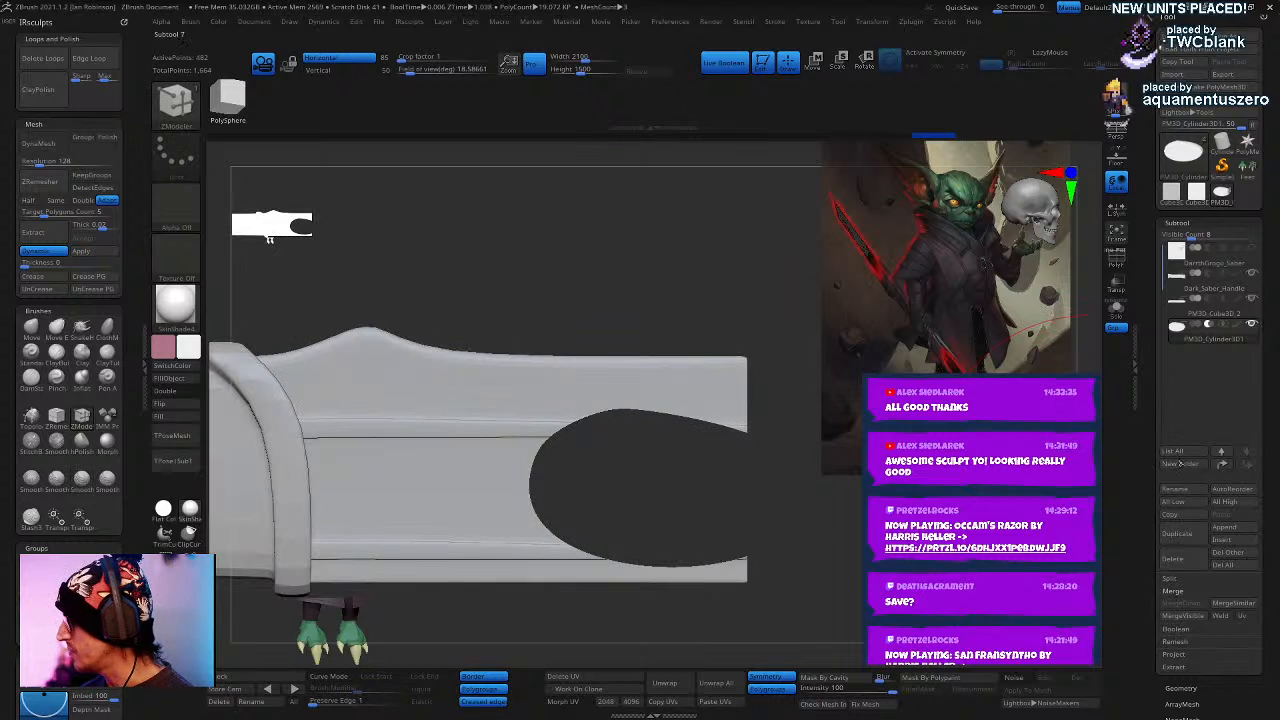
left_click(1199, 558)
left_click(1165, 590)
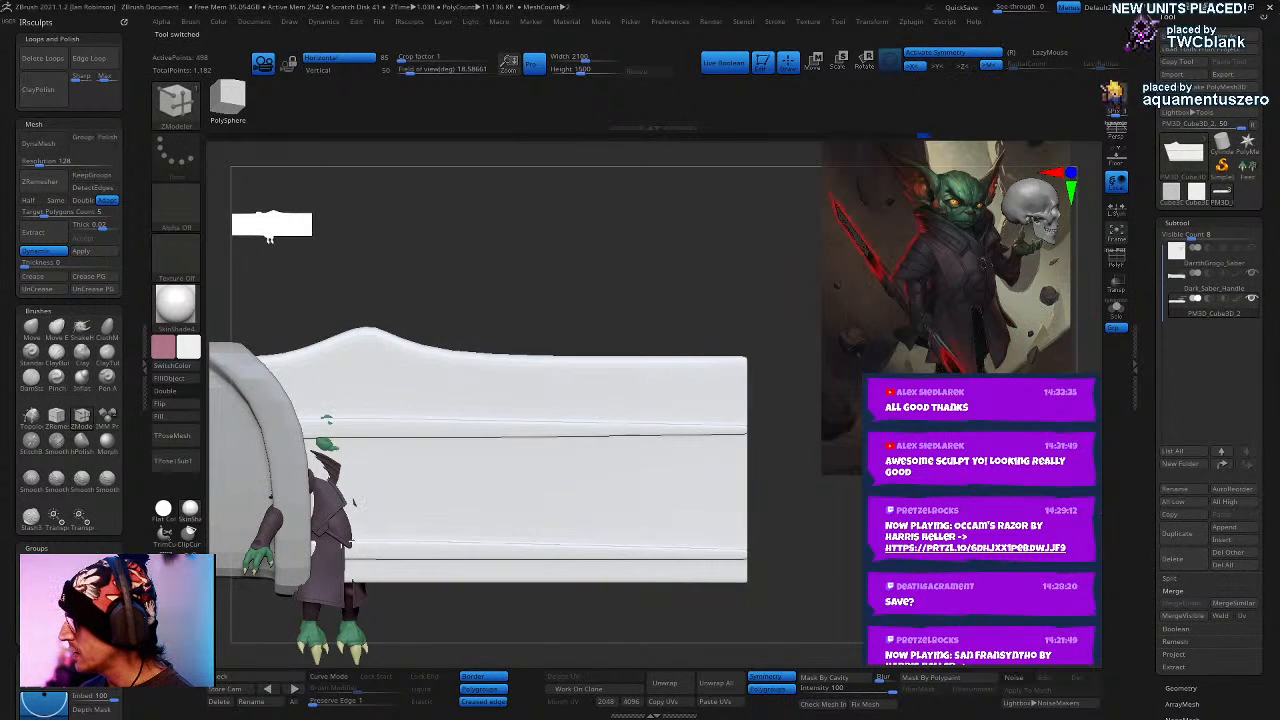
- Isolate the guard piece with its polyframe shown, turn off dynamic subdivision and hide the reference image
key("shift+f")
mouse_move(830, 518)
left_mouse_down("alt")
mouse_move(888, 530)
mouse_move(953, 402)
mouse_move(979, 398)
mouse_move(557, 380)
mouse_move(330, 335)
mouse_move(672, 311)
mouse_move(950, 330)
mouse_move(985, 365)
left_mouse_up("alt")
left_click(1116, 309)
key("shift+d")
key("shift+z")
- Move the guard piece's unmasked upper stripe up towards the top edge and return to Draw mode
key("w")
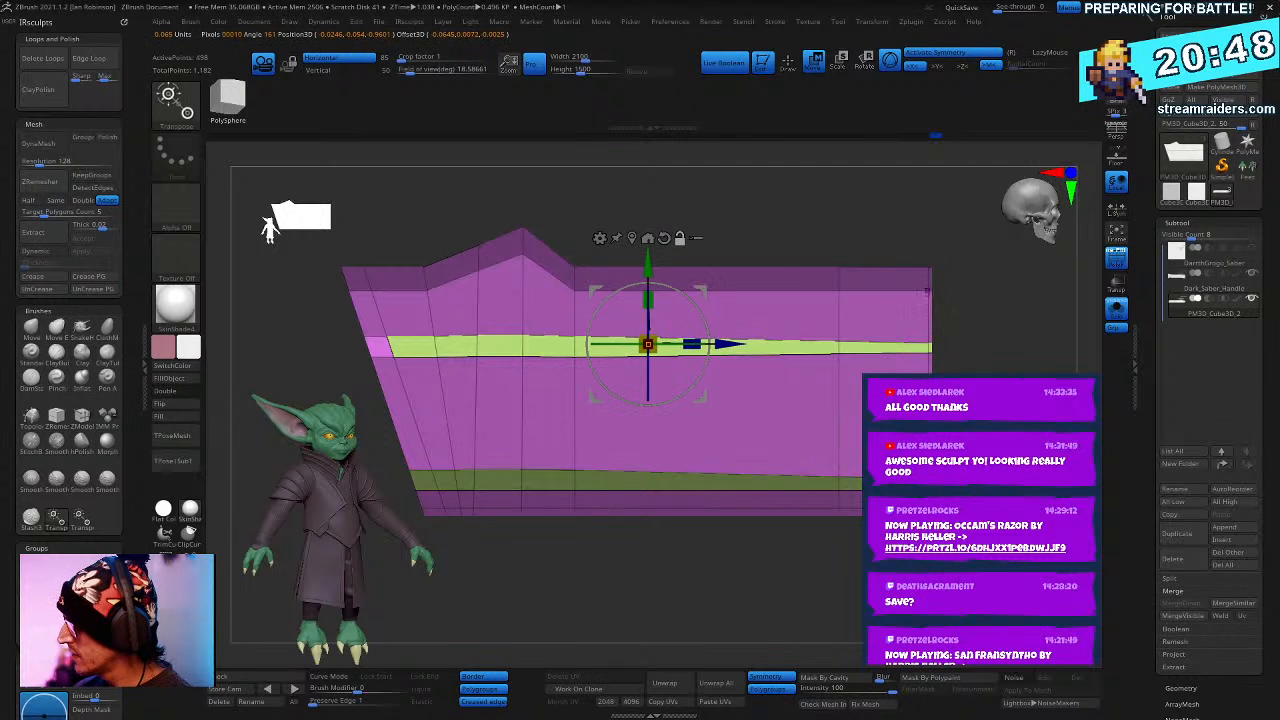
left_click_drag(649, 265, 648, 244)
right_click_drag(660, 230, 740, 330)
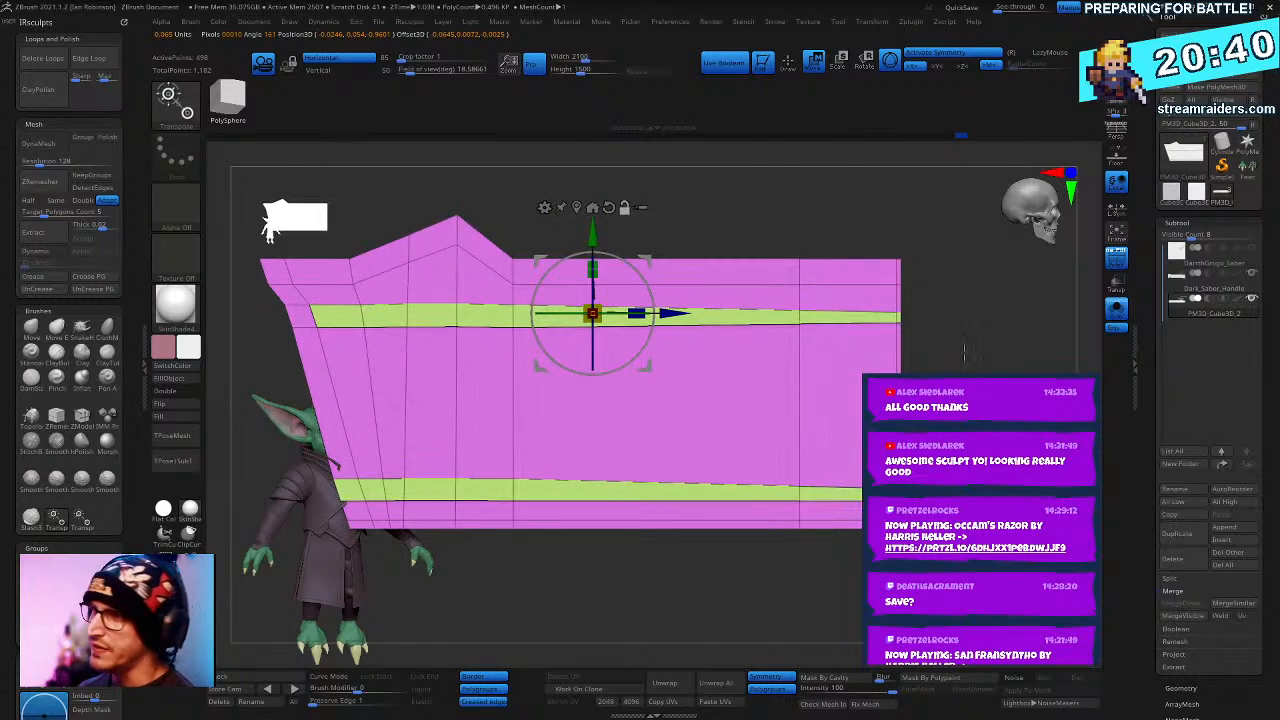
right_click_drag(958, 319, 957, 390, "ctrl")
mouse_move(957, 390)
right_mouse_down("alt")
mouse_move(940, 405)
mouse_move(965, 440)
right_mouse_up("alt")
key("q")
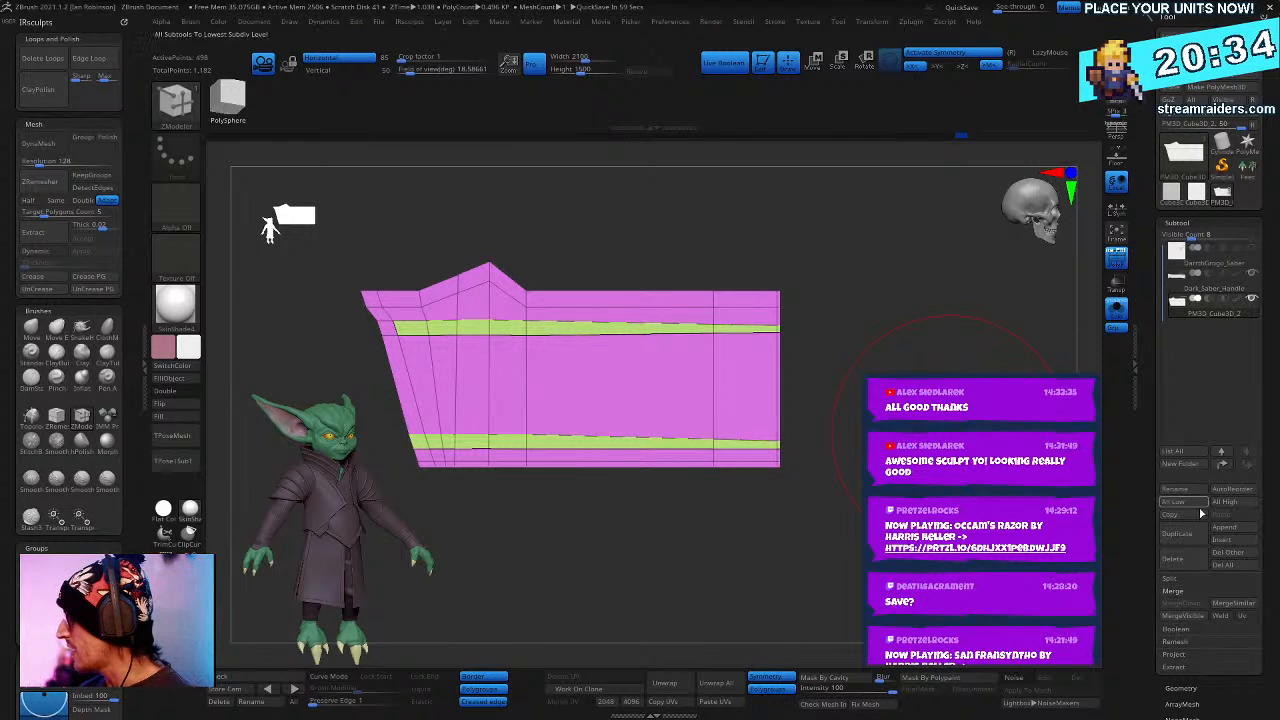
- Insert a cube as a new subtool and remesh it with DynaMesh Master at a polycount of 1 million
left_click(1236, 544)
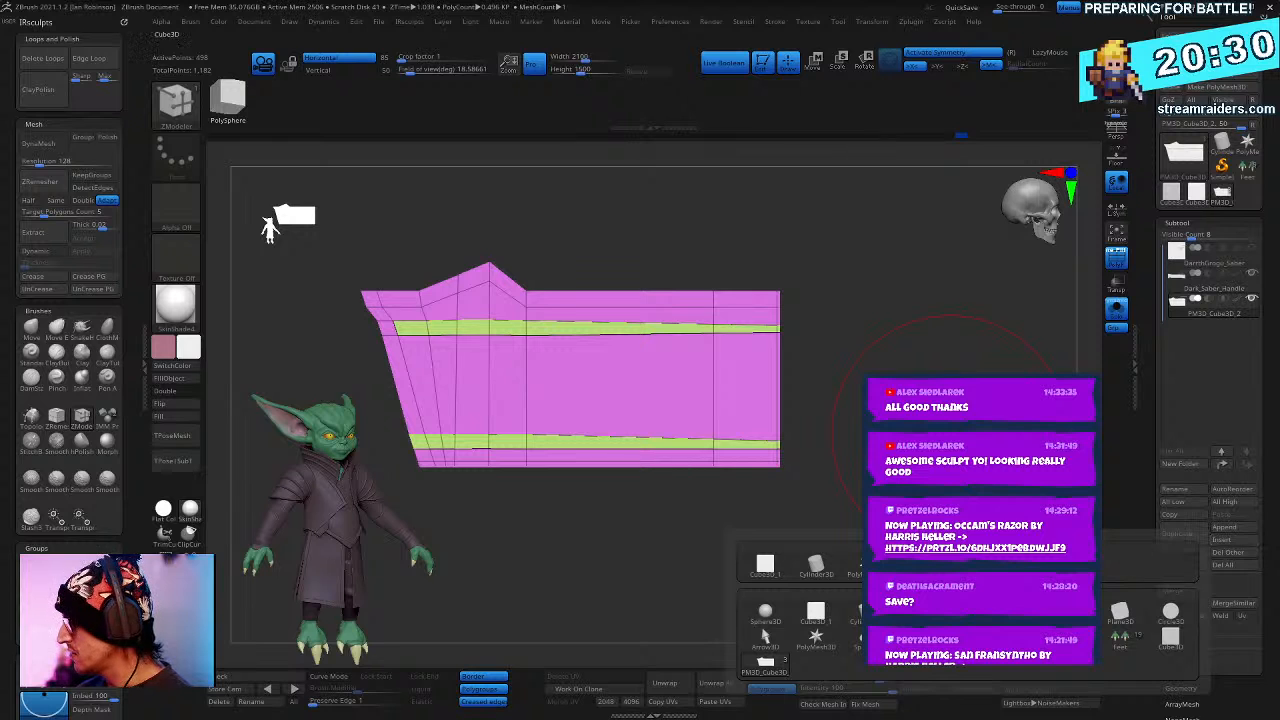
right_click_drag(948, 215, 968, 366, "ctrl")
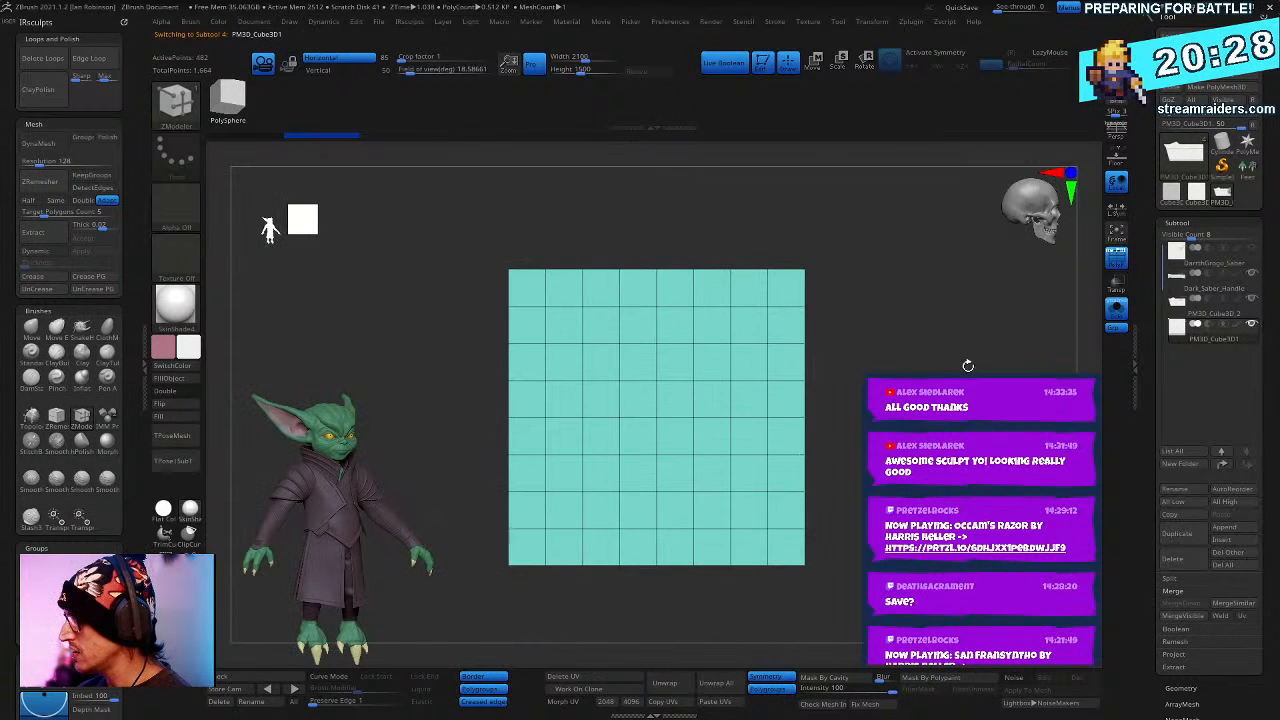
left_click(876, 24)
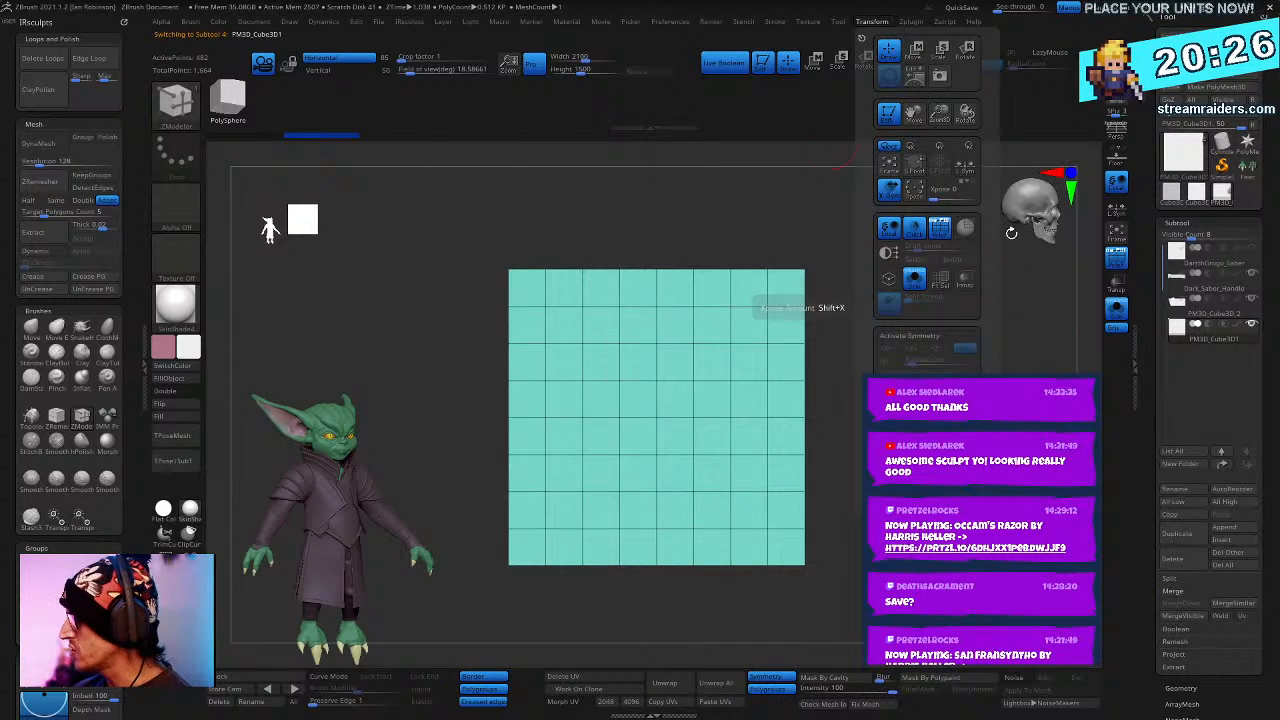
left_click(910, 22)
left_click(880, 22)
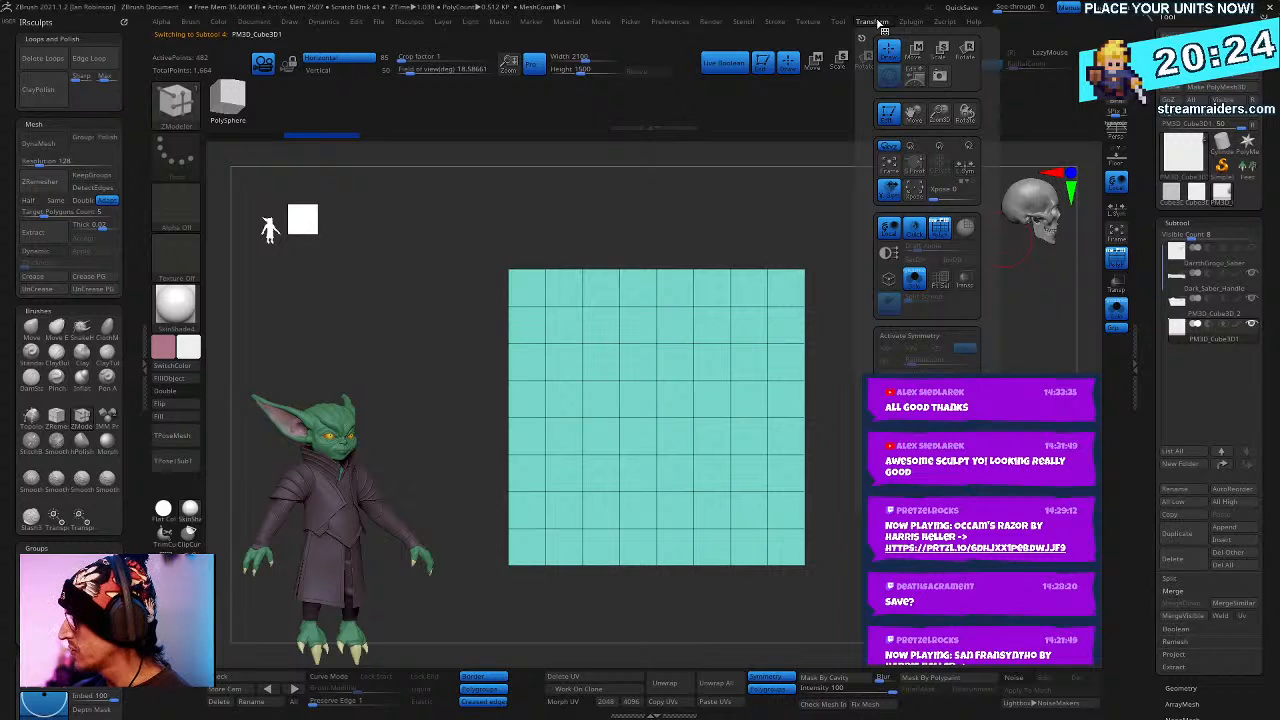
left_click(912, 22)
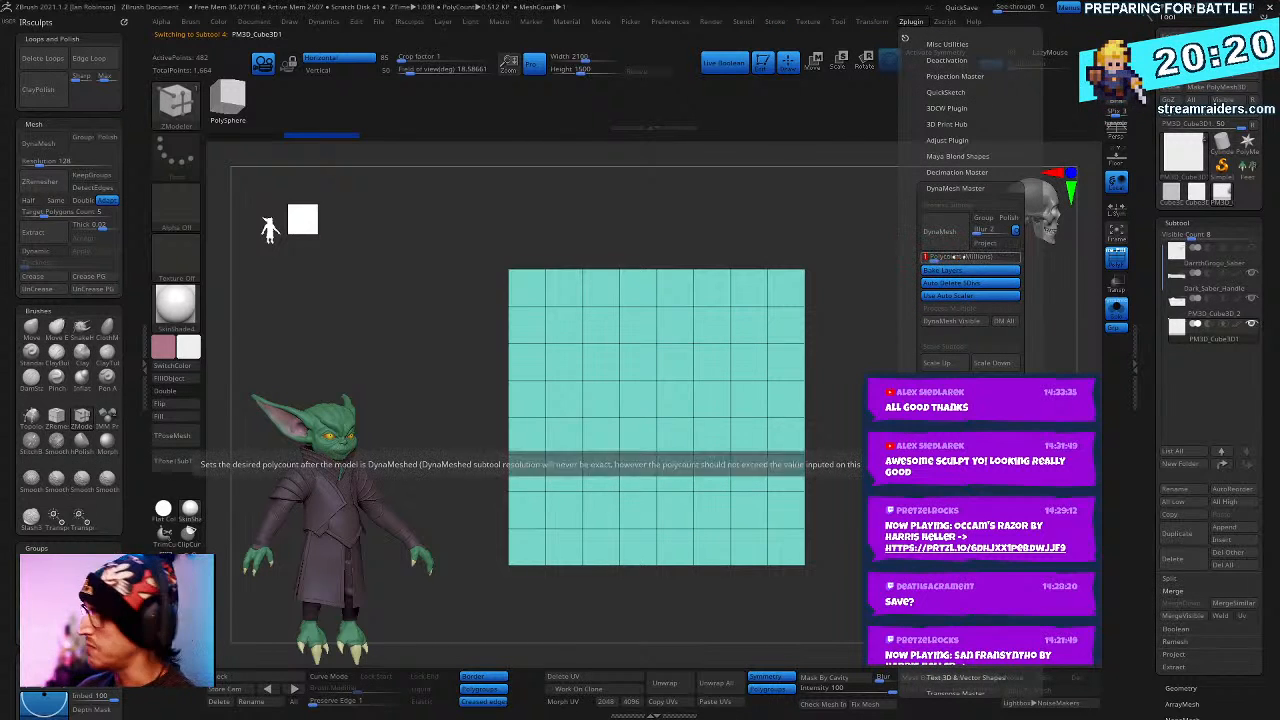
left_click(943, 247)
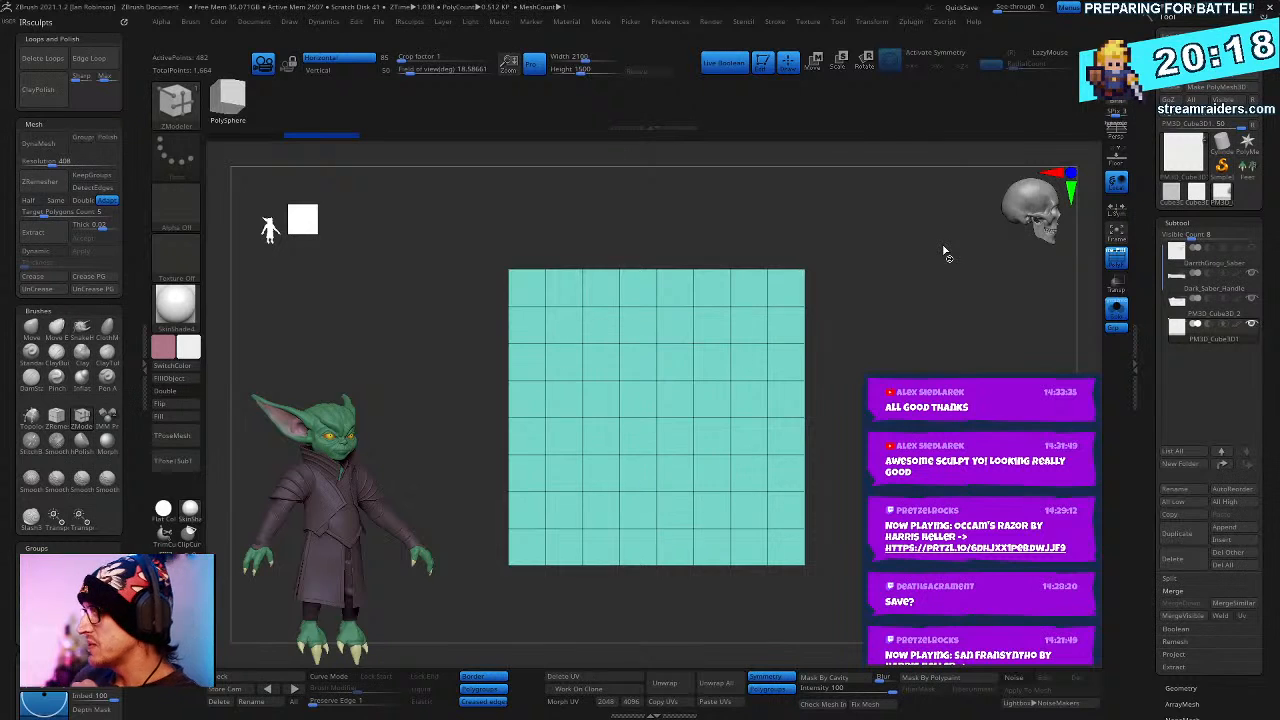
- Mask a rounded, bullet-shaped area on the cube's side with MaskLasso and trim its upper curve smooth
key("ctrl")
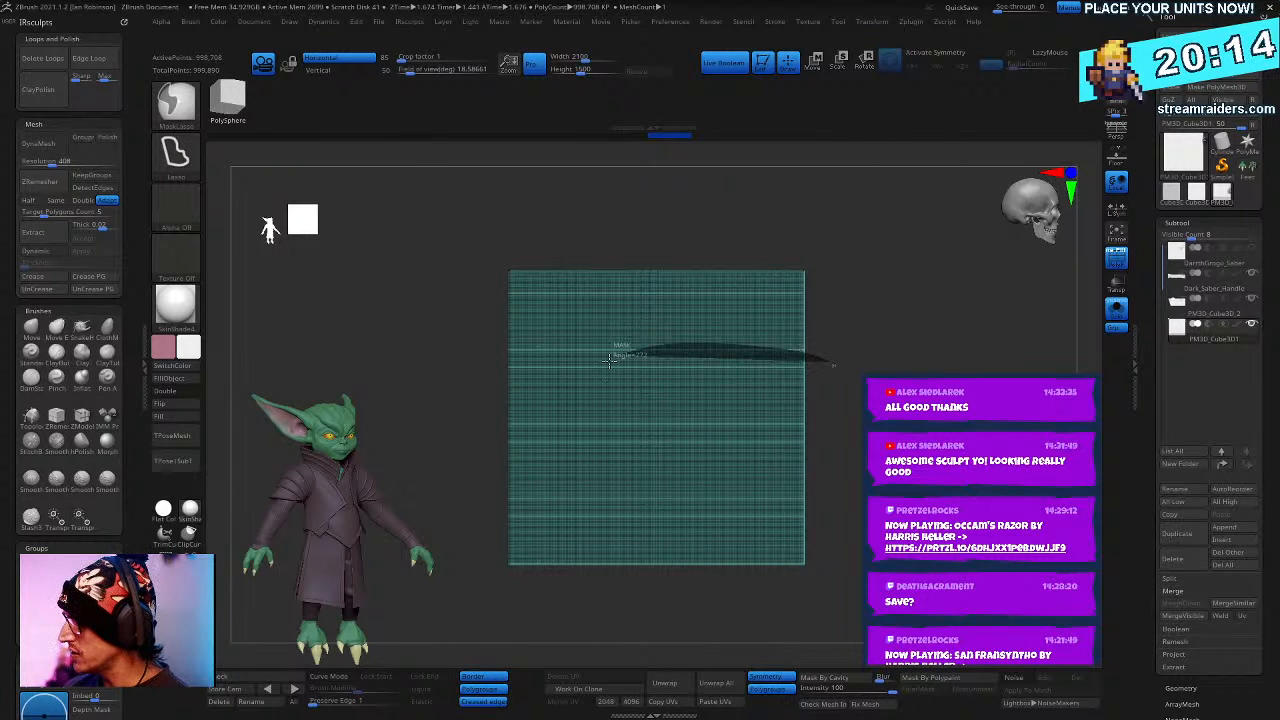
mouse_move(610, 358)
left_mouse_down("ctrl")
mouse_move(588, 440)
mouse_move(600, 495)
mouse_move(832, 530)
left_mouse_up("ctrl")
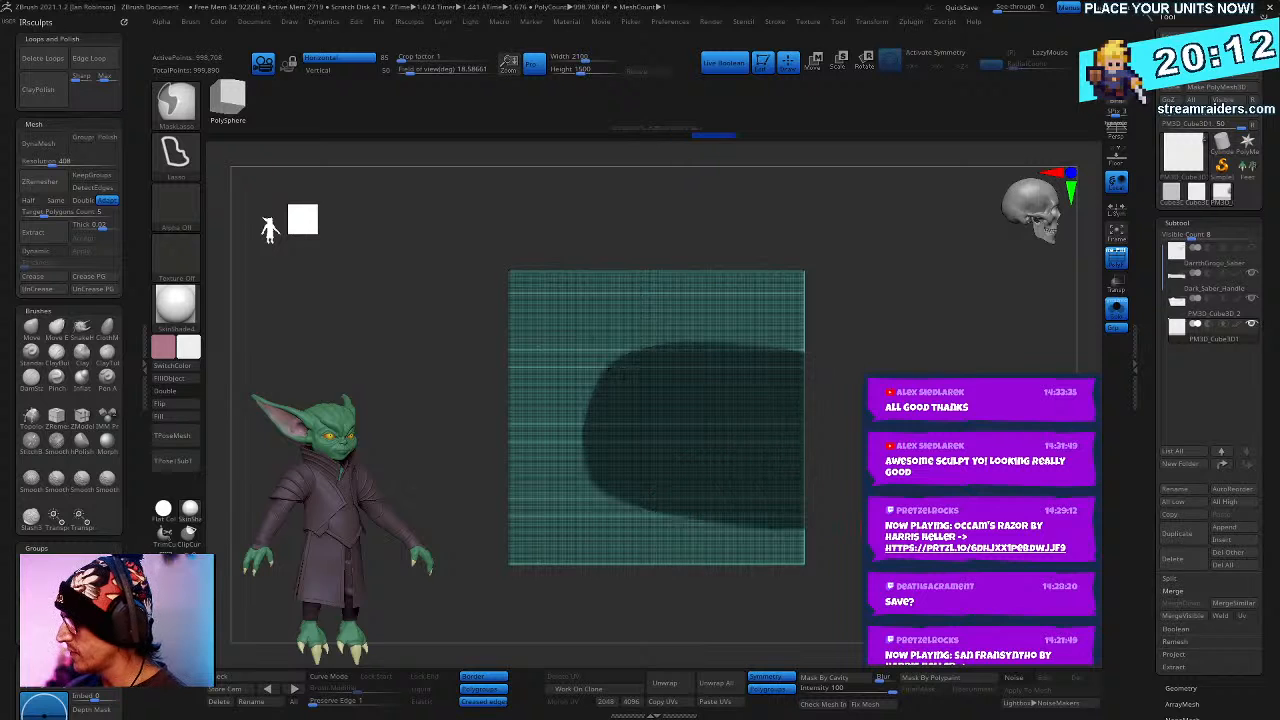
left_click(752, 403, "ctrl")
left_click(752, 403, "ctrl")
left_click(752, 403, "ctrl")
mouse_move(926, 338)
left_mouse_down("alt")
mouse_move(928, 366)
mouse_move(843, 266)
mouse_move(664, 300)
mouse_move(567, 370)
mouse_move(551, 428)
mouse_move(590, 480)
mouse_move(855, 556)
left_mouse_up("alt")
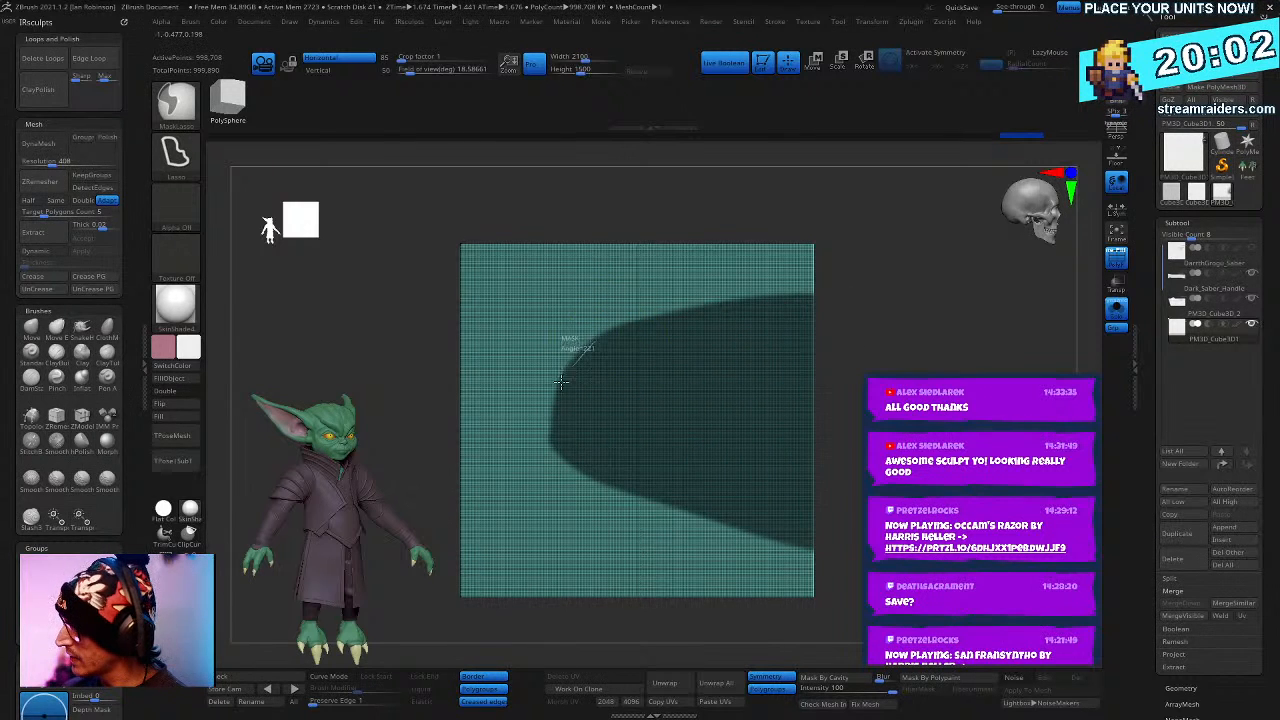
mouse_move(561, 382)
left_mouse_down("ctrl+alt")
mouse_move(574, 462)
mouse_move(492, 502)
mouse_move(580, 262)
left_mouse_up("ctrl+alt")
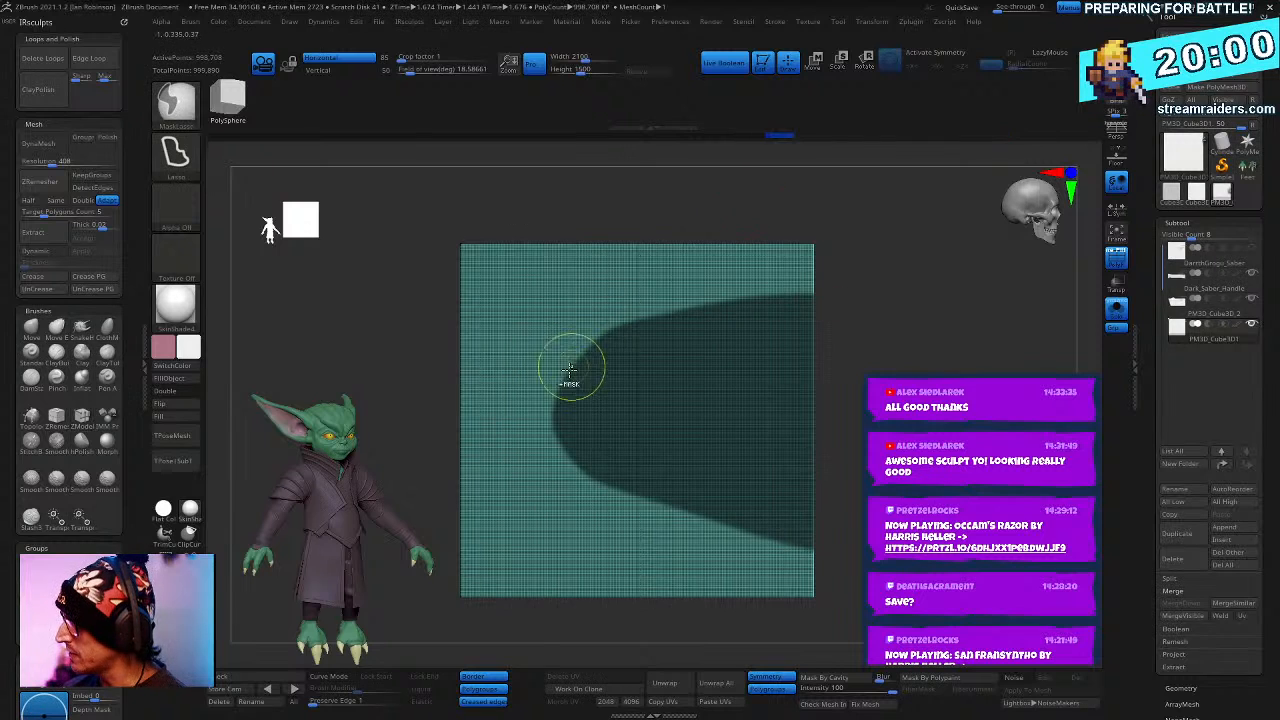
mouse_move(649, 312)
left_mouse_down("ctrl+alt")
mouse_move(834, 292)
mouse_move(472, 366)
left_mouse_up("ctrl+alt")
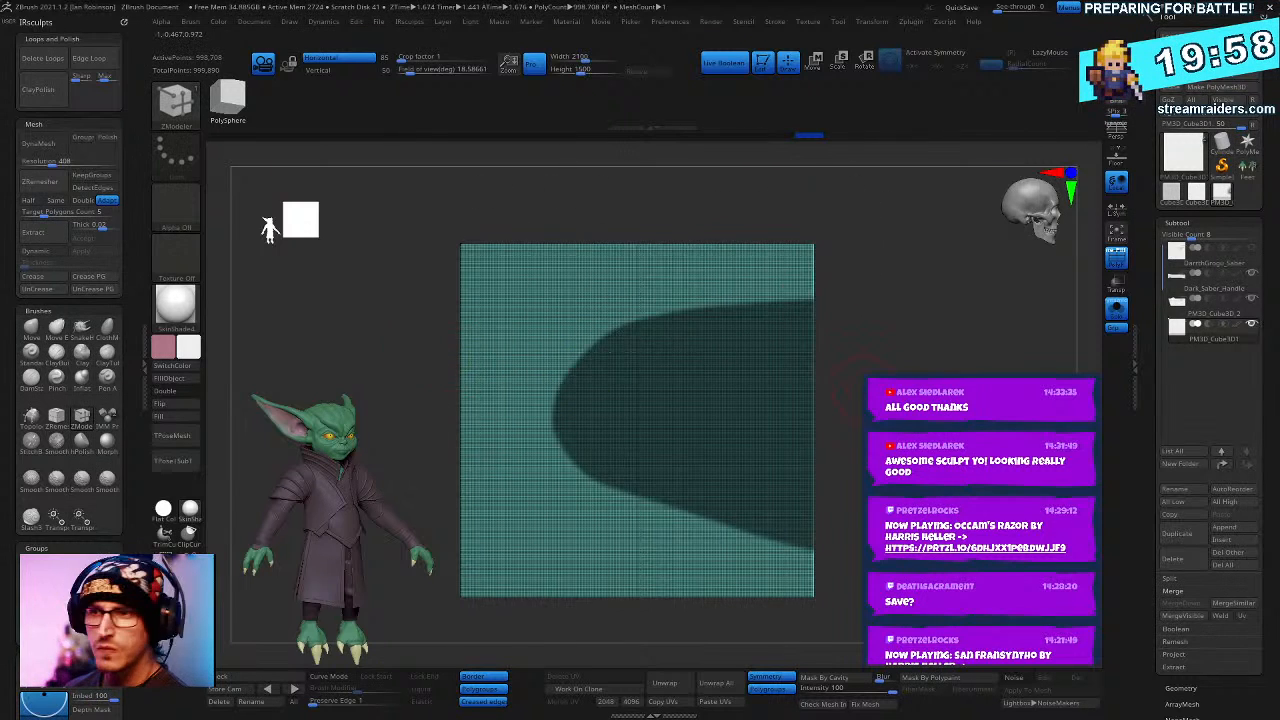
- Extend the mask along its lower edge to give it a fuller, rounder curve
left_click_drag(850, 300, 863, 364, "alt")
mouse_move(789, 296)
right_mouse_down()
mouse_move(776, 362)
mouse_move(803, 382)
right_mouse_up()
right_click_drag(803, 382, 837, 300, "alt")
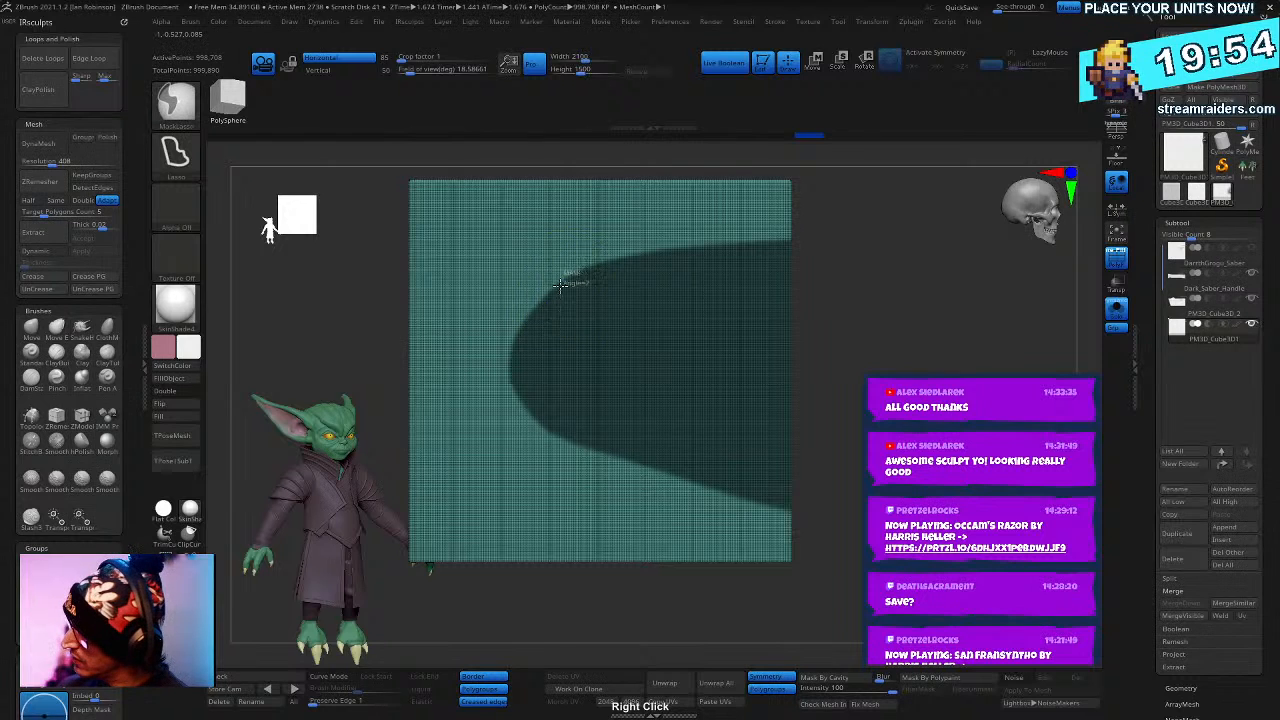
mouse_move(541, 429)
left_mouse_down("ctrl")
mouse_move(750, 515)
mouse_move(855, 432)
left_mouse_up("ctrl")
right_click_drag(864, 436, 847, 475, "alt")
key("ctrl+z")
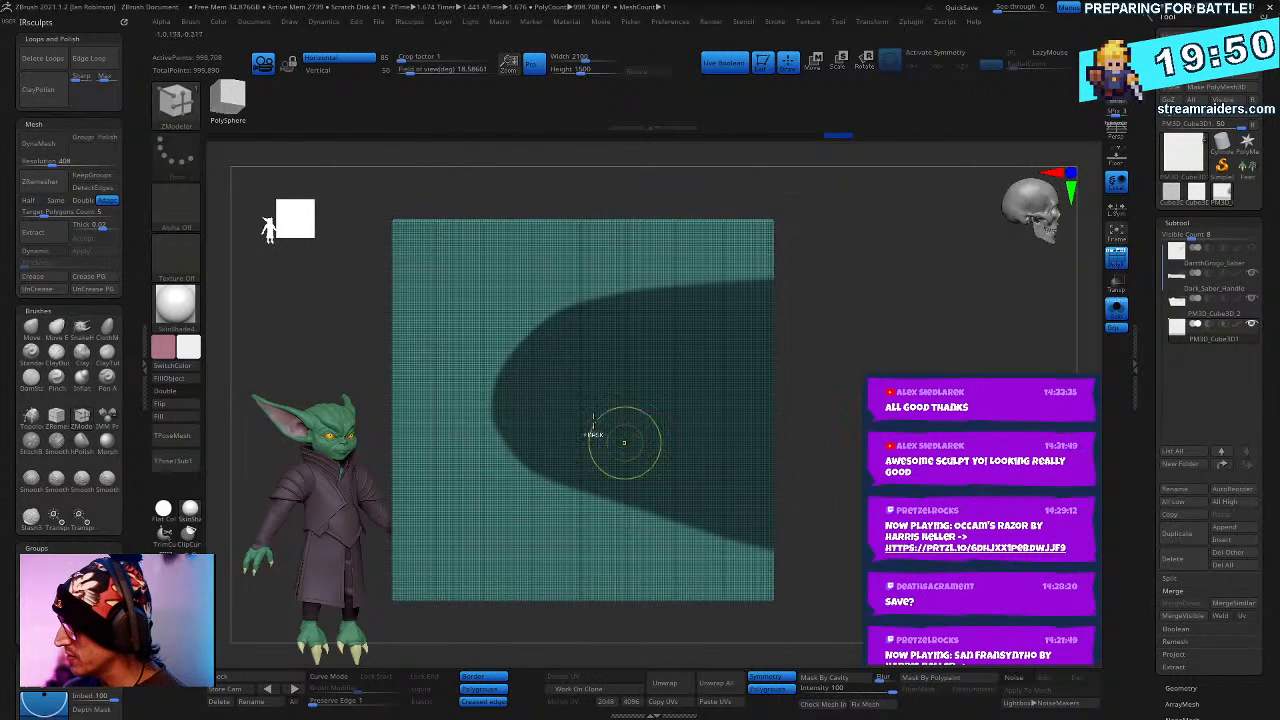
mouse_move(492, 414)
left_mouse_down("ctrl")
mouse_move(545, 480)
mouse_move(620, 520)
mouse_move(730, 548)
mouse_move(845, 533)
mouse_move(814, 391)
left_mouse_up("ctrl")
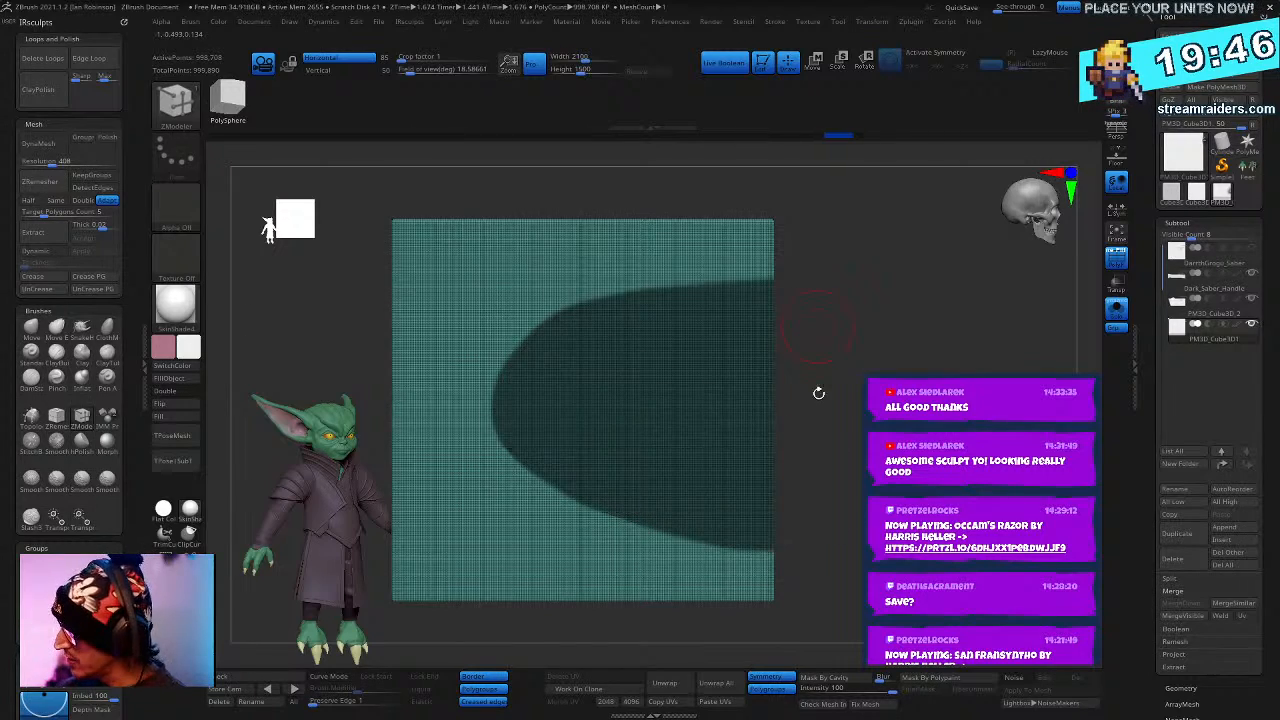
mouse_move(814, 391)
right_mouse_down("ctrl")
mouse_move(722, 360)
mouse_move(660, 392)
mouse_move(725, 365)
mouse_move(680, 390)
mouse_move(765, 400)
mouse_move(700, 395)
mouse_move(722, 385)
mouse_move(735, 425)
mouse_move(835, 490)
right_mouse_up("ctrl")
- Turn the masked area into its own polygroup and smooth the group border with Polish By Groups at 100
key("ctrl+w")
key("shift+f")
key("shift+f")
left_click(1191, 223)
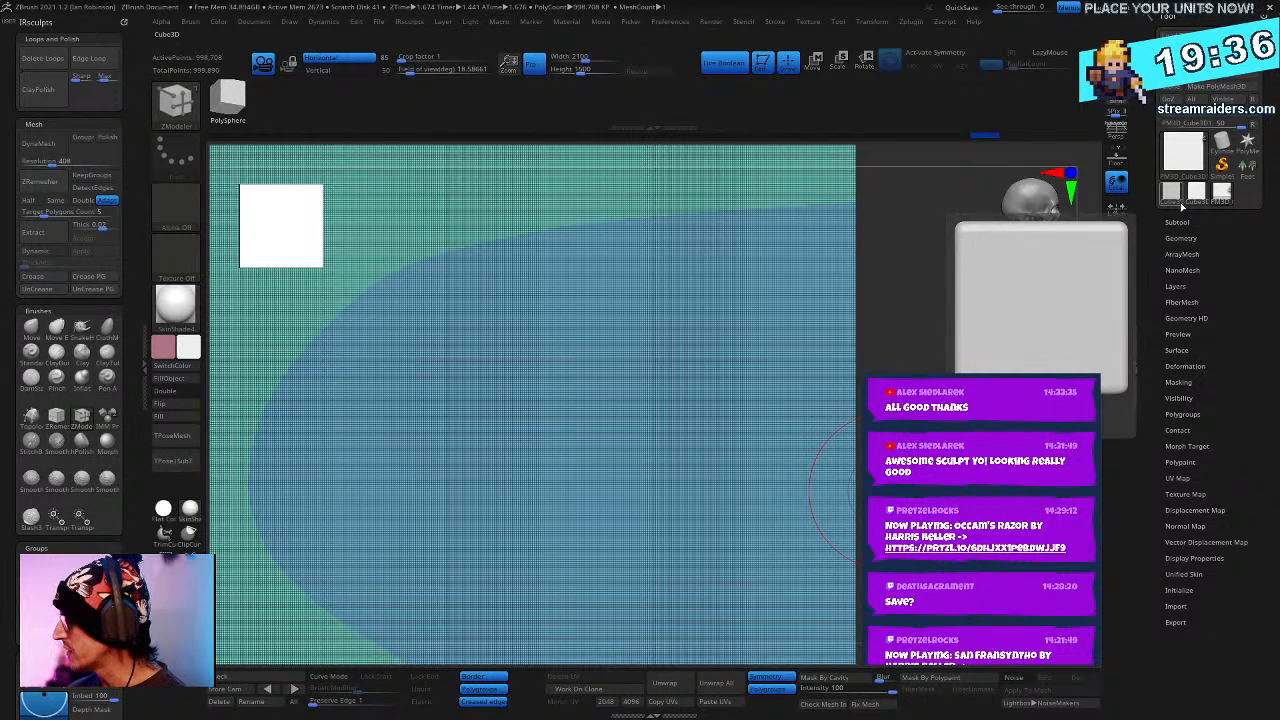
left_click(1190, 366)
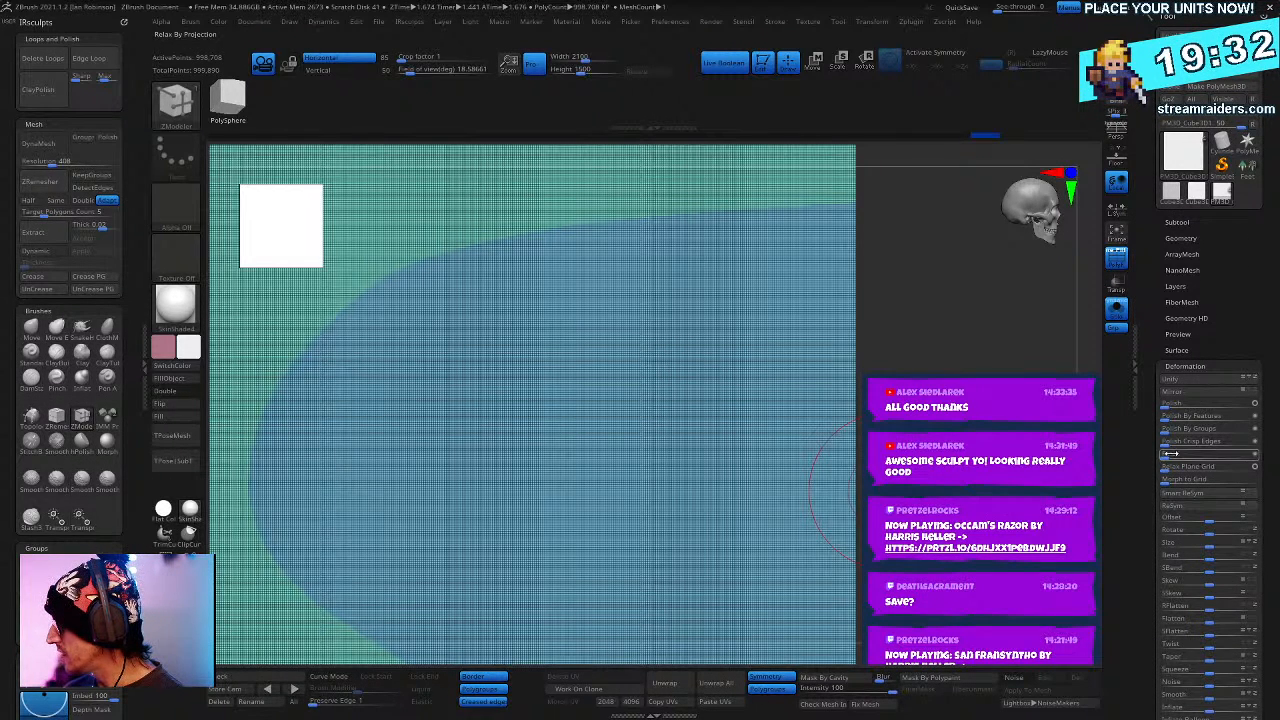
left_click_drag(1178, 428, 1273, 420)
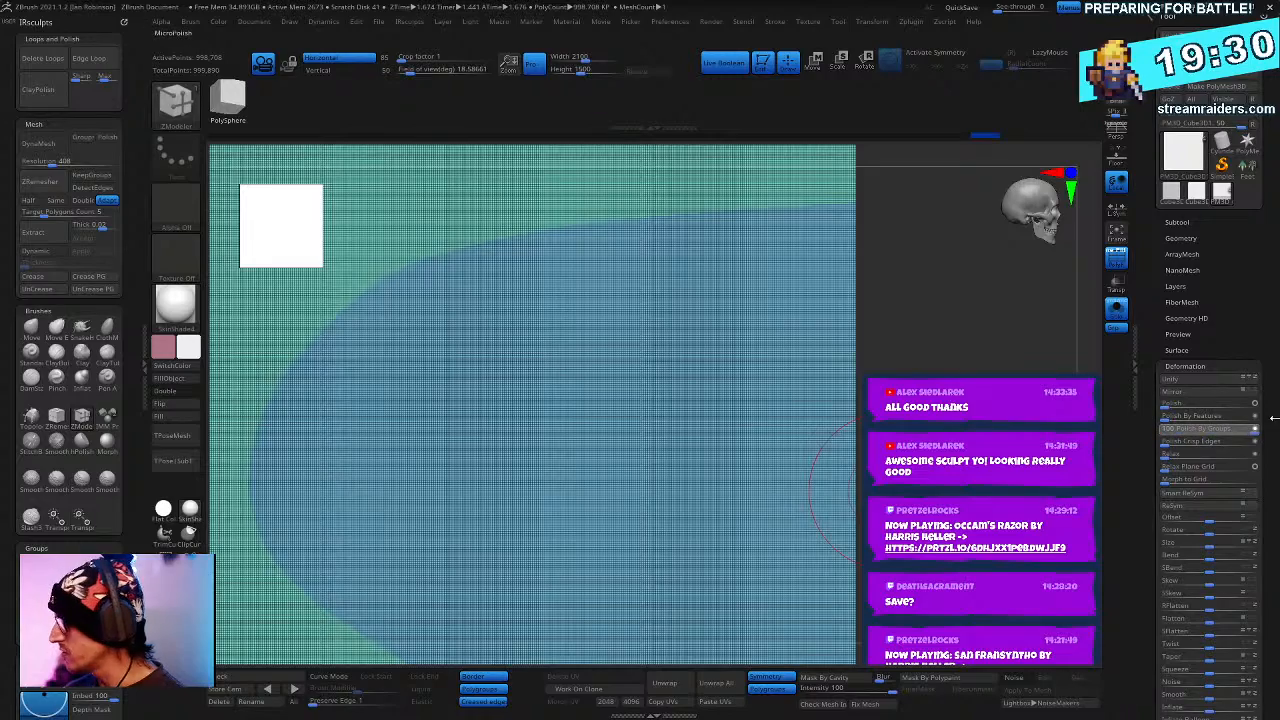
- Try to isolate the rounded polygroup and delete the rest of the cube
left_click_drag(953, 390, 849, 392, "alt")
left_click_drag(950, 377, 895, 350)
left_click(730, 370, "ctrl+shift")
left_click_drag(845, 425, 878, 465)
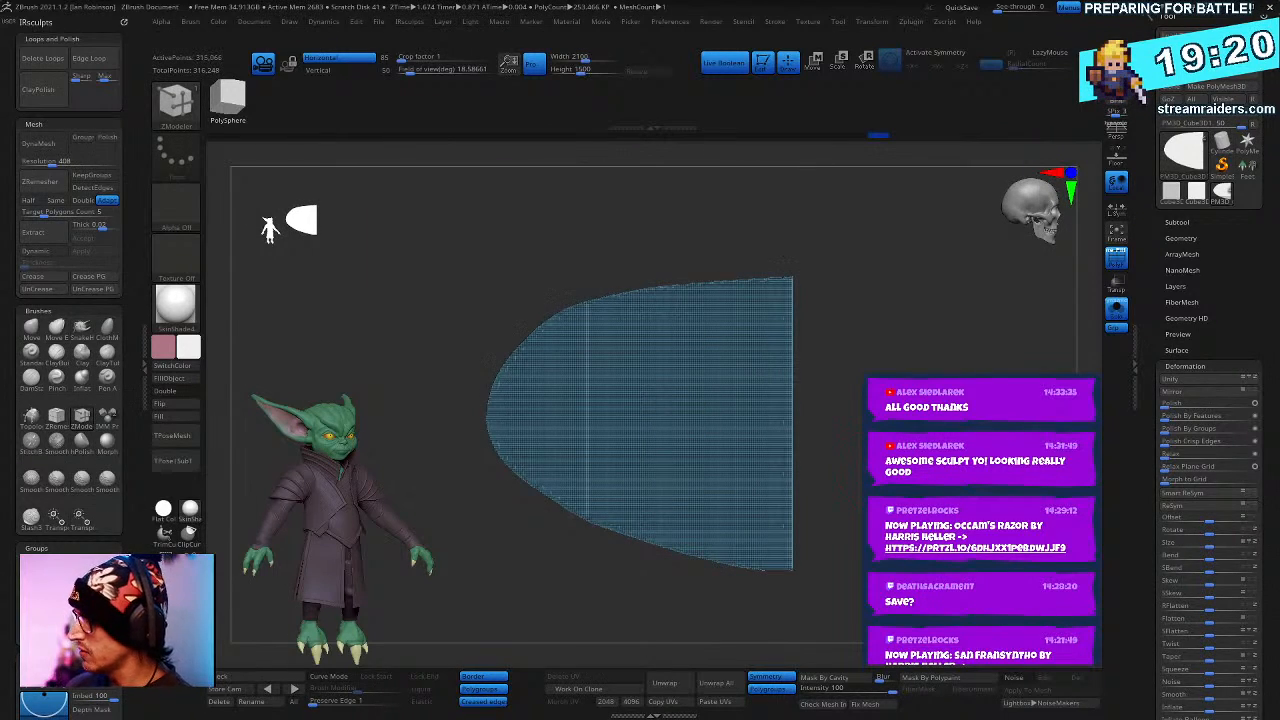
mouse_move(850, 400)
left_mouse_down()
mouse_move(895, 445)
mouse_move(892, 470)
mouse_move(870, 410)
mouse_move(855, 405)
mouse_move(858, 490)
mouse_move(835, 430)
mouse_move(825, 505)
mouse_move(845, 530)
mouse_move(845, 430)
mouse_move(850, 485)
mouse_move(880, 545)
left_mouse_up()
- Undo the deletion and the hiding to bring back the whole cube
key("ctrl+z")
key("ctrl+z")
key("ctrl+z")
key("ctrl+z")
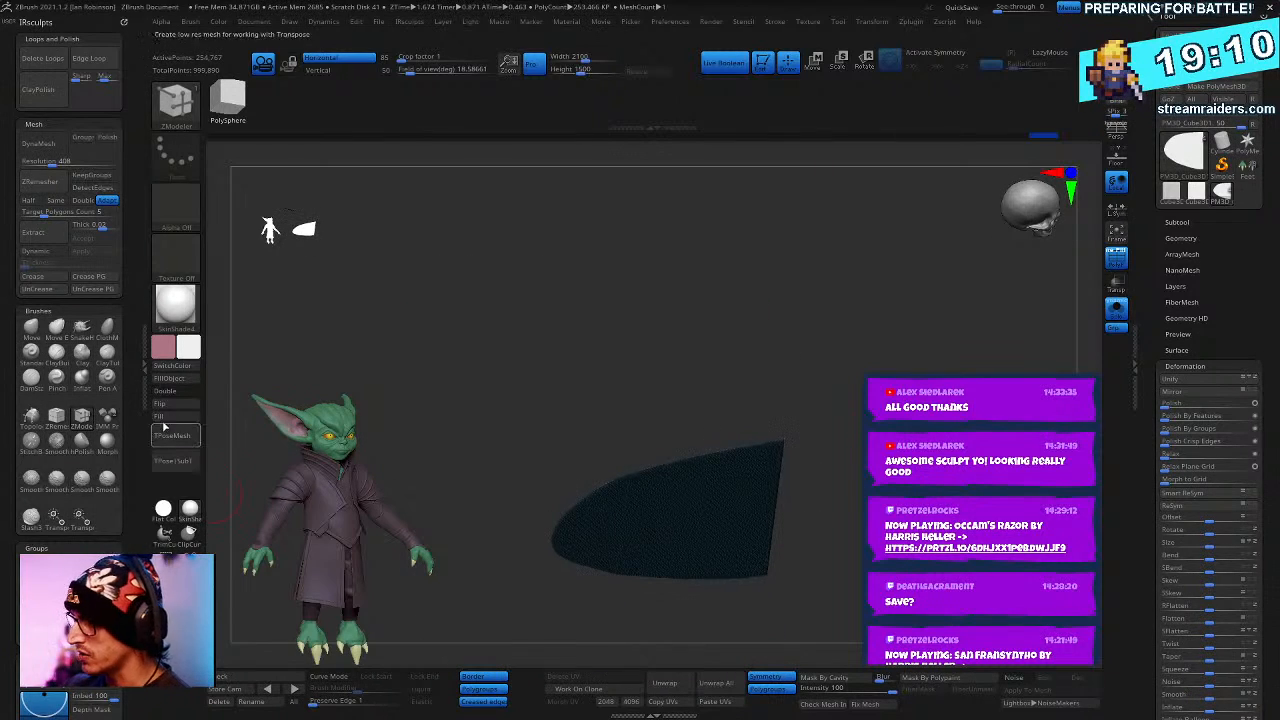
left_click(176, 391)
left_click_drag(520, 300, 600, 330)
key("ctrl+z")
key("ctrl+z")
left_click_drag(520, 300, 580, 250, "shift")
mouse_move(830, 600)
left_mouse_down("shift")
mouse_move(737, 586)
mouse_move(640, 300)
left_mouse_up("shift")
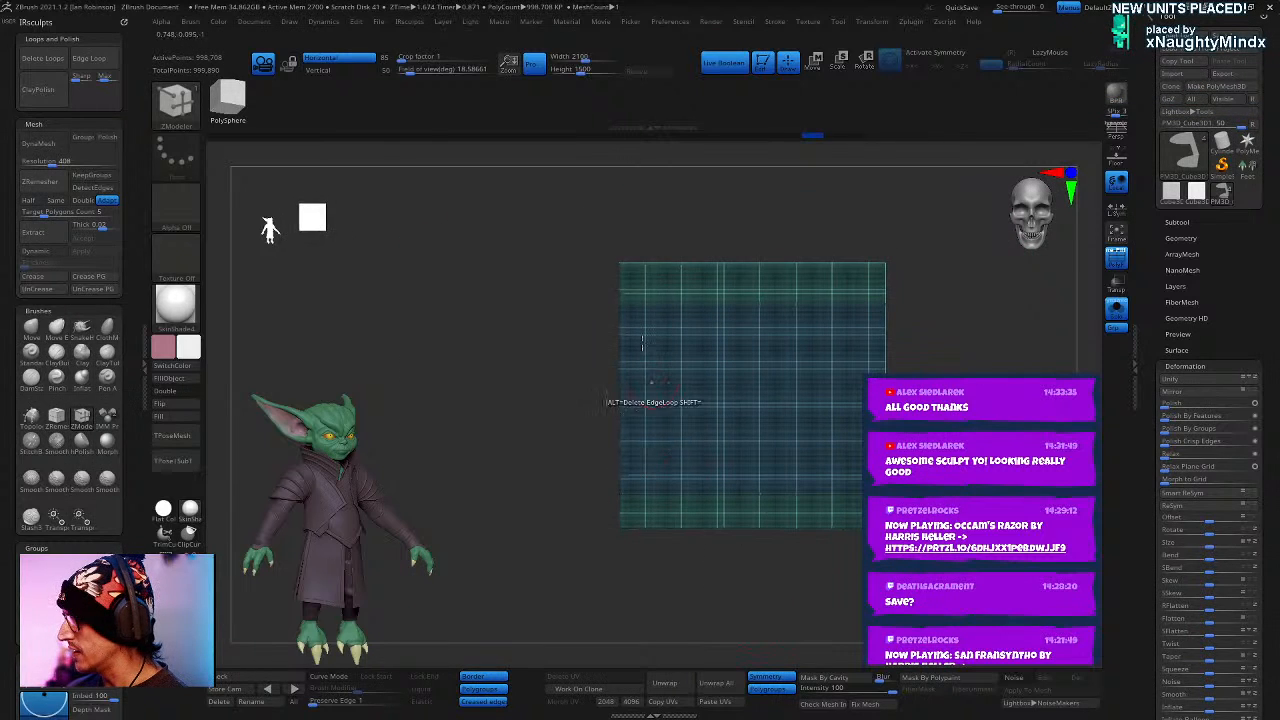
- Isolate the rounded polygroup, delete the hidden part of the cube and display the remaining shell double-sided
mouse_move(727, 490)
left_mouse_down("ctrl")
mouse_move(771, 543)
mouse_move(777, 523)
left_mouse_up("ctrl")
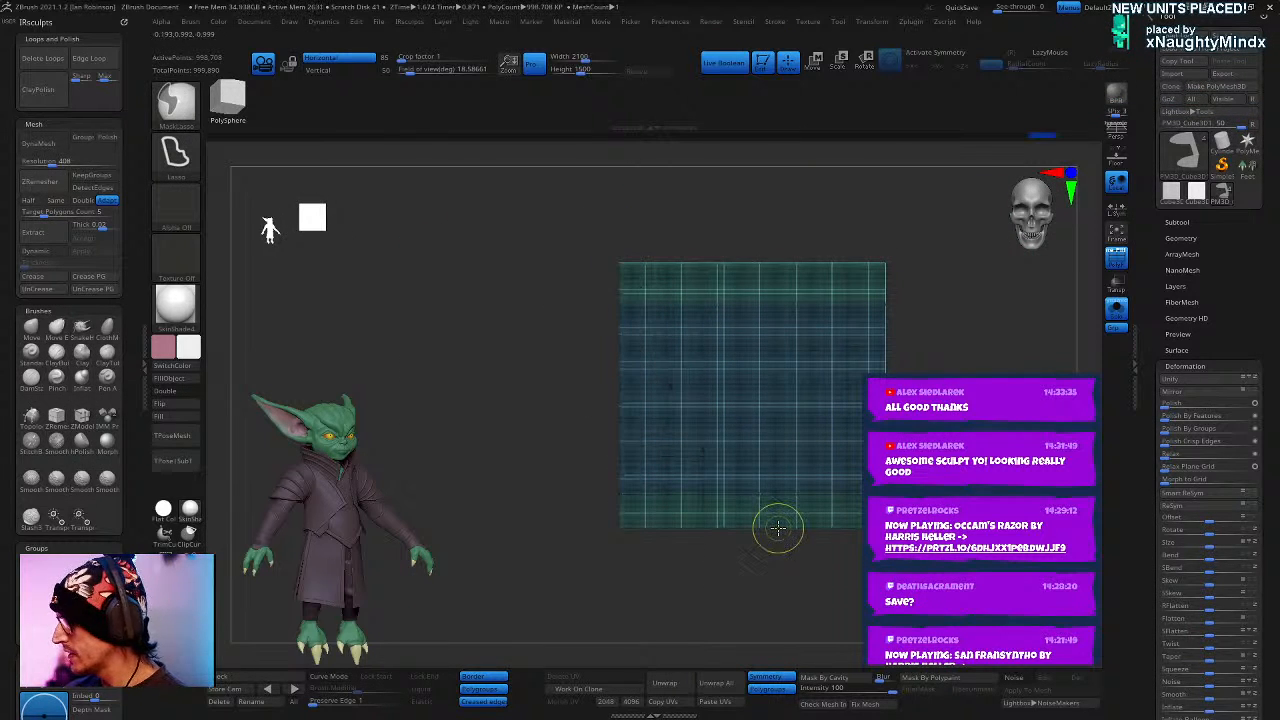
mouse_move(643, 190)
left_mouse_down()
mouse_move(651, 237)
mouse_move(808, 246)
mouse_move(727, 380)
left_mouse_up()
left_click_drag(896, 412, 902, 456)
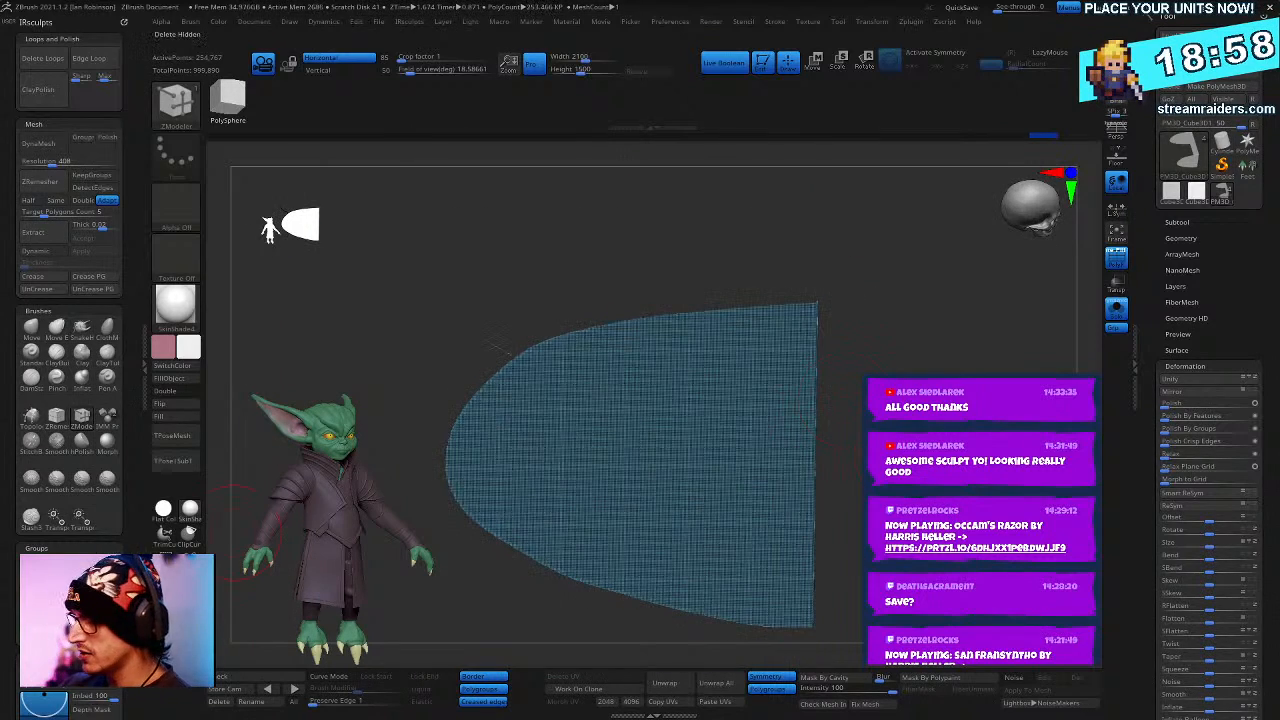
left_click_drag(494, 344, 504, 329)
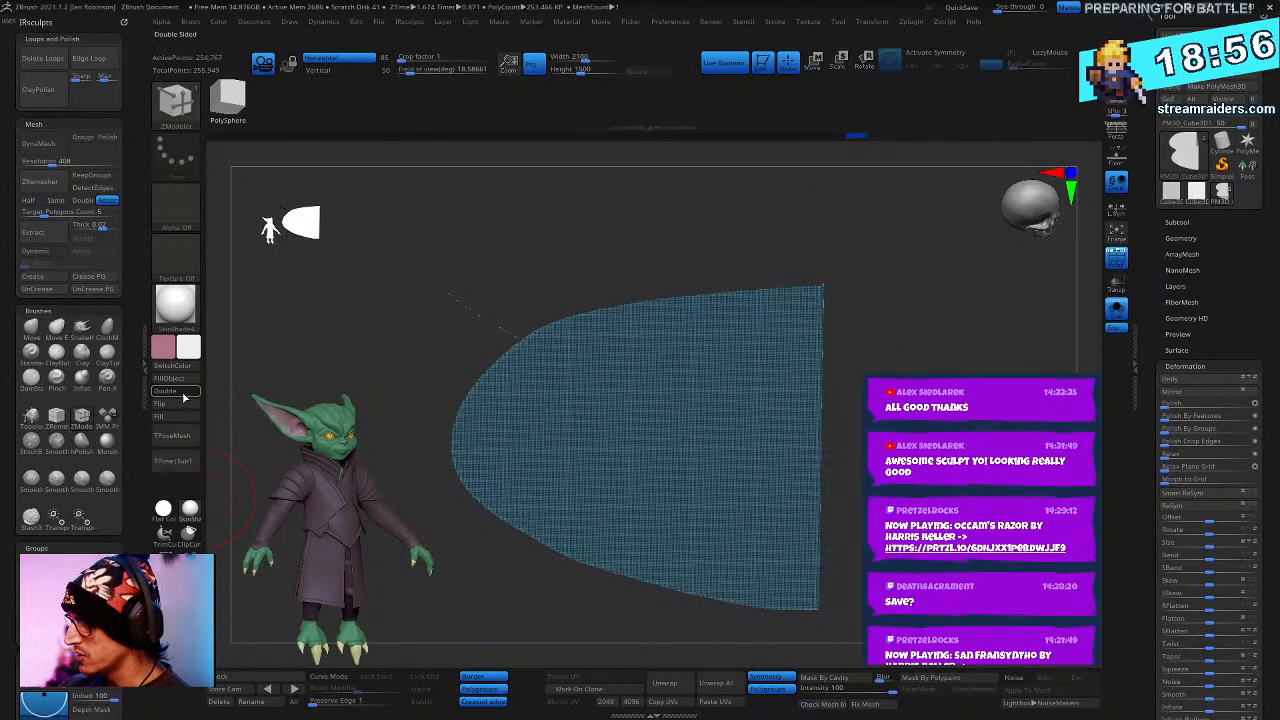
left_click(181, 393)
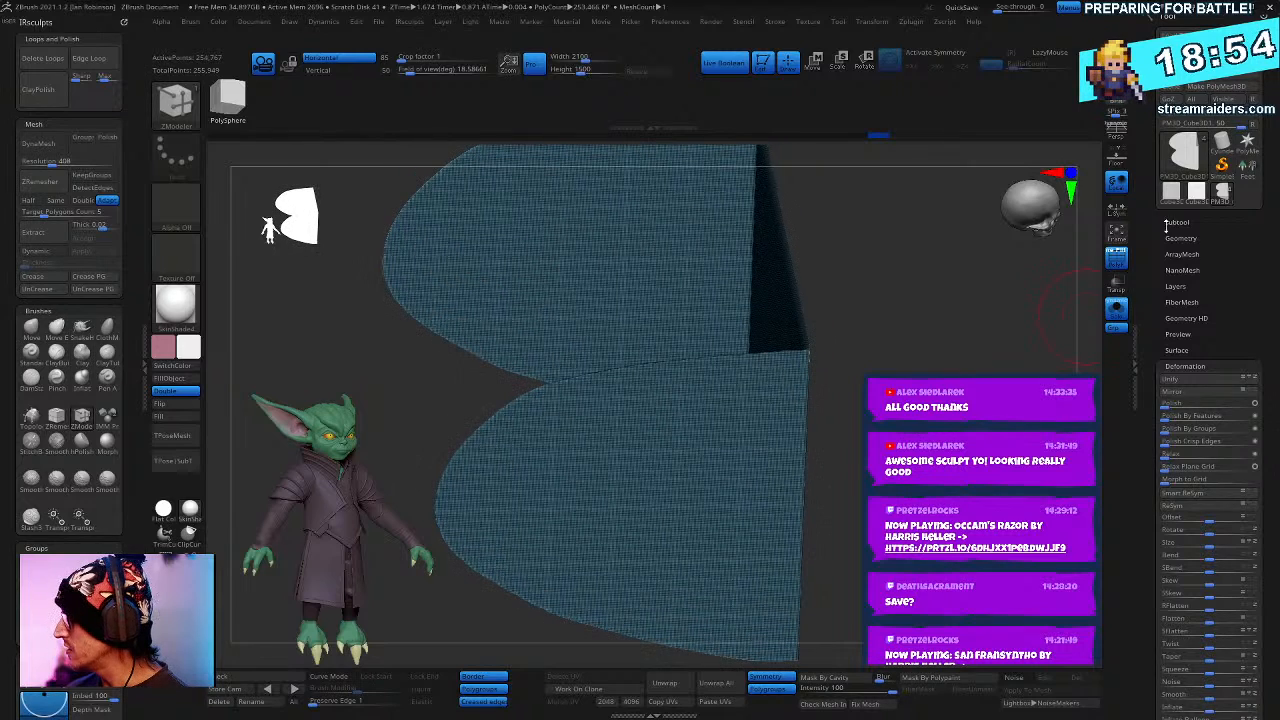
- Activate symmetry and ZRemesh the rounded shell with Adapt turned off
left_click(1180, 238)
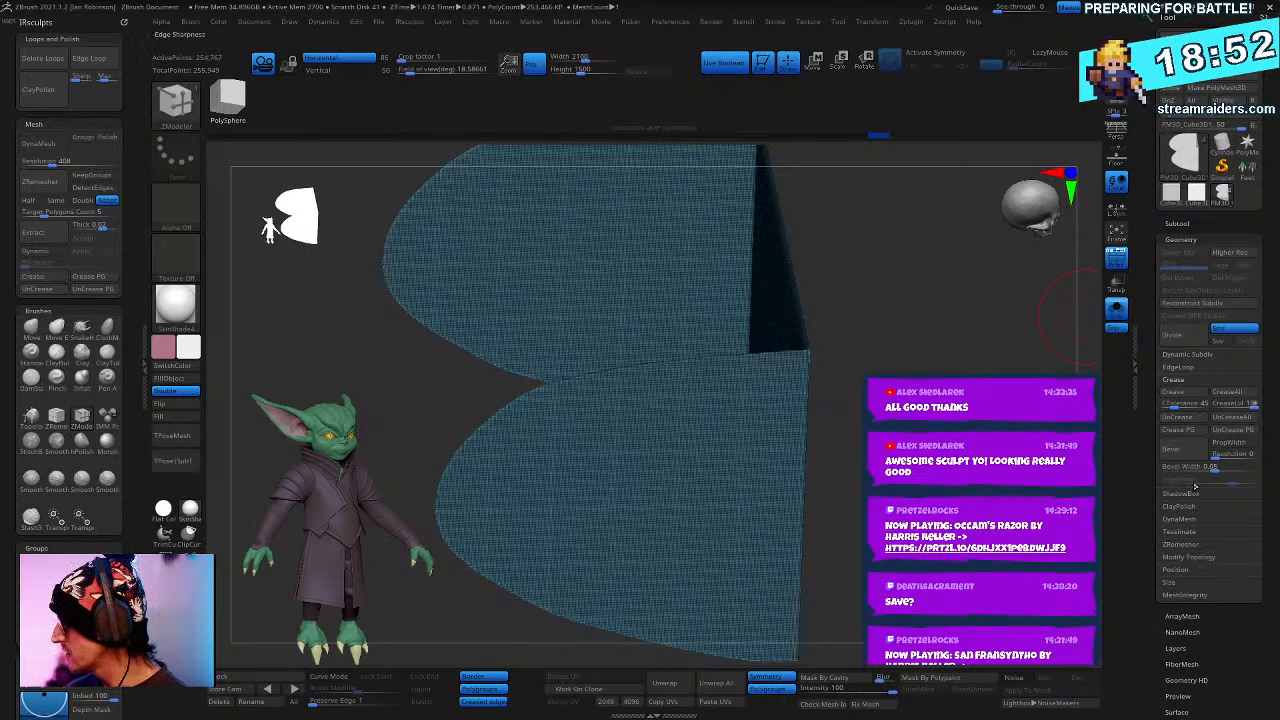
key("ctrl+z")
key("ctrl+z")
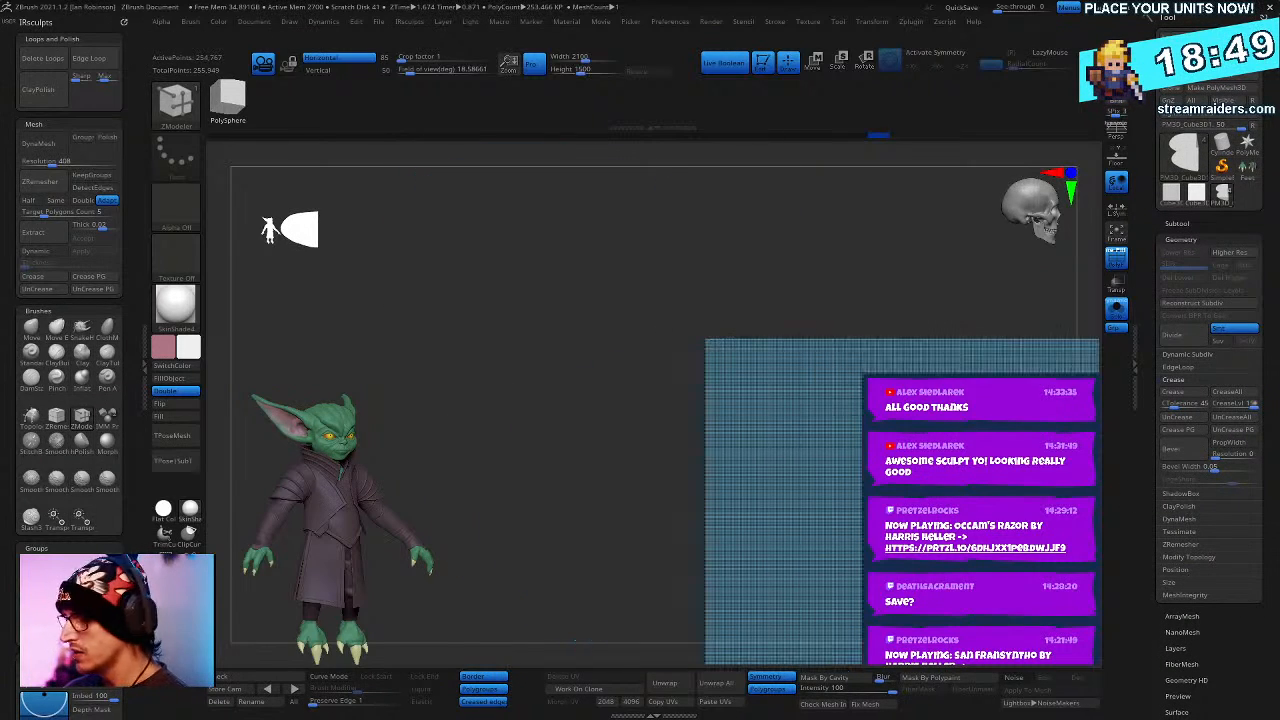
left_click_drag(862, 330, 681, 256, "alt")
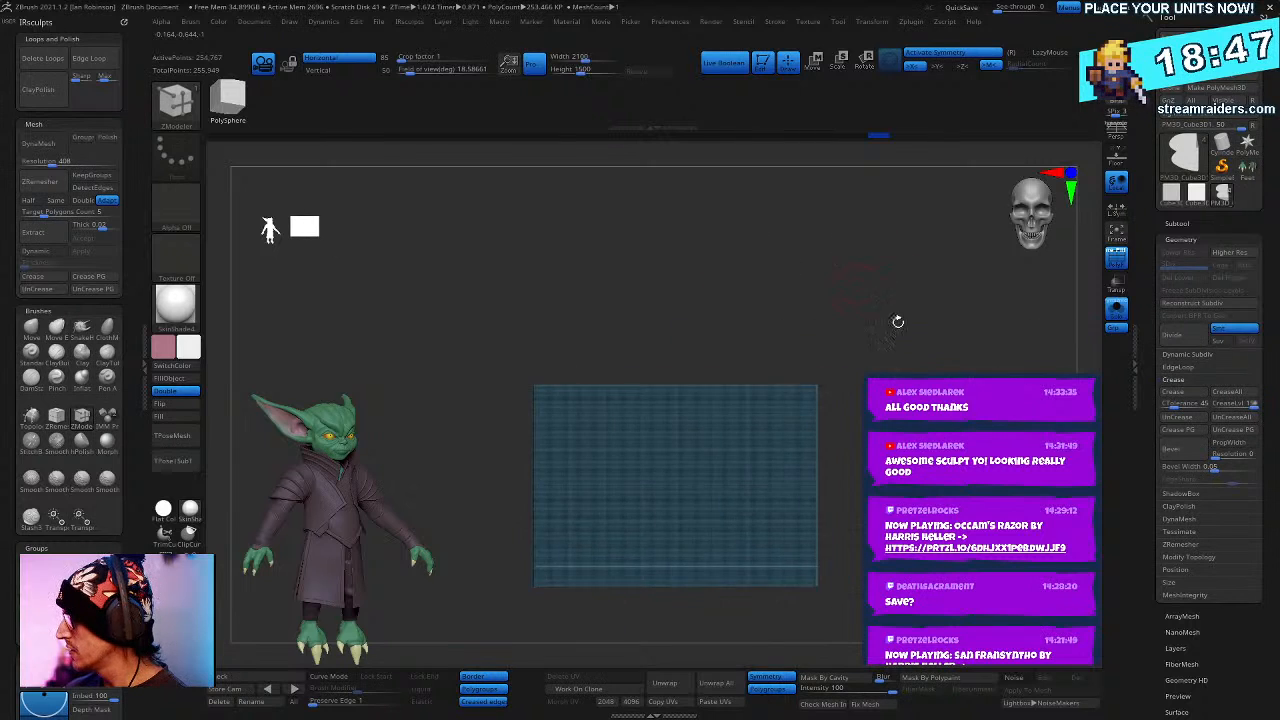
left_click_drag(897, 320, 870, 348, "alt")
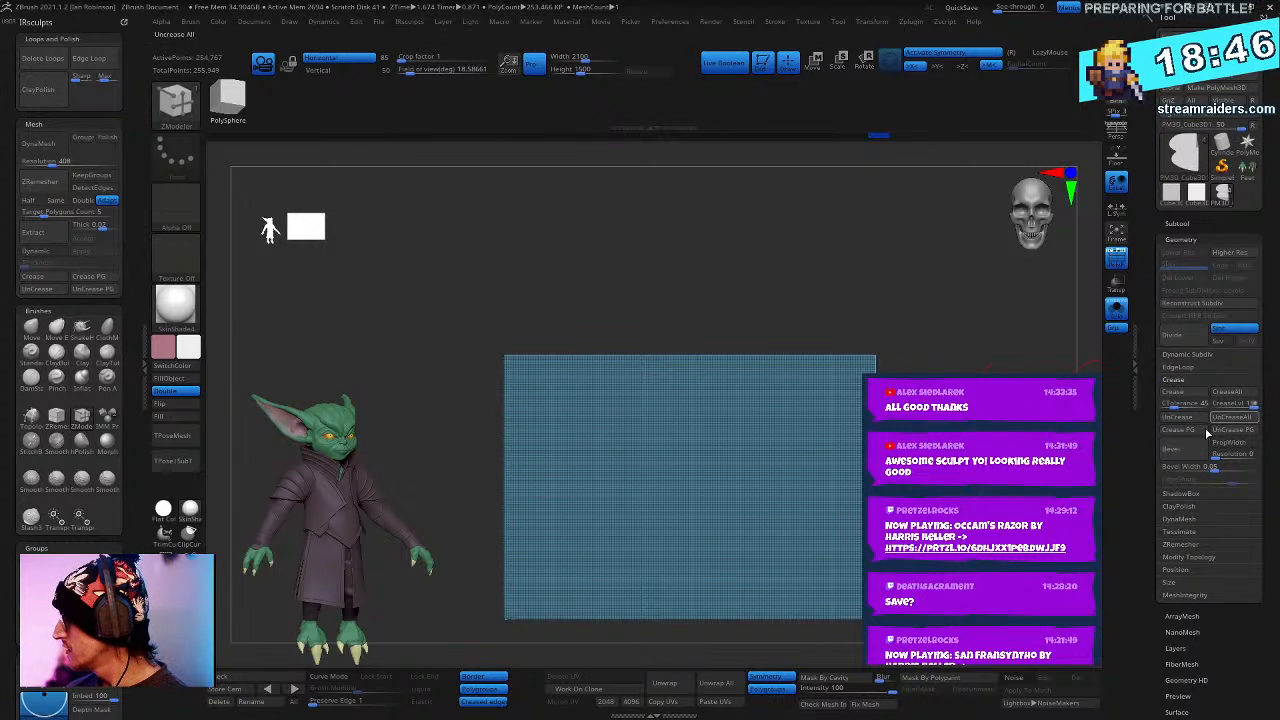
left_click(1186, 223)
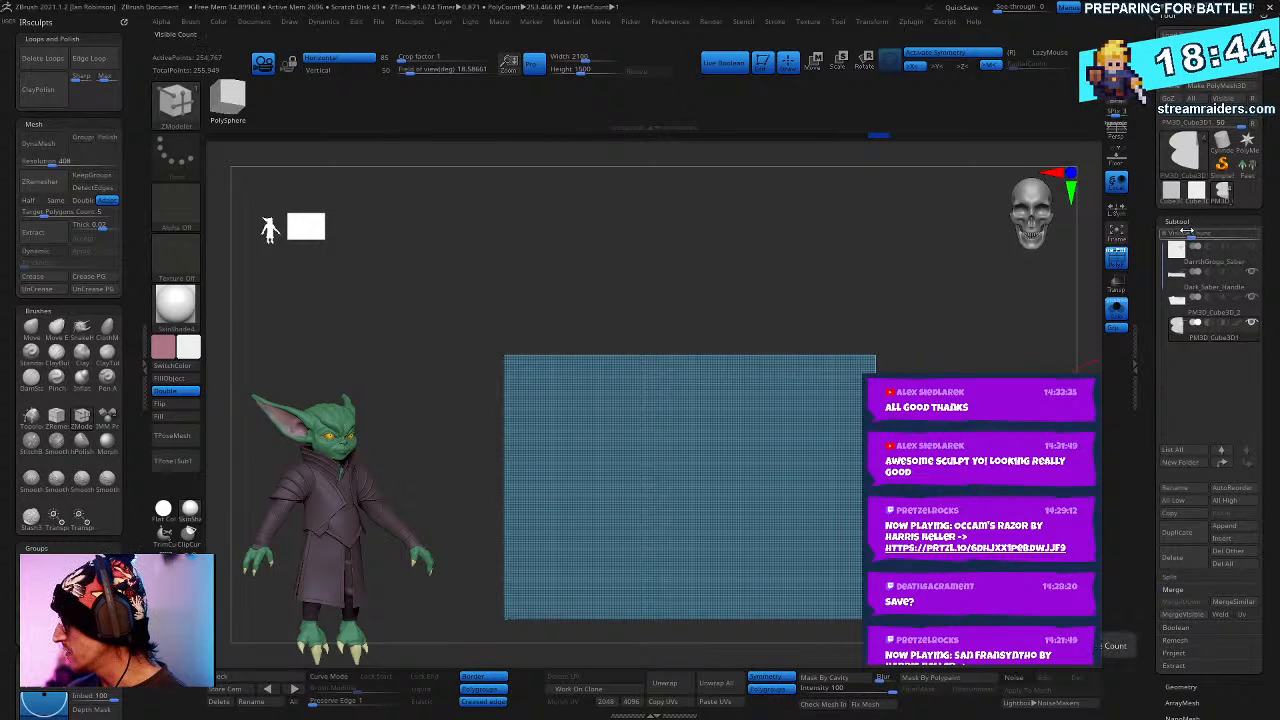
left_click(1180, 222)
left_click(1181, 236)
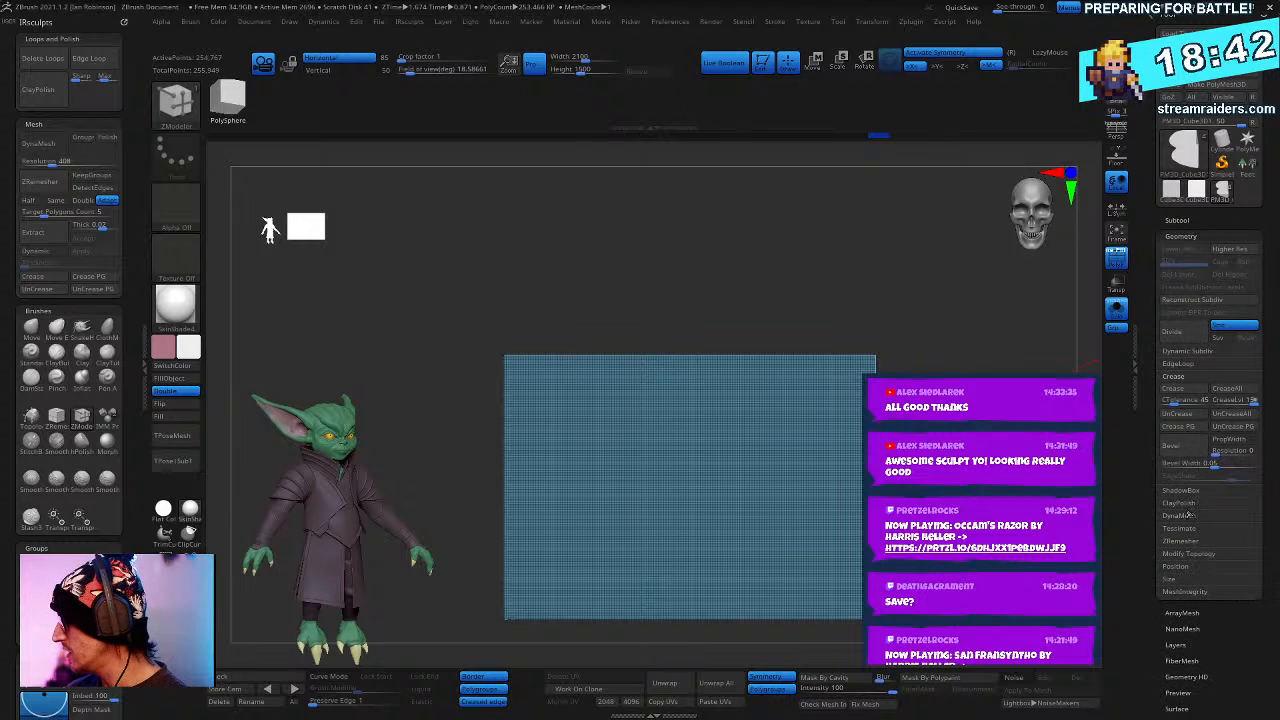
left_click(1182, 541)
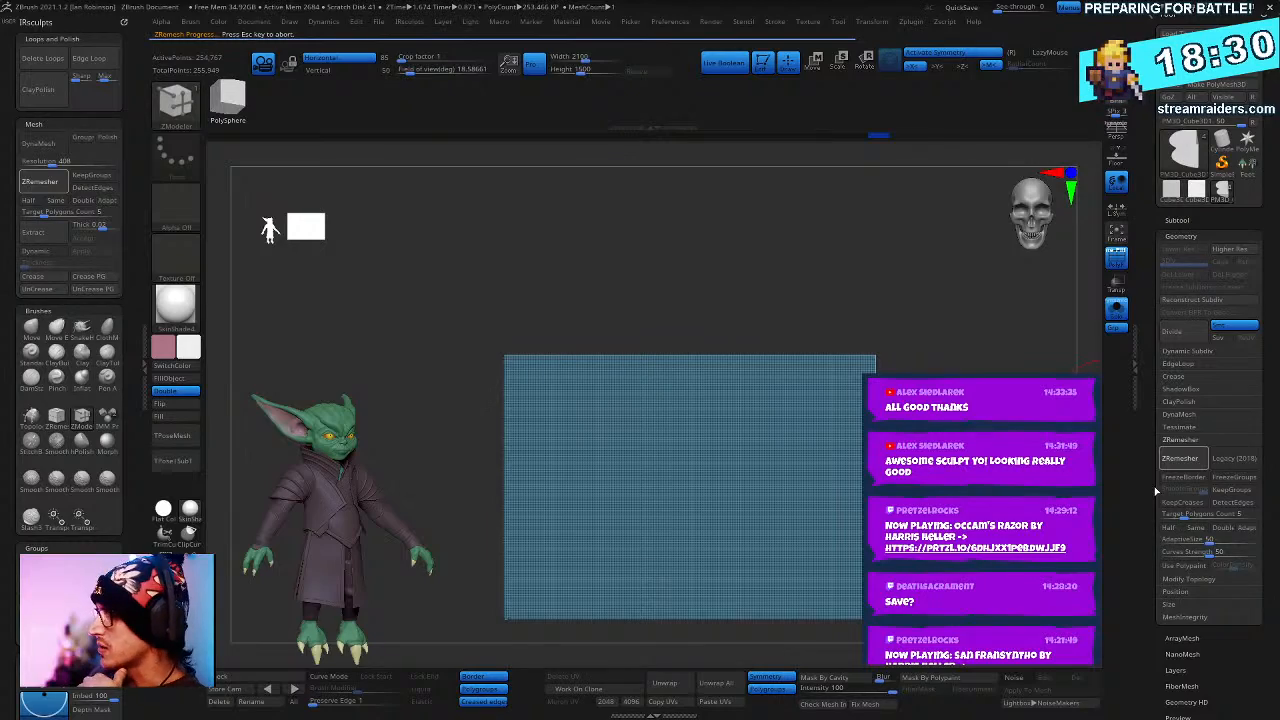
- Hide the flat wall along the remeshed shell's straight edge using SelectRect
mouse_move(1010, 430)
left_mouse_down()
mouse_move(980, 570)
mouse_move(950, 600)
mouse_move(880, 590)
mouse_move(966, 372)
mouse_move(1000, 362)
mouse_move(950, 370)
mouse_move(795, 330)
left_mouse_up()
key("ctrl+shift")
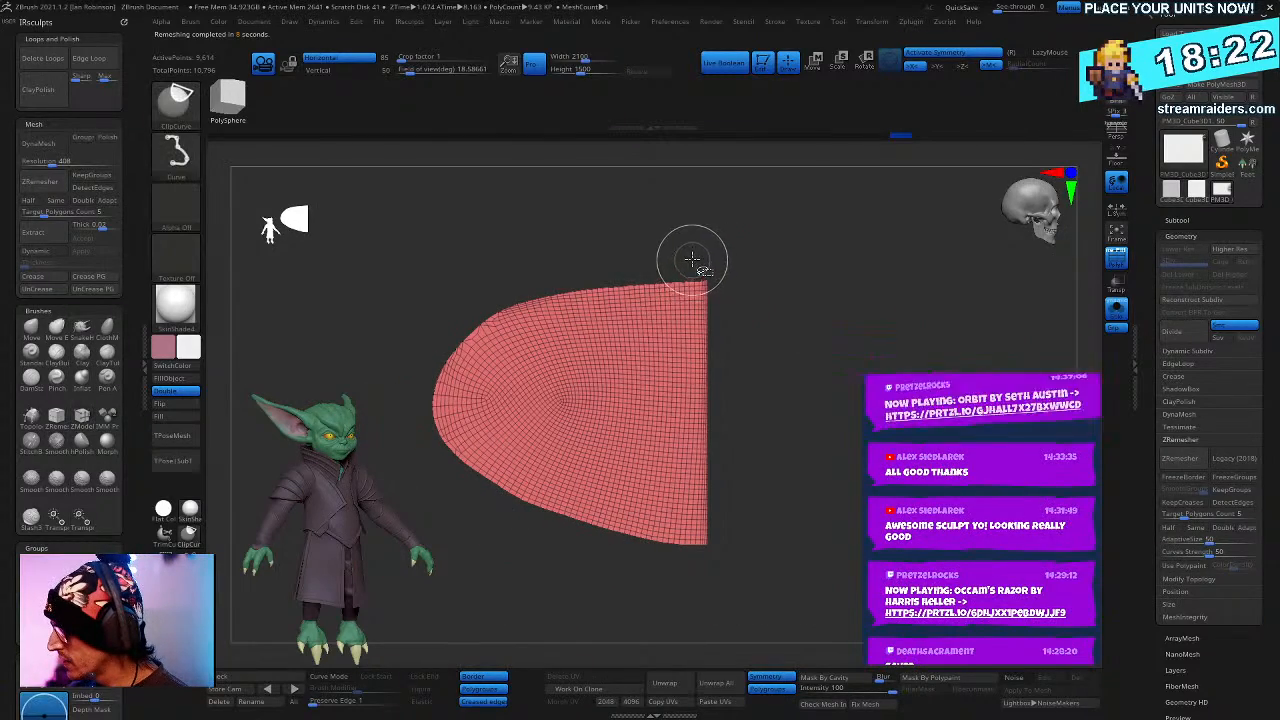
left_click_drag(740, 243, 784, 276, "alt")
left_click(165, 562, "ctrl+shift")
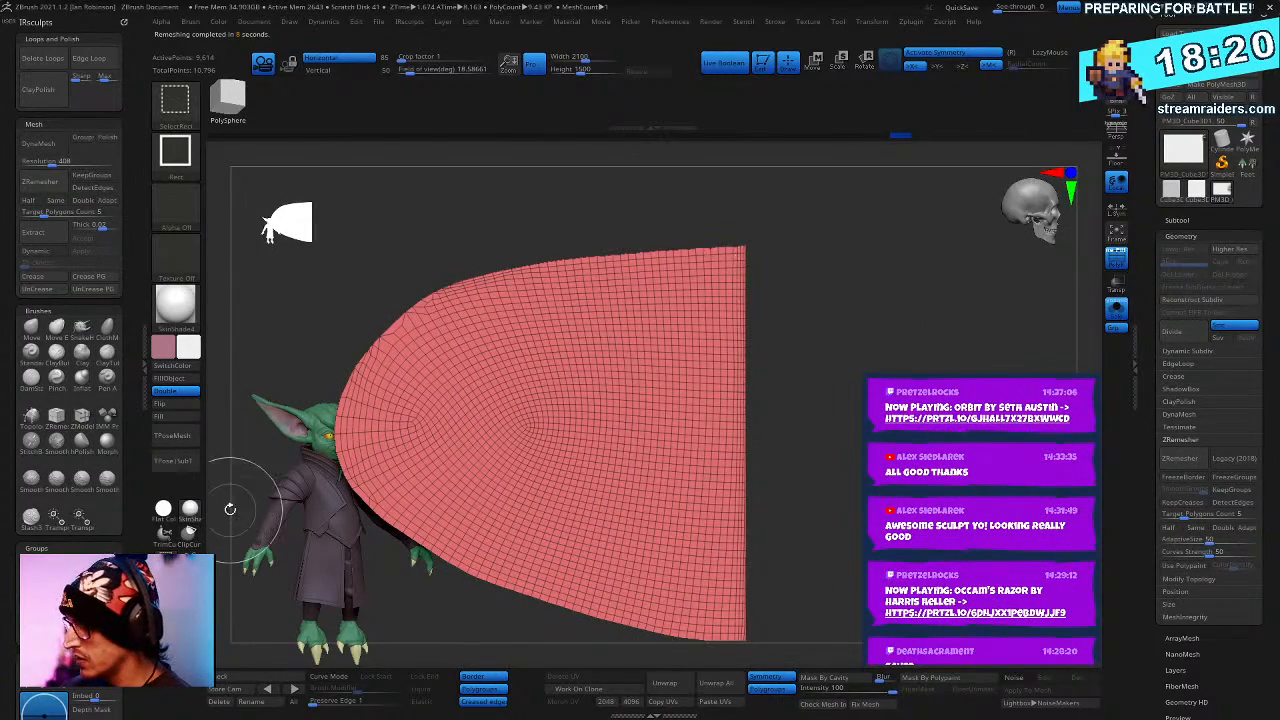
left_click_drag(838, 312, 841, 266, "alt")
left_click_drag(785, 171, 741, 632, "ctrl+shift")
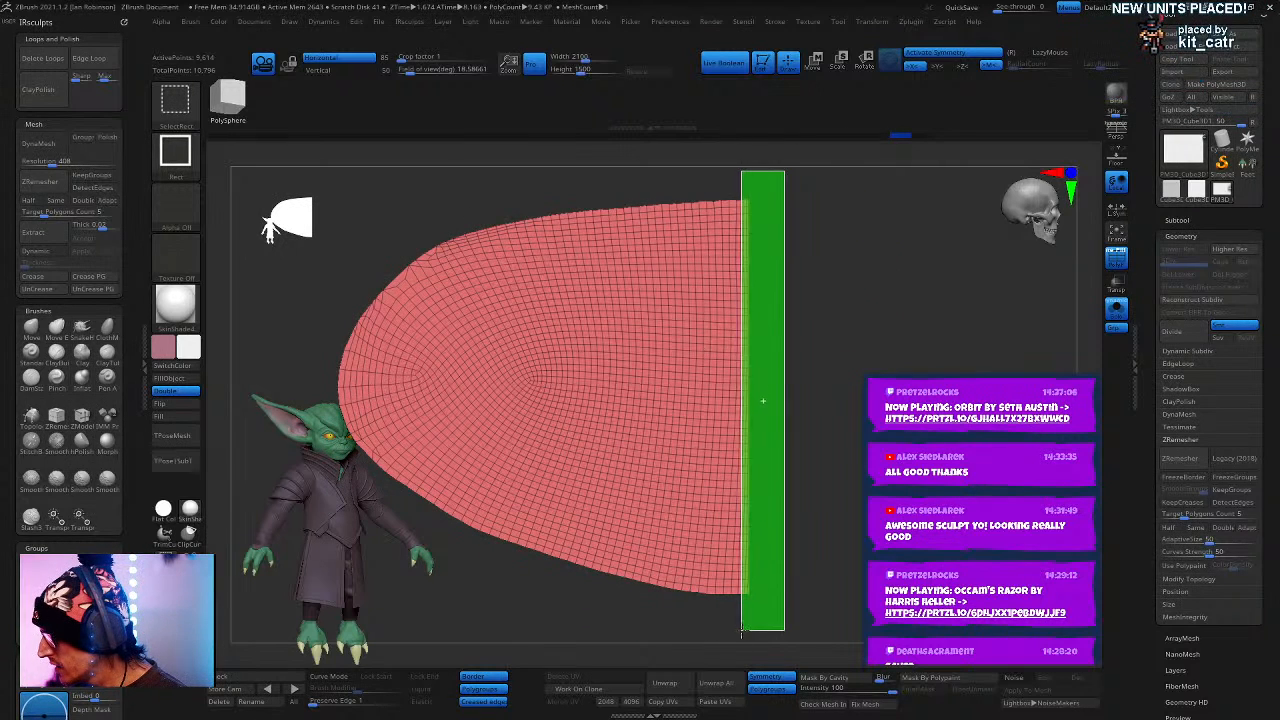
left_click_drag(744, 634, 744, 634, "ctrl+shift")
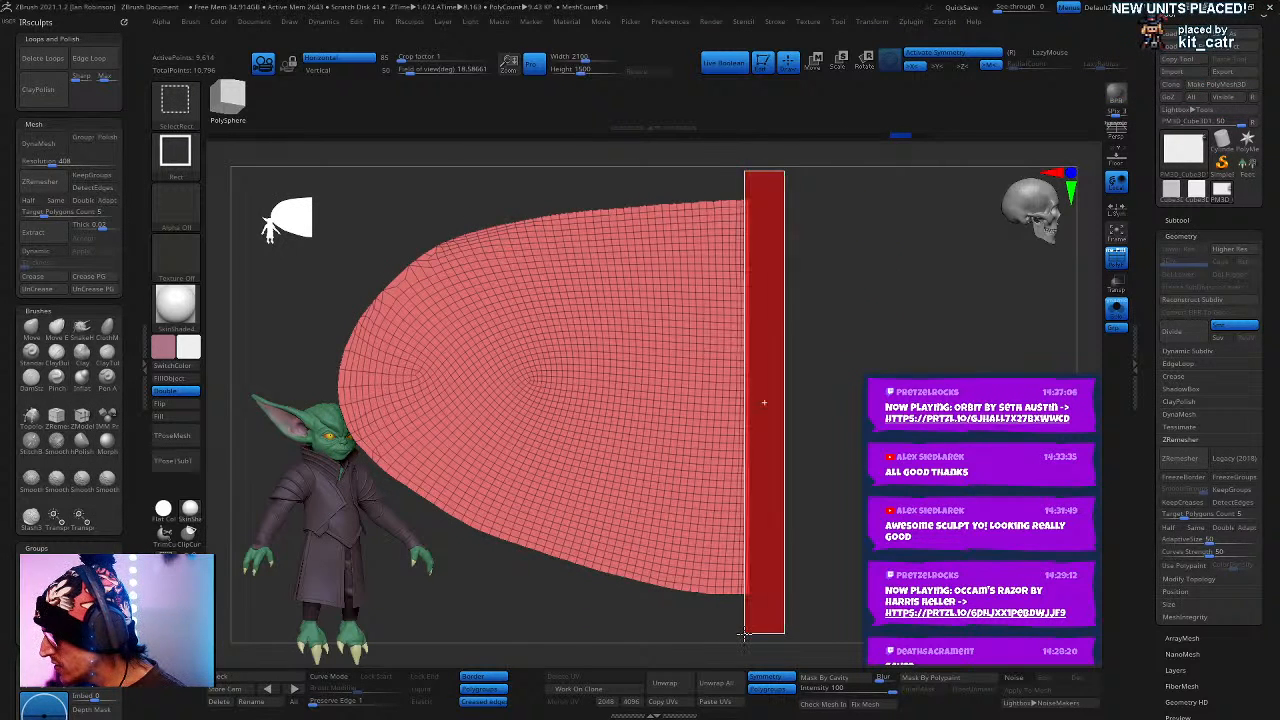
key("ctrl+shift")
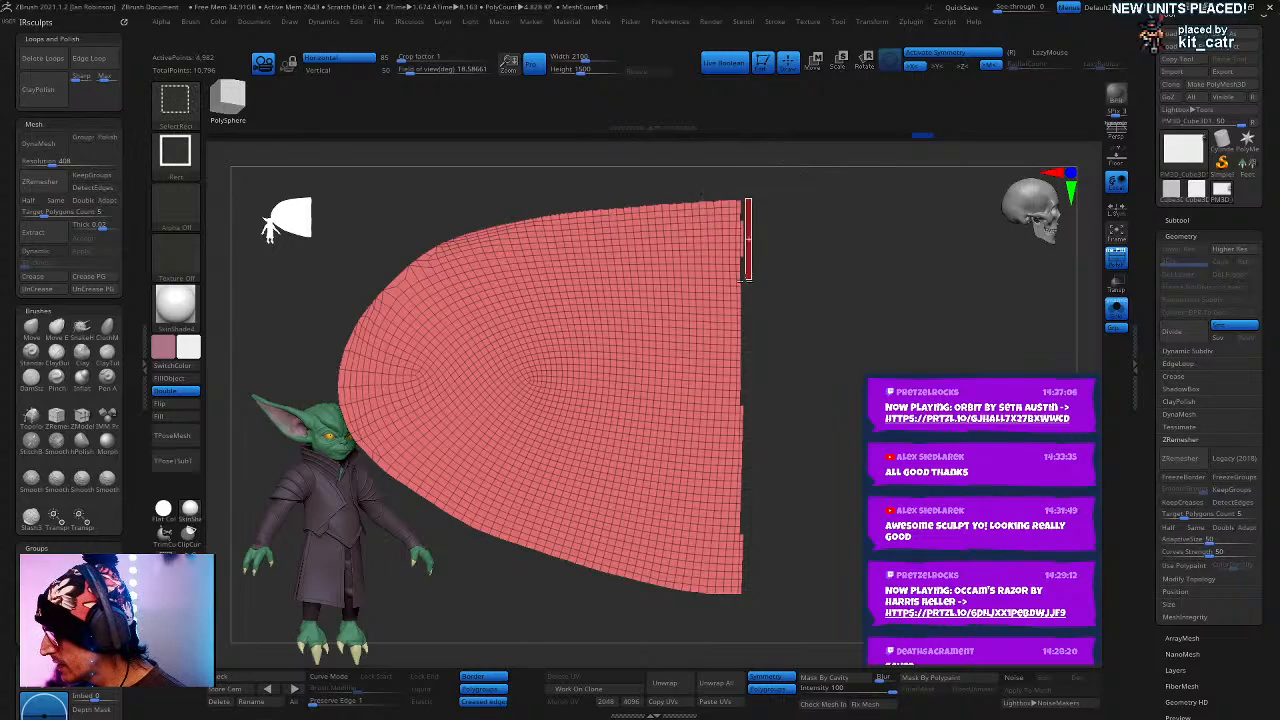
- Hide the leftover face strips along the straight edge and delete the hidden geometry, leaving two separate rounded caps
left_click_drag(745, 281, 746, 284, "ctrl+alt+shift")
left_click_drag(758, 350, 798, 328, "ctrl+shift")
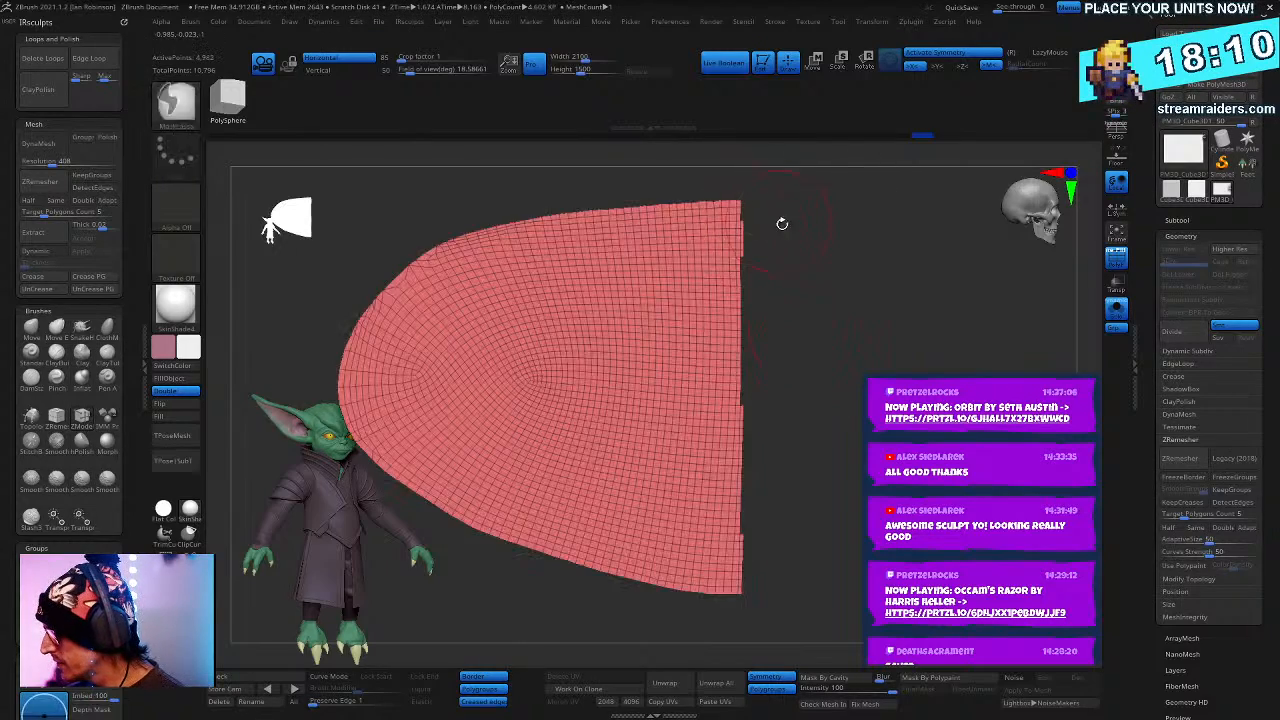
right_click_drag(782, 224, 790, 335, "ctrl")
left_click_drag(787, 226, 769, 334, "ctrl+shift")
right_click_drag(806, 585, 770, 318, "alt")
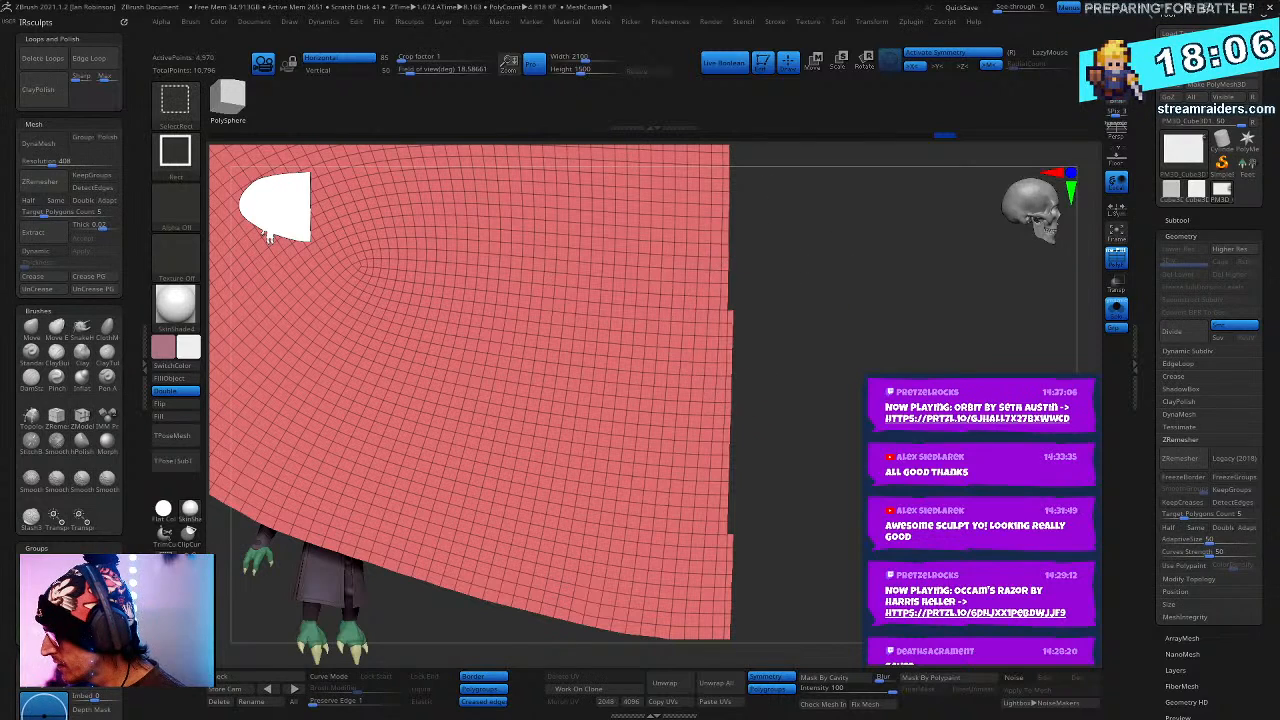
left_click_drag(751, 270, 736, 540, "ctrl+shift")
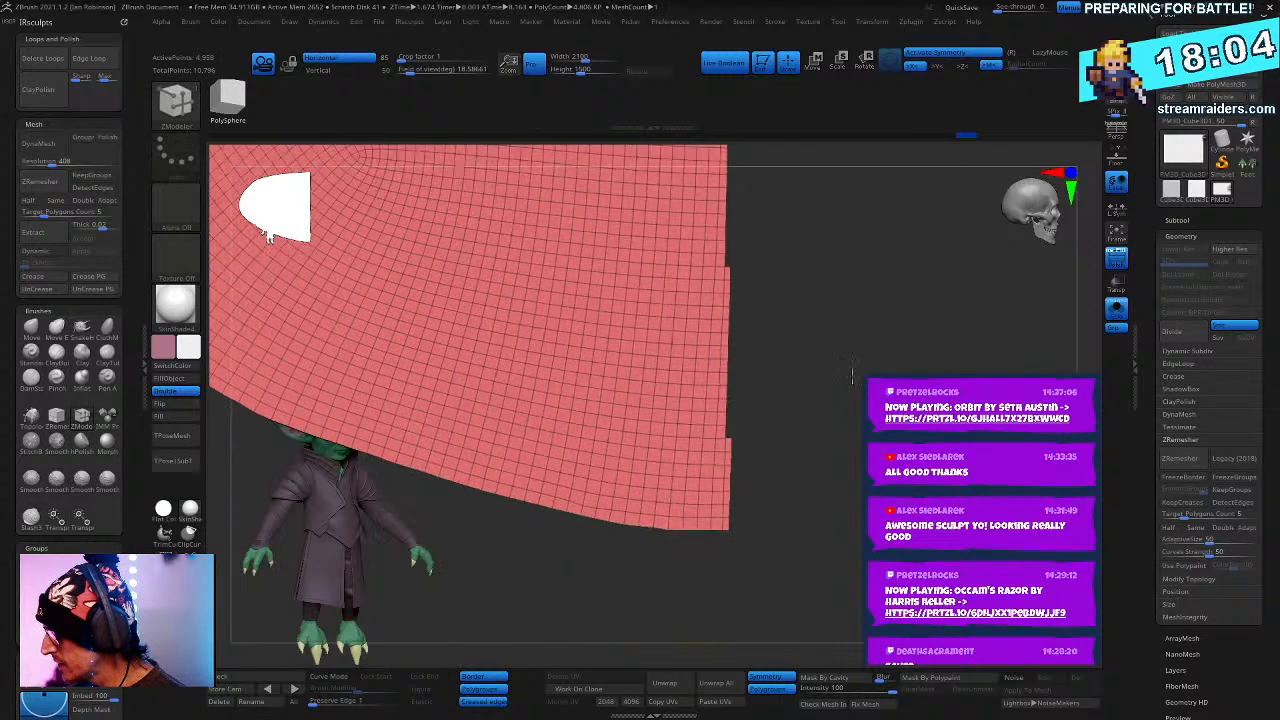
left_click_drag(757, 215, 731, 546, "ctrl+shift")
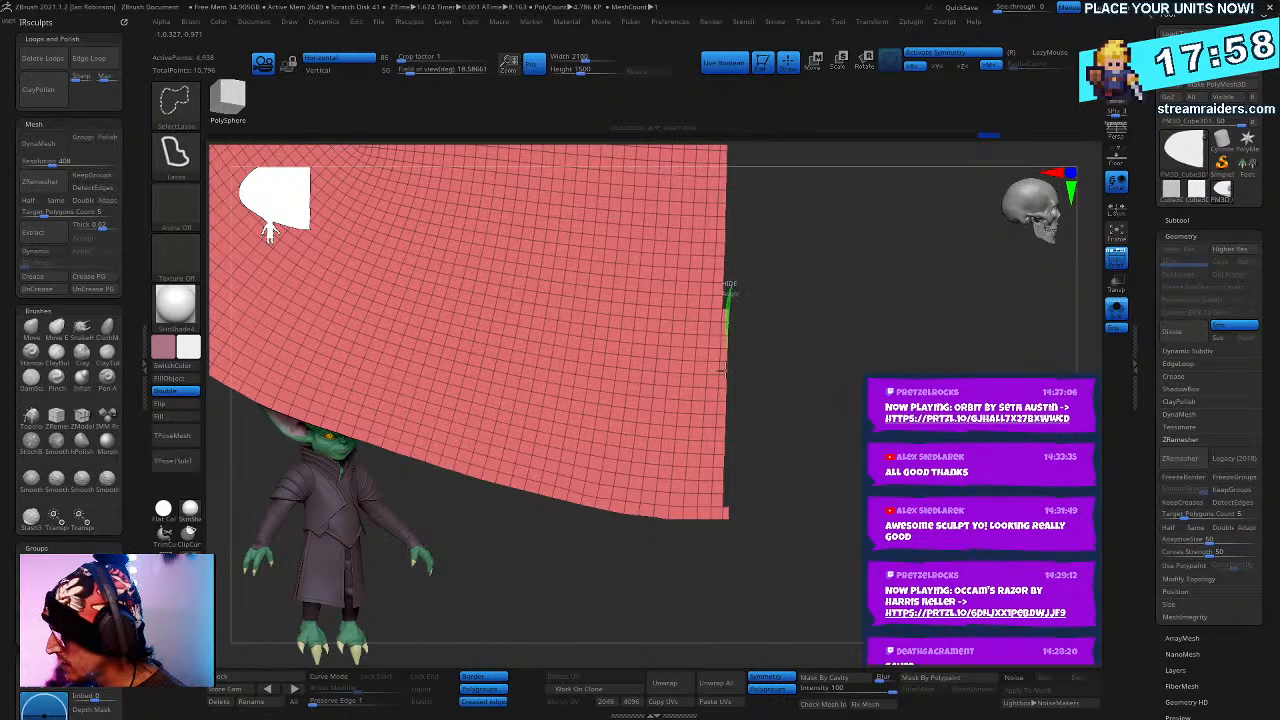
left_click_drag(839, 393, 849, 340, "ctrl+alt+shift")
mouse_move(826, 449)
left_mouse_down("alt")
mouse_move(839, 217)
mouse_move(870, 480)
mouse_move(820, 530)
left_mouse_up("alt")
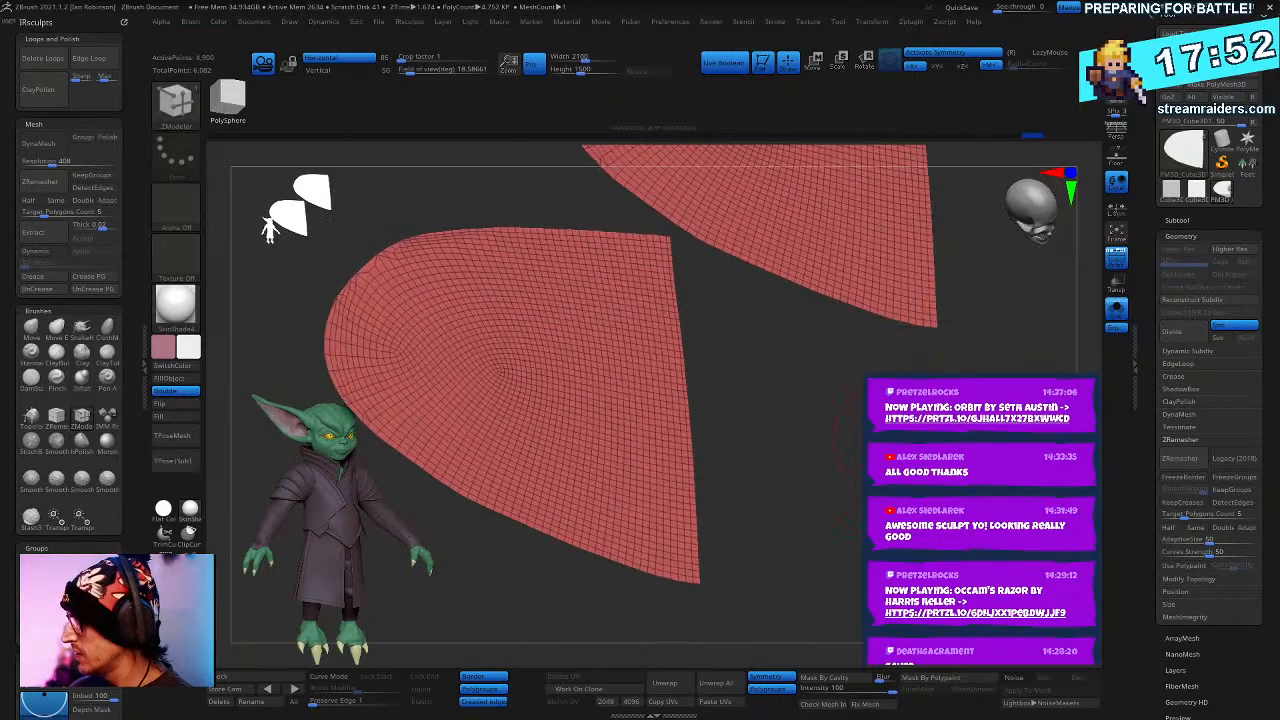
- Choose the CurveBridge brush and ZRemesh the two rounded caps with the Half option
left_click_drag(827, 390, 890, 516, "alt")
key("b")
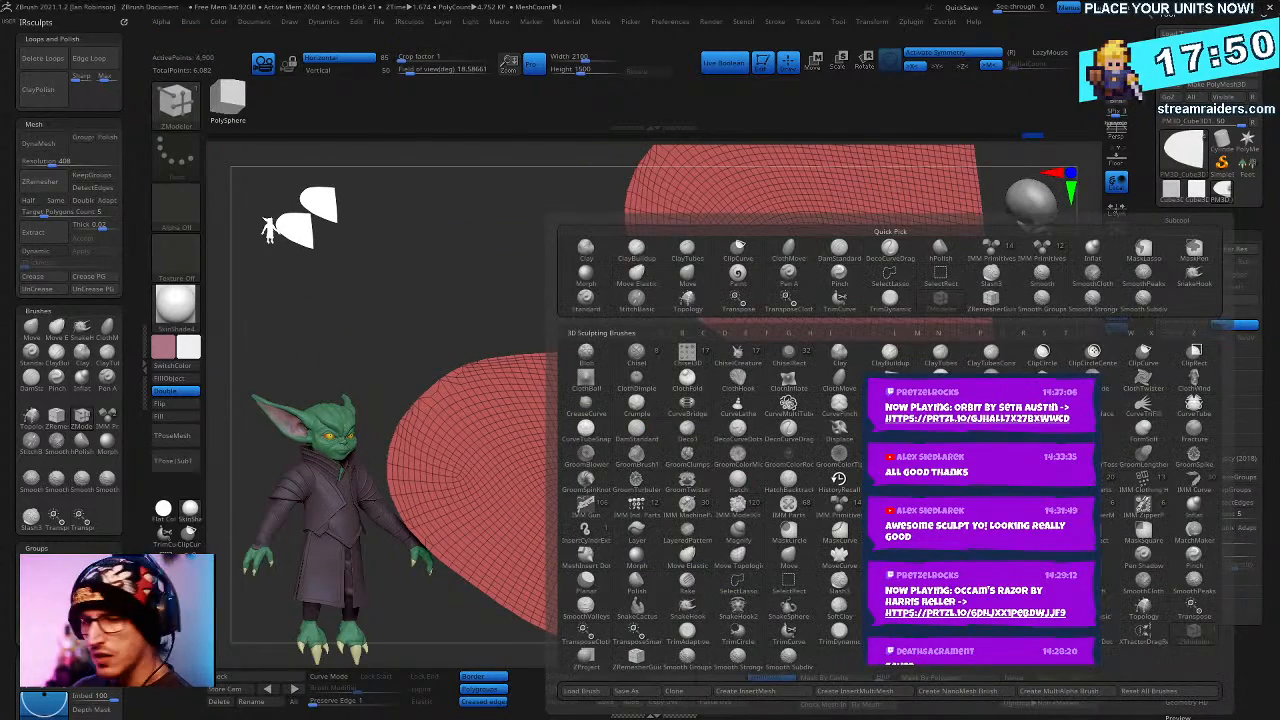
left_click(692, 411)
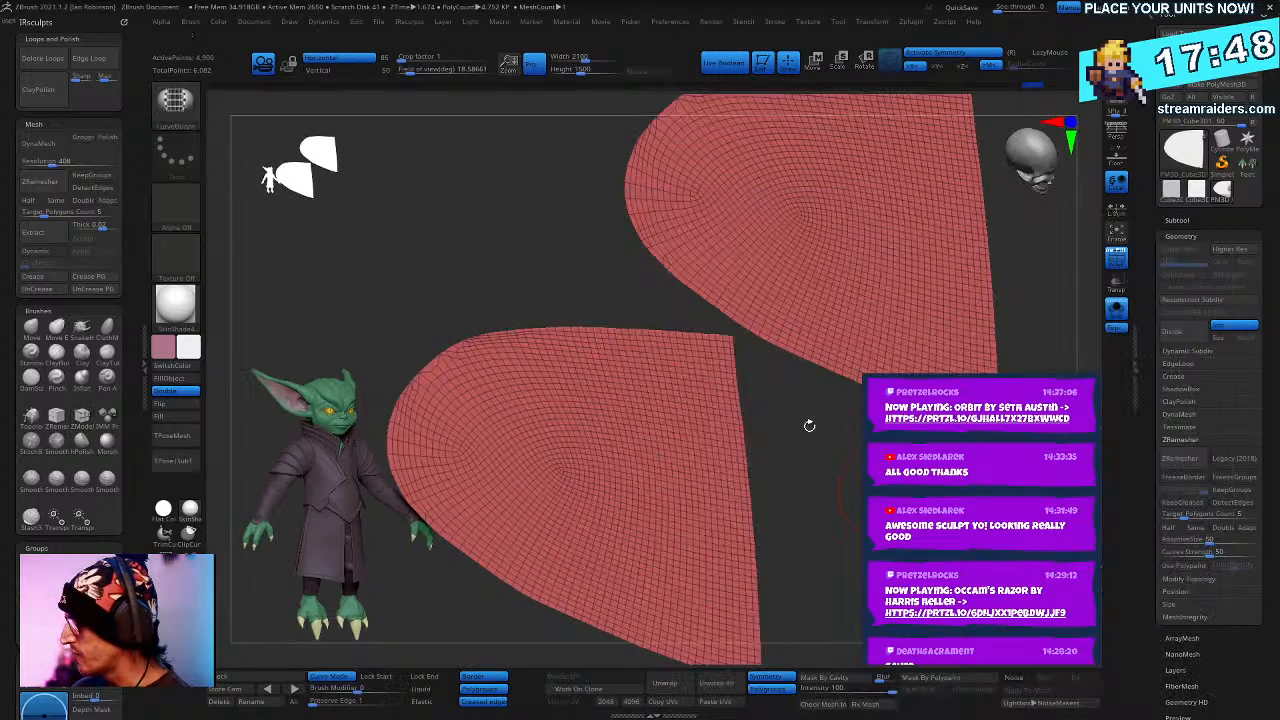
mouse_move(809, 426)
left_mouse_down("alt")
mouse_move(812, 380)
mouse_move(878, 358)
mouse_move(876, 316)
left_mouse_up("alt")
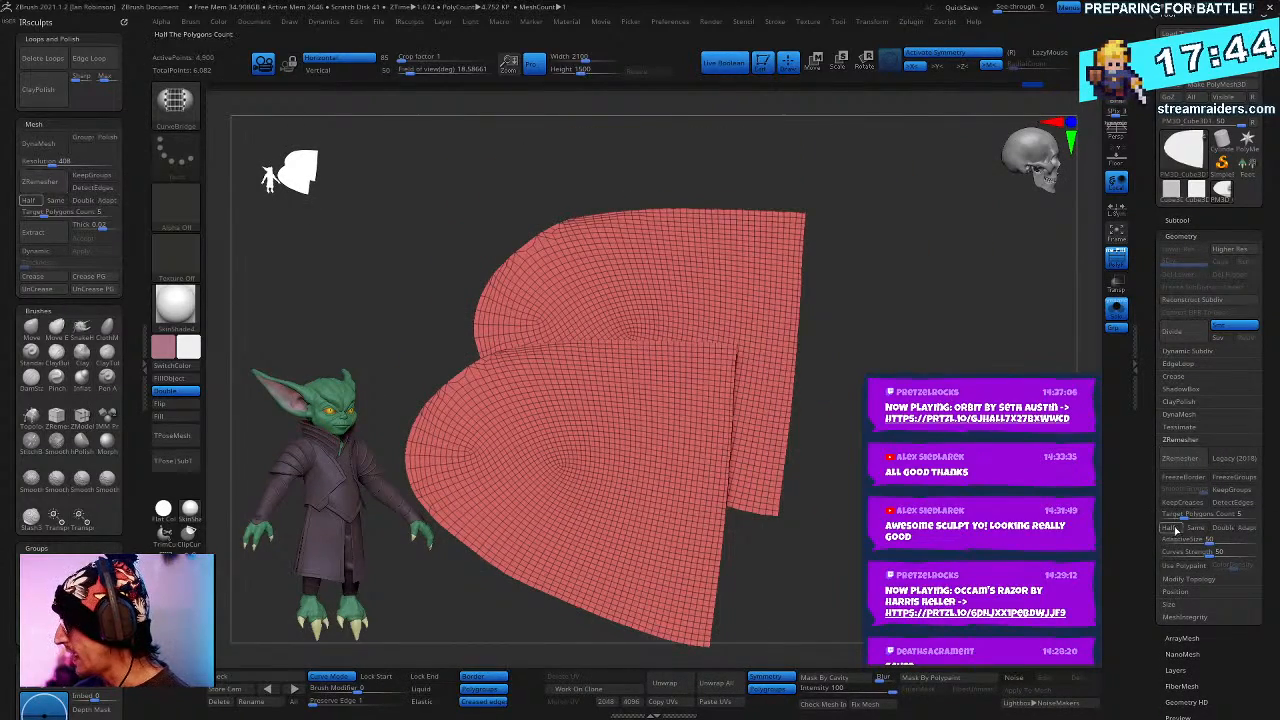
left_click(1178, 458)
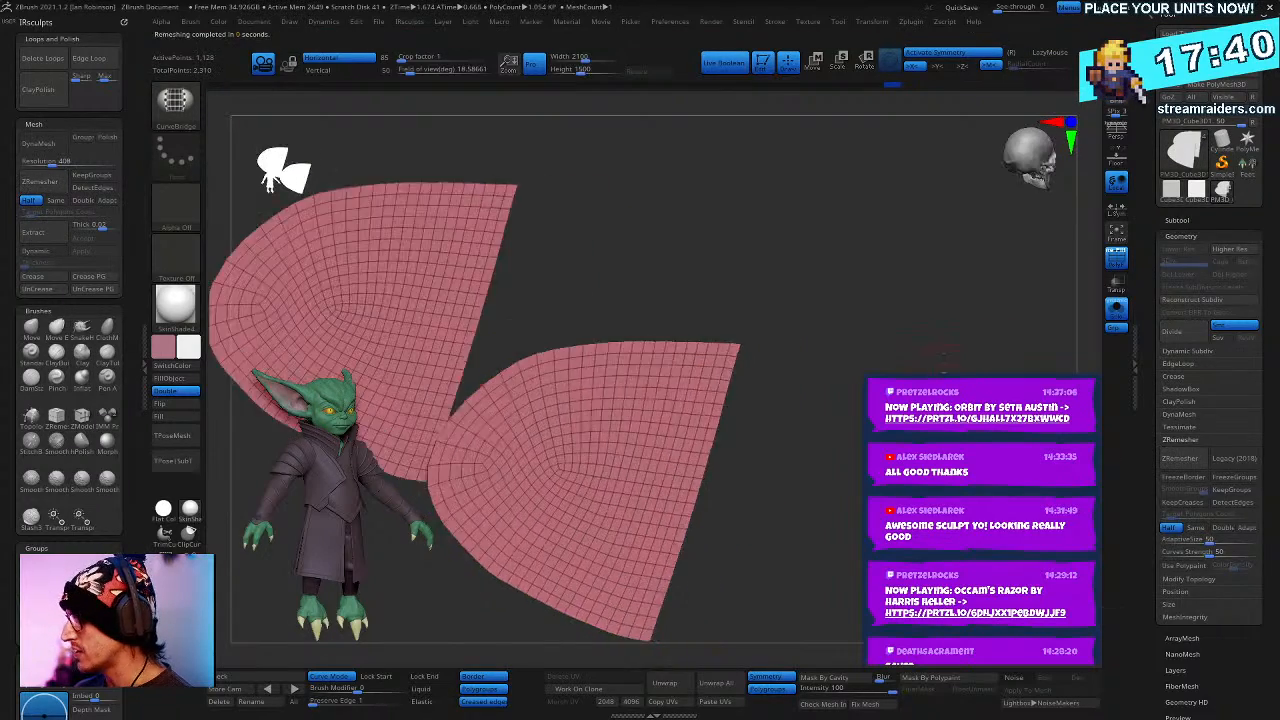
left_click_drag(936, 362, 912, 322)
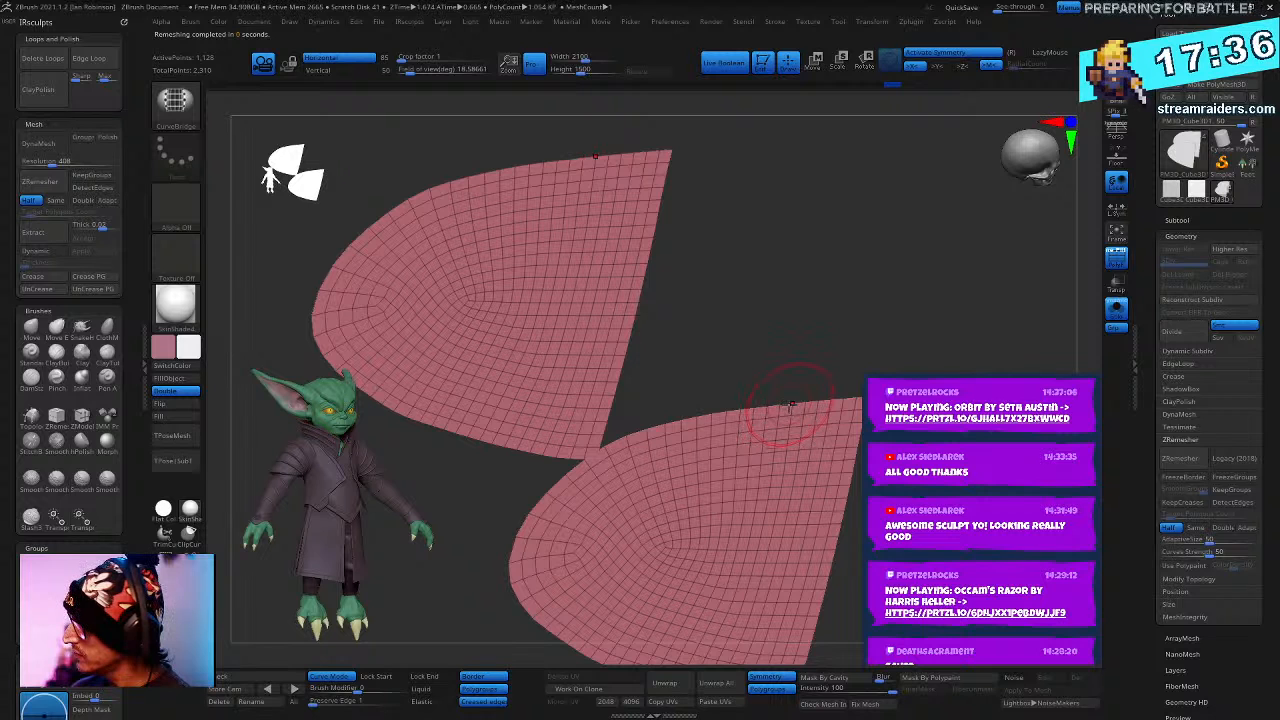
- Try to bridge the borders of the two caps with CurveBridge
left_click_drag(787, 405, 790, 440)
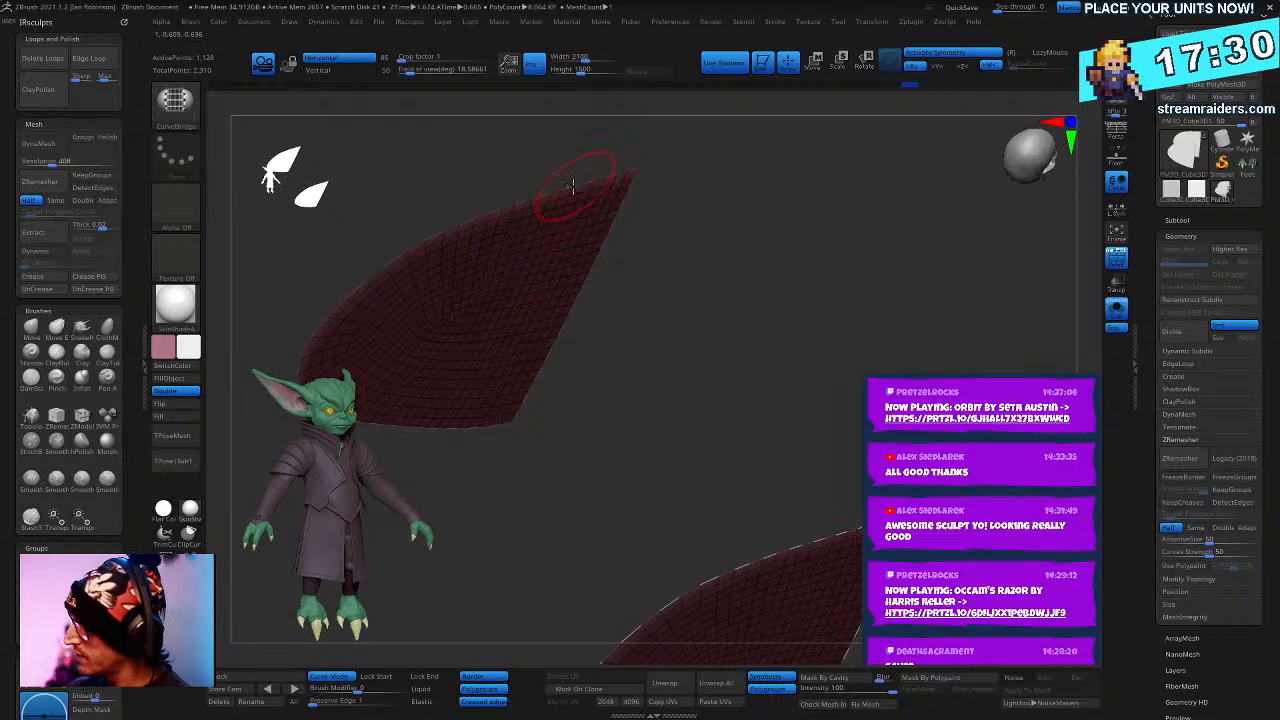
left_click_drag(575, 185, 970, 365, "ctrl")
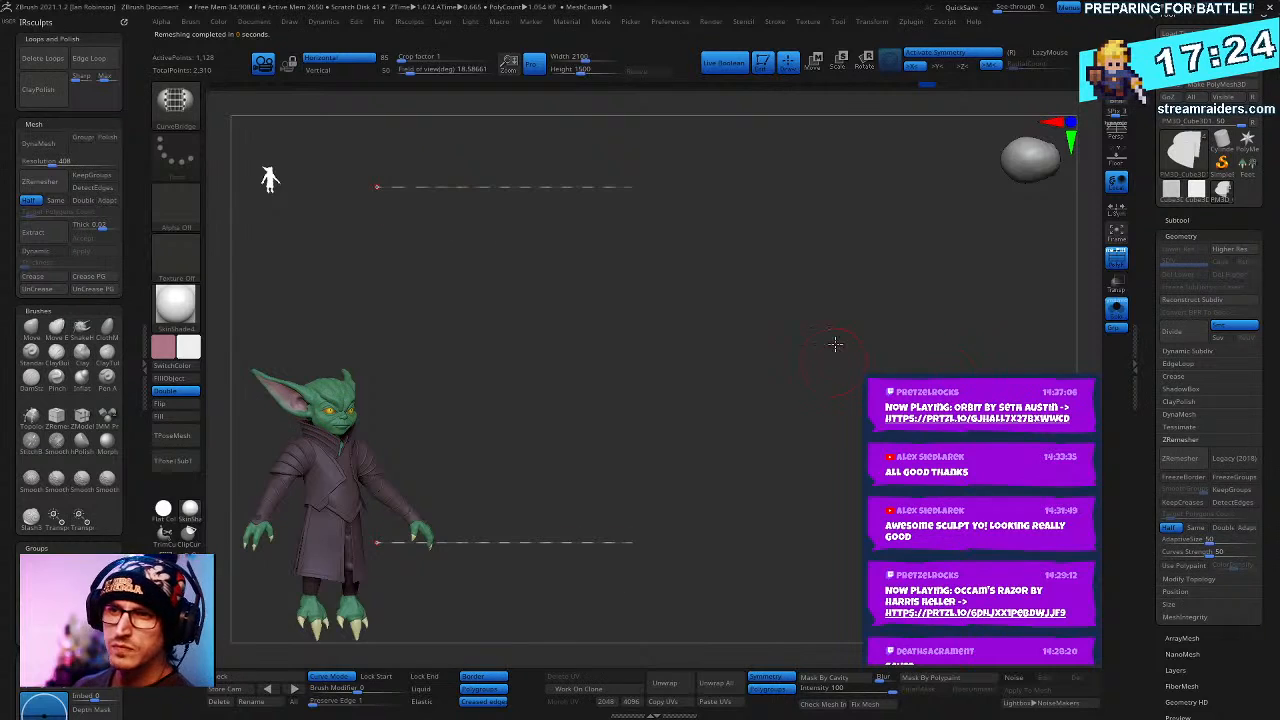
left_click_drag(835, 344, 940, 367)
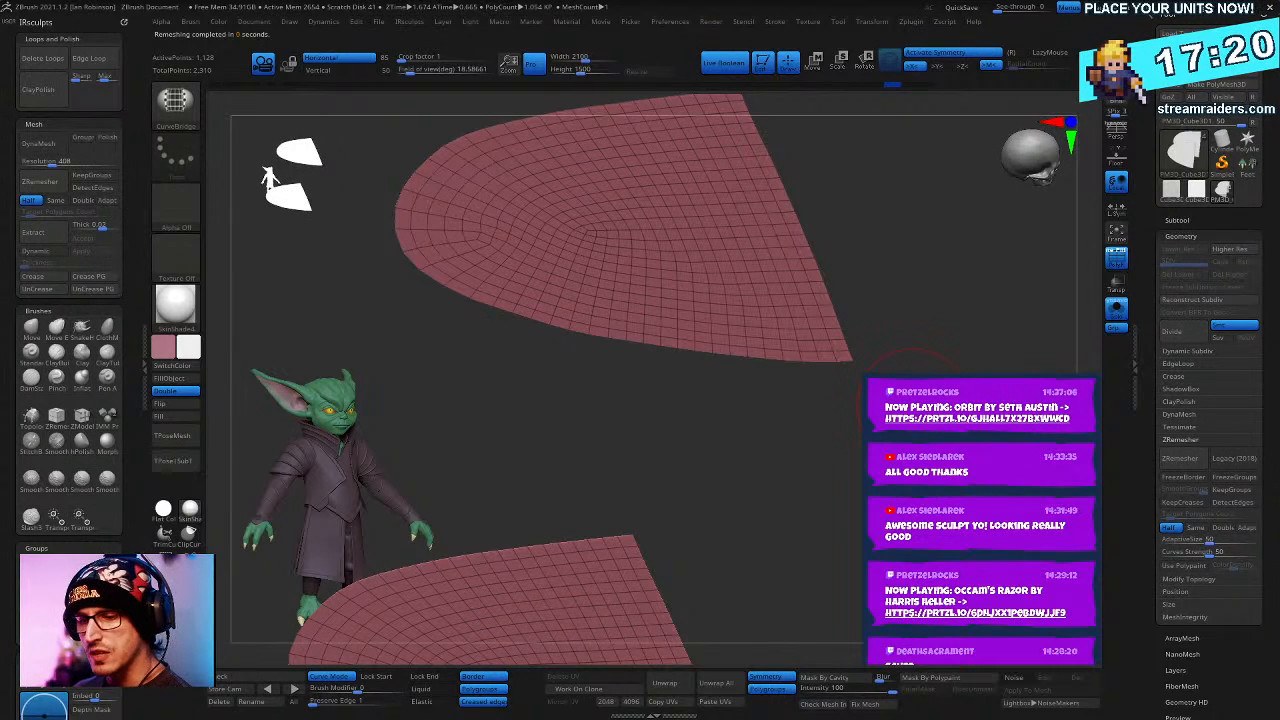
- Extrude the two cap polygroups towards each other with ZModeler to form one solid rounded block
key("b")
key("z")
key("m")
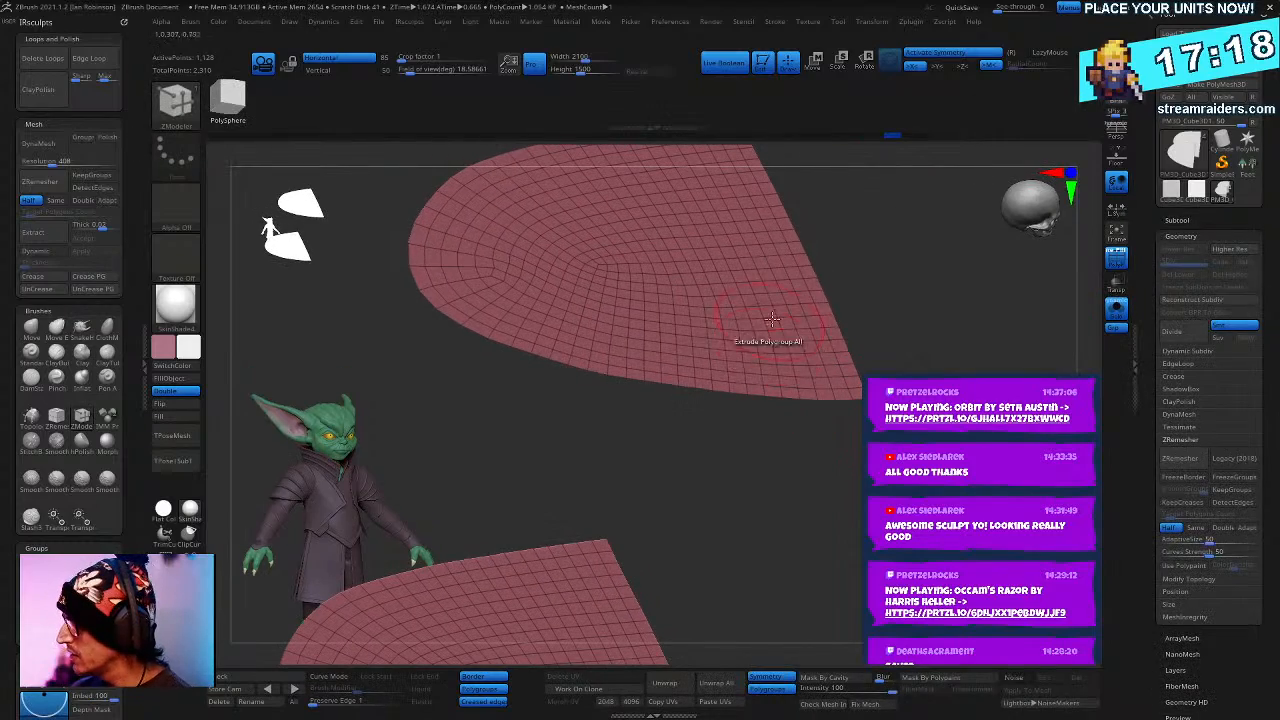
left_click_drag(772, 318, 585, 665)
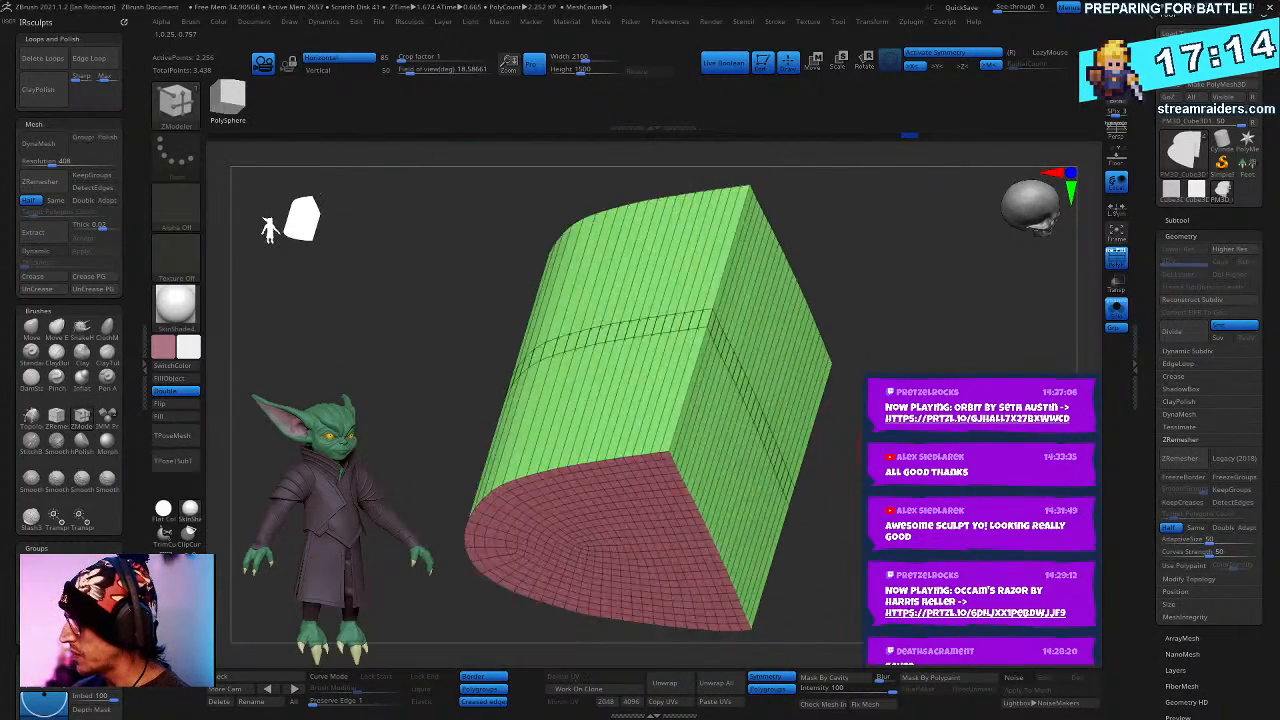
left_click_drag(840, 560, 788, 464)
left_click_drag(608, 495, 600, 570)
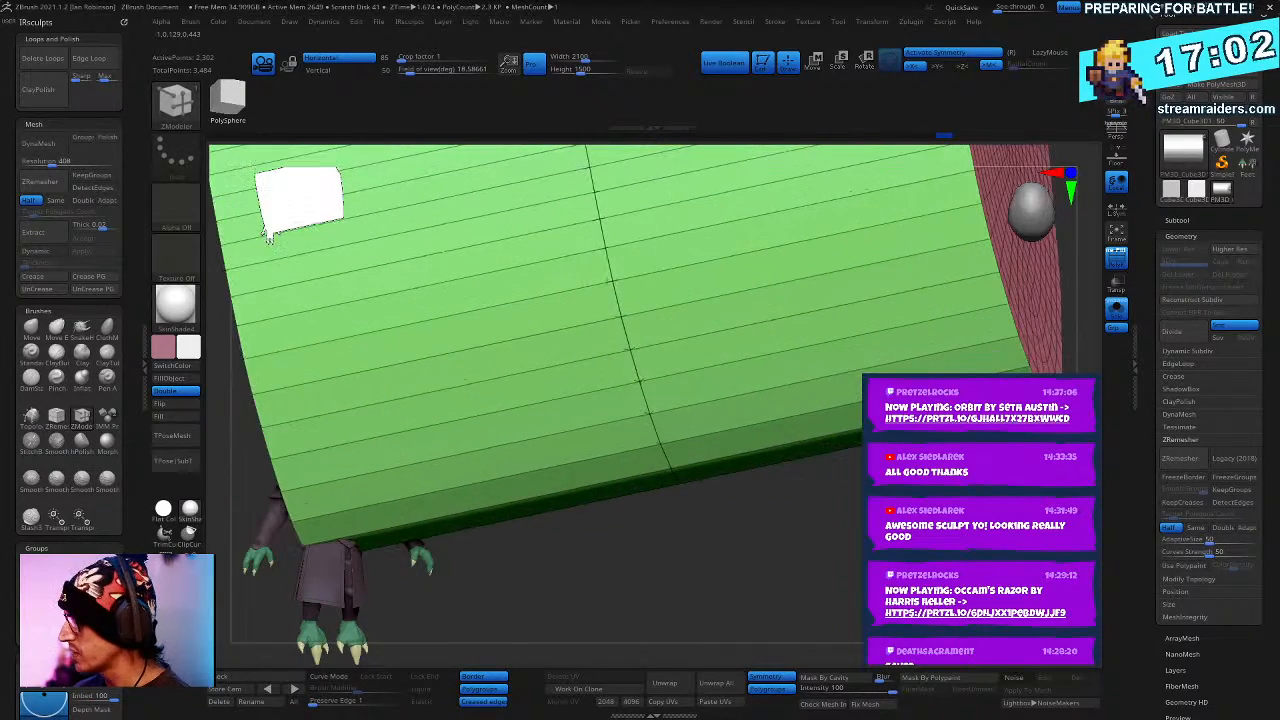
- Insert evenly spaced edge loops across the block's long side walls with ZModeler
left_click(737, 330)
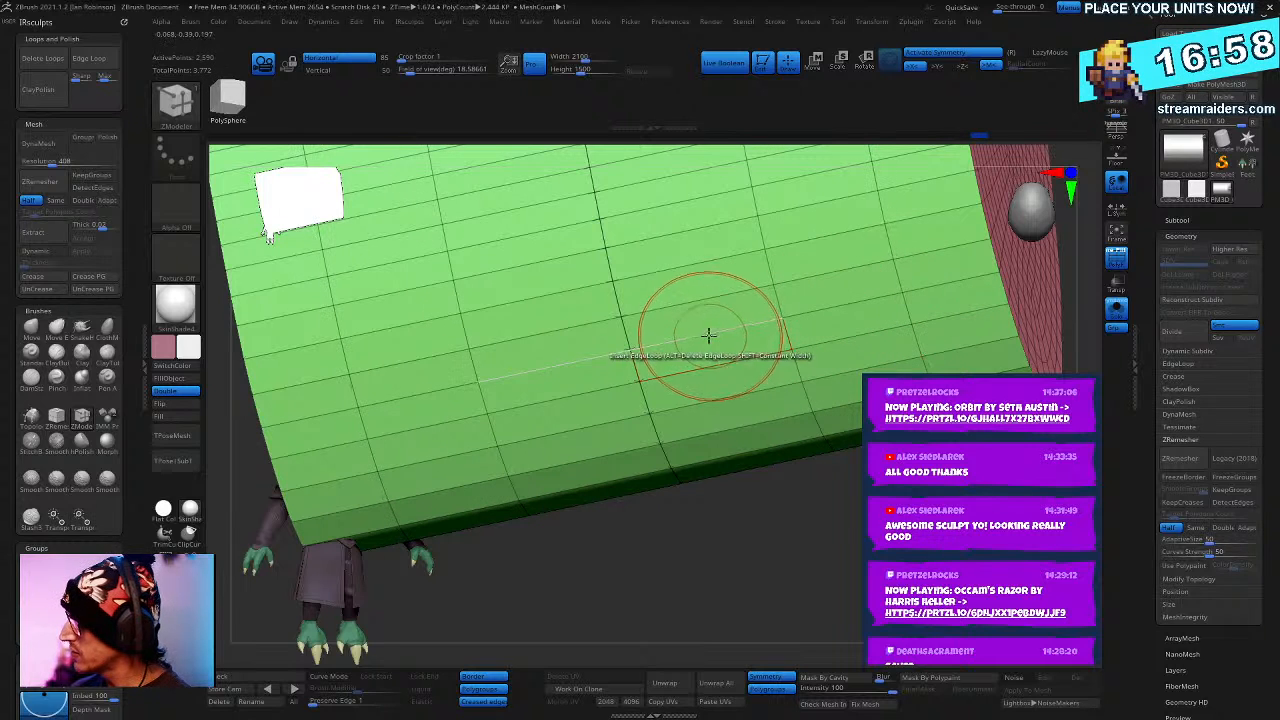
left_click(949, 286)
left_click(834, 314)
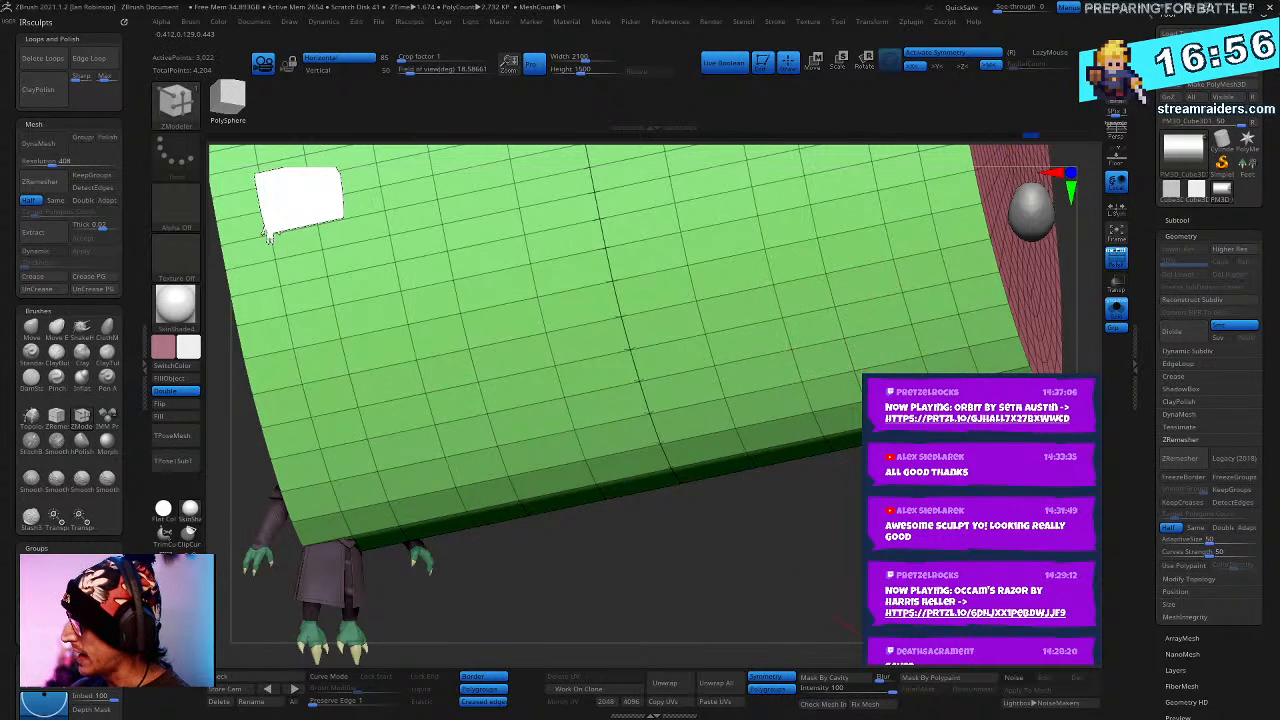
- Turn off Solo to show the saber parts and move the cutter to the guard's end
left_click_drag(820, 500, 830, 440, "alt")
left_click_drag(830, 440, 815, 505, "shift")
left_click(1116, 310)
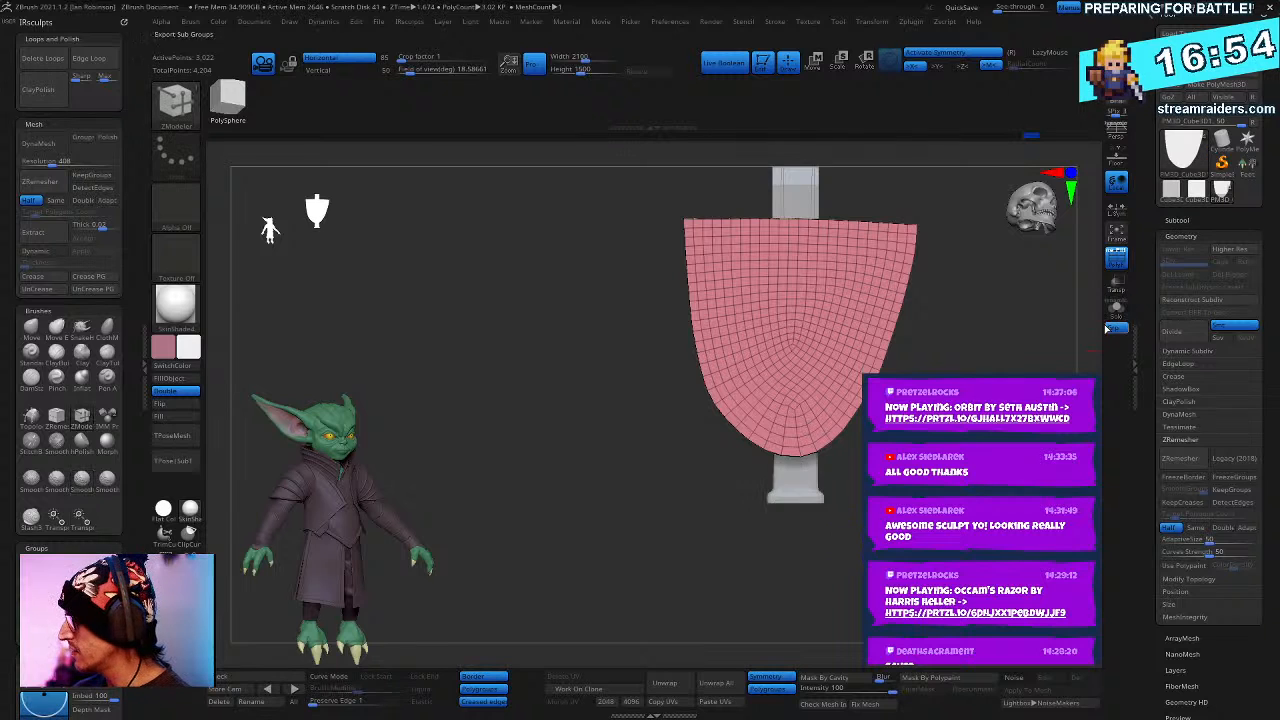
left_click_drag(885, 430, 832, 475, "alt")
key("w")
left_click_drag(719, 511, 716, 560)
left_click_drag(719, 432, 719, 307)
- Scale the cutter down uniformly and lower it into the guard's end
left_click_drag(826, 285, 798, 445, "alt")
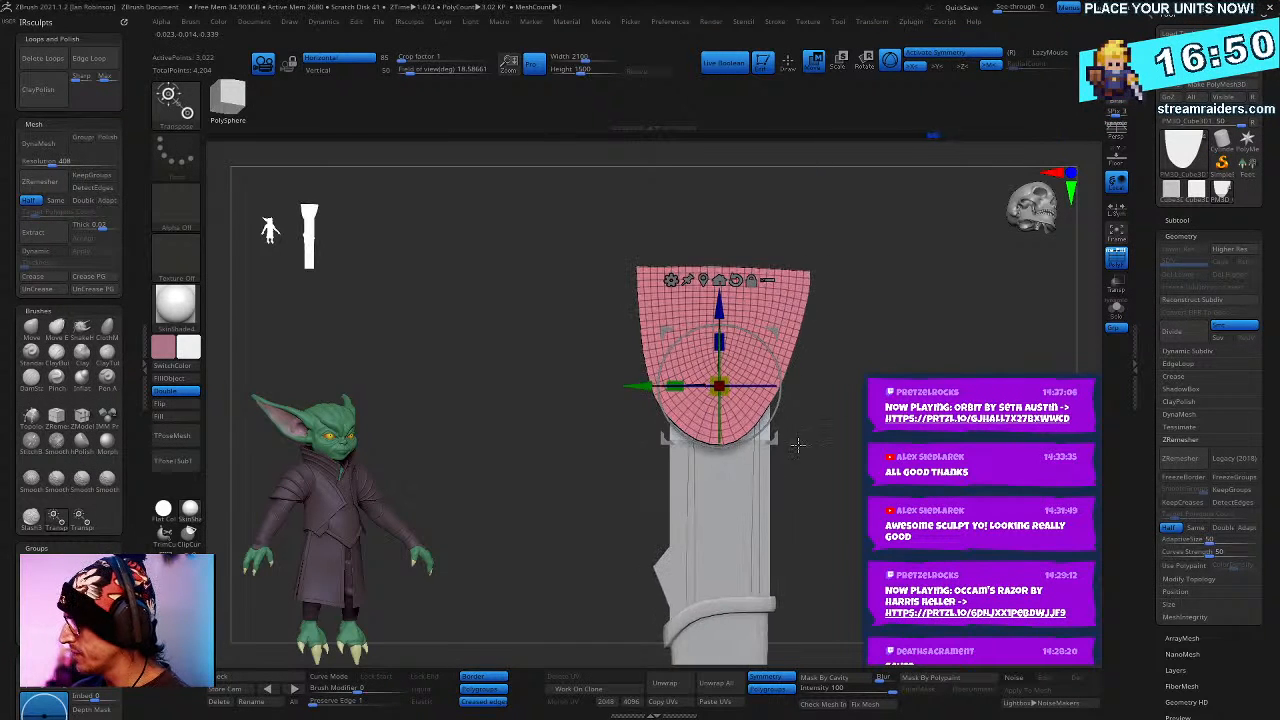
left_click_drag(721, 385, 719, 424)
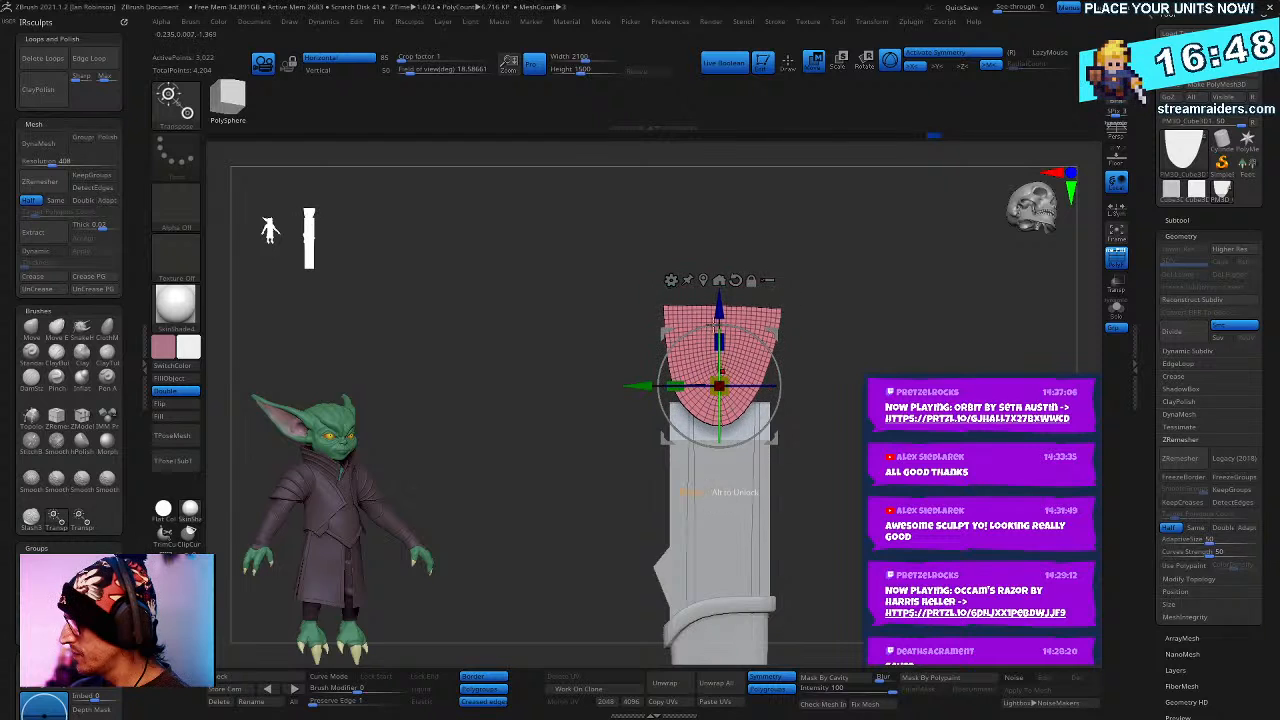
left_click_drag(720, 298, 721, 328)
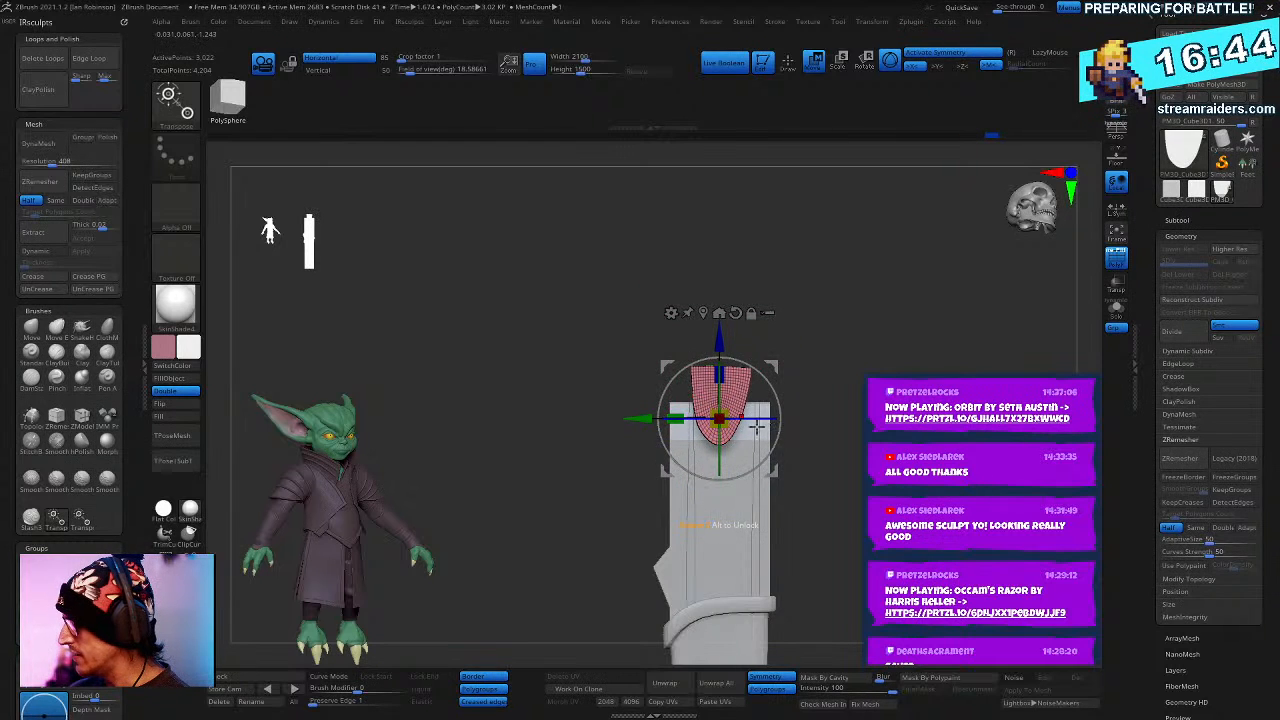
- Stretch the cutter lengthwise, lower it further into the guard and nudge it sideways
left_click_drag(842, 290, 871, 354, "alt")
key("q")
key("w")
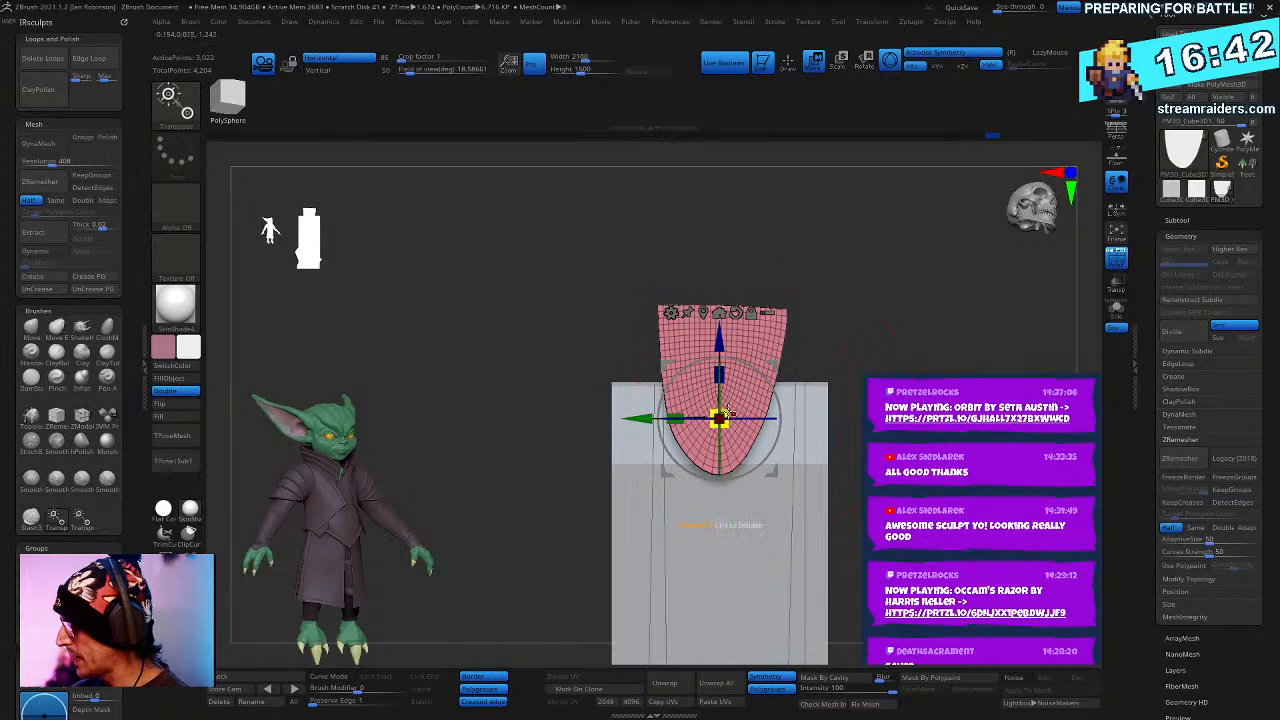
left_click_drag(726, 336, 729, 385)
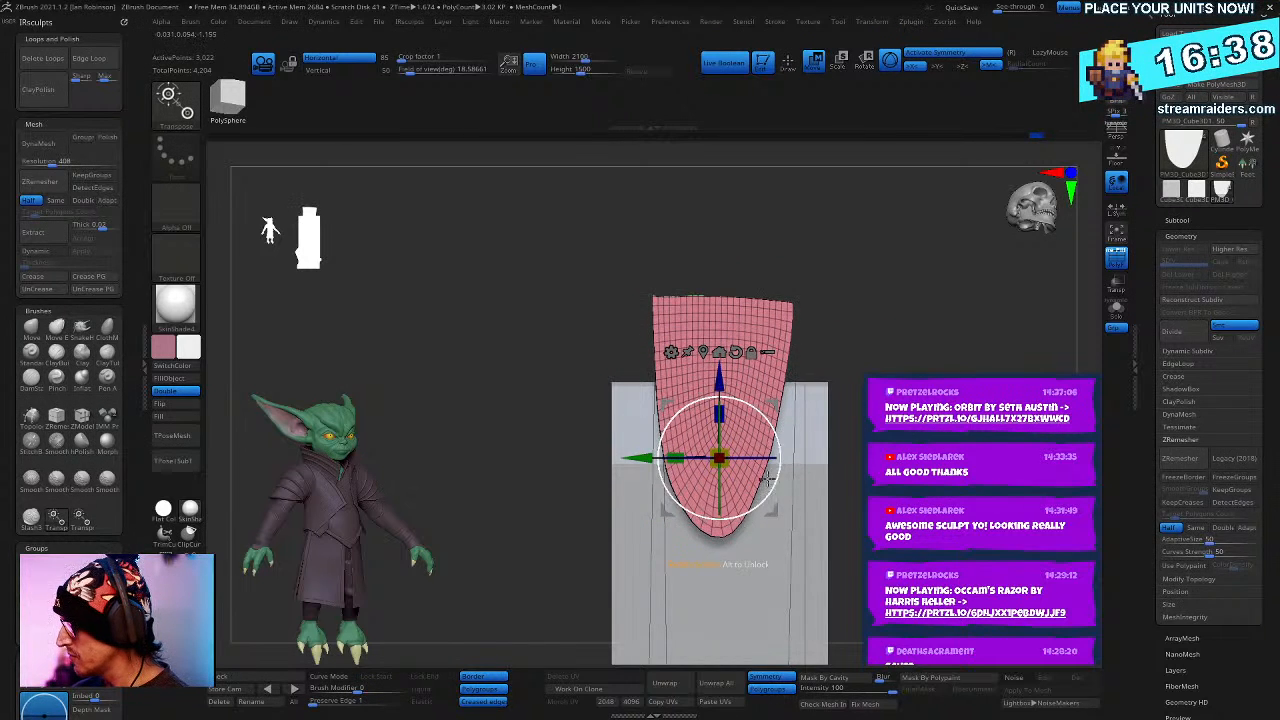
left_click_drag(658, 455, 633, 458)
key("q")
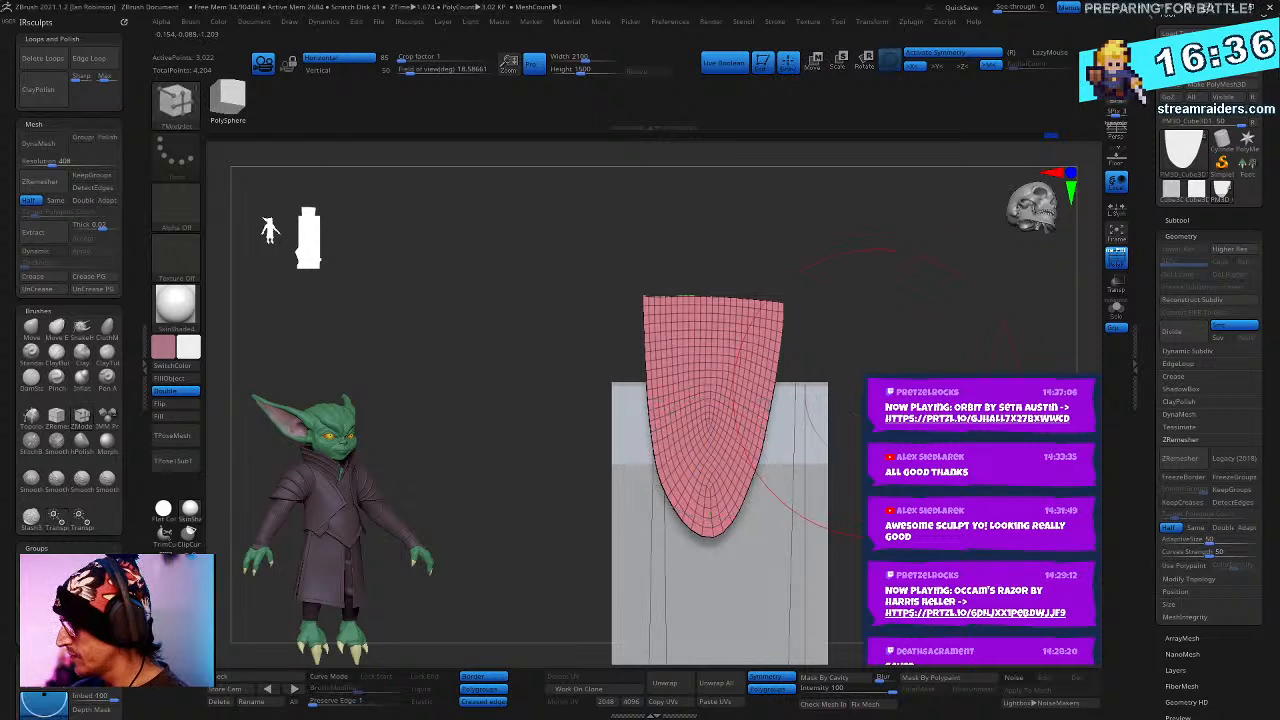
- Bulge one long side of the cutter outward with the MoveInfiniteDepth brush so its profile fills more of the guard's width
key("space")
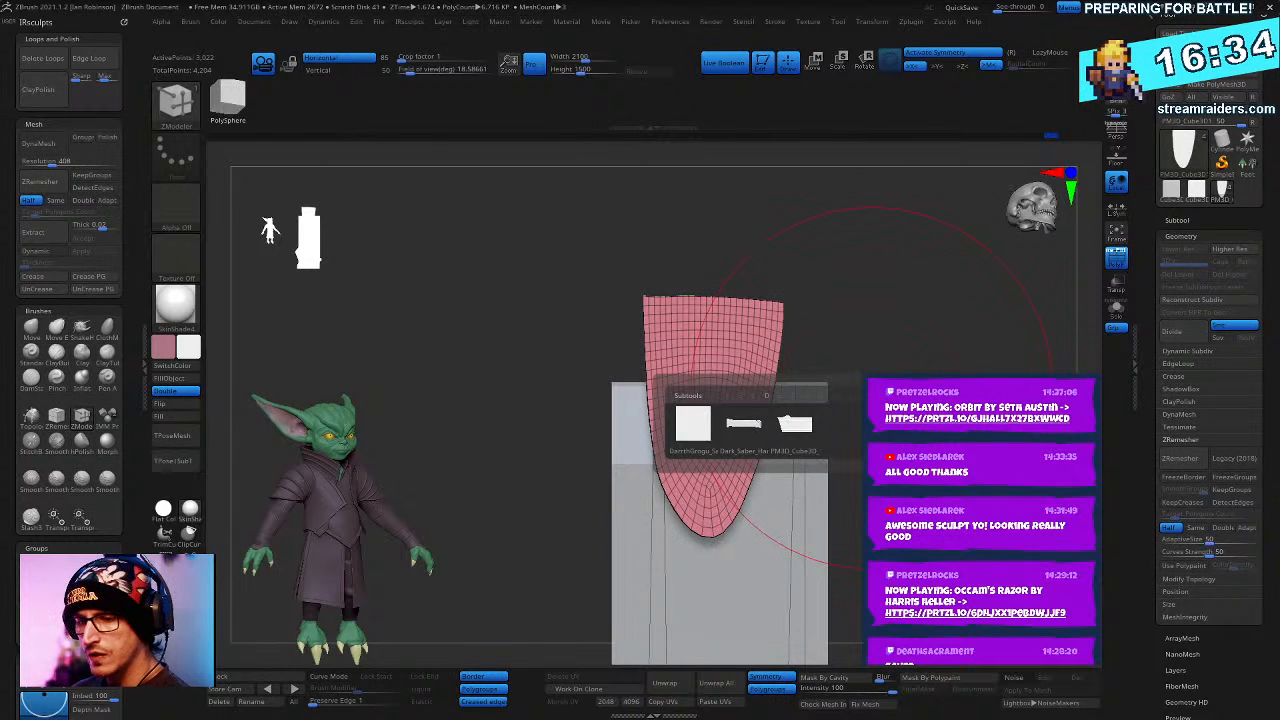
key("b")
key("m")
key("v")
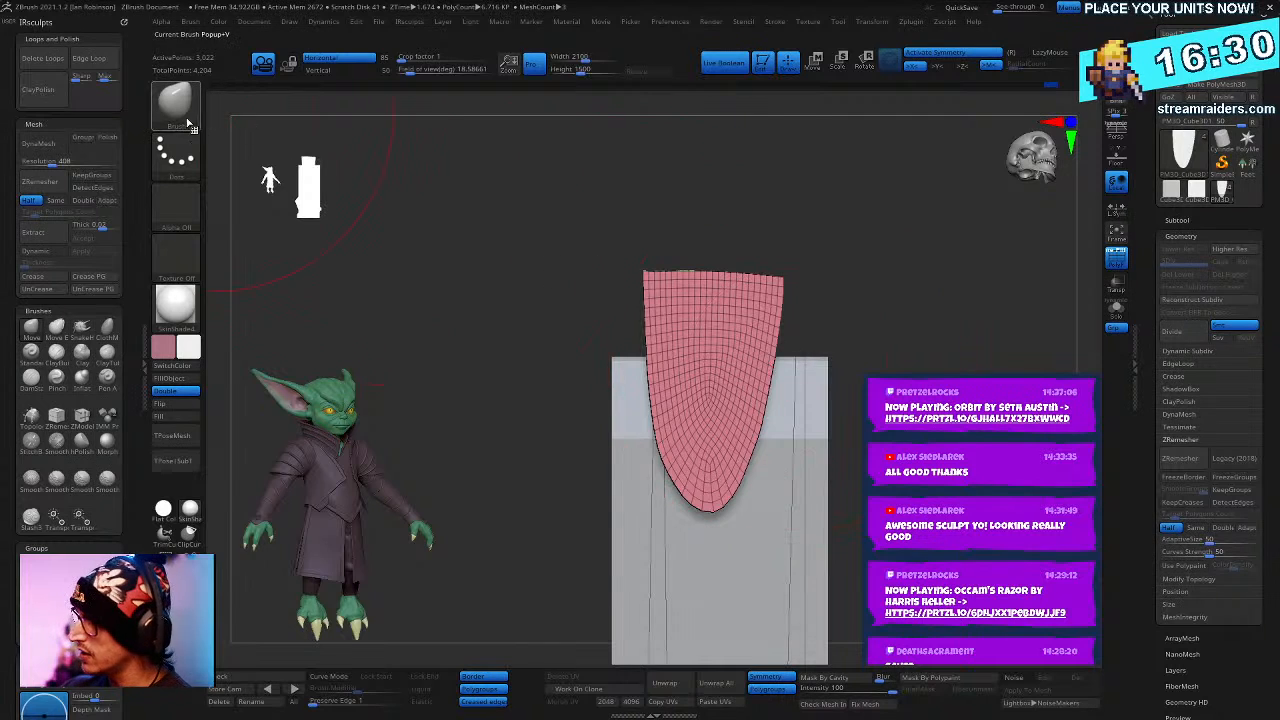
left_click(188, 122)
key("m")
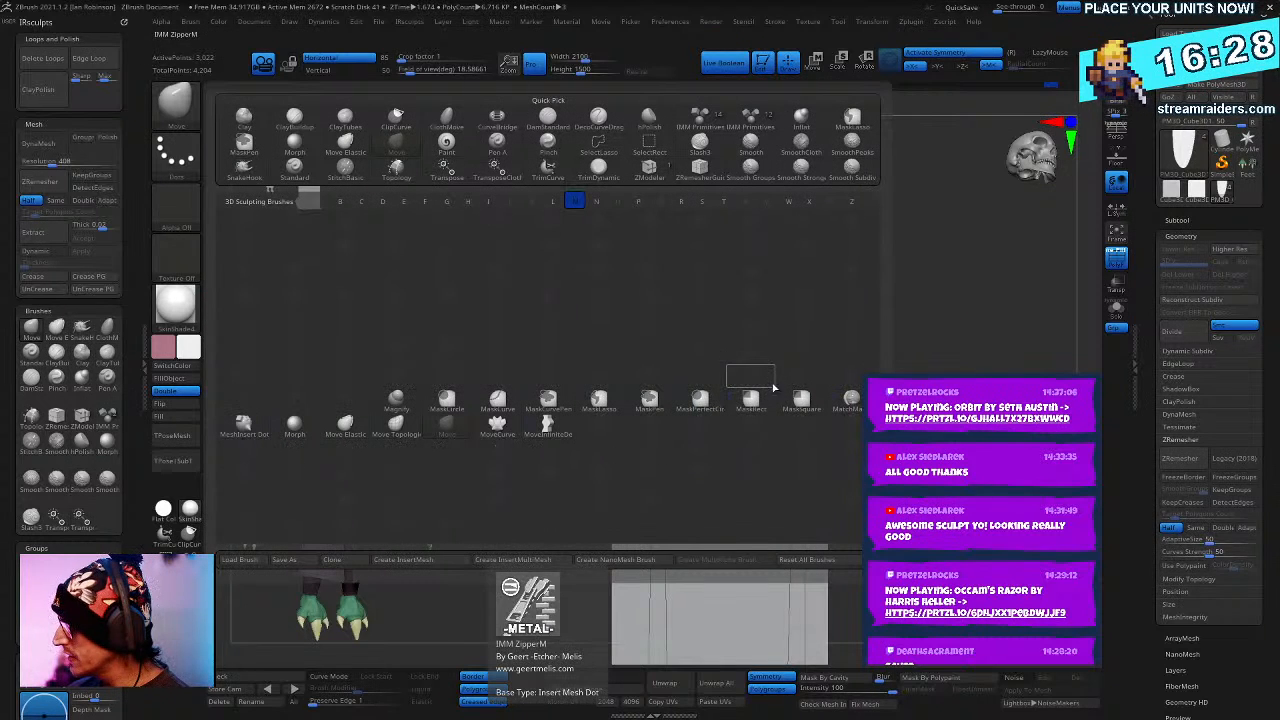
left_click(548, 426)
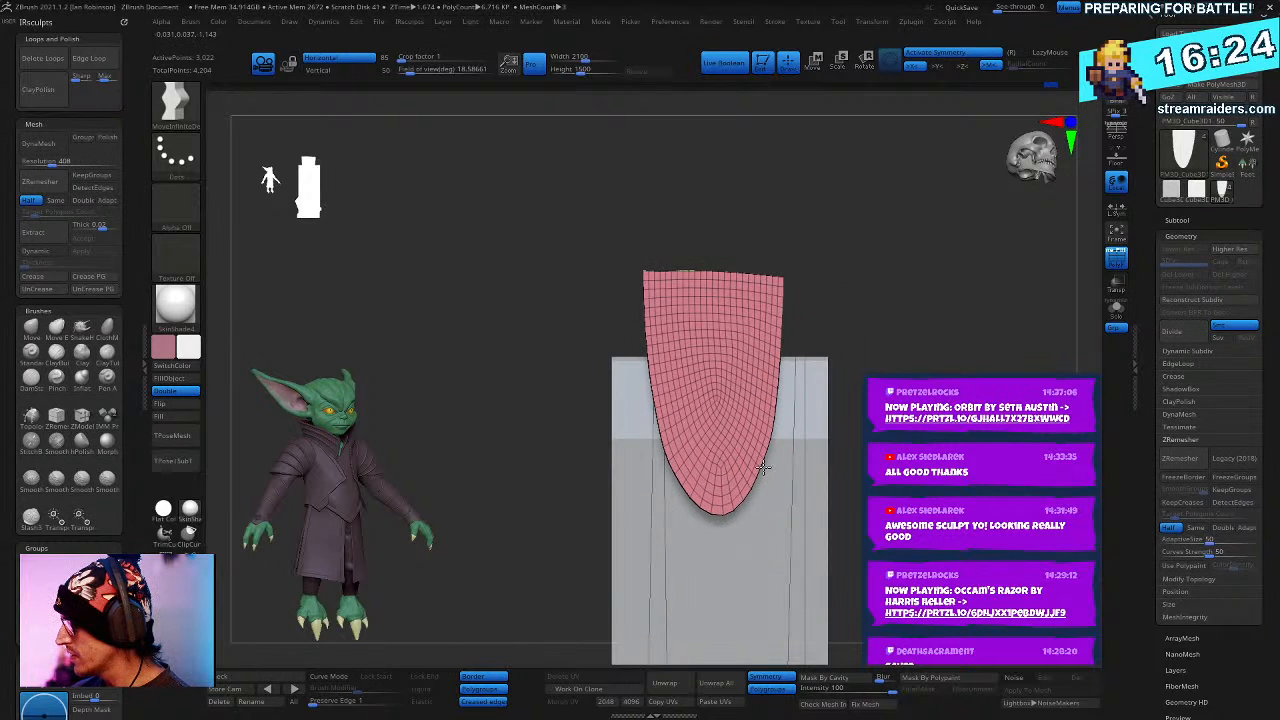
mouse_move(705, 228)
left_mouse_down("ctrl")
mouse_move(706, 571)
mouse_move(672, 222)
left_mouse_up("ctrl")
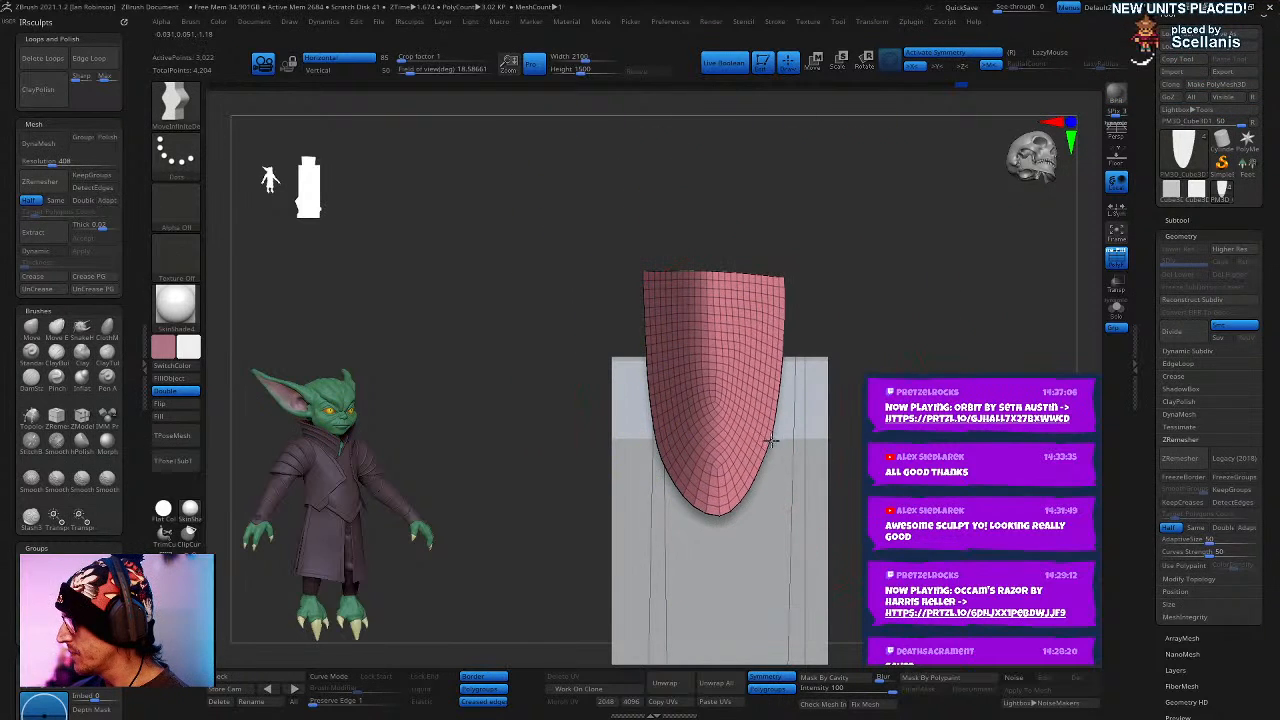
key("space")
left_click_drag(785, 305, 788, 304)
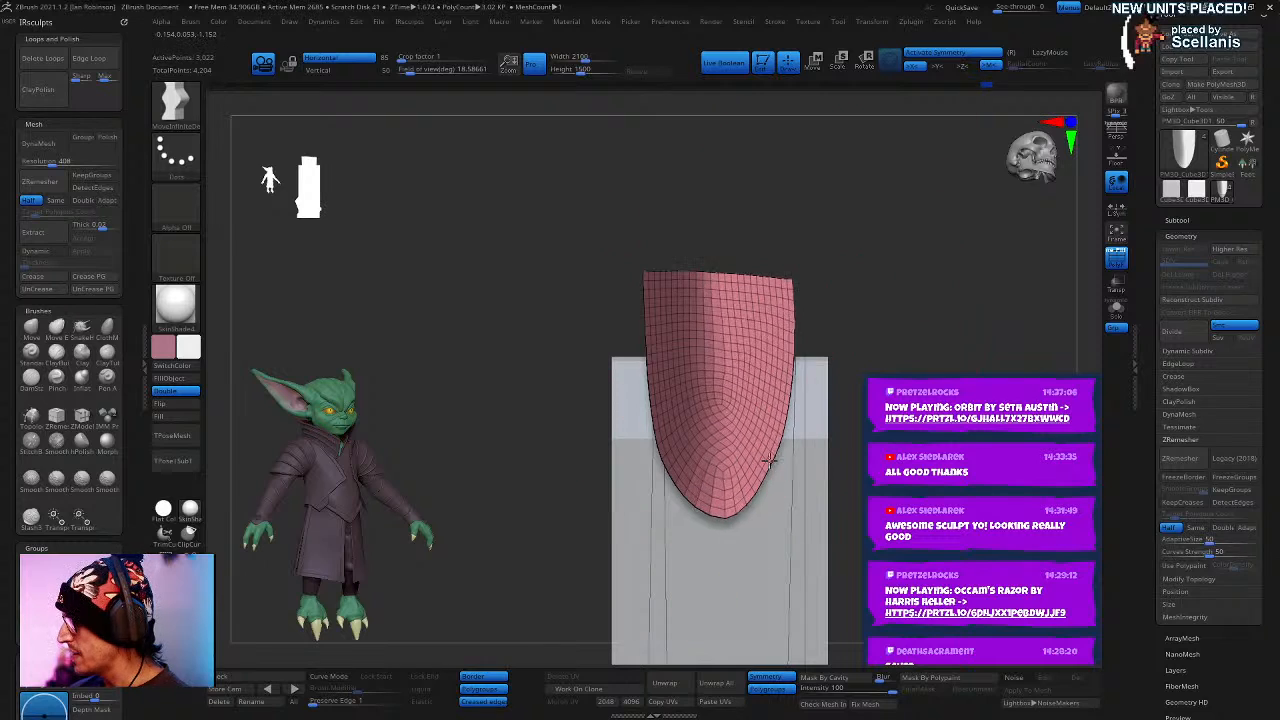
left_click_drag(774, 460, 773, 461)
mouse_move(1030, 300)
left_mouse_down()
mouse_move(954, 351)
mouse_move(990, 325)
left_mouse_up()
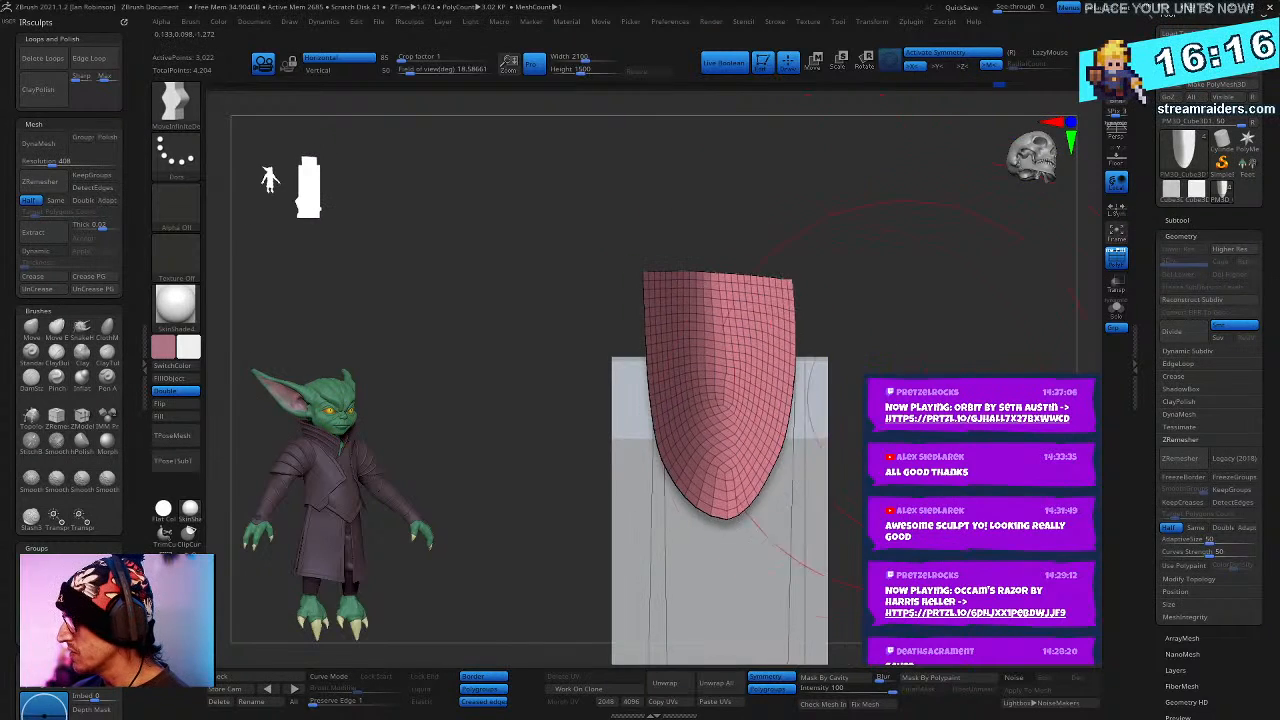
left_click_drag(960, 400, 757, 413)
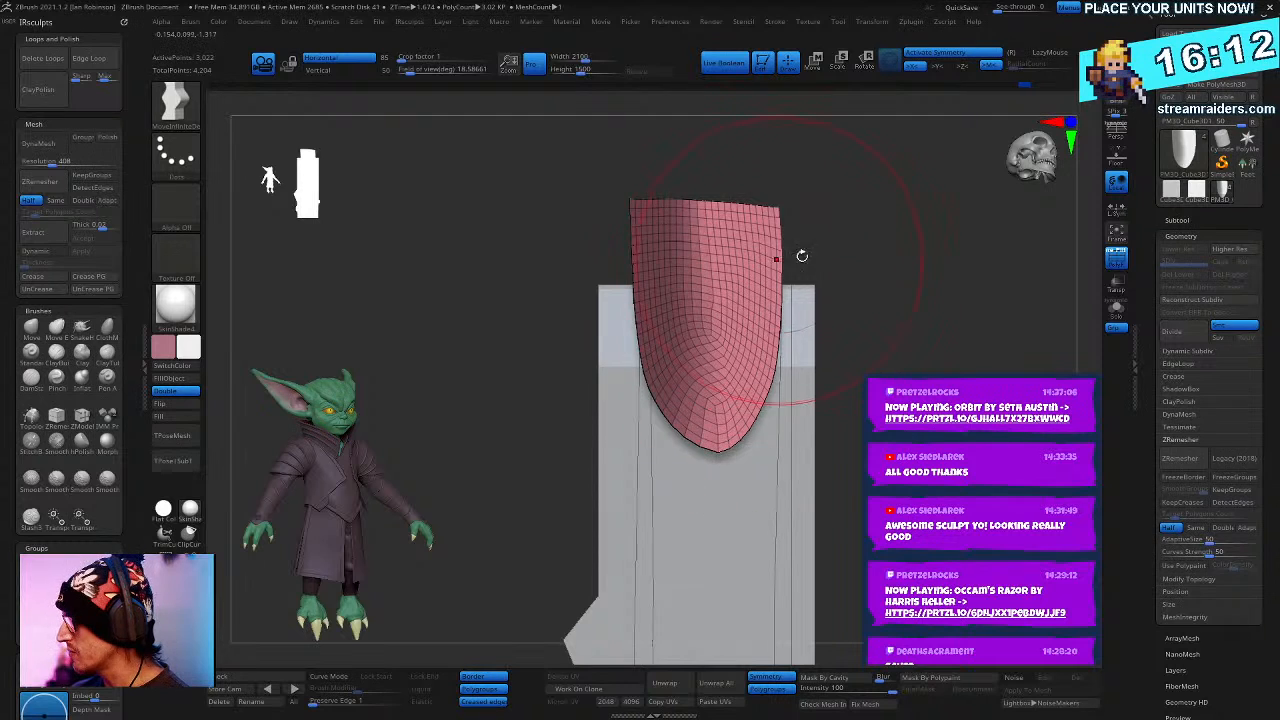
mouse_move(802, 256)
left_mouse_down()
mouse_move(854, 249)
mouse_move(923, 331)
mouse_move(822, 301)
left_mouse_up()
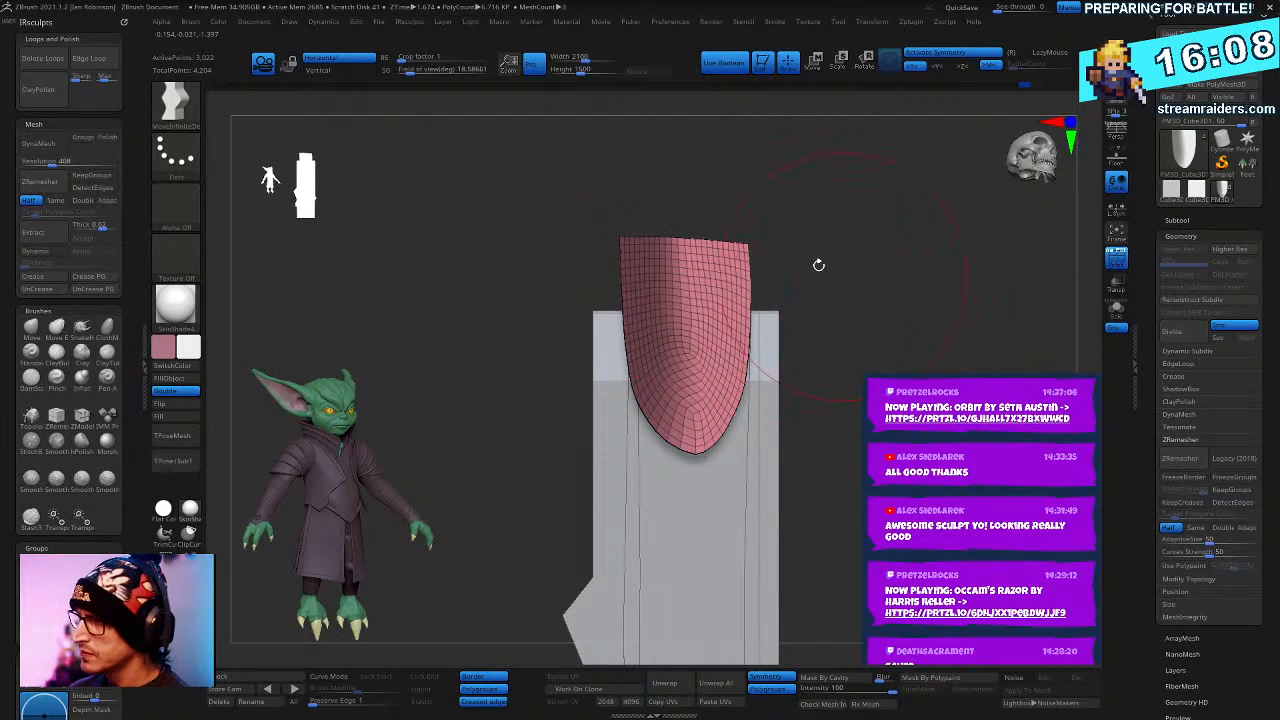
- Push out the cutter's opposite side with MoveInfiniteDepth and blunt its pointed tip into a broader, flatter curve
left_click_drag(821, 281, 850, 305)
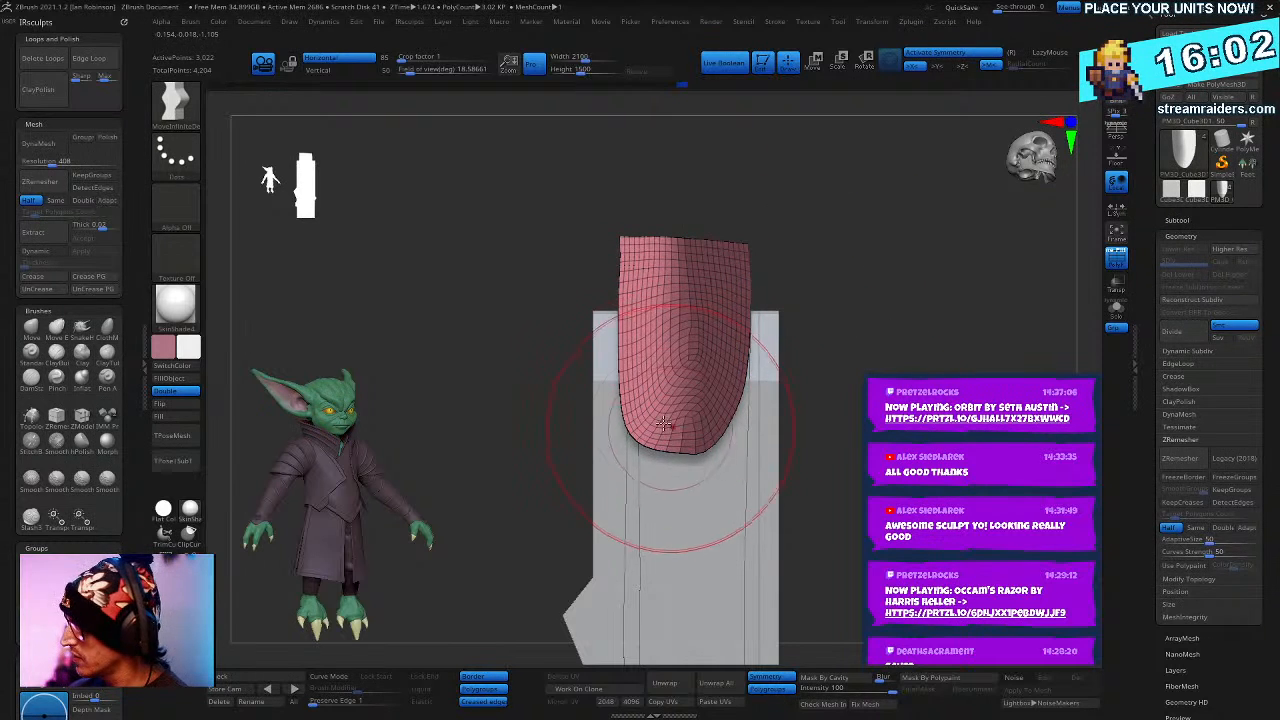
right_click_drag(702, 350, 883, 334, "ctrl")
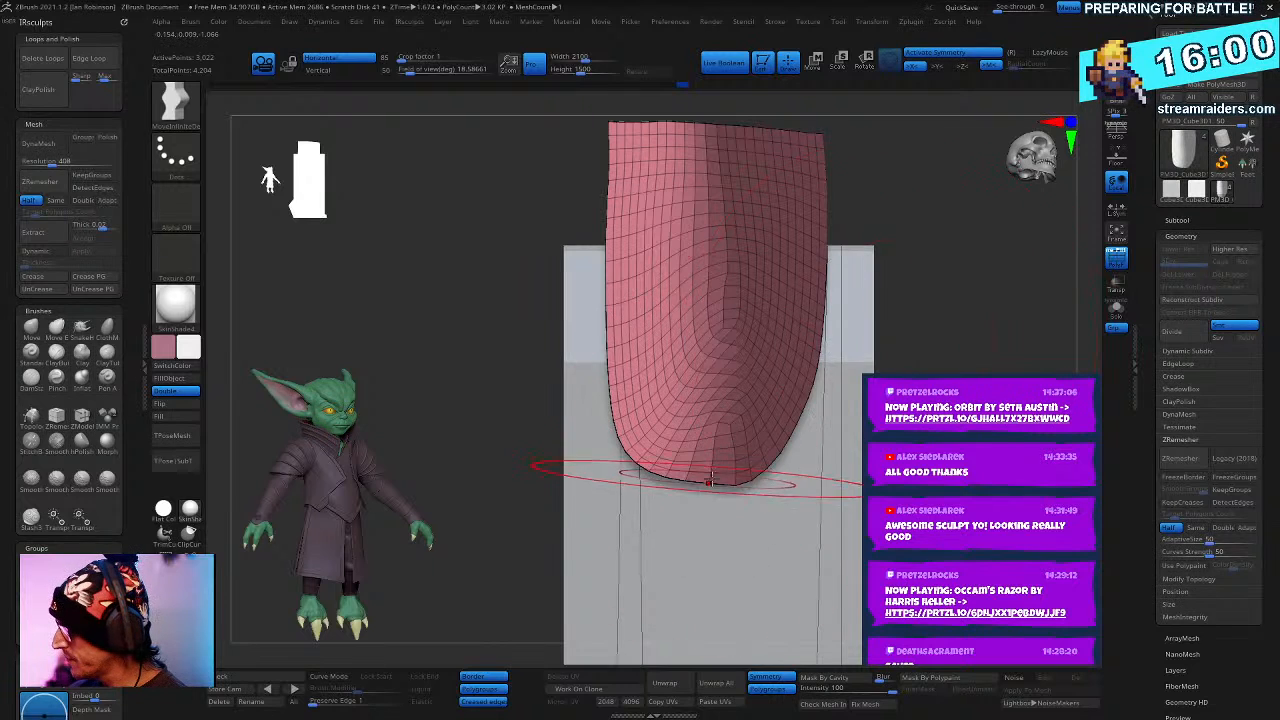
left_click_drag(965, 390, 930, 450, "ctrl")
right_click(915, 463)
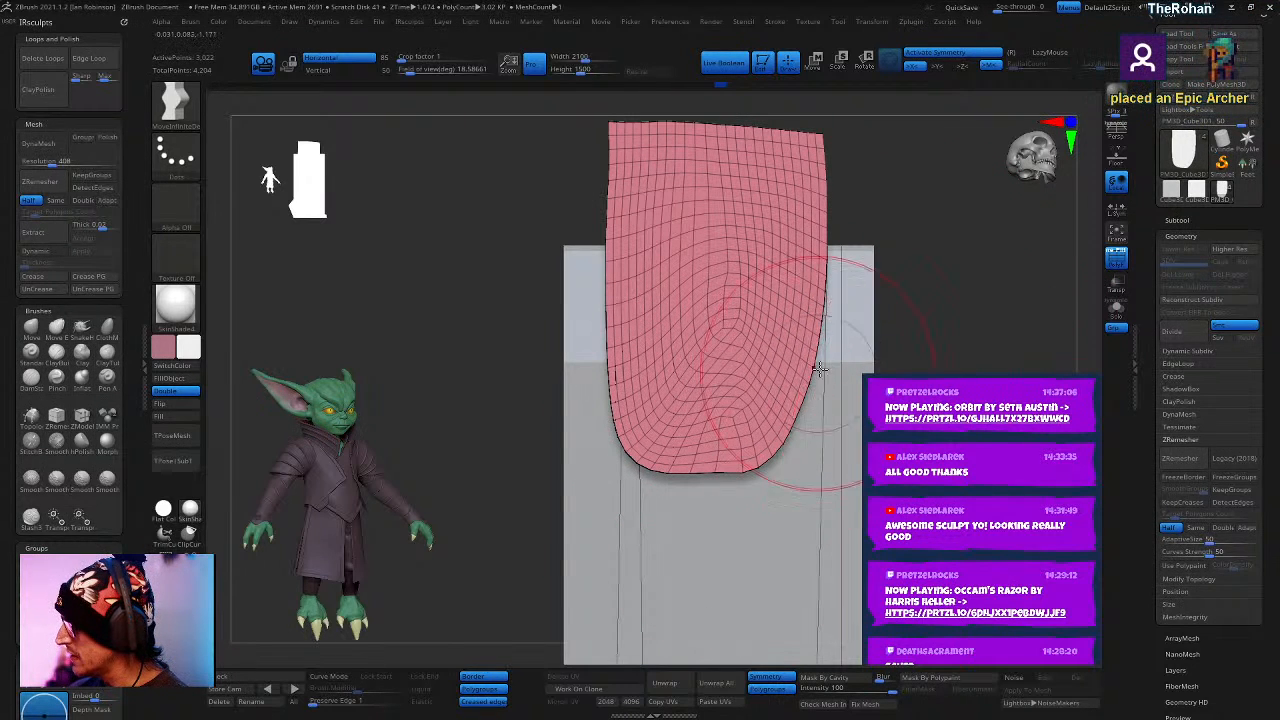
- Smooth the cutter's long sides and fill out the far corner of its rounded tip
right_click_drag(906, 263, 872, 250)
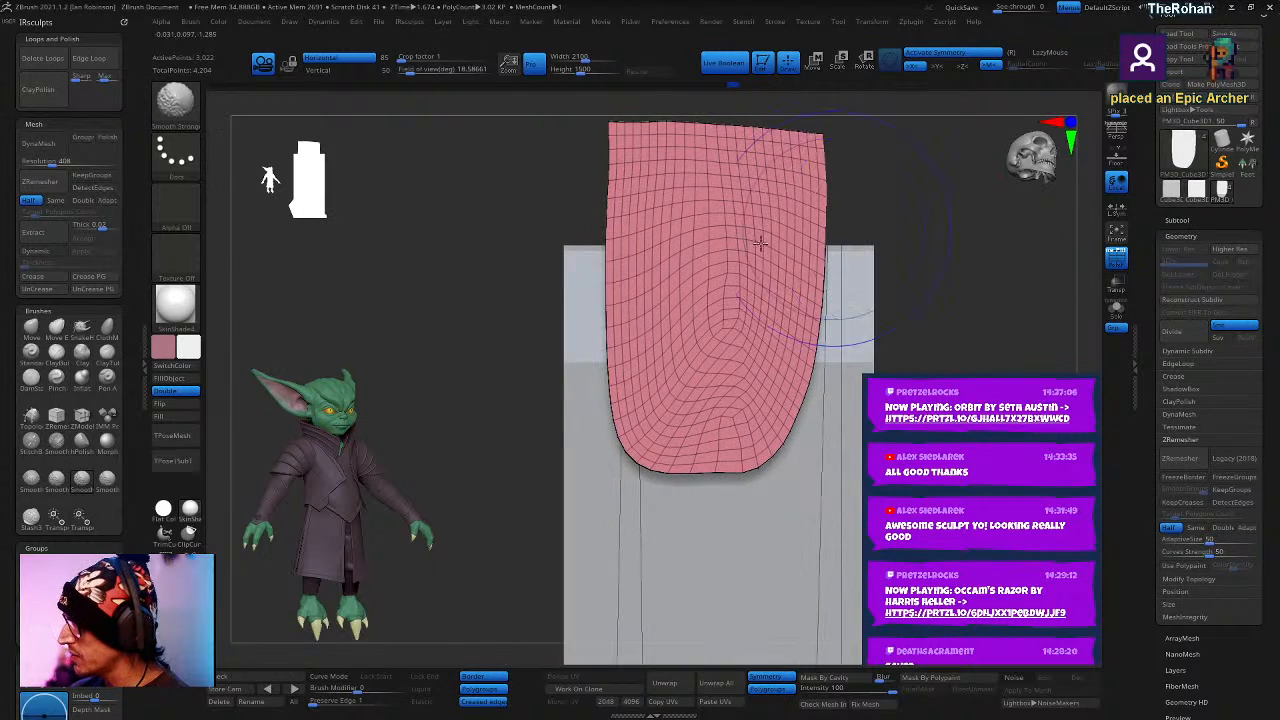
mouse_move(614, 348)
left_mouse_down()
mouse_move(602, 223)
mouse_move(604, 175)
mouse_move(616, 177)
left_mouse_up()
right_click_drag(920, 329, 803, 383)
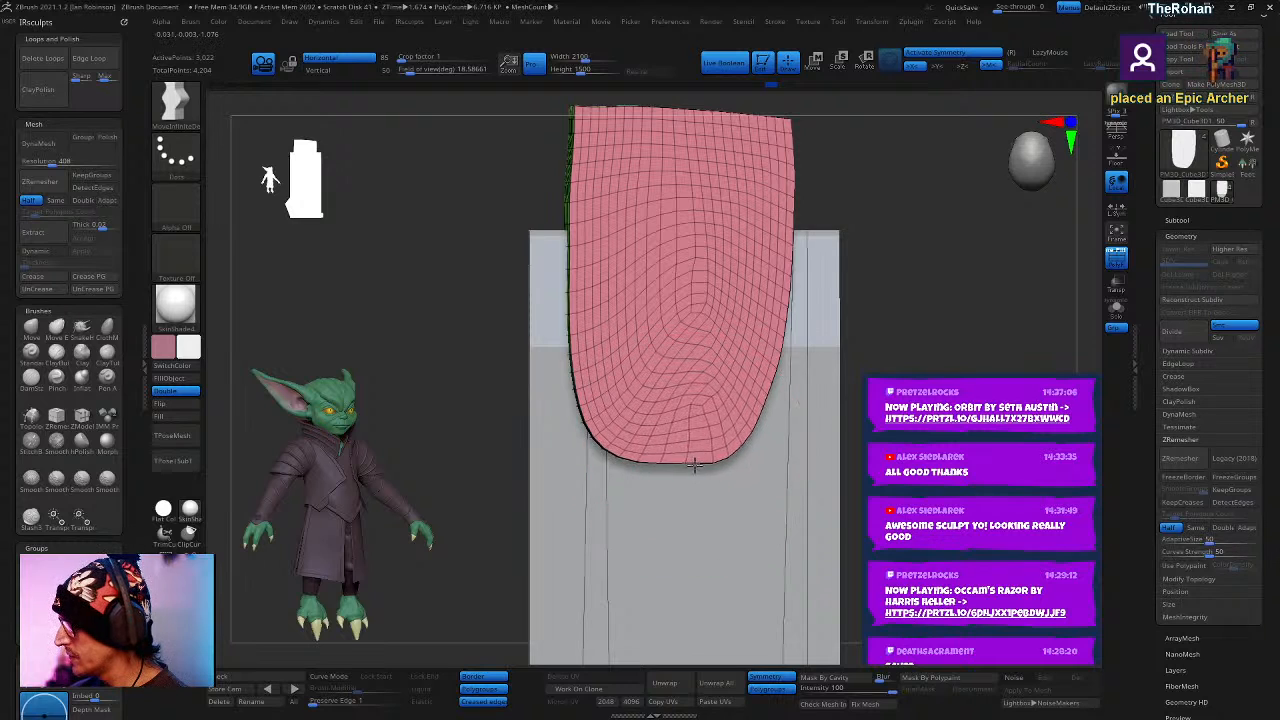
right_click_drag(694, 465, 735, 438)
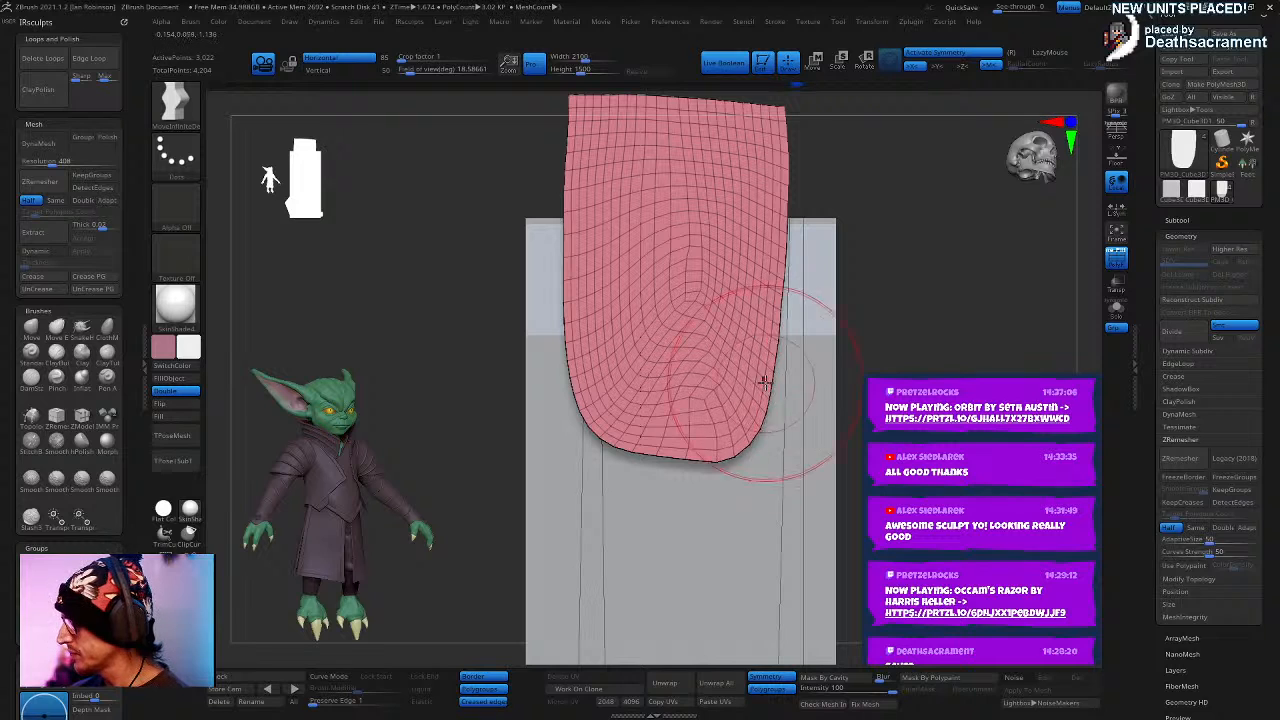
mouse_move(755, 375)
left_mouse_down("shift")
mouse_move(711, 380)
mouse_move(688, 403)
left_mouse_up("shift")
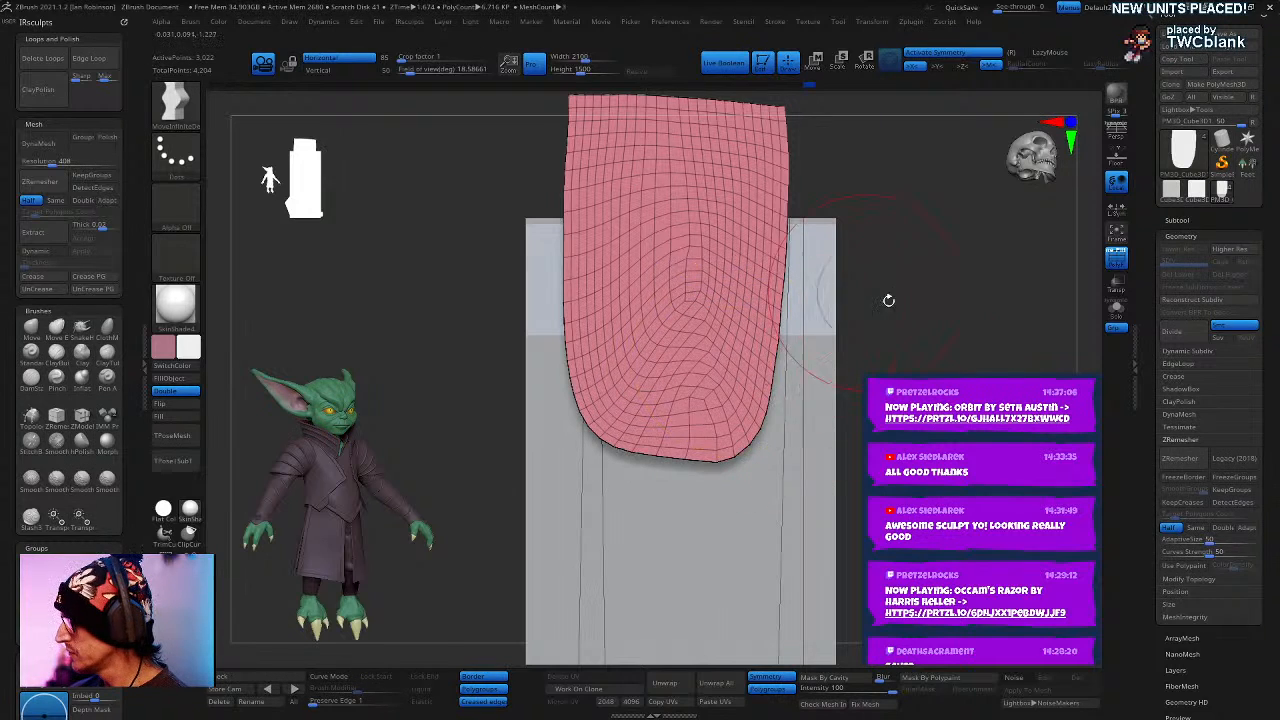
right_click_drag(888, 294, 966, 306)
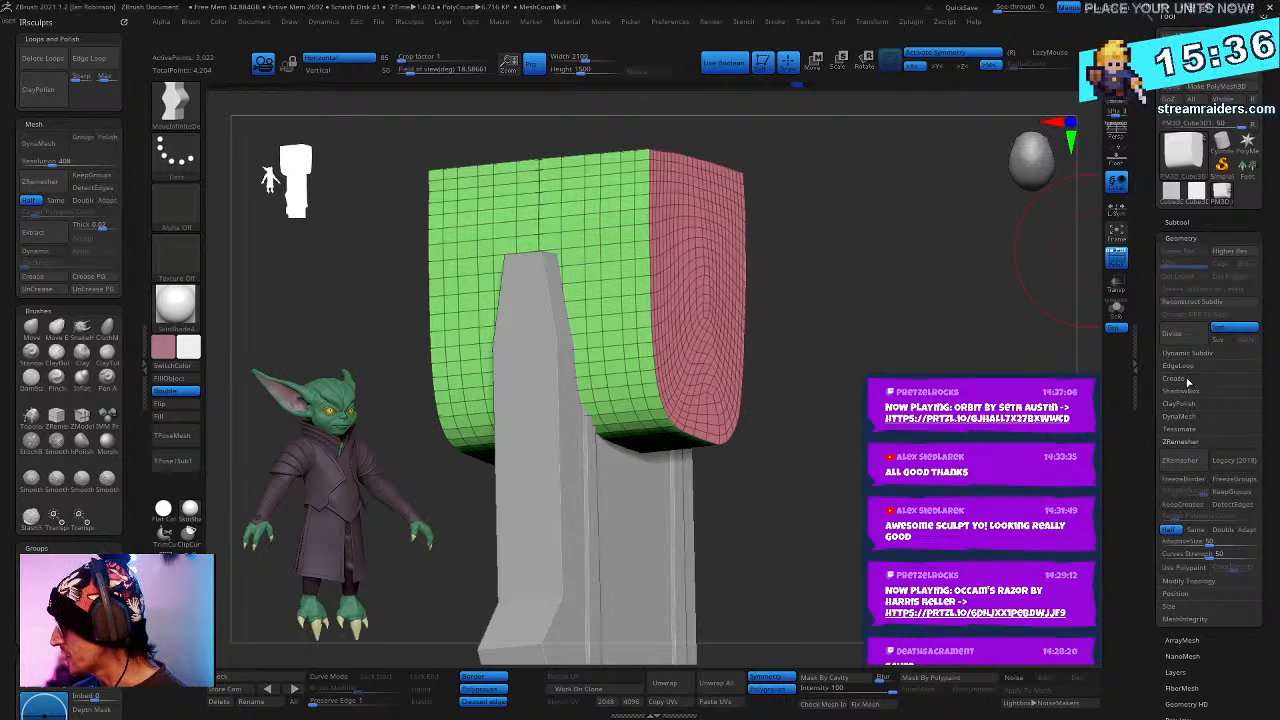
- Retopologize the cutter with ZRemesher using the Same polygon count option
left_click(1186, 380)
left_click(1193, 431)
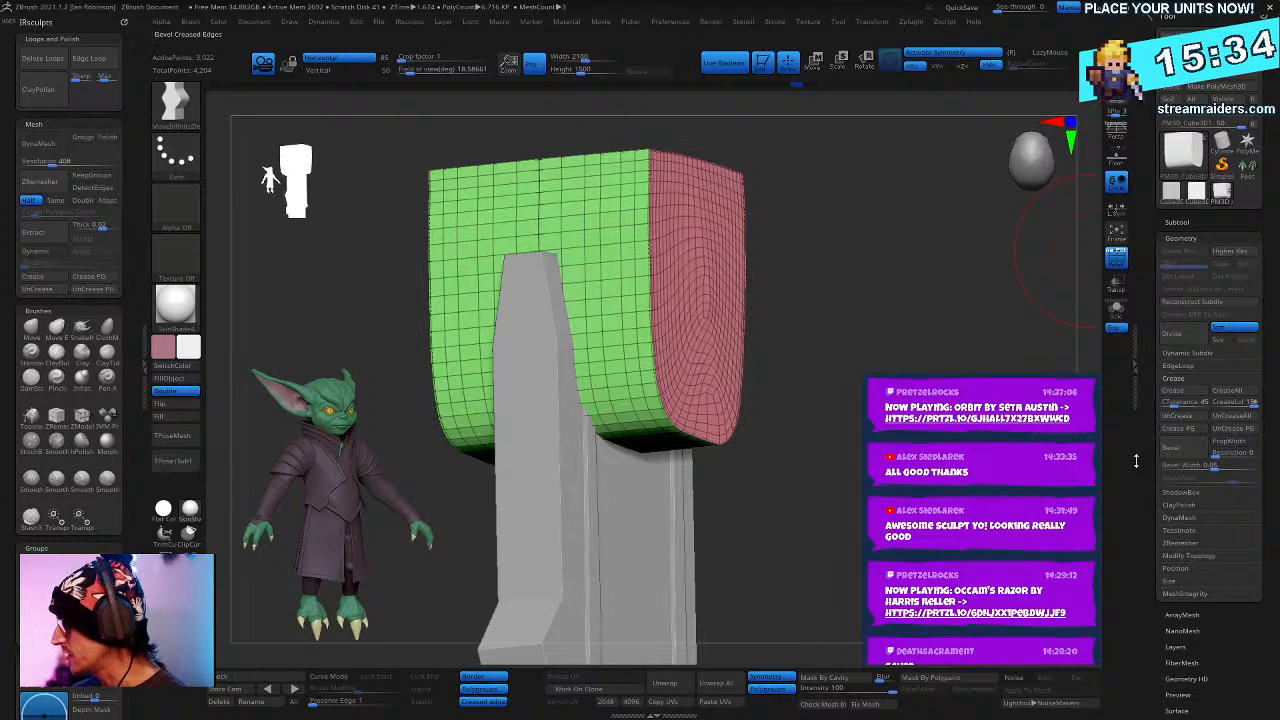
right_click_drag(1045, 350, 1010, 350)
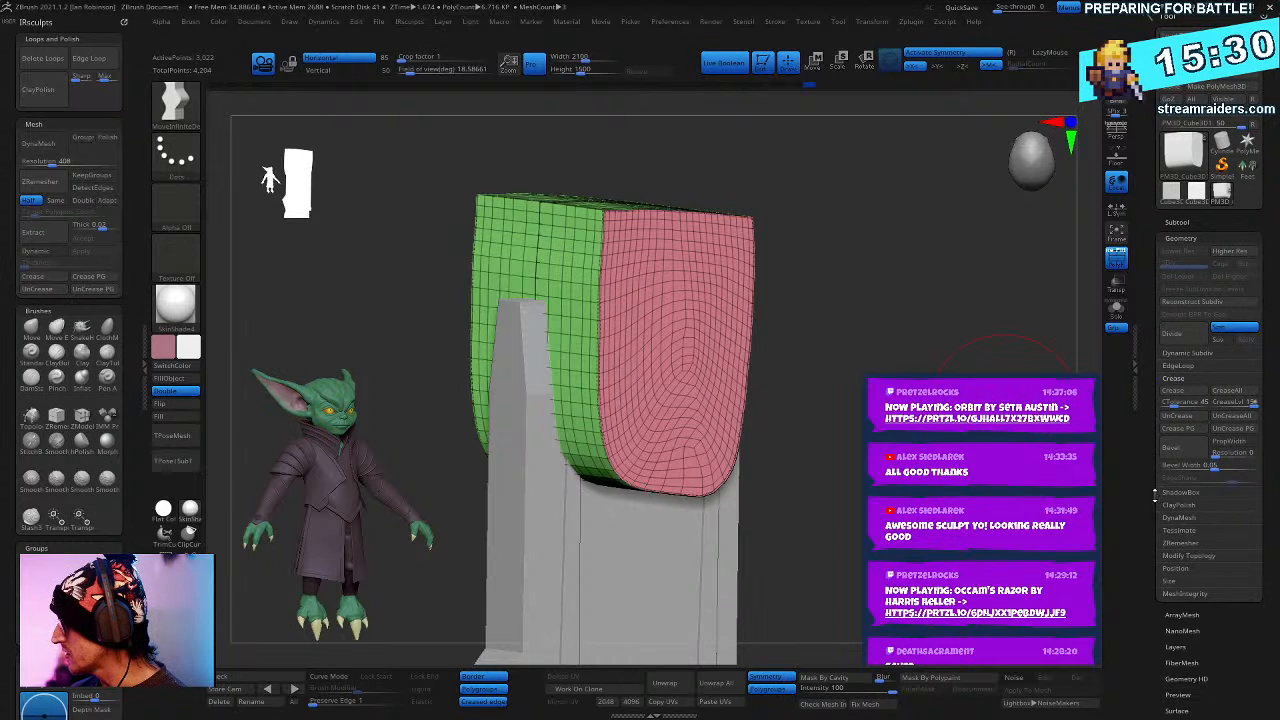
left_click(1178, 222)
left_click(1184, 223)
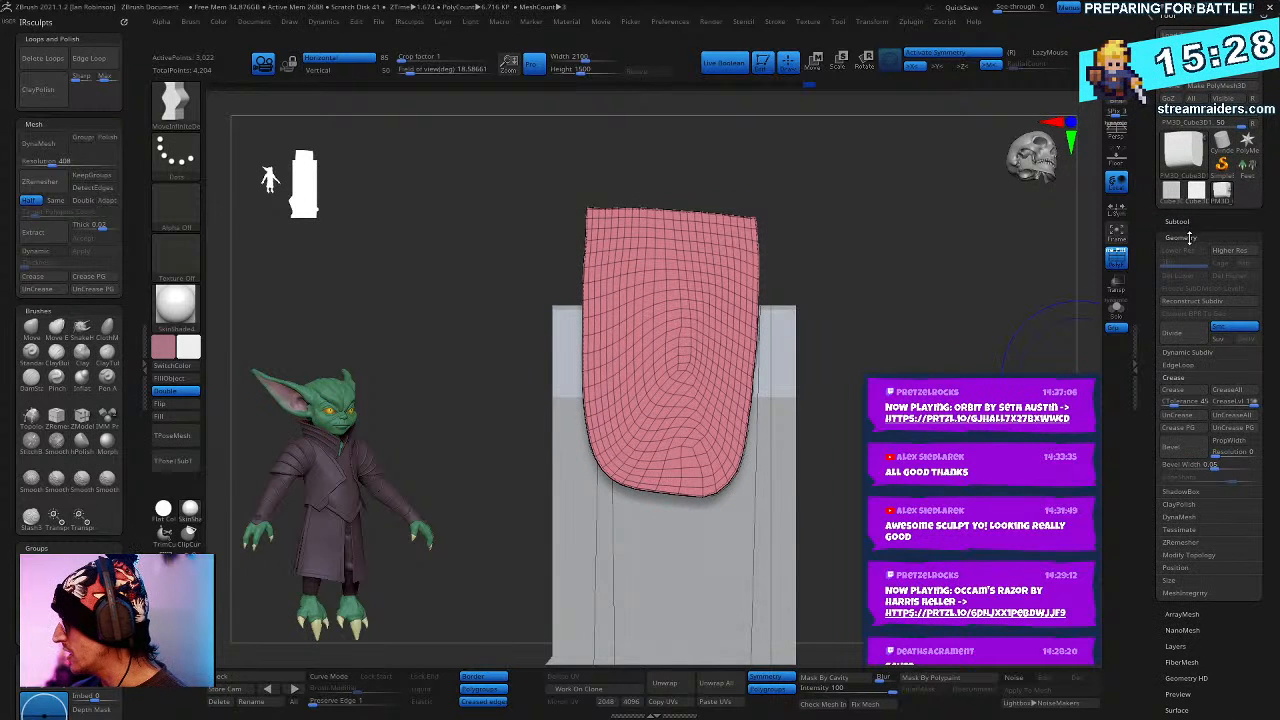
left_click(1185, 543)
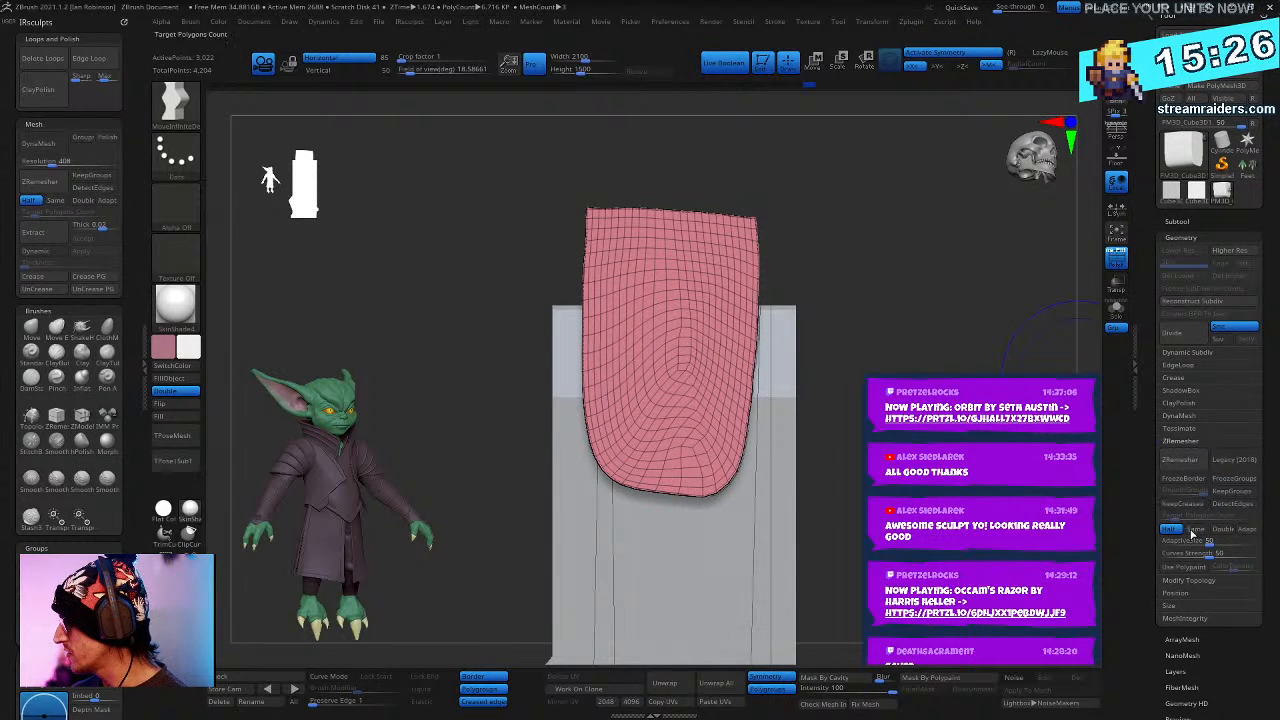
left_click(1195, 529)
left_click(1178, 460)
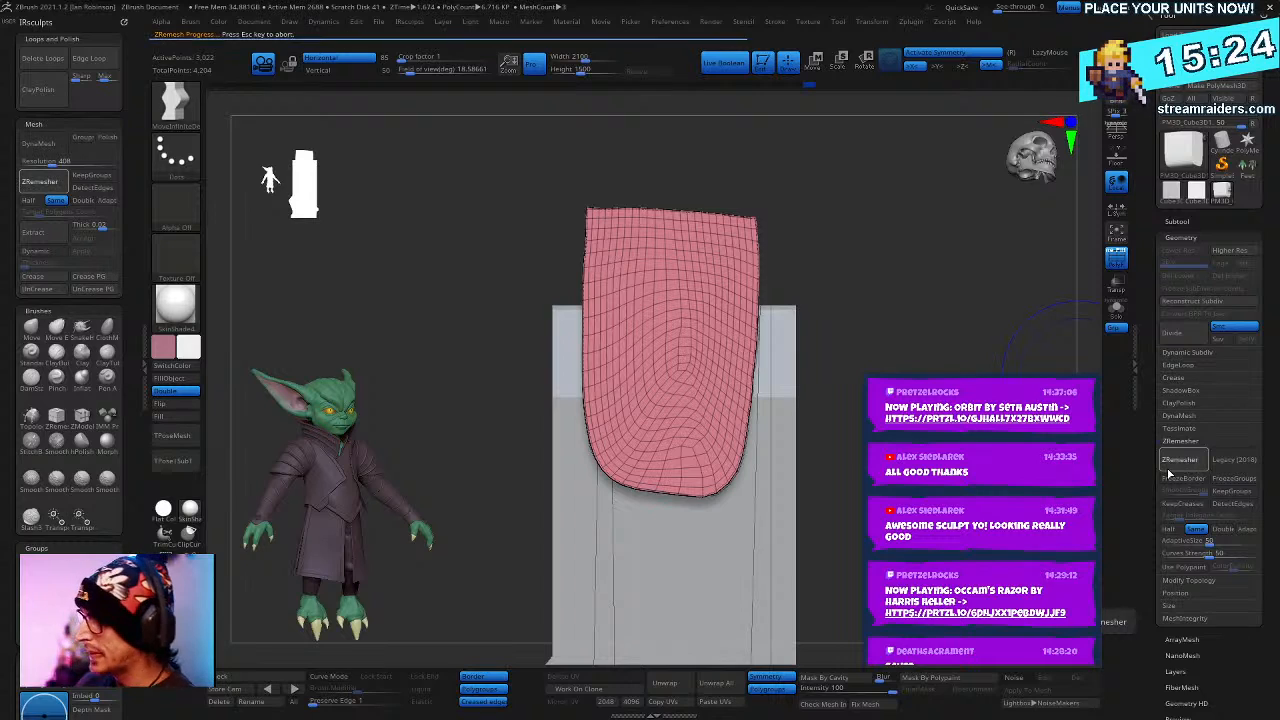
left_click_drag(915, 370, 884, 327)
- Preview the cutter as a subtraction from the guard's end and restore its addition mode
mouse_move(1181, 215)
left_mouse_down()
mouse_move(1201, 225)
mouse_move(1182, 221)
left_mouse_up()
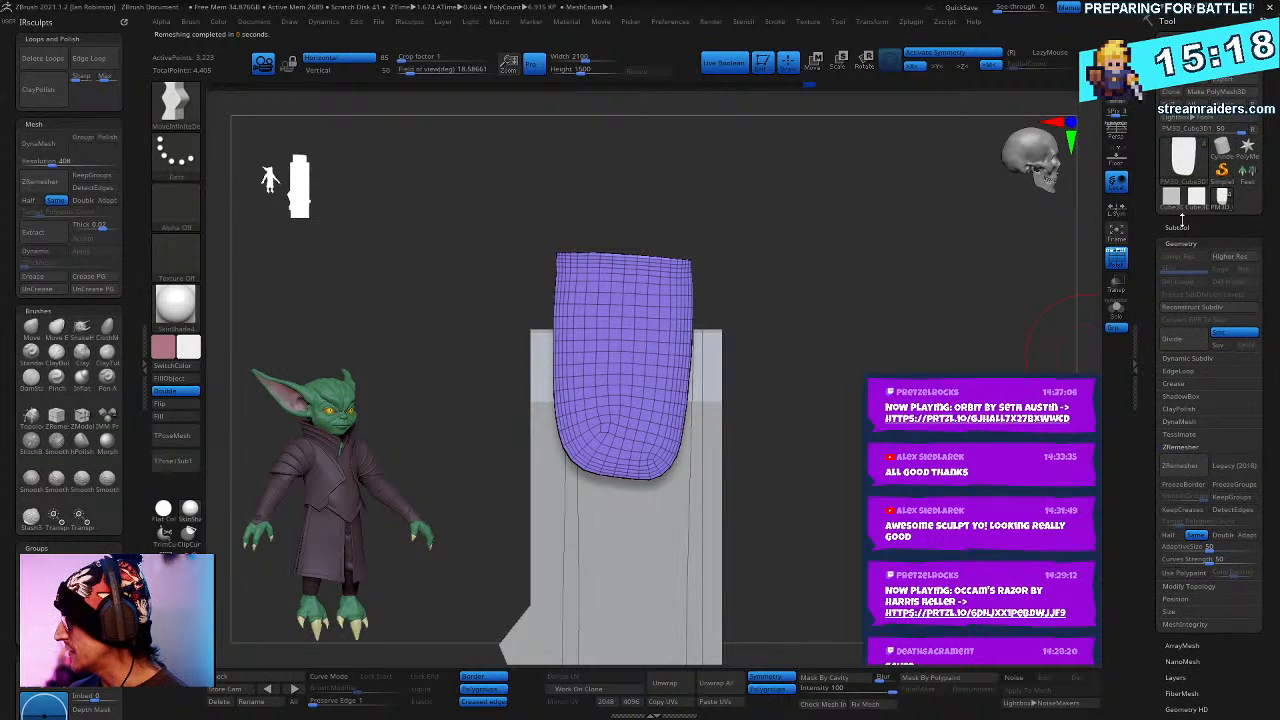
left_click(1180, 228)
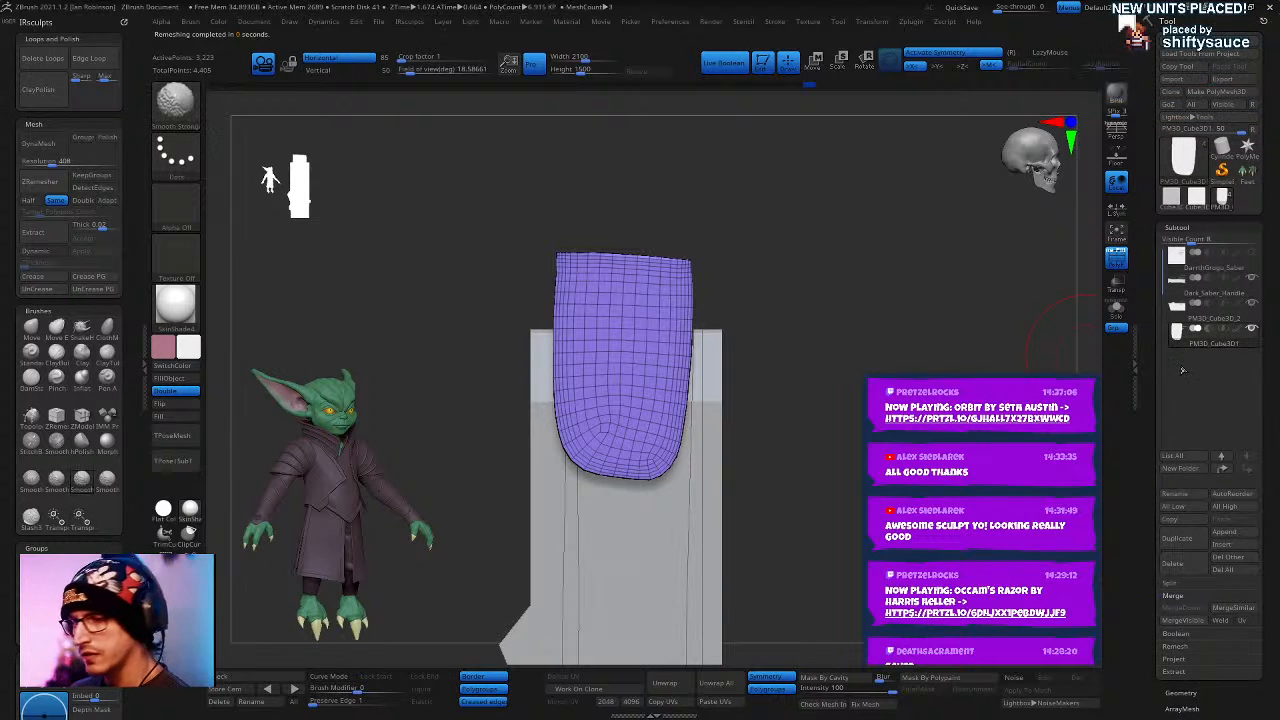
left_click(1205, 342)
left_click(1208, 330)
left_click_drag(1000, 335, 1070, 415)
left_click_drag(318, 640, 269, 185)
scroll(269, 185, "up", 10)
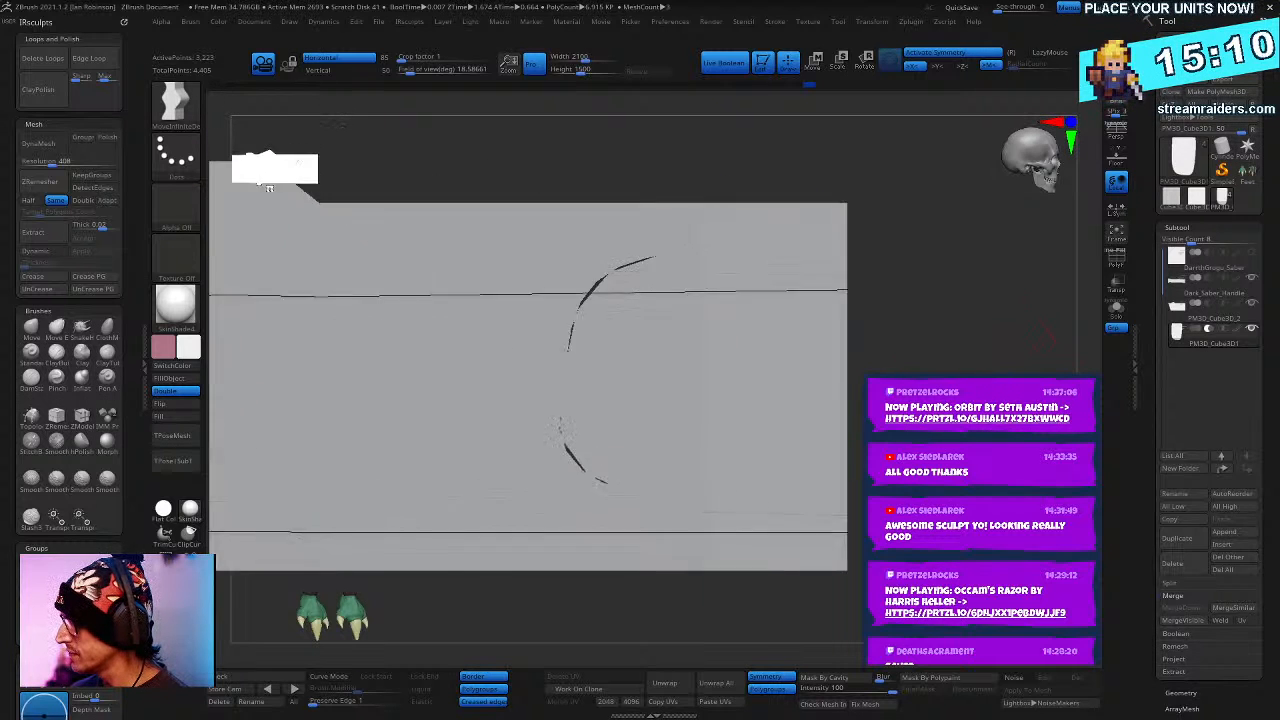
scroll(269, 185, "down", 10)
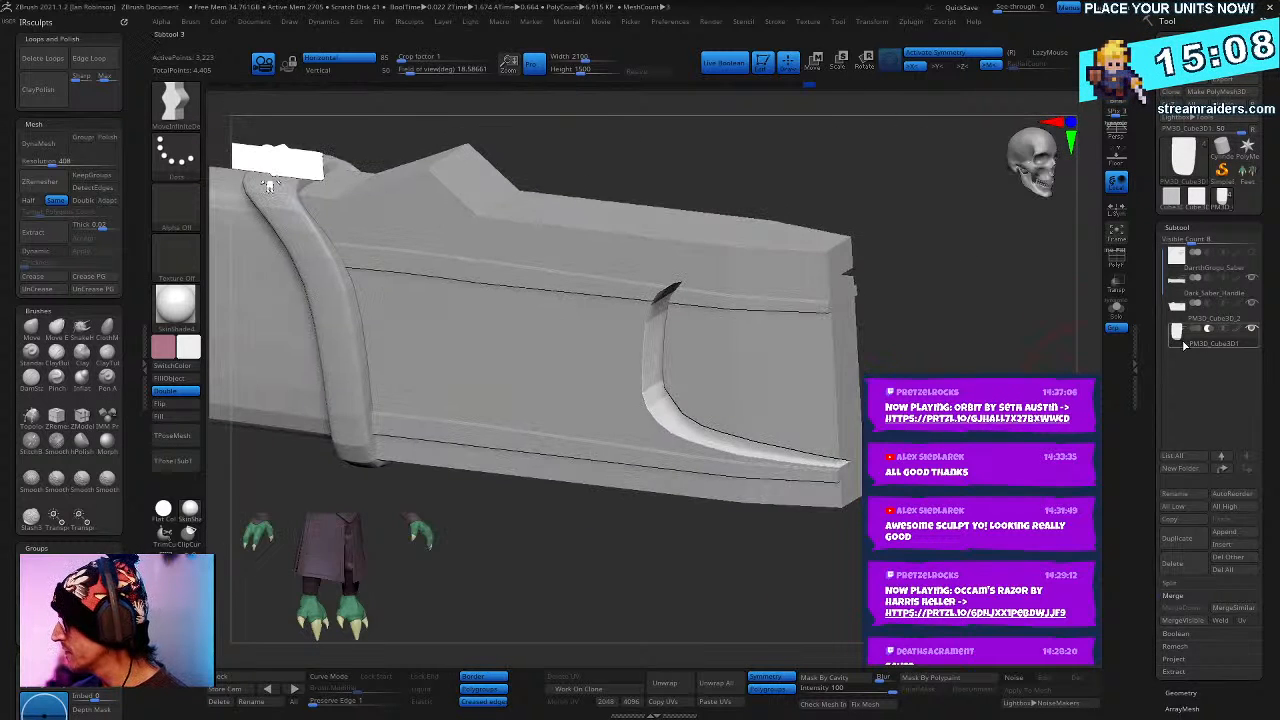
left_click(1207, 333)
left_click(1206, 337)
left_click(1190, 335)
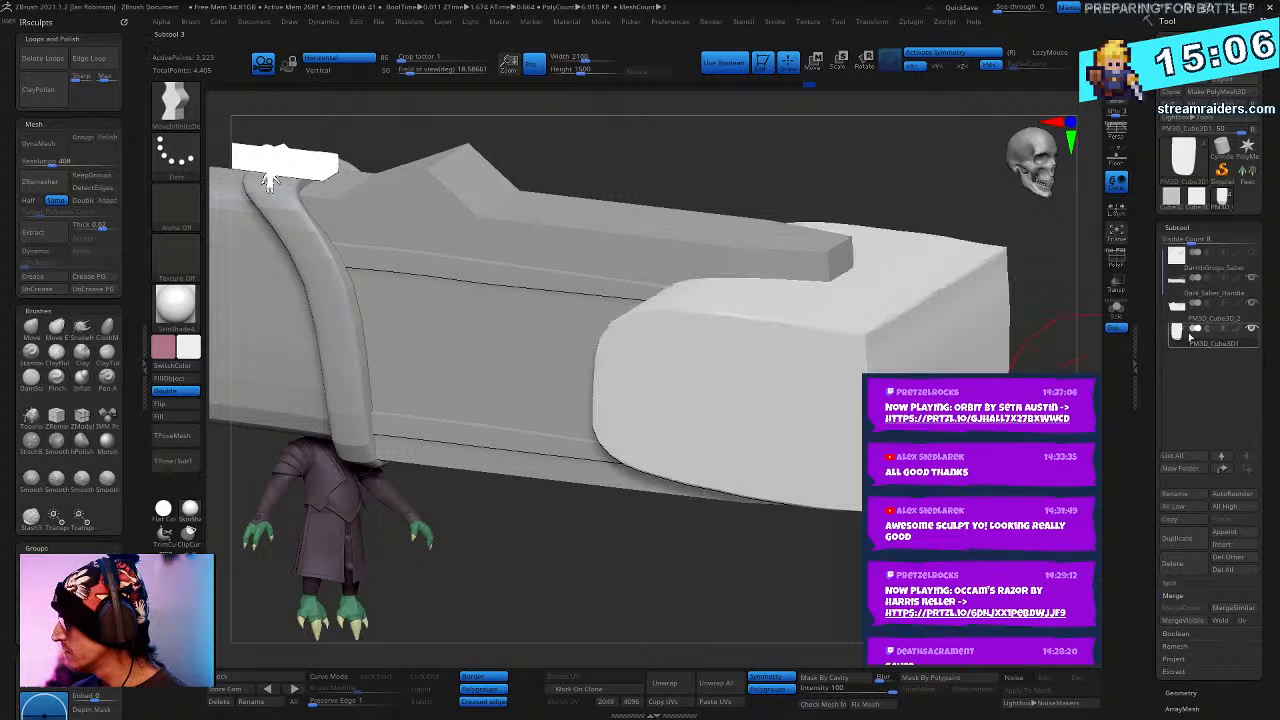
- DynaMesh the cutter at 1 million polygons with DynaMesh Master and set it to subtraction
left_click_drag(880, 160, 874, 138, "shift")
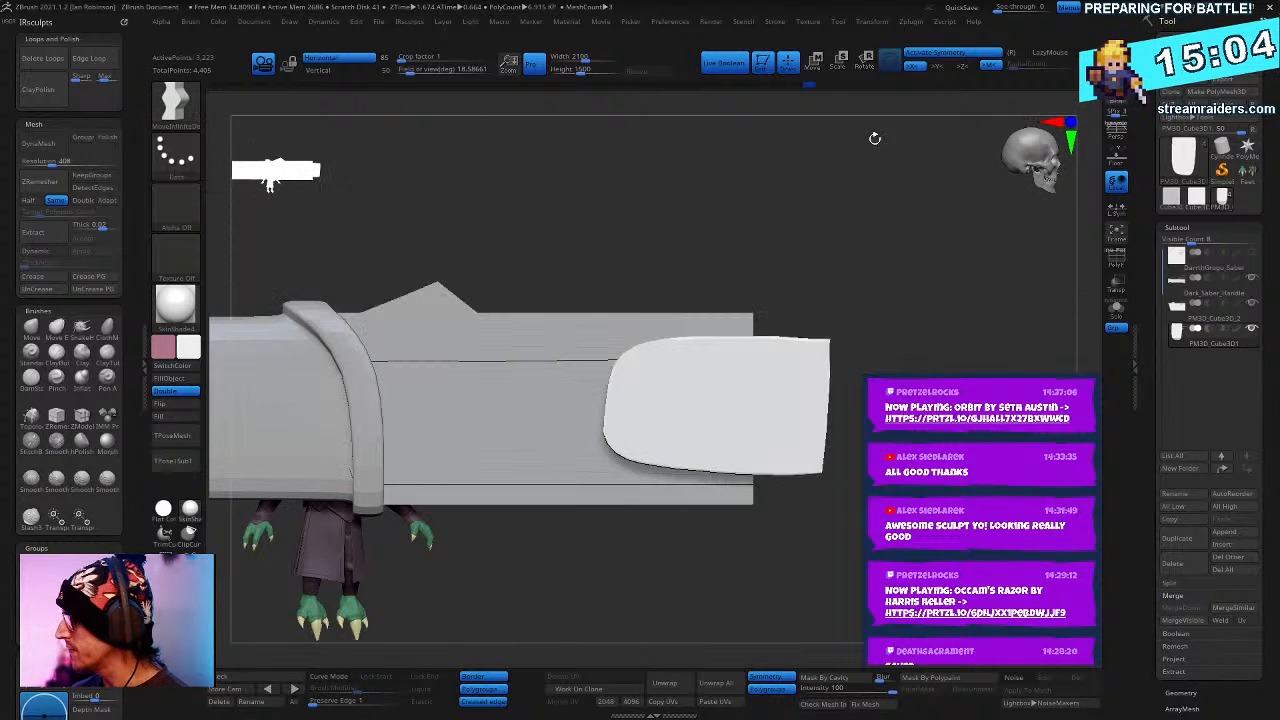
left_click(878, 21)
mouse_move(913, 23)
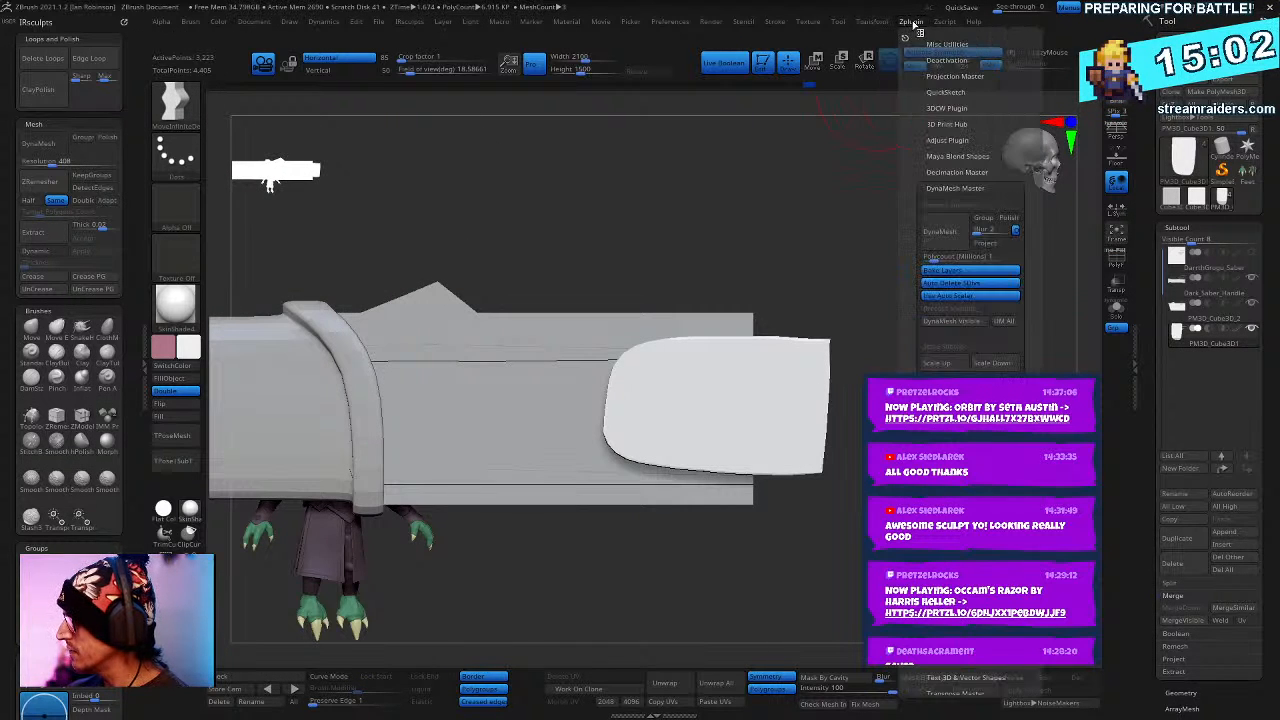
left_click(954, 243)
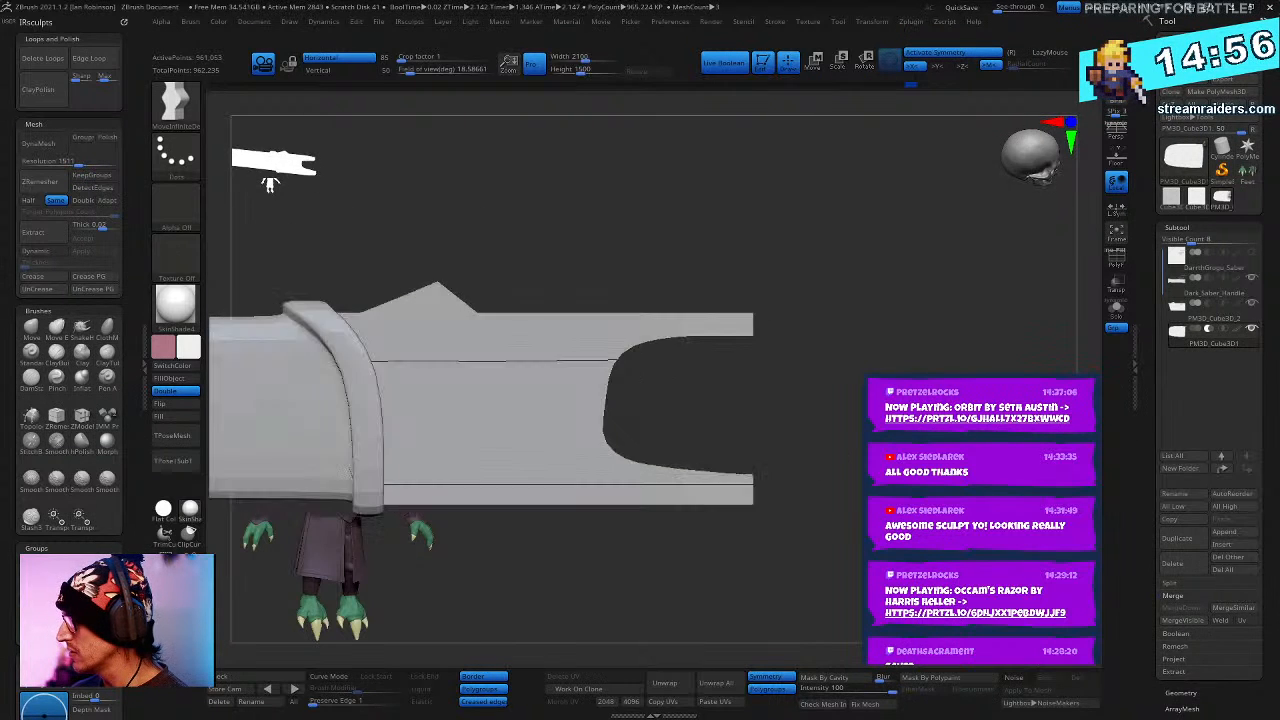
- Generate a Boolean mesh from the visible saber parts with the cutter subtracted from the guard's end
left_click_drag(600, 570, 910, 395, "alt")
key("shift+f")
key("shift+f")
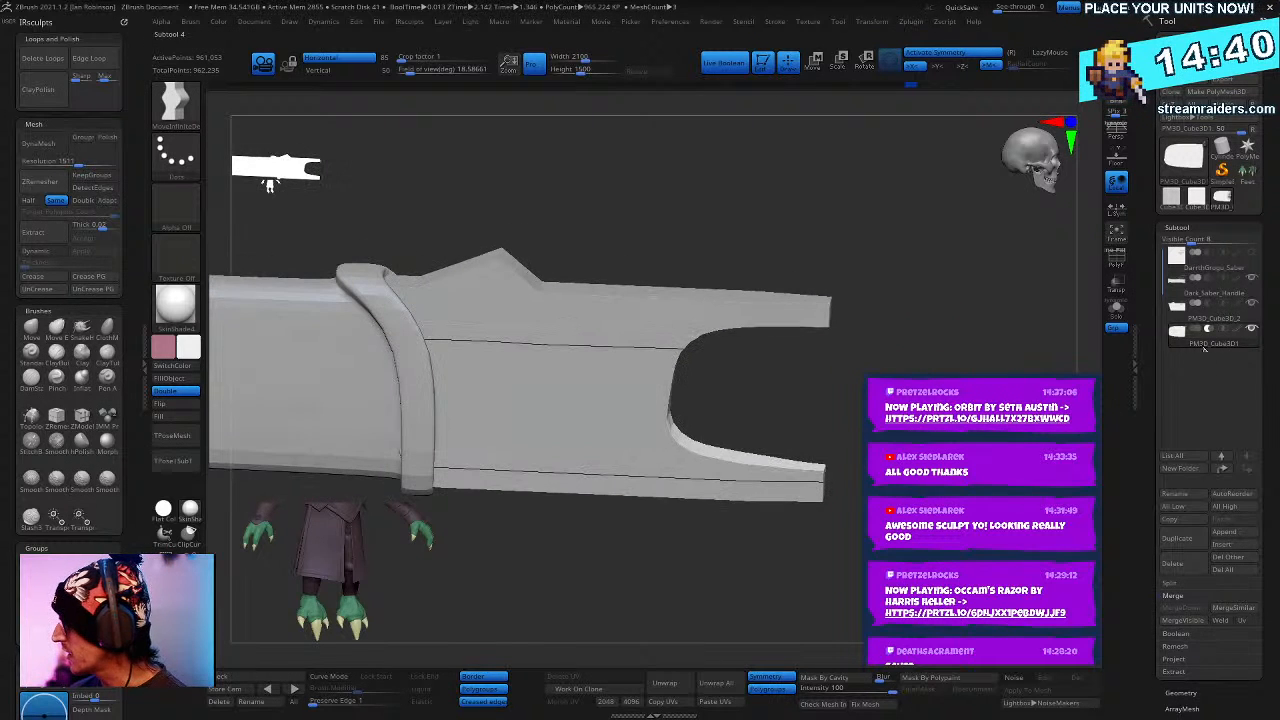
left_click(1185, 635)
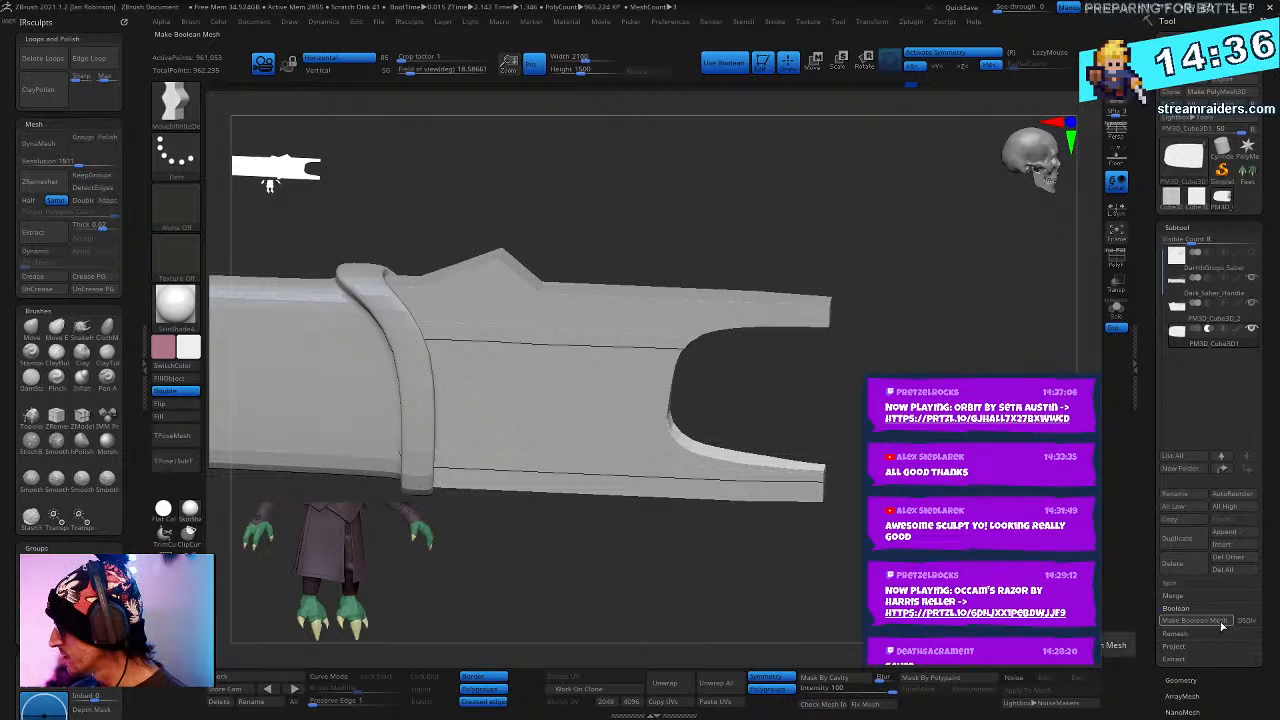
left_click(1215, 621)
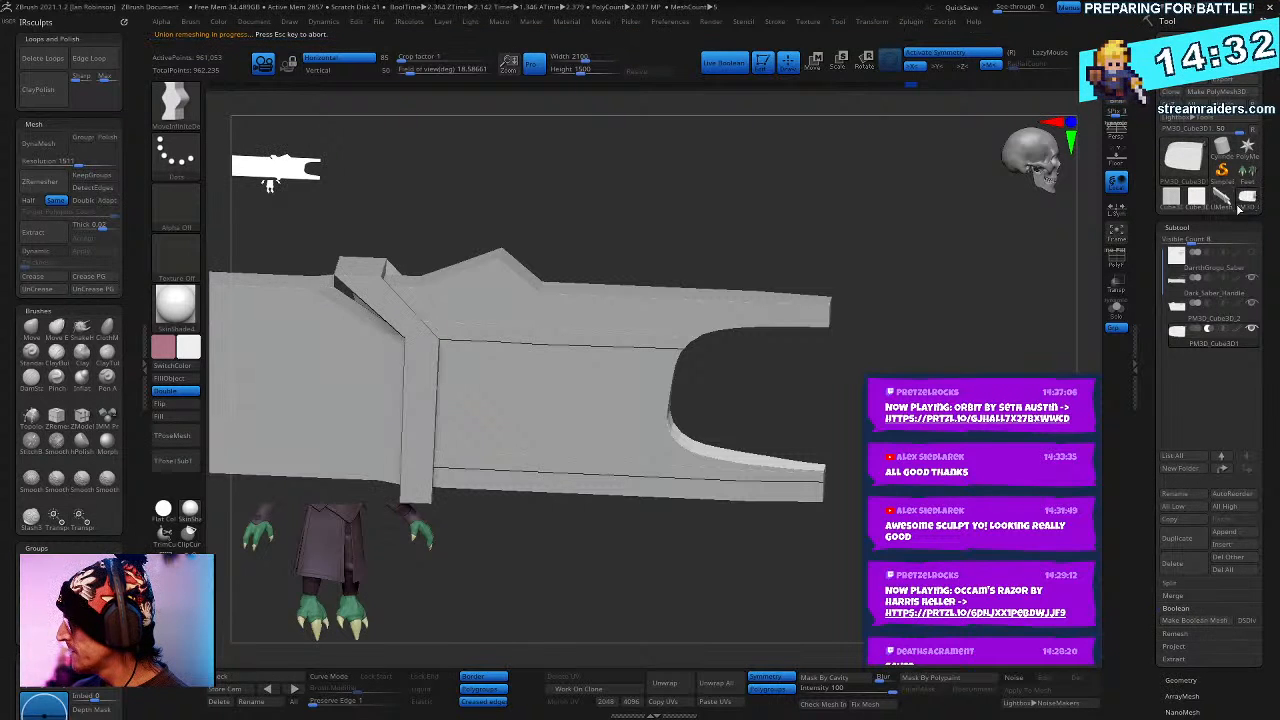
- Switch to the generated Boolean mesh tool and display its polyframe to examine the saber's topology
left_click(1242, 200)
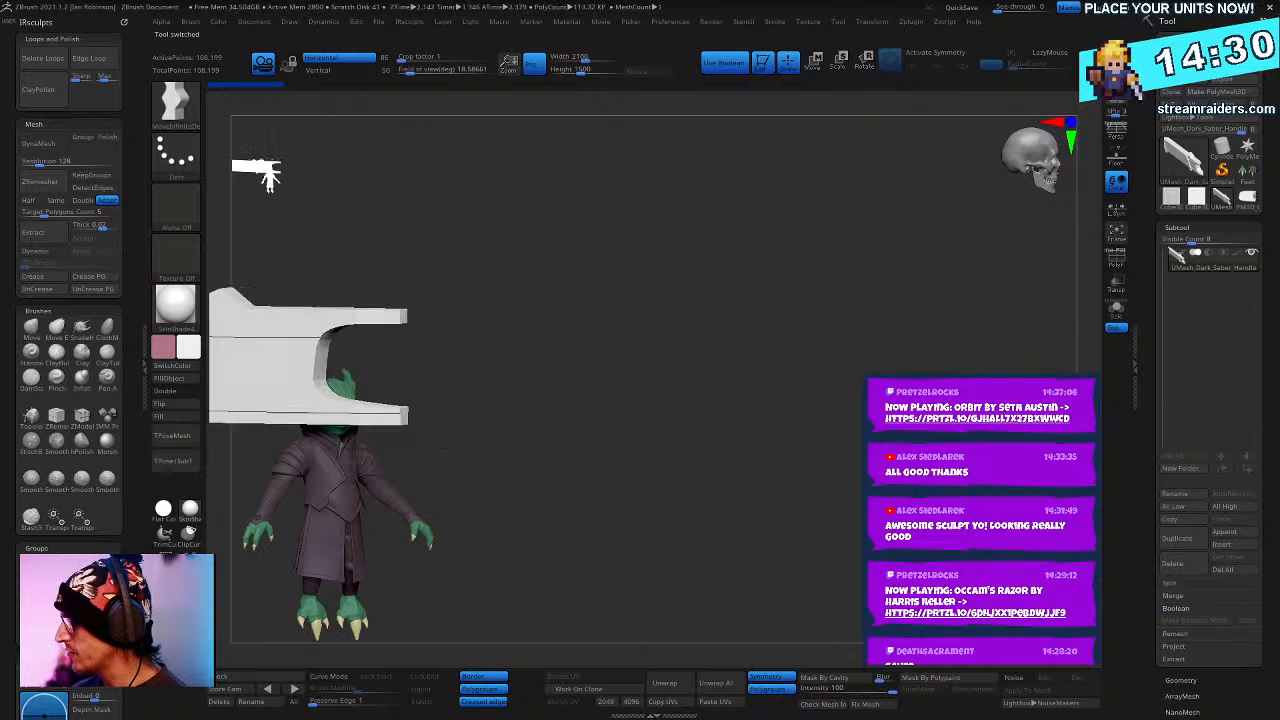
left_click_drag(814, 486, 824, 566)
key("shift+f")
left_click(62, 596)
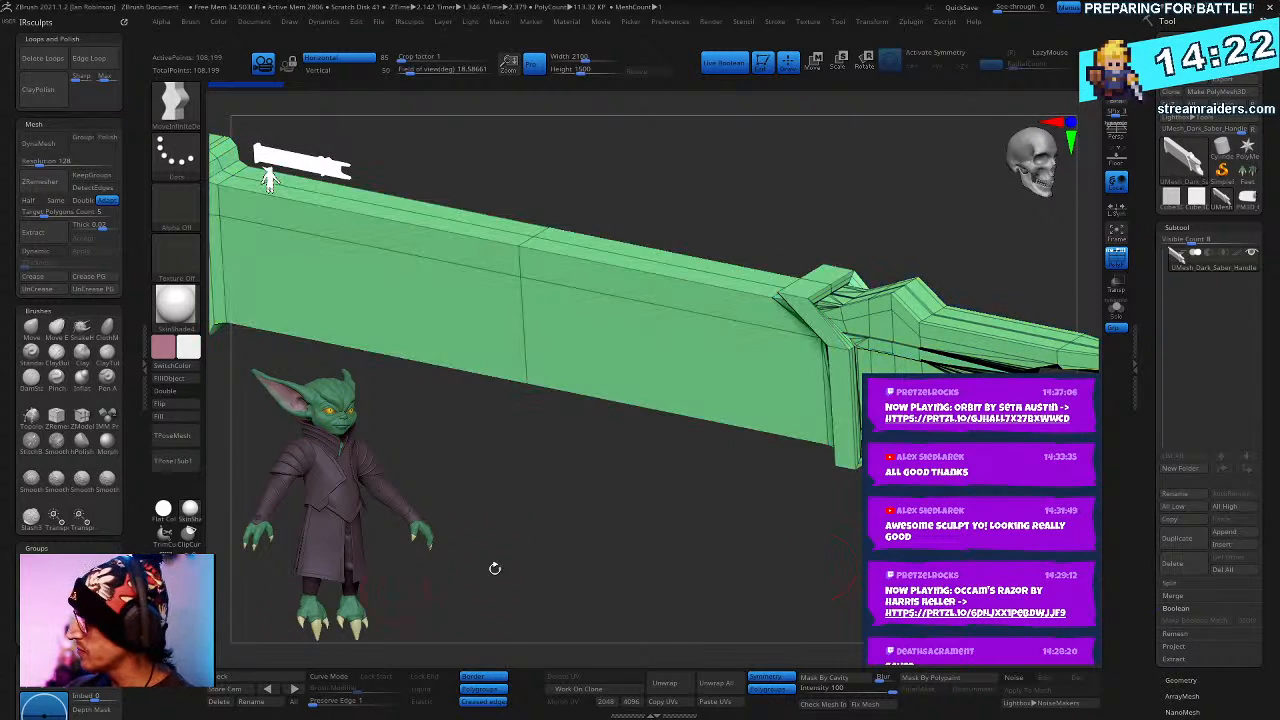
- Return to the original saber tool, hide the handle, and generate a Boolean mesh from only the guard and its cutter
left_click_drag(650, 565, 835, 541, "alt")
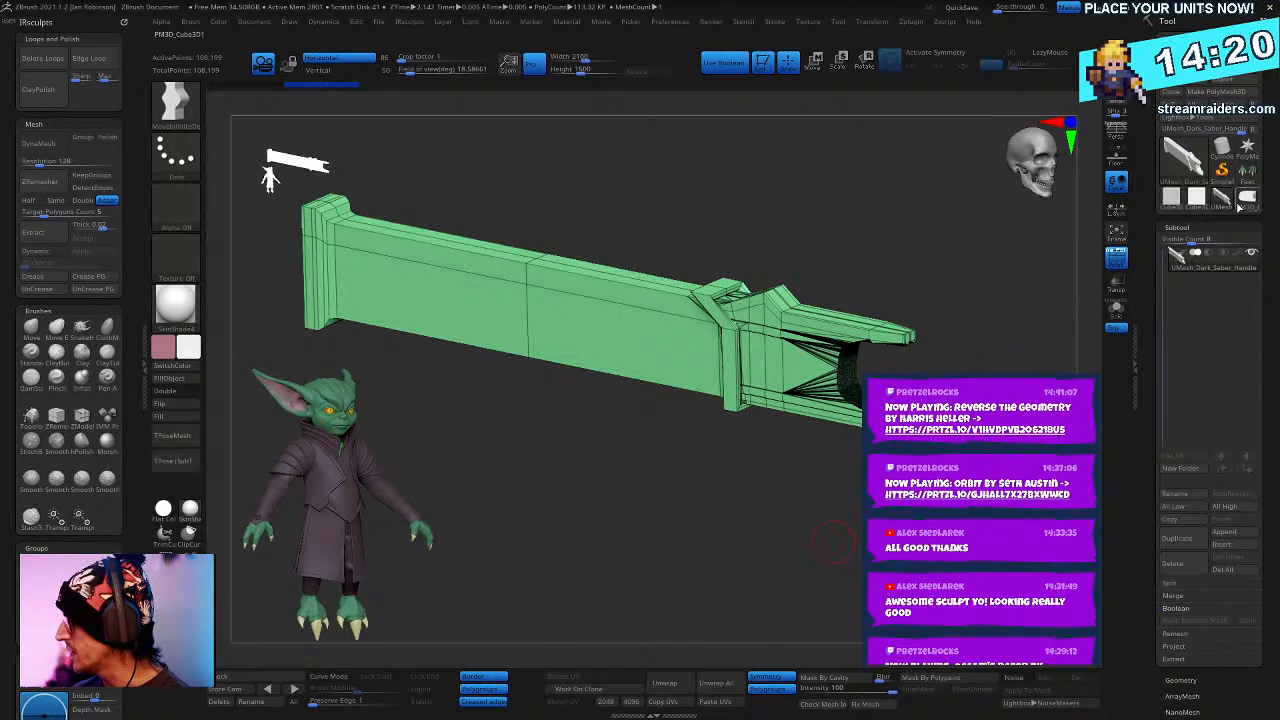
left_click(1244, 195)
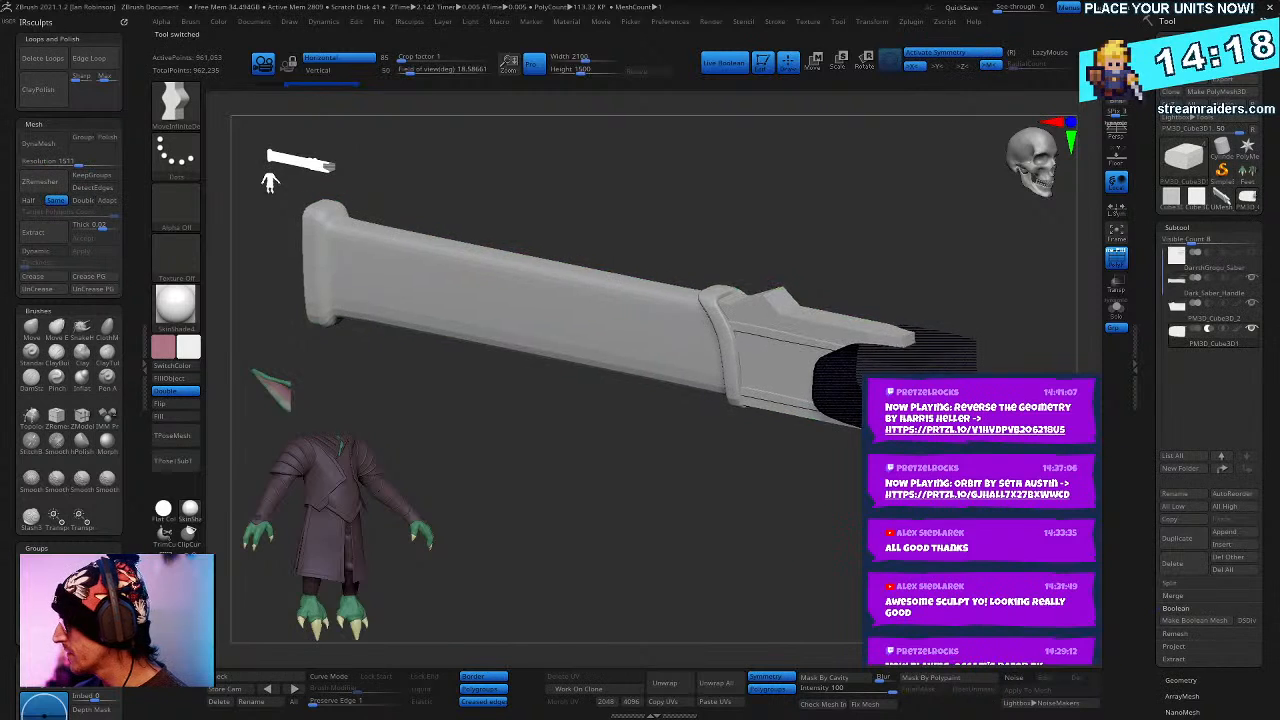
left_click(1250, 280)
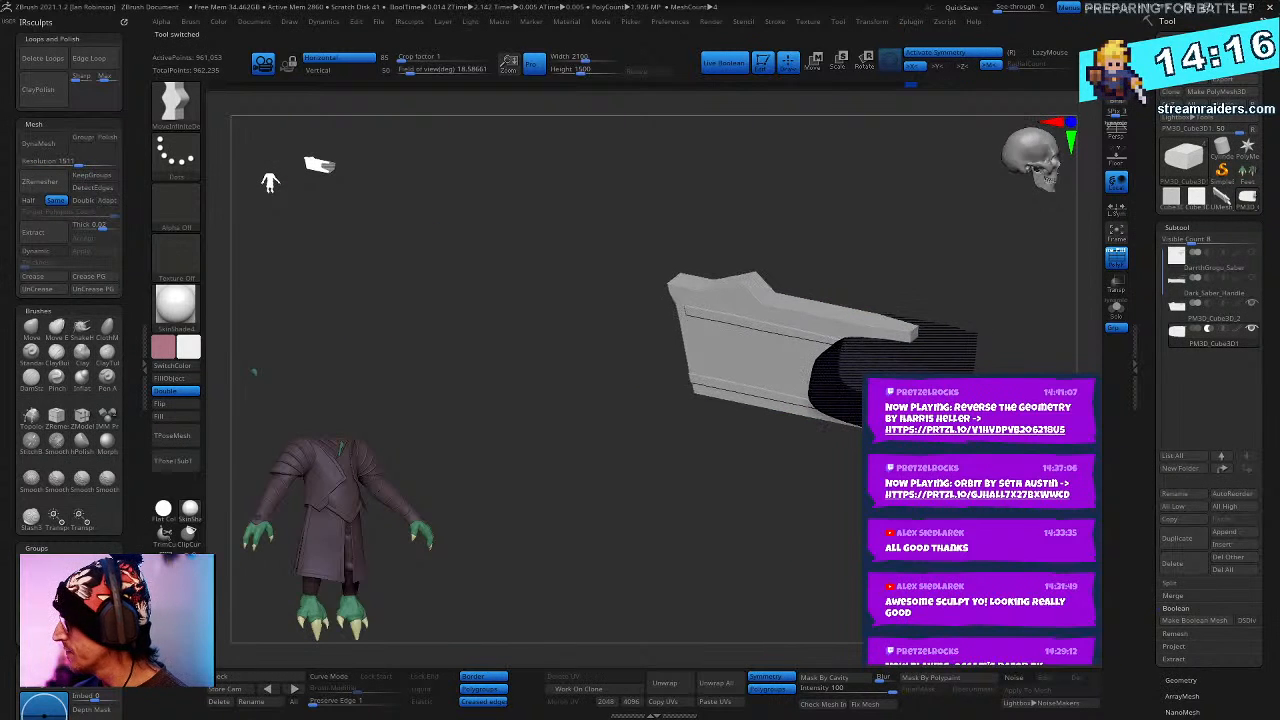
left_click(1205, 621)
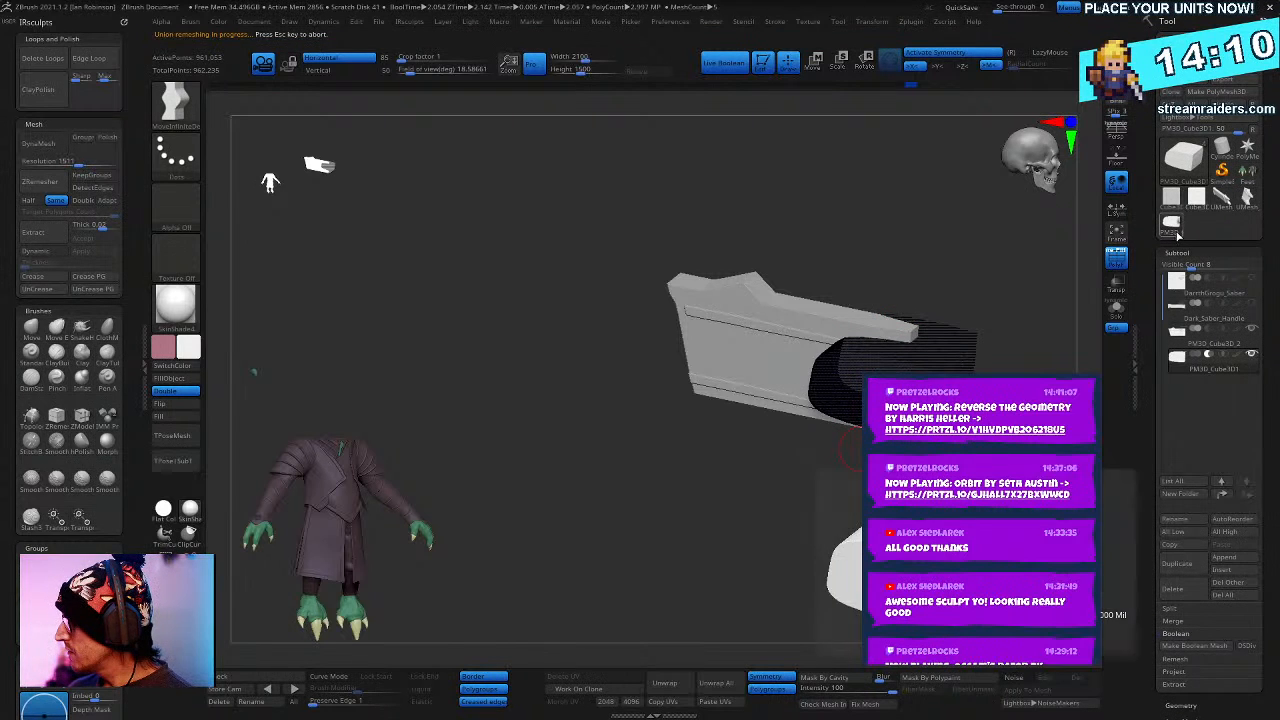
- Switch to the generated guard mesh, copy its subtool, and return to the original saber tool
left_click(1222, 213)
left_click_drag(852, 450, 735, 525)
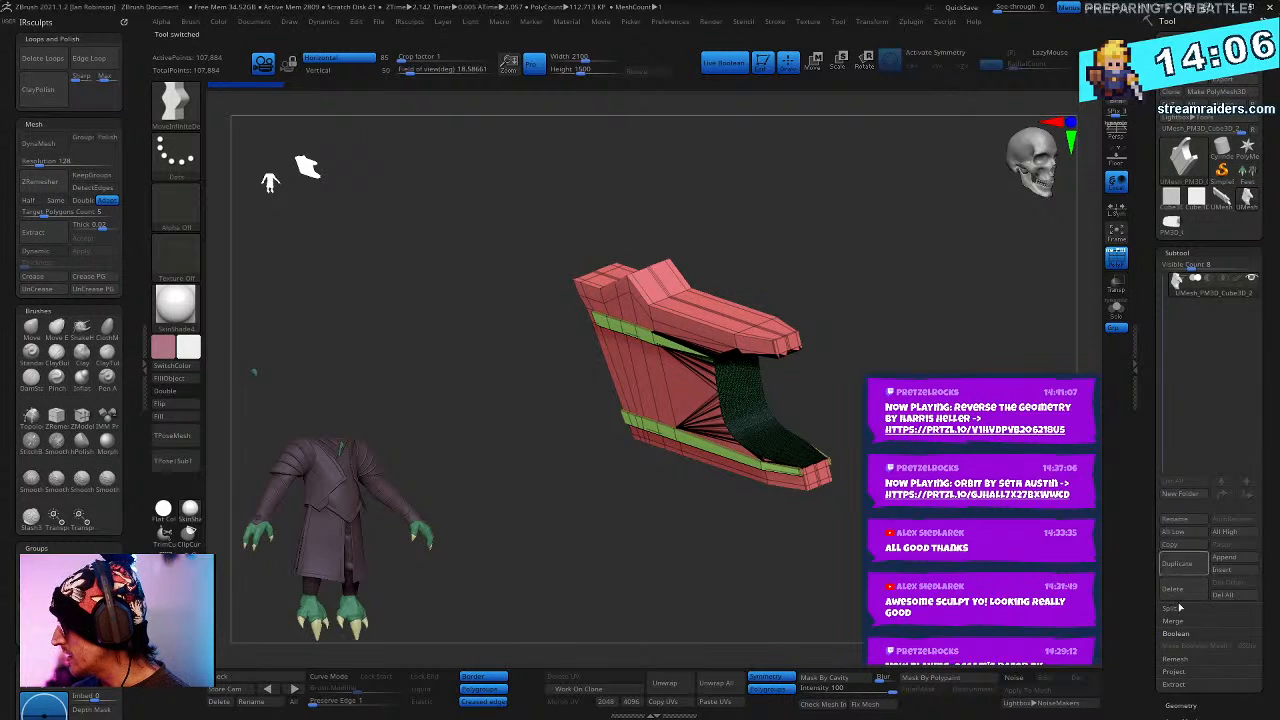
left_click_drag(915, 615, 872, 624)
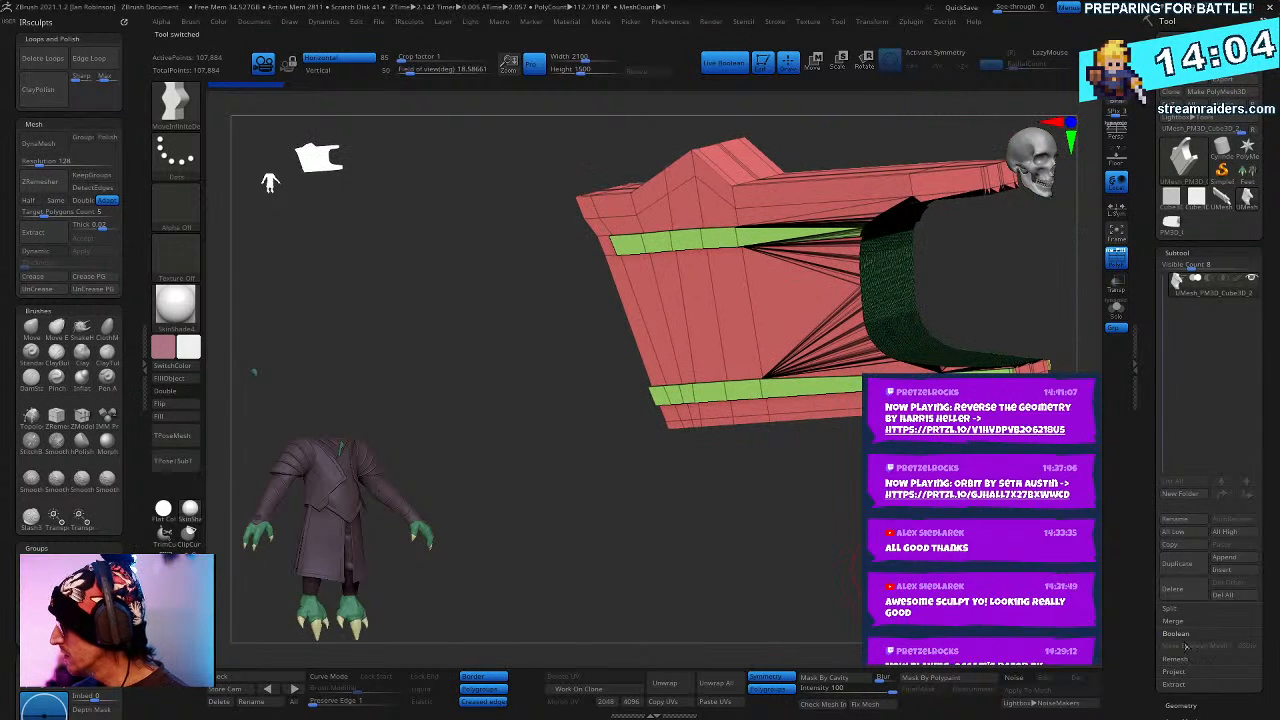
left_click(1246, 206)
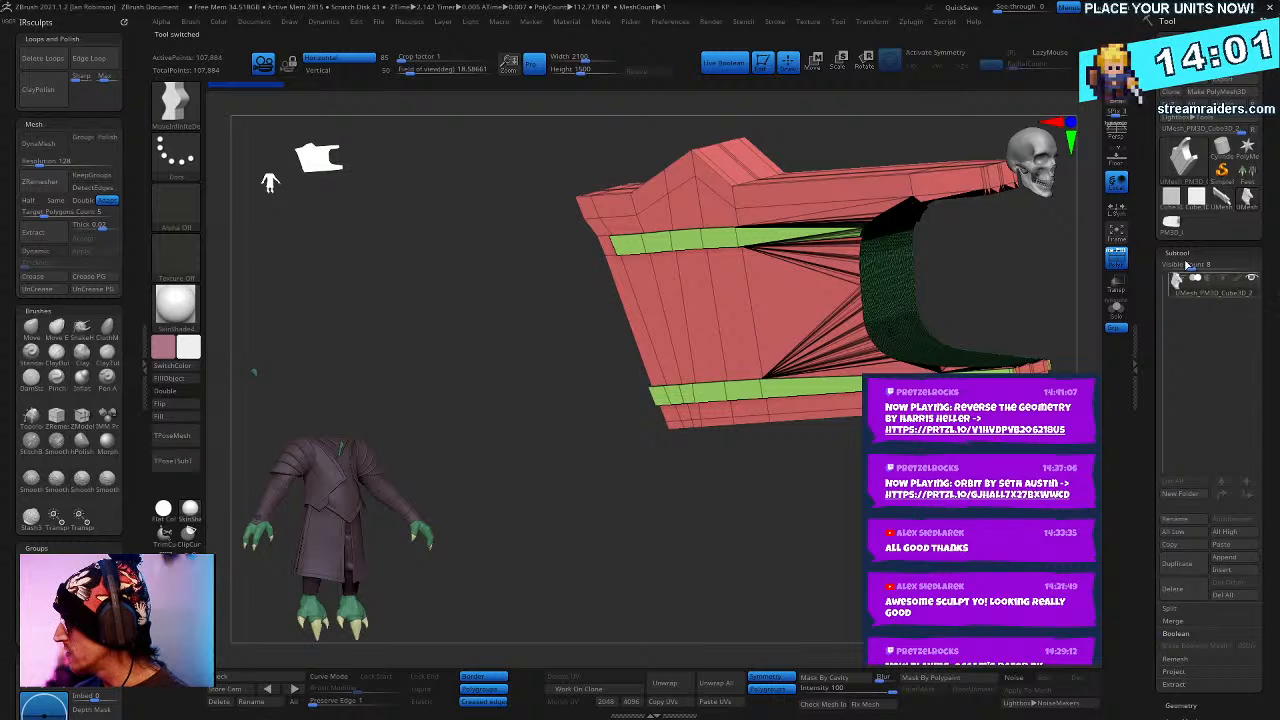
left_click(1221, 200)
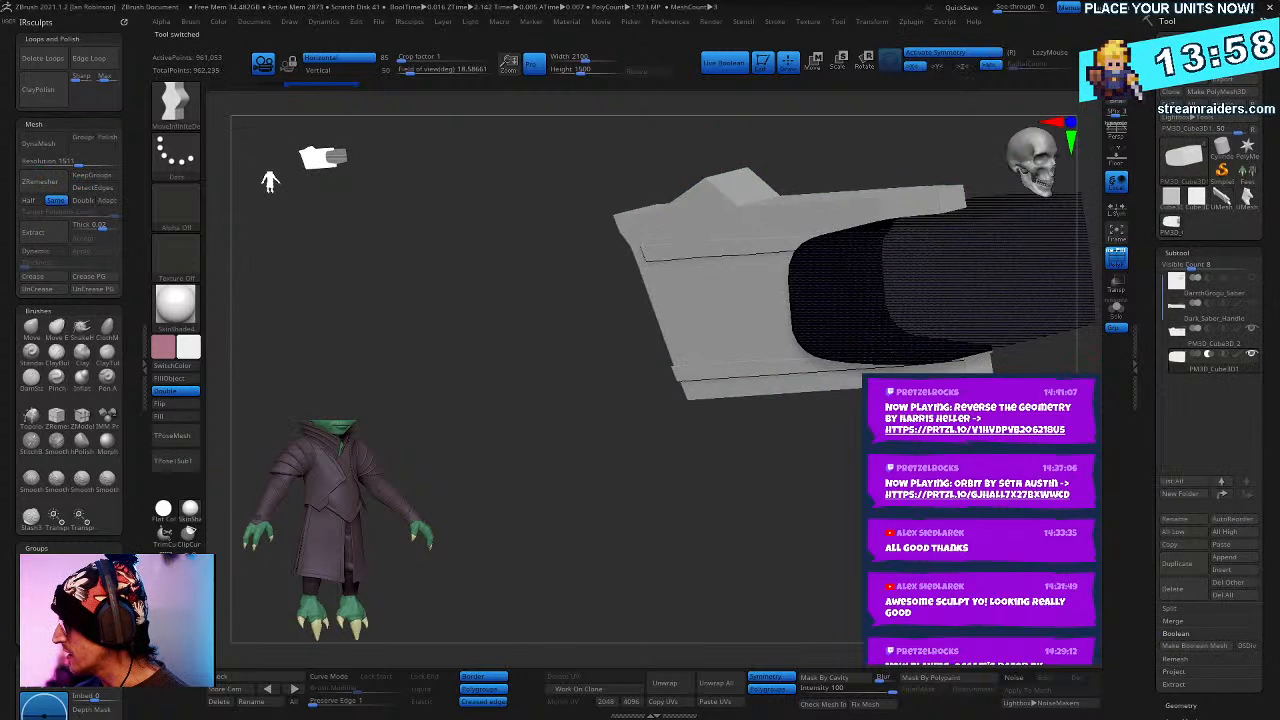
- Hide the cutter, turn off Live Boolean, and paste the copied notched guard below the Dark_Saber_Handle subtool
left_click(1252, 355)
left_click(738, 66)
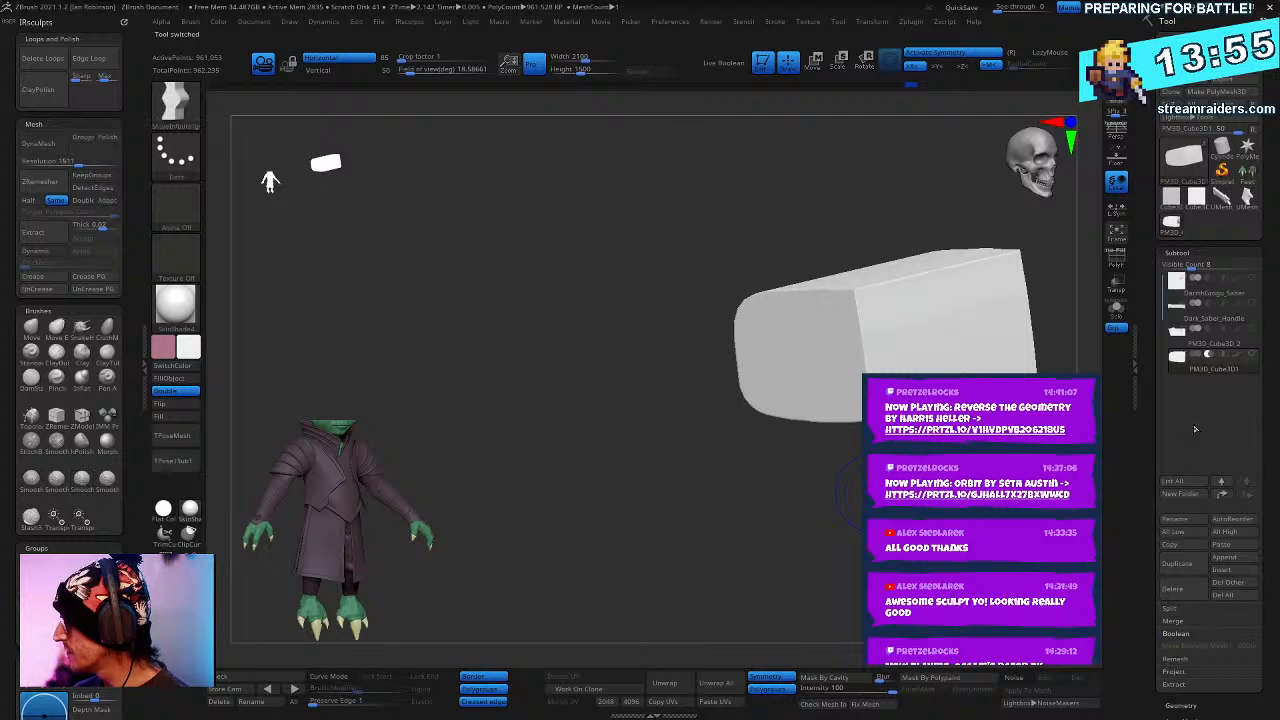
left_click(1218, 319)
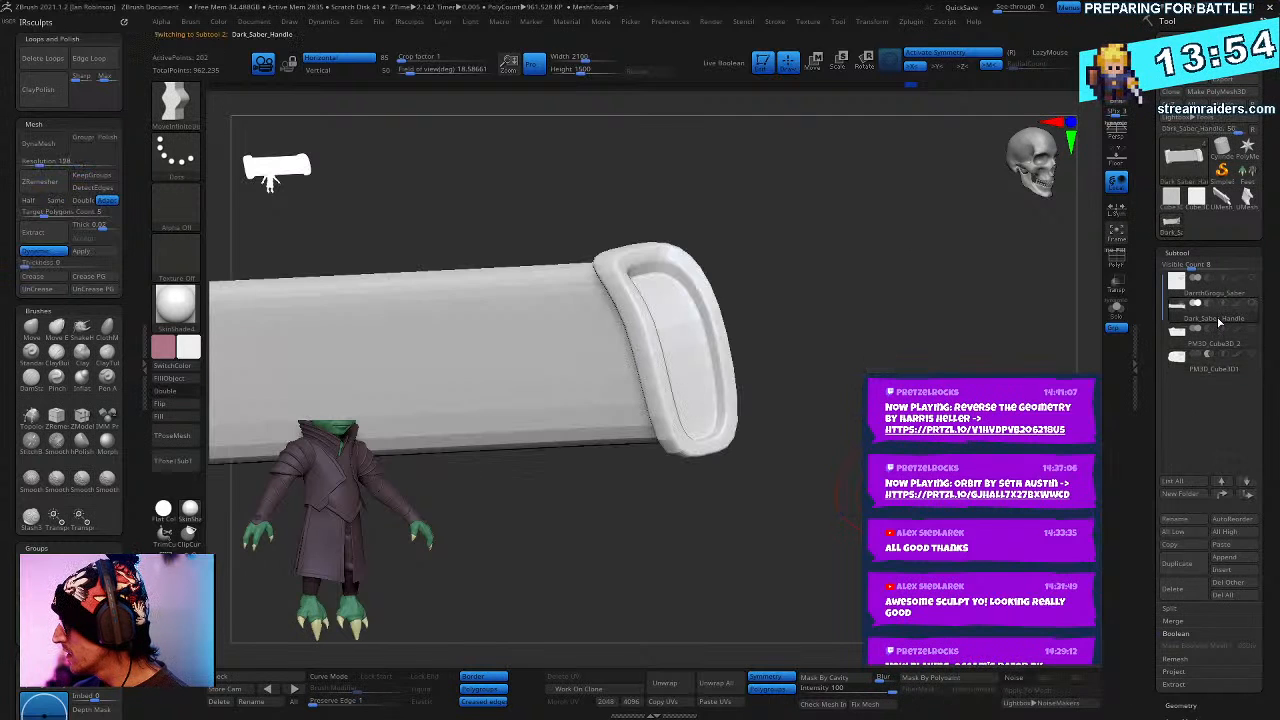
left_click(1227, 549)
left_click_drag(800, 540, 850, 521)
key("shift+f")
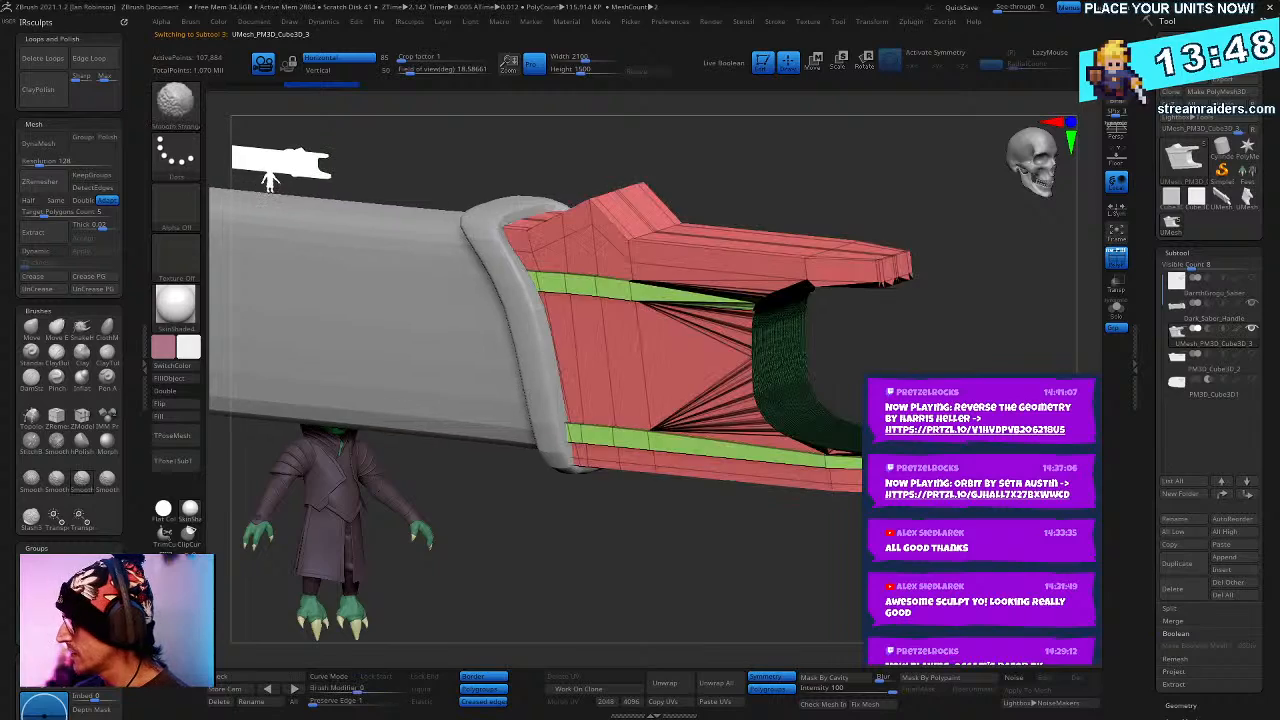
- Set ZRemesher for the notched guard to a target polygon count of 1 with KeepGroups, DetectEdges and KeepCreases enabled
mouse_move(829, 466)
left_mouse_down()
mouse_move(855, 425)
mouse_move(855, 480)
mouse_move(840, 455)
left_mouse_up()
left_click_drag(1028, 187, 1065, 190)
left_click(1183, 254)
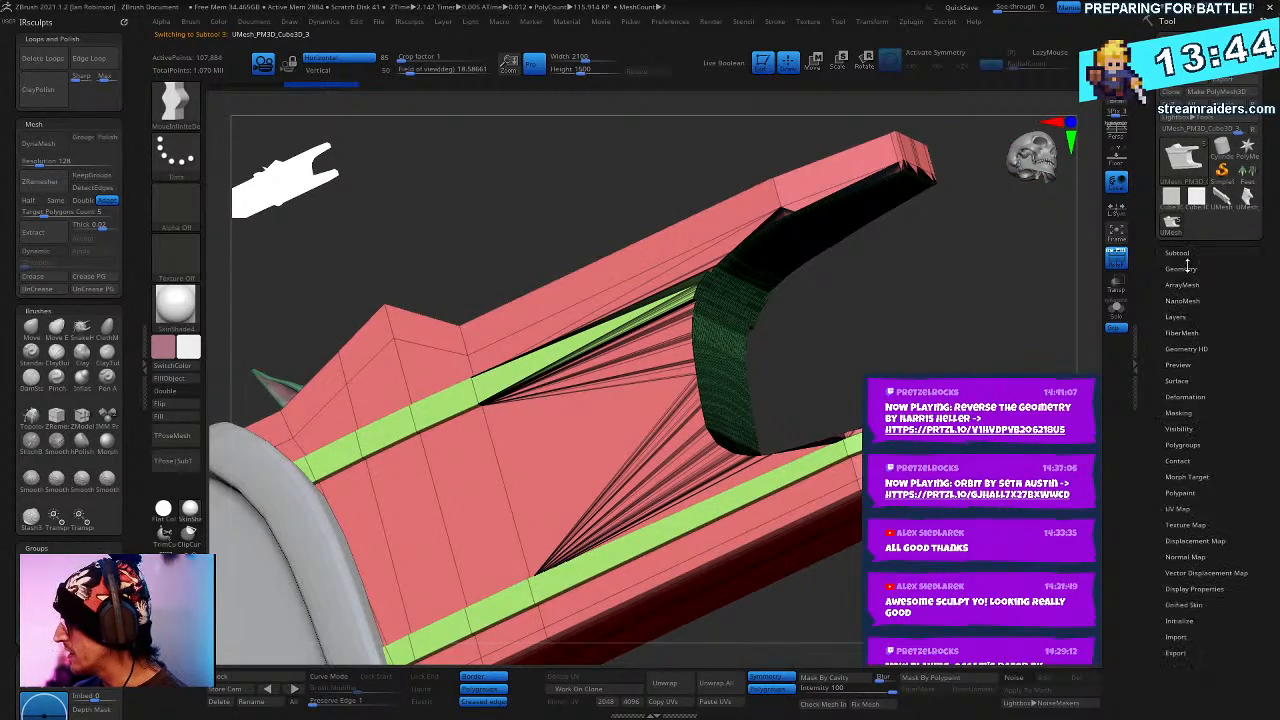
left_click(1185, 268)
left_click_drag(1203, 546, 1194, 542)
type("1")
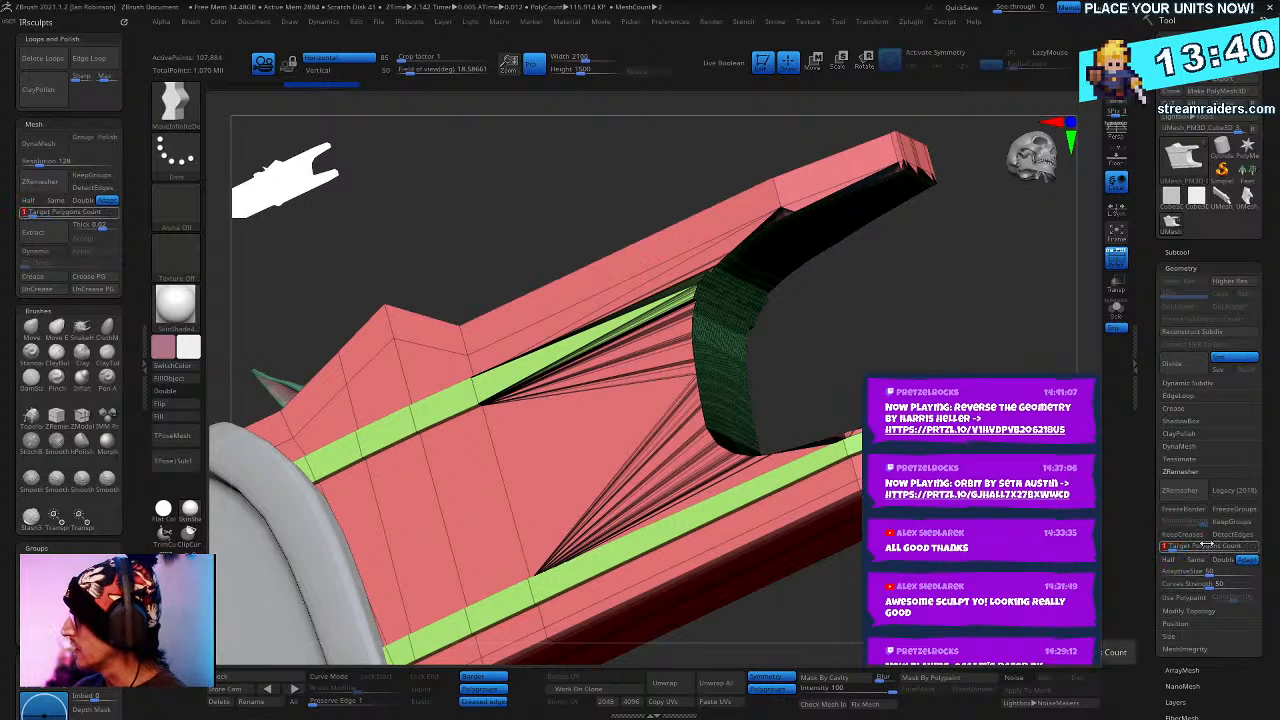
key("Return")
left_click(1237, 525)
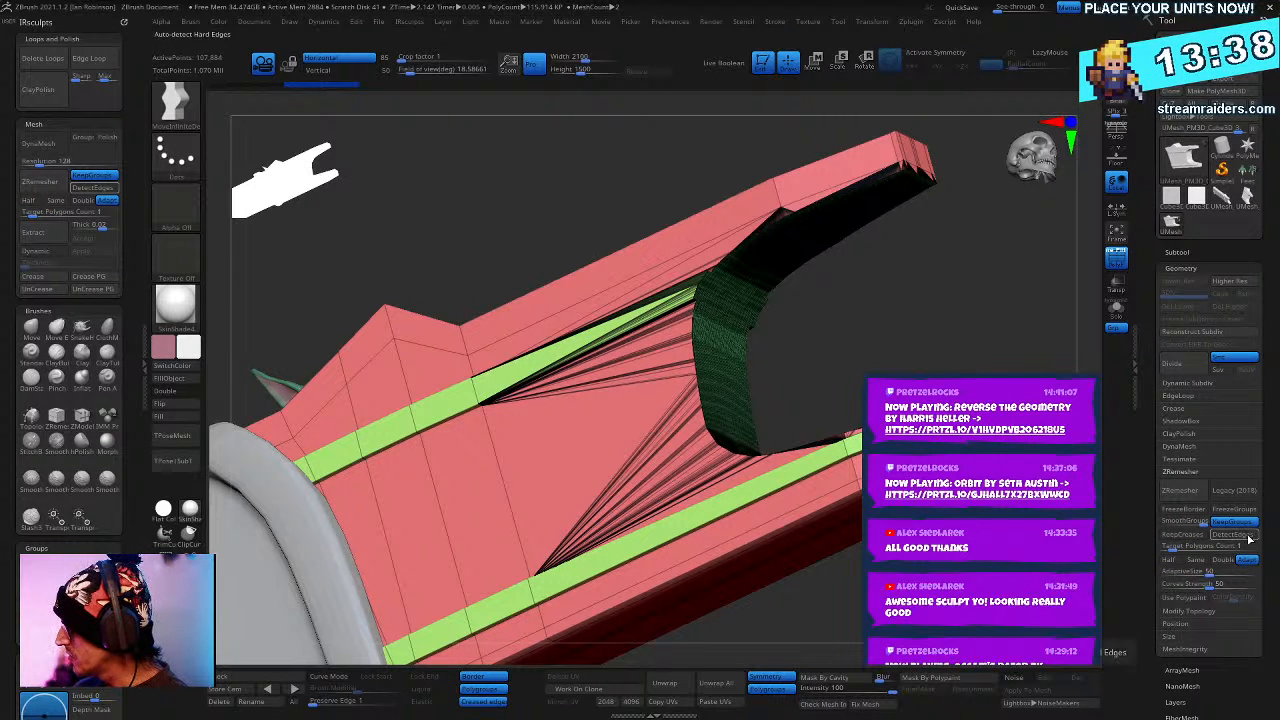
left_click(1236, 535)
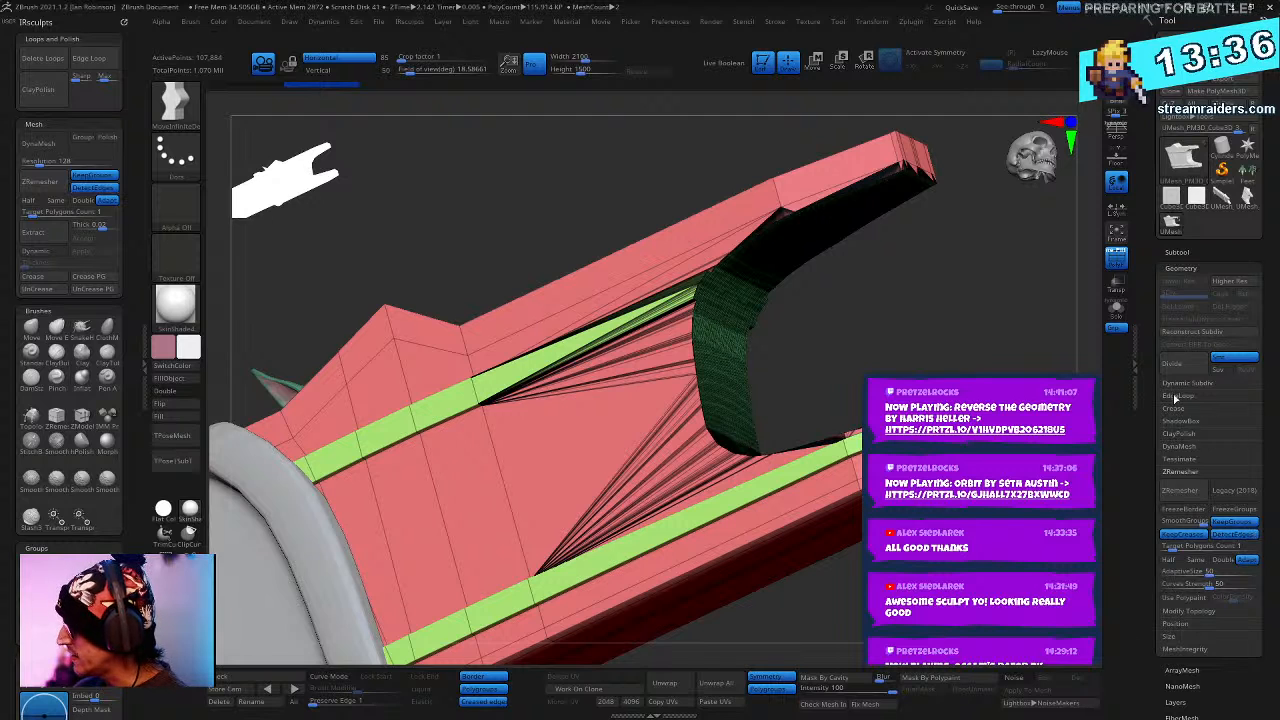
- Try ZRemeshing the notched guard, undo it, and abort a second attempt with a target polygon count of 5
left_click(1182, 491)
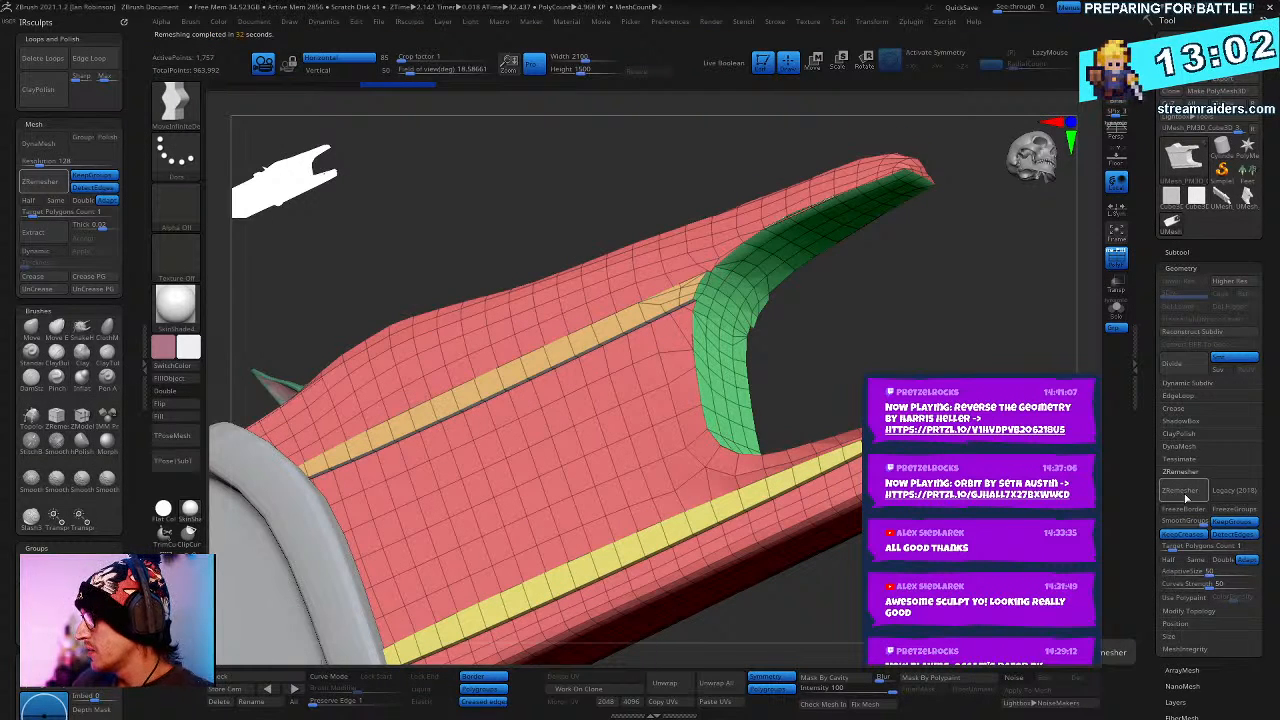
left_click_drag(940, 300, 860, 300)
key("ctrl+z")
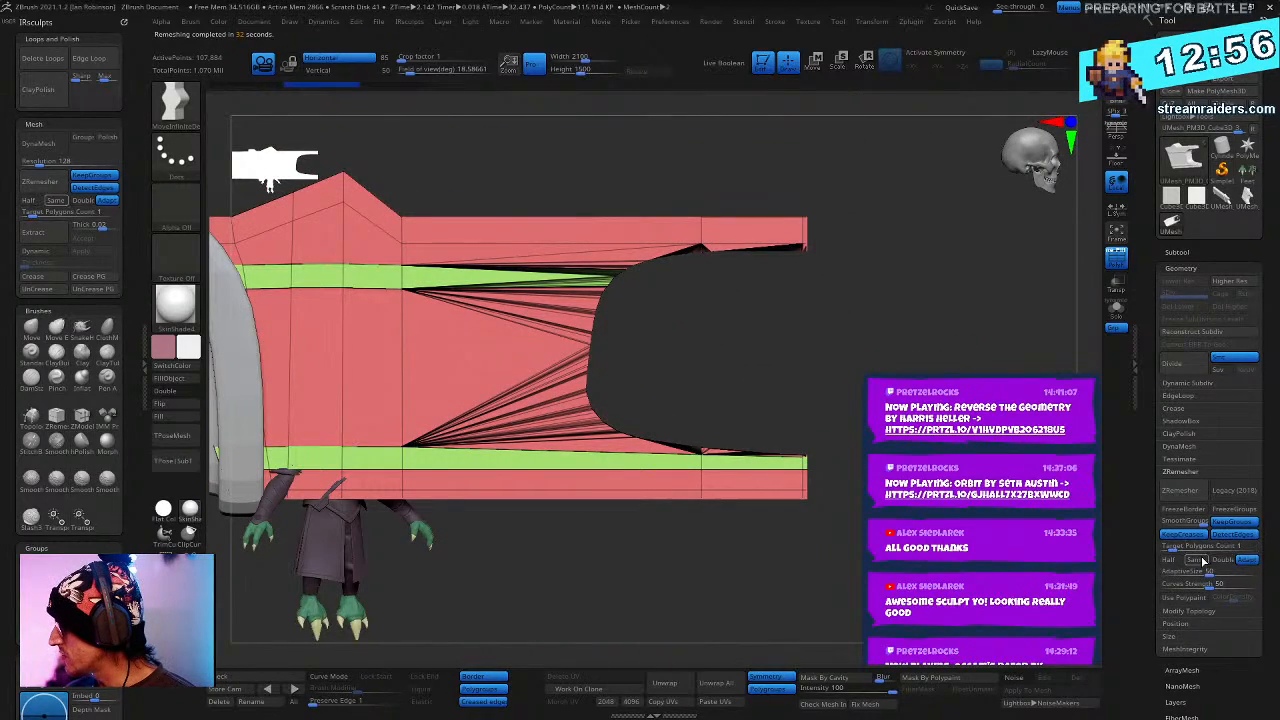
left_click(1177, 490)
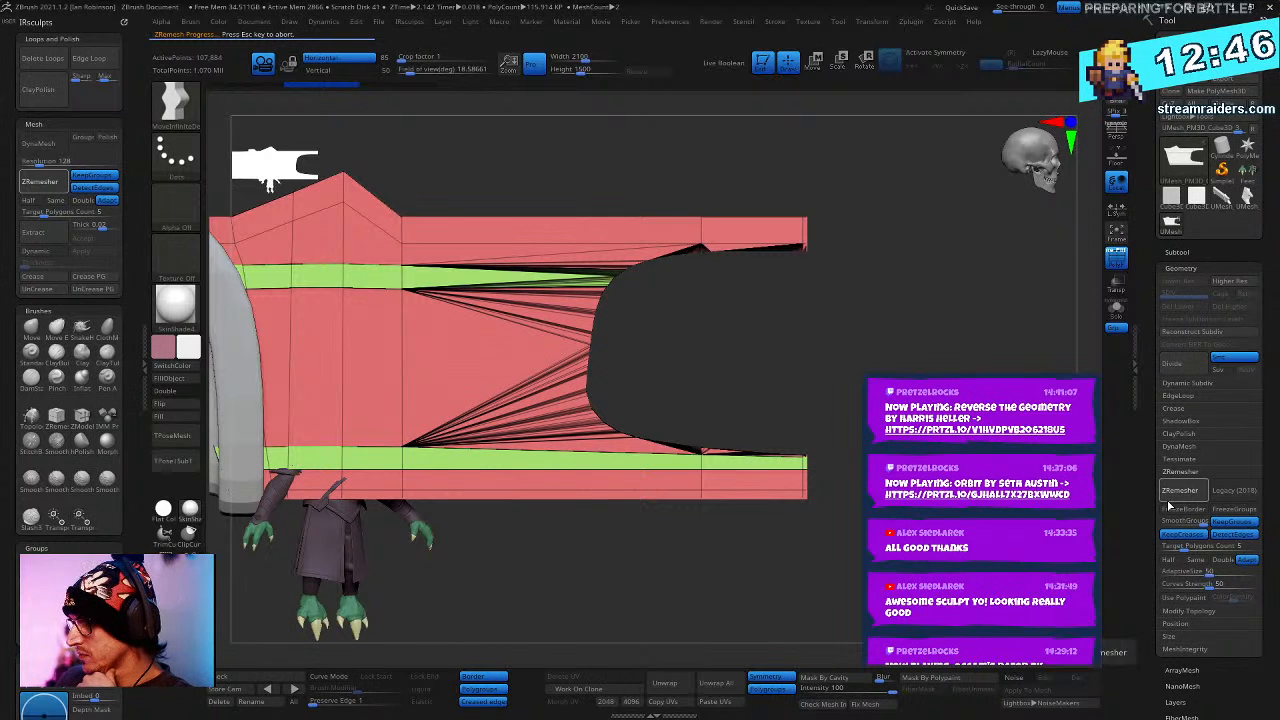
key("Escape")
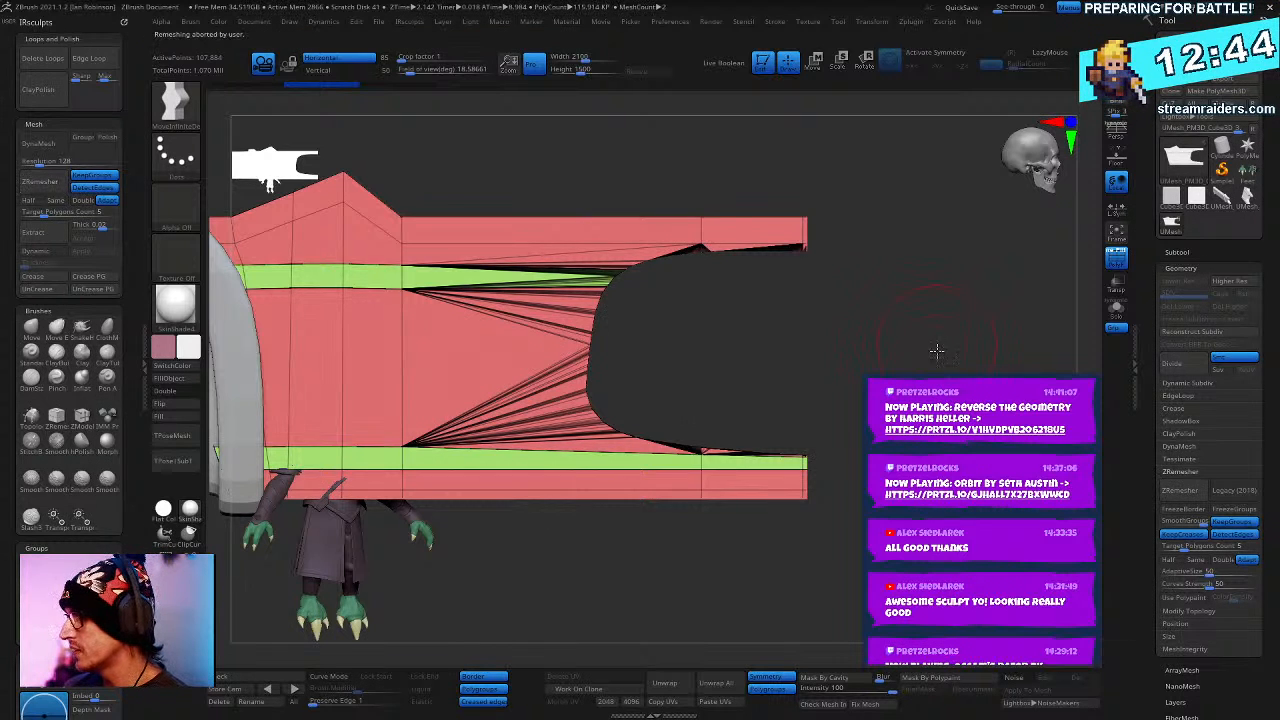
- Inspect the notch's topology and crease the polygroup borders of the guard
left_click_drag(936, 350, 905, 300)
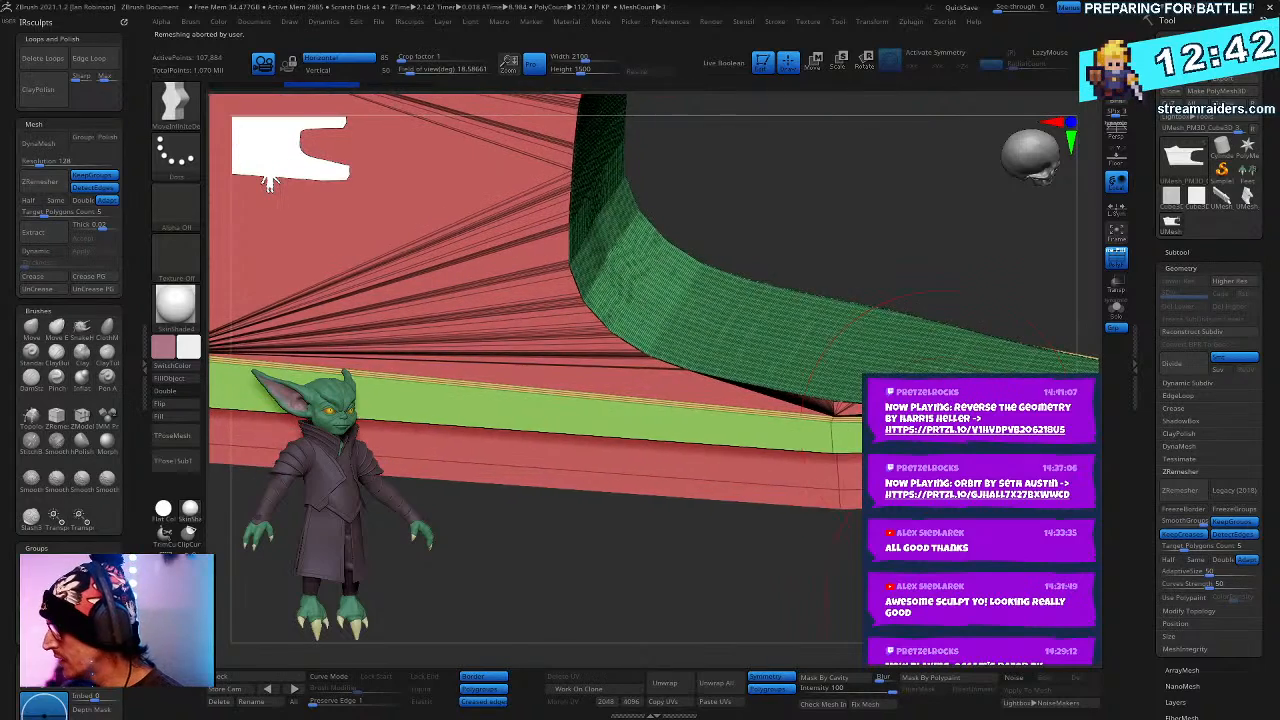
left_click_drag(938, 415, 1173, 302)
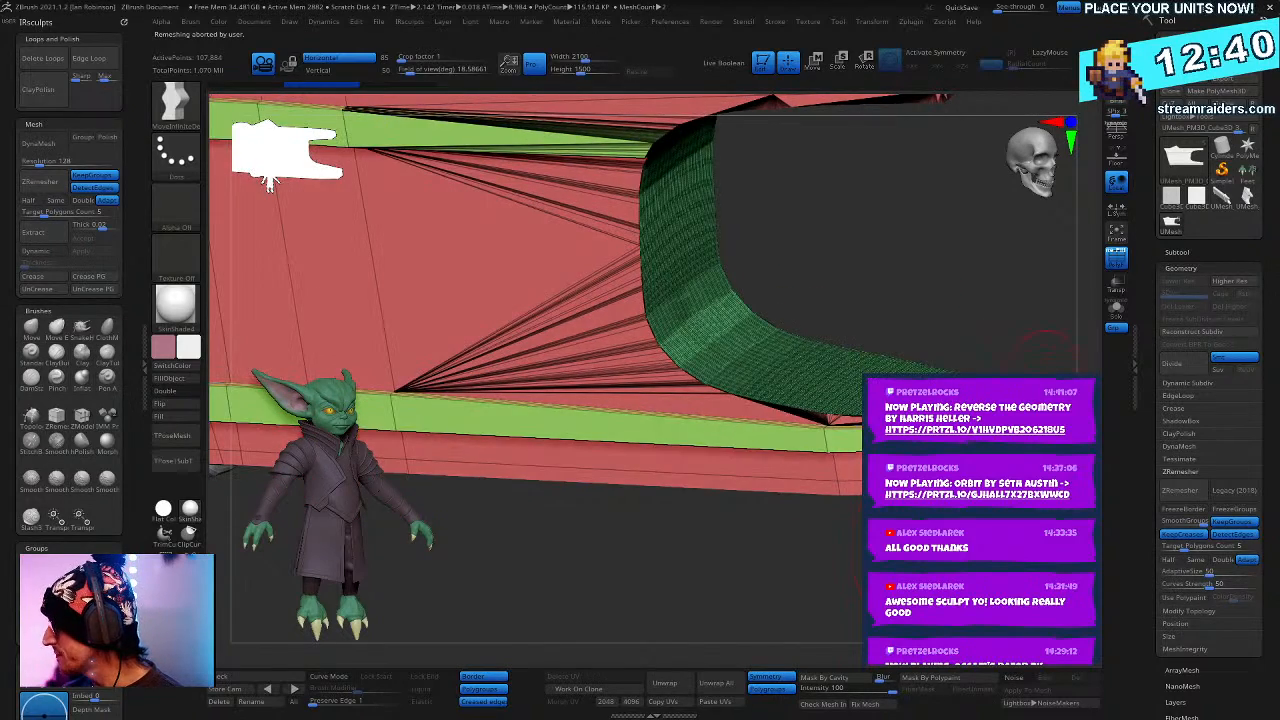
key("shift+f")
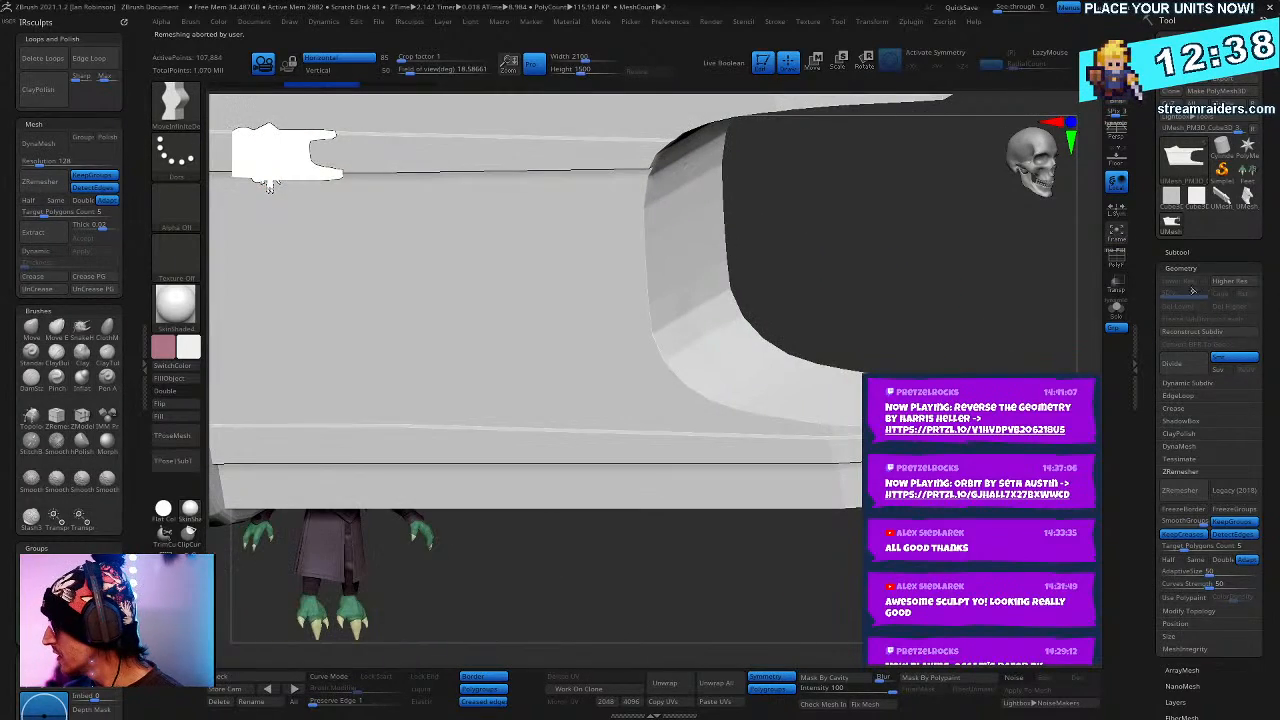
left_click(1186, 409)
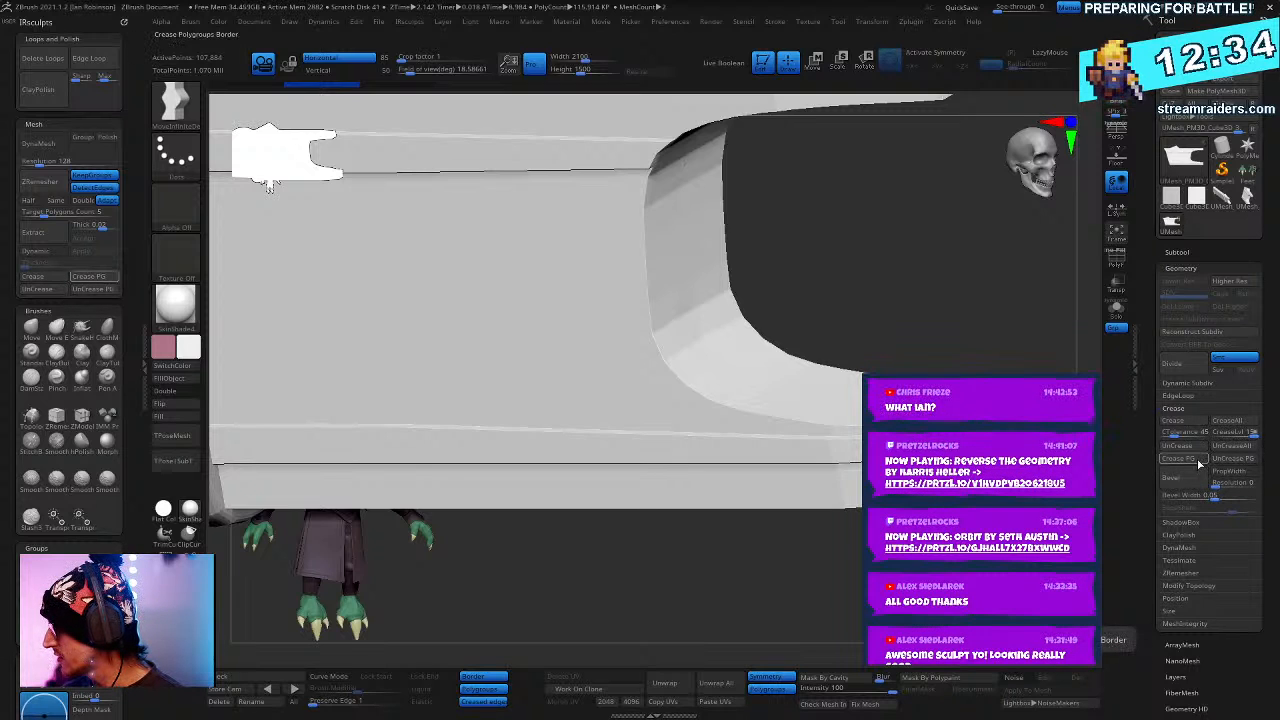
key("shift+f")
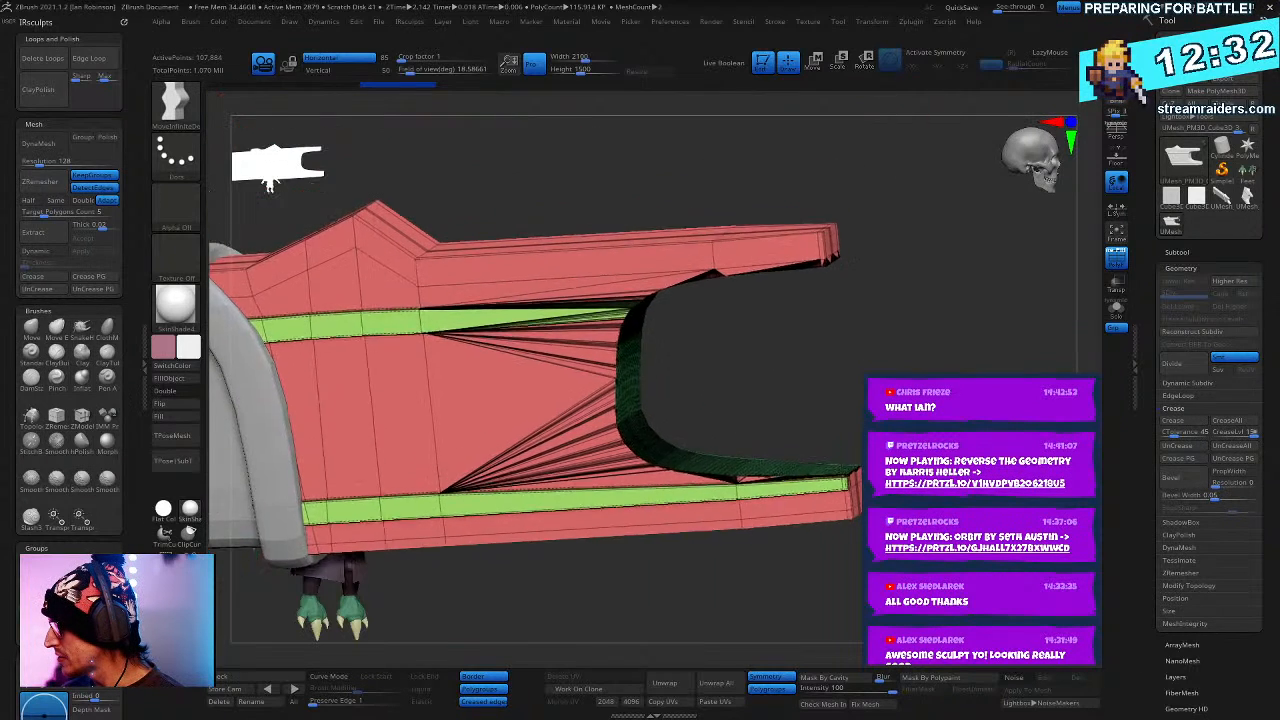
left_click_drag(770, 338, 812, 338)
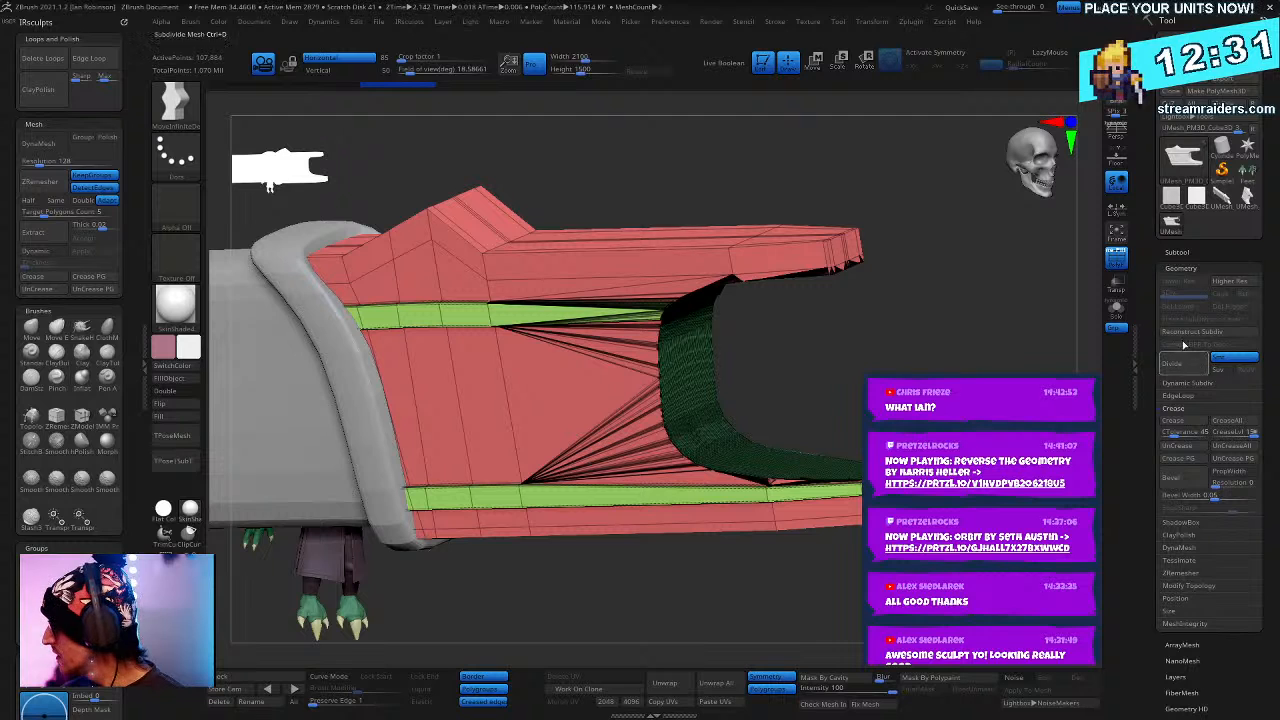
- Regroup the notched guard's faces into polygroups by their normals
left_click(1185, 268)
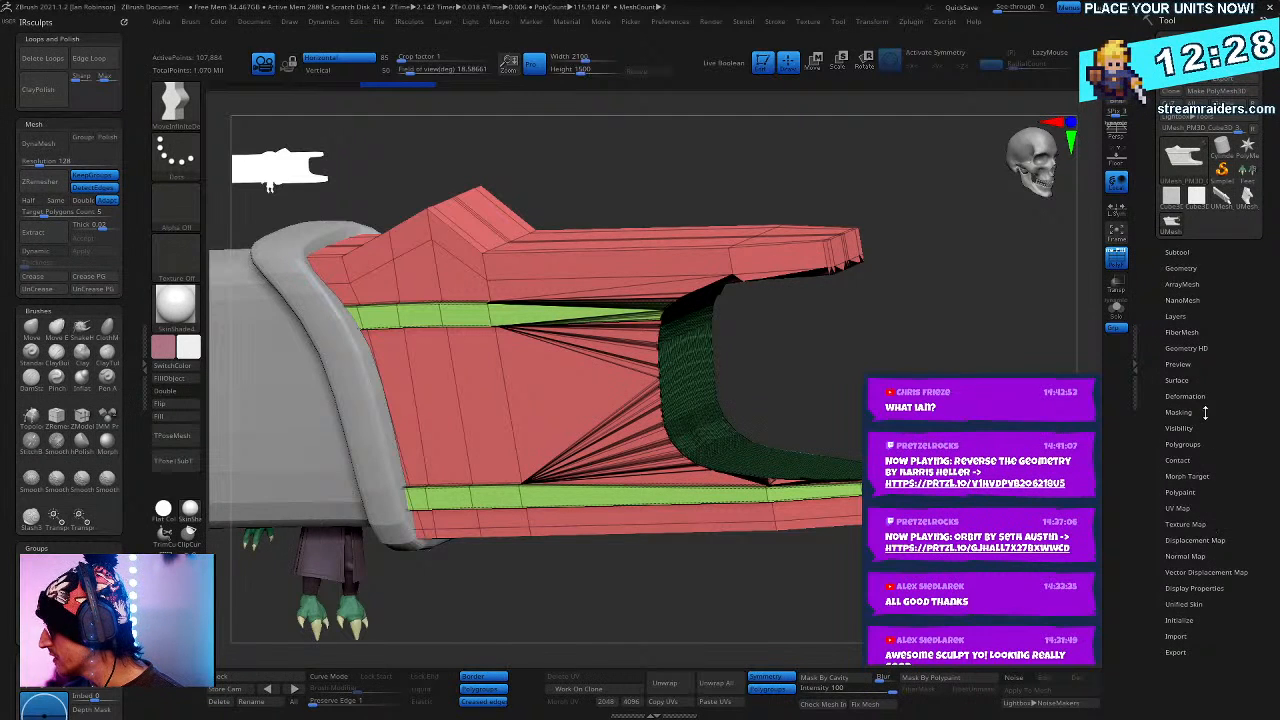
left_click(1186, 444)
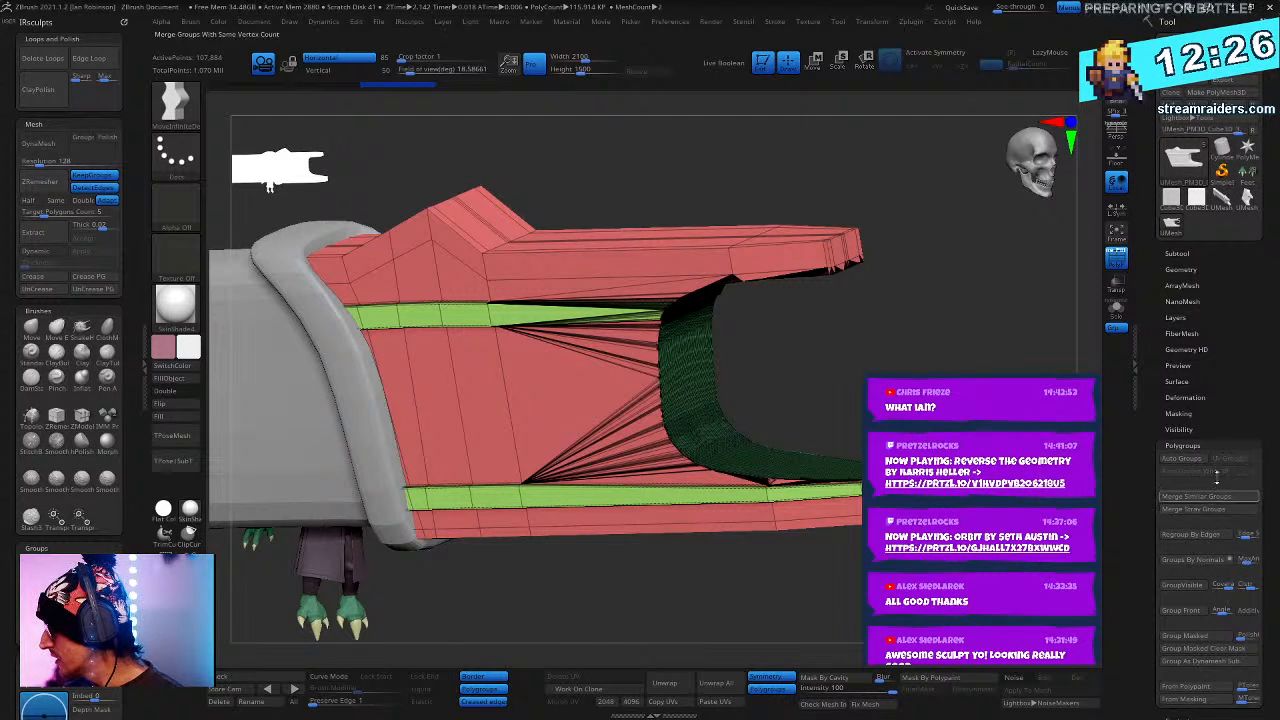
left_click(1212, 563)
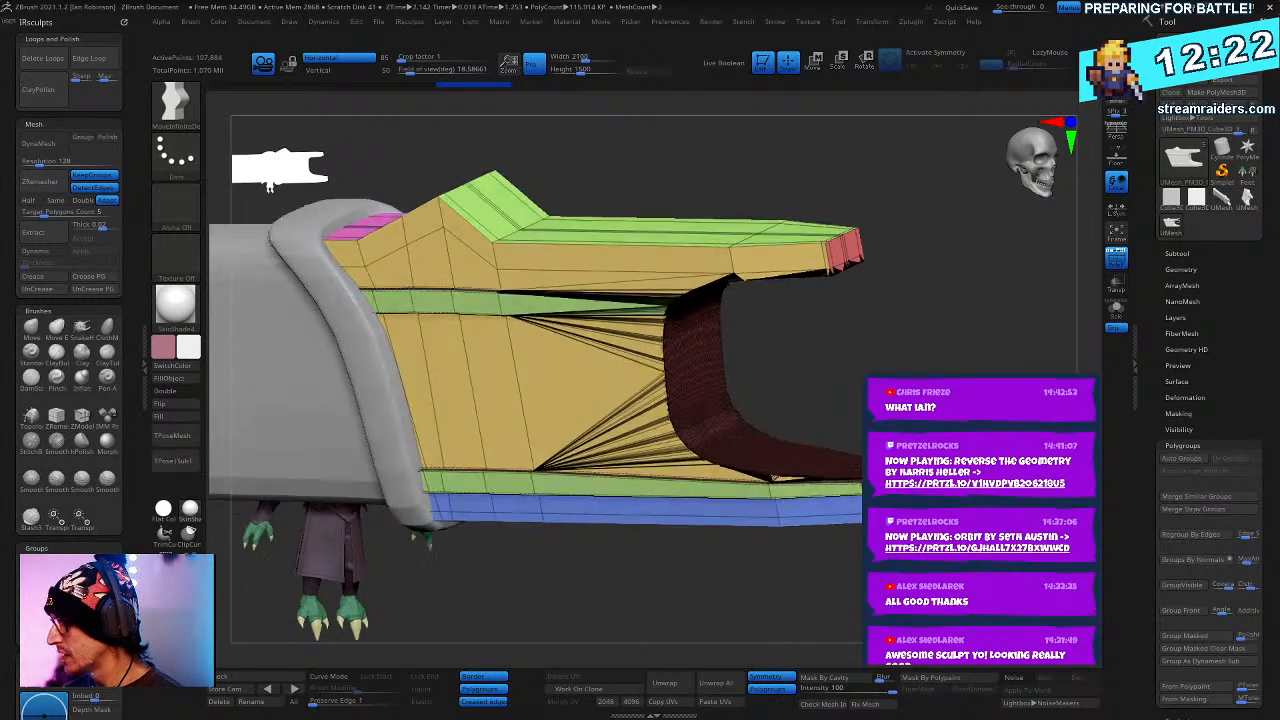
left_click_drag(968, 312, 1002, 292)
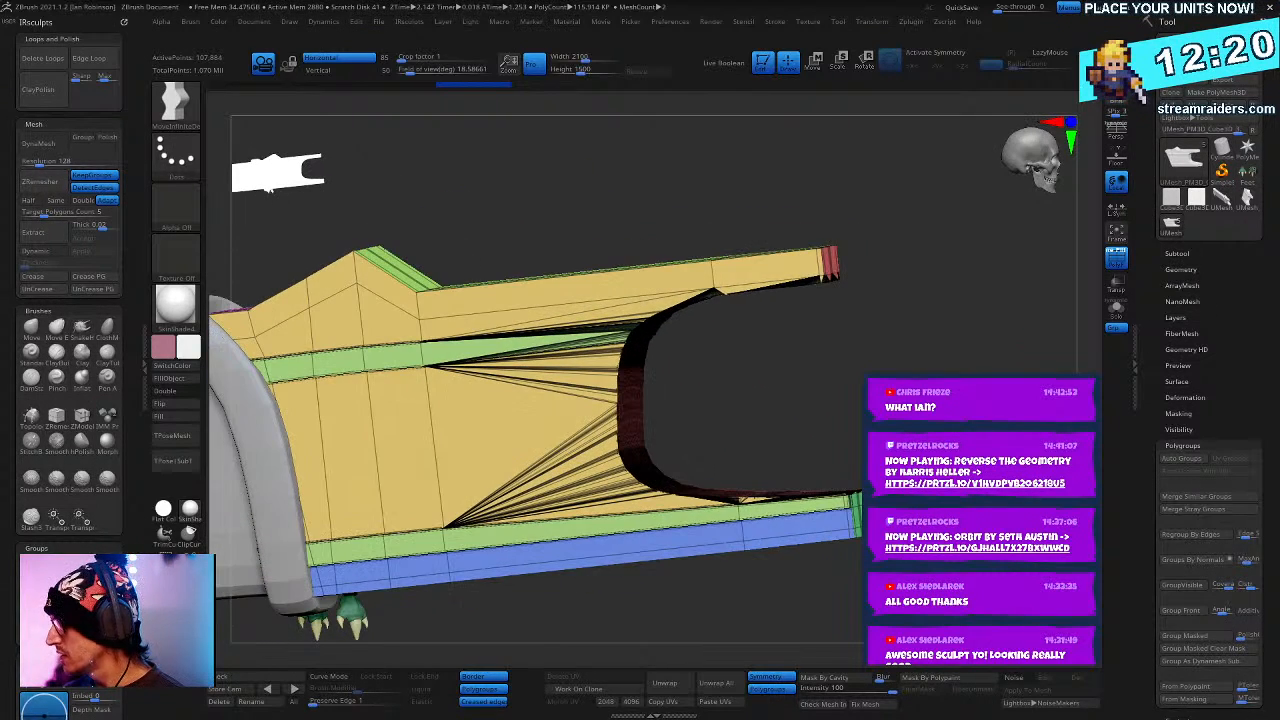
- Crease the borders of the guard's normal-based polygroups and check them with the polyframe on and off
left_click(1181, 269)
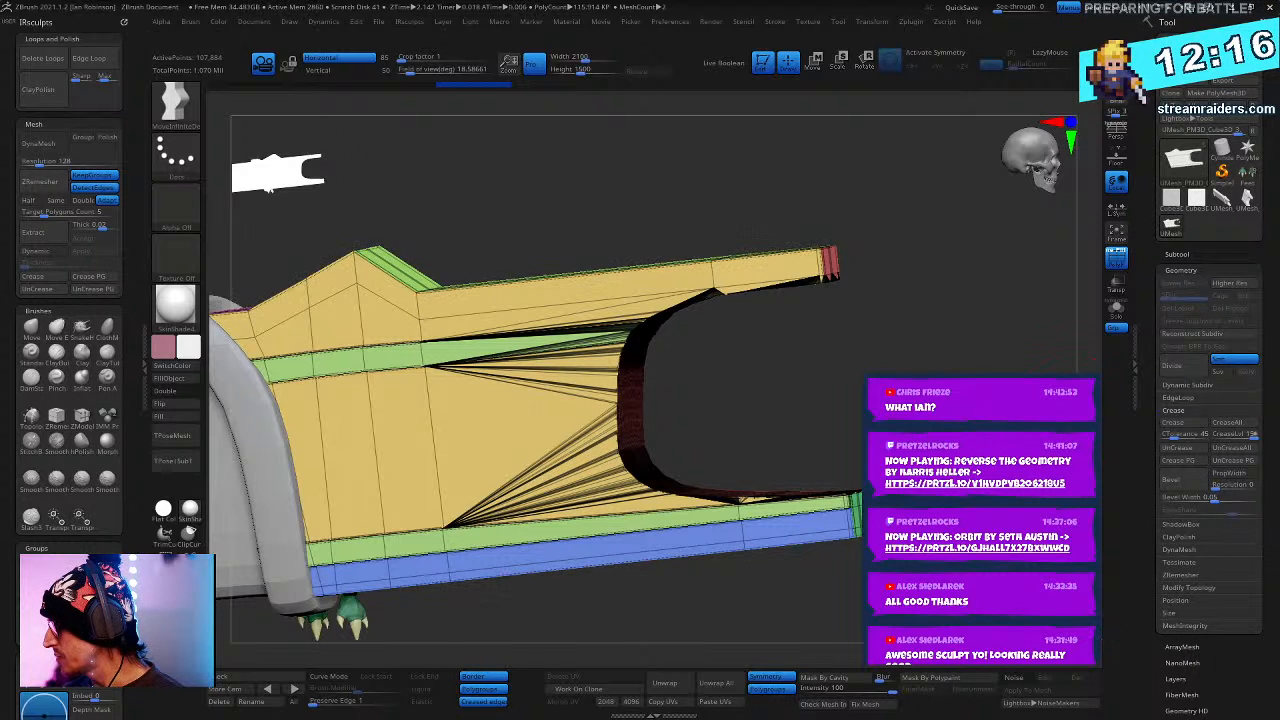
mouse_move(1010, 435)
left_mouse_down()
mouse_move(968, 455)
mouse_move(990, 432)
left_mouse_up()
key("shift+f")
key("shift+f")
key("shift+f")
key("shift+f")
left_click(1177, 254)
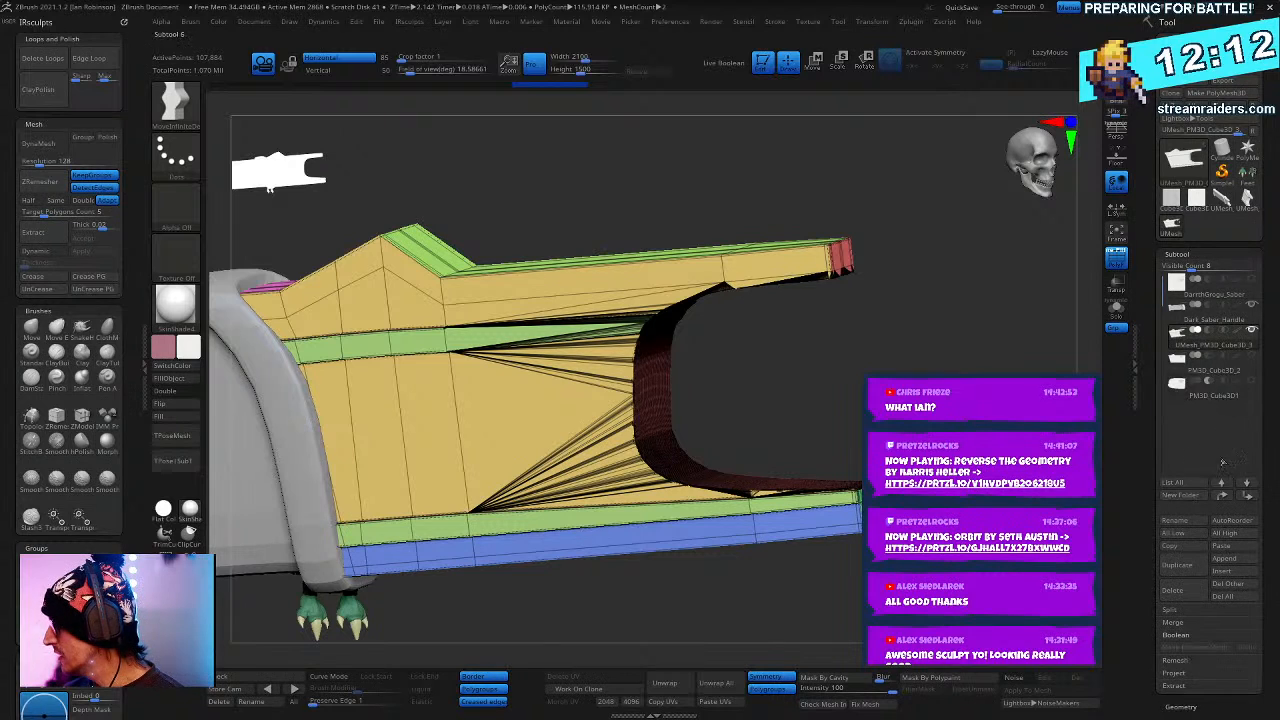
left_click(1184, 254)
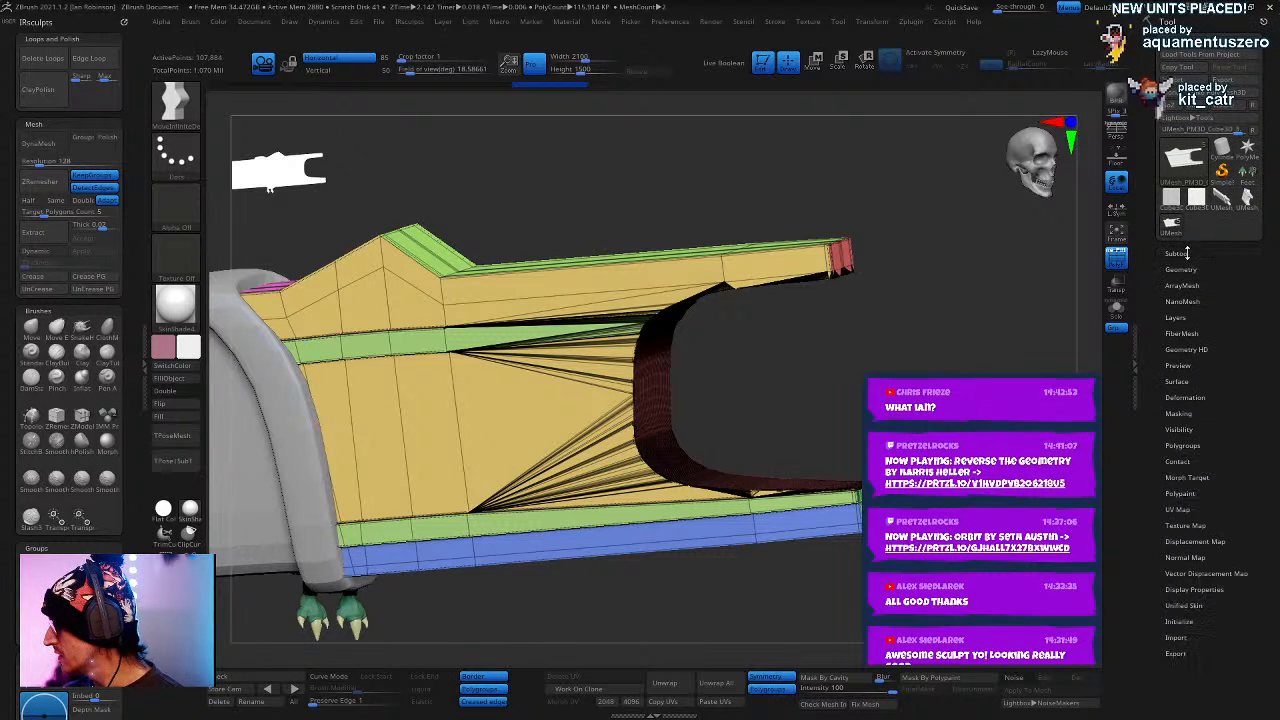
- ZRemesh the notched guard with Adapt off and a target polygon count of 10, and inspect the surface around the notch
key("space")
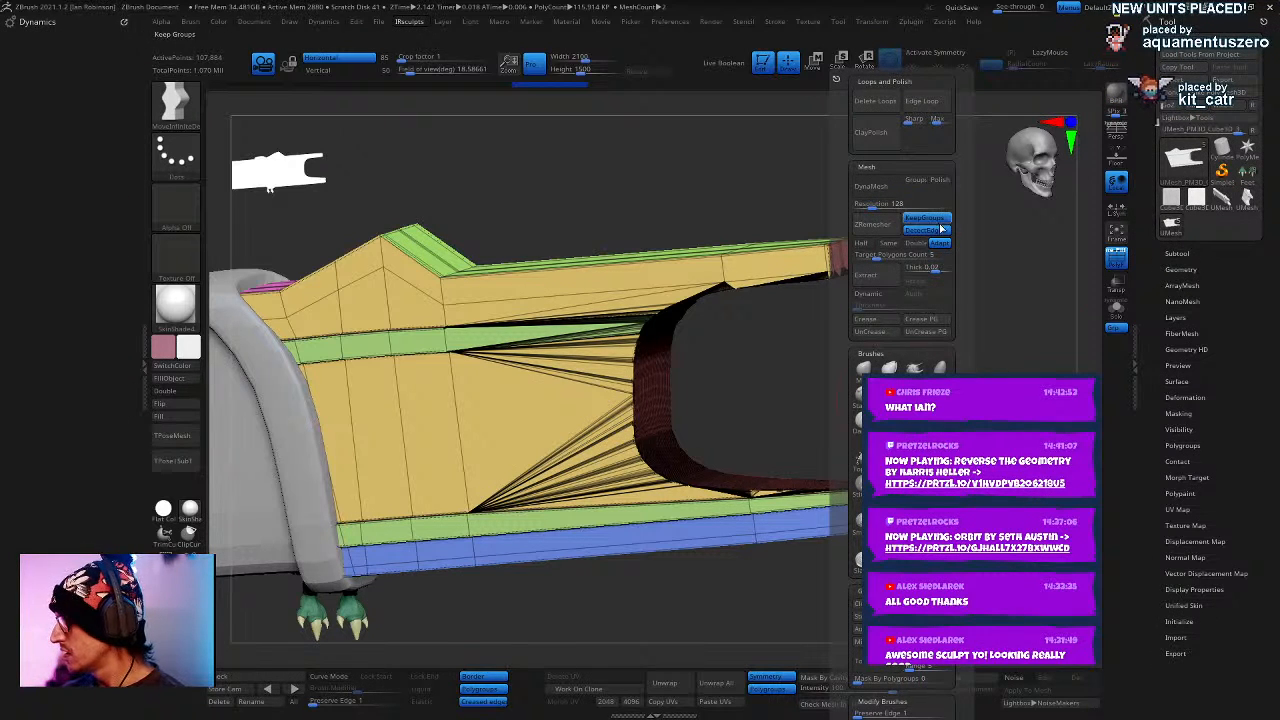
left_click(874, 224)
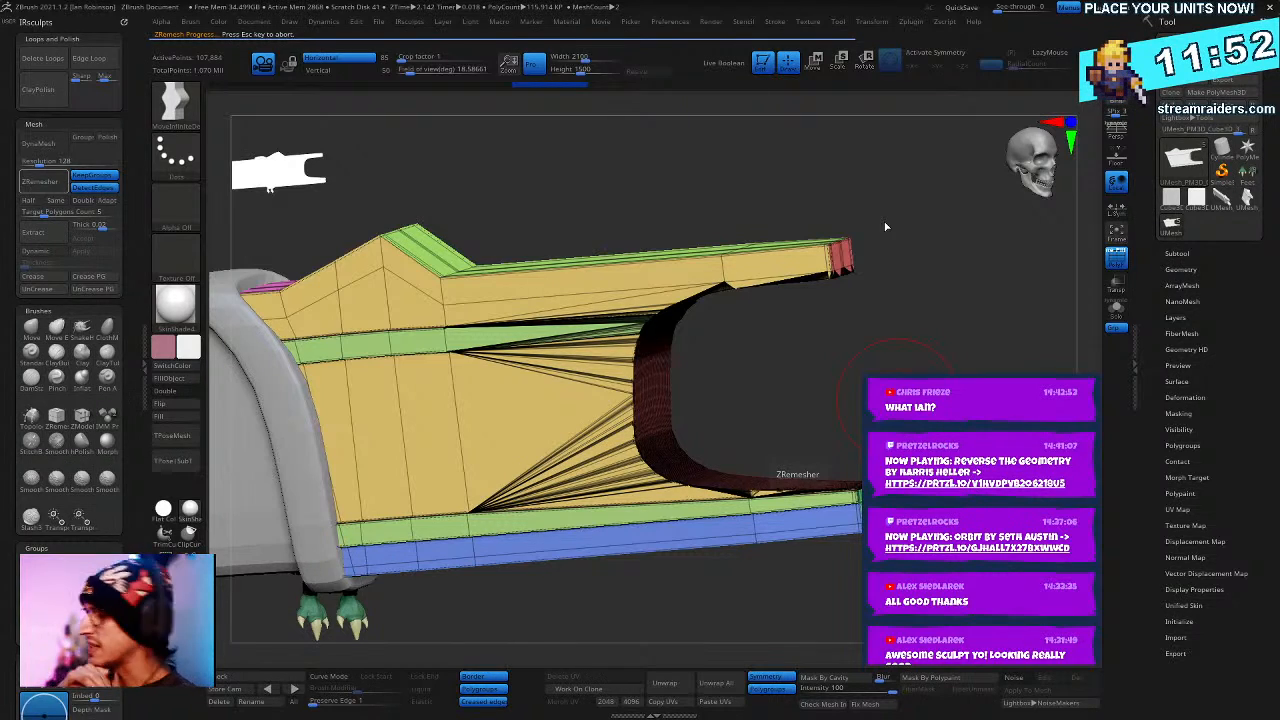
left_click_drag(884, 222, 963, 334)
key("shift+f")
left_click_drag(268, 182, 268, 178)
mouse_move(1044, 330)
left_mouse_down()
mouse_move(973, 348)
mouse_move(1012, 330)
mouse_move(1030, 344)
left_mouse_up()
key("shift+f")
key("shift+f")
key("space")
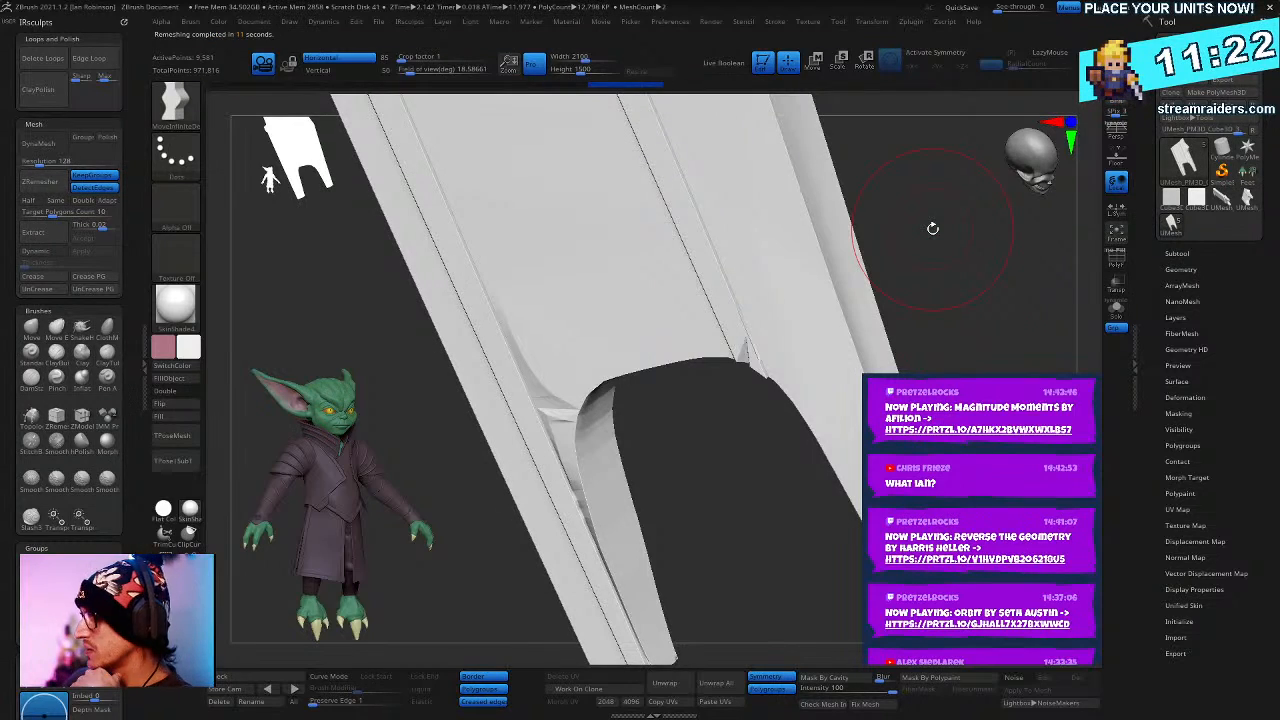
- Undo the ZRemesh of the notched guard and duplicate the guard as a separate subtool
left_click_drag(932, 228, 911, 124)
key("shift+f")
key("ctrl+z")
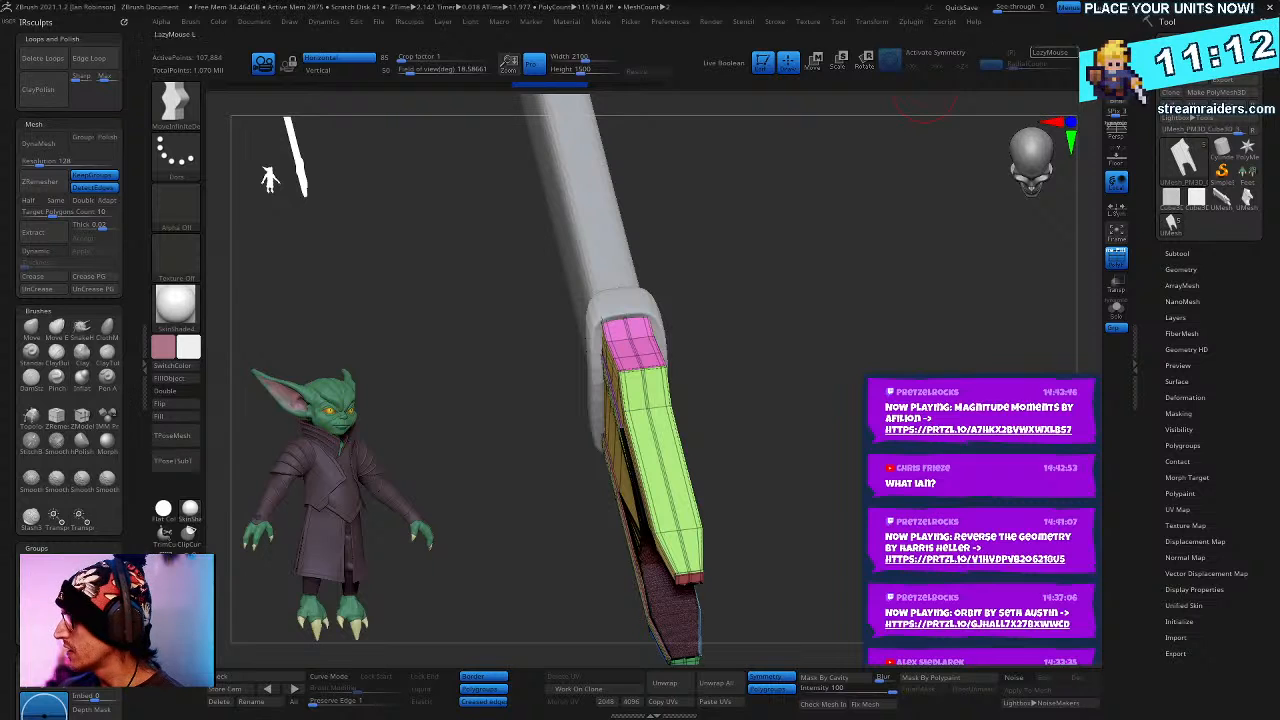
key("ctrl+shift+d")
left_click(1202, 255)
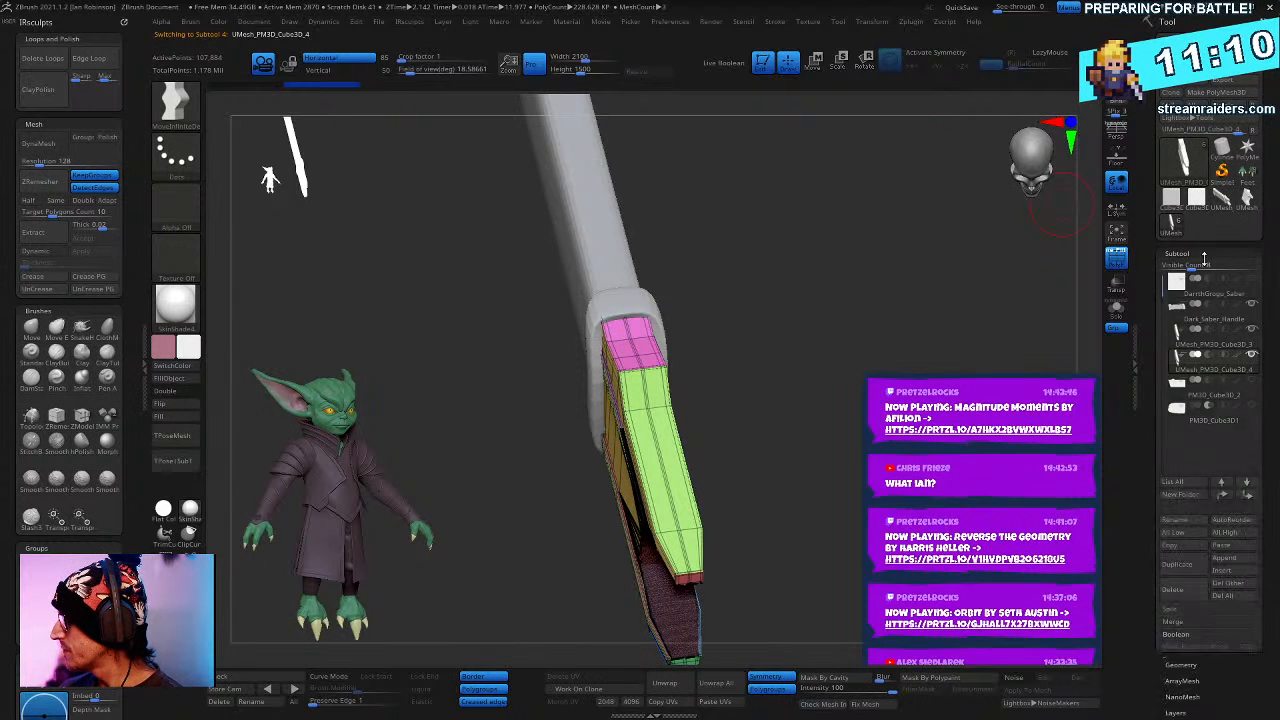
- Subdivide the duplicated guard twice and DynaMesh it with DynaMesh Master at a polycount of 1 million
left_click(911, 22)
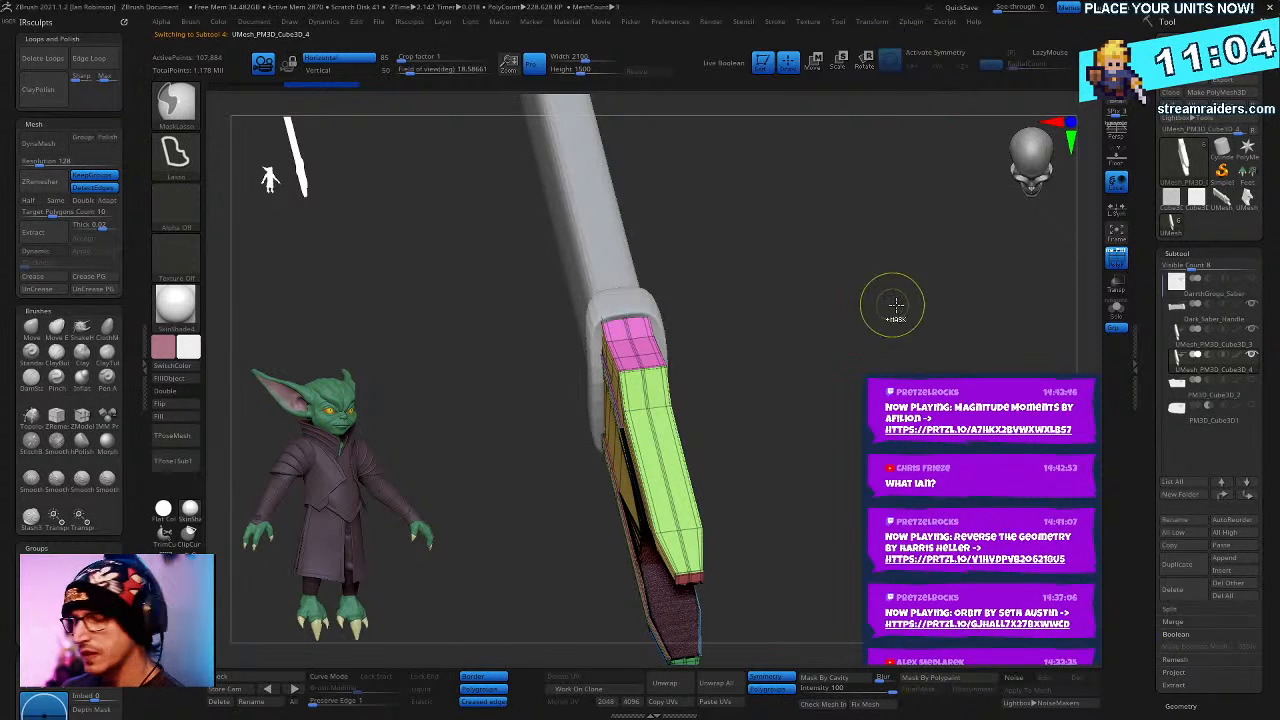
key("ctrl+d")
key("ctrl+d")
left_click_drag(1040, 350, 948, 200)
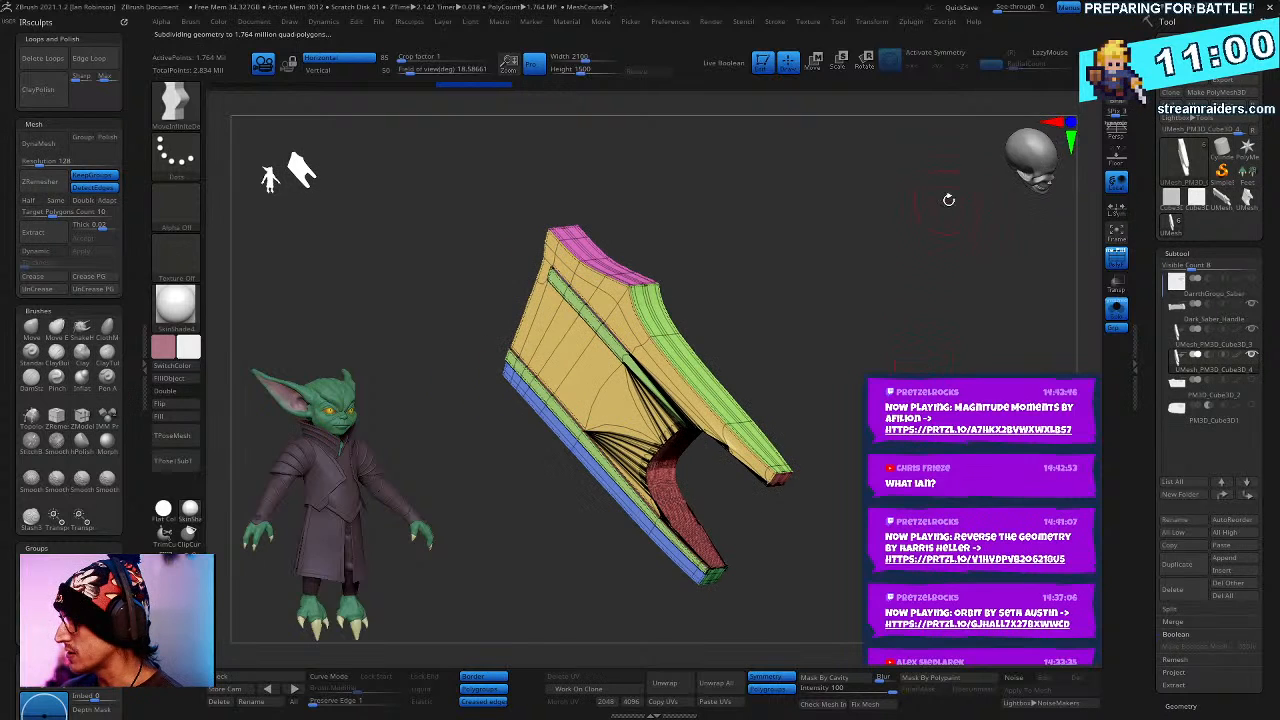
left_click(911, 21)
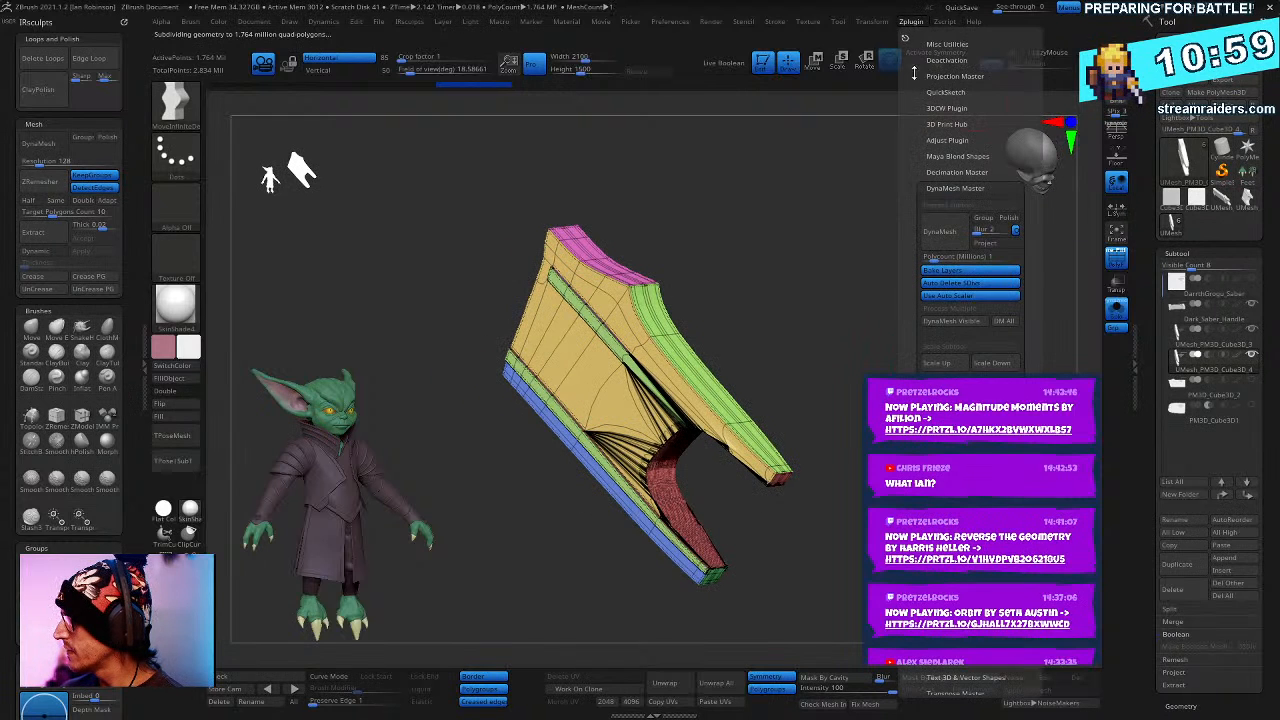
left_click(946, 239)
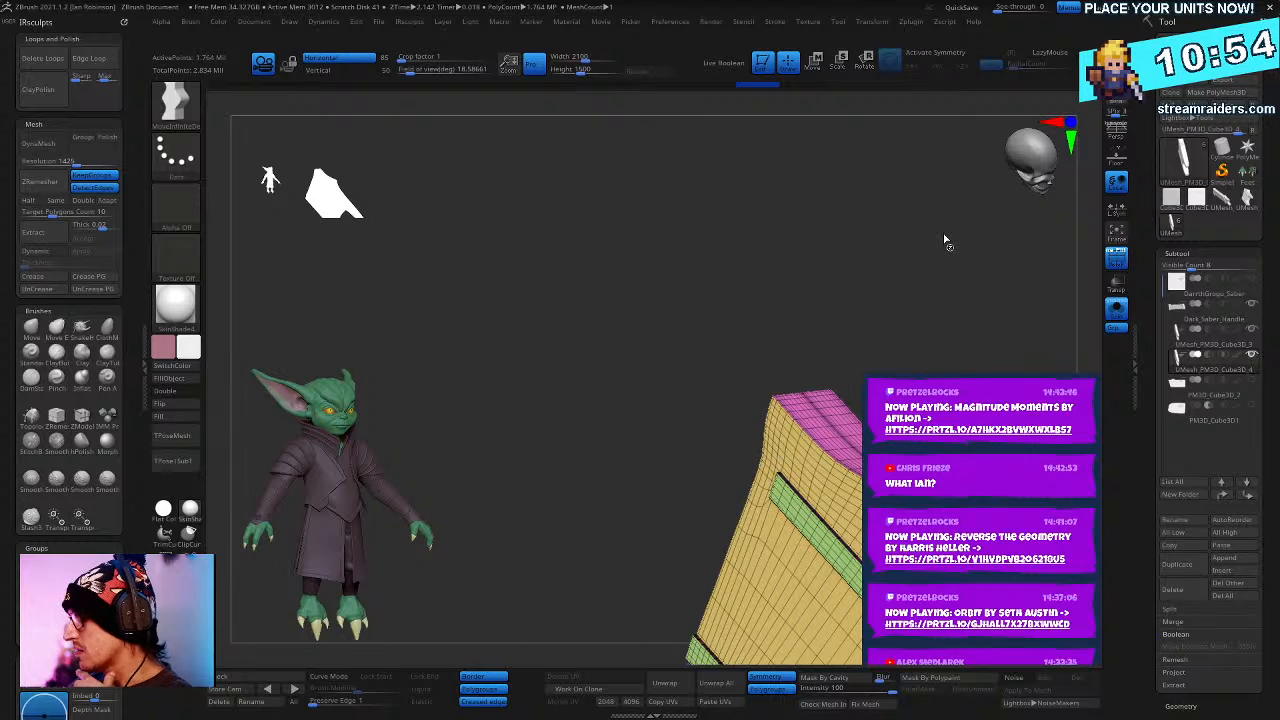
left_click_drag(944, 232, 771, 486)
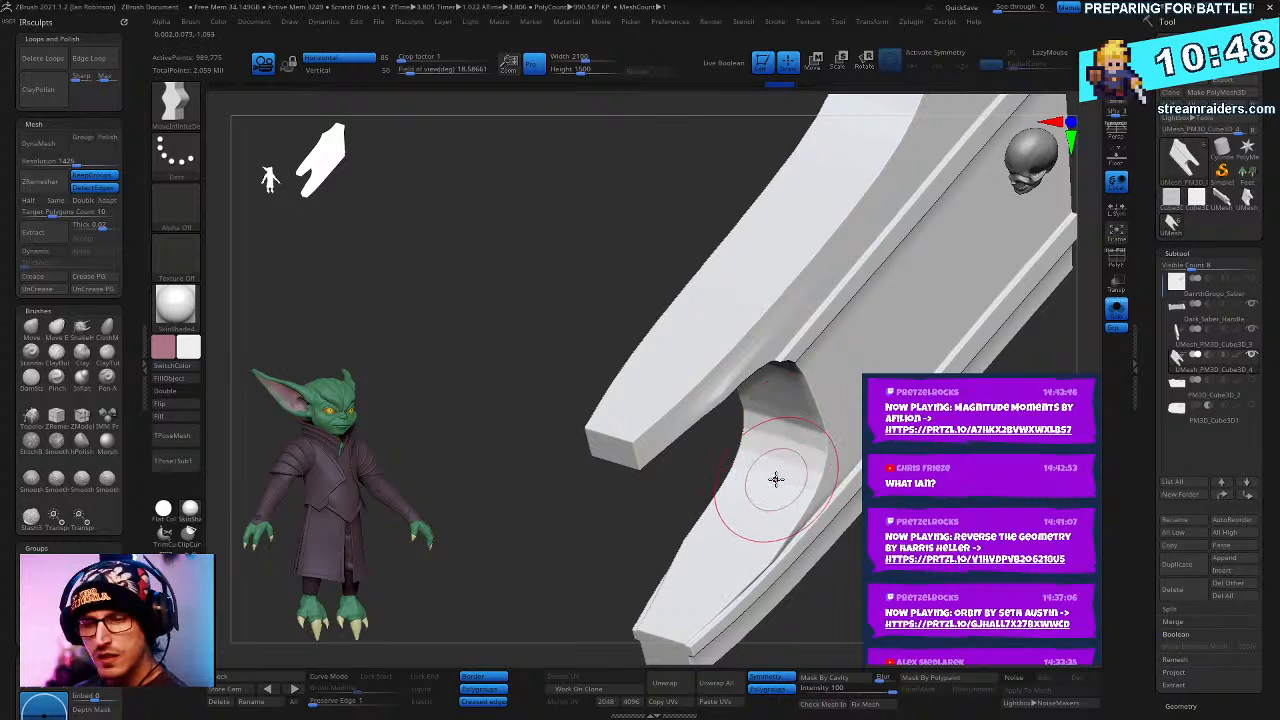
- Activate symmetry and flatten the faces of the guard's notch and prongs with the hPolish brush
key("x")
left_click_drag(737, 583, 640, 372)
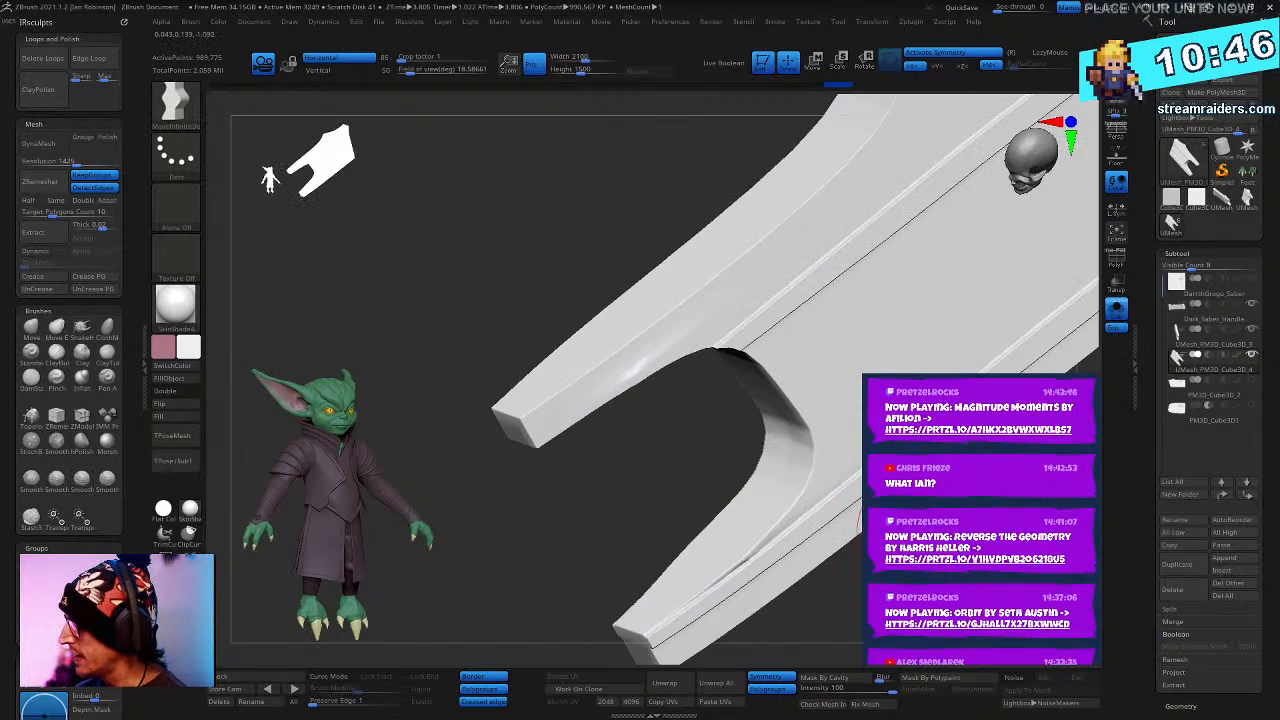
mouse_move(703, 474)
left_mouse_down()
mouse_move(680, 461)
mouse_move(817, 446)
left_mouse_up()
key("b")
key("h")
key("p")
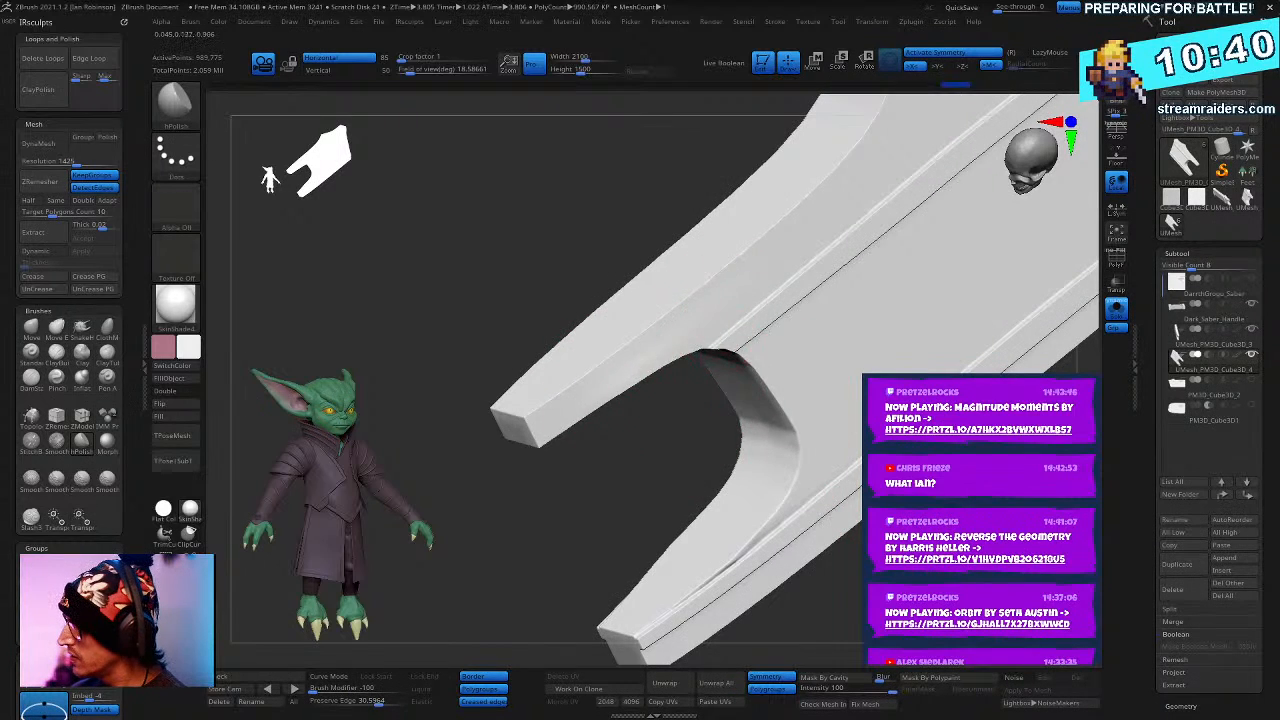
mouse_move(480, 240)
left_mouse_down()
mouse_move(680, 280)
mouse_move(860, 350)
left_mouse_up()
left_click_drag(960, 360, 821, 378)
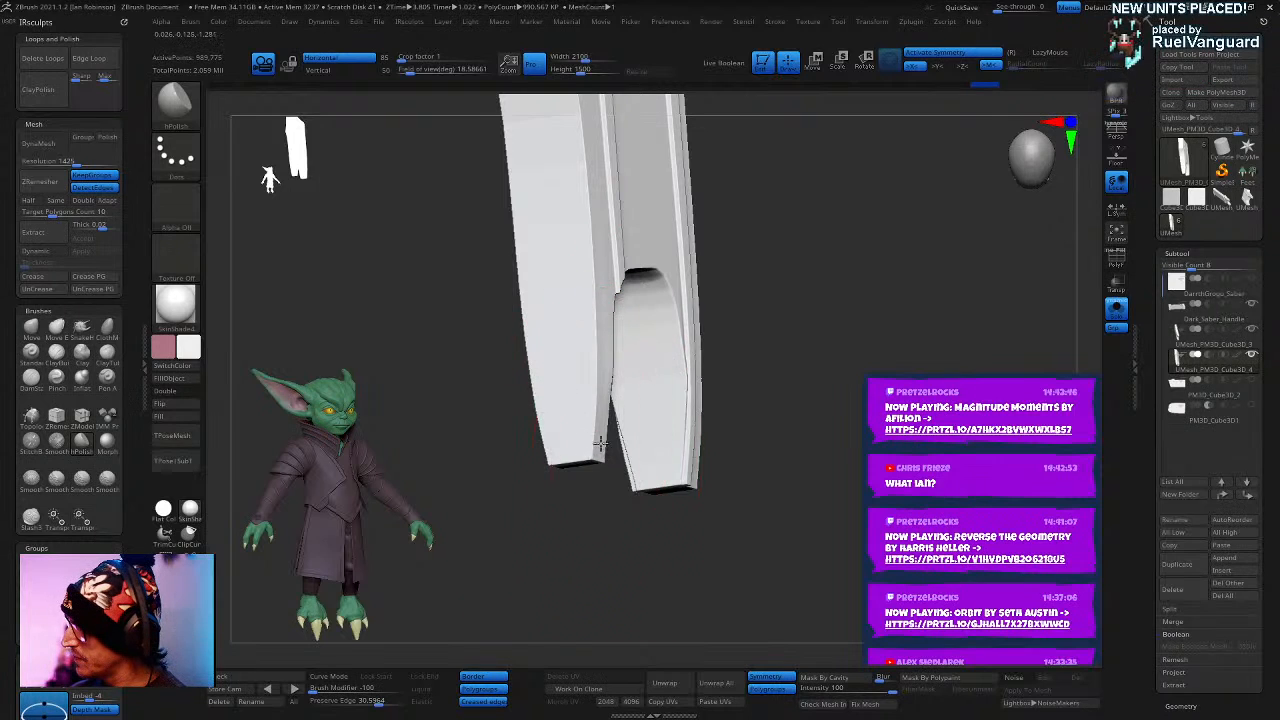
mouse_move(598, 423)
left_mouse_down()
mouse_move(880, 383)
mouse_move(600, 400)
mouse_move(598, 447)
mouse_move(680, 420)
mouse_move(817, 437)
left_mouse_up()
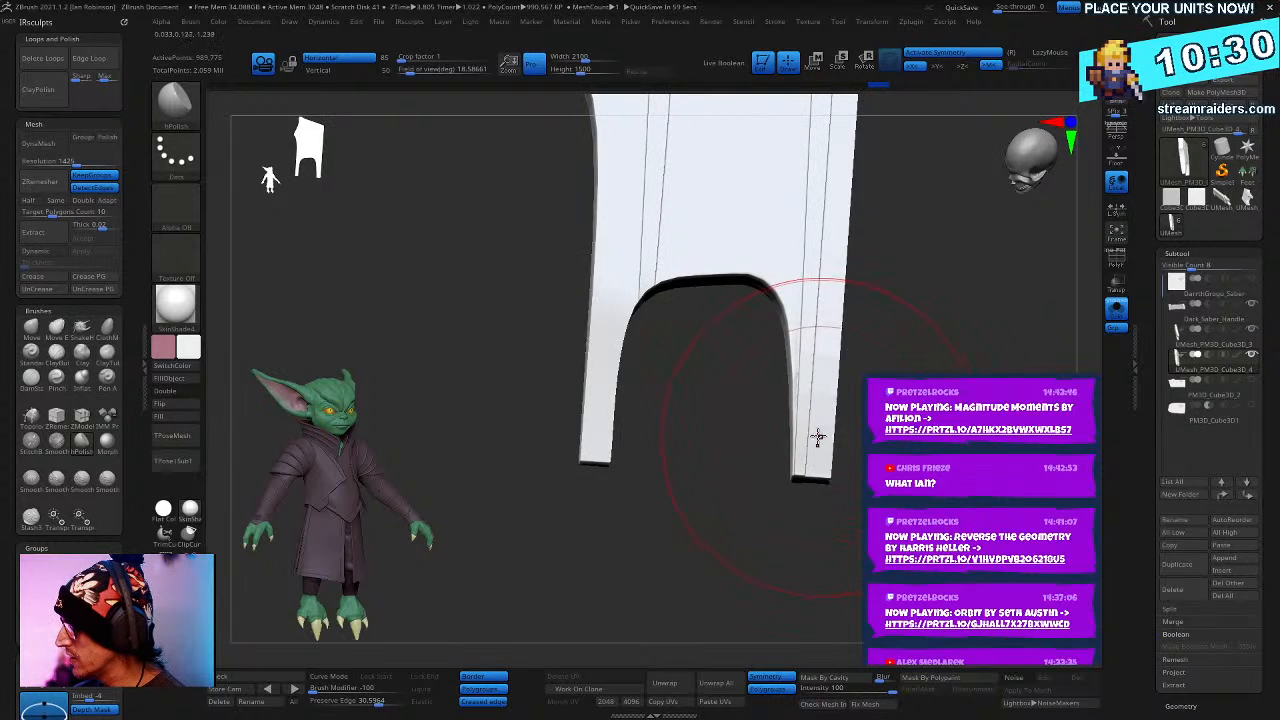
left_click_drag(890, 350, 600, 385)
left_click_drag(1040, 400, 854, 322)
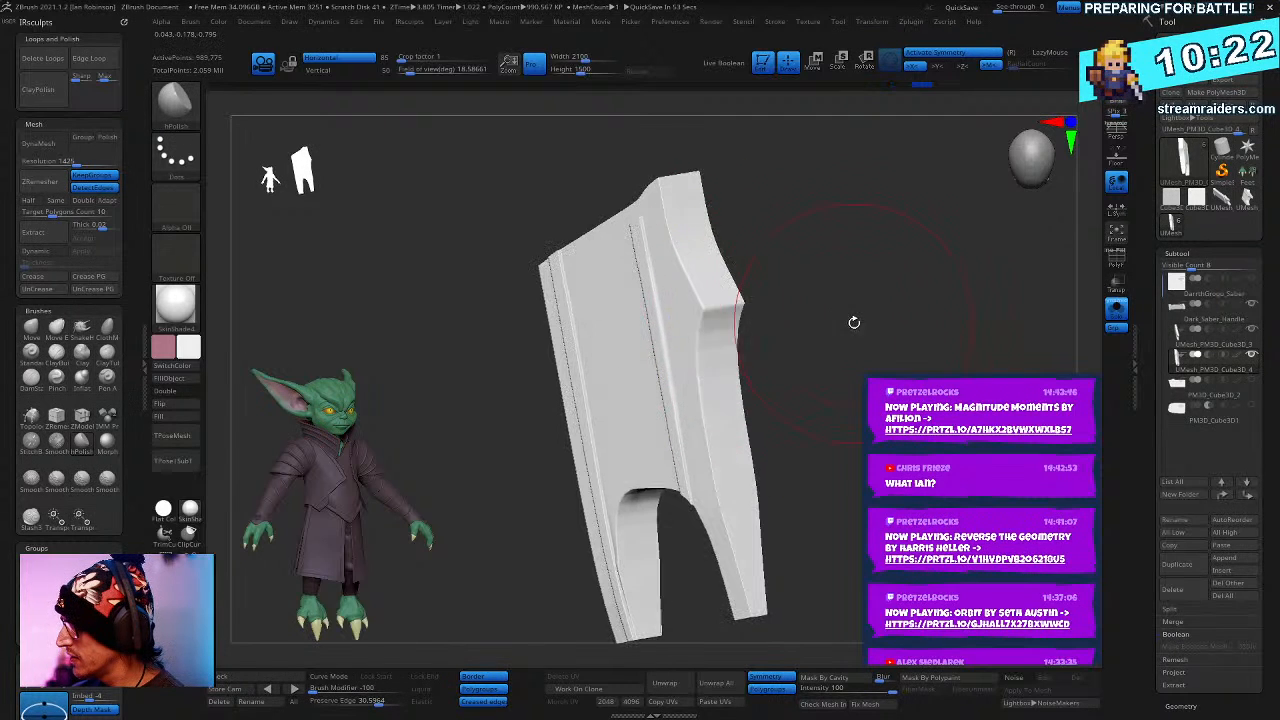
- Switch to the TrimDynamic brush for the guard's side spike and show the character reference painting beside the model
key("b")
key("c")
key("b")
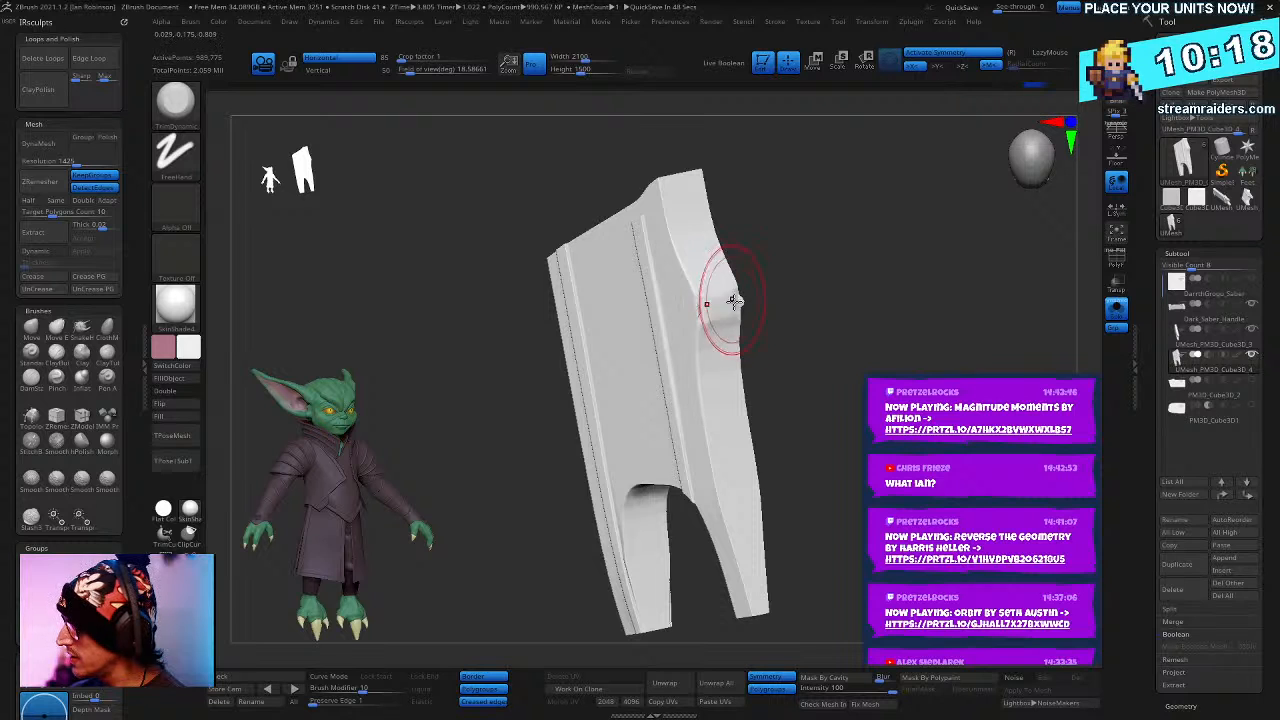
key("shift+z")
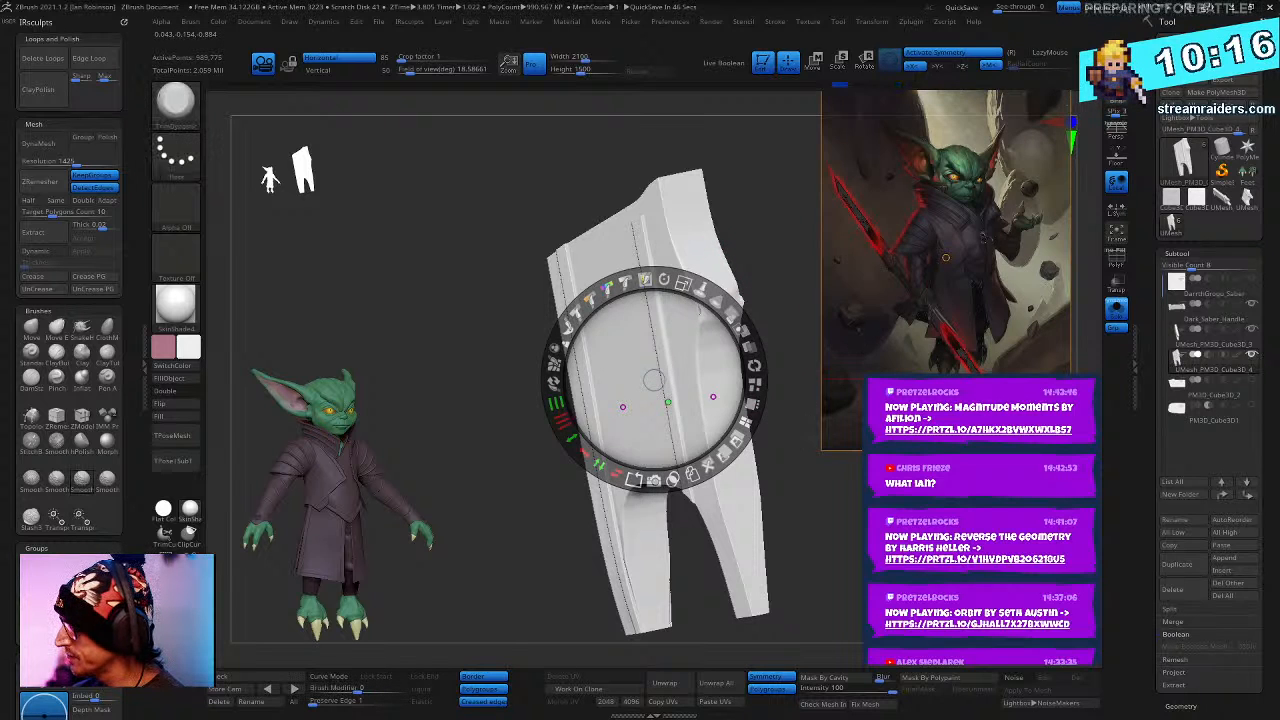
key("shift+z")
key("shift+z")
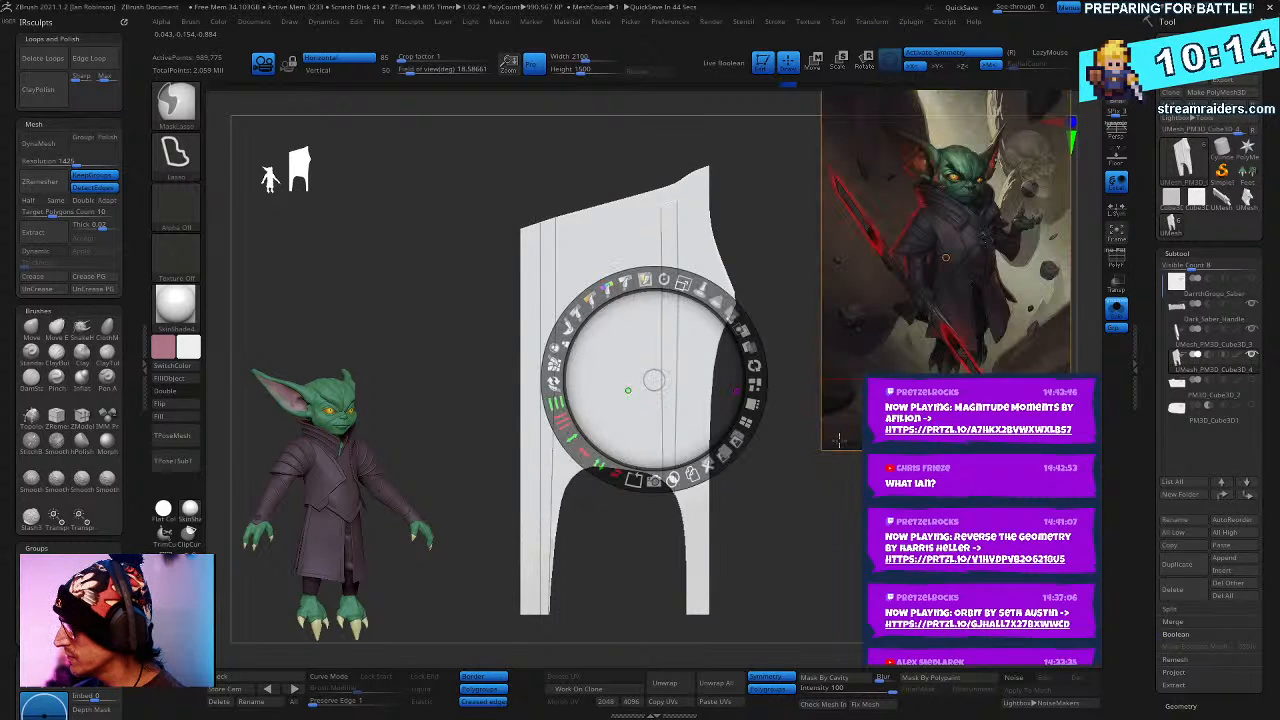
key("z")
- Trim the tip of the guard's side spike with the ClipCurve brush and smooth the cut
right_click_drag(814, 486, 651, 323, "ctrl")
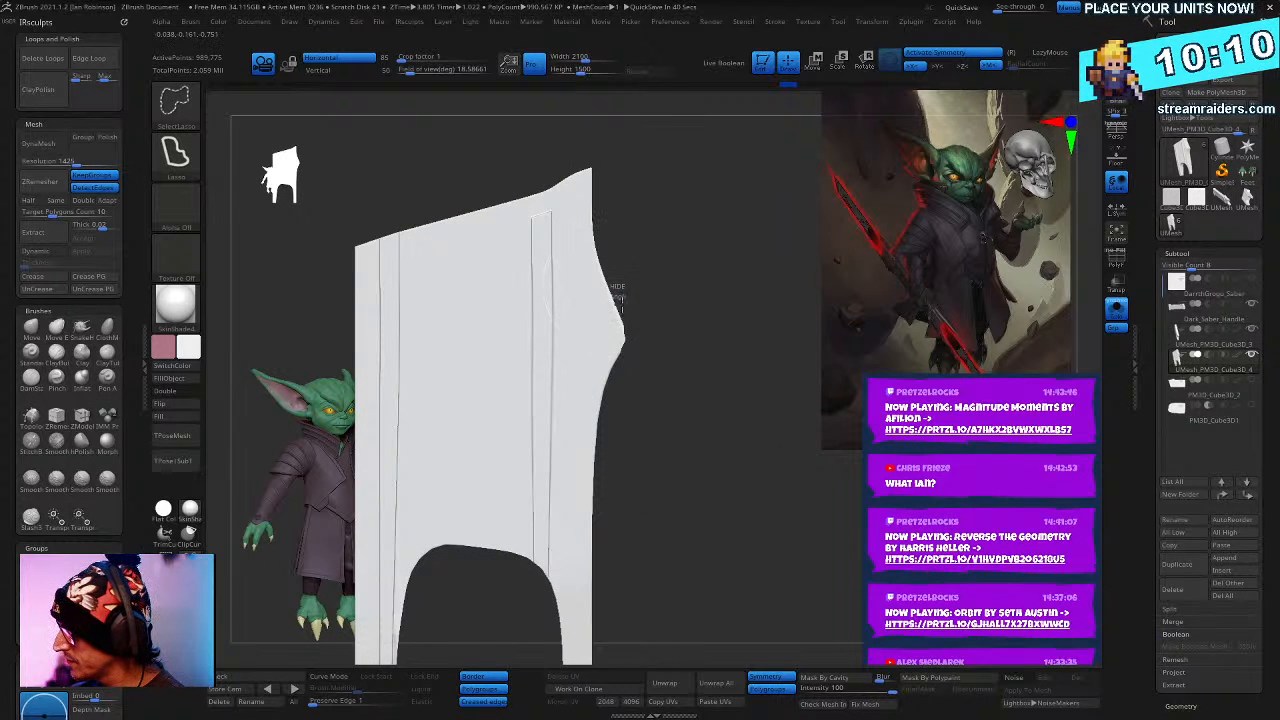
left_click(190, 528)
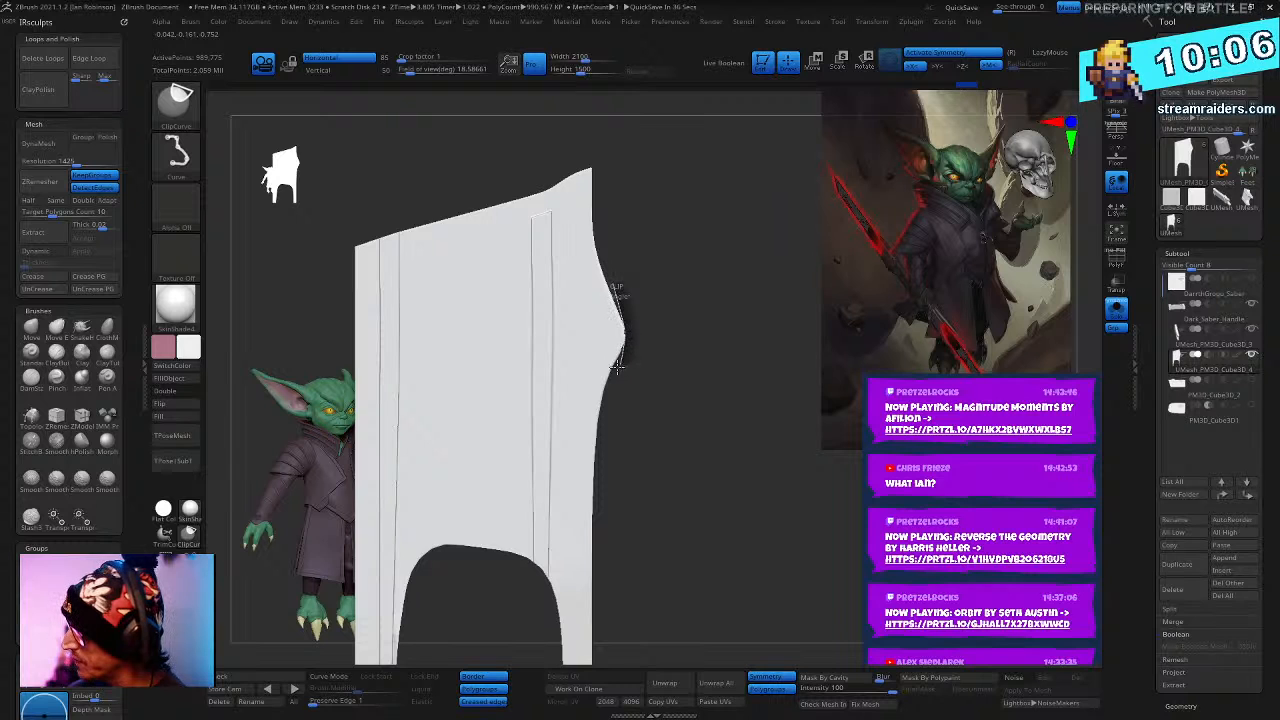
left_click_drag(614, 380, 615, 384, "ctrl+shift")
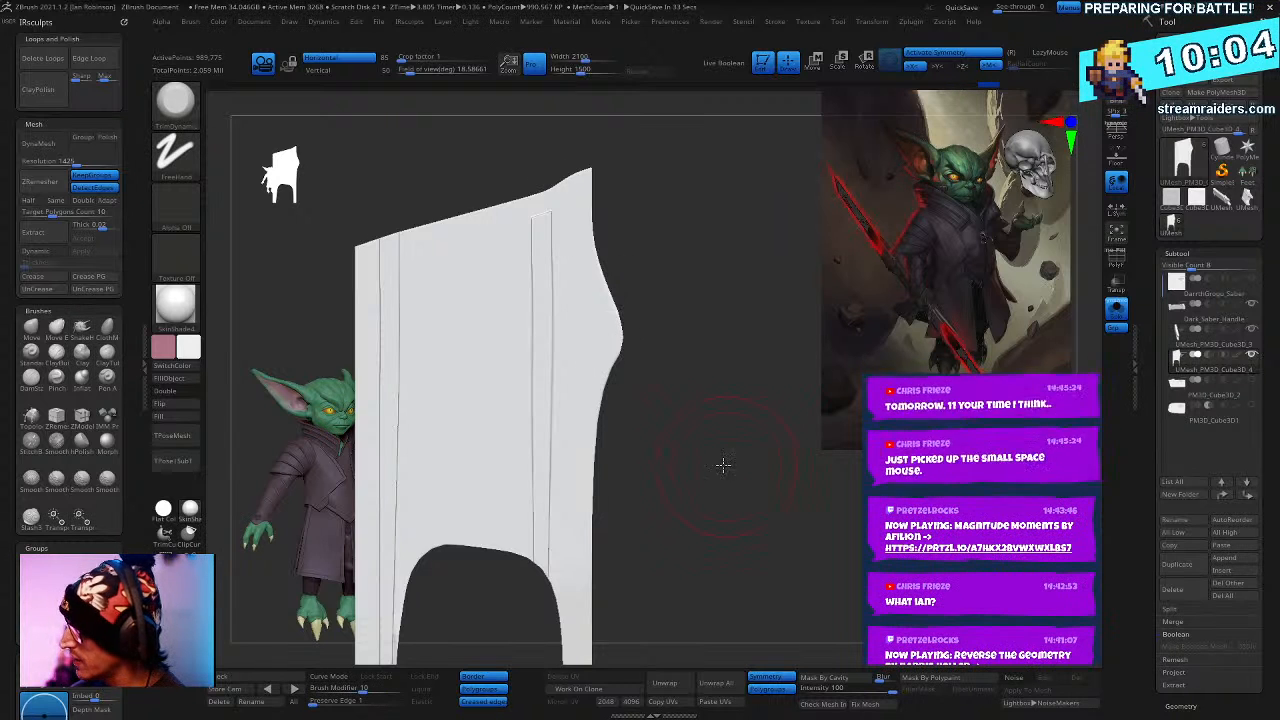
mouse_move(723, 457)
left_mouse_down()
mouse_move(600, 330)
mouse_move(611, 365)
left_mouse_up()
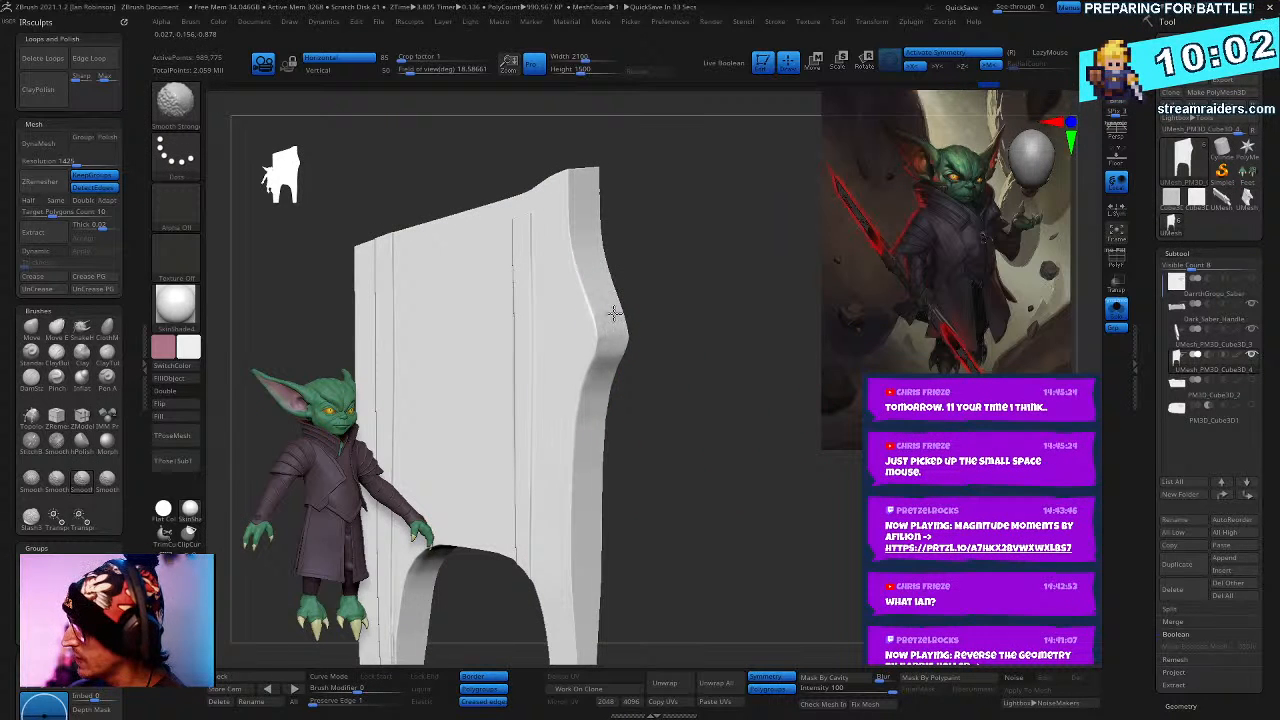
left_click_drag(614, 313, 813, 479)
- Leave Solo mode, hide the original guard and move the DynaMeshed guard above it in the subtool order
left_click(1114, 331)
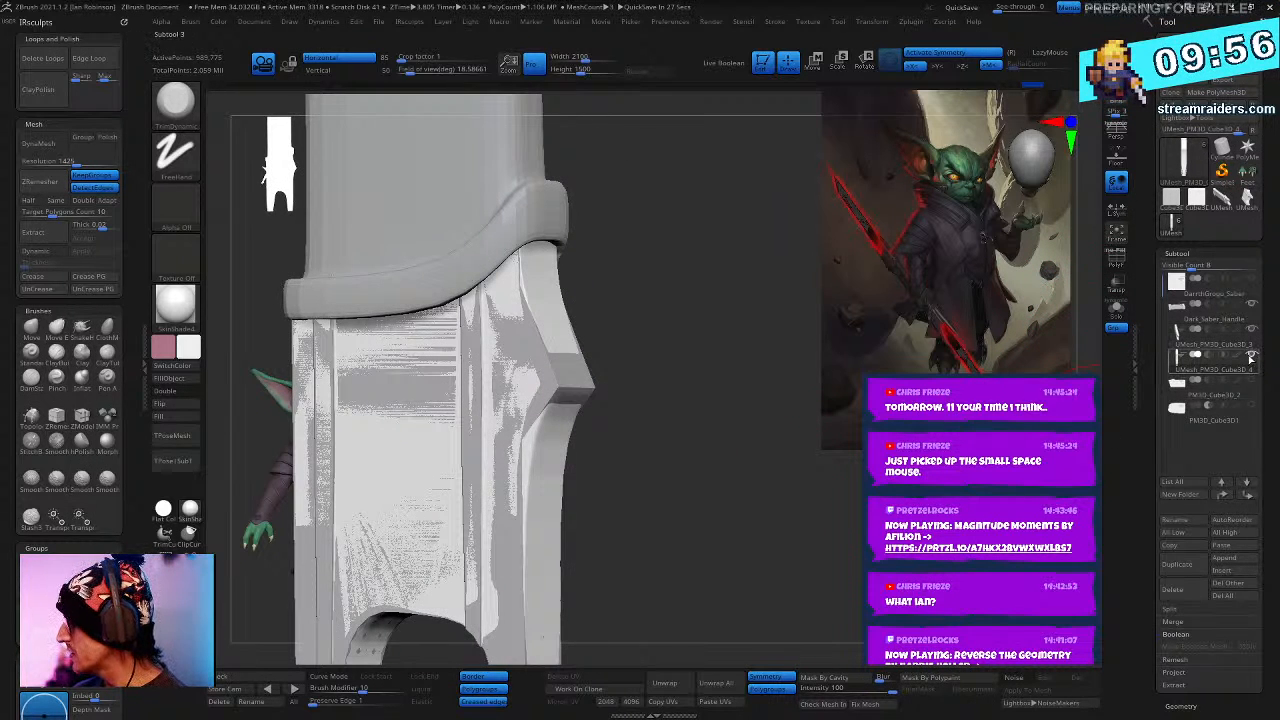
left_click(1251, 330)
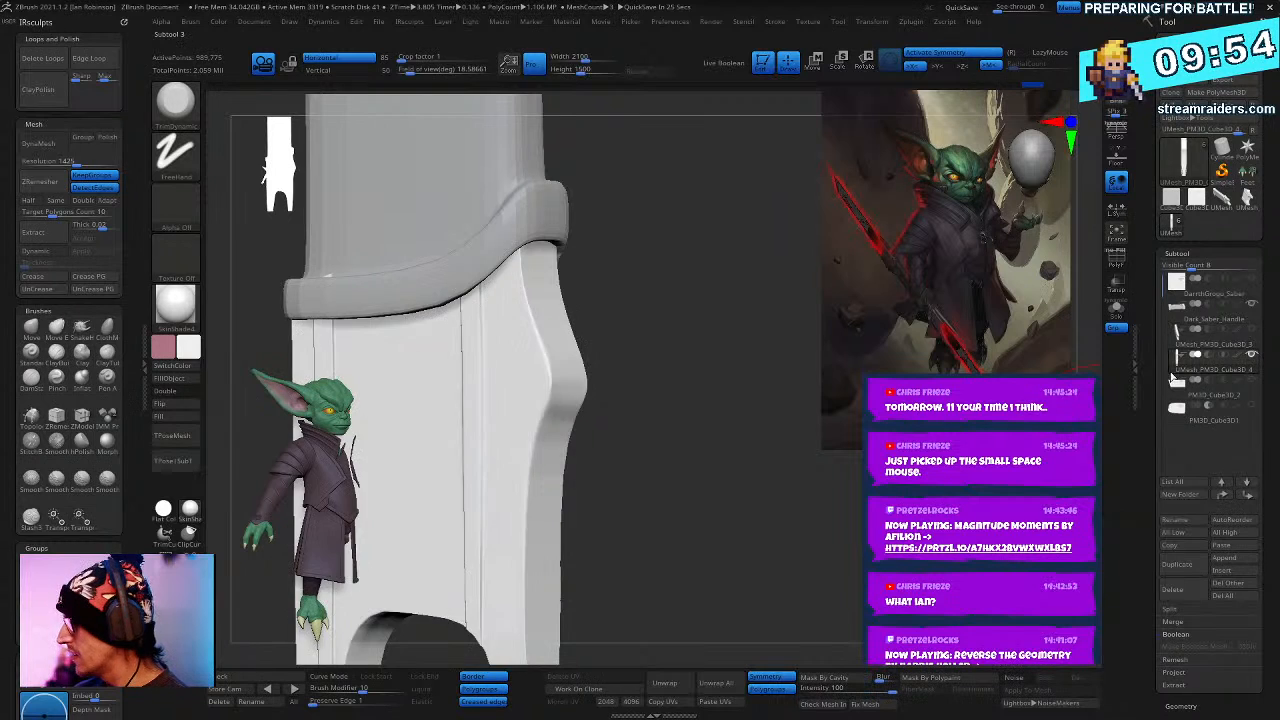
left_click_drag(985, 475, 915, 485)
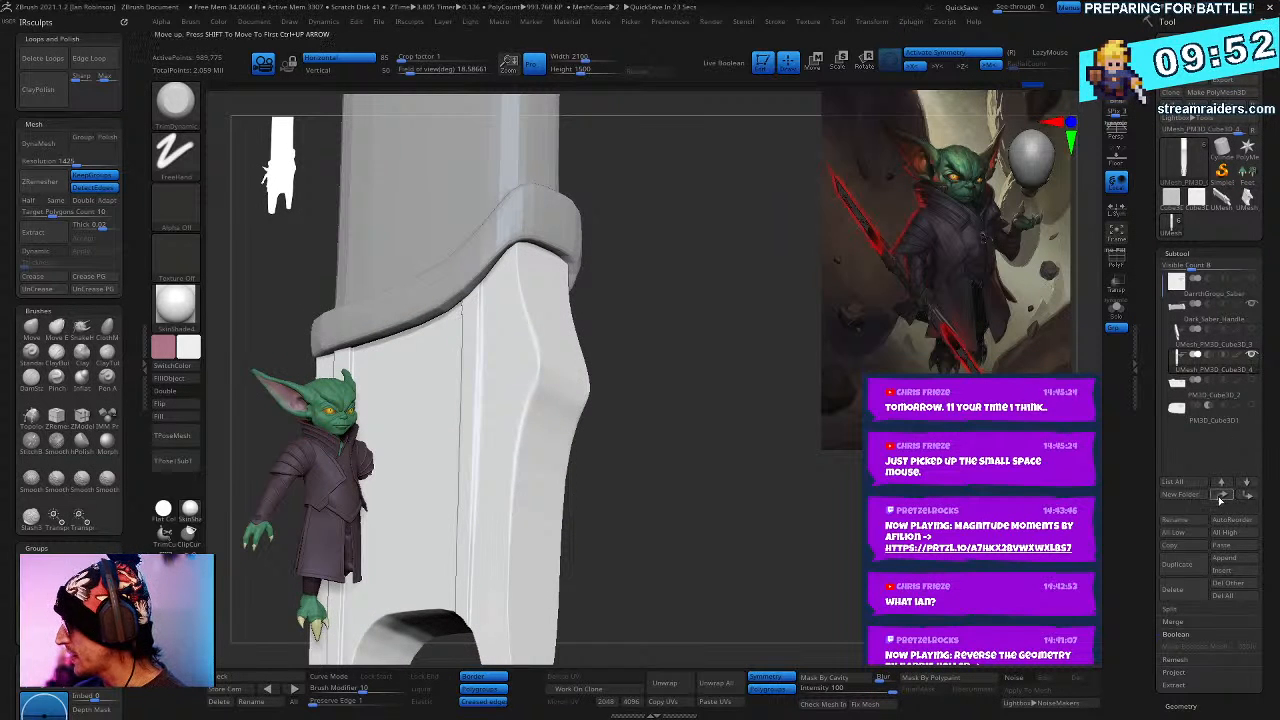
left_click(1210, 332)
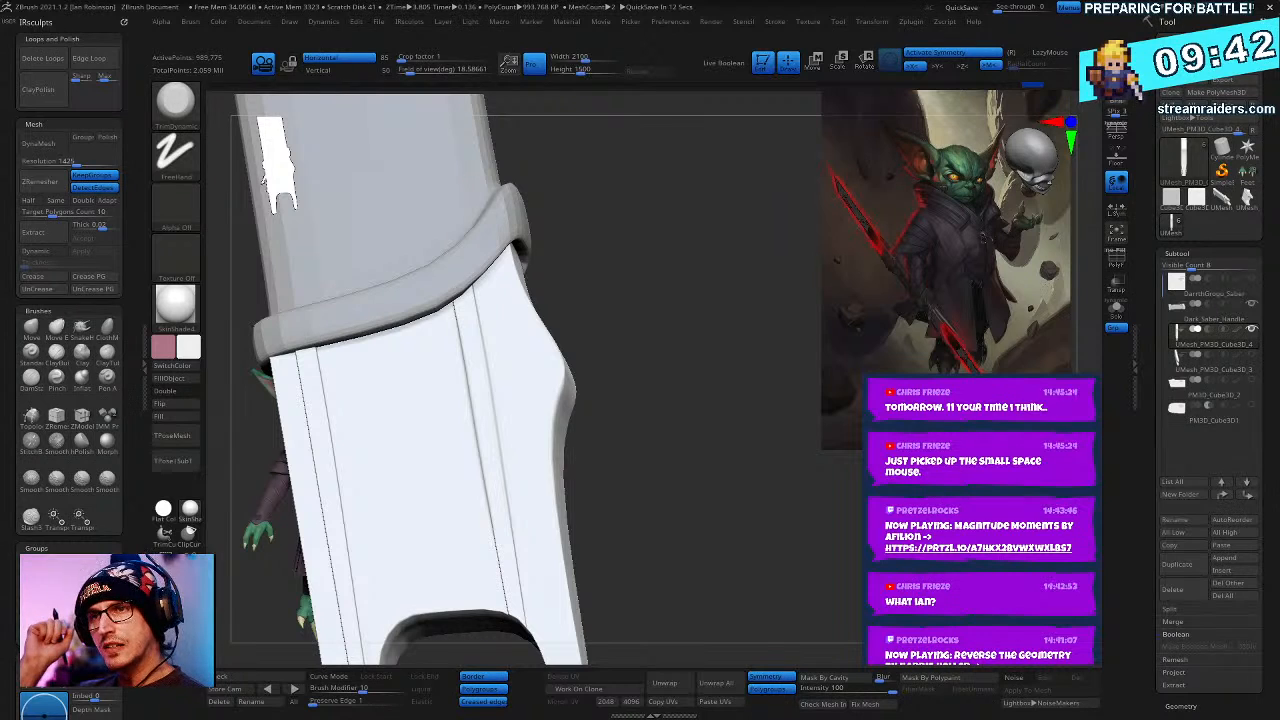
- Smooth the guard's side spike and flatten its faces with the hPolish brush
left_click_drag(735, 522, 655, 440)
left_click_drag(554, 406, 534, 340, "shift")
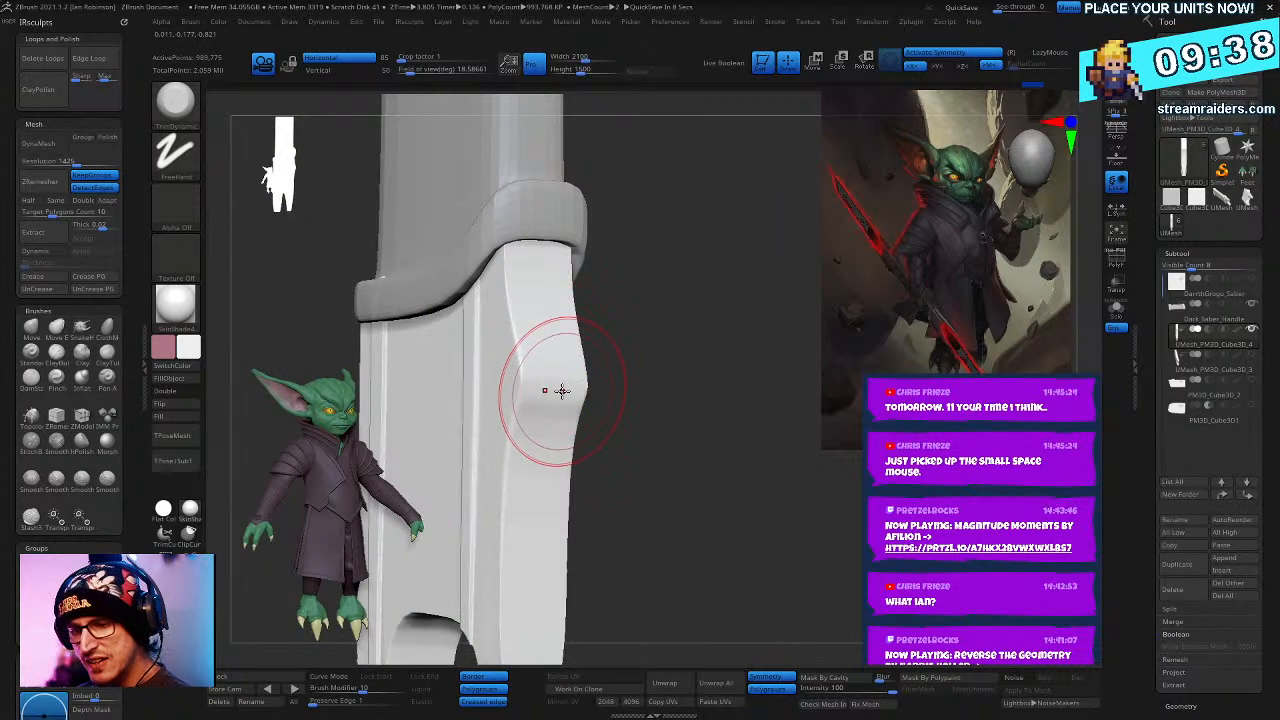
key("b")
key("h")
key("p")
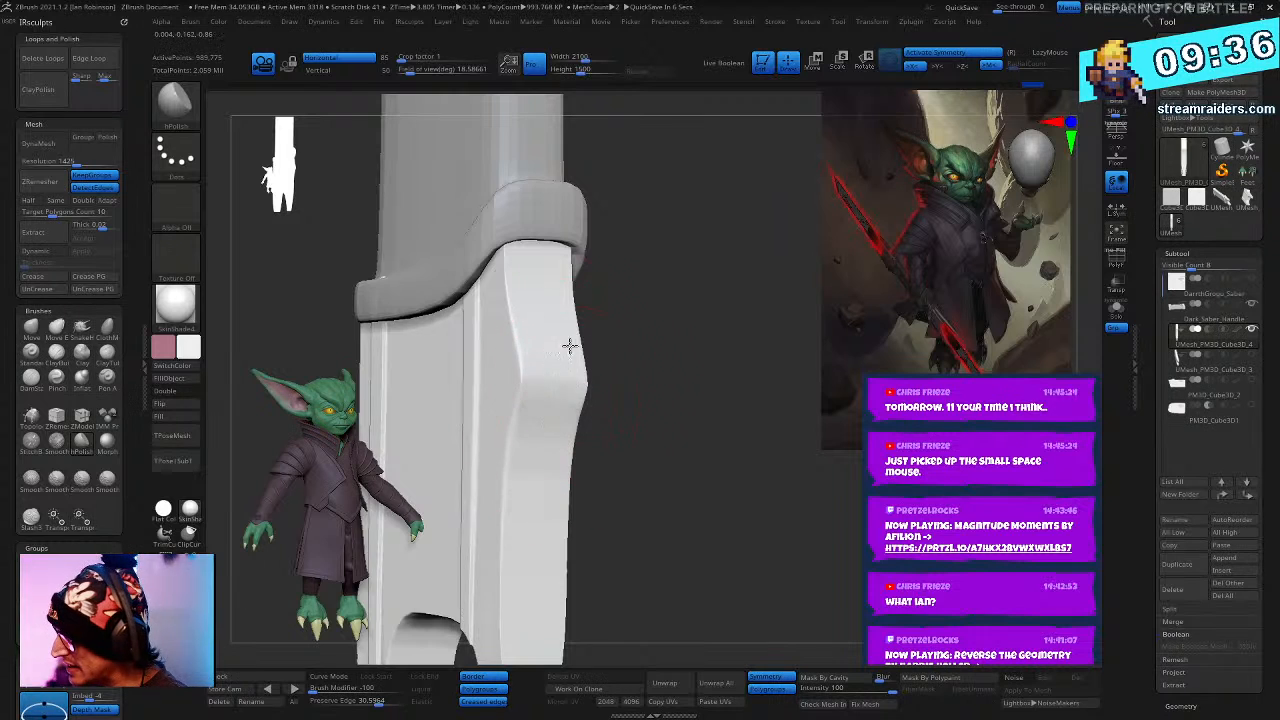
mouse_move(615, 385)
left_mouse_down()
mouse_move(640, 403)
mouse_move(663, 380)
mouse_move(573, 398)
mouse_move(566, 386)
mouse_move(571, 428)
mouse_move(771, 443)
mouse_move(540, 425)
left_mouse_up()
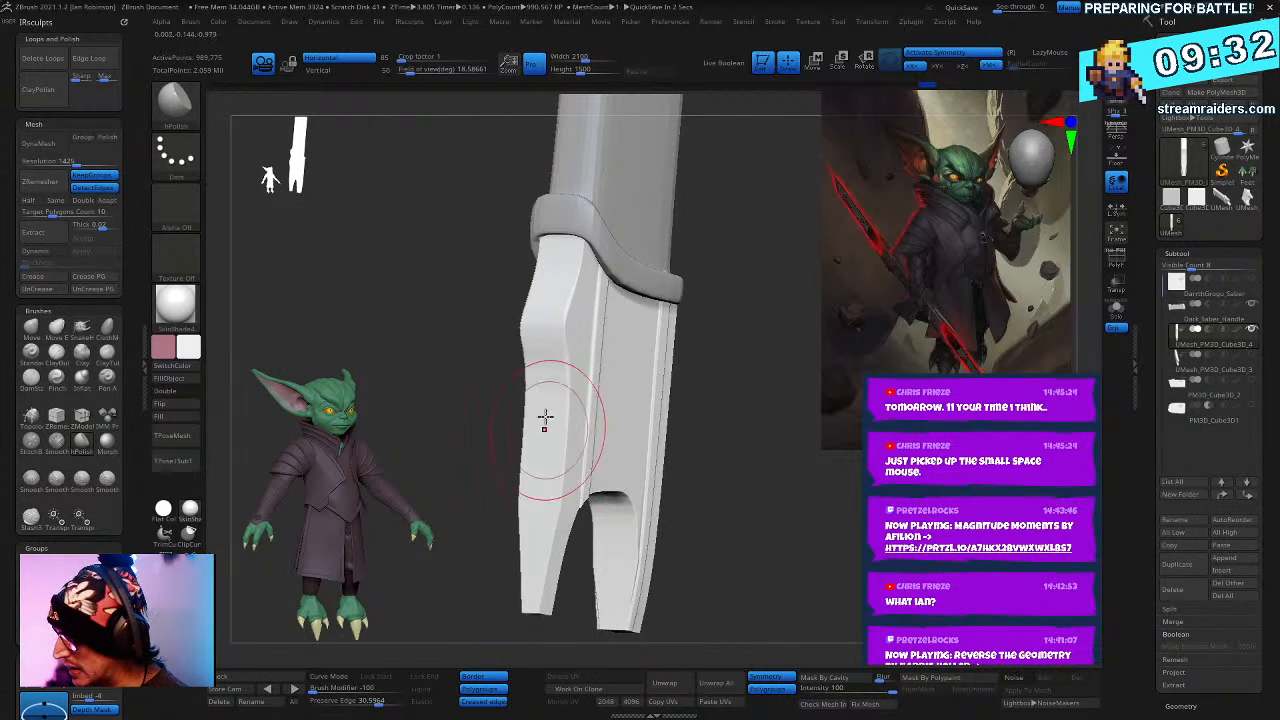
- Polish and smooth the guard's prongs around the notch and check the shape together with the handle
key("Escape")
left_click_drag(738, 492, 723, 435)
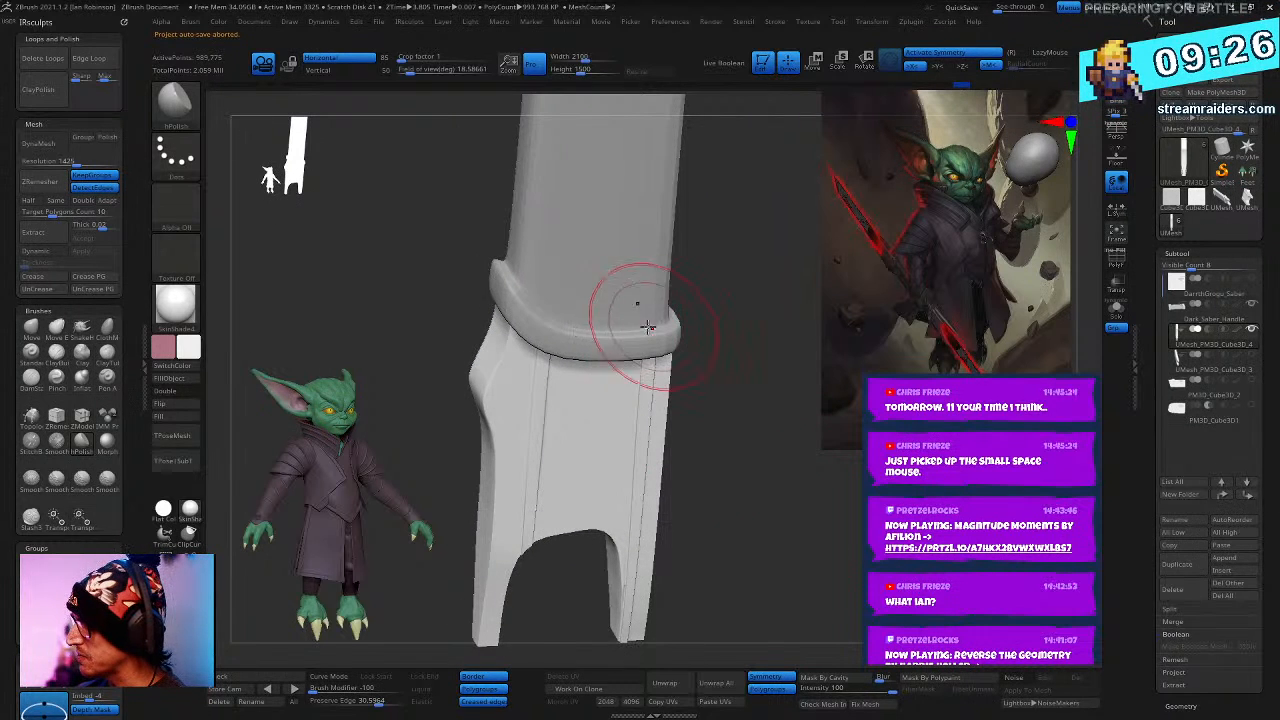
left_click_drag(723, 302, 621, 224)
right_click_drag(700, 177, 690, 257, "alt")
right_click(717, 257)
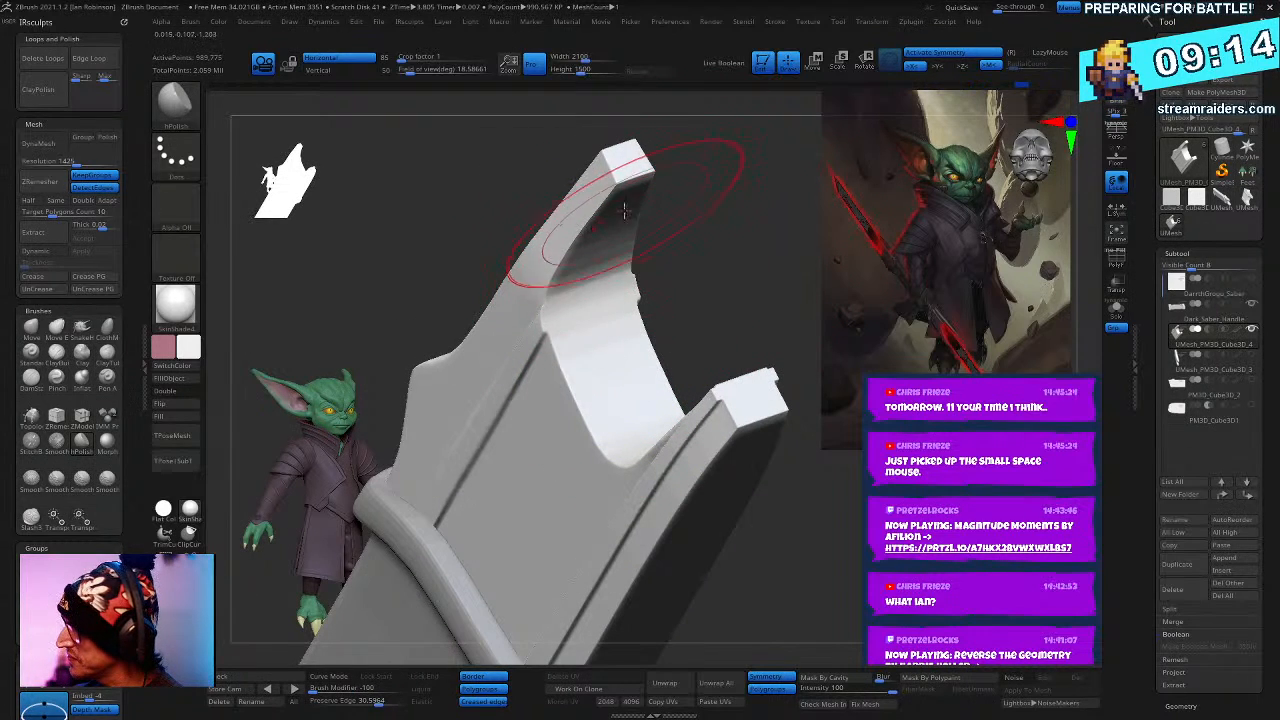
mouse_move(682, 234)
left_mouse_down()
mouse_move(694, 286)
mouse_move(657, 300)
mouse_move(631, 283)
left_mouse_up()
mouse_move(620, 305)
right_mouse_down()
mouse_move(666, 277)
mouse_move(657, 265)
right_mouse_up()
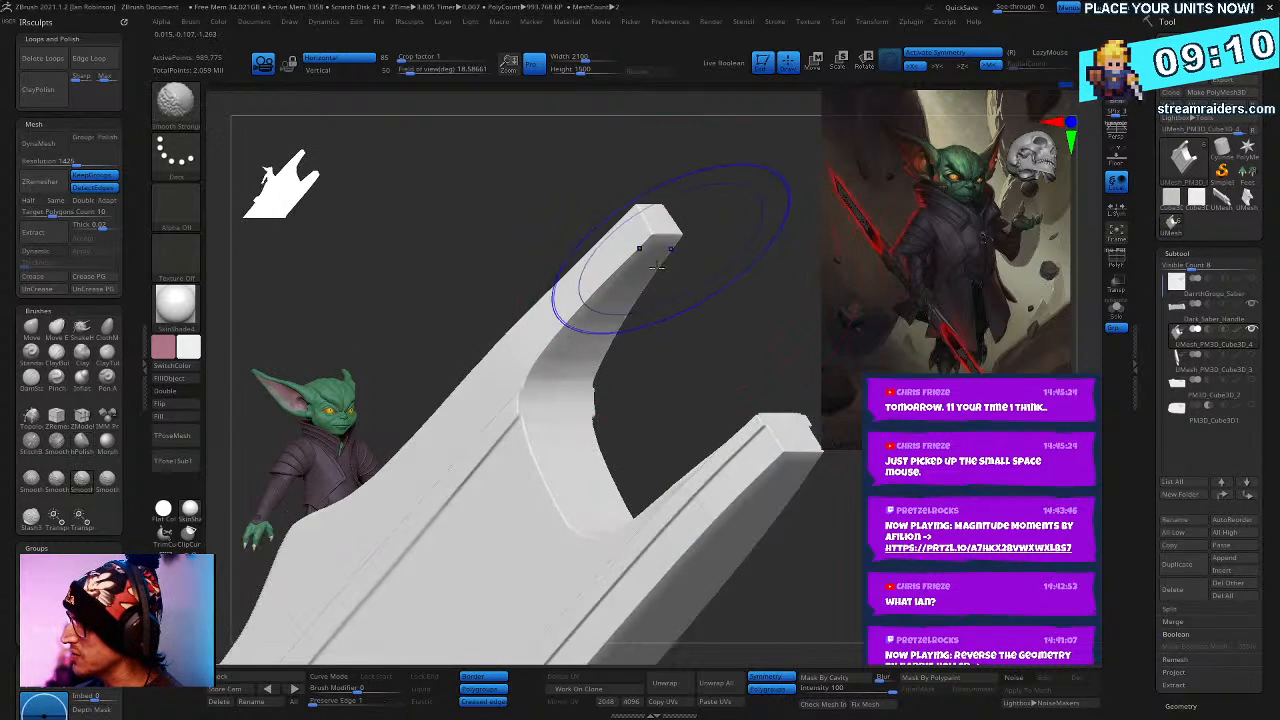
mouse_move(698, 246)
left_mouse_down()
mouse_move(771, 531)
mouse_move(851, 543)
mouse_move(826, 491)
mouse_move(809, 523)
mouse_move(850, 494)
mouse_move(800, 470)
left_mouse_up()
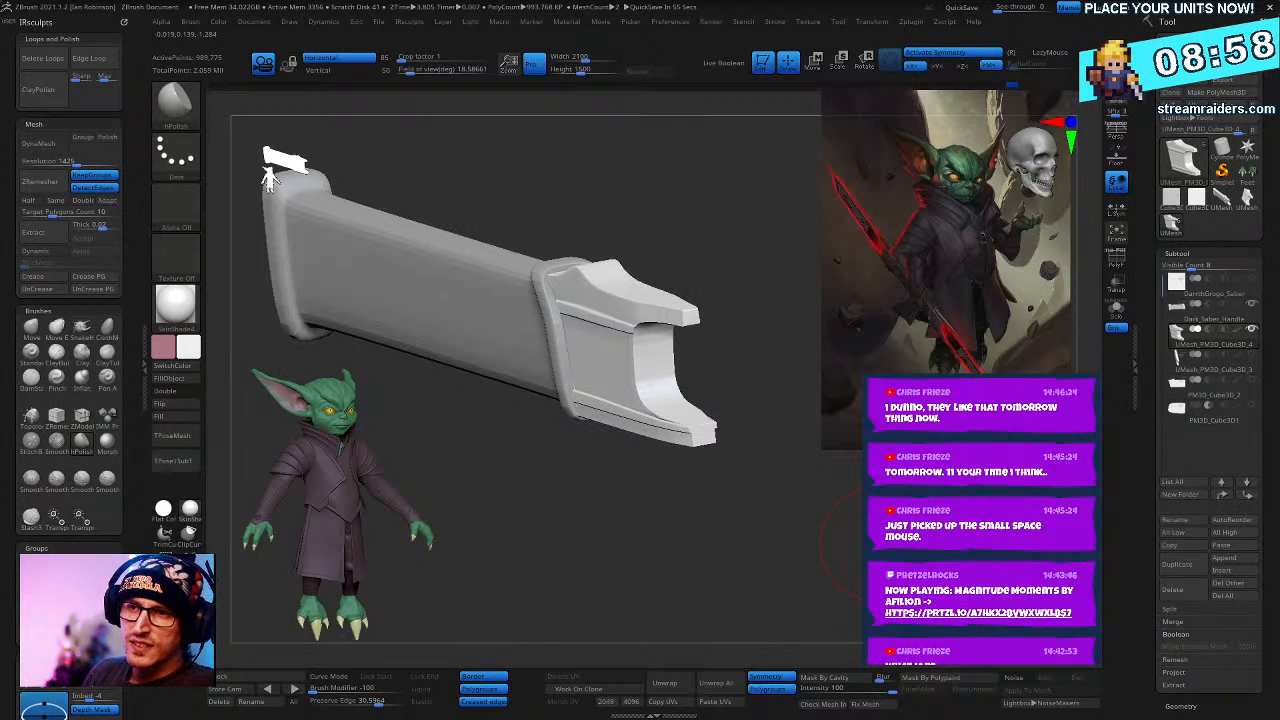
mouse_move(834, 506)
left_mouse_down()
mouse_move(822, 556)
mouse_move(757, 571)
mouse_move(683, 461)
mouse_move(780, 509)
mouse_move(789, 489)
mouse_move(757, 586)
mouse_move(800, 516)
mouse_move(827, 552)
mouse_move(785, 492)
mouse_move(680, 451)
left_mouse_up()
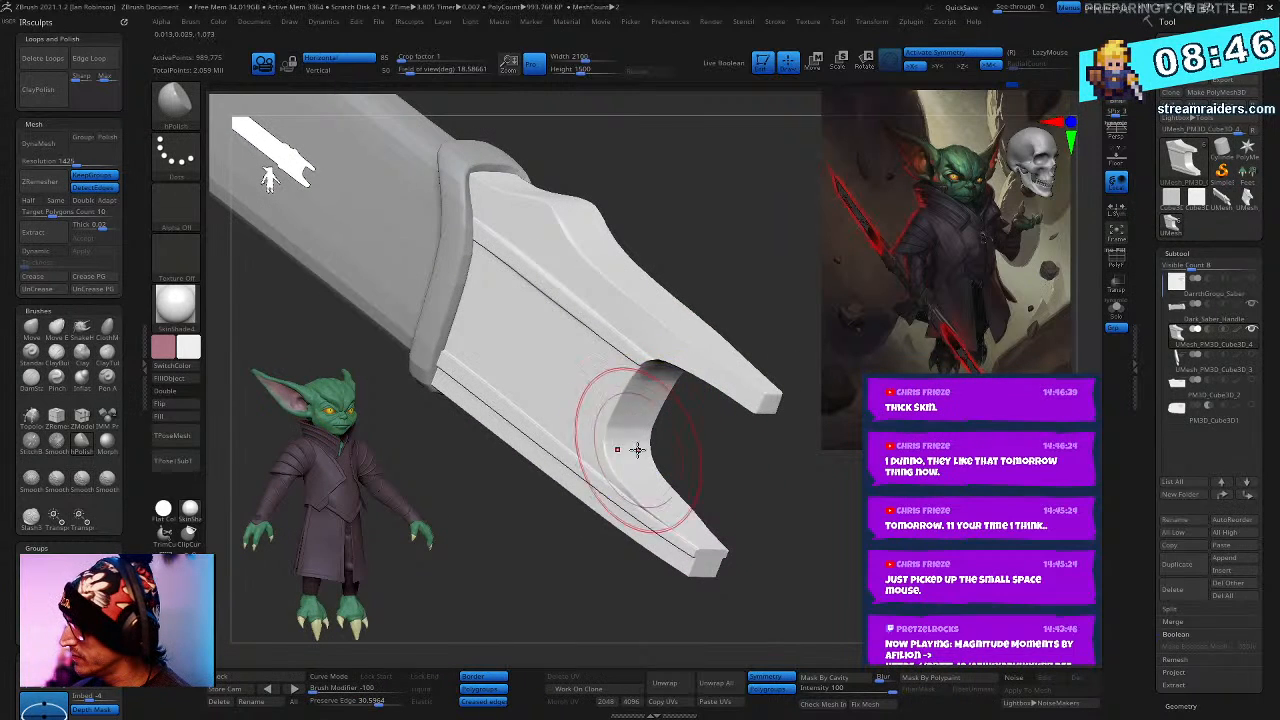
left_click_drag(740, 520, 885, 552)
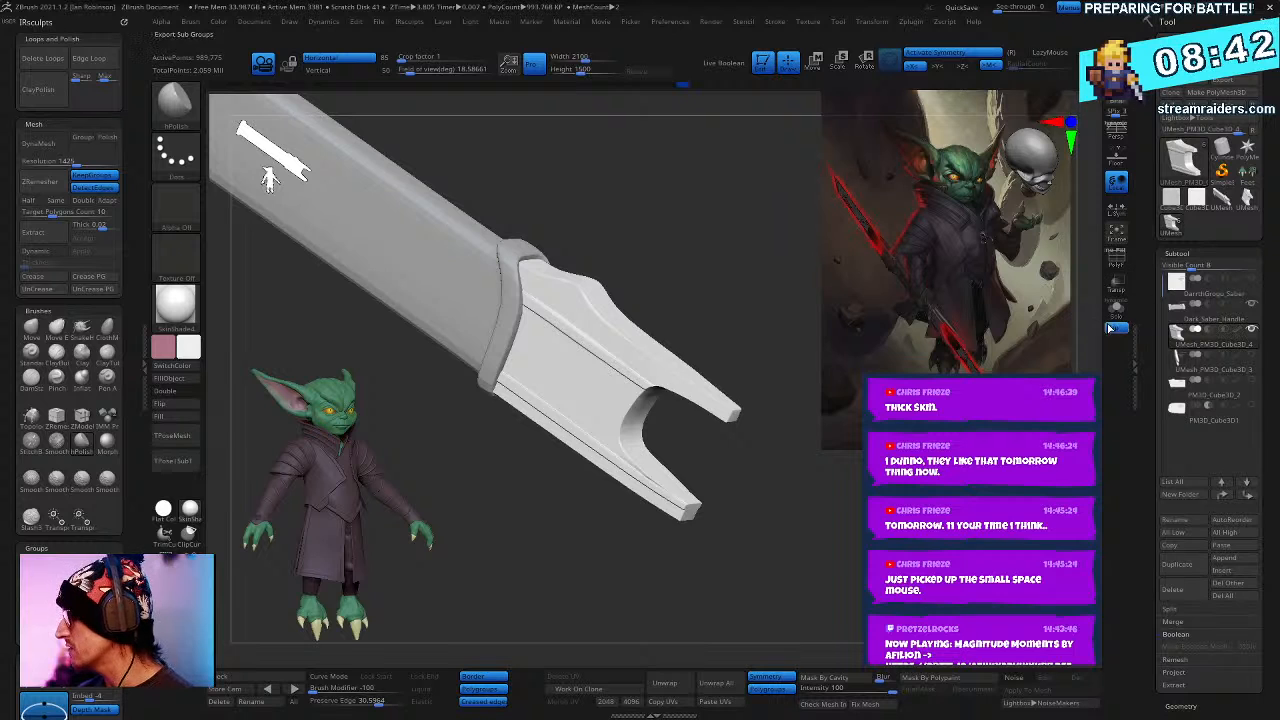
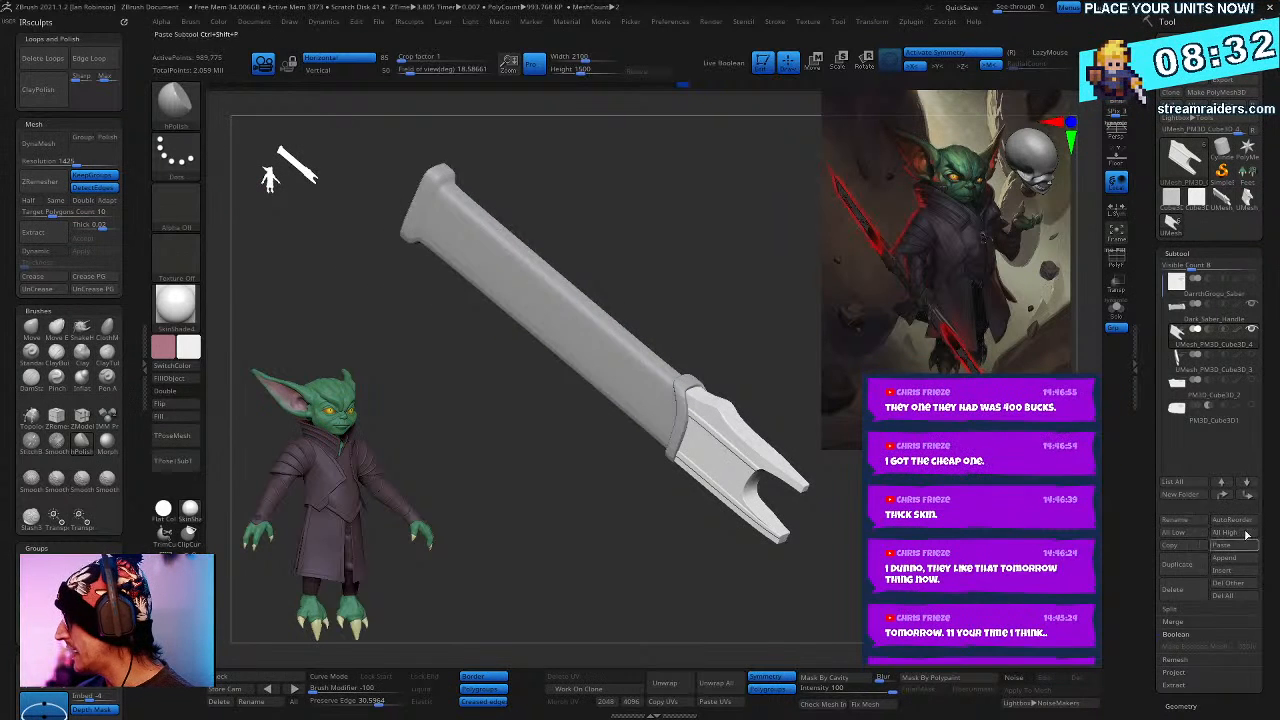
- Insert a PolyMesh cube as a new subtool directly below the DynaMeshed guard
left_click(1236, 571)
left_click(1118, 585)
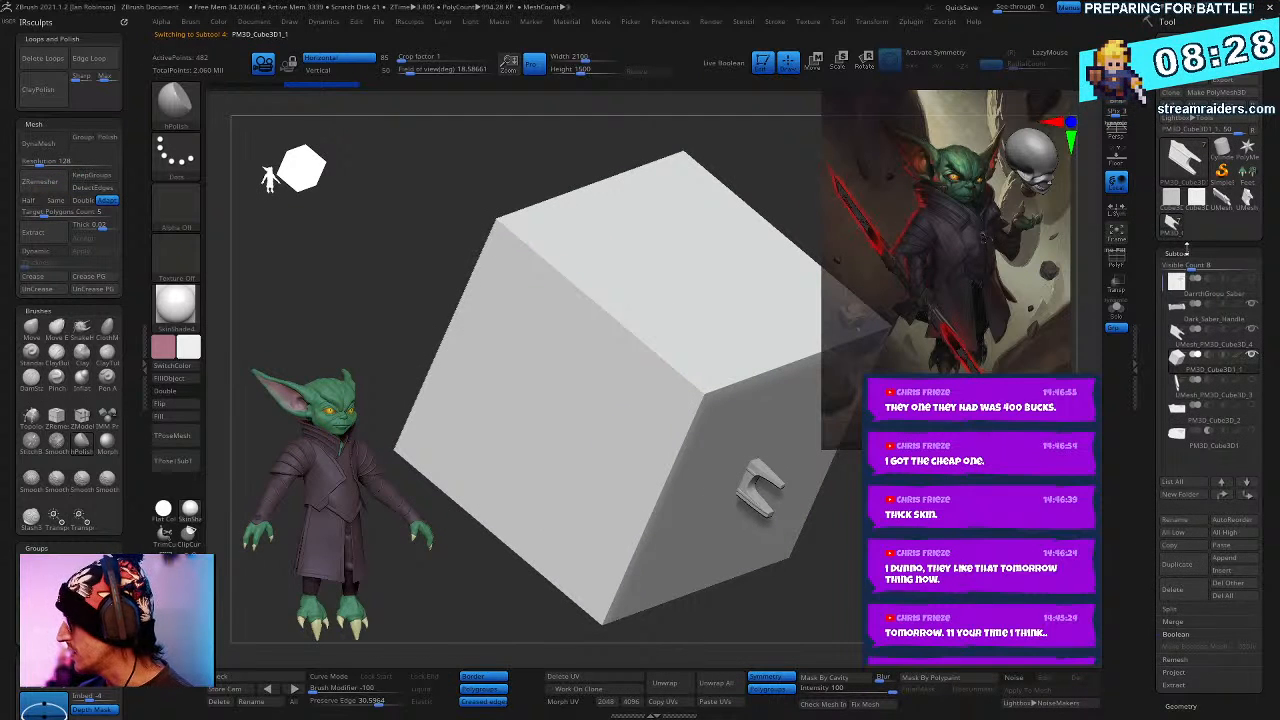
left_click(1180, 253)
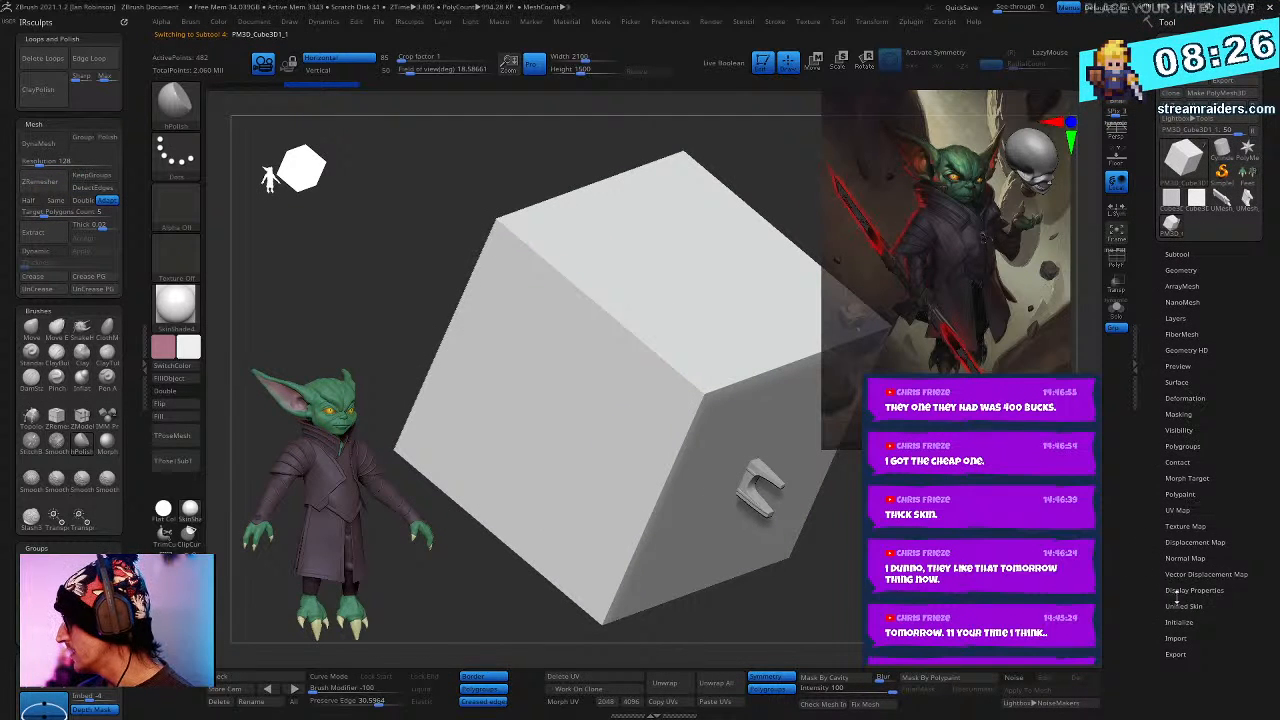
- Reinitialize the cube subtool as a QCube with a resolution of 1 and show its polygroup wireframe
left_click(1180, 622)
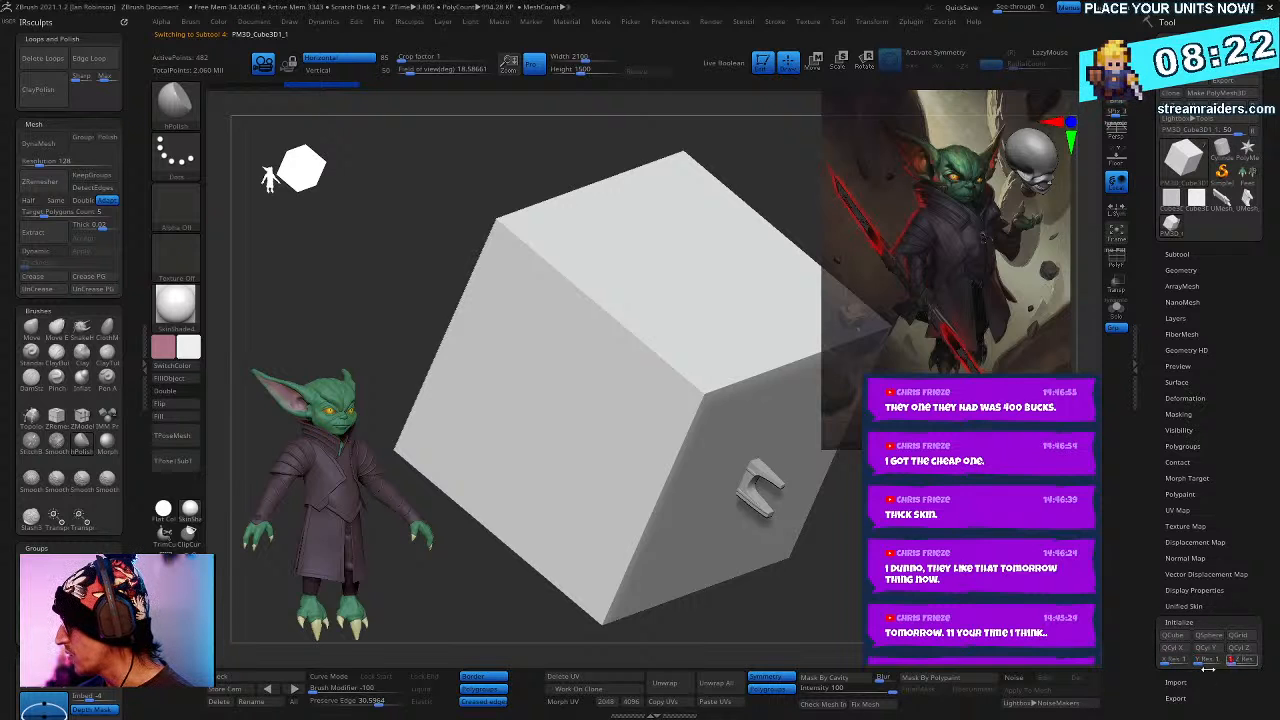
left_click(1184, 635)
left_click_drag(724, 437, 759, 242, "shift")
key("shift+f")
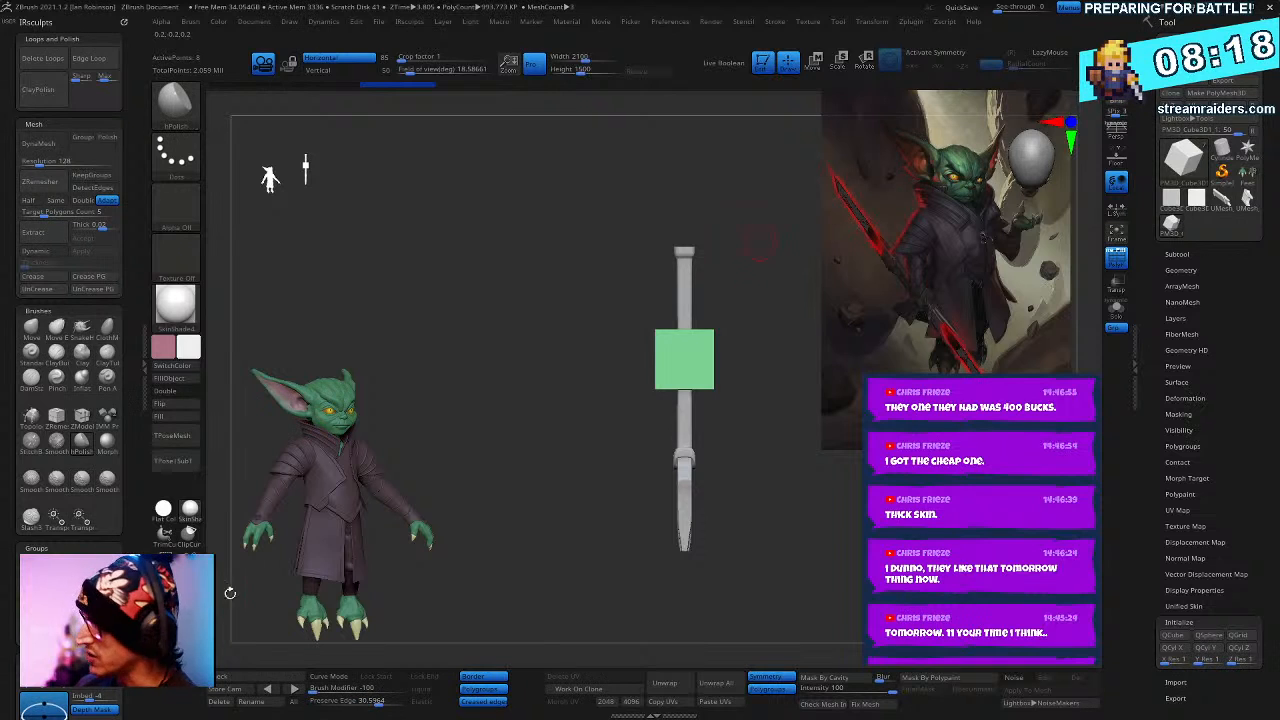
left_click(180, 597)
right_click_drag(680, 492, 774, 554, "ctrl")
- Move the cube beyond the end of the saber handle and scale it down to a narrow block
key("w")
right_click_drag(771, 490, 749, 711, "alt")
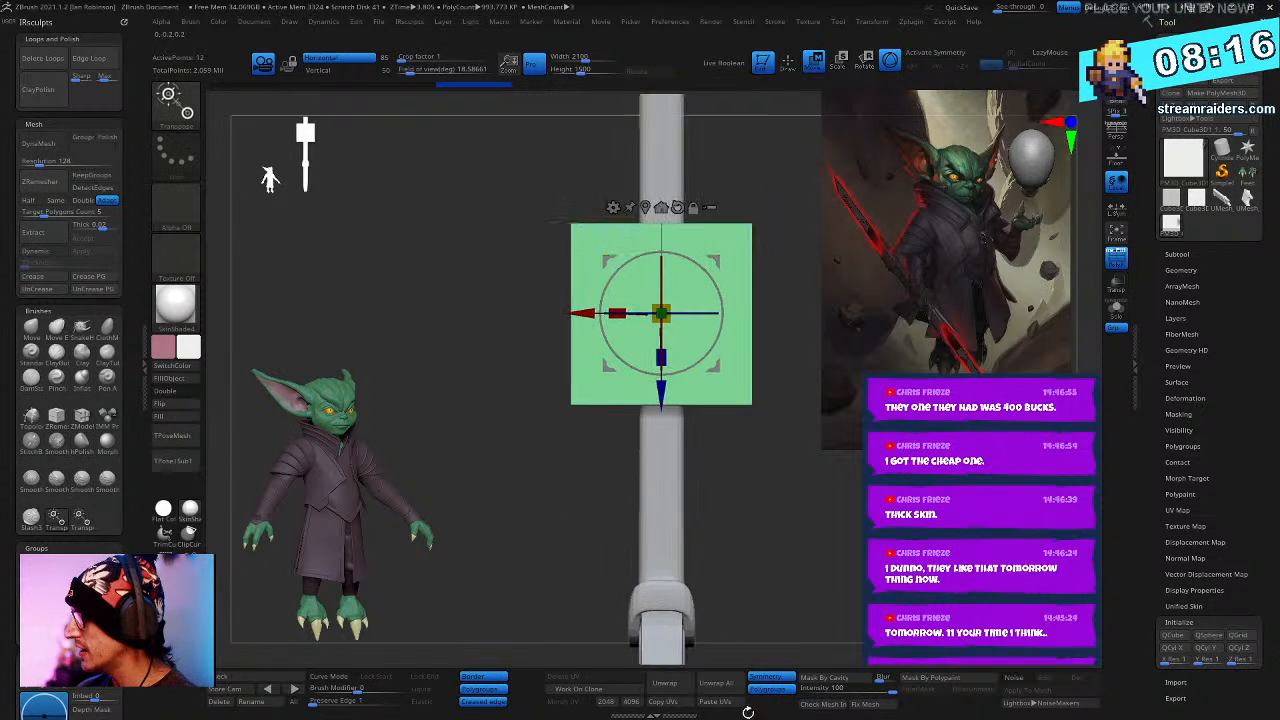
right_click_drag(693, 288, 662, 520, "alt")
left_click_drag(634, 585, 648, 485)
left_click_drag(747, 348, 718, 520, "alt")
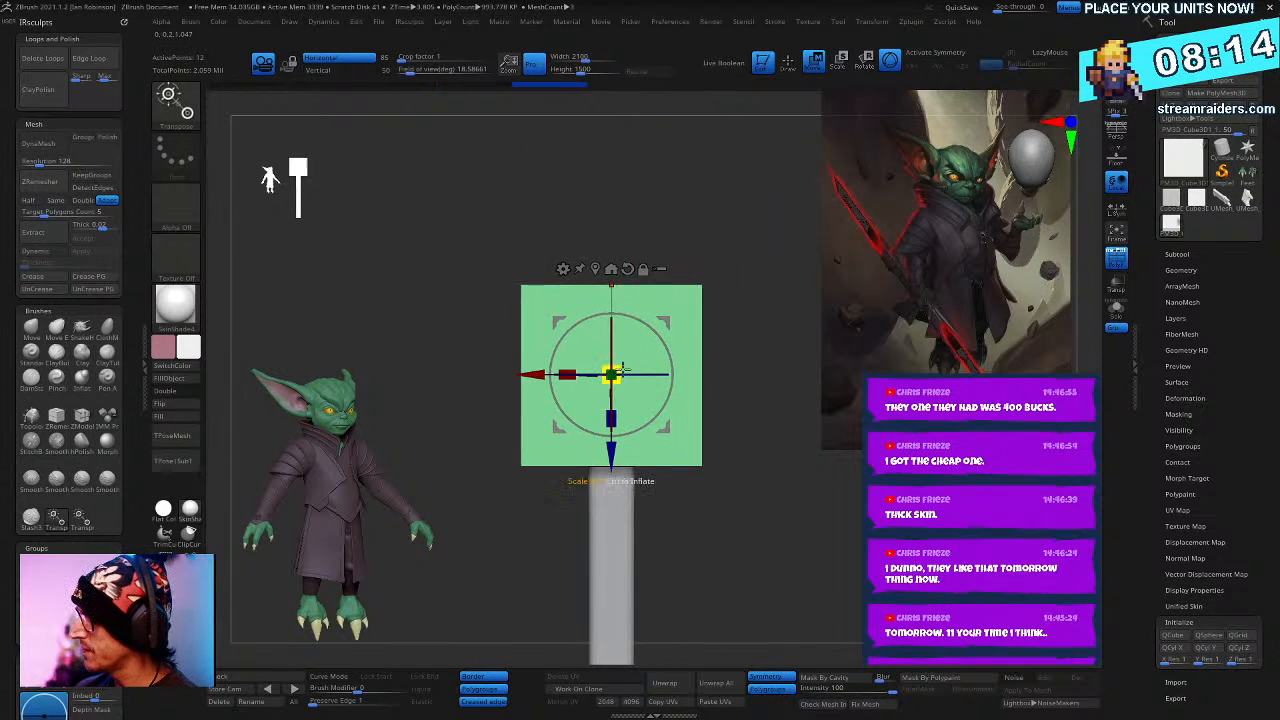
mouse_move(611, 375)
left_mouse_down()
mouse_move(588, 402)
mouse_move(600, 373)
left_mouse_up()
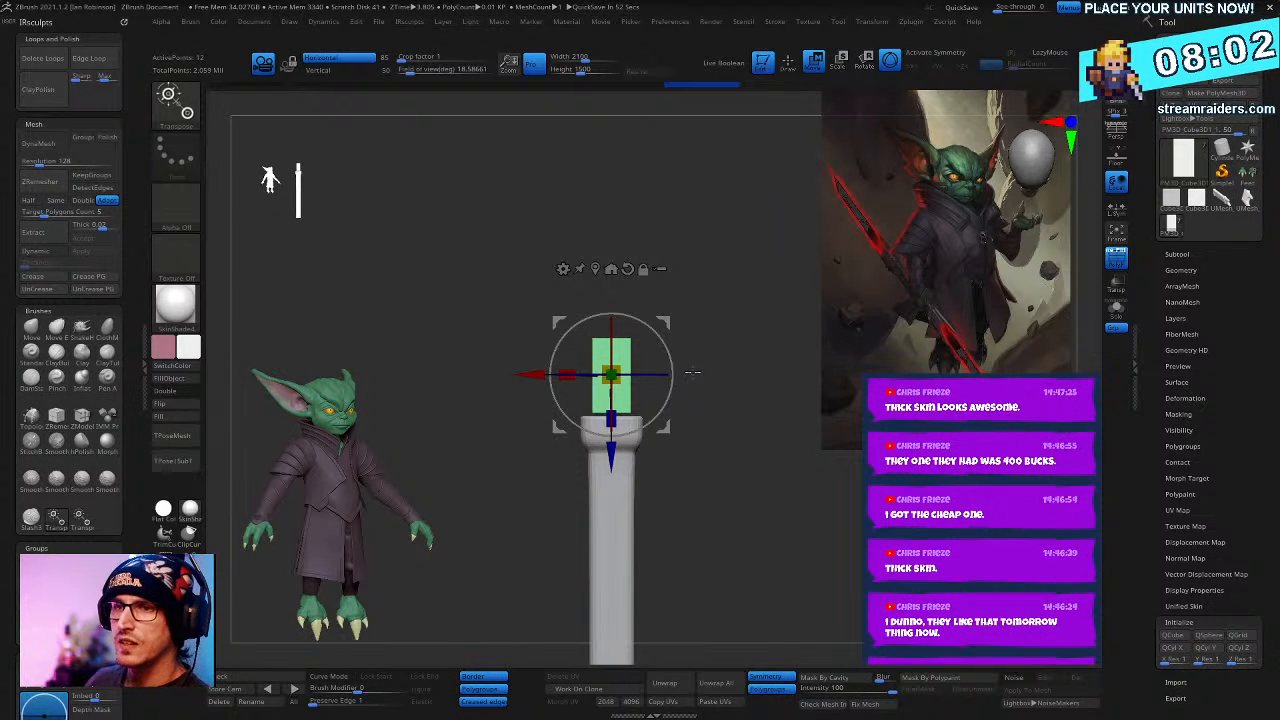
- Stretch the block sideways into a wide slab along the handle's rim and scale it down slightly
left_click_drag(825, 535, 880, 562)
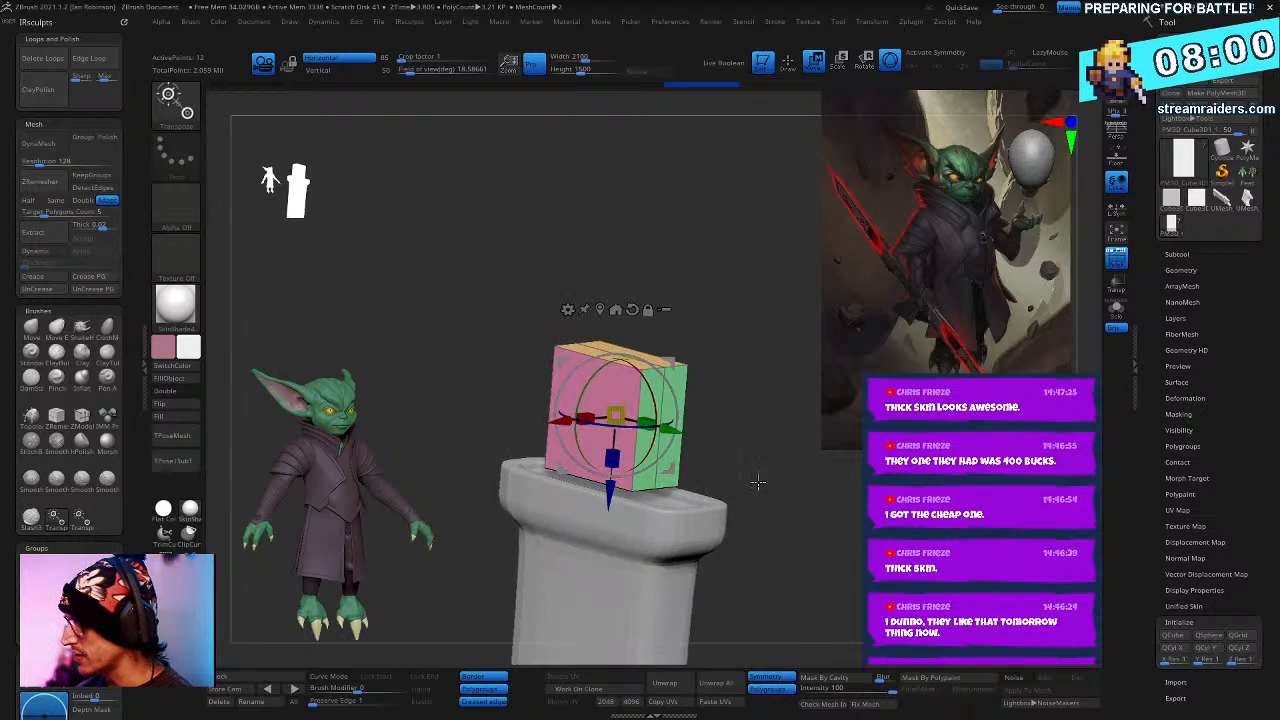
left_click_drag(758, 481, 834, 543)
left_click_drag(630, 422, 705, 465)
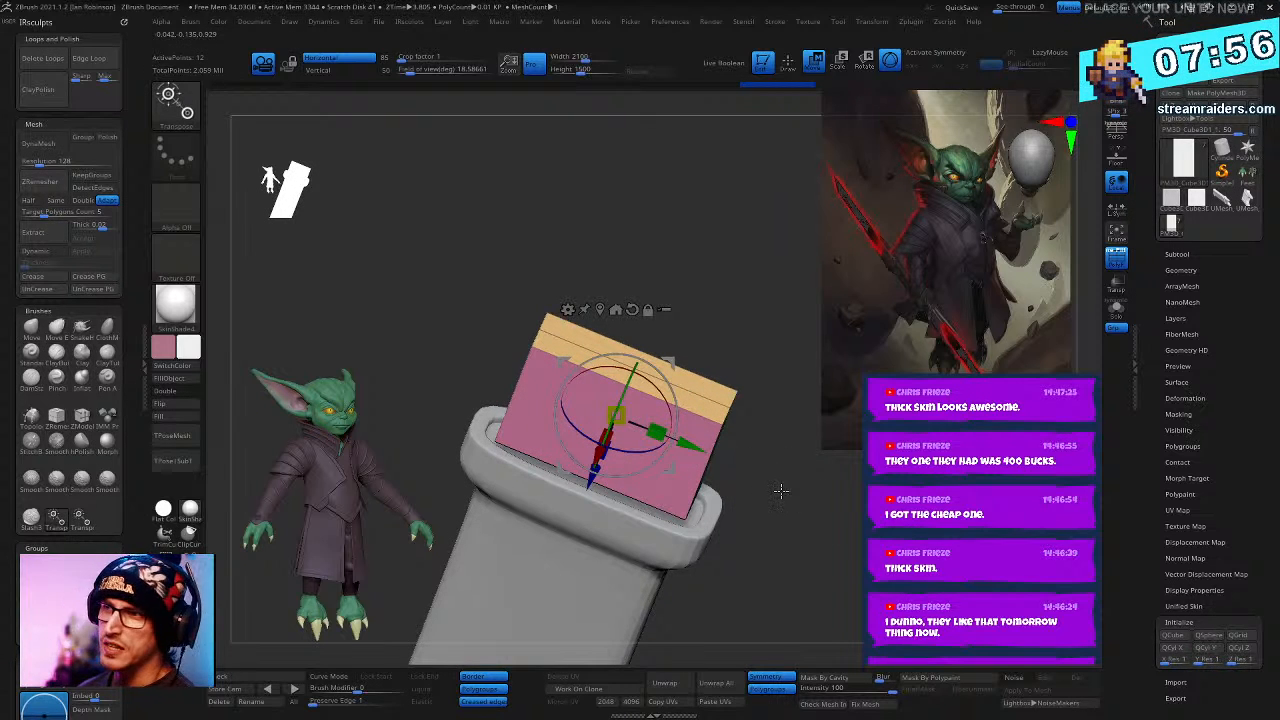
left_click_drag(745, 470, 789, 484)
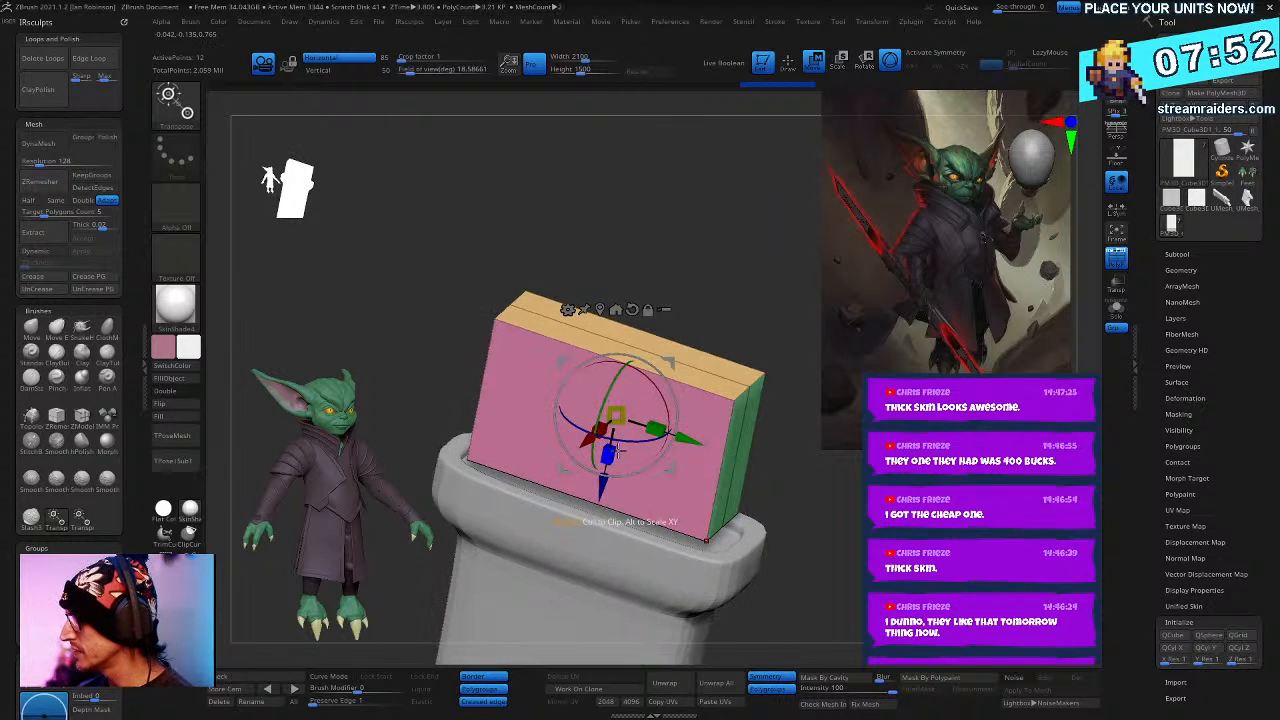
mouse_move(618, 416)
left_mouse_down()
mouse_move(615, 428)
mouse_move(620, 413)
left_mouse_up()
- Examine the handle's flared rim in wireframe and compare it with the slab from the broad side
left_click(725, 559, "alt")
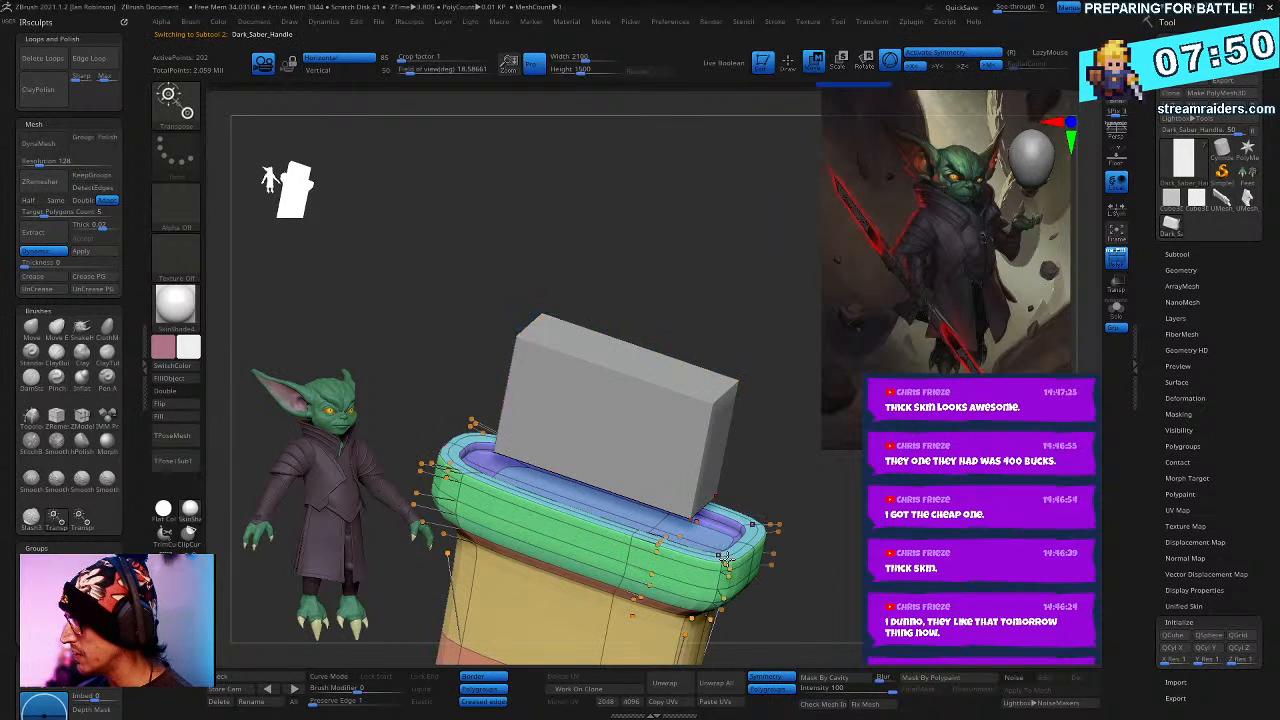
key("shift+f")
key("shift+f")
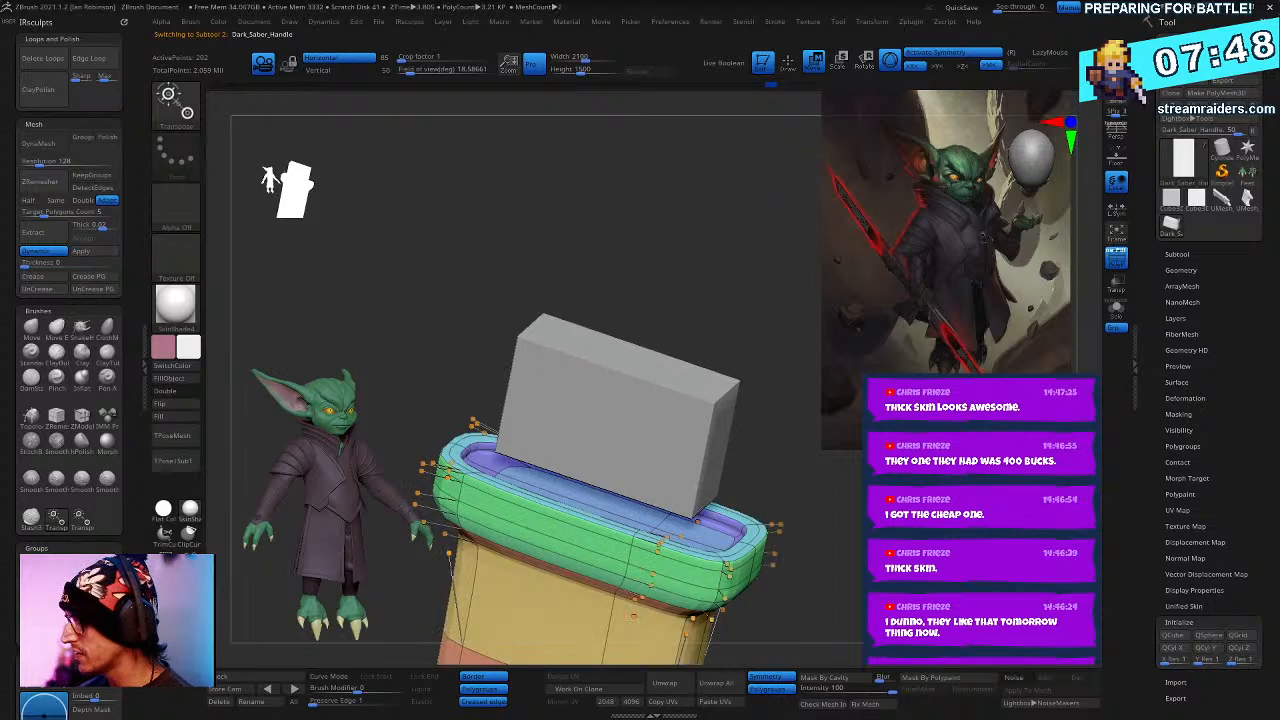
left_click_drag(790, 590, 778, 304, "alt")
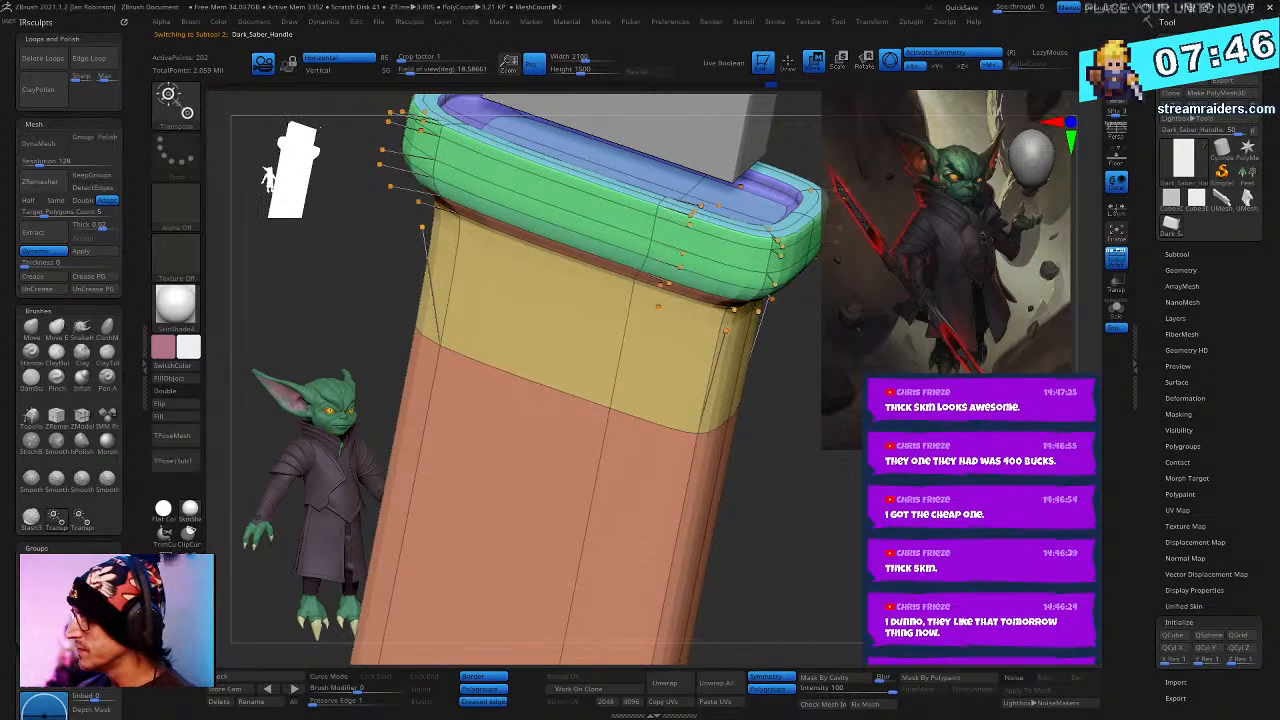
left_click_drag(790, 400, 710, 560)
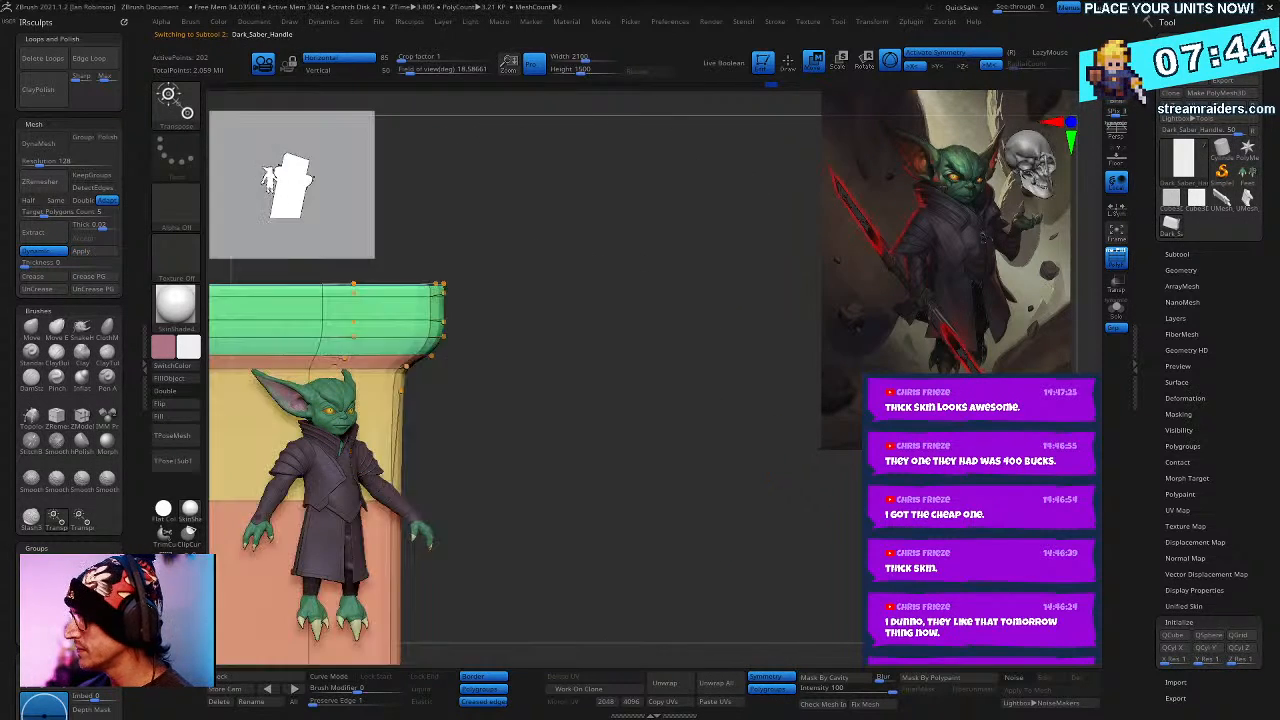
left_click_drag(551, 408, 801, 455, "alt")
left_click(548, 241, "alt")
left_click_drag(805, 505, 811, 458, "alt")
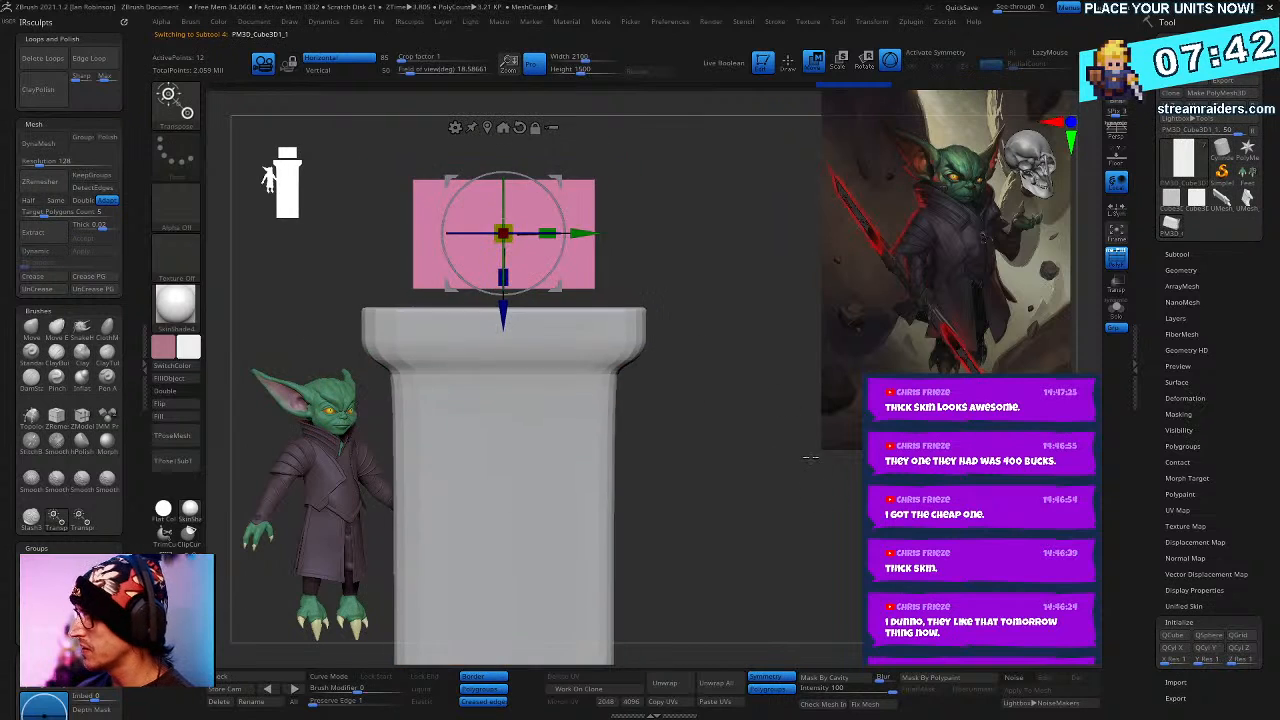
- Thicken and widen the slab so that it nearly fills the rim at the handle's end
left_click_drag(802, 510, 796, 566)
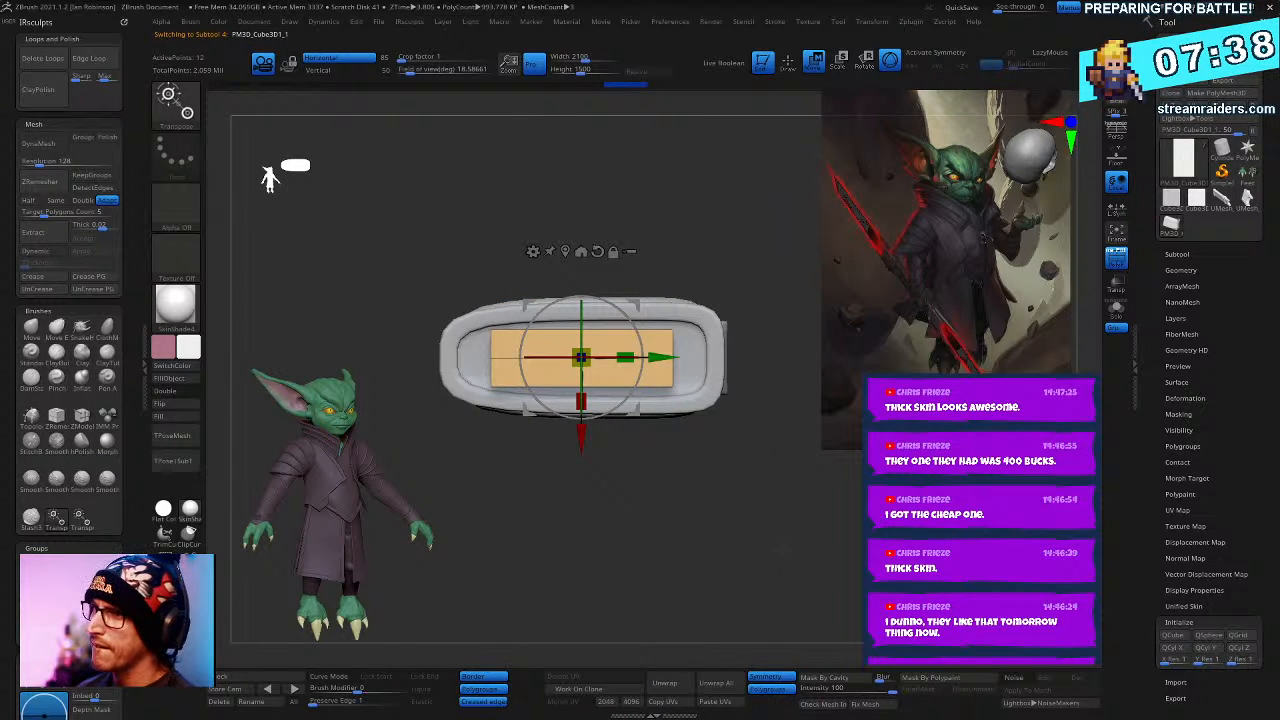
left_click_drag(790, 520, 758, 504)
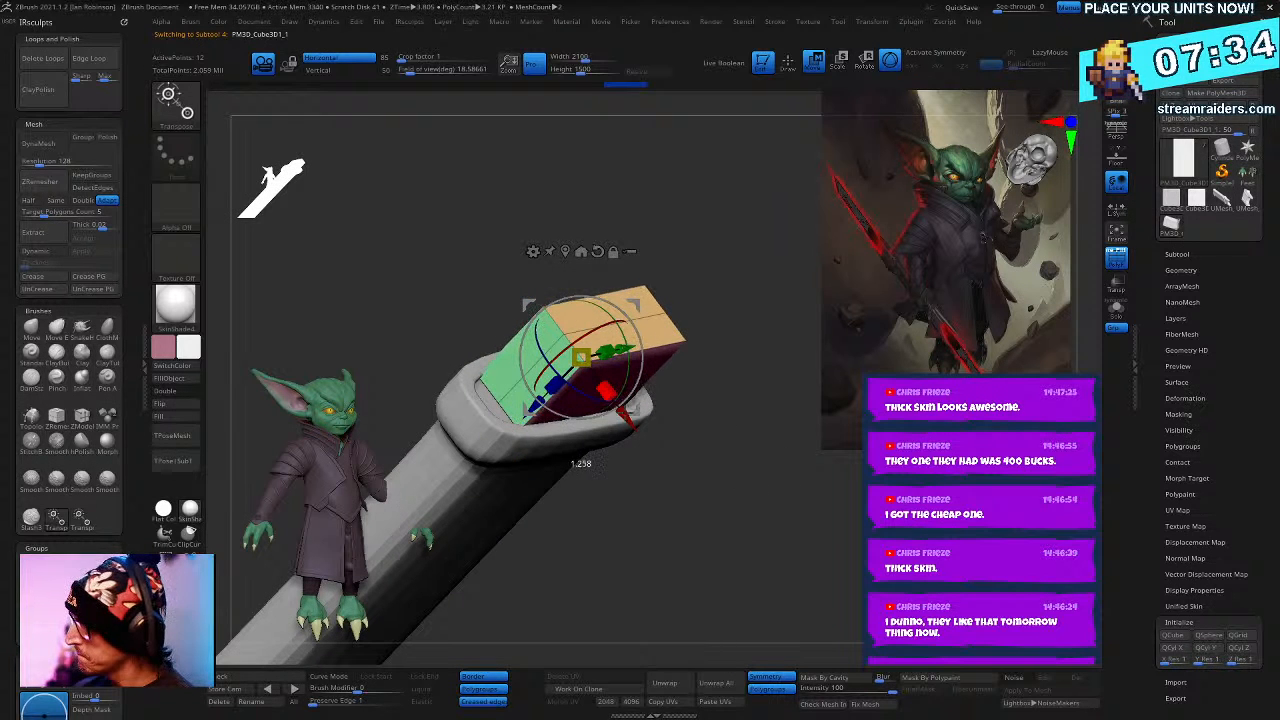
left_click_drag(726, 537, 689, 500)
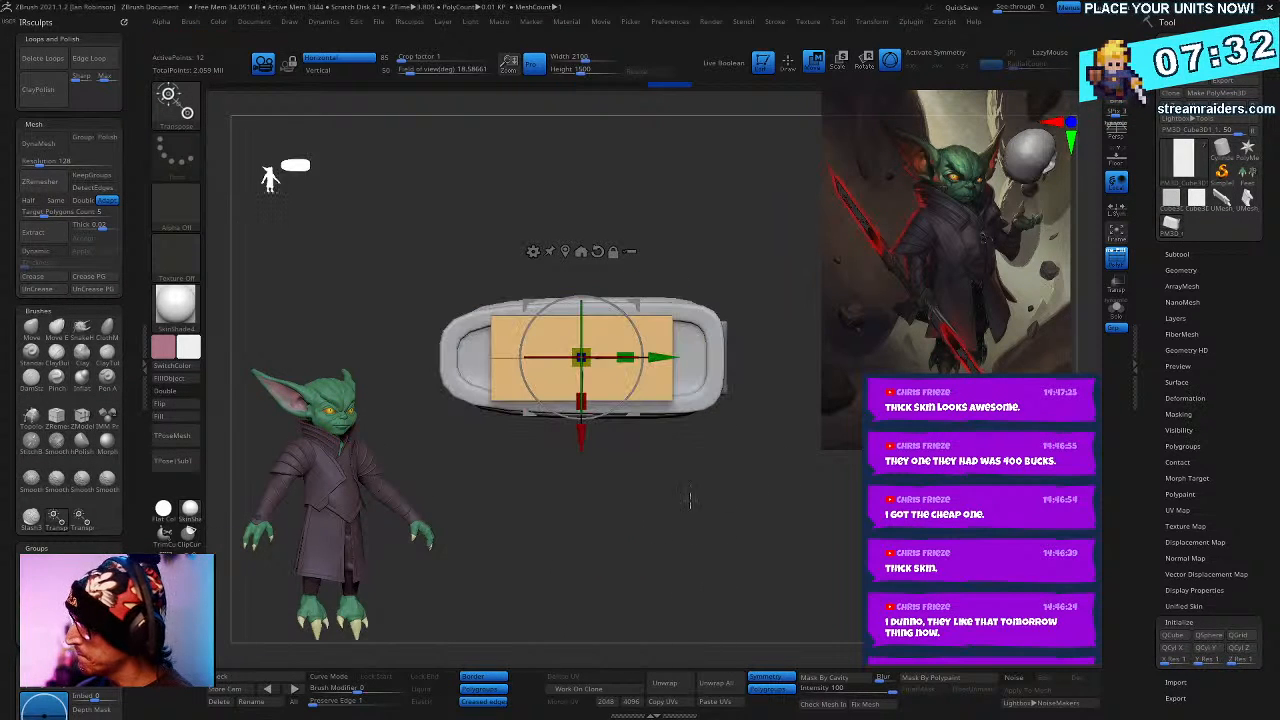
left_click_drag(598, 358, 680, 378)
mouse_move(760, 470)
left_mouse_down("shift")
mouse_move(776, 424)
mouse_move(788, 486)
mouse_move(794, 460)
mouse_move(849, 540)
left_mouse_up("shift")
- Use a lasso mask to extend the slab's free end away from the handle and scale that end wider
key("q")
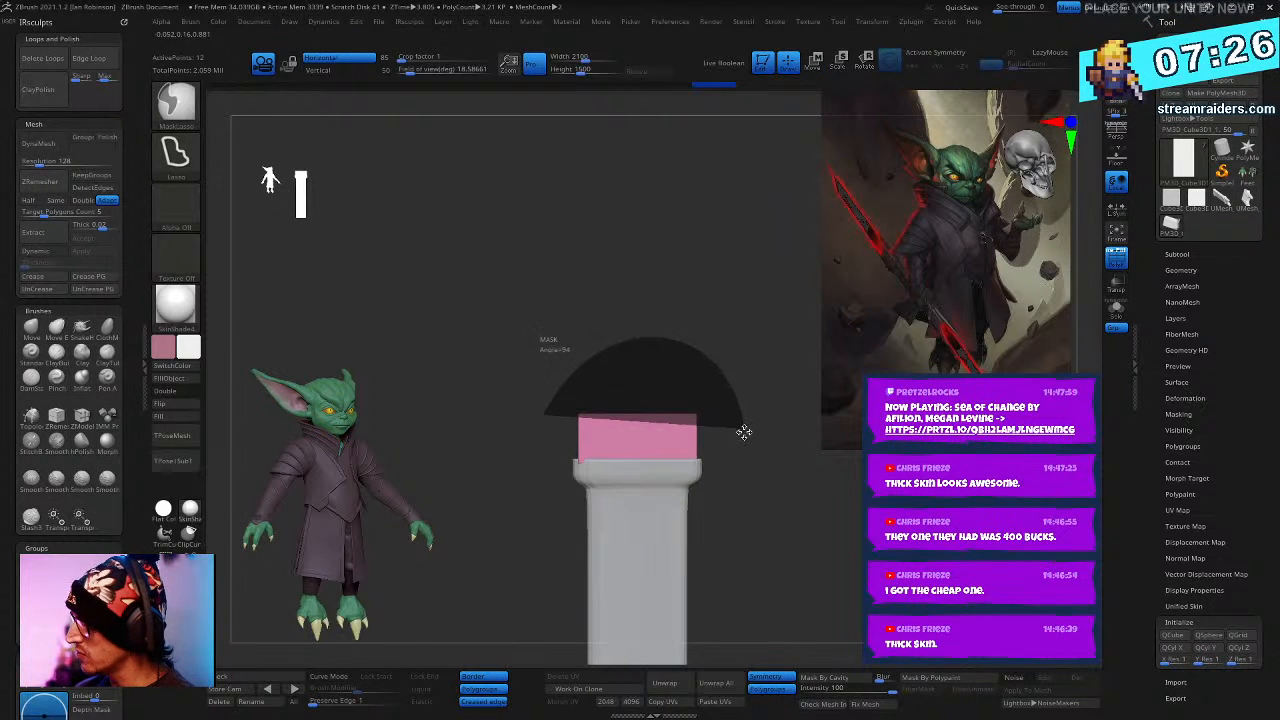
left_click_drag(744, 432, 748, 440, "ctrl")
key("w")
left_click_drag(648, 505, 652, 393)
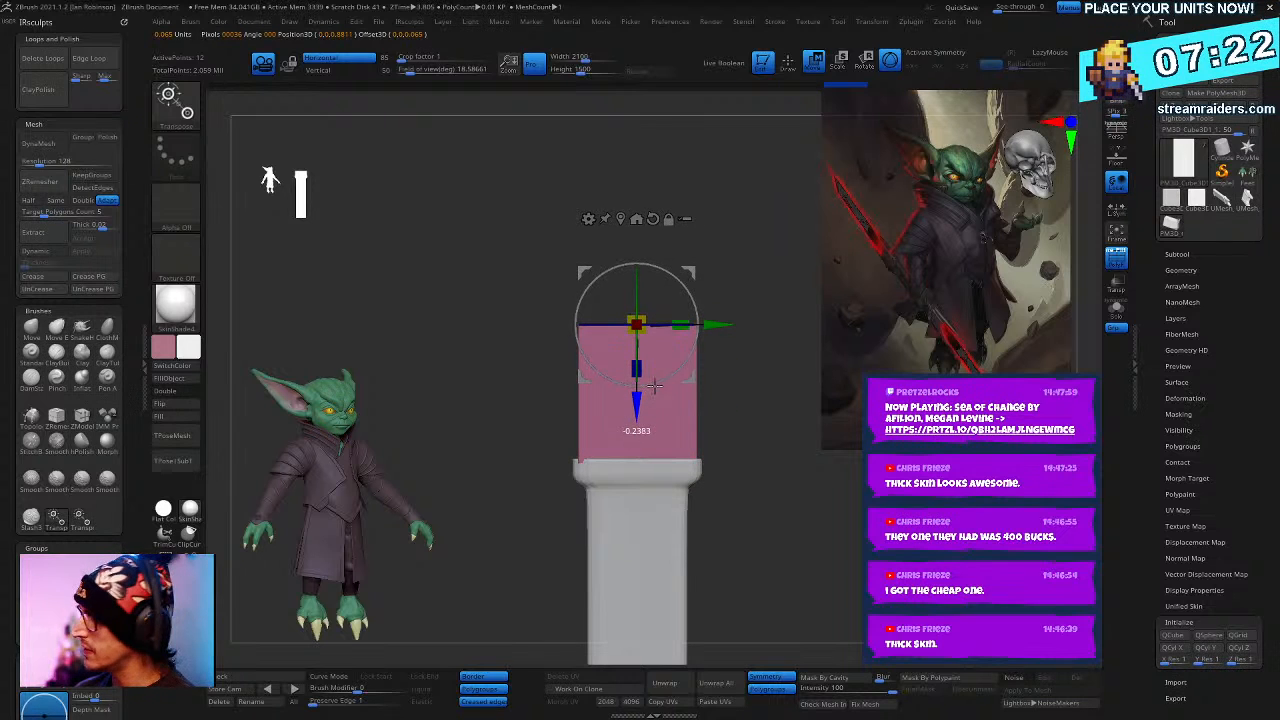
left_click_drag(750, 370, 725, 398)
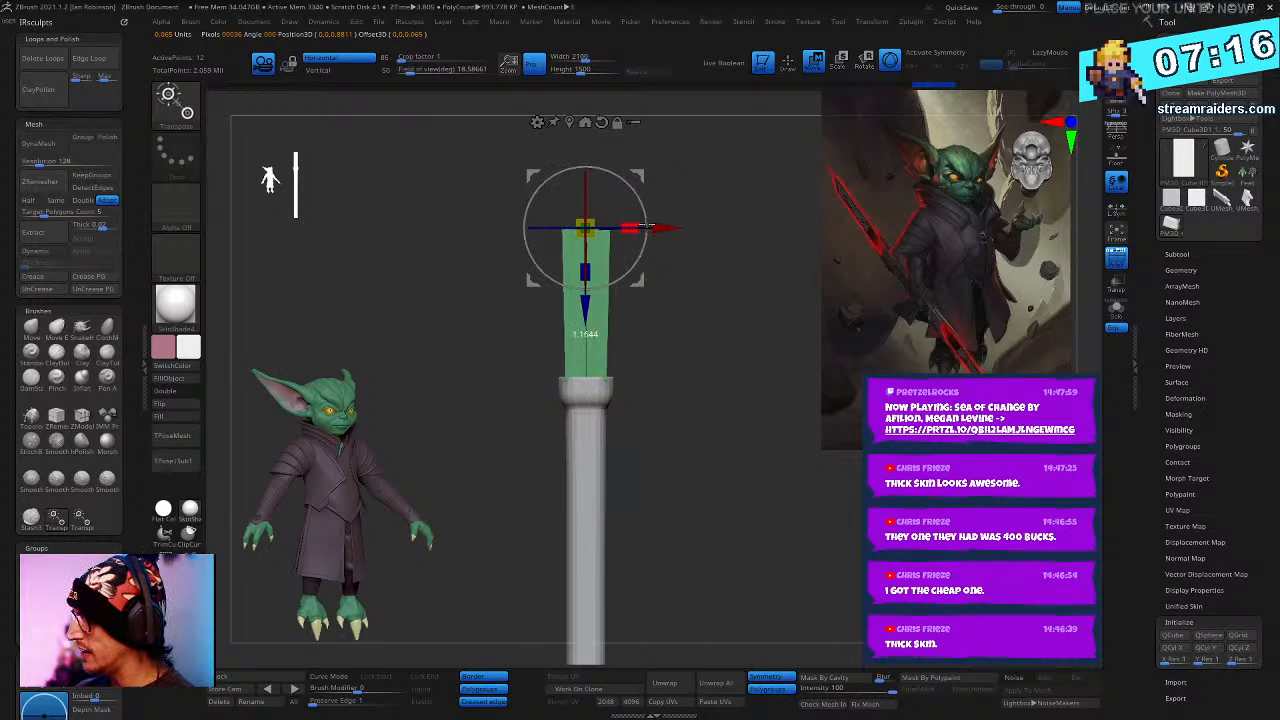
left_click_drag(678, 228, 710, 381)
- Preview the slab with dynamic subdivision, turn it off again and check the flat-sided shape
key("q")
key("d")
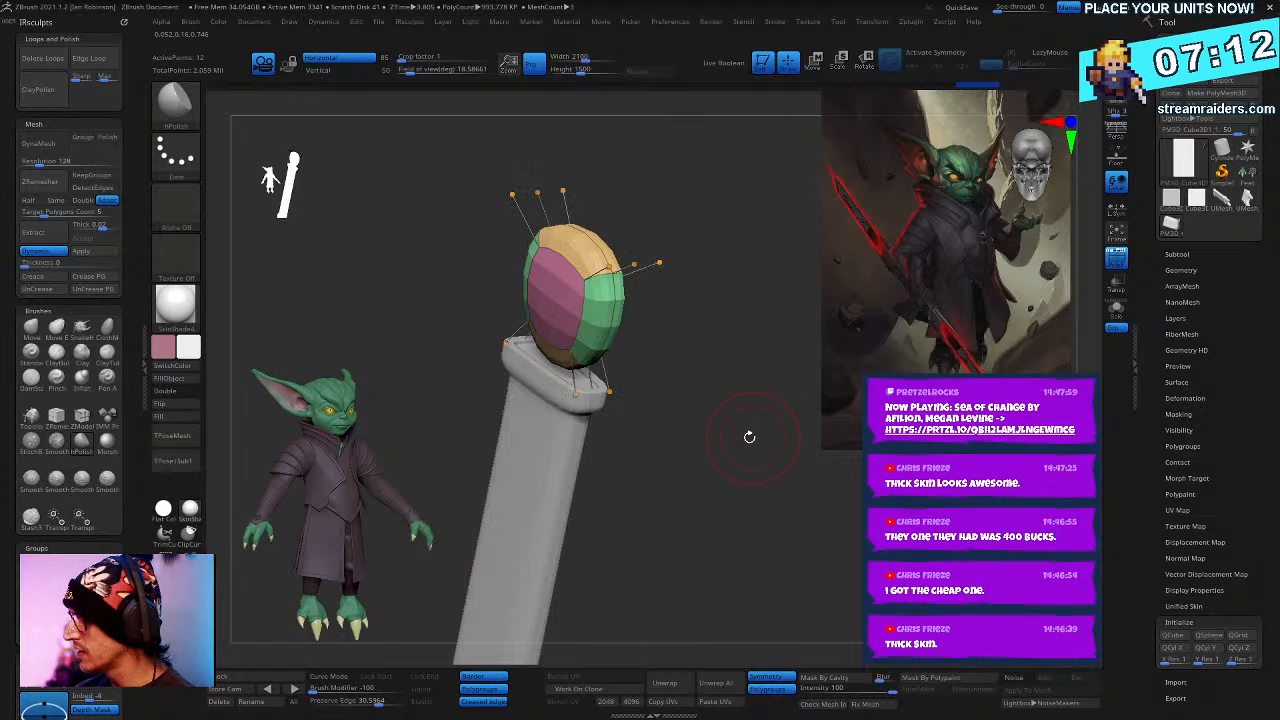
key("shift+d")
mouse_move(741, 434)
left_mouse_down("alt")
mouse_move(770, 539)
mouse_move(789, 517)
left_mouse_up("alt")
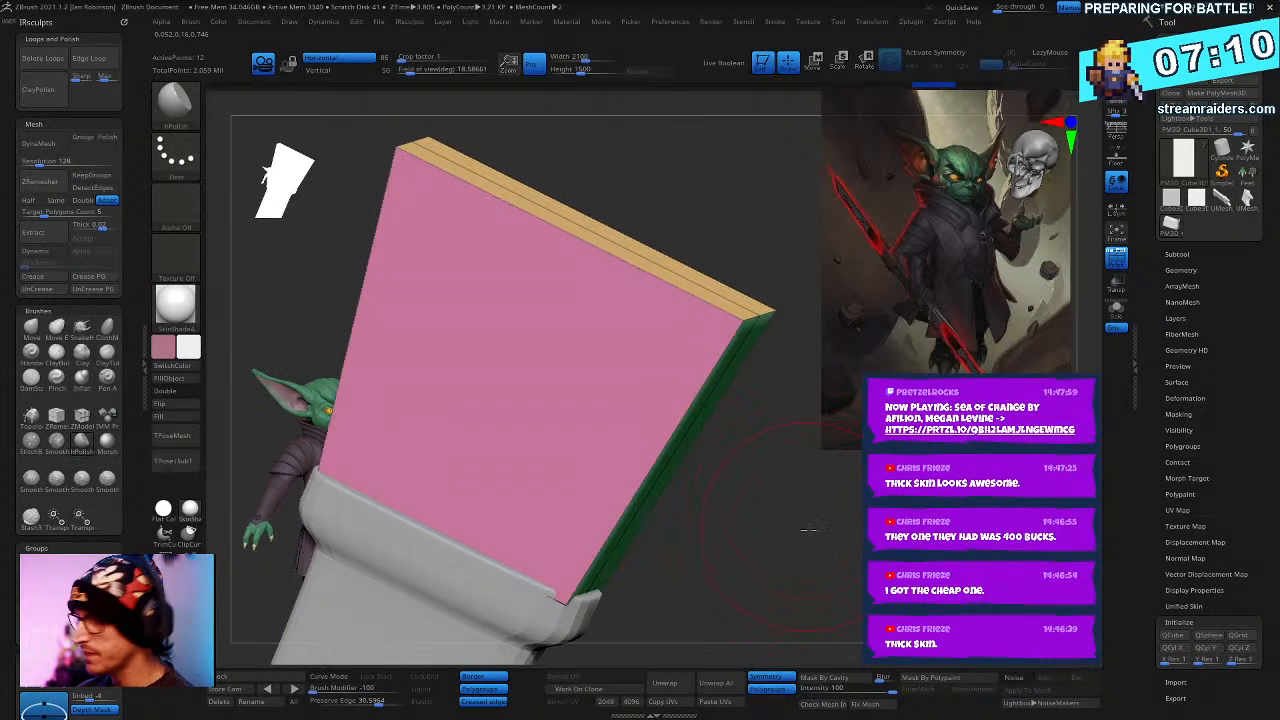
mouse_move(776, 458)
left_mouse_down()
mouse_move(837, 486)
mouse_move(790, 480)
mouse_move(779, 464)
left_mouse_up()
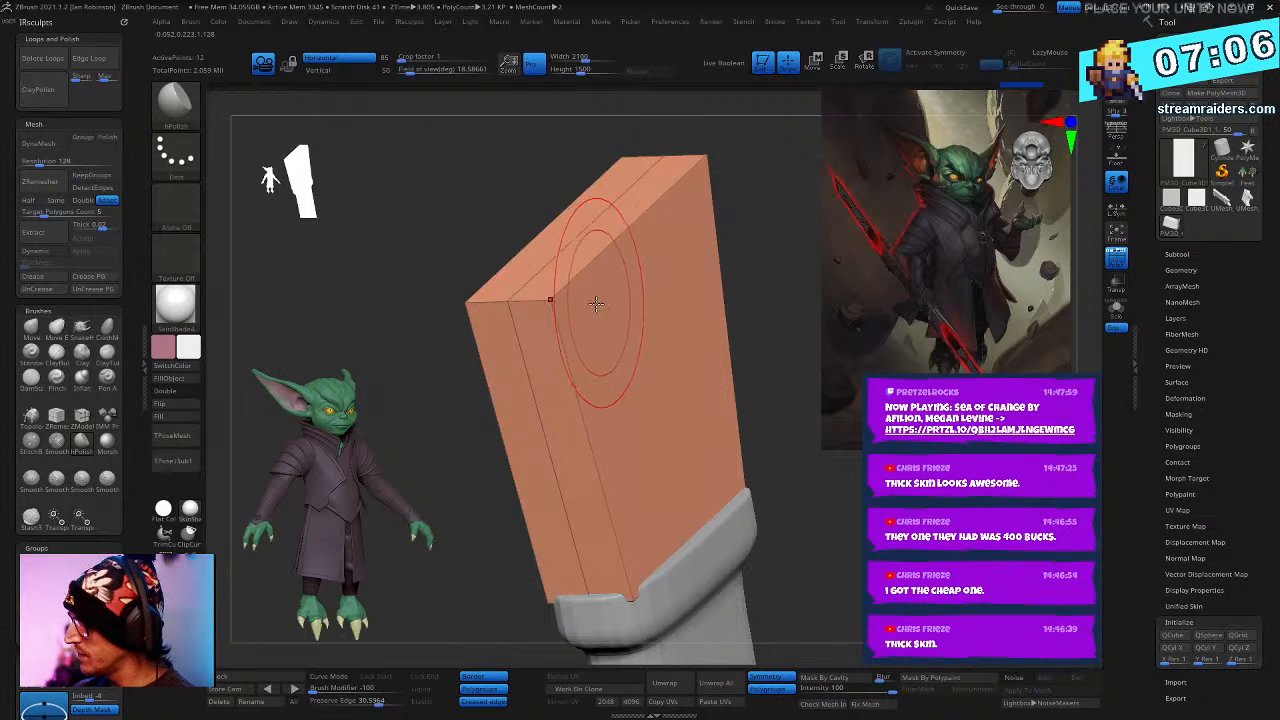
- With ZModeler, choose PolyGroup as the polygon action and insert a lengthwise edge loop near the side of the slab's broad face
key("space")
key("b")
key("z")
key("m")
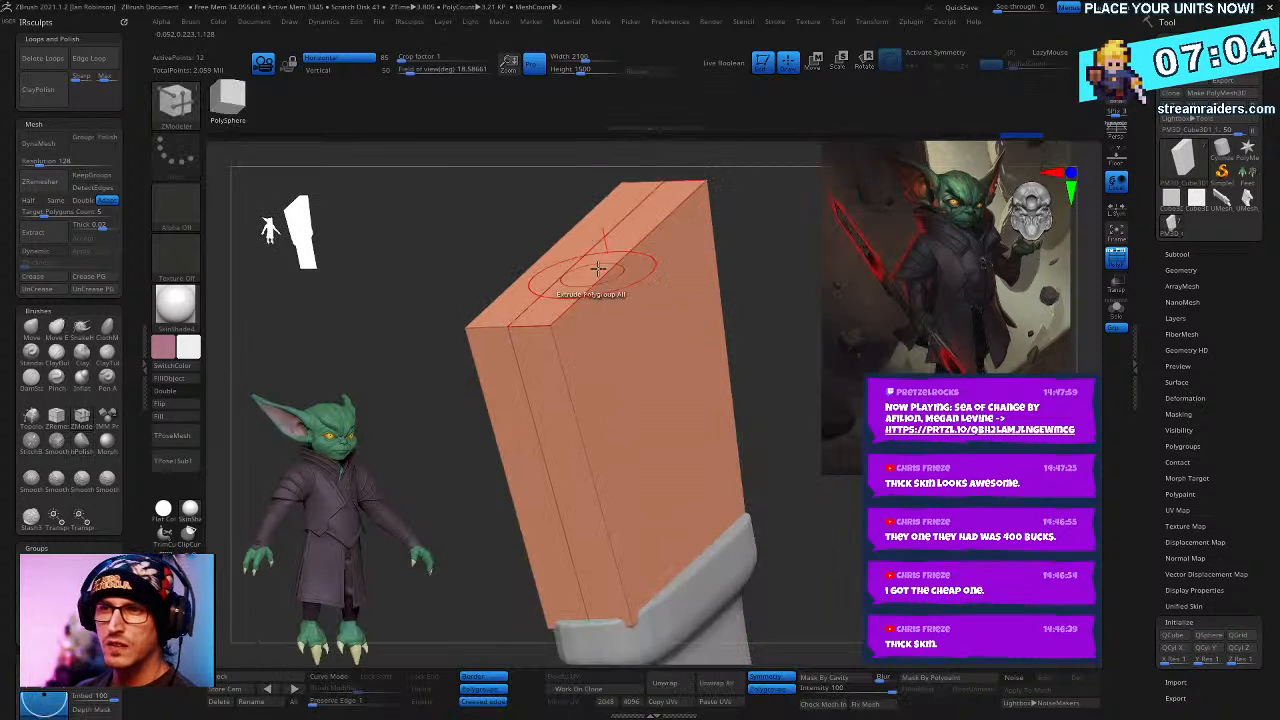
right_click(694, 277)
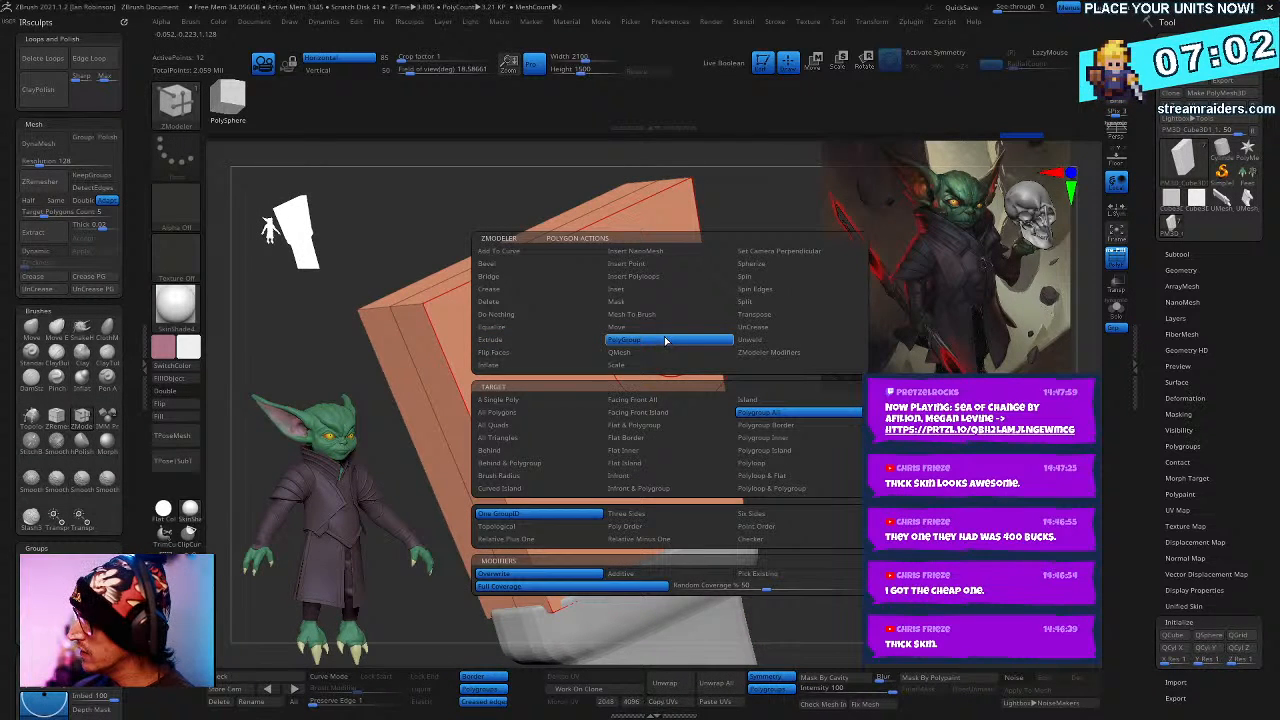
left_click(679, 343)
left_click(520, 349)
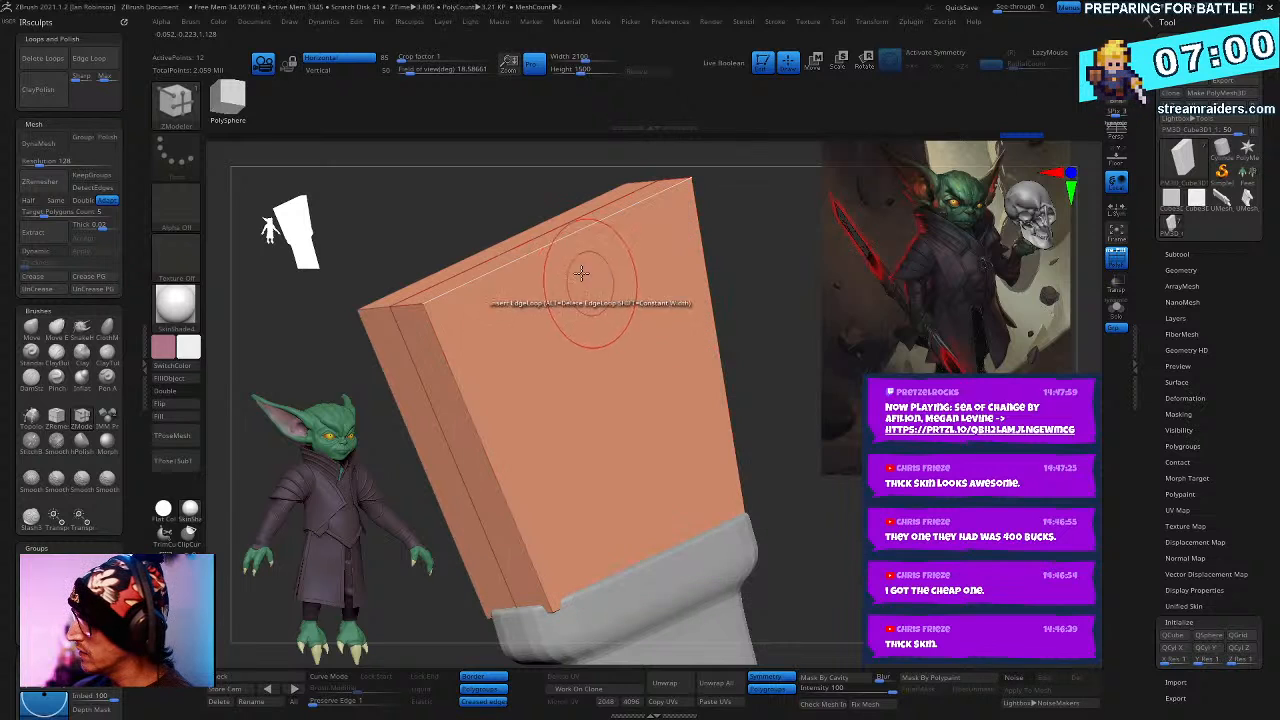
right_click(520, 250)
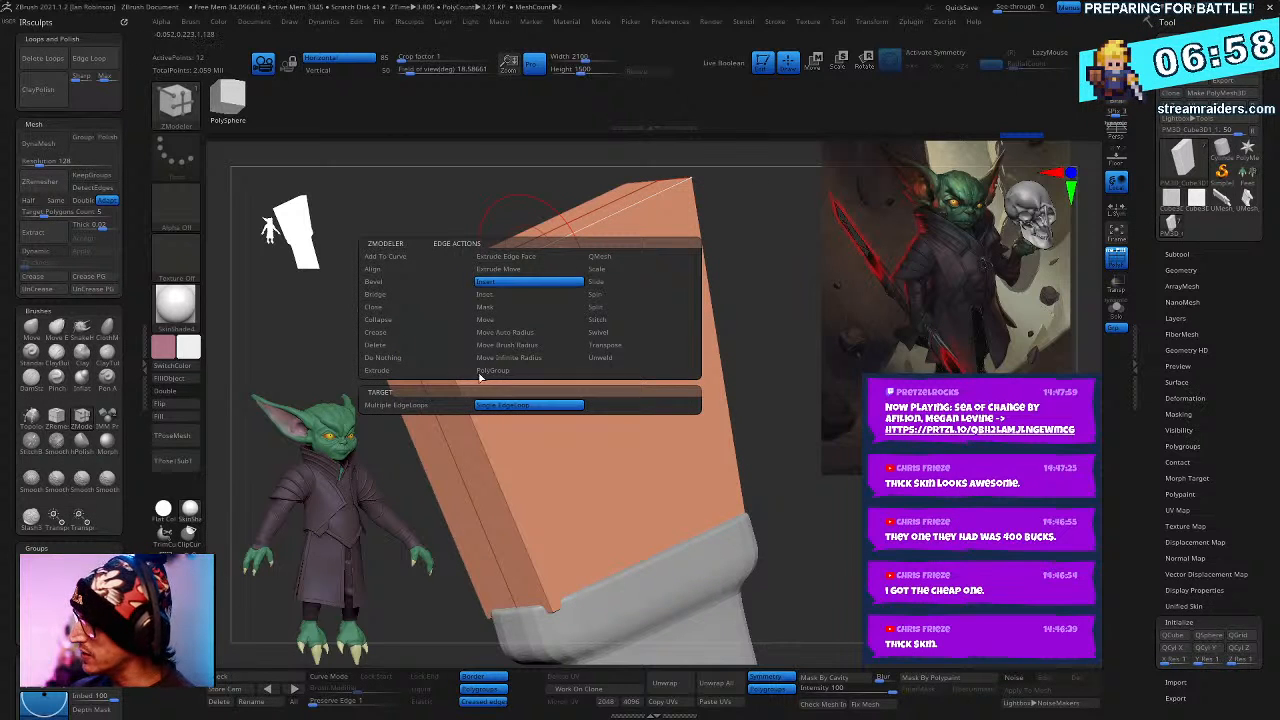
left_click(454, 289)
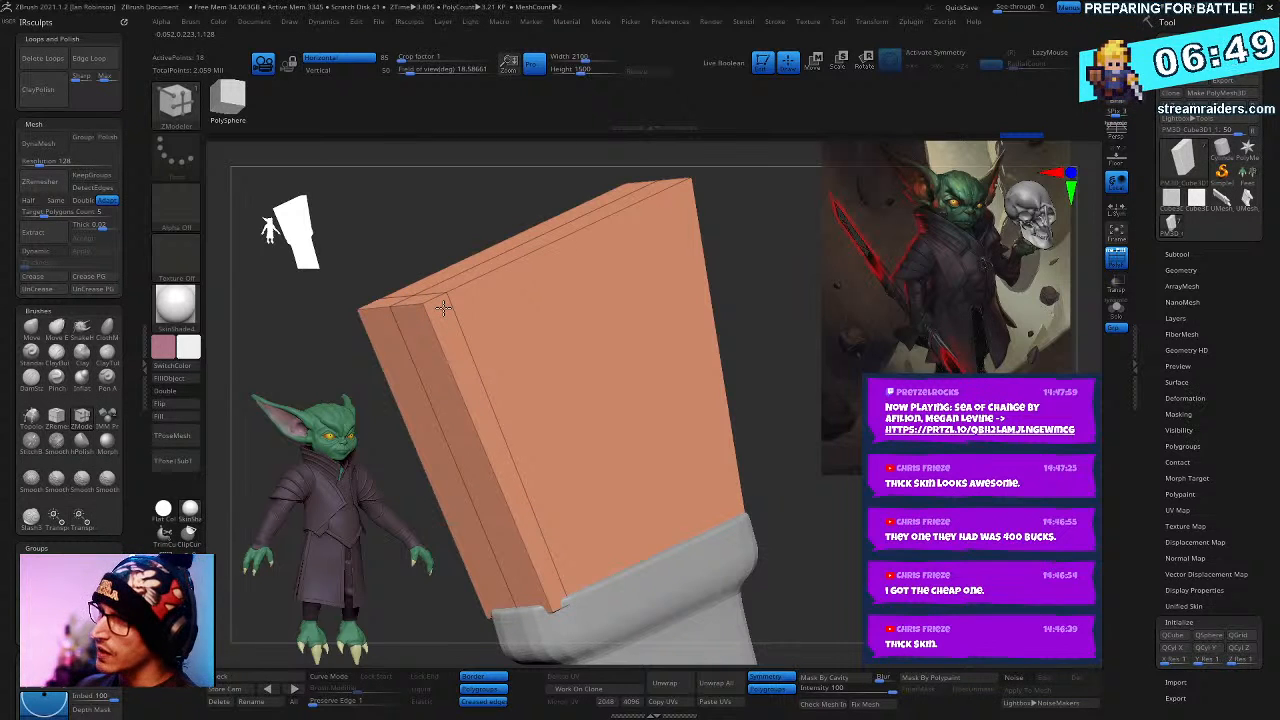
- Turn on symmetry and insert an edge loop across the middle of the slab, then mask around that loop
right_click_drag(436, 304, 626, 276)
right_click_drag(925, 585, 857, 556, "shift")
right_click_drag(643, 484, 686, 494, "alt")
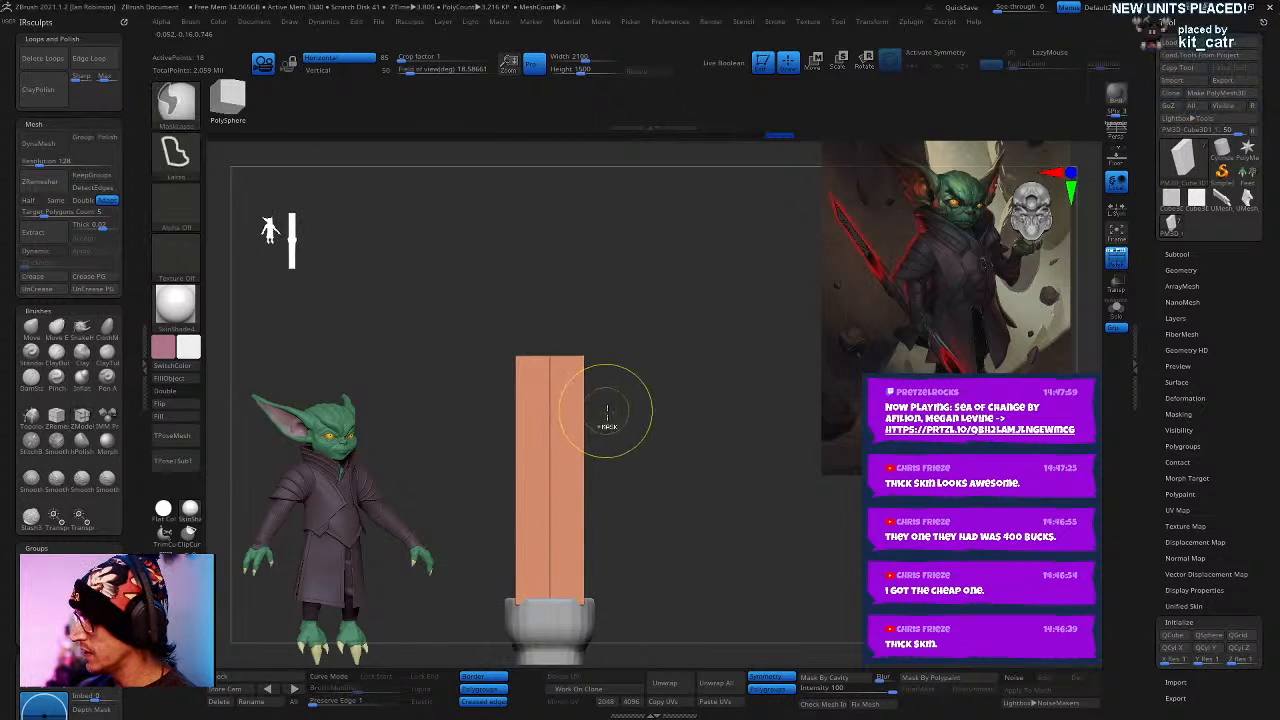
key("b")
key("z")
key("m")
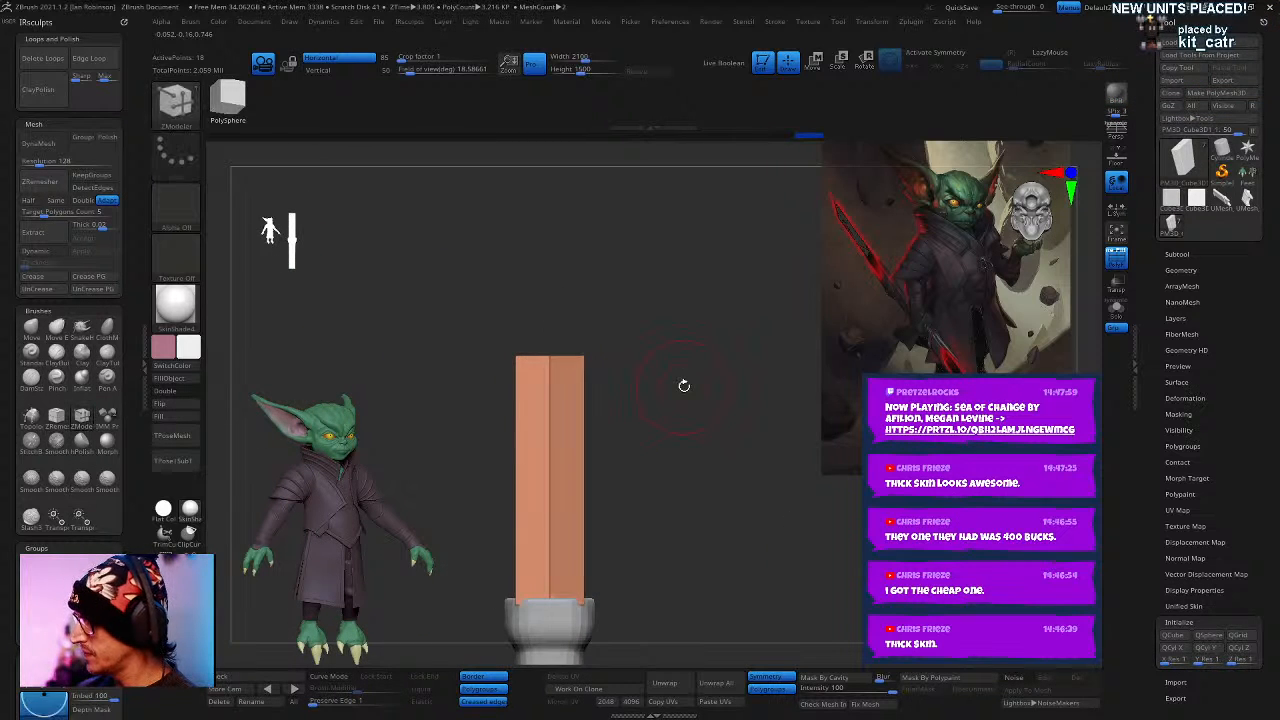
left_click(675, 398, "ctrl")
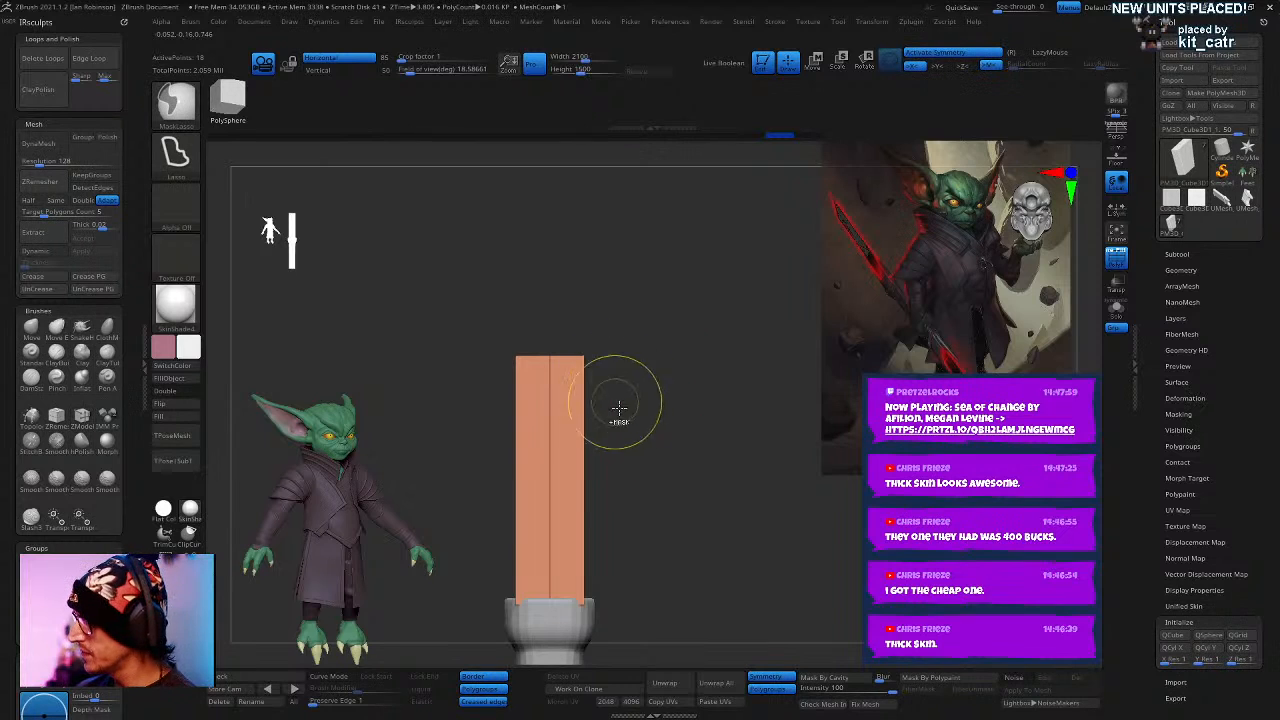
left_click_drag(618, 412, 600, 298, "ctrl")
mouse_move(726, 414)
right_mouse_down("alt")
mouse_move(711, 392)
mouse_move(712, 440)
mouse_move(723, 423)
mouse_move(755, 464)
mouse_move(752, 436)
mouse_move(762, 604)
mouse_move(760, 486)
mouse_move(747, 482)
mouse_move(791, 503)
mouse_move(690, 488)
mouse_move(751, 508)
mouse_move(578, 372)
right_mouse_up("alt")
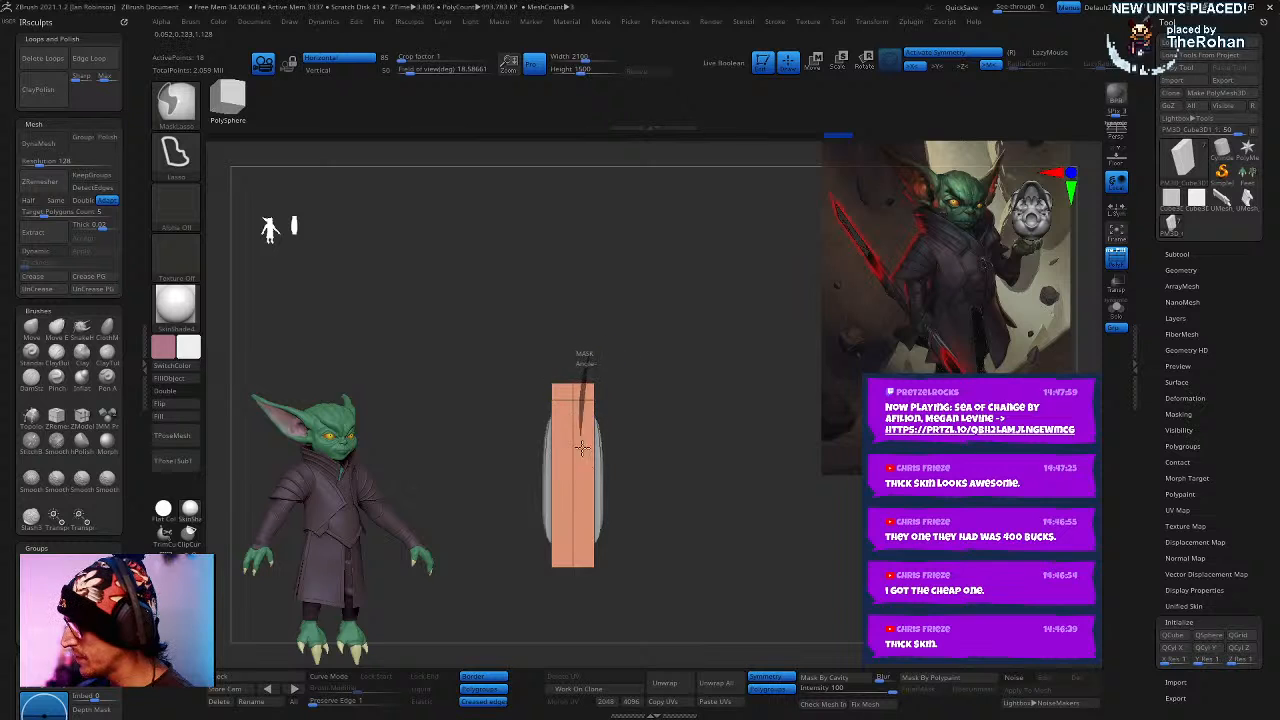
right_click_drag(582, 448, 686, 443)
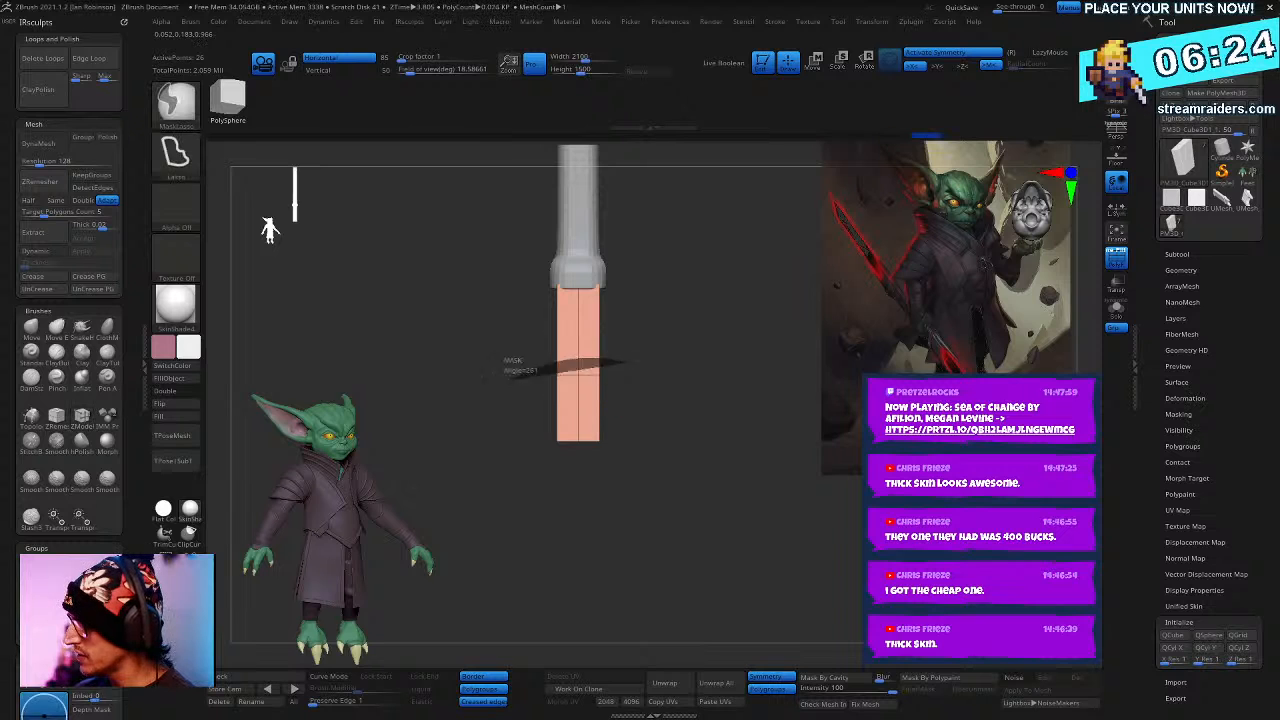
- Scale the slab's middle loop outward so that its thickness bulges and tapers toward both ends
key("w")
left_click(588, 376)
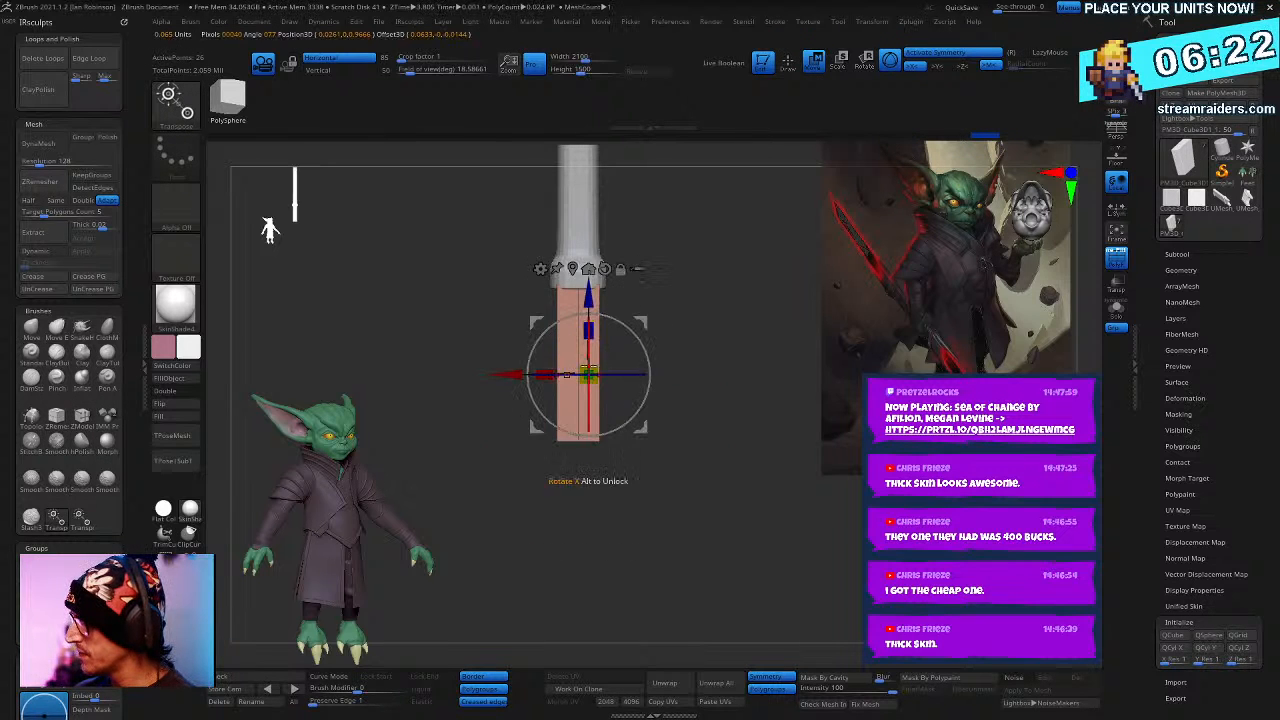
right_click_drag(567, 375, 759, 443, "shift")
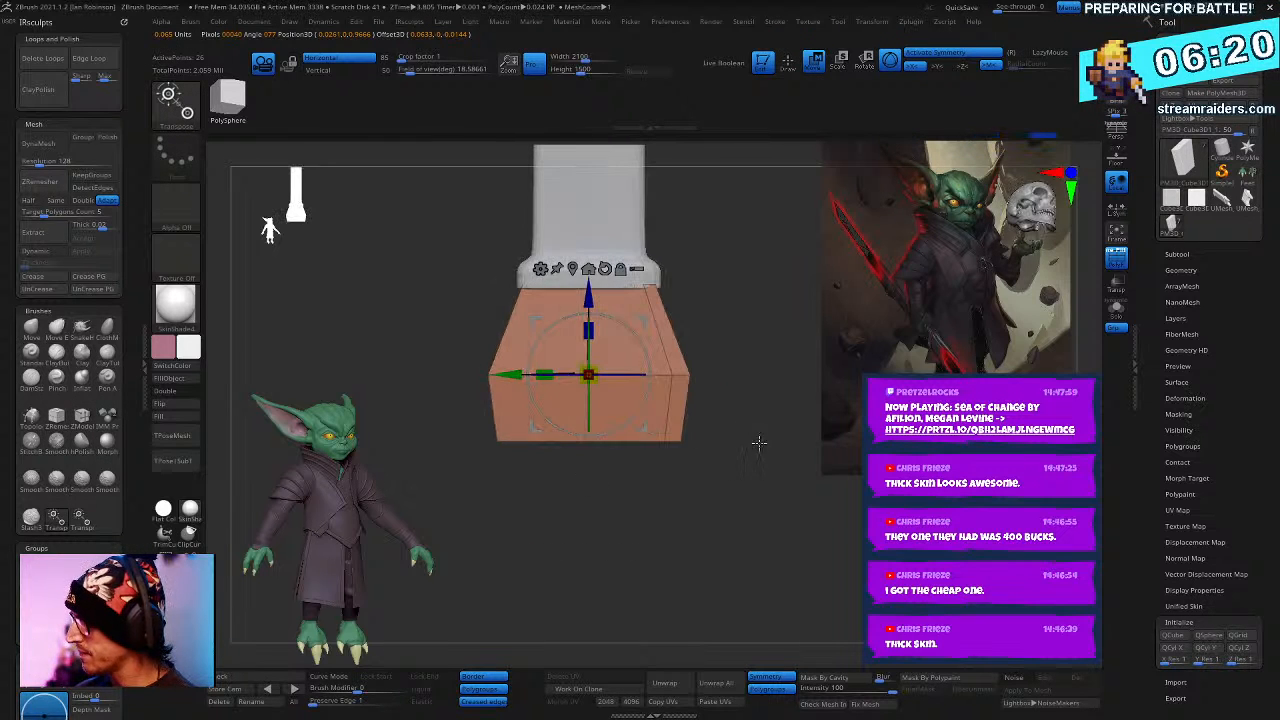
right_click_drag(807, 508, 590, 390, "shift")
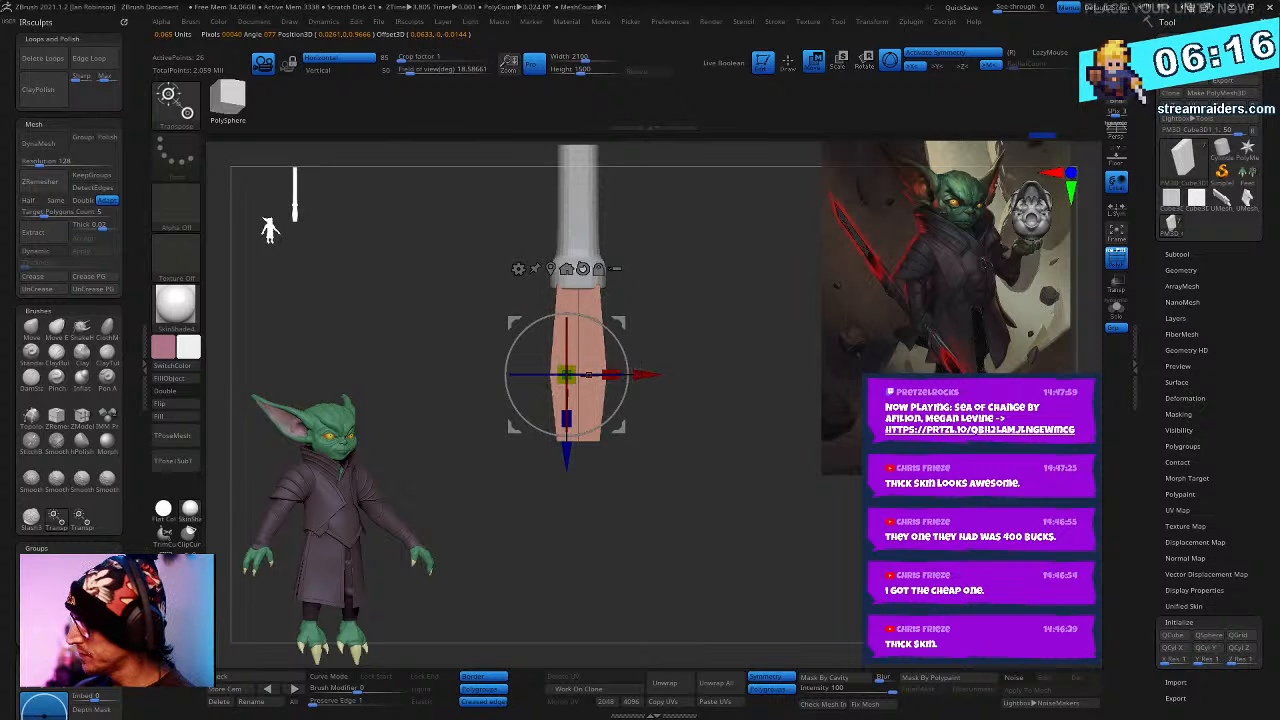
- Mask all but the slab's free end and scale that end narrower to sharpen its taper
mouse_move(590, 390)
right_mouse_down()
mouse_move(816, 563)
mouse_move(748, 444)
mouse_move(817, 489)
mouse_move(754, 477)
mouse_move(730, 558)
right_mouse_up()
key("q")
key("ctrl")
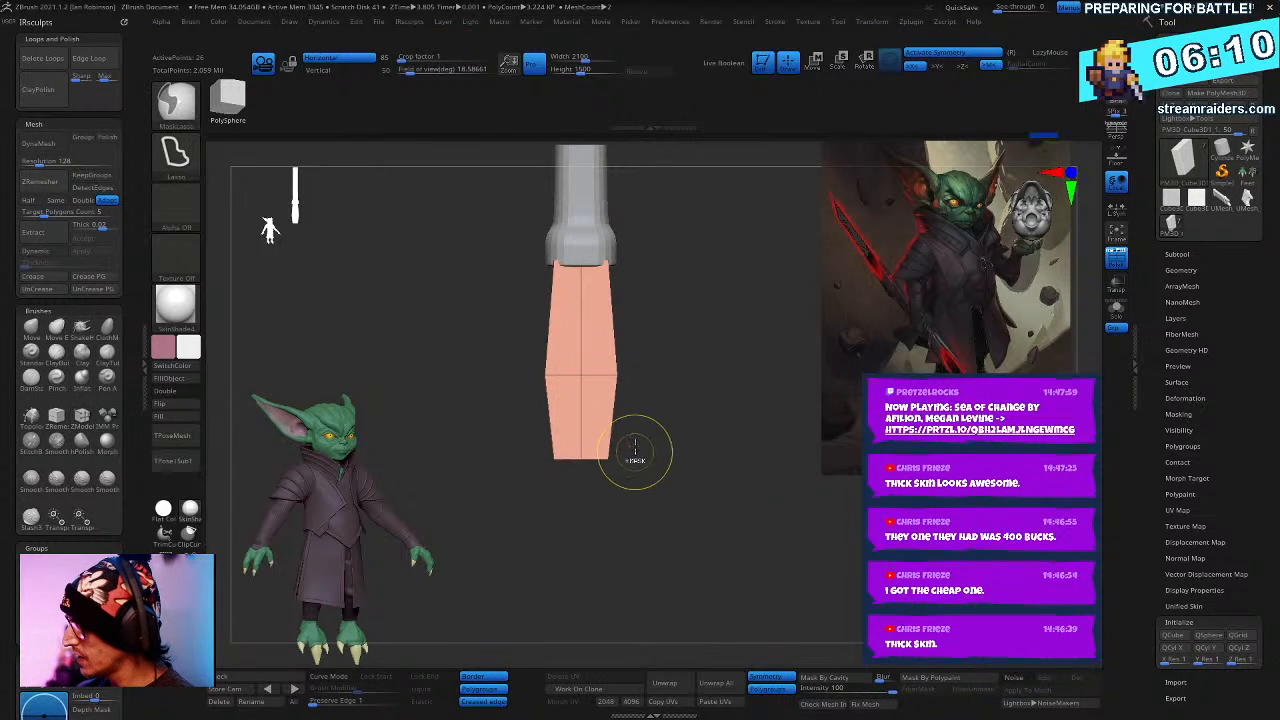
left_click(655, 497, "ctrl")
key("w")
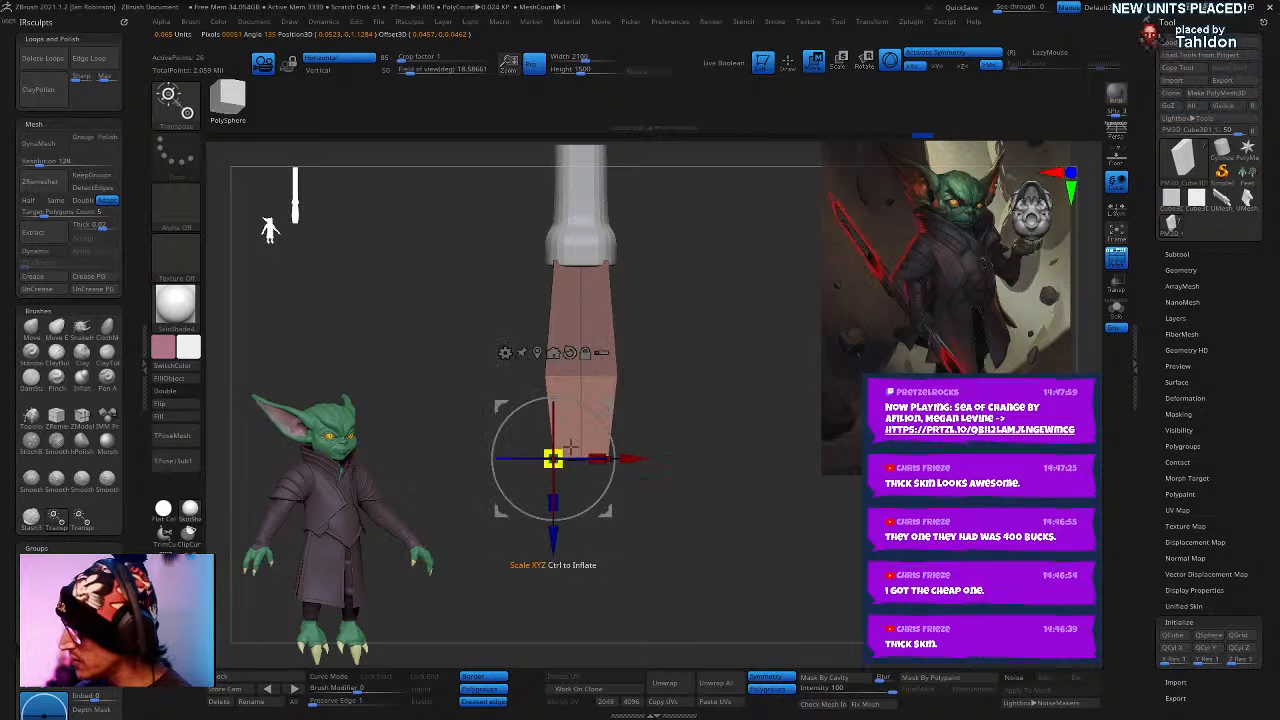
left_click_drag(557, 457, 515, 477)
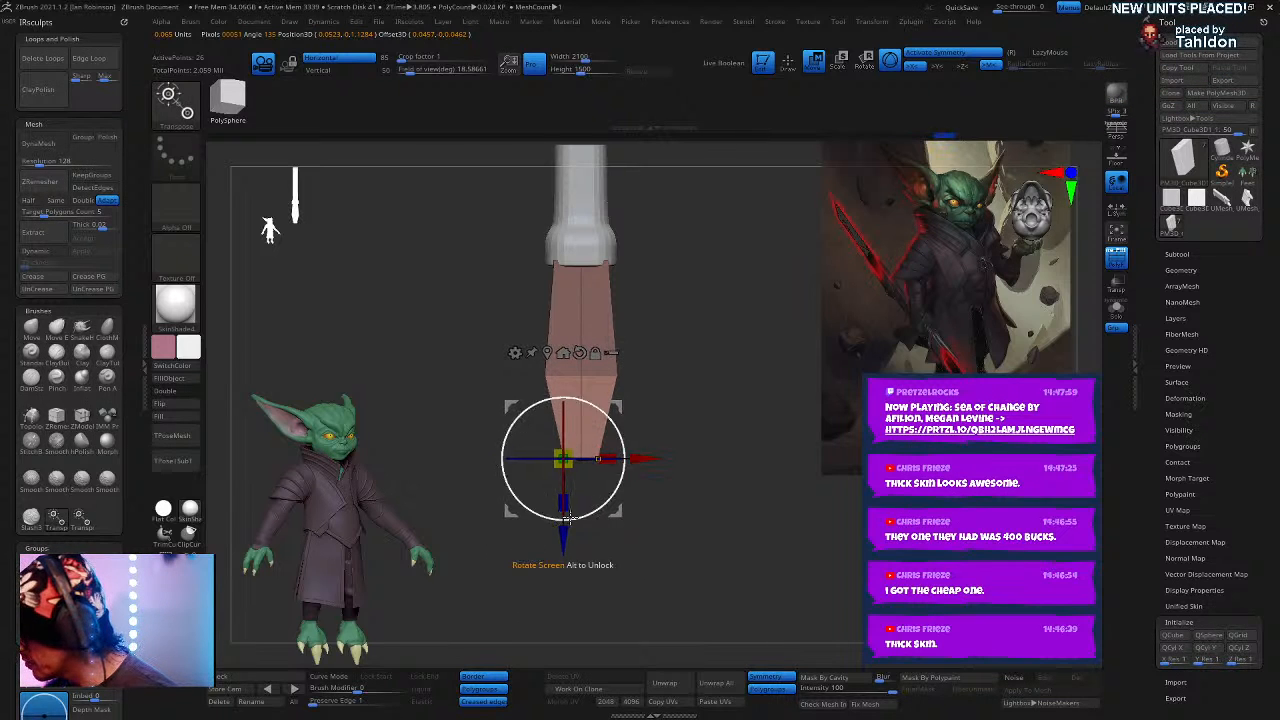
key("q")
key("ctrl+z")
- Insert further ZModeler edge loops along the slab's length and near its free end, and preview it with dynamic subdivision
mouse_move(729, 534)
left_mouse_down("alt")
mouse_move(734, 557)
mouse_move(743, 498)
mouse_move(746, 557)
mouse_move(785, 522)
left_mouse_up("alt")
left_click_drag(585, 368, 624, 568, "alt")
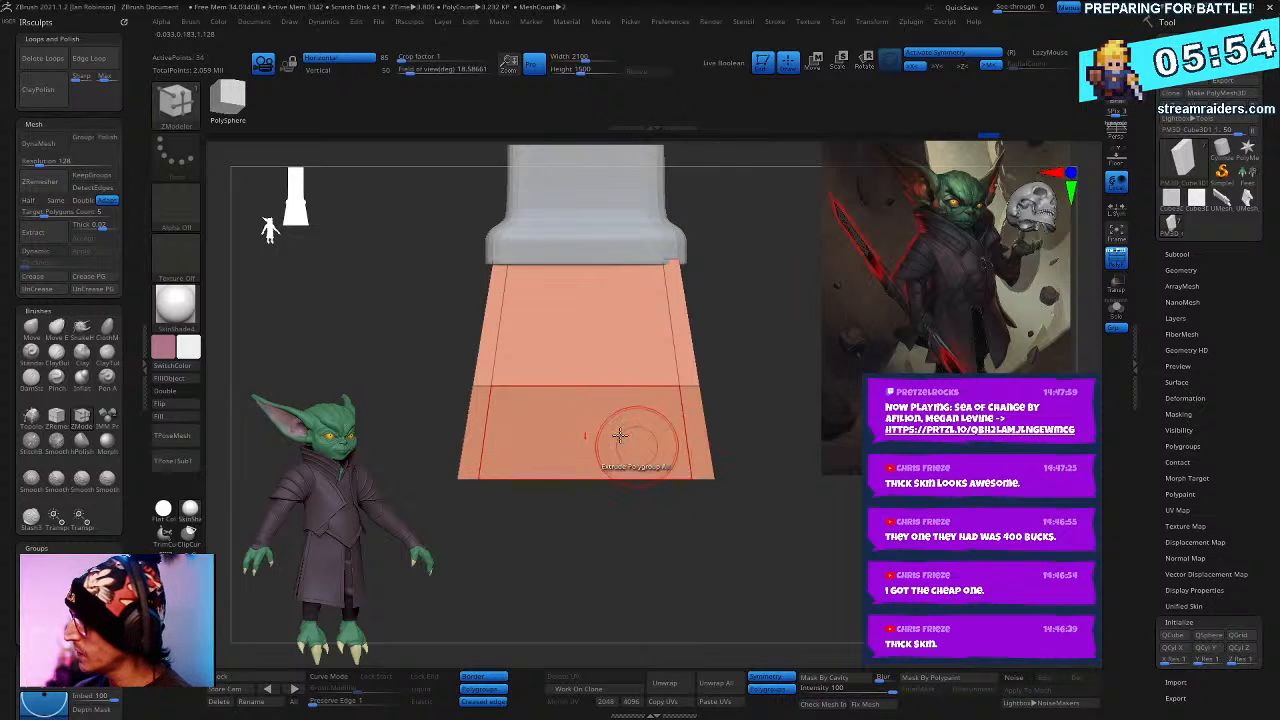
left_click_drag(672, 602, 727, 560, "shift")
left_click_drag(817, 587, 772, 597, "alt")
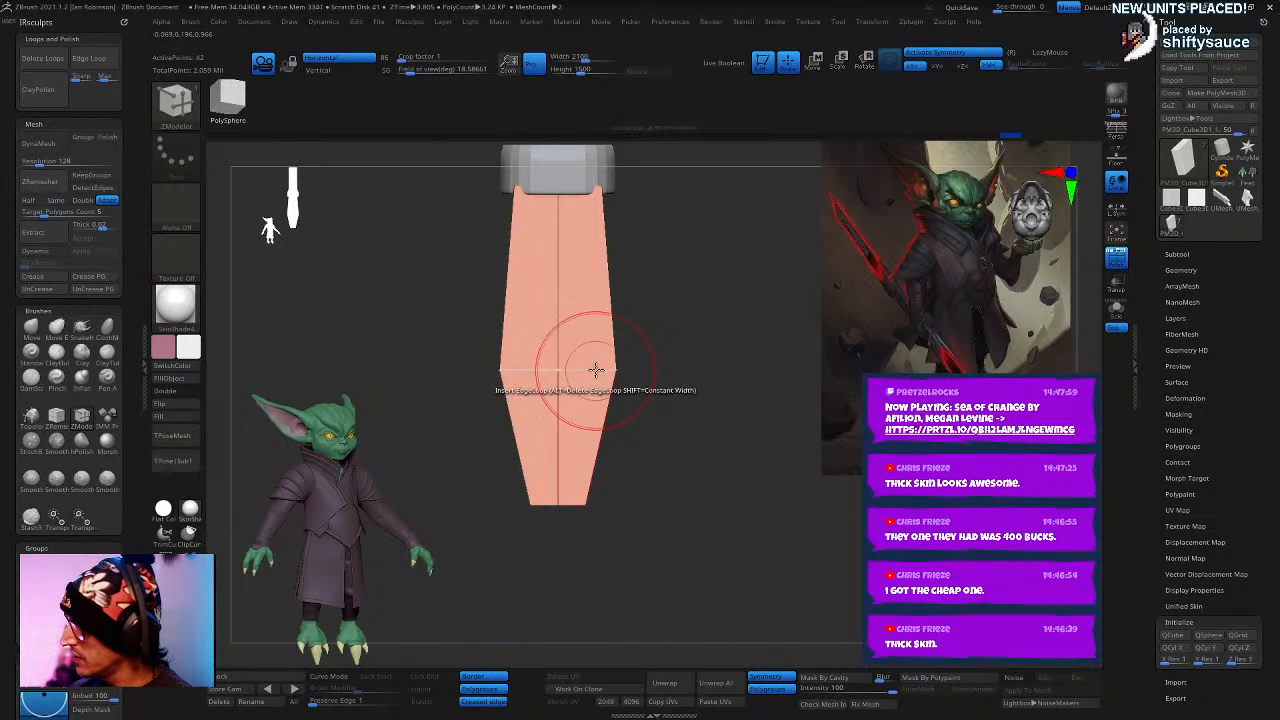
mouse_move(595, 370)
left_mouse_down()
mouse_move(673, 417)
mouse_move(666, 356)
mouse_move(711, 487)
mouse_move(737, 503)
mouse_move(735, 560)
mouse_move(670, 544)
mouse_move(723, 534)
mouse_move(712, 540)
mouse_move(727, 546)
mouse_move(740, 611)
mouse_move(717, 563)
mouse_move(722, 597)
mouse_move(749, 594)
mouse_move(758, 500)
mouse_move(754, 511)
mouse_move(734, 397)
mouse_move(704, 357)
left_mouse_up()
key("d")
key("w")
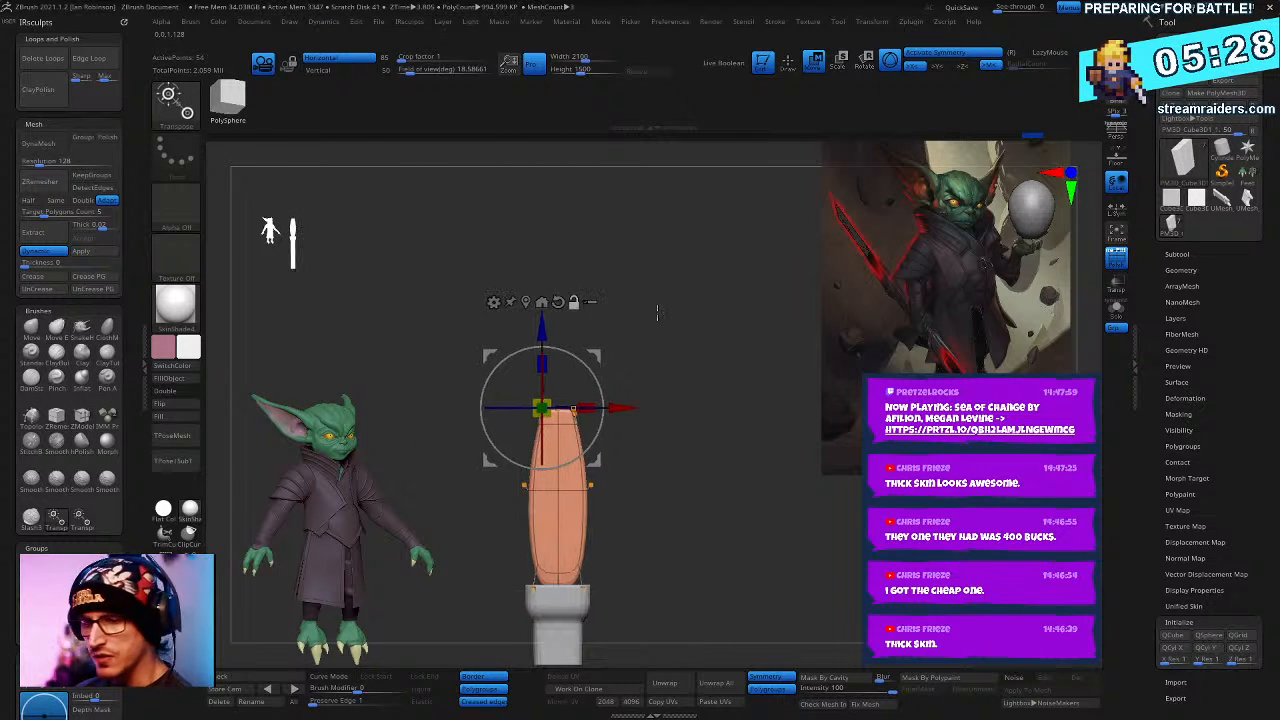
- Insert an edge loop close to the slab's handle end, and try to scale the whole slab up slightly
left_click(527, 301)
left_click_drag(600, 497, 766, 506)
key("q")
left_click_drag(690, 566, 710, 494, "alt")
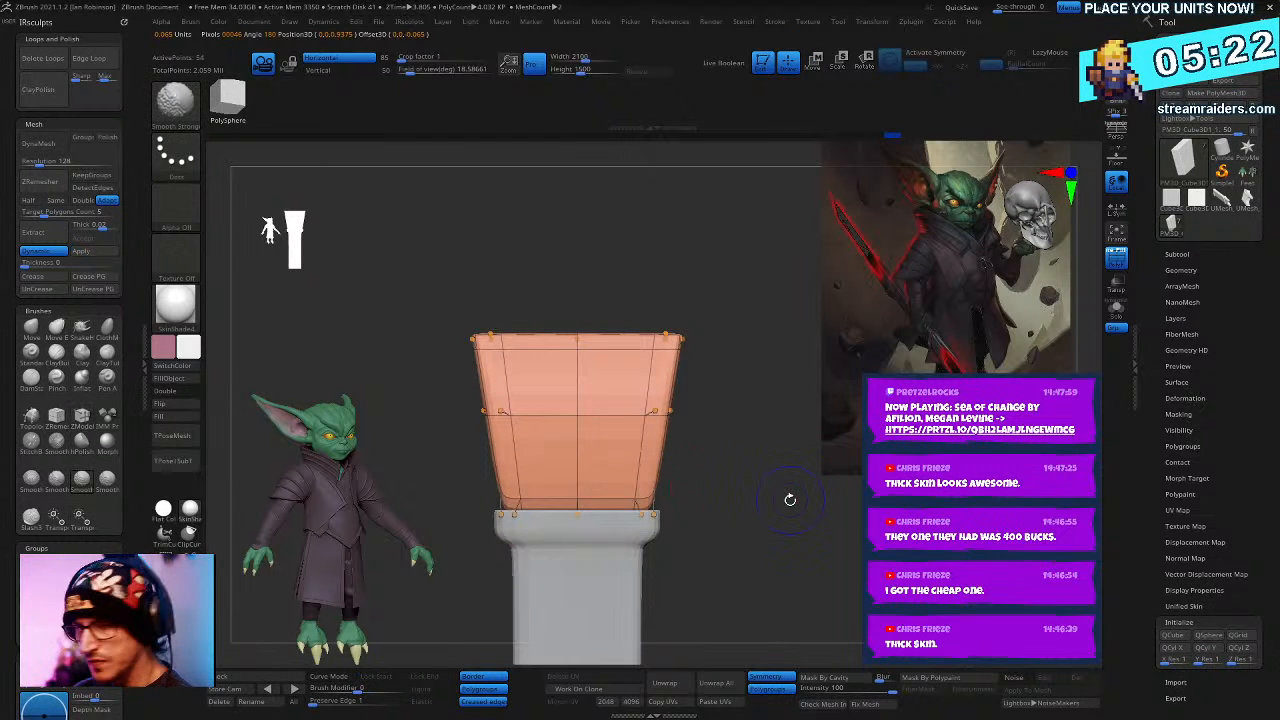
left_click_drag(771, 531, 662, 534, "alt")
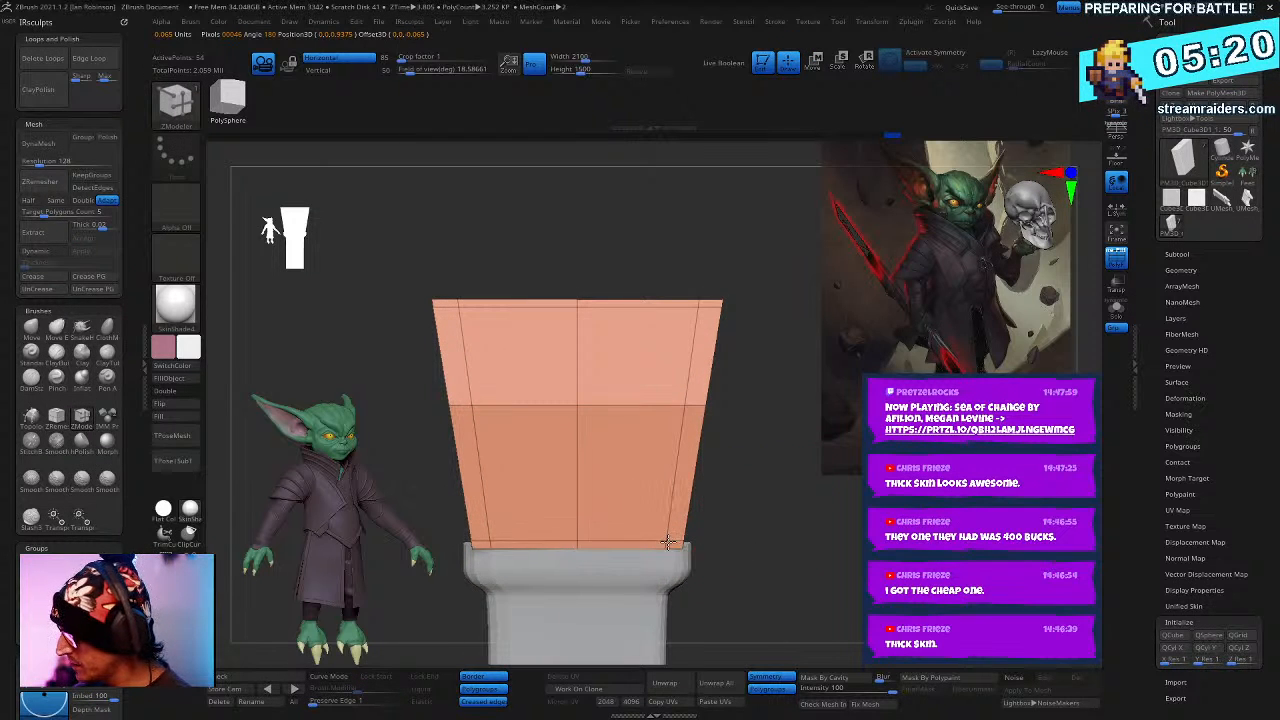
key("w")
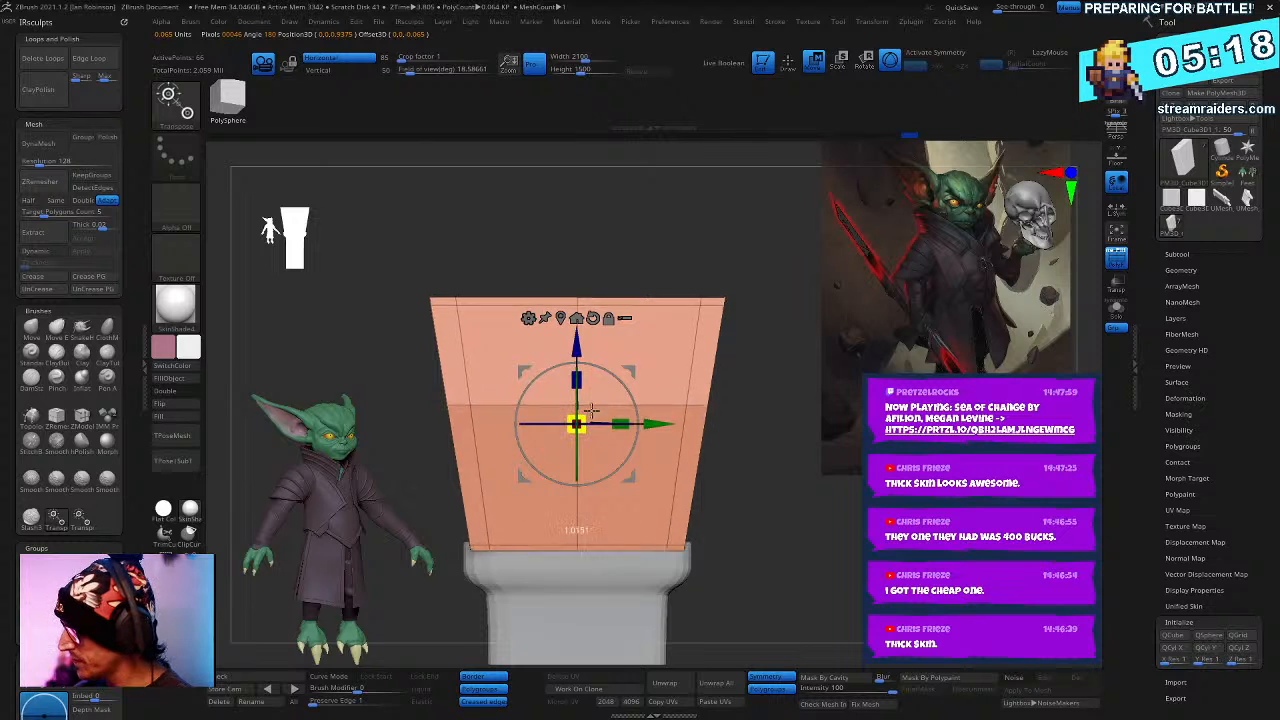
mouse_move(760, 505)
left_mouse_down()
mouse_move(851, 516)
mouse_move(758, 480)
left_mouse_up()
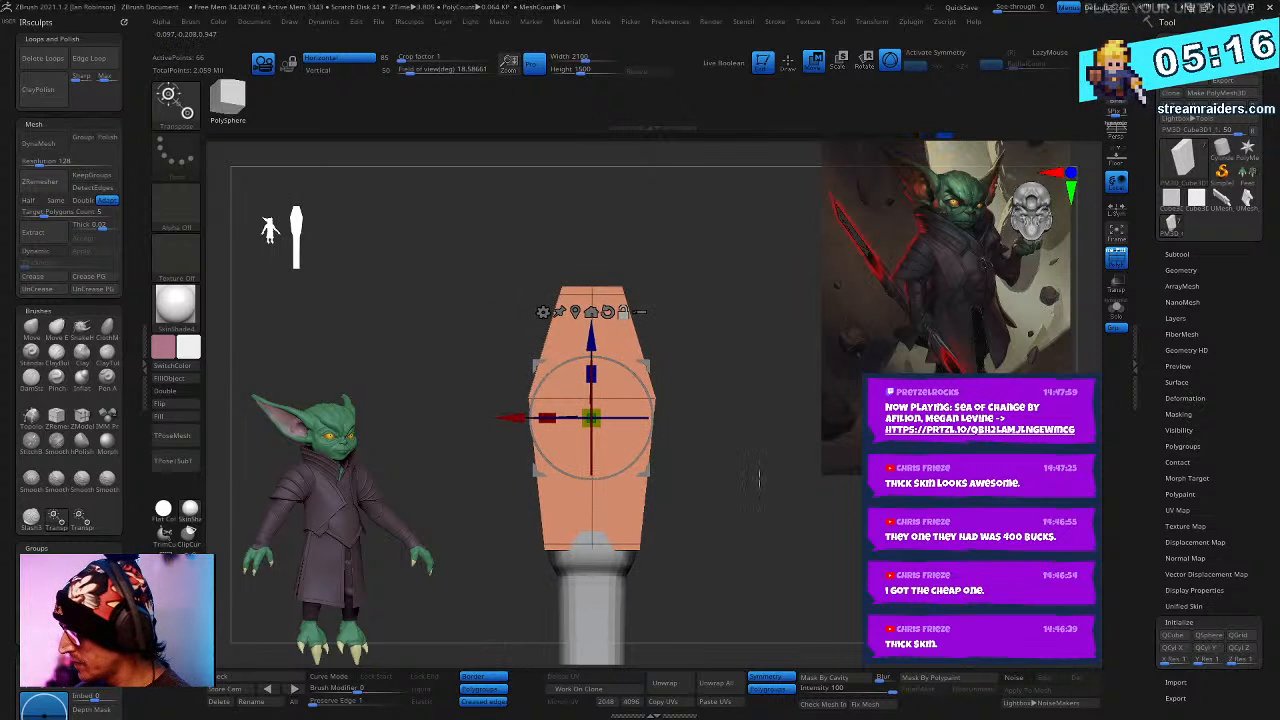
key("q")
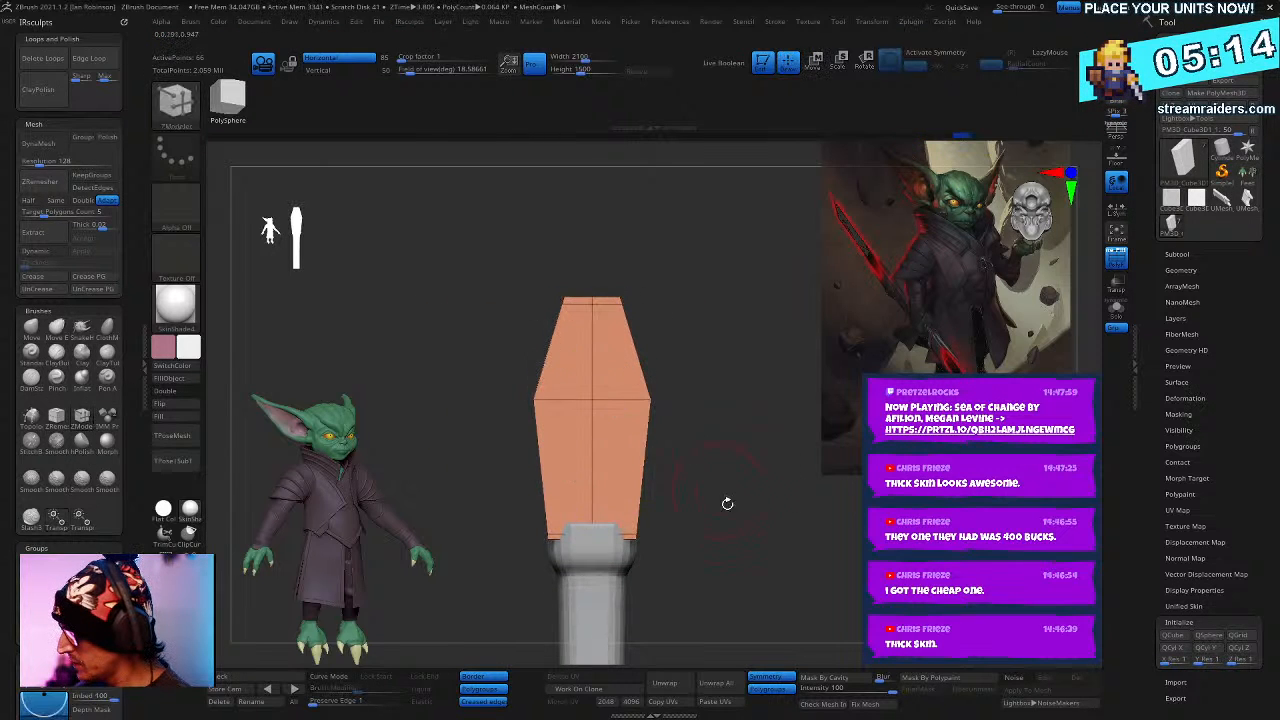
key("w")
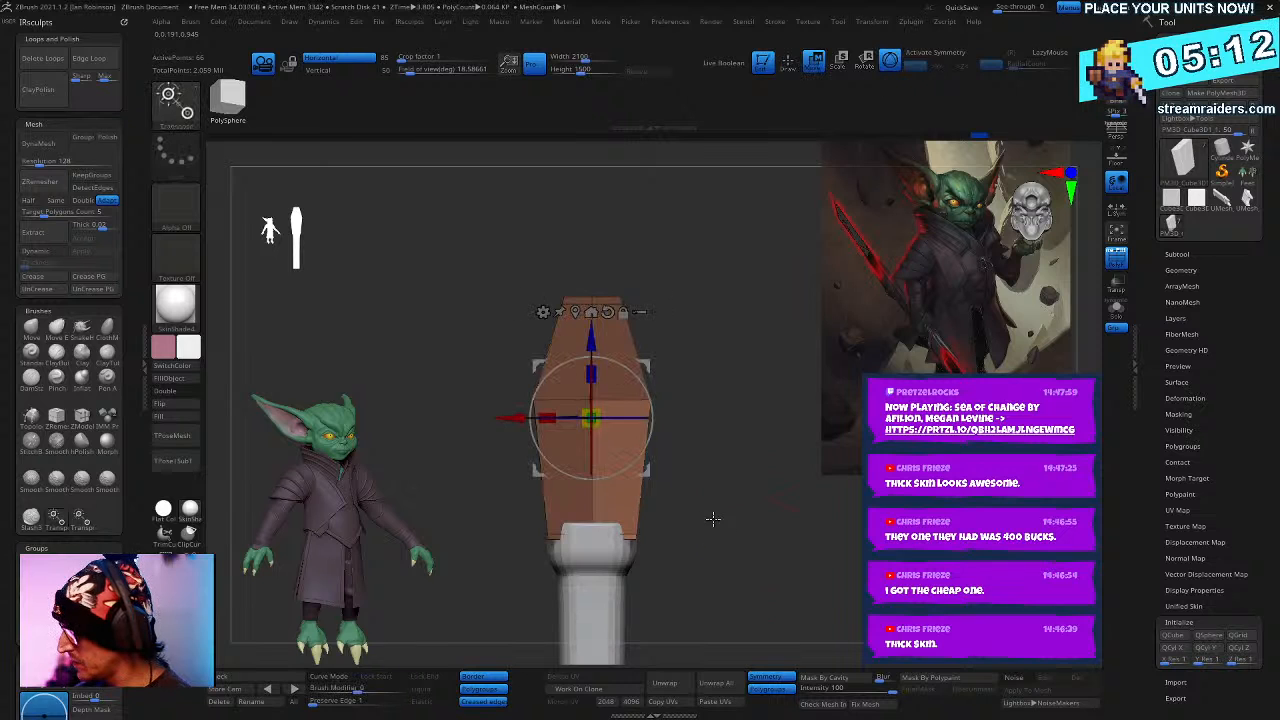
- Turn on symmetry, isolate the slab's handle end with an inverted mask, and scale it narrower toward the rim
mouse_move(714, 518)
left_mouse_down("ctrl")
mouse_move(729, 531)
mouse_move(614, 496)
mouse_move(708, 612)
left_mouse_up("ctrl")
key("q")
left_click(743, 515, "ctrl")
key("w")
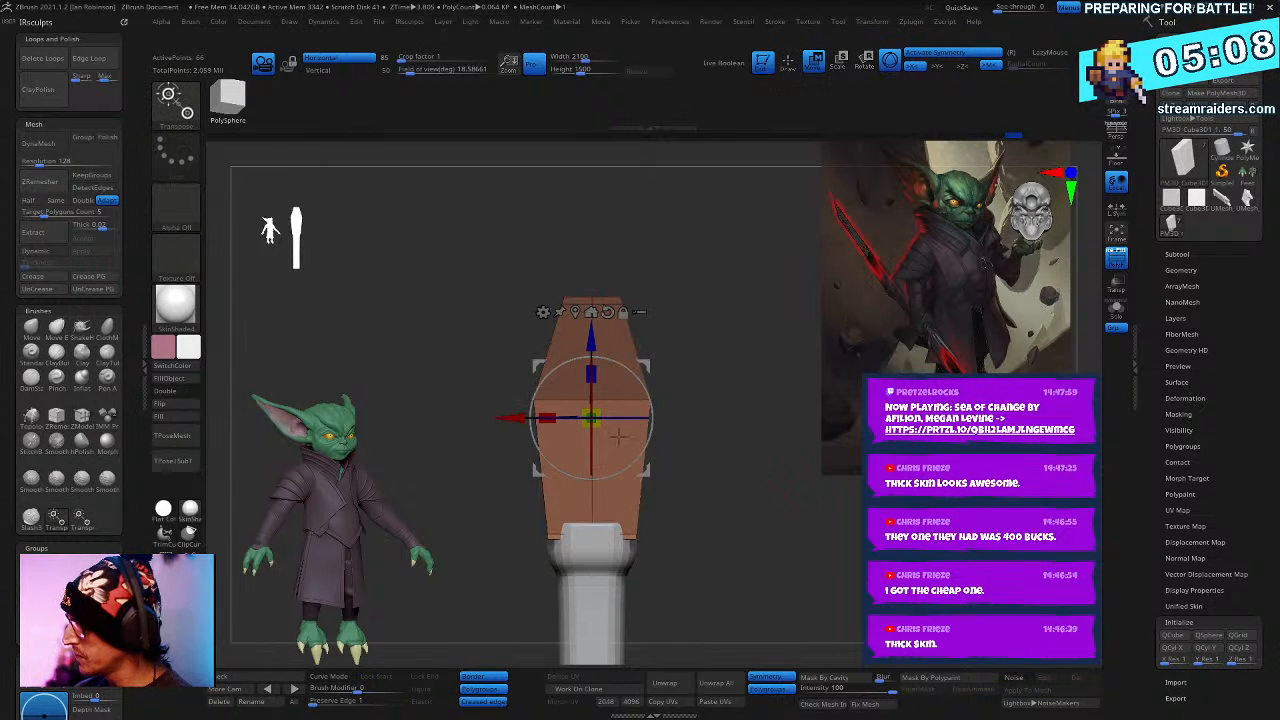
left_click(576, 311)
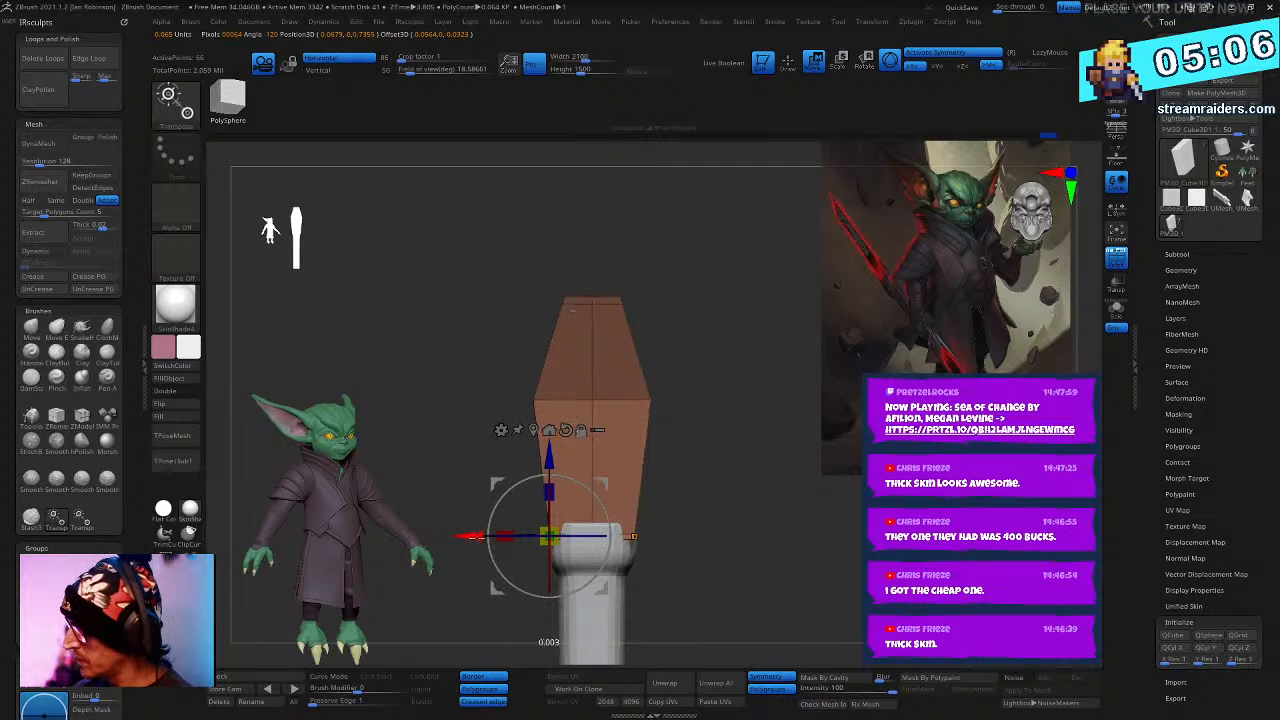
left_click_drag(530, 487, 759, 611)
- Undo and redo the handle end's scaling to compare how the slab sits against the rim
key("ctrl+z")
key("ctrl+z")
key("ctrl+z")
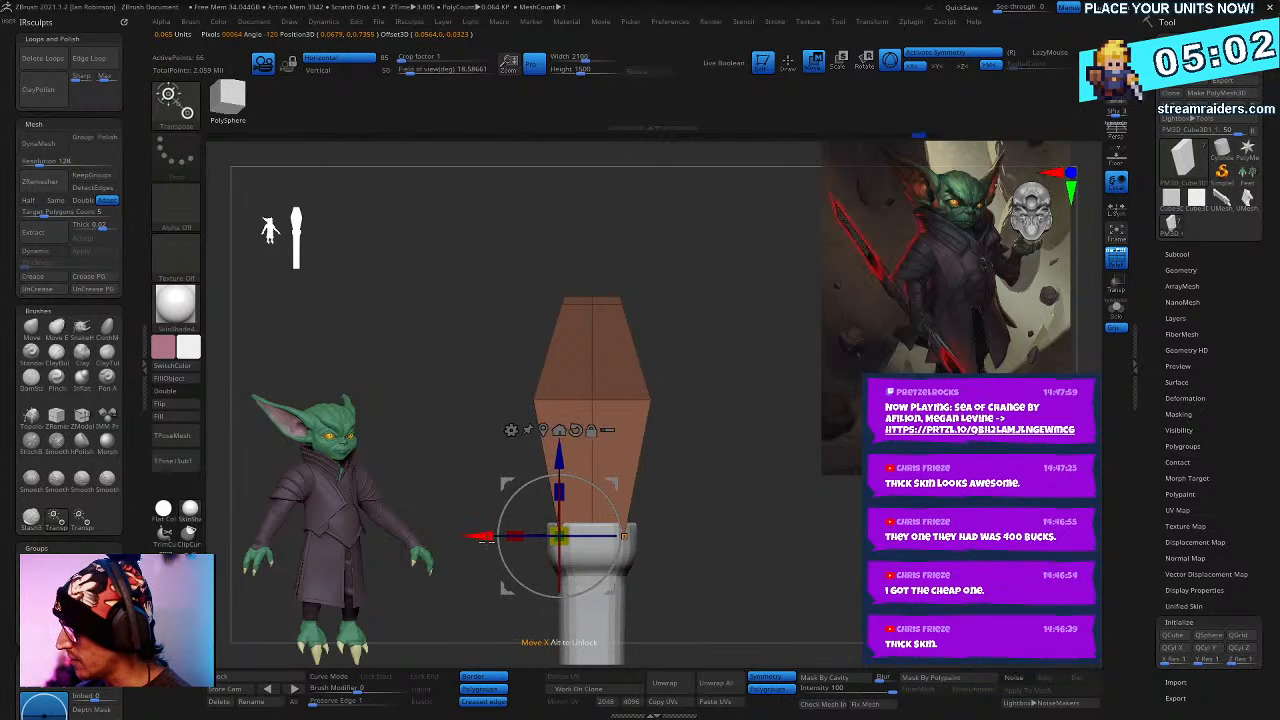
key("ctrl+shift+z")
key("ctrl+shift+z")
key("ctrl+shift+z")
left_click_drag(620, 537, 730, 632)
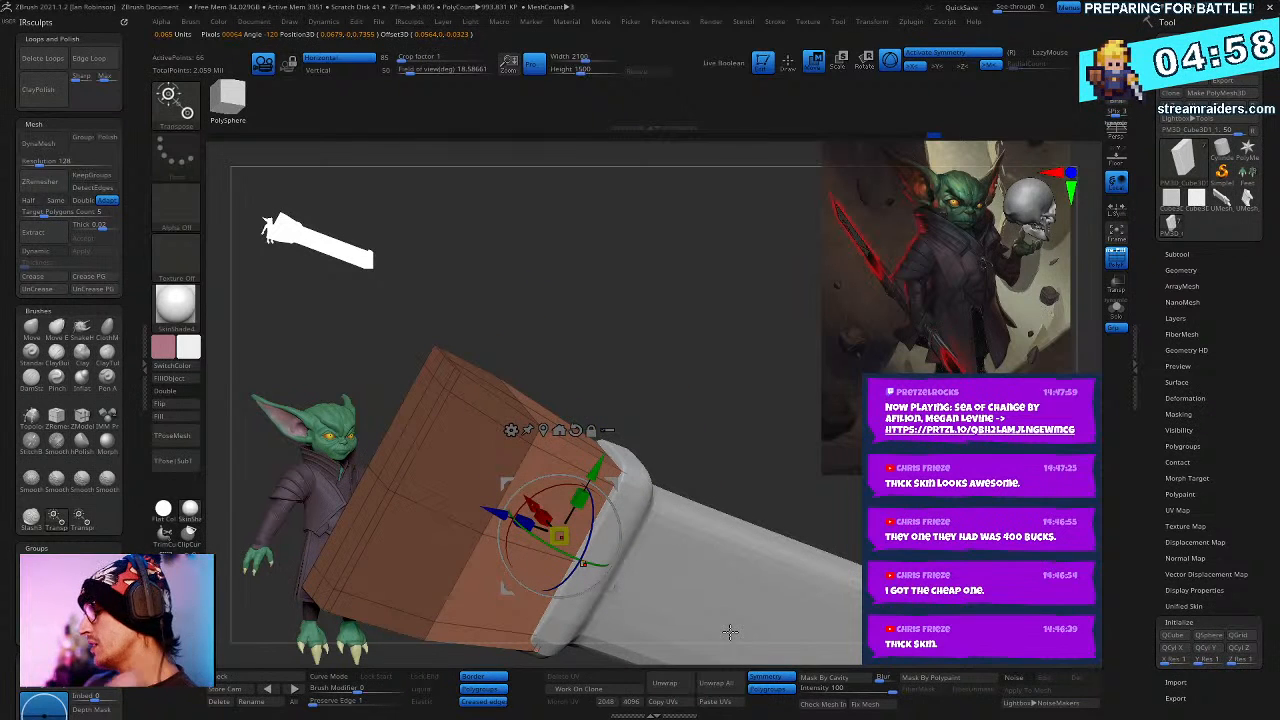
key("ctrl+z")
key("ctrl+z")
key("ctrl+z")
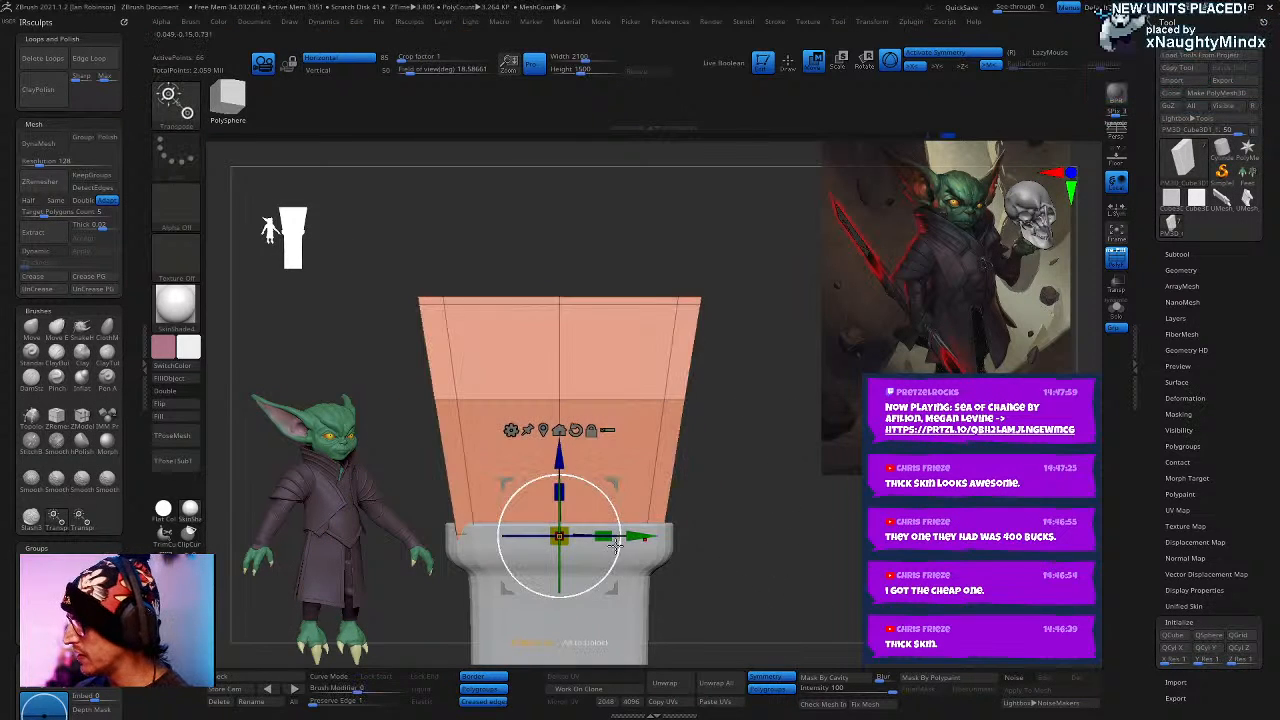
- Scale the slab's handle end inward across its broad face and check it with dynamic subdivision
left_click_drag(631, 540, 642, 525)
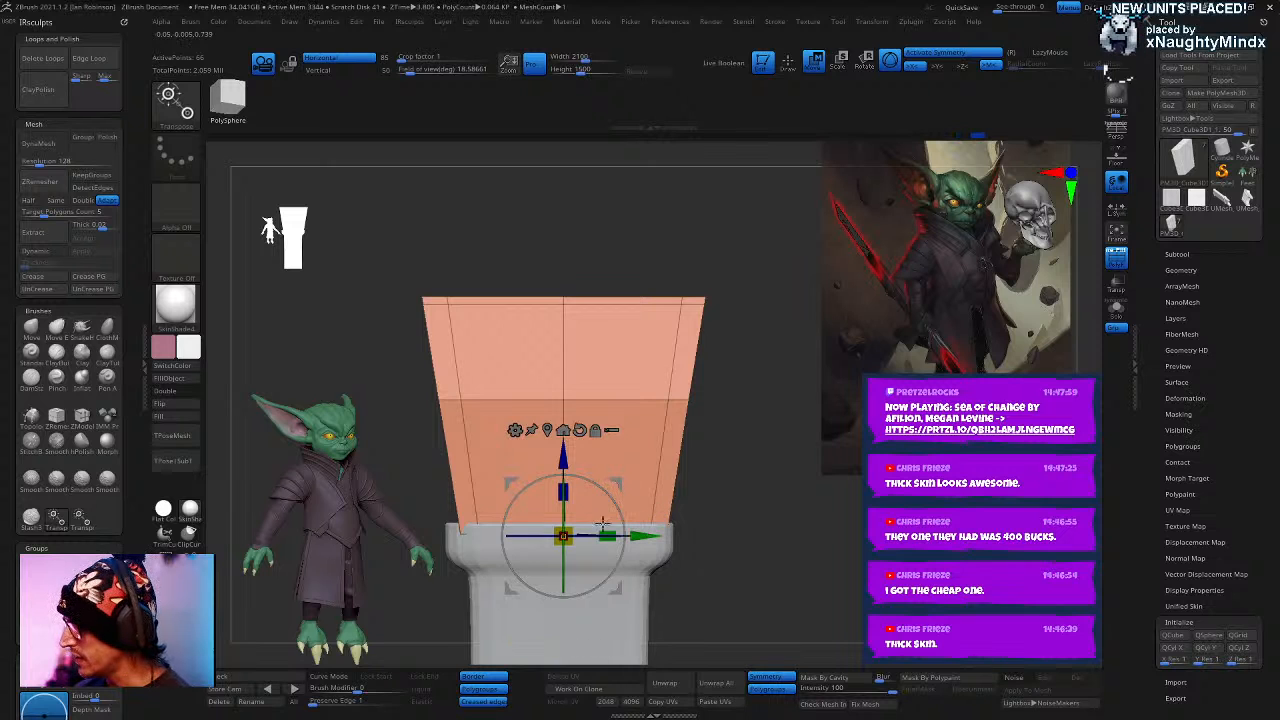
mouse_move(607, 536)
left_mouse_down()
mouse_move(790, 566)
mouse_move(750, 560)
mouse_move(766, 506)
mouse_move(737, 531)
mouse_move(786, 583)
mouse_move(575, 480)
left_mouse_up()
key("q")
key("w")
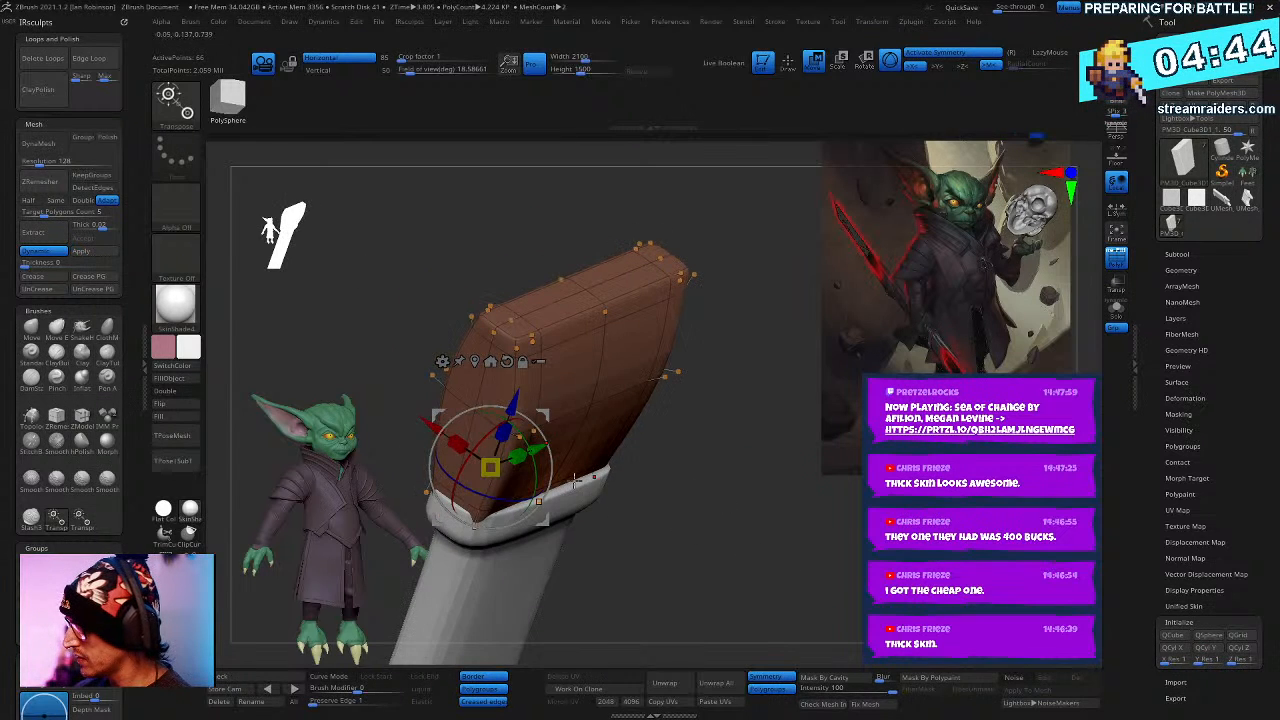
- Clear the slab's mask and try to mask the area around one corner of its handle end
key("q")
mouse_move(700, 510)
left_mouse_down()
mouse_move(744, 538)
mouse_move(783, 620)
mouse_move(806, 534)
mouse_move(666, 525)
left_mouse_up()
key("ctrl")
mouse_move(548, 543)
left_mouse_down("ctrl")
mouse_move(686, 506)
mouse_move(685, 495)
left_mouse_up("ctrl")
left_click_drag(562, 386, 695, 437, "ctrl")
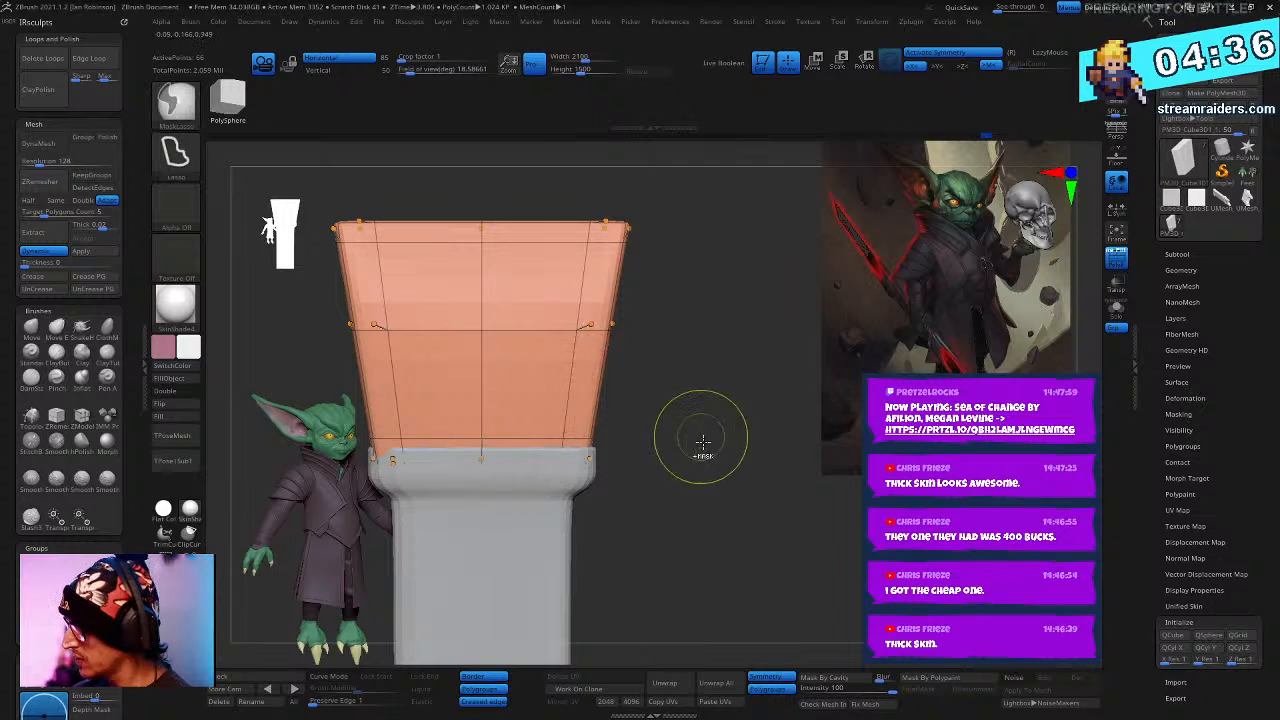
key("w")
mouse_move(697, 482)
left_mouse_down()
mouse_move(710, 522)
mouse_move(690, 485)
left_mouse_up()
key("q")
key("ctrl")
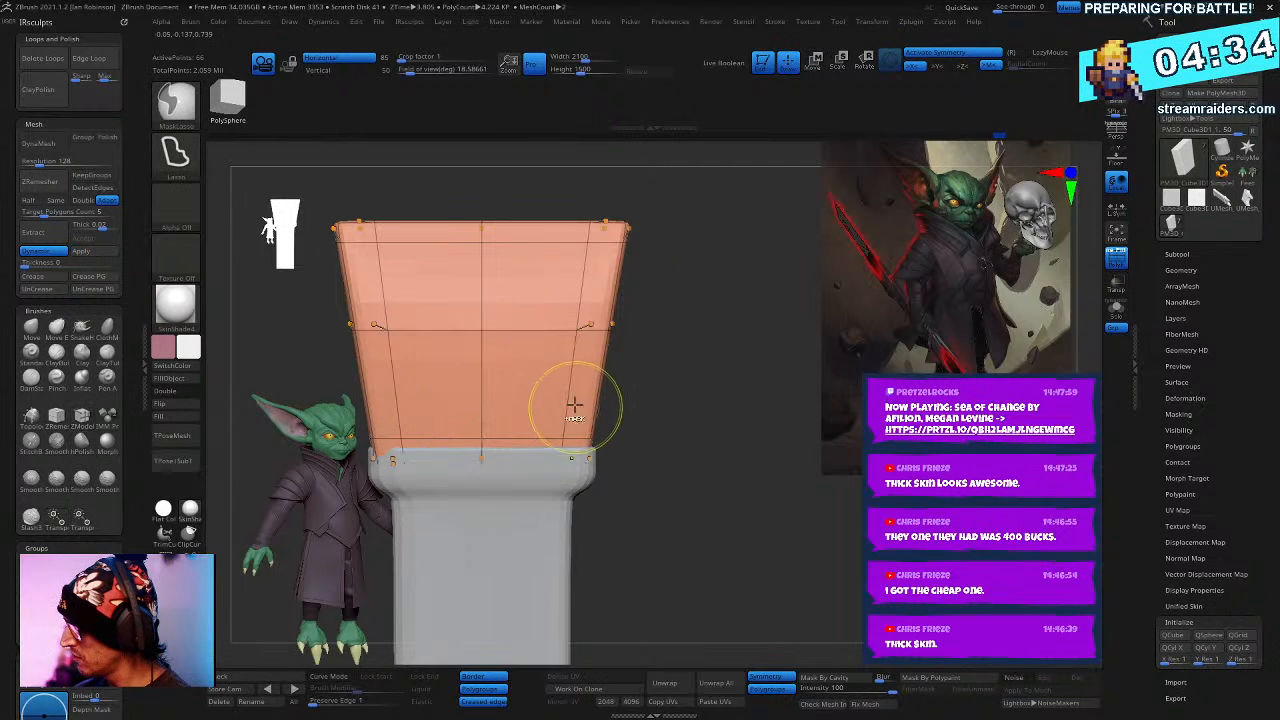
- Isolate one corner of the slab's handle end with an inverted mask and adjust its points to fit the rim
mouse_move(507, 433)
left_mouse_down("ctrl")
mouse_move(689, 438)
mouse_move(701, 523)
left_mouse_up("ctrl")
left_click(685, 462, "ctrl")
key("w")
left_click(511, 360)
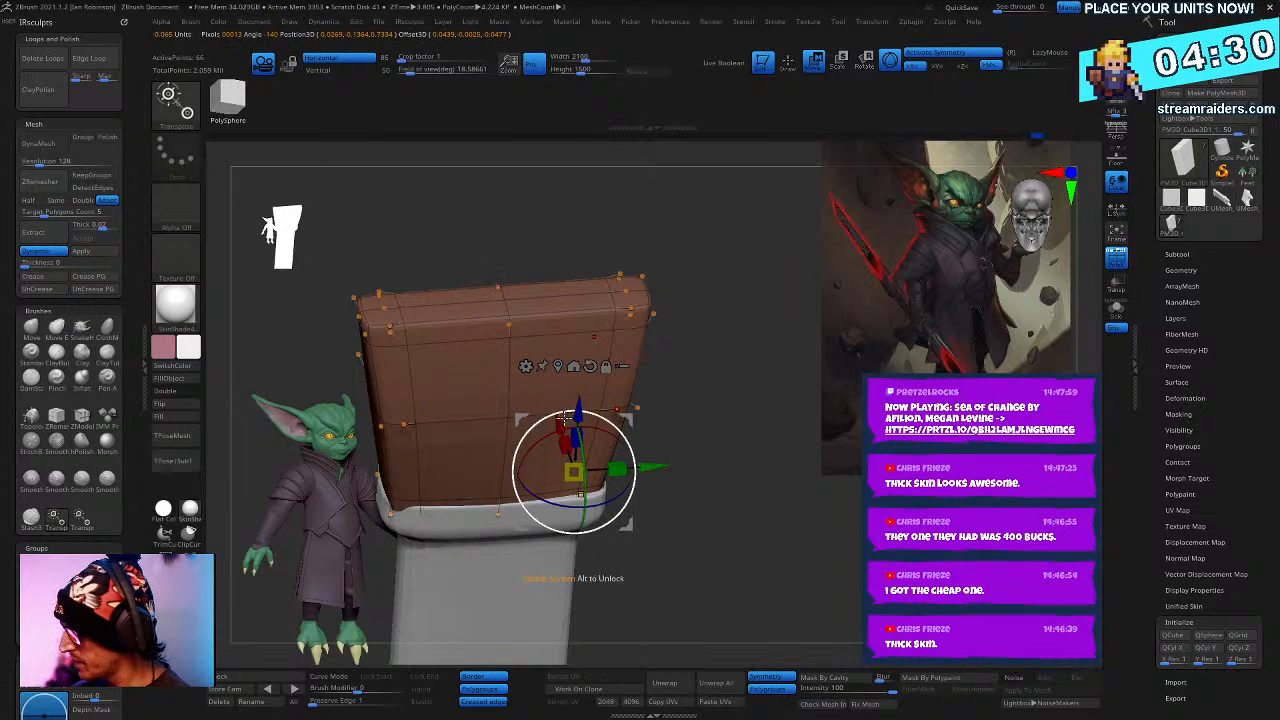
left_click_drag(561, 427, 558, 411)
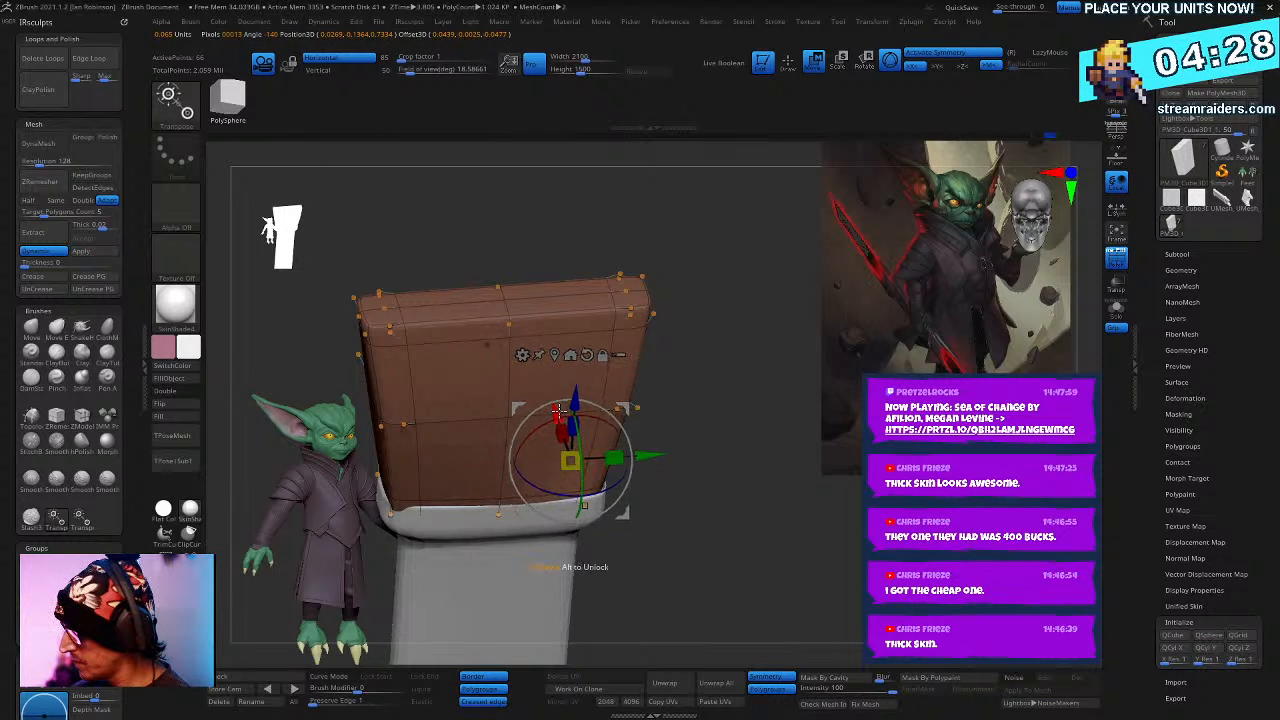
- Try masking the opposite corner of the slab's handle end and clear the mask
key("q")
mouse_move(765, 482)
left_mouse_down()
mouse_move(756, 463)
mouse_move(771, 477)
left_mouse_up()
key("ctrl")
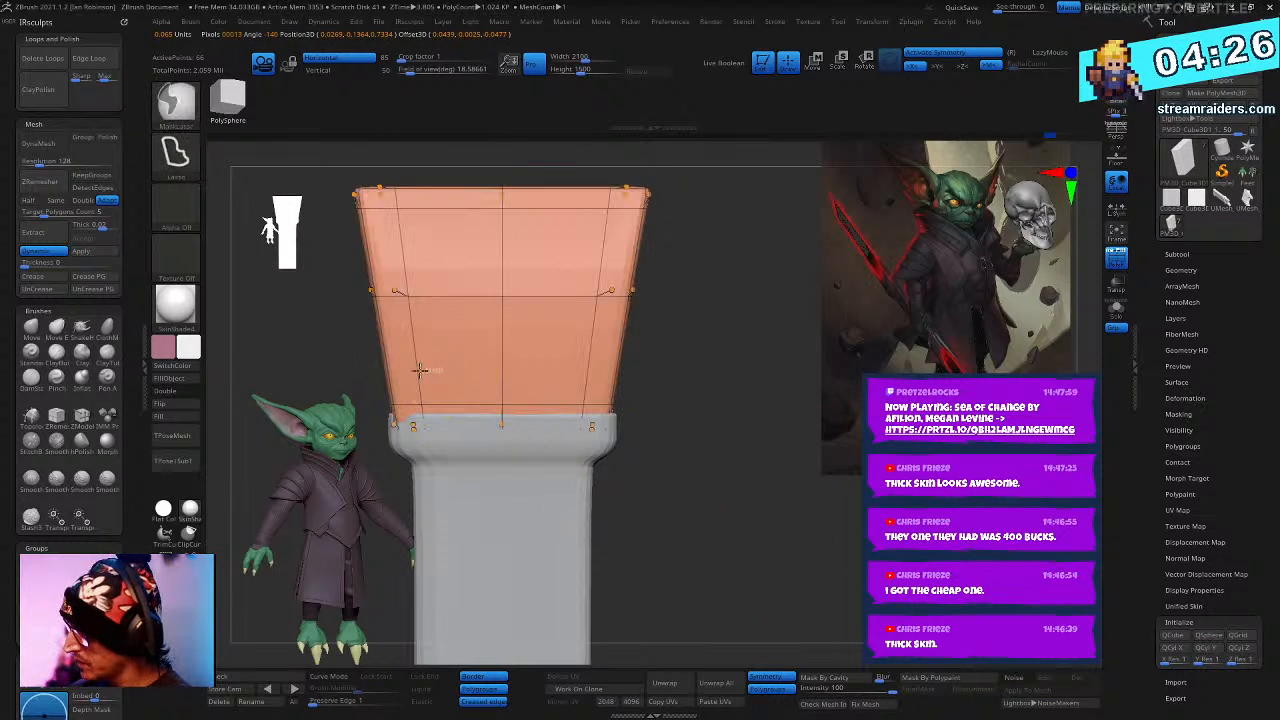
left_click_drag(390, 405, 450, 379, "ctrl")
mouse_move(689, 458)
left_mouse_down("ctrl")
mouse_move(743, 484)
mouse_move(769, 577)
mouse_move(737, 486)
mouse_move(702, 461)
left_mouse_up("ctrl")
key("w")
key("q")
- With the Move brush, reshape the slab's lower side edges so that they tuck into the handle's rim
key("b")
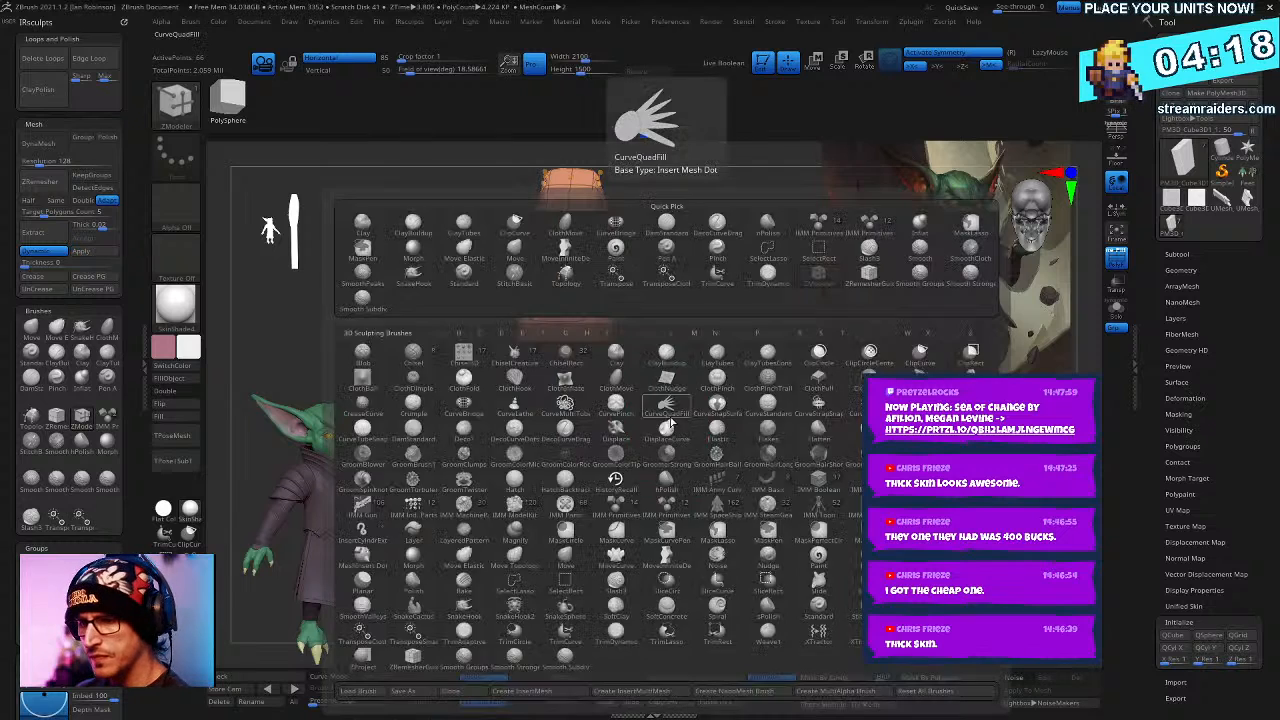
key("m")
key("v")
key("space")
left_click_drag(686, 405, 698, 405)
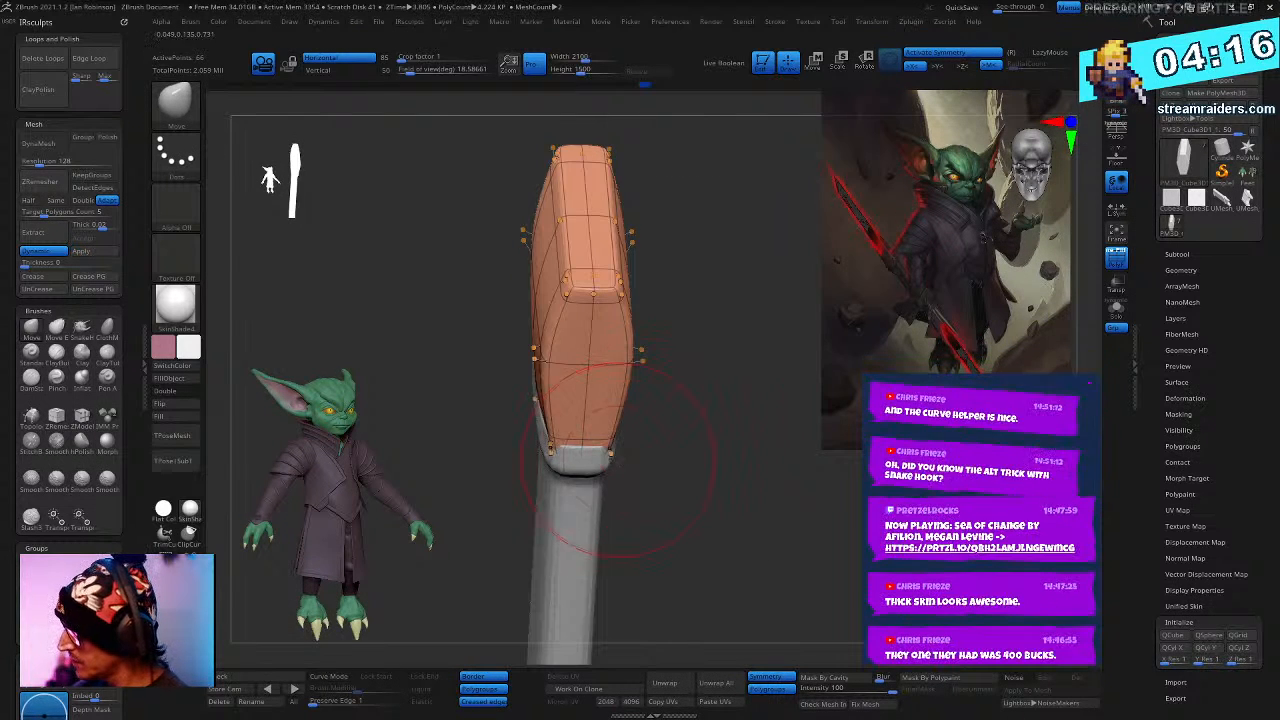
mouse_move(632, 460)
left_mouse_down()
mouse_move(613, 450)
mouse_move(624, 414)
left_mouse_up()
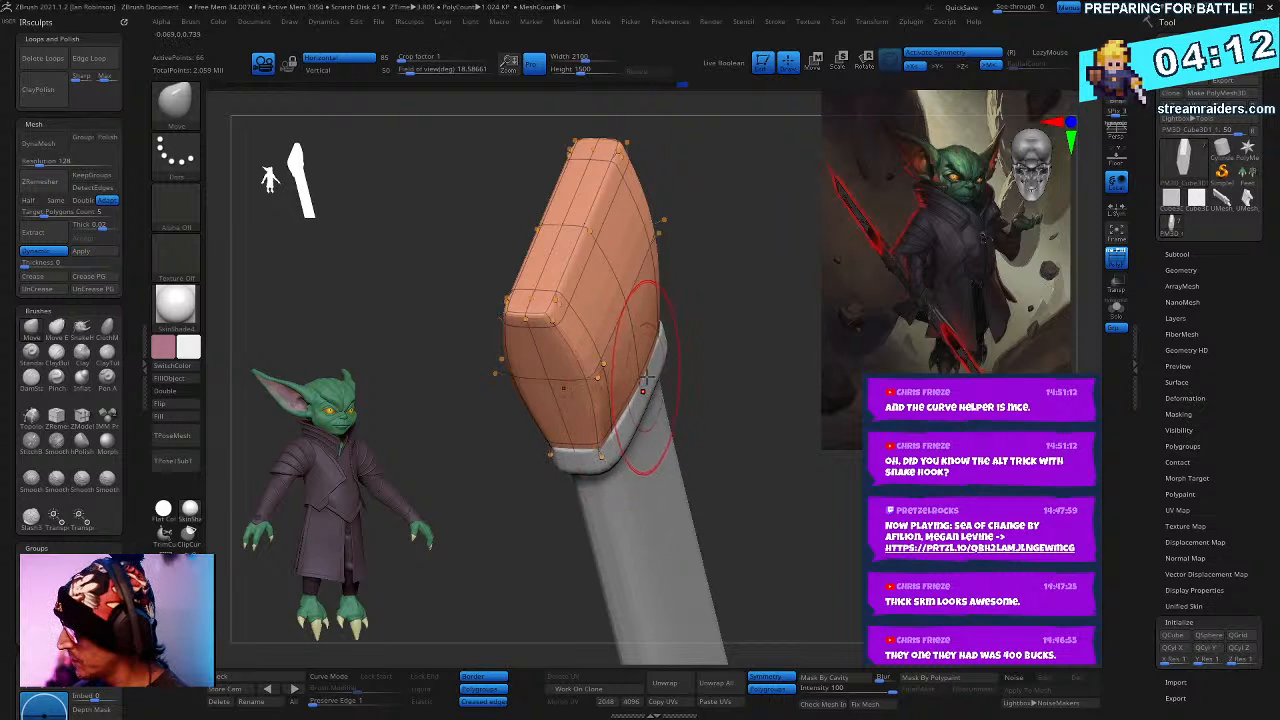
left_click_drag(650, 362, 649, 288)
left_click(1183, 270)
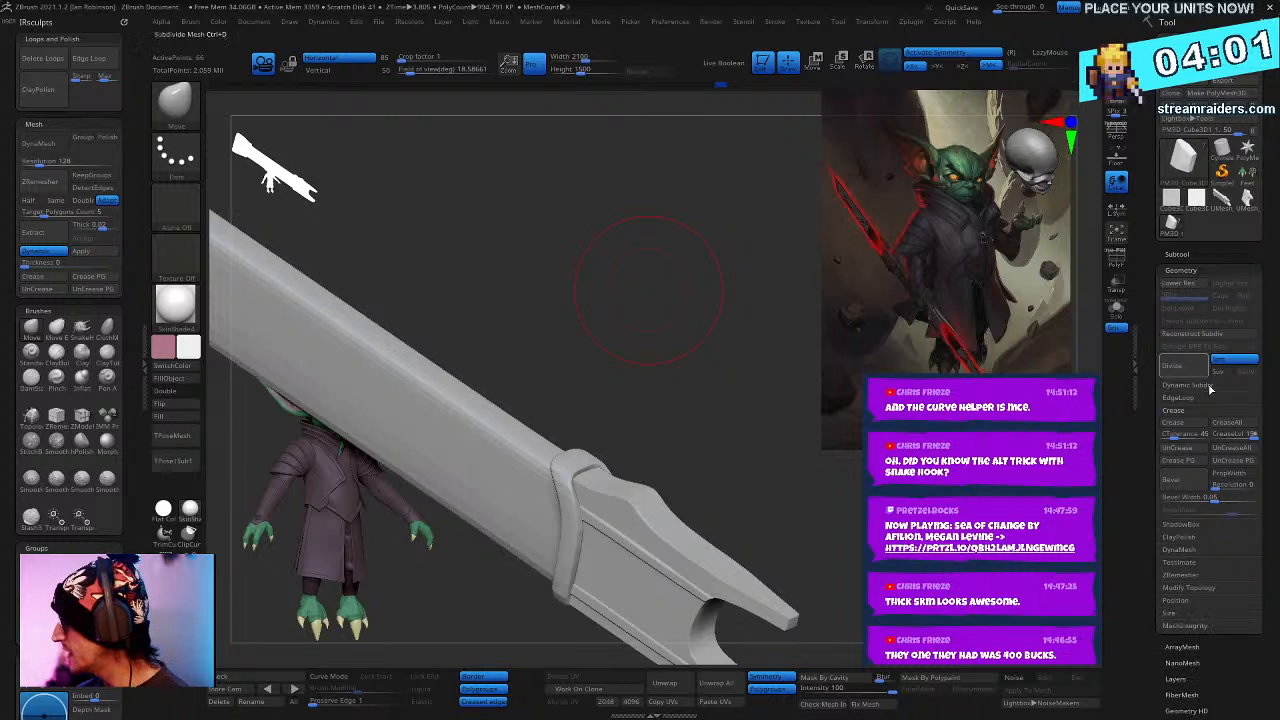
left_click(1186, 255)
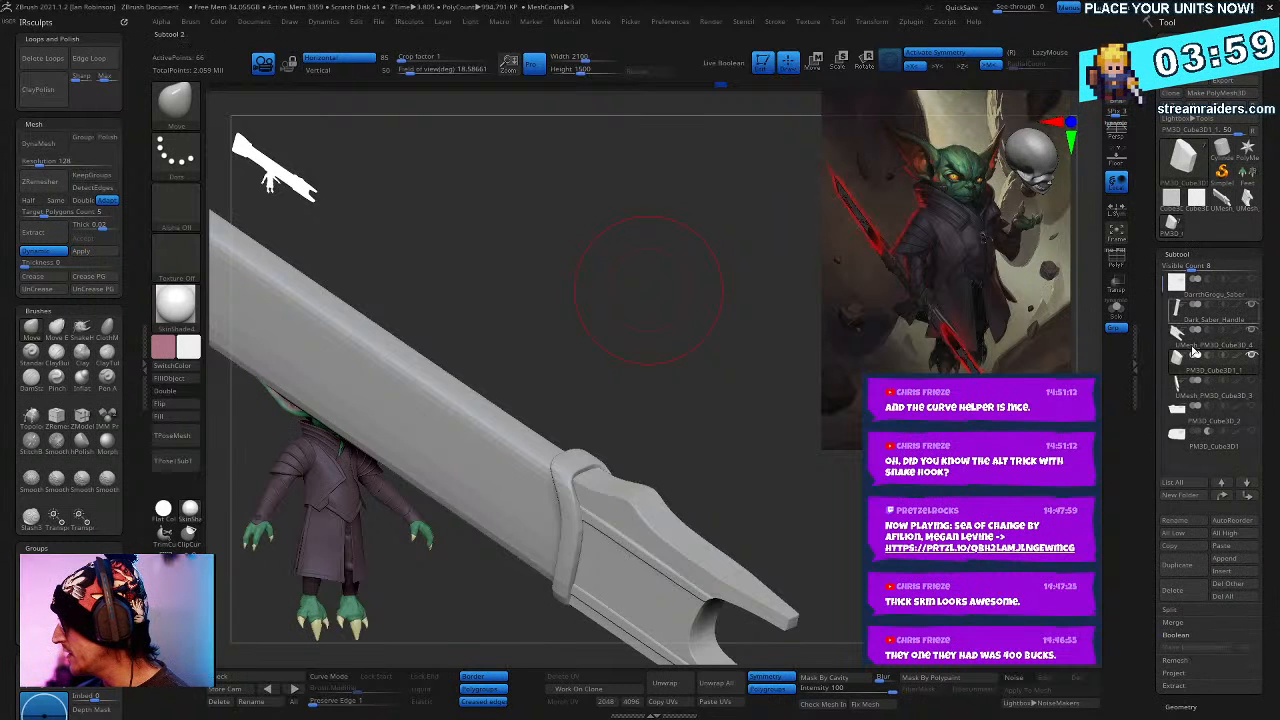
left_click(1234, 571)
left_click(1234, 573)
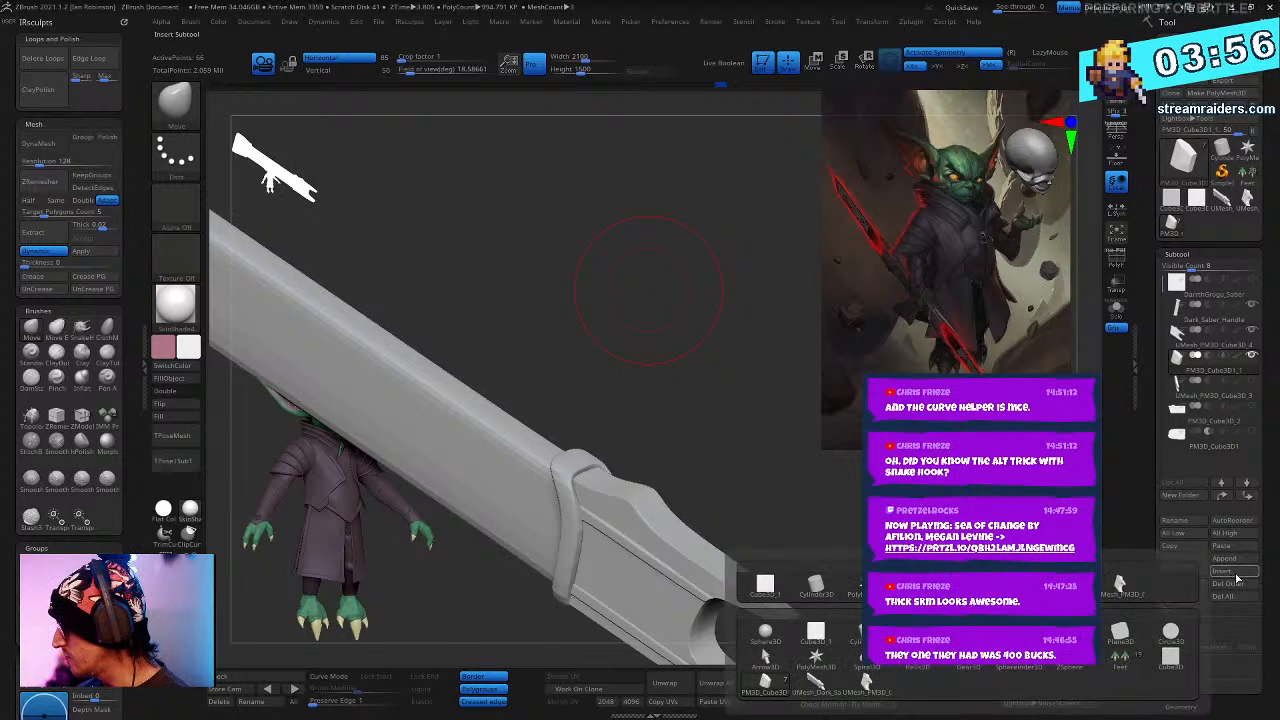
left_click(1240, 572)
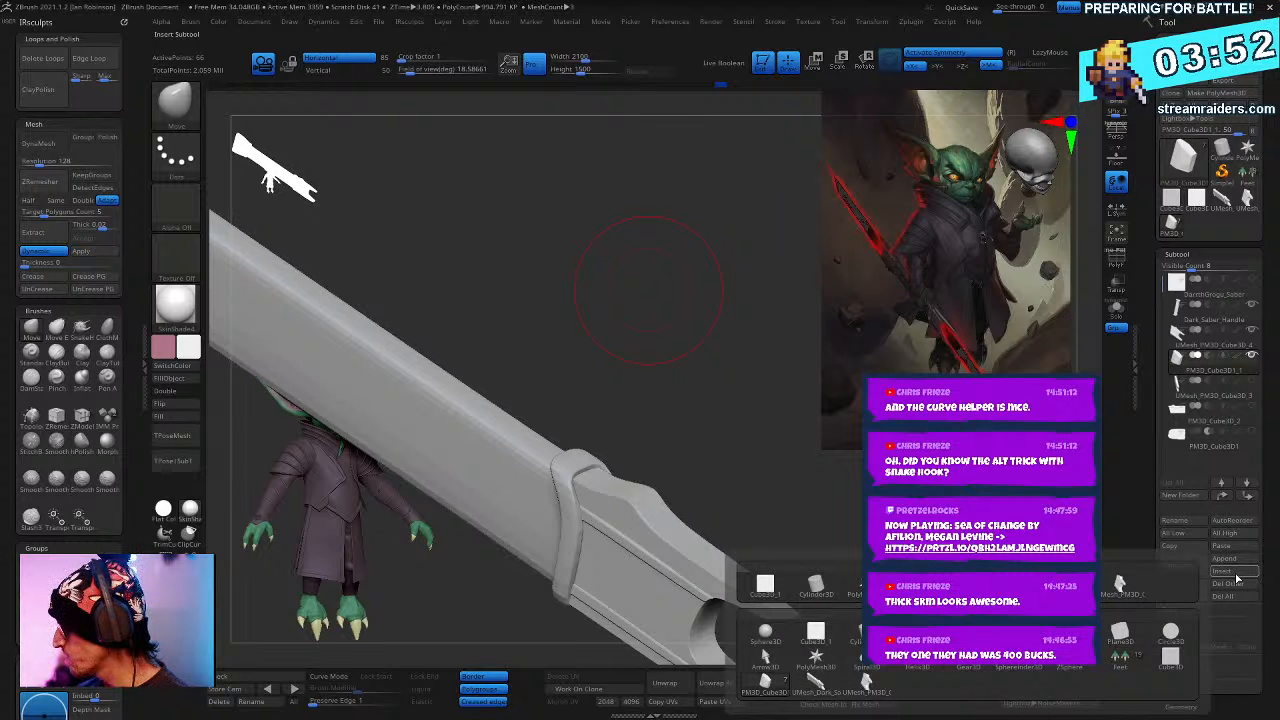
- Make UMesh_PM3D_Cube3D_4 the active subtool, show its polyframe and choose the IMM Primitives brush
left_click_drag(775, 470, 541, 635)
left_click(590, 396, "alt")
key("shift+f")
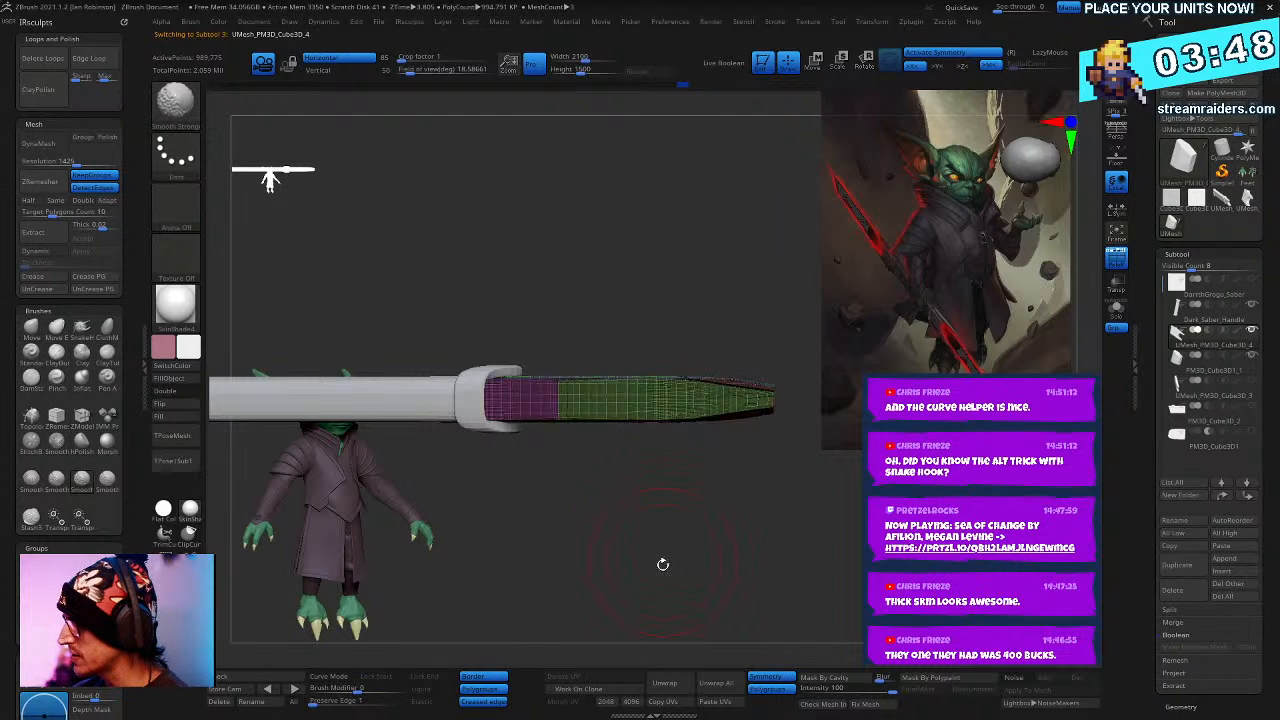
mouse_move(663, 566)
left_mouse_down()
mouse_move(650, 538)
mouse_move(659, 586)
mouse_move(650, 422)
left_mouse_up()
key("space")
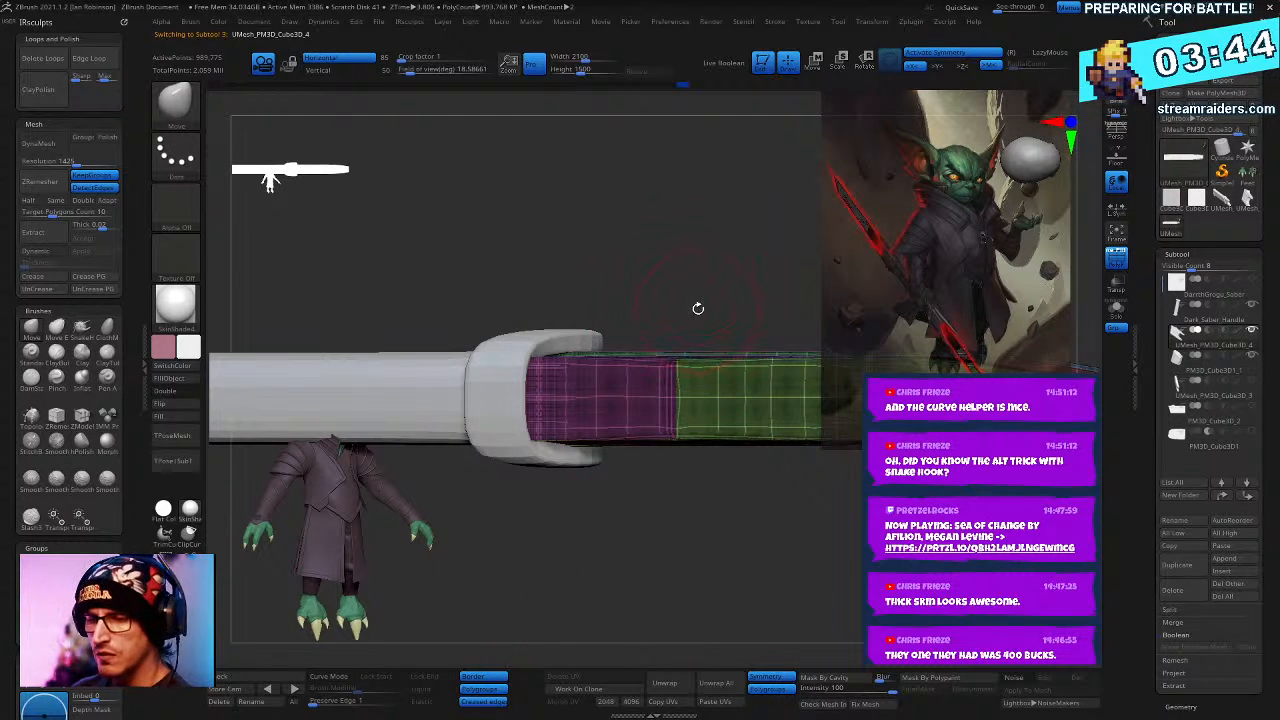
key("b")
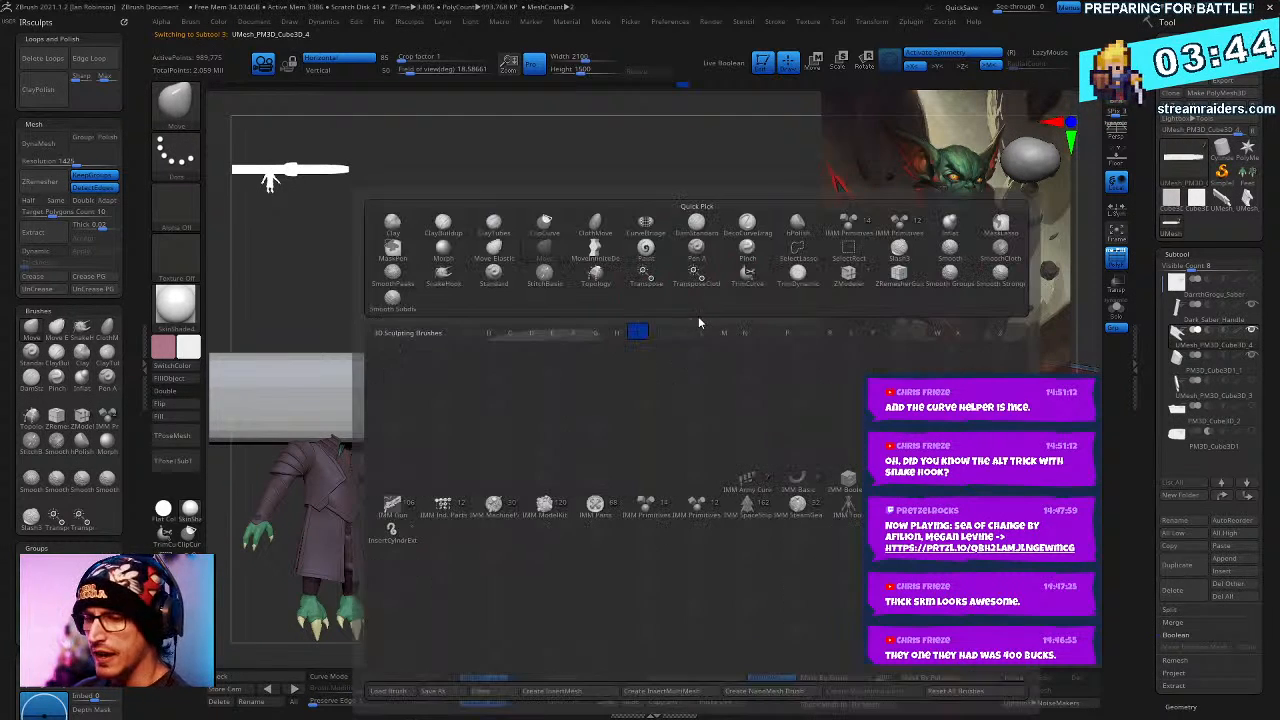
left_click(654, 507)
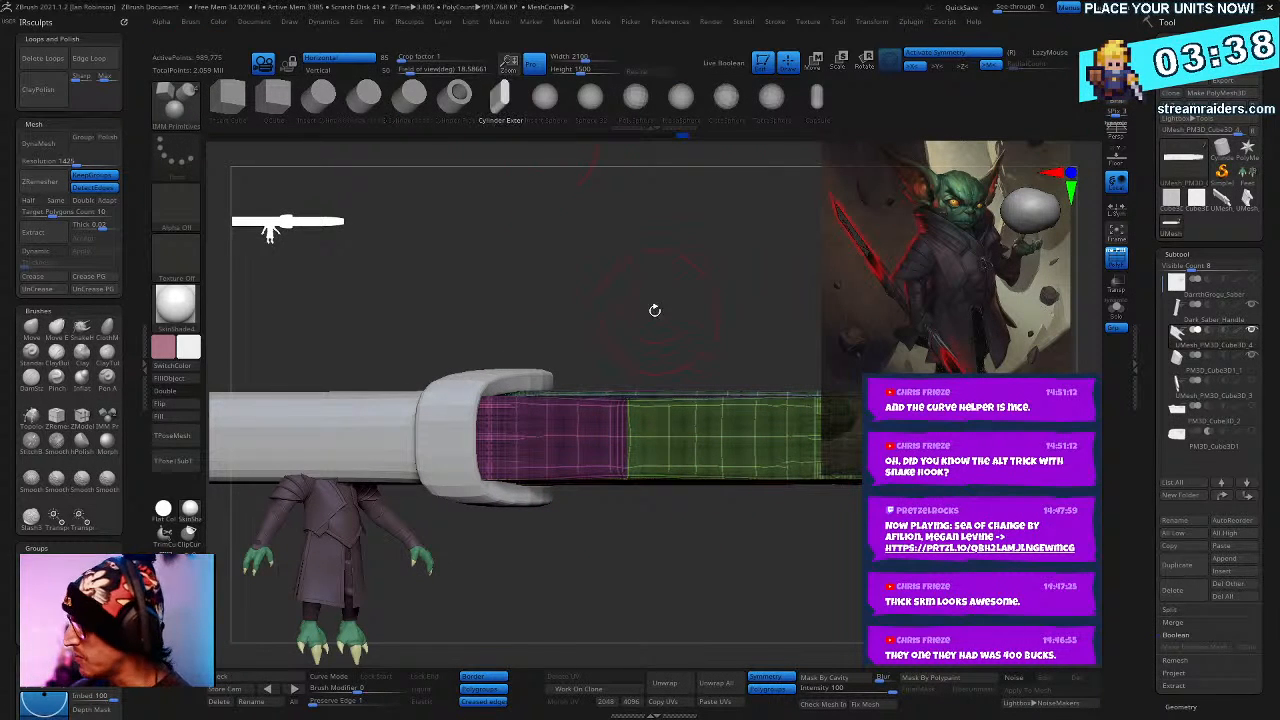
- Insert a Cylinder Extended primitive upright on the slab's upper face, try rotating it and undo that rotation
left_click_drag(688, 437, 690, 395)
left_click_drag(720, 340, 771, 353)
key("w")
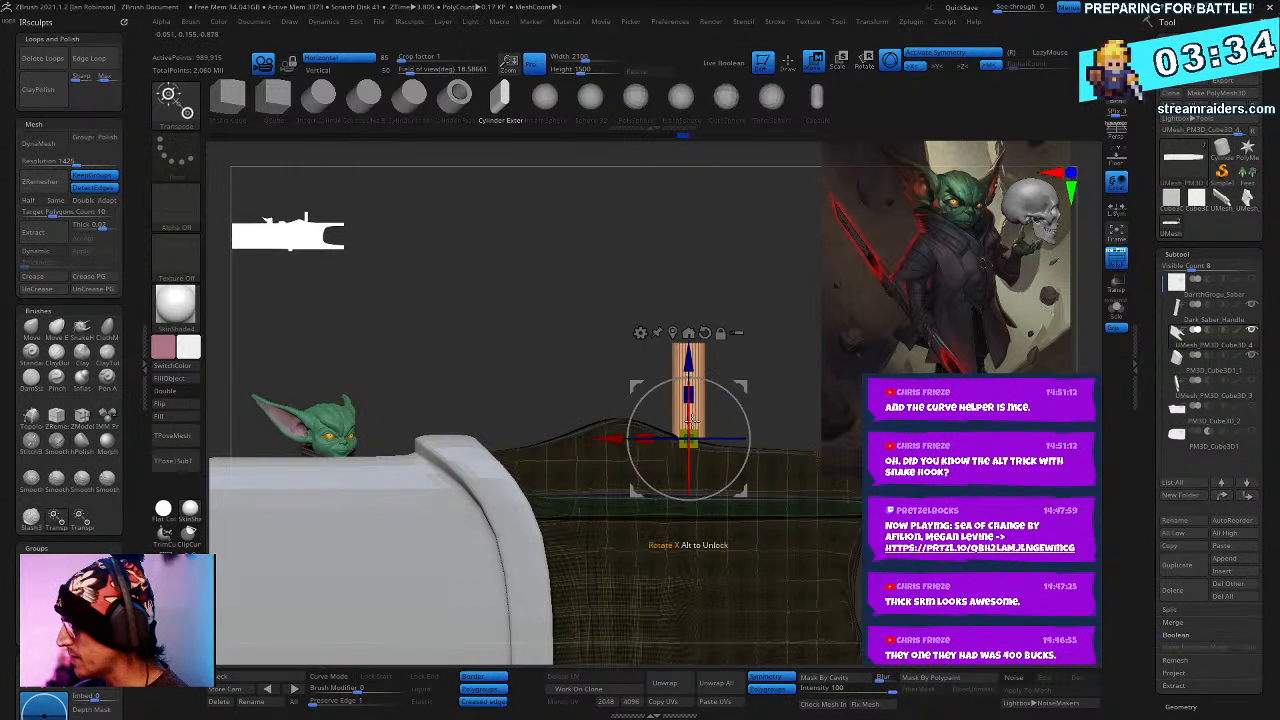
left_click_drag(722, 438, 664, 438)
key("ctrl+z")
- With symmetry off, rotate the inserted capsule to lie lengthwise along the slab and slide it close to the handle's rim
left_click_drag(728, 376, 730, 318, "shift")
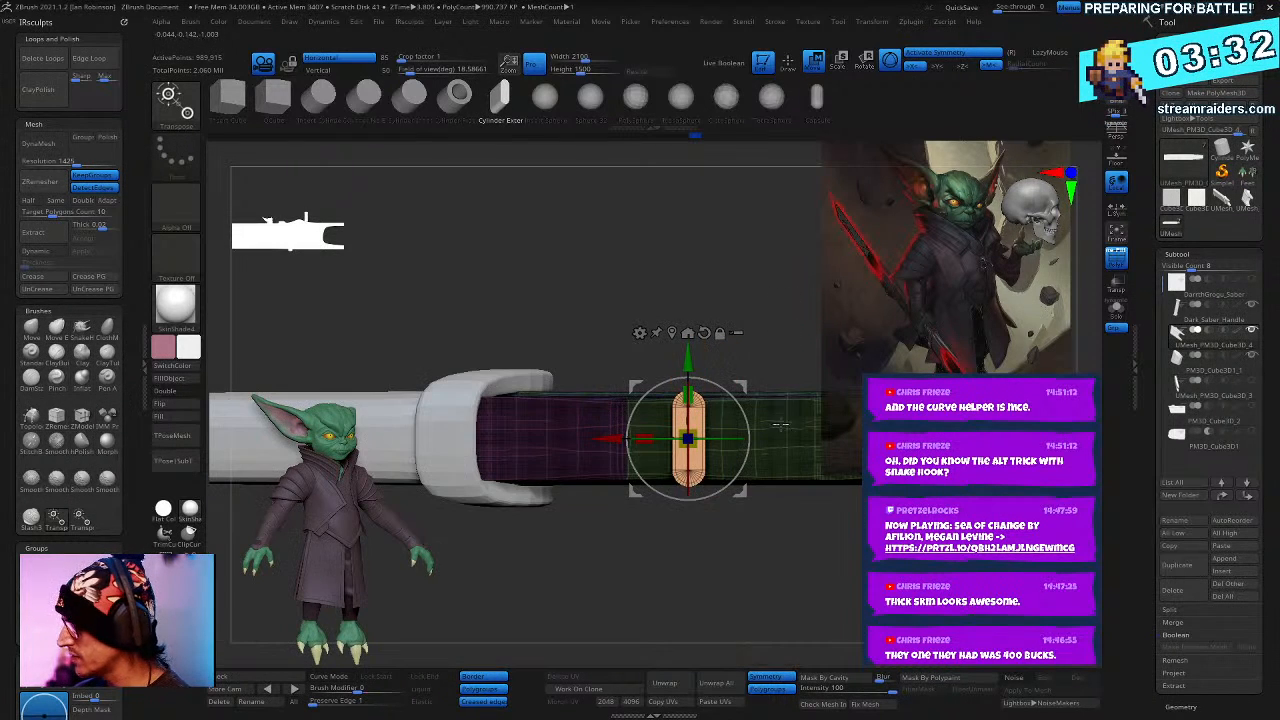
key("x")
left_click_drag(741, 408, 726, 505, "shift")
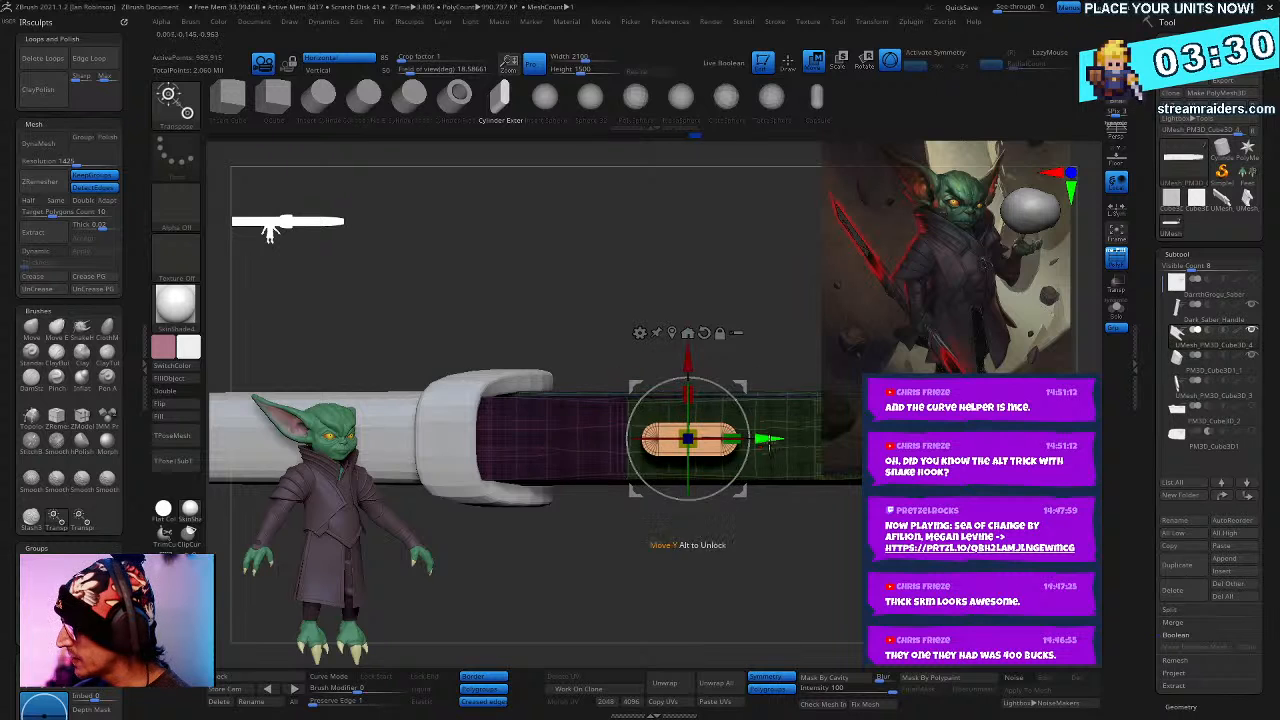
left_click_drag(767, 438, 640, 438)
- Hide the polyframe and separate the capsule from the slab into its own subtool with Split To Parts
key("shift+f")
left_click_drag(771, 572, 747, 503)
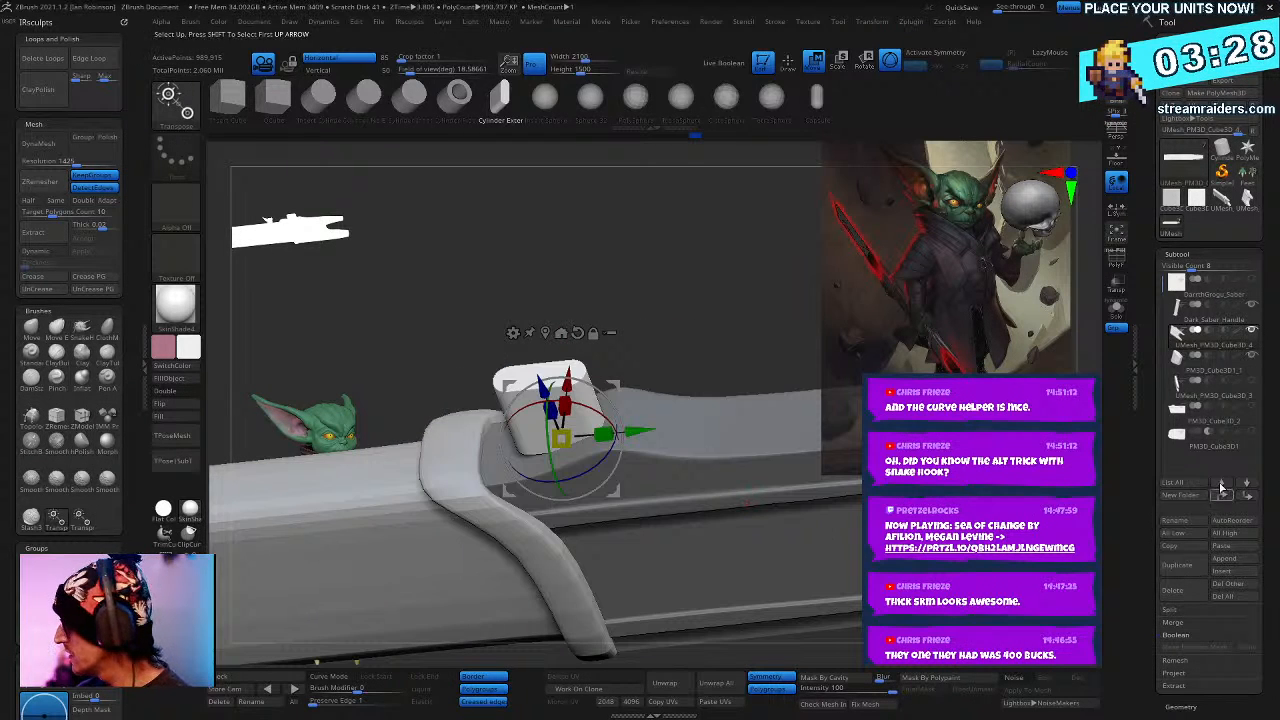
left_click(1216, 610)
left_click(1208, 662)
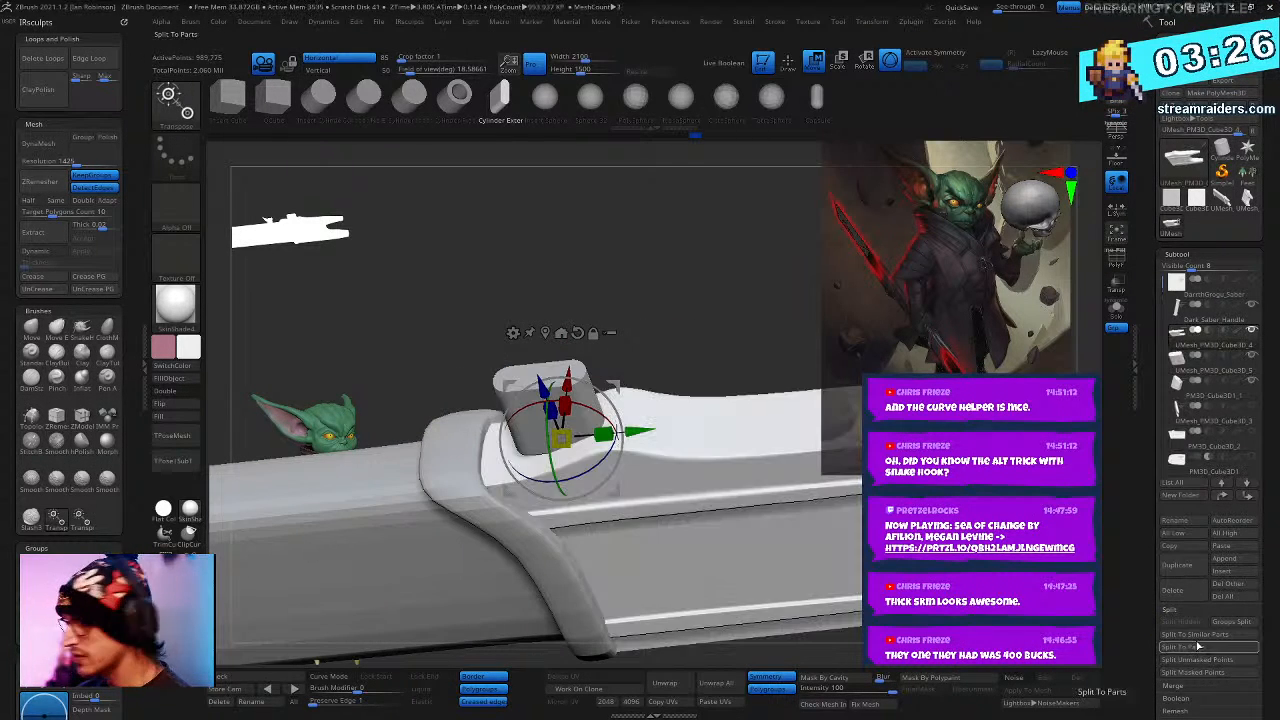
- Make the capsule active, tilt it to match the slab's slope near the rim and sink it partly into the surface
left_click_drag(600, 320, 558, 422, "shift")
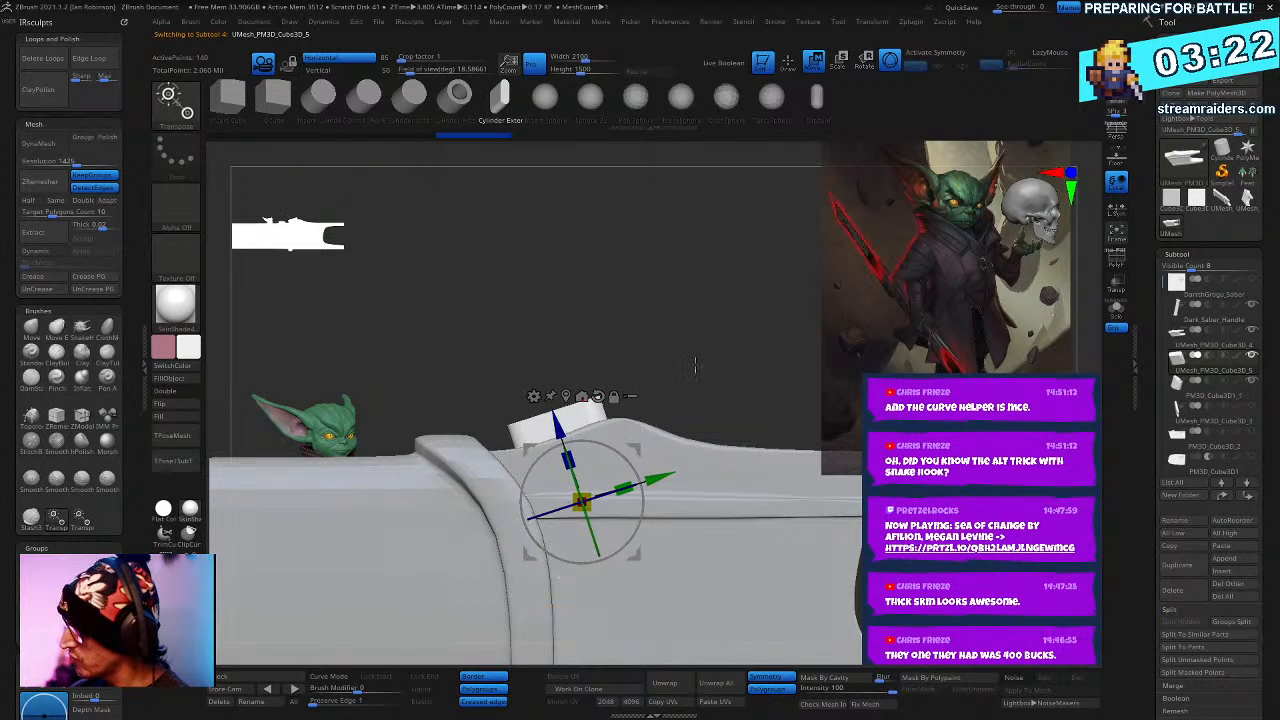
left_click_drag(575, 360, 612, 504)
left_click_drag(712, 275, 704, 218)
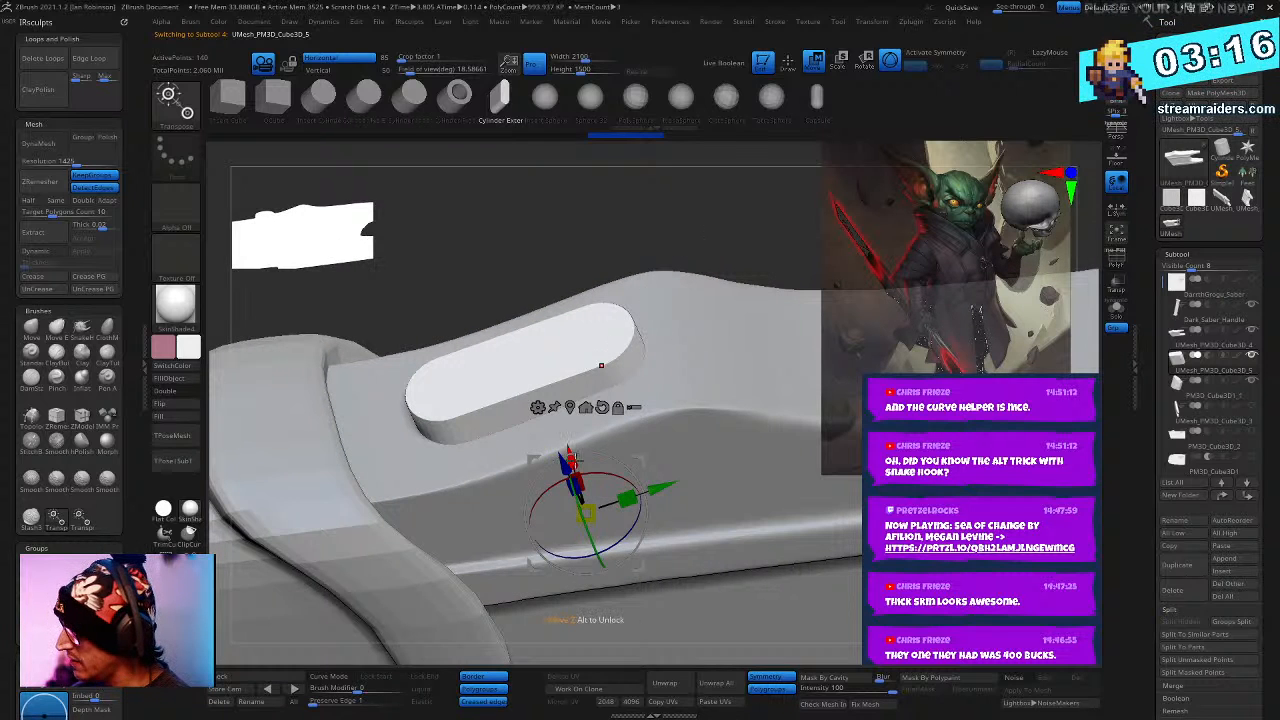
left_click_drag(564, 463, 561, 450)
- Preview the capsule with dynamic subdivision and switch the subdivision off again
key("d")
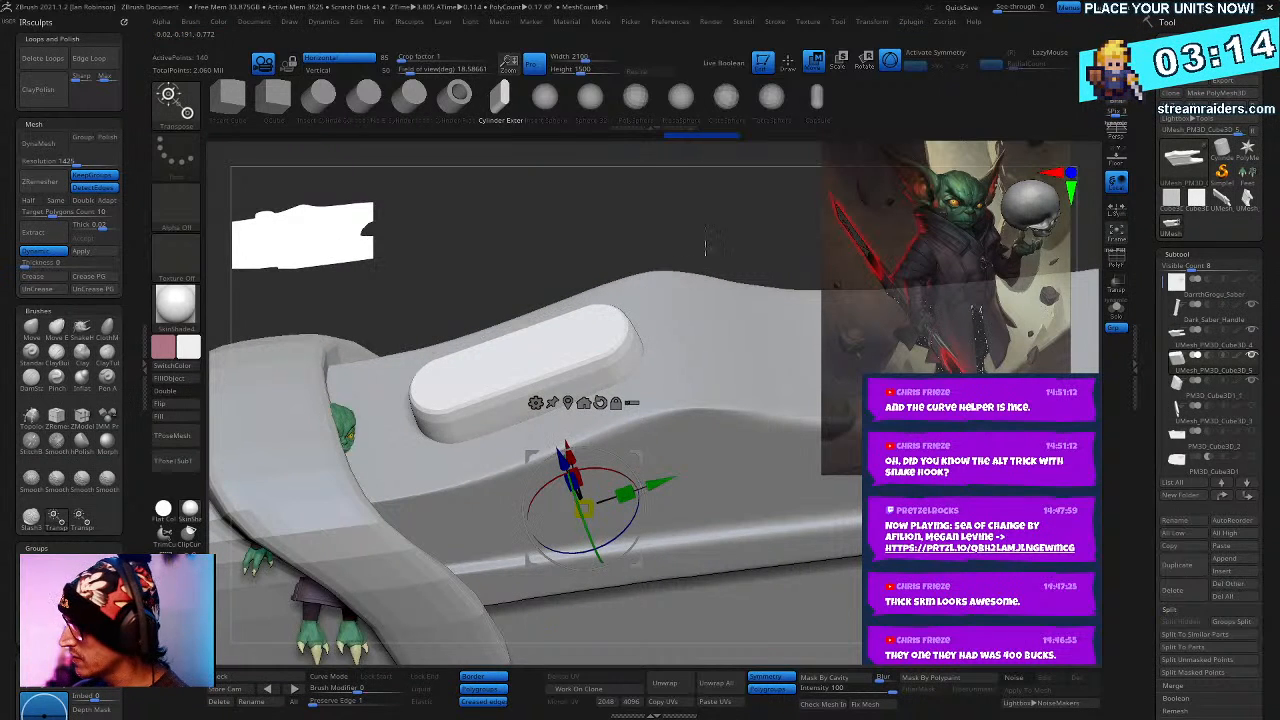
mouse_move(706, 246)
left_mouse_down()
mouse_move(717, 239)
mouse_move(720, 261)
left_mouse_up()
key("shift+d")
- Return to Draw mode and rename the capsule's subtool to Botton
key("q")
left_click_drag(650, 212, 716, 274, "alt")
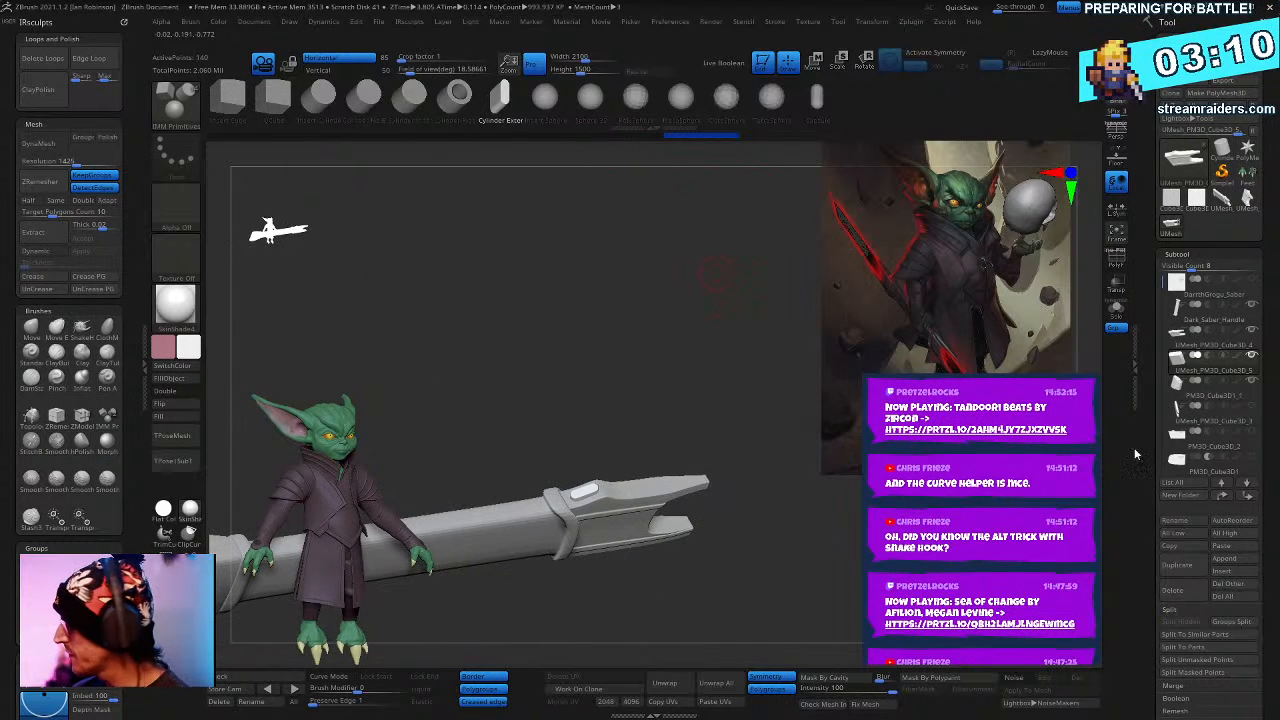
left_click(1187, 521)
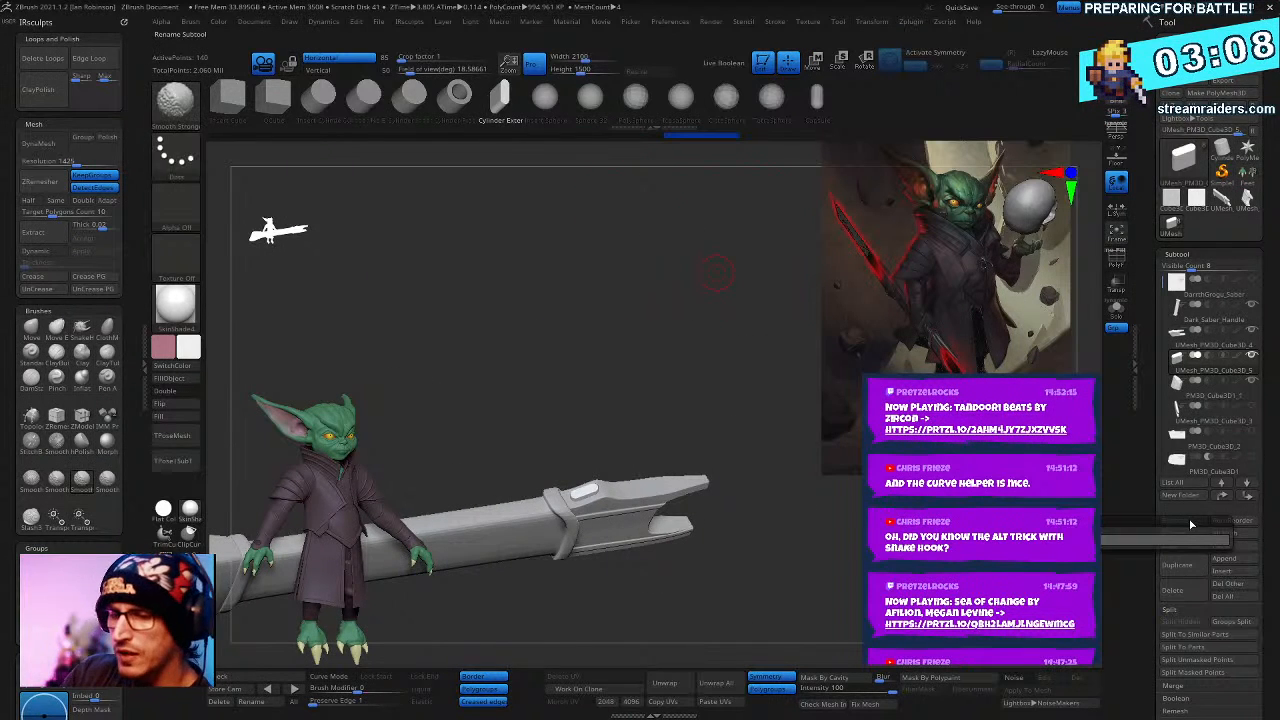
type("Bottom")
key("Return")
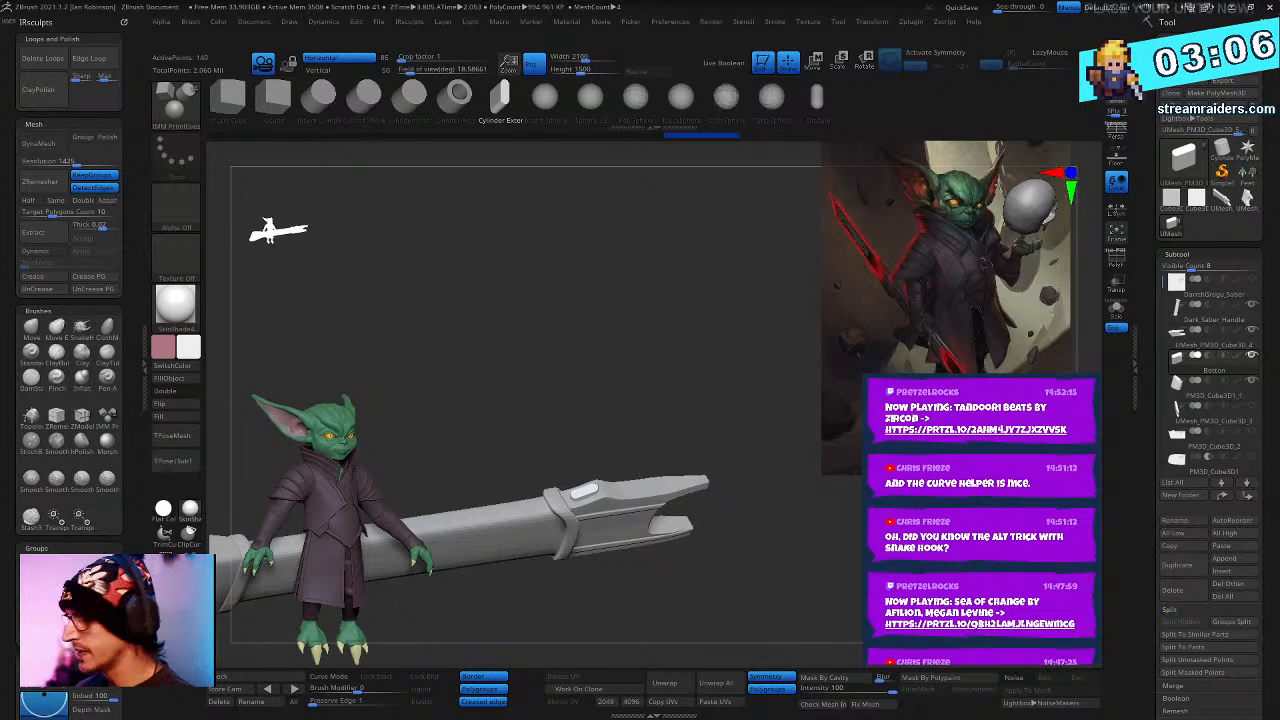
- Make the slab UMesh_PM3D_Cube3D_4 the active subtool and rename it to Hilt
left_click(430, 572, "alt")
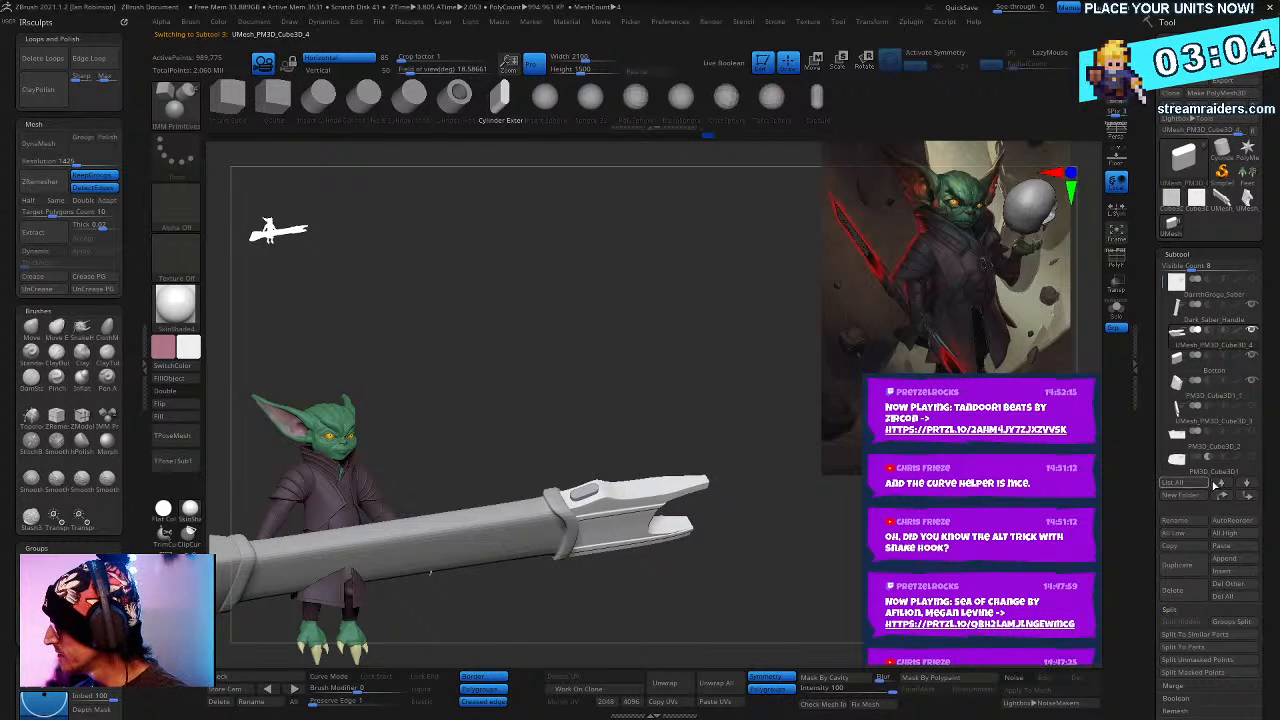
left_click(1193, 522)
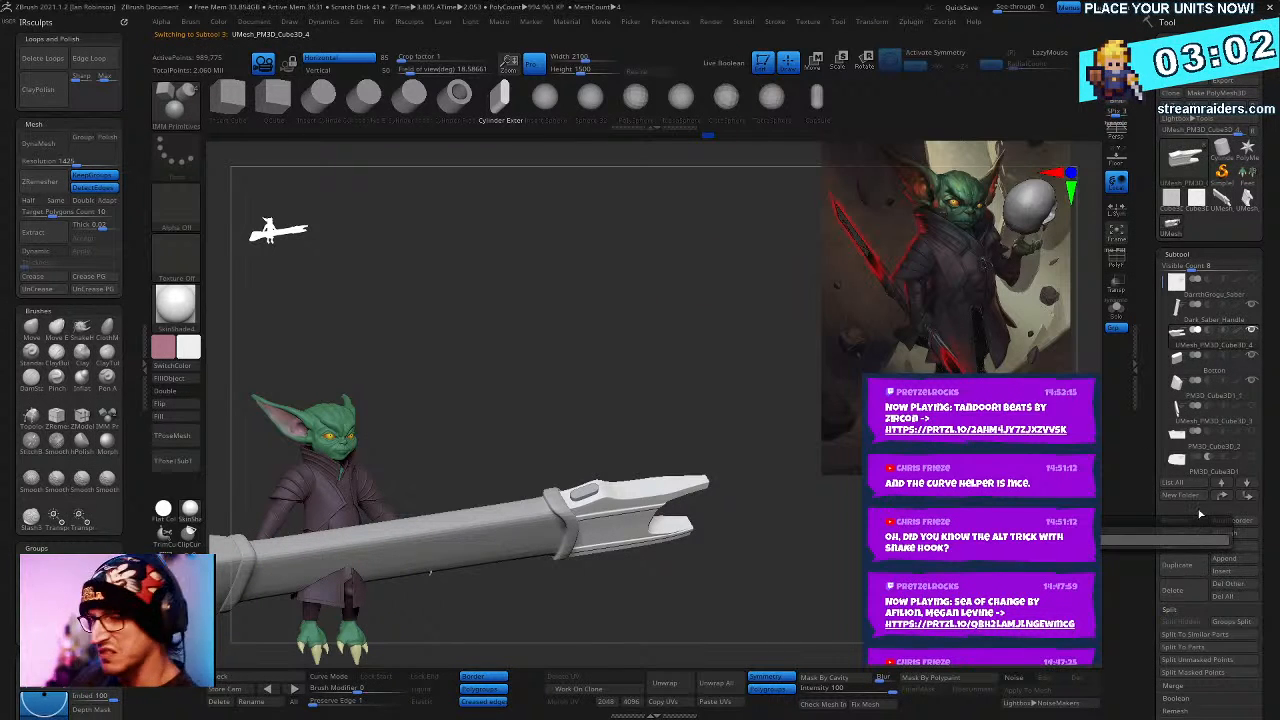
type("Hilt")
key("Return")
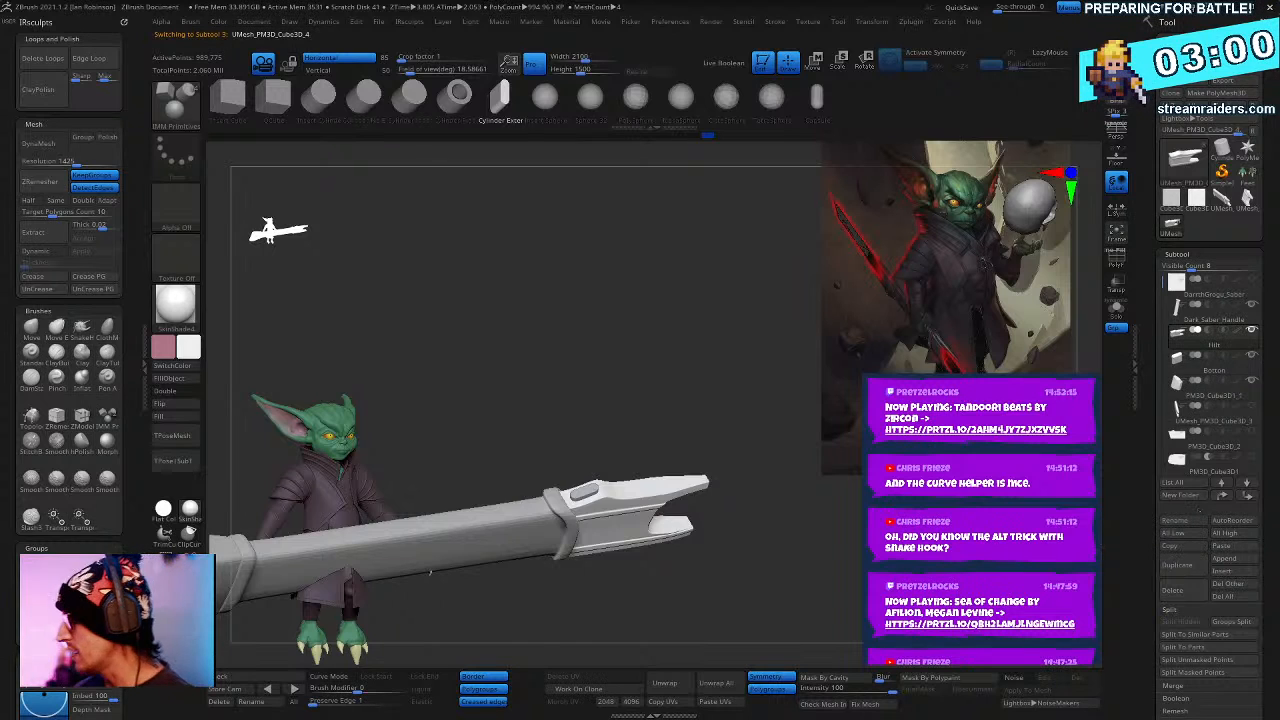
- Select the flared end piece PM3D_Cube3D1_1 at the back of the handle and rename it to Back_Hilt
left_click_drag(430, 572, 679, 502)
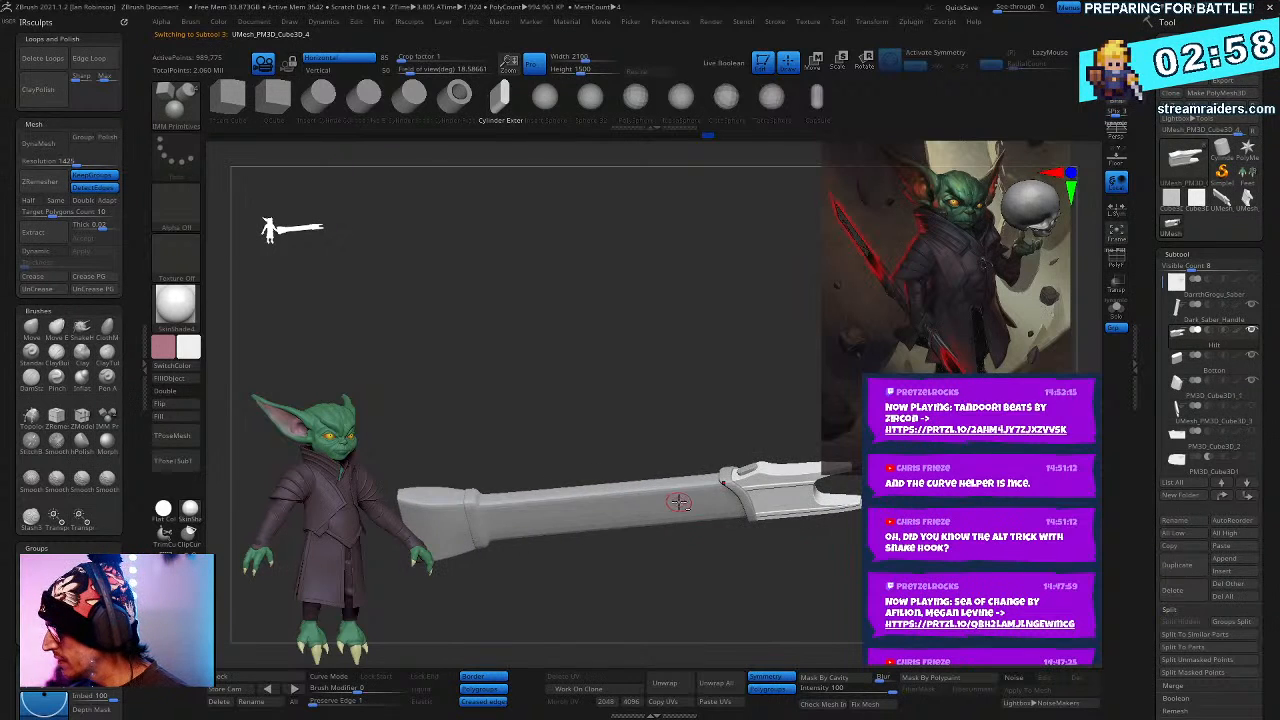
key("ctrl+z")
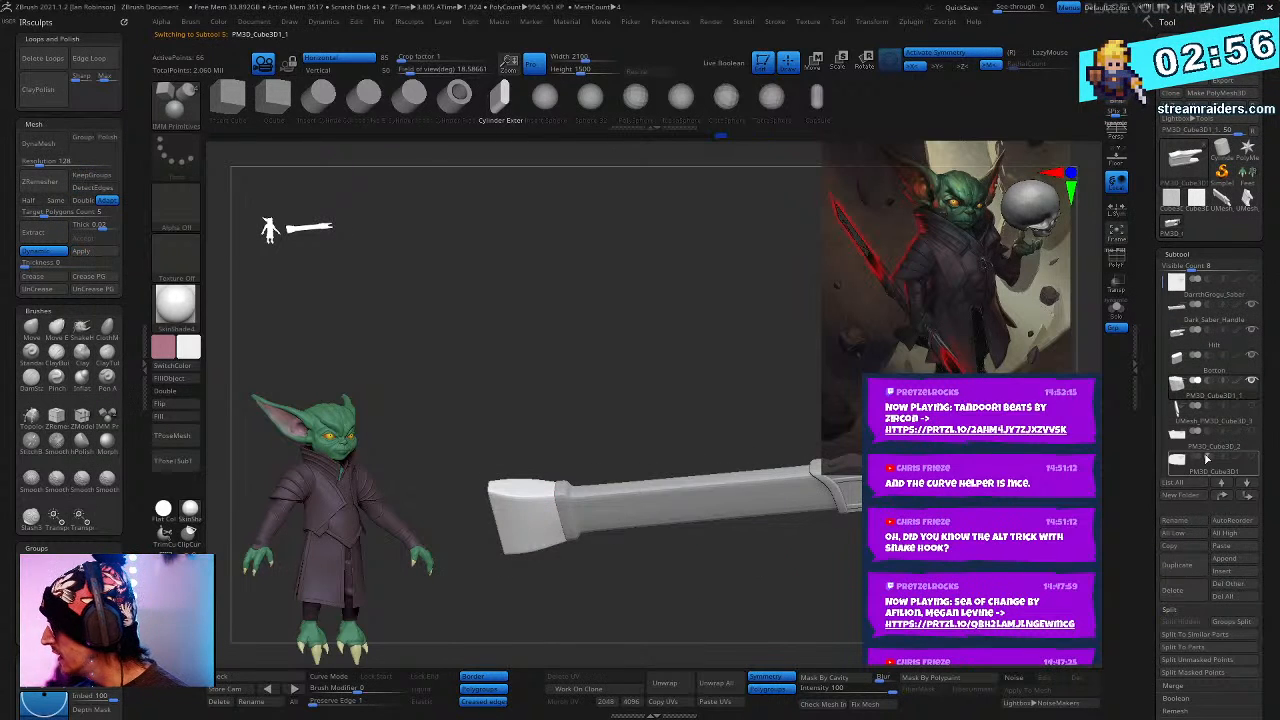
left_click(1190, 521)
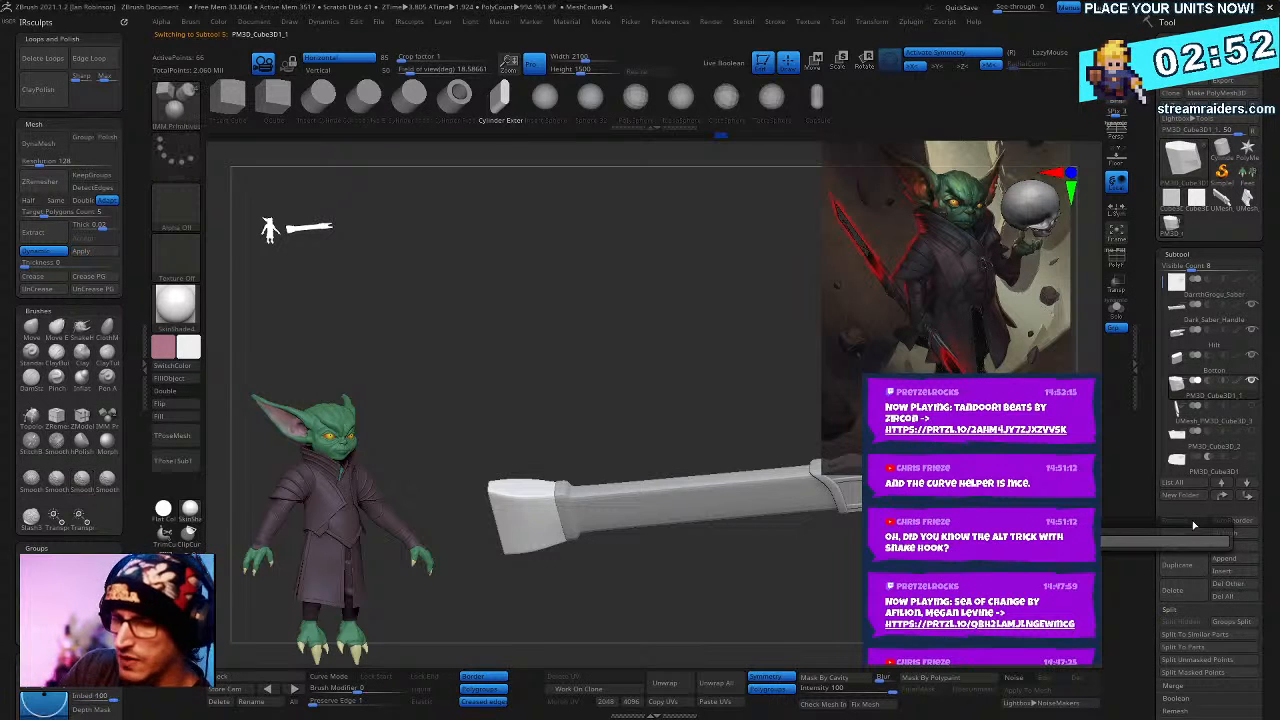
type("Back_Hilt")
key("Return")
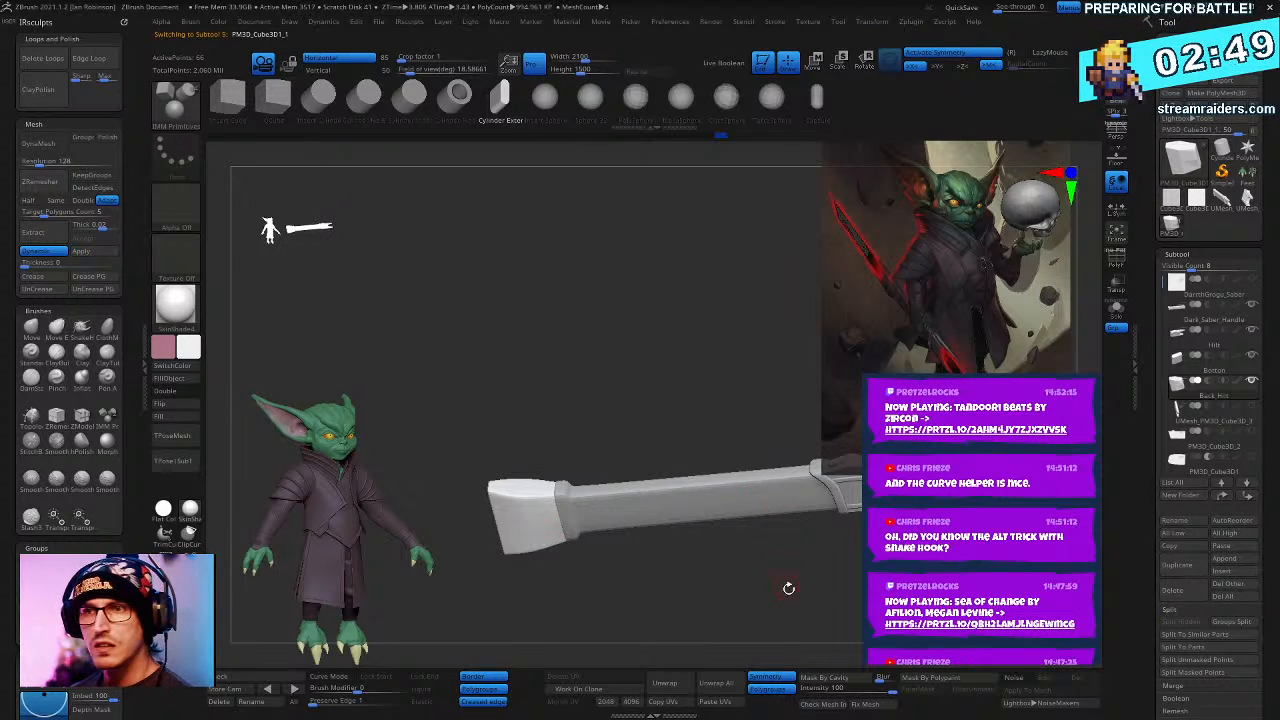
left_click_drag(788, 588, 753, 566)
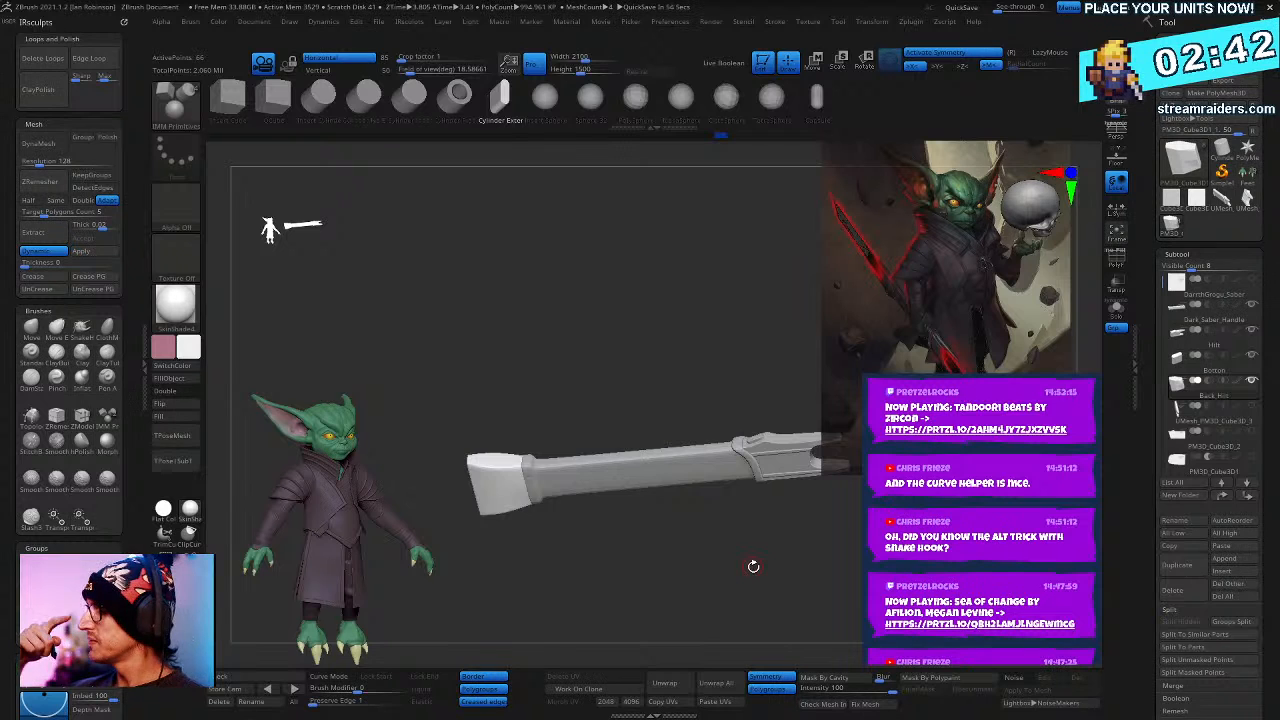
left_click_drag(754, 565, 644, 575)
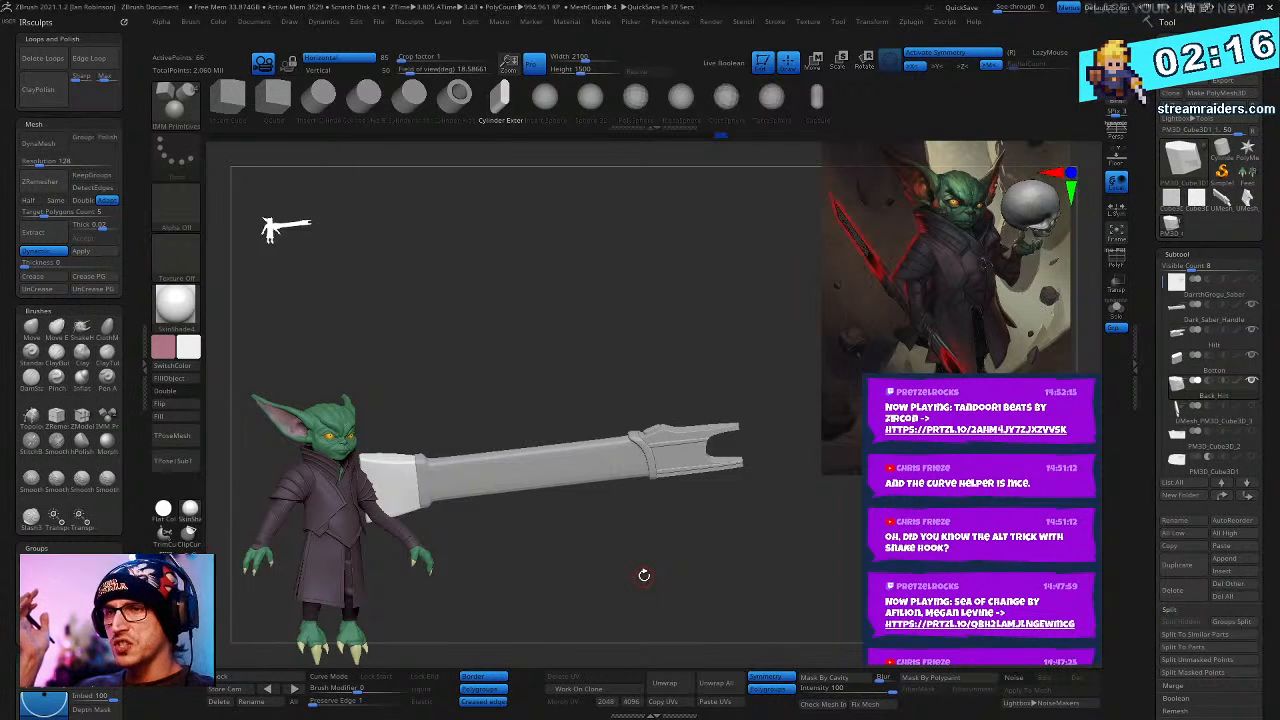
left_click_drag(644, 575, 822, 500)
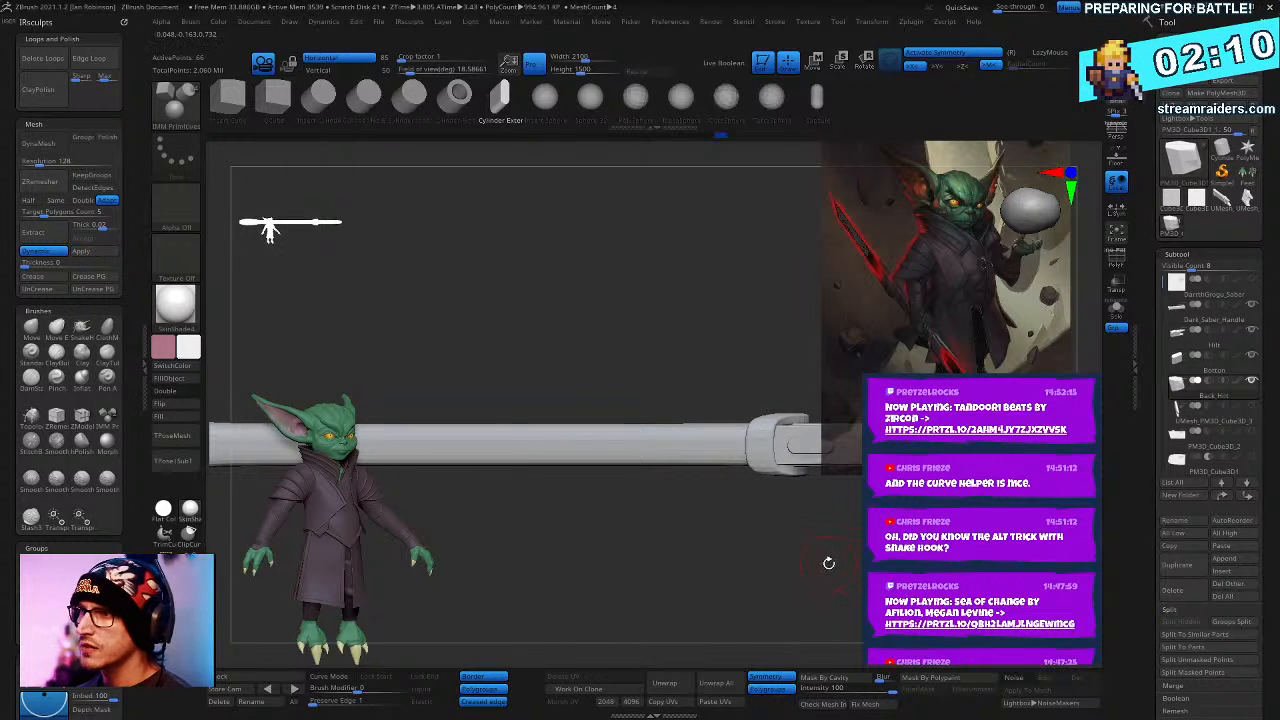
- Set the active colour to a muted blue-grey for the saber parts
left_click_drag(828, 563, 740, 293)
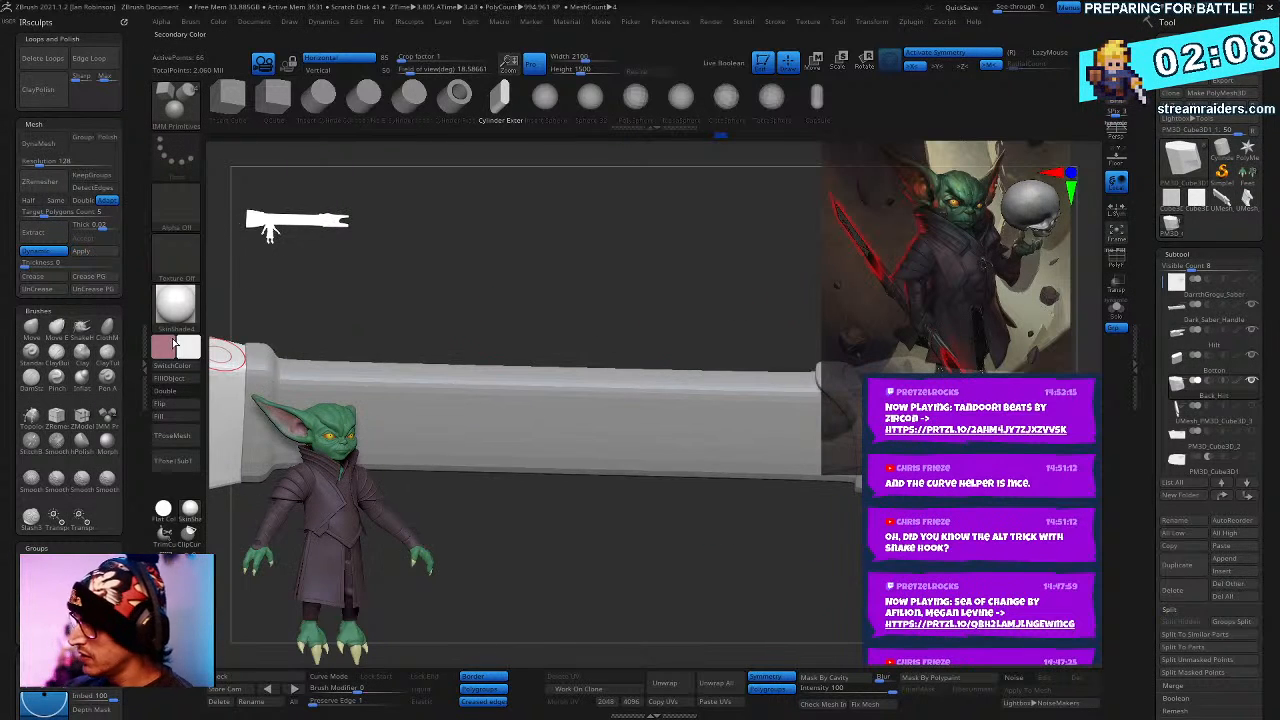
left_click(175, 345)
left_click(170, 432)
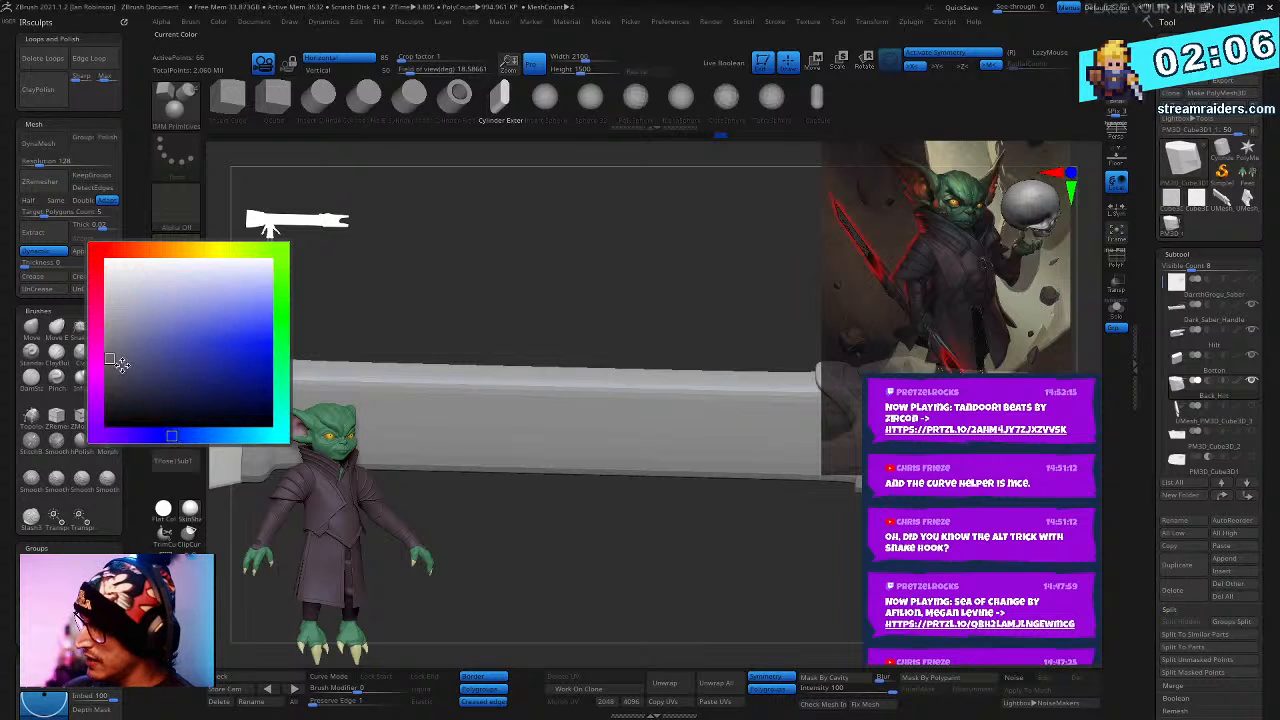
left_click(131, 353)
left_click(189, 338)
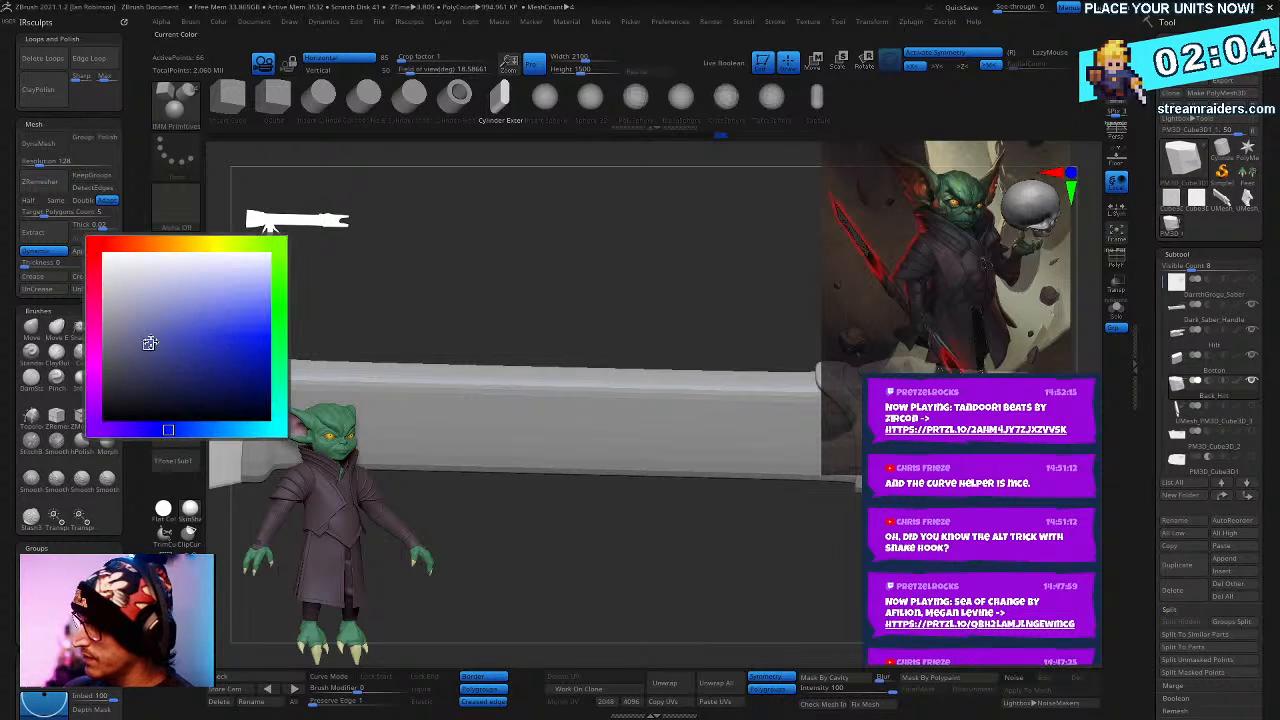
left_click(151, 337)
left_click_drag(622, 527, 547, 521)
left_click(191, 347)
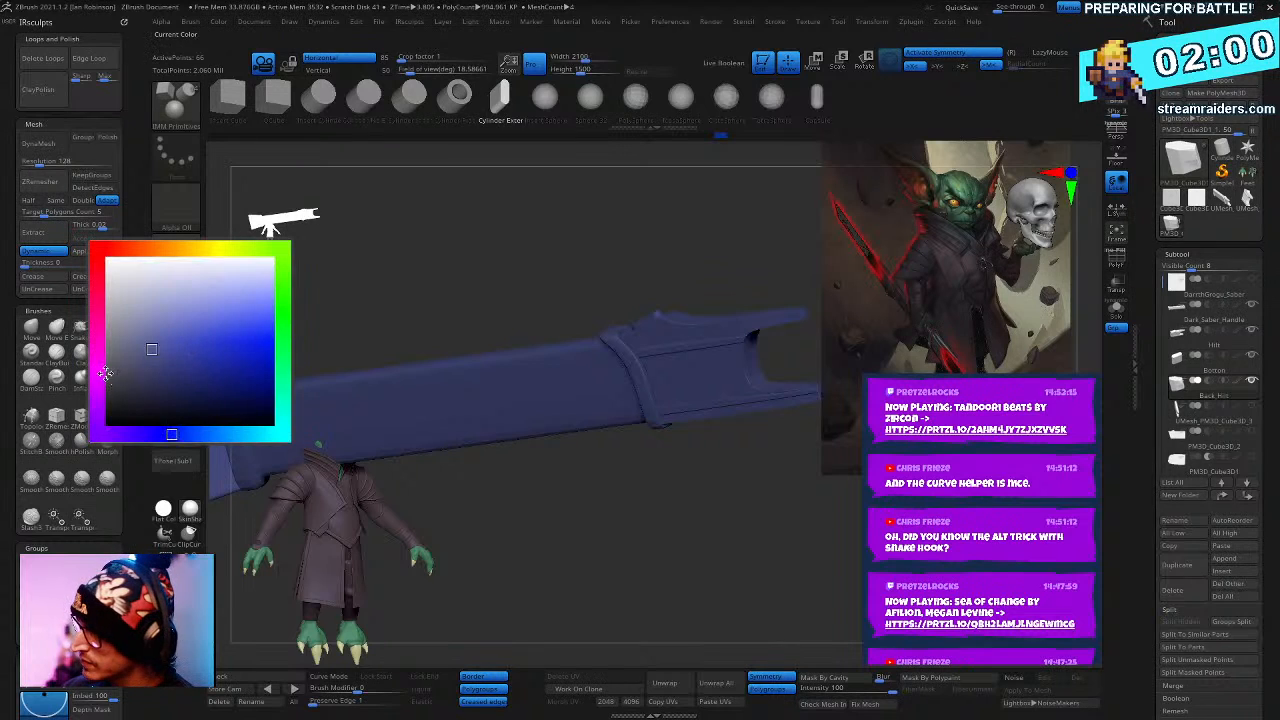
left_click(118, 343)
left_click_drag(420, 290, 562, 242)
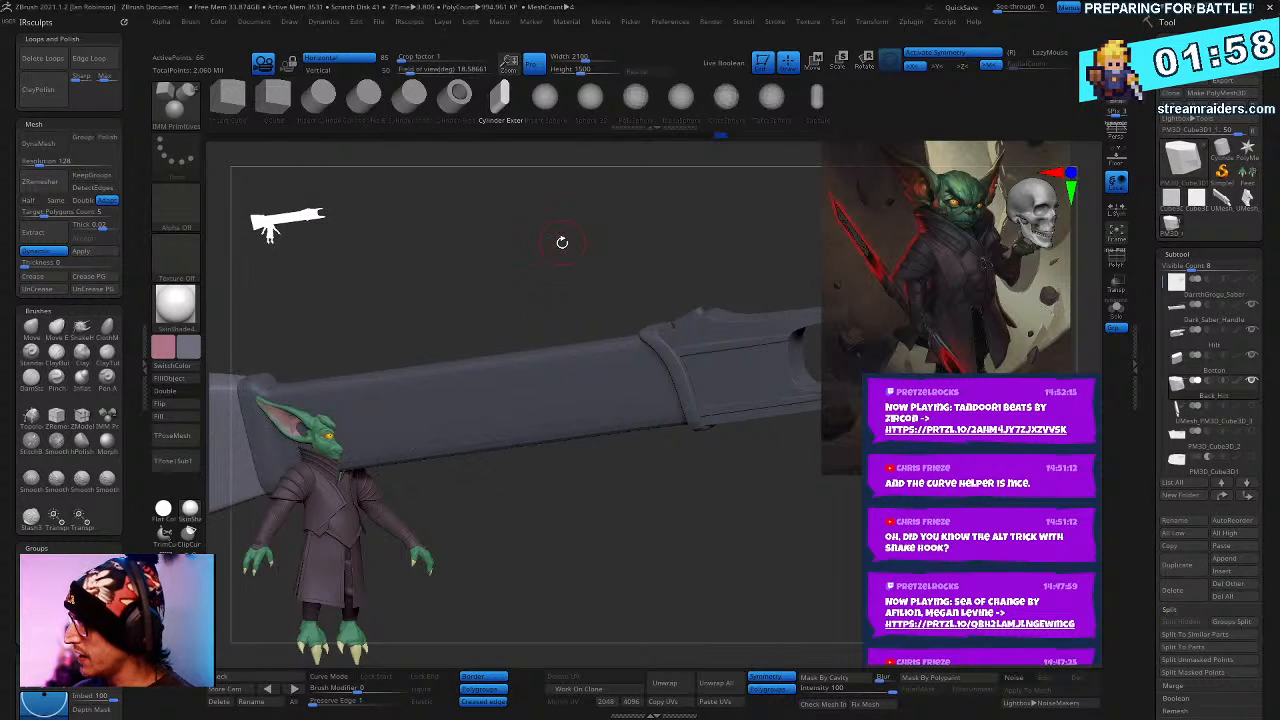
- Try the Metal 01 material on the saber and switch to the Silver material
left_click(175, 305)
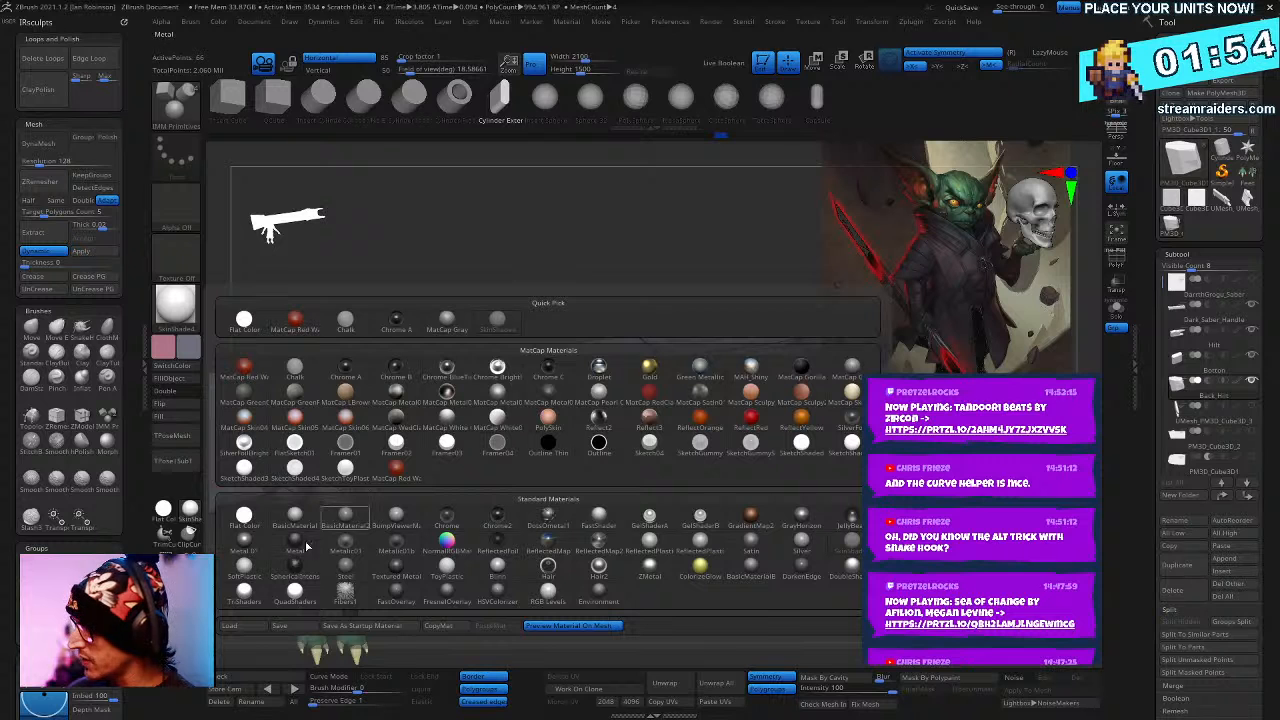
left_click(345, 541)
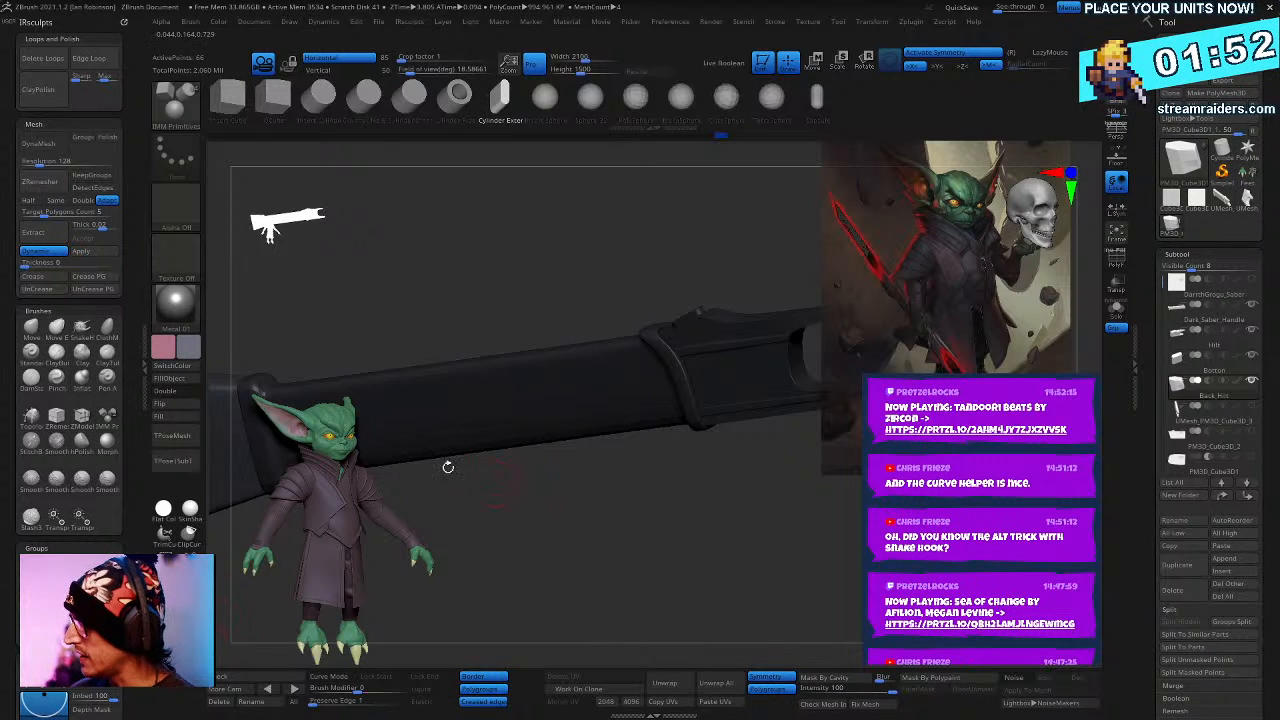
left_click(175, 310)
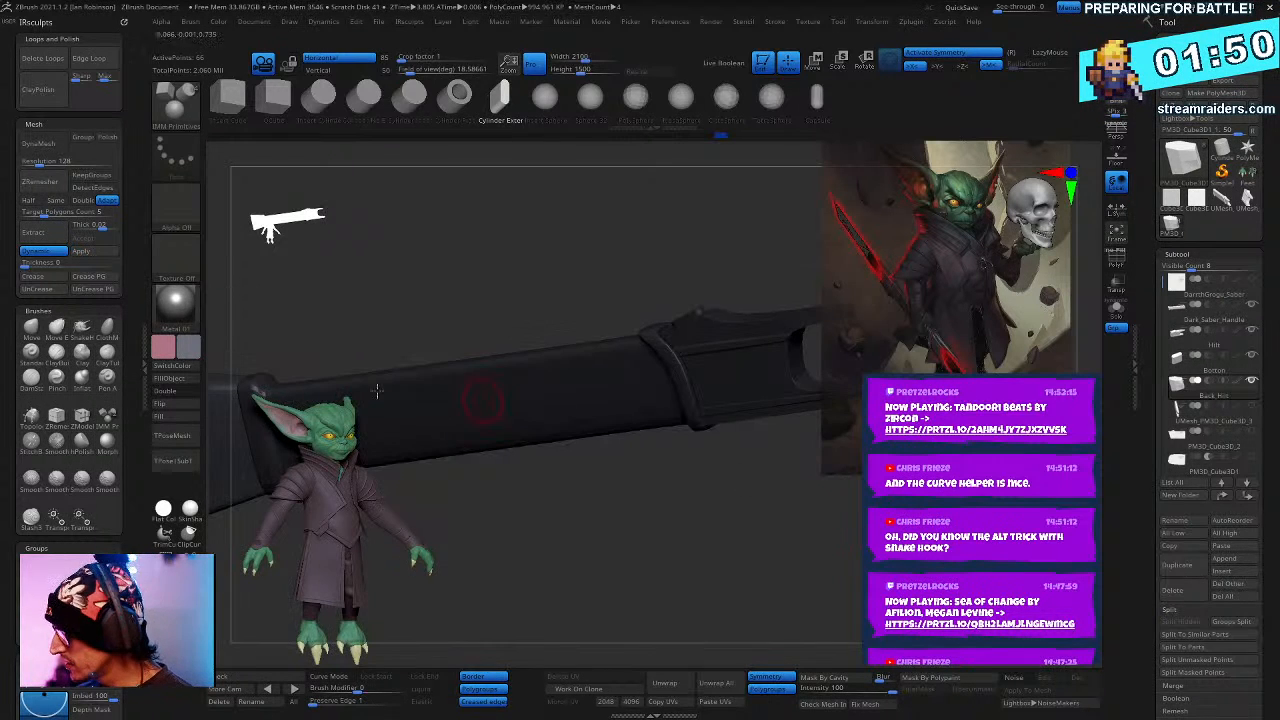
left_click(175, 305)
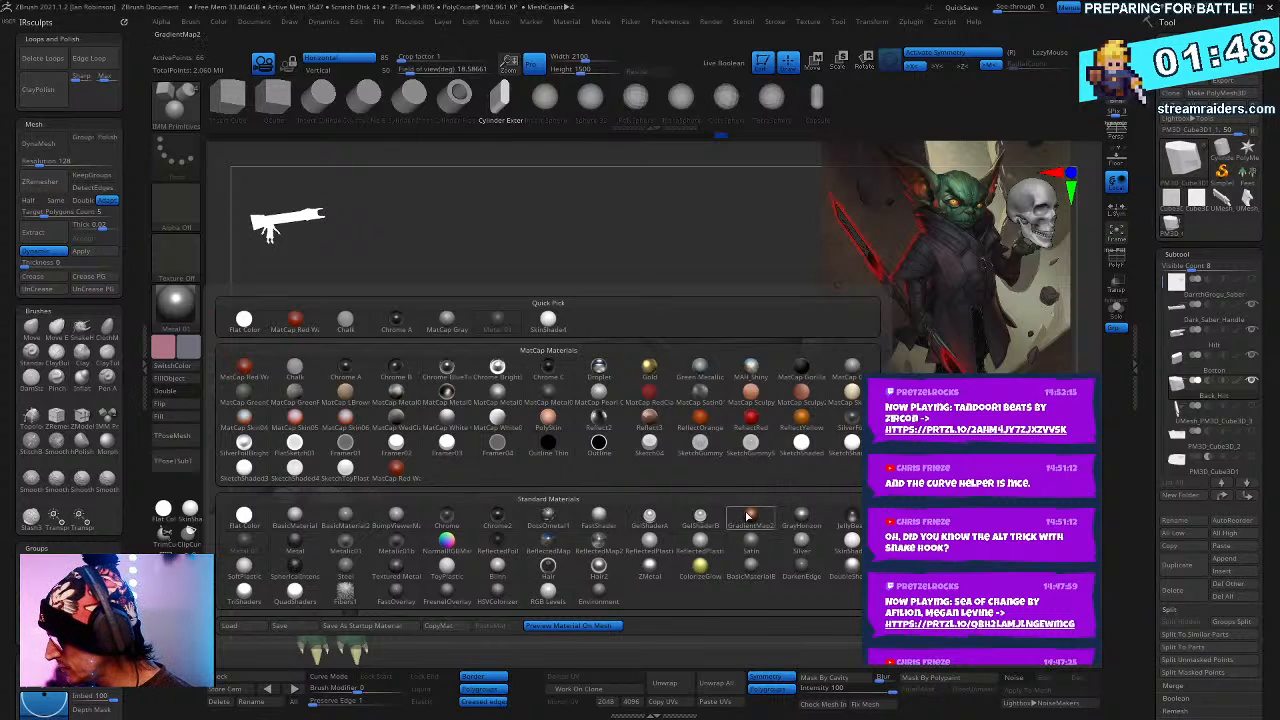
left_click(698, 459)
- Enable Mrgb and fill the Back_Hilt subtool with the blue-grey colour and Silver material
left_click_drag(593, 533, 614, 320)
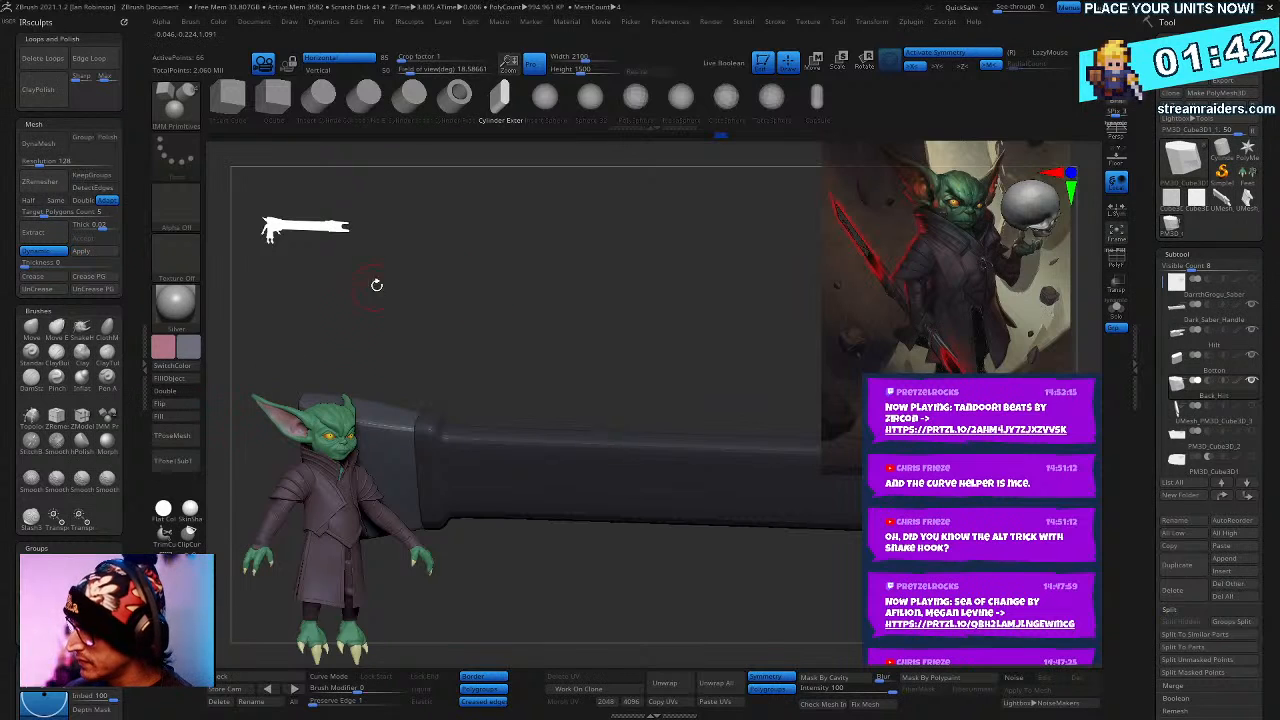
mouse_move(376, 285)
left_mouse_down()
mouse_move(374, 317)
mouse_move(317, 304)
left_mouse_up()
key("space")
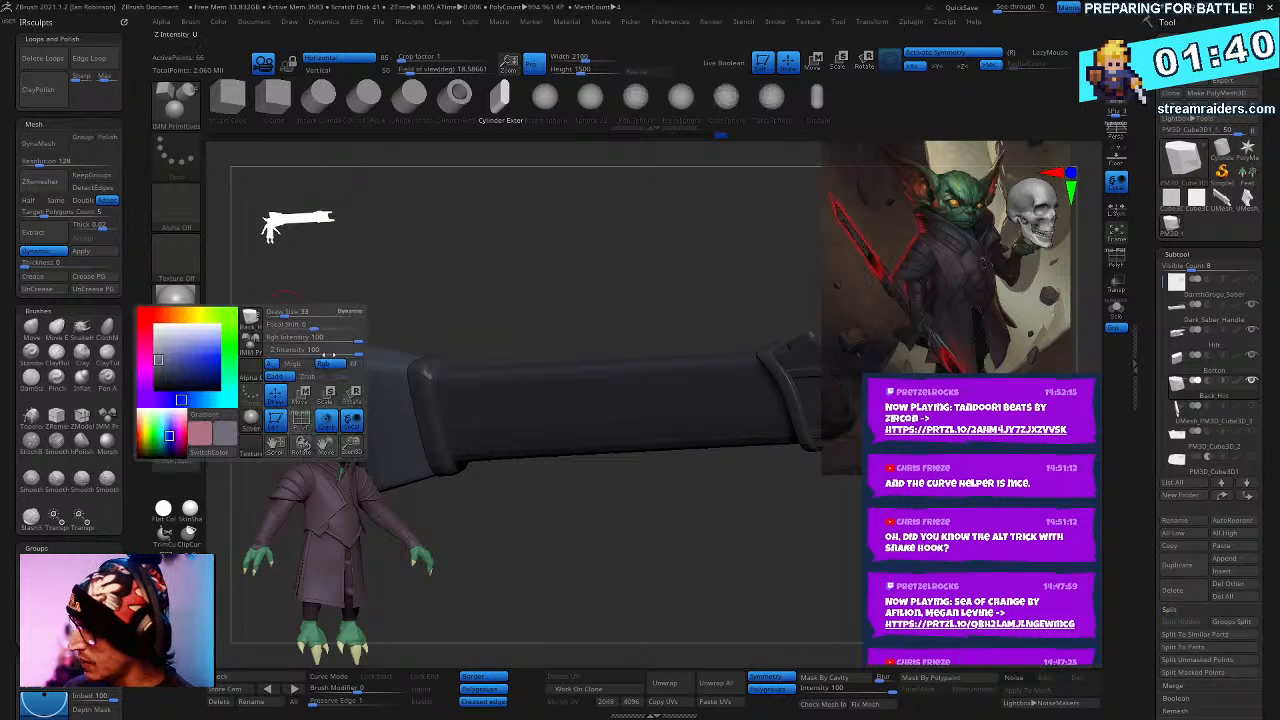
left_click(304, 364)
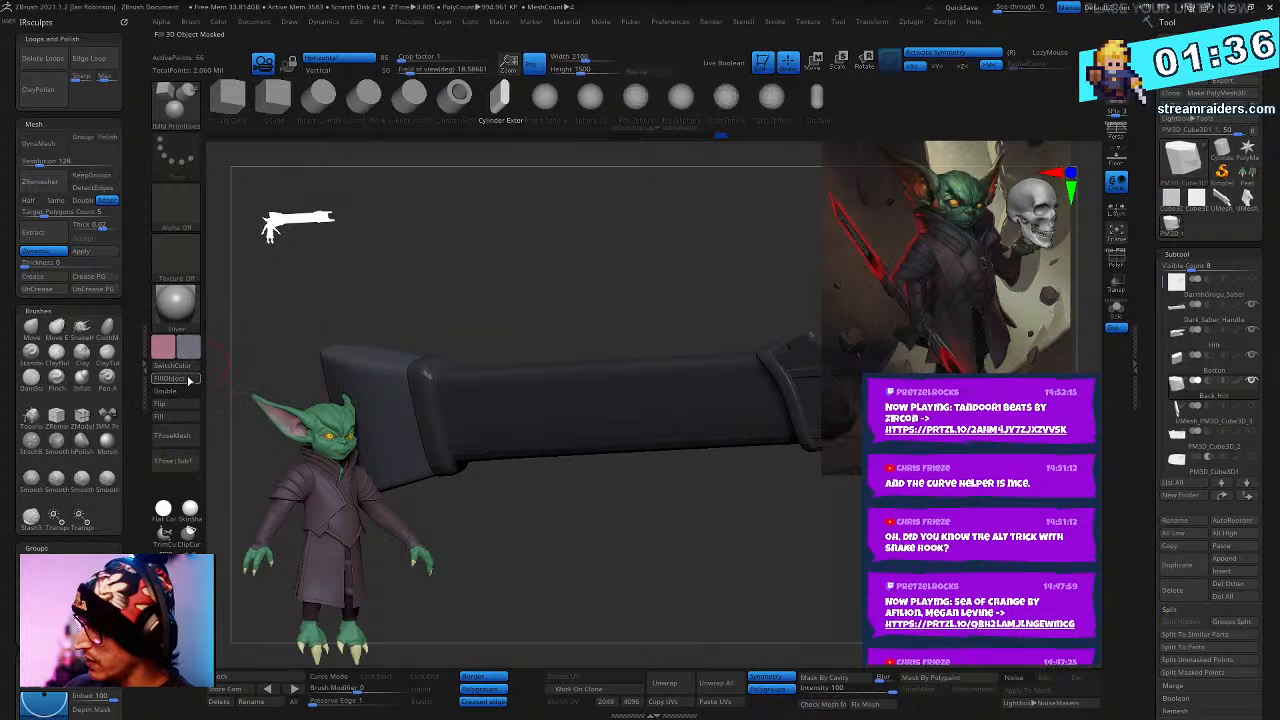
- Fill the Dark_Saber_Handle and Hilt subtools with the blue-grey colour and Silver material
left_click(453, 387, "alt")
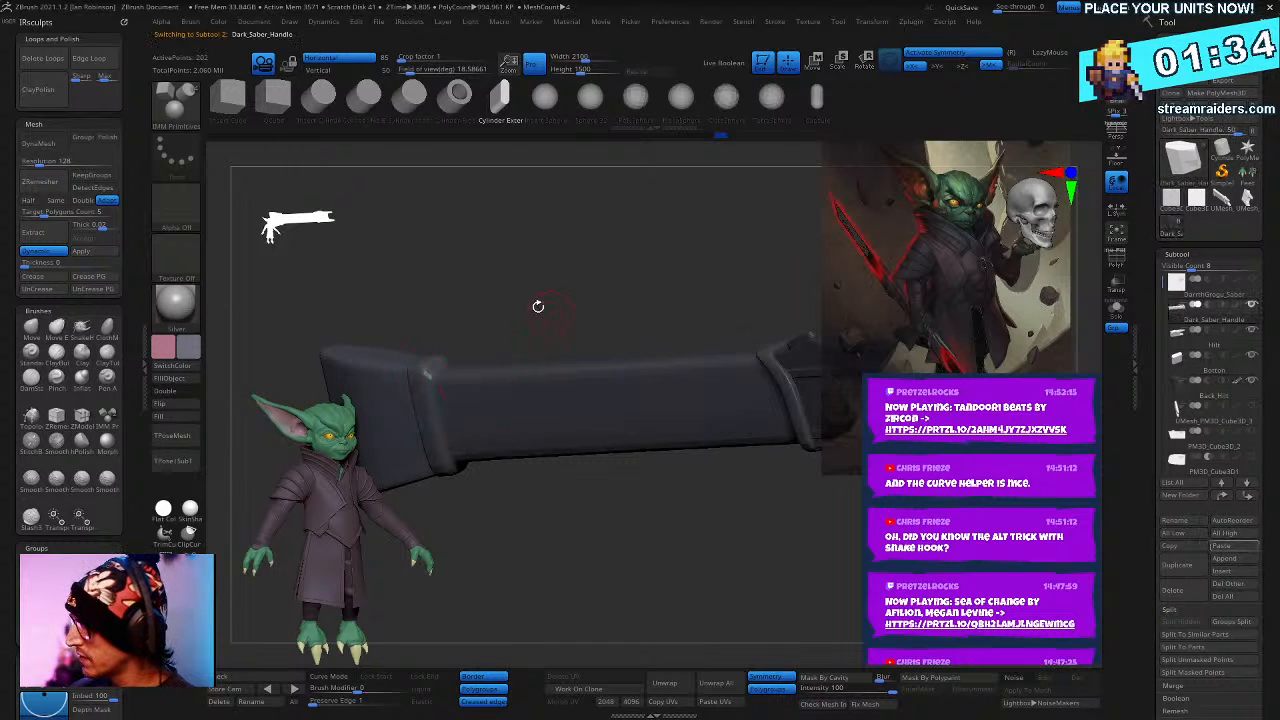
left_click_drag(553, 270, 340, 264, "alt")
left_click(652, 391, "alt")
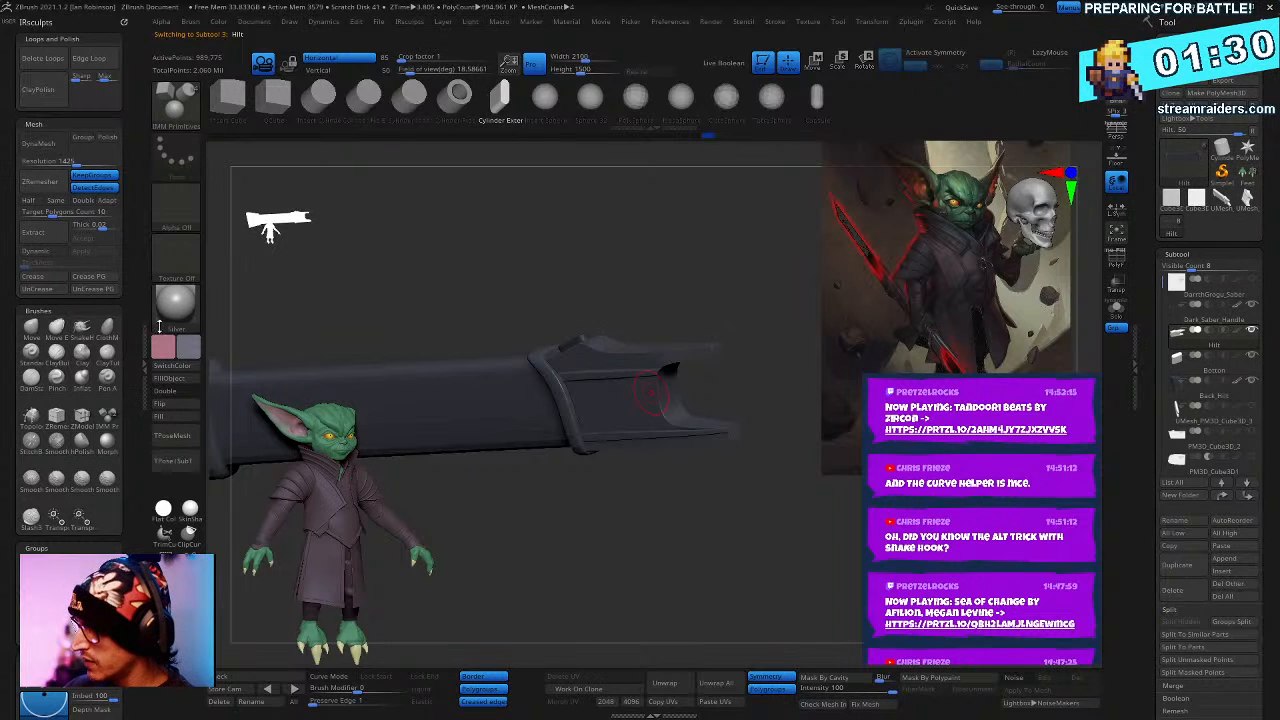
left_click_drag(214, 371, 720, 555)
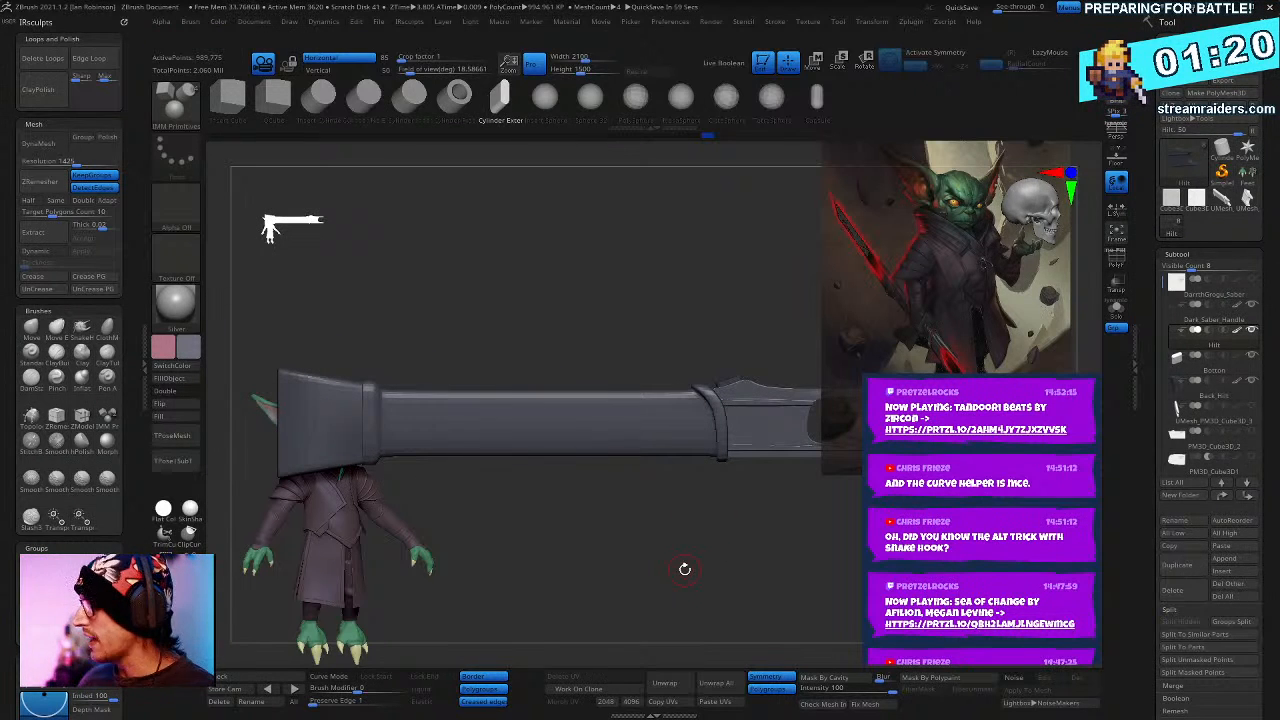
left_click_drag(684, 569, 806, 611)
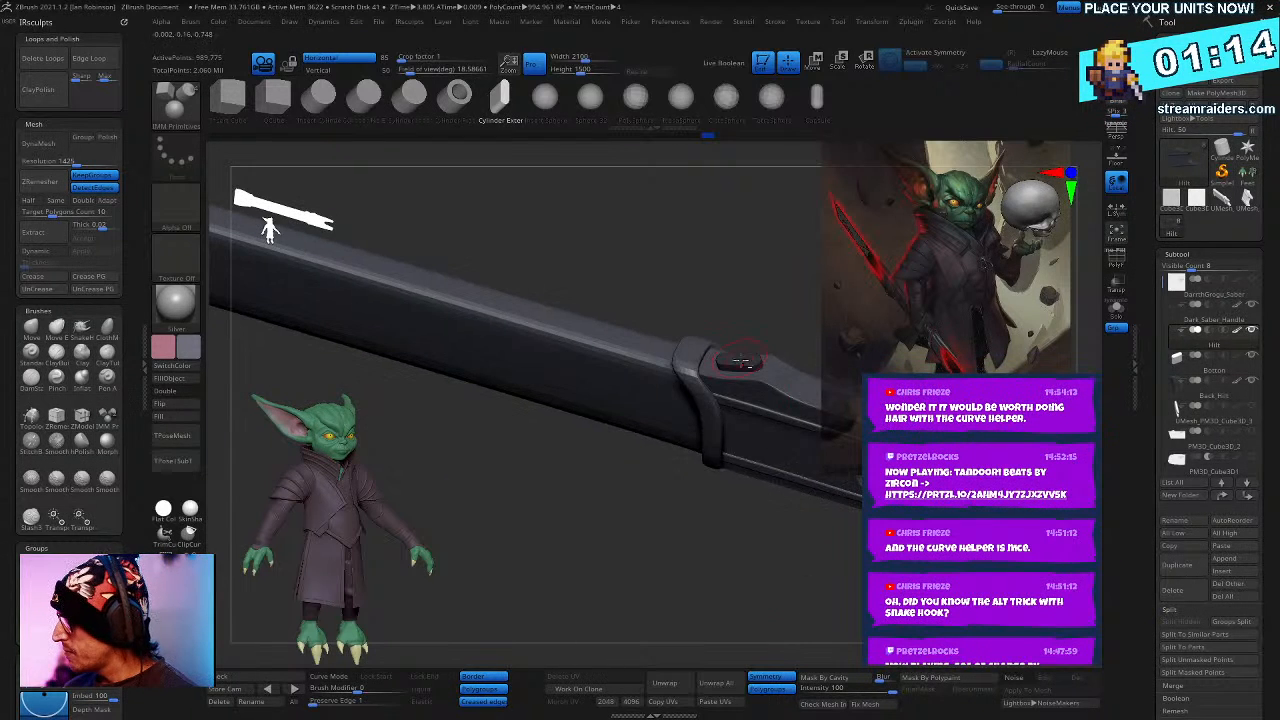
- Select the Botton subtool on top of the hilt, set the active colour to saturated red and fill it
left_click(738, 361, "alt")
left_click_drag(755, 295, 703, 287)
key("shift+f")
key("shift+f")
right_click(182, 345)
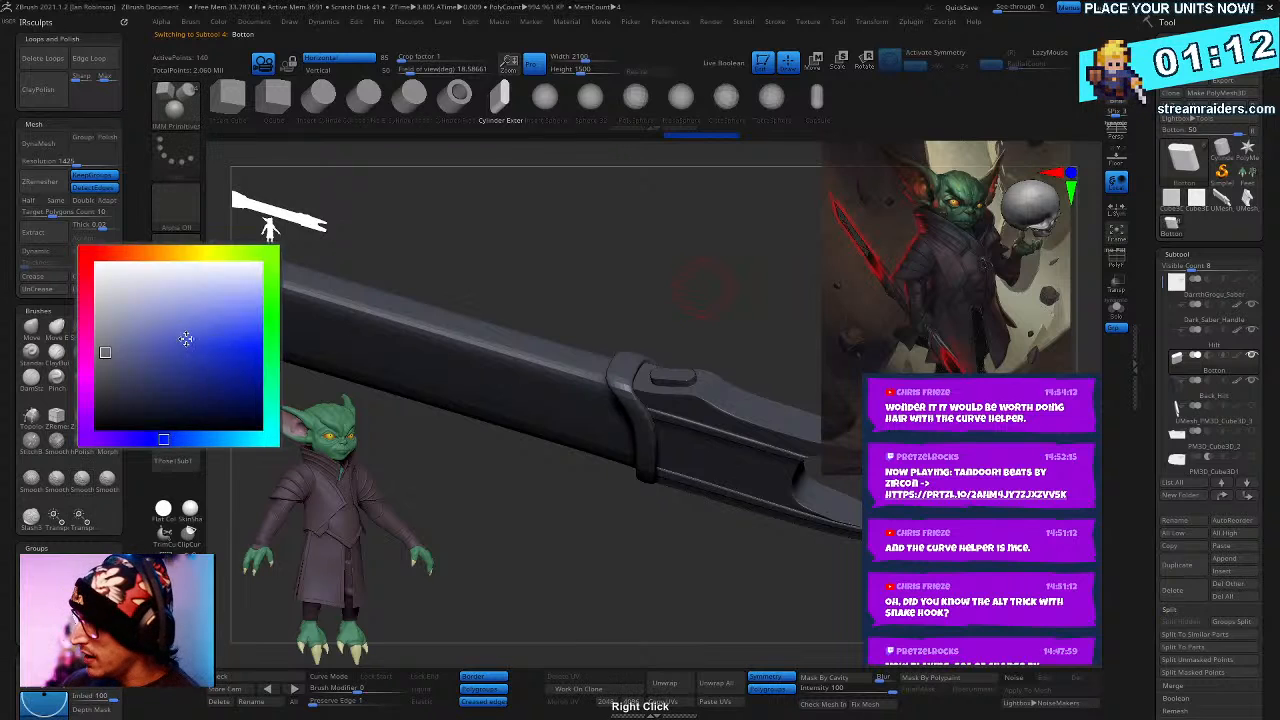
right_click(186, 338)
left_click(95, 247)
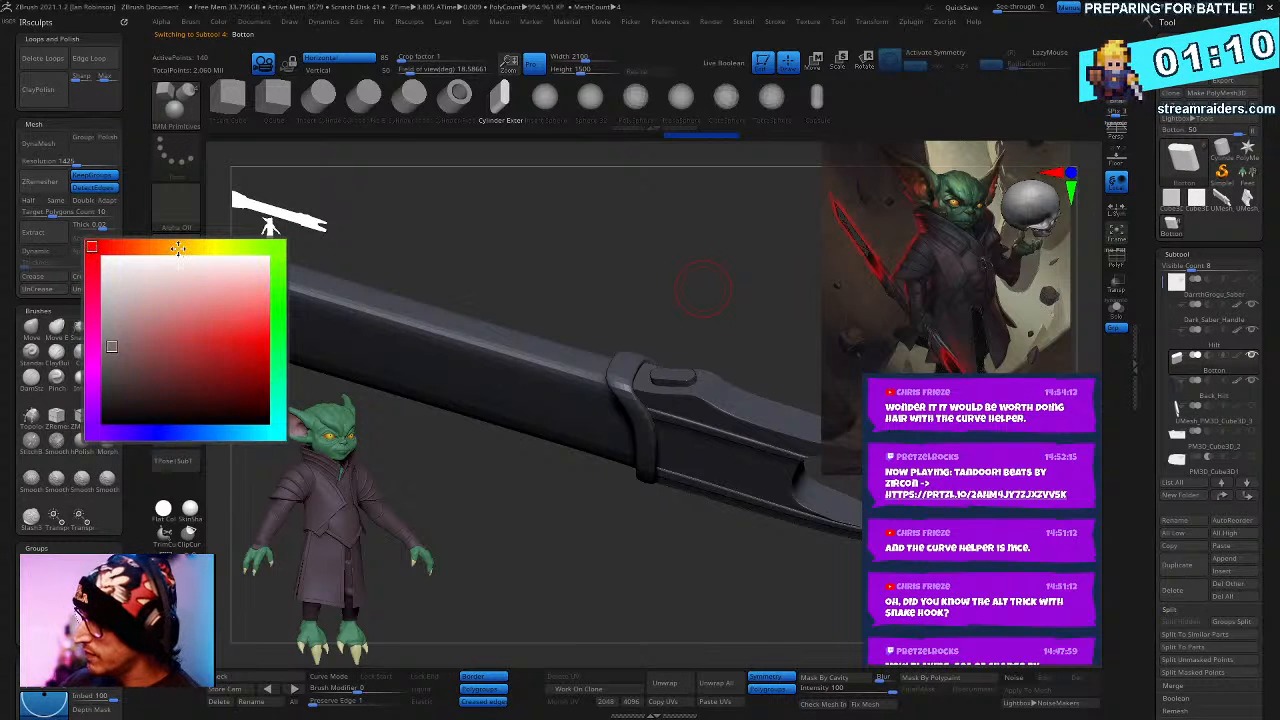
right_click(198, 323)
left_click(198, 323)
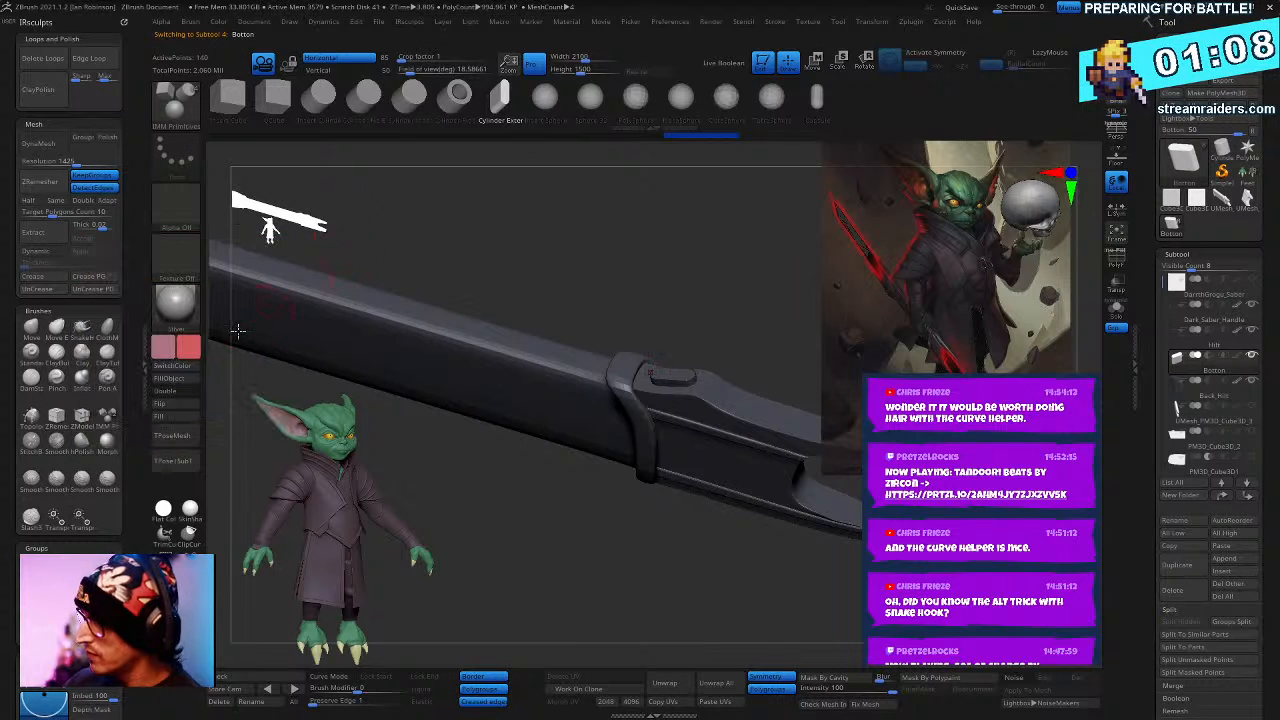
right_click(200, 320)
left_click(186, 386)
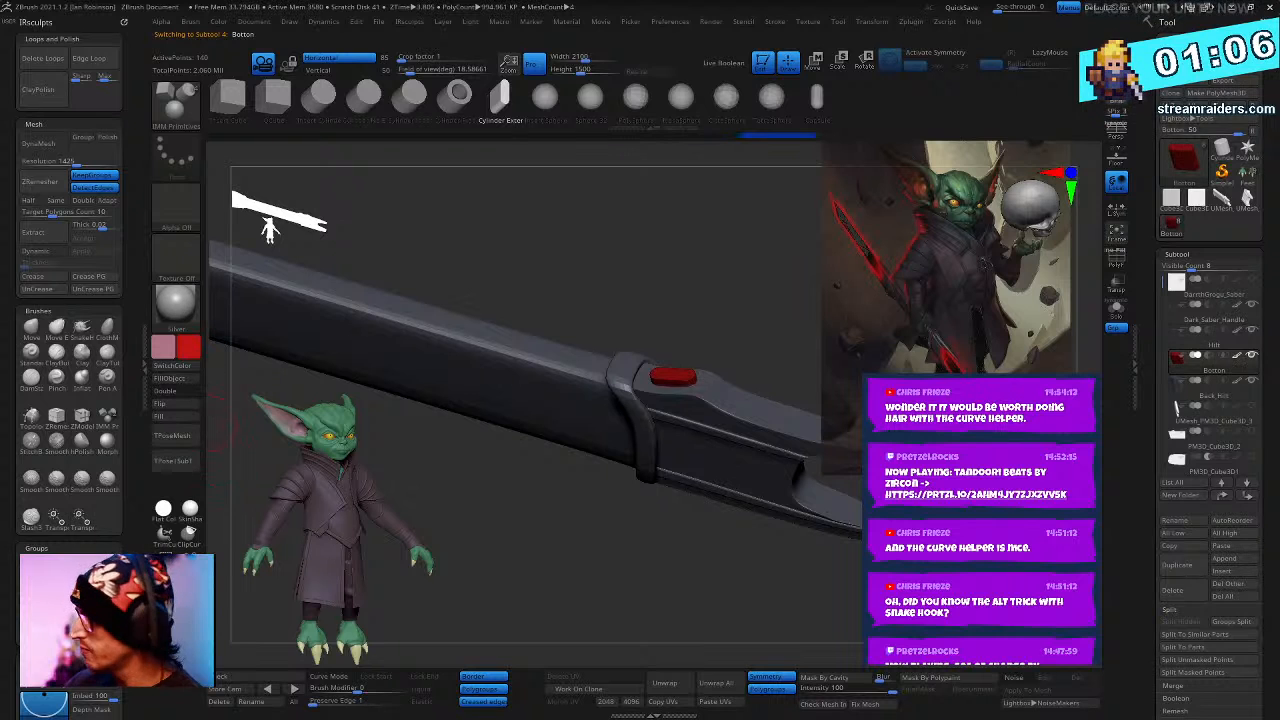
left_click_drag(600, 560, 758, 600)
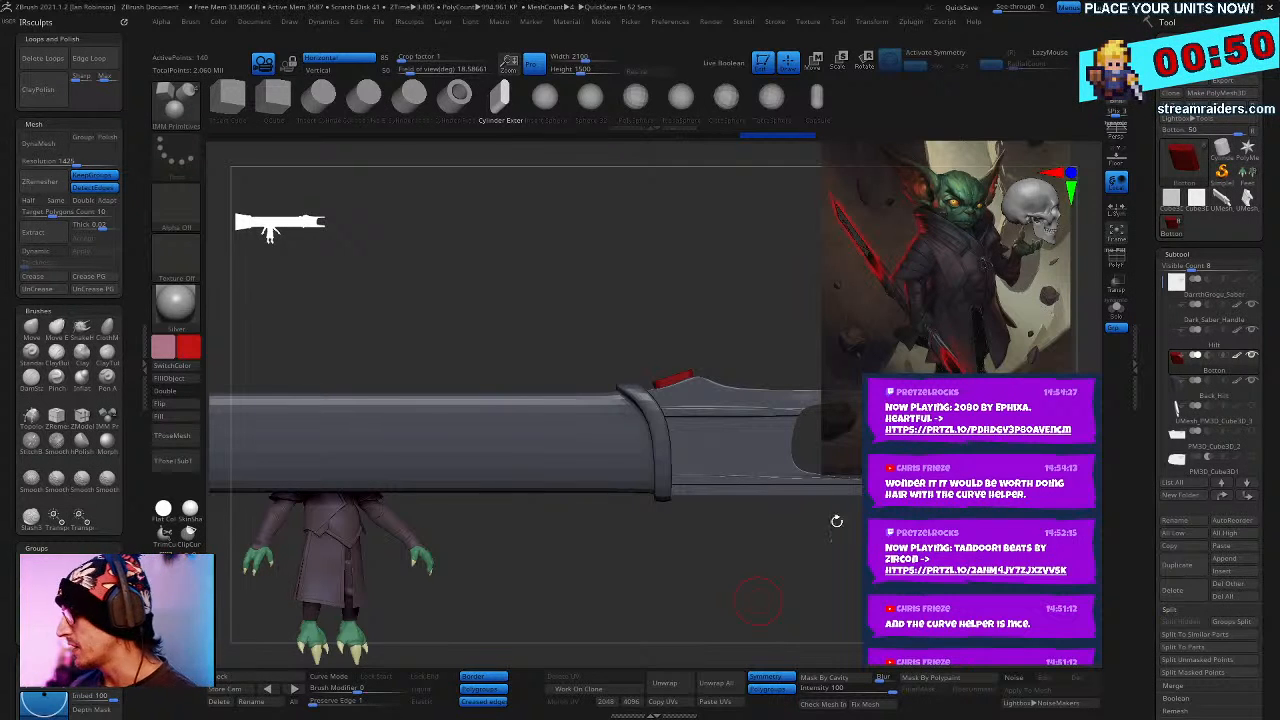
left_click_drag(834, 520, 843, 661)
right_click_drag(763, 543, 638, 531, "ctrl")
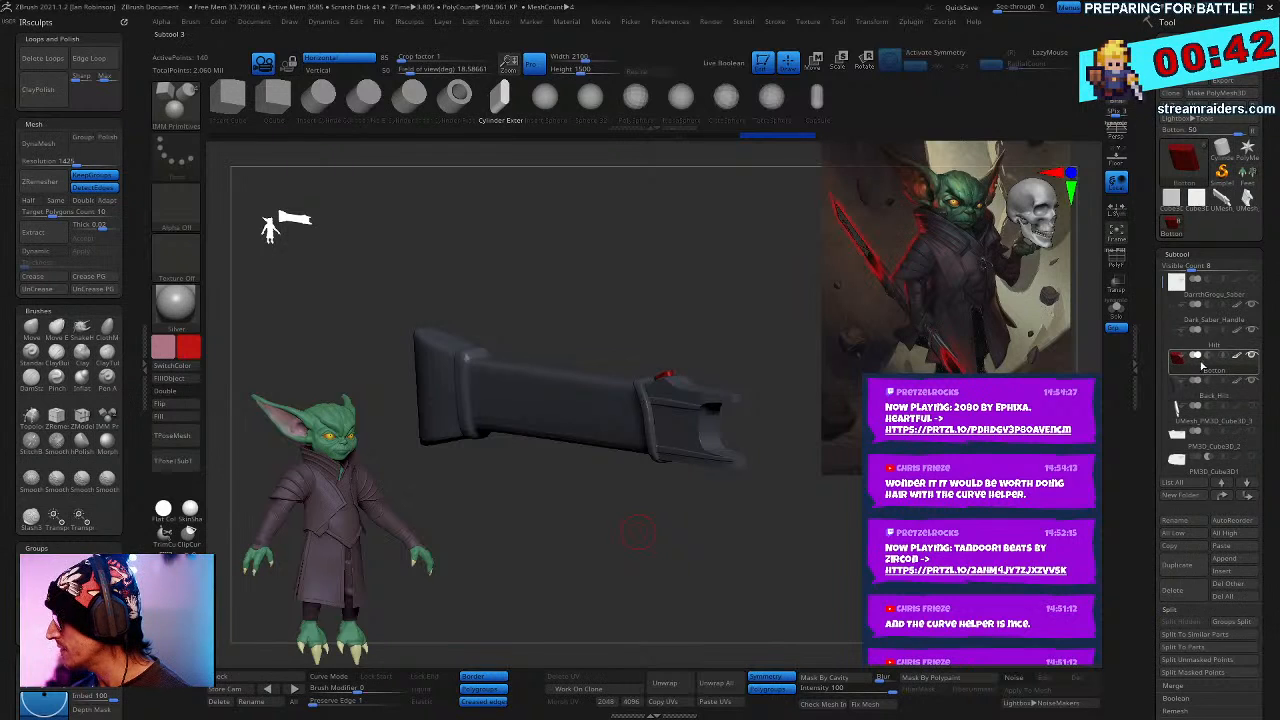
- Select the Hilt subtool and save the tool over the existing DarthGrogu_Saber.ZTL file
key("shift+f")
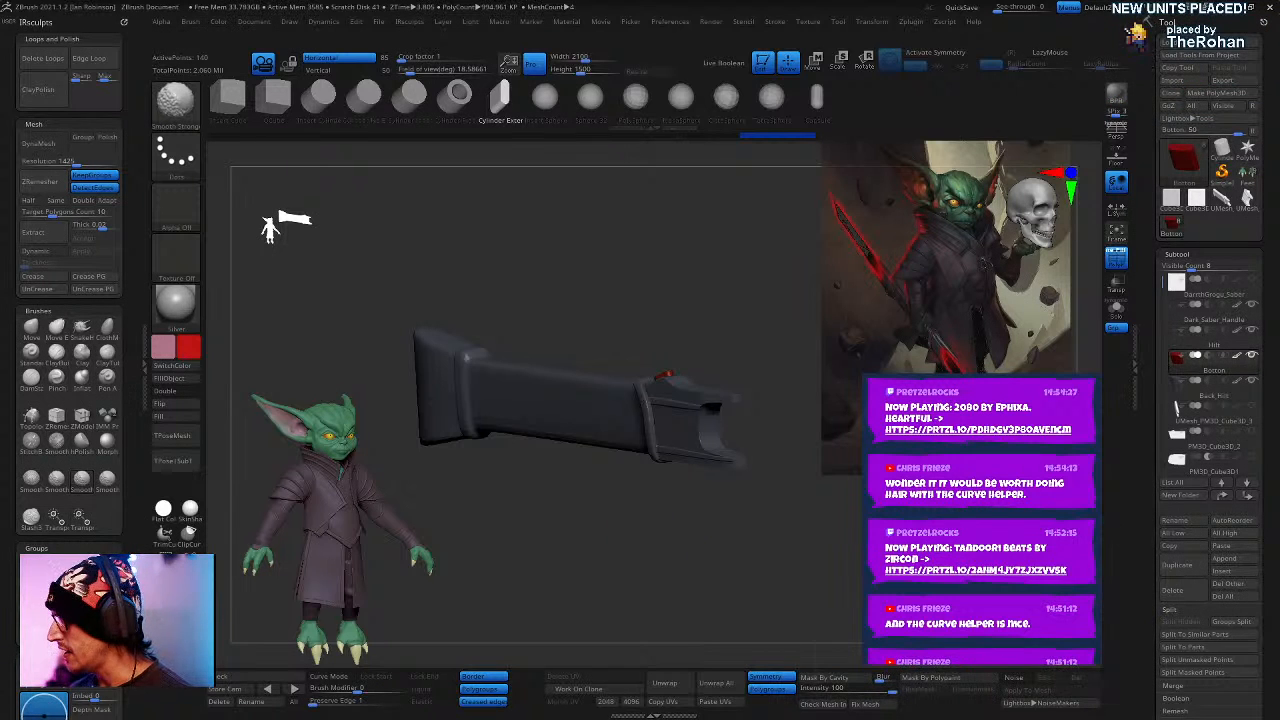
right_click_drag(725, 395, 655, 447, "ctrl")
left_click(729, 451, "alt")
key("shift+f")
left_click(1185, 252)
key("shift+f")
key("shift+f")
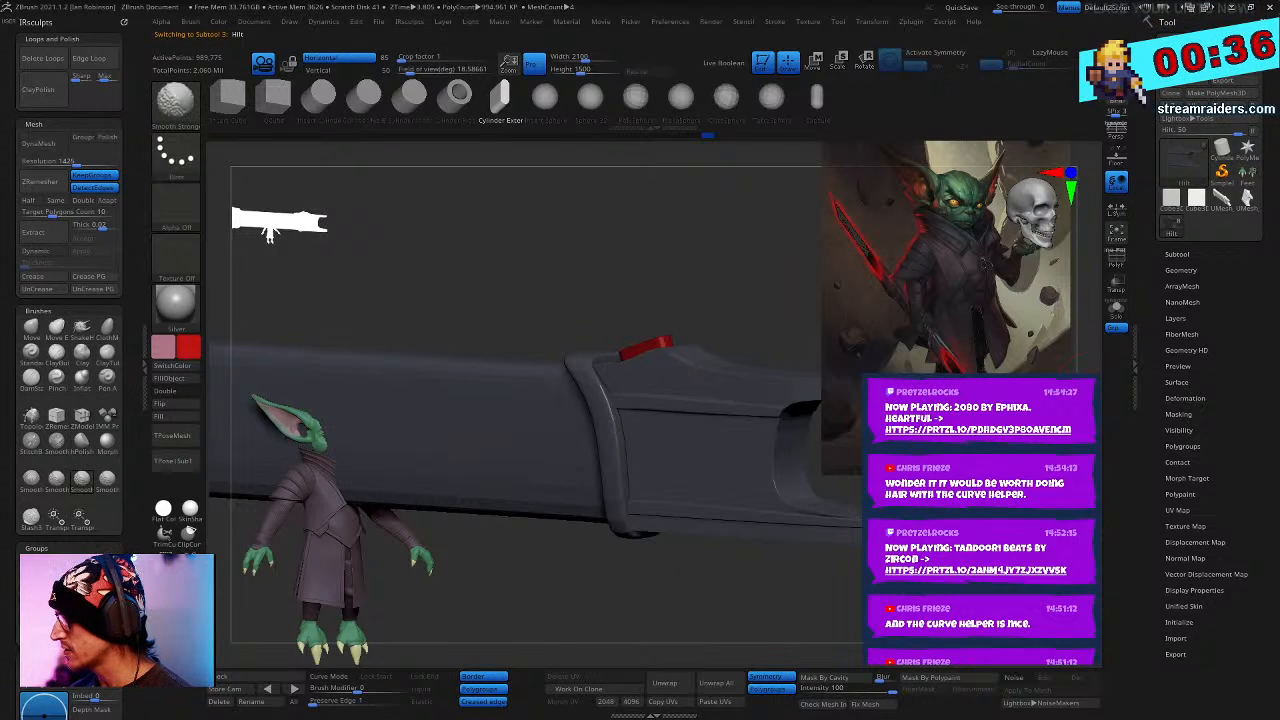
right_click_drag(670, 540, 720, 553)
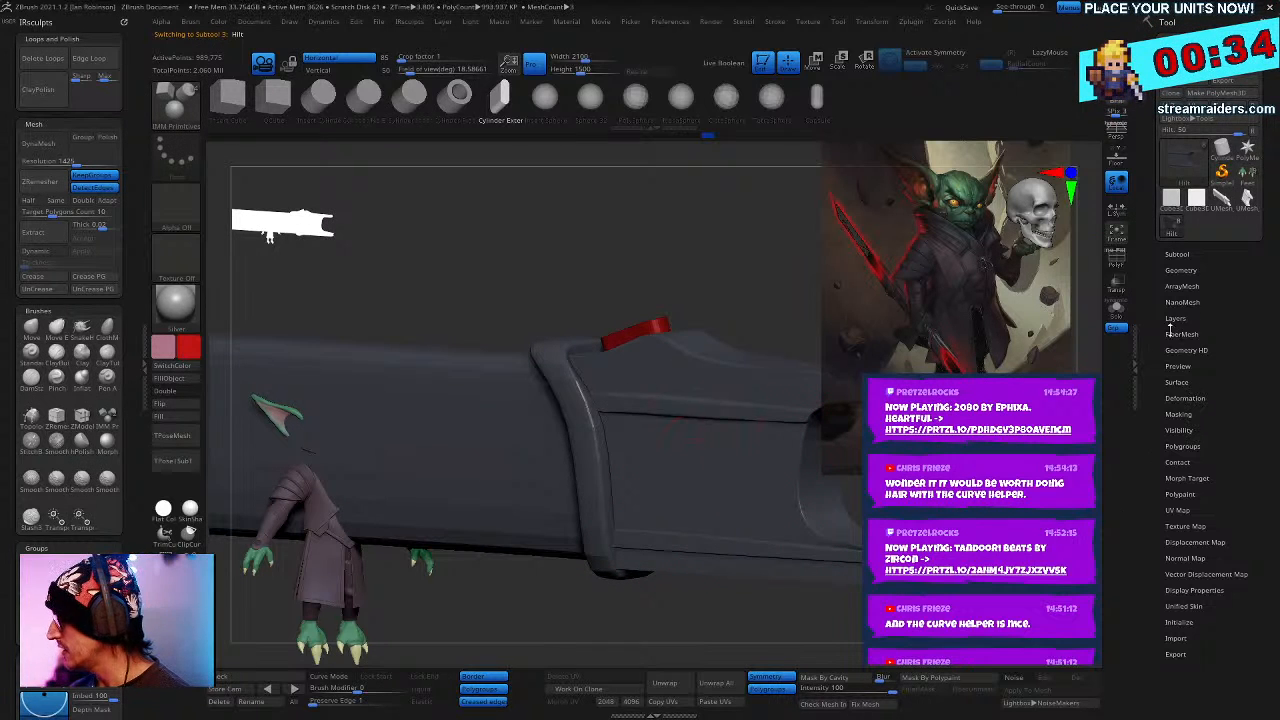
key("ctrl+s")
key("Return")
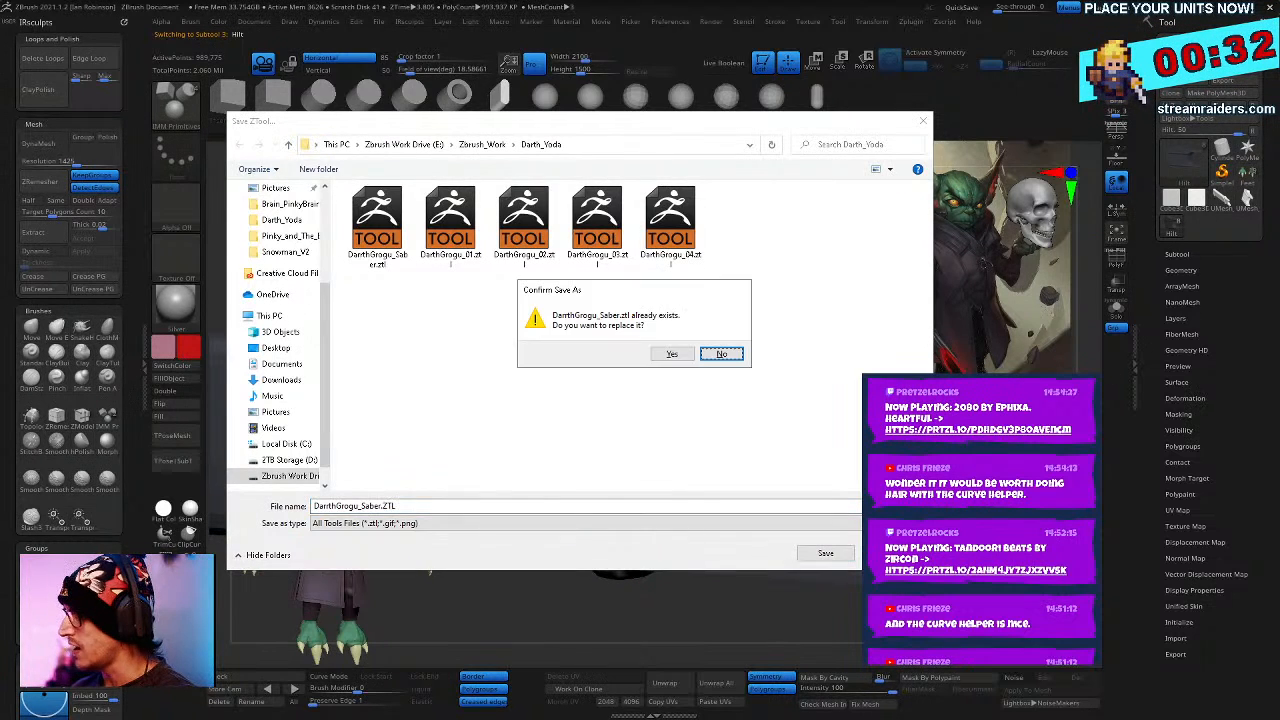
key("y")
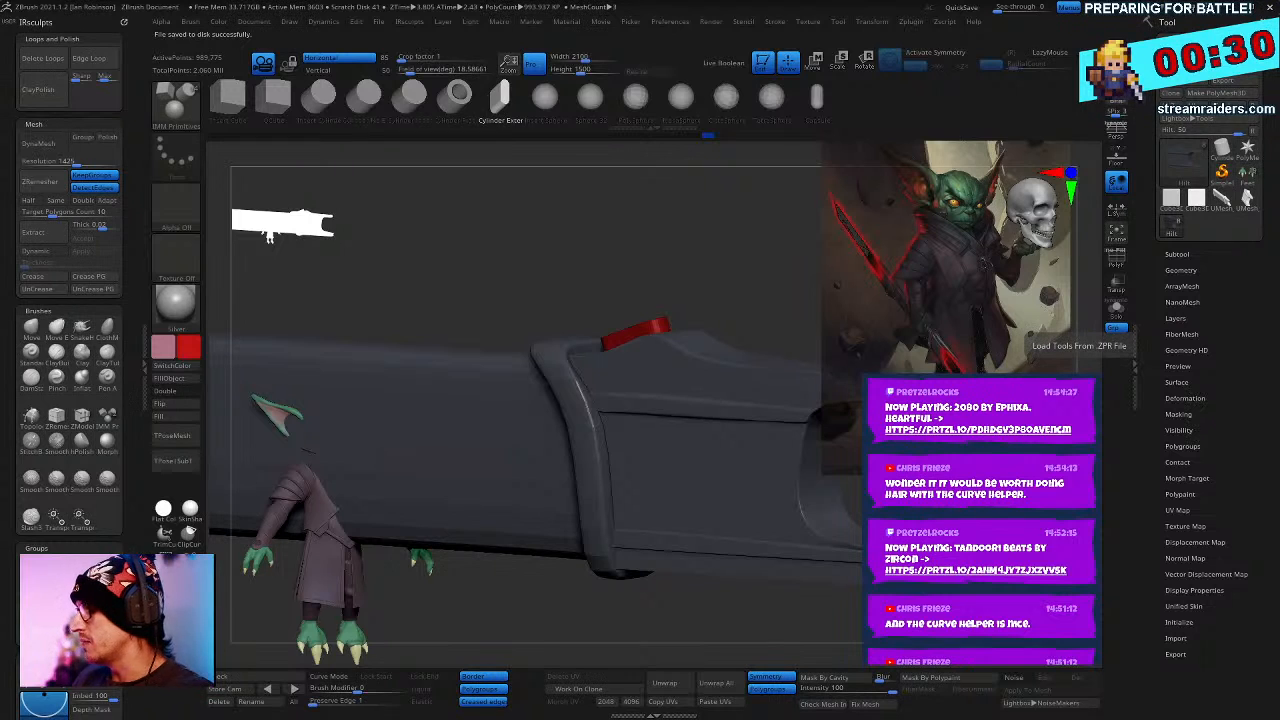
- Try to ZRemesh the Hilt with KeepGroups, DetectEdges and Adapt enabled and a target polygon count of 10
left_click(1182, 270)
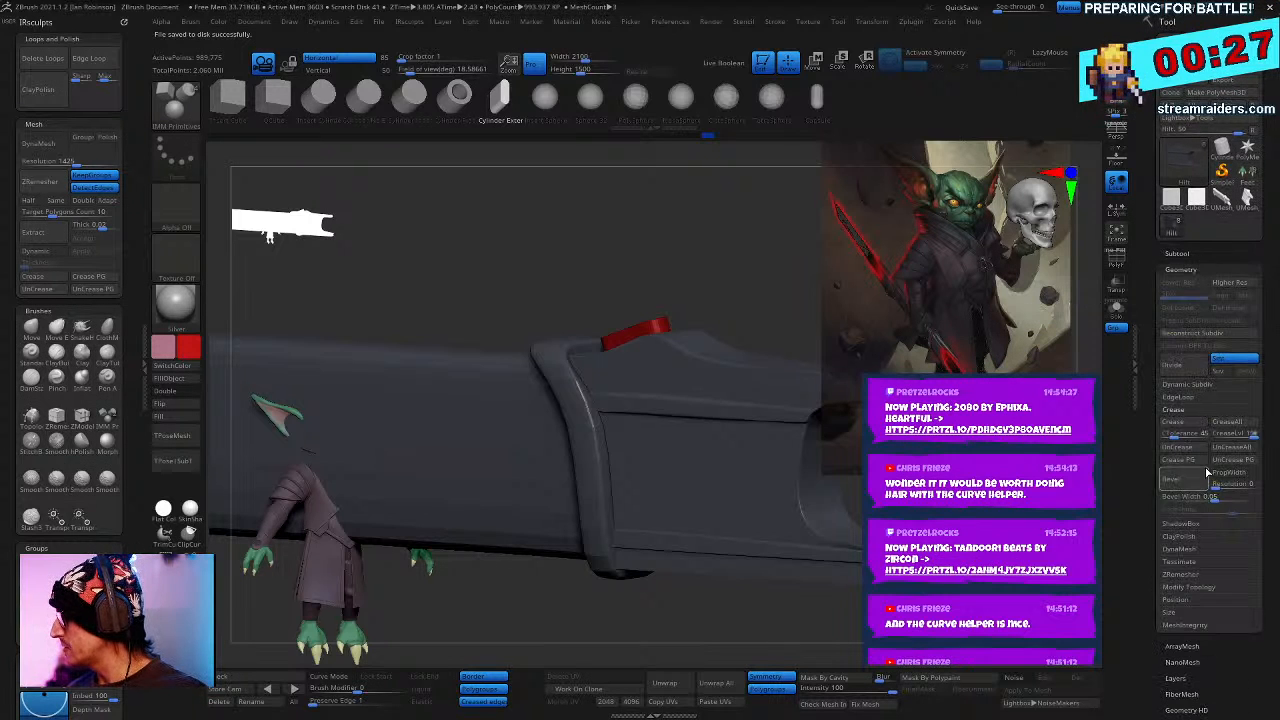
left_click(1239, 424)
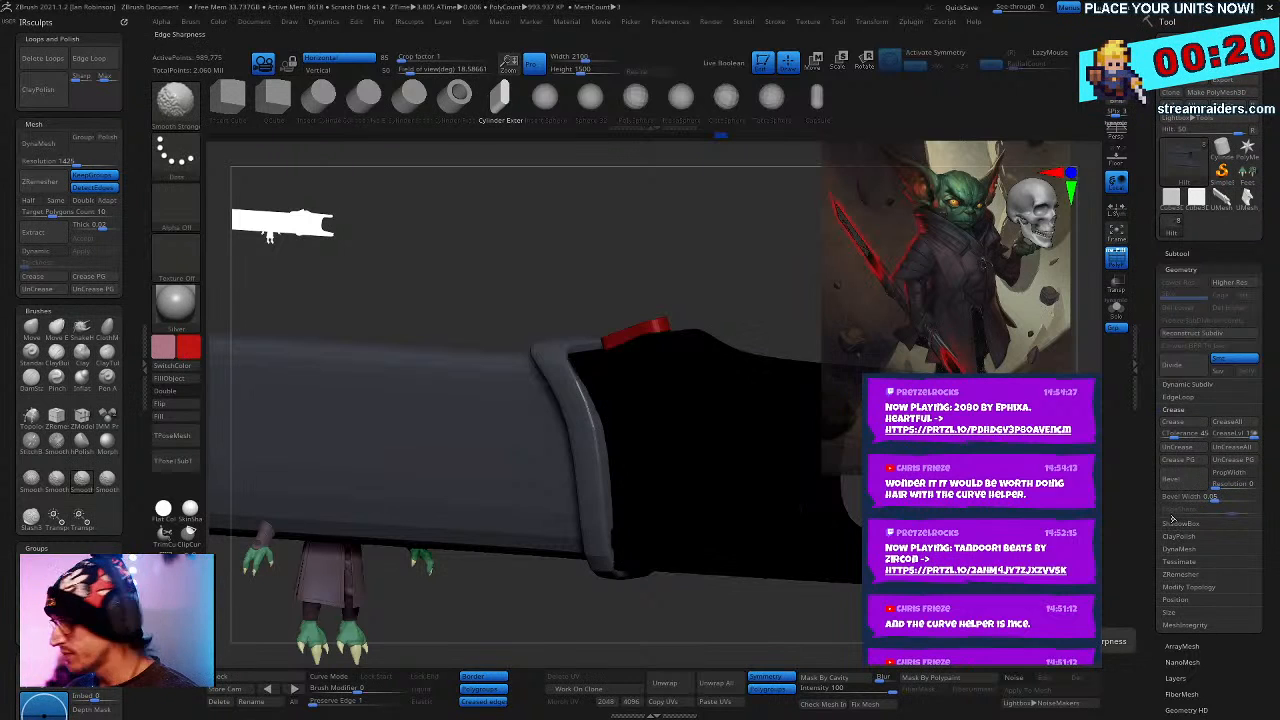
left_click(1180, 574)
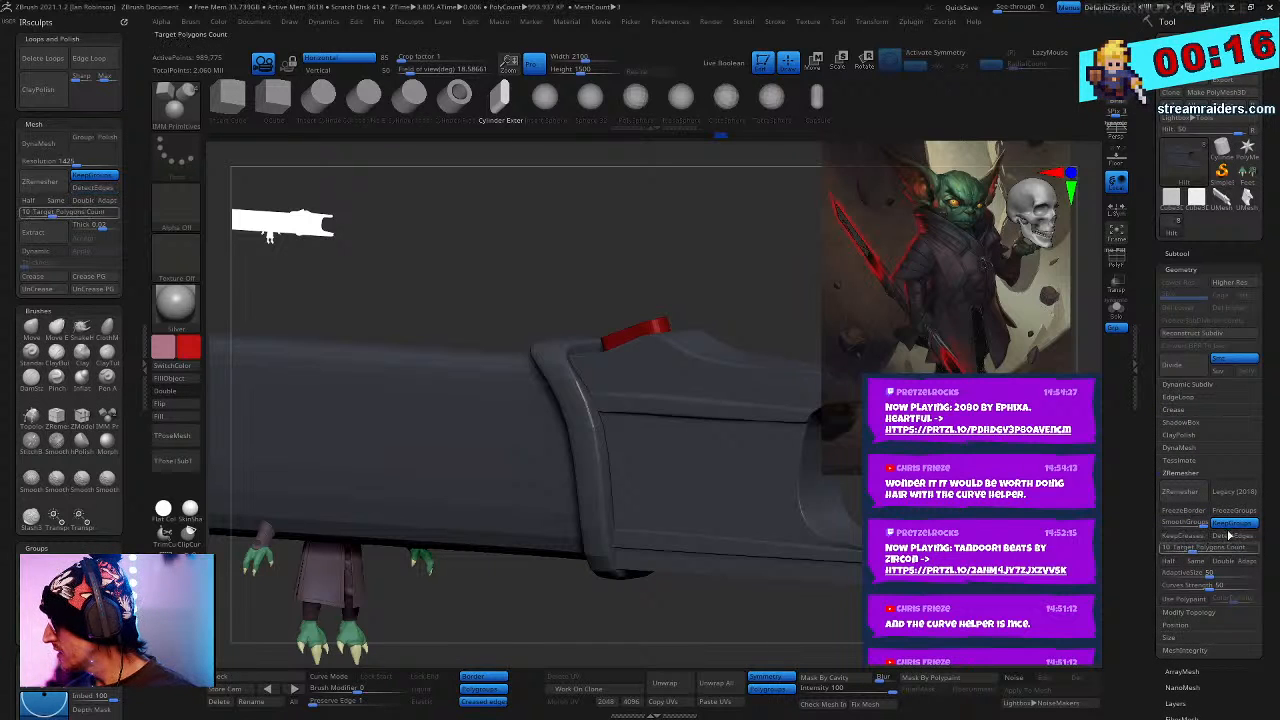
left_click(1186, 492)
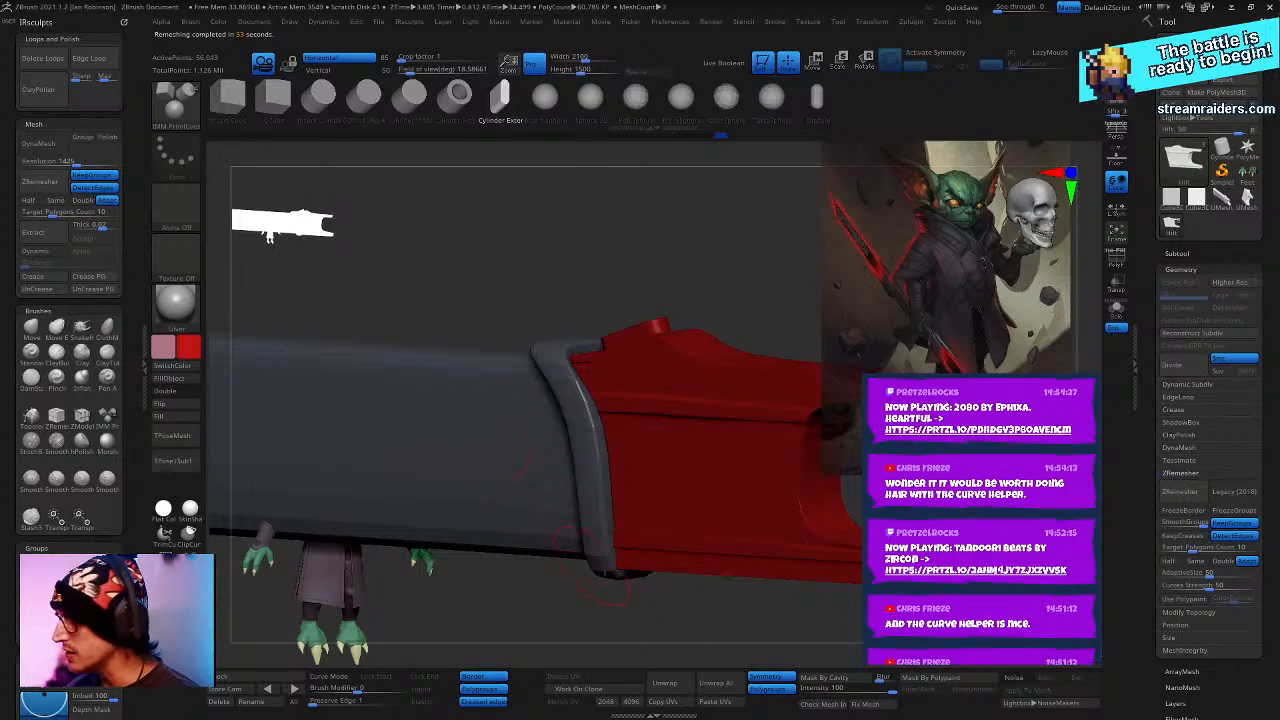
- Isolate the remeshed Hilt to examine its topology and surface, undo the remesh and show all saber parts again
left_click_drag(826, 631, 930, 610)
key("shift+f")
left_click(1116, 311)
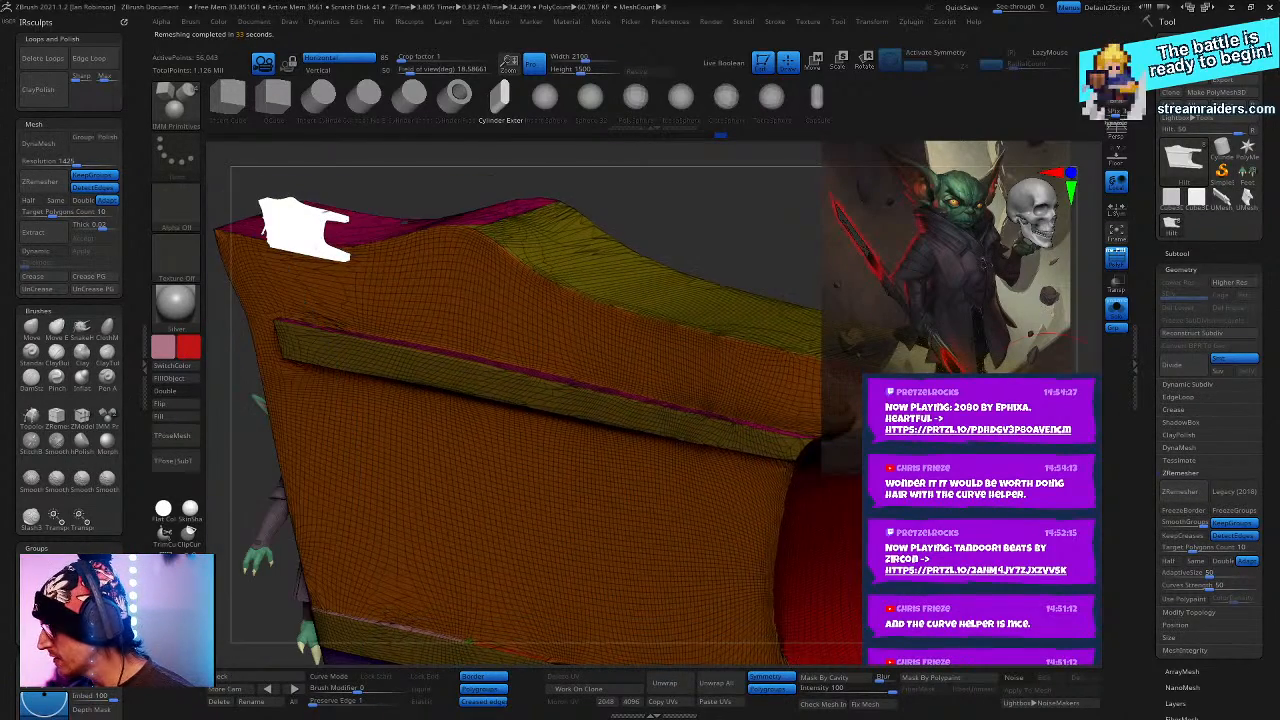
key("shift+f")
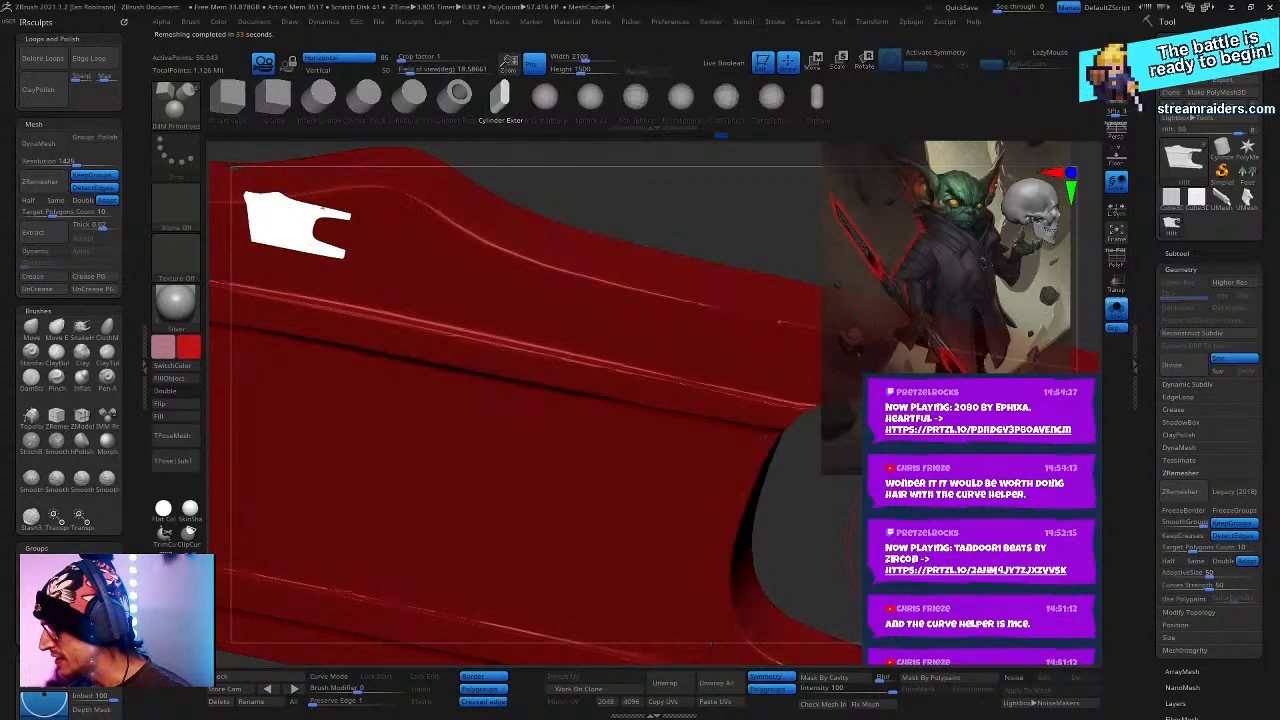
left_click_drag(950, 600, 960, 410)
key("ctrl+z")
left_click(1116, 311)
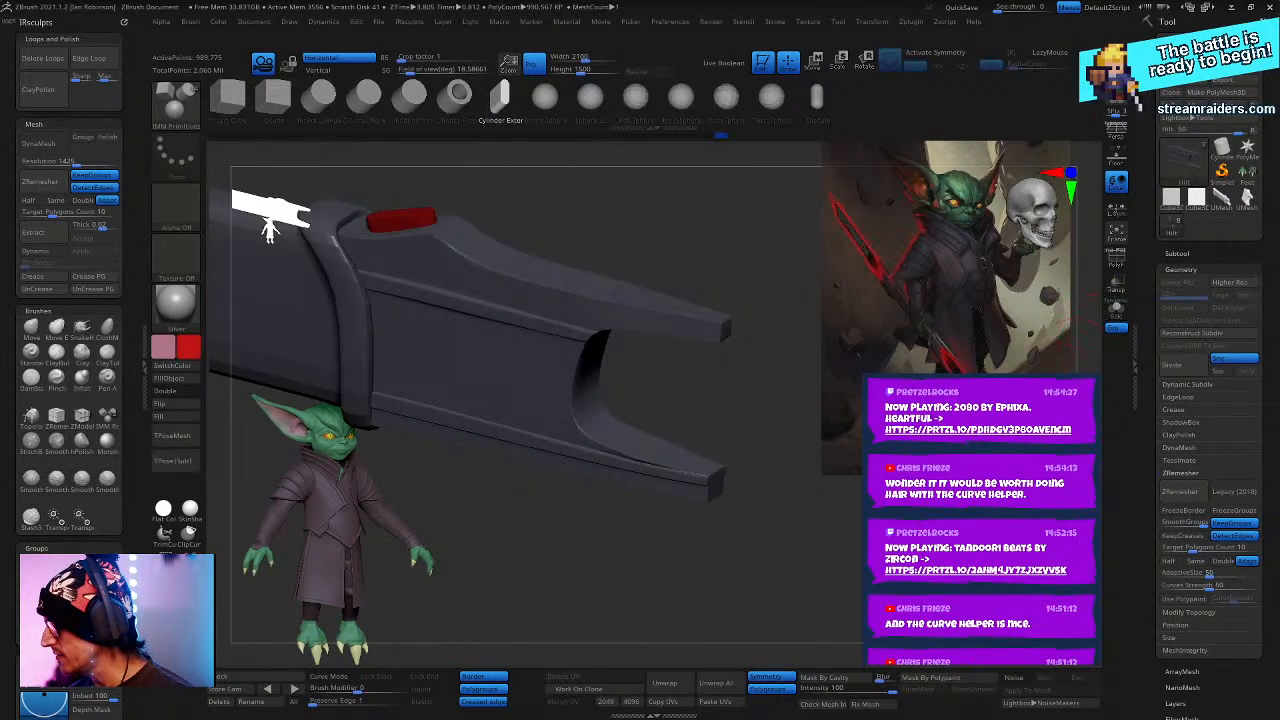
- Select the Dark_Saber_Handle subtool and convert its dynamic subdivision into real subdivision levels
left_click_drag(850, 450, 840, 385, "alt")
mouse_move(640, 470)
left_mouse_down()
mouse_move(720, 440)
mouse_move(640, 480)
left_mouse_up()
left_click_drag(640, 480, 786, 508, "alt")
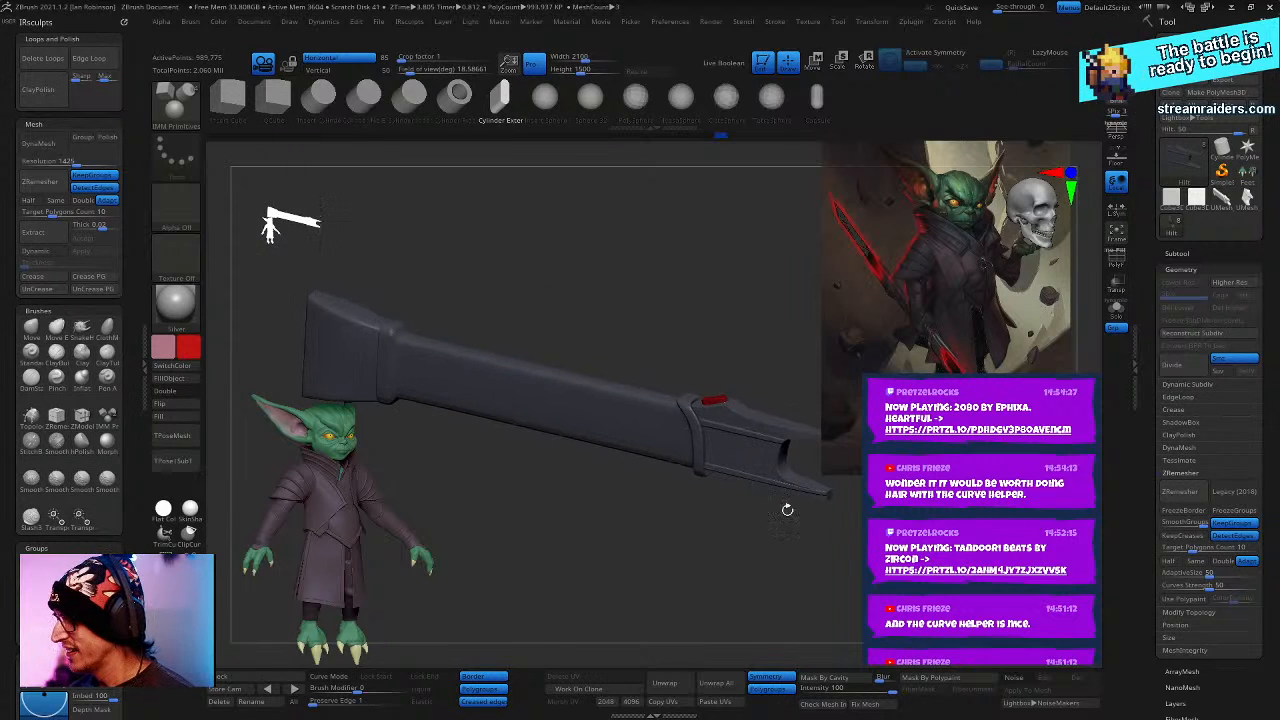
left_click(621, 403, "alt")
key("shift+f")
key("shift+f")
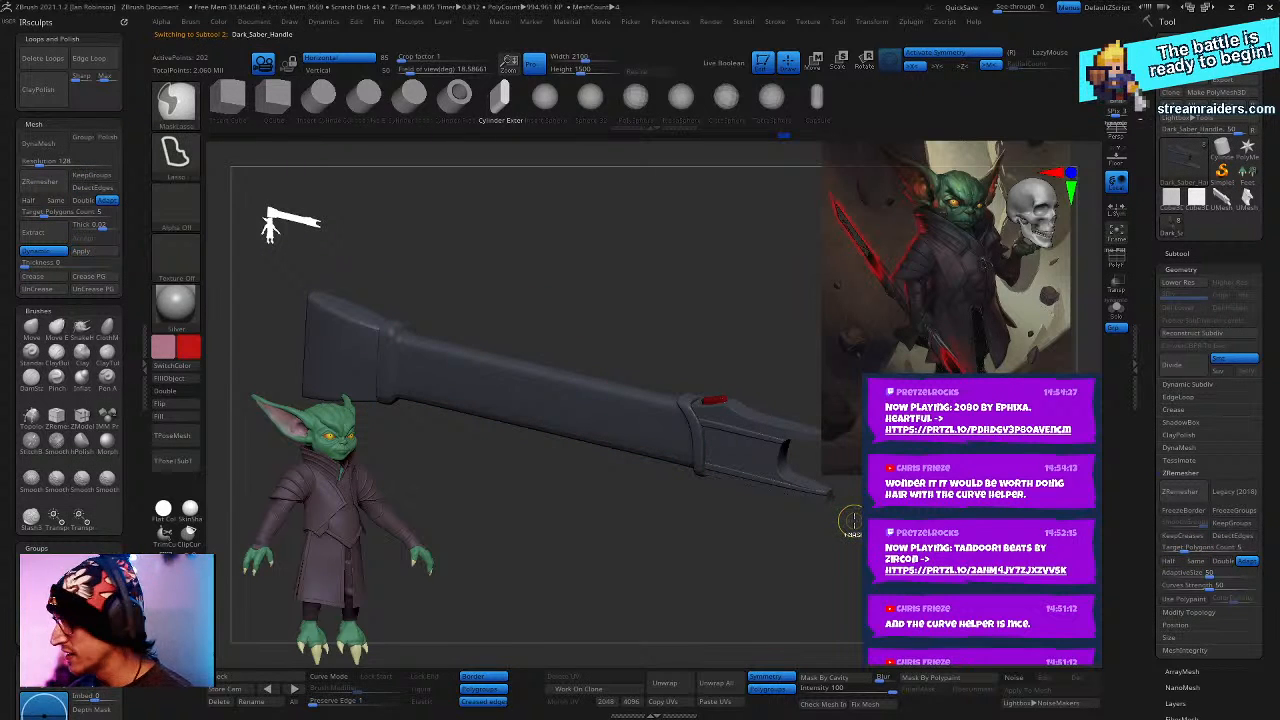
left_click(82, 251)
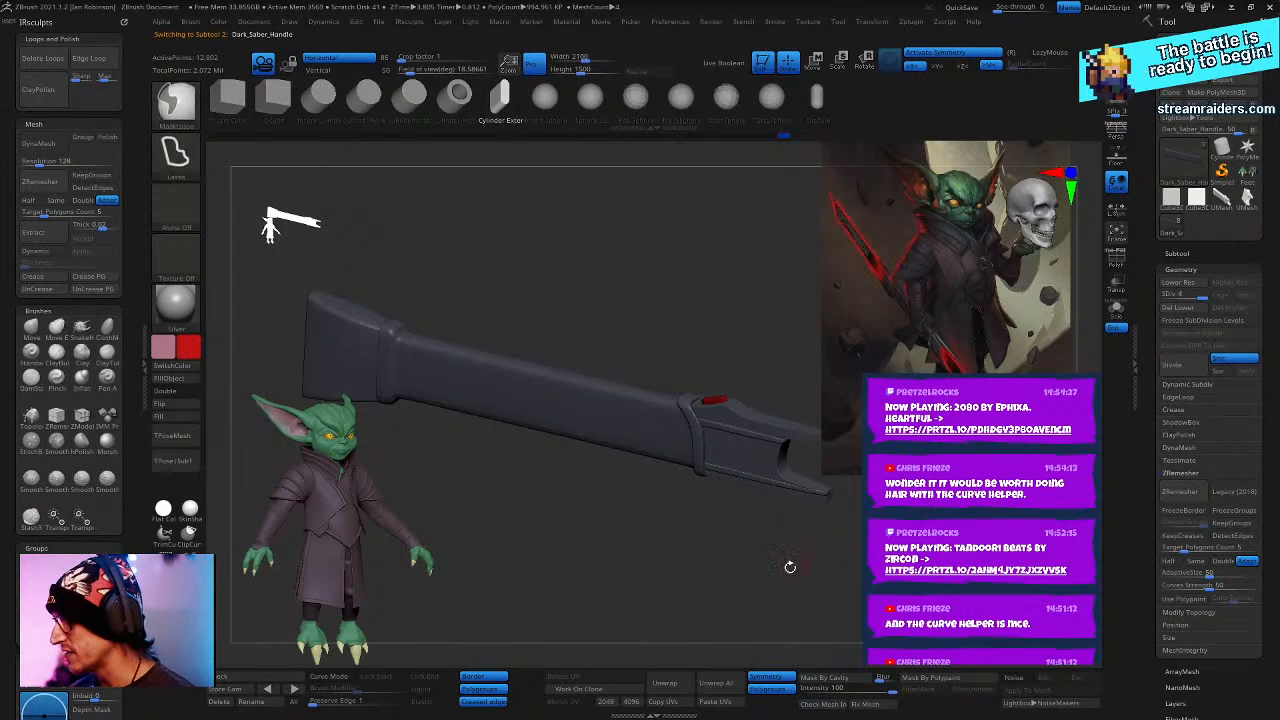
mouse_move(790, 567)
left_mouse_down()
mouse_move(717, 563)
mouse_move(705, 539)
left_mouse_up()
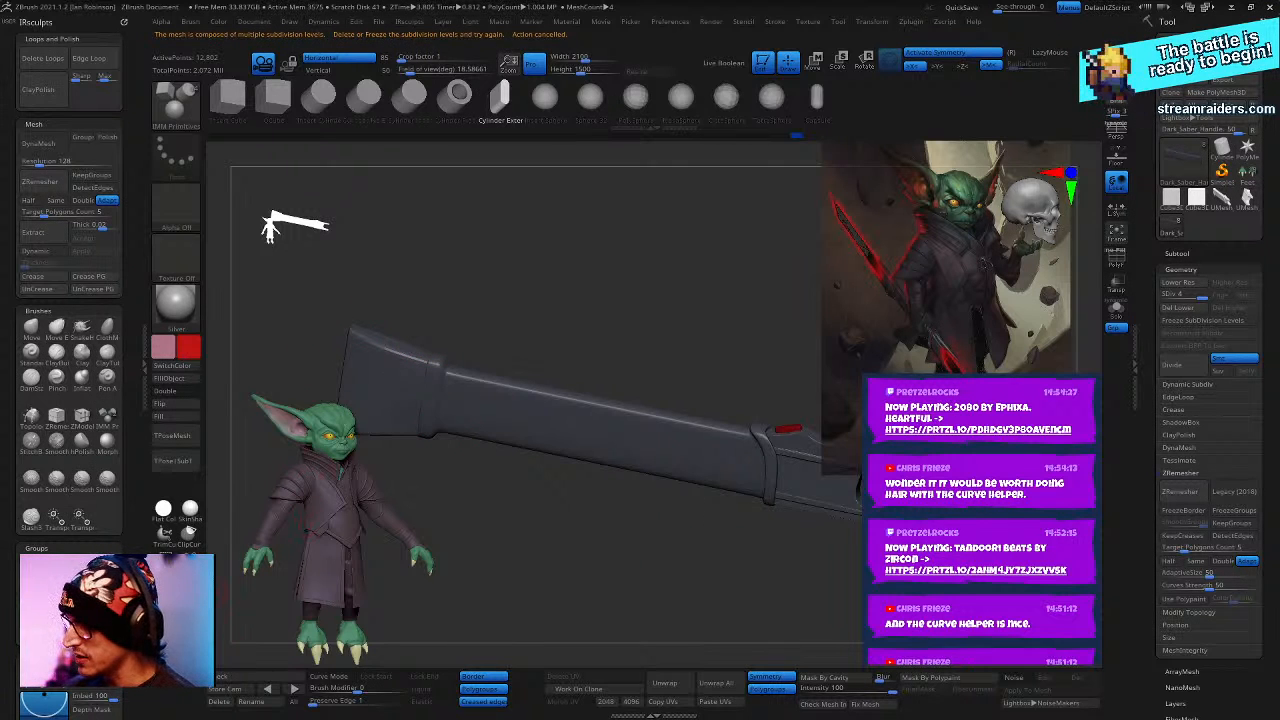
- Select the Back_Hilt subtool and convert its dynamic subdivision into real subdivision levels
left_click(31, 516)
left_click(355, 330, "alt")
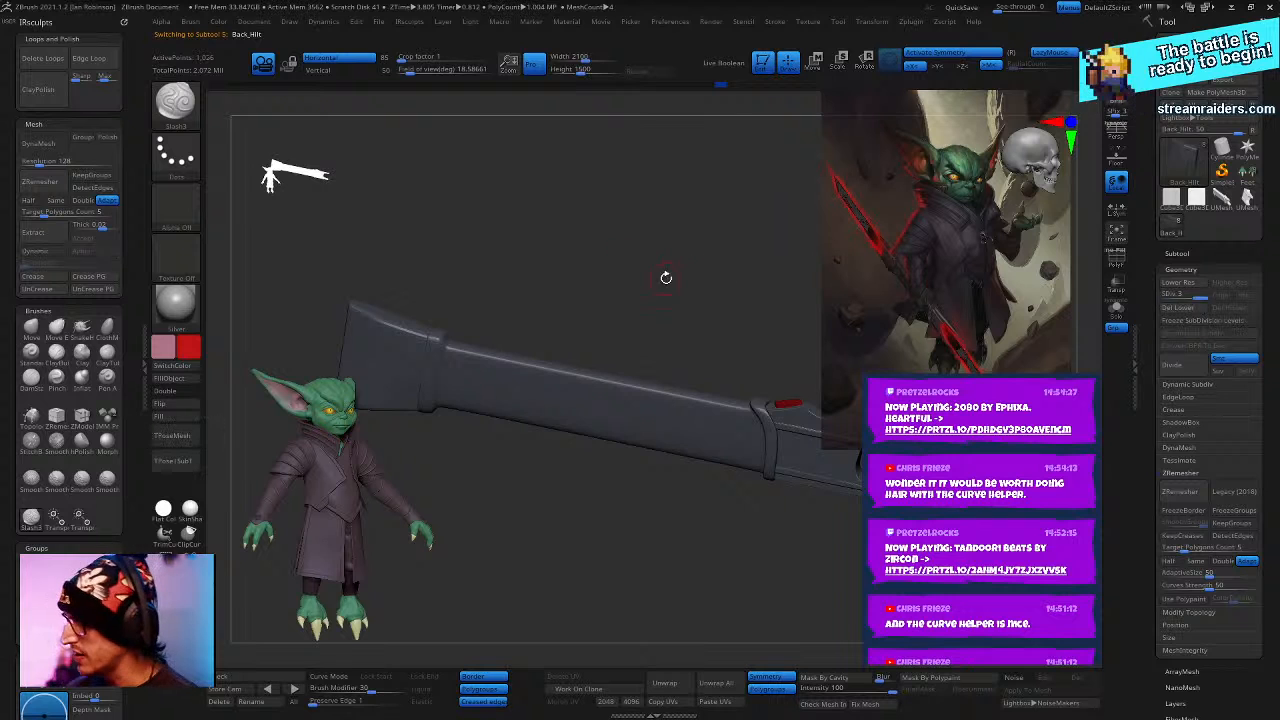
left_click_drag(663, 277, 789, 474)
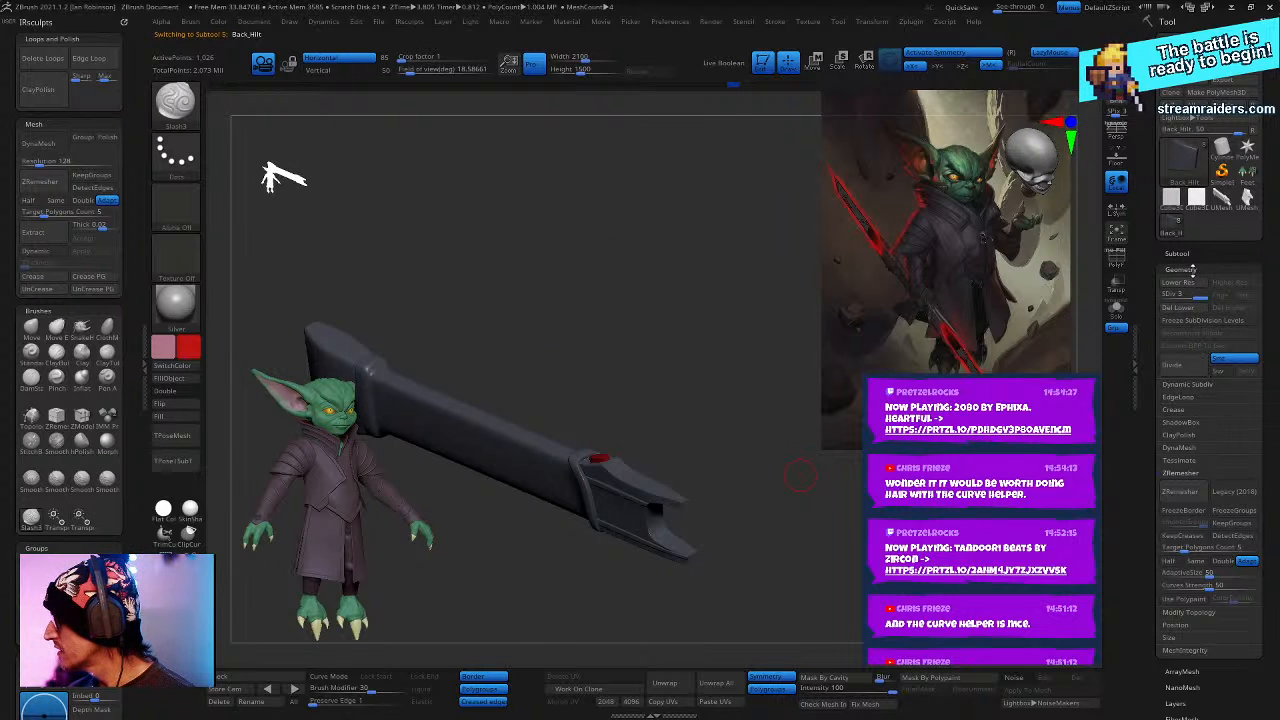
- Merge the visible saber subtools into a separate tool, switch to Merged_Back_Hilt and copy its subtool
left_click(1193, 254)
left_click_drag(735, 375, 775, 350)
left_click_drag(268, 178, 272, 176)
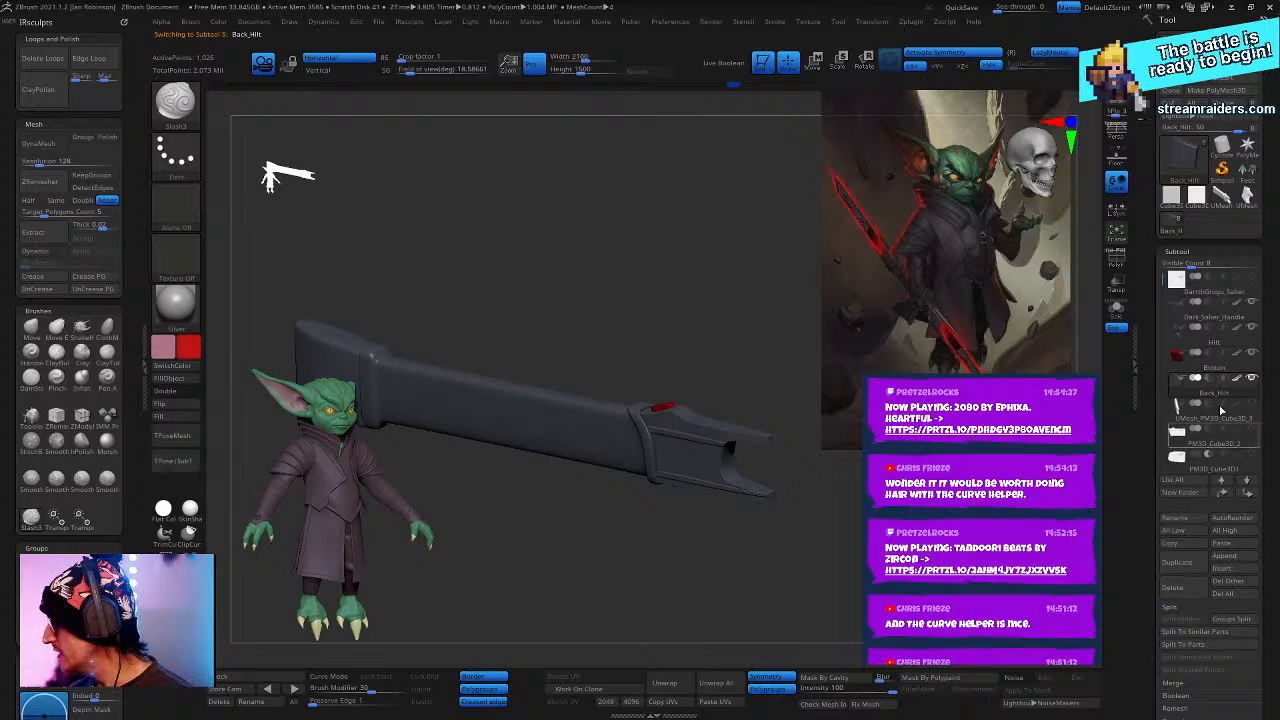
left_click(1185, 686)
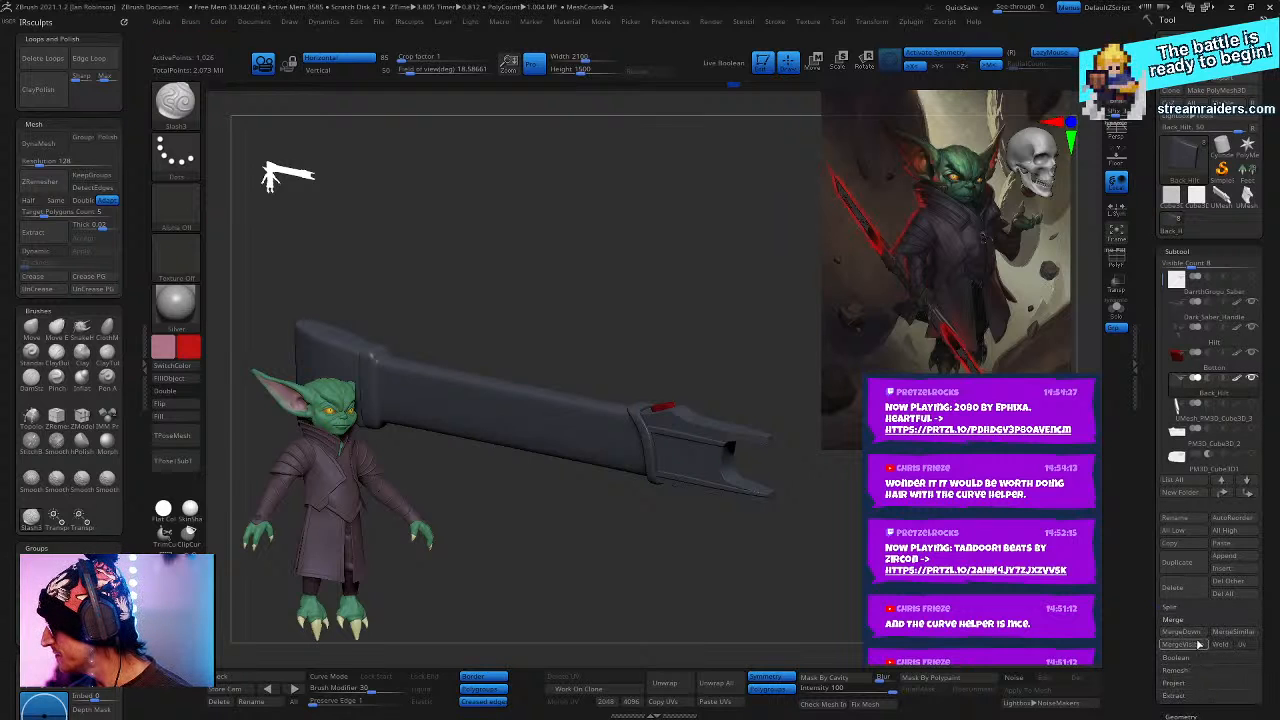
left_click(1183, 644)
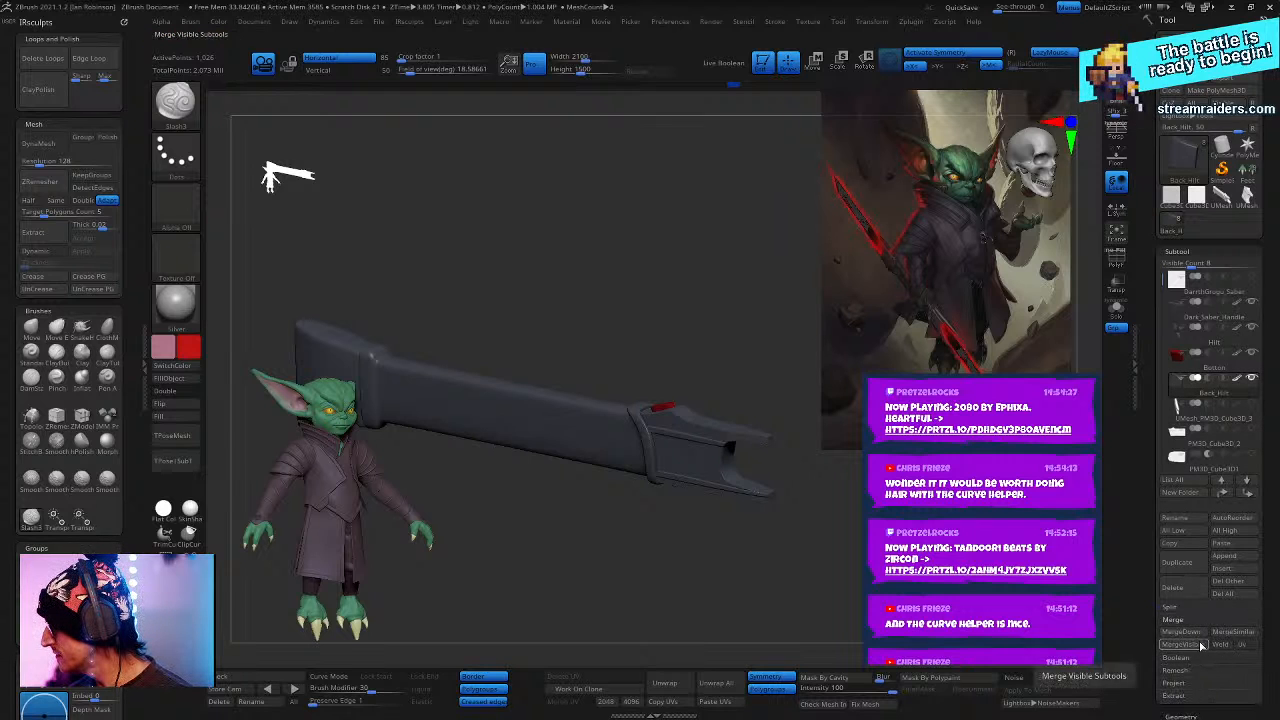
left_click(1208, 228)
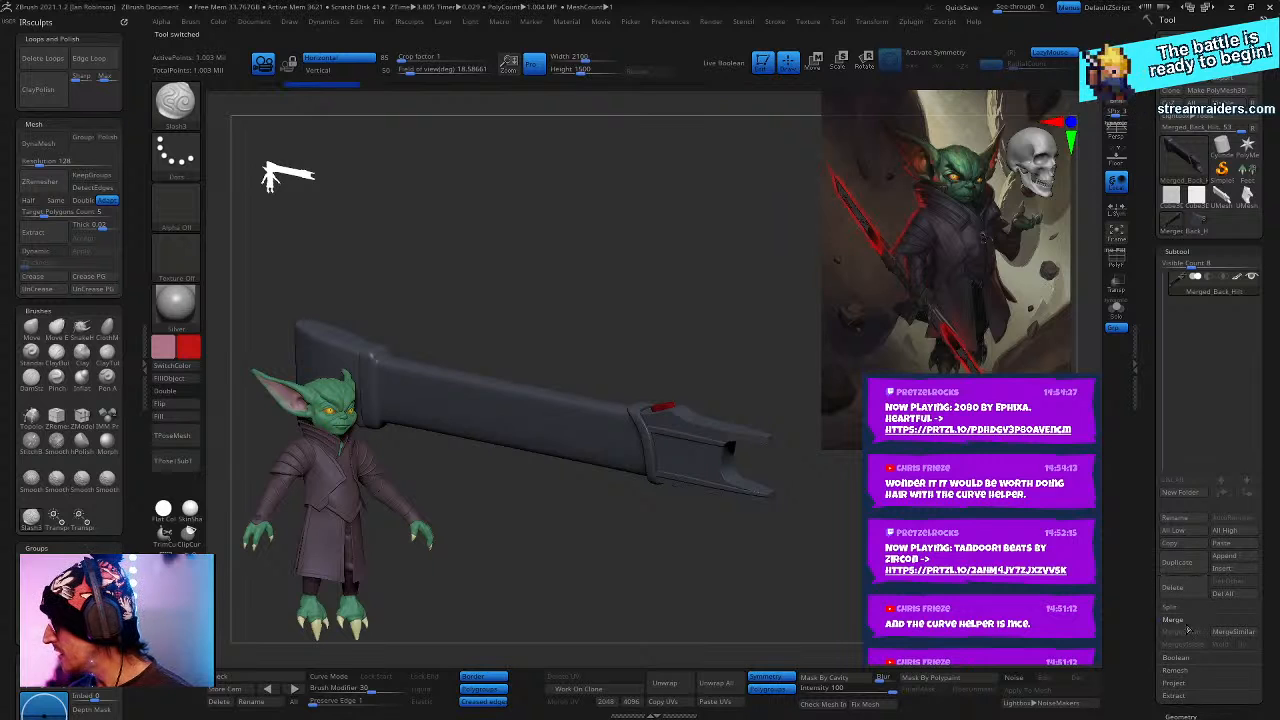
left_click(1184, 546)
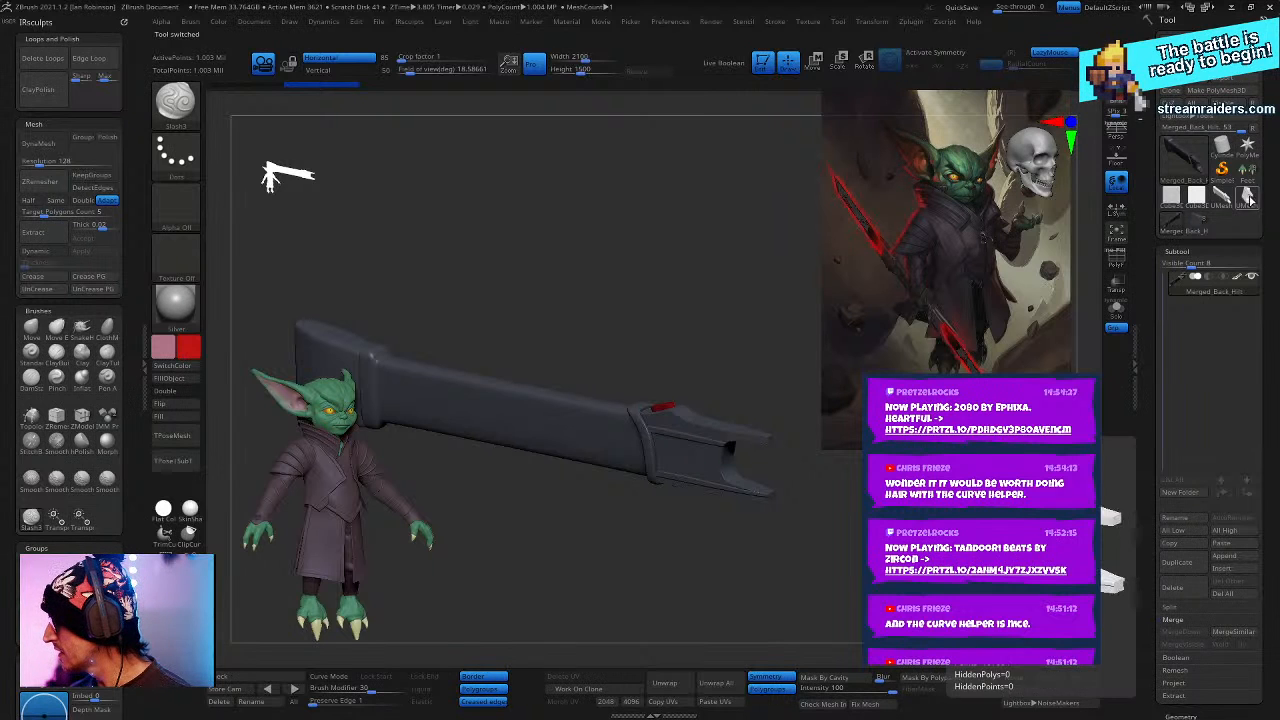
- Switch to the goblin-like character's tool, hide the reference image overlay and show the model in the SkinShade4 material from the front
left_click(1247, 173)
right_click_drag(740, 420, 740, 290, "ctrl")
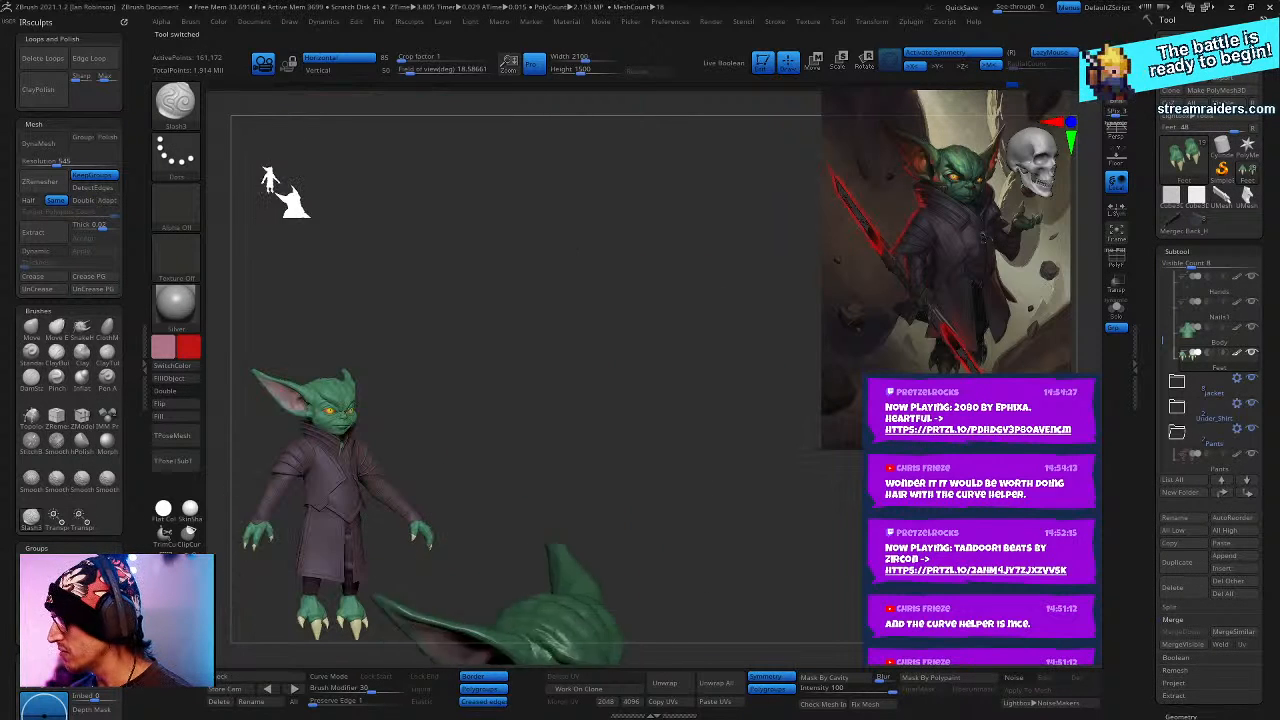
right_click_drag(740, 560, 725, 275, "alt")
key("z")
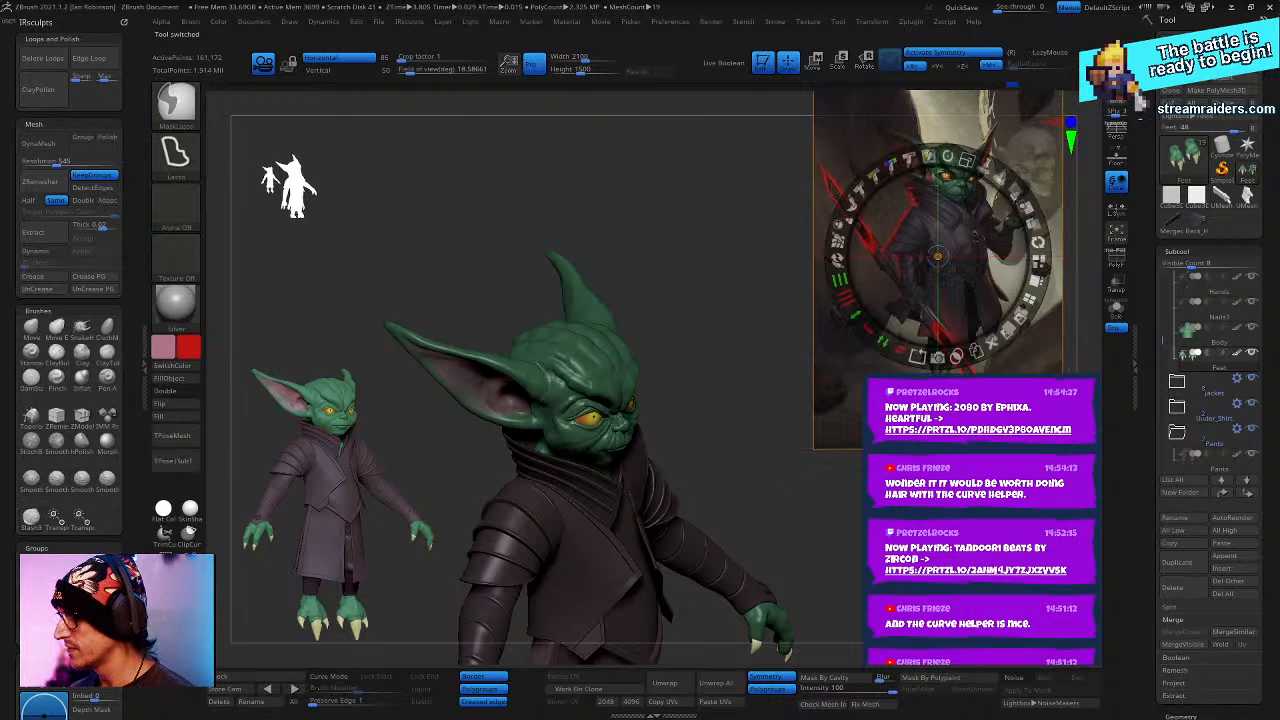
key("shift+z")
right_click_drag(740, 340, 600, 310)
key("shift+z")
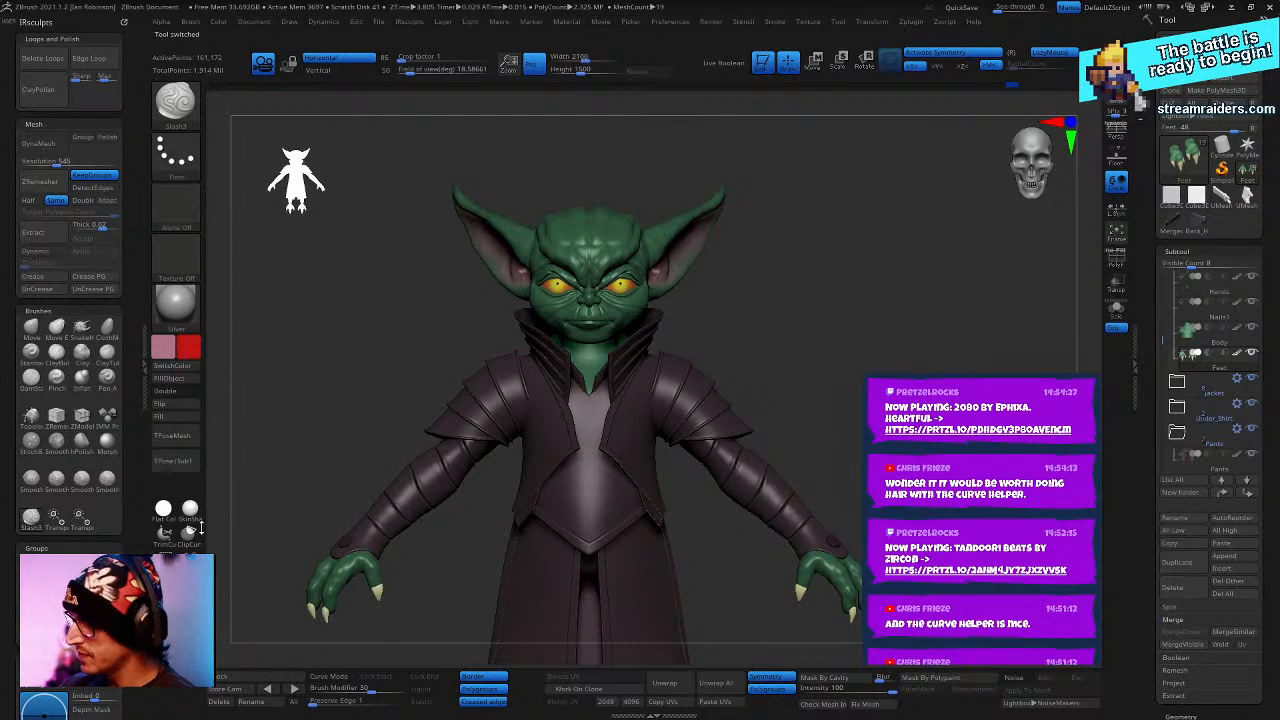
left_click(192, 512)
- Select the PM3D_Cylinder3D1 subtool at the end of the list and paste the copied saber below it
right_click_drag(836, 370, 917, 287, "alt")
scroll(1162, 345, "down", 1)
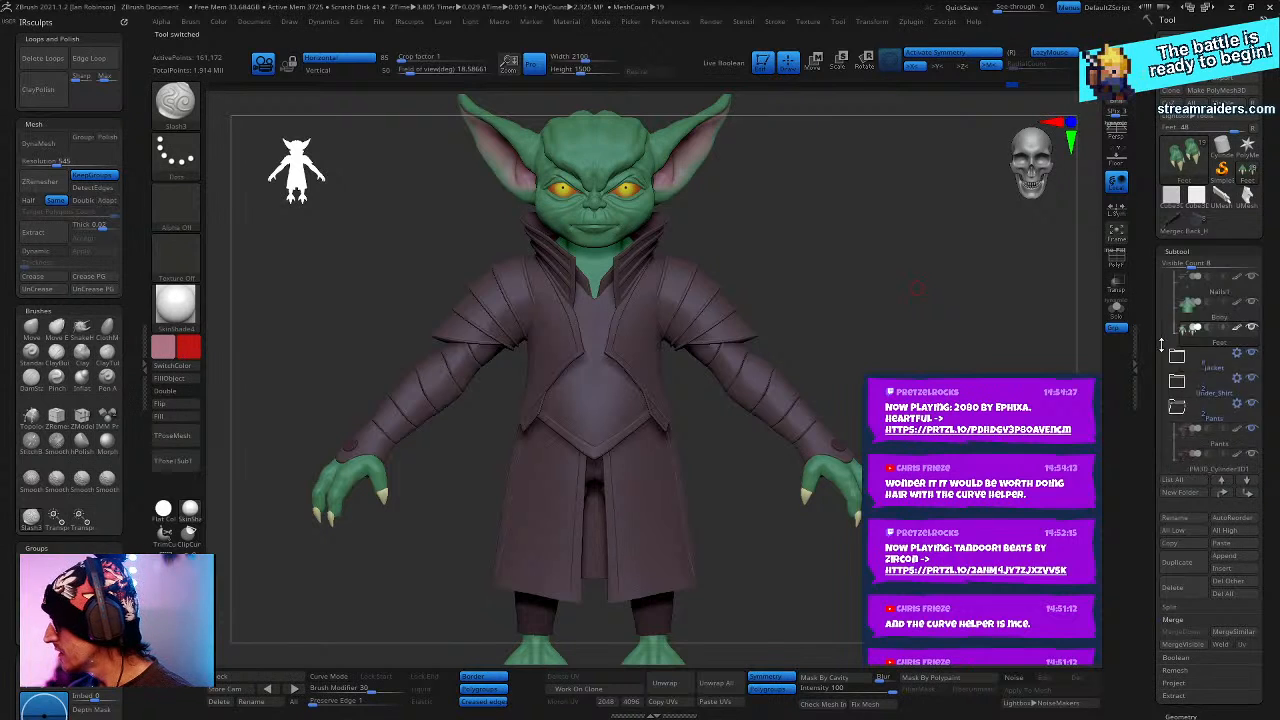
left_click(1216, 468)
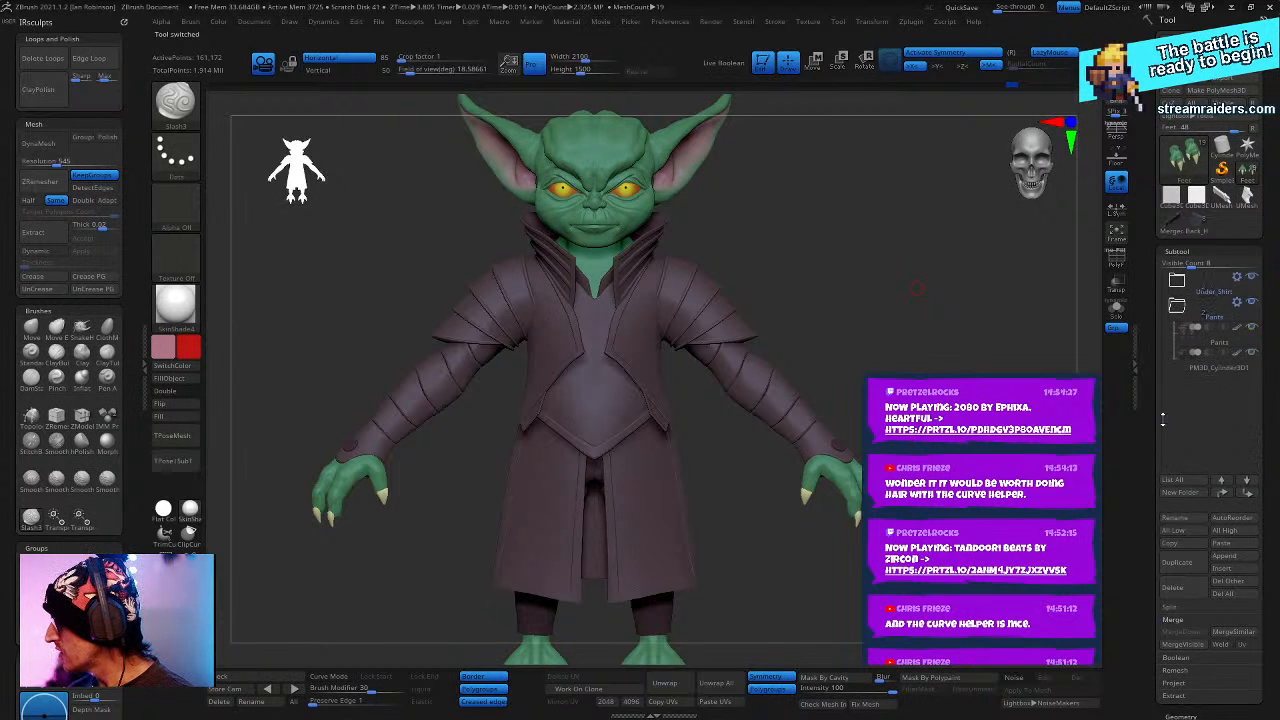
left_click(1231, 549)
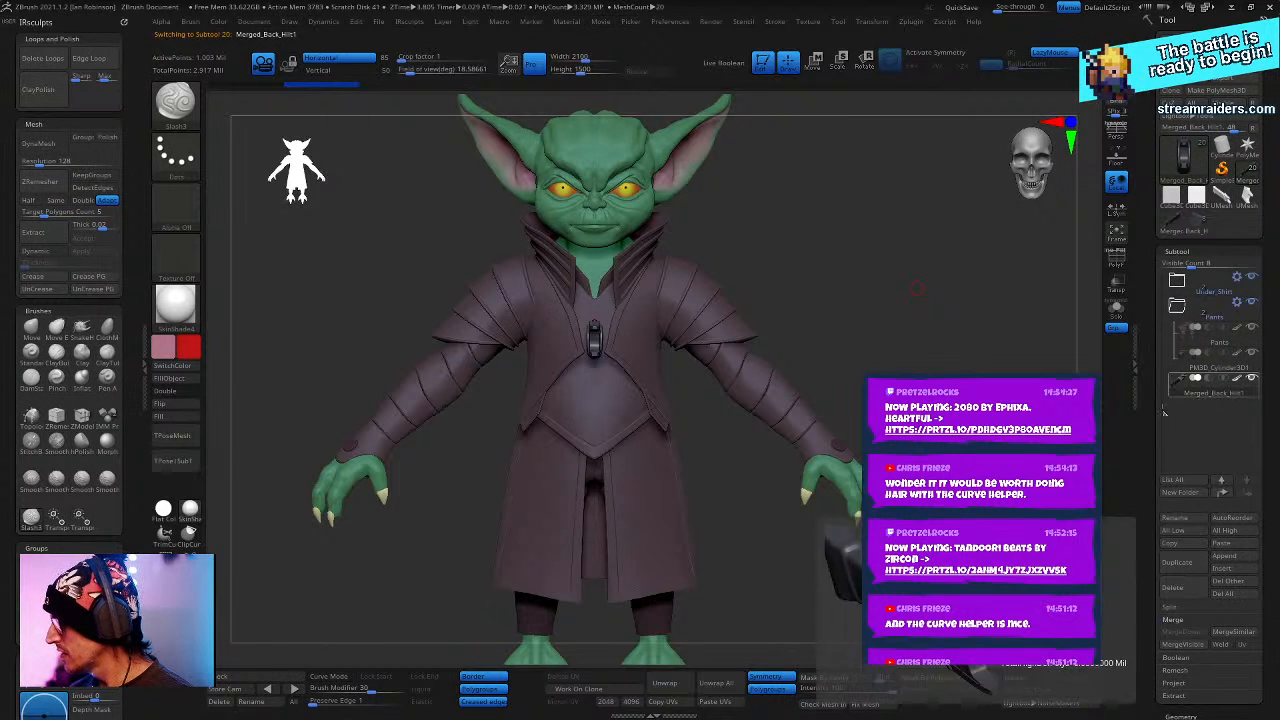
- Move the pasted saber to the character's right hand and scale it up to suit the figure
key("w")
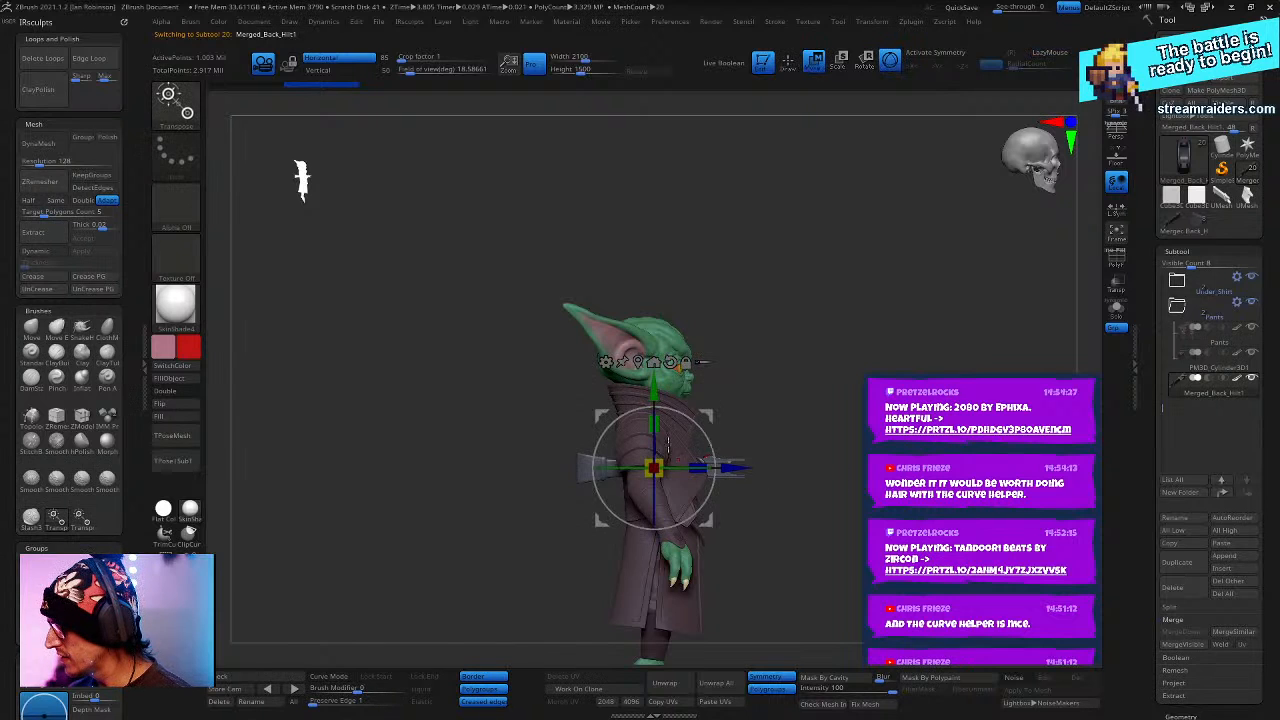
right_click_drag(710, 517, 745, 344, "shift")
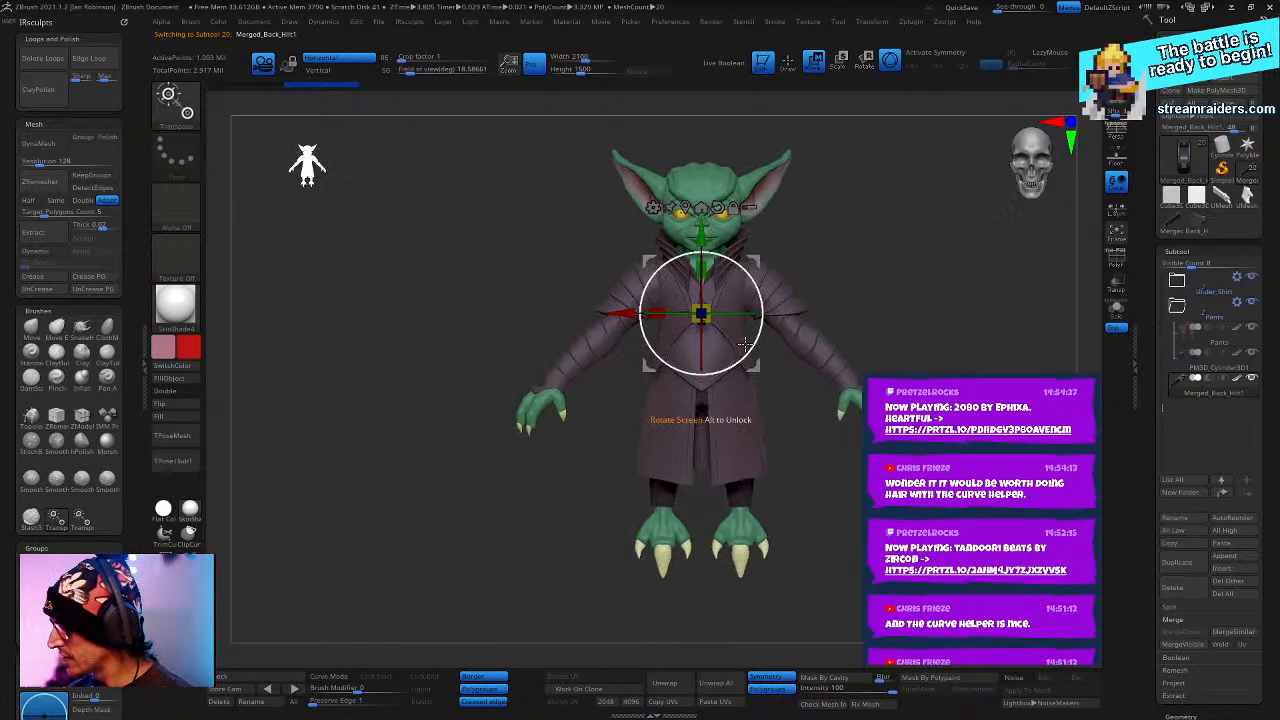
left_click_drag(756, 365, 613, 493)
right_click_drag(588, 550, 648, 562)
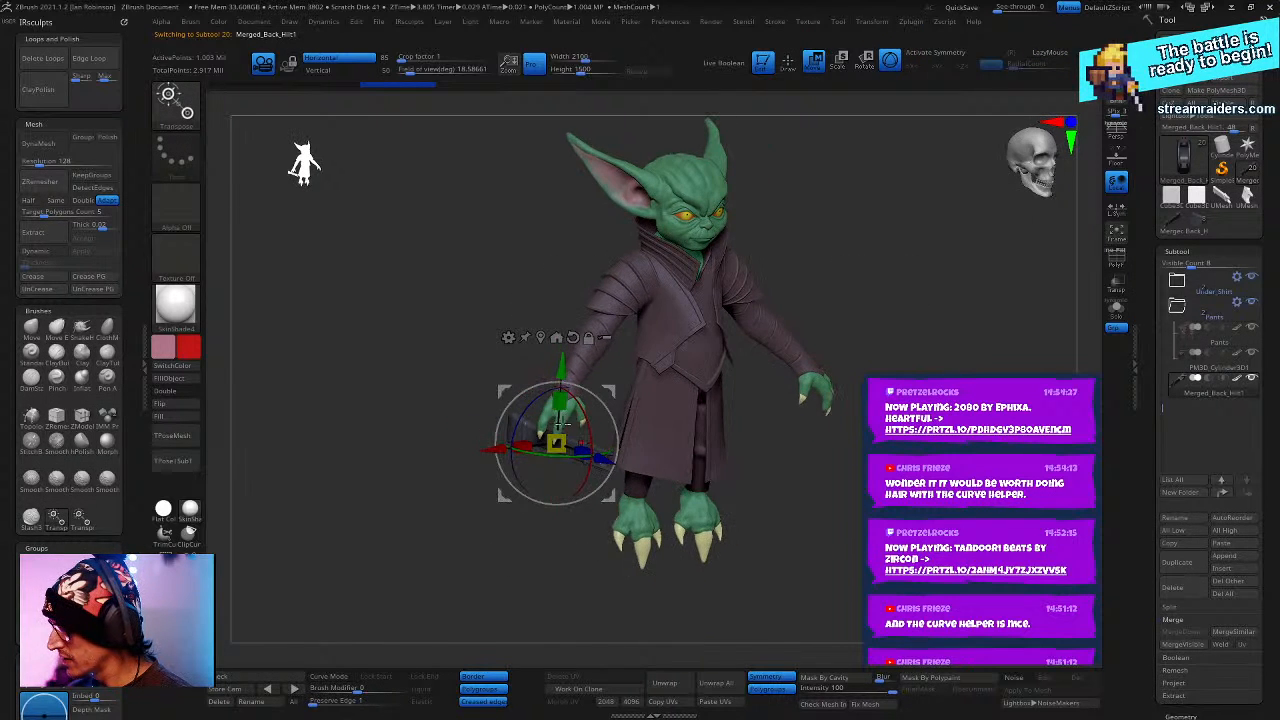
left_click_drag(560, 425, 835, 315)
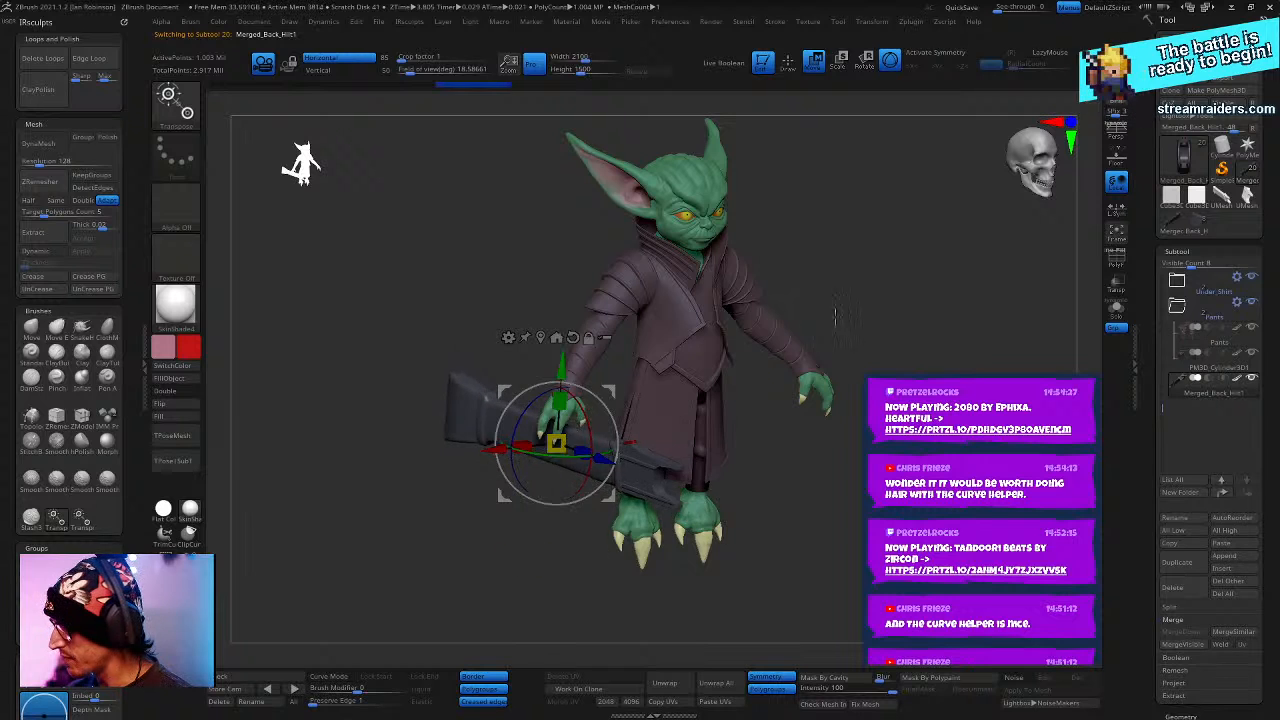
- Raise the saber to the height of the right palm and rotate it about 20° to follow the hand's angle
right_click_drag(835, 315, 782, 396, "shift")
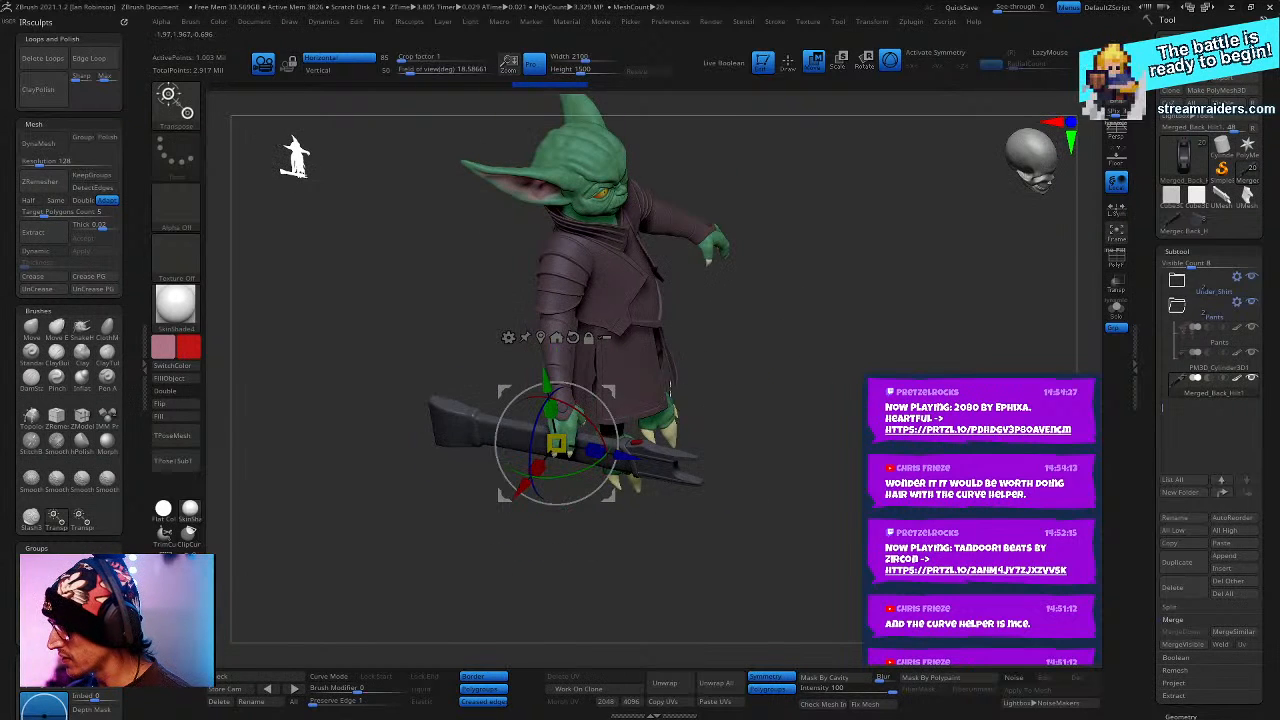
right_click_drag(670, 388, 677, 475, "ctrl")
right_click_drag(677, 475, 640, 465, "shift")
left_click_drag(556, 375, 556, 309)
right_click_drag(572, 400, 648, 424)
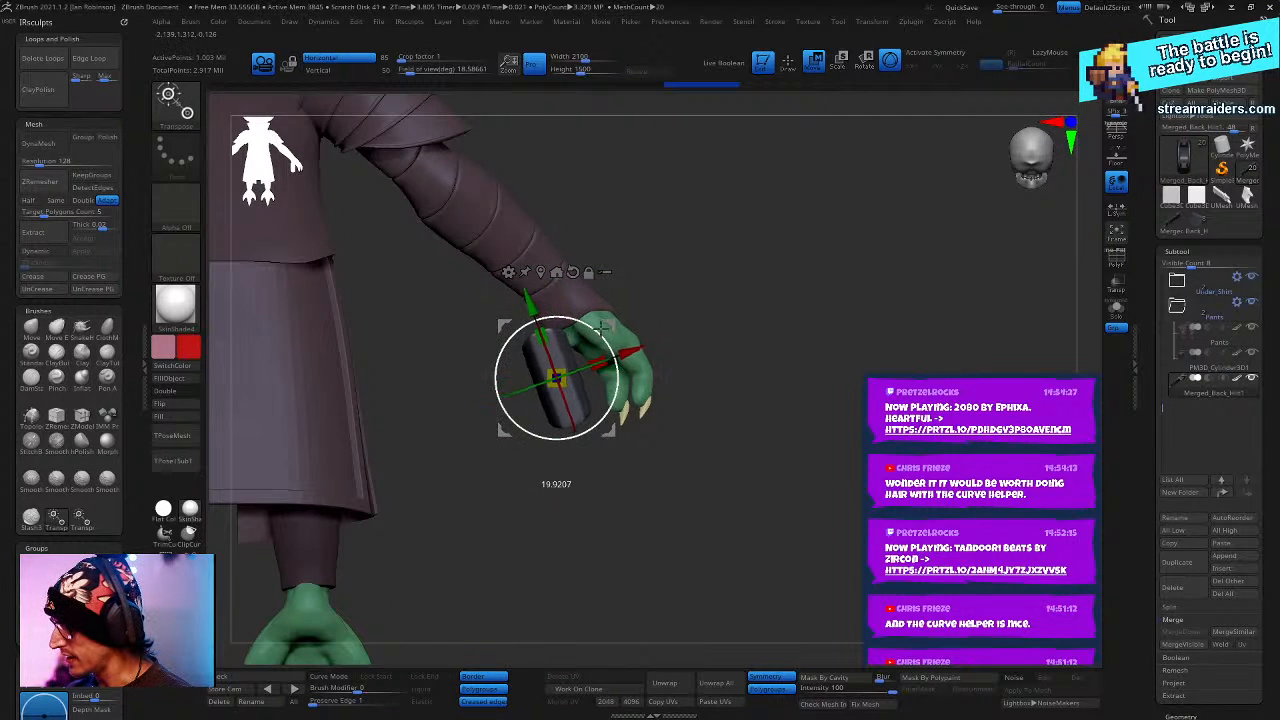
left_click_drag(603, 328, 636, 312)
- Rotate the saber slightly around the grip and nudge it down so it sits within the curled fingers
right_click_drag(817, 351, 715, 497)
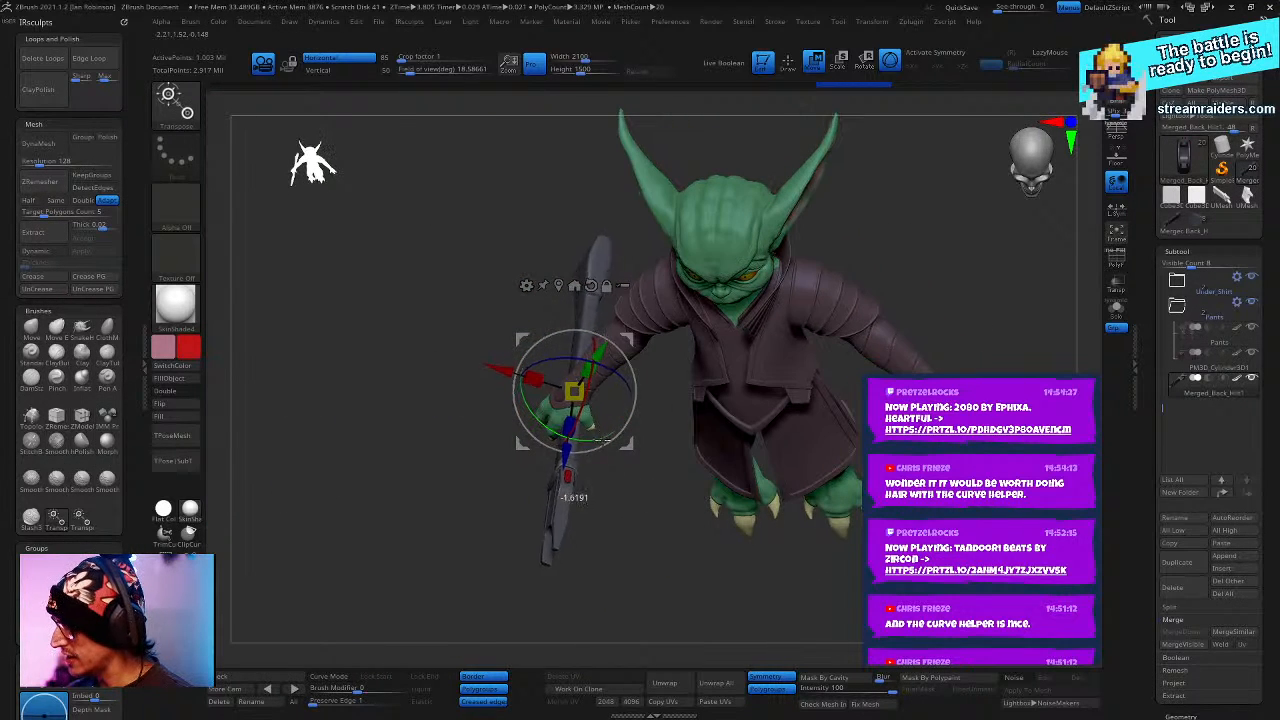
mouse_move(602, 440)
left_mouse_down()
mouse_move(621, 424)
mouse_move(609, 450)
mouse_move(611, 425)
left_mouse_up()
right_click_drag(803, 500, 850, 410)
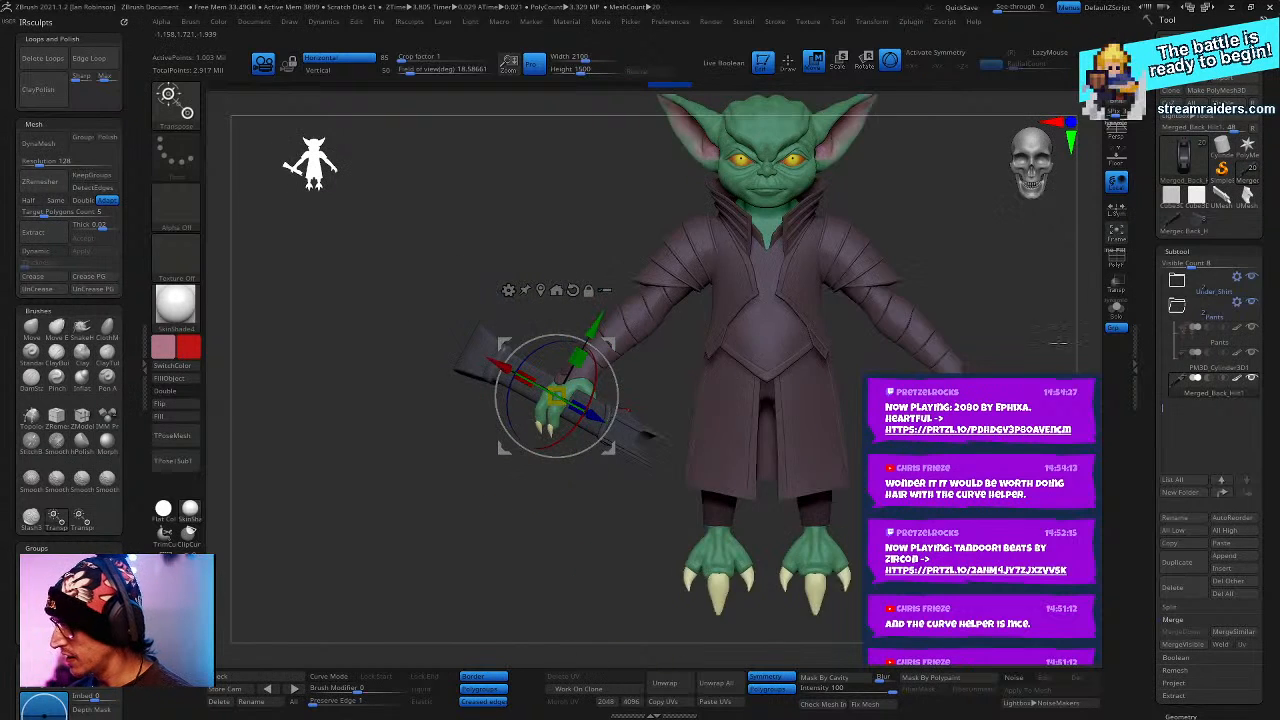
right_click_drag(1058, 343, 1020, 470, "ctrl")
right_click_drag(780, 548, 712, 552)
left_click_drag(588, 332, 586, 345)
left_click_drag(612, 605, 497, 354)
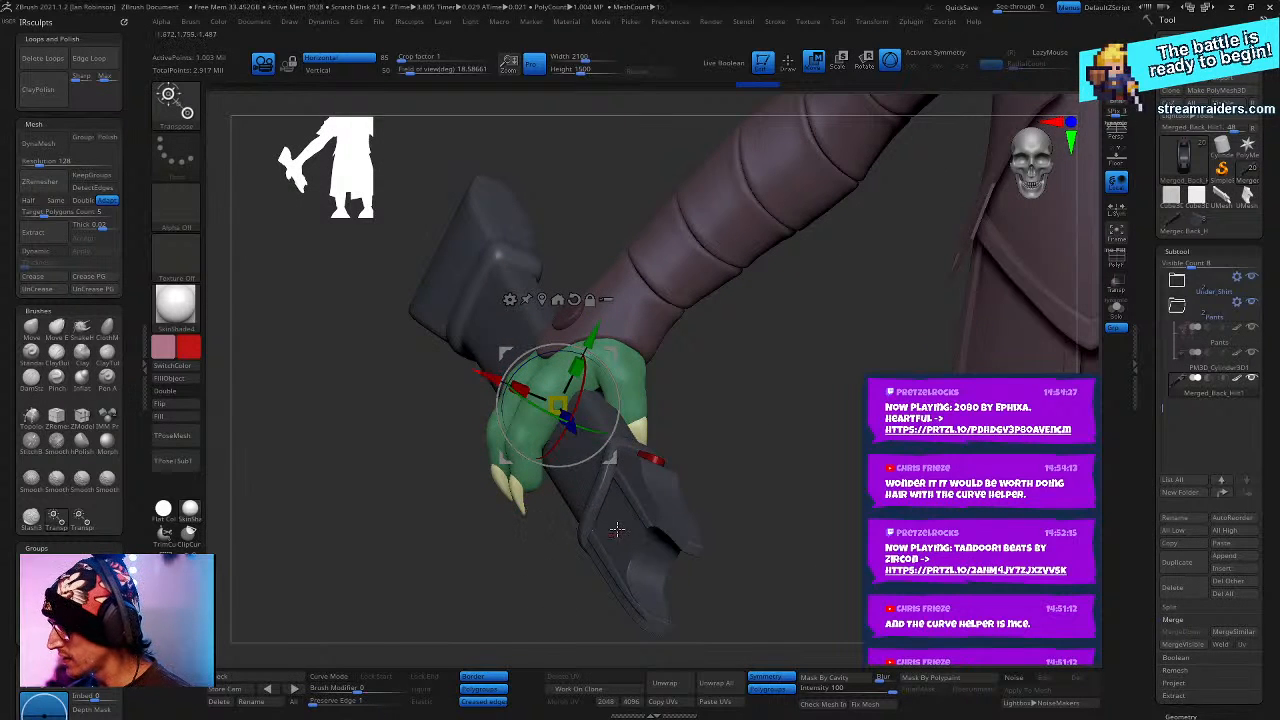
mouse_move(617, 530)
left_mouse_down()
mouse_move(900, 370)
mouse_move(1029, 349)
mouse_move(1235, 338)
mouse_move(1235, 430)
left_mouse_up()
- Scale the whole saber down slightly in the character's hand
key("q")
key("f")
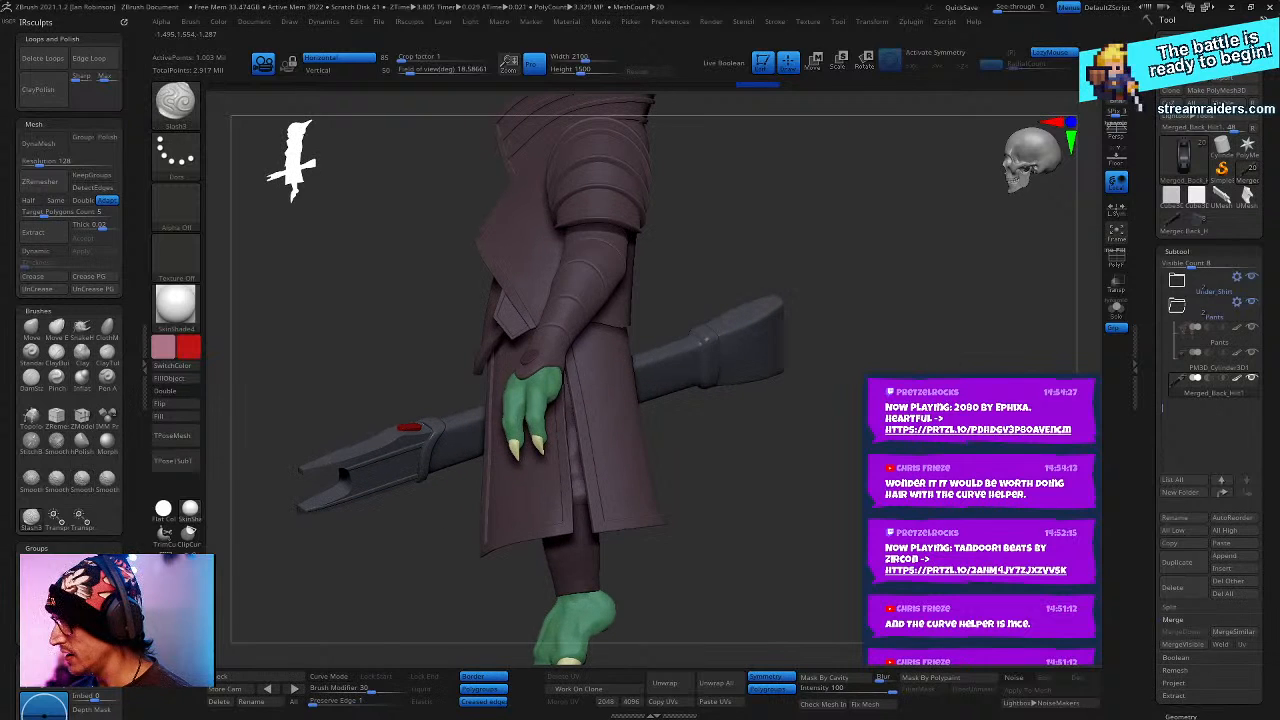
key("w")
left_click_drag(525, 417, 532, 415)
key("q")
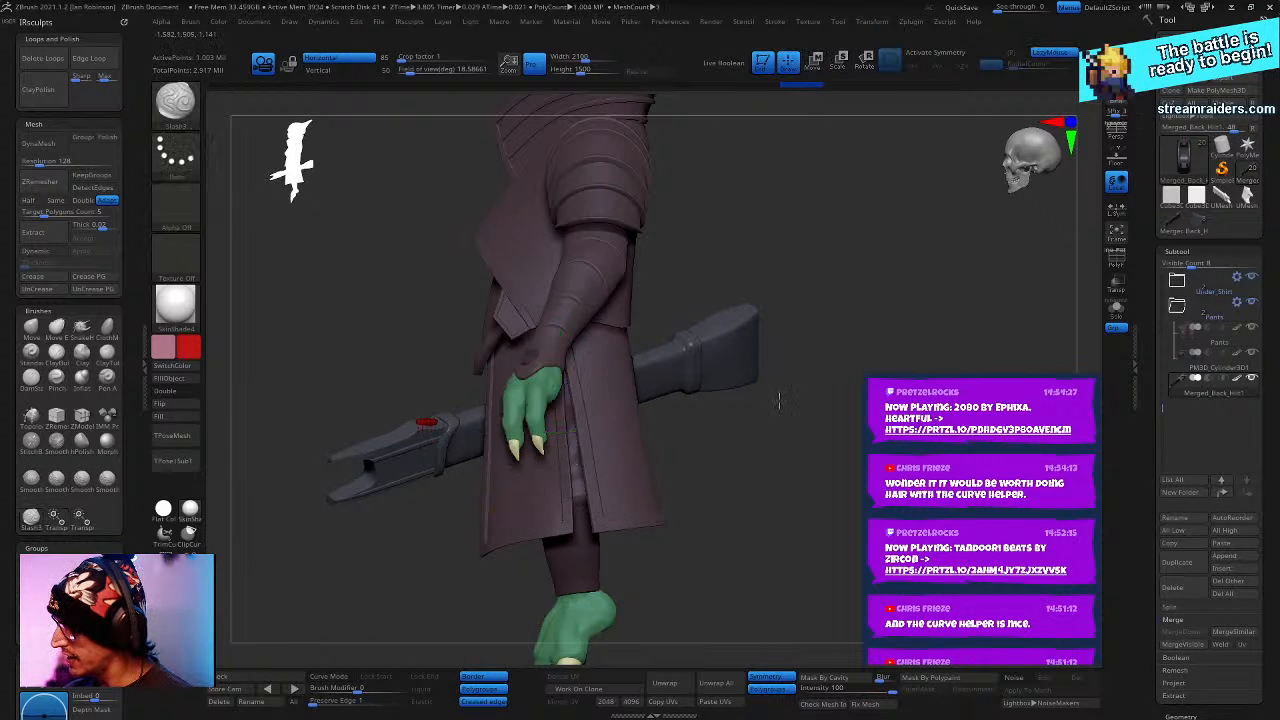
- Adjust the saber's proportions, scaling its width to about 0.82 and fine-tuning its length along the Z axis
left_click_drag(848, 481, 1030, 510)
key("f")
left_click_drag(713, 578, 731, 544)
left_click_drag(722, 440, 745, 380)
left_click_drag(745, 380, 721, 459, "alt")
key("w")
left_click_drag(788, 432, 579, 491)
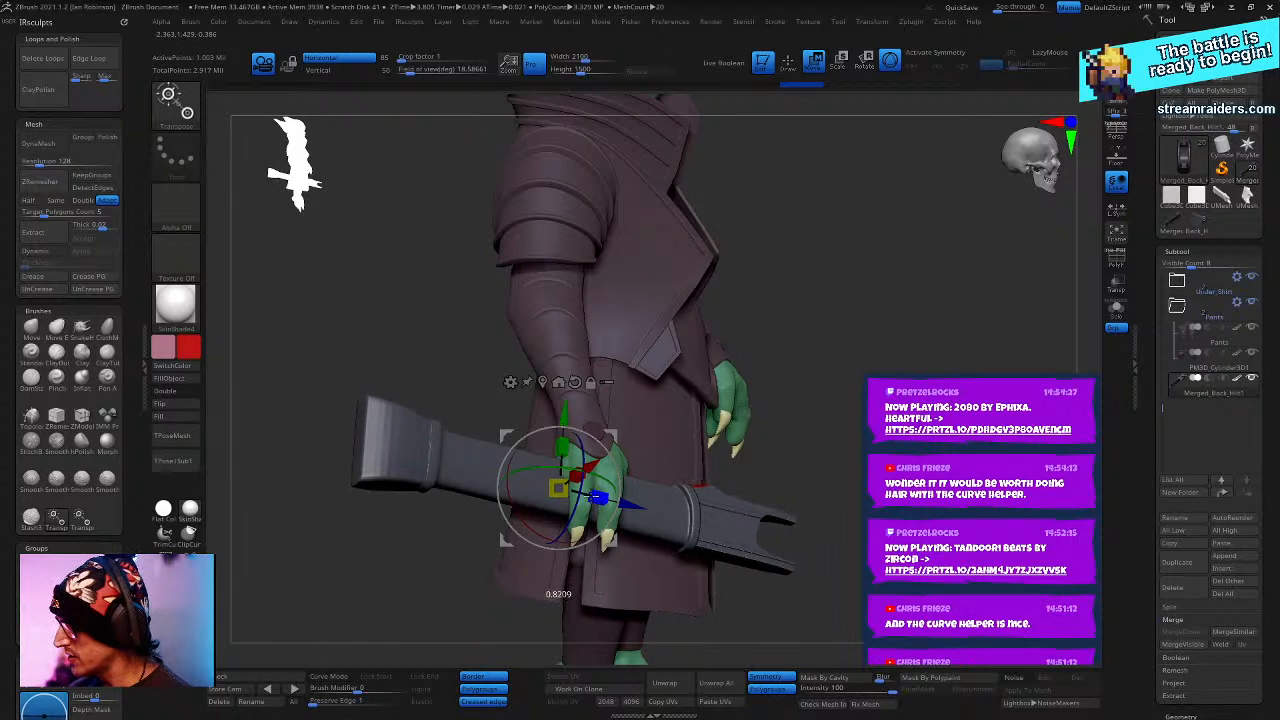
left_click_drag(640, 350, 797, 468)
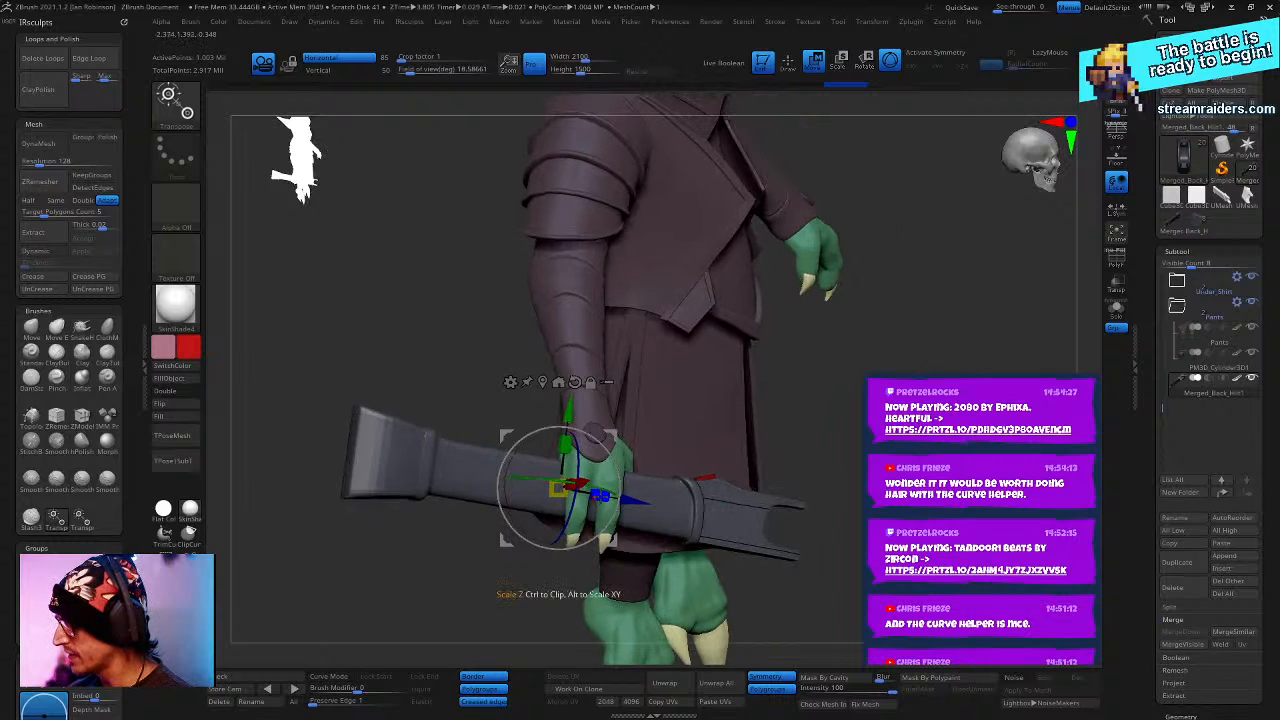
left_click_drag(600, 496, 605, 497)
left_click_drag(450, 290, 537, 338)
mouse_move(985, 400)
left_mouse_down("alt")
mouse_move(997, 337)
mouse_move(943, 338)
mouse_move(995, 390)
mouse_move(1005, 430)
left_mouse_up("alt")
key("q")
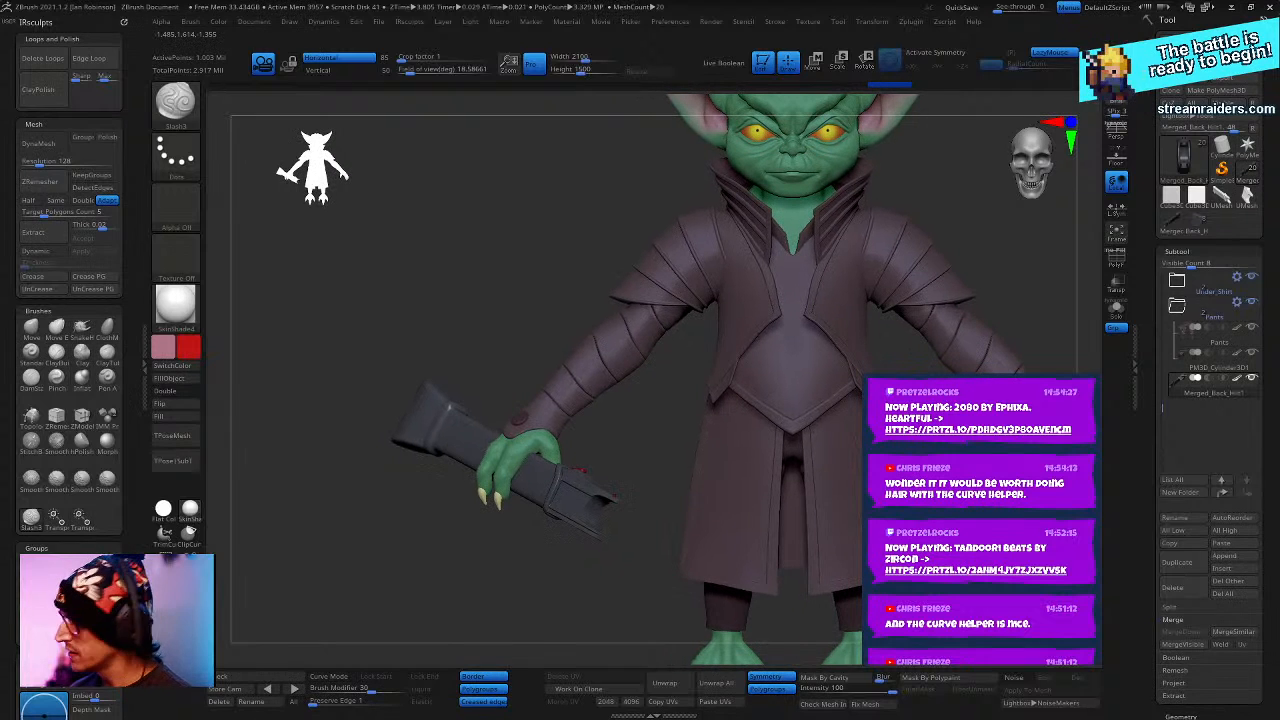
- Flatten the saber along its Y axis to about 0.78 so it fits the character's grip
key("w")
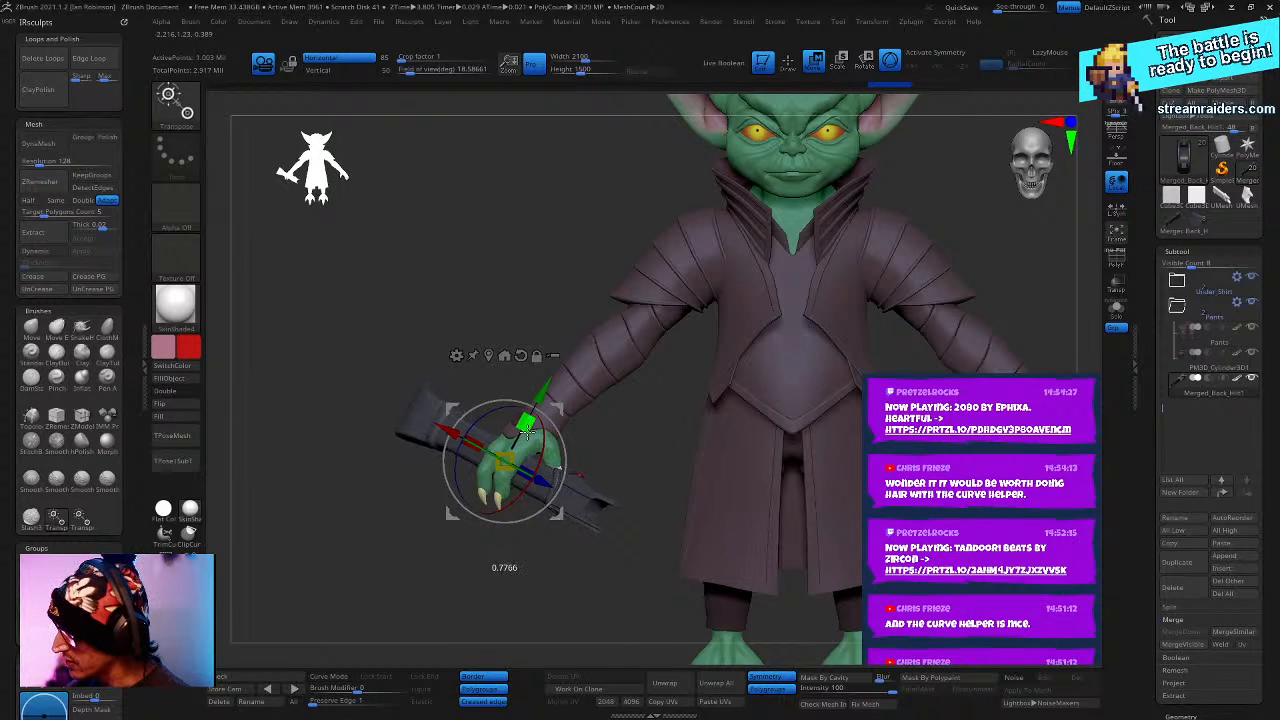
left_click_drag(528, 428, 527, 430)
left_click_drag(609, 595, 600, 575, "alt")
key("q")
mouse_move(588, 620)
left_mouse_down()
mouse_move(655, 547)
mouse_move(660, 518)
left_mouse_up()
left_click_drag(680, 445, 930, 365, "alt")
- With the UnderShirt subtool active, turn off symmetry and return to Draw mode
key("w")
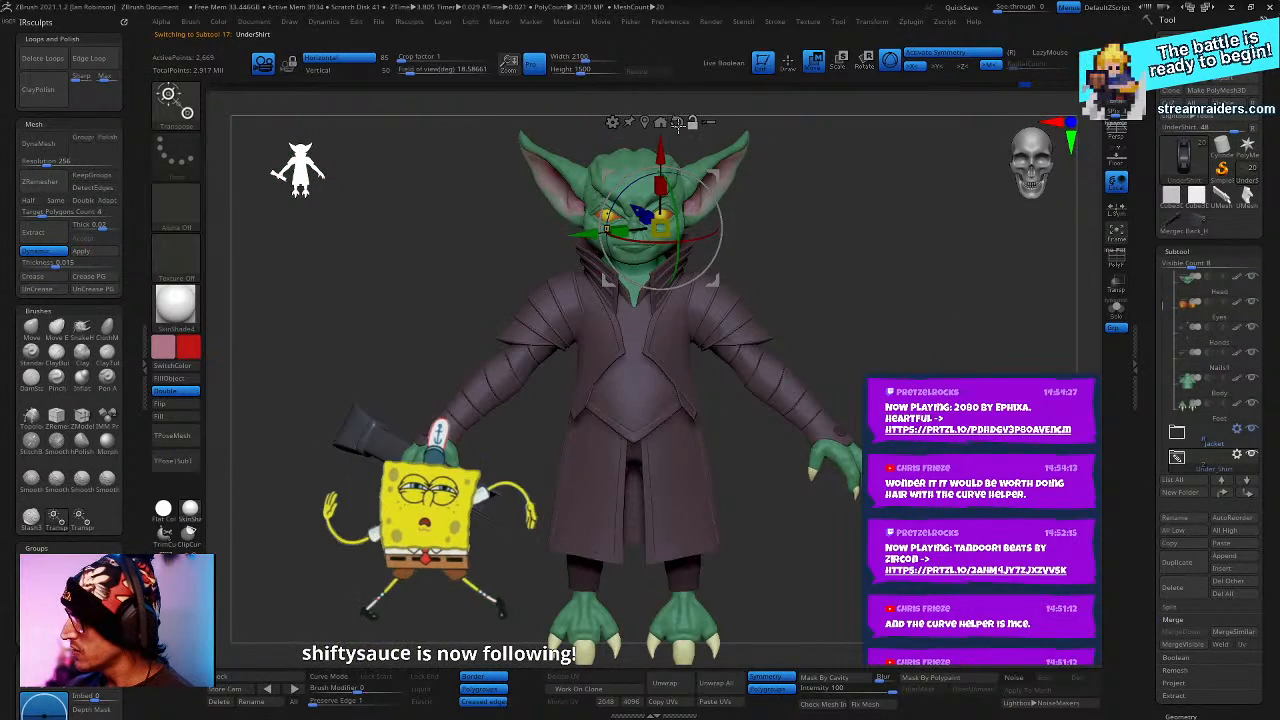
key("x")
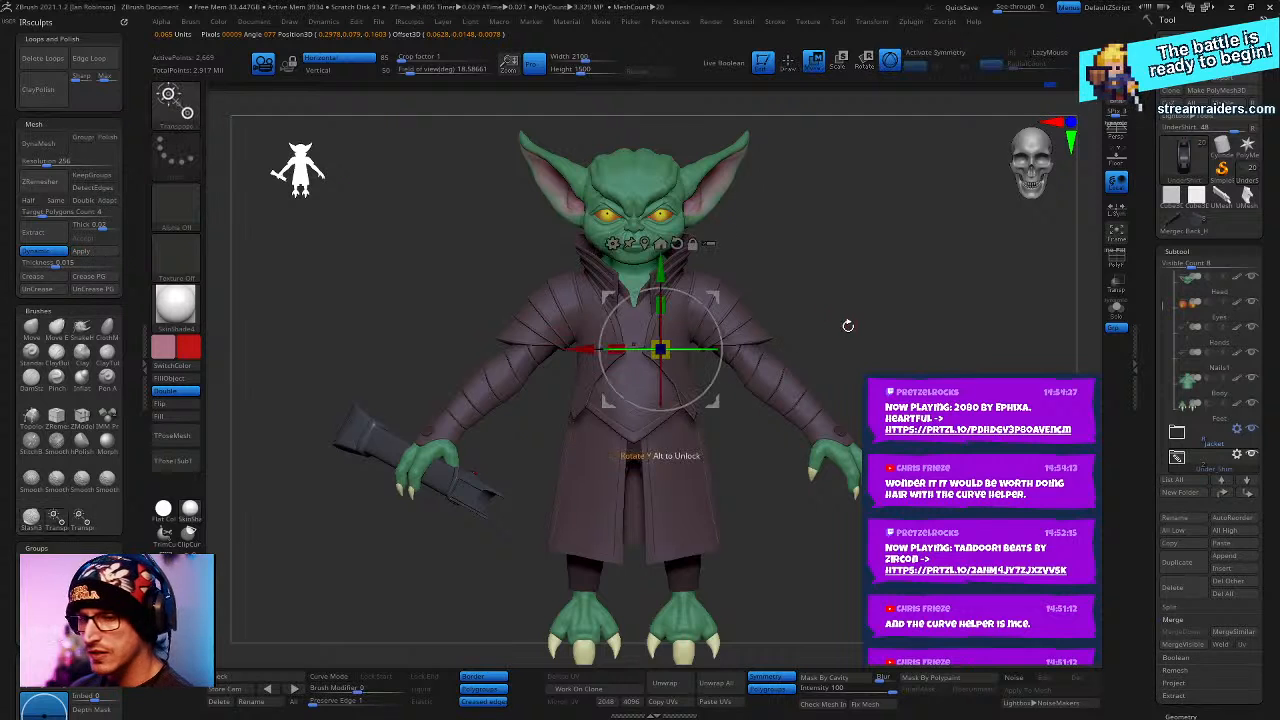
key("q")
left_click_drag(915, 290, 940, 306)
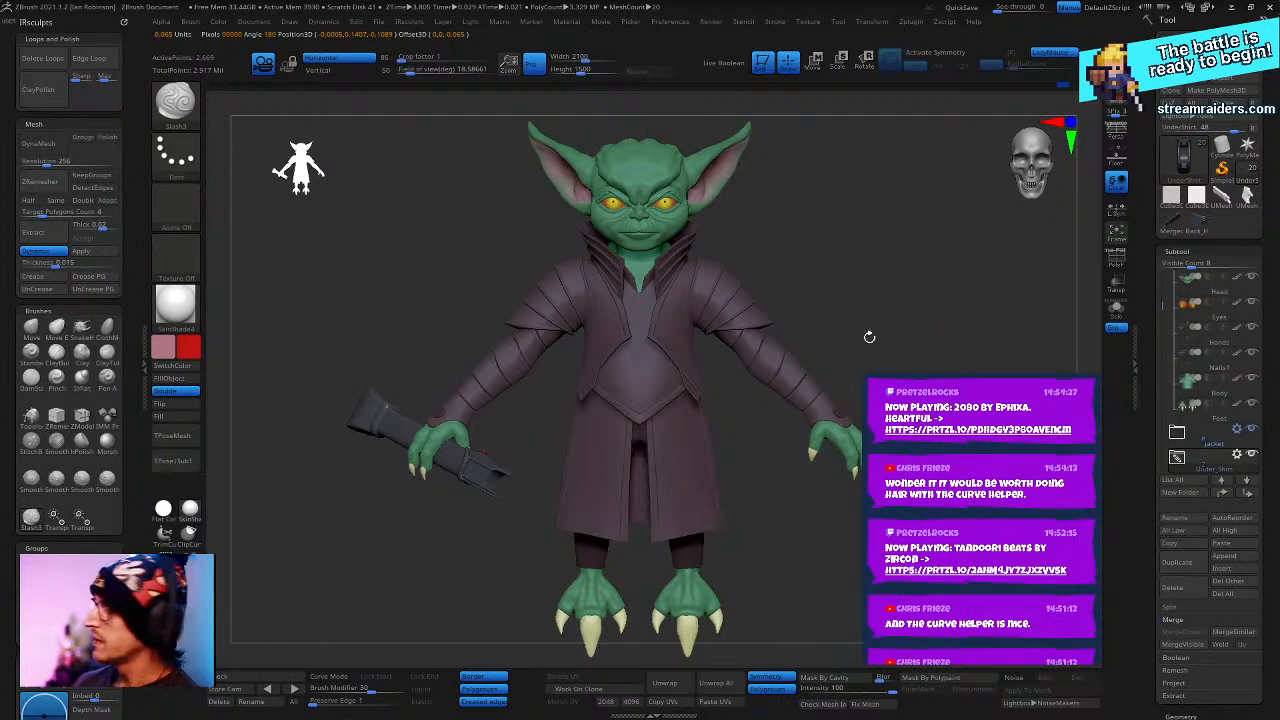
left_click_drag(869, 337, 960, 267)
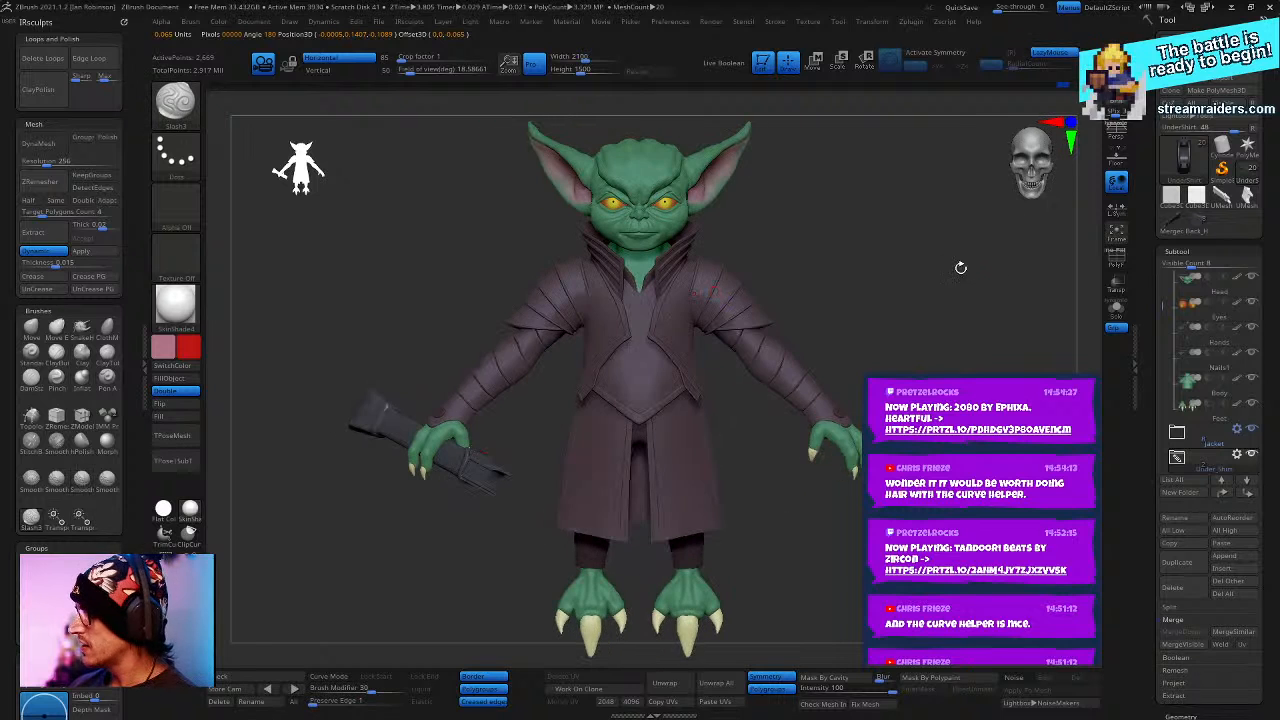
- Save the character tool in the Darth_Yoda folder under the new version name DarthGrogu_05ZTL
key("ctrl+s")
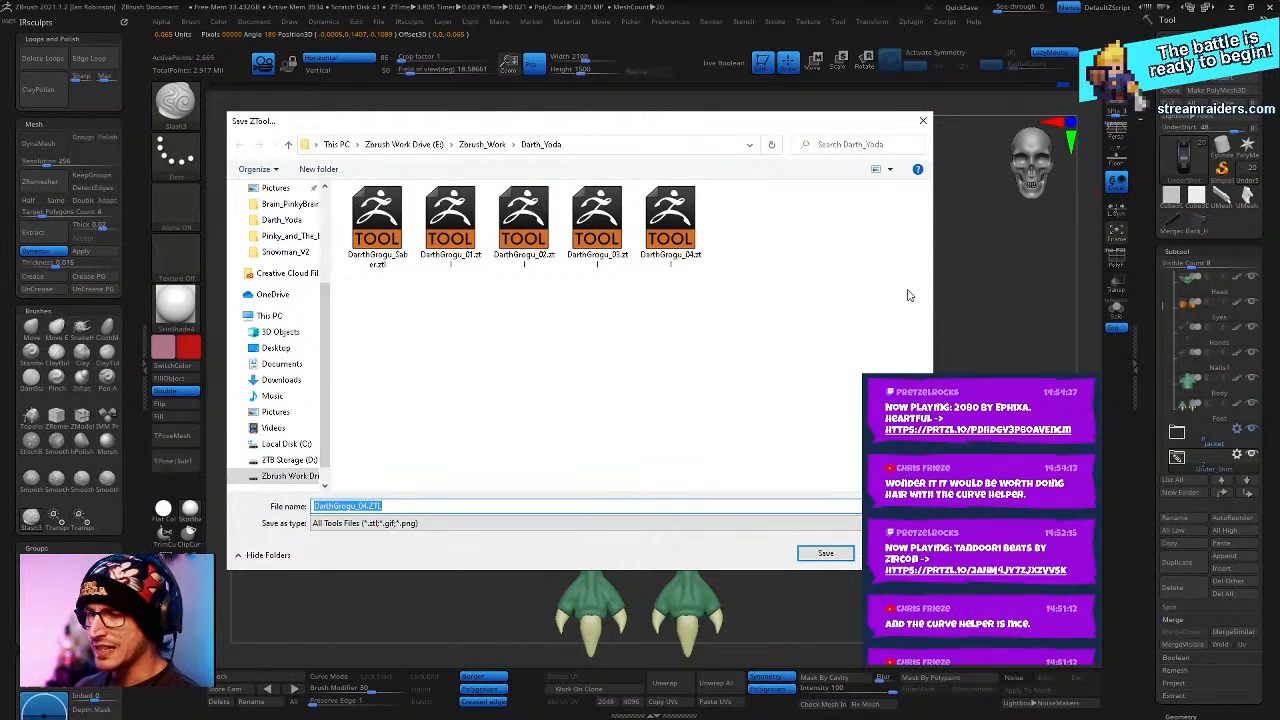
key("Left")
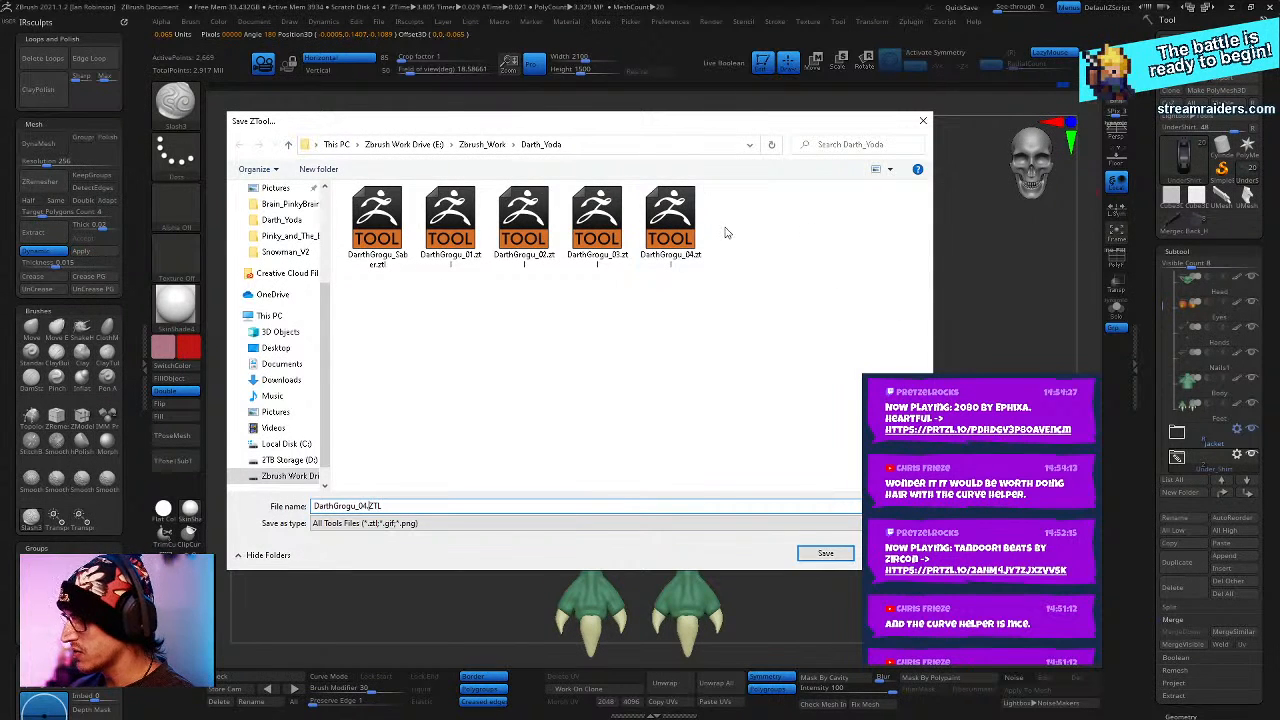
key("BackSpace")
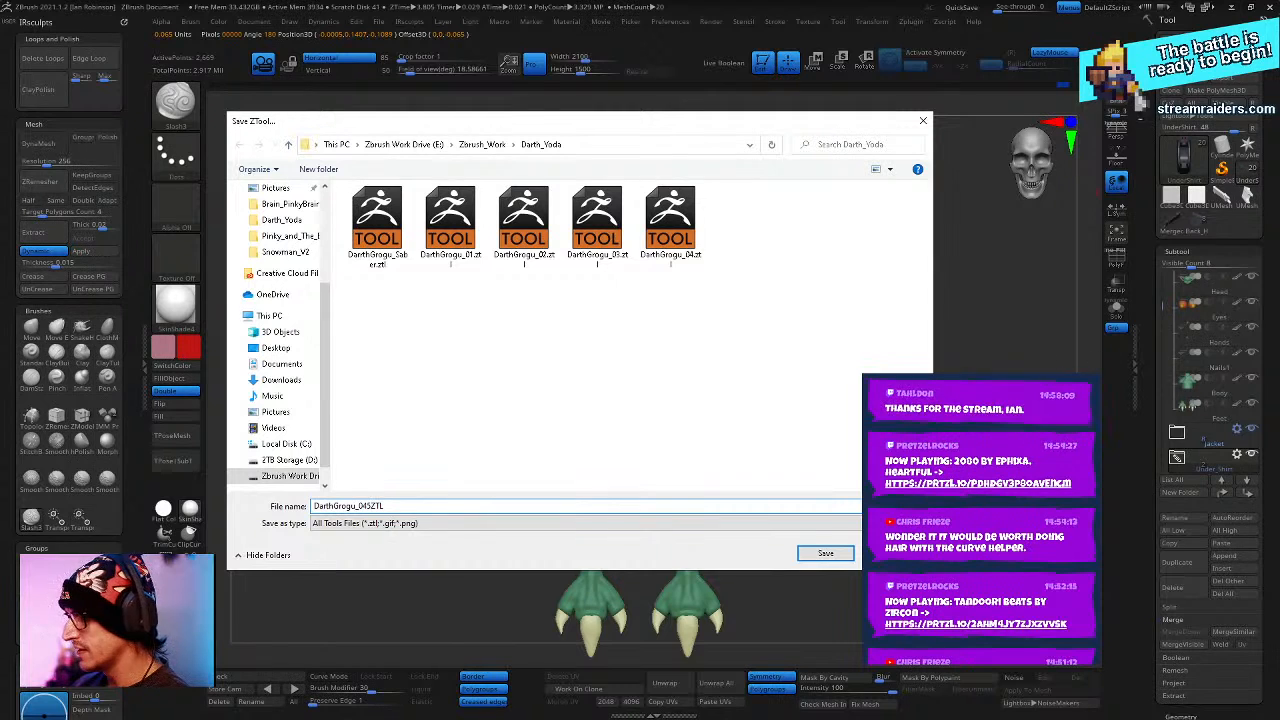
type("5")
key("Return")
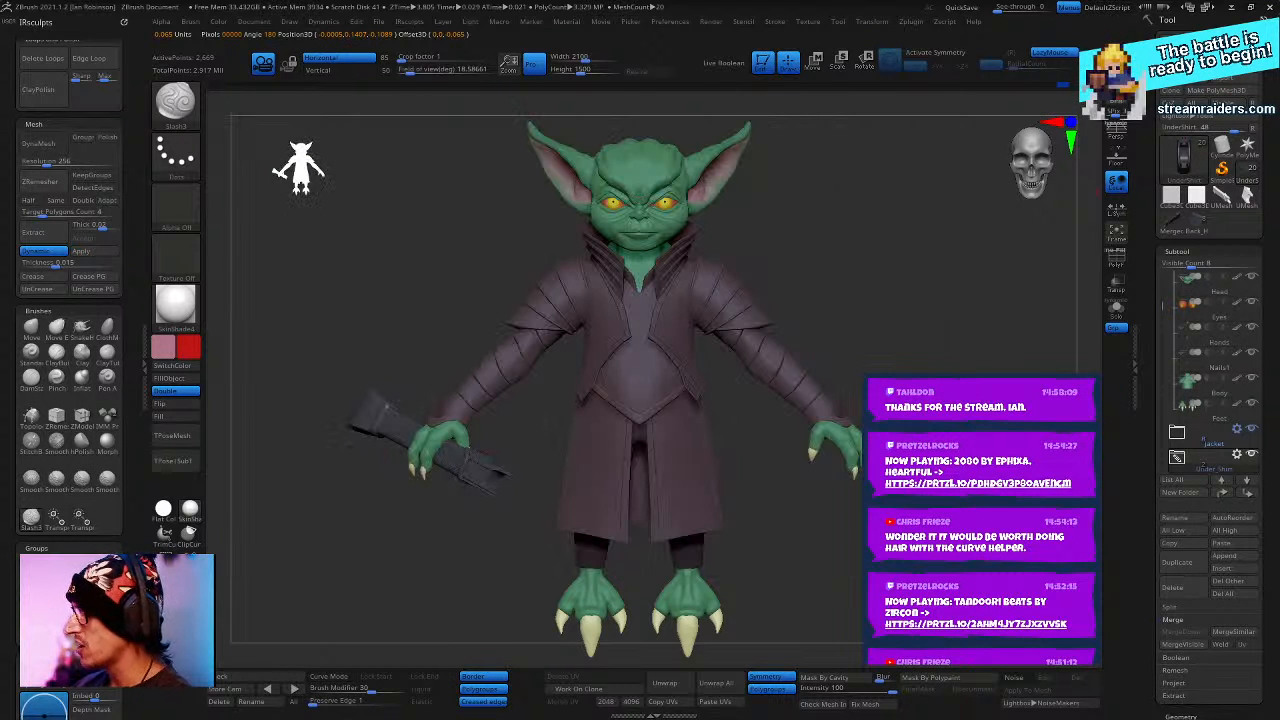
- Switch to the Back_Hilt saber tool and save it over the existing DarthGrogu_Saber file
left_click(1208, 234)
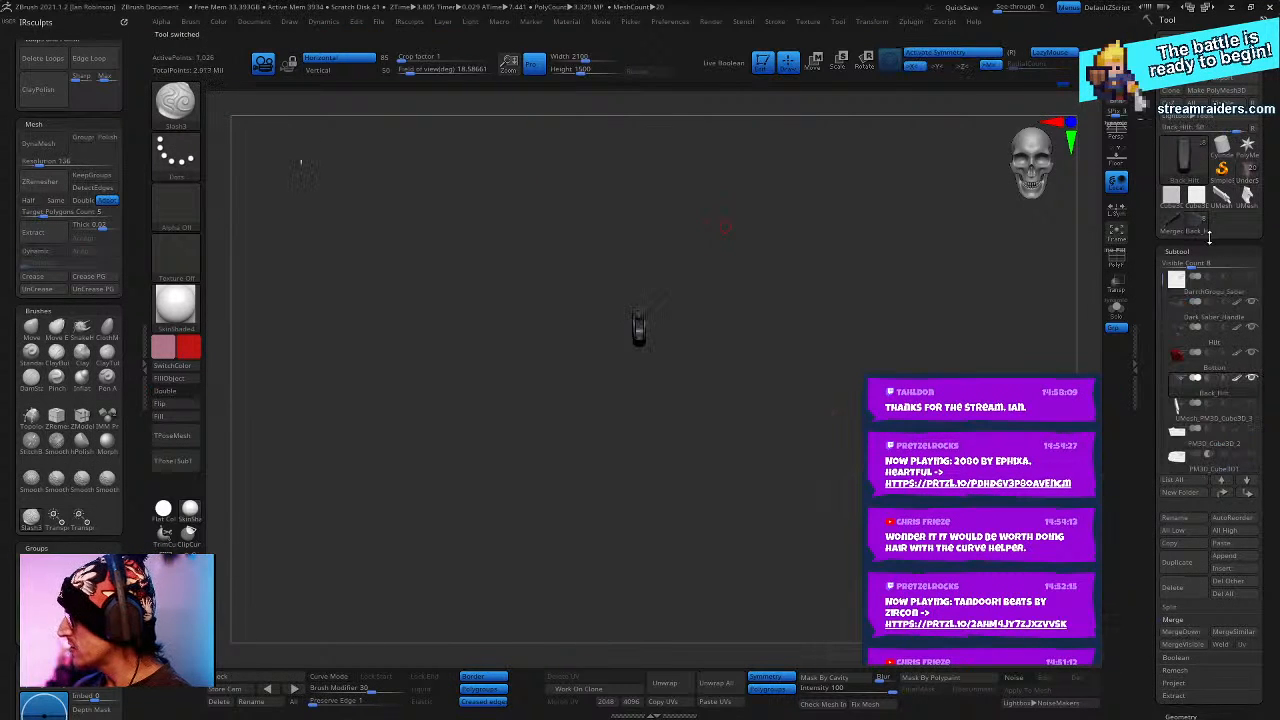
left_click_drag(1072, 309, 751, 641)
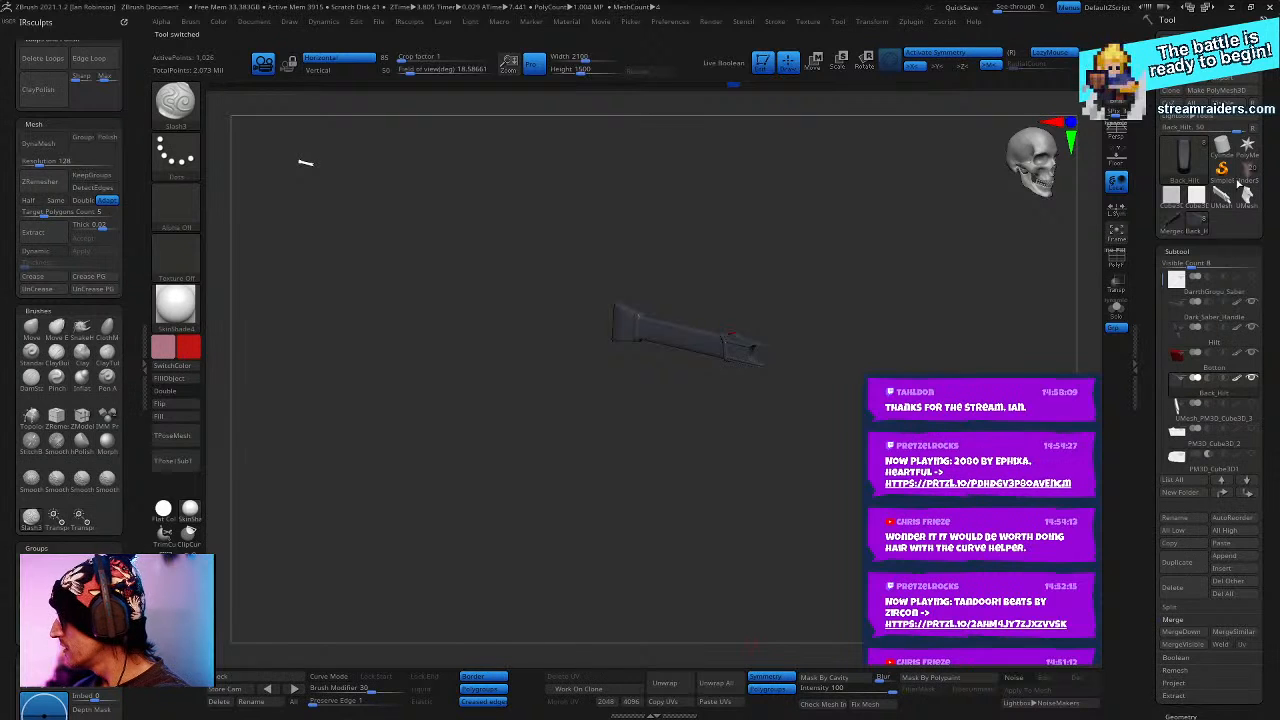
key("ctrl+shift+s")
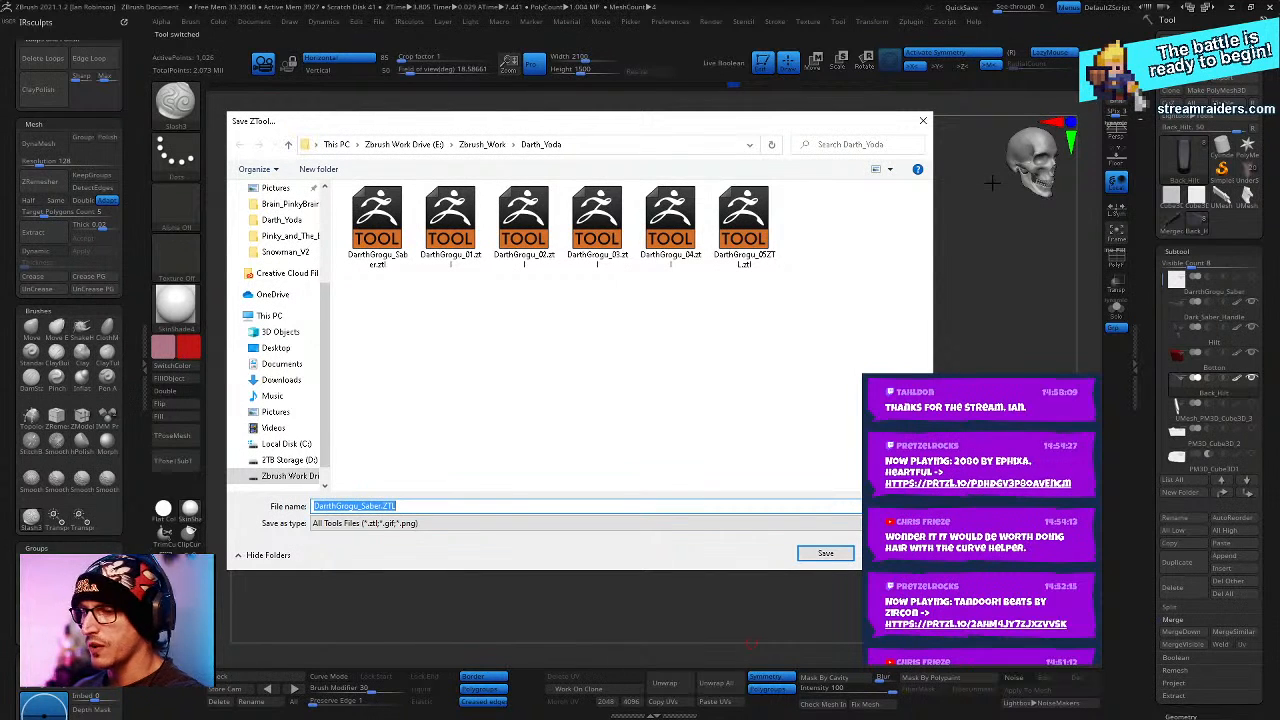
key("Return")
key("y")
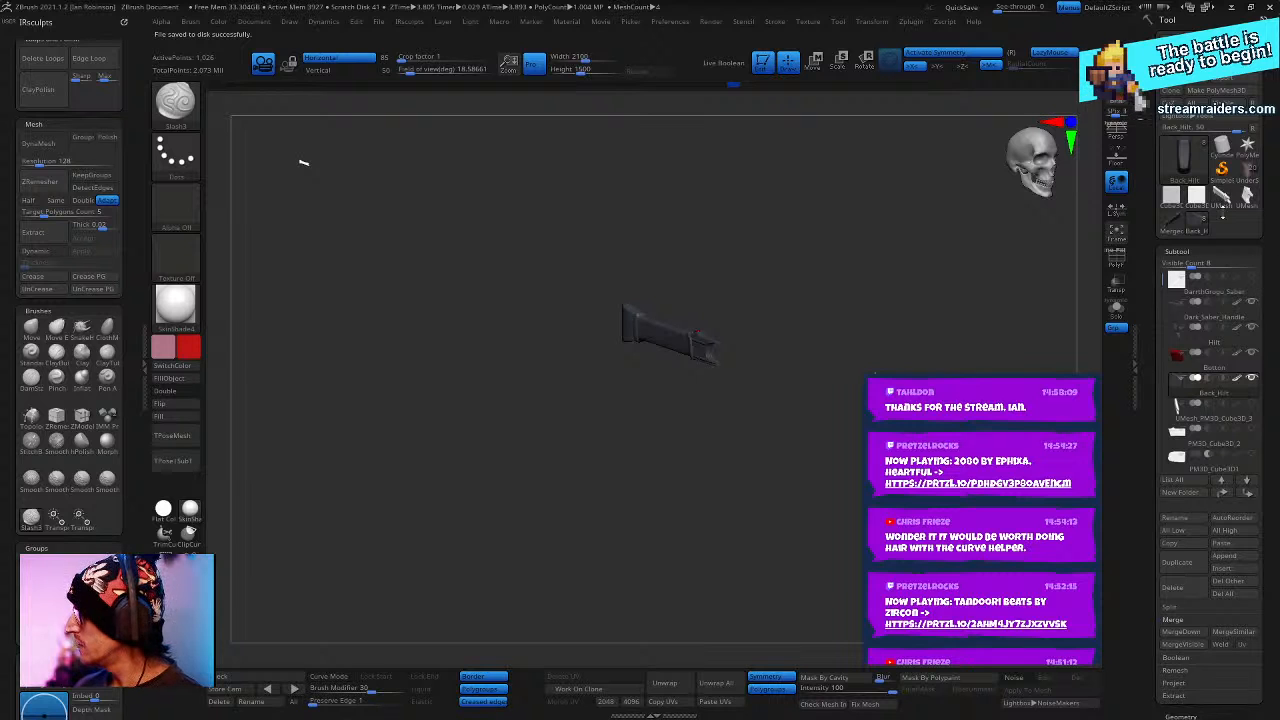
- Switch back to the character's tool and leave a snapshot of it on the canvas
left_click(1253, 176)
left_click_drag(1003, 368, 1062, 410)
key("shift+s")
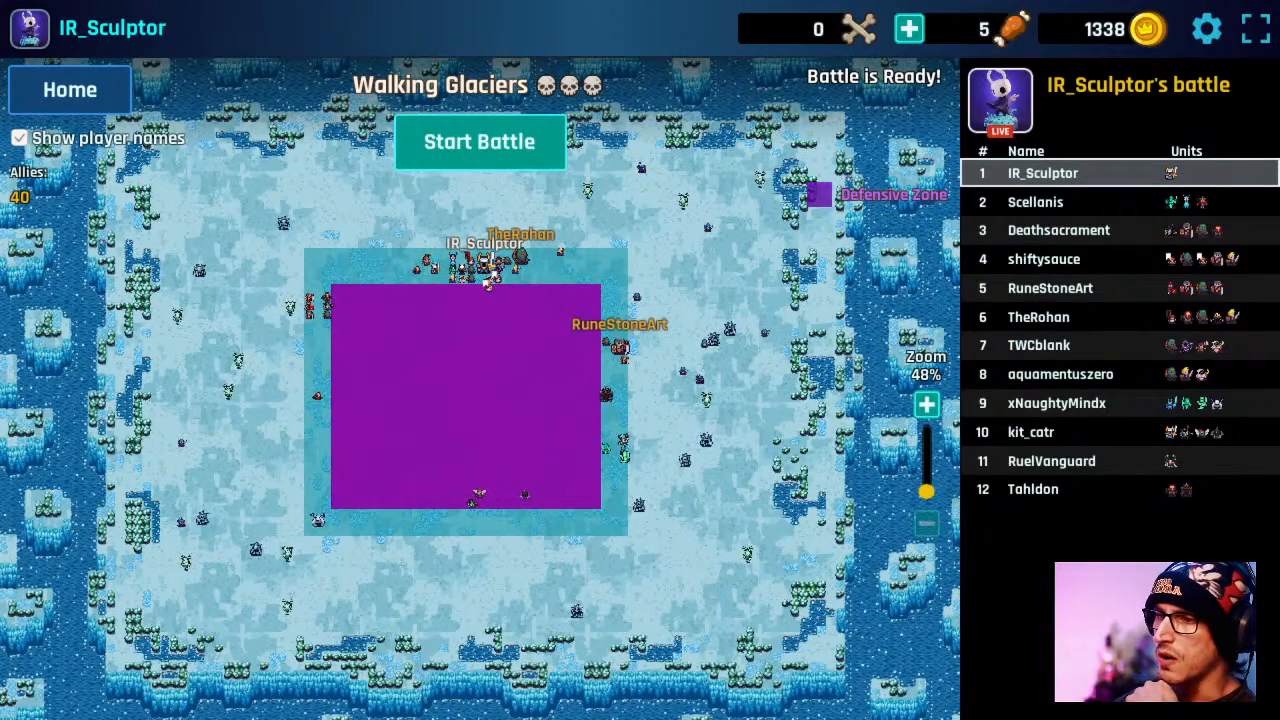
- Switch to Stream Raiders, start the Walking Glaciers battle and open the captain chest after it ends
left_click(491, 148)
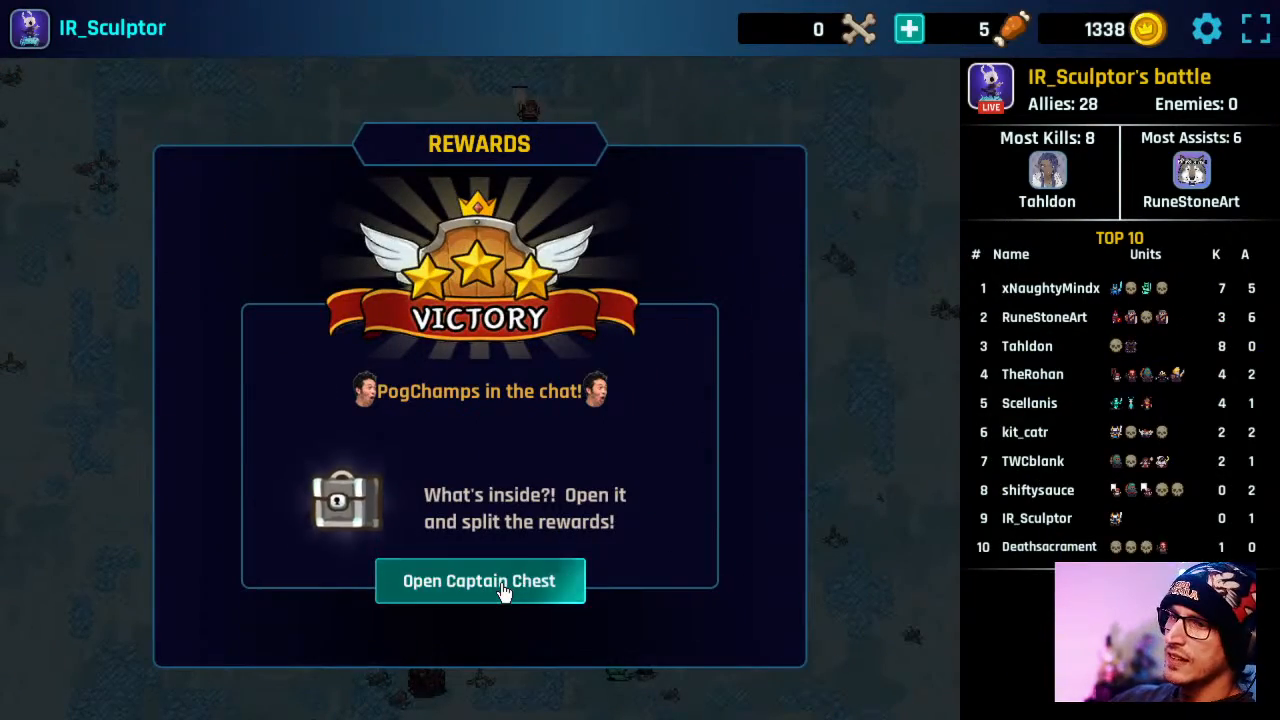
left_click(495, 598)
left_click(585, 628)
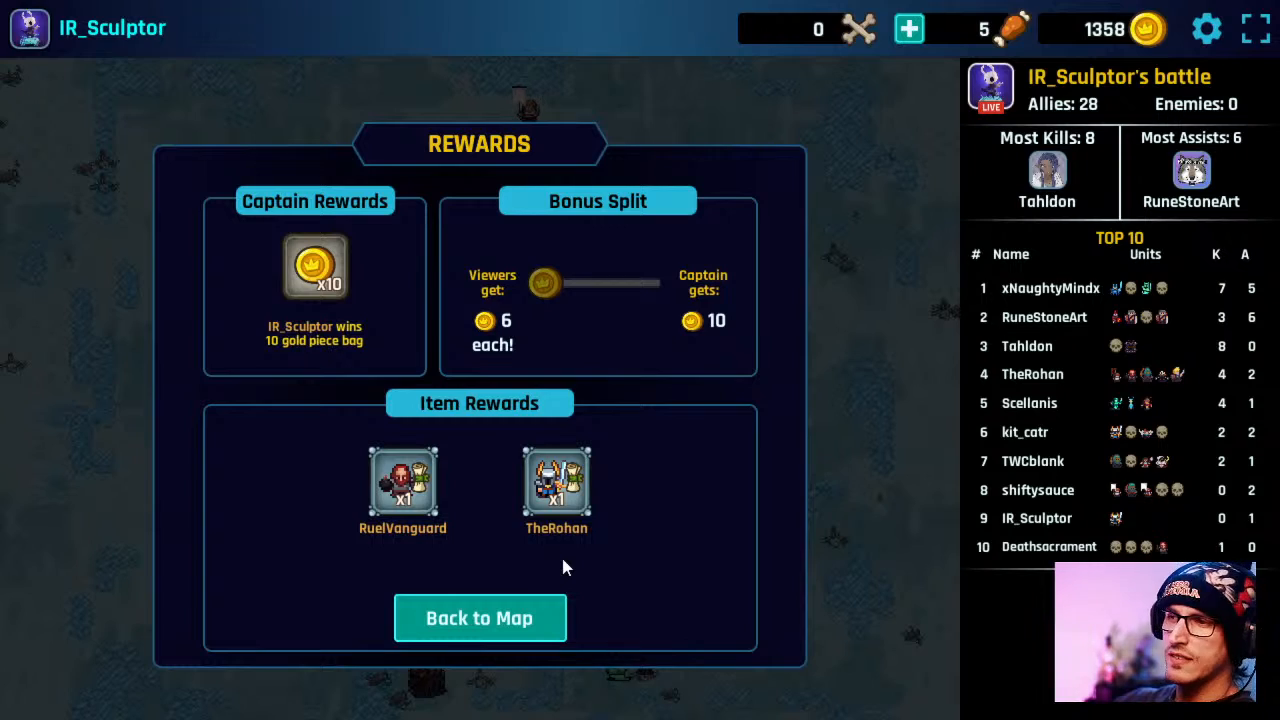
- Return from the battle rewards to the Subzero Valley map and collapse the Frostfall event rewards
left_click(517, 622)
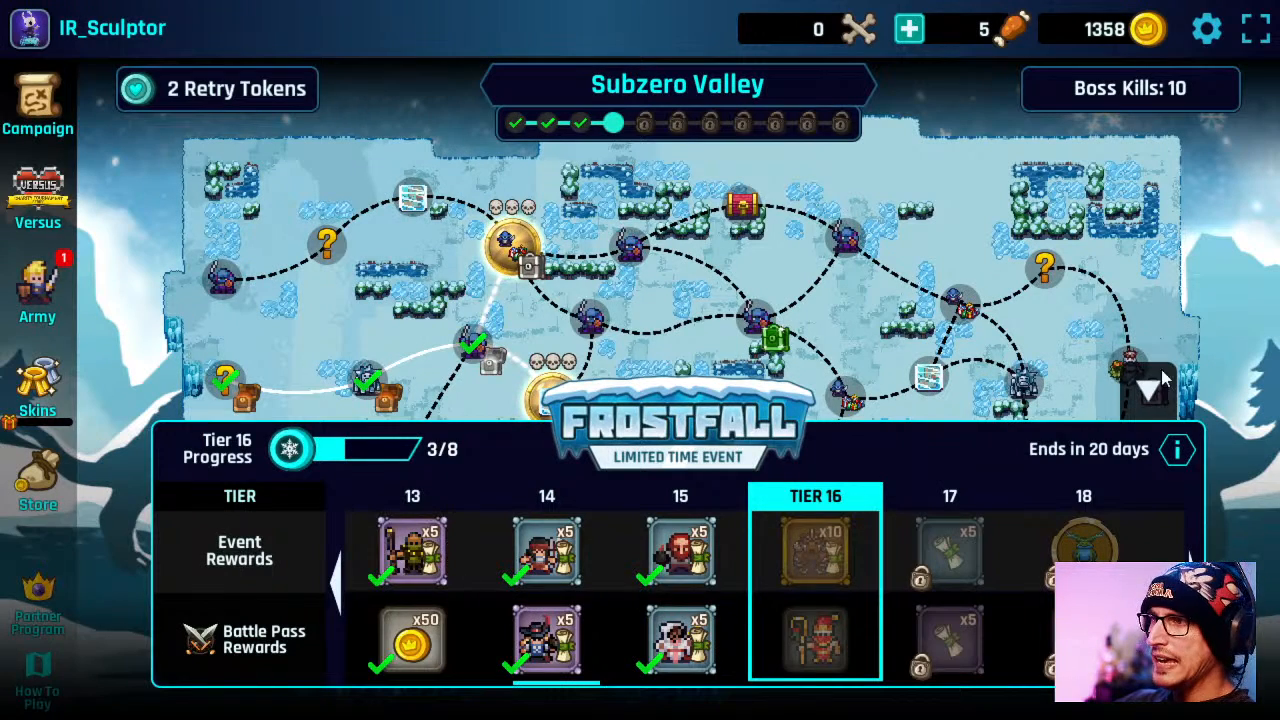
left_click(1150, 390)
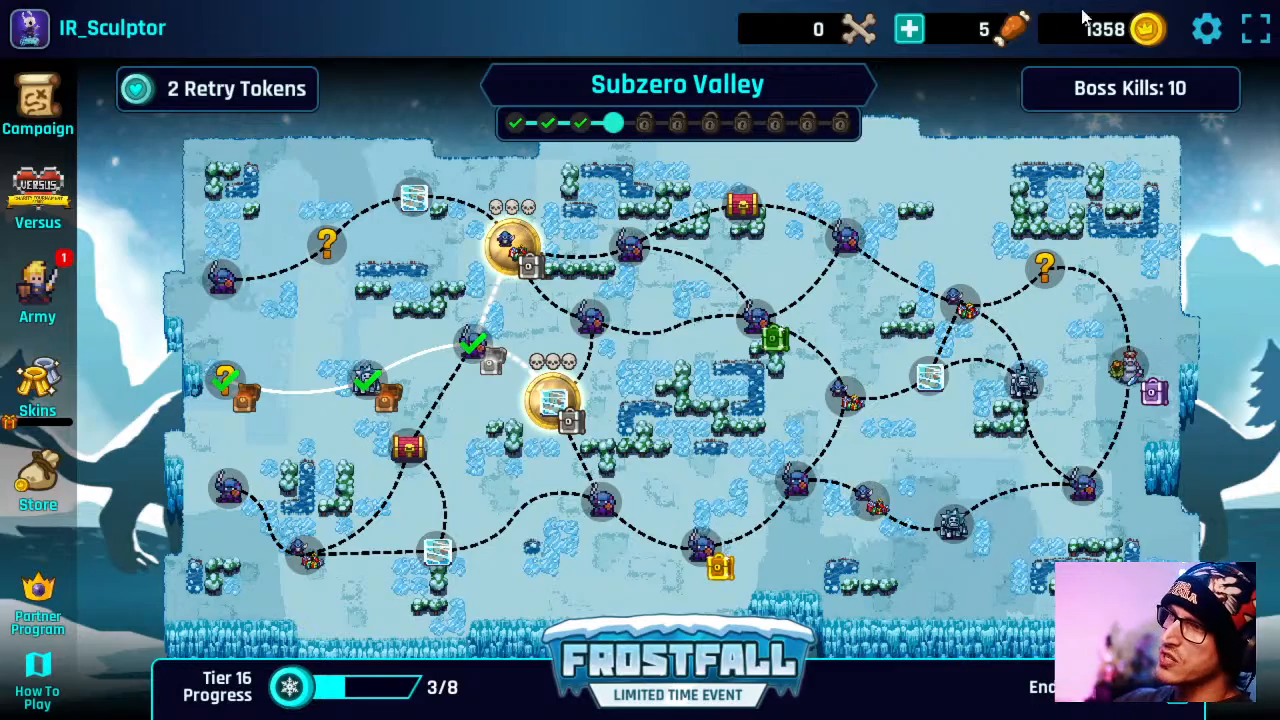